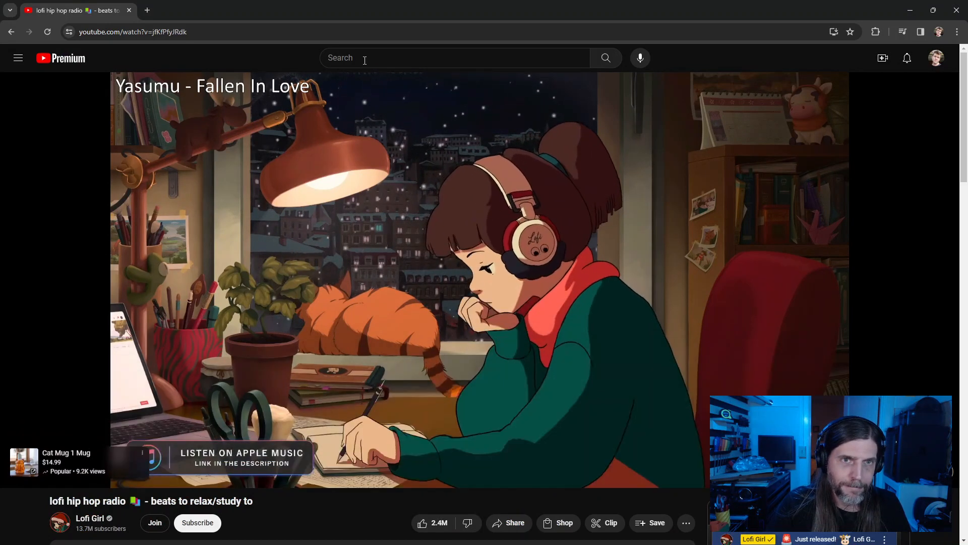
# Step: Search YouTube for "synthwave boy" and open the live "synthwave radio - beats to chill/game to" stream
pyautogui.click(364, 59)
pyautogui.write('synthwave')
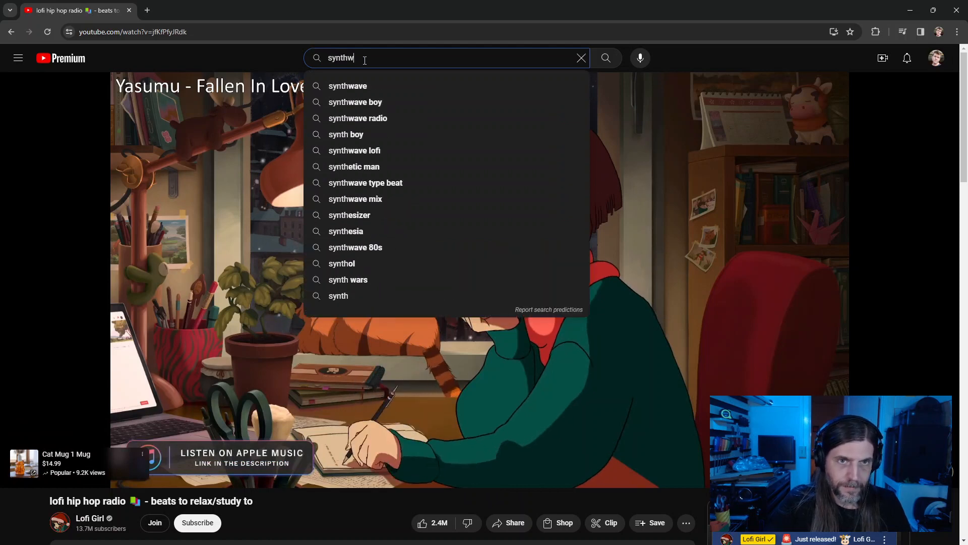
pyautogui.click(413, 102)
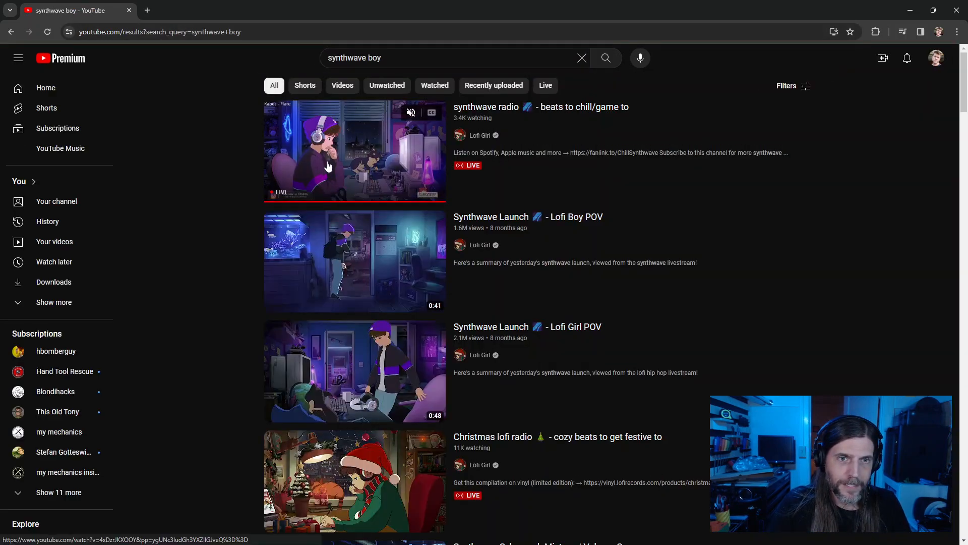
pyautogui.click(396, 176)
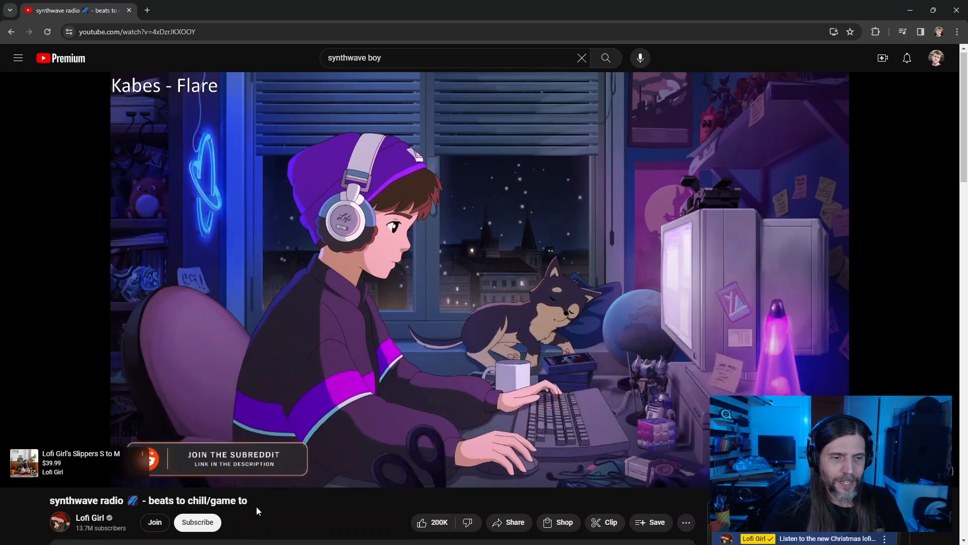
# Step: Browse the Lofi Girl channel that hosts the stream and open its "Christmas 2023" video
pyautogui.scroll(-1, 116, 505)
pyautogui.click(90, 467)
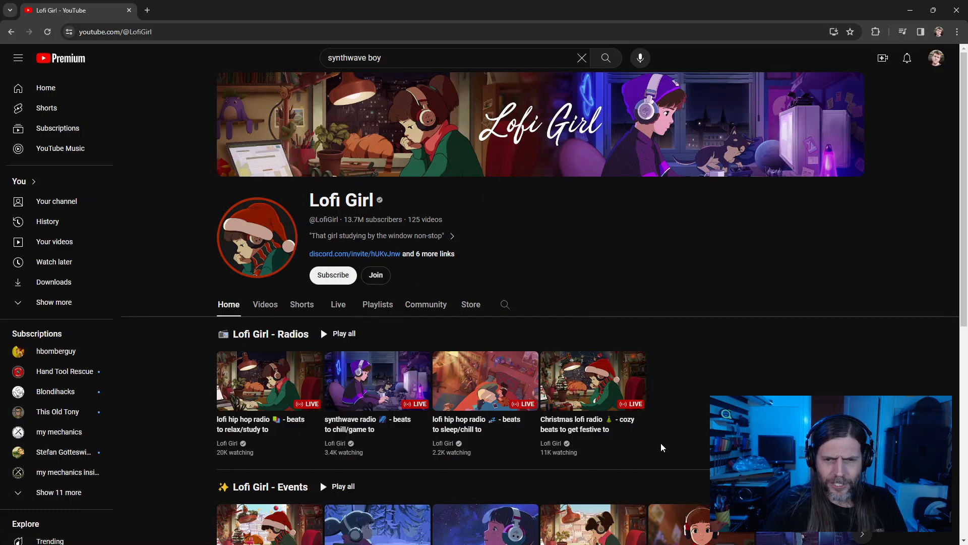
pyautogui.scroll(-4, 662, 447)
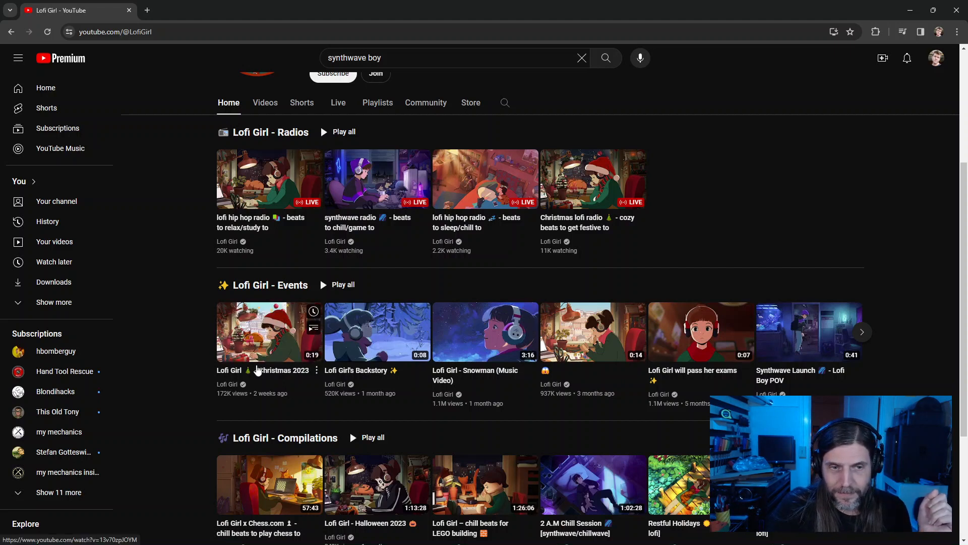
pyautogui.scroll(4, 709, 329)
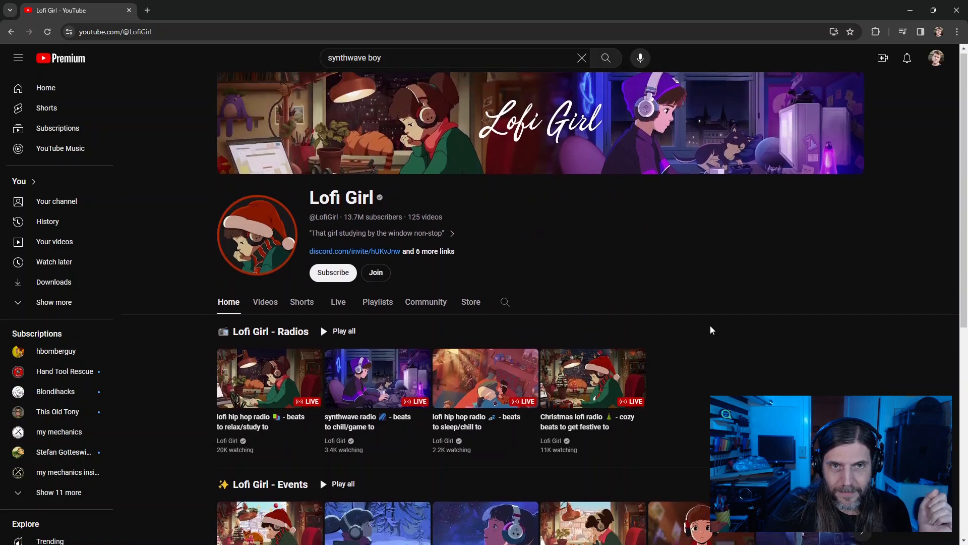
pyautogui.click(260, 305)
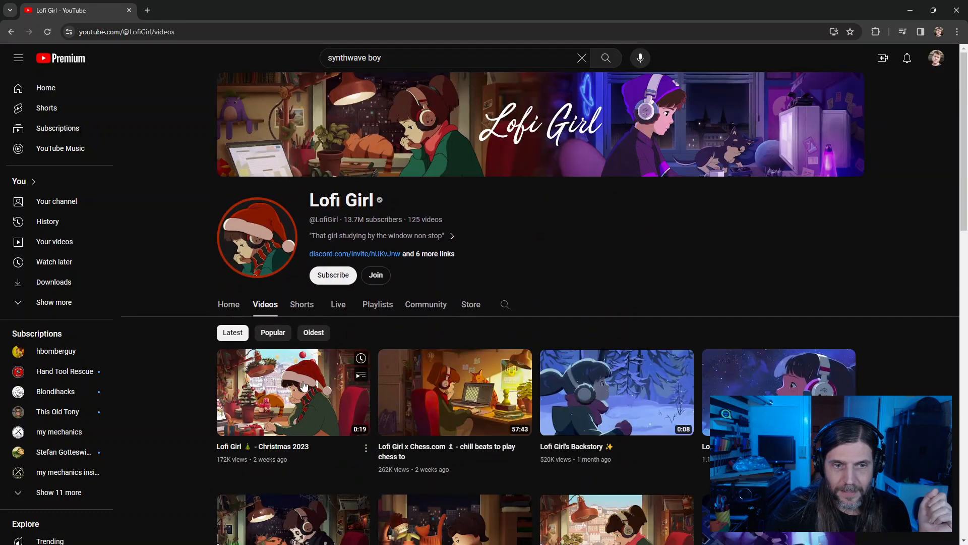
pyautogui.click(291, 425)
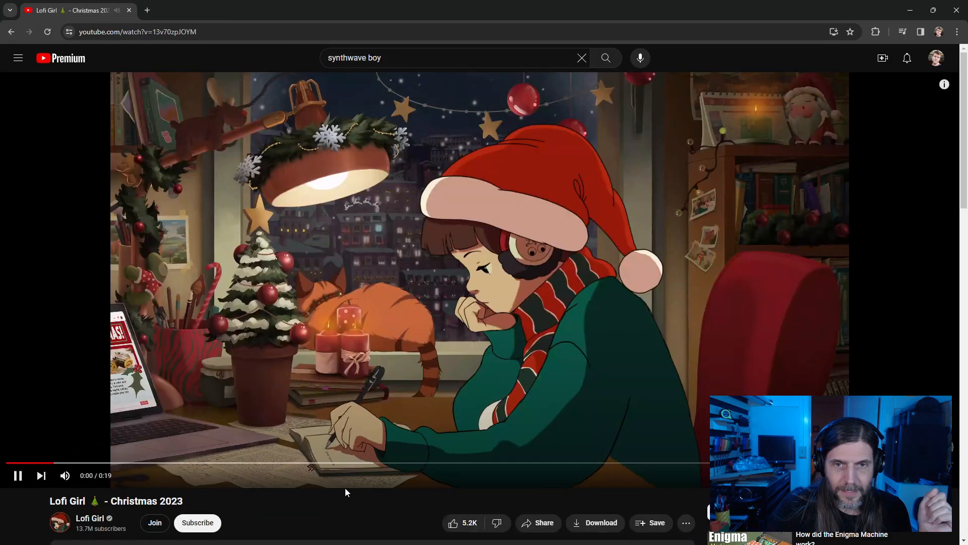
# Step: Mute the Christmas 2023 video and close the browser window to return to the Enclosure design in Fusion 360
pyautogui.click(65, 475)
pyautogui.scroll(-2, 373, 498)
pyautogui.scroll(2, 374, 498)
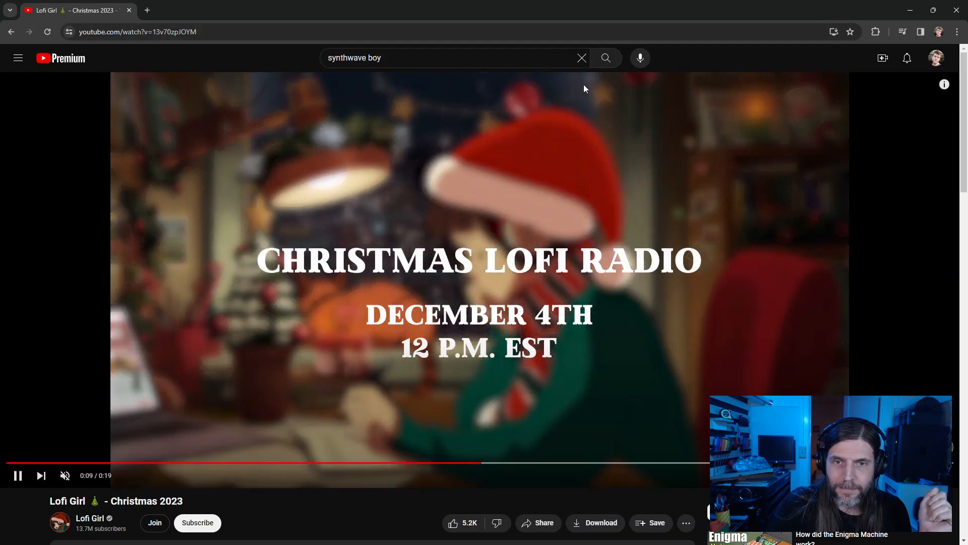
pyautogui.doubleClick(576, 14)
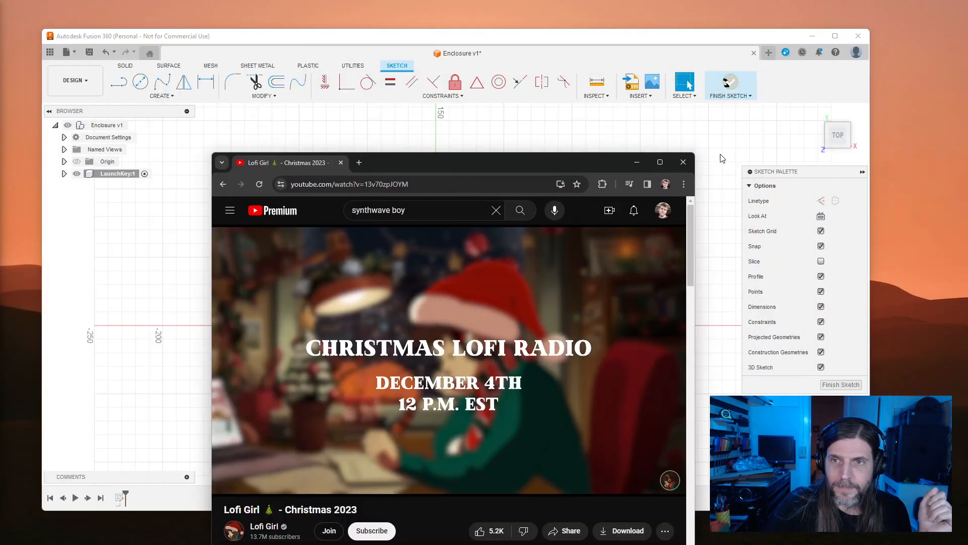
pyautogui.click(686, 162)
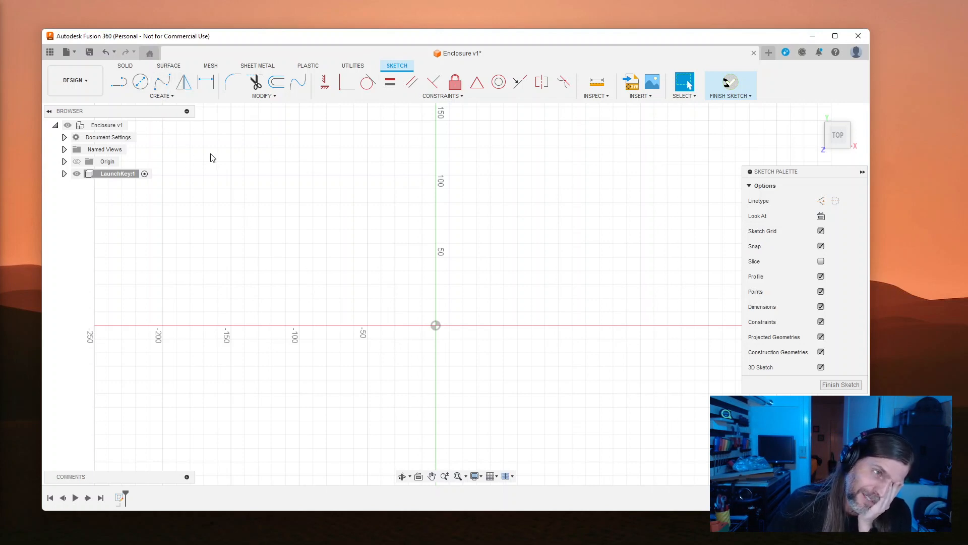
pyautogui.click(160, 96)
pyautogui.moveTo(131, 117)
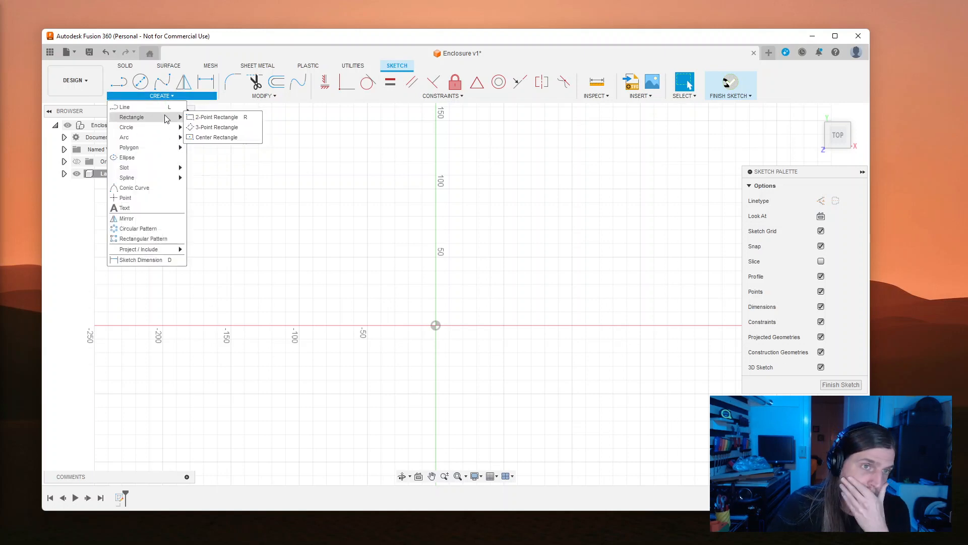
pyautogui.click(212, 117)
pyautogui.click(435, 325)
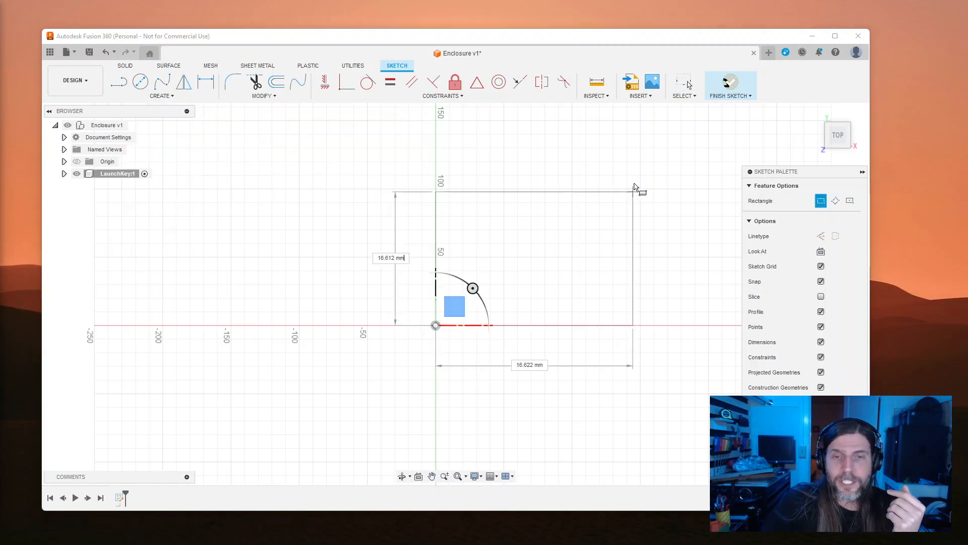
pyautogui.moveTo(637, 175); pyautogui.dragTo(580, 225, button='middle')
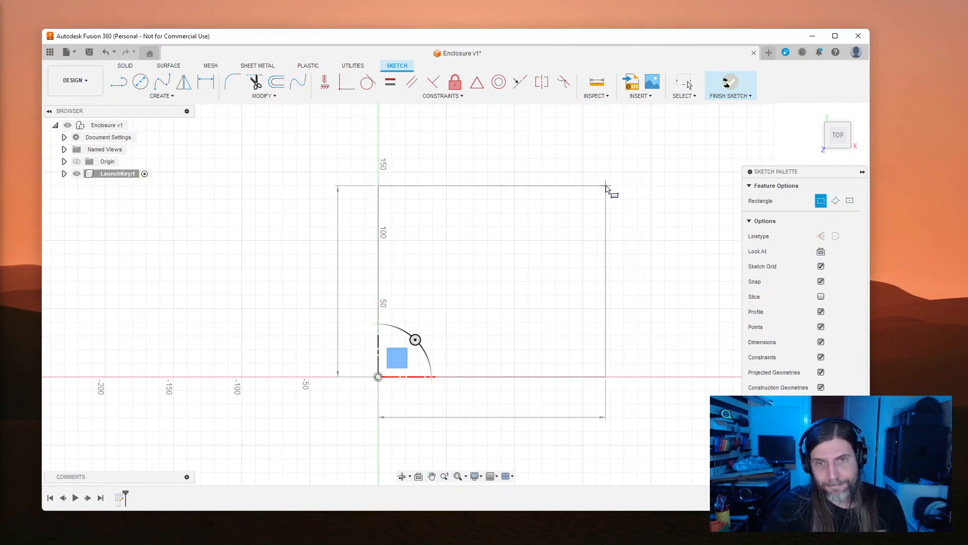
pyautogui.press('Tab')
pyautogui.scroll(2, 529, 259)
pyautogui.scroll(5, 525, 310)
pyautogui.scroll(-1, 532, 316)
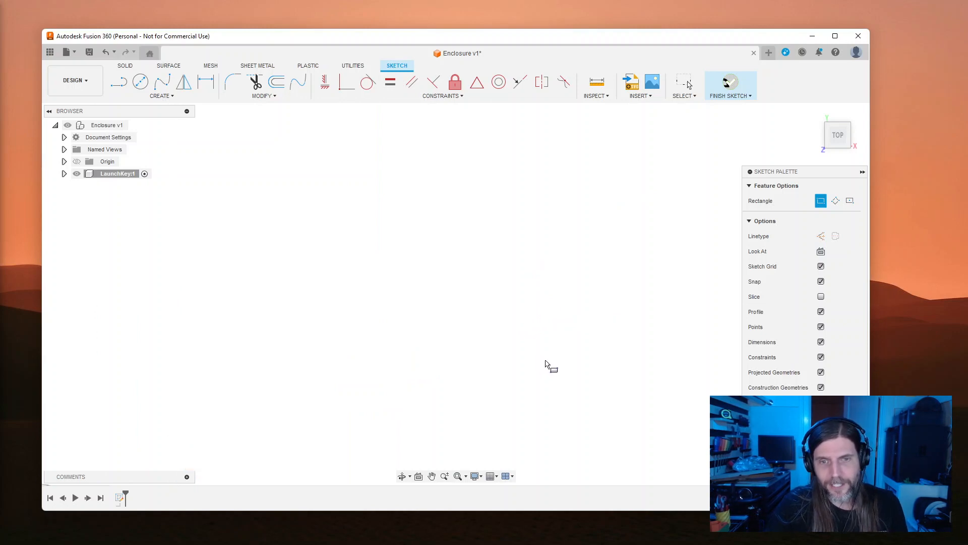
pyautogui.scroll(-10, 549, 364)
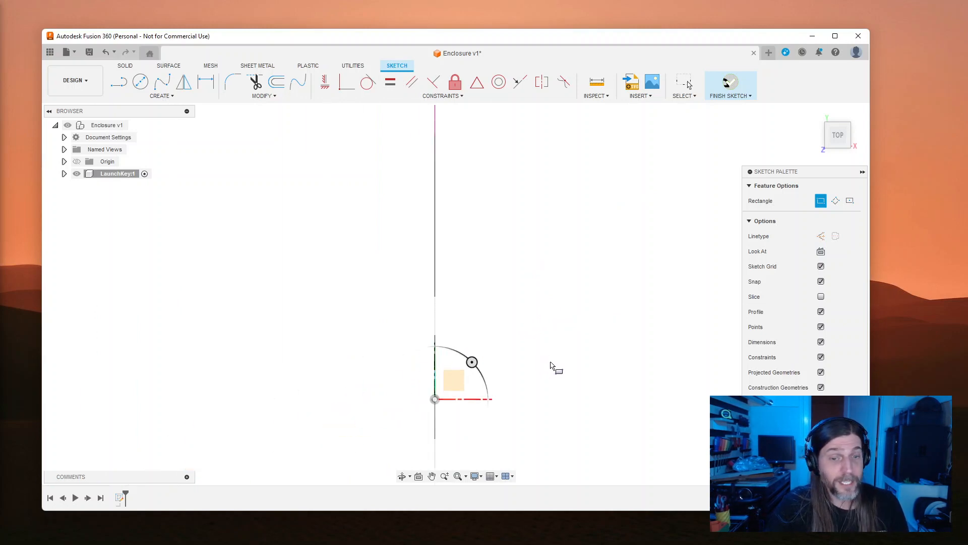
pyautogui.scroll(-4, 578, 367)
pyautogui.scroll(5, 578, 379)
pyautogui.press('Escape')
# Step: Check the document's units in the Document Settings and enlarge the modelling window
pyautogui.moveTo(537, 389)
pyautogui.mouseDown(button='middle')
pyautogui.moveTo(417, 383)
pyautogui.moveTo(431, 381)
pyautogui.mouseUp(button='middle')
pyautogui.scroll(2, 462, 361)
pyautogui.scroll(-3, 464, 352)
pyautogui.scroll(3, 468, 356)
pyautogui.moveTo(467, 356); pyautogui.dragTo(571, 330, button='middle')
pyautogui.scroll(2, 553, 343)
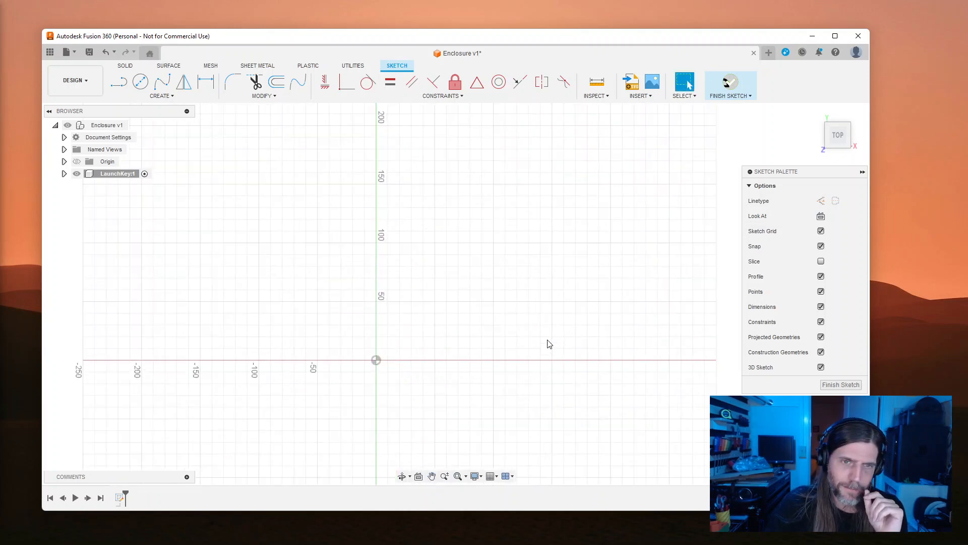
pyautogui.scroll(-3, 298, 292)
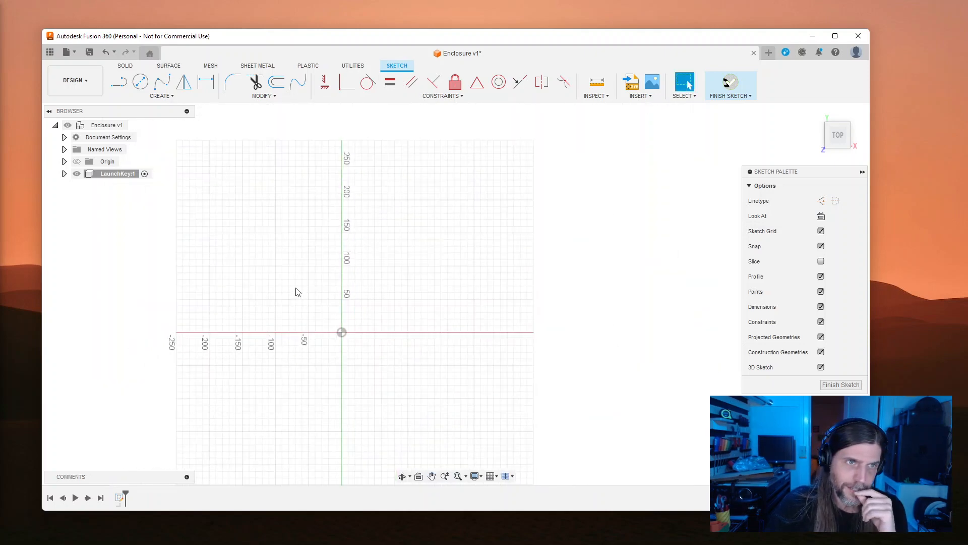
pyautogui.click(64, 137)
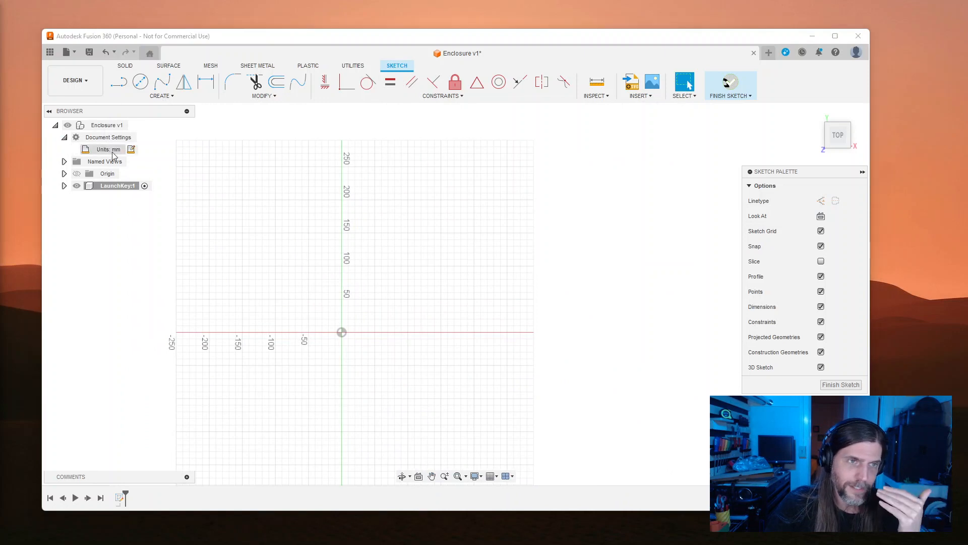
pyautogui.click(65, 137)
pyautogui.moveTo(247, 42); pyautogui.dragTo(225, 32)
pyautogui.moveTo(851, 260); pyautogui.dragTo(935, 260)
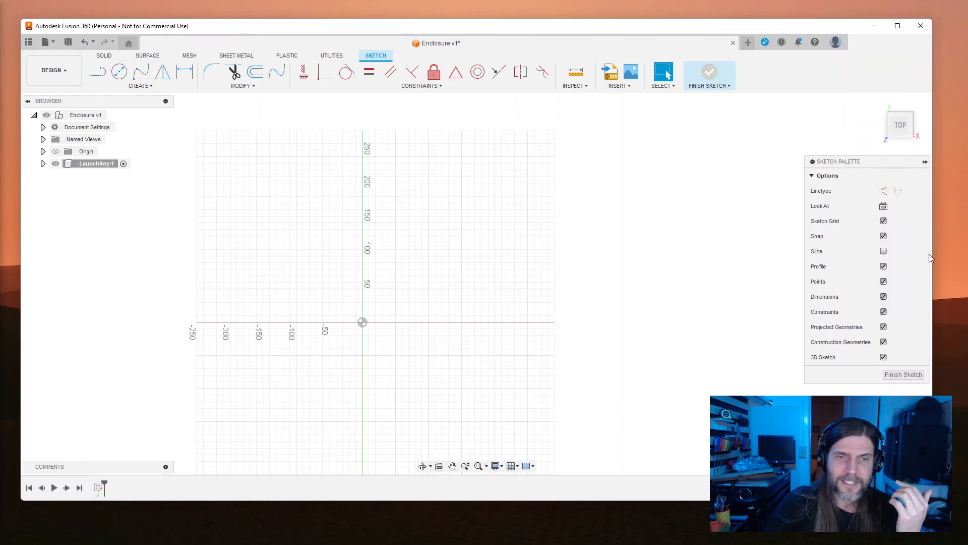
# Step: Sketch a center rectangle on the origin of the LaunchKey component, 330 mm wide and 172 mm high
pyautogui.click(139, 85)
pyautogui.moveTo(151, 107)
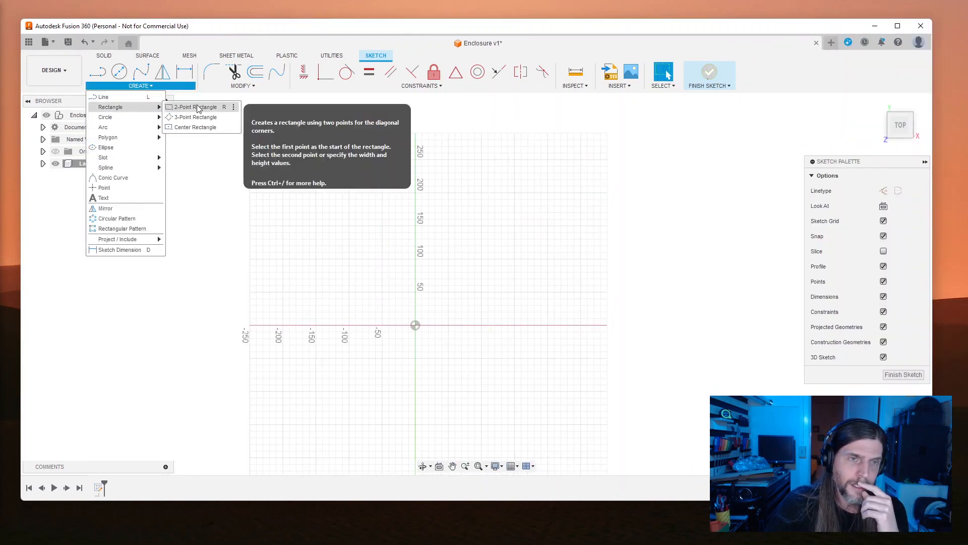
pyautogui.click(196, 127)
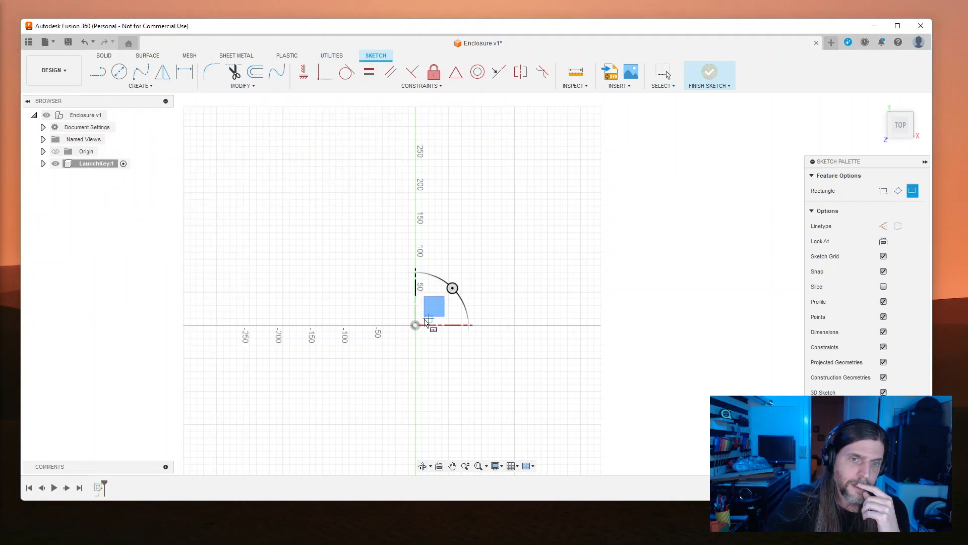
pyautogui.click(415, 325)
pyautogui.scroll(-3, 678, 212)
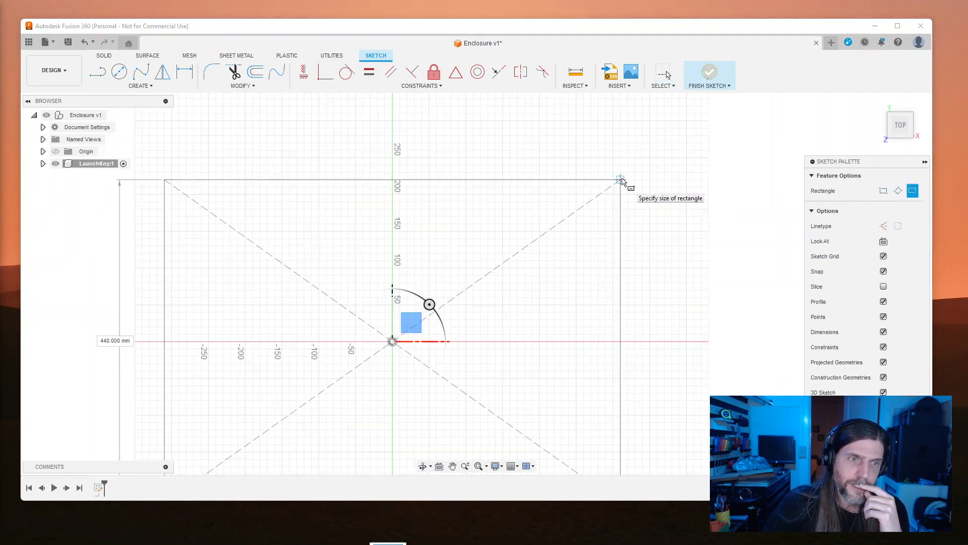
pyautogui.scroll(-2, 624, 184)
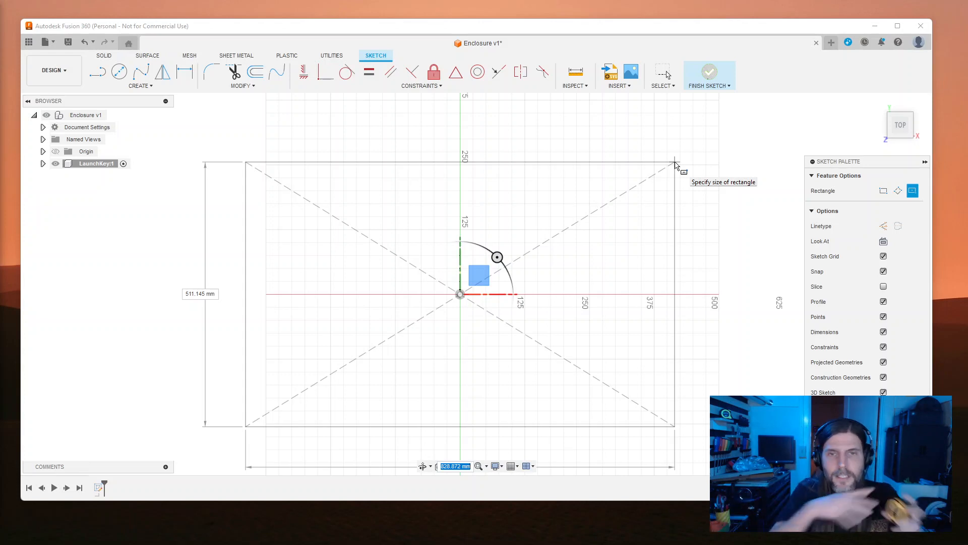
pyautogui.write('33 cm')
pyautogui.press('Tab')
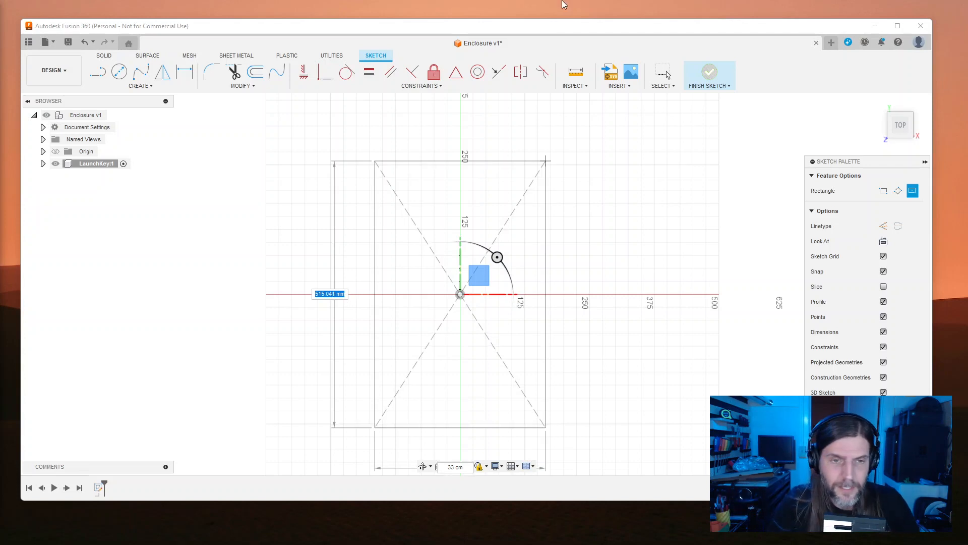
pyautogui.write('172')
pyautogui.press('Tab')
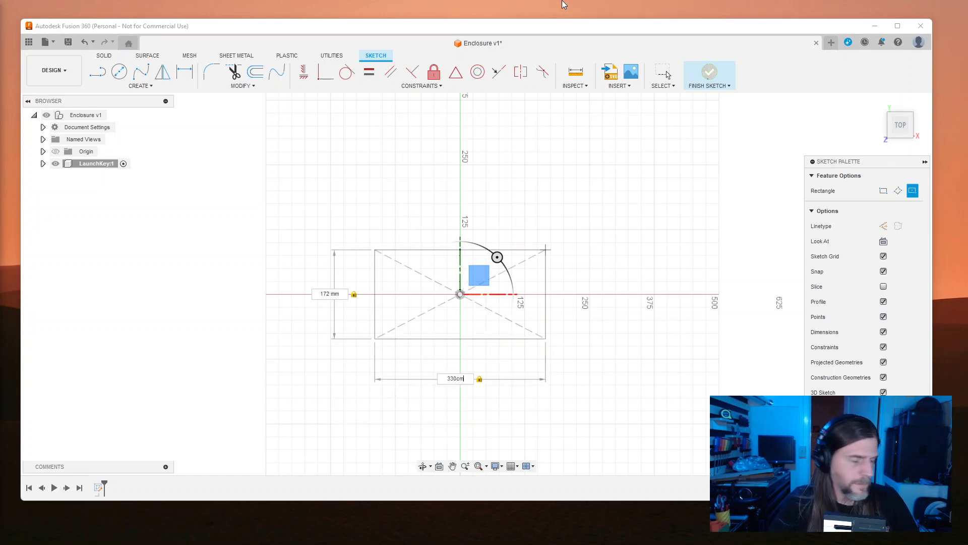
pyautogui.write('330mm')
pyautogui.press('Return')
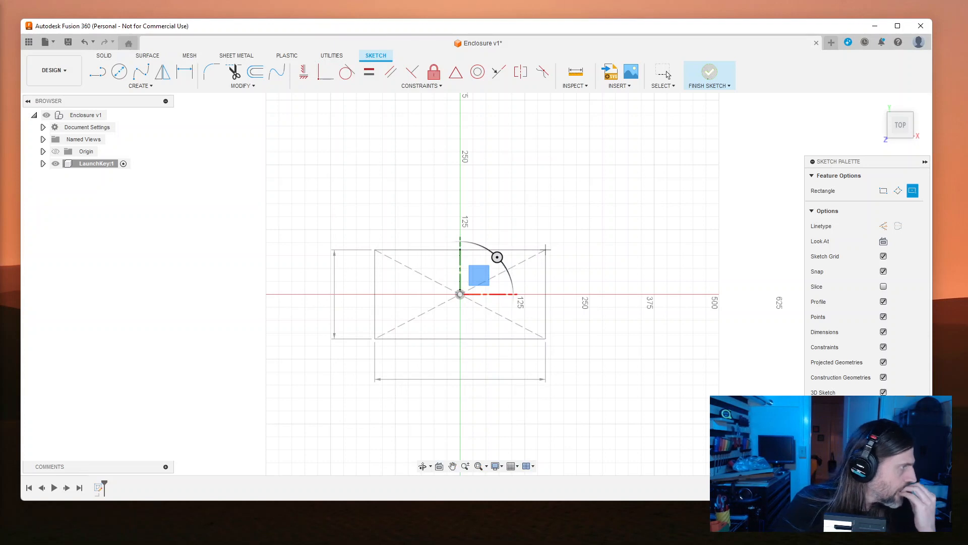
pyautogui.click(664, 74)
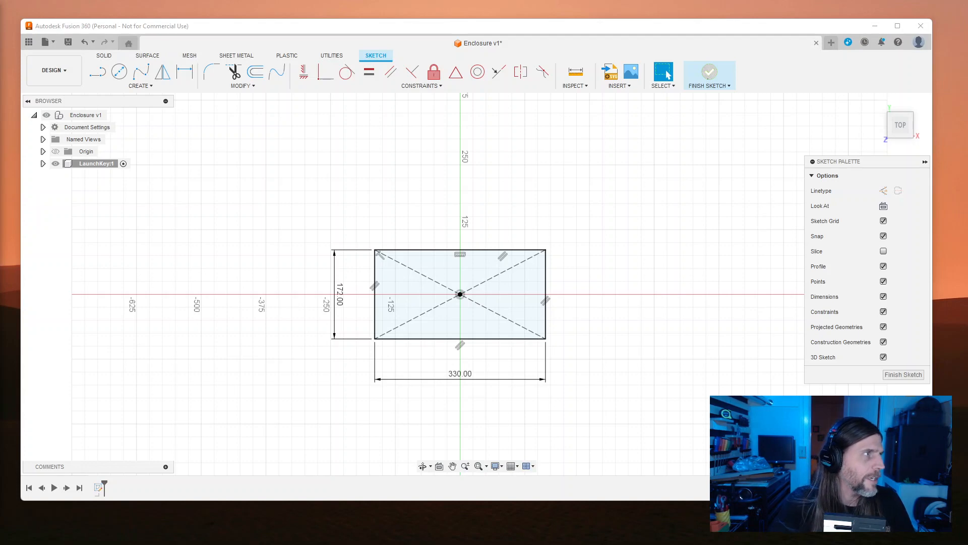
# Step: Switch to the browser with the Just Dance 2024 search results and open Ubisoft's "The BETA of the Camera Controller is here!" article
pyautogui.moveTo(0, 65); pyautogui.dragTo(370, 39)
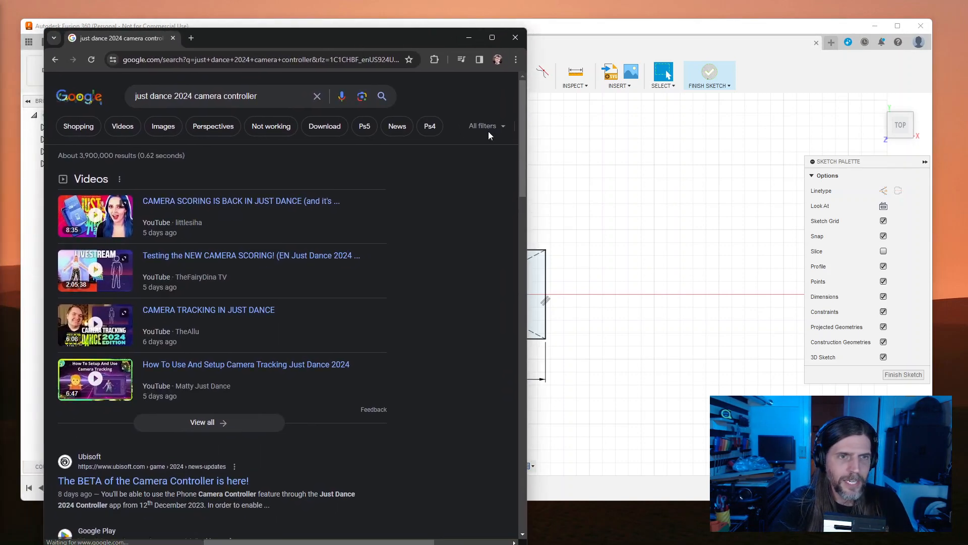
pyautogui.moveTo(526, 229); pyautogui.dragTo(963, 229)
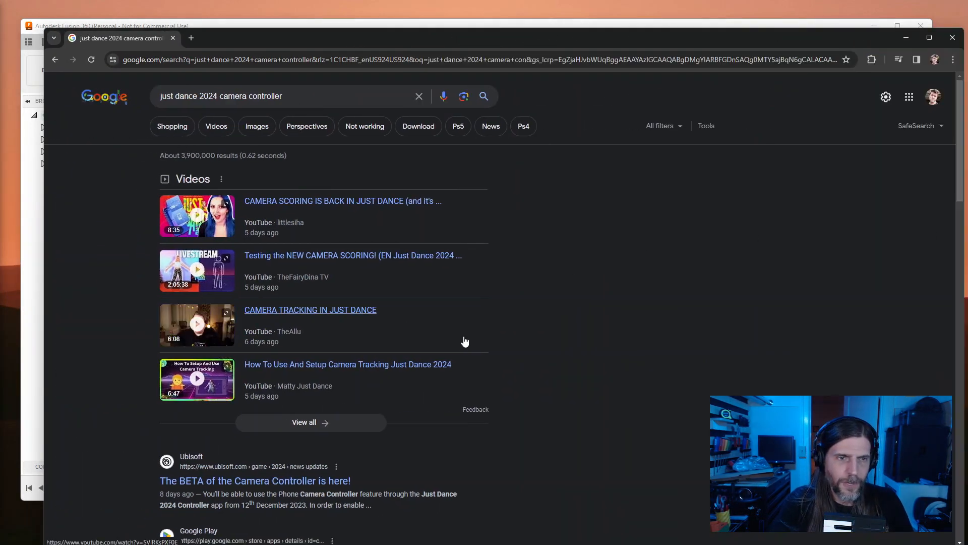
pyautogui.scroll(-3, 313, 337)
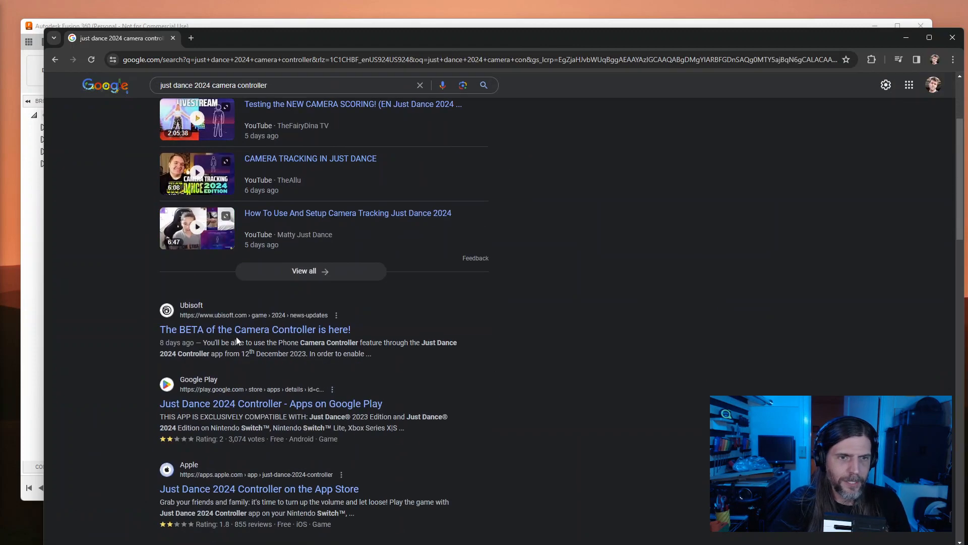
pyautogui.click(247, 331)
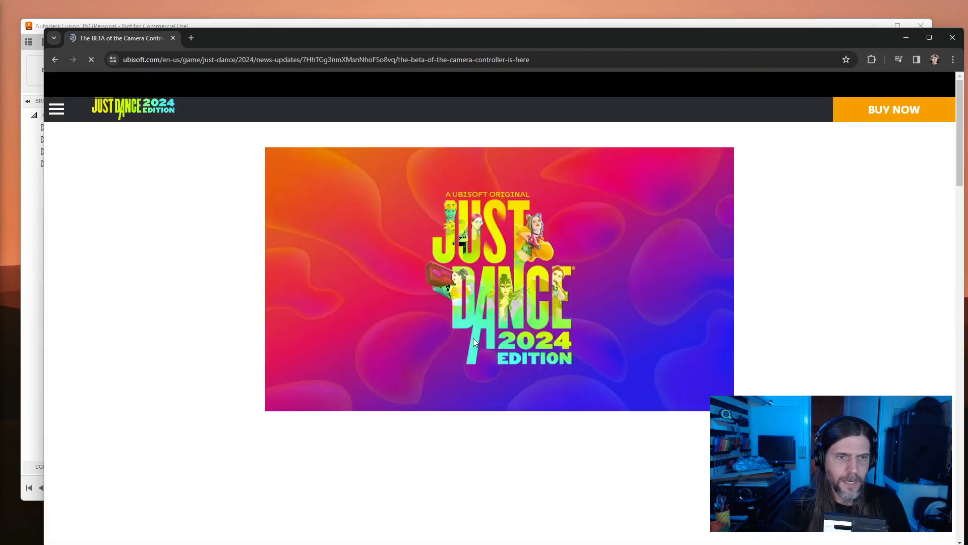
pyautogui.moveTo(605, 38); pyautogui.dragTo(578, 16)
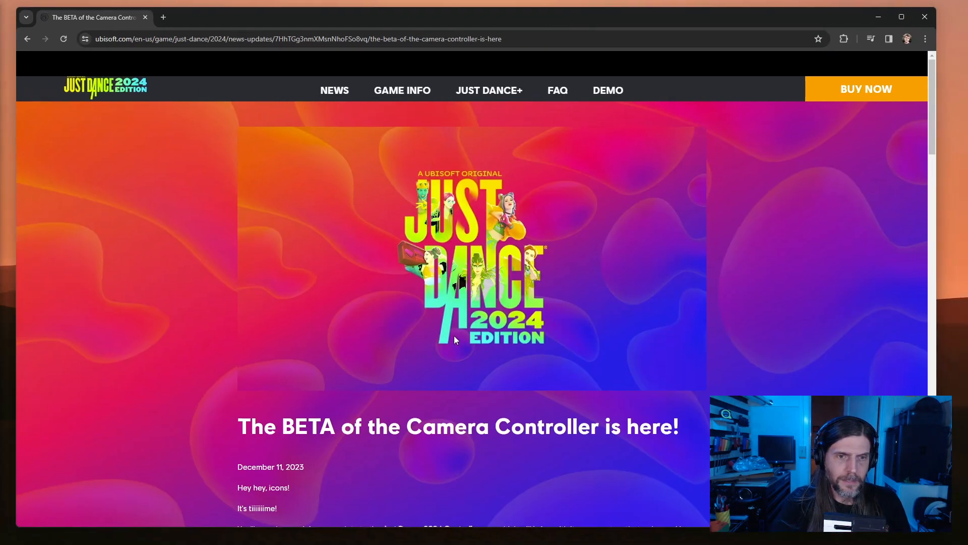
# Step: Read the article's instructions on phone placement, player distance and lighting for the camera controller
pyautogui.scroll(-3, 456, 343)
pyautogui.scroll(-5, 460, 356)
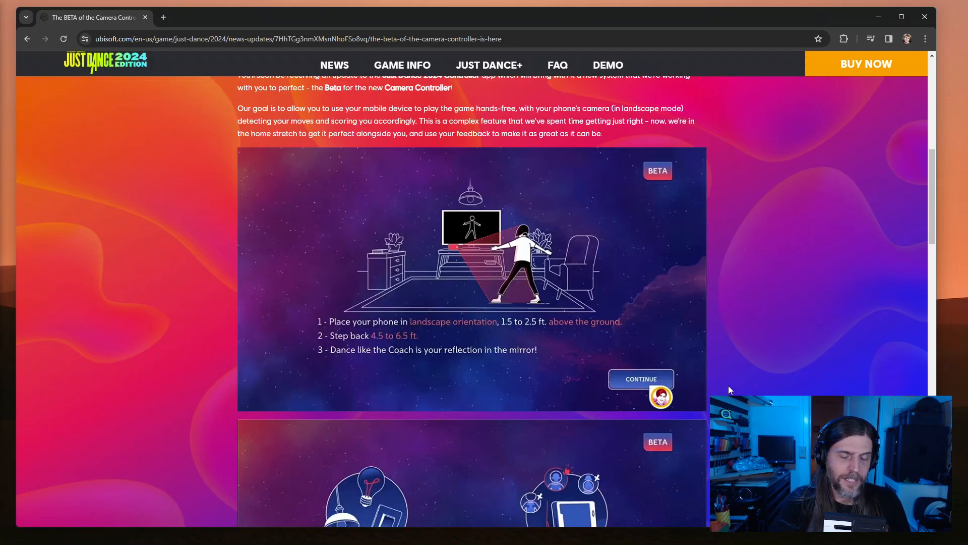
pyautogui.scroll(-4, 798, 386)
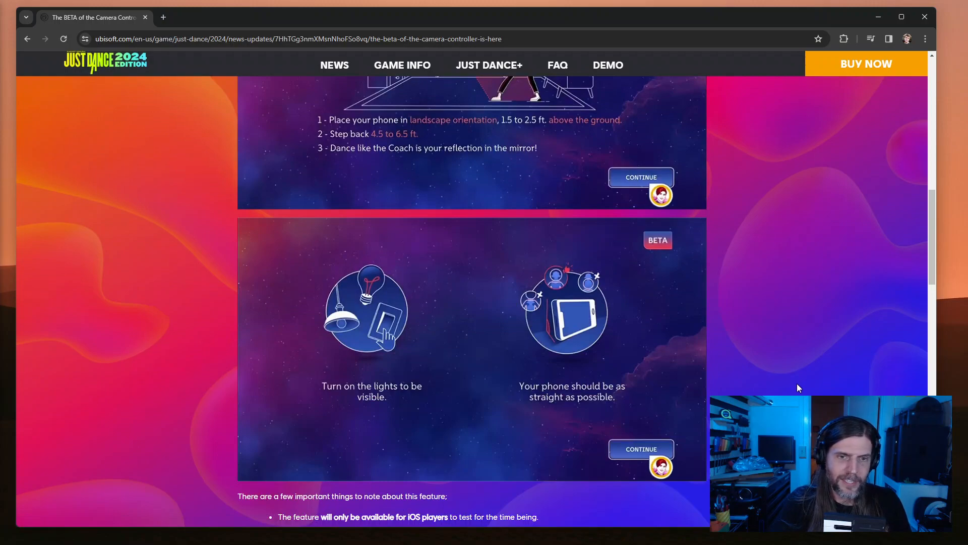
# Step: Read the article's list of songs from Just Dance 2023 and 2024 Edition that support the camera controller
pyautogui.scroll(-8, 794, 385)
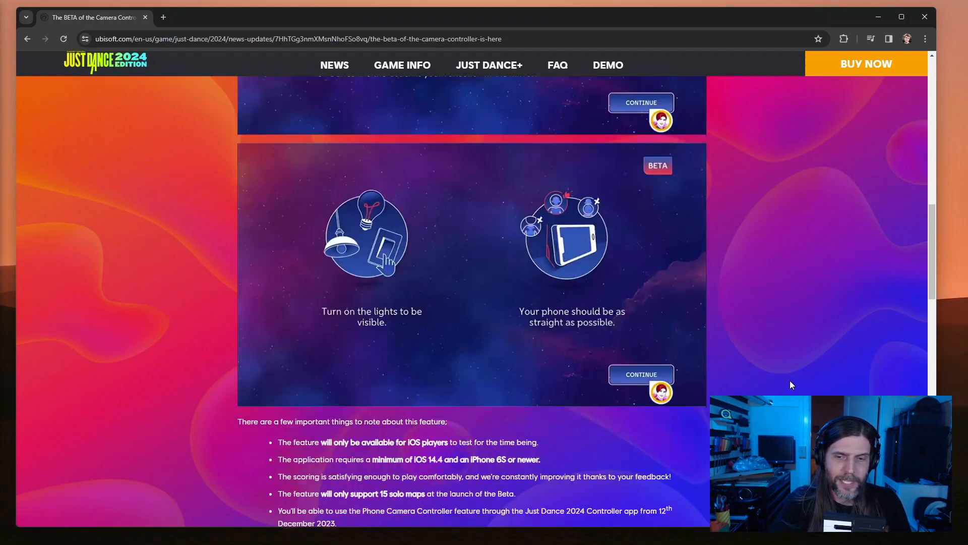
pyautogui.scroll(-8, 791, 385)
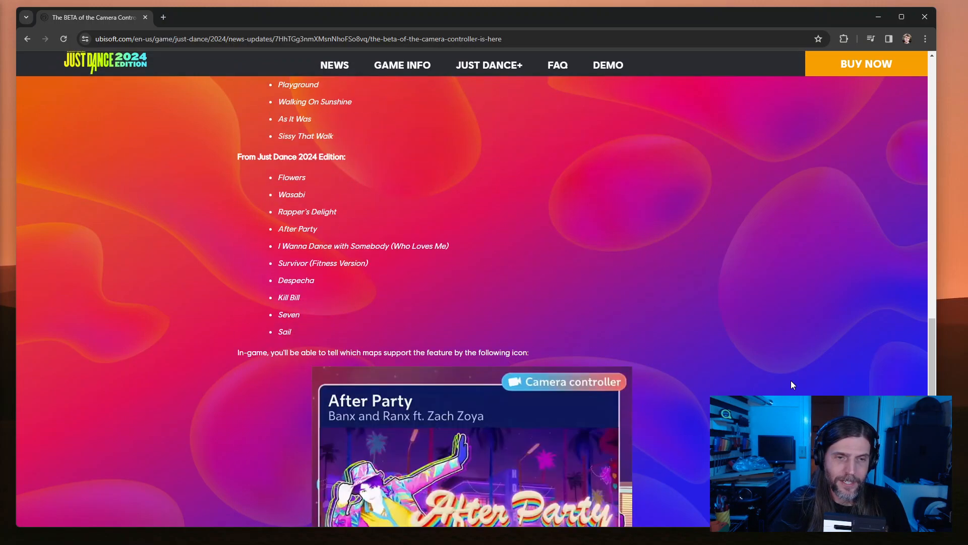
pyautogui.moveTo(931, 354); pyautogui.dragTo(884, 280)
pyautogui.scroll(-2, 885, 285)
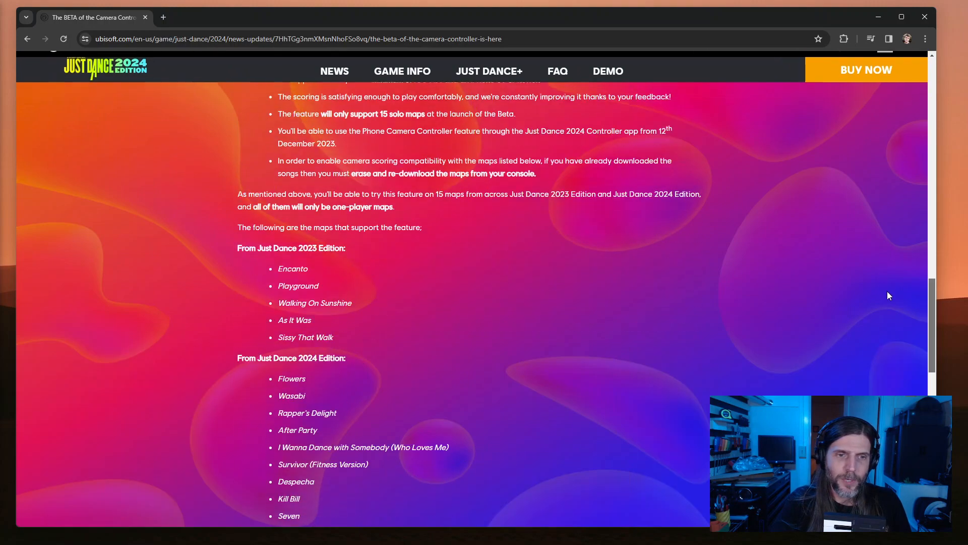
pyautogui.scroll(1, 891, 303)
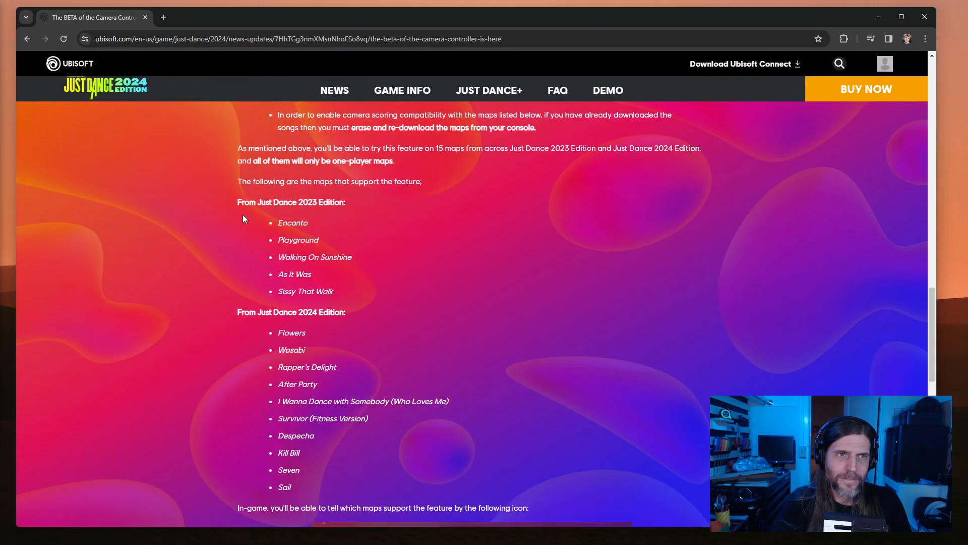
pyautogui.moveTo(241, 181); pyautogui.dragTo(408, 291)
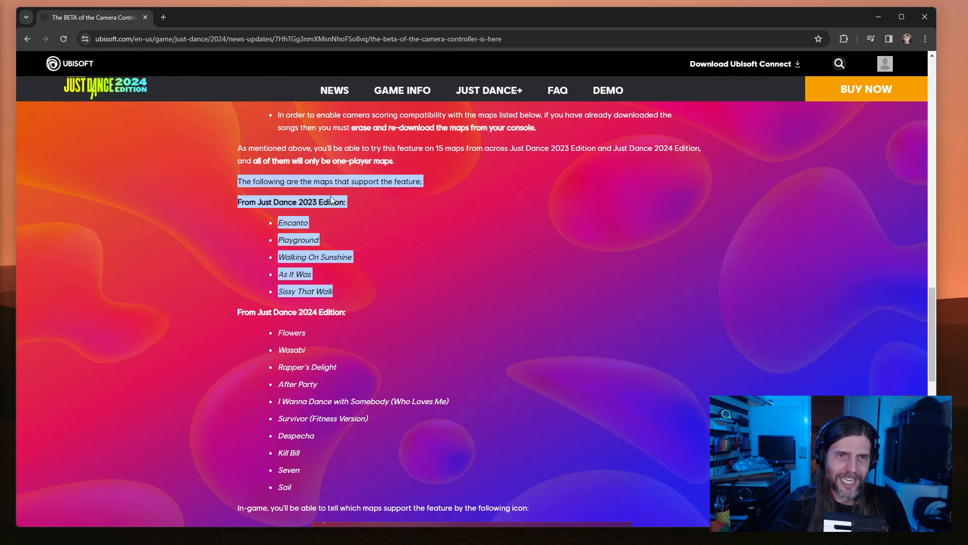
pyautogui.tripleClick(321, 183)
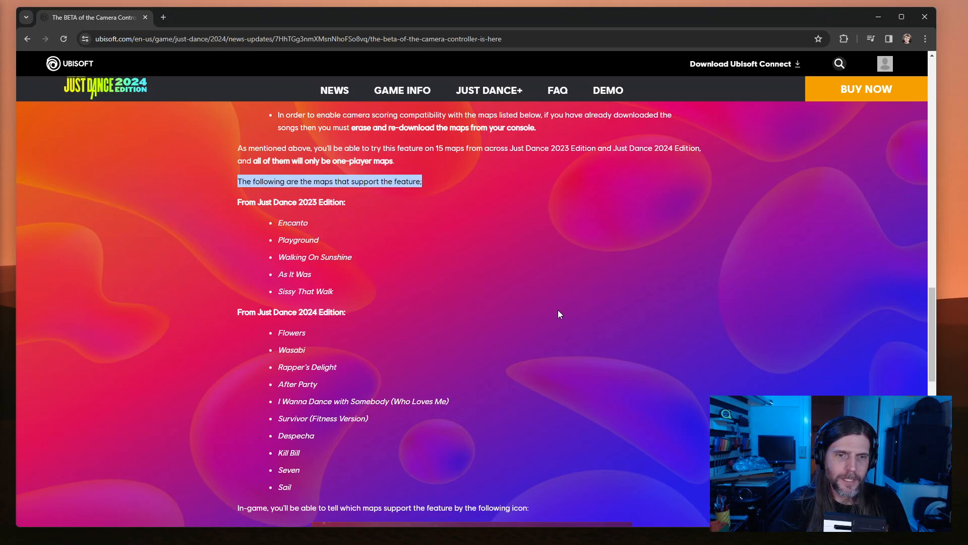
# Step: Check the article's notes on iOS requirements and solo map support, and switch back to the Fusion 360 sketch
pyautogui.scroll(4, 558, 309)
pyautogui.moveTo(287, 218); pyautogui.dragTo(655, 275)
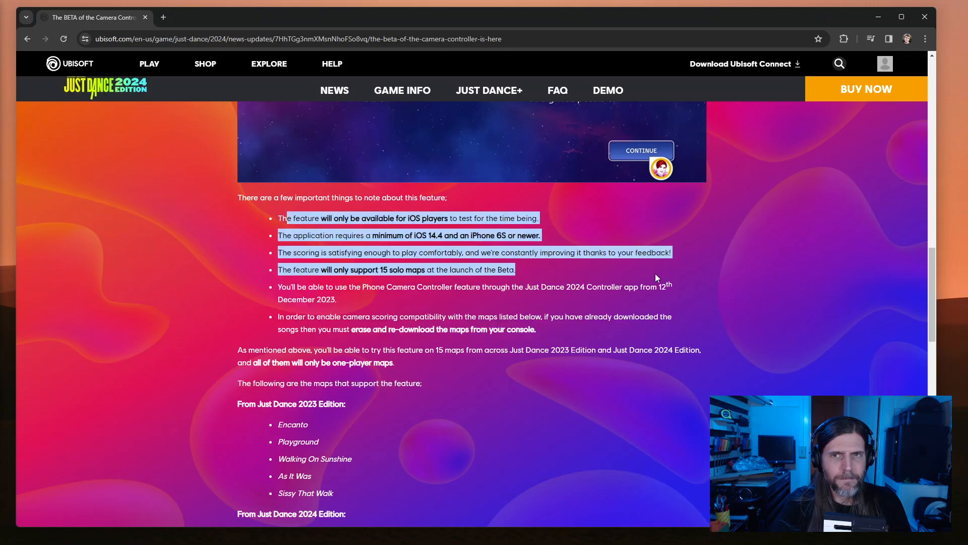
pyautogui.scroll(5, 876, 172)
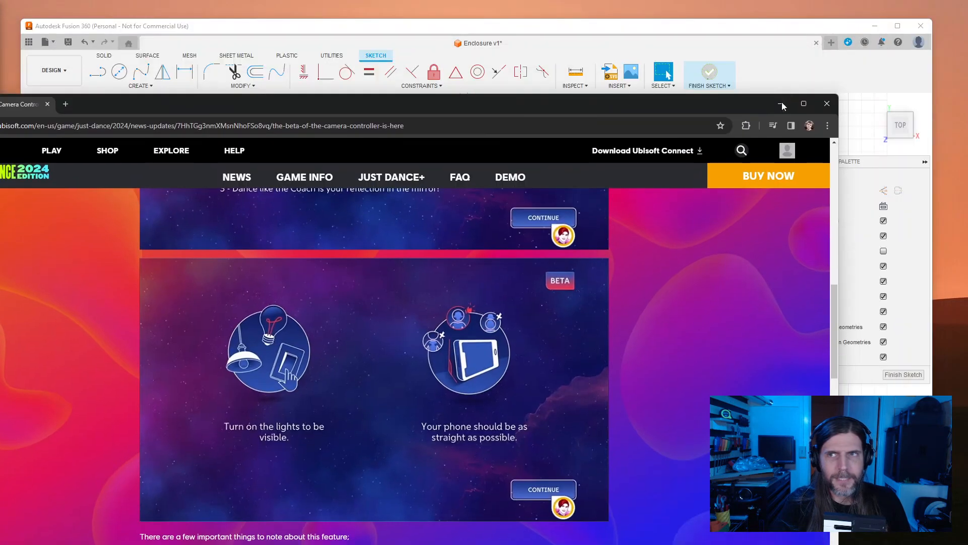
pyautogui.click(816, 111)
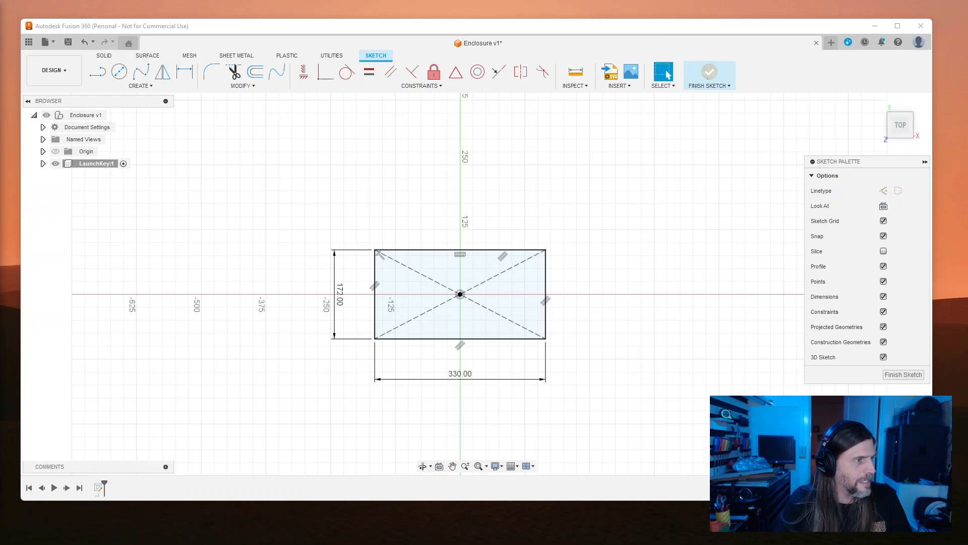
# Step: Switch to the browser with the Dance Central page on Meta Quest and check its supported headsets and release date
pyautogui.moveTo(0, 40); pyautogui.dragTo(527, 35)
pyautogui.scroll(-5, 597, 411)
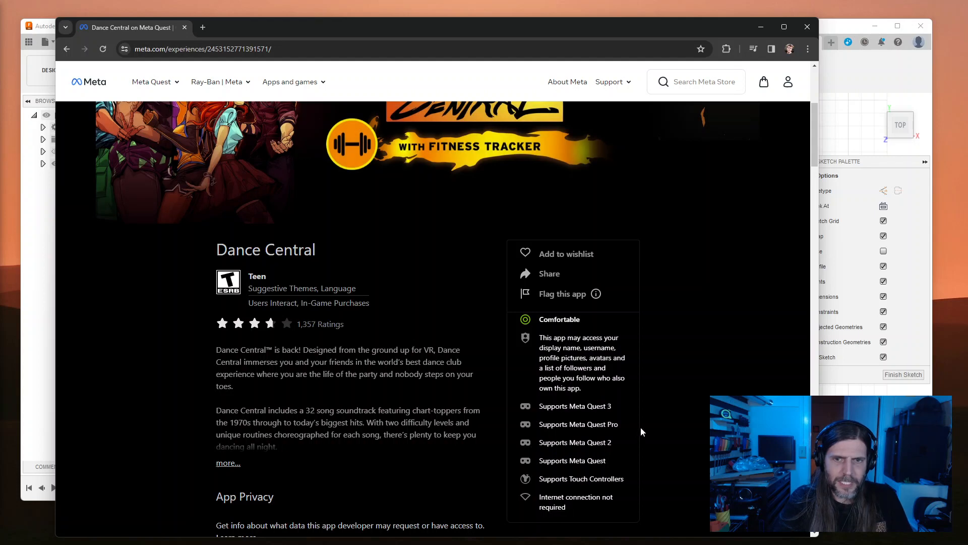
pyautogui.tripleClick(609, 406)
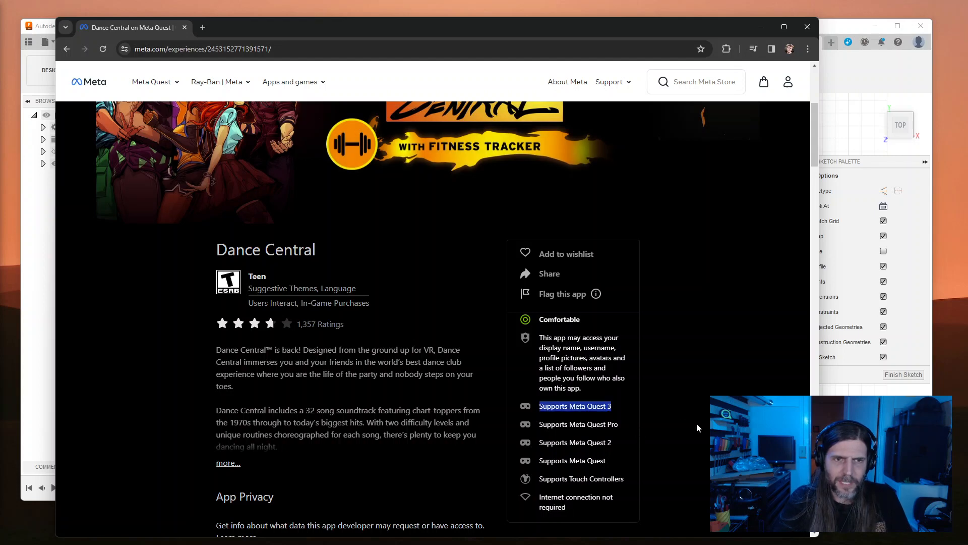
pyautogui.scroll(-5, 703, 424)
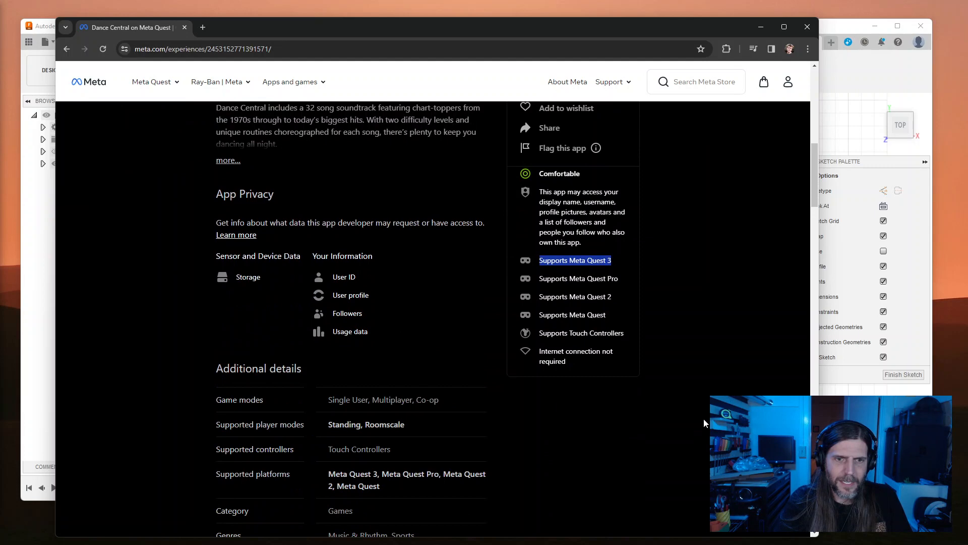
pyautogui.scroll(-4, 704, 422)
pyautogui.scroll(-3, 703, 413)
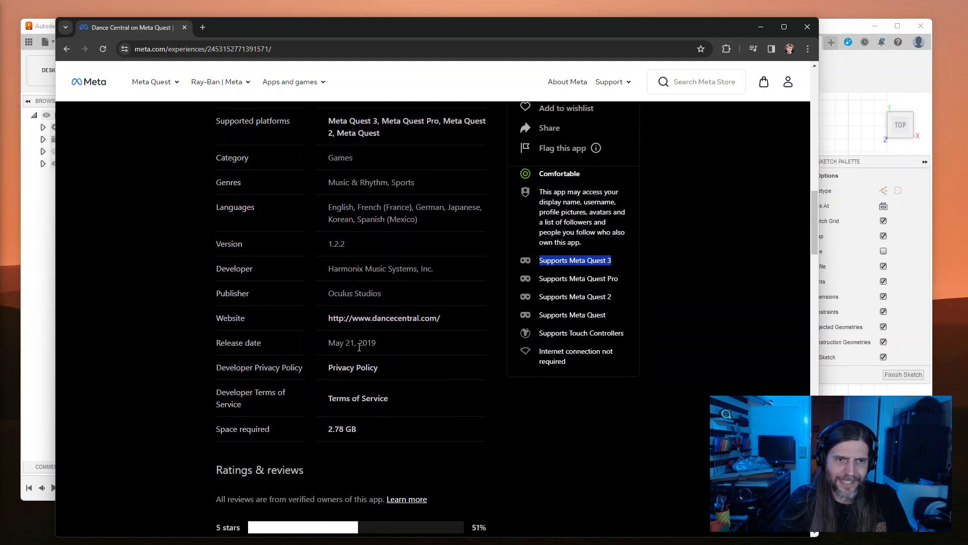
pyautogui.moveTo(378, 343); pyautogui.dragTo(317, 343)
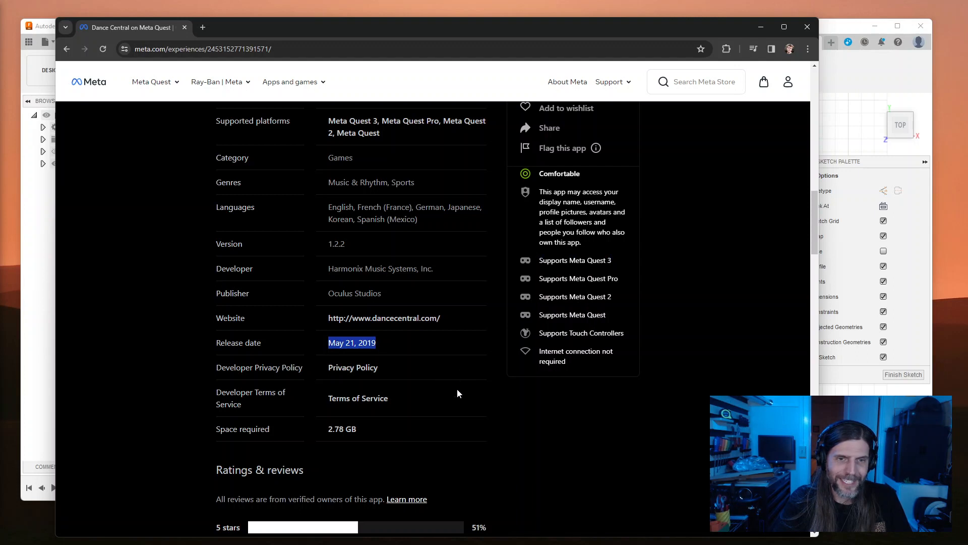
# Step: Review the Dance Central page's additional details, description and title banner, and return to the Fusion 360 sketch
pyautogui.scroll(3, 480, 403)
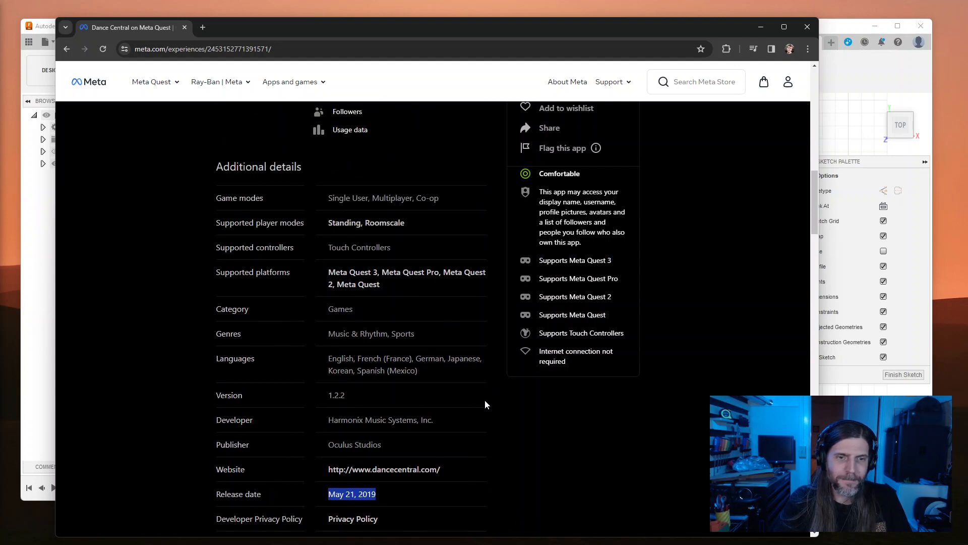
pyautogui.scroll(2, 489, 409)
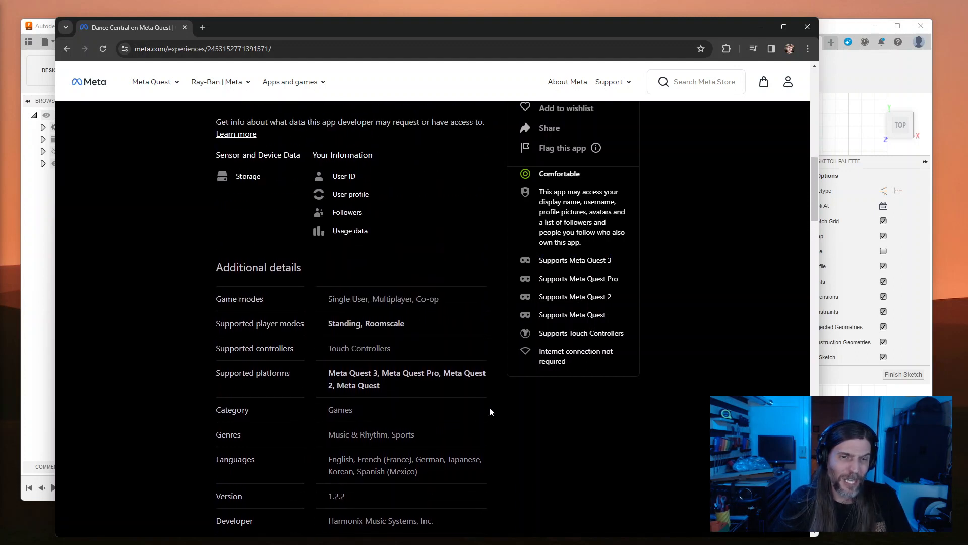
pyautogui.scroll(4, 489, 411)
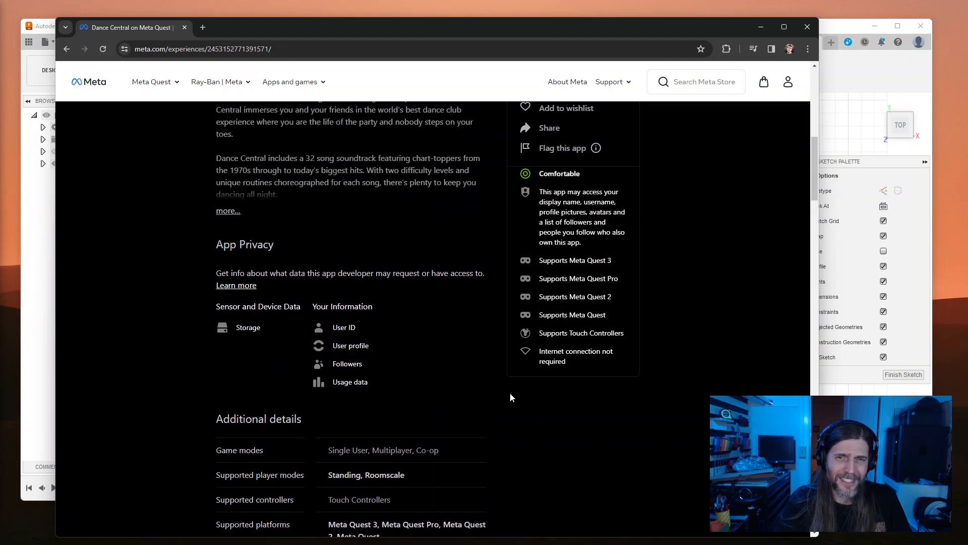
pyautogui.scroll(2, 329, 333)
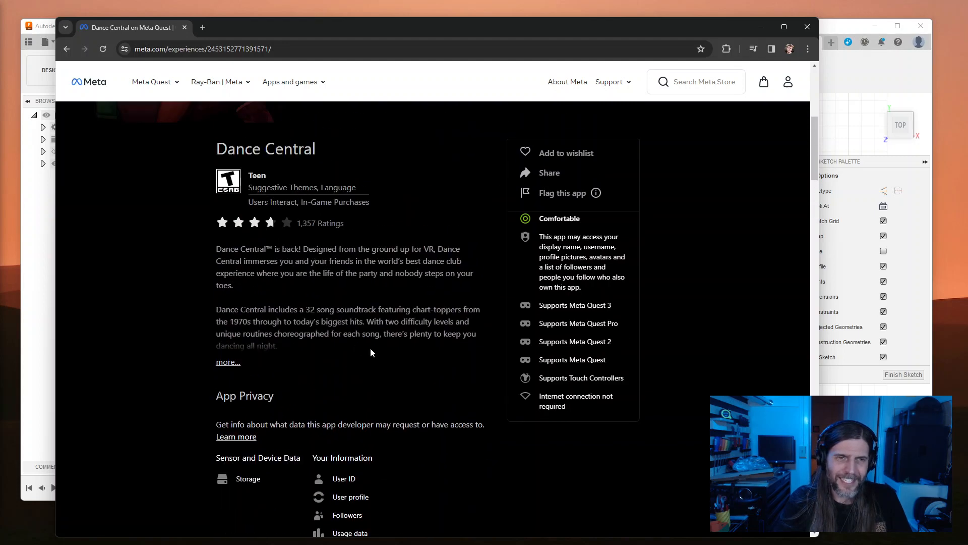
pyautogui.scroll(4, 370, 348)
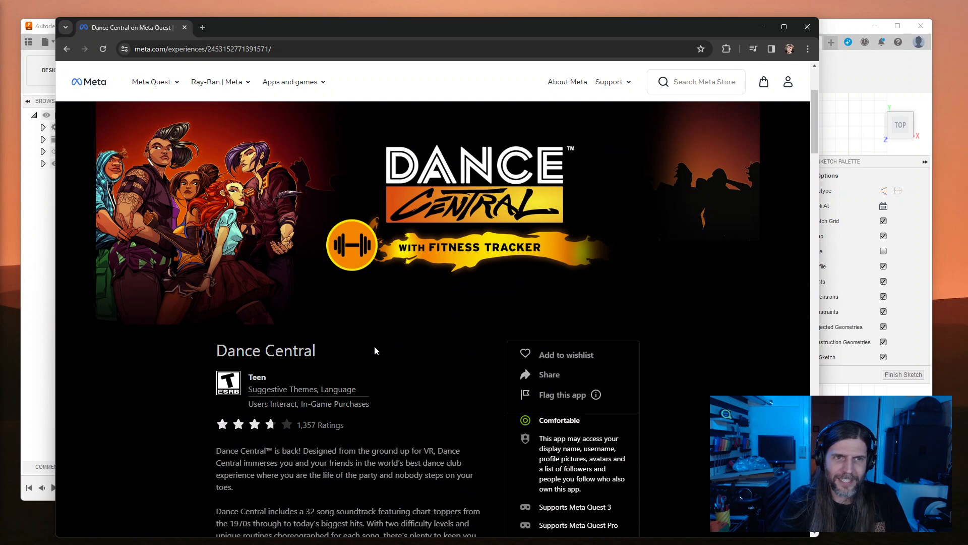
pyautogui.scroll(-20, 374, 347)
pyautogui.scroll(-4, 379, 356)
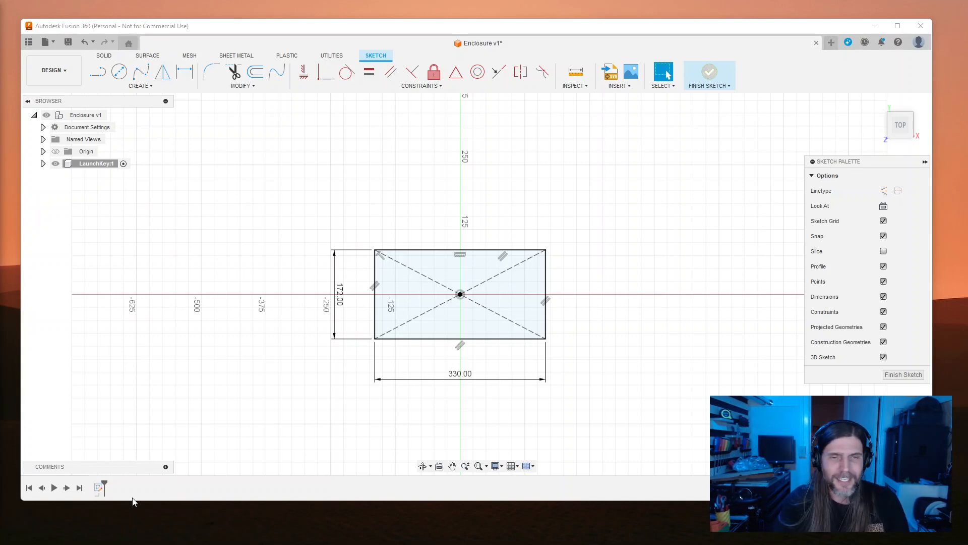
pyautogui.scroll(-1, 610, 431)
pyautogui.scroll(5, 609, 427)
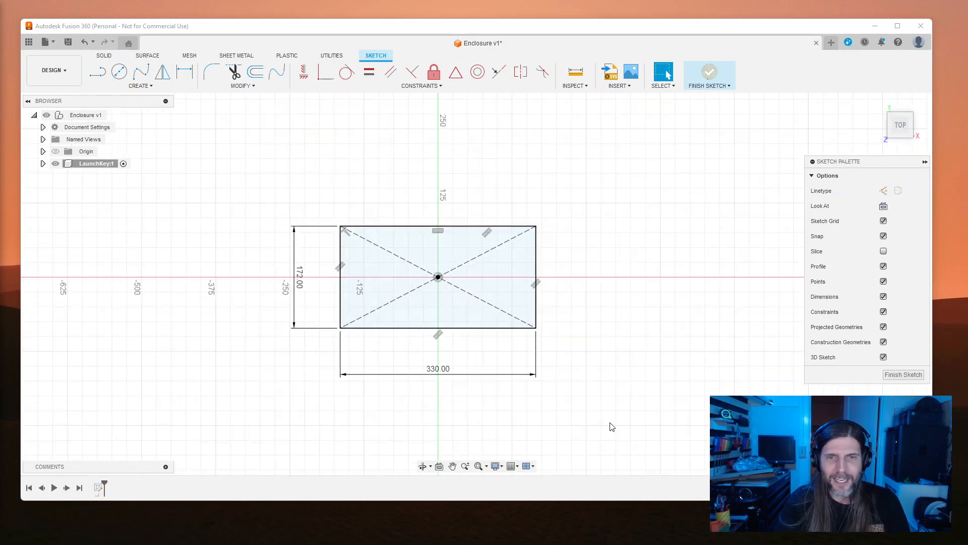
pyautogui.moveTo(583, 402); pyautogui.dragTo(652, 428, button='middle')
pyautogui.scroll(1, 652, 428)
pyautogui.scroll(-1, 663, 426)
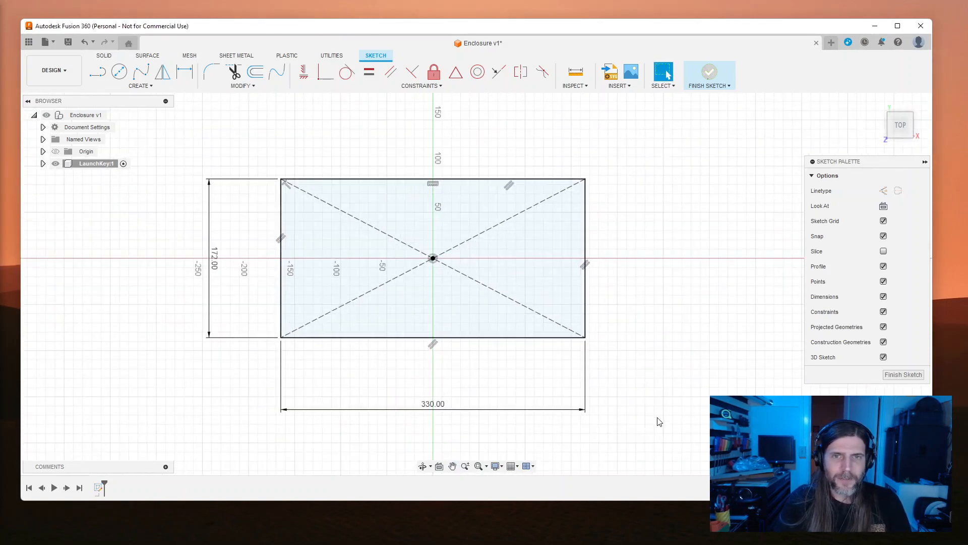
pyautogui.scroll(1, 659, 416)
pyautogui.scroll(-1, 659, 414)
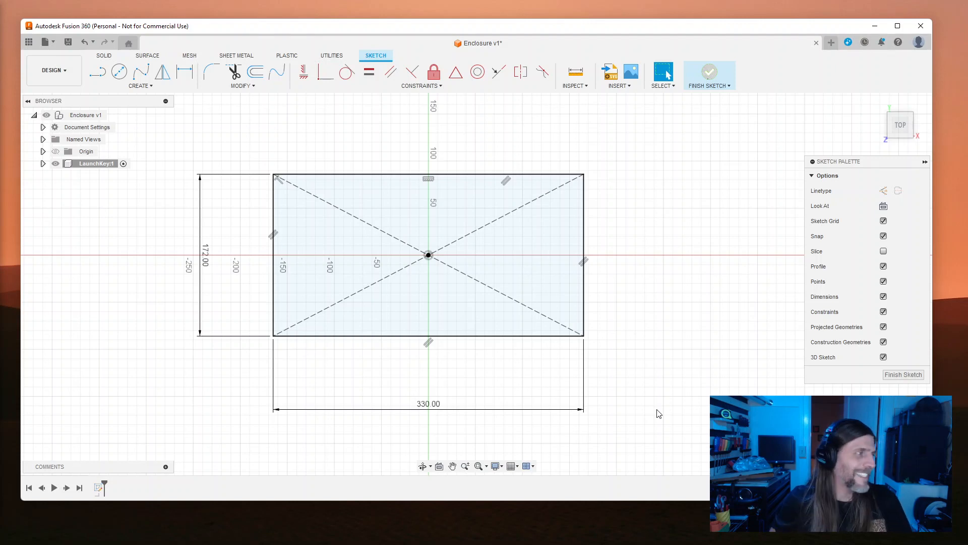
pyautogui.scroll(-1, 638, 231)
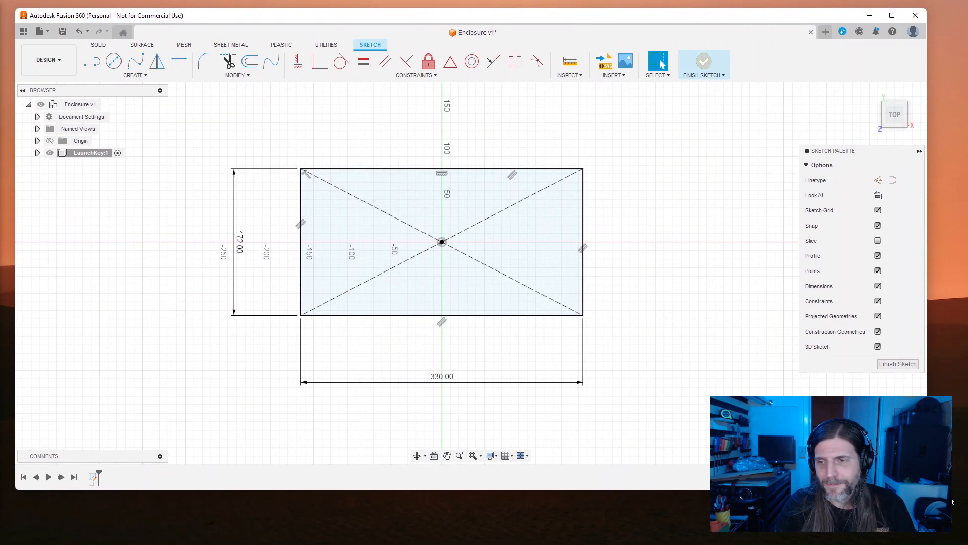
# Step: Enlarge the modelling window to give the base rectangle sketch more room
pyautogui.moveTo(926, 489); pyautogui.dragTo(956, 529)
pyautogui.scroll(-2, 619, 327)
pyautogui.scroll(3, 625, 330)
pyautogui.moveTo(645, 285); pyautogui.dragTo(735, 342, button='middle')
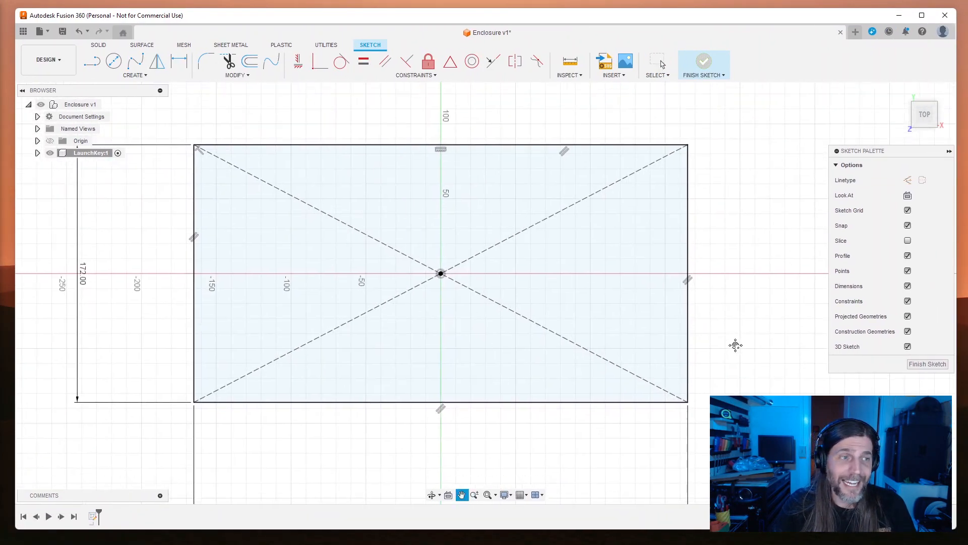
pyautogui.moveTo(266, 120); pyautogui.dragTo(274, 175, button='middle')
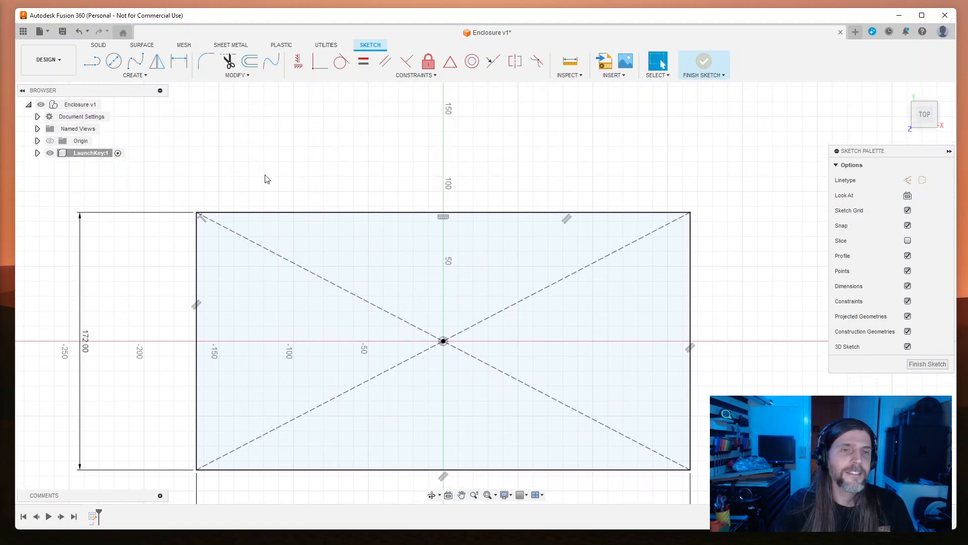
pyautogui.moveTo(248, 156); pyautogui.dragTo(210, 121, button='middle')
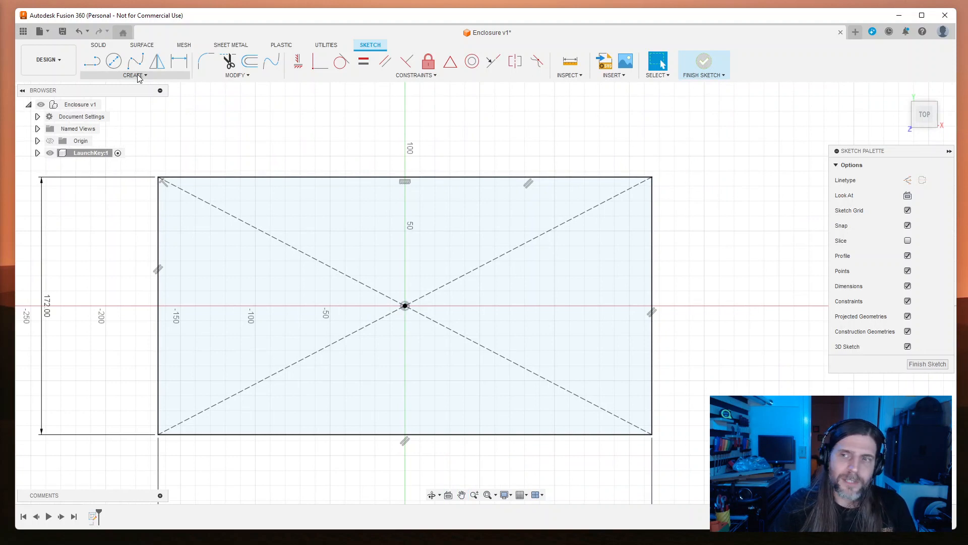
pyautogui.click(138, 76)
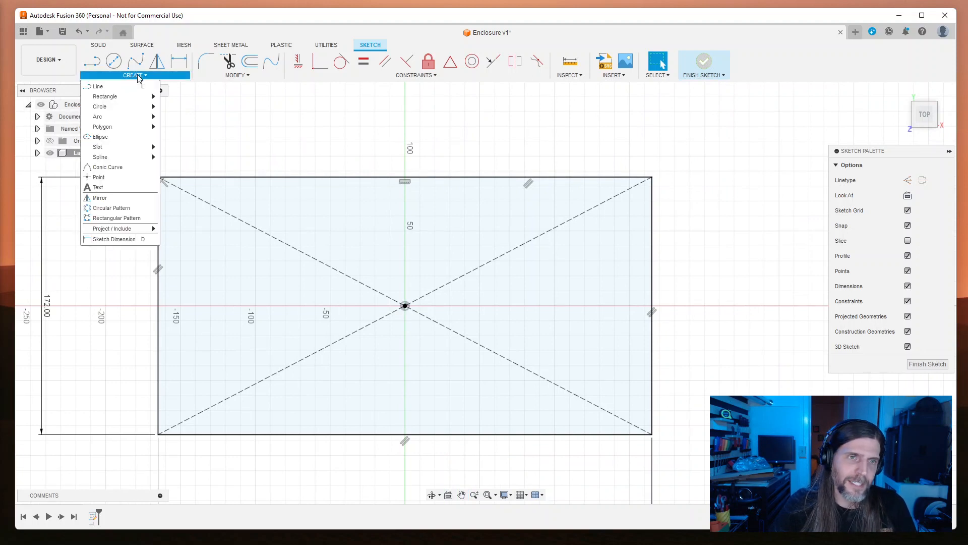
pyautogui.moveTo(145, 103)
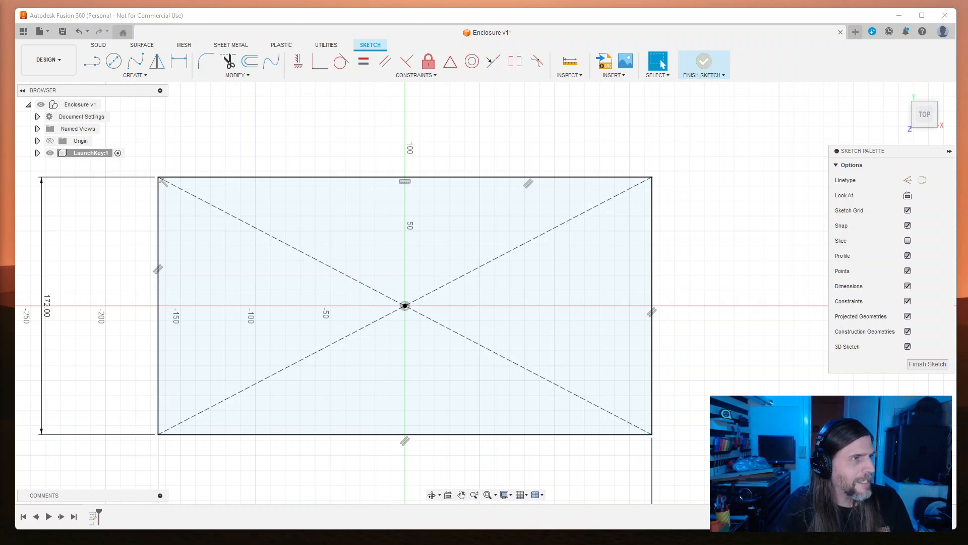
# Step: Switch to the browser with the Wikipedia article on Mandatory Fun, widen its window and find the album's track listing
pyautogui.moveTo(967, 46); pyautogui.dragTo(289, 33)
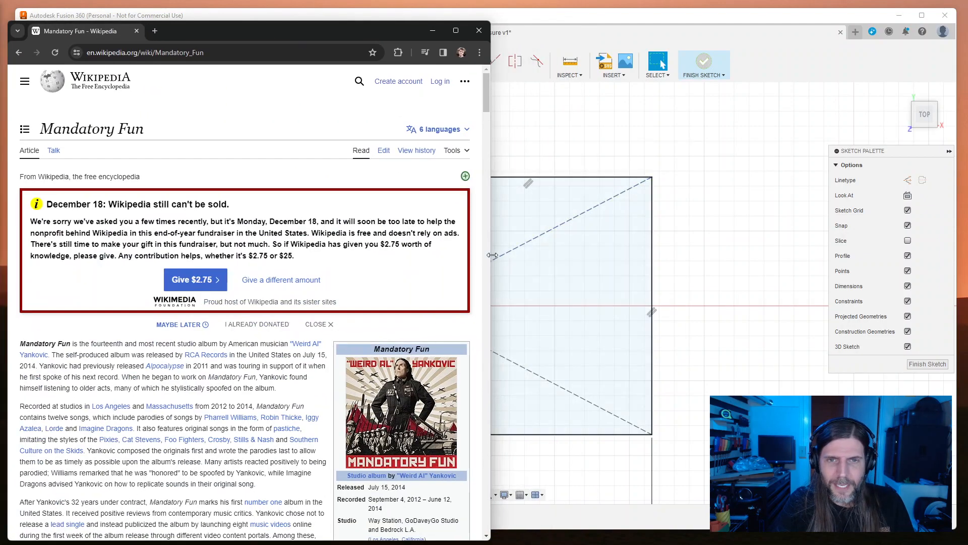
pyautogui.moveTo(493, 267); pyautogui.dragTo(882, 283)
pyautogui.scroll(-15, 736, 377)
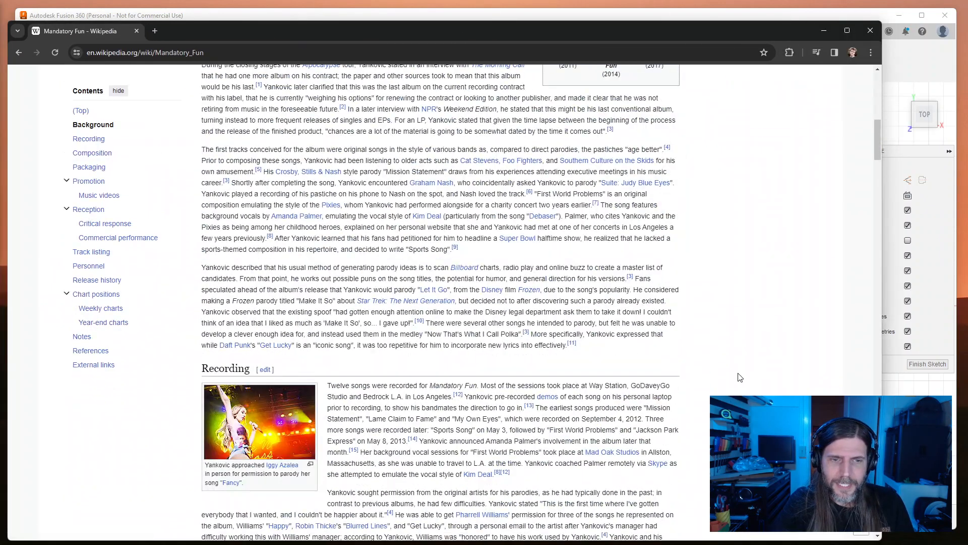
pyautogui.scroll(-6, 738, 376)
pyautogui.click(663, 505)
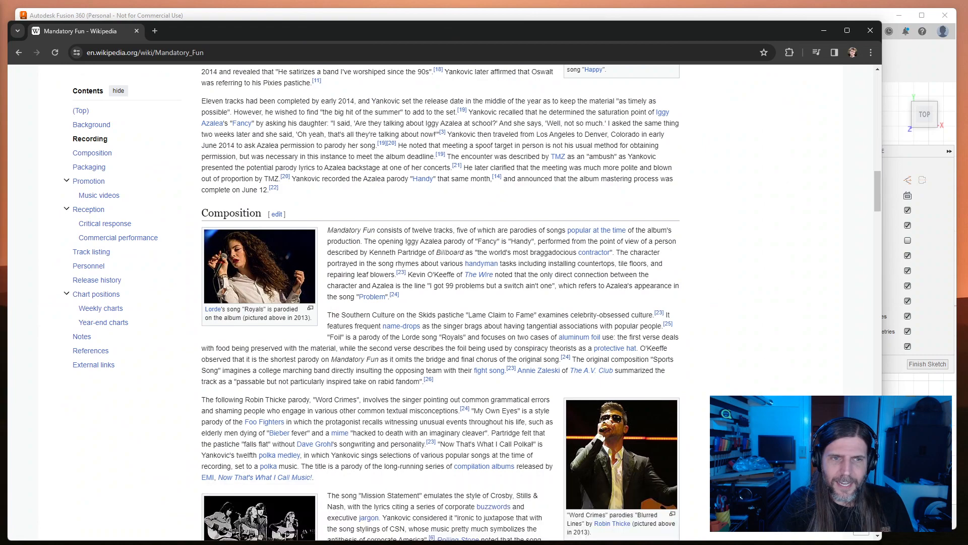
pyautogui.scroll(-10, 441, 302)
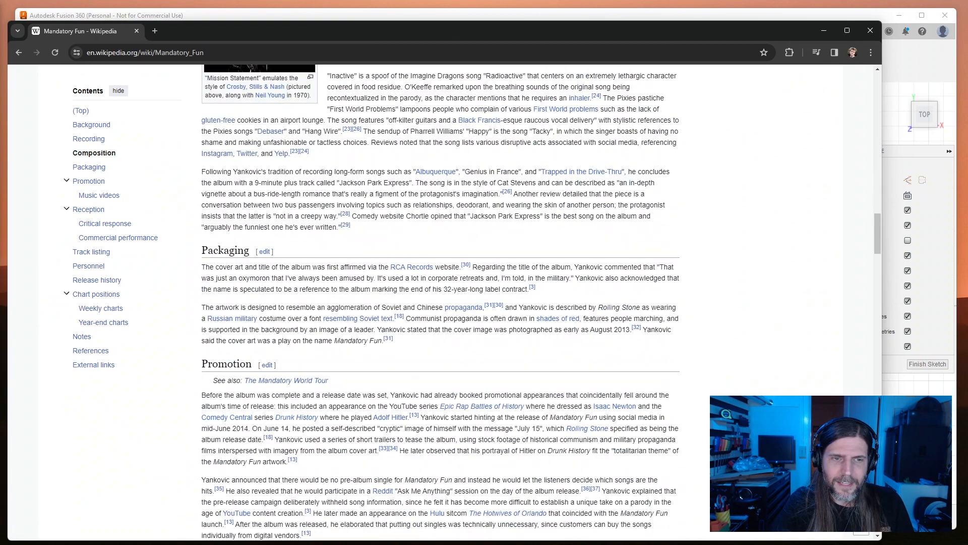
pyautogui.scroll(-20, 441, 302)
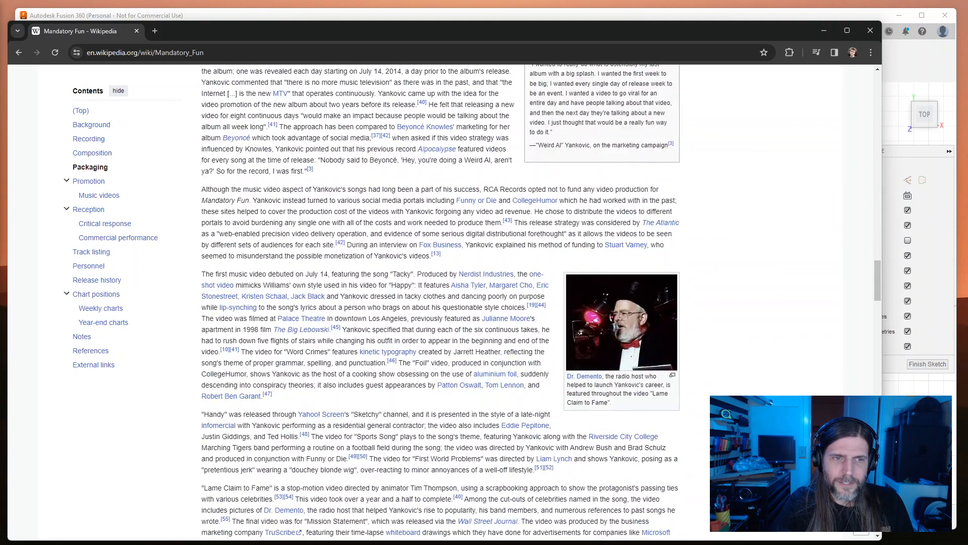
pyautogui.scroll(-5, 441, 303)
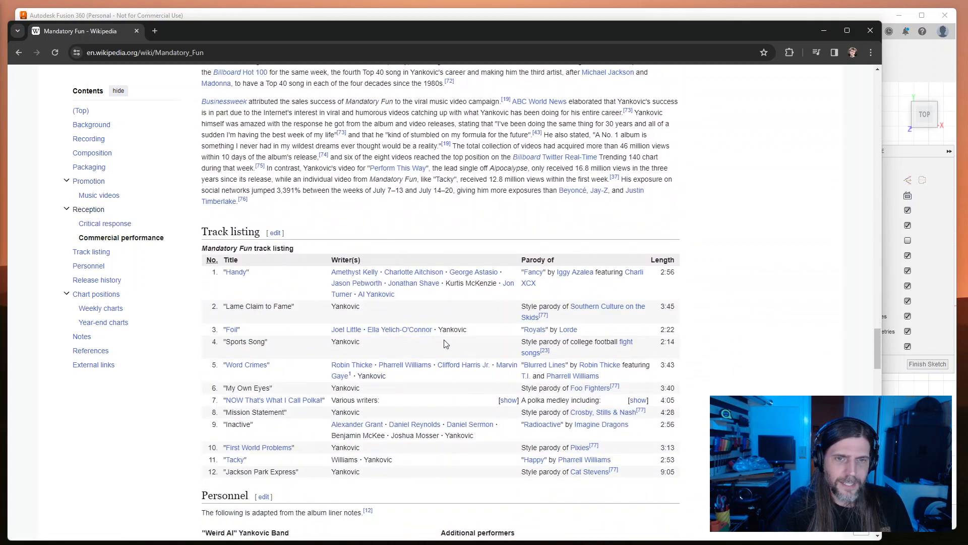
# Step: Open the Wikipedia article on the song Foil, read through its music video and chart sections, and close the browser to return to the sketch
pyautogui.click(233, 330)
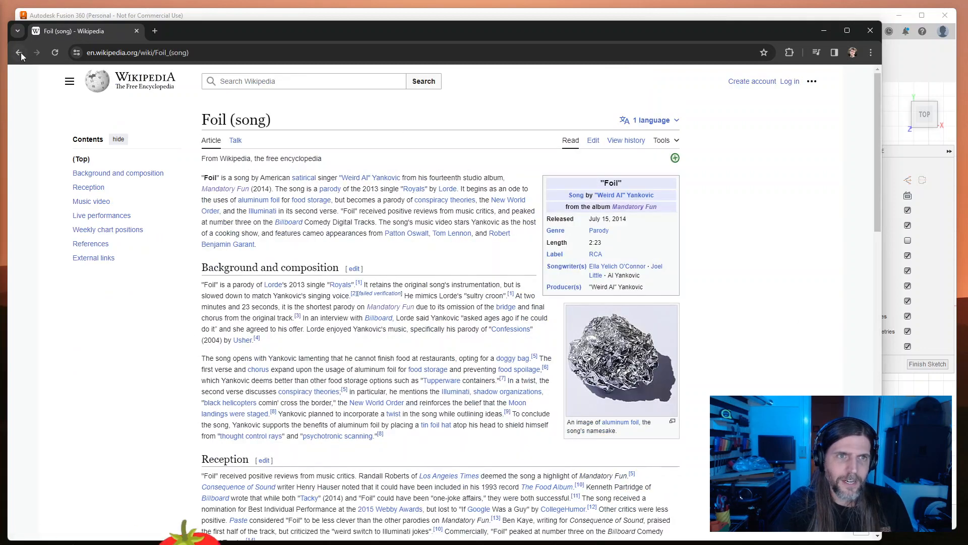
pyautogui.scroll(-5, 421, 376)
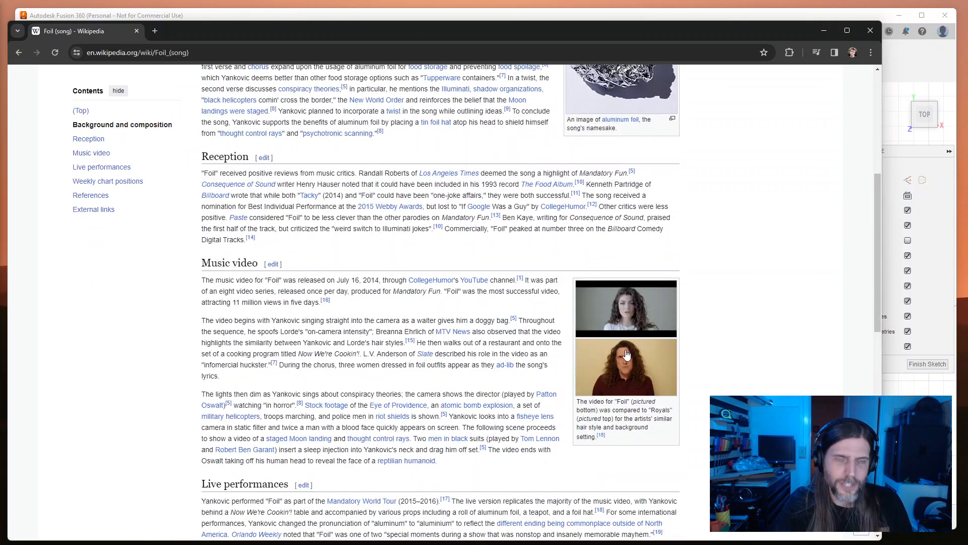
pyautogui.scroll(-6, 625, 358)
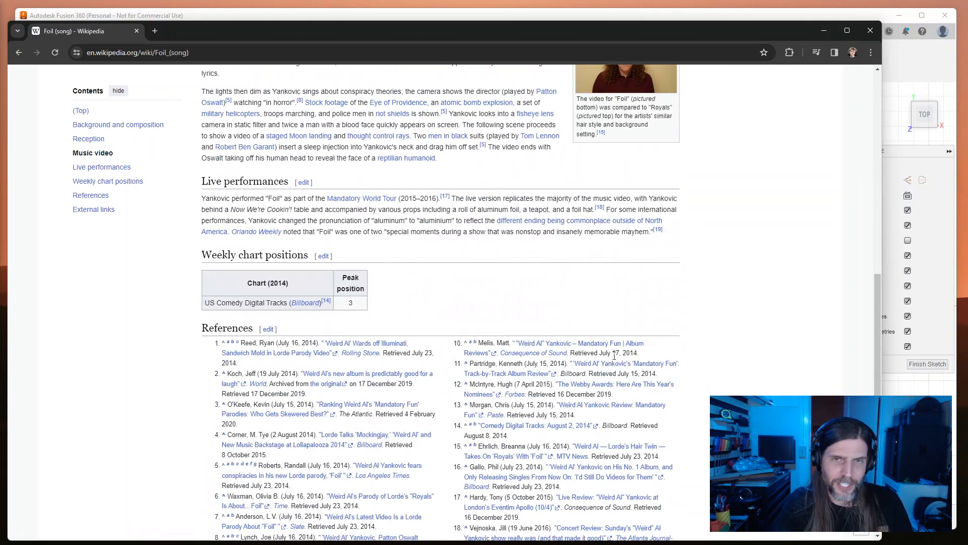
pyautogui.doubleClick(370, 35)
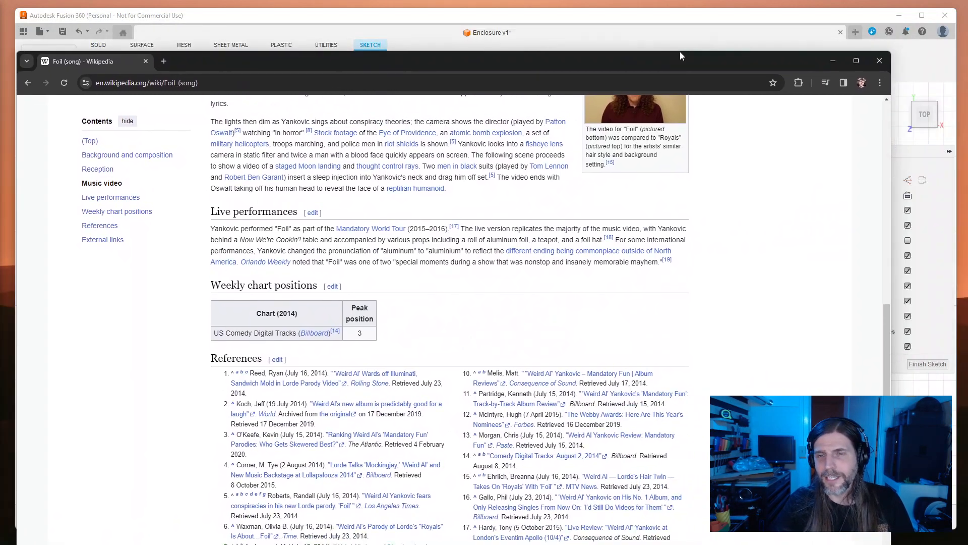
pyautogui.moveTo(682, 60); pyautogui.dragTo(685, 73)
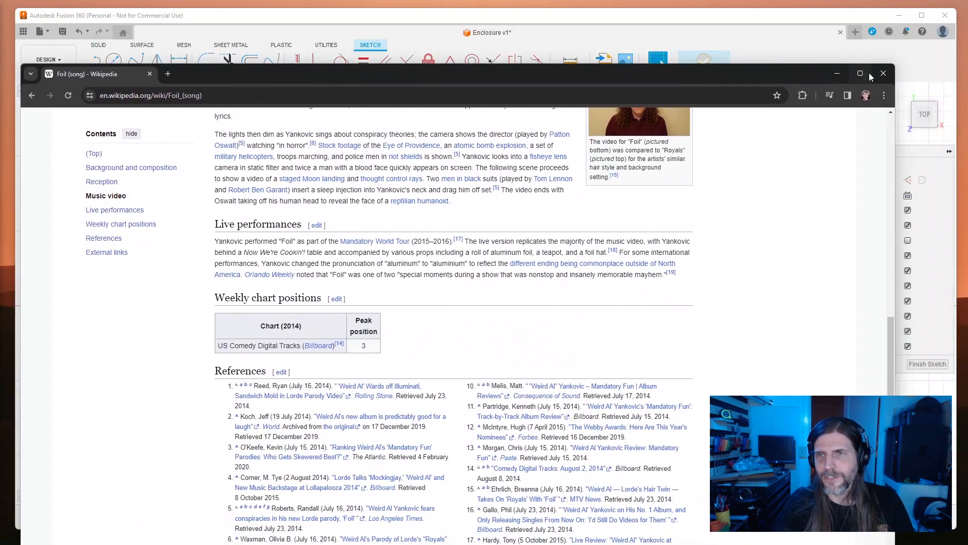
pyautogui.click(884, 75)
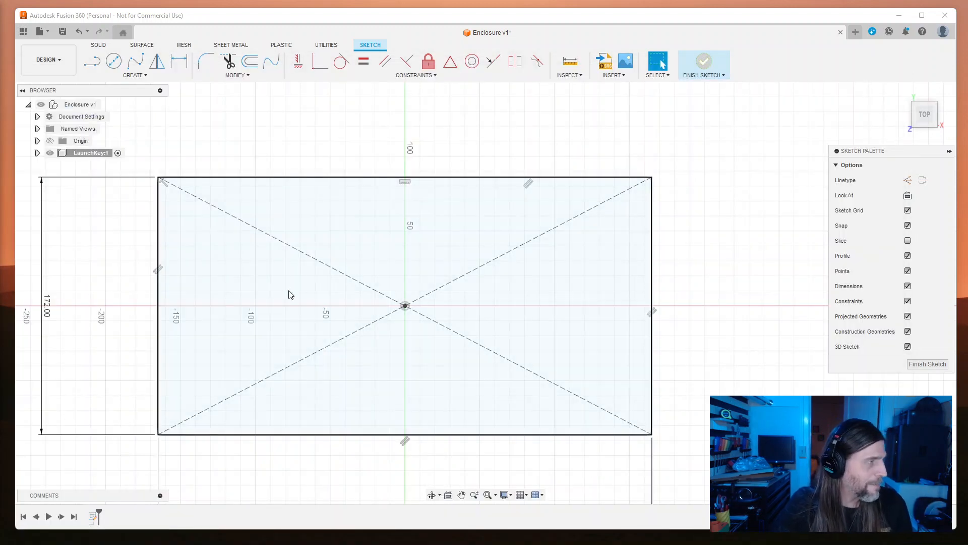
# Step: Sketch a closed trapezoid with lines above the base rectangle, about 310 mm wide below, 290 mm wide above and 100 mm high
pyautogui.moveTo(333, 129)
pyautogui.mouseDown(button='middle')
pyautogui.moveTo(324, 314)
pyautogui.moveTo(297, 202)
pyautogui.moveTo(295, 259)
pyautogui.mouseUp(button='middle')
pyautogui.scroll(3, 339, 303)
pyautogui.scroll(-4, 337, 301)
pyautogui.click(135, 75)
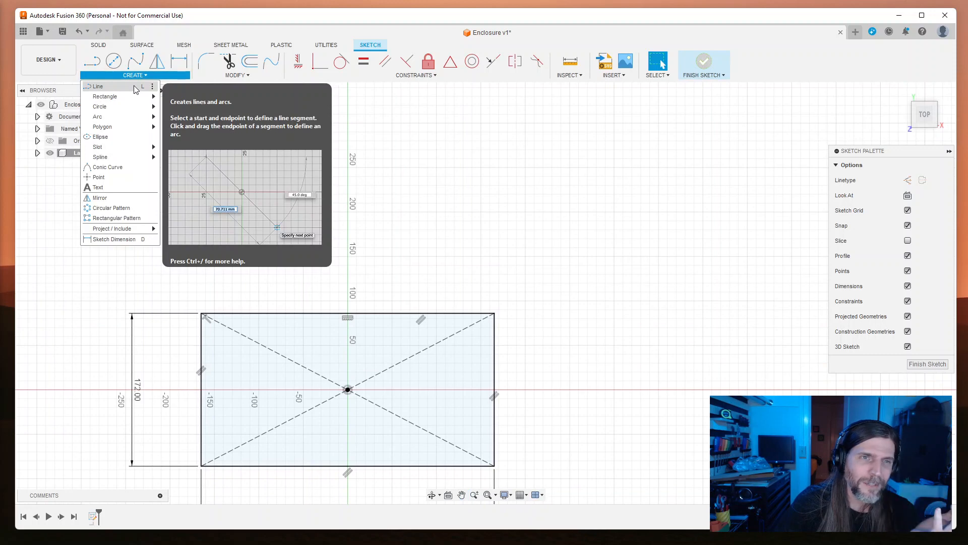
pyautogui.moveTo(137, 99)
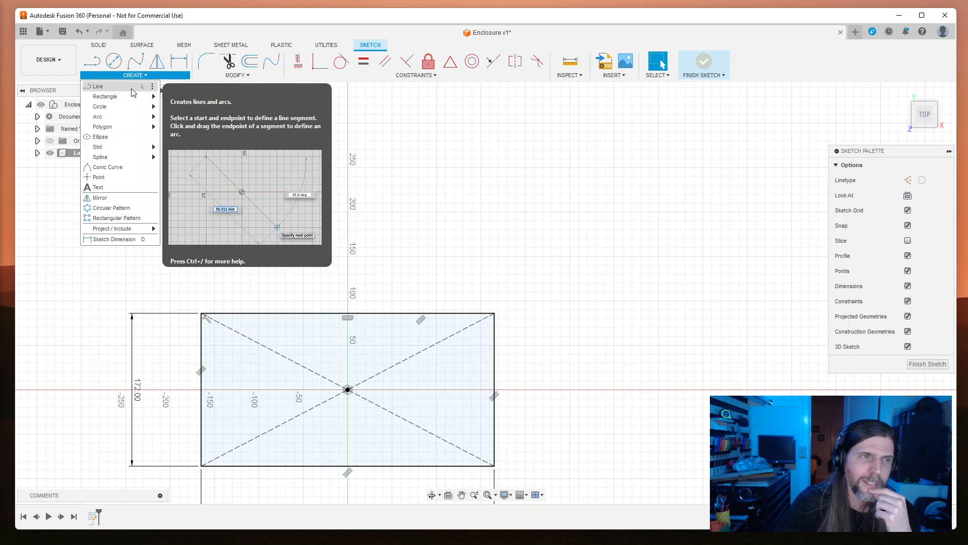
pyautogui.click(132, 89)
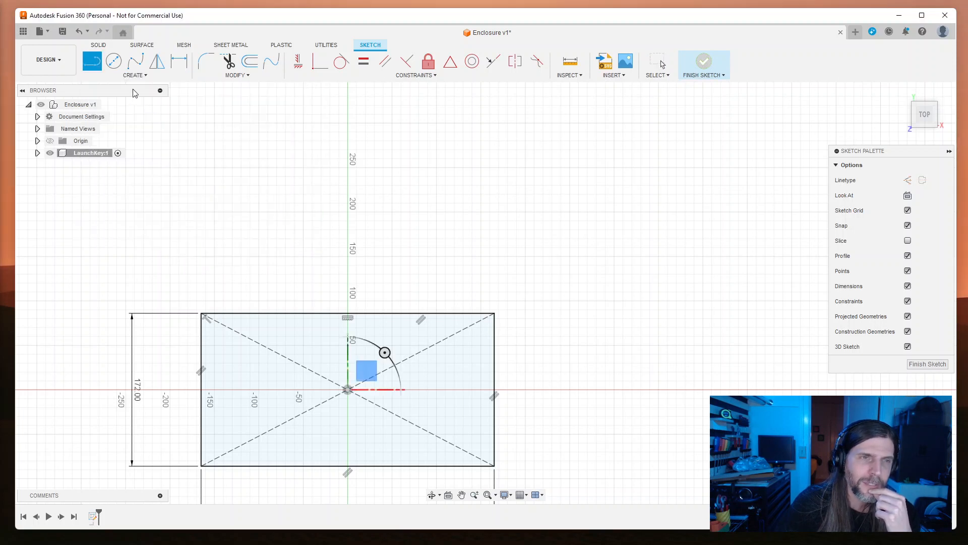
pyautogui.click(215, 256)
pyautogui.click(490, 257)
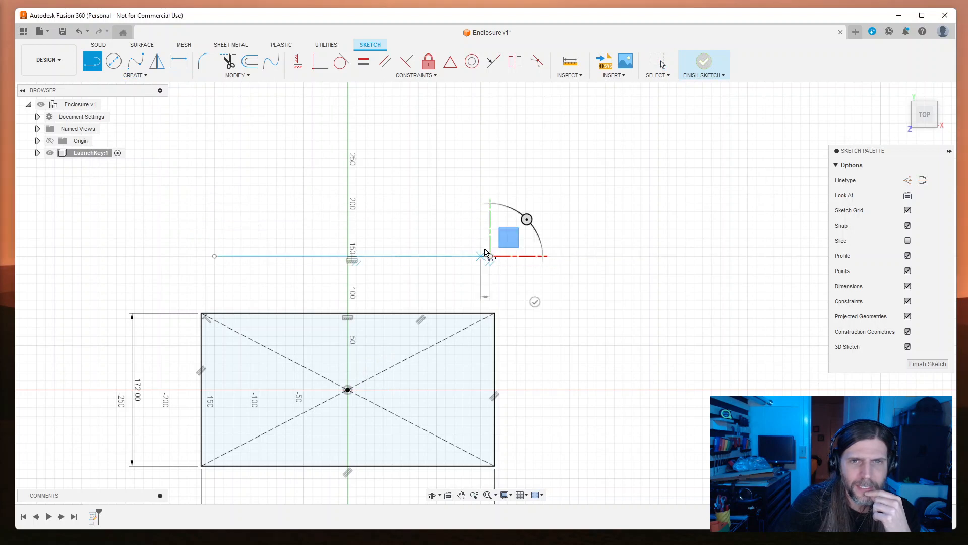
pyautogui.click(480, 167)
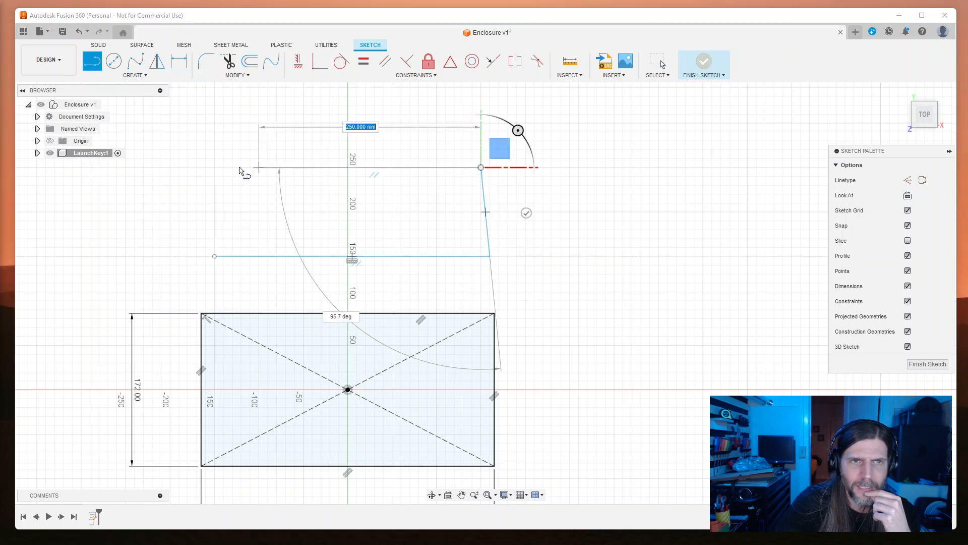
pyautogui.click(223, 167)
pyautogui.click(214, 256)
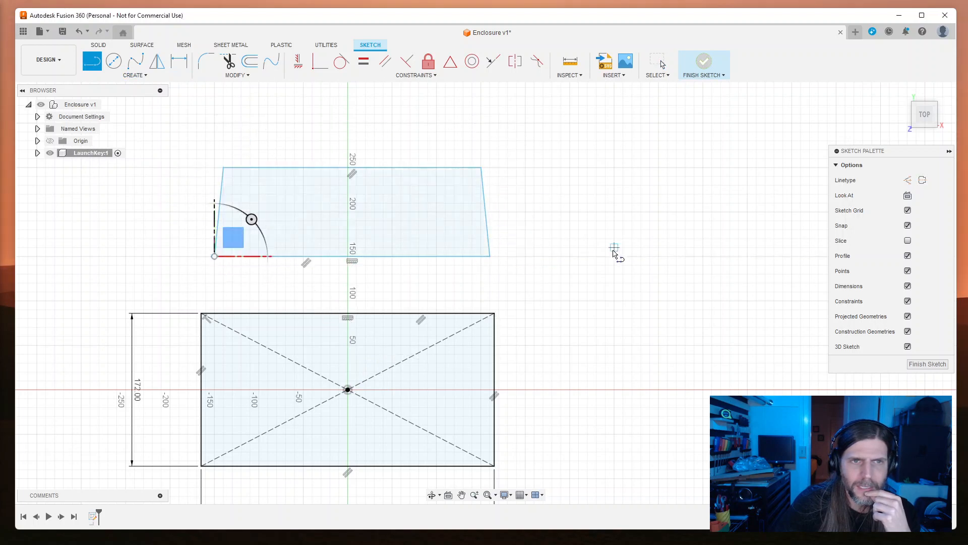
# Step: Dimension the trapezoid's top and bottom edges, accepting their drawn lengths
pyautogui.press('d')
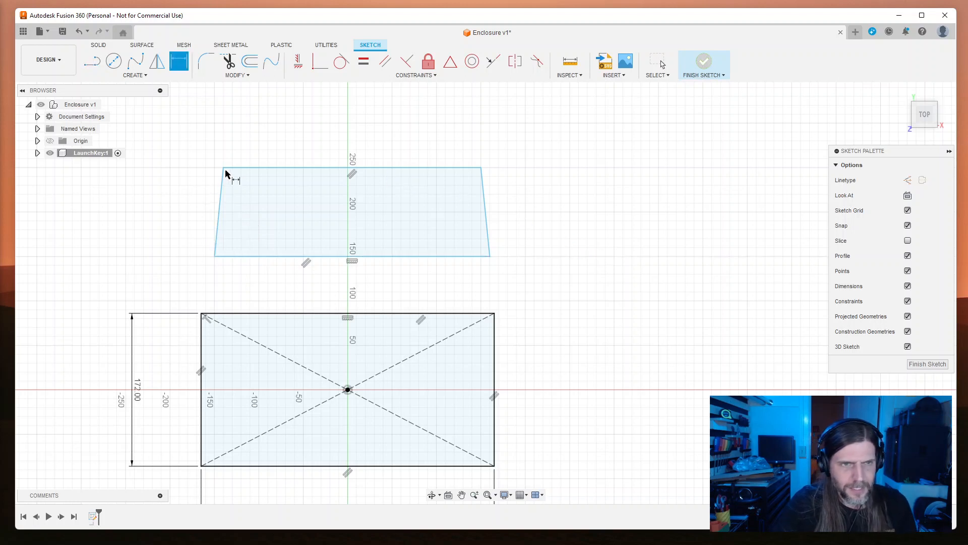
pyautogui.click(223, 168)
pyautogui.click(480, 168)
pyautogui.click(480, 123)
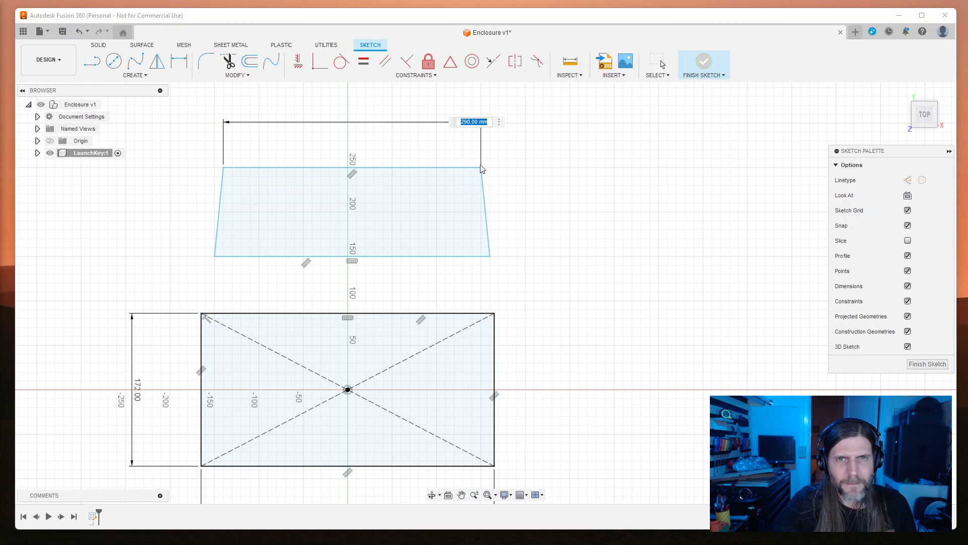
pyautogui.press('Return')
pyautogui.click(215, 257)
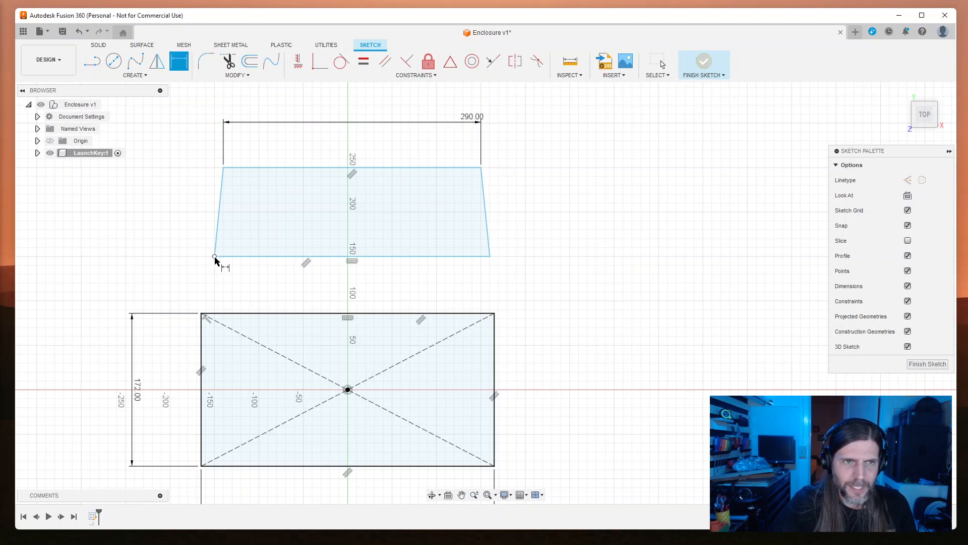
pyautogui.click(490, 257)
pyautogui.click(492, 292)
pyautogui.write('dd')
pyautogui.press('Escape')
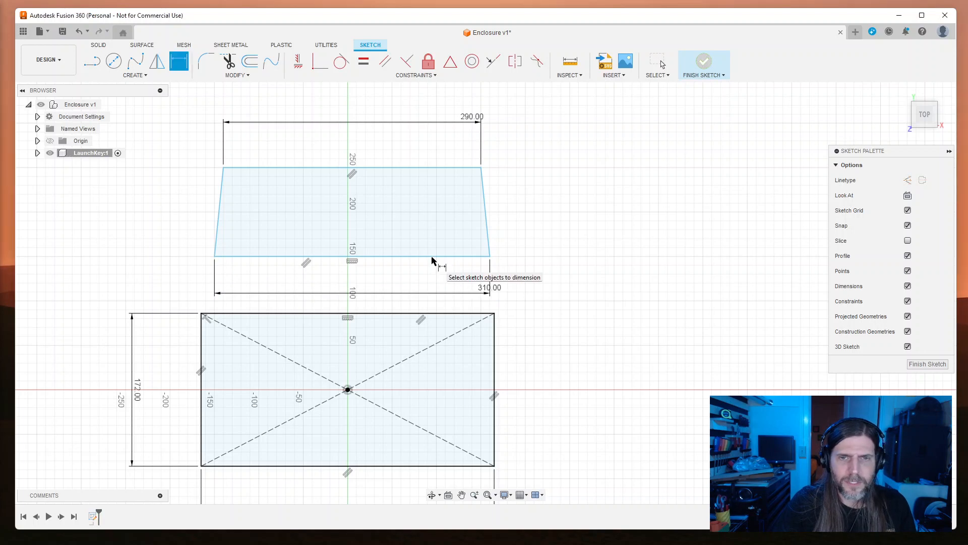
# Step: Dimension the trapezoid's height between its two parallel edges, accepting the drawn distance
pyautogui.click(429, 257)
pyautogui.click(439, 168)
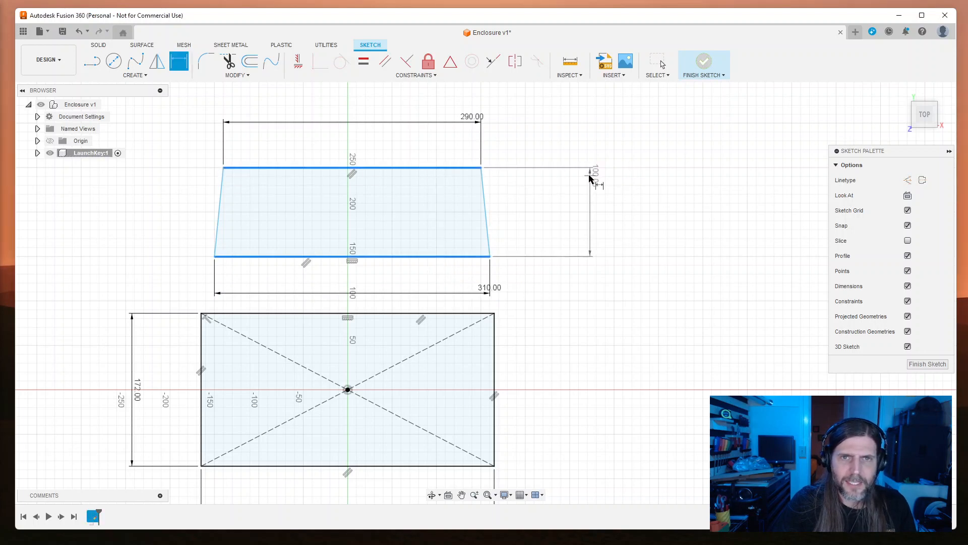
pyautogui.click(612, 178)
pyautogui.press('Return')
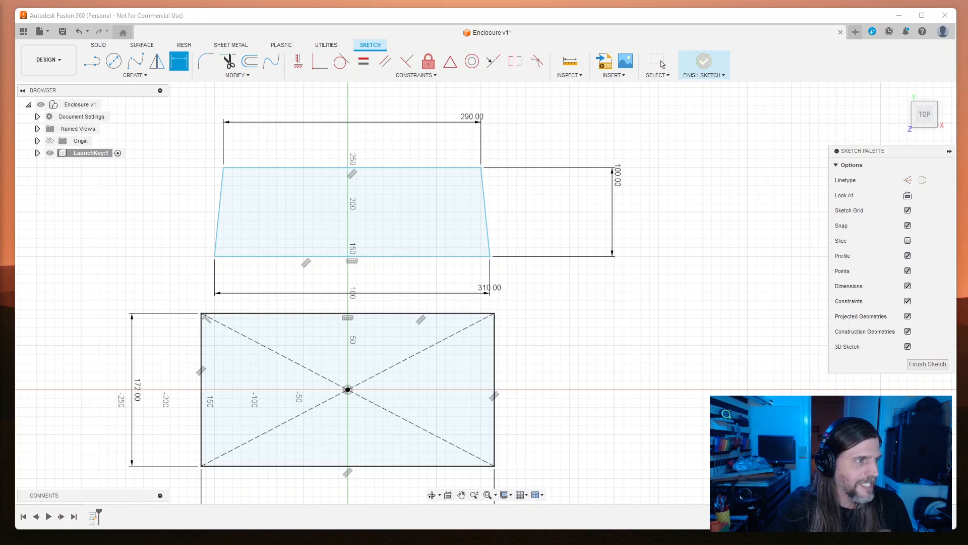
# Step: Switch to the browser with the YouTube video Weird: The Al Yankovic Story and expand its full description
pyautogui.moveTo(966, 39); pyautogui.dragTo(301, 31)
pyautogui.moveTo(532, 220); pyautogui.dragTo(867, 214)
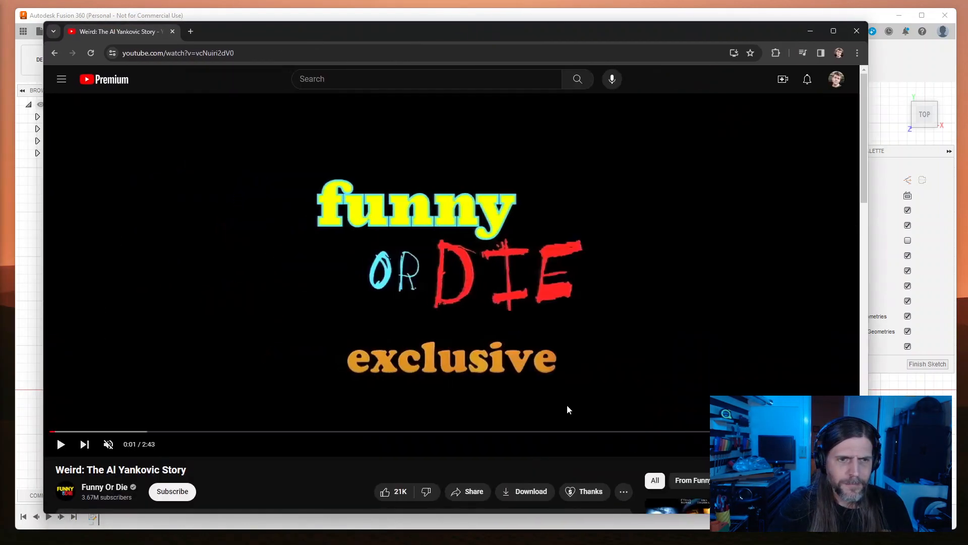
pyautogui.scroll(-5, 338, 422)
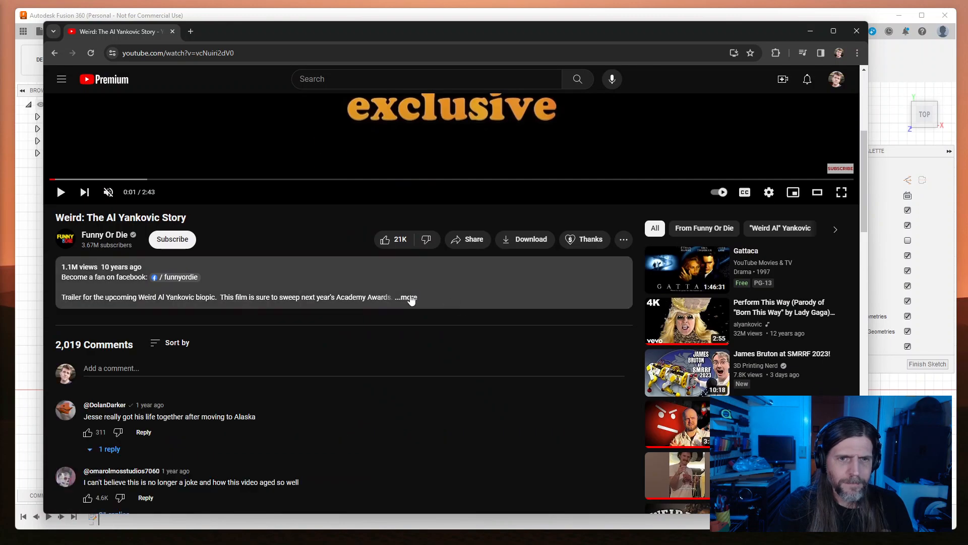
pyautogui.click(408, 297)
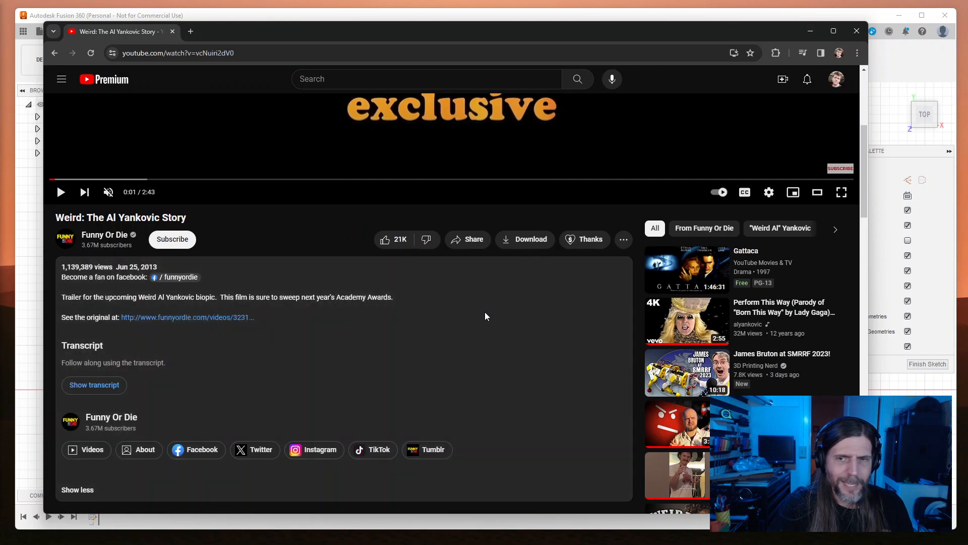
# Step: Skip the paused trailer ahead to 0:46 and look at the frame together with the video's title and date
pyautogui.scroll(5, 482, 317)
pyautogui.moveTo(94, 431); pyautogui.dragTo(214, 434)
pyautogui.moveTo(353, 436); pyautogui.dragTo(278, 435)
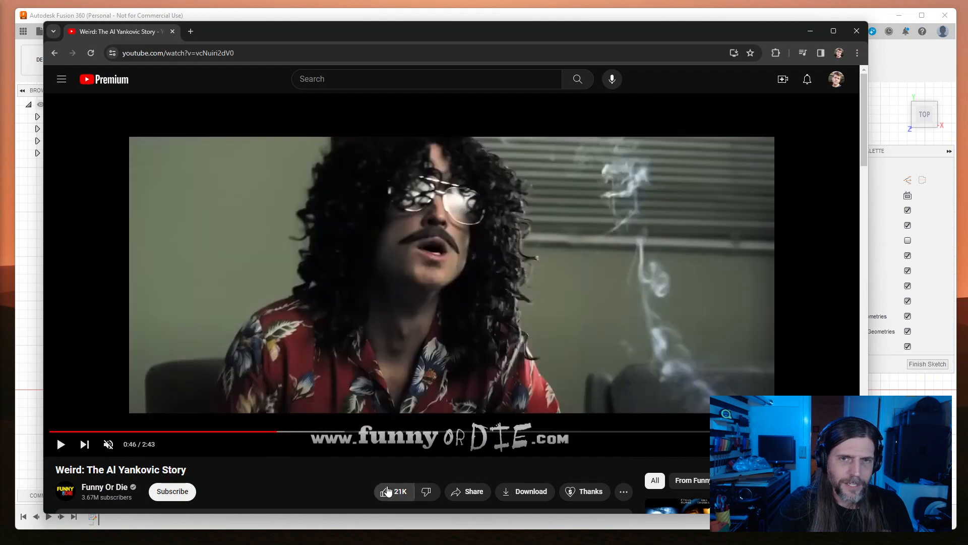
pyautogui.scroll(-1, 389, 488)
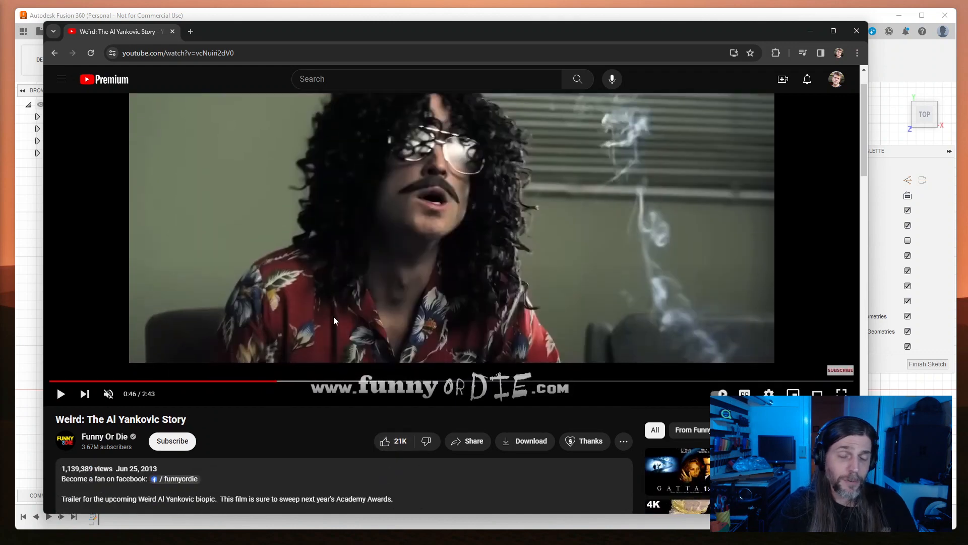
pyautogui.click(258, 50)
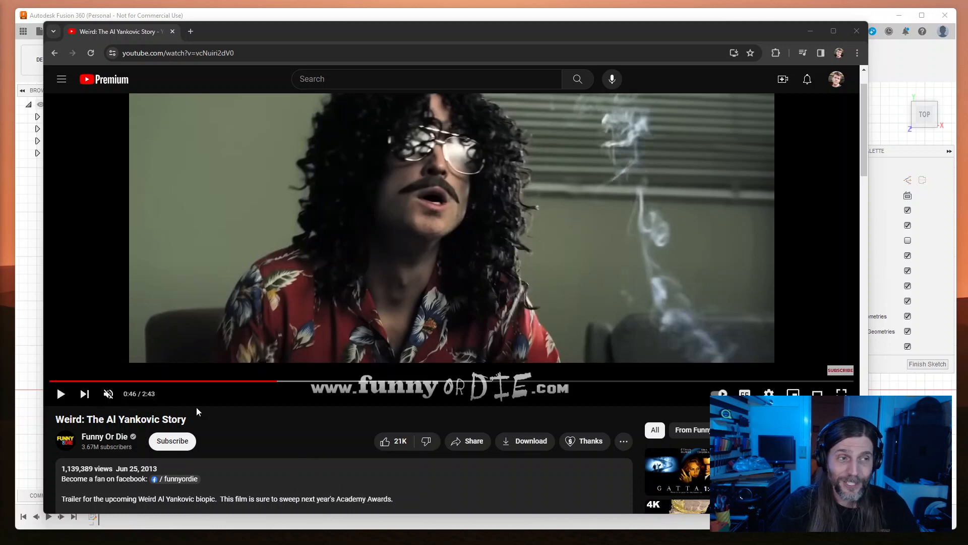
# Step: Look through the video's description and comments, return to the player and close the browser to go back to the sketch
pyautogui.scroll(-3, 295, 409)
pyautogui.scroll(-3, 298, 407)
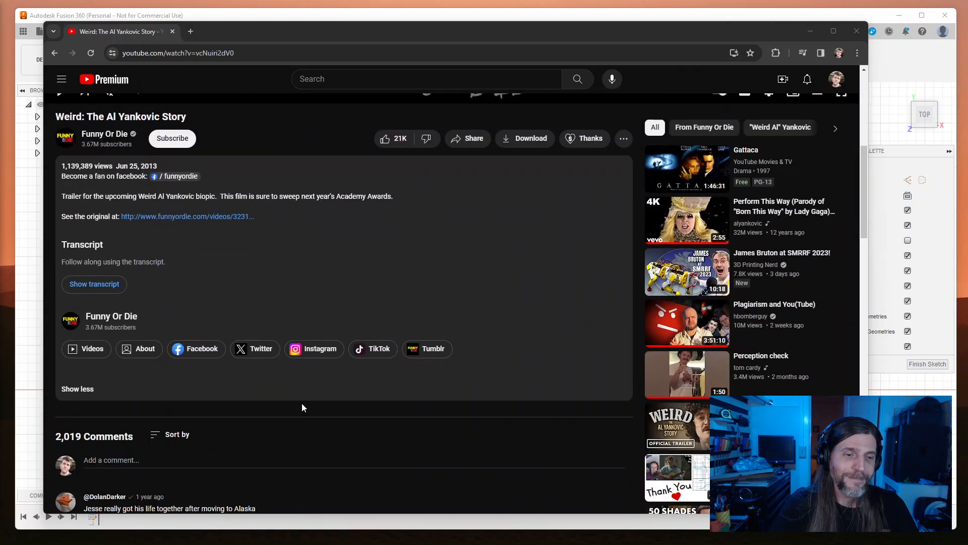
pyautogui.scroll(-3, 301, 401)
pyautogui.scroll(10, 303, 398)
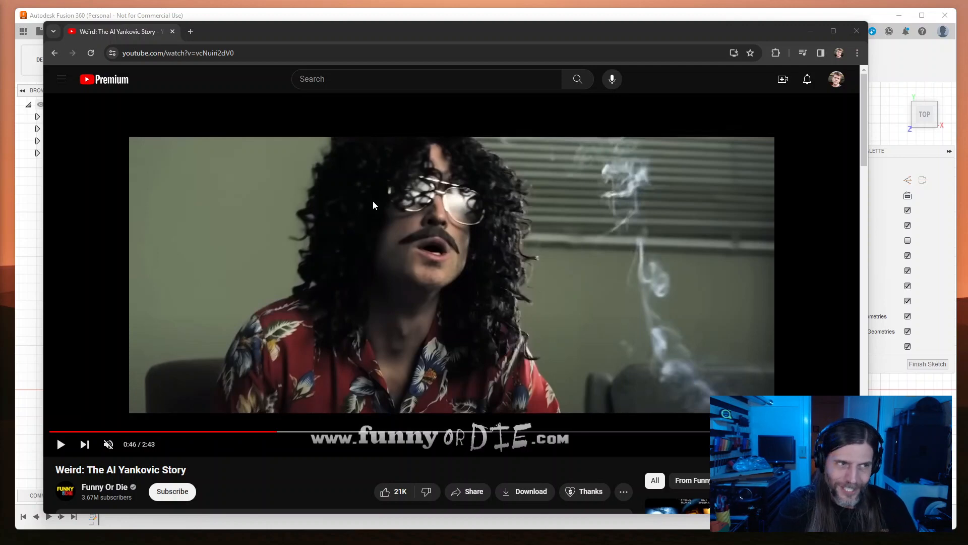
pyautogui.click(856, 31)
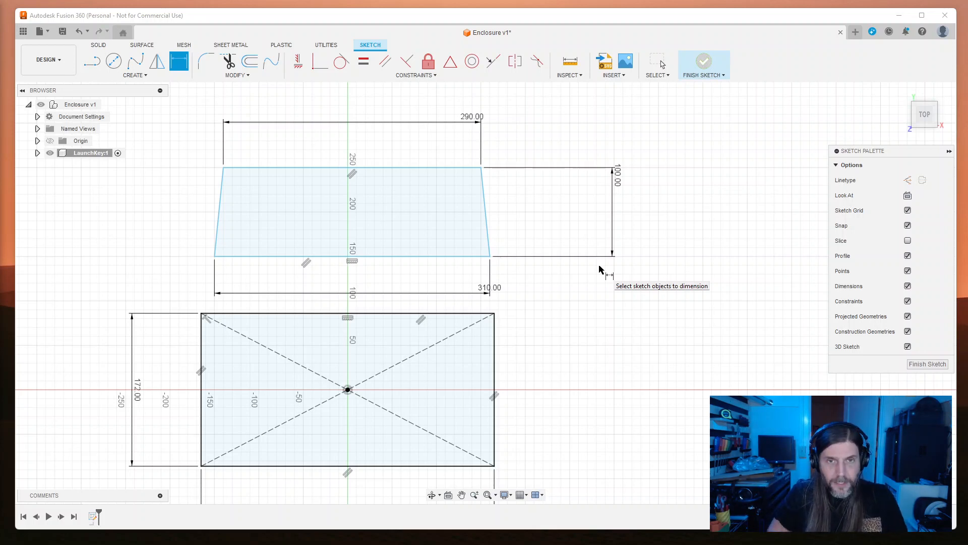
# Step: Try setting the trapezoid's top edge to 390 mm and undo that dimension change
pyautogui.doubleClick(468, 121)
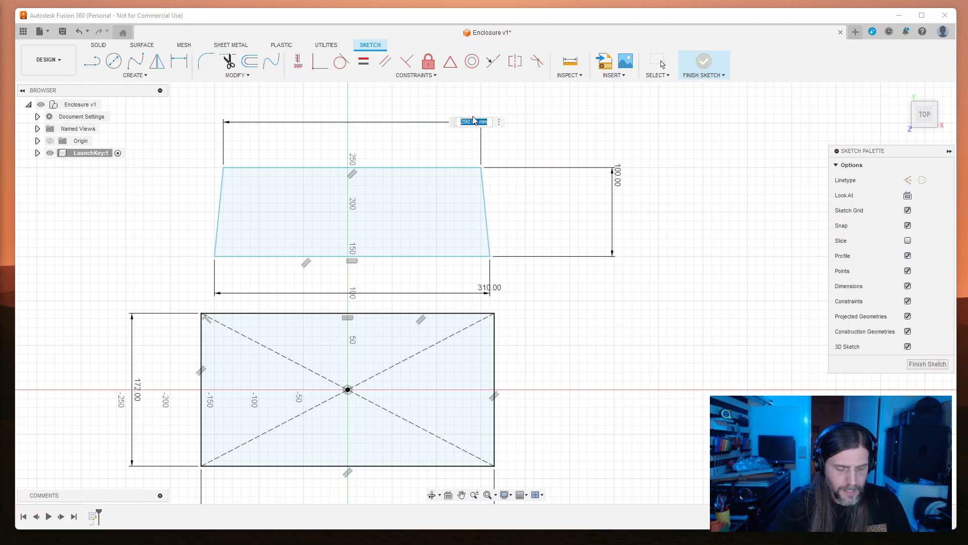
pyautogui.write('390')
pyautogui.press('Return')
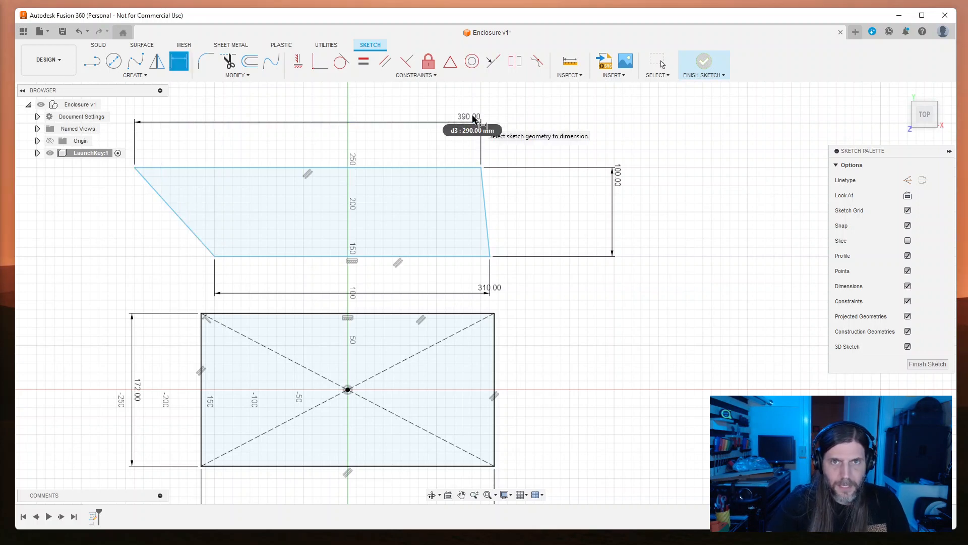
pyautogui.press('Escape')
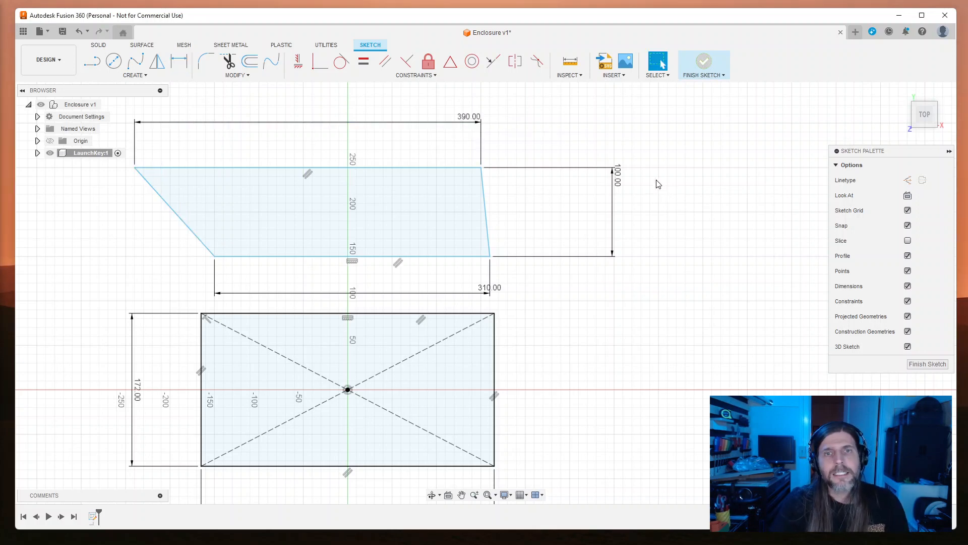
pyautogui.hotkey('ctrl', 'z')
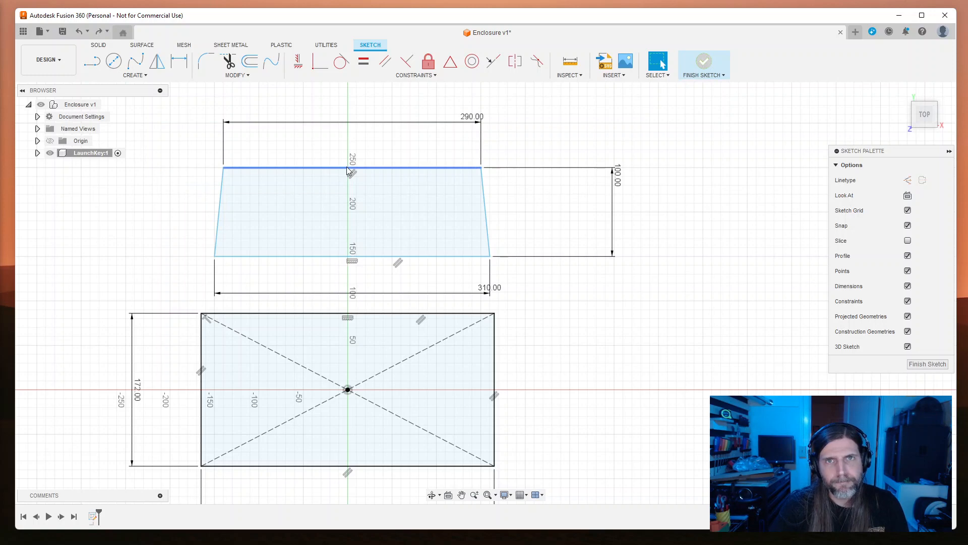
# Step: Draw a vertical centerline through the origin, from above the trapezoid to below the base rectangle
pyautogui.scroll(-4, 557, 139)
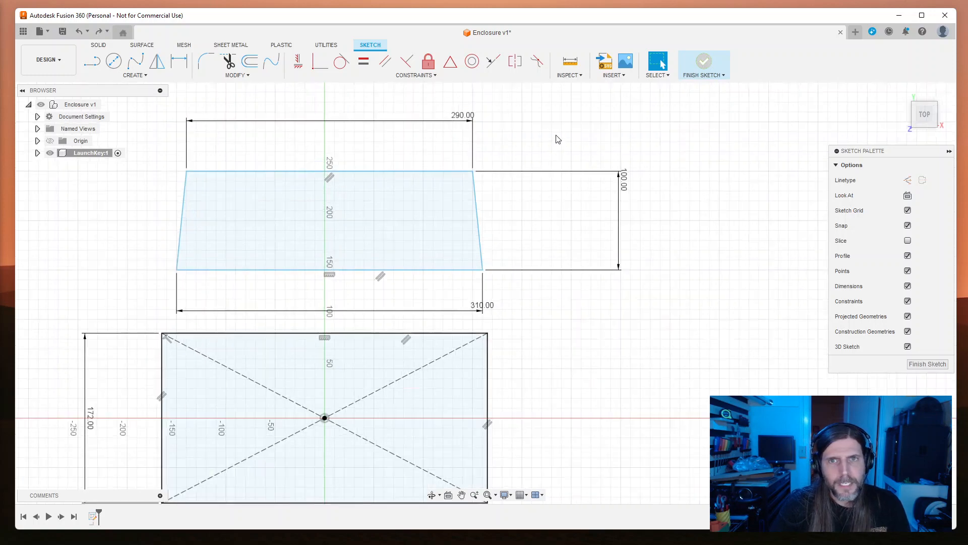
pyautogui.moveTo(558, 141)
pyautogui.mouseDown(button='middle')
pyautogui.moveTo(510, 186)
pyautogui.moveTo(454, 194)
pyautogui.mouseUp(button='middle')
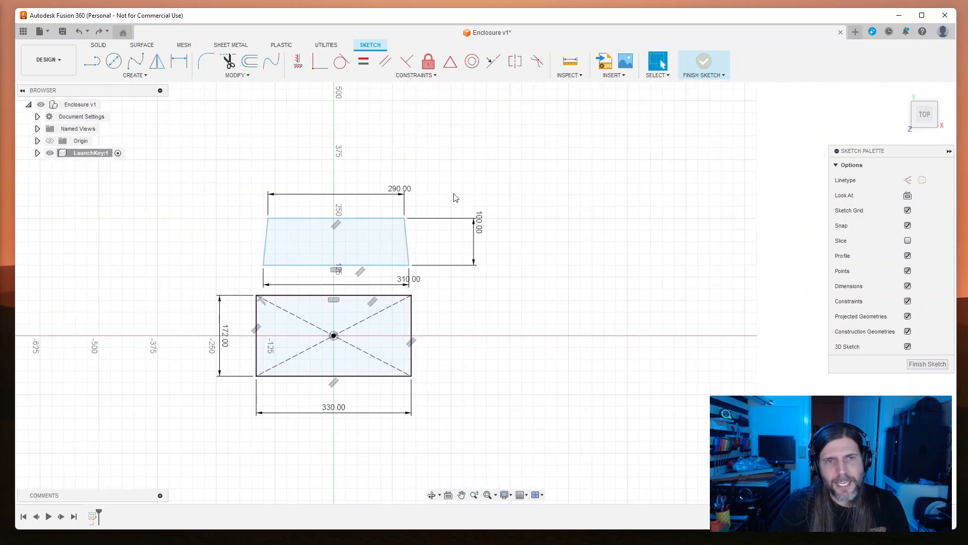
pyautogui.scroll(-1, 458, 197)
pyautogui.scroll(2, 460, 196)
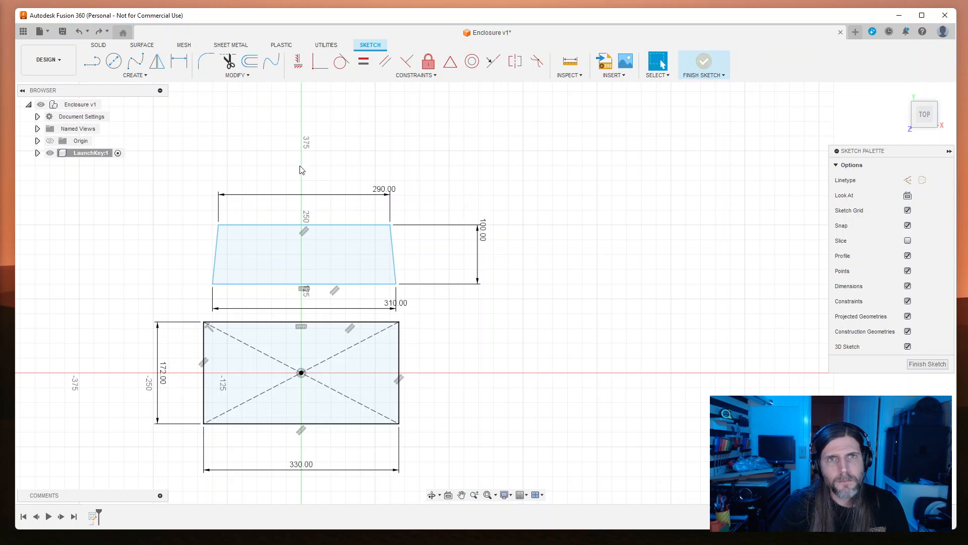
pyautogui.click(135, 76)
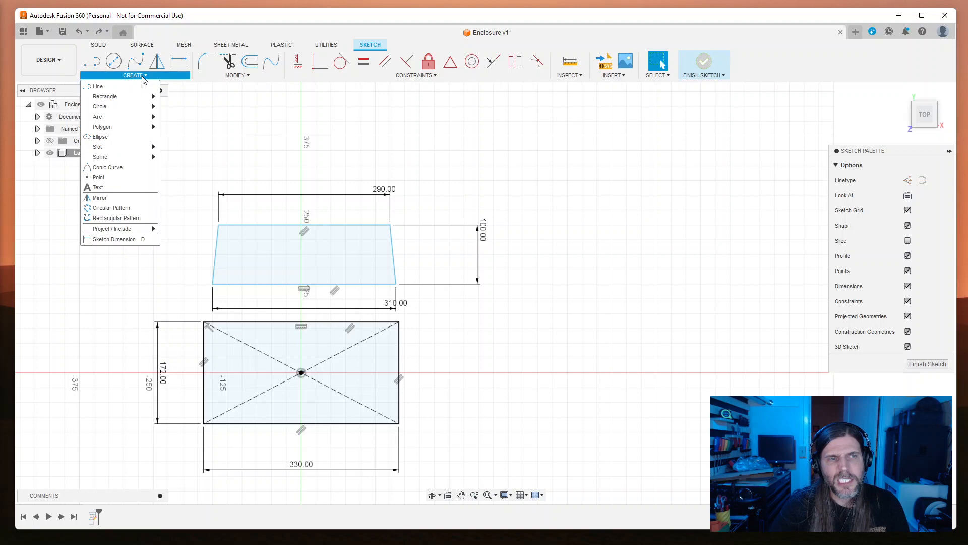
pyautogui.click(98, 87)
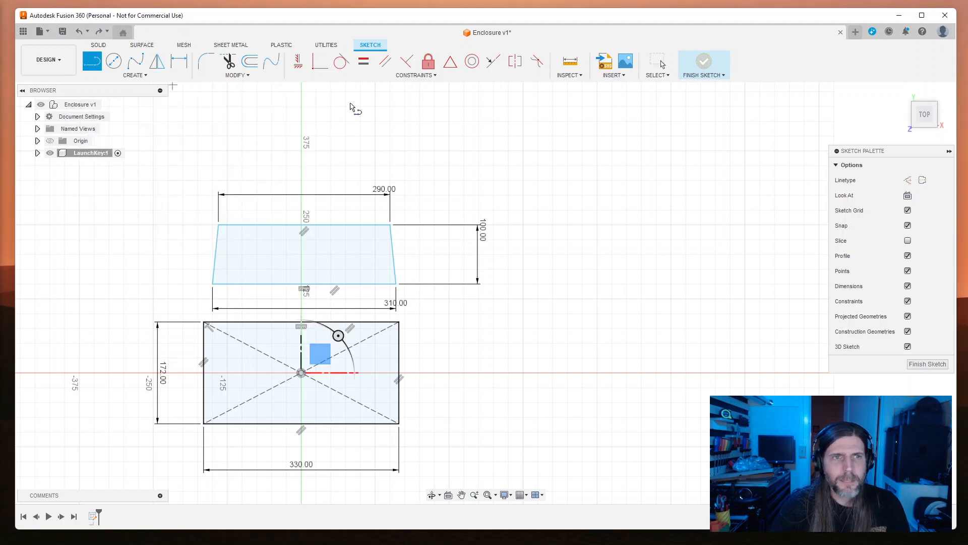
pyautogui.click(907, 180)
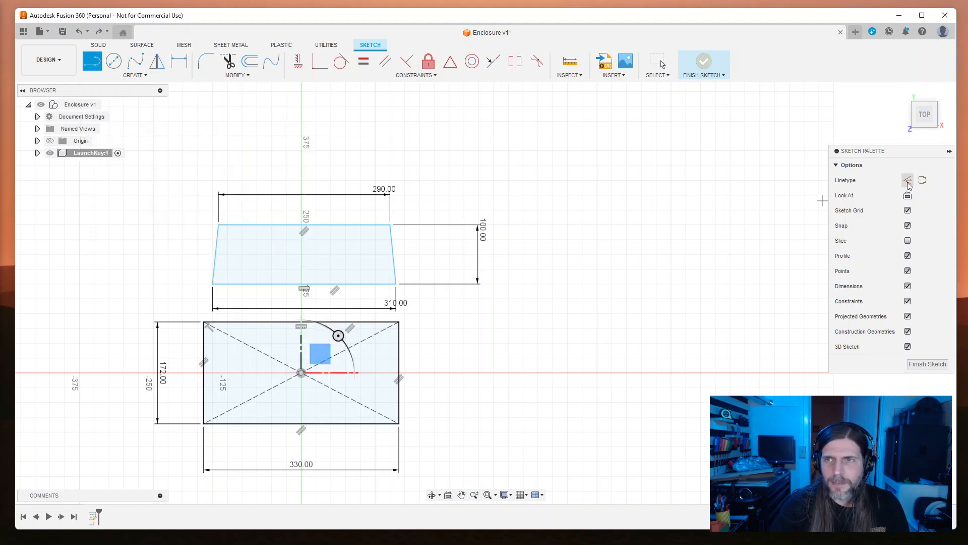
pyautogui.click(922, 180)
pyautogui.click(302, 136)
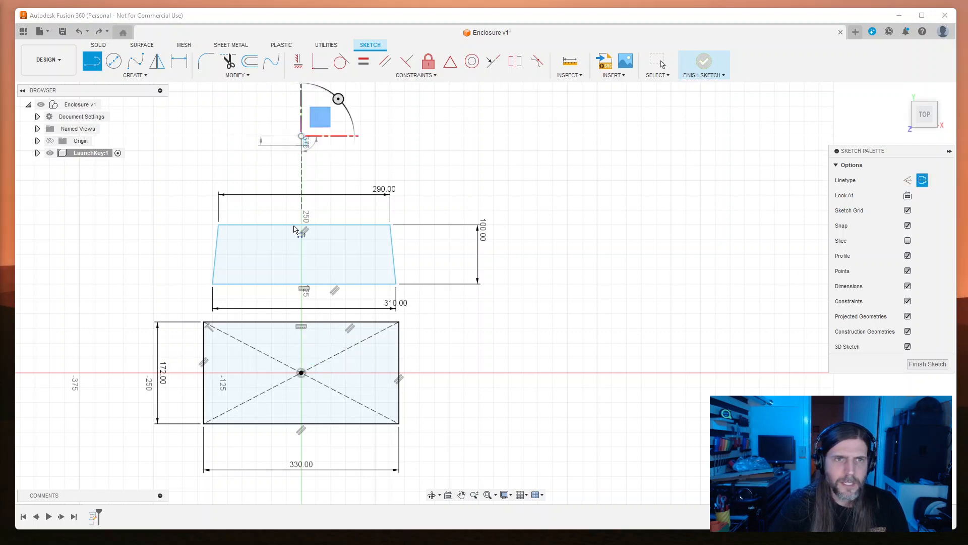
pyautogui.moveTo(450, 392); pyautogui.dragTo(463, 311, button='middle')
pyautogui.click(314, 440)
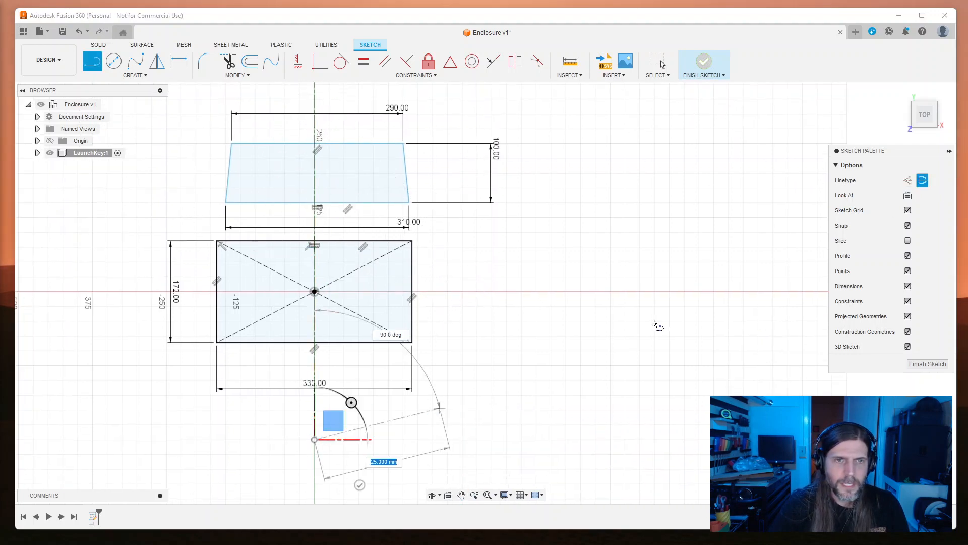
pyautogui.press('Escape')
pyautogui.moveTo(659, 320); pyautogui.dragTo(634, 338, button='middle')
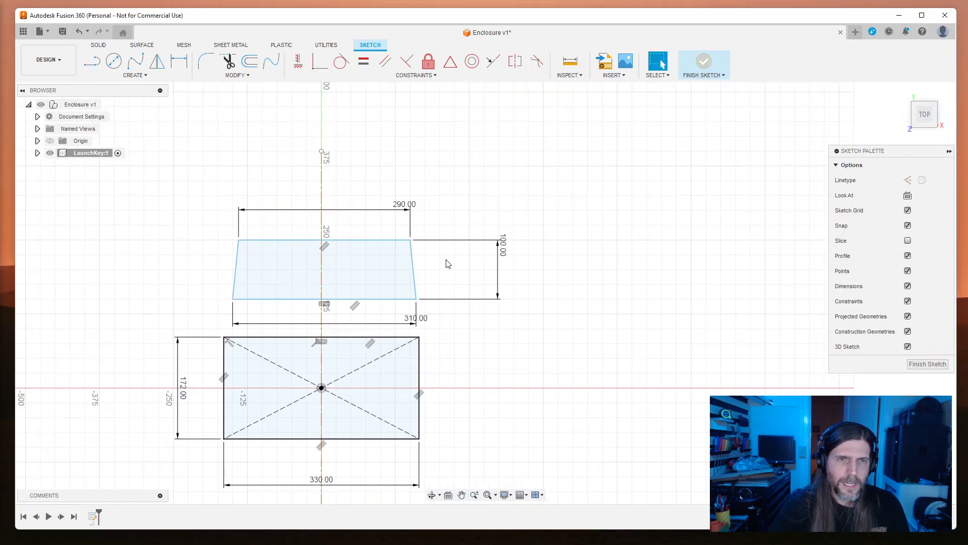
# Step: Constrain the midpoint of the trapezoid's top edge to the vertical centerline and try the same with its bottom edge
pyautogui.scroll(2, 575, 244)
pyautogui.moveTo(575, 244); pyautogui.dragTo(714, 227, button='middle')
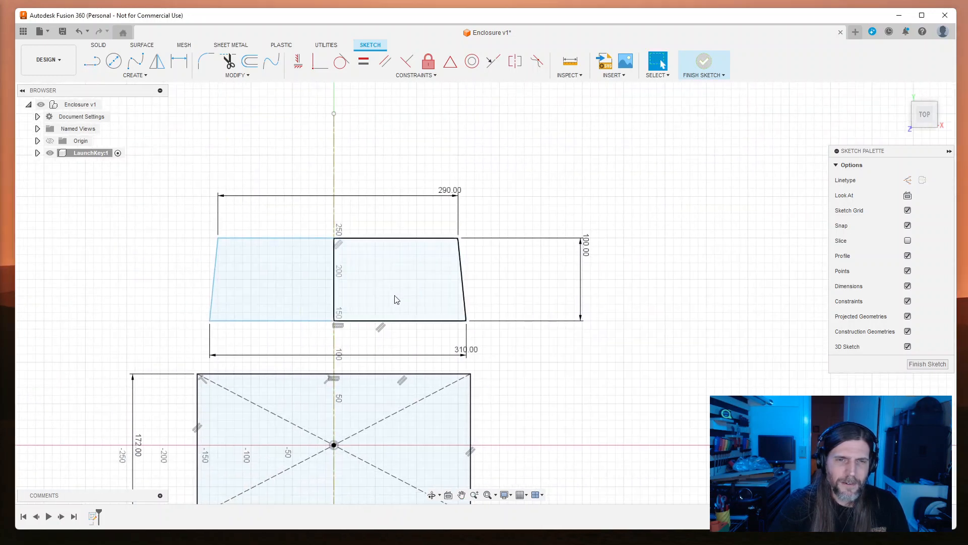
pyautogui.doubleClick(462, 270)
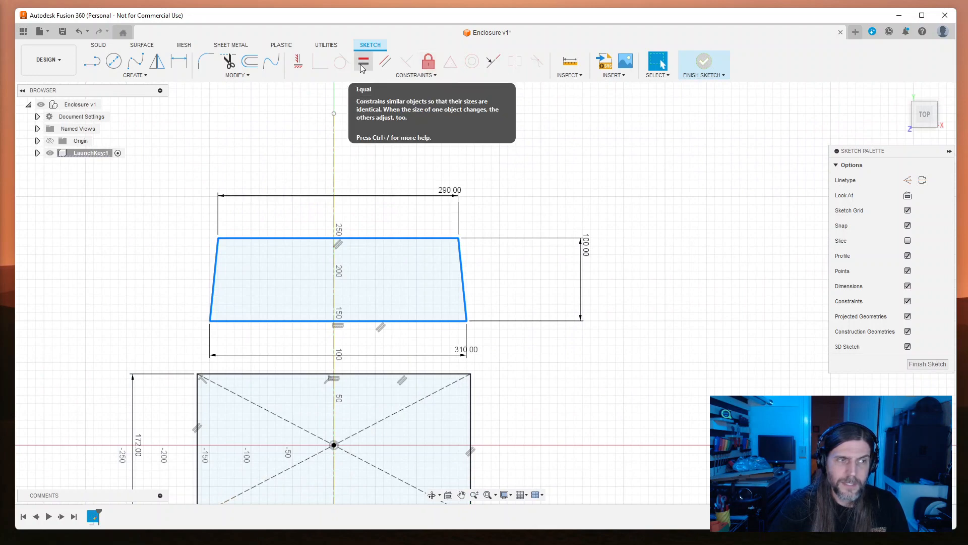
pyautogui.click(504, 179)
pyautogui.click(360, 240)
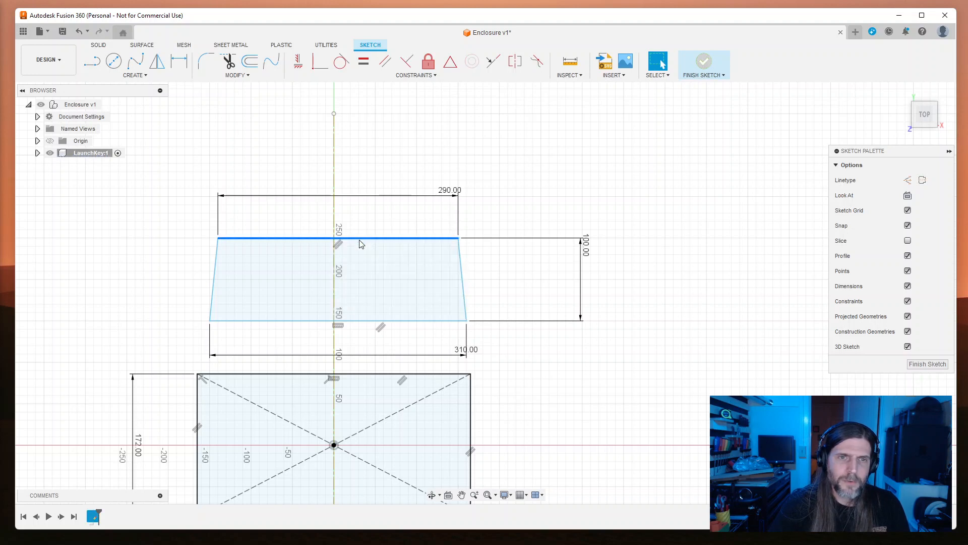
pyautogui.click(450, 61)
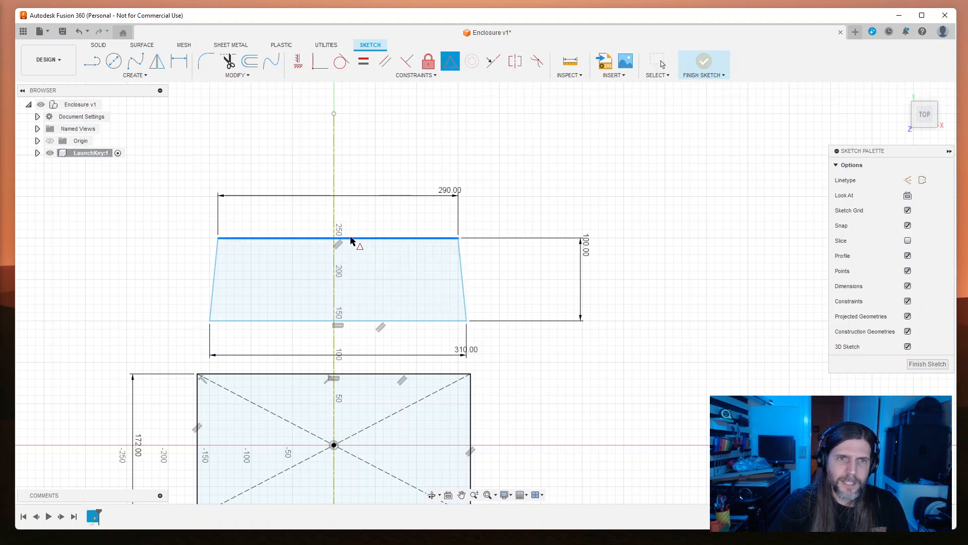
pyautogui.click(353, 238)
pyautogui.click(334, 184)
pyautogui.click(404, 322)
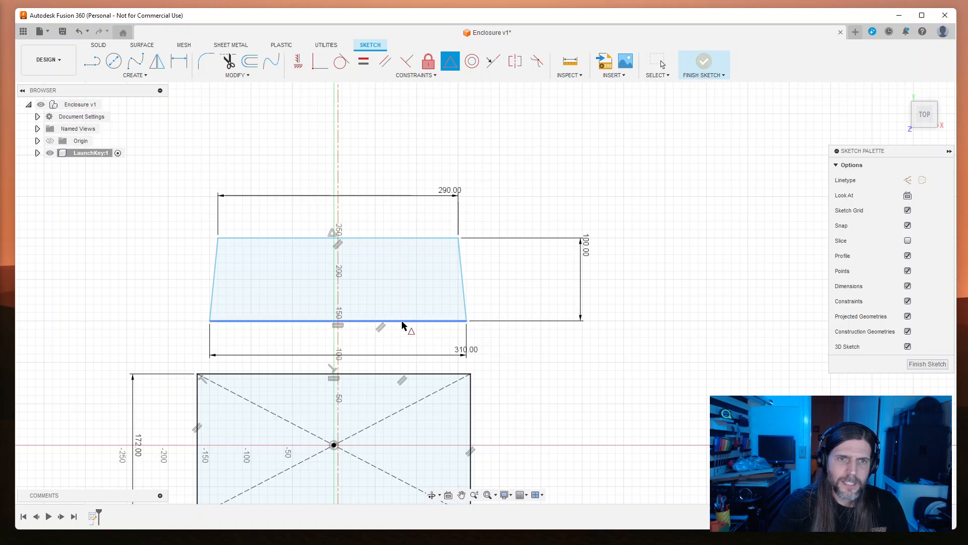
pyautogui.click(337, 339)
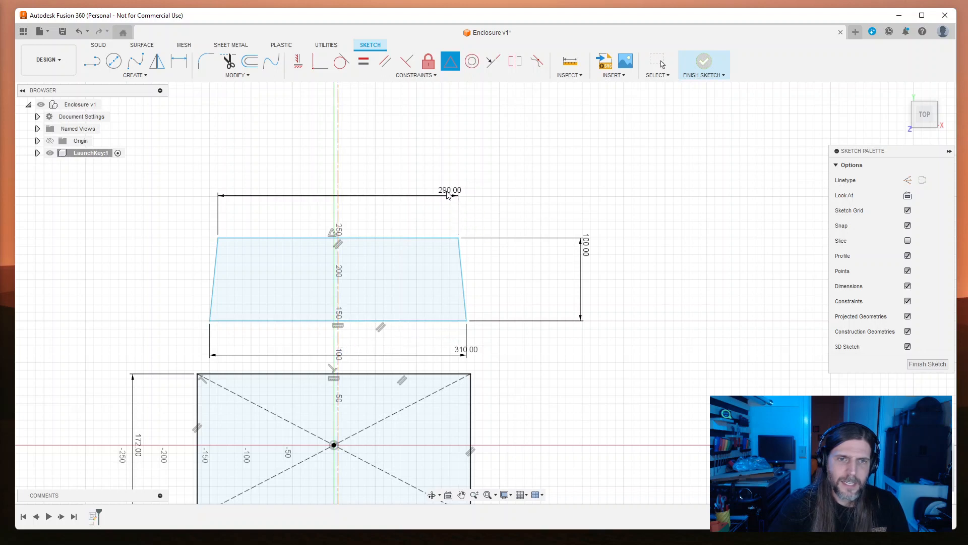
pyautogui.press('Escape')
# Step: Set the length of the trapezoid's top edge to 390 mm
pyautogui.doubleClick(449, 191)
pyautogui.write('390')
pyautogui.press('Return')
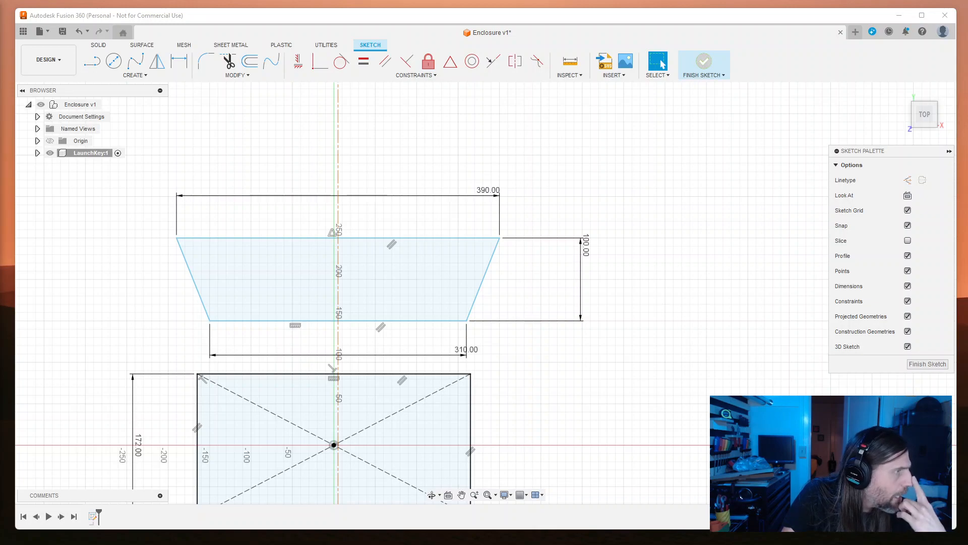
# Step: Switch to the browser with the Wikipedia article All Is Full of Love and read down to its music video section
pyautogui.moveTo(967, 42); pyautogui.dragTo(465, 38)
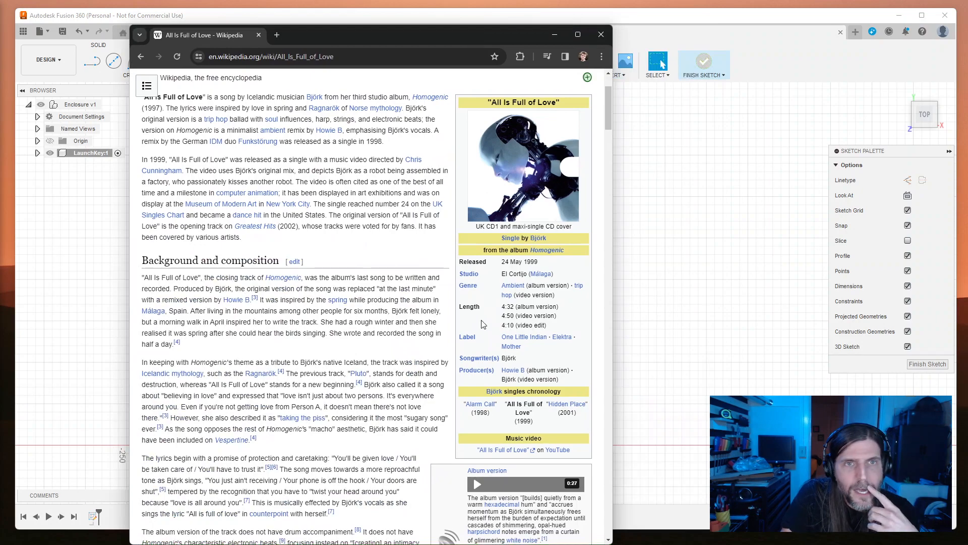
pyautogui.scroll(-1, 385, 276)
pyautogui.scroll(-15, 385, 277)
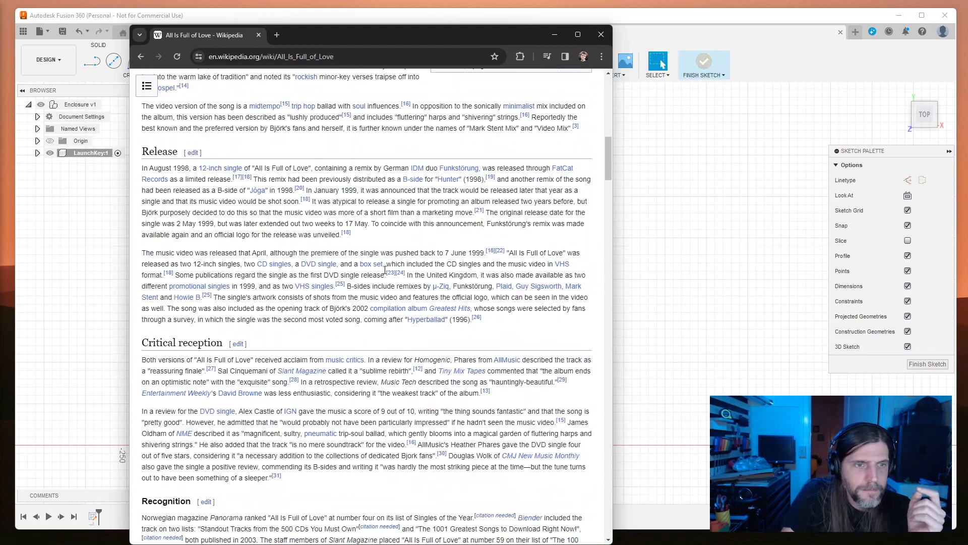
pyautogui.scroll(-4, 384, 273)
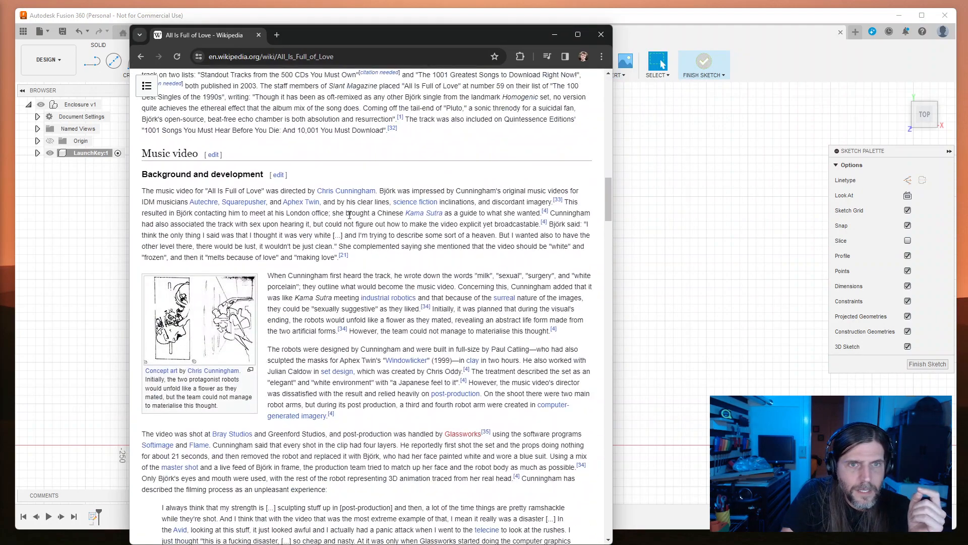
# Step: Open the Wikipedia article on the video's director Chris Cunningham, widen the browser window and read through his works
pyautogui.click(352, 197)
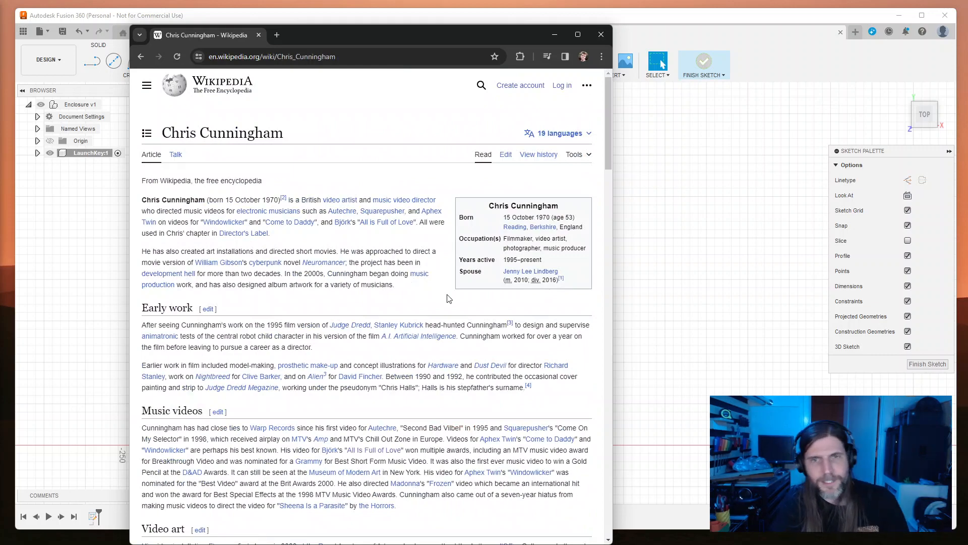
pyautogui.moveTo(614, 223); pyautogui.dragTo(912, 223)
pyautogui.scroll(-8, 629, 286)
pyautogui.scroll(-2, 629, 286)
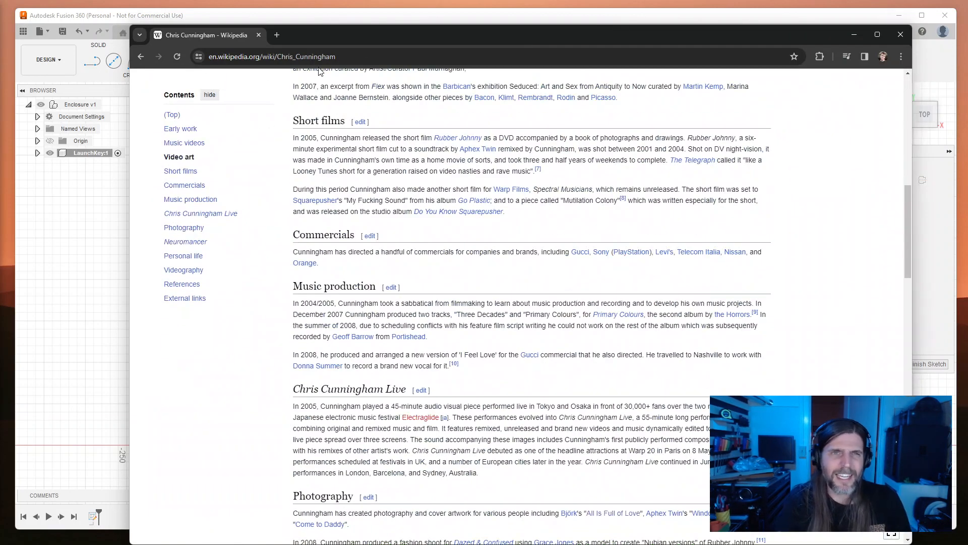
# Step: Search for "chris cunningham boxed set", look over the Director's Label Series Boxed Set on Amazon and close the browser
pyautogui.click(365, 53)
pyautogui.write('chris cunningham')
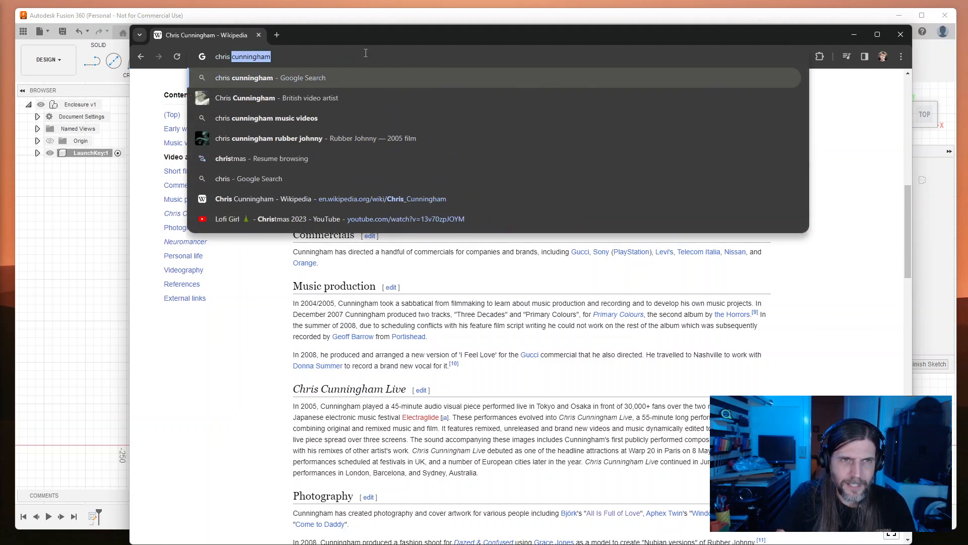
pyautogui.write(' boxed set')
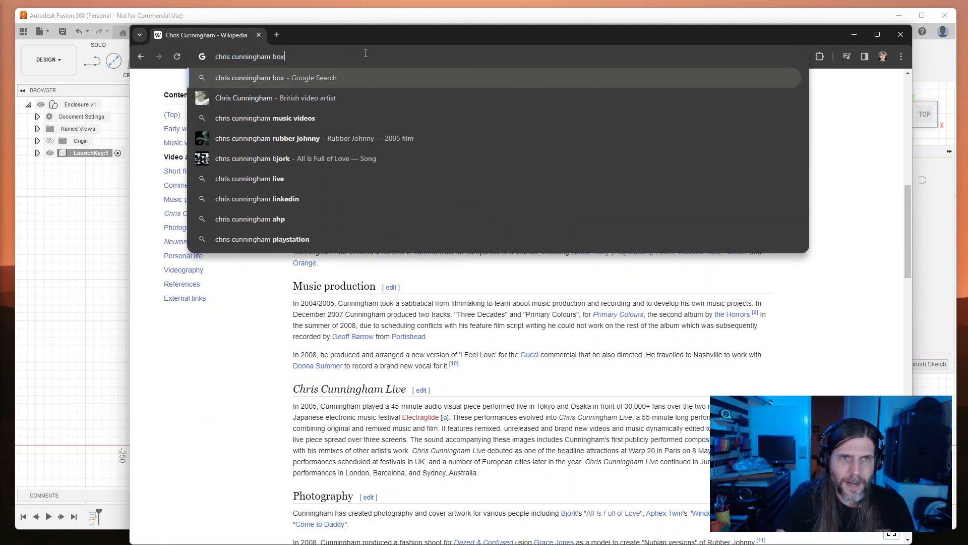
pyautogui.press('Return')
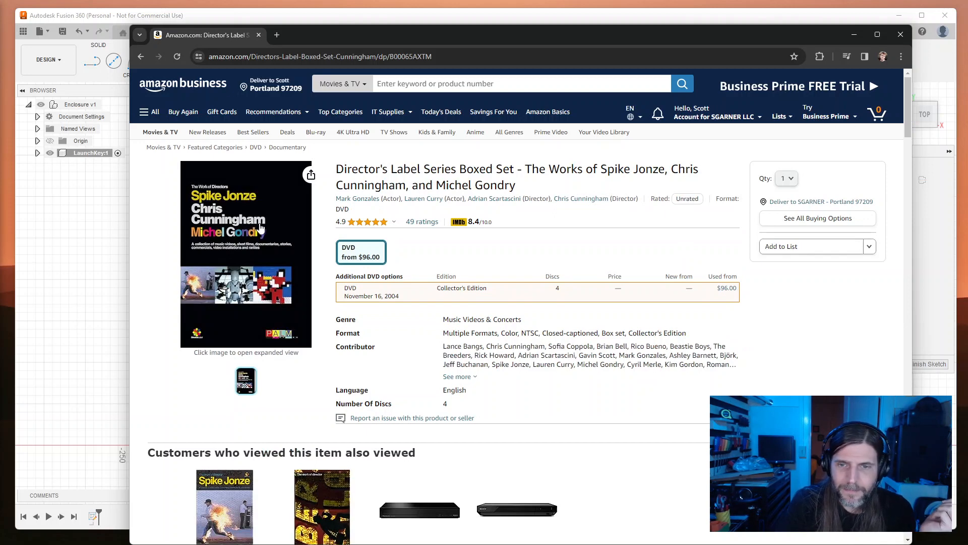
pyautogui.scroll(-3, 260, 226)
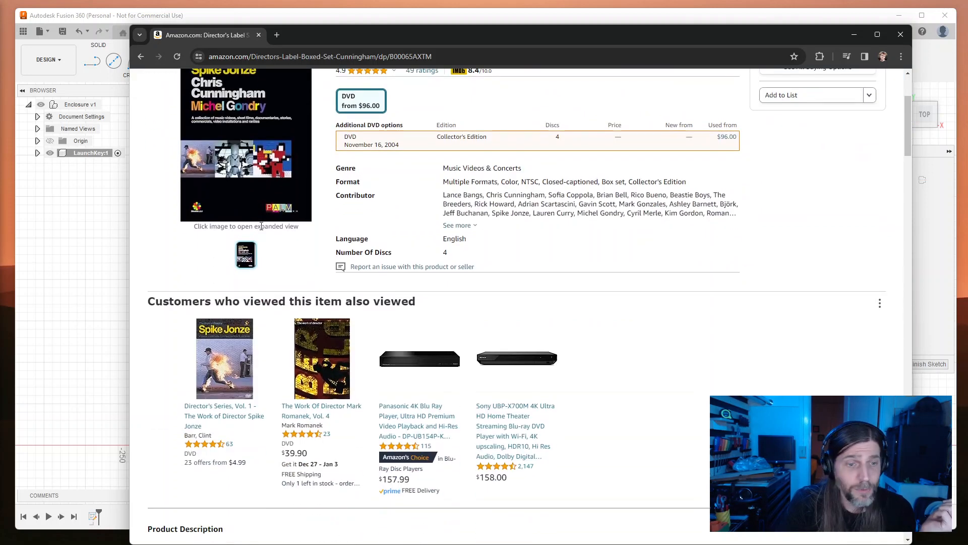
pyautogui.click(901, 34)
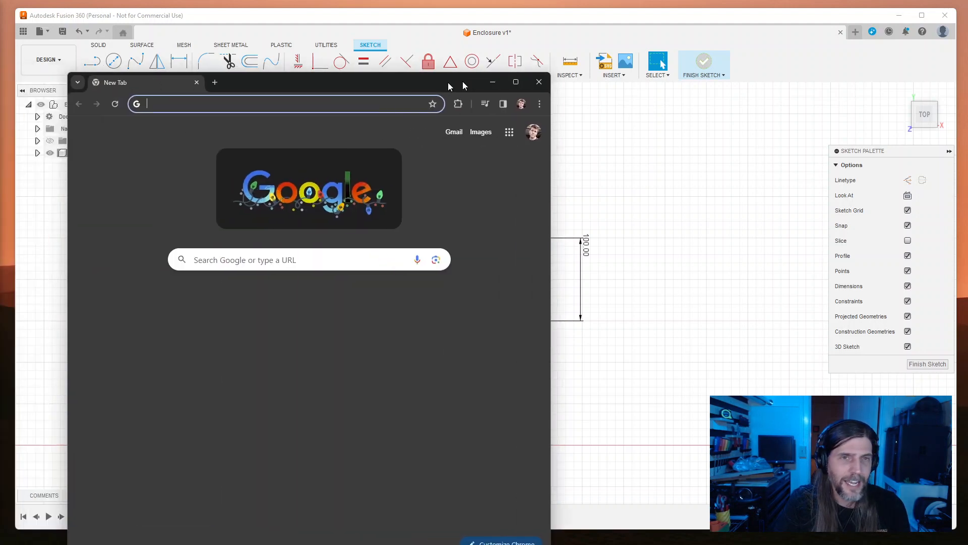
# Step: Search the web for "jack white loretta lynn" in a new browser window and widen and reposition that window
pyautogui.write('jack white loretta lyn')
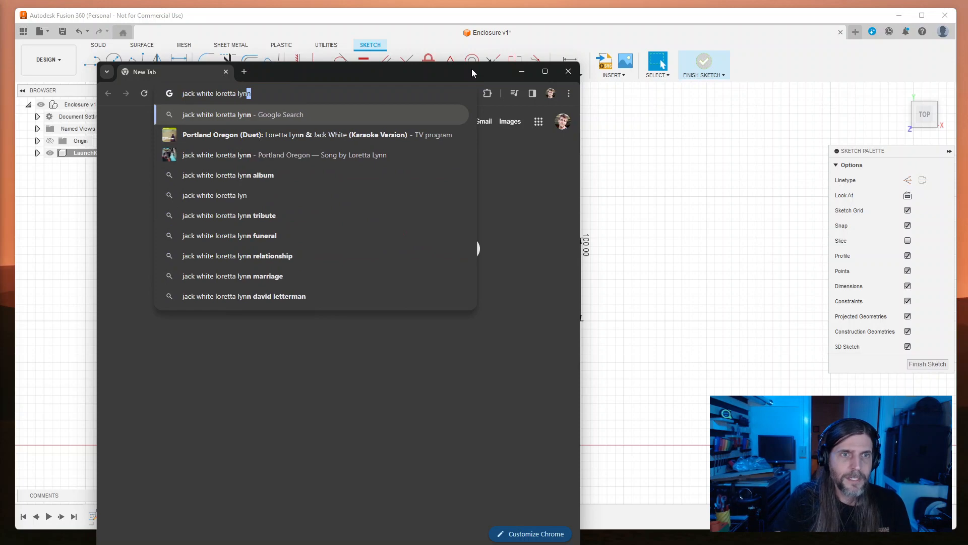
pyautogui.press('Return')
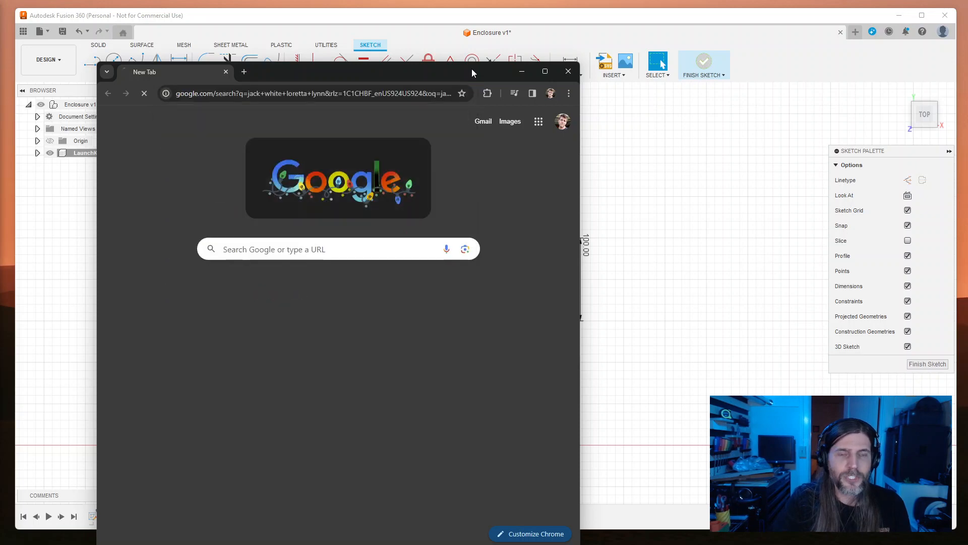
pyautogui.moveTo(580, 168); pyautogui.dragTo(833, 167)
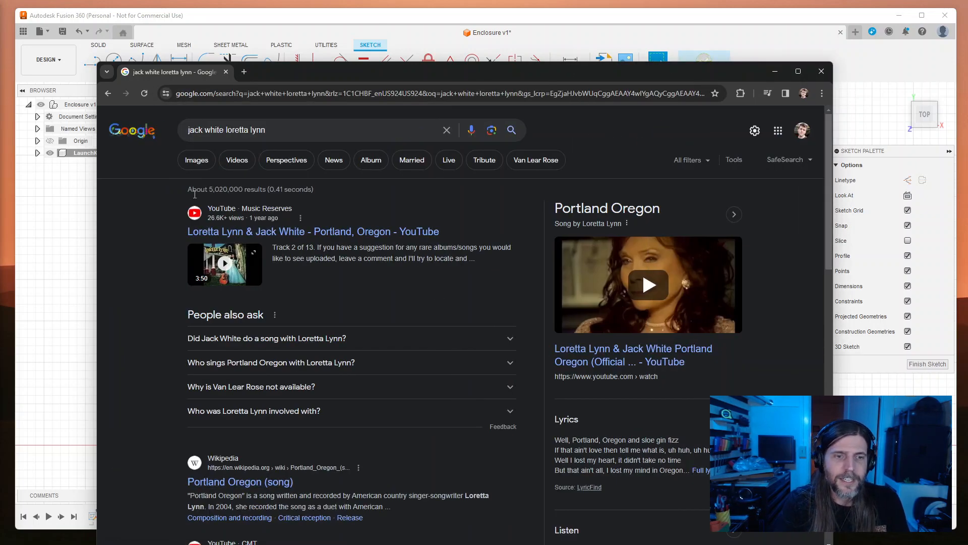
pyautogui.moveTo(541, 75); pyautogui.dragTo(525, 31)
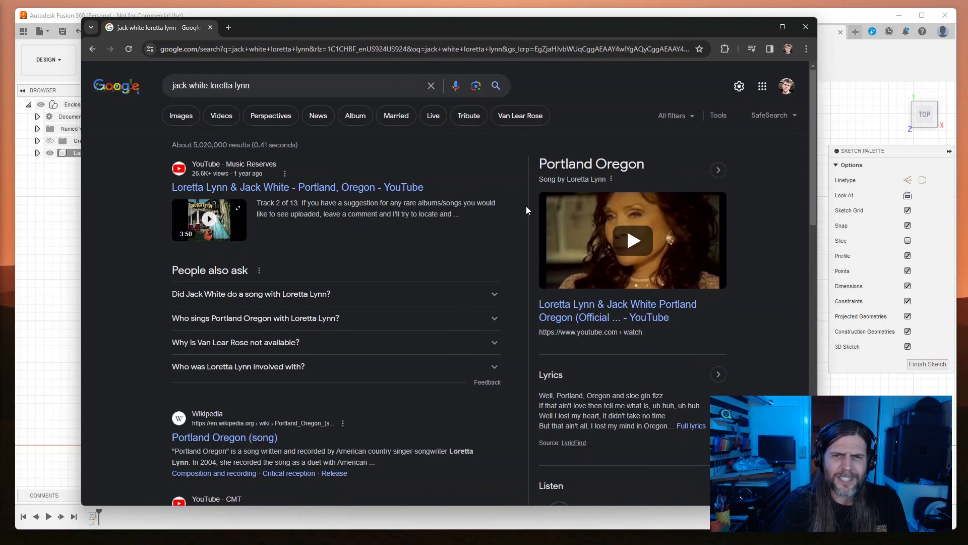
# Step: Look through the search results, open the Wikipedia article Portland Oregon (song) and read its recording, reception and release sections
pyautogui.scroll(-3, 446, 381)
pyautogui.scroll(-2, 445, 380)
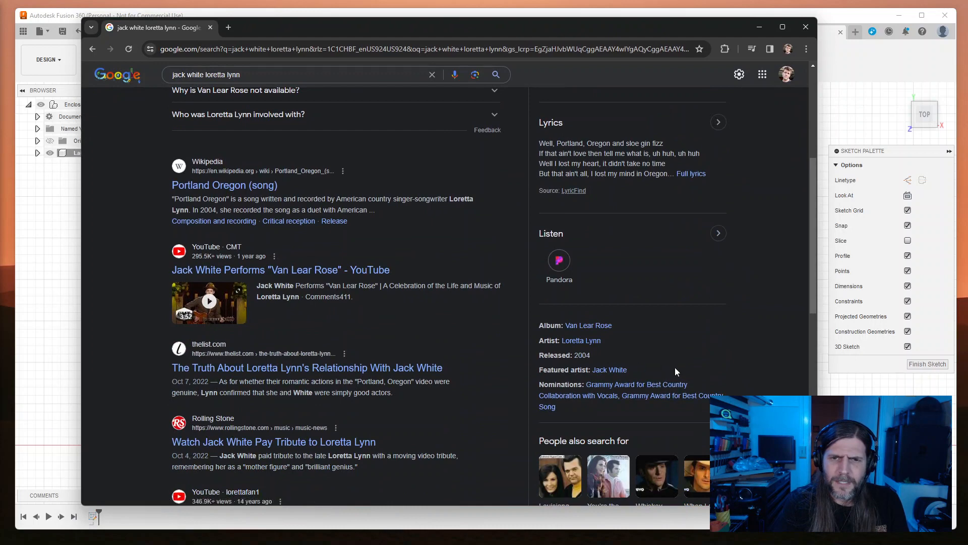
pyautogui.scroll(5, 691, 380)
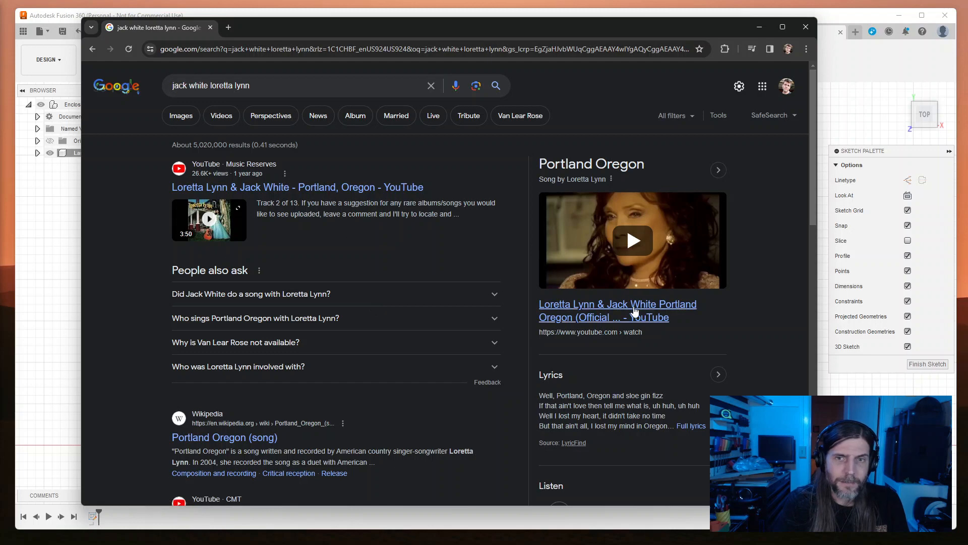
pyautogui.scroll(-2, 293, 449)
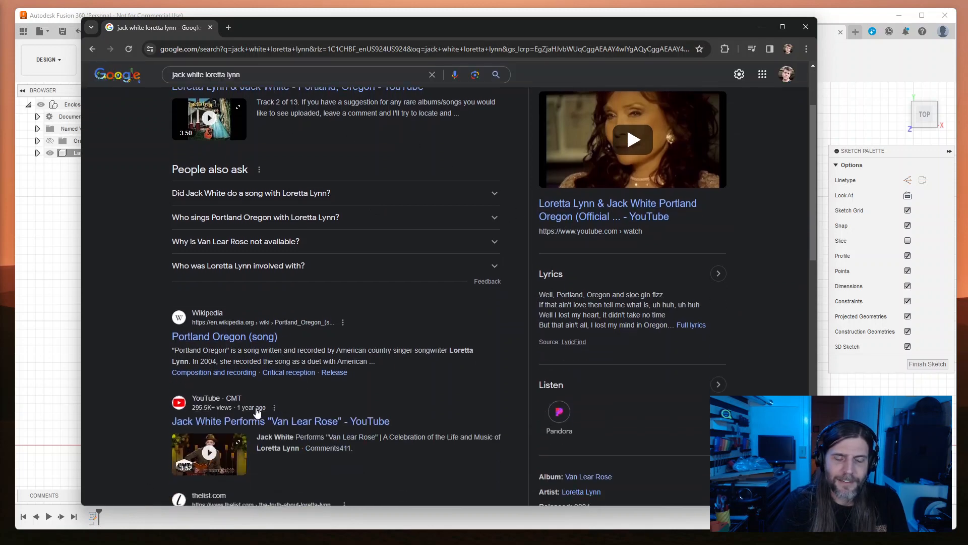
pyautogui.click(222, 335)
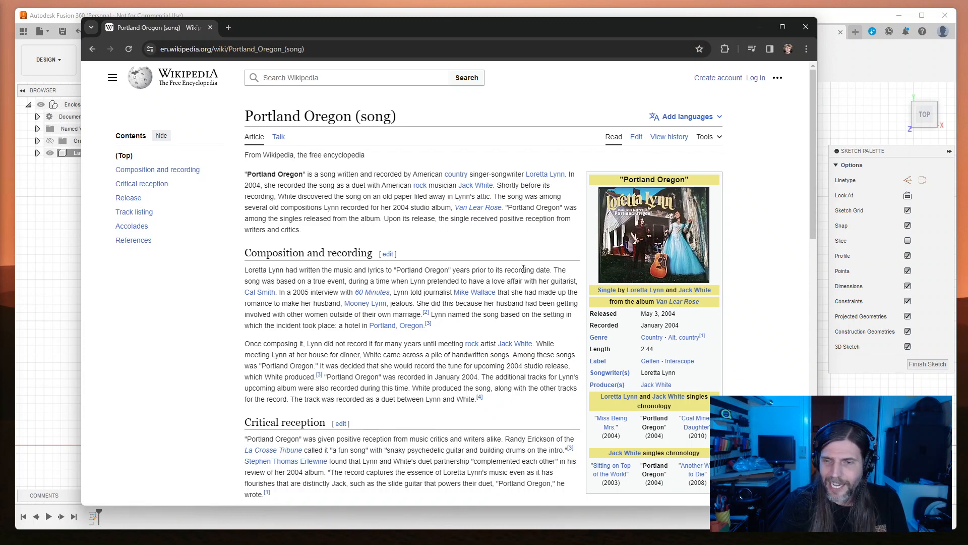
pyautogui.scroll(-4, 523, 269)
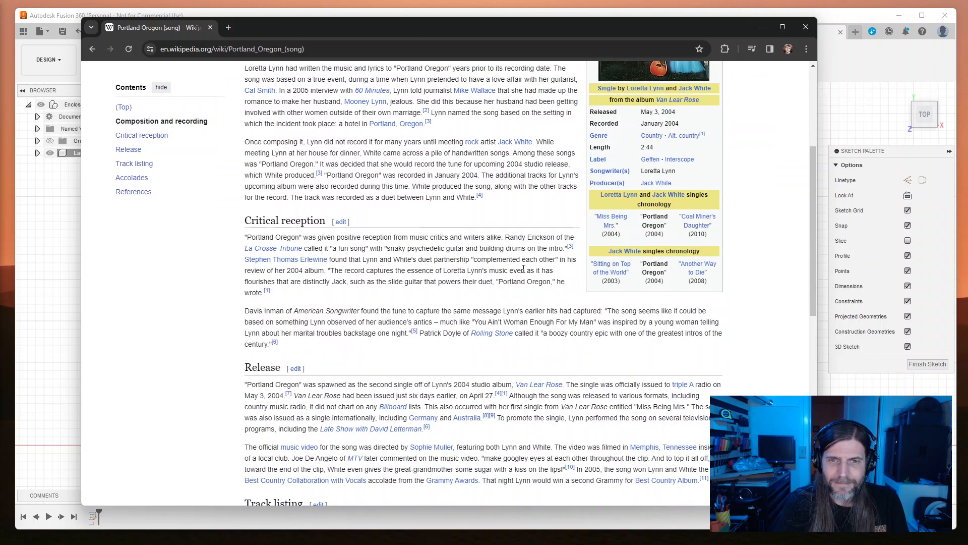
# Step: Read the rest of the Portland Oregon (song) article, including its track listing and accolades, and close the browser window
pyautogui.scroll(-5, 524, 268)
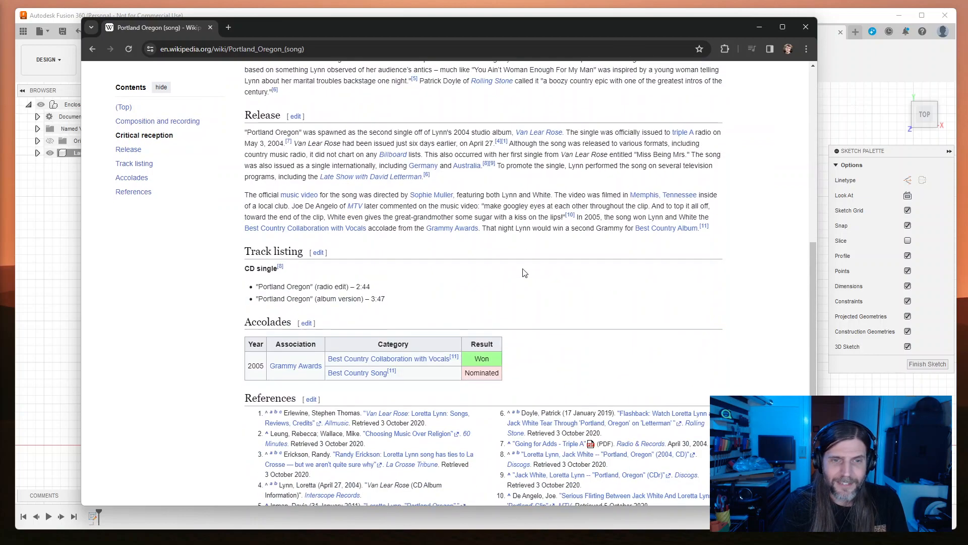
pyautogui.scroll(8, 523, 275)
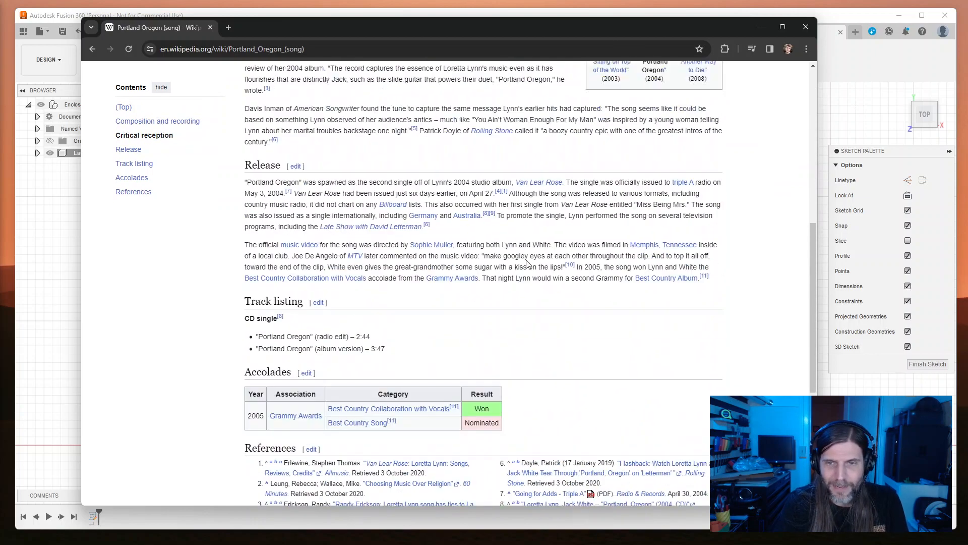
pyautogui.click(806, 27)
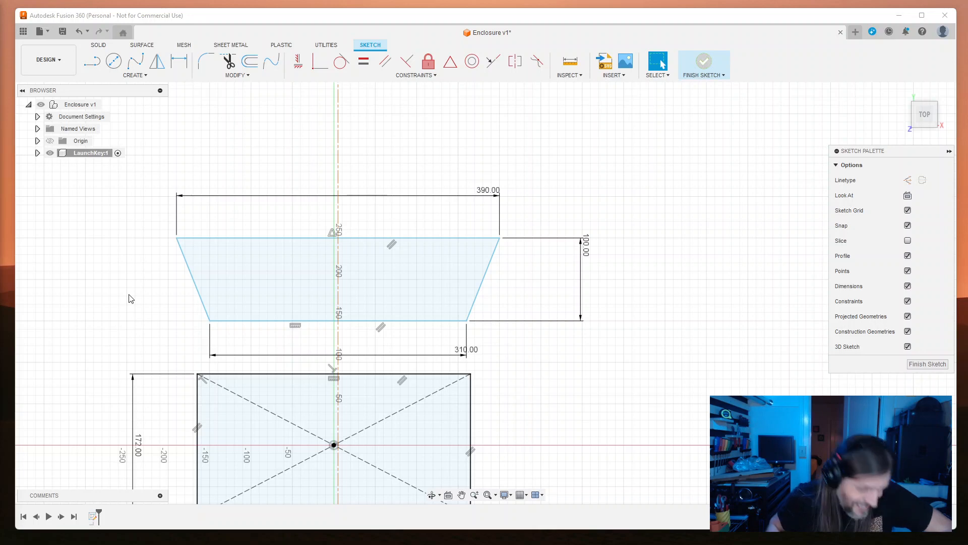
# Step: Try setting the trapezoid's lower edge dimension to 390 mm and undo the change
pyautogui.doubleClick(461, 352)
pyautogui.write('390')
pyautogui.press('Return')
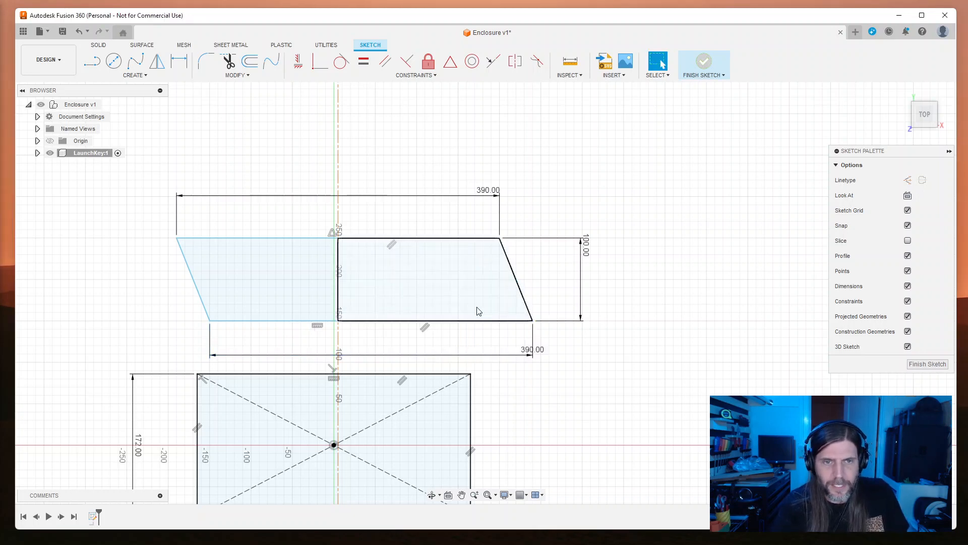
pyautogui.hotkey('ctrl', 'z')
# Step: Set the trapezoid's upper edge dimension to 230 mm
pyautogui.doubleClick(486, 190)
pyautogui.write('230')
pyautogui.press('Return')
# Step: Try to add a midpoint constraint between the trapezoid's lower edge and the vertical centerline
pyautogui.doubleClick(441, 321)
pyautogui.click(394, 321)
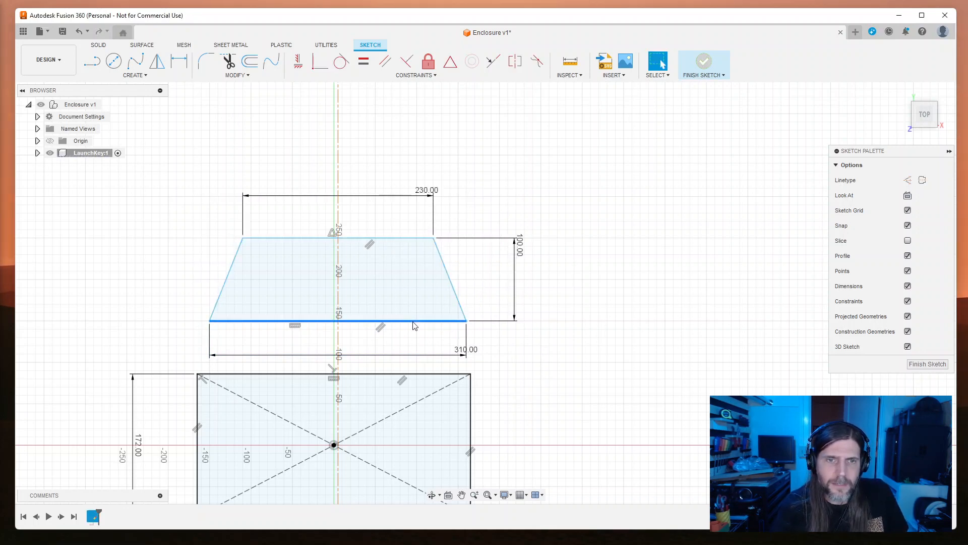
pyautogui.click(450, 61)
pyautogui.click(338, 159)
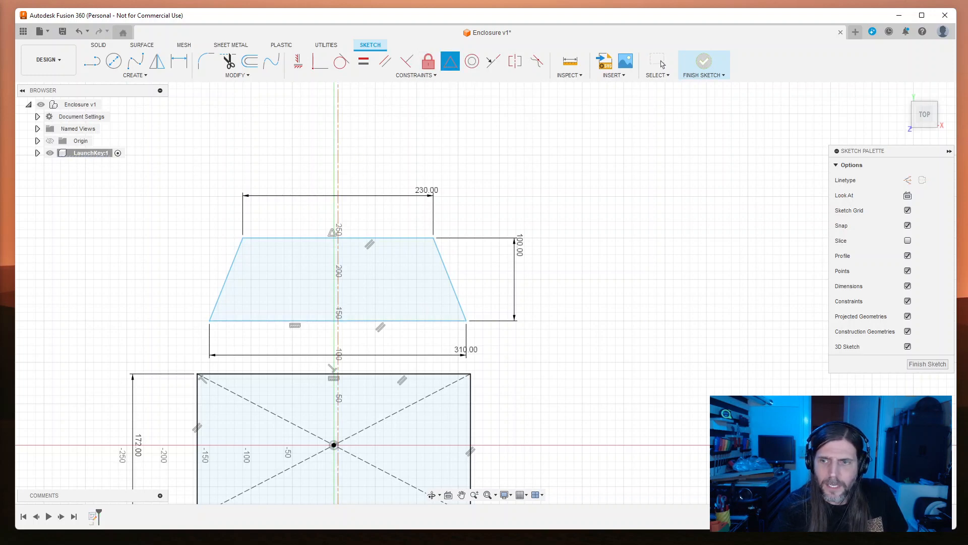
pyautogui.moveTo(589, 268); pyautogui.dragTo(622, 240, button='middle')
pyautogui.scroll(-2, 552, 353)
pyautogui.scroll(4, 553, 351)
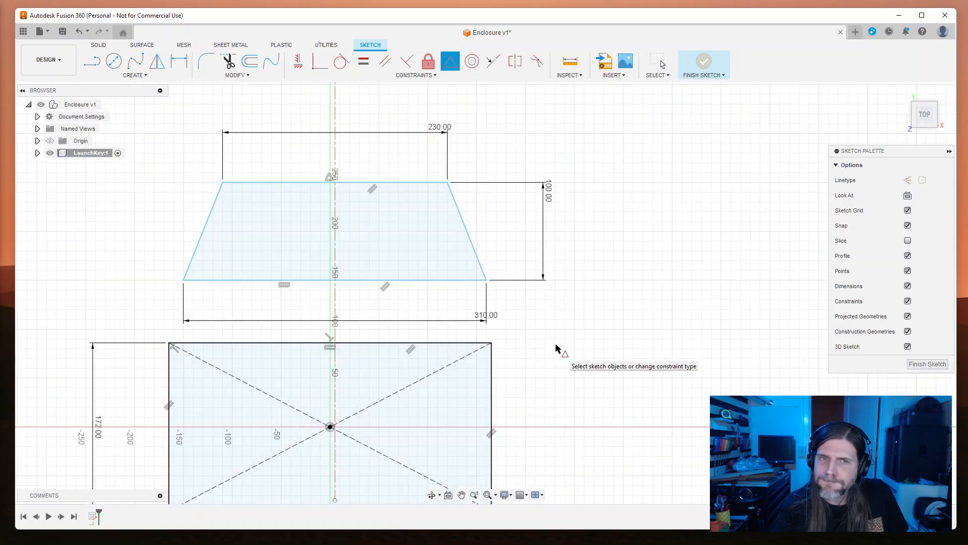
pyautogui.moveTo(553, 337); pyautogui.dragTo(676, 384, button='middle')
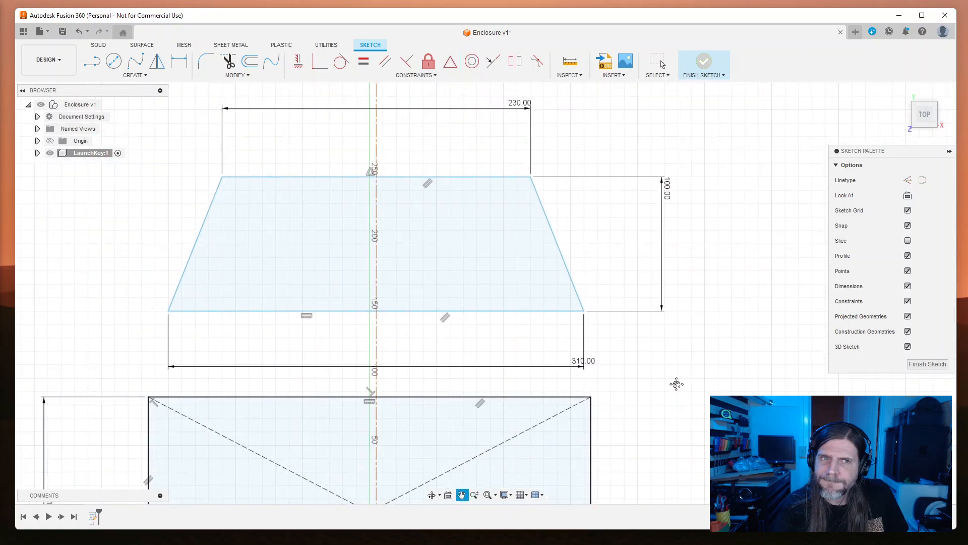
pyautogui.click(382, 311)
pyautogui.click(376, 323)
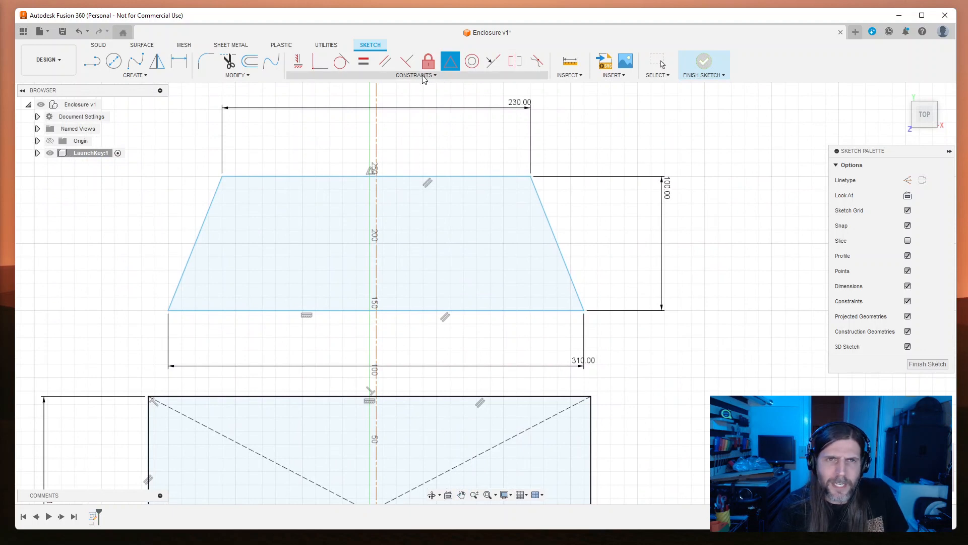
# Step: Try to apply a coincident constraint to the trapezoid's lower edge and cancel the command
pyautogui.click(319, 61)
pyautogui.click(389, 316)
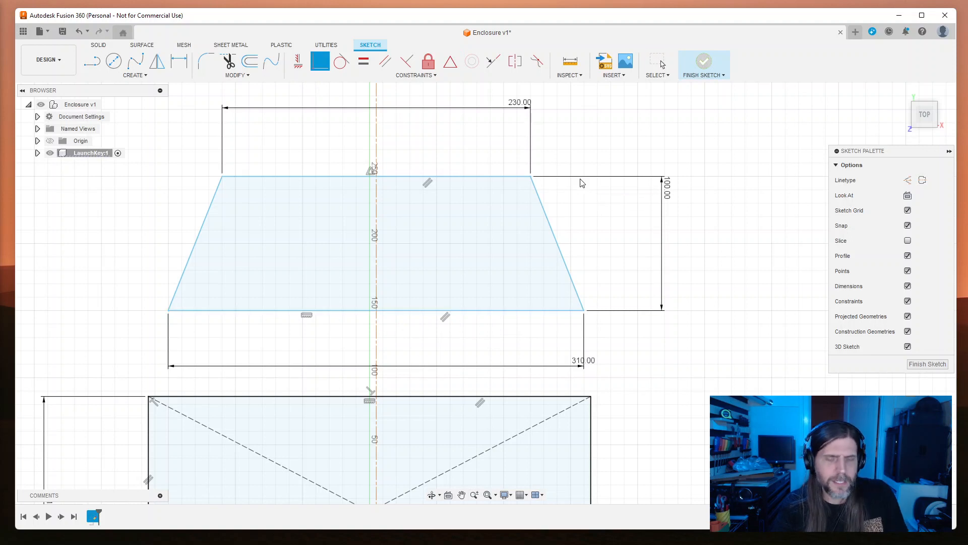
pyautogui.press('Escape')
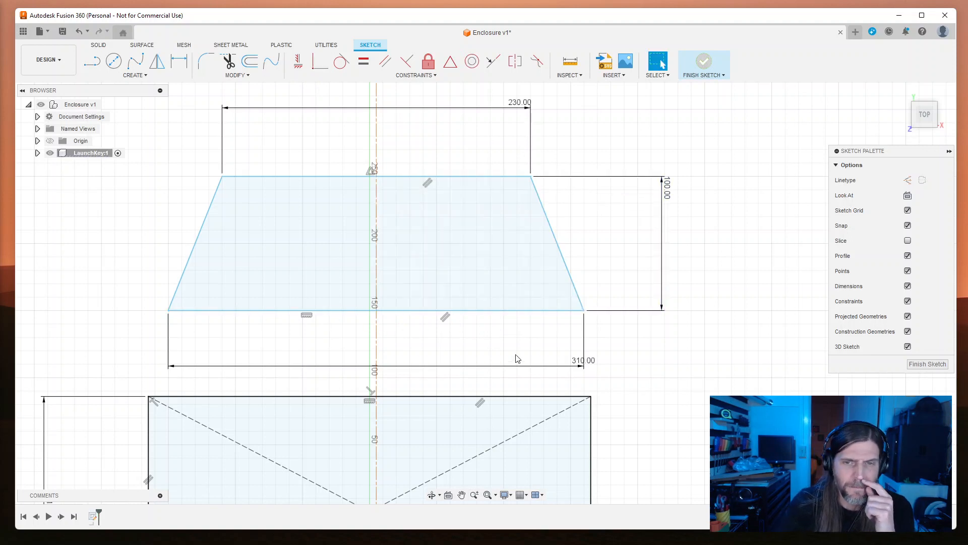
pyautogui.doubleClick(581, 365)
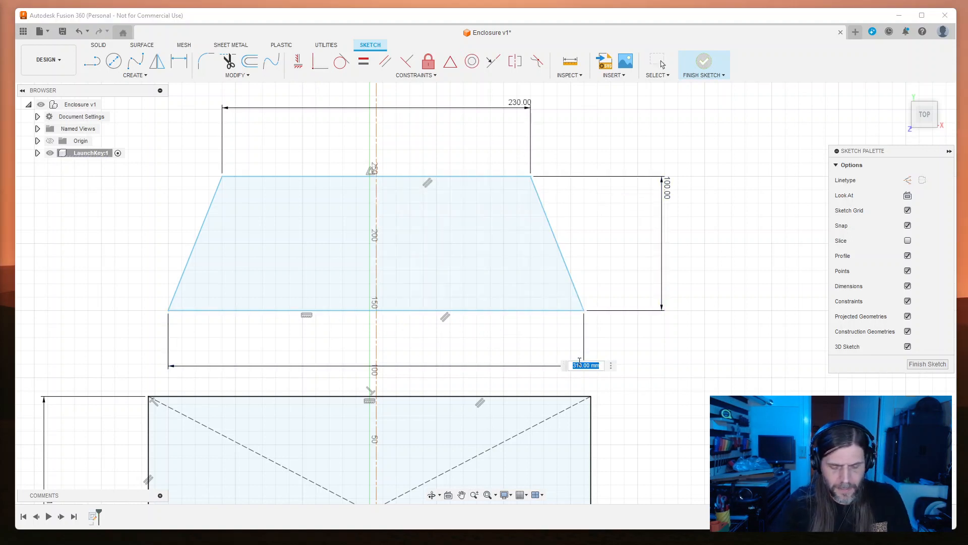
pyautogui.write('3')
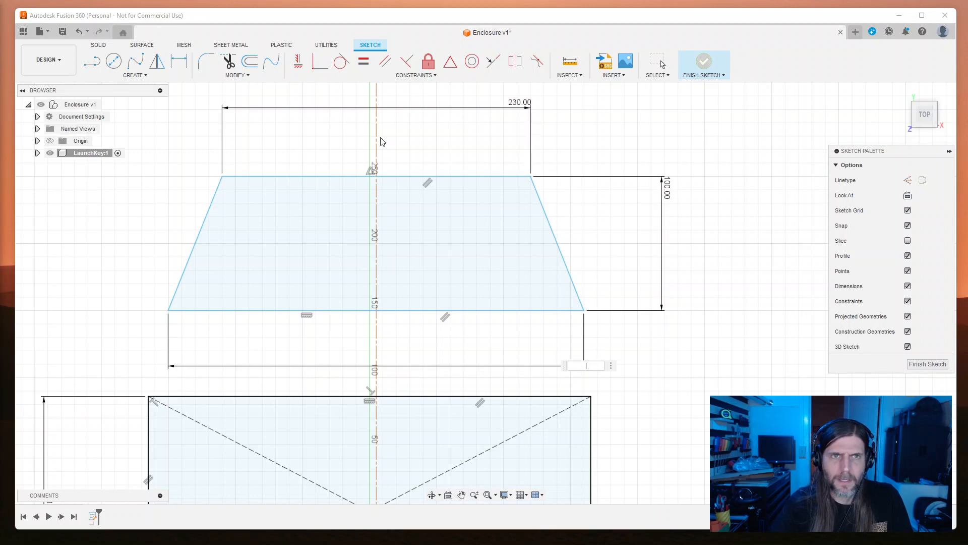
pyautogui.doubleClick(520, 104)
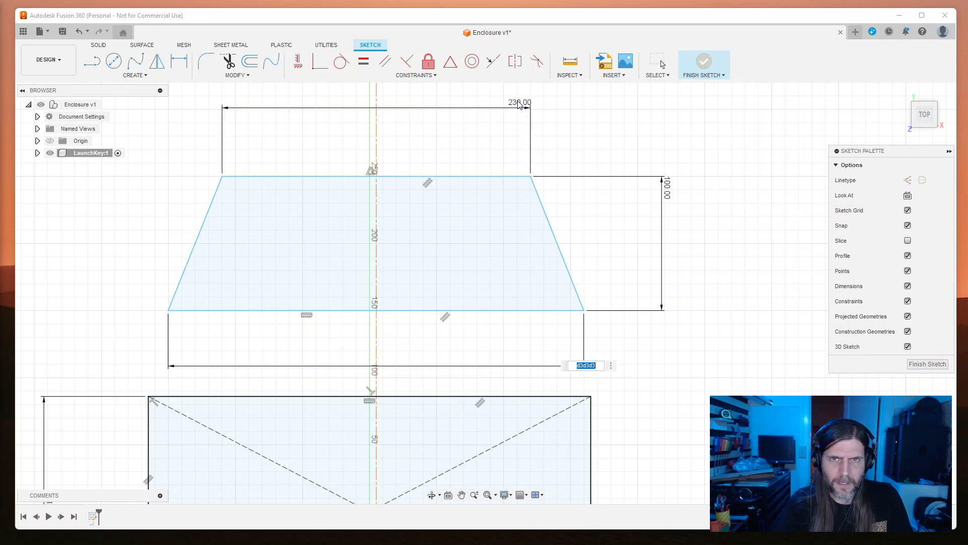
pyautogui.press('Escape')
# Step: Set the trapezoid's upper edge dimension to 290 mm and its lower edge dimension to 390 mm
pyautogui.click(521, 107)
pyautogui.doubleClick(521, 104)
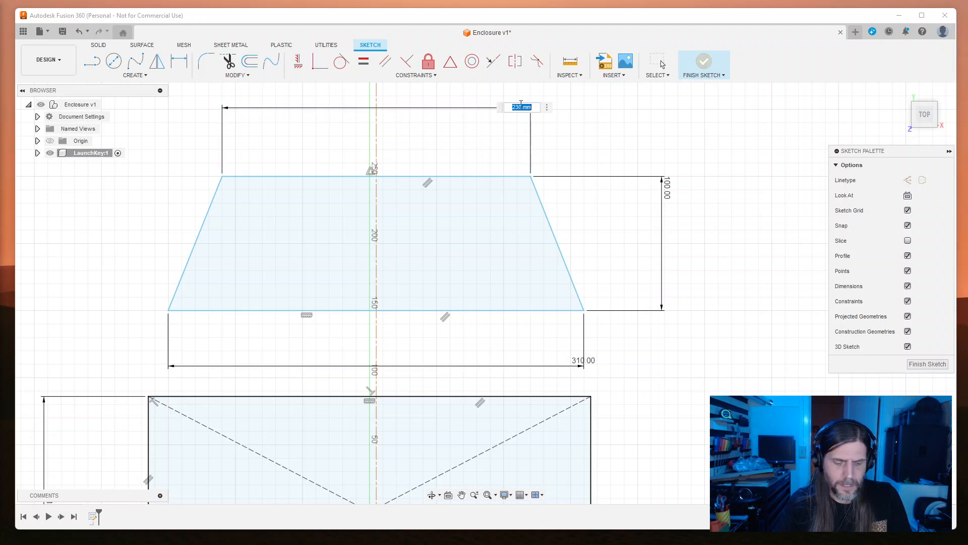
pyautogui.write('290')
pyautogui.press('Return')
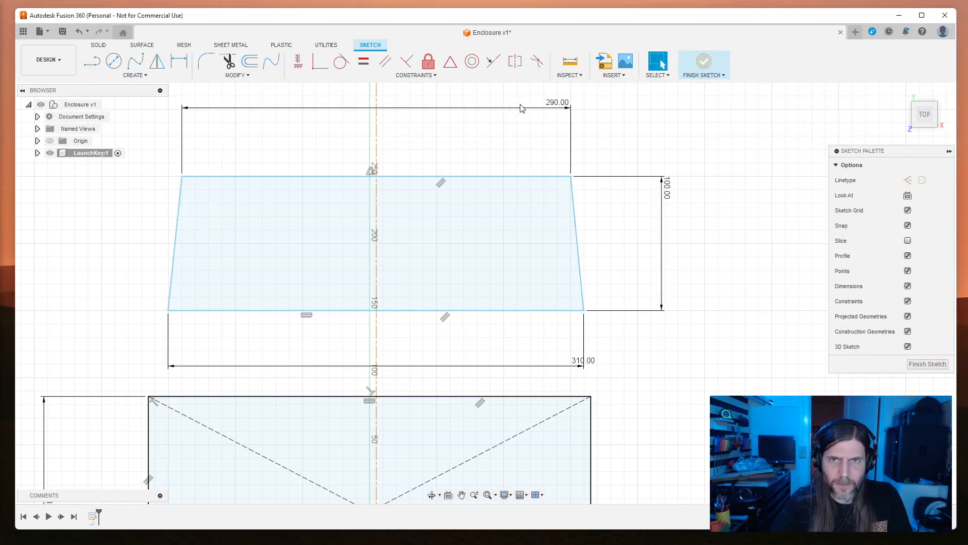
pyautogui.doubleClick(577, 365)
pyautogui.write('330')
pyautogui.press('Return')
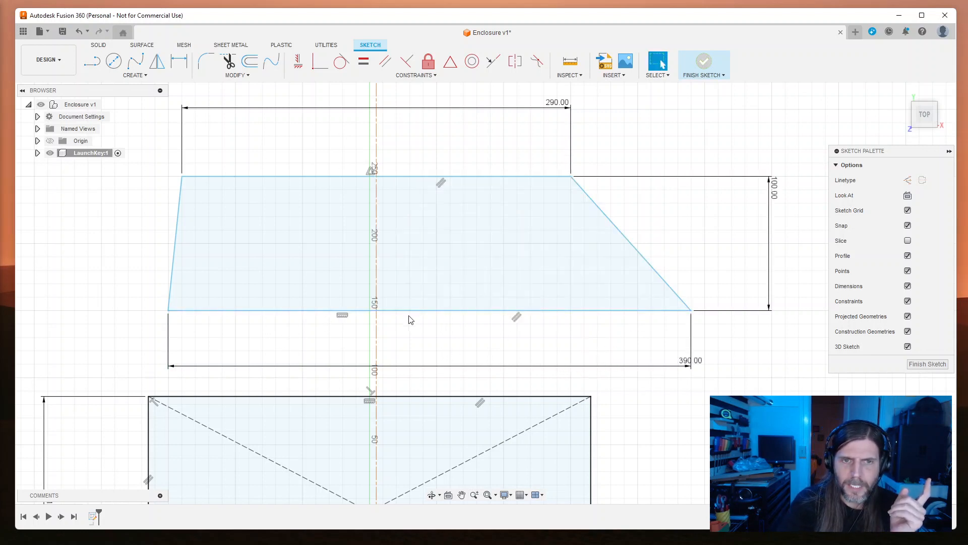
# Step: Delete the midpoint constraint on the trapezoid's upper edge and try one between its lower edge and the centerline, undoing that attempt
pyautogui.click(369, 174)
pyautogui.press('Delete')
pyautogui.click(432, 311)
pyautogui.click(451, 61)
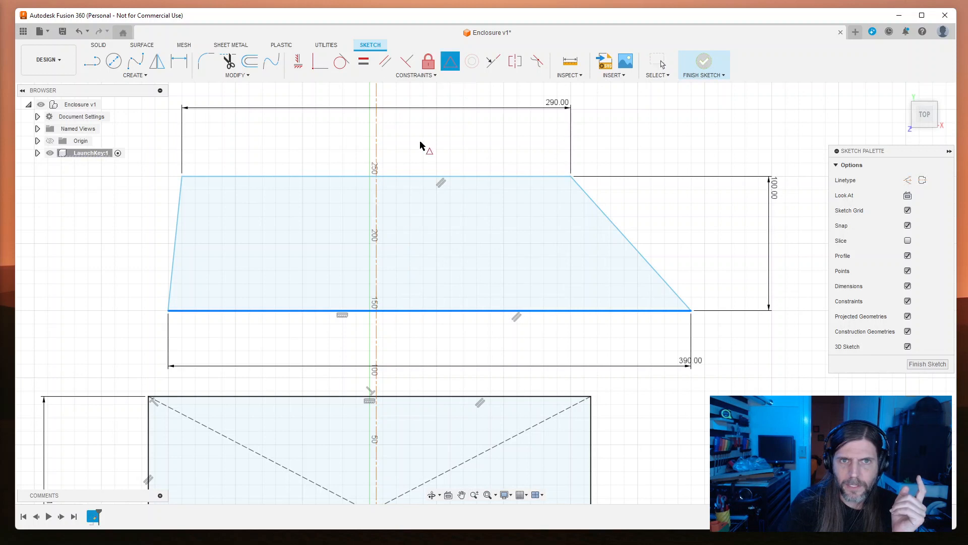
pyautogui.click(377, 265)
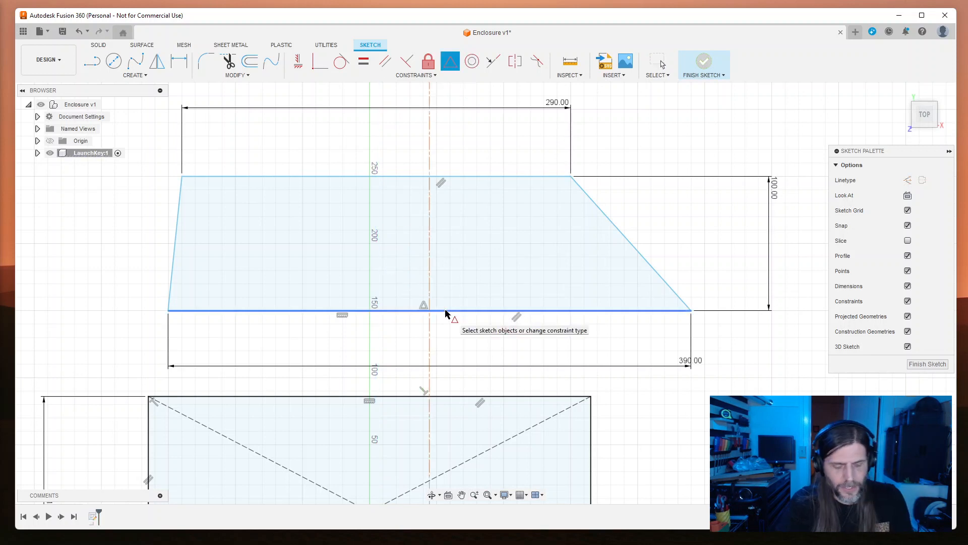
pyautogui.press('Escape')
pyautogui.hotkey('ctrl', 'z')
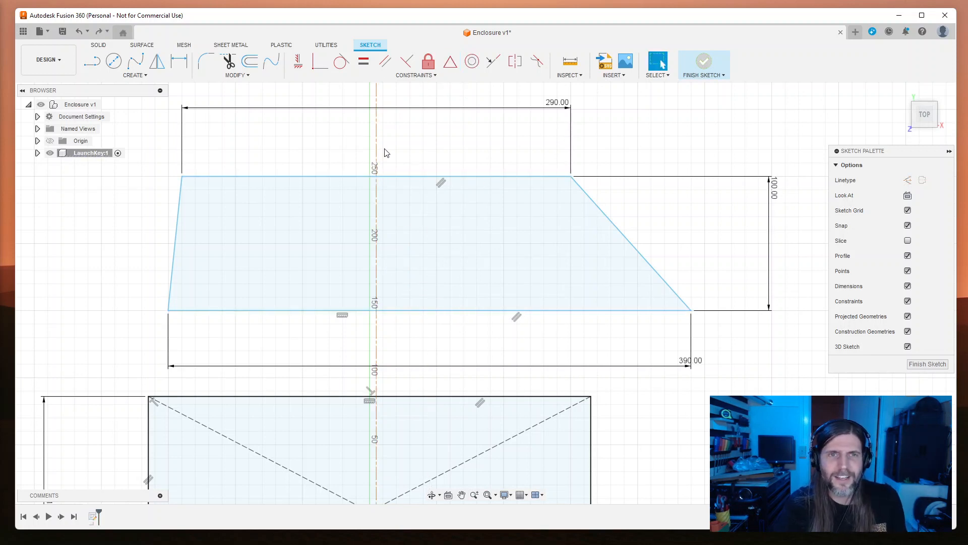
# Step: Try the midpoint constraint with the centerline and the trapezoid's lower edge both preselected, and undo it
pyautogui.click(377, 227)
pyautogui.click(424, 311)
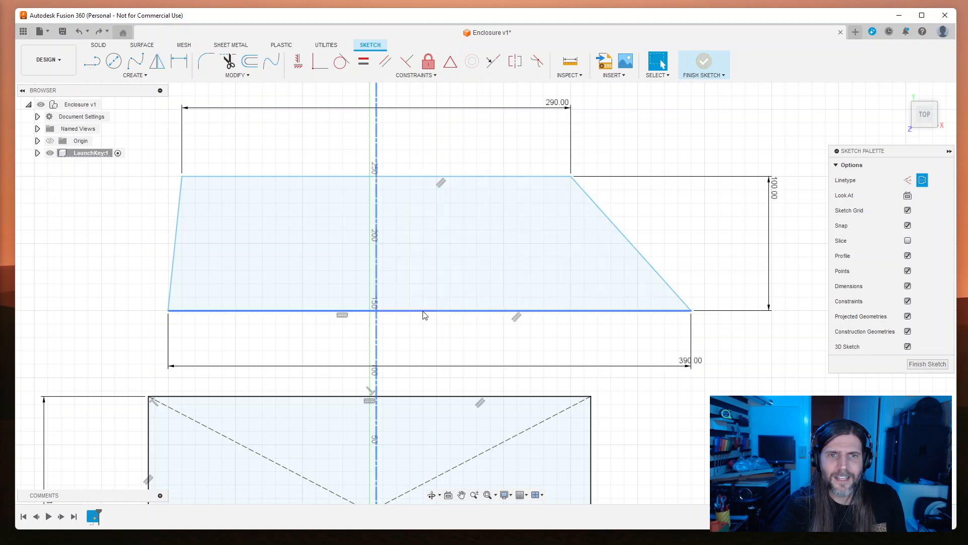
pyautogui.click(450, 61)
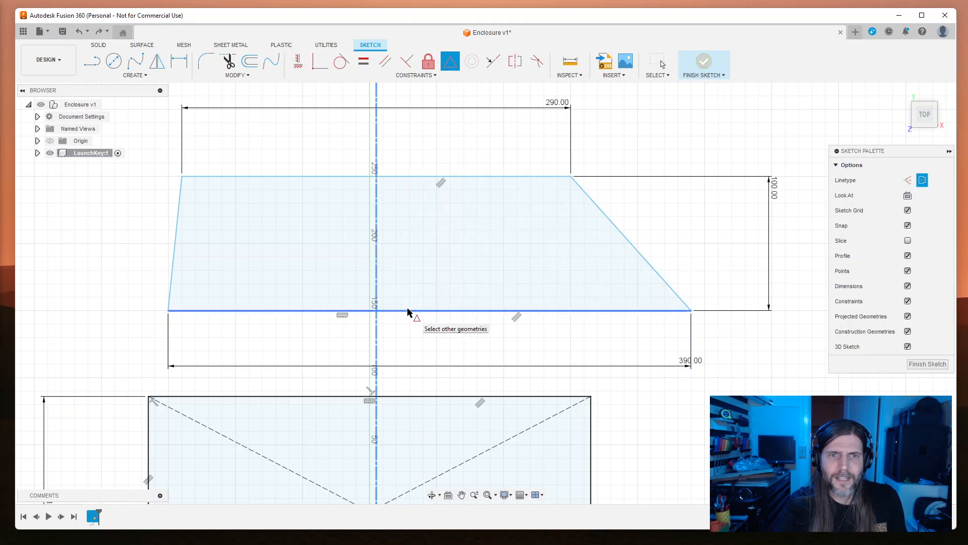
pyautogui.click(408, 311)
pyautogui.hotkey('ctrl', 'z')
# Step: Retry the midpoint constraint by picking the centerline before the trapezoid's lower edge, and undo it
pyautogui.click(413, 311)
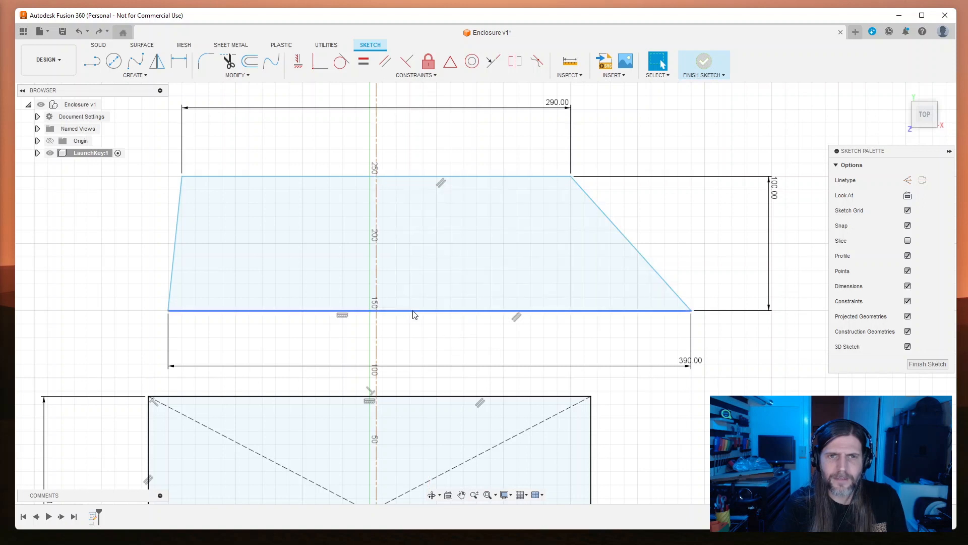
pyautogui.click(450, 61)
pyautogui.click(438, 310)
pyautogui.click(376, 267)
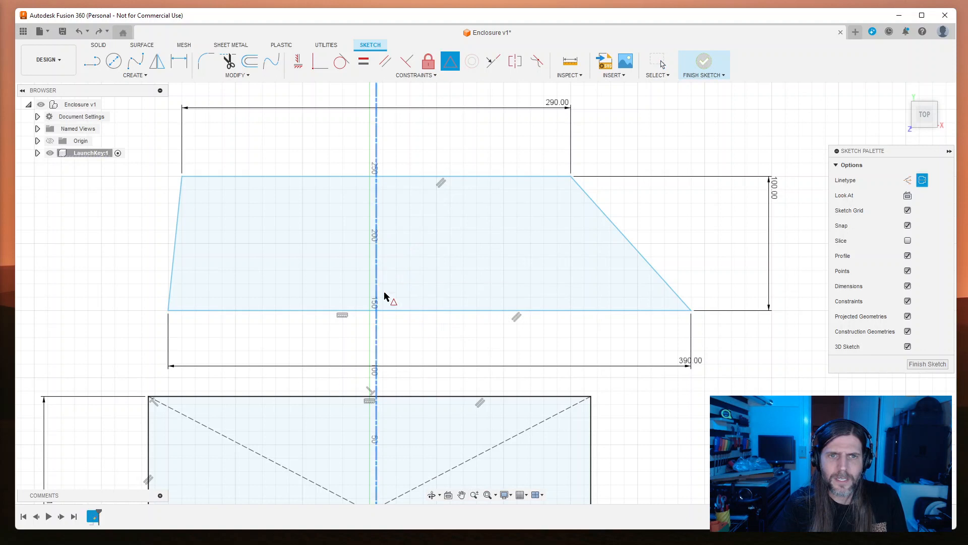
pyautogui.click(426, 312)
pyautogui.press('Escape')
pyautogui.hotkey('ctrl', 'z')
# Step: Retry the midpoint constraint by picking the trapezoid's lower edge before the centerline, and undo it
pyautogui.click(450, 61)
pyautogui.click(403, 310)
pyautogui.click(379, 286)
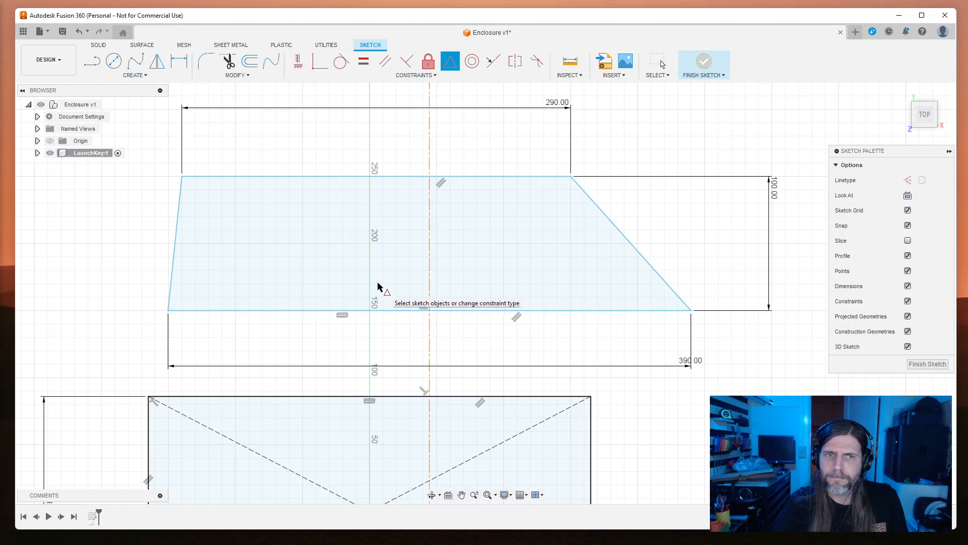
pyautogui.press('Escape')
pyautogui.hotkey('ctrl', 'z')
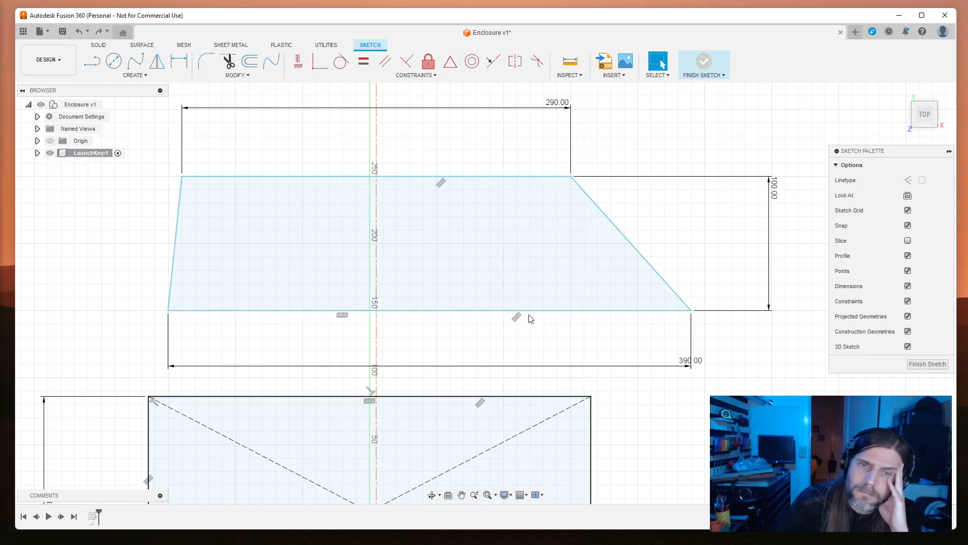
# Step: Shift the vertical centerline slightly toward the sketch's vertical axis and delete it from the sketch
pyautogui.click(342, 318)
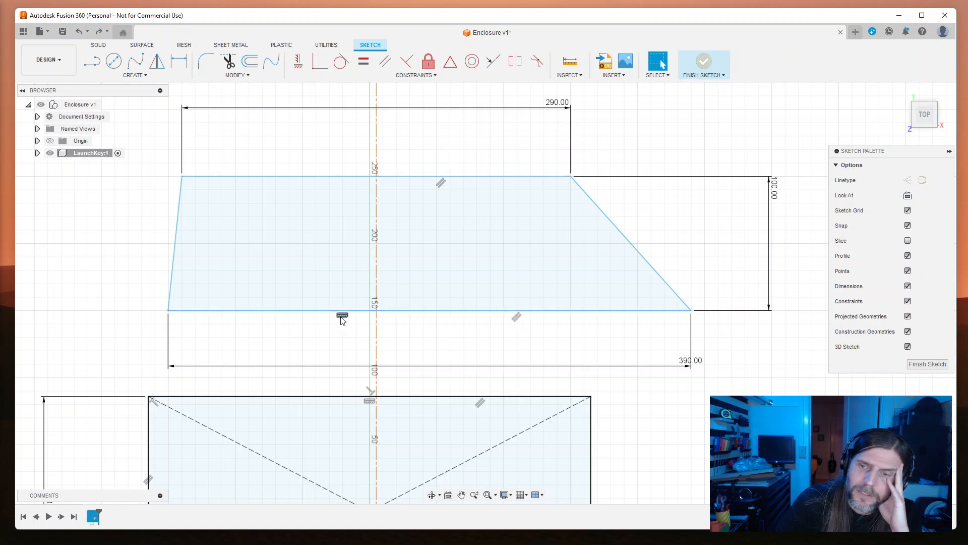
pyautogui.click(423, 327)
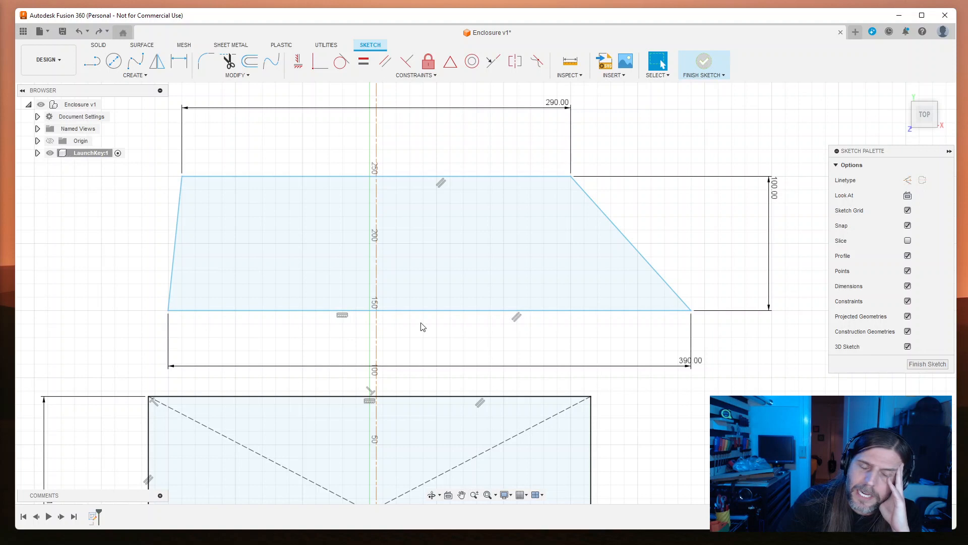
pyautogui.click(481, 313)
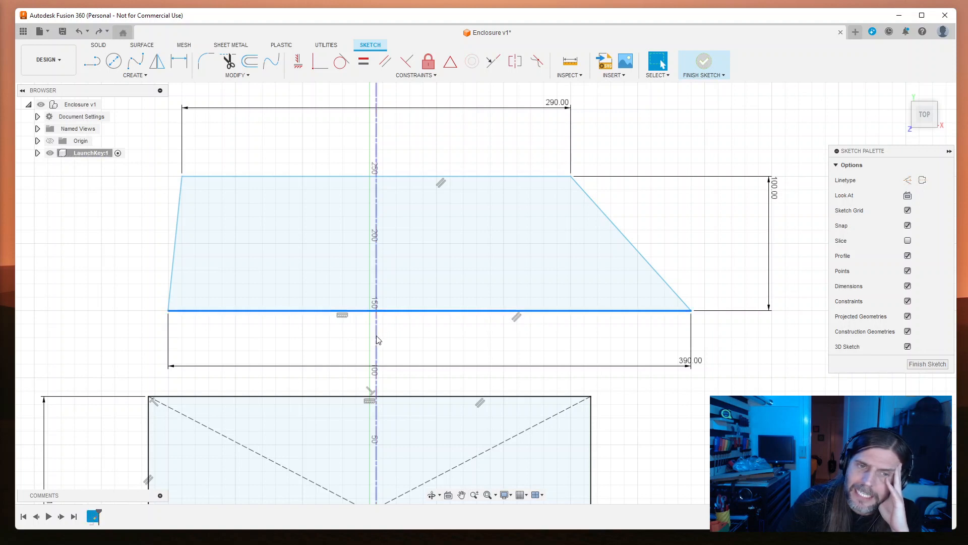
pyautogui.moveTo(376, 339)
pyautogui.mouseDown()
pyautogui.moveTo(446, 338)
pyautogui.moveTo(370, 342)
pyautogui.mouseUp()
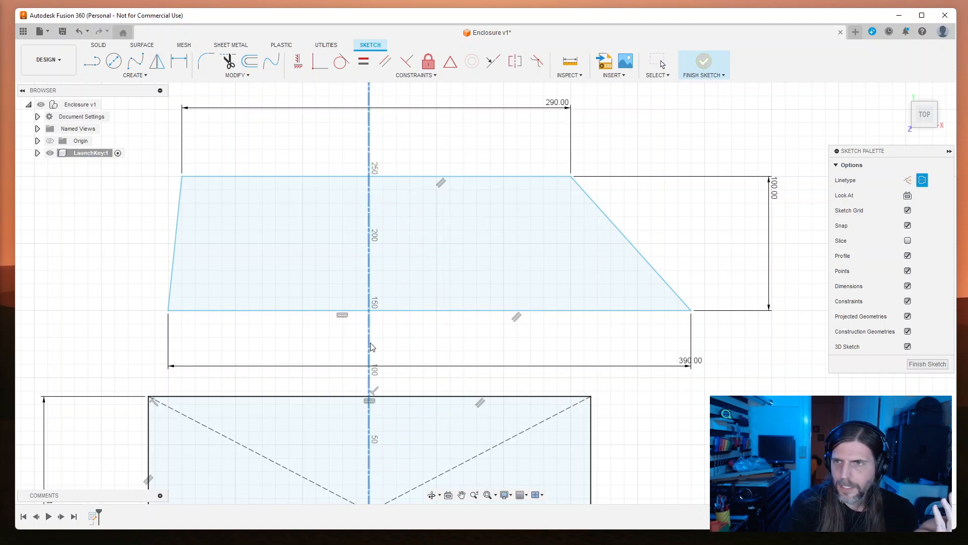
pyautogui.press('Delete')
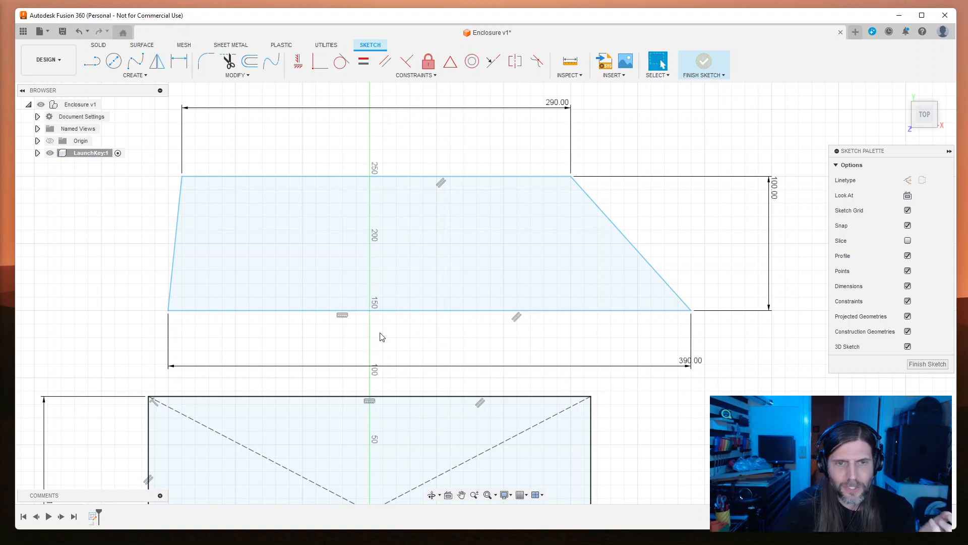
pyautogui.scroll(2, 434, 353)
pyautogui.scroll(-5, 426, 348)
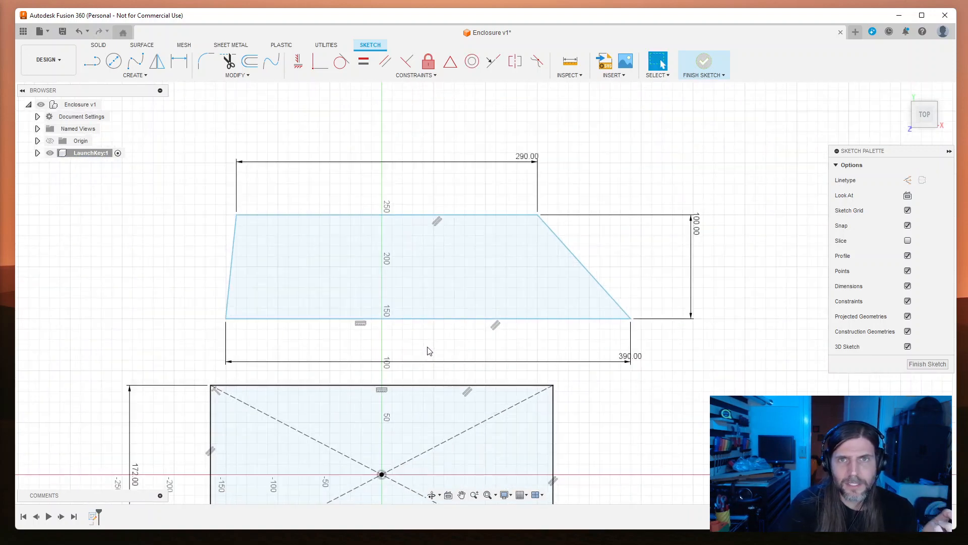
pyautogui.click(426, 76)
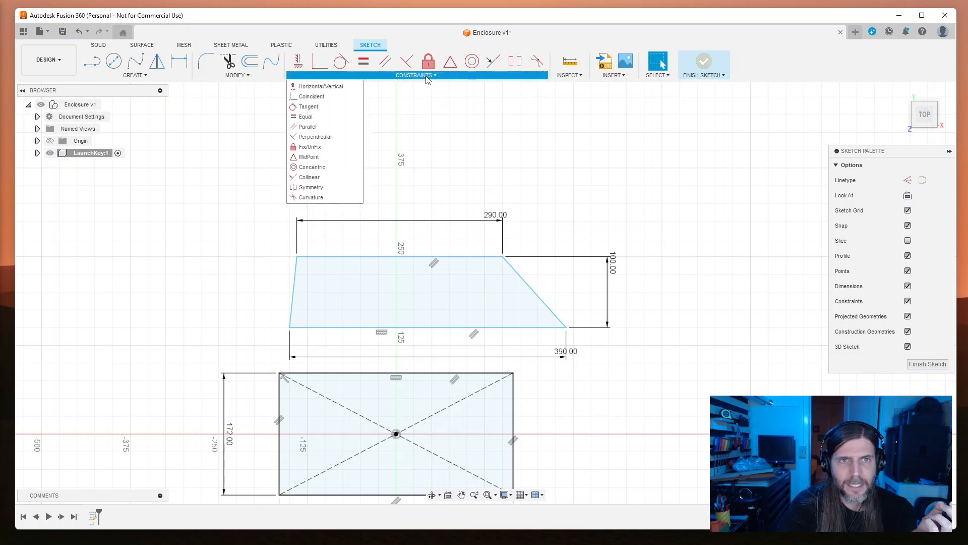
pyautogui.click(150, 76)
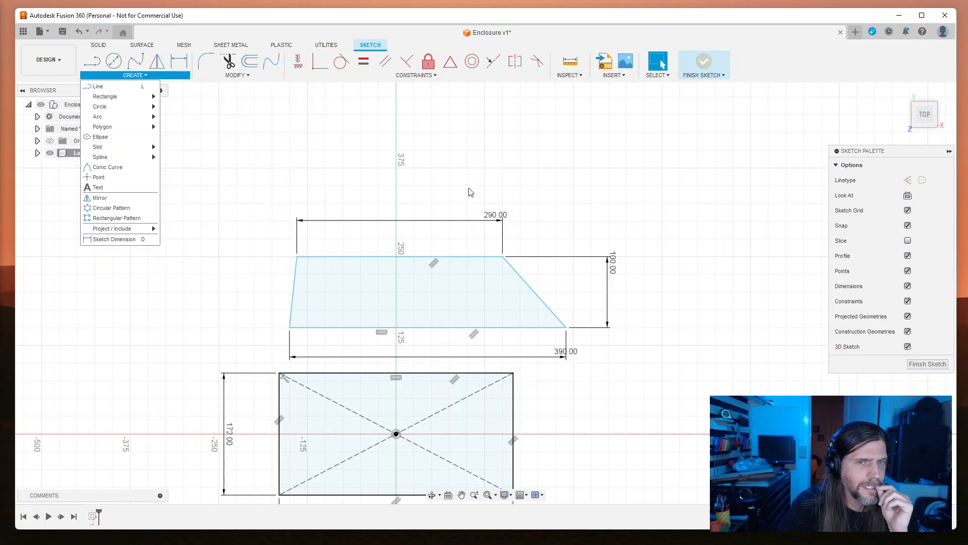
pyautogui.scroll(1, 469, 193)
pyautogui.moveTo(468, 192); pyautogui.dragTo(439, 108, button='middle')
pyautogui.scroll(-1, 511, 260)
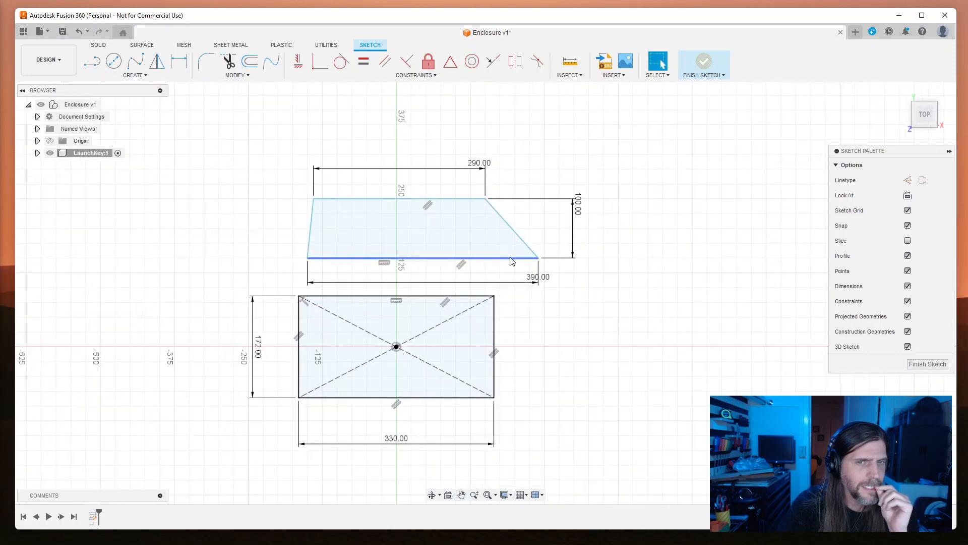
pyautogui.click(426, 258)
pyautogui.click(451, 63)
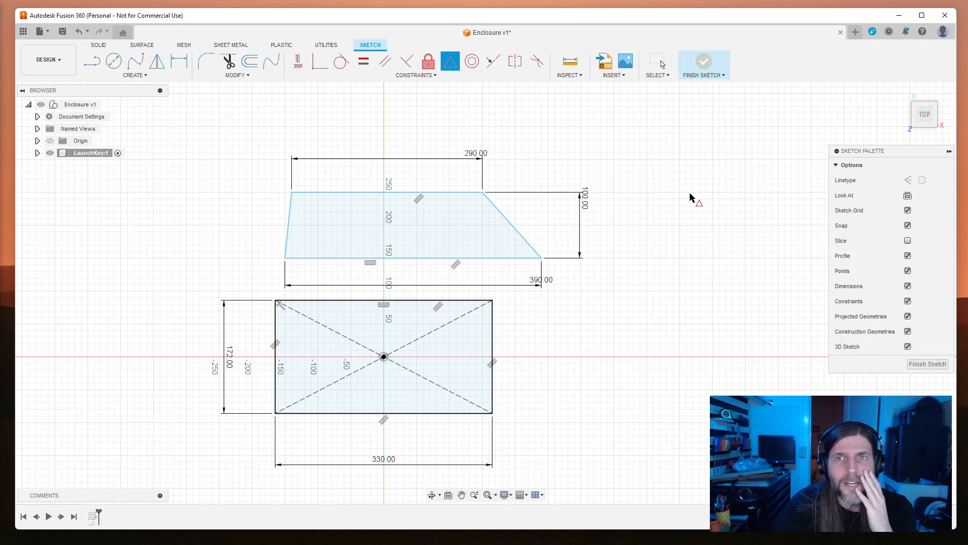
pyautogui.click(607, 75)
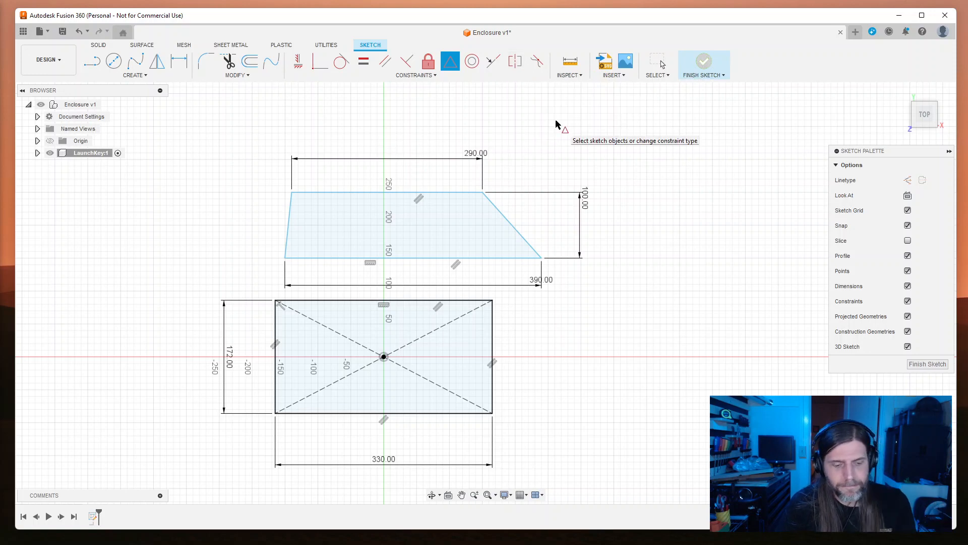
pyautogui.press('Escape')
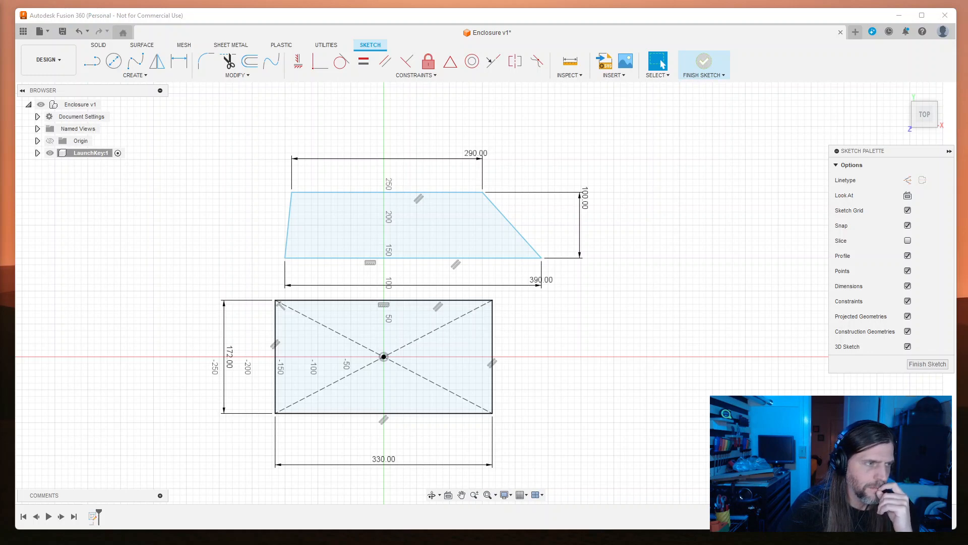
pyautogui.click(709, 268)
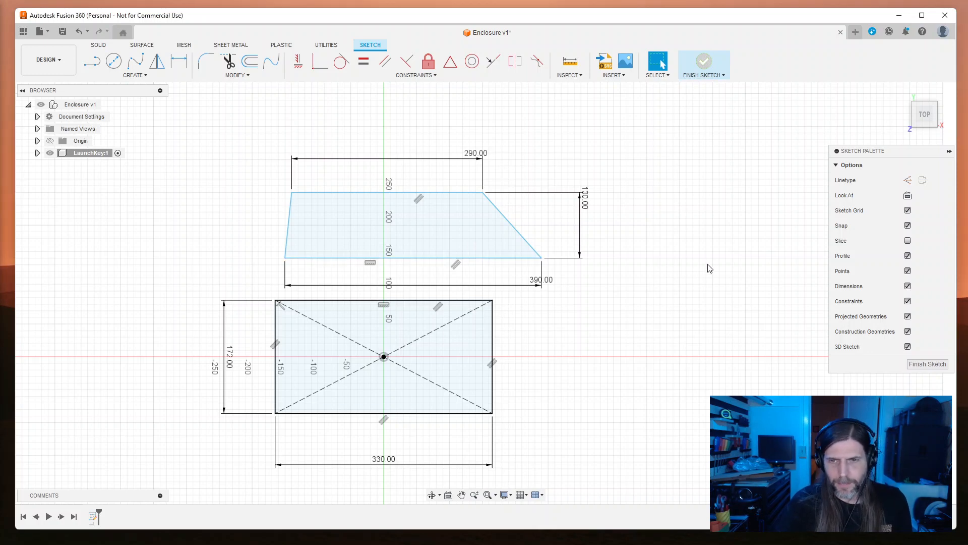
pyautogui.hotkey('ctrl', 's')
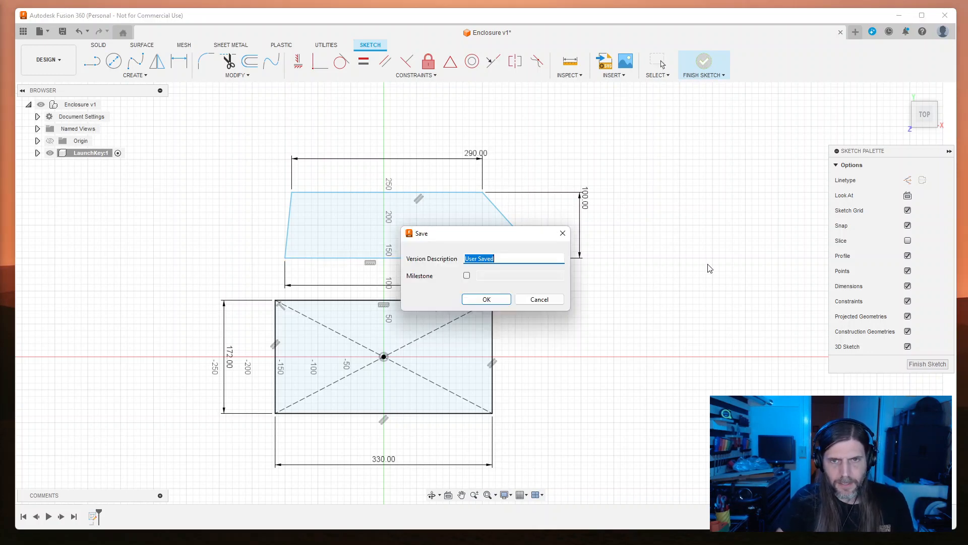
pyautogui.press('Return')
pyautogui.write('sproje')
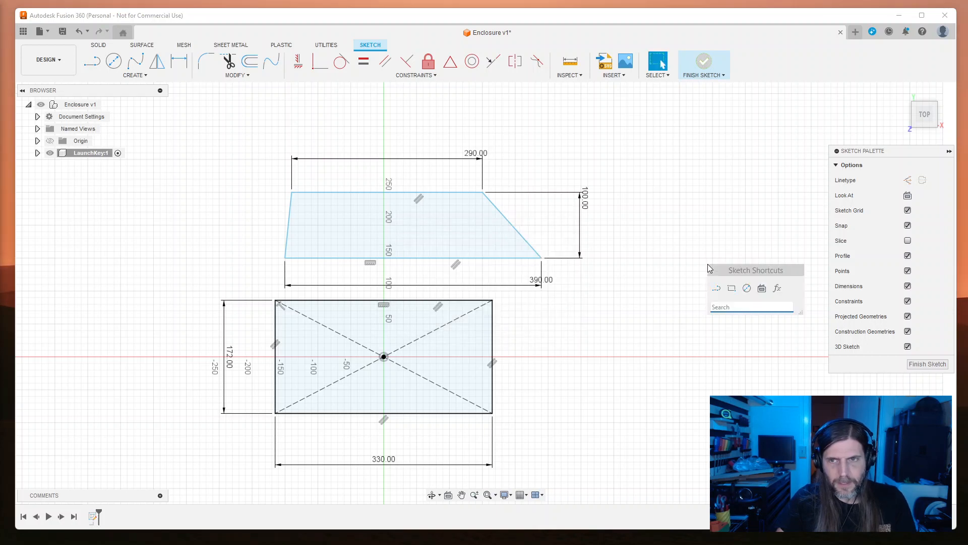
pyautogui.press('Return')
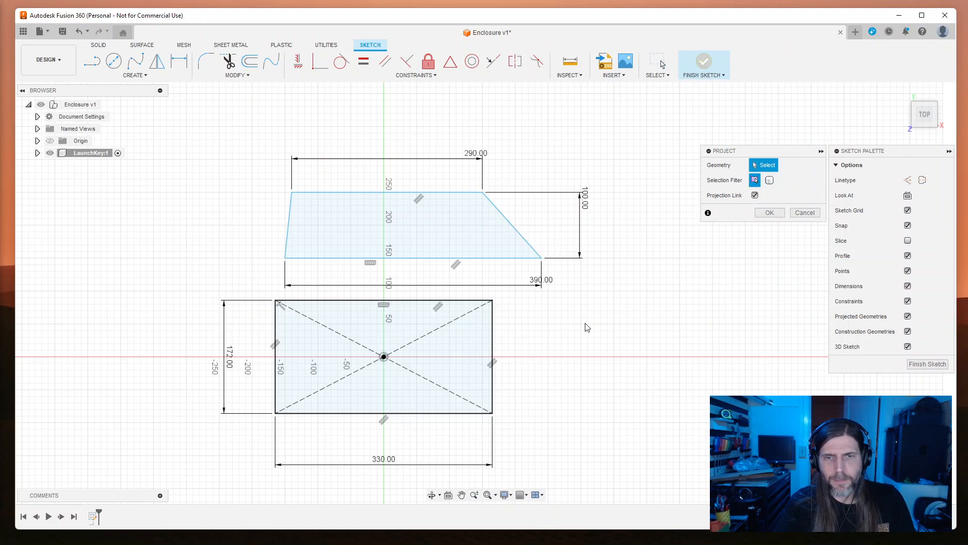
pyautogui.scroll(1, 585, 329)
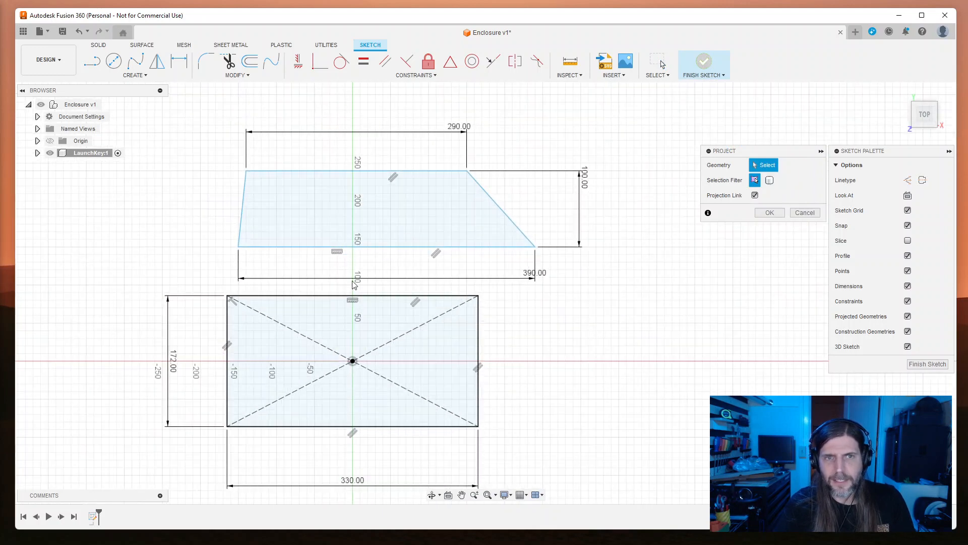
pyautogui.click(804, 213)
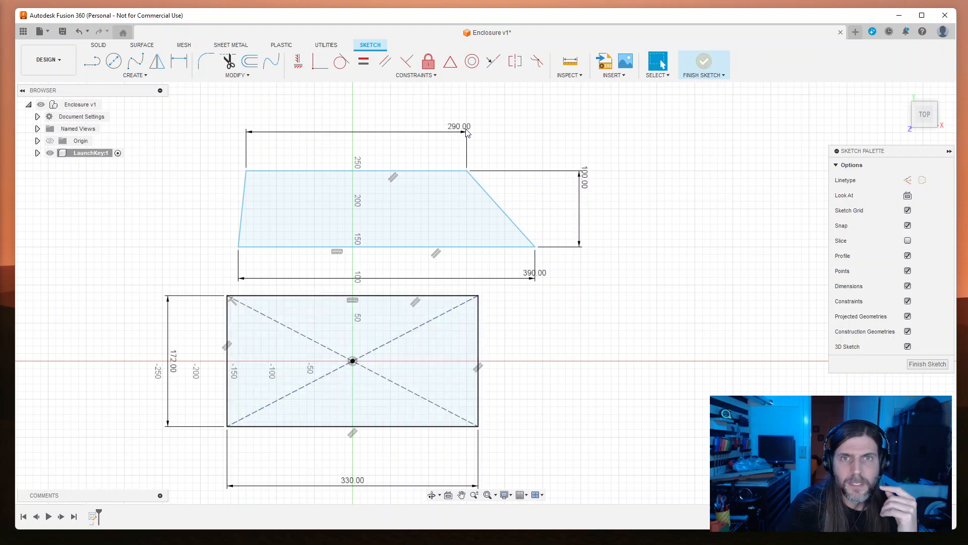
pyautogui.click(418, 78)
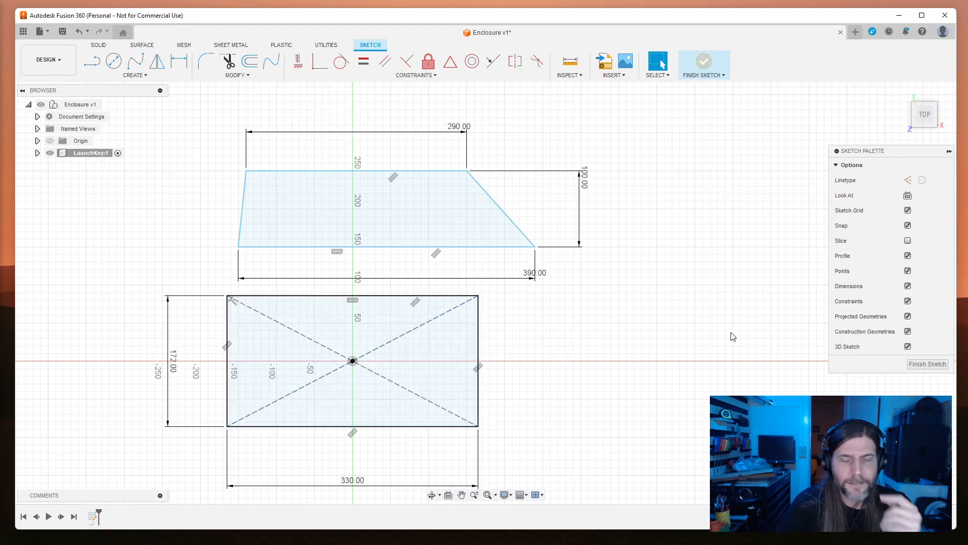
pyautogui.click(423, 76)
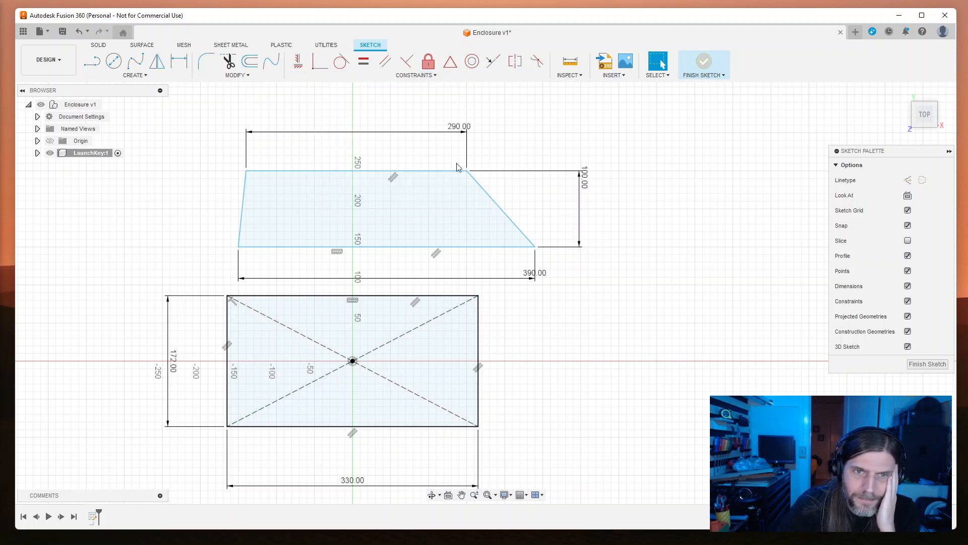
pyautogui.click(450, 62)
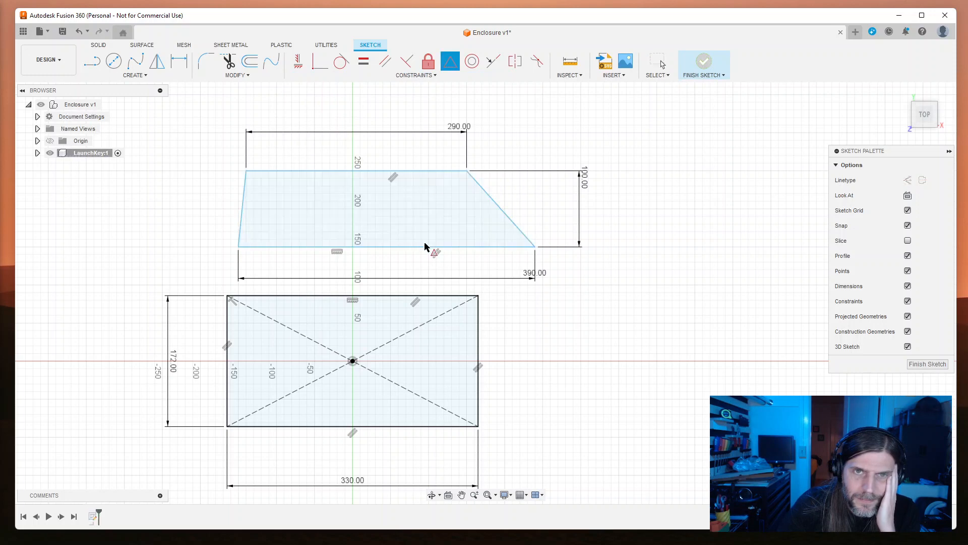
pyautogui.click(384, 247)
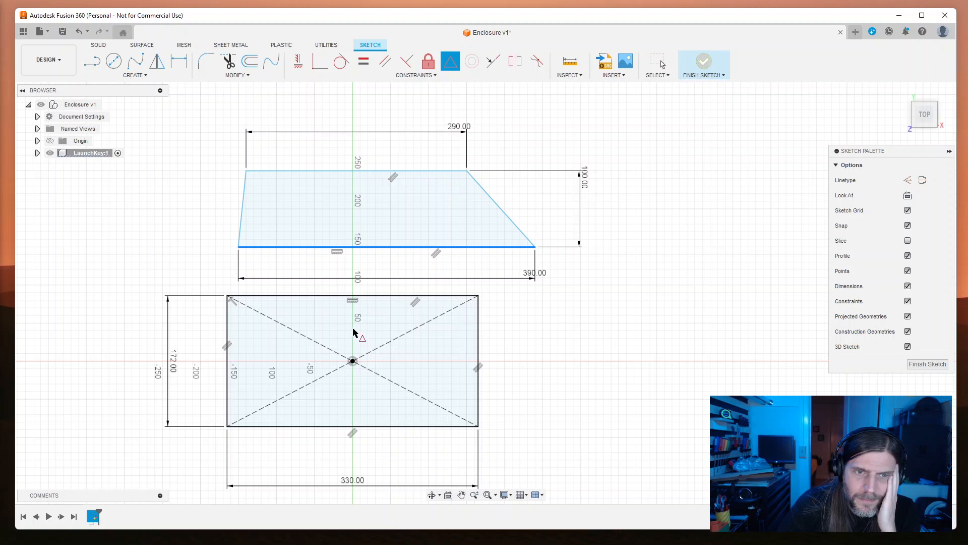
pyautogui.press('Escape')
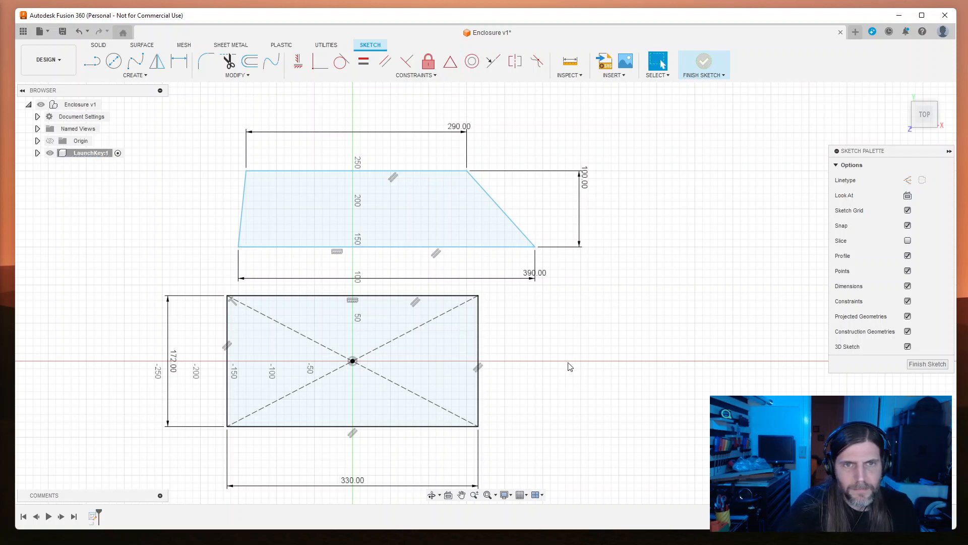
pyautogui.click(423, 76)
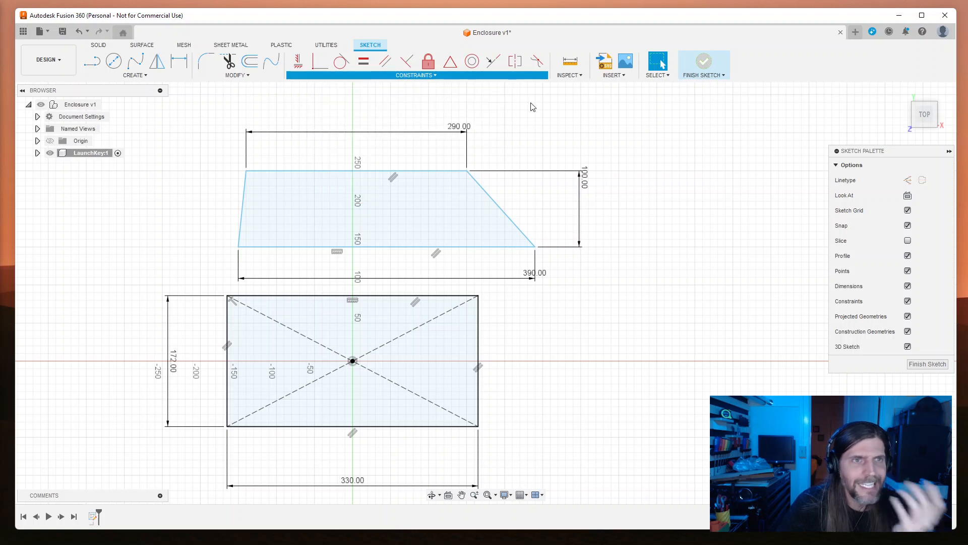
# Step: Draw a centerline along the sketch's vertical axis from above the trapezoid to below the rectangle, and undo the extra slanted segment
pyautogui.click(135, 75)
pyautogui.click(101, 87)
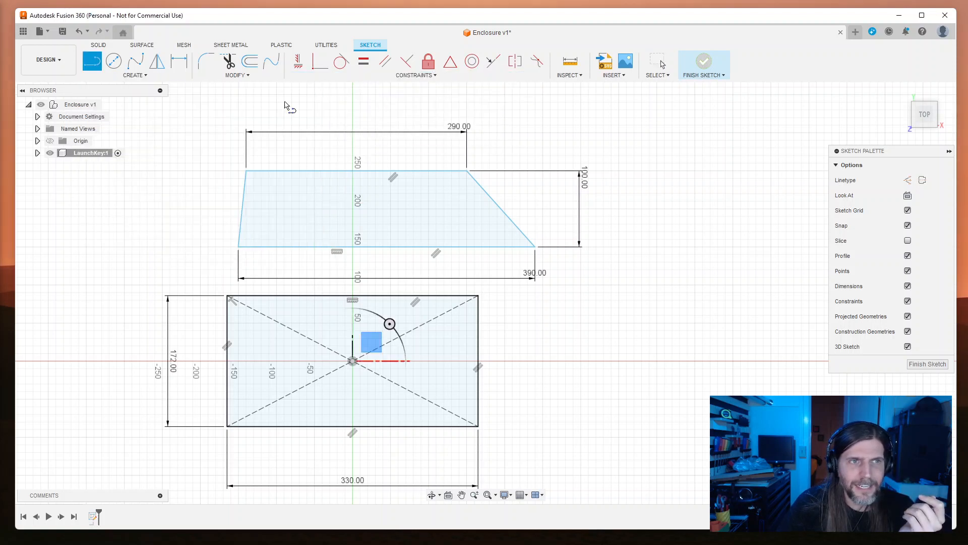
pyautogui.click(923, 181)
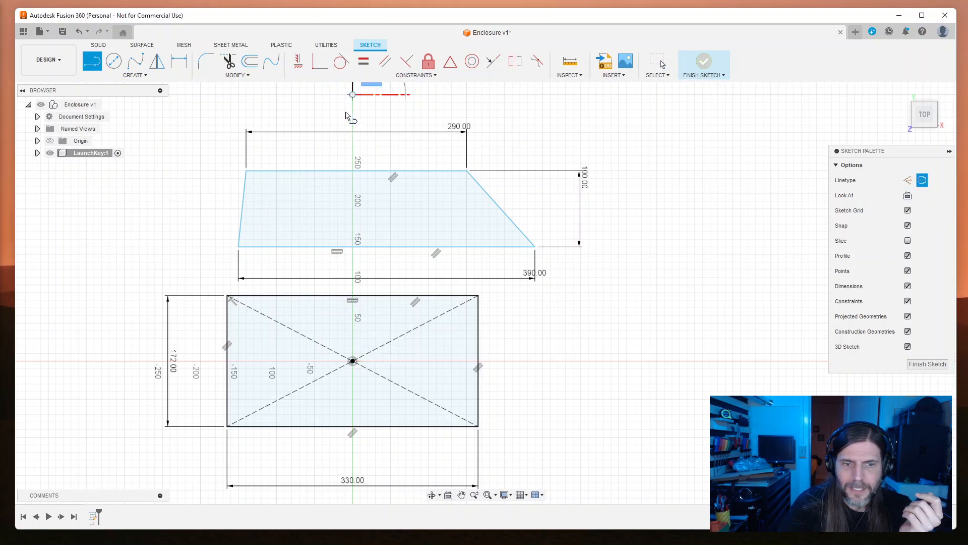
pyautogui.scroll(2, 371, 457)
pyautogui.scroll(-5, 371, 457)
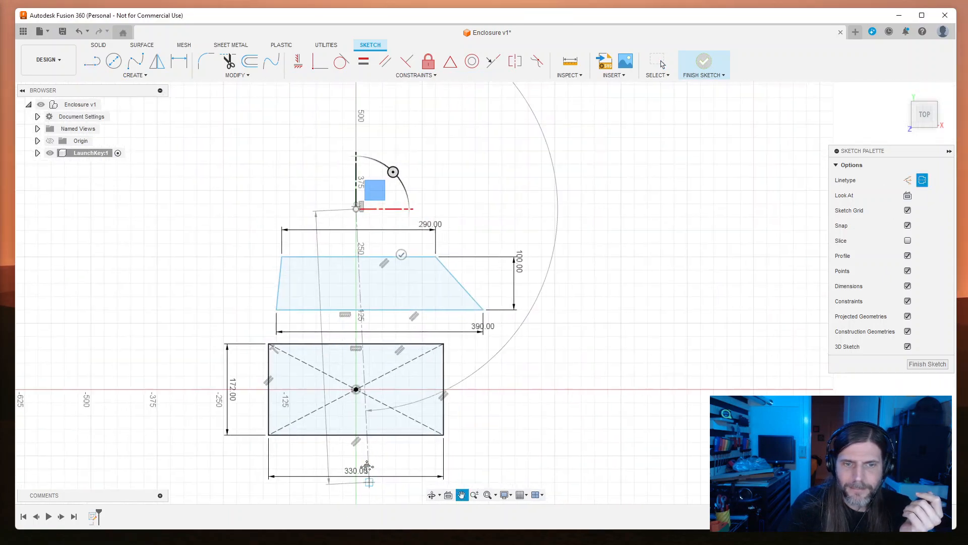
pyautogui.moveTo(370, 481); pyautogui.dragTo(352, 402, button='middle')
pyautogui.click(340, 445)
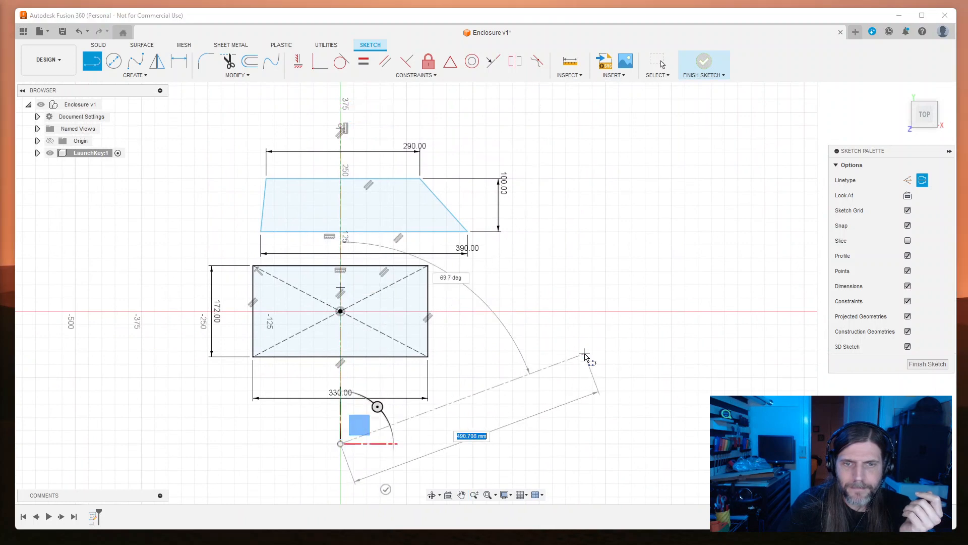
pyautogui.press('Return')
pyautogui.press('Escape')
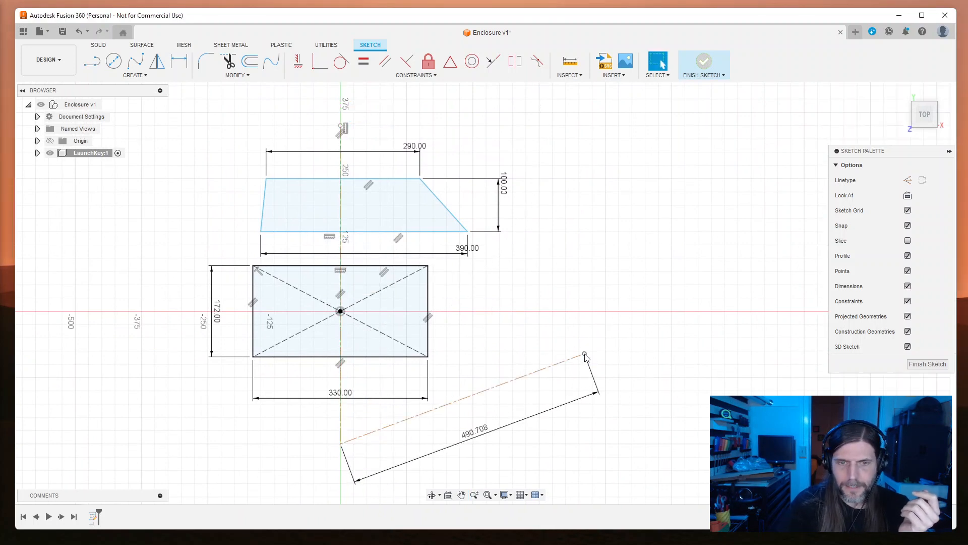
pyautogui.hotkey('ctrl', 'z')
pyautogui.scroll(-2, 526, 377)
pyautogui.scroll(5, 490, 277)
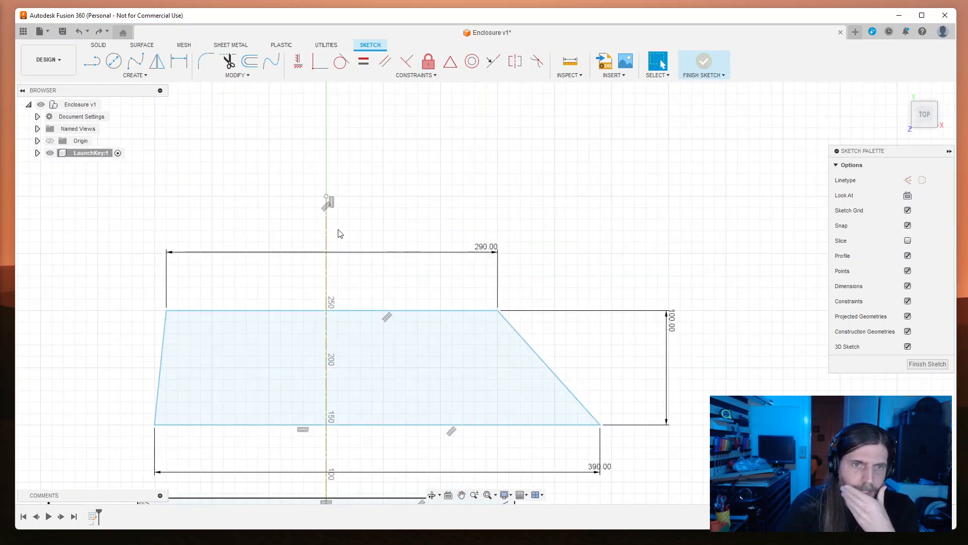
# Step: Fix the new vertical centerline in place and apply a midpoint constraint between the trapezoid's lower edge and that centerline
pyautogui.click(327, 232)
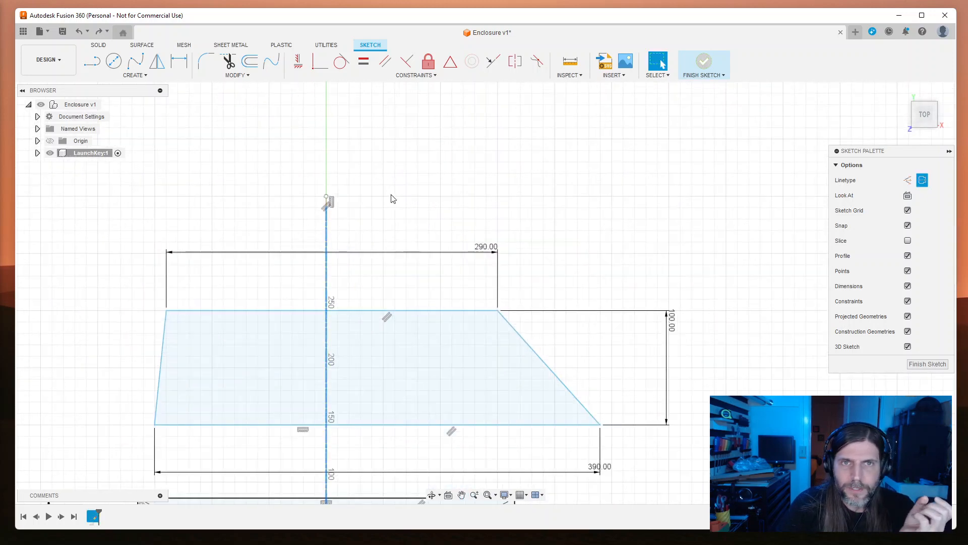
pyautogui.click(428, 61)
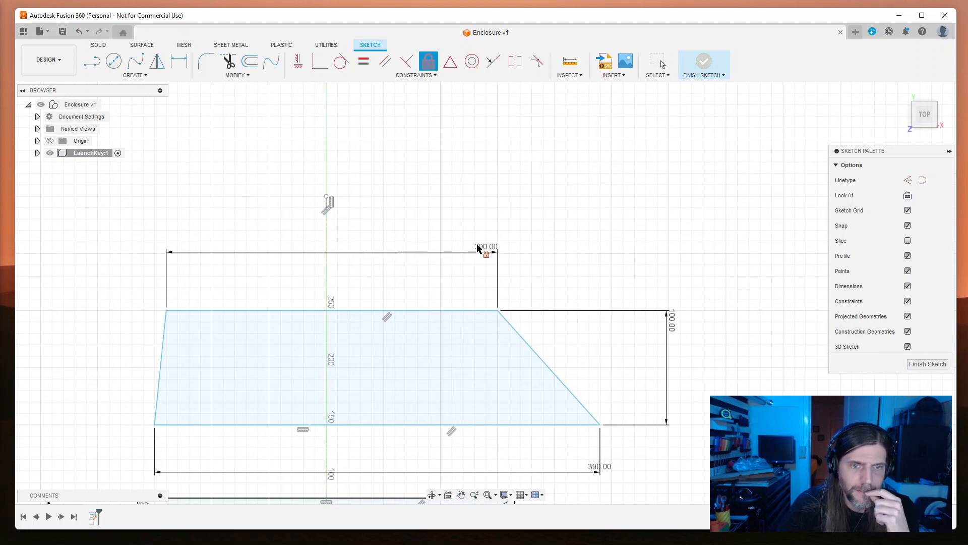
pyautogui.click(450, 68)
pyautogui.click(438, 425)
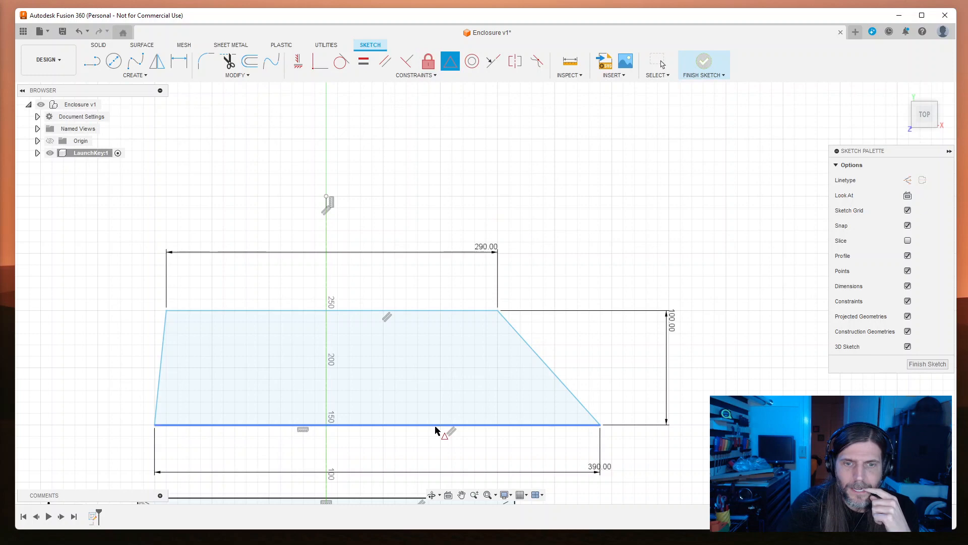
pyautogui.click(325, 406)
pyautogui.moveTo(492, 356); pyautogui.dragTo(505, 264, button='middle')
pyautogui.press('Escape')
pyautogui.press('Return')
# Step: Try the midpoint constraint between the trapezoid's upper edge and the fixed centerline
pyautogui.click(241, 331)
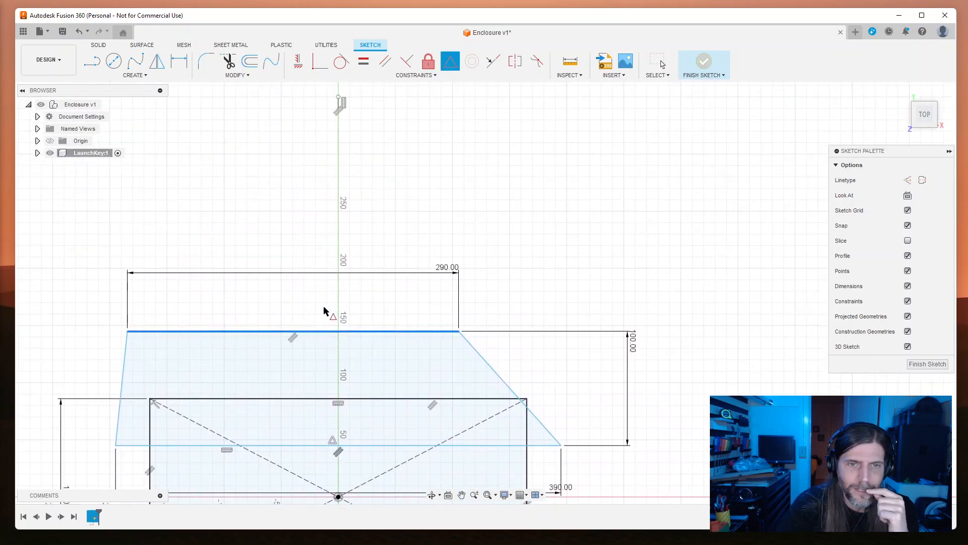
pyautogui.click(341, 309)
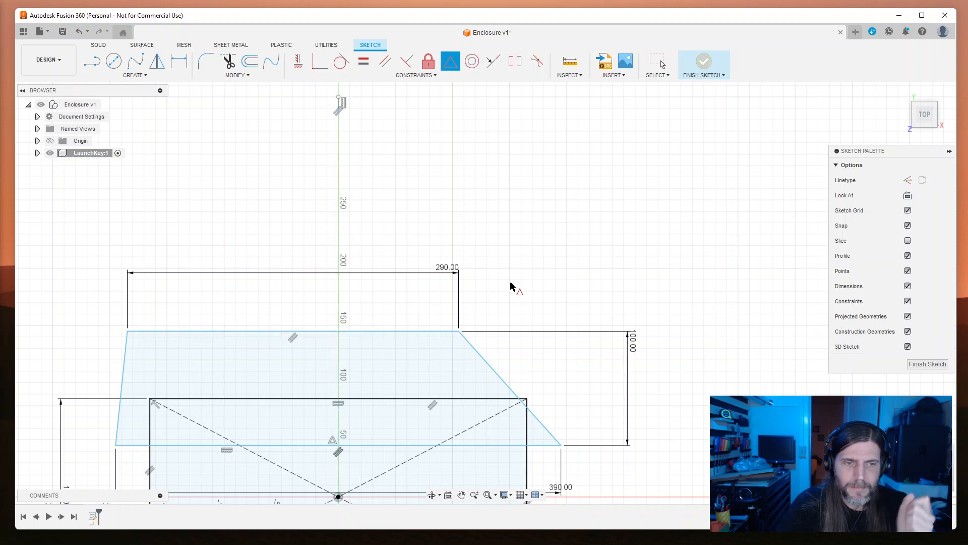
pyautogui.press('Escape')
# Step: Undo the recent edits back through the trapezoid's 290 mm and 390 mm width changes, and delete the restored vertical centerline
pyautogui.hotkey('ctrl', 'z')
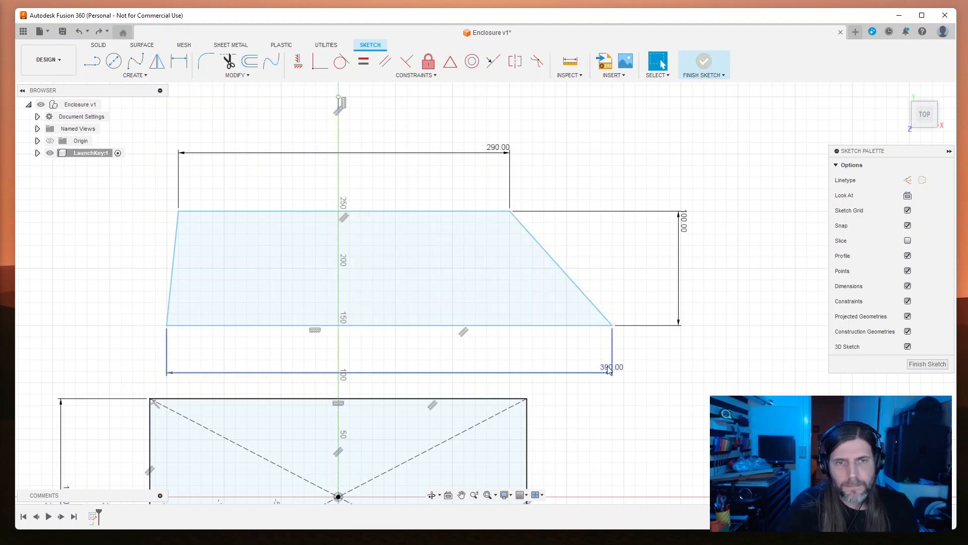
pyautogui.click(567, 329)
pyautogui.hotkey('ctrl', 'z')
pyautogui.hotkey('ctrl', 'z')
pyautogui.hotkey('ctrl', 'z')
pyautogui.hotkey('ctrl', 'z')
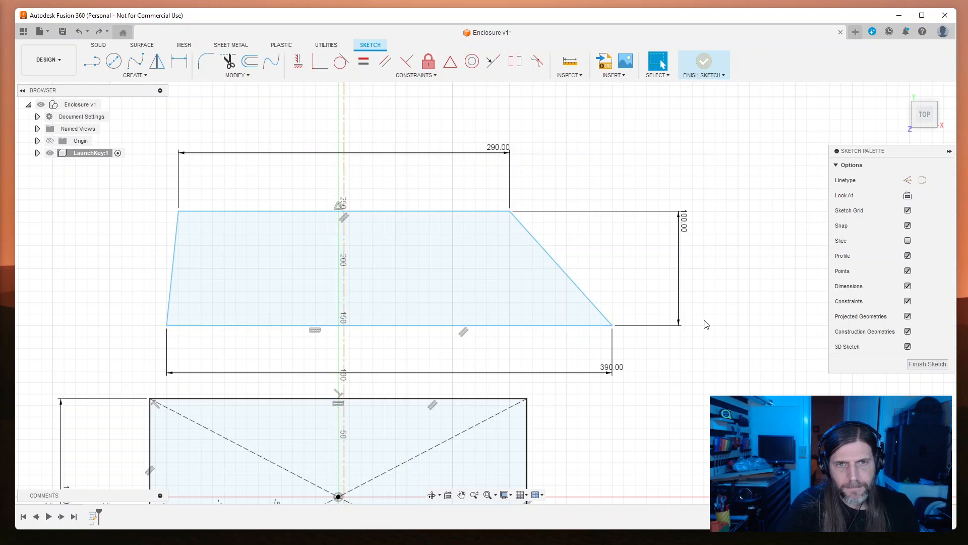
pyautogui.hotkey('ctrl', 'z')
pyautogui.hotkey('ctrl', 'z')
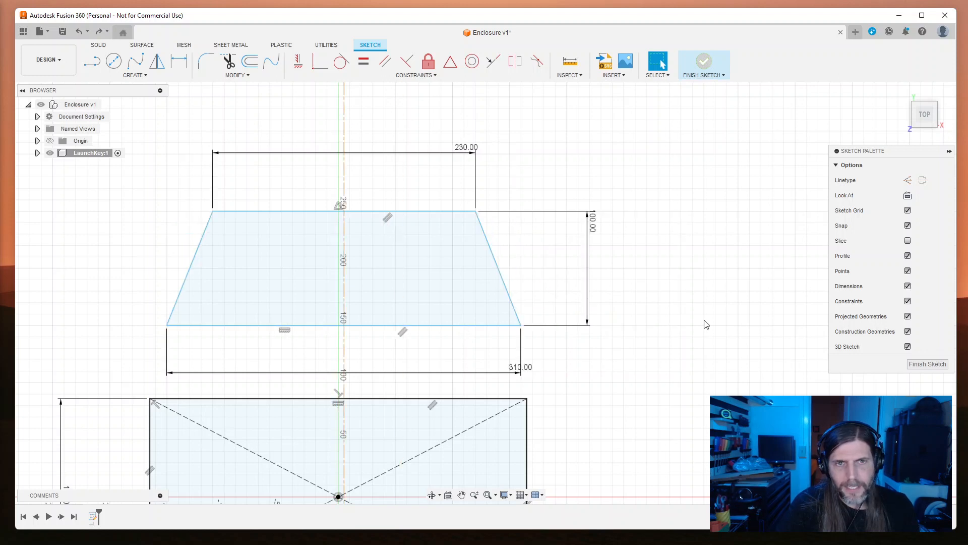
pyautogui.click(346, 130)
pyautogui.press('Delete')
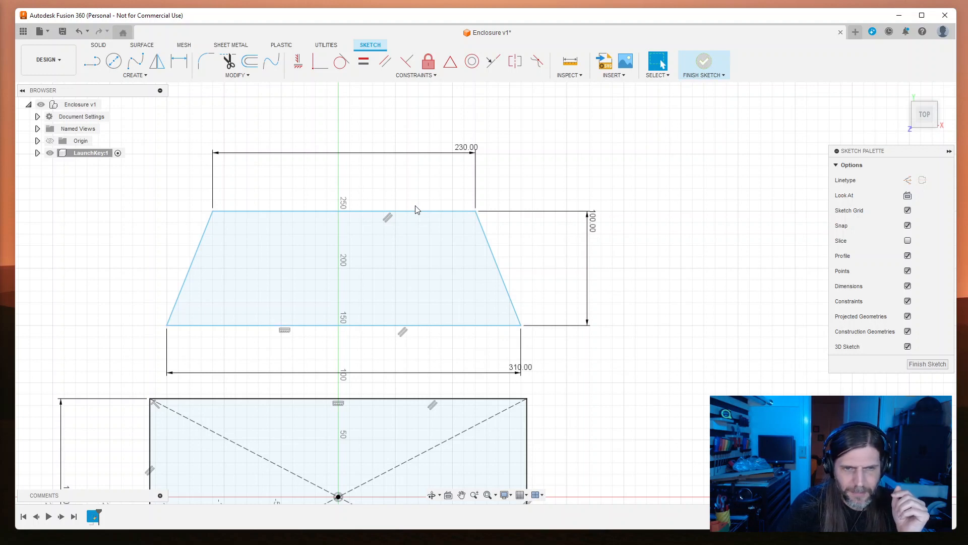
# Step: Move the whole trapezoid about 10.6 mm toward negative X and about 19.9 mm toward negative Y
pyautogui.click(407, 267)
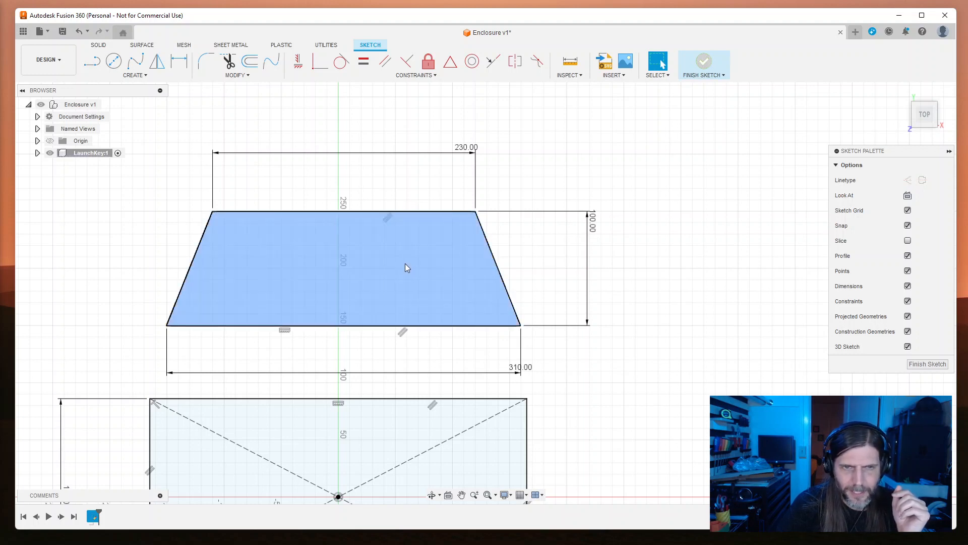
pyautogui.click(239, 202)
pyautogui.moveTo(271, 245); pyautogui.dragTo(236, 246)
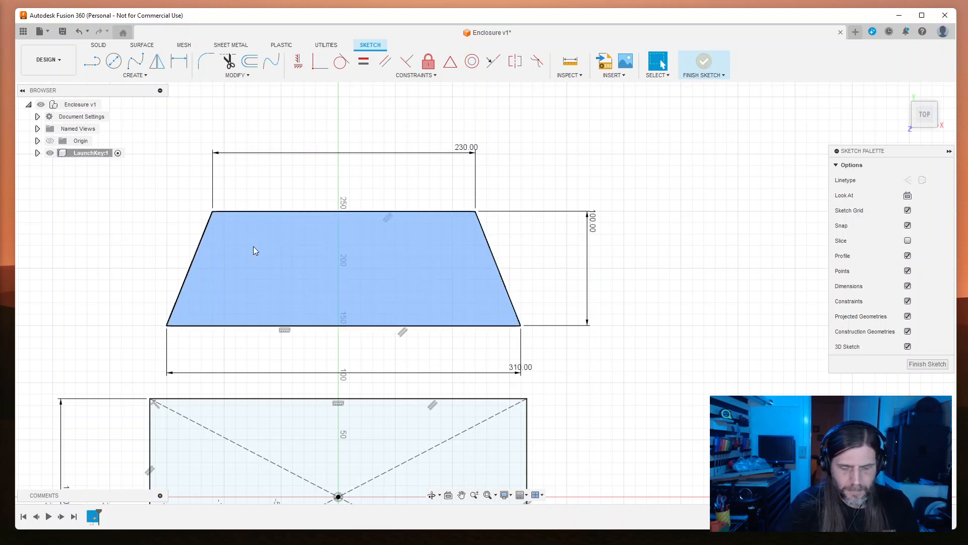
pyautogui.press('m')
pyautogui.doubleClick(493, 262)
pyautogui.moveTo(508, 244); pyautogui.dragTo(474, 255)
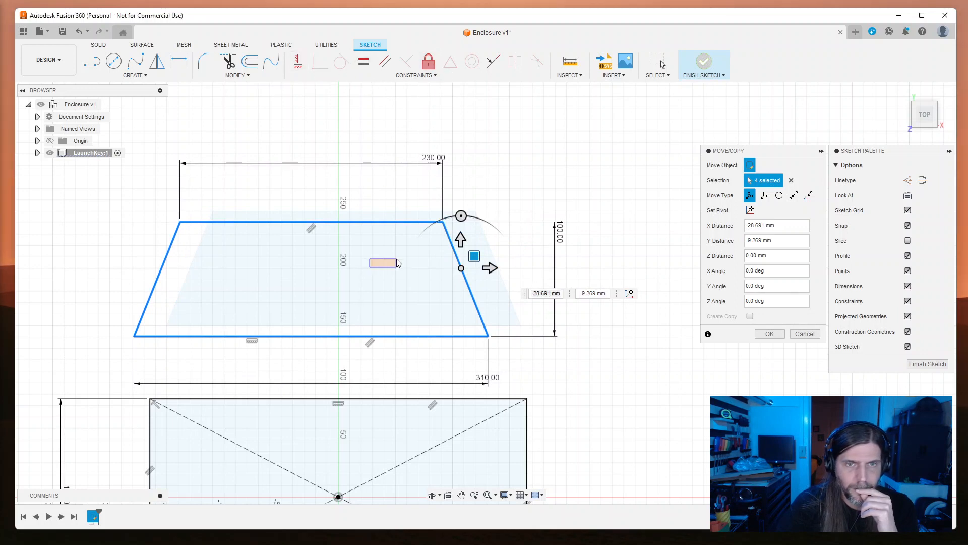
pyautogui.moveTo(474, 256); pyautogui.dragTo(494, 270)
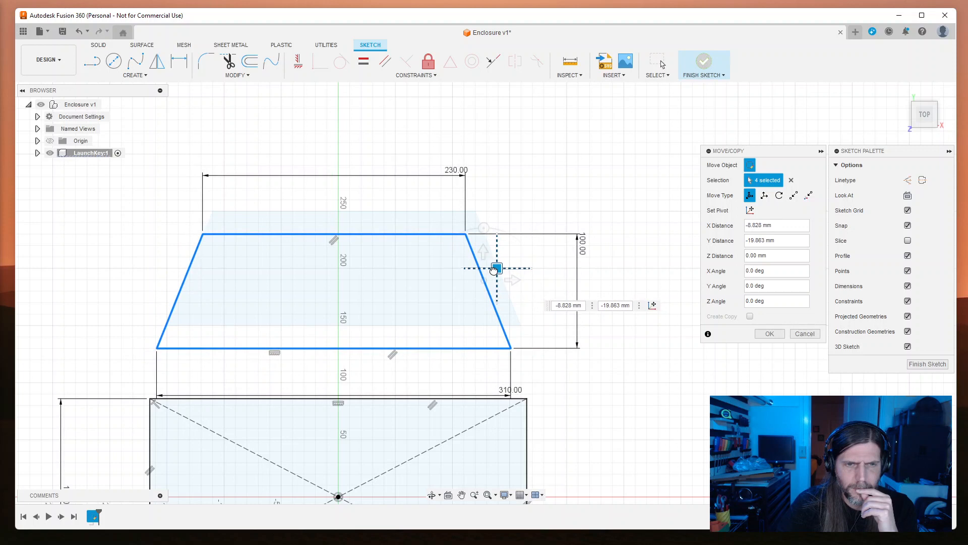
pyautogui.moveTo(494, 269); pyautogui.dragTo(492, 270)
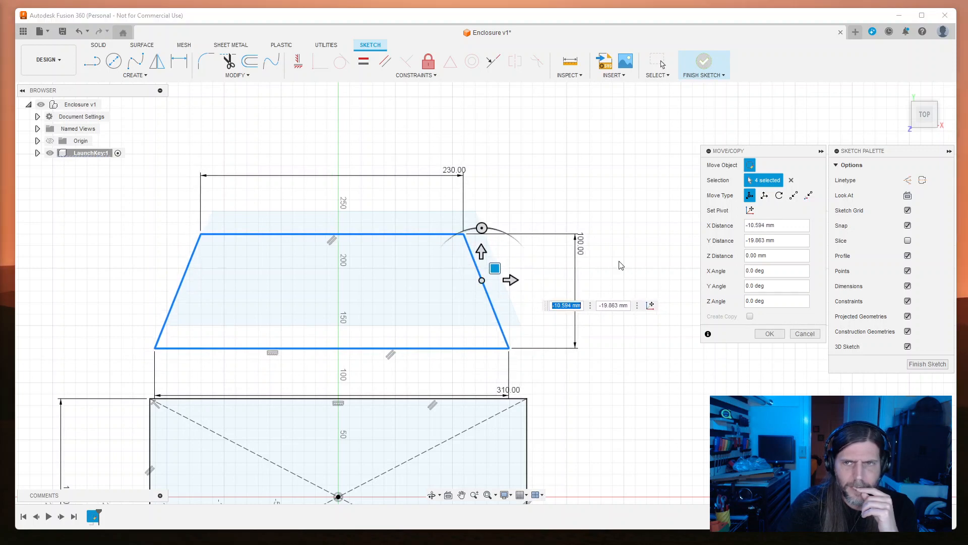
pyautogui.click(794, 197)
pyautogui.click(801, 259)
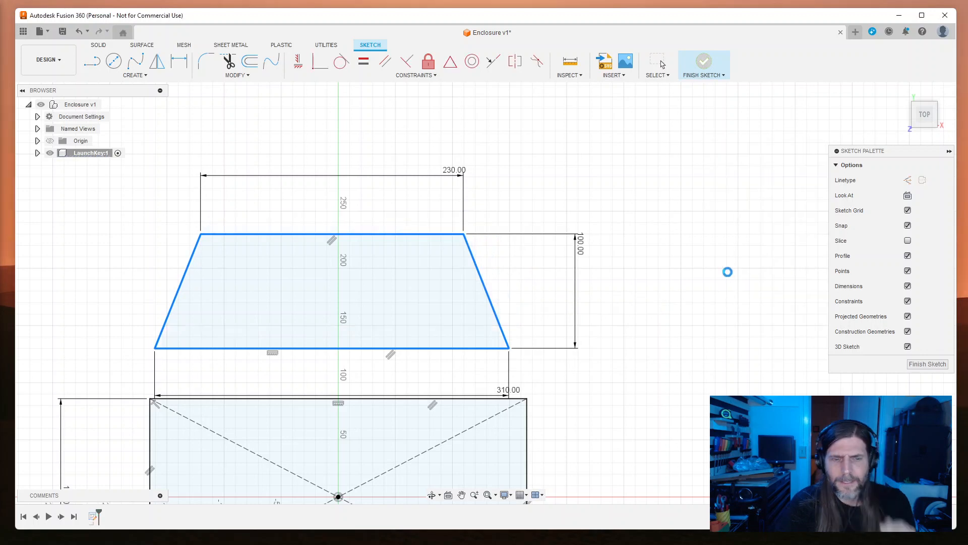
# Step: Undo the recent sketch edits until the trapezoid, its dimensions and the vertical centerline are removed, keeping only the base rectangle
pyautogui.moveTo(452, 279); pyautogui.dragTo(465, 257)
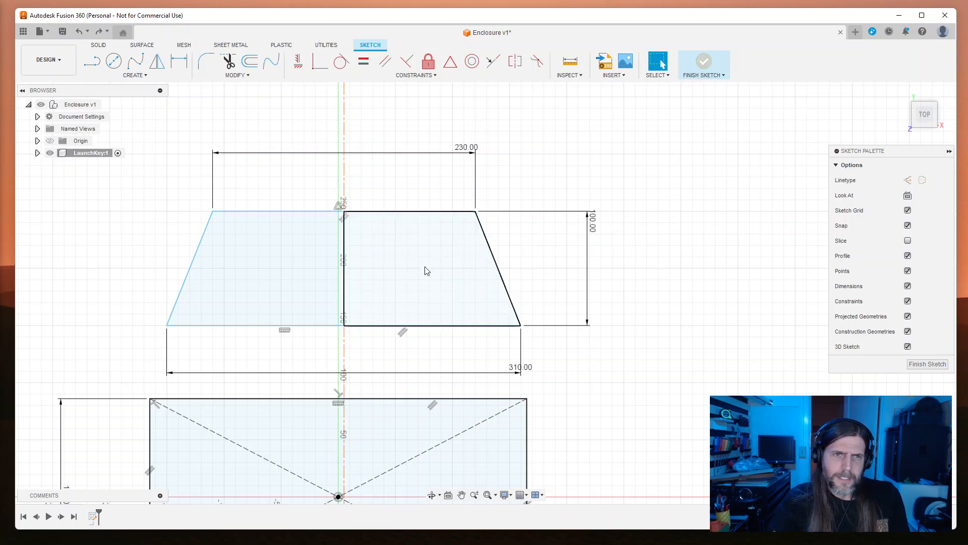
pyautogui.click(349, 141)
pyautogui.hotkey('ctrl', 'z')
pyautogui.hotkey('ctrl', 'z')
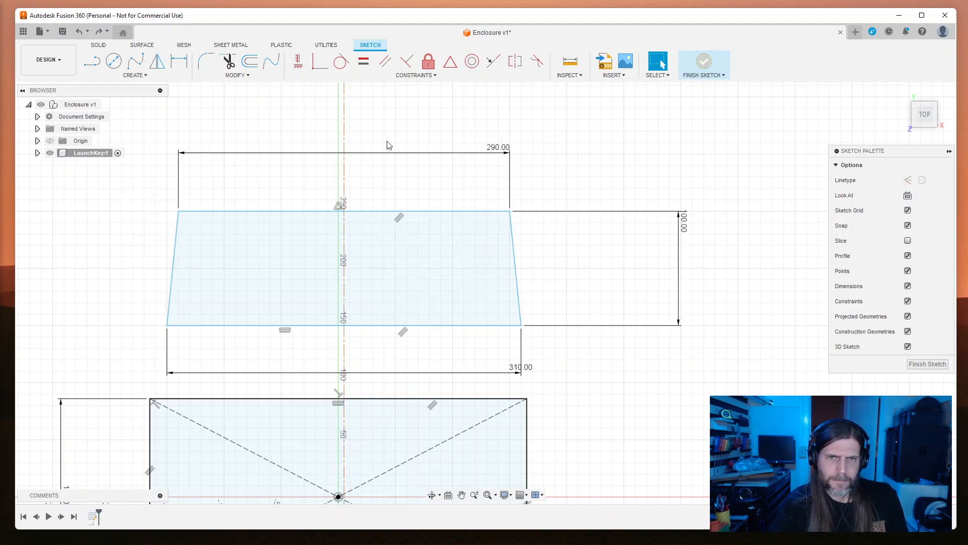
pyautogui.hotkey('ctrl', 'z')
pyautogui.hotkey('ctrl', 'z')
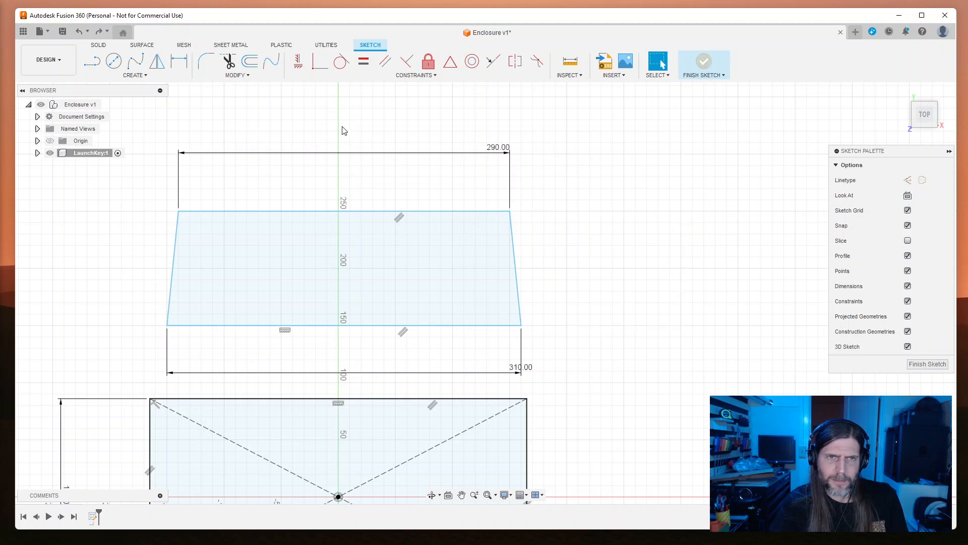
pyautogui.hotkey('ctrl', 'z')
pyautogui.hotkey('ctrl', 'z')
pyautogui.hotkey('ctrl', 'z')
pyautogui.hotkey('ctrl', 'z')
pyautogui.hotkey('ctrl', 'z')
pyautogui.hotkey('ctrl', 'z')
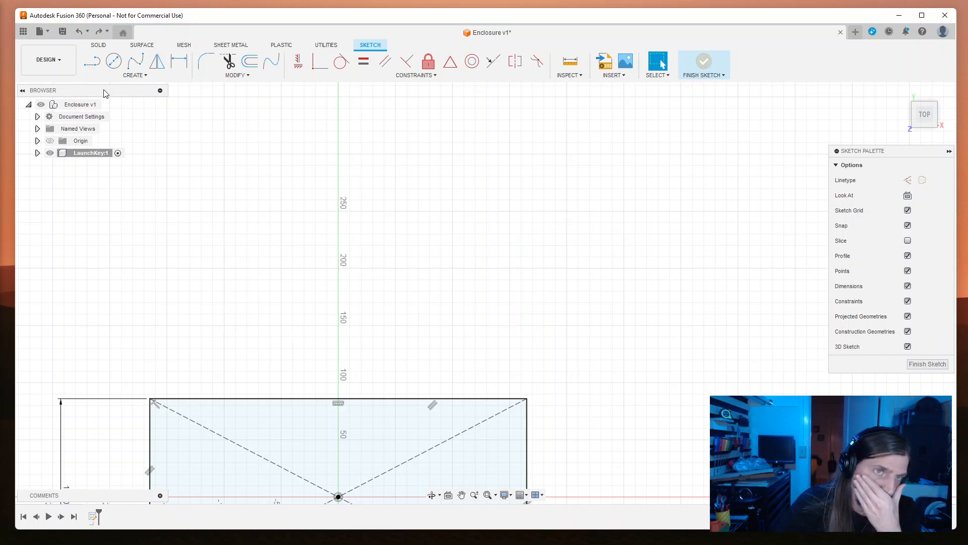
# Step: Draw a 200 by 100 mm two-point rectangle above the base rectangle, straddling the vertical axis
pyautogui.click(134, 75)
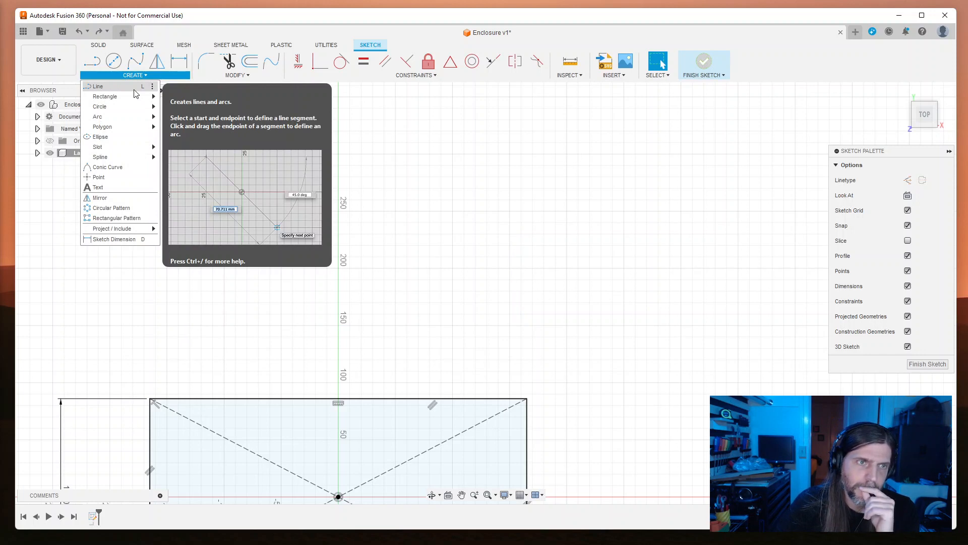
pyautogui.click(411, 169)
pyautogui.click(121, 77)
pyautogui.moveTo(129, 101)
pyautogui.click(188, 96)
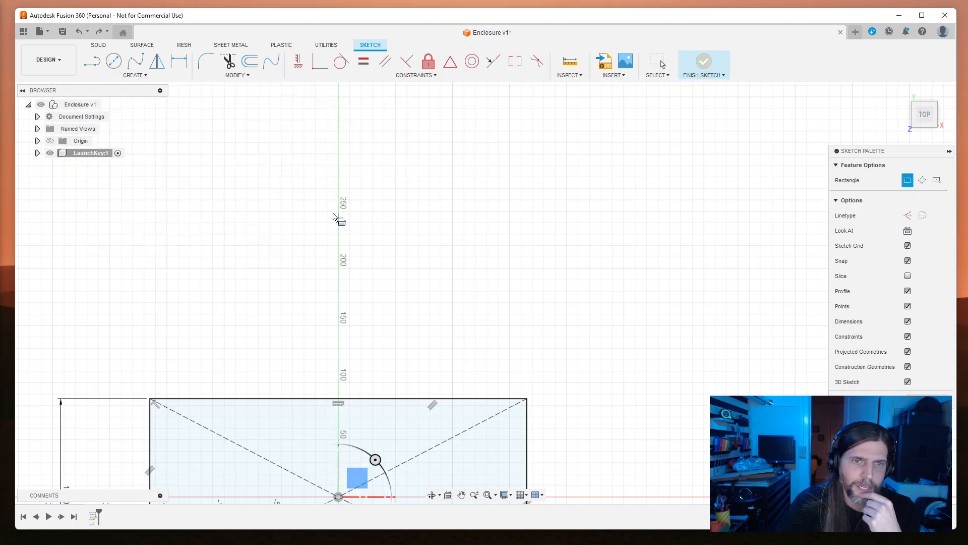
pyautogui.click(224, 154)
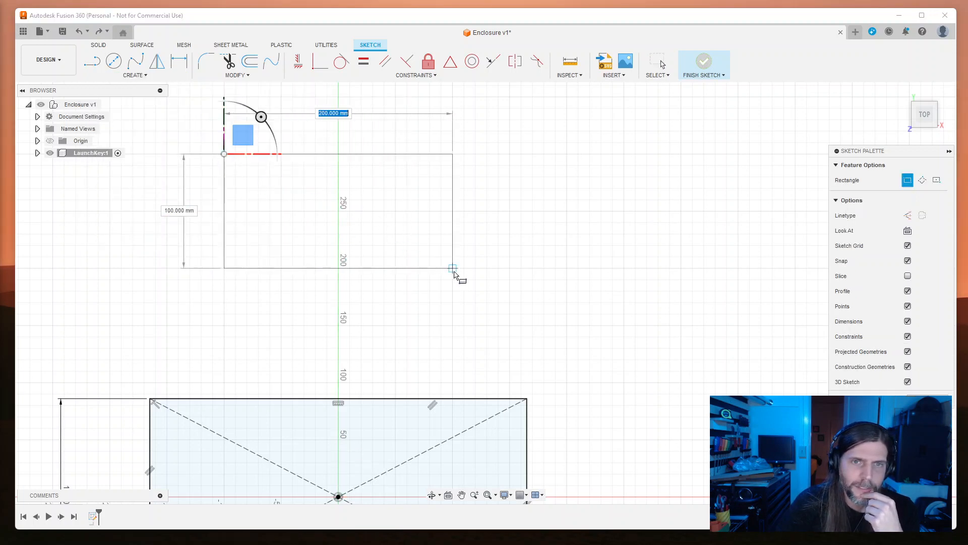
pyautogui.click(452, 268)
# Step: Add a width dimension to the new rectangle's upper edge and set it to 290 mm
pyautogui.press('d')
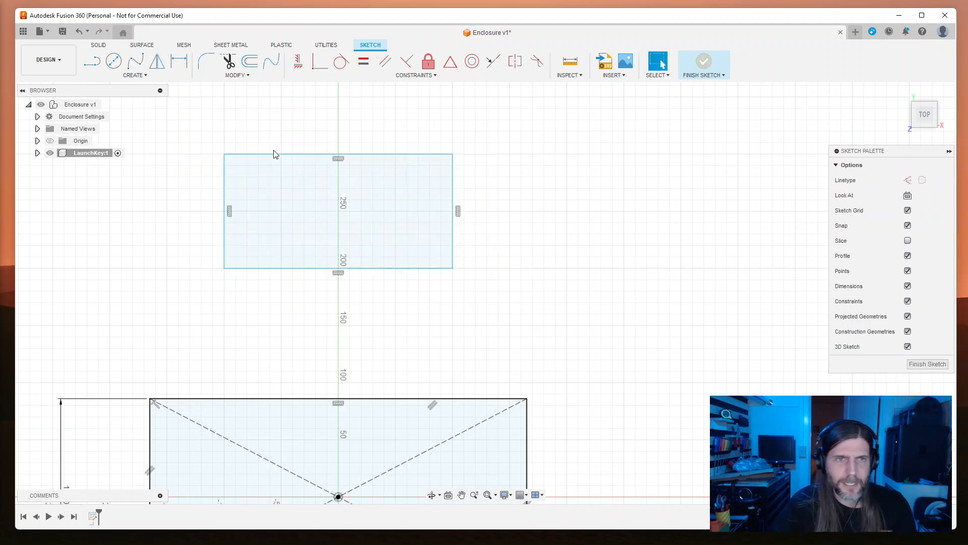
pyautogui.click(279, 154)
pyautogui.press('Escape')
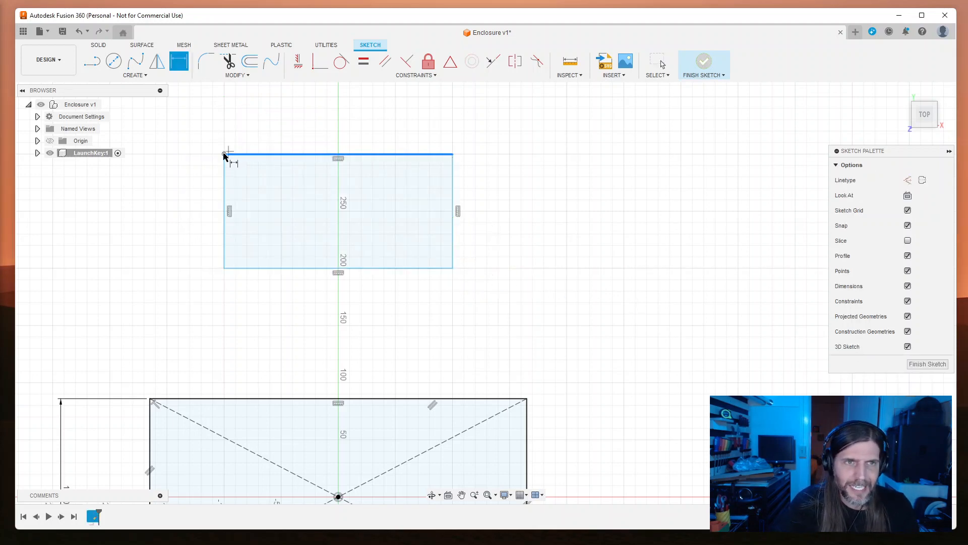
pyautogui.click(228, 154)
pyautogui.click(361, 126)
pyautogui.write('290')
pyautogui.press('Return')
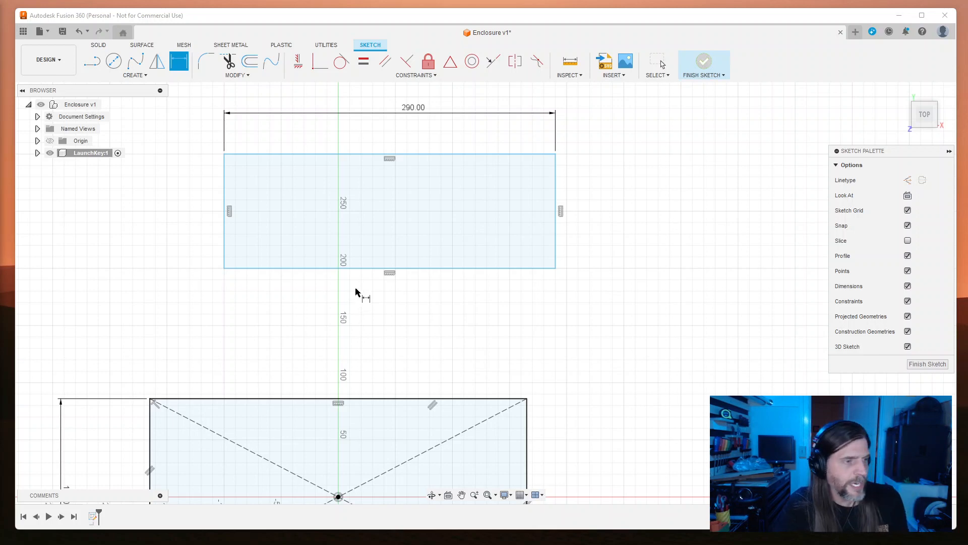
# Step: Leave the Dimension command and undo the rectangle's 290 mm width change
pyautogui.click(592, 195)
pyautogui.press('Escape')
pyautogui.hotkey('ctrl', 'z')
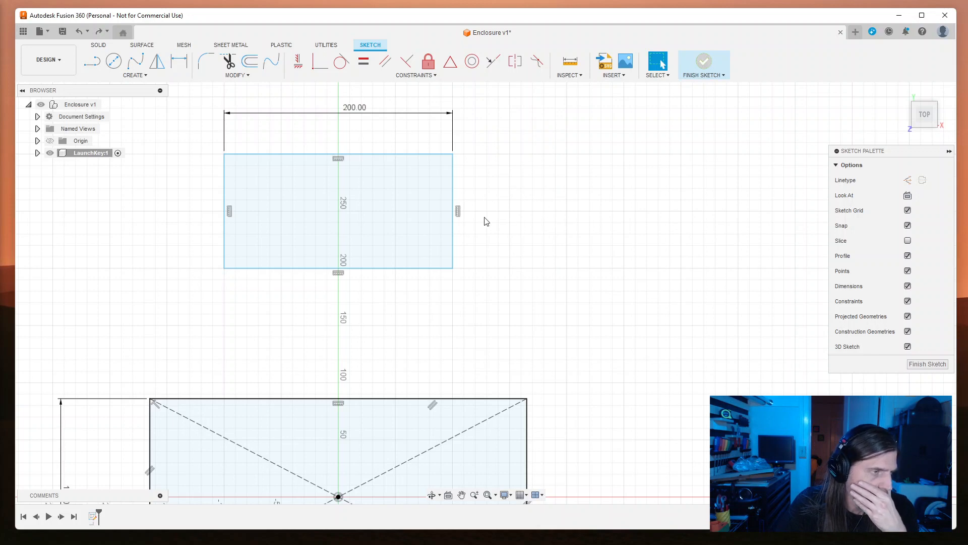
# Step: Start a Symmetry constraint with the upper rectangle's two vertical edges as the symmetric pair
pyautogui.click(409, 80)
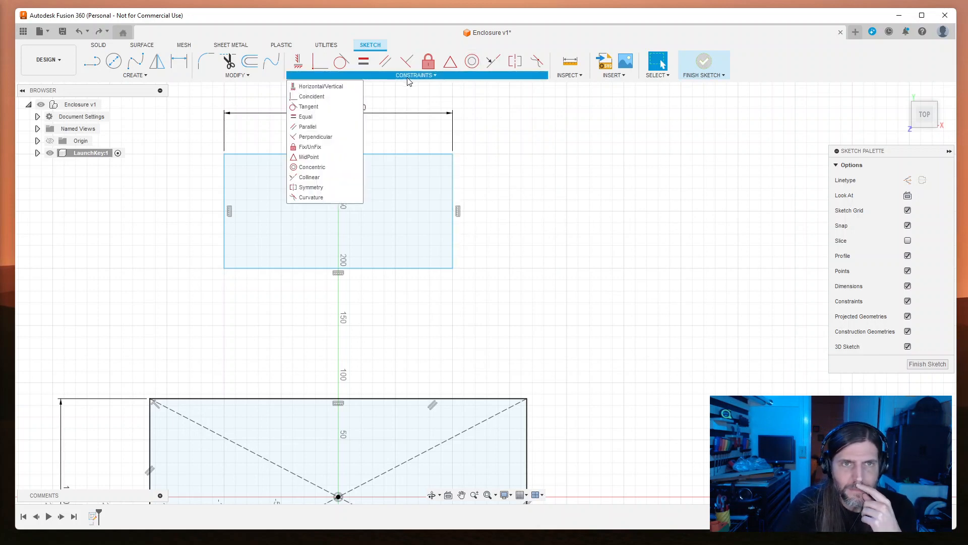
pyautogui.click(310, 187)
pyautogui.click(452, 234)
pyautogui.click(224, 233)
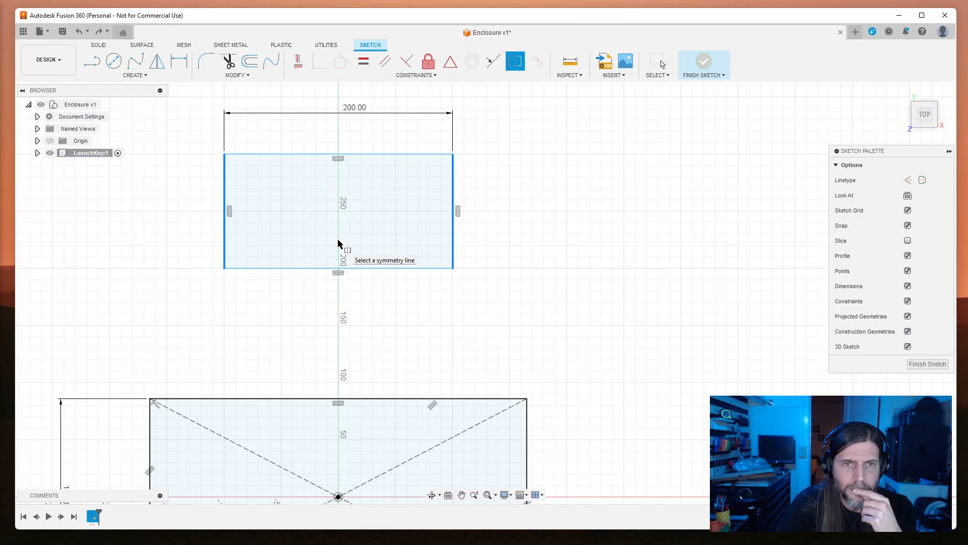
pyautogui.scroll(2, 396, 297)
pyautogui.moveTo(397, 307); pyautogui.dragTo(430, 164, button='middle')
pyautogui.scroll(-2, 437, 204)
pyautogui.scroll(3, 438, 214)
pyautogui.scroll(-2, 441, 232)
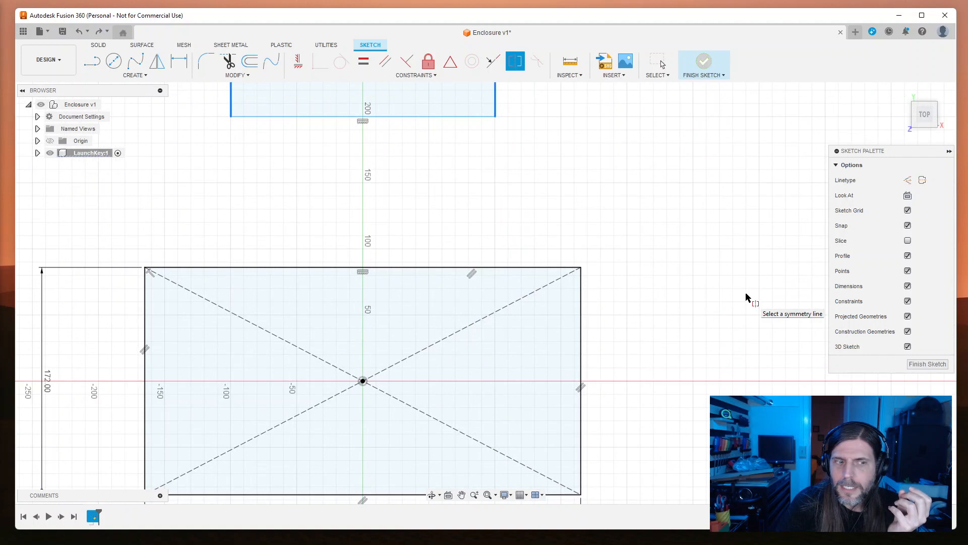
pyautogui.click(512, 499)
pyautogui.moveTo(538, 431)
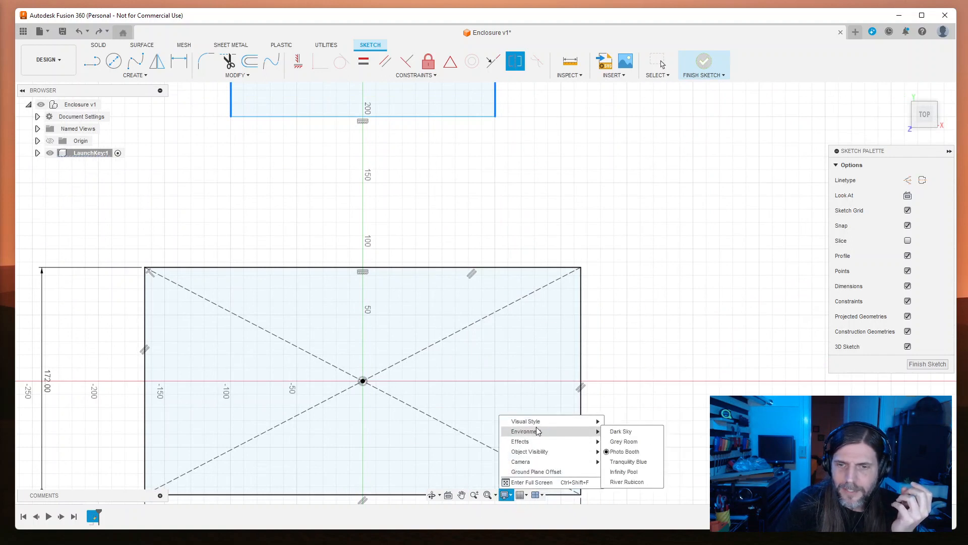
pyautogui.moveTo(539, 456)
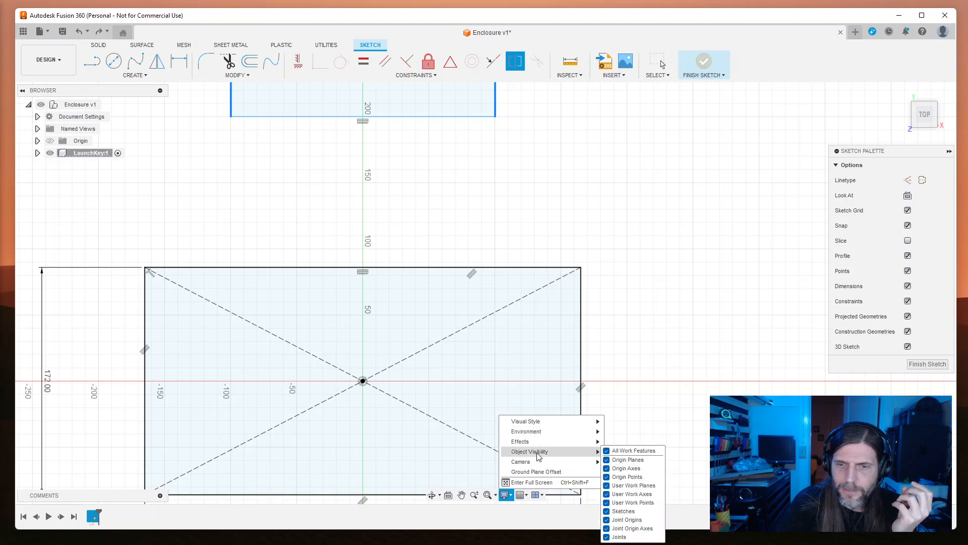
pyautogui.click(527, 495)
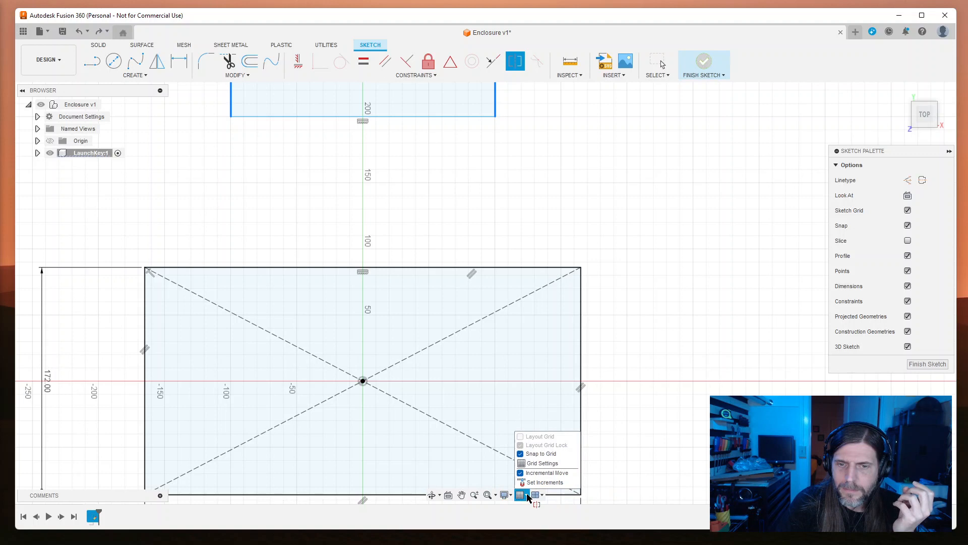
pyautogui.click(543, 495)
pyautogui.click(543, 495)
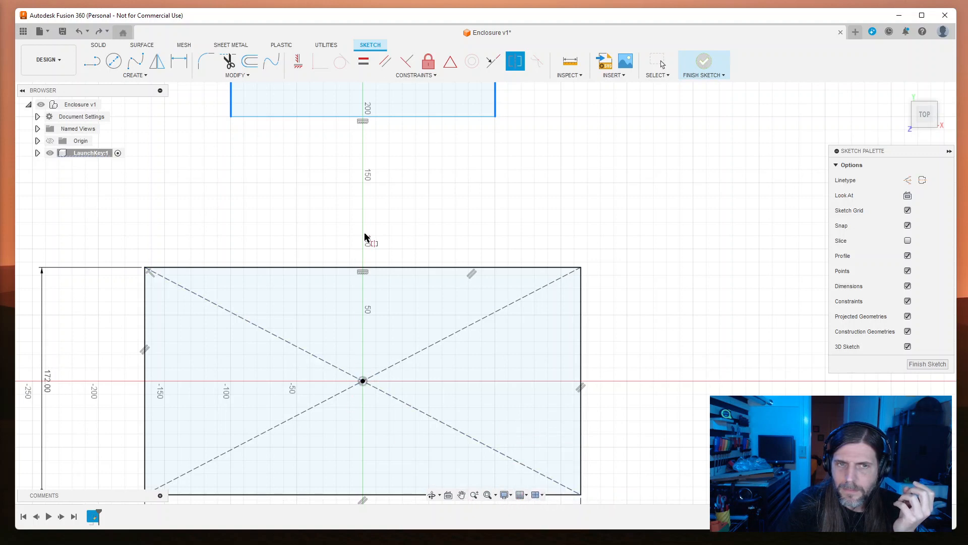
# Step: Make the origin visible and pick its Y axis as the symmetry line for the upper rectangle's two side edges
pyautogui.click(918, 102)
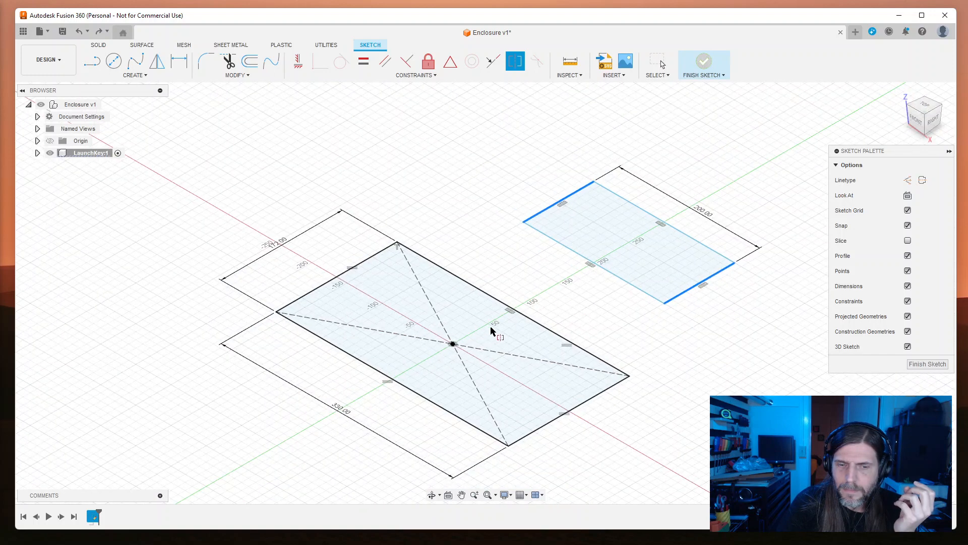
pyautogui.click(50, 140)
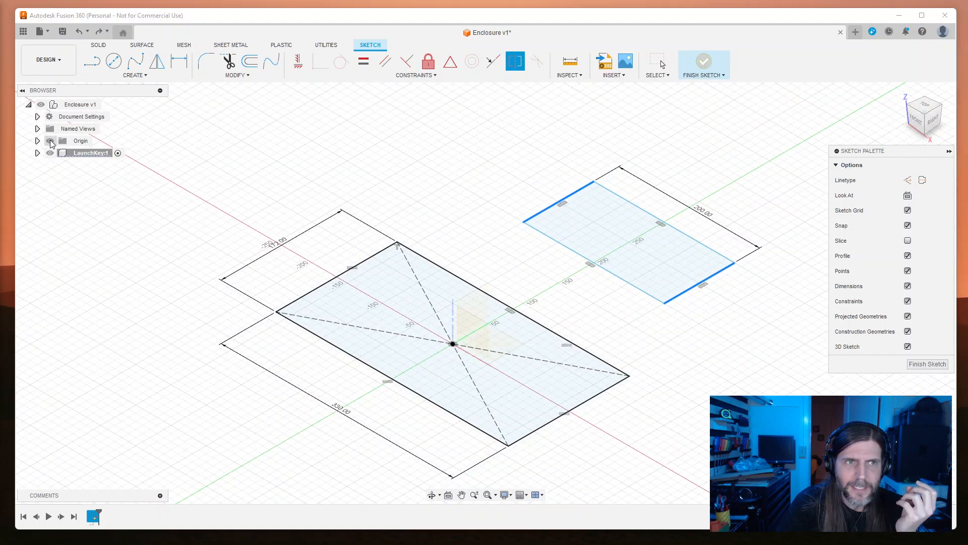
pyautogui.click(924, 105)
pyautogui.click(442, 332)
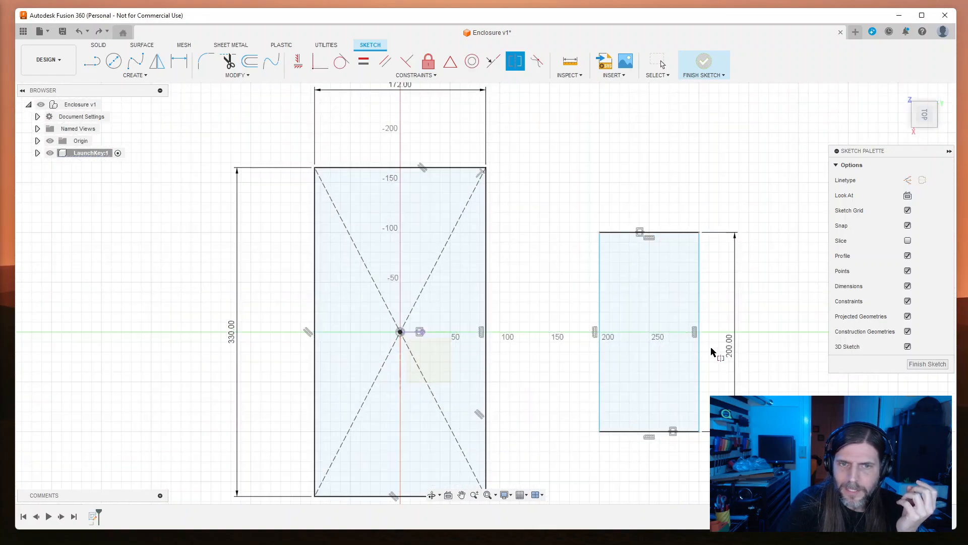
# Step: Finish the sketch, restore the top view with the Y axis pointing up, and reopen the sketch for editing
pyautogui.click(921, 369)
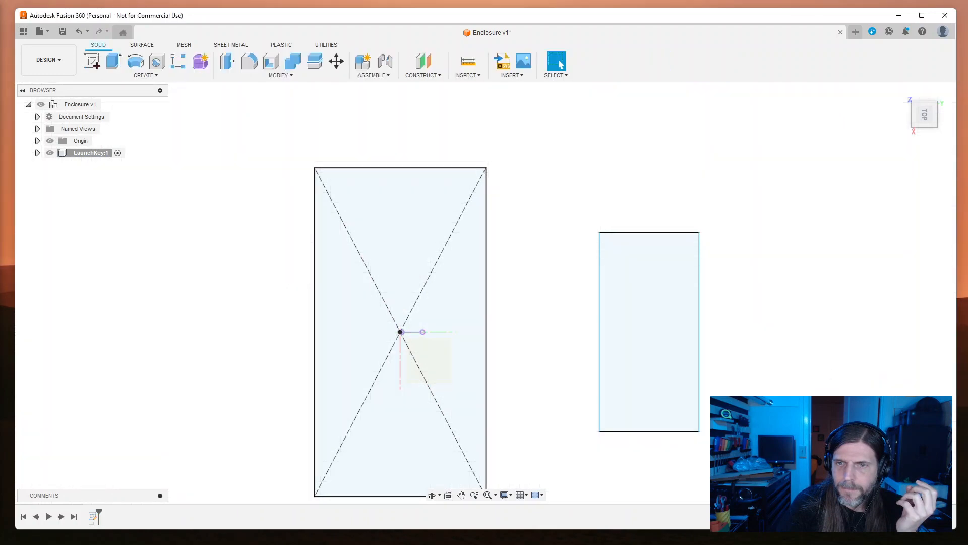
pyautogui.moveTo(925, 112); pyautogui.dragTo(874, 167)
pyautogui.click(926, 107)
pyautogui.moveTo(687, 164); pyautogui.dragTo(648, 318, button='middle')
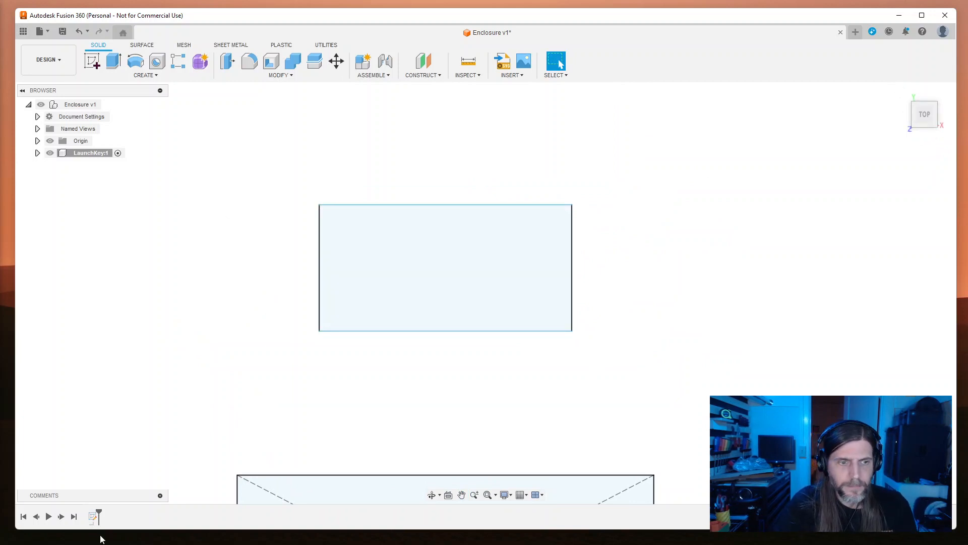
pyautogui.doubleClick(93, 516)
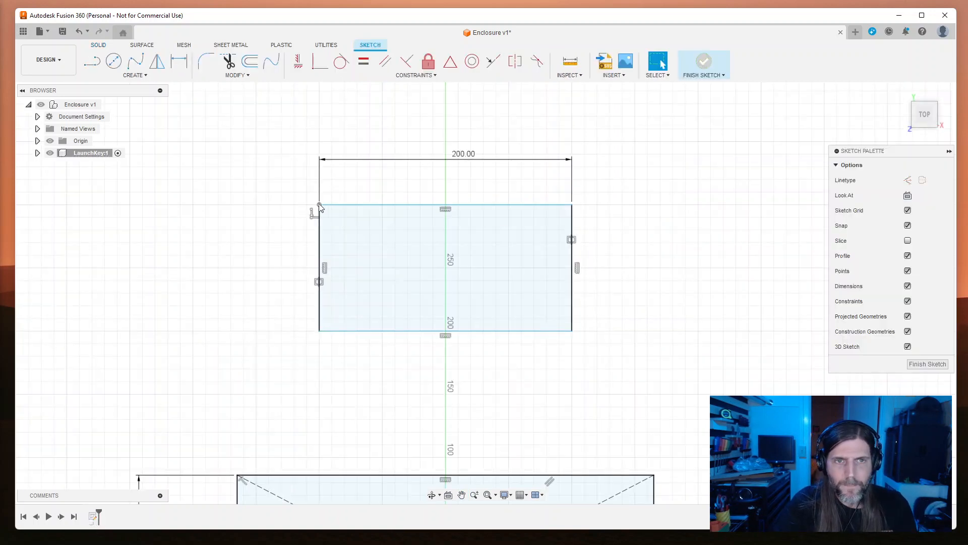
# Step: Set the upper rectangle's width dimension to 290 mm
pyautogui.doubleClick(469, 154)
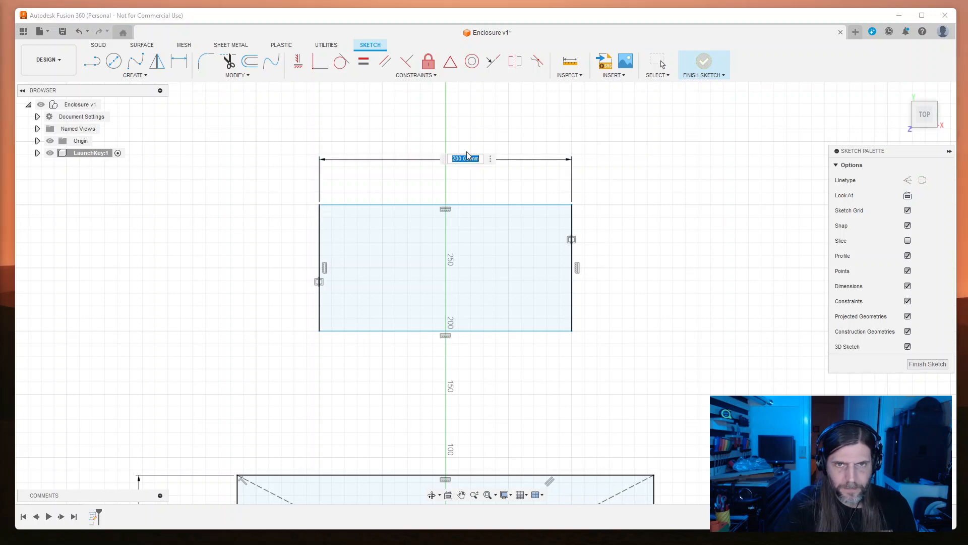
pyautogui.write('290')
pyautogui.press('Return')
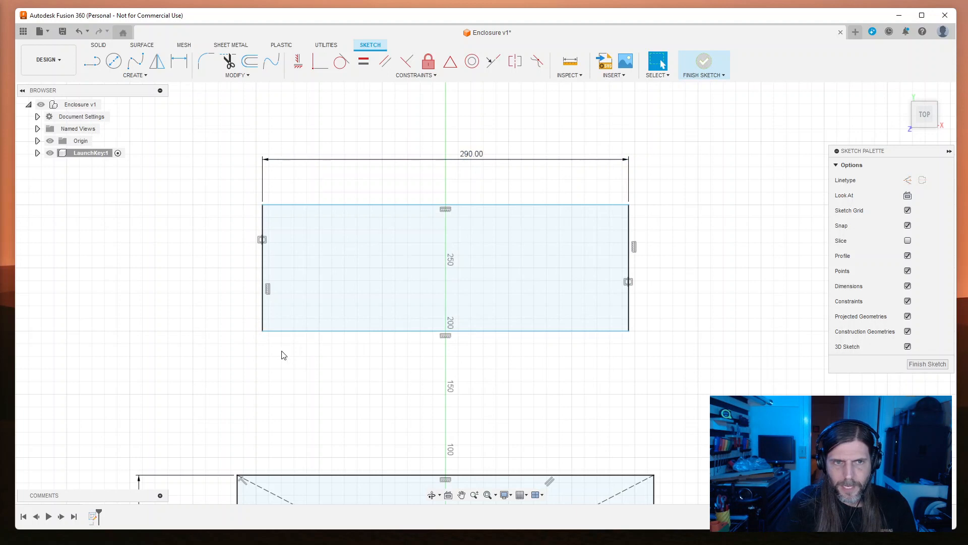
# Step: Add a driven width dimension between the lower corners of the upper rectangle, placed below it
pyautogui.press('d')
pyautogui.click(263, 331)
pyautogui.click(629, 331)
pyautogui.click(620, 393)
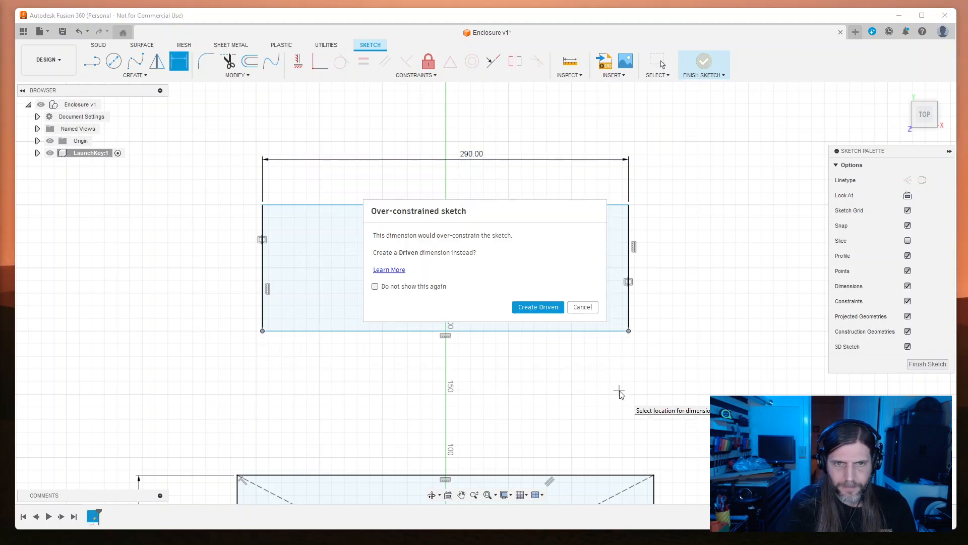
pyautogui.click(538, 306)
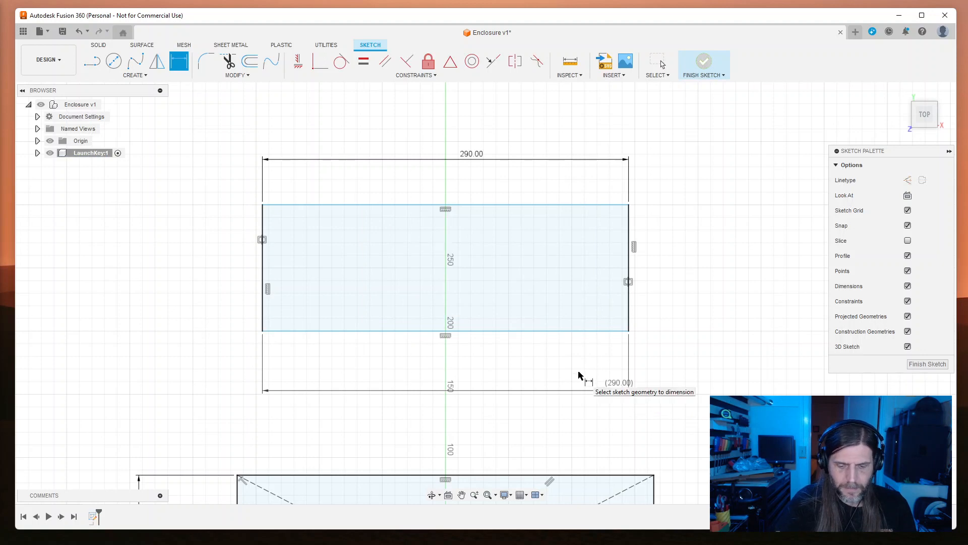
pyautogui.press('Escape')
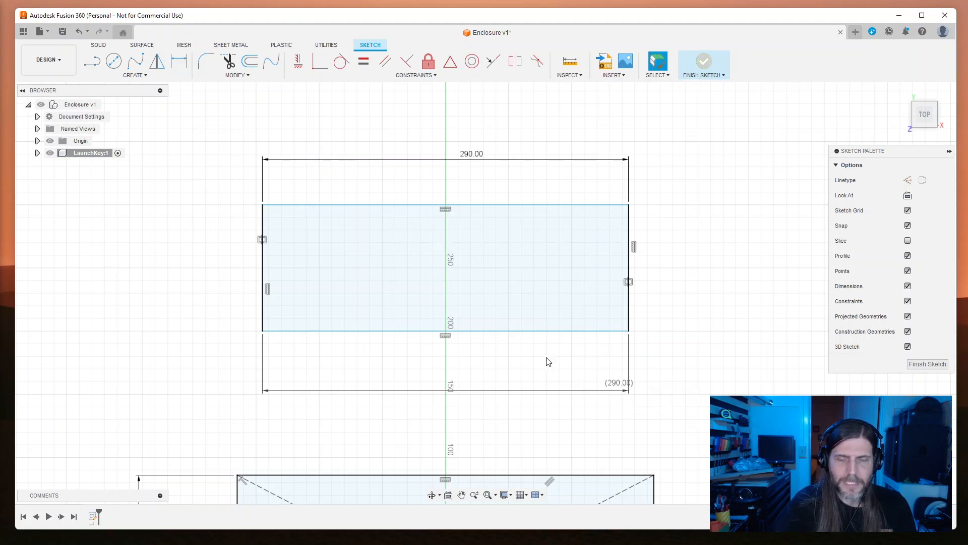
# Step: Replace the upper rectangle's width dimension with a 290 mm dimension between its two upper corners
pyautogui.click(263, 216)
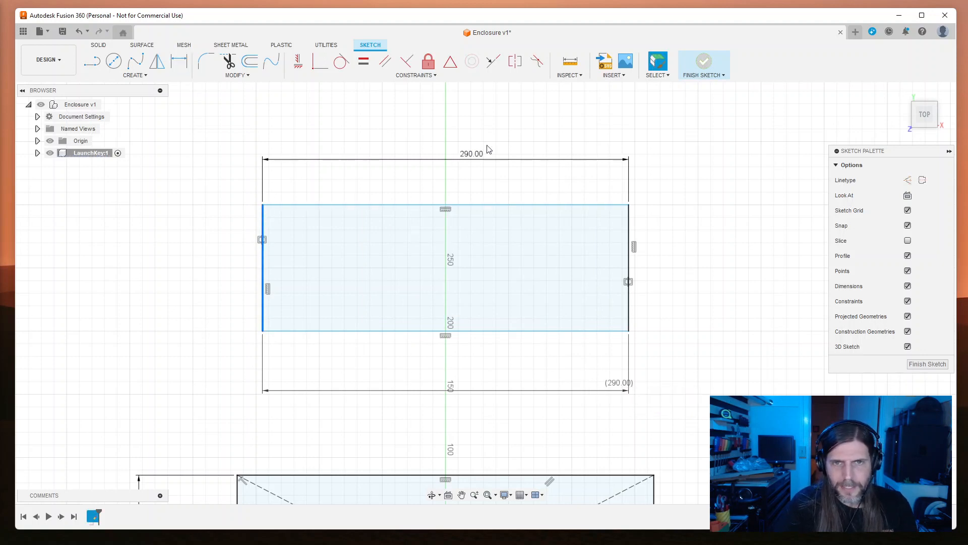
pyautogui.click(443, 161)
pyautogui.press('Delete')
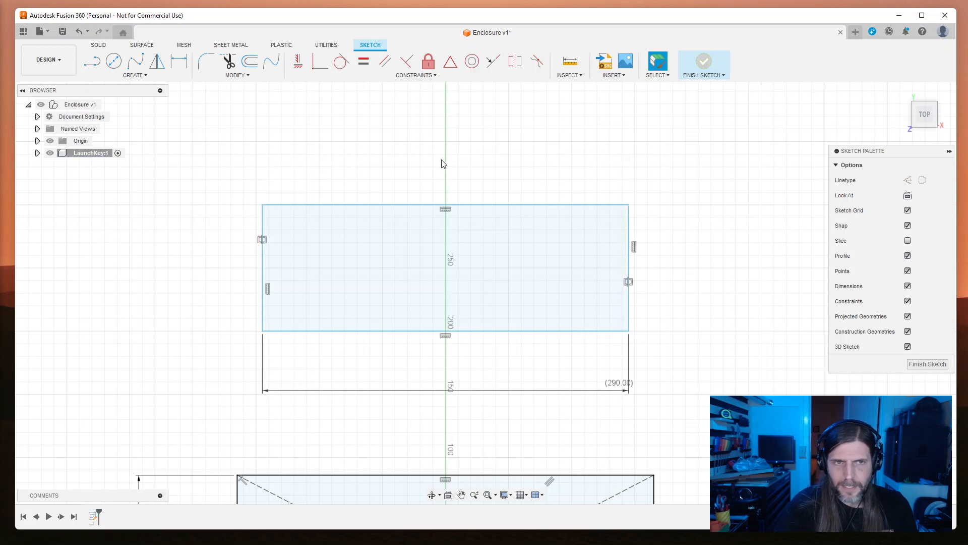
pyautogui.moveTo(262, 205); pyautogui.dragTo(262, 204)
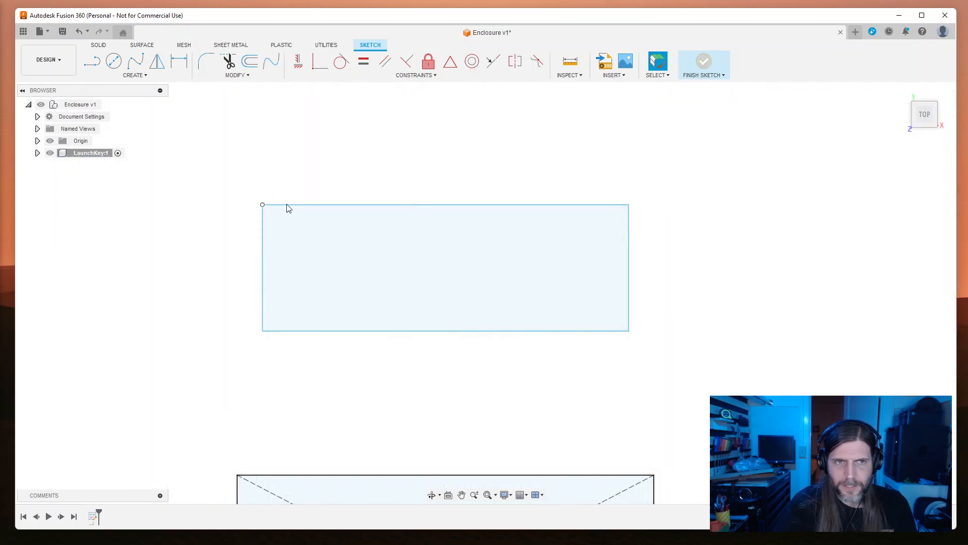
pyautogui.press('d')
pyautogui.click(628, 205)
pyautogui.click(479, 141)
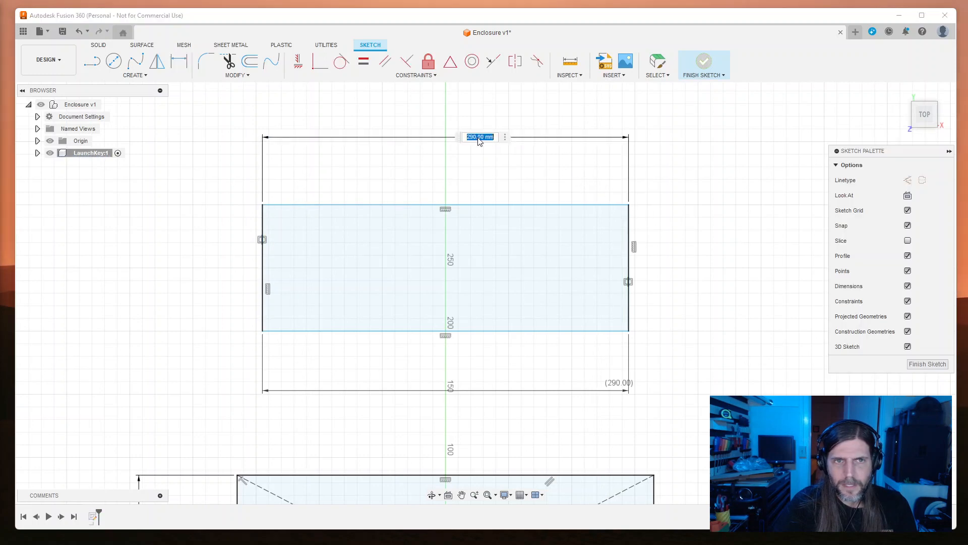
pyautogui.press('Return')
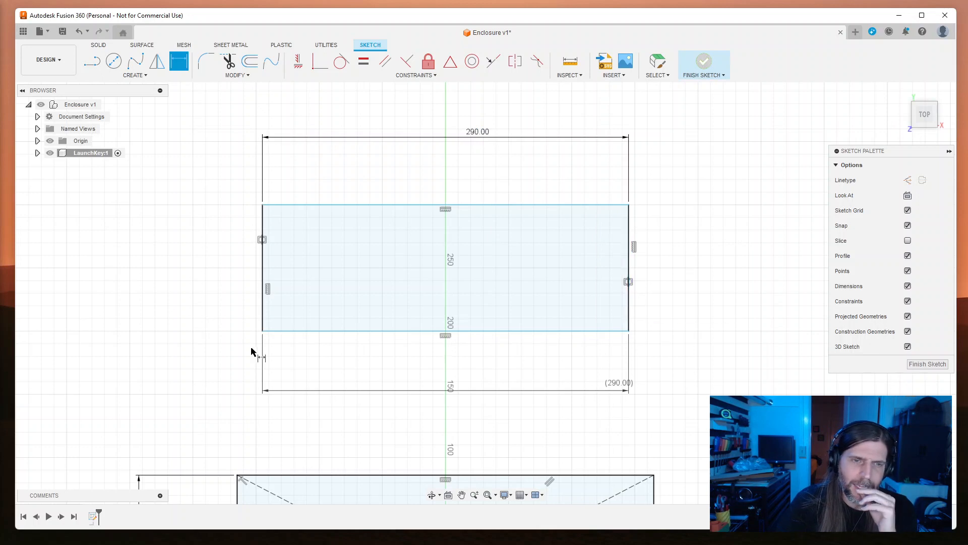
# Step: Remove the driven width dimension below the upper rectangle
pyautogui.moveTo(709, 381)
pyautogui.mouseDown(button='middle')
pyautogui.moveTo(683, 218)
pyautogui.moveTo(668, 292)
pyautogui.mouseUp(button='middle')
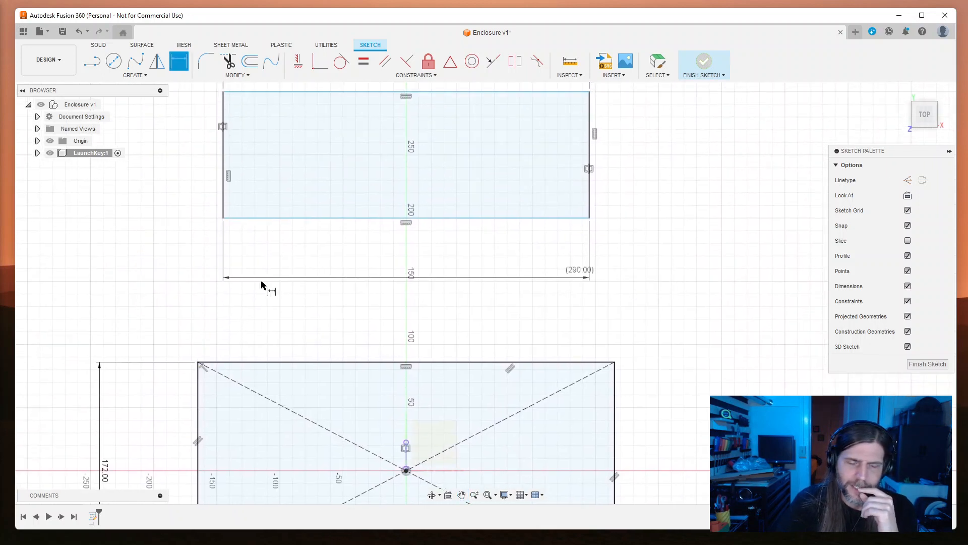
pyautogui.moveTo(572, 272); pyautogui.dragTo(572, 309, button='middle')
pyautogui.hotkey('ctrl', 'z')
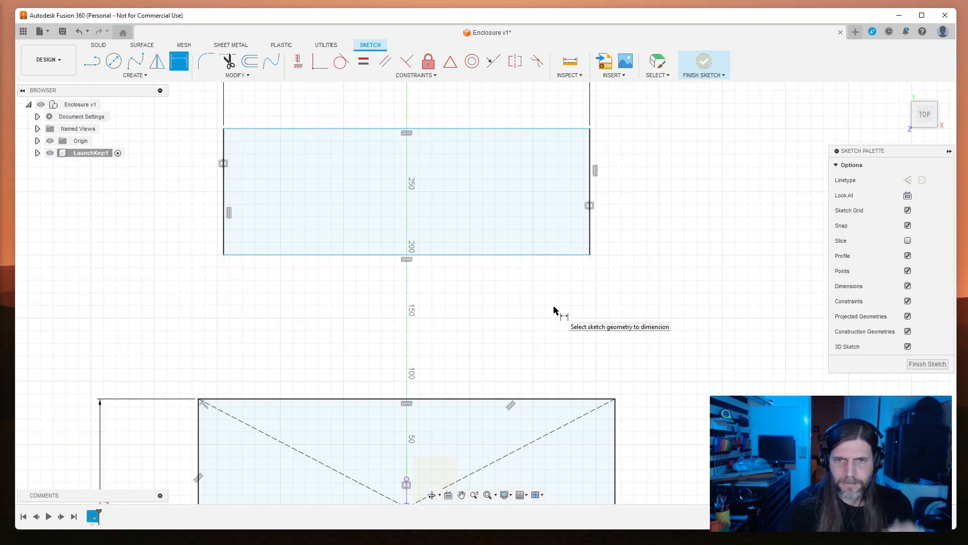
# Step: Try to dimension the width between the upper rectangle's two lower corners without creating a driven dimension
pyautogui.click(224, 255)
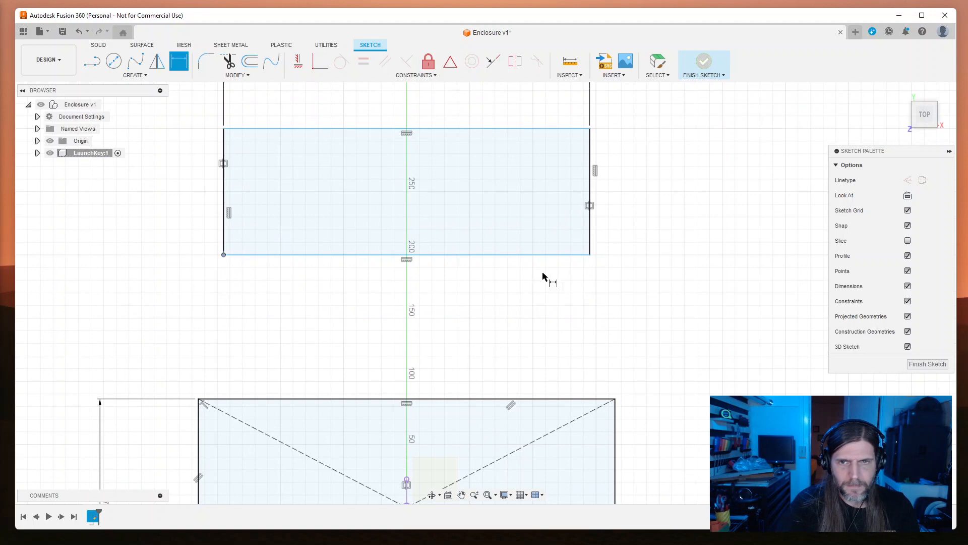
pyautogui.click(590, 256)
pyautogui.click(637, 312)
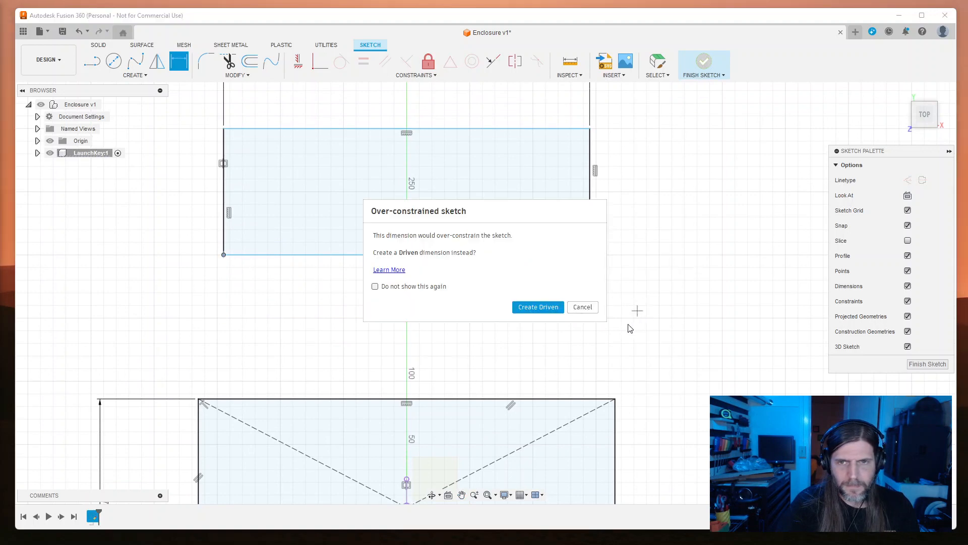
pyautogui.click(580, 309)
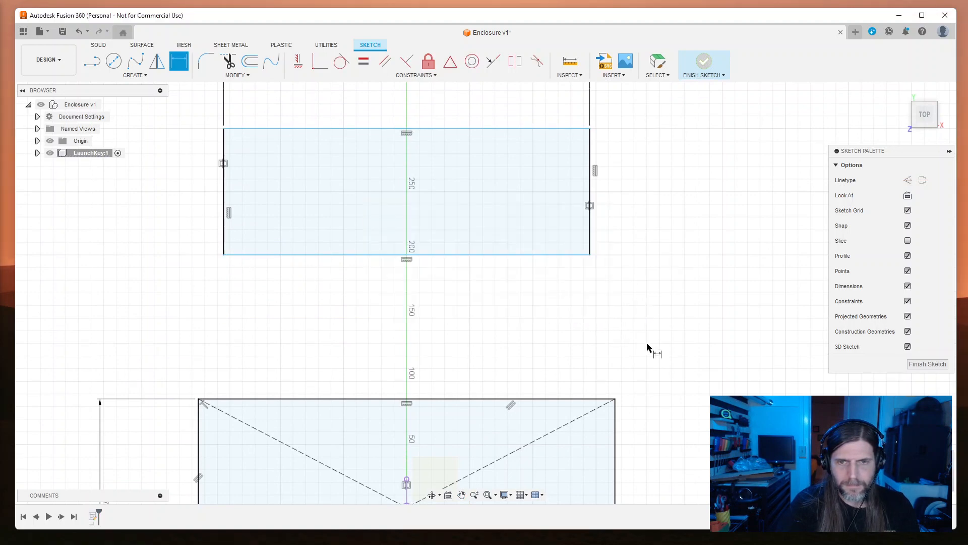
pyautogui.press('Escape')
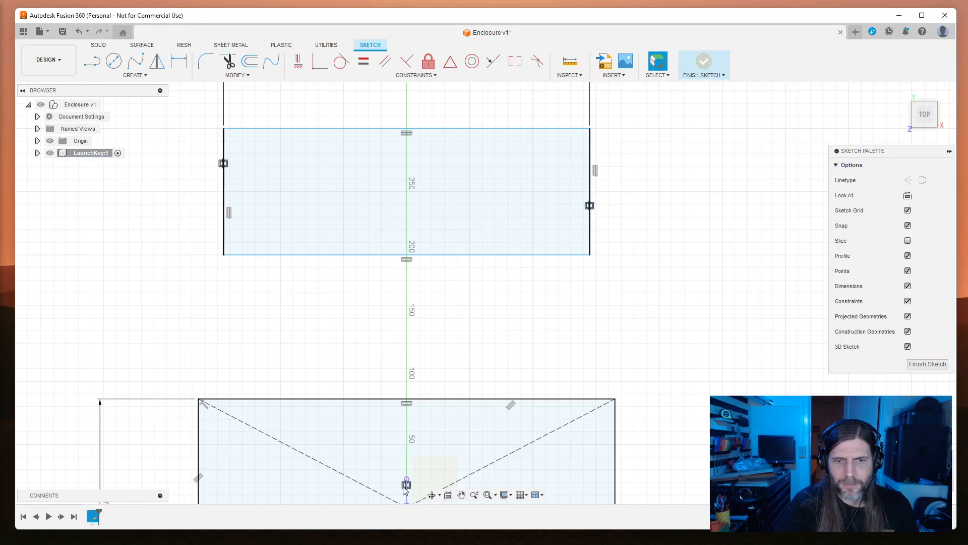
# Step: Remove the side edges' symmetry constraint and try again to dimension between the upper rectangle's lower corners
pyautogui.press('d')
pyautogui.click(223, 255)
pyautogui.click(589, 255)
pyautogui.click(591, 310)
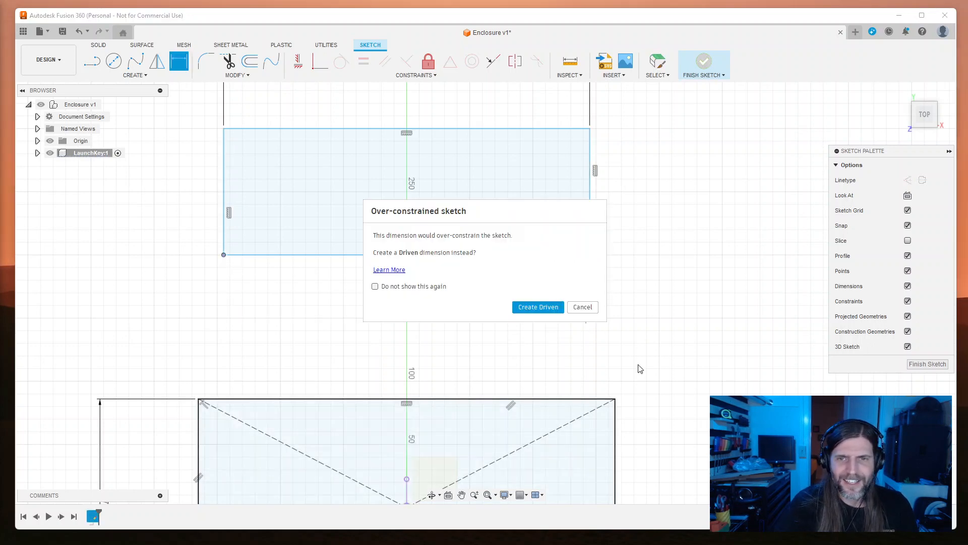
pyautogui.press('Escape')
pyautogui.moveTo(533, 304); pyautogui.dragTo(531, 391, button='middle')
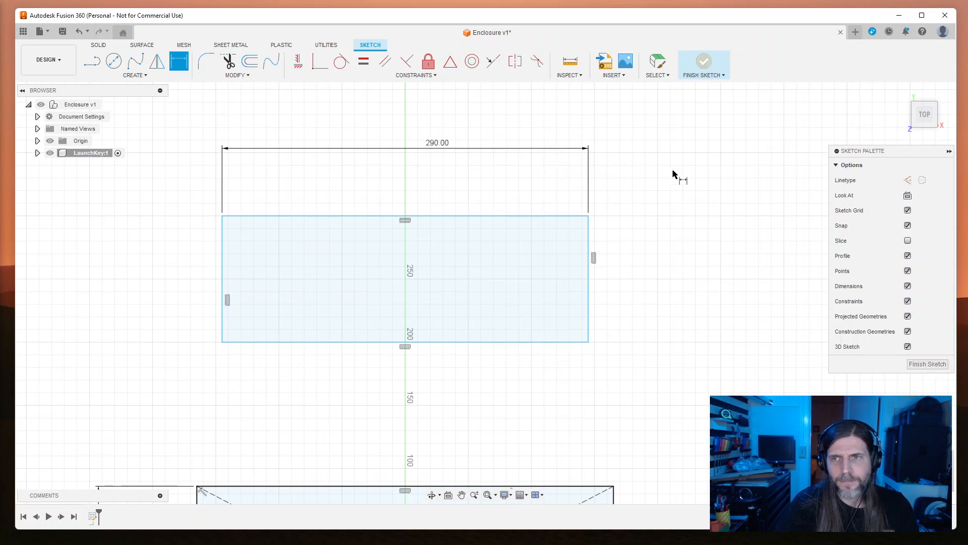
pyautogui.press('Escape')
# Step: Delete the vertical constraints on both side edges and add a 290 mm dimension between the lower corners
pyautogui.click(593, 260)
pyautogui.press('Delete')
pyautogui.click(228, 301)
pyautogui.press('Delete')
pyautogui.press('d')
pyautogui.click(222, 341)
pyautogui.click(588, 341)
pyautogui.click(596, 404)
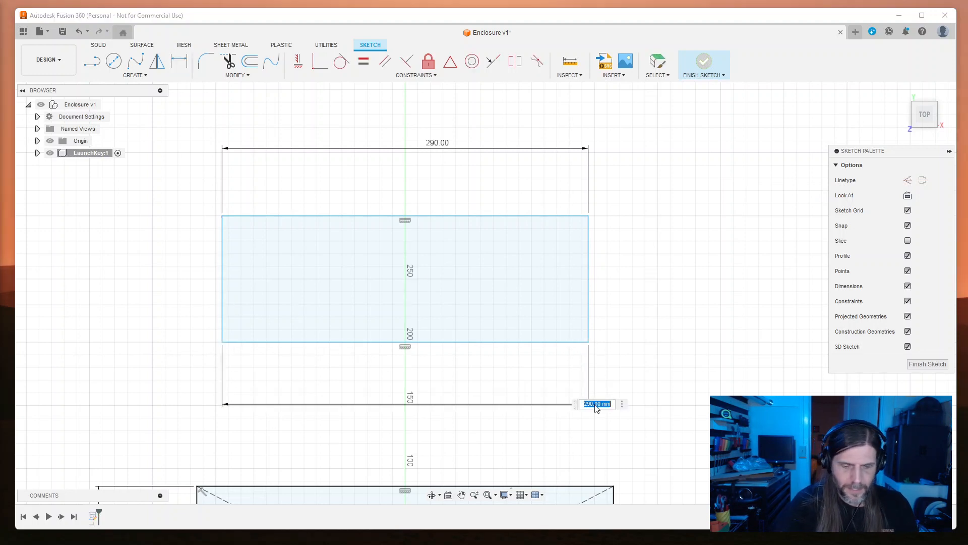
pyautogui.press('Return')
pyautogui.press('Escape')
# Step: Undo the lower dimension and the constraint deletions, back to the rectangle with its symmetry constraint
pyautogui.hotkey('ctrl', 'z')
pyautogui.hotkey('ctrl', 'z')
pyautogui.moveTo(692, 408)
pyautogui.mouseDown(button='middle')
pyautogui.moveTo(675, 239)
pyautogui.moveTo(686, 251)
pyautogui.moveTo(709, 397)
pyautogui.mouseUp(button='middle')
pyautogui.hotkey('ctrl', 'z')
pyautogui.hotkey('ctrl', 'z')
# Step: Delete the vertical constraints on the upper rectangle's two side edges, keeping the symmetry constraint
pyautogui.click(600, 271)
pyautogui.press('Delete')
pyautogui.click(234, 271)
pyautogui.press('Delete')
# Step: Add a 390 mm width dimension between the lower corners of the upper profile, placed below it
pyautogui.press('d')
pyautogui.click(237, 334)
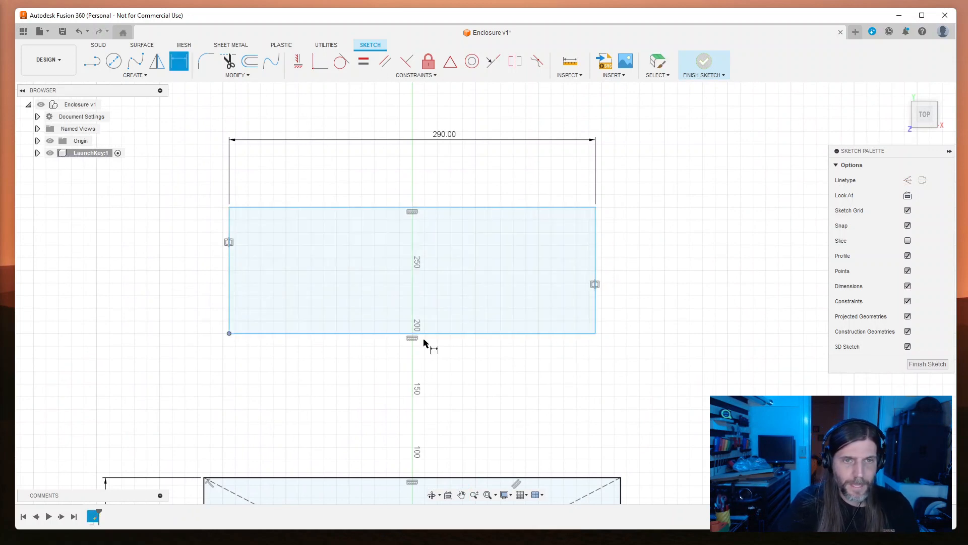
pyautogui.click(620, 415)
pyautogui.write('390')
pyautogui.press('Return')
pyautogui.scroll(2, 736, 457)
pyautogui.scroll(-6, 741, 464)
pyautogui.moveTo(741, 466)
pyautogui.mouseDown(button='middle')
pyautogui.moveTo(630, 330)
pyautogui.moveTo(634, 229)
pyautogui.moveTo(601, 398)
pyautogui.mouseUp(button='middle')
# Step: Try setting the upper profile's lower width to 309 mm, then undo the change
pyautogui.press('d')
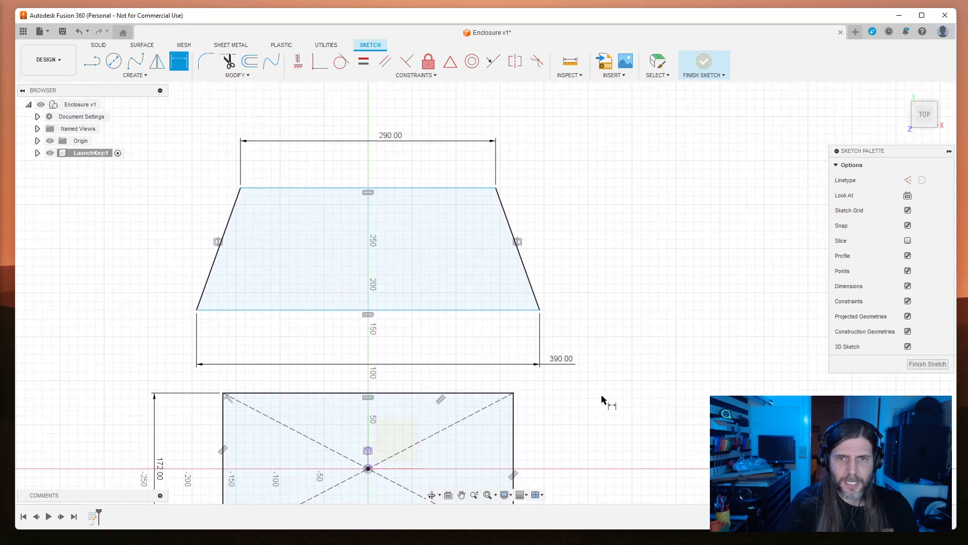
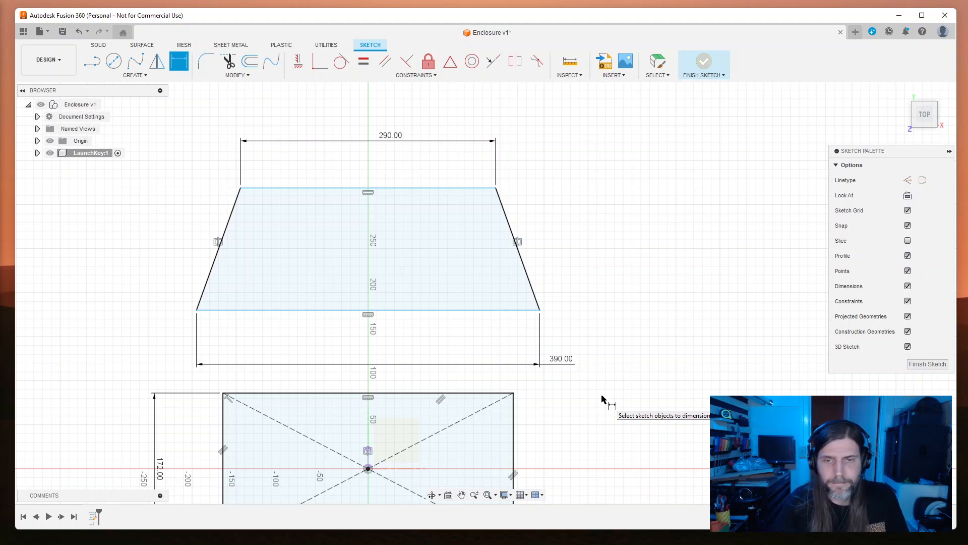
pyautogui.doubleClick(563, 362)
pyautogui.write('309')
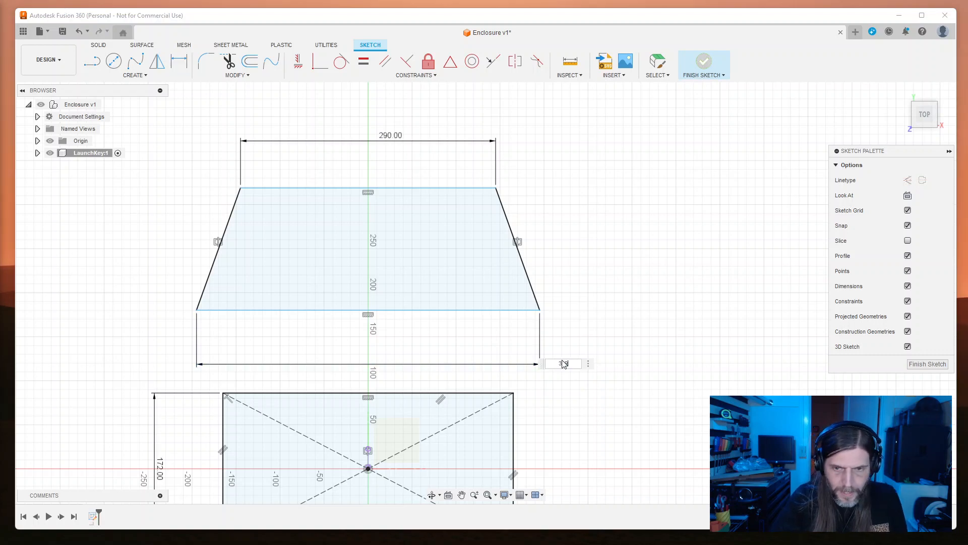
pyautogui.press('Return')
pyautogui.press('Escape')
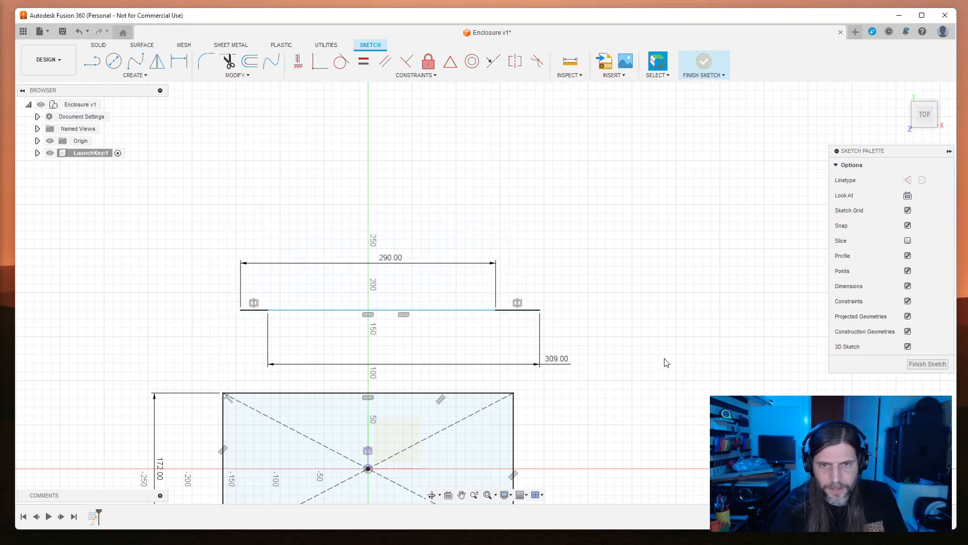
pyautogui.hotkey('ctrl', 'z')
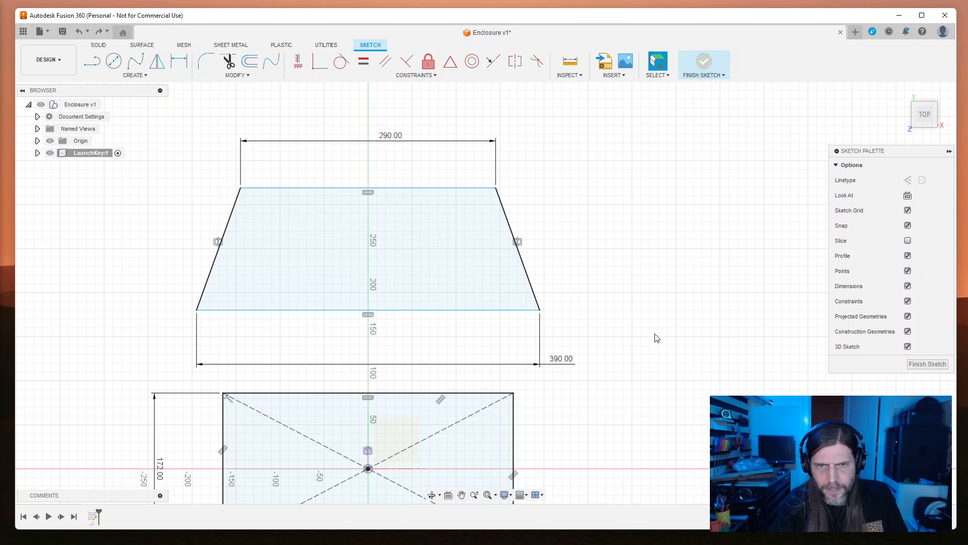
# Step: Dimension the height between the upper profile's two horizontal edges as 100 mm, placed beside the shape
pyautogui.press('d')
pyautogui.click(425, 189)
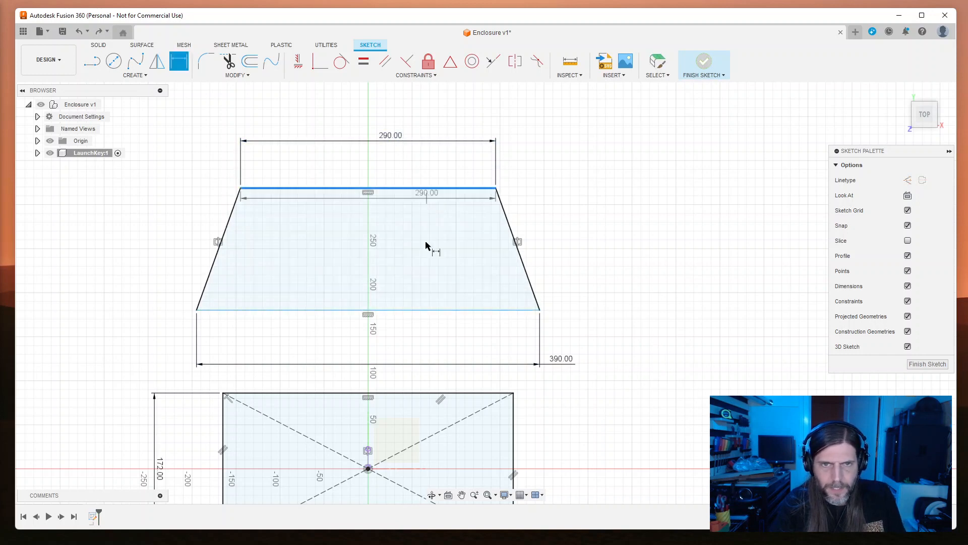
pyautogui.click(439, 310)
pyautogui.click(710, 297)
pyautogui.write('100')
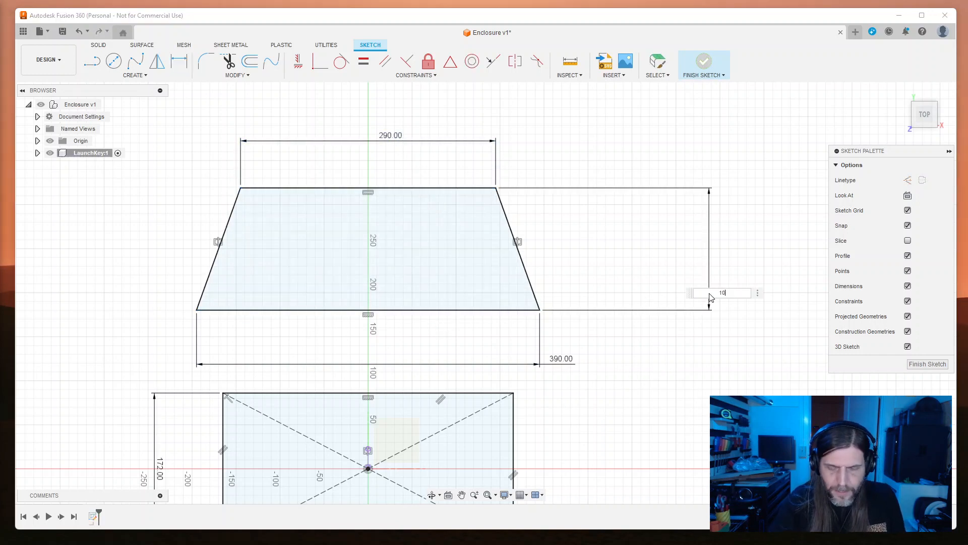
pyautogui.press('Return')
# Step: Set the trapezoid's lower width to 309 mm and keep its upper width at 290 mm
pyautogui.click(565, 331)
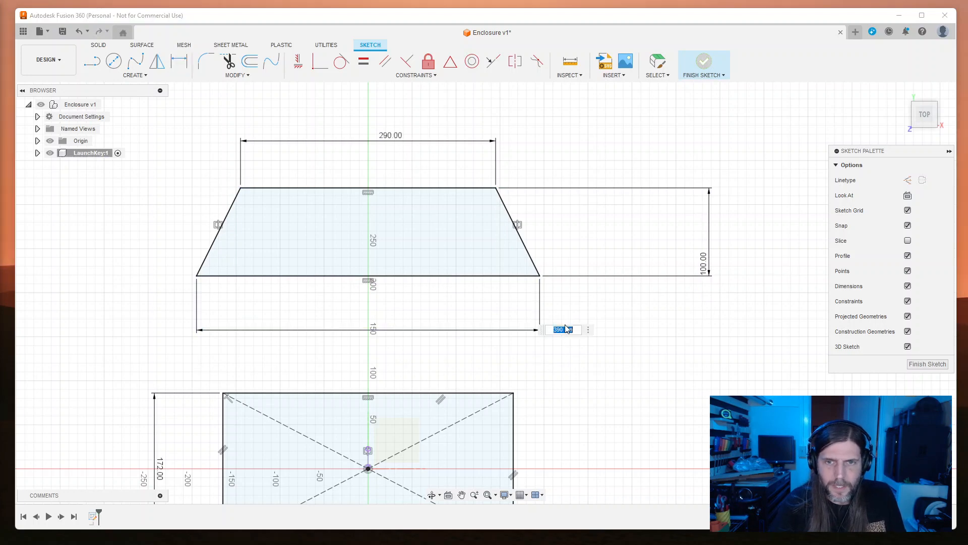
pyautogui.write('309')
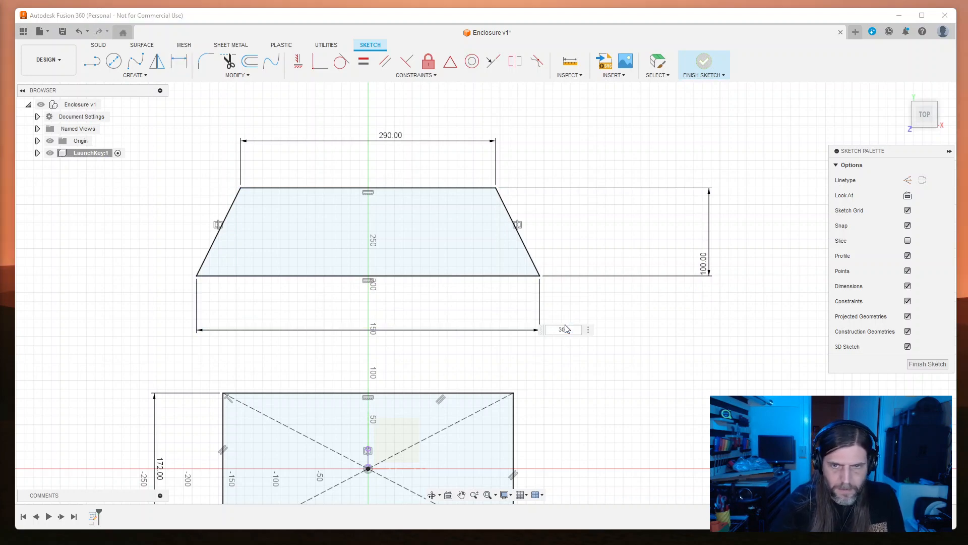
pyautogui.press('Return')
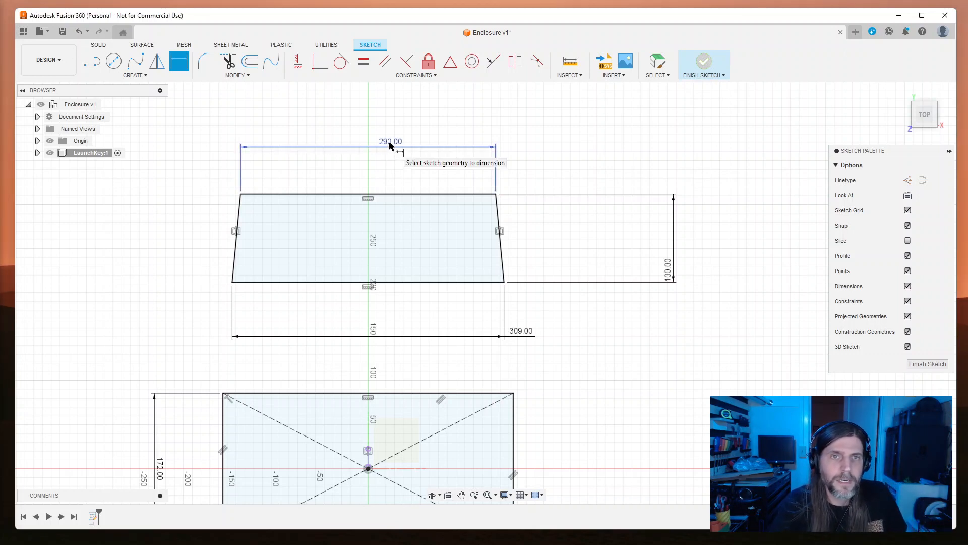
pyautogui.doubleClick(390, 146)
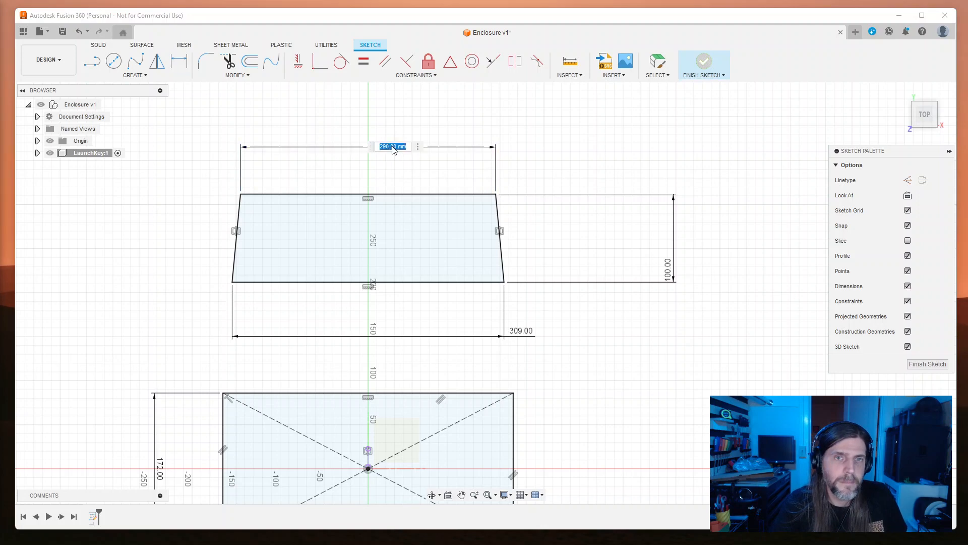
pyautogui.press('Return')
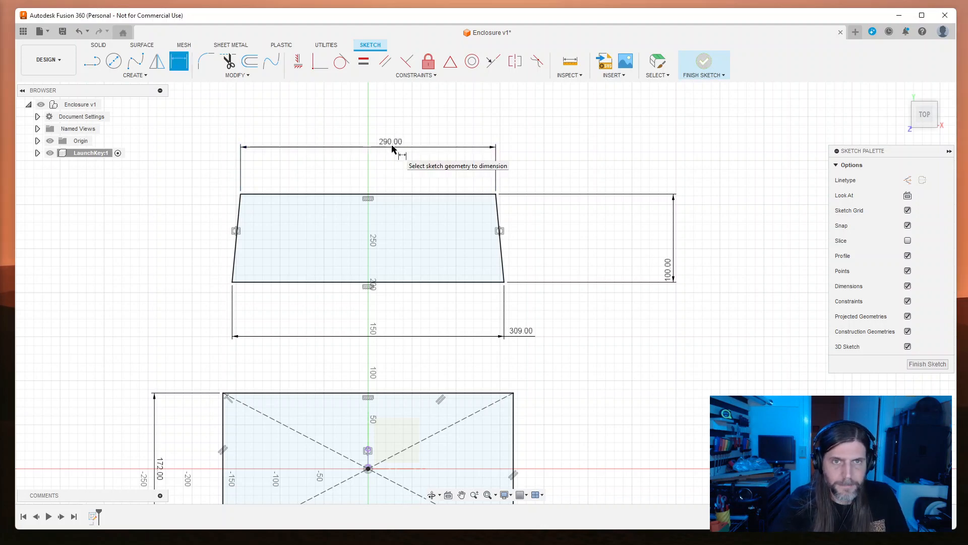
# Step: Delete both diagonal construction lines from the base rectangle at the origin
pyautogui.scroll(1, 567, 357)
pyautogui.scroll(-2, 567, 357)
pyautogui.moveTo(579, 367); pyautogui.dragTo(594, 277, button='middle')
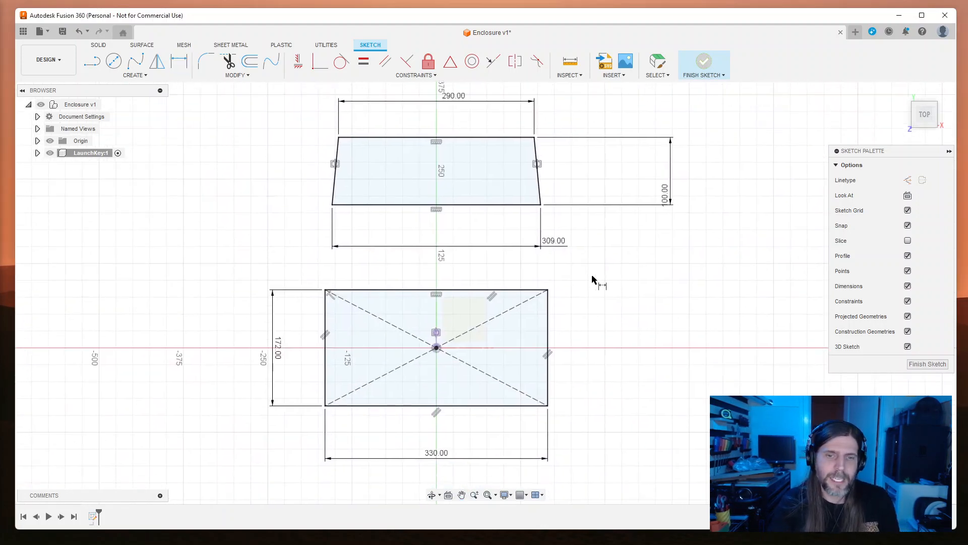
pyautogui.click(494, 323)
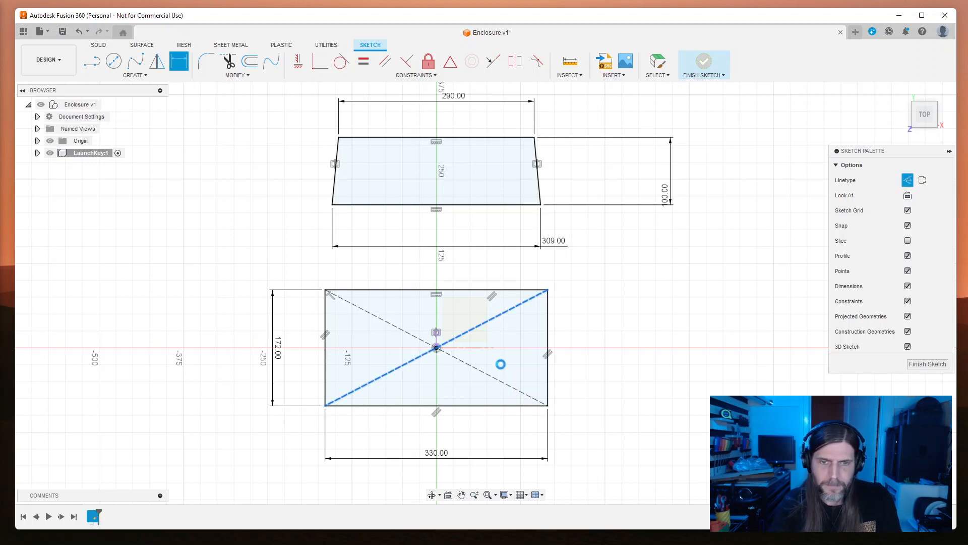
pyautogui.press('Delete')
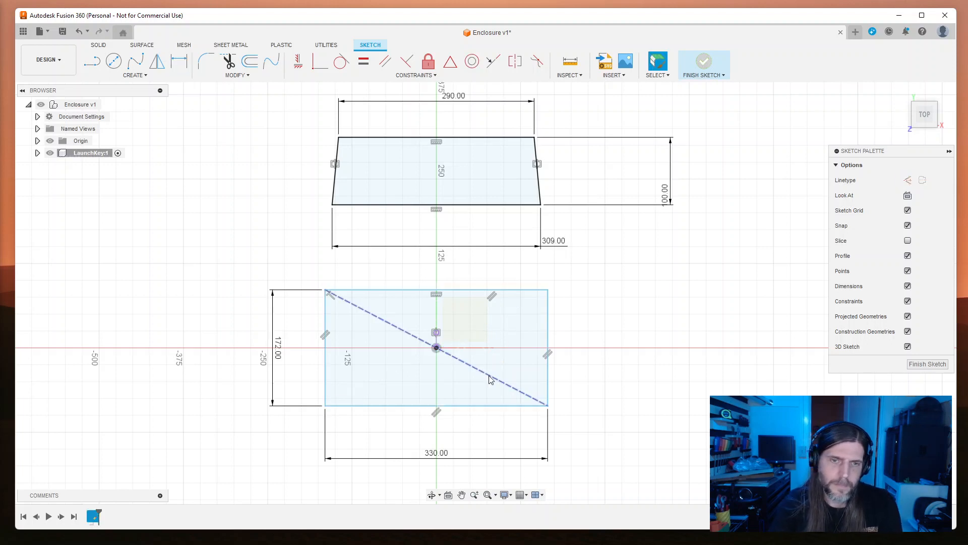
pyautogui.click(489, 376)
pyautogui.press('Delete')
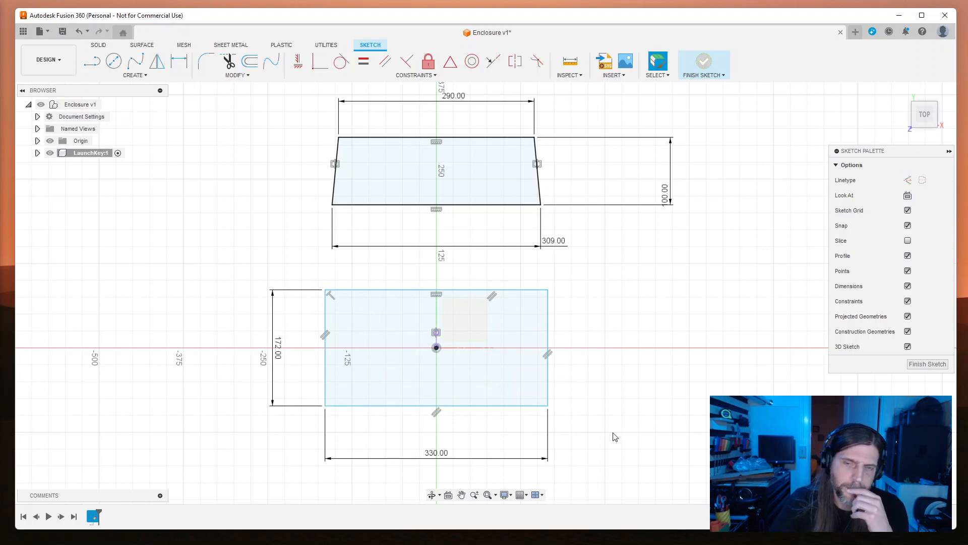
pyautogui.scroll(-1, 616, 437)
pyautogui.scroll(3, 615, 436)
pyautogui.moveTo(615, 437)
pyautogui.mouseDown(button='middle')
pyautogui.moveTo(590, 419)
pyautogui.moveTo(562, 430)
pyautogui.moveTo(568, 460)
pyautogui.mouseUp(button='middle')
pyautogui.scroll(2, 564, 459)
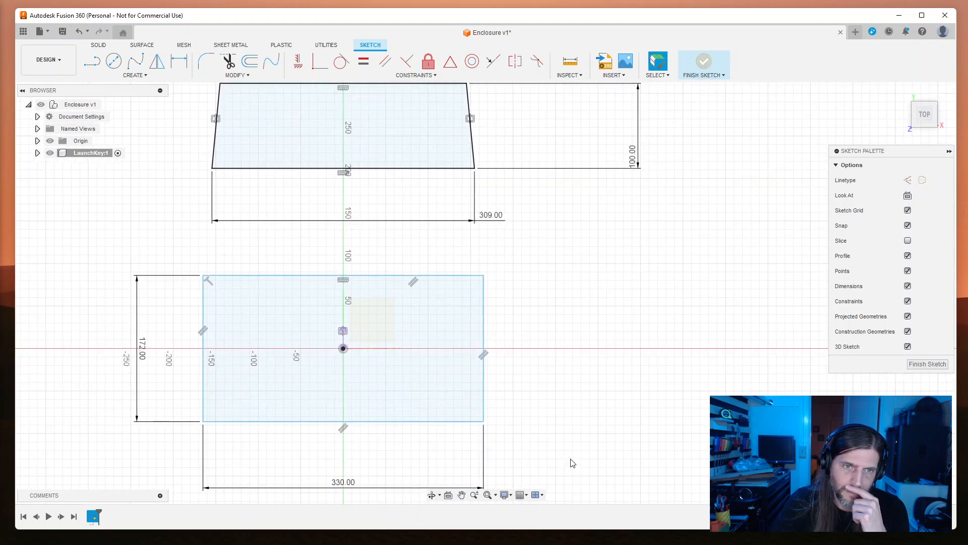
pyautogui.scroll(-1, 572, 462)
pyautogui.scroll(-1, 572, 463)
pyautogui.click(451, 171)
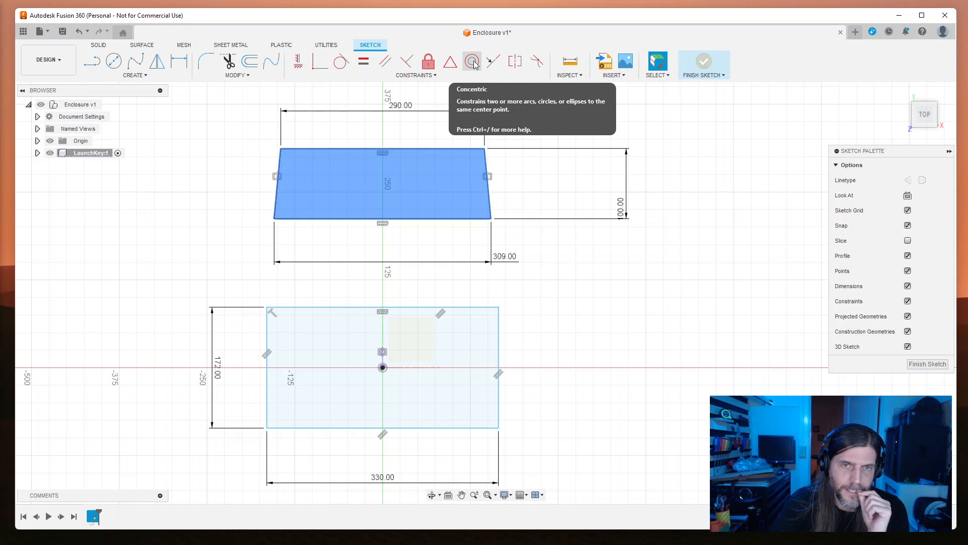
pyautogui.click(584, 283)
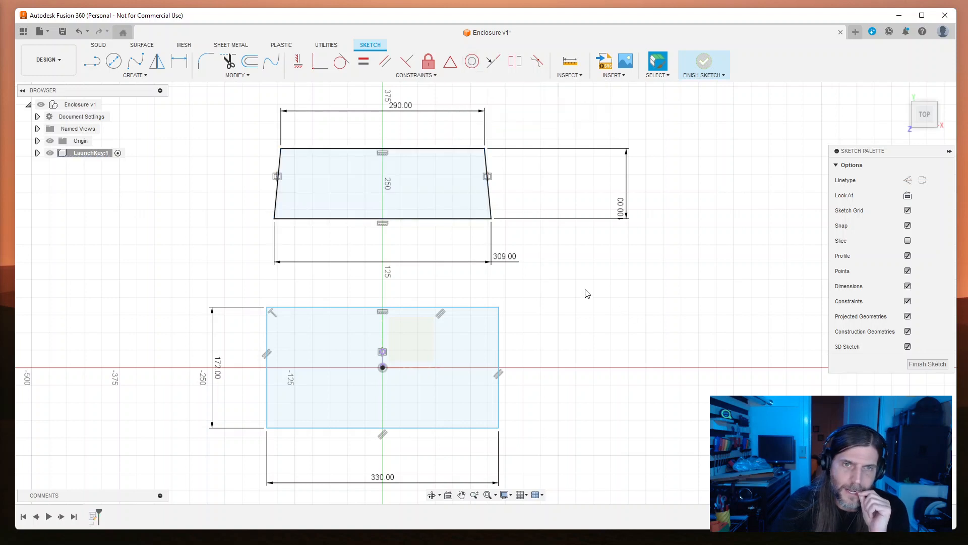
pyautogui.click(428, 193)
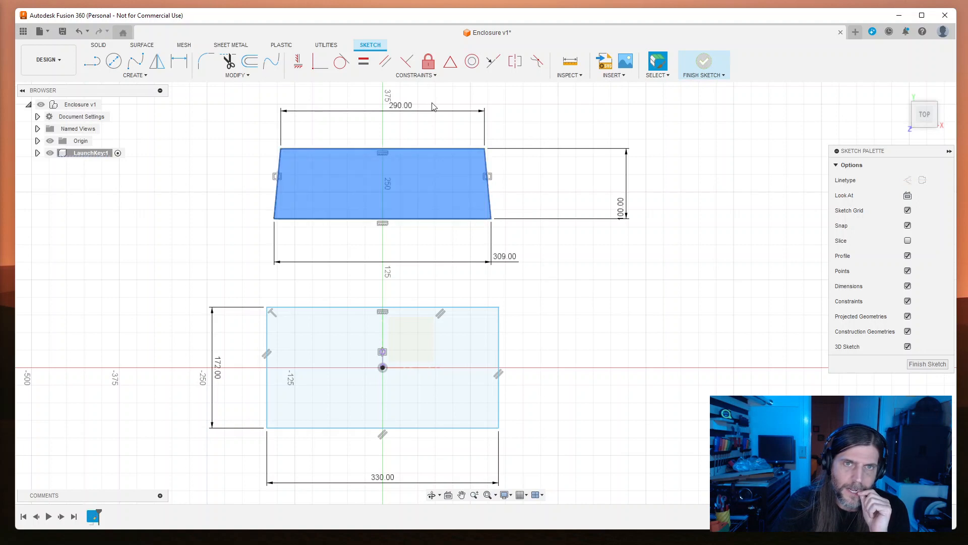
pyautogui.click(471, 61)
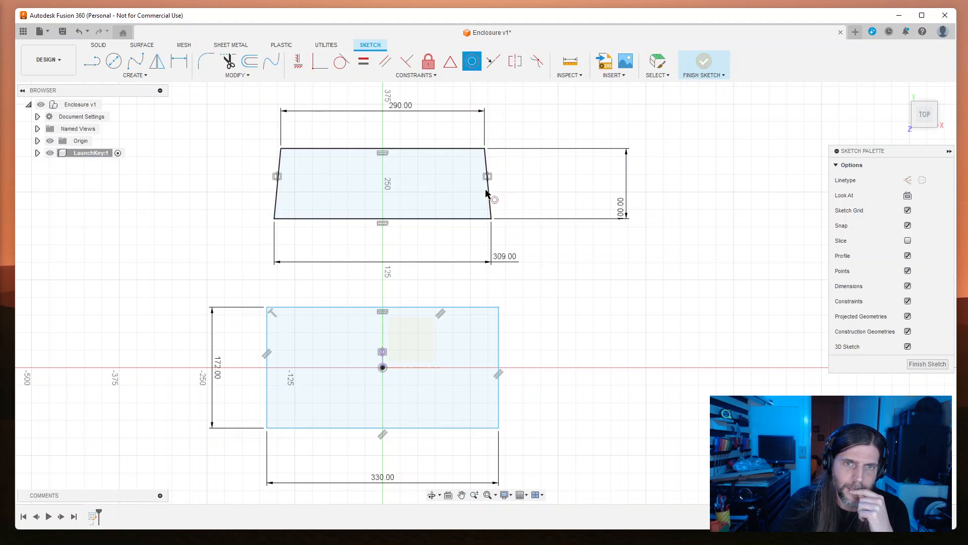
pyautogui.press('Escape')
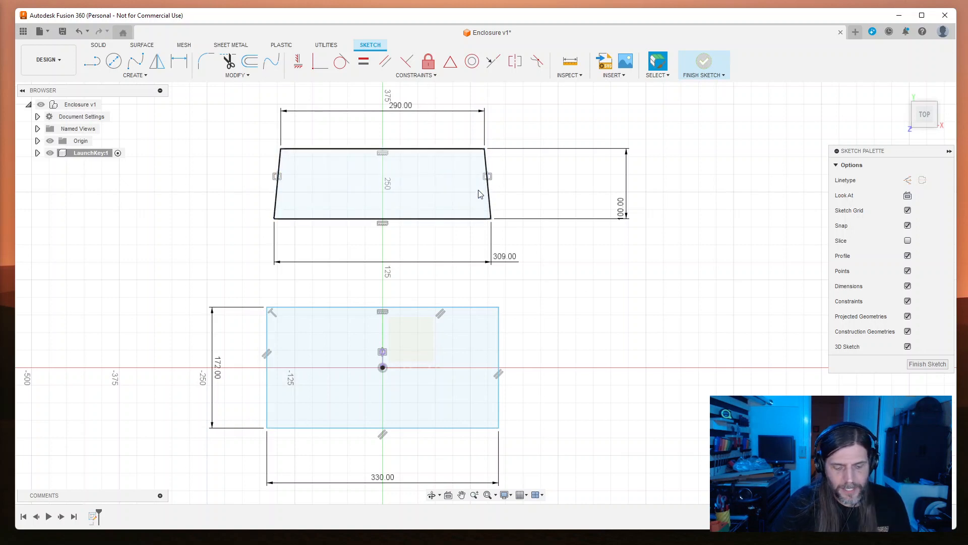
pyautogui.press('d')
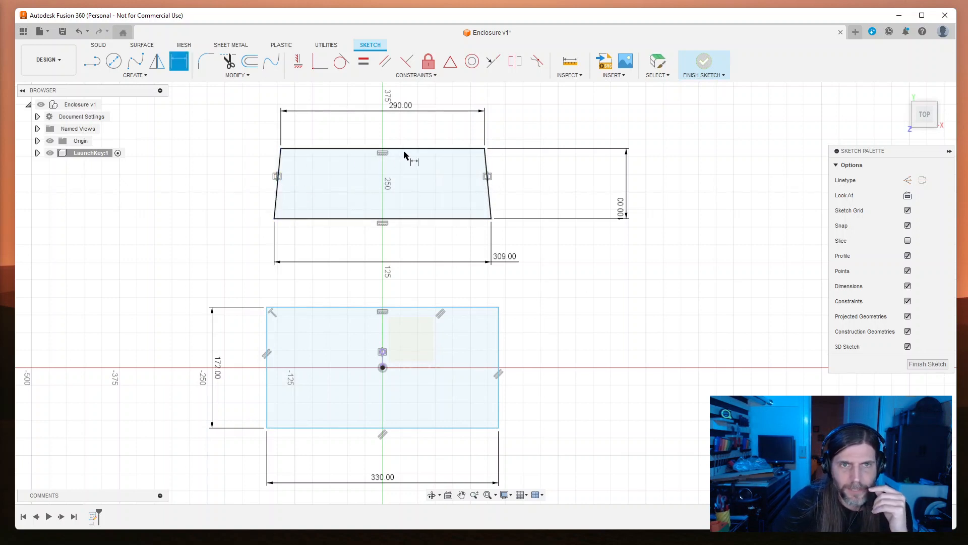
pyautogui.click(908, 180)
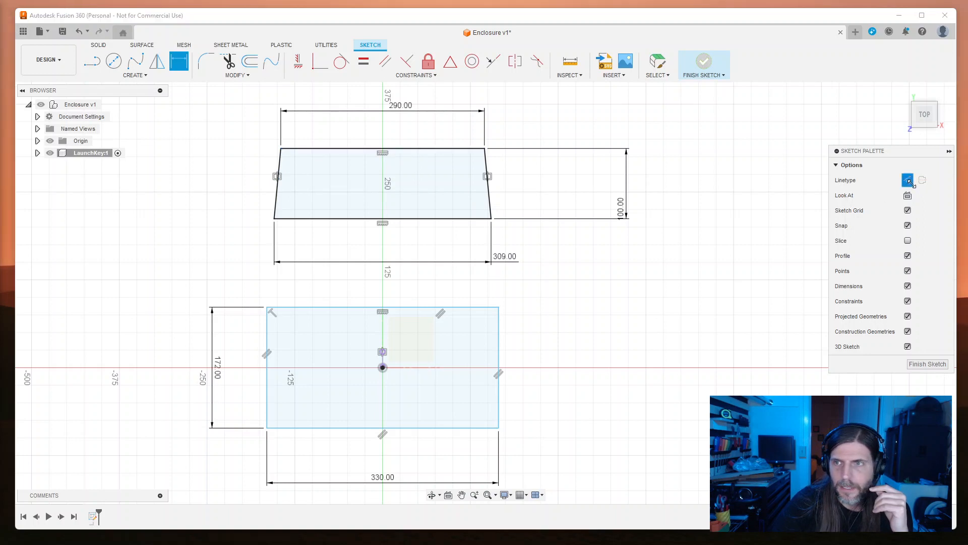
pyautogui.click(389, 148)
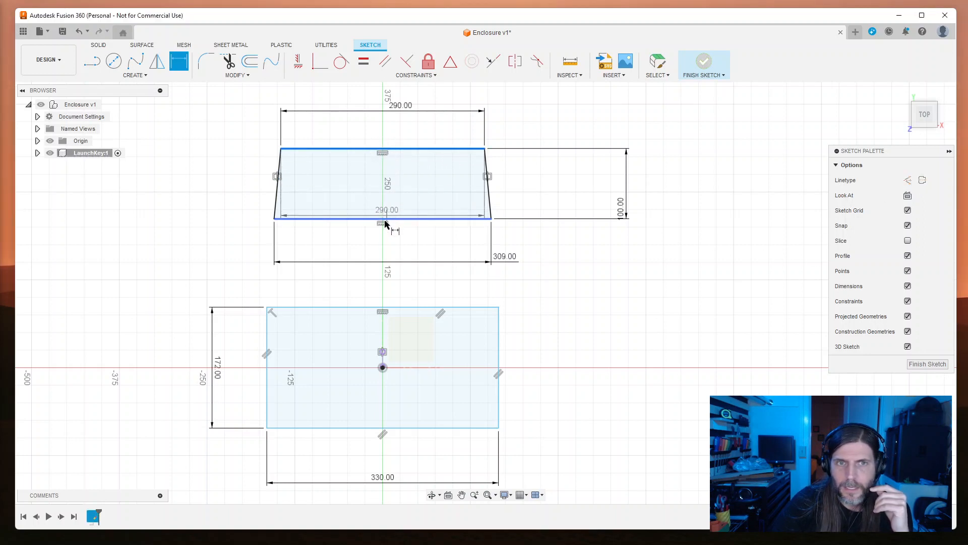
pyautogui.press('Escape')
pyautogui.click(383, 149)
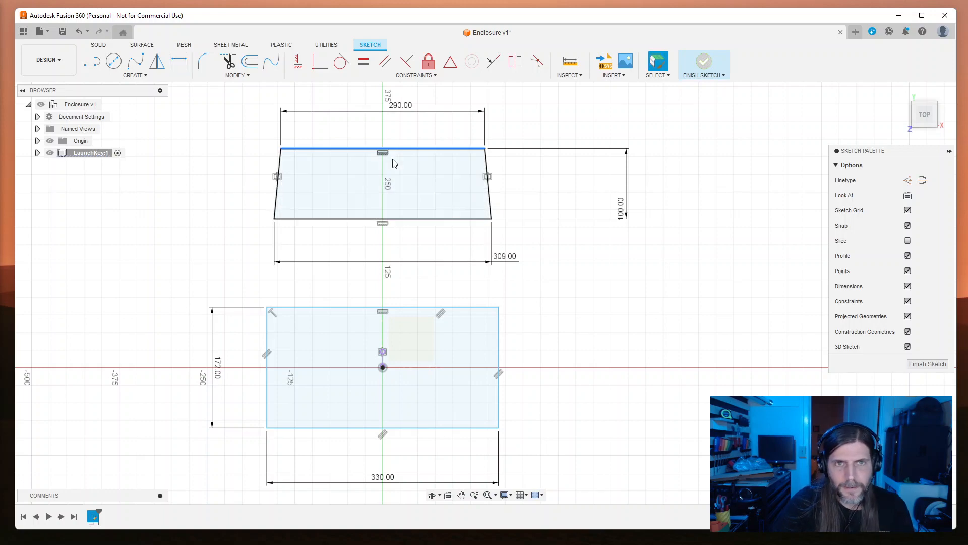
# Step: Set the upper trapezoid's height to 142 mm
pyautogui.scroll(-3, 414, 184)
pyautogui.scroll(6, 434, 199)
pyautogui.moveTo(557, 188); pyautogui.dragTo(600, 289, button='middle')
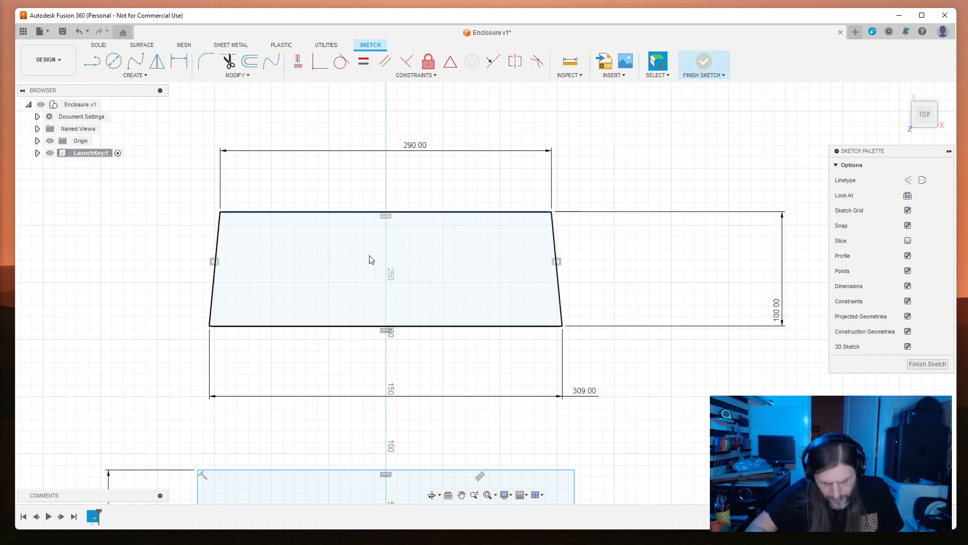
pyautogui.click(779, 313)
pyautogui.doubleClick(778, 313)
pyautogui.write('142')
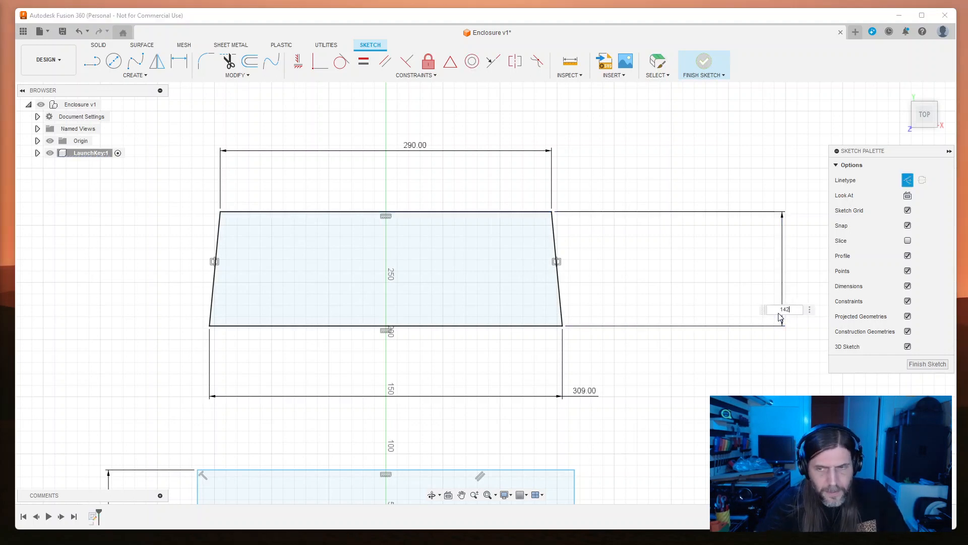
pyautogui.press('Return')
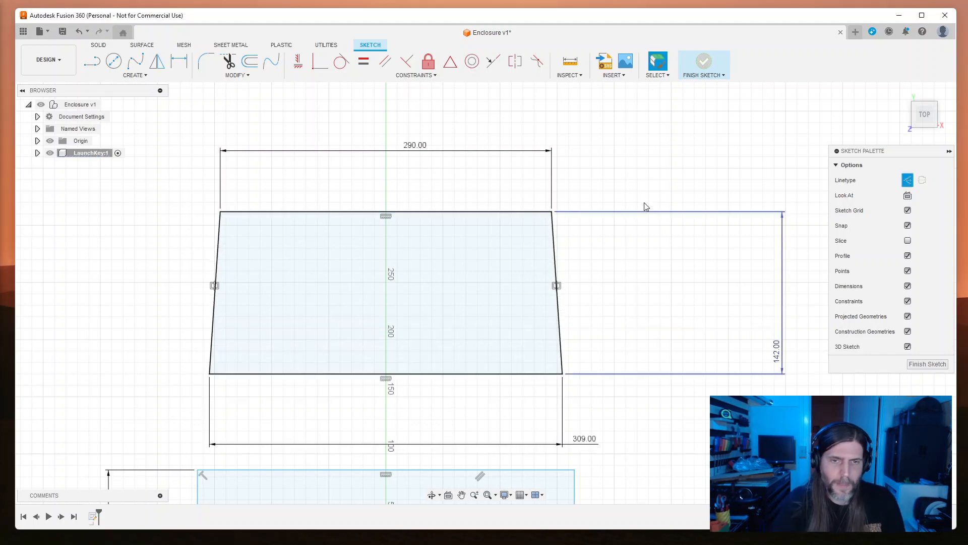
# Step: Apply a Symmetry constraint to the trapezoid's two horizontal edges about the horizontal axis through the origin
pyautogui.scroll(-2, 607, 247)
pyautogui.moveTo(606, 198); pyautogui.dragTo(526, 99, button='middle')
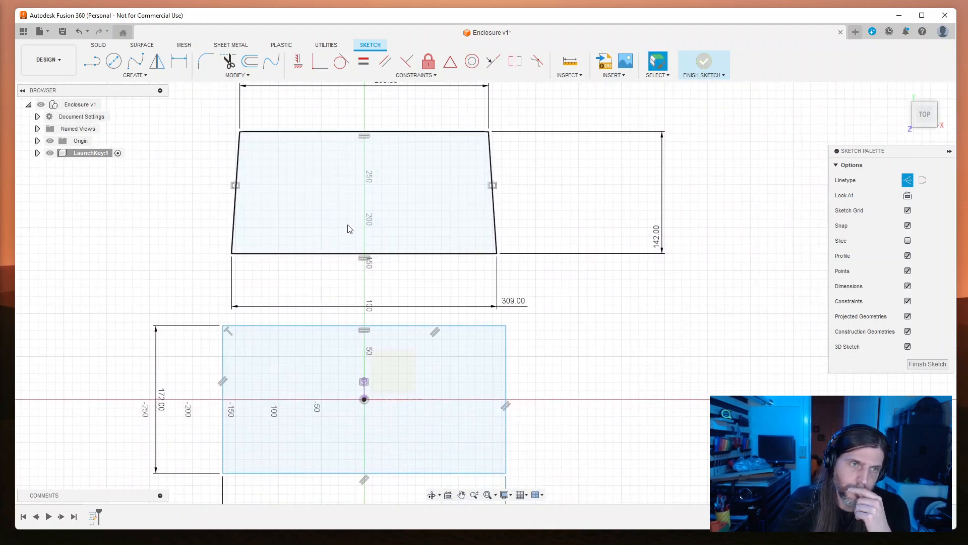
pyautogui.click(439, 207)
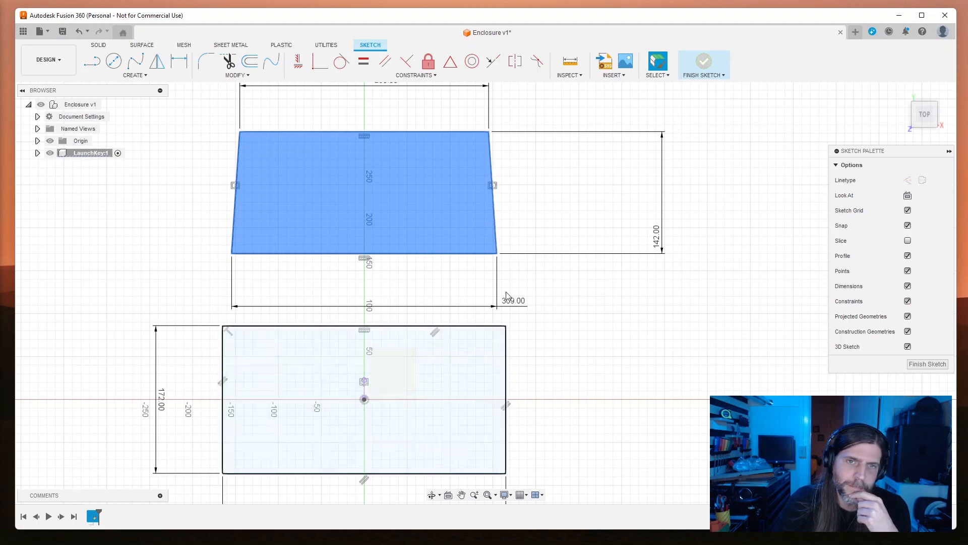
pyautogui.click(406, 221)
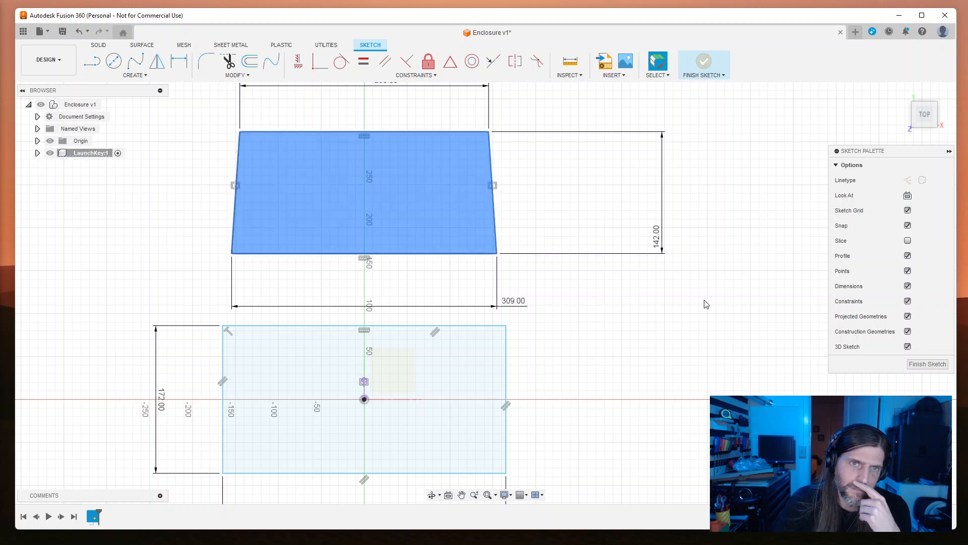
pyautogui.click(551, 216)
pyautogui.click(431, 132)
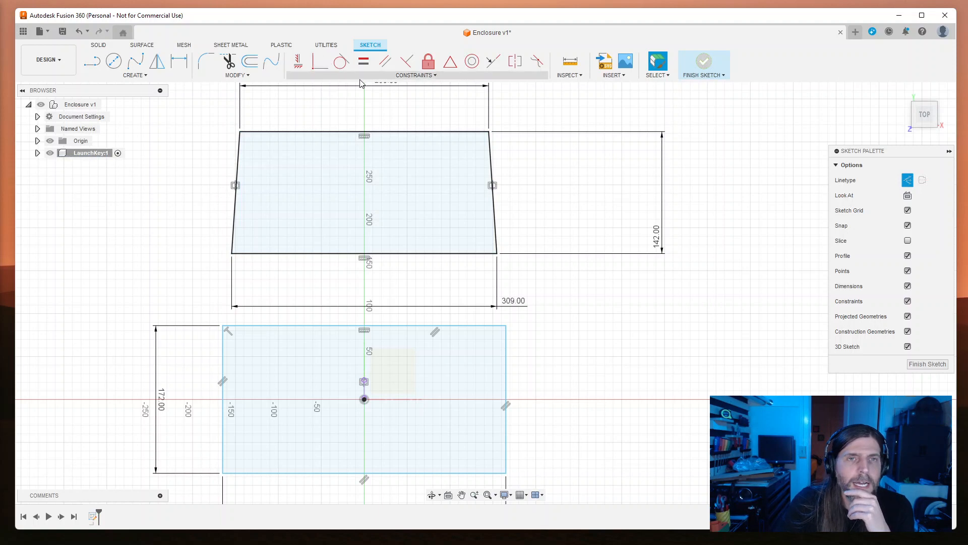
pyautogui.click(403, 75)
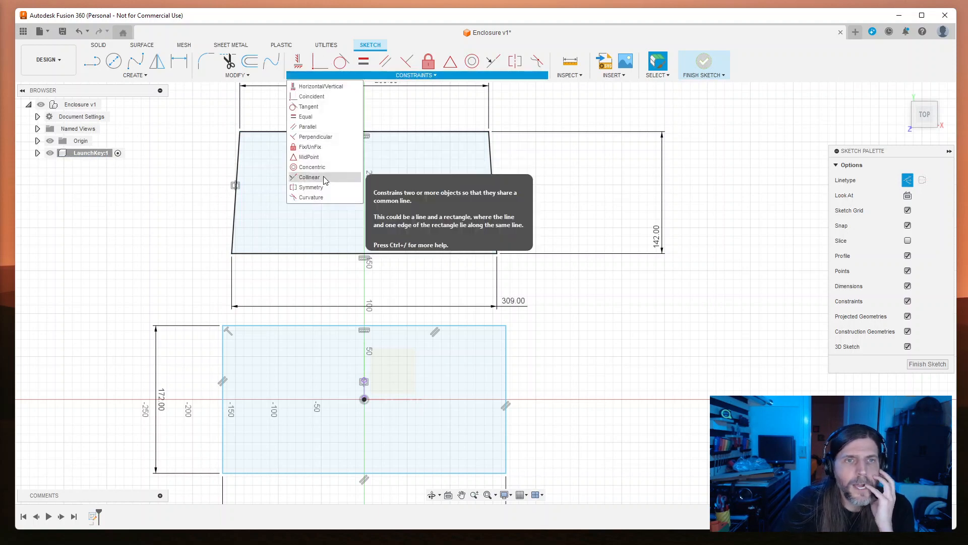
pyautogui.click(312, 187)
pyautogui.click(418, 132)
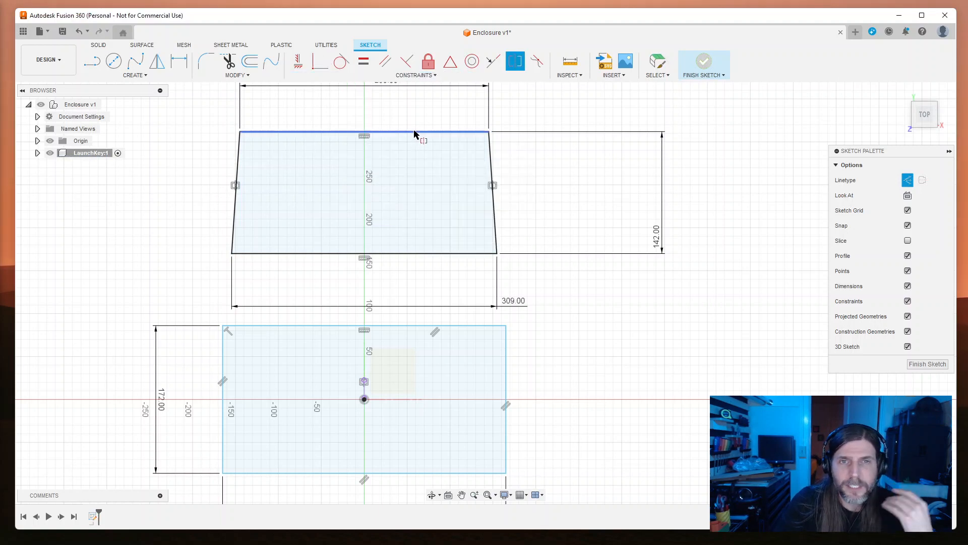
pyautogui.click(430, 253)
pyautogui.click(395, 400)
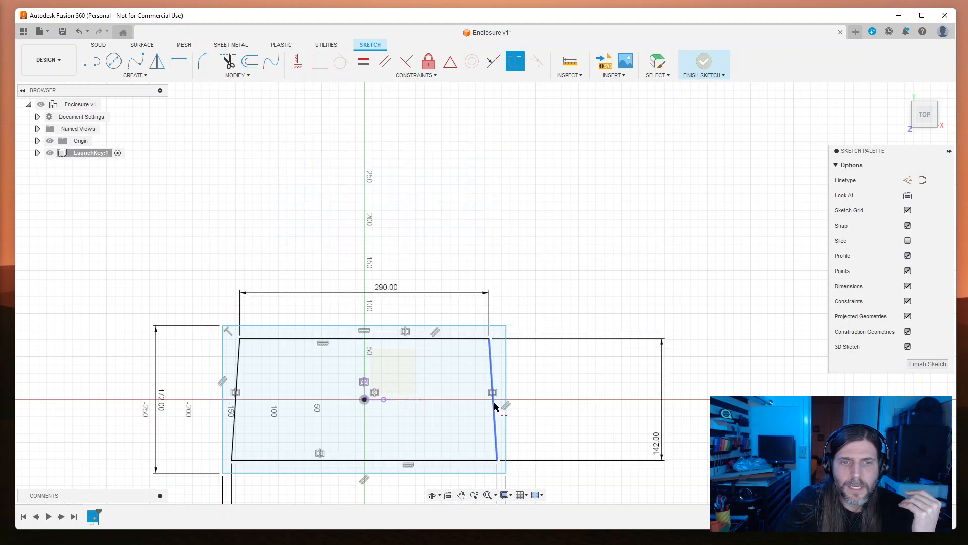
# Step: Try to make the outer base rectangle's opposite sides symmetric about the horizontal and vertical axes
pyautogui.moveTo(549, 335); pyautogui.dragTo(551, 156, button='middle')
pyautogui.click(474, 203)
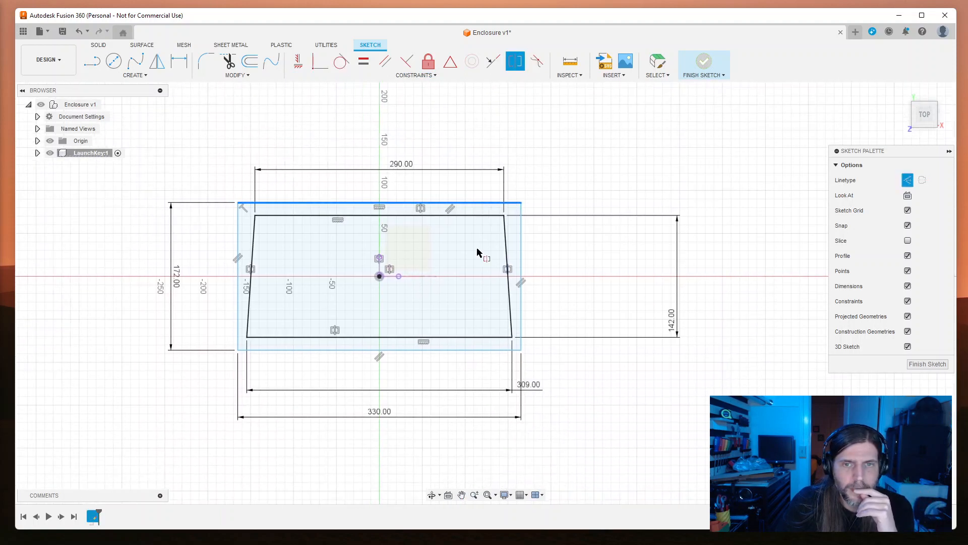
pyautogui.click(473, 350)
pyautogui.click(414, 276)
pyautogui.click(522, 254)
pyautogui.click(237, 276)
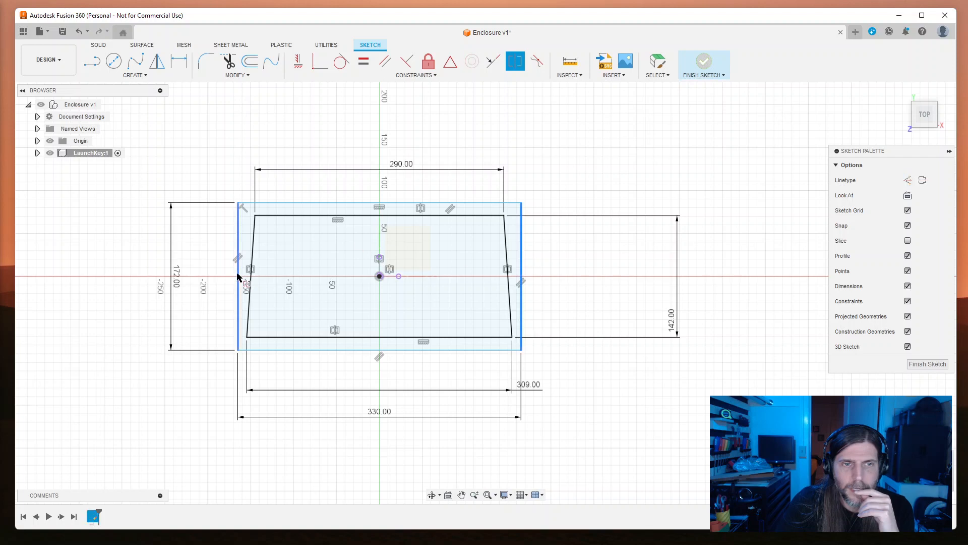
pyautogui.click(380, 251)
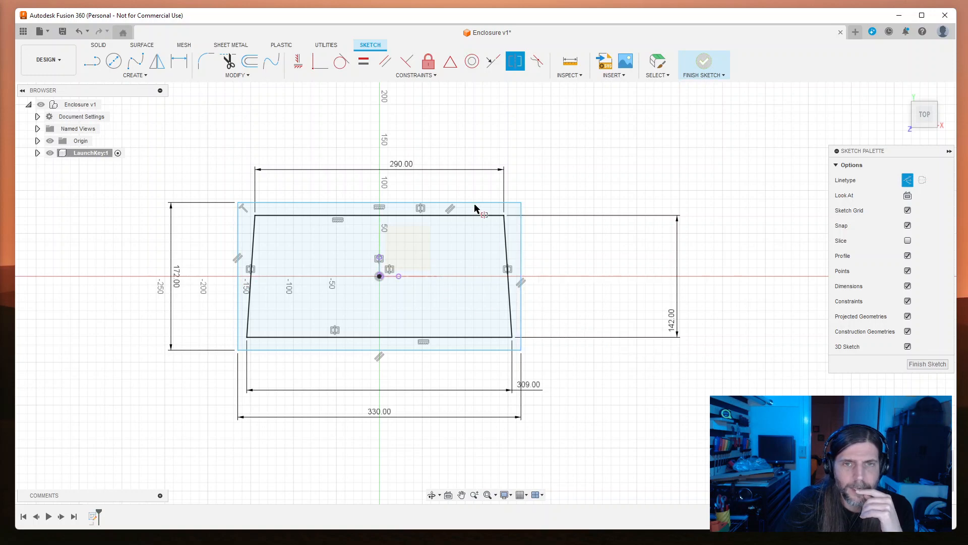
pyautogui.scroll(-2, 558, 374)
pyautogui.scroll(4, 561, 371)
pyautogui.scroll(-2, 561, 371)
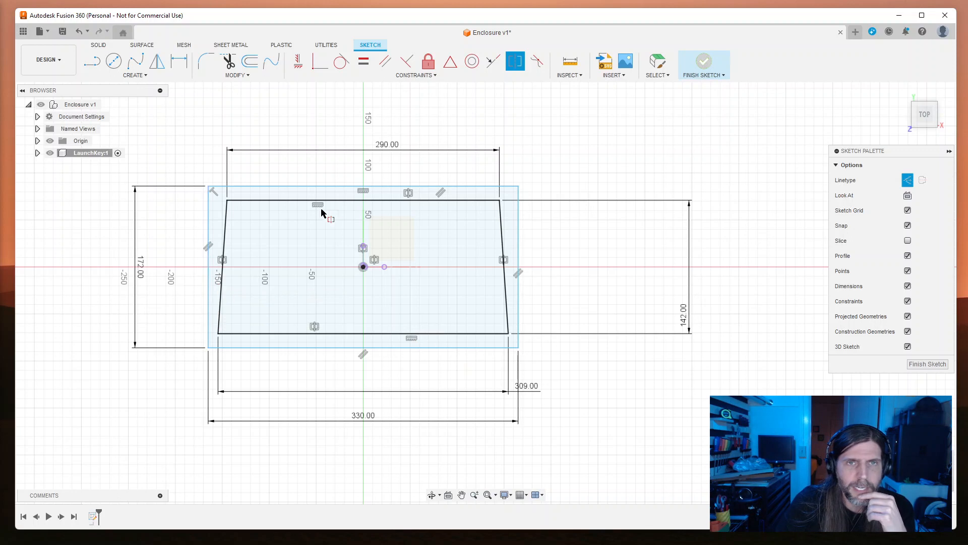
# Step: Try to apply a Horizontal/Vertical constraint to the outer rectangle's two short sides
pyautogui.click(210, 286)
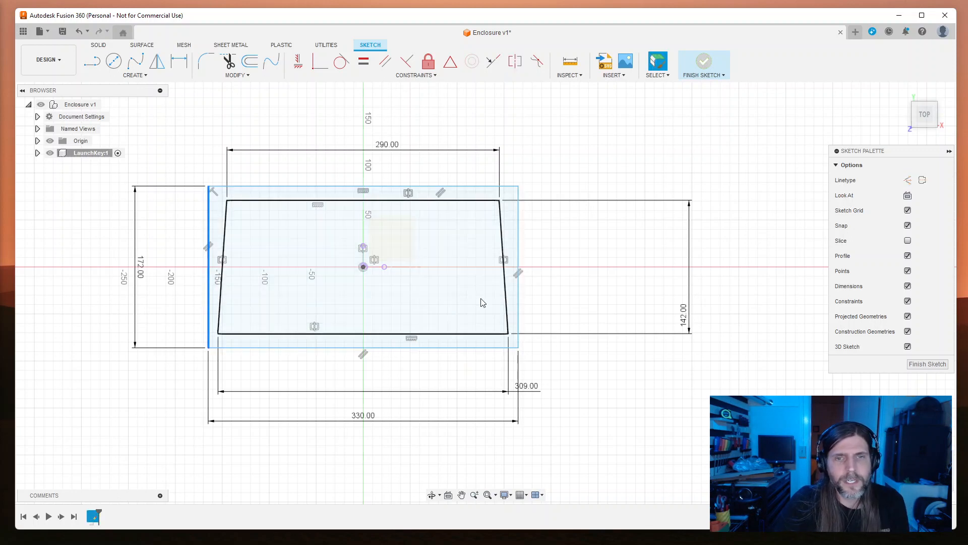
pyautogui.keyDown('shift'); pyautogui.click(519, 304); pyautogui.keyUp('shift')
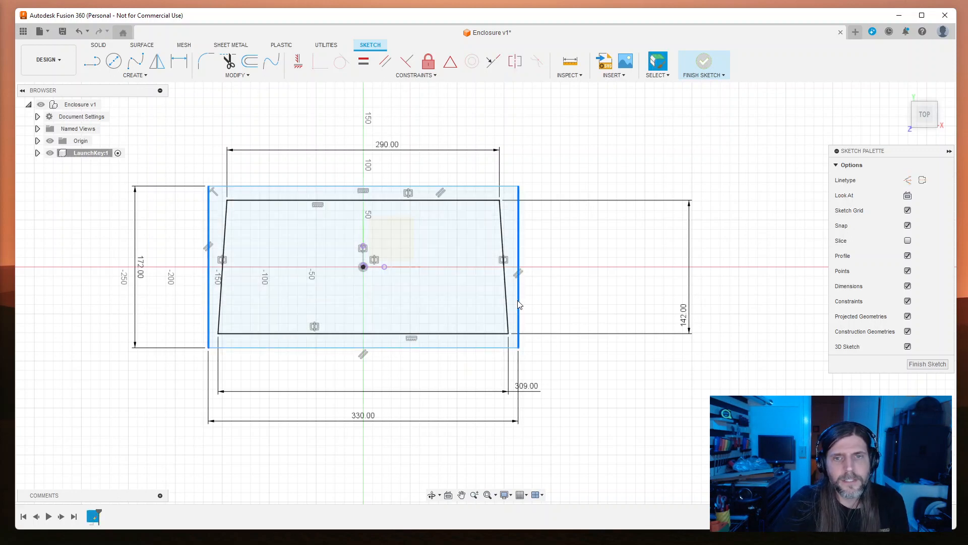
pyautogui.click(428, 81)
pyautogui.click(330, 85)
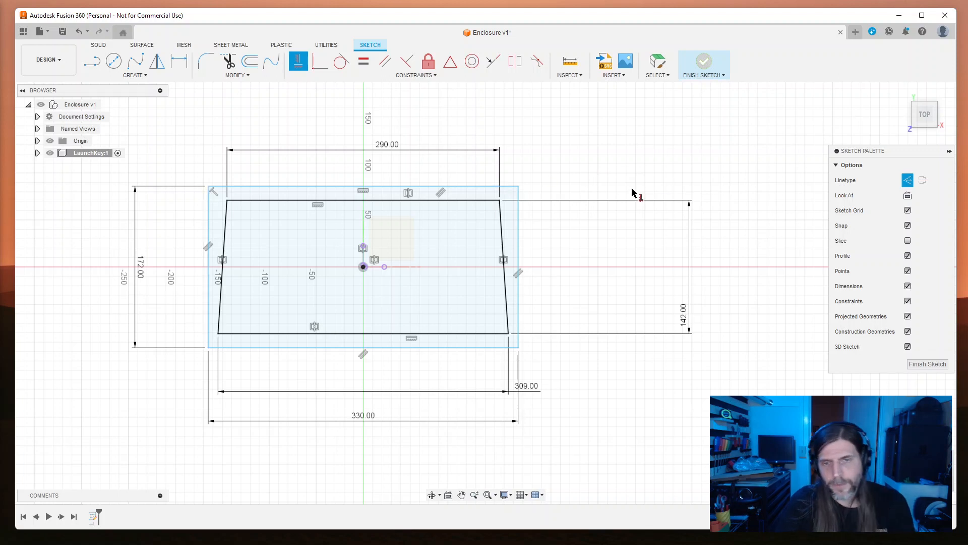
pyautogui.press('Escape')
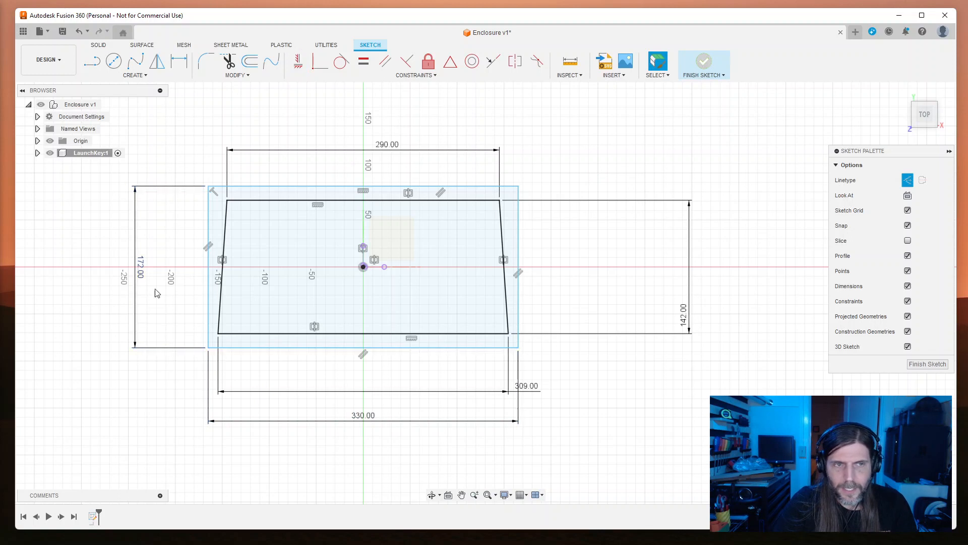
# Step: Delete the edges of the outer base rectangle and move the trapezoid's height dimension closer to the shape
pyautogui.click(270, 348)
pyautogui.press('Delete')
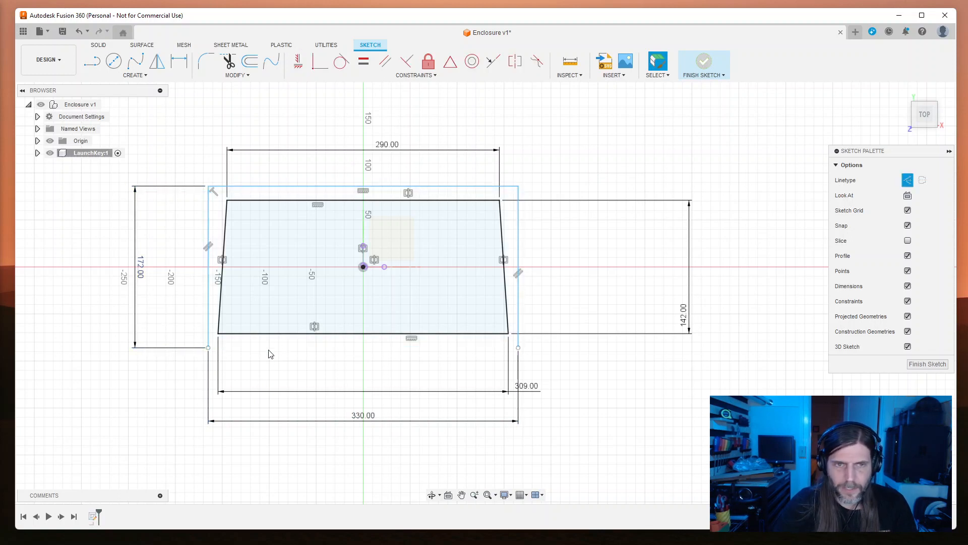
pyautogui.click(208, 334)
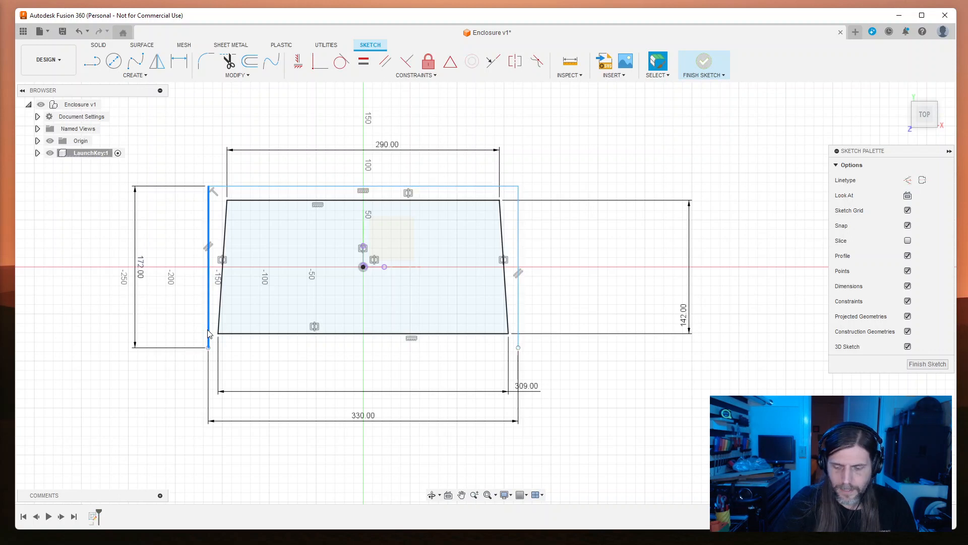
pyautogui.press('Delete')
pyautogui.click(450, 187)
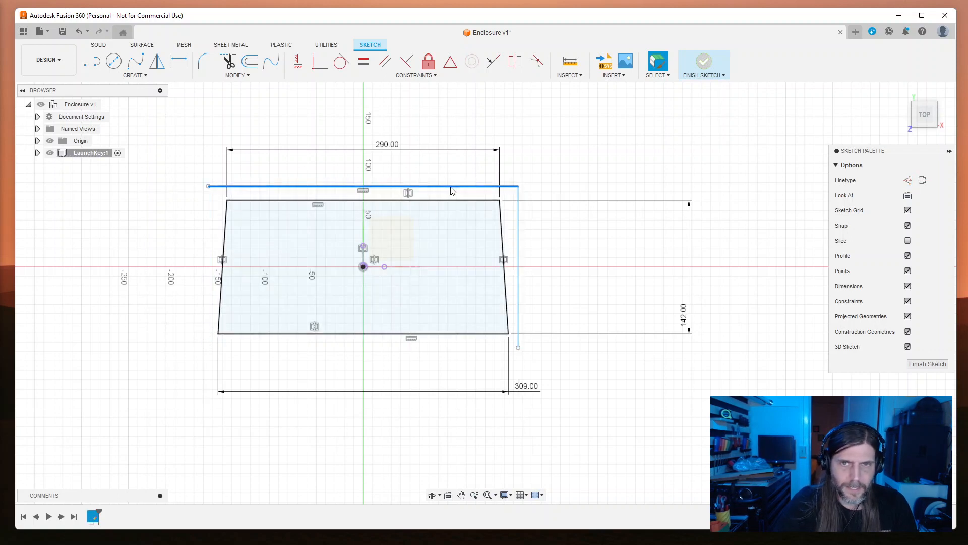
pyautogui.doubleClick(450, 187)
pyautogui.press('Delete')
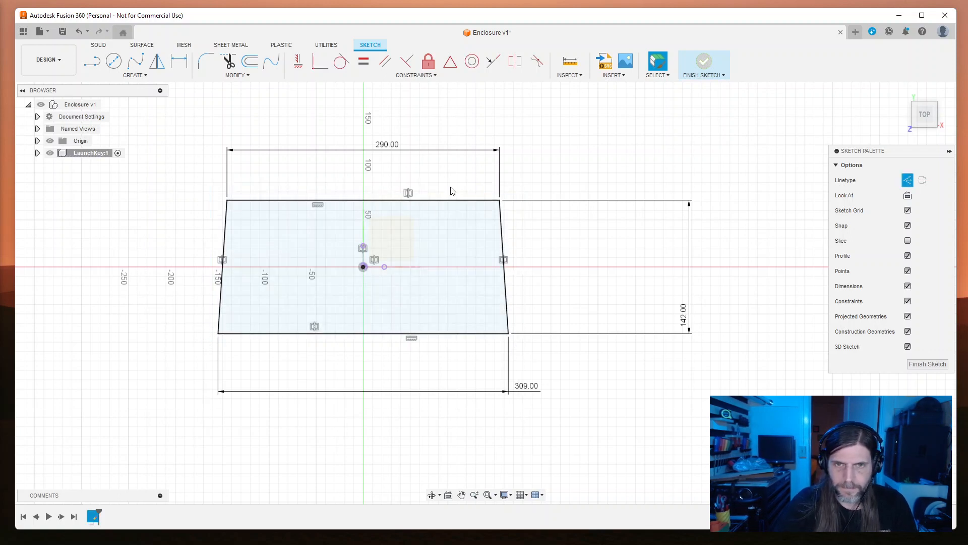
pyautogui.scroll(-1, 451, 187)
pyautogui.moveTo(660, 300); pyautogui.dragTo(581, 293)
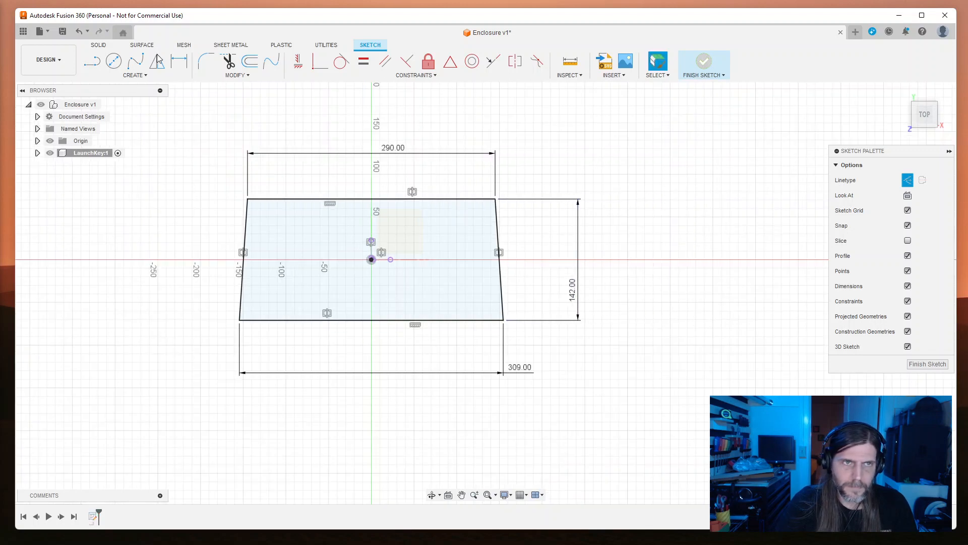
# Step: Draw a center rectangle on the origin, 330 mm wide and 172 mm high, and finish the sketch
pyautogui.click(145, 76)
pyautogui.moveTo(146, 97)
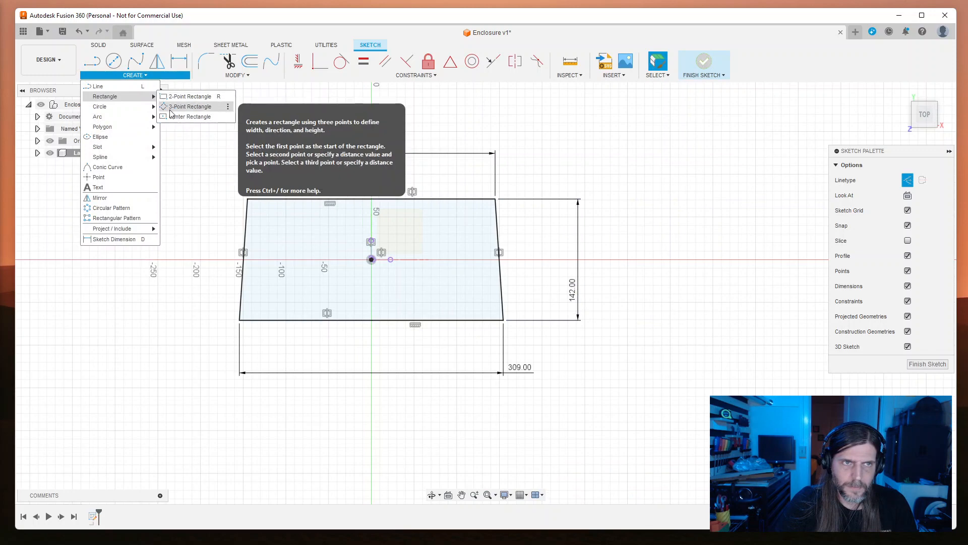
pyautogui.click(172, 117)
pyautogui.click(371, 259)
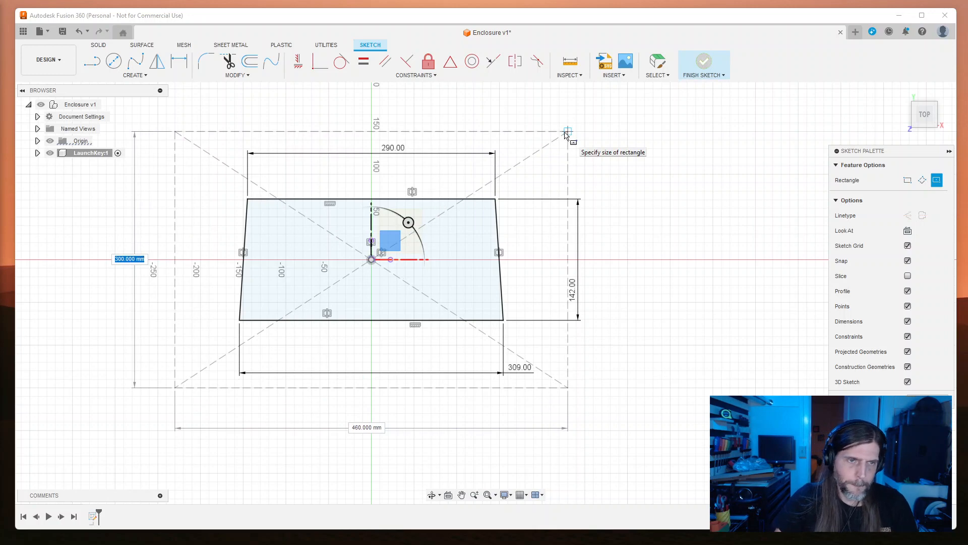
pyautogui.write('330')
pyautogui.press('Tab')
pyautogui.press('Tab')
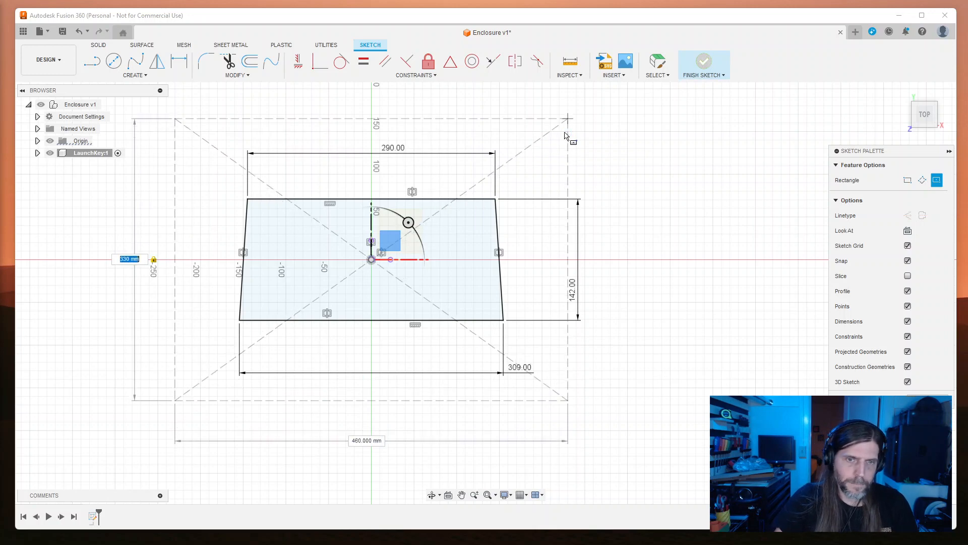
pyautogui.press('Tab')
pyautogui.press('Tab')
pyautogui.write('172')
pyautogui.press('Tab')
pyautogui.write('330')
pyautogui.press('Return')
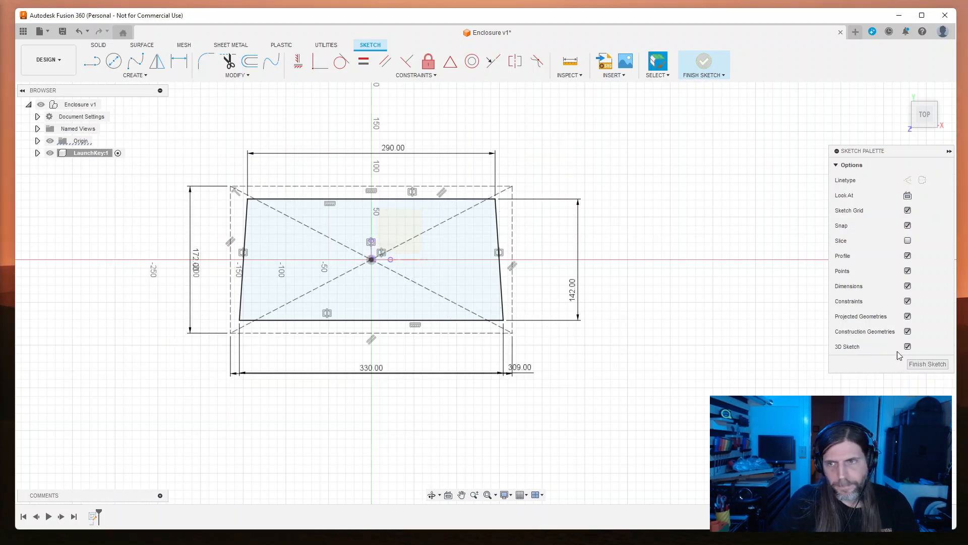
pyautogui.click(928, 364)
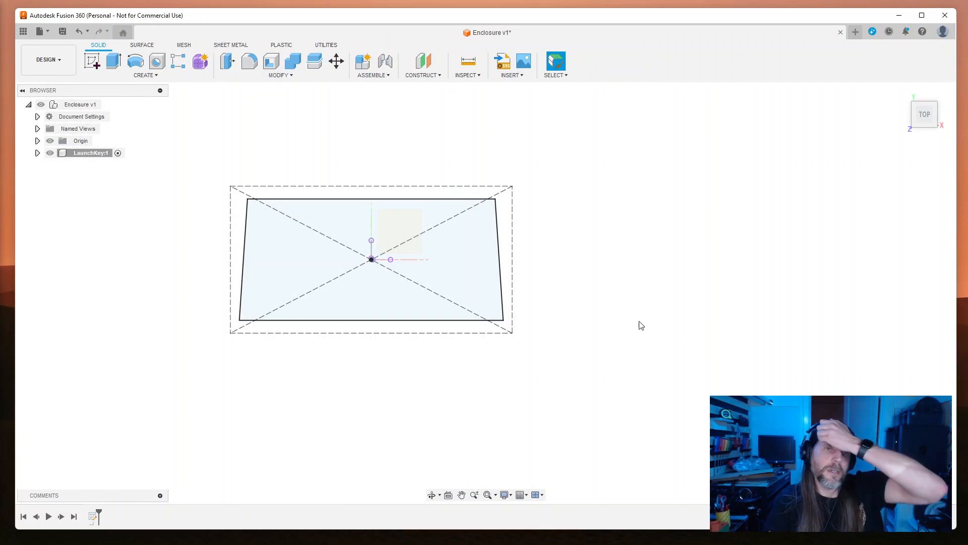
# Step: Reopen the base sketch, convert the outer rectangle's four sides from construction to normal lines, and finish the sketch
pyautogui.scroll(-2, 594, 309)
pyautogui.scroll(3, 591, 314)
pyautogui.moveTo(591, 313); pyautogui.dragTo(683, 349, button='middle')
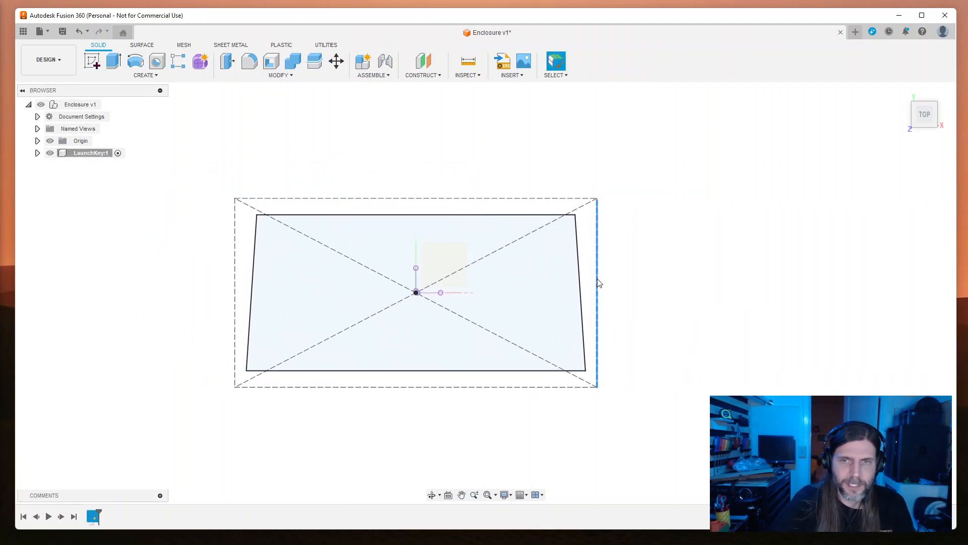
pyautogui.doubleClick(93, 515)
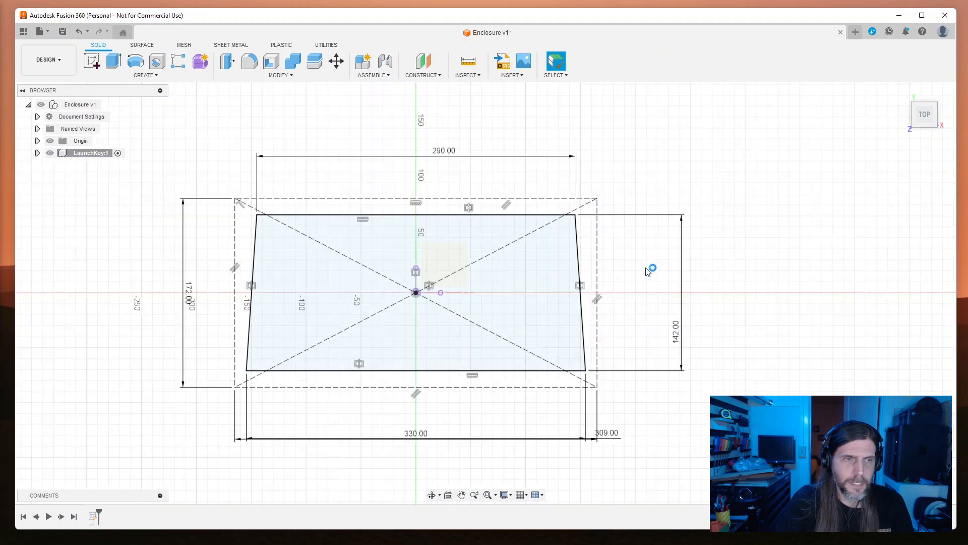
pyautogui.click(909, 183)
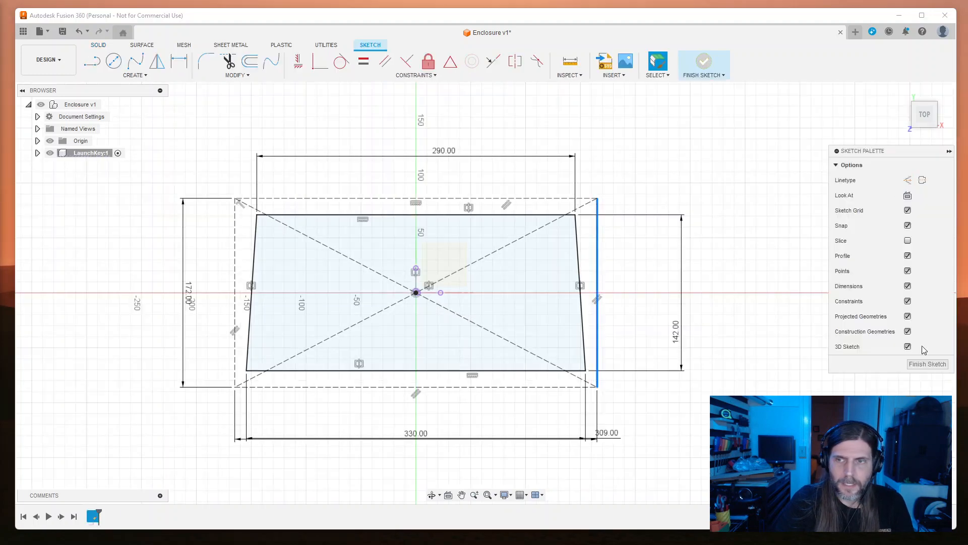
pyautogui.doubleClick(538, 199)
pyautogui.click(634, 172)
pyautogui.click(541, 200)
pyautogui.keyDown('shift'); pyautogui.click(236, 245); pyautogui.keyUp('shift')
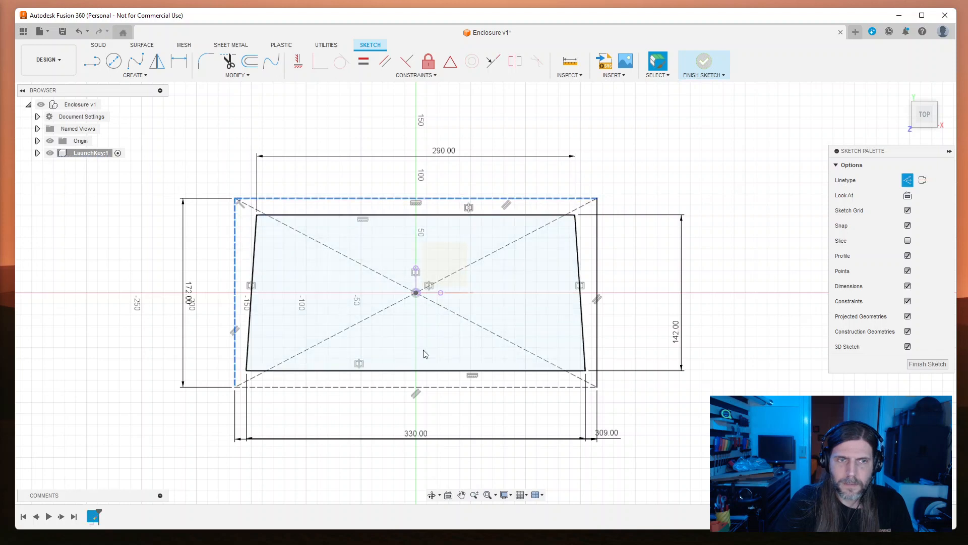
pyautogui.keyDown('shift'); pyautogui.click(519, 387); pyautogui.keyUp('shift')
pyautogui.click(908, 180)
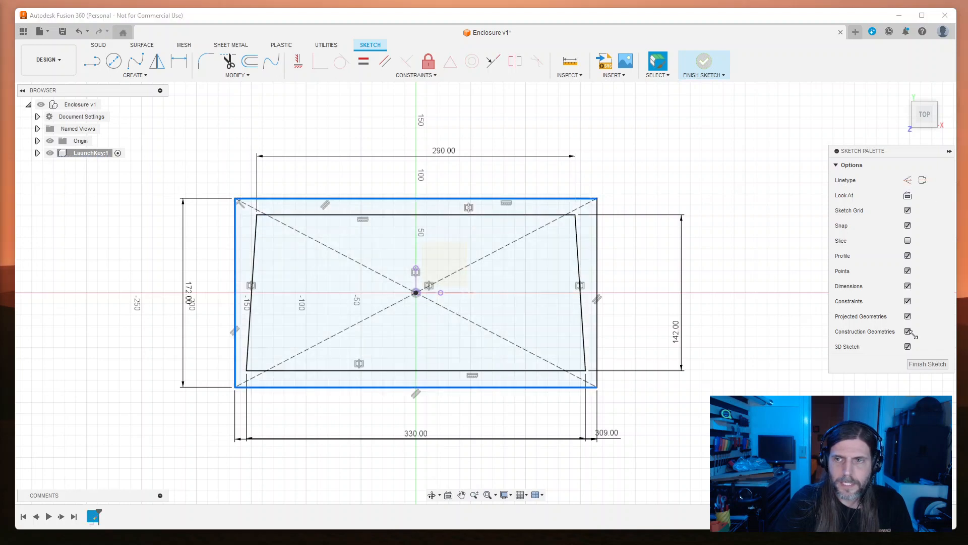
pyautogui.click(928, 364)
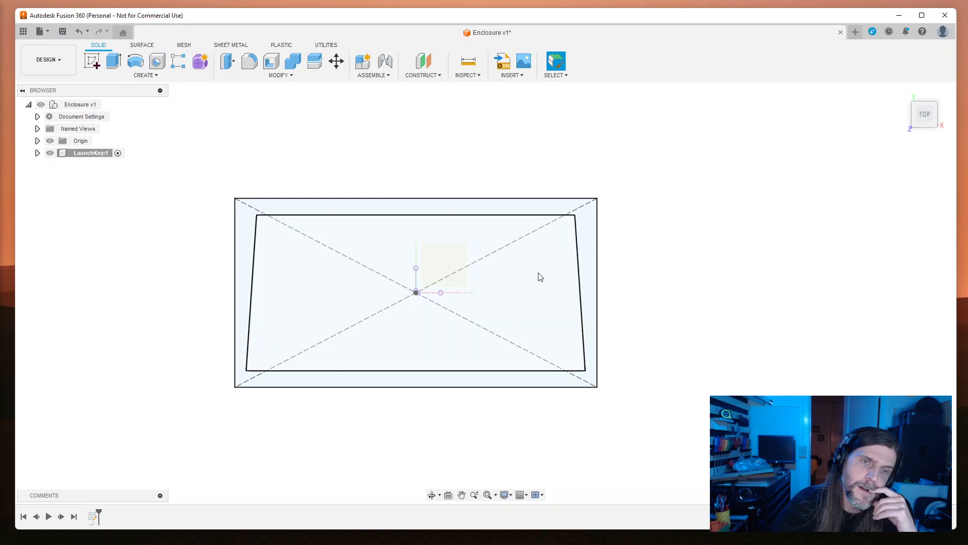
pyautogui.click(902, 98)
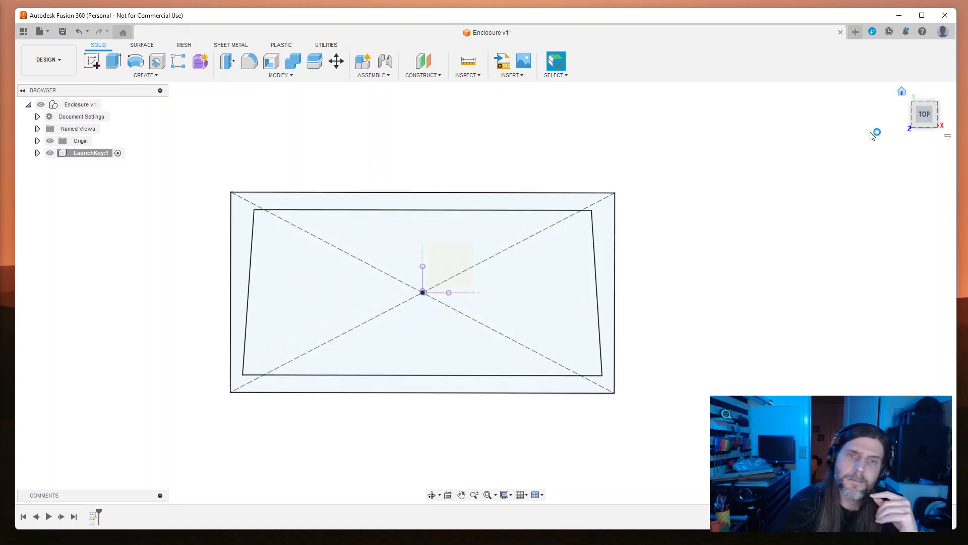
pyautogui.keyDown('shift'); pyautogui.moveTo(802, 308); pyautogui.dragTo(812, 265, button='middle'); pyautogui.keyUp('shift')
pyautogui.scroll(3, 708, 347)
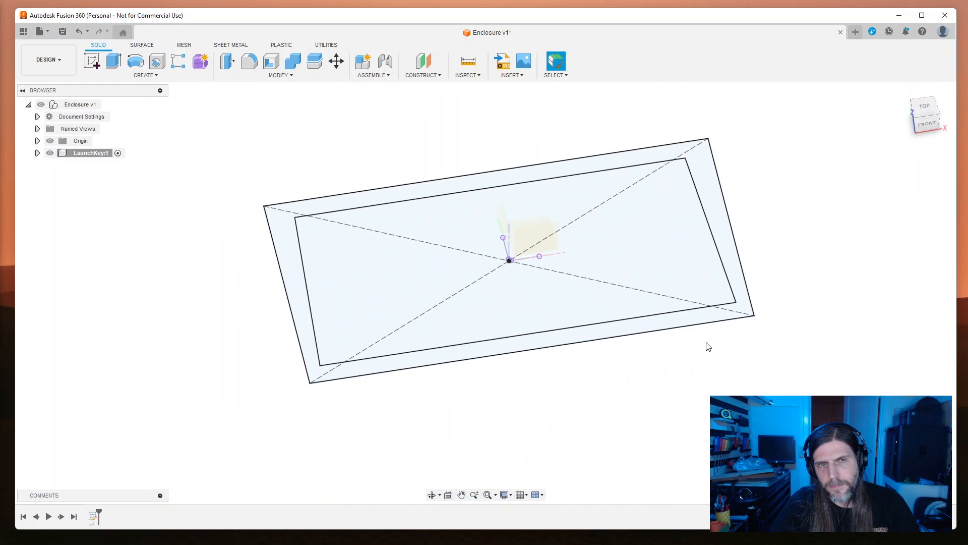
pyautogui.scroll(-1, 709, 346)
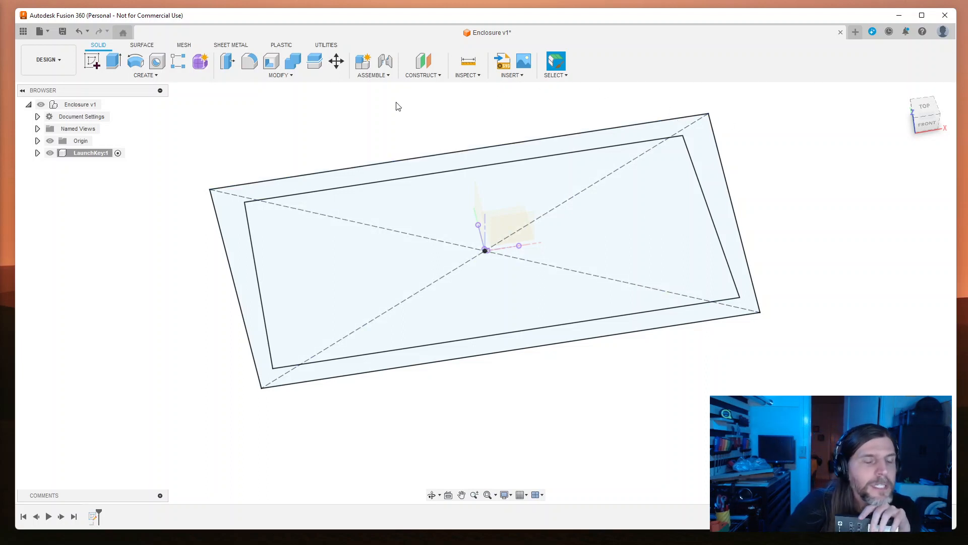
pyautogui.click(155, 77)
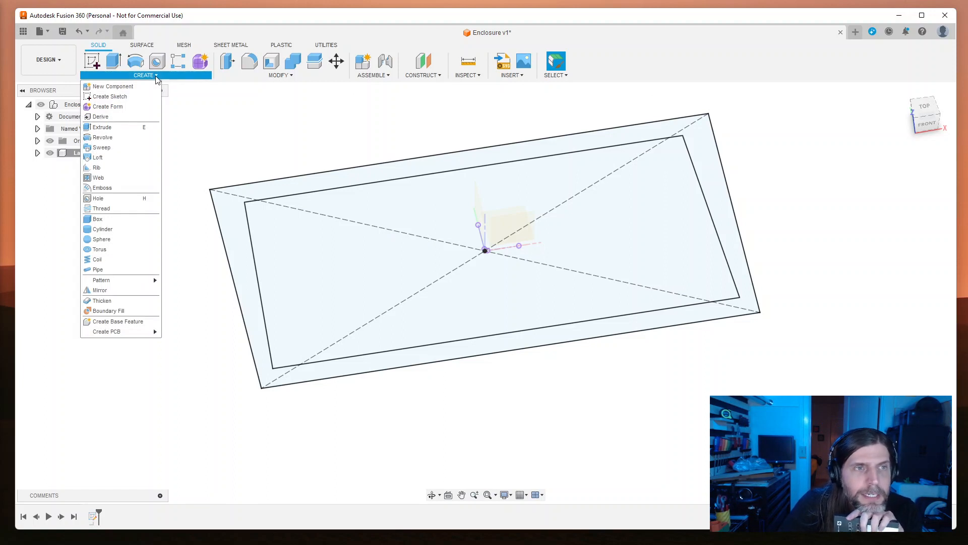
pyautogui.click(132, 127)
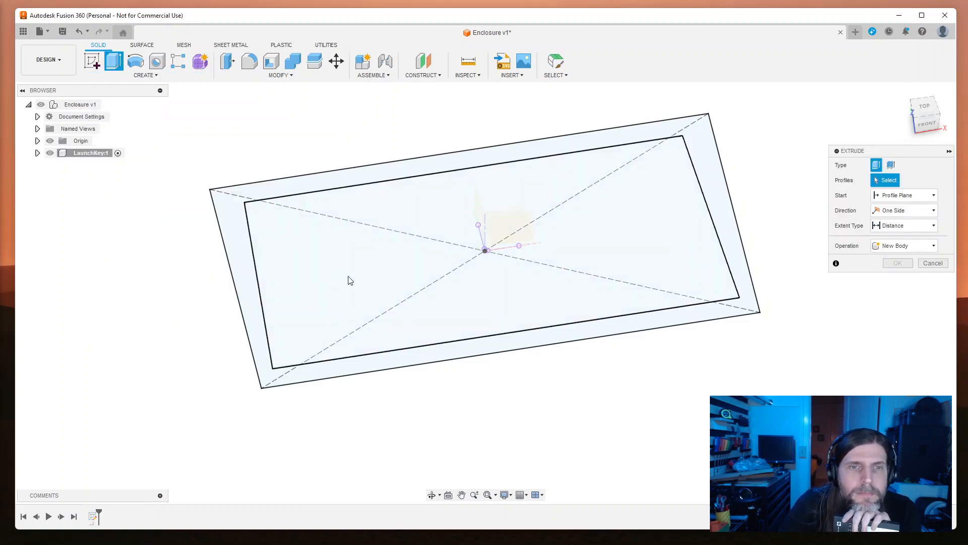
pyautogui.click(348, 278)
pyautogui.moveTo(559, 382)
pyautogui.mouseDown(button='middle')
pyautogui.moveTo(573, 365)
pyautogui.moveTo(567, 373)
pyautogui.mouseUp(button='middle')
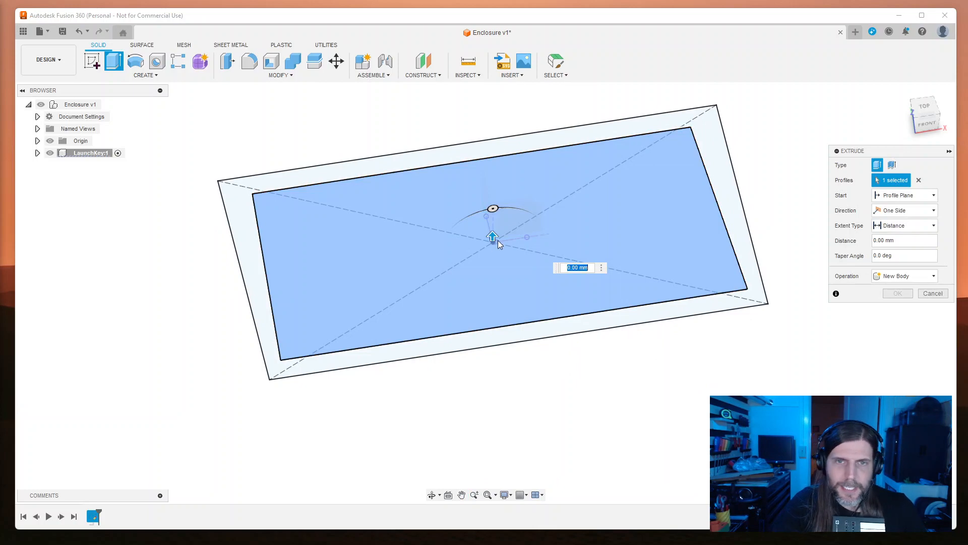
pyautogui.moveTo(493, 237); pyautogui.dragTo(559, 369)
pyautogui.press('Escape')
# Step: Start an extrusion of both the inner trapezoid and the surrounding frame profile, pulling them upward 20 mm
pyautogui.keyDown('shift'); pyautogui.moveTo(479, 378); pyautogui.dragTo(494, 357, button='middle'); pyautogui.keyUp('shift')
pyautogui.click(494, 357)
pyautogui.click(488, 333)
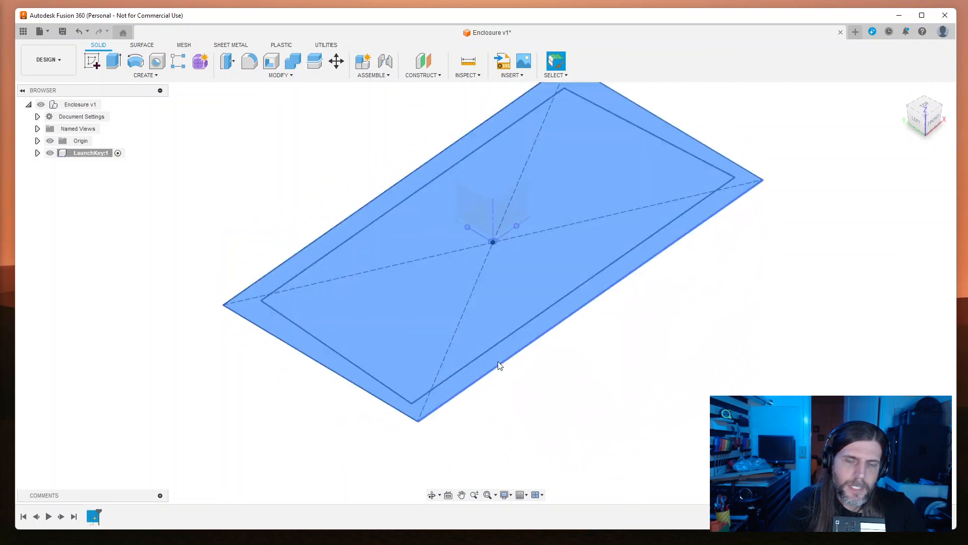
pyautogui.press('e')
pyautogui.moveTo(492, 235); pyautogui.dragTo(495, 210)
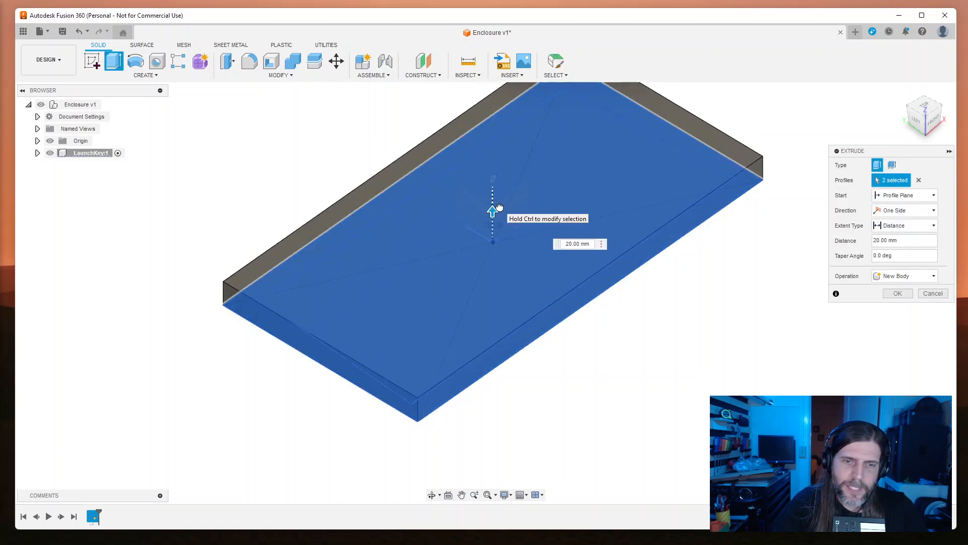
pyautogui.moveTo(510, 391); pyautogui.dragTo(515, 341, button='middle')
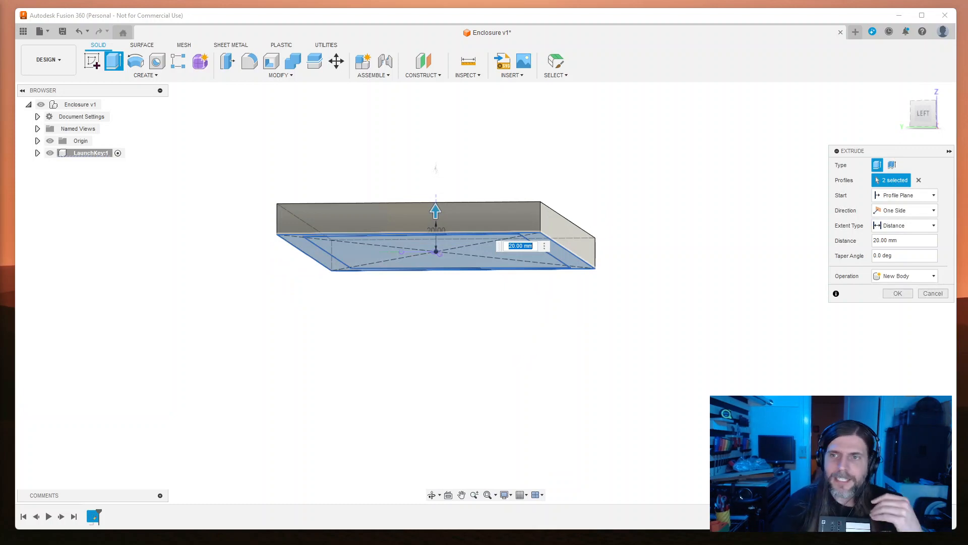
pyautogui.moveTo(699, 333); pyautogui.dragTo(652, 352, button='middle')
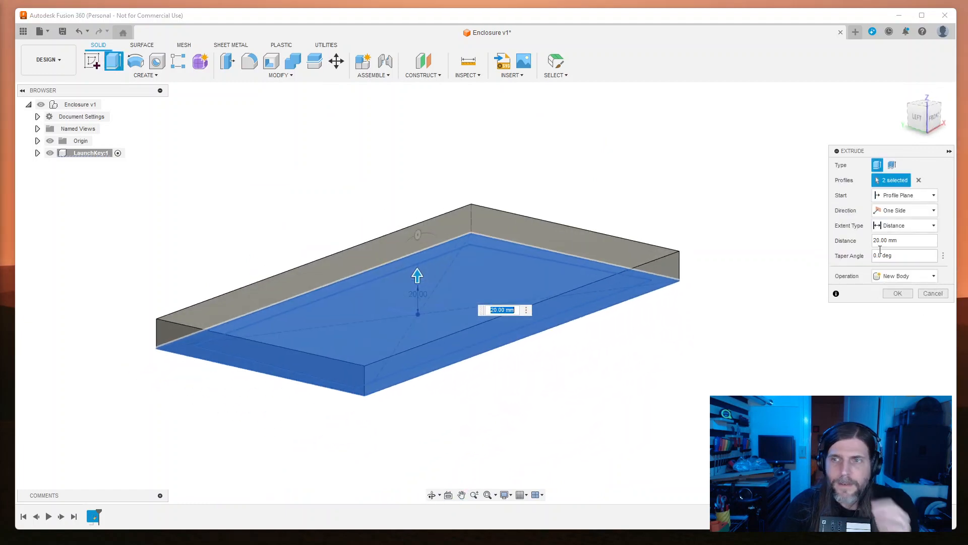
# Step: Set the extrusion's taper angle to 30 degrees and its distance to -30 mm
pyautogui.click(902, 255)
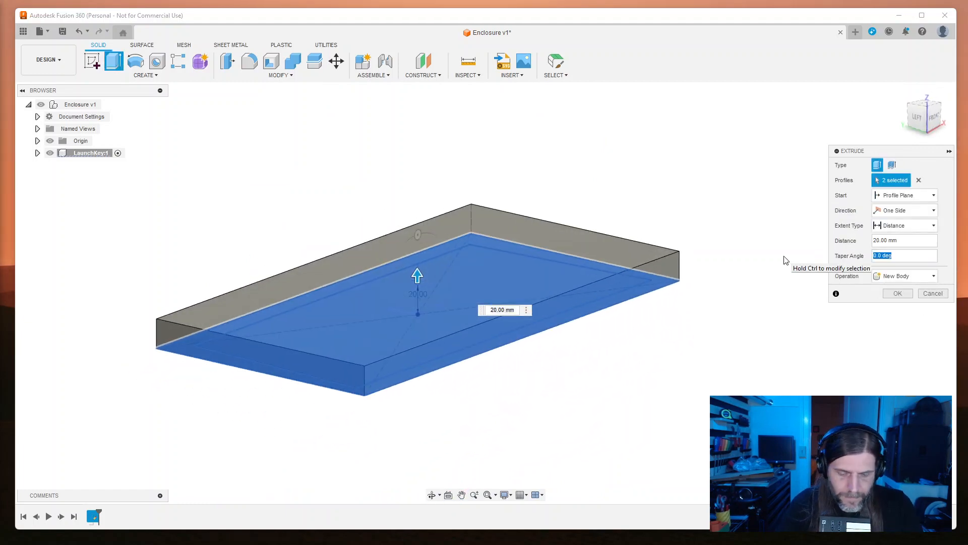
pyautogui.write('30')
pyautogui.hotkey('shift', 'Tab')
pyautogui.write('-30')
pyautogui.press('Tab')
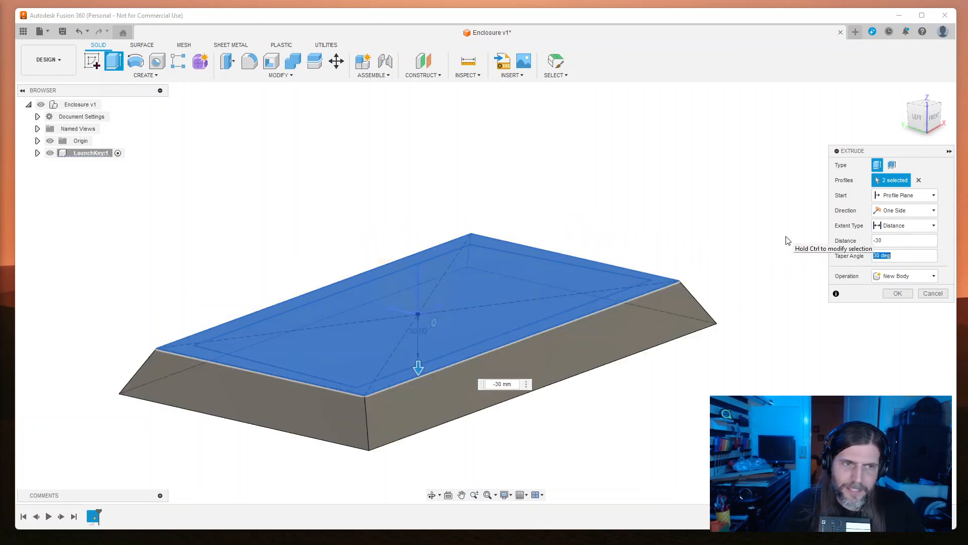
# Step: Set the extrusion's distance to 10 mm and its taper angle to -30 degrees
pyautogui.hotkey('shift', 'Tab')
pyautogui.write('10')
pyautogui.press('Tab')
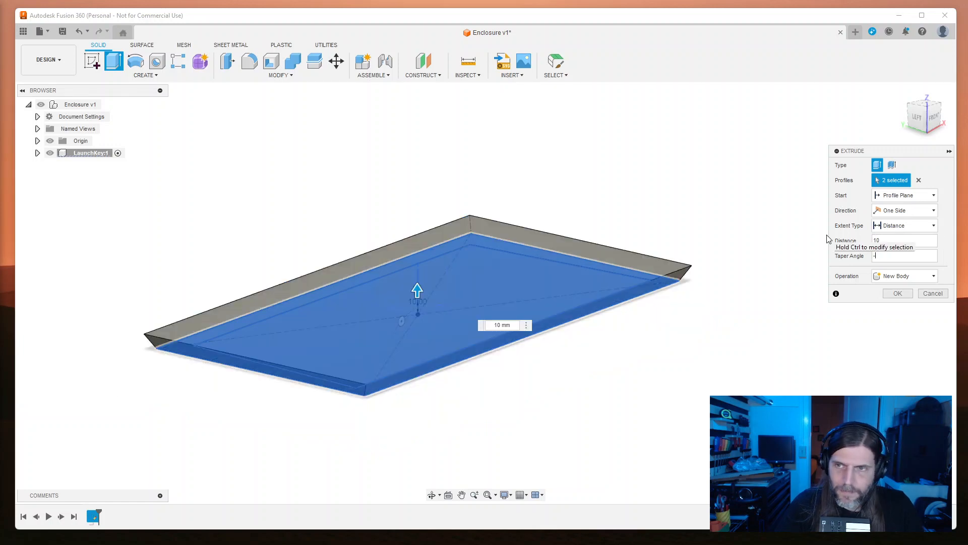
pyautogui.write('-30')
pyautogui.keyDown('shift'); pyautogui.moveTo(570, 401); pyautogui.dragTo(661, 389, button='middle'); pyautogui.keyUp('shift')
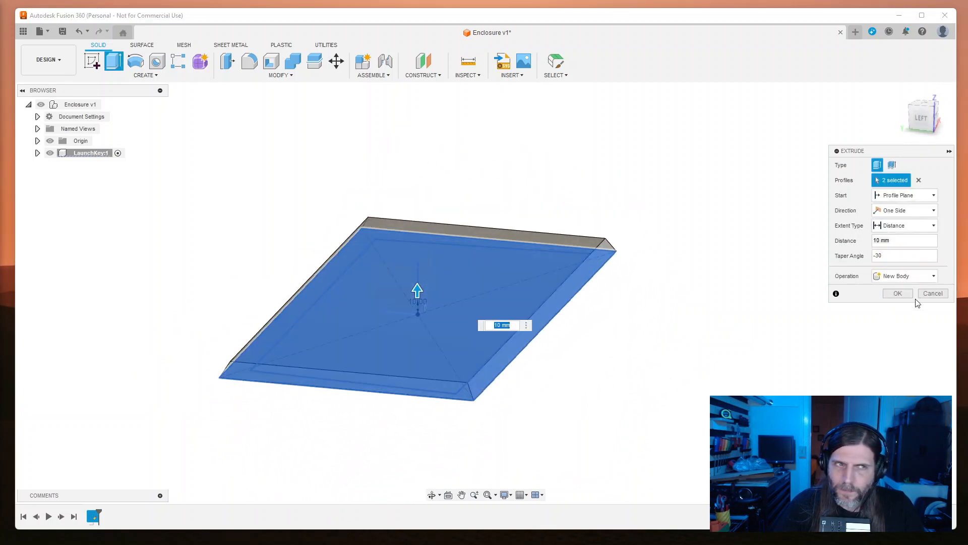
pyautogui.click(907, 211)
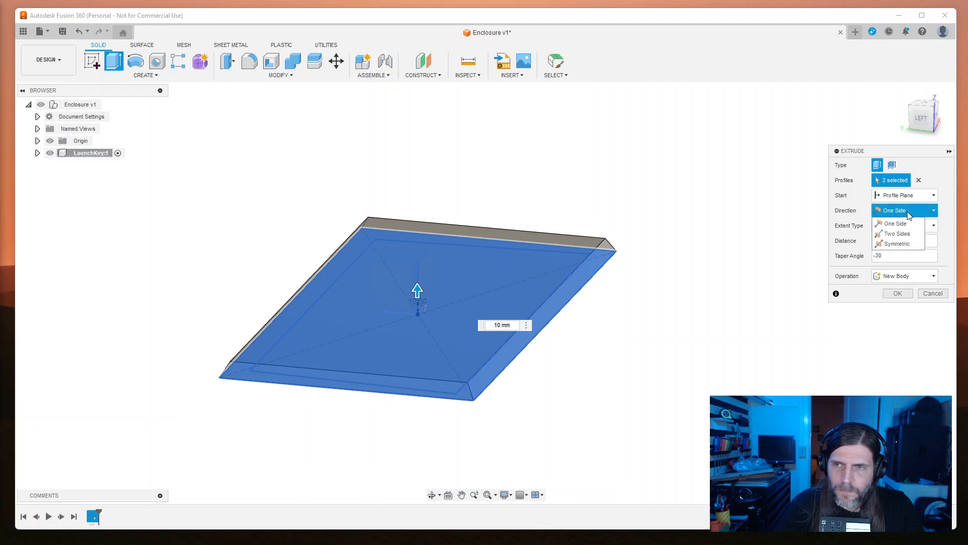
pyautogui.click(909, 215)
pyautogui.click(911, 198)
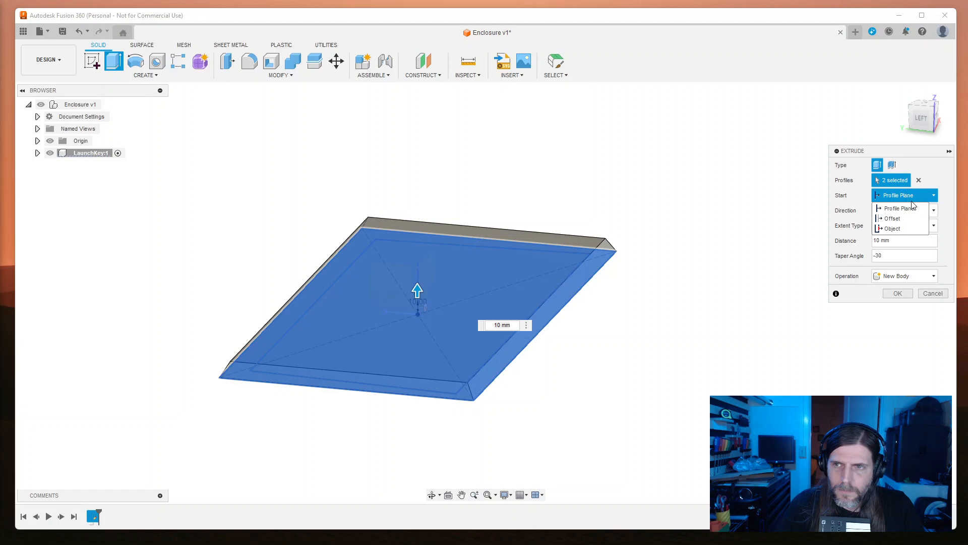
pyautogui.click(739, 308)
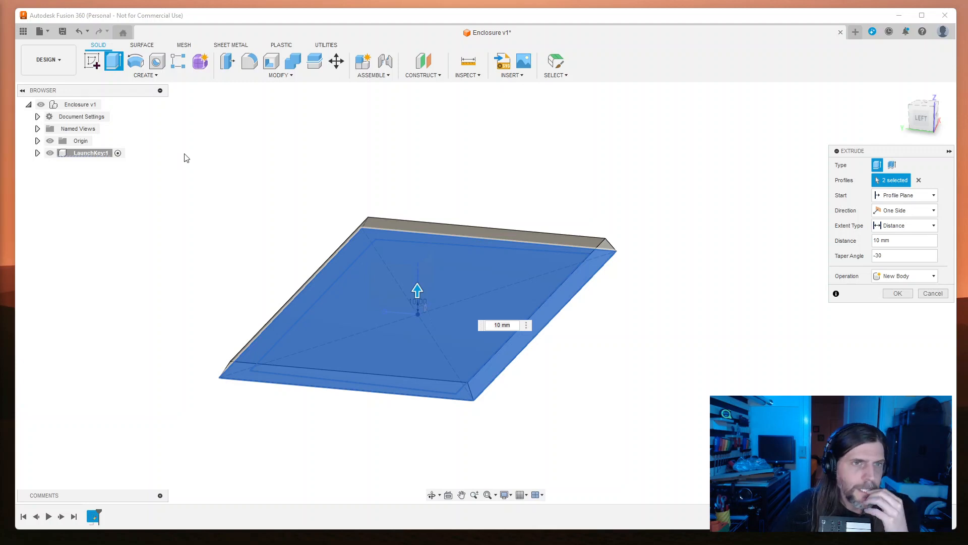
pyautogui.click(145, 76)
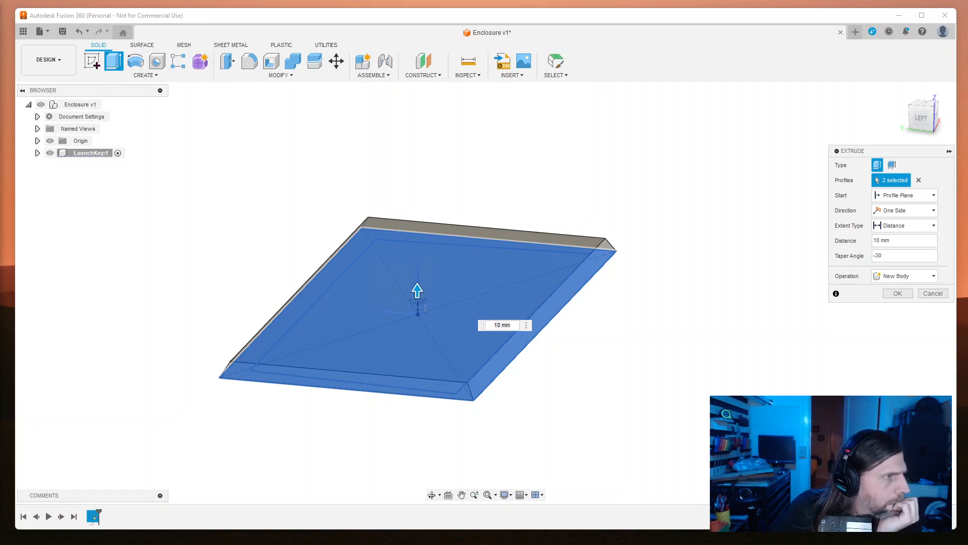
# Step: Switch to the browser, widen its window, and read Autodesk's "Create a draft" help page
pyautogui.hotkey('alt', 'Tab')
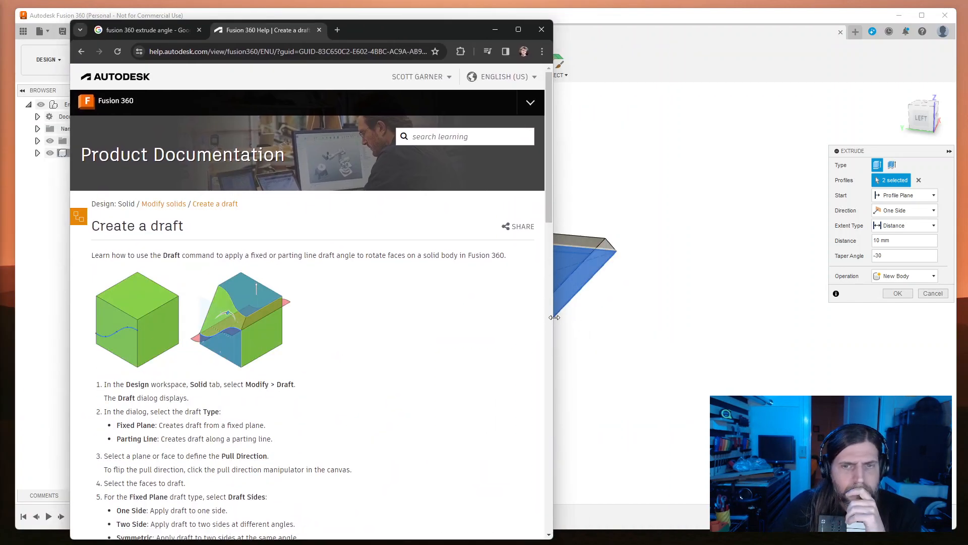
pyautogui.moveTo(554, 321); pyautogui.dragTo(853, 319)
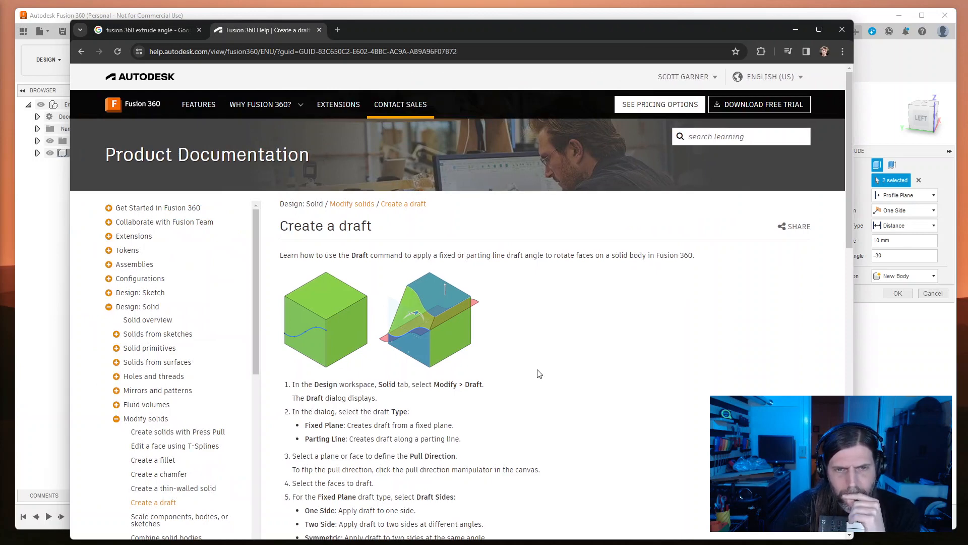
pyautogui.scroll(-8, 539, 373)
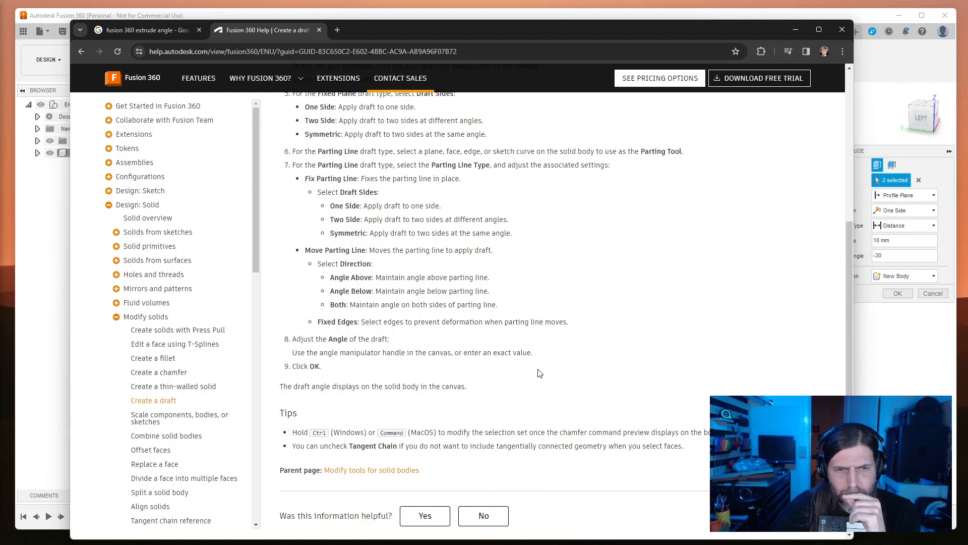
pyautogui.click(145, 402)
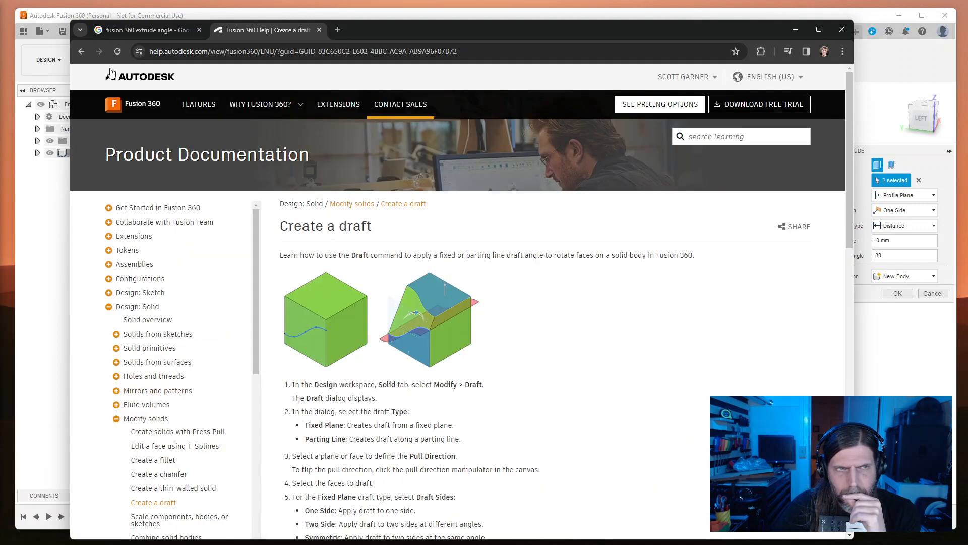
# Step: Search the web for "fusion 360 draft" and show the image results
pyautogui.click(175, 48)
pyautogui.hotkey('ctrl', 'a')
pyautogui.write('fusion 360 dr')
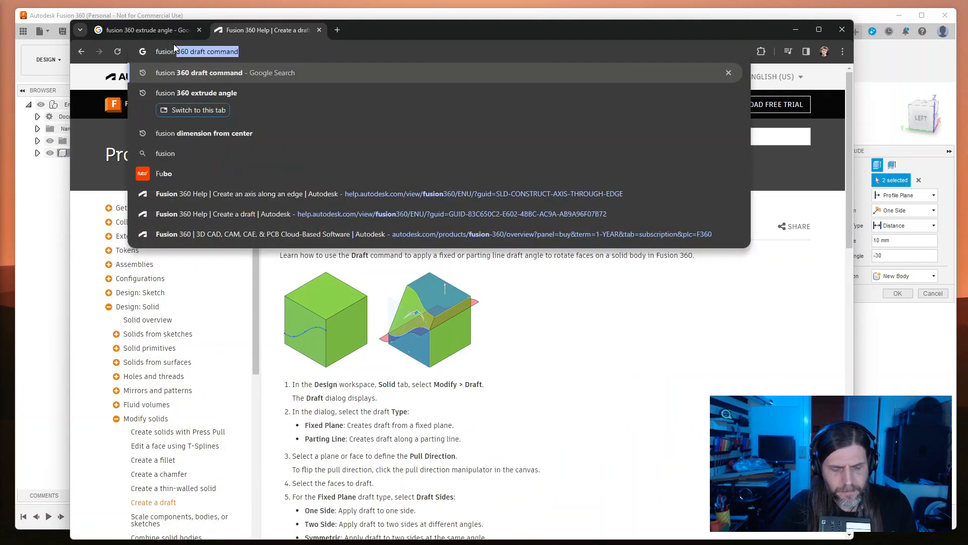
pyautogui.write('aft')
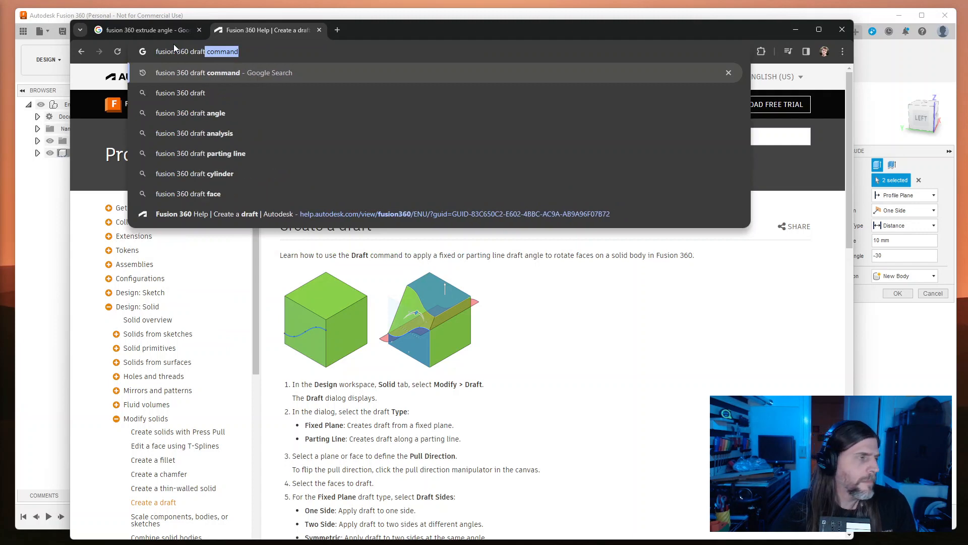
pyautogui.press('Delete')
pyautogui.press('Return')
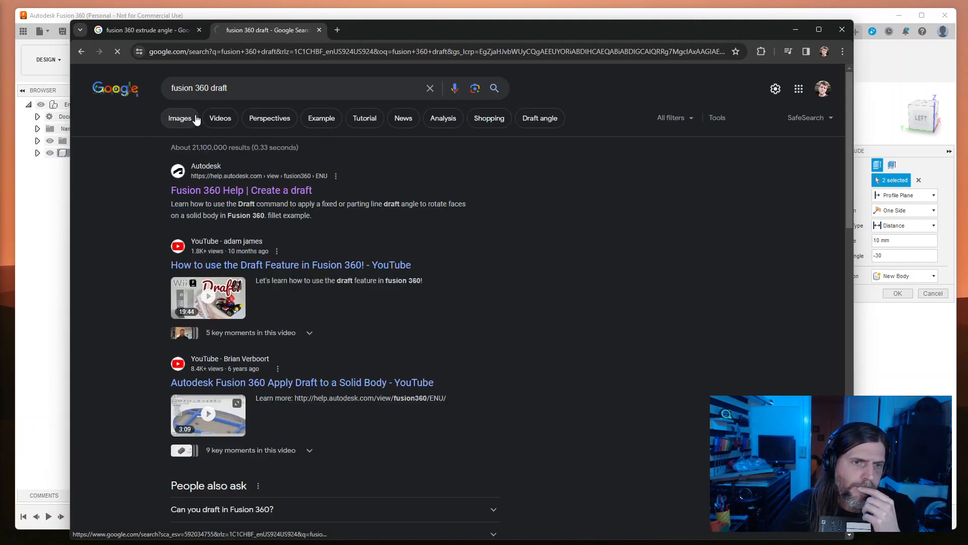
pyautogui.click(187, 119)
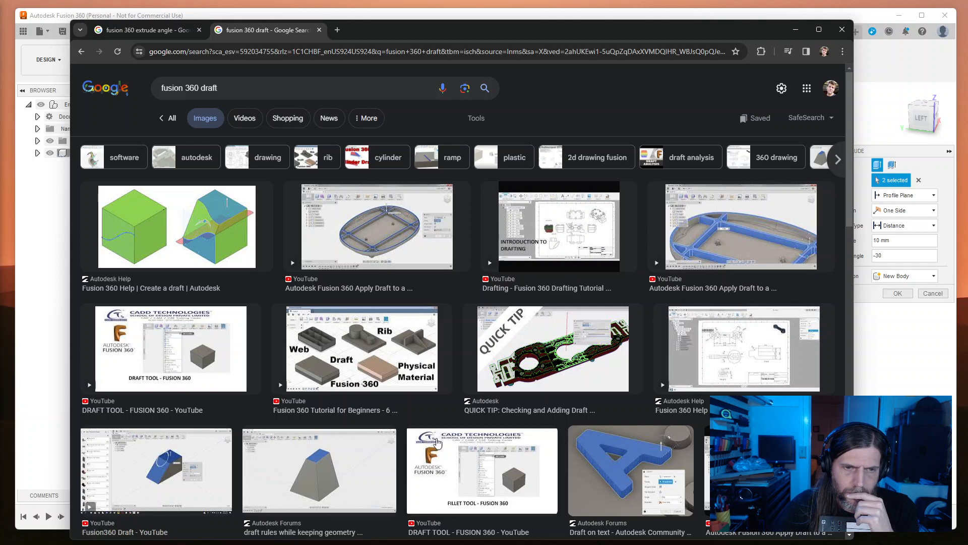
# Step: Browse the image results for draft examples, previewing the beginner tutorial, the Autodesk Forums draft rules image and related angled-solid pictures
pyautogui.click(361, 353)
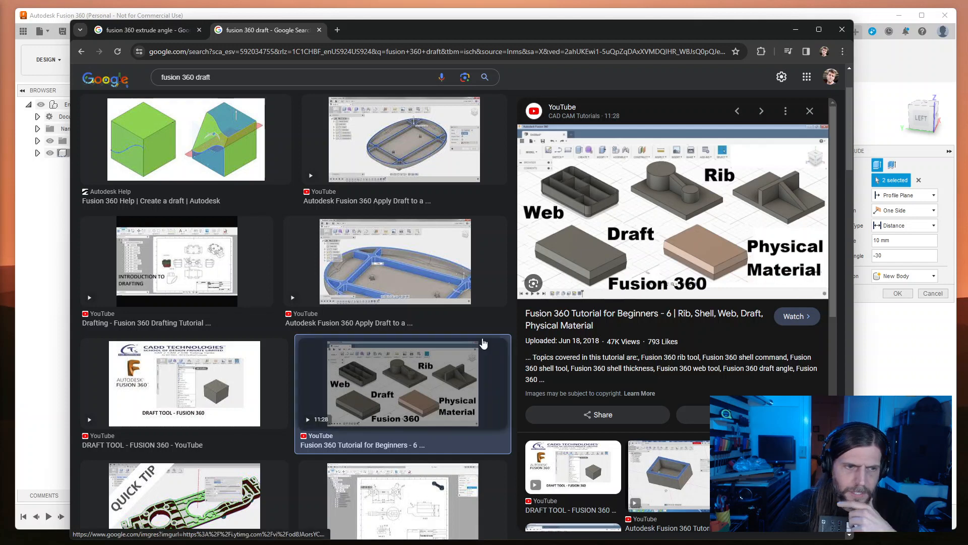
pyautogui.scroll(-5, 479, 342)
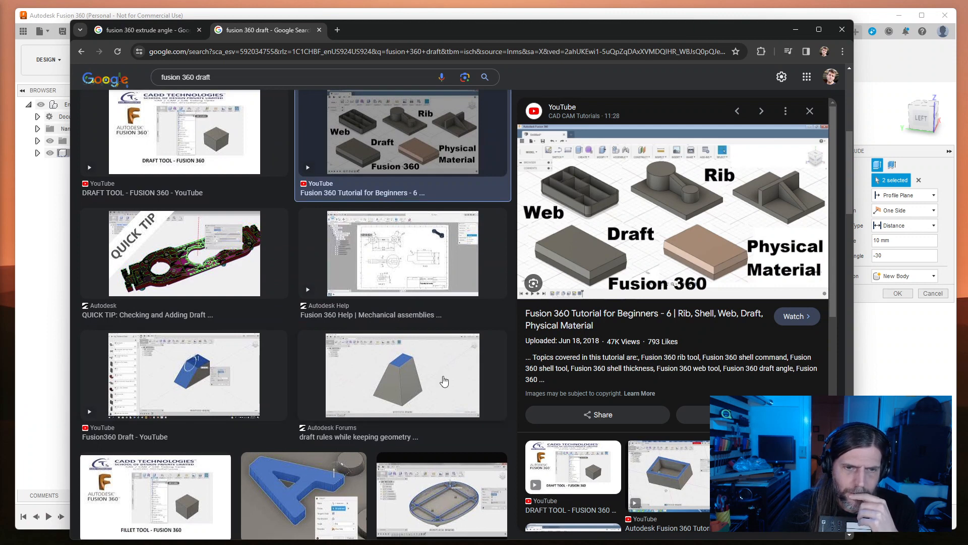
pyautogui.click(444, 381)
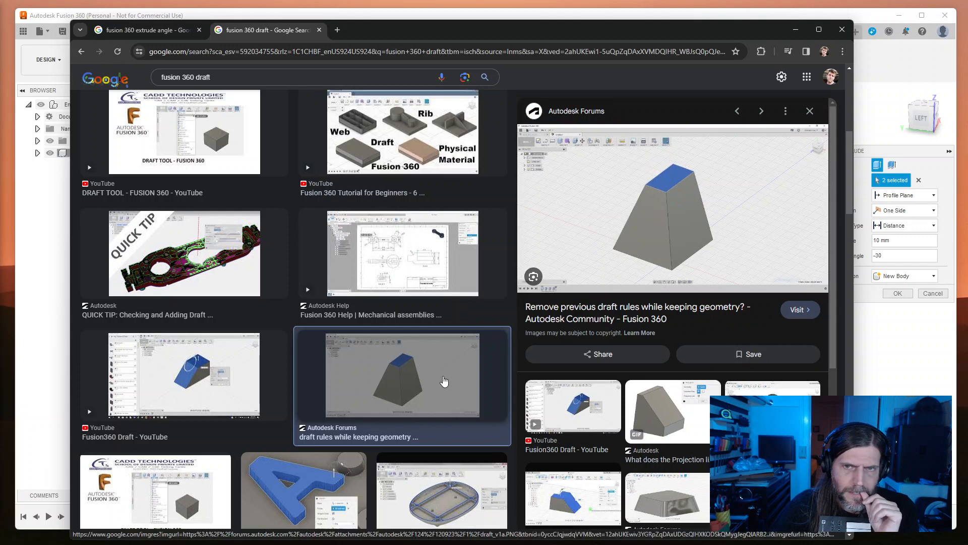
pyautogui.click(659, 406)
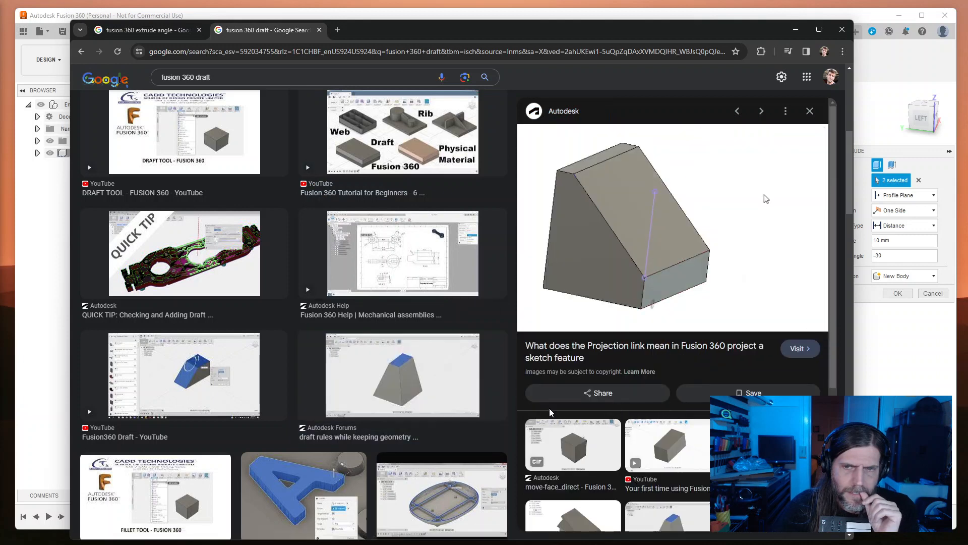
pyautogui.scroll(-4, 549, 409)
pyautogui.scroll(-6, 407, 409)
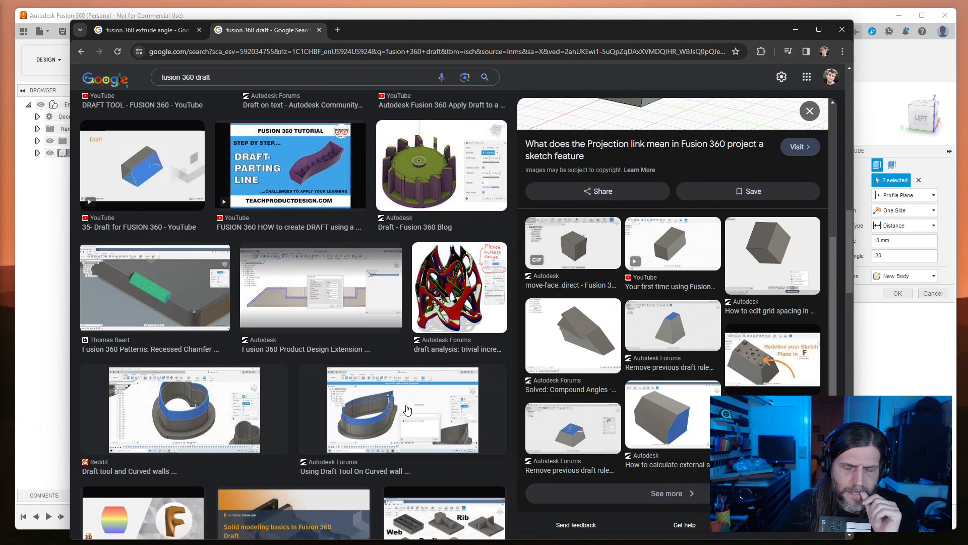
pyautogui.click(667, 327)
# Step: Switch back to Fusion 360, cancel the pending tapered extrusion, and try to start the Draft command
pyautogui.click(627, 11)
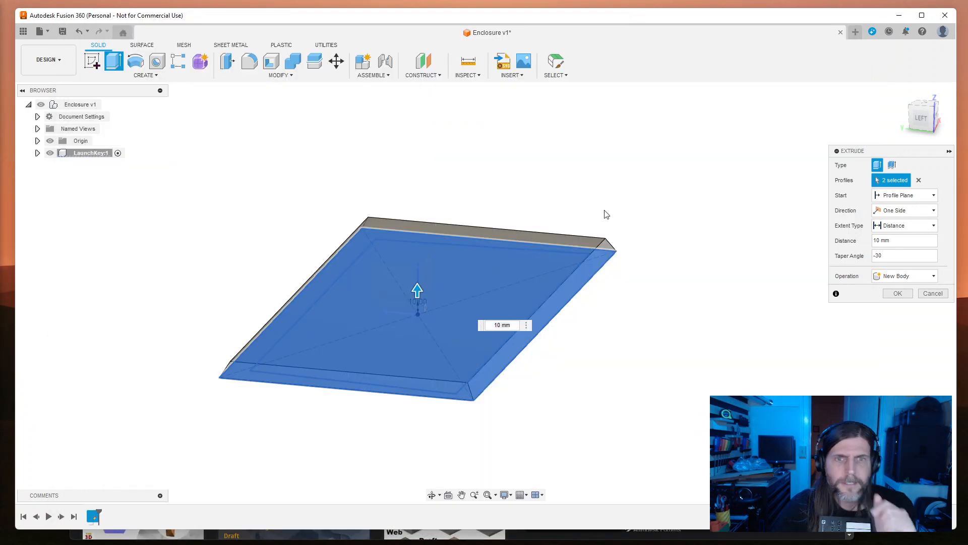
pyautogui.write('s')
pyautogui.press('Escape')
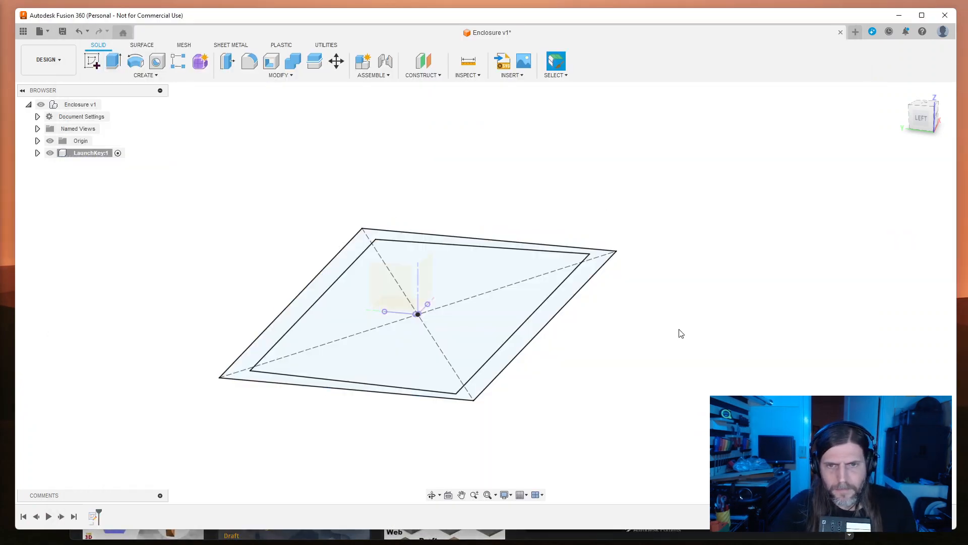
pyautogui.write('sdraft')
pyautogui.press('Return')
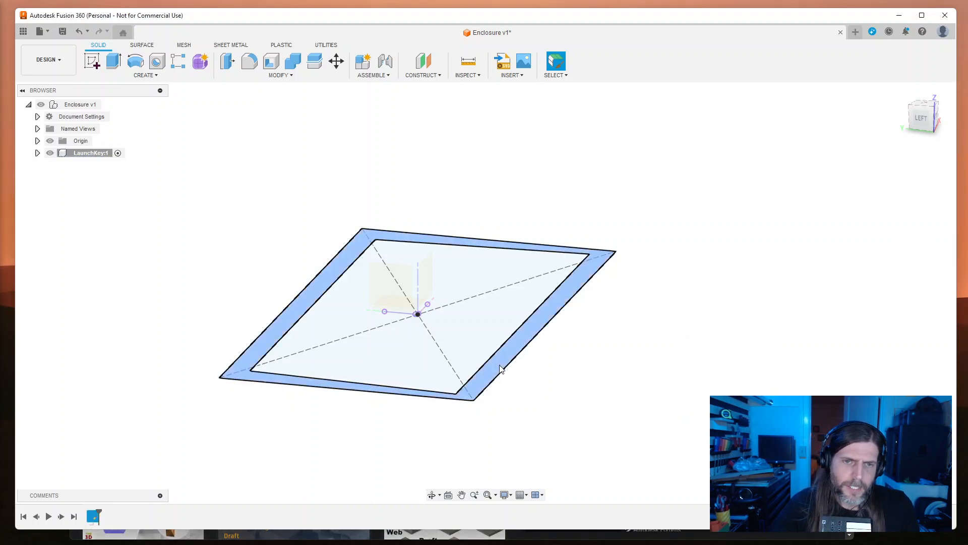
# Step: Extrude both the outer frame and inner rectangle profiles 40 mm as one new body
pyautogui.click(498, 365)
pyautogui.keyDown('ctrl'); pyautogui.click(478, 357); pyautogui.keyUp('ctrl')
pyautogui.write('e')
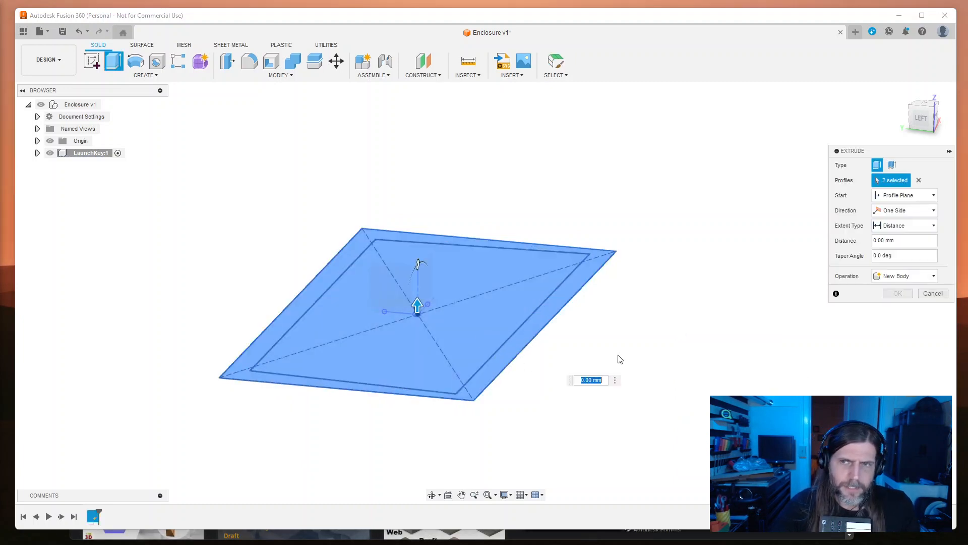
pyautogui.write('40')
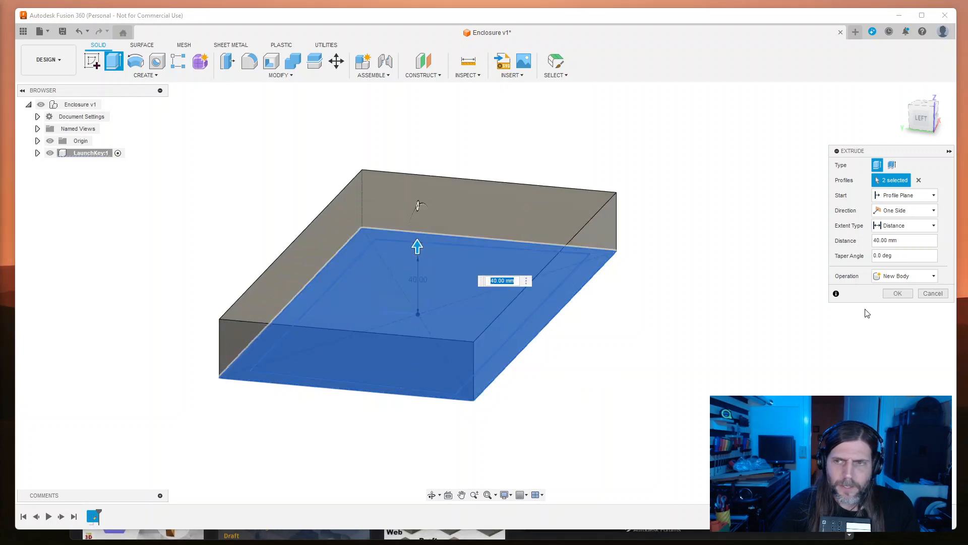
pyautogui.press('Return')
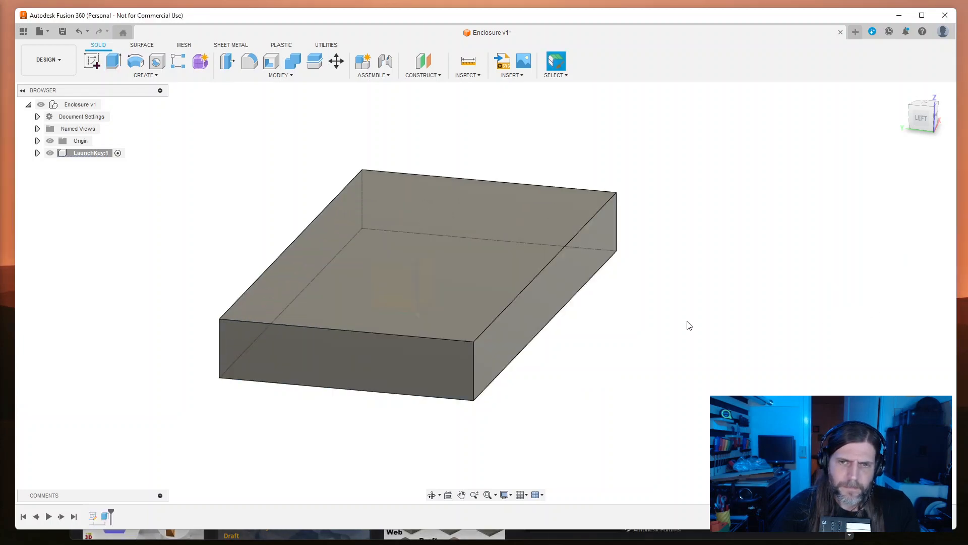
# Step: Try to draft the box's short end face with the long side face as the pull direction
pyautogui.write('sdraft')
pyautogui.press('Return')
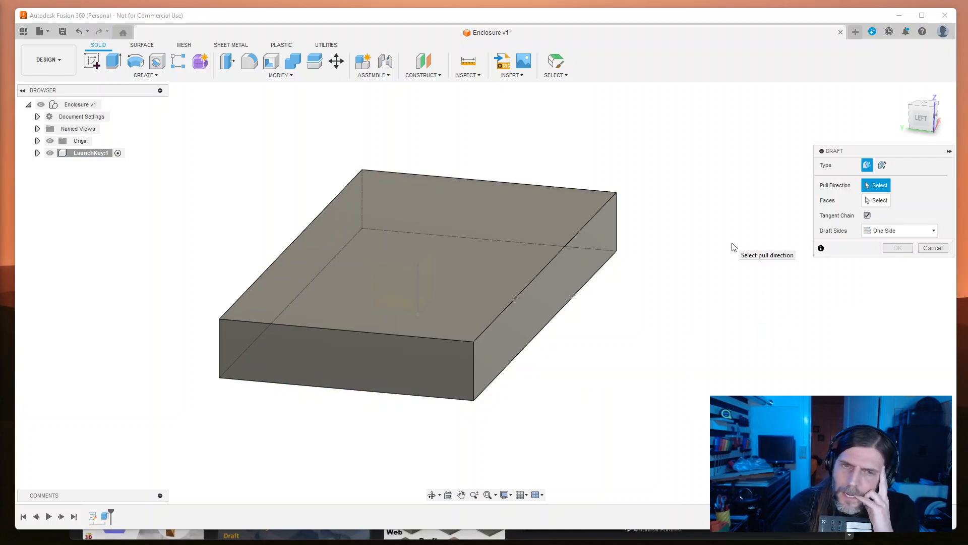
pyautogui.click(550, 274)
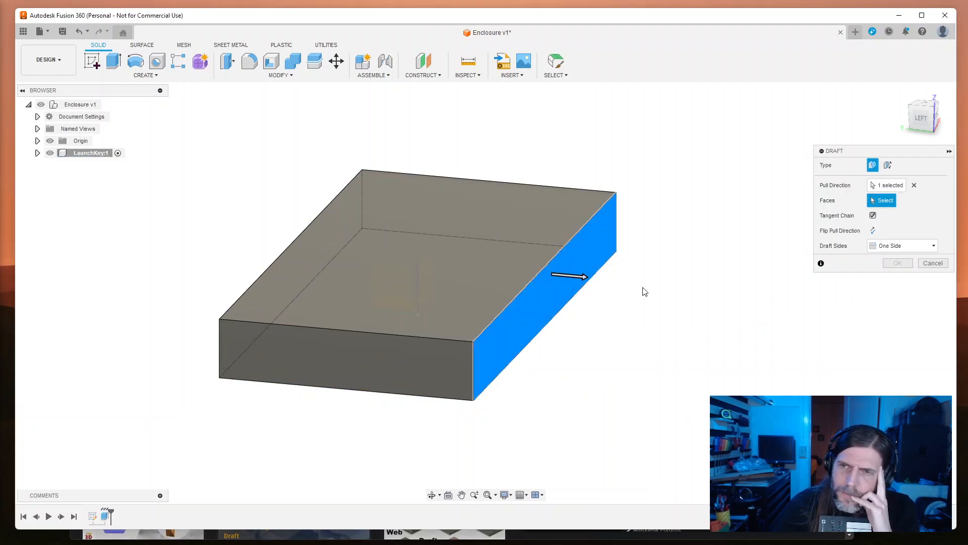
pyautogui.click(563, 274)
pyautogui.click(521, 271)
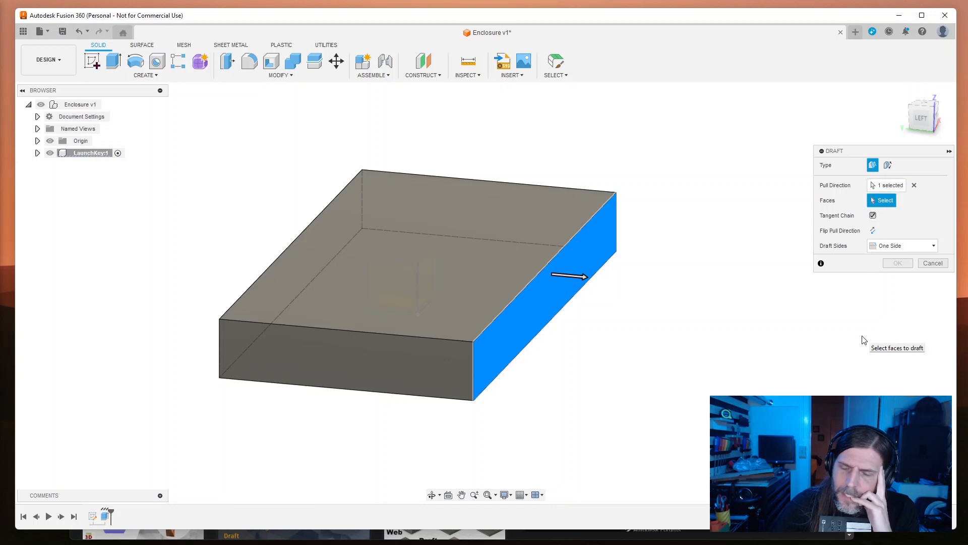
pyautogui.click(888, 166)
pyautogui.click(875, 167)
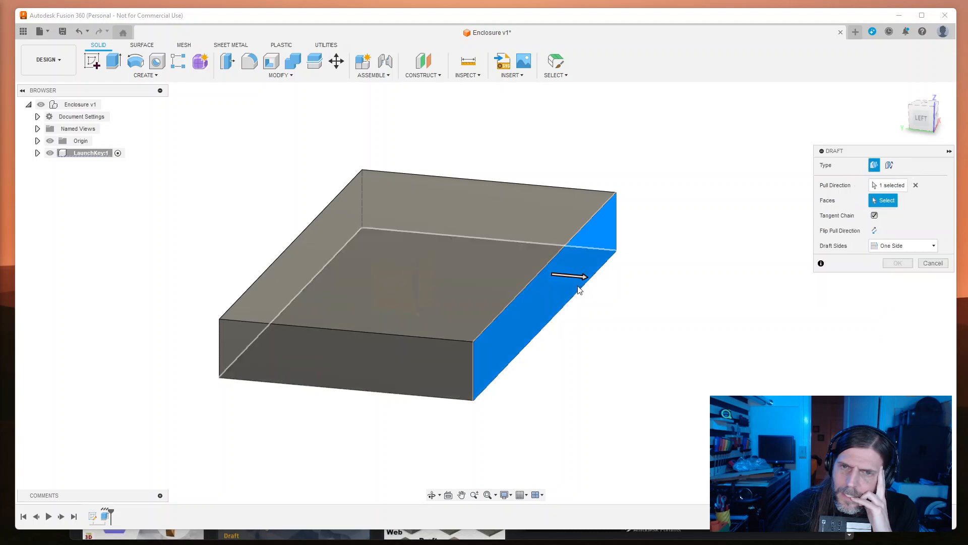
pyautogui.click(582, 274)
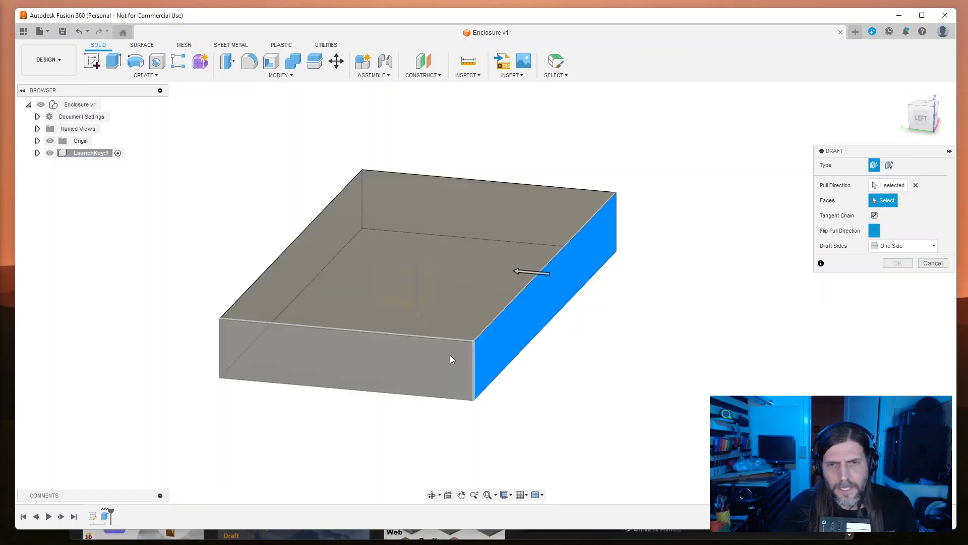
pyautogui.click(449, 355)
pyautogui.click(519, 271)
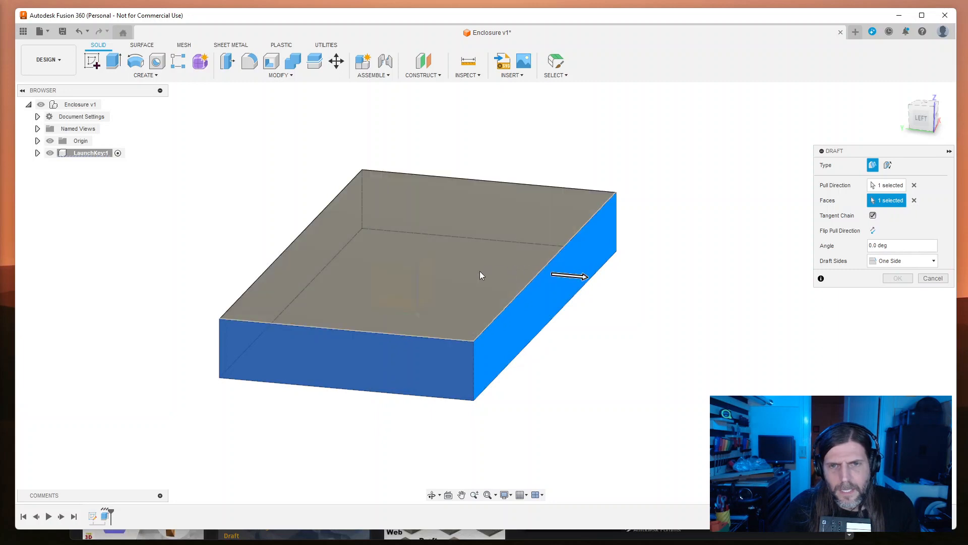
pyautogui.click(434, 364)
# Step: Try flipping the draft's pull direction on the long side face with the draft sides kept at One Side
pyautogui.moveTo(612, 365); pyautogui.dragTo(715, 367, button='middle')
pyautogui.click(528, 325)
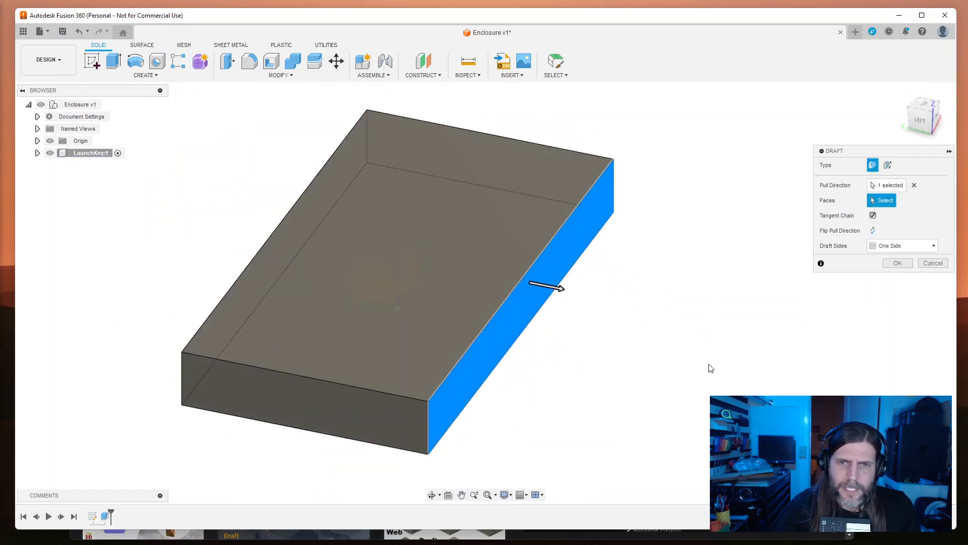
pyautogui.click(556, 294)
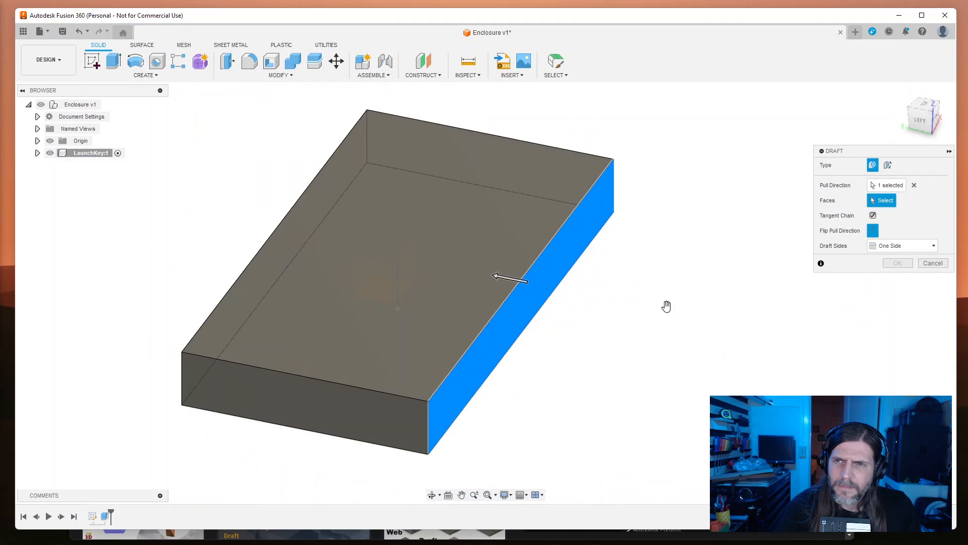
pyautogui.click(913, 246)
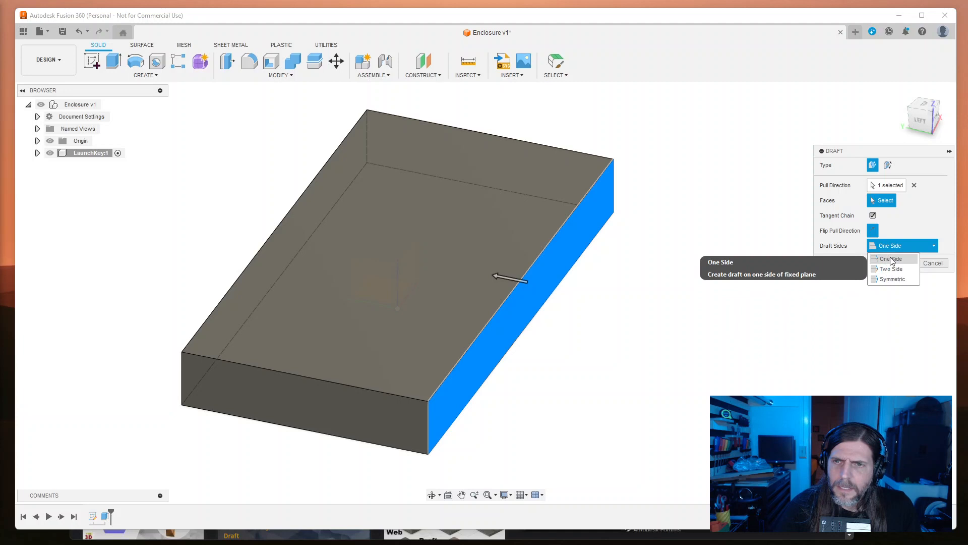
pyautogui.click(891, 259)
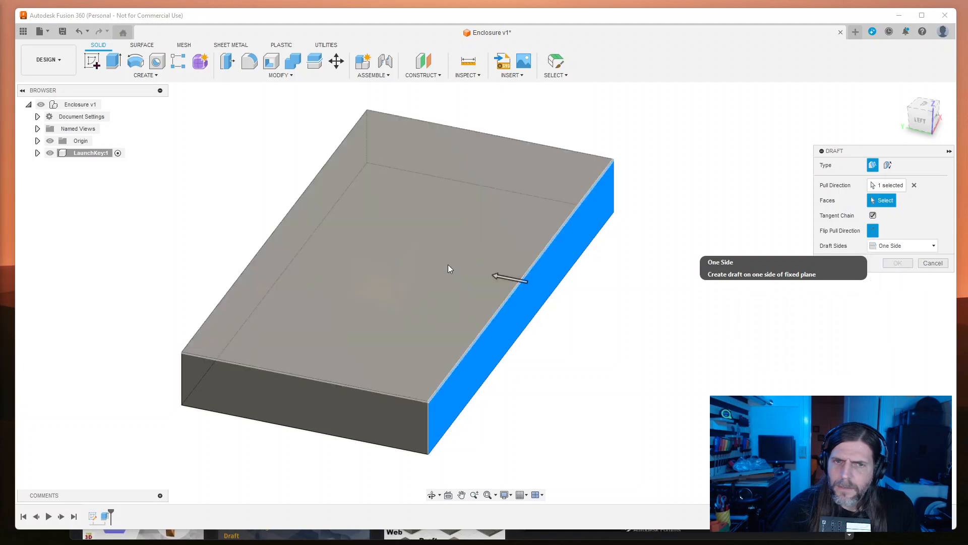
pyautogui.click(500, 276)
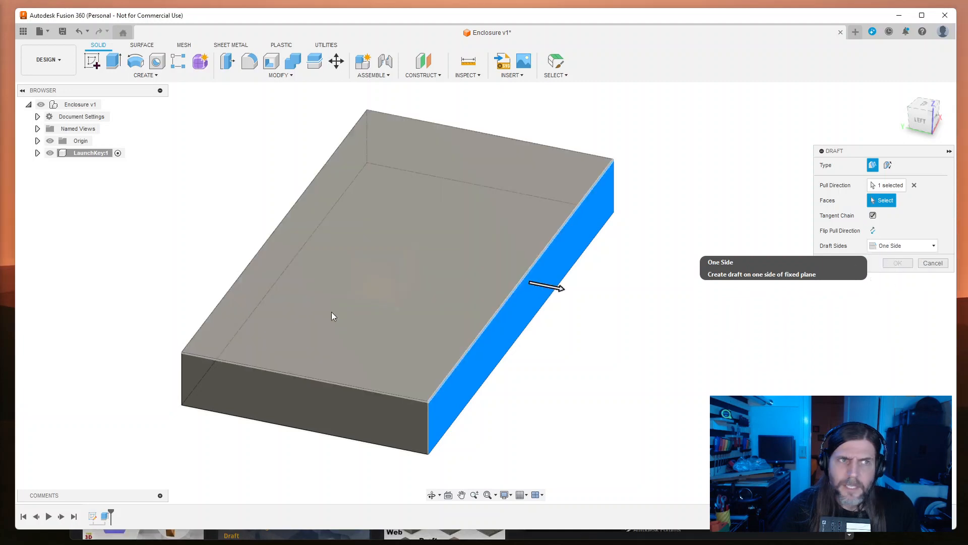
# Step: Switch to the browser, look through the "fusion 360 draft" image results for an angled-face example, and open the "Extruding at an angle" forum thread
pyautogui.hotkey('alt', 'Tab')
pyautogui.scroll(-3, 255, 264)
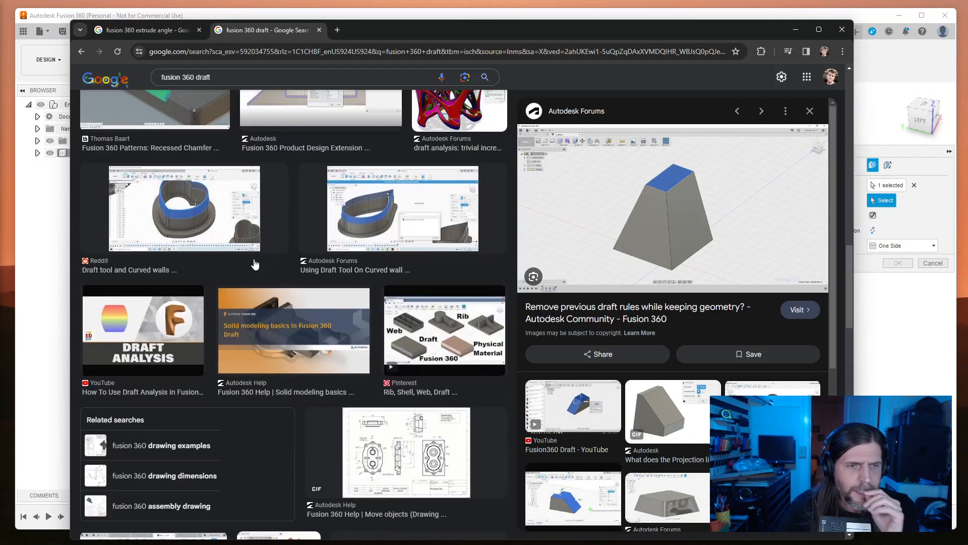
pyautogui.scroll(-3, 253, 262)
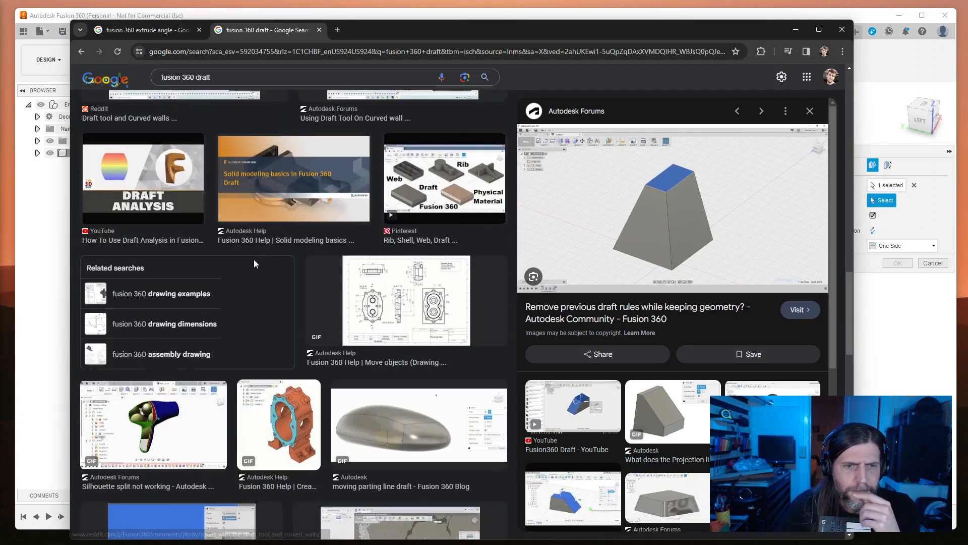
pyautogui.scroll(-5, 265, 254)
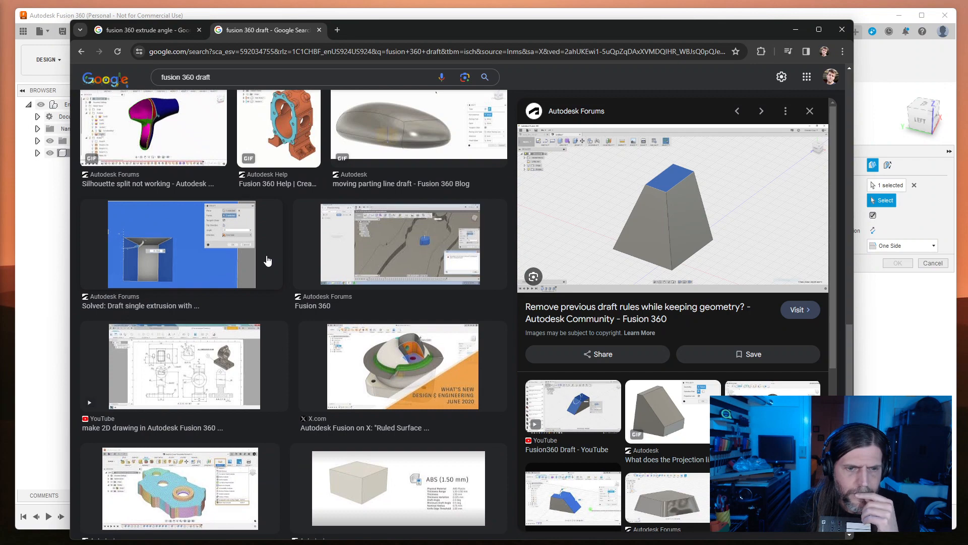
pyautogui.scroll(-3, 270, 259)
pyautogui.scroll(-5, 272, 260)
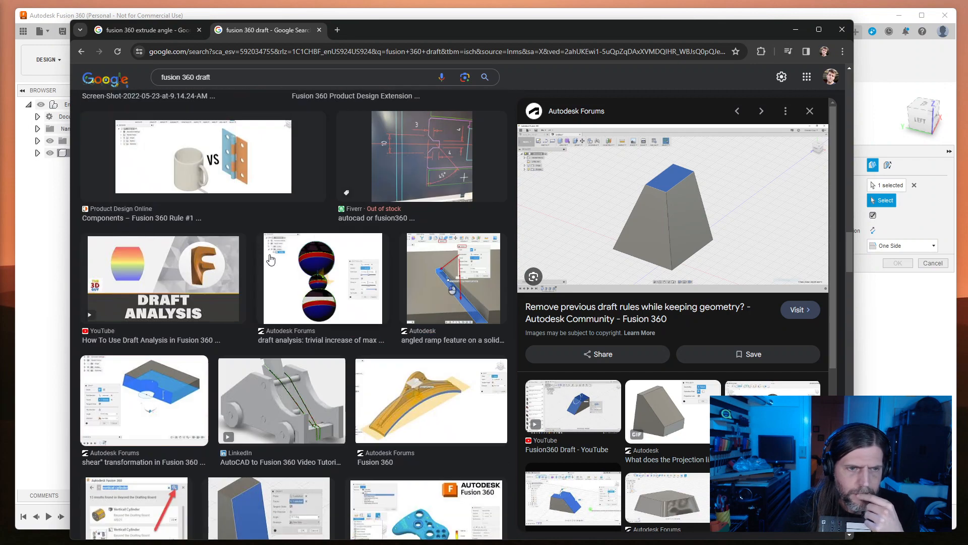
pyautogui.scroll(-4, 276, 262)
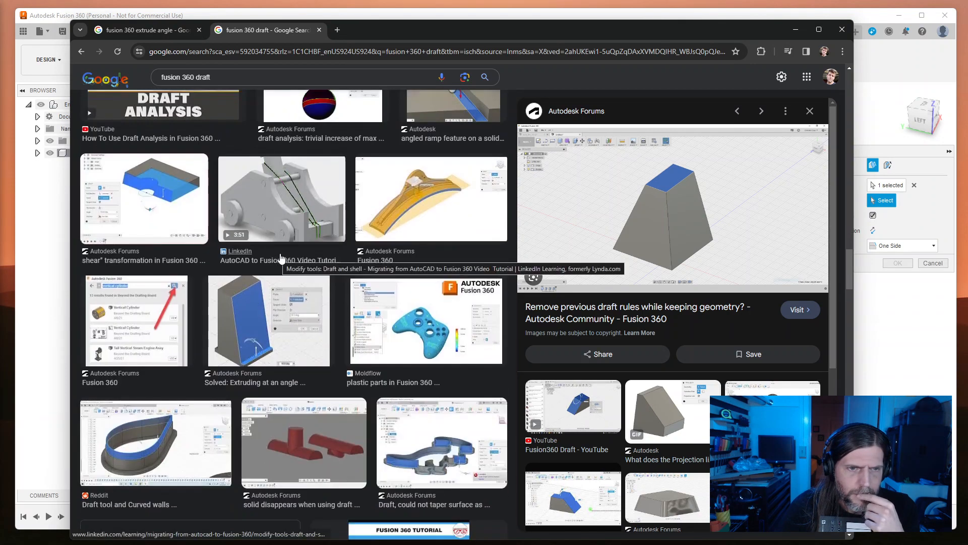
pyautogui.click(254, 344)
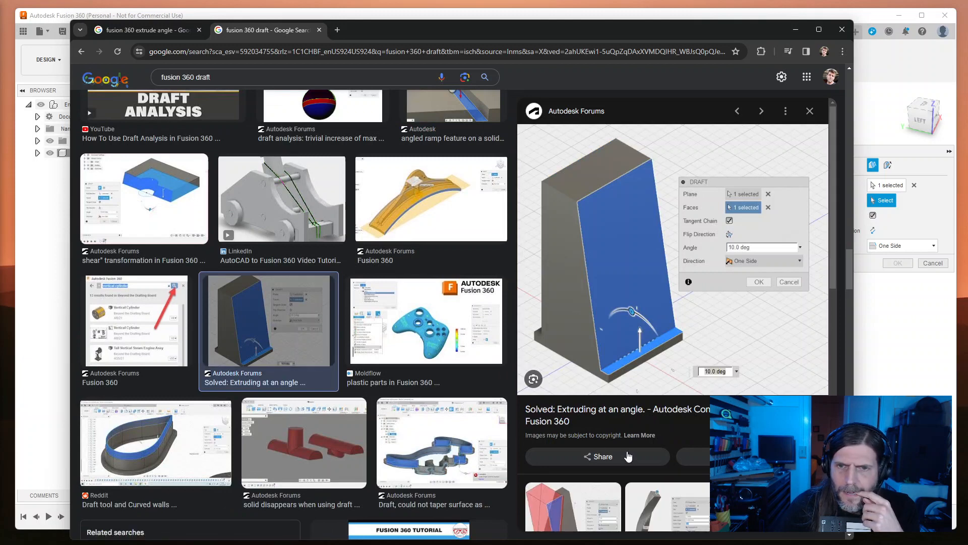
pyautogui.click(586, 417)
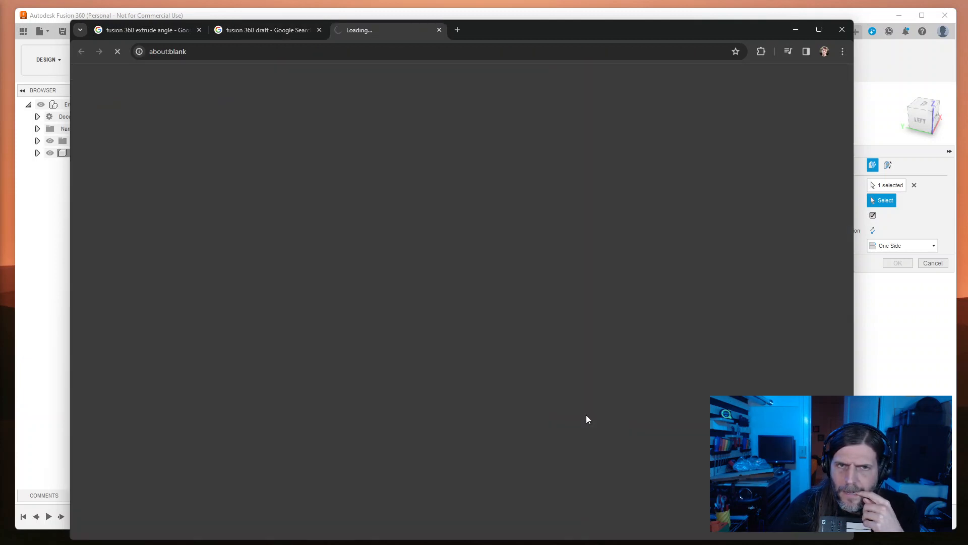
# Step: Read the replies and example images in the "Extruding at an angle" thread for how to skew a face, and close the thread
pyautogui.scroll(-5, 378, 359)
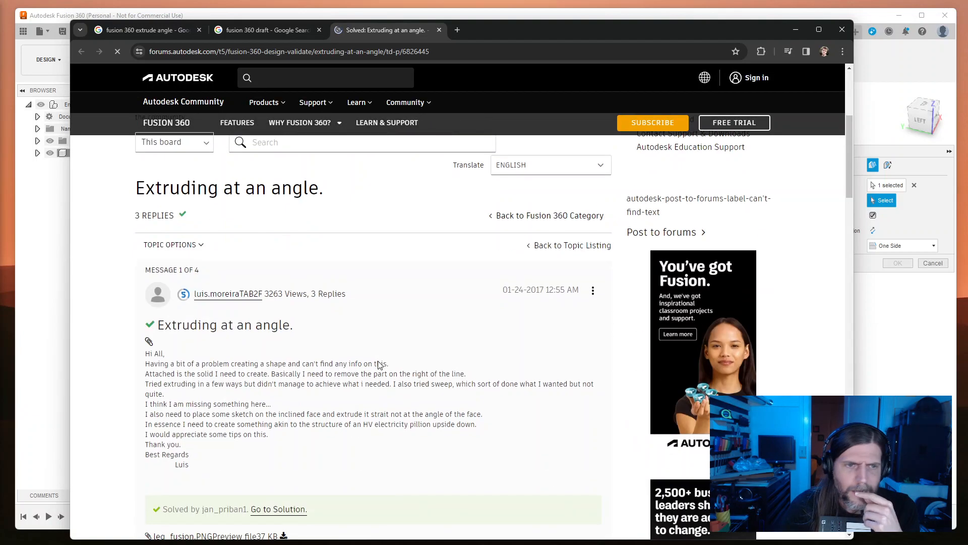
pyautogui.scroll(-5, 379, 363)
pyautogui.scroll(-6, 380, 363)
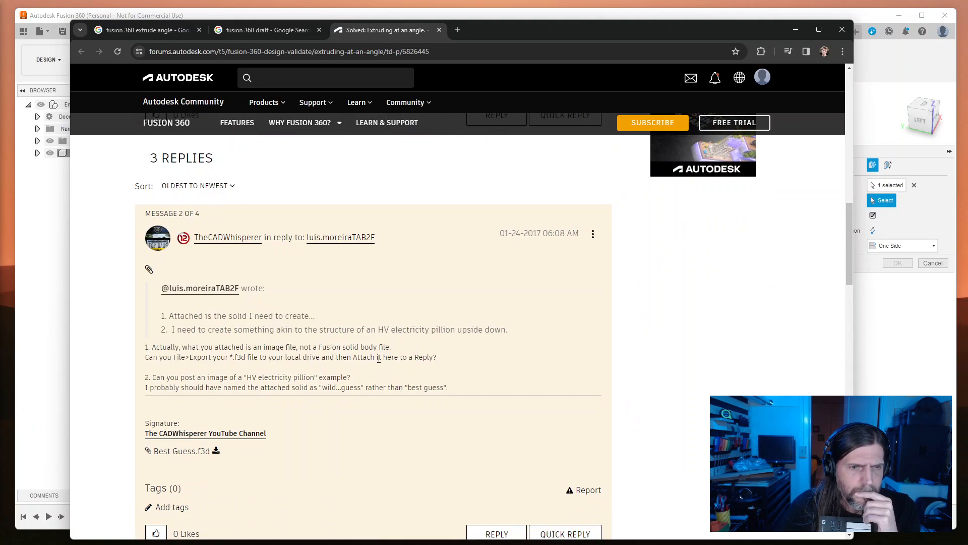
pyautogui.scroll(-10, 378, 359)
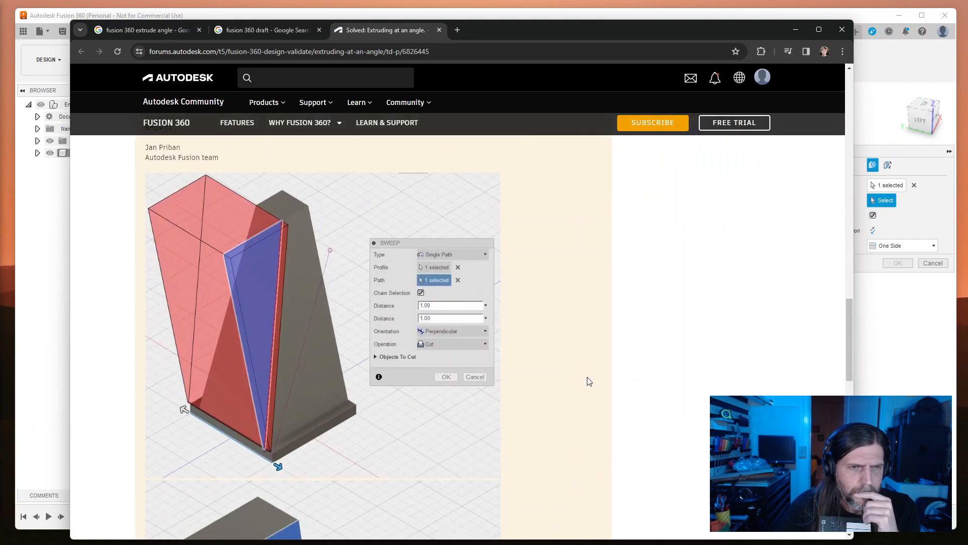
pyautogui.scroll(-5, 588, 382)
pyautogui.scroll(12, 589, 381)
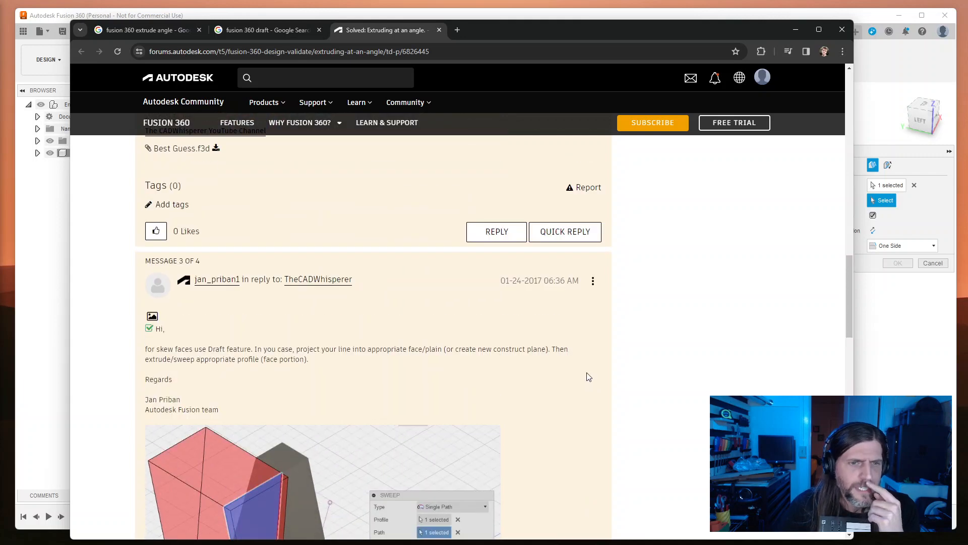
pyautogui.scroll(-4, 589, 377)
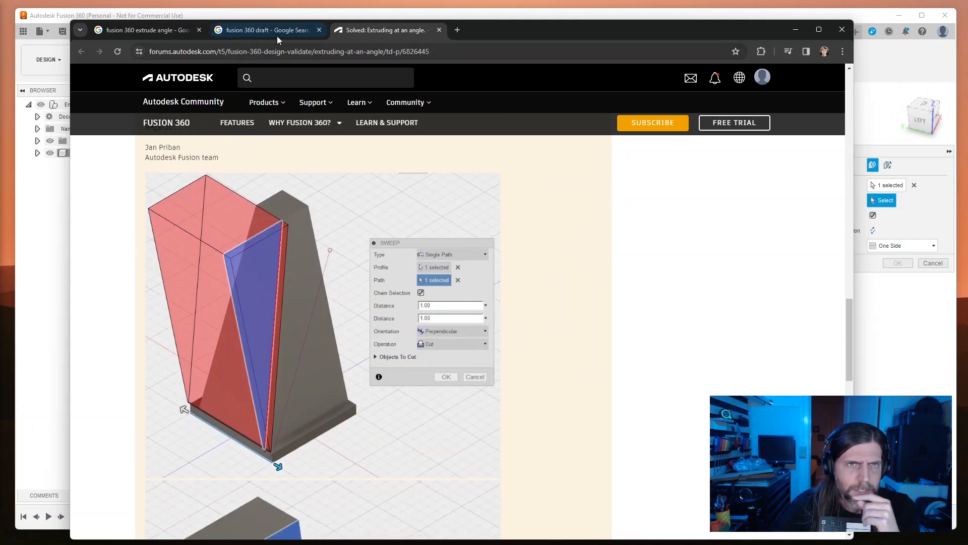
pyautogui.click(439, 30)
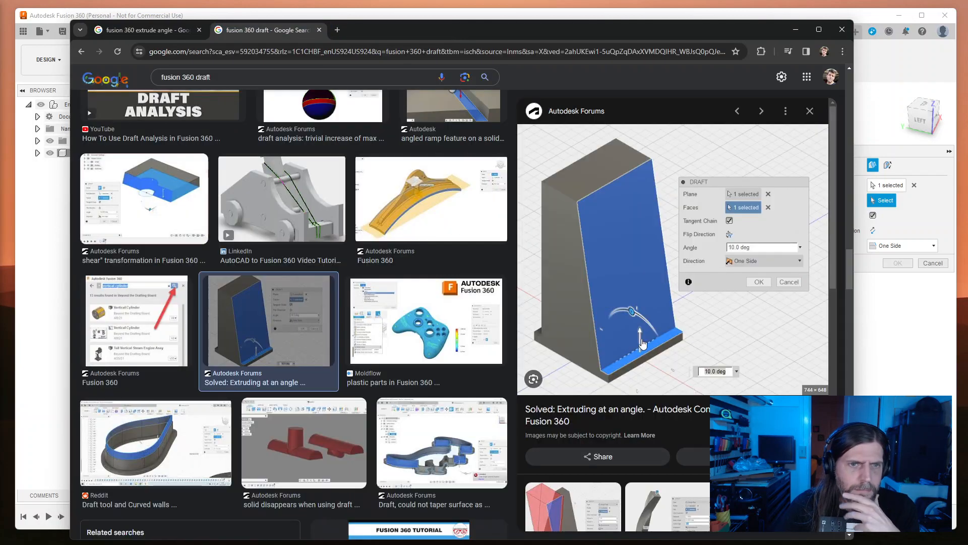
# Step: Look through more draft image results and preview the "Remove previous draft rules while keeping geometry?" example
pyautogui.scroll(-5, 599, 348)
pyautogui.scroll(-15, 453, 325)
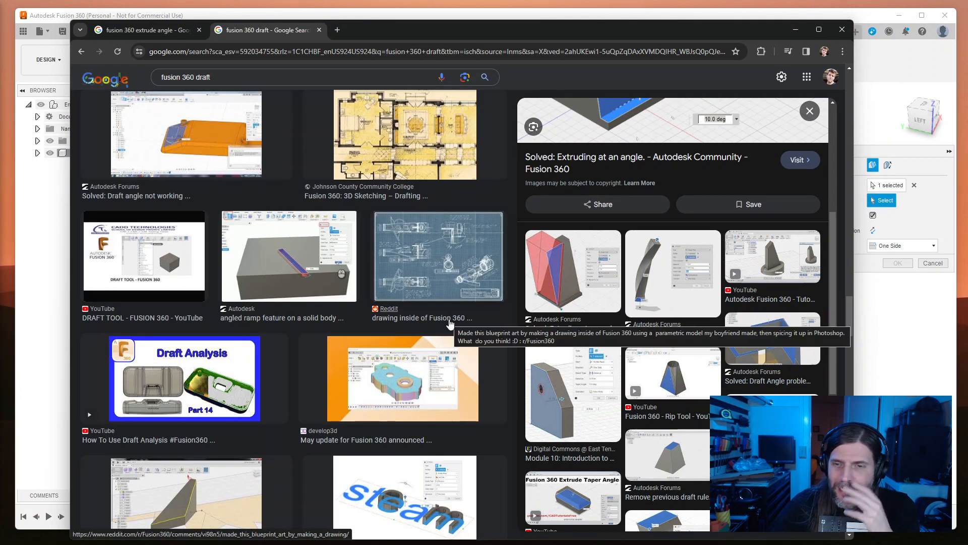
pyautogui.click(674, 460)
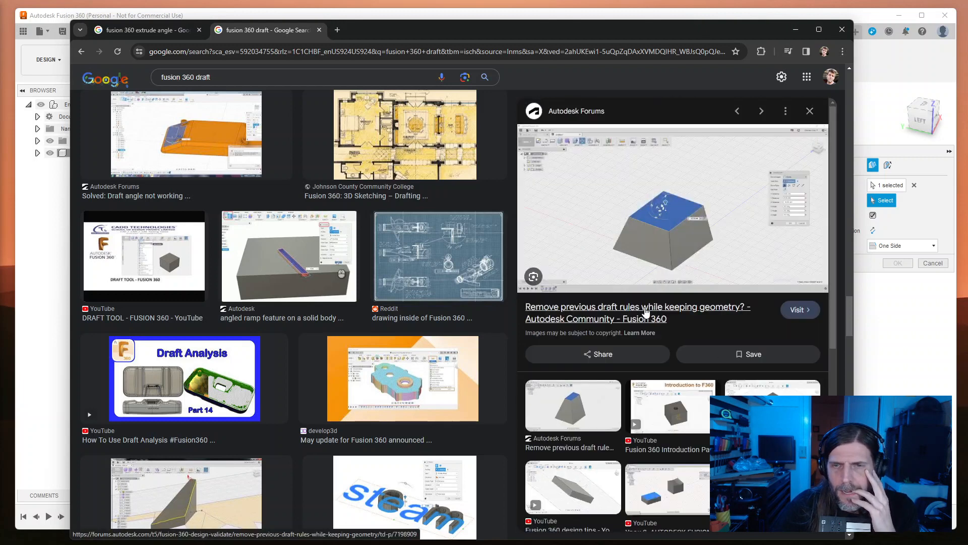
# Step: Switch back to Fusion 360, clear the draft's selected faces, and replace its pull direction with the box's top face
pyautogui.hotkey('alt', 'Tab')
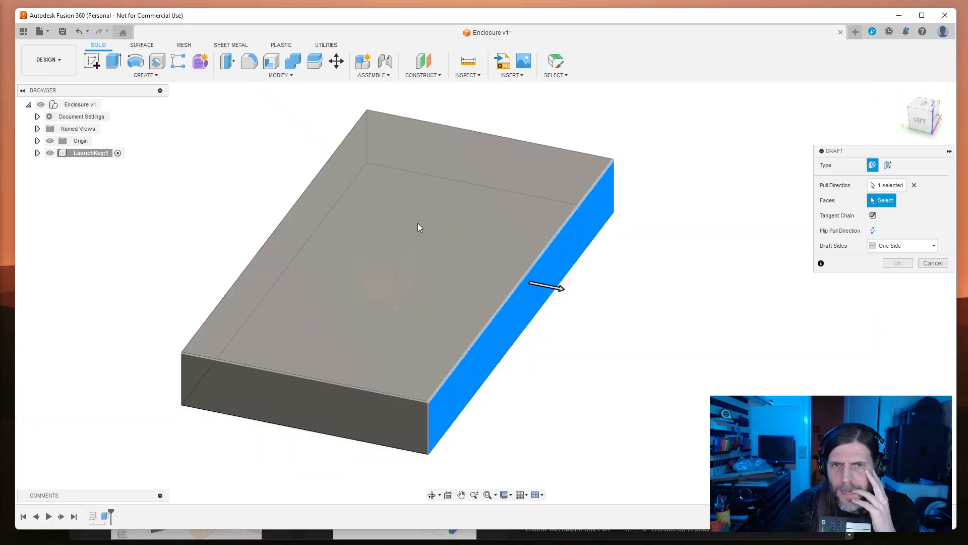
pyautogui.click(551, 283)
pyautogui.click(546, 285)
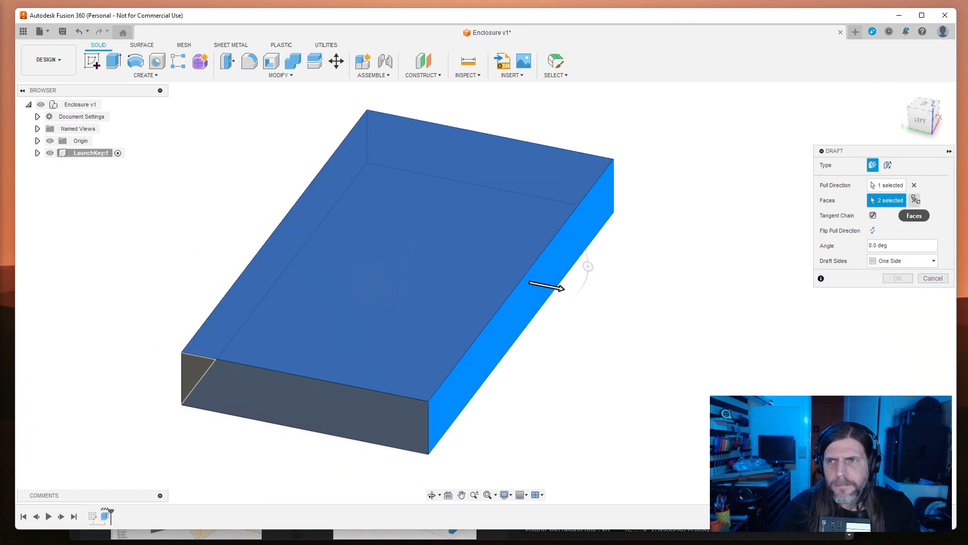
pyautogui.click(914, 200)
pyautogui.click(915, 185)
pyautogui.click(504, 287)
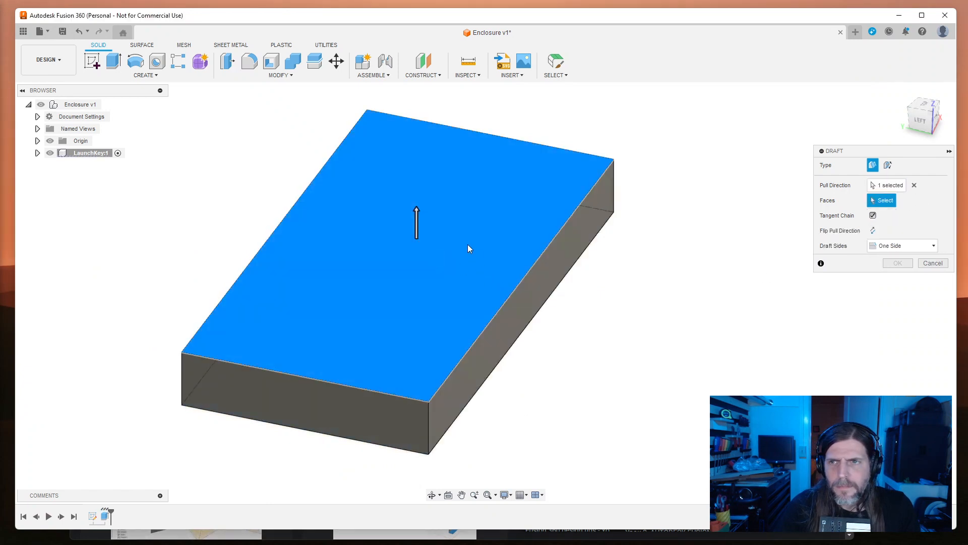
# Step: Try to draft the long side face at an angle with the top-face pull direction flipped downward
pyautogui.click(415, 213)
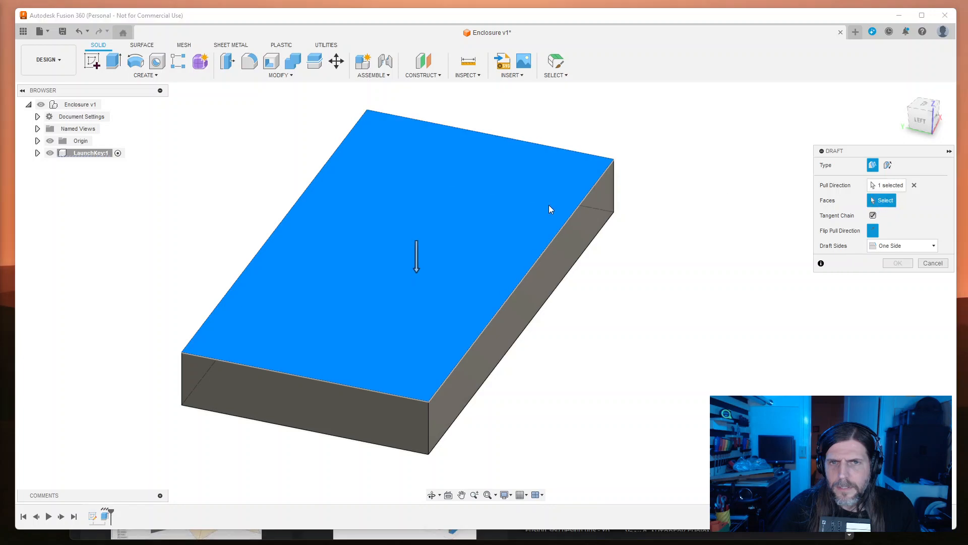
pyautogui.click(574, 254)
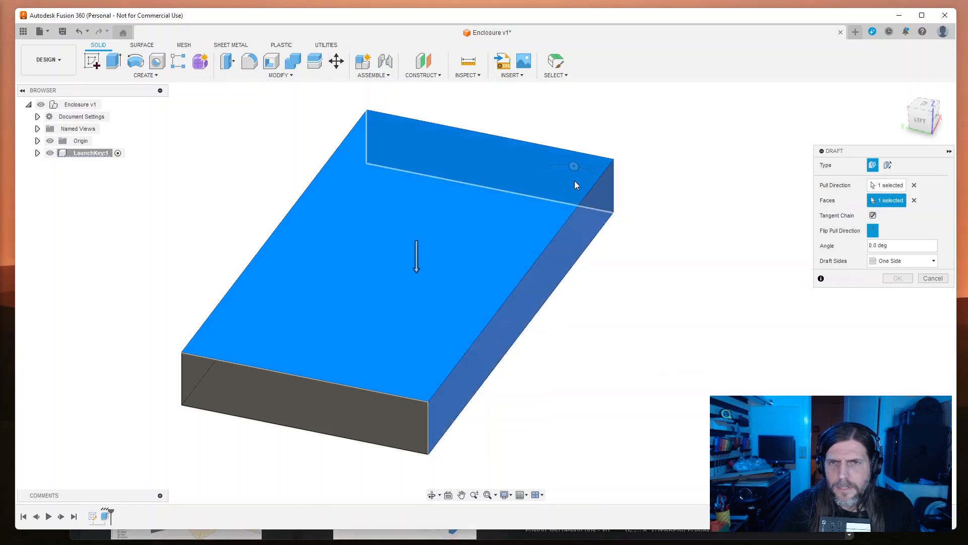
pyautogui.moveTo(575, 162); pyautogui.dragTo(549, 167)
pyautogui.press('Escape')
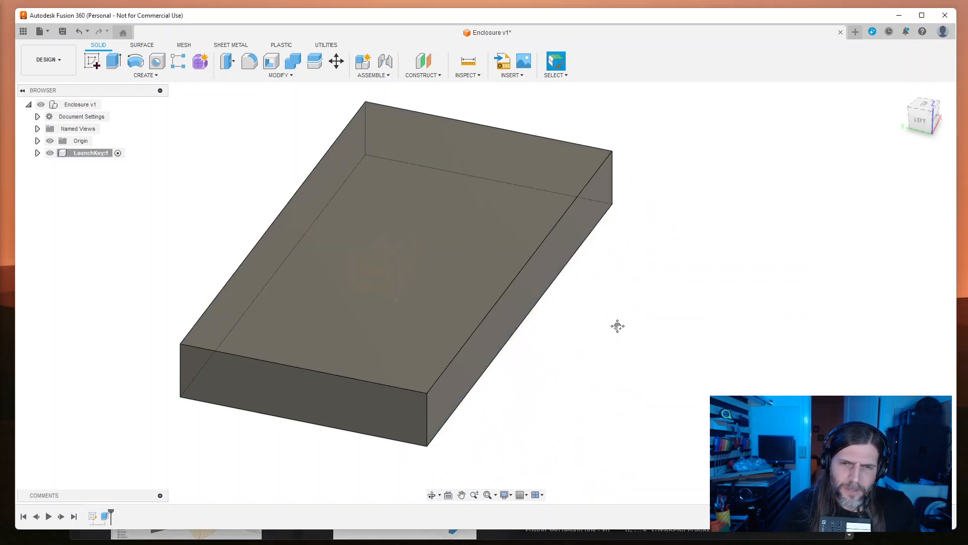
# Step: Try to draft the box's top face by -5 degrees using the long side face as the pull direction
pyautogui.moveTo(618, 328); pyautogui.dragTo(584, 346, button='middle')
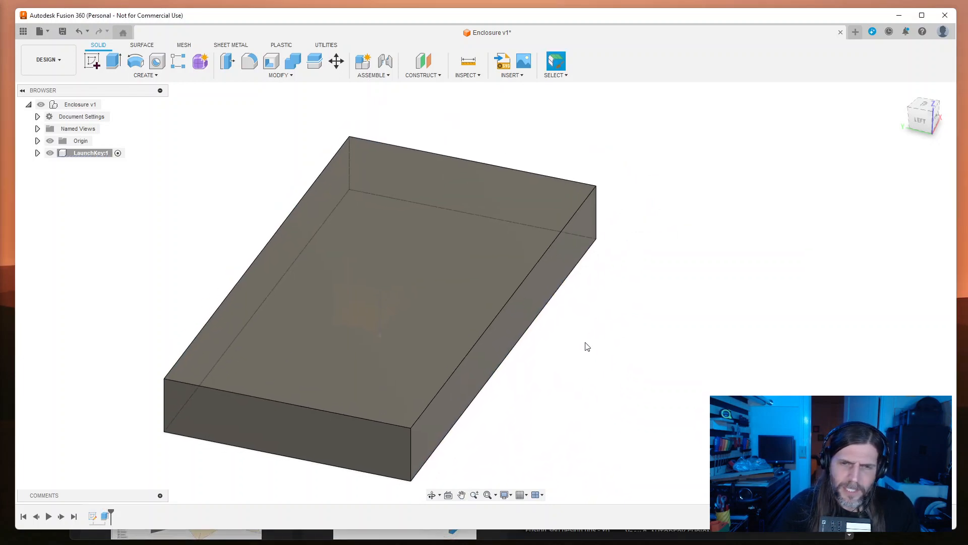
pyautogui.click(512, 318)
pyautogui.write('sdra')
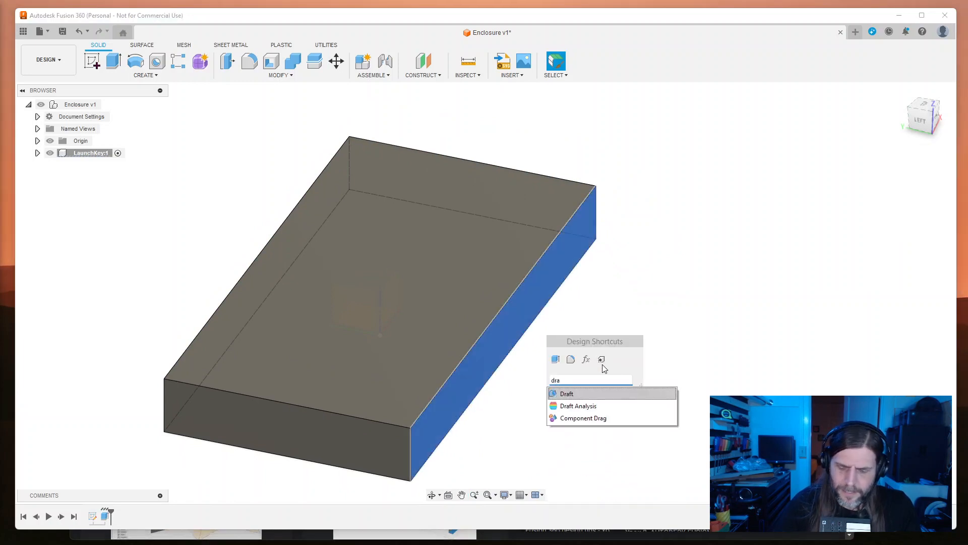
pyautogui.press('Return')
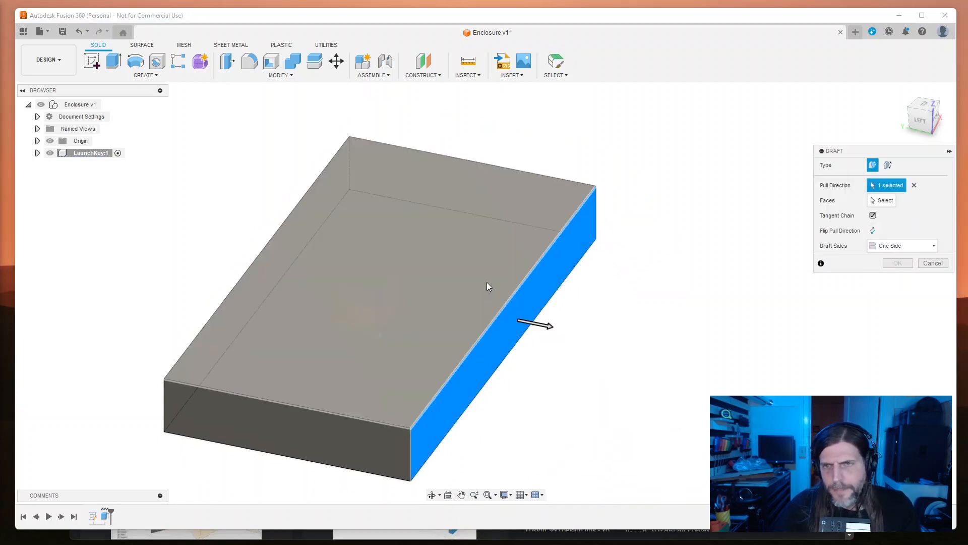
pyautogui.click(914, 185)
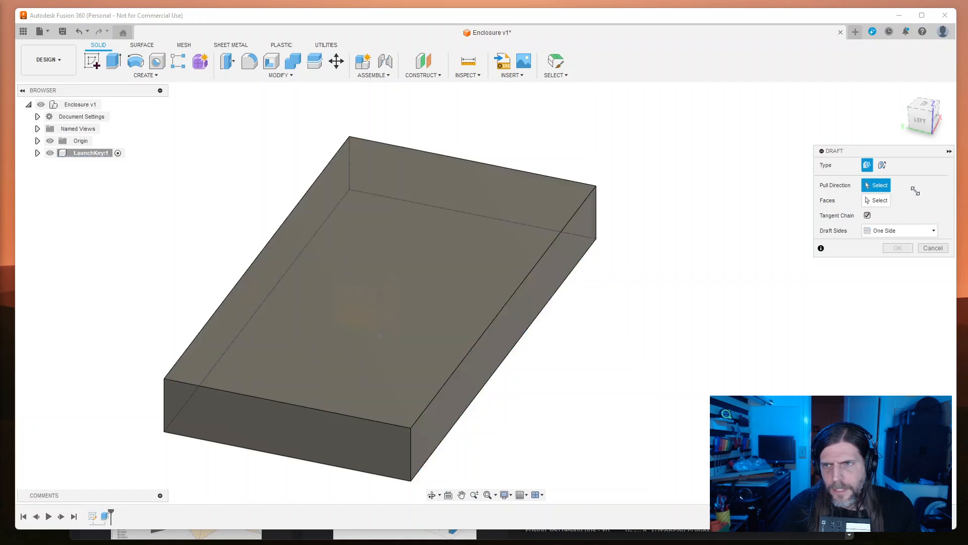
pyautogui.click(508, 289)
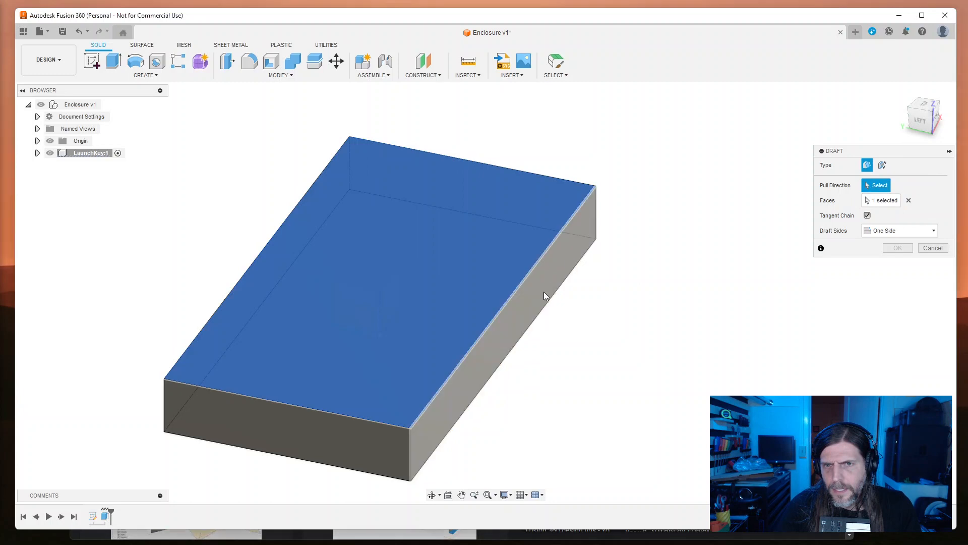
pyautogui.click(544, 293)
pyautogui.moveTo(567, 297)
pyautogui.mouseDown()
pyautogui.moveTo(560, 288)
pyautogui.moveTo(571, 301)
pyautogui.mouseUp()
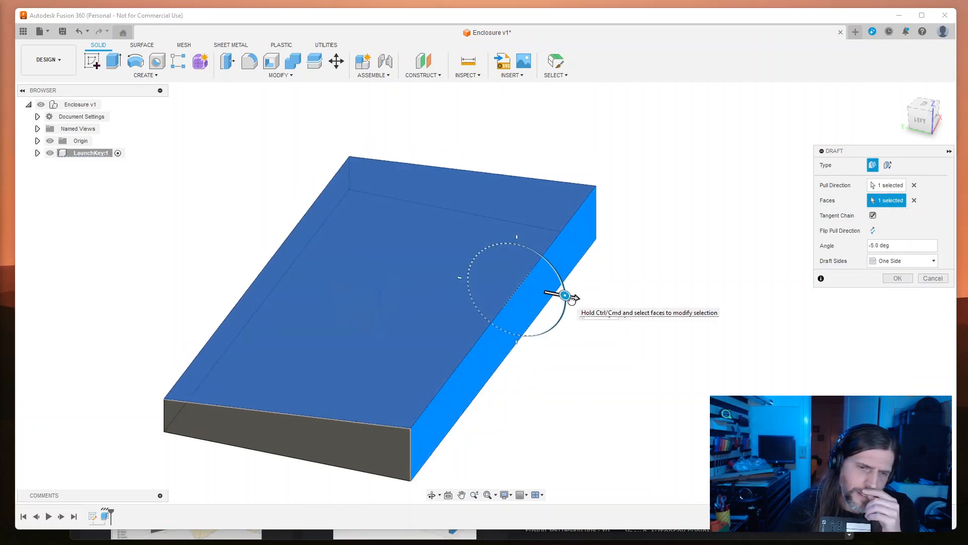
pyautogui.press('Escape')
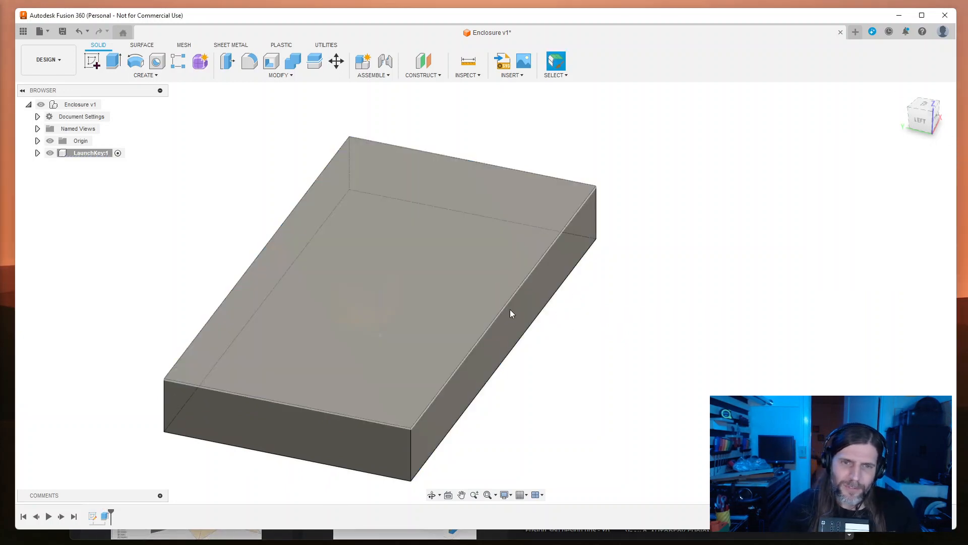
# Step: Try to draft the long side face by 10 degrees using the top face as the pull direction
pyautogui.write('s')
pyautogui.write('dra')
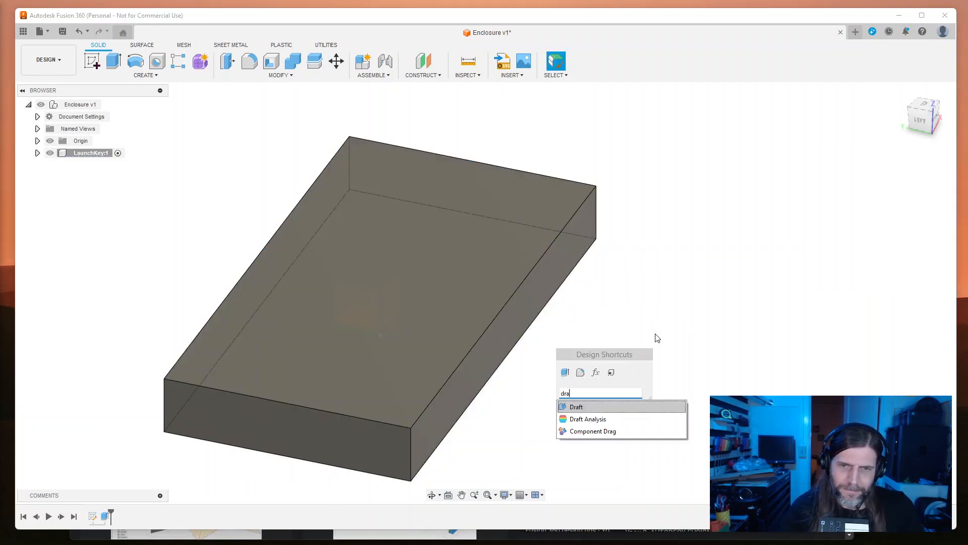
pyautogui.press('Return')
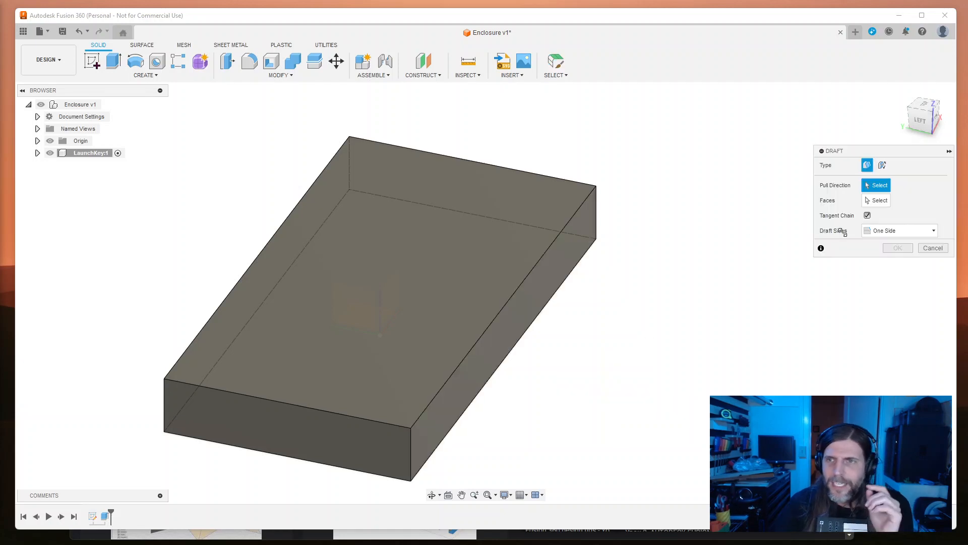
pyautogui.click(883, 200)
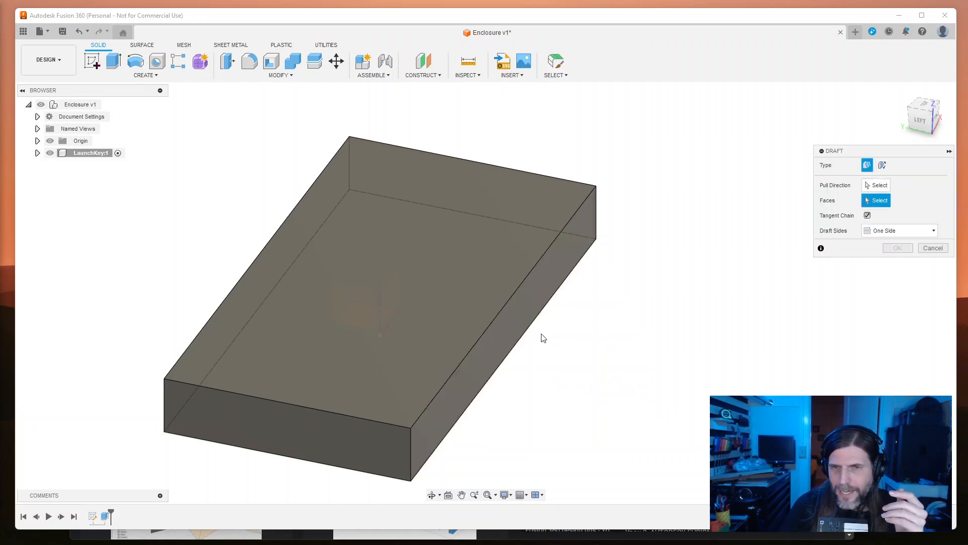
pyautogui.click(545, 305)
pyautogui.click(877, 185)
pyautogui.click(532, 263)
pyautogui.moveTo(518, 258)
pyautogui.mouseDown()
pyautogui.moveTo(484, 262)
pyautogui.moveTo(527, 258)
pyautogui.moveTo(504, 253)
pyautogui.mouseUp()
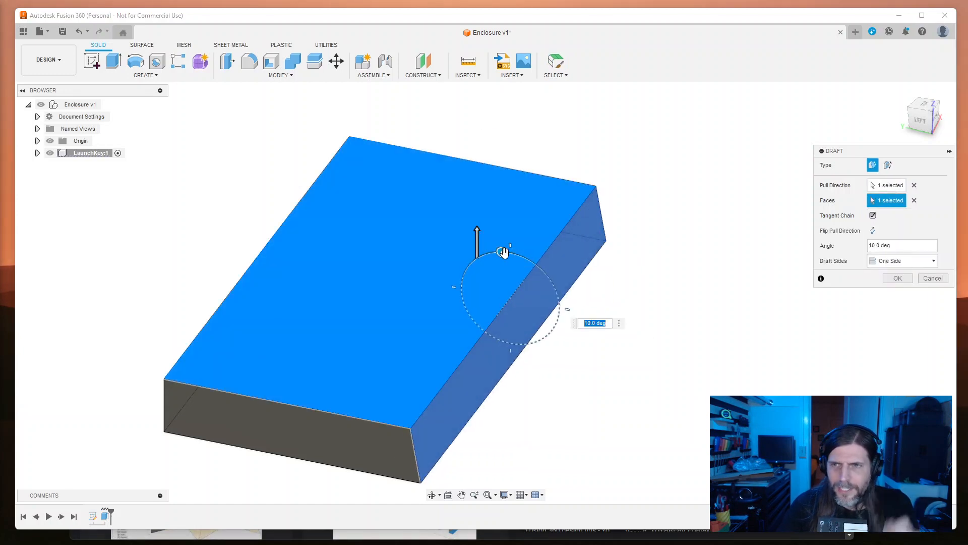
pyautogui.click(929, 278)
# Step: Try the draft on the top face again with the long side face as the pull direction, and cancel it
pyautogui.write('s')
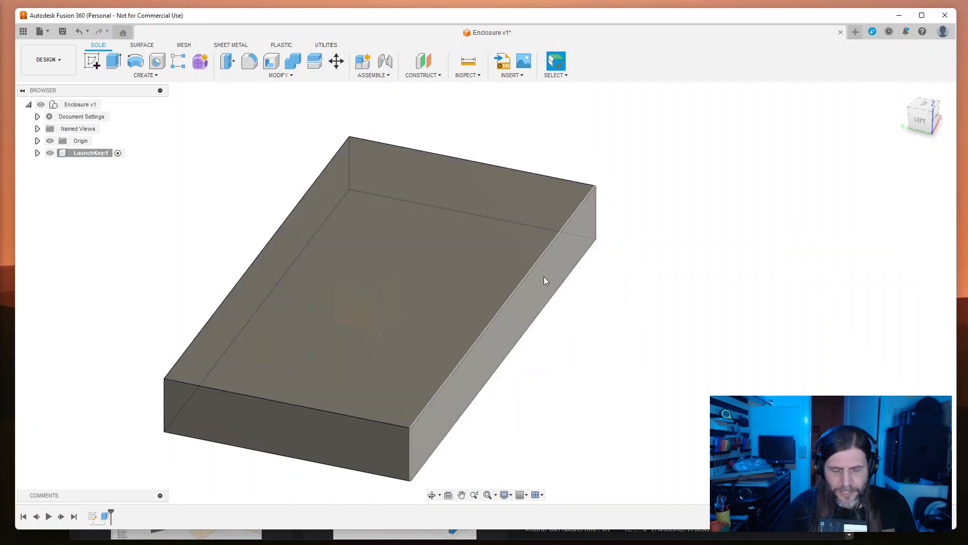
pyautogui.write('dr')
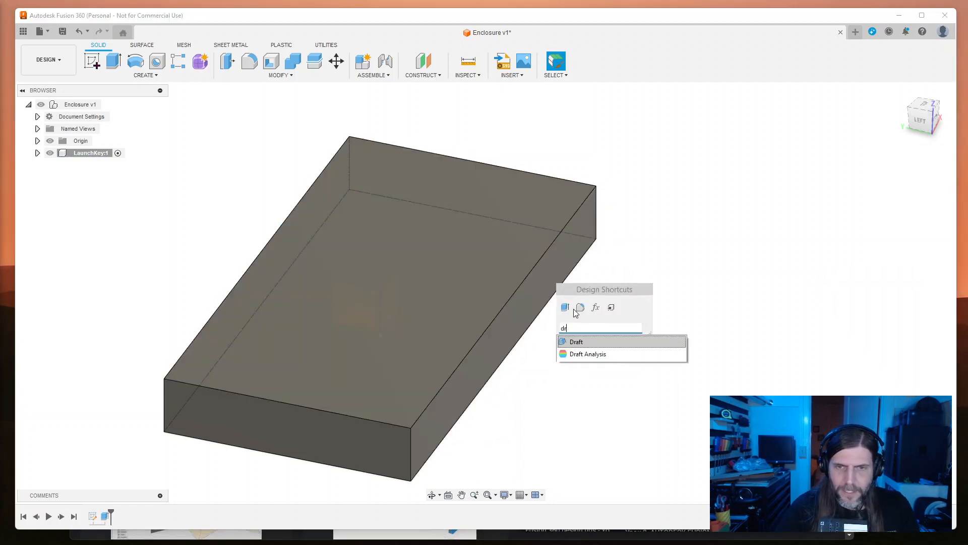
pyautogui.press('Return')
pyautogui.click(528, 311)
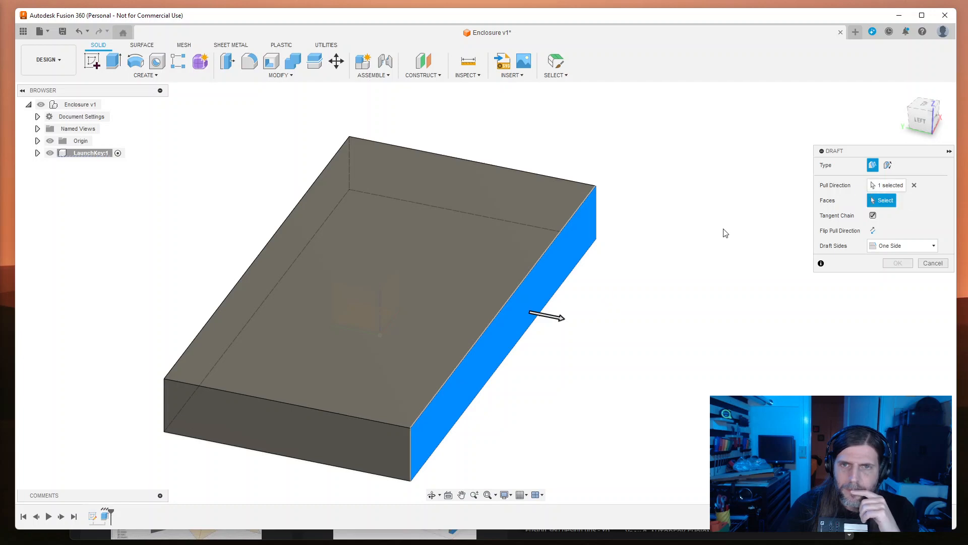
pyautogui.click(525, 298)
pyautogui.moveTo(599, 309)
pyautogui.mouseDown()
pyautogui.moveTo(596, 300)
pyautogui.moveTo(599, 311)
pyautogui.mouseUp()
pyautogui.moveTo(660, 327)
pyautogui.keyDown('shift'); pyautogui.mouseDown(button='middle')
pyautogui.moveTo(663, 257)
pyautogui.moveTo(666, 320)
pyautogui.moveTo(652, 324)
pyautogui.moveTo(668, 314)
pyautogui.mouseUp(button='middle'); pyautogui.keyUp('shift')
pyautogui.press('Escape')
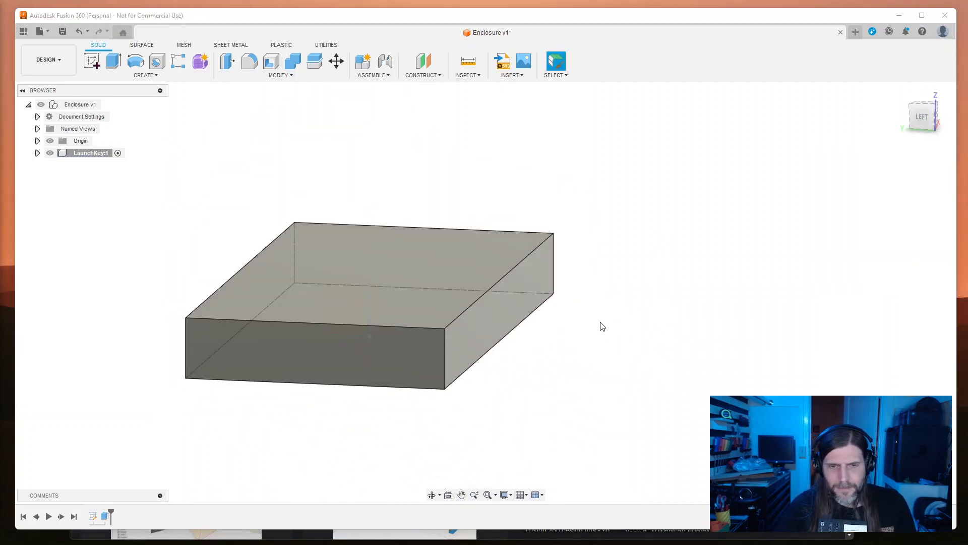
# Step: Start a draft with the box's top face as the face to angle and the long side face as pull direction
pyautogui.write('sdra')
pyautogui.press('Return')
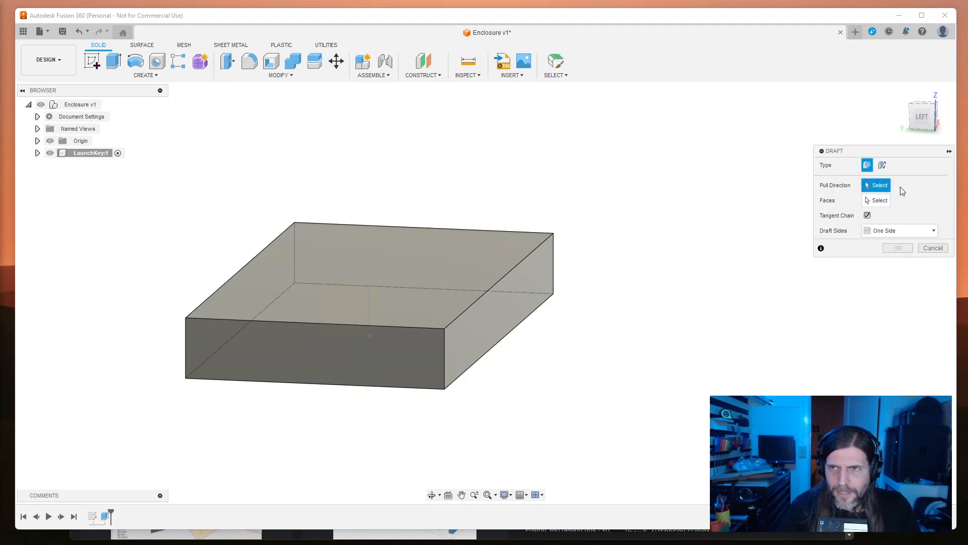
pyautogui.click(878, 200)
pyautogui.click(446, 293)
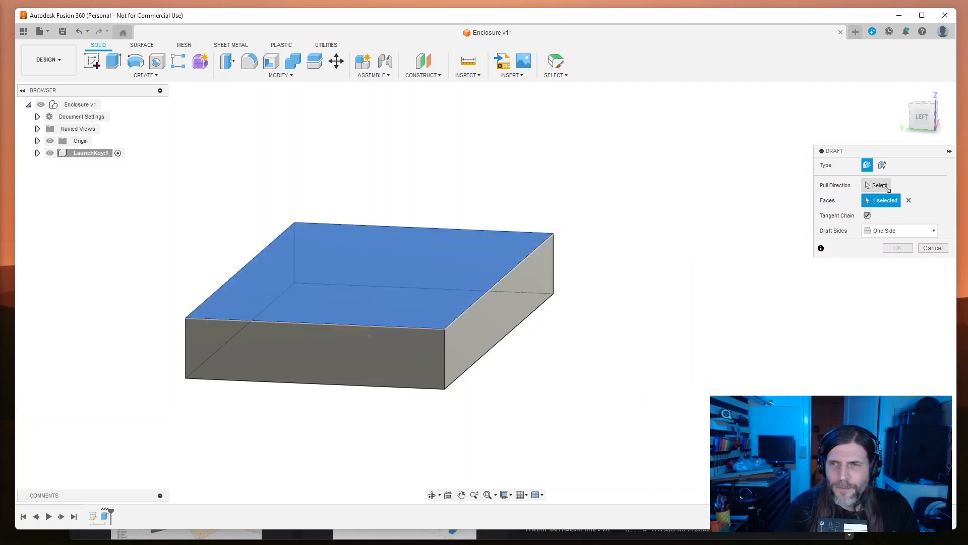
pyautogui.click(495, 317)
pyautogui.moveTo(644, 302)
pyautogui.keyDown('shift'); pyautogui.mouseDown(button='middle')
pyautogui.moveTo(633, 311)
pyautogui.moveTo(643, 305)
pyautogui.mouseUp(button='middle'); pyautogui.keyUp('shift')
pyautogui.click(909, 200)
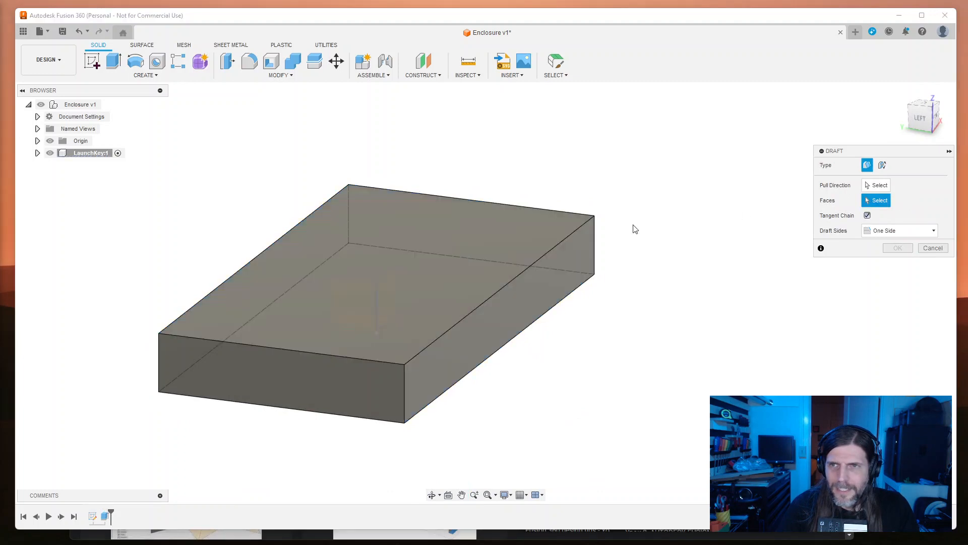
pyautogui.click(510, 253)
pyautogui.click(875, 187)
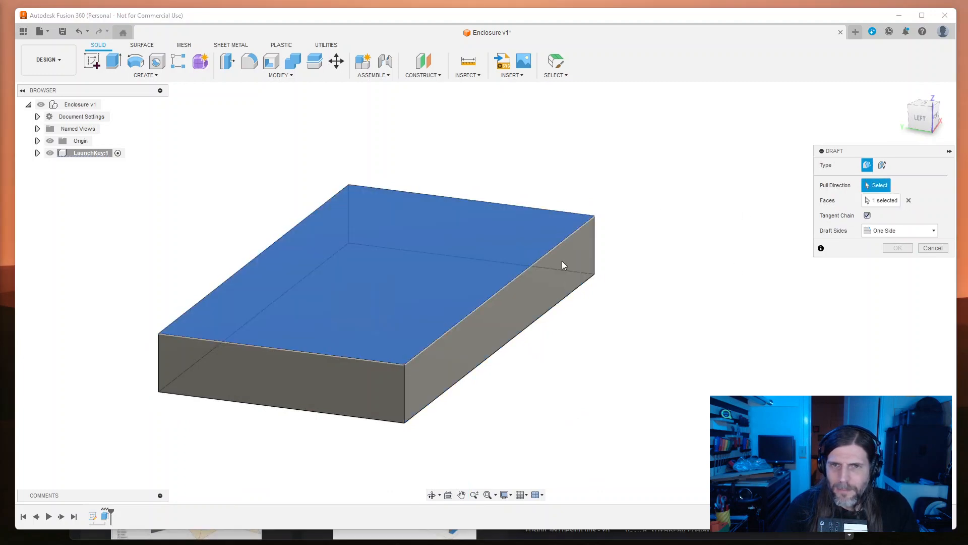
pyautogui.click(538, 306)
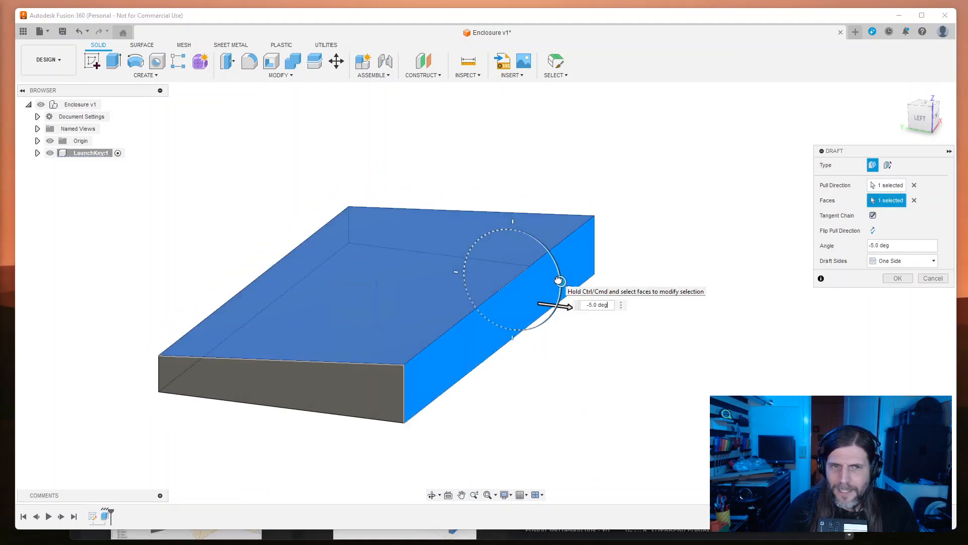
# Step: Set the top face's draft angle to -10 degrees and apply the draft
pyautogui.moveTo(559, 278)
pyautogui.mouseDown()
pyautogui.moveTo(568, 292)
pyautogui.moveTo(568, 279)
pyautogui.mouseUp()
pyautogui.keyDown('shift'); pyautogui.moveTo(605, 387); pyautogui.dragTo(631, 365, button='middle'); pyautogui.keyUp('shift')
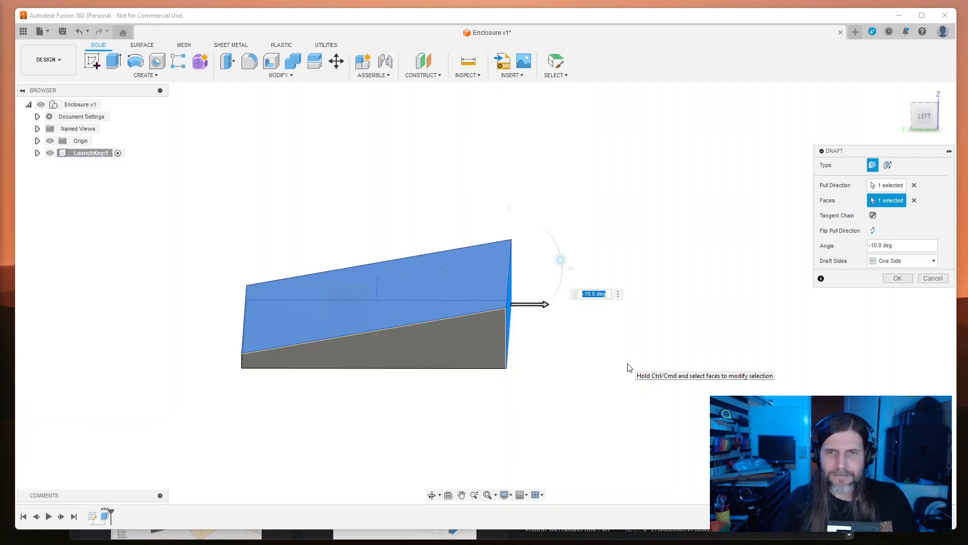
pyautogui.press('Return')
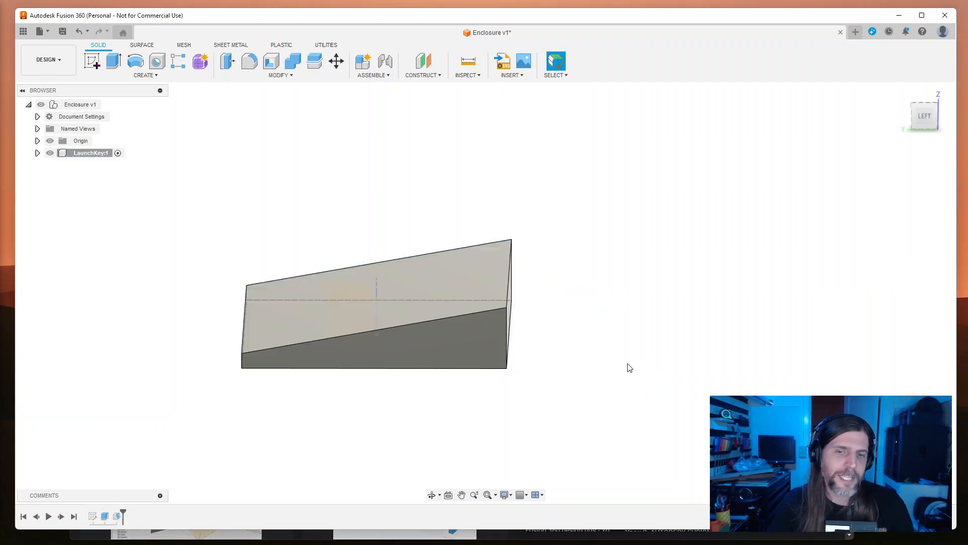
# Step: Try to chamfer the two short bottom edges below the wedge-shaped ends by 10 mm
pyautogui.keyDown('shift'); pyautogui.moveTo(536, 368); pyautogui.dragTo(542, 336, button='middle'); pyautogui.keyUp('shift')
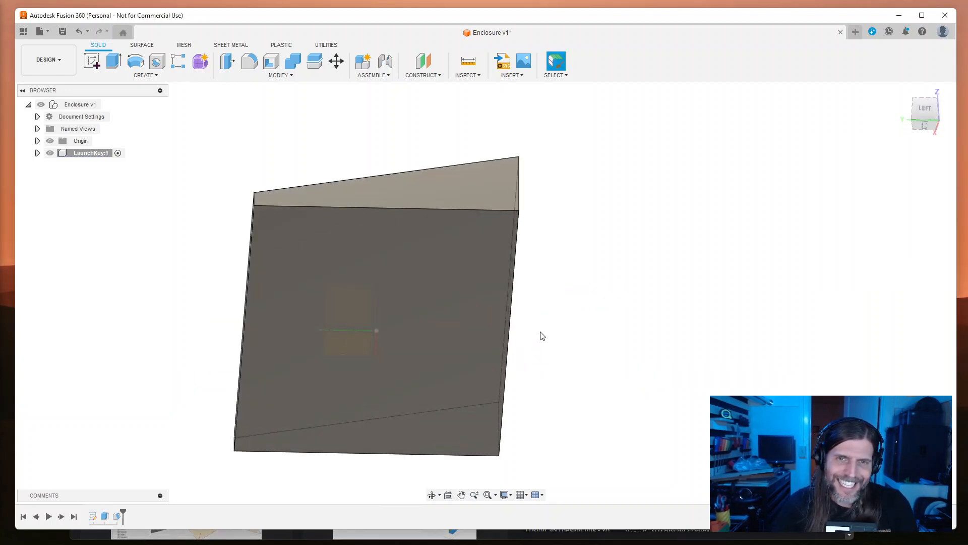
pyautogui.click(285, 75)
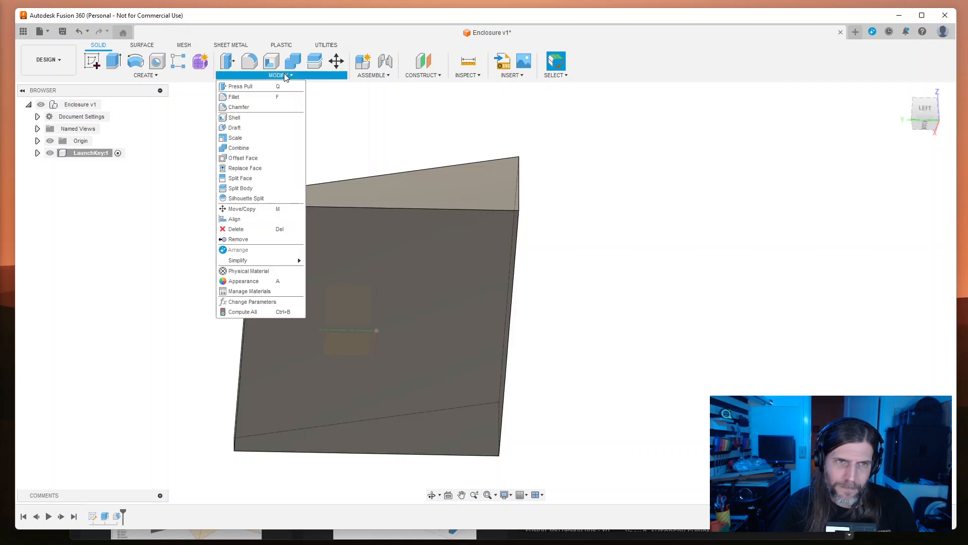
pyautogui.click(240, 107)
pyautogui.click(475, 211)
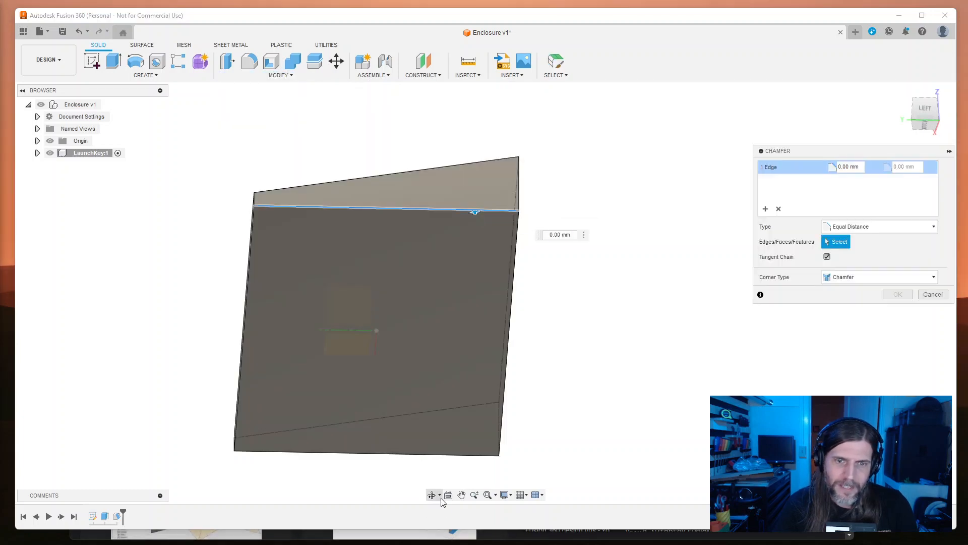
pyautogui.click(462, 455)
pyautogui.click(859, 168)
pyautogui.write('10')
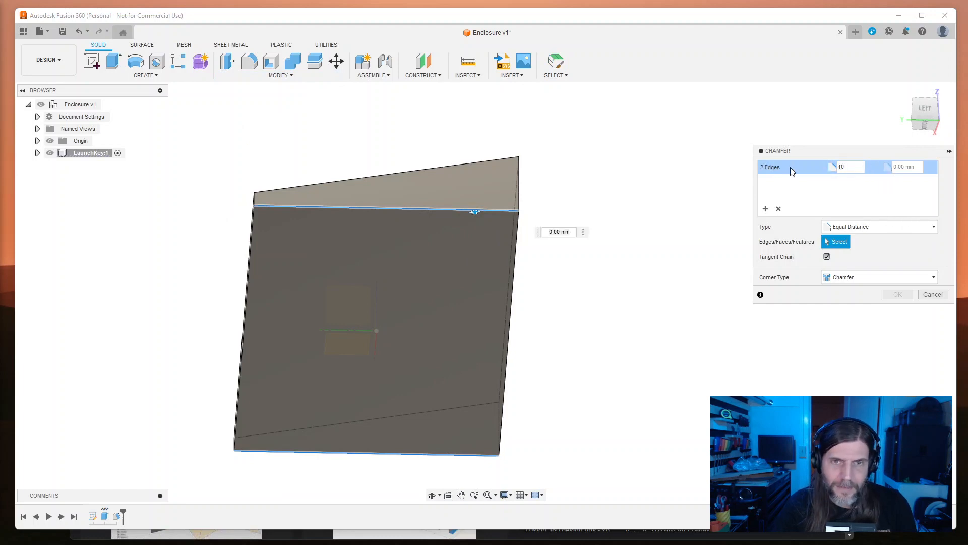
pyautogui.moveTo(572, 281)
pyautogui.keyDown('shift'); pyautogui.mouseDown(button='middle')
pyautogui.moveTo(585, 296)
pyautogui.moveTo(565, 322)
pyautogui.moveTo(508, 301)
pyautogui.moveTo(480, 315)
pyautogui.moveTo(503, 281)
pyautogui.moveTo(570, 274)
pyautogui.mouseUp(button='middle'); pyautogui.keyUp('shift')
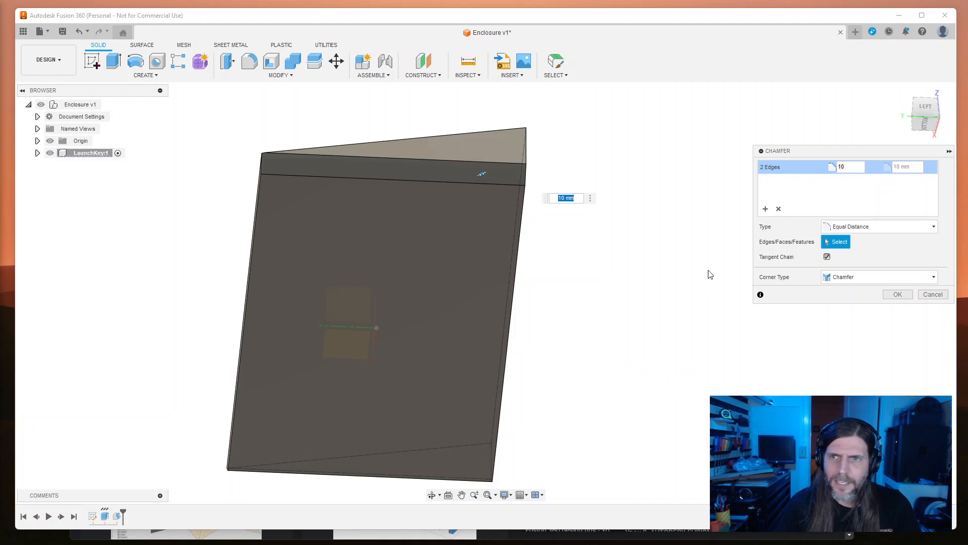
# Step: Add a second chamfer set for the long bottom edge of the low side, with a 10 mm distance
pyautogui.click(765, 208)
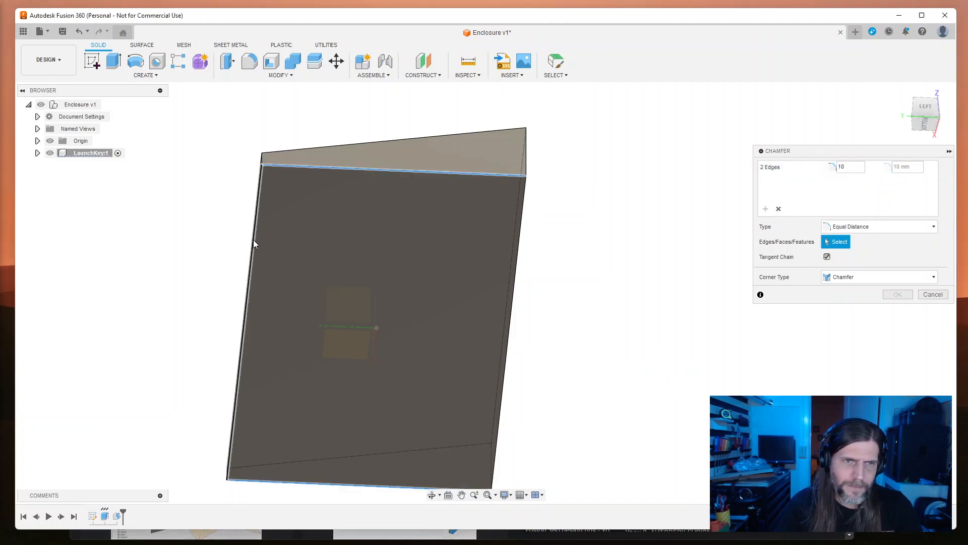
pyautogui.click(253, 240)
pyautogui.doubleClick(862, 182)
pyautogui.write('10')
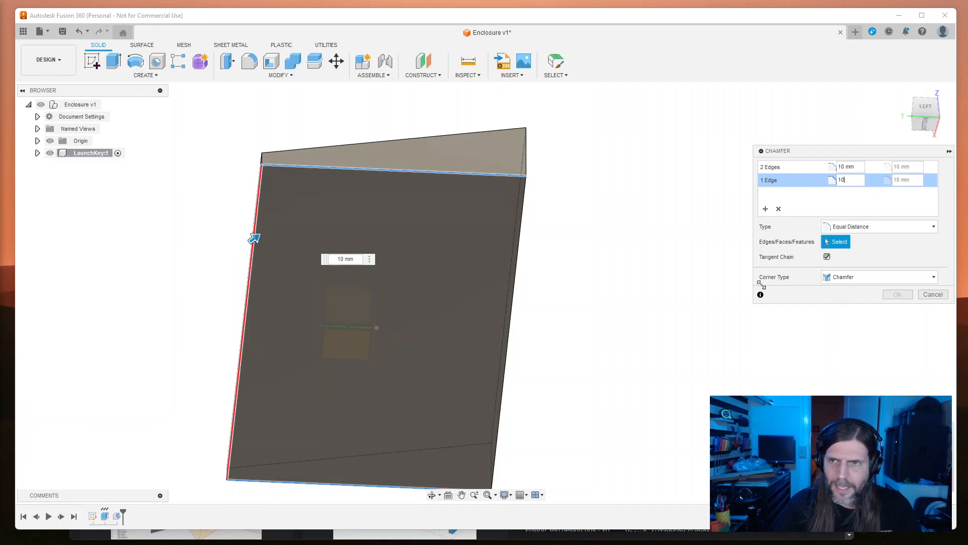
# Step: Try a 50 mm chamfer distance on the low side's long bottom edge and abandon the chamfer
pyautogui.keyDown('shift'); pyautogui.moveTo(685, 350); pyautogui.dragTo(704, 349, button='middle'); pyautogui.keyUp('shift')
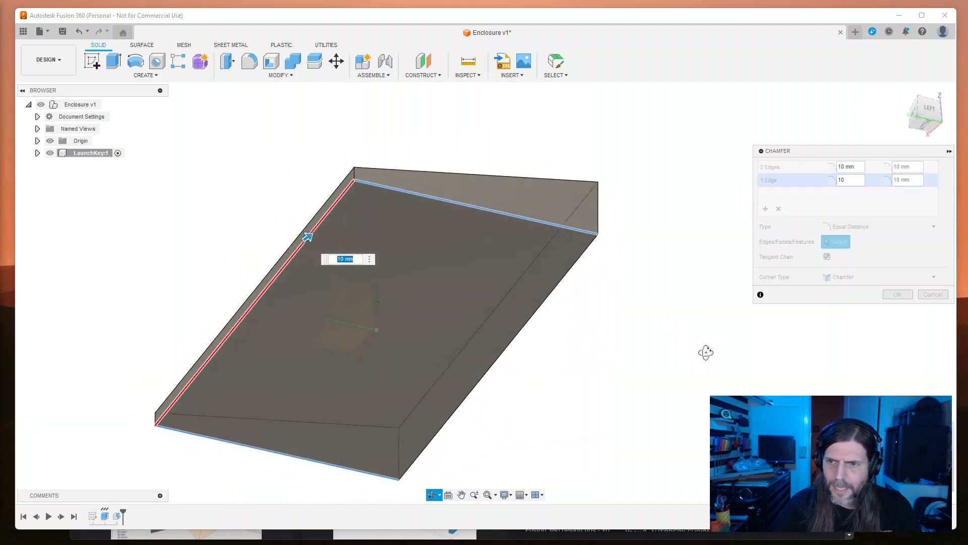
pyautogui.click(824, 182)
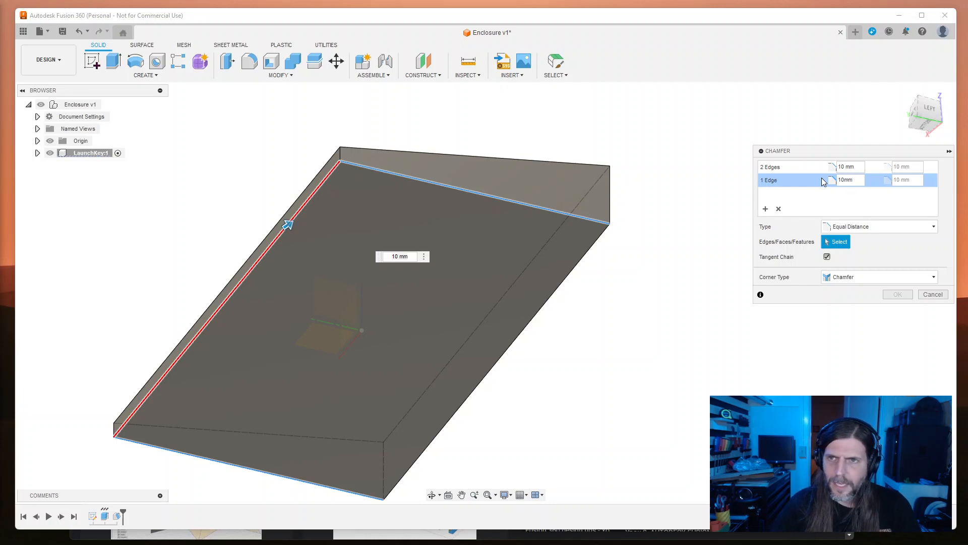
pyautogui.moveTo(285, 222); pyautogui.dragTo(309, 218)
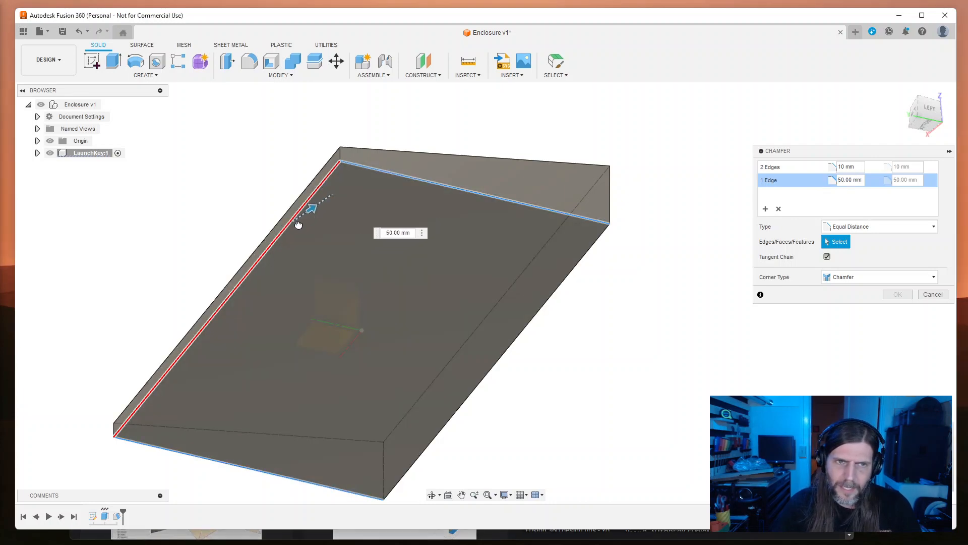
pyautogui.press('Return')
pyautogui.moveTo(607, 361)
pyautogui.keyDown('shift'); pyautogui.mouseDown(button='middle')
pyautogui.moveTo(525, 346)
pyautogui.moveTo(605, 352)
pyautogui.moveTo(601, 360)
pyautogui.mouseUp(button='middle'); pyautogui.keyUp('shift')
pyautogui.press('m')
pyautogui.press('Escape')
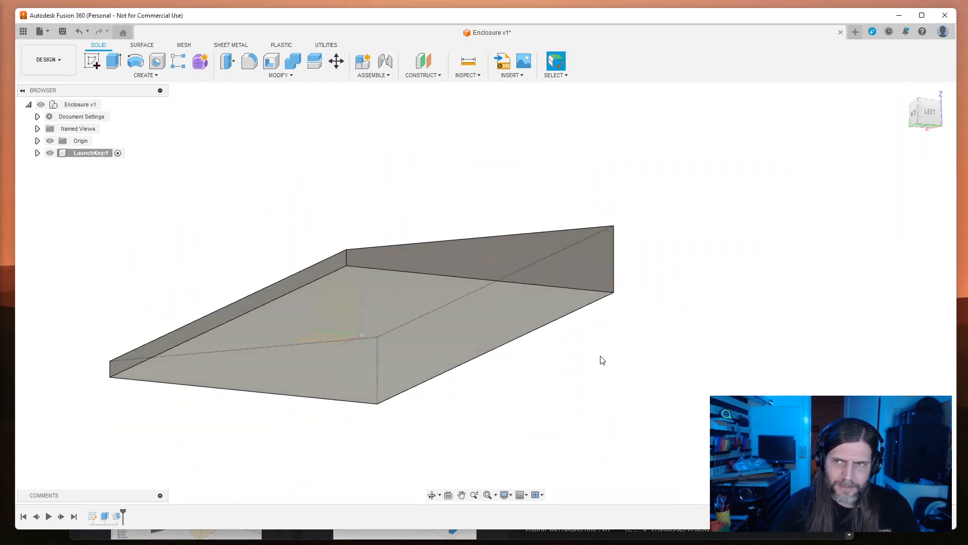
# Step: Chamfer the low side's long bottom edge by 5 mm and add a second set for the high side's long bottom edge at 15 mm
pyautogui.write('scha')
pyautogui.press('Return')
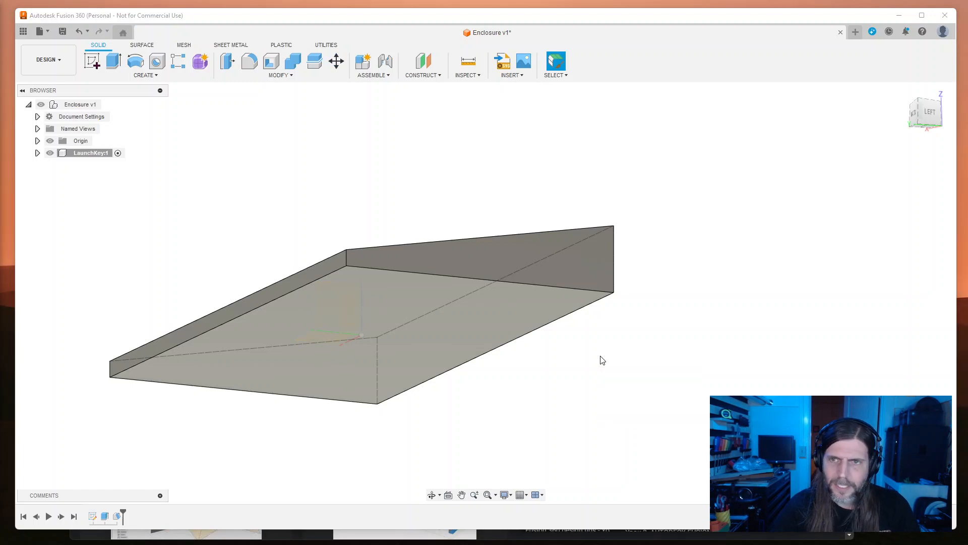
pyautogui.click(298, 286)
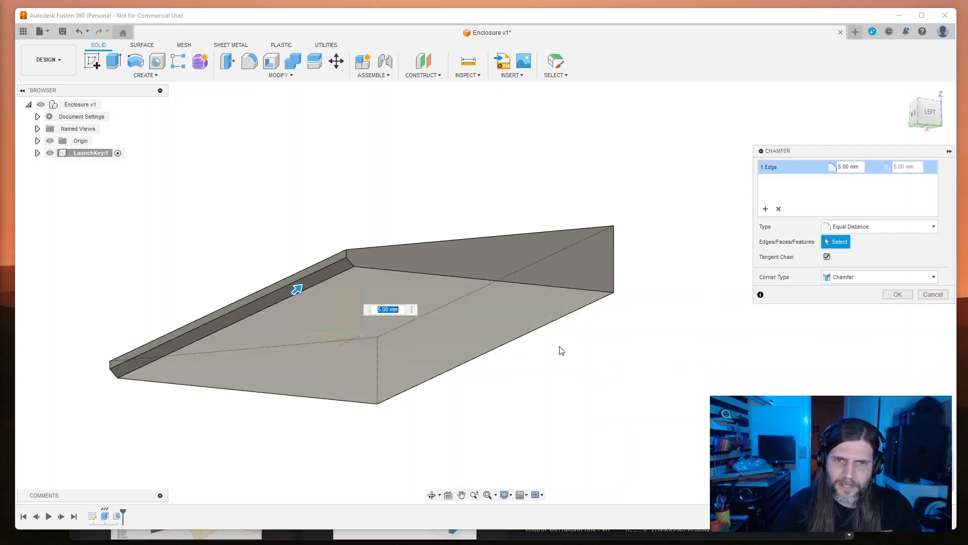
pyautogui.click(765, 209)
pyautogui.click(507, 348)
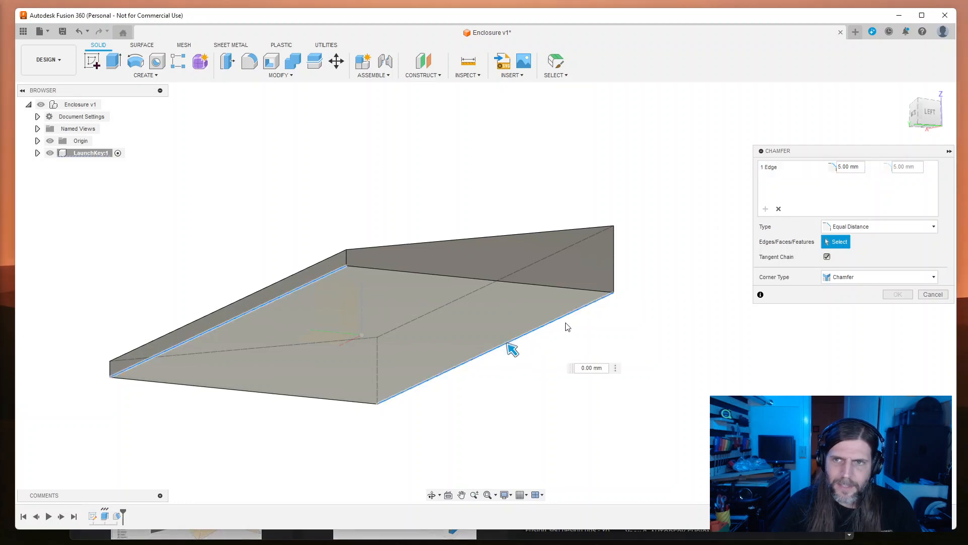
pyautogui.write('15')
pyautogui.press('Return')
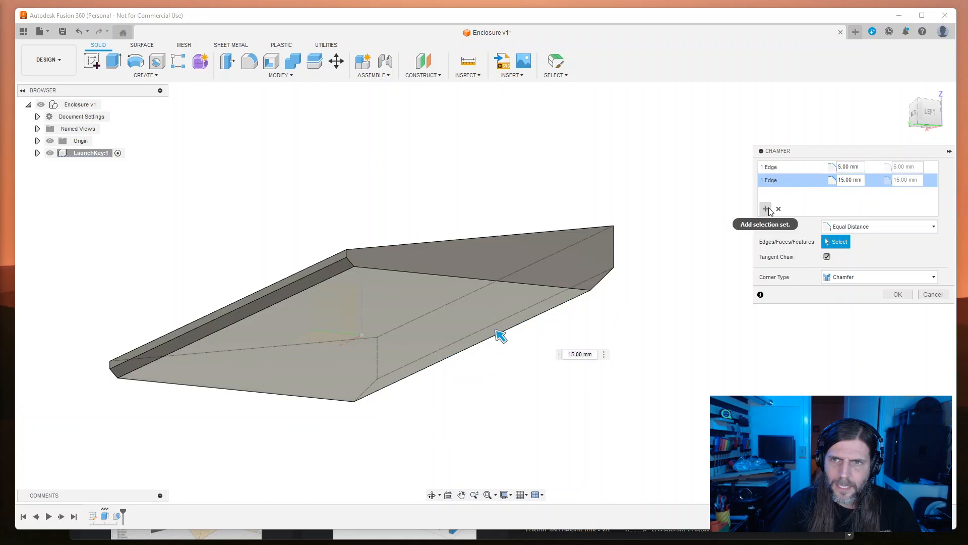
# Step: Add a third chamfer set for the two short bottom edges at 10 mm and apply the chamfer
pyautogui.click(296, 399)
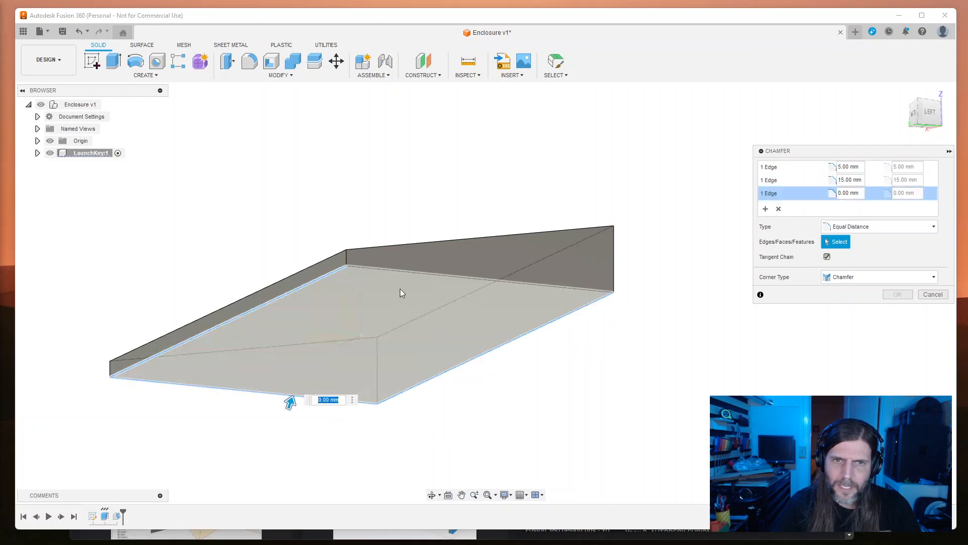
pyautogui.click(434, 274)
pyautogui.moveTo(291, 403)
pyautogui.mouseDown()
pyautogui.moveTo(296, 391)
pyautogui.moveTo(290, 397)
pyautogui.mouseUp()
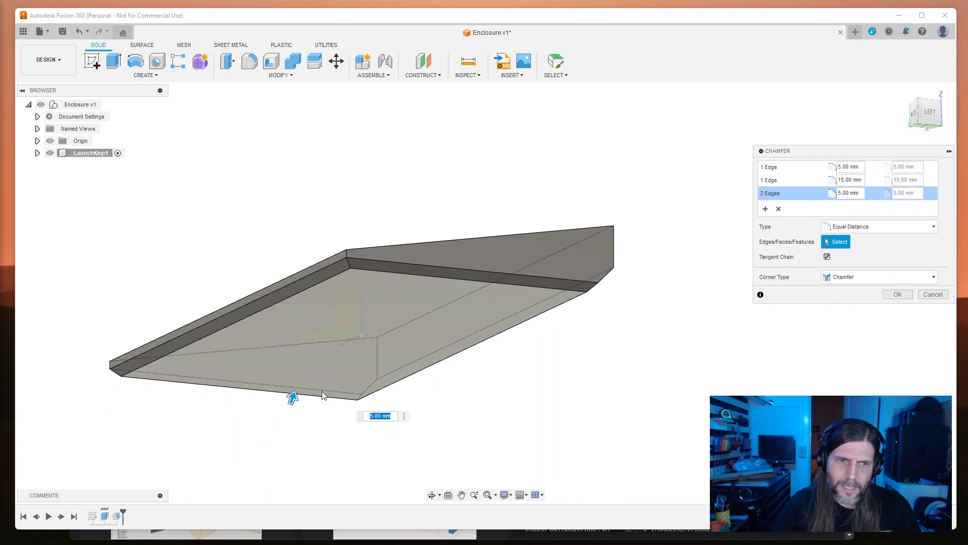
pyautogui.click(848, 196)
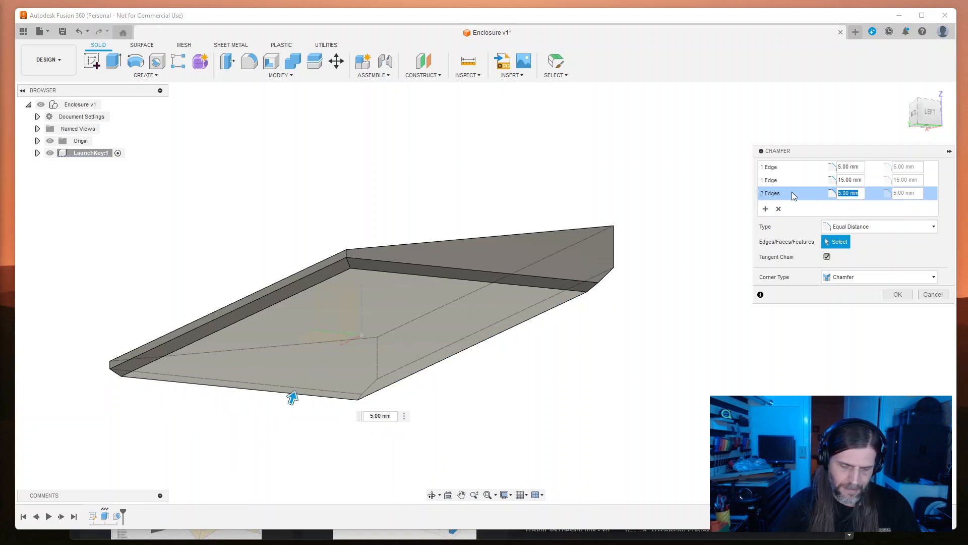
pyautogui.write('10')
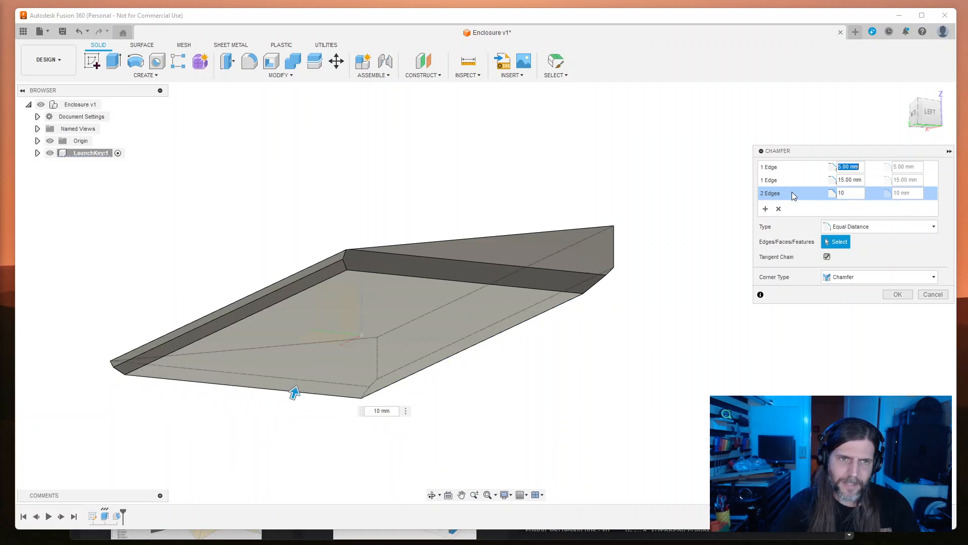
pyautogui.click(849, 192)
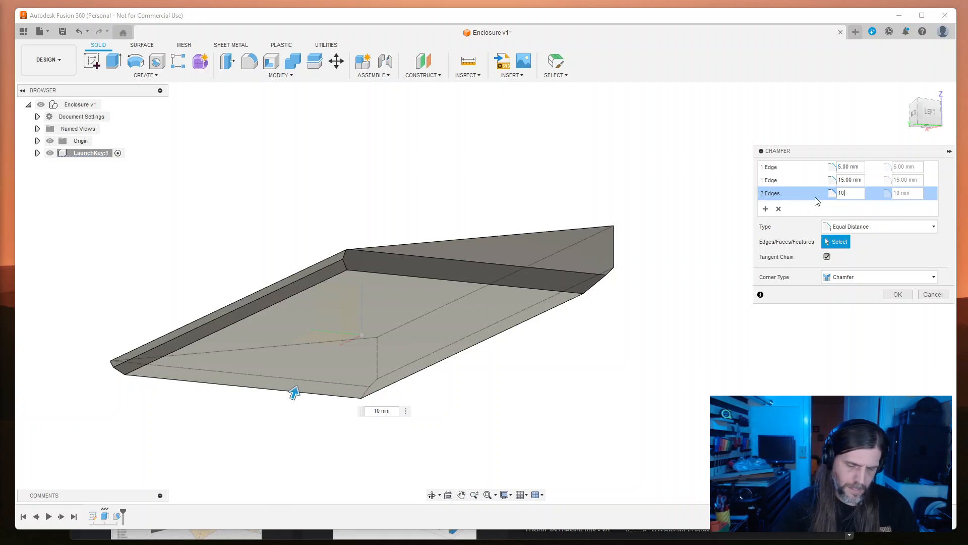
pyautogui.write('mm')
pyautogui.press('Return')
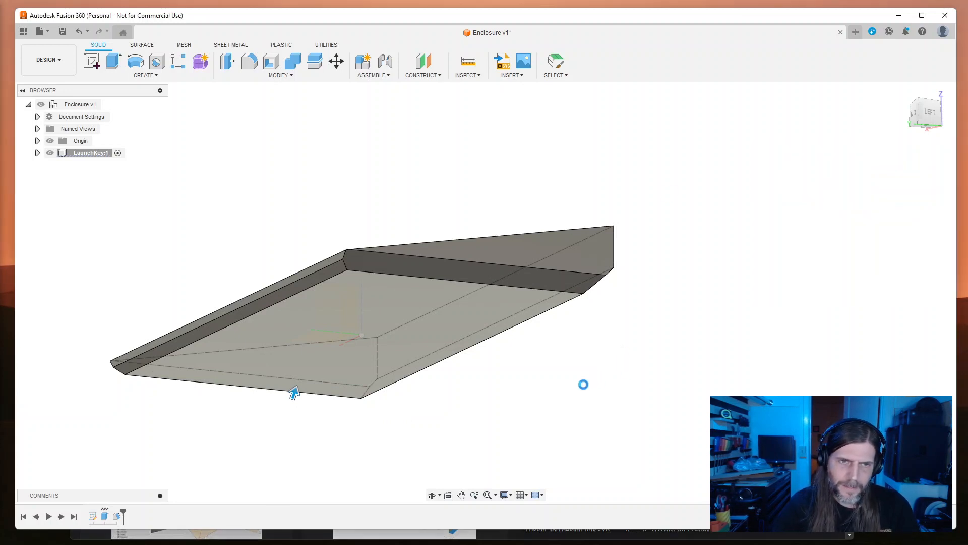
# Step: Roll the design history back to just after the box extrusion, before the draft and chamfer
pyautogui.moveTo(585, 338)
pyautogui.mouseDown(button='middle')
pyautogui.moveTo(498, 388)
pyautogui.moveTo(579, 353)
pyautogui.mouseUp(button='middle')
pyautogui.moveTo(561, 370)
pyautogui.mouseDown(button='middle')
pyautogui.moveTo(545, 380)
pyautogui.moveTo(555, 391)
pyautogui.moveTo(570, 382)
pyautogui.moveTo(551, 380)
pyautogui.moveTo(584, 372)
pyautogui.moveTo(601, 380)
pyautogui.moveTo(556, 378)
pyautogui.mouseUp(button='middle')
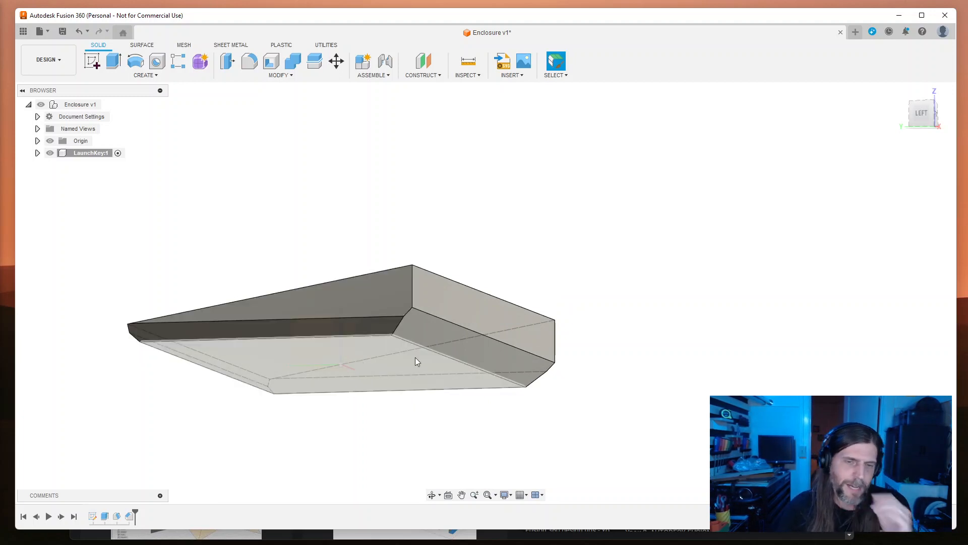
pyautogui.keyDown('shift'); pyautogui.moveTo(608, 336); pyautogui.dragTo(680, 332, button='middle'); pyautogui.keyUp('shift')
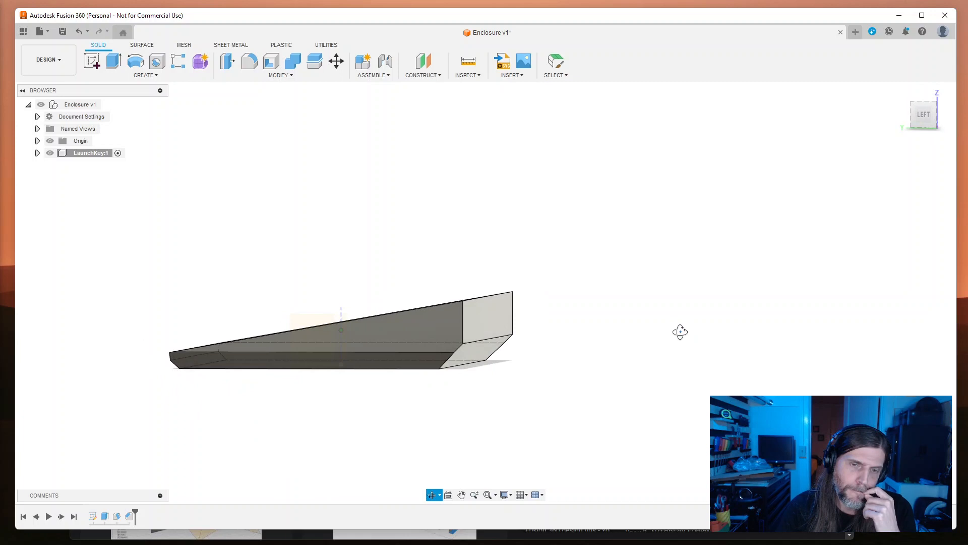
pyautogui.keyDown('shift'); pyautogui.moveTo(680, 331); pyautogui.dragTo(664, 306, button='middle'); pyautogui.keyUp('shift')
pyautogui.moveTo(469, 378)
pyautogui.keyDown('shift'); pyautogui.mouseDown(button='middle')
pyautogui.moveTo(479, 353)
pyautogui.moveTo(525, 371)
pyautogui.moveTo(428, 350)
pyautogui.moveTo(393, 362)
pyautogui.moveTo(457, 362)
pyautogui.moveTo(459, 339)
pyautogui.moveTo(457, 370)
pyautogui.mouseUp(button='middle'); pyautogui.keyUp('shift')
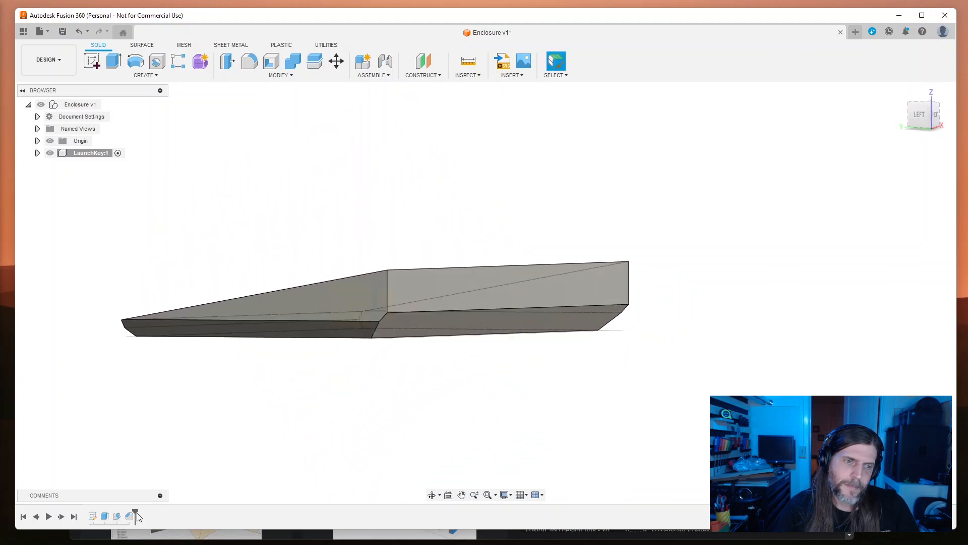
pyautogui.moveTo(134, 512); pyautogui.dragTo(109, 513)
pyautogui.moveTo(412, 390)
pyautogui.mouseDown(button='middle')
pyautogui.moveTo(465, 378)
pyautogui.moveTo(434, 386)
pyautogui.moveTo(456, 387)
pyautogui.moveTo(449, 393)
pyautogui.mouseUp(button='middle')
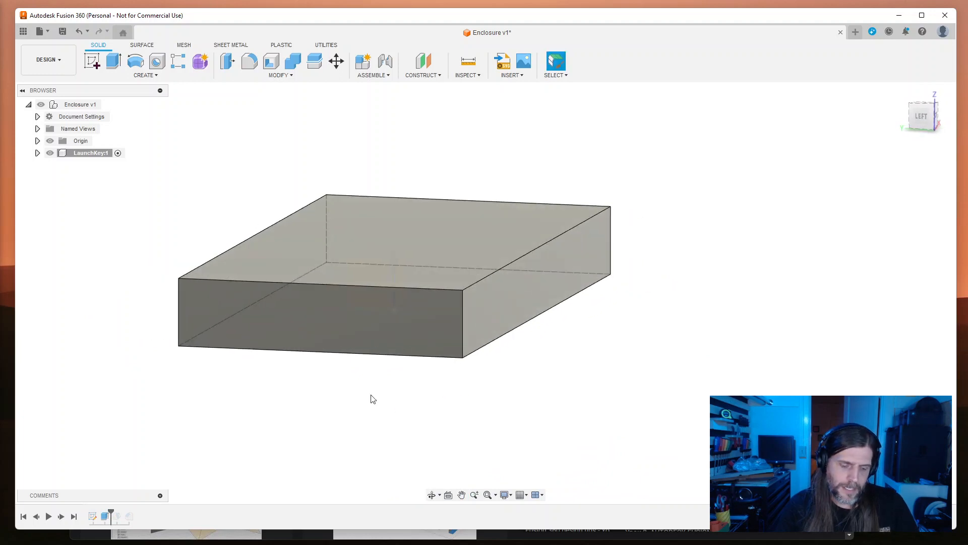
pyautogui.write('sdra')
pyautogui.press('Return')
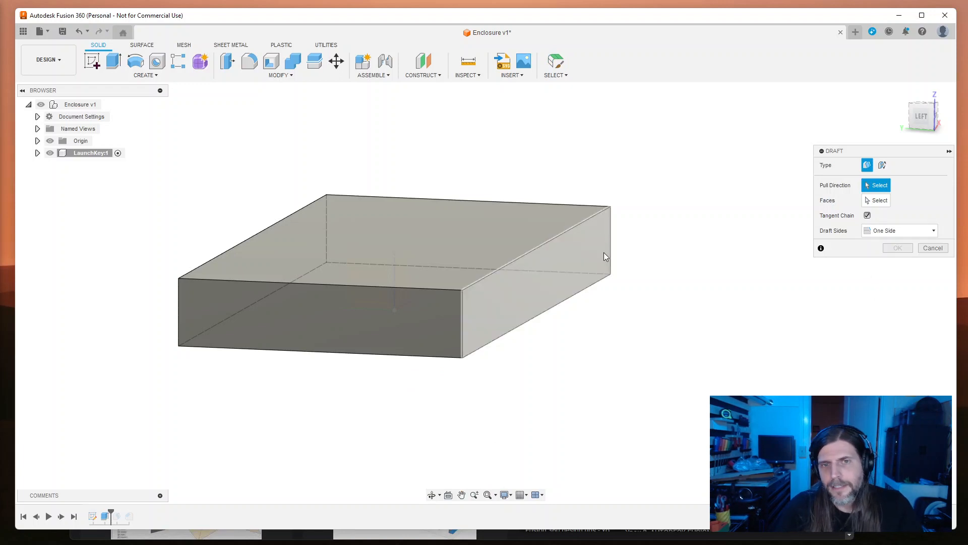
pyautogui.click(416, 231)
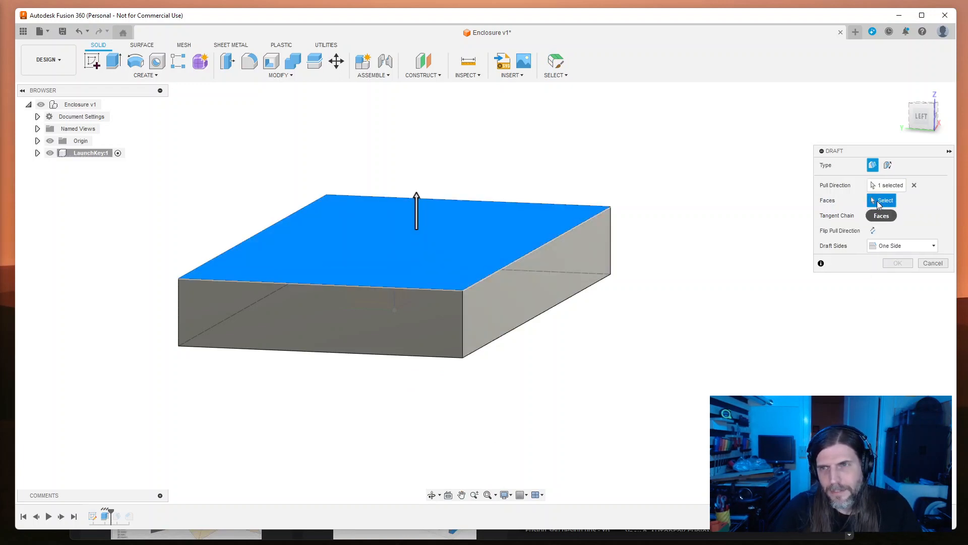
pyautogui.click(525, 280)
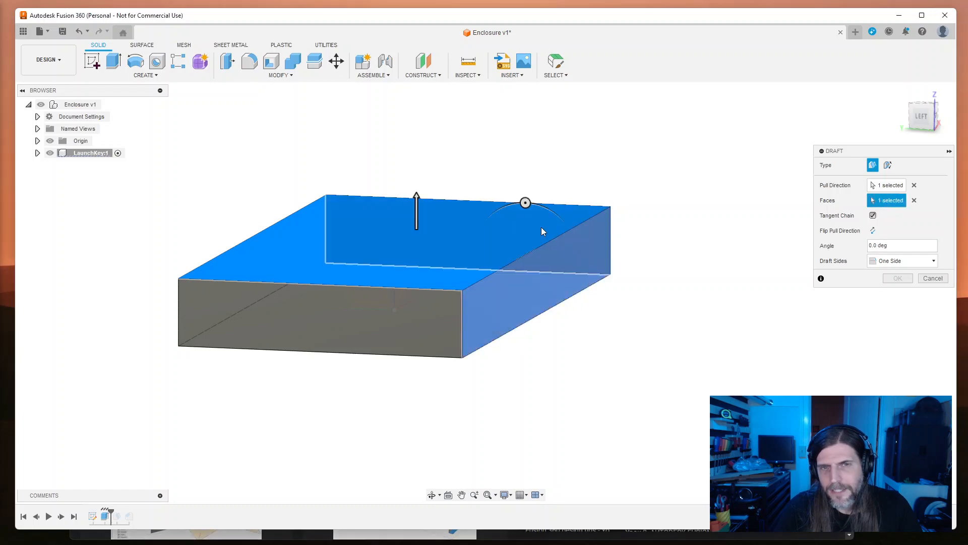
pyautogui.moveTo(525, 200)
pyautogui.mouseDown()
pyautogui.moveTo(507, 199)
pyautogui.moveTo(565, 215)
pyautogui.moveTo(519, 199)
pyautogui.moveTo(504, 200)
pyautogui.moveTo(555, 208)
pyautogui.moveTo(477, 203)
pyautogui.moveTo(501, 217)
pyautogui.moveTo(523, 200)
pyautogui.moveTo(498, 211)
pyautogui.moveTo(519, 224)
pyautogui.moveTo(557, 217)
pyautogui.moveTo(501, 205)
pyautogui.moveTo(550, 232)
pyautogui.moveTo(519, 202)
pyautogui.moveTo(502, 208)
pyautogui.moveTo(517, 203)
pyautogui.mouseUp()
pyautogui.press('Escape')
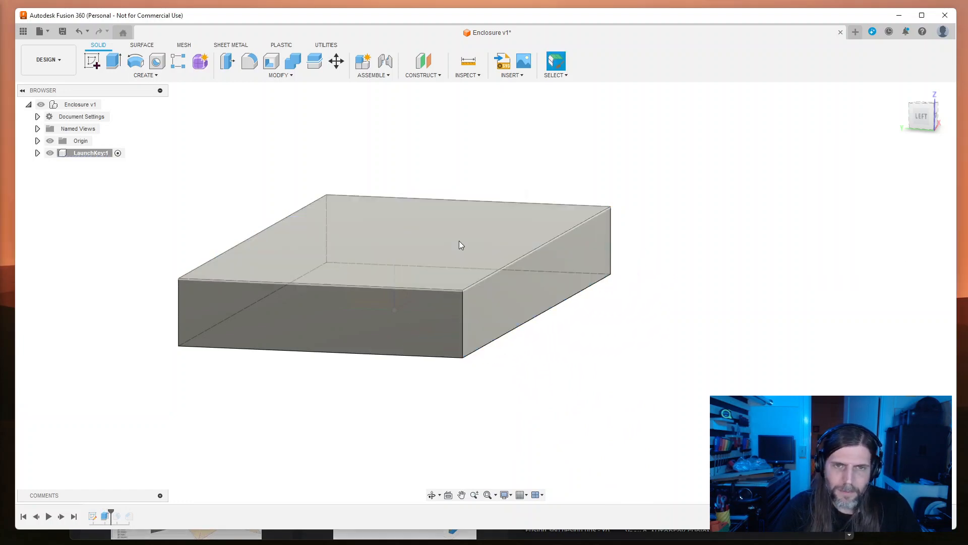
# Step: Draft the top face with the formerly high long side face as pull direction, so the top rises toward the opposite side
pyautogui.write('sdra')
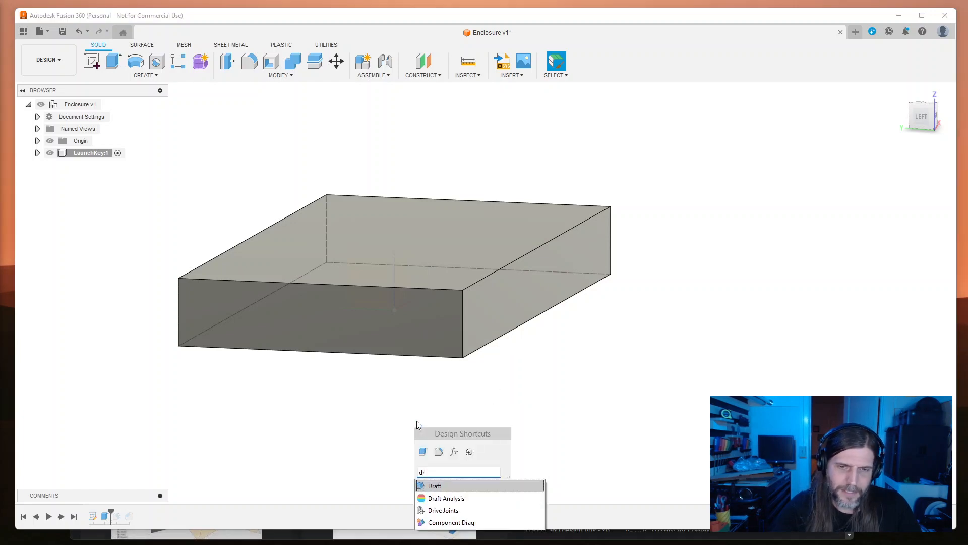
pyautogui.press('Return')
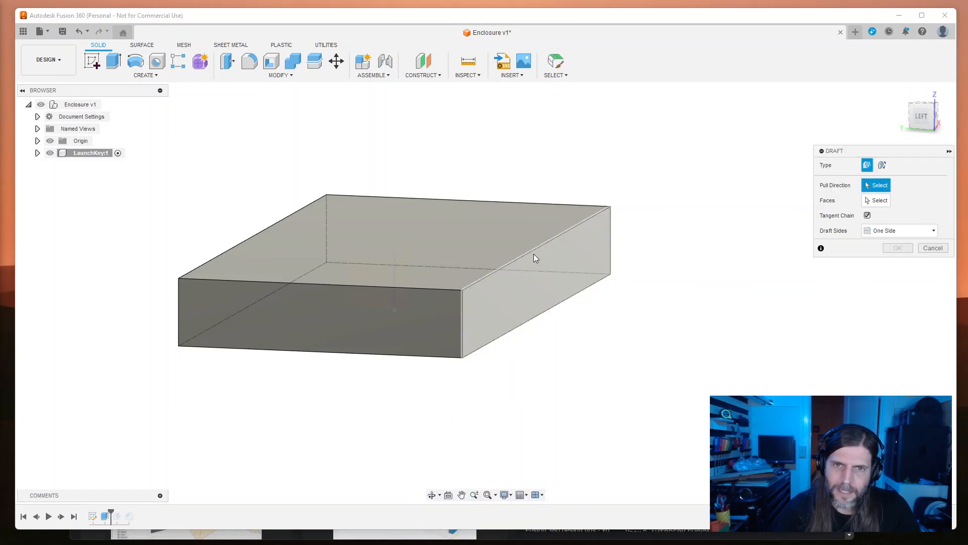
pyautogui.click(549, 281)
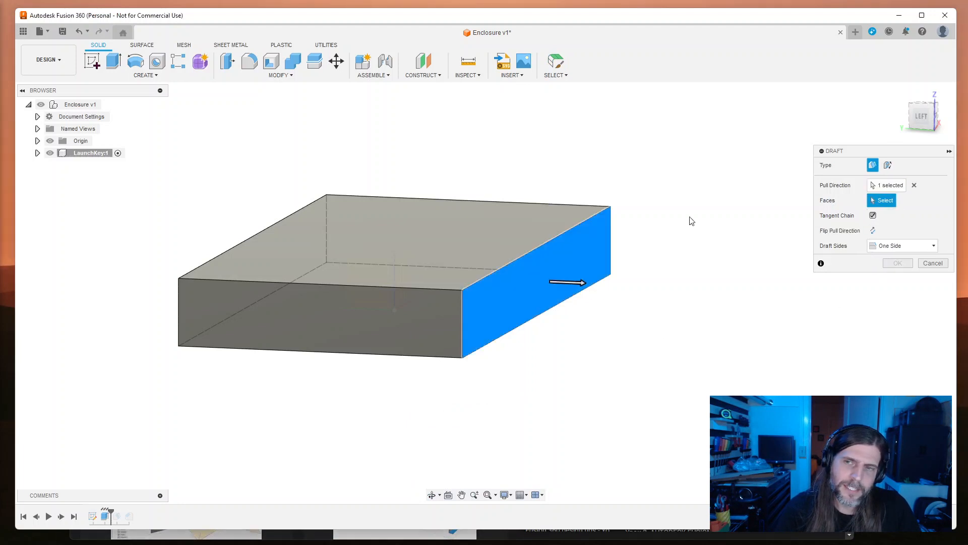
pyautogui.click(888, 190)
pyautogui.click(884, 200)
pyautogui.click(437, 217)
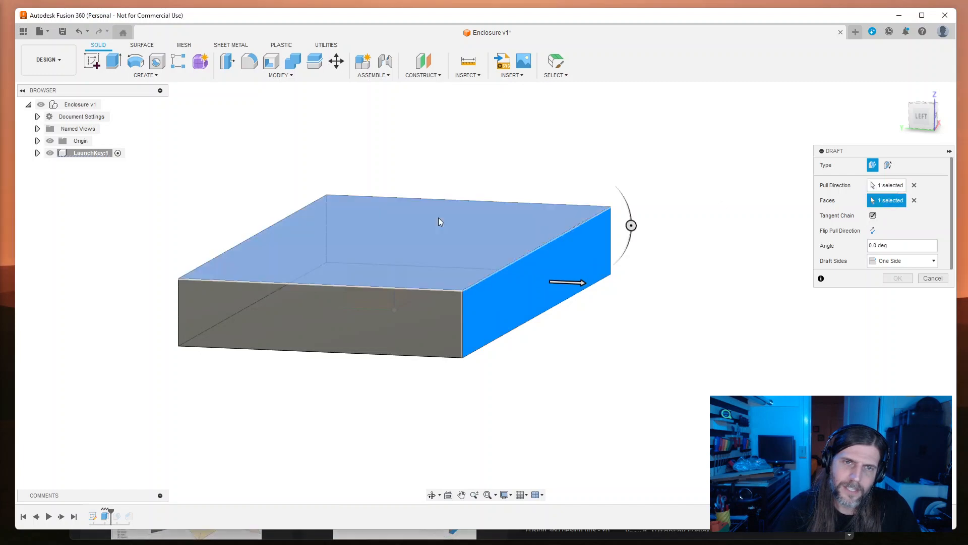
pyautogui.moveTo(633, 225)
pyautogui.mouseDown()
pyautogui.moveTo(631, 214)
pyautogui.moveTo(638, 231)
pyautogui.mouseUp()
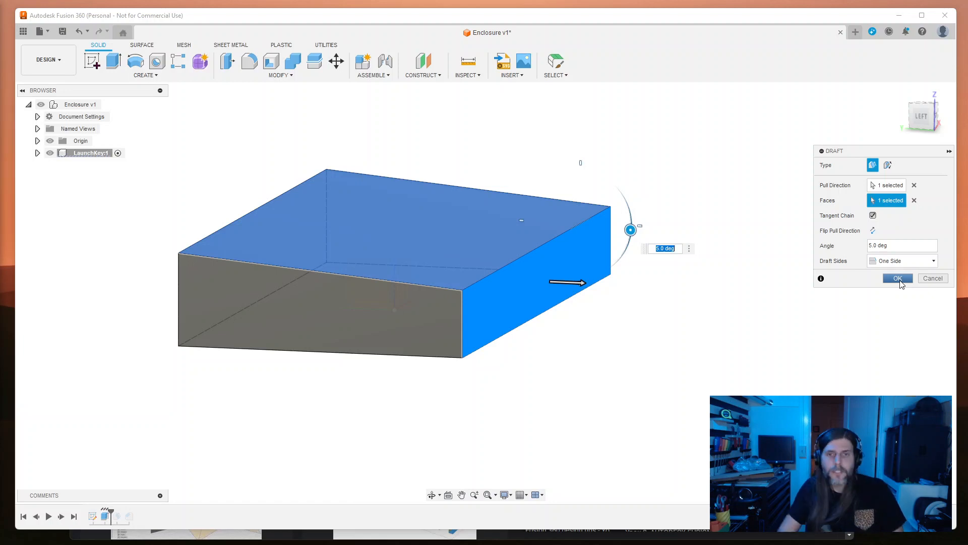
pyautogui.click(898, 278)
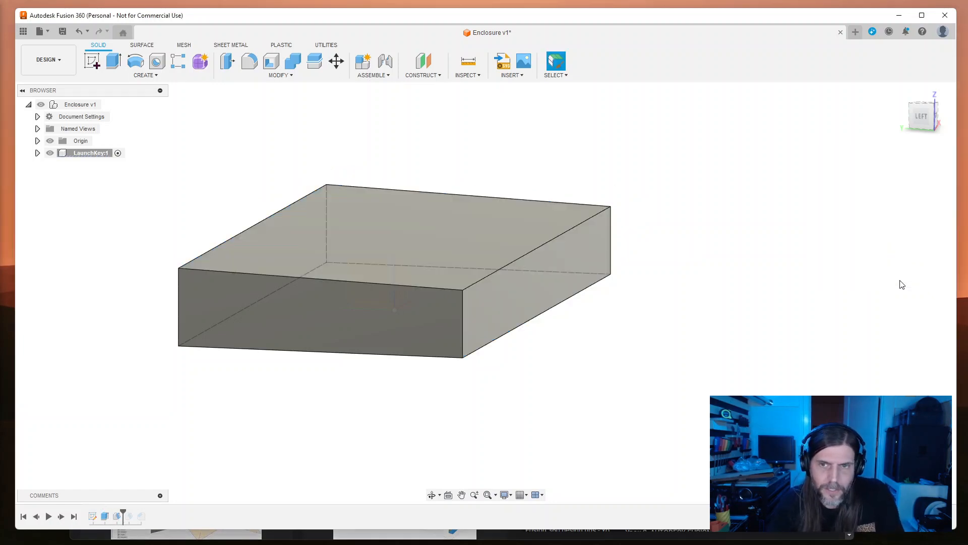
# Step: Edit the base extrusion and set its distance to 6 mm
pyautogui.keyDown('shift'); pyautogui.moveTo(691, 350); pyautogui.dragTo(696, 323, button='middle'); pyautogui.keyUp('shift')
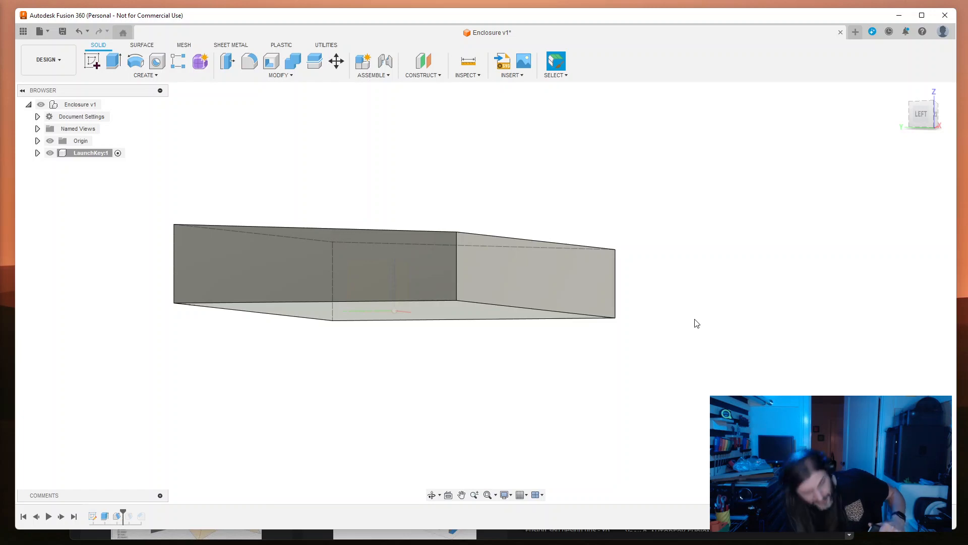
pyautogui.doubleClick(105, 516)
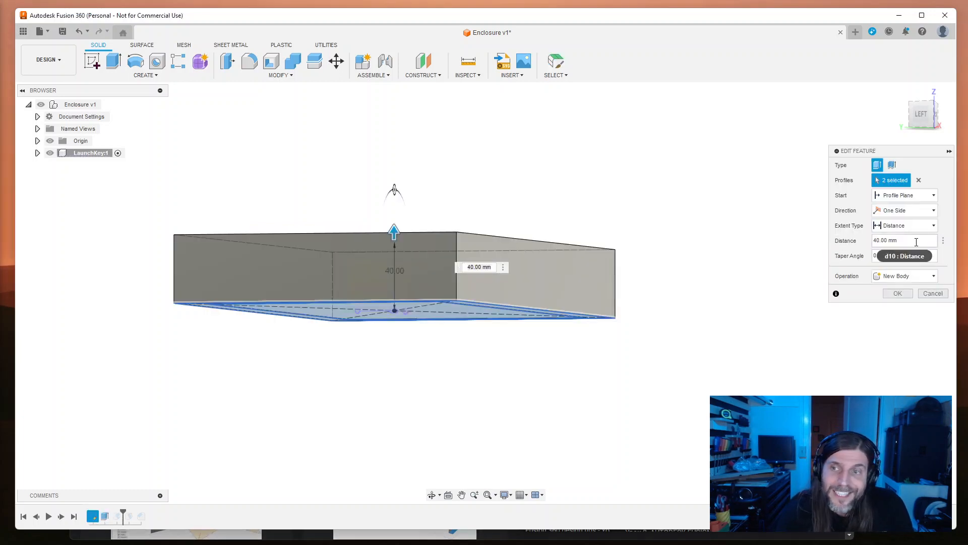
pyautogui.moveTo(917, 242); pyautogui.dragTo(798, 237)
pyautogui.write('60')
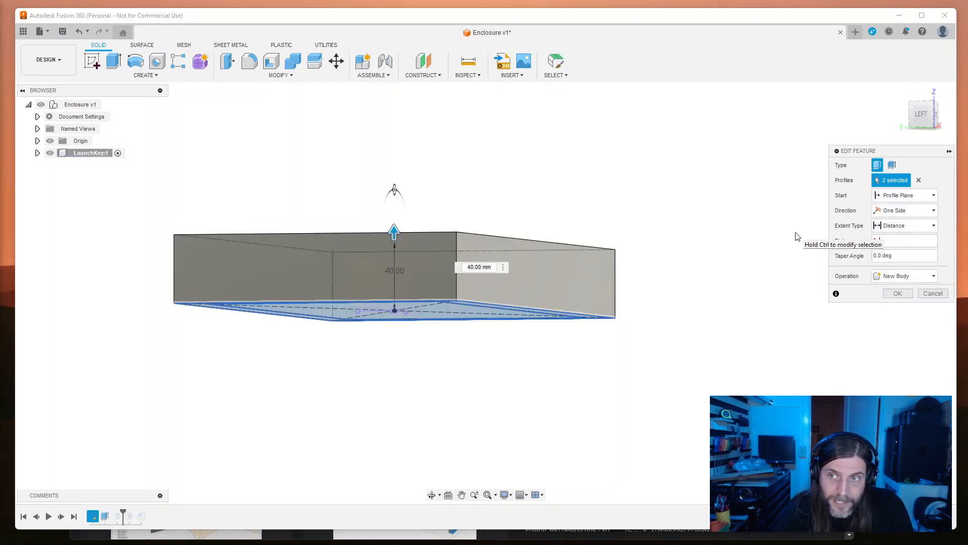
pyautogui.write('6')
pyautogui.press('Return')
pyautogui.moveTo(529, 405)
pyautogui.keyDown('shift'); pyautogui.mouseDown(button='middle')
pyautogui.moveTo(545, 410)
pyautogui.moveTo(517, 413)
pyautogui.mouseUp(button='middle'); pyautogui.keyUp('shift')
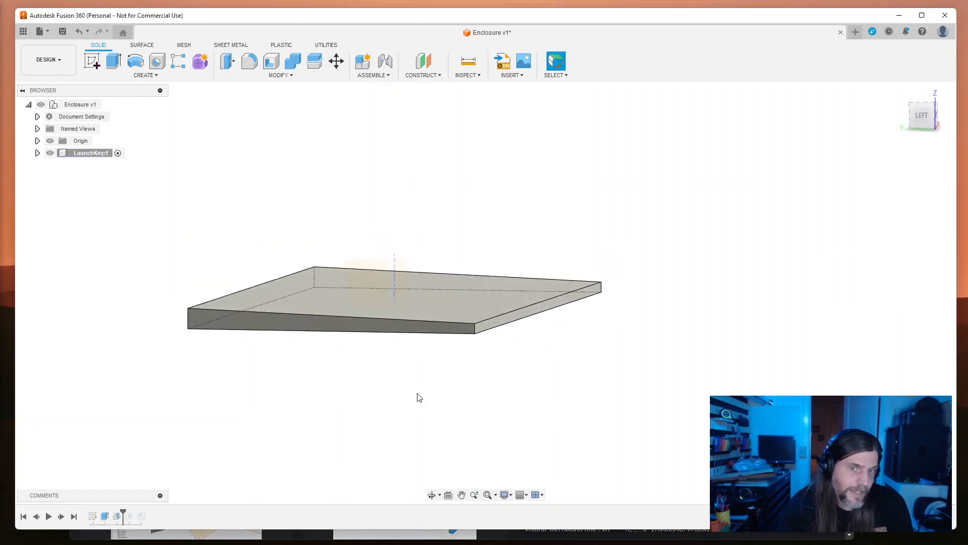
# Step: Extrude the thin slab's sloped top face upward by 30 mm, with the operation set to New Body
pyautogui.click(449, 292)
pyautogui.press('e')
pyautogui.click(449, 292)
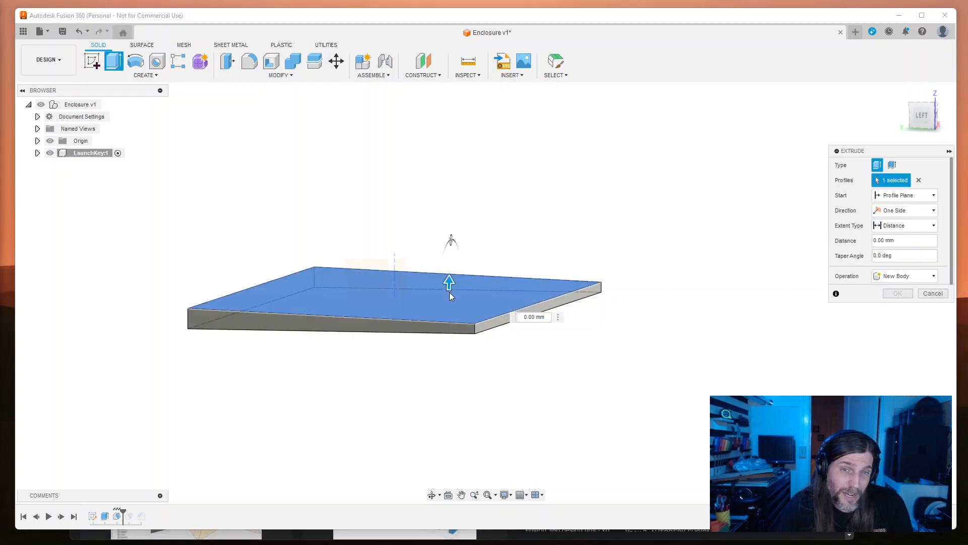
pyautogui.write('30')
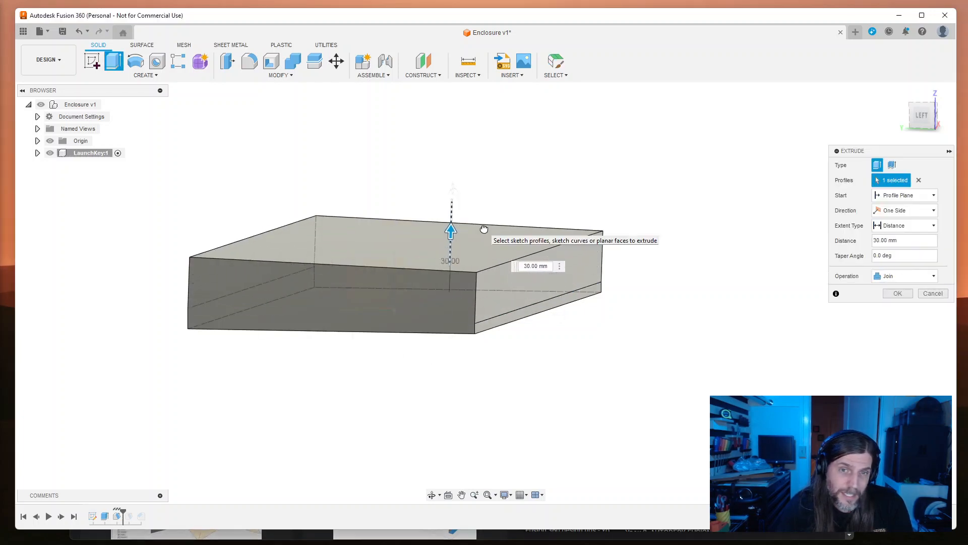
pyautogui.keyDown('shift'); pyautogui.moveTo(607, 365); pyautogui.dragTo(520, 272, button='middle'); pyautogui.keyUp('shift')
pyautogui.keyDown('shift'); pyautogui.moveTo(648, 296); pyautogui.dragTo(605, 280, button='middle'); pyautogui.keyUp('shift')
pyautogui.moveTo(443, 230); pyautogui.dragTo(464, 246)
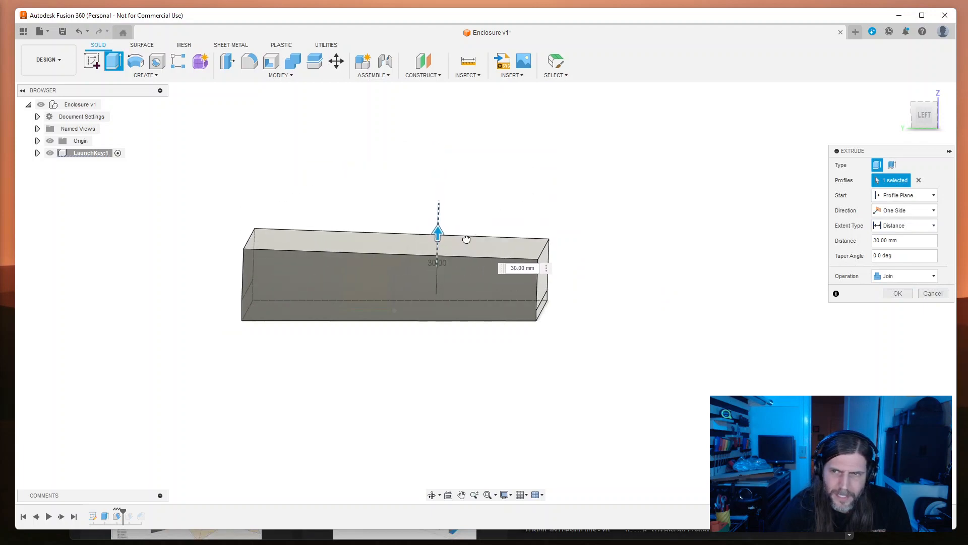
pyautogui.click(905, 276)
pyautogui.click(897, 319)
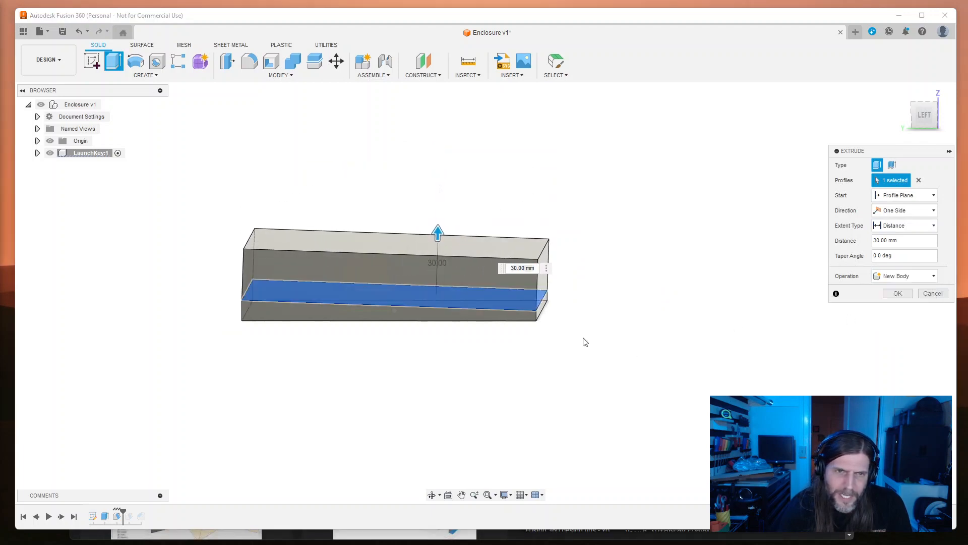
# Step: Set the new body's extrusion distance to 20 mm and apply it
pyautogui.moveTo(437, 230)
pyautogui.mouseDown()
pyautogui.moveTo(441, 222)
pyautogui.moveTo(440, 230)
pyautogui.mouseUp()
pyautogui.moveTo(640, 317); pyautogui.dragTo(625, 333, button='middle')
pyautogui.click(921, 119)
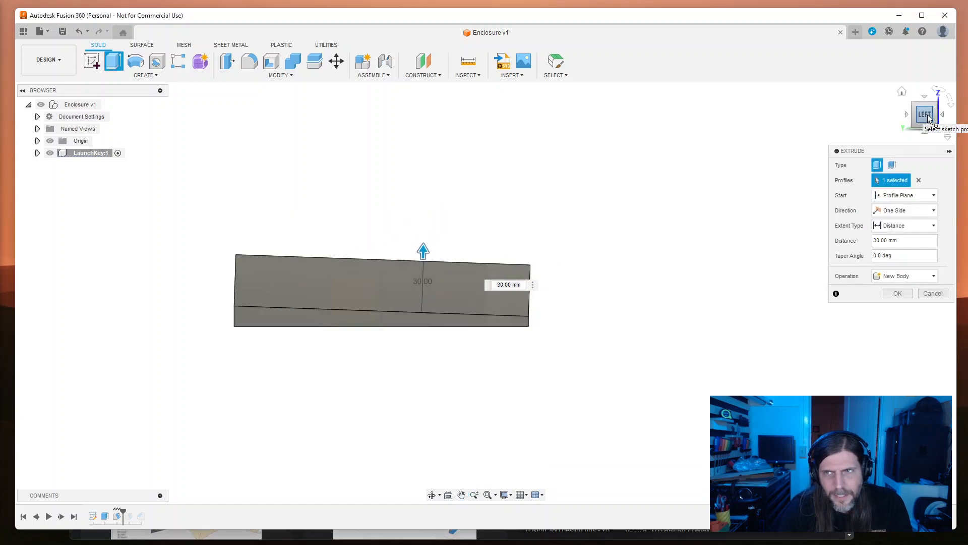
pyautogui.moveTo(425, 254); pyautogui.dragTo(426, 267)
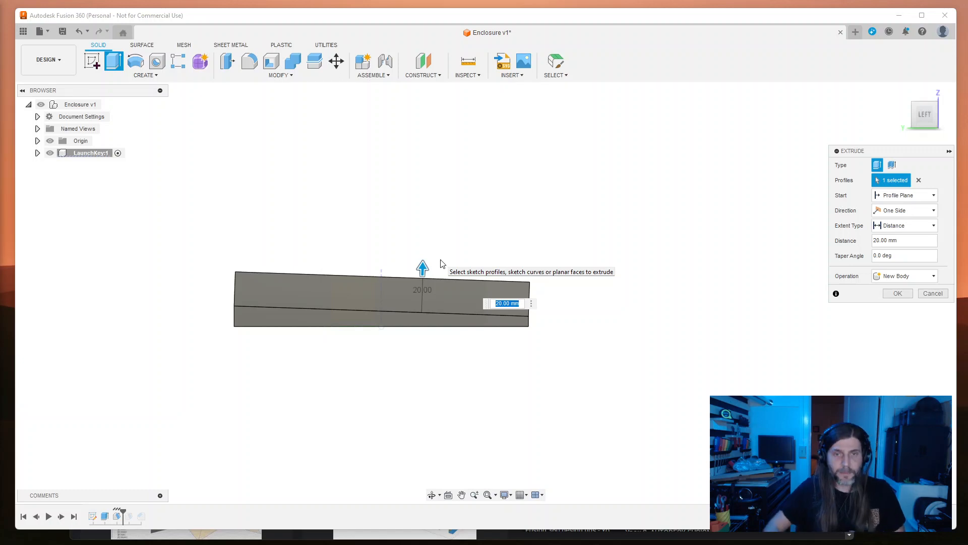
pyautogui.write('50')
pyautogui.press('Return')
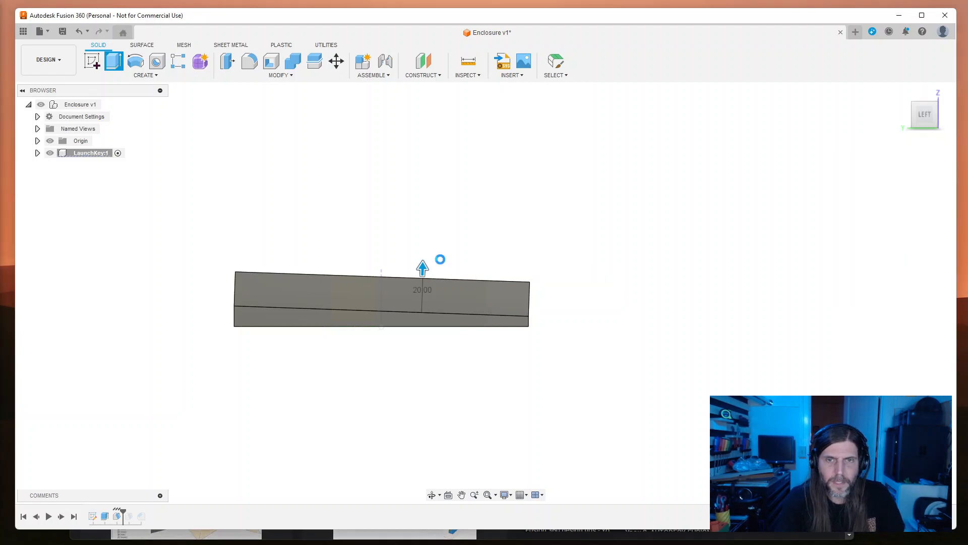
pyautogui.keyDown('shift'); pyautogui.moveTo(693, 333); pyautogui.dragTo(642, 306, button='middle'); pyautogui.keyUp('shift')
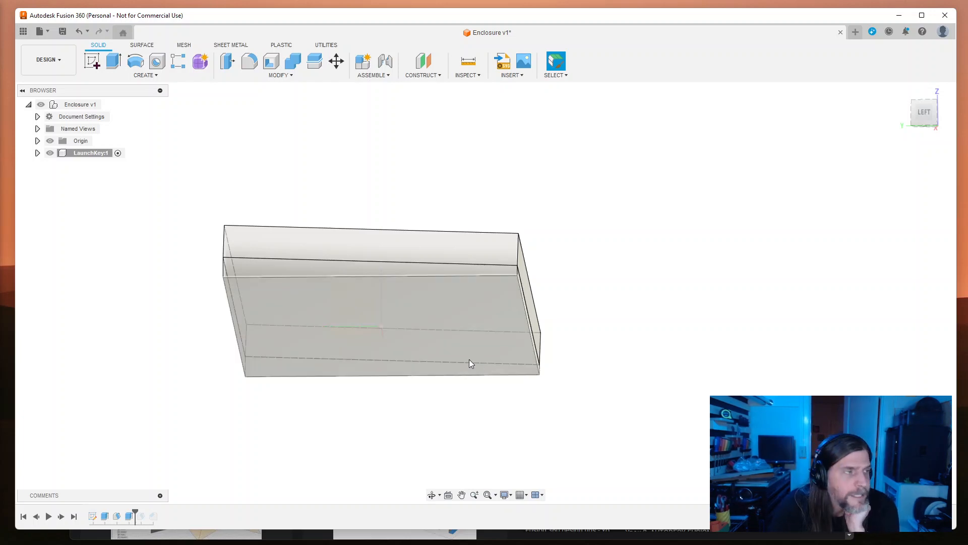
pyautogui.keyDown('shift'); pyautogui.moveTo(615, 348); pyautogui.dragTo(619, 320, button='middle'); pyautogui.keyUp('shift')
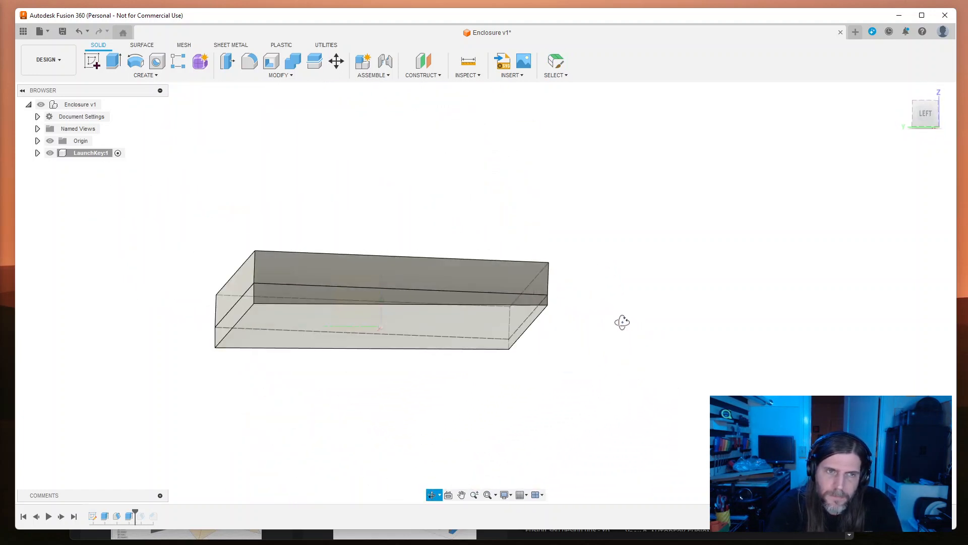
pyautogui.press('Escape')
pyautogui.click(334, 296)
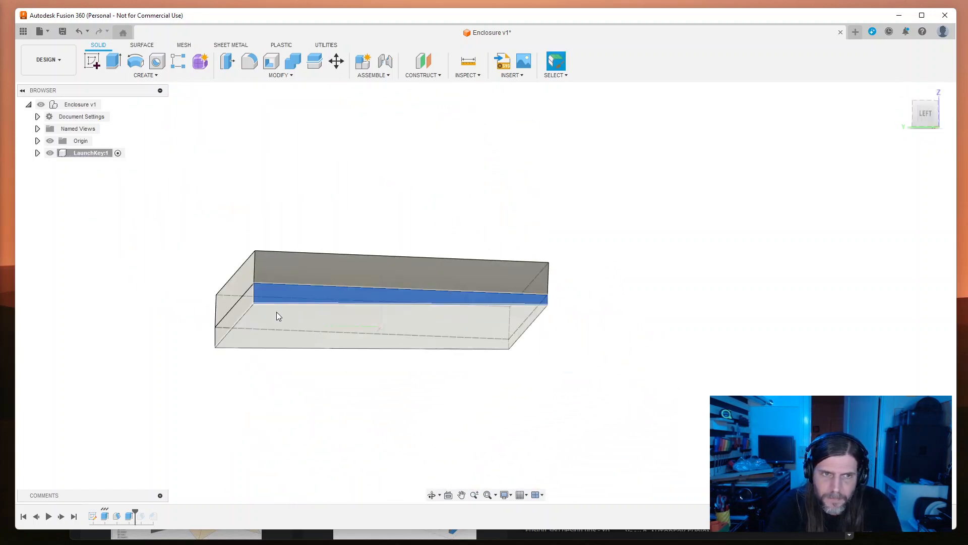
pyautogui.click(565, 362)
pyautogui.write('s')
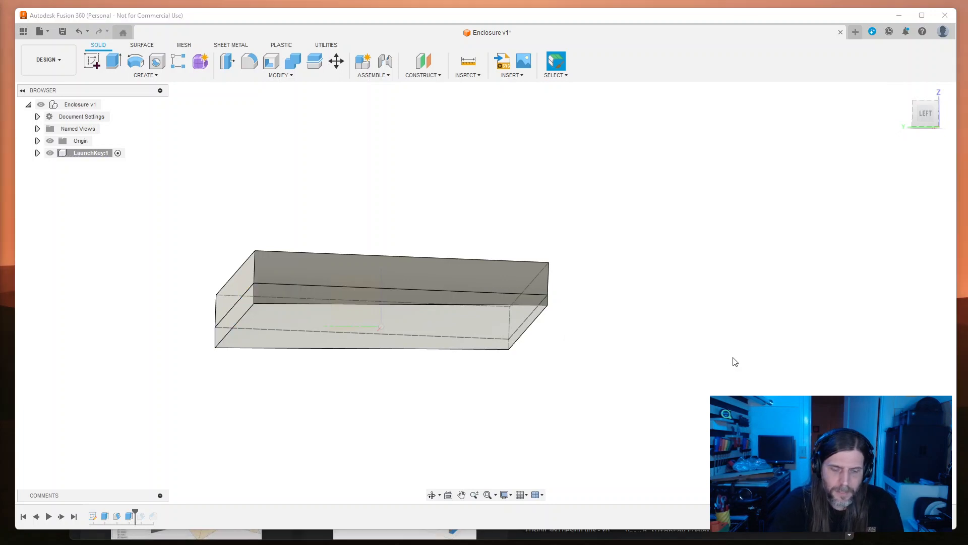
pyautogui.write('draft')
pyautogui.press('Return')
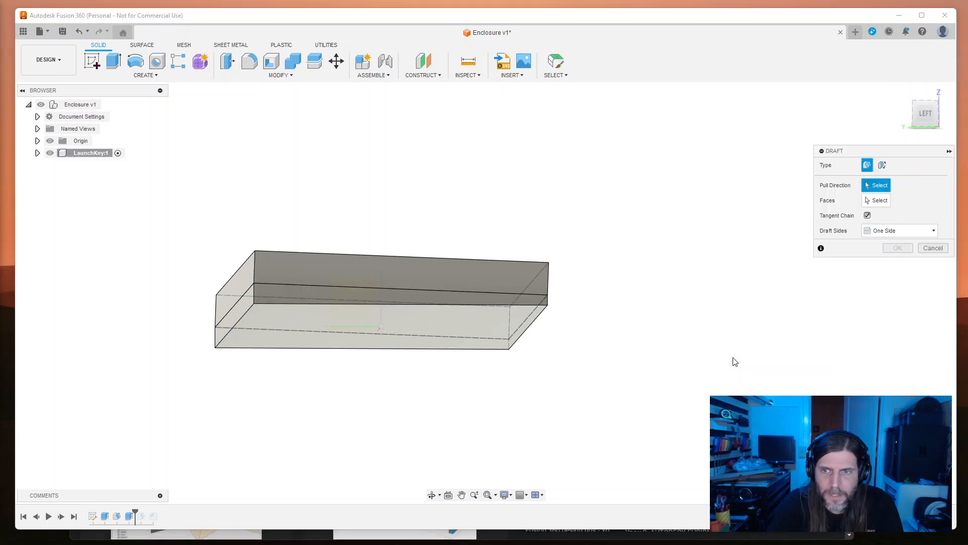
pyautogui.click(879, 200)
pyautogui.click(316, 298)
pyautogui.click(234, 316)
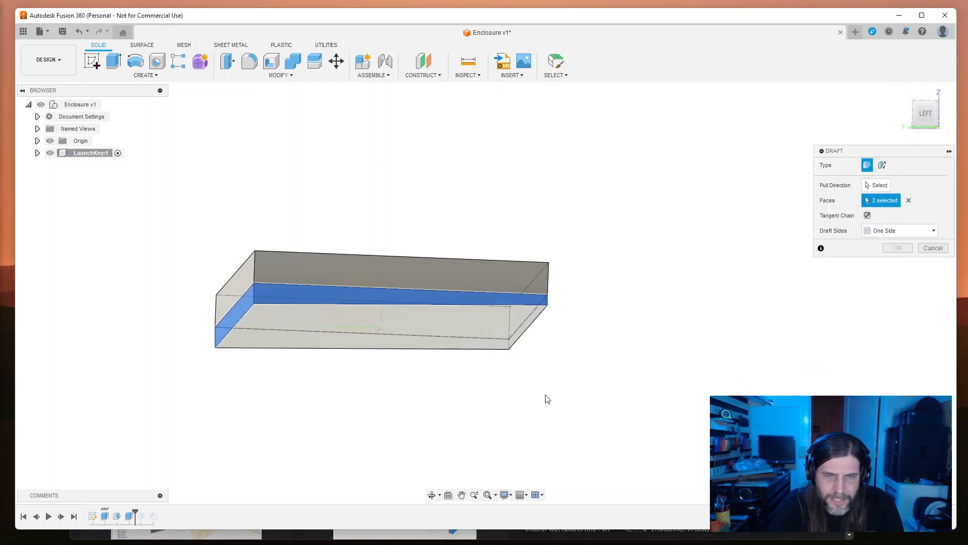
pyautogui.keyDown('shift'); pyautogui.moveTo(547, 399); pyautogui.dragTo(524, 327, button='middle'); pyautogui.keyUp('shift')
pyautogui.click(584, 349)
pyautogui.keyDown('shift'); pyautogui.moveTo(585, 349); pyautogui.dragTo(450, 298, button='middle'); pyautogui.keyUp('shift')
pyautogui.click(626, 299)
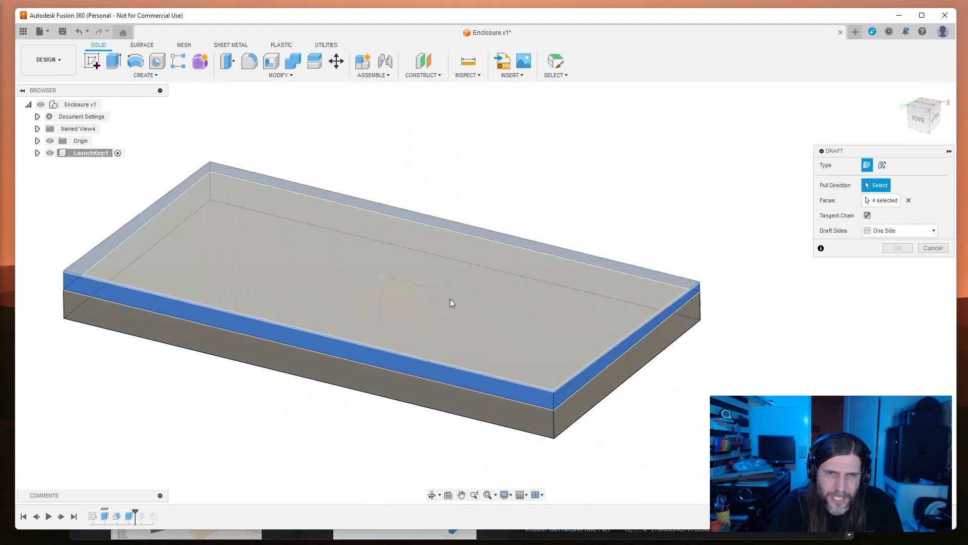
pyautogui.click(451, 303)
pyautogui.moveTo(99, 224)
pyautogui.mouseDown()
pyautogui.moveTo(75, 209)
pyautogui.moveTo(47, 212)
pyautogui.moveTo(79, 208)
pyautogui.moveTo(88, 225)
pyautogui.moveTo(47, 214)
pyautogui.moveTo(78, 206)
pyautogui.moveTo(114, 234)
pyautogui.moveTo(66, 232)
pyautogui.moveTo(93, 228)
pyautogui.mouseUp()
pyautogui.press('Escape')
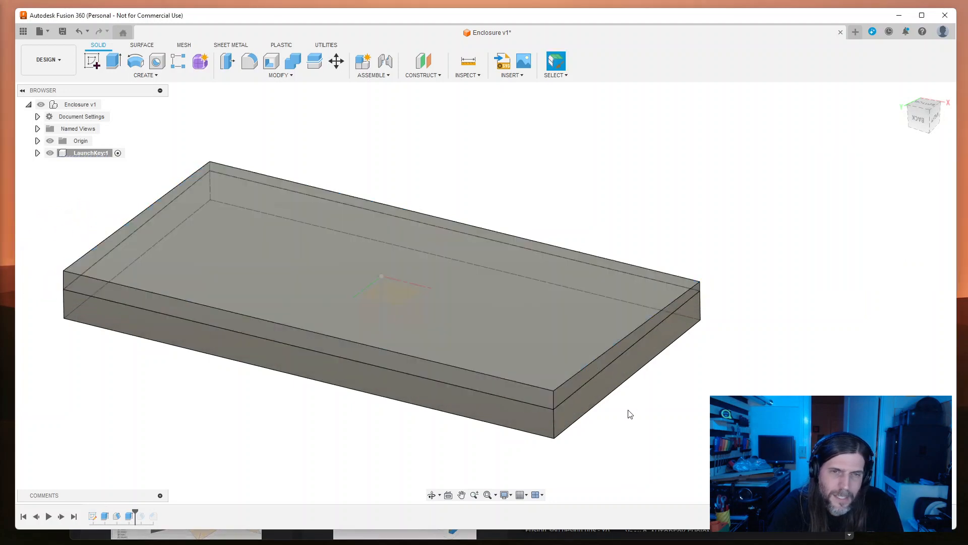
# Step: Expand the LaunchKey component's bodies and hide Body2
pyautogui.click(38, 153)
pyautogui.click(47, 177)
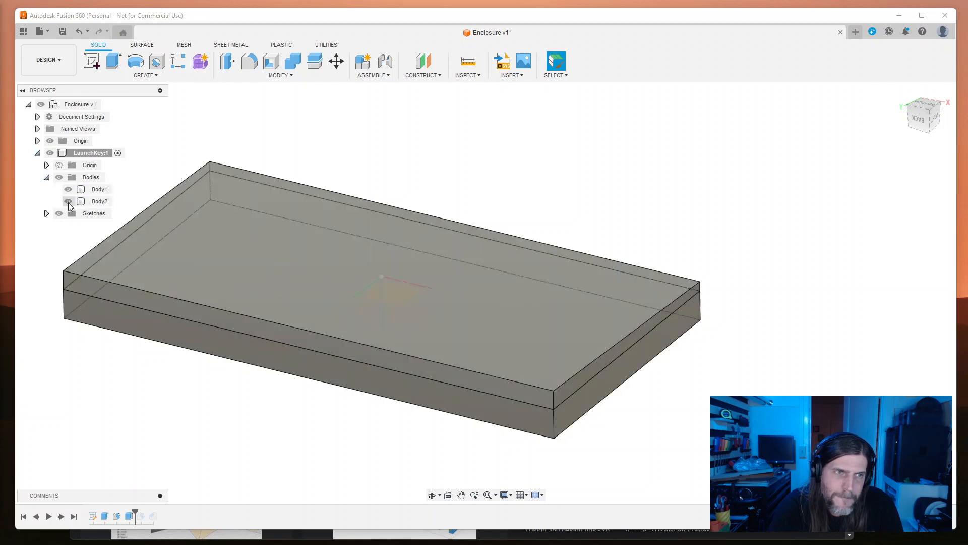
pyautogui.click(68, 201)
# Step: Start a Draft on Body1's four side faces with its sloped top face as the pull direction
pyautogui.keyDown('shift'); pyautogui.moveTo(378, 404); pyautogui.dragTo(670, 398, button='middle'); pyautogui.keyUp('shift')
pyautogui.write('sdra')
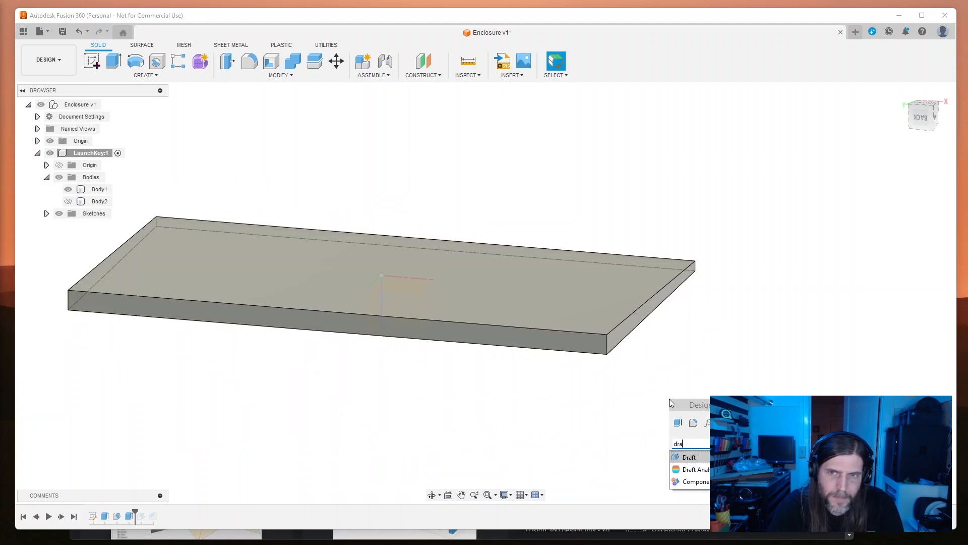
pyautogui.press('Return')
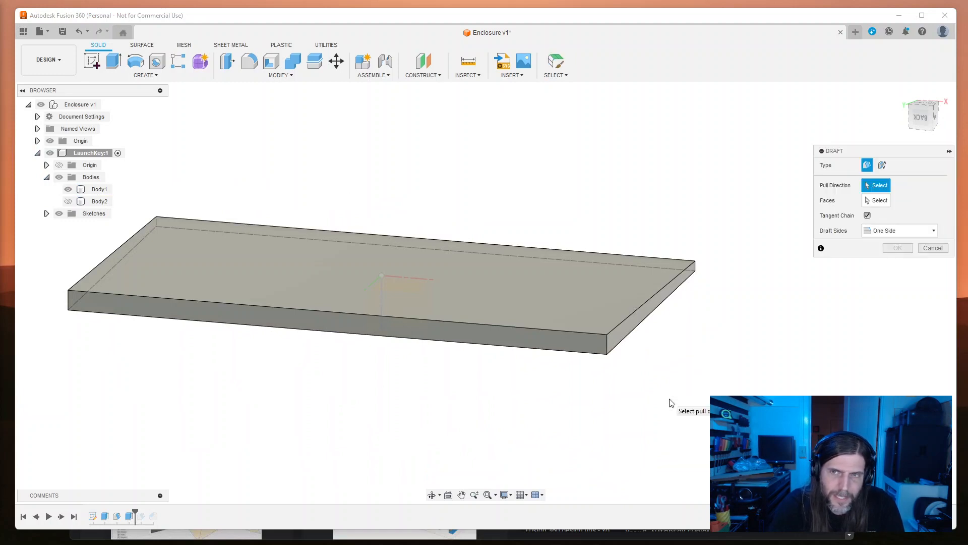
pyautogui.click(875, 201)
pyautogui.click(479, 339)
pyautogui.click(625, 323)
pyautogui.keyDown('shift'); pyautogui.moveTo(506, 387); pyautogui.dragTo(501, 361, button='middle'); pyautogui.keyUp('shift')
pyautogui.click(363, 287)
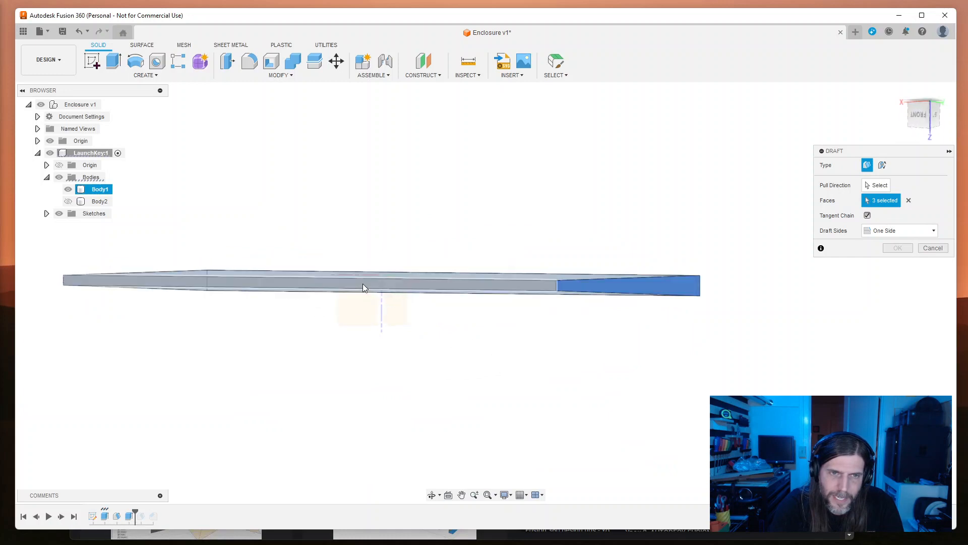
pyautogui.keyDown('shift'); pyautogui.moveTo(693, 333); pyautogui.dragTo(680, 305, button='middle'); pyautogui.keyUp('shift')
pyautogui.click(558, 238)
pyautogui.keyDown('shift'); pyautogui.moveTo(799, 330); pyautogui.dragTo(755, 381, button='middle'); pyautogui.keyUp('shift')
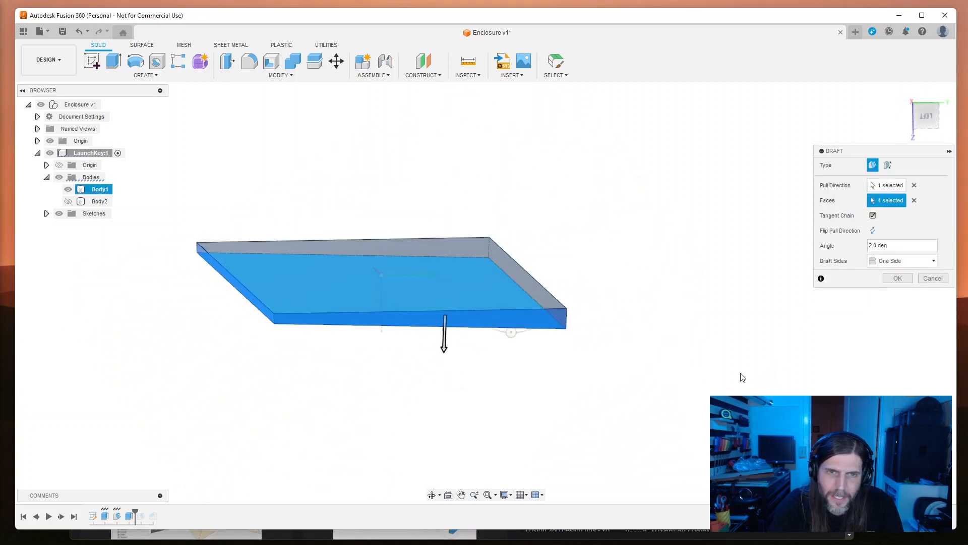
# Step: Set the side faces' draft angle to -60 deg, apply the draft, and show Body2 again
pyautogui.keyDown('shift'); pyautogui.moveTo(655, 365); pyautogui.dragTo(676, 365, button='middle'); pyautogui.keyUp('shift')
pyautogui.moveTo(530, 343); pyautogui.dragTo(619, 348)
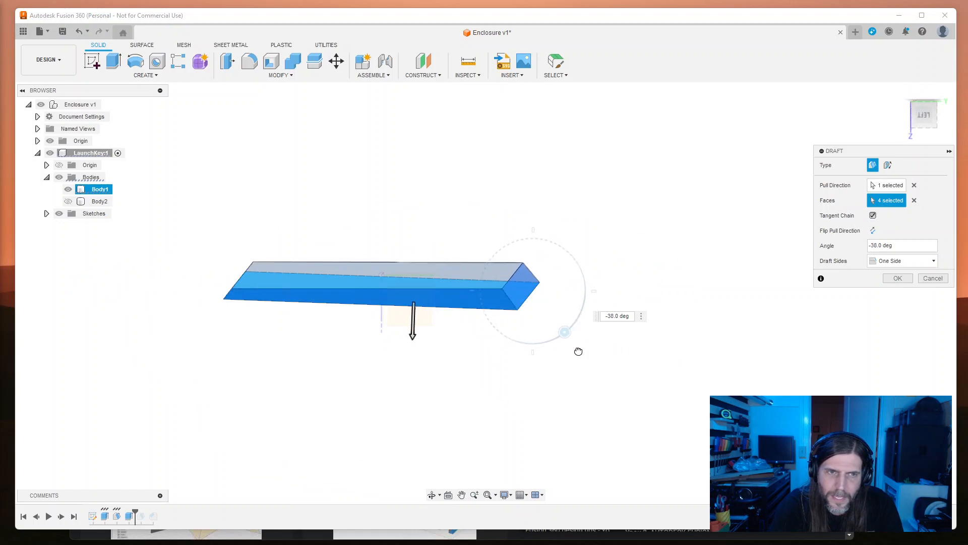
pyautogui.keyDown('shift'); pyautogui.moveTo(621, 350); pyautogui.dragTo(674, 369, button='middle'); pyautogui.keyUp('shift')
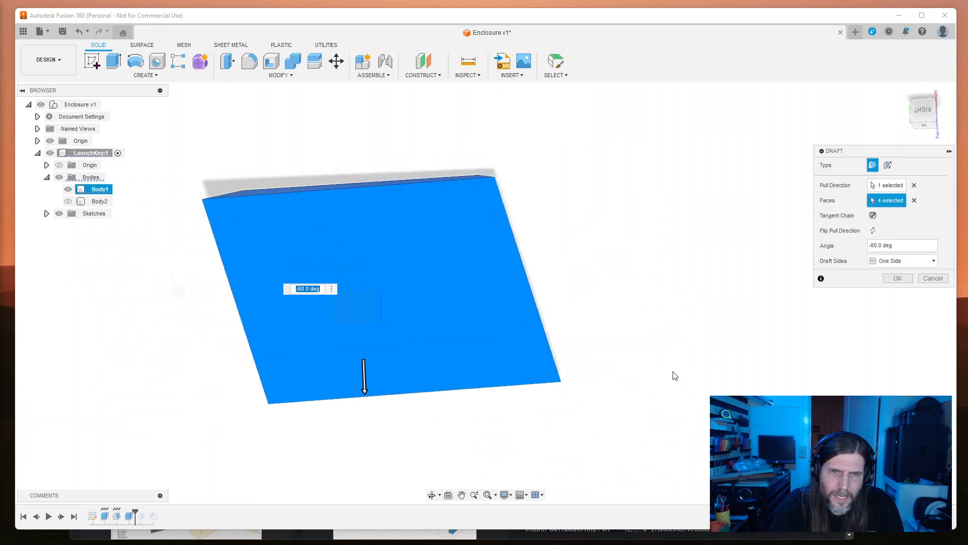
pyautogui.keyDown('shift'); pyautogui.moveTo(622, 441); pyautogui.dragTo(641, 372, button='middle'); pyautogui.keyUp('shift')
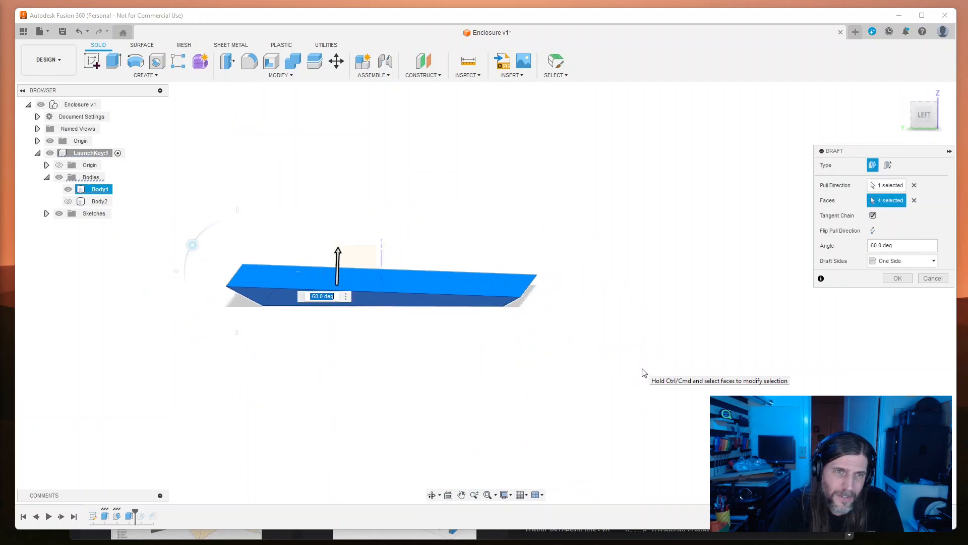
pyautogui.moveTo(557, 382)
pyautogui.keyDown('shift'); pyautogui.mouseDown(button='middle')
pyautogui.moveTo(549, 330)
pyautogui.moveTo(647, 333)
pyautogui.moveTo(634, 340)
pyautogui.moveTo(683, 382)
pyautogui.moveTo(629, 370)
pyautogui.moveTo(534, 380)
pyautogui.moveTo(549, 371)
pyautogui.moveTo(550, 382)
pyautogui.mouseUp(button='middle'); pyautogui.keyUp('shift')
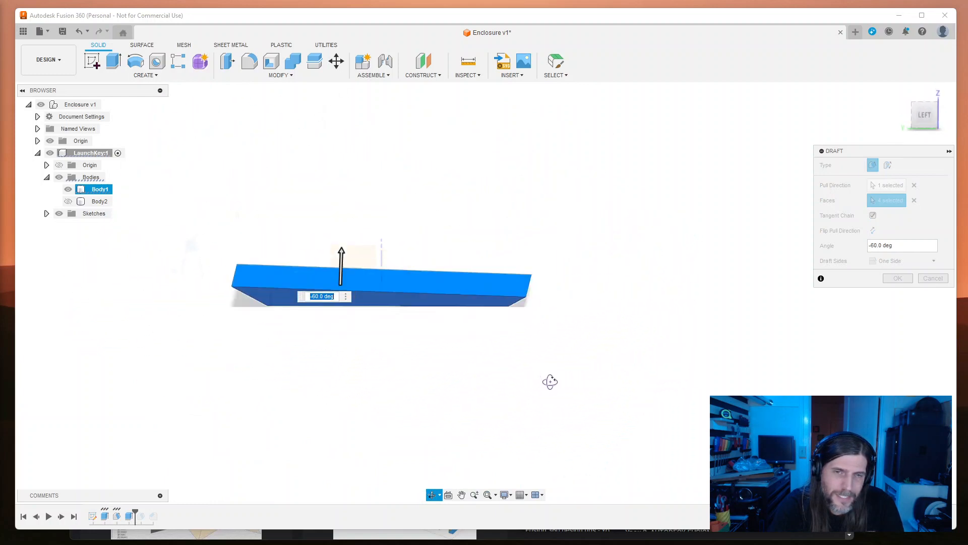
pyautogui.click(897, 278)
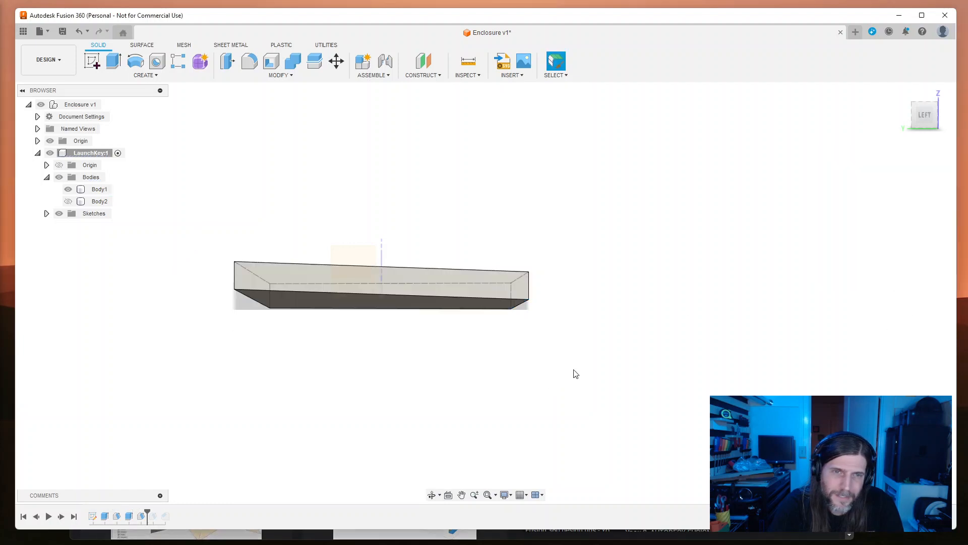
pyautogui.keyDown('shift'); pyautogui.moveTo(642, 391); pyautogui.dragTo(587, 387, button='middle'); pyautogui.keyUp('shift')
pyautogui.click(68, 201)
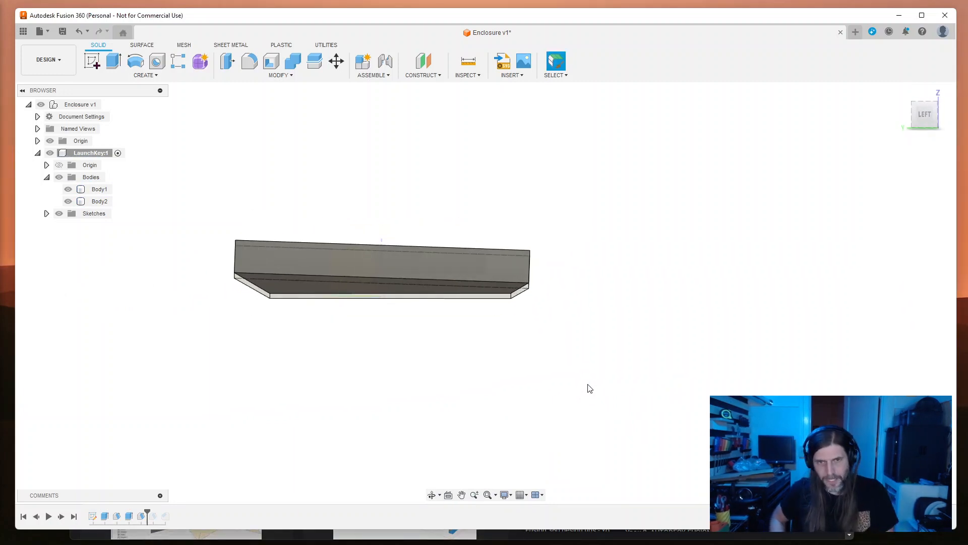
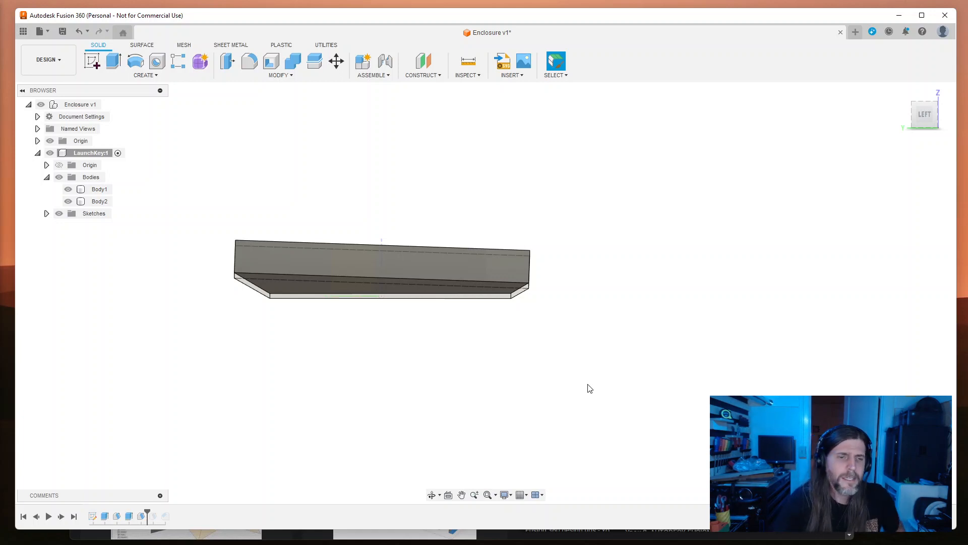
# Step: Edit the side-face draft and set its angle to 90 deg - 26 deg
pyautogui.doubleClick(142, 516)
pyautogui.click(888, 245)
pyautogui.write('90-26')
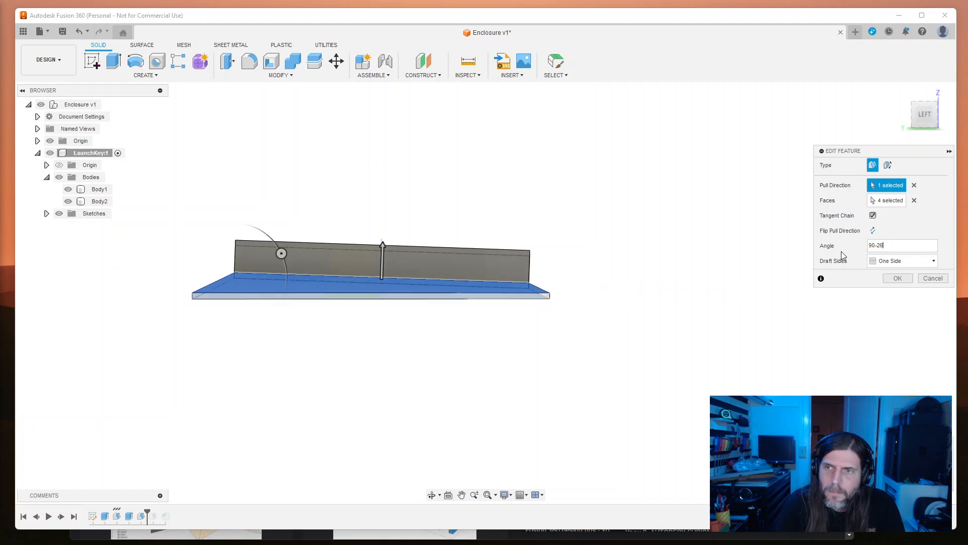
pyautogui.press('Return')
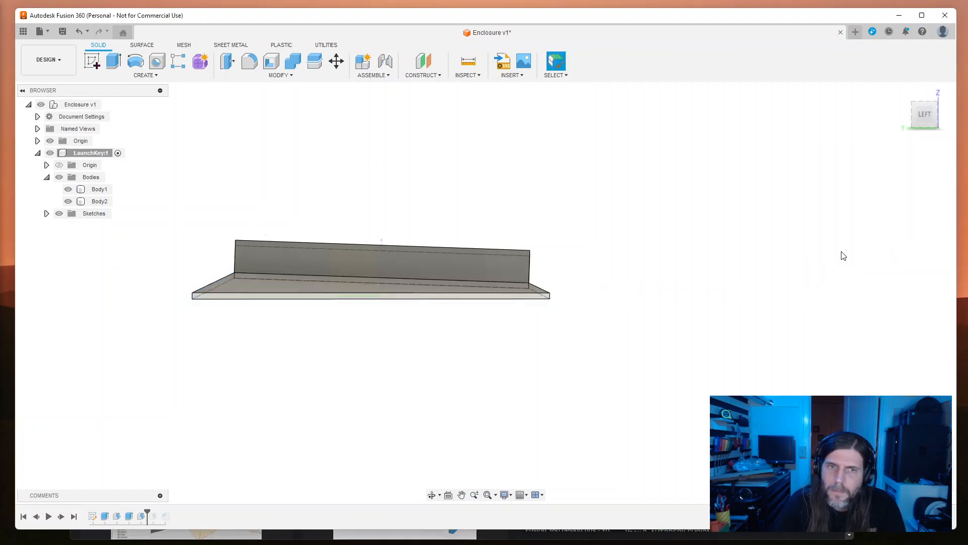
# Step: Edit the side-face draft's angle again so the sides taper inward toward the bottom
pyautogui.doubleClick(140, 516)
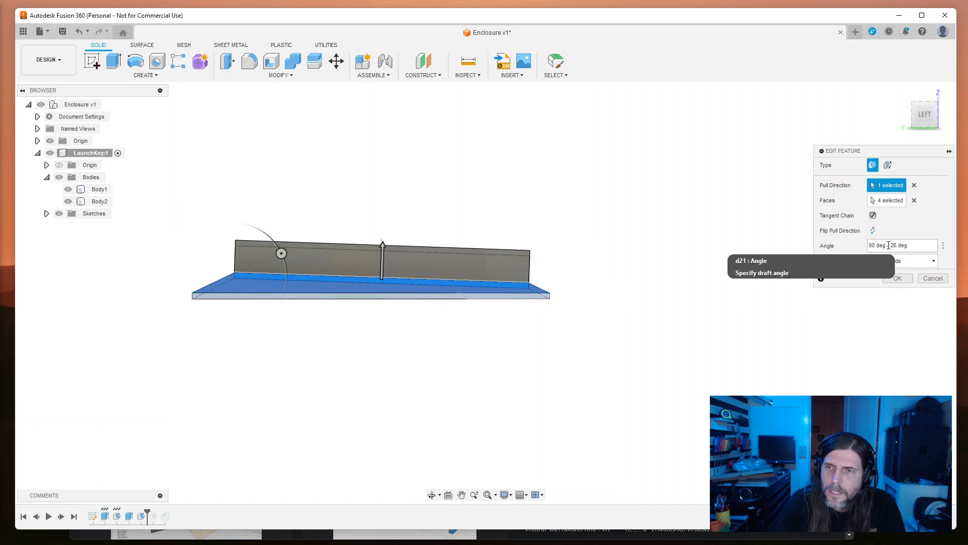
pyautogui.click(922, 248)
pyautogui.moveTo(922, 247); pyautogui.dragTo(846, 253)
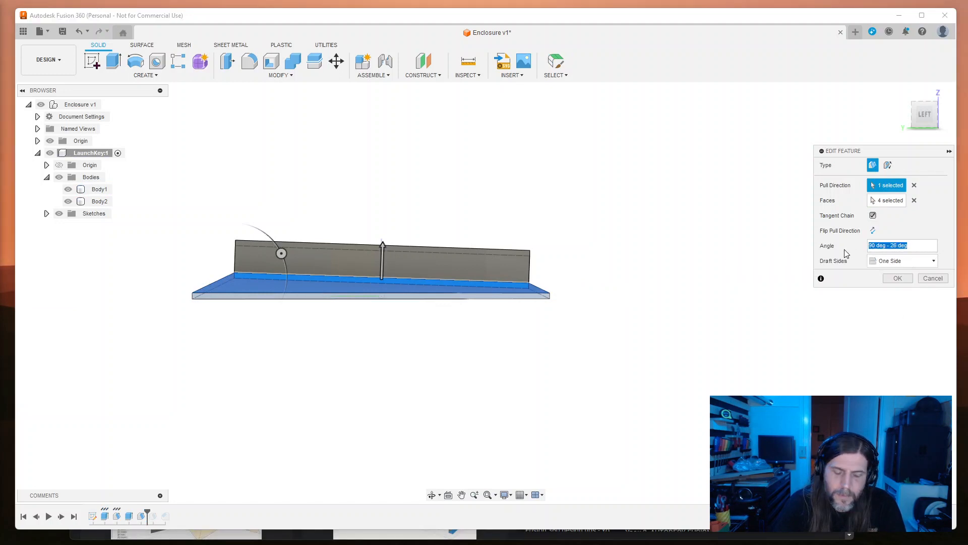
pyautogui.press('Return')
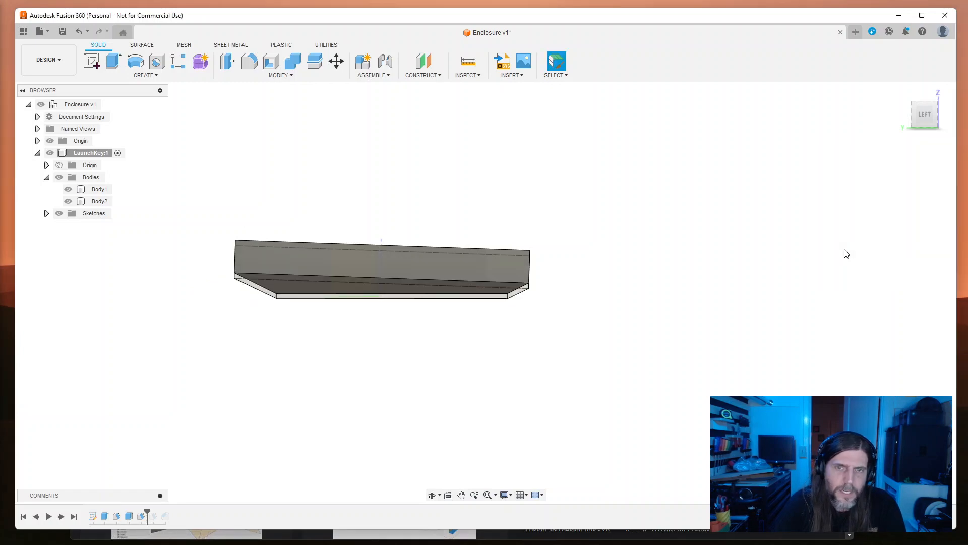
pyautogui.keyDown('shift'); pyautogui.moveTo(642, 361); pyautogui.dragTo(686, 364, button='middle'); pyautogui.keyUp('shift')
pyautogui.click(924, 116)
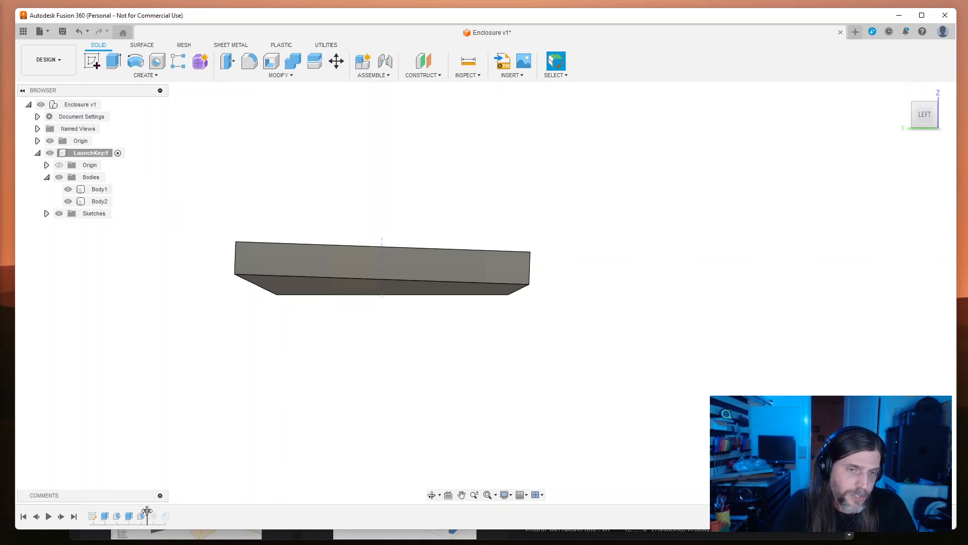
# Step: Roll the timeline back to just before the side-face draft and delete that draft and the two features after it
pyautogui.moveTo(161, 512); pyautogui.dragTo(135, 515)
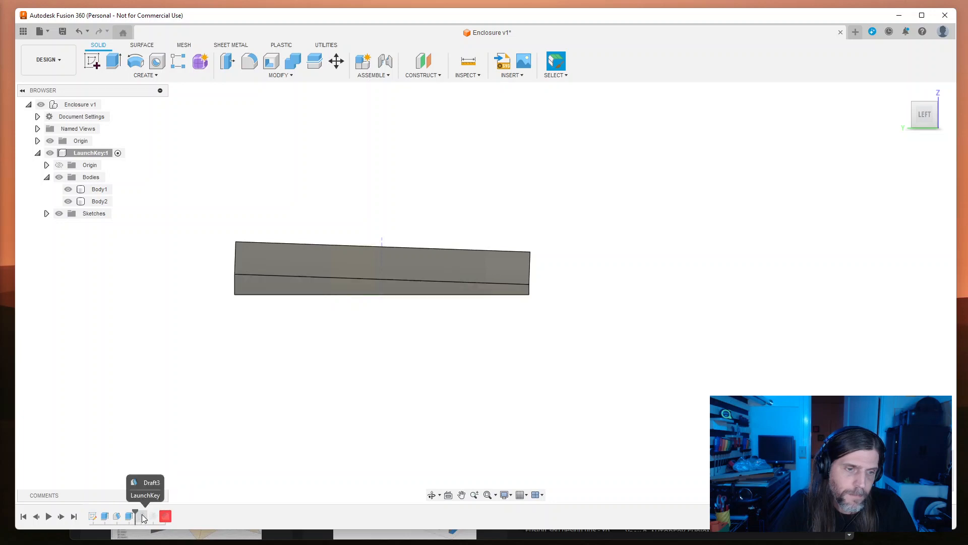
pyautogui.rightClick(142, 519)
pyautogui.click(169, 474)
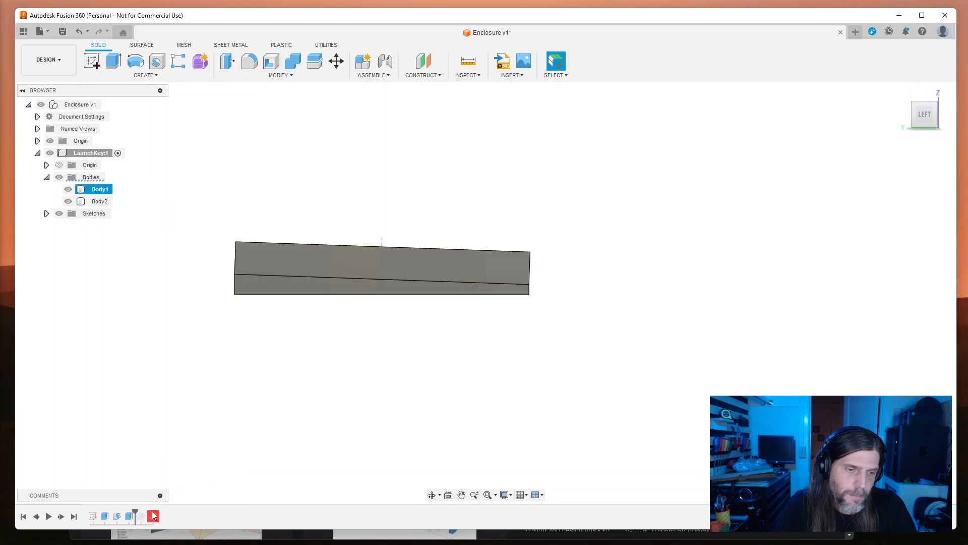
pyautogui.rightClick(141, 520)
pyautogui.click(167, 475)
pyautogui.rightClick(142, 519)
pyautogui.click(166, 475)
# Step: Hide Body2 so that only the thin base, Body1, is shown
pyautogui.keyDown('shift'); pyautogui.moveTo(350, 409); pyautogui.dragTo(348, 388, button='middle'); pyautogui.keyUp('shift')
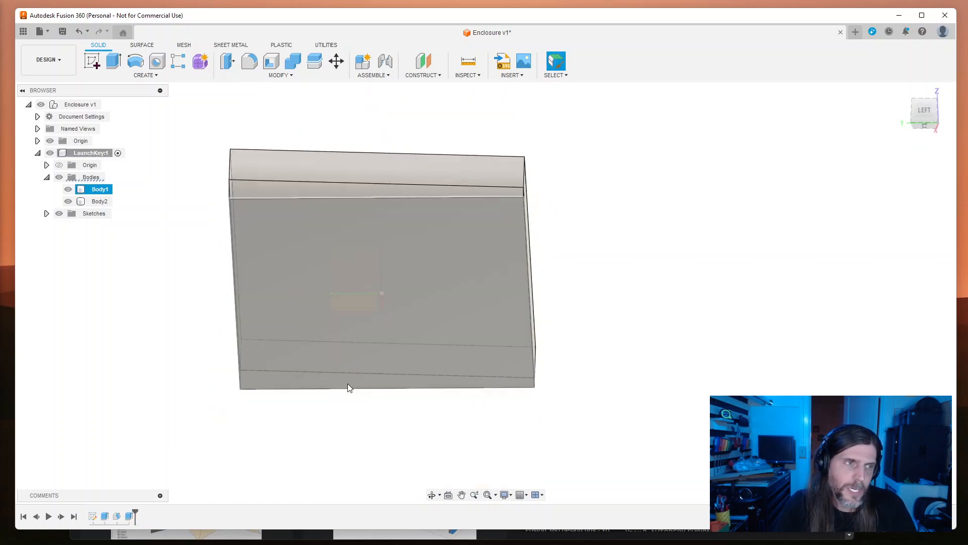
pyautogui.keyDown('ctrl'); pyautogui.click(71, 201); pyautogui.keyUp('ctrl')
pyautogui.click(68, 201)
pyautogui.keyDown('shift'); pyautogui.moveTo(680, 368); pyautogui.dragTo(680, 381, button='middle'); pyautogui.keyUp('shift')
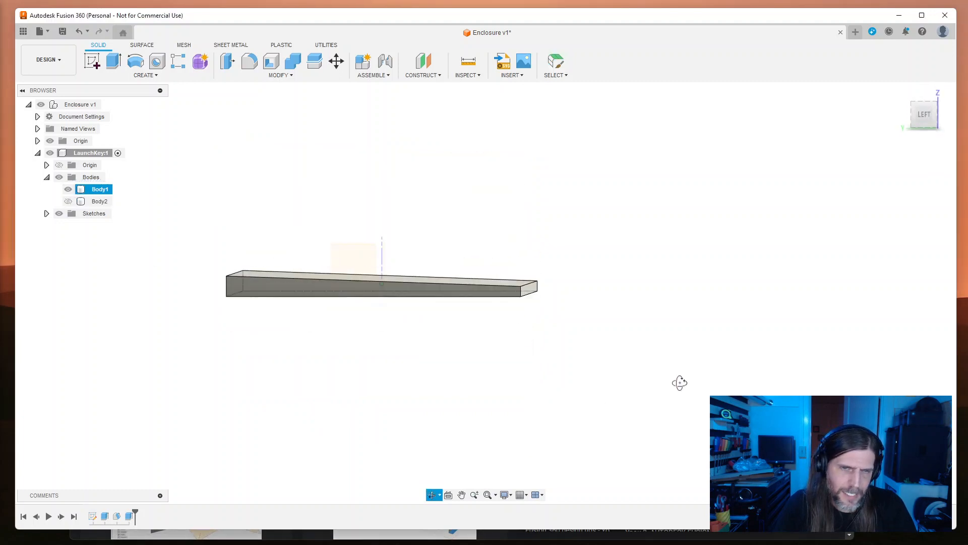
# Step: Start a Draft on the thin base with its flat bottom face as the pull direction
pyautogui.write('sdraf')
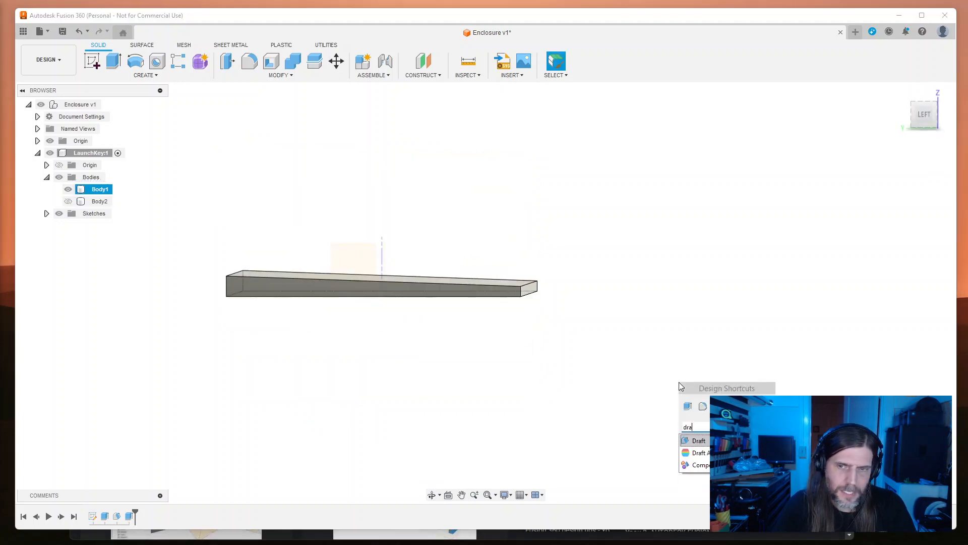
pyautogui.press('Return')
pyautogui.keyDown('shift'); pyautogui.moveTo(399, 382); pyautogui.dragTo(402, 352, button='middle'); pyautogui.keyUp('shift')
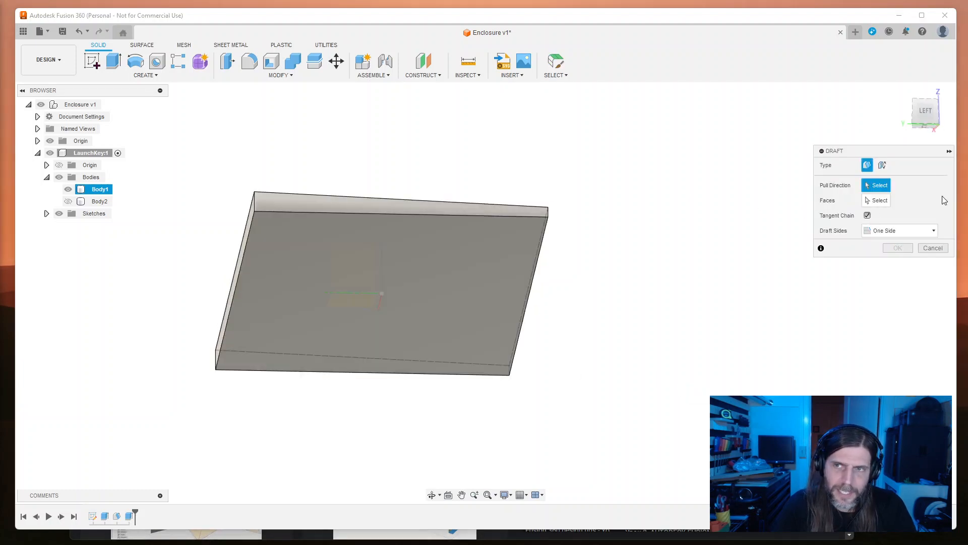
pyautogui.click(437, 277)
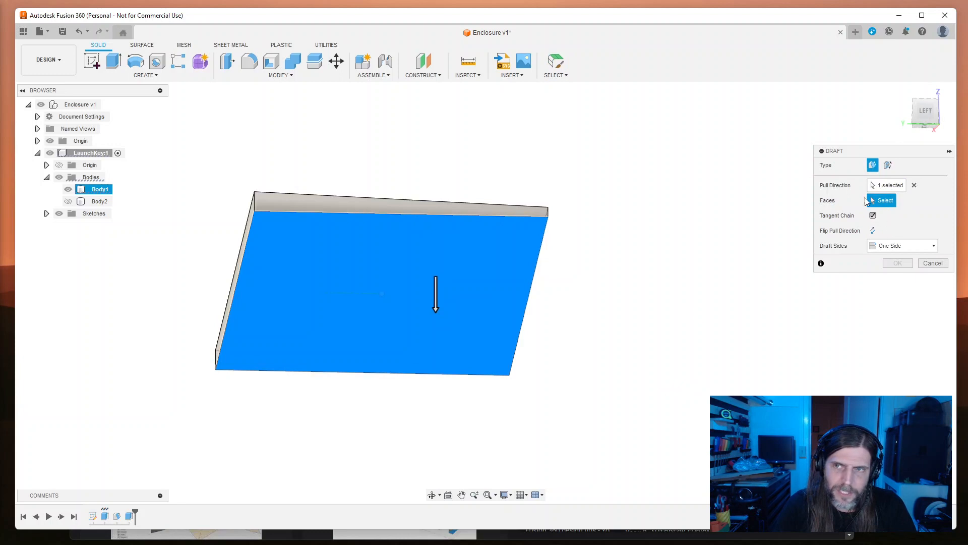
pyautogui.keyDown('shift'); pyautogui.moveTo(719, 265); pyautogui.dragTo(698, 277, button='middle'); pyautogui.keyUp('shift')
pyautogui.click(472, 286)
pyautogui.keyDown('shift'); pyautogui.moveTo(590, 348); pyautogui.dragTo(432, 267, button='middle'); pyautogui.keyUp('shift')
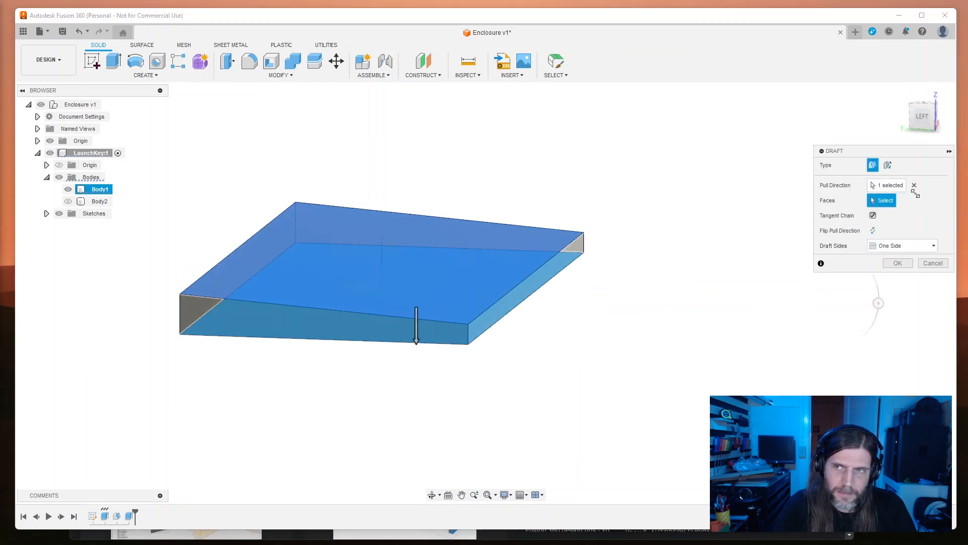
pyautogui.click(914, 200)
pyautogui.click(915, 185)
pyautogui.click(452, 259)
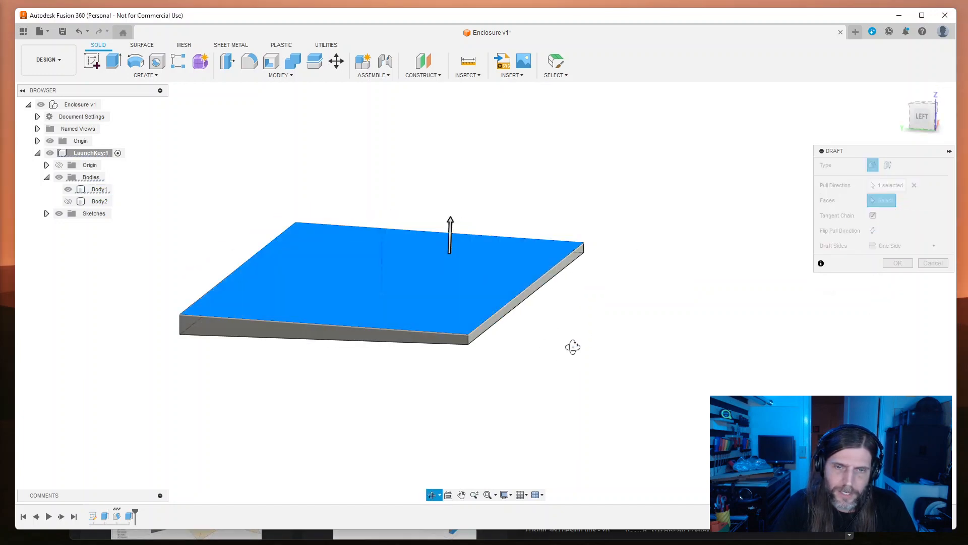
pyautogui.keyDown('shift'); pyautogui.moveTo(572, 352); pyautogui.dragTo(580, 449, button='middle'); pyautogui.keyUp('shift')
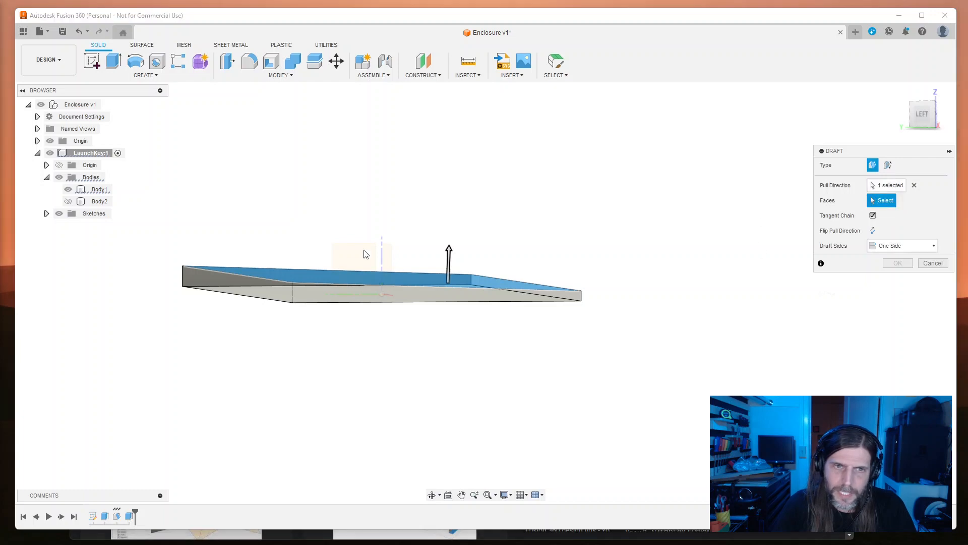
pyautogui.click(306, 282)
pyautogui.keyDown('shift'); pyautogui.moveTo(306, 282); pyautogui.dragTo(316, 368, button='middle'); pyautogui.keyUp('shift')
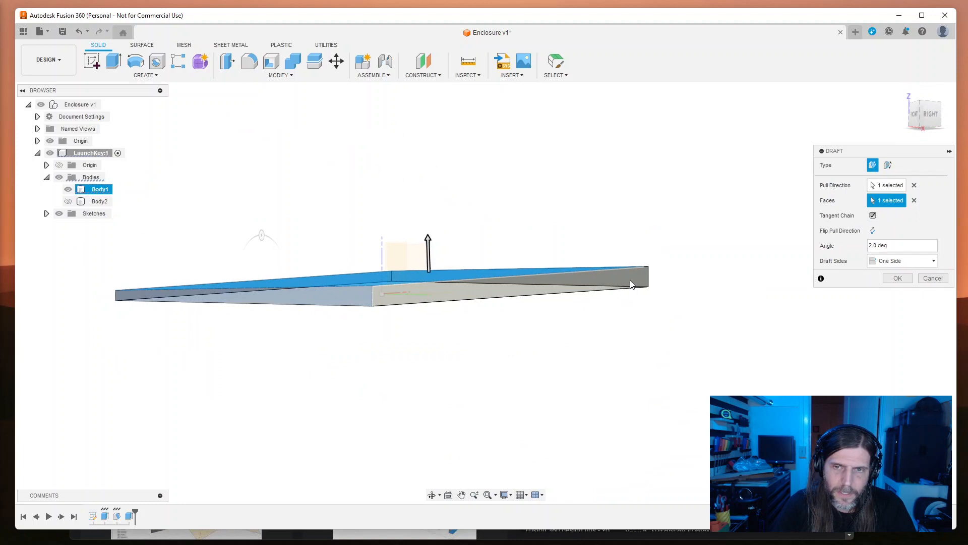
pyautogui.keyDown('shift'); pyautogui.moveTo(628, 283); pyautogui.dragTo(619, 305, button='middle'); pyautogui.keyUp('shift')
pyautogui.keyDown('shift'); pyautogui.moveTo(670, 259); pyautogui.dragTo(690, 285, button='middle'); pyautogui.keyUp('shift')
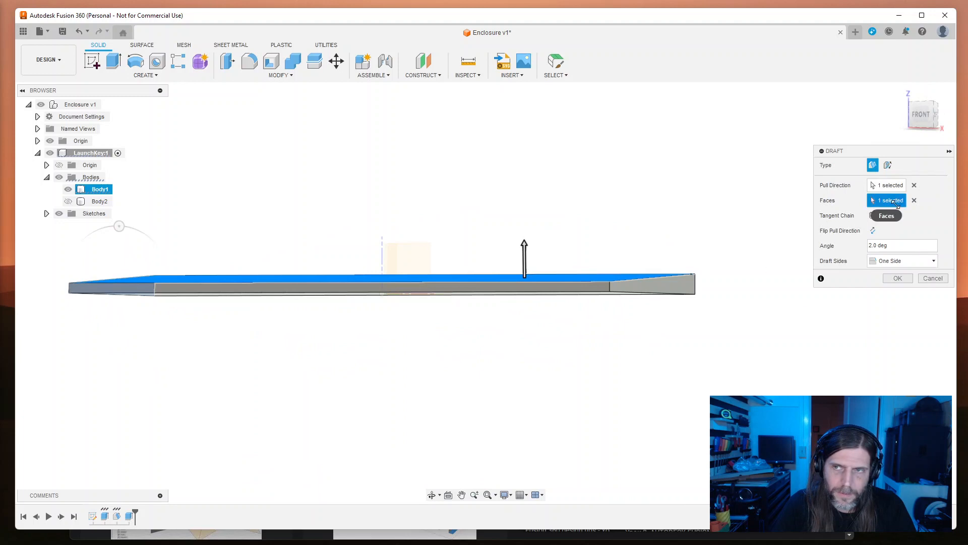
pyautogui.click(914, 200)
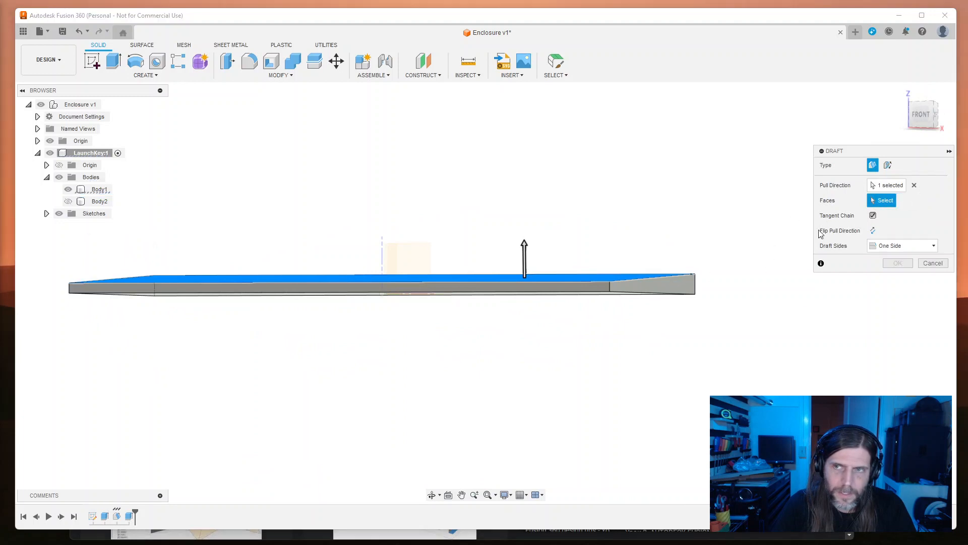
pyautogui.click(663, 285)
pyautogui.keyDown('shift'); pyautogui.moveTo(508, 354); pyautogui.dragTo(201, 324, button='middle'); pyautogui.keyUp('shift')
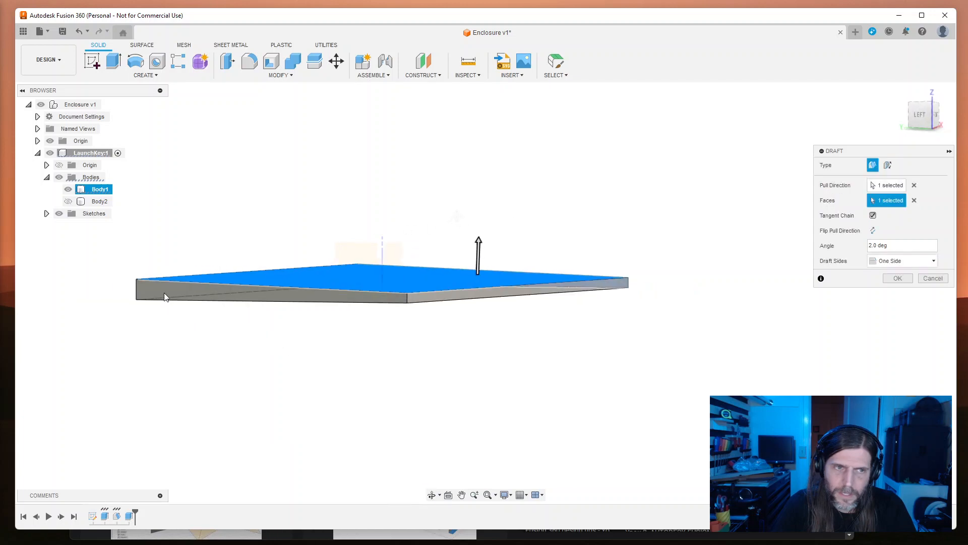
pyautogui.click(914, 200)
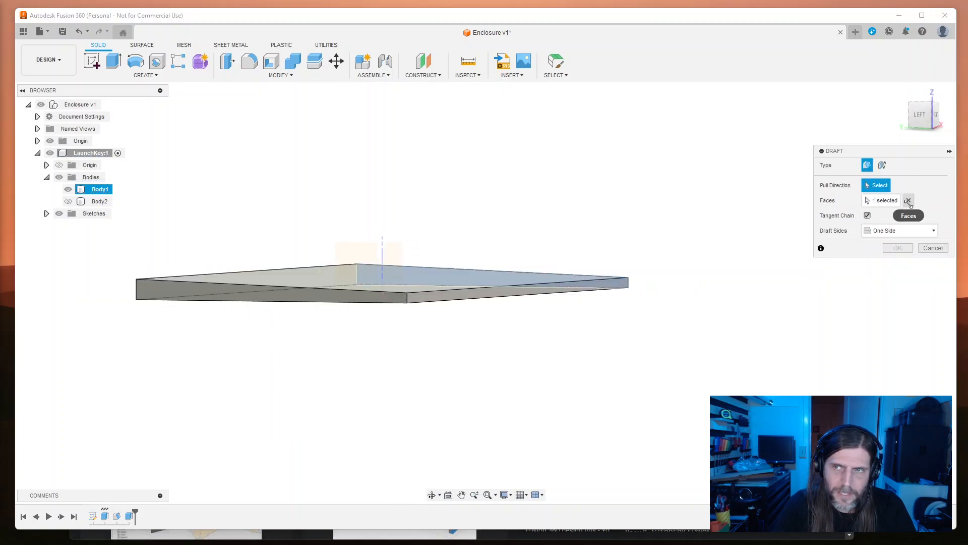
pyautogui.click(909, 185)
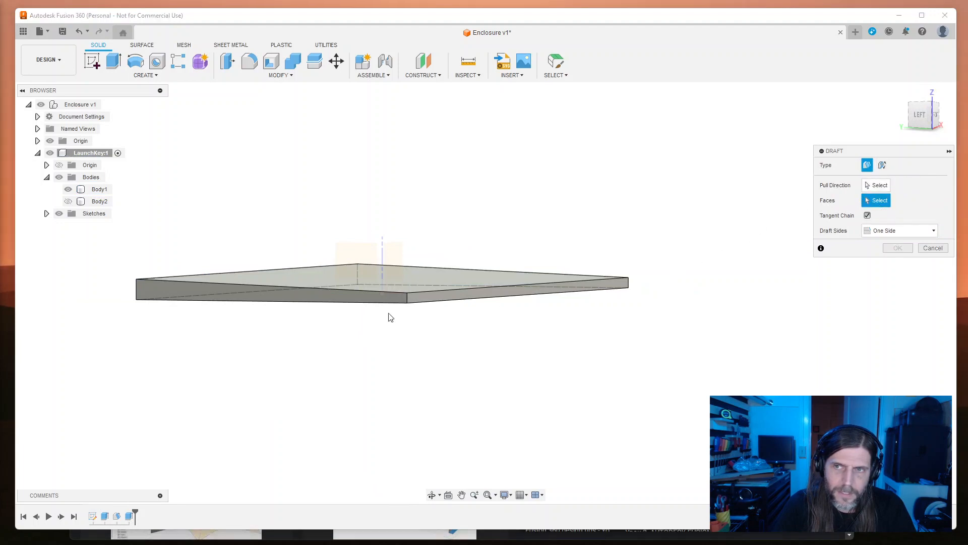
# Step: Draft the base's two short end faces at -64 deg, using its sloped top face as the pull direction
pyautogui.click(267, 304)
pyautogui.keyDown('shift'); pyautogui.moveTo(267, 304); pyautogui.dragTo(603, 361, button='middle'); pyautogui.keyUp('shift')
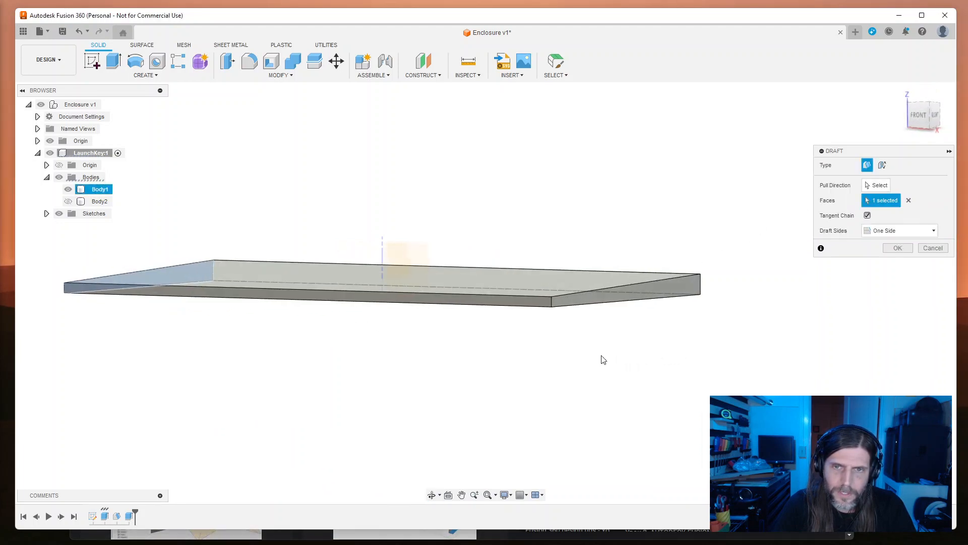
pyautogui.click(652, 304)
pyautogui.keyDown('shift'); pyautogui.moveTo(650, 389); pyautogui.dragTo(710, 381, button='middle'); pyautogui.keyUp('shift')
pyautogui.click(877, 185)
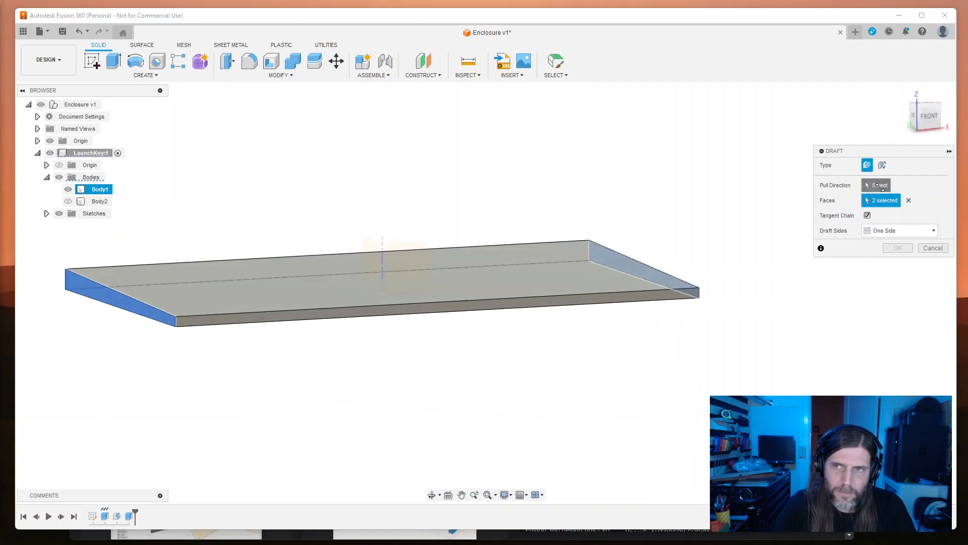
pyautogui.click(542, 268)
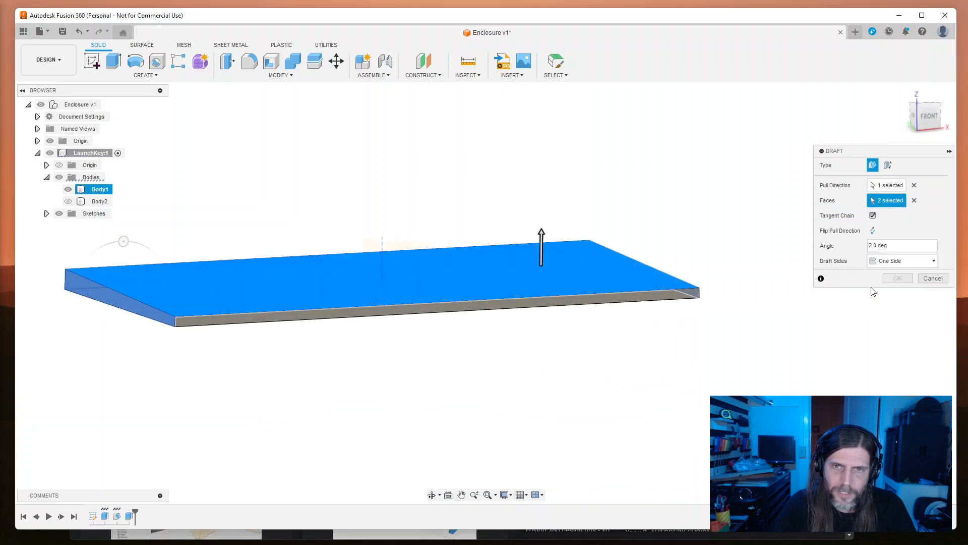
pyautogui.click(906, 246)
pyautogui.write('-64')
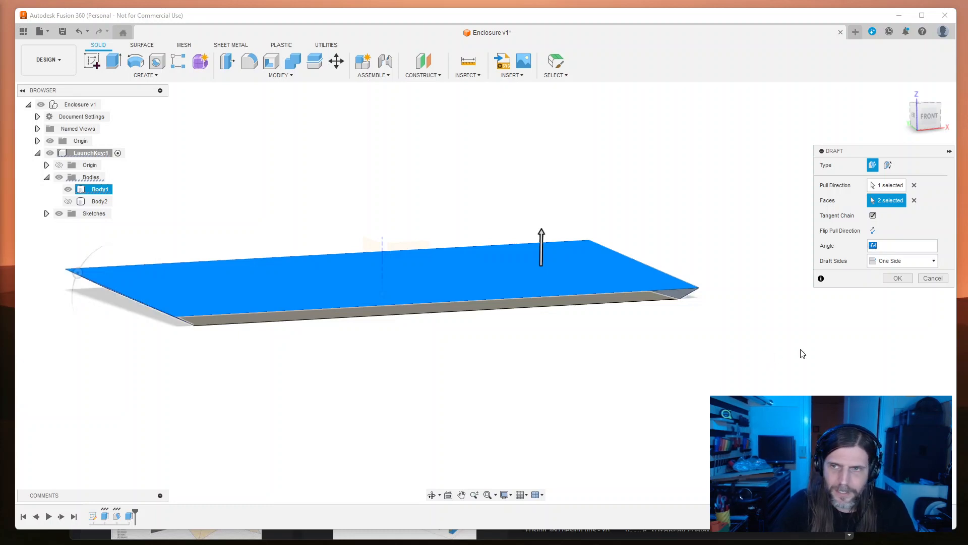
pyautogui.click(894, 279)
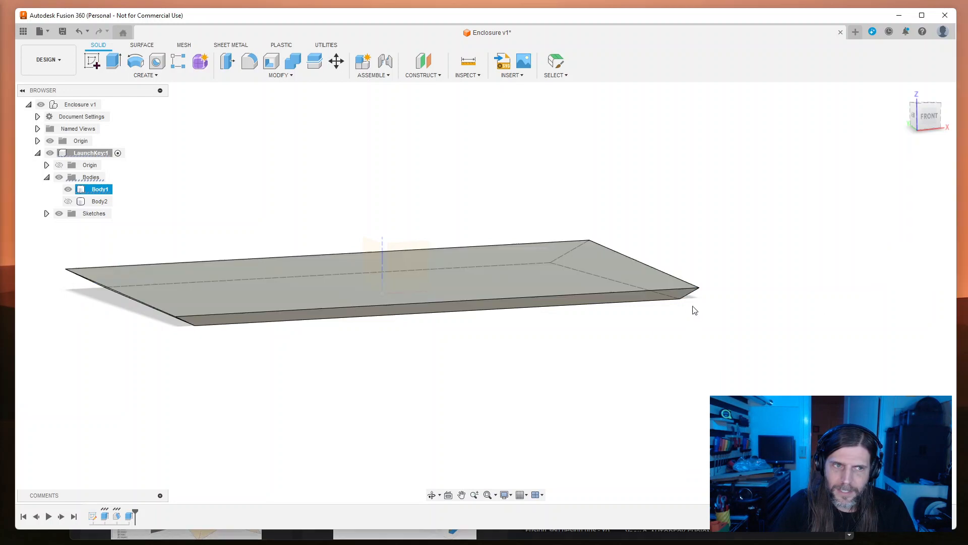
# Step: Start another Draft with the base's bottom face as pull direction and the thin front side as the face to draft
pyautogui.moveTo(367, 402)
pyautogui.keyDown('shift'); pyautogui.mouseDown(button='middle')
pyautogui.moveTo(361, 372)
pyautogui.moveTo(406, 353)
pyautogui.moveTo(438, 356)
pyautogui.moveTo(387, 386)
pyautogui.moveTo(365, 383)
pyautogui.mouseUp(button='middle'); pyautogui.keyUp('shift')
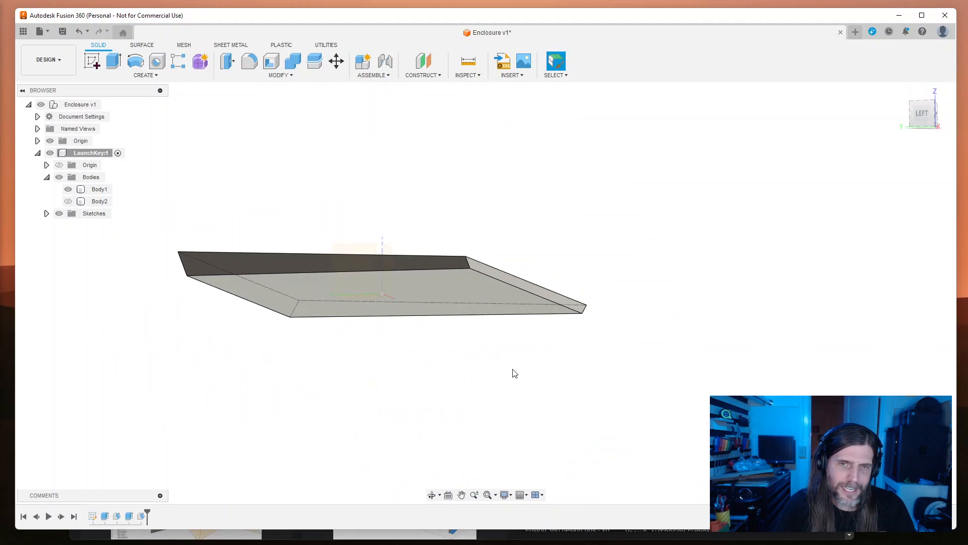
pyautogui.write('sdra')
pyautogui.press('Return')
pyautogui.keyDown('shift'); pyautogui.moveTo(616, 348); pyautogui.dragTo(619, 331, button='middle'); pyautogui.keyUp('shift')
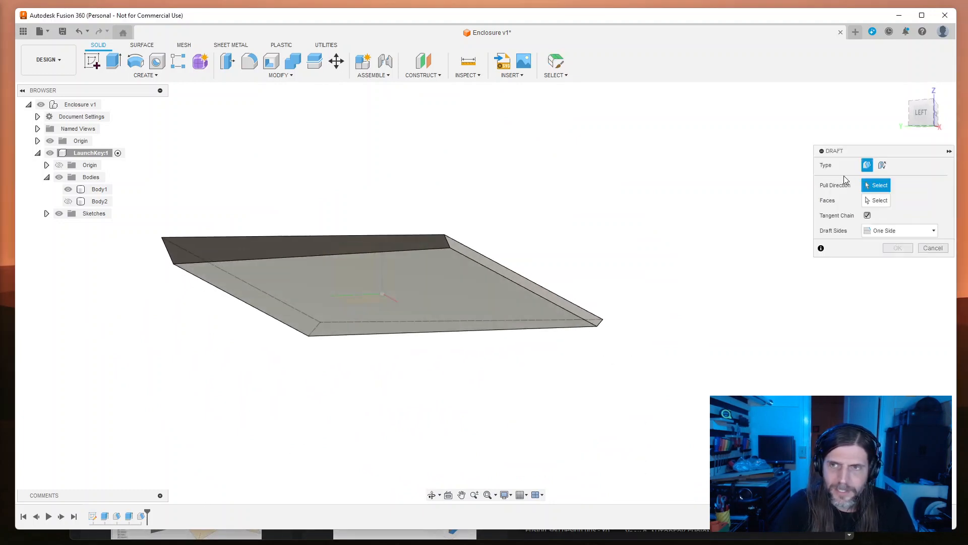
pyautogui.click(470, 298)
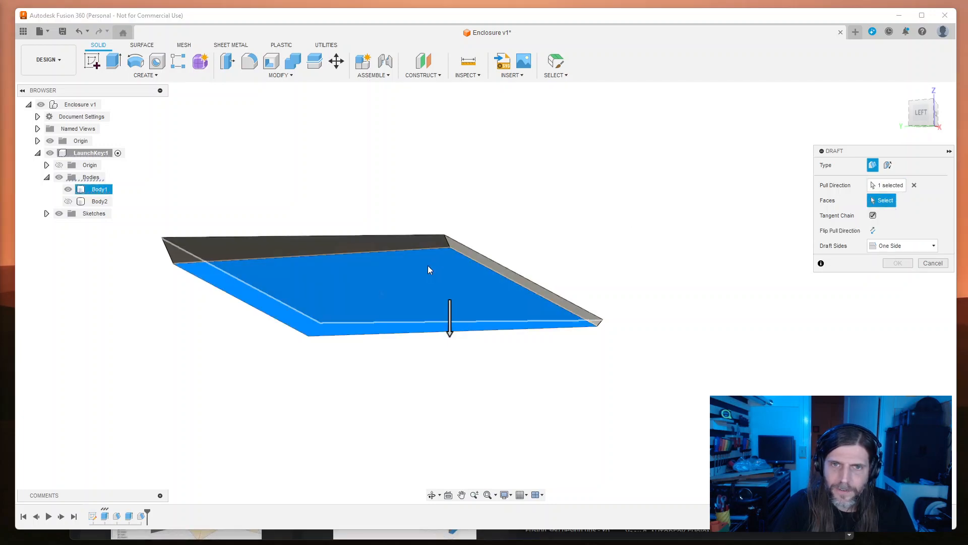
pyautogui.click(487, 260)
pyautogui.keyDown('shift'); pyautogui.moveTo(675, 313); pyautogui.dragTo(674, 325, button='middle'); pyautogui.keyUp('shift')
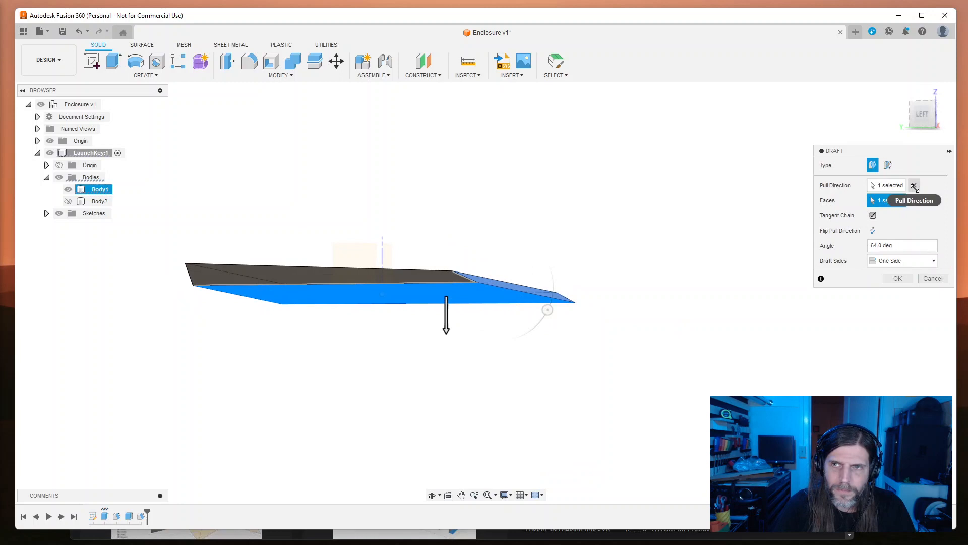
# Step: Switch the front-side draft's pull direction to the base's sloped top face and apply it at -64 deg
pyautogui.click(913, 186)
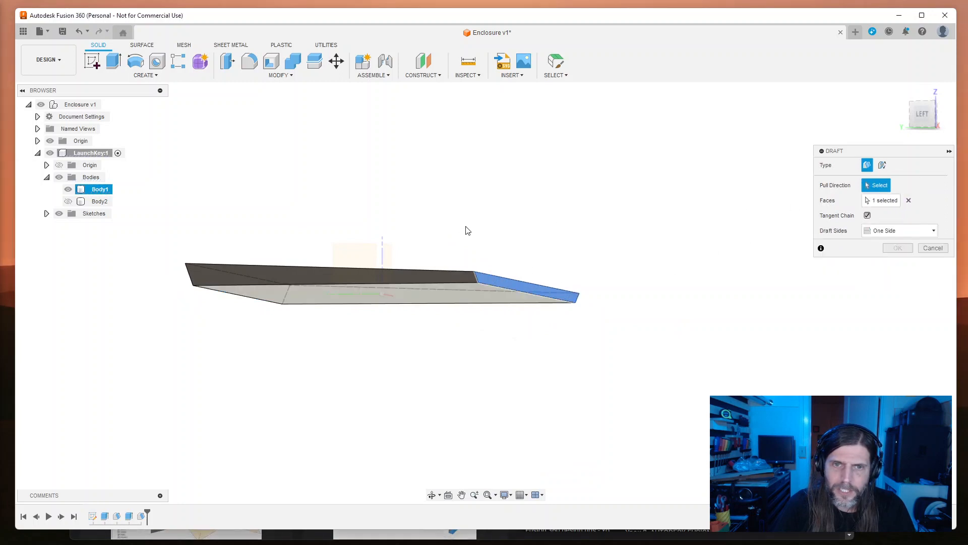
pyautogui.keyDown('shift'); pyautogui.moveTo(463, 234); pyautogui.dragTo(462, 259, button='middle'); pyautogui.keyUp('shift')
pyautogui.click(463, 259)
pyautogui.moveTo(607, 371)
pyautogui.keyDown('shift'); pyautogui.mouseDown(button='middle')
pyautogui.moveTo(608, 345)
pyautogui.moveTo(605, 361)
pyautogui.mouseUp(button='middle'); pyautogui.keyUp('shift')
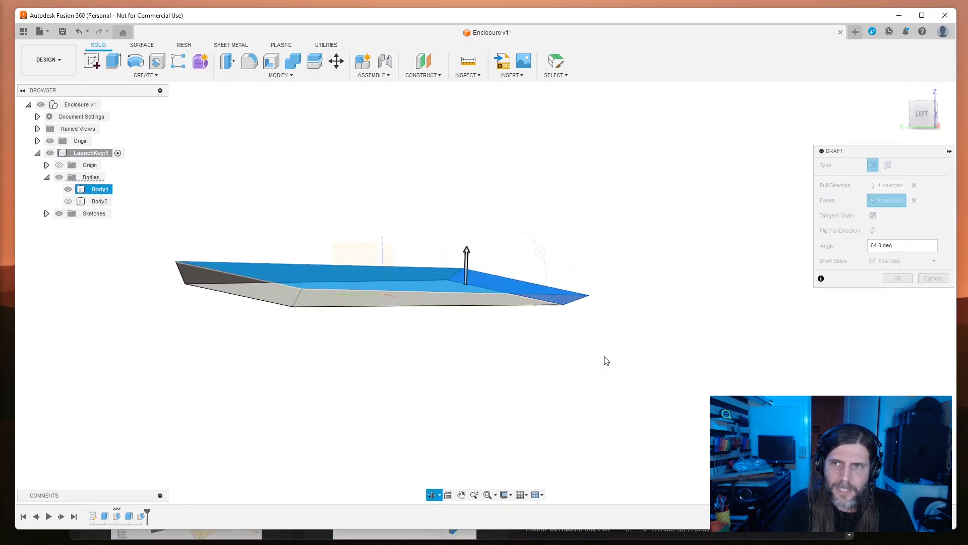
pyautogui.click(902, 246)
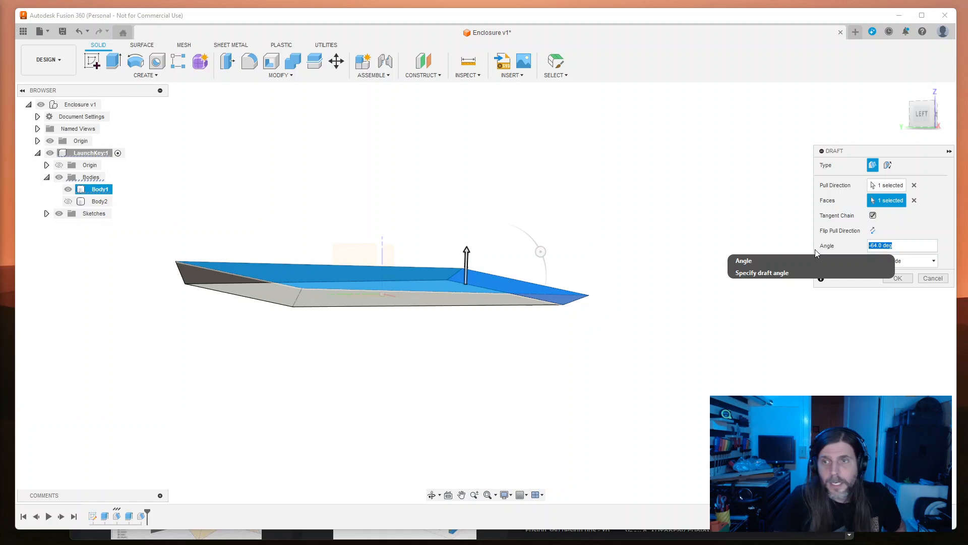
pyautogui.press('Right')
pyautogui.press('BackSpace')
pyautogui.press('Return')
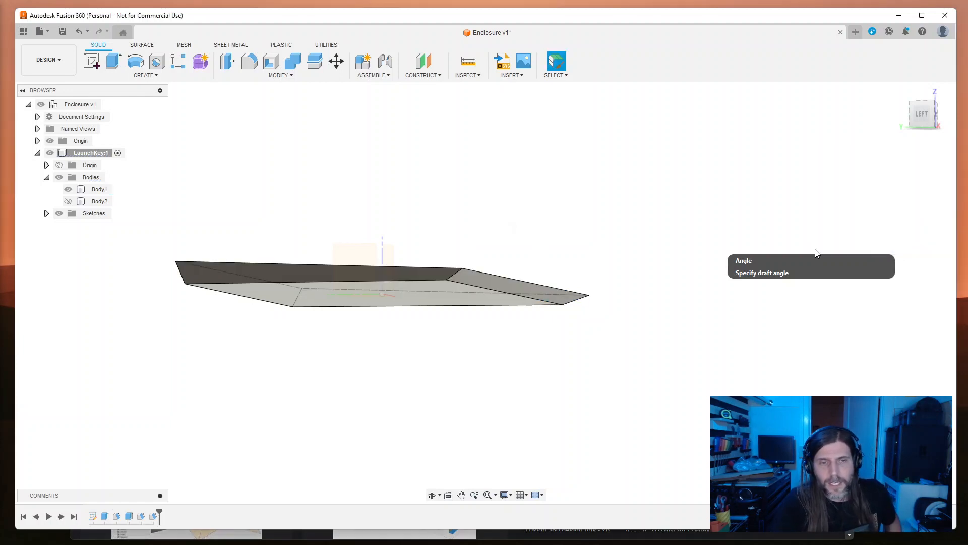
# Step: Draft the base's thick back side at -90 + 28 deg, using the sloped top face as the pull direction
pyautogui.write('sdra')
pyautogui.press('Return')
pyautogui.keyDown('shift'); pyautogui.moveTo(490, 400); pyautogui.dragTo(525, 388, button='middle'); pyautogui.keyUp('shift')
pyautogui.click(403, 289)
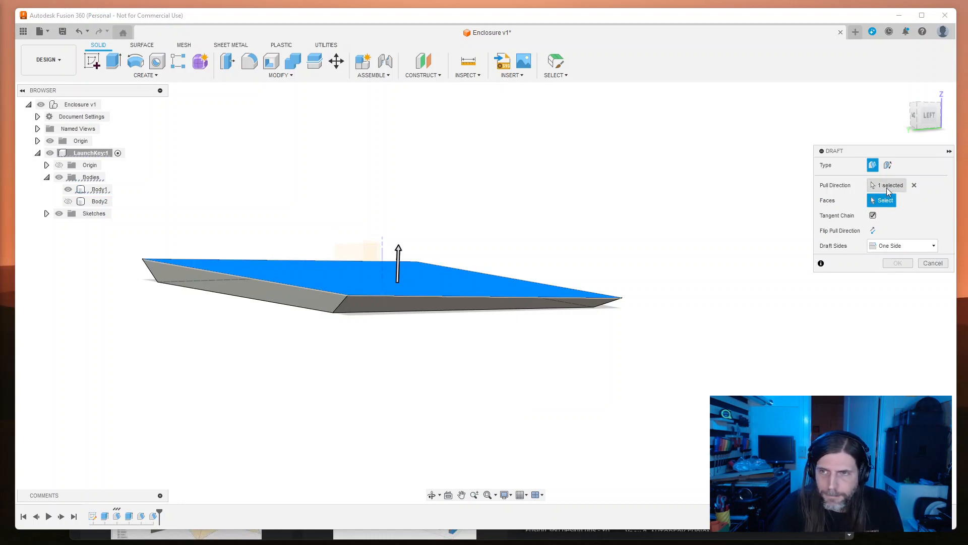
pyautogui.keyDown('shift'); pyautogui.moveTo(320, 316); pyautogui.dragTo(300, 312, button='middle'); pyautogui.keyUp('shift')
pyautogui.click(289, 286)
pyautogui.moveTo(242, 249); pyautogui.dragTo(246, 264)
pyautogui.keyDown('shift'); pyautogui.moveTo(693, 379); pyautogui.dragTo(647, 381, button='middle'); pyautogui.keyUp('shift')
pyautogui.click(913, 248)
pyautogui.moveTo(912, 248); pyautogui.dragTo(824, 261)
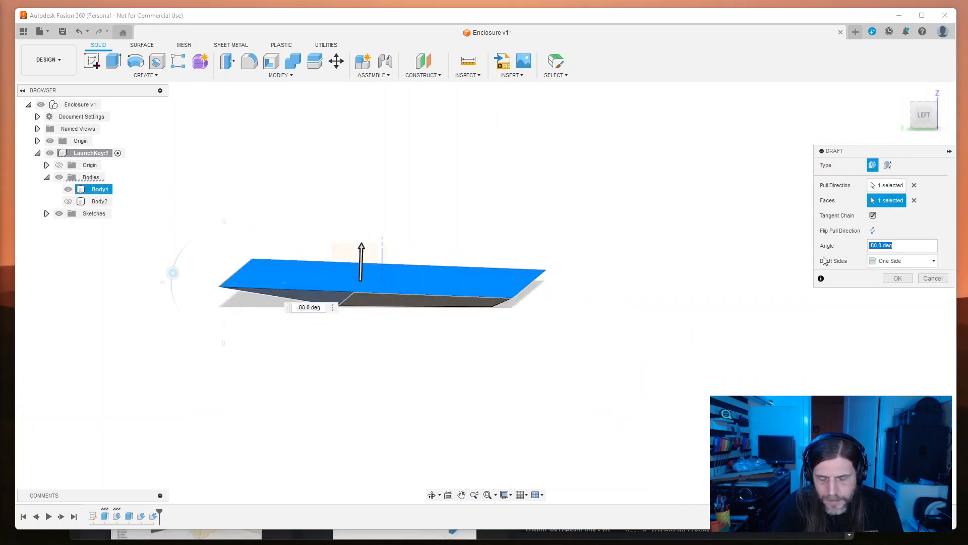
pyautogui.write('-90 + 28')
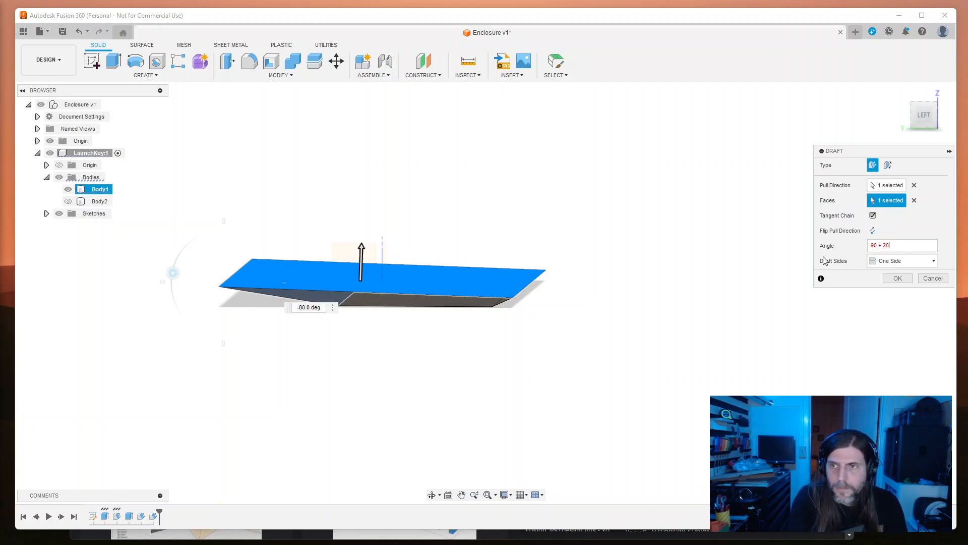
pyautogui.press('Return')
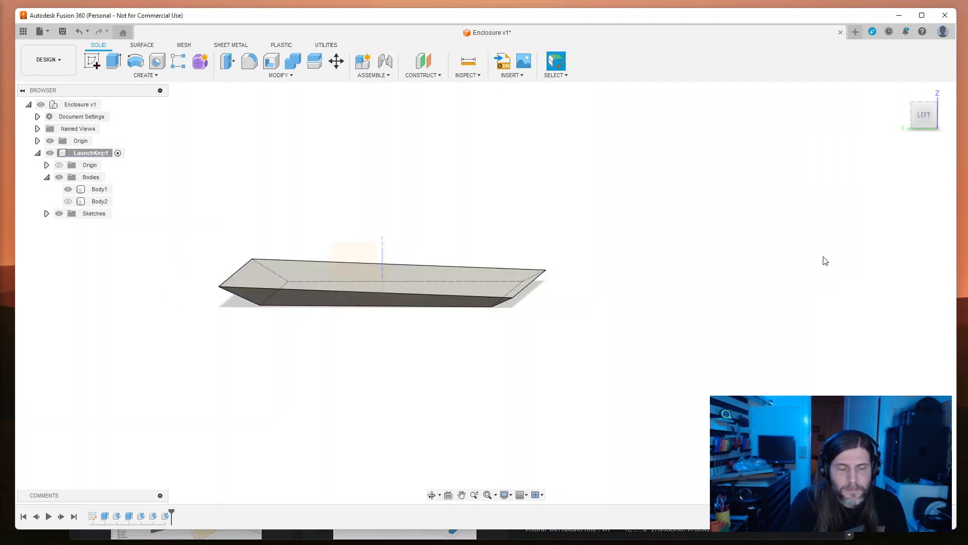
# Step: Show Body2 again and inspect it together with the tapered base
pyautogui.keyDown('shift'); pyautogui.moveTo(498, 374); pyautogui.dragTo(378, 380, button='middle'); pyautogui.keyUp('shift')
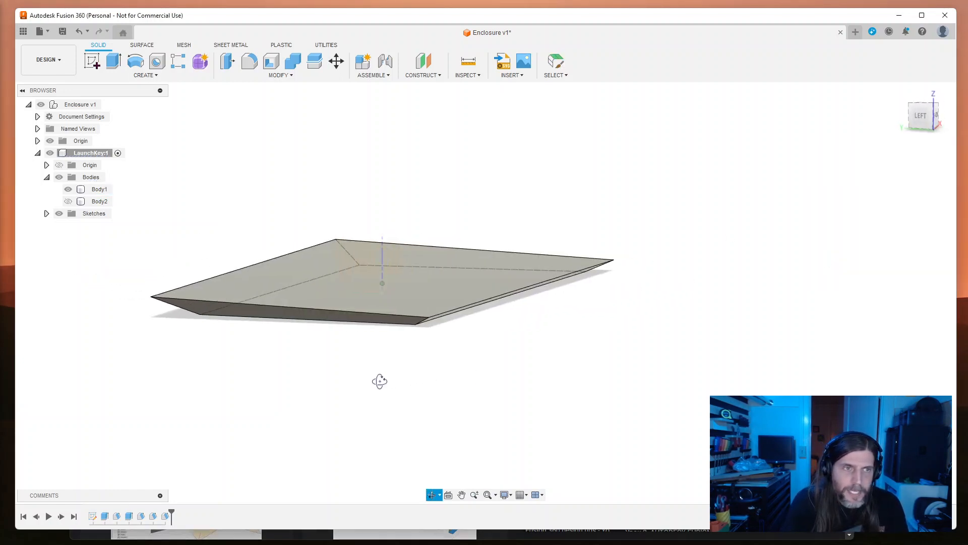
pyautogui.click(68, 201)
pyautogui.keyDown('shift'); pyautogui.moveTo(622, 454); pyautogui.dragTo(566, 479, button='middle'); pyautogui.keyUp('shift')
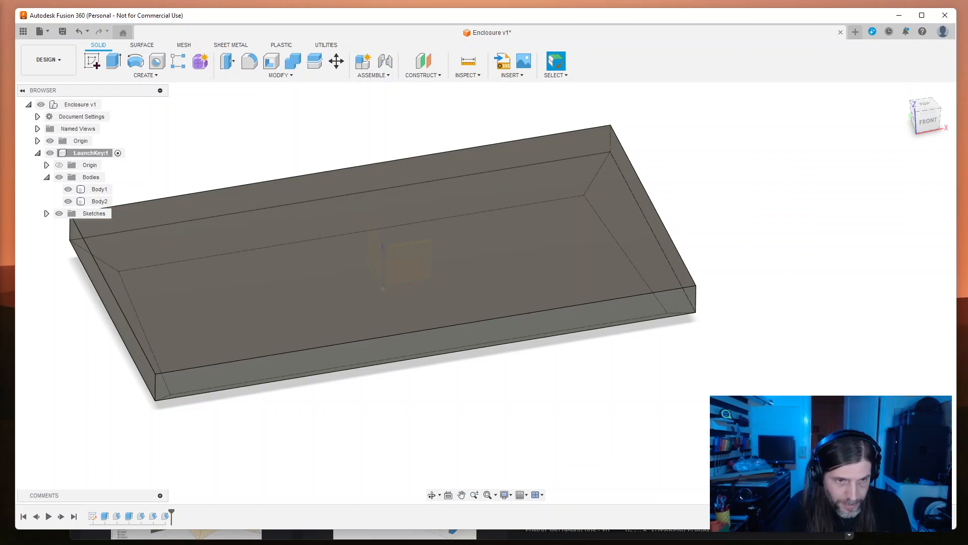
pyautogui.keyDown('shift'); pyautogui.moveTo(479, 469); pyautogui.dragTo(512, 447, button='middle'); pyautogui.keyUp('shift')
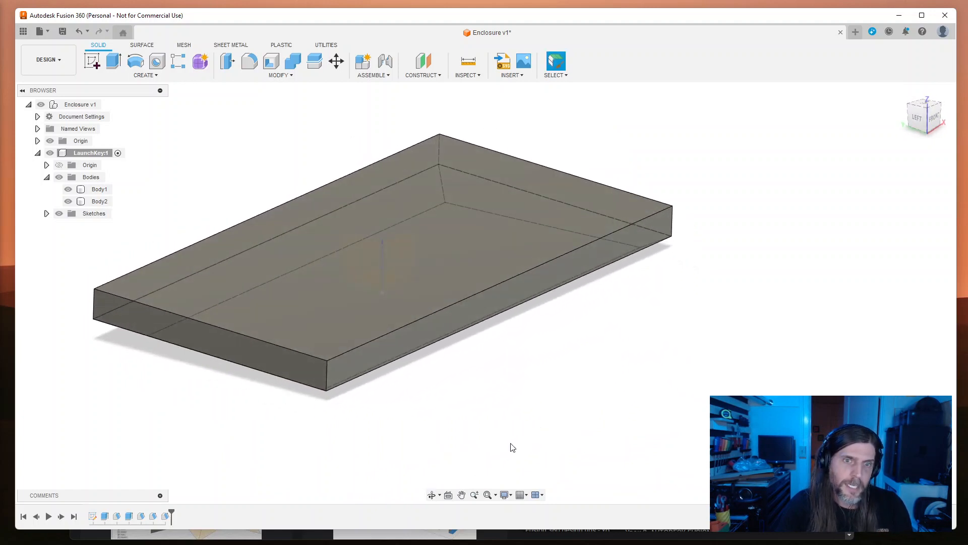
# Step: Start a new sketch on Body2's top face and select the face's full rectangular profile
pyautogui.press('s')
pyautogui.press('Escape')
pyautogui.click(481, 268)
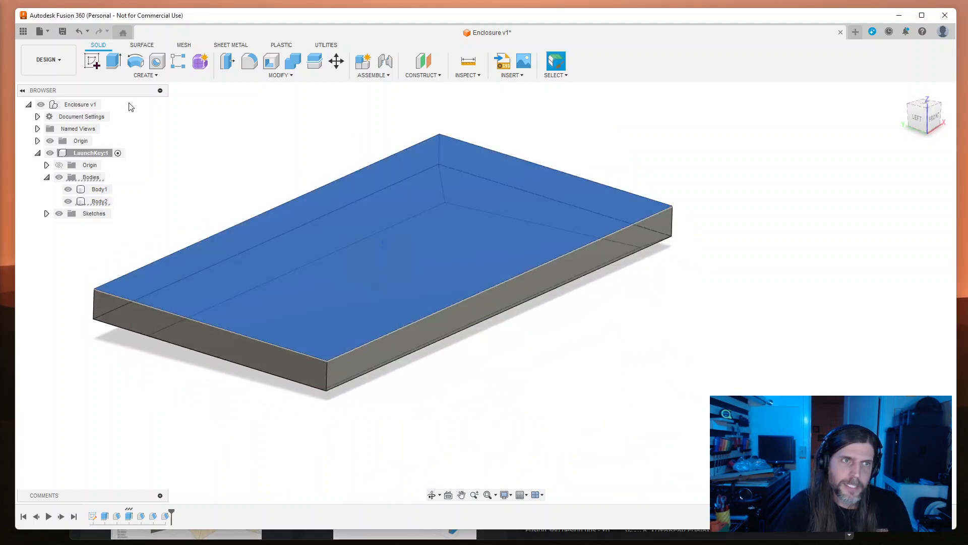
pyautogui.click(99, 65)
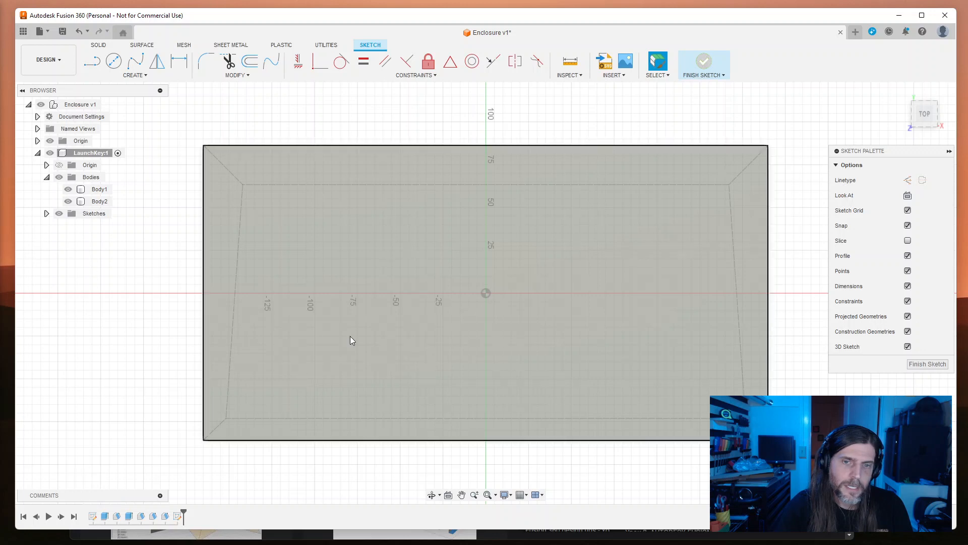
pyautogui.click(350, 335)
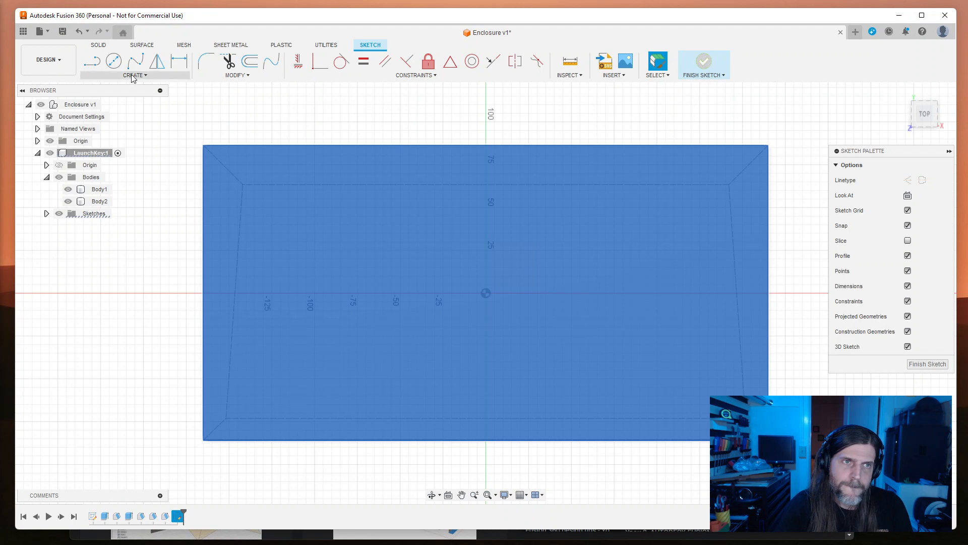
# Step: Draw a two-point rectangle inside Body2's top face, extending to both sides of the origin
pyautogui.click(133, 76)
pyautogui.moveTo(126, 97)
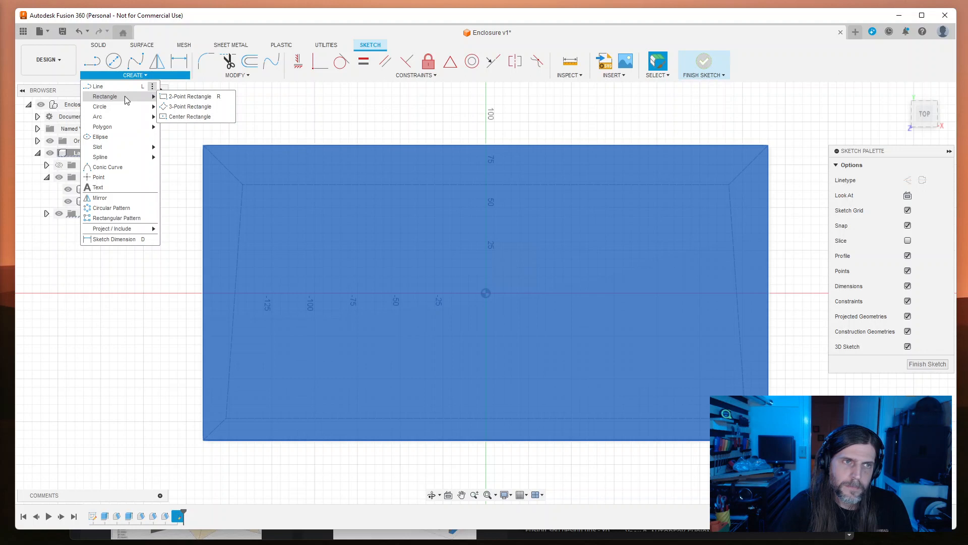
pyautogui.click(169, 98)
pyautogui.click(297, 250)
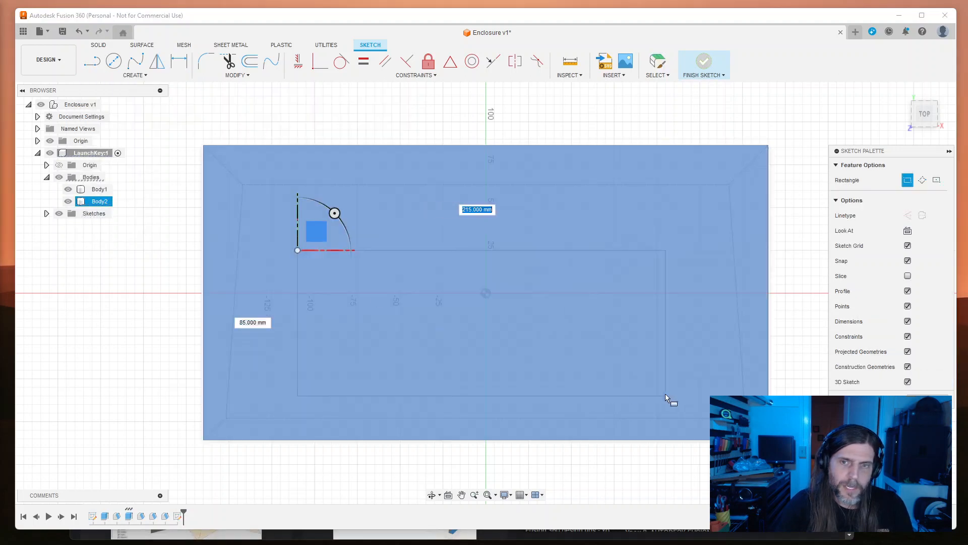
pyautogui.click(691, 378)
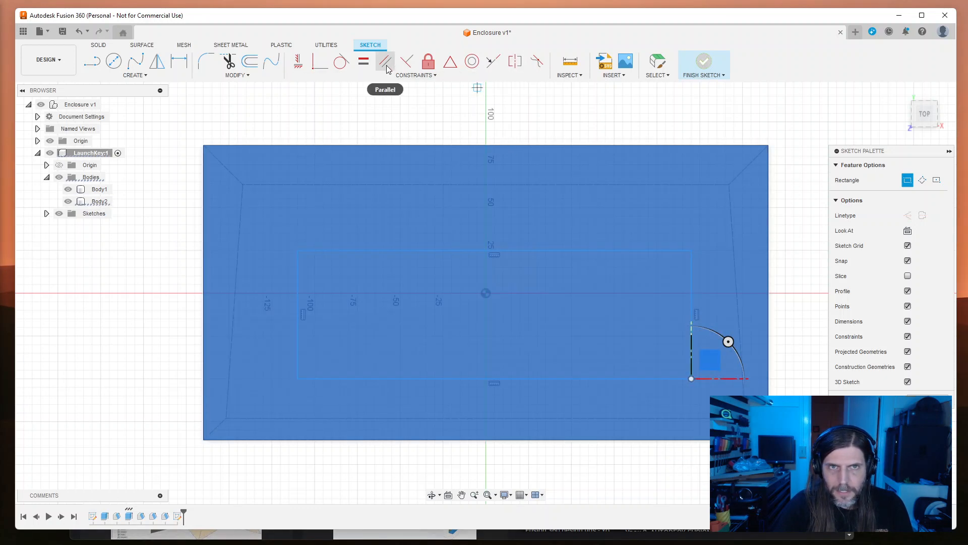
pyautogui.click(319, 61)
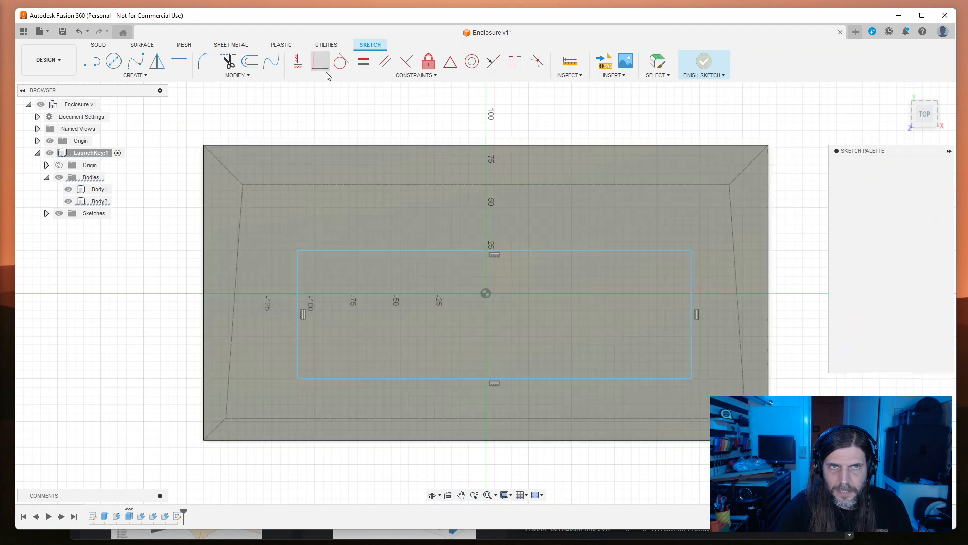
pyautogui.click(581, 381)
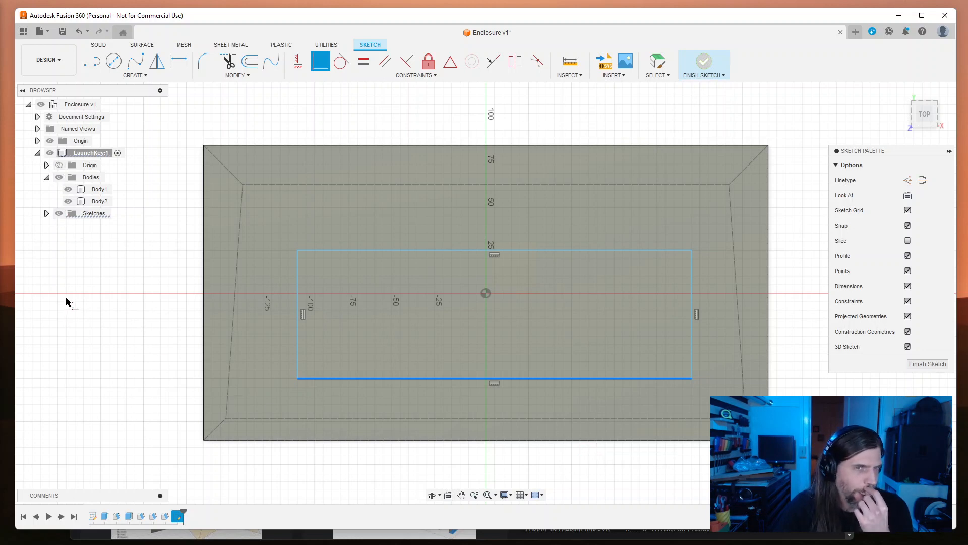
pyautogui.press('Escape')
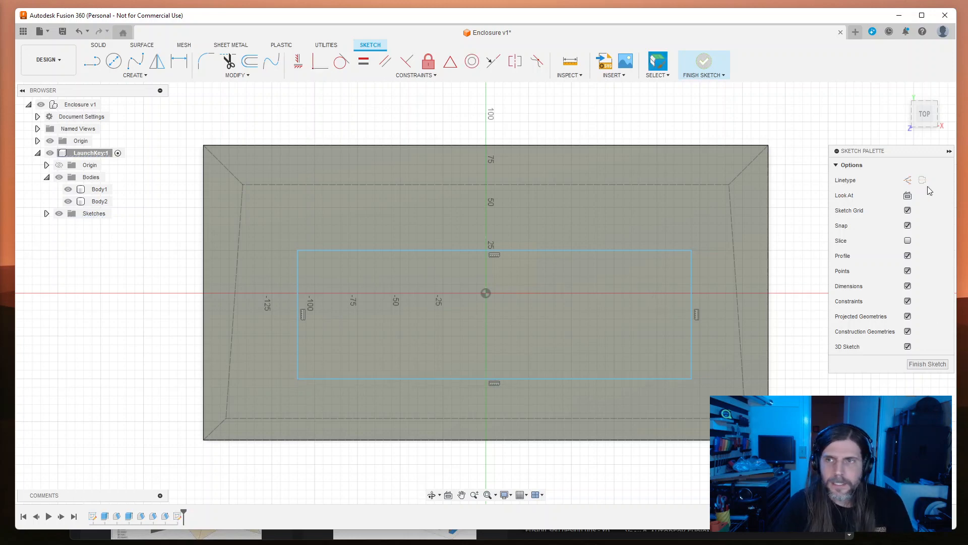
# Step: Leave the top-face sketch, check the original base sketch, and reopen the top-face sketch for editing
pyautogui.click(925, 366)
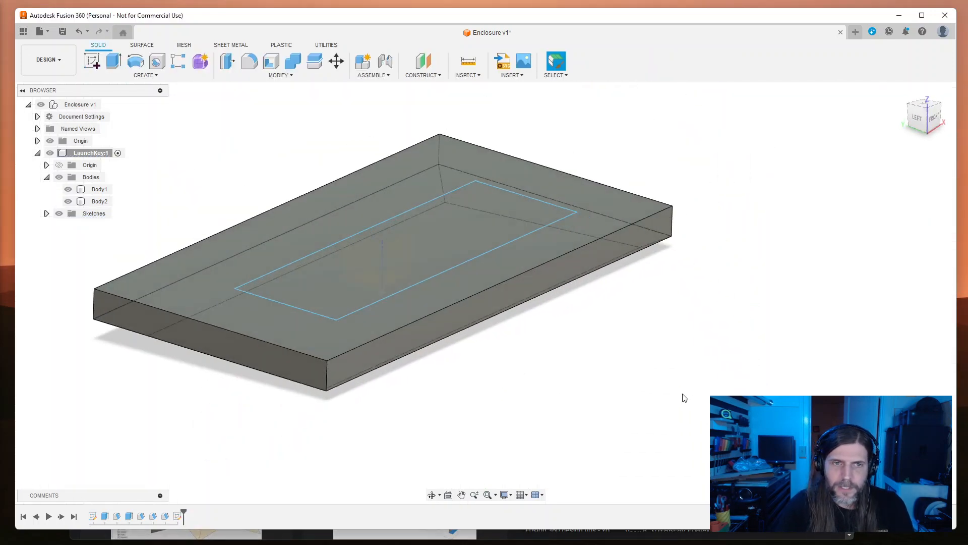
pyautogui.keyDown('shift'); pyautogui.moveTo(96, 517); pyautogui.dragTo(157, 488, button='middle'); pyautogui.keyUp('shift')
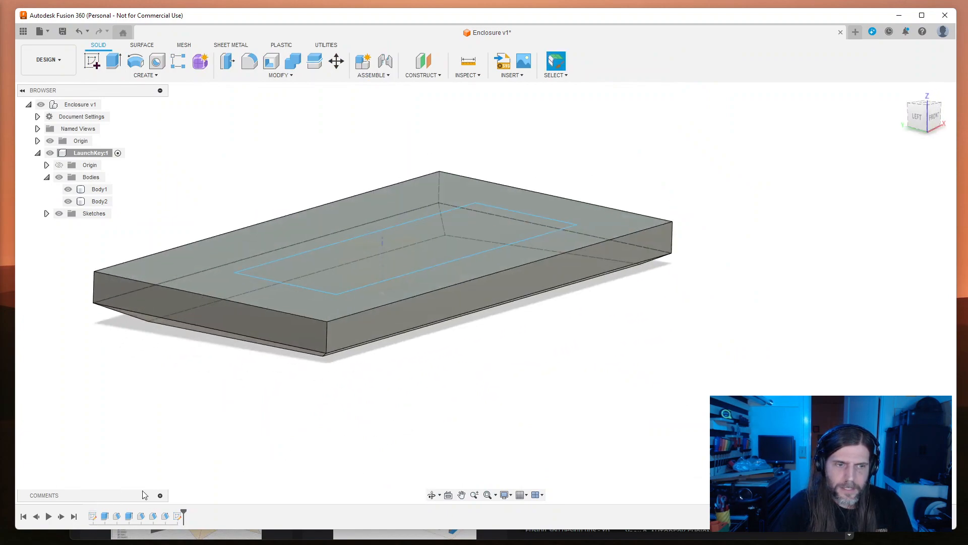
pyautogui.doubleClick(93, 519)
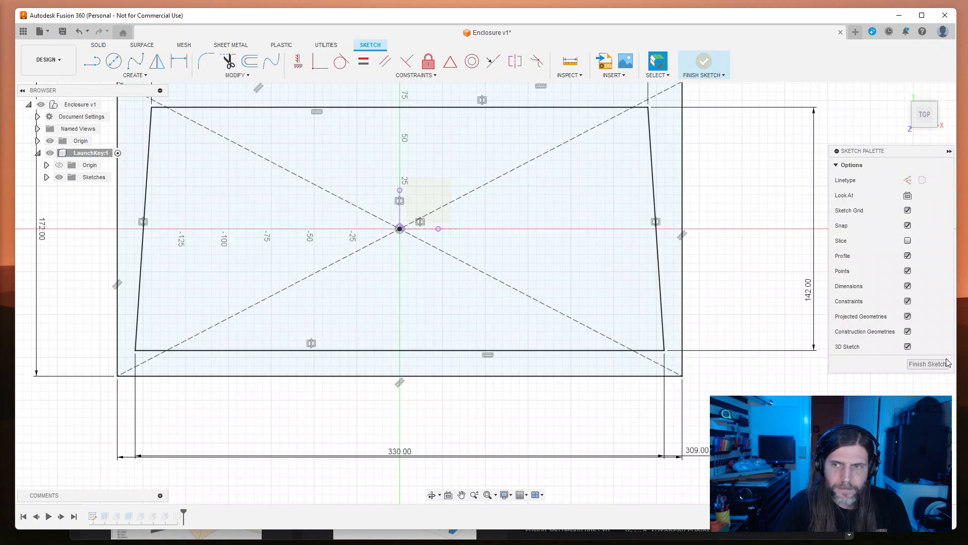
pyautogui.click(927, 363)
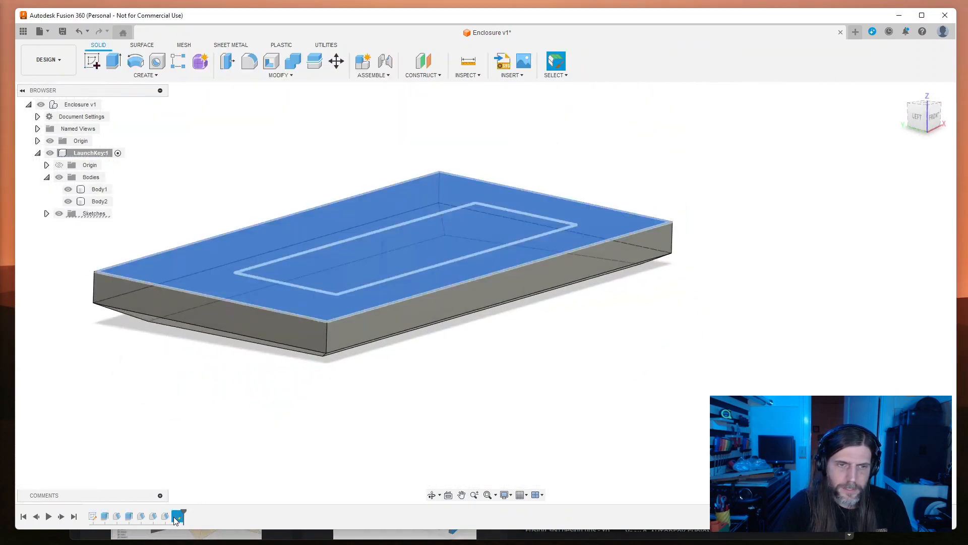
pyautogui.doubleClick(177, 516)
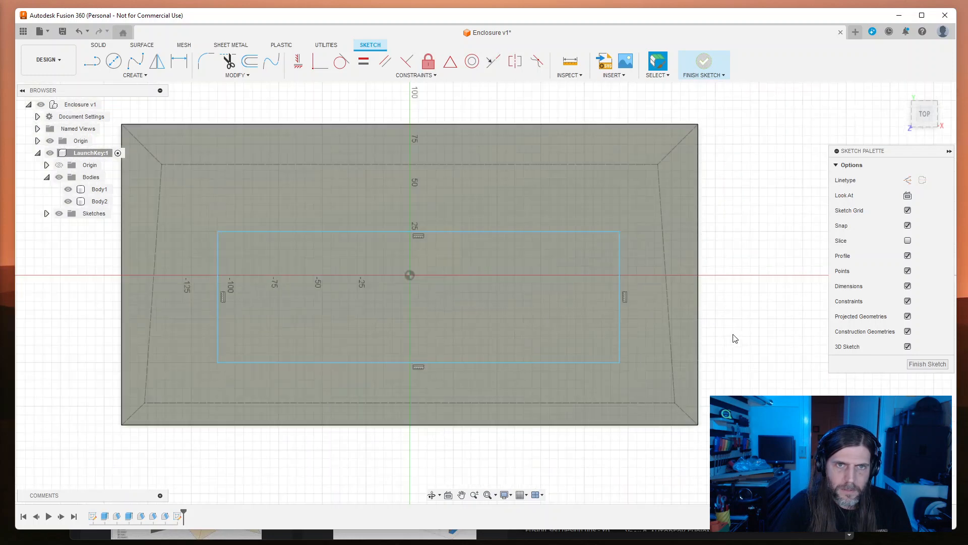
# Step: Constrain the rectangle's two short sides to be symmetric about the vertical centre line through the origin
pyautogui.scroll(-2, 764, 355)
pyautogui.moveTo(767, 357)
pyautogui.mouseDown(button='middle')
pyautogui.moveTo(699, 247)
pyautogui.moveTo(696, 361)
pyautogui.mouseUp(button='middle')
pyautogui.scroll(-1, 697, 362)
pyautogui.scroll(1, 696, 361)
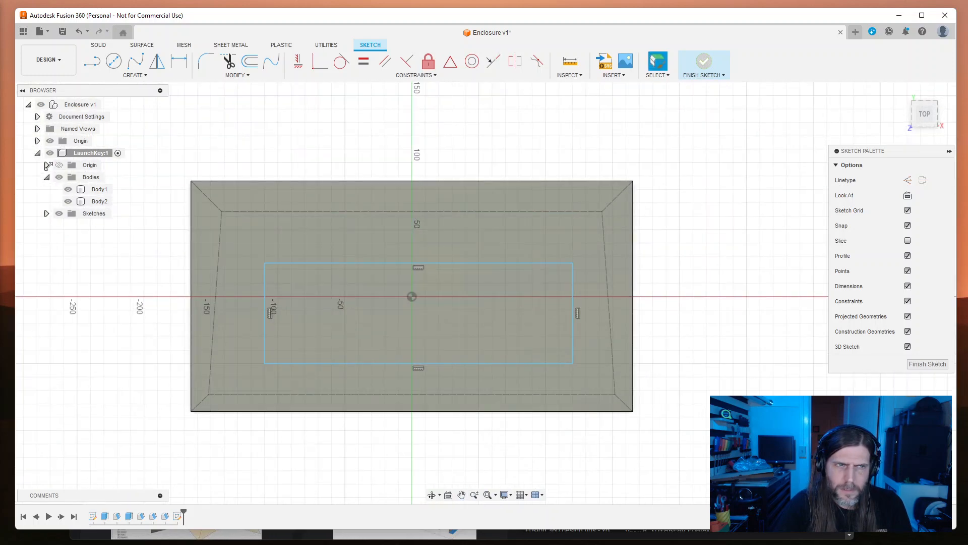
pyautogui.click(414, 75)
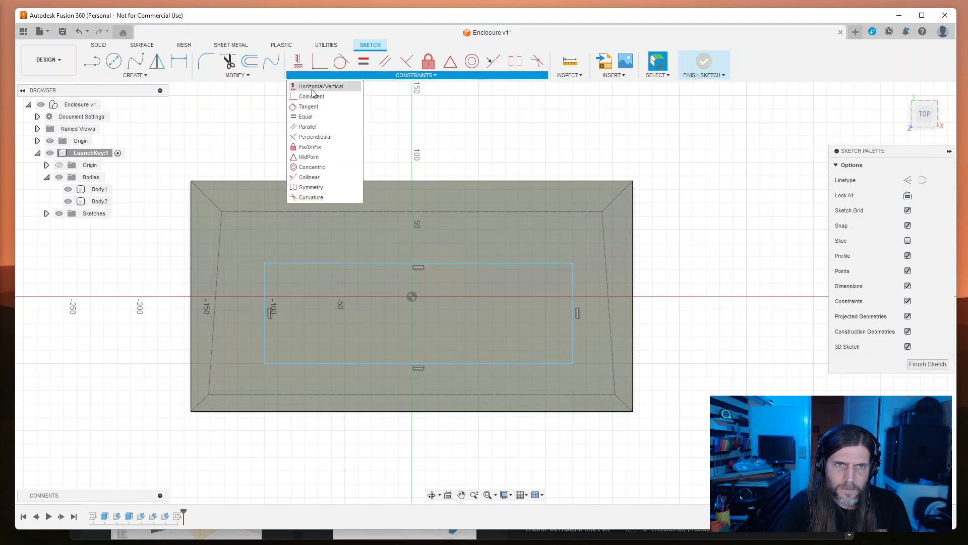
pyautogui.click(315, 187)
pyautogui.click(573, 323)
pyautogui.click(265, 340)
pyautogui.click(412, 277)
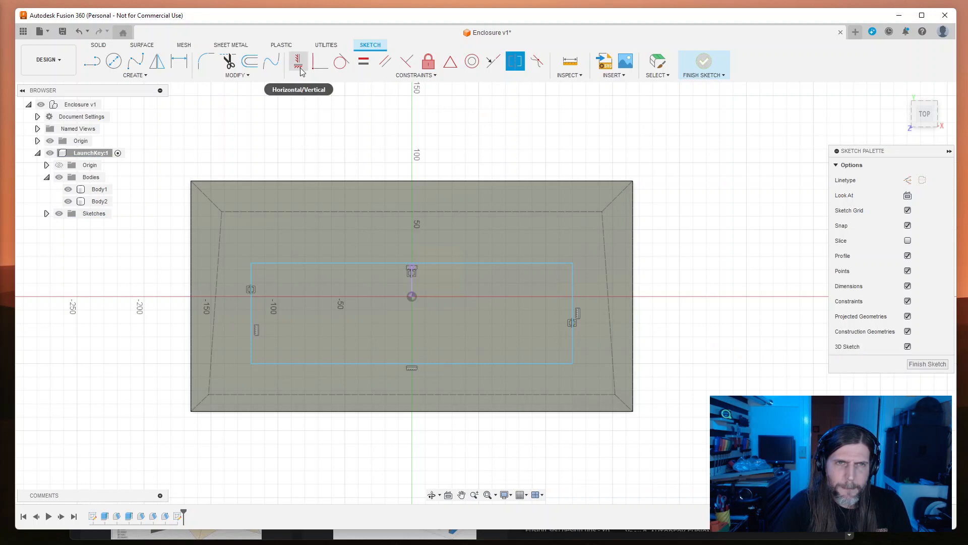
pyautogui.click(319, 65)
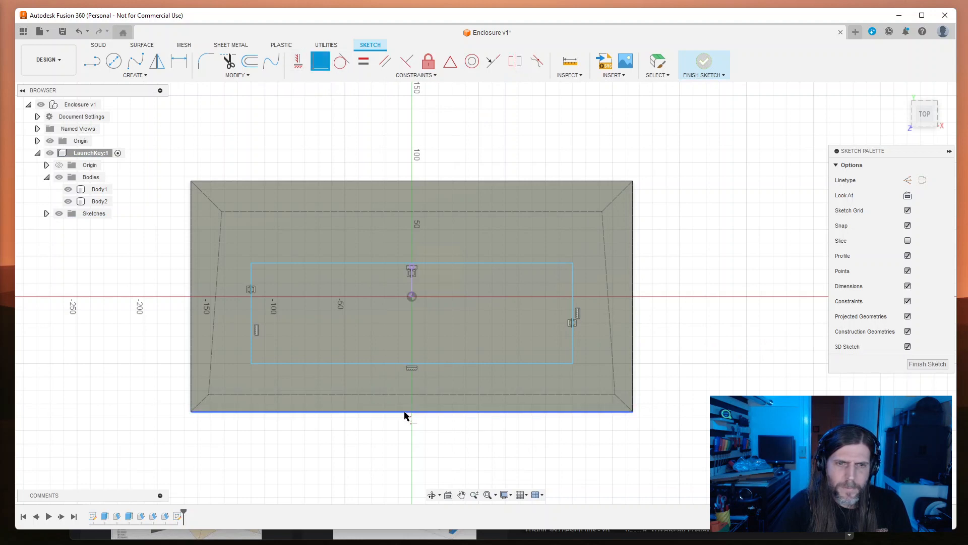
pyautogui.click(394, 363)
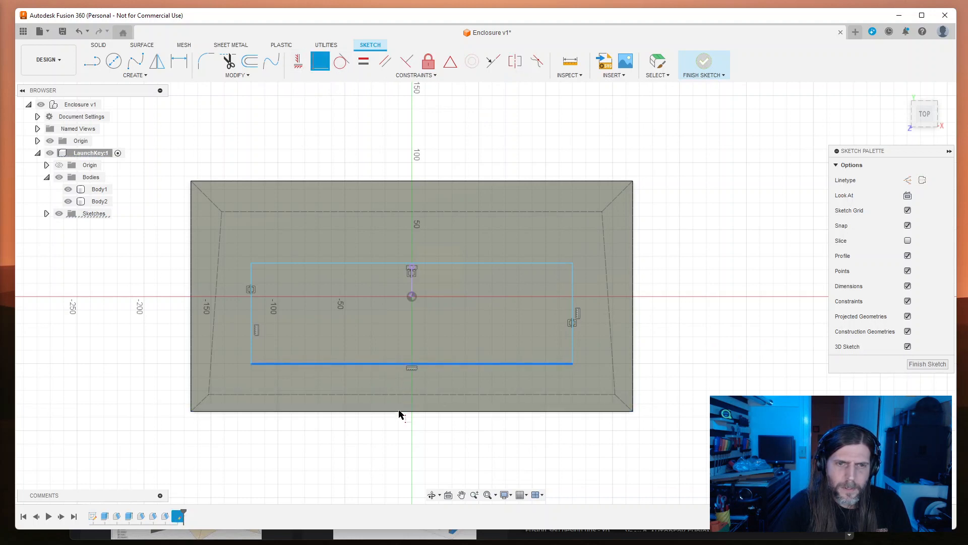
pyautogui.press('Escape')
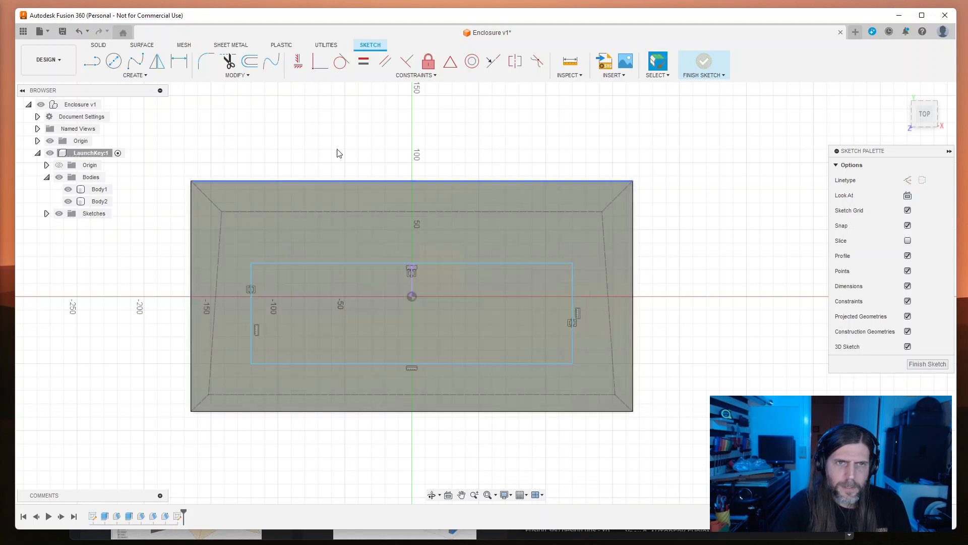
pyautogui.click(319, 61)
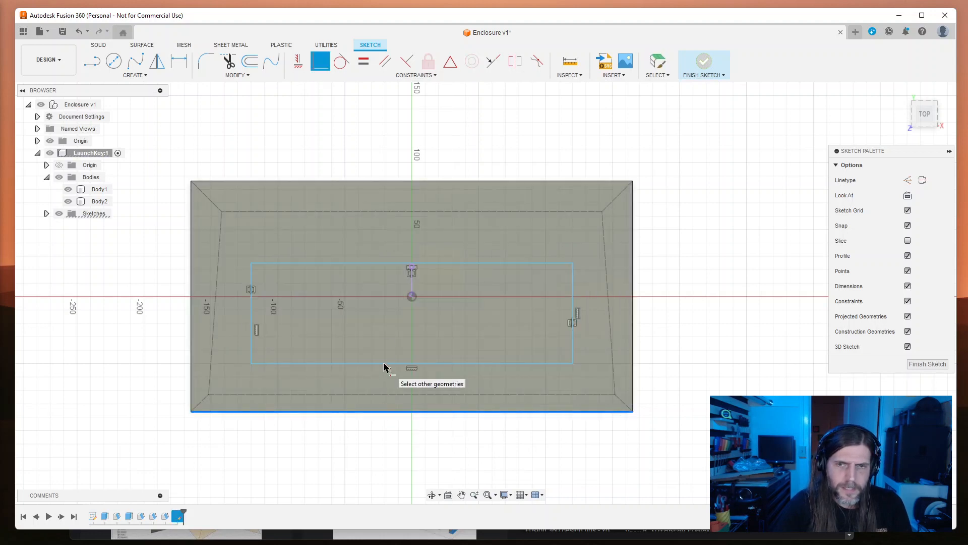
pyautogui.scroll(-1, 484, 391)
pyautogui.scroll(2, 484, 389)
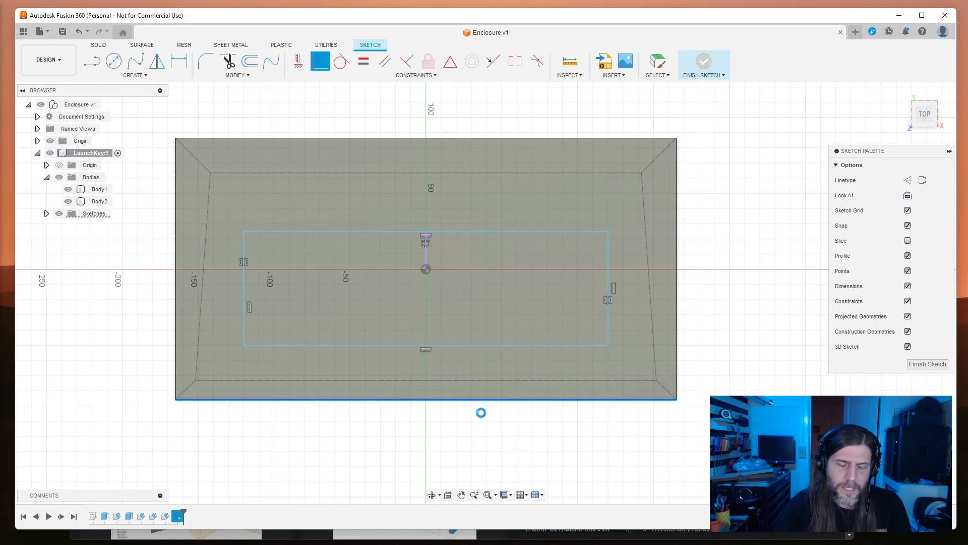
pyautogui.press('Escape')
# Step: Project Body2's front edge into the sketch with the Project command
pyautogui.write('s')
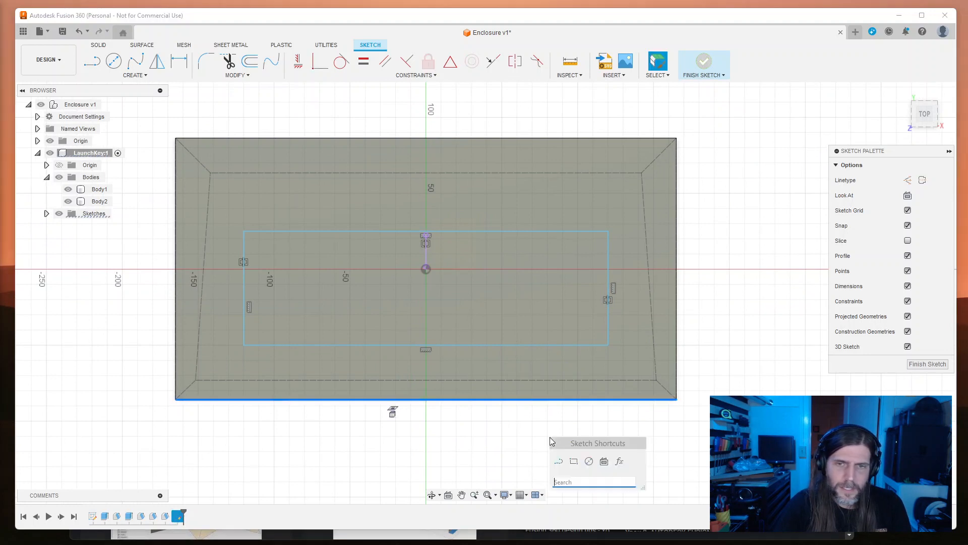
pyautogui.write('proj')
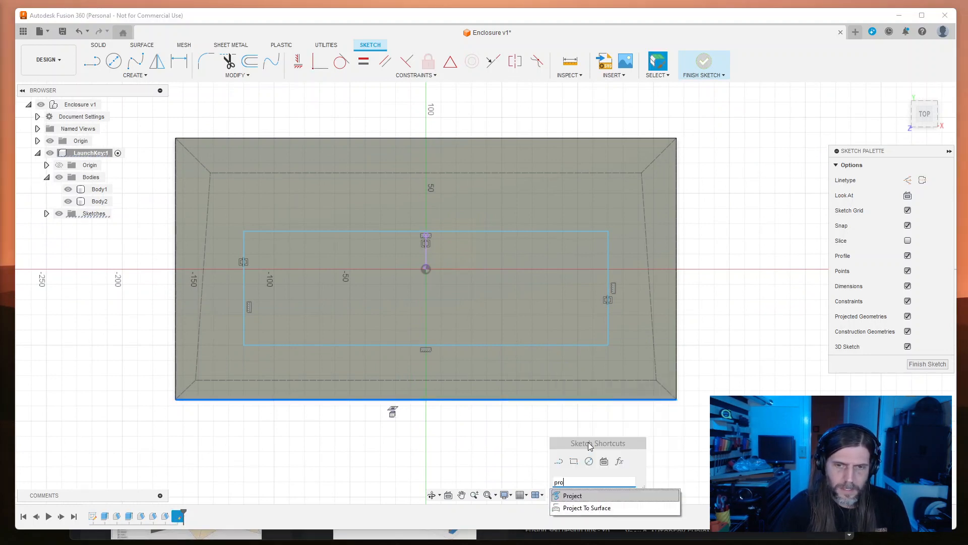
pyautogui.press('Return')
pyautogui.click(591, 400)
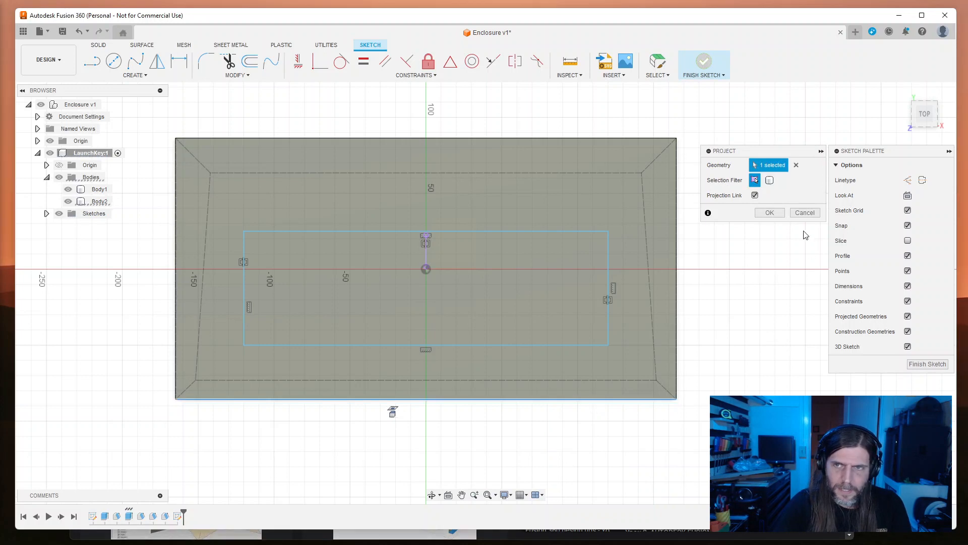
pyautogui.press('Return')
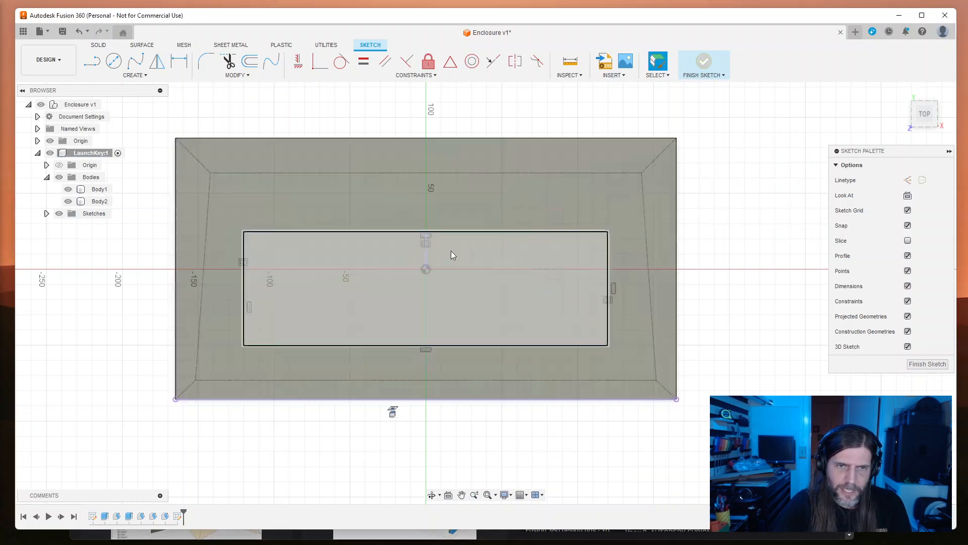
# Step: Try to apply a Coincident constraint between the rectangle's front line and the projected front edge
pyautogui.click(407, 76)
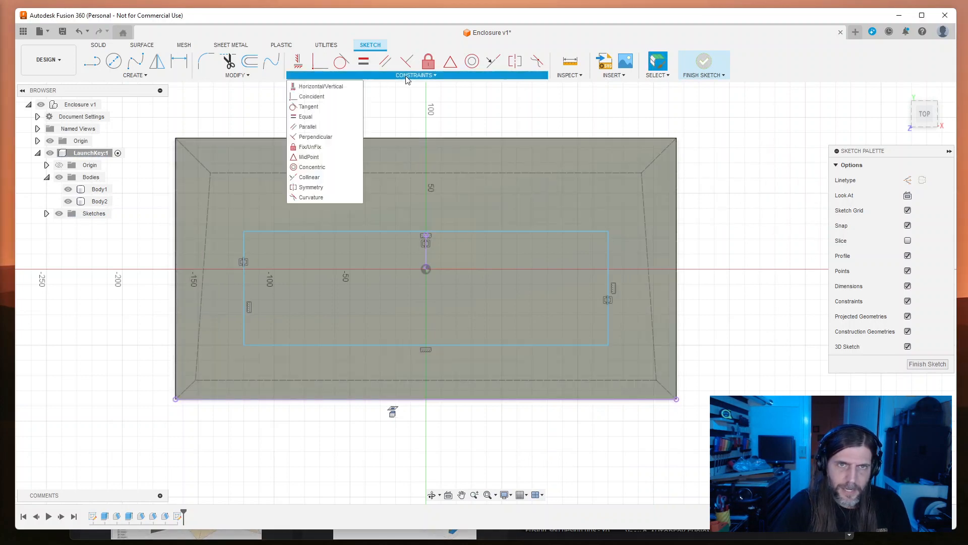
pyautogui.click(333, 96)
pyautogui.click(471, 344)
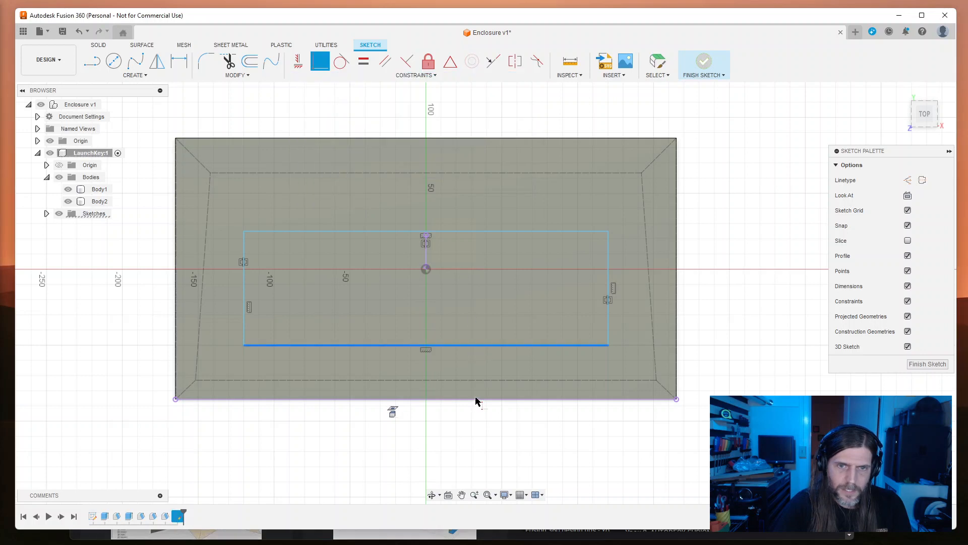
pyautogui.click(476, 399)
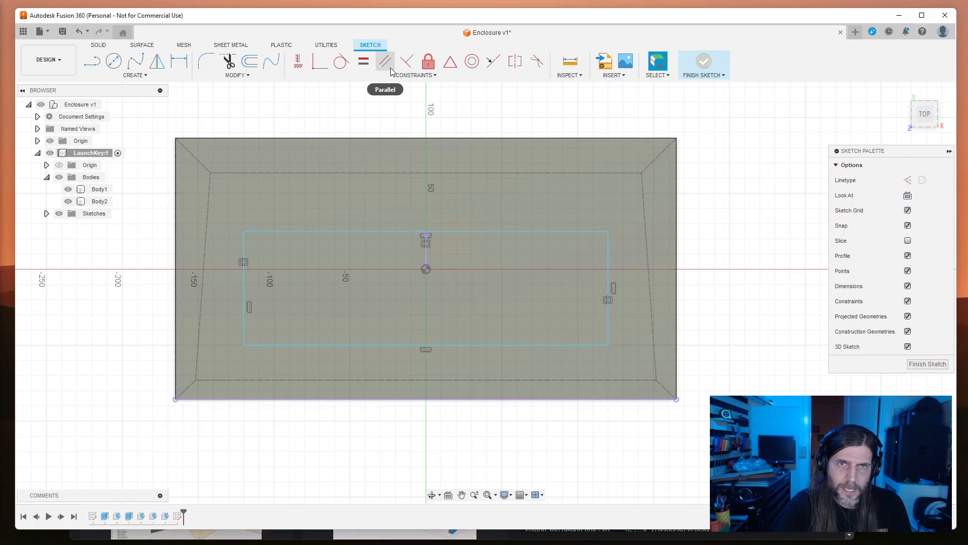
# Step: Try a Collinear constraint between the rectangle's front line and the projected edge, and undo both the constraint and the projection
pyautogui.click(493, 61)
pyautogui.click(493, 347)
pyautogui.click(497, 401)
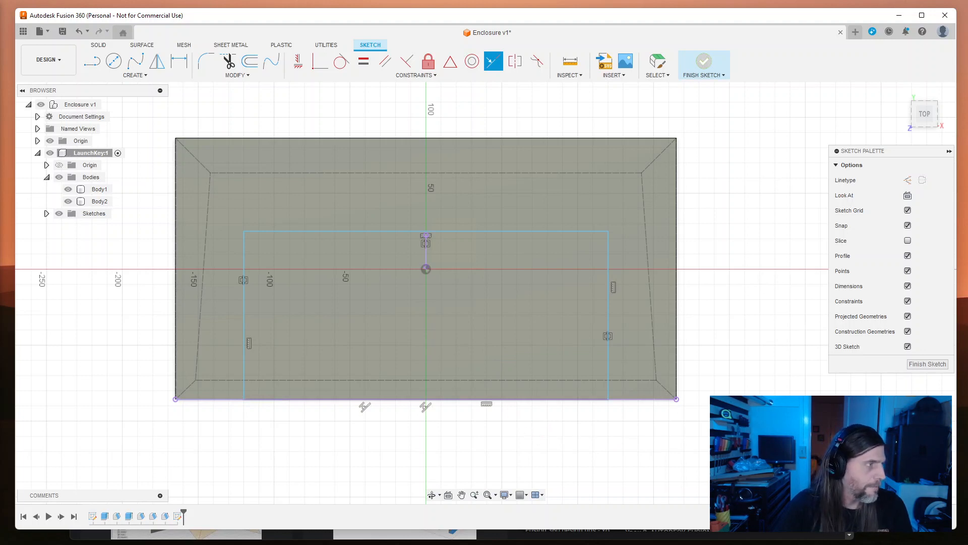
pyautogui.hotkey('ctrl', 'z')
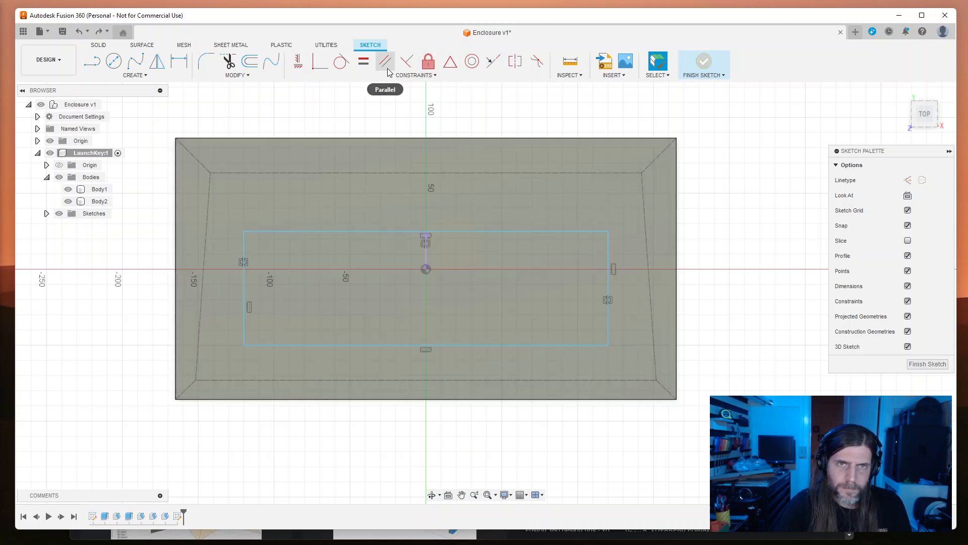
# Step: Make the rectangle's front line collinear directly with Body2's front edge
pyautogui.click(398, 77)
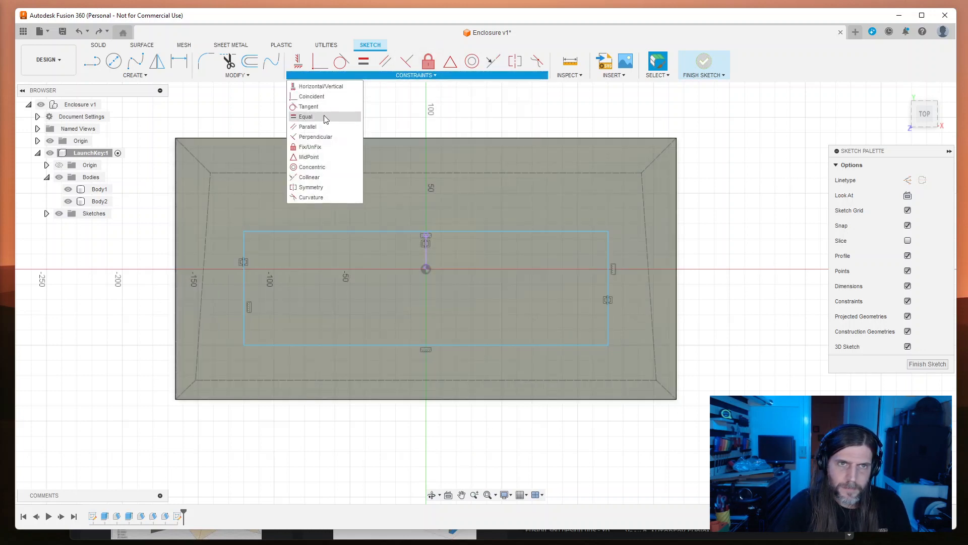
pyautogui.click(311, 177)
pyautogui.click(487, 400)
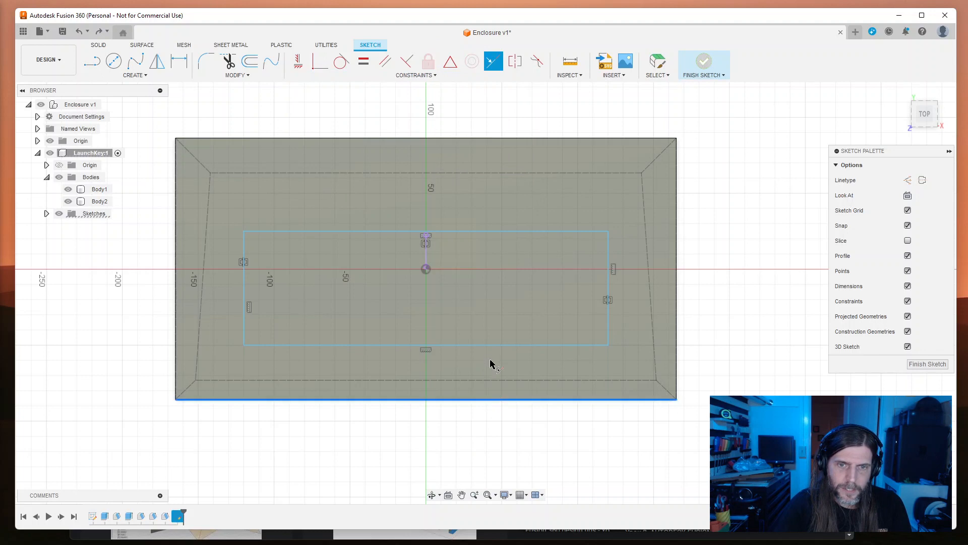
pyautogui.click(489, 346)
pyautogui.press('Escape')
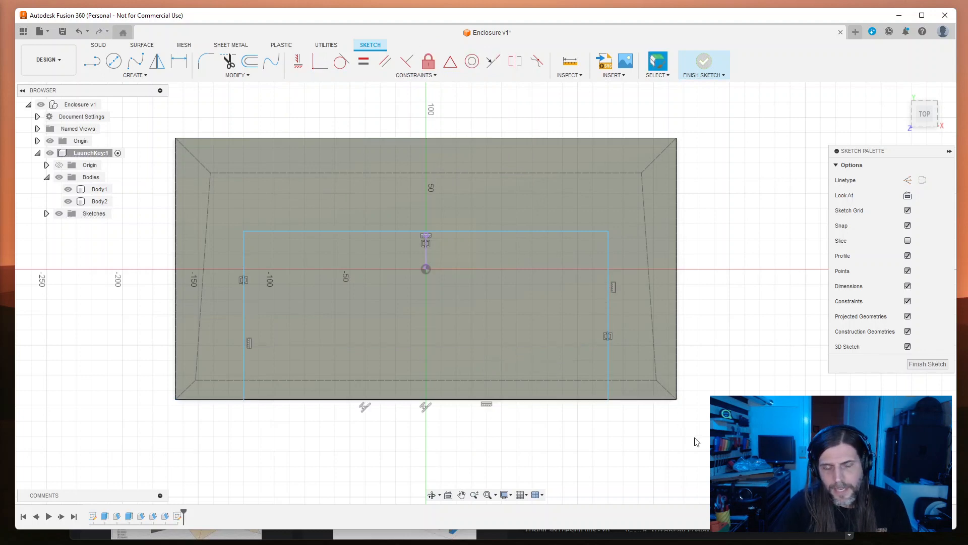
# Step: Dimension the distance between the rectangle's two short sides and set it to 301 mm
pyautogui.press('d')
pyautogui.click(244, 320)
pyautogui.click(611, 313)
pyautogui.click(613, 195)
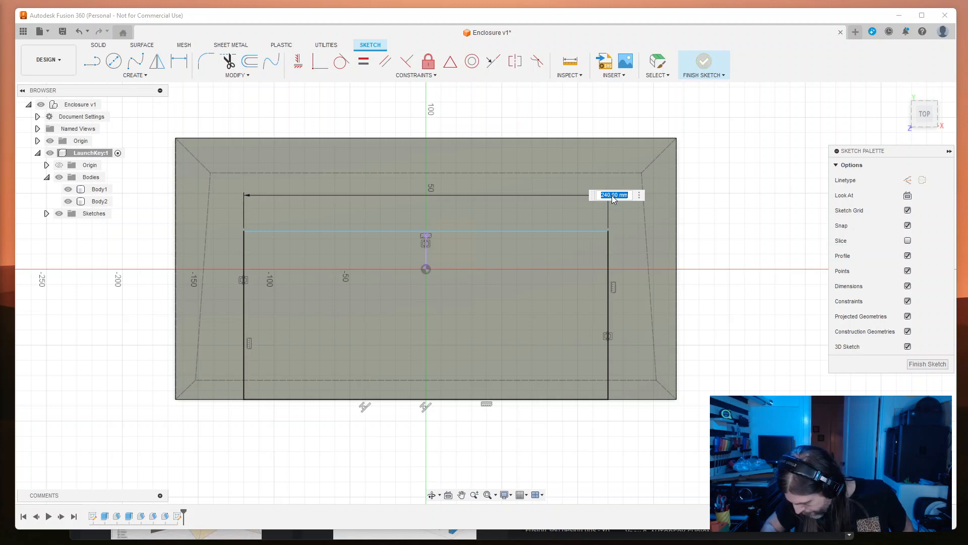
pyautogui.write('3')
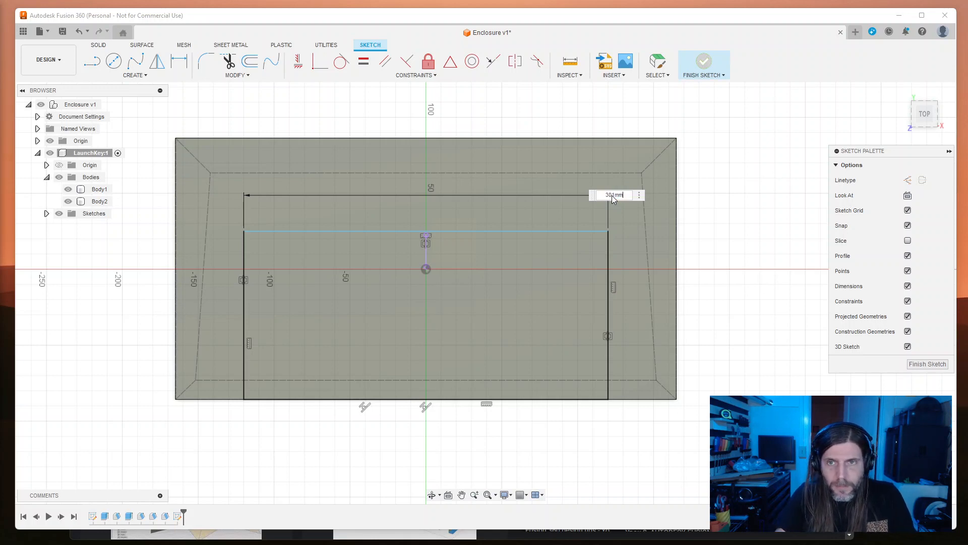
pyautogui.press('Return')
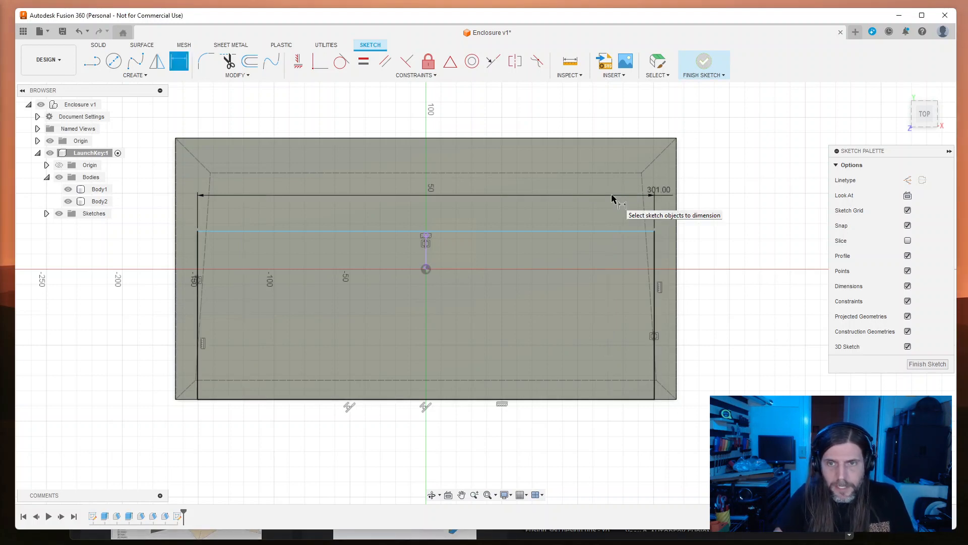
# Step: Dimension the distance between the rectangle's front and back lines and set it to 81 mm
pyautogui.click(600, 232)
pyautogui.click(627, 399)
pyautogui.click(751, 385)
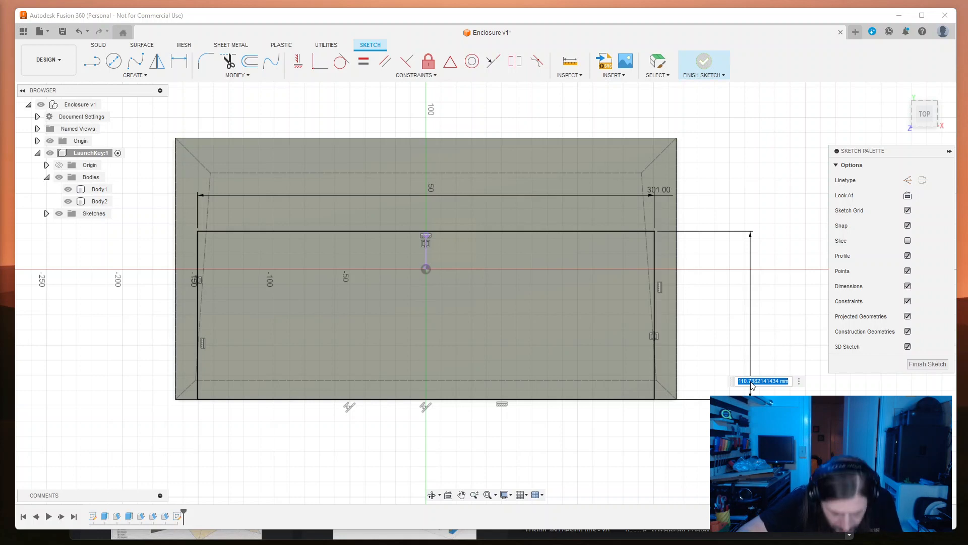
pyautogui.write('81')
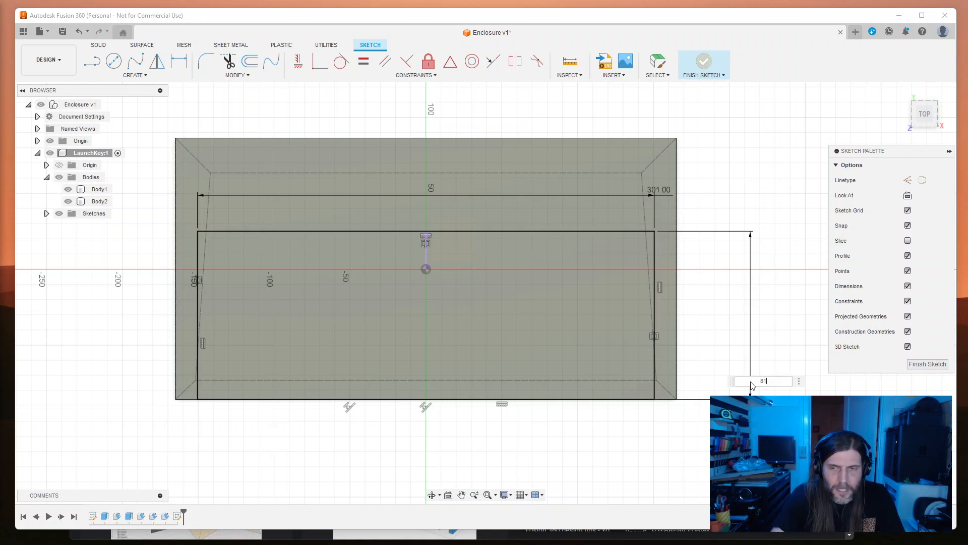
pyautogui.press('Return')
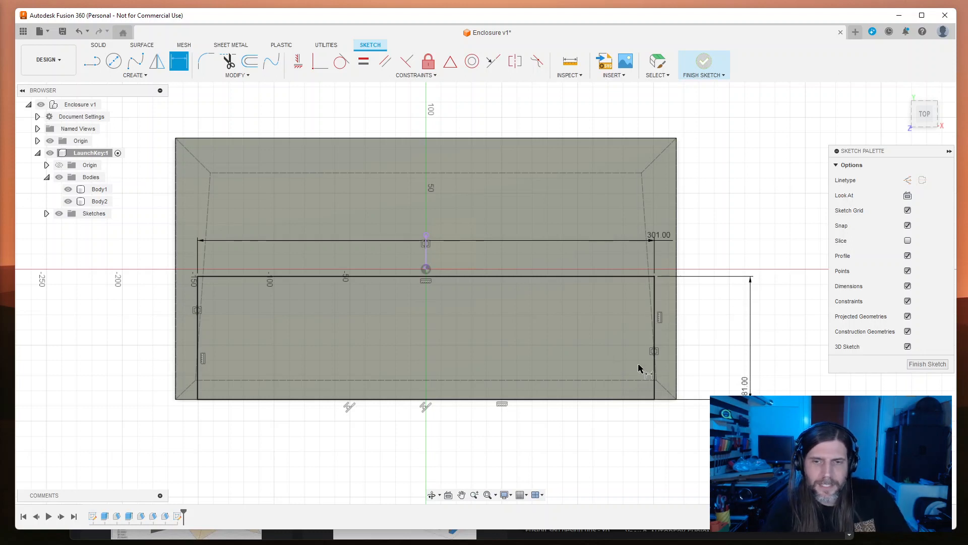
pyautogui.press('Escape')
# Step: Extrude the 301 mm wide rectangle downward as a 10 mm deep cut into the top of the body
pyautogui.click(618, 349)
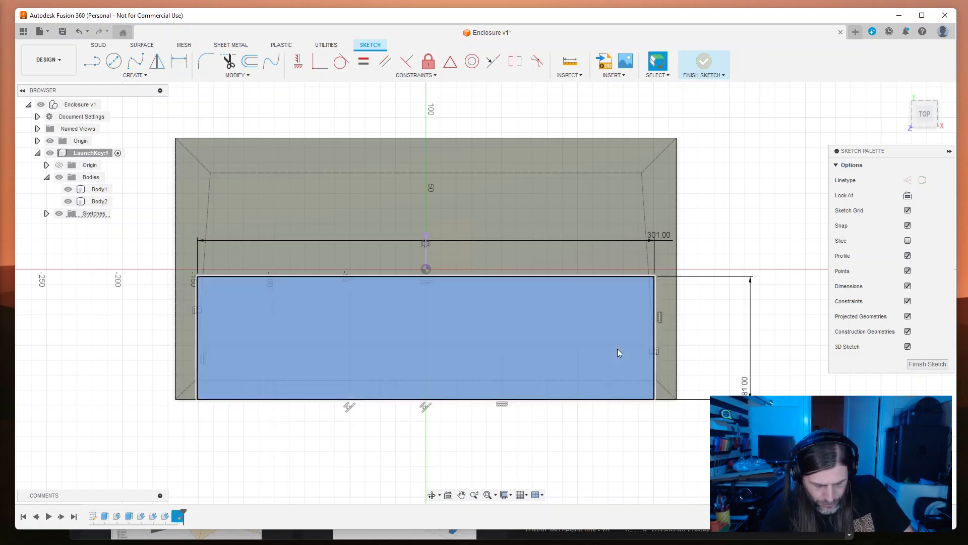
pyautogui.press('d')
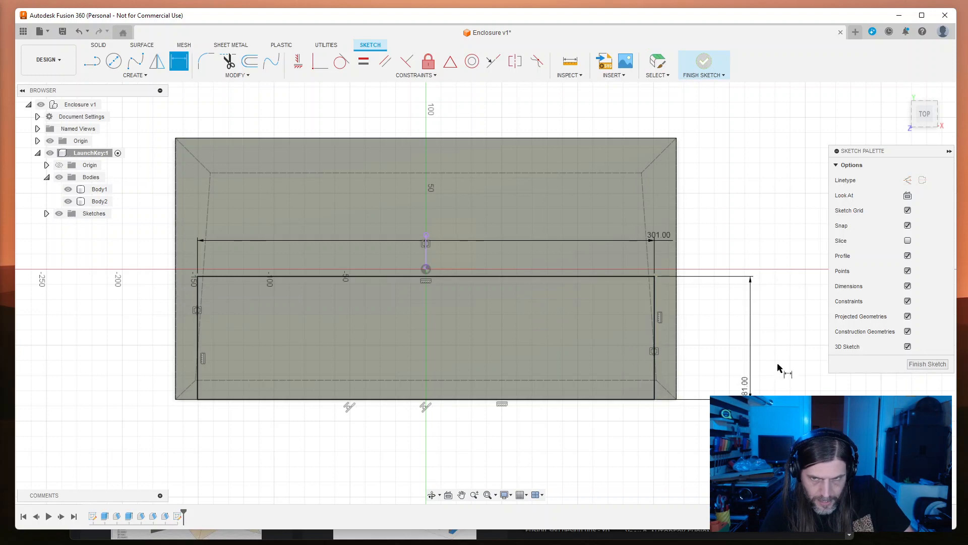
pyautogui.press('Escape')
pyautogui.click(598, 340)
pyautogui.press('e')
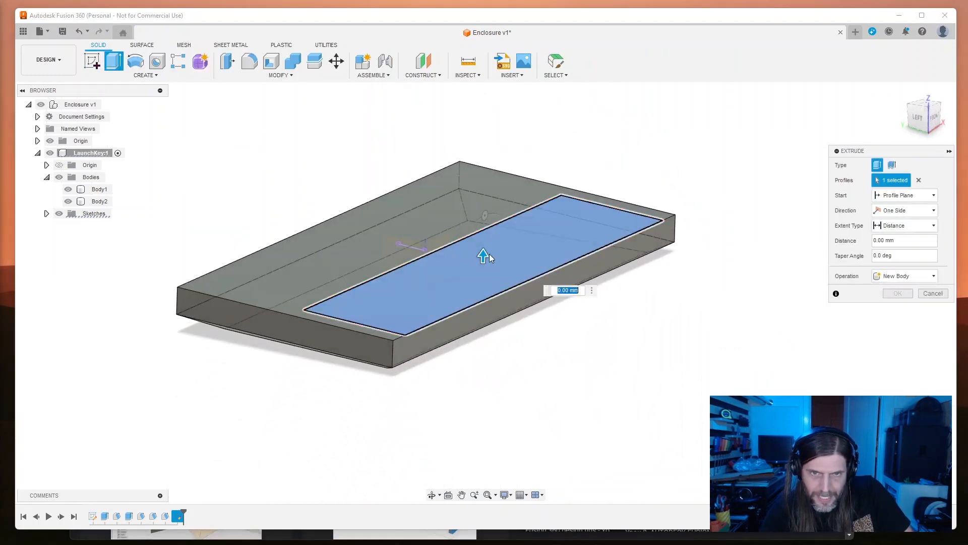
pyautogui.moveTo(483, 257); pyautogui.dragTo(483, 275)
pyautogui.click(898, 310)
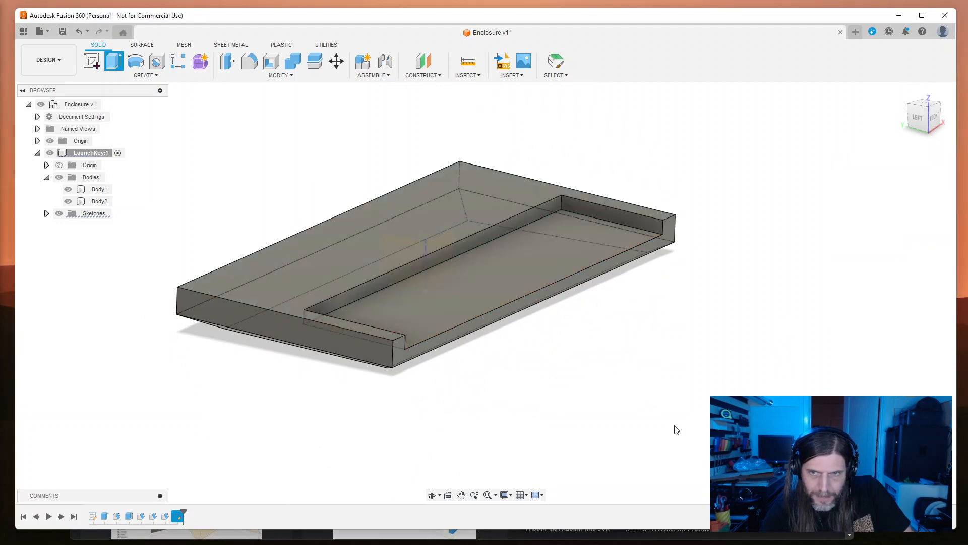
# Step: Edit the recess's extrude feature and set its distance to -2 mm
pyautogui.keyDown('shift'); pyautogui.moveTo(678, 429); pyautogui.dragTo(721, 428, button='middle'); pyautogui.keyUp('shift')
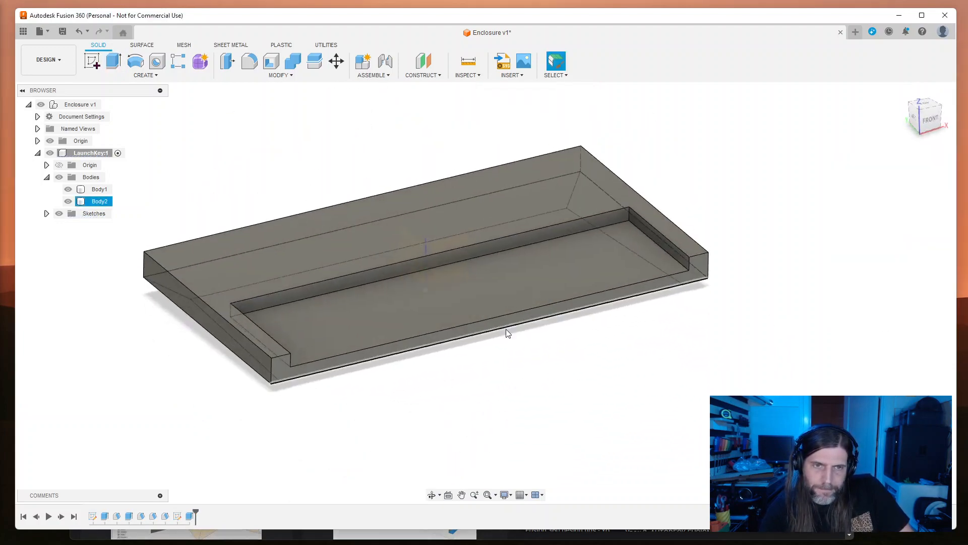
pyautogui.doubleClick(190, 516)
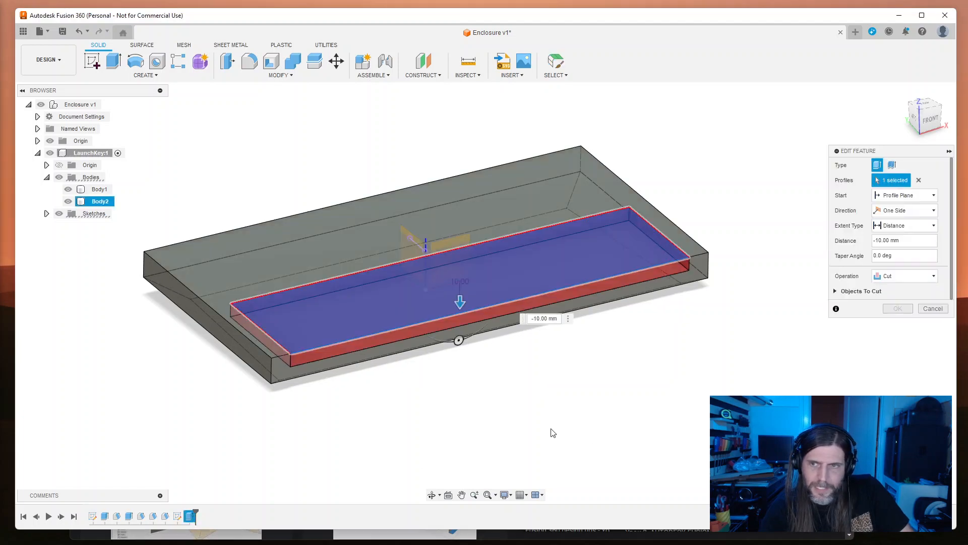
pyautogui.click(905, 241)
pyautogui.write('-2')
pyautogui.press('Return')
# Step: Examine the enclosure's tapered base, back and shallow top recess from several angles, ending with a side view
pyautogui.keyDown('shift'); pyautogui.moveTo(672, 363); pyautogui.dragTo(737, 363, button='middle'); pyautogui.keyUp('shift')
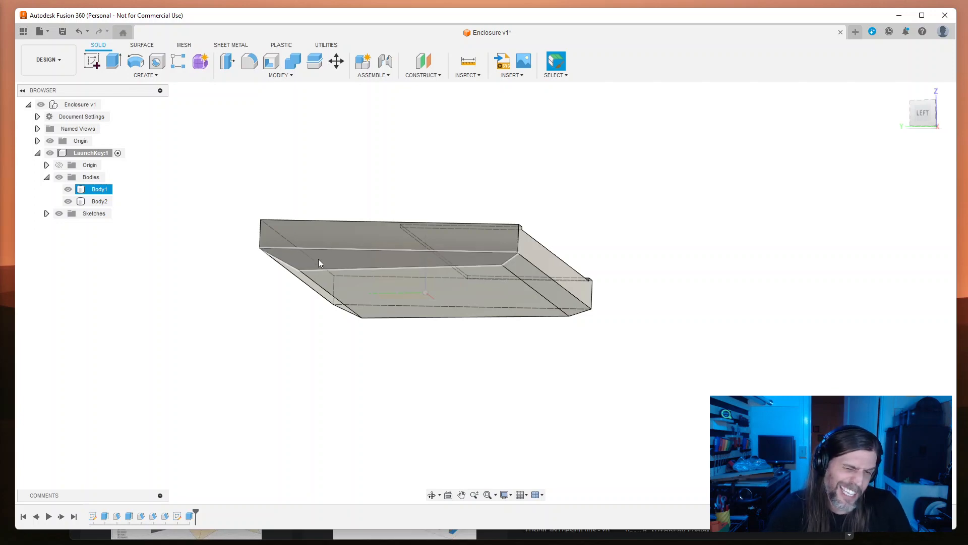
pyautogui.keyDown('shift'); pyautogui.moveTo(698, 313); pyautogui.dragTo(628, 302, button='middle'); pyautogui.keyUp('shift')
pyautogui.keyDown('shift'); pyautogui.moveTo(198, 240); pyautogui.dragTo(641, 258, button='middle'); pyautogui.keyUp('shift')
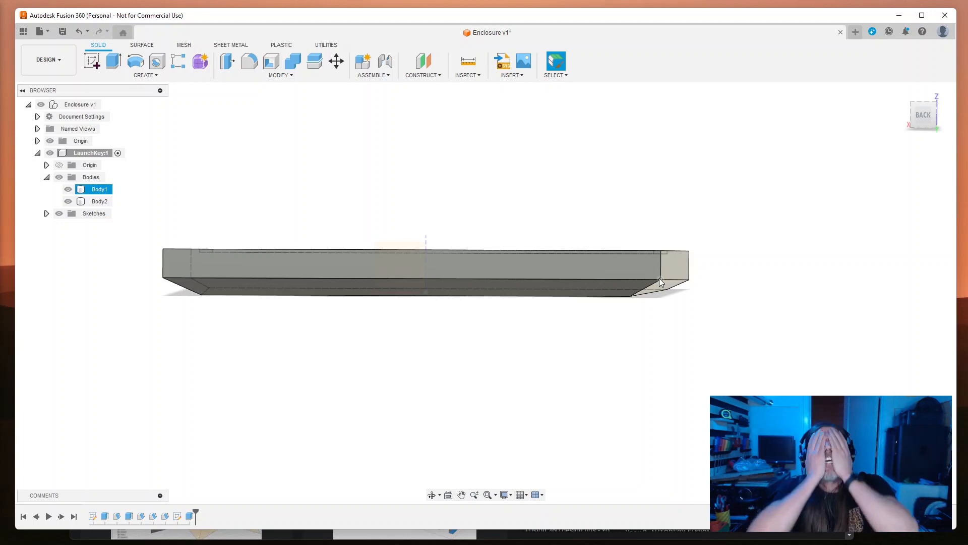
pyautogui.keyDown('shift'); pyautogui.moveTo(559, 316); pyautogui.dragTo(763, 221, button='middle'); pyautogui.keyUp('shift')
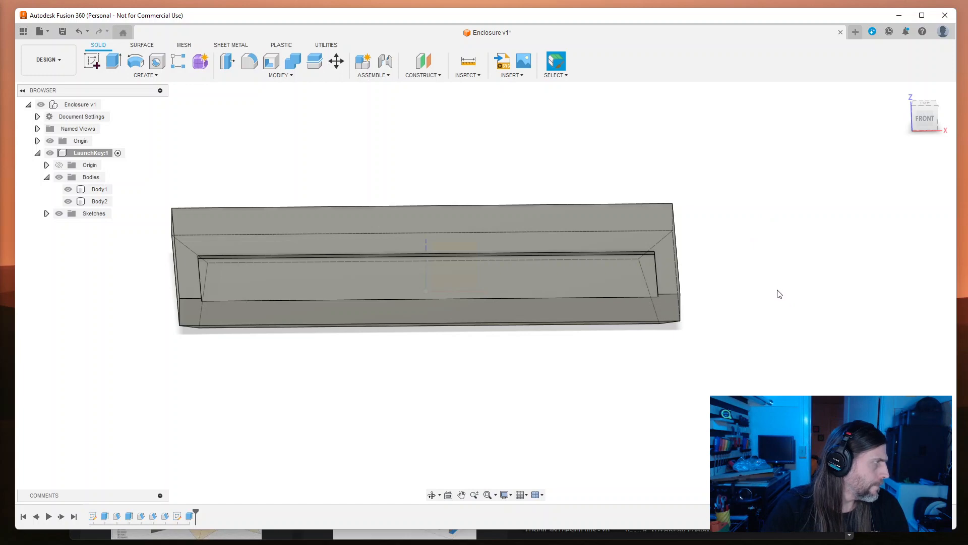
pyautogui.keyDown('shift'); pyautogui.moveTo(259, 408); pyautogui.dragTo(396, 354, button='middle'); pyautogui.keyUp('shift')
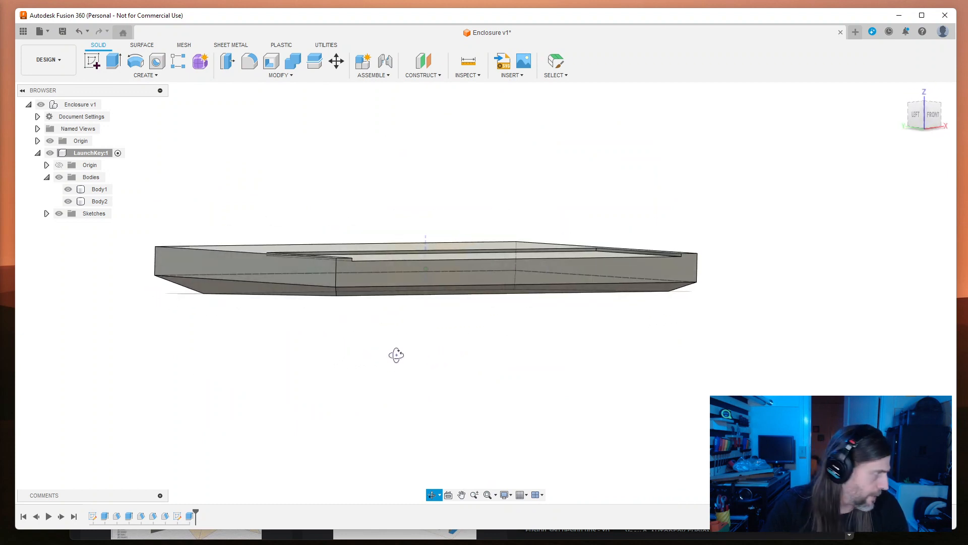
pyautogui.keyDown('shift'); pyautogui.moveTo(396, 355); pyautogui.dragTo(423, 367, button='middle'); pyautogui.keyUp('shift')
pyautogui.click(470, 294)
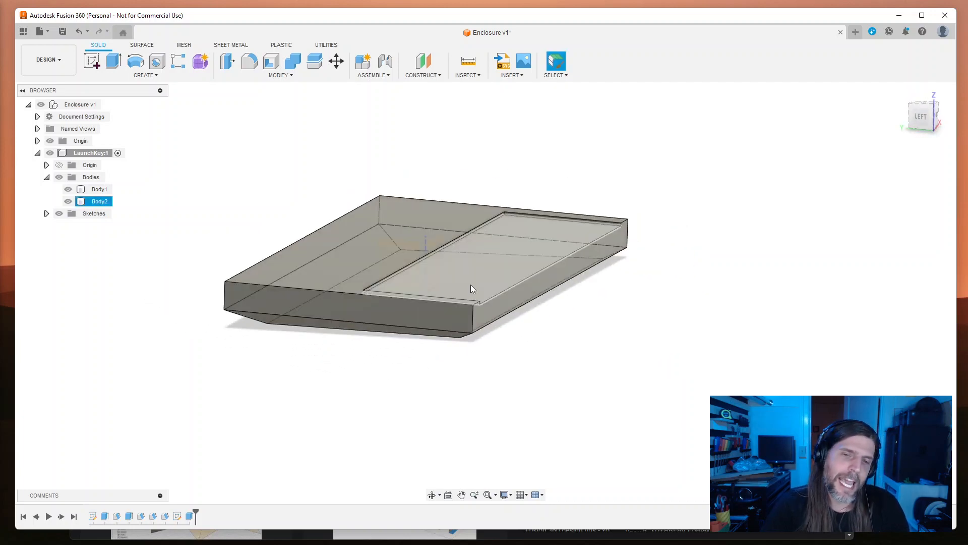
pyautogui.click(921, 116)
pyautogui.scroll(-2, 628, 320)
pyautogui.scroll(4, 633, 317)
pyautogui.scroll(2, 634, 319)
pyautogui.scroll(-1, 634, 319)
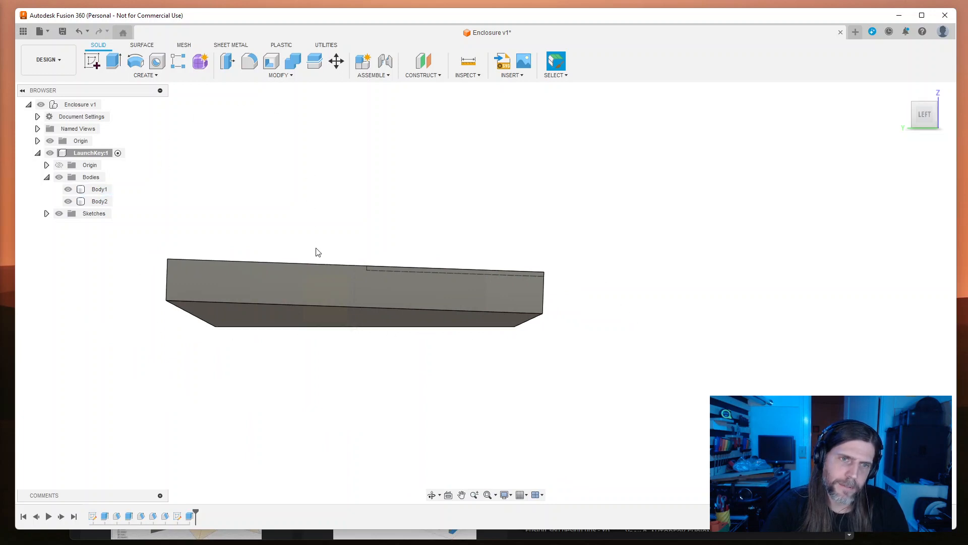
pyautogui.moveTo(600, 270); pyautogui.dragTo(613, 320, button='middle')
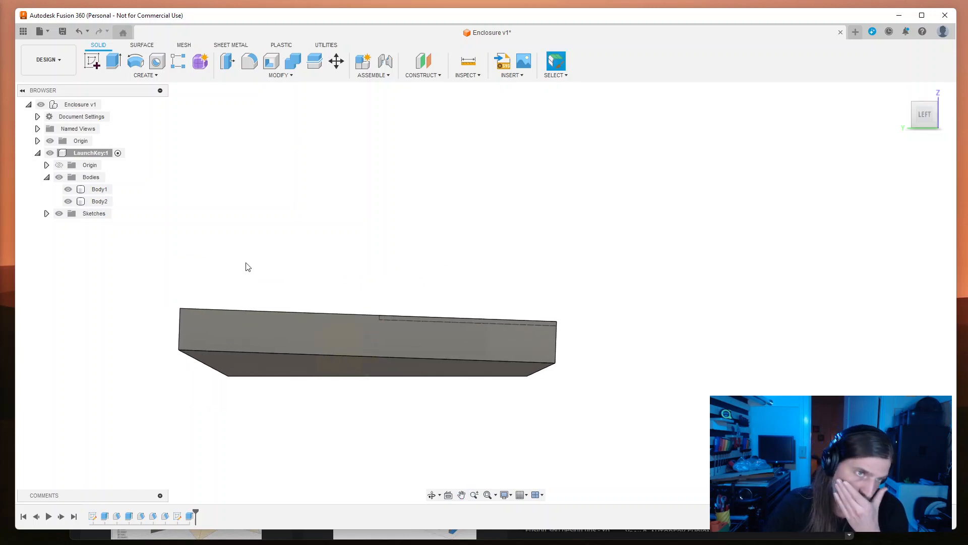
pyautogui.click(92, 60)
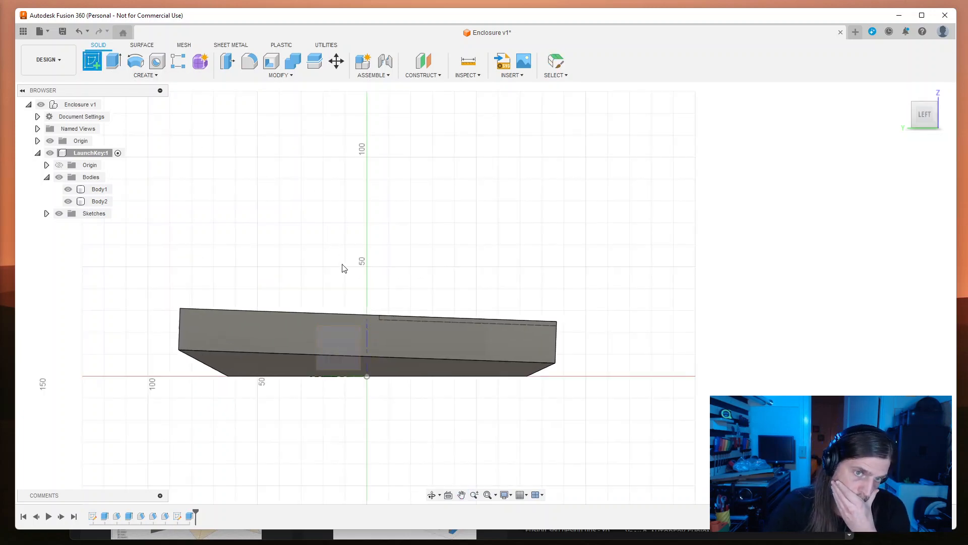
pyautogui.click(343, 337)
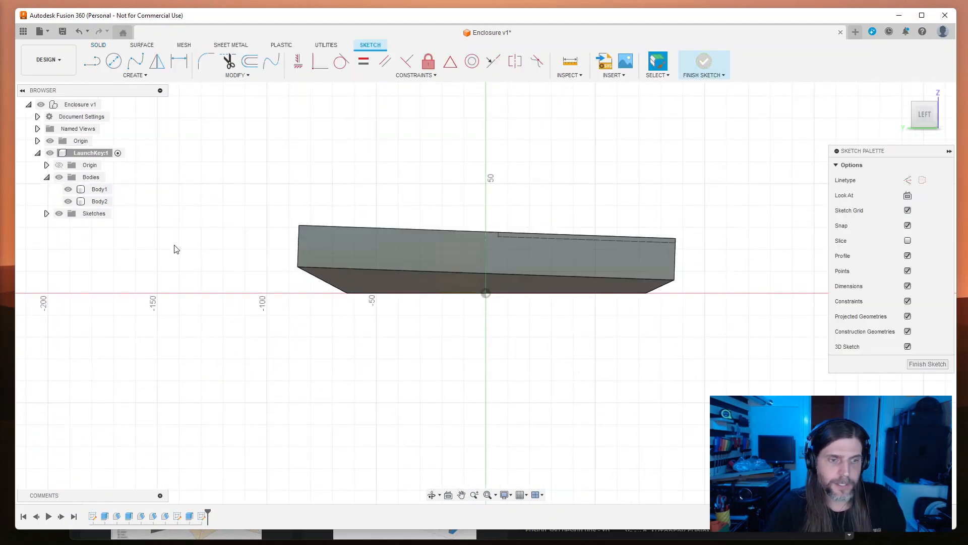
pyautogui.hotkey('ctrl', 'z')
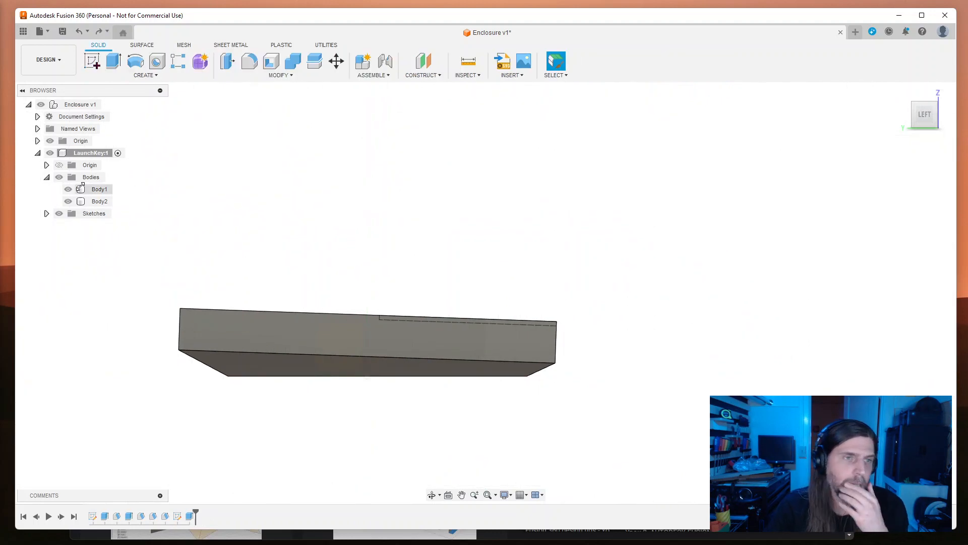
# Step: Hide Body1 and Body2 to start a sketch on the YZ origin plane, and show both bodies again
pyautogui.click(68, 189)
pyautogui.click(68, 201)
pyautogui.click(92, 61)
pyautogui.click(332, 356)
pyautogui.click(68, 189)
pyautogui.click(68, 201)
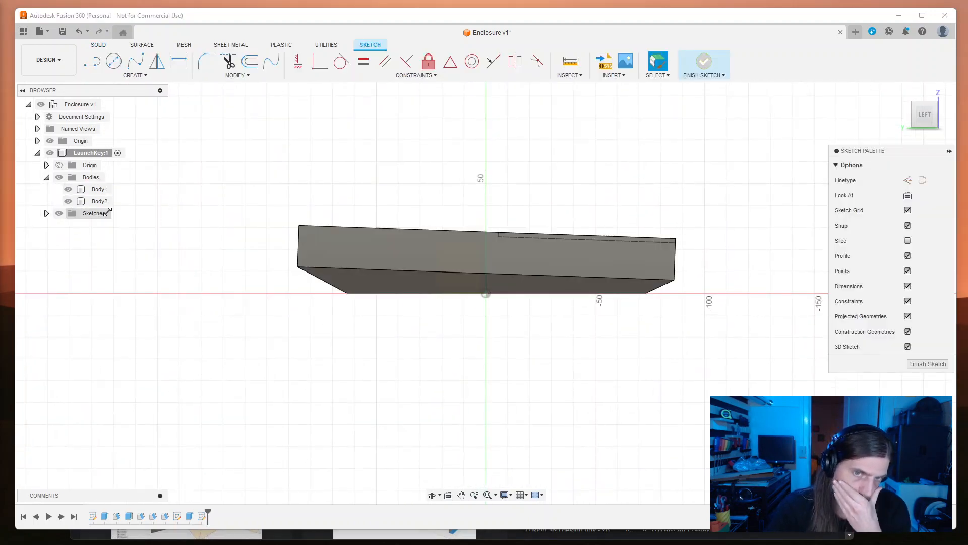
pyautogui.moveTo(659, 352); pyautogui.dragTo(515, 393, button='middle')
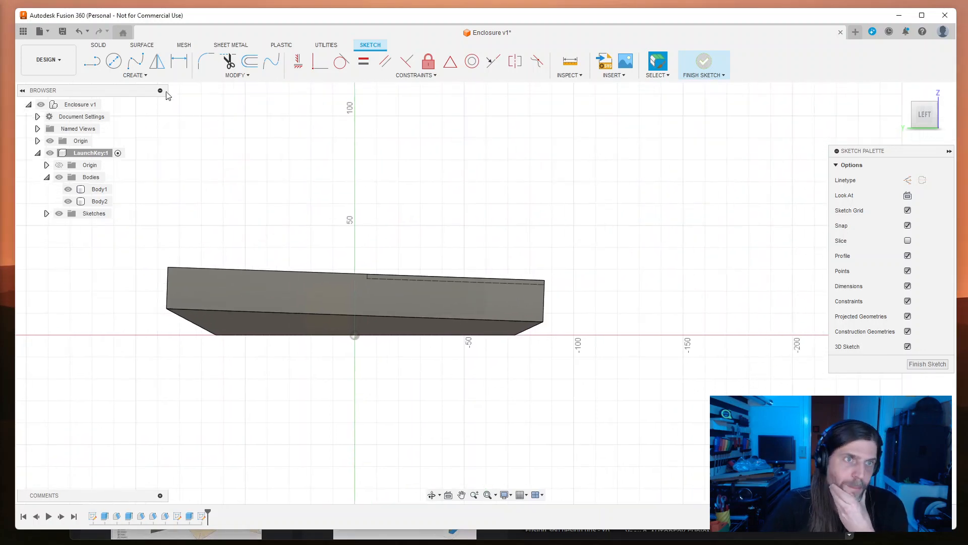
pyautogui.click(136, 75)
pyautogui.click(139, 85)
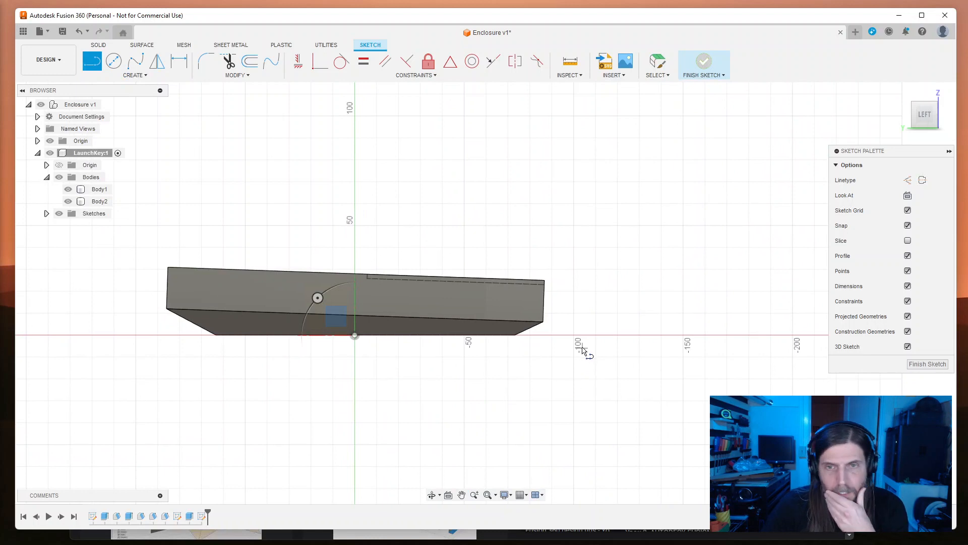
pyautogui.click(552, 269)
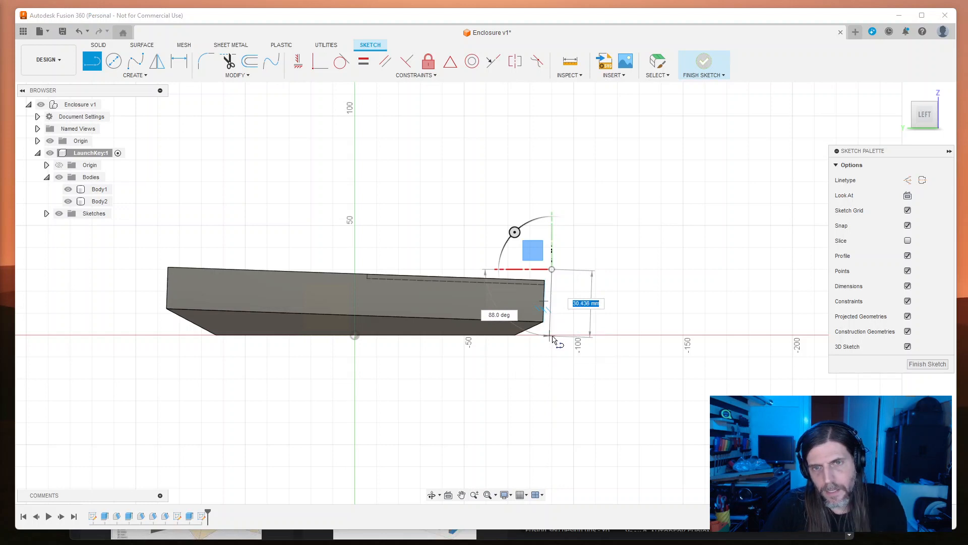
pyautogui.press('Escape')
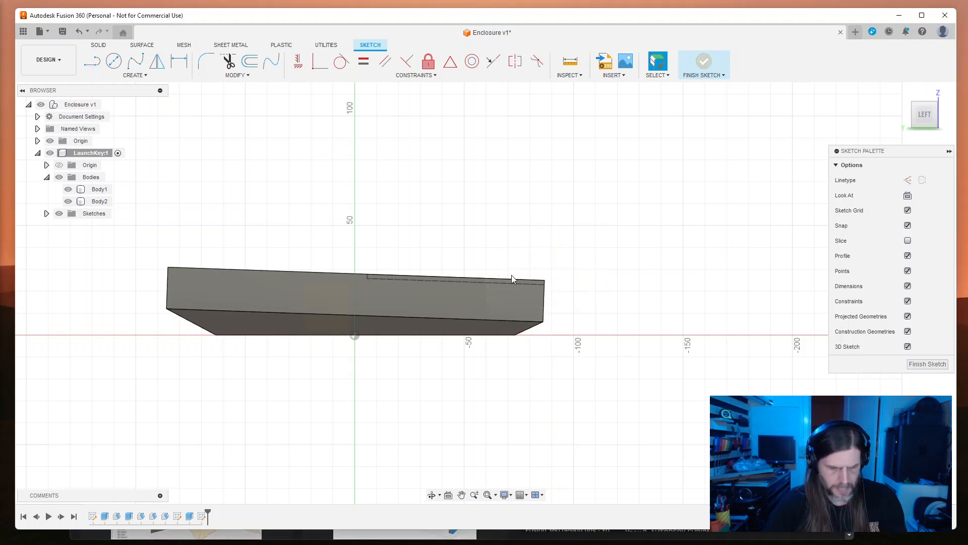
# Step: Draw a closed L-shaped side profile around the bodies, about 180 mm deep, 110 mm tall at the back and sloping to 30 mm at the front
pyautogui.press('l')
pyautogui.click(552, 270)
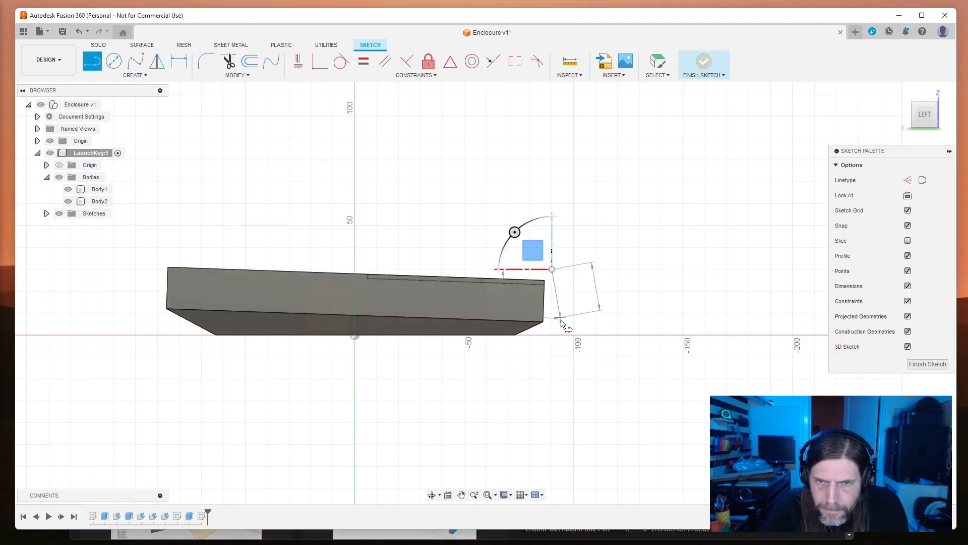
pyautogui.click(552, 335)
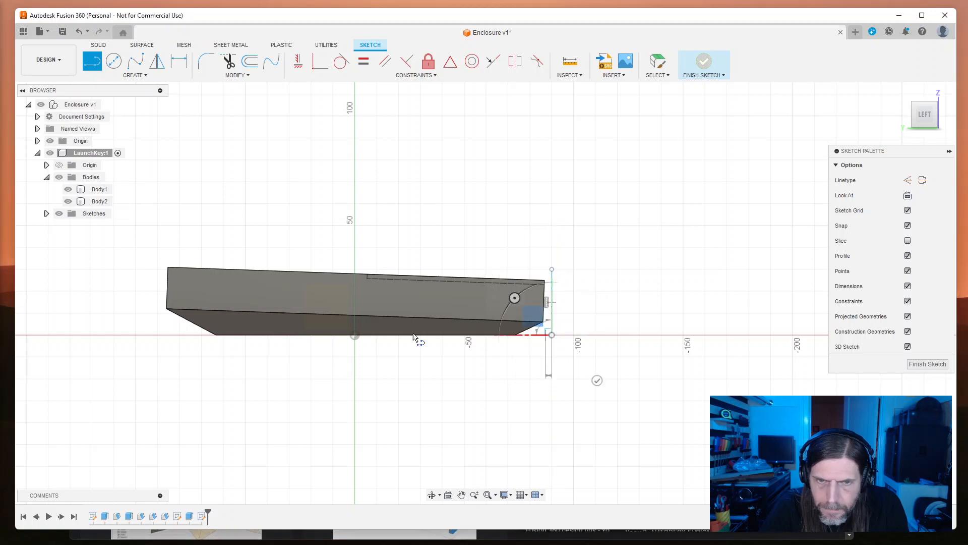
pyautogui.click(157, 335)
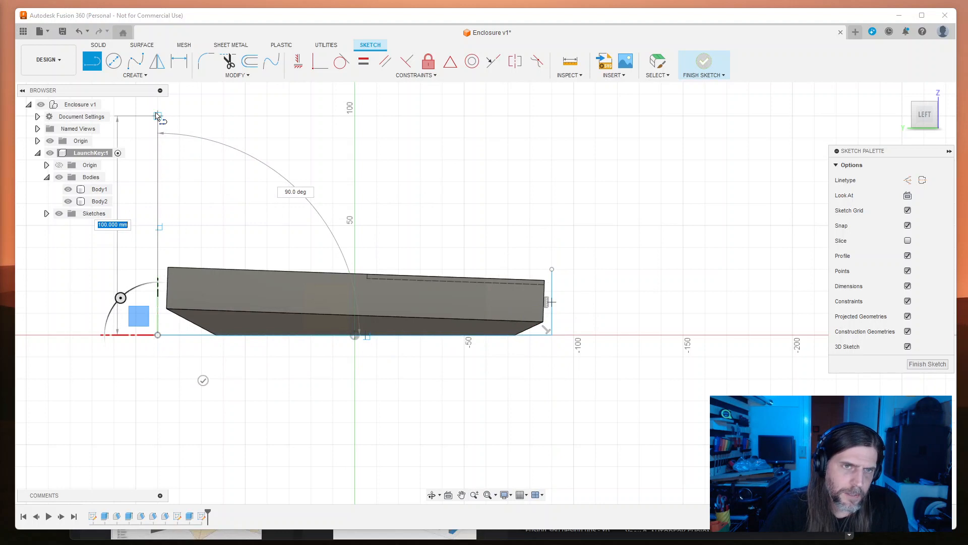
pyautogui.moveTo(151, 123); pyautogui.dragTo(151, 155, button='middle')
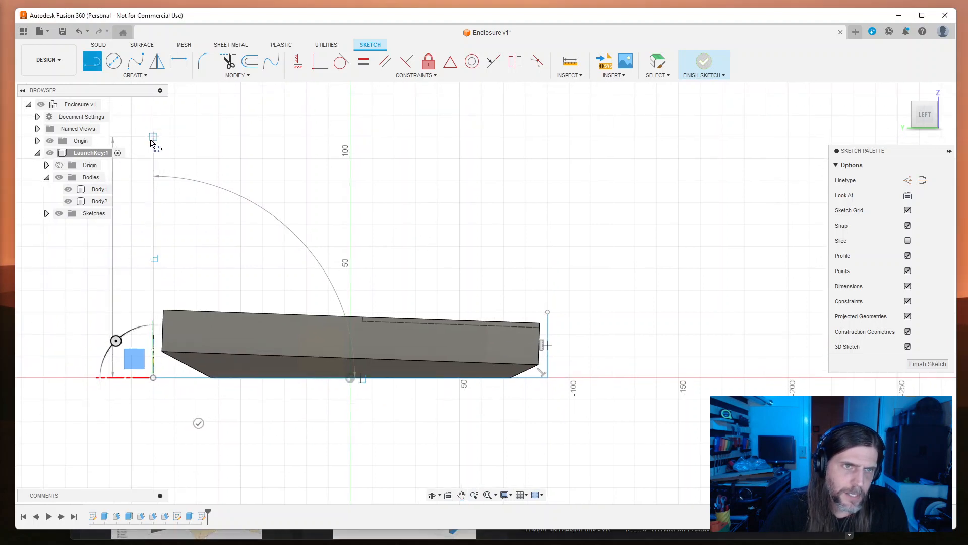
pyautogui.click(152, 141)
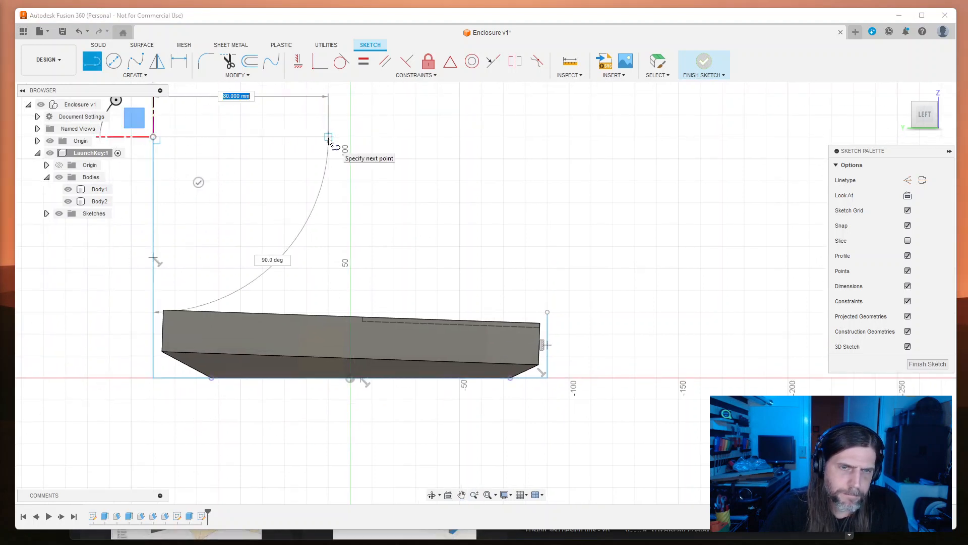
pyautogui.click(351, 137)
pyautogui.moveTo(354, 171); pyautogui.dragTo(351, 290)
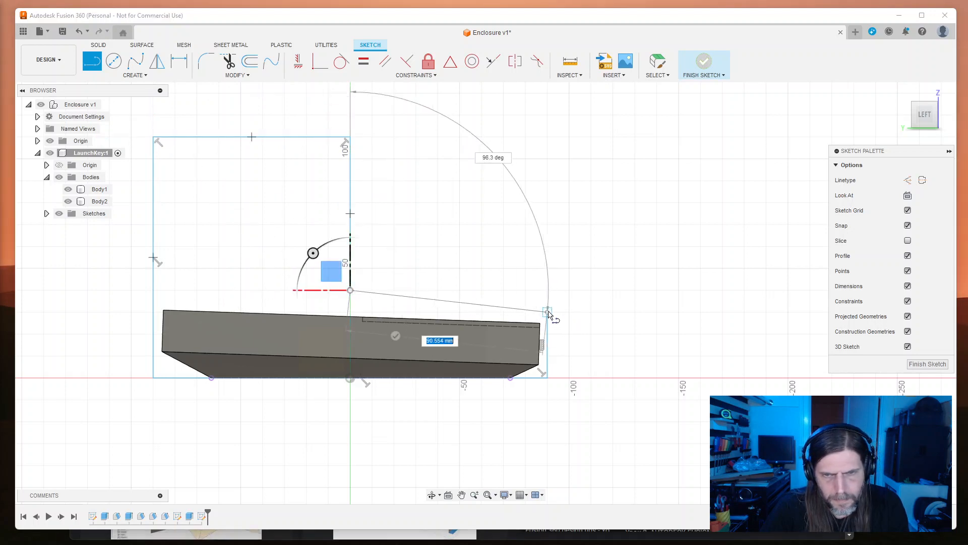
pyautogui.click(547, 311)
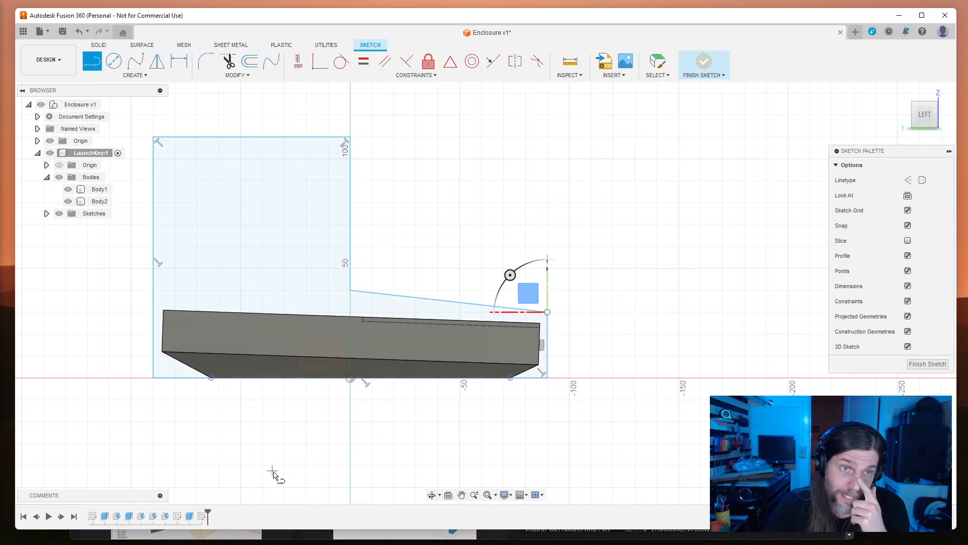
# Step: Fillet the profile's two upper corners, the inner corner and the upper front corner with a 10 mm radius
pyautogui.click(206, 61)
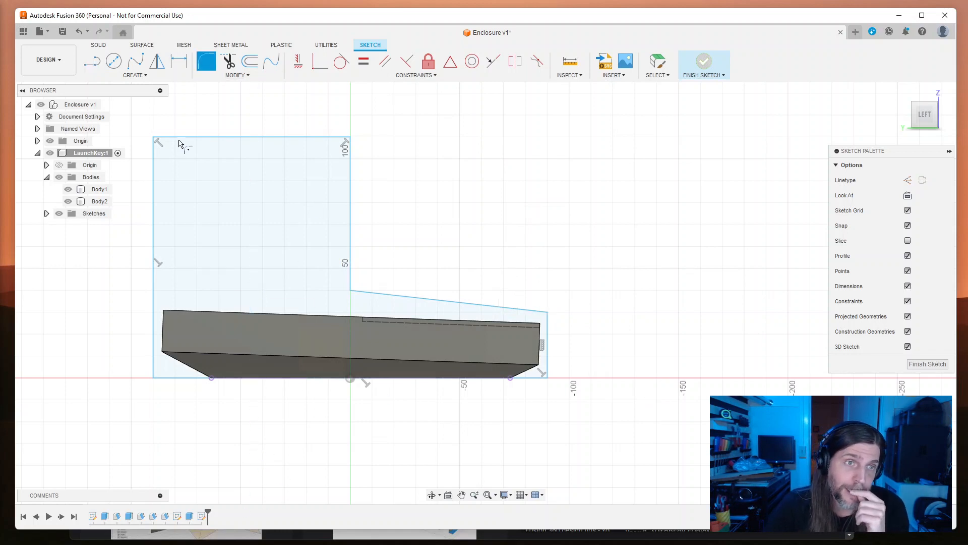
pyautogui.click(176, 140)
pyautogui.click(154, 174)
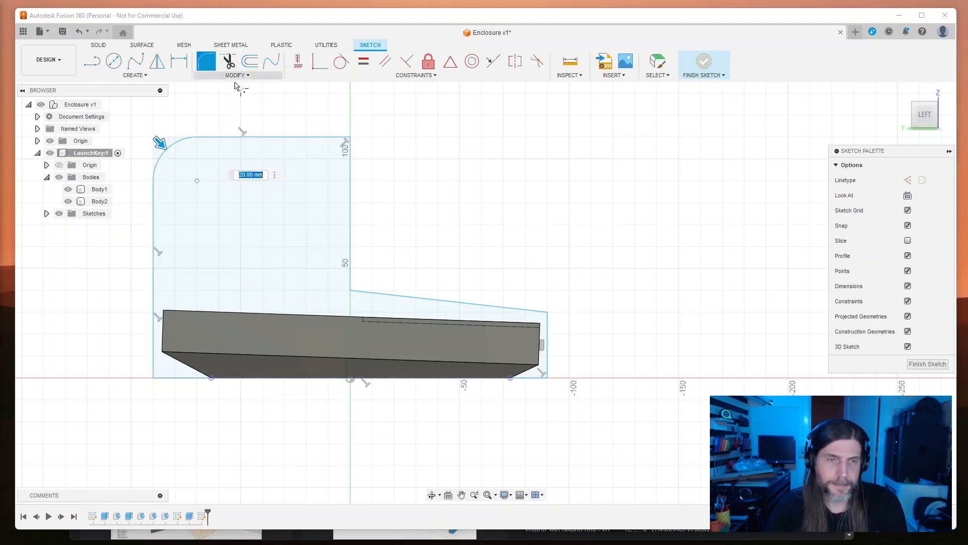
pyautogui.click(350, 138)
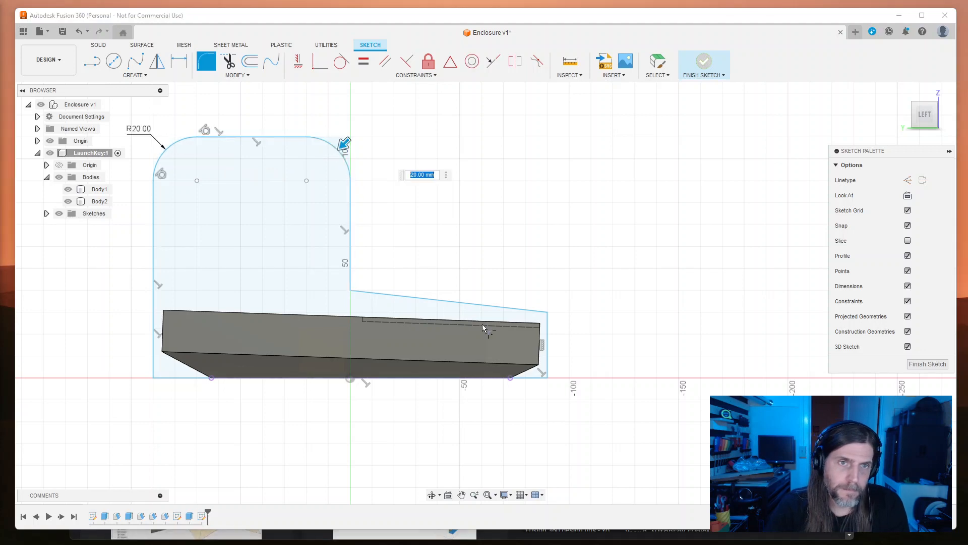
pyautogui.click(350, 290)
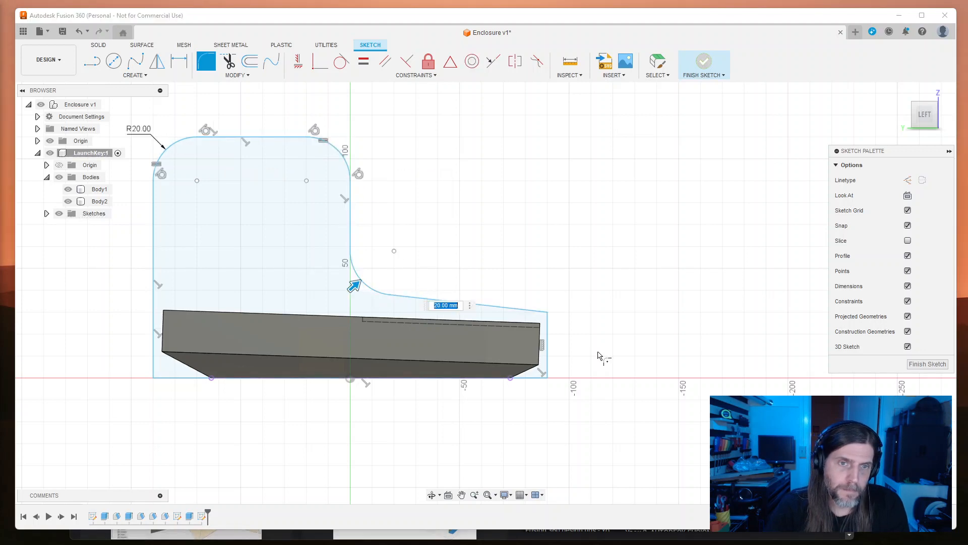
pyautogui.press('Return')
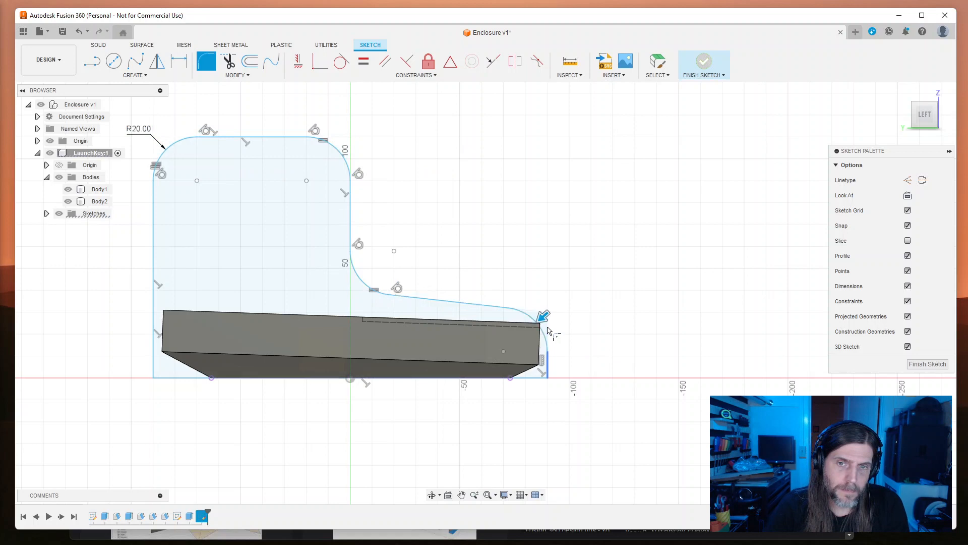
pyautogui.click(548, 330)
pyautogui.write('10')
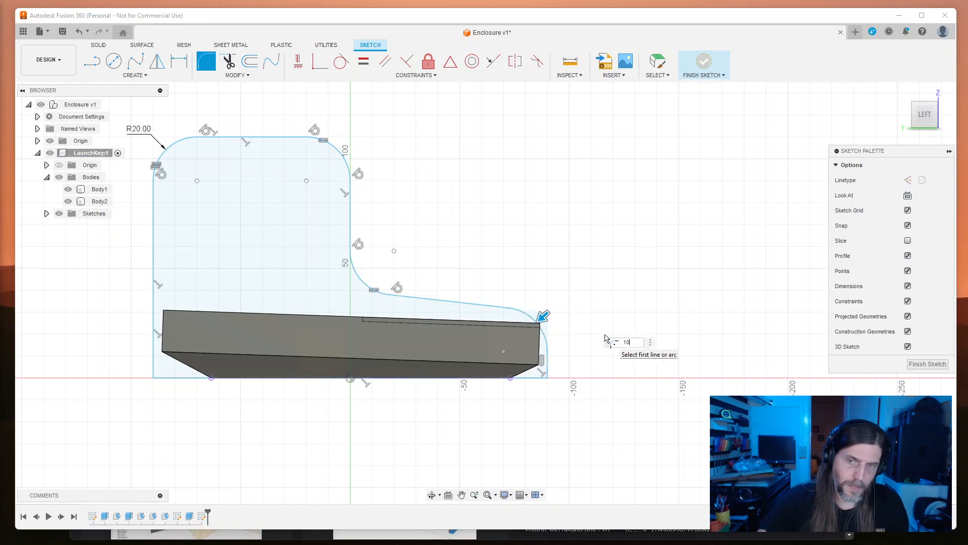
pyautogui.press('Return')
pyautogui.press('Escape')
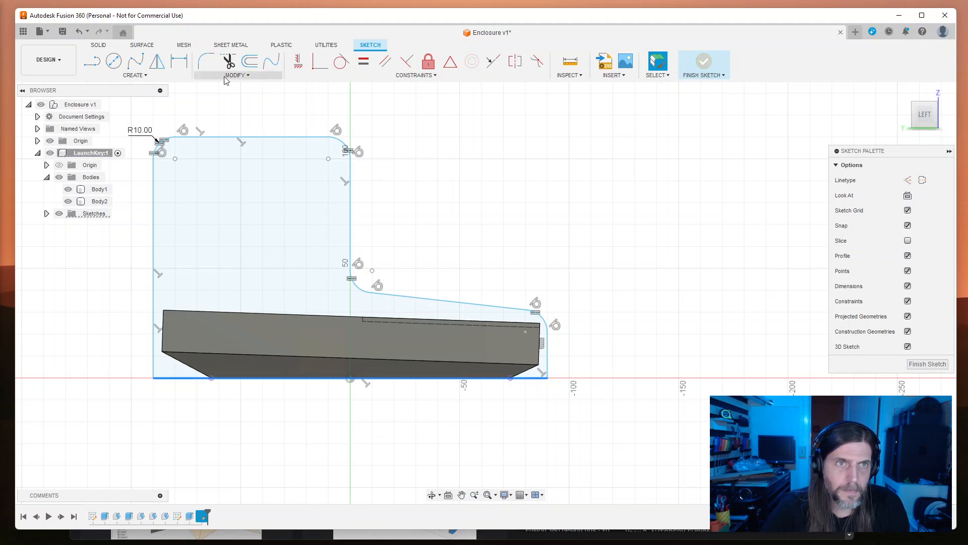
# Step: Fillet the profile's two lower corners, front and back, with a 10 mm radius
pyautogui.click(206, 61)
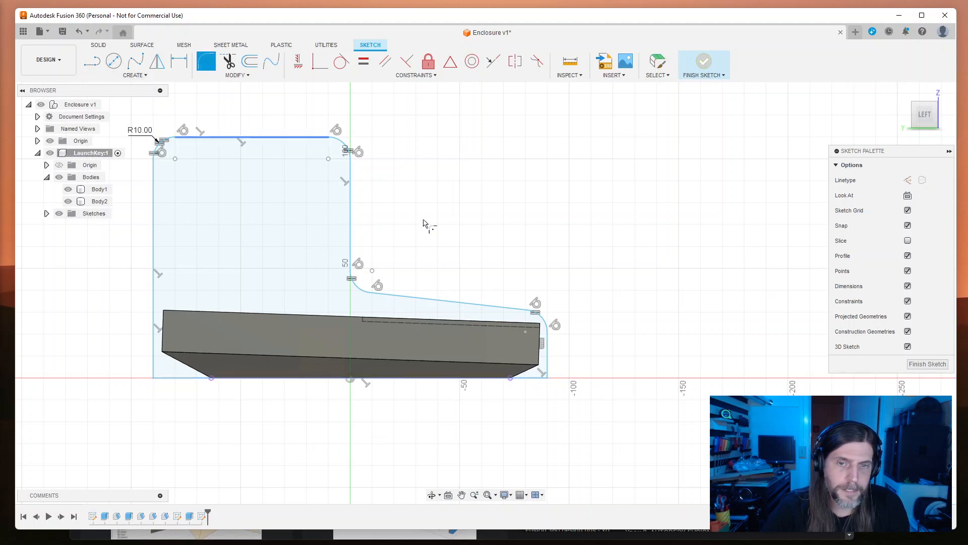
pyautogui.click(547, 368)
pyautogui.click(534, 377)
pyautogui.press('Return')
pyautogui.click(166, 381)
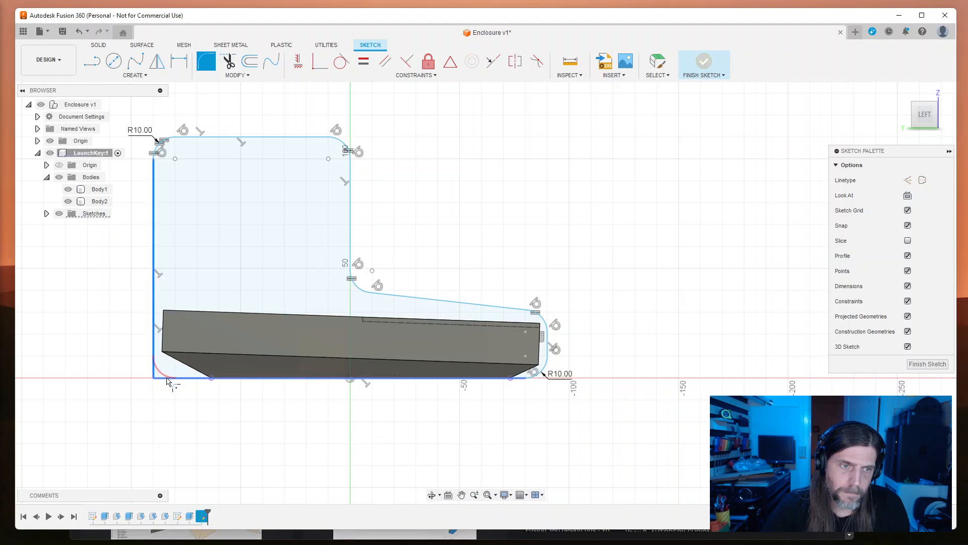
pyautogui.click(167, 381)
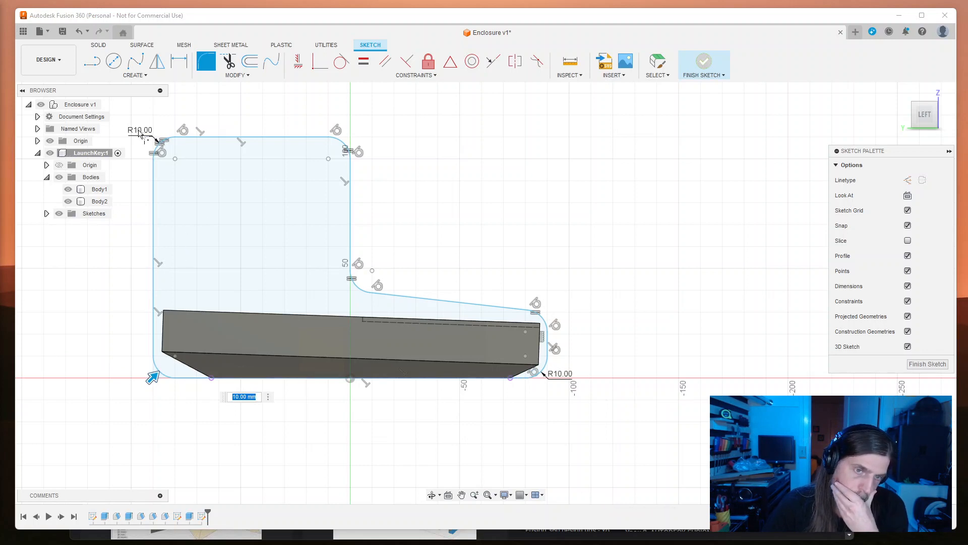
pyautogui.press('Escape')
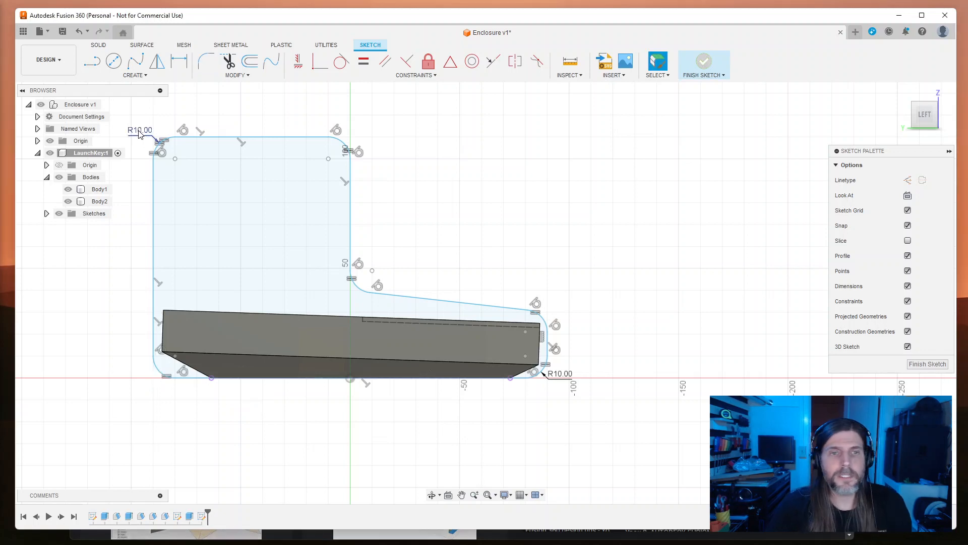
# Step: Try a 20 mm radius on the upper fillet dimension, and undo all the fillets back to the sharp-cornered profile
pyautogui.doubleClick(140, 130)
pyautogui.write('20')
pyautogui.press('Return')
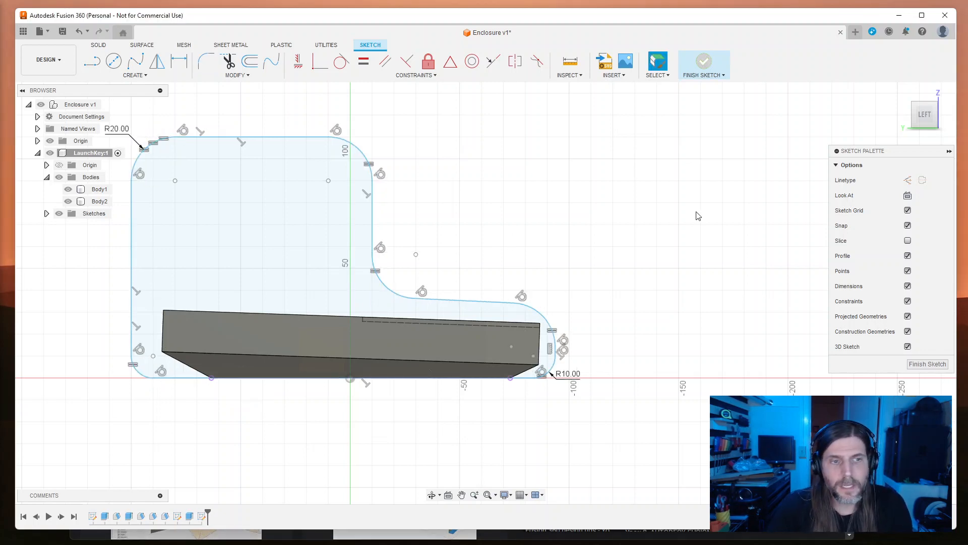
pyautogui.hotkey('ctrl', 'z')
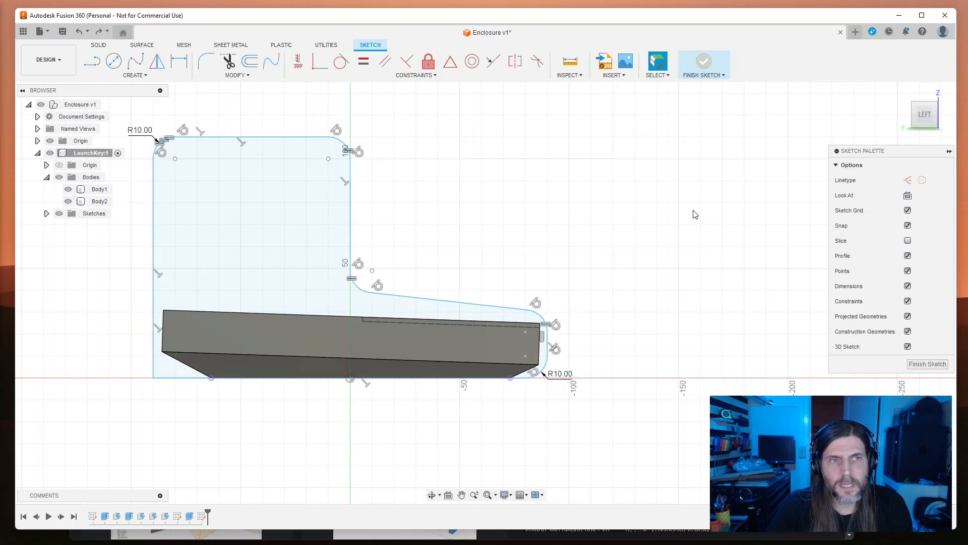
pyautogui.hotkey('ctrl', 'z')
pyautogui.hotkey('ctrl', 'z')
pyautogui.hotkey('ctrl', 'z')
pyautogui.hotkey('ctrl', 'z')
pyautogui.hotkey('ctrl', 'z')
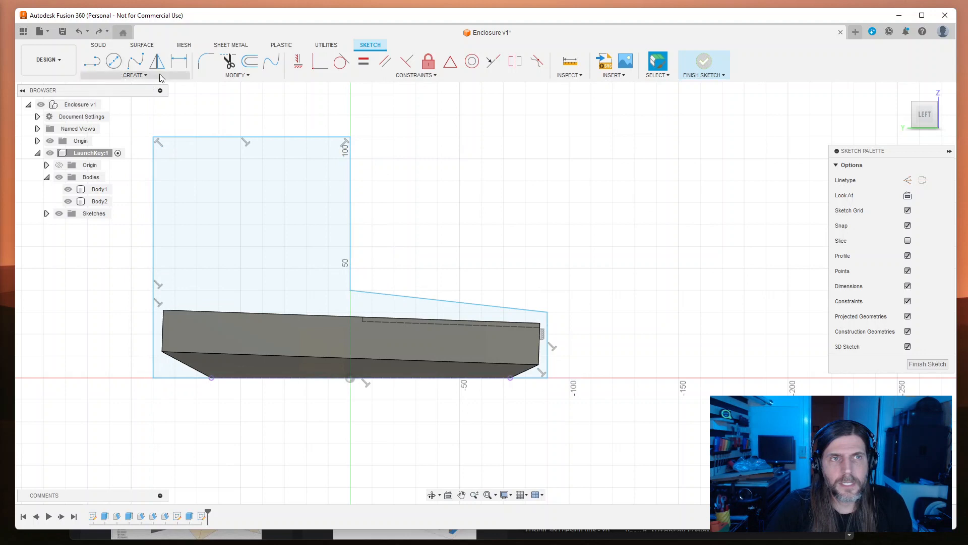
# Step: Fillet the profile's lower back corner with a 10 mm radius
pyautogui.click(207, 61)
pyautogui.click(154, 365)
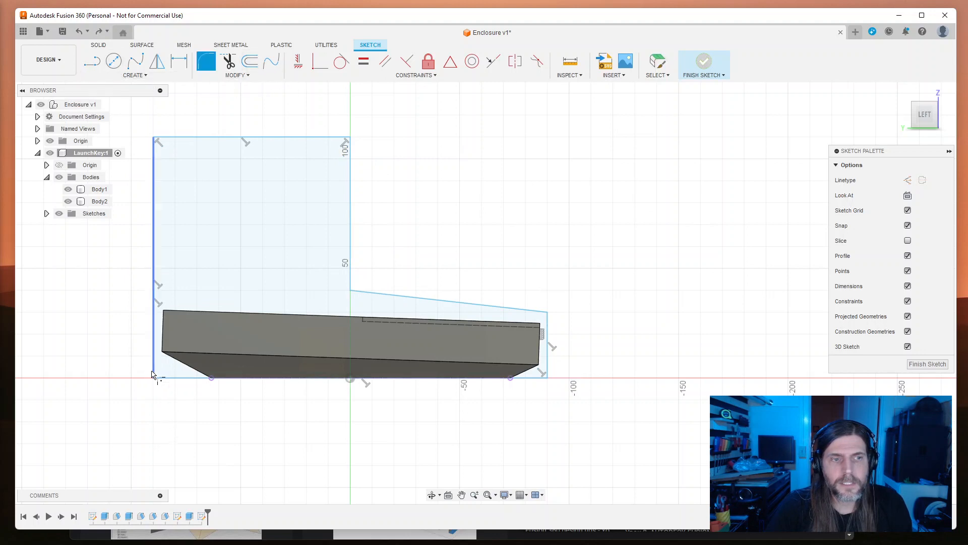
pyautogui.click(168, 382)
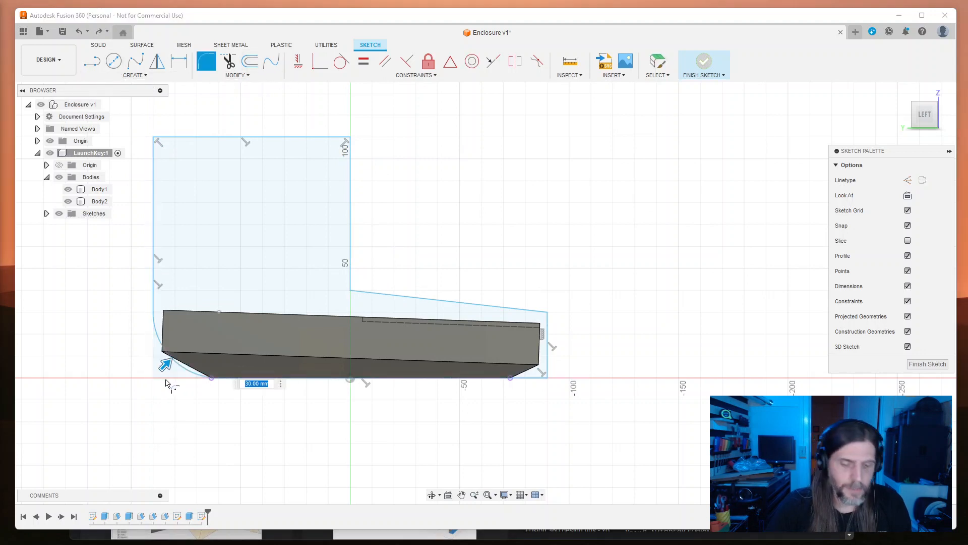
pyautogui.press('Return')
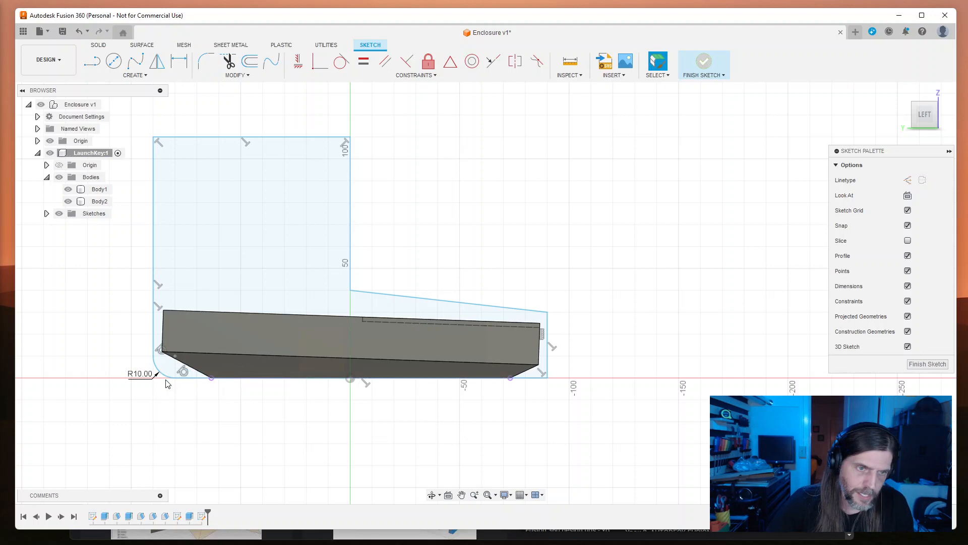
pyautogui.click(534, 378)
pyautogui.click(548, 366)
pyautogui.press('d')
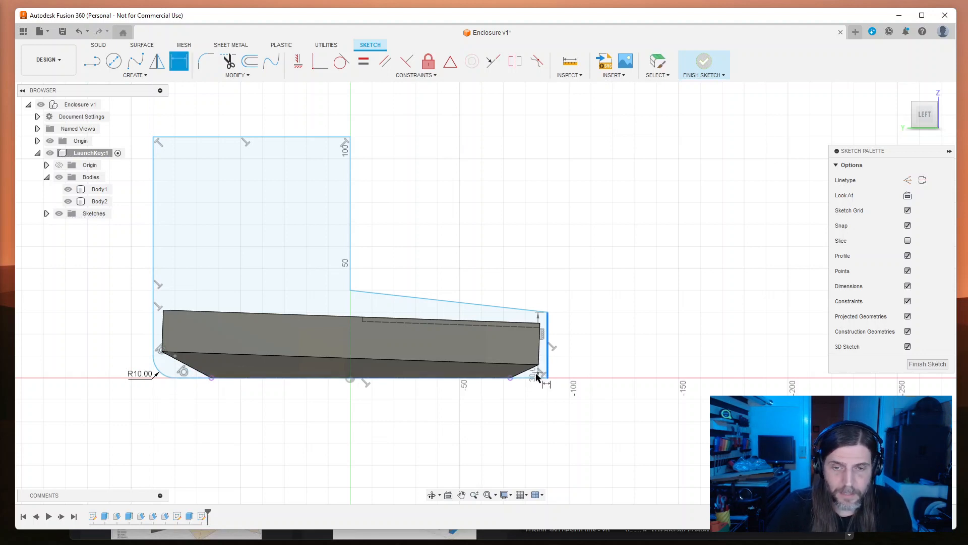
pyautogui.press('Escape')
pyautogui.press('Escape')
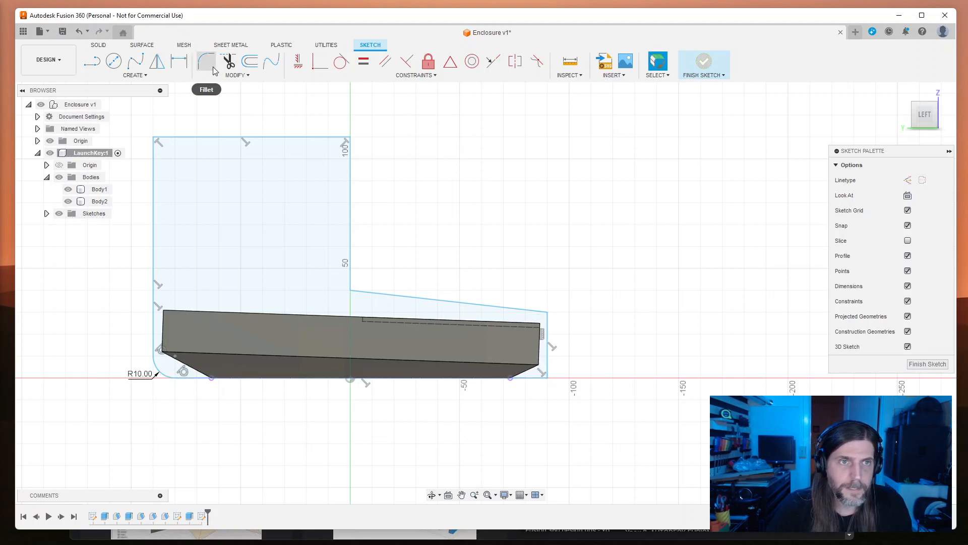
# Step: Fillet the profile's lower front, upper front and inner corners with a 10 mm radius
pyautogui.click(213, 68)
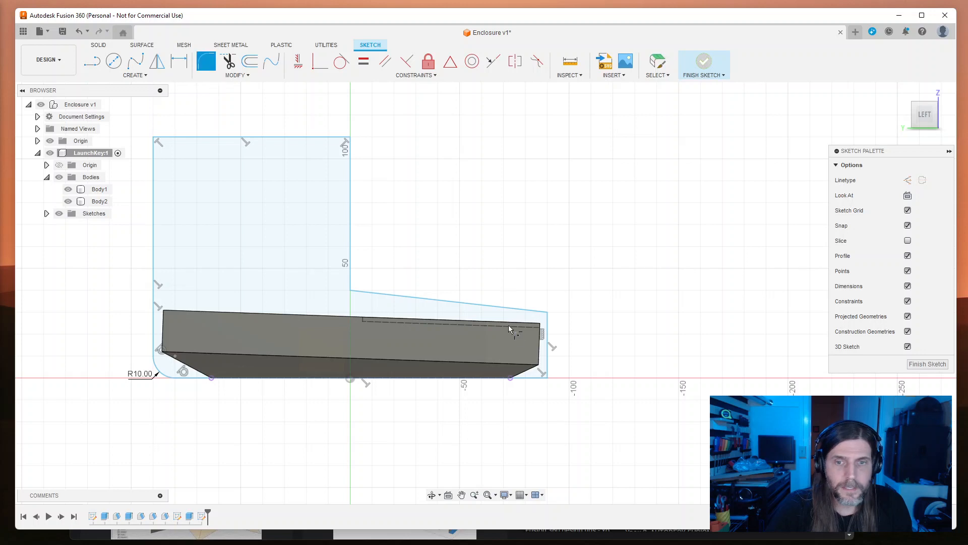
pyautogui.click(546, 376)
pyautogui.press('Return')
pyautogui.click(546, 312)
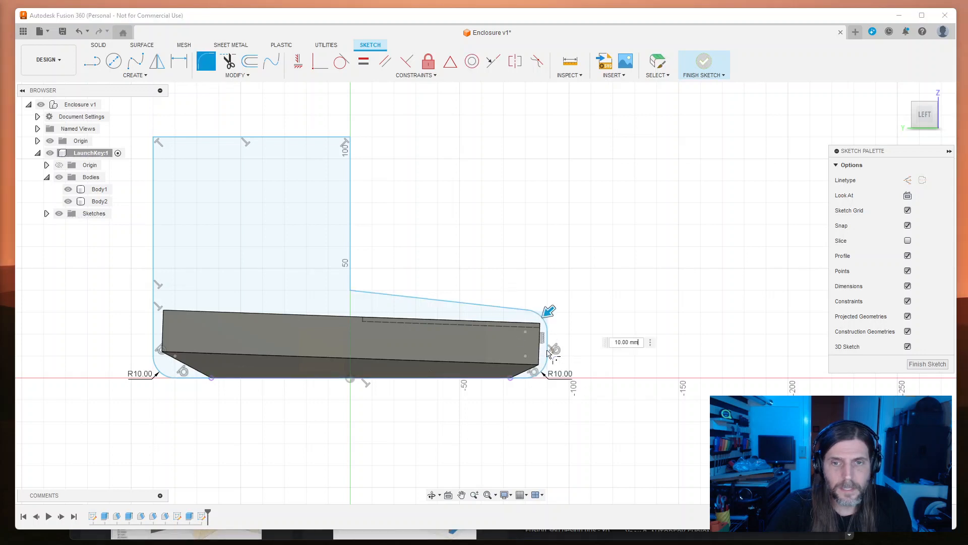
pyautogui.press('Return')
pyautogui.click(349, 290)
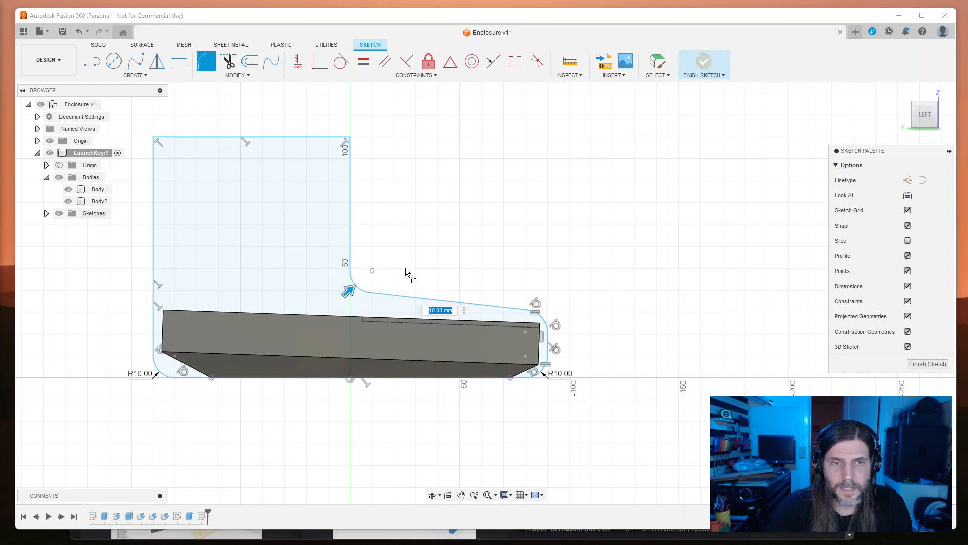
pyautogui.press('Return')
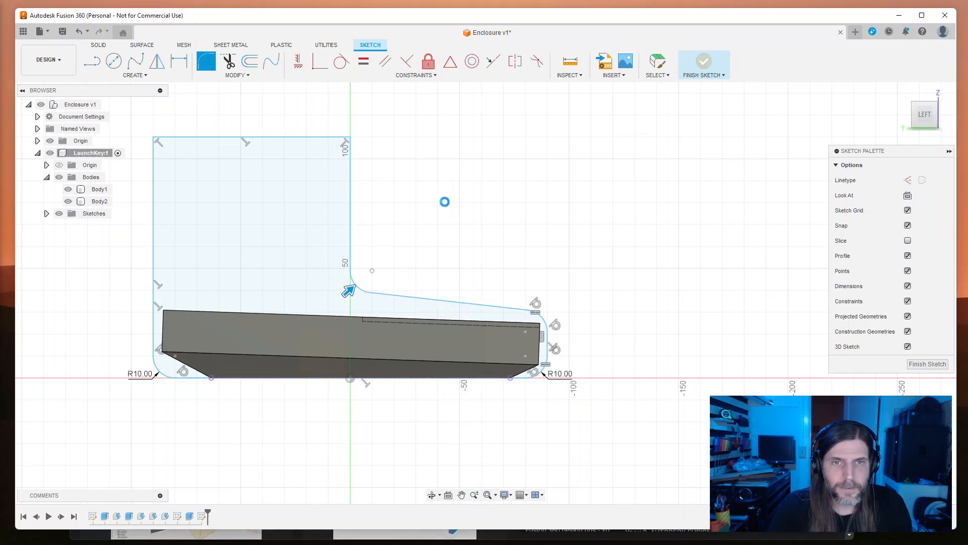
pyautogui.press('Escape')
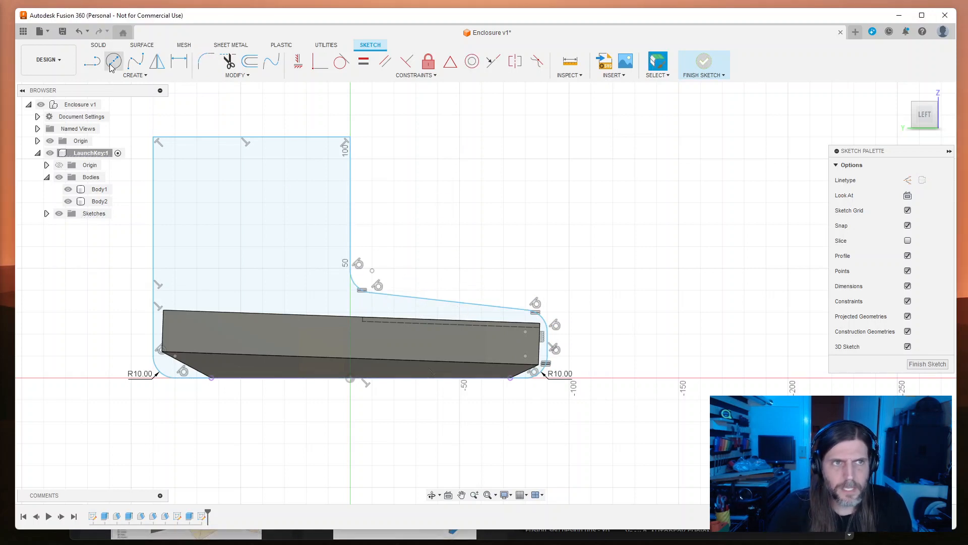
# Step: Fillet the two top corners of the tall back section with a 20 mm radius and finish the sketch
pyautogui.click(207, 61)
pyautogui.click(154, 165)
pyautogui.click(176, 137)
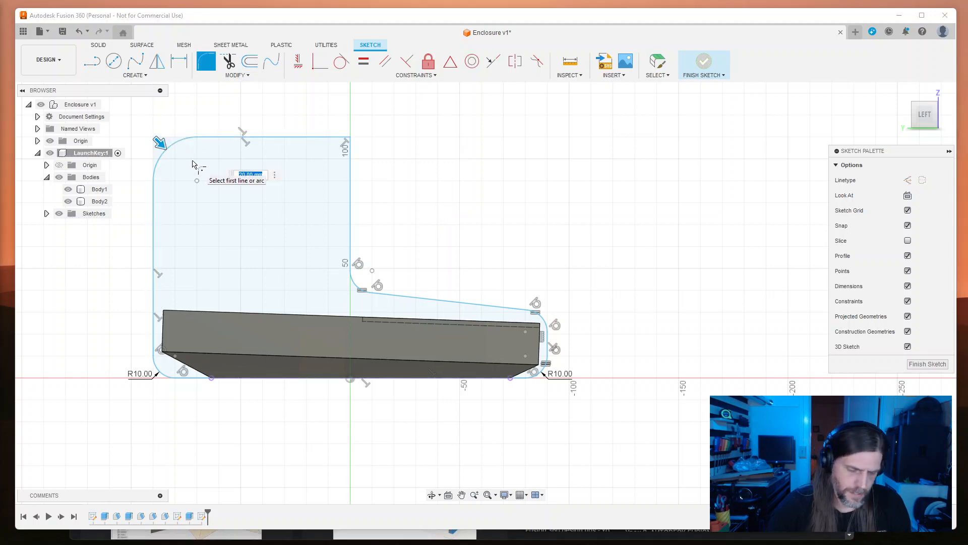
pyautogui.click(323, 137)
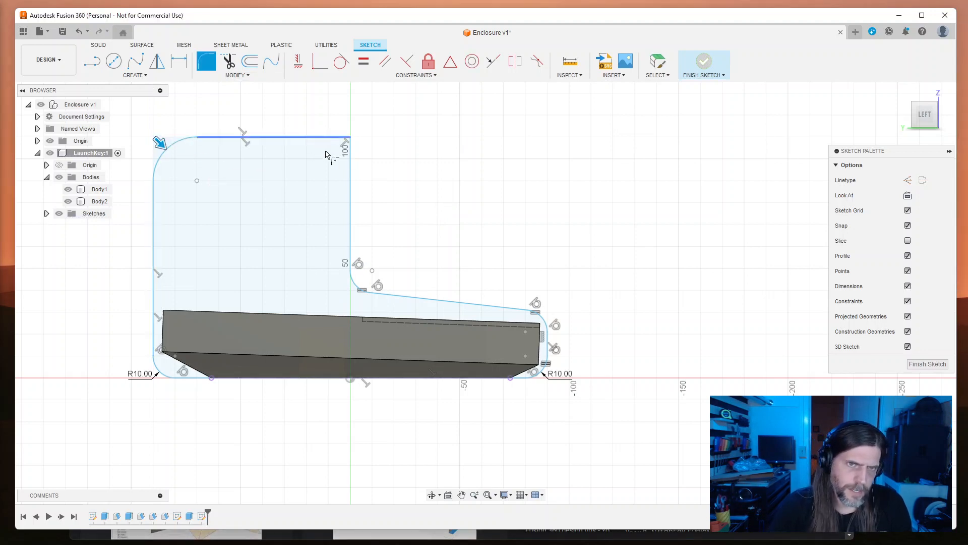
pyautogui.click(350, 177)
pyautogui.click(918, 365)
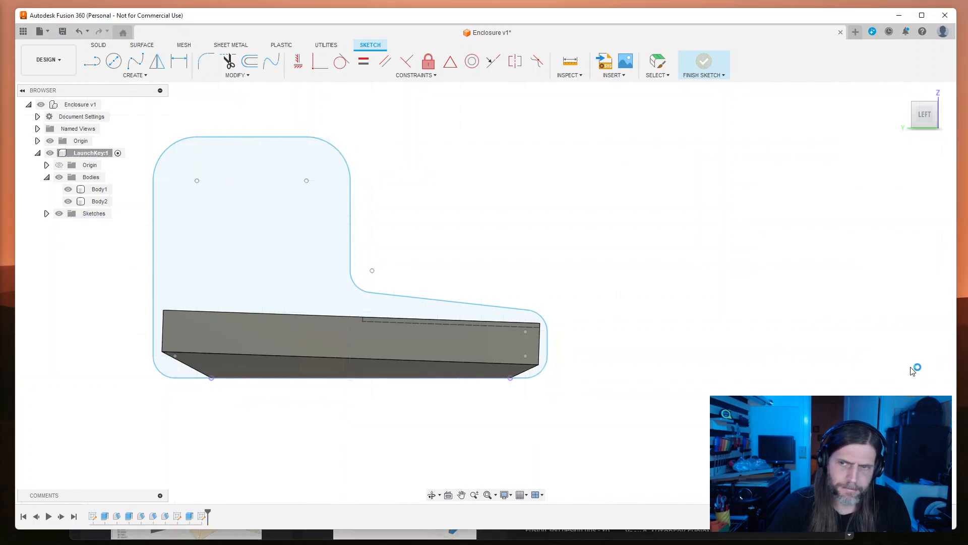
# Step: Examine the rounded side profile against the enclosure bodies in 3D, and list the sketches in the LaunchKey component
pyautogui.keyDown('shift'); pyautogui.moveTo(726, 330); pyautogui.dragTo(649, 336, button='middle'); pyautogui.keyUp('shift')
pyautogui.click(648, 336)
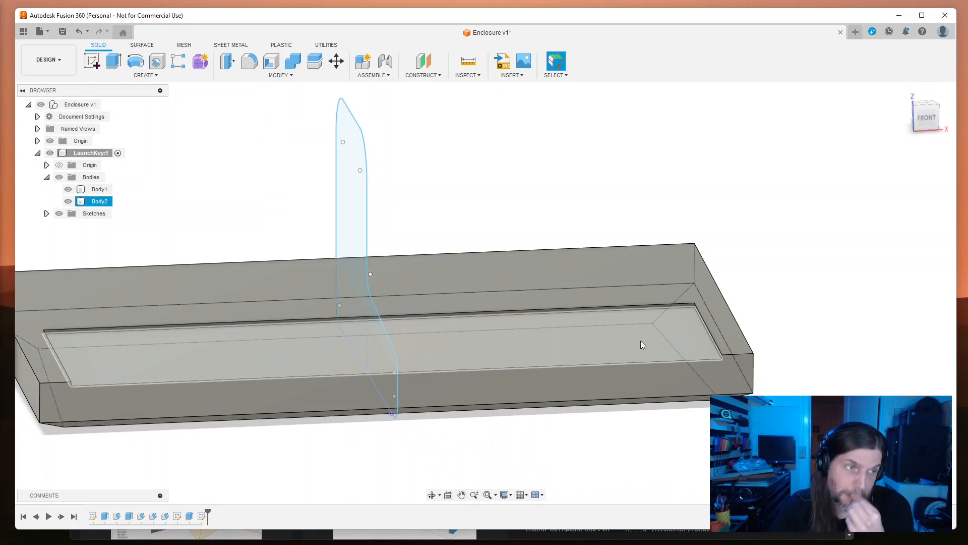
pyautogui.scroll(-3, 503, 342)
pyautogui.scroll(2, 503, 341)
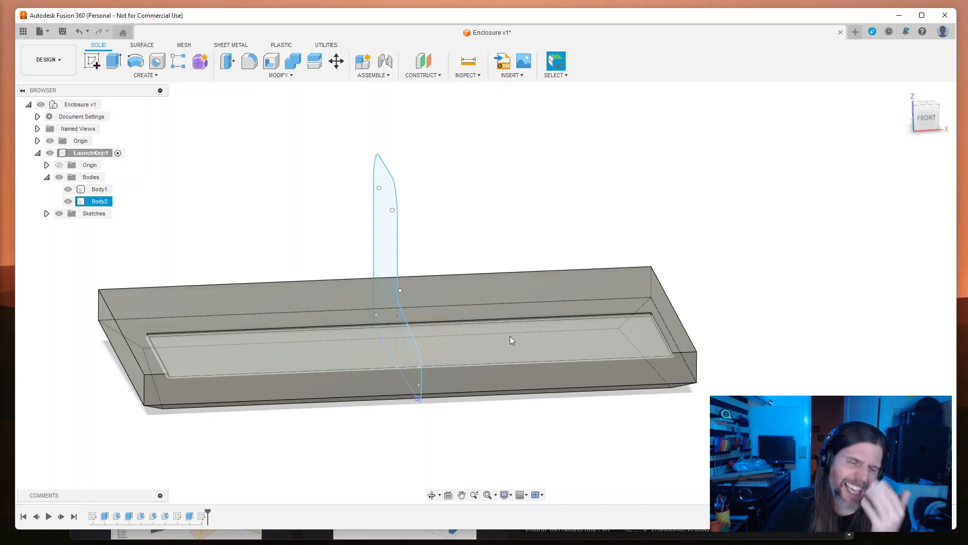
pyautogui.press('Escape')
pyautogui.click(47, 177)
pyautogui.click(38, 153)
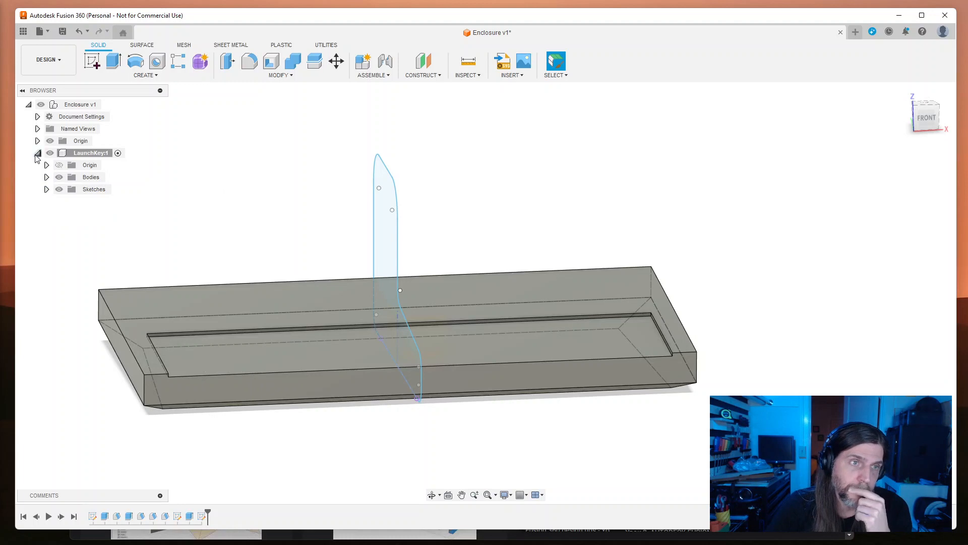
pyautogui.click(38, 153)
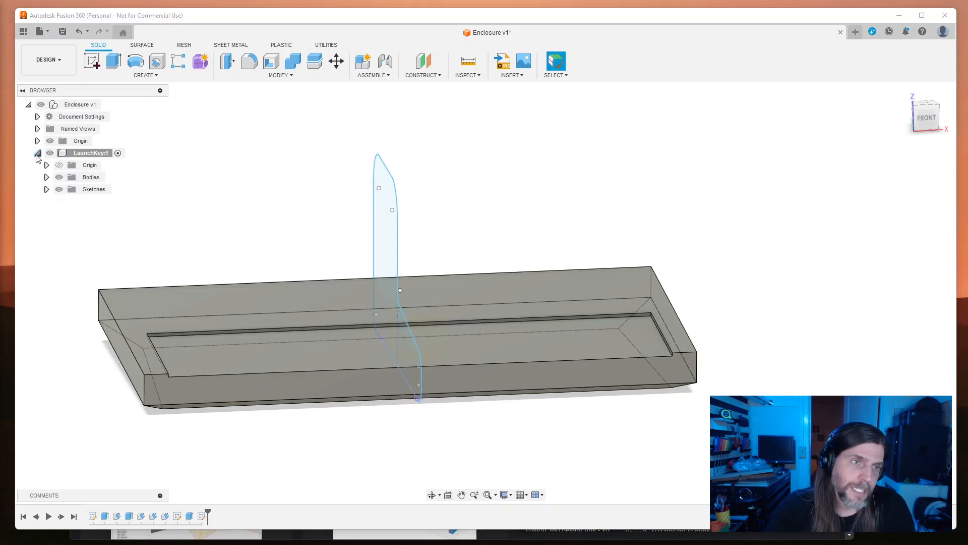
pyautogui.click(47, 189)
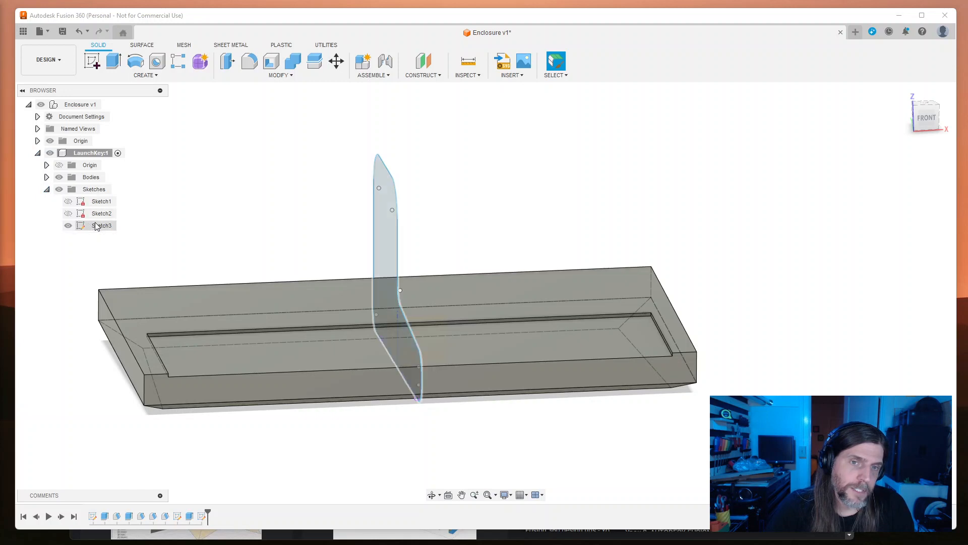
# Step: Create an internal standard component named BodySide inside the LaunchKey component and make it active
pyautogui.click(142, 75)
pyautogui.click(133, 88)
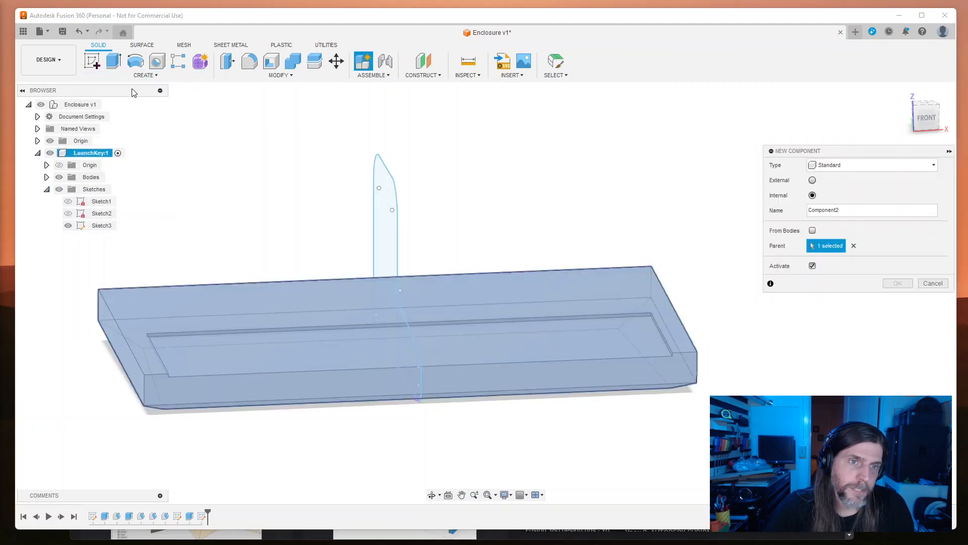
pyautogui.doubleClick(860, 210)
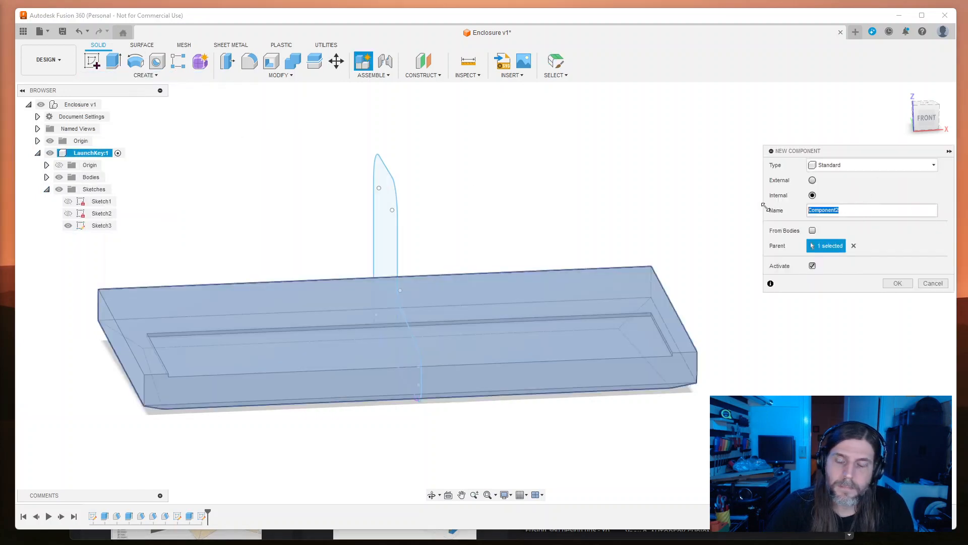
pyautogui.write('BodySide')
pyautogui.press('Return')
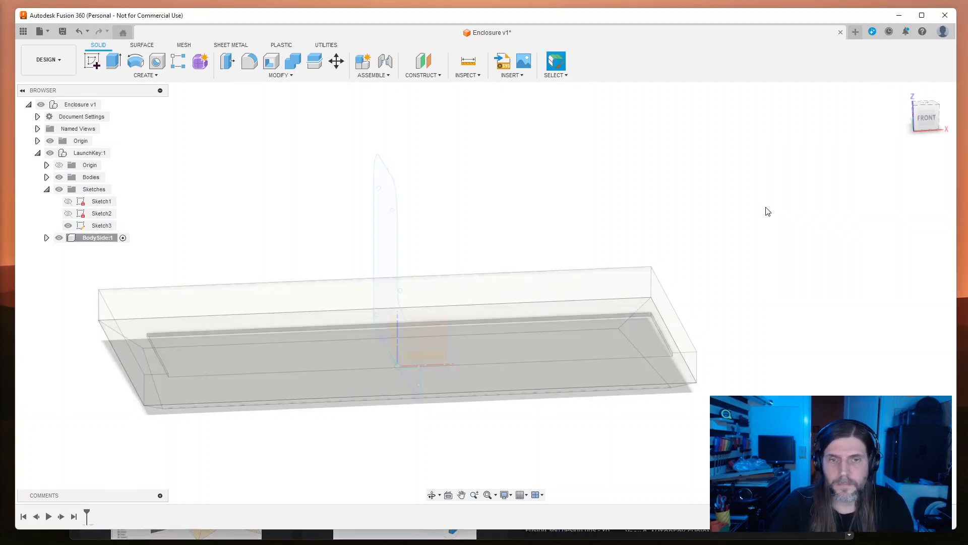
pyautogui.click(139, 71)
pyautogui.press('Escape')
pyautogui.click(144, 77)
pyautogui.click(107, 86)
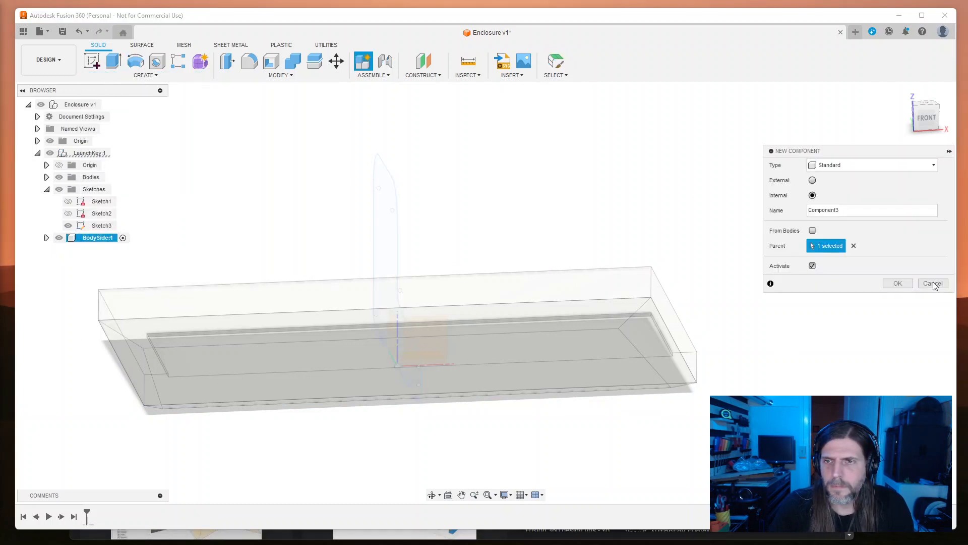
pyautogui.click(932, 283)
# Step: Try to move Sketch3 from the LaunchKey component's sketches into the BodySide component
pyautogui.moveTo(101, 226); pyautogui.dragTo(98, 236)
pyautogui.click(46, 237)
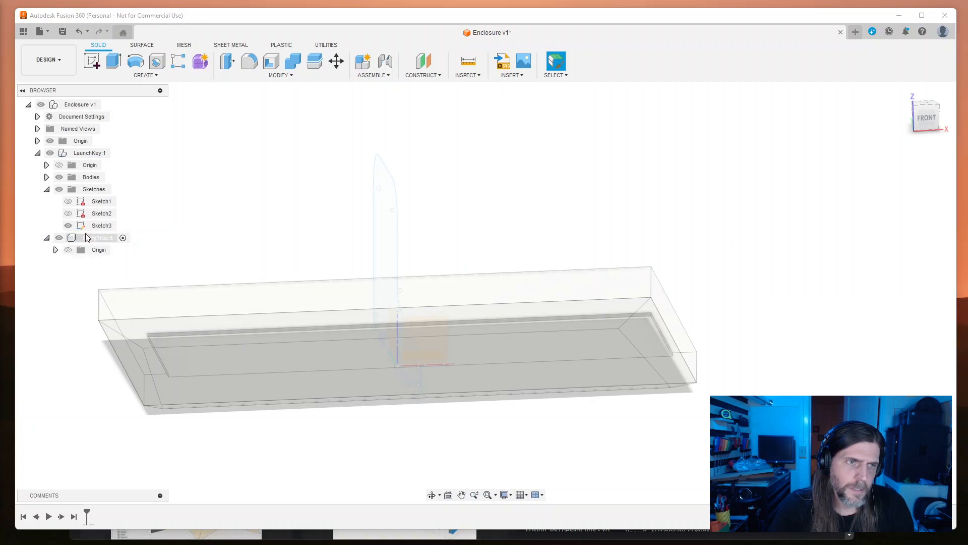
pyautogui.click(56, 250)
pyautogui.moveTo(101, 226); pyautogui.dragTo(98, 250)
pyautogui.rightClick(102, 226)
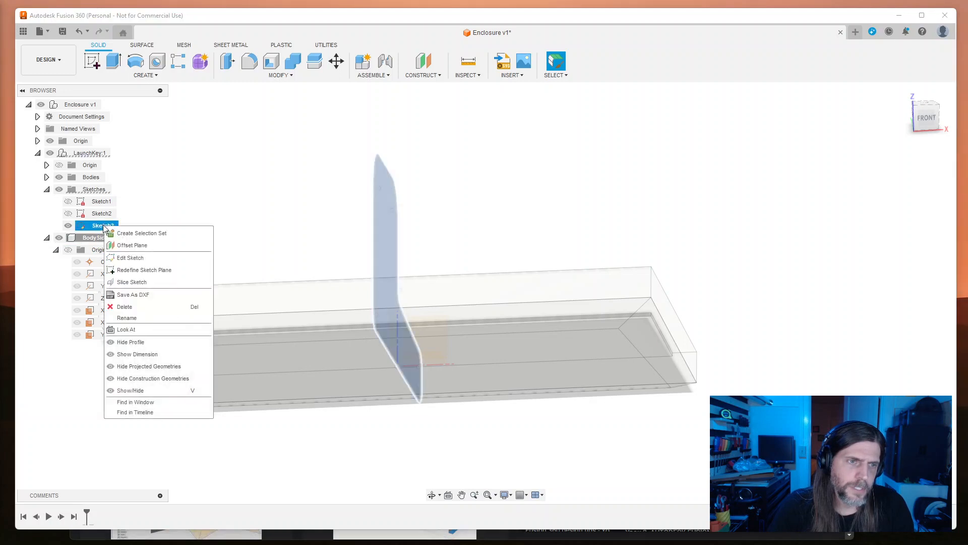
pyautogui.click(199, 193)
pyautogui.click(140, 212)
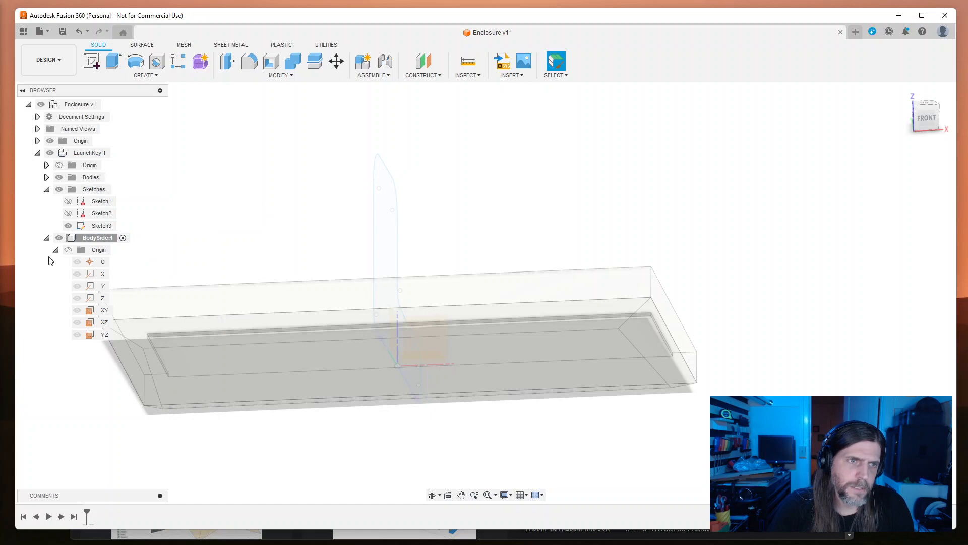
pyautogui.click(46, 238)
pyautogui.moveTo(95, 238); pyautogui.dragTo(188, 173)
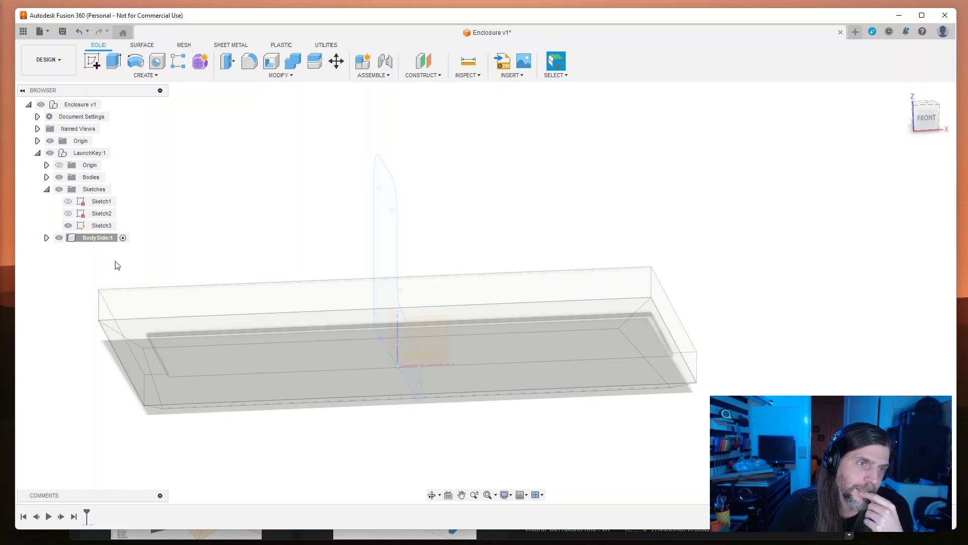
pyautogui.click(47, 238)
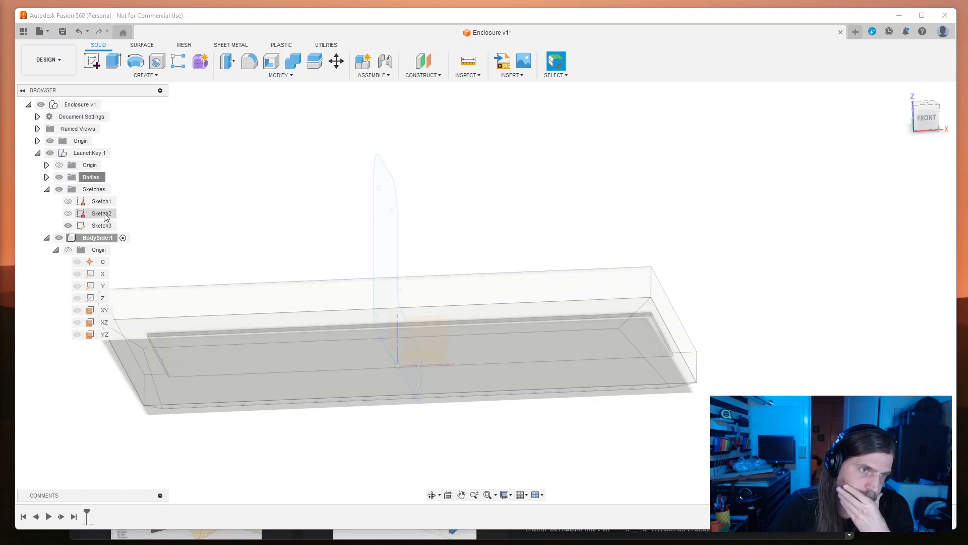
pyautogui.click(92, 181)
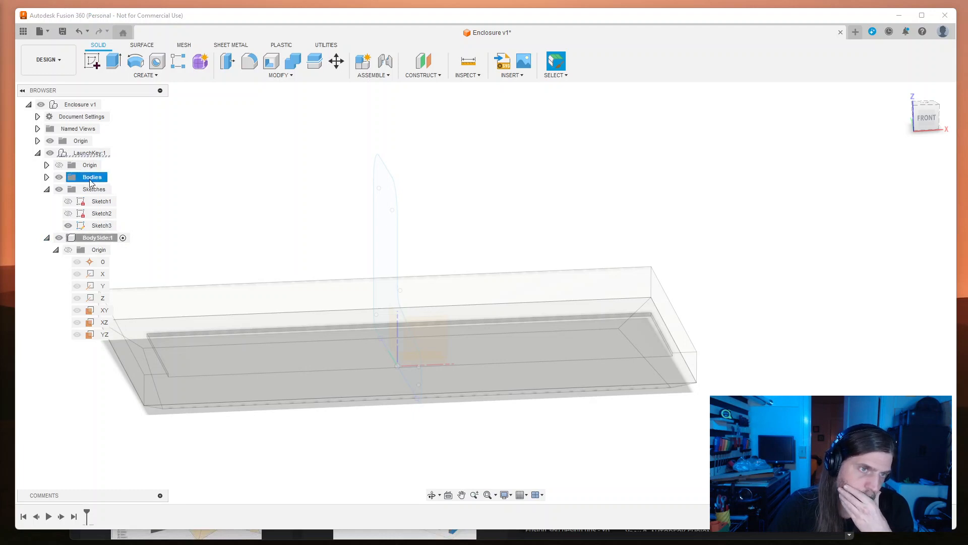
pyautogui.keyDown('ctrl'); pyautogui.click(91, 189); pyautogui.keyUp('ctrl')
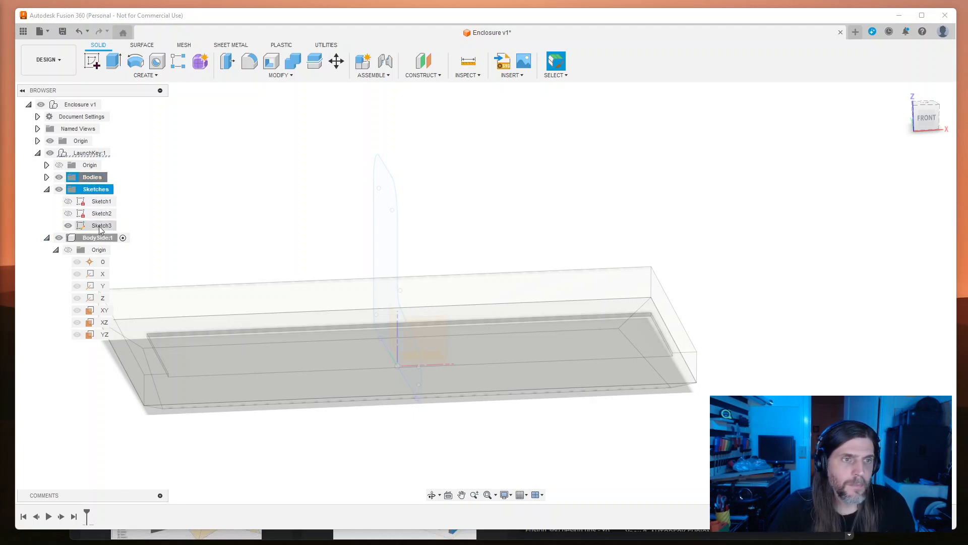
pyautogui.click(96, 239)
pyautogui.keyDown('ctrl'); pyautogui.click(92, 153); pyautogui.keyUp('ctrl')
pyautogui.rightClick(92, 152)
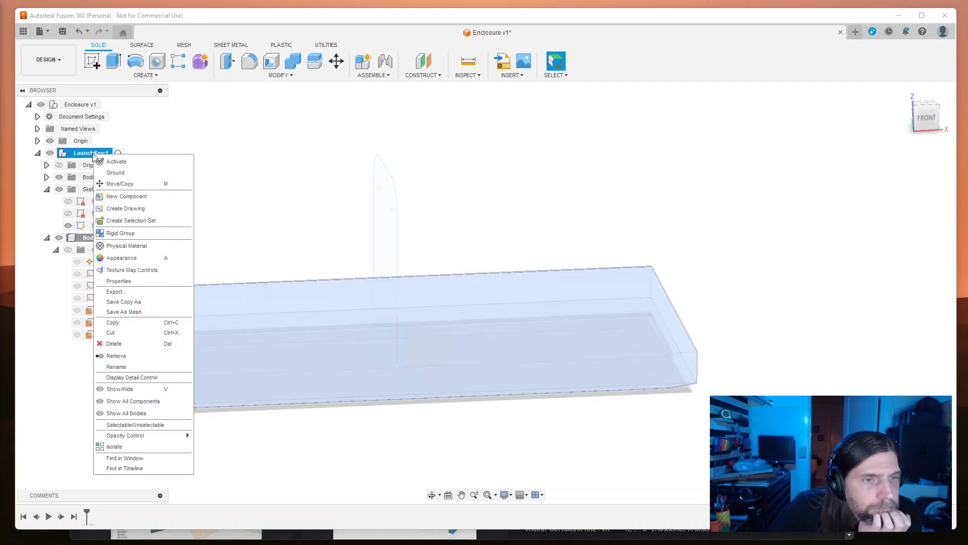
pyautogui.click(281, 177)
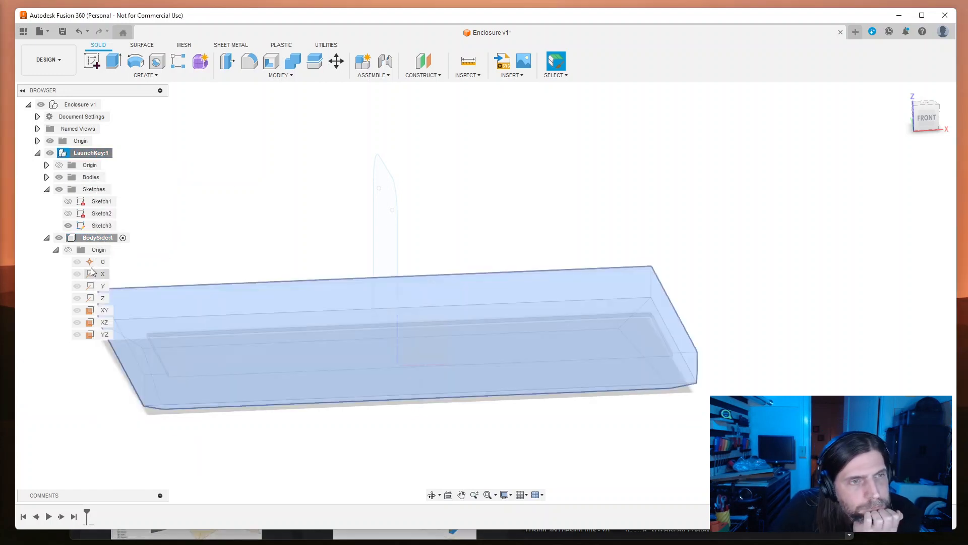
pyautogui.click(47, 238)
pyautogui.keyDown('ctrl'); pyautogui.click(77, 154); pyautogui.keyUp('ctrl')
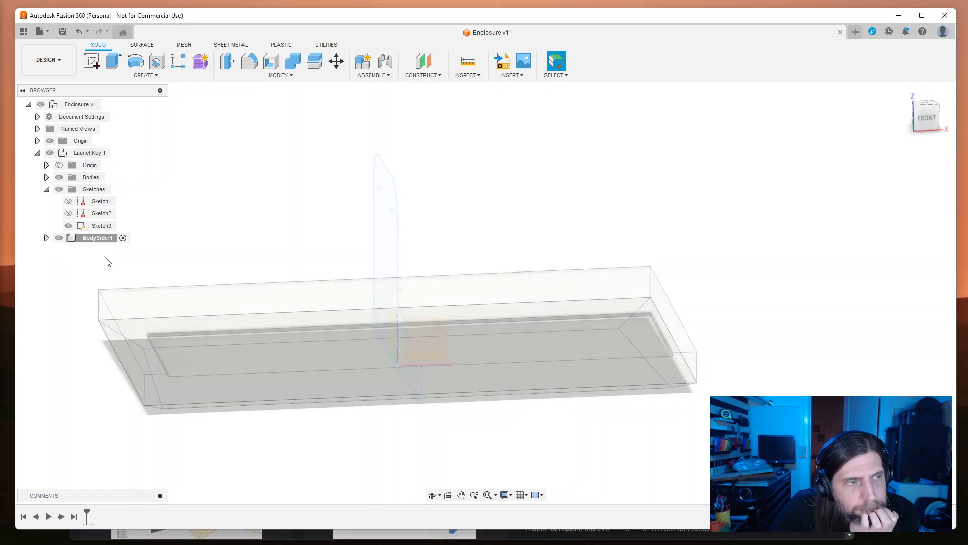
# Step: Move Sketch3 out of LaunchKey's sketches into the BodySide component
pyautogui.rightClick(99, 225)
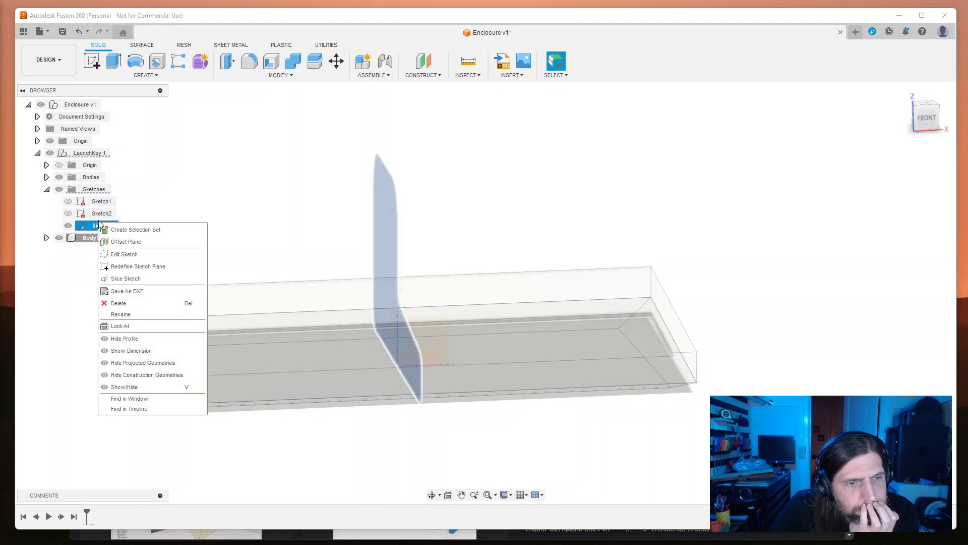
pyautogui.click(68, 287)
pyautogui.moveTo(88, 225); pyautogui.dragTo(83, 243)
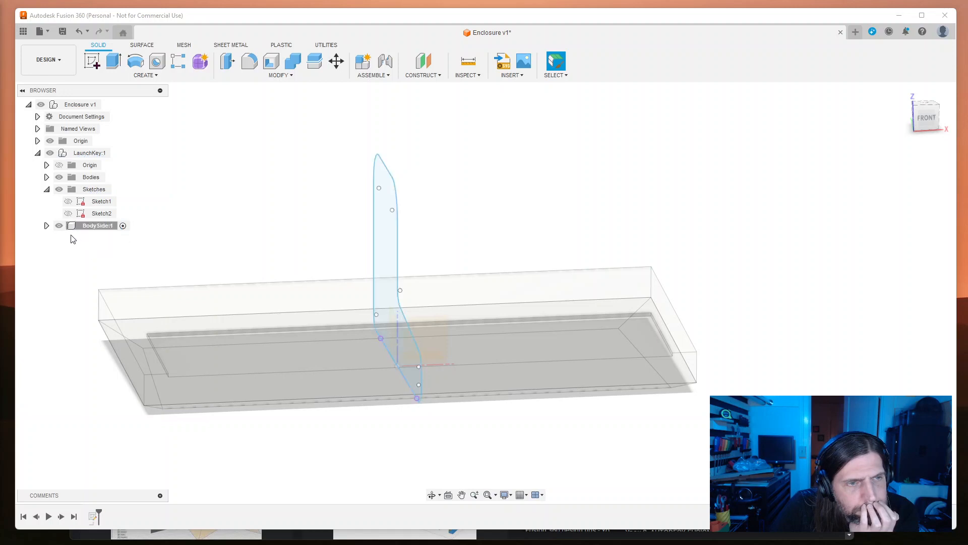
pyautogui.click(47, 227)
pyautogui.click(47, 226)
pyautogui.rightClick(160, 211)
pyautogui.click(230, 120)
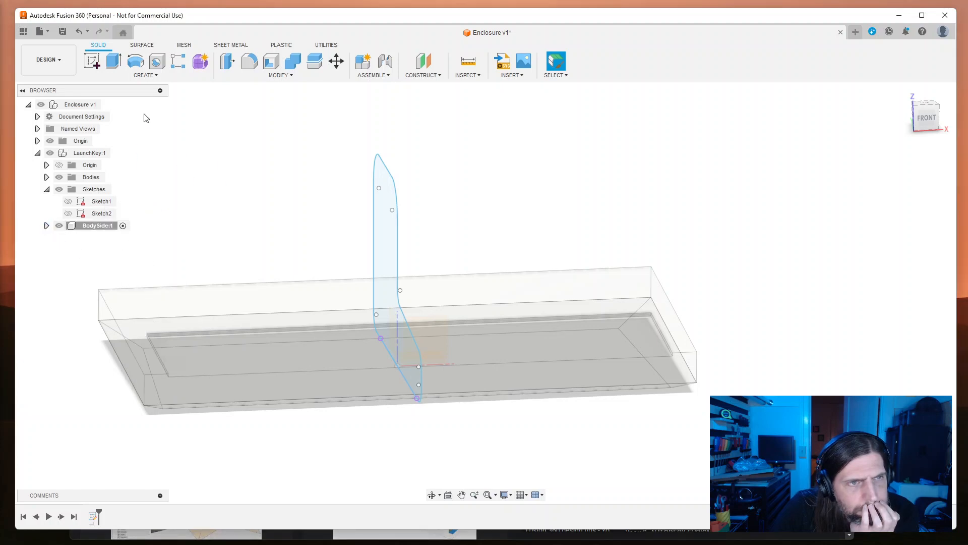
# Step: Create an internal standard component named LaunchKey inside BodySide and make it active
pyautogui.click(160, 78)
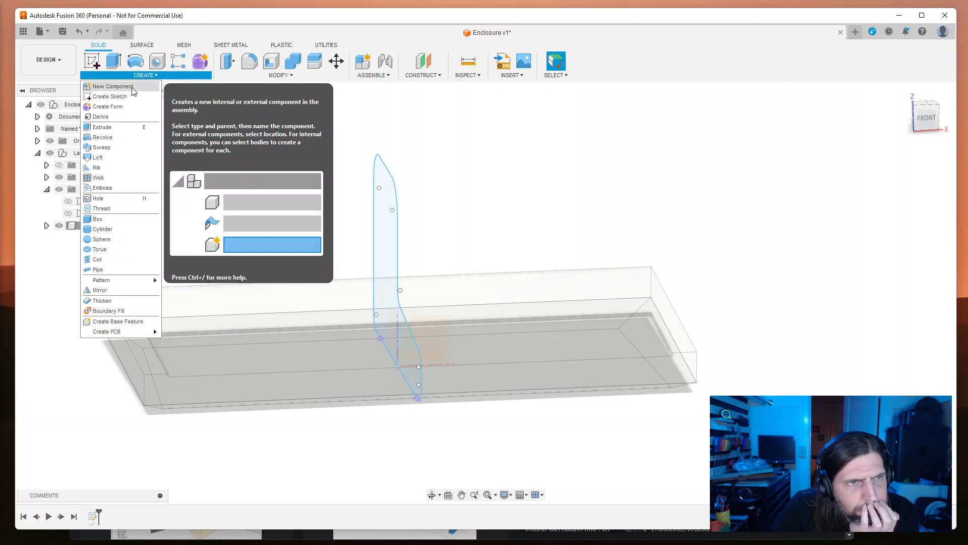
pyautogui.click(96, 86)
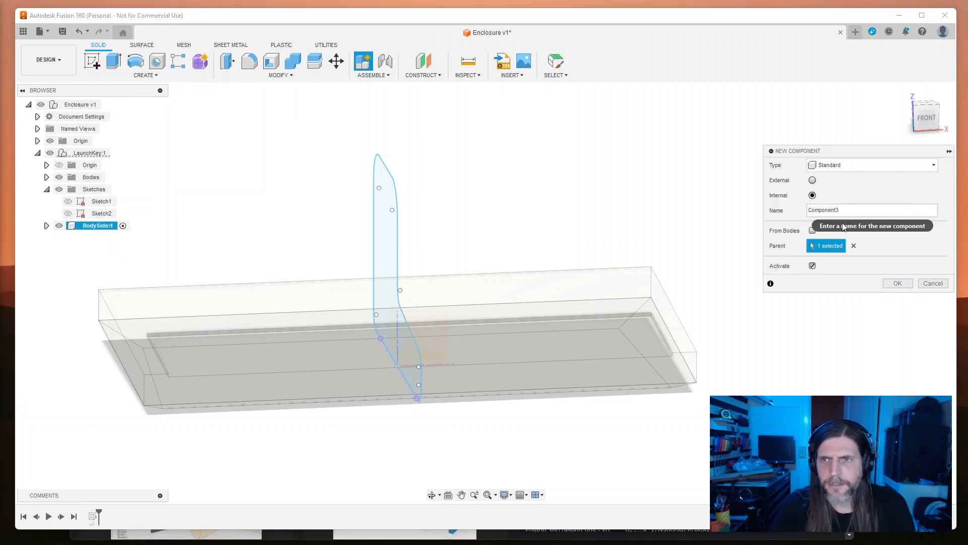
pyautogui.doubleClick(854, 207)
pyautogui.write('Launch')
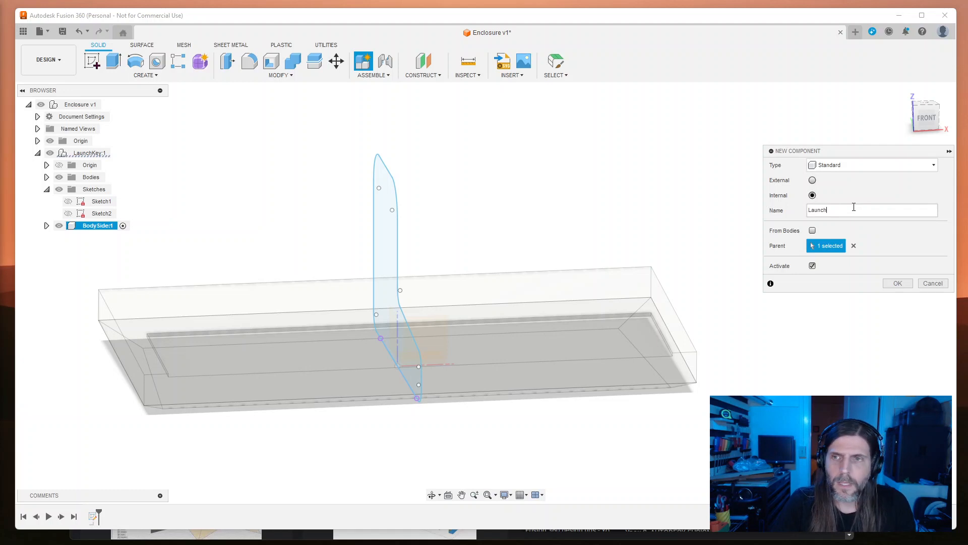
pyautogui.write('Key')
pyautogui.press('Return')
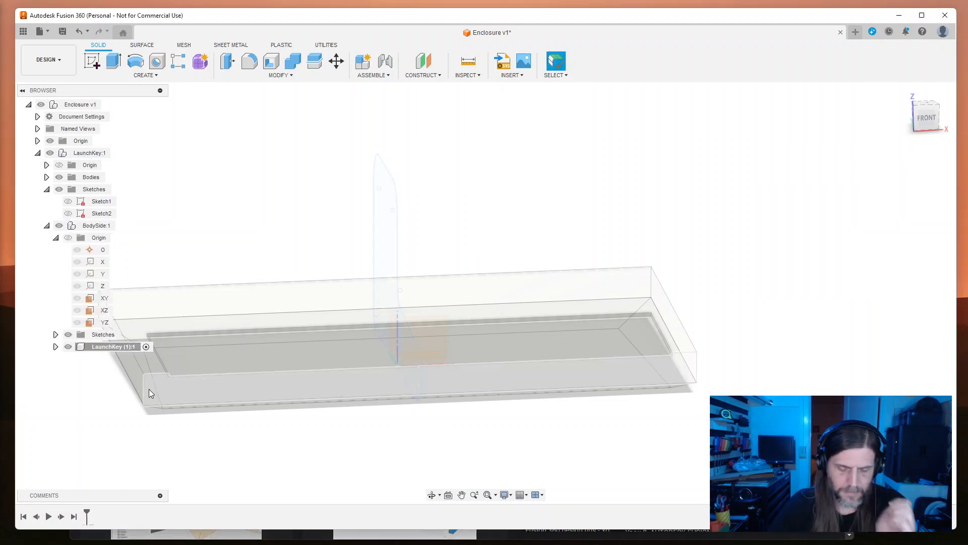
# Step: Rename the new component inside BodySide to LaunchKeyMini and move it directly under the parent LaunchKey component
pyautogui.doubleClick(123, 347)
pyautogui.press('End')
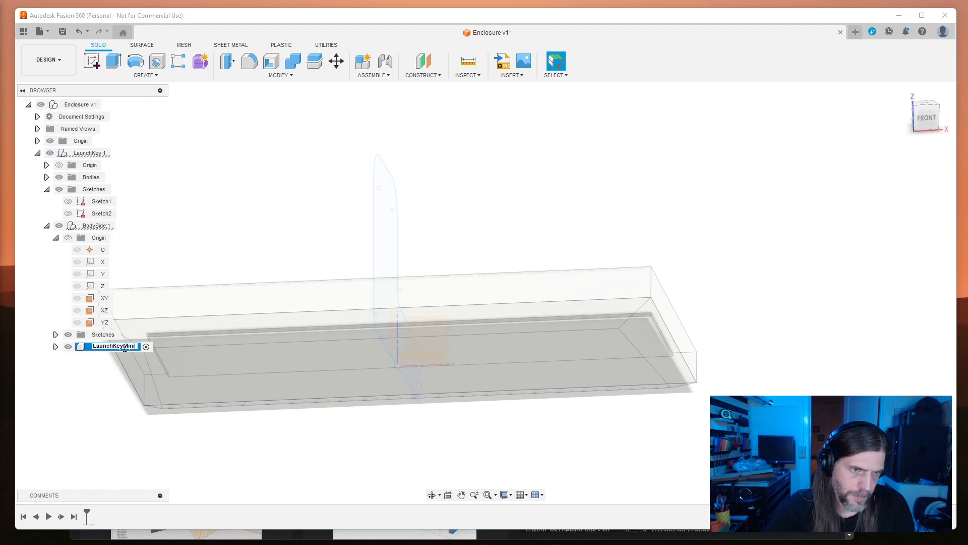
pyautogui.press('Return')
pyautogui.moveTo(124, 347)
pyautogui.mouseDown()
pyautogui.moveTo(120, 225)
pyautogui.moveTo(107, 218)
pyautogui.mouseUp()
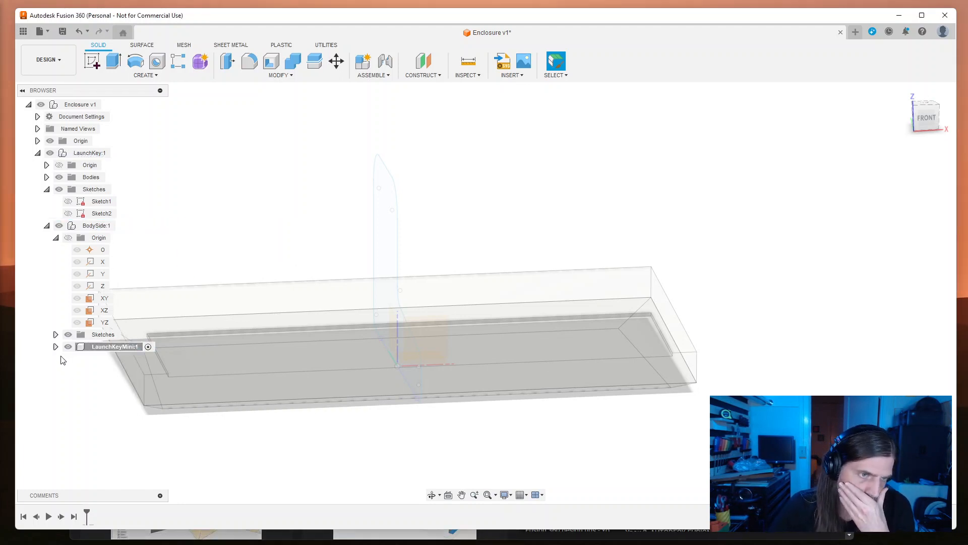
pyautogui.moveTo(107, 346); pyautogui.dragTo(79, 154)
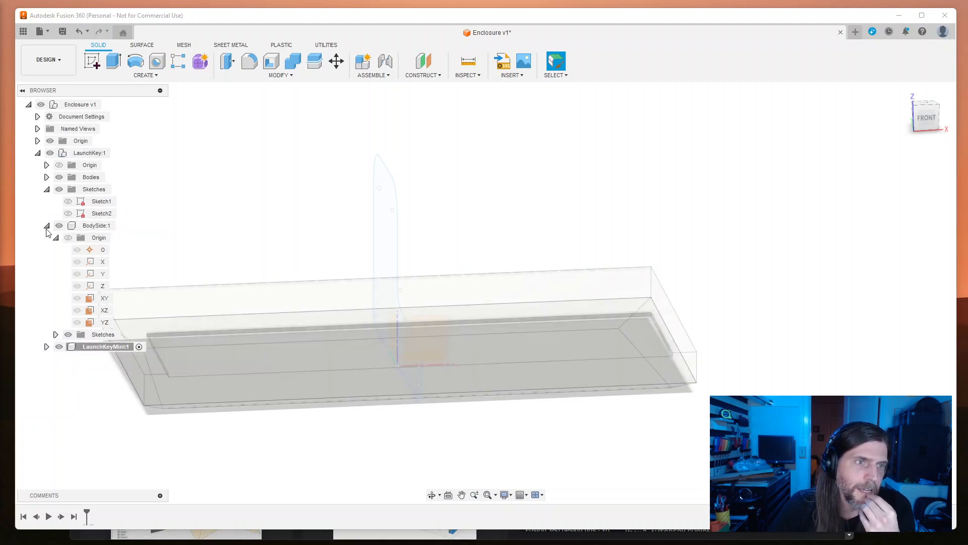
# Step: Move the parent LaunchKey component's enclosure bodies and sketches into the LaunchKeyMini component
pyautogui.click(46, 226)
pyautogui.moveTo(102, 239); pyautogui.dragTo(92, 157)
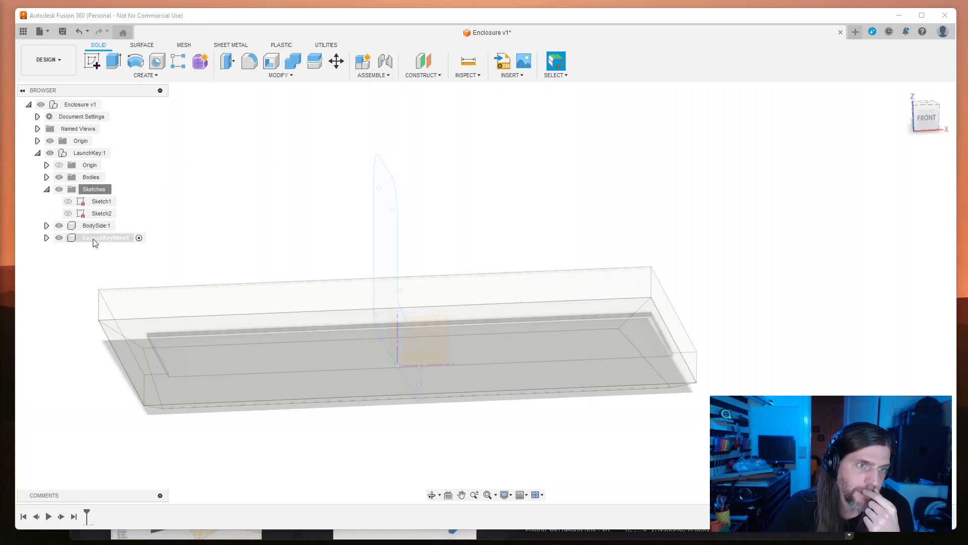
pyautogui.click(108, 202)
pyautogui.keyDown('shift'); pyautogui.click(101, 213); pyautogui.keyUp('shift')
pyautogui.moveTo(101, 214); pyautogui.dragTo(104, 238)
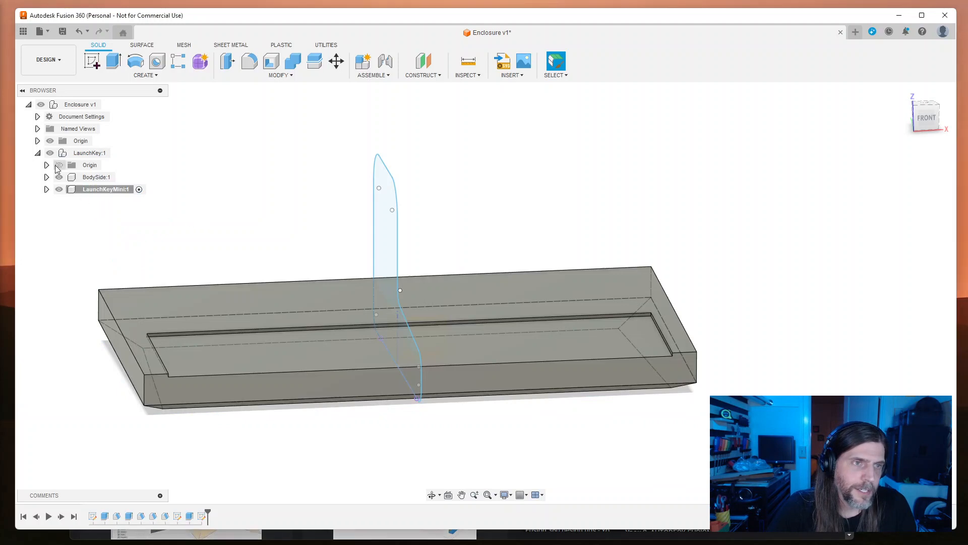
# Step: Check what LaunchKeyMini contains by toggling its visibility and listing its sketches, and inspect the contents of BodySide
pyautogui.click(47, 189)
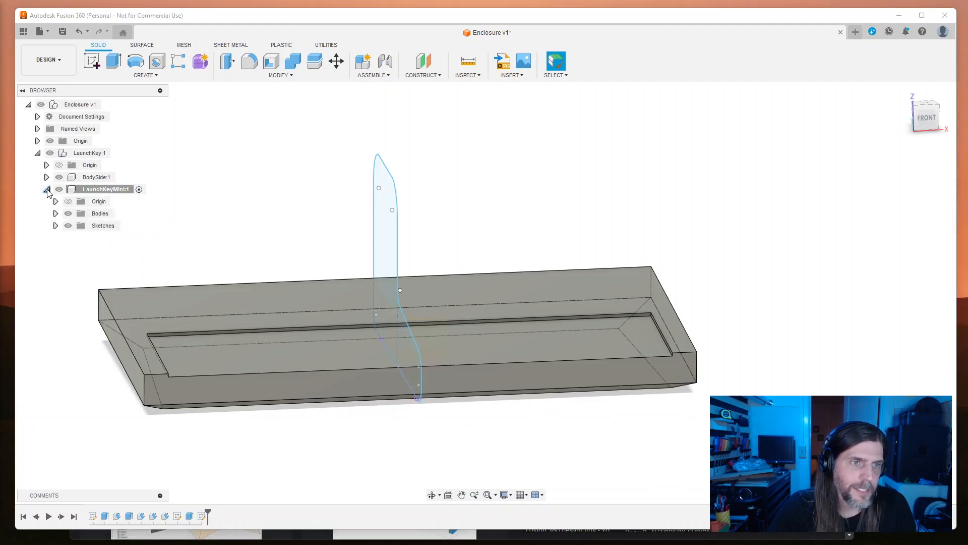
pyautogui.click(47, 190)
pyautogui.click(60, 191)
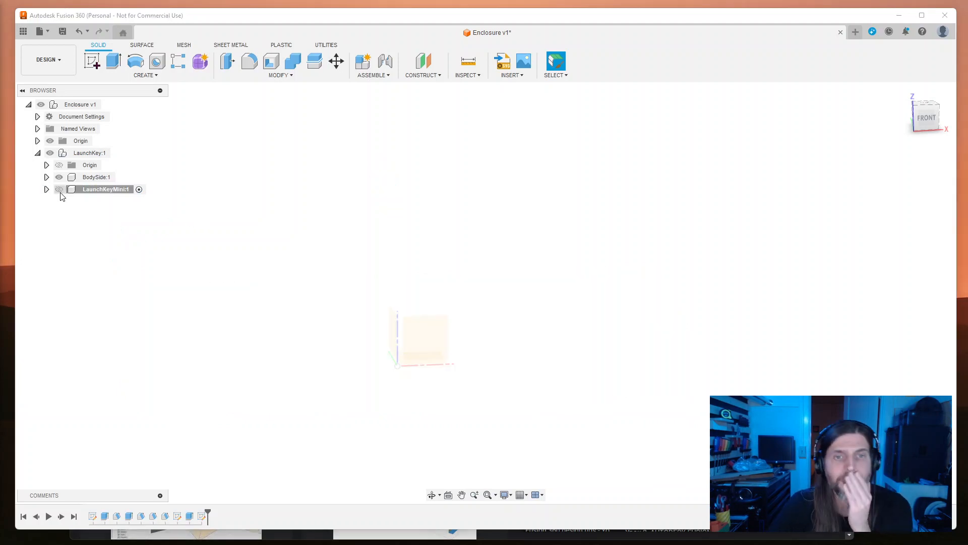
pyautogui.click(59, 190)
pyautogui.click(46, 189)
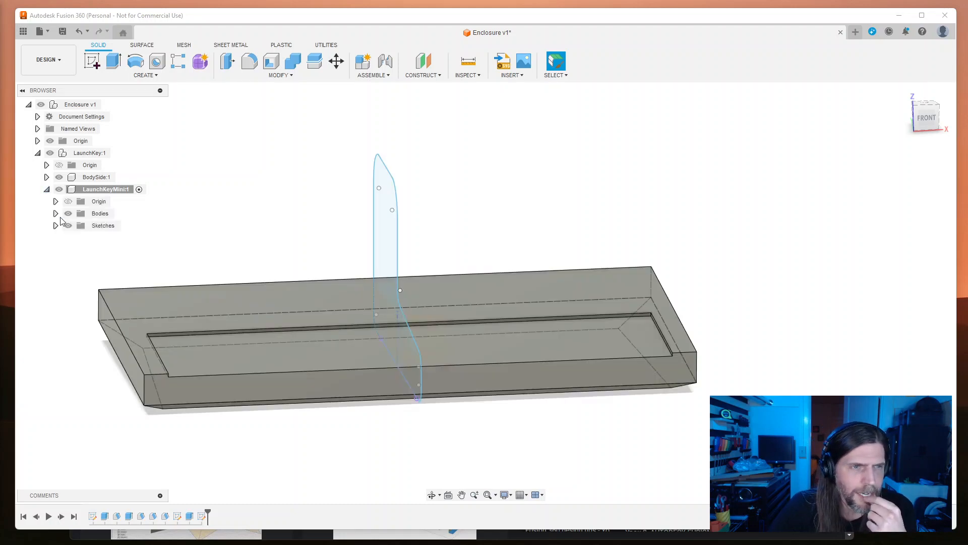
pyautogui.click(56, 226)
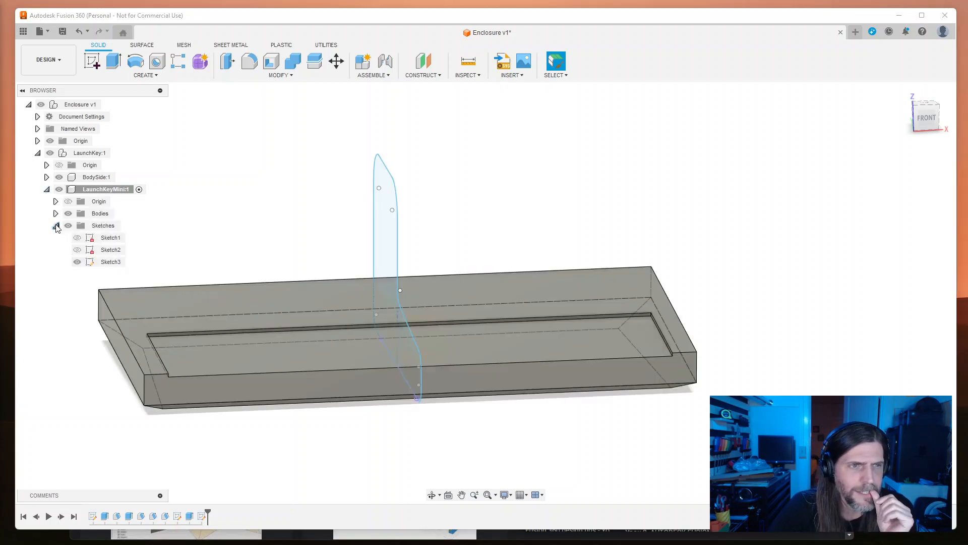
pyautogui.click(46, 178)
pyautogui.click(46, 177)
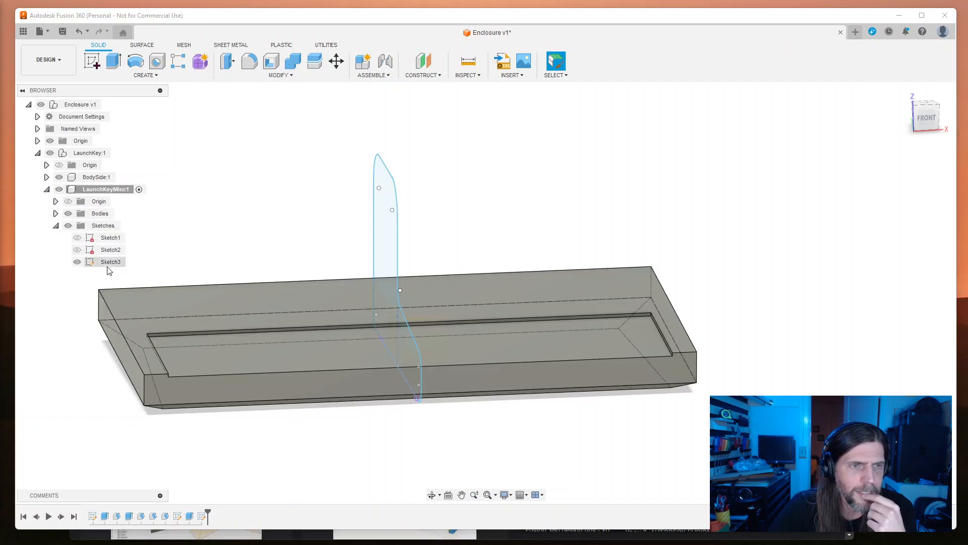
# Step: Undo the last sketch change in LaunchKeyMini and redo it
pyautogui.hotkey('ctrl', 'z')
pyautogui.moveTo(91, 181); pyautogui.dragTo(94, 267)
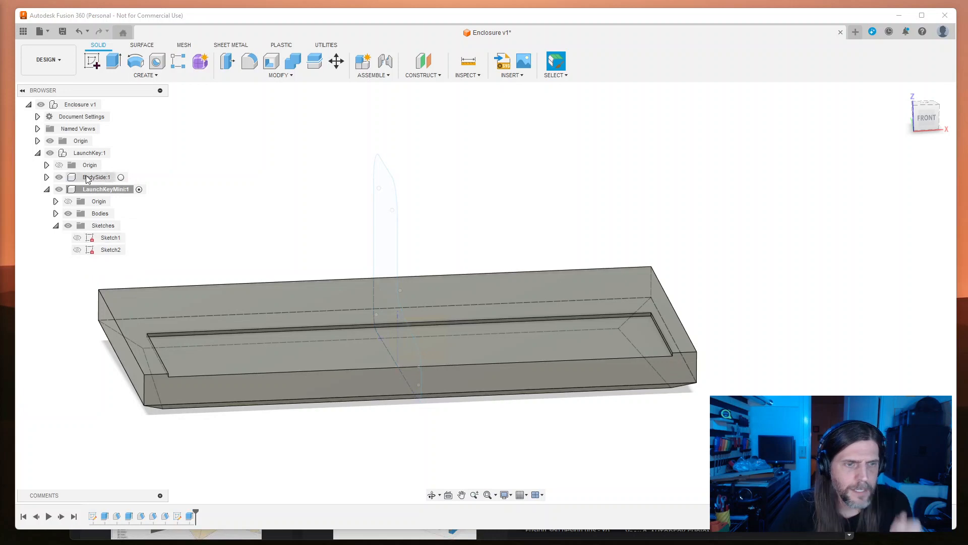
pyautogui.hotkey('ctrl', 'y')
# Step: Try deleting the BodySide component along with its references, and undo the deletion
pyautogui.rightClick(106, 181)
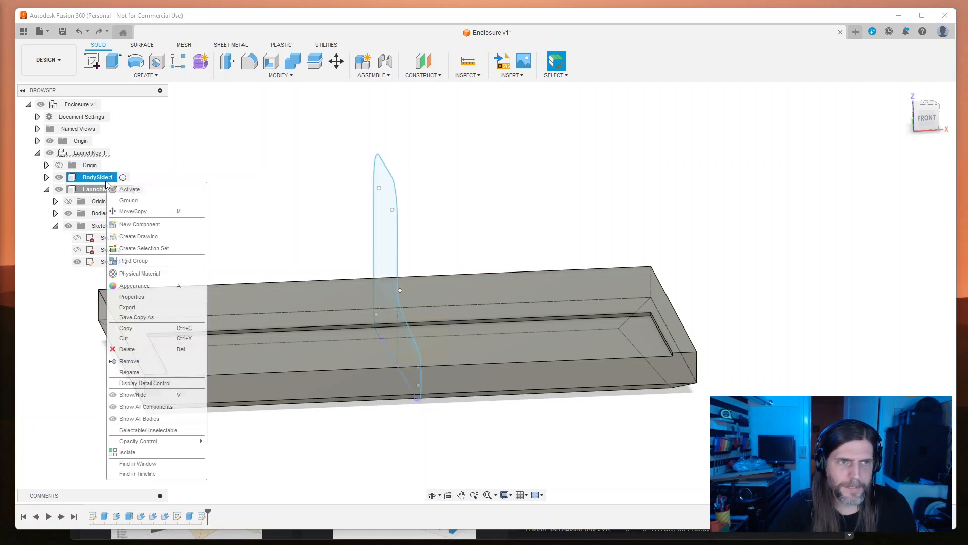
pyautogui.click(126, 348)
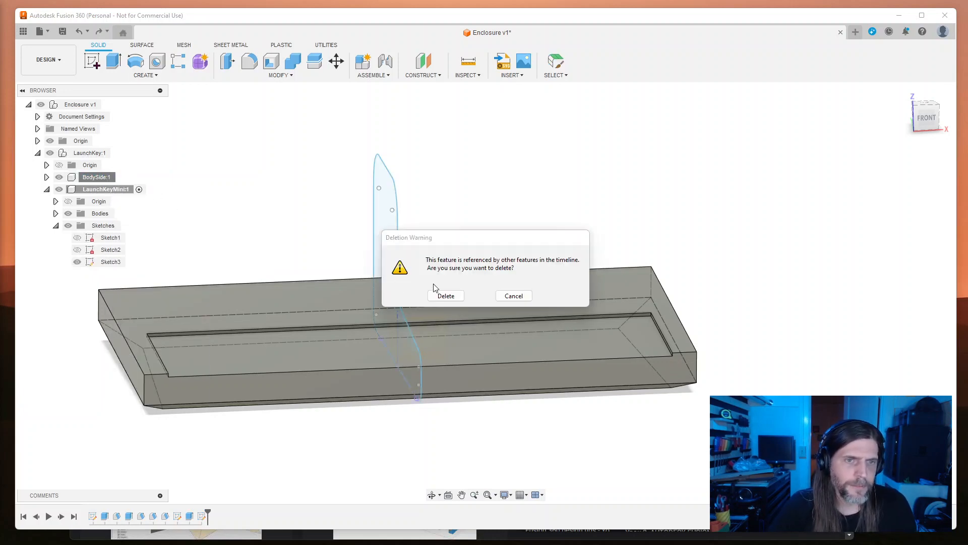
pyautogui.click(445, 292)
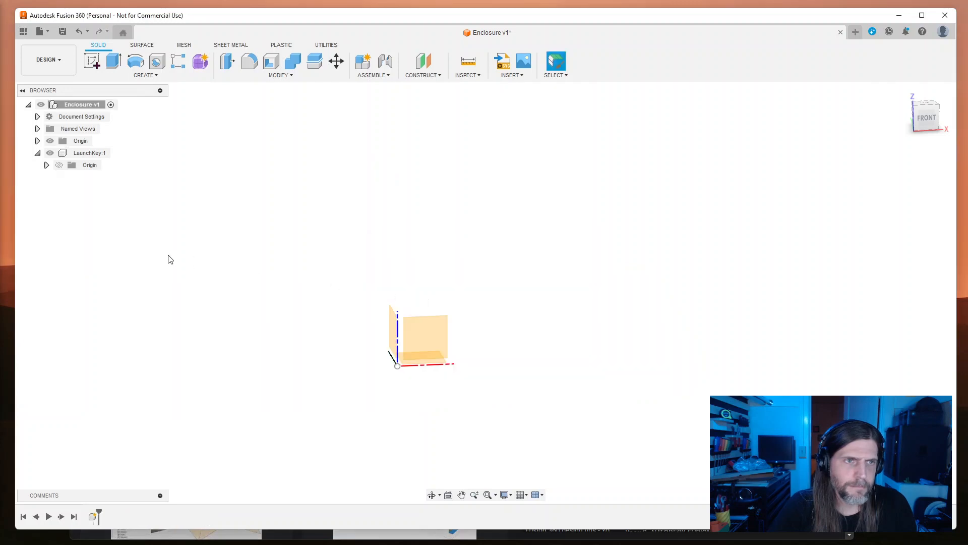
pyautogui.hotkey('ctrl', 'z')
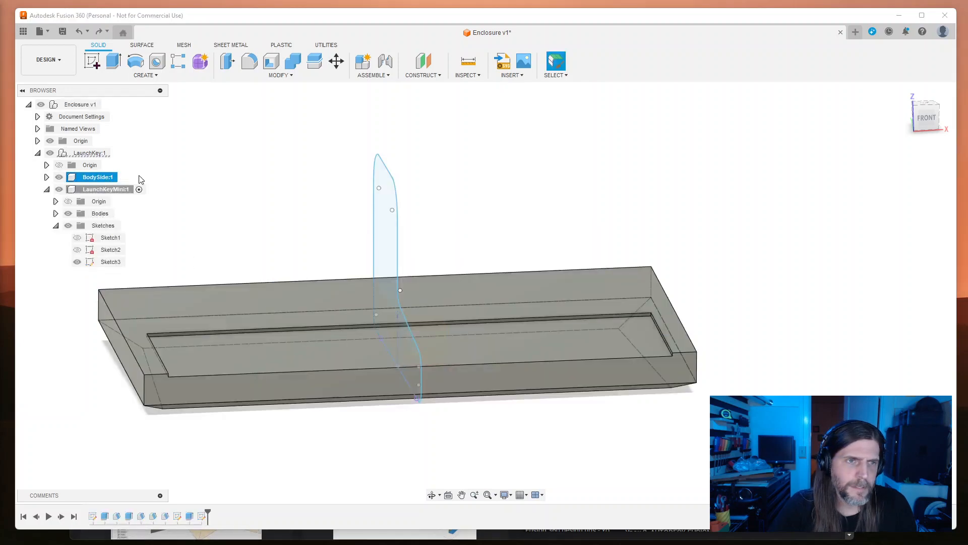
# Step: Activate the BodySide component and delete it despite its timeline references
pyautogui.click(122, 177)
pyautogui.rightClick(121, 179)
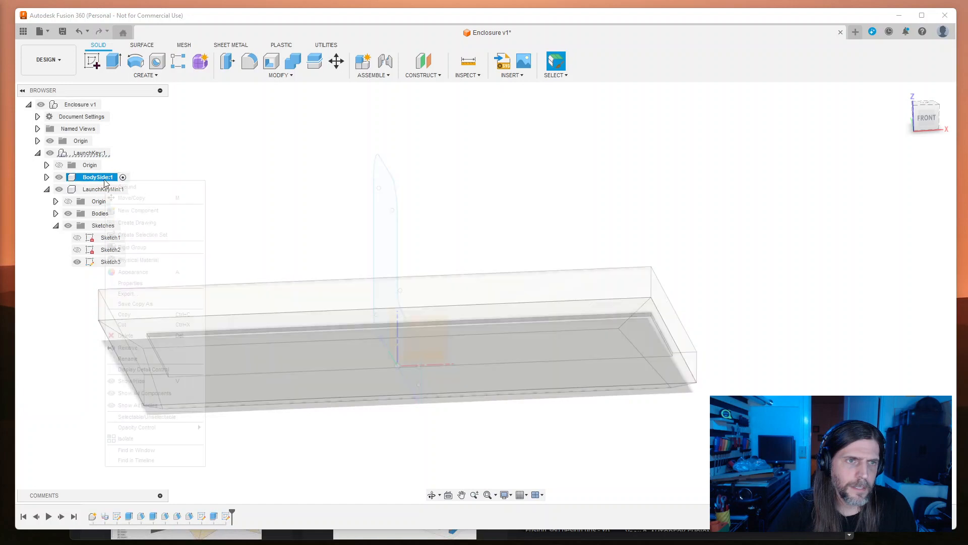
pyautogui.click(127, 336)
pyautogui.click(431, 295)
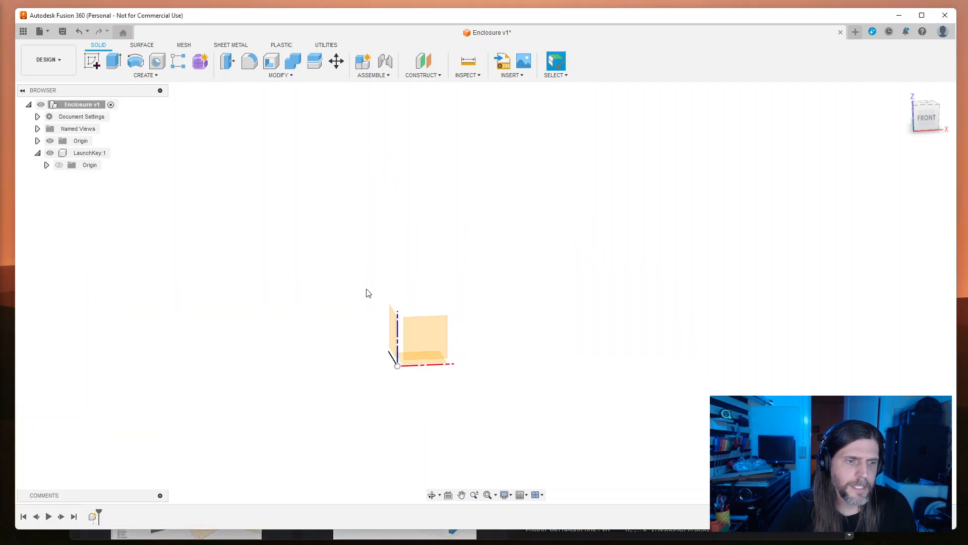
# Step: Undo the BodySide deletion, try deleting the component again despite its timeline references, and undo that as well
pyautogui.hotkey('ctrl', 'z')
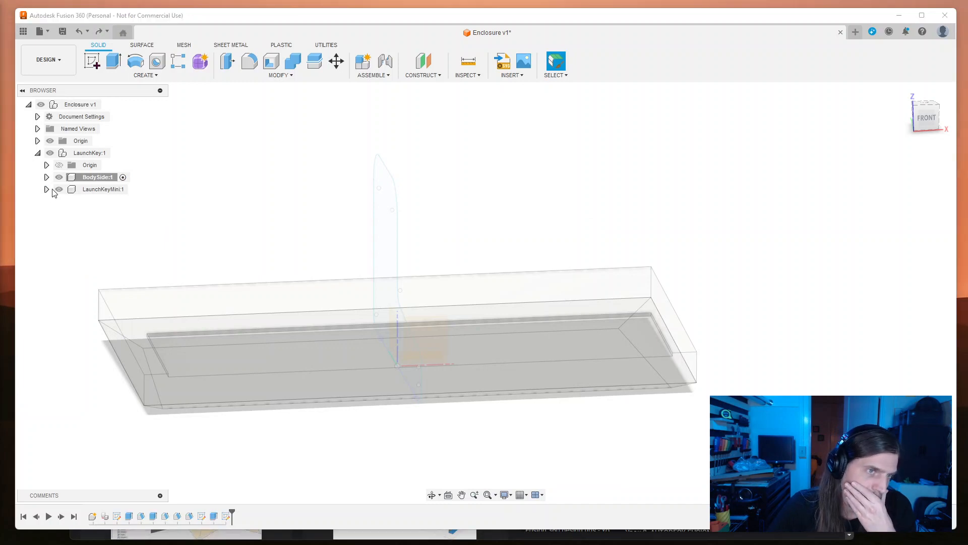
pyautogui.click(91, 179)
pyautogui.rightClick(91, 180)
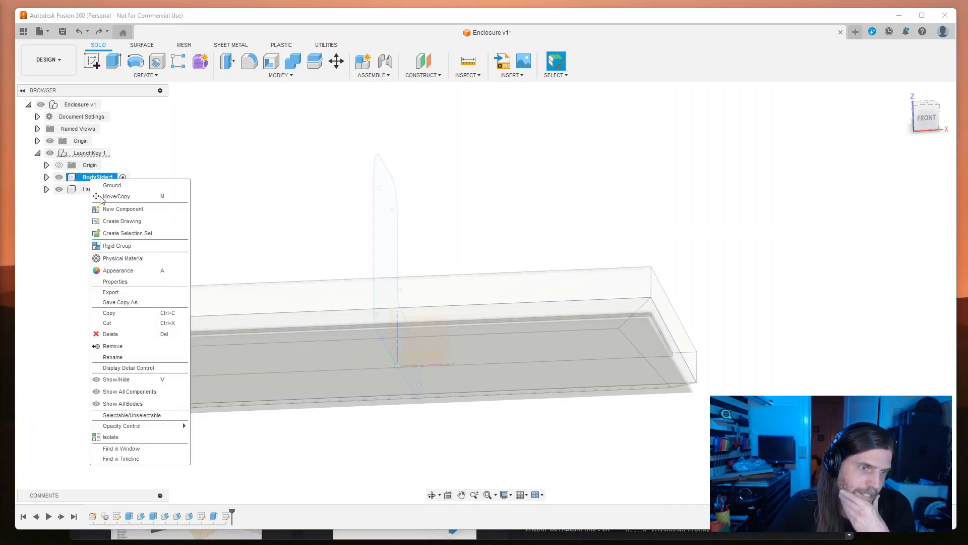
pyautogui.click(130, 335)
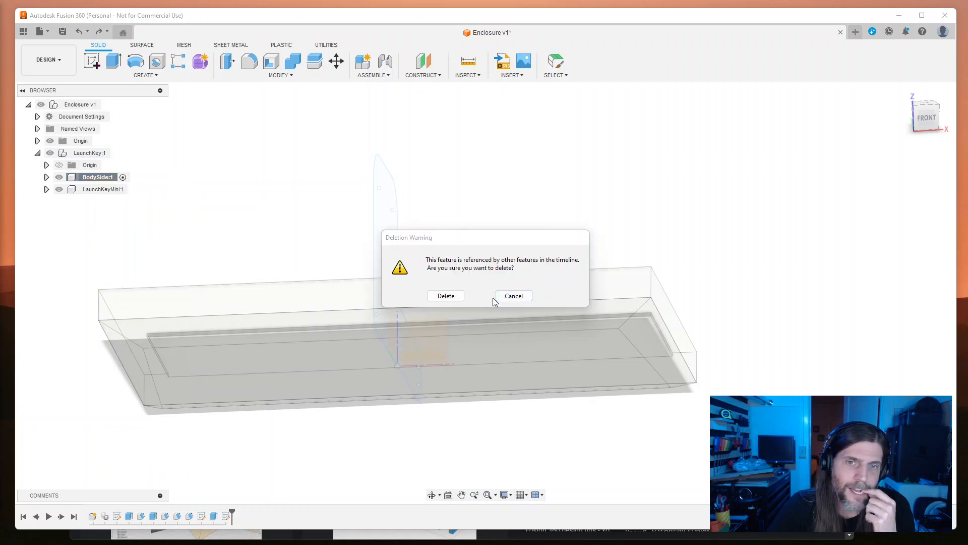
pyautogui.click(445, 296)
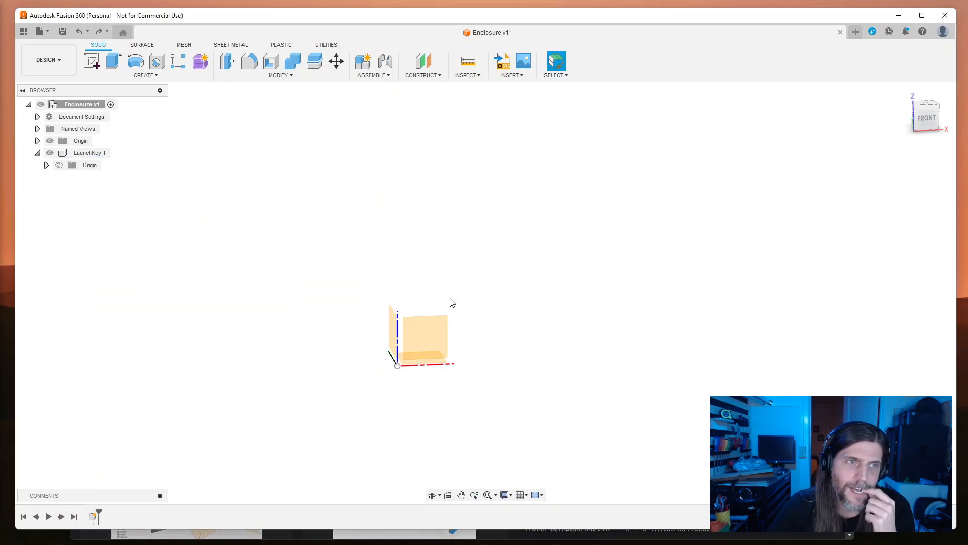
pyautogui.hotkey('ctrl', 'z')
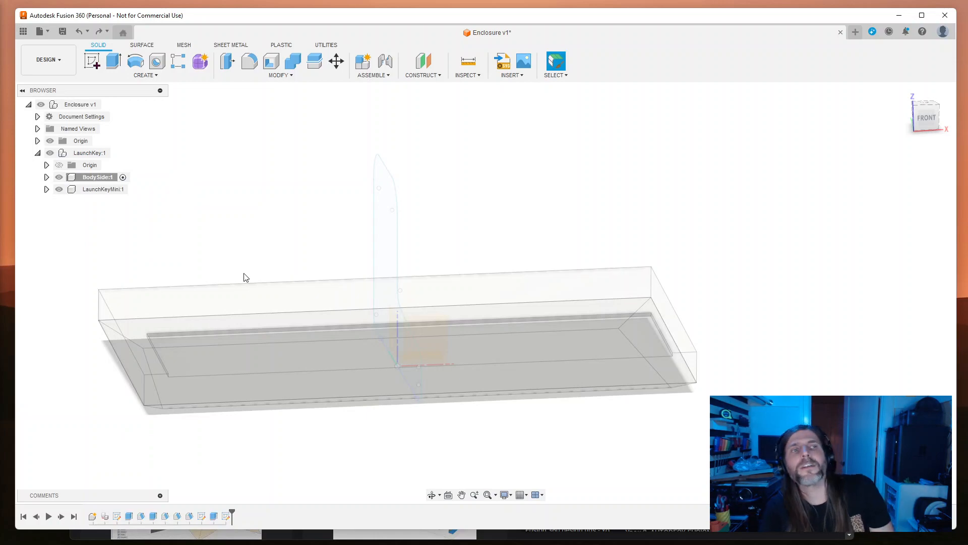
# Step: Undo the component reorganization step by step until the side profile sketch in LaunchKey is open for editing again
pyautogui.hotkey('ctrl', 'z')
pyautogui.hotkey('ctrl', 'z')
pyautogui.hotkey('ctrl', 'z')
pyautogui.hotkey('ctrl', 'z')
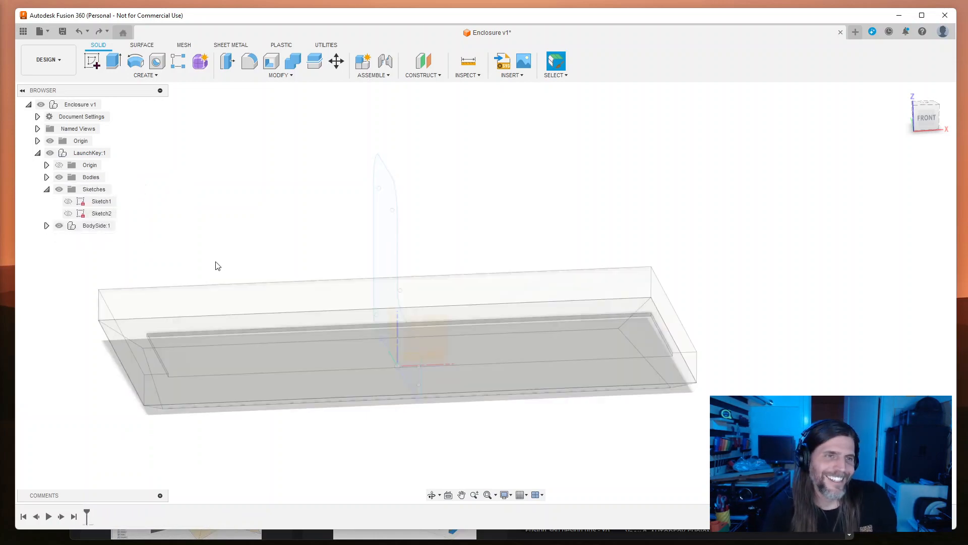
pyautogui.hotkey('ctrl', 'z')
pyautogui.hotkey('ctrl', 'z')
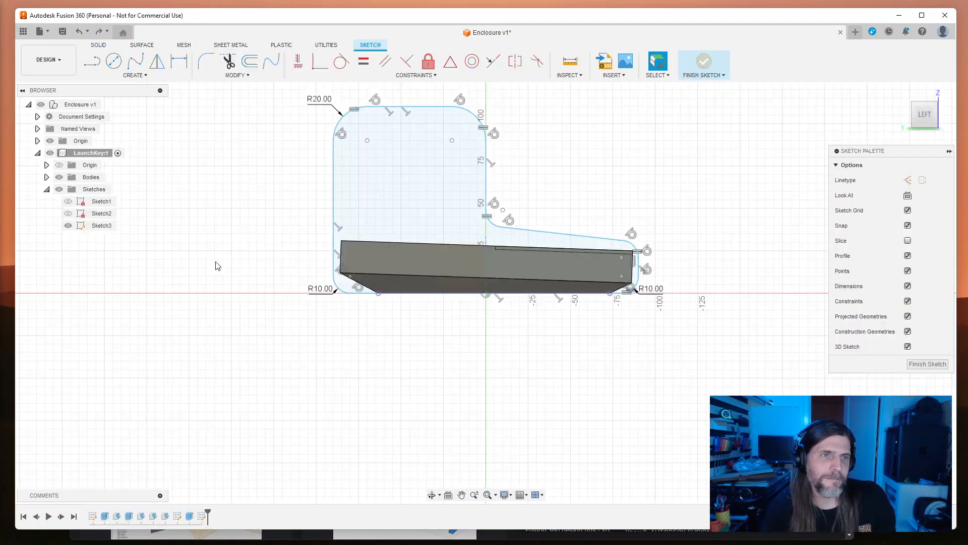
# Step: Finish the side profile sketch in the LaunchKey component
pyautogui.moveTo(217, 266); pyautogui.dragTo(186, 350, button='middle')
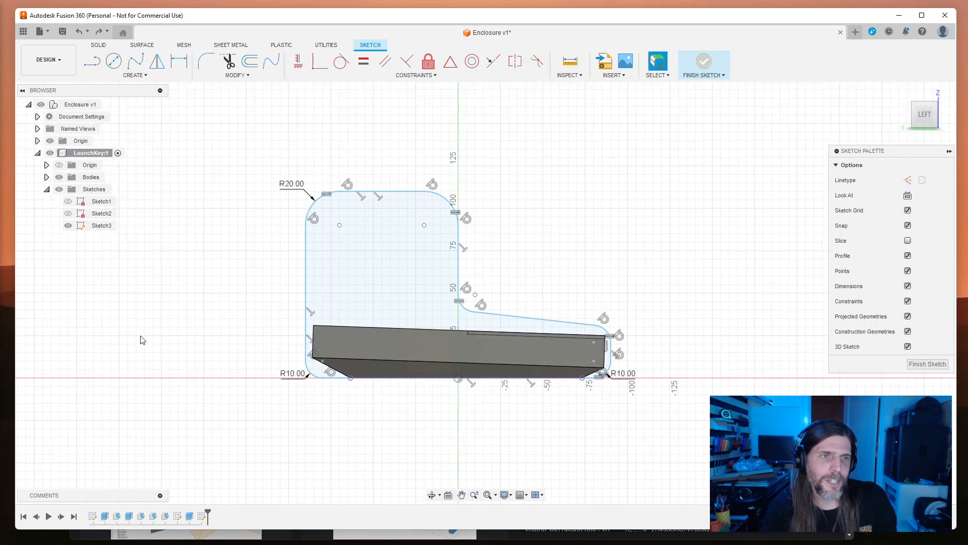
pyautogui.click(134, 74)
pyautogui.click(132, 292)
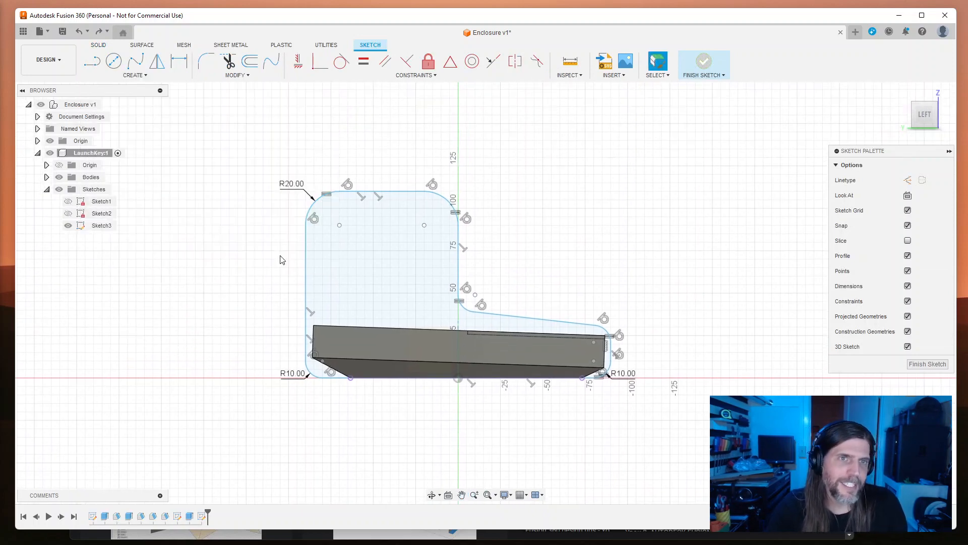
pyautogui.click(704, 62)
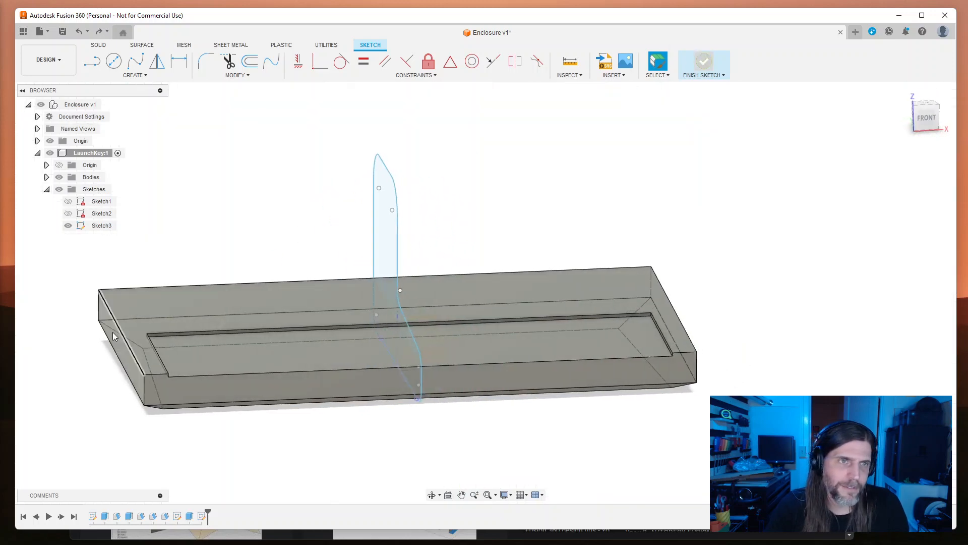
pyautogui.click(153, 76)
pyautogui.click(135, 84)
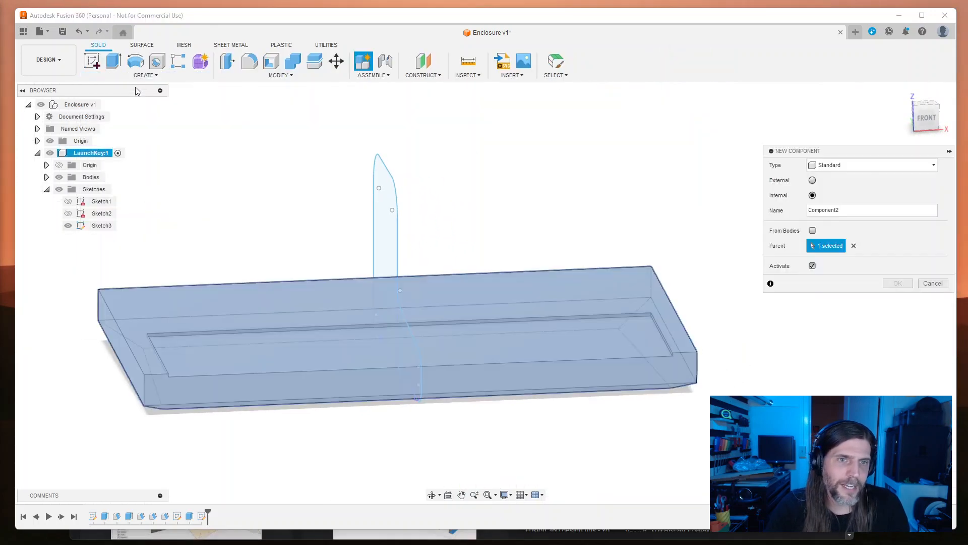
pyautogui.doubleClick(819, 210)
pyautogui.write('LaunchKeyMini')
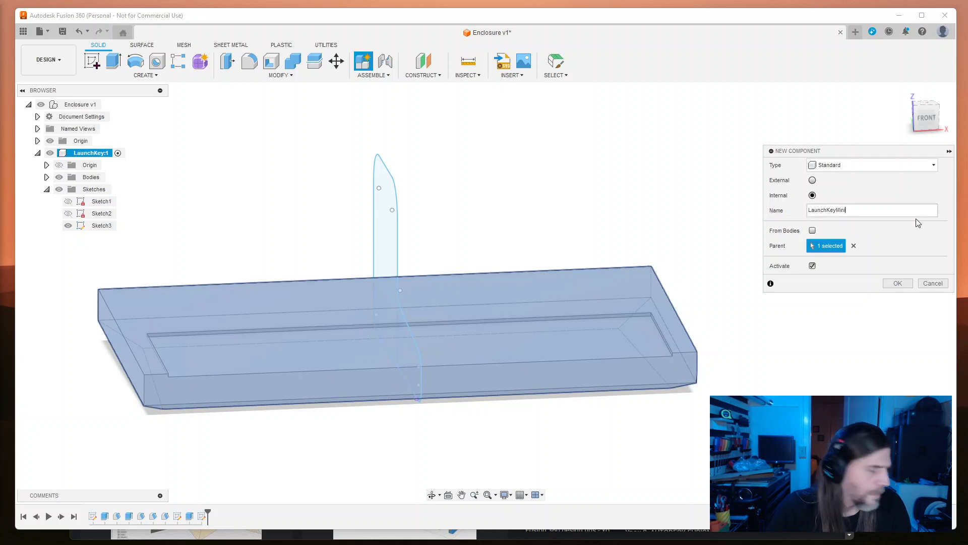
pyautogui.click(853, 246)
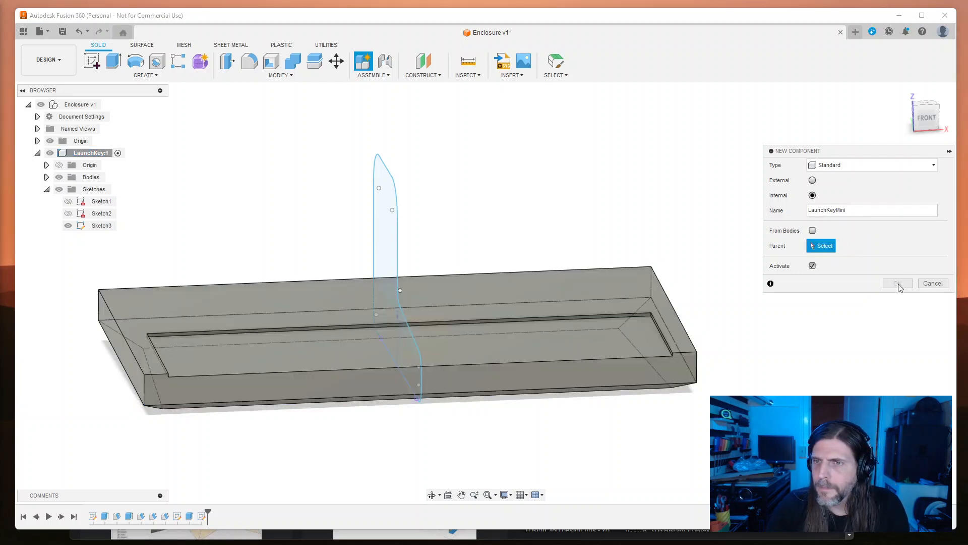
pyautogui.click(86, 153)
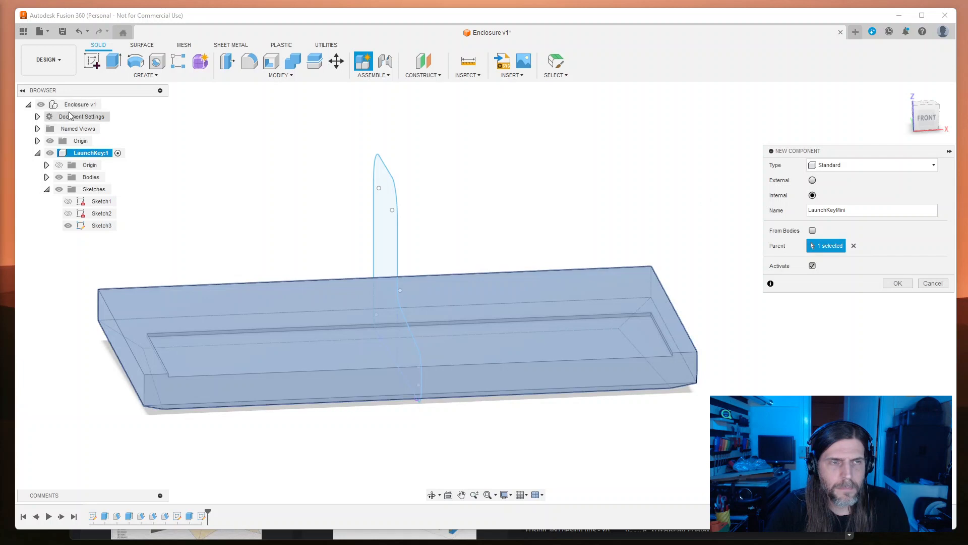
pyautogui.click(37, 152)
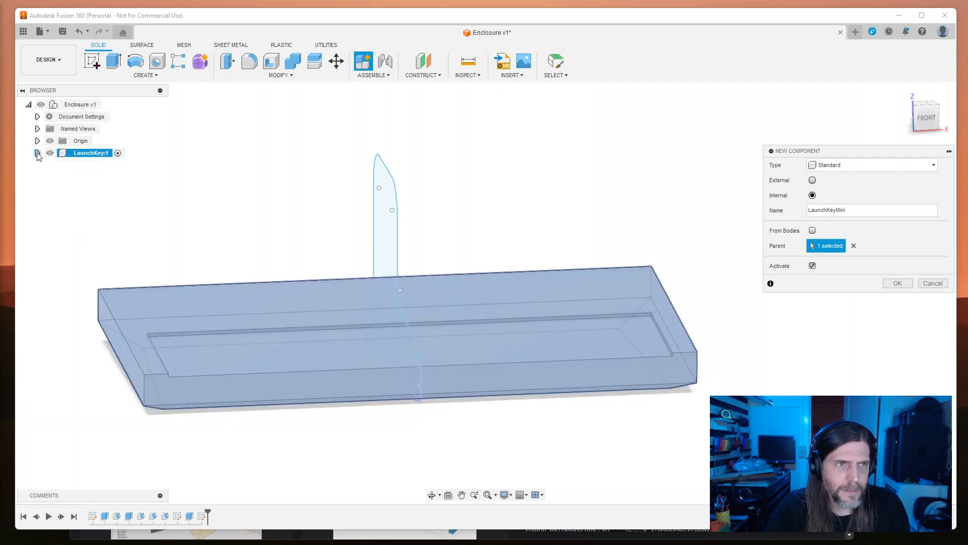
pyautogui.click(37, 153)
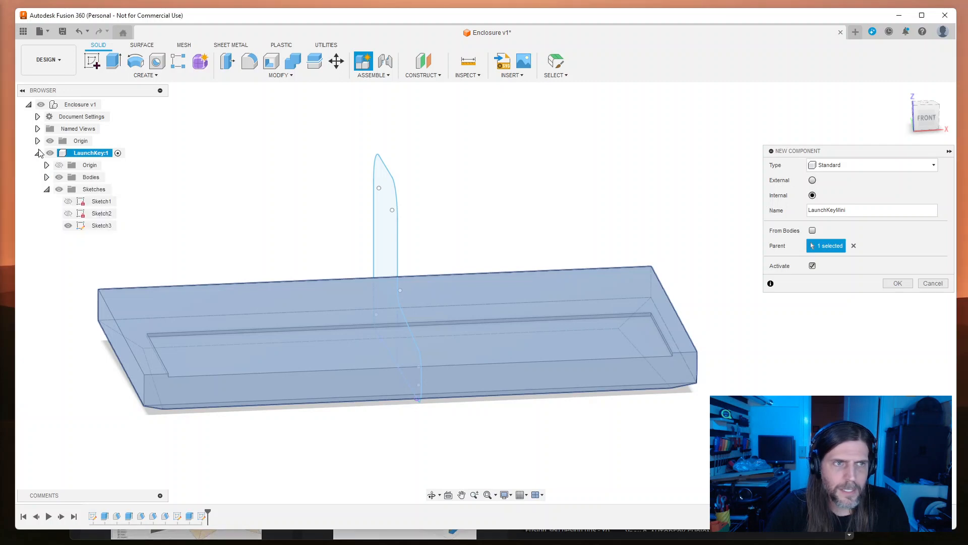
pyautogui.click(37, 153)
pyautogui.click(932, 283)
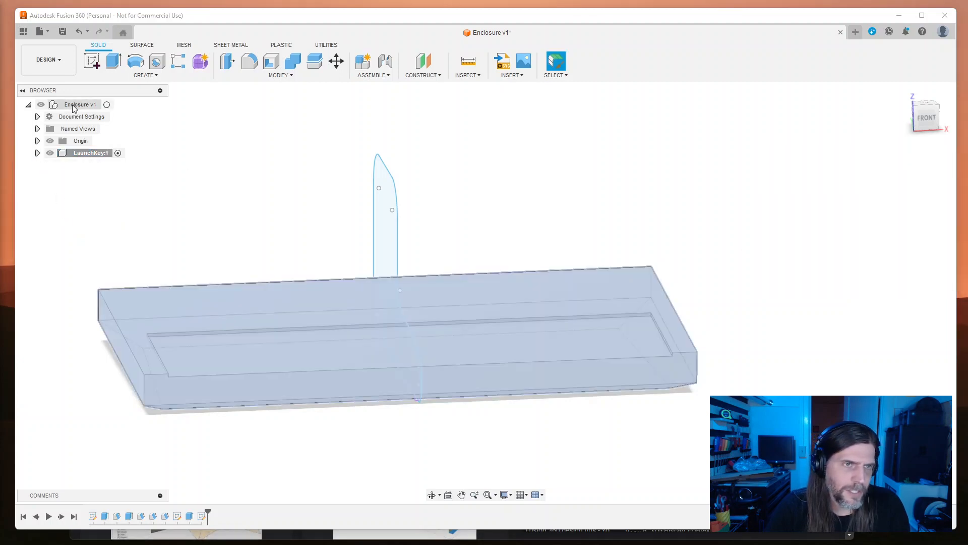
pyautogui.click(142, 75)
pyautogui.click(136, 89)
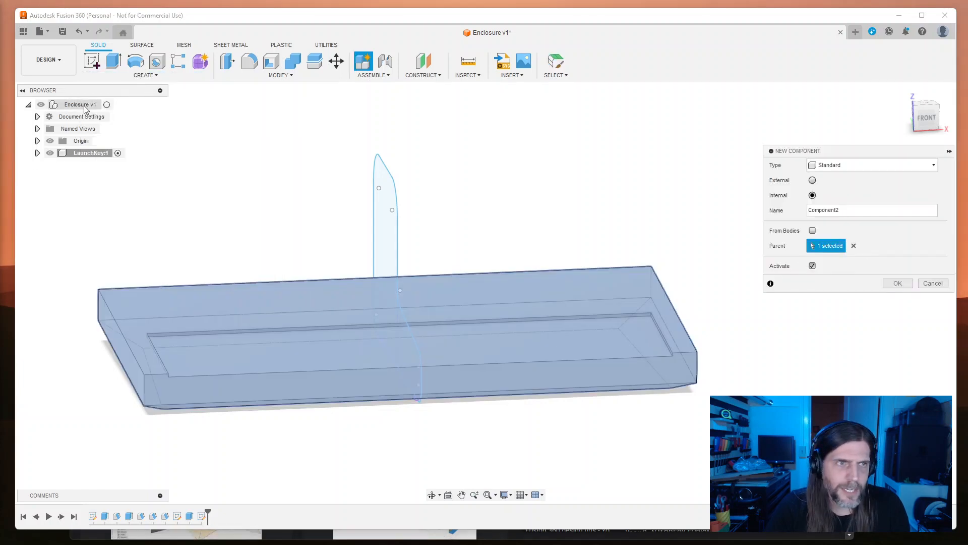
pyautogui.press('Escape')
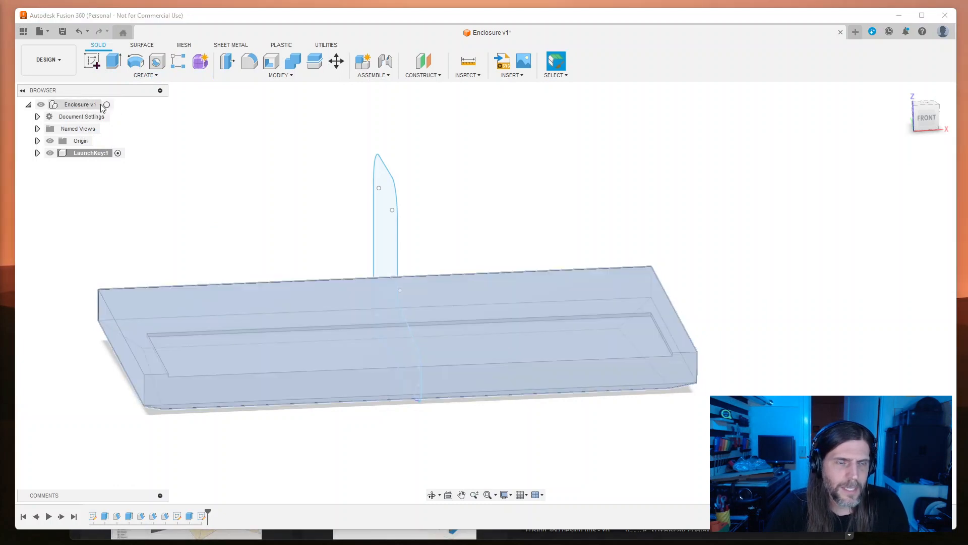
# Step: Activate the top-level Enclosure component and create a standard internal component named Body under it
pyautogui.click(108, 105)
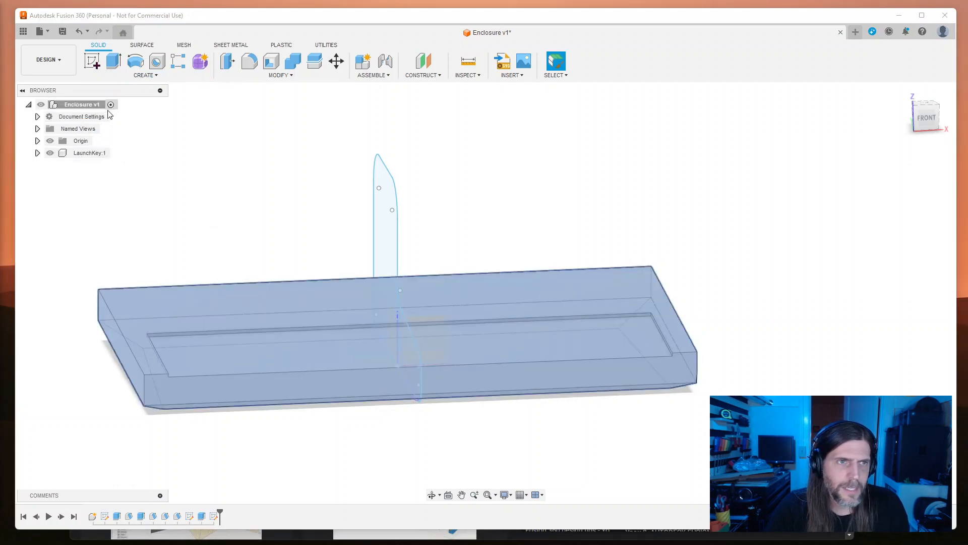
pyautogui.click(143, 77)
pyautogui.click(137, 88)
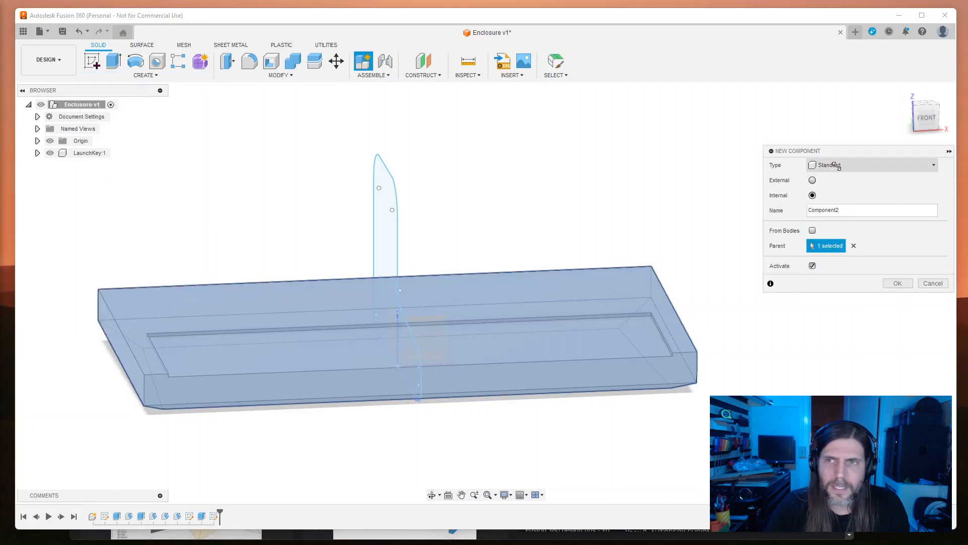
pyautogui.moveTo(843, 212); pyautogui.dragTo(780, 208)
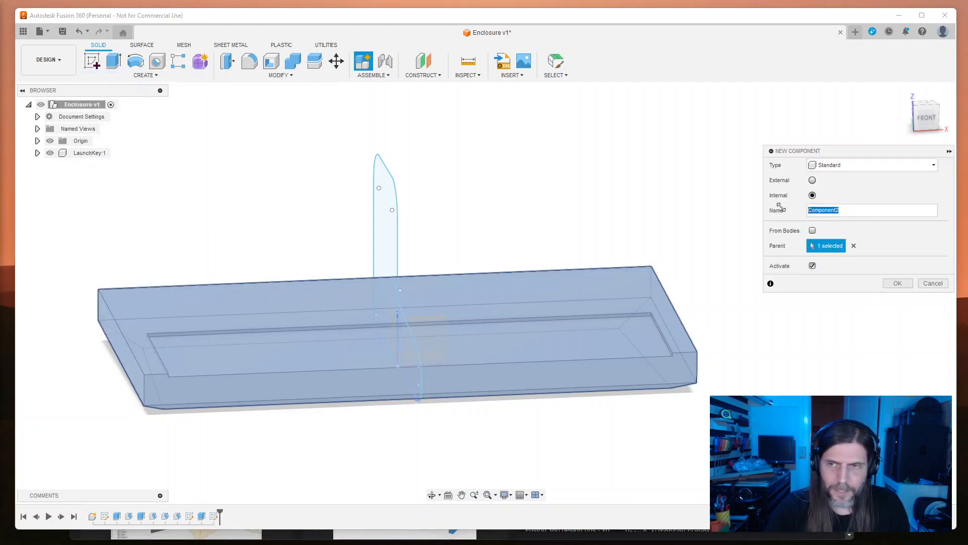
pyautogui.write('Body')
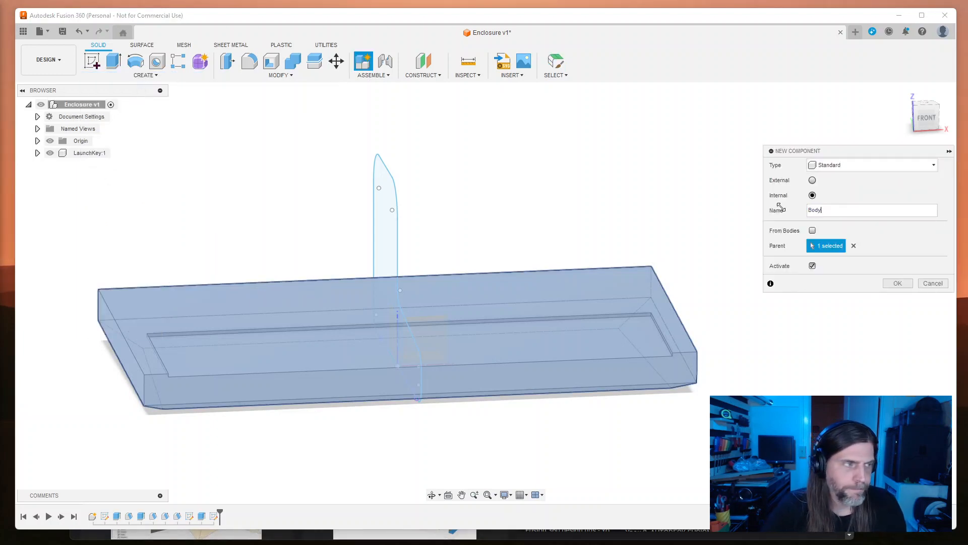
pyautogui.press('Return')
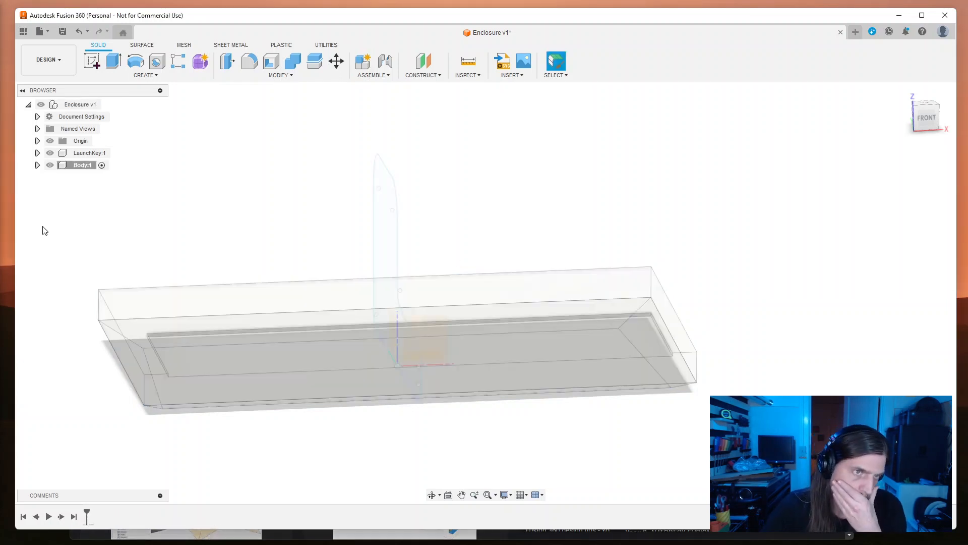
# Step: Move Sketch3 with the side profile from the LaunchKey component into the Body component
pyautogui.click(37, 153)
pyautogui.moveTo(98, 225); pyautogui.dragTo(88, 243)
pyautogui.click(47, 189)
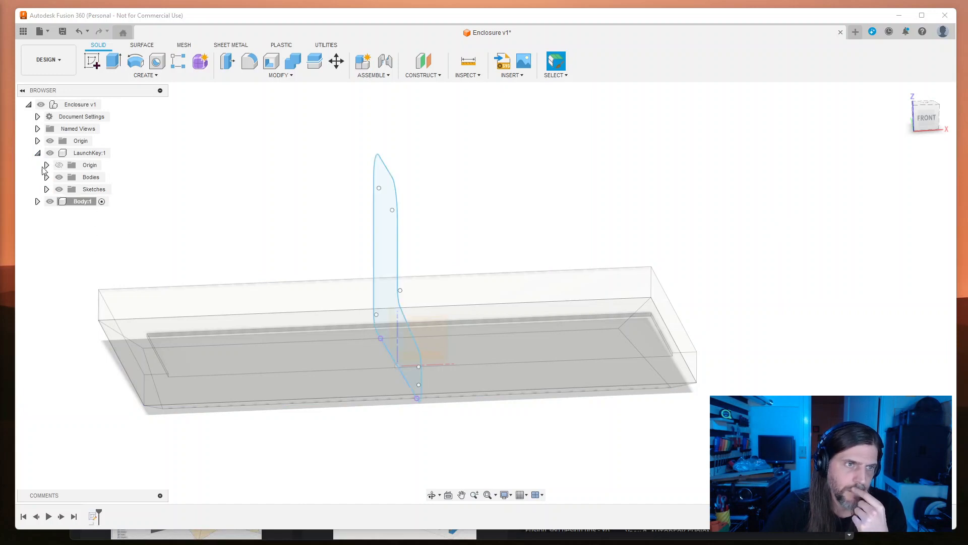
pyautogui.click(37, 152)
# Step: Extrude the side profile 13 mm to one side as a new body in the Body component
pyautogui.keyDown('shift'); pyautogui.moveTo(516, 256); pyautogui.dragTo(493, 242, button='middle'); pyautogui.keyUp('shift')
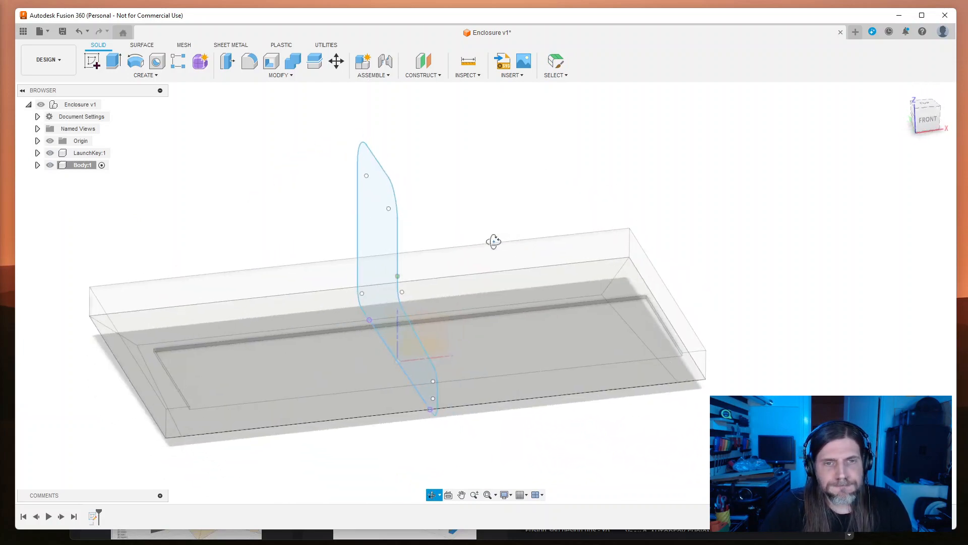
pyautogui.click(374, 234)
pyautogui.press('e')
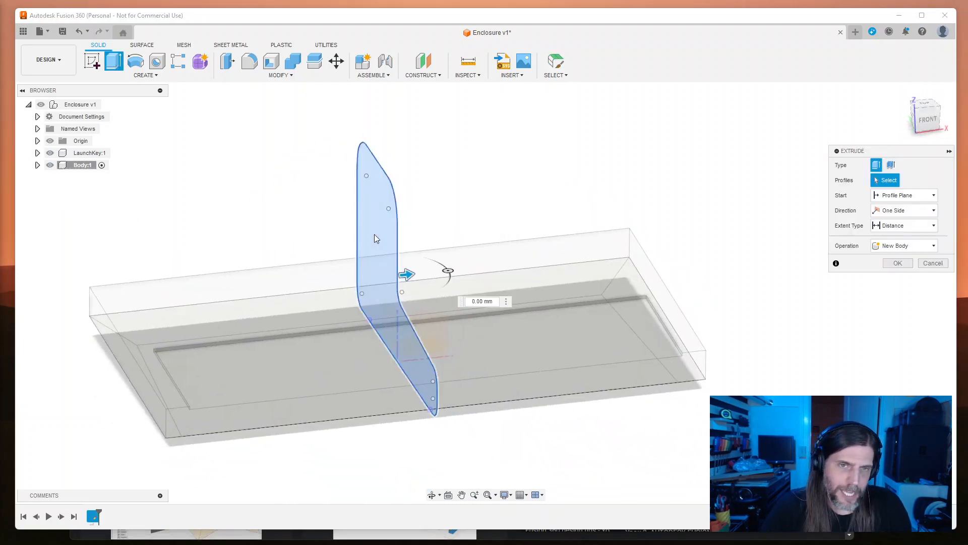
pyautogui.moveTo(406, 274); pyautogui.dragTo(389, 276)
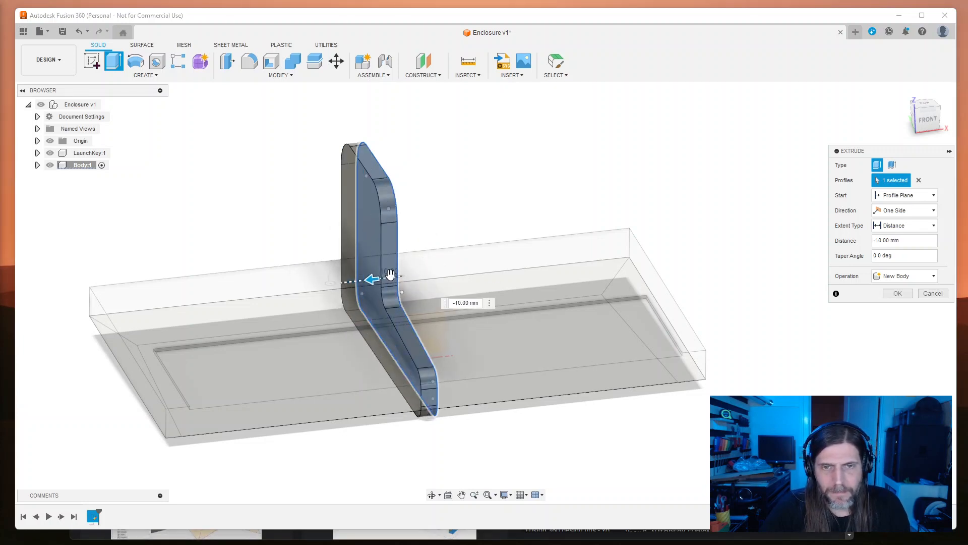
pyautogui.click(471, 302)
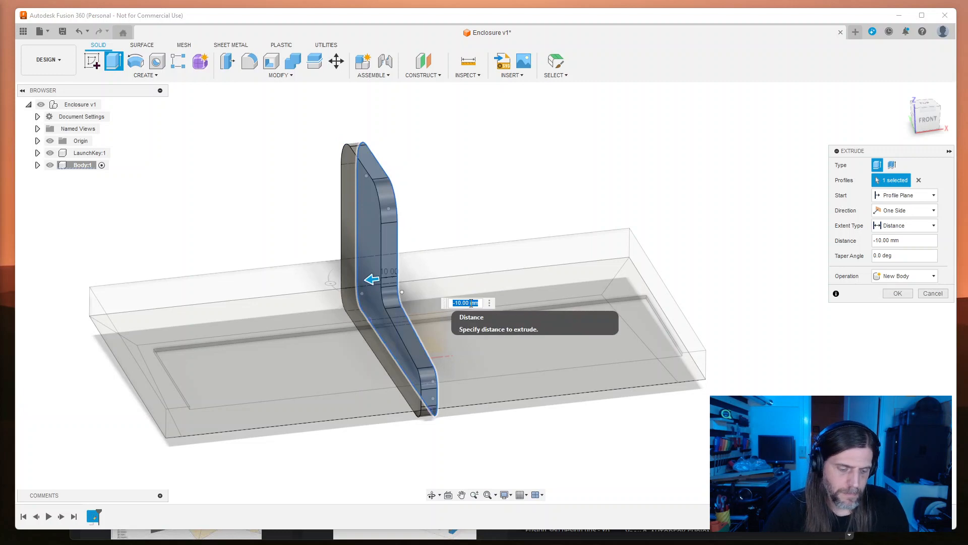
pyautogui.write('1')
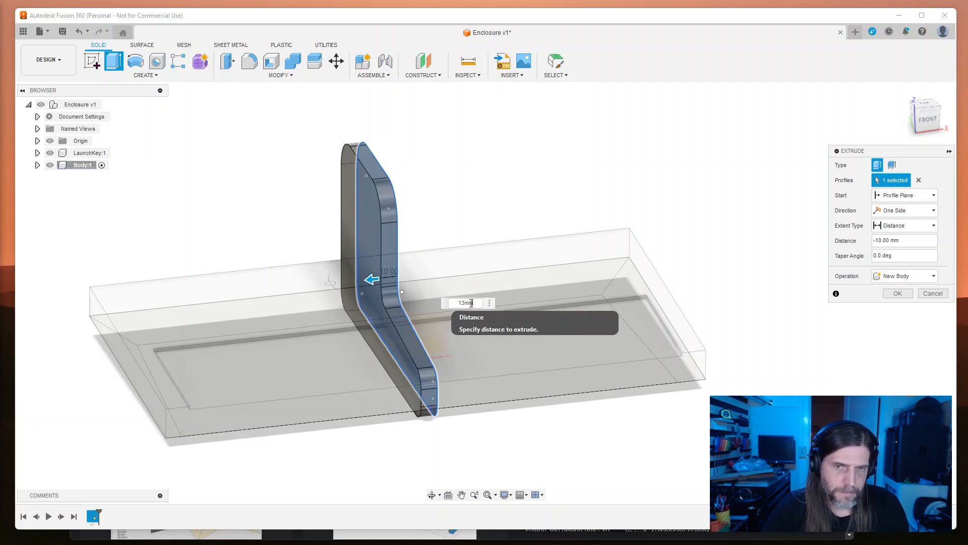
pyautogui.write('3mm')
pyautogui.press('Return')
# Step: Activate the top-level Enclosure component, list the contents of the Body component and select its Bodies folder
pyautogui.moveTo(449, 199)
pyautogui.keyDown('shift'); pyautogui.mouseDown(button='middle')
pyautogui.moveTo(432, 154)
pyautogui.moveTo(434, 230)
pyautogui.moveTo(454, 191)
pyautogui.mouseUp(button='middle'); pyautogui.keyUp('shift')
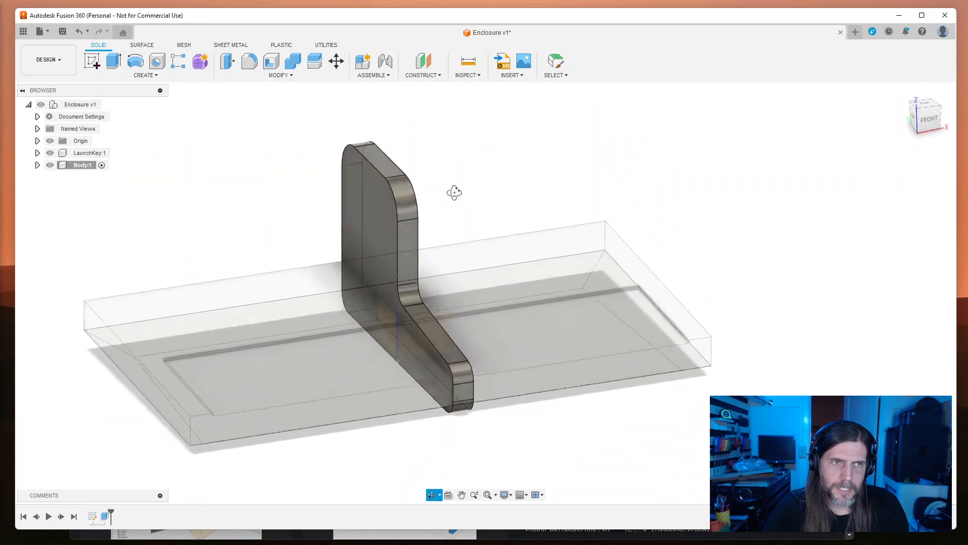
pyautogui.doubleClick(98, 105)
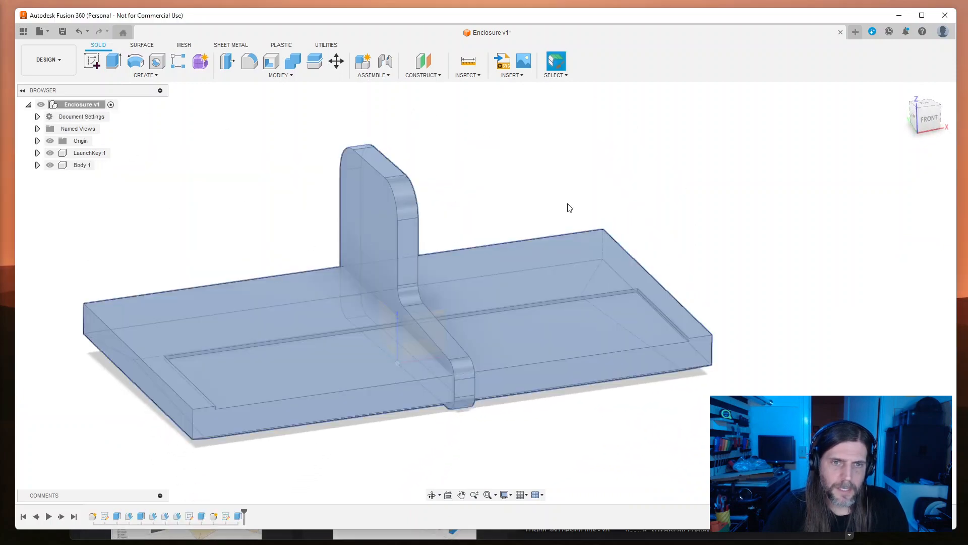
pyautogui.click(548, 418)
pyautogui.keyDown('shift'); pyautogui.moveTo(548, 418); pyautogui.dragTo(624, 385, button='middle'); pyautogui.keyUp('shift')
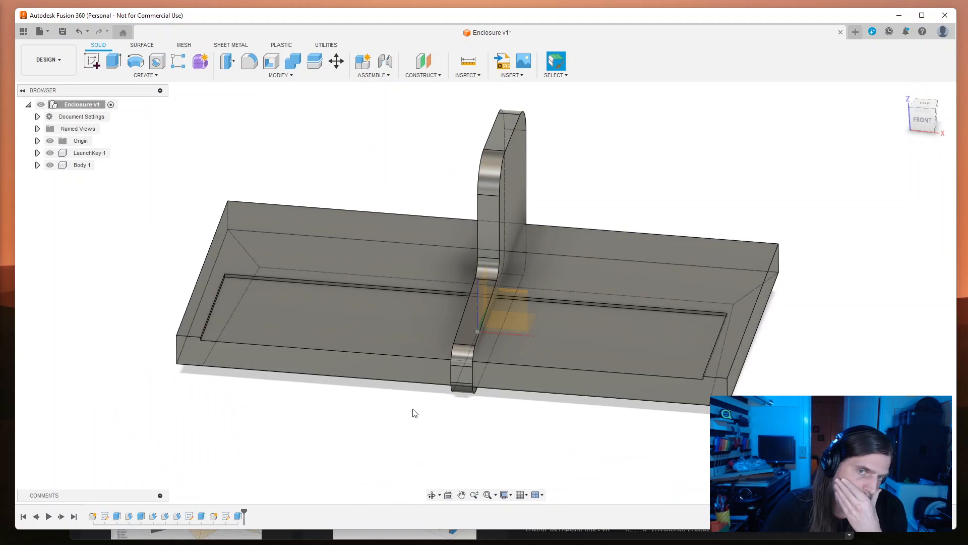
pyautogui.moveTo(557, 174); pyautogui.dragTo(491, 203, button='middle')
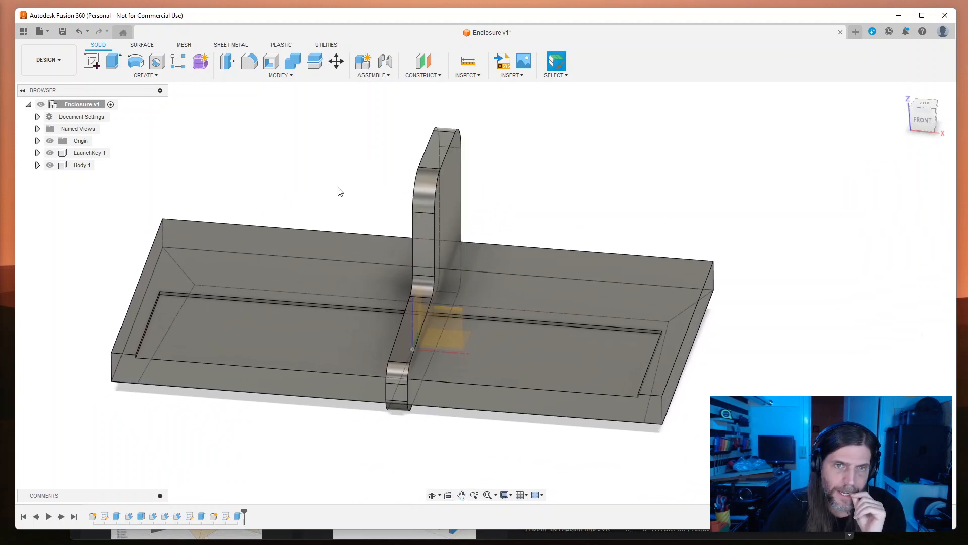
pyautogui.click(38, 165)
pyautogui.click(94, 191)
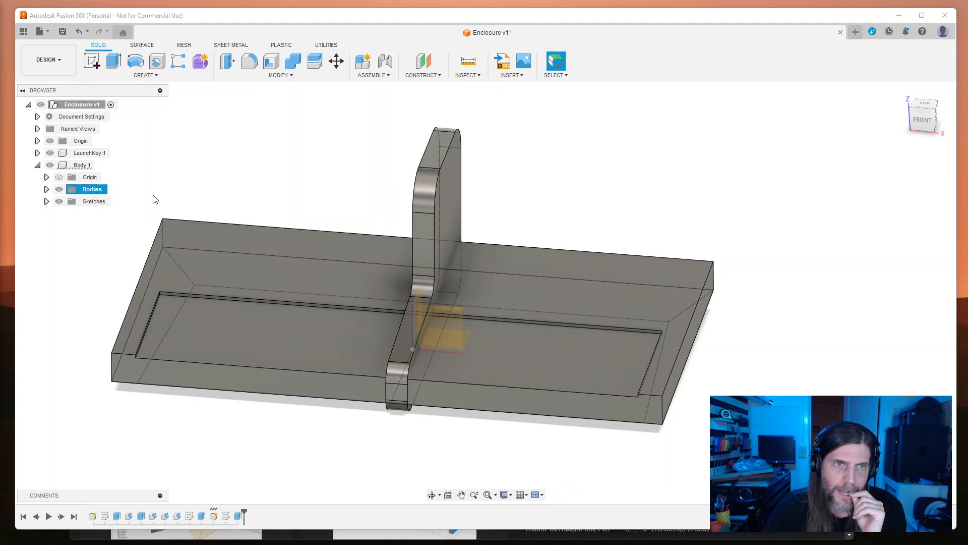
# Step: Start a body mirror of the side panel as a new body, and hide the LaunchKey component for picking the mirror plane
pyautogui.click(280, 70)
pyautogui.click(280, 75)
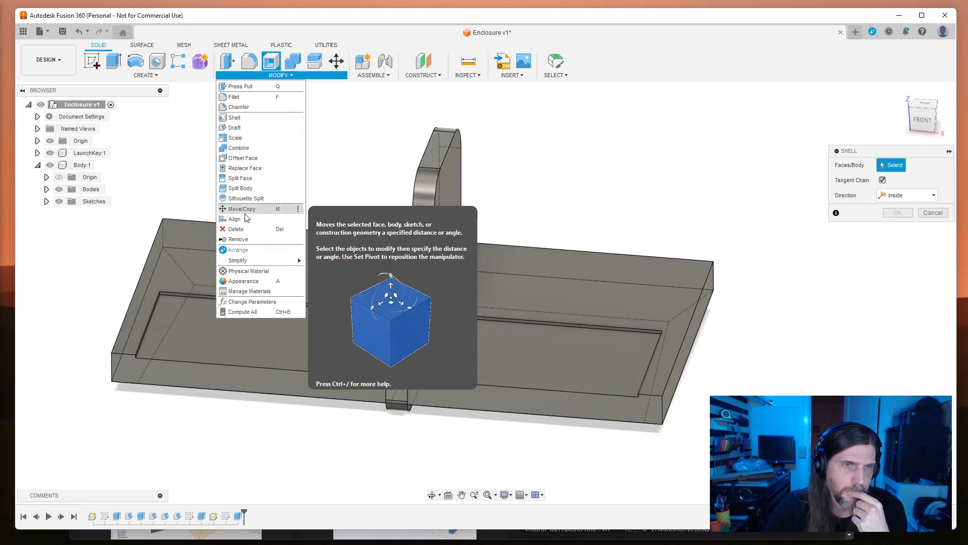
pyautogui.click(146, 75)
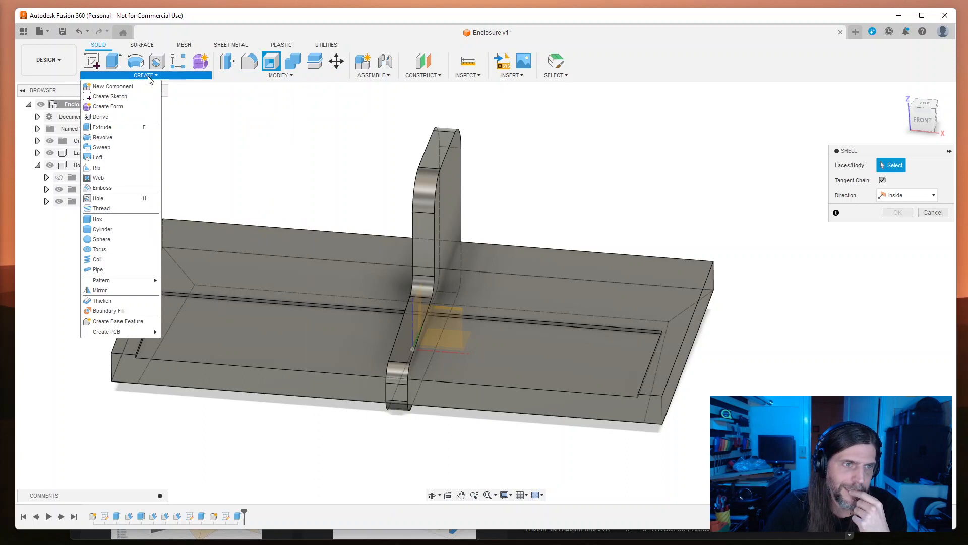
pyautogui.click(111, 290)
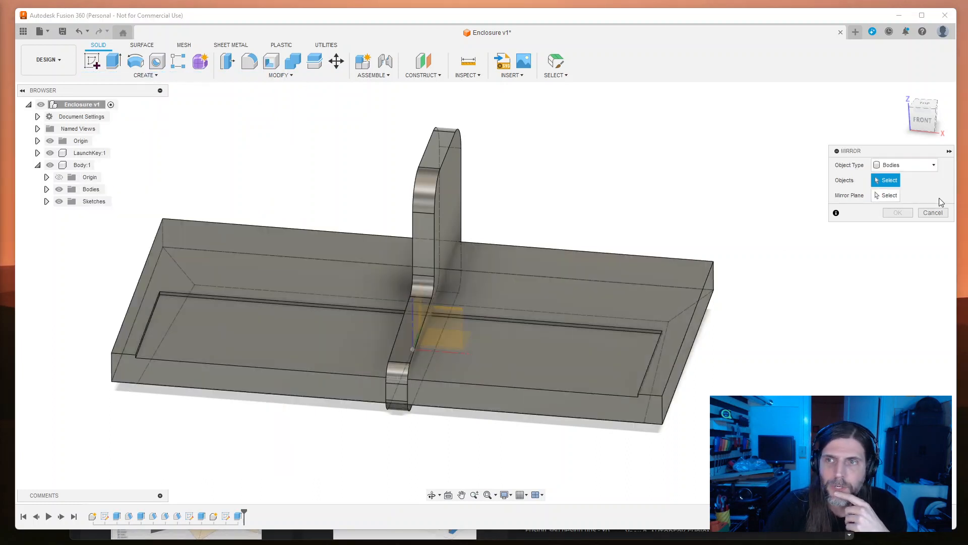
pyautogui.click(912, 167)
pyautogui.click(912, 167)
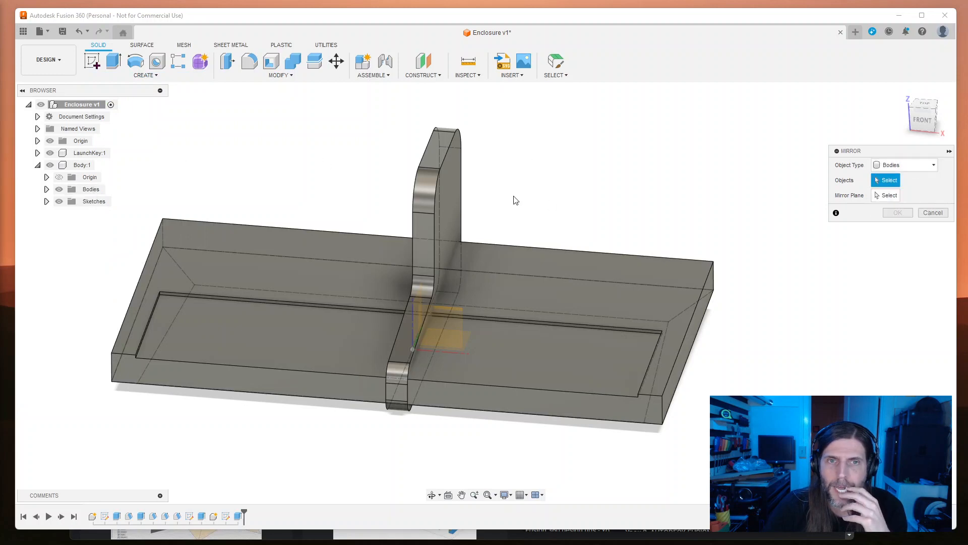
pyautogui.click(448, 193)
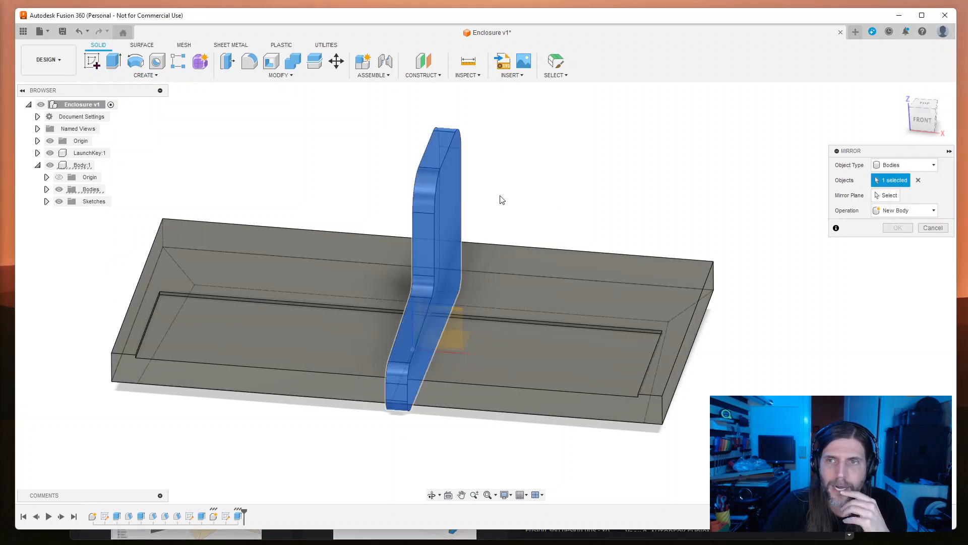
pyautogui.click(886, 195)
pyautogui.keyDown('shift'); pyautogui.moveTo(618, 293); pyautogui.dragTo(108, 180, button='middle'); pyautogui.keyUp('shift')
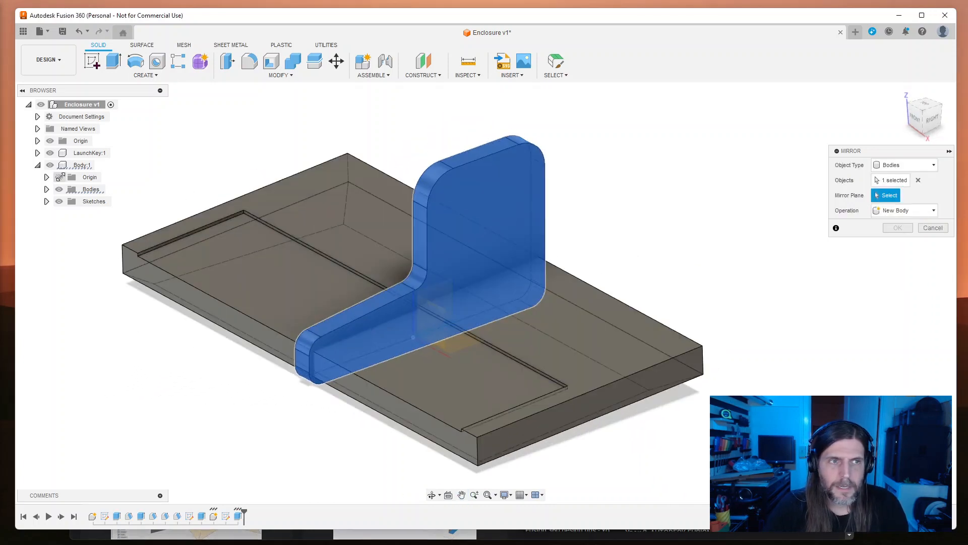
pyautogui.click(50, 153)
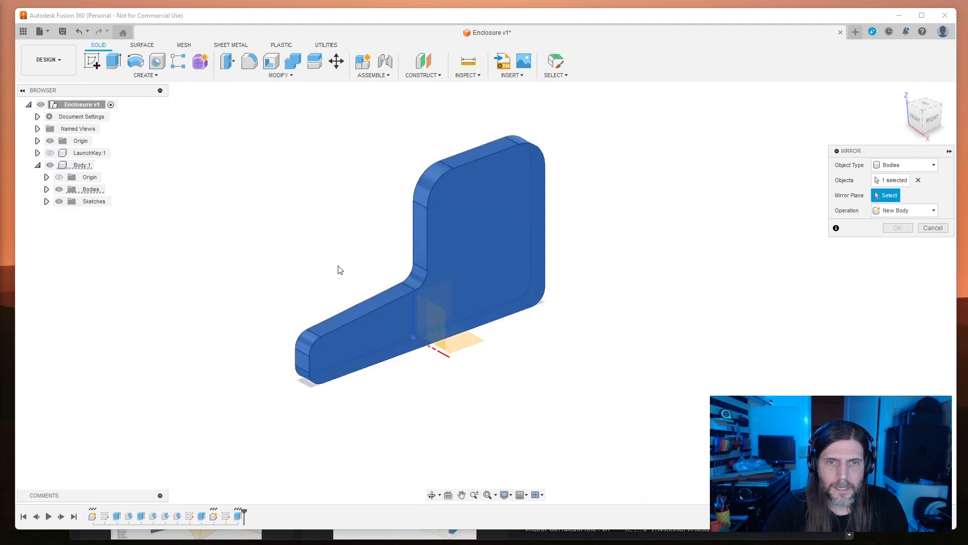
# Step: Try to mirror the side body about the YZ origin plane as a new body
pyautogui.keyDown('shift'); pyautogui.moveTo(332, 271); pyautogui.dragTo(432, 264, button='middle'); pyautogui.keyUp('shift')
pyautogui.click(394, 303)
pyautogui.keyDown('shift'); pyautogui.moveTo(488, 306); pyautogui.dragTo(598, 273, button='middle'); pyautogui.keyUp('shift')
pyautogui.click(898, 228)
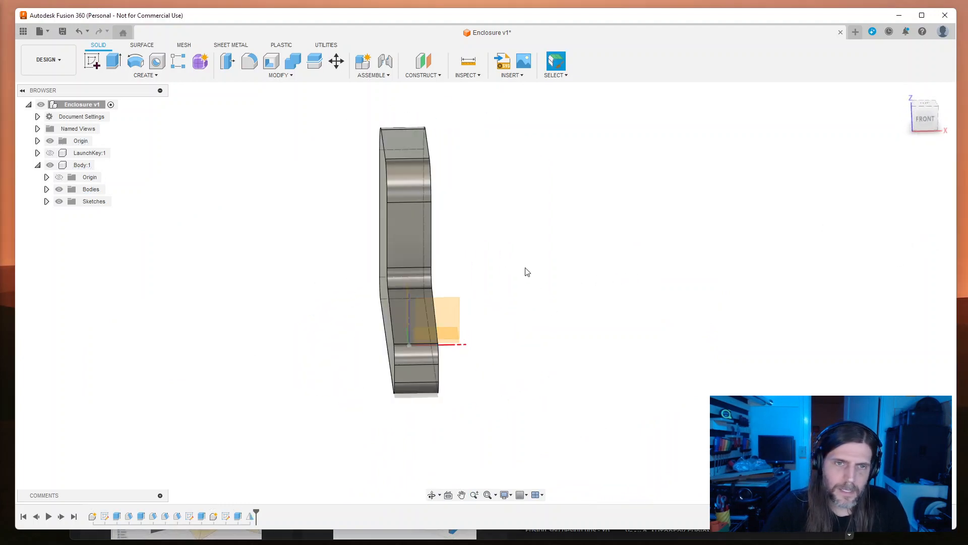
pyautogui.hotkey('ctrl', 'z')
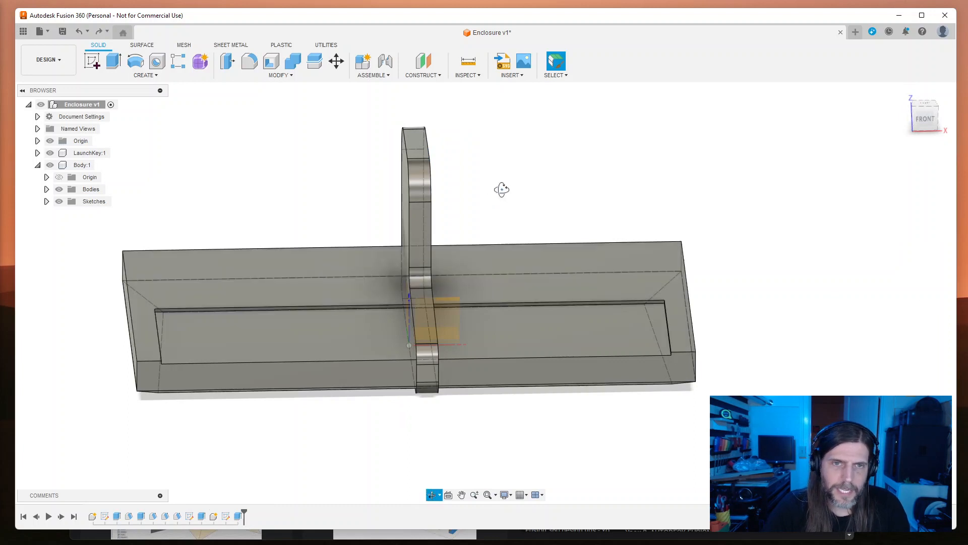
# Step: Mirror the side body across the YZ origin plane as a new body, with the LaunchKey component hidden
pyautogui.keyDown('shift'); pyautogui.moveTo(505, 190); pyautogui.dragTo(425, 169, button='middle'); pyautogui.keyUp('shift')
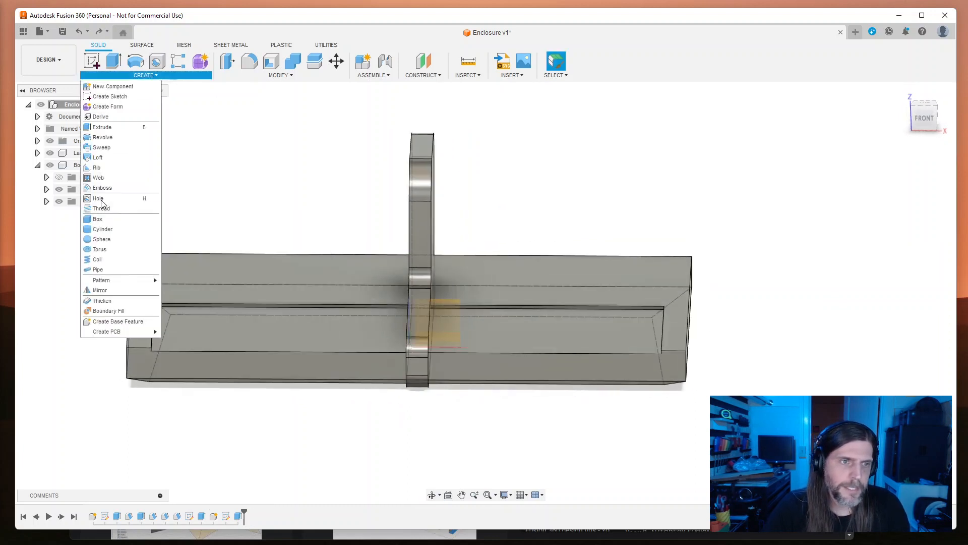
pyautogui.click(107, 290)
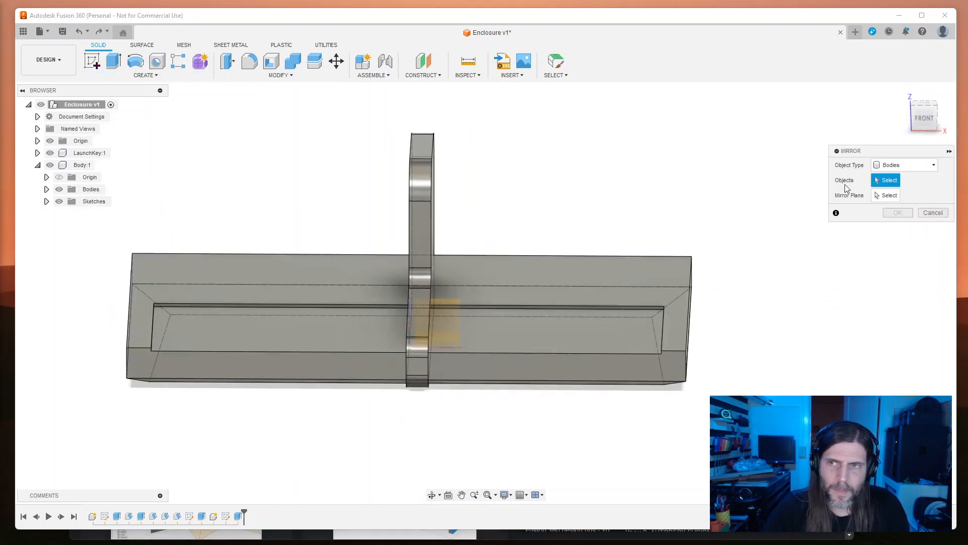
pyautogui.click(425, 191)
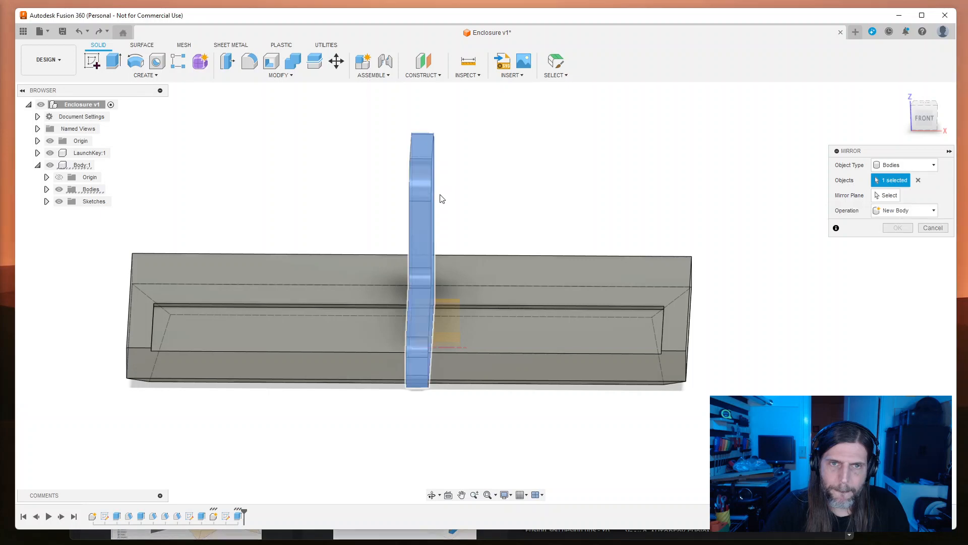
pyautogui.click(888, 195)
pyautogui.moveTo(538, 207)
pyautogui.keyDown('shift'); pyautogui.mouseDown(button='middle')
pyautogui.moveTo(514, 200)
pyautogui.moveTo(572, 205)
pyautogui.mouseUp(button='middle'); pyautogui.keyUp('shift')
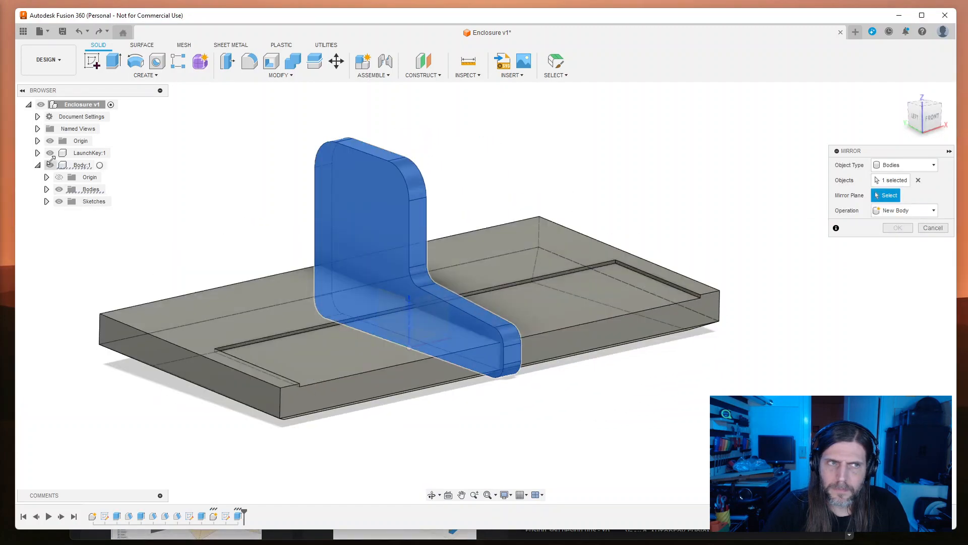
pyautogui.click(50, 152)
pyautogui.click(437, 305)
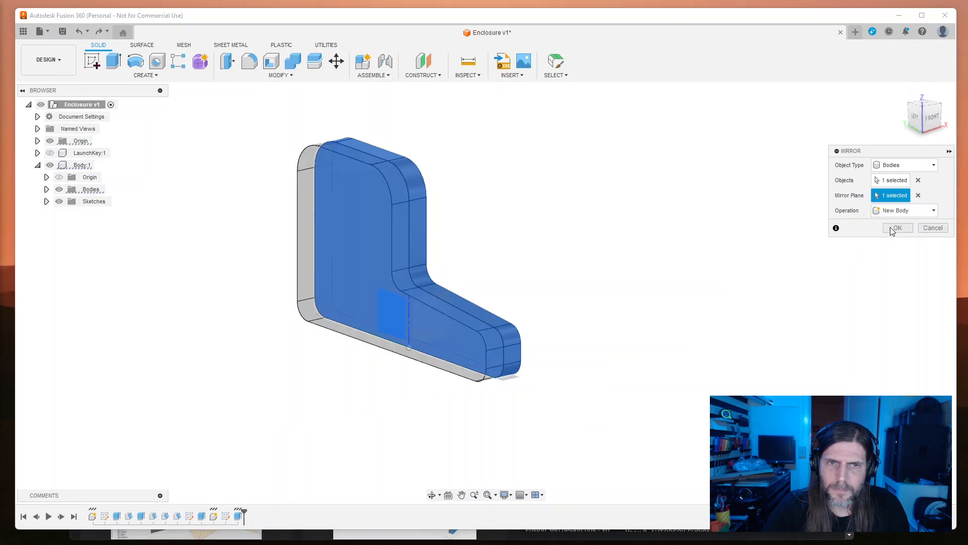
pyautogui.click(896, 228)
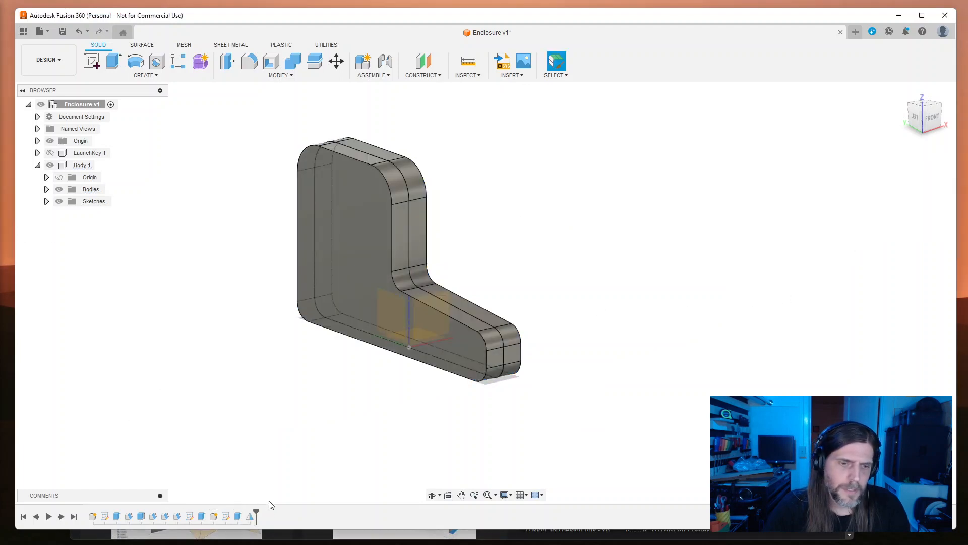
# Step: Roll the timeline back to before the mirror feature and show the LaunchKey component again
pyautogui.moveTo(255, 512); pyautogui.dragTo(244, 513)
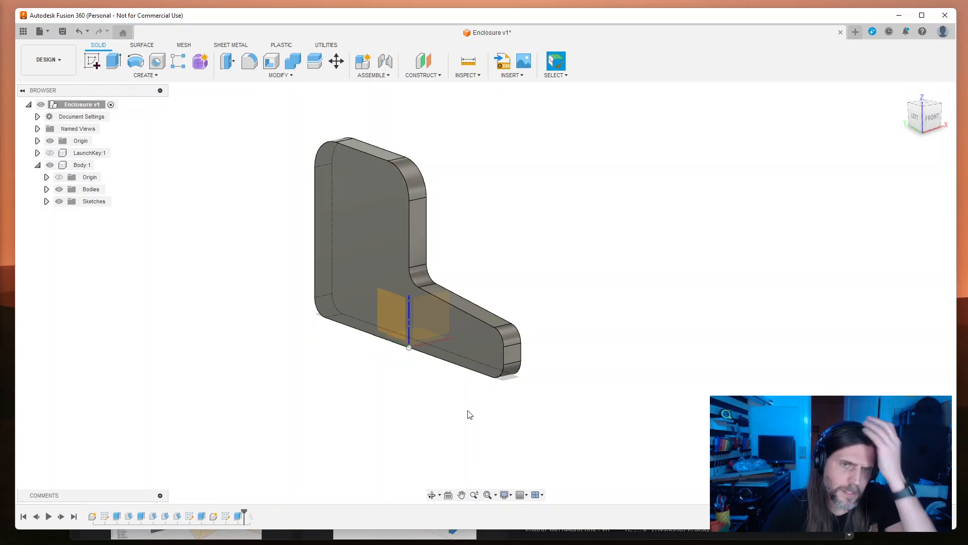
pyautogui.click(50, 153)
pyautogui.moveTo(649, 244)
pyautogui.keyDown('shift'); pyautogui.mouseDown(button='middle')
pyautogui.moveTo(772, 238)
pyautogui.moveTo(731, 241)
pyautogui.mouseUp(button='middle'); pyautogui.keyUp('shift')
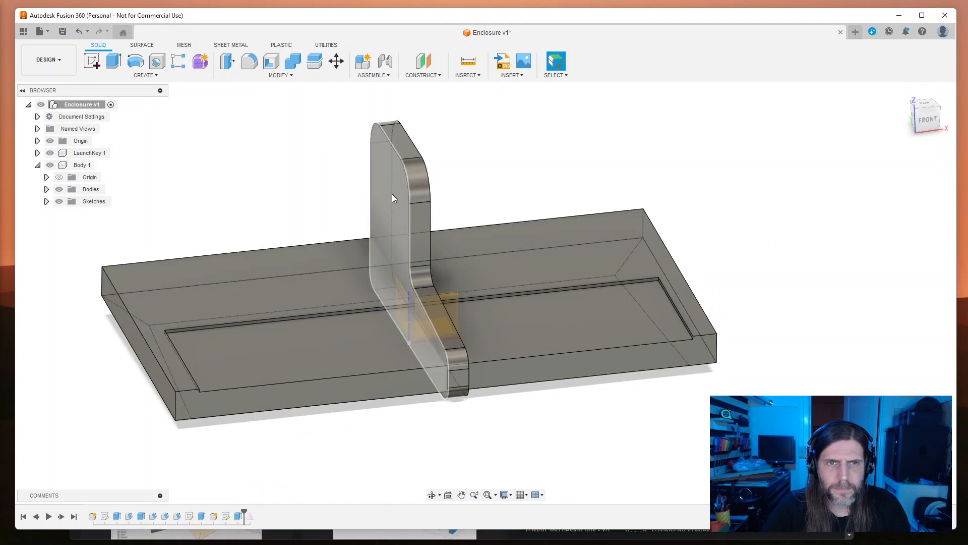
# Step: Move the Side body along X to the positive-X end of the LaunchKey block, and roll the timeline forward past the mirror
pyautogui.click(47, 189)
pyautogui.doubleClick(99, 201)
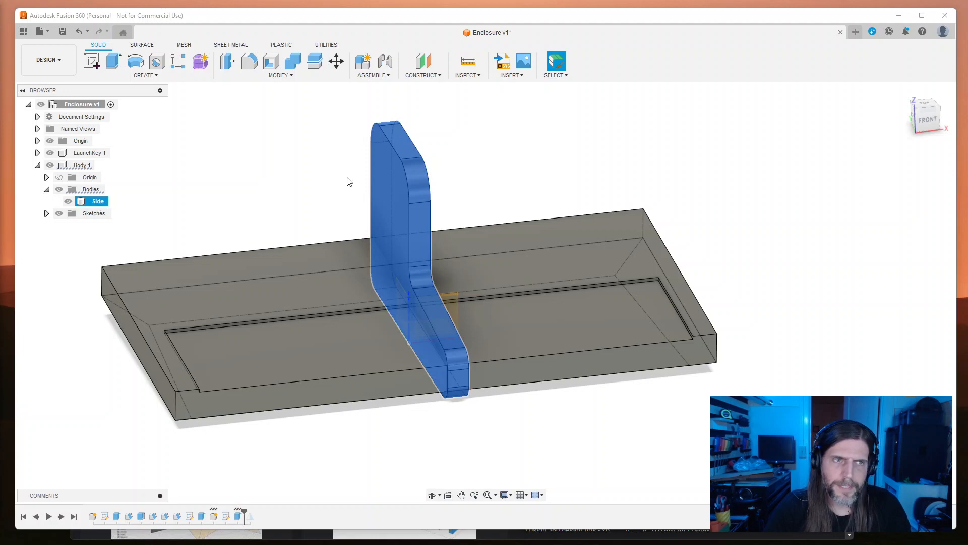
pyautogui.click(336, 61)
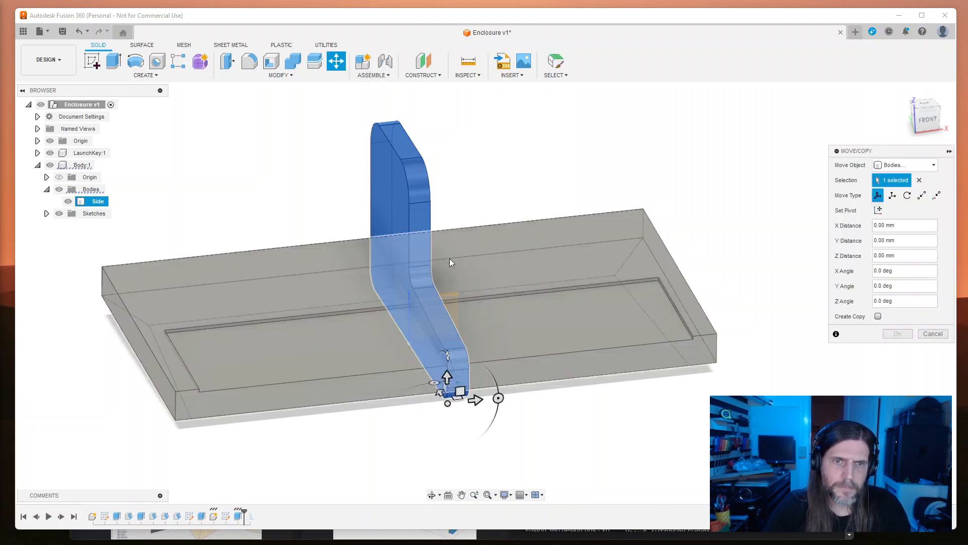
pyautogui.moveTo(475, 399); pyautogui.dragTo(742, 375)
pyautogui.keyDown('shift'); pyautogui.moveTo(742, 376); pyautogui.dragTo(771, 388, button='middle'); pyautogui.keyUp('shift')
pyautogui.click(897, 334)
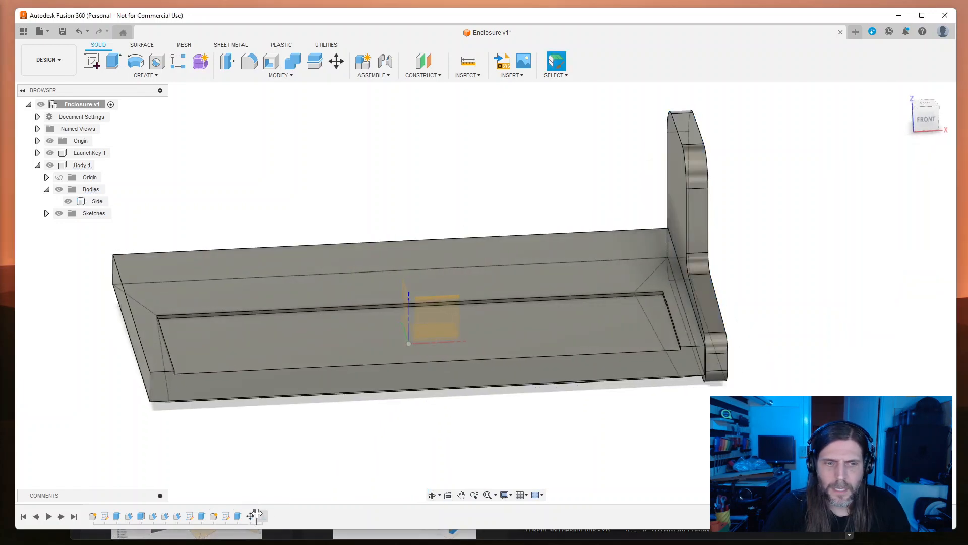
pyautogui.keyDown('shift'); pyautogui.moveTo(285, 511); pyautogui.dragTo(570, 362, button='middle'); pyautogui.keyUp('shift')
pyautogui.moveTo(640, 388)
pyautogui.keyDown('shift'); pyautogui.mouseDown(button='middle')
pyautogui.moveTo(620, 346)
pyautogui.moveTo(413, 364)
pyautogui.moveTo(644, 374)
pyautogui.moveTo(609, 387)
pyautogui.moveTo(628, 386)
pyautogui.mouseUp(button='middle'); pyautogui.keyUp('shift')
# Step: Edit the side panel's profile sketch and try a 1 mm radius in place of the 20 mm upper corners
pyautogui.doubleClick(225, 516)
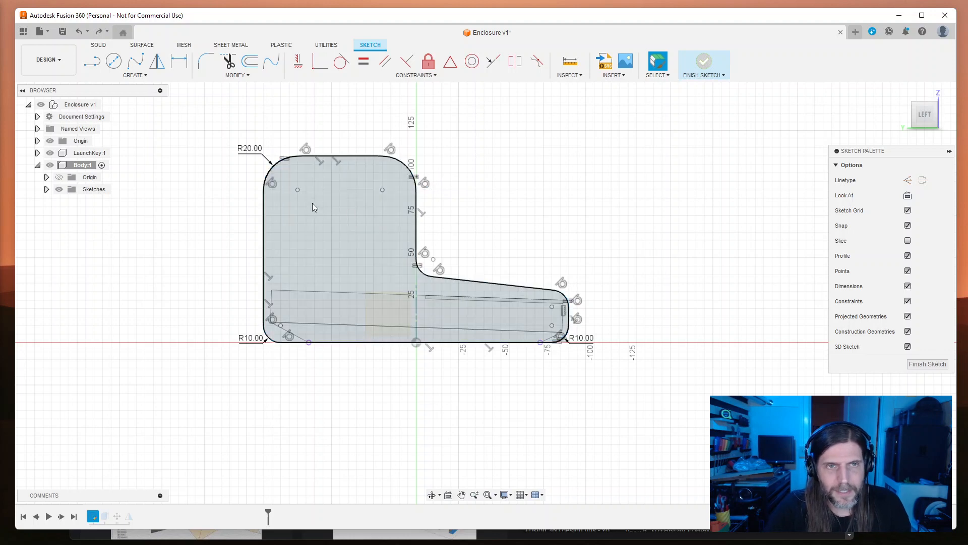
pyautogui.doubleClick(256, 151)
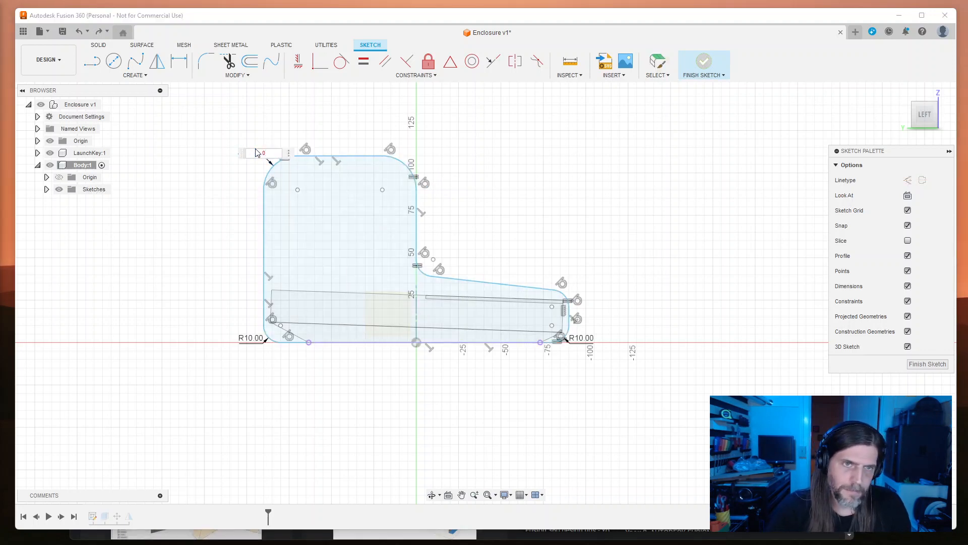
pyautogui.press('Return')
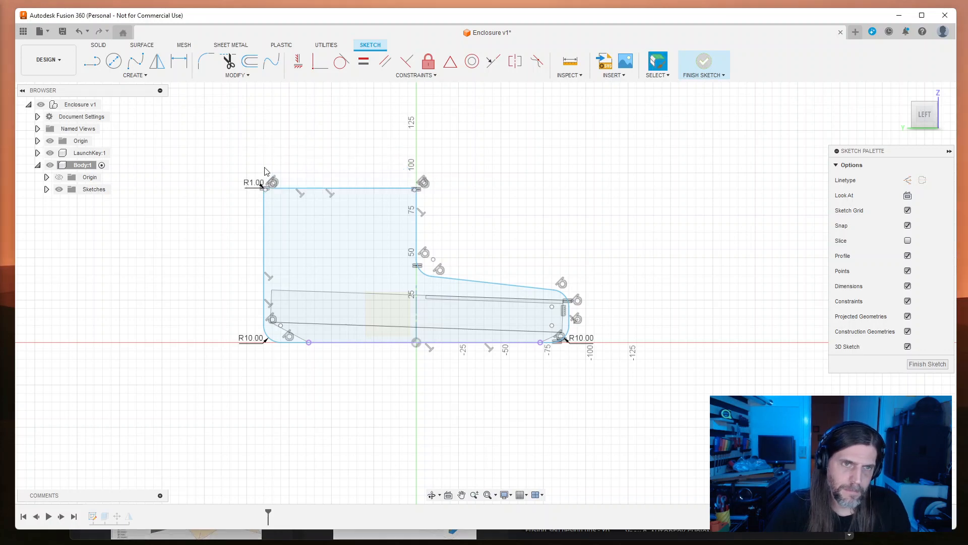
pyautogui.hotkey('ctrl', 'z')
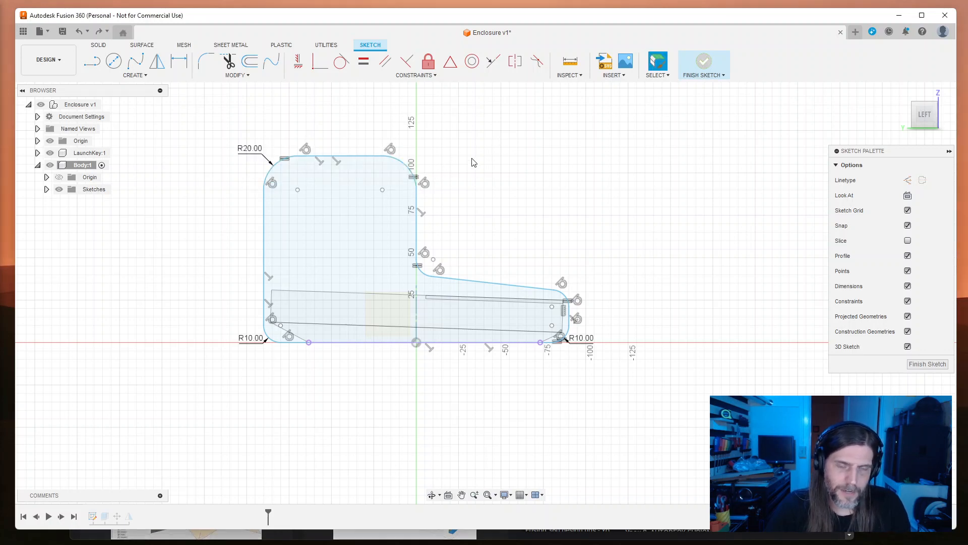
# Step: Delete the two upper corner arcs and the top line of the side profile
pyautogui.click(274, 171)
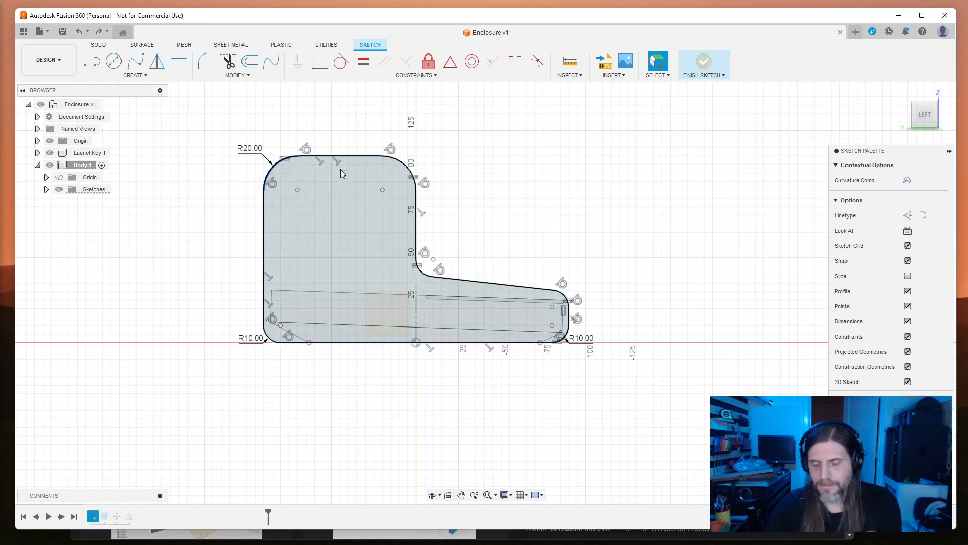
pyautogui.press('Delete')
pyautogui.press('Delete')
pyautogui.click(408, 166)
pyautogui.press('Delete')
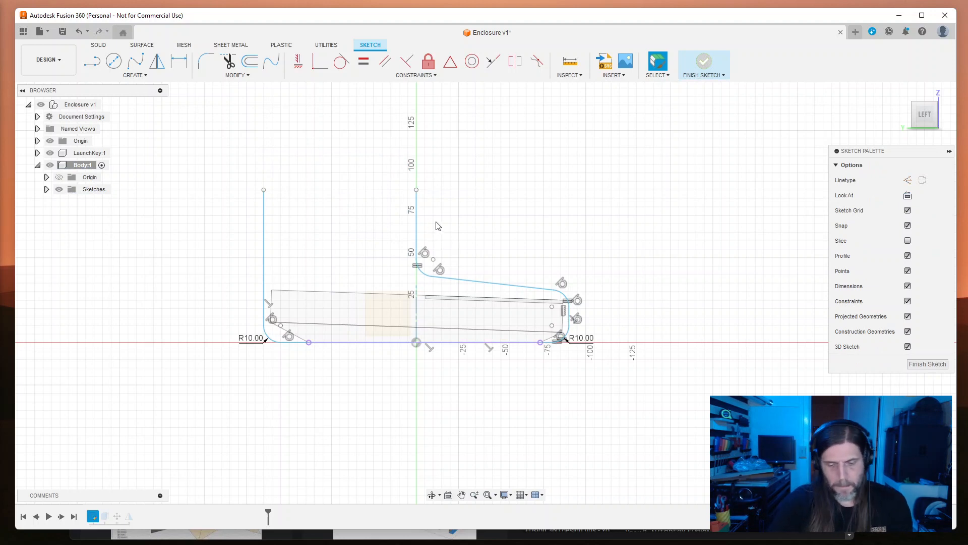
# Step: Close the side profile with a straight line between the two open upper endpoints, and finish the sketch
pyautogui.press('l')
pyautogui.click(416, 190)
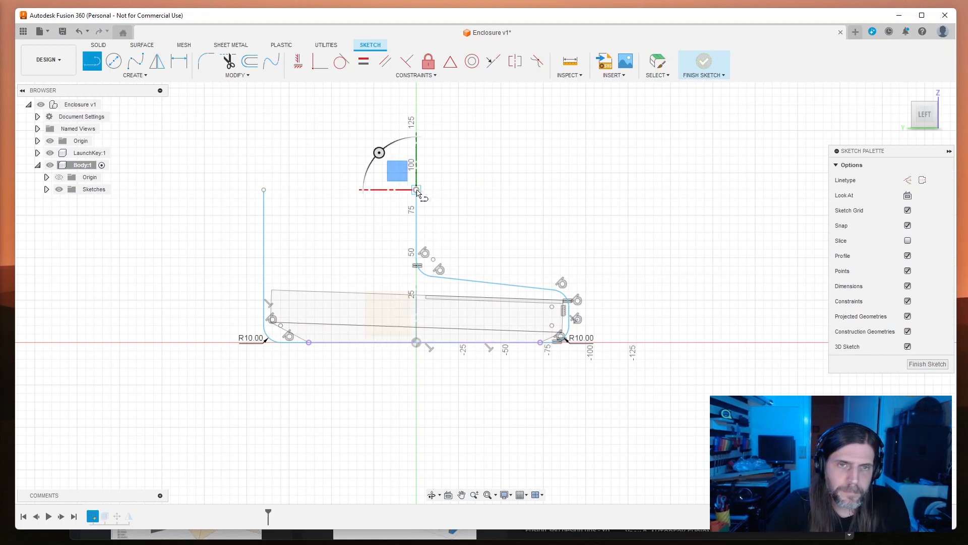
pyautogui.click(263, 190)
pyautogui.click(918, 364)
pyautogui.keyDown('shift'); pyautogui.moveTo(584, 210); pyautogui.dragTo(380, 205, button='middle'); pyautogui.keyUp('shift')
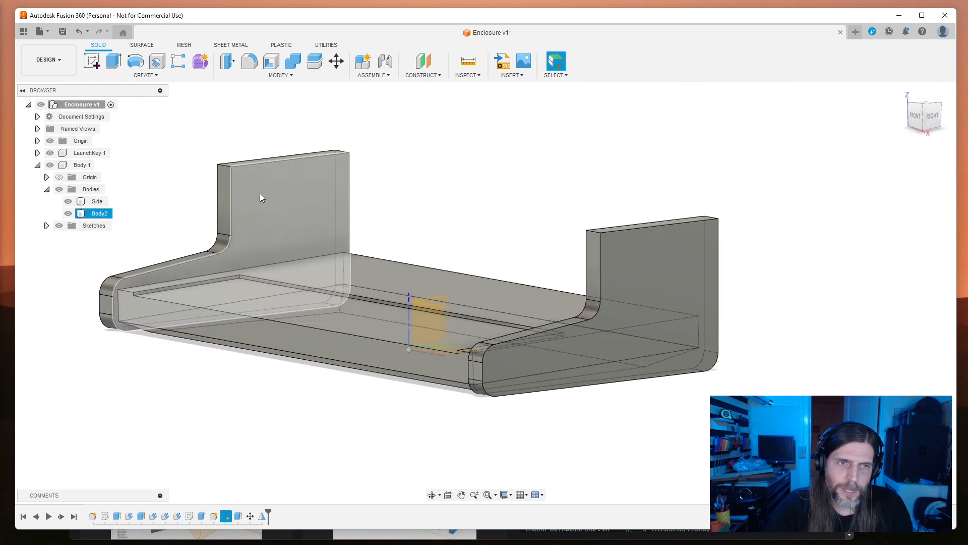
# Step: Undo the square-cornered profile edits to restore the rounded upper corners, and finish the sketch
pyautogui.keyDown('shift'); pyautogui.moveTo(276, 264); pyautogui.dragTo(434, 210, button='middle'); pyautogui.keyUp('shift')
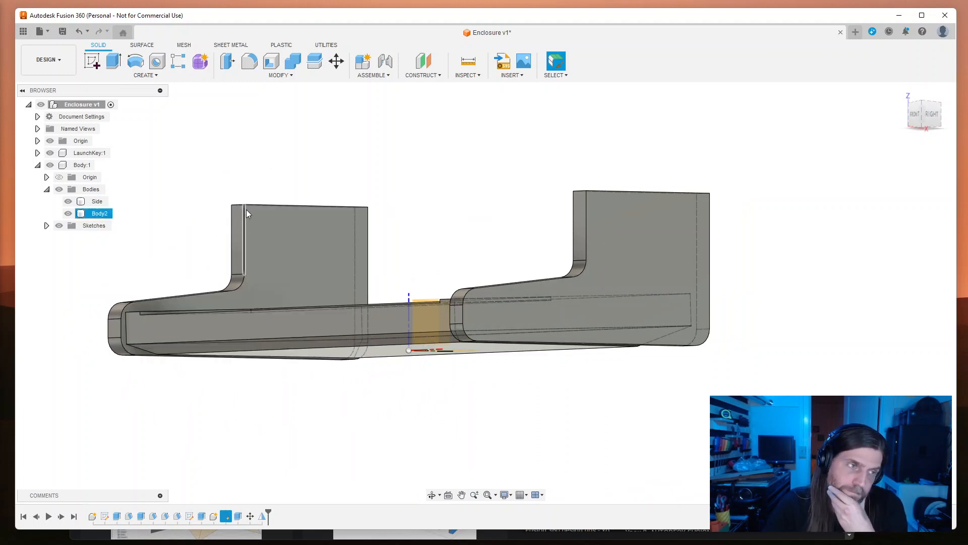
pyautogui.moveTo(367, 201); pyautogui.dragTo(347, 207, button='middle')
pyautogui.keyDown('shift'); pyautogui.moveTo(380, 246); pyautogui.dragTo(446, 219, button='middle'); pyautogui.keyUp('shift')
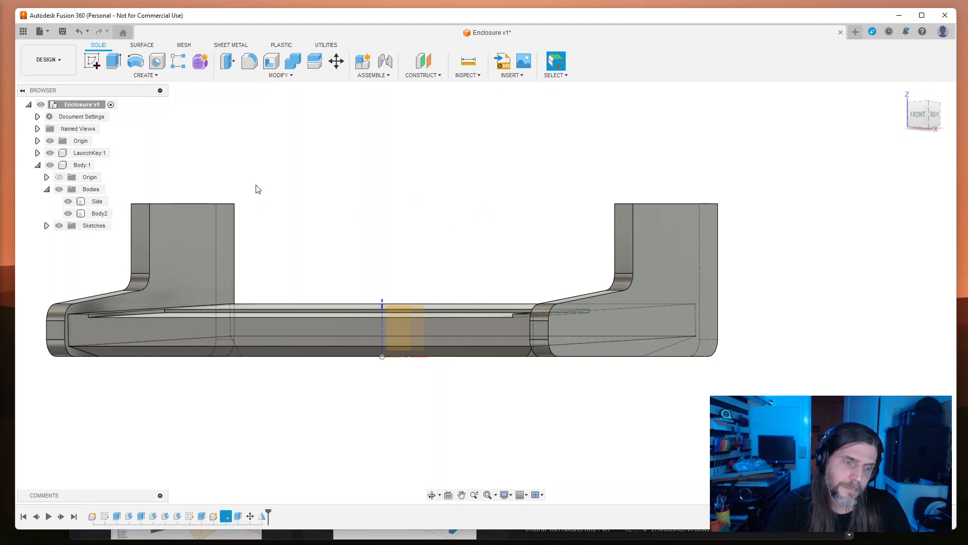
pyautogui.hotkey('ctrl', 'z')
pyautogui.hotkey('ctrl', 'z')
pyautogui.hotkey('ctrl', 'z')
pyautogui.hotkey('ctrl', 'z')
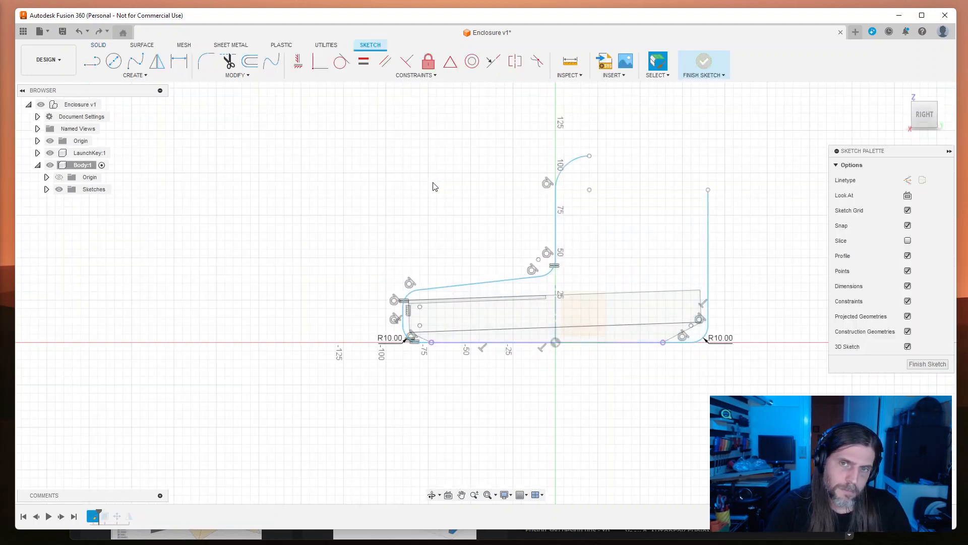
pyautogui.hotkey('ctrl', 'y')
pyautogui.click(944, 368)
pyautogui.moveTo(588, 363)
pyautogui.keyDown('shift'); pyautogui.mouseDown(button='middle')
pyautogui.moveTo(475, 400)
pyautogui.moveTo(584, 398)
pyautogui.moveTo(501, 391)
pyautogui.moveTo(497, 409)
pyautogui.moveTo(456, 389)
pyautogui.moveTo(439, 404)
pyautogui.moveTo(435, 393)
pyautogui.moveTo(413, 393)
pyautogui.moveTo(590, 395)
pyautogui.moveTo(423, 395)
pyautogui.moveTo(436, 387)
pyautogui.moveTo(427, 396)
pyautogui.mouseUp(button='middle'); pyautogui.keyUp('shift')
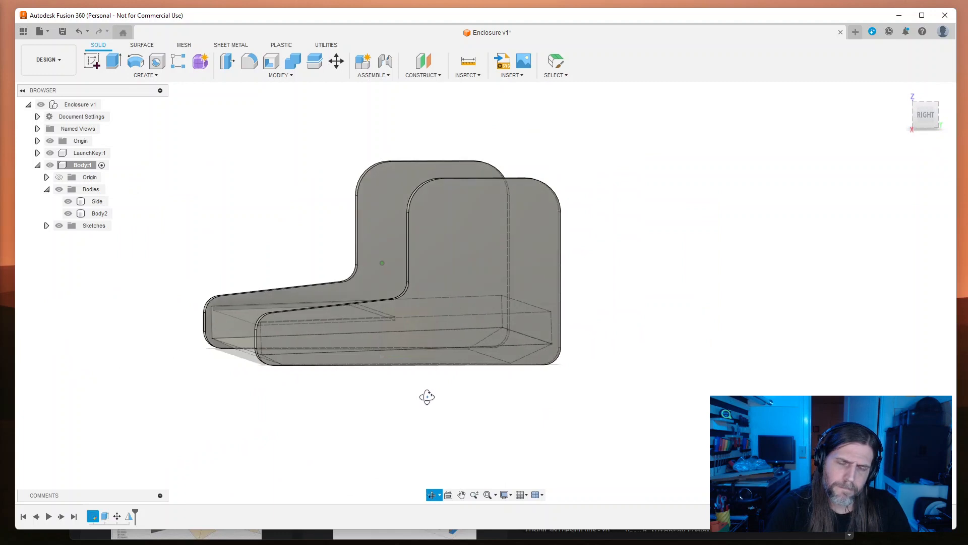
pyautogui.keyDown('shift'); pyautogui.moveTo(427, 397); pyautogui.dragTo(544, 400, button='middle'); pyautogui.keyUp('shift')
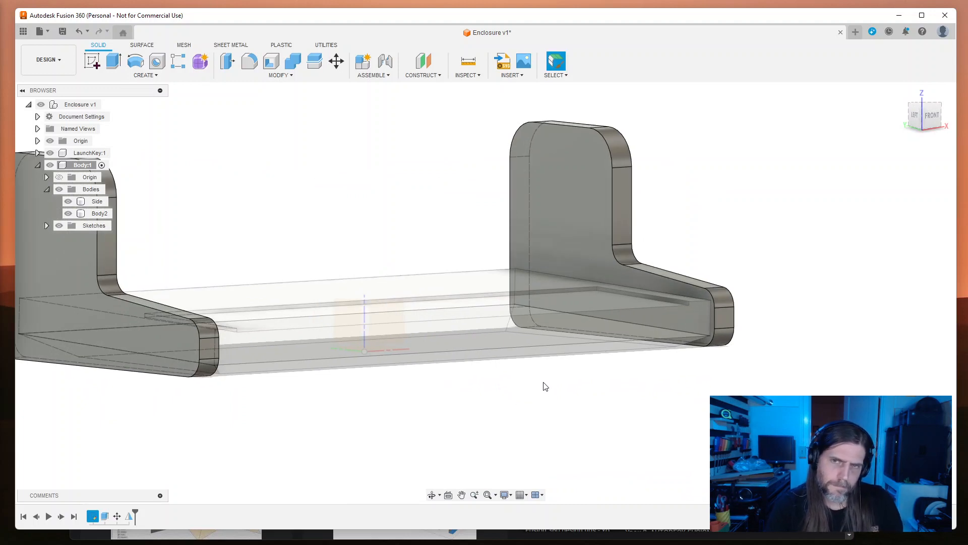
pyautogui.keyDown('shift'); pyautogui.moveTo(547, 375); pyautogui.dragTo(447, 375, button='middle'); pyautogui.keyUp('shift')
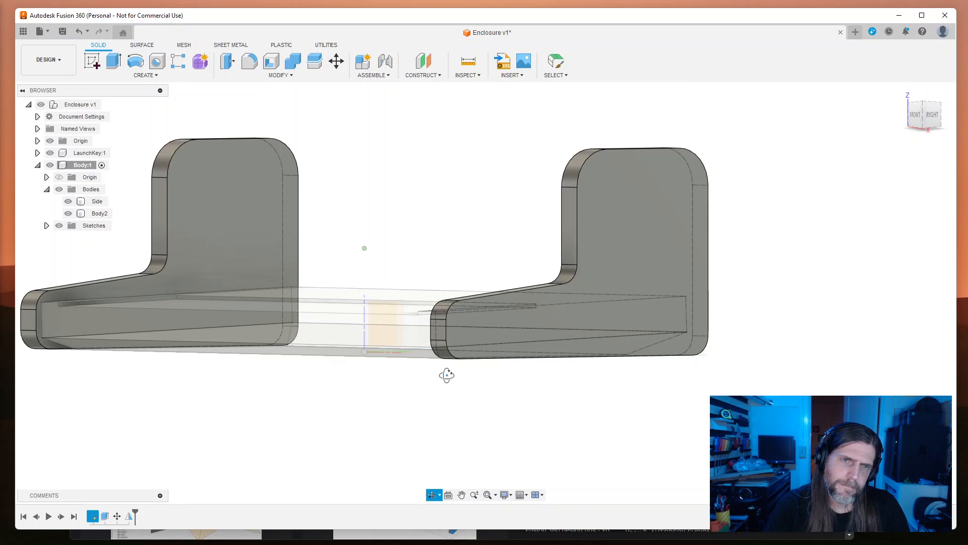
pyautogui.keyDown('shift'); pyautogui.moveTo(446, 375); pyautogui.dragTo(494, 363, button='middle'); pyautogui.keyUp('shift')
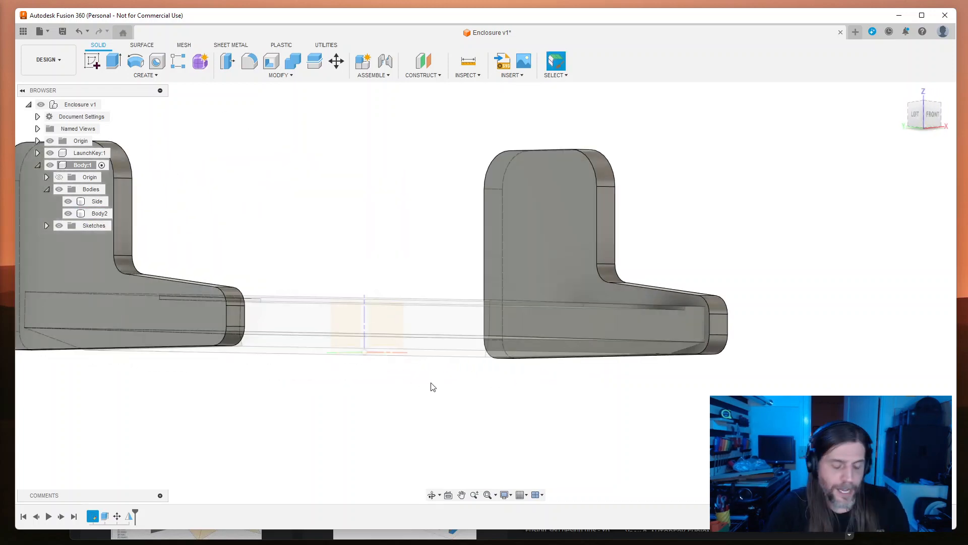
pyautogui.keyDown('shift'); pyautogui.moveTo(413, 385); pyautogui.dragTo(436, 376, button='middle'); pyautogui.keyUp('shift')
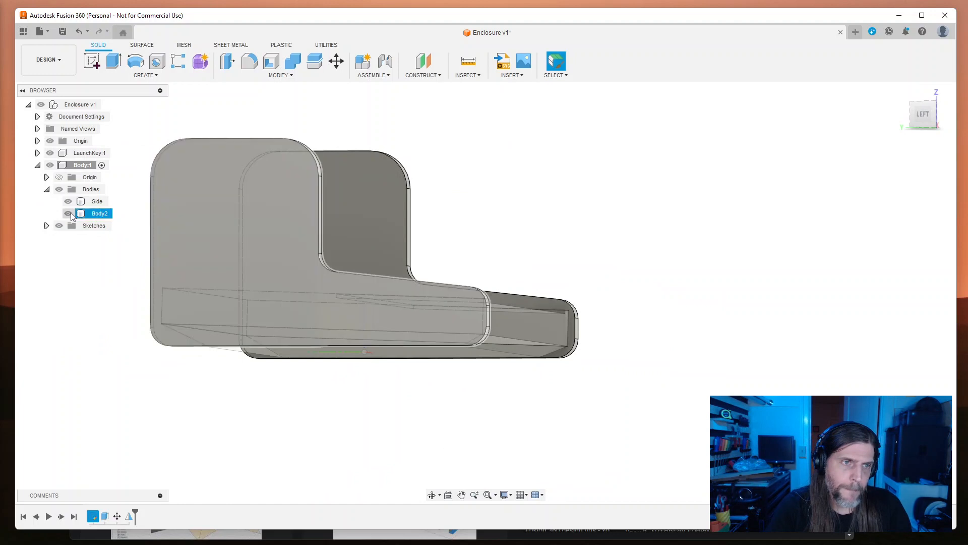
# Step: Hide the Side and Body2 bodies and show the side profile sketch, Sketch3
pyautogui.click(68, 213)
pyautogui.click(68, 201)
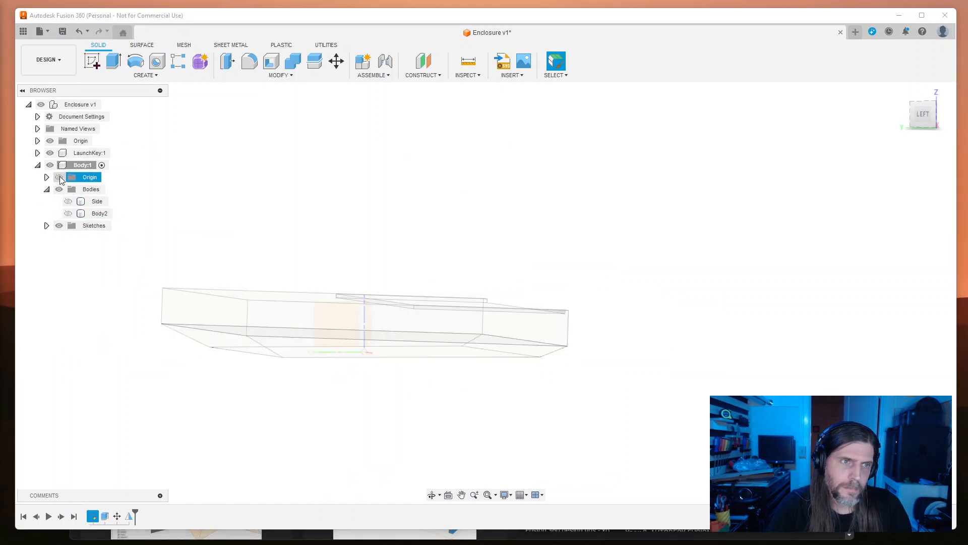
pyautogui.click(46, 225)
pyautogui.click(68, 237)
pyautogui.moveTo(694, 288)
pyautogui.keyDown('shift'); pyautogui.mouseDown(button='middle')
pyautogui.moveTo(694, 306)
pyautogui.moveTo(554, 314)
pyautogui.moveTo(558, 288)
pyautogui.moveTo(568, 298)
pyautogui.moveTo(555, 301)
pyautogui.moveTo(564, 303)
pyautogui.moveTo(555, 292)
pyautogui.moveTo(574, 296)
pyautogui.moveTo(566, 301)
pyautogui.moveTo(743, 304)
pyautogui.moveTo(718, 306)
pyautogui.mouseUp(button='middle'); pyautogui.keyUp('shift')
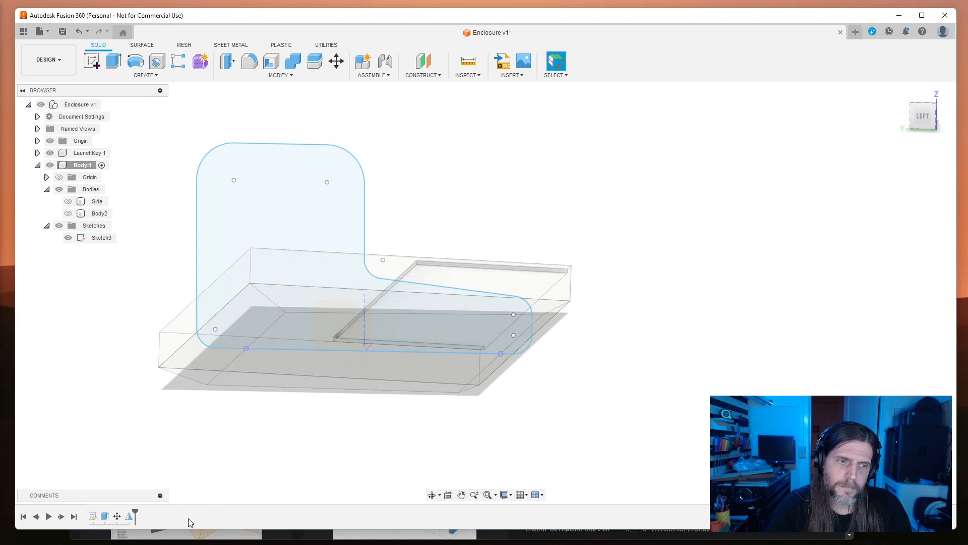
# Step: Start a sketch on the vertical origin plane of the side profile, with the Body component's bodies and sketches and the LaunchKey component hidden
pyautogui.click(93, 64)
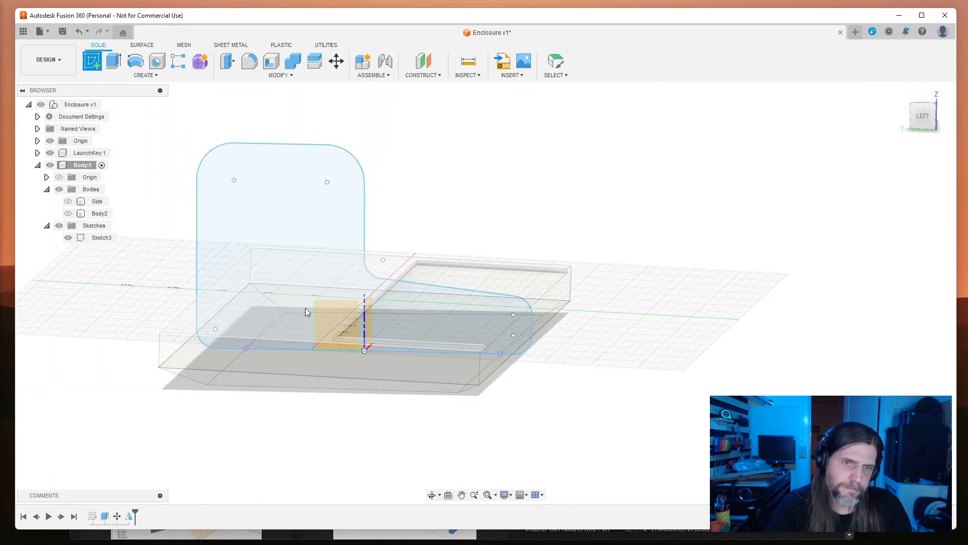
pyautogui.click(330, 323)
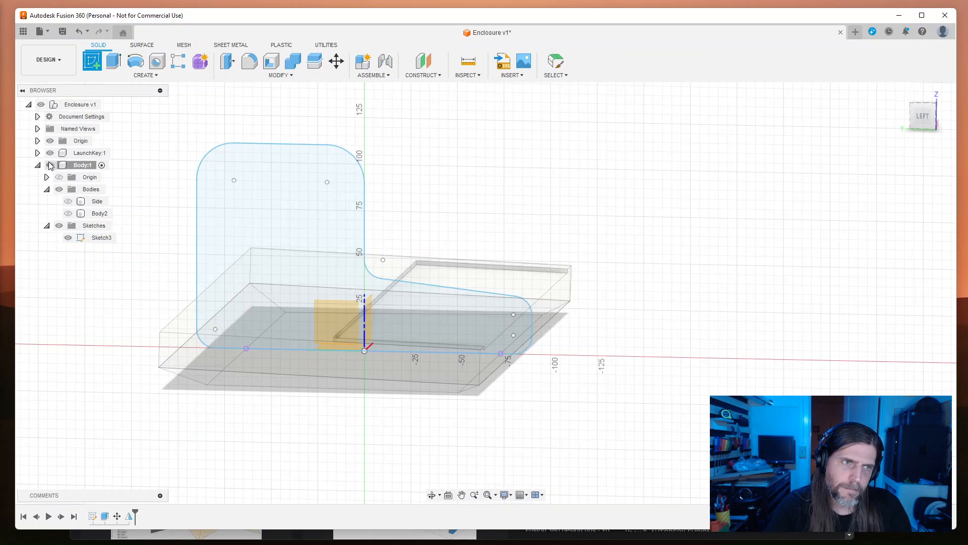
pyautogui.click(59, 189)
pyautogui.click(59, 225)
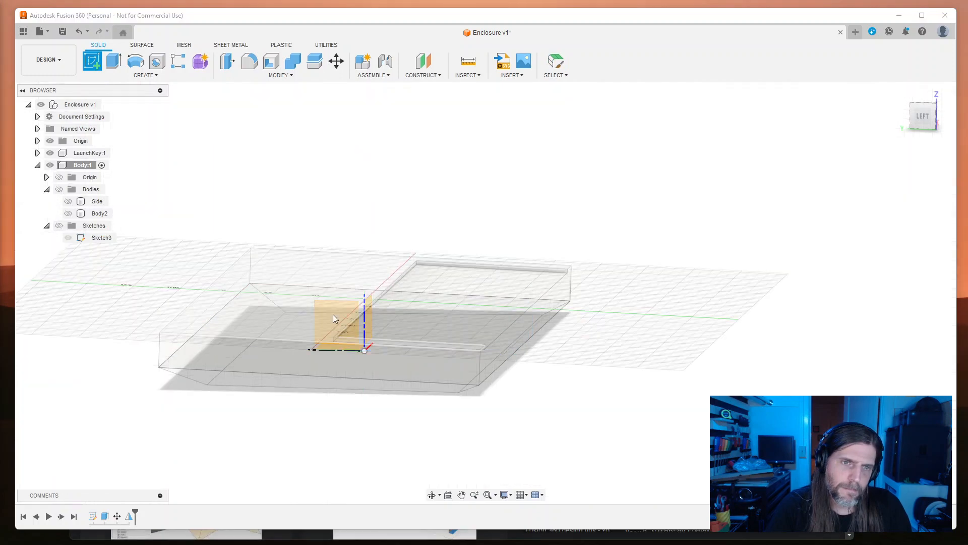
pyautogui.click(50, 152)
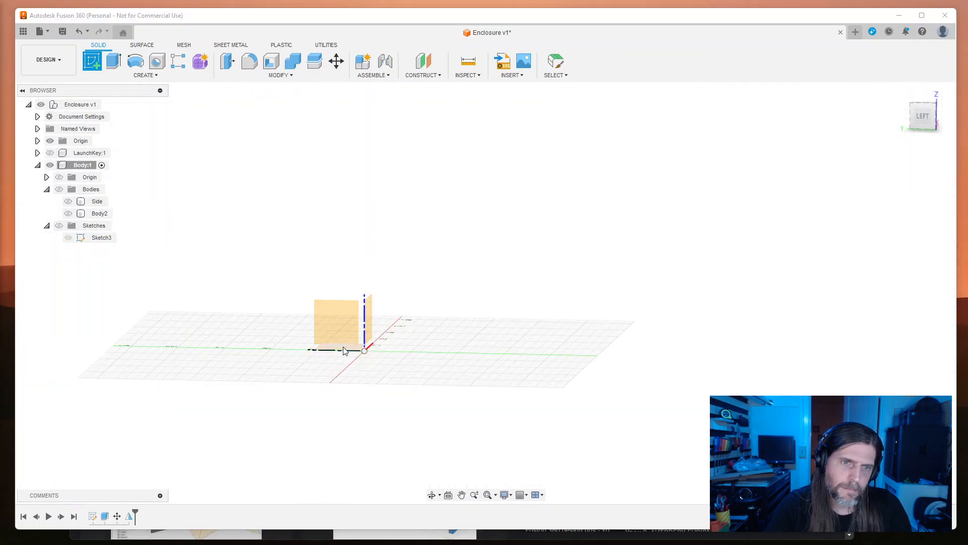
pyautogui.click(328, 321)
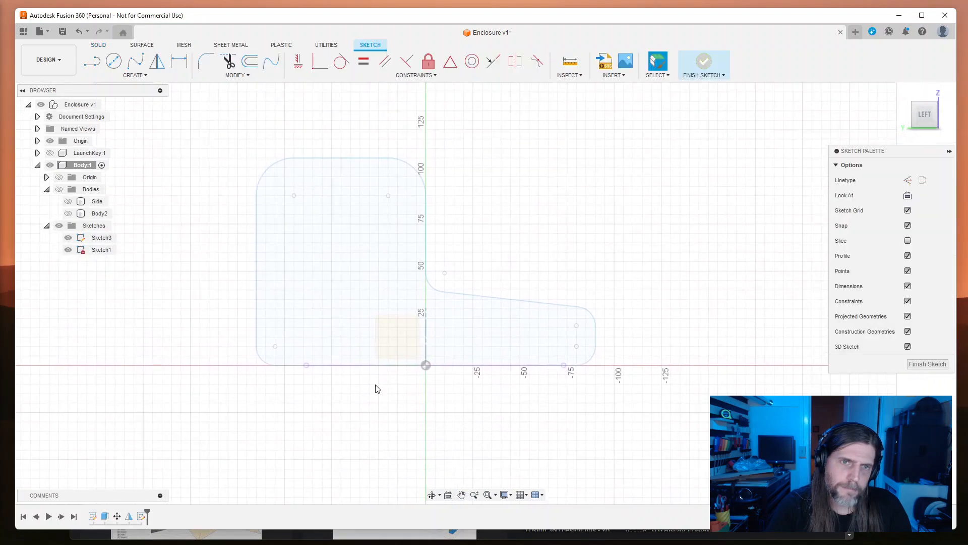
pyautogui.scroll(3, 562, 287)
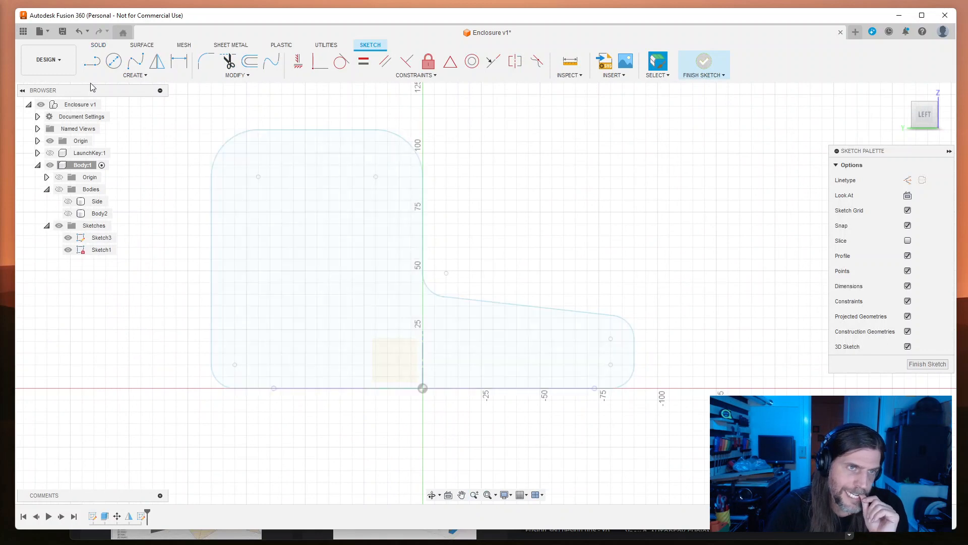
pyautogui.press('r')
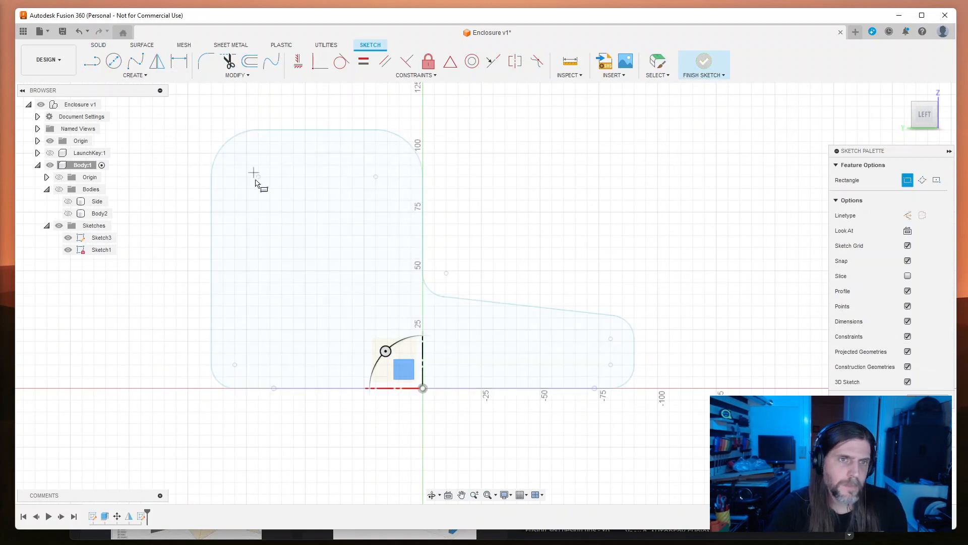
pyautogui.click(400, 165)
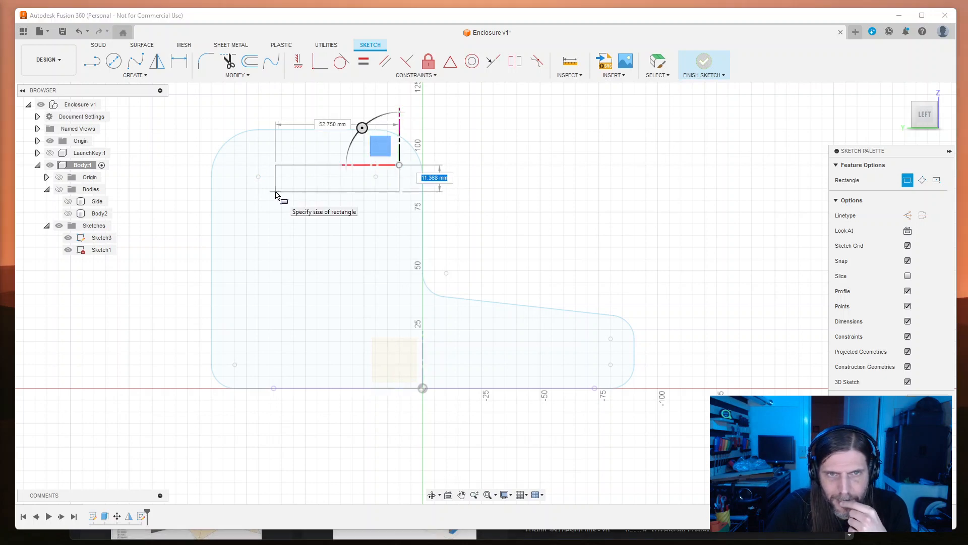
pyautogui.press('Escape')
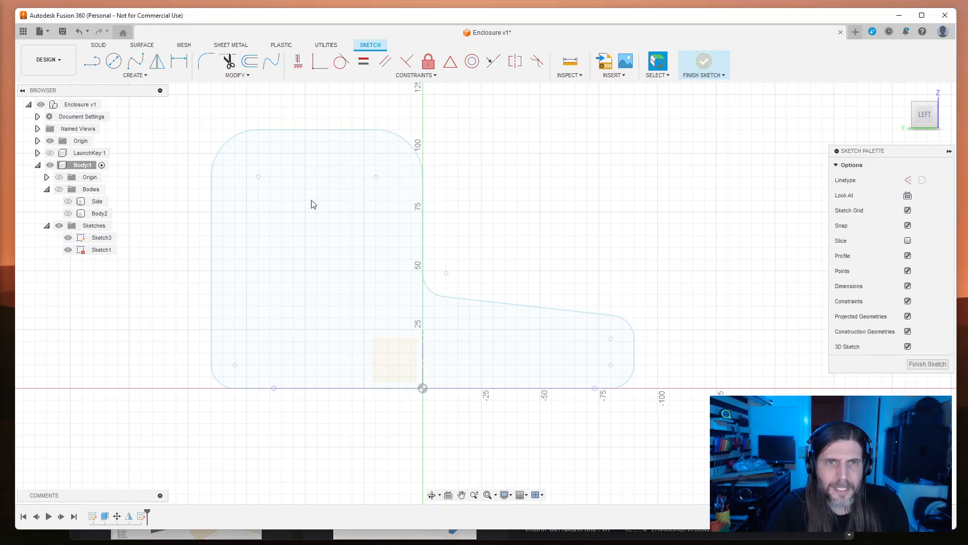
pyautogui.press('m')
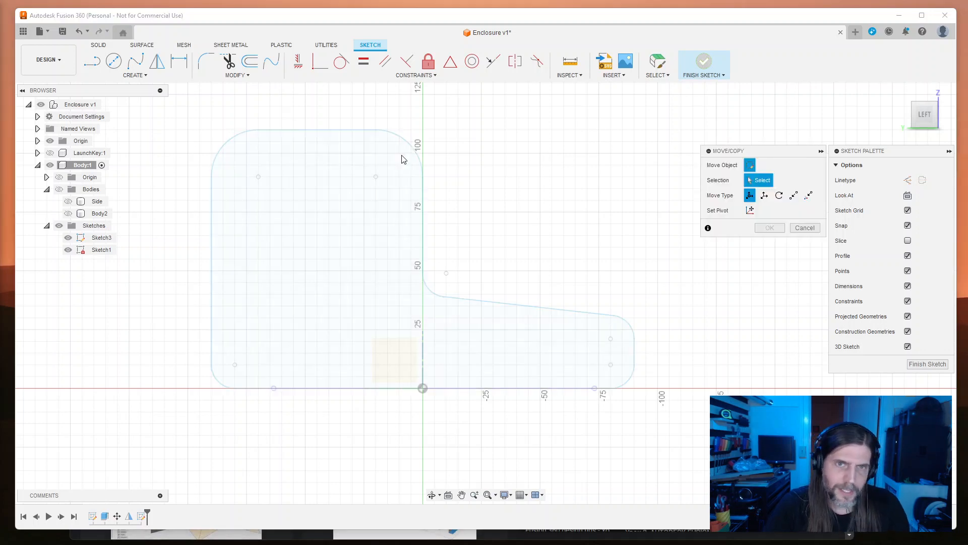
pyautogui.press('Escape')
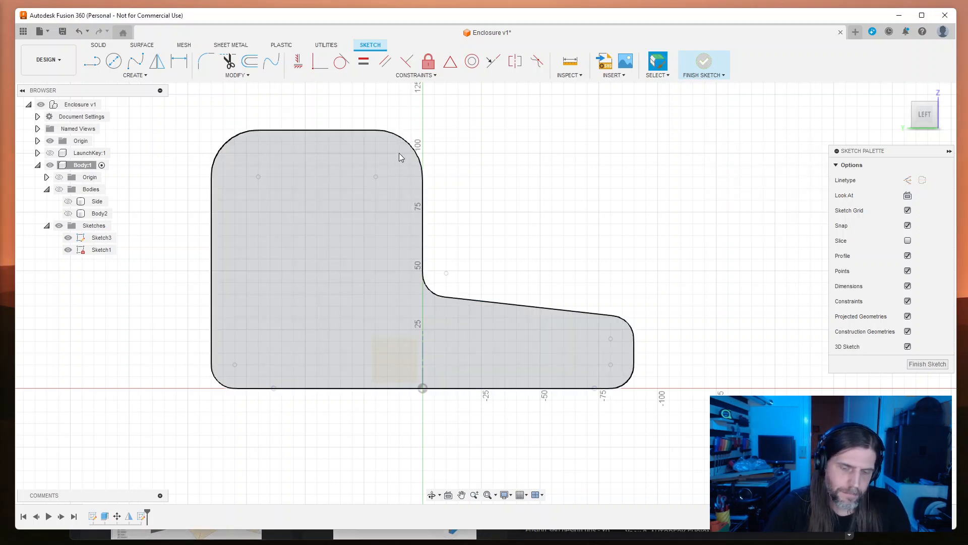
# Step: Sketch a horizontal rectangle about 65 mm long and 13 mm high inside the upper part of the side profile
pyautogui.press('r')
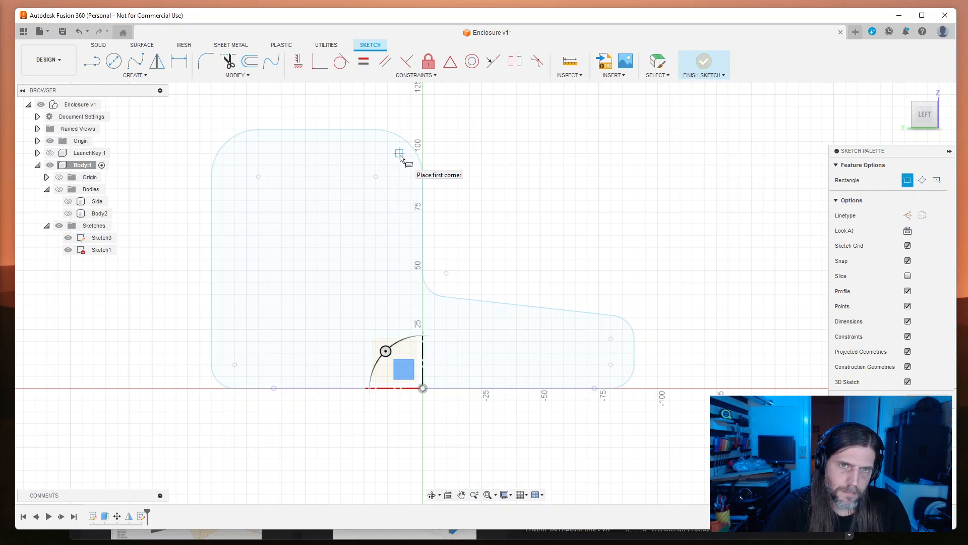
pyautogui.click(399, 153)
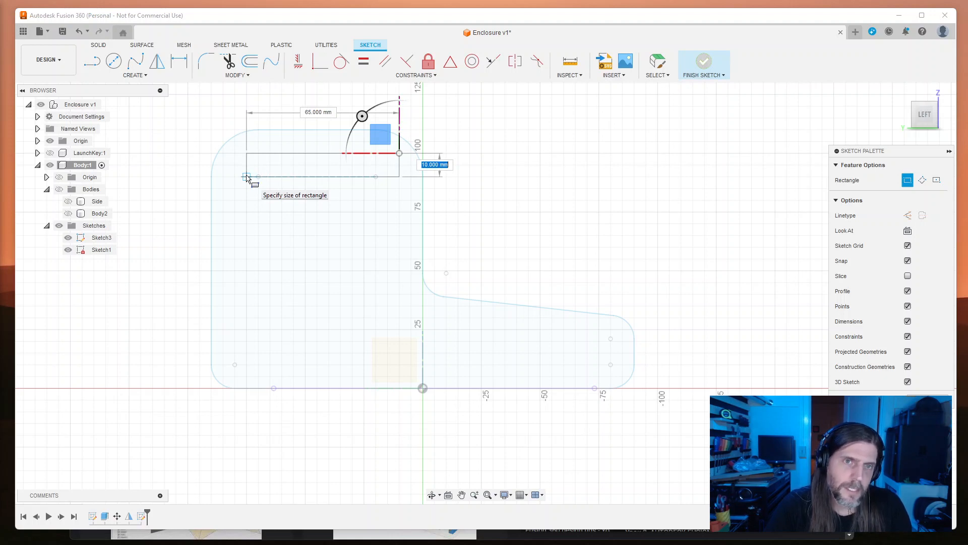
pyautogui.write('13')
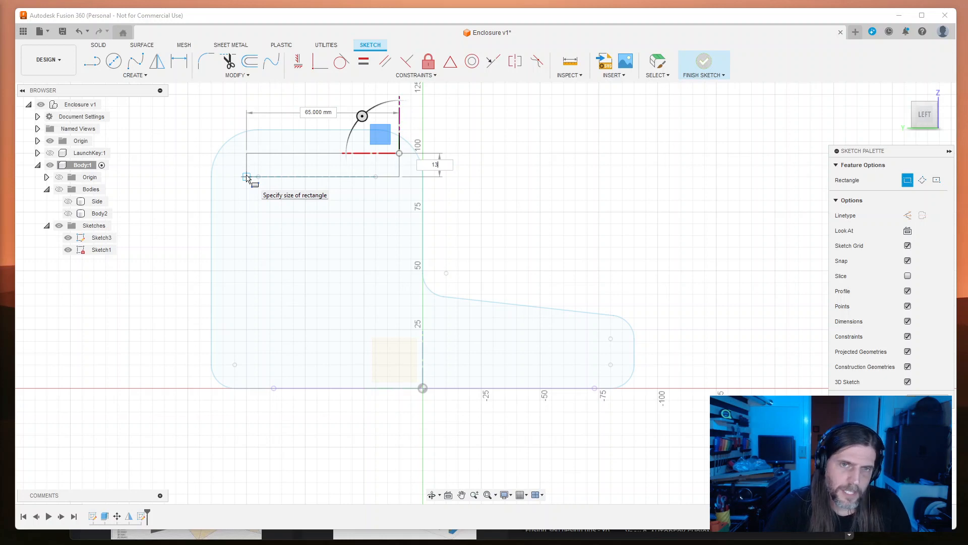
pyautogui.press('Return')
pyautogui.press('Escape')
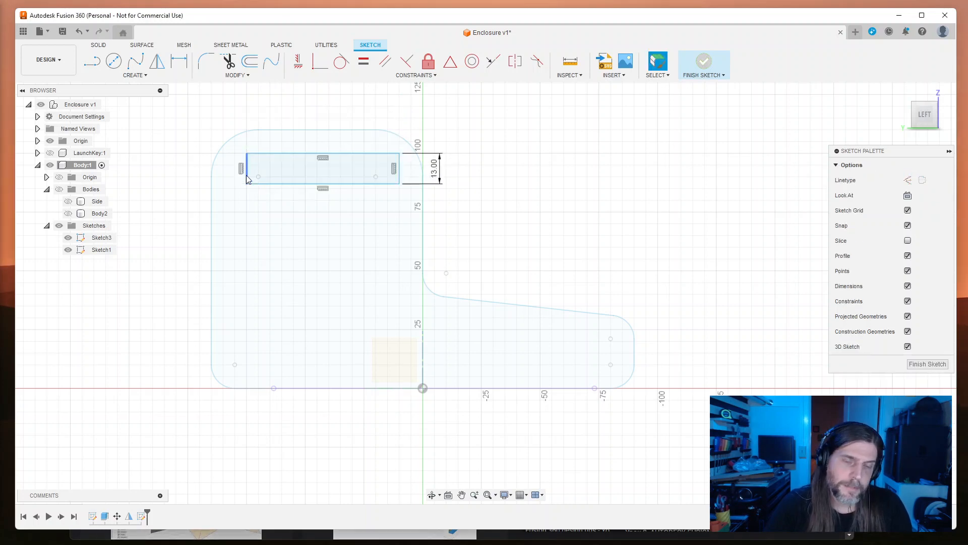
pyautogui.click(286, 209)
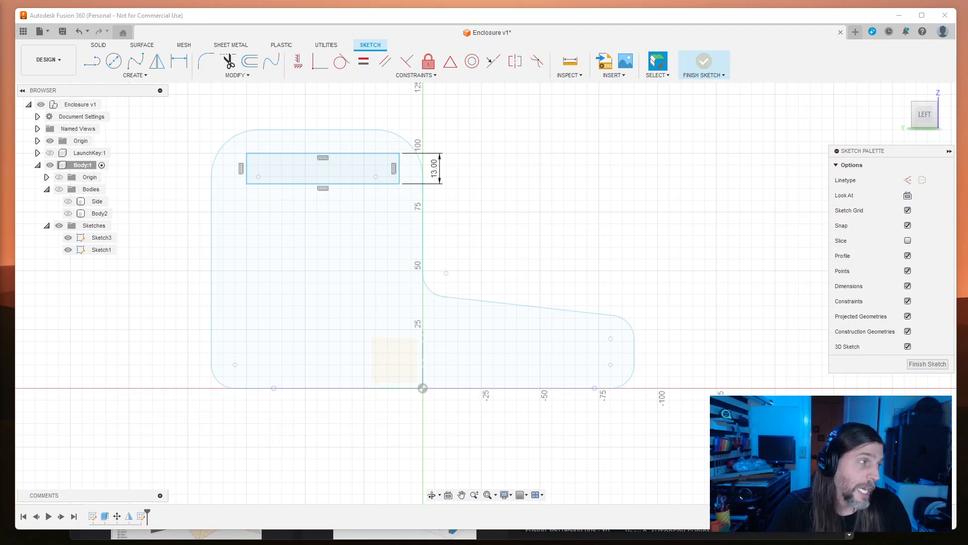
# Step: Try a height of 18 mm for the upper rectangle and restore it to 13 mm
pyautogui.doubleClick(434, 173)
pyautogui.write('20')
pyautogui.press('Return')
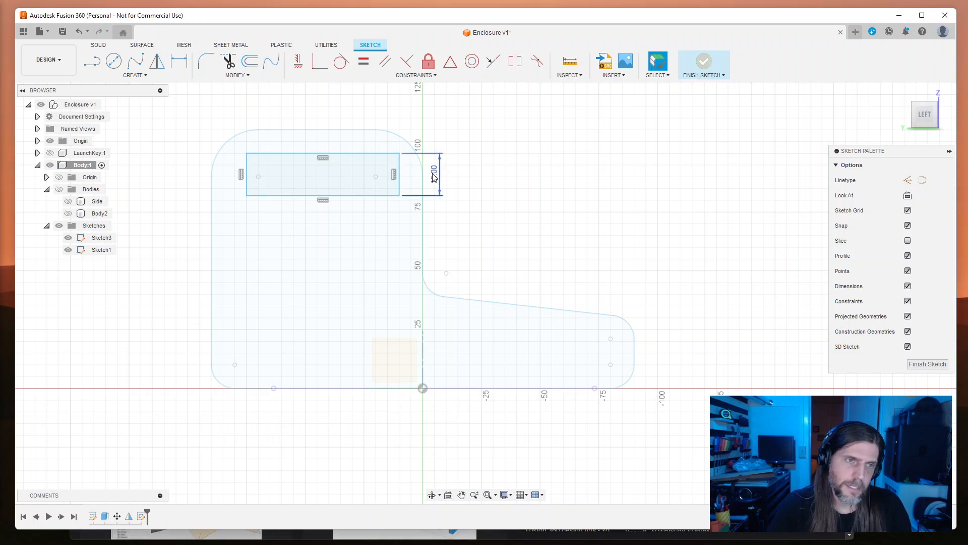
pyautogui.doubleClick(434, 174)
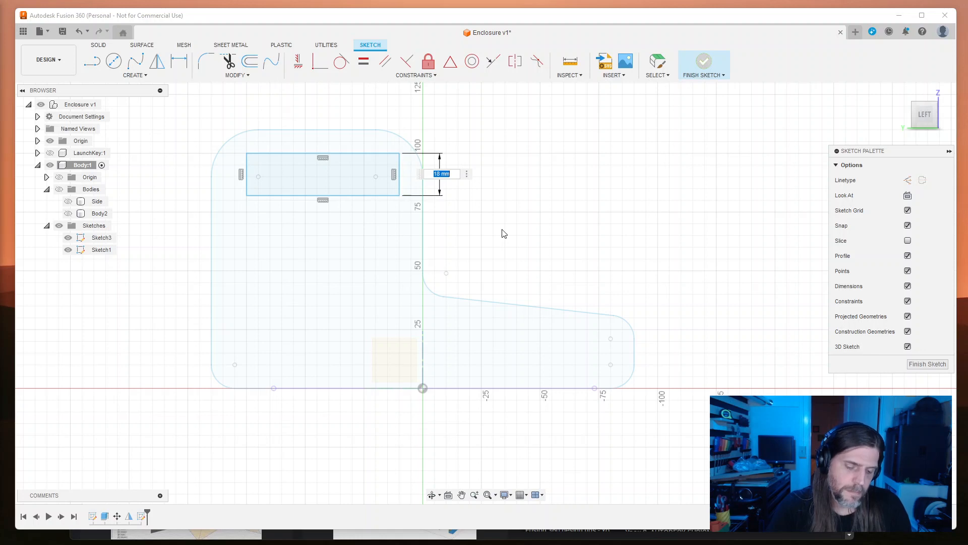
pyautogui.write('15')
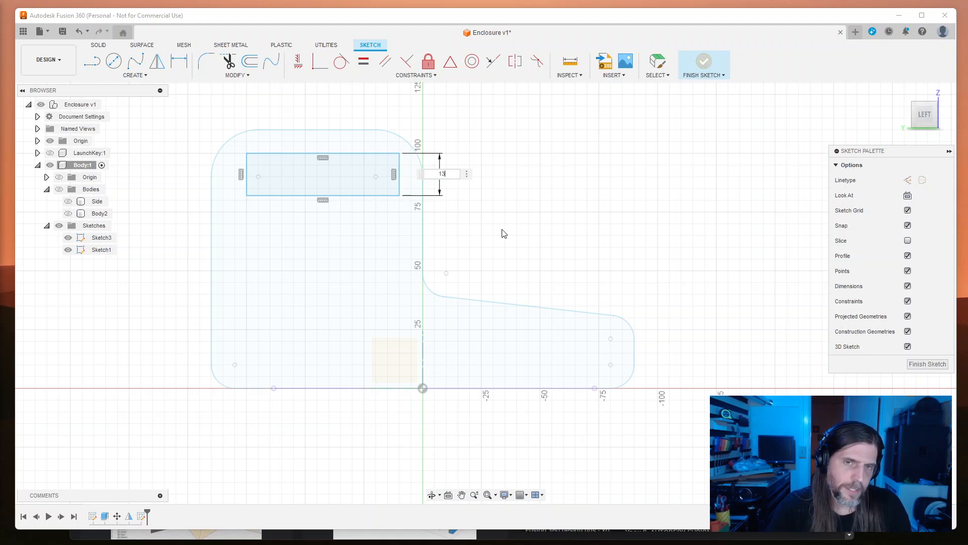
pyautogui.press('Return')
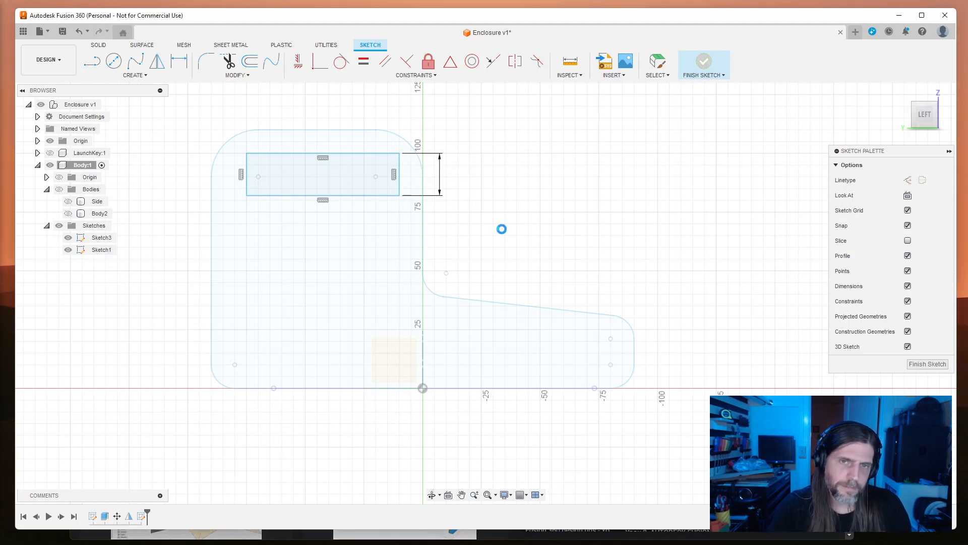
# Step: Sketch a narrow vertical rectangle hanging from the lower front corner of the upper rectangle
pyautogui.press('r')
pyautogui.click(399, 184)
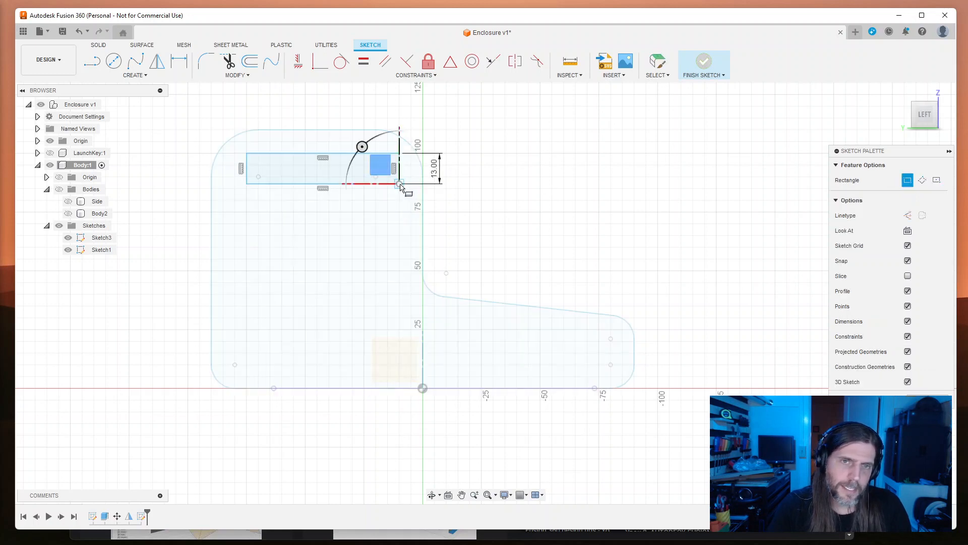
pyautogui.click(370, 269)
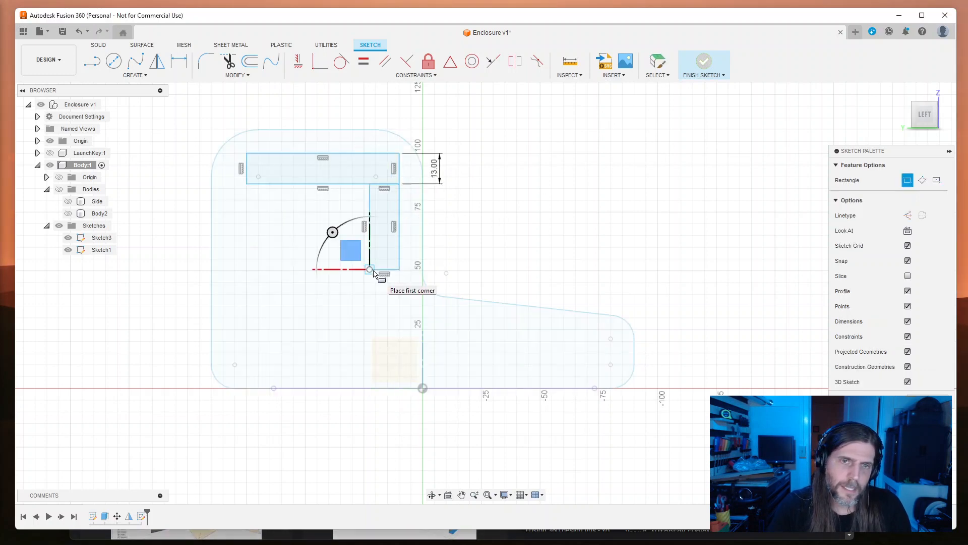
pyautogui.press('Escape')
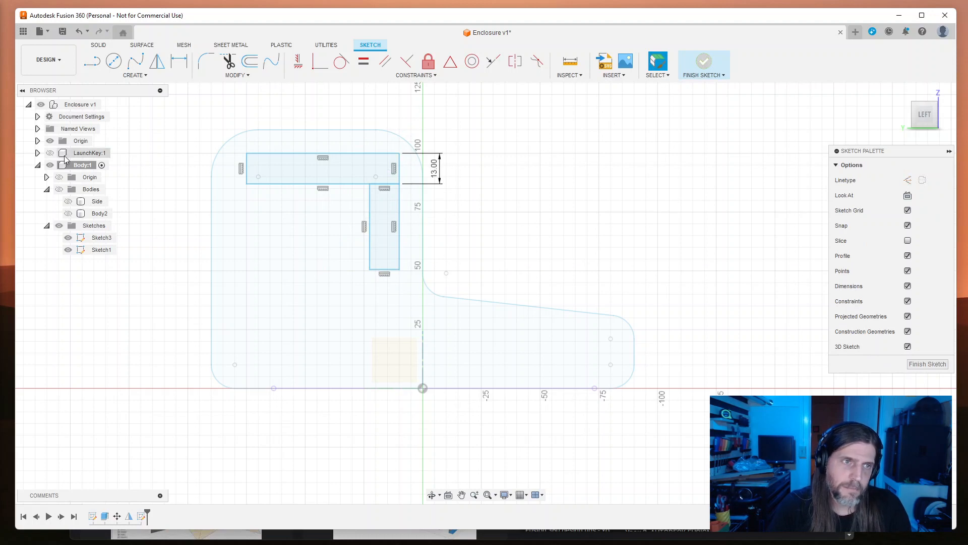
# Step: Show the LaunchKey component and remove the narrow vertical rectangle from the sketch
pyautogui.click(50, 153)
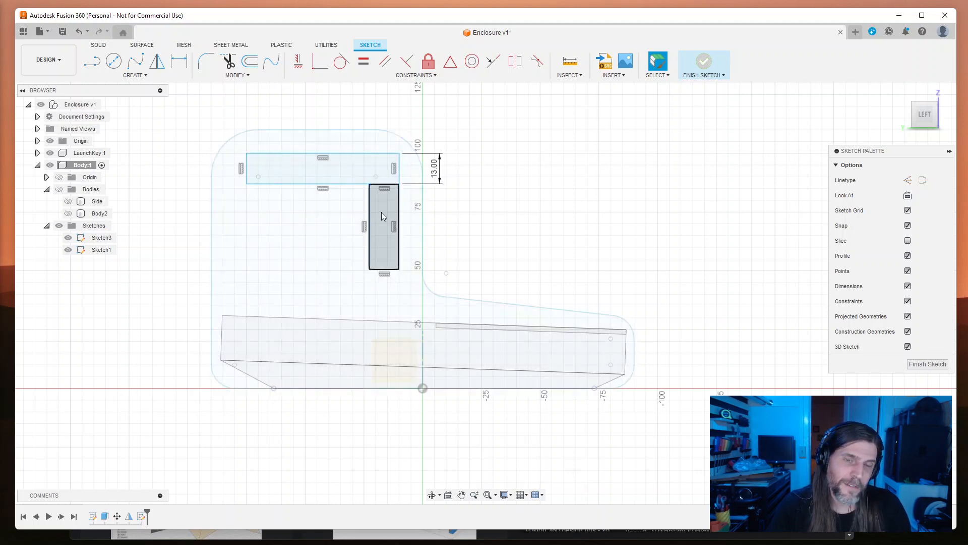
pyautogui.click(389, 248)
pyautogui.press('Delete')
# Step: Sketch a second horizontal rectangle, 65 mm long and 13 mm high, above the keyboard and aligned under the upper rectangle
pyautogui.press('r')
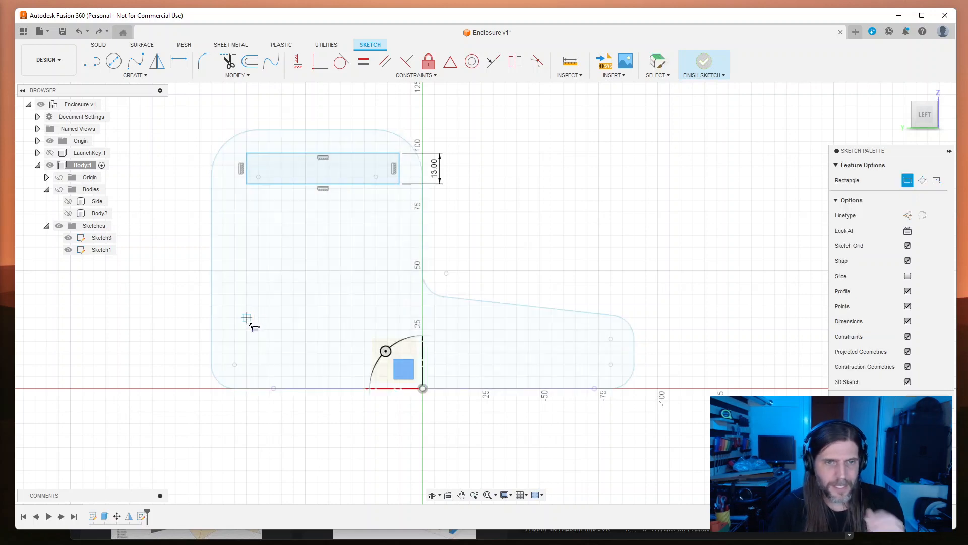
pyautogui.click(399, 306)
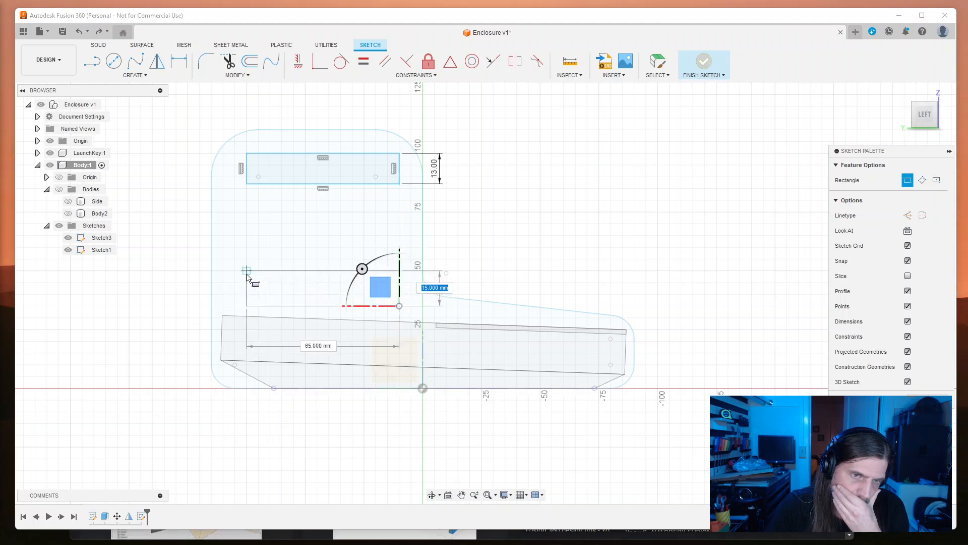
pyautogui.write('13')
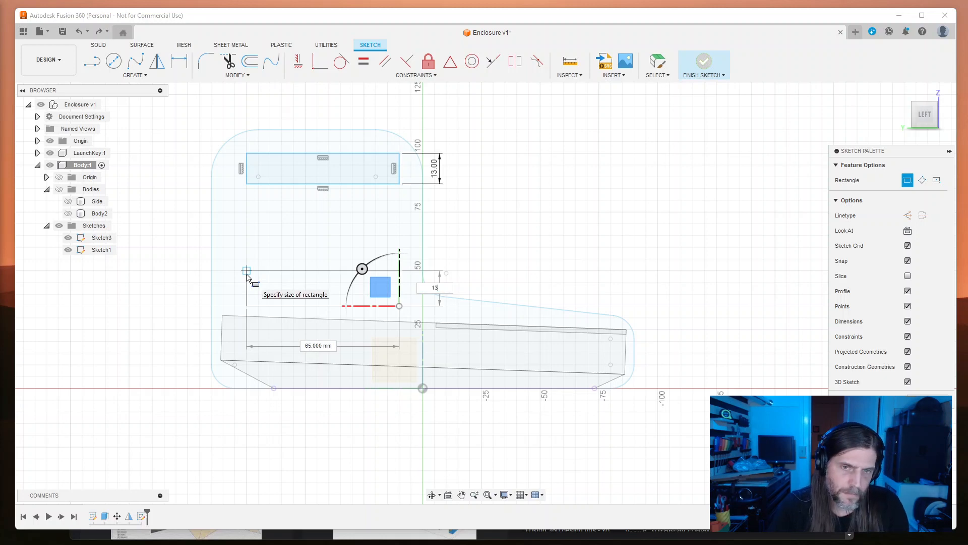
pyautogui.press('Tab')
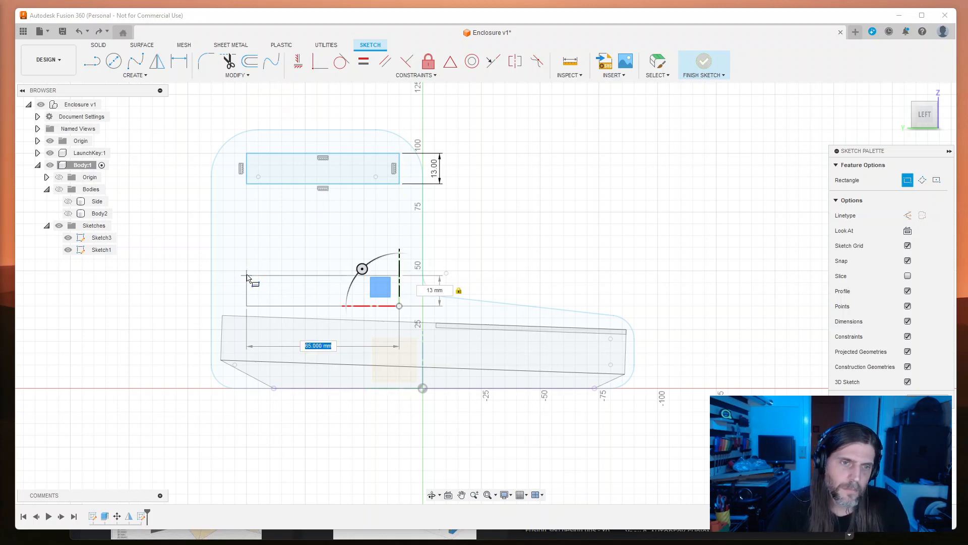
pyautogui.press('Tab')
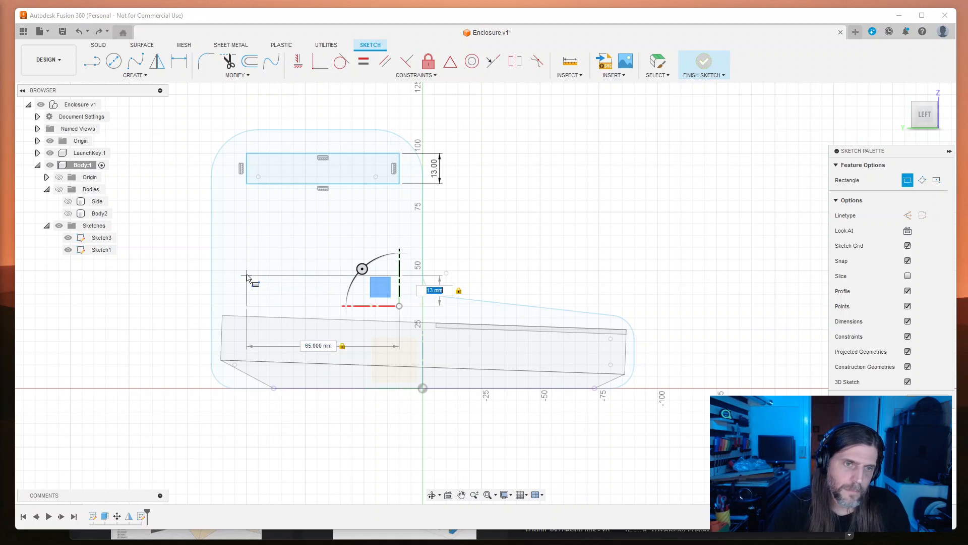
pyautogui.press('Return')
pyautogui.press('Escape')
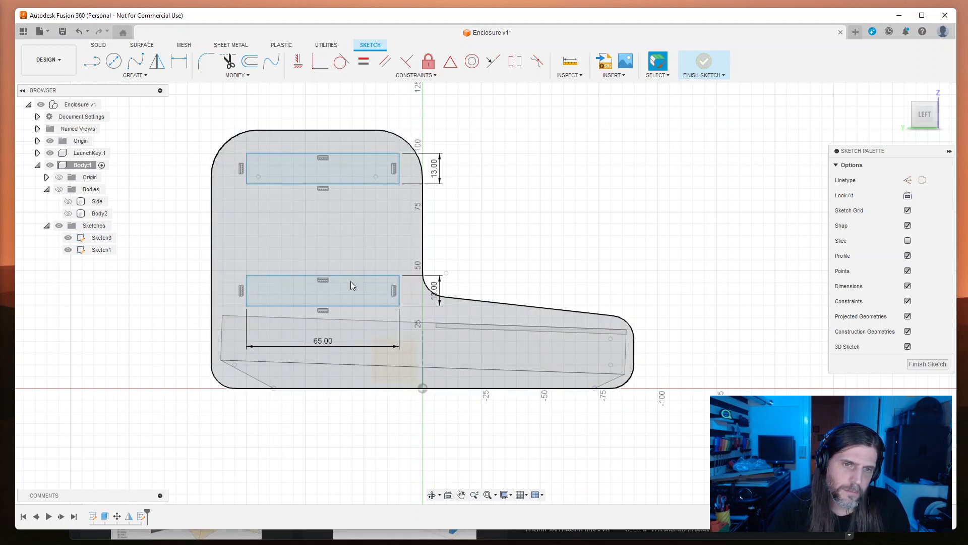
# Step: Try a length of 80 mm for the lower rectangle and undo the change
pyautogui.press('d')
pyautogui.press('Escape')
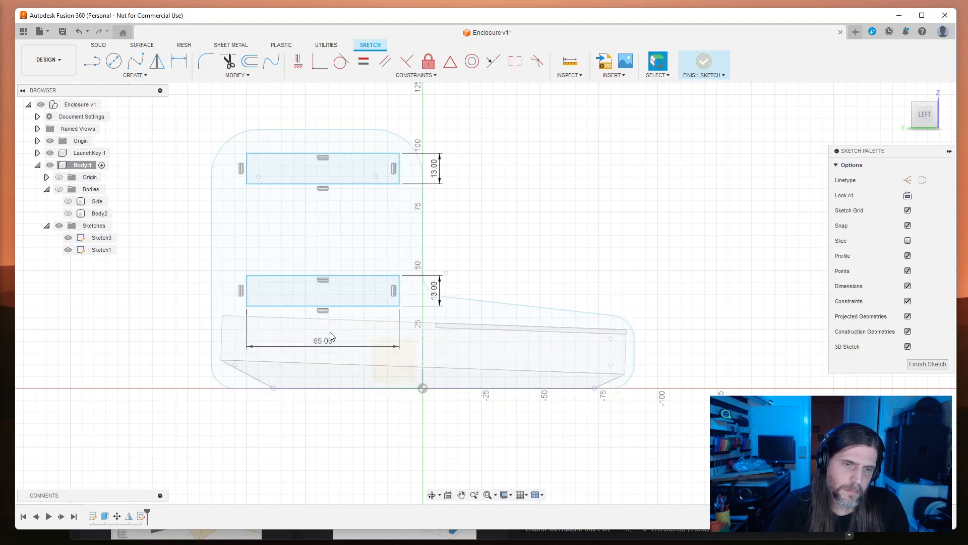
pyautogui.doubleClick(325, 342)
pyautogui.write('80')
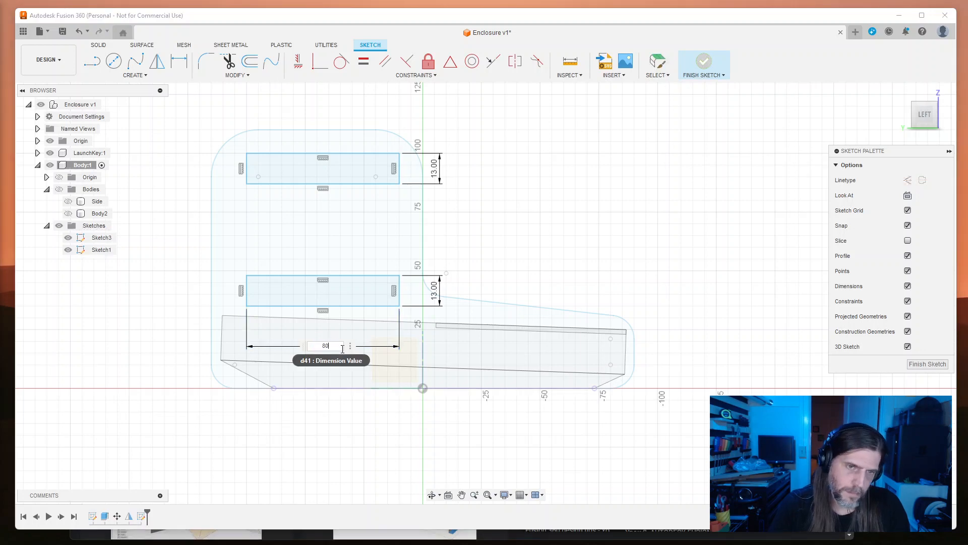
pyautogui.press('Return')
pyautogui.hotkey('ctrl', 'z')
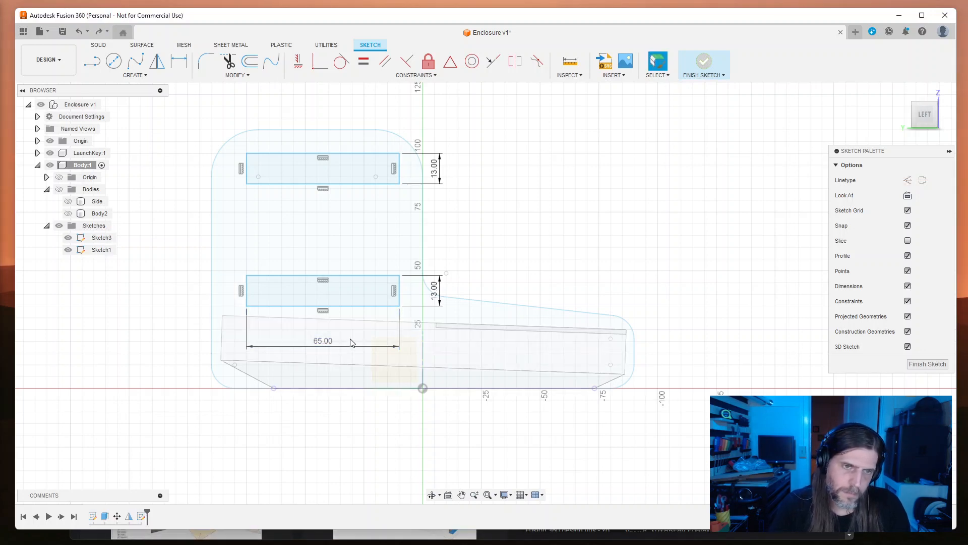
# Step: Set the lower rectangle's length to 70 mm
pyautogui.doubleClick(333, 345)
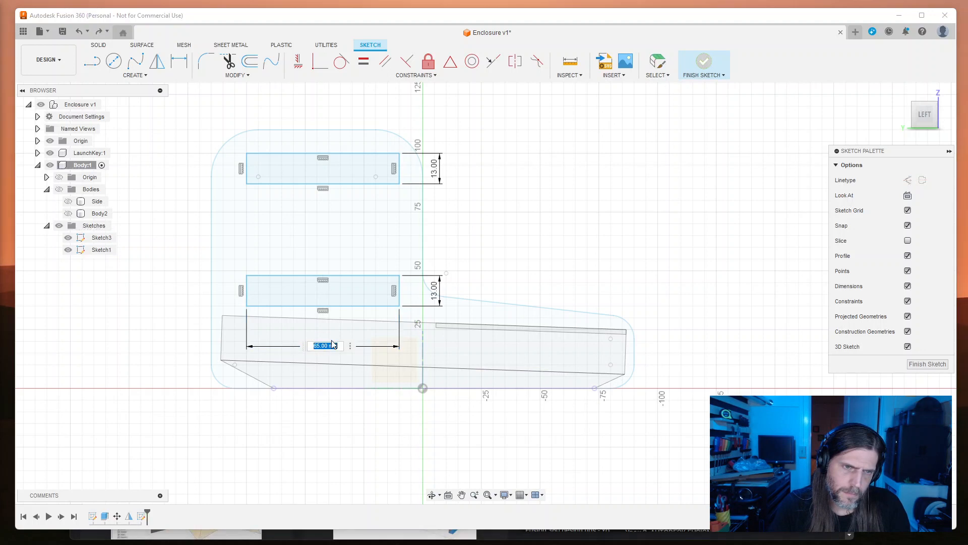
pyautogui.write('70')
pyautogui.press('Return')
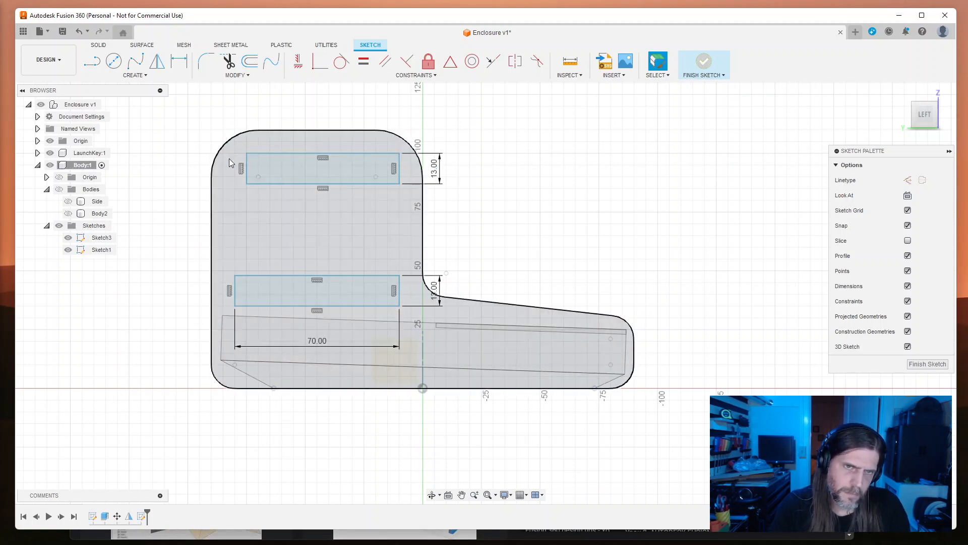
# Step: Dimension the upper rectangle's length to 70 mm and finish the sketch
pyautogui.press('d')
pyautogui.click(247, 166)
pyautogui.click(399, 167)
pyautogui.click(396, 114)
pyautogui.write('70')
pyautogui.press('Return')
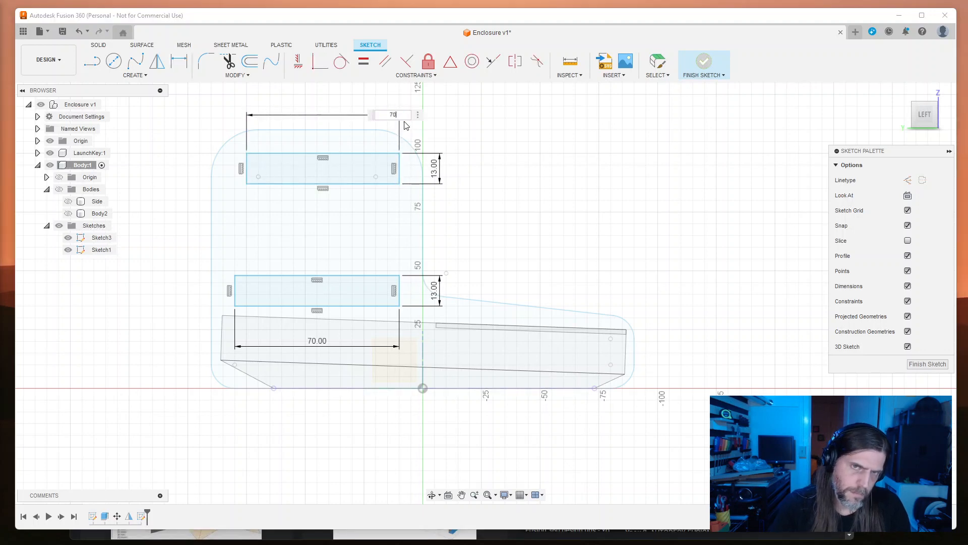
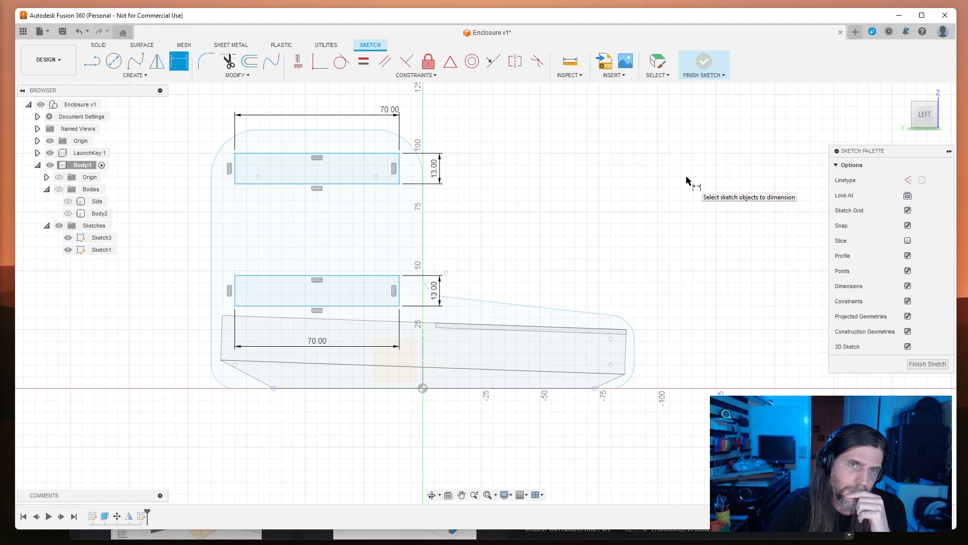
pyautogui.click(927, 363)
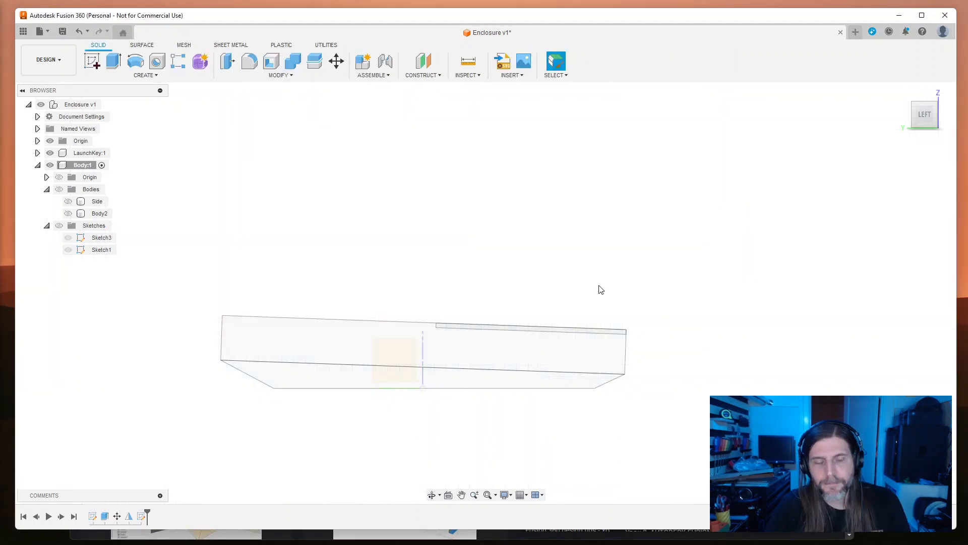
# Step: Show the Side and Body2 side panels together with Sketch1, which holds the two shelf rectangles
pyautogui.click(59, 189)
pyautogui.click(68, 202)
pyautogui.click(68, 213)
pyautogui.moveTo(688, 268)
pyautogui.keyDown('shift'); pyautogui.mouseDown(button='middle')
pyautogui.moveTo(504, 277)
pyautogui.moveTo(512, 303)
pyautogui.moveTo(534, 287)
pyautogui.mouseUp(button='middle'); pyautogui.keyUp('shift')
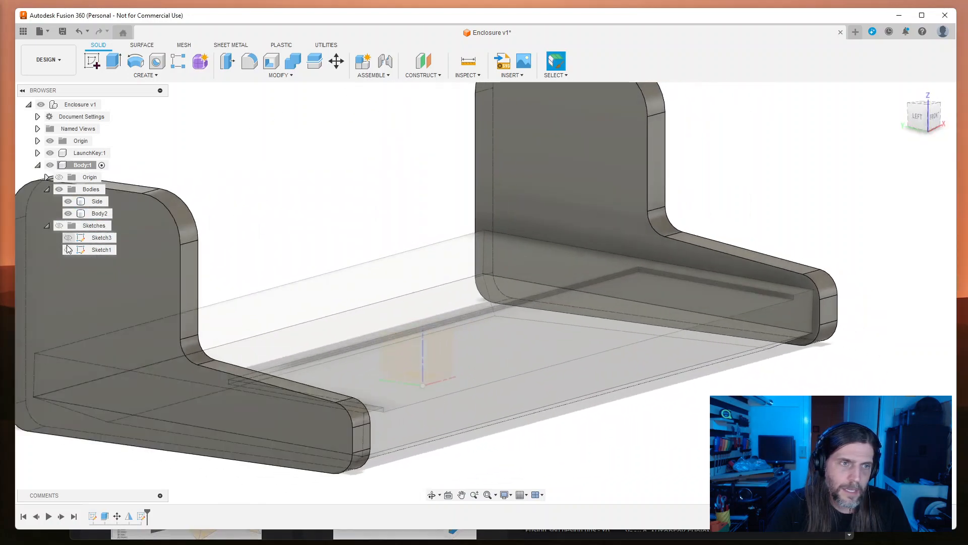
pyautogui.click(68, 250)
pyautogui.click(68, 250)
pyautogui.click(70, 250)
pyautogui.scroll(2, 432, 275)
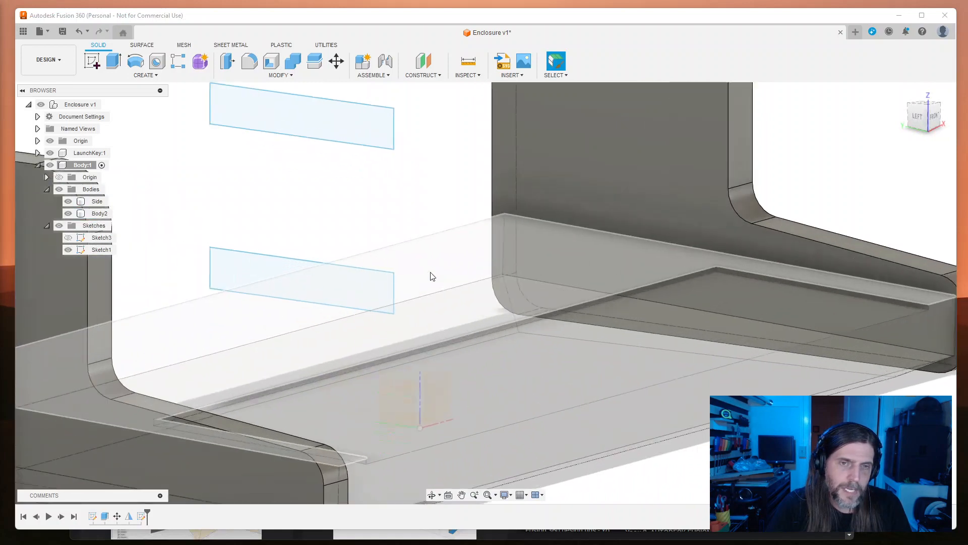
# Step: Extrude both rectangles symmetrically by 165 mm per side, joined to the side panels
pyautogui.scroll(-5, 432, 275)
pyautogui.click(391, 216)
pyautogui.keyDown('ctrl'); pyautogui.click(388, 275); pyautogui.keyUp('ctrl')
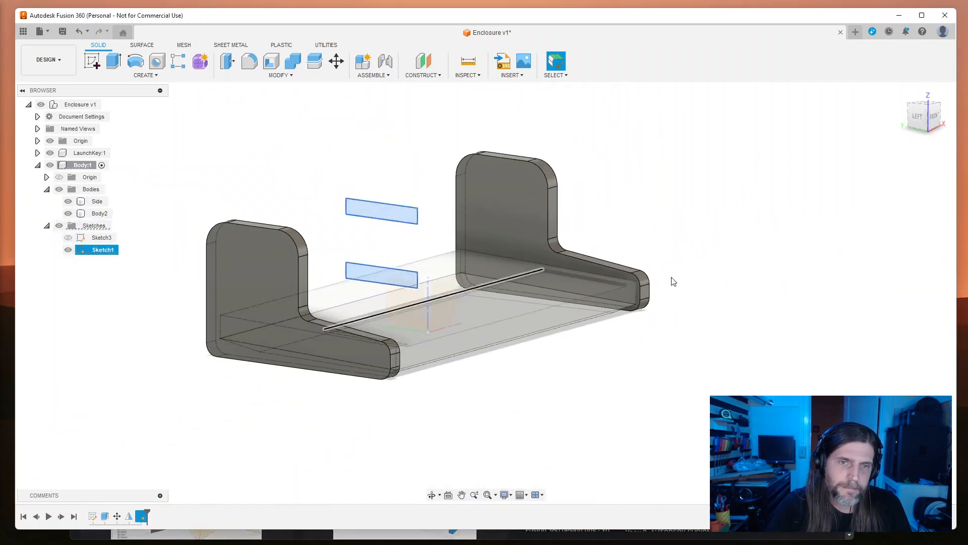
pyautogui.press('e')
pyautogui.keyDown('shift'); pyautogui.moveTo(782, 279); pyautogui.dragTo(448, 262, button='middle'); pyautogui.keyUp('shift')
pyautogui.moveTo(449, 261); pyautogui.dragTo(642, 270)
pyautogui.scroll(5, 704, 274)
pyautogui.keyDown('shift'); pyautogui.moveTo(658, 287); pyautogui.dragTo(666, 262, button='middle'); pyautogui.keyUp('shift')
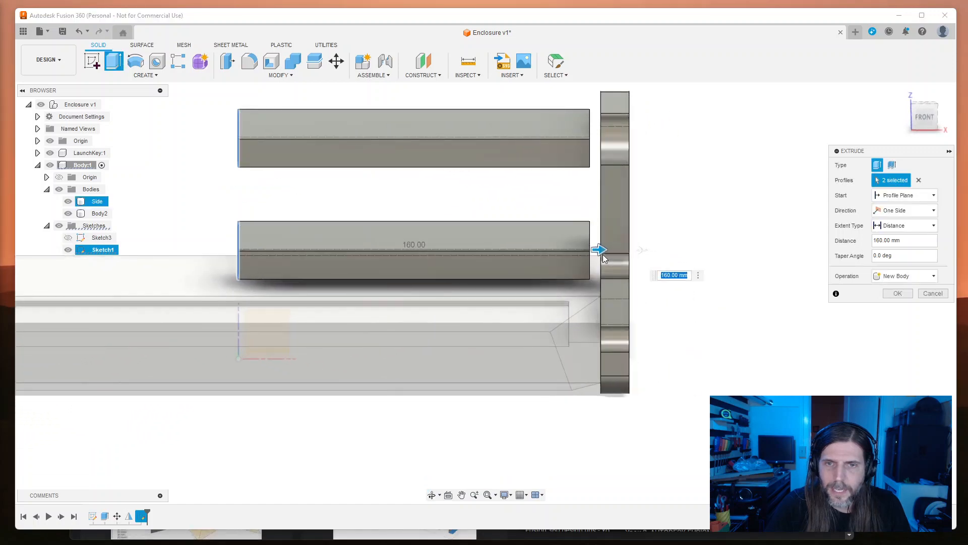
pyautogui.moveTo(599, 250); pyautogui.dragTo(612, 253)
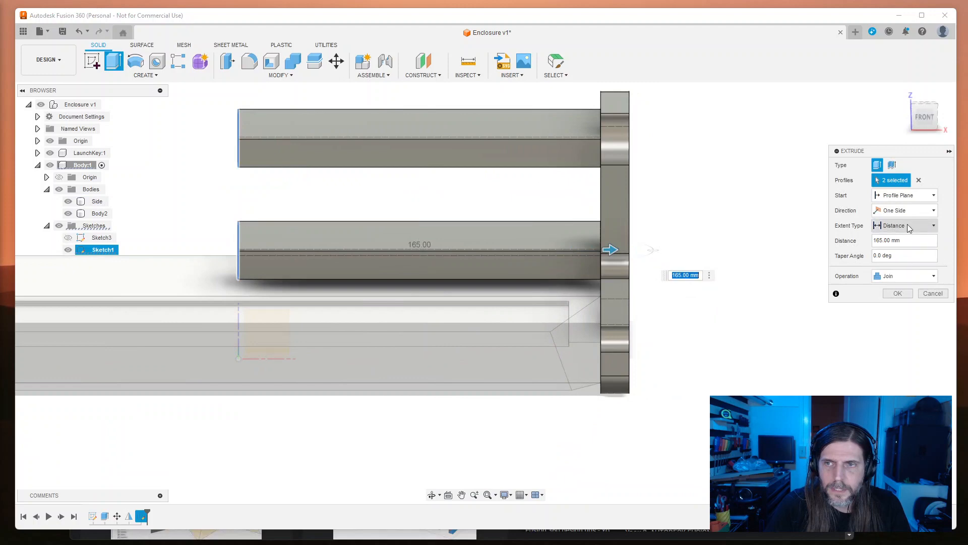
pyautogui.click(905, 210)
pyautogui.click(895, 241)
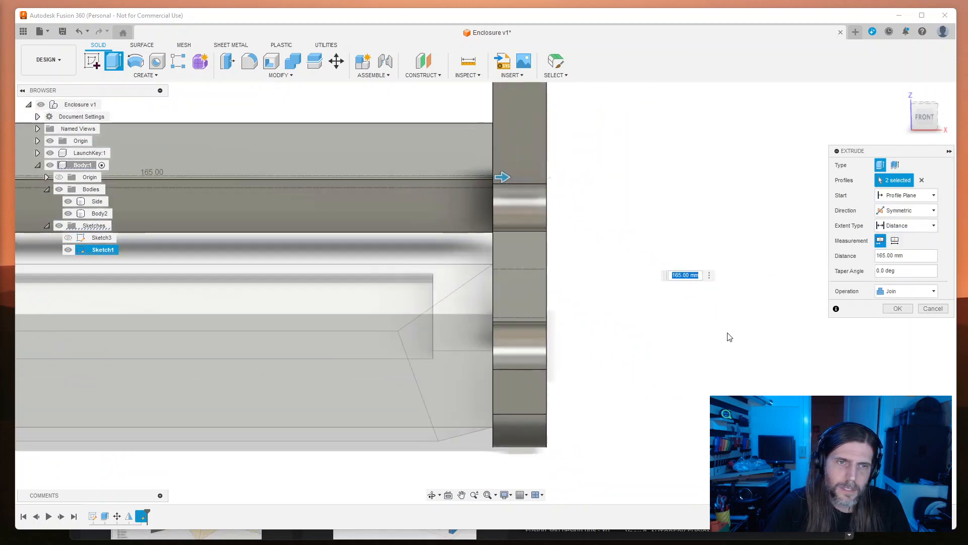
pyautogui.press('Return')
pyautogui.keyDown('shift'); pyautogui.moveTo(755, 379); pyautogui.dragTo(631, 437, button='middle'); pyautogui.keyUp('shift')
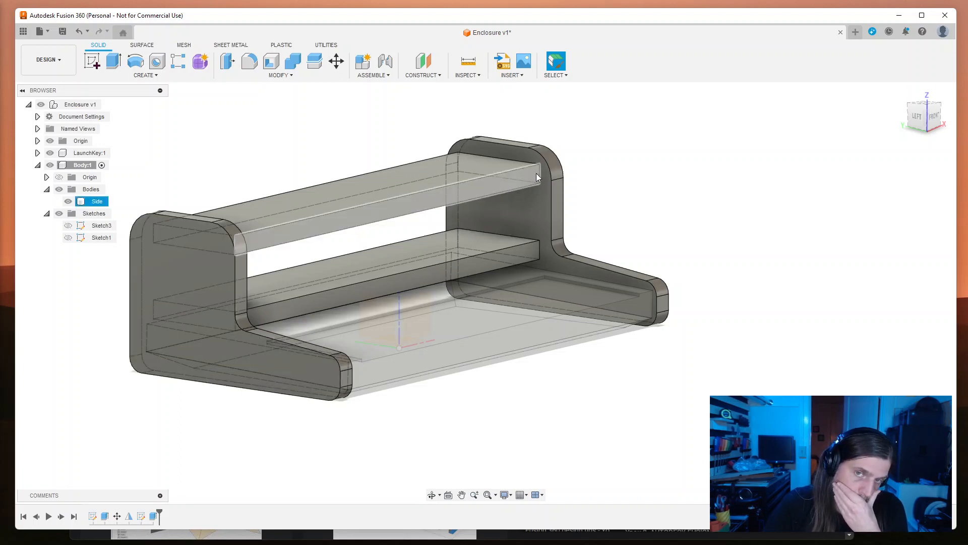
# Step: Create a new sketch on the top face of the upper shelf
pyautogui.keyDown('shift'); pyautogui.moveTo(554, 427); pyautogui.dragTo(585, 432, button='middle'); pyautogui.keyUp('shift')
pyautogui.scroll(2, 317, 138)
pyautogui.click(322, 157)
pyautogui.moveTo(616, 160); pyautogui.dragTo(626, 185, button='middle')
pyautogui.press('s')
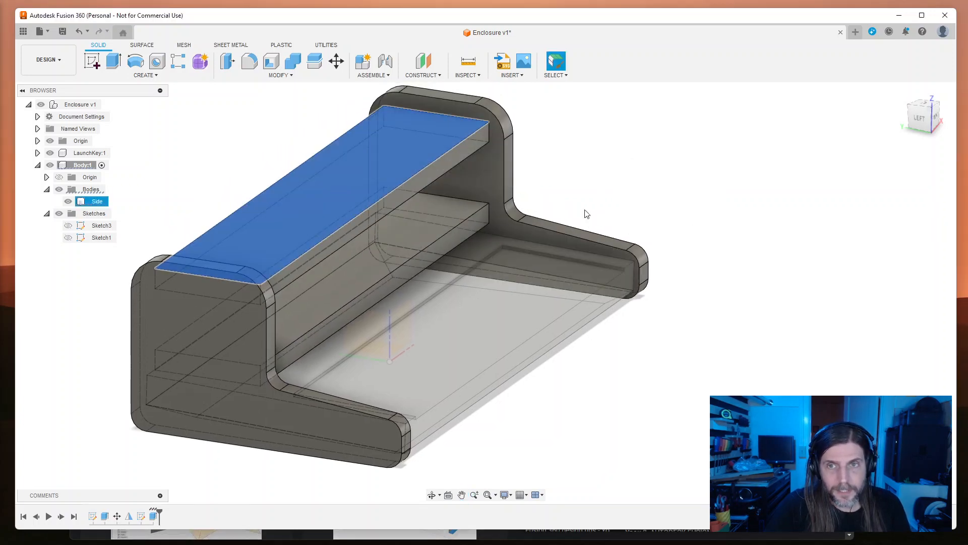
pyautogui.click(95, 65)
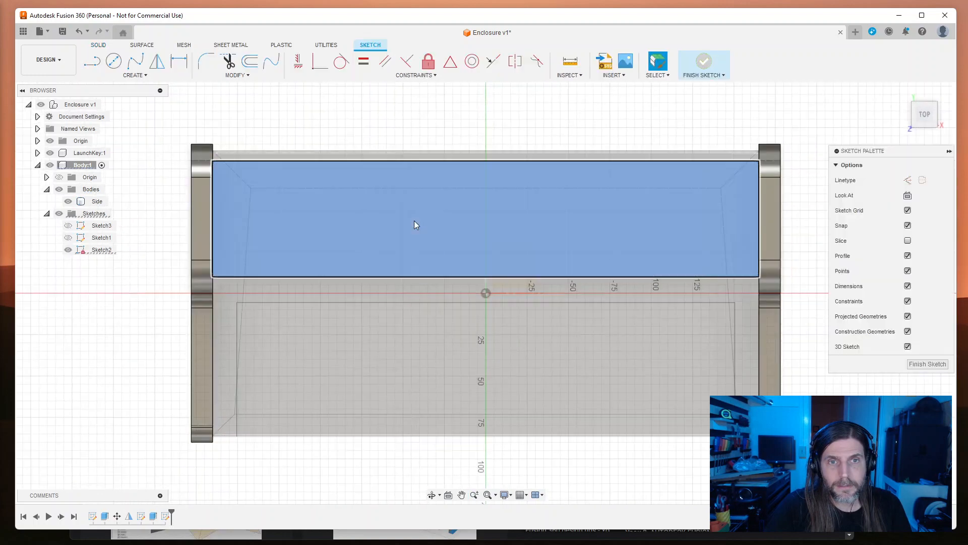
pyautogui.moveTo(527, 214)
pyautogui.mouseDown(button='middle')
pyautogui.moveTo(478, 213)
pyautogui.moveTo(512, 225)
pyautogui.mouseUp(button='middle')
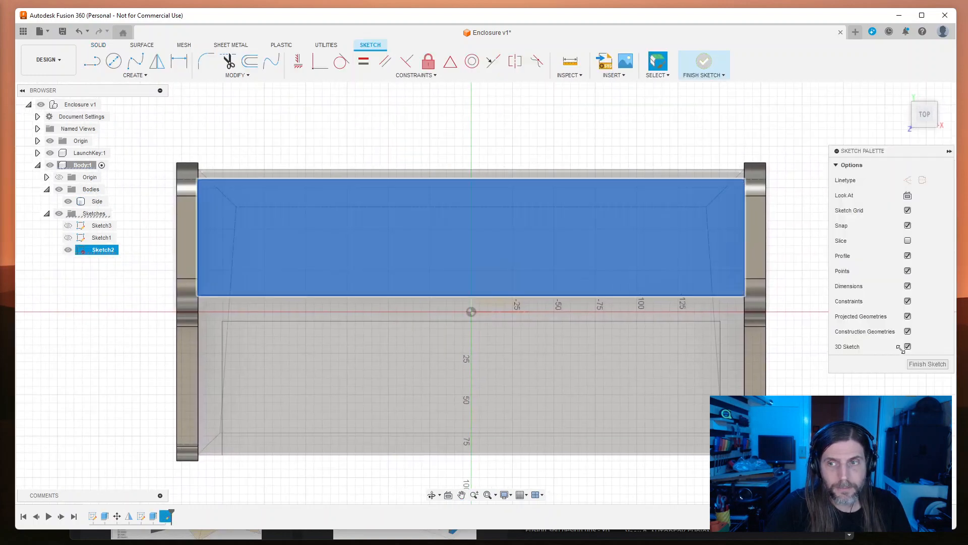
pyautogui.scroll(8, 230, 196)
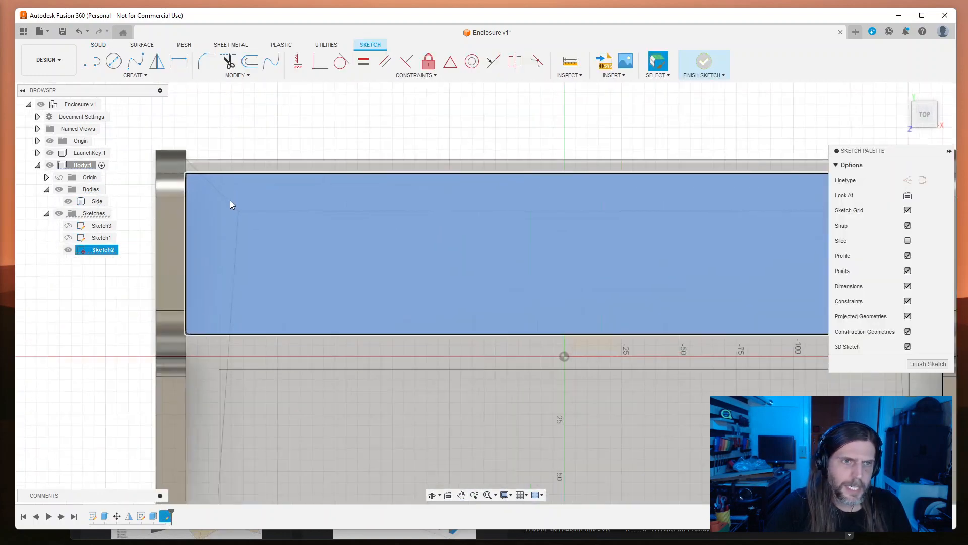
pyautogui.scroll(-6, 308, 259)
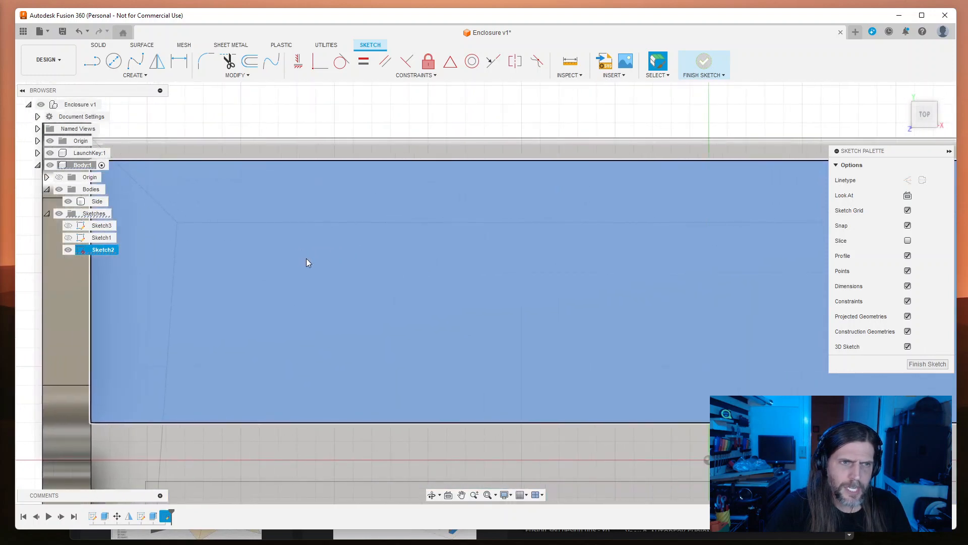
pyautogui.moveTo(350, 269)
pyautogui.mouseDown(button='middle')
pyautogui.moveTo(270, 305)
pyautogui.moveTo(372, 292)
pyautogui.moveTo(275, 292)
pyautogui.mouseUp(button='middle')
pyautogui.scroll(2, 281, 292)
pyautogui.scroll(-4, 401, 307)
pyautogui.moveTo(511, 316); pyautogui.dragTo(458, 316, button='middle')
pyautogui.moveTo(334, 326)
pyautogui.mouseDown(button='middle')
pyautogui.moveTo(346, 334)
pyautogui.moveTo(312, 357)
pyautogui.mouseUp(button='middle')
pyautogui.press('r')
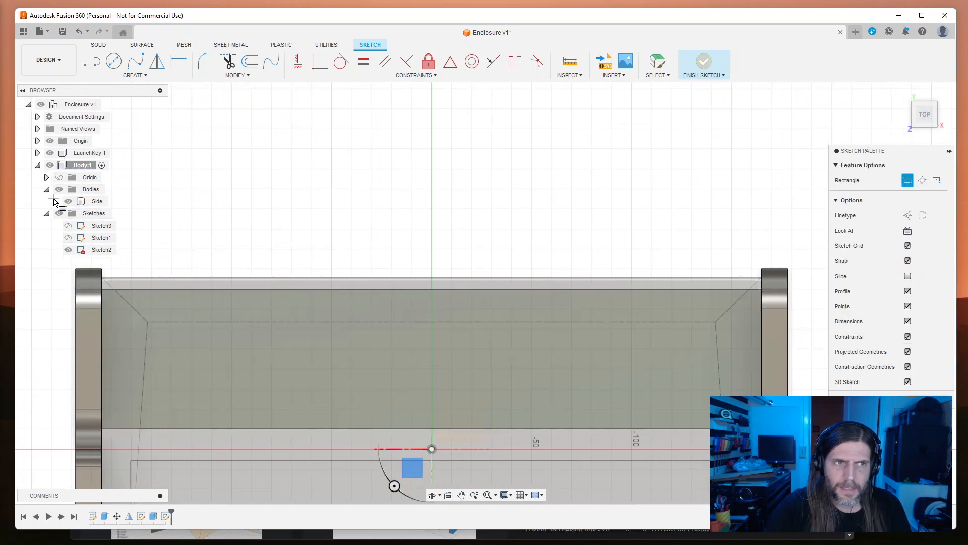
pyautogui.press('Escape')
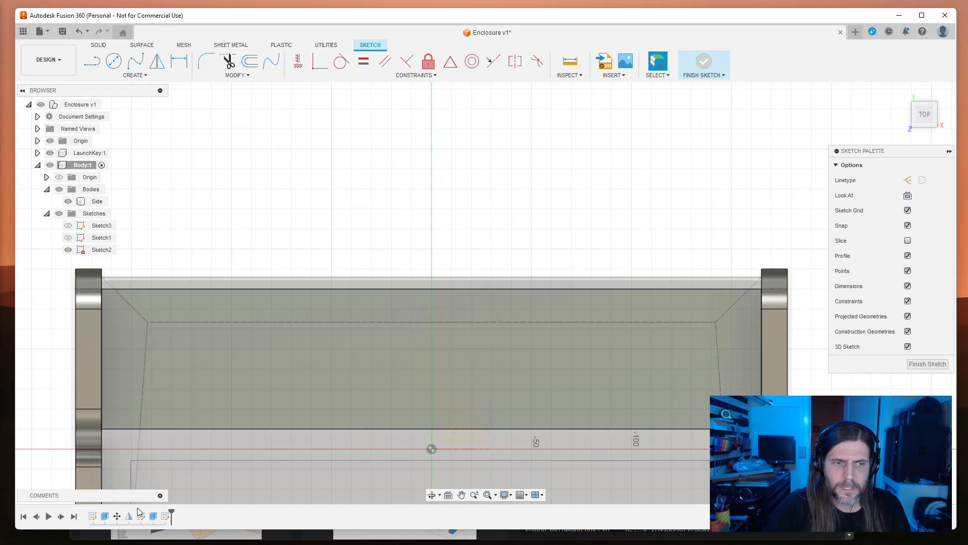
pyautogui.click(153, 519)
pyautogui.press('Escape')
pyautogui.click(154, 517)
pyautogui.press('Escape')
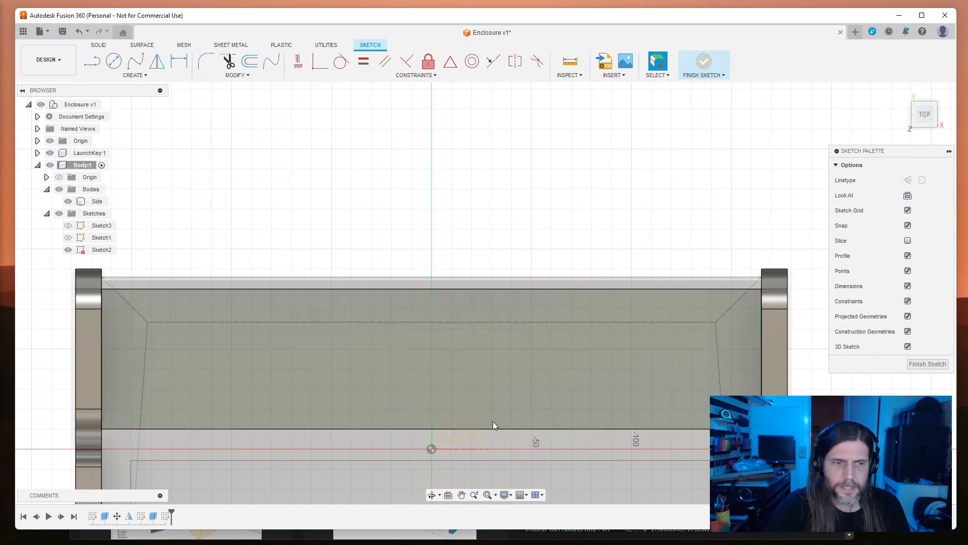
# Step: Finish the sketch and change the shelf extrusion's operation from Join to New Body
pyautogui.click(927, 364)
pyautogui.doubleClick(154, 517)
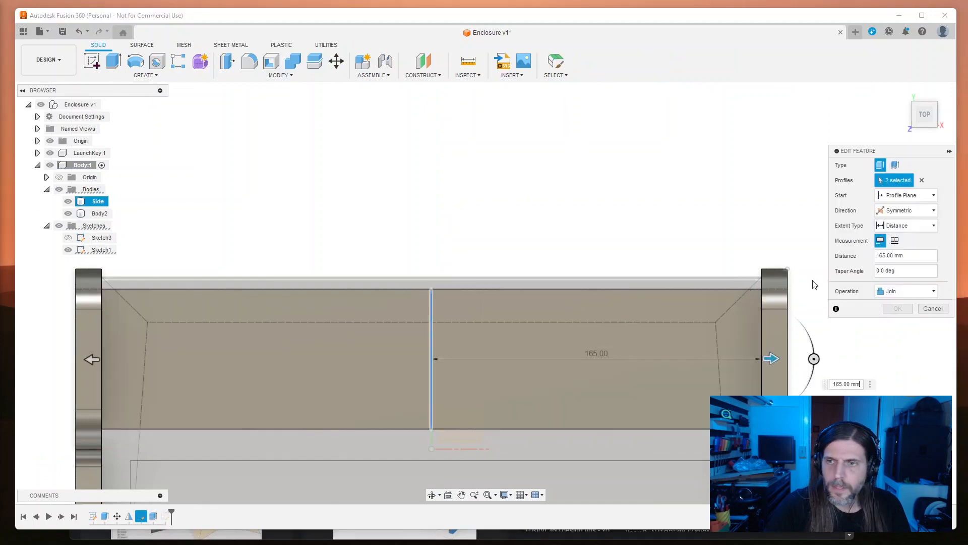
pyautogui.click(893, 293)
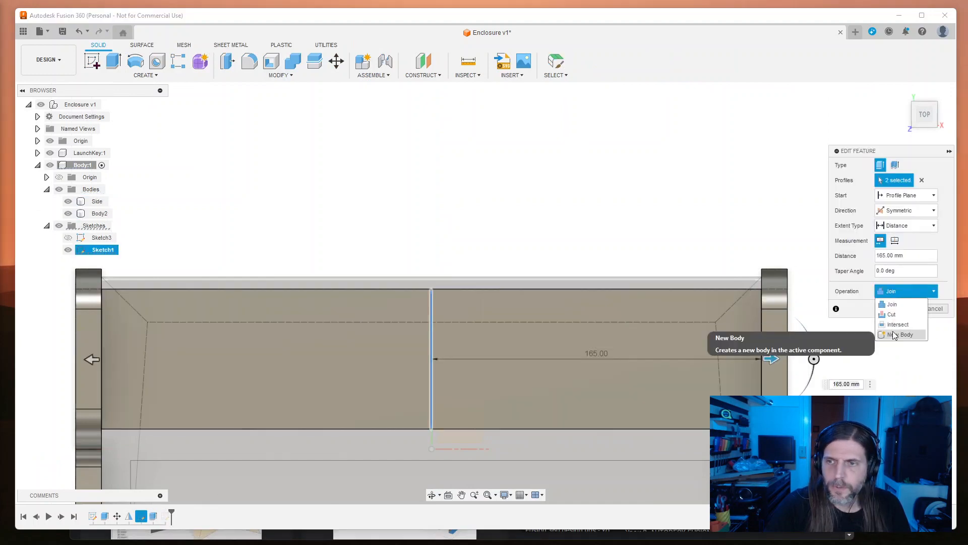
pyautogui.click(903, 334)
pyautogui.click(898, 308)
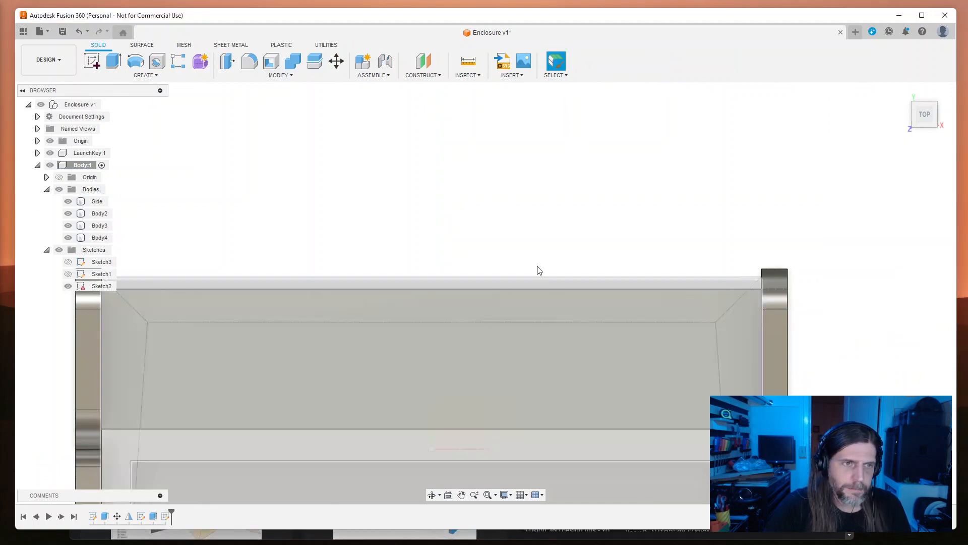
# Step: Hide the Side and Body2 bodies and the LaunchKey component, and reopen Sketch2 for editing
pyautogui.click(101, 214)
pyautogui.click(318, 212)
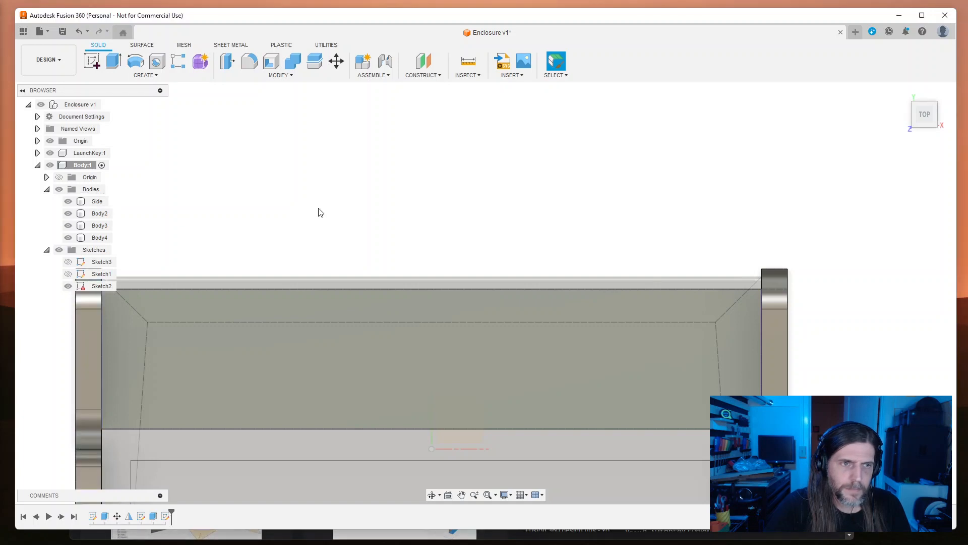
pyautogui.click(68, 214)
pyautogui.click(68, 201)
pyautogui.moveTo(402, 220)
pyautogui.mouseDown(button='middle')
pyautogui.moveTo(459, 195)
pyautogui.moveTo(475, 158)
pyautogui.mouseUp(button='middle')
pyautogui.doubleClick(167, 516)
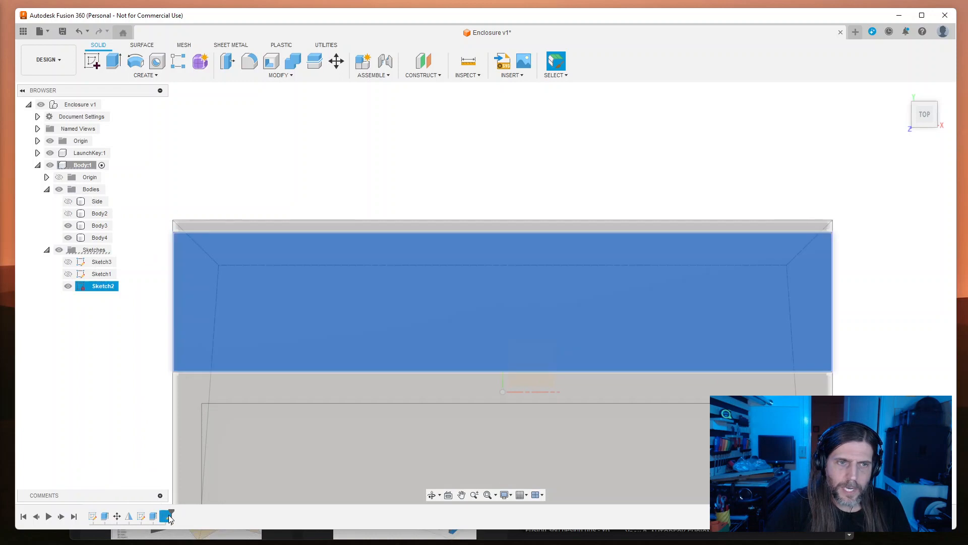
pyautogui.click(50, 153)
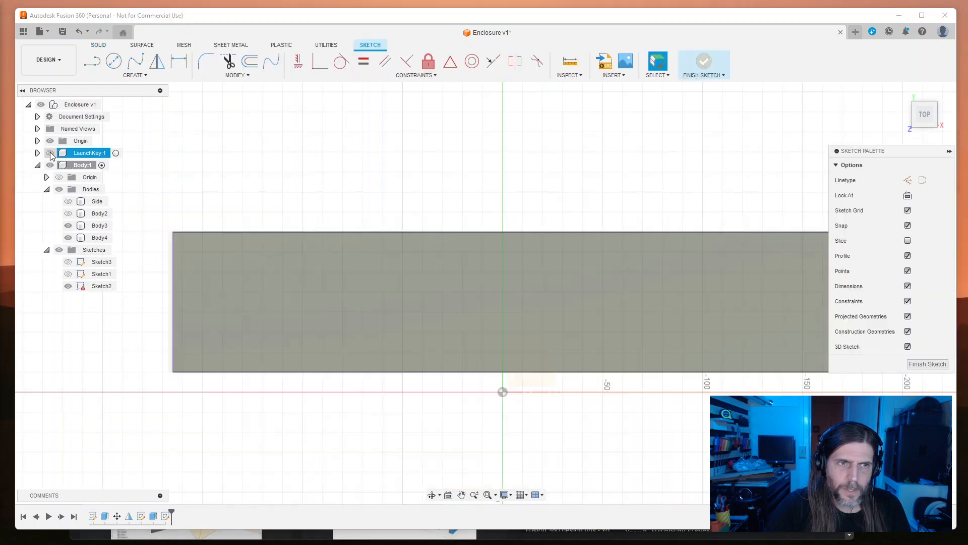
# Step: Sketch a thin rectangle spanning the full length of the upper shelf, just outside its rear edge
pyautogui.press('e')
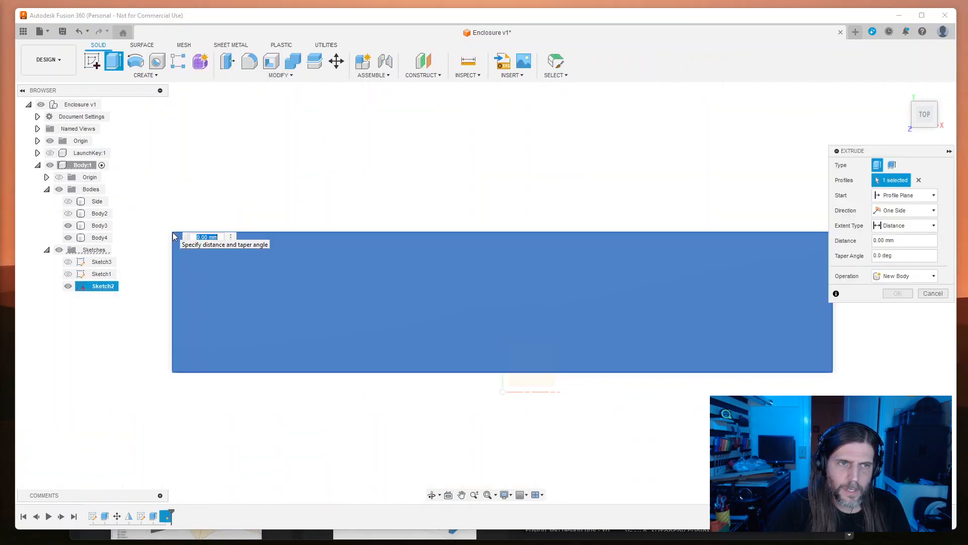
pyautogui.press('Escape')
pyautogui.press('r')
pyautogui.click(173, 232)
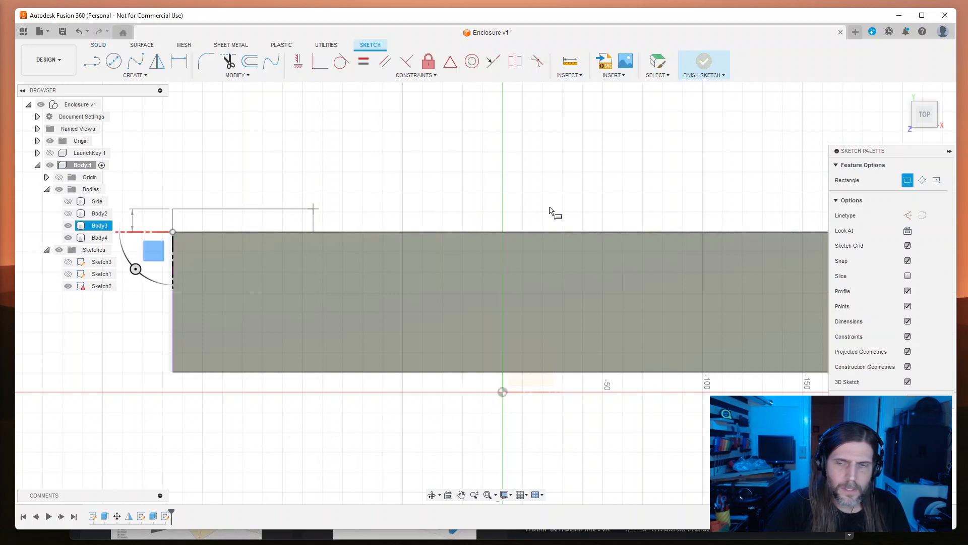
pyautogui.moveTo(805, 217); pyautogui.dragTo(749, 232, button='middle')
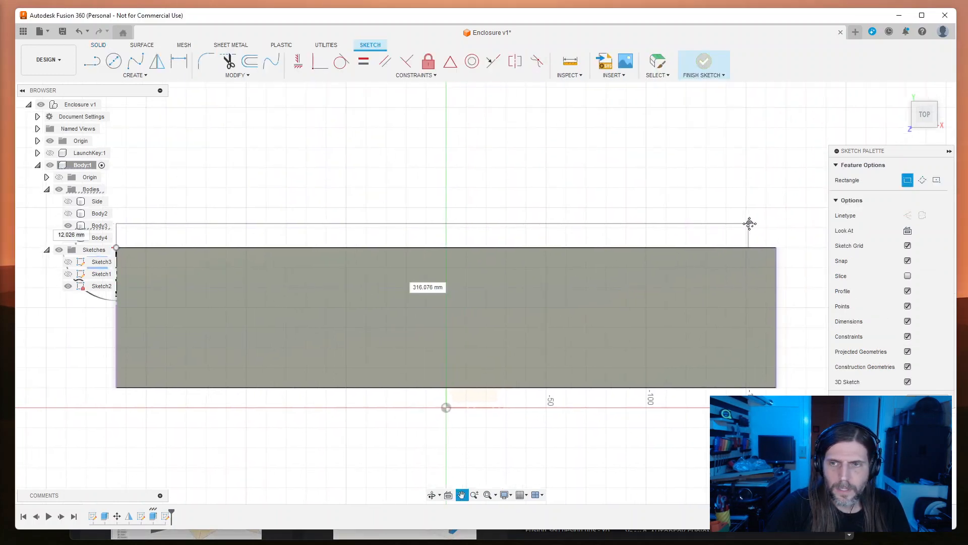
pyautogui.click(776, 230)
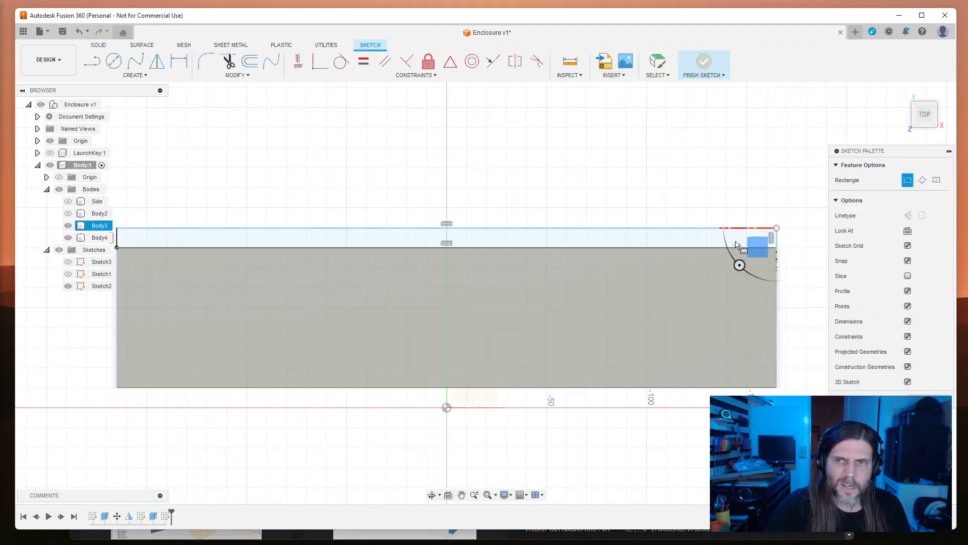
pyautogui.moveTo(663, 198); pyautogui.dragTo(681, 191, button='middle')
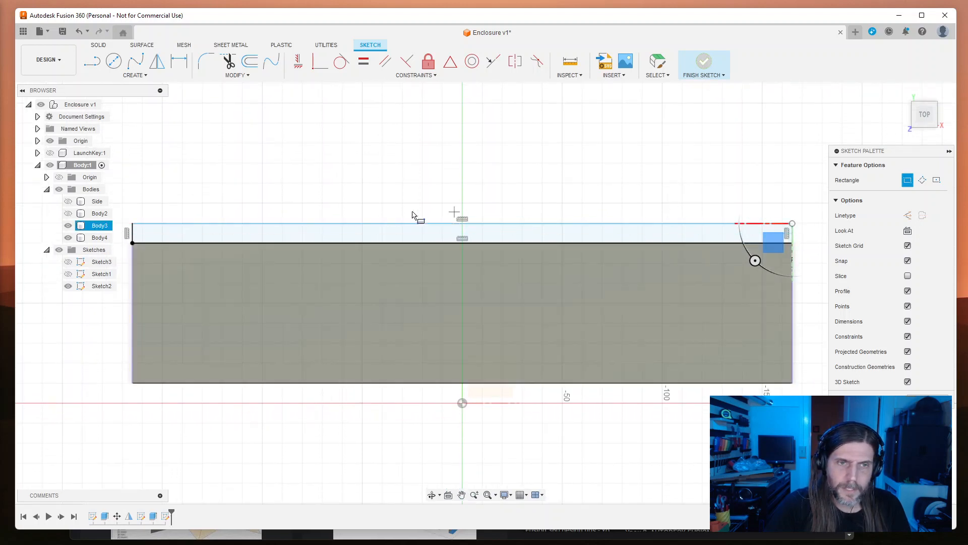
# Step: Dimension the depth of the rear strip rectangle to 6 mm
pyautogui.press('d')
pyautogui.click(145, 224)
pyautogui.click(143, 223)
pyautogui.click(200, 152)
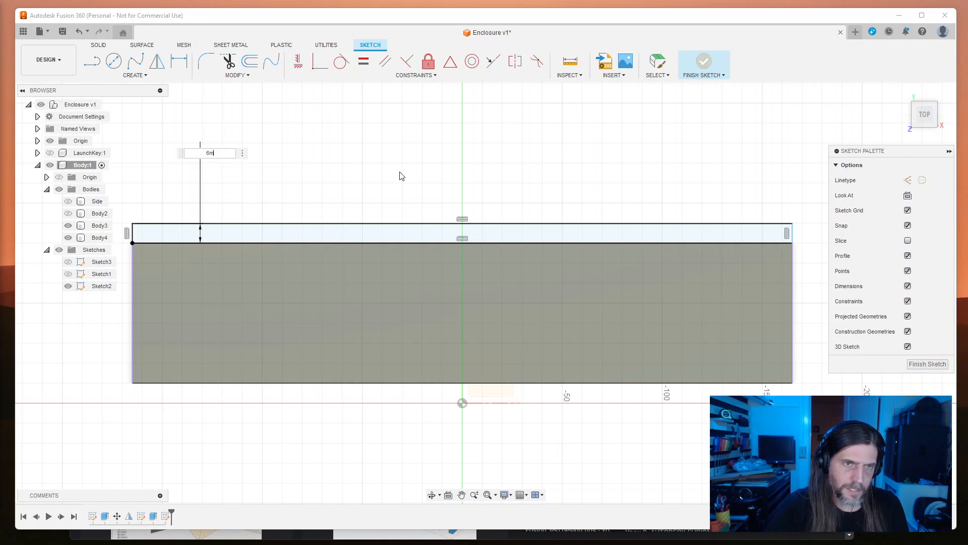
pyautogui.press('Return')
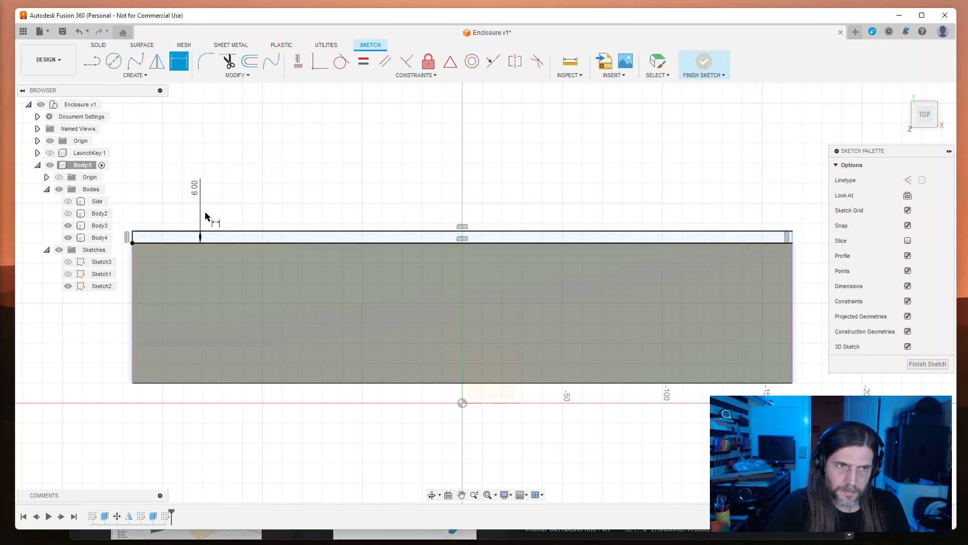
pyautogui.moveTo(187, 214); pyautogui.dragTo(198, 188, button='middle')
# Step: Sketch a rectangle about 13 mm deep spanning the full length of the upper shelf, just outside its front edge
pyautogui.press('r')
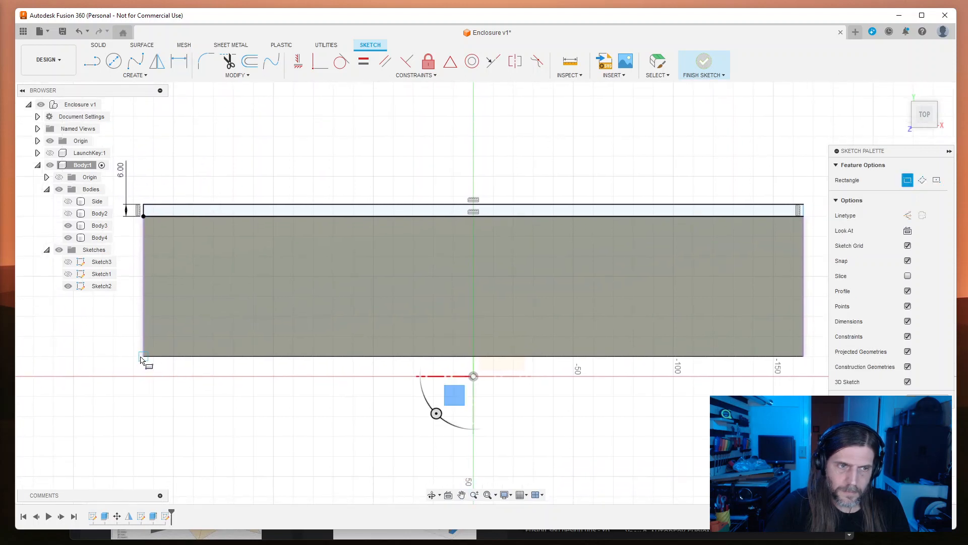
pyautogui.click(143, 356)
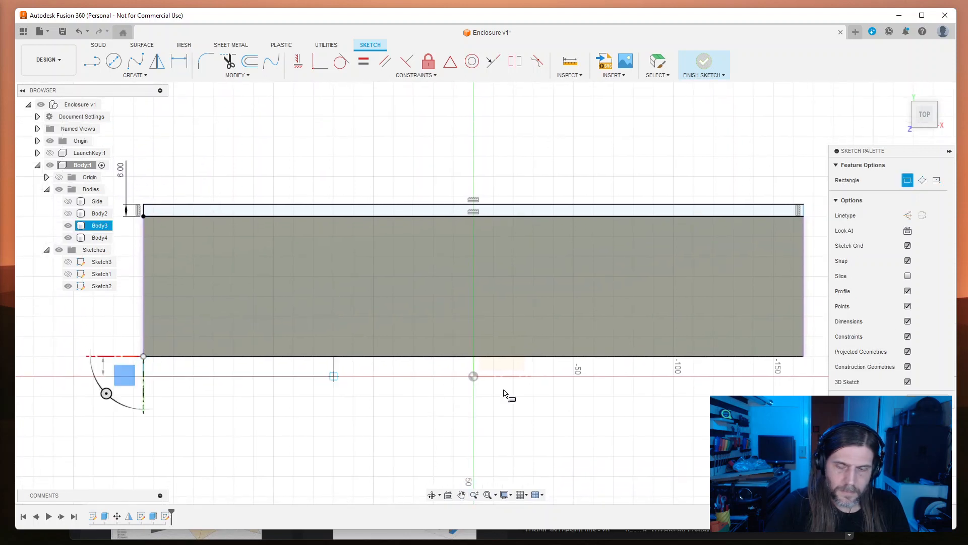
pyautogui.click(803, 382)
# Step: Dimension the depth of the front strip rectangle to 6 mm
pyautogui.press('d')
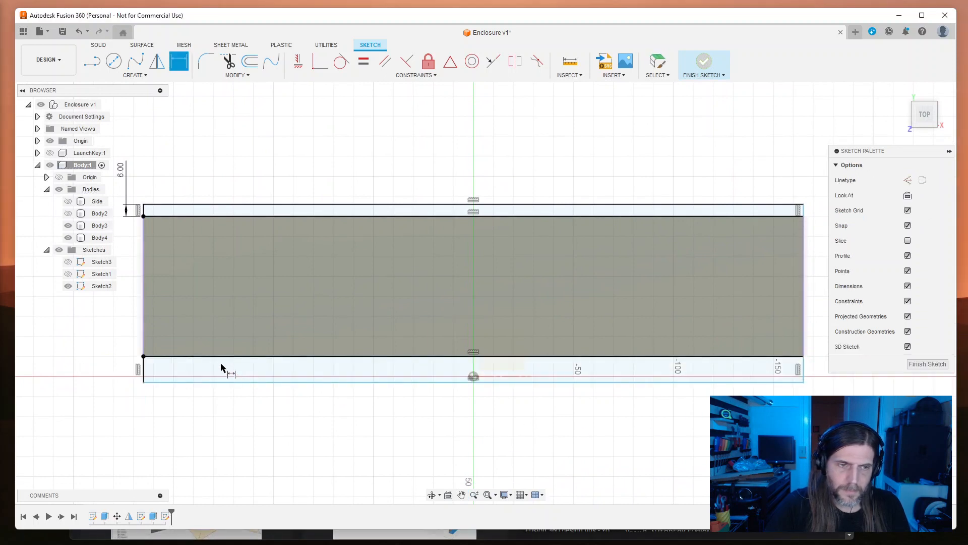
pyautogui.click(216, 357)
pyautogui.click(216, 382)
pyautogui.click(108, 391)
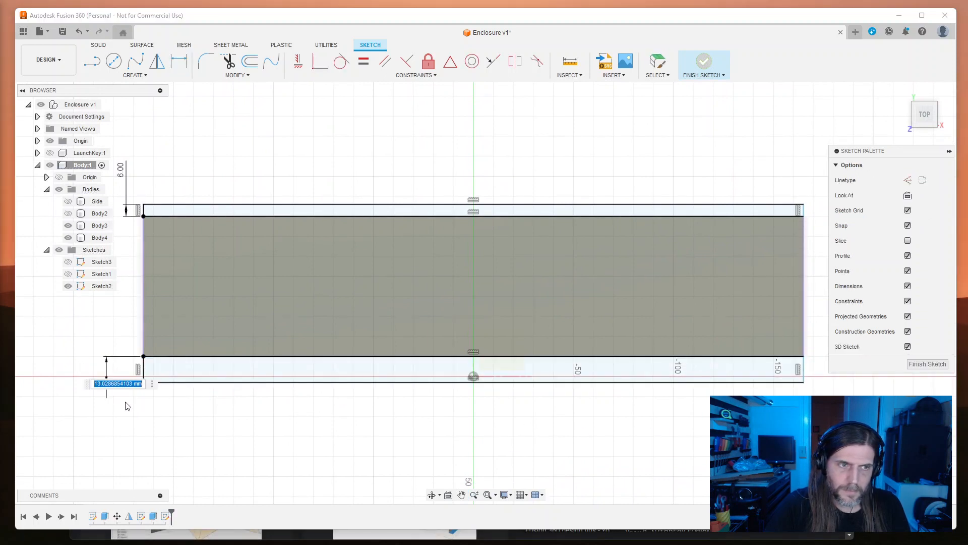
pyautogui.write('6mm')
pyautogui.press('Return')
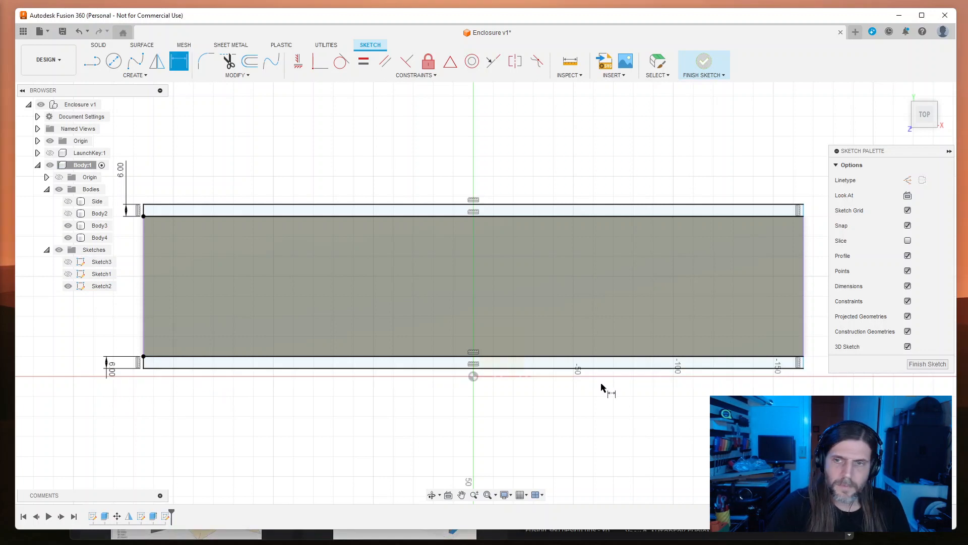
pyautogui.press('e')
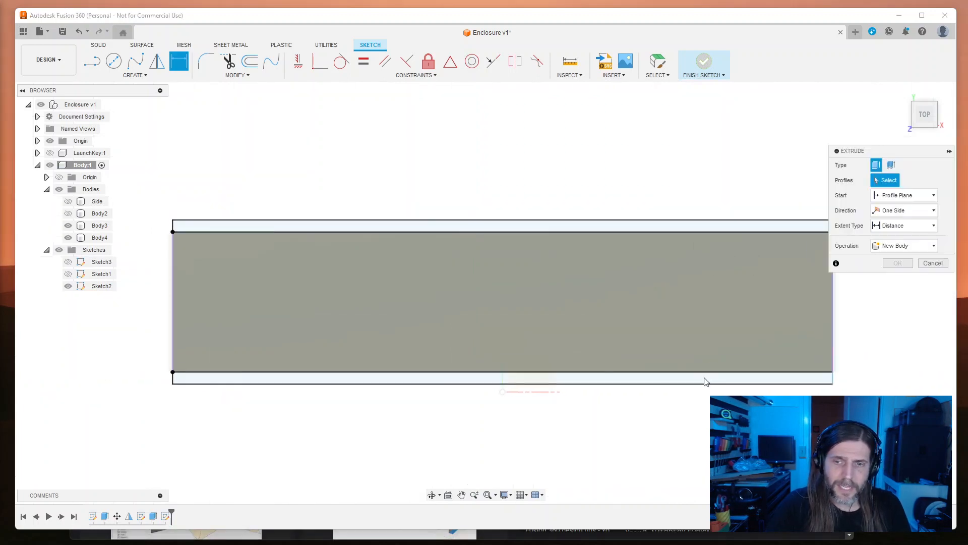
pyautogui.click(705, 378)
pyautogui.click(698, 225)
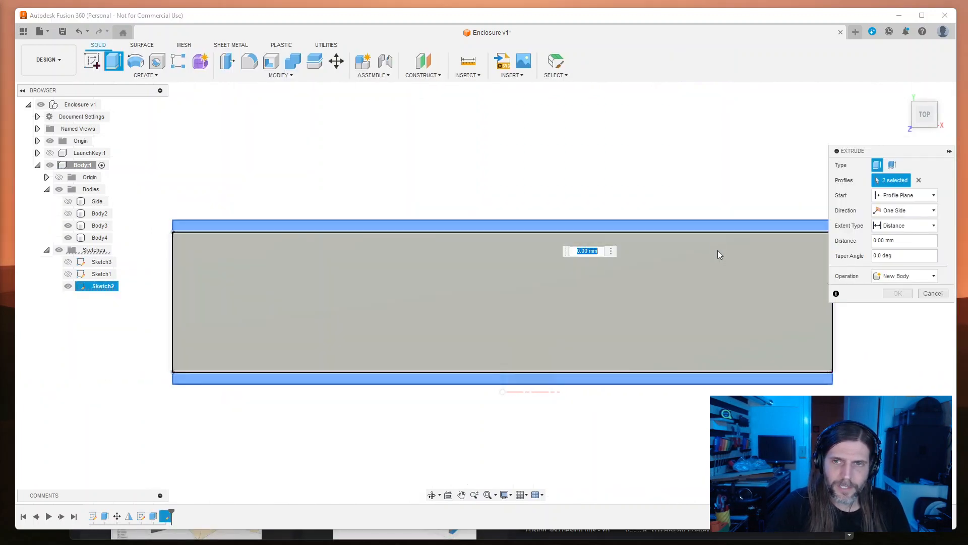
pyautogui.press('Escape')
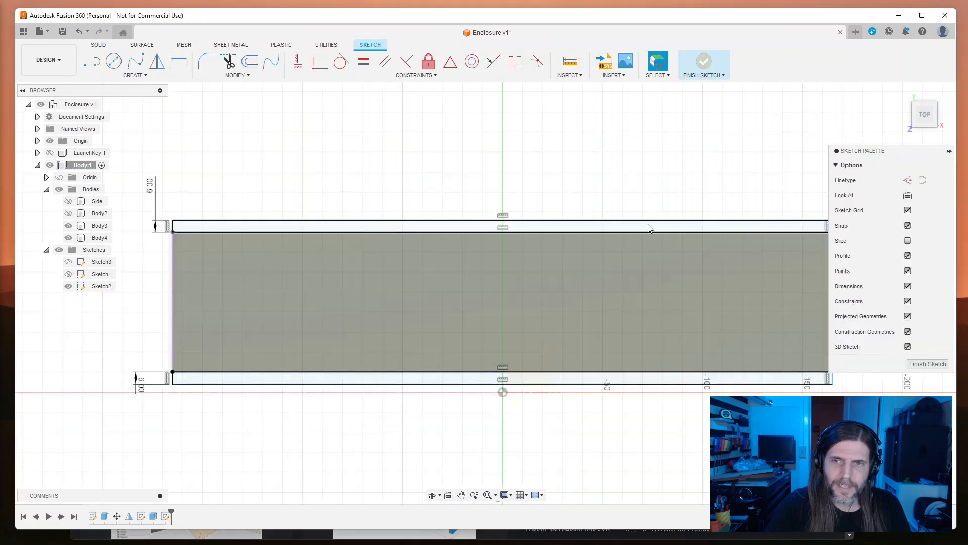
pyautogui.press('e')
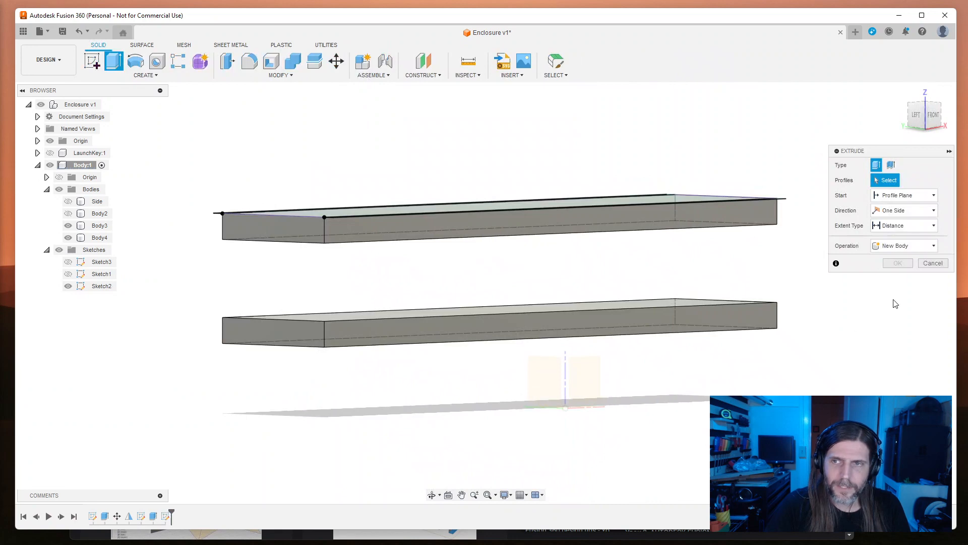
pyautogui.moveTo(739, 348)
pyautogui.keyDown('shift'); pyautogui.mouseDown(button='middle')
pyautogui.moveTo(748, 372)
pyautogui.moveTo(739, 375)
pyautogui.moveTo(739, 360)
pyautogui.mouseUp(button='middle'); pyautogui.keyUp('shift')
pyautogui.press('Escape')
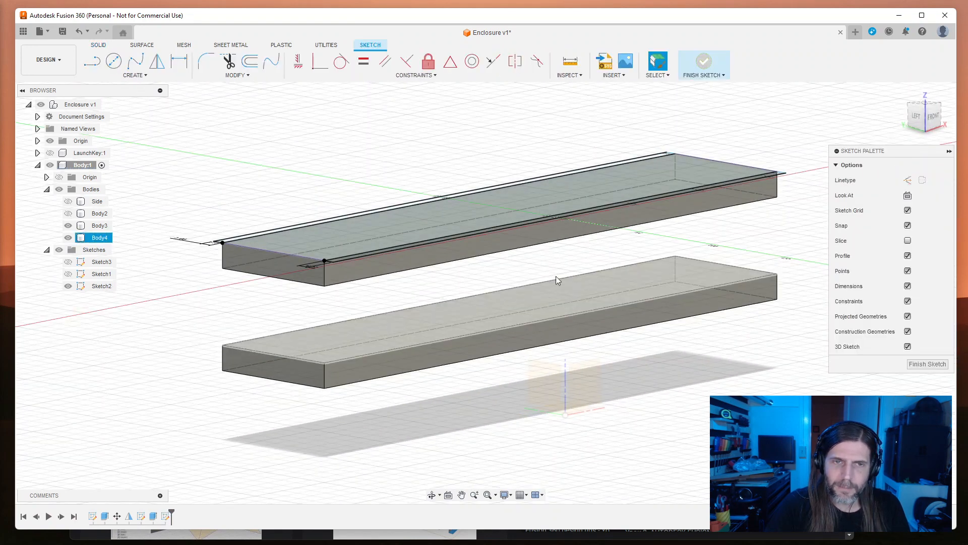
# Step: Extrude both edge strip profiles 70 mm downward as new bodies
pyautogui.keyDown('shift'); pyautogui.moveTo(573, 282); pyautogui.dragTo(554, 312, button='middle'); pyautogui.keyUp('shift')
pyautogui.moveTo(281, 274)
pyautogui.keyDown('shift'); pyautogui.mouseDown(button='middle')
pyautogui.moveTo(283, 293)
pyautogui.moveTo(366, 223)
pyautogui.mouseUp(button='middle'); pyautogui.keyUp('shift')
pyautogui.click(416, 204)
pyautogui.moveTo(713, 269)
pyautogui.keyDown('shift'); pyautogui.mouseDown(button='middle')
pyautogui.moveTo(654, 245)
pyautogui.moveTo(691, 279)
pyautogui.mouseUp(button='middle'); pyautogui.keyUp('shift')
pyautogui.click(633, 246)
pyautogui.press('e')
pyautogui.moveTo(598, 193); pyautogui.dragTo(599, 334)
pyautogui.keyDown('shift'); pyautogui.moveTo(879, 391); pyautogui.dragTo(897, 391, button='middle'); pyautogui.keyUp('shift')
pyautogui.click(897, 276)
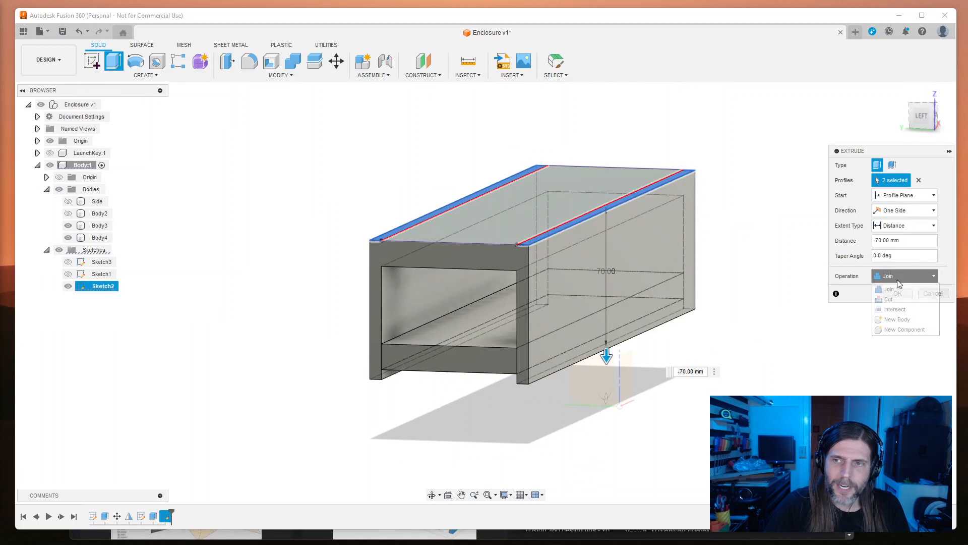
pyautogui.click(896, 320)
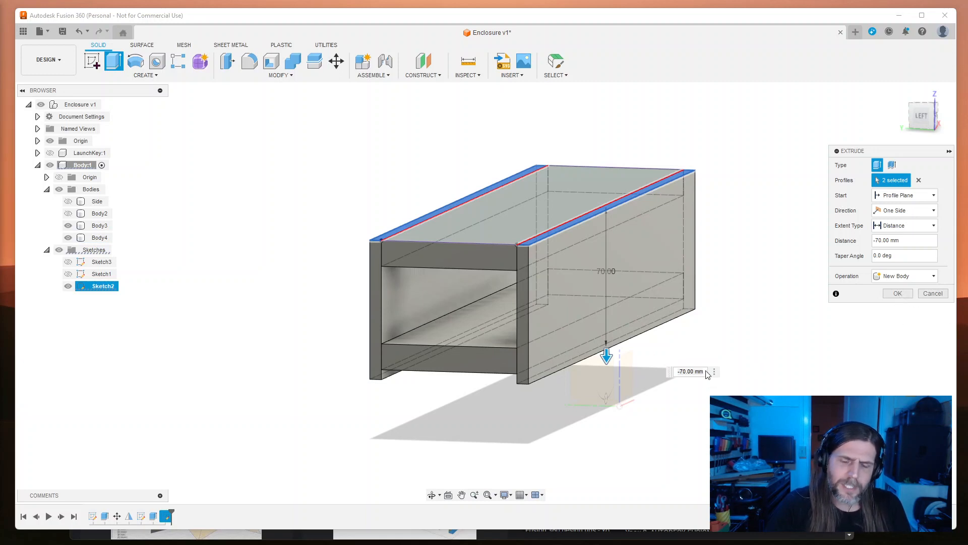
pyautogui.click(895, 294)
pyautogui.keyDown('shift'); pyautogui.moveTo(559, 445); pyautogui.dragTo(600, 423, button='middle'); pyautogui.keyUp('shift')
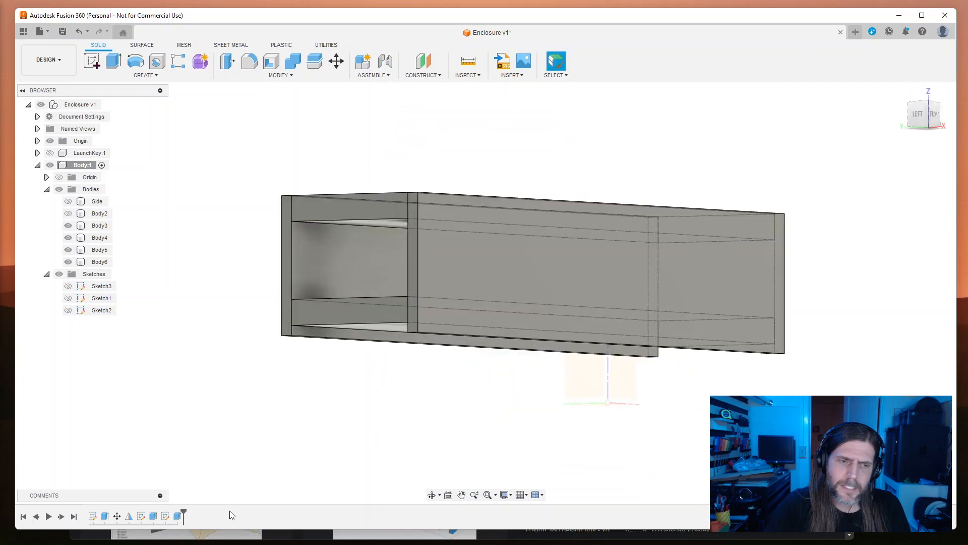
# Step: Reopen the strip sketch, set the depth of both the front and rear strips to 3 mm and finish the sketch
pyautogui.doubleClick(166, 515)
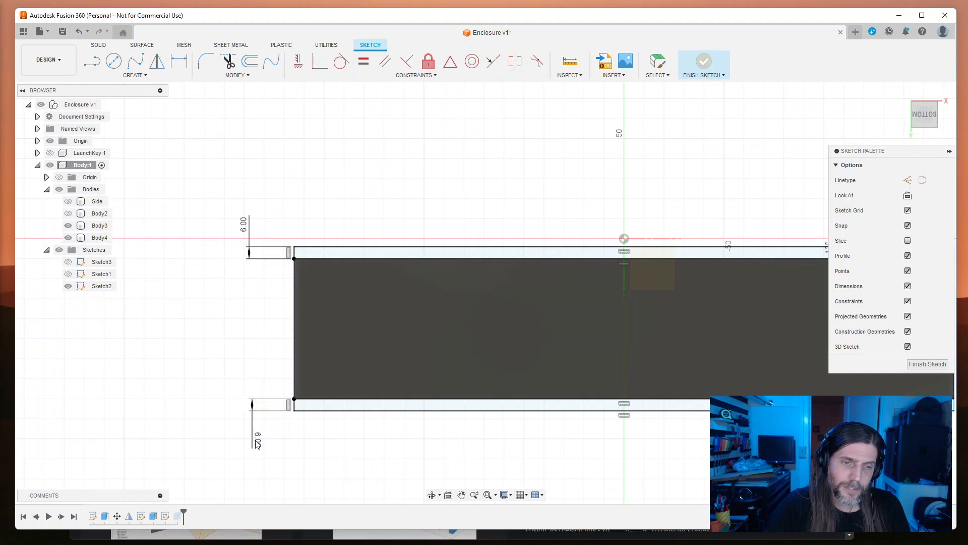
pyautogui.doubleClick(244, 225)
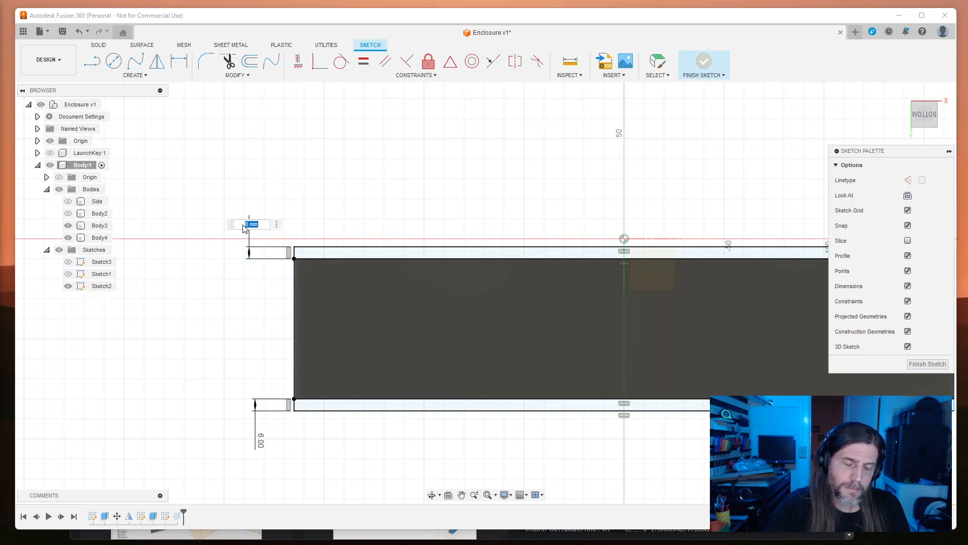
pyautogui.write('3')
pyautogui.press('Return')
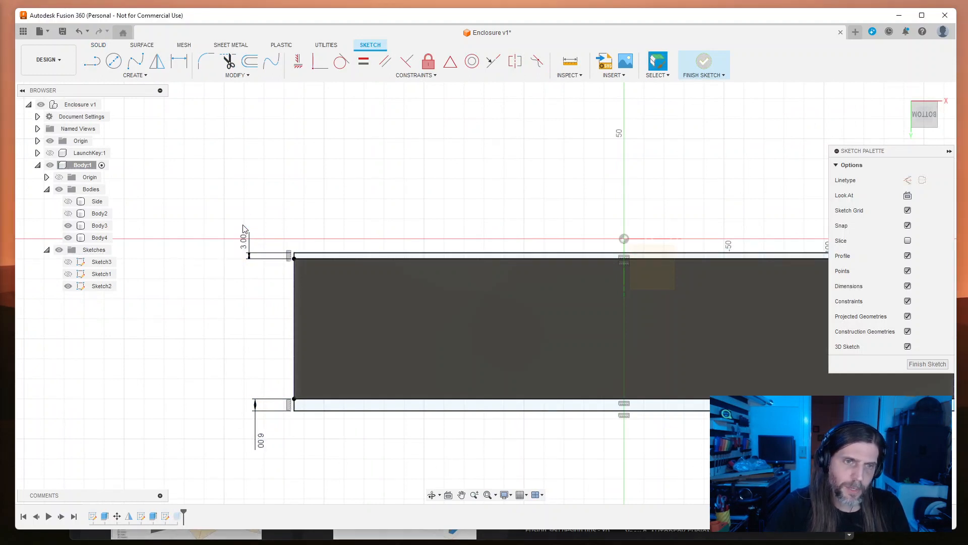
pyautogui.doubleClick(266, 444)
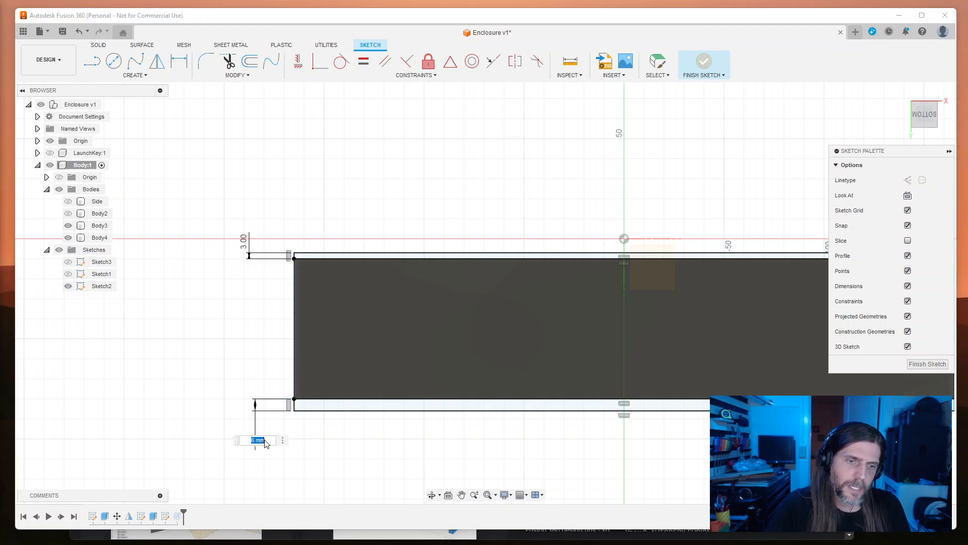
pyautogui.write('3m')
pyautogui.press('Return')
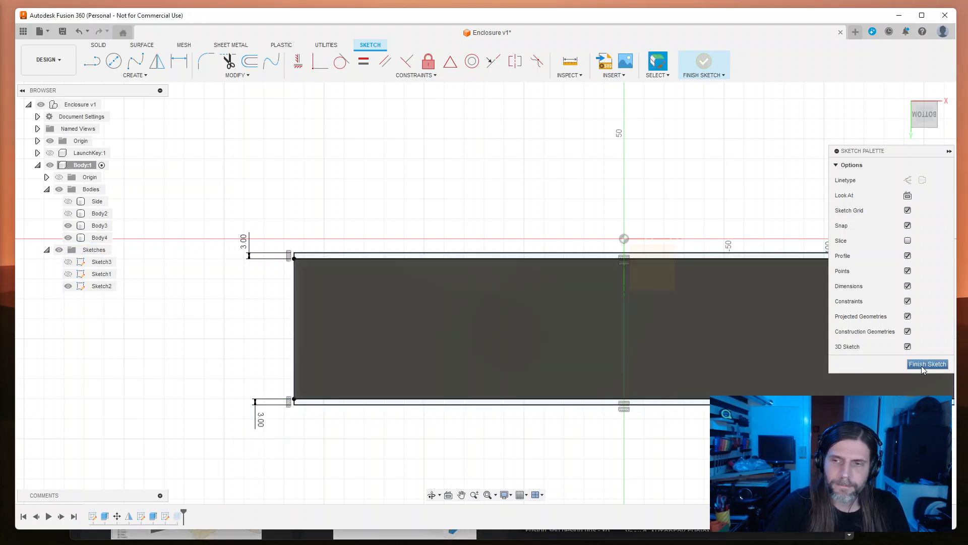
pyautogui.click(928, 364)
# Step: Show the LaunchKey component and examine how the enclosure's front and rear panels sit relative to it
pyautogui.moveTo(637, 474)
pyautogui.keyDown('shift'); pyautogui.mouseDown(button='middle')
pyautogui.moveTo(633, 397)
pyautogui.moveTo(752, 385)
pyautogui.moveTo(740, 384)
pyautogui.mouseUp(button='middle'); pyautogui.keyUp('shift')
pyautogui.click(50, 153)
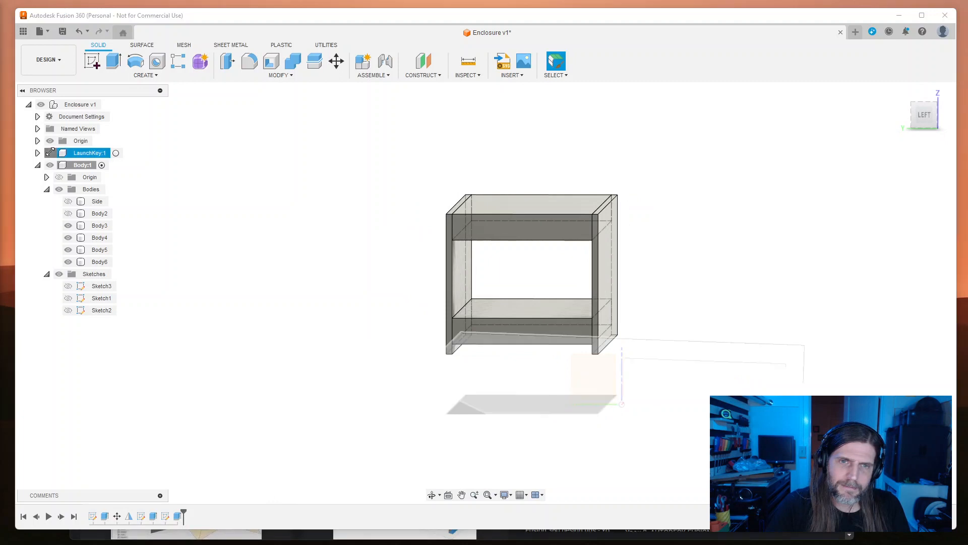
pyautogui.keyDown('shift'); pyautogui.moveTo(663, 288); pyautogui.dragTo(661, 287, button='middle'); pyautogui.keyUp('shift')
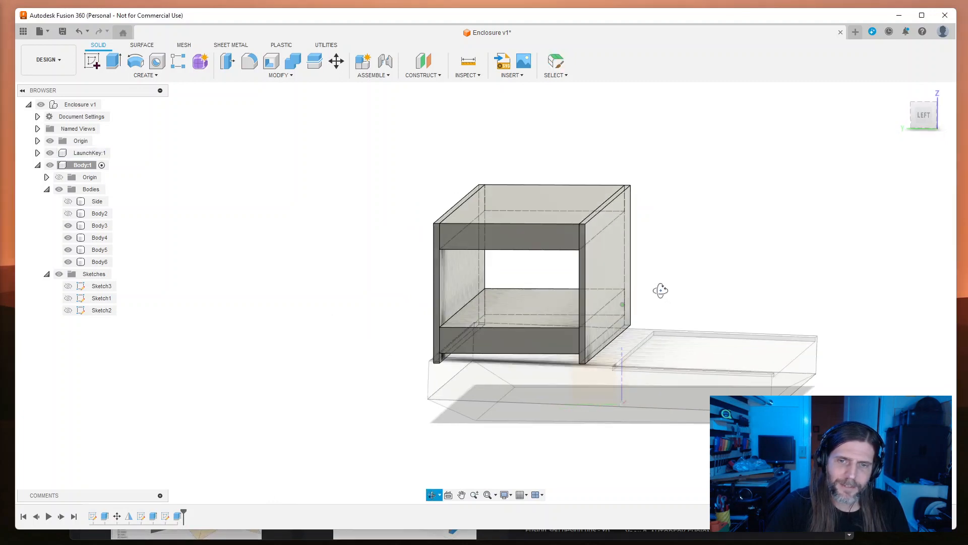
pyautogui.scroll(1, 612, 477)
pyautogui.scroll(-3, 611, 473)
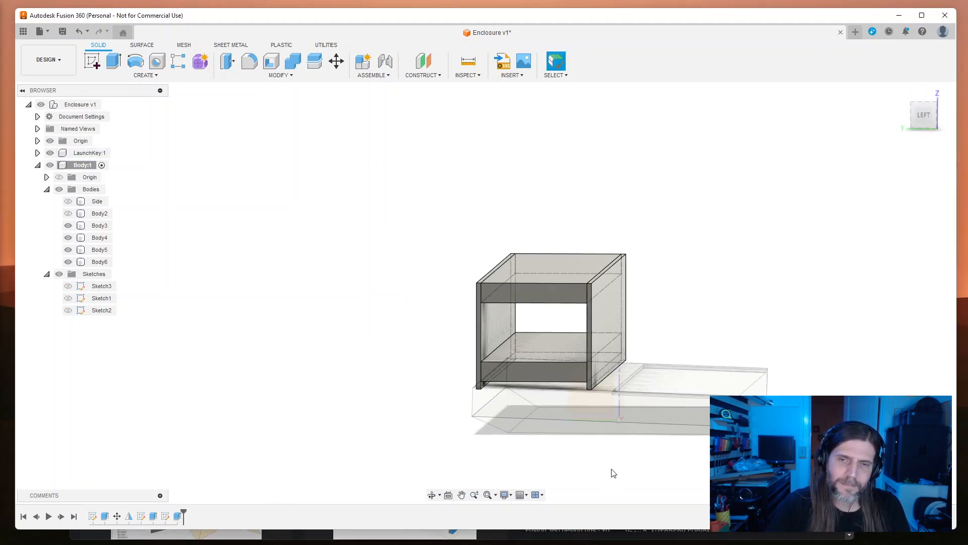
pyautogui.scroll(2, 612, 474)
pyautogui.scroll(4, 696, 461)
pyautogui.keyDown('shift'); pyautogui.moveTo(698, 459); pyautogui.dragTo(575, 442, button='middle'); pyautogui.keyUp('shift')
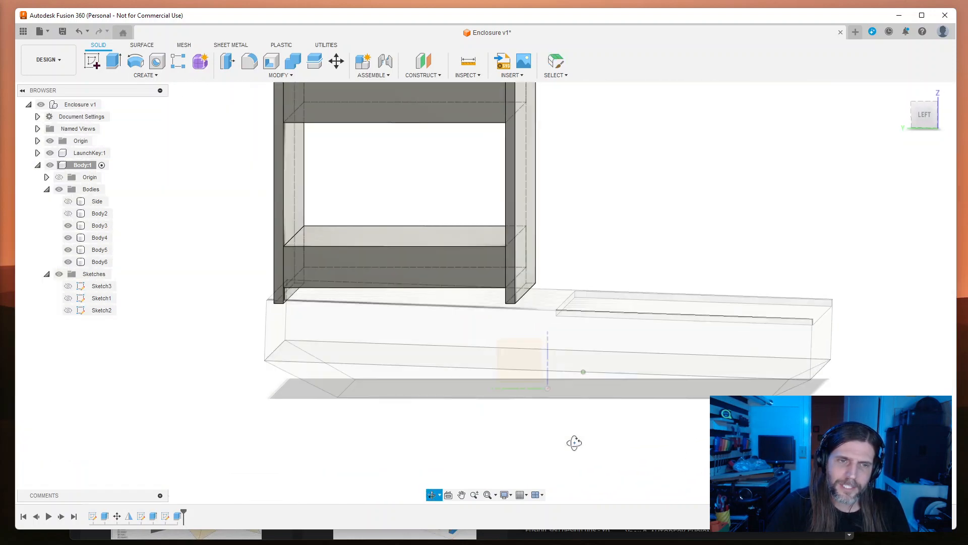
pyautogui.moveTo(644, 221); pyautogui.dragTo(605, 284, button='middle')
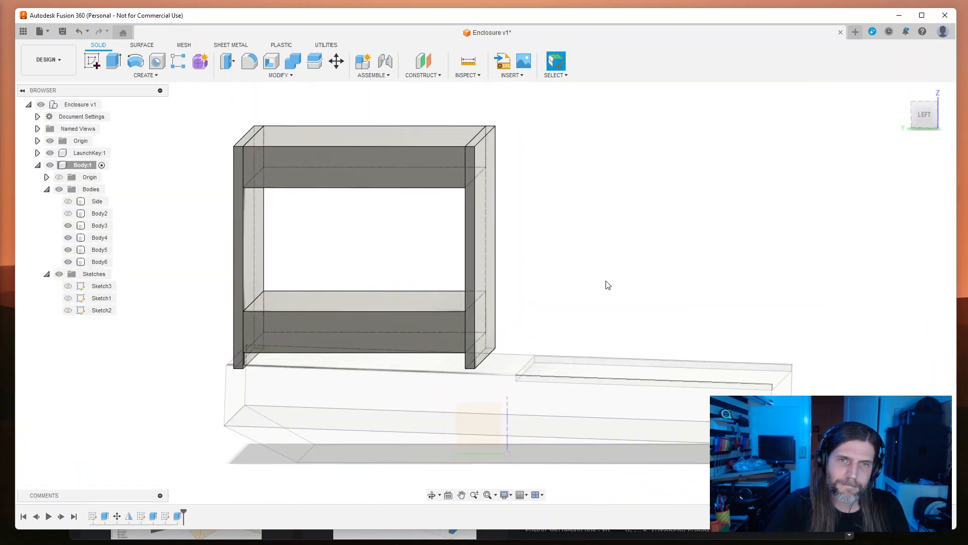
# Step: Undo the strip depth changes and show the LaunchKey component again
pyautogui.hotkey('ctrl', 'z')
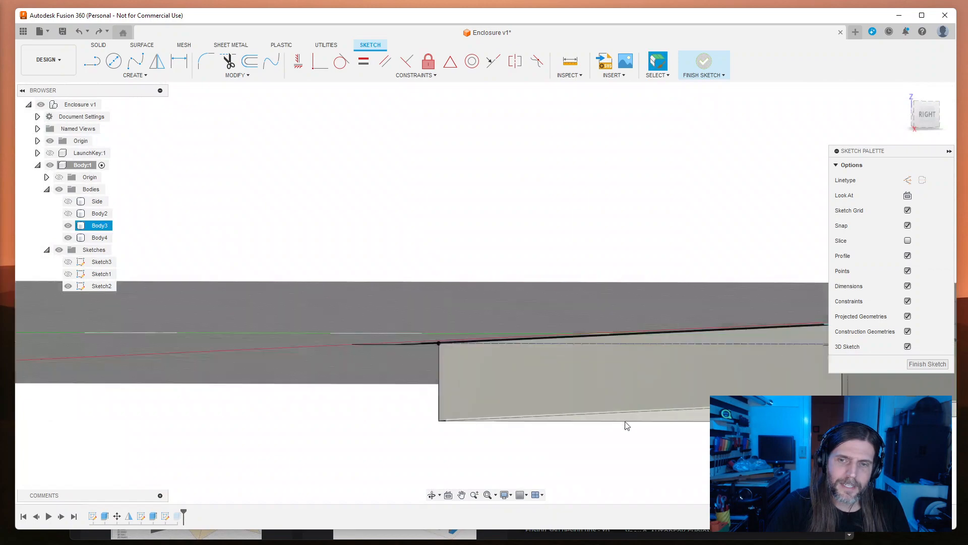
pyautogui.keyDown('shift'); pyautogui.moveTo(640, 429); pyautogui.dragTo(514, 340, button='middle'); pyautogui.keyUp('shift')
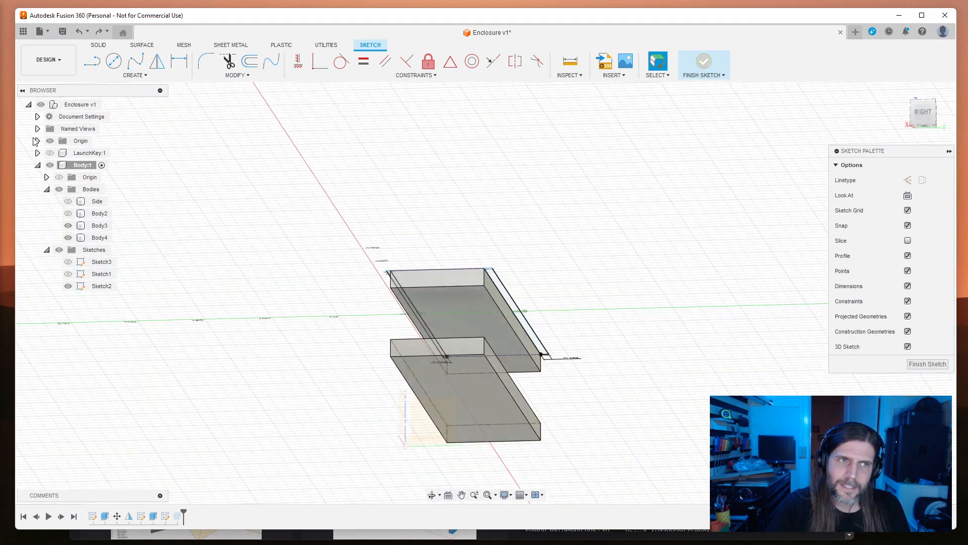
pyautogui.click(51, 152)
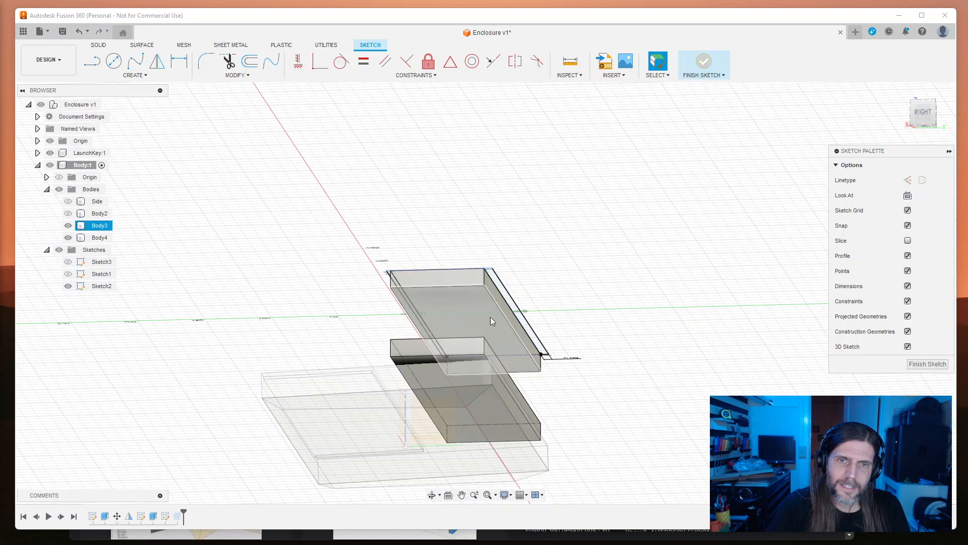
pyautogui.click(501, 288)
pyautogui.scroll(-2, 501, 292)
pyautogui.scroll(5, 521, 333)
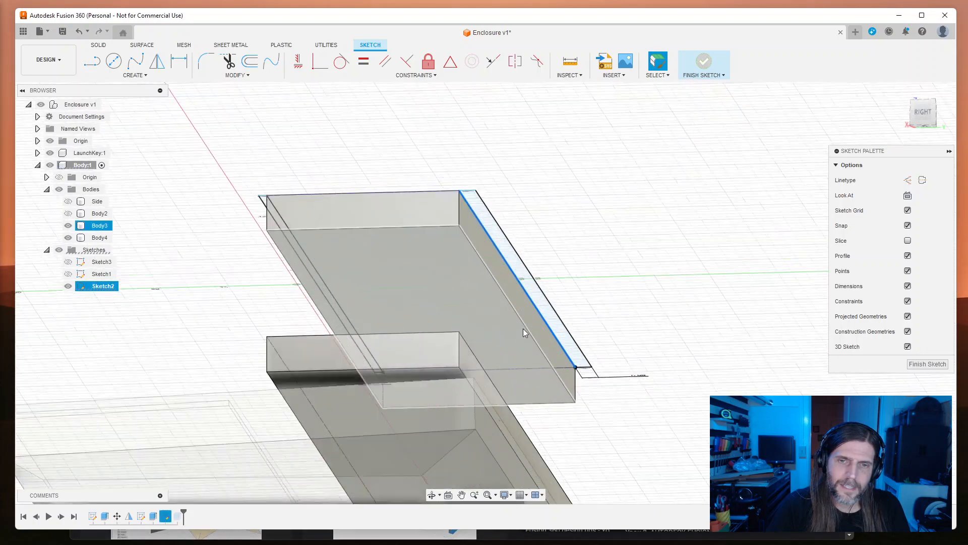
pyautogui.press('e')
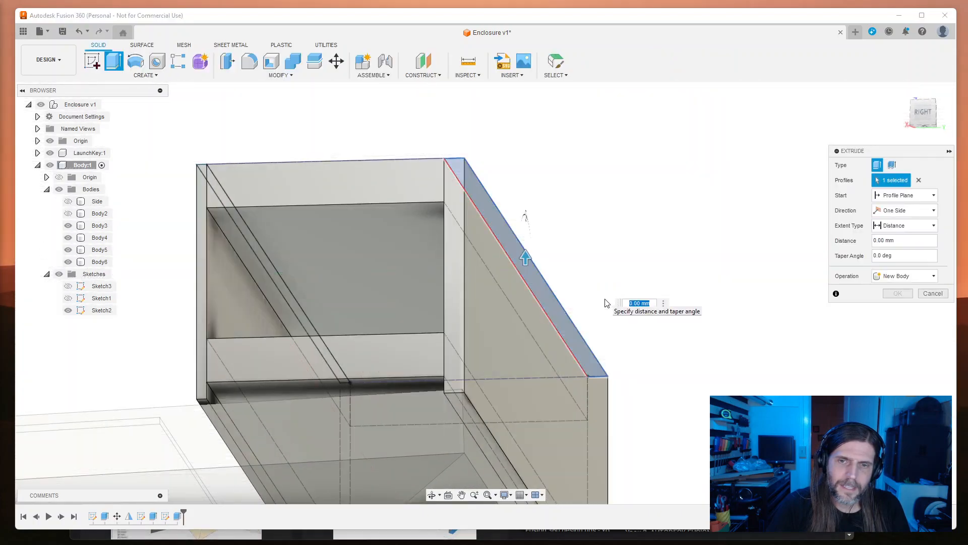
pyautogui.hotkey('ctrl', 'z')
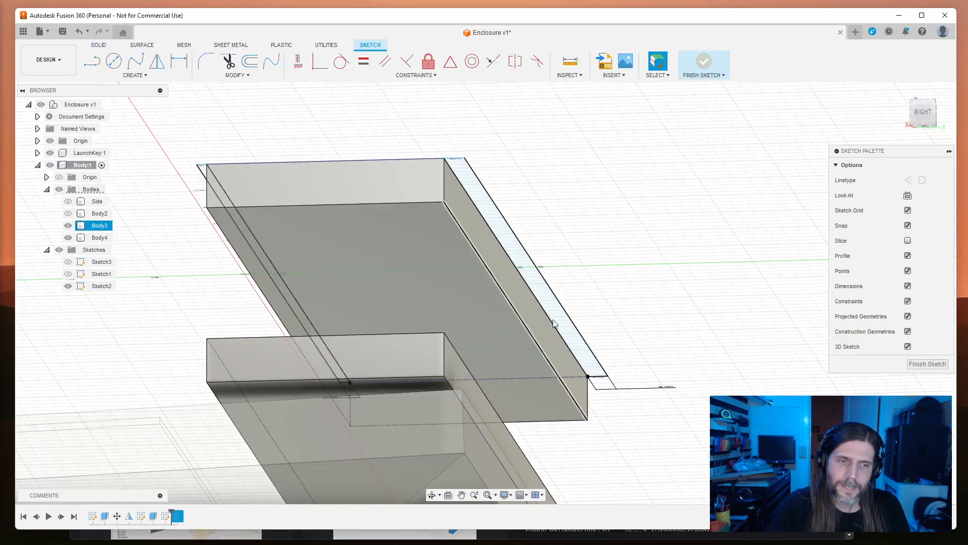
# Step: Finish the sketch and delete the extrusion feature that made the front and rear strips
pyautogui.click(927, 364)
pyautogui.rightClick(179, 517)
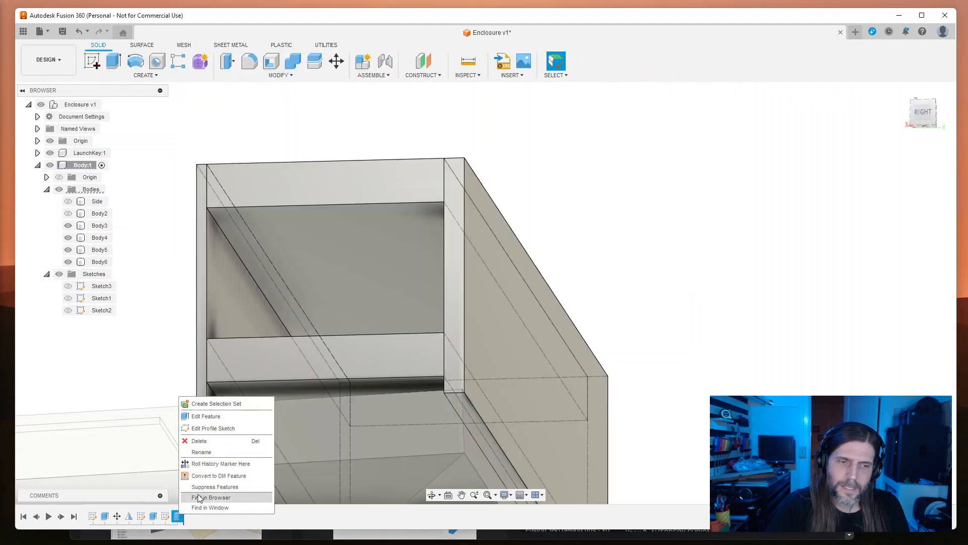
pyautogui.click(201, 441)
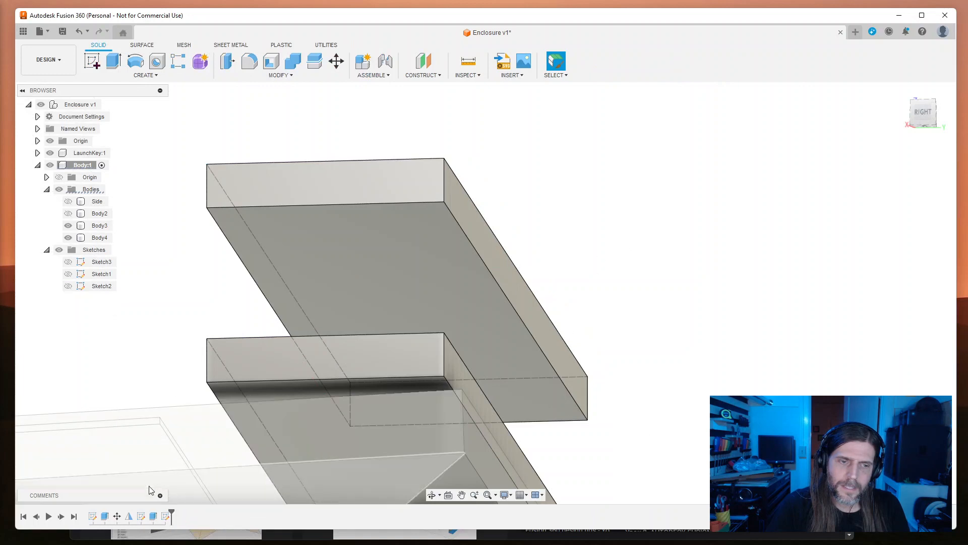
# Step: Show the strip sketch and extrude the rear strip 65 mm downward, joined to the shelves
pyautogui.click(78, 288)
pyautogui.press('e')
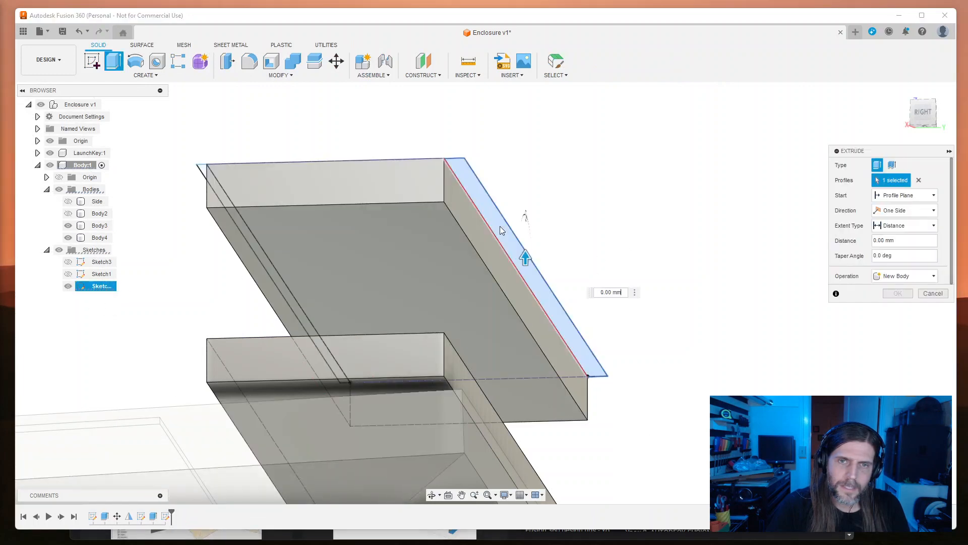
pyautogui.press('Escape')
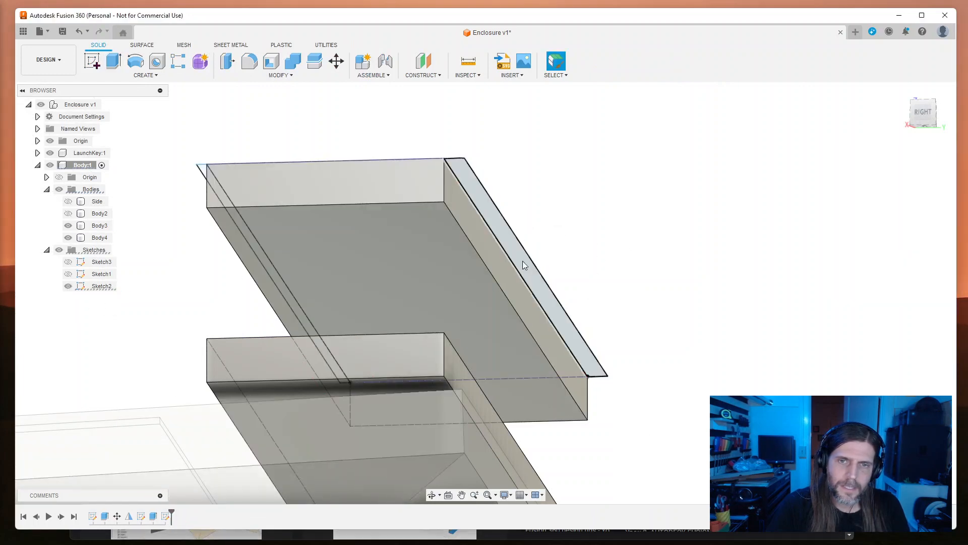
pyautogui.click(527, 260)
pyautogui.press('e')
pyautogui.moveTo(505, 376); pyautogui.dragTo(507, 409)
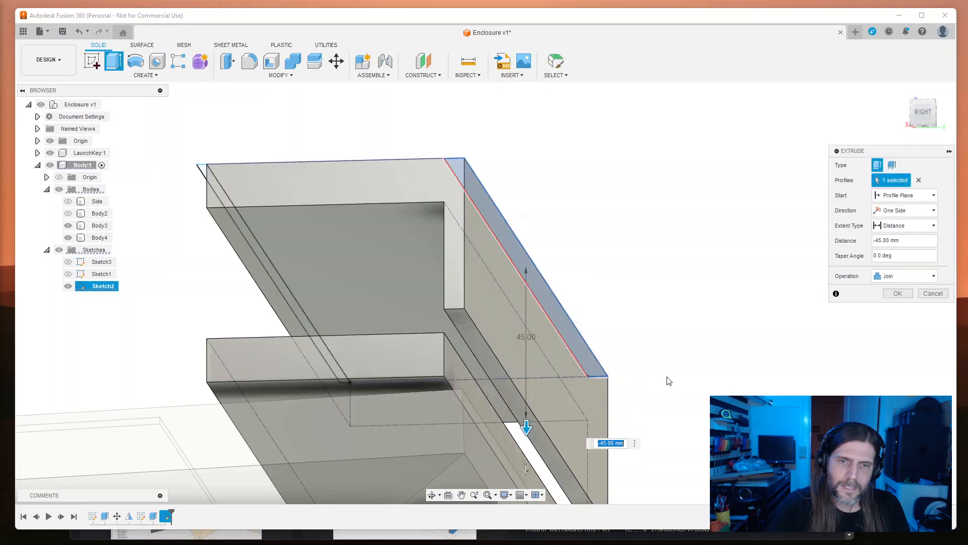
pyautogui.scroll(2, 674, 378)
pyautogui.scroll(-4, 681, 375)
pyautogui.keyDown('shift'); pyautogui.moveTo(682, 373); pyautogui.dragTo(677, 403, button='middle'); pyautogui.keyUp('shift')
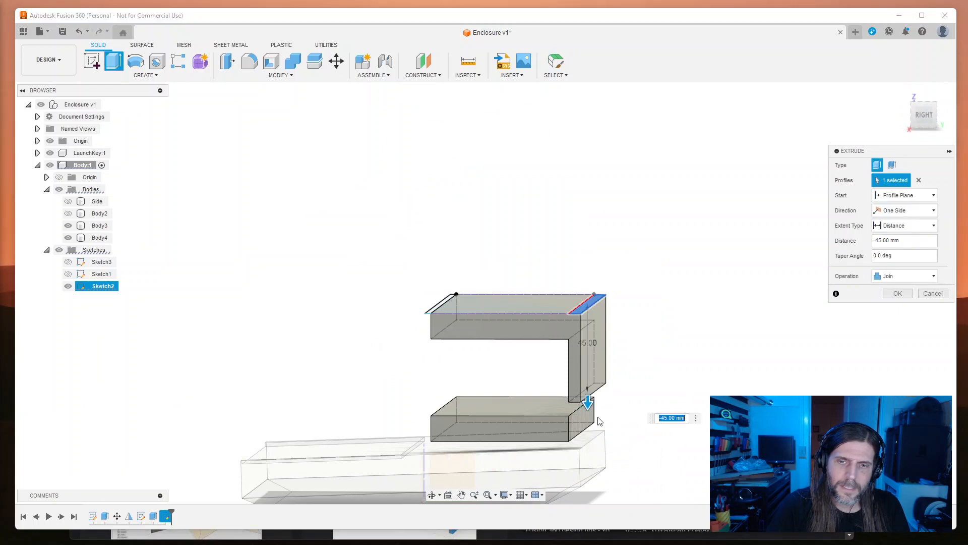
pyautogui.moveTo(588, 402); pyautogui.dragTo(590, 439)
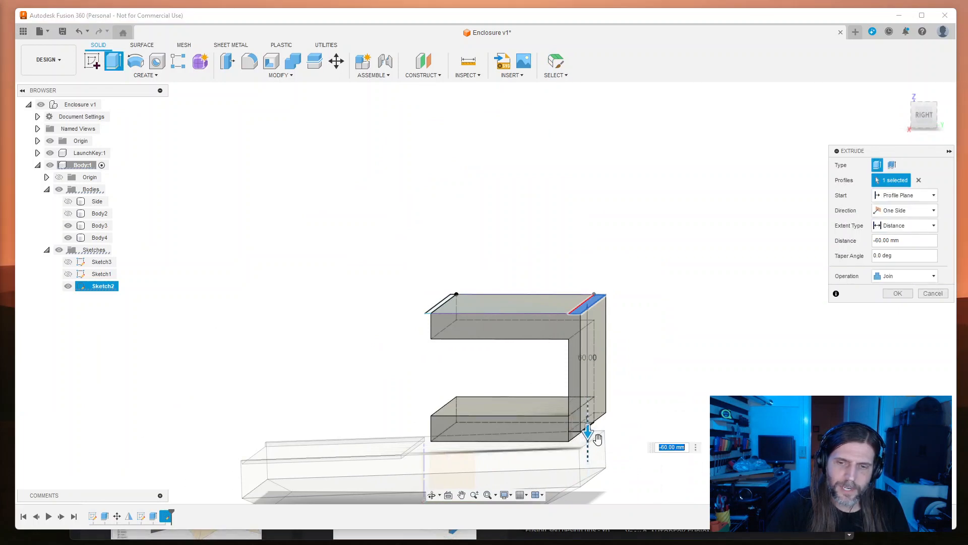
pyautogui.scroll(5, 597, 439)
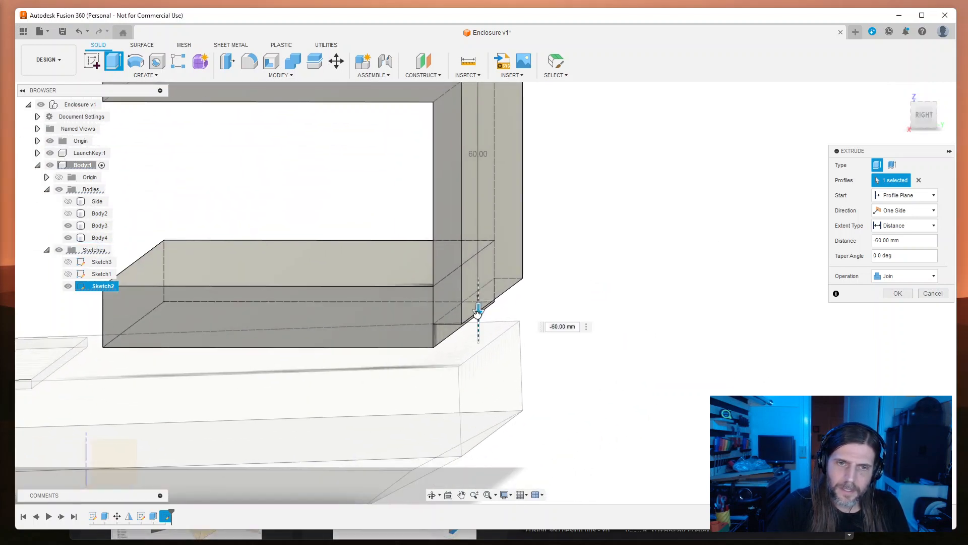
pyautogui.keyDown('shift'); pyautogui.moveTo(600, 388); pyautogui.dragTo(665, 388, button='middle'); pyautogui.keyUp('shift')
pyautogui.click(889, 297)
# Step: Extrude the front strip 70 mm downward, joined to the existing shelf body
pyautogui.keyDown('shift'); pyautogui.moveTo(309, 268); pyautogui.dragTo(352, 179, button='middle'); pyautogui.keyUp('shift')
pyautogui.press('e')
pyautogui.scroll(4, 339, 220)
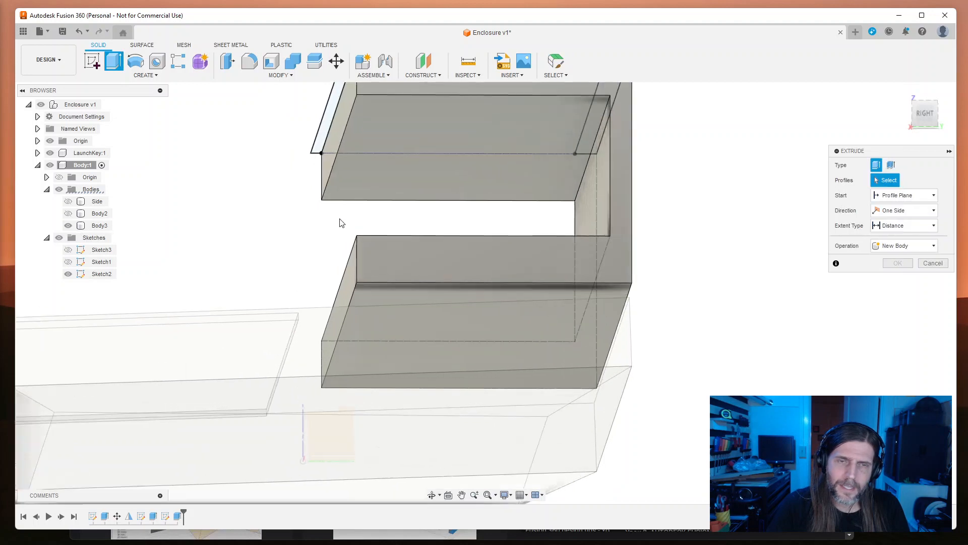
pyautogui.scroll(-6, 354, 244)
pyautogui.scroll(1, 346, 223)
pyautogui.scroll(2, 346, 226)
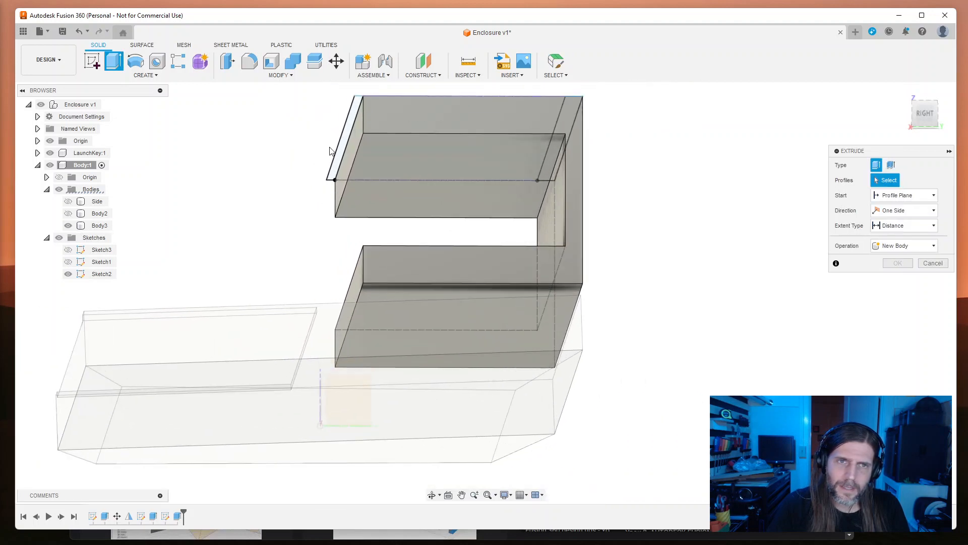
pyautogui.click(339, 153)
pyautogui.moveTo(348, 137); pyautogui.dragTo(343, 337)
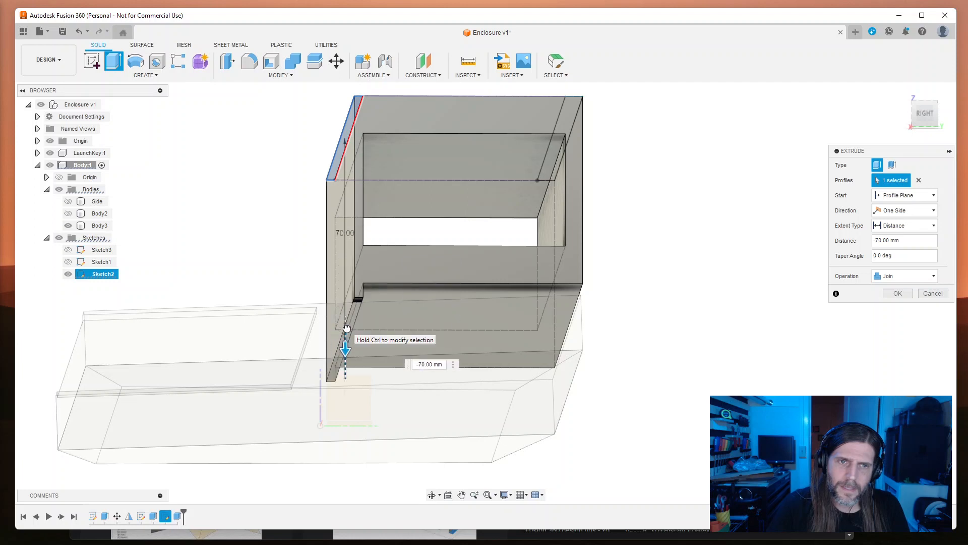
pyautogui.keyDown('shift'); pyautogui.moveTo(538, 352); pyautogui.dragTo(588, 361, button='middle'); pyautogui.keyUp('shift')
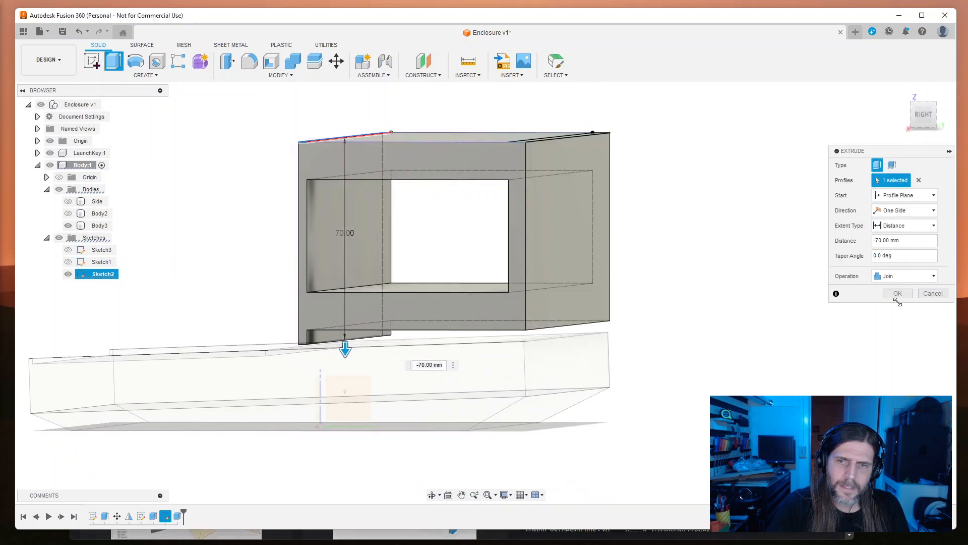
pyautogui.click(896, 293)
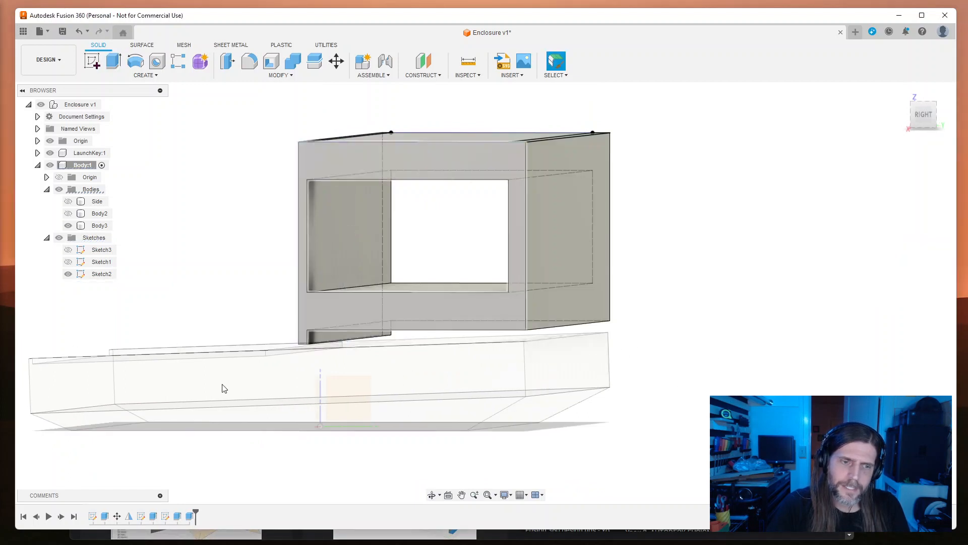
# Step: Edit the rear and front strip extrusions so each one creates a new body instead of joining
pyautogui.doubleClick(189, 516)
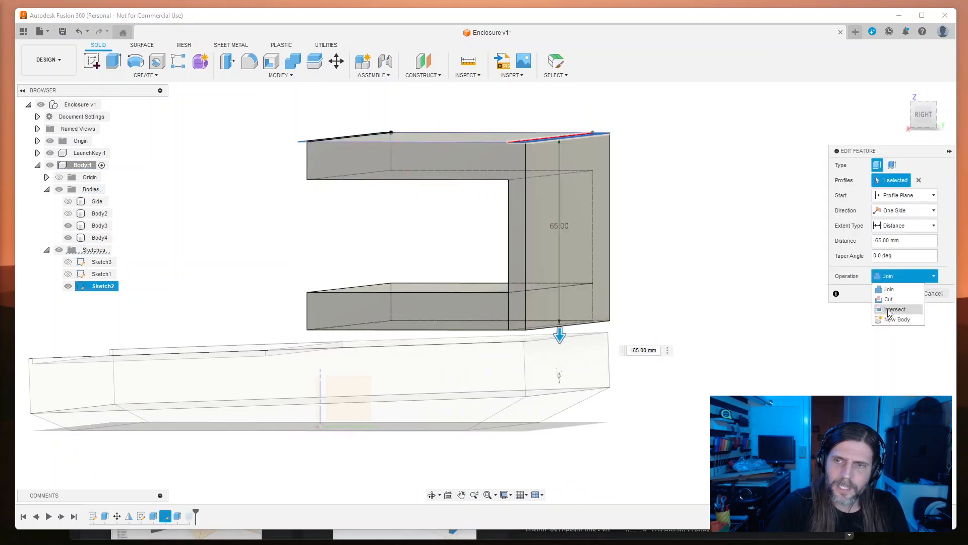
pyautogui.click(895, 294)
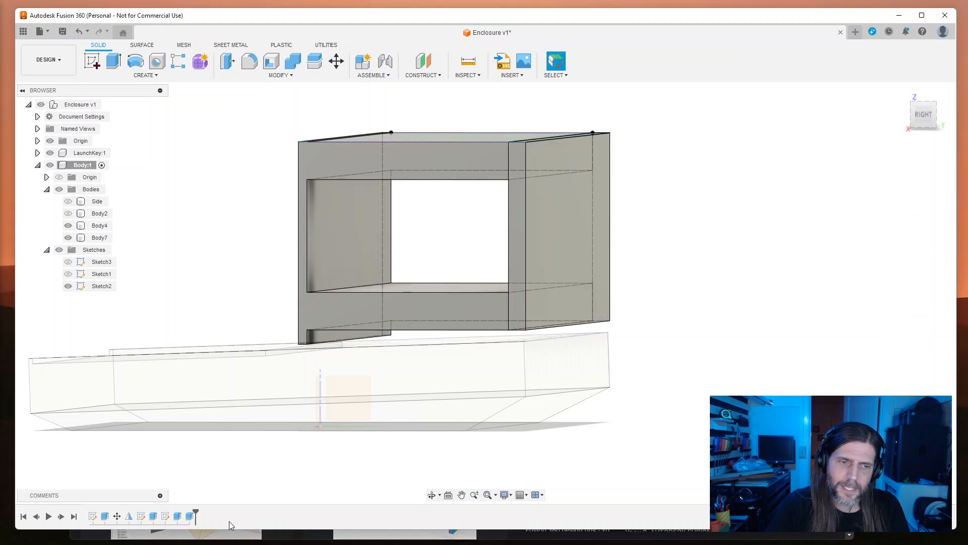
pyautogui.doubleClick(190, 514)
pyautogui.click(897, 319)
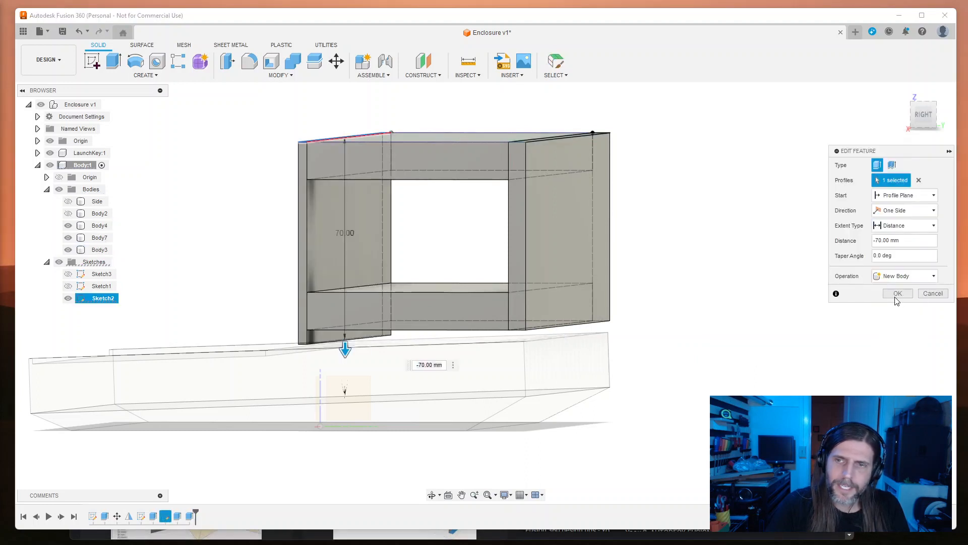
pyautogui.click(896, 295)
pyautogui.keyDown('shift'); pyautogui.moveTo(685, 320); pyautogui.dragTo(654, 335, button='middle'); pyautogui.keyUp('shift')
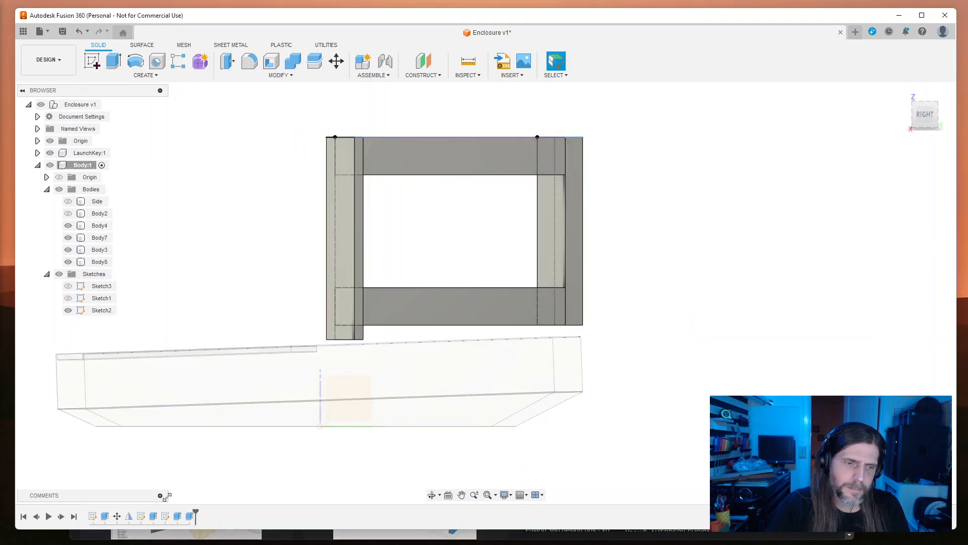
# Step: Reopen the strip sketch, set the rear strip's depth to 3 mm and finish the sketch
pyautogui.doubleClick(165, 516)
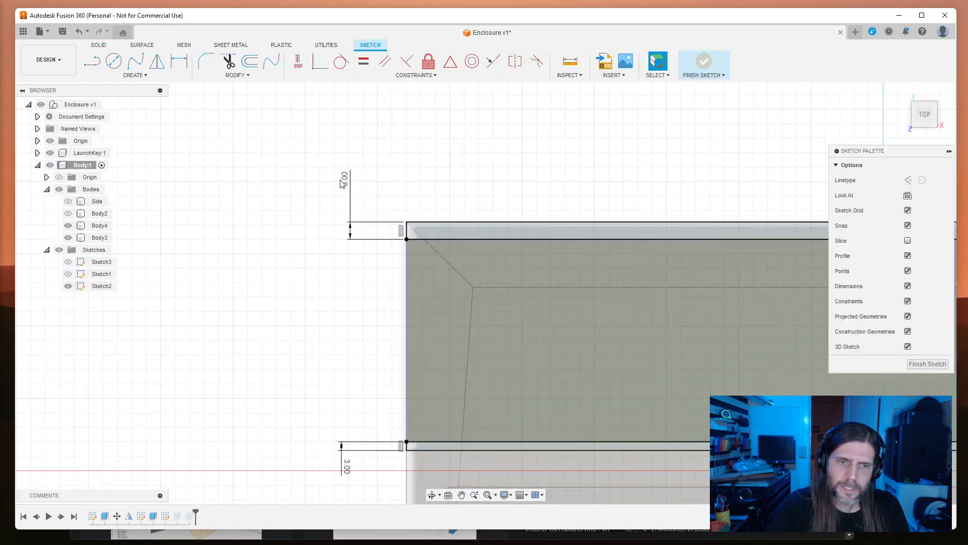
pyautogui.doubleClick(345, 182)
pyautogui.write('3')
pyautogui.click(923, 369)
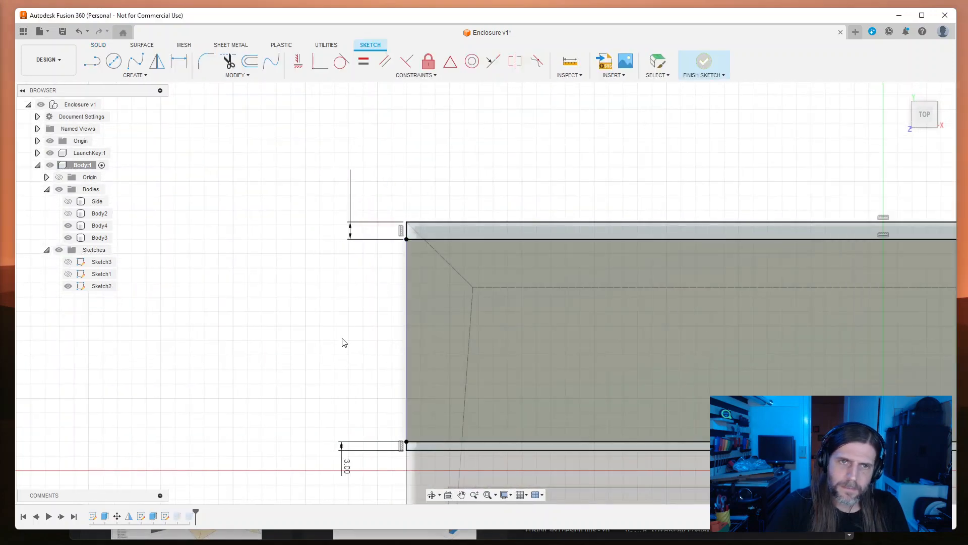
# Step: Show both side panel bodies and make the top-level Enclosure component active
pyautogui.moveTo(560, 406)
pyautogui.keyDown('shift'); pyautogui.mouseDown(button='middle')
pyautogui.moveTo(540, 412)
pyautogui.moveTo(616, 404)
pyautogui.moveTo(644, 430)
pyautogui.moveTo(626, 411)
pyautogui.mouseUp(button='middle'); pyautogui.keyUp('shift')
pyautogui.scroll(-3, 548, 414)
pyautogui.keyDown('shift'); pyautogui.moveTo(787, 403); pyautogui.dragTo(835, 394, button='middle'); pyautogui.keyUp('shift')
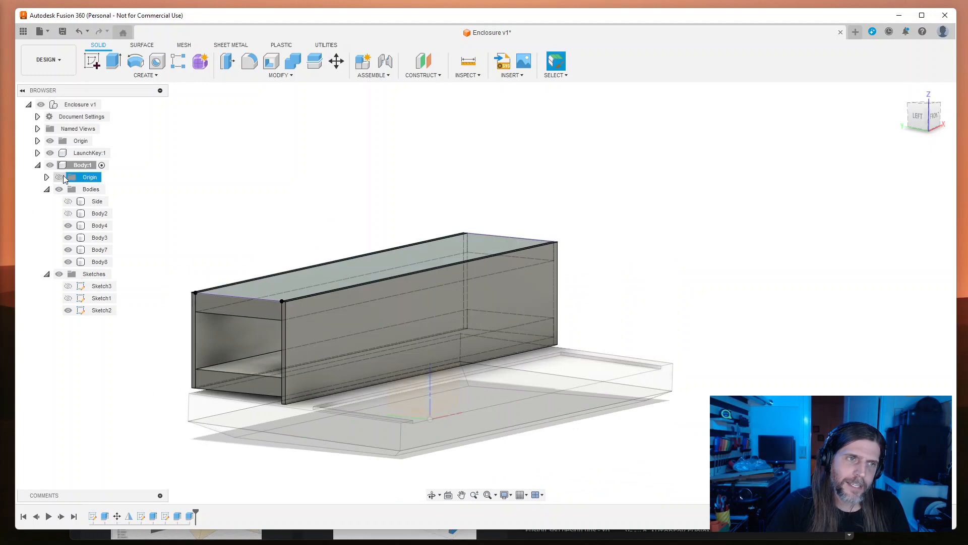
pyautogui.click(68, 202)
pyautogui.click(68, 213)
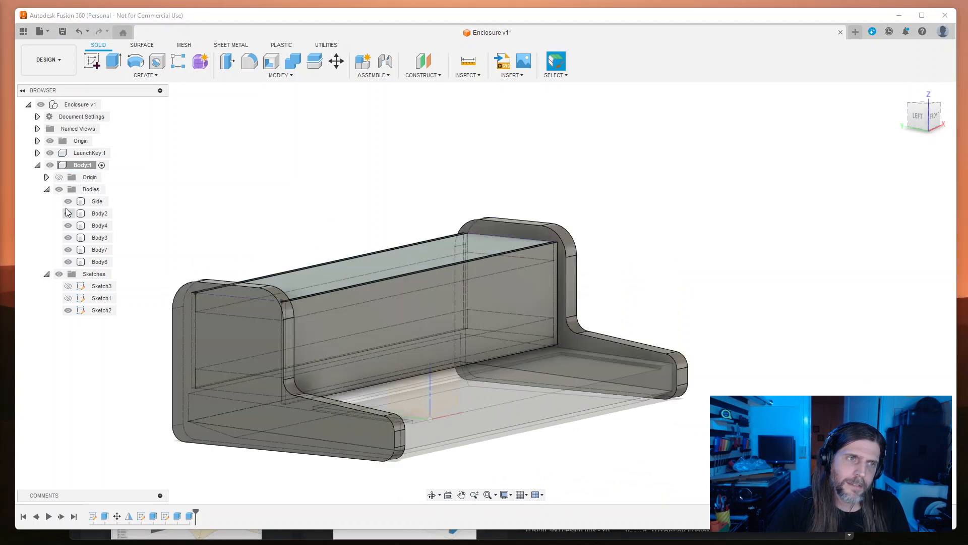
pyautogui.click(108, 105)
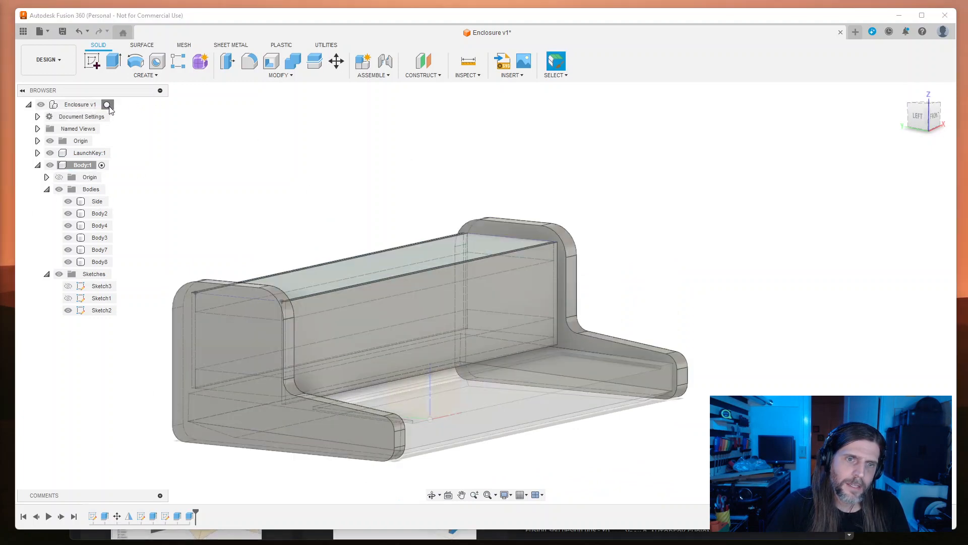
# Step: Examine the assembled enclosure from the sides and rear, checking how the side panel meets the keyboard
pyautogui.keyDown('shift'); pyautogui.moveTo(788, 236); pyautogui.dragTo(670, 218, button='middle'); pyautogui.keyUp('shift')
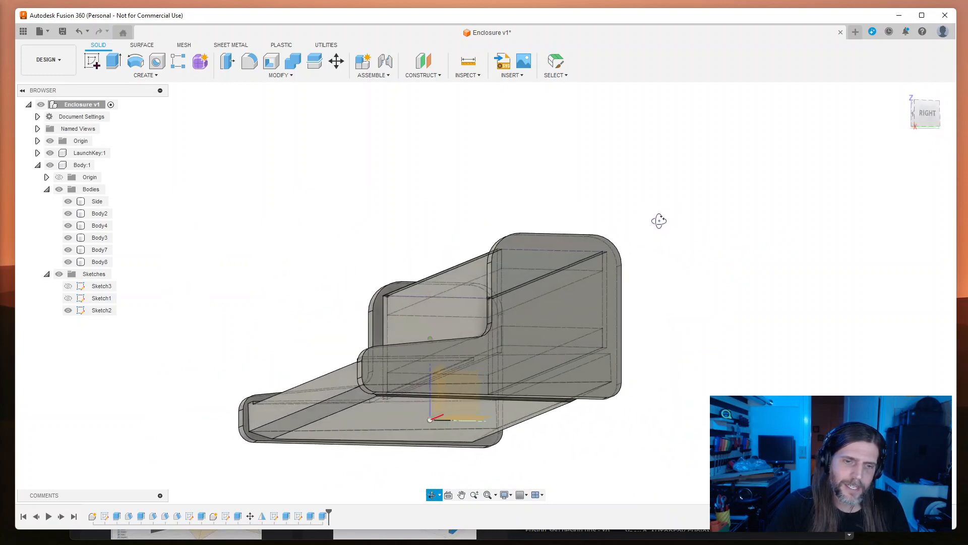
pyautogui.keyDown('shift'); pyautogui.moveTo(656, 228); pyautogui.dragTo(768, 241, button='middle'); pyautogui.keyUp('shift')
pyautogui.keyDown('shift'); pyautogui.moveTo(333, 396); pyautogui.dragTo(282, 411, button='middle'); pyautogui.keyUp('shift')
pyautogui.click(179, 421)
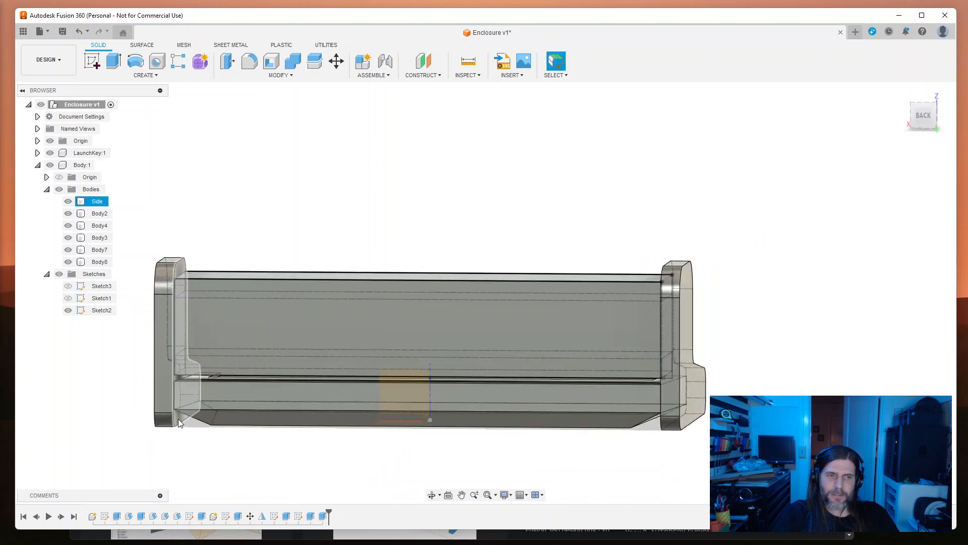
pyautogui.click(186, 411)
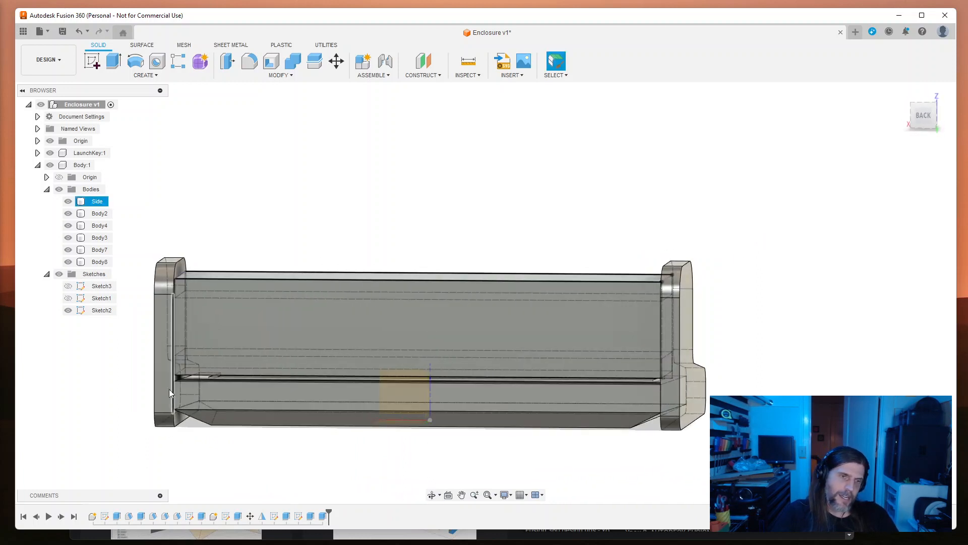
pyautogui.keyDown('shift'); pyautogui.moveTo(607, 308); pyautogui.dragTo(690, 270, button='middle'); pyautogui.keyUp('shift')
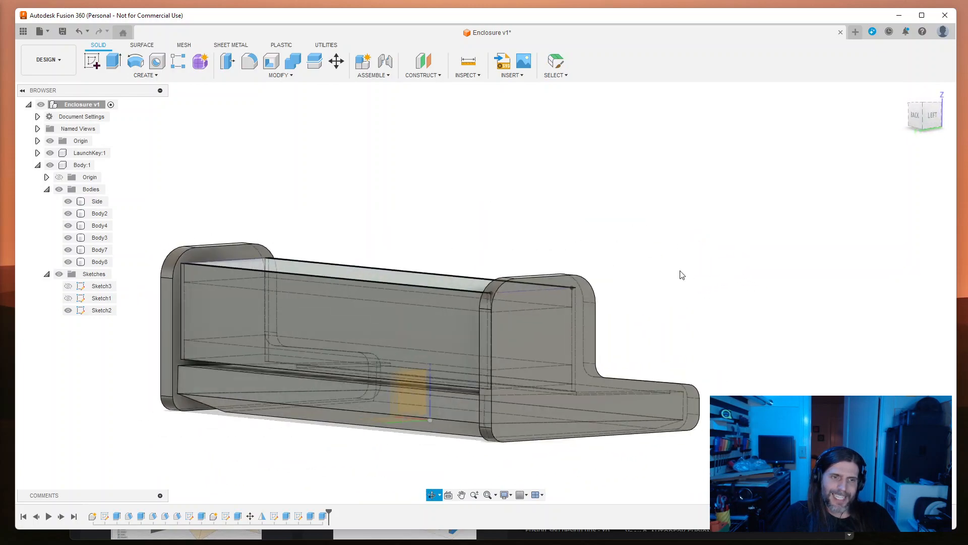
# Step: Review the side panel extrusion, the shelf extrusion and the side profile sketch in the design history
pyautogui.doubleClick(239, 515)
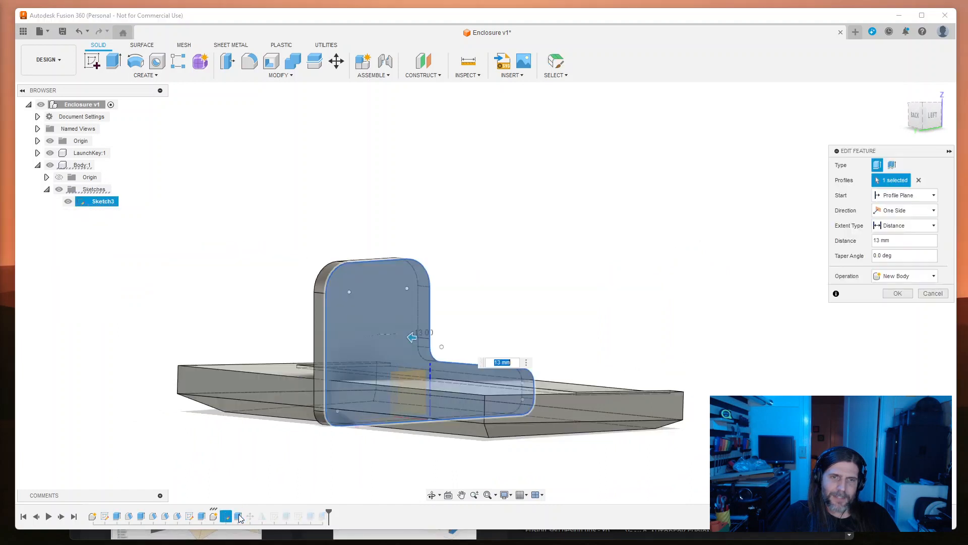
pyautogui.press('Escape')
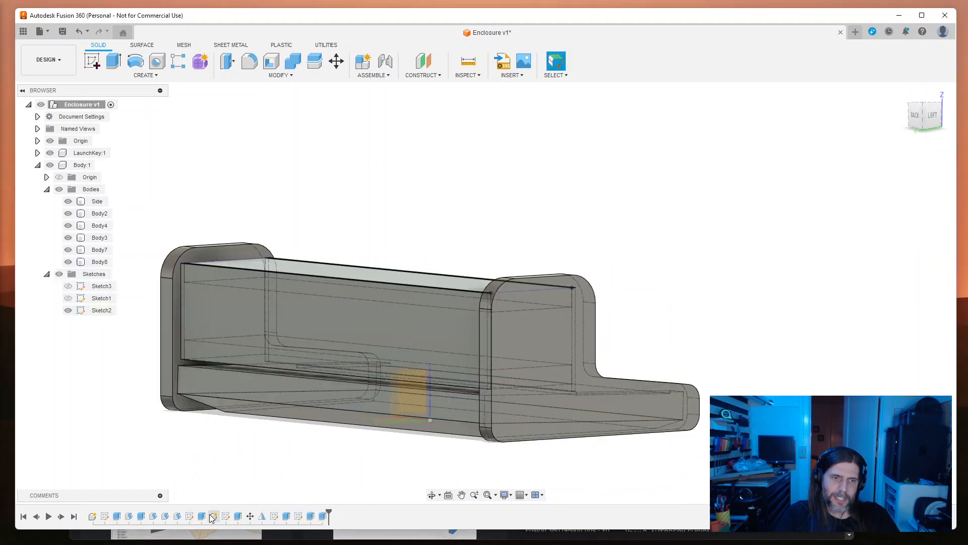
pyautogui.doubleClick(273, 516)
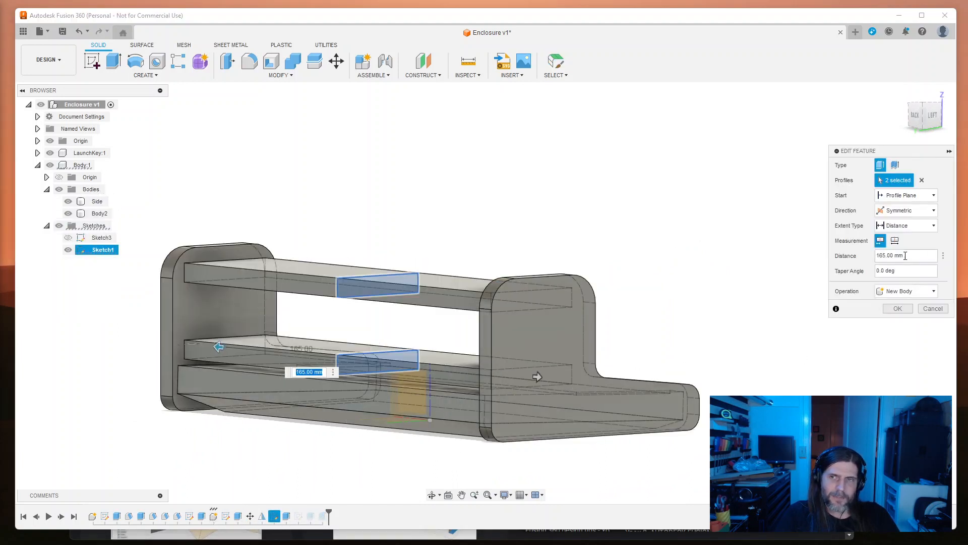
pyautogui.press('Escape')
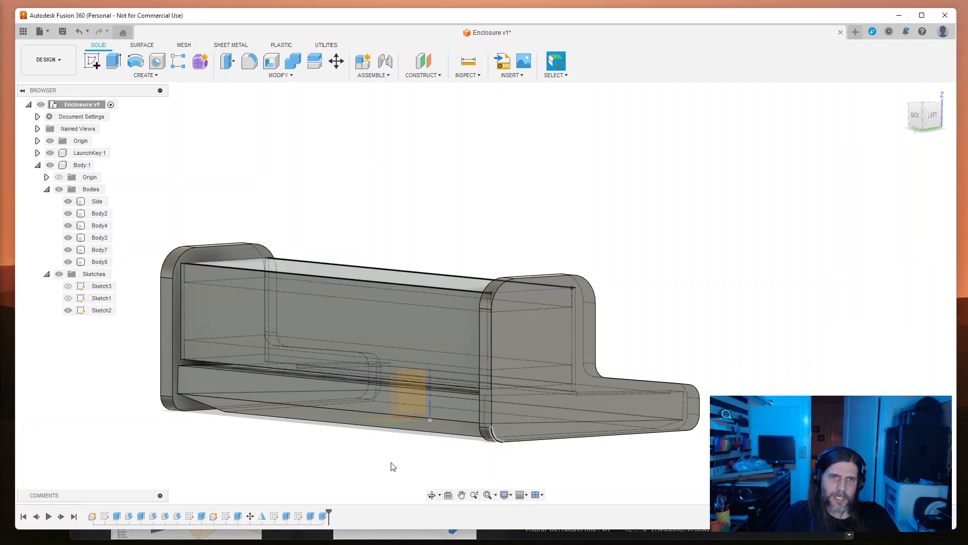
pyautogui.doubleClick(225, 516)
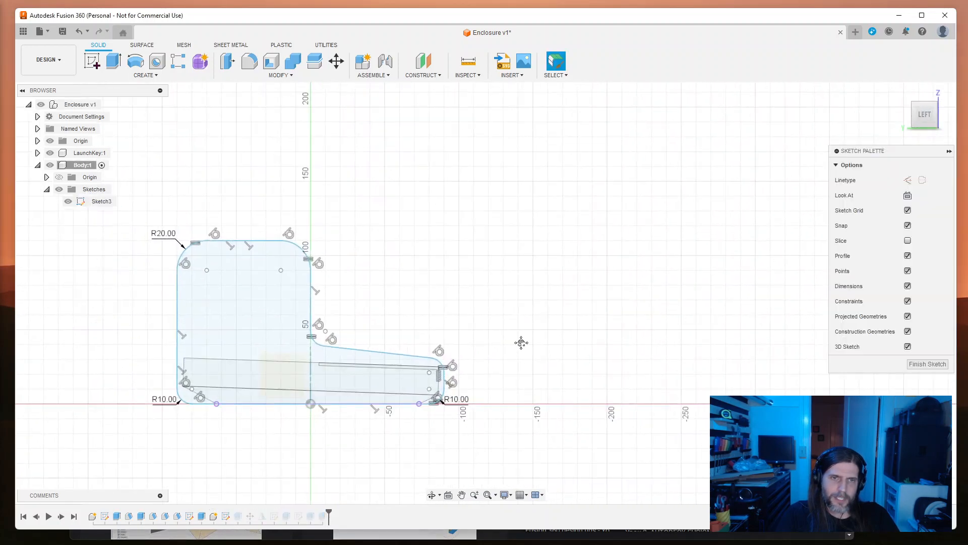
pyautogui.click(939, 364)
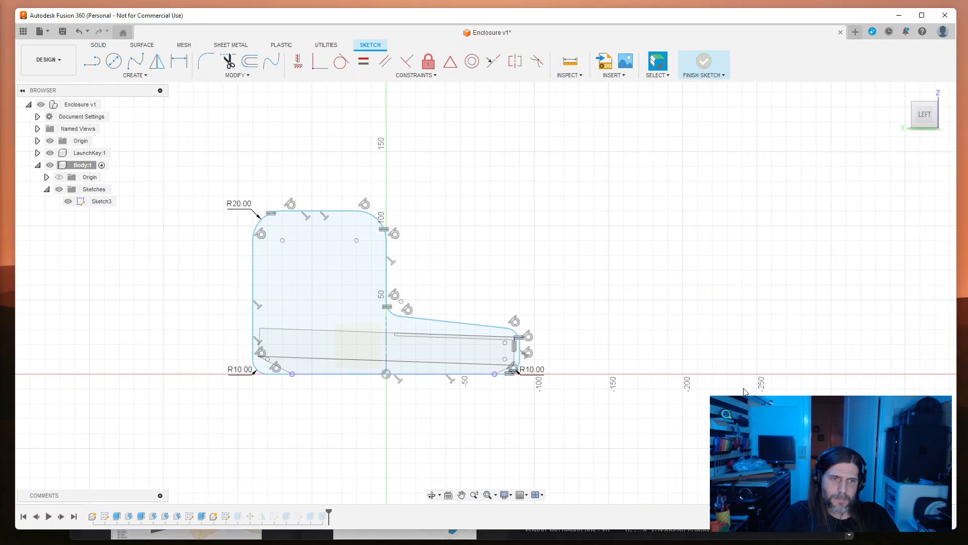
pyautogui.doubleClick(225, 515)
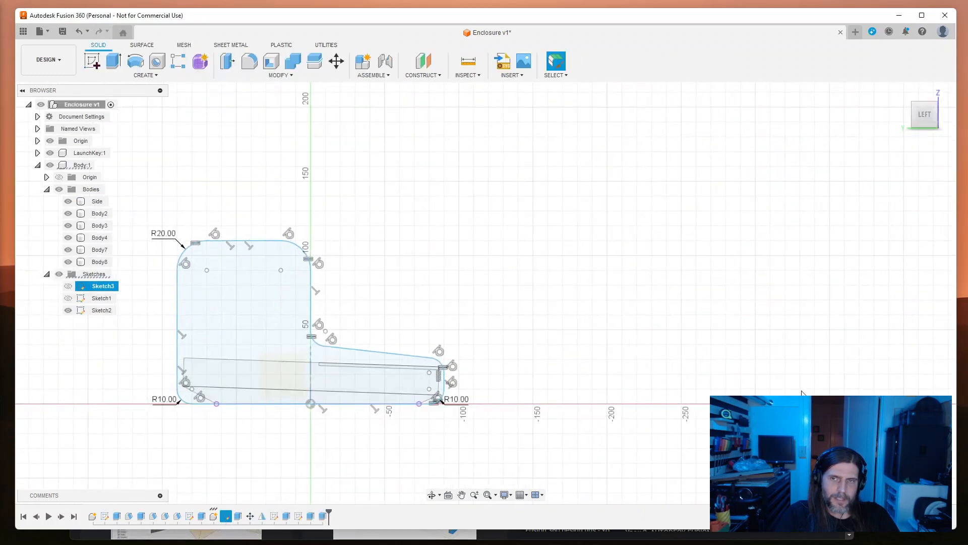
pyautogui.click(938, 364)
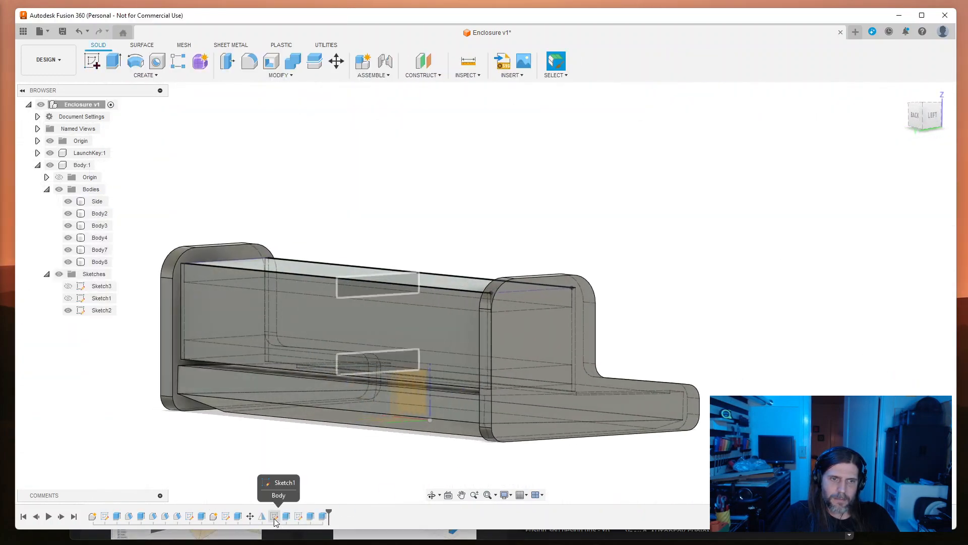
# Step: Open the shelf sketch and set the upper shelf's thickness to 6 mm
pyautogui.doubleClick(274, 516)
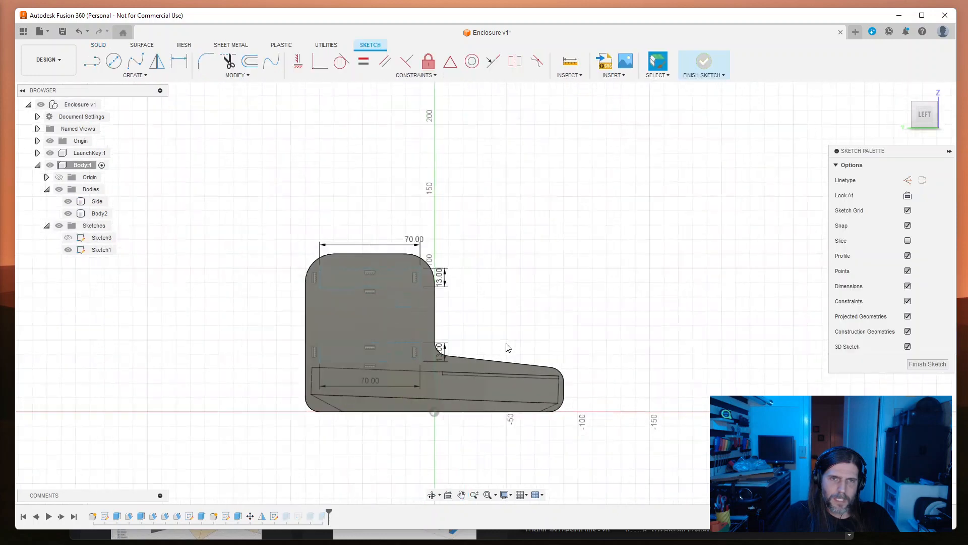
pyautogui.scroll(5, 507, 346)
pyautogui.doubleClick(357, 191)
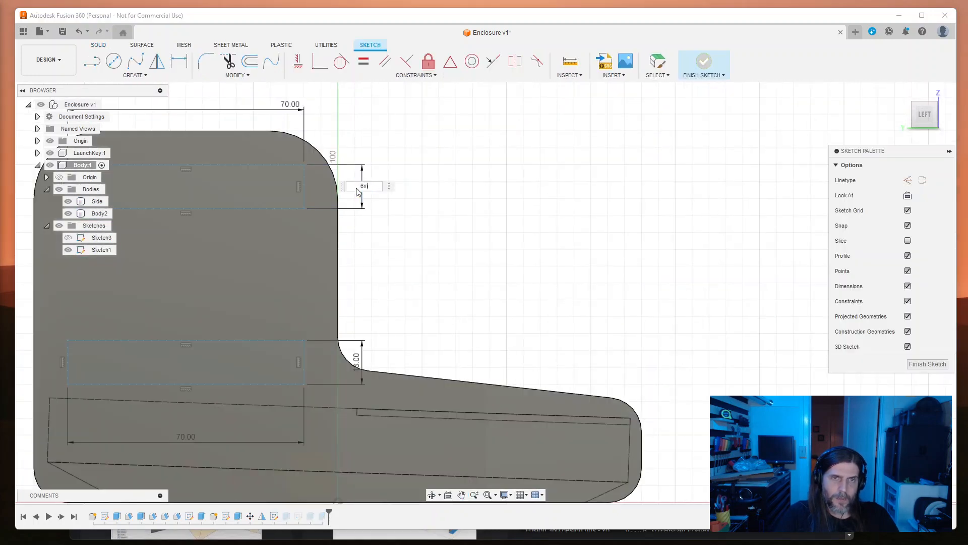
pyautogui.write('6mm')
pyautogui.press('Return')
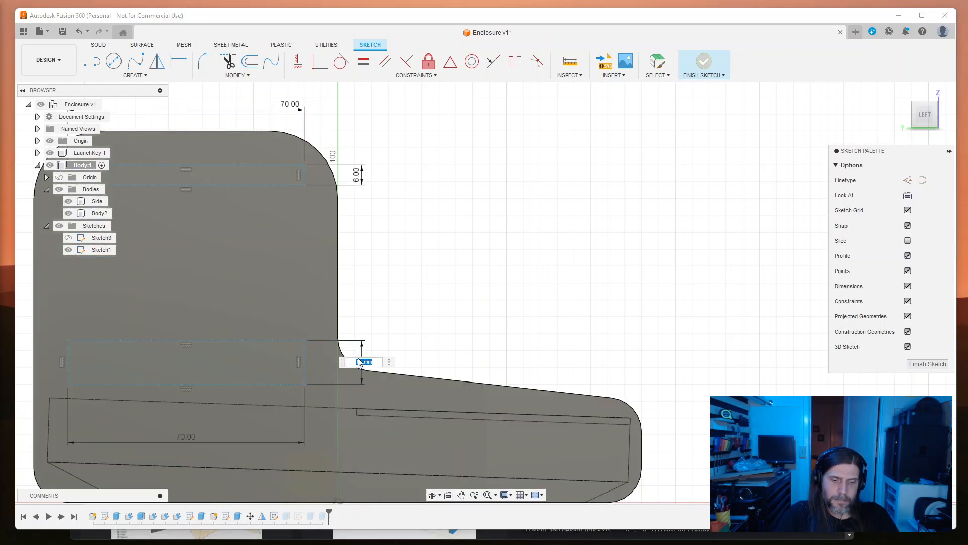
# Step: Set the lower shelf's thickness to 6 mm and finish the shelf sketch
pyautogui.write('6mm')
pyautogui.press('Return')
pyautogui.moveTo(439, 350); pyautogui.dragTo(534, 320, button='middle')
pyautogui.click(916, 365)
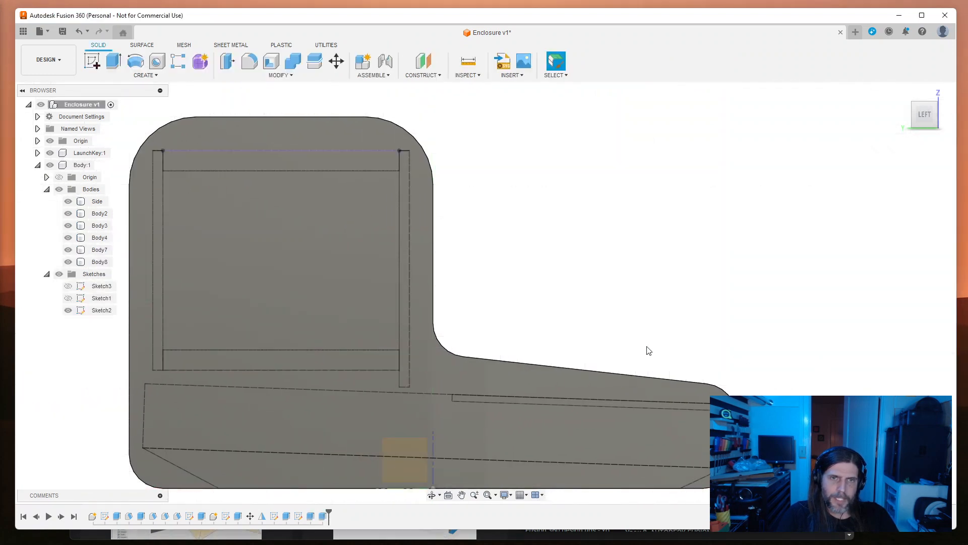
# Step: Examine the enclosure's thinner shelves and front panel in 3D from the side and front
pyautogui.moveTo(536, 257); pyautogui.dragTo(596, 247, button='middle')
pyautogui.keyDown('shift'); pyautogui.moveTo(633, 277); pyautogui.dragTo(595, 289, button='middle'); pyautogui.keyUp('shift')
pyautogui.scroll(3, 600, 356)
pyautogui.scroll(-5, 603, 355)
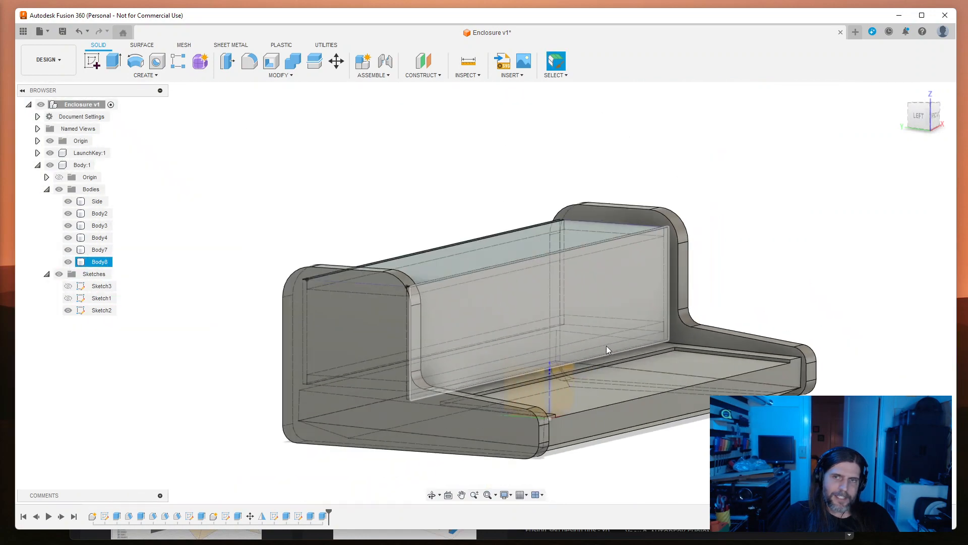
pyautogui.moveTo(771, 306)
pyautogui.keyDown('shift'); pyautogui.mouseDown(button='middle')
pyautogui.moveTo(611, 304)
pyautogui.moveTo(774, 318)
pyautogui.moveTo(774, 304)
pyautogui.moveTo(793, 324)
pyautogui.moveTo(754, 351)
pyautogui.moveTo(757, 302)
pyautogui.moveTo(804, 313)
pyautogui.moveTo(817, 368)
pyautogui.moveTo(849, 298)
pyautogui.moveTo(557, 309)
pyautogui.moveTo(560, 322)
pyautogui.moveTo(560, 309)
pyautogui.moveTo(677, 320)
pyautogui.moveTo(765, 307)
pyautogui.moveTo(730, 311)
pyautogui.moveTo(762, 309)
pyautogui.moveTo(719, 326)
pyautogui.moveTo(732, 299)
pyautogui.moveTo(772, 318)
pyautogui.mouseUp(button='middle'); pyautogui.keyUp('shift')
pyautogui.click(774, 320)
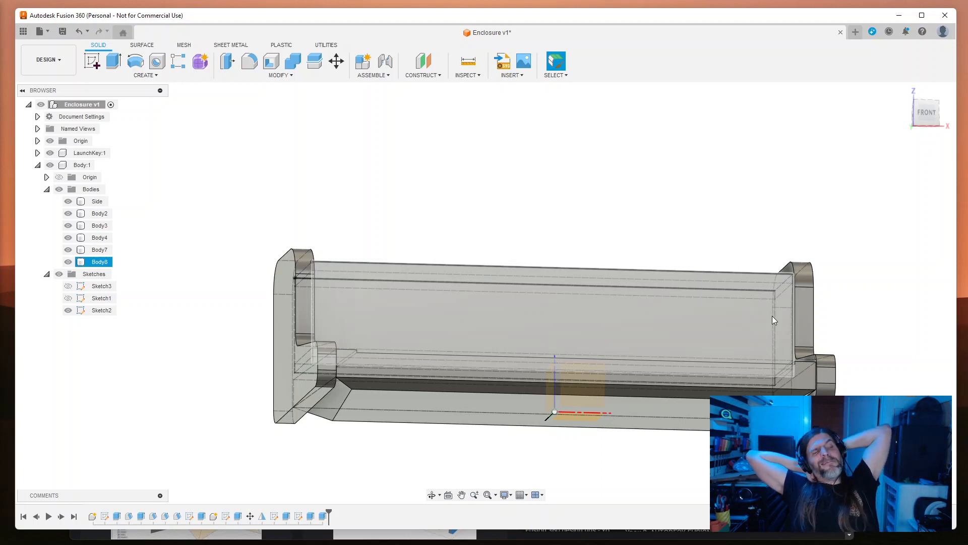
pyautogui.press('Escape')
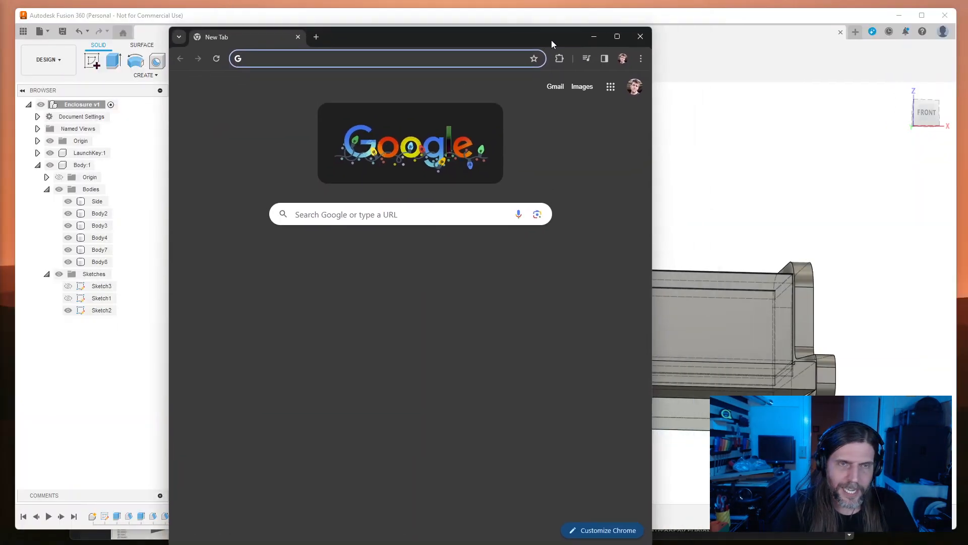
# Step: Search Google in Chrome for "button cap slotted screw" and show the image results in a wider window
pyautogui.write('b')
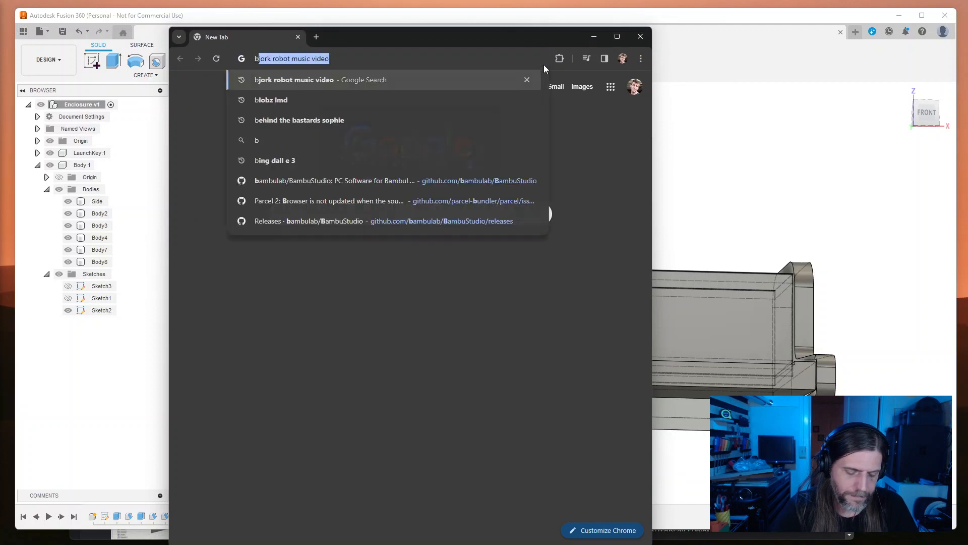
pyautogui.write('utton cap slotted screw')
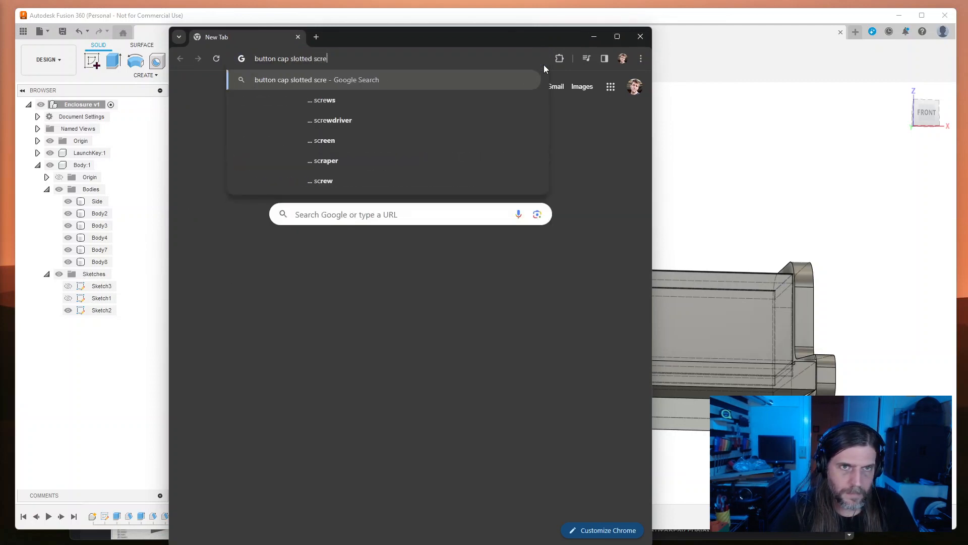
pyautogui.press('Return')
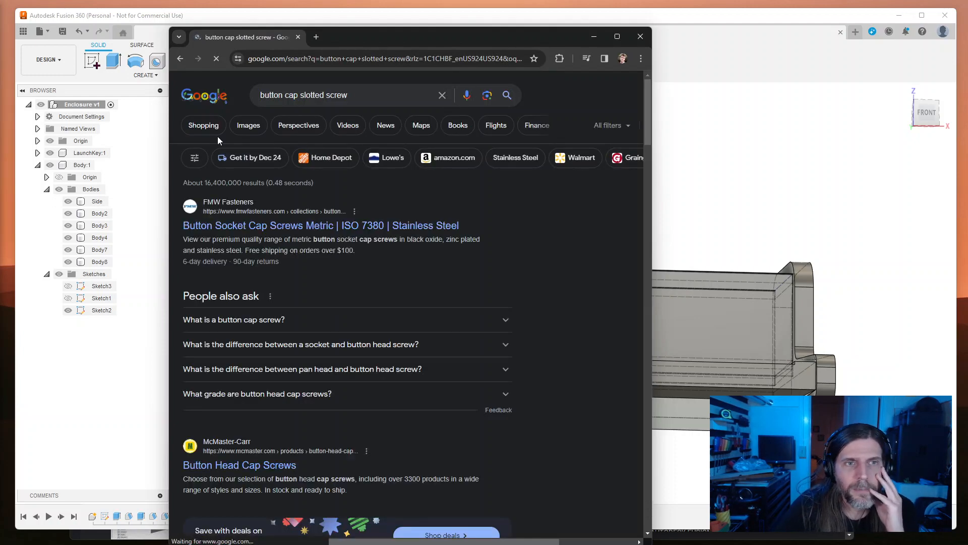
pyautogui.moveTo(656, 85); pyautogui.dragTo(900, 85)
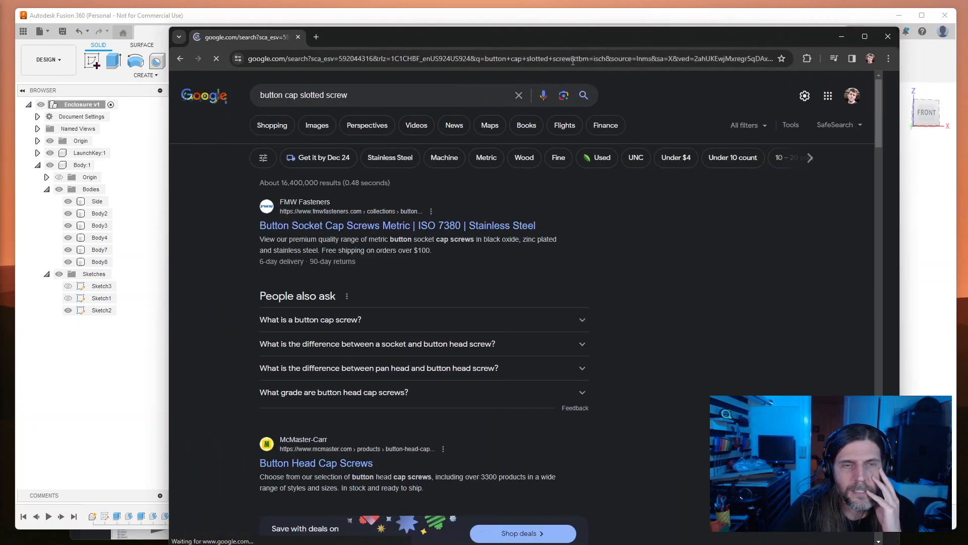
pyautogui.click(324, 123)
pyautogui.moveTo(416, 32); pyautogui.dragTo(361, 23)
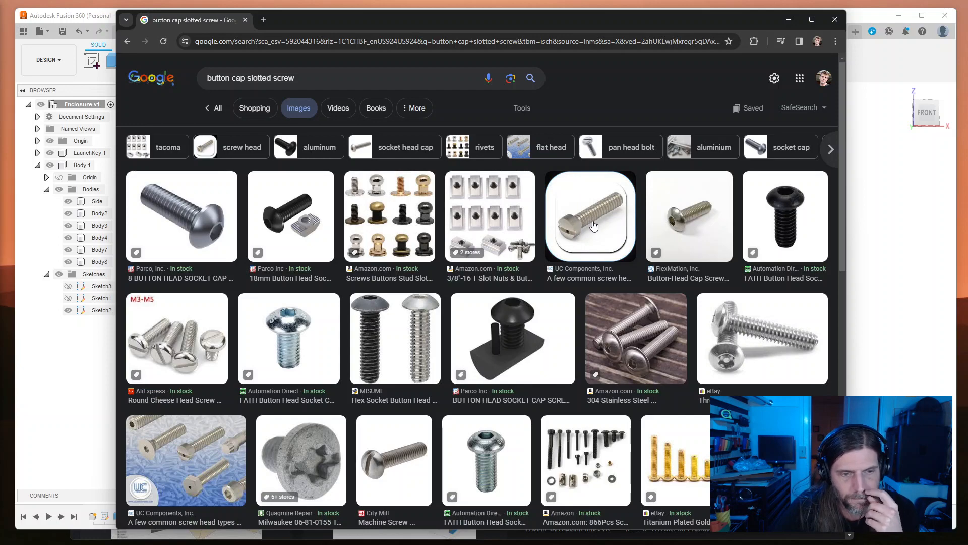
# Step: Browse the screw images and preview the Accu M6 x 20mm slotted pan head screw
pyautogui.scroll(-6, 585, 232)
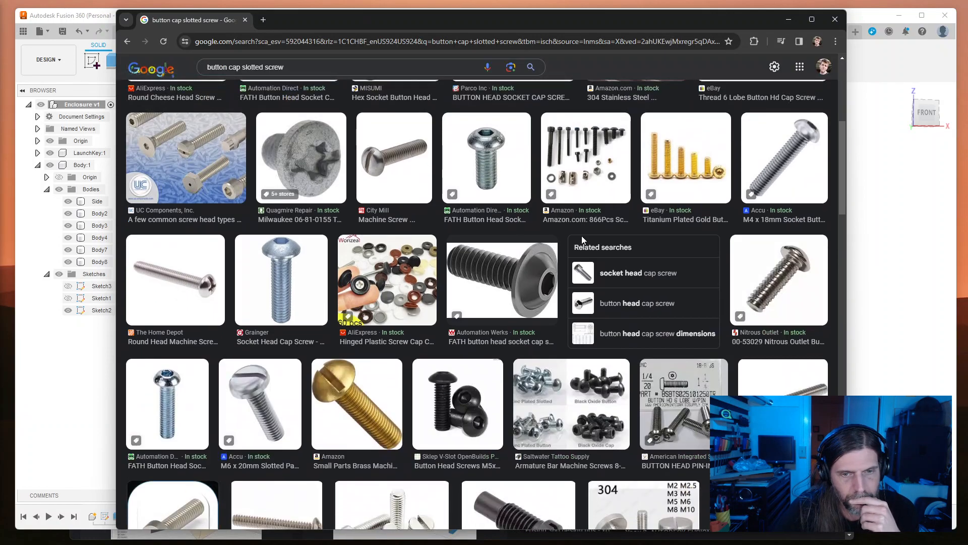
pyautogui.scroll(-4, 582, 235)
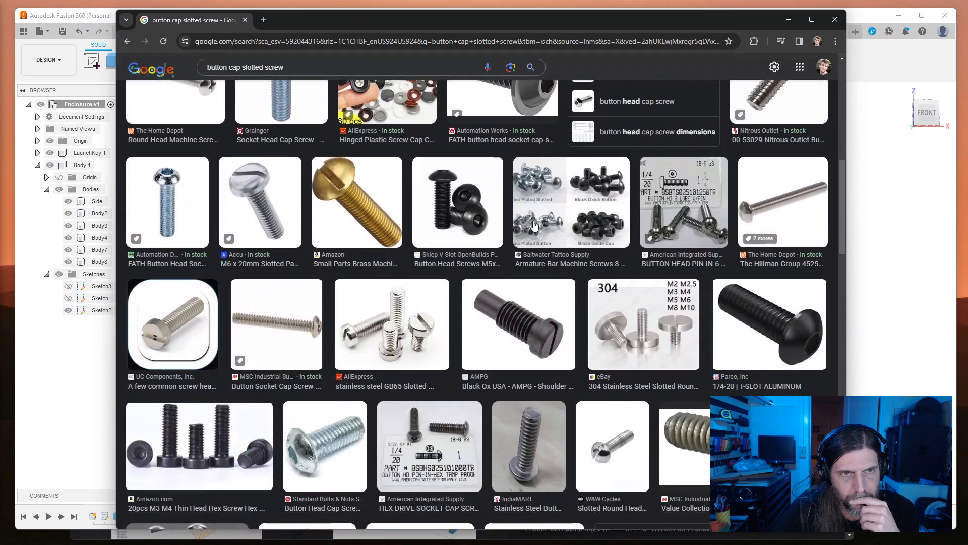
pyautogui.click(256, 183)
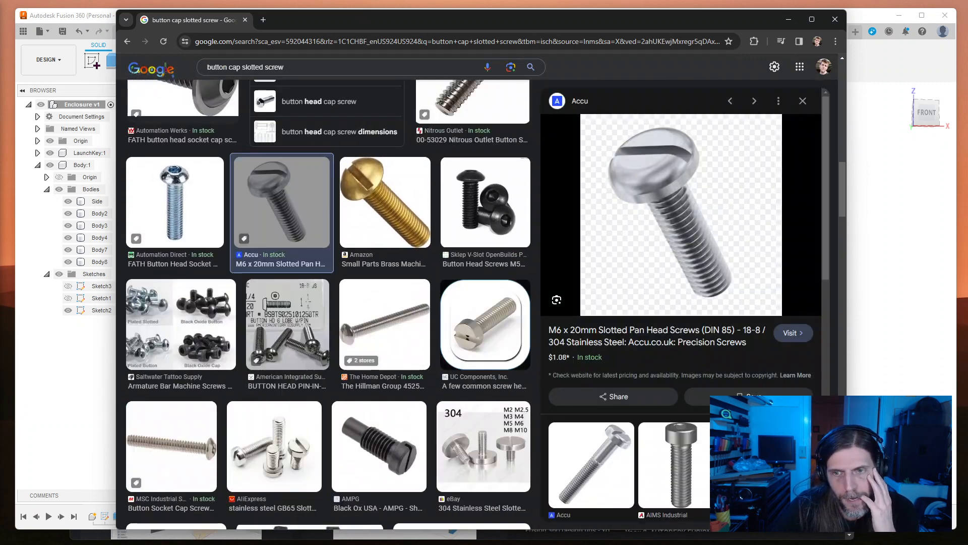
pyautogui.scroll(-1, 705, 392)
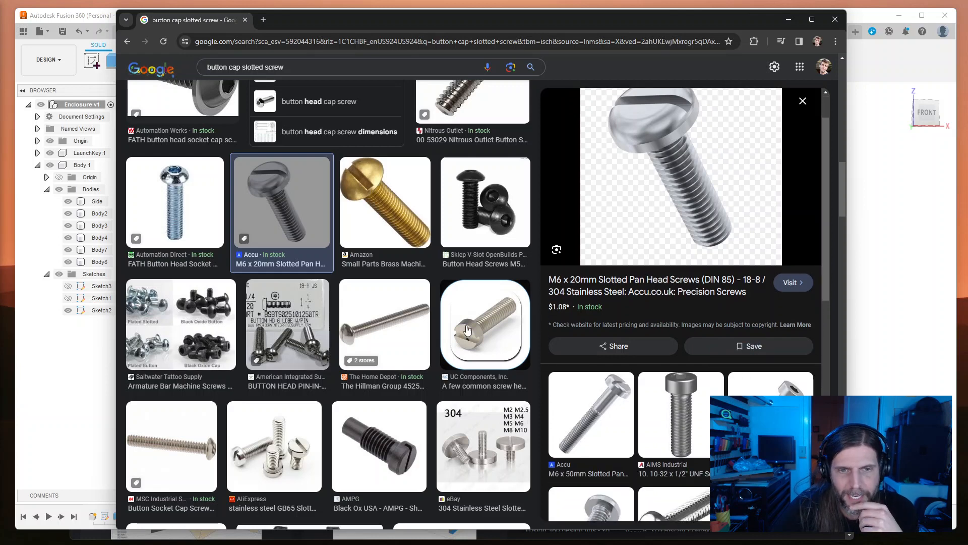
# Step: Search the images for "pan head vs button head"
pyautogui.click(321, 60)
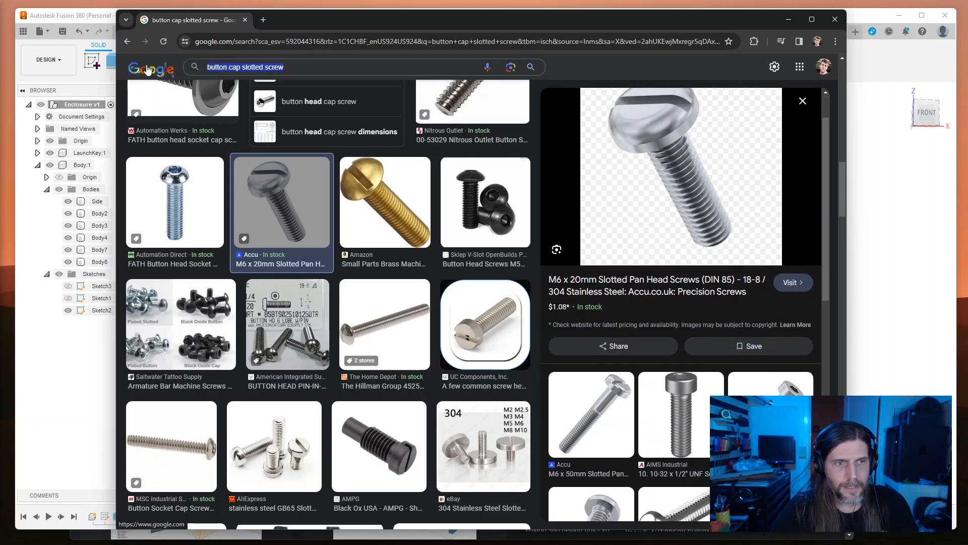
pyautogui.write('pan head vs button hea')
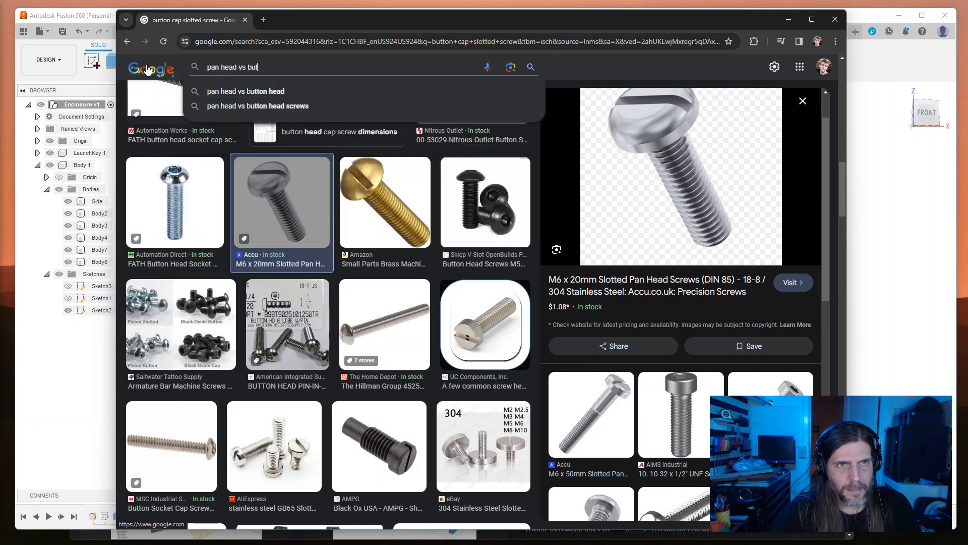
pyautogui.write('d')
pyautogui.press('Return')
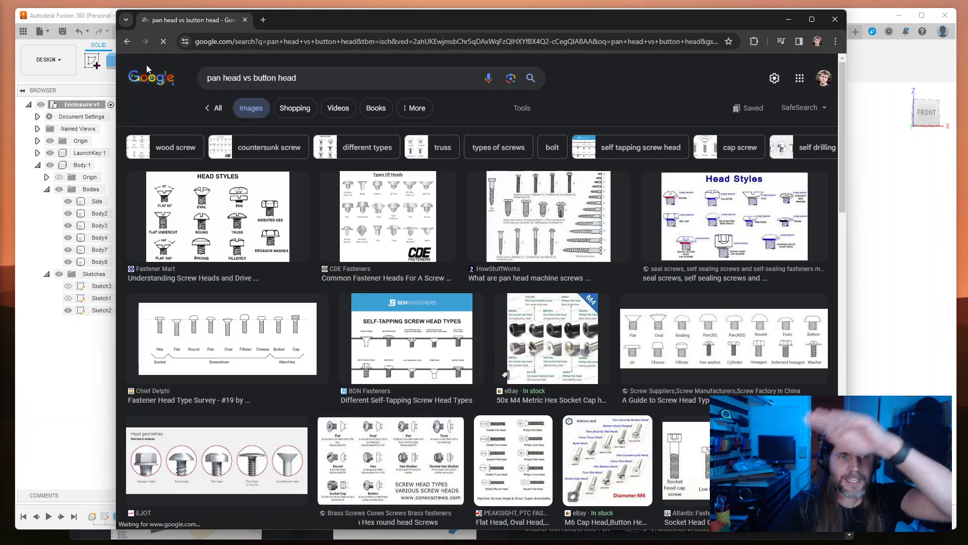
# Step: Compare screw head shapes in the Fastener Mart, CDE Fasteners, Chief Delphi, BDN Fasteners, EJOT and Mechanical Booster charts
pyautogui.click(216, 196)
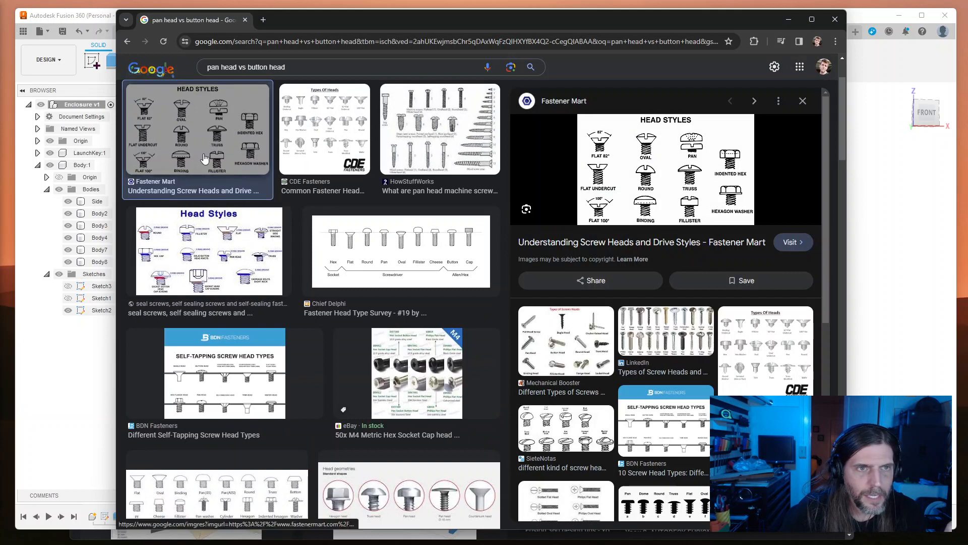
pyautogui.click(343, 161)
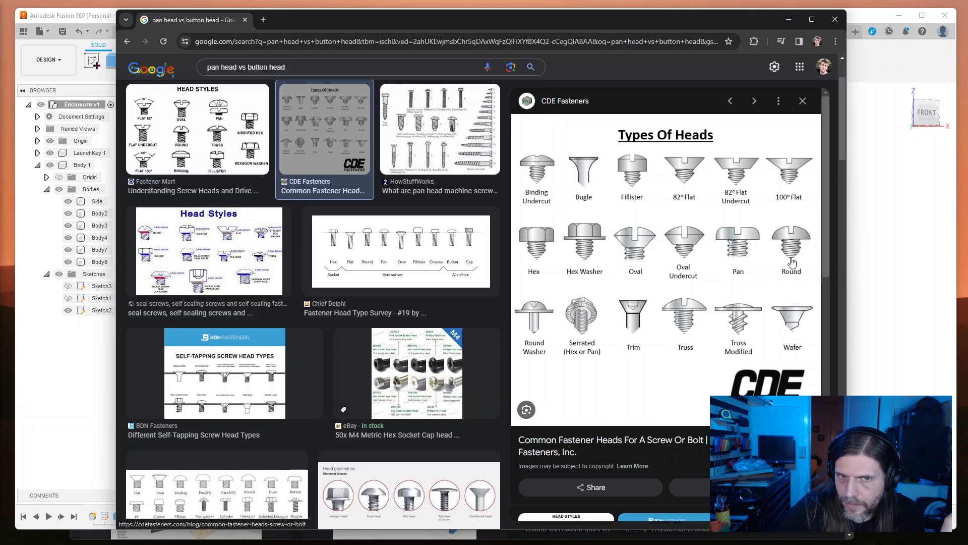
pyautogui.click(425, 258)
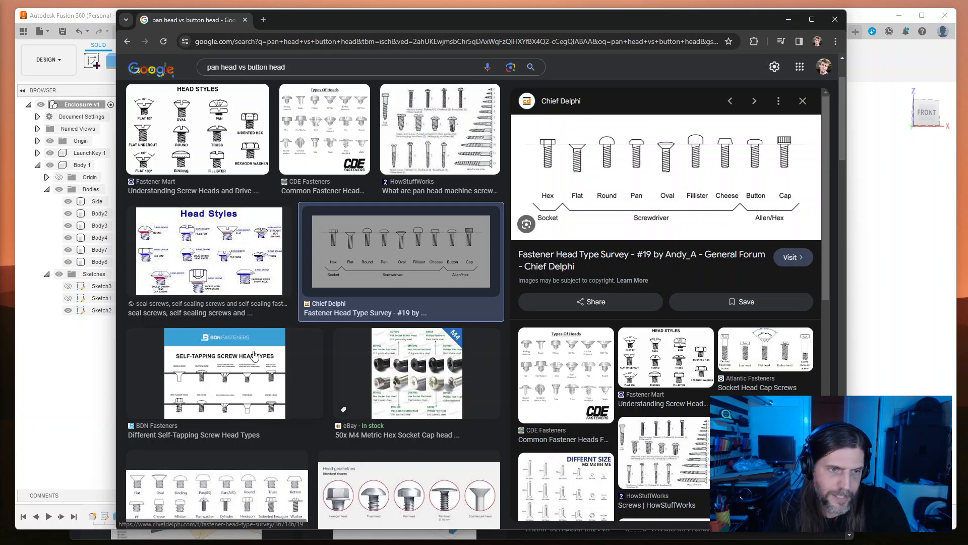
pyautogui.click(283, 356)
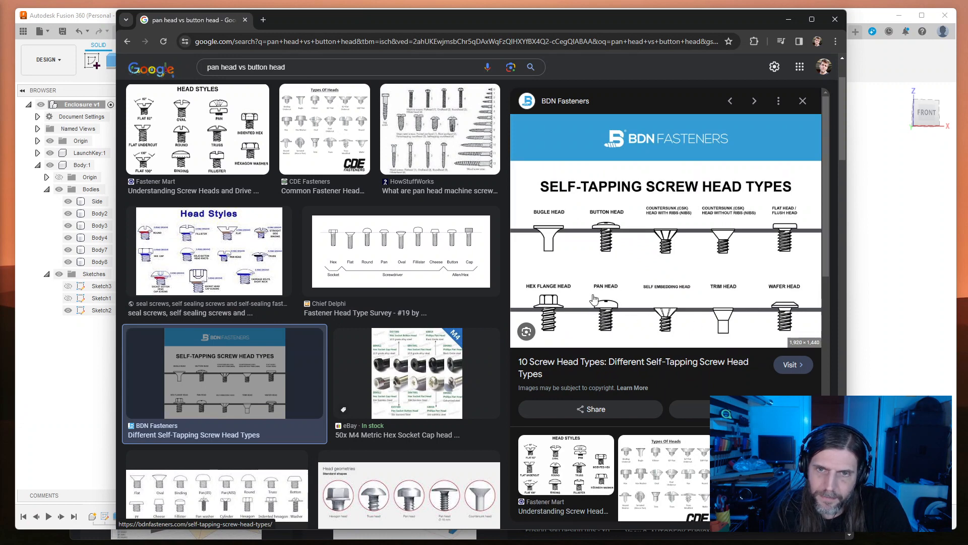
pyautogui.scroll(-1, 426, 472)
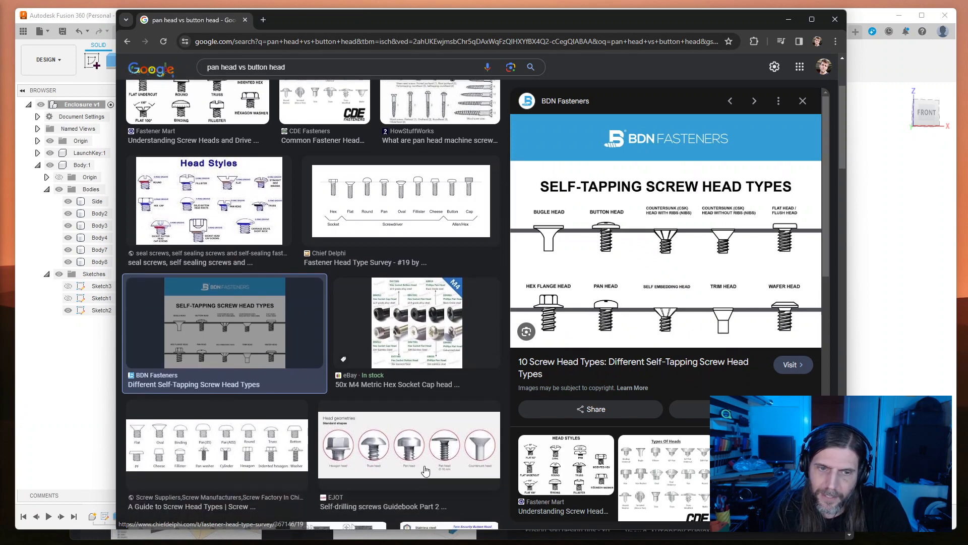
pyautogui.click(426, 472)
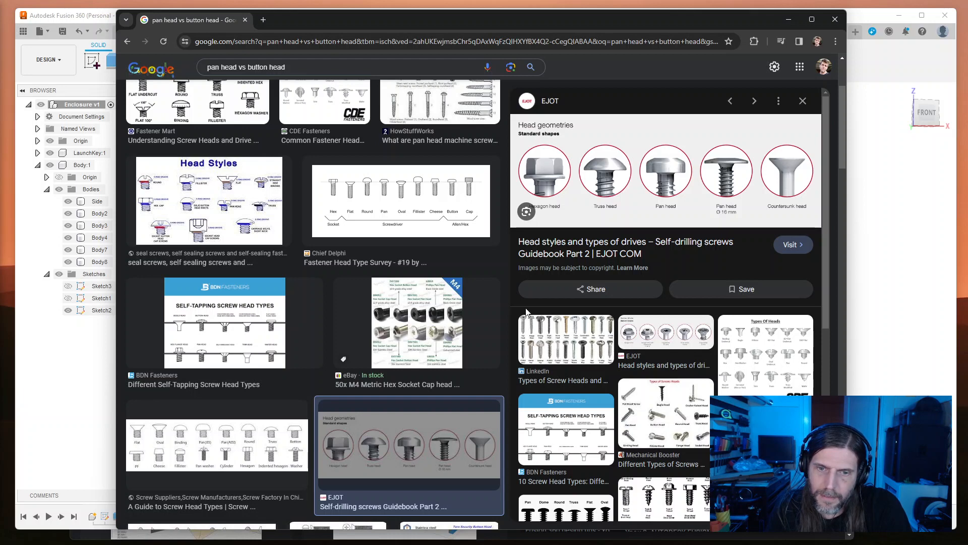
pyautogui.click(620, 421)
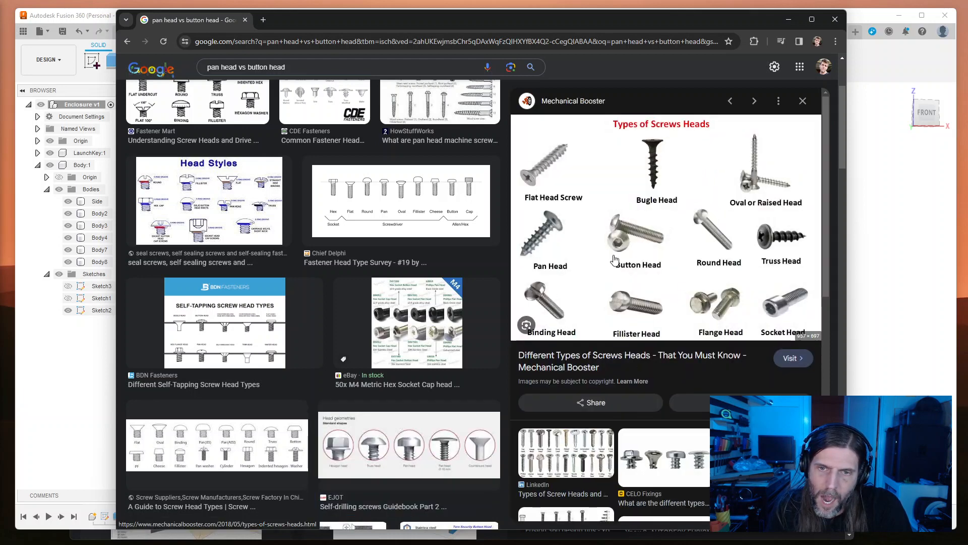
# Step: Open the Mechanical Booster article on screw head types and read its overview of the heads
pyautogui.click(636, 309)
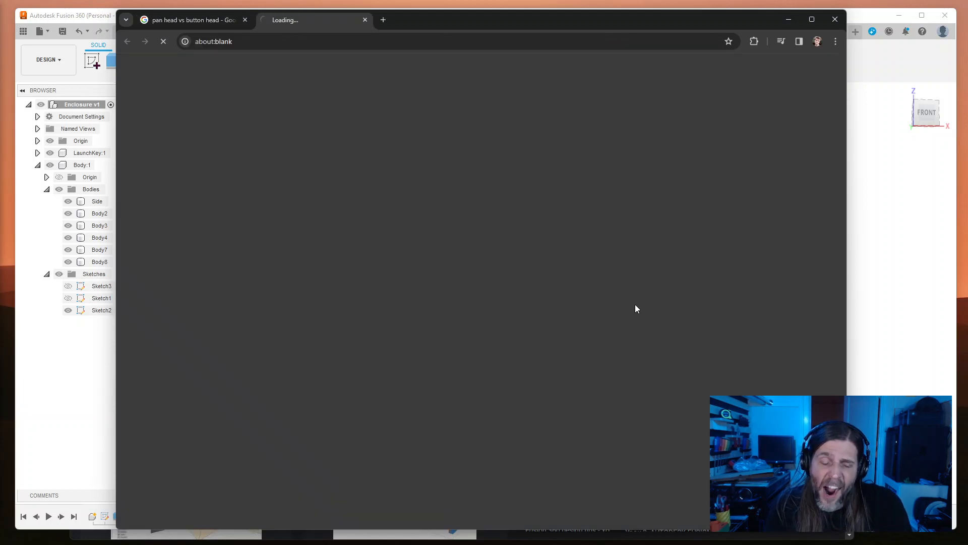
pyautogui.scroll(-5, 525, 295)
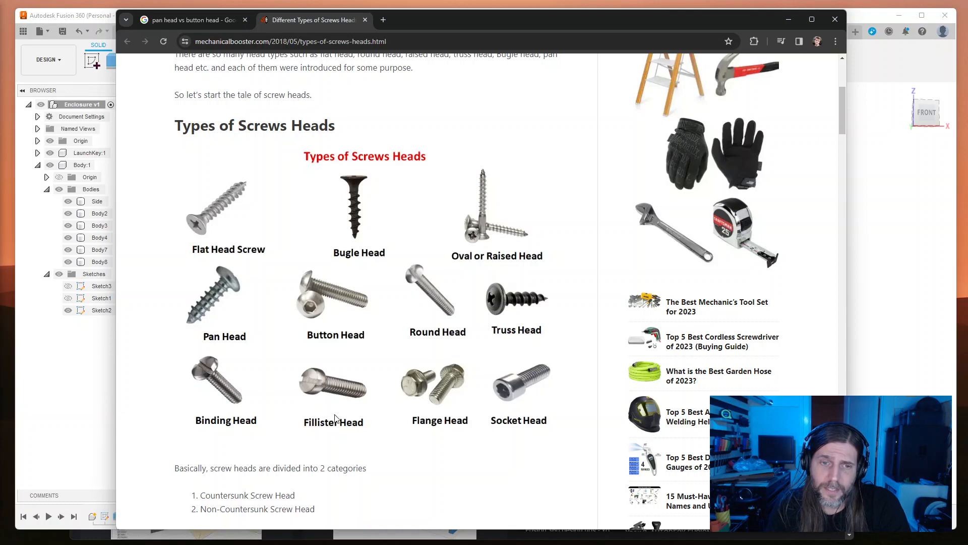
pyautogui.scroll(-3, 330, 353)
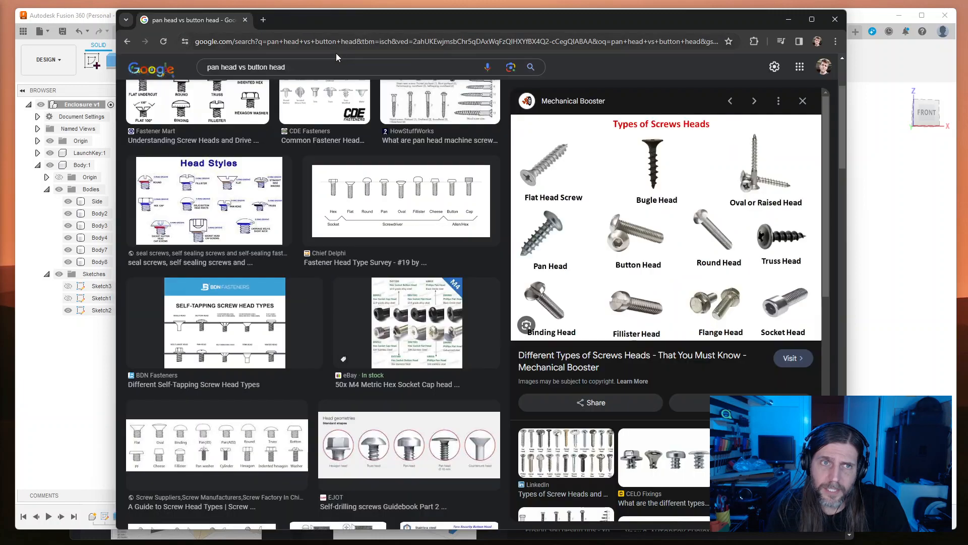
# Step: Close the article and search the images for "fillister head screw"
pyautogui.click(365, 19)
pyautogui.hotkey('ctrl', 'a')
pyautogui.write('fillister head screw')
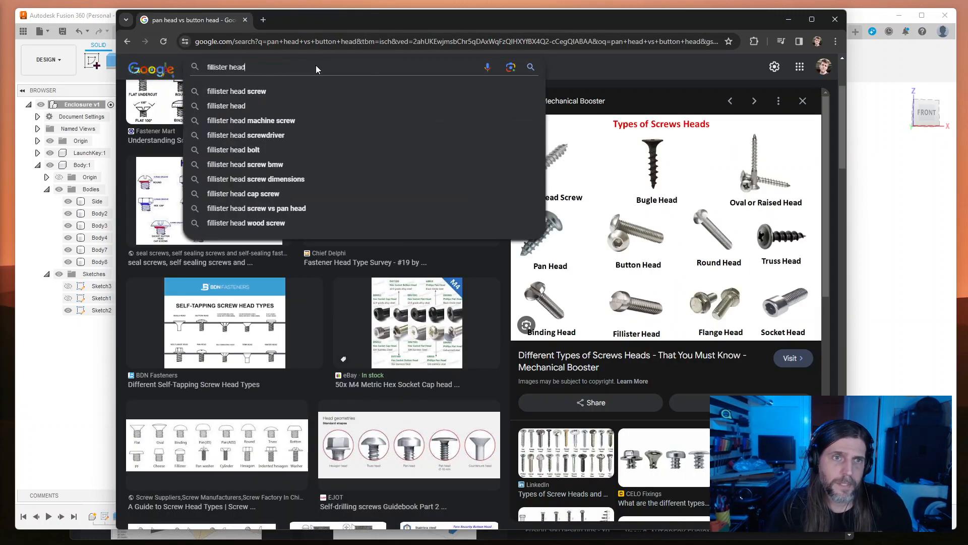
pyautogui.press('Return')
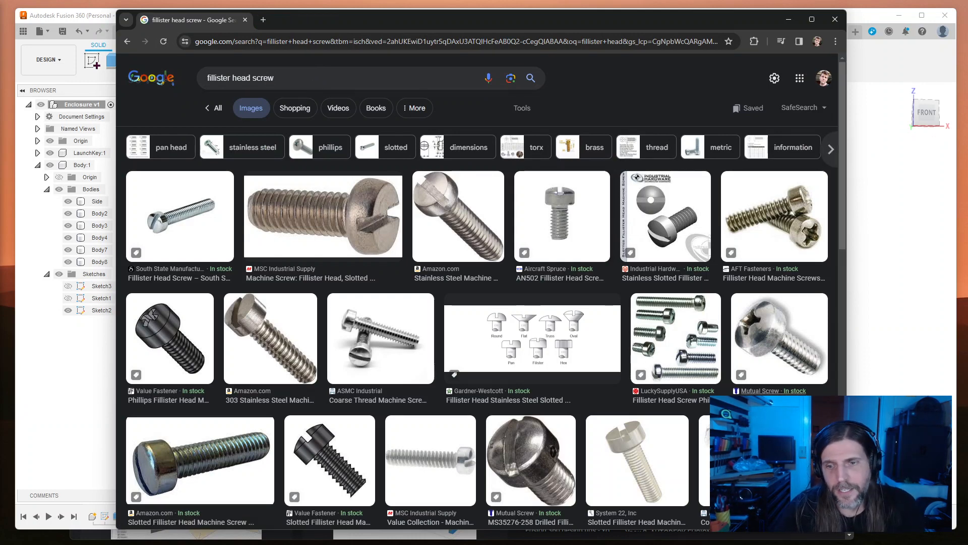
# Step: Refine the image search to "fillister head wood screw"
pyautogui.click(252, 77)
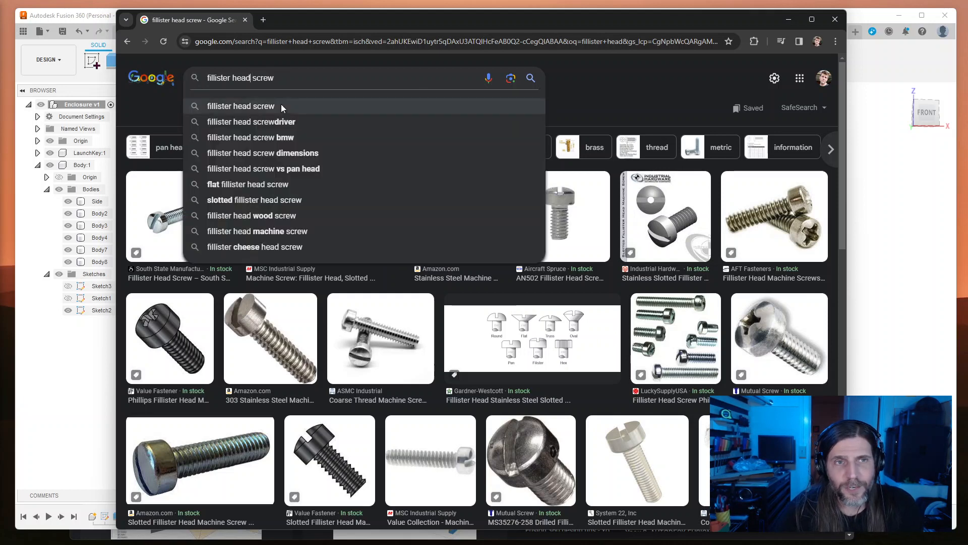
pyautogui.write('wood')
pyautogui.press('Return')
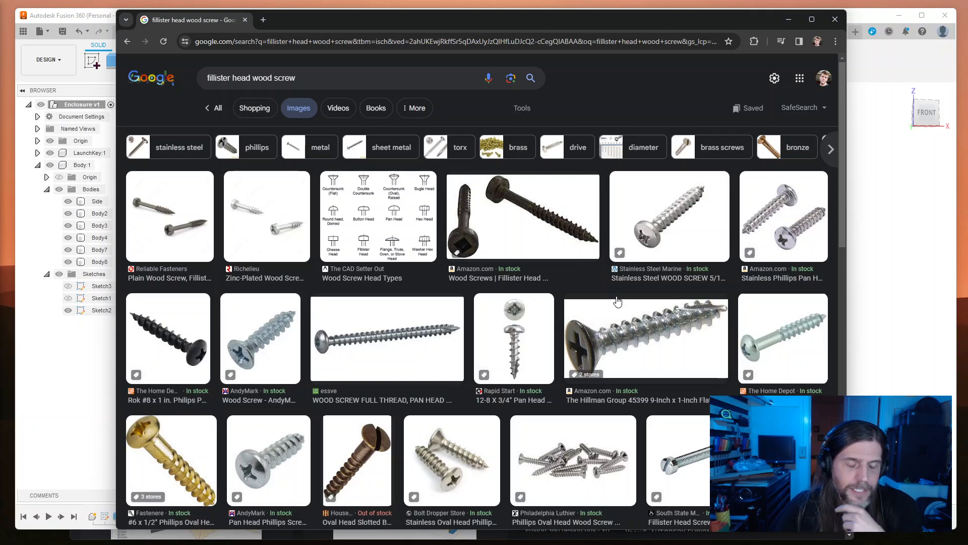
# Step: Look through the fillister head wood screw image results, then close the browser to return to the Fusion 360 enclosure model
pyautogui.scroll(-6, 617, 295)
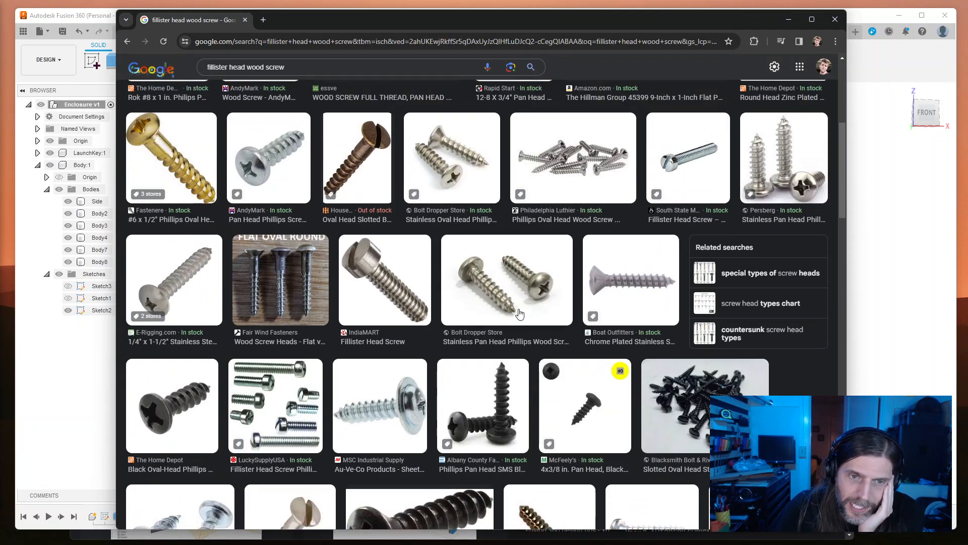
pyautogui.scroll(-5, 519, 314)
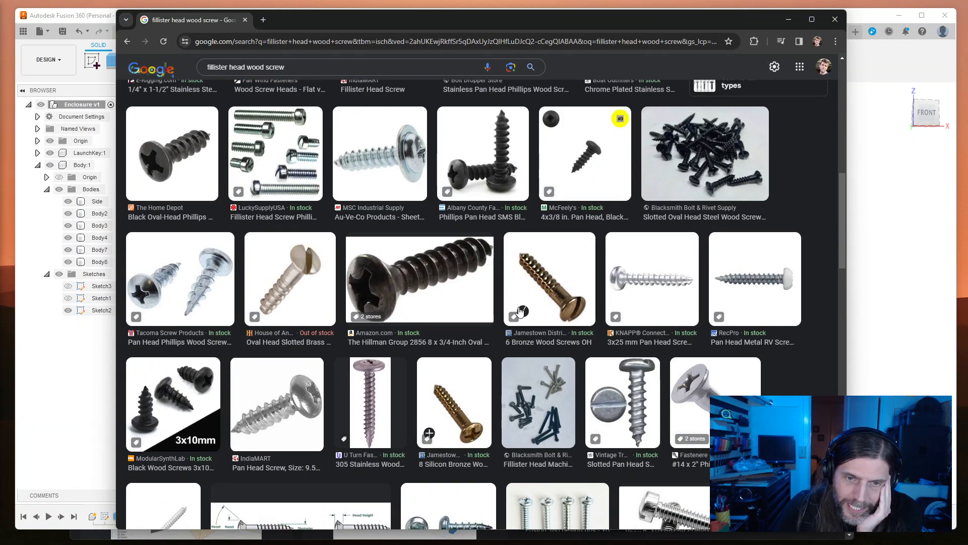
pyautogui.scroll(-4, 521, 311)
pyautogui.scroll(-8, 520, 311)
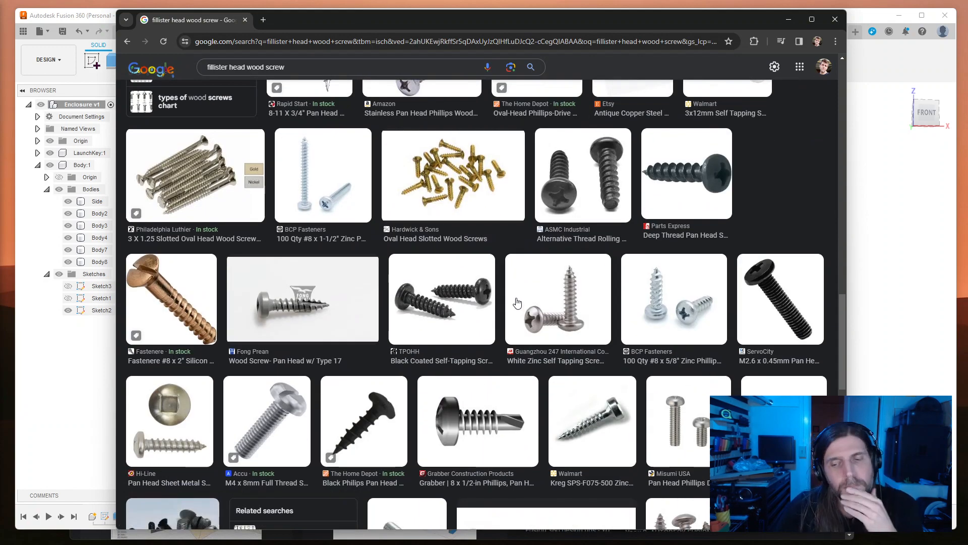
pyautogui.scroll(-5, 519, 311)
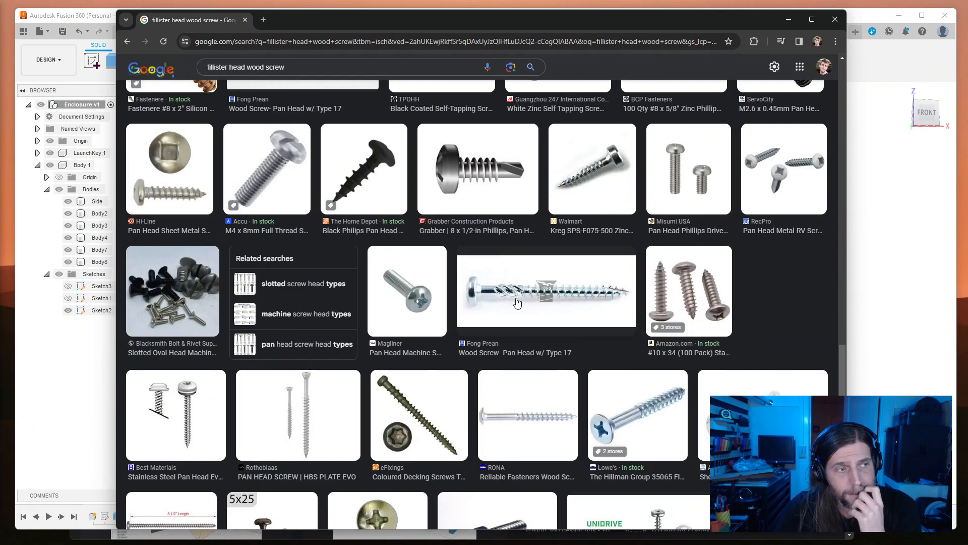
pyautogui.scroll(-7, 516, 302)
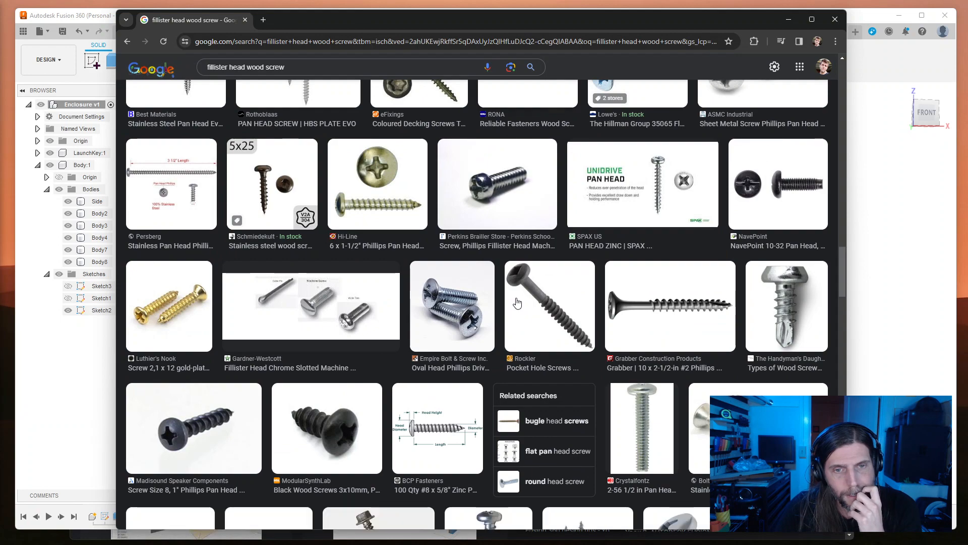
pyautogui.scroll(-10, 517, 302)
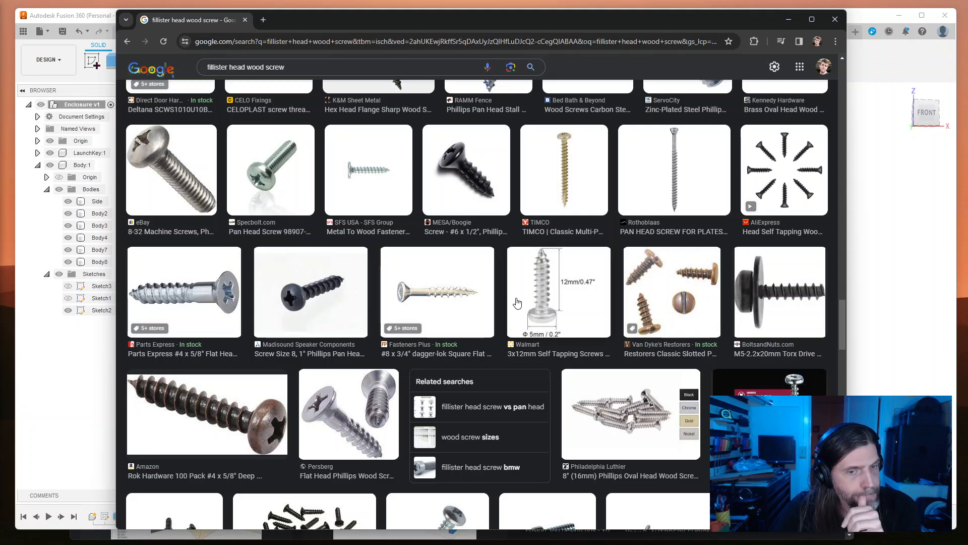
pyautogui.scroll(-5, 517, 302)
pyautogui.click(839, 23)
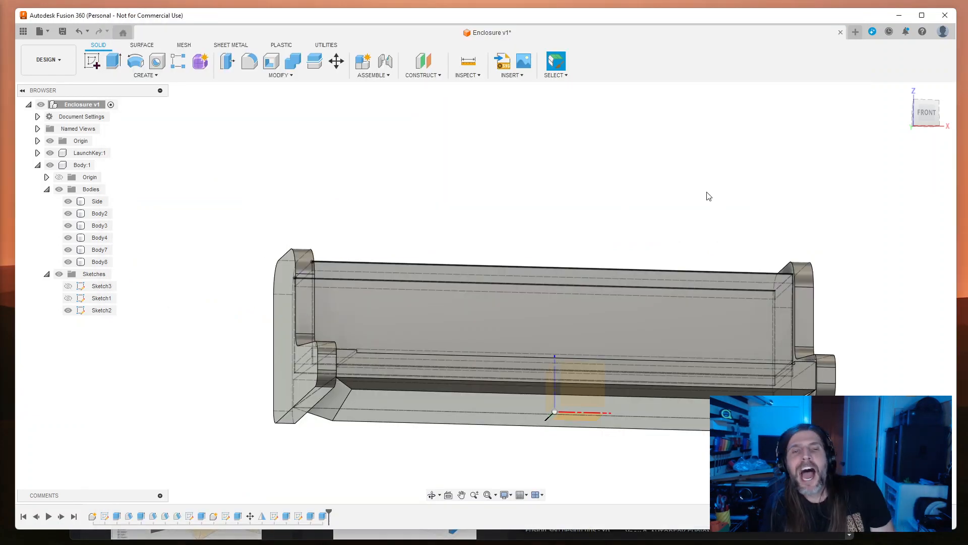
pyautogui.keyDown('shift'); pyautogui.moveTo(657, 205); pyautogui.dragTo(474, 161, button='middle'); pyautogui.keyUp('shift')
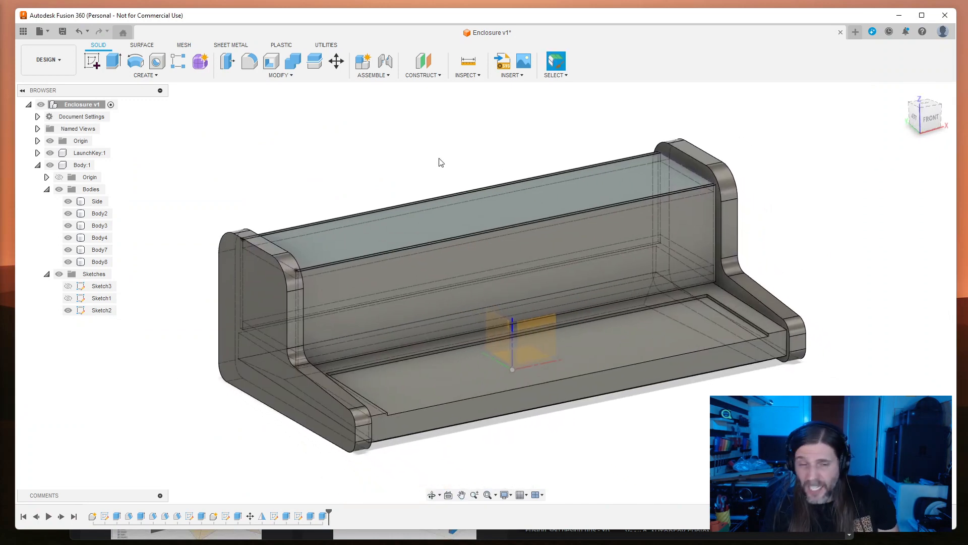
pyautogui.rightClick(422, 400)
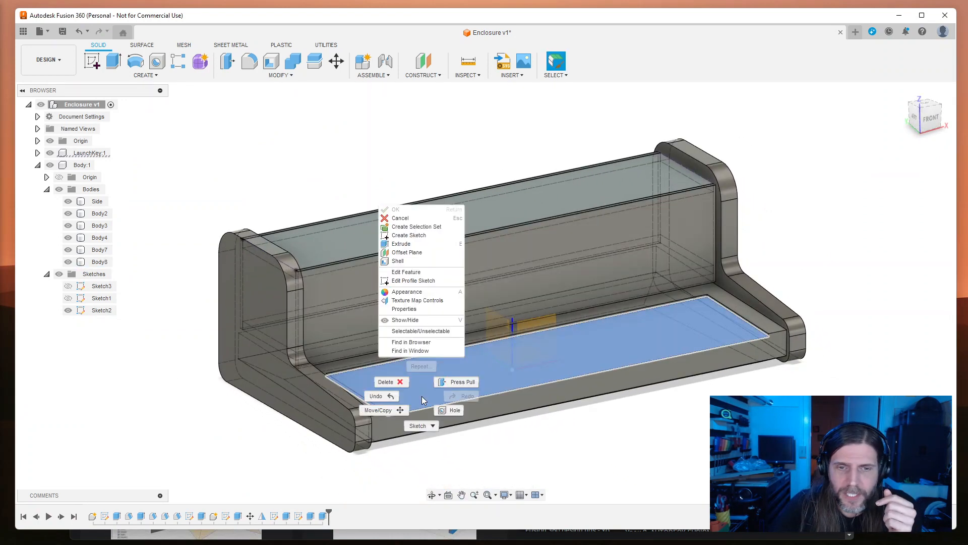
pyautogui.press('Escape')
pyautogui.rightClick(92, 268)
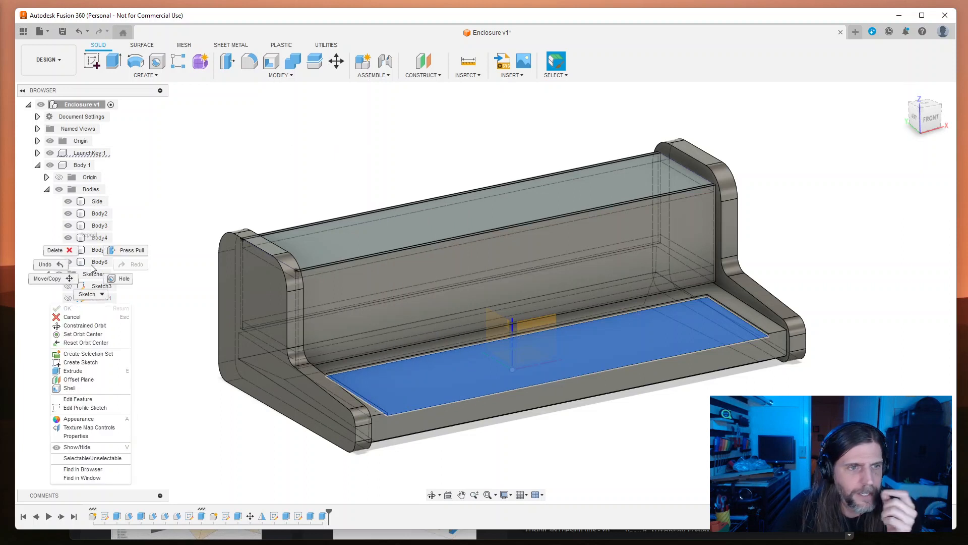
pyautogui.click(217, 166)
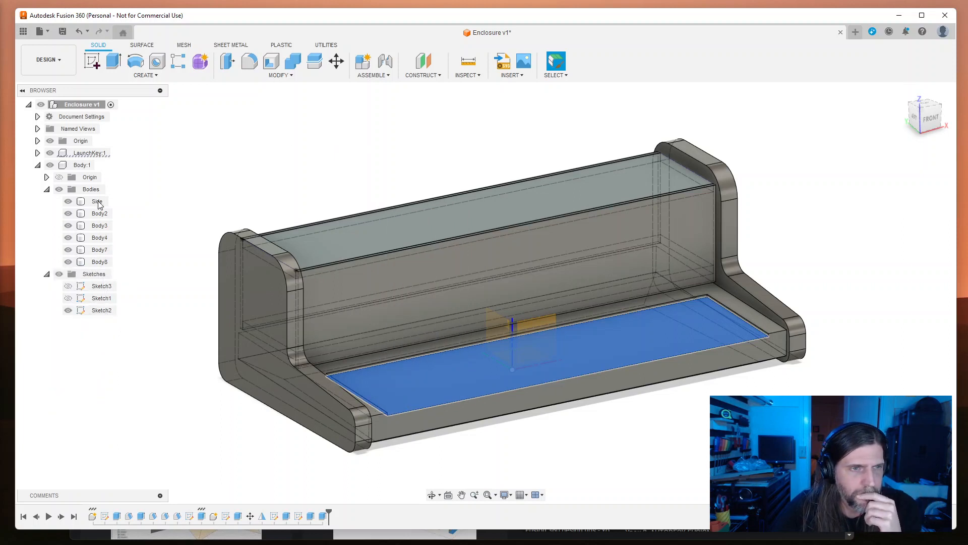
# Step: Expand the bodies of the LaunchKey component and open the Appearance settings for its Body1
pyautogui.click(36, 153)
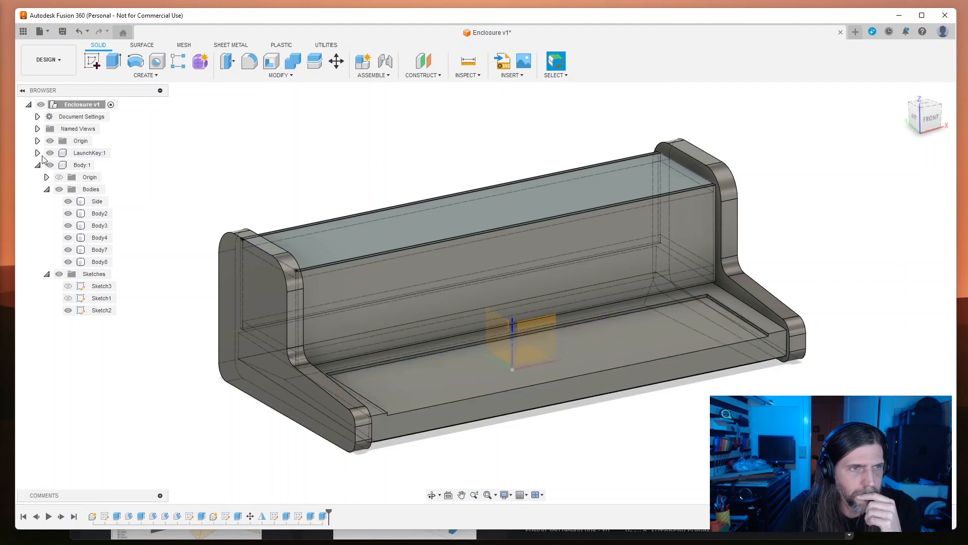
pyautogui.click(38, 153)
pyautogui.click(47, 176)
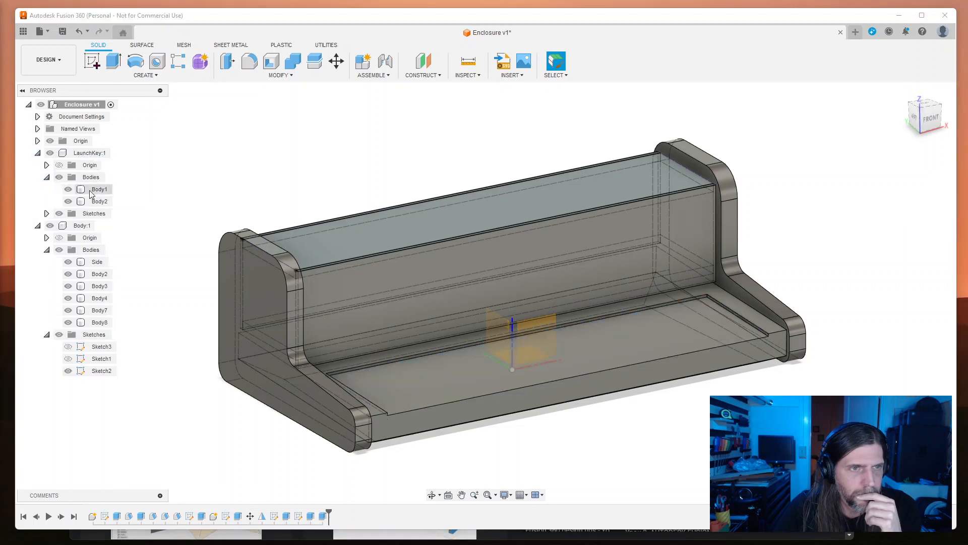
pyautogui.rightClick(100, 193)
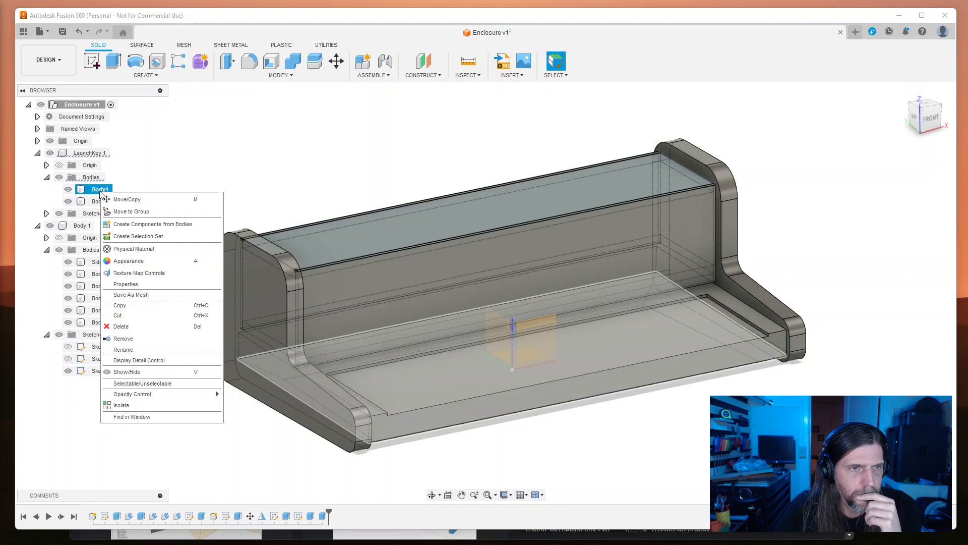
pyautogui.click(129, 261)
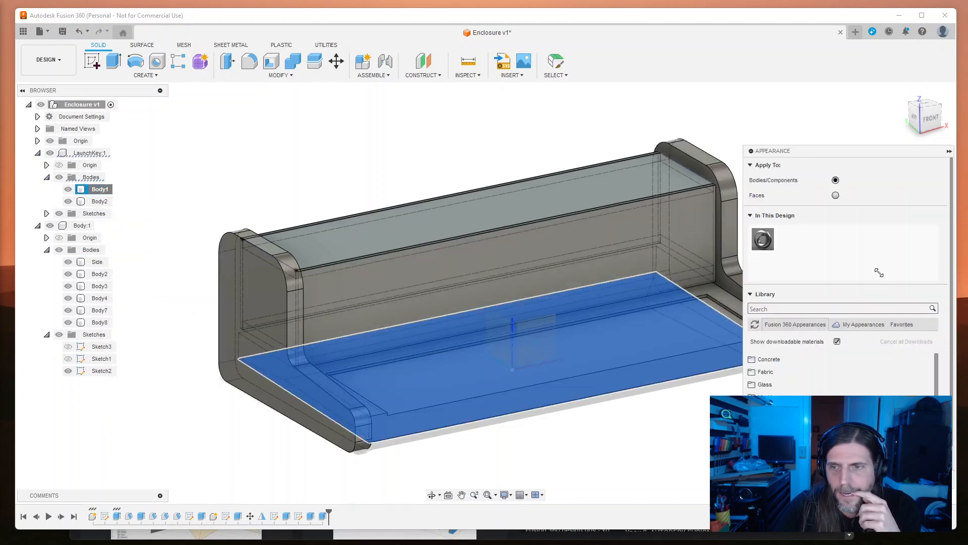
# Step: Browse the Plastic appearances in the library for a keyboard material, moving the Appearance dialog to show more of the list
pyautogui.scroll(-1, 807, 409)
pyautogui.click(806, 410)
pyautogui.scroll(-1, 807, 409)
pyautogui.scroll(-10, 895, 381)
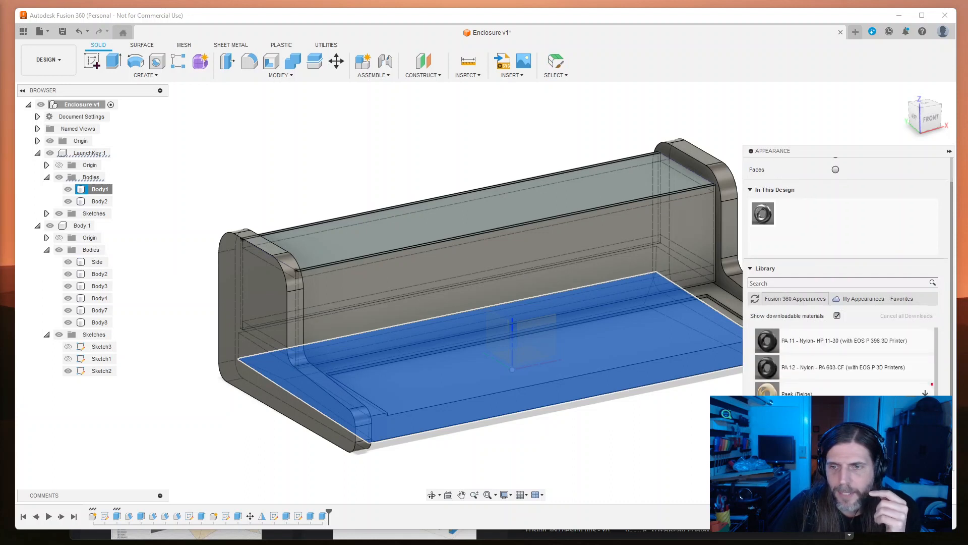
pyautogui.scroll(-2, 895, 380)
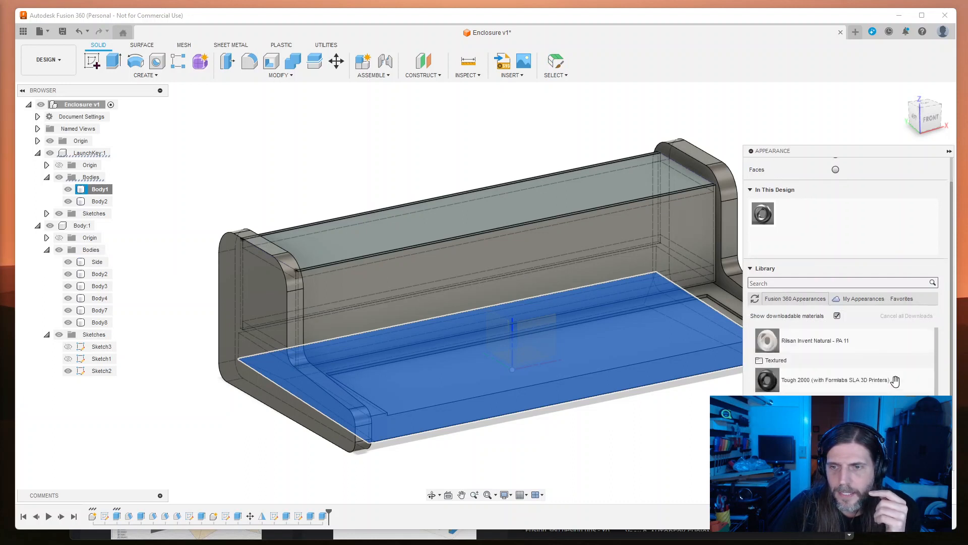
pyautogui.scroll(-3, 895, 381)
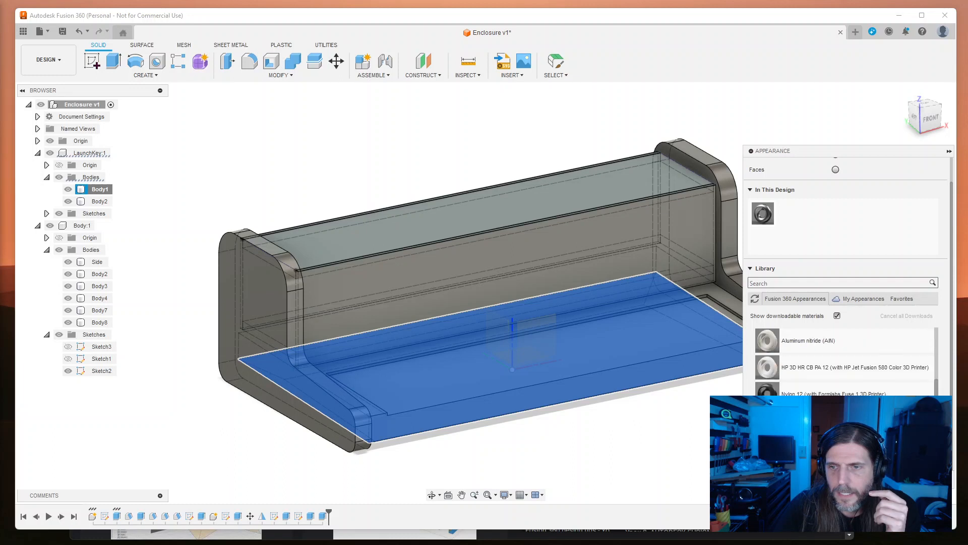
pyautogui.scroll(10, 895, 380)
pyautogui.scroll(1, 839, 363)
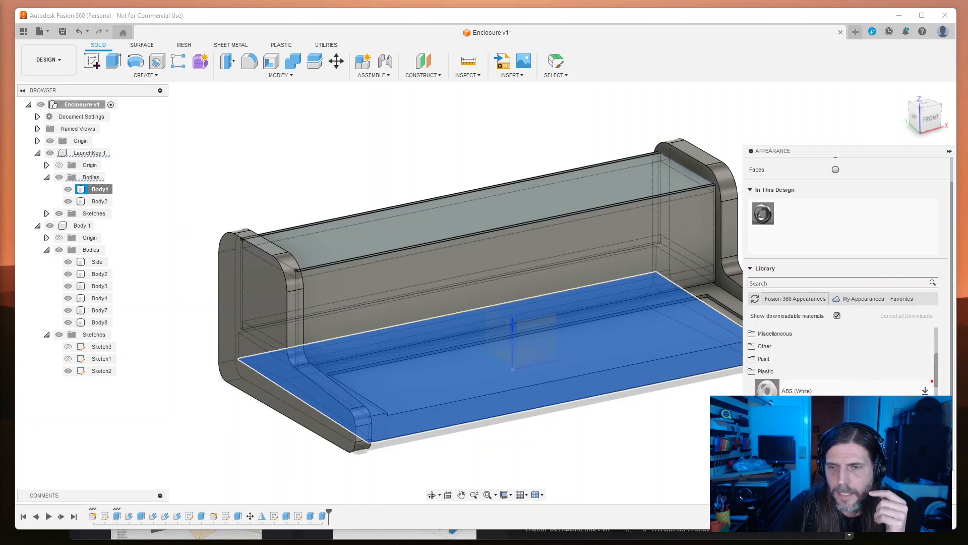
pyautogui.scroll(-10, 842, 360)
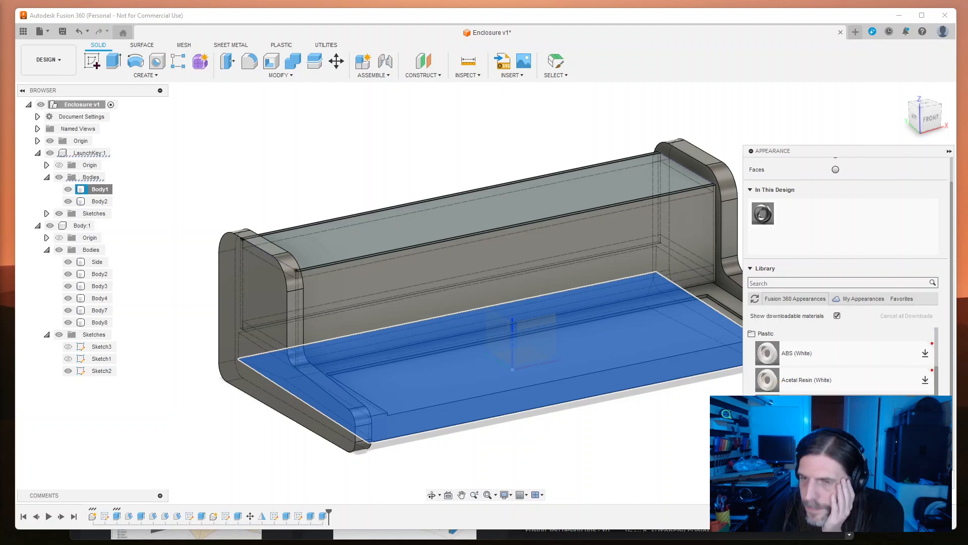
pyautogui.moveTo(853, 151); pyautogui.dragTo(771, 51)
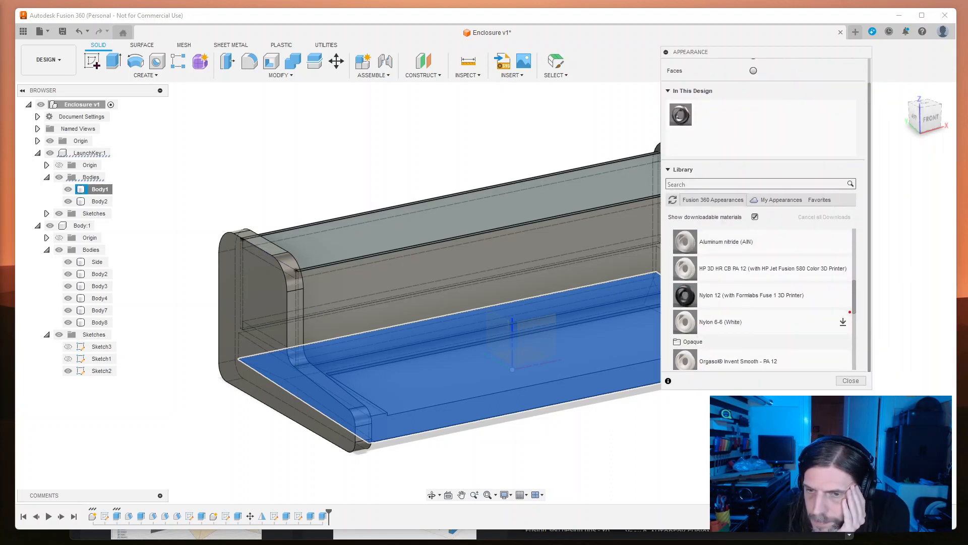
pyautogui.scroll(1, 768, 362)
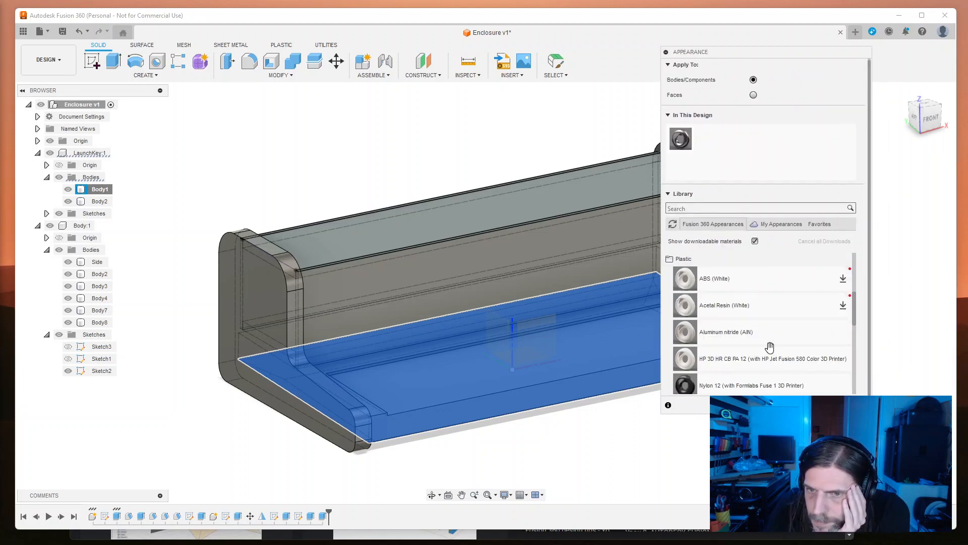
pyautogui.scroll(-3, 718, 284)
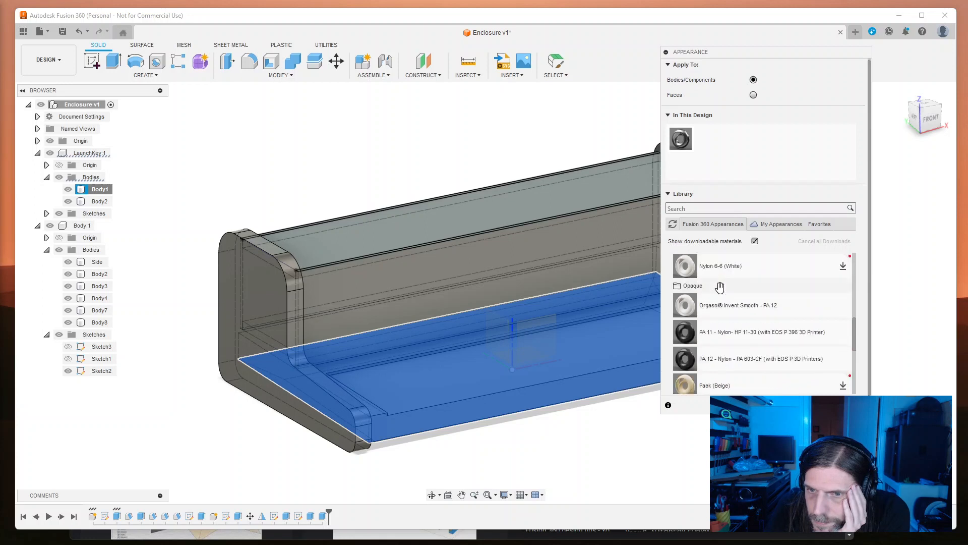
pyautogui.scroll(-2, 802, 301)
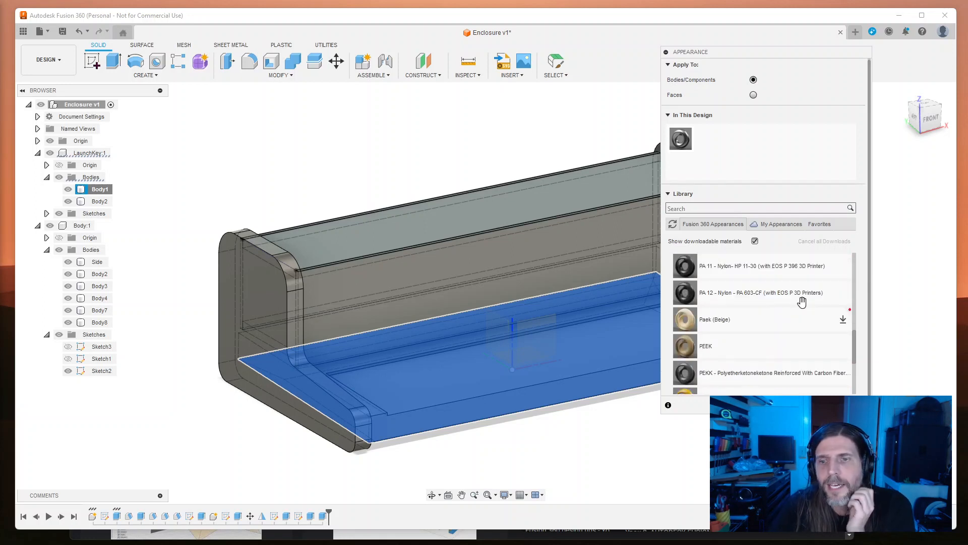
pyautogui.scroll(-2, 802, 302)
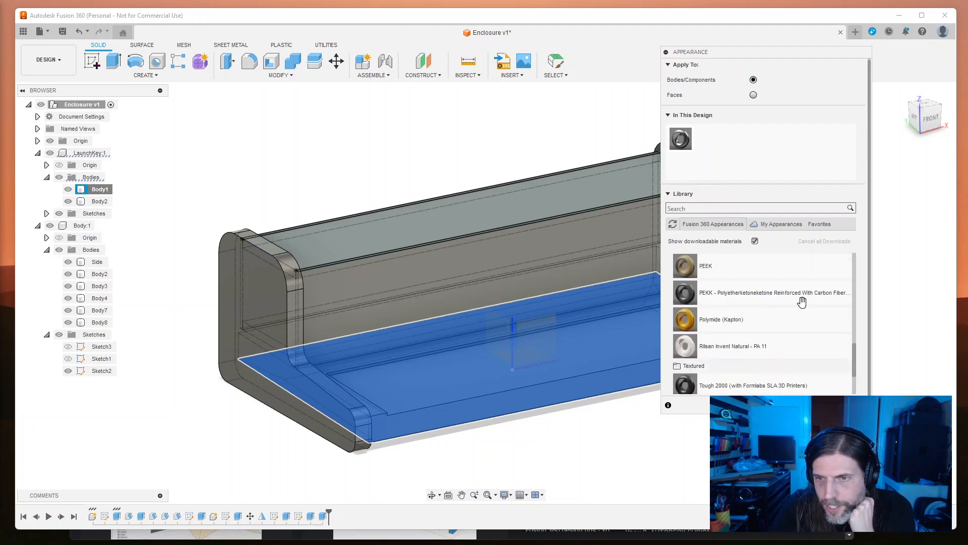
pyautogui.scroll(-2, 802, 302)
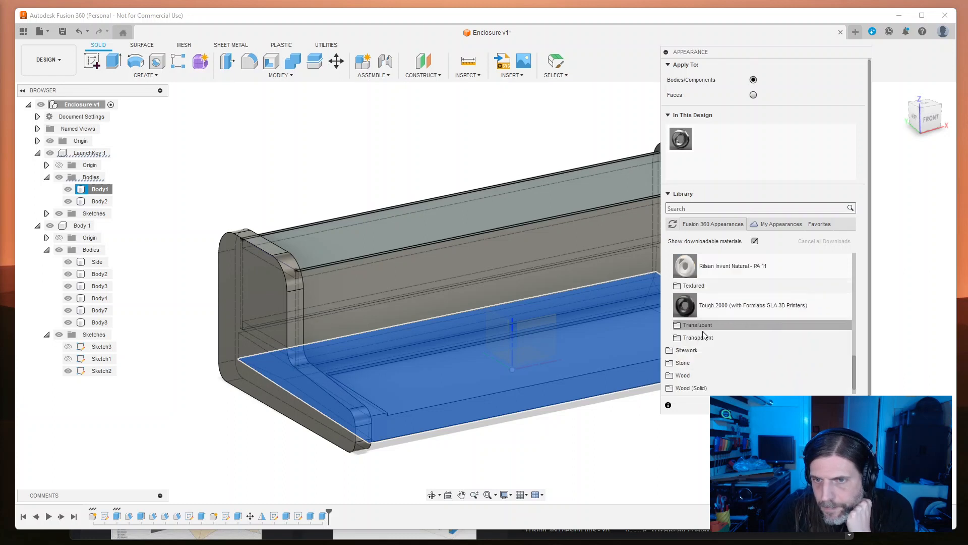
# Step: Examine the Translucent plastics and the neighbouring plastic materials in the appearance library
pyautogui.click(678, 325)
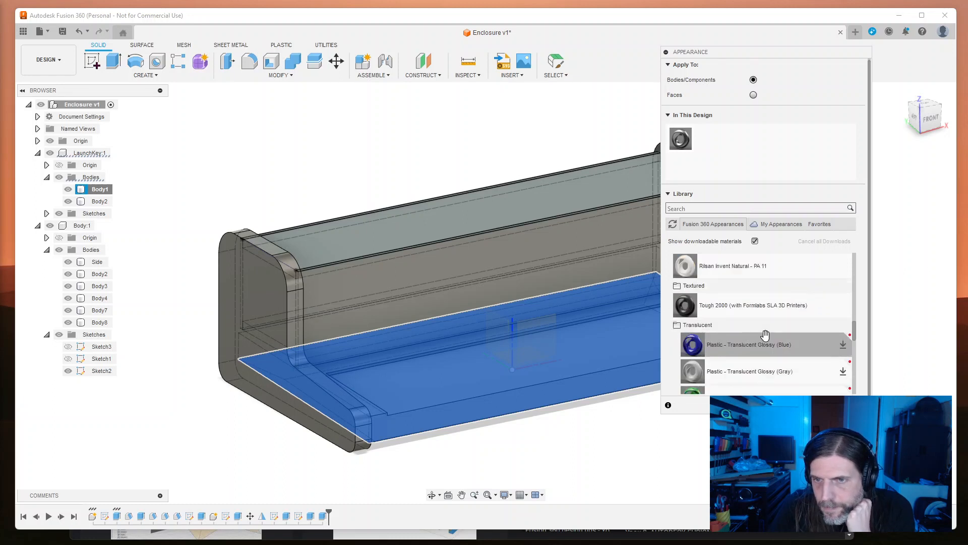
pyautogui.scroll(-3, 766, 335)
pyautogui.scroll(4, 765, 335)
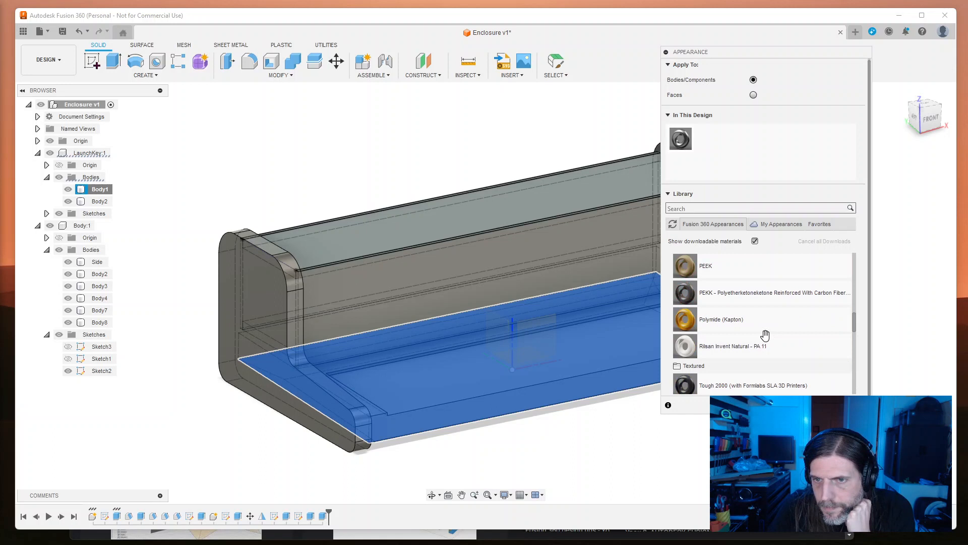
pyautogui.scroll(-5, 765, 335)
pyautogui.scroll(5, 765, 335)
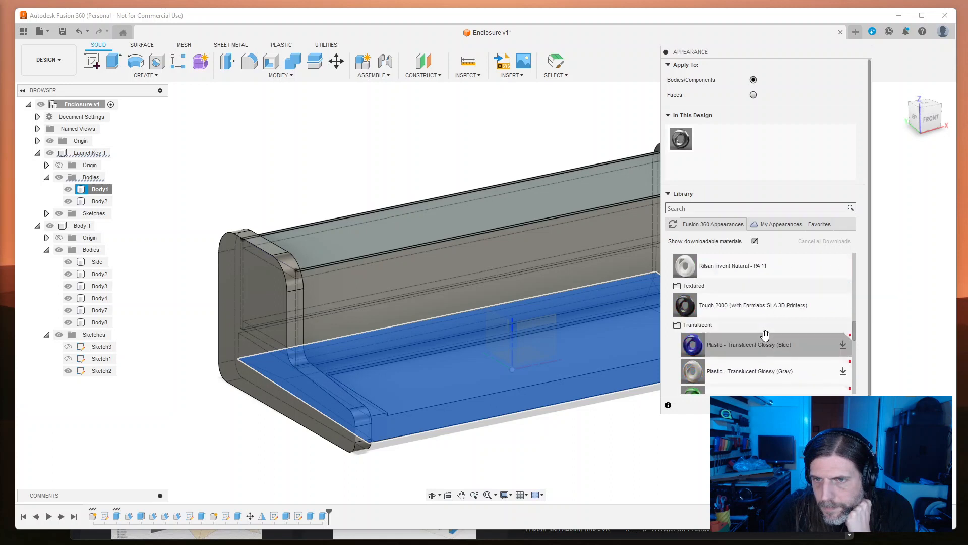
pyautogui.scroll(3, 765, 335)
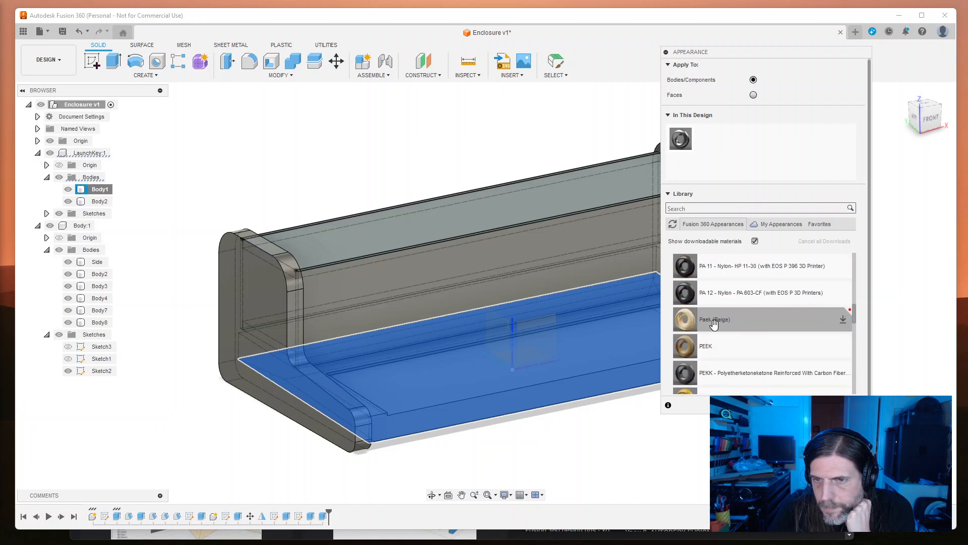
pyautogui.scroll(2, 754, 363)
pyautogui.scroll(3, 751, 372)
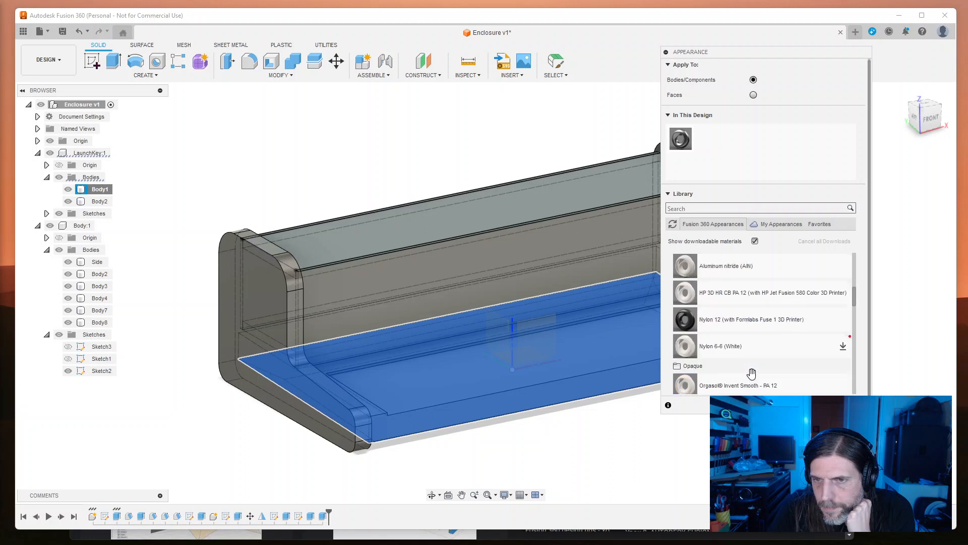
# Step: Download Plastic - Matte (Black) from the Opaque plastics and apply it to the LaunchKey keyboard's Body1
pyautogui.click(752, 367)
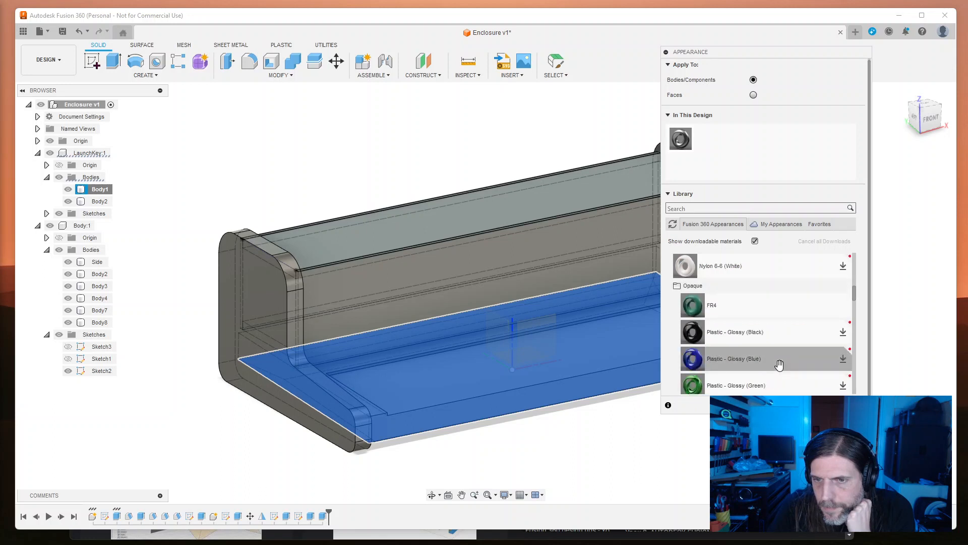
pyautogui.scroll(-4, 779, 364)
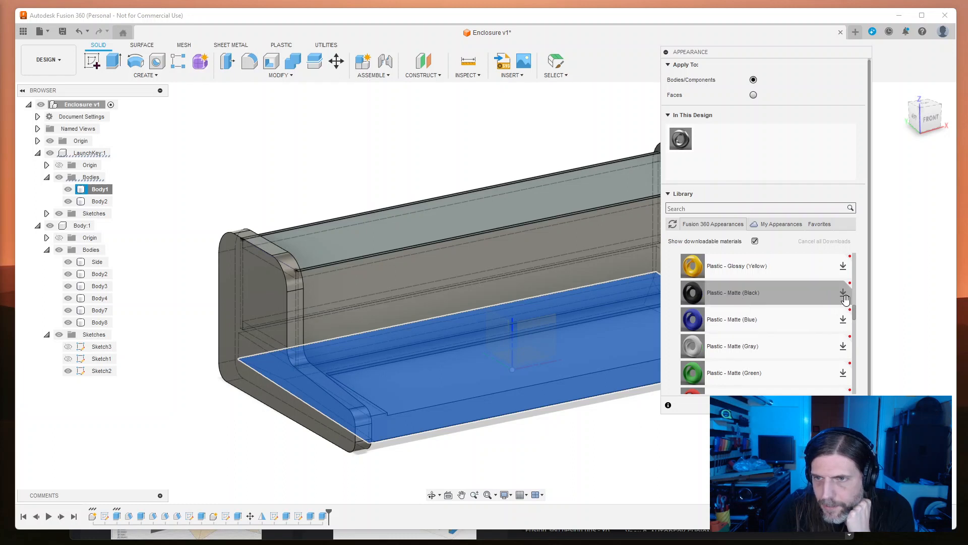
pyautogui.click(842, 295)
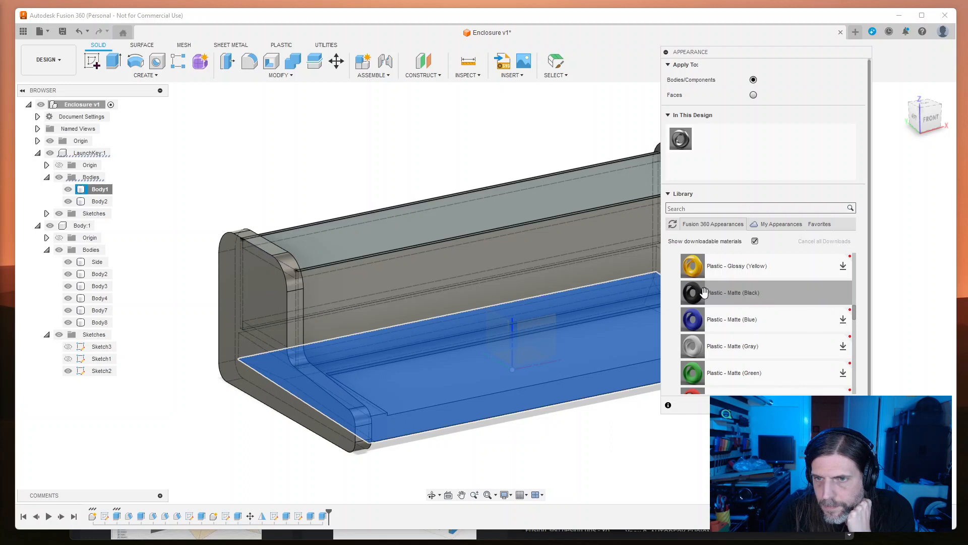
pyautogui.moveTo(704, 294); pyautogui.dragTo(599, 354)
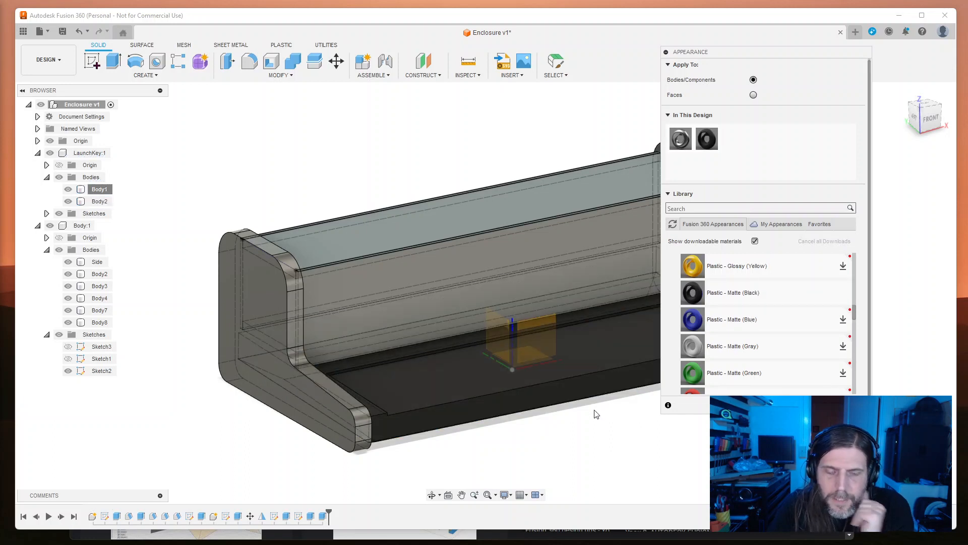
# Step: Browse the Wood appearances in the library for a material that suits the enclosure panels
pyautogui.keyDown('shift'); pyautogui.moveTo(603, 432); pyautogui.dragTo(605, 357, button='middle'); pyautogui.keyUp('shift')
pyautogui.moveTo(693, 296); pyautogui.dragTo(512, 347)
pyautogui.keyDown('shift'); pyautogui.moveTo(513, 347); pyautogui.dragTo(535, 426, button='middle'); pyautogui.keyUp('shift')
pyautogui.moveTo(854, 311); pyautogui.dragTo(836, 259)
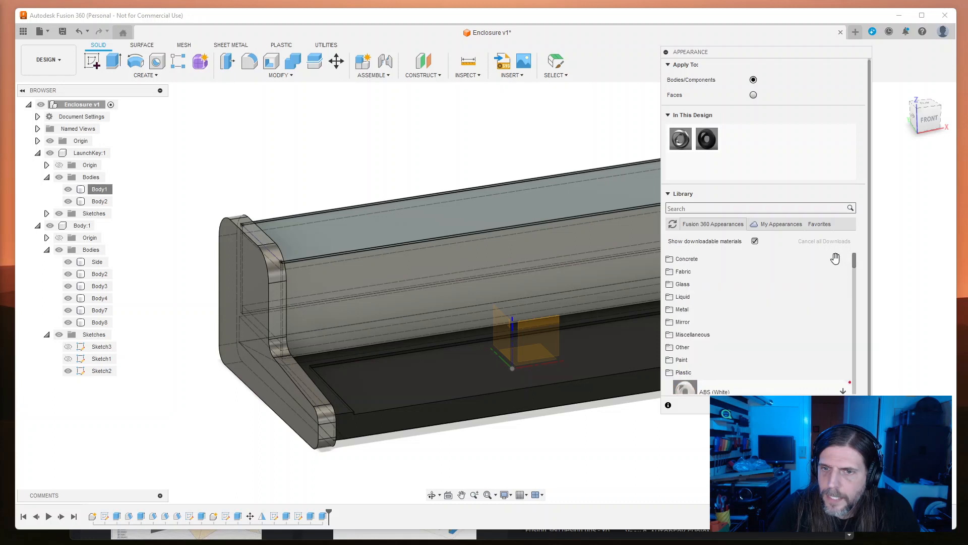
pyautogui.click(670, 372)
pyautogui.scroll(-1, 789, 345)
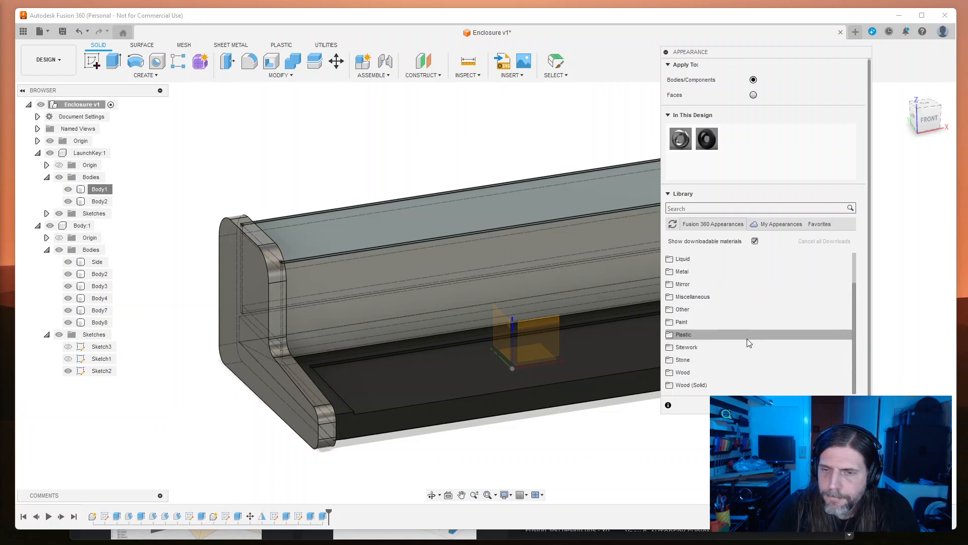
pyautogui.click(669, 373)
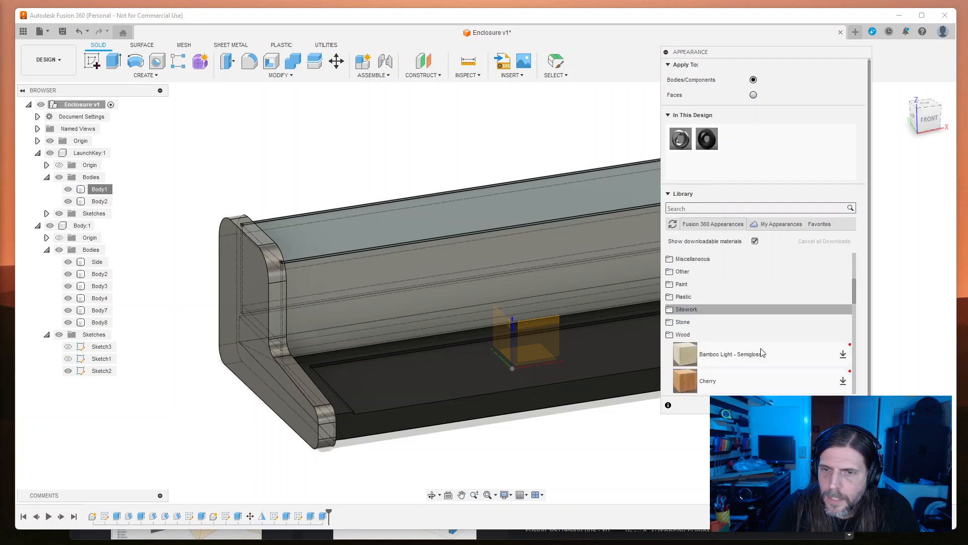
pyautogui.scroll(-2, 762, 352)
pyautogui.scroll(-3, 758, 351)
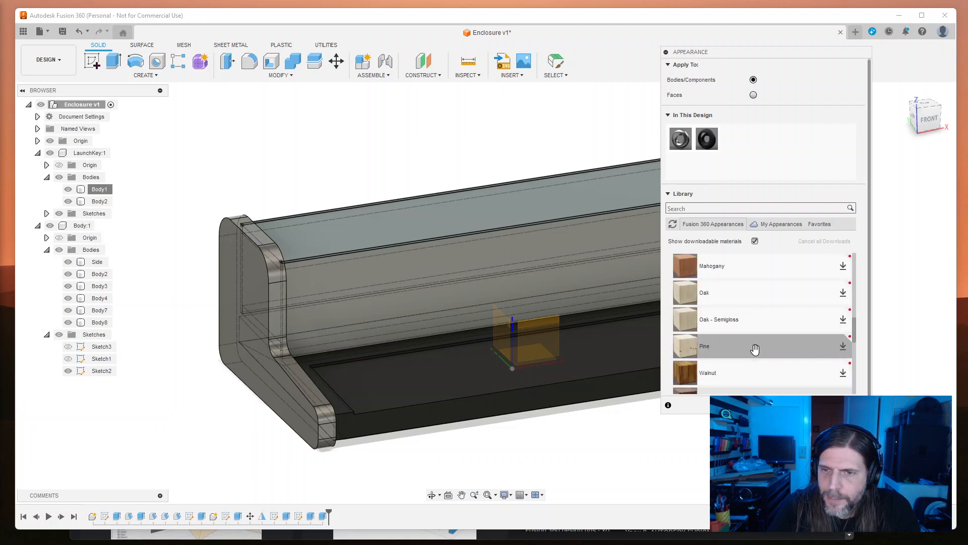
pyautogui.scroll(-4, 754, 349)
pyautogui.scroll(1, 754, 349)
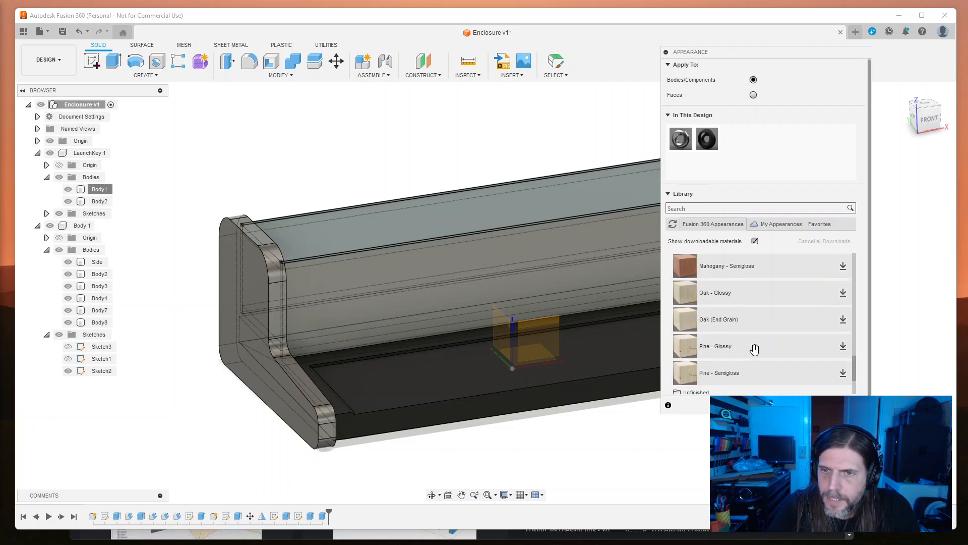
pyautogui.scroll(3, 755, 347)
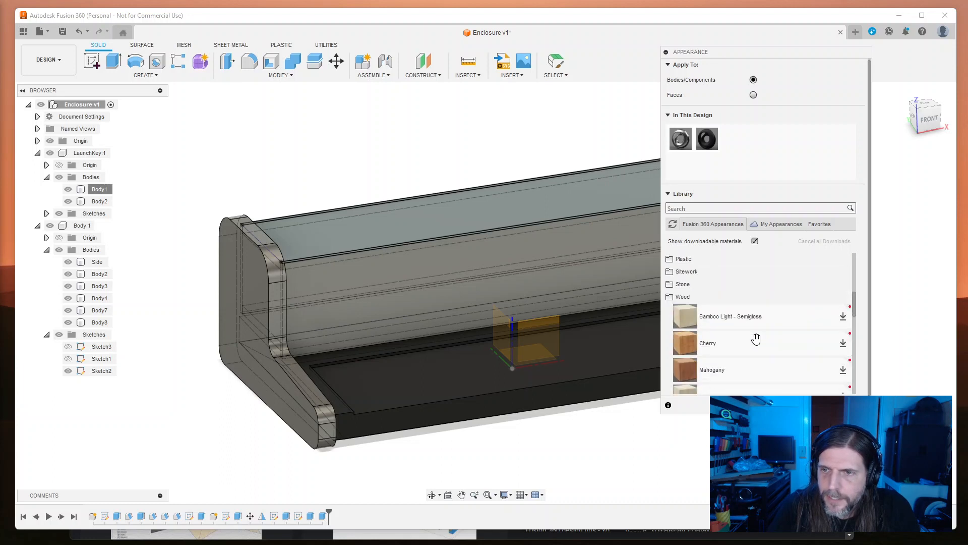
pyautogui.scroll(-5, 755, 345)
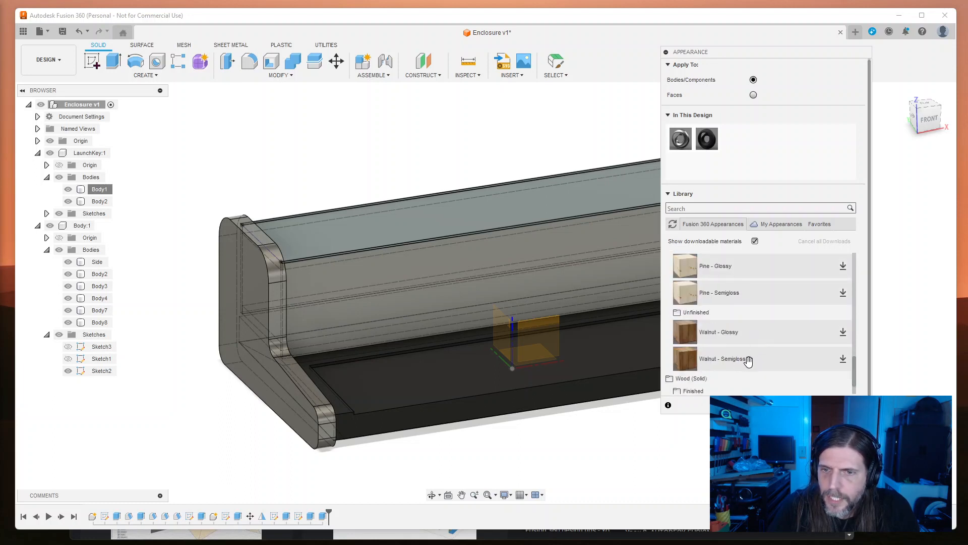
# Step: Examine the Finished appearances under Wood (Solid) and expand the Unfinished group
pyautogui.click(676, 339)
pyautogui.scroll(-4, 679, 347)
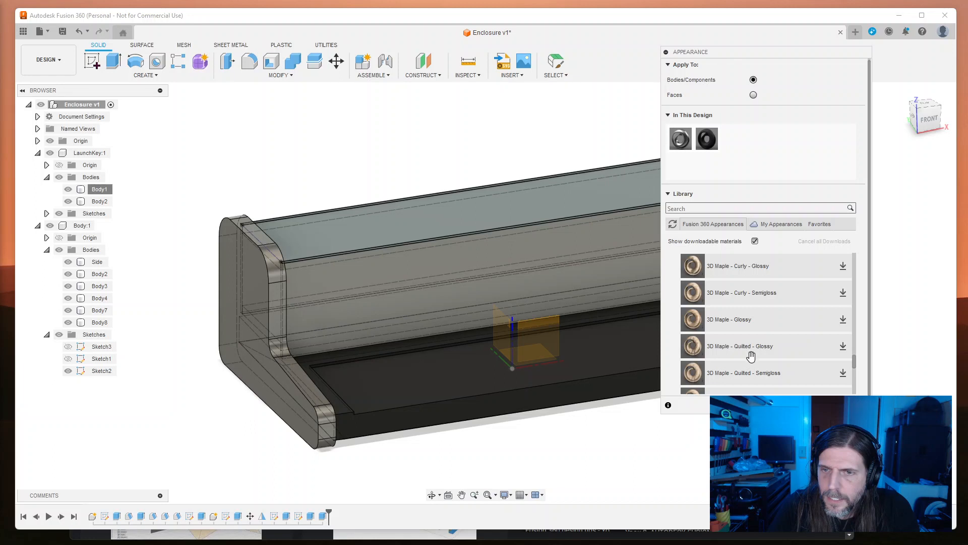
pyautogui.scroll(2, 751, 356)
pyautogui.scroll(-6, 804, 372)
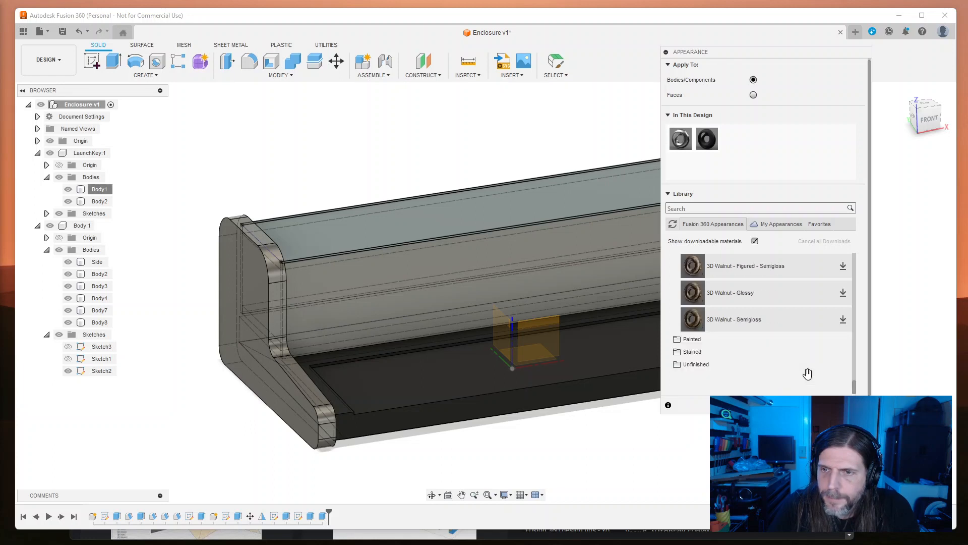
pyautogui.click(784, 364)
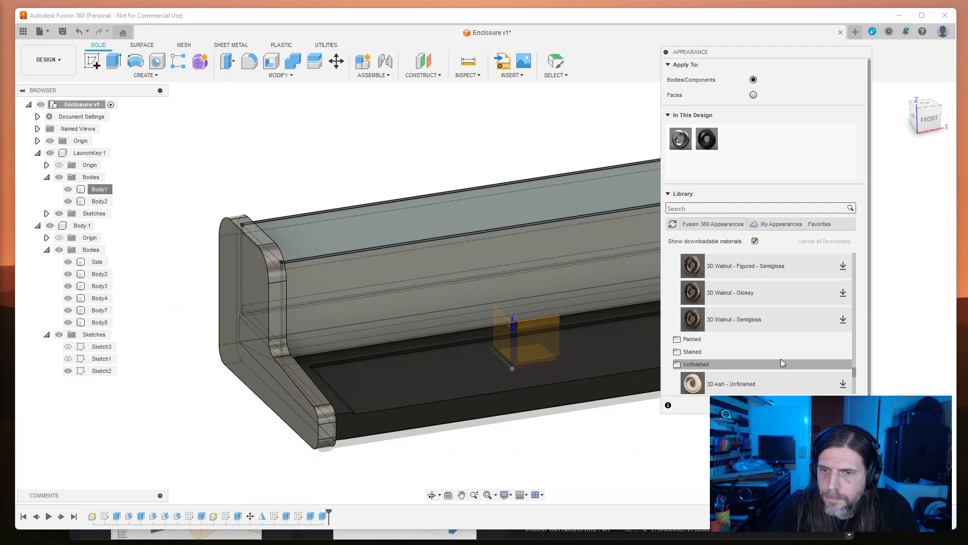
pyautogui.scroll(-4, 782, 363)
# Step: Download the 3D Ash - Unfinished appearance and apply it to the enclosure's side panels
pyautogui.click(841, 268)
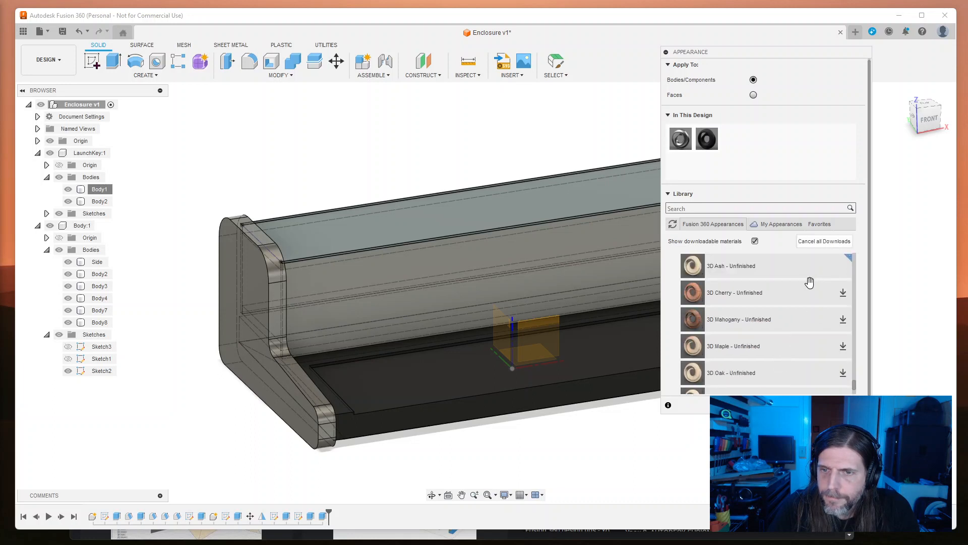
pyautogui.moveTo(694, 271); pyautogui.dragTo(251, 315)
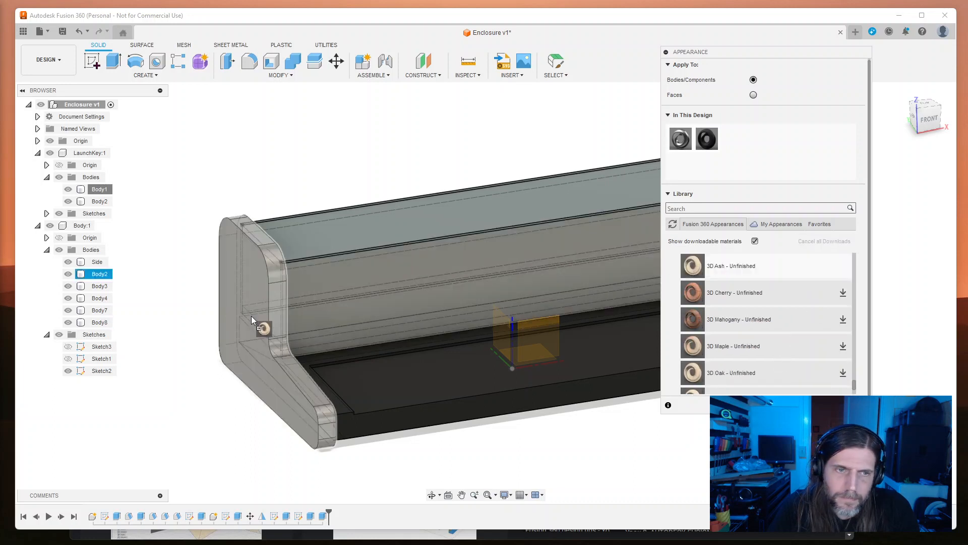
pyautogui.moveTo(416, 355); pyautogui.dragTo(249, 334)
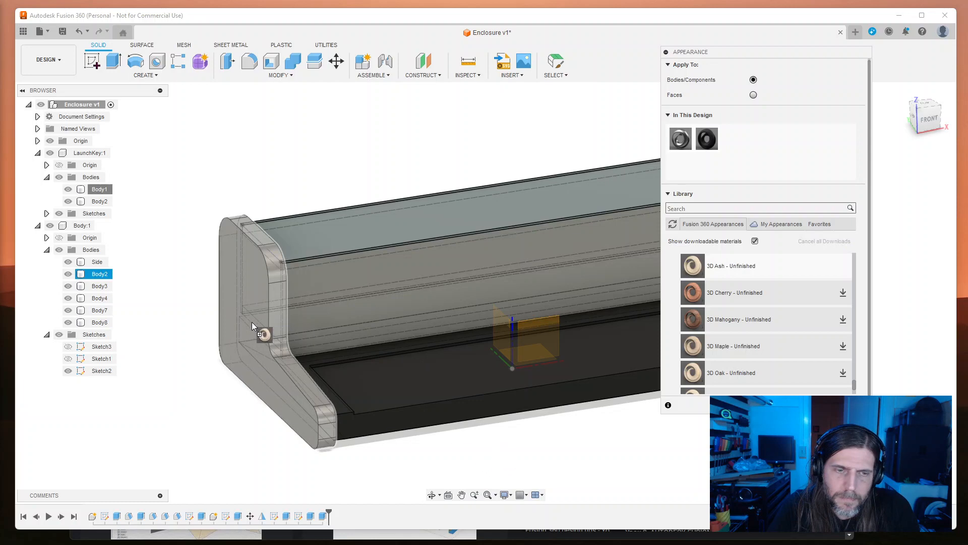
pyautogui.moveTo(240, 289); pyautogui.dragTo(240, 289)
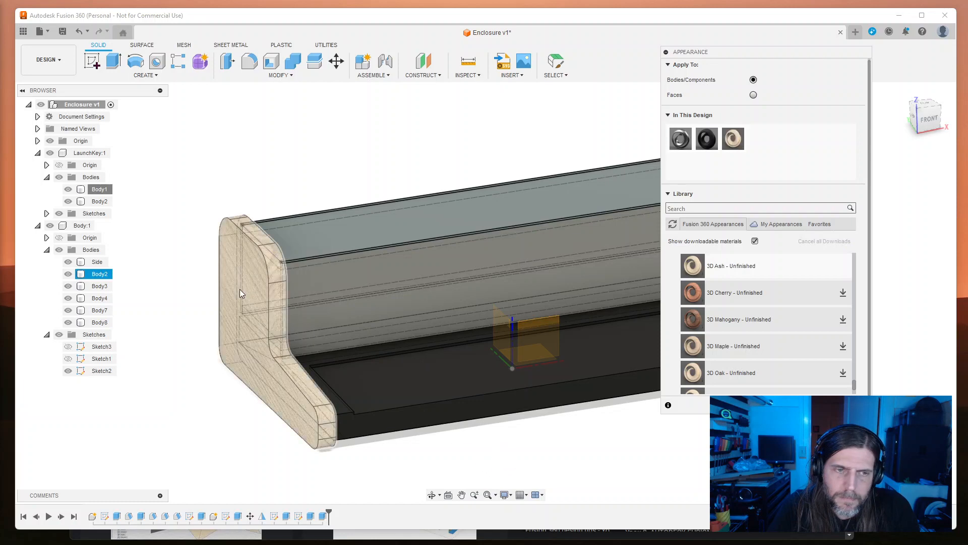
pyautogui.moveTo(593, 465)
pyautogui.keyDown('shift'); pyautogui.mouseDown(button='middle')
pyautogui.moveTo(612, 430)
pyautogui.moveTo(648, 434)
pyautogui.moveTo(584, 452)
pyautogui.mouseUp(button='middle'); pyautogui.keyUp('shift')
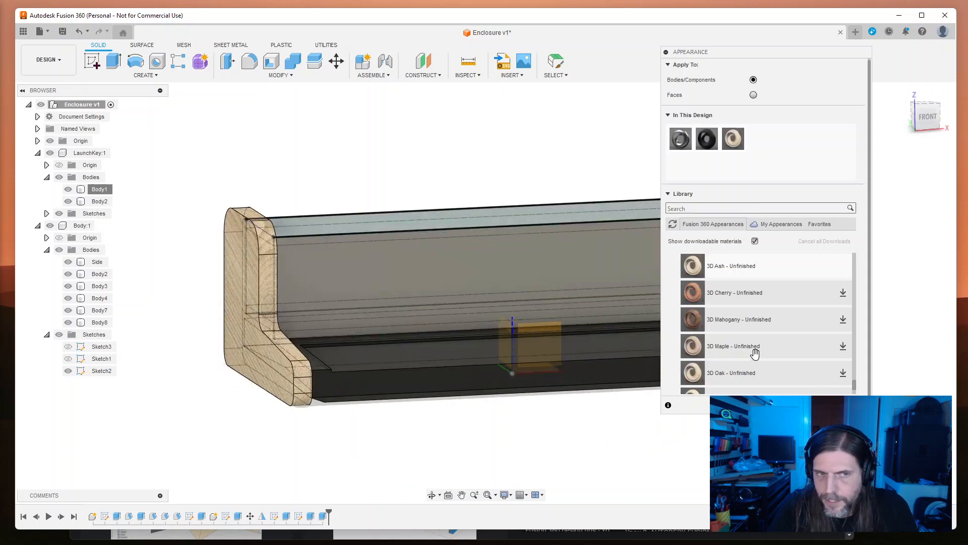
# Step: Download 3D Maple - Unfinished and apply it to both side panels of the enclosure
pyautogui.scroll(-2, 762, 347)
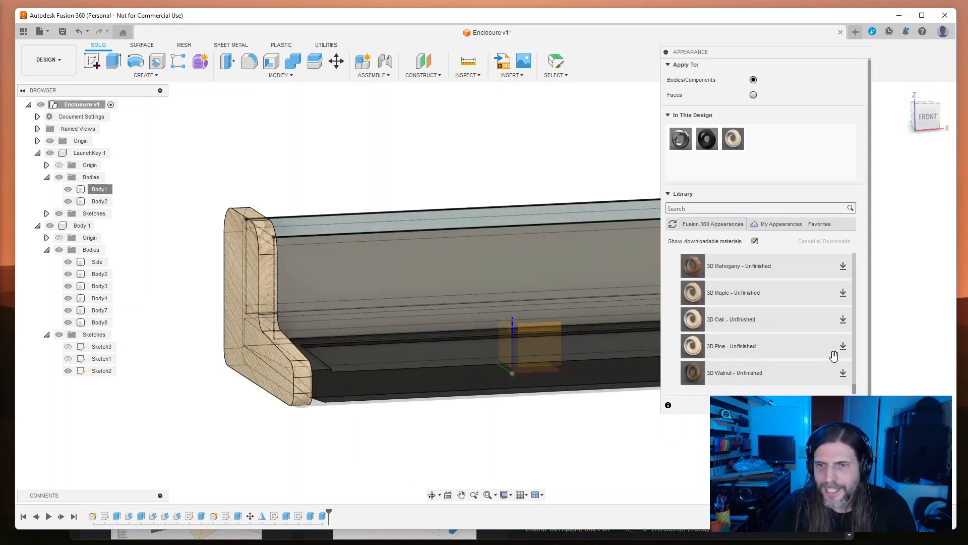
pyautogui.click(842, 292)
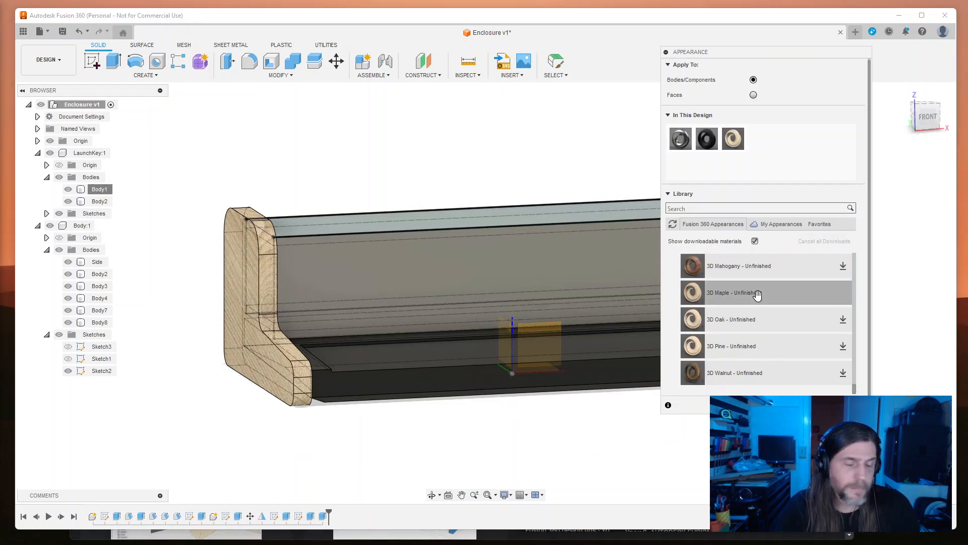
pyautogui.moveTo(755, 294); pyautogui.dragTo(243, 265)
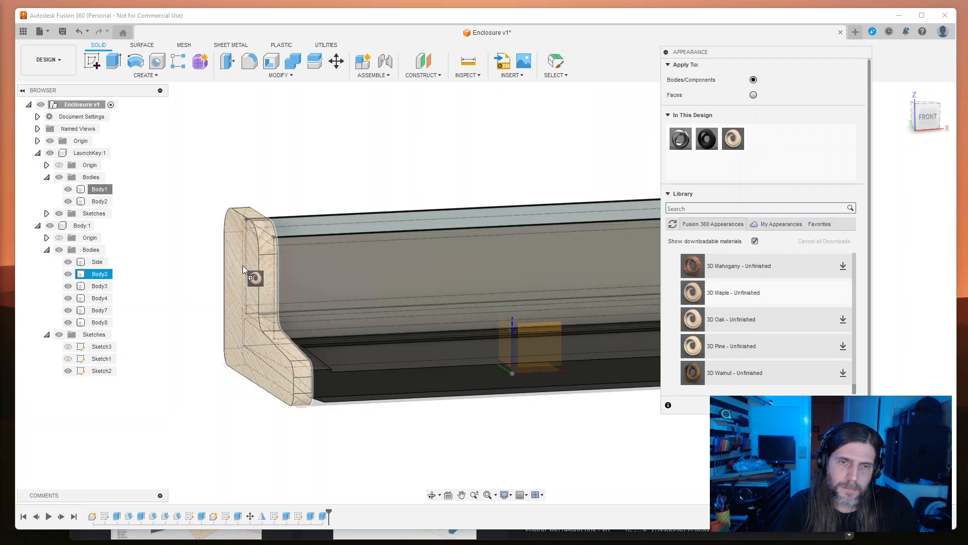
pyautogui.moveTo(408, 428); pyautogui.dragTo(509, 431, button='middle')
pyautogui.moveTo(694, 295); pyautogui.dragTo(616, 367)
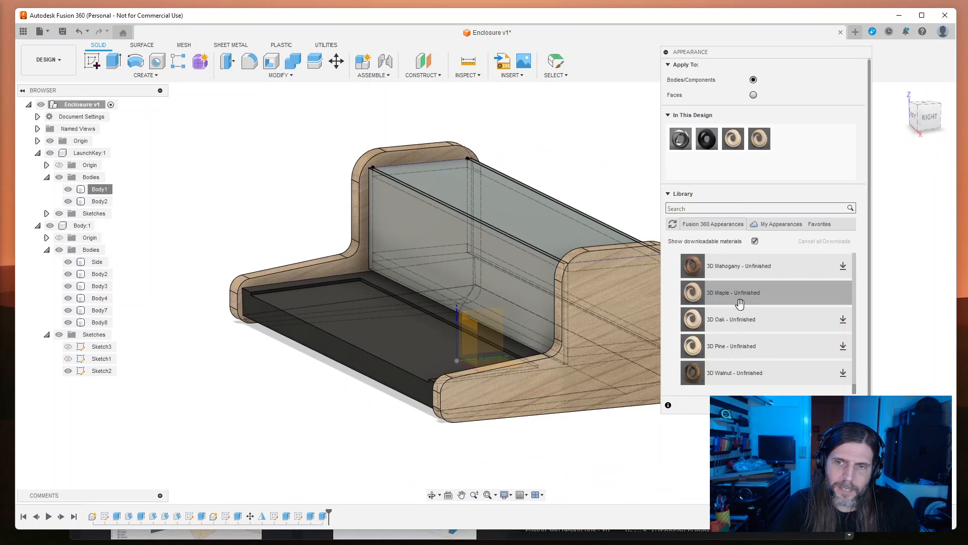
# Step: Apply the 3D Maple - Unfinished appearance to the enclosure's rear panel, Body4
pyautogui.moveTo(719, 302); pyautogui.dragTo(544, 225)
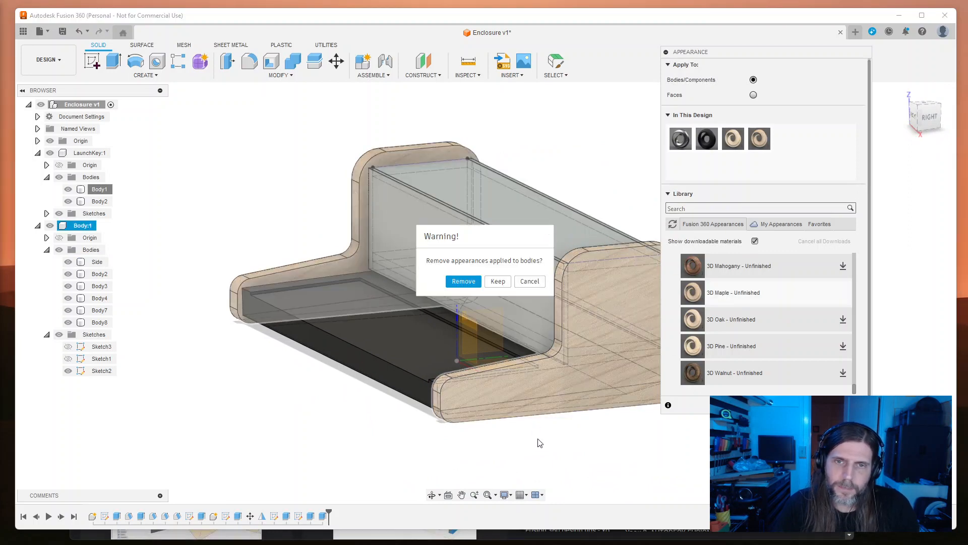
pyautogui.click(464, 281)
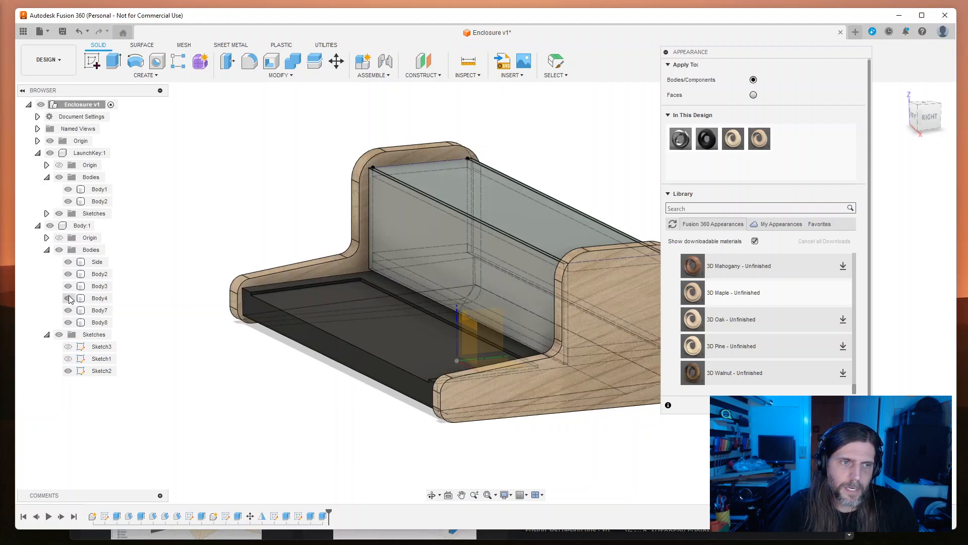
pyautogui.moveTo(693, 293); pyautogui.dragTo(99, 298)
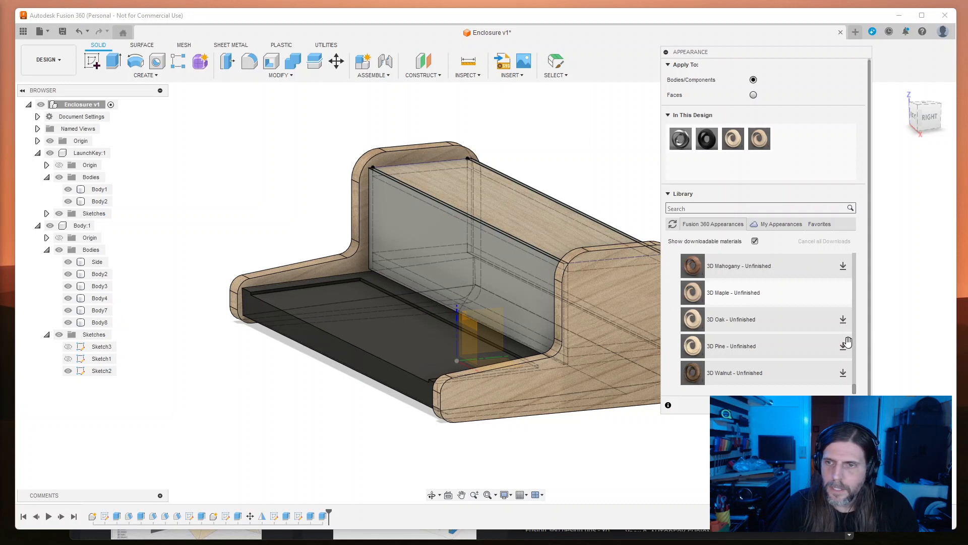
# Step: Collapse the Wood appearances and look through the Paint categories, including Glossy, for a painted finish
pyautogui.scroll(5, 852, 356)
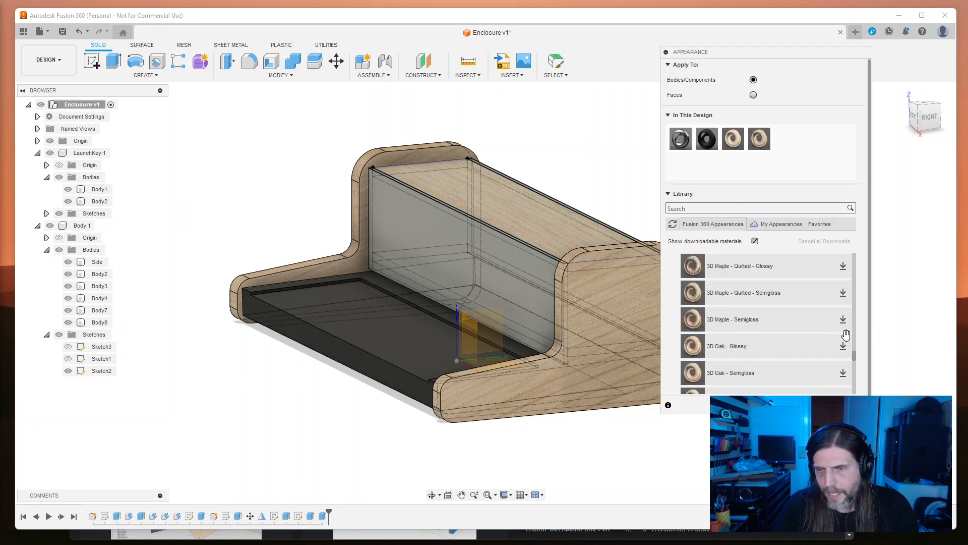
pyautogui.scroll(5, 853, 355)
pyautogui.scroll(10, 853, 323)
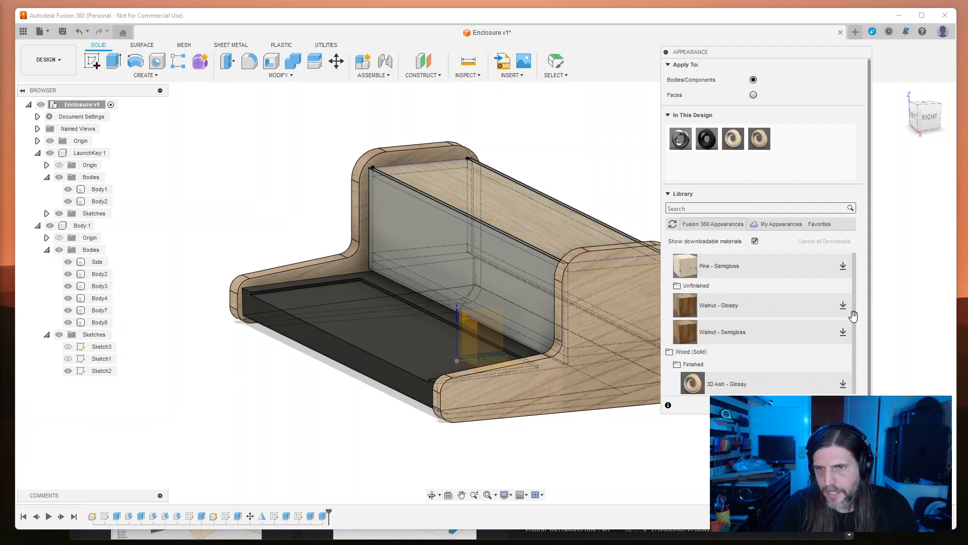
pyautogui.scroll(3, 852, 279)
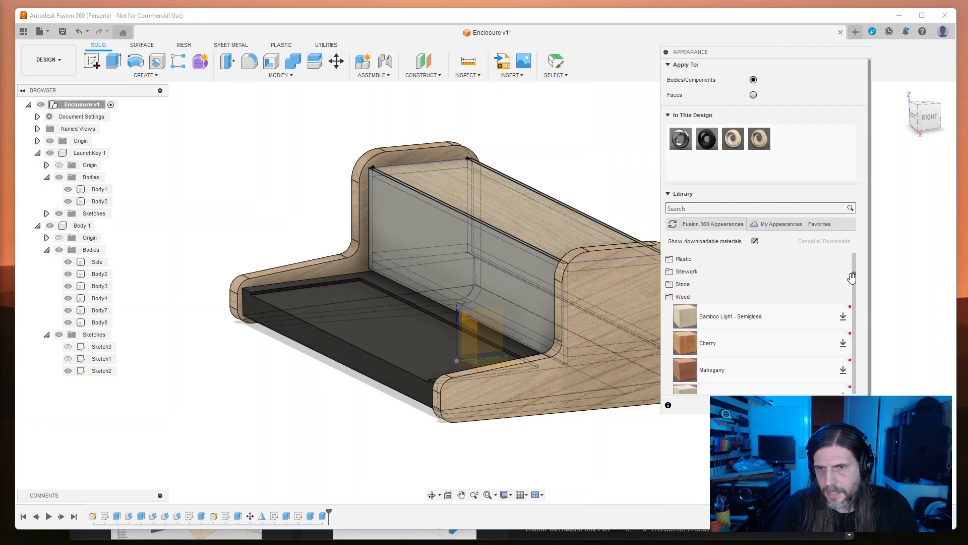
pyautogui.click(672, 323)
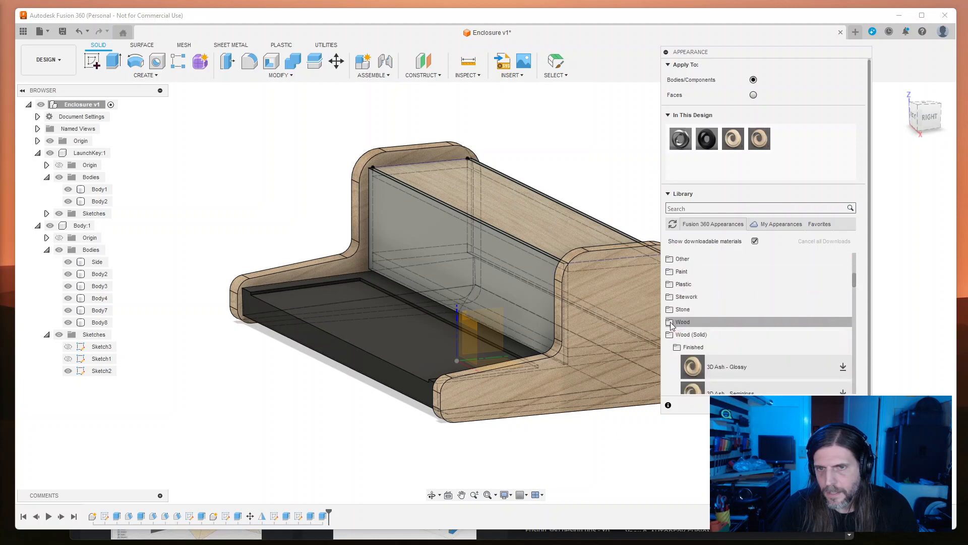
pyautogui.click(671, 273)
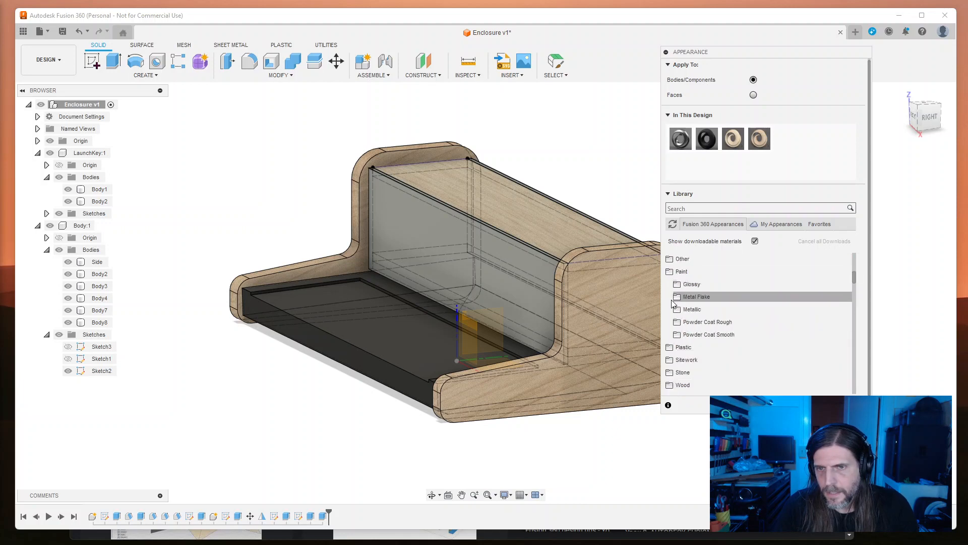
pyautogui.click(673, 286)
pyautogui.click(680, 287)
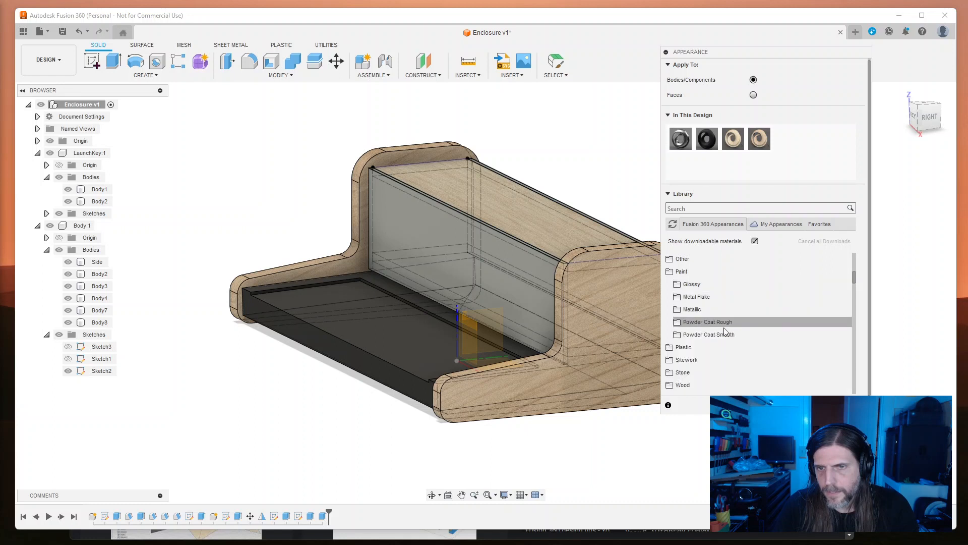
# Step: Review the Wood appearances again and collapse the Finished group under Wood (Solid)
pyautogui.click(672, 385)
pyautogui.scroll(-3, 773, 366)
pyautogui.scroll(3, 731, 356)
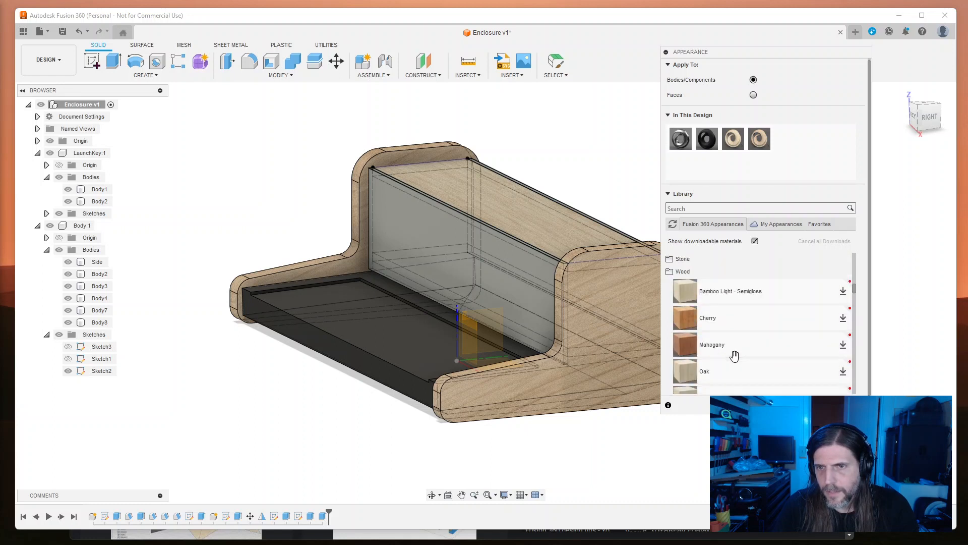
pyautogui.scroll(-5, 756, 322)
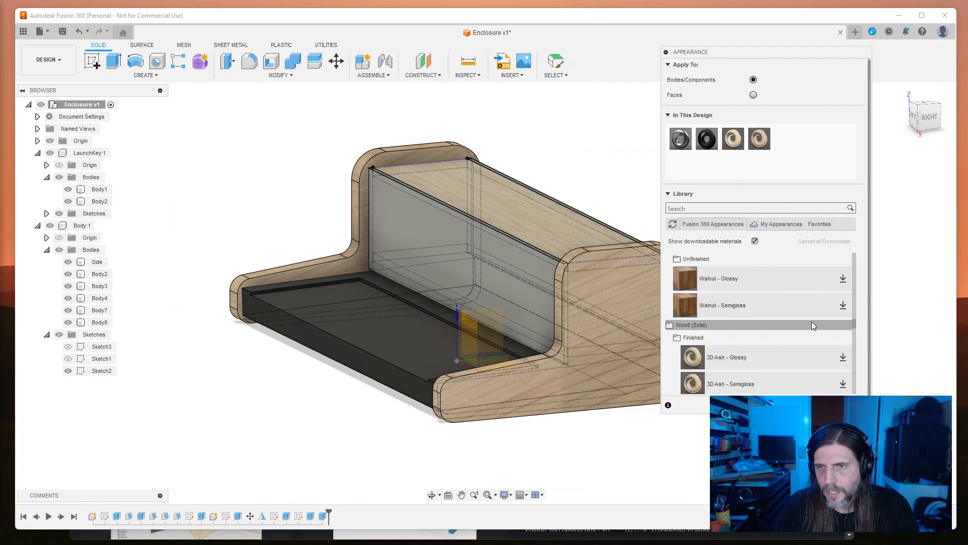
pyautogui.scroll(3, 782, 330)
pyautogui.scroll(1, 670, 328)
pyautogui.scroll(-3, 716, 353)
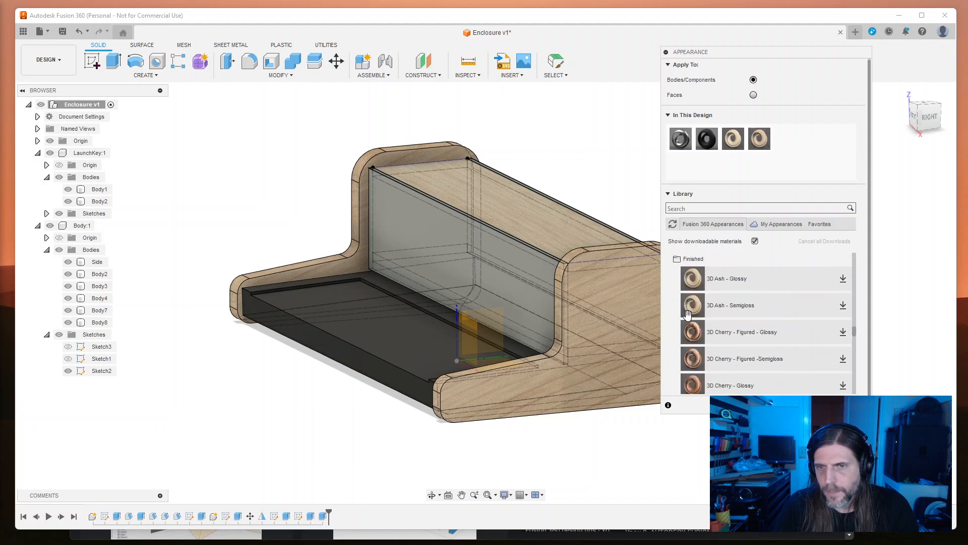
pyautogui.scroll(-5, 691, 328)
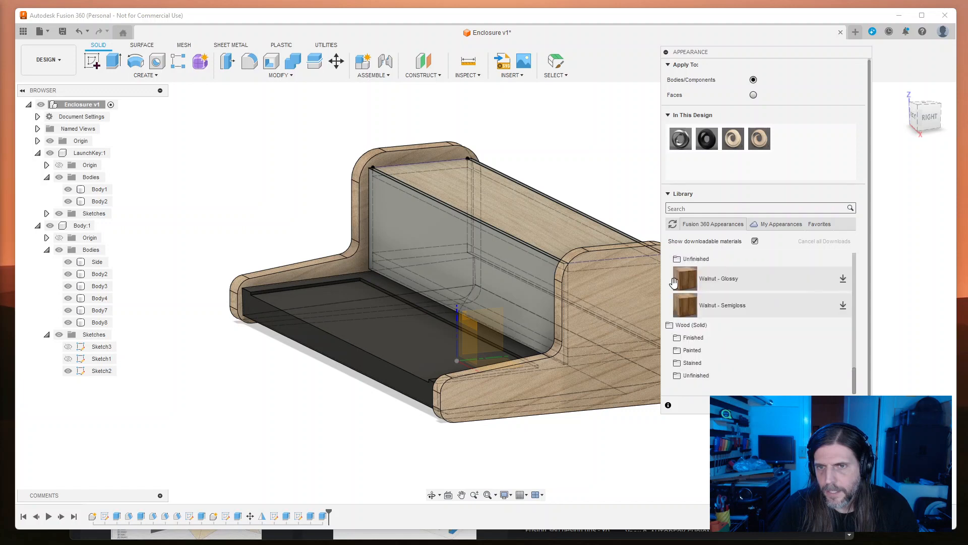
# Step: Download the 3D Mahogany - Painted appearance from the Painted group of Wood (Solid)
pyautogui.click(692, 350)
pyautogui.scroll(-2, 813, 358)
pyautogui.scroll(-1, 809, 355)
pyautogui.scroll(-2, 778, 360)
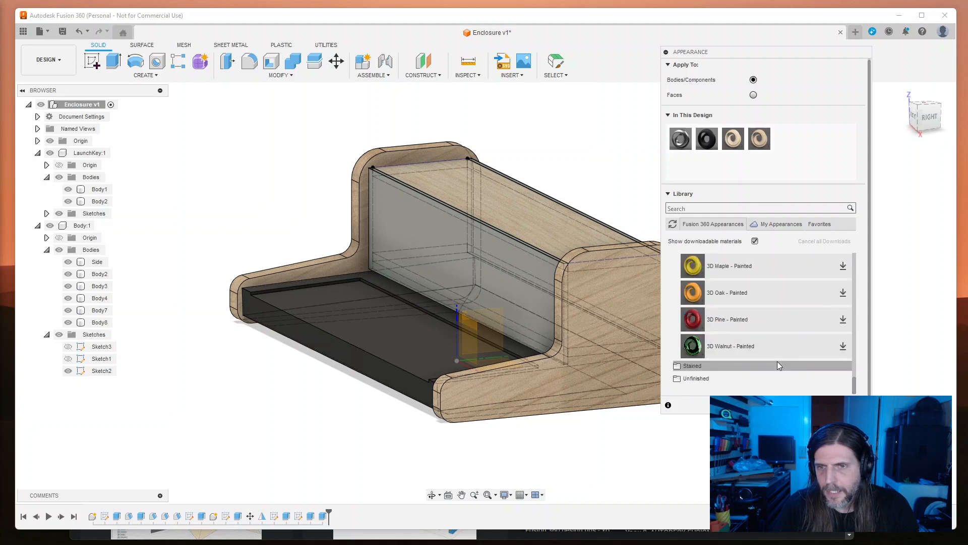
pyautogui.scroll(2, 775, 361)
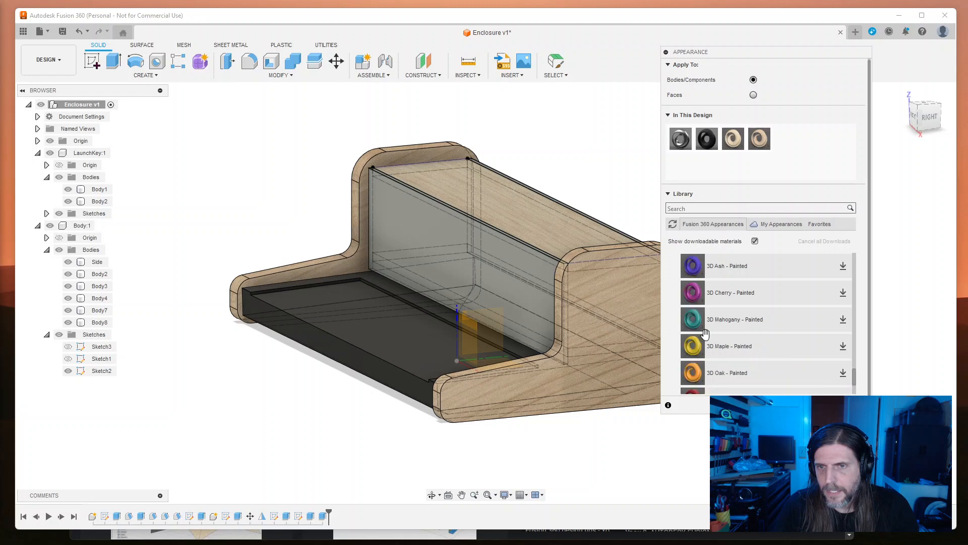
pyautogui.click(842, 321)
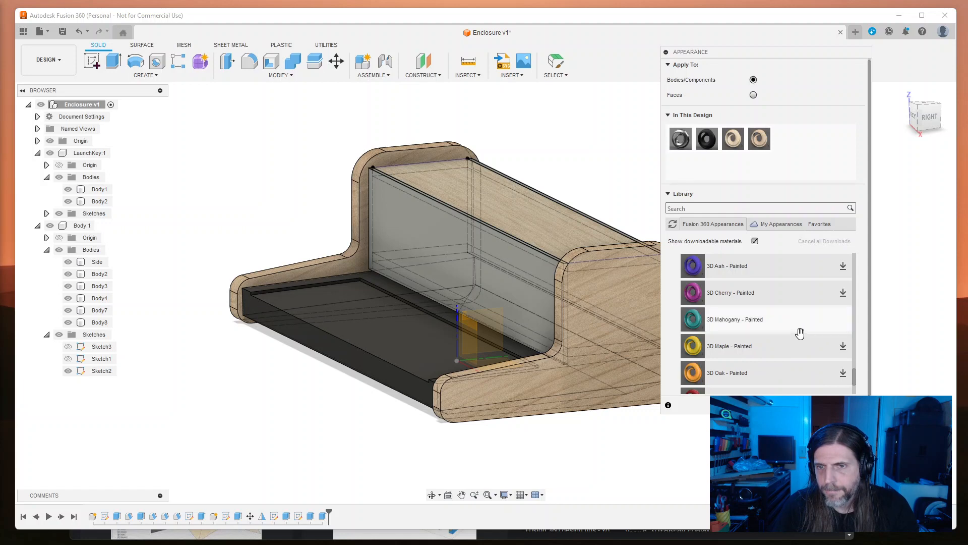
# Step: Download the 3D Maple - Painted appearance and apply it to the enclosure's front panel, Body8, and rear panel, Body7
pyautogui.click(843, 346)
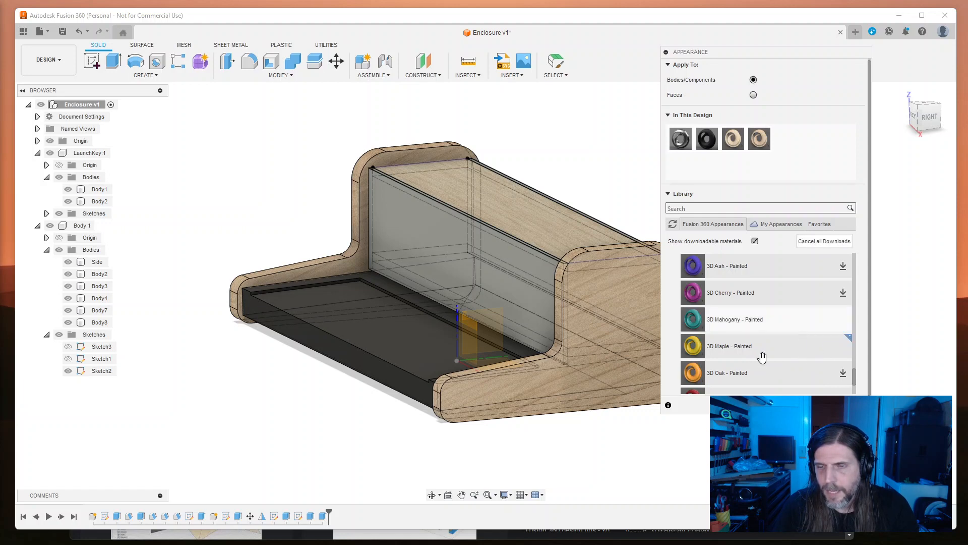
pyautogui.moveTo(745, 347)
pyautogui.mouseDown()
pyautogui.moveTo(719, 359)
pyautogui.moveTo(506, 288)
pyautogui.moveTo(523, 287)
pyautogui.mouseUp()
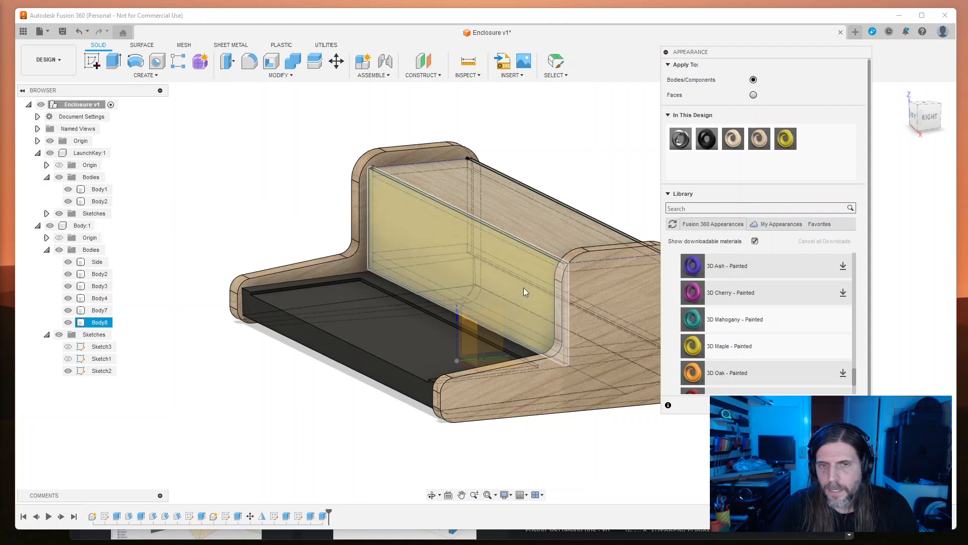
pyautogui.keyDown('shift'); pyautogui.moveTo(637, 207); pyautogui.dragTo(580, 212, button='middle'); pyautogui.keyUp('shift')
pyautogui.moveTo(735, 345); pyautogui.dragTo(562, 276)
pyautogui.keyDown('shift'); pyautogui.moveTo(569, 441); pyautogui.dragTo(685, 447, button='middle'); pyautogui.keyUp('shift')
pyautogui.moveTo(769, 53); pyautogui.dragTo(835, 87)
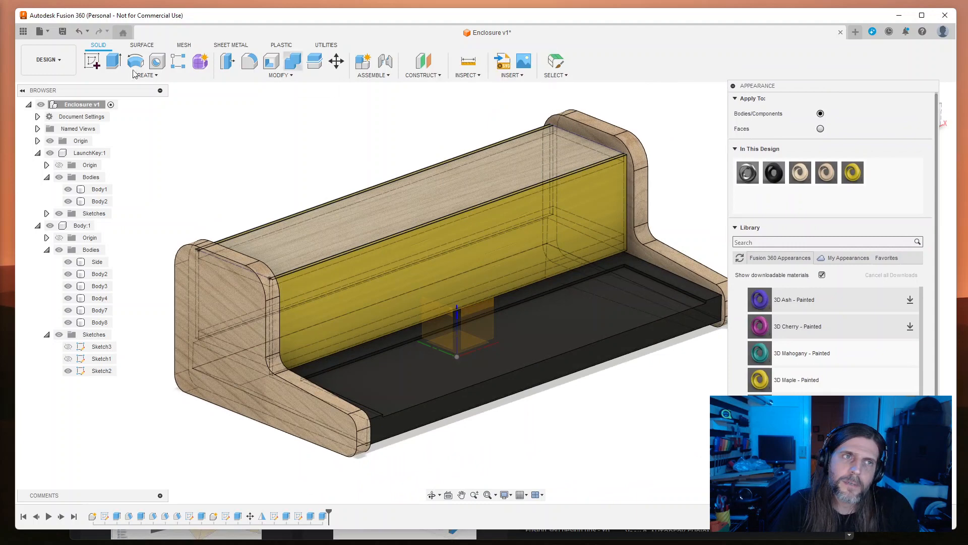
# Step: Switch to the Render workspace and hide the sketches of the LaunchKey and Body components
pyautogui.click(48, 59)
pyautogui.click(50, 123)
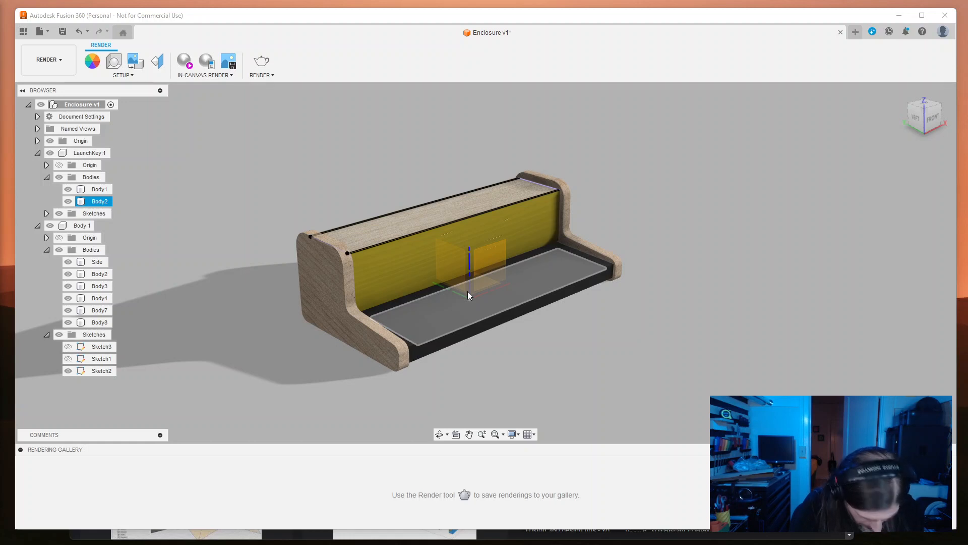
pyautogui.press('Escape')
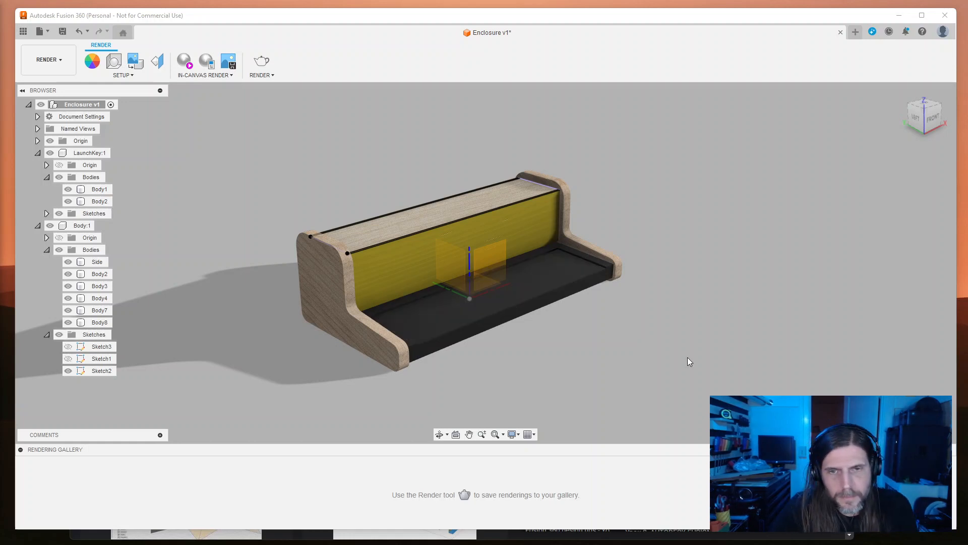
pyautogui.scroll(-2, 691, 347)
pyautogui.scroll(3, 687, 346)
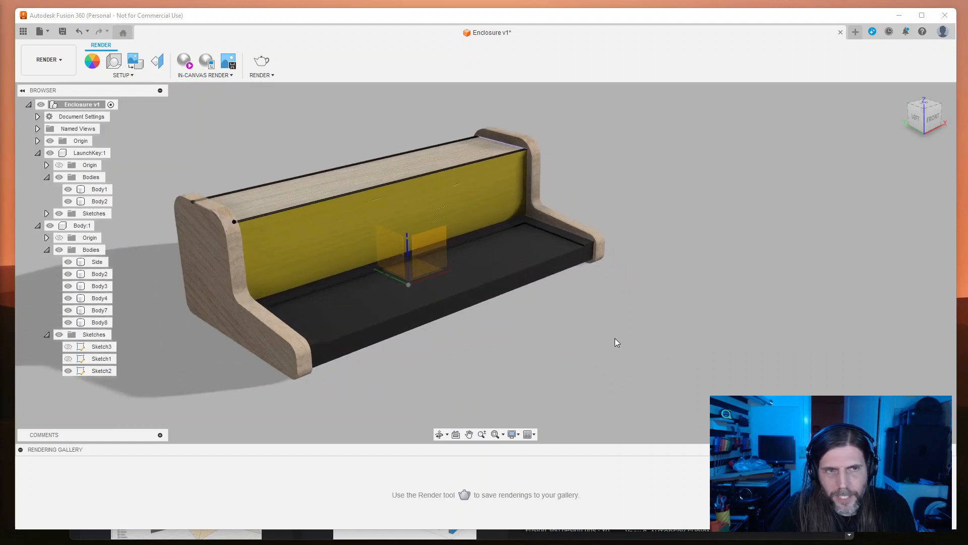
pyautogui.moveTo(475, 318); pyautogui.dragTo(520, 314, button='middle')
pyautogui.click(59, 213)
pyautogui.click(59, 334)
# Step: Examine the enclosure's wood, painted and plastic finishes from several angles and distances
pyautogui.moveTo(722, 389)
pyautogui.mouseDown(button='middle')
pyautogui.moveTo(738, 378)
pyautogui.moveTo(734, 392)
pyautogui.mouseUp(button='middle')
pyautogui.keyDown('shift'); pyautogui.moveTo(623, 373); pyautogui.dragTo(601, 348, button='middle'); pyautogui.keyUp('shift')
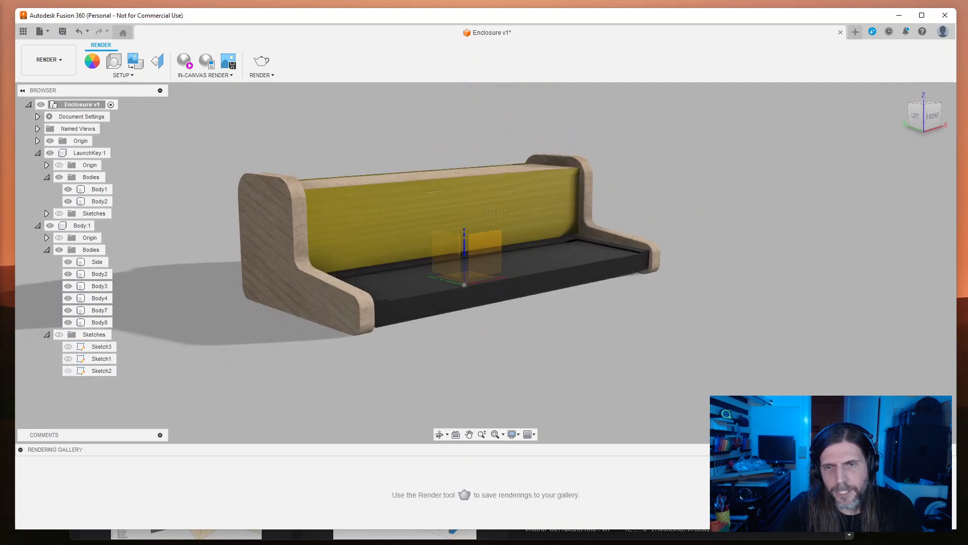
pyautogui.scroll(-2, 630, 353)
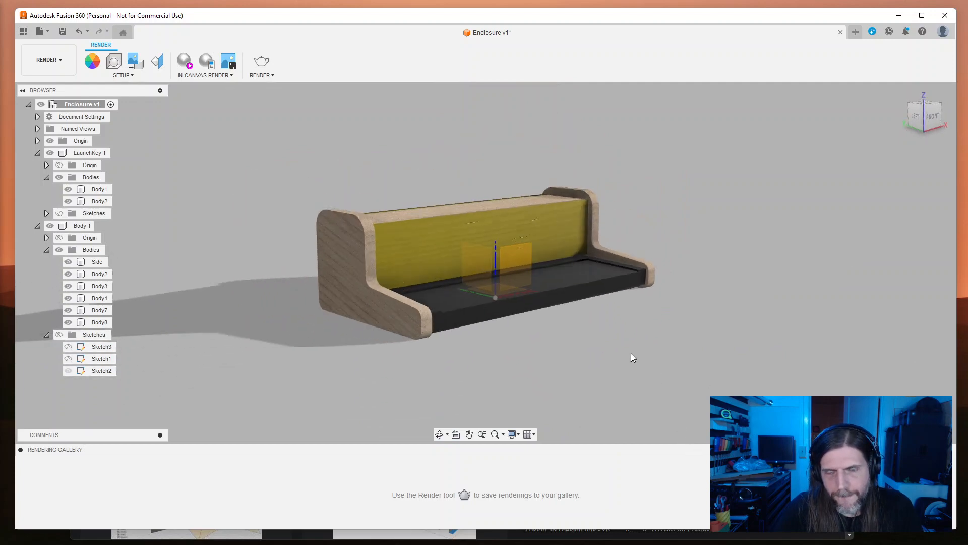
pyautogui.scroll(4, 630, 351)
pyautogui.moveTo(631, 350)
pyautogui.keyDown('shift'); pyautogui.mouseDown(button='middle')
pyautogui.moveTo(649, 348)
pyautogui.moveTo(602, 324)
pyautogui.moveTo(600, 339)
pyautogui.moveTo(646, 348)
pyautogui.moveTo(613, 353)
pyautogui.moveTo(624, 349)
pyautogui.mouseUp(button='middle'); pyautogui.keyUp('shift')
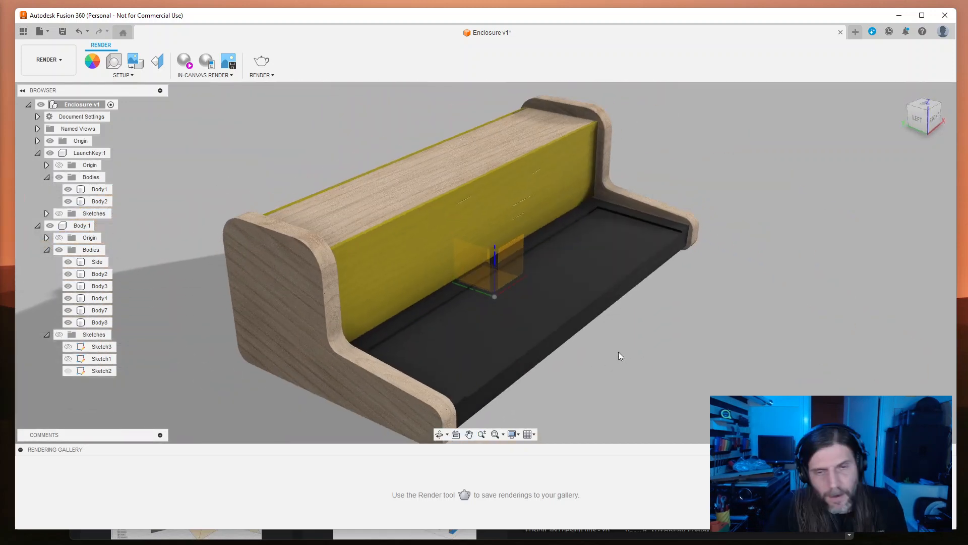
pyautogui.keyDown('shift'); pyautogui.moveTo(635, 378); pyautogui.dragTo(591, 343, button='middle'); pyautogui.keyUp('shift')
pyautogui.moveTo(580, 357); pyautogui.dragTo(616, 368)
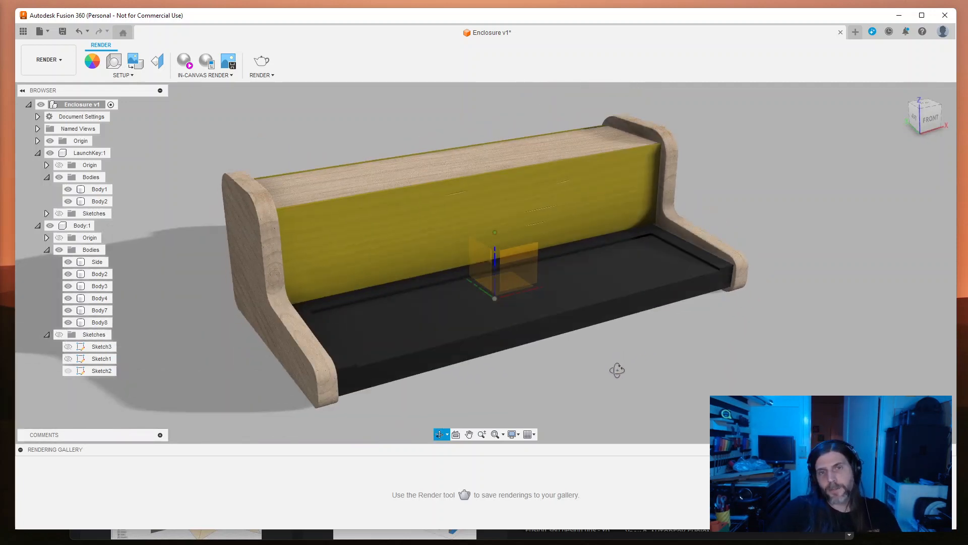
pyautogui.press('Escape')
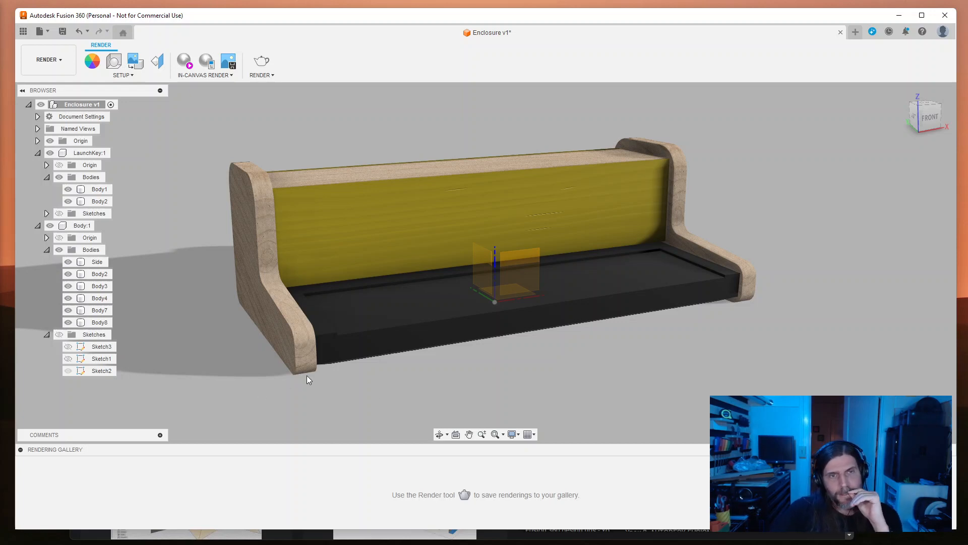
# Step: Edit the 3D Maple - Painted appearance to colour 15, 191, 150, ring thickness 0.820 cm, ring bump 0.0000 cm, and no pores
pyautogui.click(87, 62)
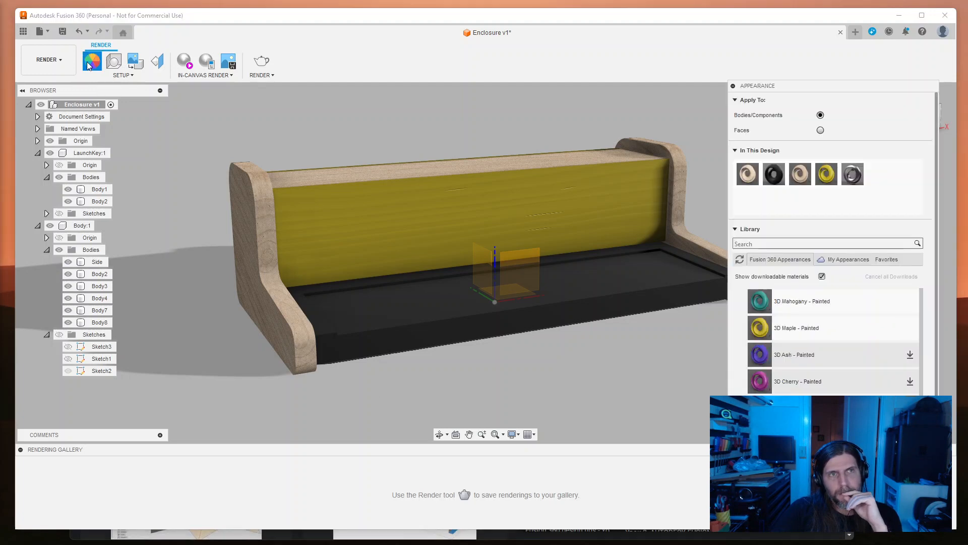
pyautogui.doubleClick(830, 178)
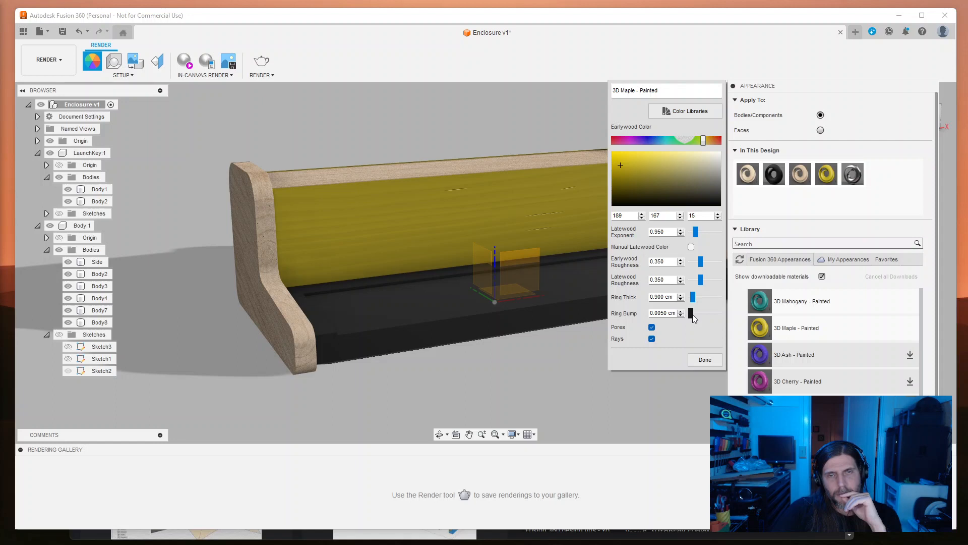
pyautogui.moveTo(702, 141); pyautogui.dragTo(673, 146)
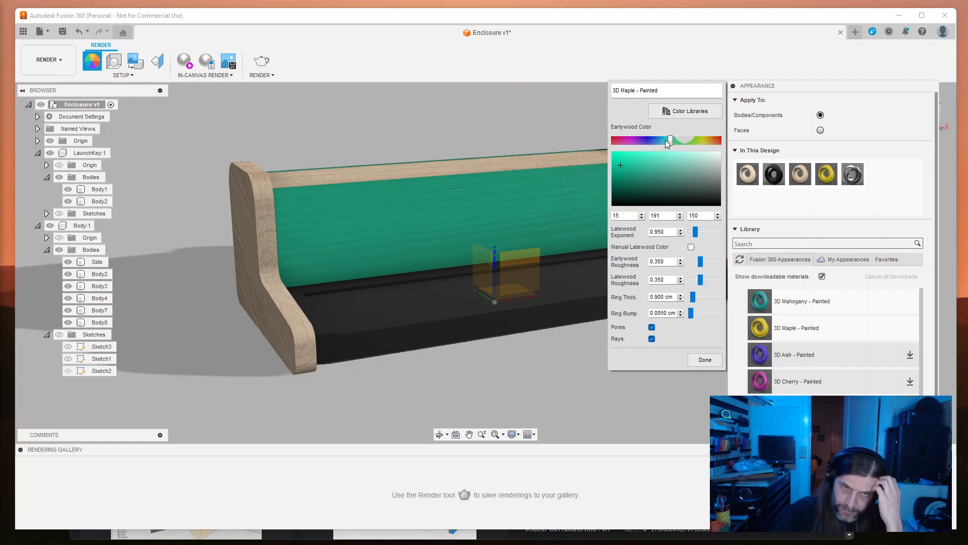
pyautogui.click(680, 299)
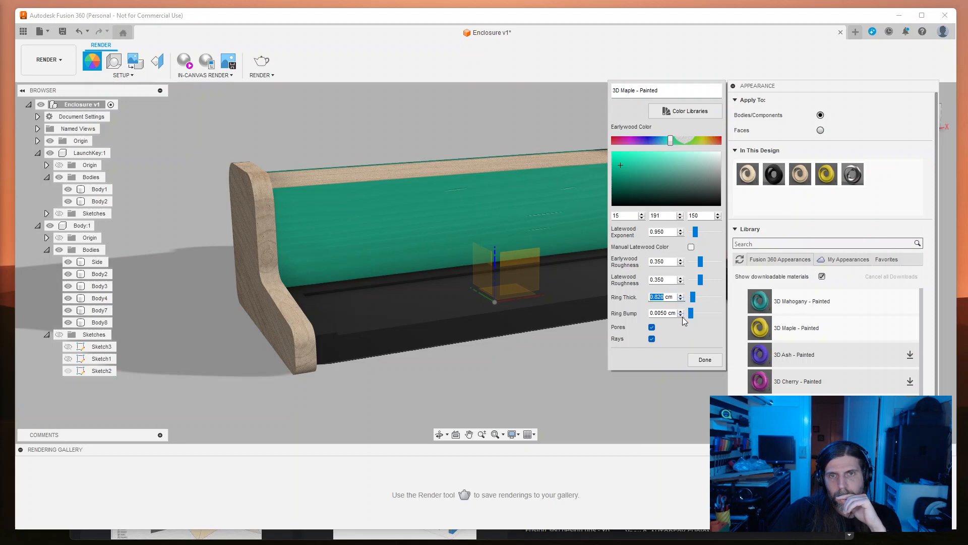
pyautogui.click(682, 315)
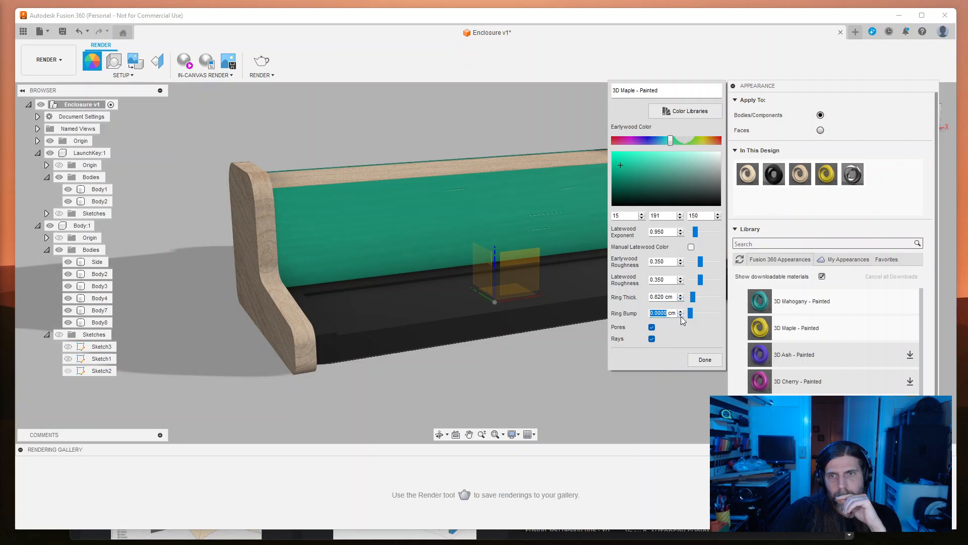
pyautogui.click(651, 327)
pyautogui.click(706, 360)
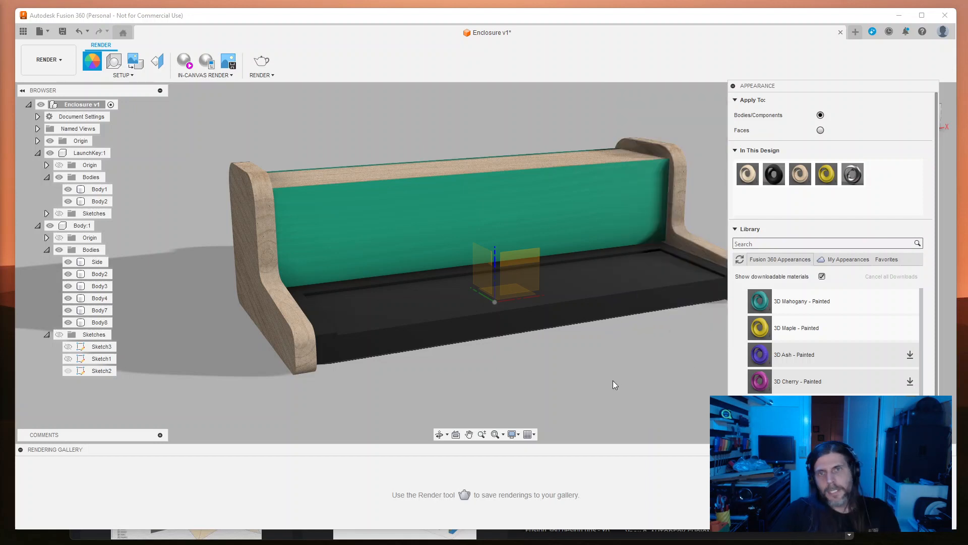
# Step: Hide the enclosure's painted rear panel, Body7, to open up the back
pyautogui.keyDown('shift'); pyautogui.moveTo(666, 369); pyautogui.dragTo(612, 356, button='middle'); pyautogui.keyUp('shift')
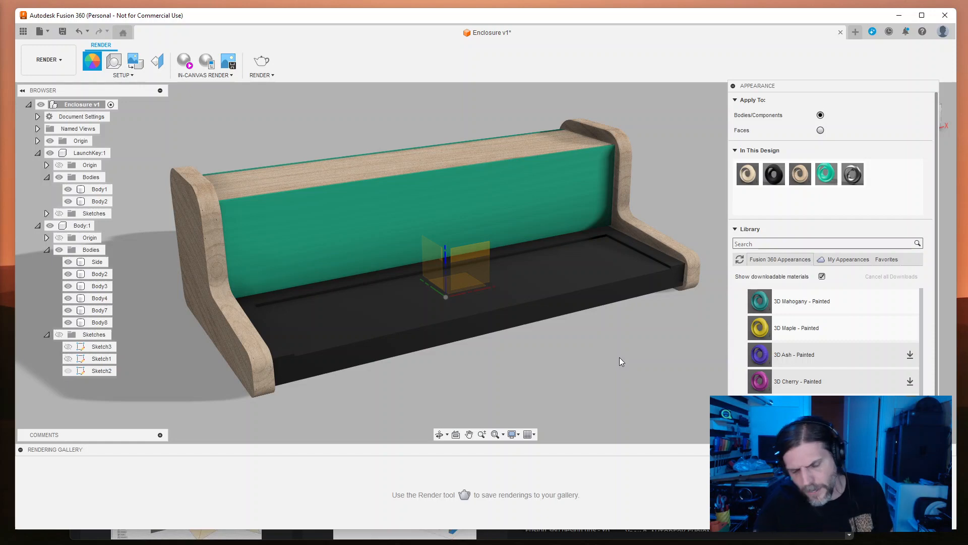
pyautogui.keyDown('shift'); pyautogui.moveTo(601, 377); pyautogui.dragTo(649, 368, button='middle'); pyautogui.keyUp('shift')
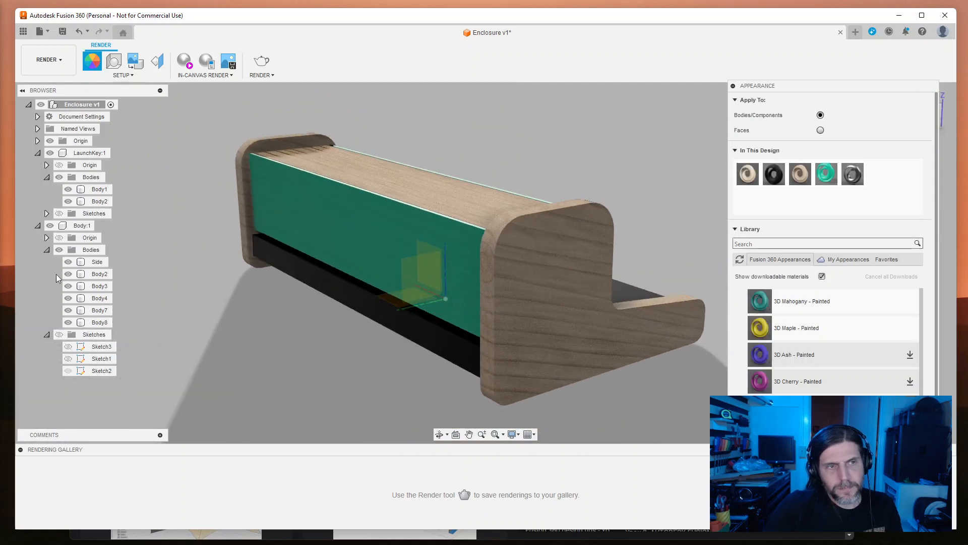
pyautogui.click(68, 310)
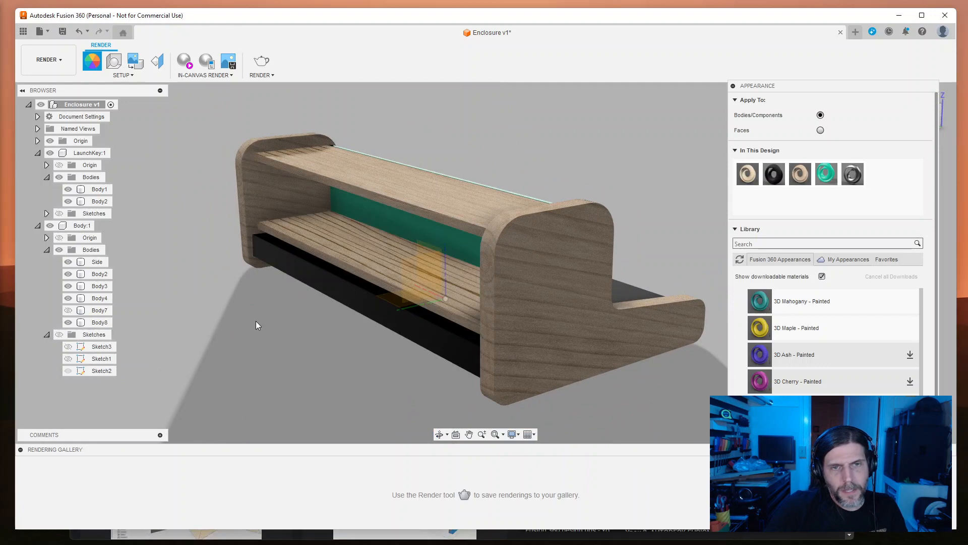
# Step: Examine the enclosure's side profile and front panel, Body8, from the side and front
pyautogui.keyDown('shift'); pyautogui.moveTo(375, 327); pyautogui.dragTo(516, 334, button='middle'); pyautogui.keyUp('shift')
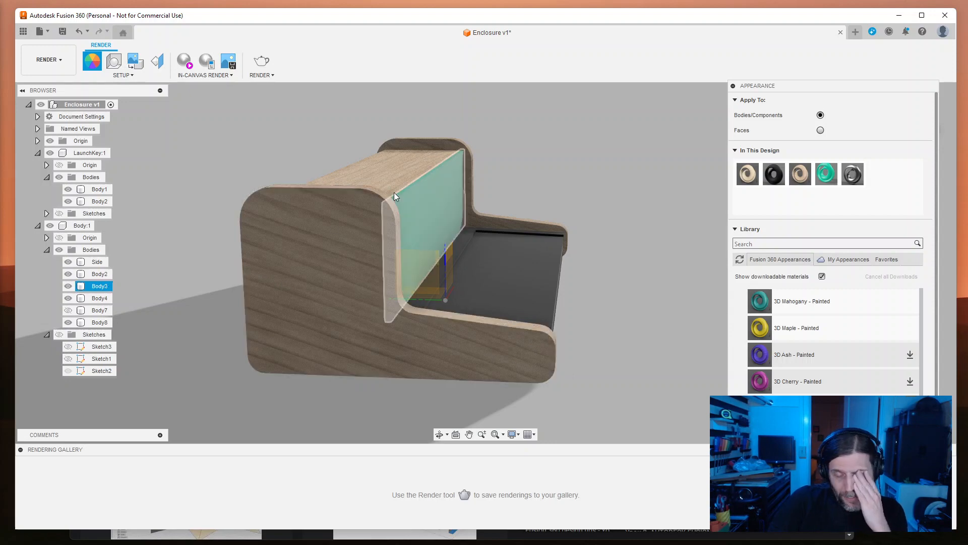
pyautogui.keyDown('shift'); pyautogui.moveTo(489, 289); pyautogui.dragTo(204, 245, button='middle'); pyautogui.keyUp('shift')
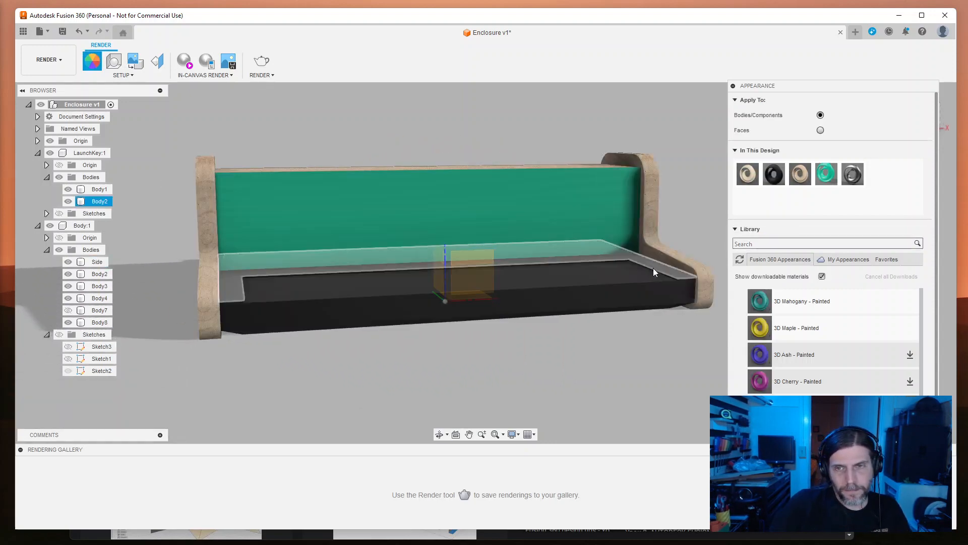
pyautogui.keyDown('shift'); pyautogui.moveTo(445, 370); pyautogui.dragTo(580, 348, button='middle'); pyautogui.keyUp('shift')
pyautogui.click(460, 202)
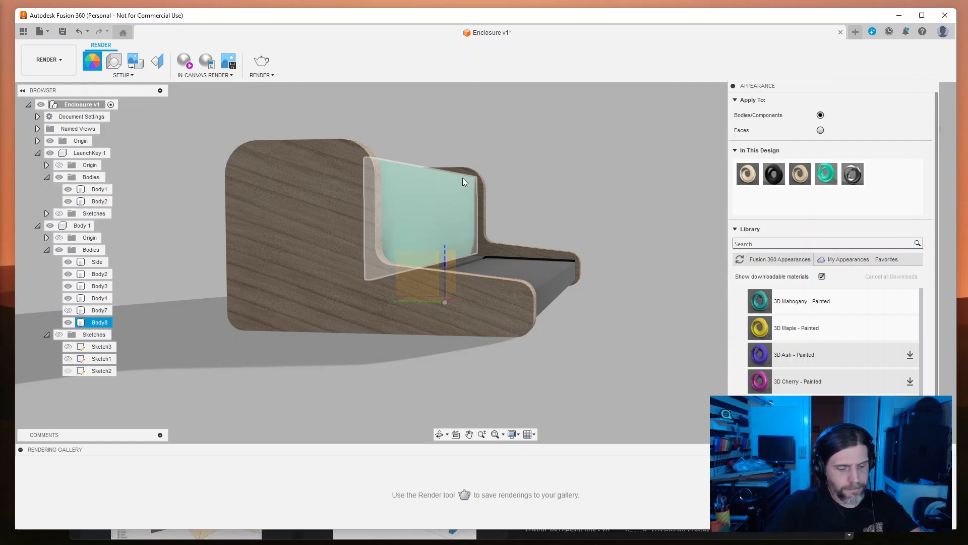
pyautogui.click(540, 183)
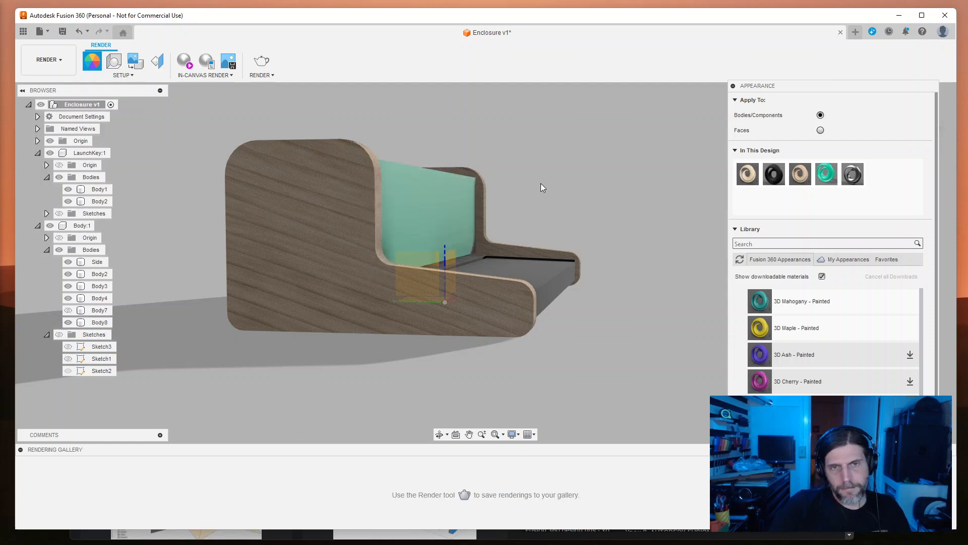
pyautogui.keyDown('shift'); pyautogui.moveTo(609, 239); pyautogui.dragTo(622, 255, button='middle'); pyautogui.keyUp('shift')
pyautogui.click(379, 378)
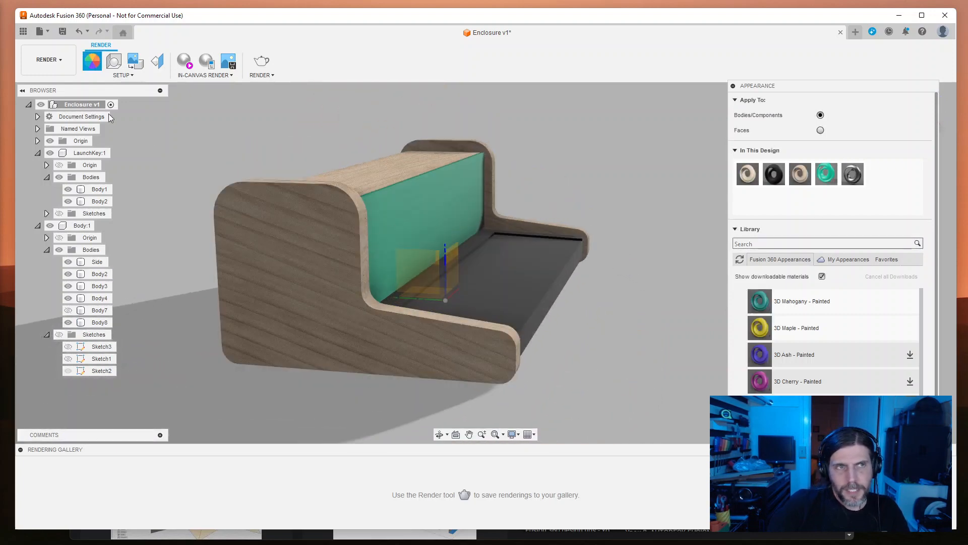
# Step: Return to the Design workspace and open Sketch3, the enclosure's side profile, for editing
pyautogui.click(47, 60)
pyautogui.click(62, 93)
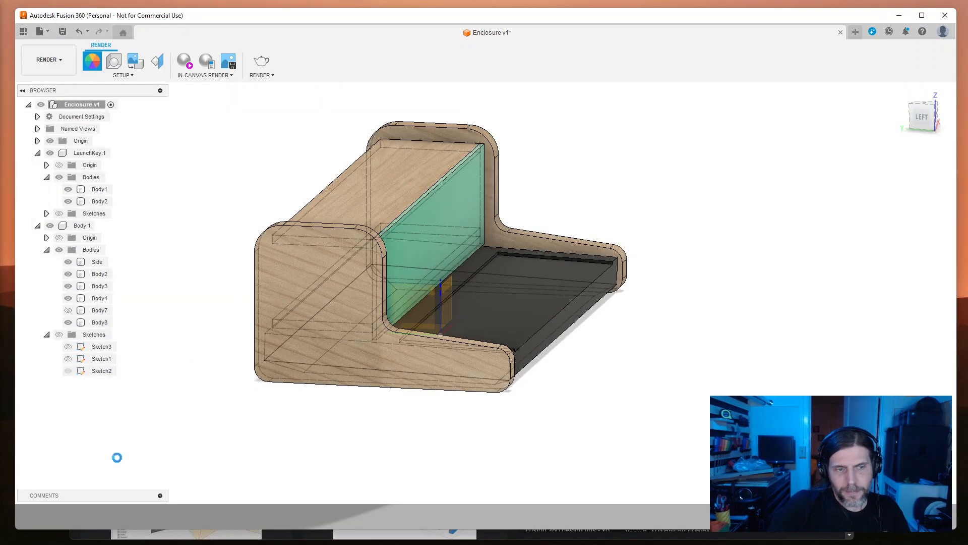
pyautogui.moveTo(463, 416)
pyautogui.keyDown('shift'); pyautogui.mouseDown(button='middle')
pyautogui.moveTo(475, 407)
pyautogui.moveTo(464, 399)
pyautogui.mouseUp(button='middle'); pyautogui.keyUp('shift')
pyautogui.doubleClick(189, 515)
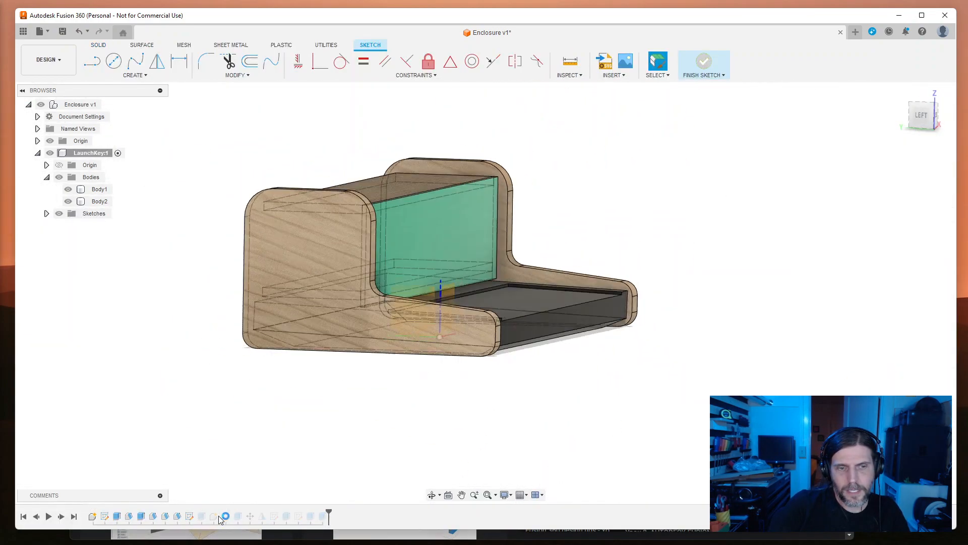
pyautogui.click(226, 517)
pyautogui.doubleClick(225, 518)
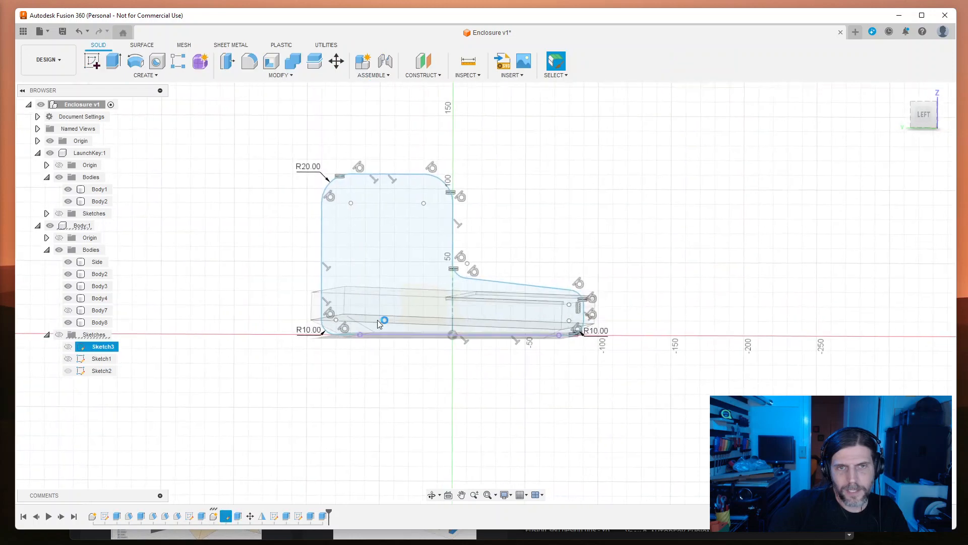
# Step: Try a 10 mm radius on the side profile's upper rounded corners, and undo it
pyautogui.doubleClick(318, 171)
pyautogui.write('10')
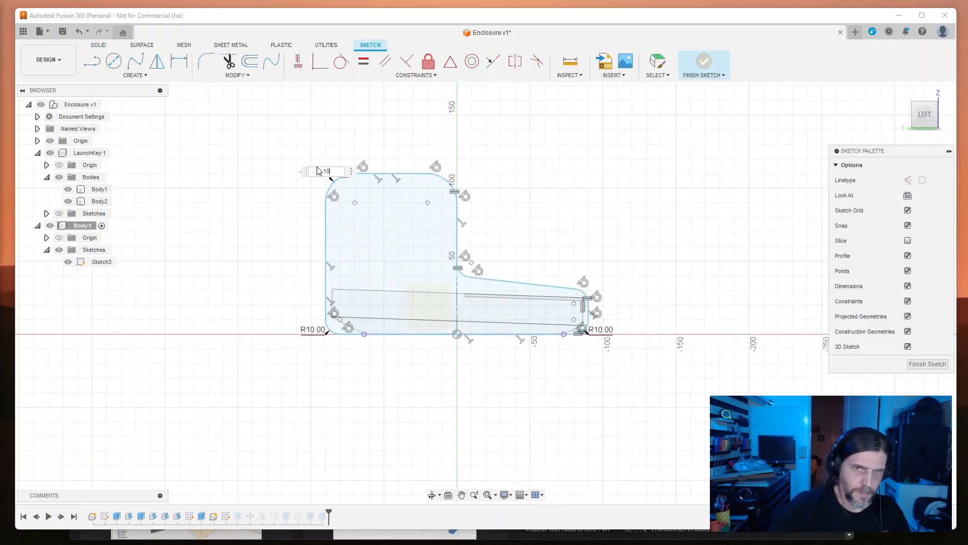
pyautogui.press('Return')
pyautogui.hotkey('ctrl', 'z')
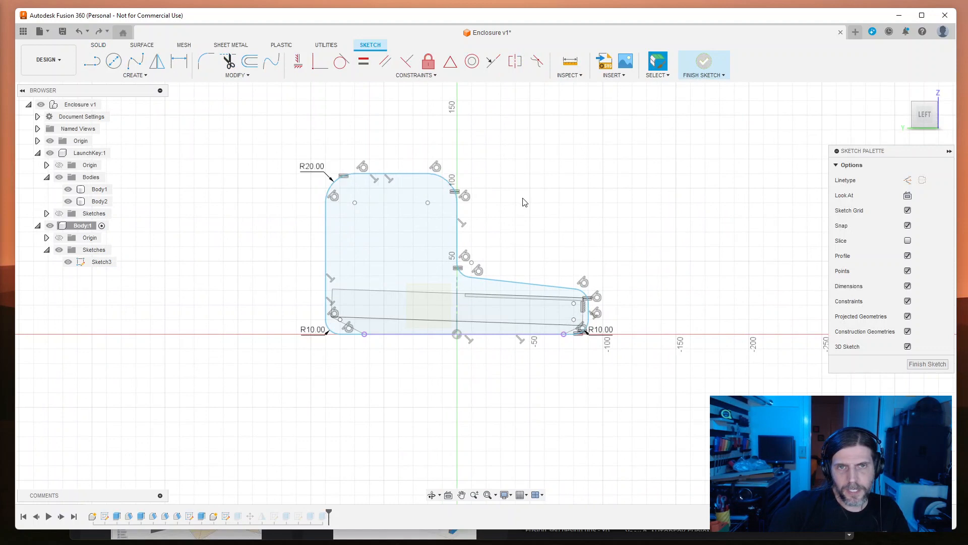
# Step: Try a 15 mm radius on the side profile's upper corners, and undo the change
pyautogui.doubleClick(317, 169)
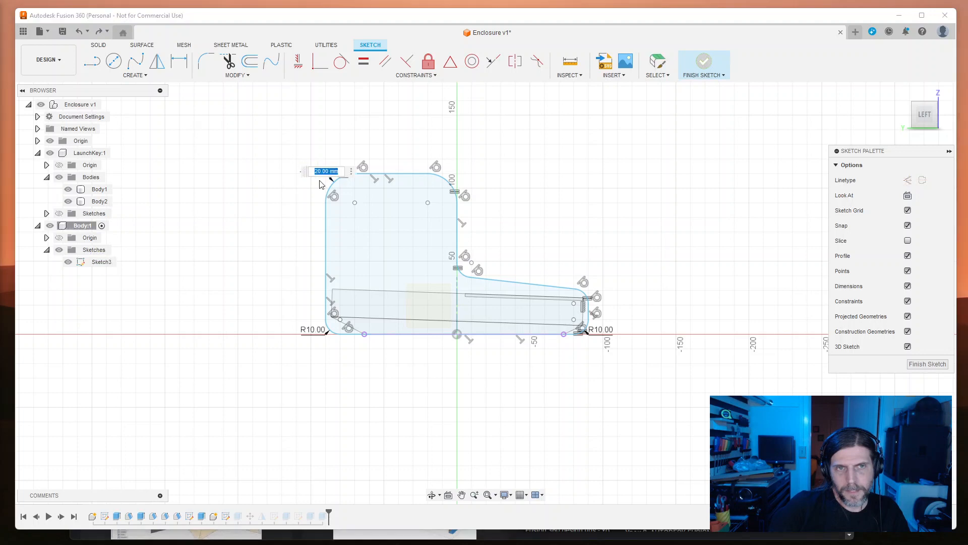
pyautogui.write('15')
pyautogui.press('Return')
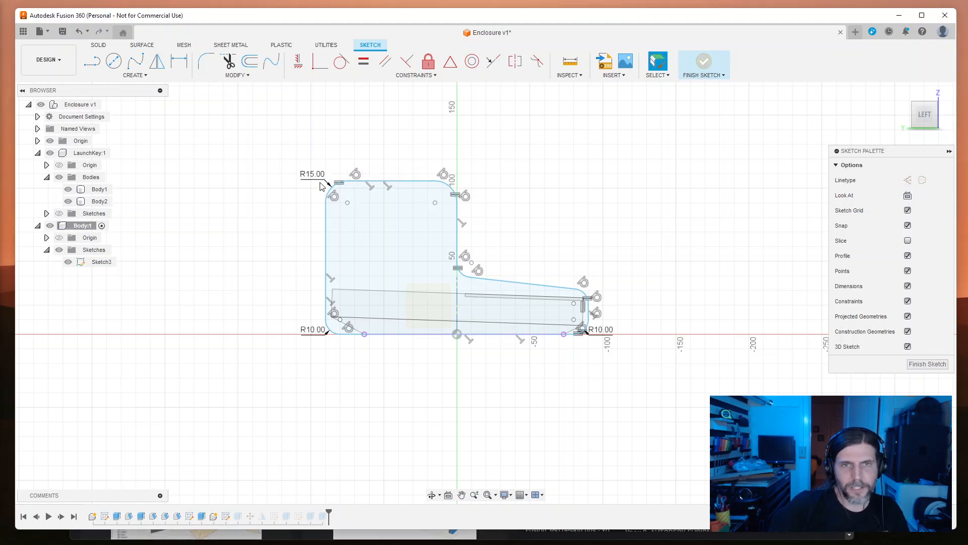
pyautogui.hotkey('ctrl', 'z')
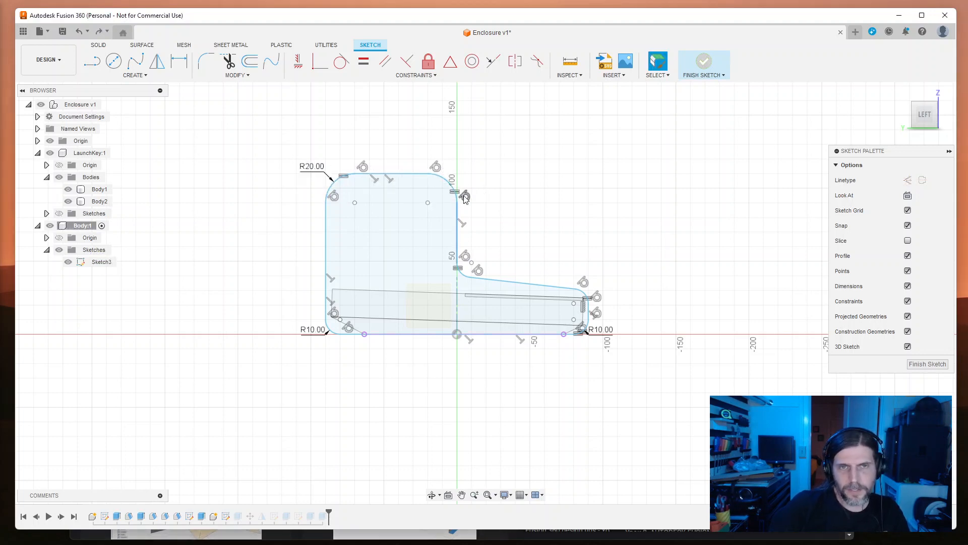
# Step: Dimension the side profile's overall height between its top and bottom edges
pyautogui.press('d')
pyautogui.click(403, 174)
pyautogui.click(393, 334)
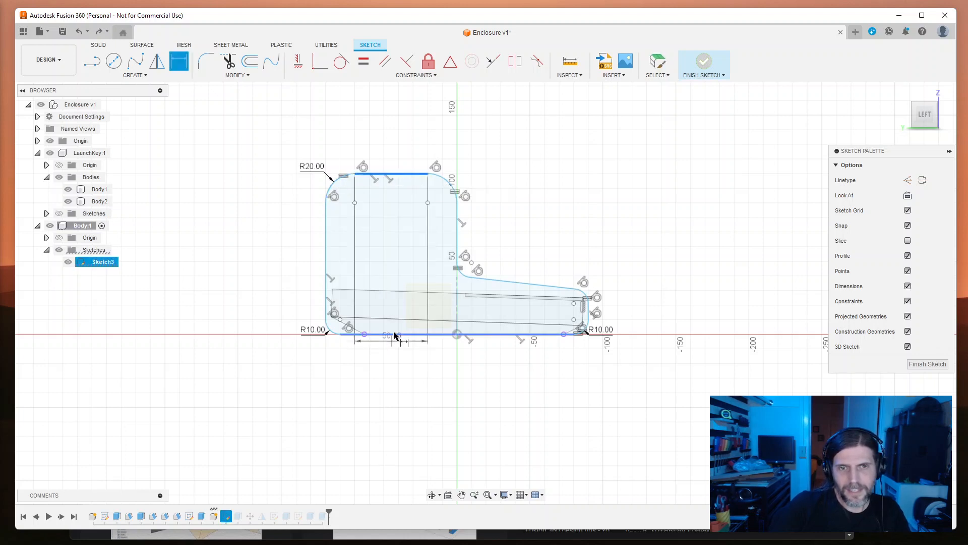
pyautogui.click(197, 339)
pyautogui.press('Return')
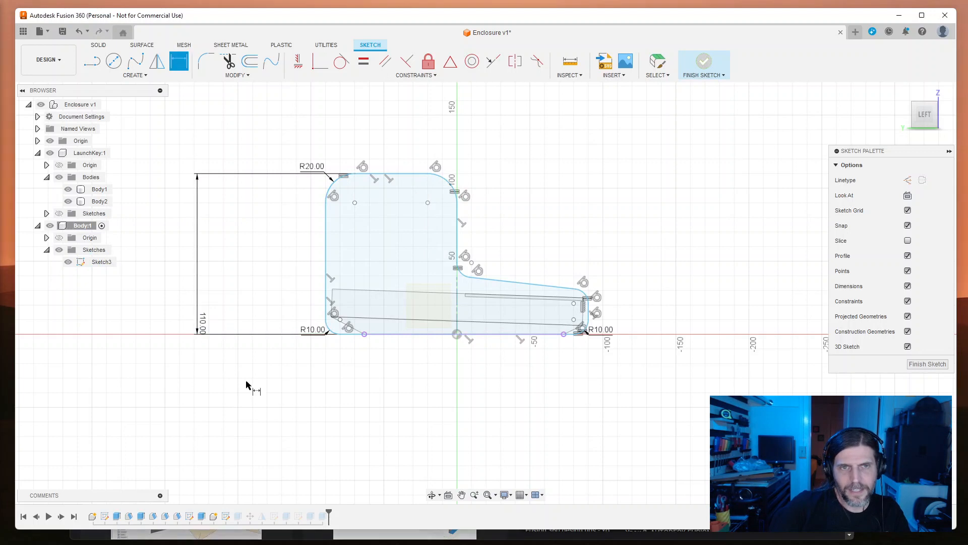
# Step: Try a 10 mm radius on the side profile's upper corners with the overall height dimension in place, and undo it
pyautogui.doubleClick(323, 167)
pyautogui.write('10')
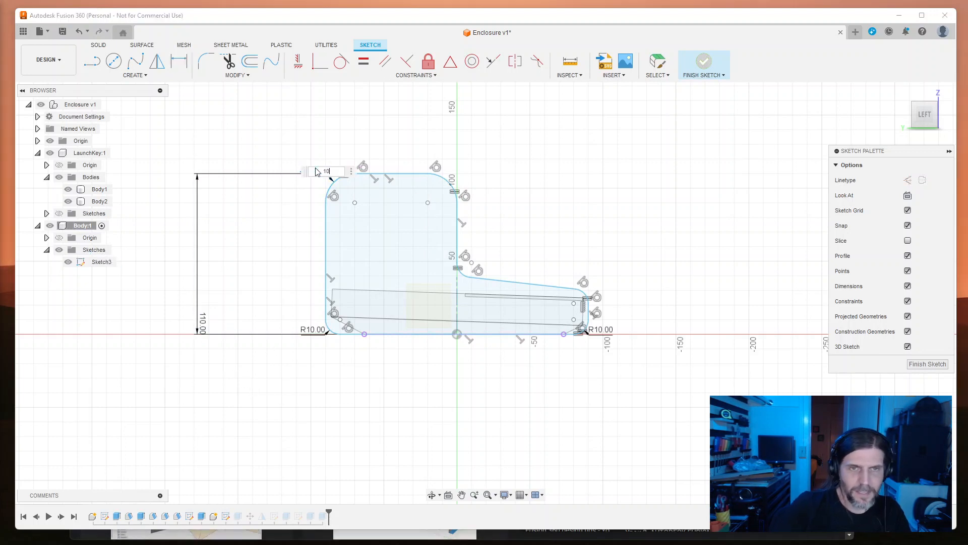
pyautogui.press('Return')
pyautogui.press('Escape')
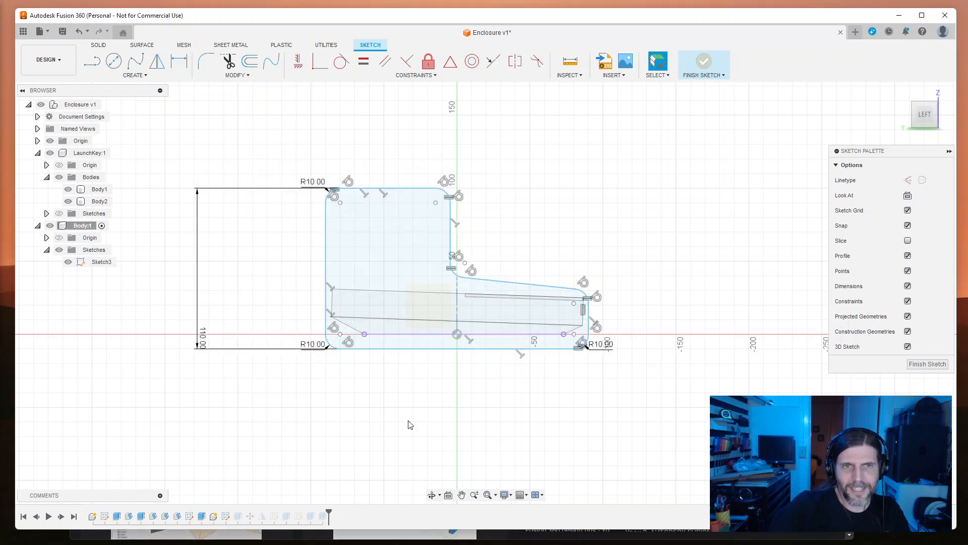
pyautogui.hotkey('ctrl', 'z')
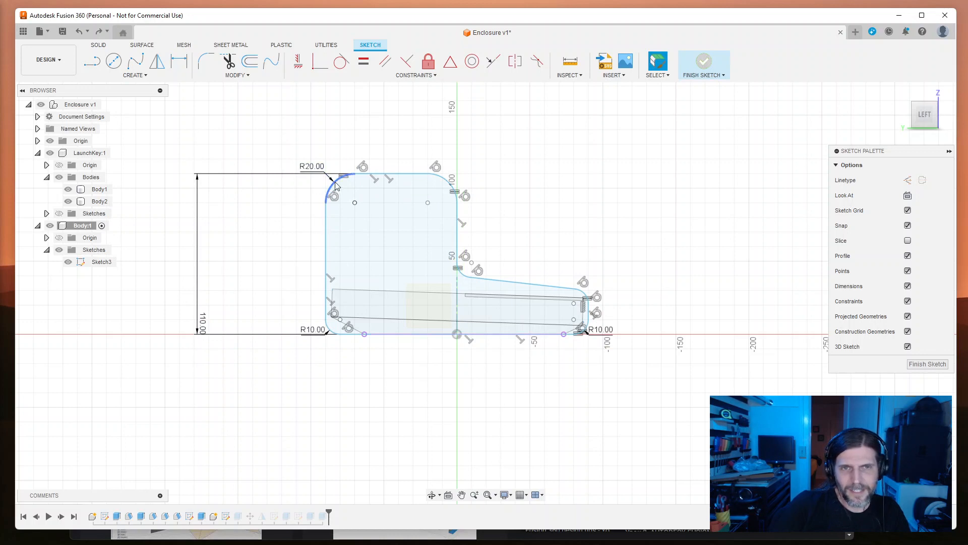
# Step: Try shifting the upper rear arc's centre point and setting its radius to 10 mm again, and undo both changes
pyautogui.moveTo(354, 203); pyautogui.dragTo(349, 196)
pyautogui.hotkey('ctrl', 'z')
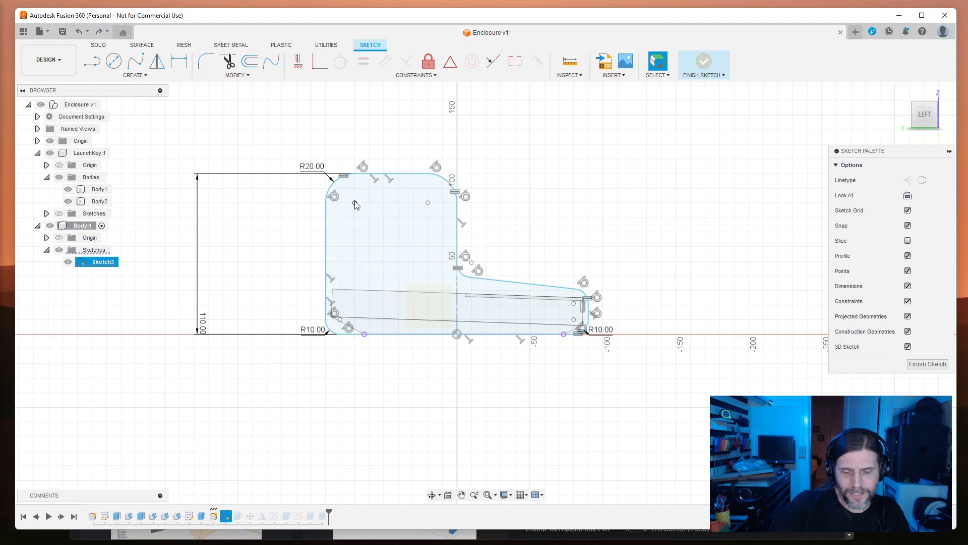
pyautogui.click(354, 203)
pyautogui.doubleClick(318, 170)
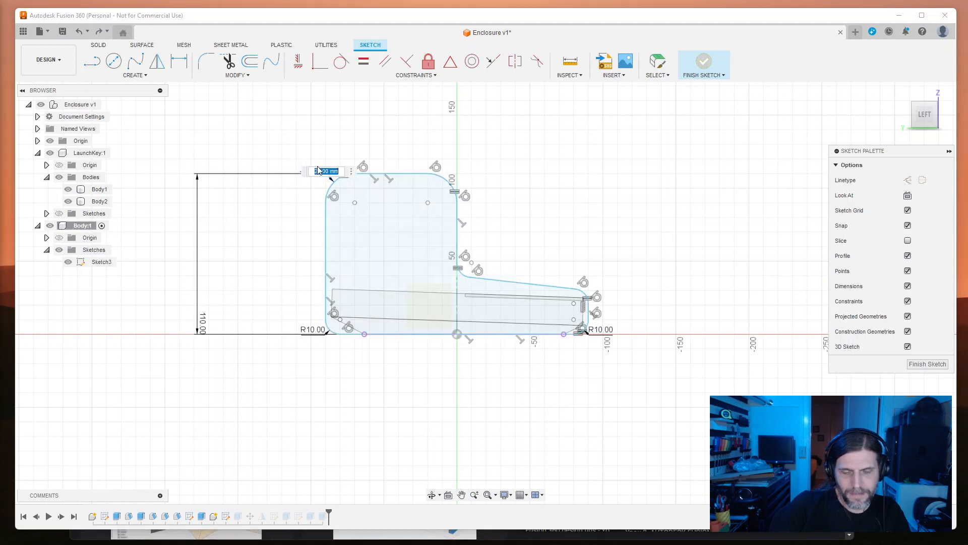
pyautogui.write('10')
pyautogui.press('Return')
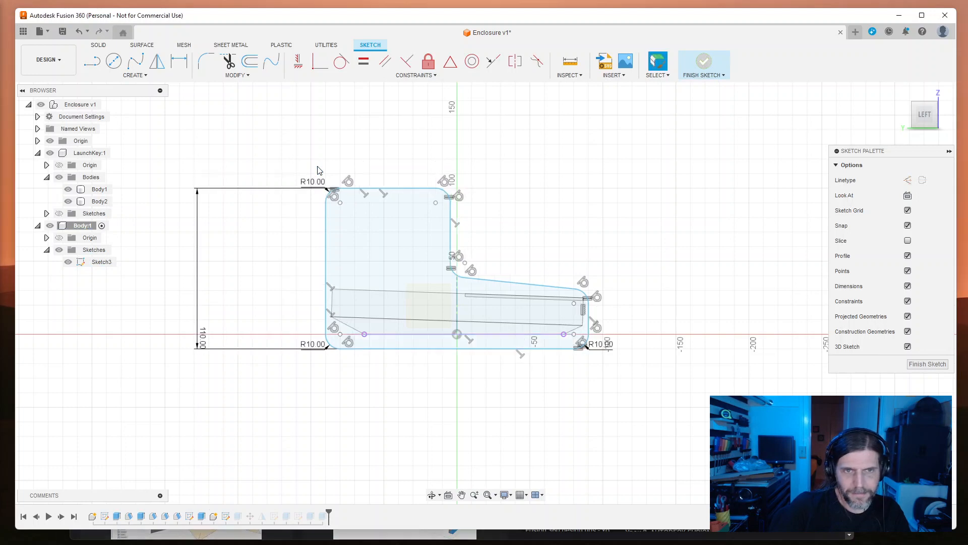
pyautogui.hotkey('ctrl', 'z')
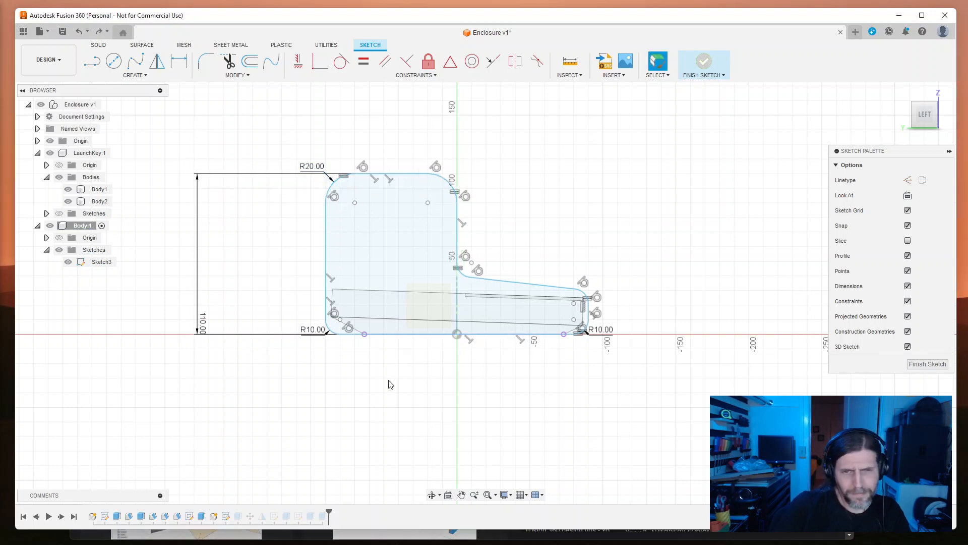
# Step: Try to add a coincident constraint between the side profile's bottom edge and the sketch origin
pyautogui.click(411, 75)
pyautogui.click(309, 177)
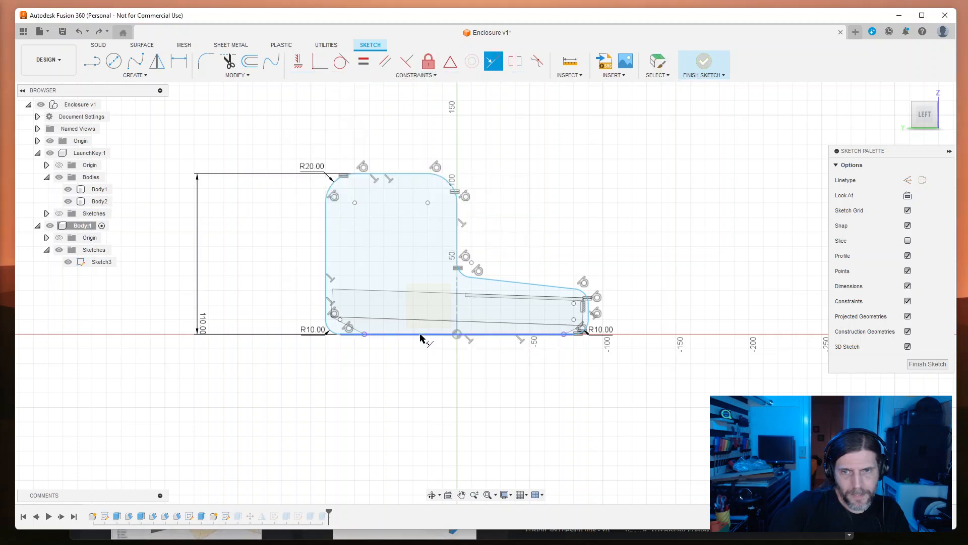
pyautogui.click(423, 333)
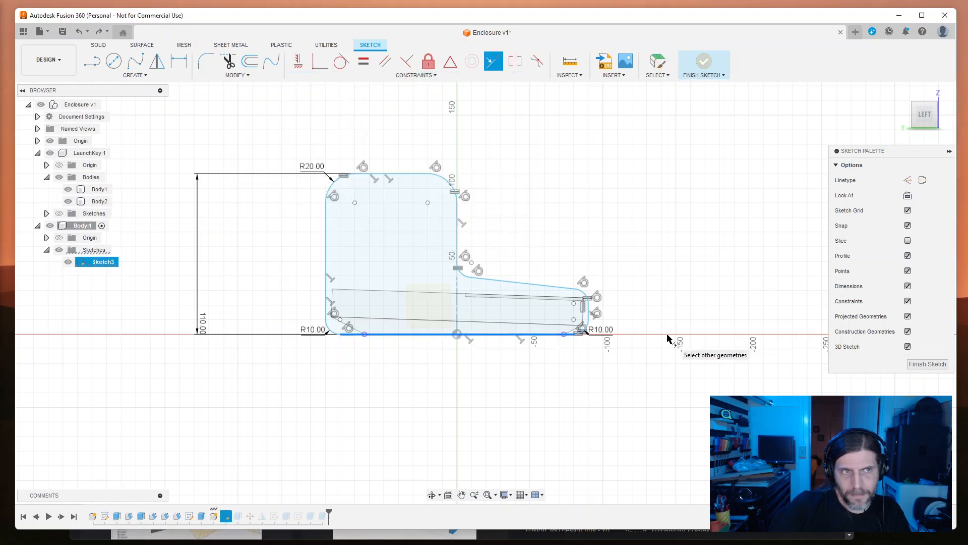
pyautogui.scroll(-3, 484, 353)
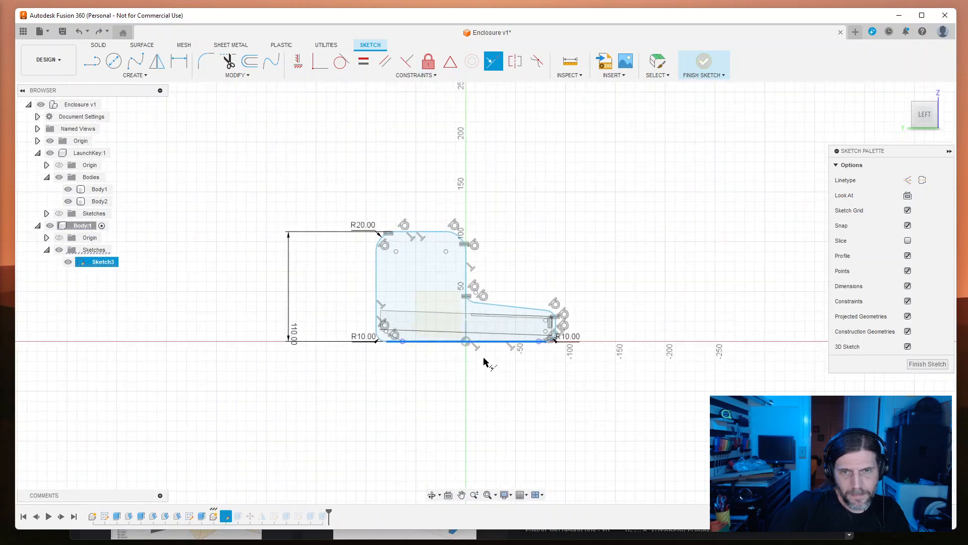
pyautogui.scroll(8, 487, 368)
pyautogui.moveTo(484, 351)
pyautogui.keyDown('shift'); pyautogui.mouseDown(button='middle')
pyautogui.moveTo(502, 368)
pyautogui.moveTo(498, 353)
pyautogui.moveTo(368, 326)
pyautogui.moveTo(395, 326)
pyautogui.mouseUp(button='middle'); pyautogui.keyUp('shift')
pyautogui.keyDown('shift'); pyautogui.moveTo(346, 246); pyautogui.dragTo(254, 218, button='middle'); pyautogui.keyUp('shift')
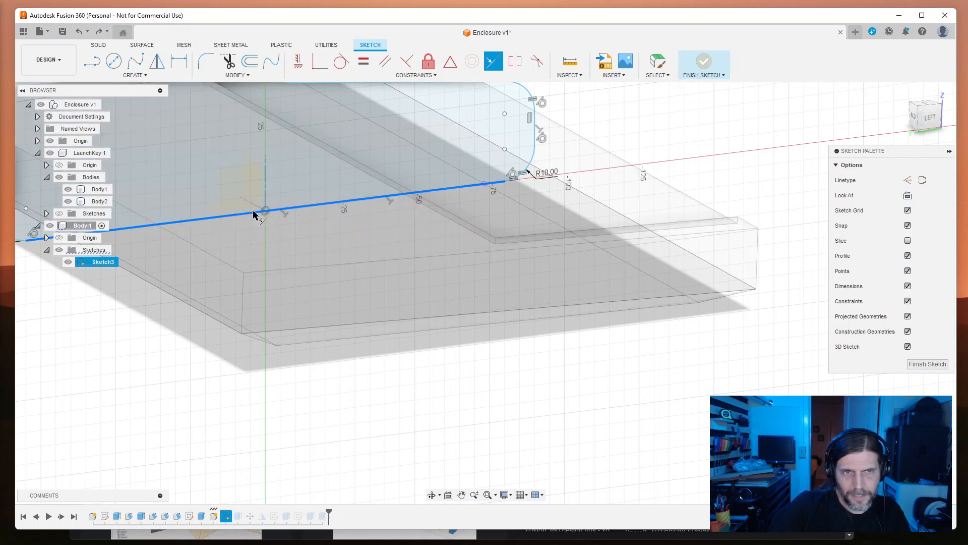
pyautogui.click(252, 212)
pyautogui.click(252, 215)
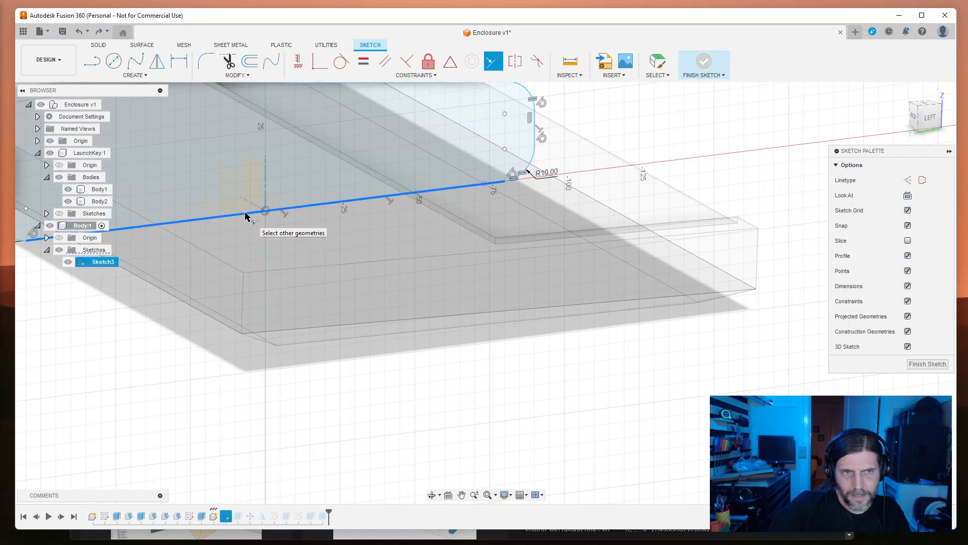
pyautogui.moveTo(286, 250)
pyautogui.mouseDown(button='middle')
pyautogui.moveTo(575, 311)
pyautogui.moveTo(568, 316)
pyautogui.mouseUp(button='middle')
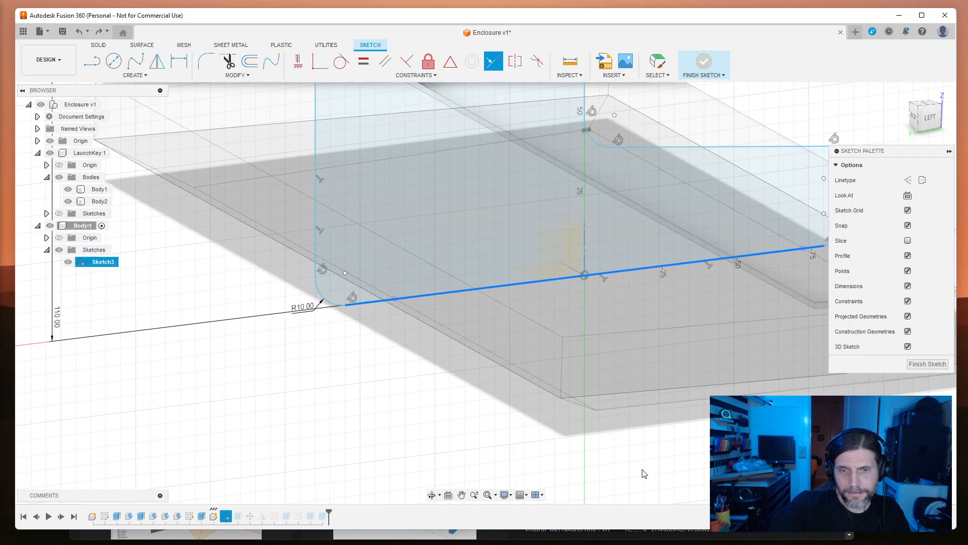
pyautogui.press('Escape')
pyautogui.keyDown('shift'); pyautogui.moveTo(657, 462); pyautogui.dragTo(621, 439, button='middle'); pyautogui.keyUp('shift')
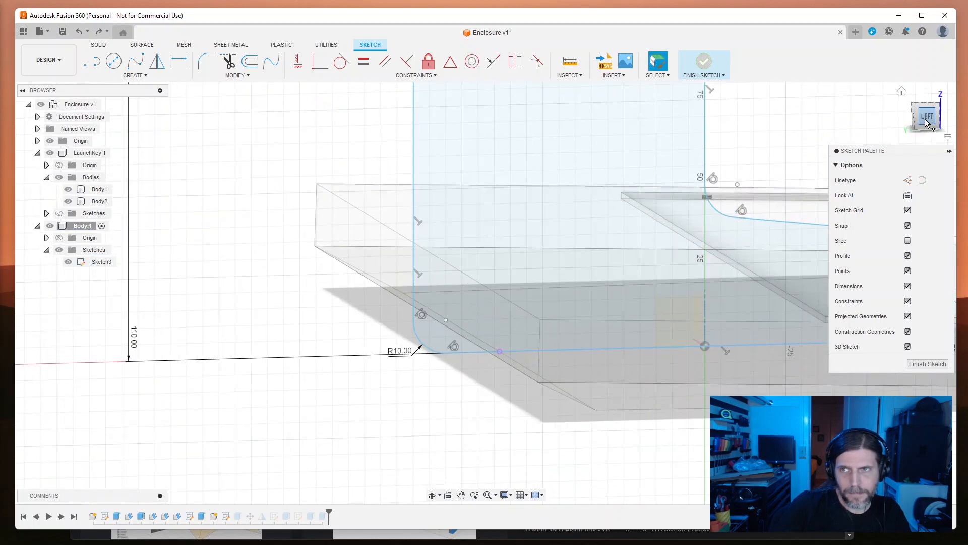
pyautogui.click(925, 115)
pyautogui.scroll(-5, 530, 361)
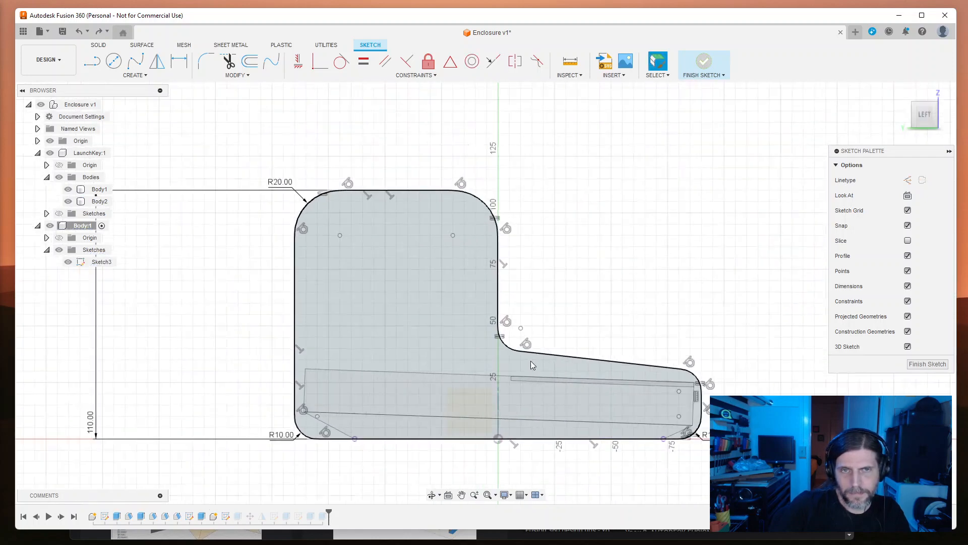
pyautogui.scroll(1, 530, 359)
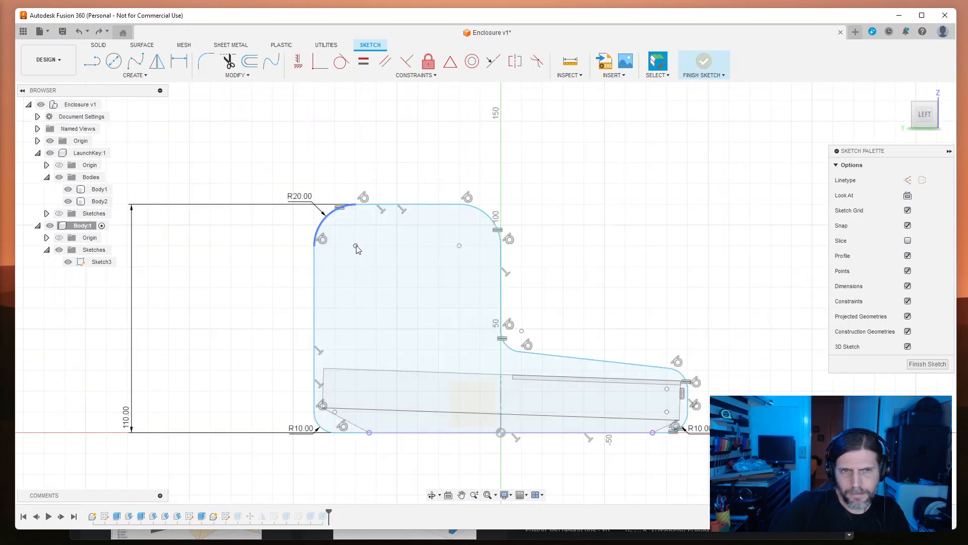
pyautogui.click(356, 247)
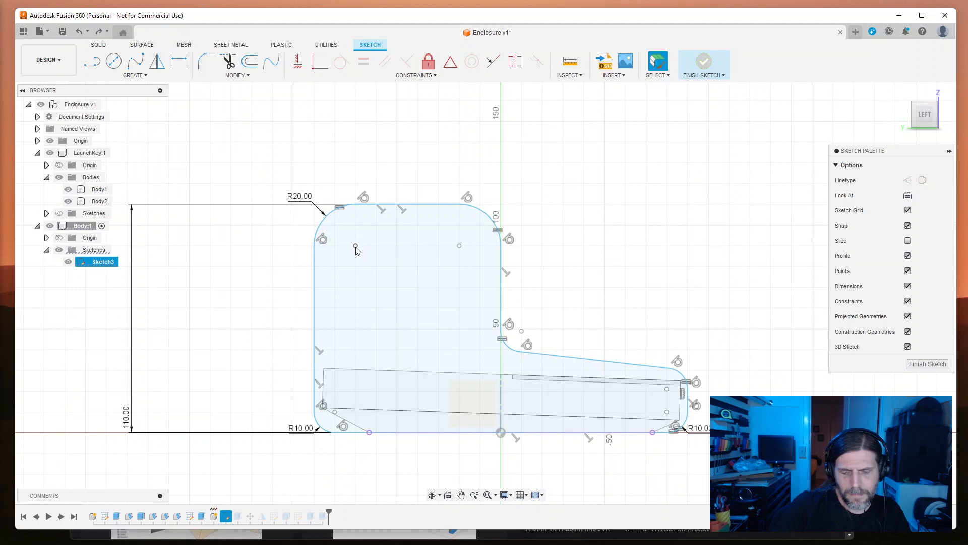
pyautogui.press('m')
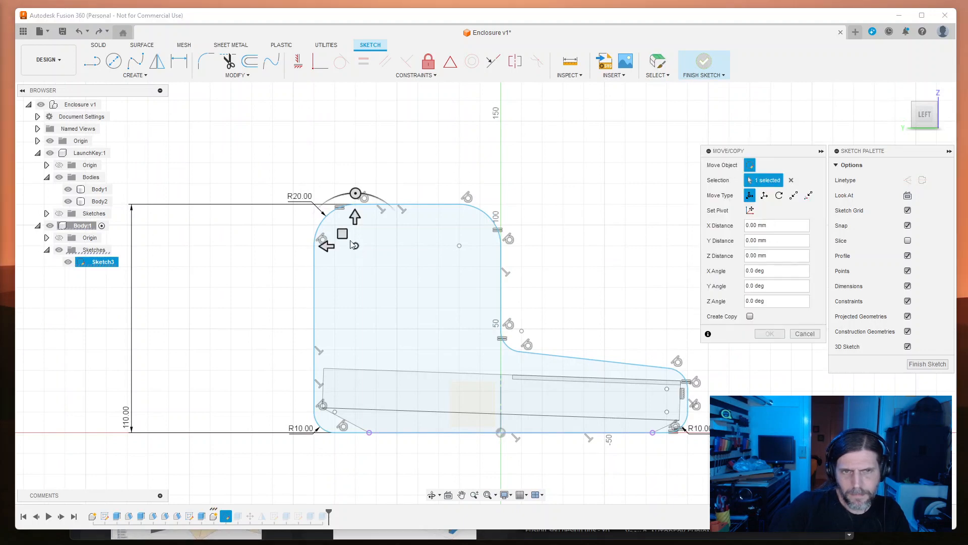
pyautogui.press('Escape')
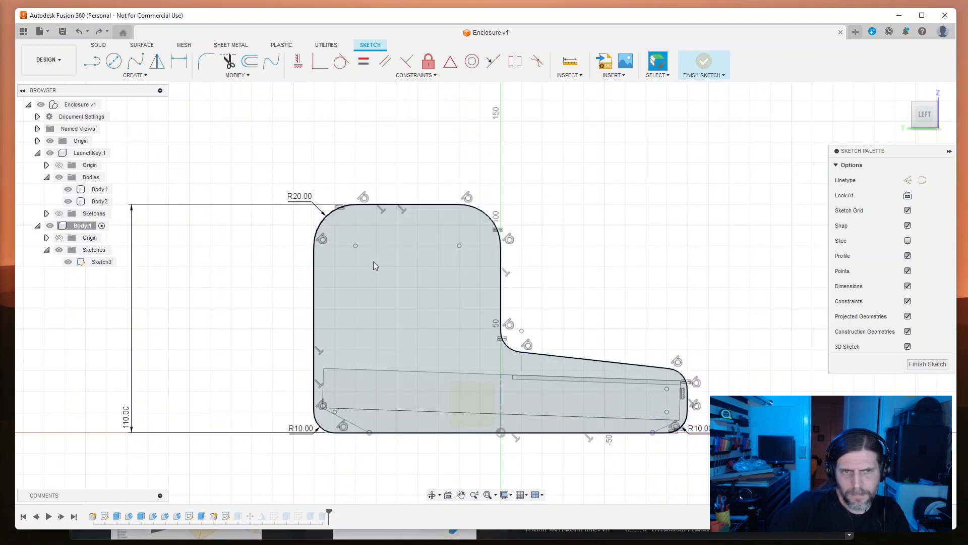
pyautogui.doubleClick(308, 196)
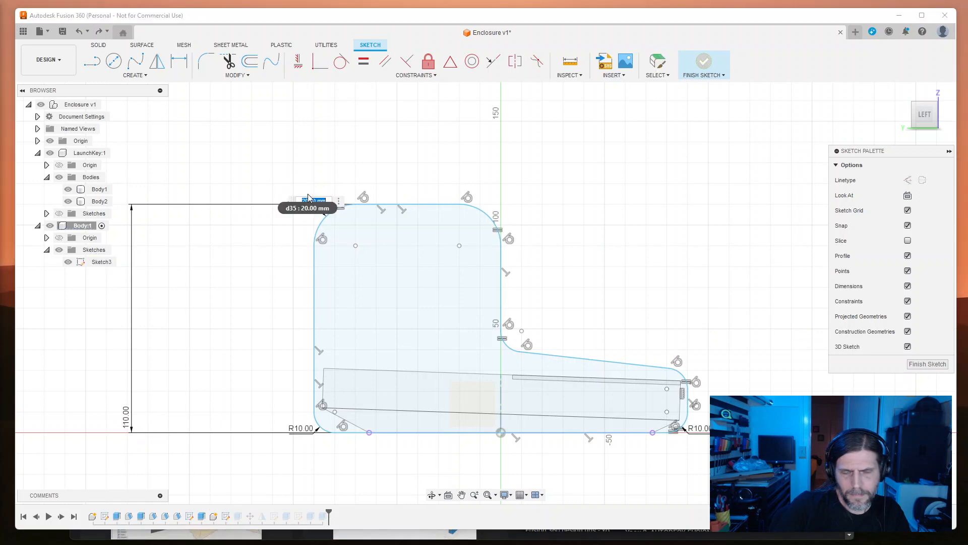
pyautogui.press('Escape')
# Step: Undo the overall height dimension and reopen the enclosure's side profile sketch for editing
pyautogui.hotkey('ctrl', 'z')
pyautogui.hotkey('ctrl', 'z')
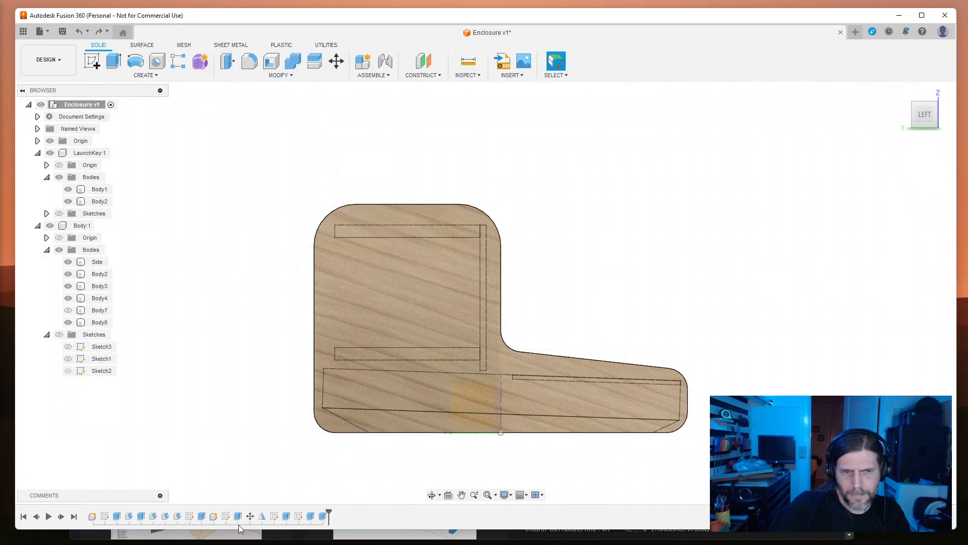
pyautogui.doubleClick(226, 516)
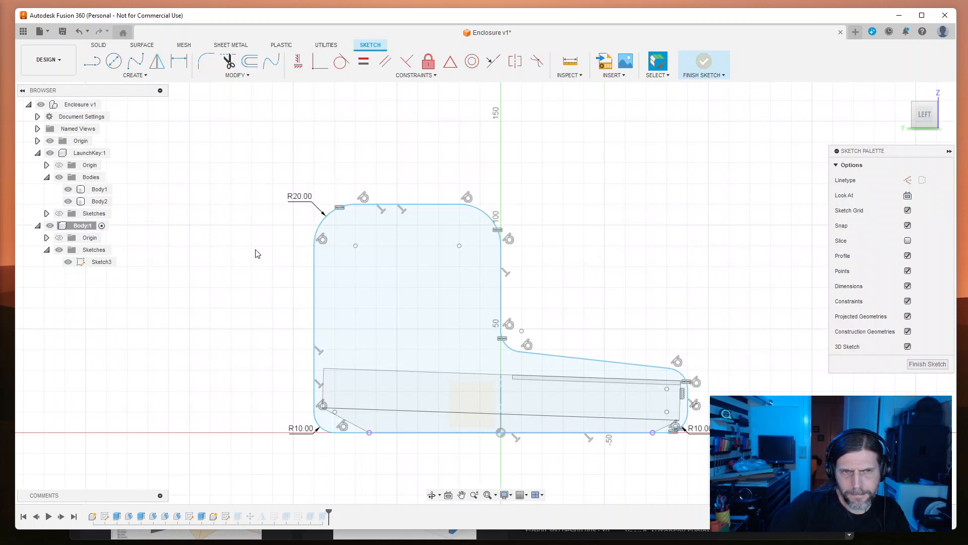
# Step: Delete the side profile's top edge together with its two upper corner arcs
pyautogui.click(407, 204)
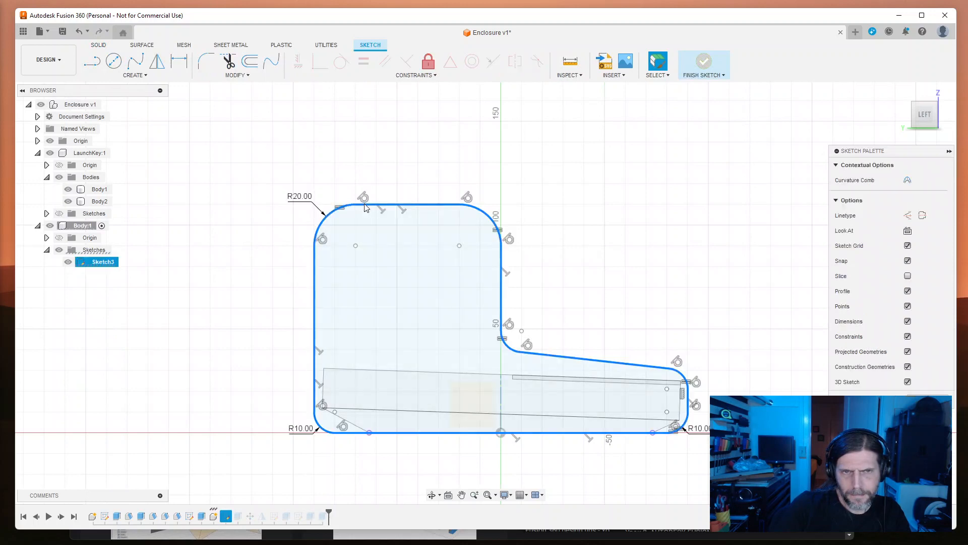
pyautogui.keyDown('shift'); pyautogui.click(322, 213); pyautogui.keyUp('shift')
pyautogui.keyDown('shift'); pyautogui.click(471, 213); pyautogui.keyUp('shift')
pyautogui.press('Delete')
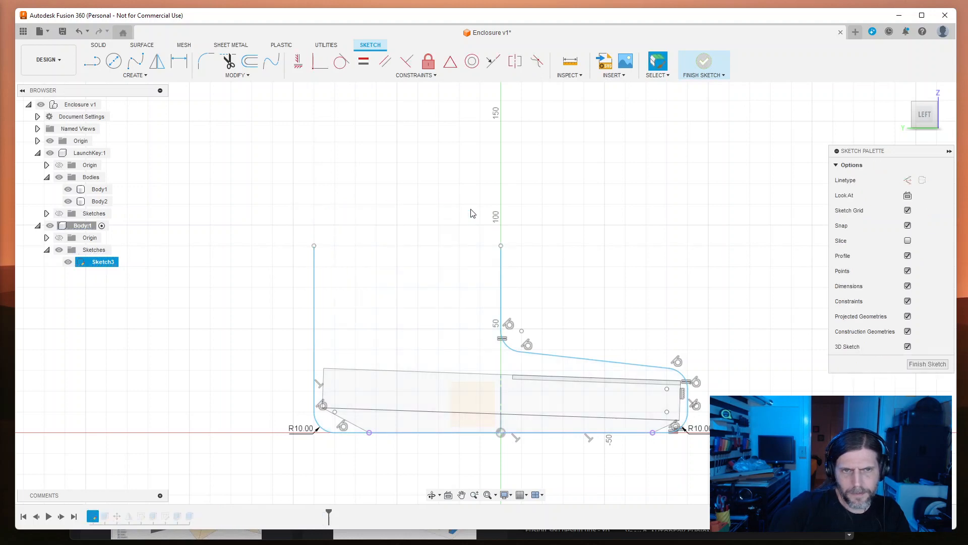
# Step: Close the top of the side profile with straight lines forming square corners, 20 mm above the two open vertical edges
pyautogui.press('l')
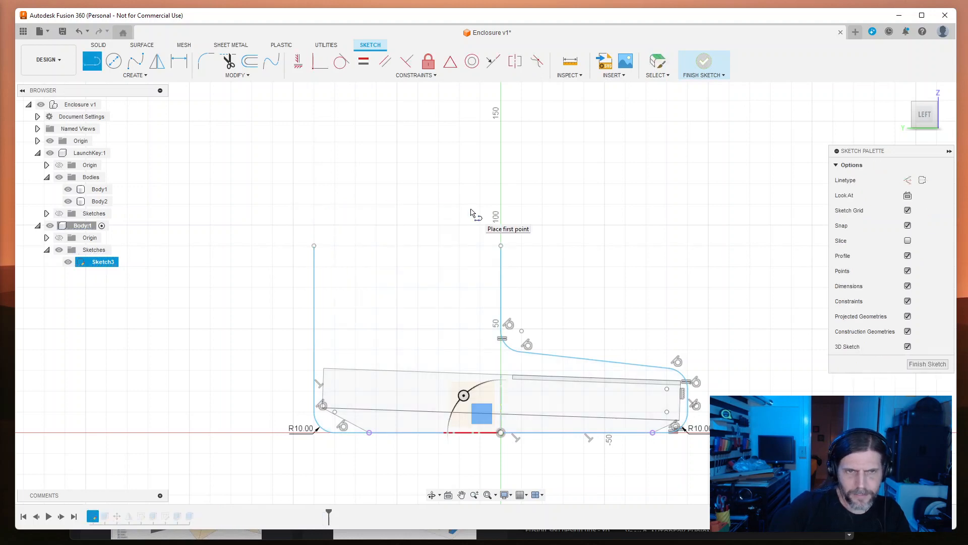
pyautogui.click(314, 246)
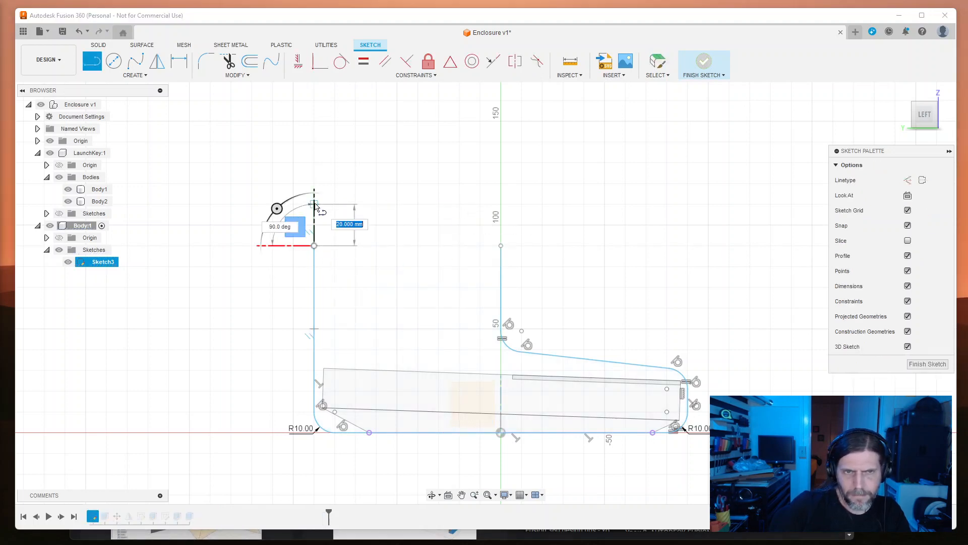
pyautogui.click(313, 204)
pyautogui.click(501, 204)
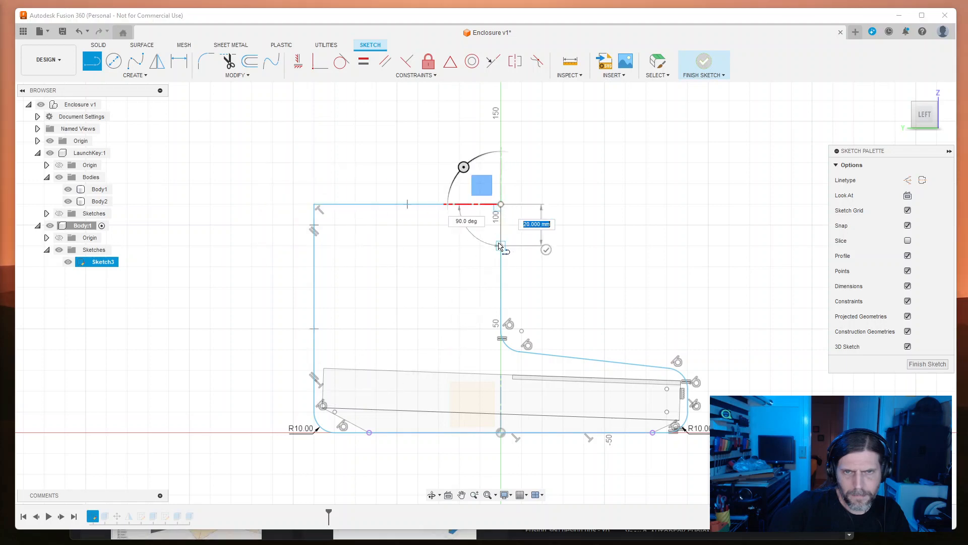
pyautogui.press('Escape')
pyautogui.press('r')
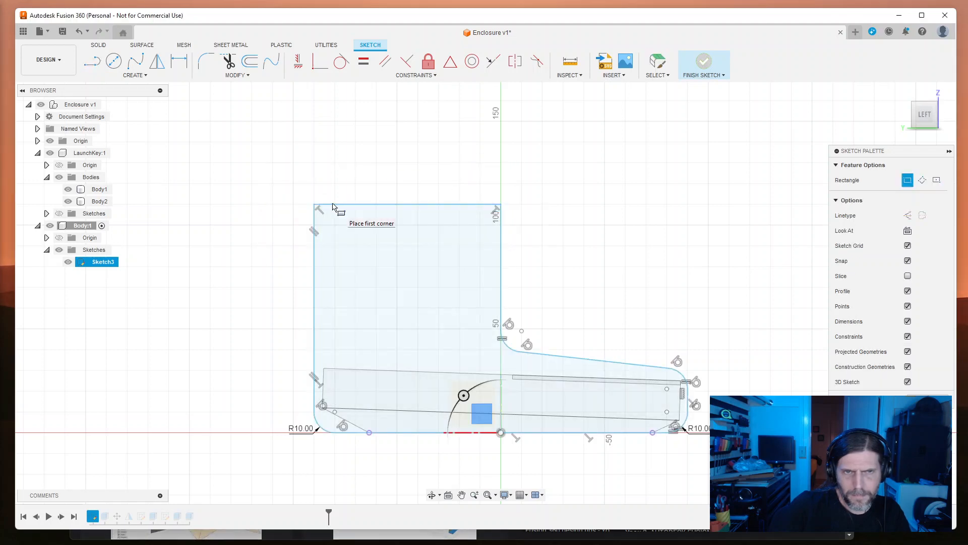
pyautogui.press('Escape')
pyautogui.press('f')
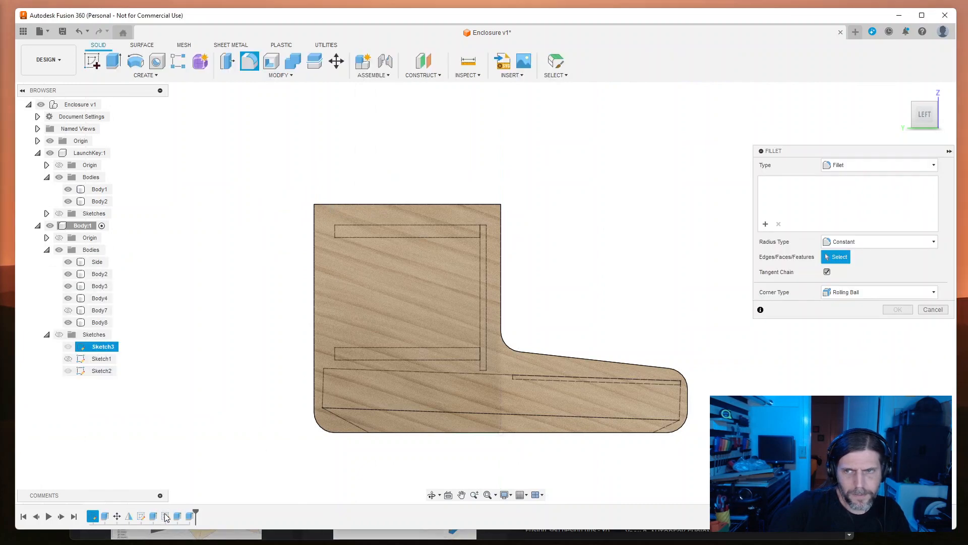
pyautogui.click(932, 309)
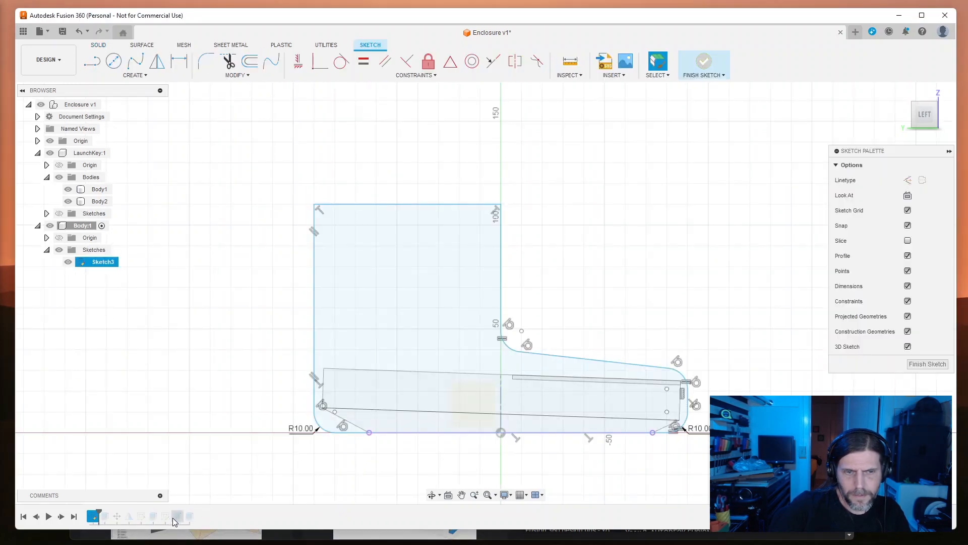
# Step: Try a 10 mm sketch fillet on only the side profile's upper rear corner, and undo it
pyautogui.click(207, 61)
pyautogui.click(335, 205)
pyautogui.click(316, 248)
pyautogui.write('10')
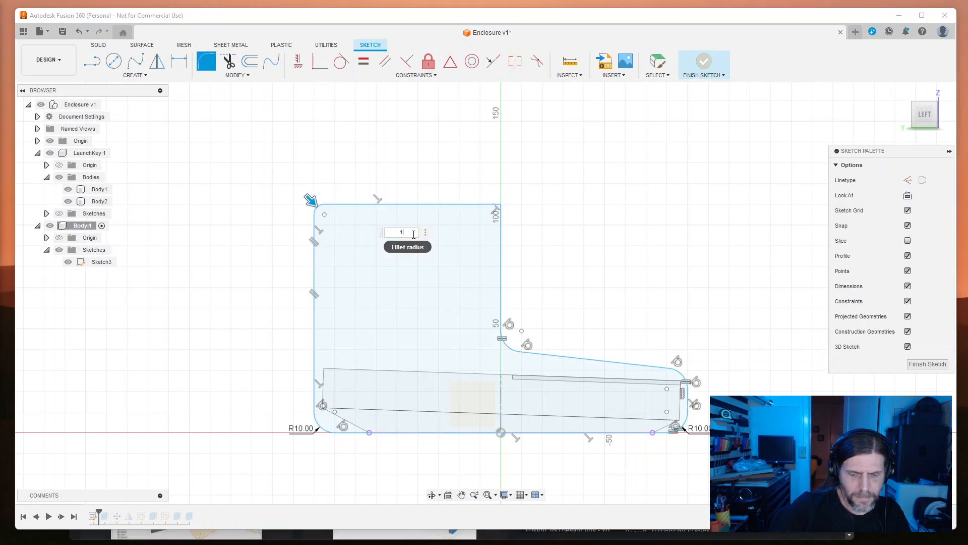
pyautogui.press('Return')
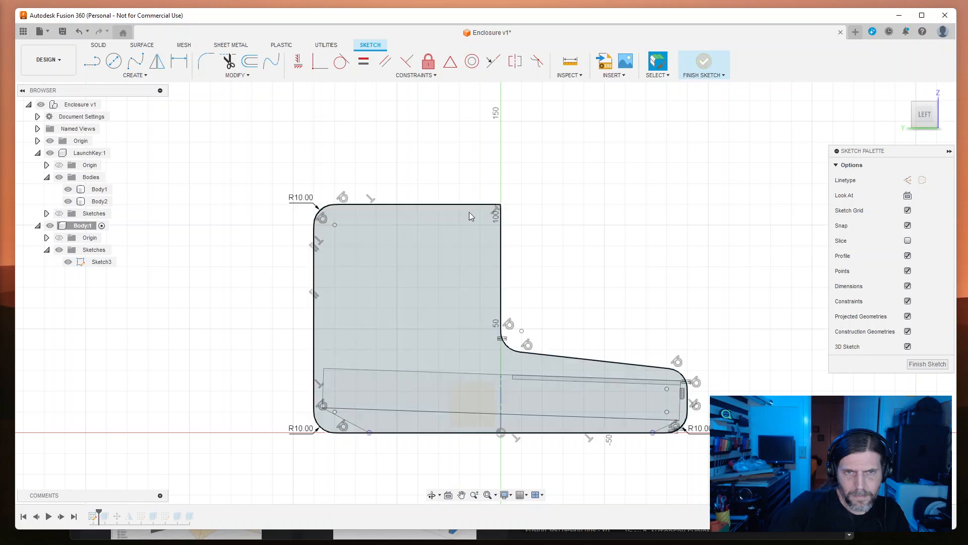
pyautogui.press('r')
pyautogui.press('Escape')
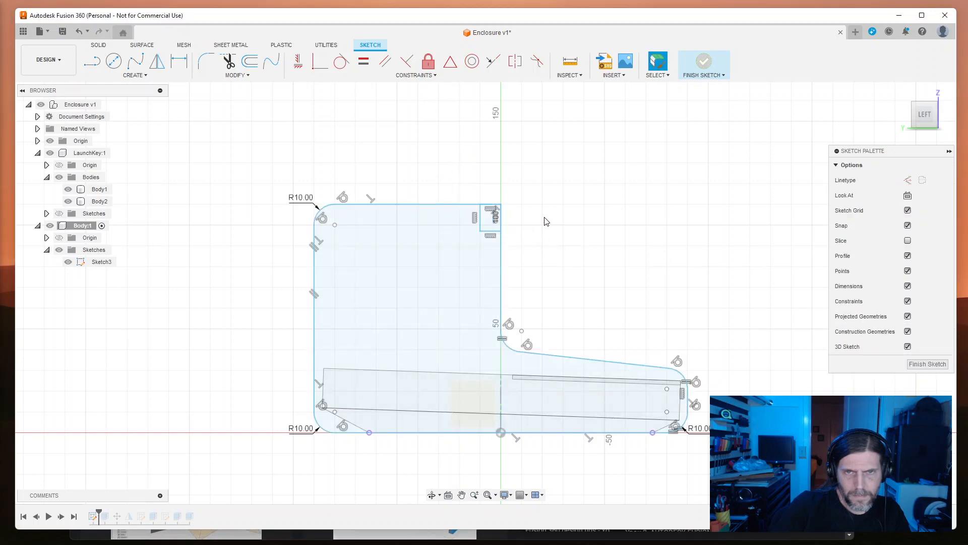
pyautogui.hotkey('ctrl', 'z')
# Step: Round both upper corners of the side profile with a single 10 mm sketch fillet
pyautogui.click(209, 66)
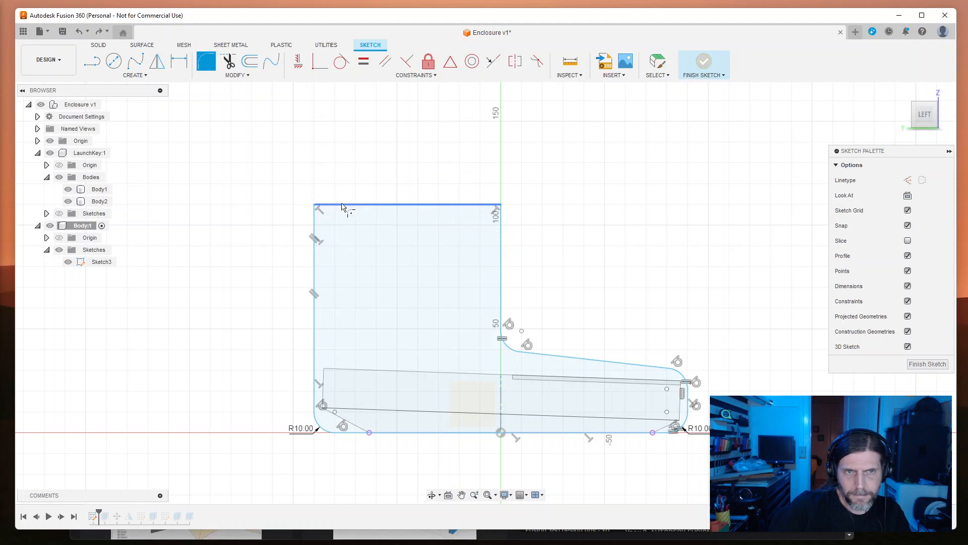
pyautogui.click(340, 204)
pyautogui.click(315, 218)
pyautogui.click(484, 204)
pyautogui.click(500, 222)
pyautogui.press('Return')
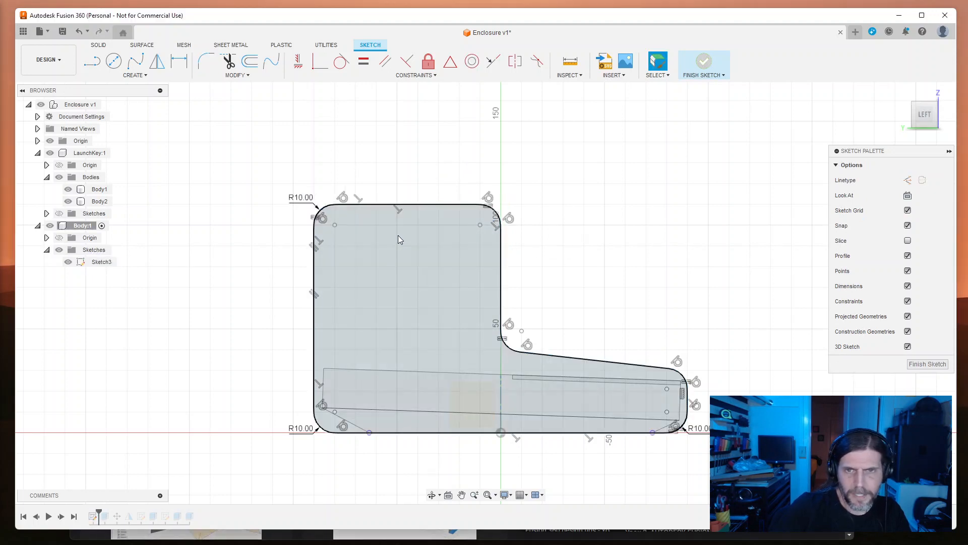
# Step: Finish editing the side profile sketch and inspect the updated enclosure and its front panel from the front
pyautogui.click(927, 364)
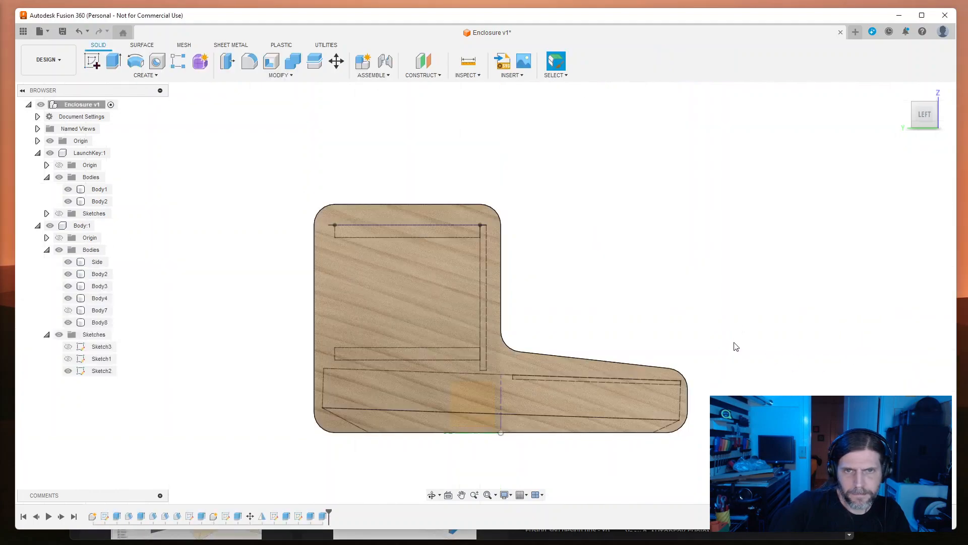
pyautogui.keyDown('shift'); pyautogui.moveTo(720, 333); pyautogui.dragTo(664, 335, button='middle'); pyautogui.keyUp('shift')
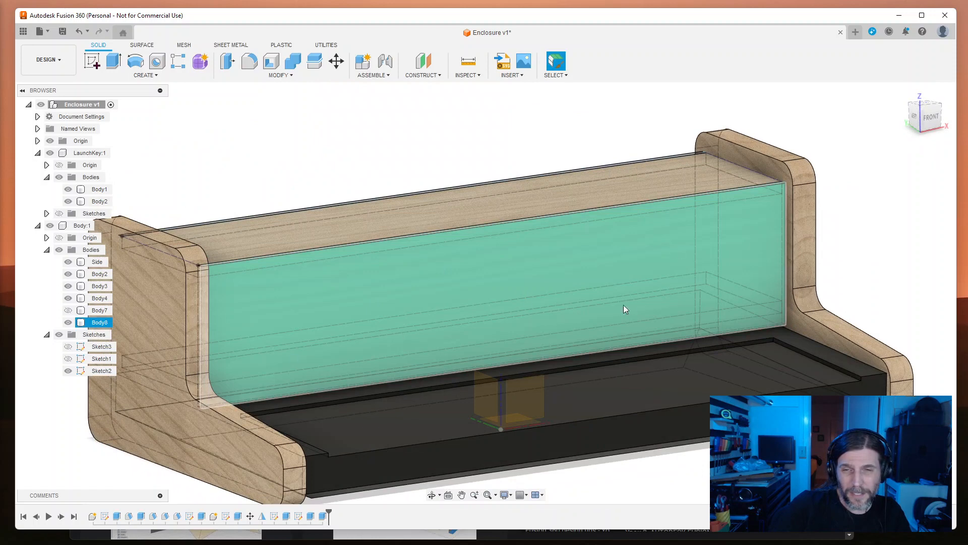
pyautogui.scroll(-3, 688, 370)
pyautogui.keyDown('shift'); pyautogui.moveTo(688, 370); pyautogui.dragTo(710, 292, button='middle'); pyautogui.keyUp('shift')
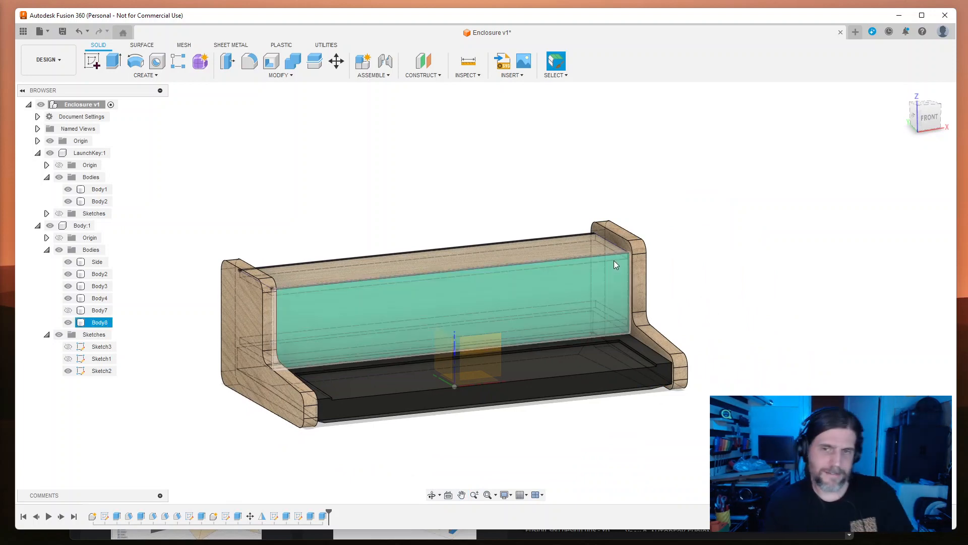
pyautogui.keyDown('shift'); pyautogui.moveTo(513, 210); pyautogui.dragTo(488, 205, button='middle'); pyautogui.keyUp('shift')
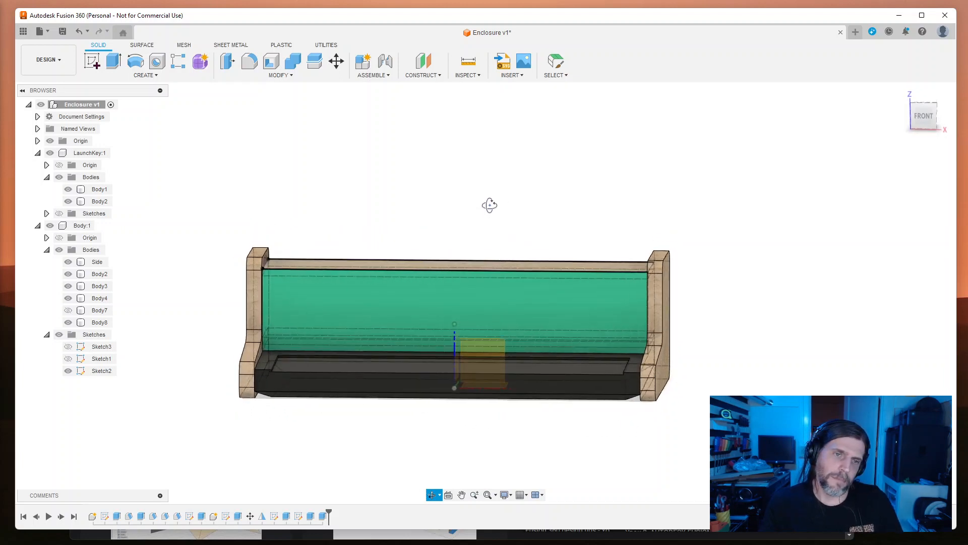
pyautogui.click(367, 328)
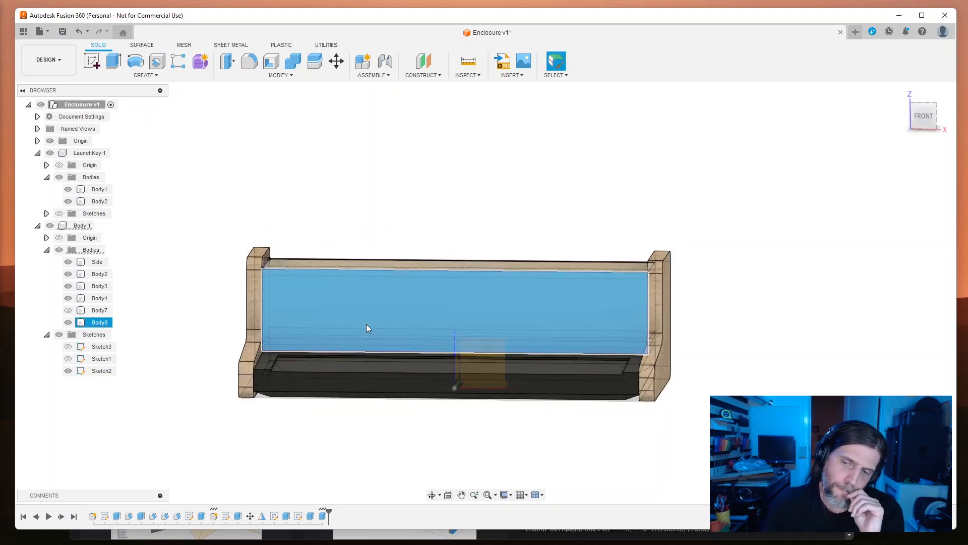
pyautogui.click(534, 194)
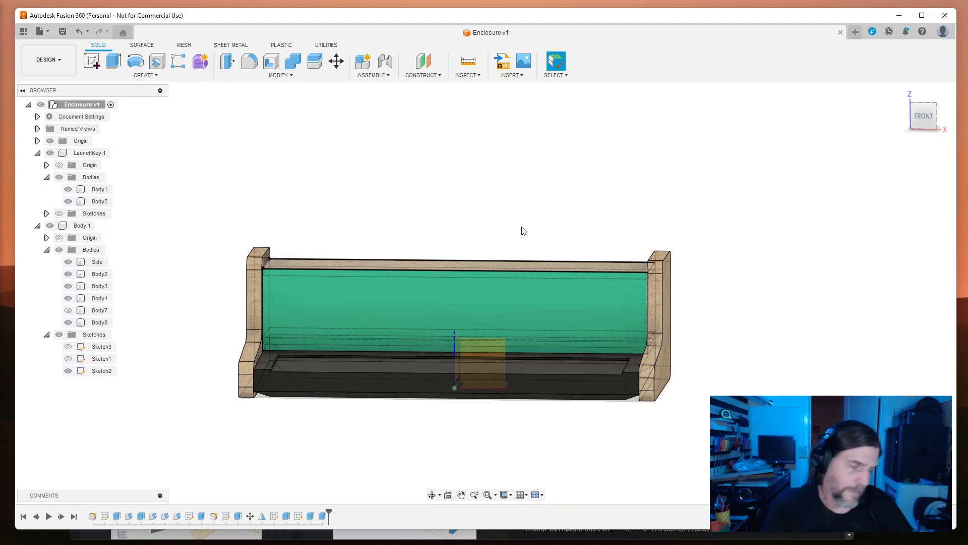
# Step: Start a new sketch on the front face of the green front panel
pyautogui.click(365, 289)
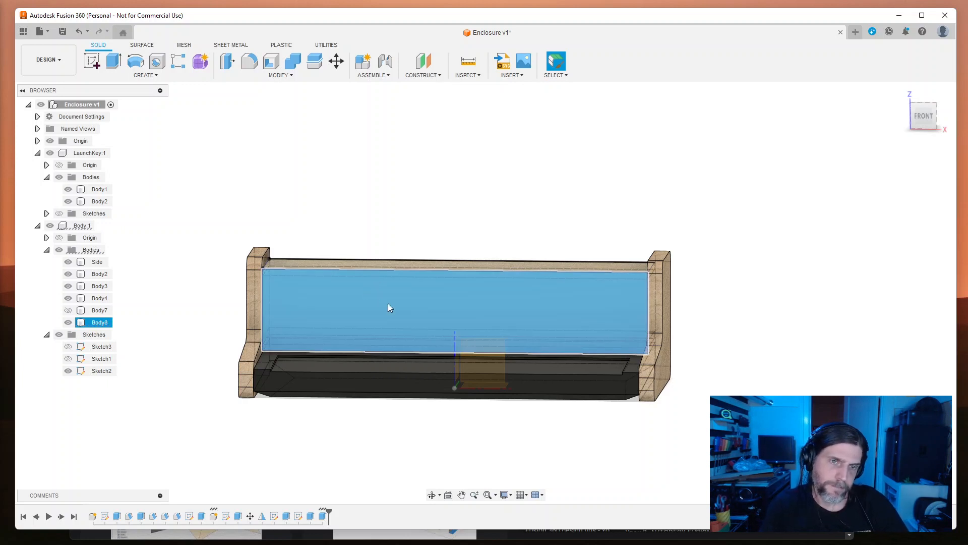
pyautogui.click(91, 60)
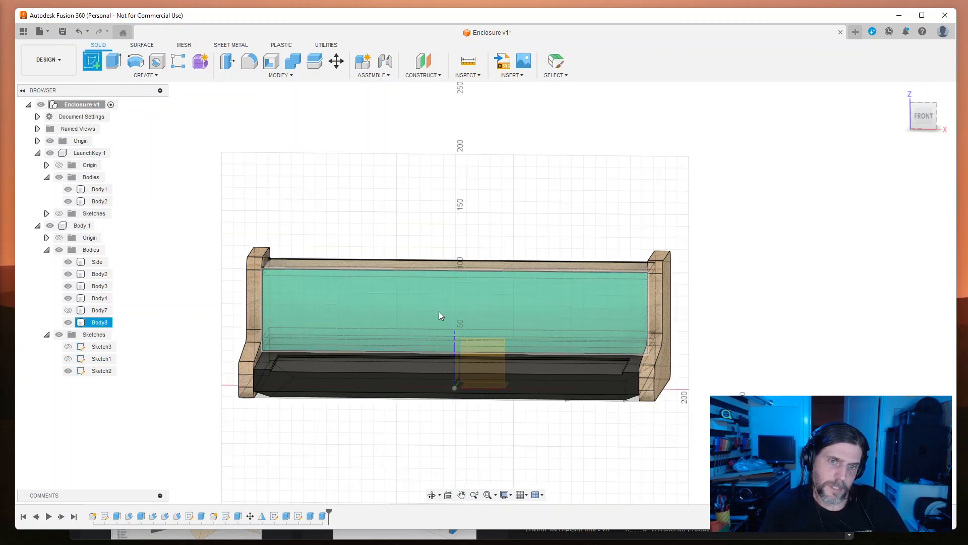
pyautogui.click(439, 312)
pyautogui.scroll(3, 703, 330)
pyautogui.moveTo(662, 329); pyautogui.dragTo(676, 402, button='middle')
pyautogui.scroll(2, 675, 395)
pyautogui.scroll(-2, 673, 392)
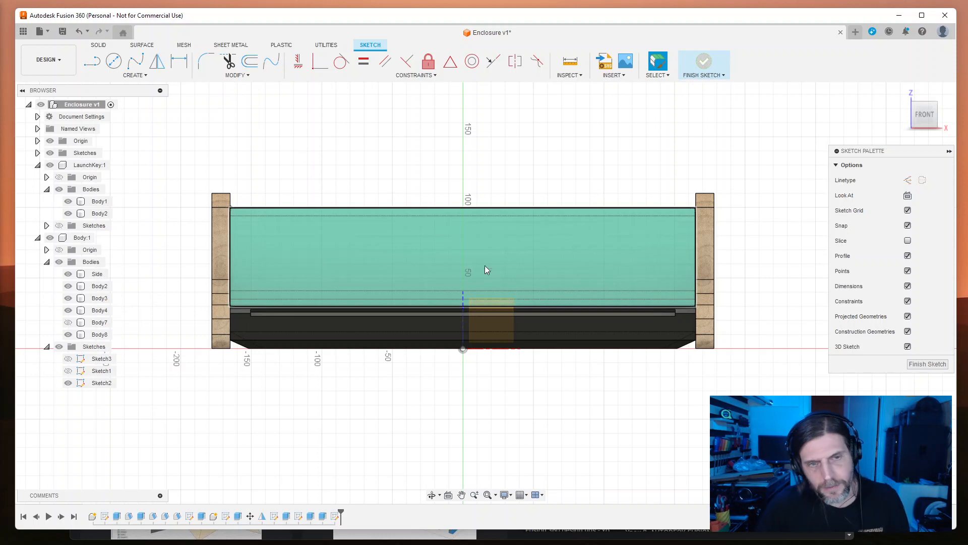
pyautogui.press('r')
pyautogui.click(231, 208)
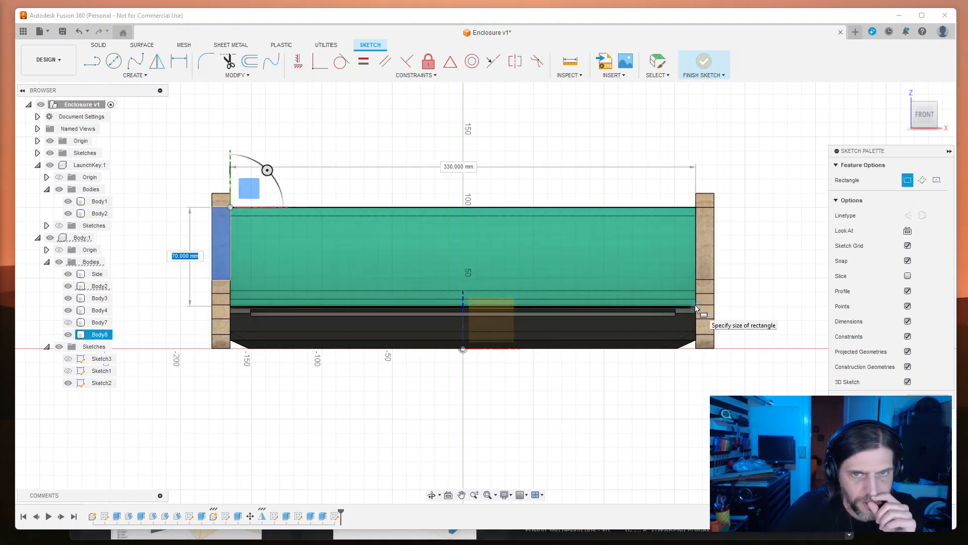
pyautogui.press('Escape')
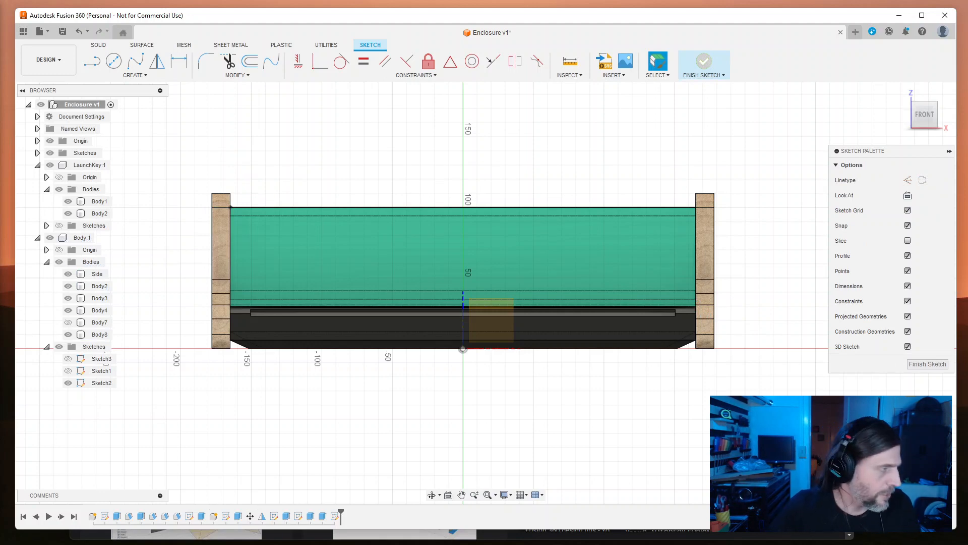
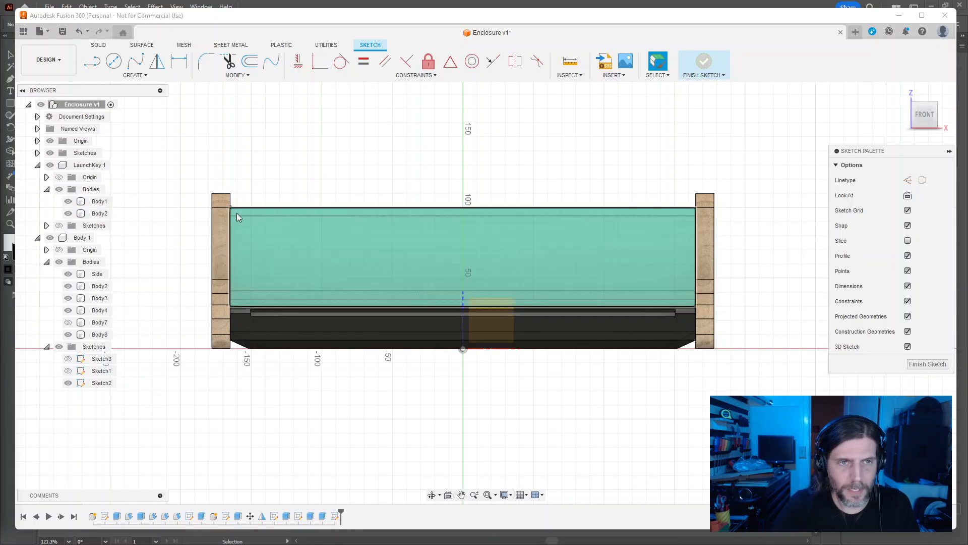
pyautogui.click(232, 208)
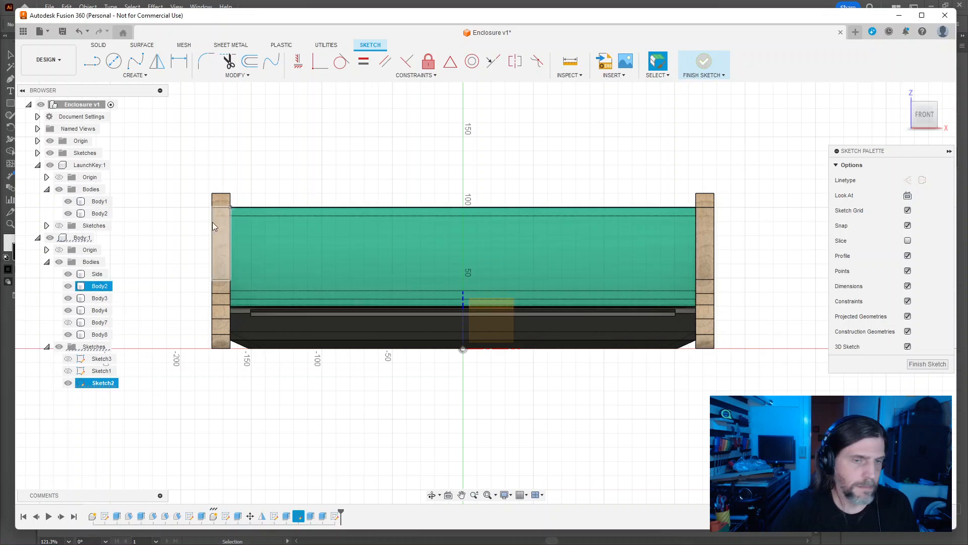
pyautogui.press('r')
pyautogui.click(231, 207)
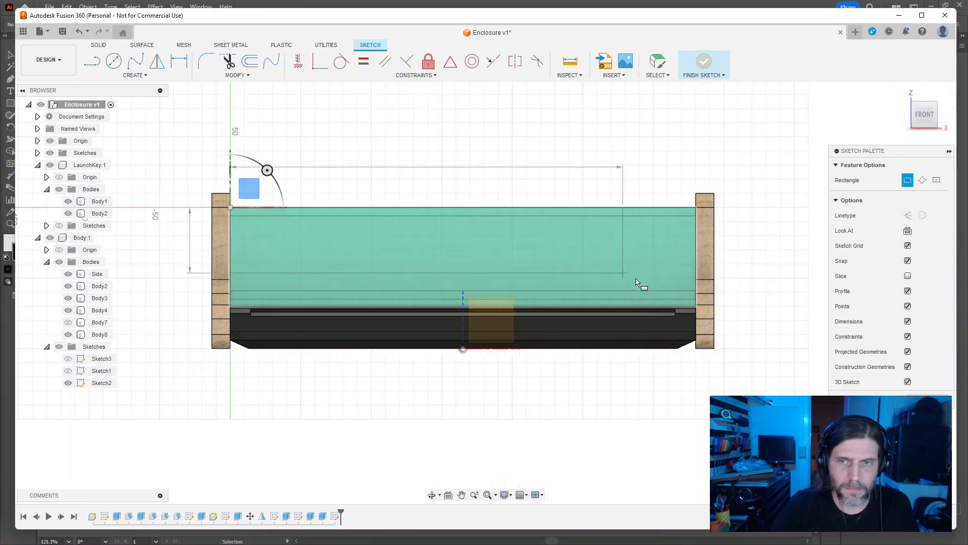
pyautogui.press('Escape')
# Step: Switch to Illustrator and show the rulers and the grid on the blank artboard
pyautogui.hotkey('alt', 'Tab')
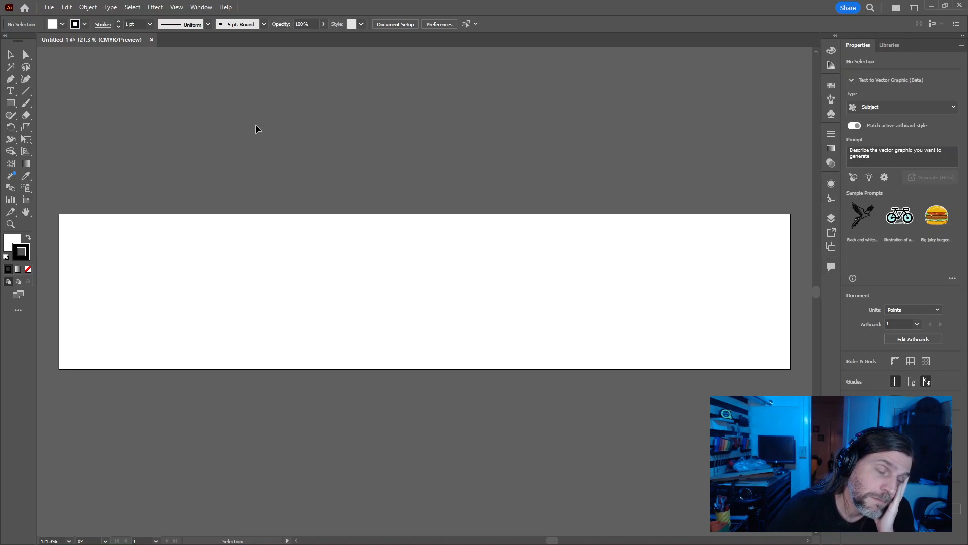
pyautogui.moveTo(255, 129); pyautogui.dragTo(259, 161)
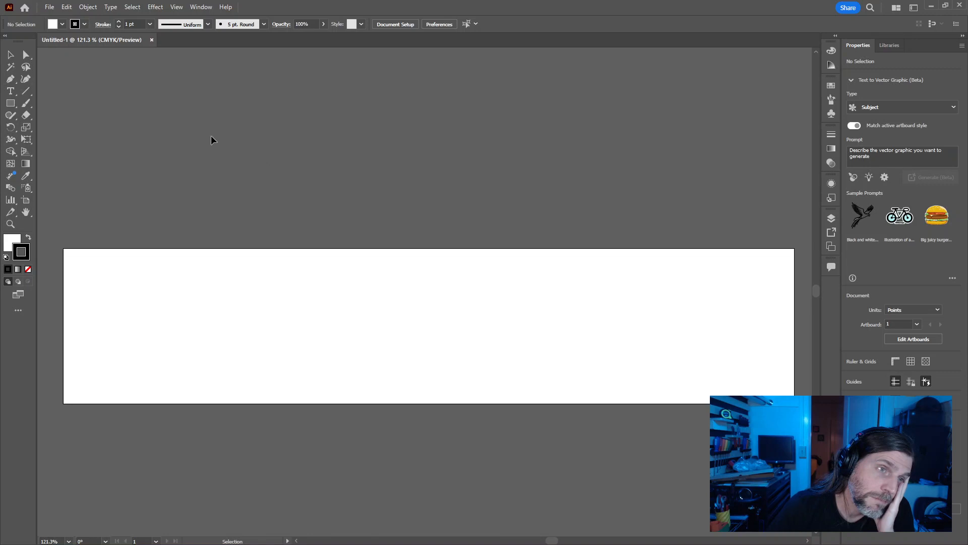
pyautogui.click(11, 104)
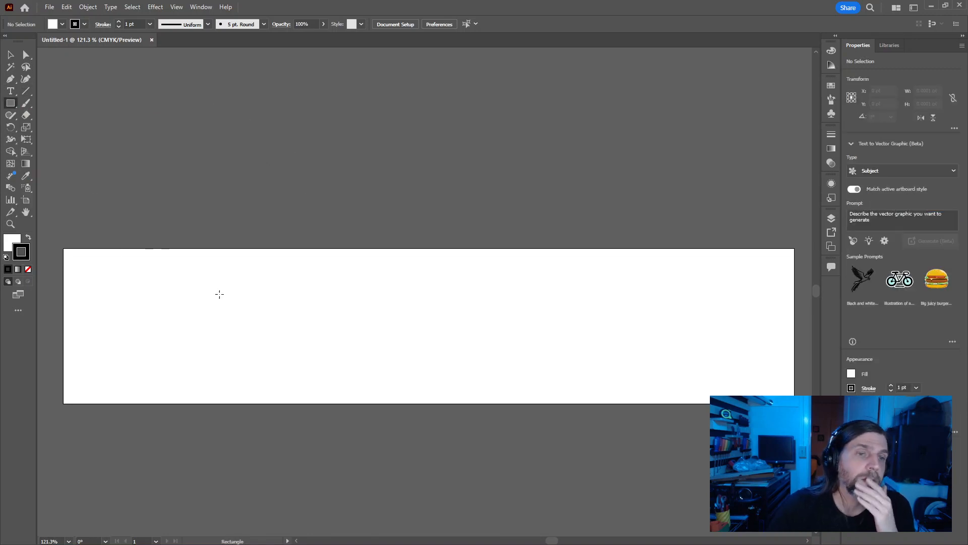
pyautogui.hotkey('ctrl', 'r')
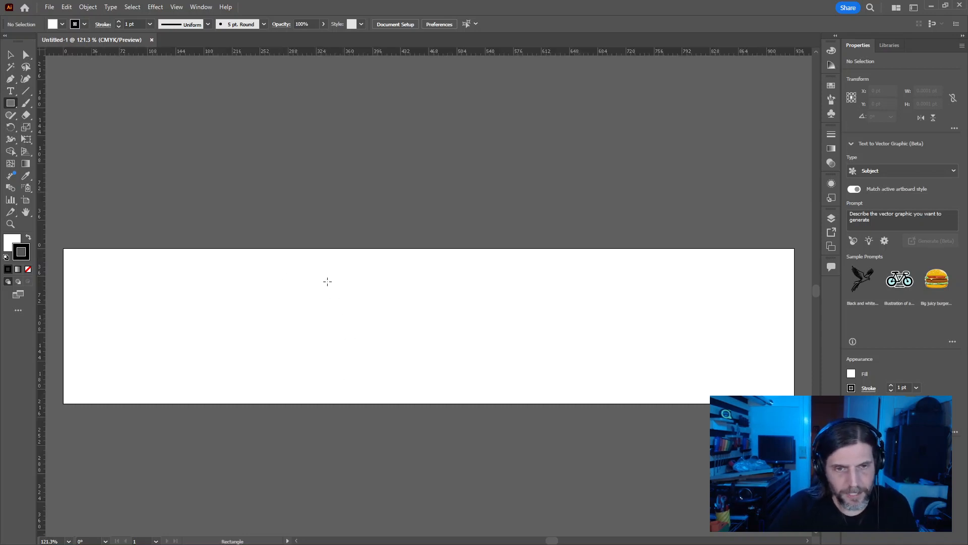
pyautogui.click(176, 7)
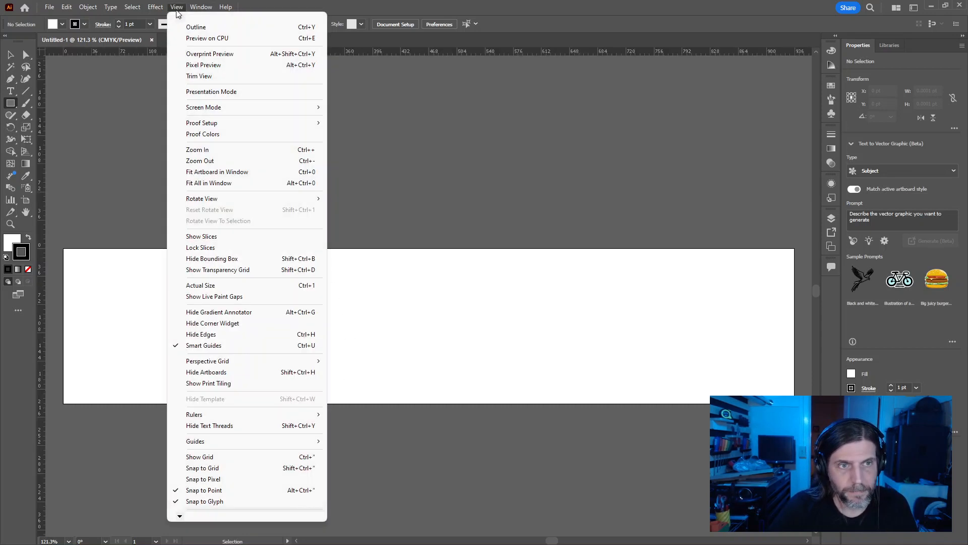
pyautogui.click(227, 457)
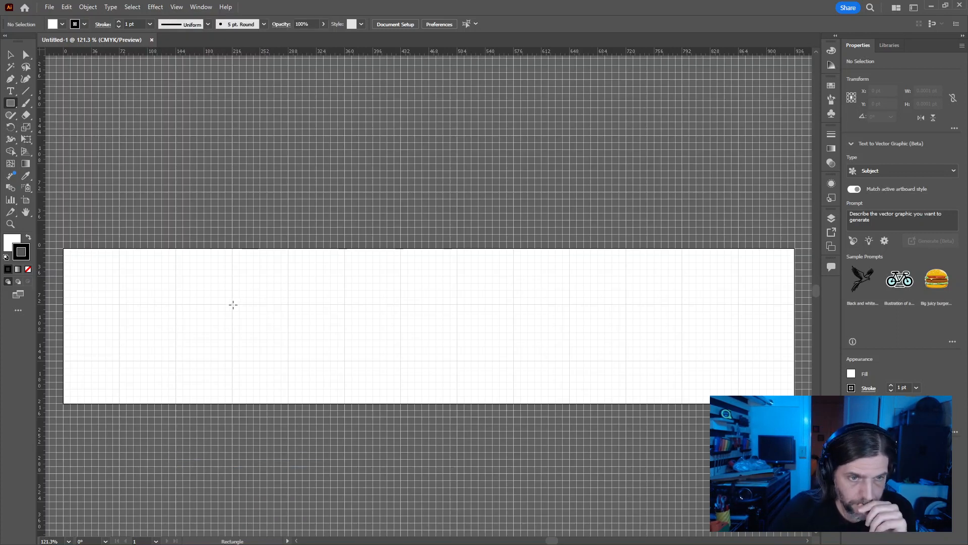
# Step: Undo the trial rectangle and enable snapping to the grid
pyautogui.moveTo(232, 304); pyautogui.dragTo(249, 194)
pyautogui.hotkey('ctrl', 'z')
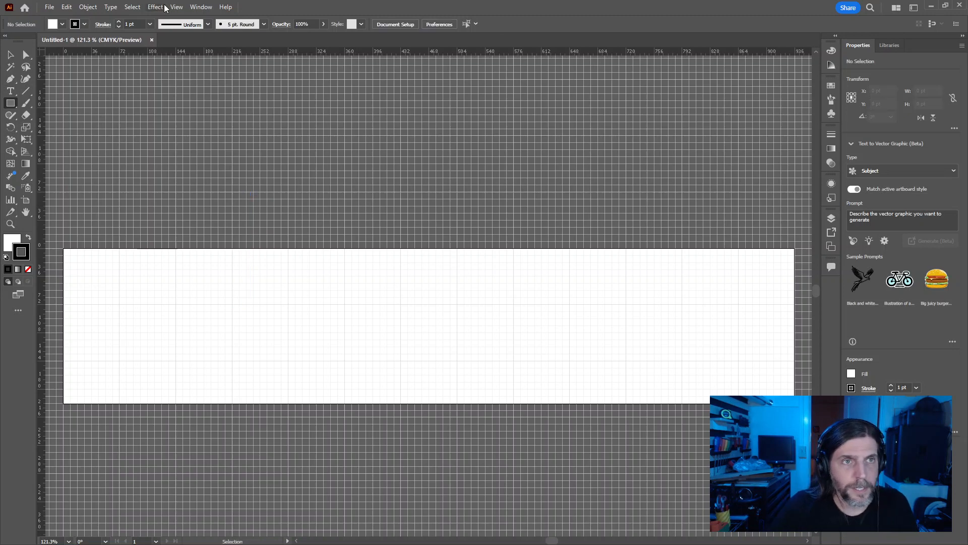
pyautogui.click(177, 7)
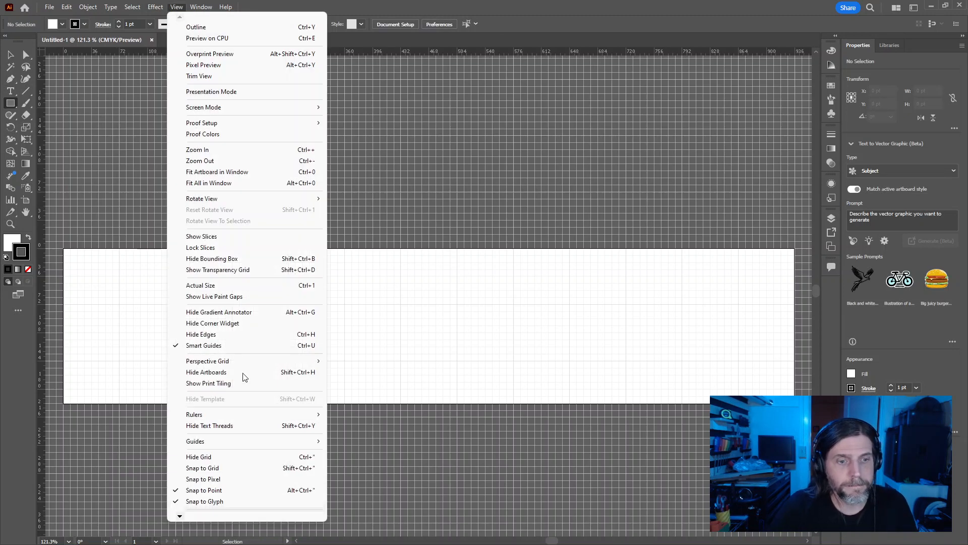
pyautogui.click(263, 468)
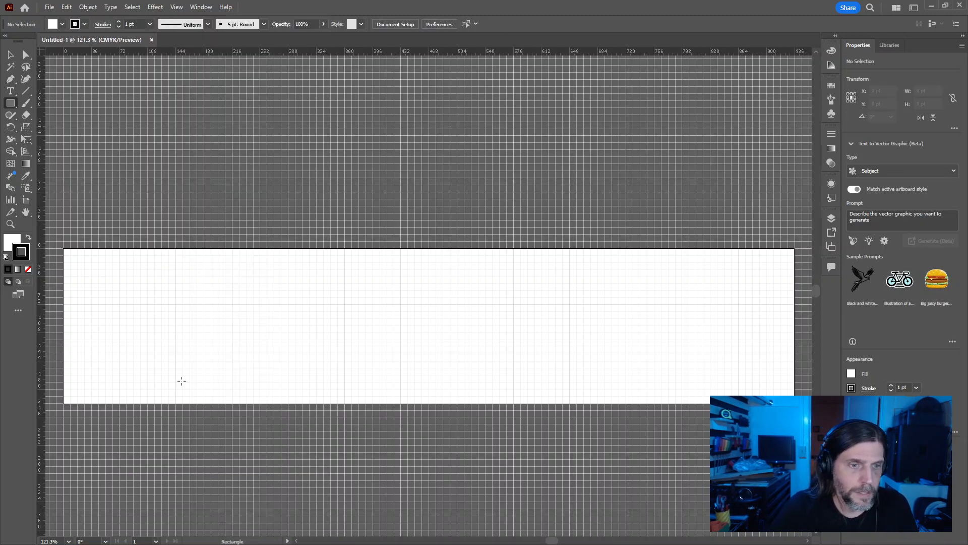
# Step: Draw an upright rectangle 18 pt wide and 153 pt high on the artboard and prepare its top anchor points for direct editing
pyautogui.moveTo(177, 388); pyautogui.dragTo(162, 281)
pyautogui.press('a')
pyautogui.press('v')
pyautogui.press('a')
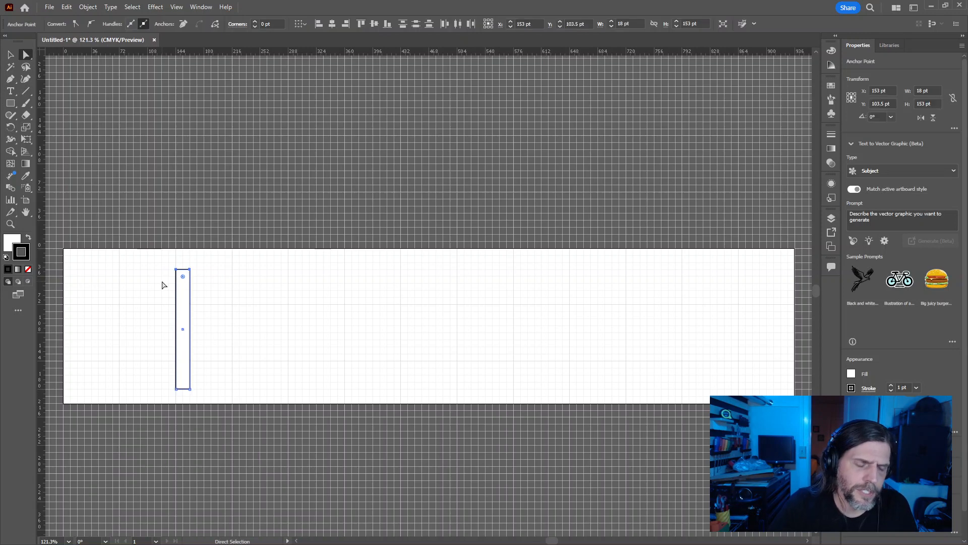
# Step: Shift the rectangle's two top anchor points to the right, slanting it into a stripe with an overall width of 144 pt
pyautogui.hotkey('shift', 'Right')
pyautogui.hotkey('shift', 'Right')
pyautogui.hotkey('shift', 'Right')
pyautogui.hotkey('shift', 'Right')
pyautogui.hotkey('shift', 'Right')
pyautogui.hotkey('shift', 'Right')
pyautogui.hotkey('shift', 'Right')
pyautogui.hotkey('shift', 'Right')
pyautogui.hotkey('shift', 'Right')
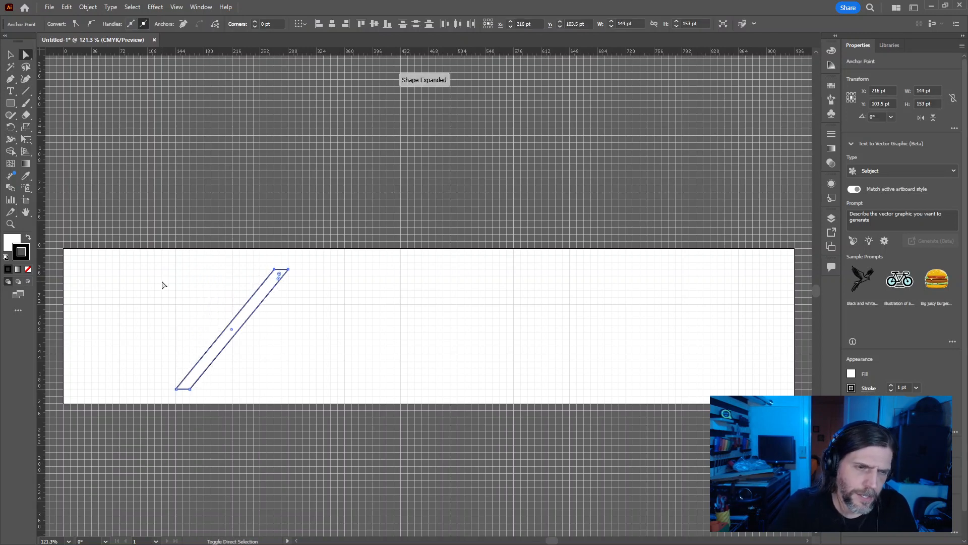
pyautogui.hotkey('shift', 'Left')
pyautogui.hotkey('shift', 'Left')
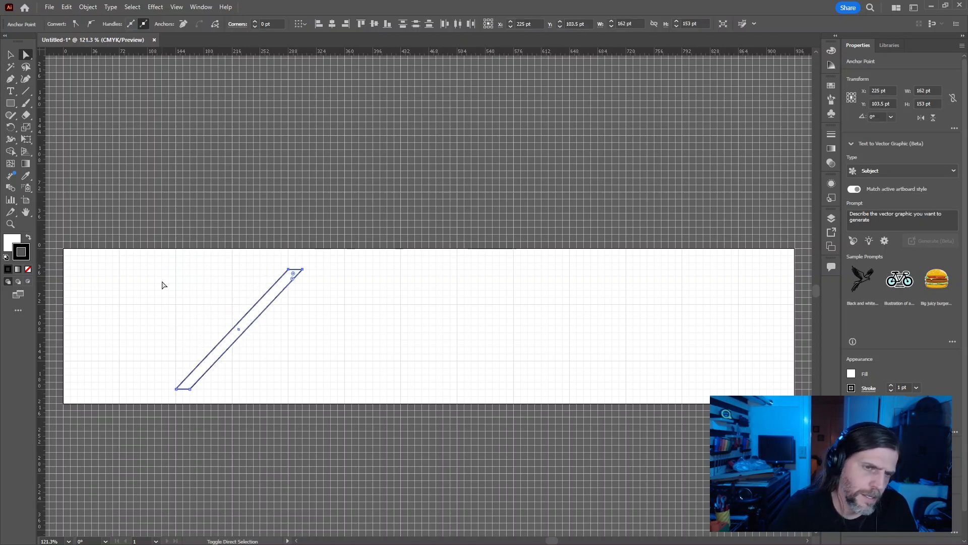
pyautogui.hotkey('shift', 'Left')
pyautogui.hotkey('shift', 'Left')
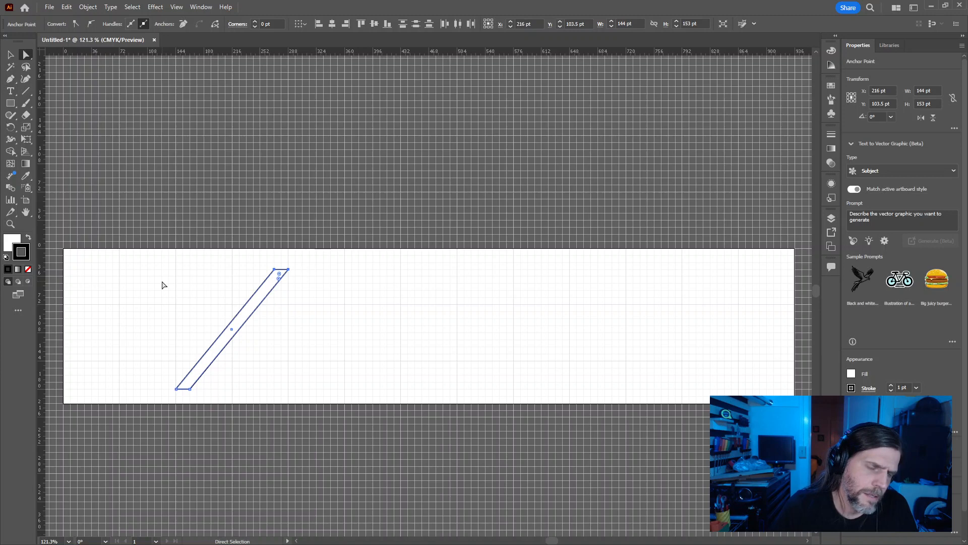
# Step: Duplicate the slanted stripe along the grid to form a row of four adjoining stripes
pyautogui.press('v')
pyautogui.click(356, 243)
pyautogui.moveTo(265, 296)
pyautogui.mouseDown()
pyautogui.moveTo(293, 297)
pyautogui.moveTo(285, 310)
pyautogui.moveTo(269, 308)
pyautogui.mouseUp()
pyautogui.hotkey('ctrl', 'z')
pyautogui.click(310, 259)
pyautogui.moveTo(310, 259); pyautogui.dragTo(320, 292)
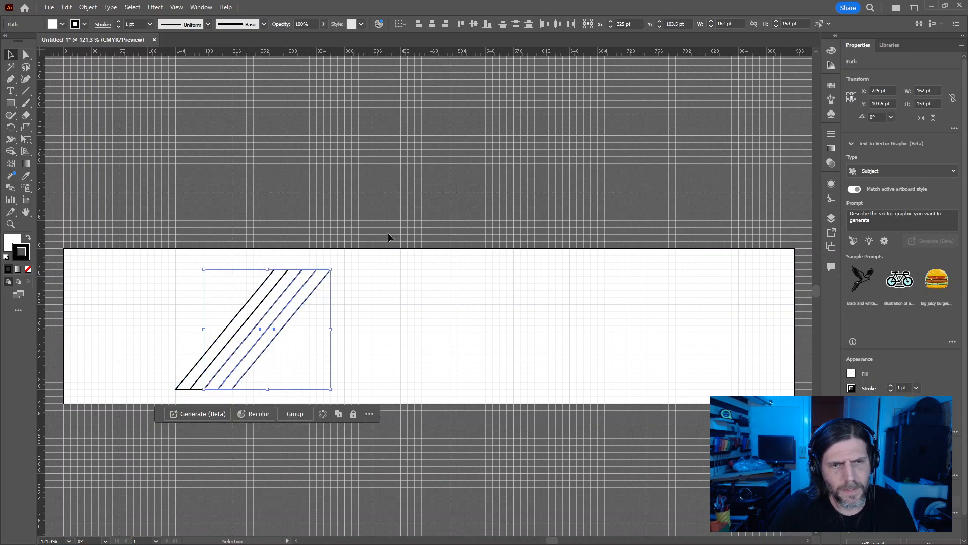
# Step: Repeatedly copy the stripe set flush to its right side until the row has 32 adjoining stripes
pyautogui.click(320, 301)
pyautogui.moveTo(349, 250); pyautogui.dragTo(364, 305)
pyautogui.click(380, 304)
pyautogui.moveTo(426, 263); pyautogui.dragTo(178, 343)
pyautogui.keyDown('alt'); pyautogui.keyDown('shift'); pyautogui.moveTo(357, 307); pyautogui.dragTo(471, 311); pyautogui.keyUp('shift'); pyautogui.keyUp('alt')
pyautogui.click(571, 323)
pyautogui.moveTo(547, 262); pyautogui.dragTo(141, 317)
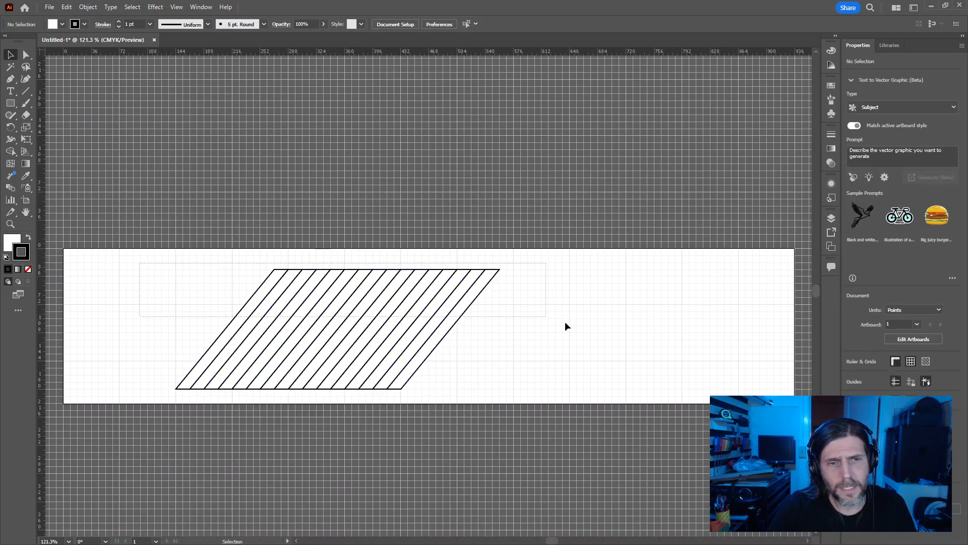
pyautogui.keyDown('alt'); pyautogui.keyDown('shift'); pyautogui.moveTo(476, 306); pyautogui.dragTo(696, 302); pyautogui.keyUp('shift'); pyautogui.keyUp('alt')
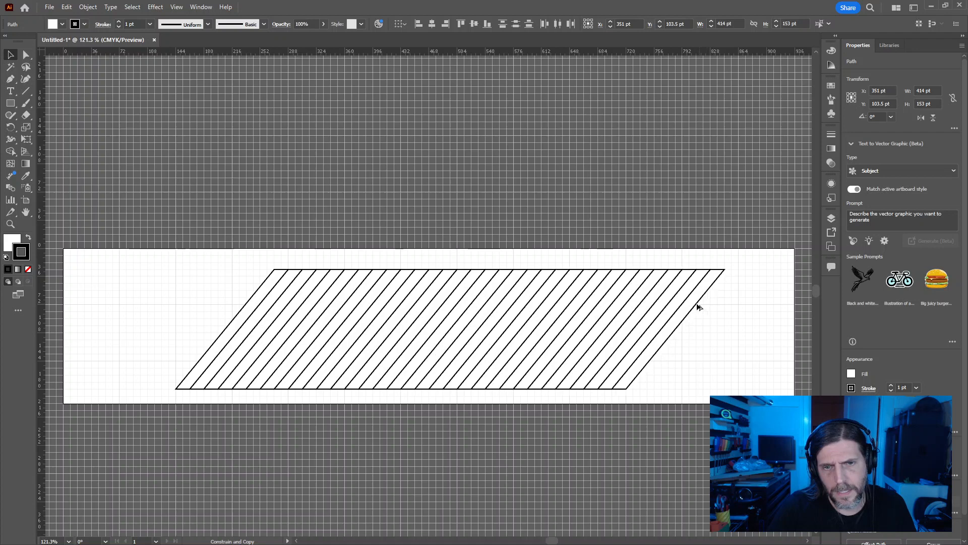
pyautogui.click(651, 231)
# Step: Copy sets of stripes flush onto both ends of the row so it extends past the artboard's left and right edges
pyautogui.hotkey('ctrl', '-')
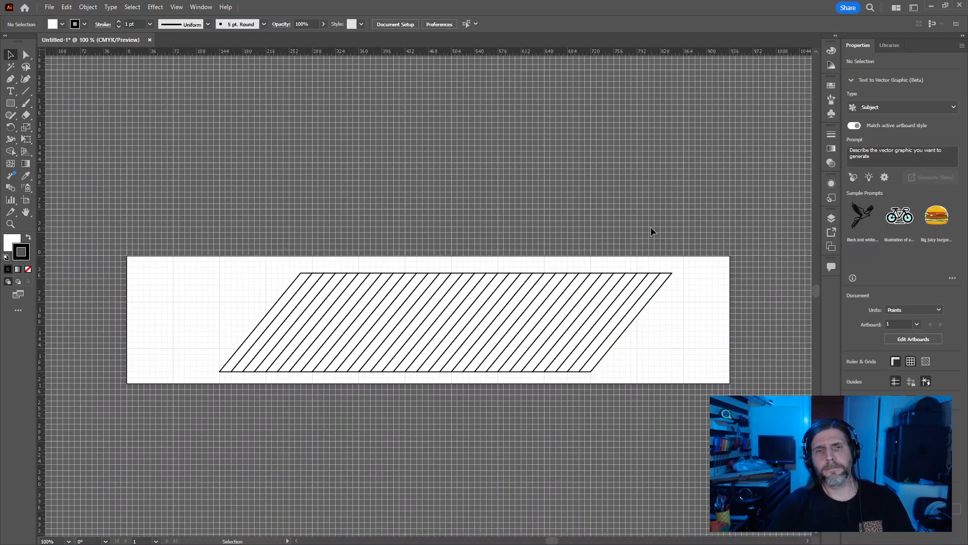
pyautogui.click(558, 371)
pyautogui.moveTo(557, 371); pyautogui.dragTo(718, 374)
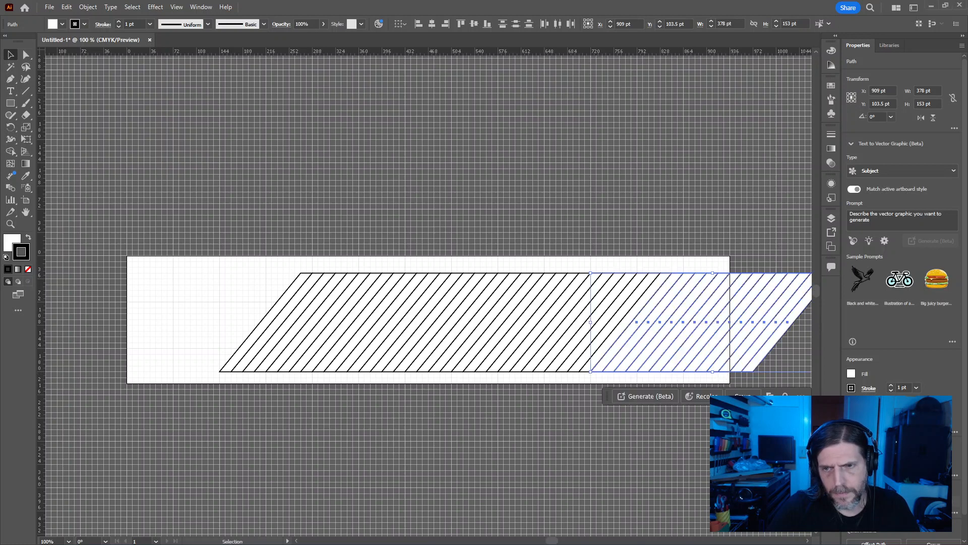
pyautogui.click(462, 433)
pyautogui.click(479, 371)
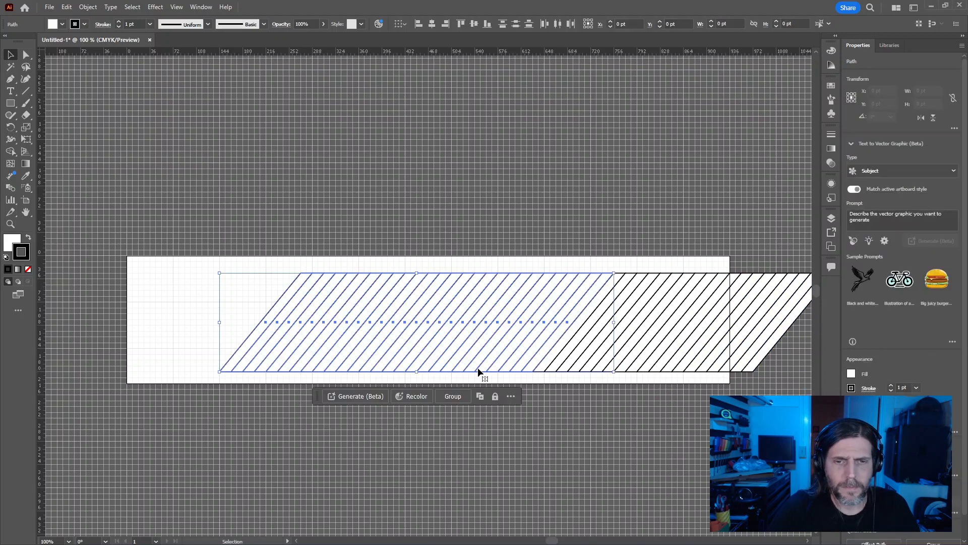
pyautogui.moveTo(482, 377)
pyautogui.keyDown('alt'); pyautogui.keyDown('shift'); pyautogui.mouseDown()
pyautogui.moveTo(148, 370)
pyautogui.moveTo(166, 369)
pyautogui.mouseUp(); pyautogui.keyUp('shift'); pyautogui.keyUp('alt')
pyautogui.click(361, 442)
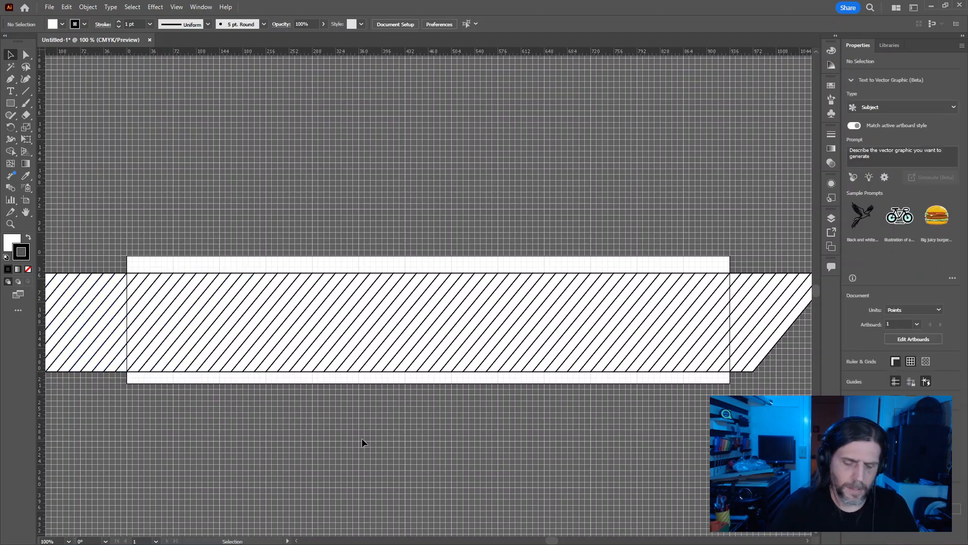
# Step: Delete the surplus stripes lying entirely beyond the artboard's left edge
pyautogui.hotkey('ctrl', '-')
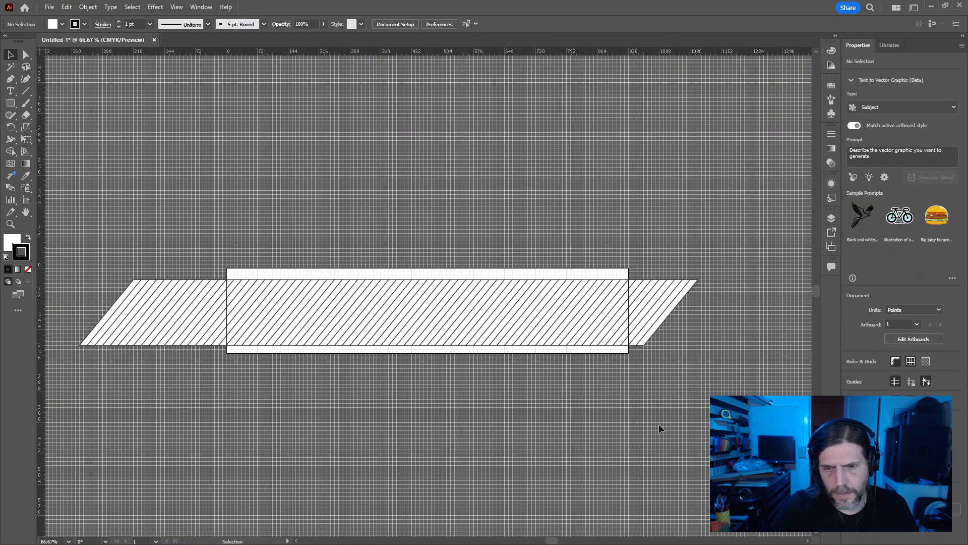
pyautogui.hotkey('ctrl', '+')
pyautogui.moveTo(581, 442); pyautogui.dragTo(655, 439)
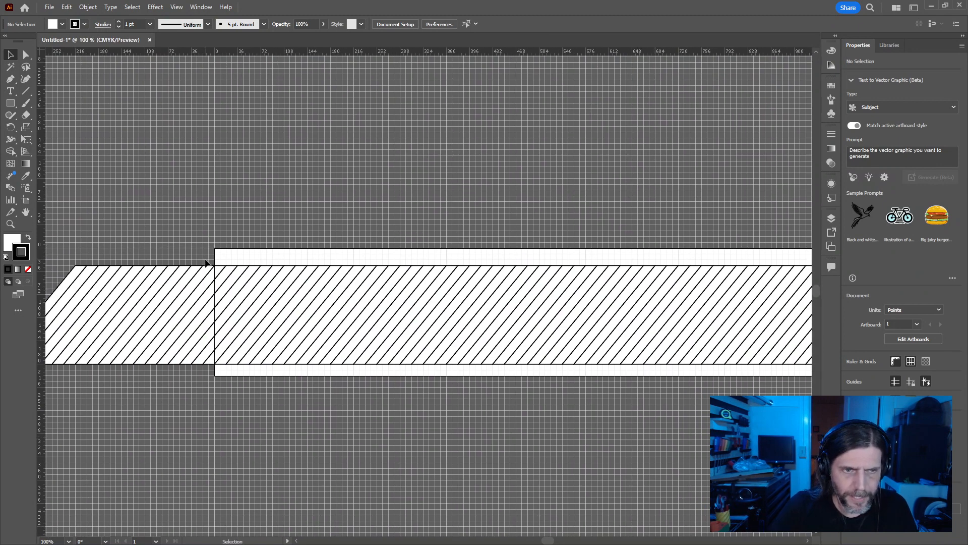
pyautogui.moveTo(170, 277); pyautogui.dragTo(73, 272)
pyautogui.press('Delete')
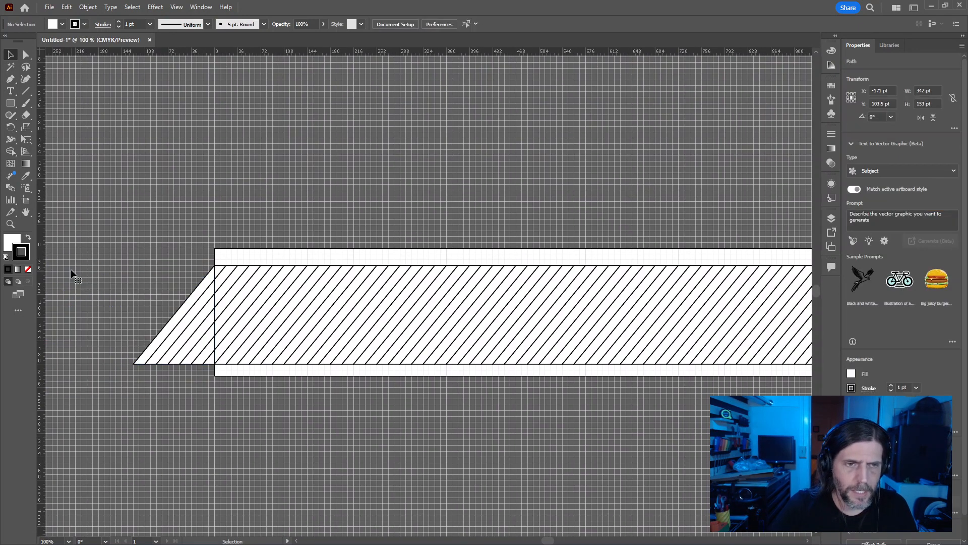
# Step: Delete the surplus stripes lying entirely beyond the artboard's right edge
pyautogui.hscroll(6, 454, 186)
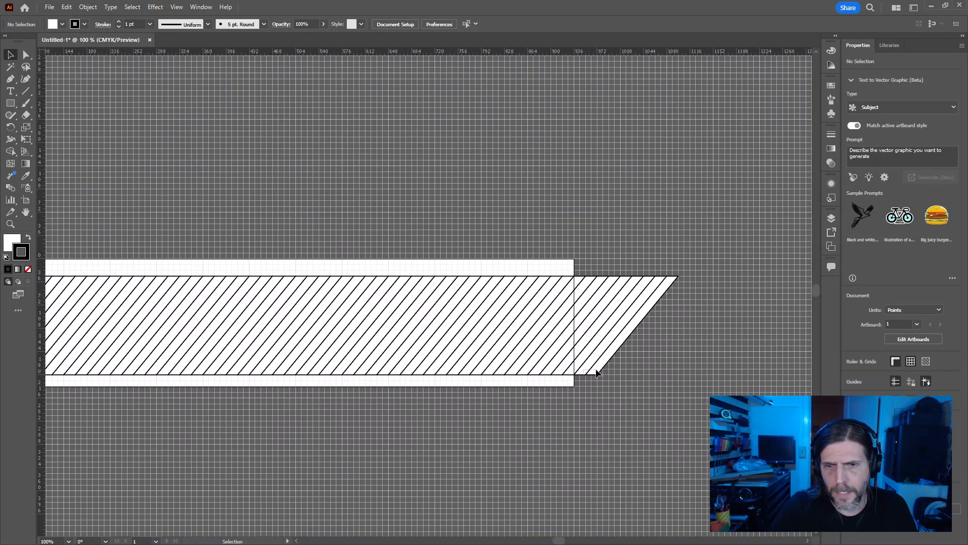
pyautogui.moveTo(596, 370); pyautogui.dragTo(597, 375)
pyautogui.press('Delete')
pyautogui.moveTo(559, 441); pyautogui.dragTo(667, 400)
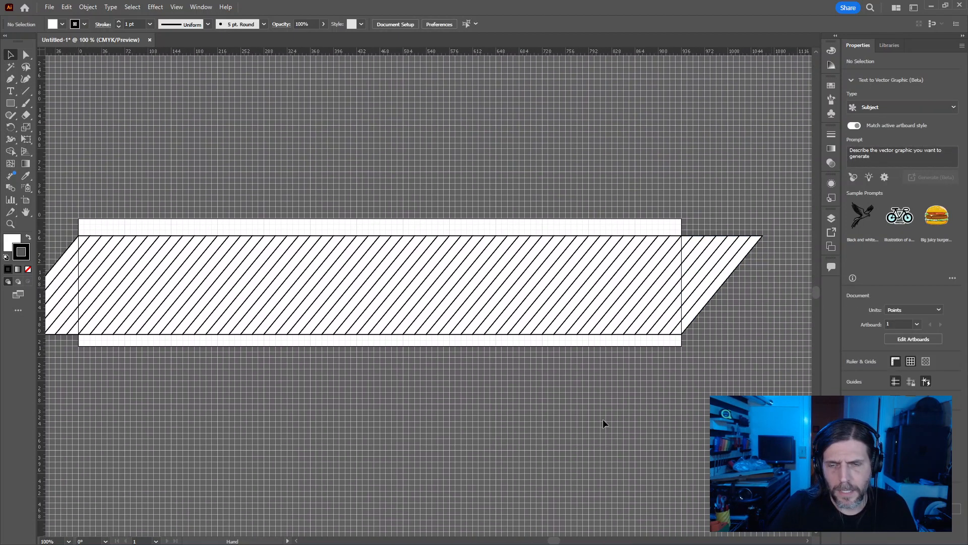
pyautogui.scroll(-1, 570, 430)
pyautogui.scroll(1, 570, 431)
pyautogui.moveTo(430, 408); pyautogui.dragTo(472, 437)
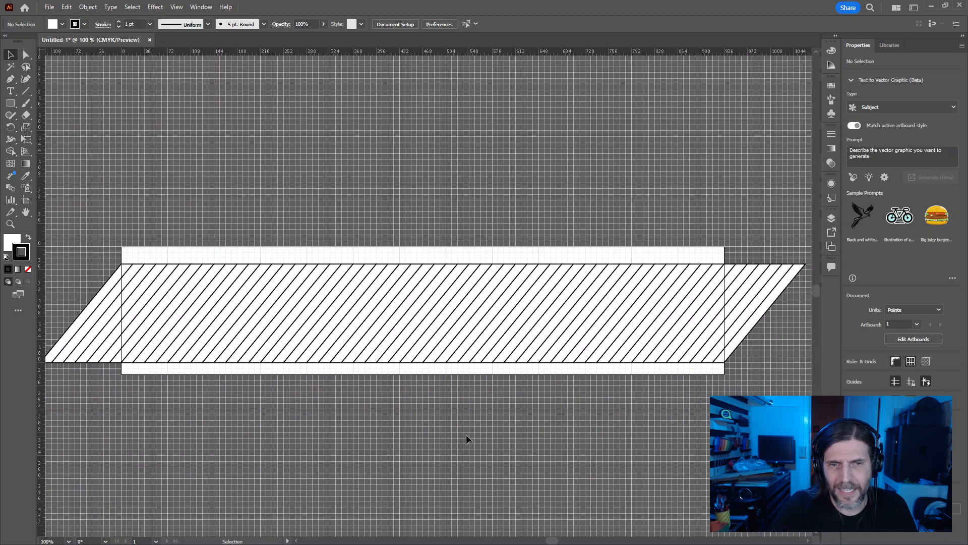
# Step: Delete every second stripe in the left half of the row, beginning with the second stripe from the left end
pyautogui.click(78, 340)
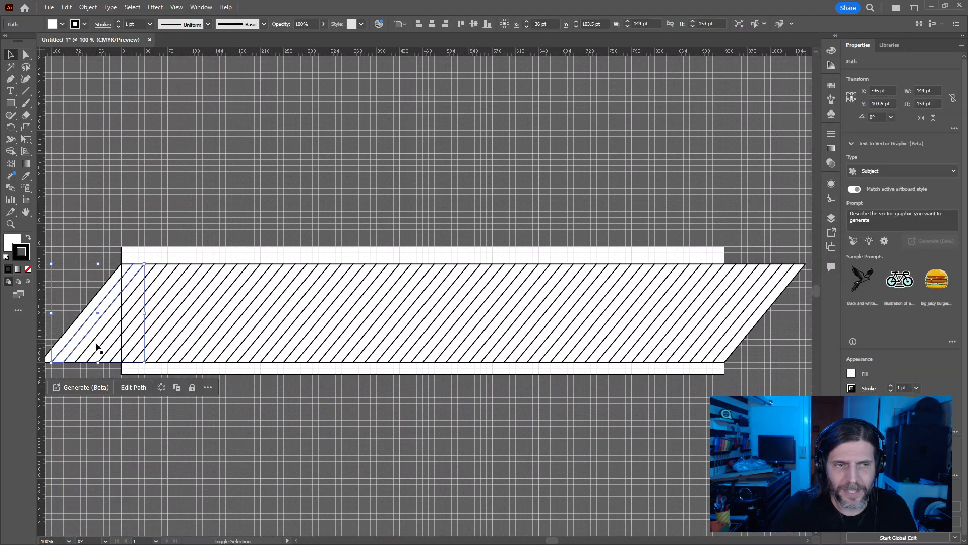
pyautogui.keyDown('shift'); pyautogui.click(148, 328); pyautogui.keyUp('shift')
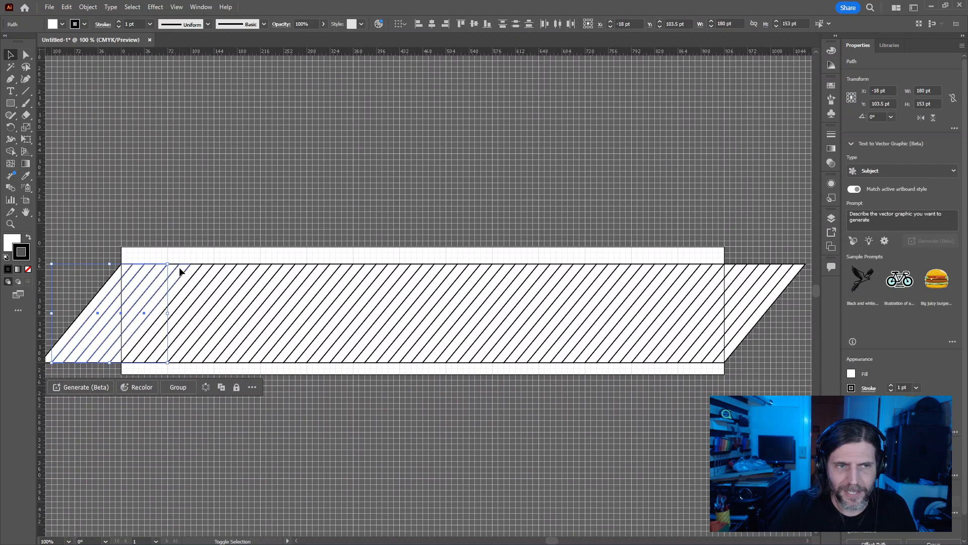
pyautogui.keyDown('shift'); pyautogui.click(202, 270); pyautogui.keyUp('shift')
pyautogui.keyDown('shift'); pyautogui.click(226, 271); pyautogui.keyUp('shift')
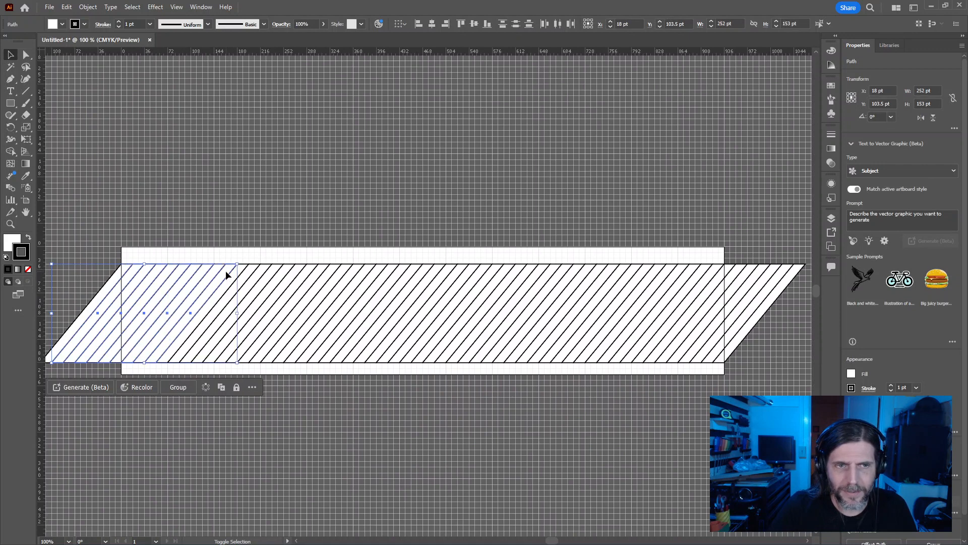
pyautogui.keyDown('shift'); pyautogui.click(252, 274); pyautogui.keyUp('shift')
pyautogui.keyDown('shift'); pyautogui.click(271, 274); pyautogui.keyUp('shift')
pyautogui.keyDown('shift'); pyautogui.click(297, 276); pyautogui.keyUp('shift')
pyautogui.keyDown('shift'); pyautogui.click(334, 275); pyautogui.keyUp('shift')
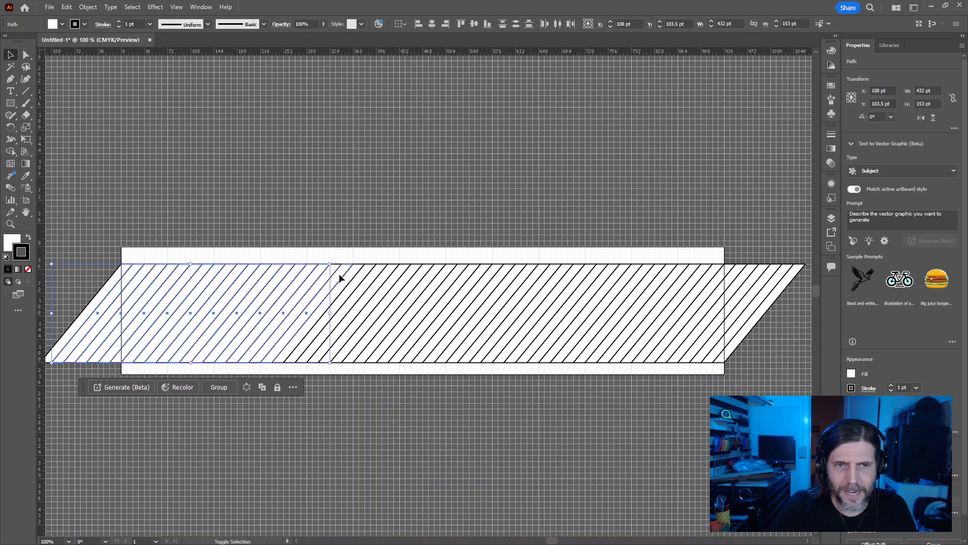
pyautogui.keyDown('shift'); pyautogui.click(371, 276); pyautogui.keyUp('shift')
pyautogui.keyDown('shift'); pyautogui.click(390, 275); pyautogui.keyUp('shift')
pyautogui.keyDown('shift'); pyautogui.click(410, 276); pyautogui.keyUp('shift')
pyautogui.keyDown('shift'); pyautogui.click(434, 276); pyautogui.keyUp('shift')
pyautogui.keyDown('shift'); pyautogui.click(455, 276); pyautogui.keyUp('shift')
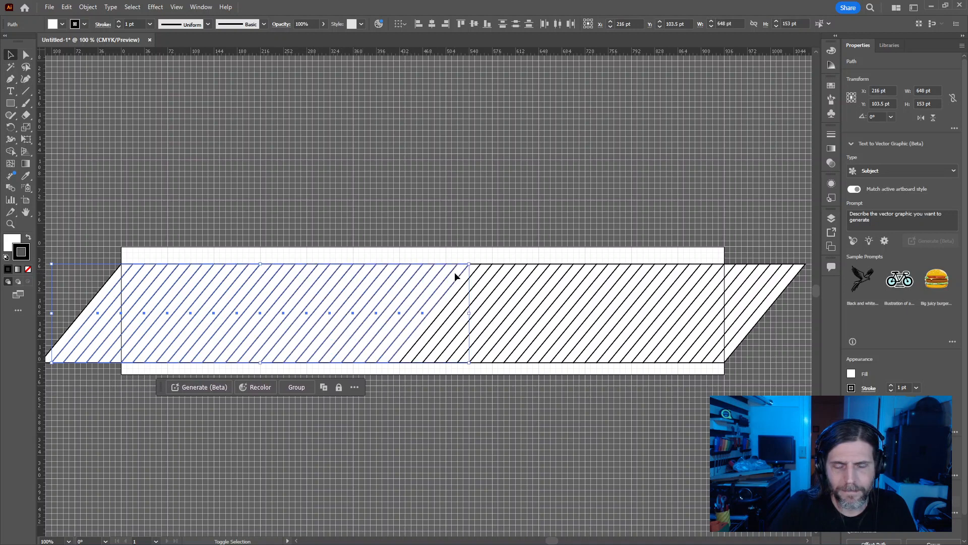
pyautogui.press('Delete')
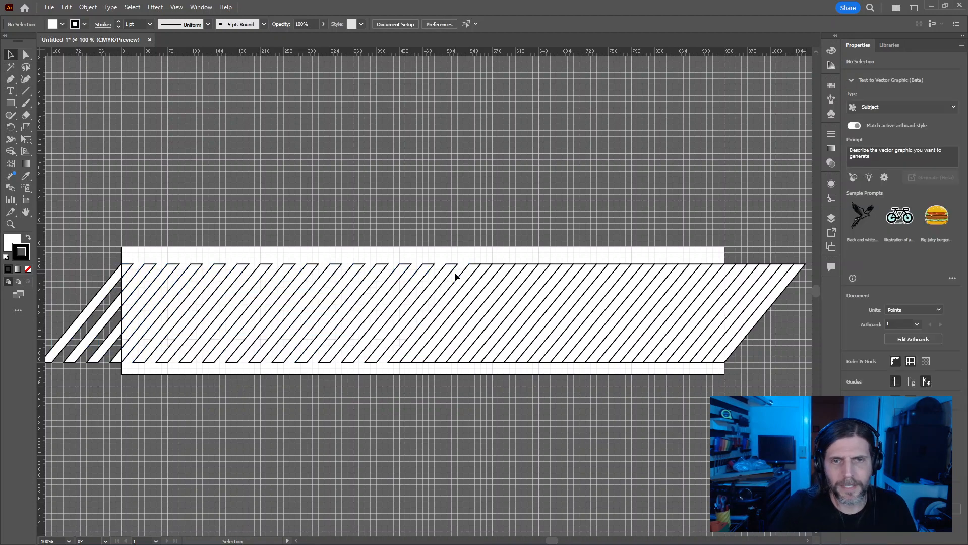
# Step: Delete every second stripe in the right half of the row, continuing the alternation through to the right end
pyautogui.keyDown('shift'); pyautogui.click(476, 278); pyautogui.keyUp('shift')
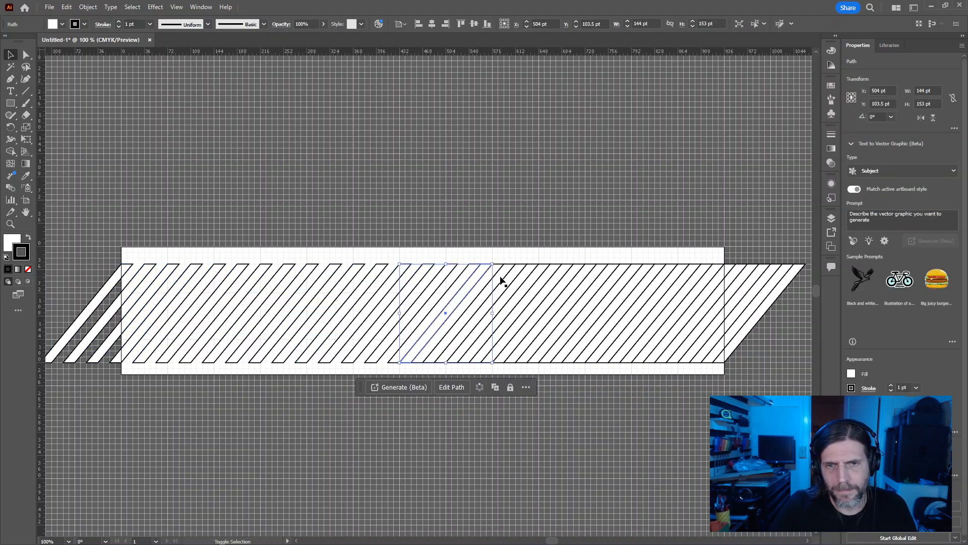
pyautogui.keyDown('shift'); pyautogui.click(524, 278); pyautogui.keyUp('shift')
pyautogui.keyDown('shift'); pyautogui.click(565, 278); pyautogui.keyUp('shift')
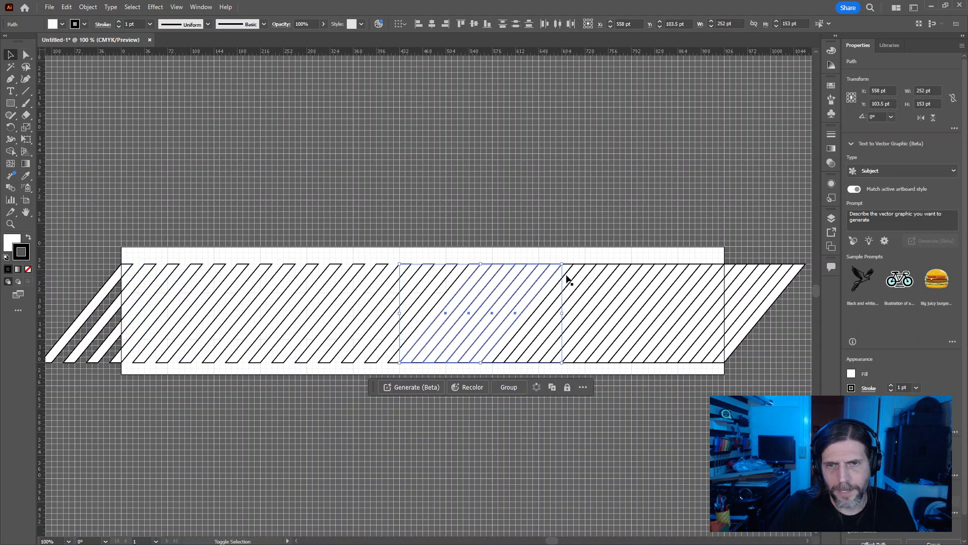
pyautogui.keyDown('shift'); pyautogui.click(587, 280); pyautogui.keyUp('shift')
pyautogui.keyDown('shift'); pyautogui.click(596, 279); pyautogui.keyUp('shift')
pyautogui.keyDown('shift'); pyautogui.click(620, 279); pyautogui.keyUp('shift')
pyautogui.keyDown('shift'); pyautogui.click(636, 277); pyautogui.keyUp('shift')
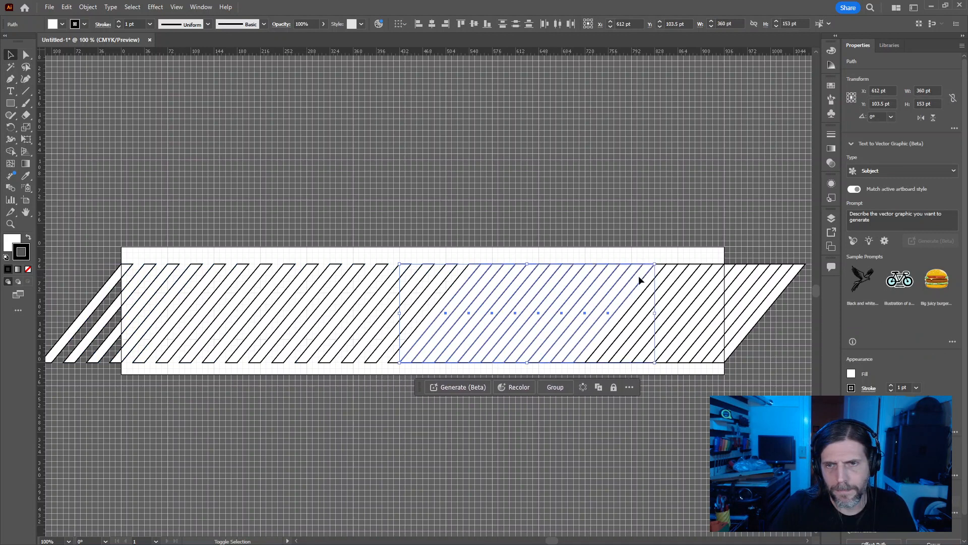
pyautogui.keyDown('shift'); pyautogui.click(673, 280); pyautogui.keyUp('shift')
pyautogui.keyDown('shift'); pyautogui.click(704, 279); pyautogui.keyUp('shift')
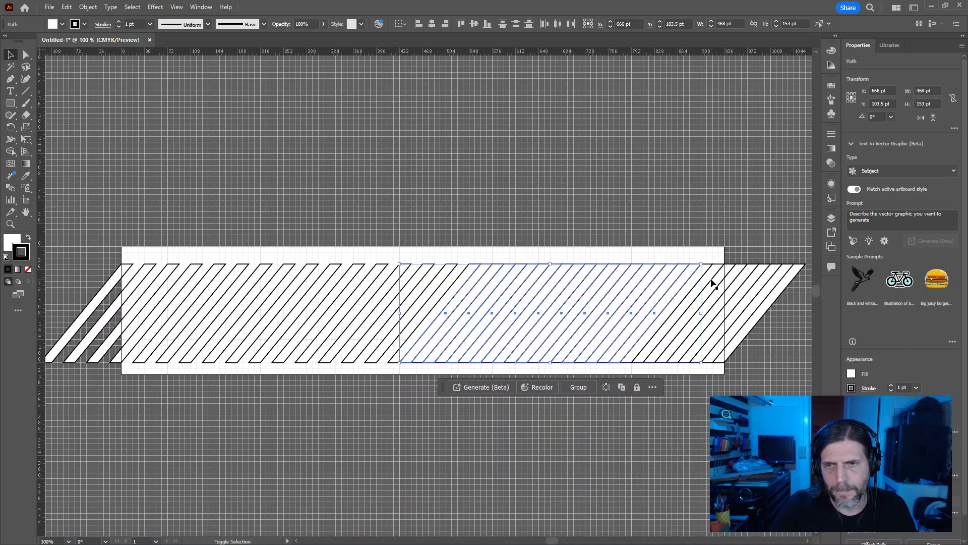
pyautogui.keyDown('shift'); pyautogui.click(747, 282); pyautogui.keyUp('shift')
pyautogui.keyDown('shift'); pyautogui.click(770, 279); pyautogui.keyUp('shift')
pyautogui.hotkey('ctrl', 'shift', 'a')
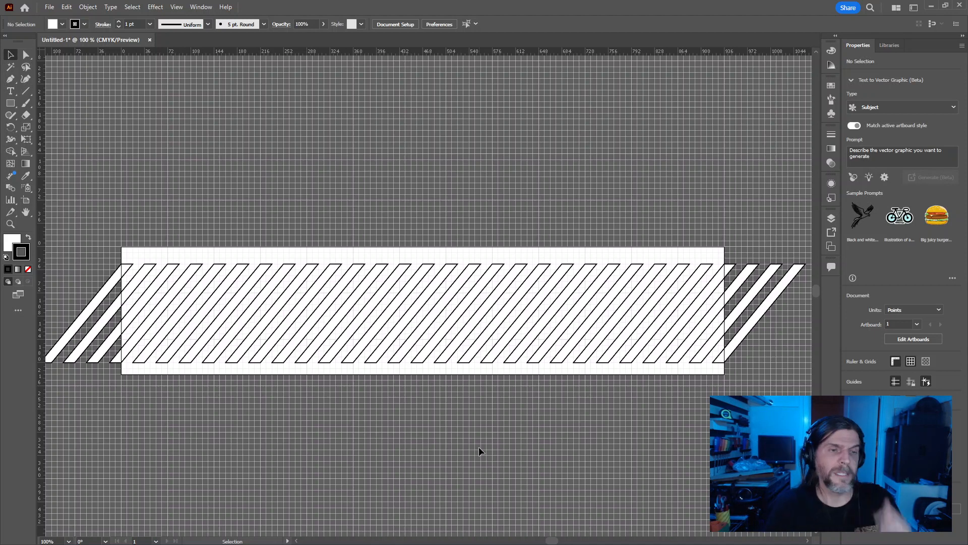
pyautogui.moveTo(184, 401); pyautogui.dragTo(210, 411)
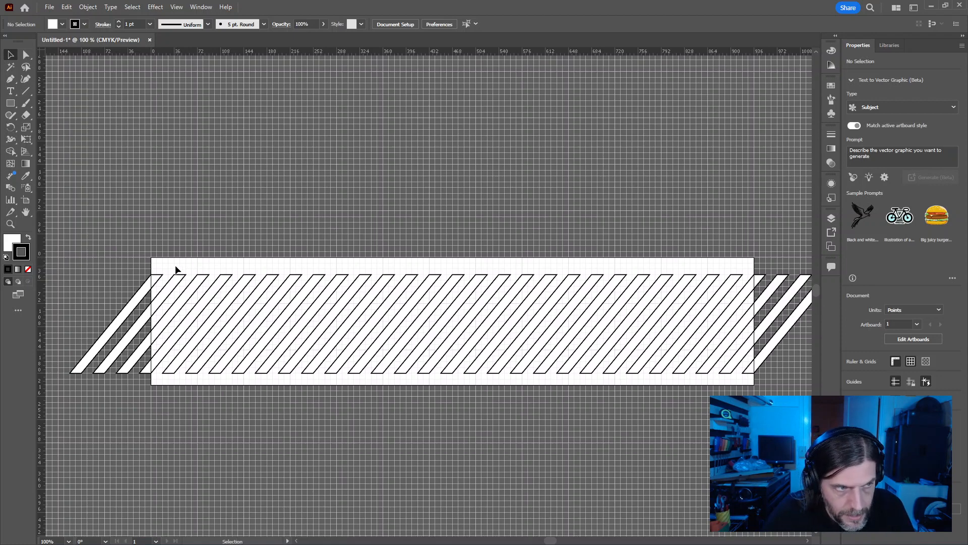
pyautogui.press('a')
pyautogui.moveTo(142, 257); pyautogui.dragTo(698, 279)
pyautogui.press('v')
pyautogui.click(779, 263)
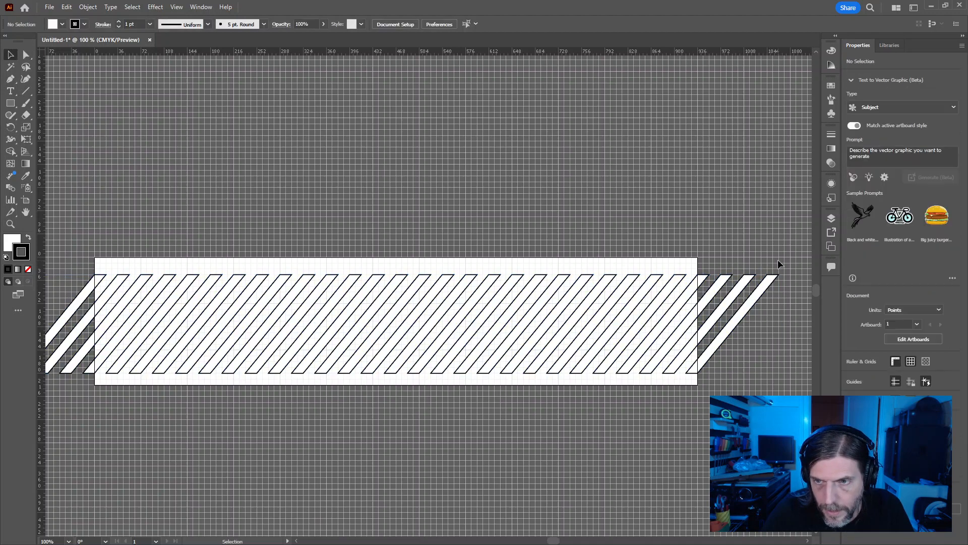
pyautogui.press('a')
pyautogui.moveTo(792, 261); pyautogui.dragTo(220, 279)
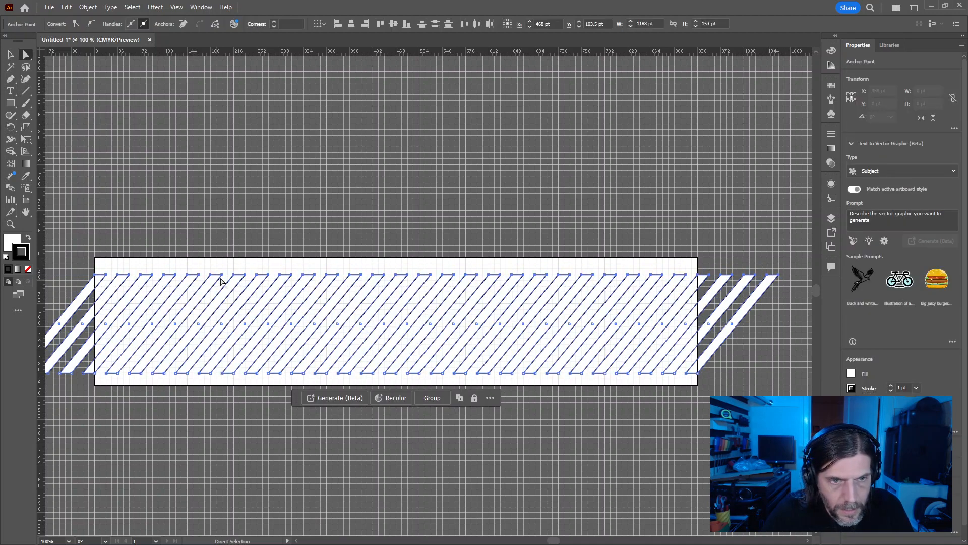
pyautogui.click(263, 268)
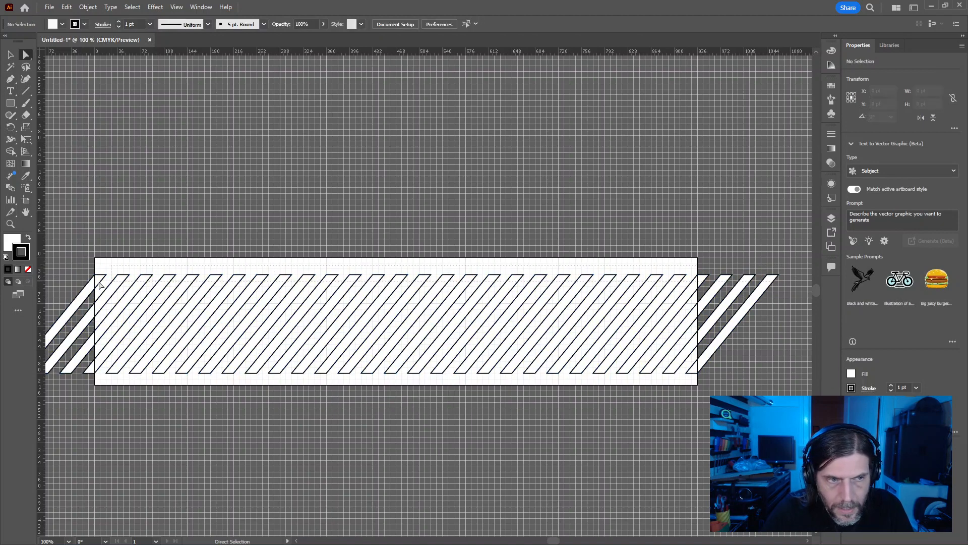
pyautogui.click(280, 269)
# Step: Move the upper anchor points of all stripes straight up by 9 pt, lengthening the stripes toward the artboard's upper edge
pyautogui.moveTo(783, 266); pyautogui.dragTo(77, 281)
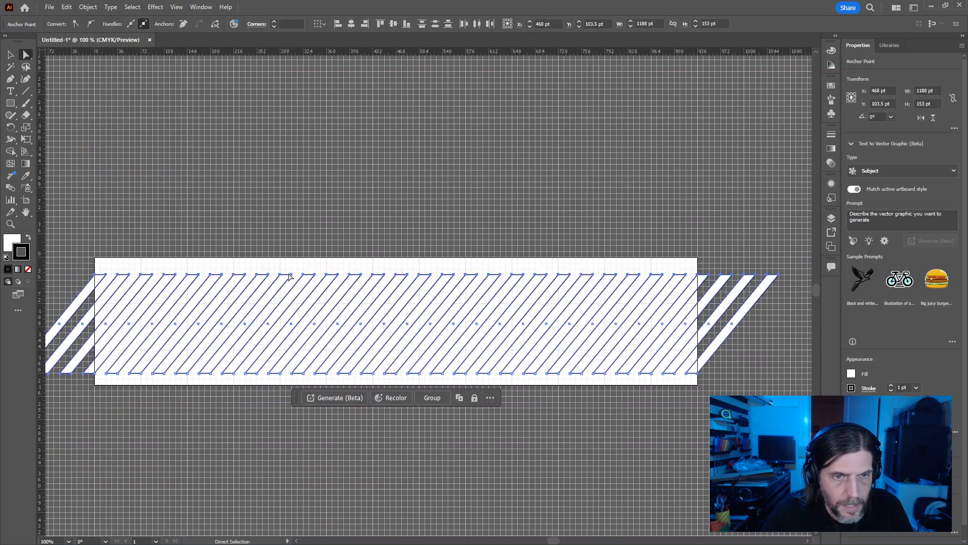
pyautogui.moveTo(291, 277)
pyautogui.mouseDown()
pyautogui.moveTo(310, 242)
pyautogui.moveTo(303, 276)
pyautogui.moveTo(293, 272)
pyautogui.mouseUp()
pyautogui.press('Return')
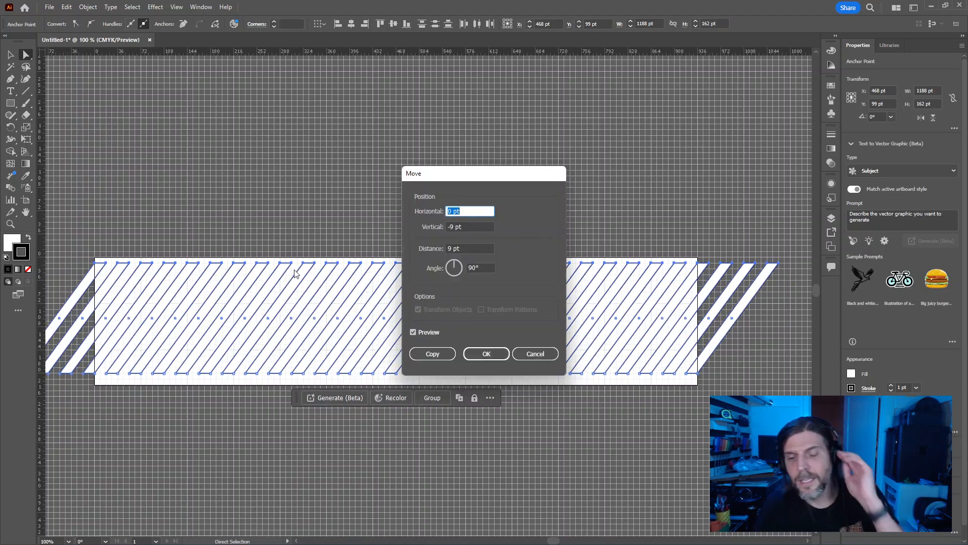
pyautogui.click(499, 356)
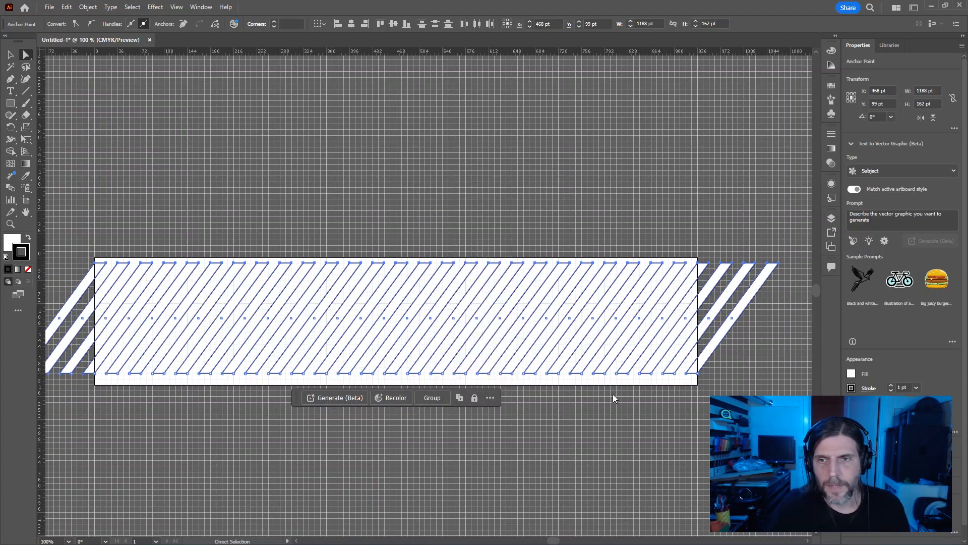
pyautogui.click(625, 422)
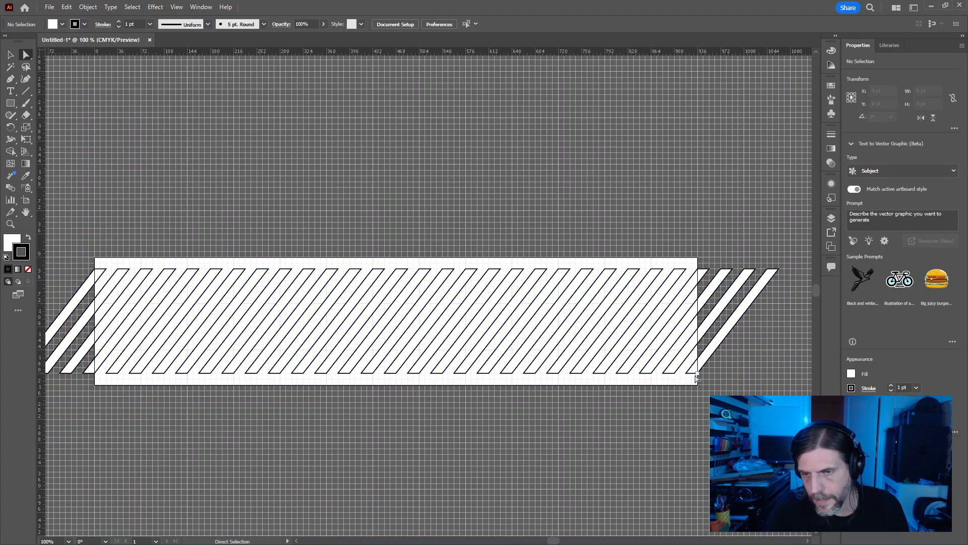
# Step: Delete the outermost stripe at each end of the row
pyautogui.click(693, 375)
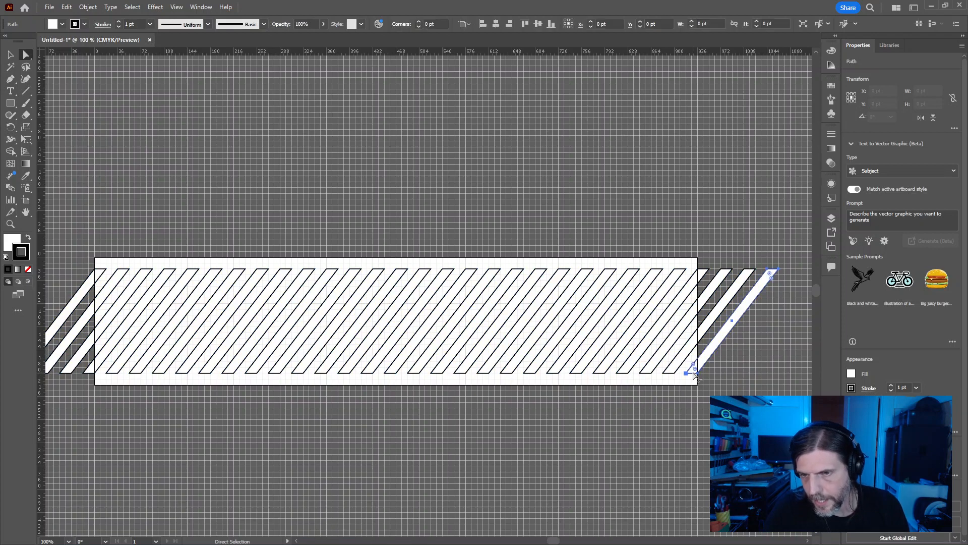
pyautogui.press('Delete')
pyautogui.moveTo(387, 418); pyautogui.dragTo(474, 407)
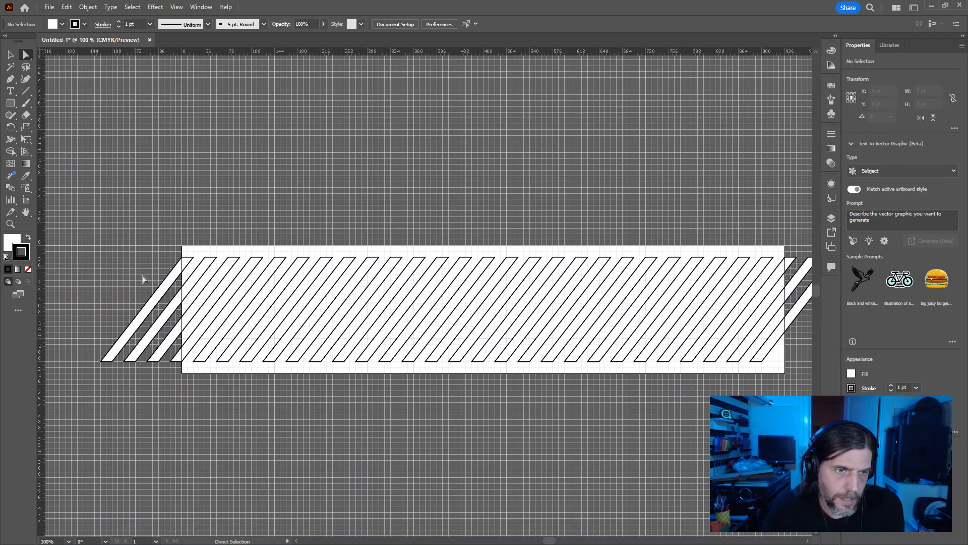
pyautogui.click(161, 298)
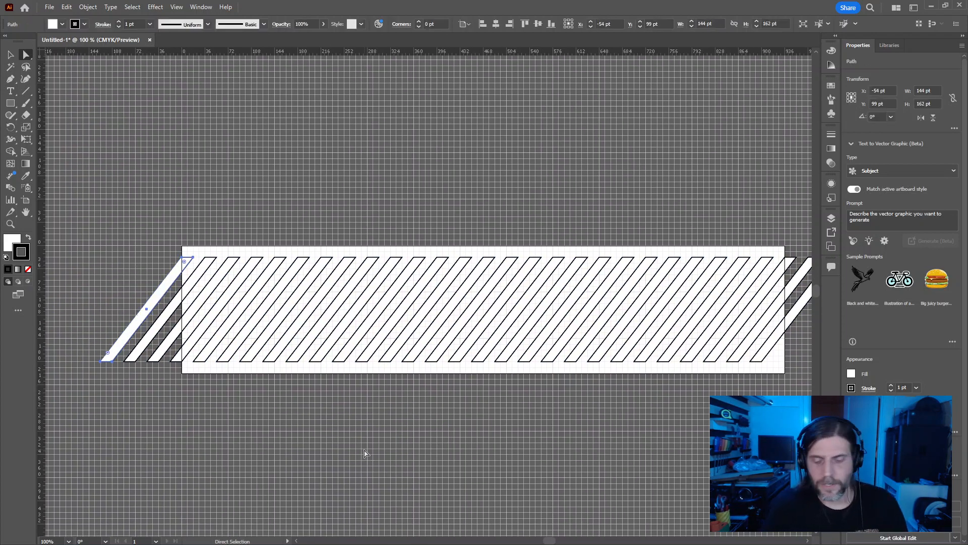
pyautogui.press('Delete')
# Step: Draw a 144 by 243 pt rectangle over the stripes' right overhang, and move it aside to the right of the row
pyautogui.moveTo(231, 439); pyautogui.dragTo(189, 451)
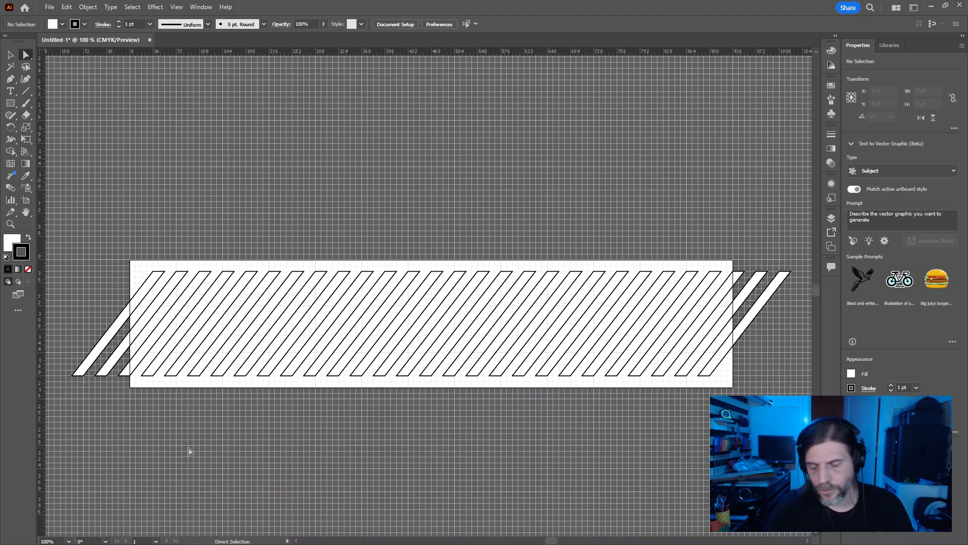
pyautogui.moveTo(389, 451); pyautogui.dragTo(278, 428)
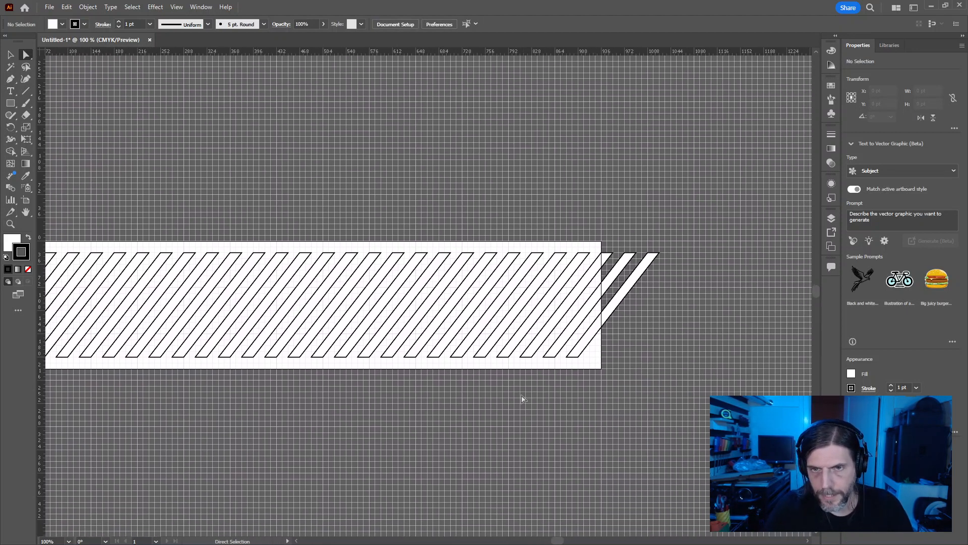
pyautogui.press('m')
pyautogui.moveTo(682, 224); pyautogui.dragTo(591, 380)
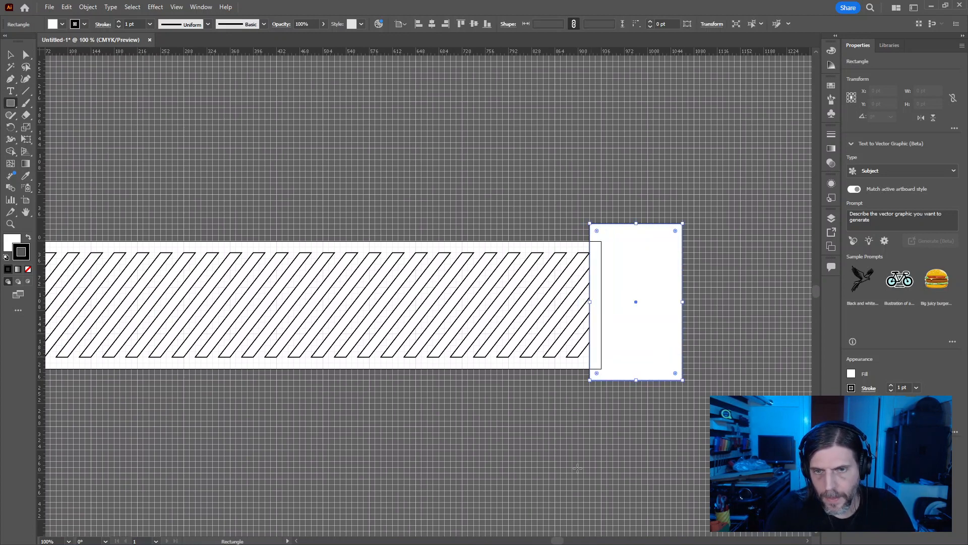
pyautogui.click(588, 433)
pyautogui.press('Escape')
pyautogui.press('v')
pyautogui.click(549, 372)
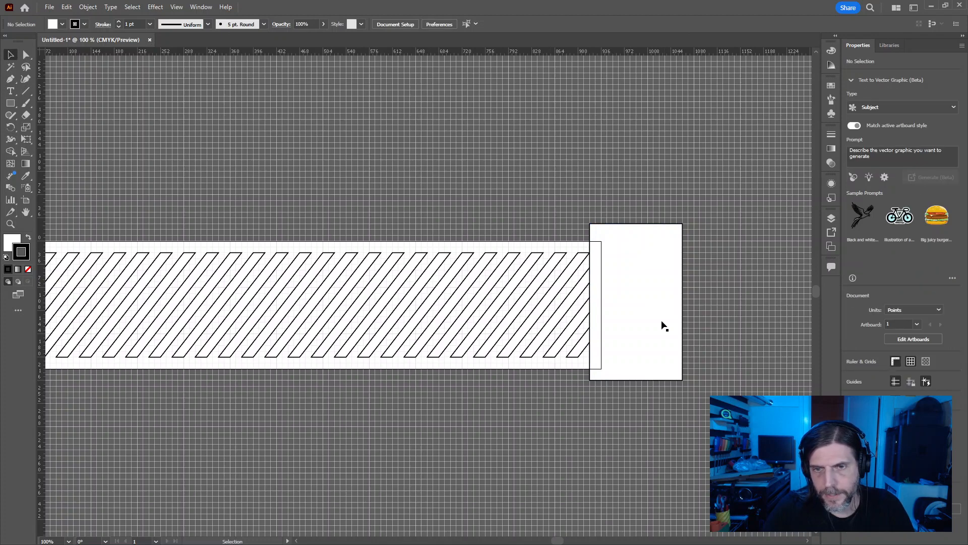
pyautogui.moveTo(666, 321); pyautogui.dragTo(730, 311)
# Step: Give all the stripes a black fill and no stroke by swapping their fill and stroke and removing the outline
pyautogui.moveTo(593, 413); pyautogui.dragTo(105, 168)
pyautogui.moveTo(225, 172); pyautogui.dragTo(372, 175)
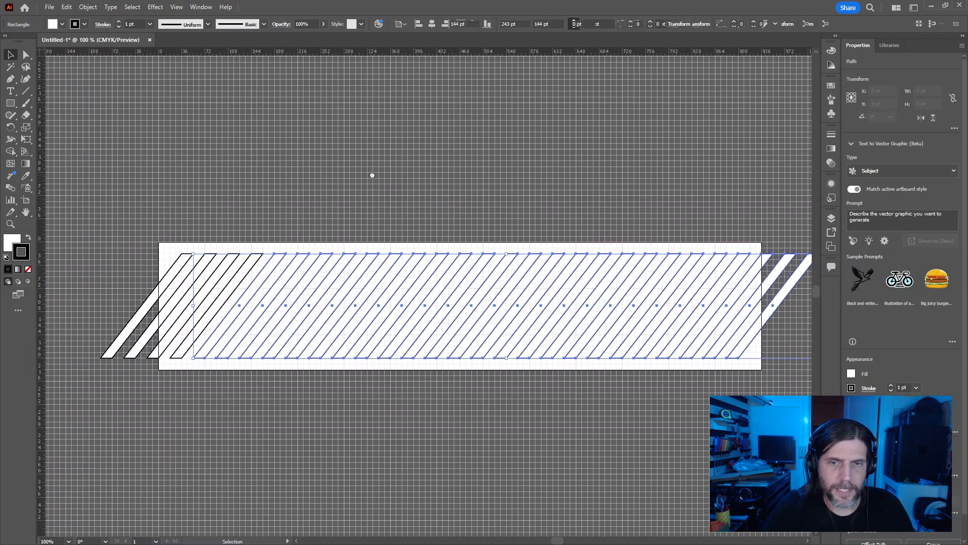
pyautogui.hotkey('ctrl', '-')
pyautogui.moveTo(151, 229); pyautogui.dragTo(603, 354)
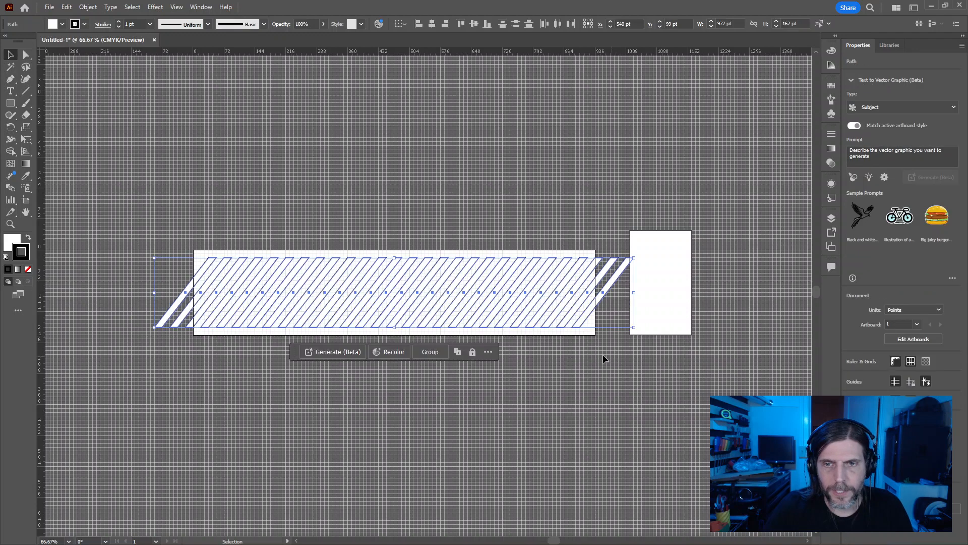
pyautogui.click(29, 237)
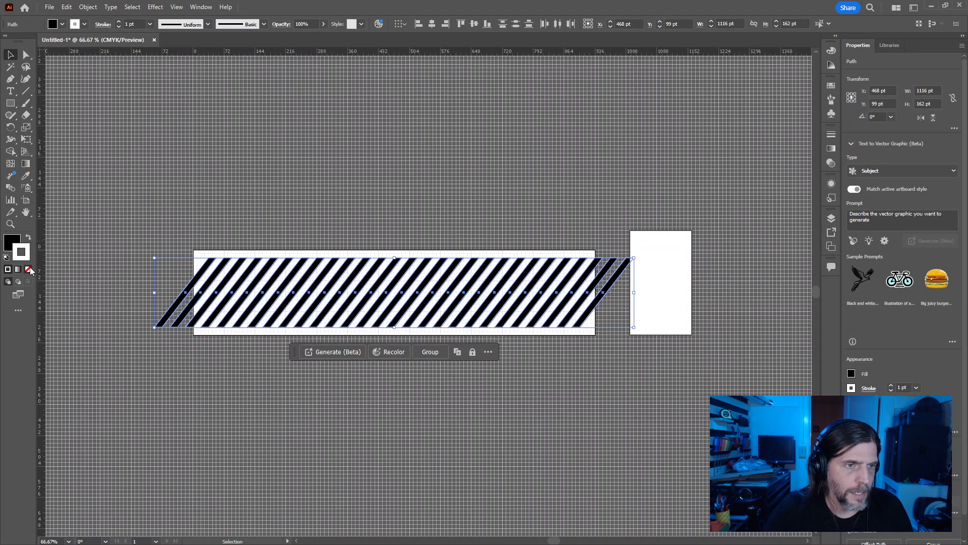
pyautogui.click(28, 269)
pyautogui.click(223, 227)
# Step: Fill the rectangle right of the stripes with red F90000 and remove its stroke
pyautogui.click(654, 305)
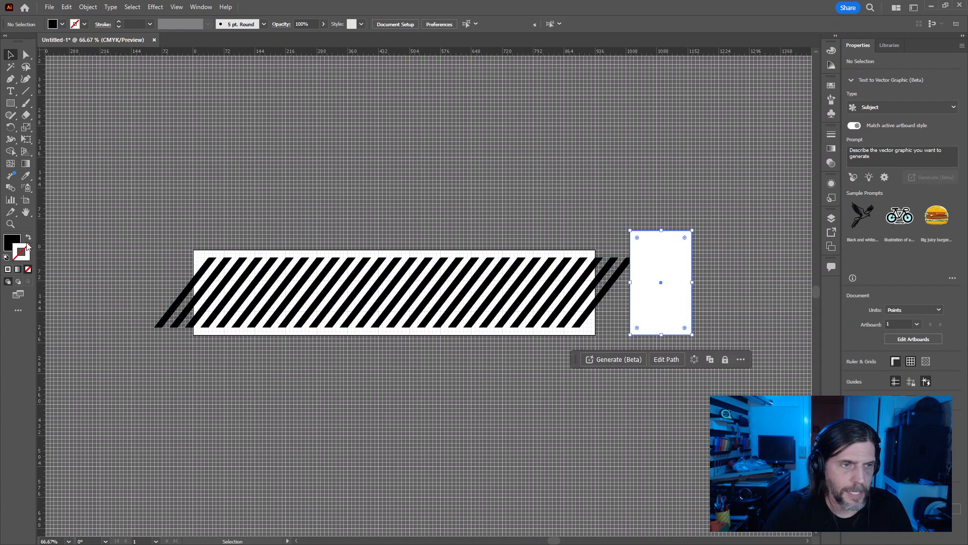
pyautogui.doubleClick(16, 237)
pyautogui.moveTo(459, 252); pyautogui.dragTo(481, 214)
pyautogui.click(590, 216)
pyautogui.click(658, 175)
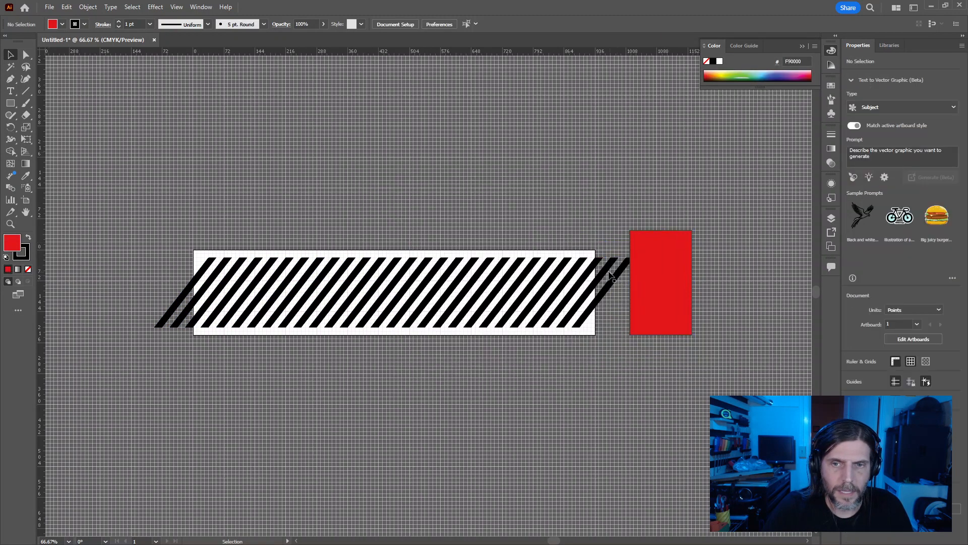
pyautogui.click(670, 277)
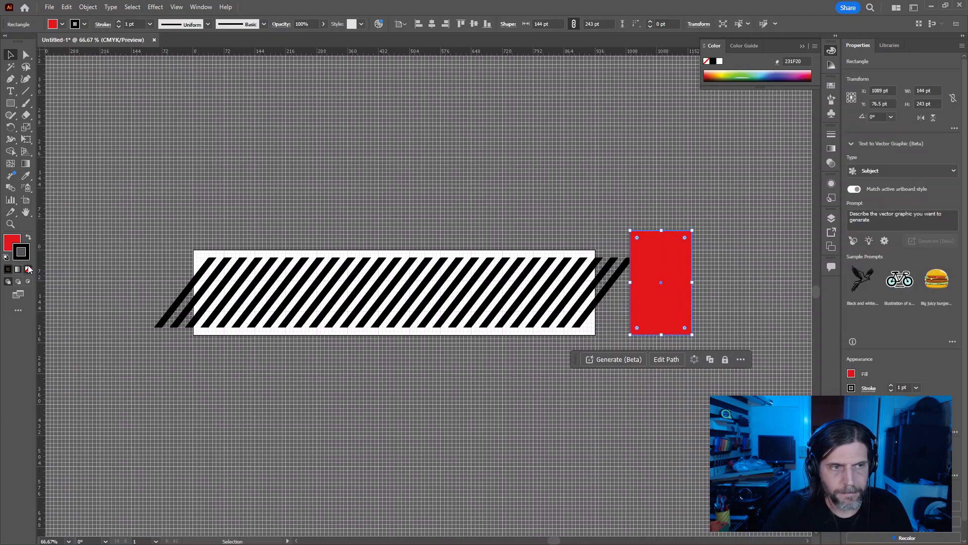
pyautogui.click(27, 269)
pyautogui.click(561, 191)
# Step: Move the red rectangle clear of the stripes' right end and group all the stripes without it
pyautogui.keyDown('ctrl'); pyautogui.hscroll(3, 558, 232); pyautogui.keyUp('ctrl')
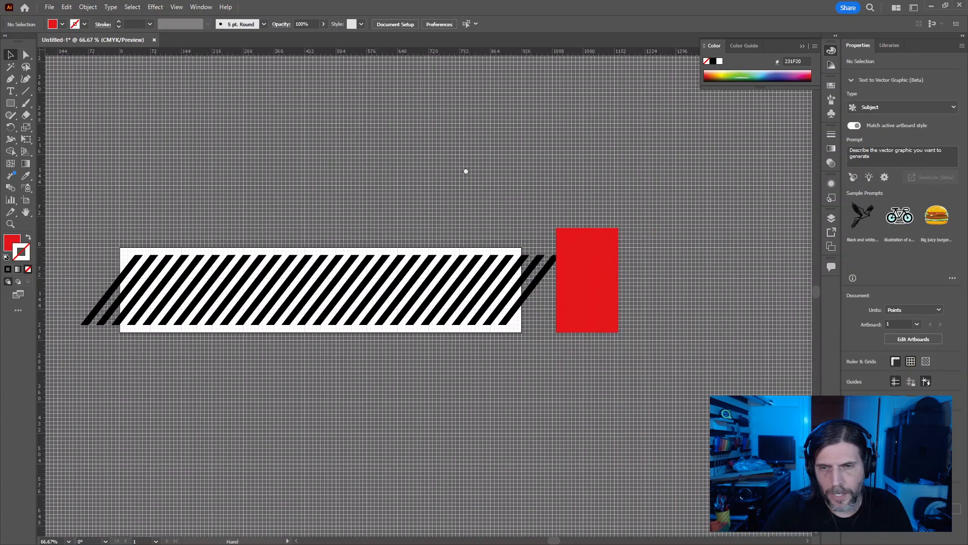
pyautogui.hotkey('ctrl', '=')
pyautogui.hotkey('ctrl', '=')
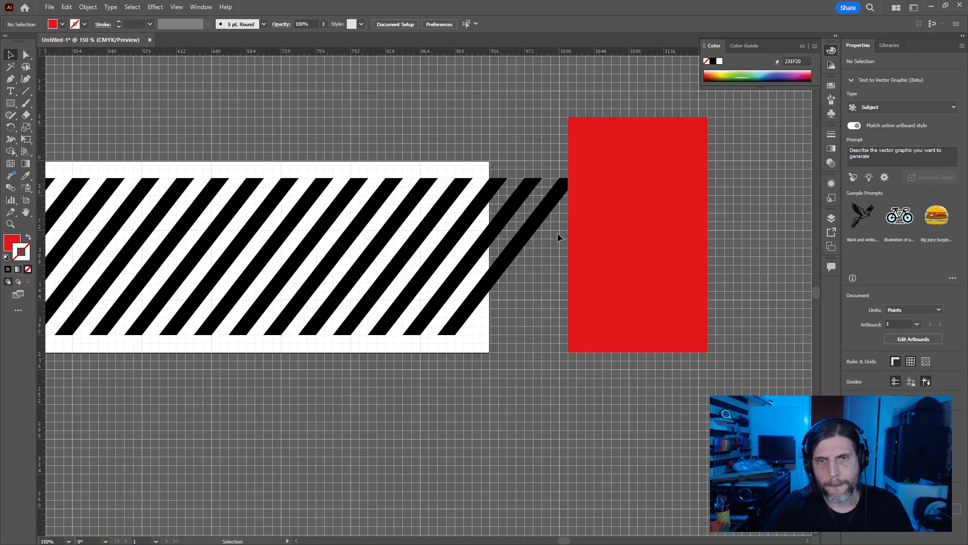
pyautogui.moveTo(637, 216); pyautogui.dragTo(544, 230)
pyautogui.hotkey('ctrl', 'z')
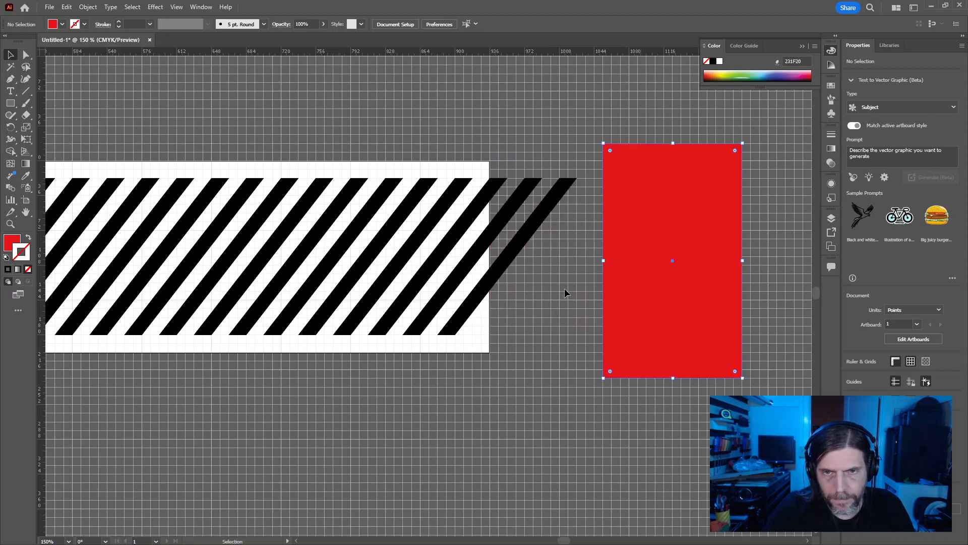
pyautogui.hotkey('ctrl', 'a')
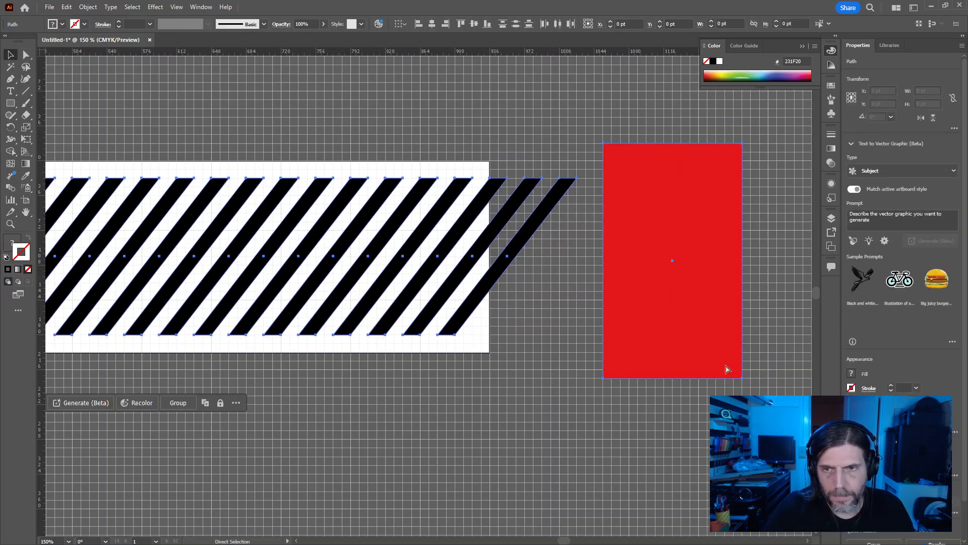
pyautogui.keyDown('shift'); pyautogui.click(692, 376); pyautogui.keyUp('shift')
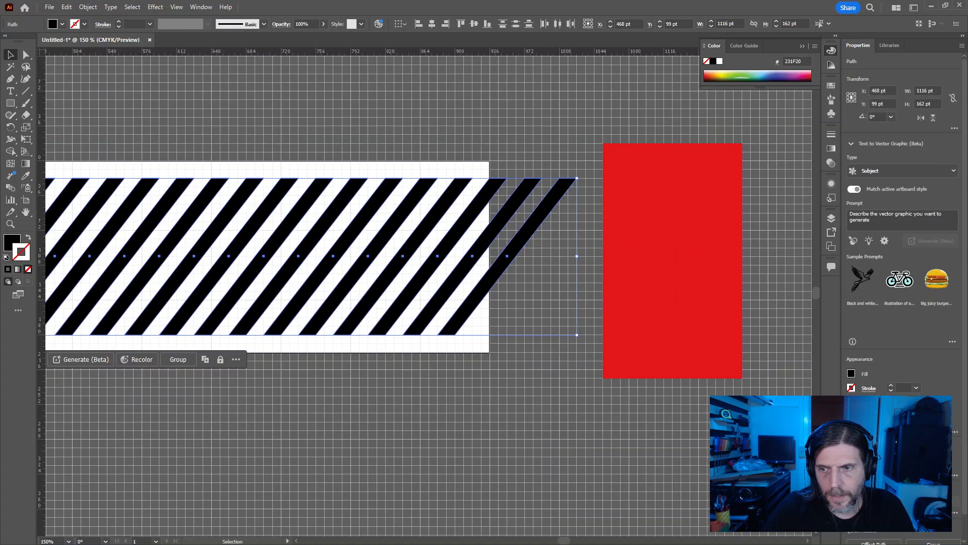
# Step: Place the red rectangle over the stripes' right overhang with its left edge 18 pt inside the artboard's right edge
pyautogui.moveTo(658, 312); pyautogui.dragTo(525, 293)
pyautogui.click(525, 298)
pyautogui.keyDown('shift'); pyautogui.click(454, 252); pyautogui.keyUp('shift')
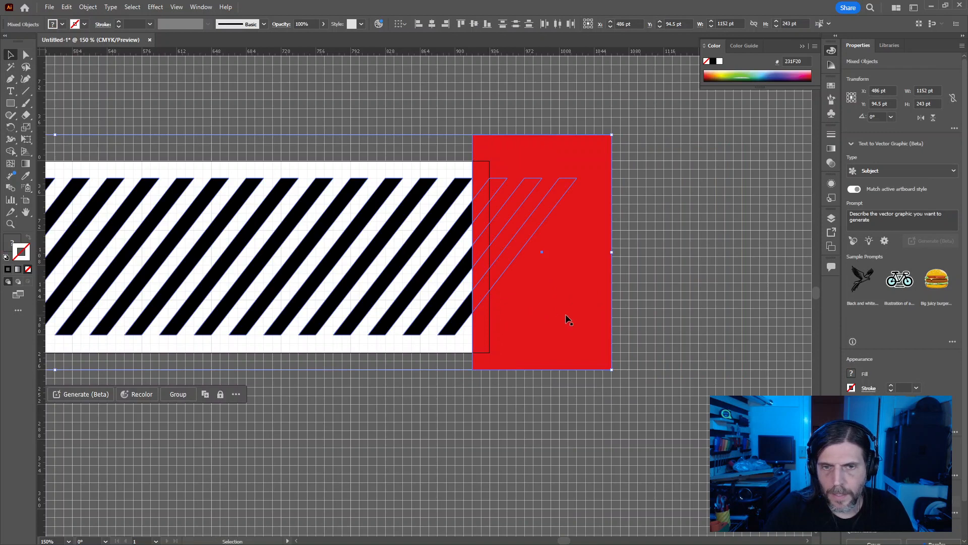
pyautogui.click(641, 303)
# Step: Select the grouped stripes together with the red rectangle and delete them both
pyautogui.click(544, 284)
pyautogui.keyDown('shift'); pyautogui.click(538, 282); pyautogui.keyUp('shift')
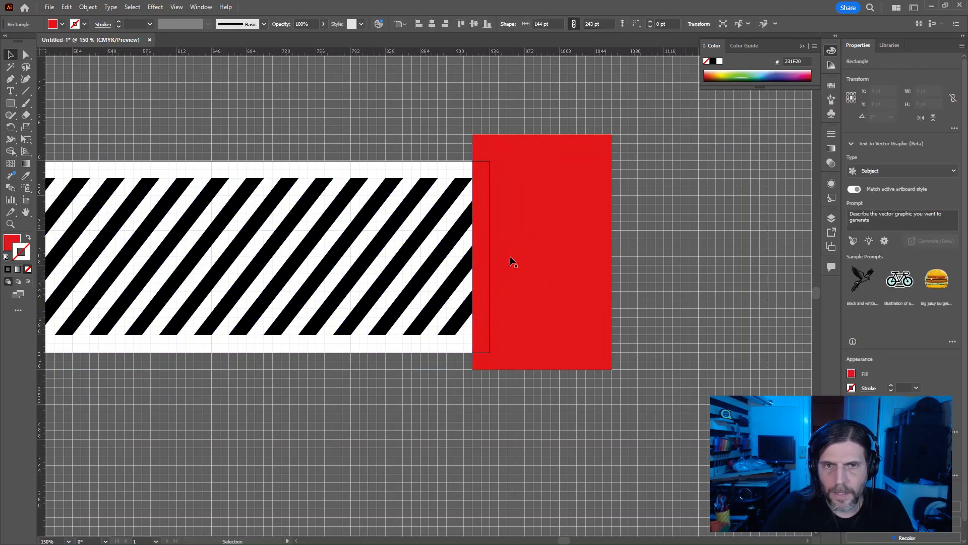
pyautogui.click(449, 247)
pyautogui.keyDown('shift'); pyautogui.click(601, 285); pyautogui.keyUp('shift')
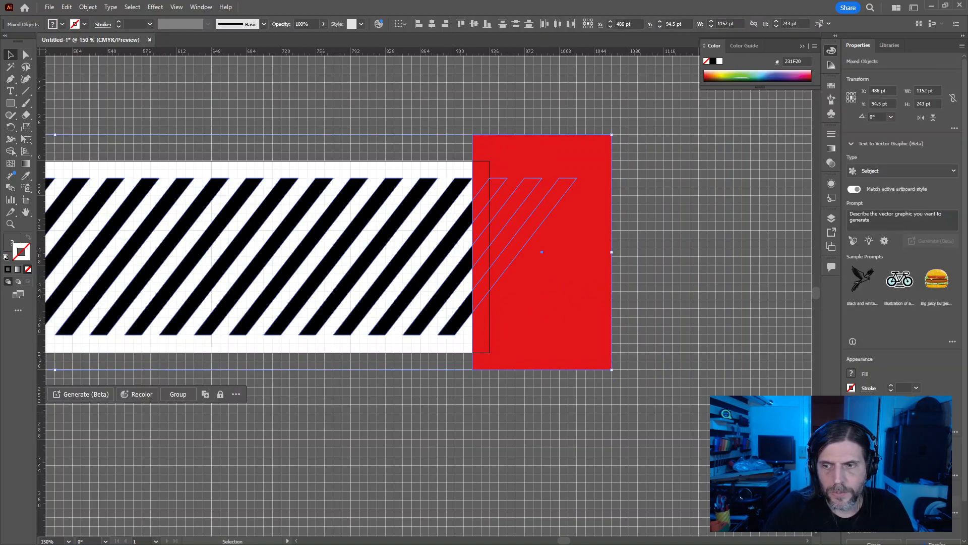
pyautogui.press('Delete')
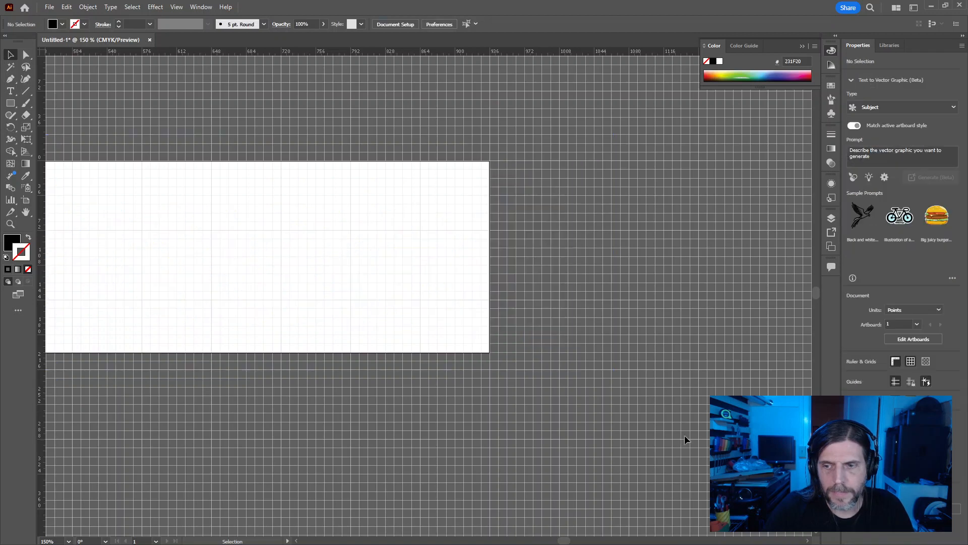
# Step: Undo the deletion, reselect the grouped stripes with the red rectangle, and try to subtract the rectangle from the stripes
pyautogui.hotkey('ctrl', 'z')
pyautogui.keyDown('shift'); pyautogui.click(606, 321); pyautogui.keyUp('shift')
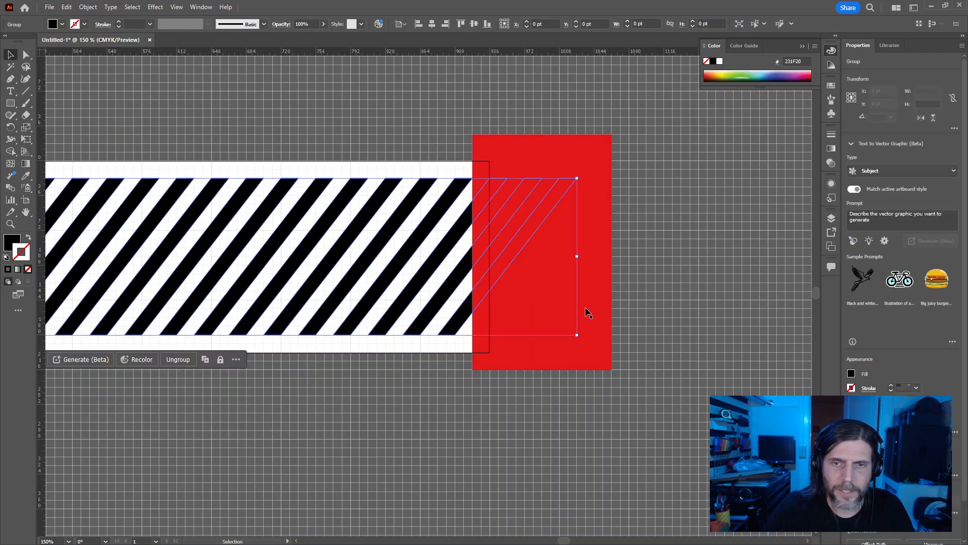
pyautogui.keyDown('shift'); pyautogui.click(606, 318); pyautogui.keyUp('shift')
pyautogui.click(867, 501)
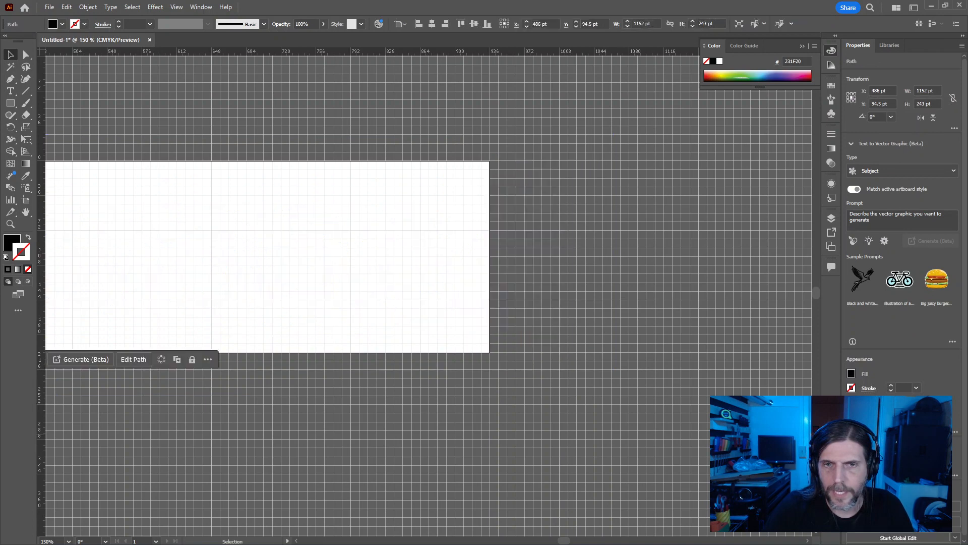
pyautogui.hotkey('ctrl', 'z')
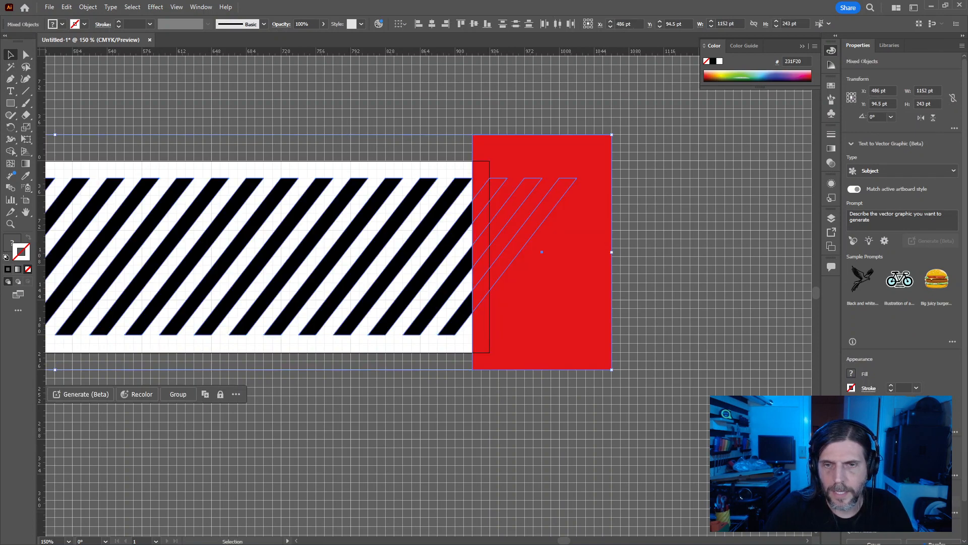
# Step: Try to combine the grouped stripes and the red rectangle by excluding their overlap
pyautogui.click(880, 501)
pyautogui.click(566, 291)
pyautogui.click(894, 501)
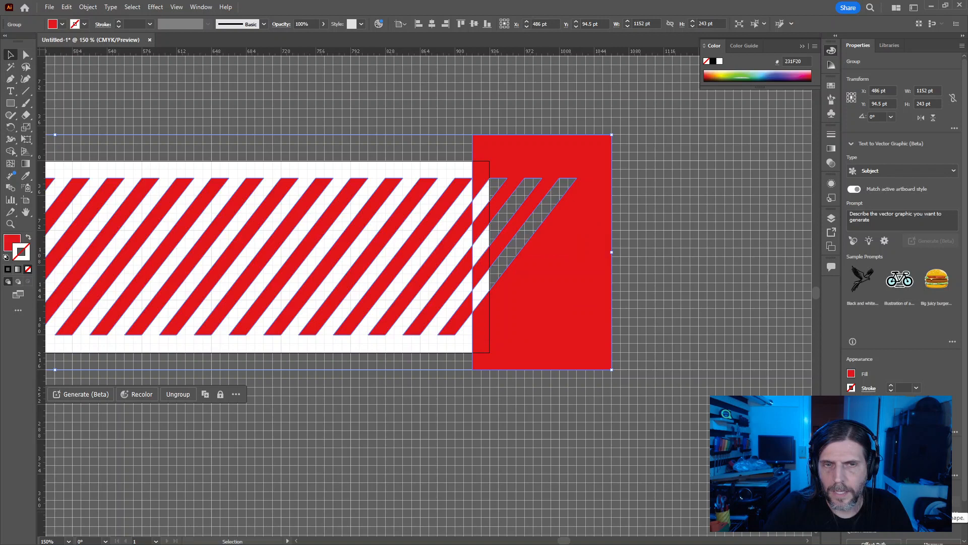
pyautogui.hotkey('ctrl', 'z')
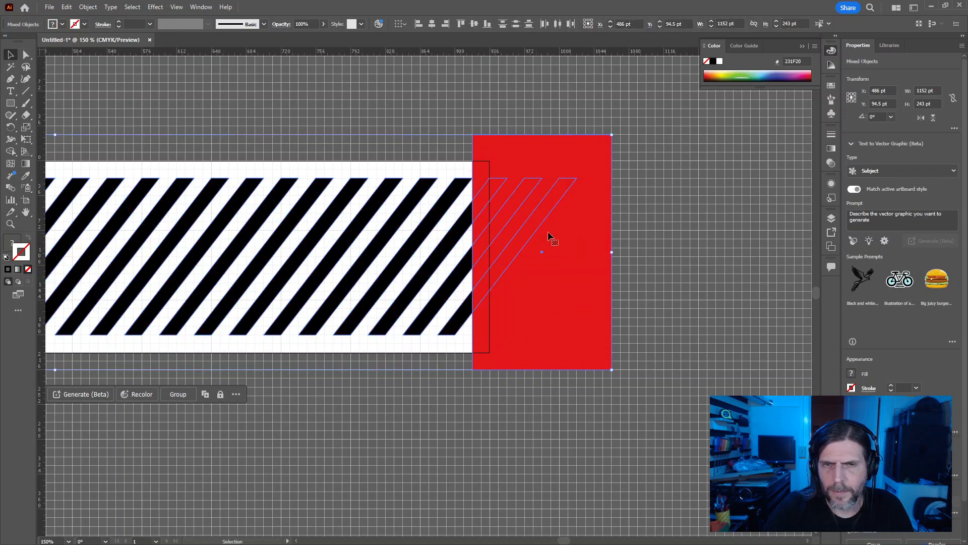
# Step: Reselect the grouped stripes and the red rectangle and retry subtracting the rectangle, checking the whole artboard before undoing it
pyautogui.click(632, 229)
pyautogui.click(458, 321)
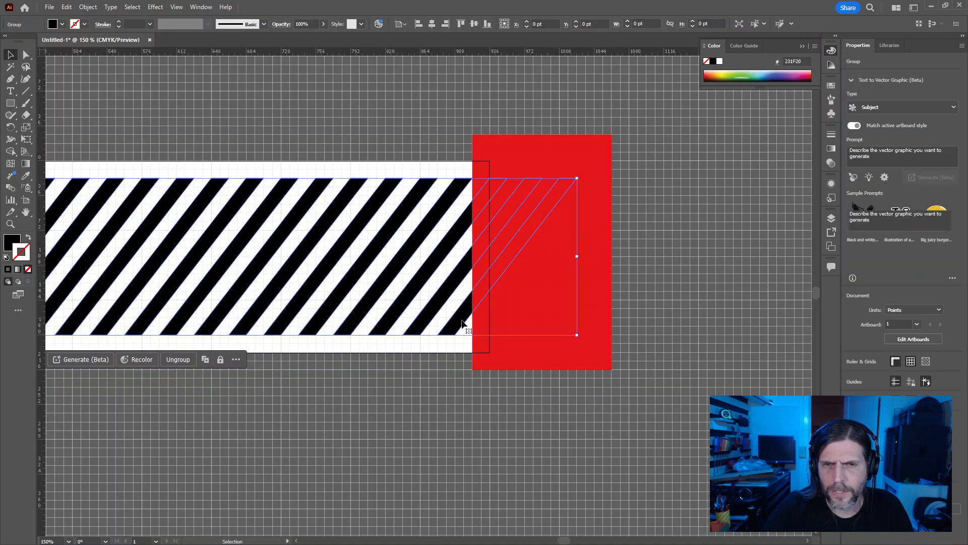
pyautogui.keyDown('shift'); pyautogui.click(599, 347); pyautogui.keyUp('shift')
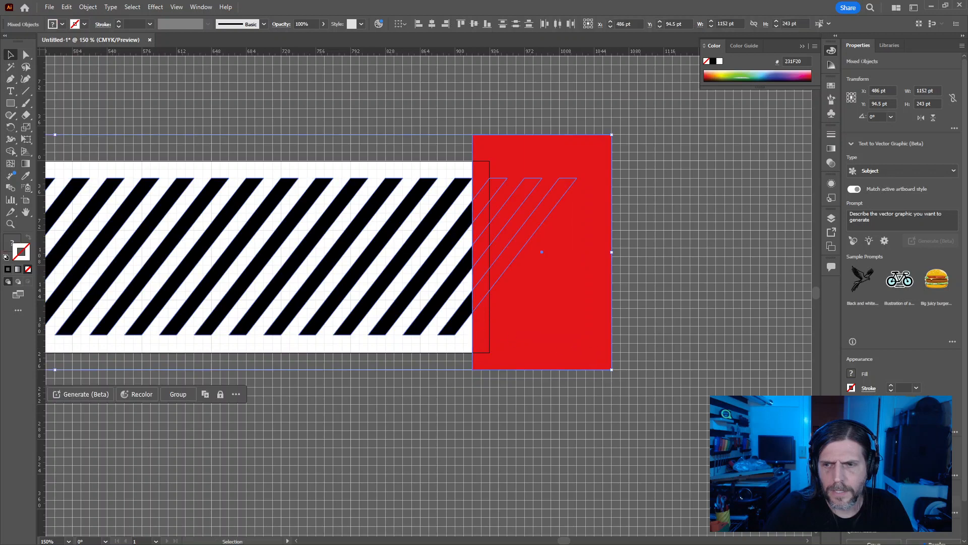
pyautogui.click(868, 499)
pyautogui.scroll(-5, 552, 400)
pyautogui.moveTo(469, 380); pyautogui.dragTo(964, 403)
pyautogui.moveTo(543, 369); pyautogui.dragTo(407, 374)
pyautogui.press('a')
pyautogui.hotkey('ctrl', '-')
pyautogui.hotkey('ctrl', '-')
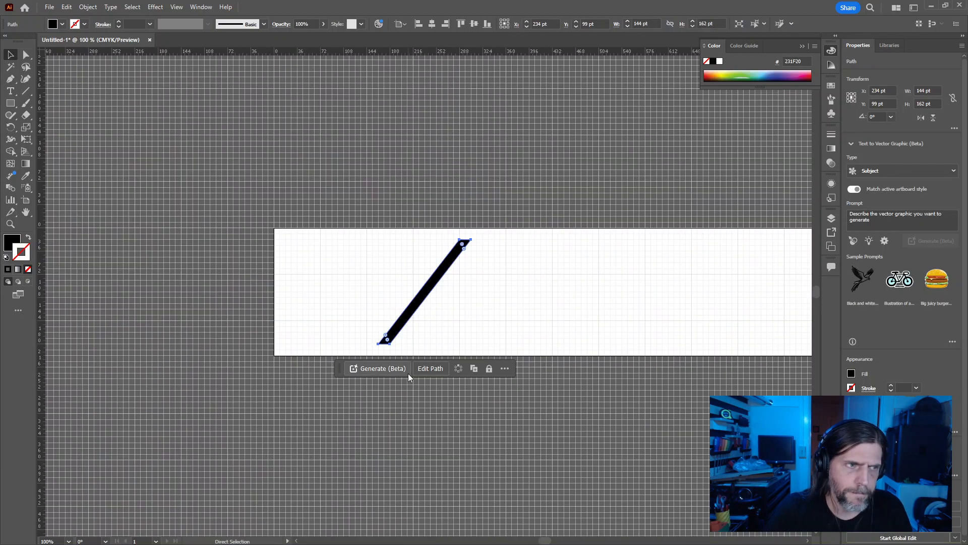
pyautogui.hotkey('ctrl', '+')
pyautogui.hotkey('ctrl', '+')
pyautogui.moveTo(588, 166); pyautogui.dragTo(410, 146)
pyautogui.hotkey('ctrl', '-')
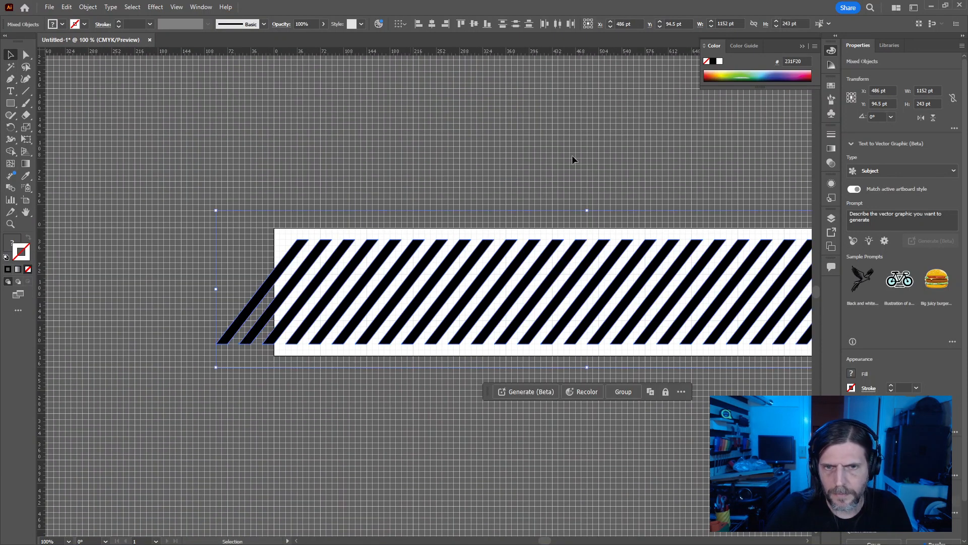
pyautogui.moveTo(574, 156); pyautogui.dragTo(414, 147)
pyautogui.press('v')
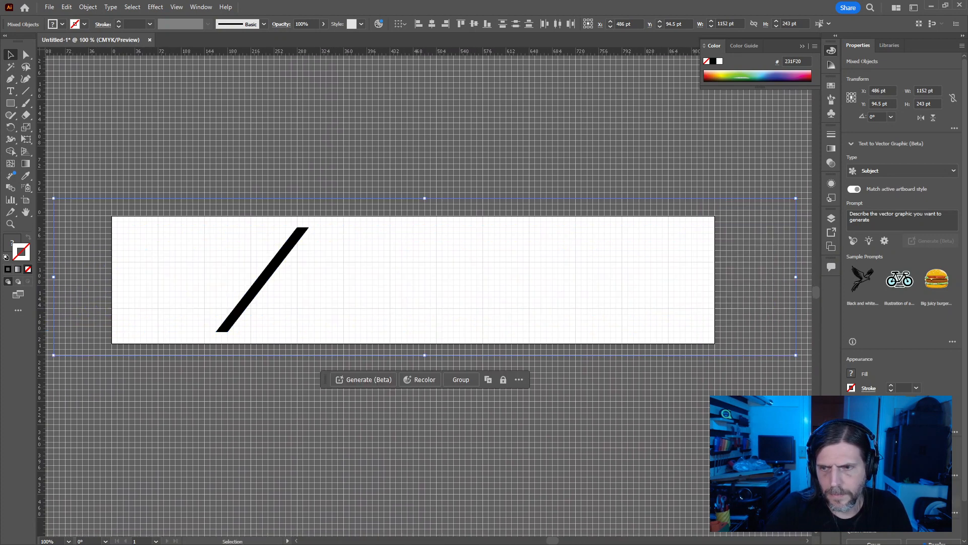
pyautogui.hotkey('ctrl', 'z')
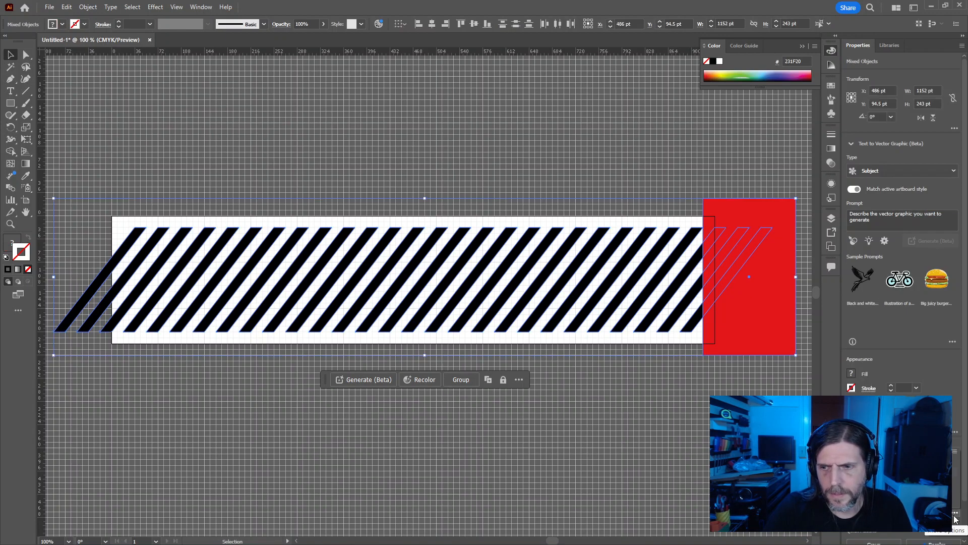
# Step: Split the stripes and the red rectangle into separate pieces where they overlap at the right end
pyautogui.hotkey('ctrl', 'h')
pyautogui.hotkey('ctrl', 'x')
pyautogui.hotkey('ctrl', 'v')
pyautogui.hotkey('ctrl', 'z')
pyautogui.hotkey('ctrl', 'z')
pyautogui.hotkey('ctrl', 'x')
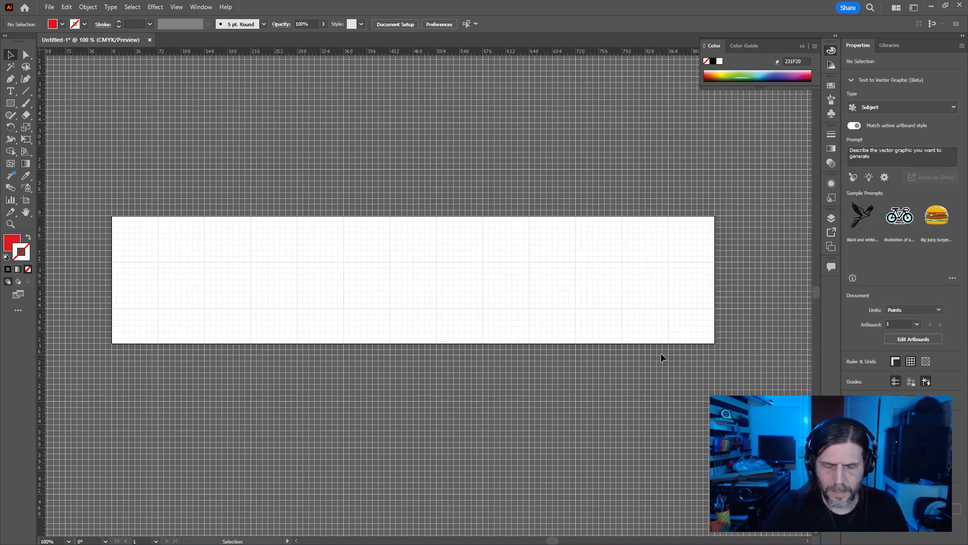
pyautogui.hotkey('ctrl', 'f')
pyautogui.click(667, 381)
pyautogui.click(748, 321)
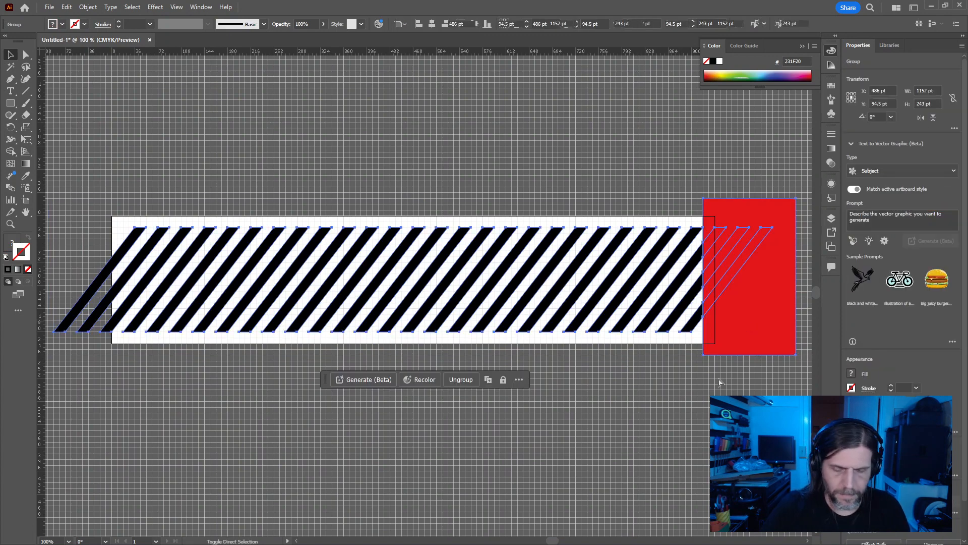
# Step: Try to move the cut-out red rectangle piece below the artboard and delete it
pyautogui.keyDown('ctrl'); pyautogui.moveTo(754, 333); pyautogui.dragTo(364, 493); pyautogui.keyUp('ctrl')
pyautogui.click(619, 431)
pyautogui.moveTo(551, 412); pyautogui.dragTo(673, 372)
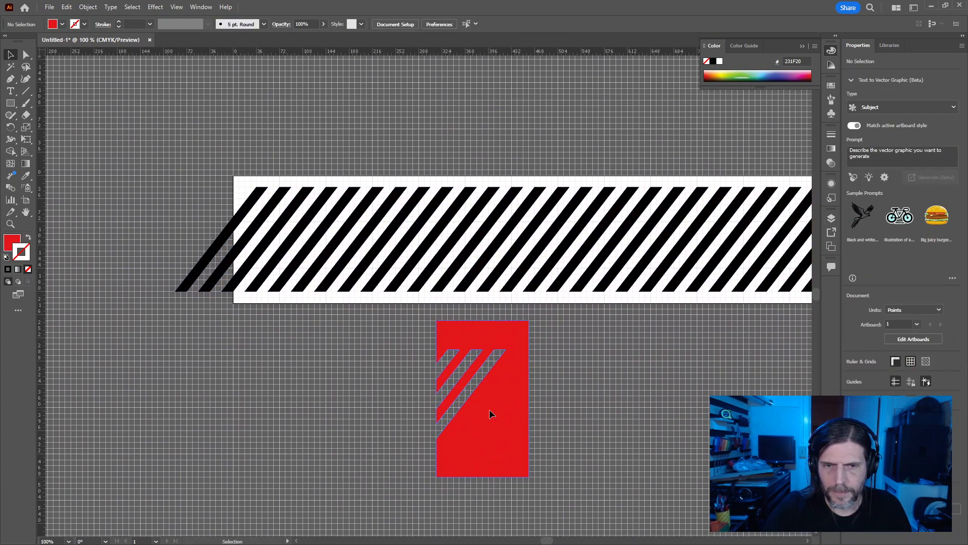
pyautogui.click(490, 411)
pyautogui.moveTo(576, 395); pyautogui.dragTo(434, 377)
pyautogui.press('Delete')
pyautogui.hotkey('ctrl', 'z')
pyautogui.hotkey('ctrl', 'z')
pyautogui.hotkey('ctrl', 'z')
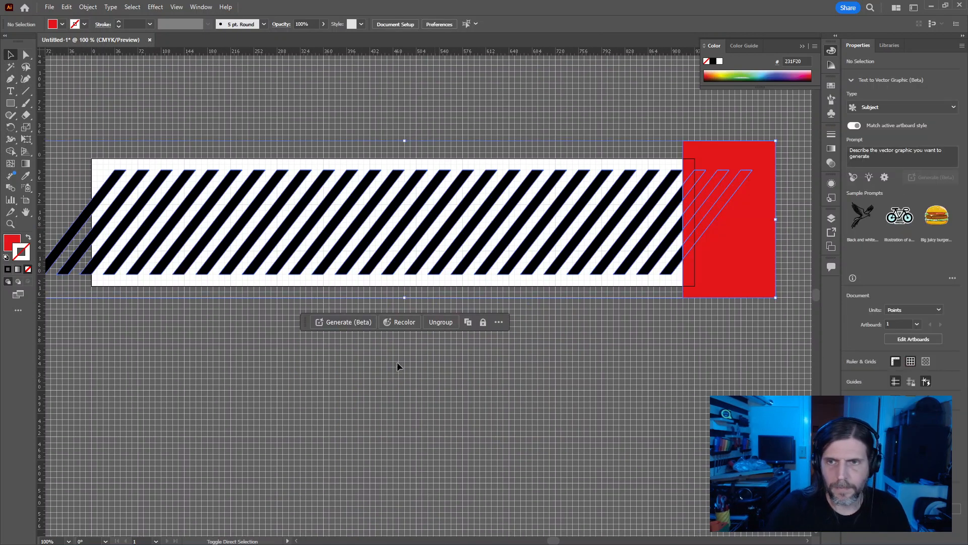
# Step: Separate the large red piece and the duplicate stripes below the artboard and delete them, keeping the divided stripes on the artboard
pyautogui.moveTo(766, 239); pyautogui.dragTo(691, 385)
pyautogui.hotkey('ctrl', 'z')
pyautogui.moveTo(729, 265); pyautogui.dragTo(763, 416)
pyautogui.hotkey('ctrl', 'shift', 'g')
pyautogui.hotkey('ctrl', 'shift', 'a')
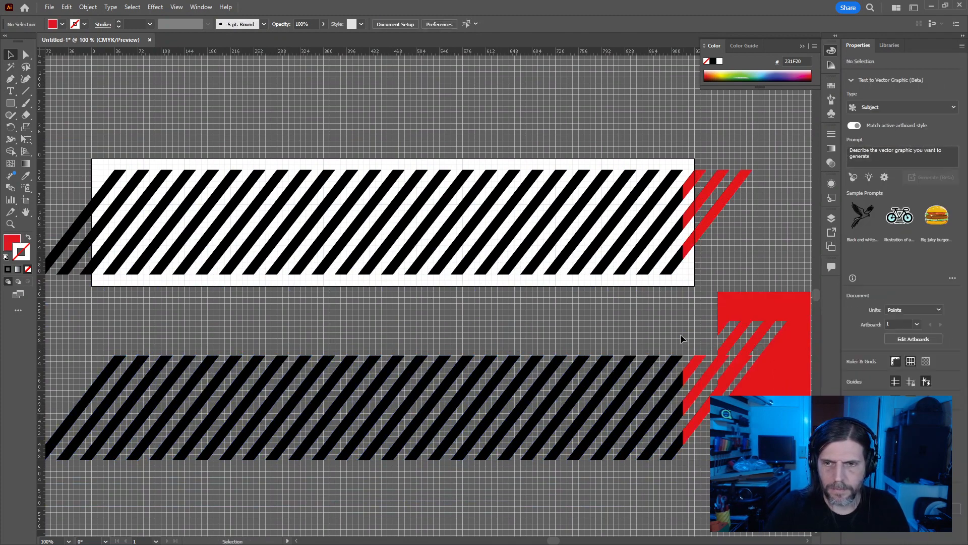
pyautogui.hotkey('ctrl', 'z')
pyautogui.hotkey('ctrl', 'a')
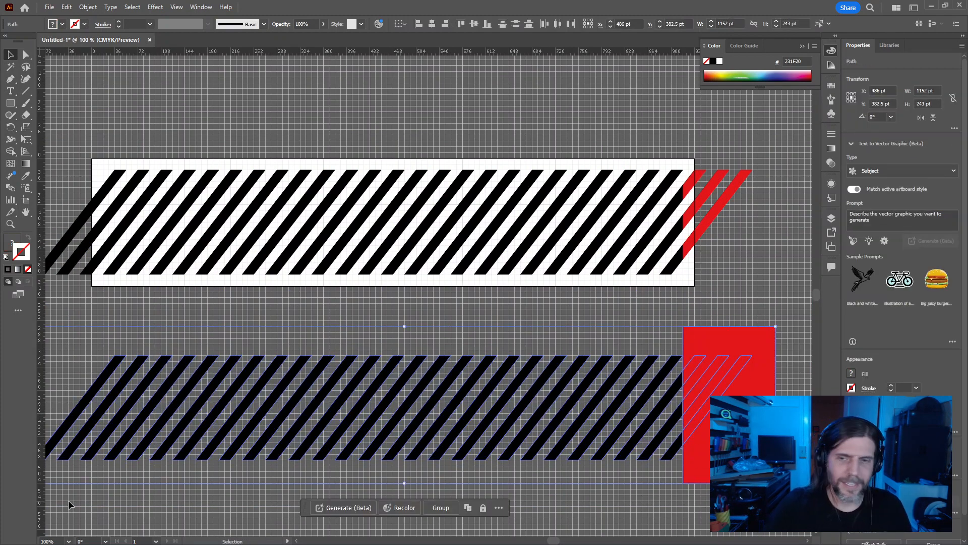
pyautogui.press('Delete')
# Step: Draw a red rectangle 216 by 315 pt over the stripes' left overhang, its right edge 18 pt inside the artboard's left edge
pyautogui.moveTo(216, 419); pyautogui.dragTo(422, 400)
pyautogui.press('m')
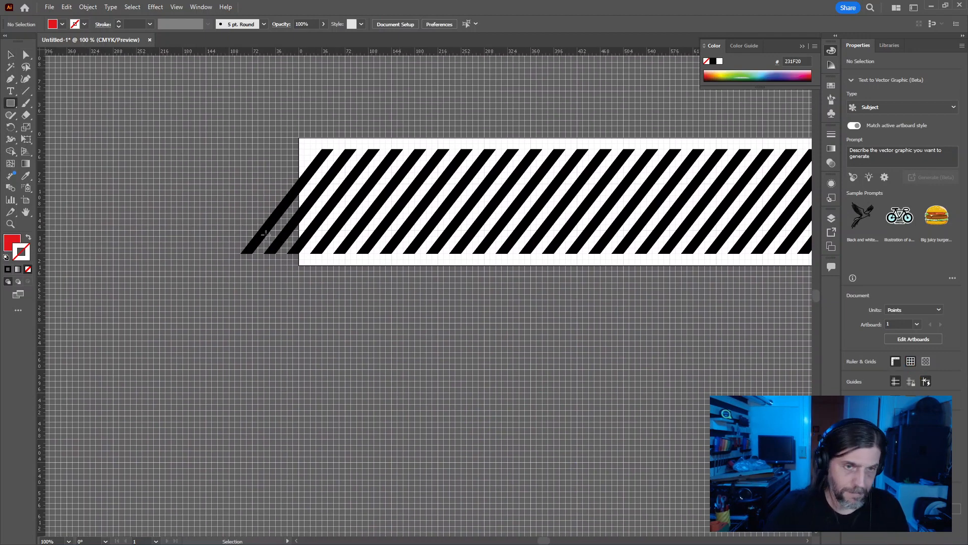
pyautogui.moveTo(172, 86); pyautogui.dragTo(310, 287)
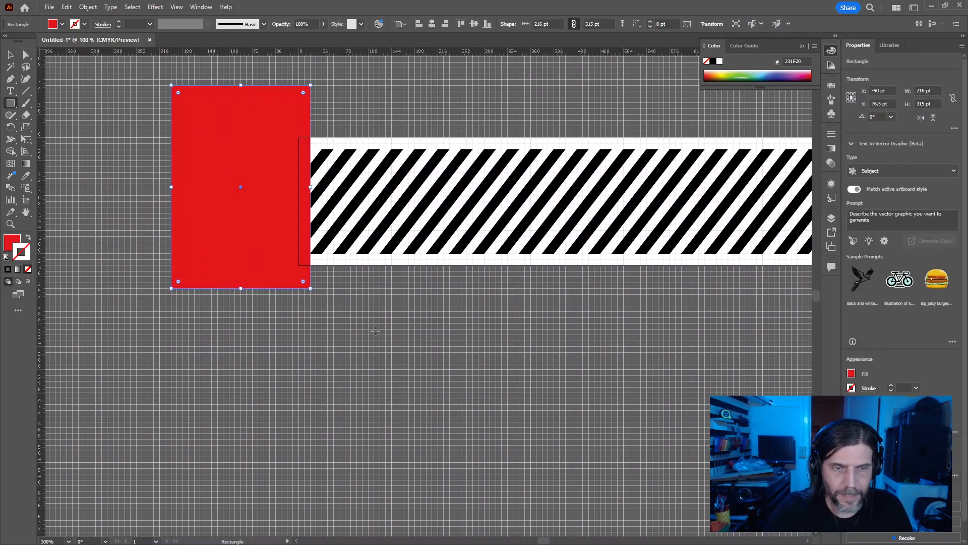
# Step: Select all the stripes with the left red rectangle and trim away the stripe parts it covers
pyautogui.press('v')
pyautogui.click(354, 237)
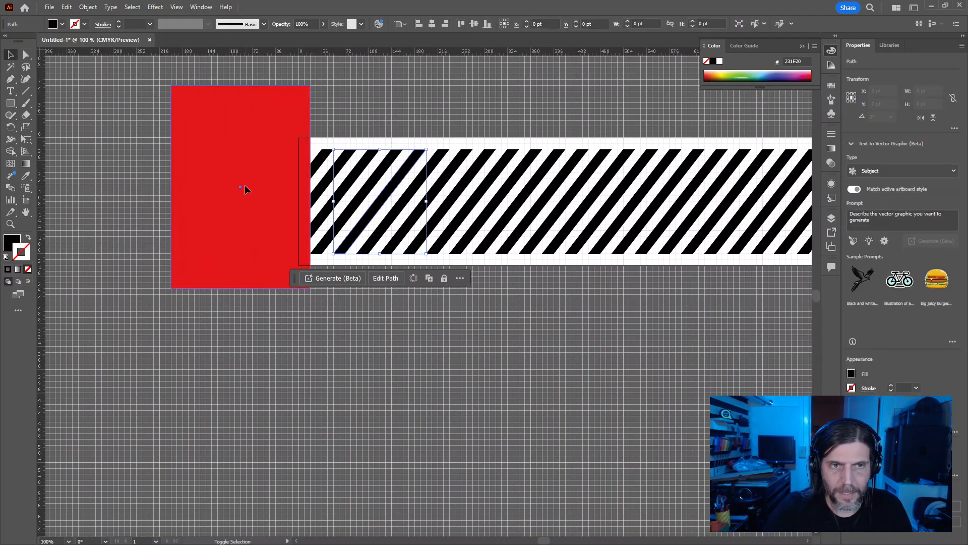
pyautogui.keyDown('shift'); pyautogui.click(244, 188); pyautogui.keyUp('shift')
pyautogui.hotkey('ctrl', 'a')
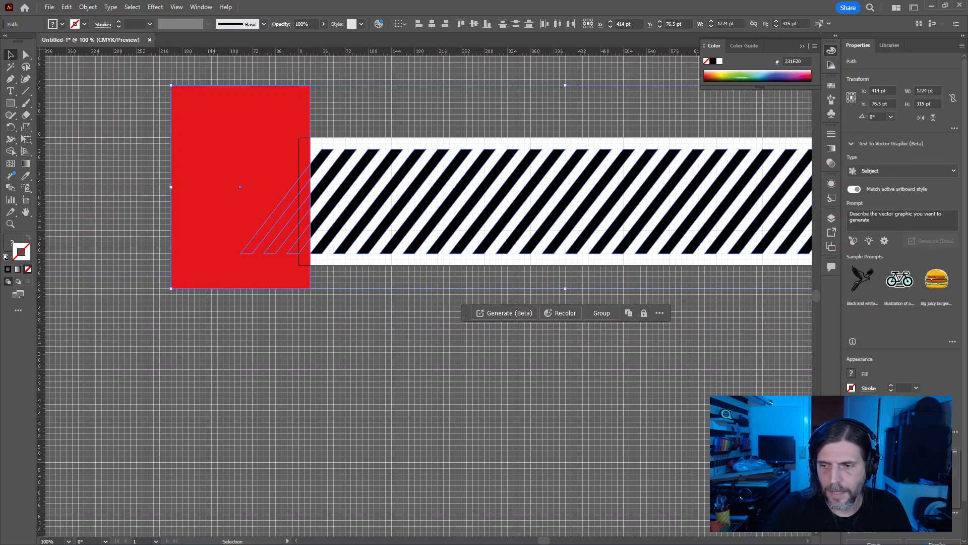
pyautogui.hotkey('shift', 'm')
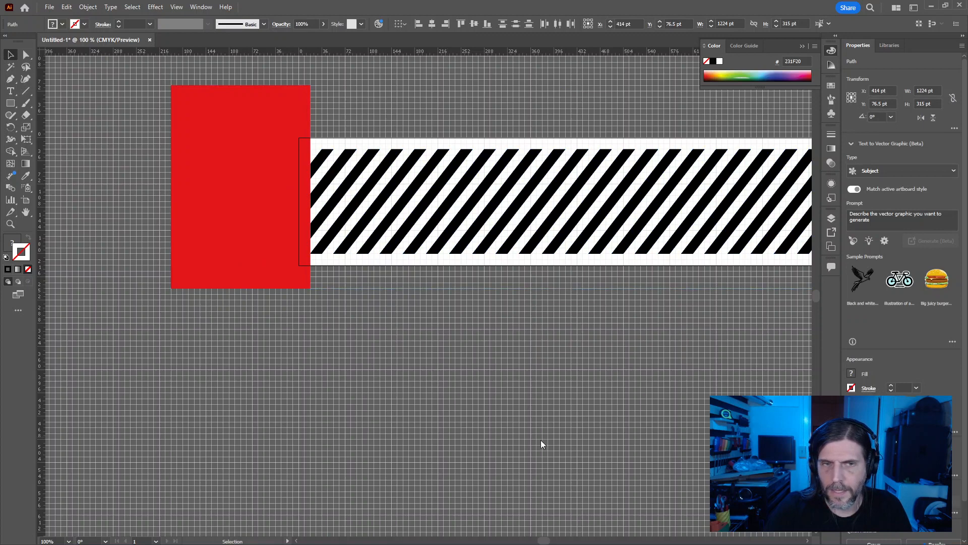
pyautogui.hotkey('ctrl', 'g')
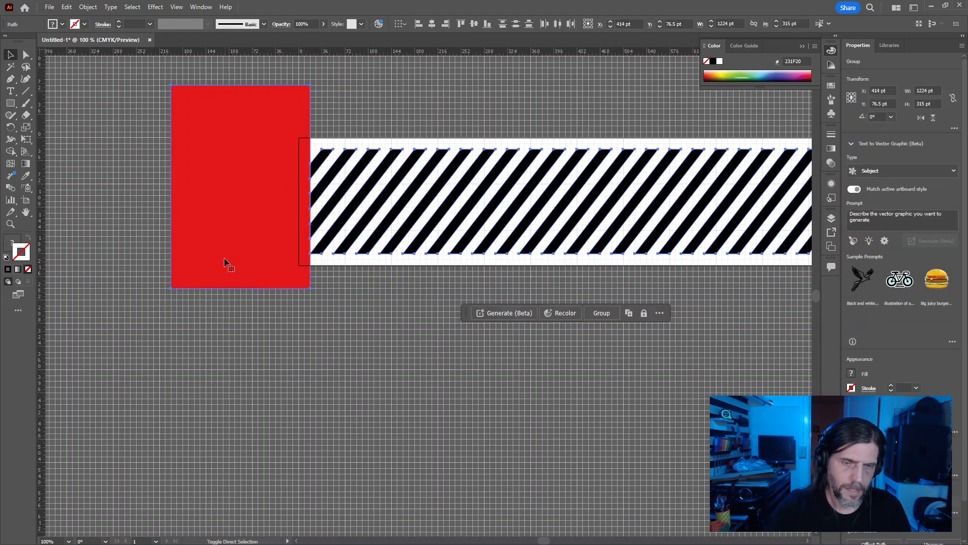
# Step: Try to delete the left red rectangle and move the red overhang pieces away from the stripes' right end
pyautogui.click(233, 253)
pyautogui.press('Delete')
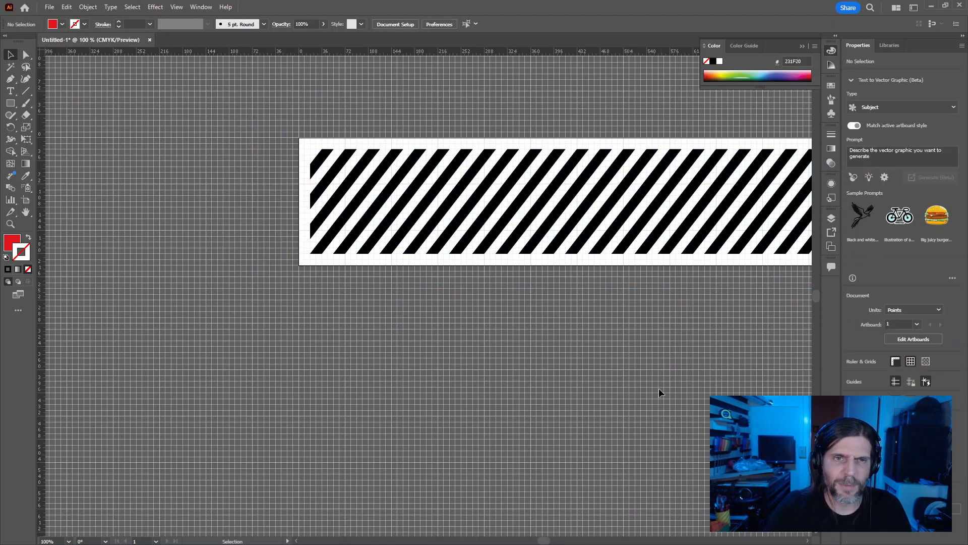
pyautogui.moveTo(662, 392); pyautogui.dragTo(339, 399)
pyautogui.moveTo(630, 201); pyautogui.dragTo(697, 212)
pyautogui.hotkey('ctrl', 'z')
# Step: Delete the red overhang pieces at the stripes' right end and the red rectangle at their left end
pyautogui.press('v')
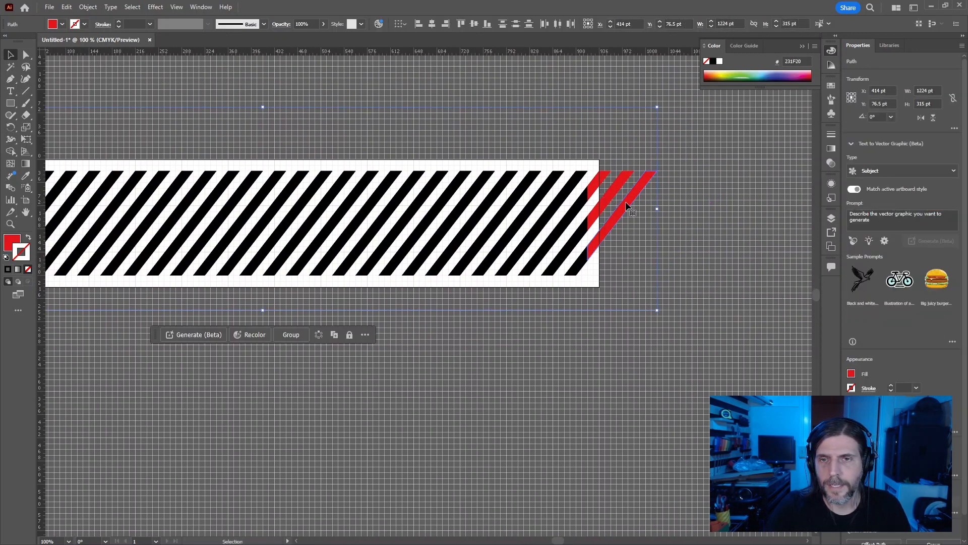
pyautogui.click(697, 210)
pyautogui.click(593, 220)
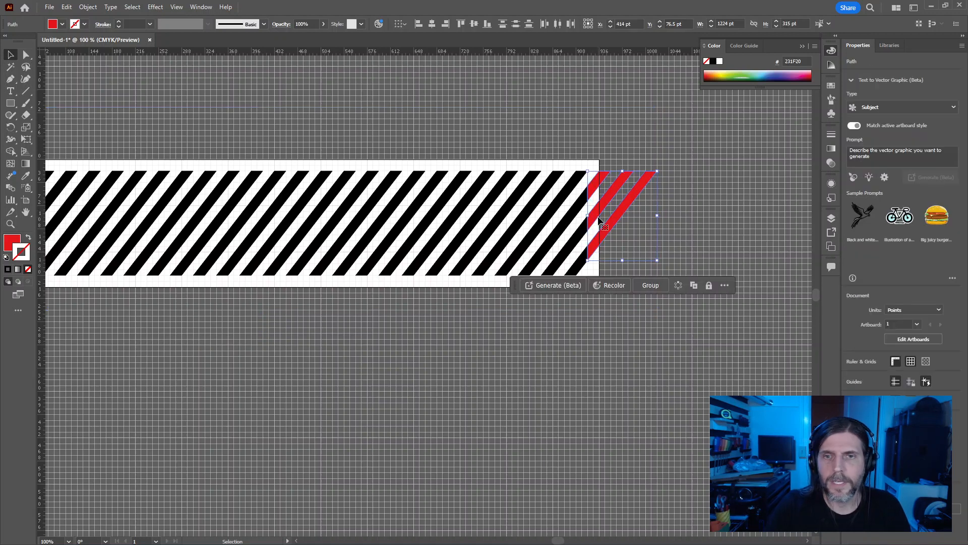
pyautogui.press('Delete')
pyautogui.moveTo(503, 320); pyautogui.dragTo(666, 370)
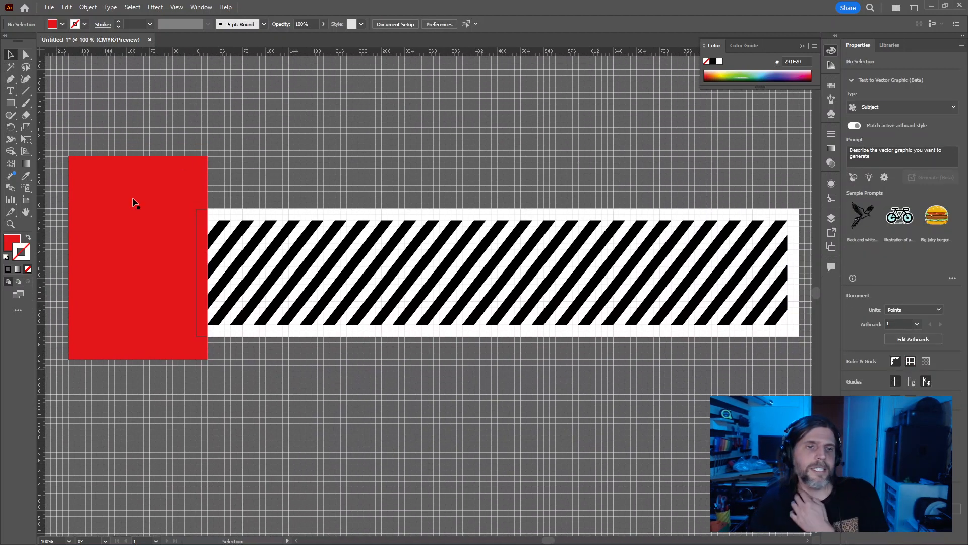
pyautogui.click(132, 197)
pyautogui.press('Delete')
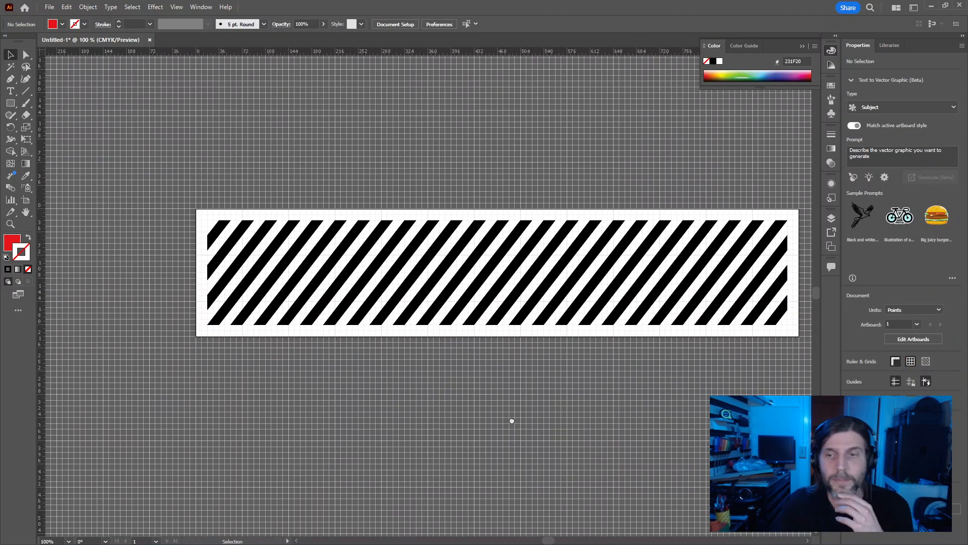
# Step: Select all the trimmed stripes and round their corners with a 2 pt radius
pyautogui.moveTo(561, 412); pyautogui.dragTo(448, 413)
pyautogui.hotkey('ctrl', 'a')
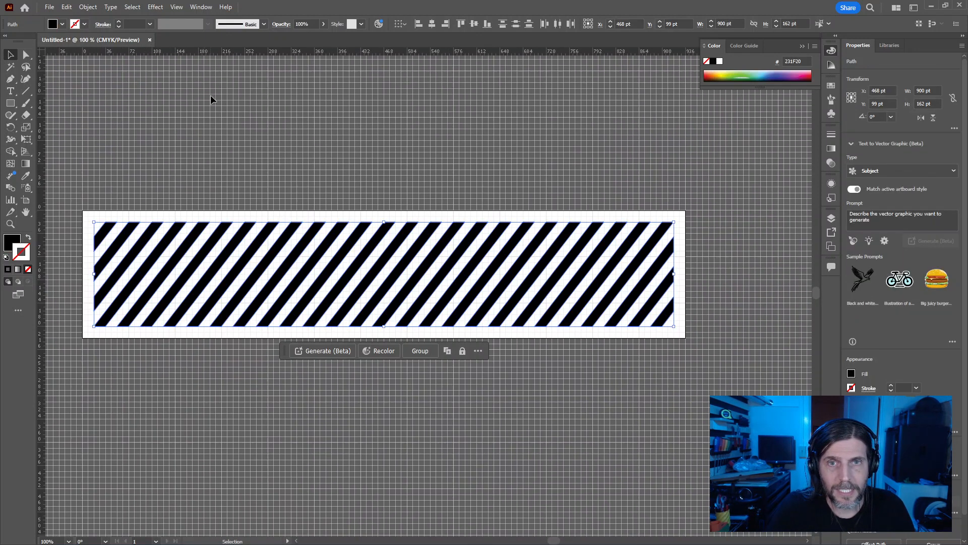
pyautogui.press('a')
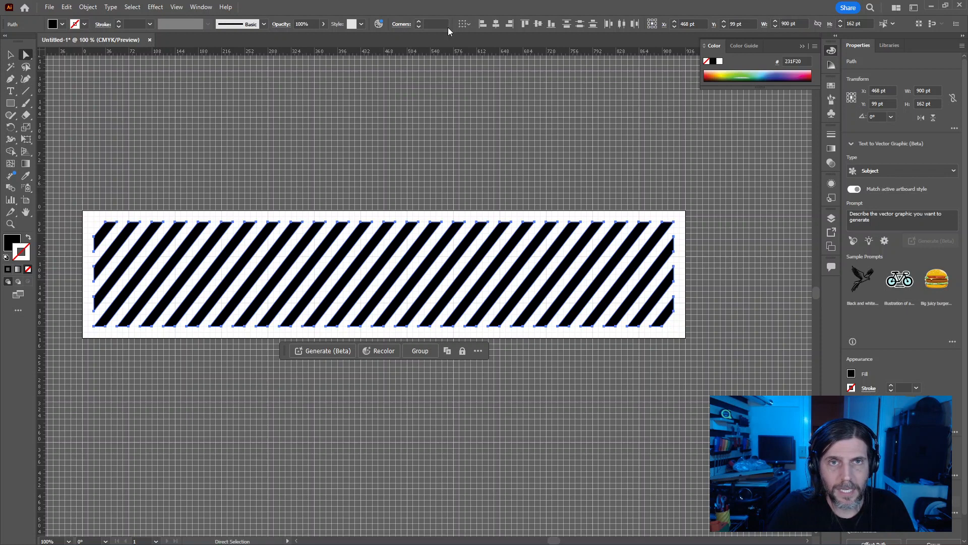
pyautogui.click(420, 25)
pyautogui.click(425, 24)
pyautogui.write('2')
pyautogui.press('Return')
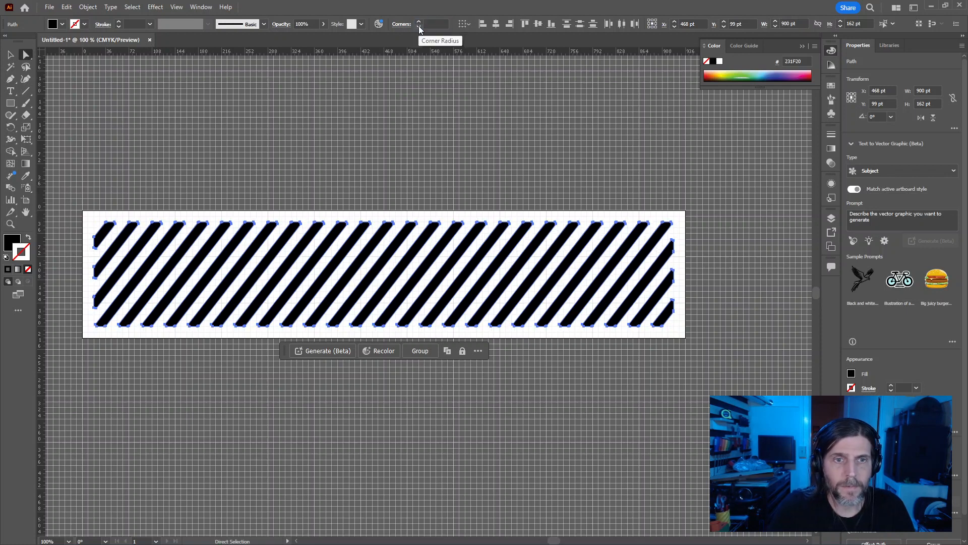
# Step: Try a 4 pt corner radius on all the stripes and revert to the smaller rounding
pyautogui.click(433, 25)
pyautogui.write('4')
pyautogui.press('Return')
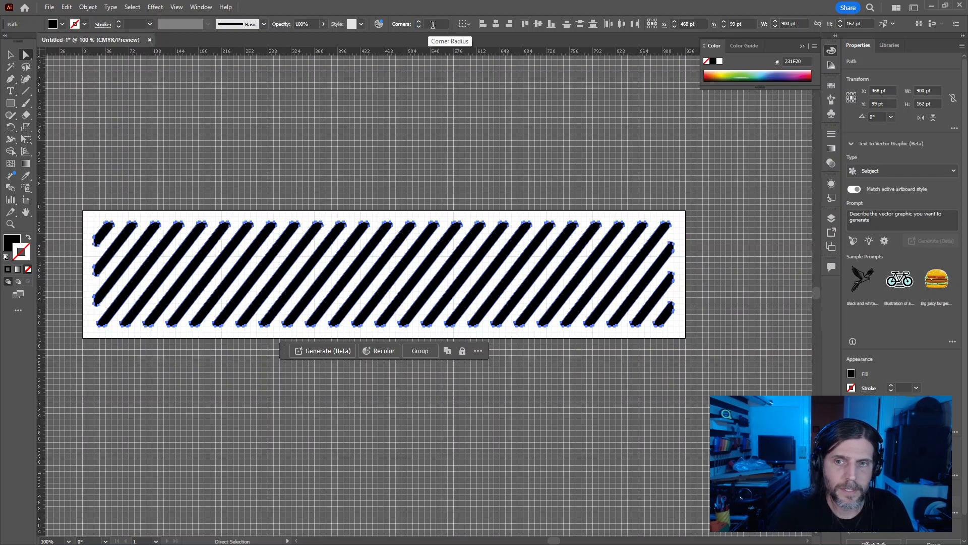
pyautogui.click(255, 140)
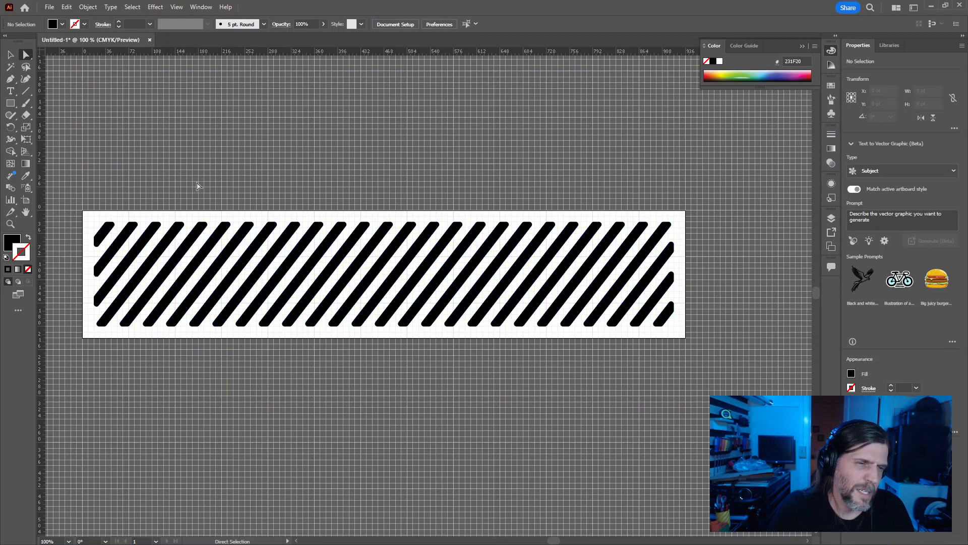
pyautogui.hotkey('ctrl', 'z')
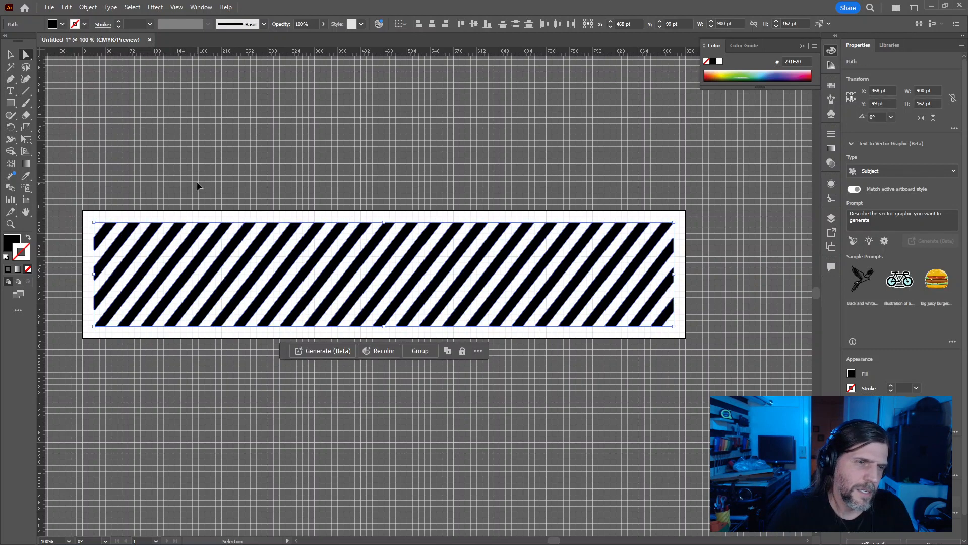
pyautogui.hotkey('ctrl', 'shift', 'z')
pyautogui.moveTo(184, 185); pyautogui.dragTo(238, 162)
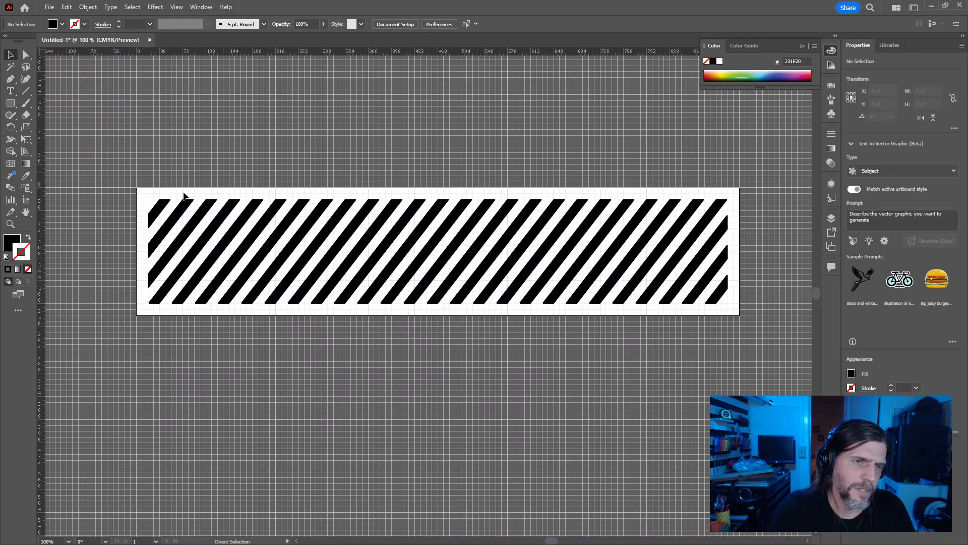
# Step: Try rounding the corners of the first stripe at the artboard's upper-left corner fully into a pill shape
pyautogui.click(157, 211)
pyautogui.hotkey('ctrl', '=')
pyautogui.hotkey('ctrl', '=')
pyautogui.hotkey('ctrl', '=')
pyautogui.hotkey('ctrl', '=')
pyautogui.hotkey('ctrl', '=')
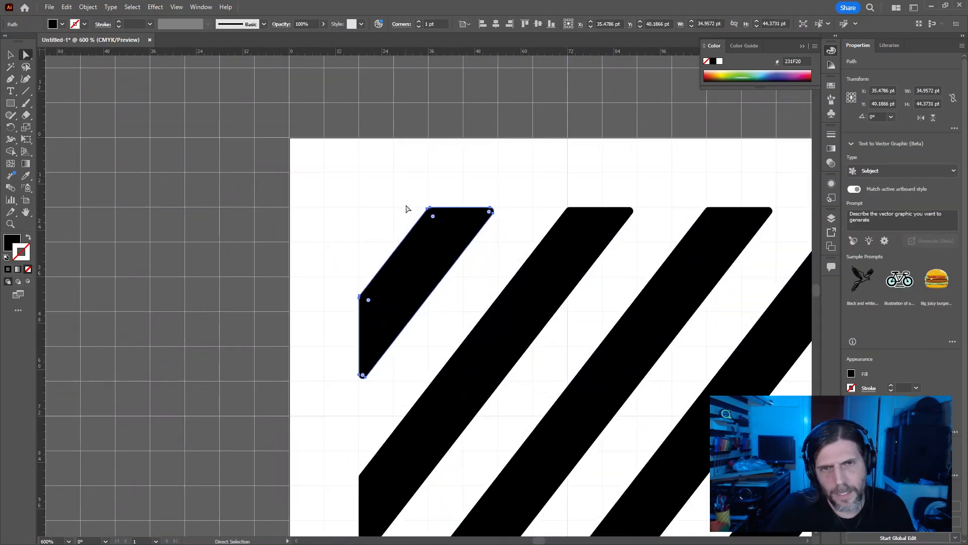
pyautogui.moveTo(432, 220); pyautogui.dragTo(443, 241)
pyautogui.click(492, 131)
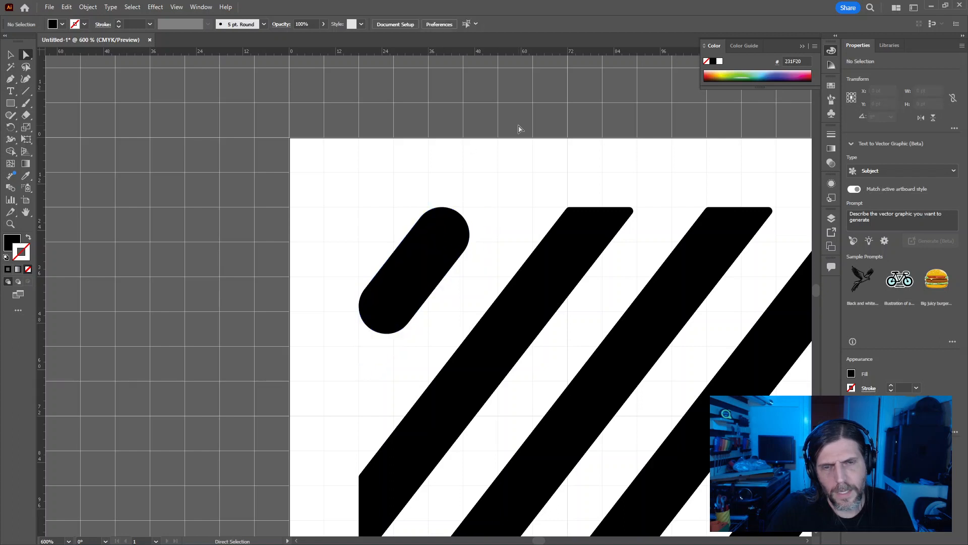
# Step: Undo the pill-shaped rounding of the first stripe and the corner rounding on all the stripes
pyautogui.hotkey('ctrl', '-')
pyautogui.hotkey('ctrl', '-')
pyautogui.hotkey('ctrl', '-')
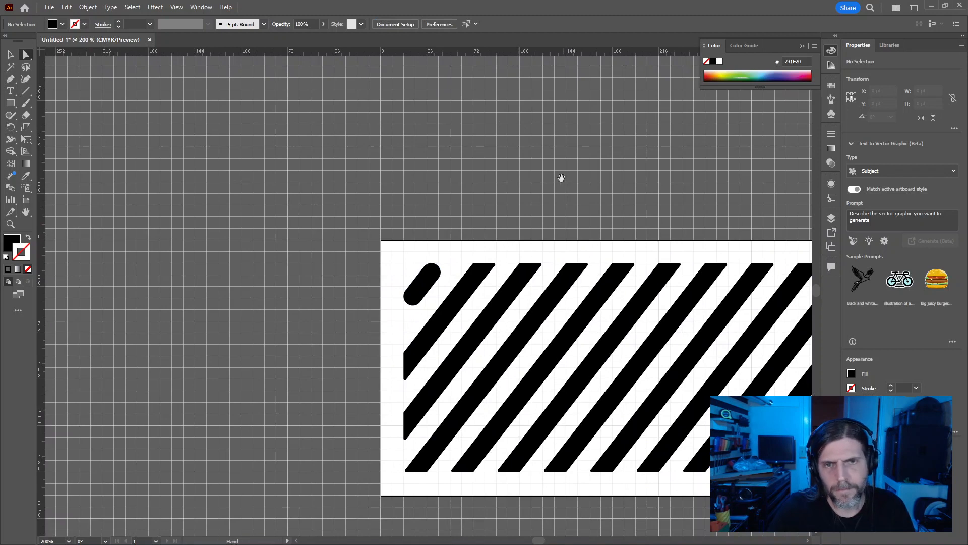
pyautogui.moveTo(563, 178); pyautogui.dragTo(464, 156)
pyautogui.hotkey('ctrl', 'z')
pyautogui.hotkey('ctrl', 'z')
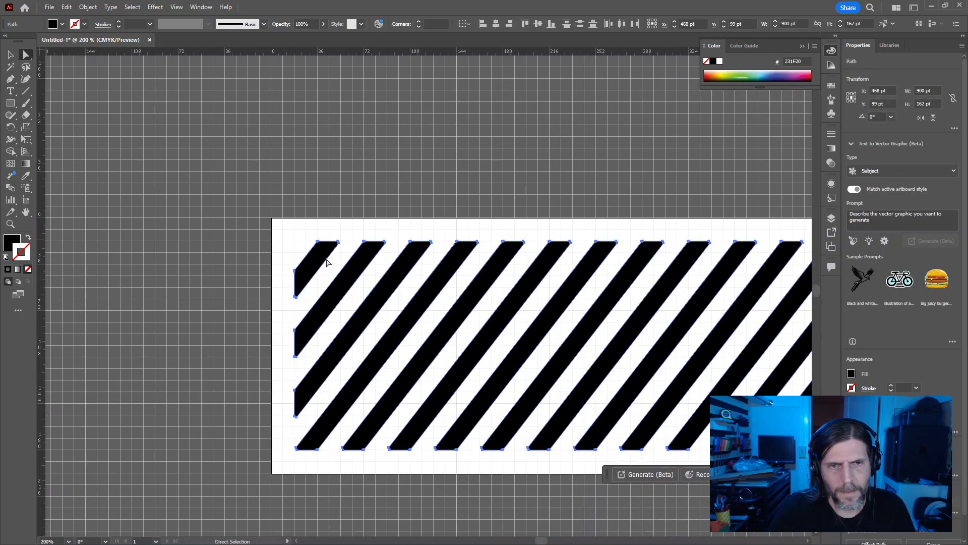
pyautogui.press('r')
pyautogui.press('a')
pyautogui.scroll(3, 319, 257)
pyautogui.scroll(-3, 319, 257)
pyautogui.hotkey('ctrl', '+')
pyautogui.hotkey('ctrl', '+')
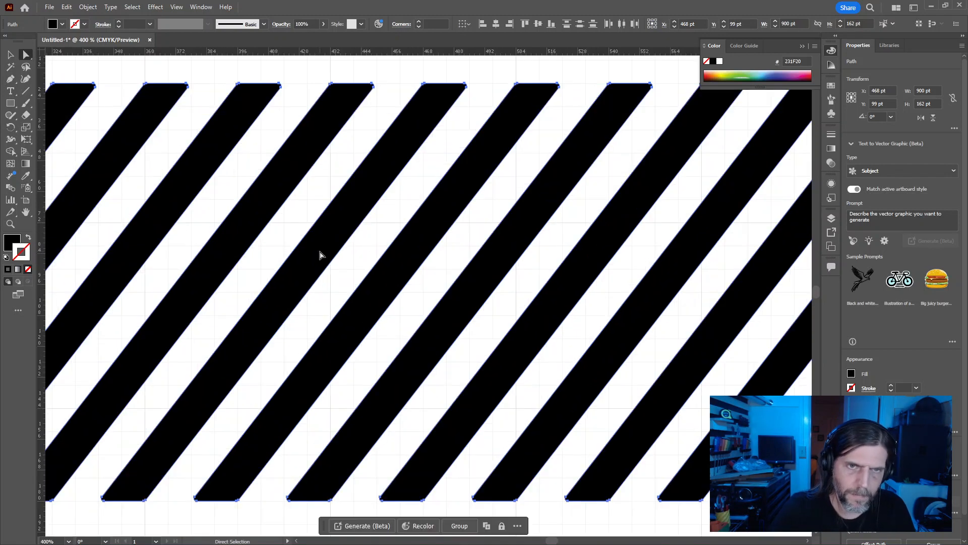
pyautogui.hotkey('ctrl', 'z')
pyautogui.moveTo(468, 215); pyautogui.dragTo(785, 276)
pyautogui.moveTo(245, 231); pyautogui.dragTo(567, 242)
pyautogui.moveTo(297, 200); pyautogui.dragTo(583, 204)
pyautogui.click(305, 143)
pyautogui.click(250, 176)
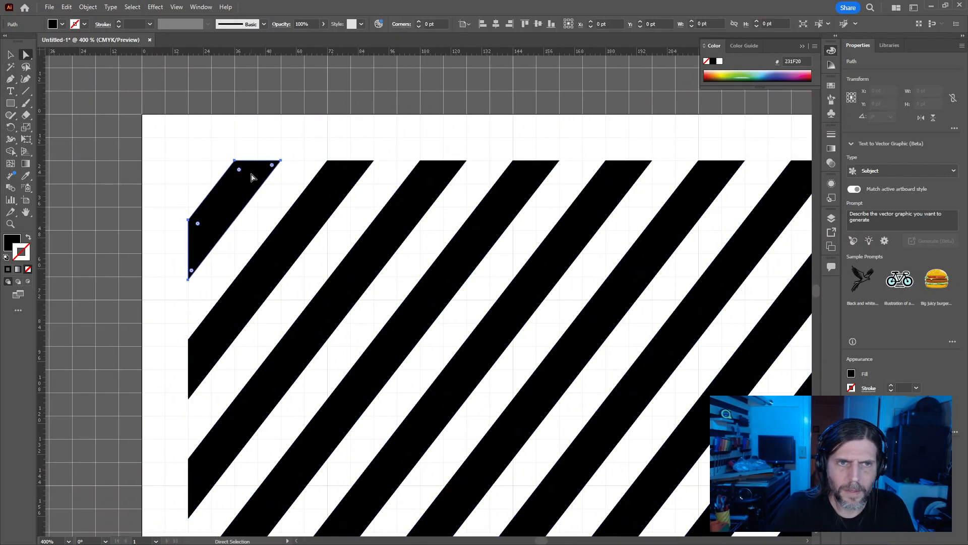
# Step: Select all the stripes and raise their corner radius by one increment
pyautogui.hotkey('ctrl', 'a')
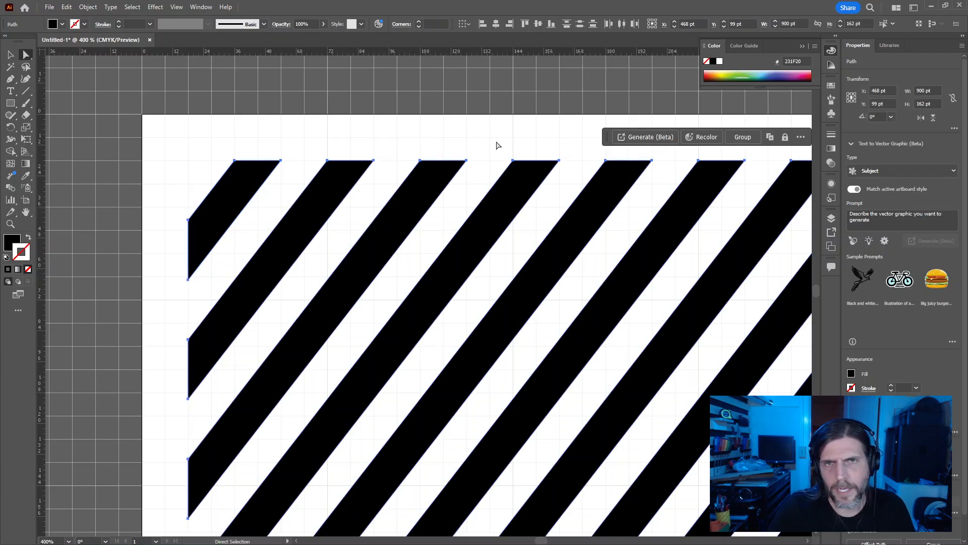
pyautogui.click(419, 22)
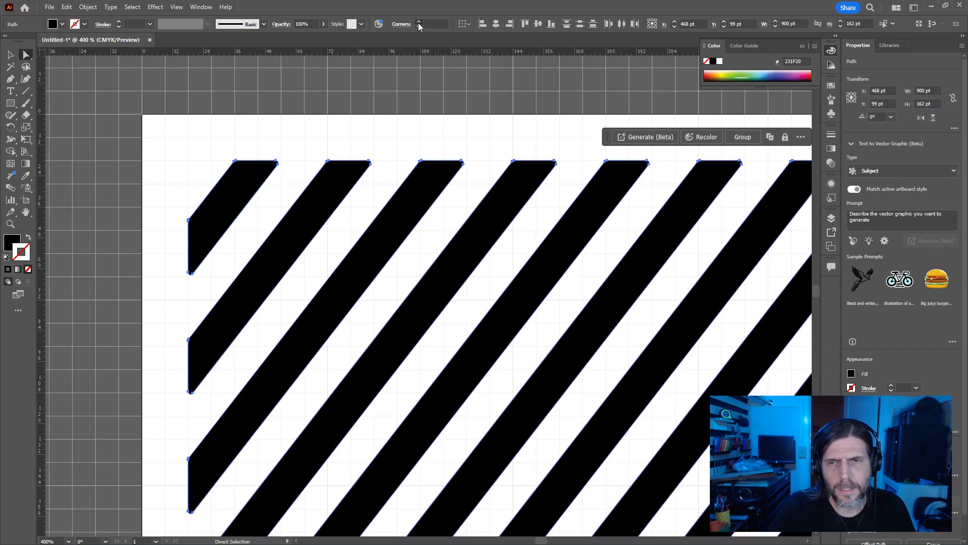
# Step: Examine the rounded stripe ends along the full length of the pattern and at overall scale
pyautogui.hscroll(10, 610, 281)
pyautogui.scroll(-3, 625, 271)
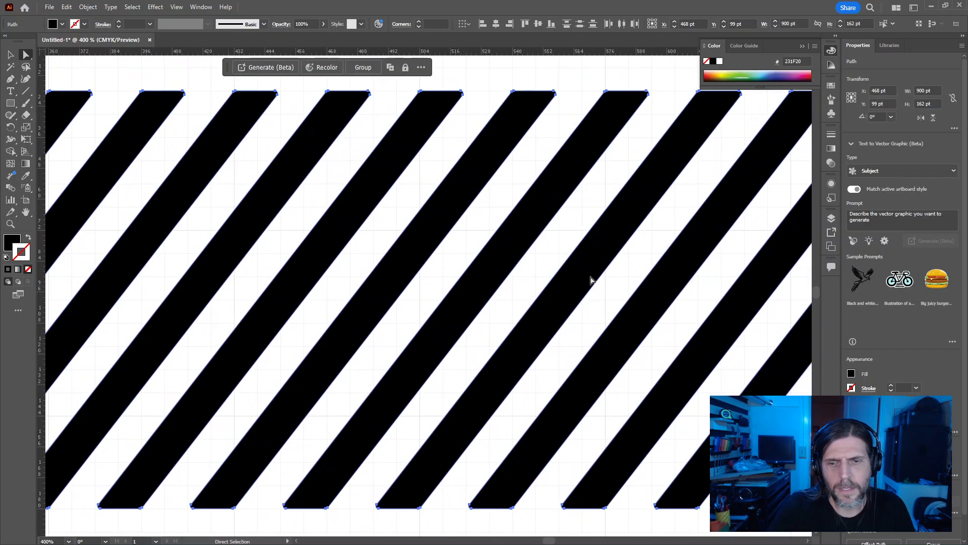
pyautogui.hscroll(15, 531, 281)
pyautogui.scroll(2, 508, 281)
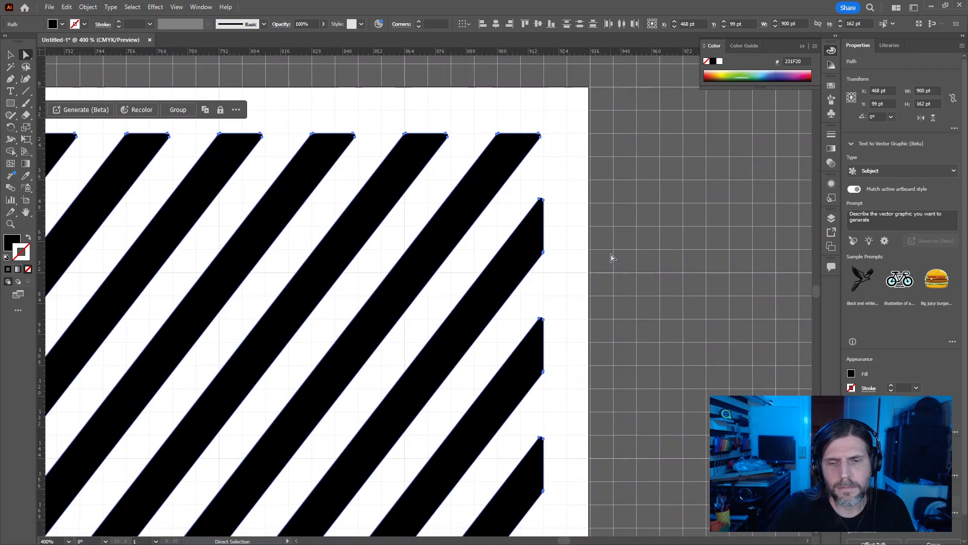
pyautogui.hotkey('ctrl', '-')
pyautogui.hotkey('ctrl', '-')
pyautogui.hotkey('ctrl', '-')
pyautogui.hotkey('ctrl', '-')
pyautogui.hotkey('ctrl', '-')
pyautogui.hotkey('ctrl', '-')
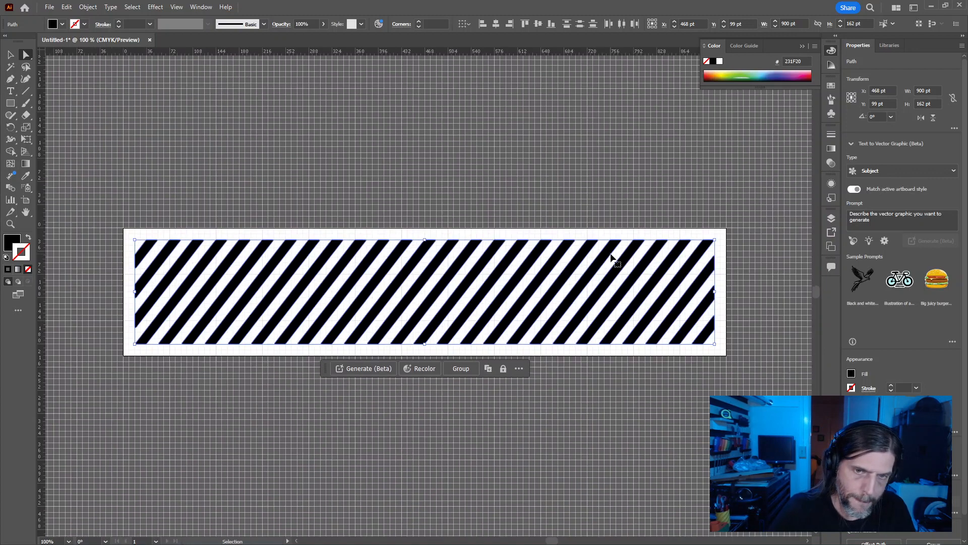
pyautogui.hotkey('ctrl', '+')
pyautogui.hotkey('ctrl', '+')
pyautogui.hotkey('ctrl', '+')
pyautogui.hotkey('ctrl', '-')
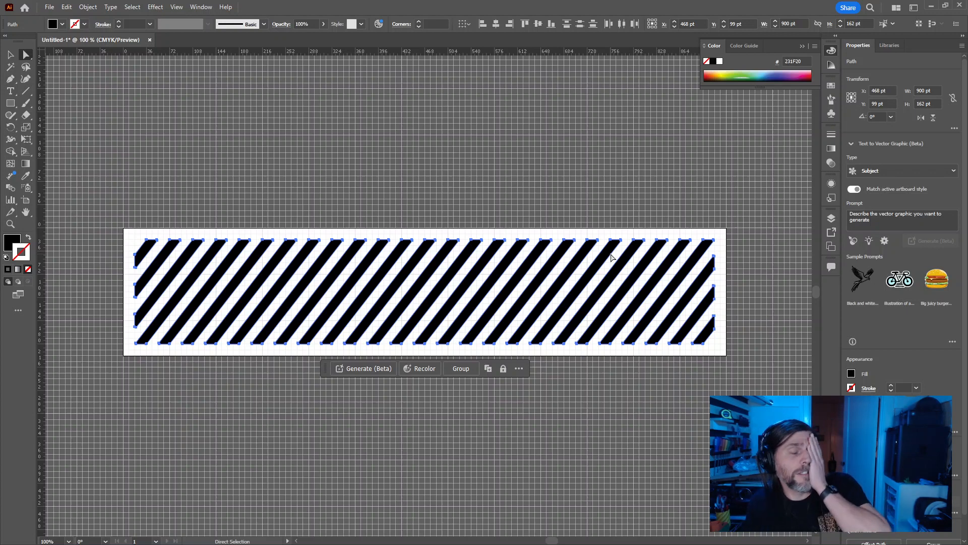
# Step: Undo the stripes' corner rounding and the deletion of the red rectangle at their left end
pyautogui.click(488, 102)
pyautogui.press('v')
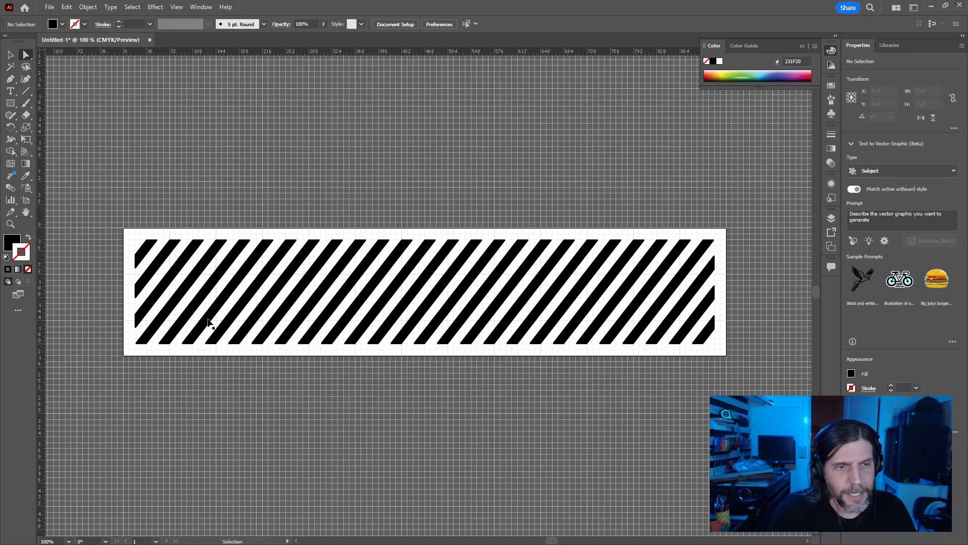
pyautogui.click(208, 323)
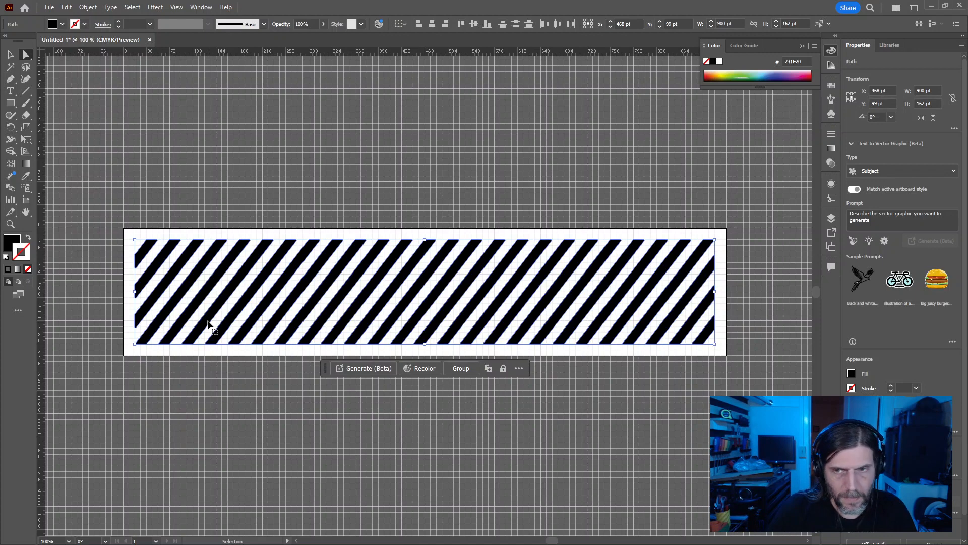
pyautogui.click(640, 406)
pyautogui.hotkey('ctrl', 'a')
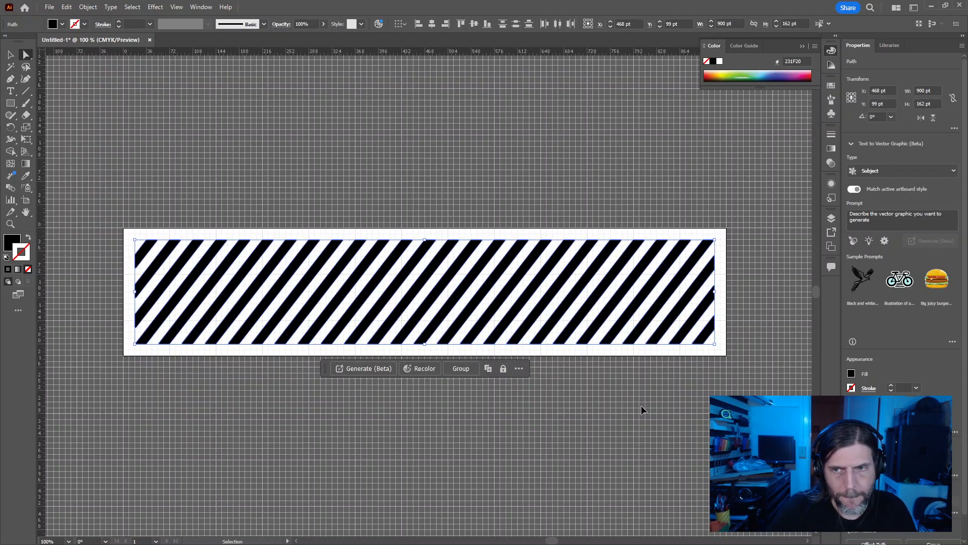
pyautogui.hotkey('ctrl', 'z')
# Step: Delete the red rectangle at the stripes' left end and group all the stripes
pyautogui.click(178, 412)
pyautogui.click(95, 347)
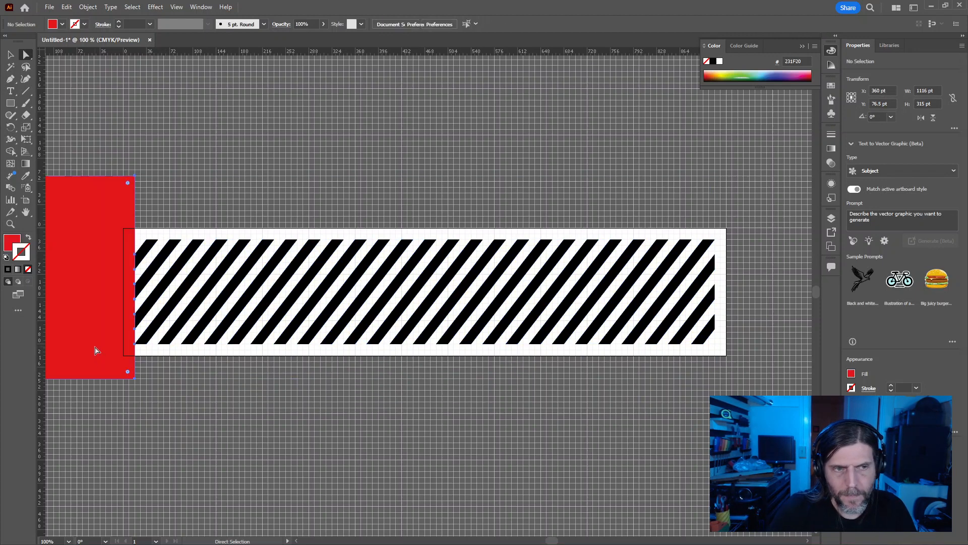
pyautogui.press('Delete')
pyautogui.hotkey('ctrl', 'a')
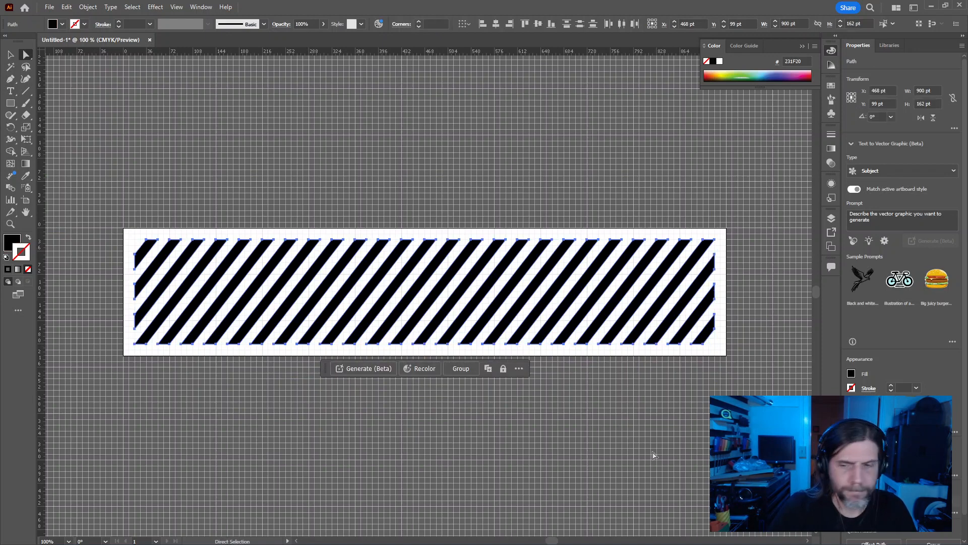
pyautogui.hotkey('ctrl', 'g')
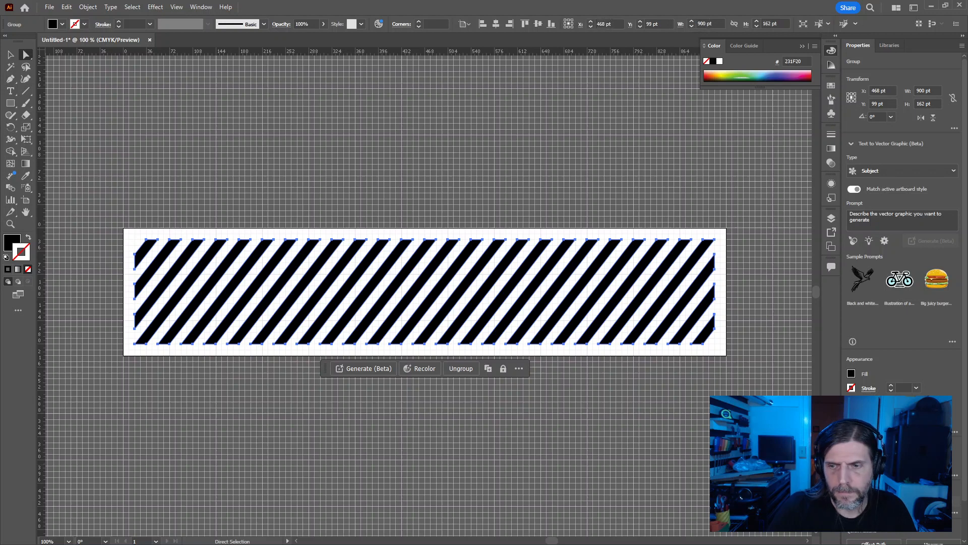
pyautogui.click(717, 358)
pyautogui.click(705, 330)
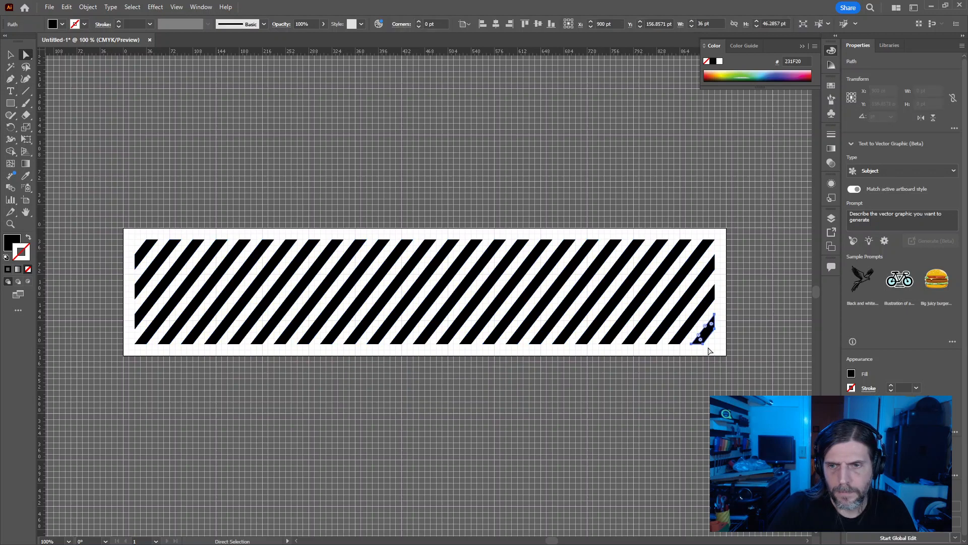
pyautogui.keyDown('shift'); pyautogui.click(703, 312); pyautogui.keyUp('shift')
pyautogui.click(734, 299)
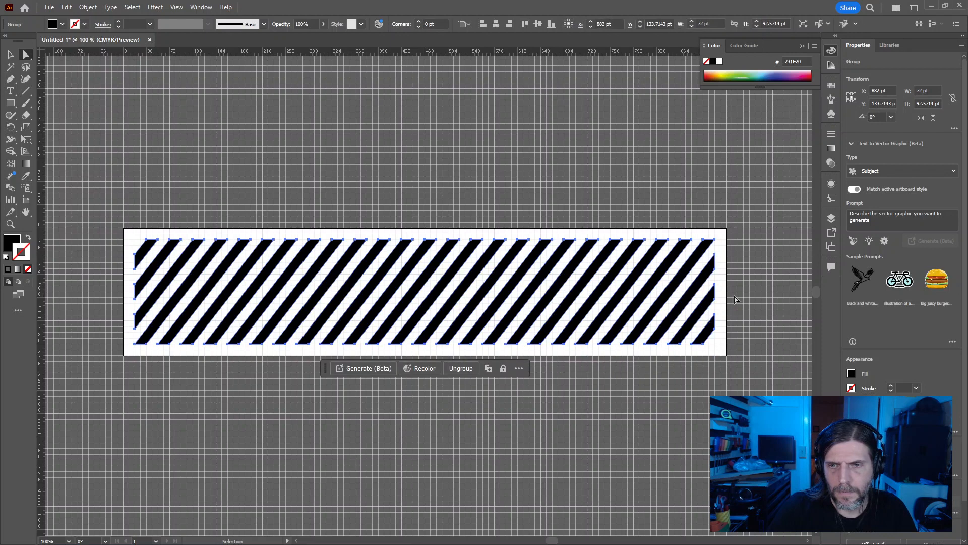
pyautogui.click(712, 342)
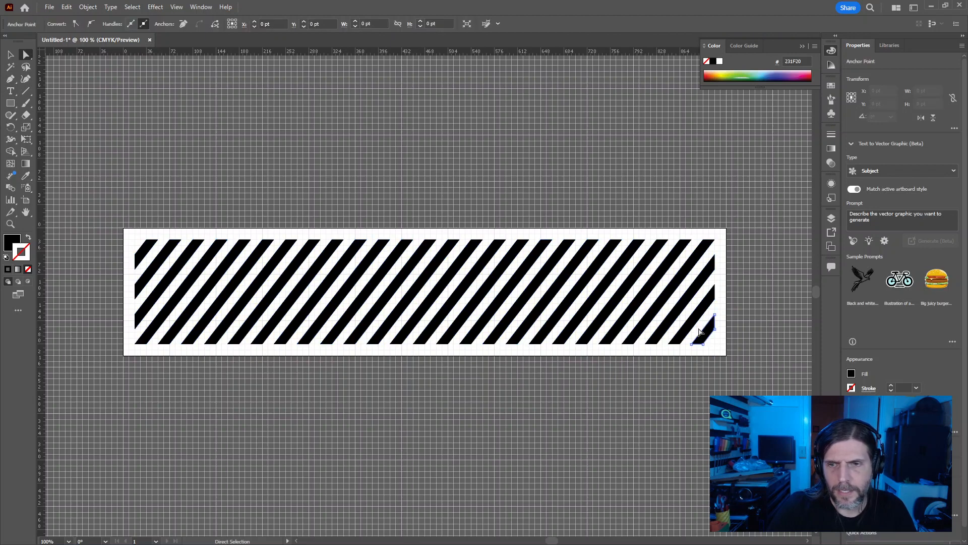
pyautogui.press('v')
pyautogui.click(752, 342)
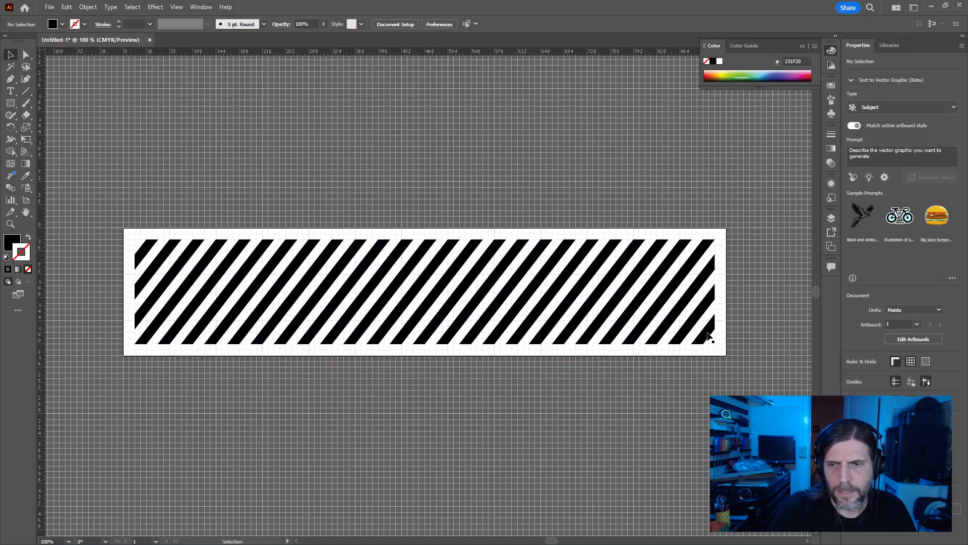
pyautogui.click(710, 335)
pyautogui.press('a')
pyautogui.click(730, 336)
# Step: Select the individual stripes one by one from the lower-right corner toward the left end
pyautogui.click(701, 335)
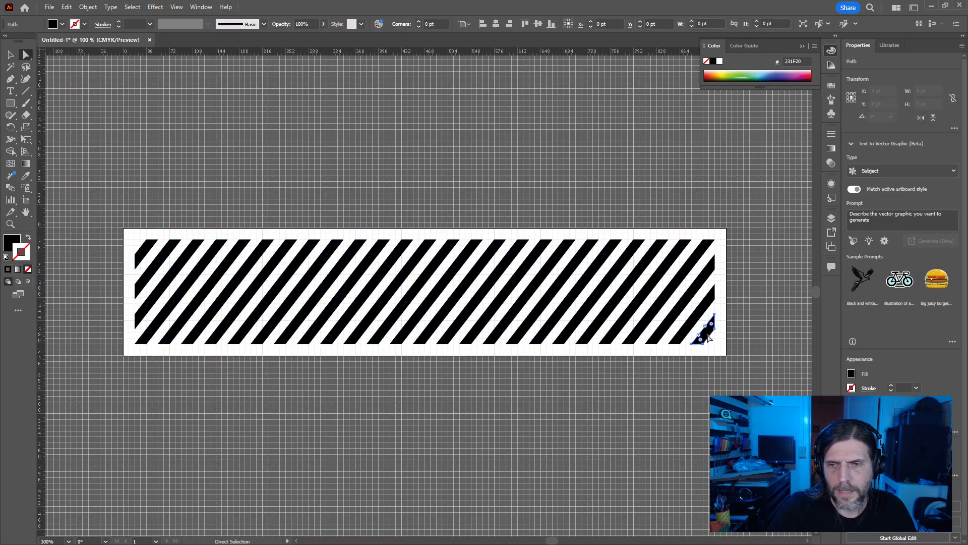
pyautogui.keyDown('shift'); pyautogui.click(675, 319); pyautogui.keyUp('shift')
pyautogui.keyDown('shift'); pyautogui.click(658, 322); pyautogui.keyUp('shift')
pyautogui.keyDown('shift'); pyautogui.click(645, 321); pyautogui.keyUp('shift')
pyautogui.keyDown('shift'); pyautogui.click(627, 317); pyautogui.keyUp('shift')
pyautogui.keyDown('shift'); pyautogui.click(613, 318); pyautogui.keyUp('shift')
pyautogui.keyDown('shift'); pyautogui.click(586, 318); pyautogui.keyUp('shift')
pyautogui.keyDown('shift'); pyautogui.click(534, 320); pyautogui.keyUp('shift')
pyautogui.keyDown('shift'); pyautogui.click(515, 325); pyautogui.keyUp('shift')
pyautogui.keyDown('shift'); pyautogui.click(487, 322); pyautogui.keyUp('shift')
pyautogui.keyDown('shift'); pyautogui.click(466, 323); pyautogui.keyUp('shift')
pyautogui.keyDown('shift'); pyautogui.click(442, 323); pyautogui.keyUp('shift')
pyautogui.keyDown('shift'); pyautogui.click(426, 325); pyautogui.keyUp('shift')
pyautogui.keyDown('shift'); pyautogui.click(411, 328); pyautogui.keyUp('shift')
pyautogui.keyDown('shift'); pyautogui.click(387, 327); pyautogui.keyUp('shift')
pyautogui.keyDown('shift'); pyautogui.click(364, 329); pyautogui.keyUp('shift')
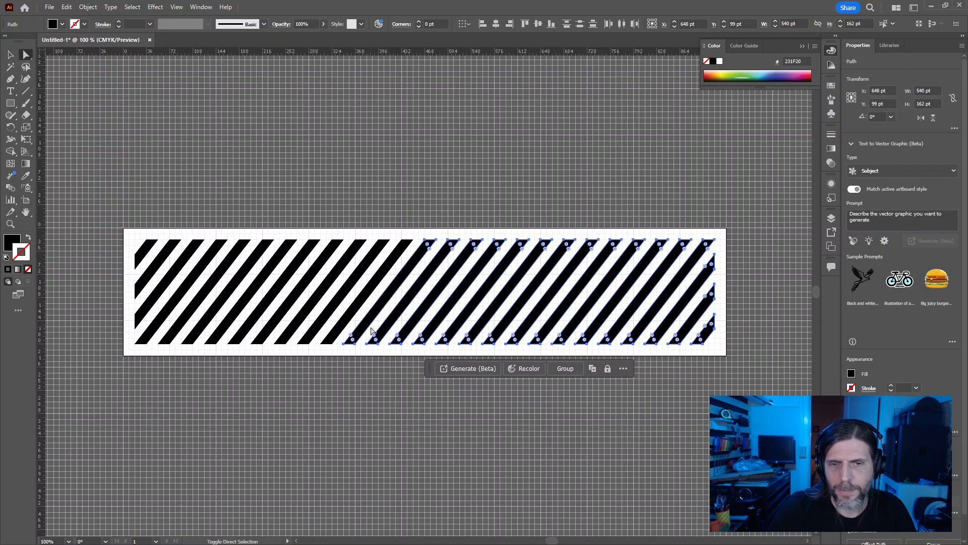
pyautogui.keyDown('shift'); pyautogui.click(325, 328); pyautogui.keyUp('shift')
pyautogui.keyDown('shift'); pyautogui.click(308, 326); pyautogui.keyUp('shift')
pyautogui.keyDown('shift'); pyautogui.click(277, 322); pyautogui.keyUp('shift')
pyautogui.keyDown('shift'); pyautogui.click(256, 320); pyautogui.keyUp('shift')
pyautogui.keyDown('shift'); pyautogui.click(235, 317); pyautogui.keyUp('shift')
pyautogui.keyDown('shift'); pyautogui.click(228, 319); pyautogui.keyUp('shift')
pyautogui.keyDown('shift'); pyautogui.click(209, 312); pyautogui.keyUp('shift')
pyautogui.keyDown('shift'); pyautogui.click(197, 303); pyautogui.keyUp('shift')
pyautogui.keyDown('shift'); pyautogui.click(185, 295); pyautogui.keyUp('shift')
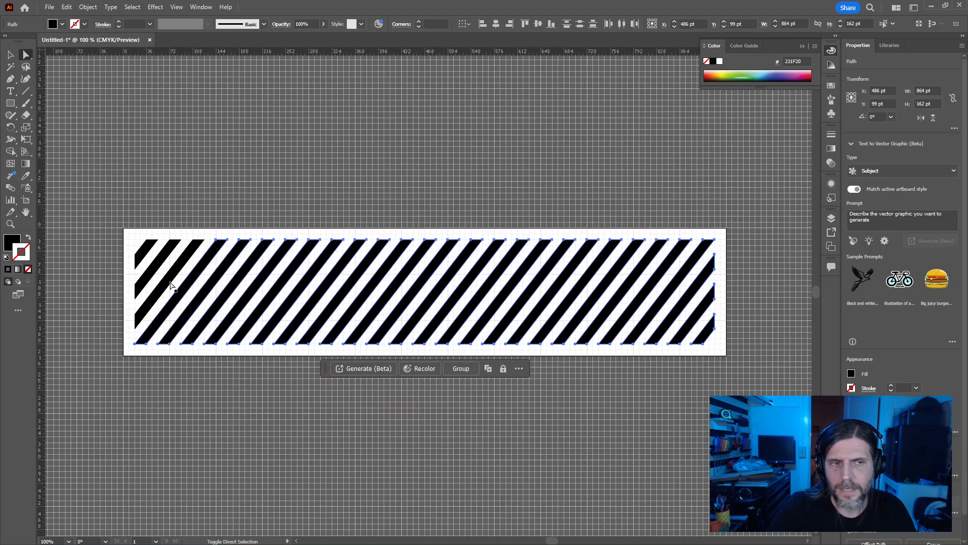
pyautogui.hotkey('ctrl', 'g')
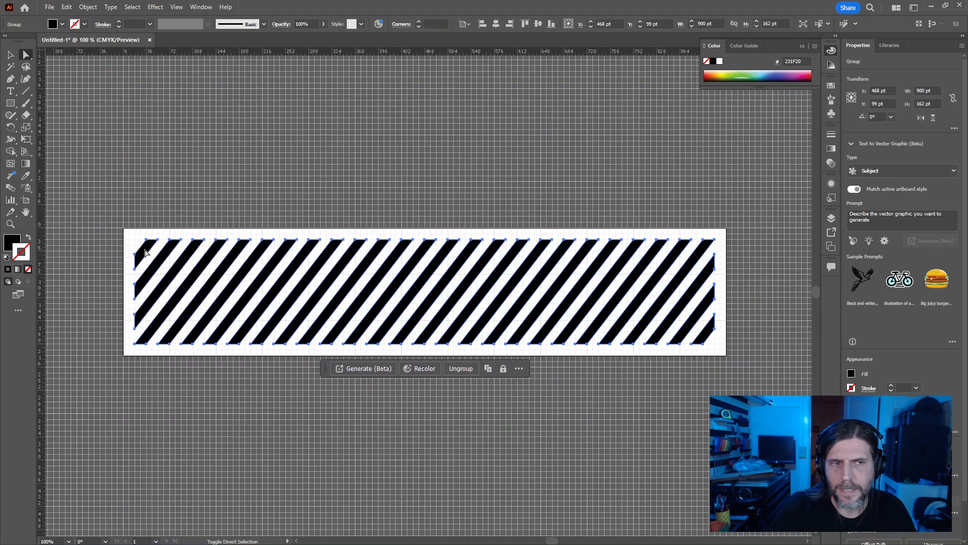
# Step: Try to add the remaining leftmost stripes to the selection, and clear the whole selection
pyautogui.keyDown('shift'); pyautogui.click(145, 252); pyautogui.keyUp('shift')
pyautogui.keyDown('shift'); pyautogui.click(178, 276); pyautogui.keyUp('shift')
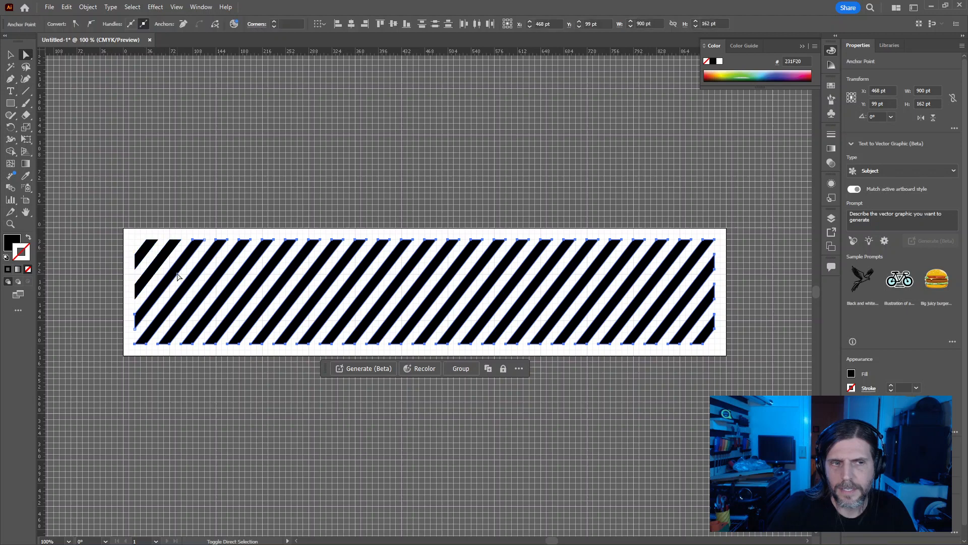
pyautogui.keyDown('shift'); pyautogui.click(174, 272); pyautogui.keyUp('shift')
pyautogui.keyDown('shift'); pyautogui.click(174, 271); pyautogui.keyUp('shift')
pyautogui.keyDown('shift'); pyautogui.click(190, 280); pyautogui.keyUp('shift')
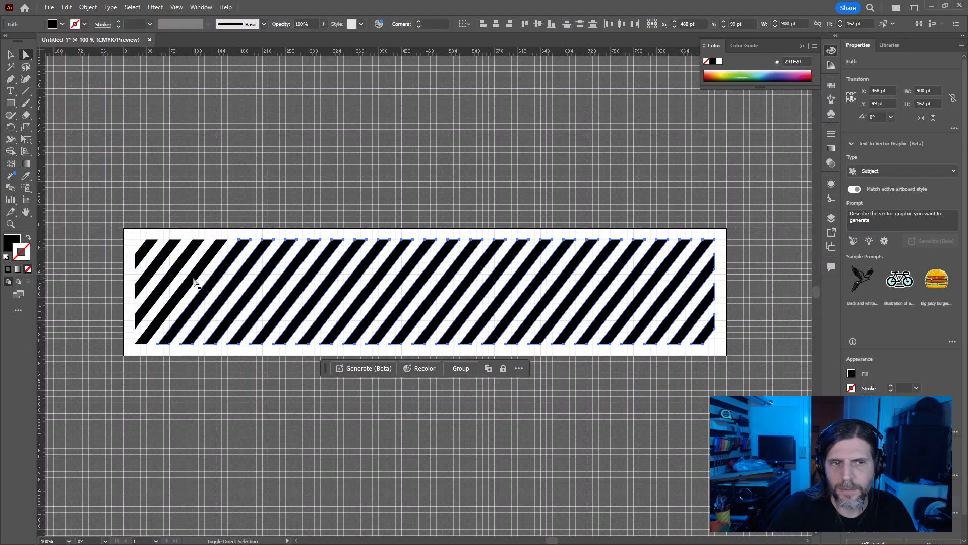
pyautogui.keyDown('shift'); pyautogui.click(210, 286); pyautogui.keyUp('shift')
pyautogui.keyDown('shift'); pyautogui.click(232, 293); pyautogui.keyUp('shift')
pyautogui.keyDown('shift'); pyautogui.click(247, 298); pyautogui.keyUp('shift')
pyautogui.keyDown('shift'); pyautogui.click(266, 304); pyautogui.keyUp('shift')
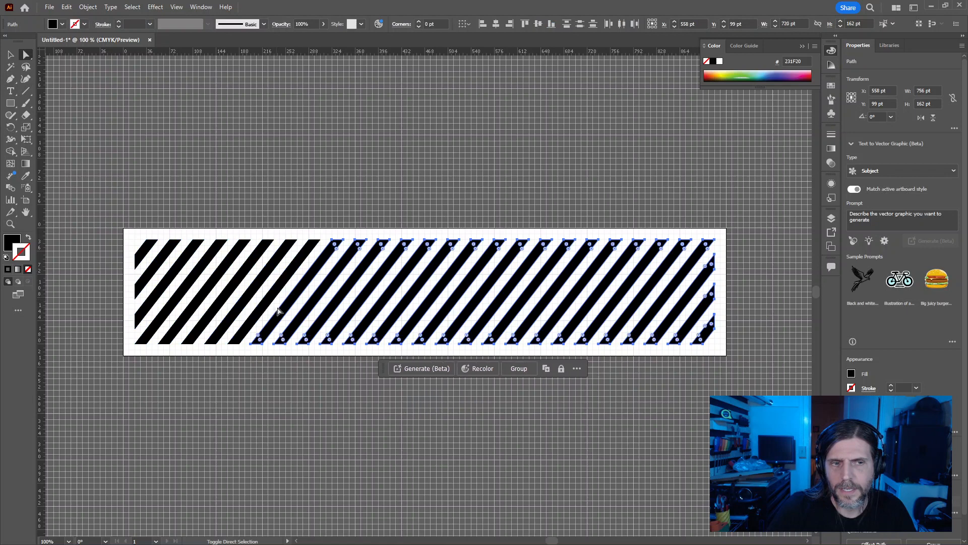
pyautogui.keyDown('shift'); pyautogui.click(251, 321); pyautogui.keyUp('shift')
pyautogui.keyDown('shift'); pyautogui.click(252, 323); pyautogui.keyUp('shift')
pyautogui.keyDown('shift'); pyautogui.click(235, 319); pyautogui.keyUp('shift')
pyautogui.keyDown('shift'); pyautogui.click(145, 250); pyautogui.keyUp('shift')
pyautogui.keyDown('shift'); pyautogui.click(146, 250); pyautogui.keyUp('shift')
pyautogui.click(227, 393)
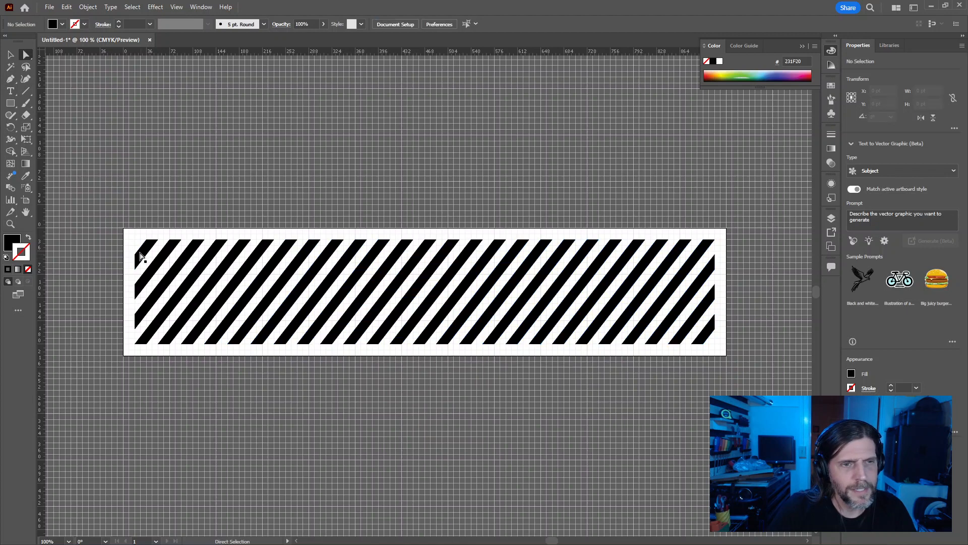
# Step: Select the individual stripes one by one from the upper-left corner toward the right end
pyautogui.click(143, 256)
pyautogui.keyDown('shift'); pyautogui.click(152, 268); pyautogui.keyUp('shift')
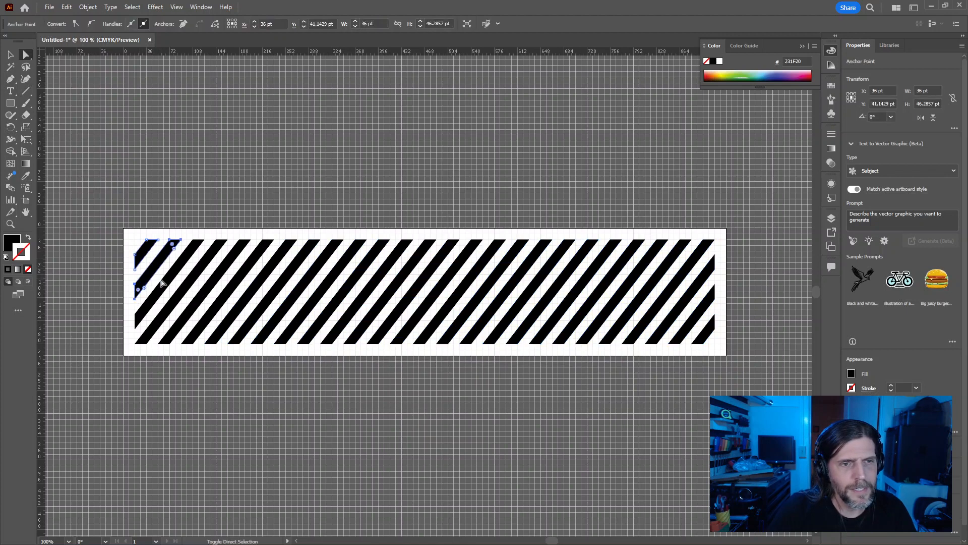
pyautogui.click(162, 236)
pyautogui.click(149, 249)
pyautogui.keyDown('shift'); pyautogui.click(163, 258); pyautogui.keyUp('shift')
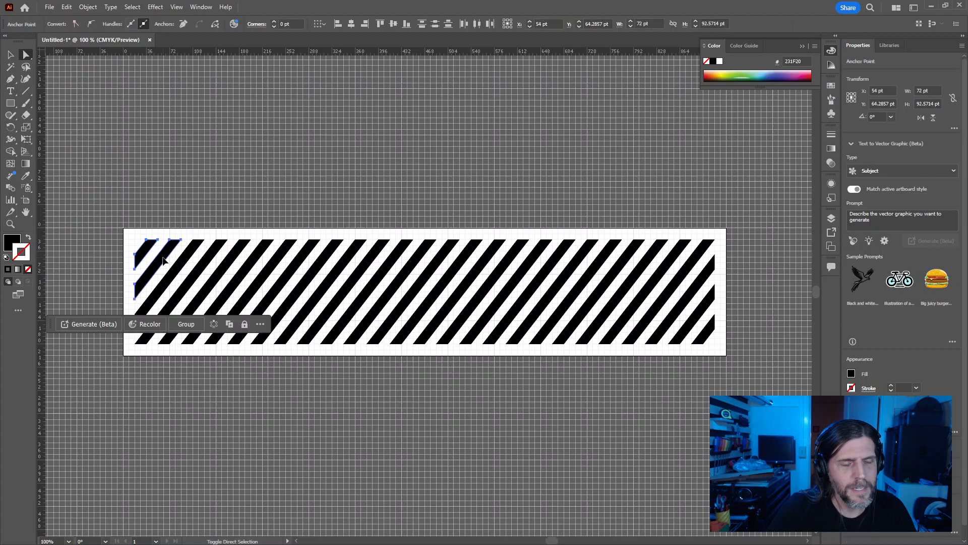
pyautogui.keyDown('shift'); pyautogui.click(173, 272); pyautogui.keyUp('shift')
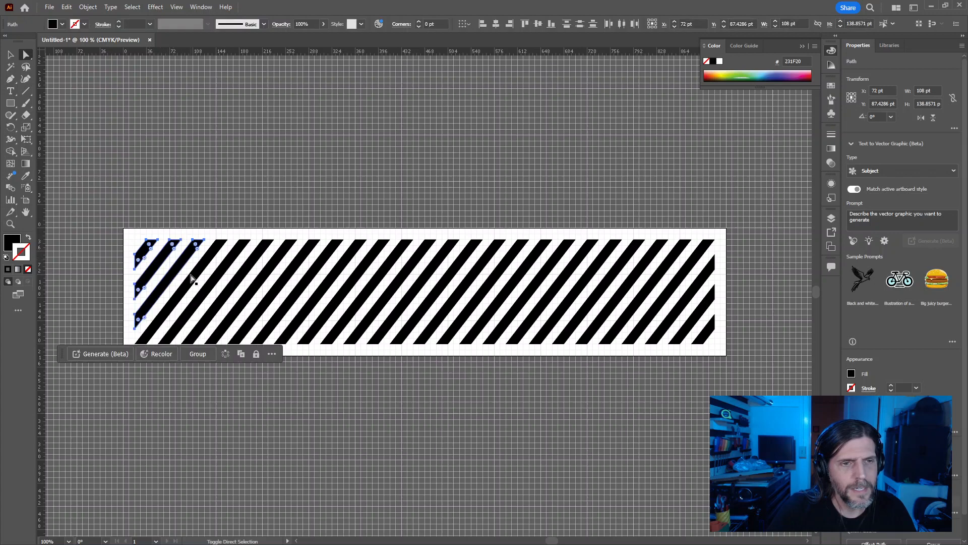
pyautogui.keyDown('shift'); pyautogui.click(194, 278); pyautogui.keyUp('shift')
pyautogui.keyDown('shift'); pyautogui.click(211, 285); pyautogui.keyUp('shift')
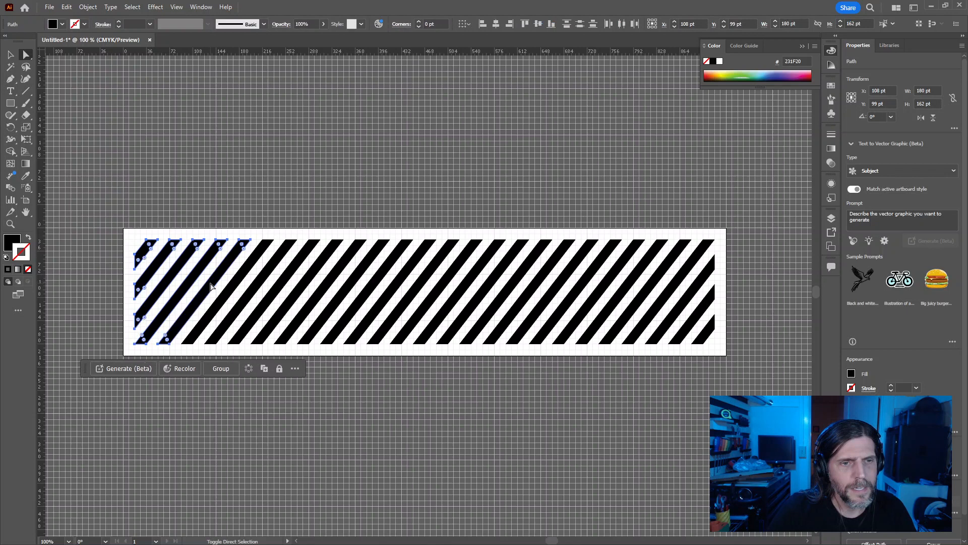
pyautogui.keyDown('shift'); pyautogui.click(234, 291); pyautogui.keyUp('shift')
pyautogui.keyDown('shift'); pyautogui.click(249, 294); pyautogui.keyUp('shift')
pyautogui.keyDown('shift'); pyautogui.click(265, 304); pyautogui.keyUp('shift')
pyautogui.keyDown('shift'); pyautogui.click(297, 323); pyautogui.keyUp('shift')
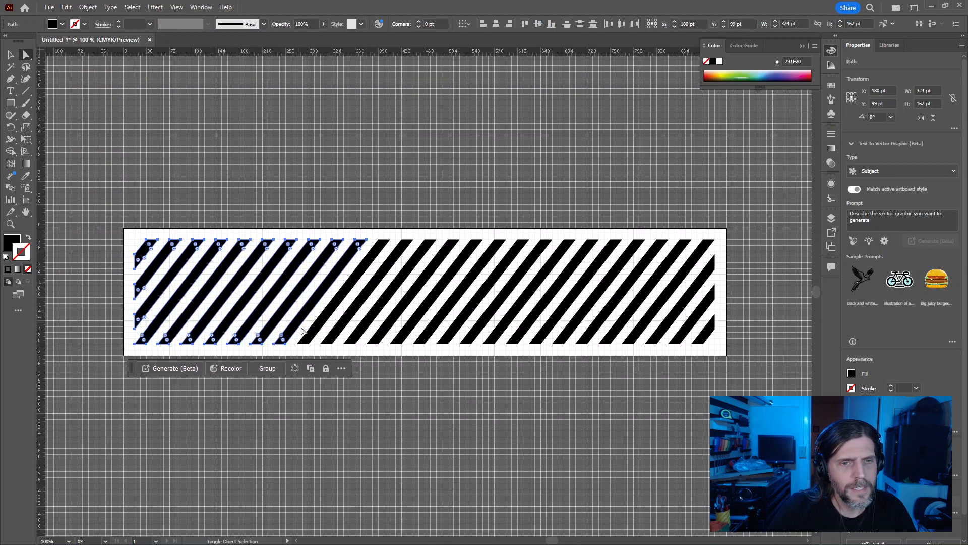
pyautogui.keyDown('shift'); pyautogui.click(331, 338); pyautogui.keyUp('shift')
pyautogui.keyDown('shift'); pyautogui.click(352, 341); pyautogui.keyUp('shift')
pyautogui.keyDown('shift'); pyautogui.click(376, 341); pyautogui.keyUp('shift')
pyautogui.keyDown('shift'); pyautogui.click(403, 342); pyautogui.keyUp('shift')
pyautogui.keyDown('shift'); pyautogui.click(427, 342); pyautogui.keyUp('shift')
pyautogui.keyDown('shift'); pyautogui.click(451, 343); pyautogui.keyUp('shift')
pyautogui.keyDown('shift'); pyautogui.click(472, 340); pyautogui.keyUp('shift')
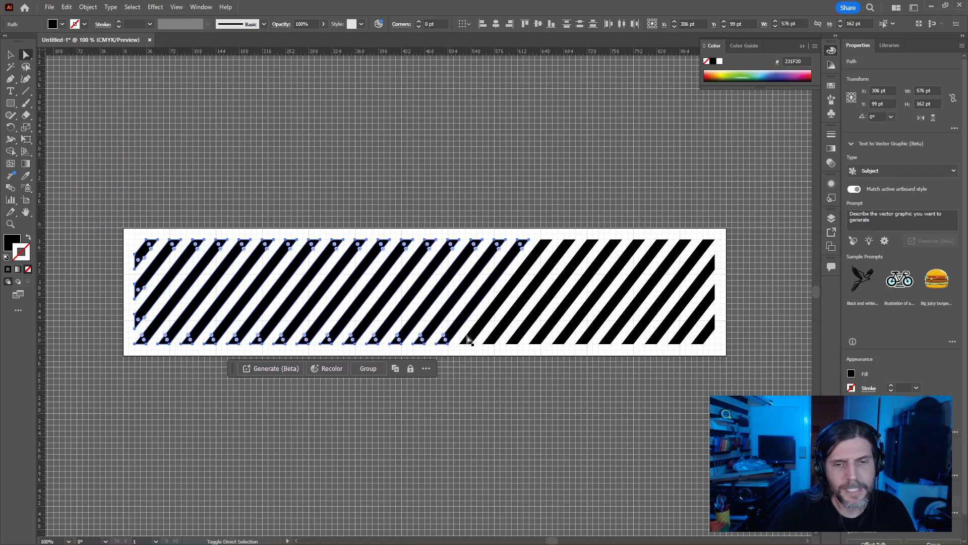
pyautogui.keyDown('shift'); pyautogui.click(497, 336); pyautogui.keyUp('shift')
pyautogui.keyDown('shift'); pyautogui.click(503, 336); pyautogui.keyUp('shift')
pyautogui.keyDown('shift'); pyautogui.click(525, 337); pyautogui.keyUp('shift')
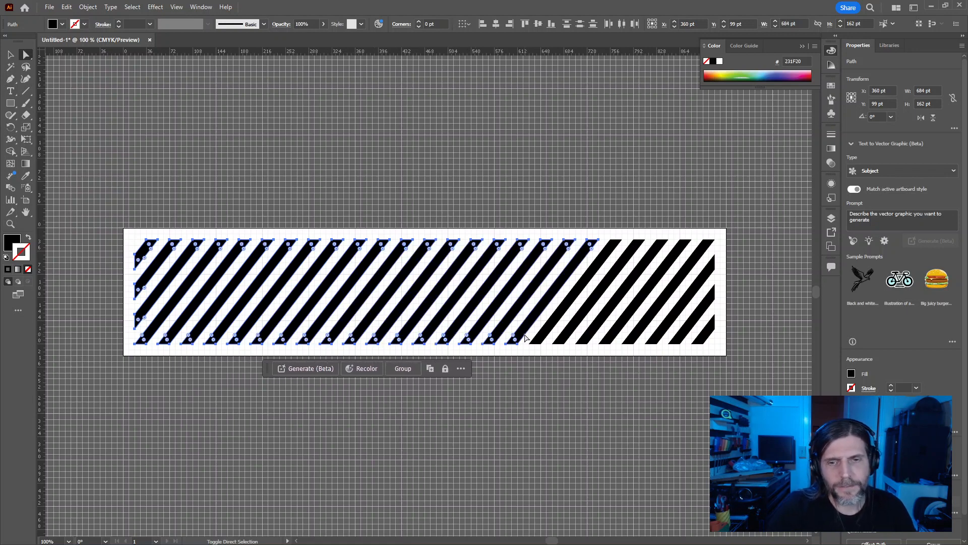
pyautogui.keyDown('shift'); pyautogui.click(548, 335); pyautogui.keyUp('shift')
pyautogui.keyDown('shift'); pyautogui.click(568, 337); pyautogui.keyUp('shift')
pyautogui.keyDown('shift'); pyautogui.click(599, 330); pyautogui.keyUp('shift')
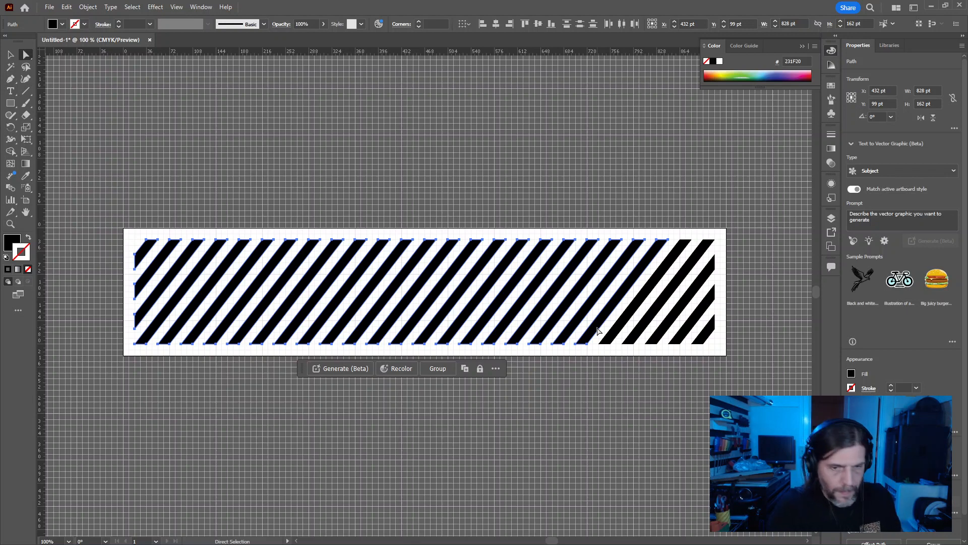
# Step: Remove the last three added stripes from the selection and fully round the corners of the stripes still selected
pyautogui.keyDown('shift'); pyautogui.click(596, 328); pyautogui.keyUp('shift')
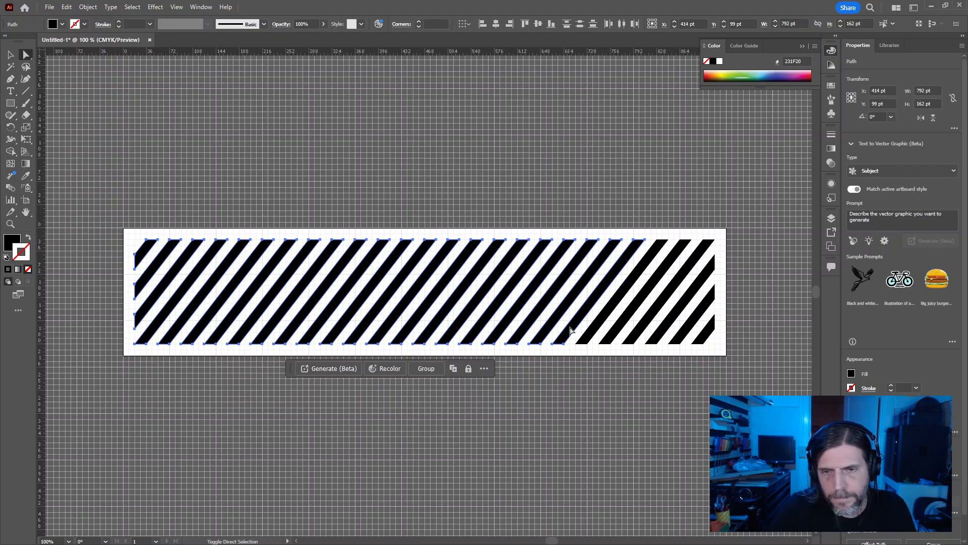
pyautogui.keyDown('shift'); pyautogui.click(545, 325); pyautogui.keyUp('shift')
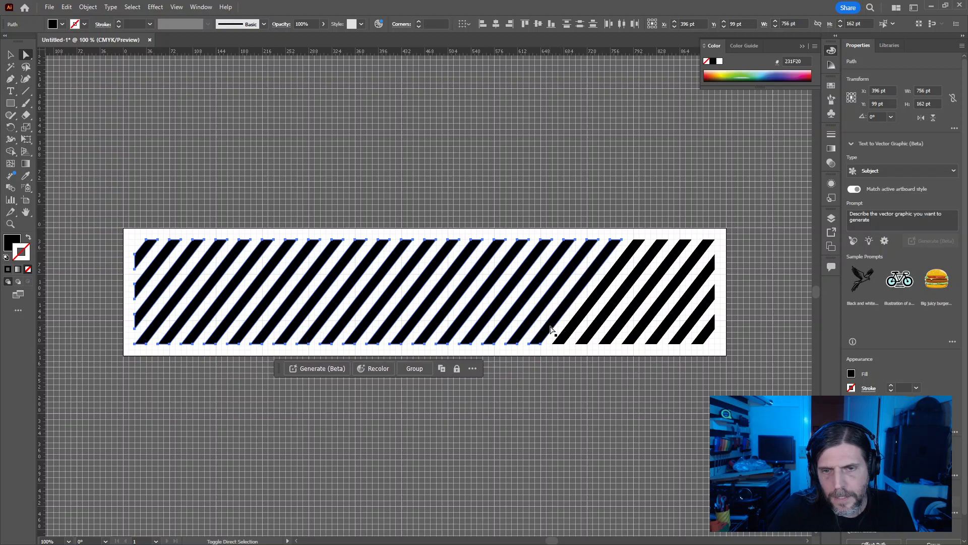
pyautogui.keyDown('shift'); pyautogui.click(551, 330); pyautogui.keyUp('shift')
pyautogui.keyDown('shift'); pyautogui.click(550, 330); pyautogui.keyUp('shift')
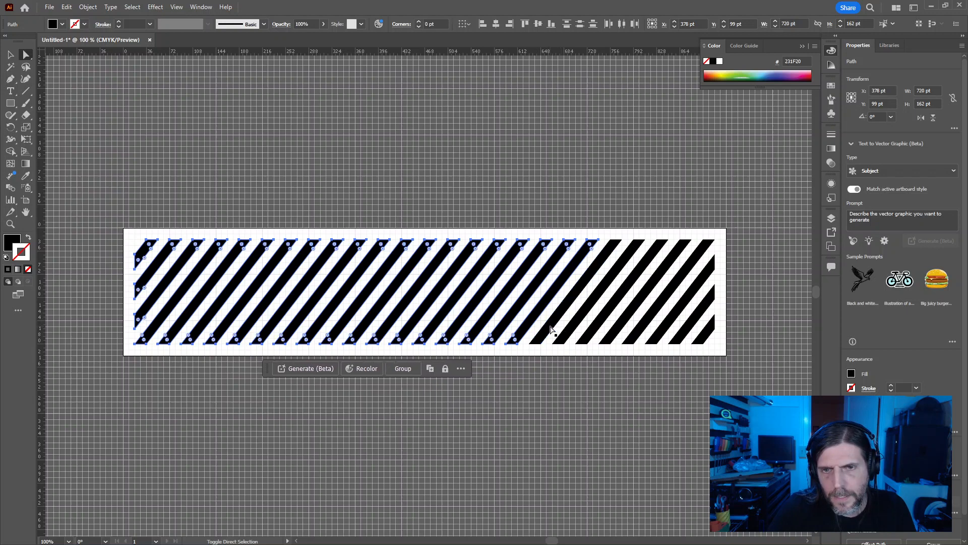
pyautogui.keyDown('shift'); pyautogui.click(570, 329); pyautogui.keyUp('shift')
pyautogui.keyDown('shift'); pyautogui.click(570, 330); pyautogui.keyUp('shift')
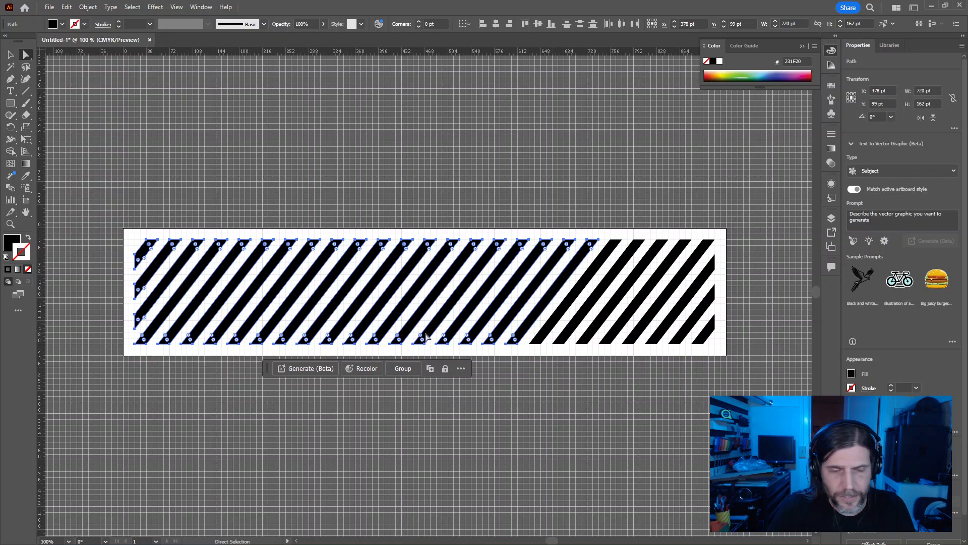
pyautogui.moveTo(149, 247); pyautogui.dragTo(166, 278)
pyautogui.click(648, 426)
# Step: Select the remaining square-ended stripes at the right end, fully round their corners, and clear the selection
pyautogui.moveTo(558, 318); pyautogui.dragTo(631, 239)
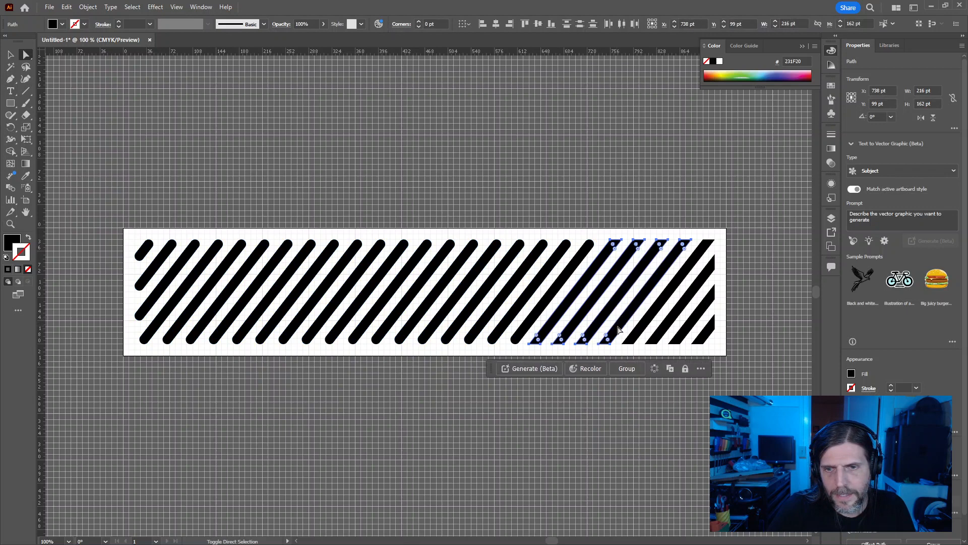
pyautogui.keyDown('shift'); pyautogui.click(638, 331); pyautogui.keyUp('shift')
pyautogui.keyDown('shift'); pyautogui.click(659, 333); pyautogui.keyUp('shift')
pyautogui.keyDown('shift'); pyautogui.click(681, 335); pyautogui.keyUp('shift')
pyautogui.keyDown('shift'); pyautogui.click(710, 335); pyautogui.keyUp('shift')
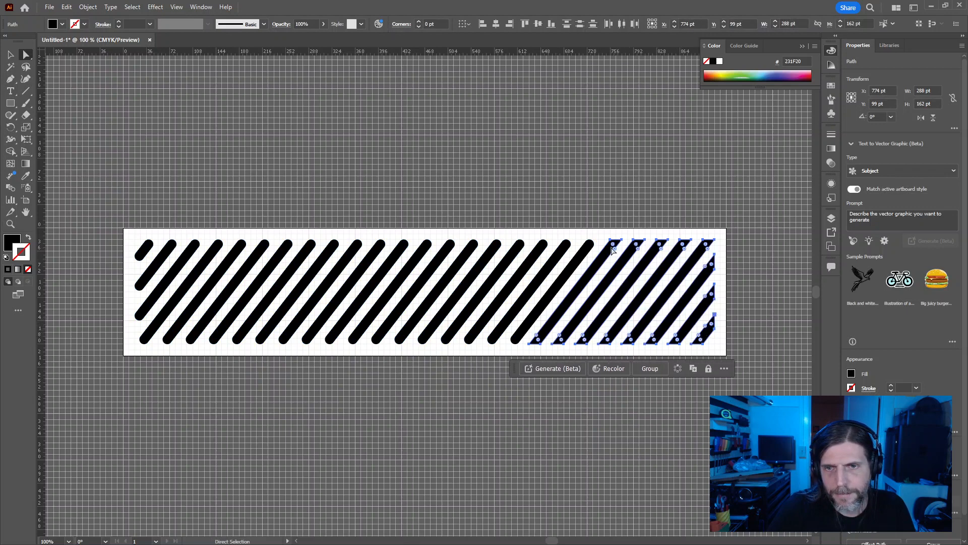
pyautogui.moveTo(612, 244); pyautogui.dragTo(534, 276)
pyautogui.click(495, 211)
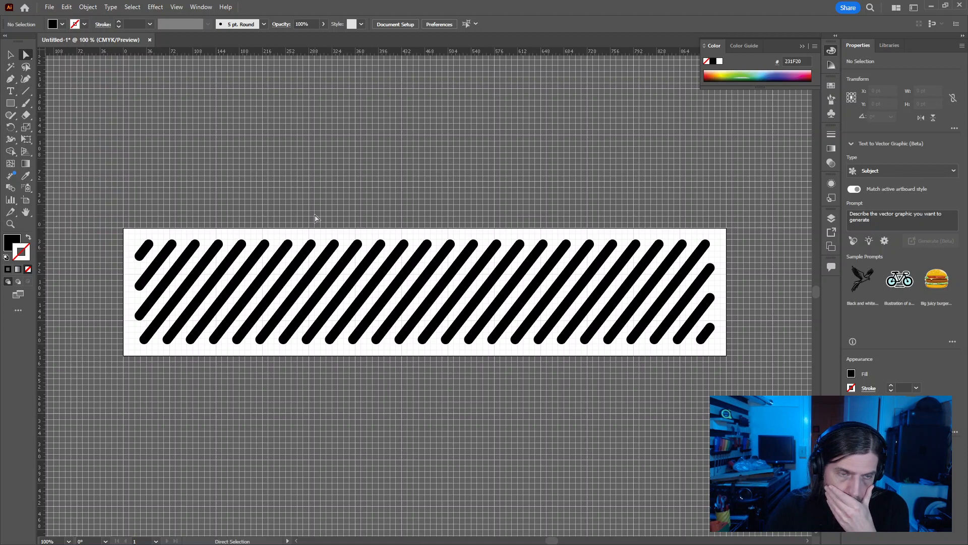
# Step: Try to move the left part of the stripe pattern above the artboard with the Direct Selection tool, and undo the moves
pyautogui.moveTo(145, 226)
pyautogui.mouseDown()
pyautogui.moveTo(317, 357)
pyautogui.moveTo(448, 391)
pyautogui.mouseUp()
pyautogui.click(447, 391)
pyautogui.moveTo(100, 206); pyautogui.dragTo(335, 406)
pyautogui.moveTo(365, 273); pyautogui.dragTo(451, 171)
pyautogui.hotkey('ctrl', 'z')
pyautogui.click(362, 405)
pyautogui.moveTo(99, 205); pyautogui.dragTo(427, 401)
pyautogui.moveTo(375, 310); pyautogui.dragTo(473, 166)
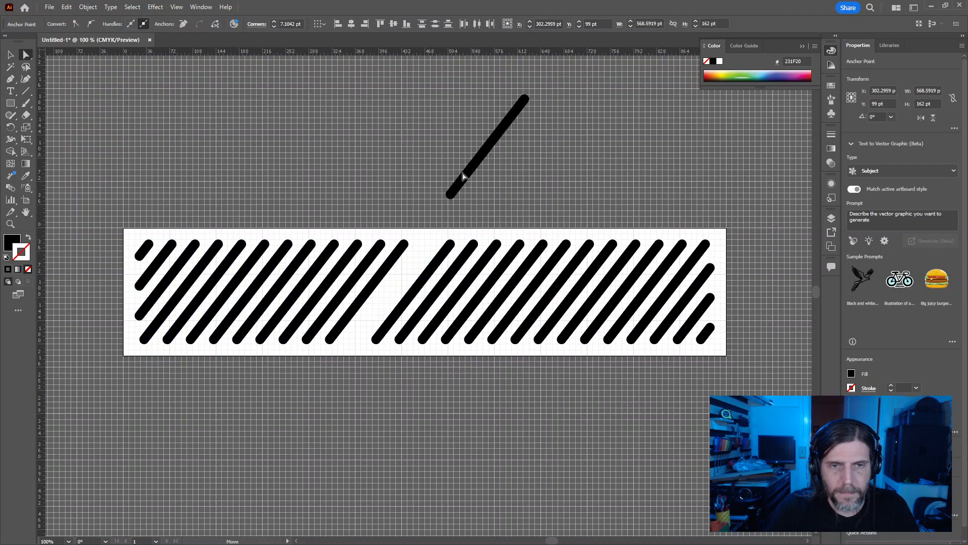
pyautogui.hotkey('ctrl', 'z')
# Step: Select the whole stripe group with the Selection tool, ungroup it, and clear the selection
pyautogui.click(187, 202)
pyautogui.press('v')
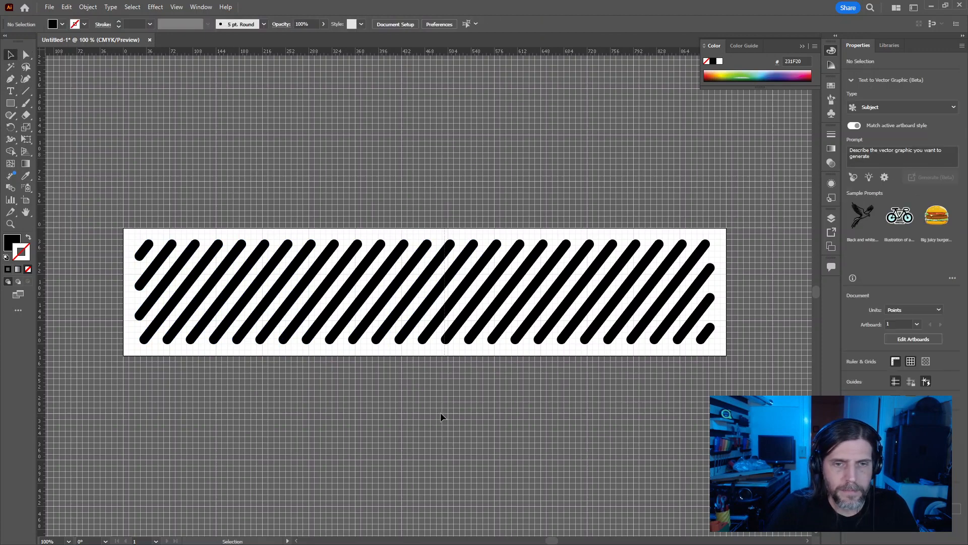
pyautogui.click(445, 325)
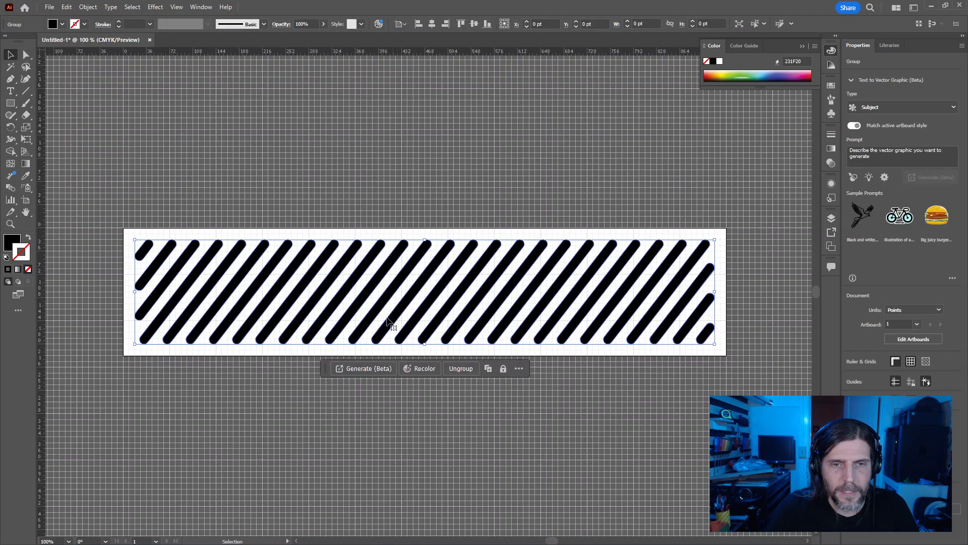
pyautogui.click(441, 443)
# Step: Try to move the left half of the stripes up and to the left, and undo the move
pyautogui.moveTo(114, 208); pyautogui.dragTo(410, 412)
pyautogui.moveTo(411, 325); pyautogui.dragTo(310, 280)
pyautogui.click(476, 410)
pyautogui.hotkey('ctrl', 'z')
pyautogui.click(449, 421)
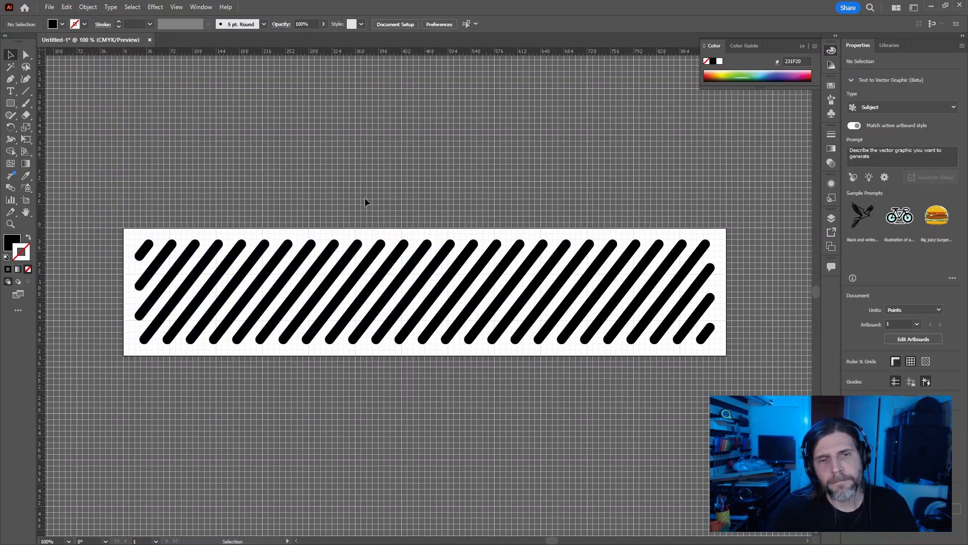
# Step: Delete the stripes in the middle of the pattern and move the left-end stripes over to join the right-end ones at even spacing
pyautogui.moveTo(310, 209); pyautogui.dragTo(561, 395)
pyautogui.press('Delete')
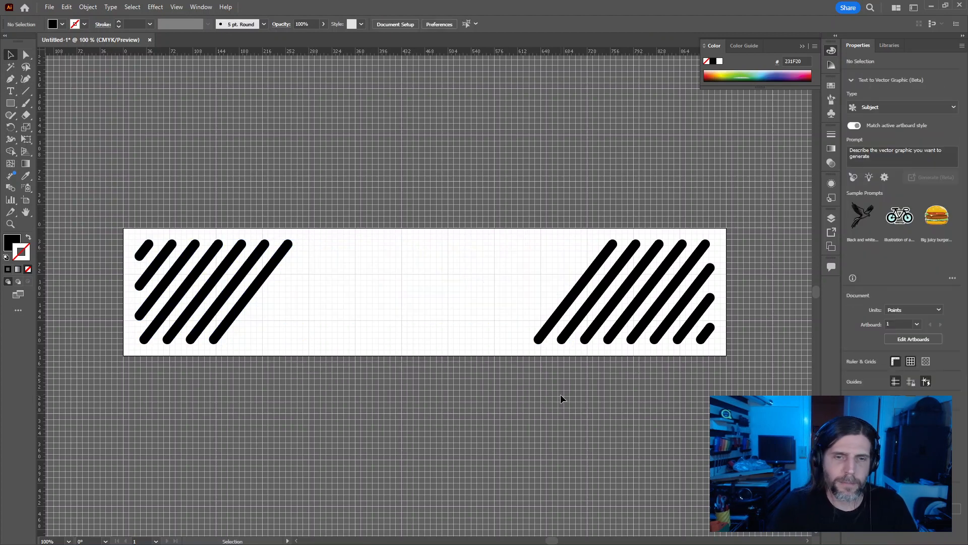
pyautogui.moveTo(325, 185); pyautogui.dragTo(107, 411)
pyautogui.keyDown('shift'); pyautogui.moveTo(237, 320); pyautogui.dragTo(523, 398); pyautogui.keyUp('shift')
pyautogui.click(568, 408)
pyautogui.hotkey('ctrl', 'z')
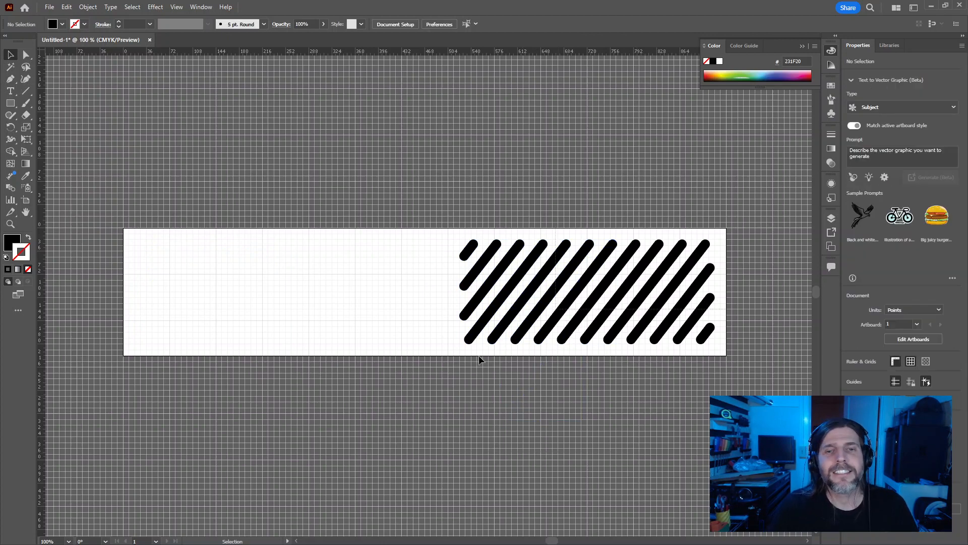
# Step: Group all remaining stripes and center the group horizontally on the artboard
pyautogui.hotkey('ctrl', 'a')
pyautogui.hotkey('ctrl', 'g')
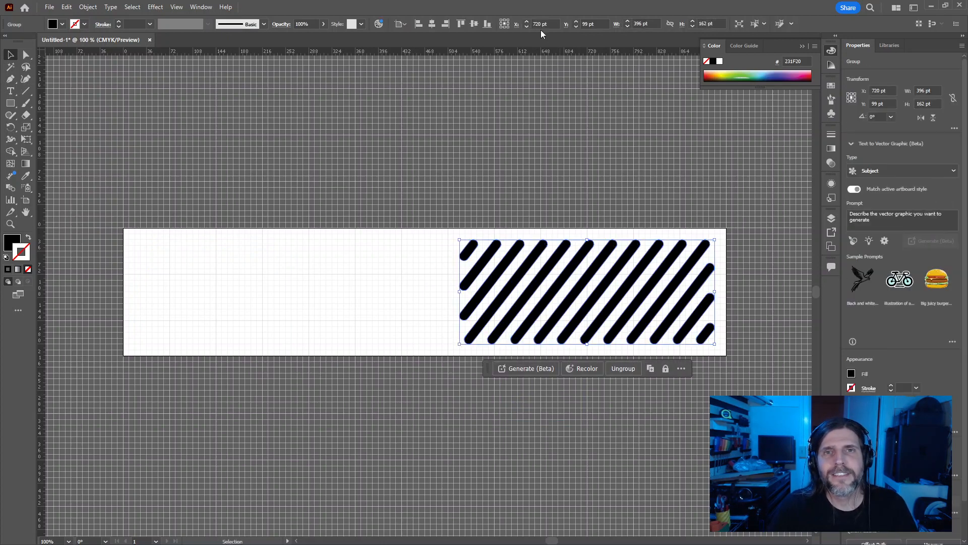
pyautogui.click(431, 24)
pyautogui.click(615, 432)
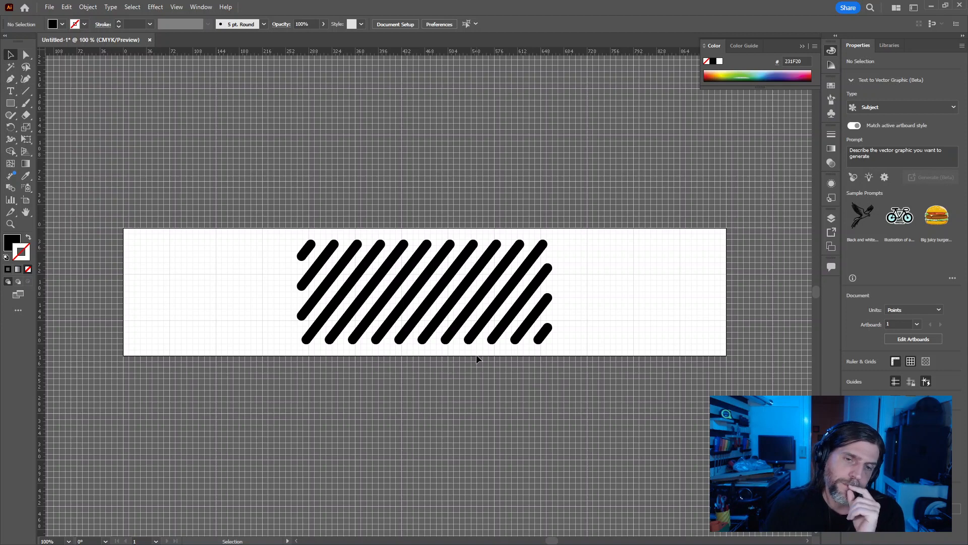
pyautogui.moveTo(244, 229); pyautogui.dragTo(585, 394)
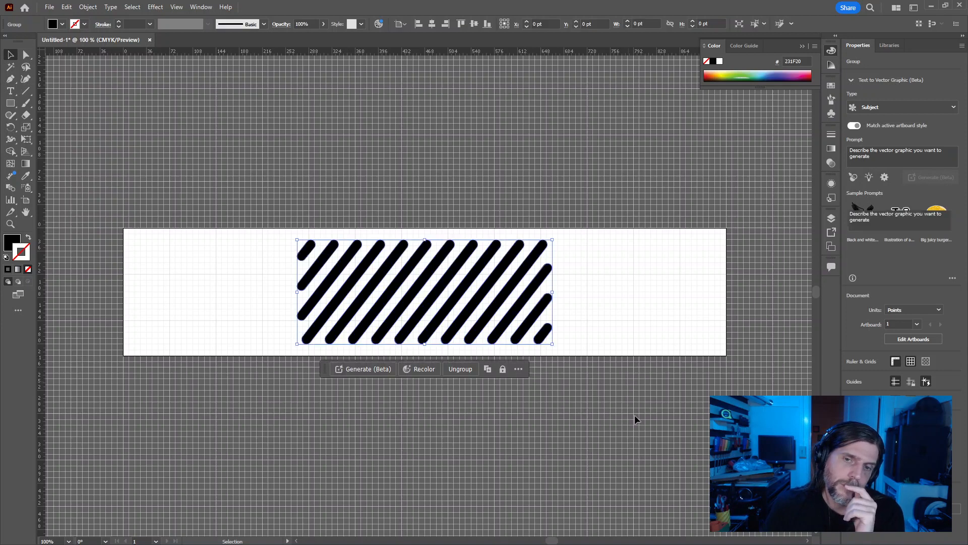
pyautogui.click(157, 134)
# Step: Export the artwork as DXF with AutoCAD version 2018, a scale of 1 point to 1 unit, True Color, PNG and Maximum Editability
pyautogui.click(50, 7)
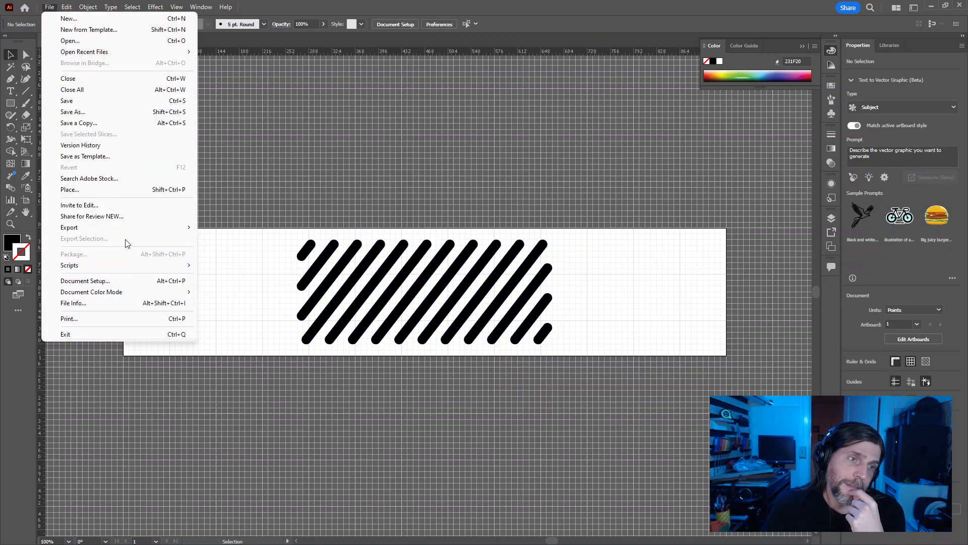
pyautogui.moveTo(151, 227)
pyautogui.click(237, 225)
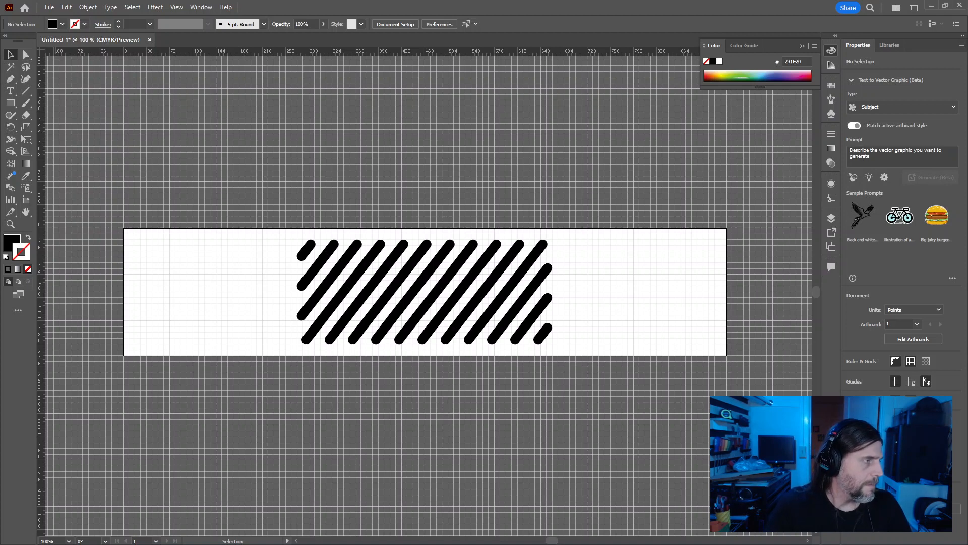
pyautogui.click(507, 148)
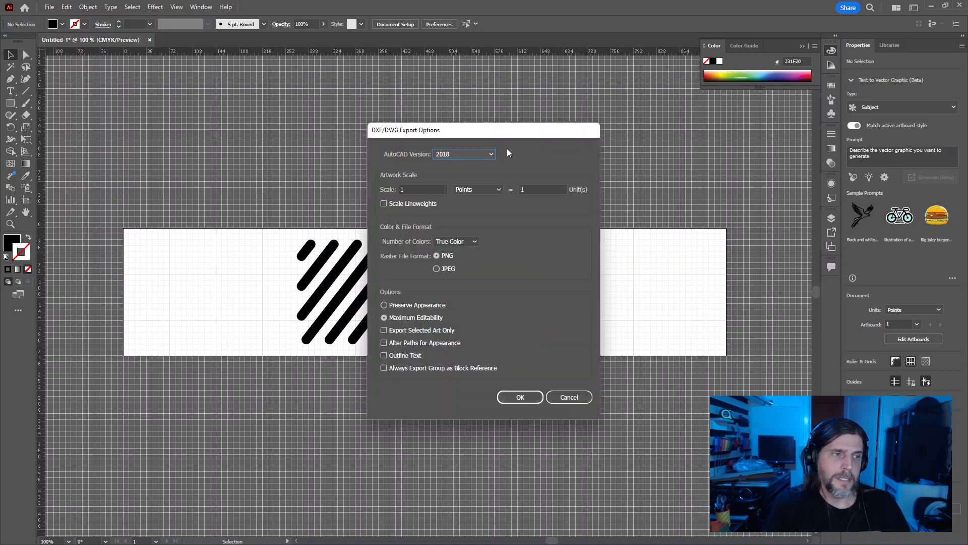
pyautogui.click(520, 396)
# Step: Switch to Fusion 360 and load the exported stripe DXF from the computer for insertion into the front panel sketch
pyautogui.hotkey('alt', 'Tab')
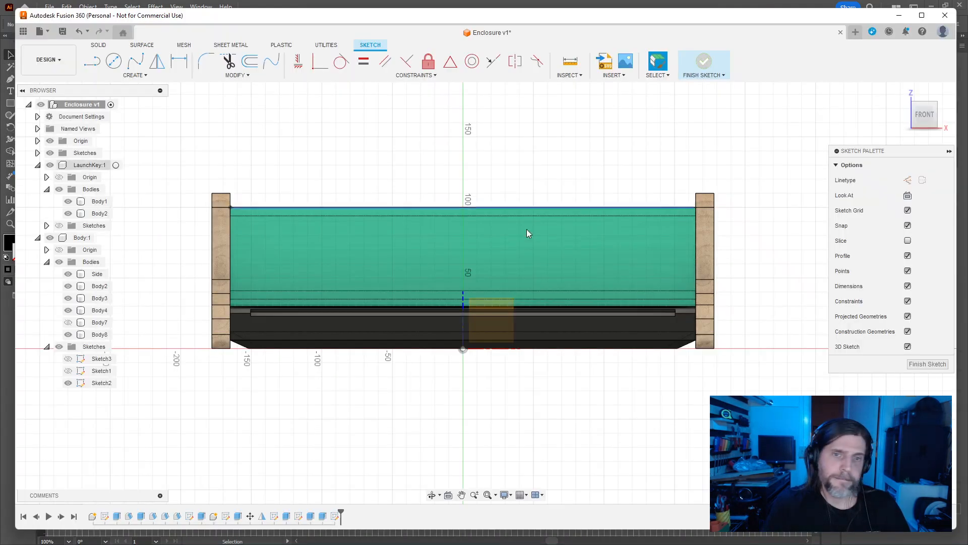
pyautogui.click(615, 75)
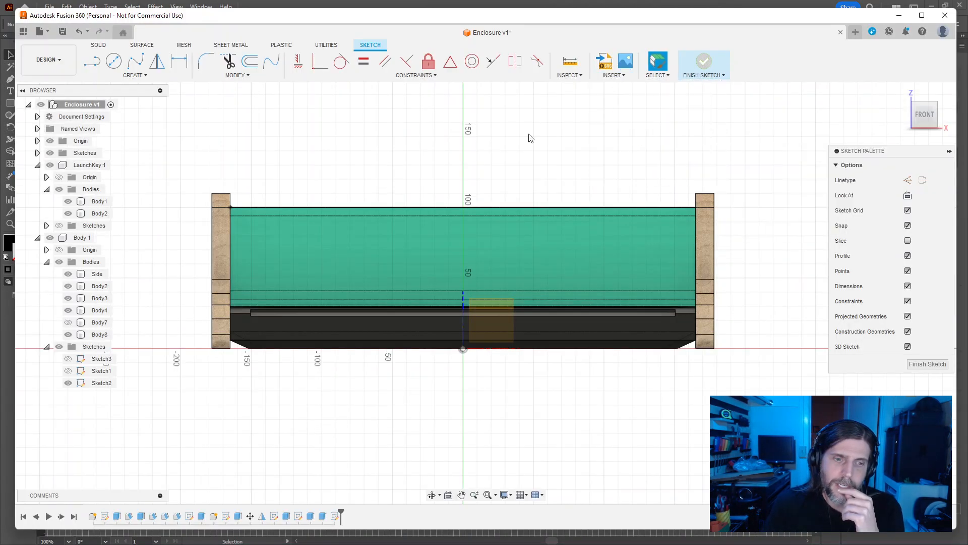
pyautogui.click(335, 515)
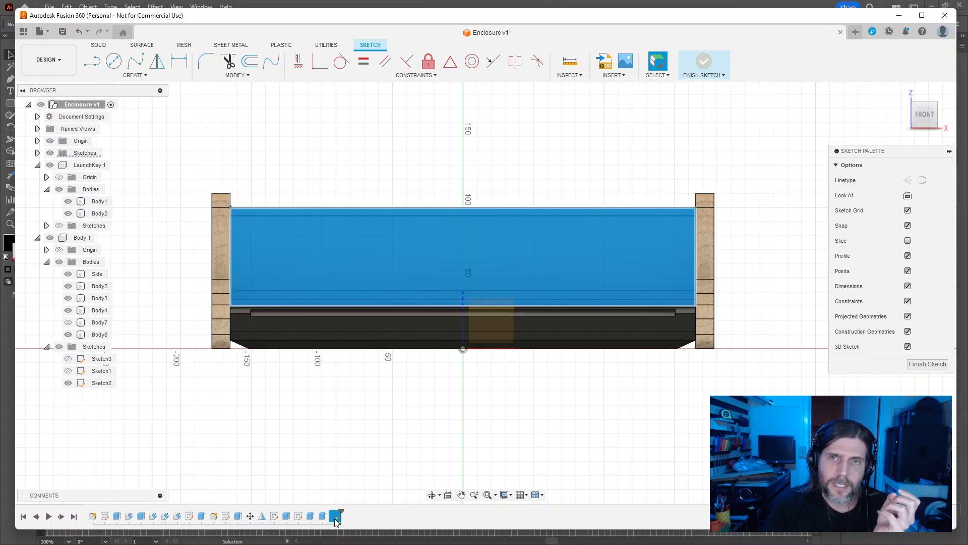
pyautogui.click(608, 76)
pyautogui.click(617, 137)
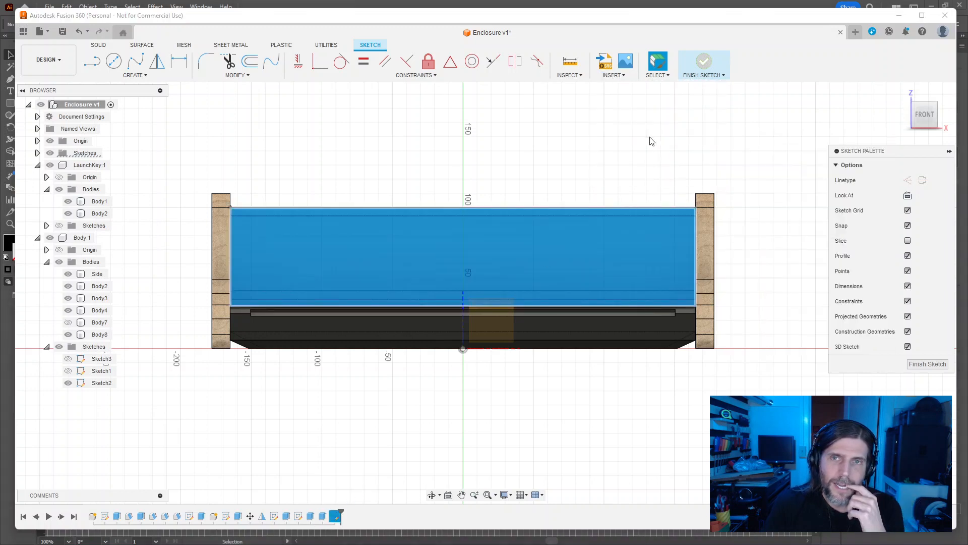
pyautogui.click(754, 180)
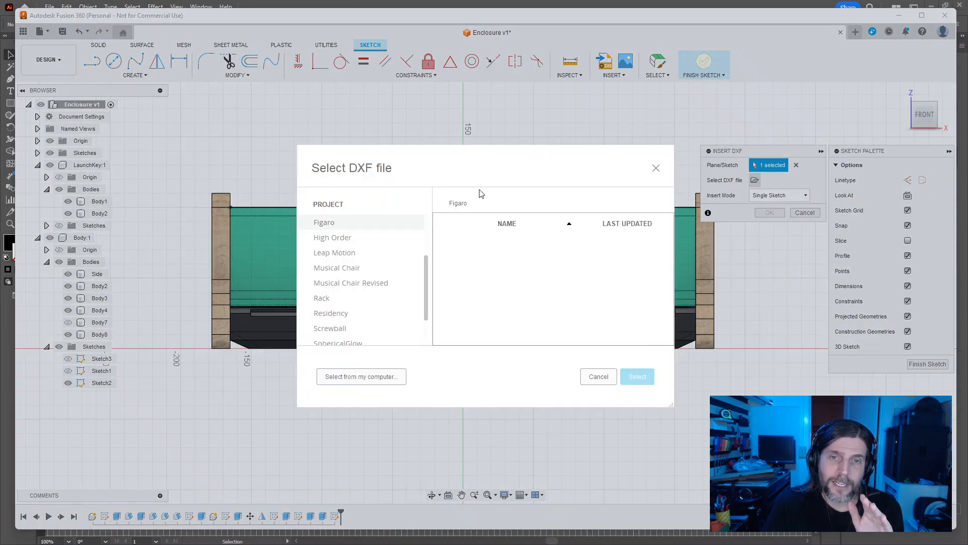
pyautogui.click(359, 378)
pyautogui.moveTo(415, 35); pyautogui.dragTo(0, 40)
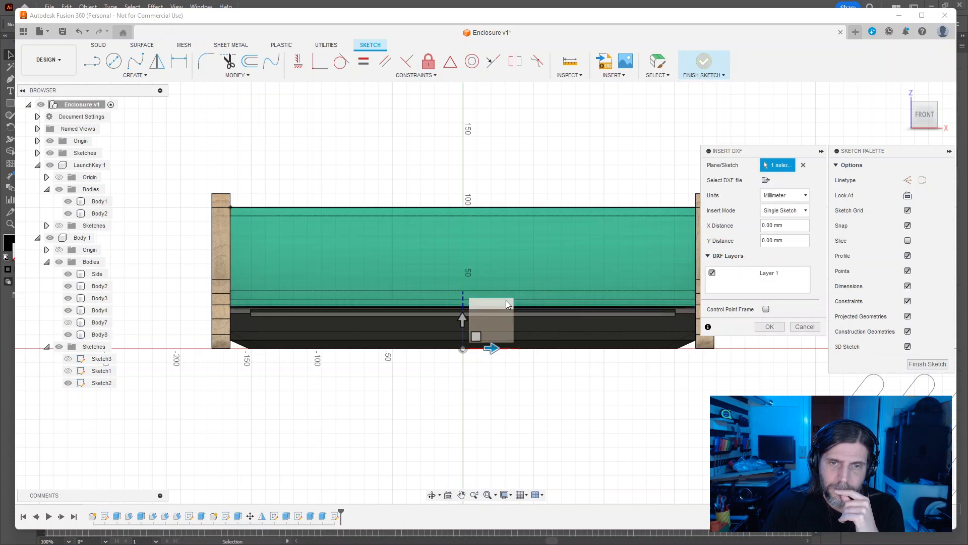
# Step: Try to insert the stripe DXF on the front panel in millimetres as a single sketch with zero X and Y distance
pyautogui.click(582, 272)
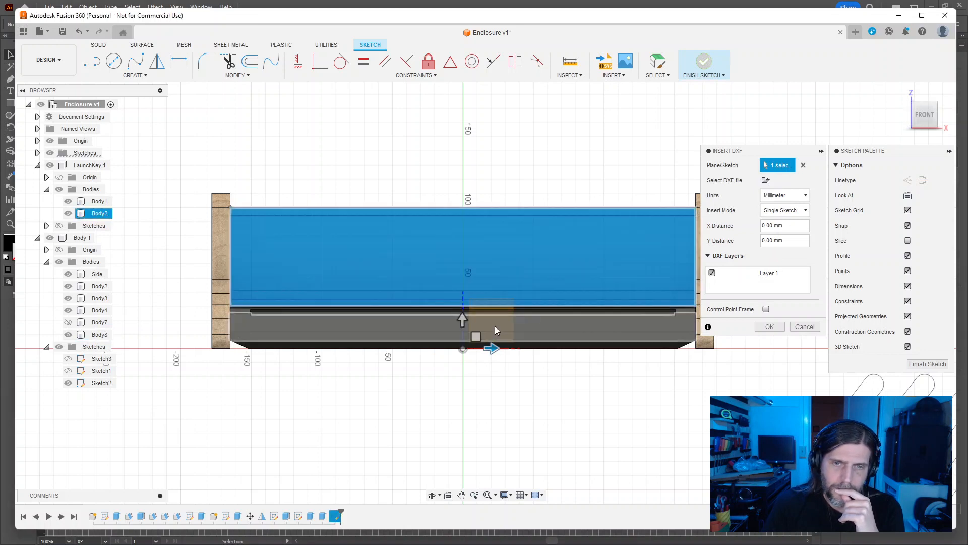
pyautogui.click(541, 244)
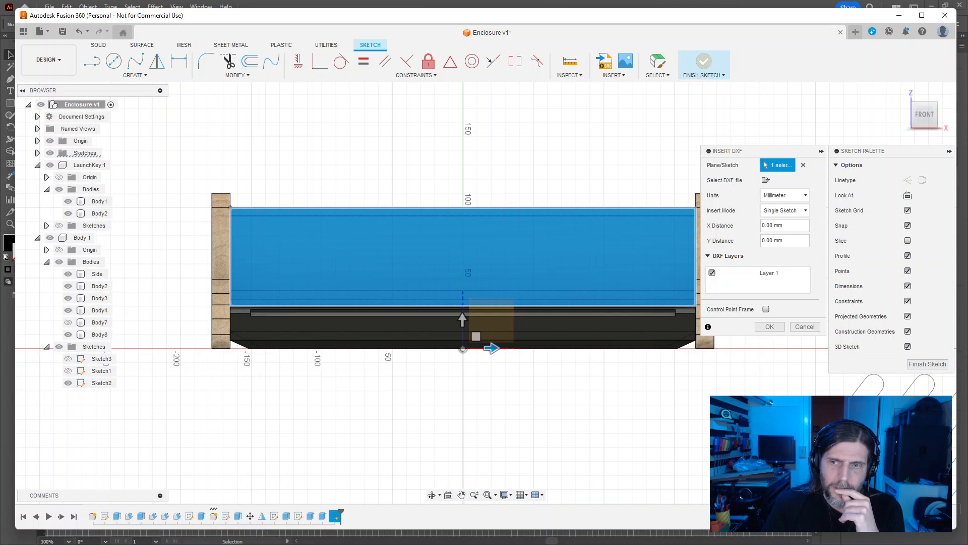
pyautogui.moveTo(827, 239)
pyautogui.mouseDown(button='middle')
pyautogui.moveTo(670, 192)
pyautogui.moveTo(509, 123)
pyautogui.mouseUp(button='middle')
pyautogui.scroll(-2, 663, 274)
pyautogui.moveTo(664, 275); pyautogui.dragTo(648, 301, button='middle')
pyautogui.scroll(2, 648, 301)
pyautogui.press('Return')
pyautogui.scroll(-2, 520, 290)
pyautogui.moveTo(519, 290); pyautogui.dragTo(636, 253, button='middle')
pyautogui.scroll(2, 633, 251)
pyautogui.scroll(-2, 636, 253)
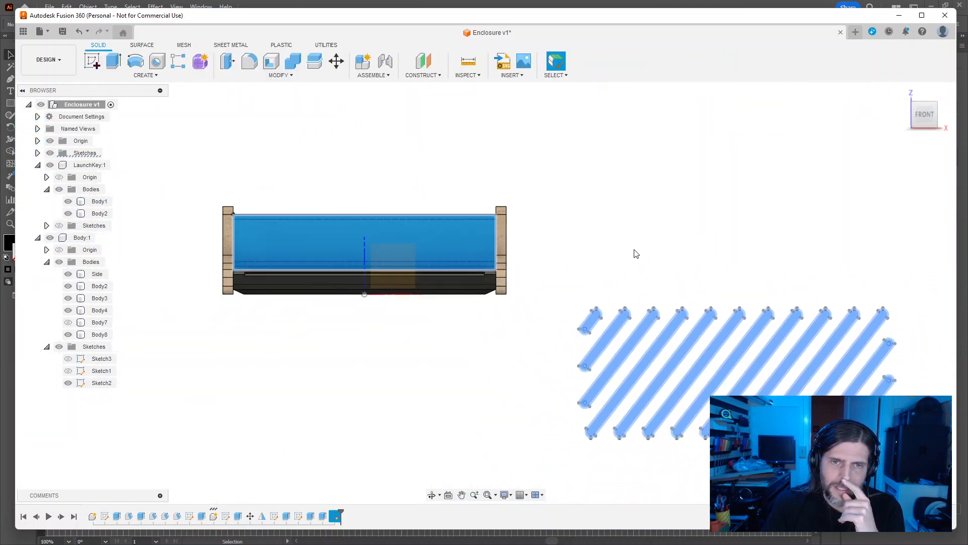
# Step: Clear the selection and undo the DXF insertion
pyautogui.click(451, 378)
pyautogui.moveTo(475, 357); pyautogui.dragTo(578, 357, button='middle')
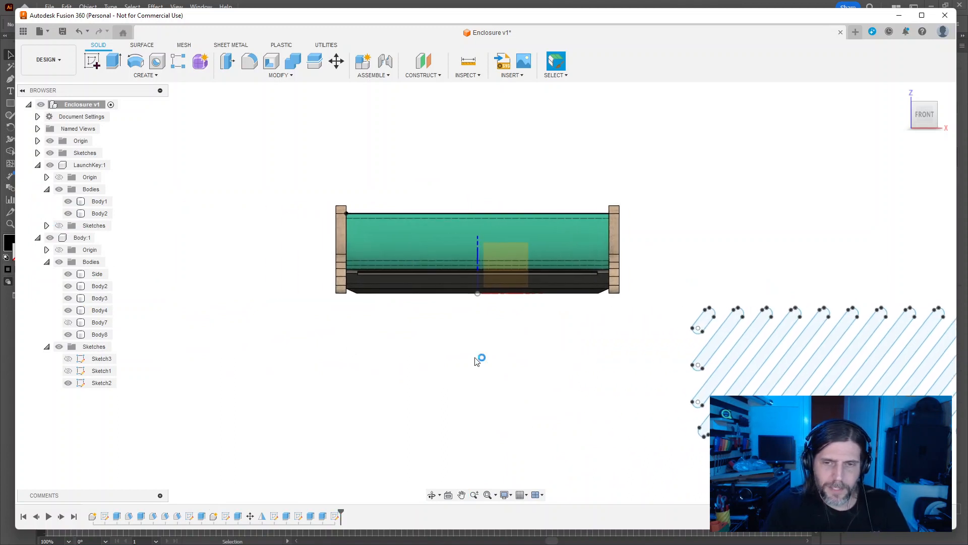
pyautogui.hotkey('ctrl', 'z')
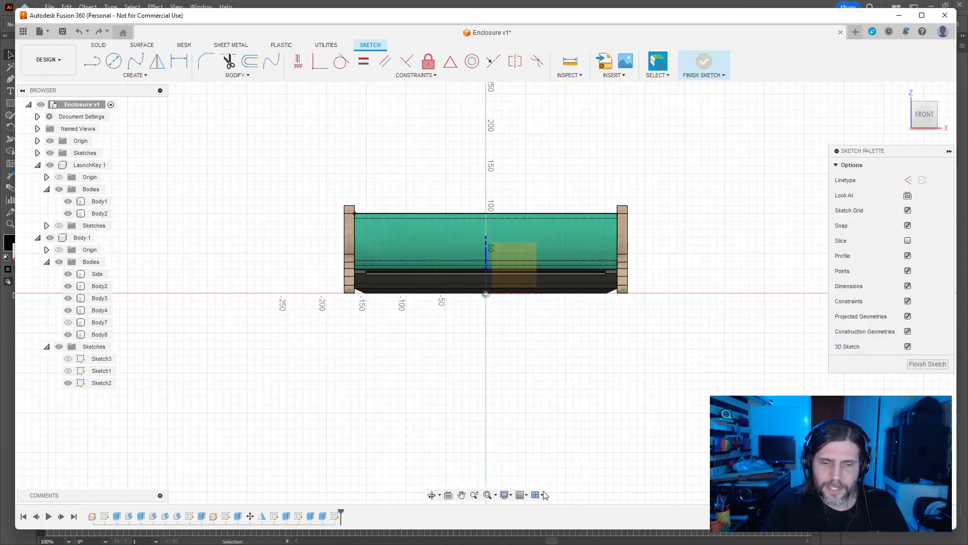
# Step: Finish the empty front panel sketch and delete it from the design history
pyautogui.rightClick(335, 516)
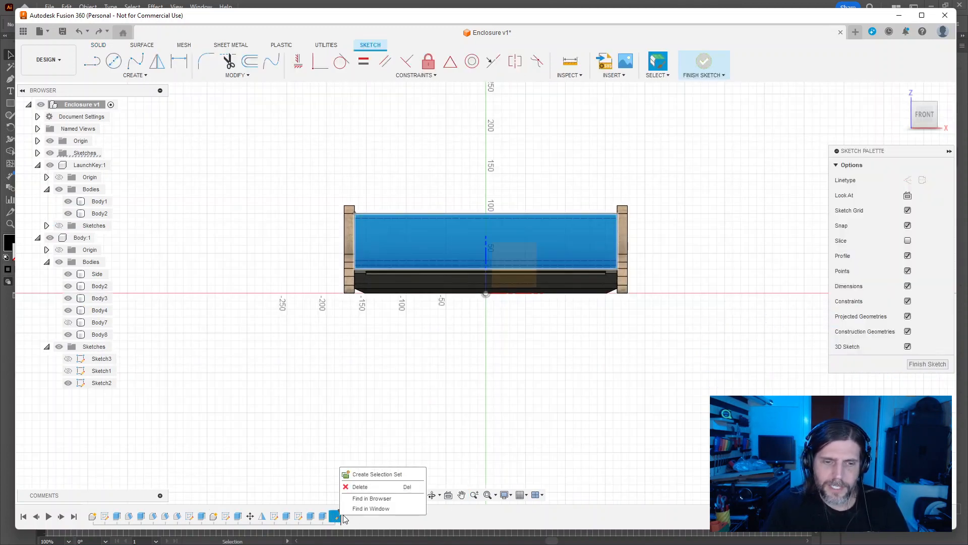
pyautogui.click(371, 487)
pyautogui.click(918, 364)
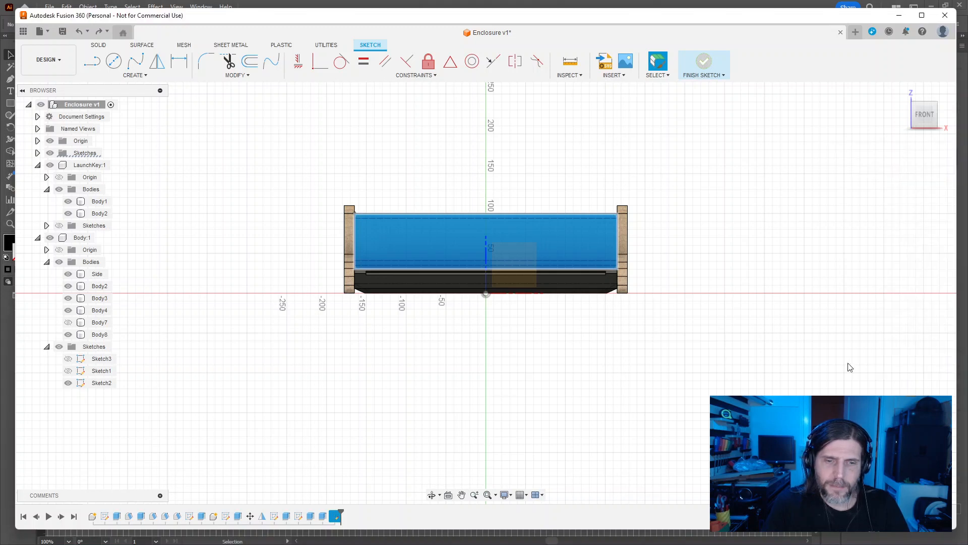
pyautogui.rightClick(334, 516)
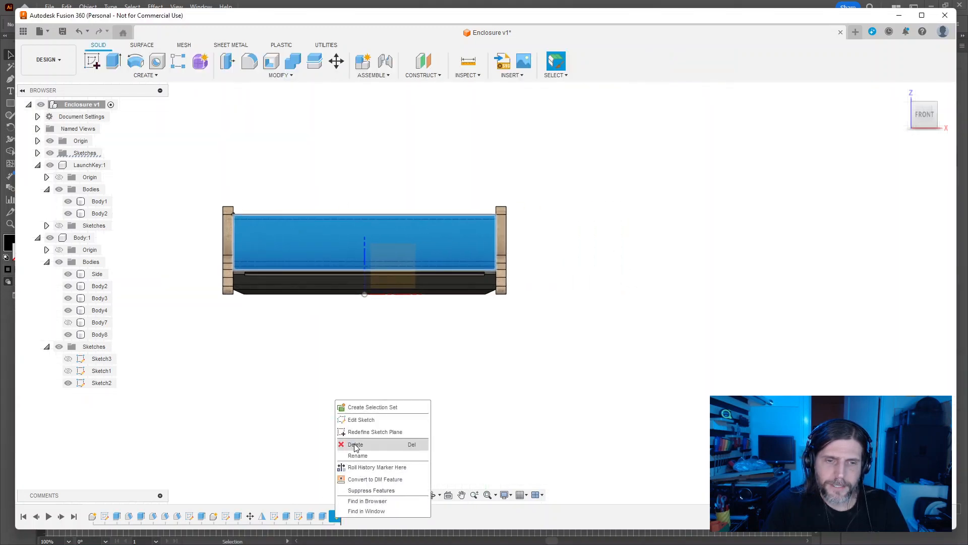
pyautogui.click(383, 443)
pyautogui.scroll(-2, 590, 377)
pyautogui.scroll(4, 590, 379)
pyautogui.moveTo(496, 323); pyautogui.dragTo(678, 369, button='middle')
pyautogui.scroll(4, 586, 380)
pyautogui.scroll(-4, 586, 380)
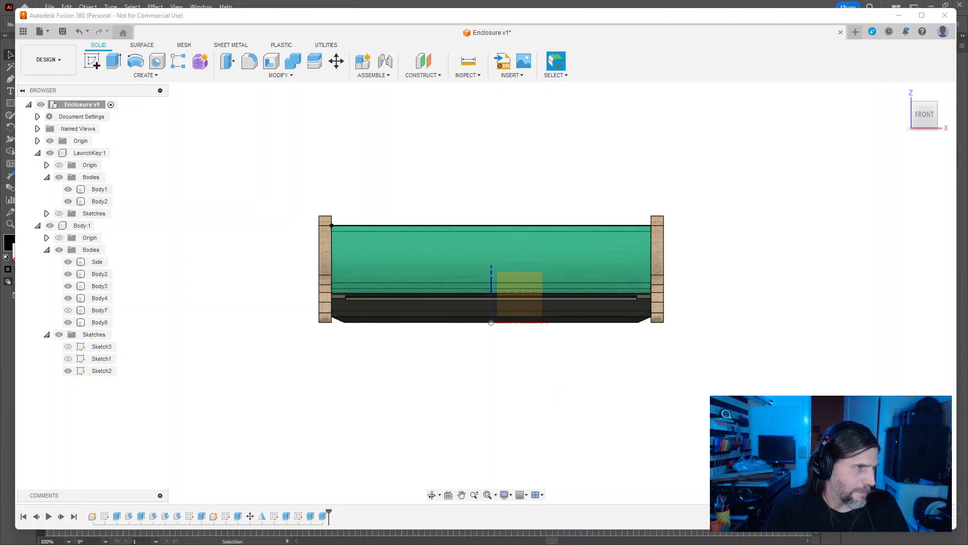
# Step: Switch to Illustrator and export the artwork again as AutoCAD 2018 DXF, with a scale of 0.3528 millimeters to 1 unit
pyautogui.hotkey('alt', 'Tab')
pyautogui.click(49, 6)
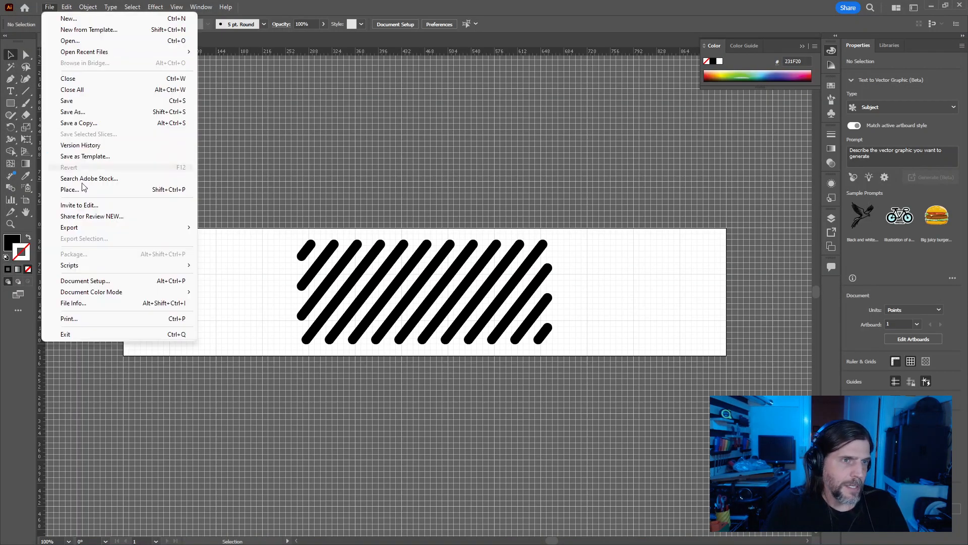
pyautogui.moveTo(109, 228)
pyautogui.click(335, 239)
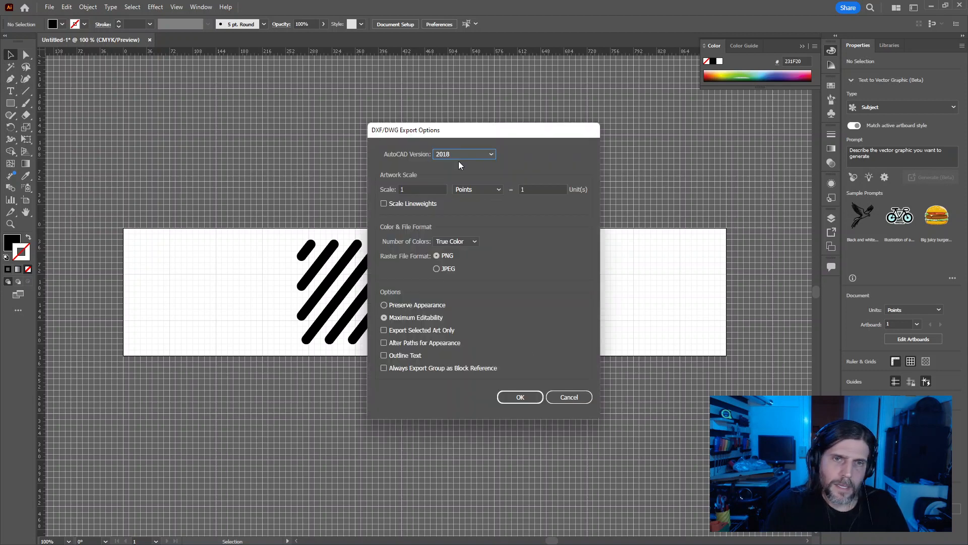
pyautogui.click(494, 189)
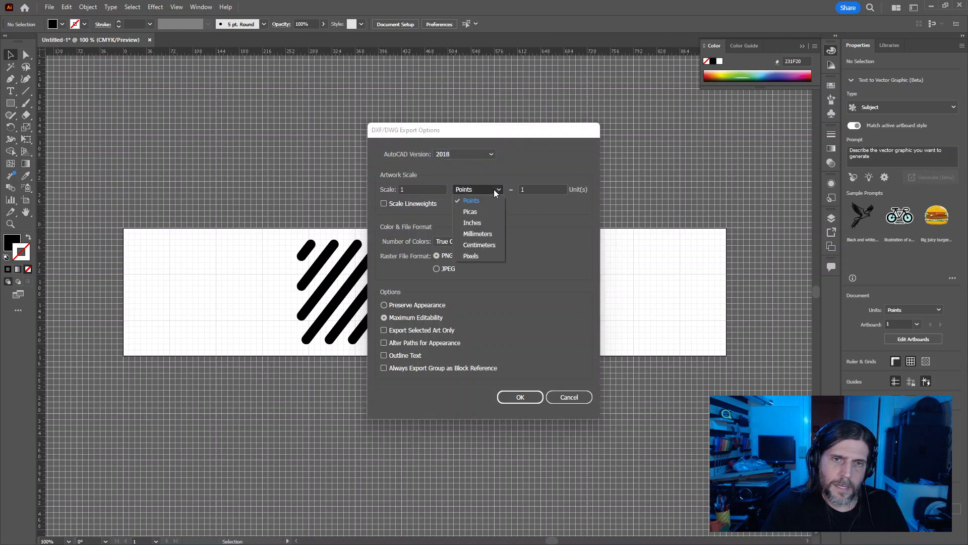
pyautogui.click(482, 224)
pyautogui.click(482, 189)
pyautogui.click(482, 233)
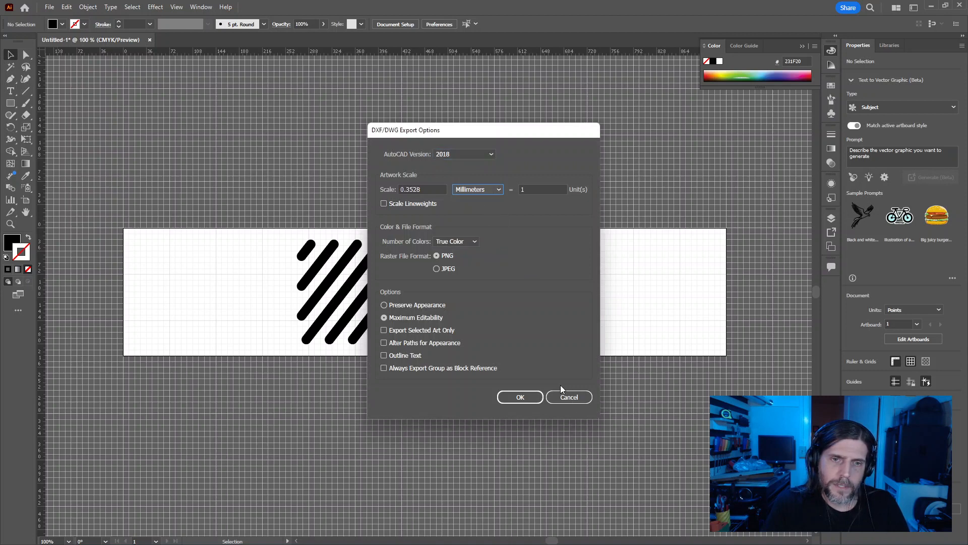
pyautogui.click(541, 397)
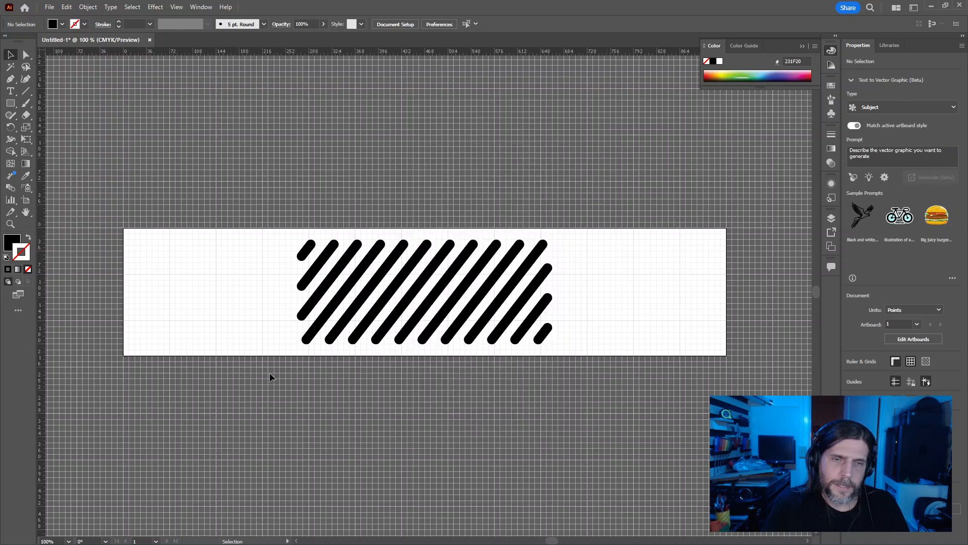
# Step: Switch to Fusion 360 and load the newly exported DXF from the computer onto the enclosure's green front face
pyautogui.hotkey('alt', 'Tab')
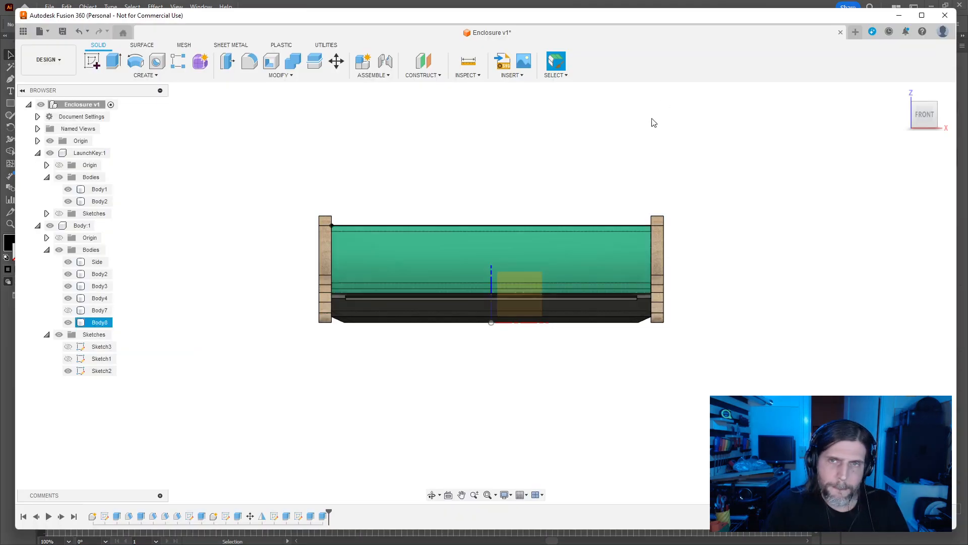
pyautogui.click(585, 169)
pyautogui.click(511, 75)
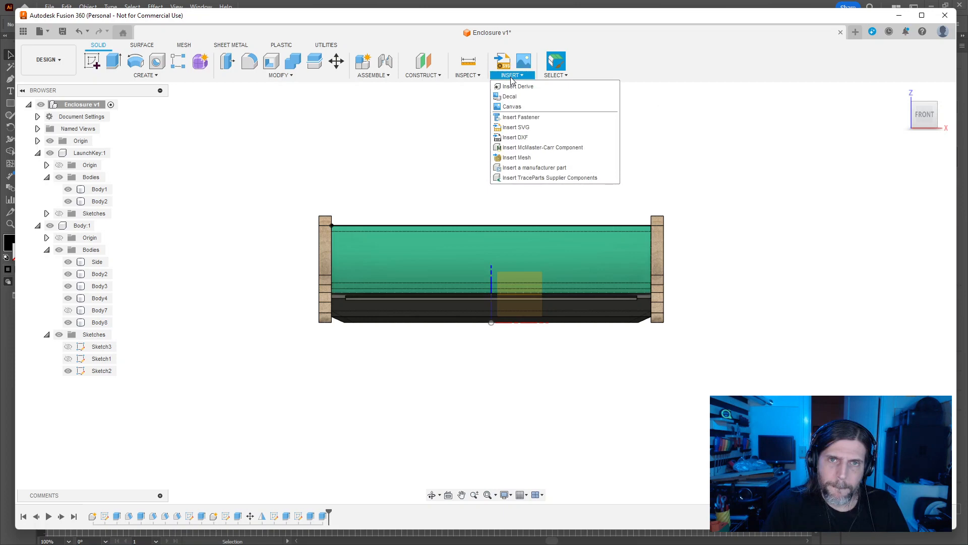
pyautogui.click(514, 137)
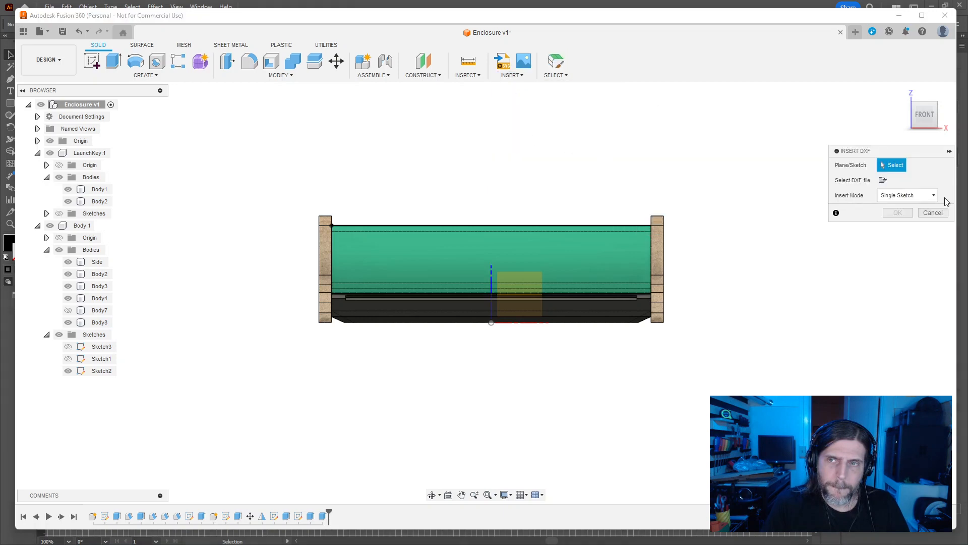
pyautogui.click(883, 181)
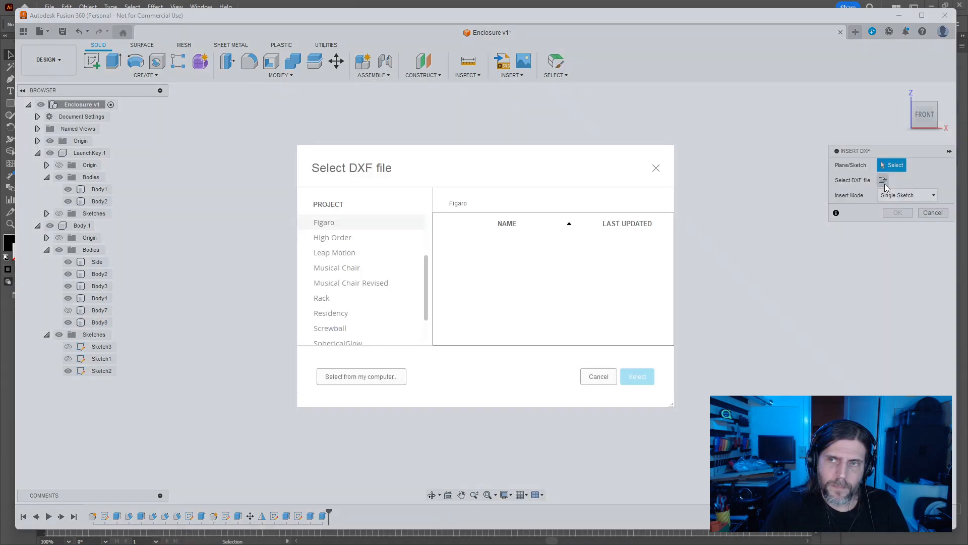
pyautogui.click(331, 377)
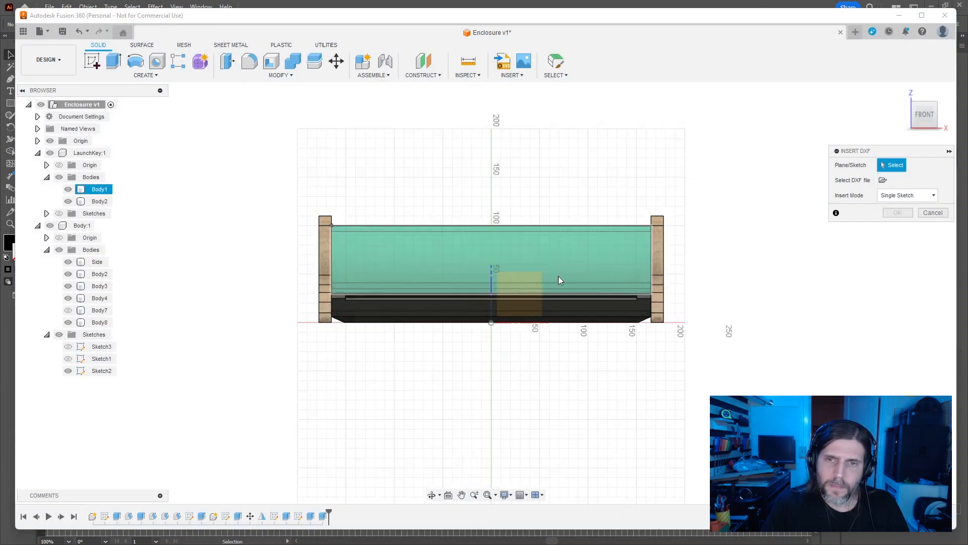
pyautogui.click(439, 262)
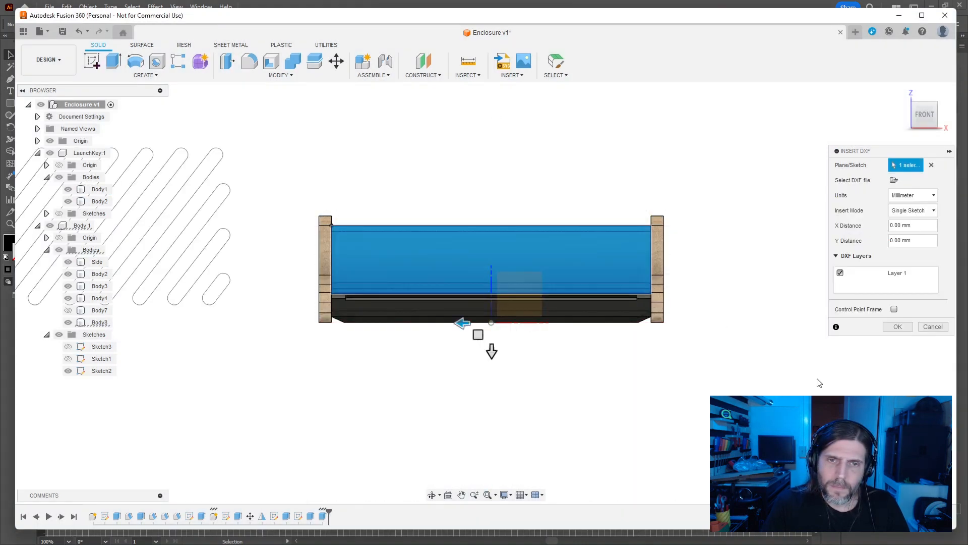
# Step: Compare the stripe preview with the front panel and try Centimeter as the DXF import unit
pyautogui.moveTo(649, 381); pyautogui.dragTo(792, 403, button='middle')
pyautogui.scroll(3, 777, 404)
pyautogui.scroll(-3, 778, 404)
pyautogui.scroll(-4, 778, 401)
pyautogui.scroll(4, 778, 401)
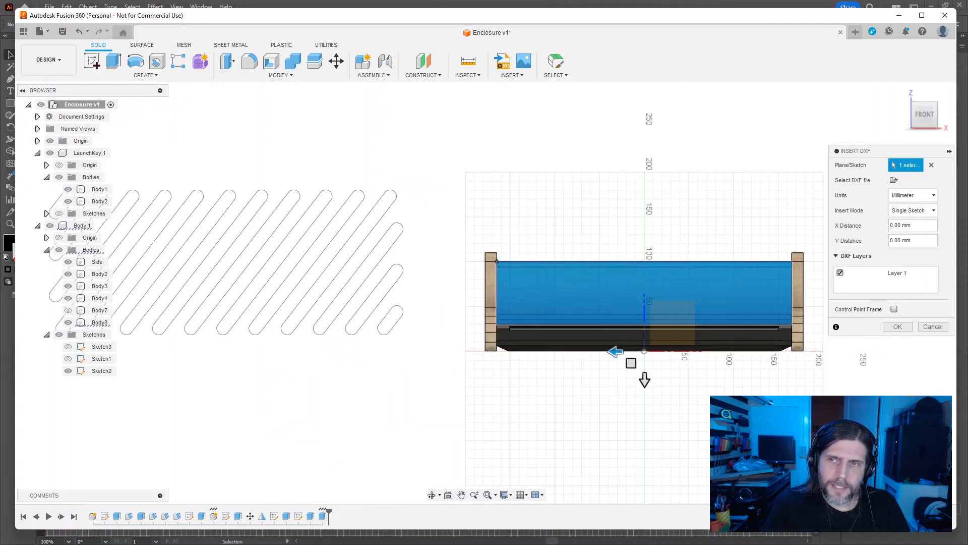
pyautogui.scroll(-2, 776, 401)
pyautogui.scroll(-1, 776, 401)
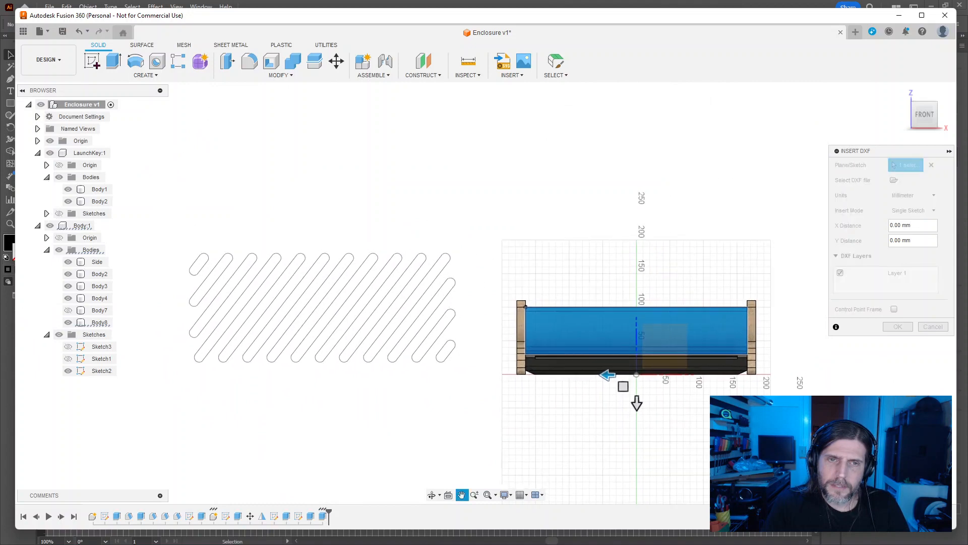
pyautogui.click(927, 195)
pyautogui.click(909, 208)
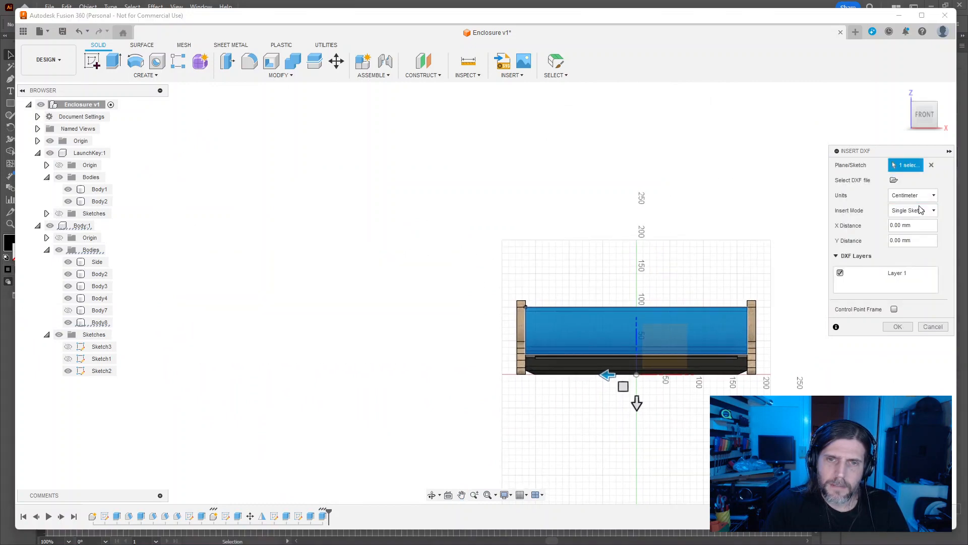
pyautogui.scroll(4, 806, 416)
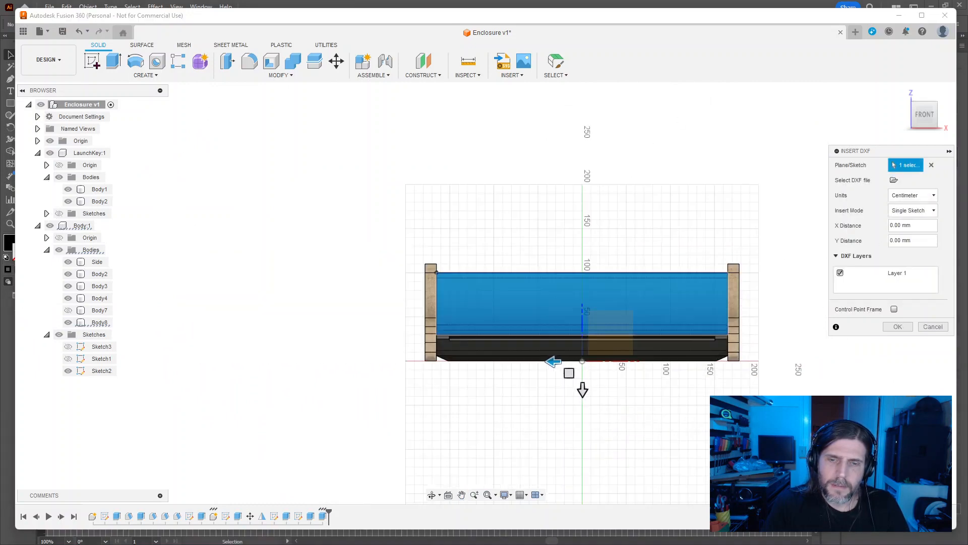
pyautogui.moveTo(545, 367); pyautogui.dragTo(799, 389, button='middle')
pyautogui.scroll(3, 782, 387)
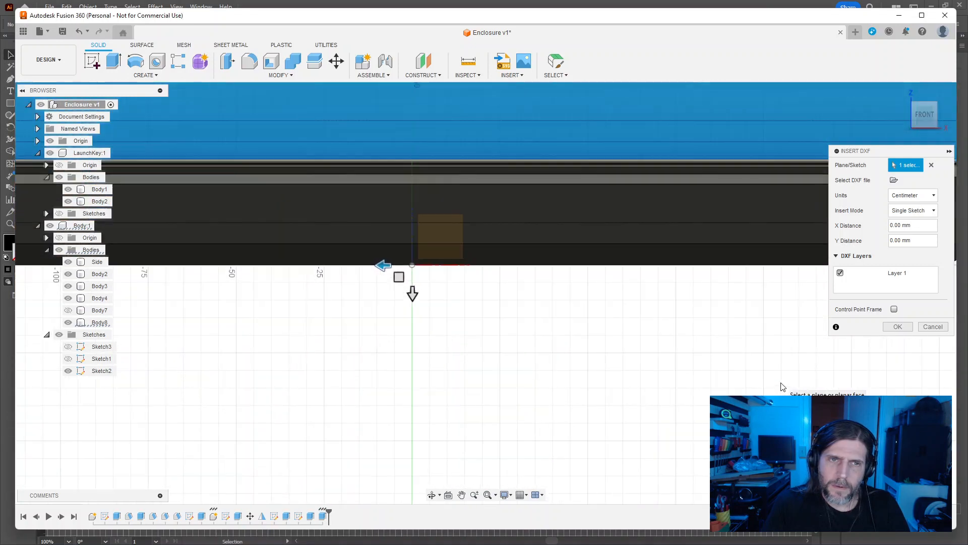
pyautogui.scroll(-1, 782, 386)
pyautogui.scroll(-7, 782, 385)
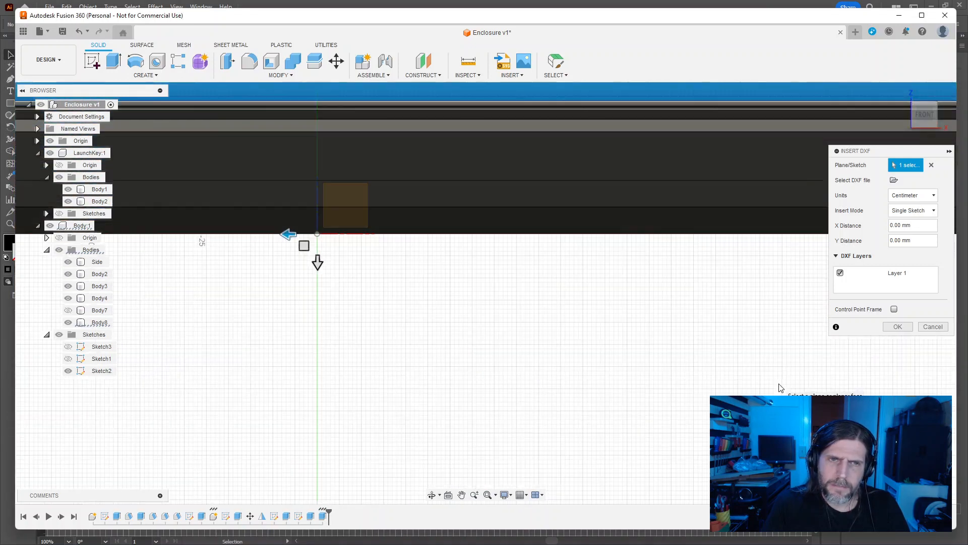
pyautogui.scroll(-3, 787, 385)
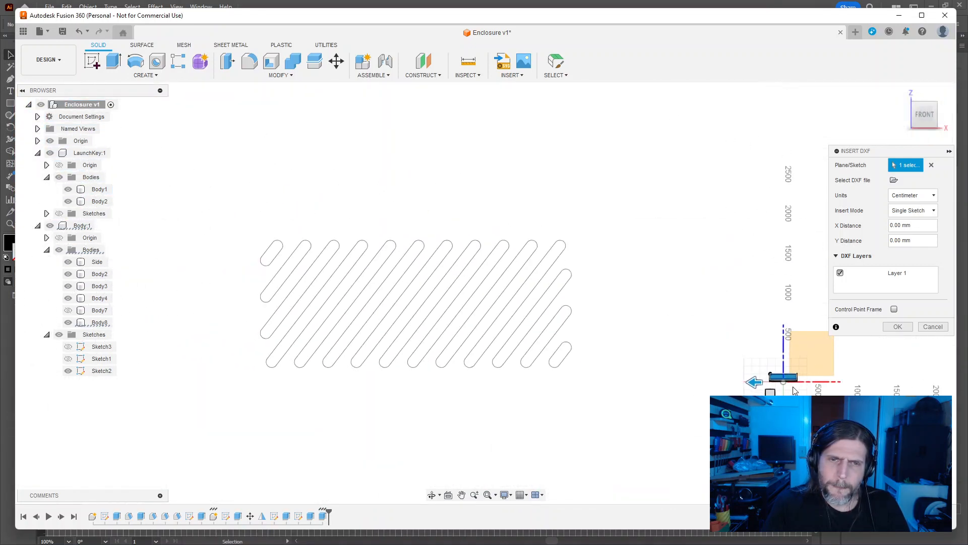
# Step: Set the DXF import unit to Meter and check the stripe preview's size against the front panel
pyautogui.click(896, 195)
pyautogui.click(903, 221)
pyautogui.moveTo(668, 263); pyautogui.dragTo(416, 230, button='middle')
pyautogui.scroll(-3, 616, 315)
pyautogui.scroll(9, 616, 326)
pyautogui.moveTo(465, 285); pyautogui.dragTo(724, 242, button='middle')
pyautogui.scroll(6, 630, 291)
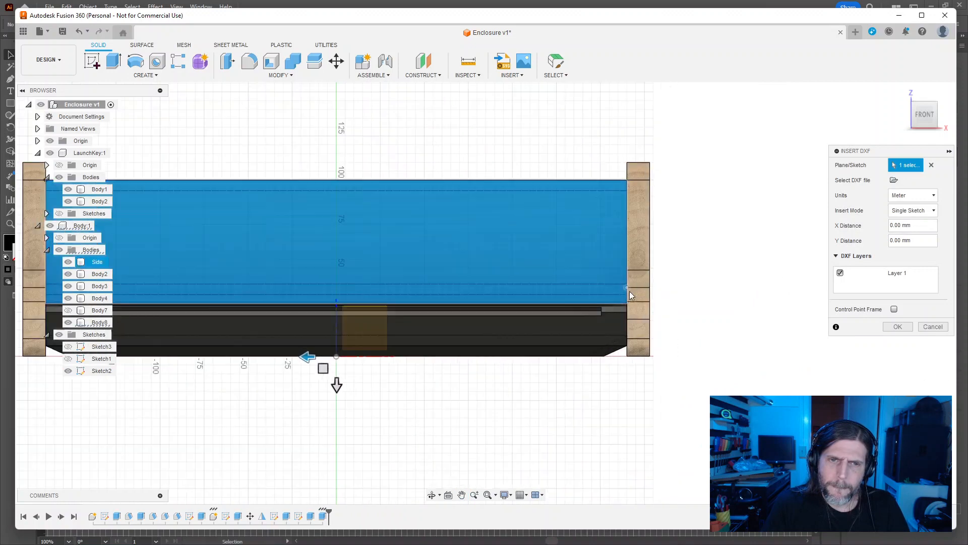
pyautogui.moveTo(469, 378); pyautogui.dragTo(767, 357, button='middle')
pyautogui.scroll(-10, 629, 386)
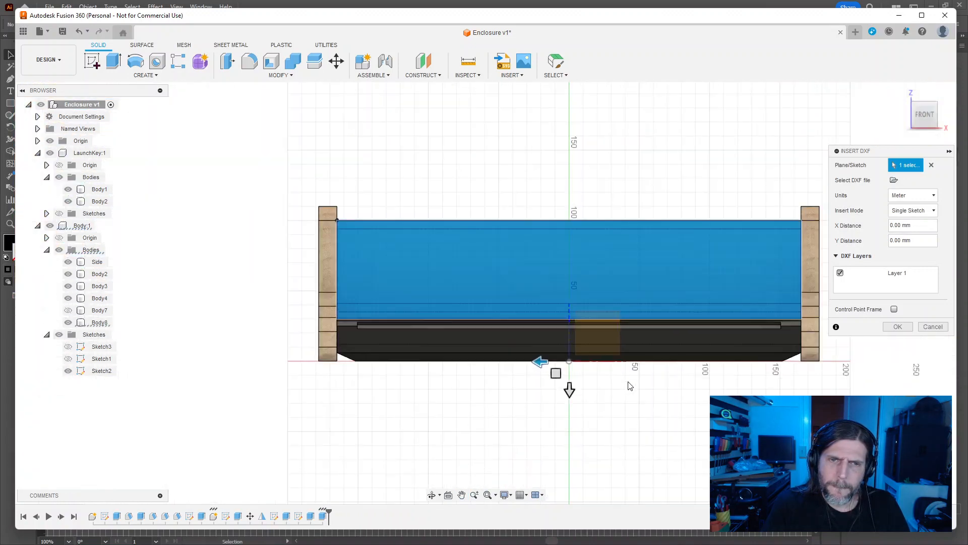
# Step: Set the DXF import unit to Millimeter and compare the stripe preview's size with the front panel
pyautogui.click(937, 194)
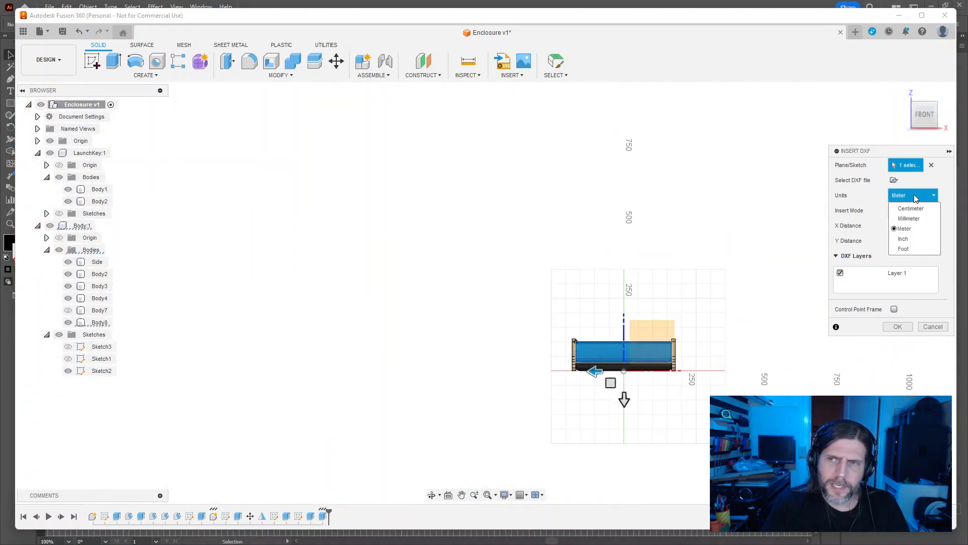
pyautogui.click(901, 219)
pyautogui.scroll(3, 761, 273)
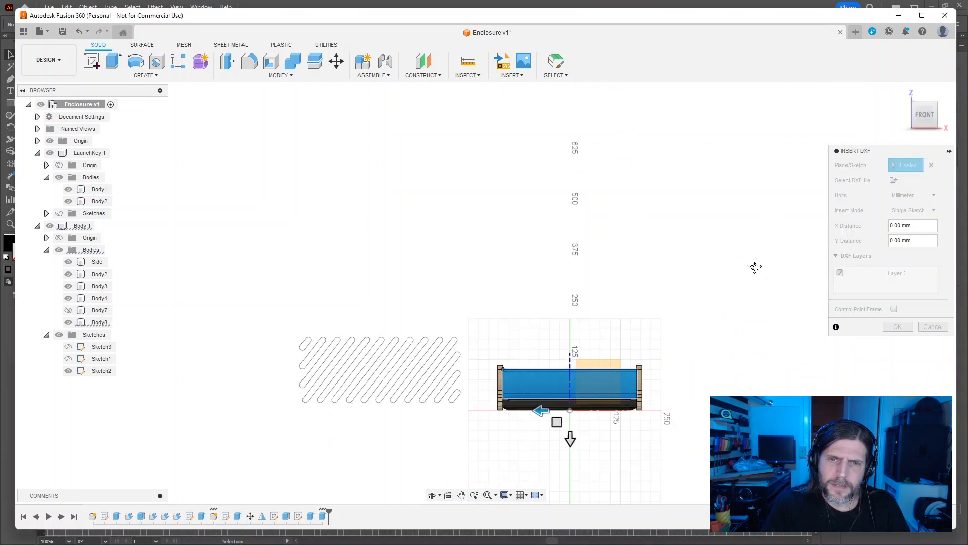
pyautogui.moveTo(757, 270); pyautogui.dragTo(722, 207, button='middle')
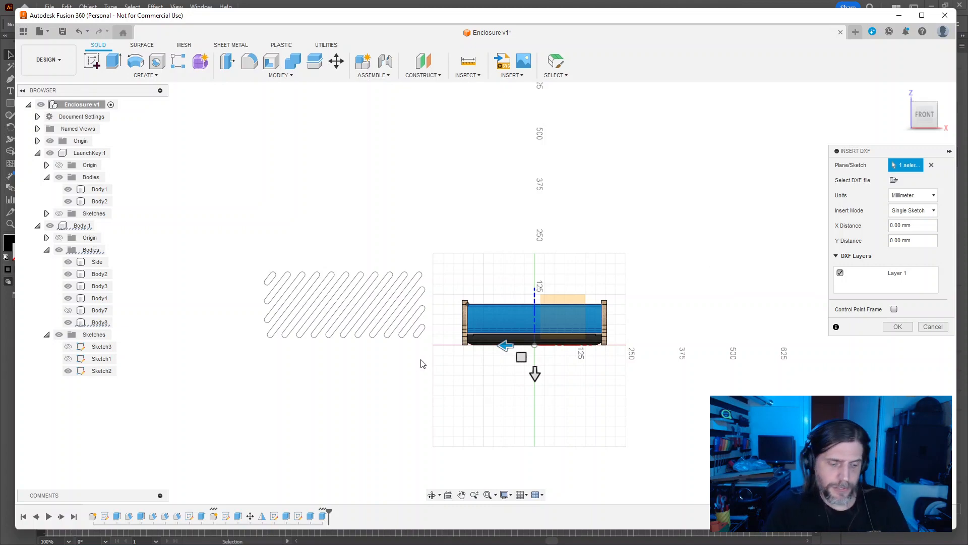
# Step: Switch to Illustrator and change the document's ruler units to millimeters
pyautogui.click(11, 41)
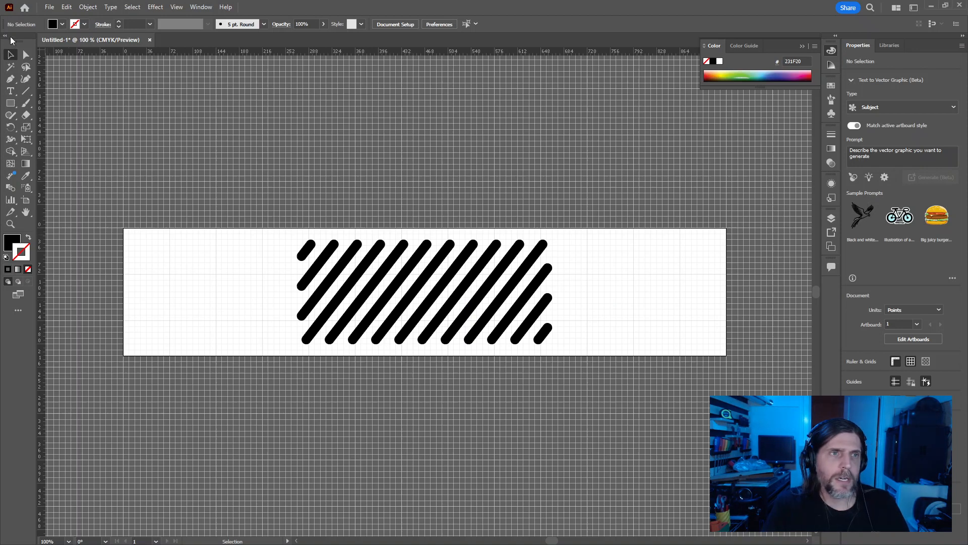
pyautogui.rightClick(42, 56)
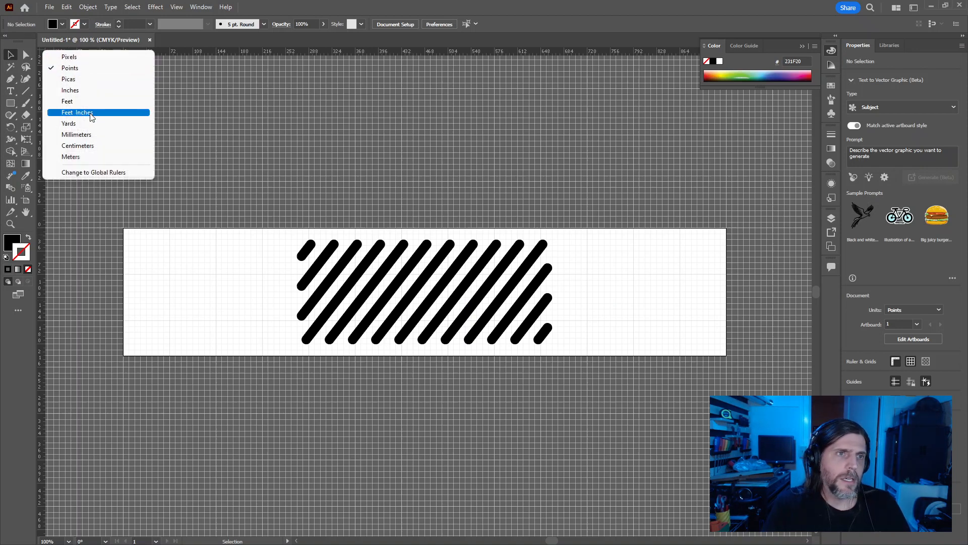
pyautogui.click(77, 135)
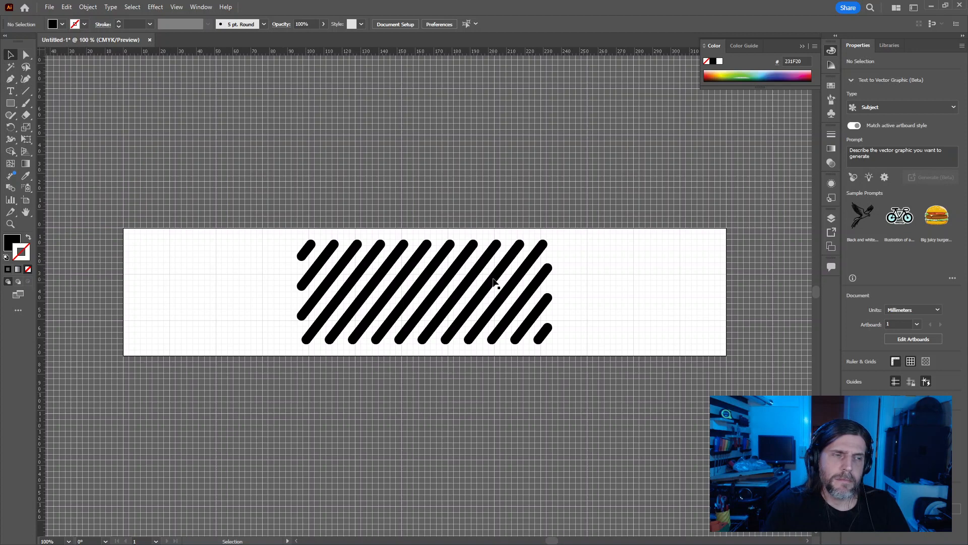
# Step: Export the stripe artwork as AutoCAD 2018 DXF with a scale of 1 millimeter to 1 unit
pyautogui.click(51, 7)
pyautogui.moveTo(112, 228)
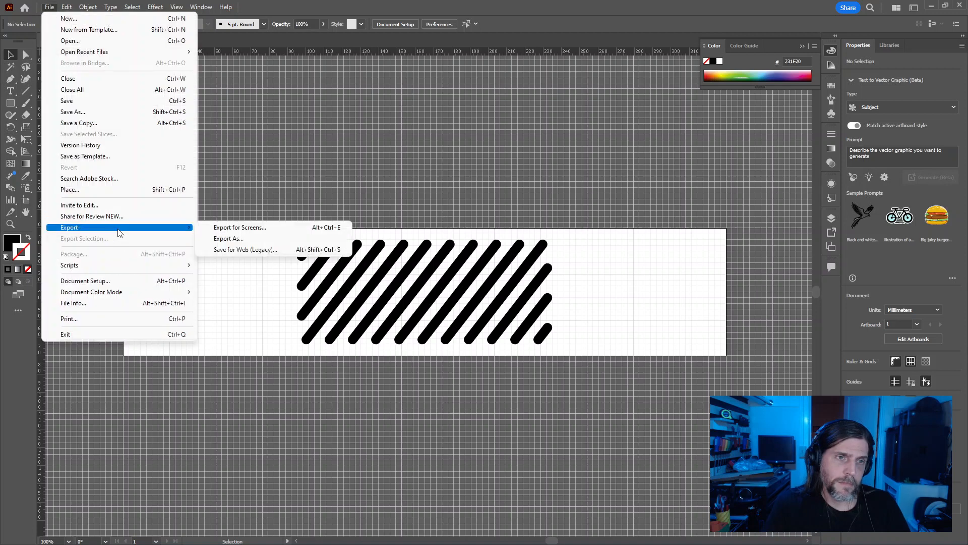
pyautogui.click(272, 249)
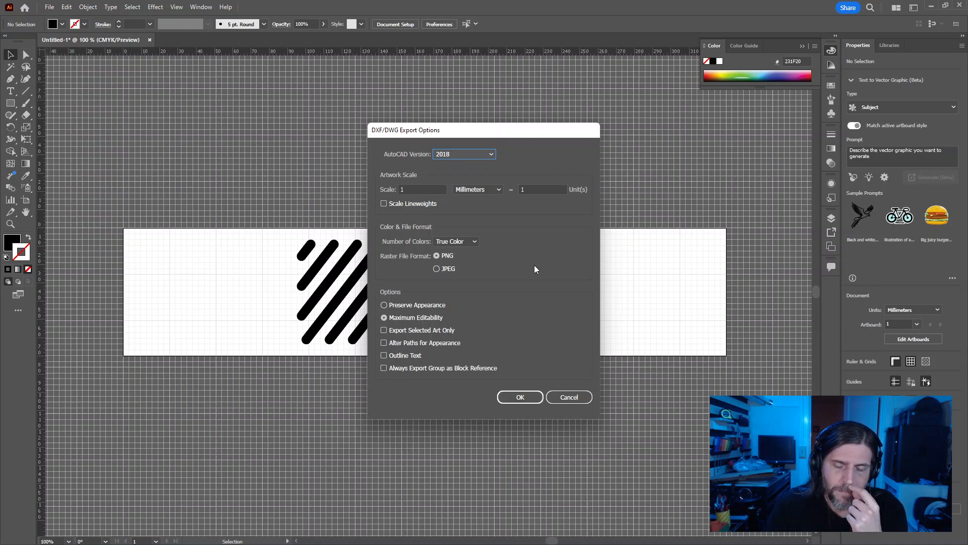
pyautogui.click(522, 400)
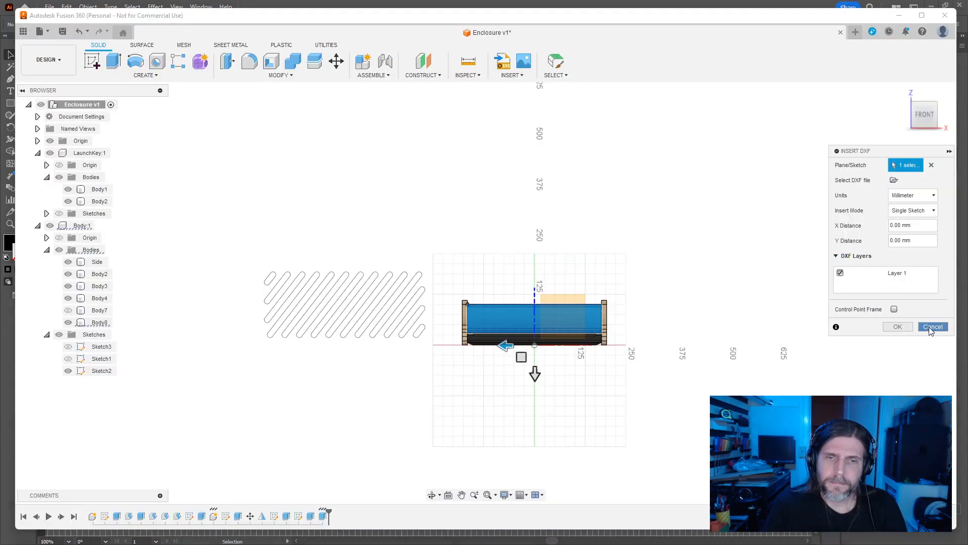
# Step: Switch to Fusion 360, cancel the pending DXF insertion and load the re-exported DXF from the computer onto the green front face
pyautogui.click(932, 327)
pyautogui.click(519, 76)
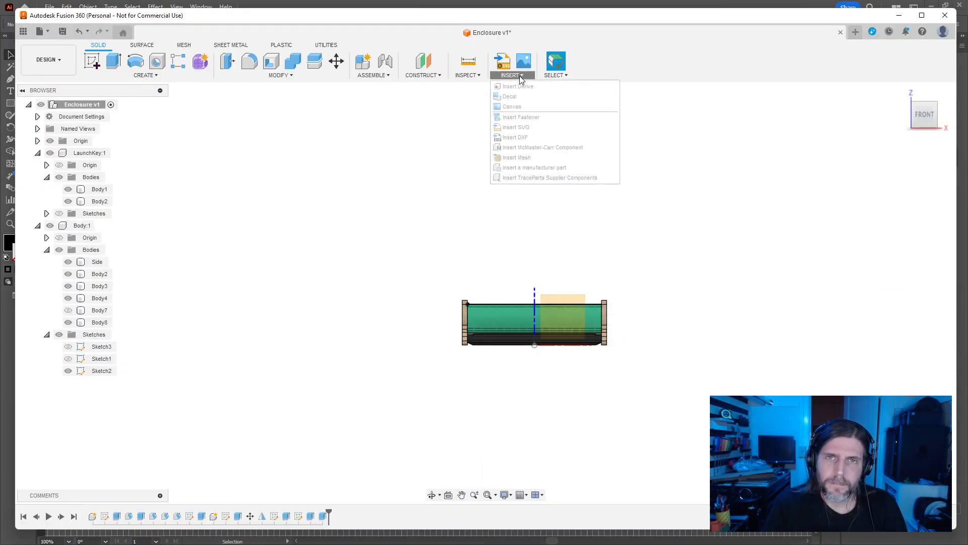
pyautogui.click(515, 137)
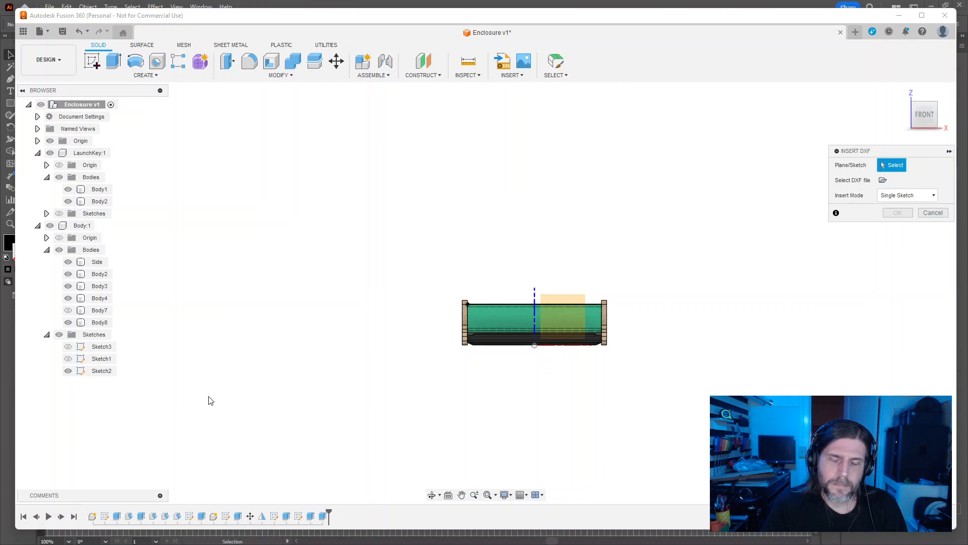
pyautogui.click(541, 352)
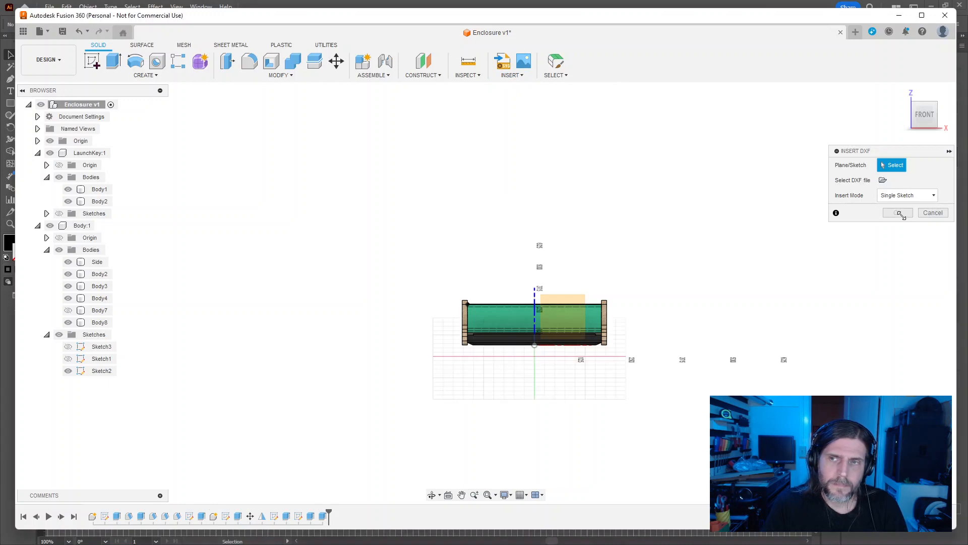
pyautogui.click(883, 180)
pyautogui.click(367, 376)
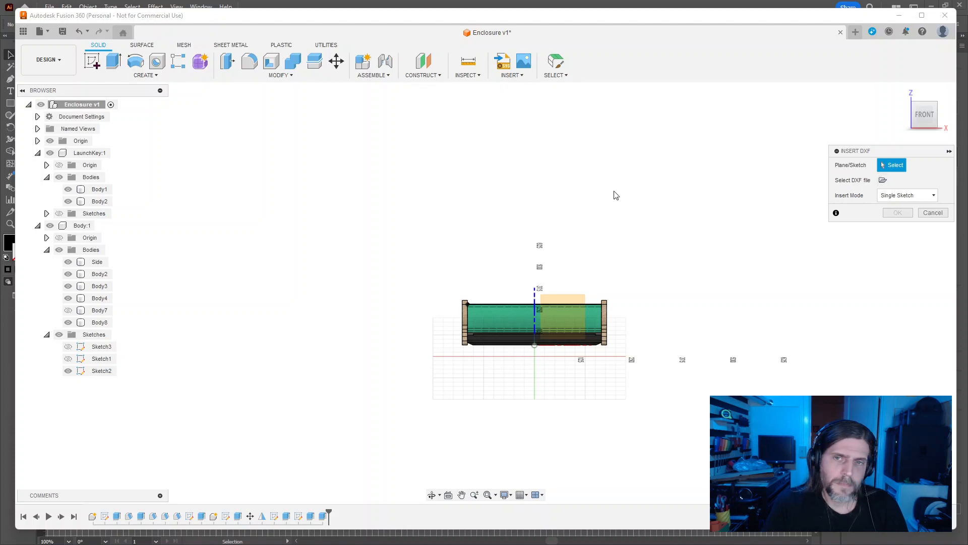
pyautogui.click(509, 319)
pyautogui.scroll(2, 635, 343)
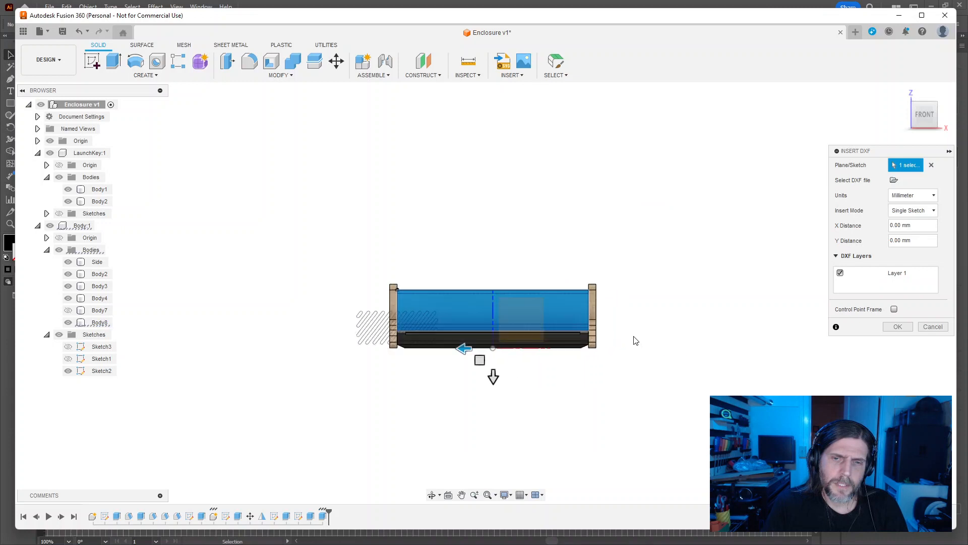
pyautogui.scroll(3, 635, 342)
pyautogui.moveTo(614, 335); pyautogui.dragTo(754, 294, button='middle')
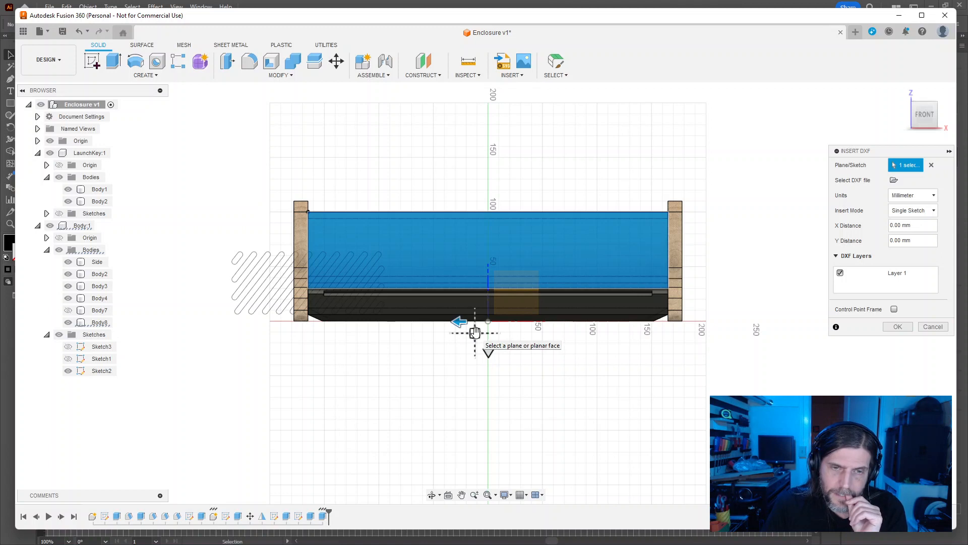
# Step: Try offsetting the DXF with a Y distance of 80/2 and an X distance of 330/2, changed to -330/2
pyautogui.click(914, 227)
pyautogui.write('330/2')
pyautogui.press('Tab')
pyautogui.write('80/2')
pyautogui.press('Tab')
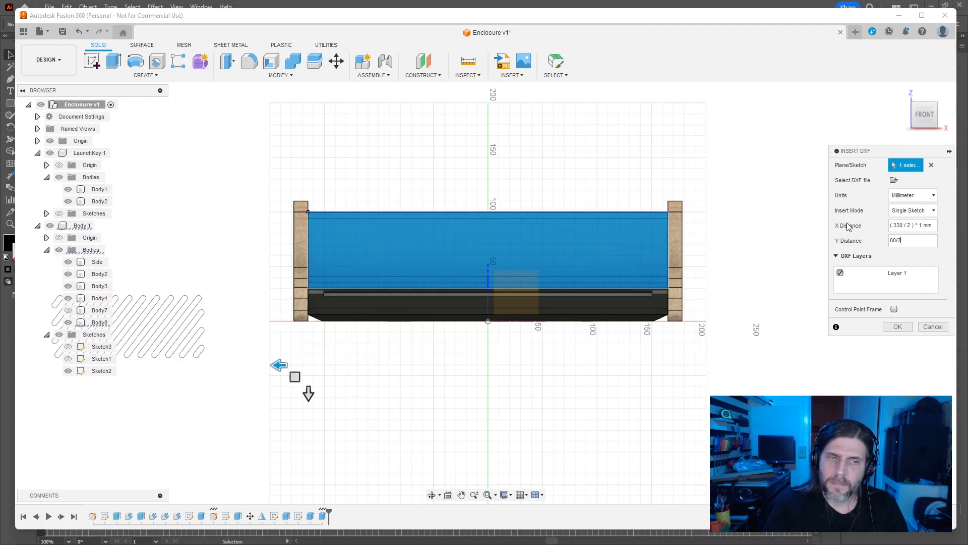
pyautogui.press('Tab')
pyautogui.press('Left')
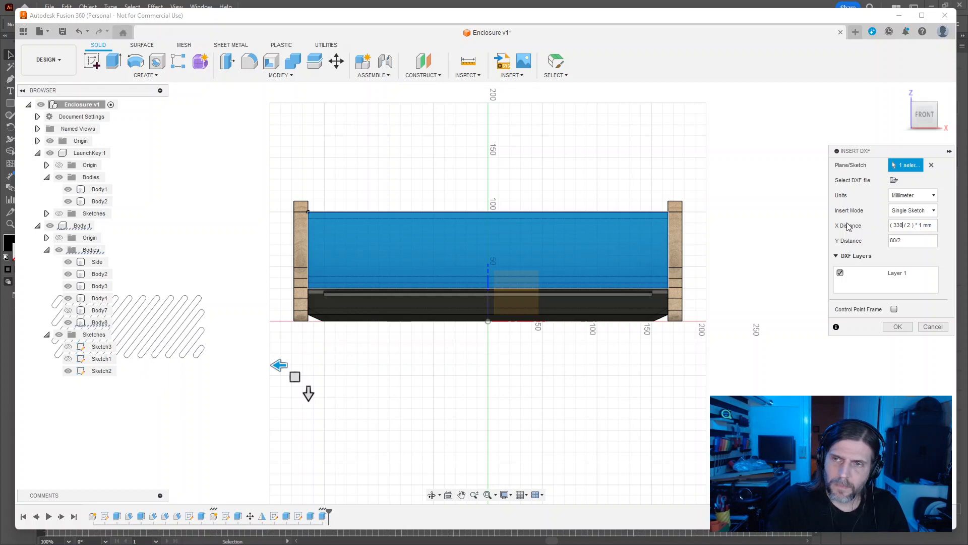
pyautogui.write('-')
pyautogui.press('Tab')
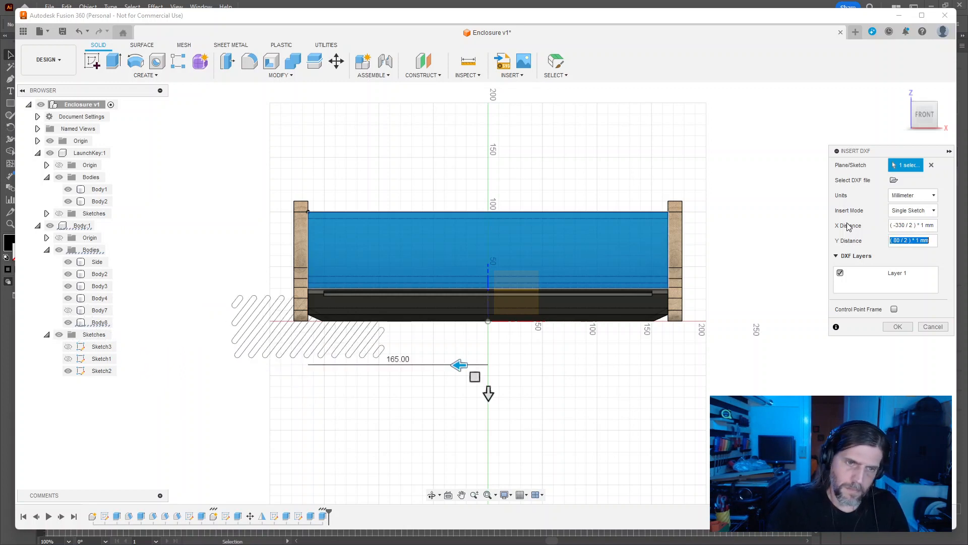
# Step: Try X distances of 0 and 330 mm for the stripe pattern and clear its Y distance
pyautogui.click(923, 227)
pyautogui.hotkey('ctrl', 'a')
pyautogui.write('0')
pyautogui.press('Tab')
pyautogui.moveTo(923, 227); pyautogui.dragTo(814, 227)
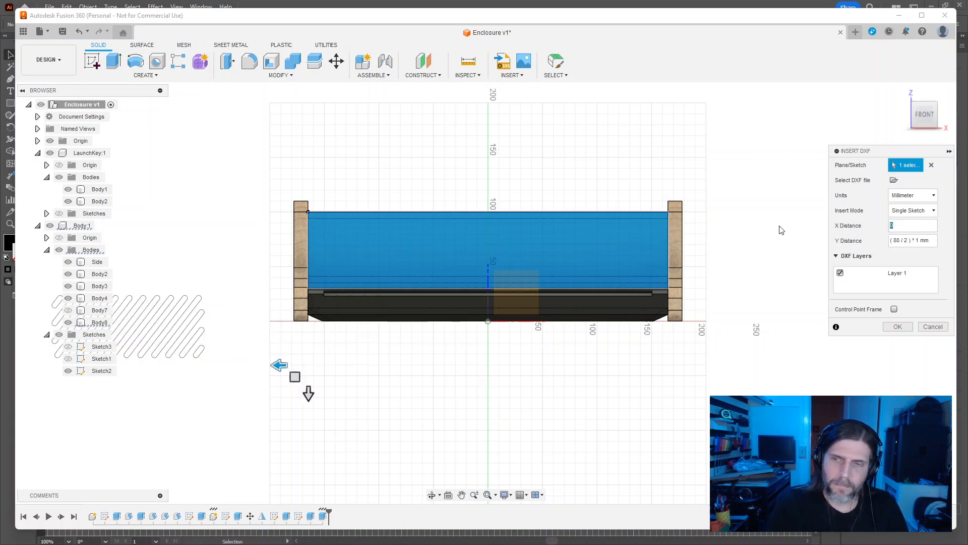
pyautogui.write('330')
pyautogui.press('Tab')
pyautogui.press('Delete')
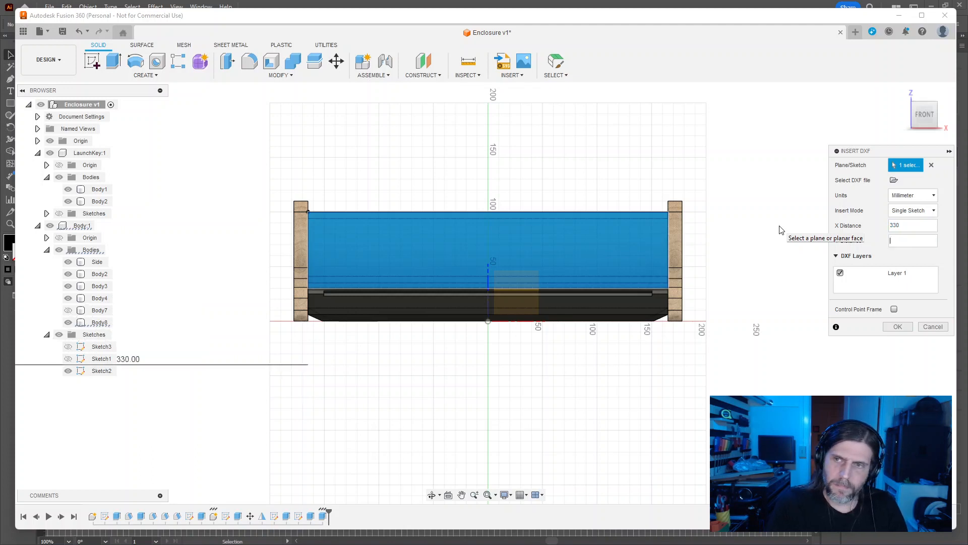
# Step: Insert the stripe DXF with an X distance of -330 mm and a Y distance of -70 mm
pyautogui.hotkey('shift', 'Tab')
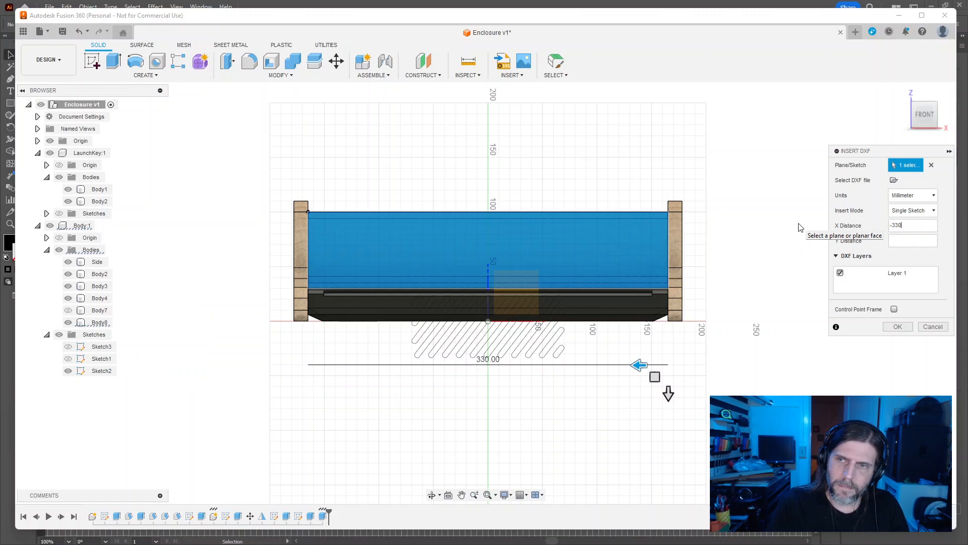
pyautogui.click(907, 245)
pyautogui.write('-70')
pyautogui.hotkey('shift', 'Tab')
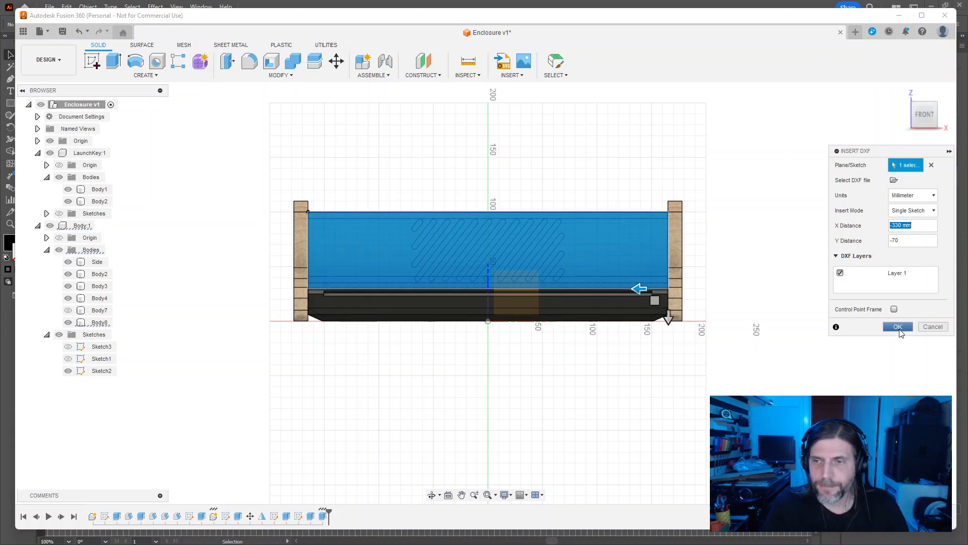
# Step: Extrude all 14 diagonal stripe profiles as a cut with a distance of -5 mm through the green front panel
pyautogui.scroll(5, 724, 357)
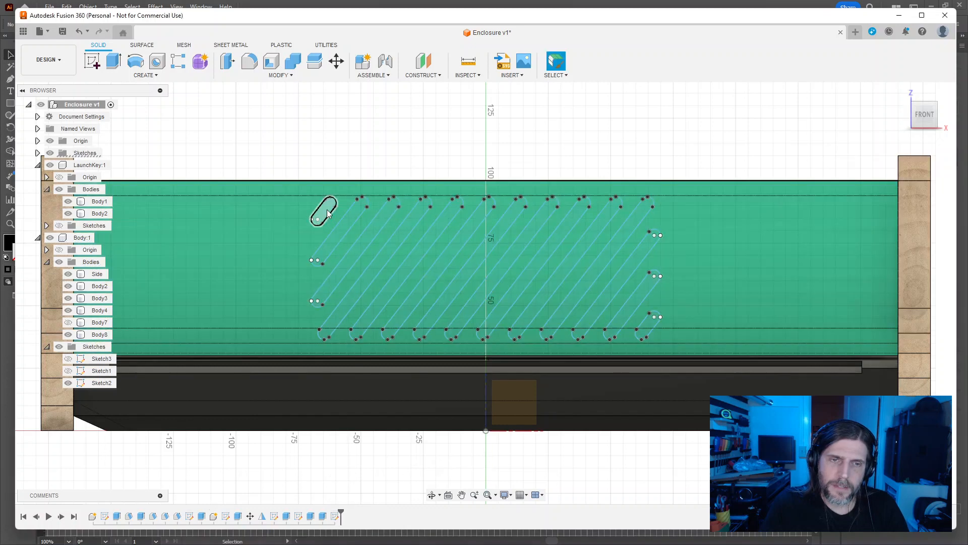
pyautogui.click(328, 213)
pyautogui.click(349, 219)
pyautogui.click(369, 229)
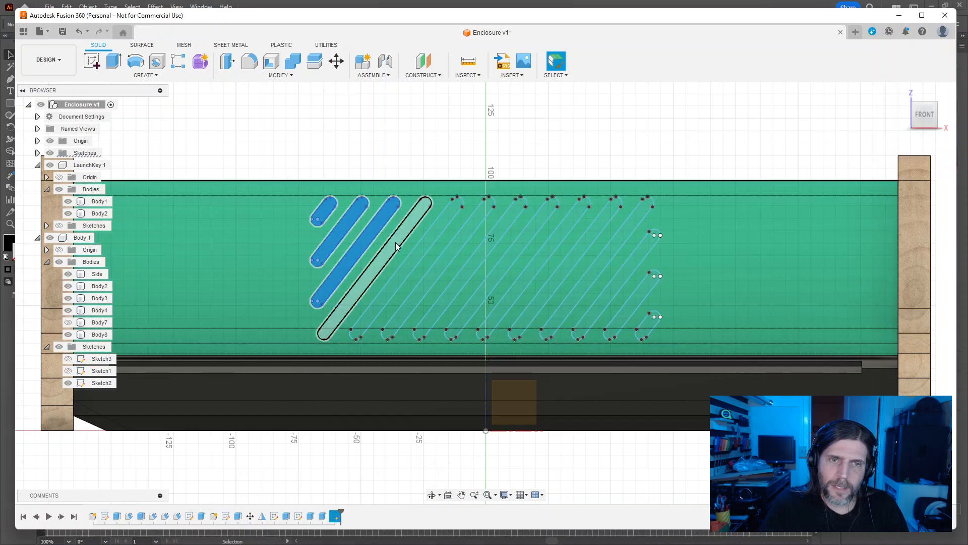
pyautogui.click(397, 246)
pyautogui.click(422, 251)
pyautogui.click(451, 253)
pyautogui.click(478, 259)
pyautogui.click(504, 263)
pyautogui.click(535, 271)
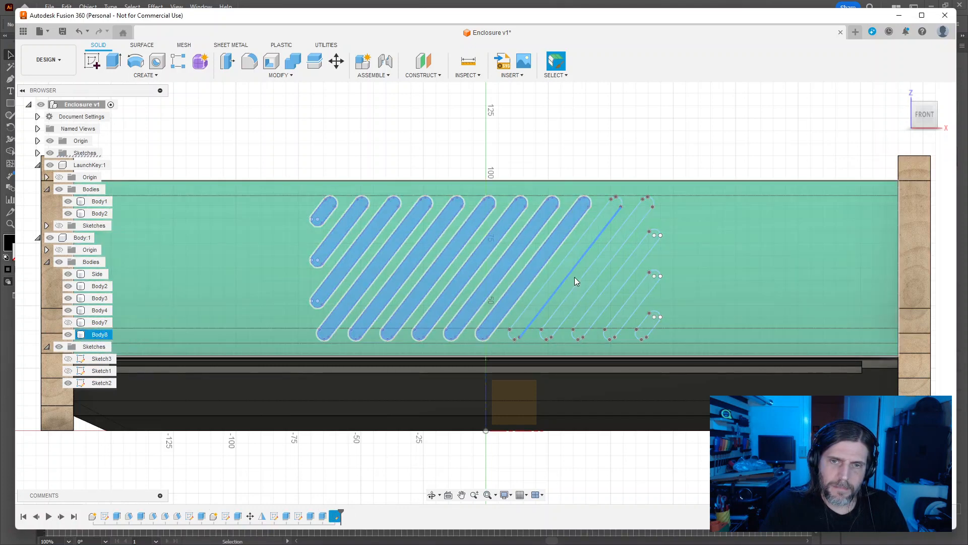
pyautogui.click(562, 275)
pyautogui.click(589, 280)
pyautogui.click(611, 295)
pyautogui.click(634, 316)
pyautogui.click(652, 325)
pyautogui.press('e')
pyautogui.keyDown('shift'); pyautogui.moveTo(746, 281); pyautogui.dragTo(791, 315, button='middle'); pyautogui.keyUp('shift')
pyautogui.moveTo(489, 287); pyautogui.dragTo(474, 287)
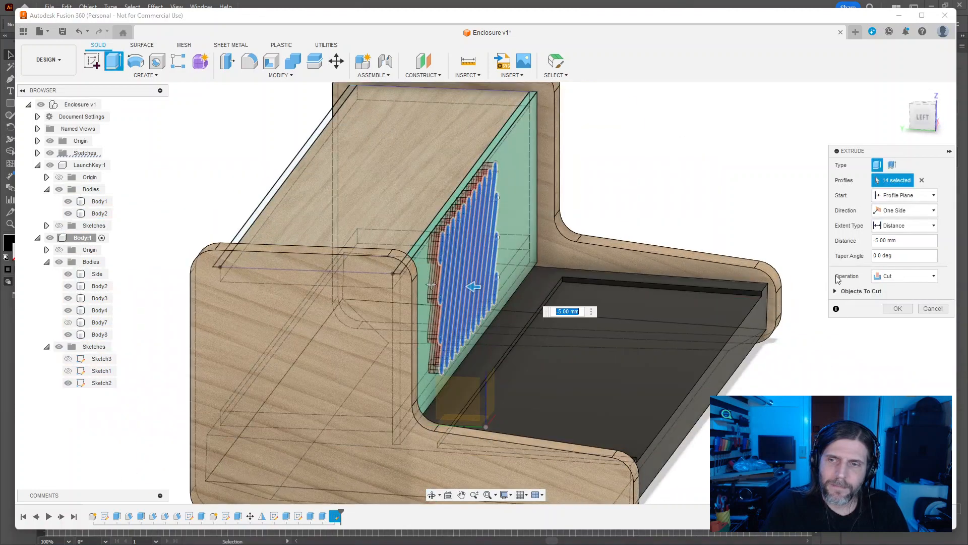
pyautogui.click(898, 308)
# Step: Inspect the diagonal vent slots in the green front panel up close and in the whole enclosure
pyautogui.scroll(2, 484, 300)
pyautogui.keyDown('shift'); pyautogui.moveTo(698, 385); pyautogui.dragTo(590, 388, button='middle'); pyautogui.keyUp('shift')
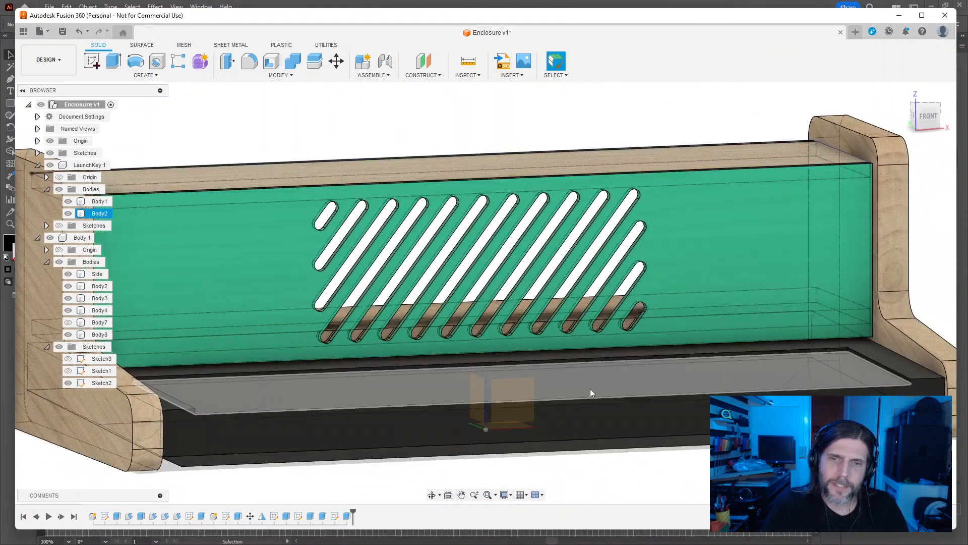
pyautogui.scroll(-3, 458, 370)
pyautogui.scroll(8, 462, 368)
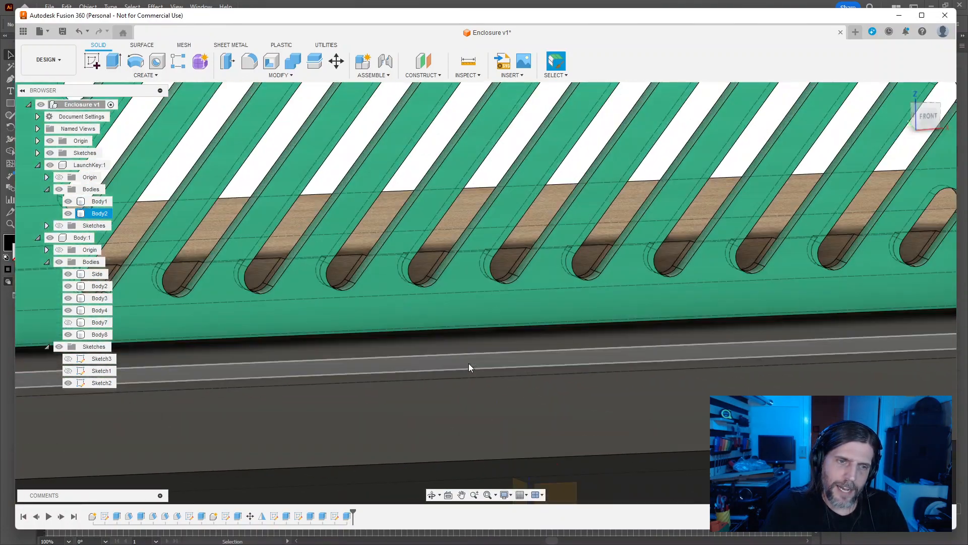
pyautogui.scroll(-6, 468, 361)
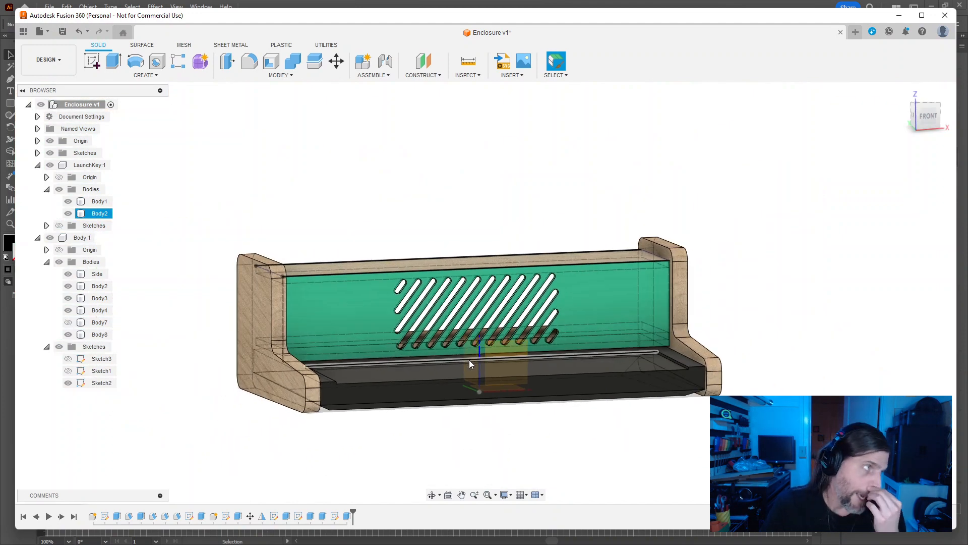
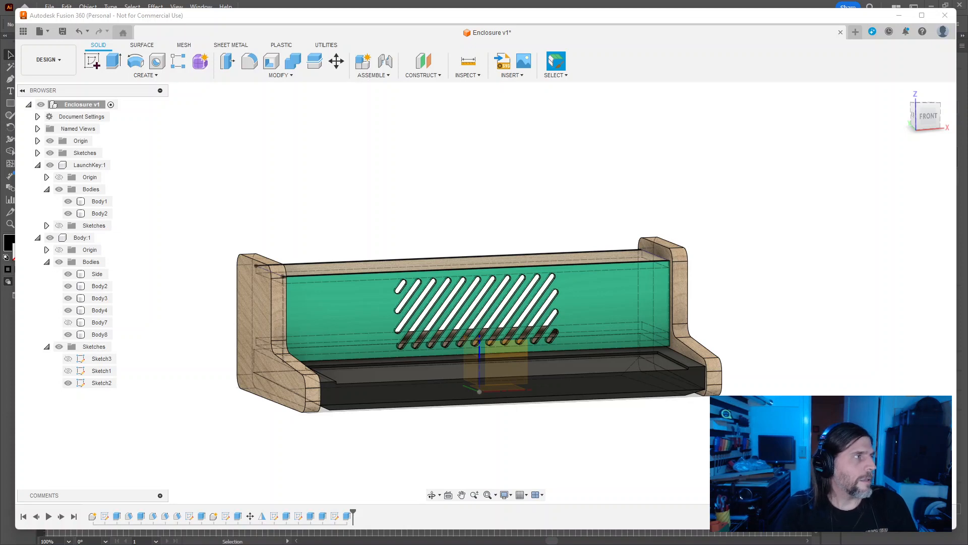
# Step: Switch to Chrome, show image results for "fusion 360 vent pattern" and open the Autodesk forum thread about extruding a rectangular pattern union
pyautogui.moveTo(0, 35); pyautogui.dragTo(314, 33)
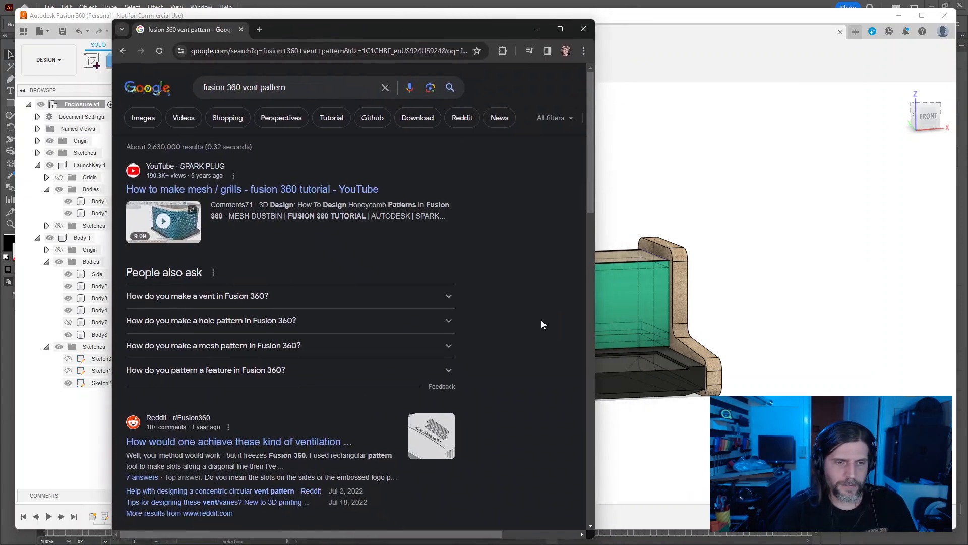
pyautogui.click(618, 310)
pyautogui.moveTo(788, 296); pyautogui.dragTo(858, 296)
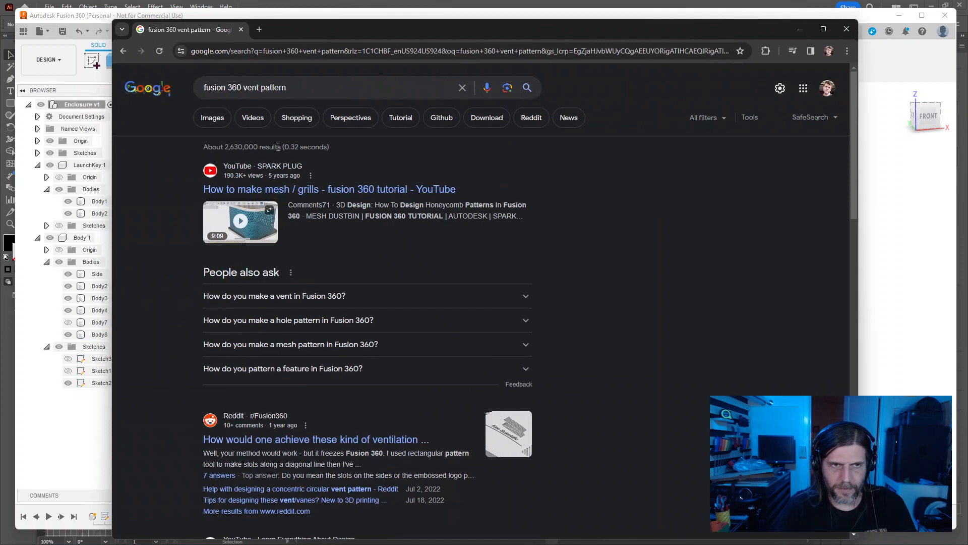
pyautogui.click(214, 117)
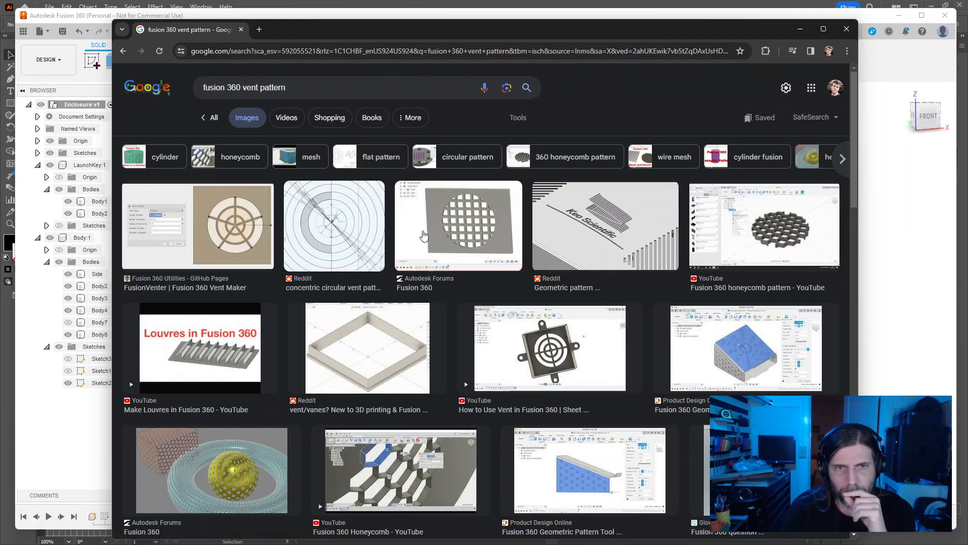
pyautogui.click(463, 238)
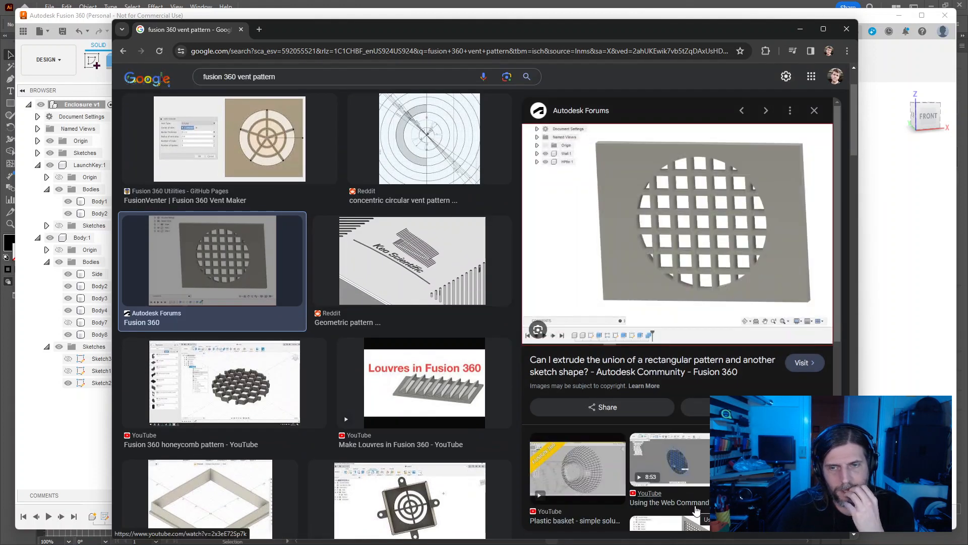
pyautogui.click(636, 363)
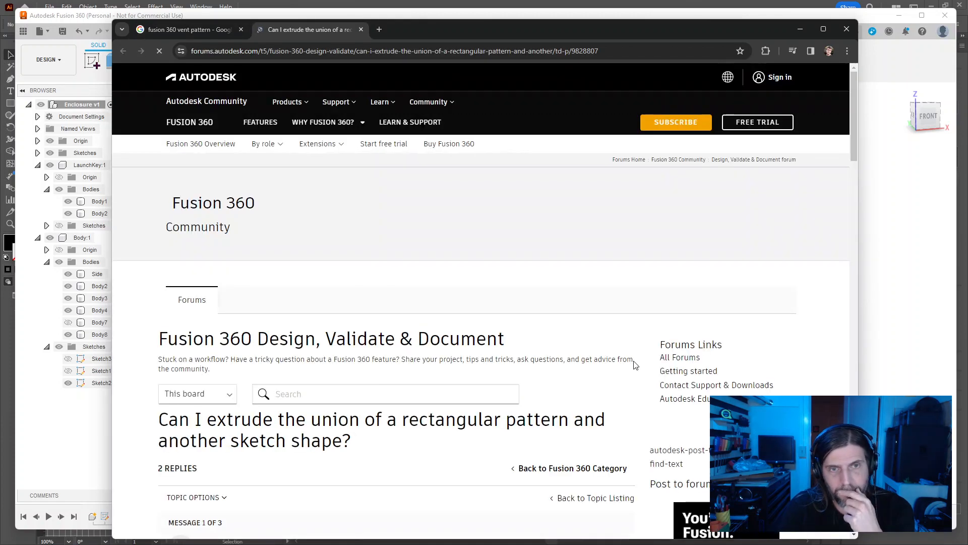
# Step: Read the replies in the forum thread on extruding a rectangular pattern union, then close the thread
pyautogui.scroll(-4, 473, 441)
pyautogui.scroll(-12, 474, 440)
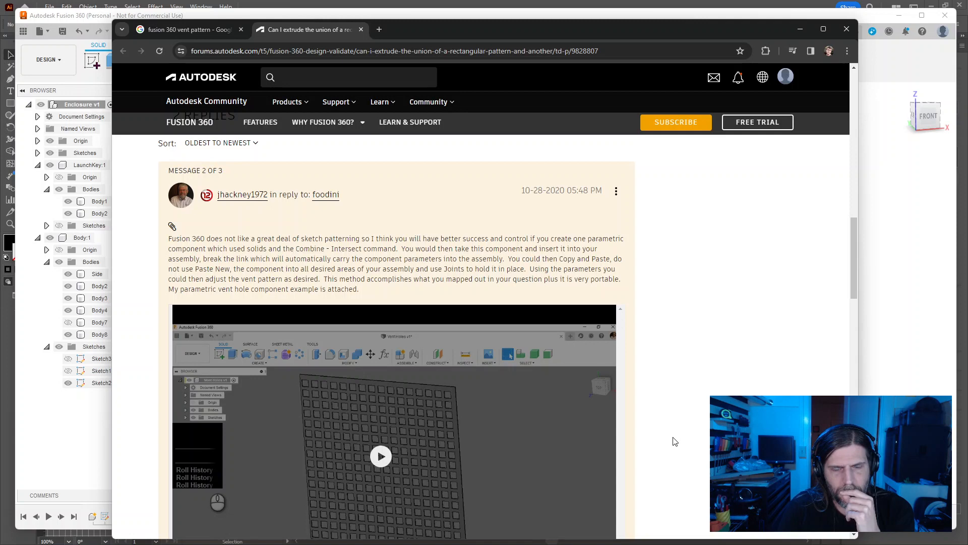
pyautogui.scroll(-12, 675, 442)
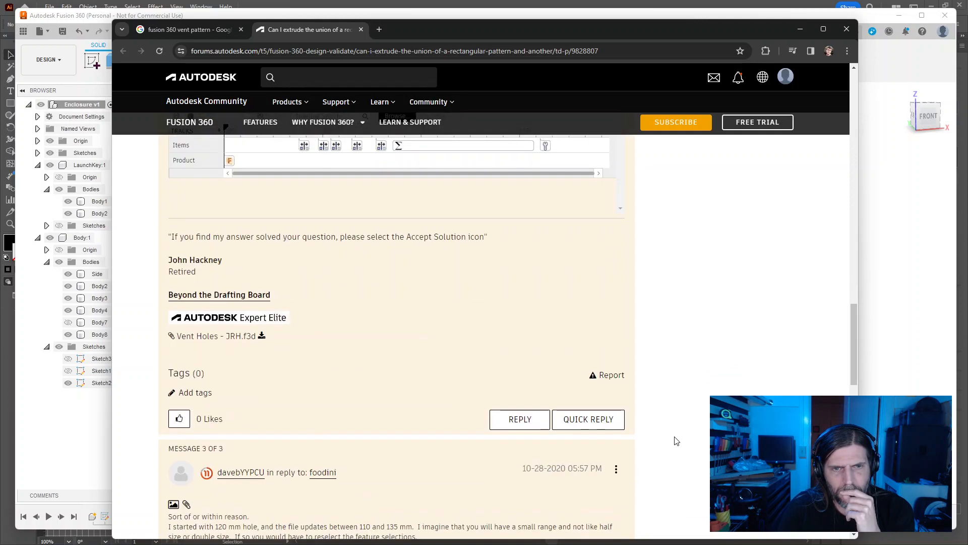
pyautogui.scroll(4, 676, 438)
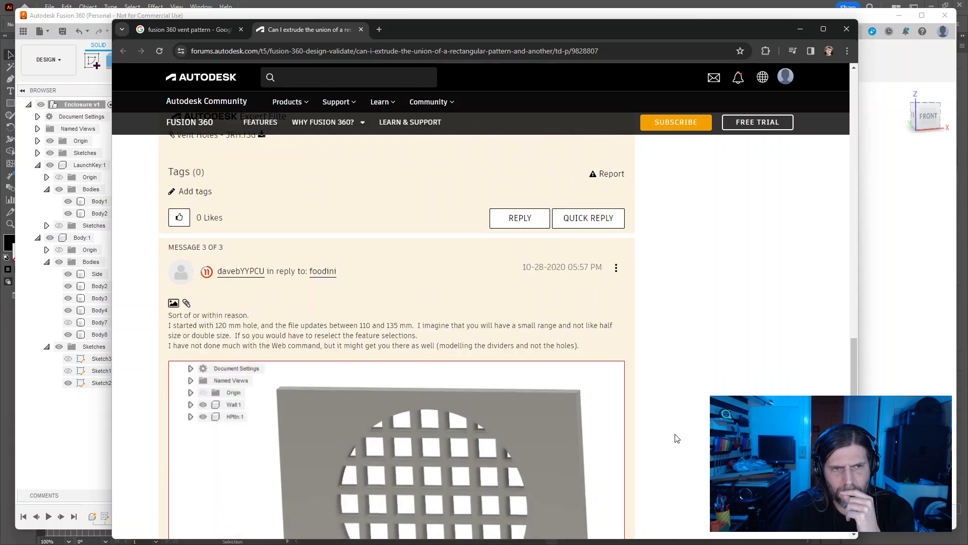
pyautogui.scroll(-1, 677, 439)
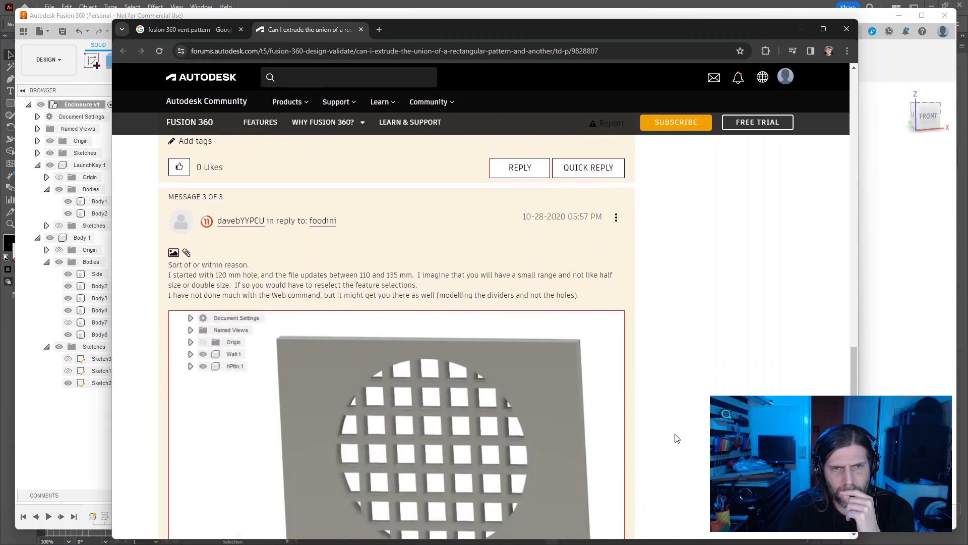
pyautogui.scroll(-14, 675, 437)
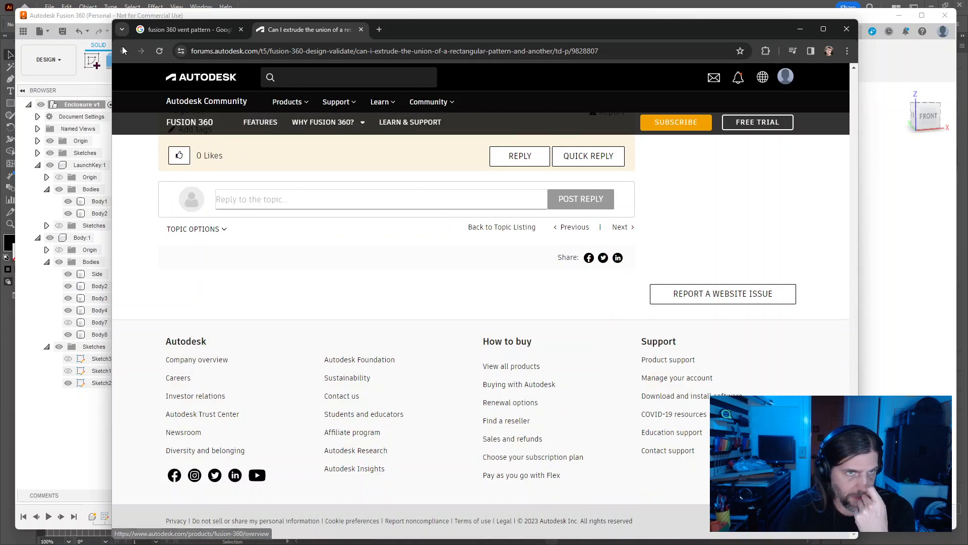
pyautogui.click(361, 29)
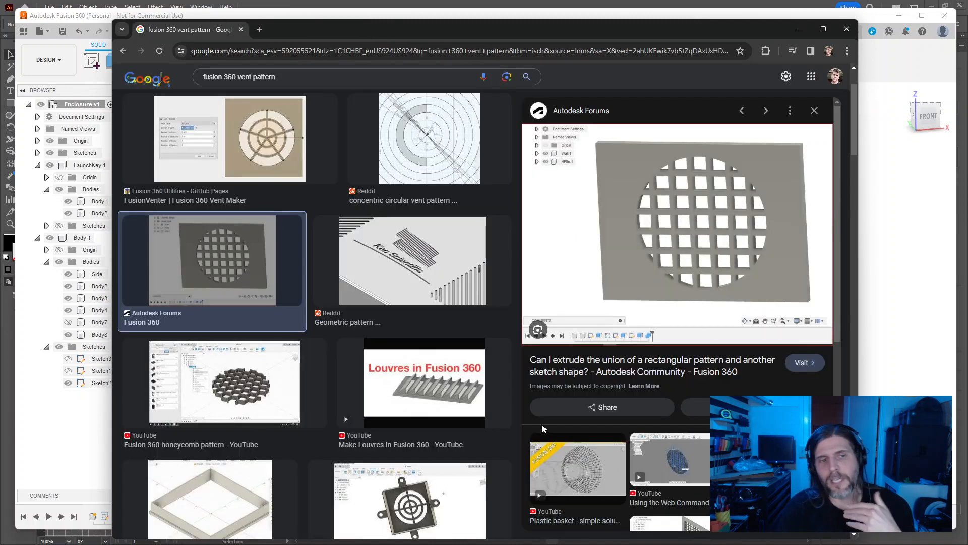
# Step: Browse the vent pattern image results and preview "How to keep rectangular pattern in the object?"
pyautogui.scroll(-6, 391, 353)
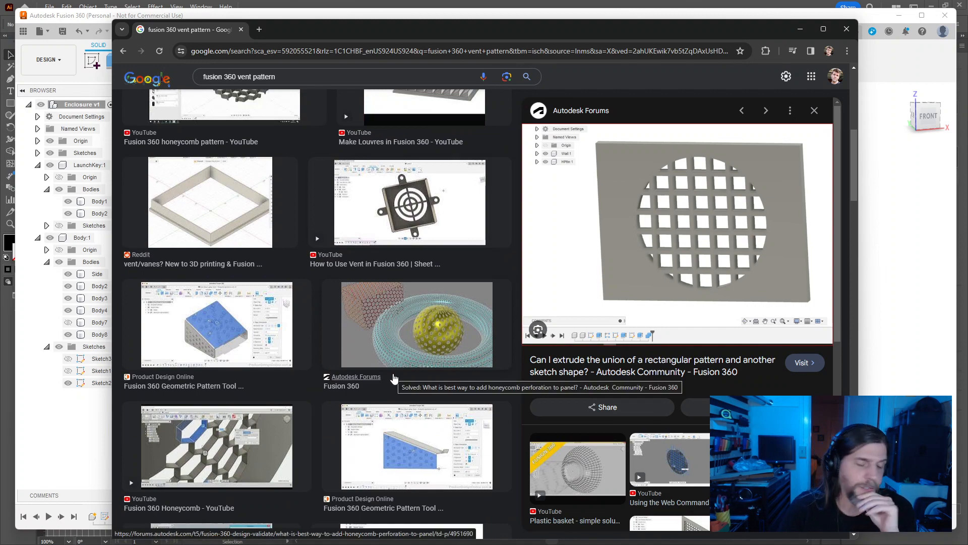
pyautogui.scroll(-1, 366, 393)
pyautogui.scroll(-5, 525, 393)
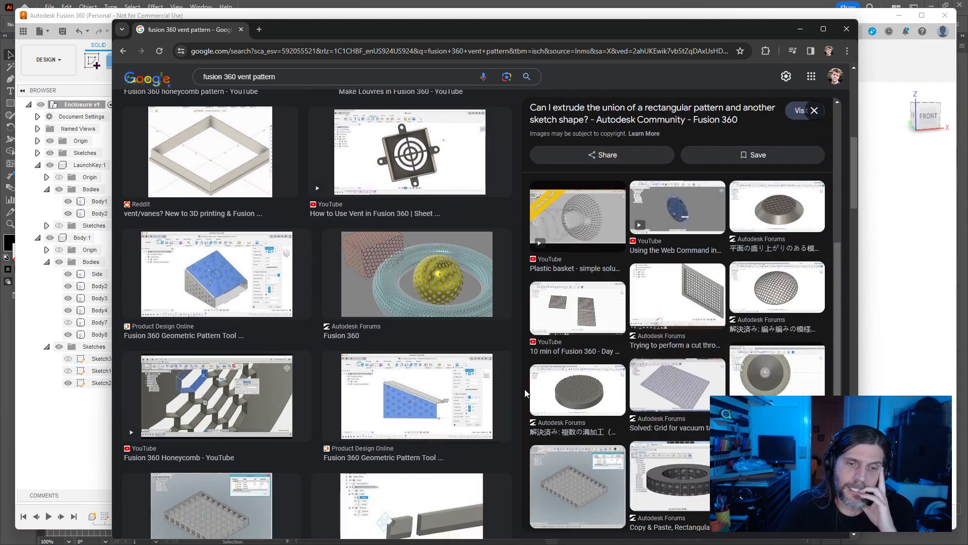
pyautogui.scroll(-10, 479, 391)
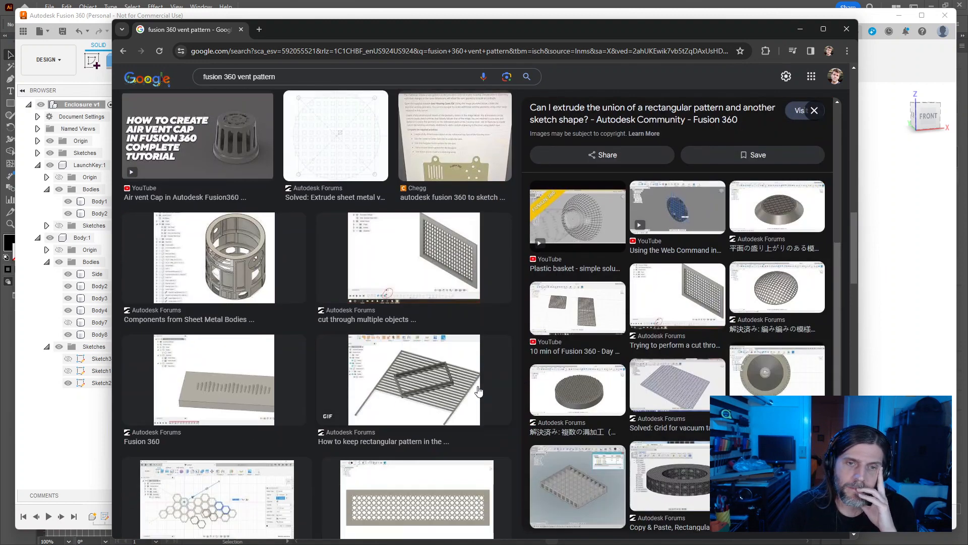
pyautogui.scroll(-3, 479, 391)
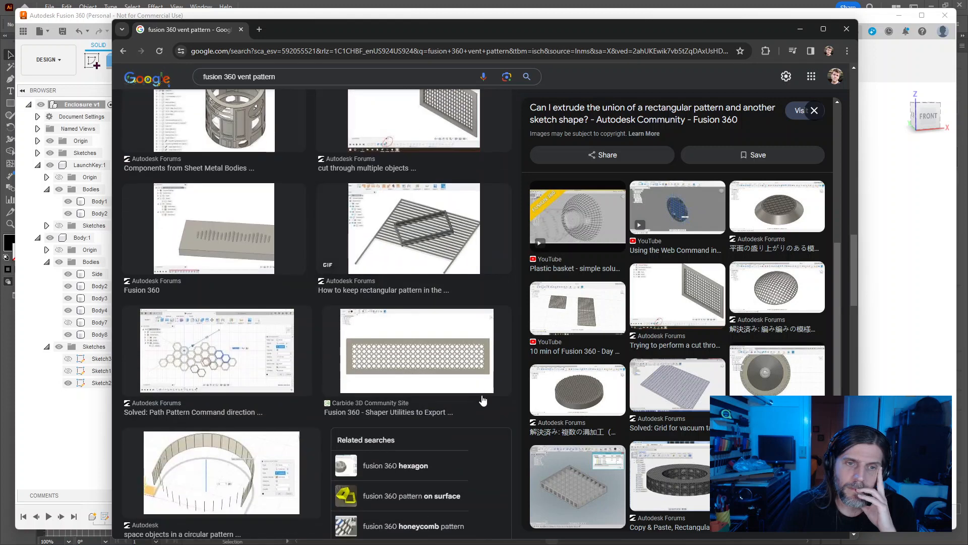
pyautogui.click(415, 219)
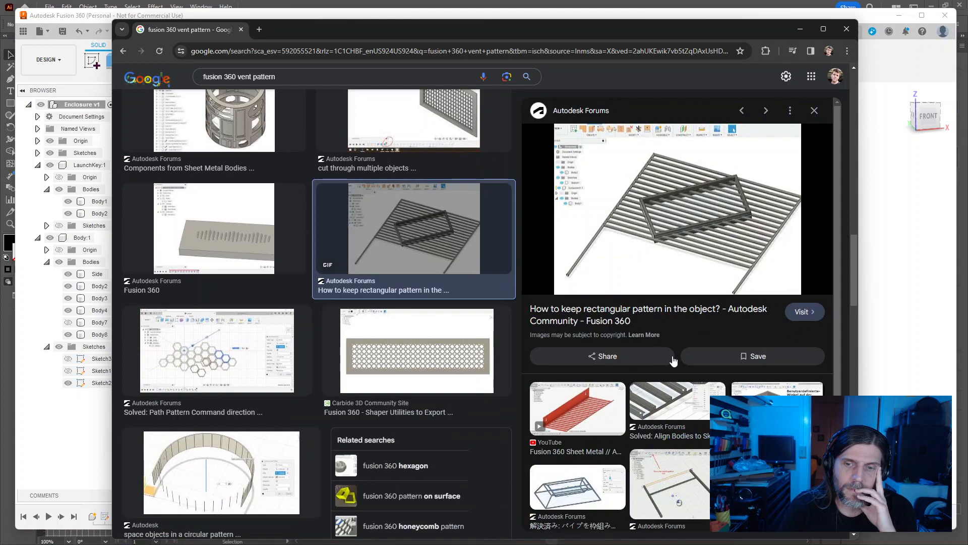
# Step: Look through further vent pattern images and the related images of the rectangular pattern preview
pyautogui.scroll(-6, 452, 324)
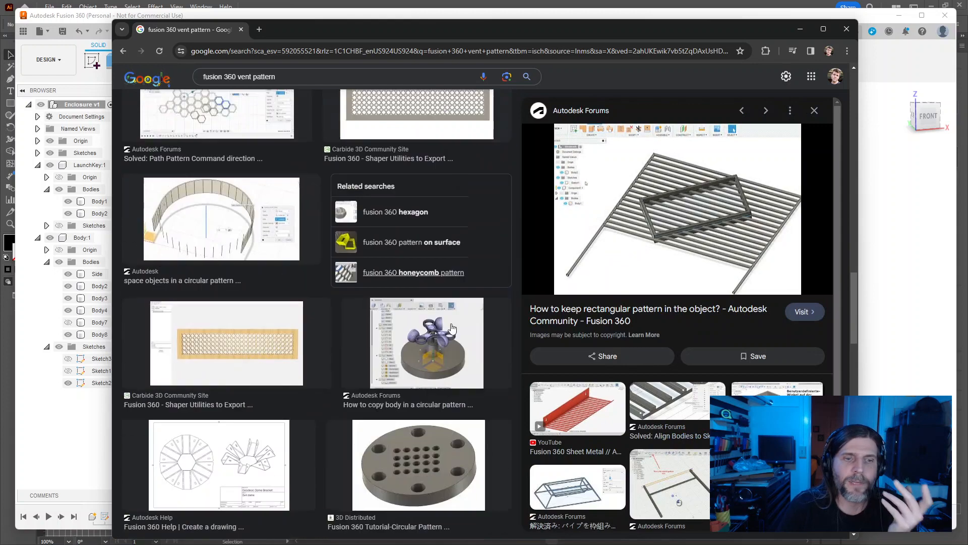
pyautogui.scroll(-4, 452, 324)
pyautogui.scroll(-4, 452, 323)
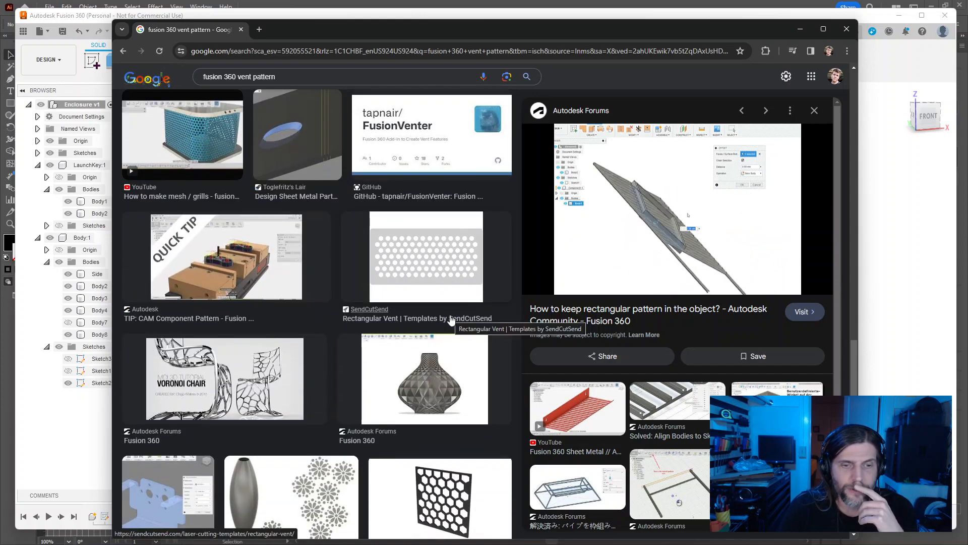
pyautogui.scroll(-5, 451, 320)
pyautogui.scroll(-6, 451, 320)
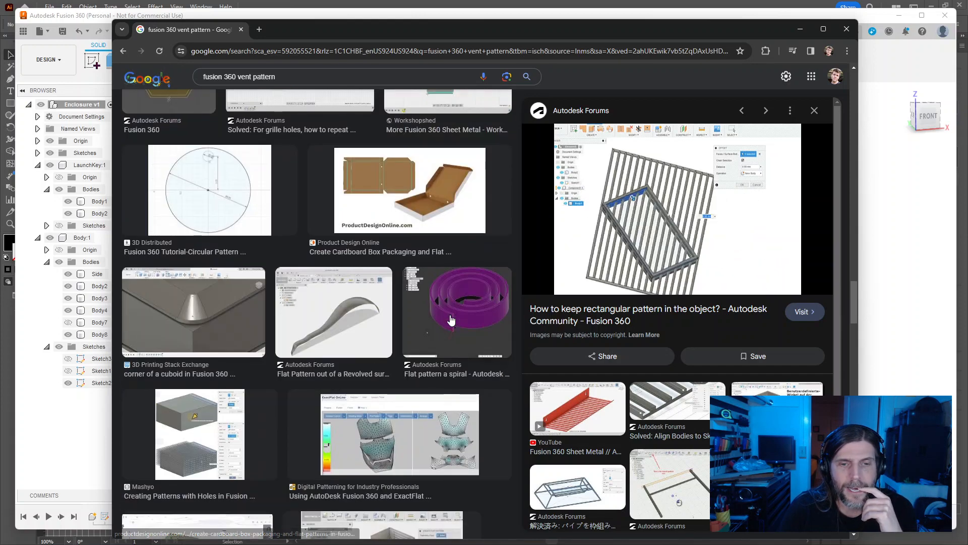
pyautogui.scroll(-10, 278, 96)
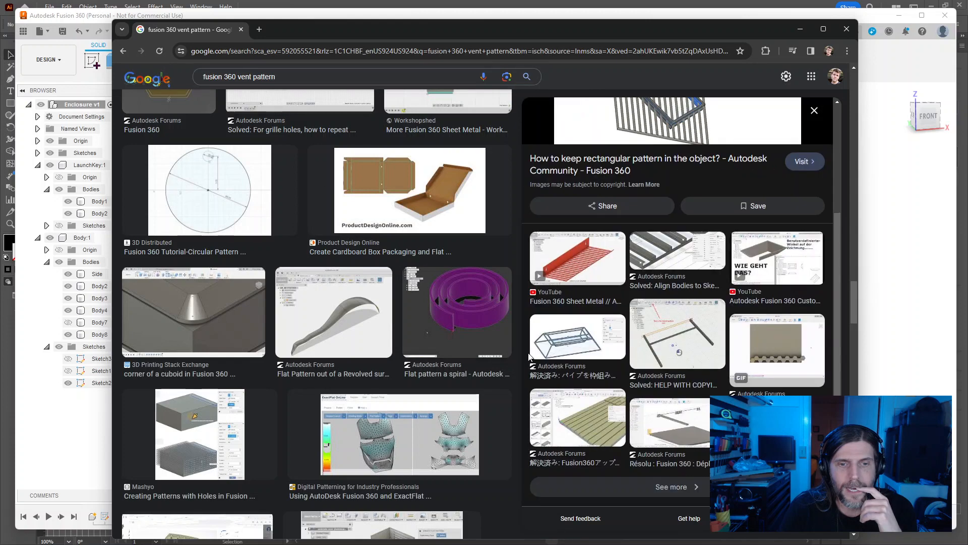
pyautogui.doubleClick(262, 76)
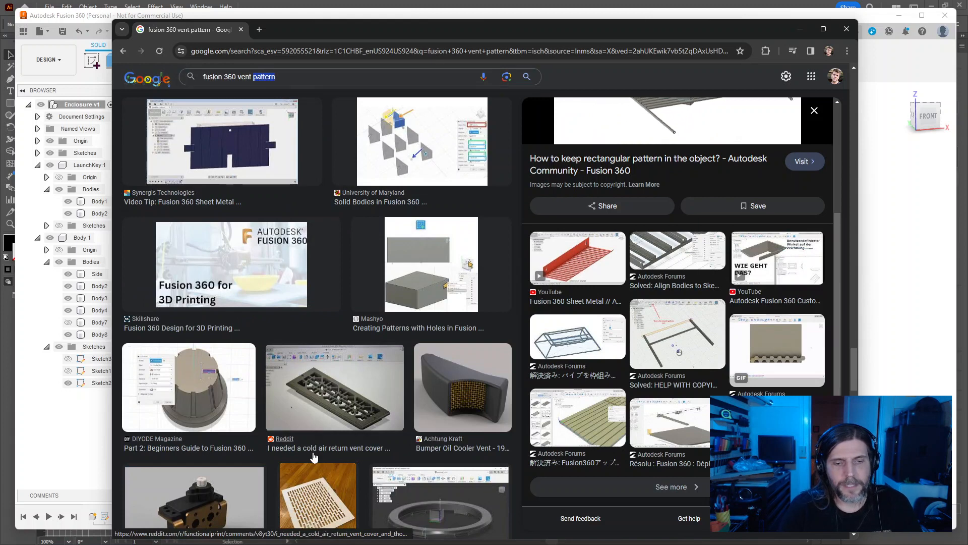
# Step: Preview the two ShaperHub slotted vent covers and examine their related images and the remaining results
pyautogui.click(318, 495)
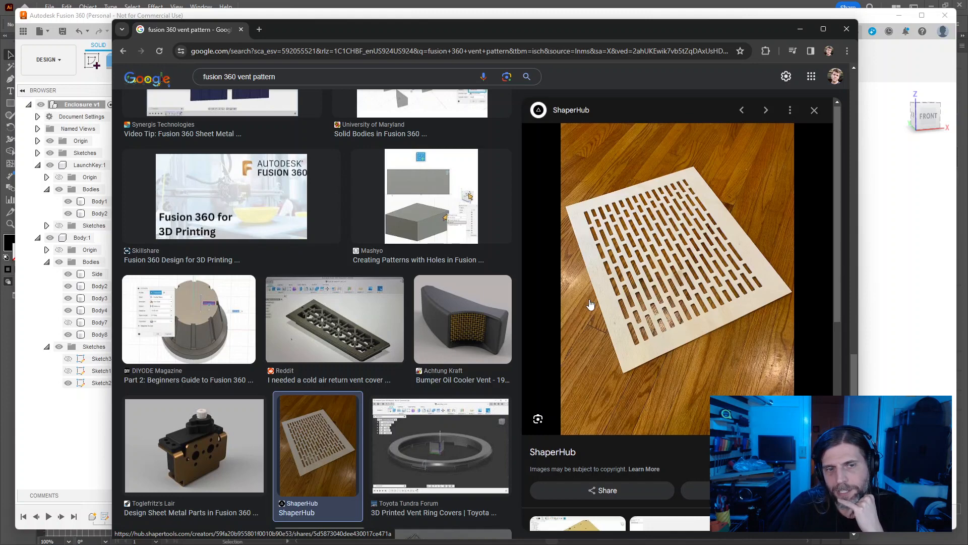
pyautogui.scroll(-4, 590, 304)
pyautogui.scroll(-4, 453, 299)
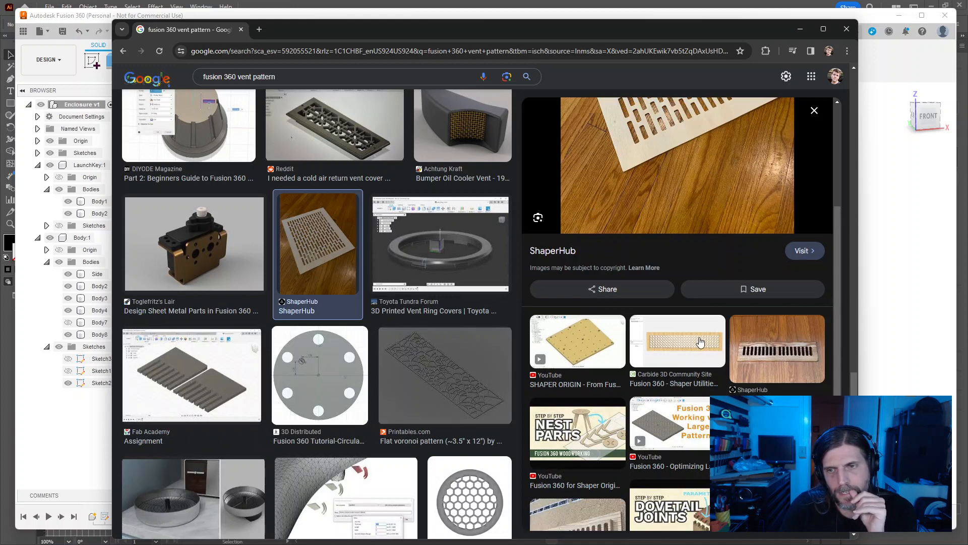
pyautogui.click(777, 353)
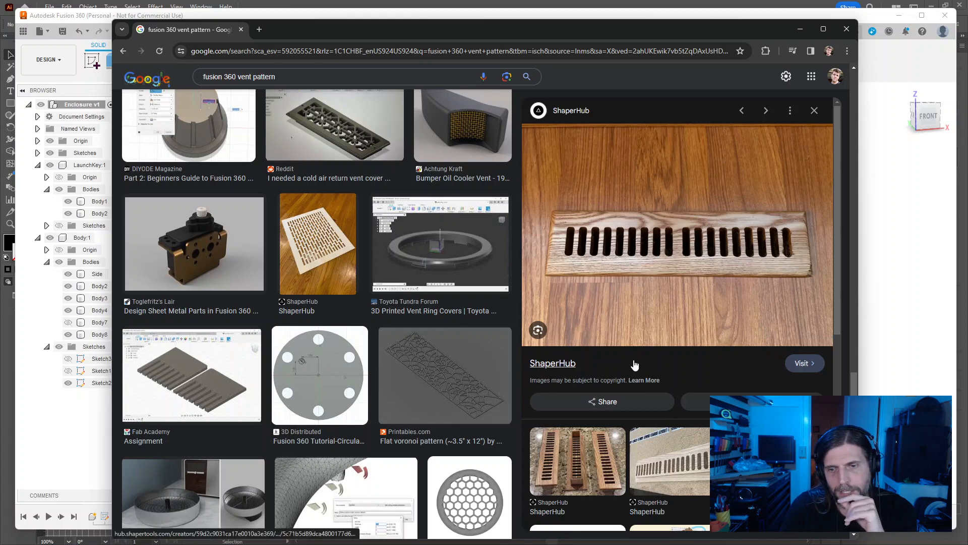
pyautogui.scroll(-5, 634, 364)
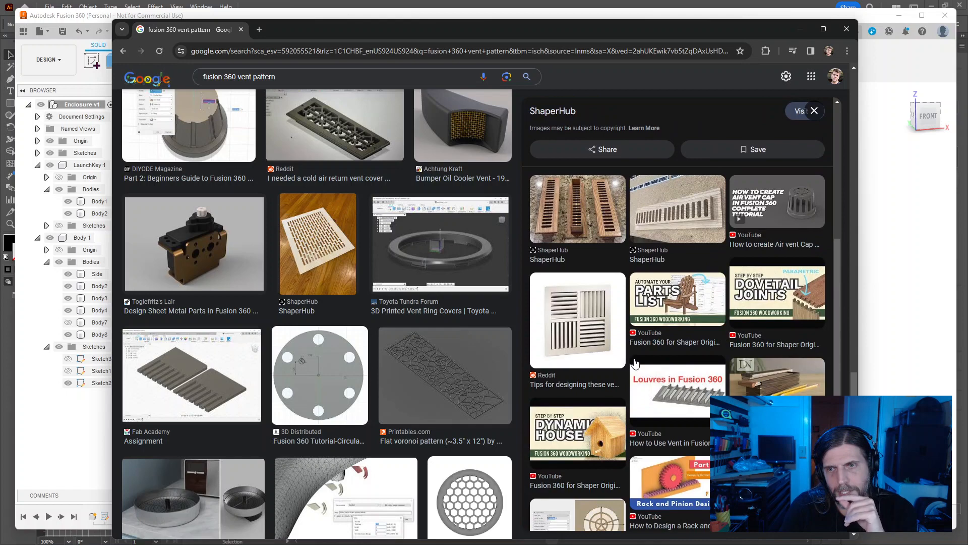
pyautogui.scroll(-2, 634, 363)
pyautogui.scroll(-4, 392, 327)
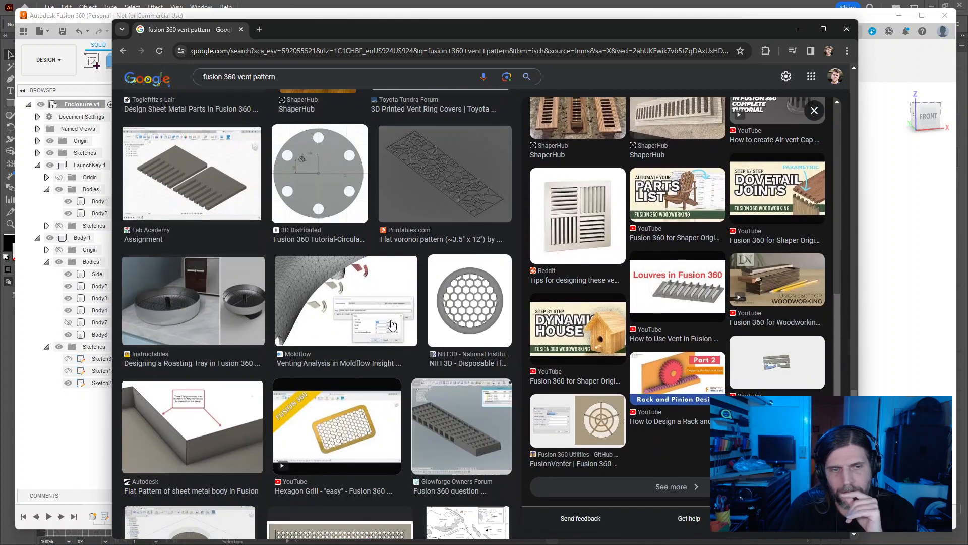
pyautogui.scroll(-5, 391, 327)
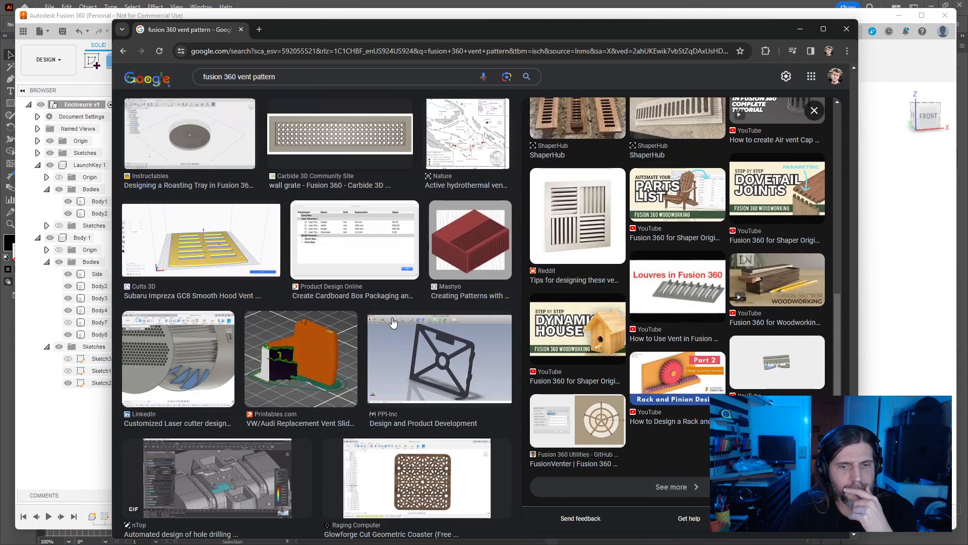
pyautogui.scroll(-2, 393, 322)
# Step: Shorten the image search to "fusion 360 vent", then refine it to "fusion 360 vent rounded"
pyautogui.rightClick(394, 320)
pyautogui.doubleClick(257, 77)
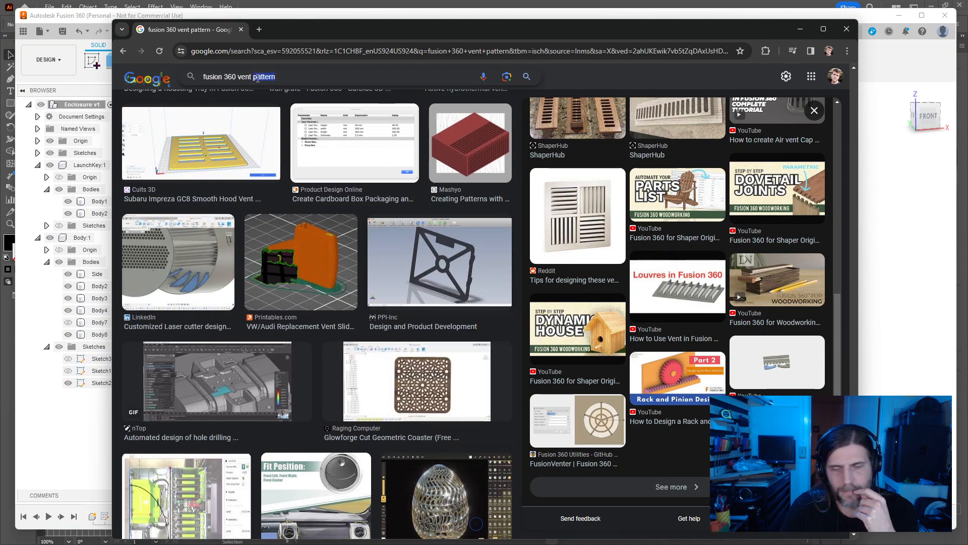
pyautogui.press('BackSpace')
pyautogui.press('Return')
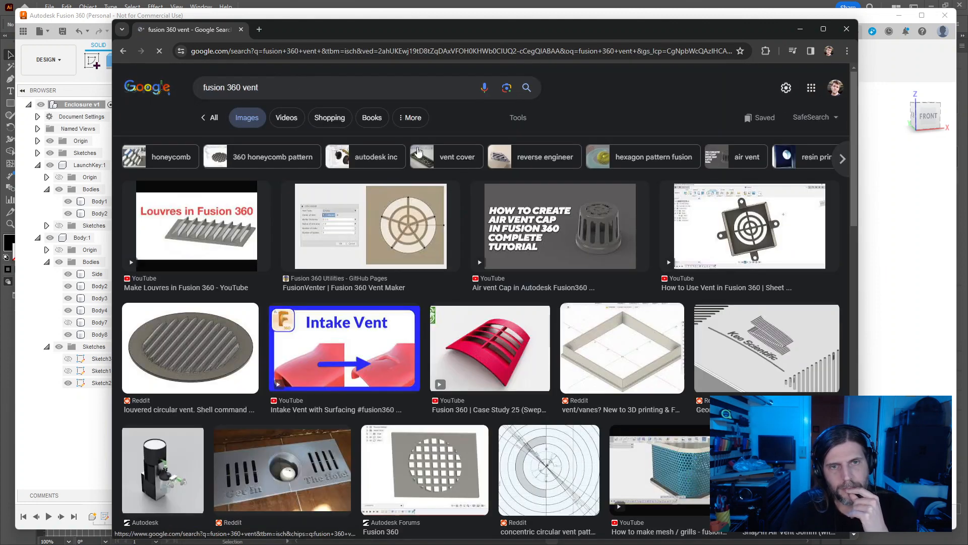
pyautogui.click(307, 81)
pyautogui.write('rounded')
pyautogui.press('Return')
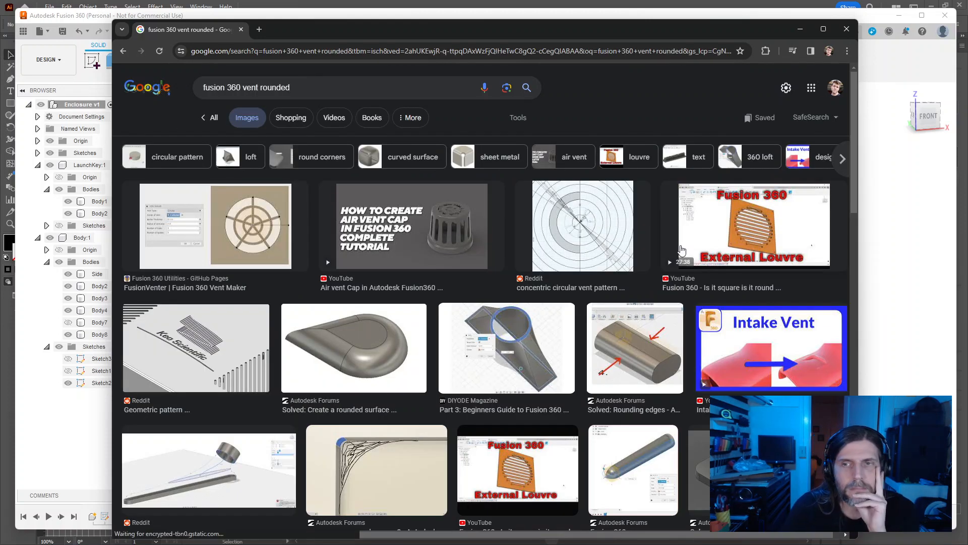
# Step: Examine the image results for "fusion 360 vent rounded" for vent design ideas
pyautogui.scroll(-5, 593, 263)
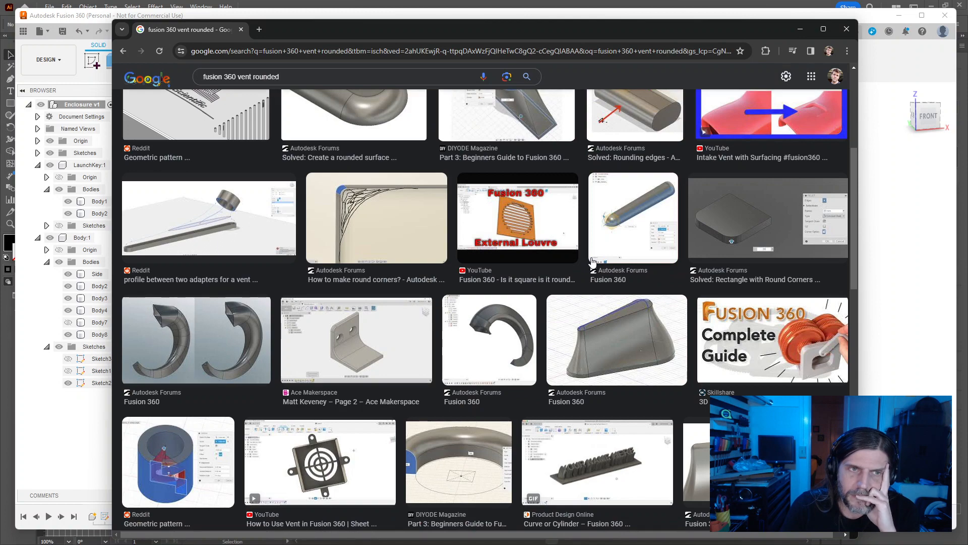
pyautogui.scroll(1, 592, 262)
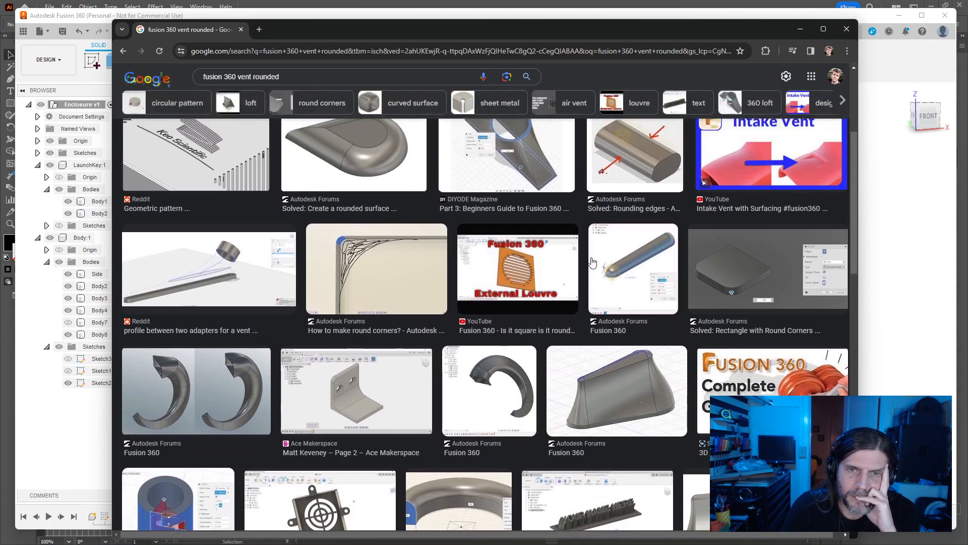
pyautogui.scroll(-5, 593, 262)
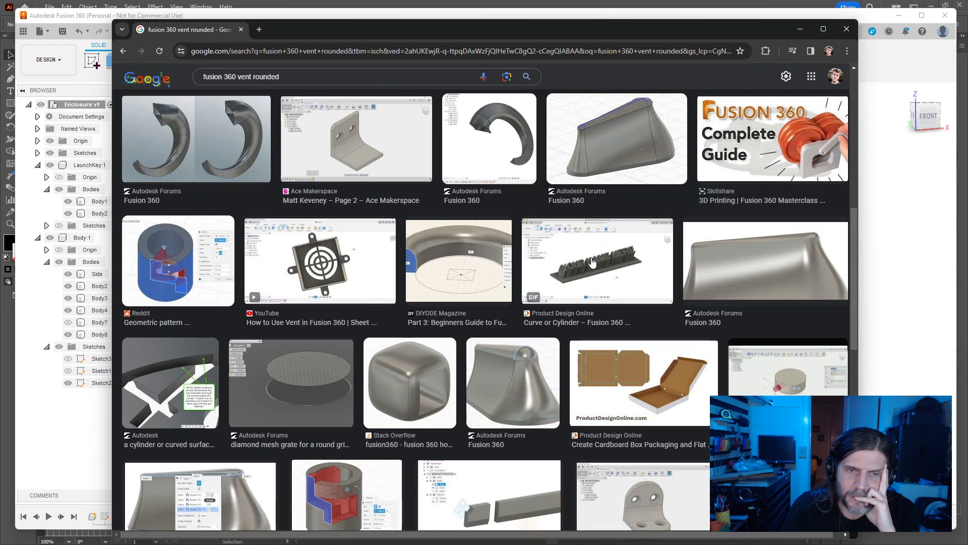
pyautogui.scroll(-6, 592, 262)
pyautogui.scroll(-5, 592, 261)
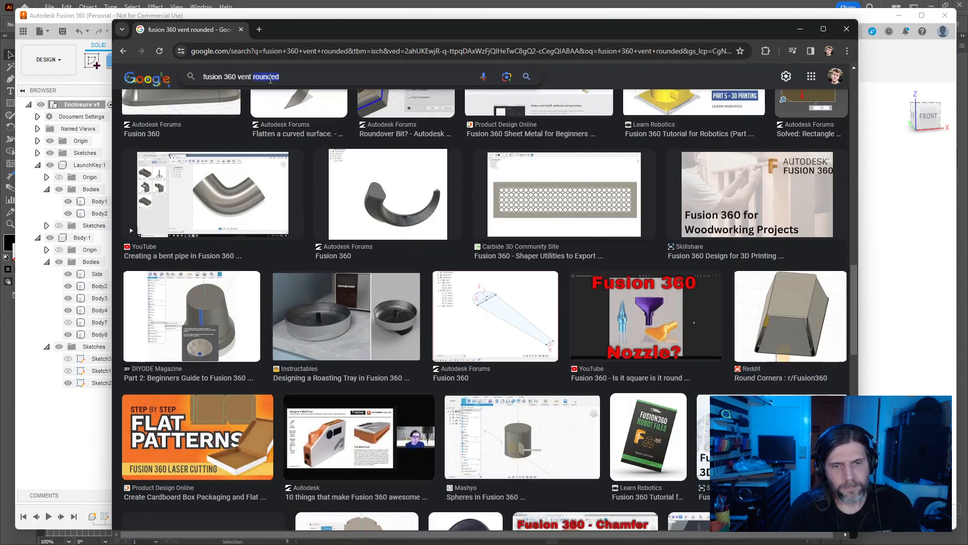
# Step: Search images for "fusion 360 vent lines" and examine the results for line-style vent designs
pyautogui.write('es')
pyautogui.press('Return')
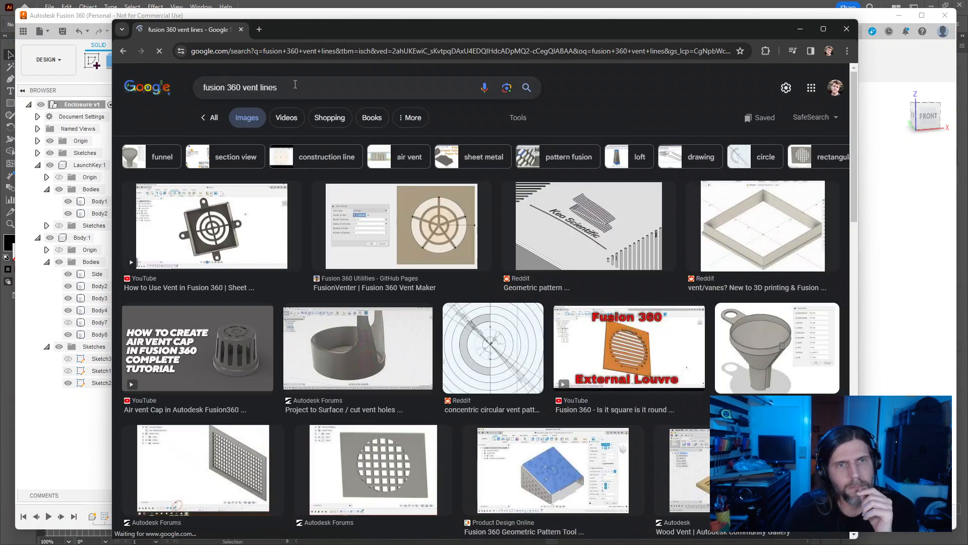
pyautogui.scroll(-4, 595, 283)
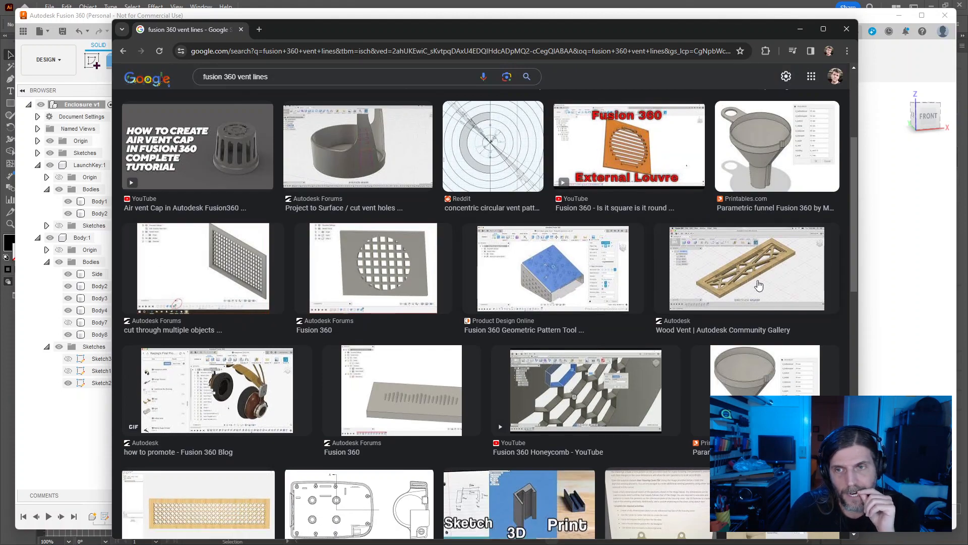
pyautogui.scroll(-3, 745, 282)
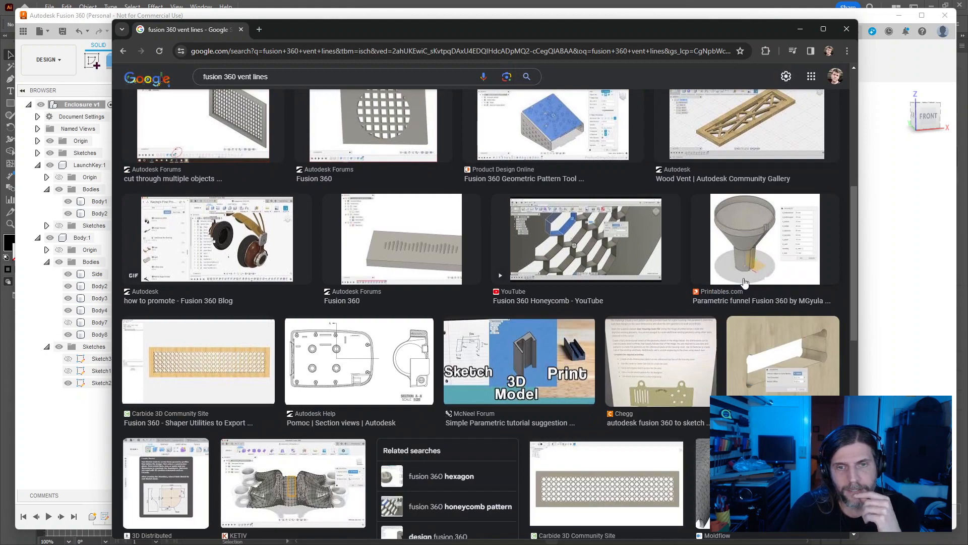
pyautogui.scroll(-9, 744, 283)
pyautogui.scroll(-12, 743, 278)
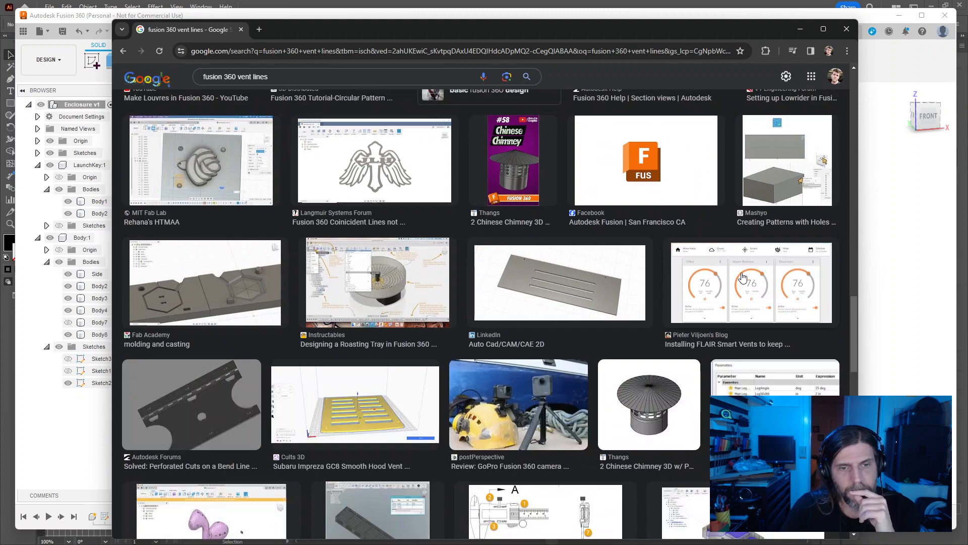
pyautogui.scroll(-15, 743, 277)
pyautogui.scroll(-10, 742, 277)
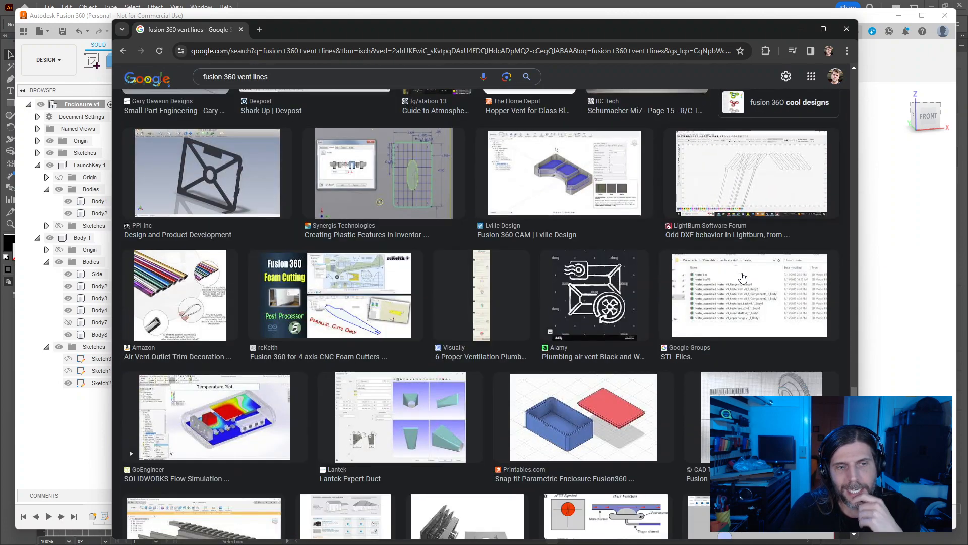
pyautogui.scroll(-5, 743, 276)
pyautogui.click(327, 52)
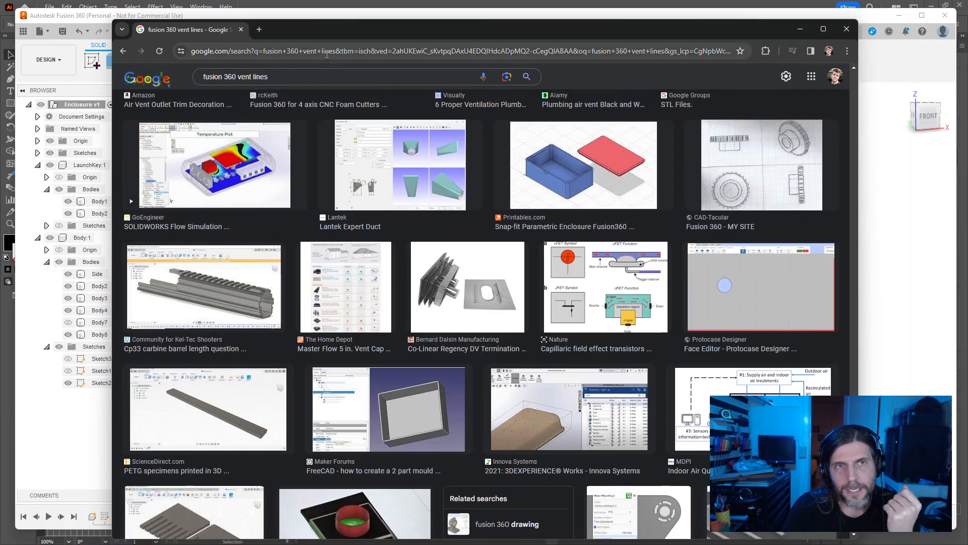
# Step: Search images for "vintage synth vent" and examine the results for vent design ideas
pyautogui.write('vintage s')
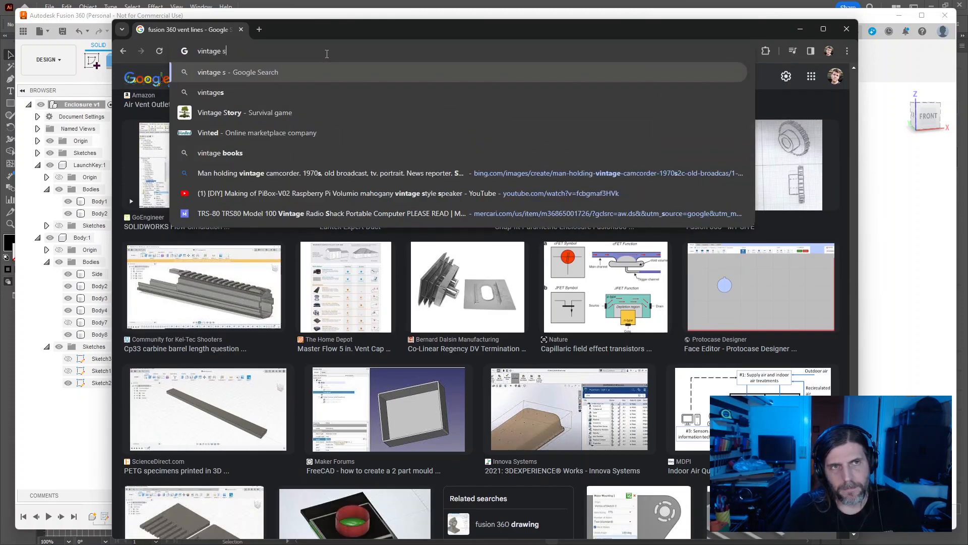
pyautogui.write('ynth v')
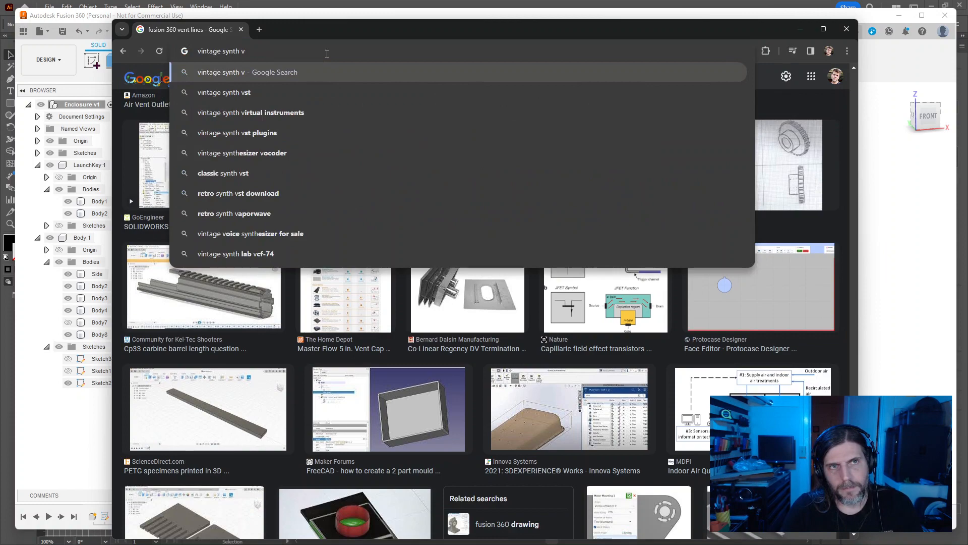
pyautogui.write('ent')
pyautogui.press('Return')
pyautogui.click(271, 121)
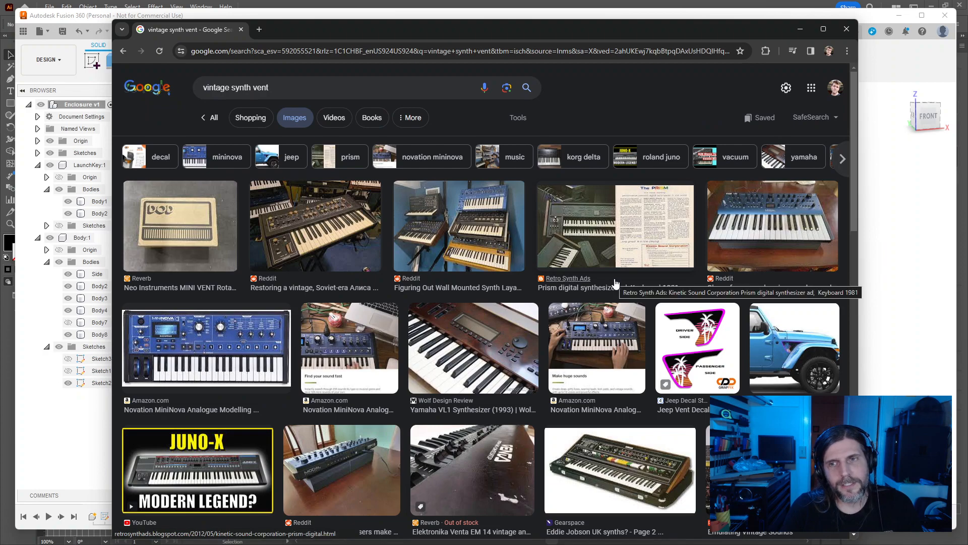
pyautogui.scroll(-5, 615, 282)
pyautogui.scroll(-5, 615, 283)
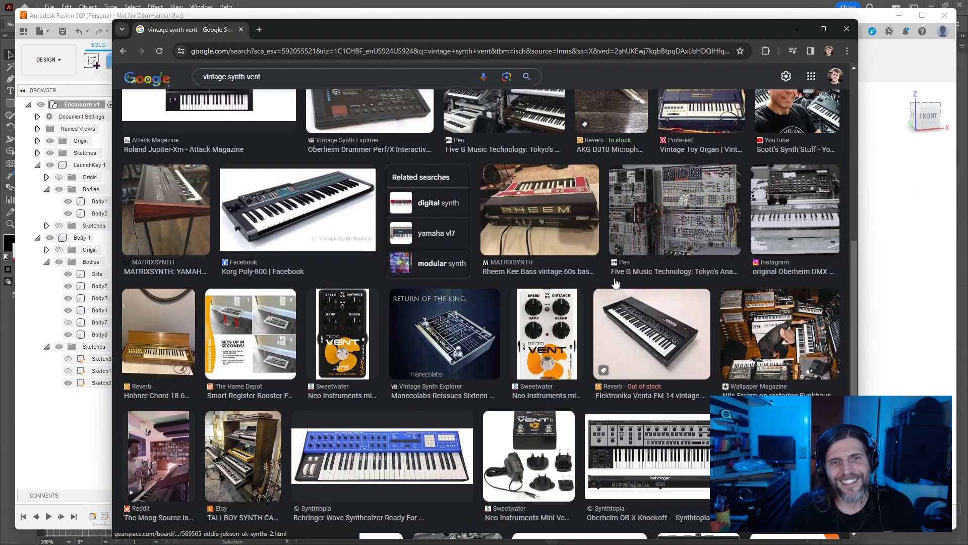
pyautogui.scroll(-5, 310, 214)
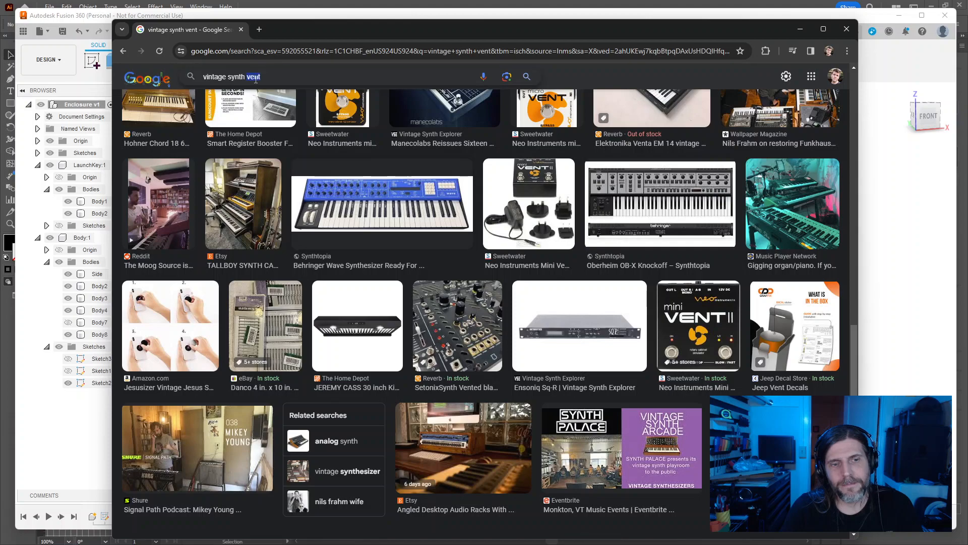
pyautogui.scroll(-3, 255, 83)
pyautogui.scroll(9, 247, 116)
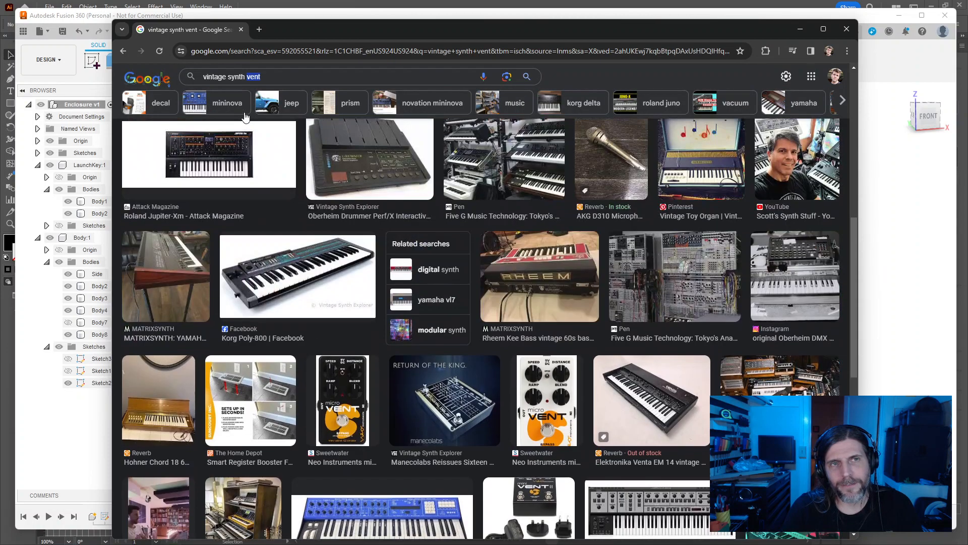
# Step: Change the image search to "vintage synth mesh", examine the results, and close the browser to return to Fusion 360
pyautogui.write('mesh')
pyautogui.press('Return')
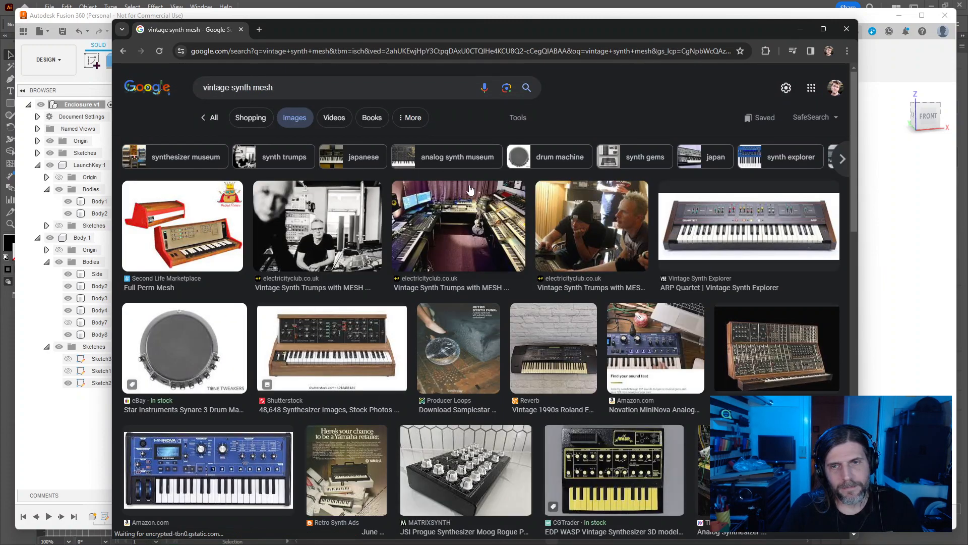
pyautogui.scroll(-12, 470, 189)
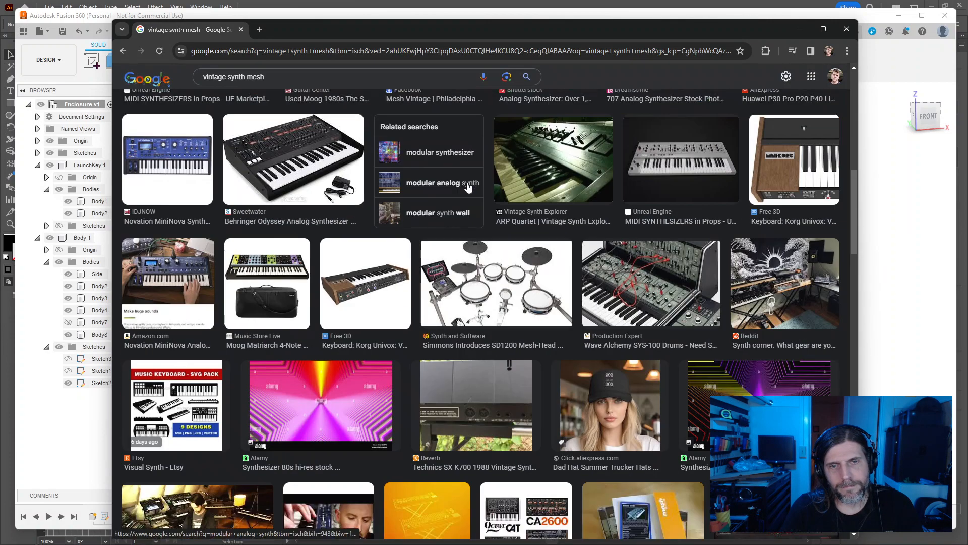
pyautogui.scroll(-20, 468, 186)
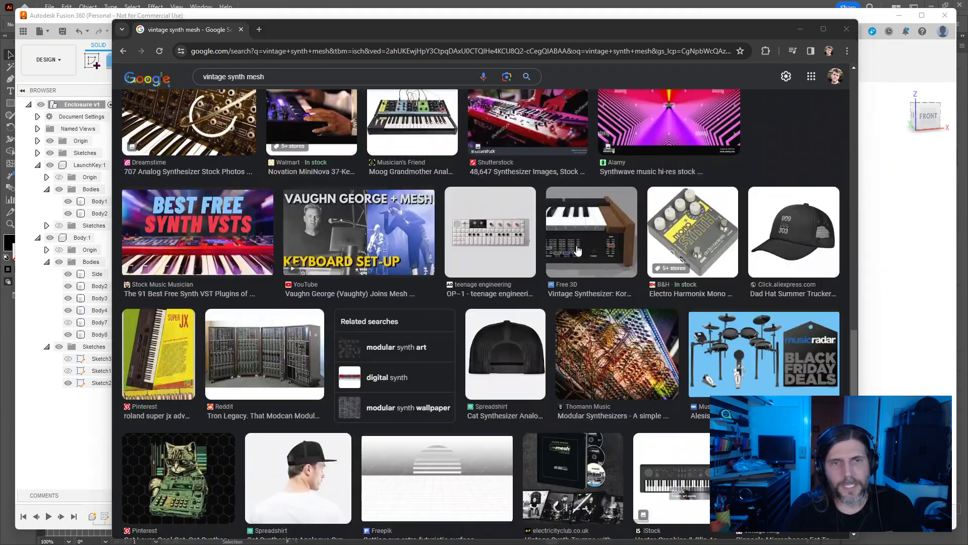
pyautogui.click(850, 36)
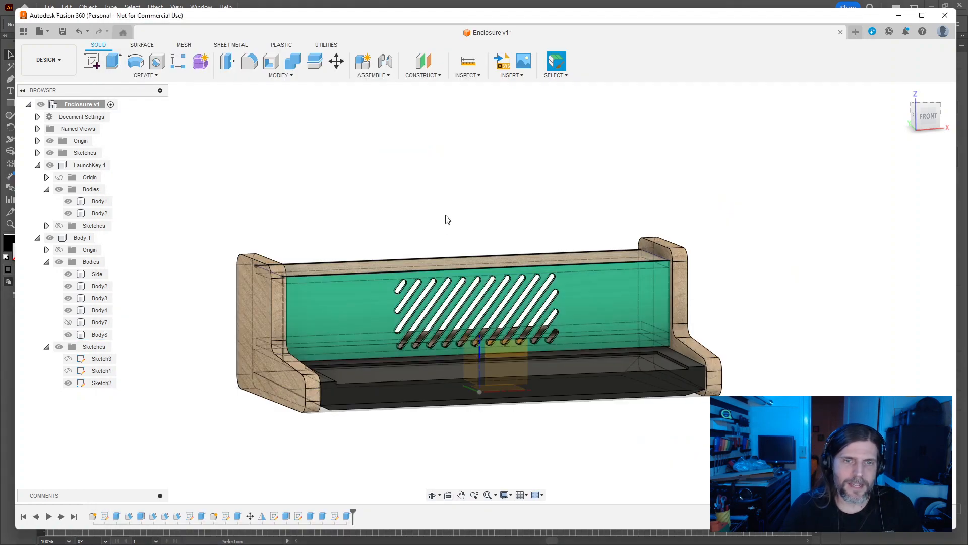
# Step: Open the grid sketch for editing and try to select its whole stripe pattern, then finish the sketch
pyautogui.moveTo(448, 212)
pyautogui.keyDown('shift'); pyautogui.mouseDown(button='middle')
pyautogui.moveTo(433, 196)
pyautogui.moveTo(620, 222)
pyautogui.moveTo(547, 207)
pyautogui.moveTo(426, 205)
pyautogui.moveTo(432, 214)
pyautogui.moveTo(451, 205)
pyautogui.moveTo(441, 218)
pyautogui.mouseUp(button='middle'); pyautogui.keyUp('shift')
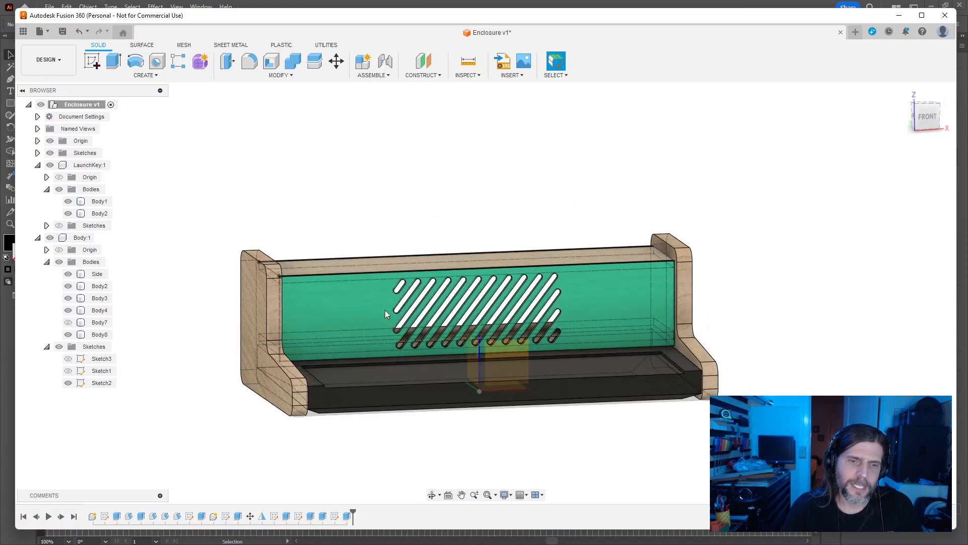
pyautogui.doubleClick(335, 516)
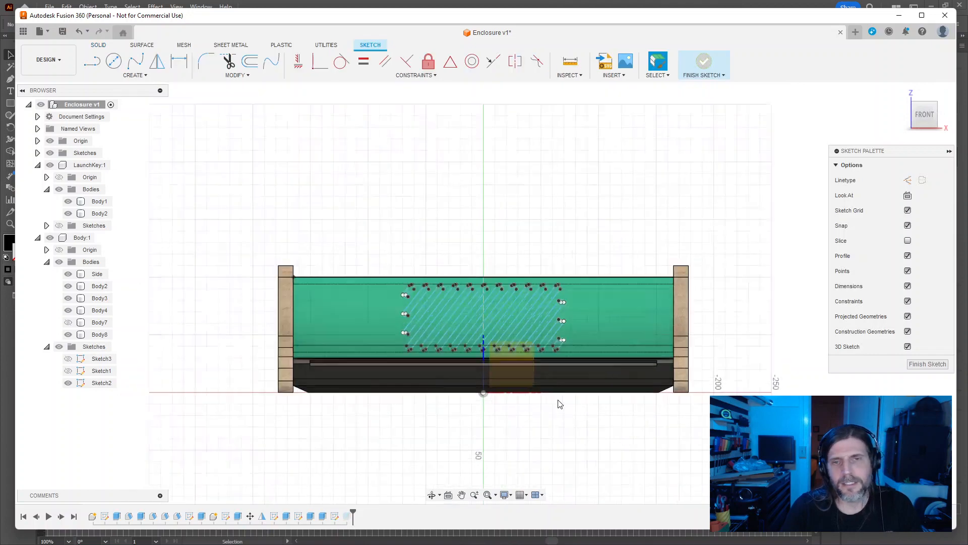
pyautogui.scroll(3, 560, 403)
pyautogui.press('a')
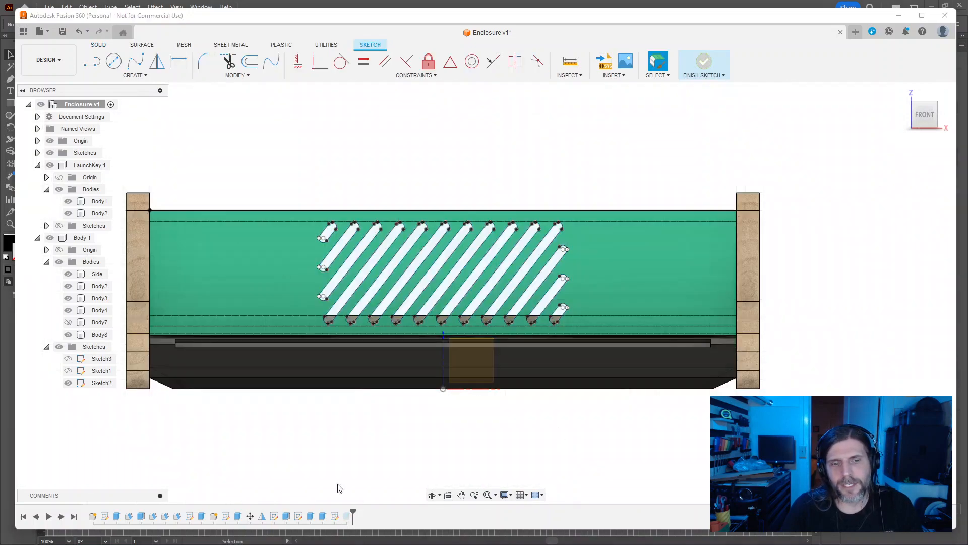
pyautogui.doubleClick(340, 519)
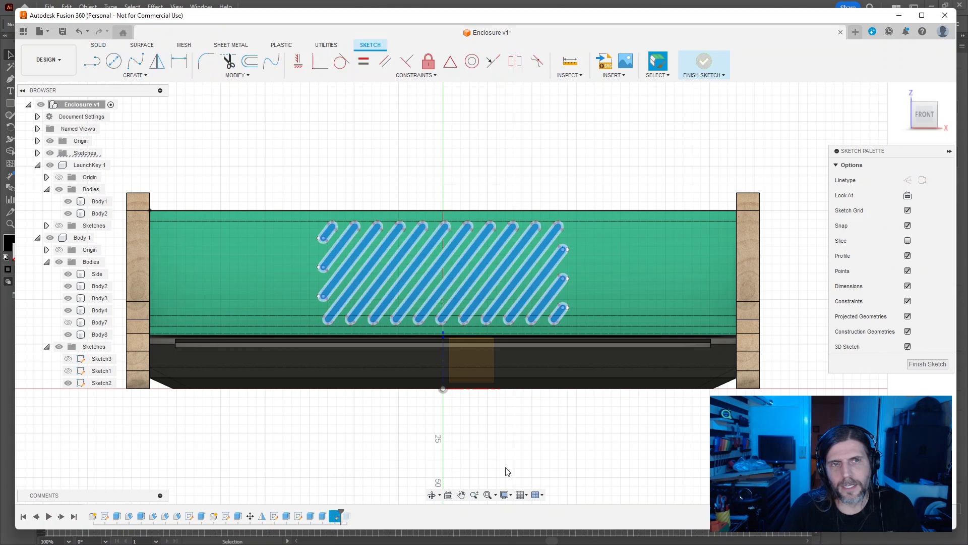
pyautogui.moveTo(596, 183); pyautogui.dragTo(289, 397)
pyautogui.click(620, 444)
pyautogui.click(927, 363)
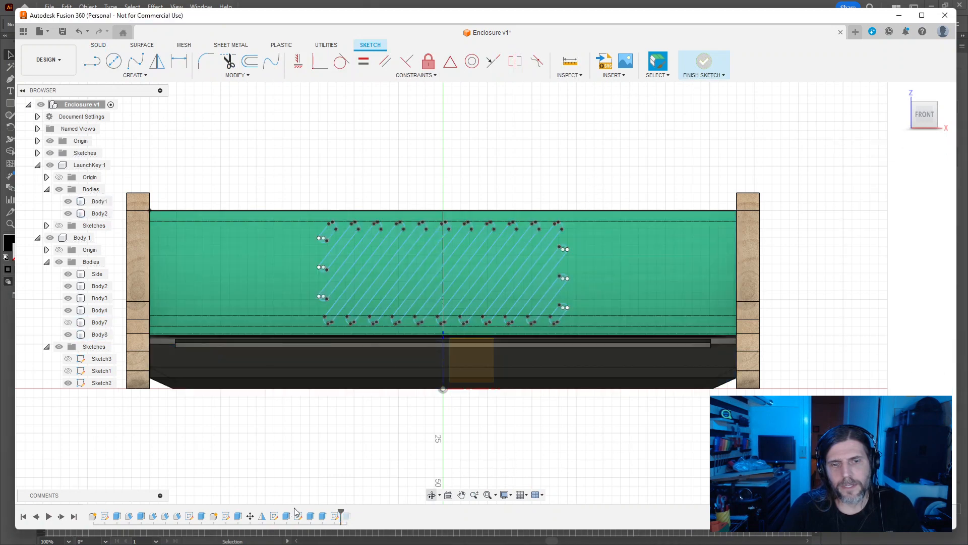
pyautogui.click(334, 517)
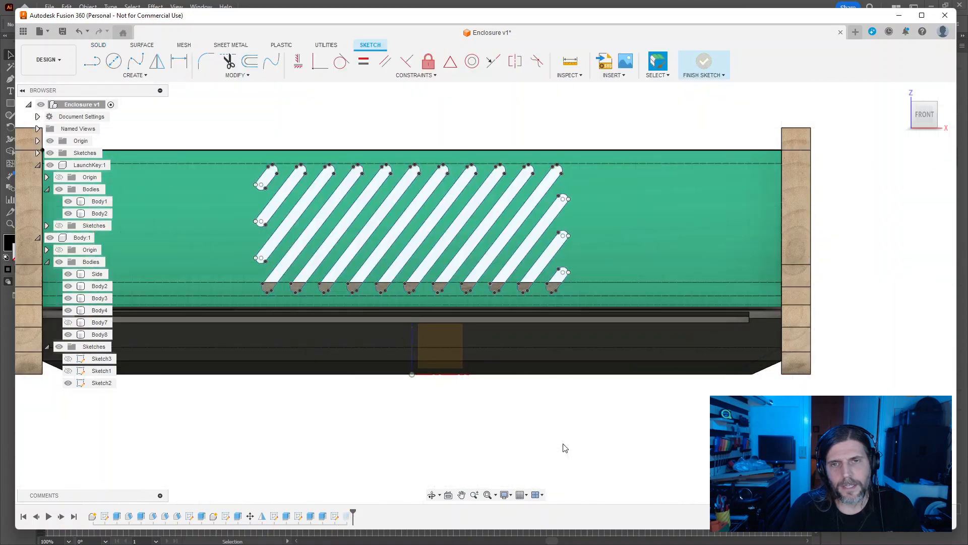
pyautogui.press('a')
pyautogui.doubleClick(335, 516)
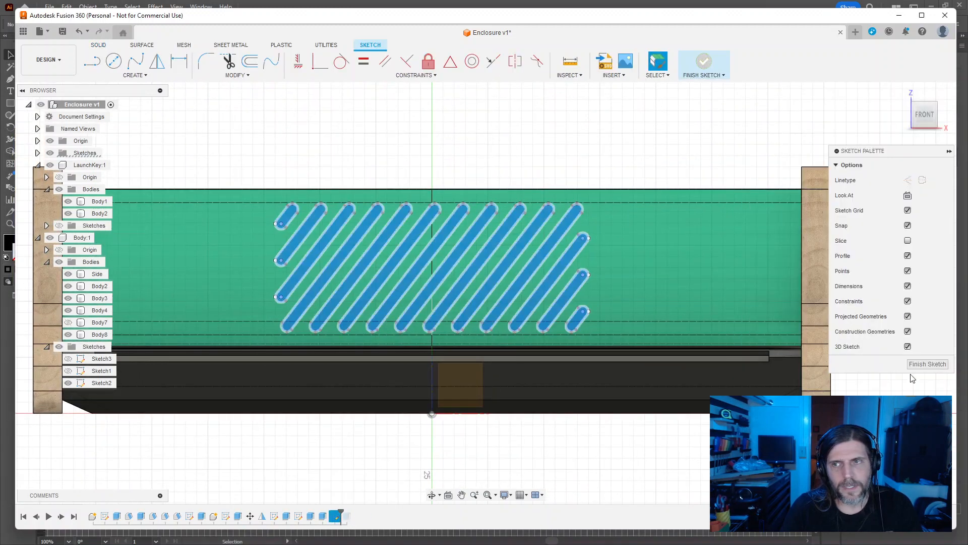
pyautogui.click(927, 364)
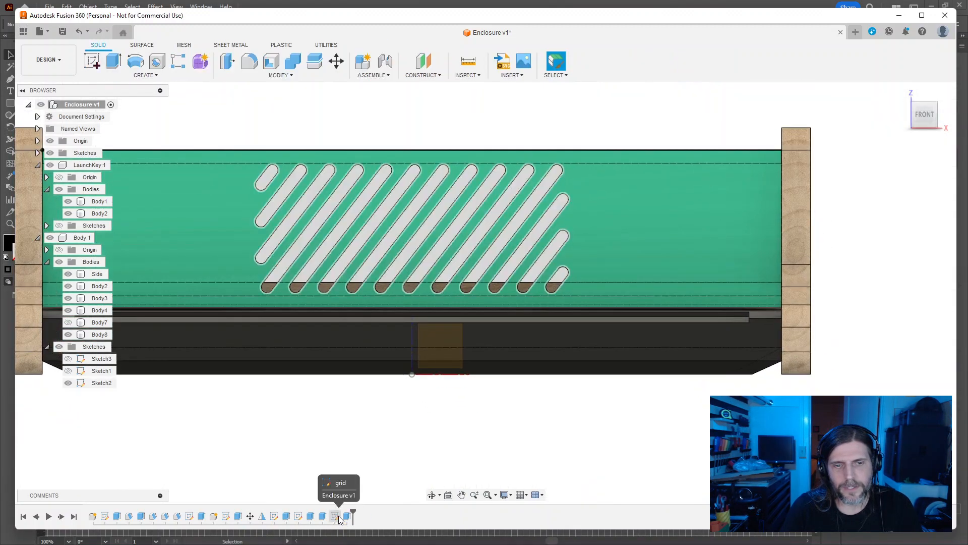
# Step: Reopen the grid sketch, expand the top-level Sketches folder to locate it, and finish the sketch
pyautogui.doubleClick(335, 515)
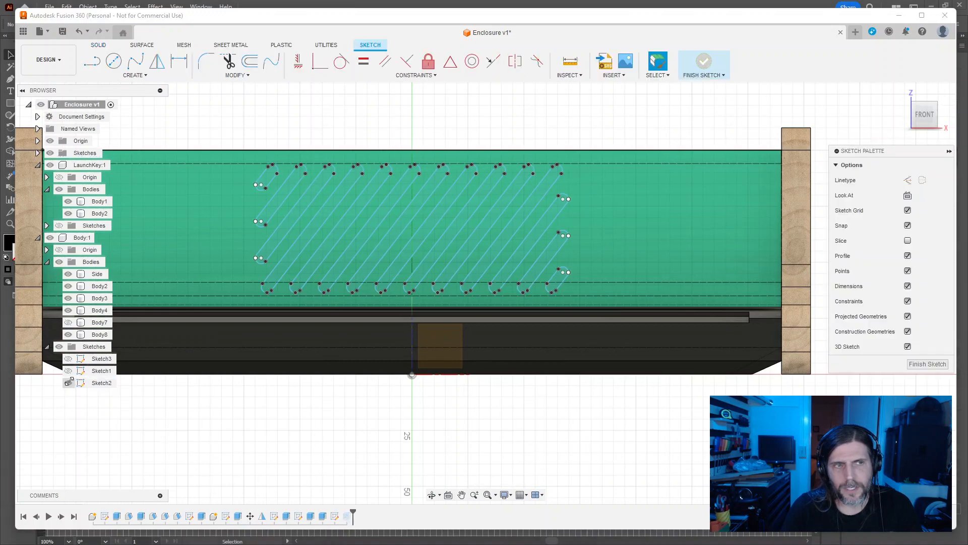
pyautogui.click(49, 153)
pyautogui.click(50, 153)
pyautogui.click(65, 154)
pyautogui.click(64, 154)
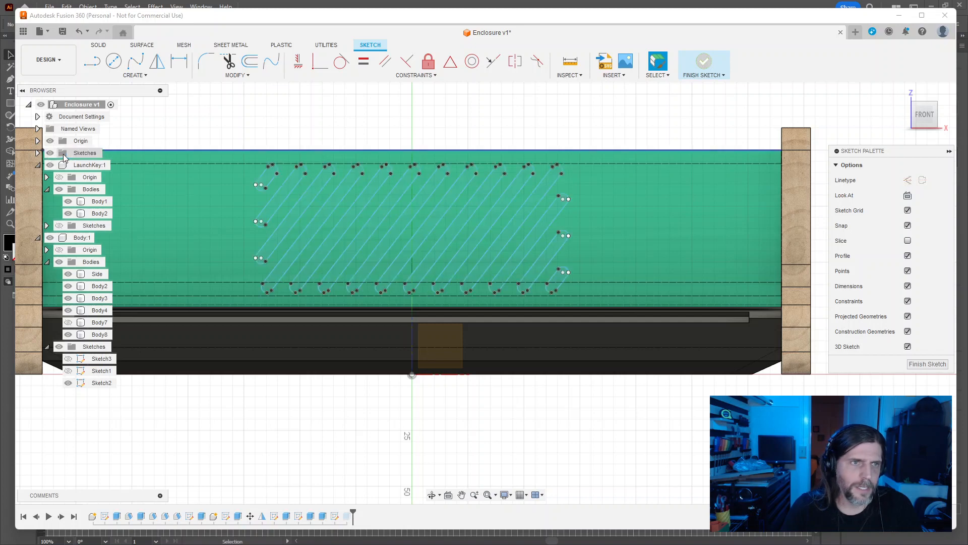
pyautogui.click(64, 156)
pyautogui.click(37, 153)
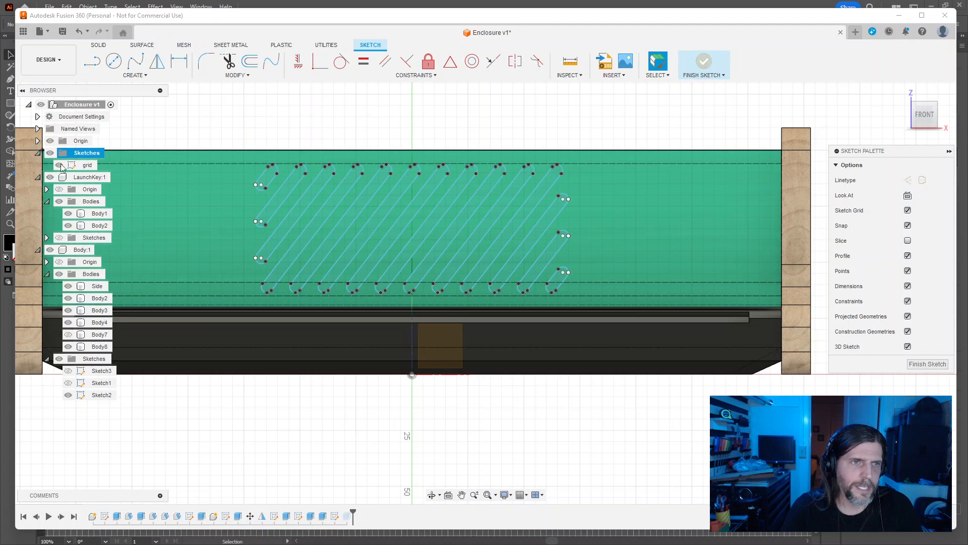
pyautogui.click(83, 166)
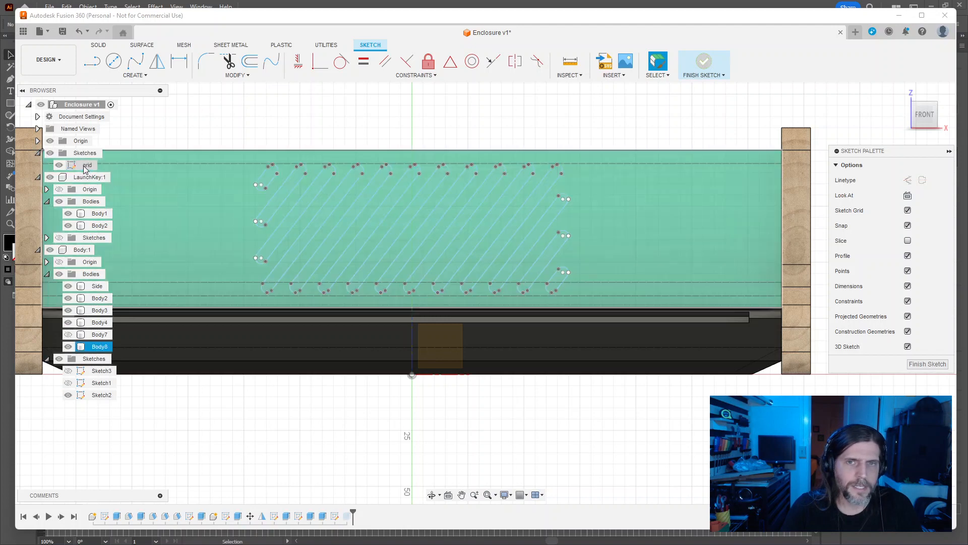
pyautogui.click(942, 364)
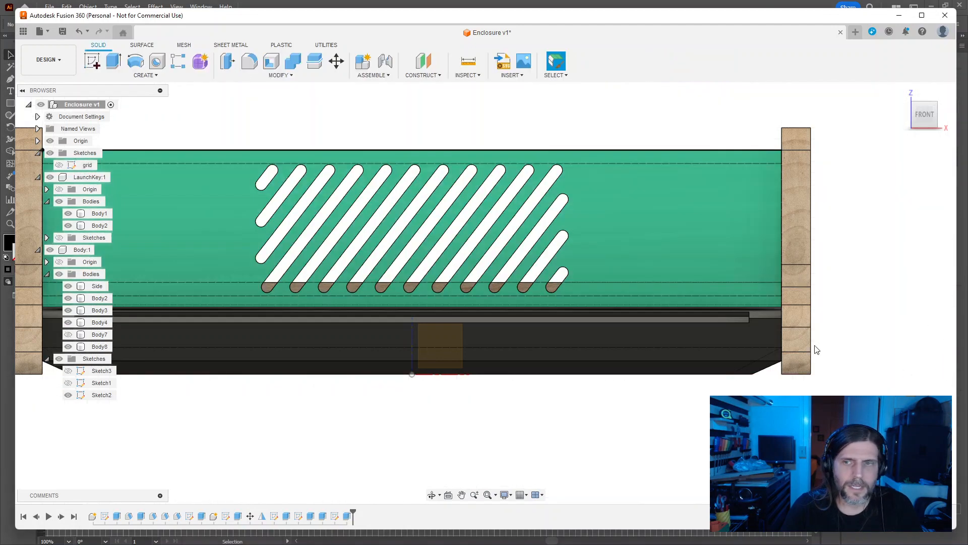
# Step: Edit the grid sketch and try to window-select all the diagonal stripes, then clear the selection
pyautogui.click(87, 165)
pyautogui.moveTo(223, 137)
pyautogui.mouseDown()
pyautogui.moveTo(519, 291)
pyautogui.moveTo(579, 244)
pyautogui.moveTo(552, 263)
pyautogui.moveTo(539, 259)
pyautogui.moveTo(556, 165)
pyautogui.moveTo(515, 176)
pyautogui.moveTo(403, 167)
pyautogui.mouseUp()
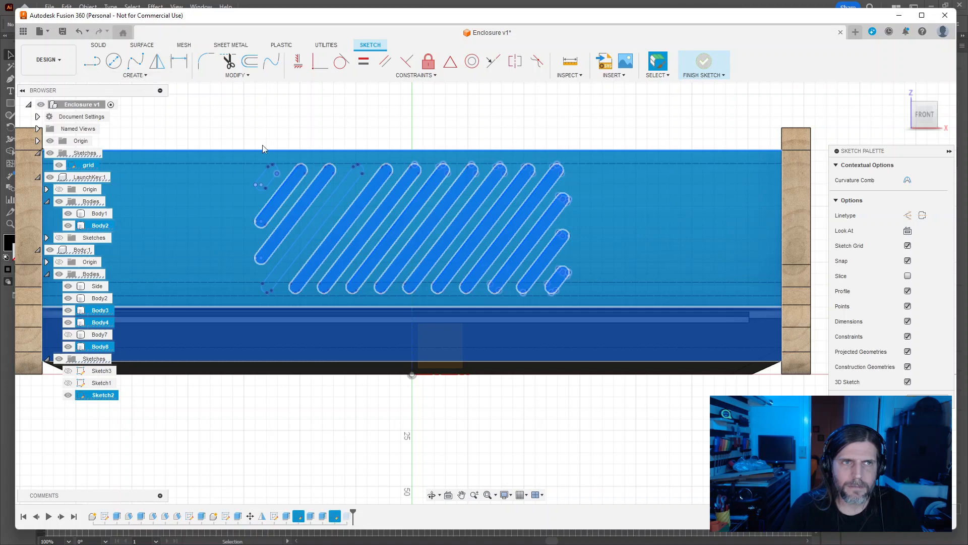
pyautogui.press('Escape')
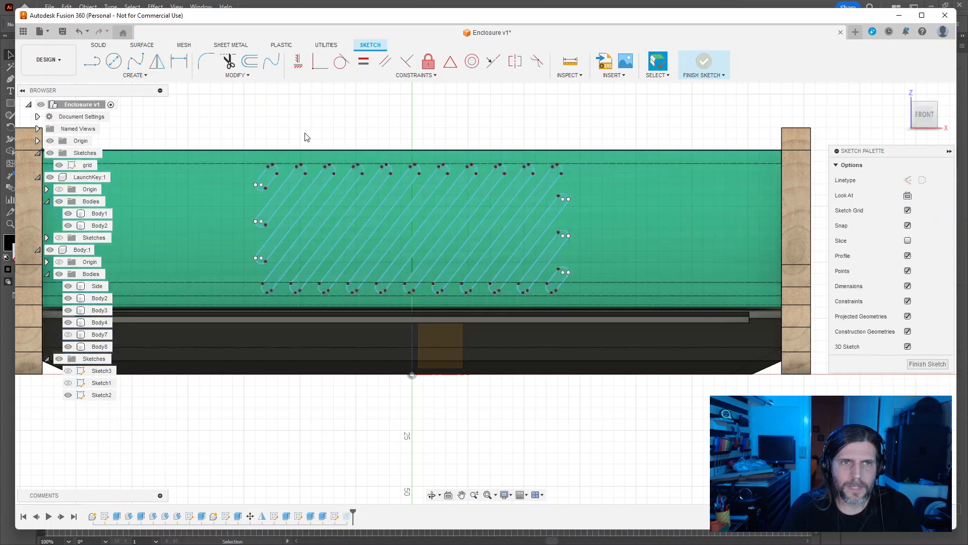
pyautogui.moveTo(232, 131)
pyautogui.mouseDown()
pyautogui.moveTo(564, 320)
pyautogui.moveTo(564, 266)
pyautogui.moveTo(570, 274)
pyautogui.mouseUp()
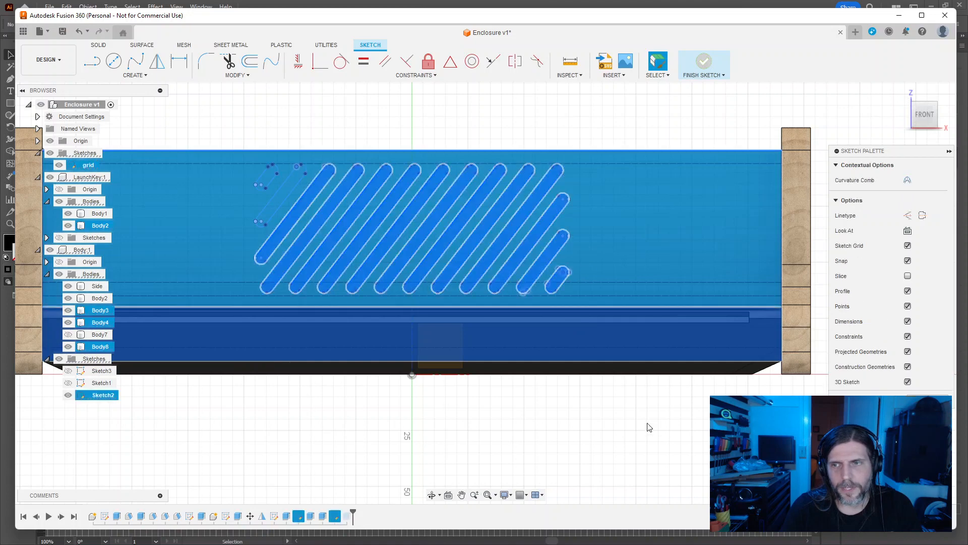
pyautogui.click(644, 421)
# Step: Search the sketch commands for "select all", then search for select commands and activate Freeform Selection
pyautogui.write('sselect')
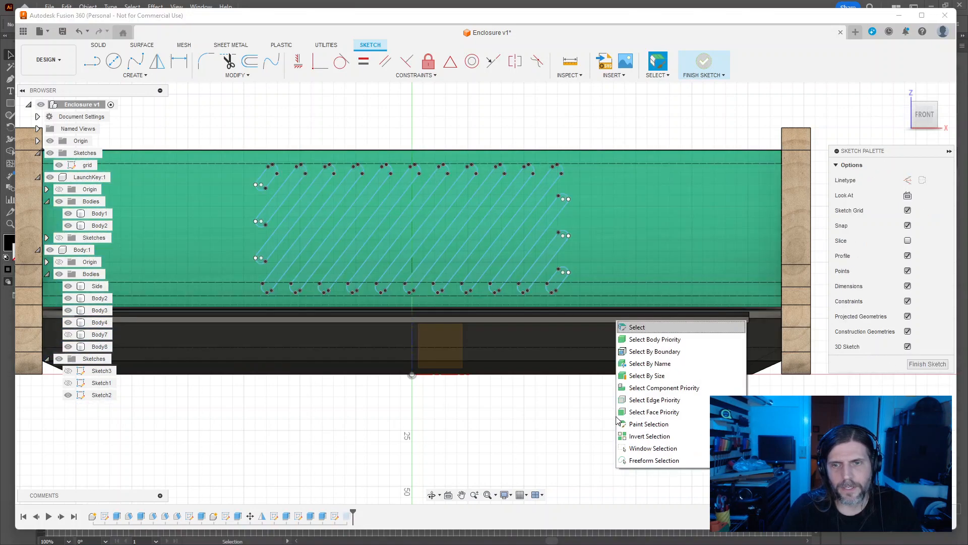
pyautogui.write(' all')
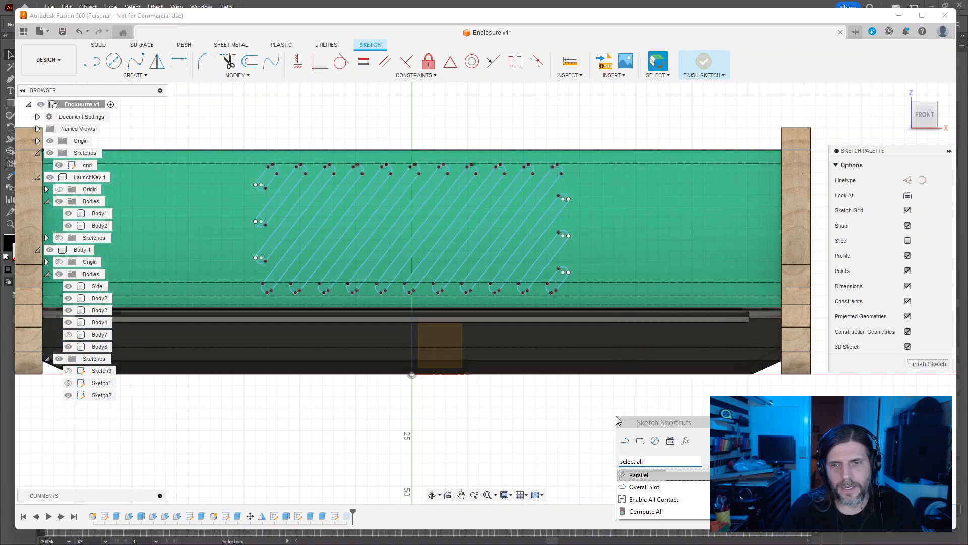
pyautogui.hotkey('ctrl', 'a')
pyautogui.write('sellect')
pyautogui.press('BackSpace')
pyautogui.press('BackSpace')
pyautogui.press('BackSpace')
pyautogui.press('BackSpace')
pyautogui.press('BackSpace')
pyautogui.press('BackSpace')
pyautogui.press('BackSpace')
pyautogui.write('sele')
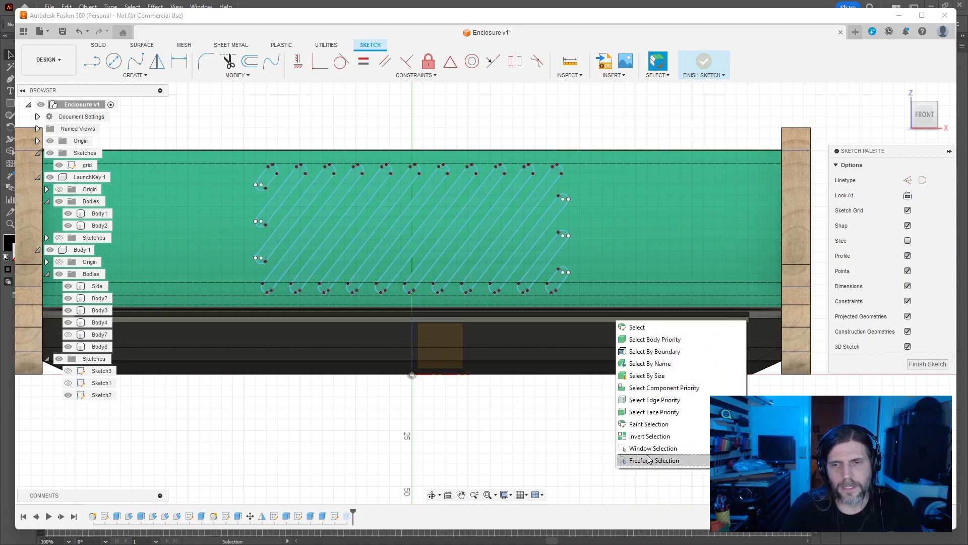
pyautogui.click(648, 460)
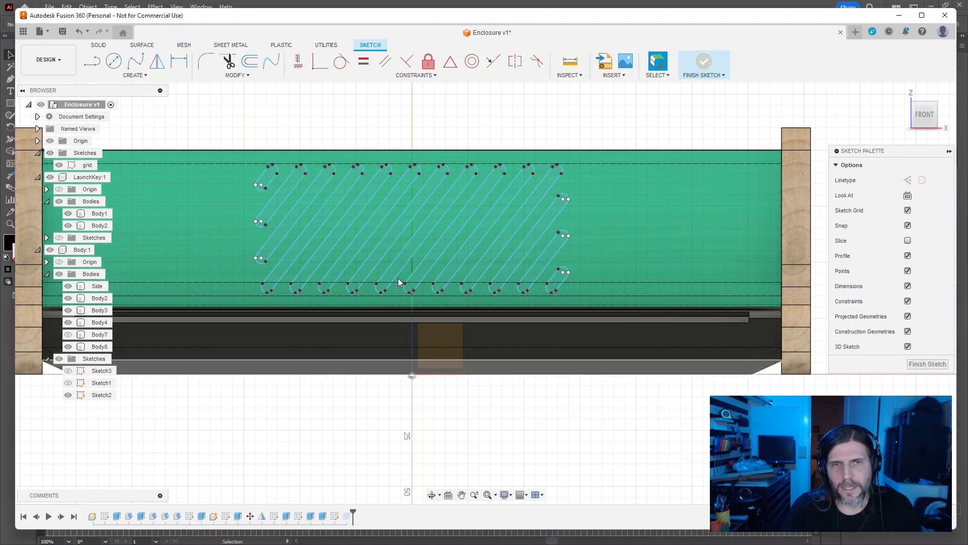
# Step: Try to select the diagonal stripes by drawing around them with Freeform Selection, then clear the selection
pyautogui.moveTo(235, 124)
pyautogui.mouseDown()
pyautogui.moveTo(281, 258)
pyautogui.moveTo(509, 149)
pyautogui.moveTo(514, 380)
pyautogui.moveTo(555, 121)
pyautogui.moveTo(325, 142)
pyautogui.mouseUp()
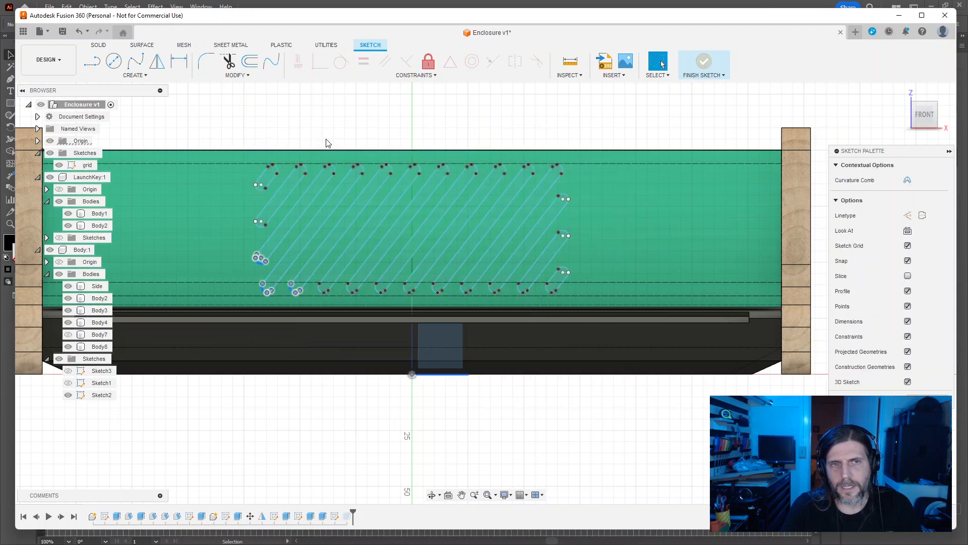
pyautogui.moveTo(647, 220); pyautogui.dragTo(412, 125)
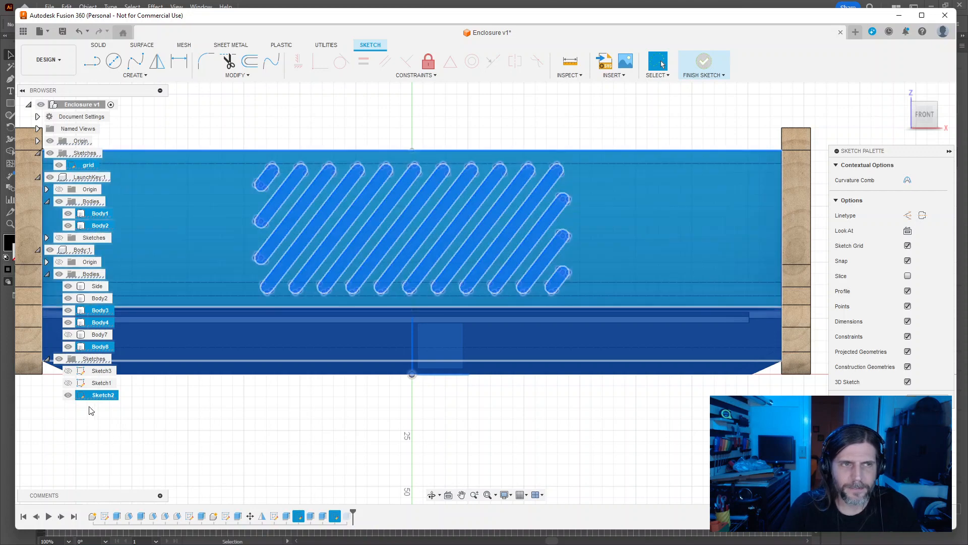
pyautogui.click(169, 132)
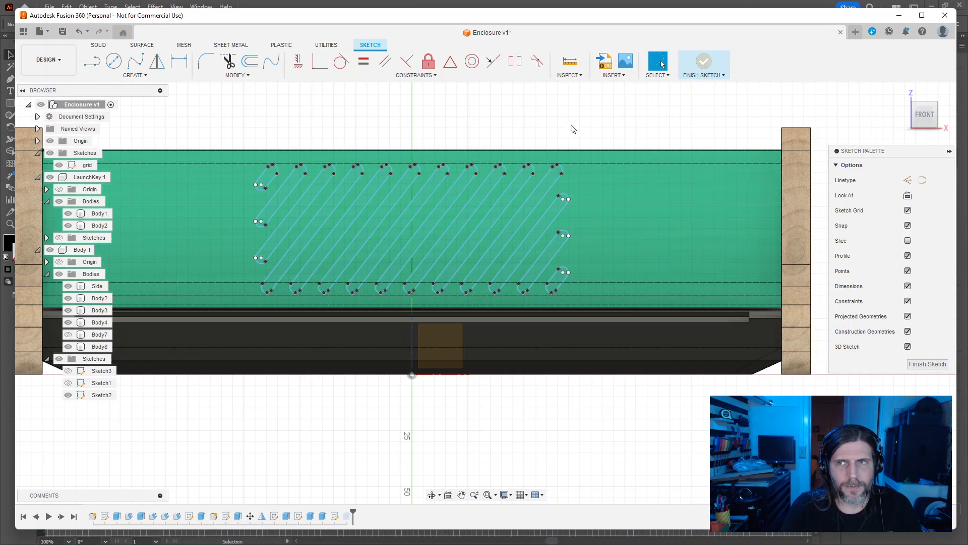
# Step: Finish the sketch and move the grid sketch from the top-level Sketches folder into the Body component
pyautogui.click(927, 364)
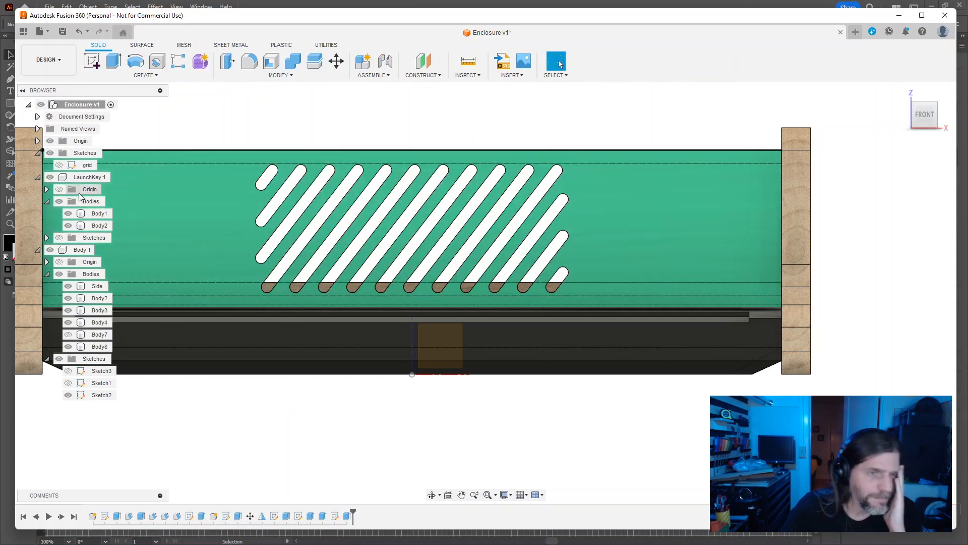
pyautogui.moveTo(88, 165)
pyautogui.mouseDown()
pyautogui.moveTo(115, 400)
pyautogui.moveTo(108, 359)
pyautogui.moveTo(99, 362)
pyautogui.moveTo(88, 253)
pyautogui.mouseUp()
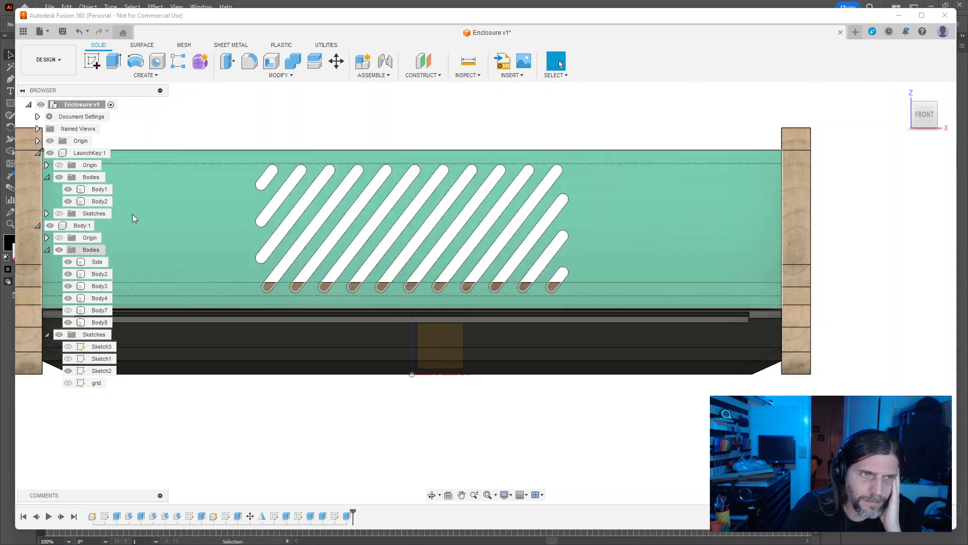
# Step: Roll the history marker back before the diagonal stripe cut and delete that Extrude feature from the timeline
pyautogui.moveTo(352, 514); pyautogui.dragTo(342, 514)
pyautogui.rightClick(339, 517)
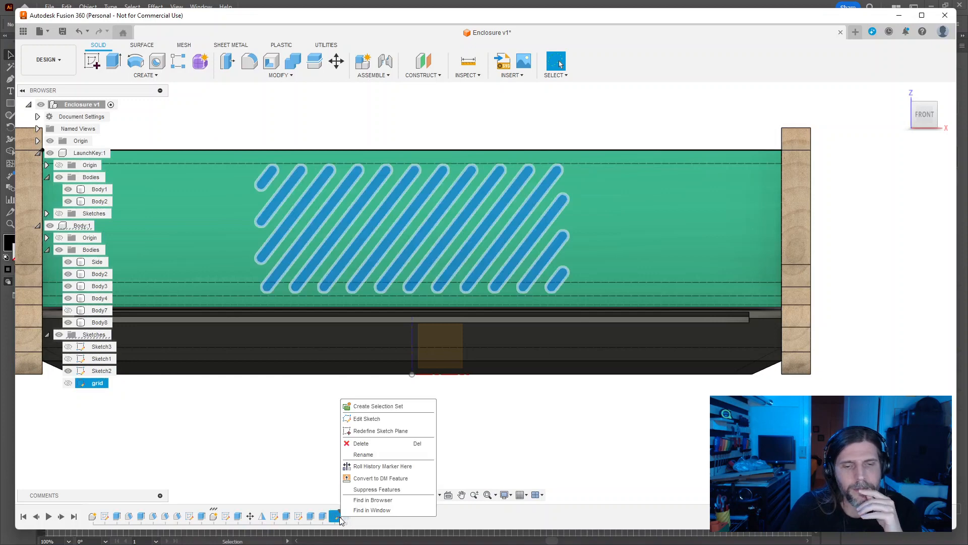
pyautogui.click(303, 462)
pyautogui.rightClick(344, 515)
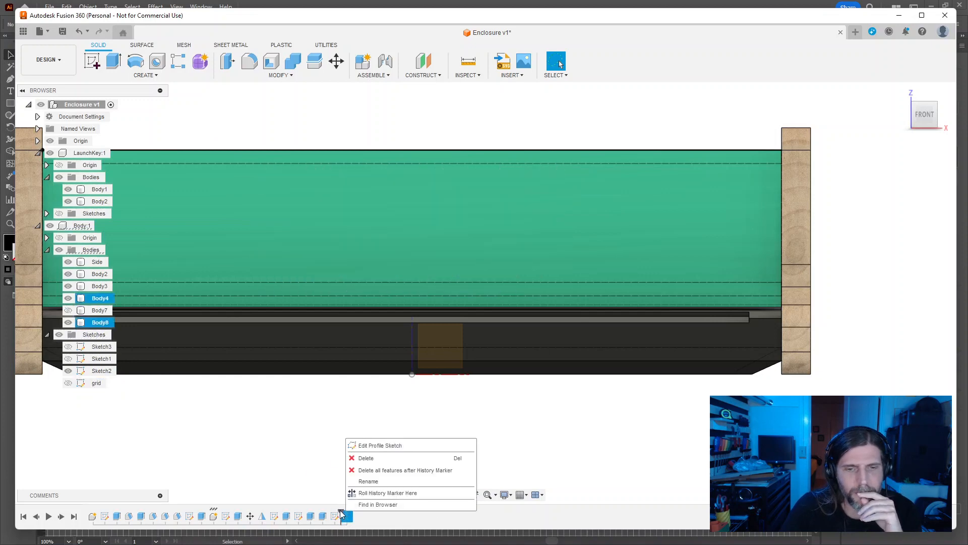
pyautogui.click(360, 459)
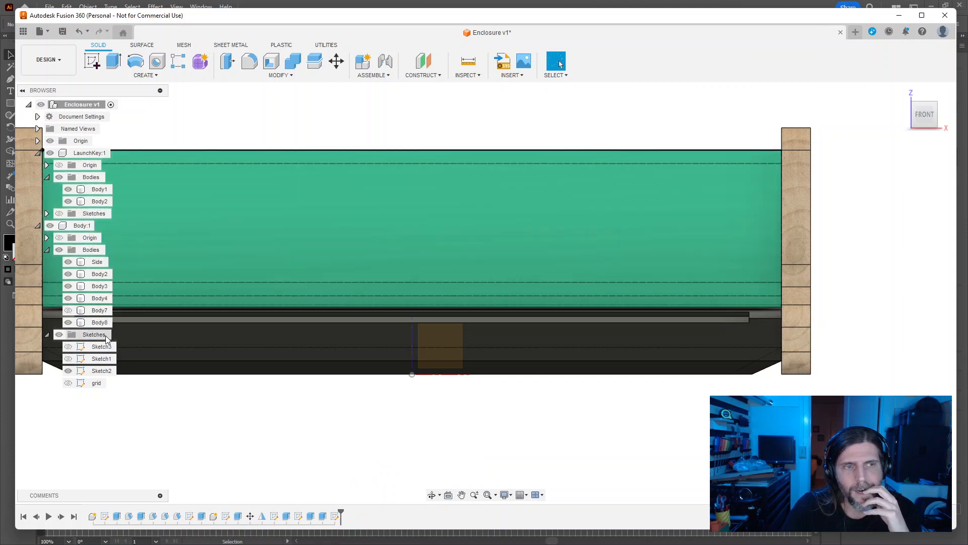
# Step: Activate the Body component, show its grid sketch, and hide the bodies of Body and the whole LaunchKey component
pyautogui.click(101, 226)
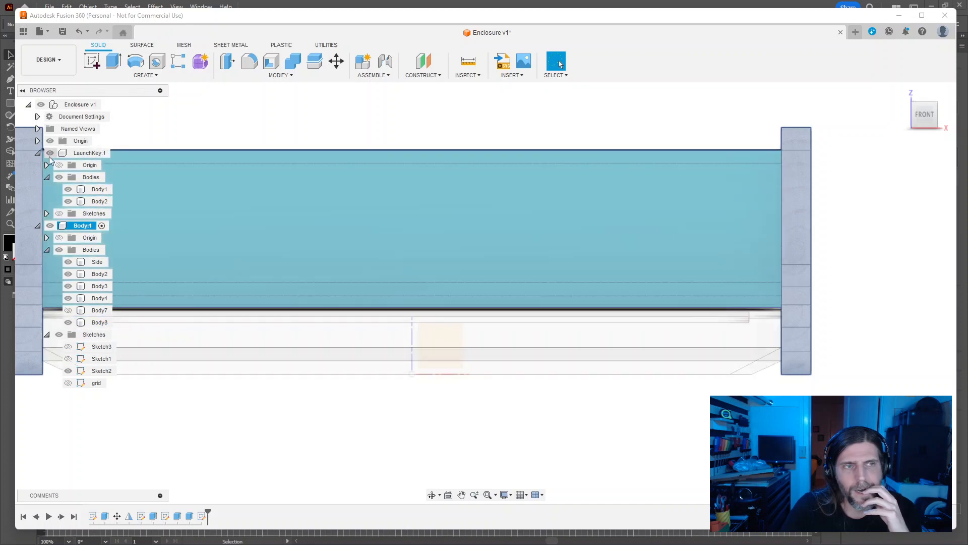
pyautogui.click(68, 382)
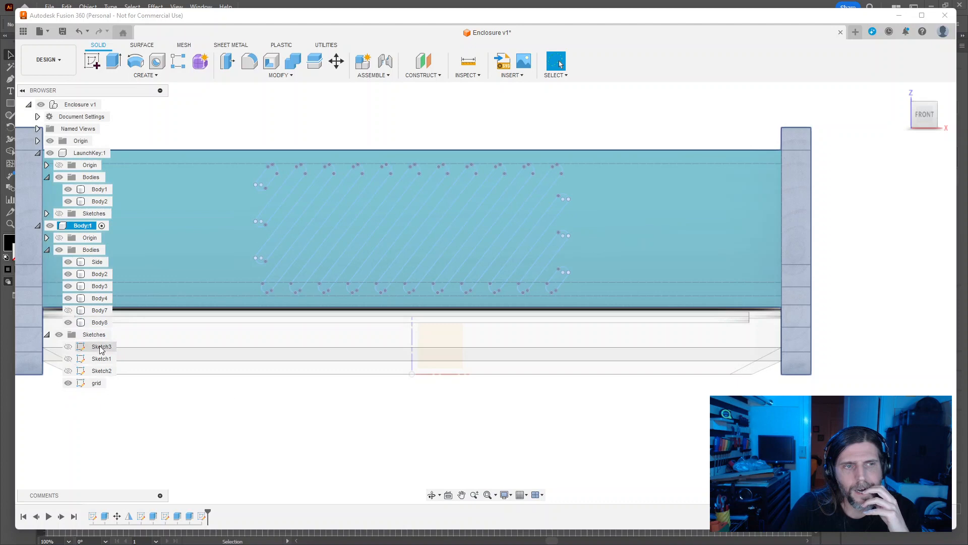
pyautogui.click(59, 250)
pyautogui.click(59, 177)
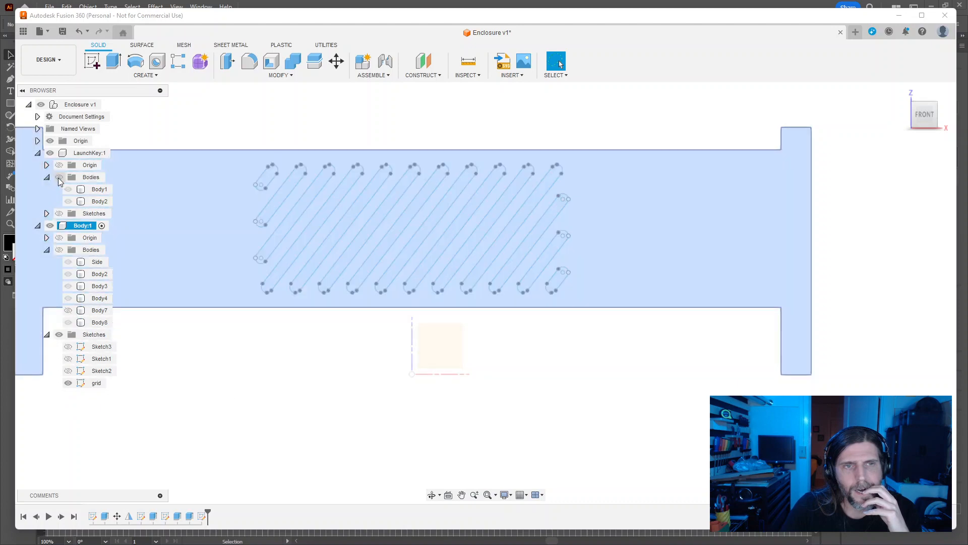
pyautogui.click(50, 153)
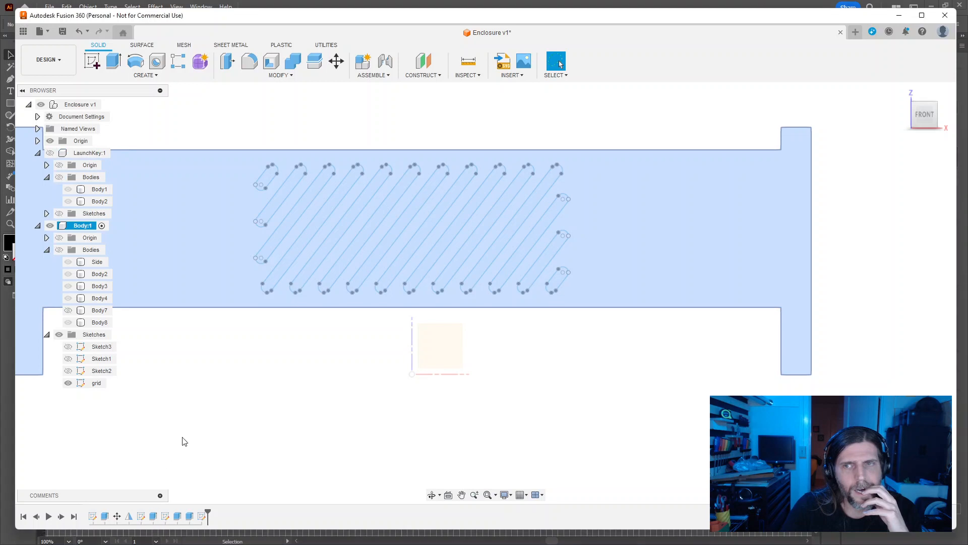
# Step: Toggle the visibility of the Enclosure design, the Body component and the grid sketch to check what each one displays
pyautogui.moveTo(229, 408); pyautogui.dragTo(296, 430, button='middle')
pyautogui.click(73, 385)
pyautogui.click(69, 384)
pyautogui.click(69, 383)
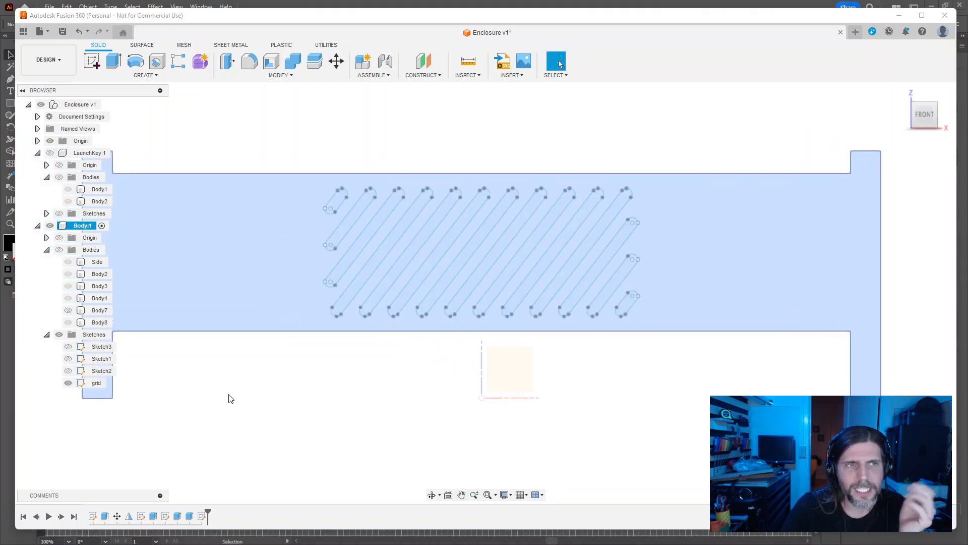
pyautogui.click(228, 396)
pyautogui.click(38, 141)
pyautogui.click(38, 141)
pyautogui.click(41, 104)
pyautogui.click(41, 104)
pyautogui.click(51, 226)
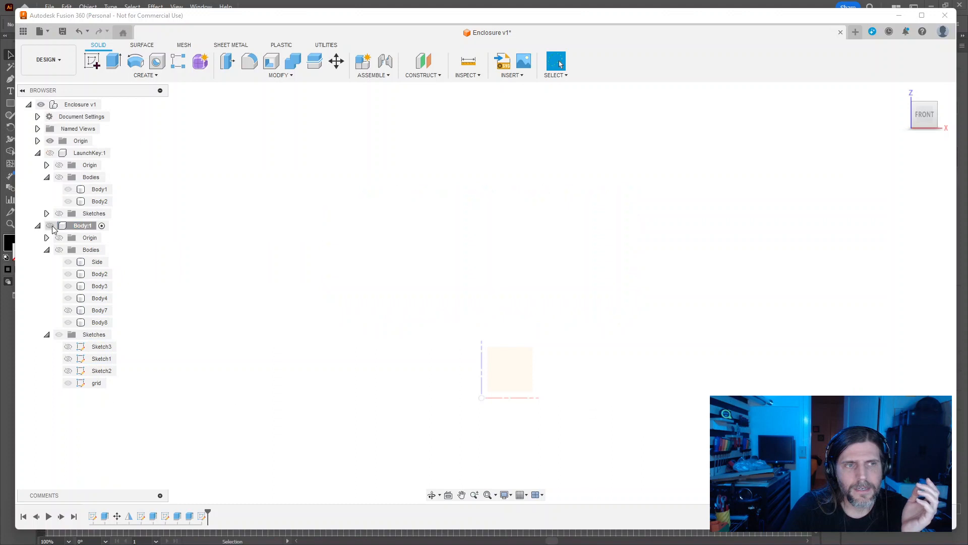
pyautogui.click(51, 226)
pyautogui.click(51, 226)
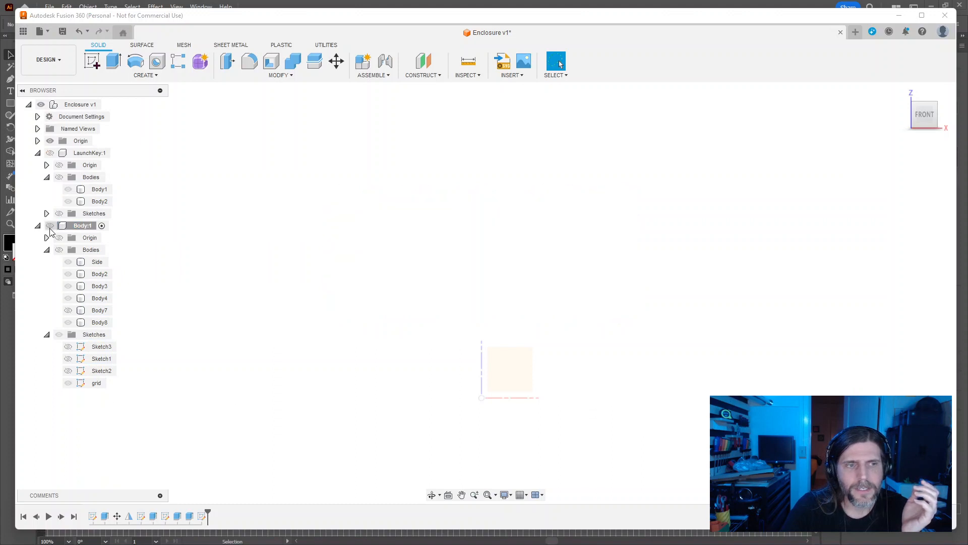
pyautogui.click(51, 226)
pyautogui.click(67, 383)
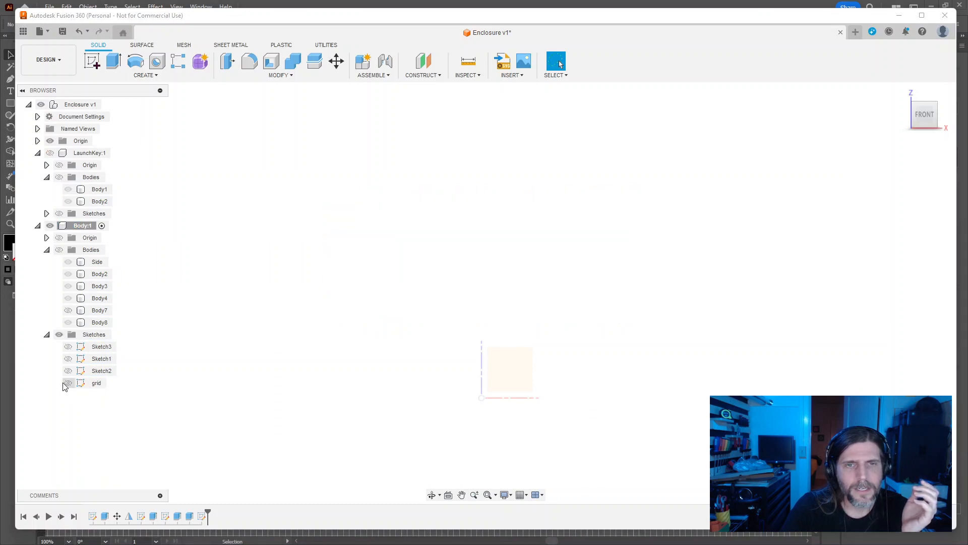
pyautogui.click(67, 383)
pyautogui.moveTo(242, 167)
pyautogui.mouseDown()
pyautogui.moveTo(670, 353)
pyautogui.moveTo(254, 100)
pyautogui.moveTo(170, 329)
pyautogui.mouseUp()
pyautogui.click(694, 351)
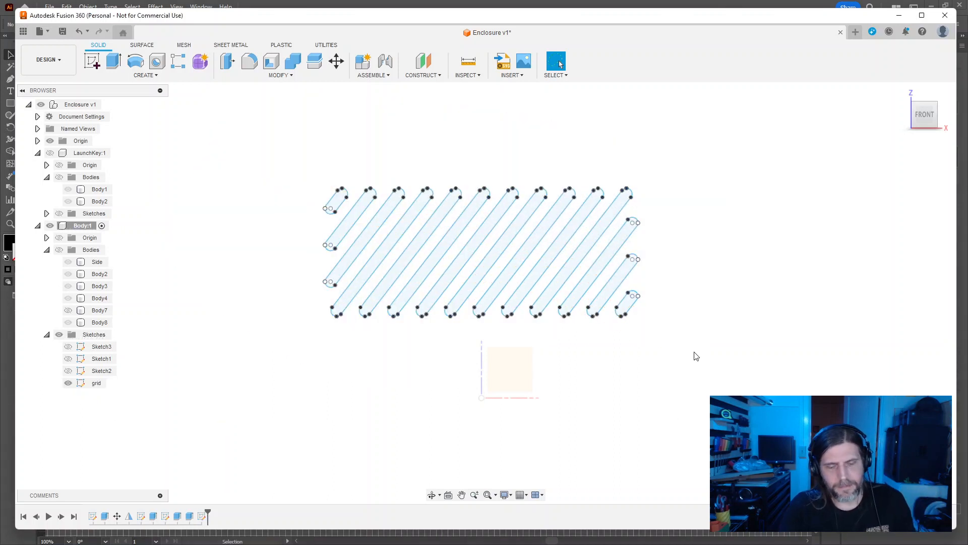
pyautogui.press('a')
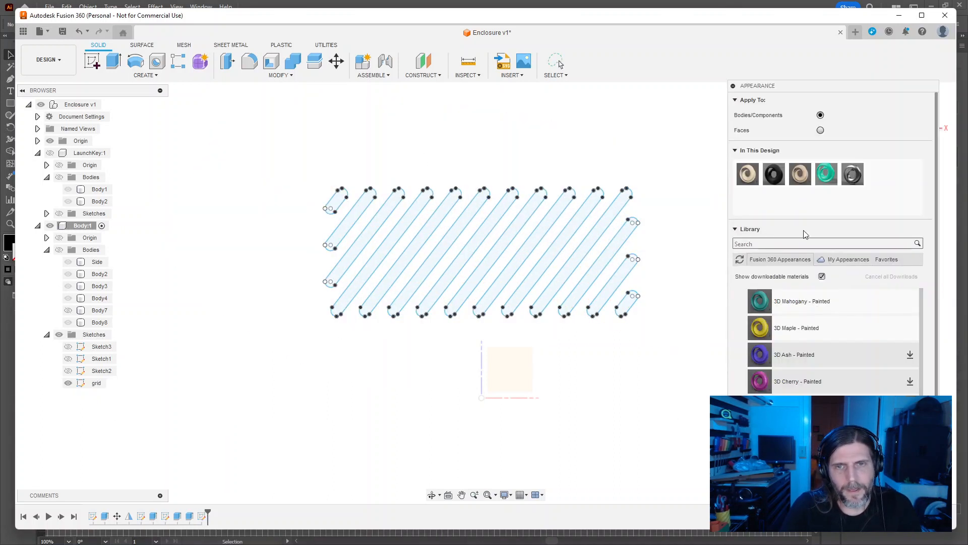
pyautogui.moveTo(653, 151)
pyautogui.mouseDown()
pyautogui.moveTo(732, 327)
pyautogui.moveTo(639, 167)
pyautogui.mouseUp()
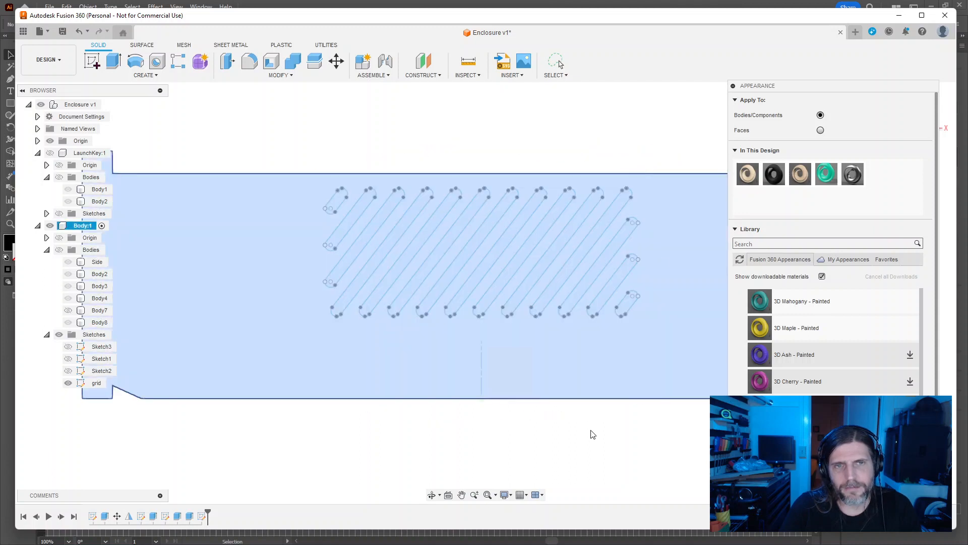
pyautogui.click(558, 62)
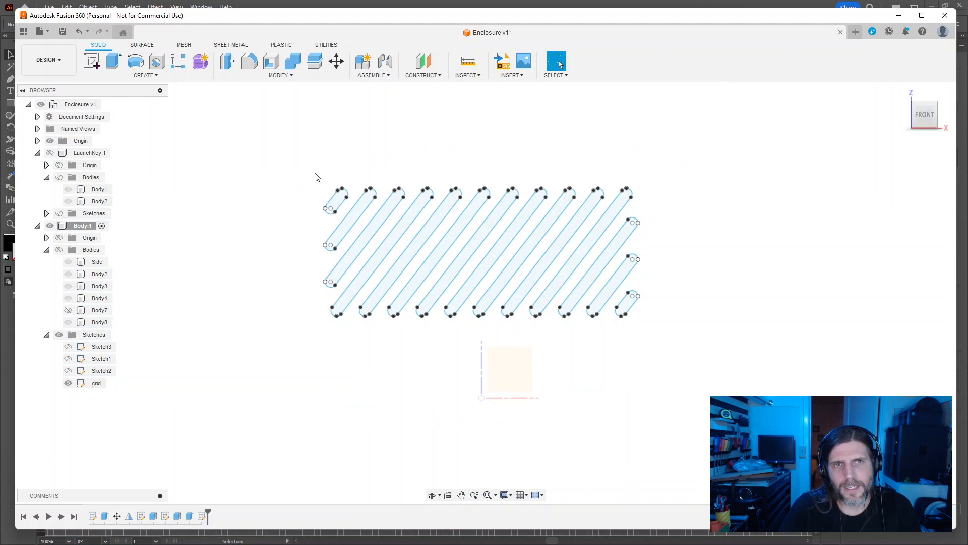
# Step: Search the design commands for "sele", activate Window Selection and select all the diagonal stripes of the grid sketch
pyautogui.write('s')
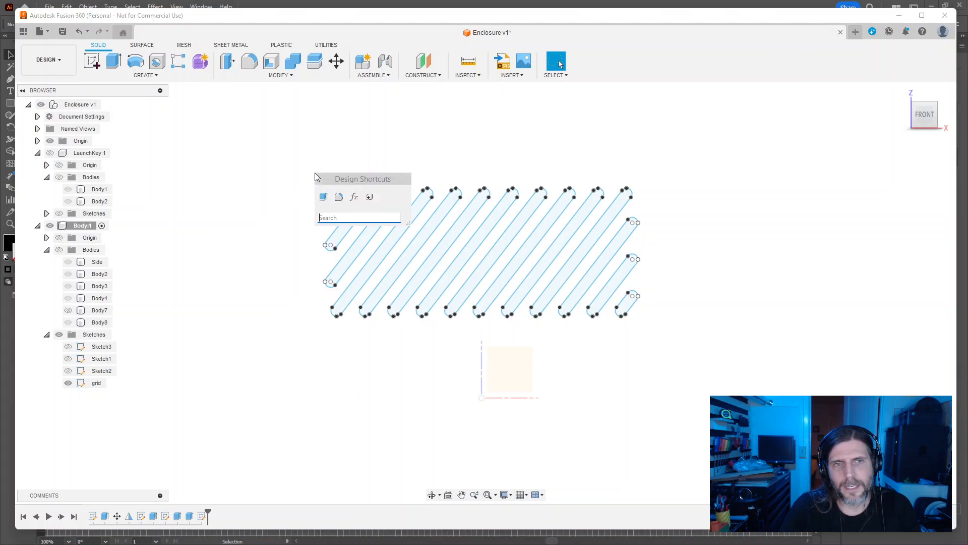
pyautogui.write('sele')
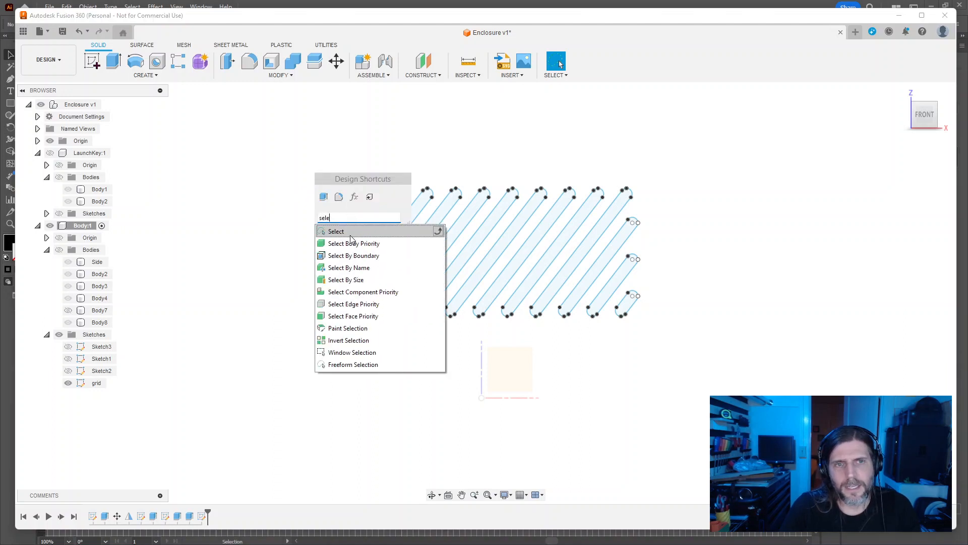
pyautogui.click(350, 235)
pyautogui.moveTo(298, 164)
pyautogui.mouseDown()
pyautogui.moveTo(414, 217)
pyautogui.moveTo(567, 242)
pyautogui.mouseUp()
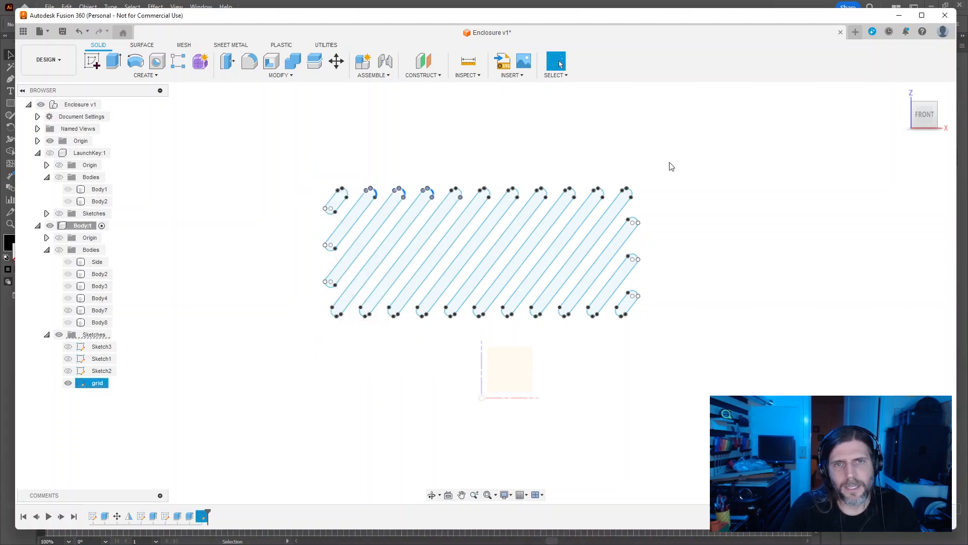
pyautogui.write('ssele')
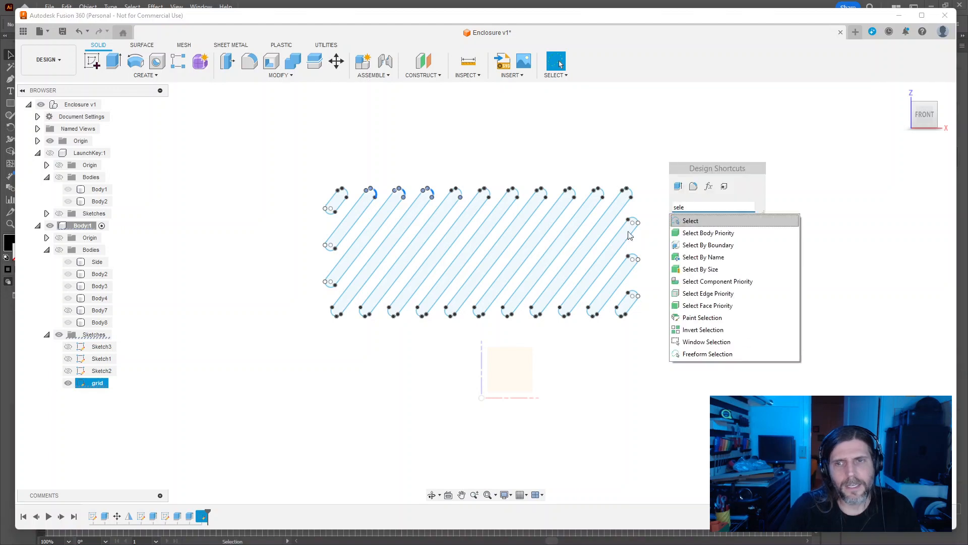
pyautogui.click(694, 347)
pyautogui.moveTo(309, 162); pyautogui.dragTo(706, 355)
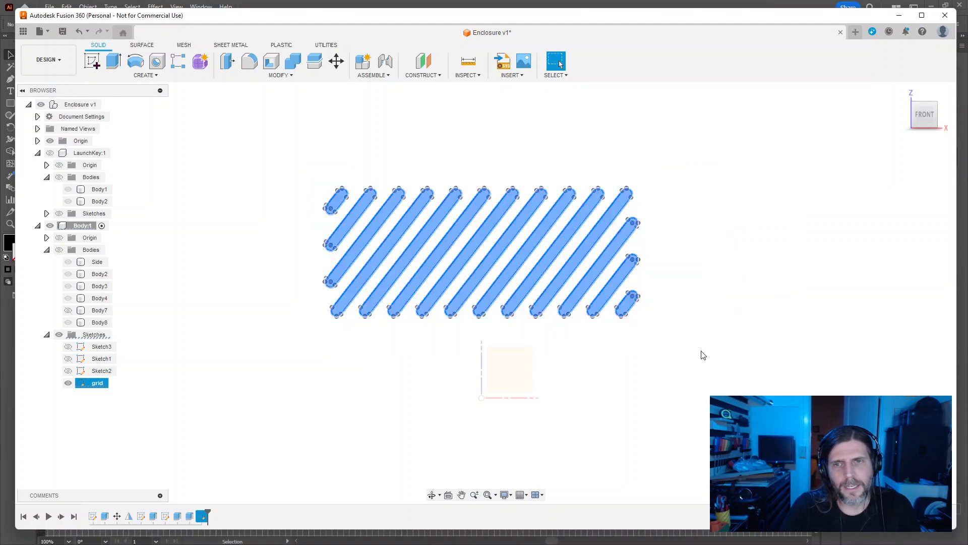
# Step: Start Move/Copy on the selected stripes, switch to the Scale command through a search for "scale", and cancel it
pyautogui.click(336, 61)
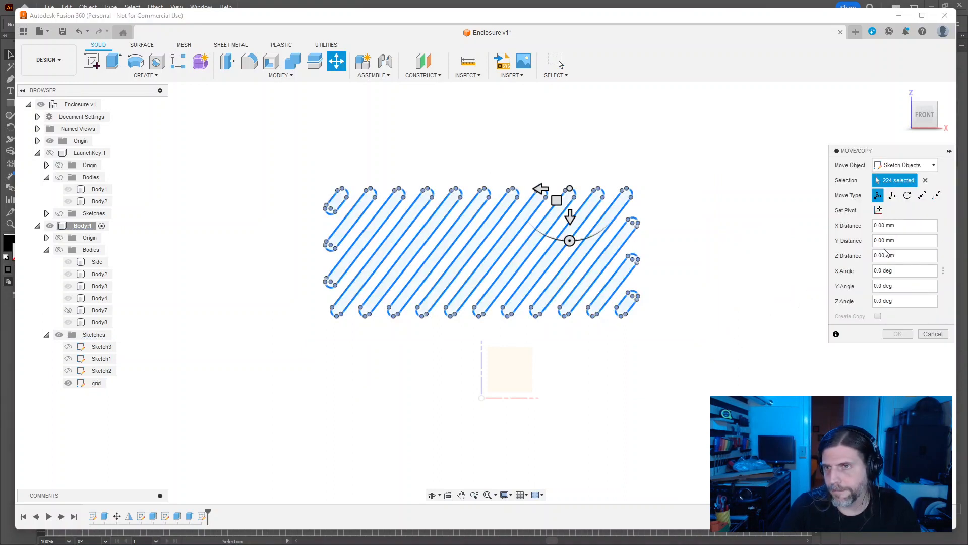
pyautogui.click(949, 151)
pyautogui.write('s')
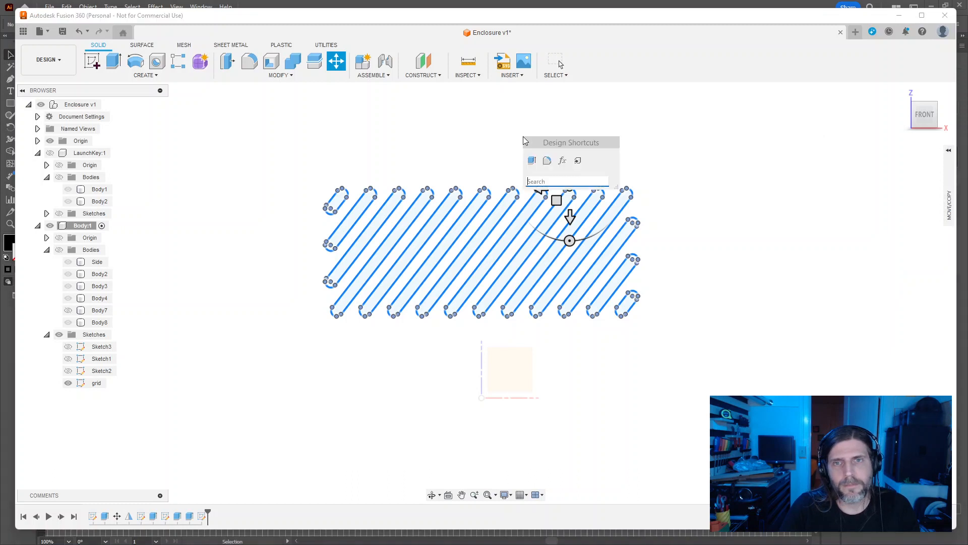
pyautogui.write('scale')
pyautogui.press('Return')
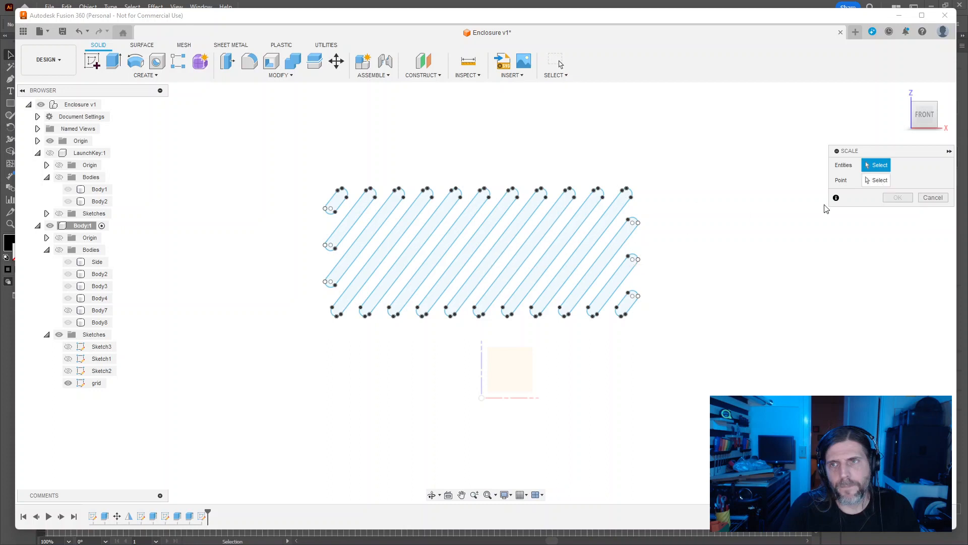
pyautogui.click(932, 199)
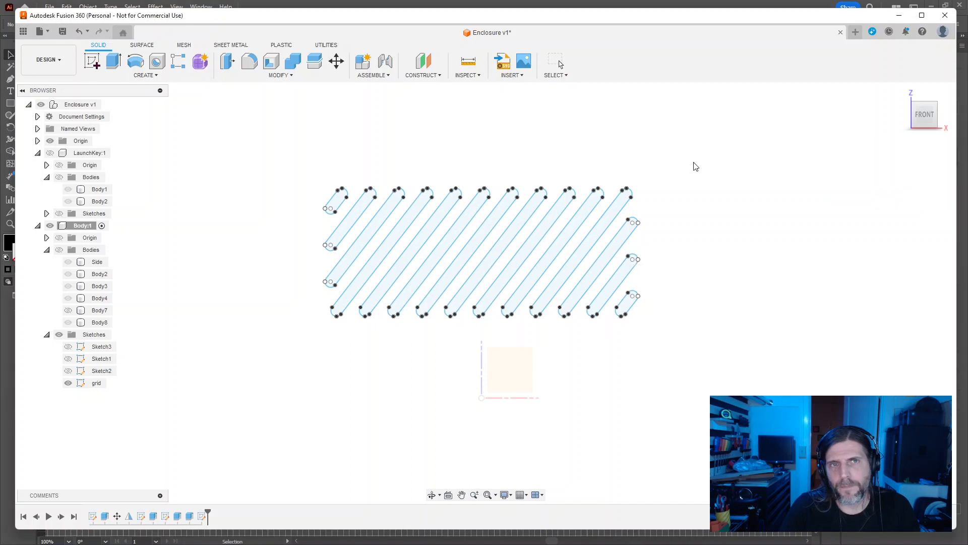
# Step: Try to scale the diagonal stripes uniformly about the origin point with the solid Scale command, then cancel it
pyautogui.click(292, 76)
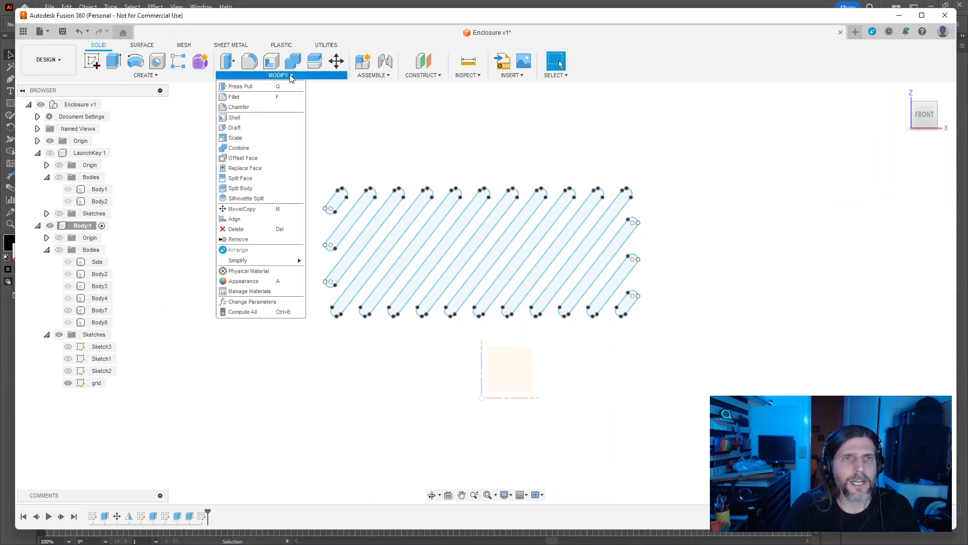
pyautogui.click(235, 138)
pyautogui.moveTo(721, 162); pyautogui.dragTo(245, 347)
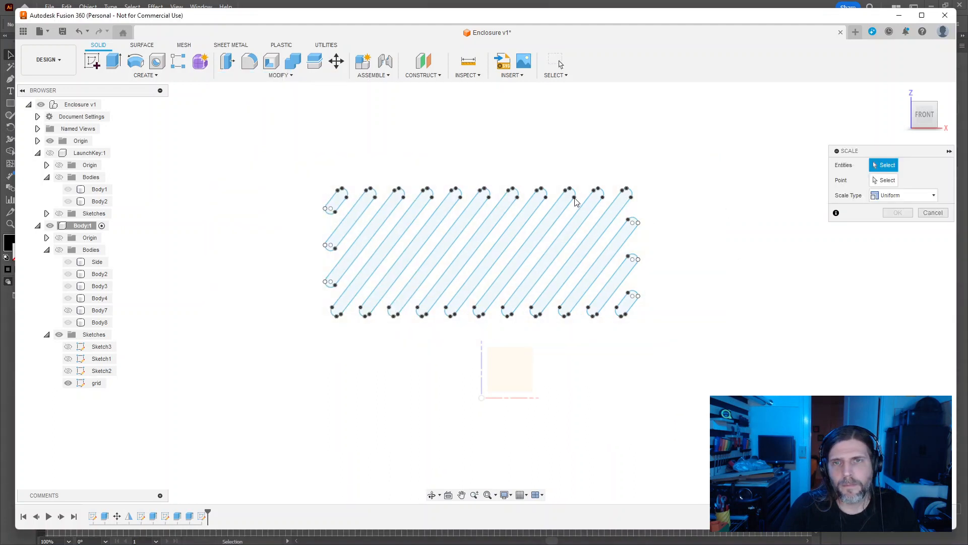
pyautogui.click(885, 182)
pyautogui.click(482, 398)
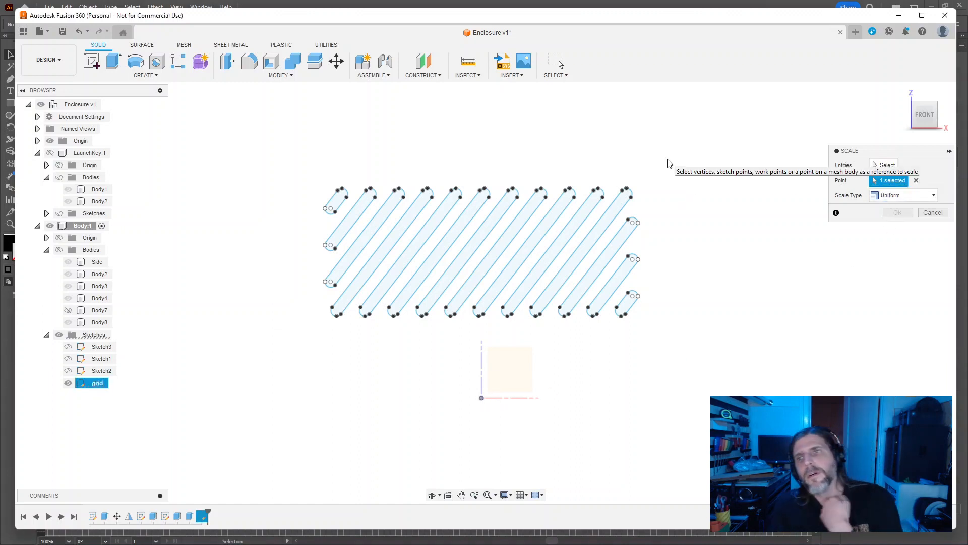
pyautogui.click(909, 198)
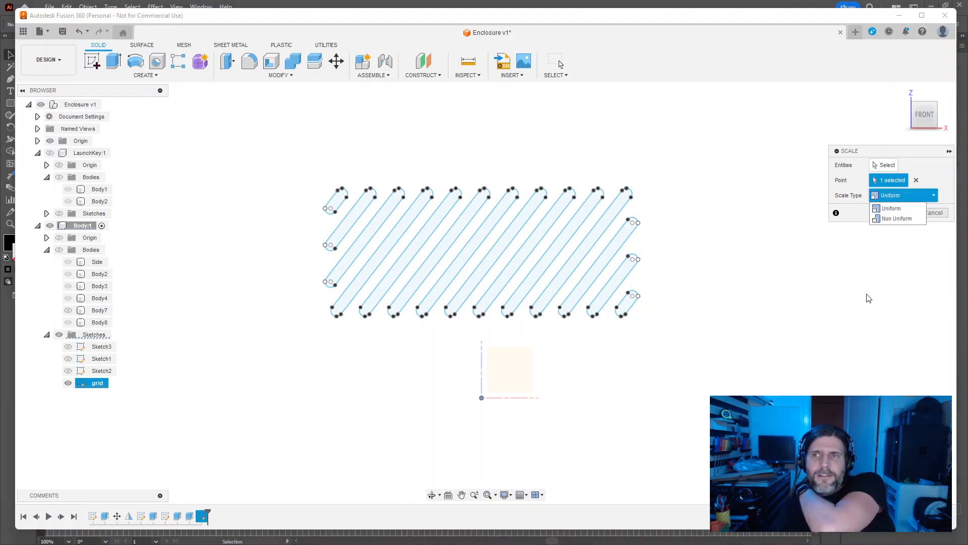
pyautogui.click(860, 316)
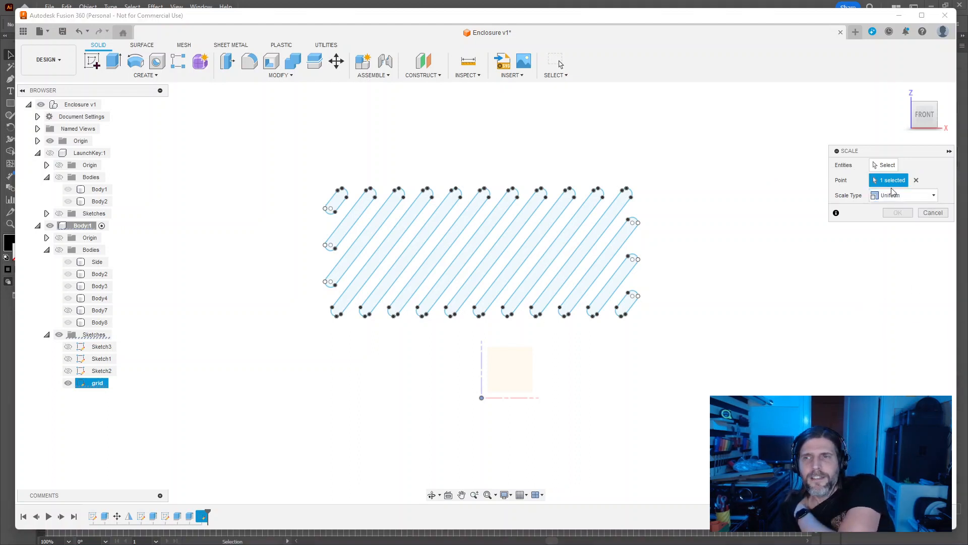
pyautogui.click(877, 167)
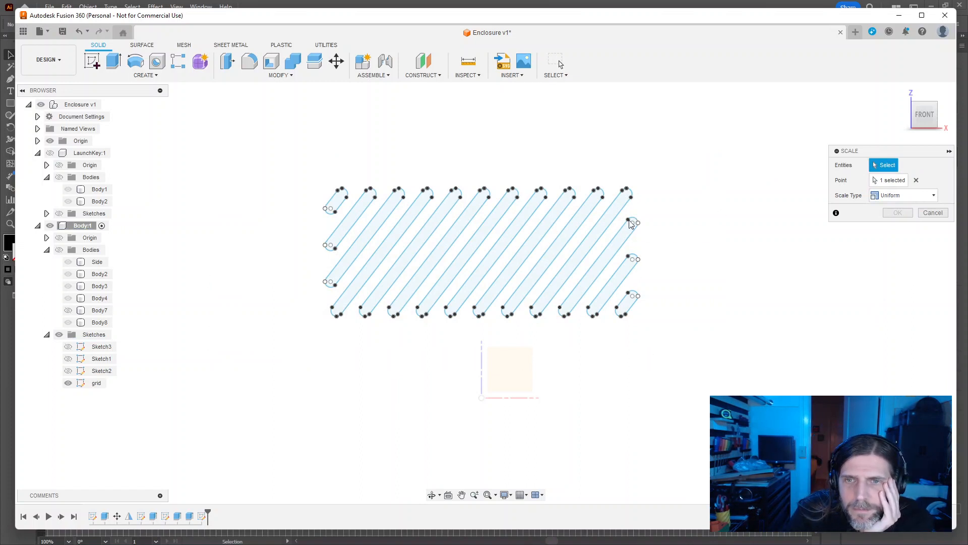
pyautogui.click(933, 212)
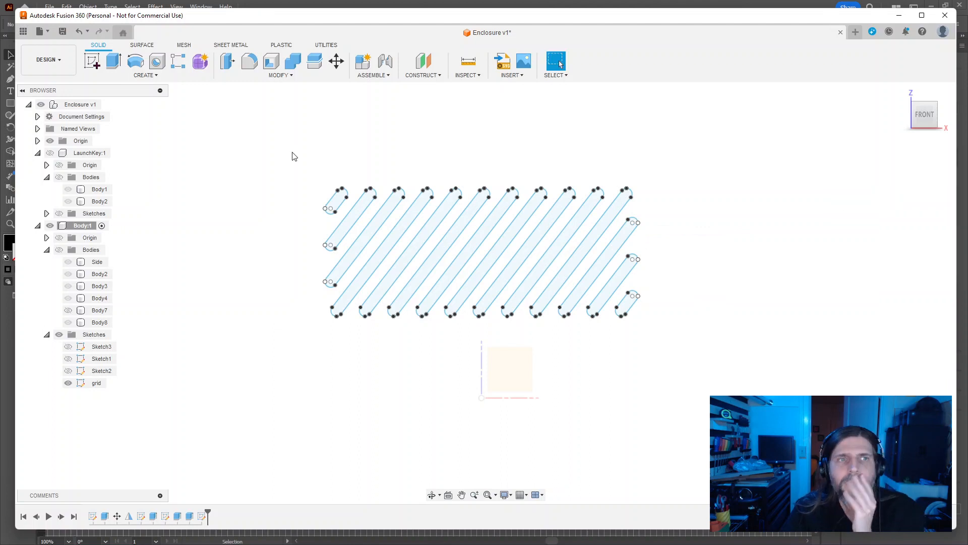
pyautogui.click(156, 75)
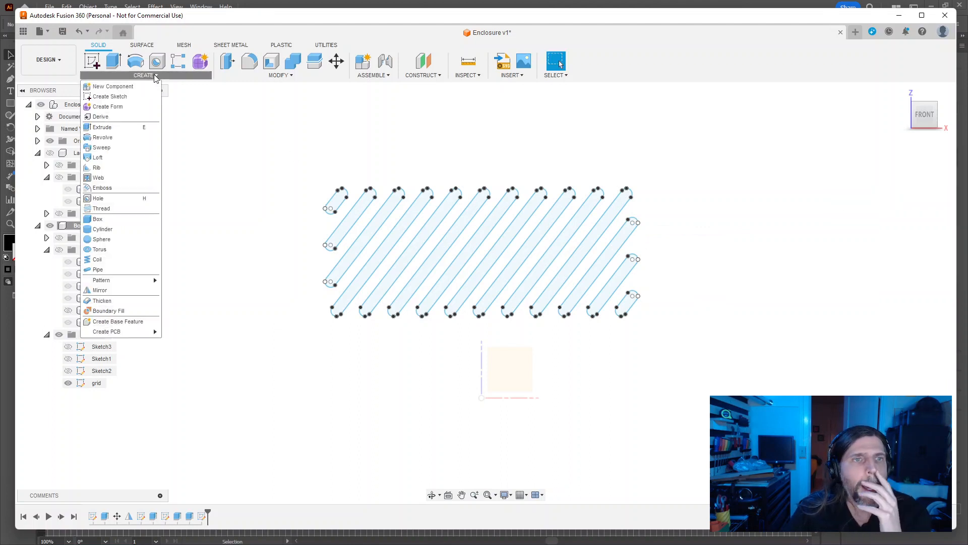
pyautogui.click(234, 136)
pyautogui.moveTo(233, 119)
pyautogui.mouseDown()
pyautogui.moveTo(713, 304)
pyautogui.moveTo(729, 363)
pyautogui.mouseUp()
pyautogui.click(334, 63)
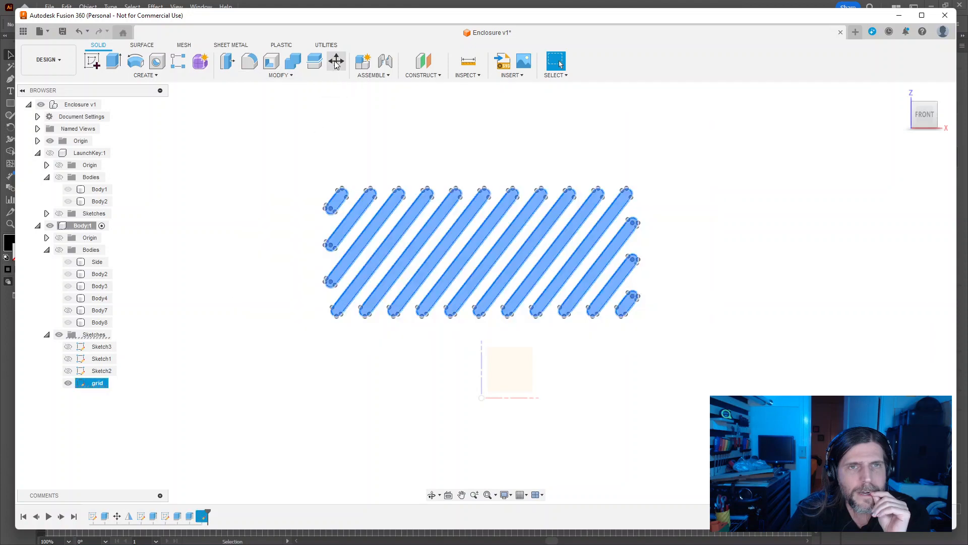
pyautogui.moveTo(375, 249); pyautogui.dragTo(469, 220)
pyautogui.press('Escape')
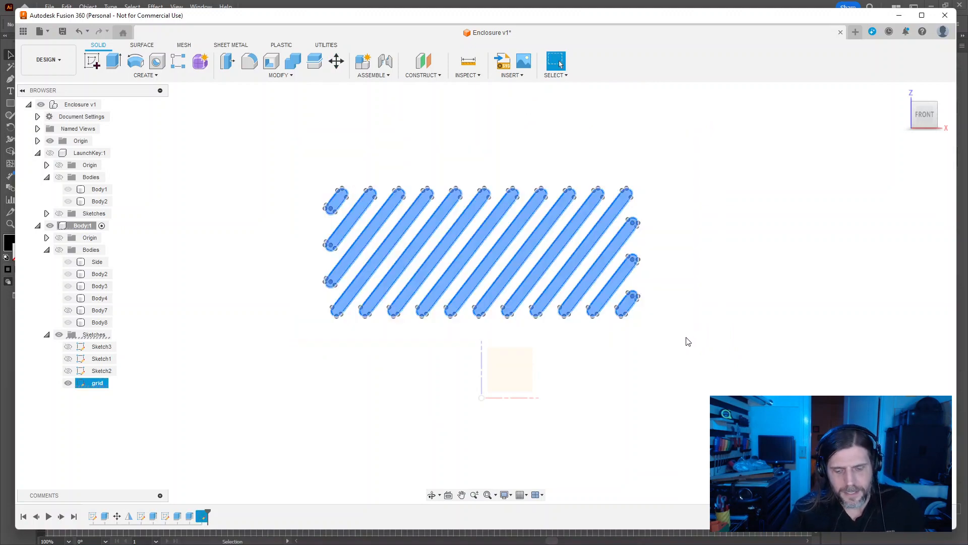
pyautogui.press('m')
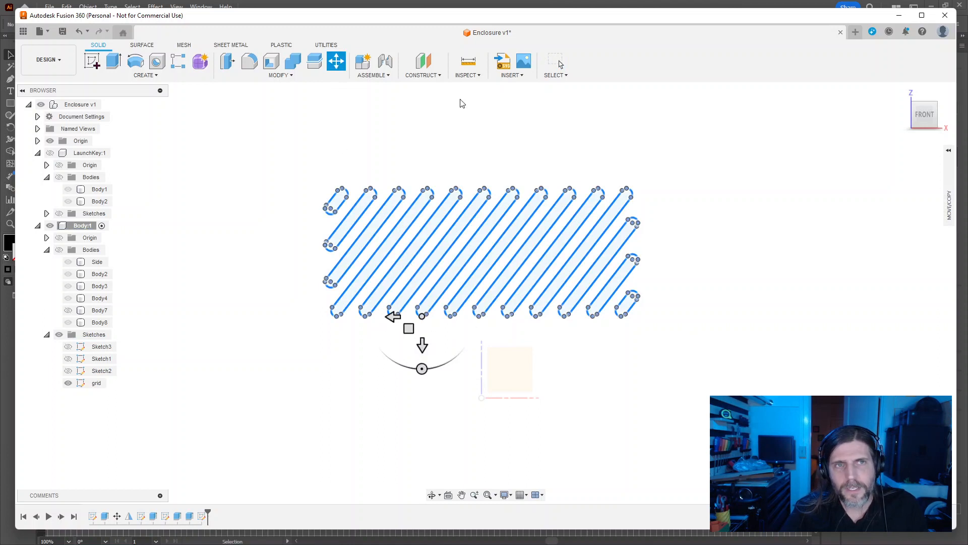
pyautogui.click(286, 82)
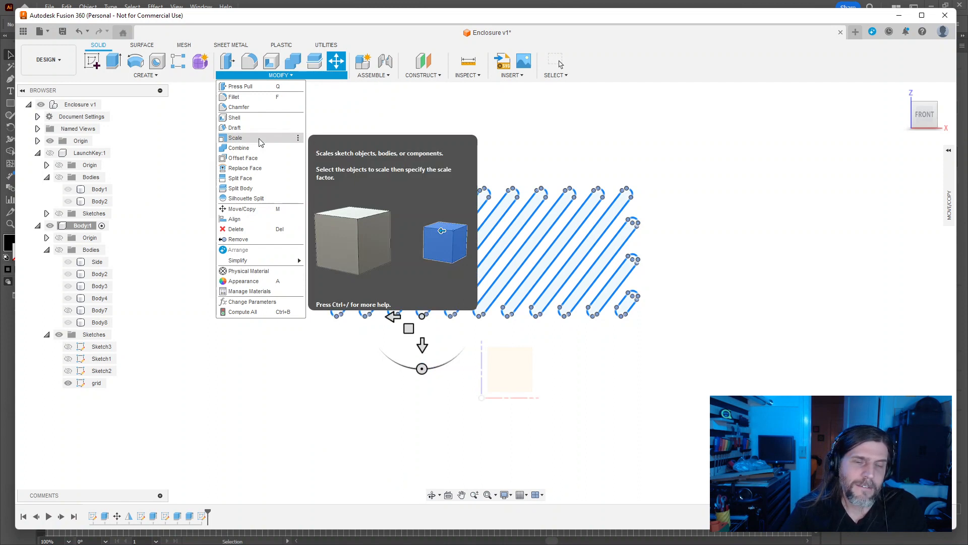
pyautogui.press('Escape')
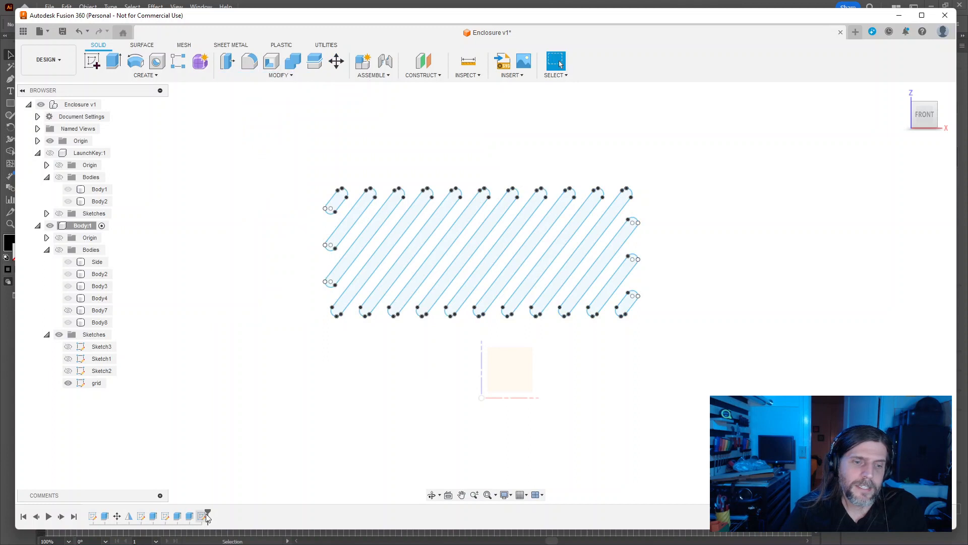
# Step: Show the enclosure's bodies again, roll the timeline back before the grid sketch and delete that sketch
pyautogui.click(76, 323)
pyautogui.click(59, 249)
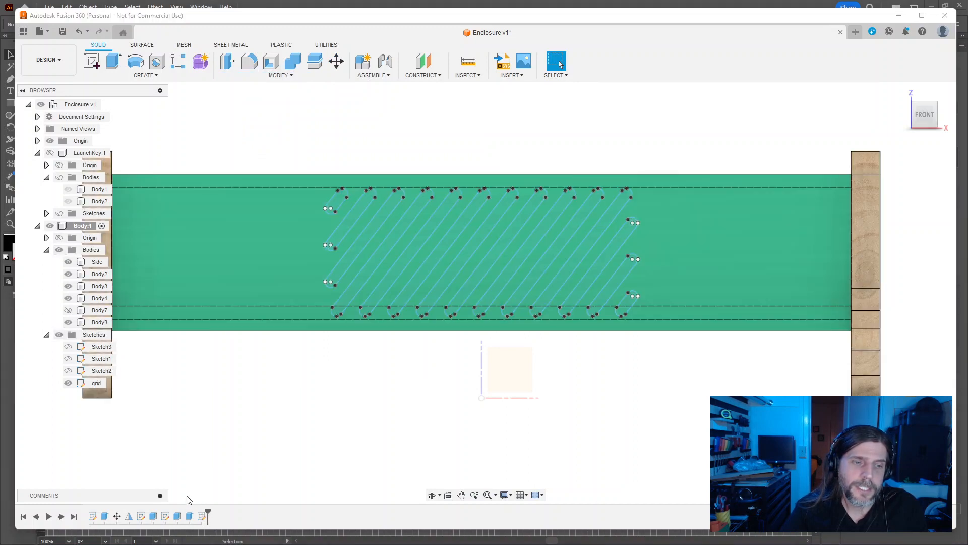
pyautogui.moveTo(206, 514); pyautogui.dragTo(193, 510)
pyautogui.rightClick(202, 514)
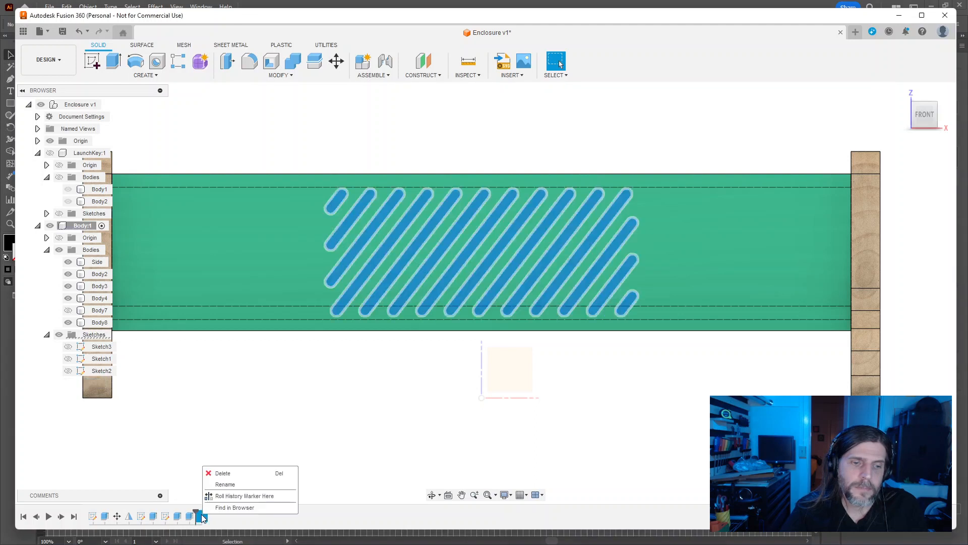
pyautogui.click(225, 471)
# Step: Start a DXF insert on the front panel's face and load the diagonal stripe file
pyautogui.click(510, 75)
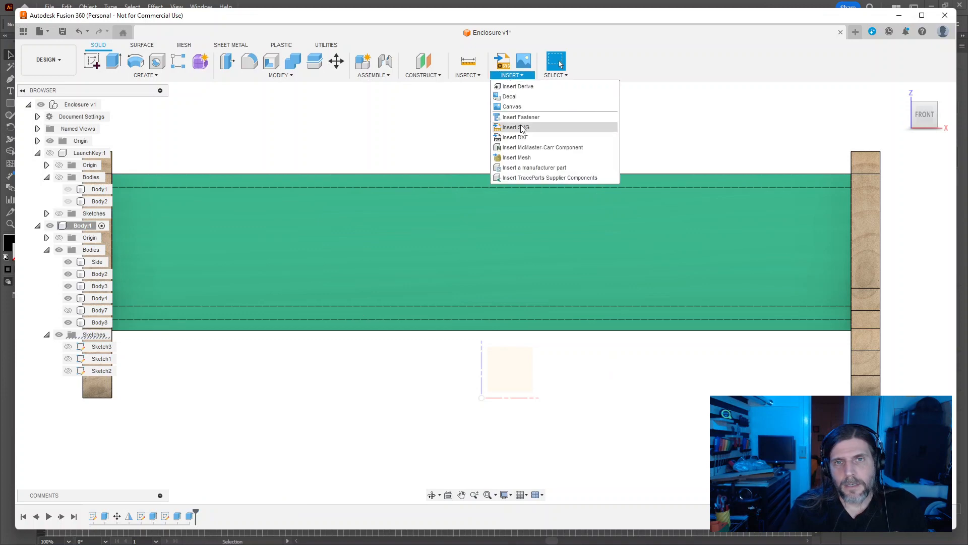
pyautogui.click(514, 138)
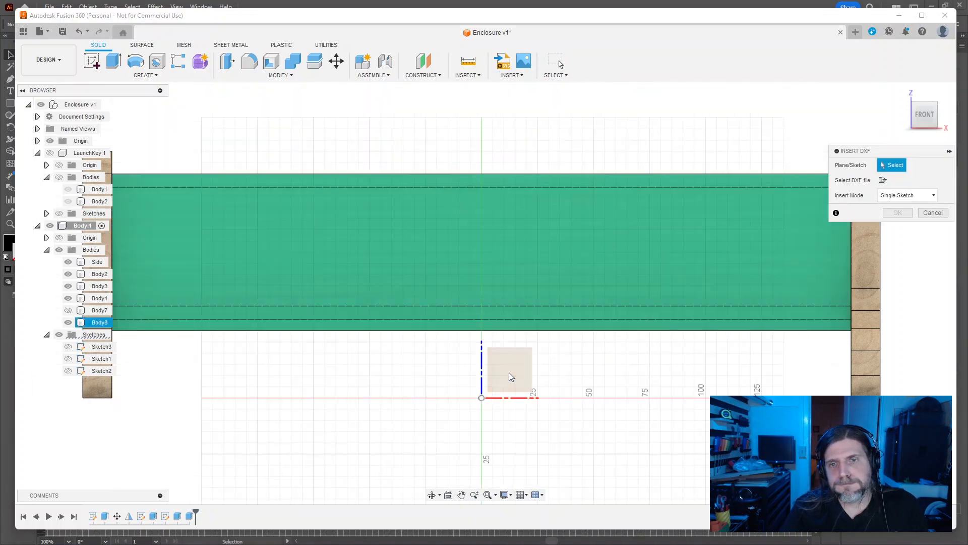
pyautogui.click(500, 253)
pyautogui.click(883, 180)
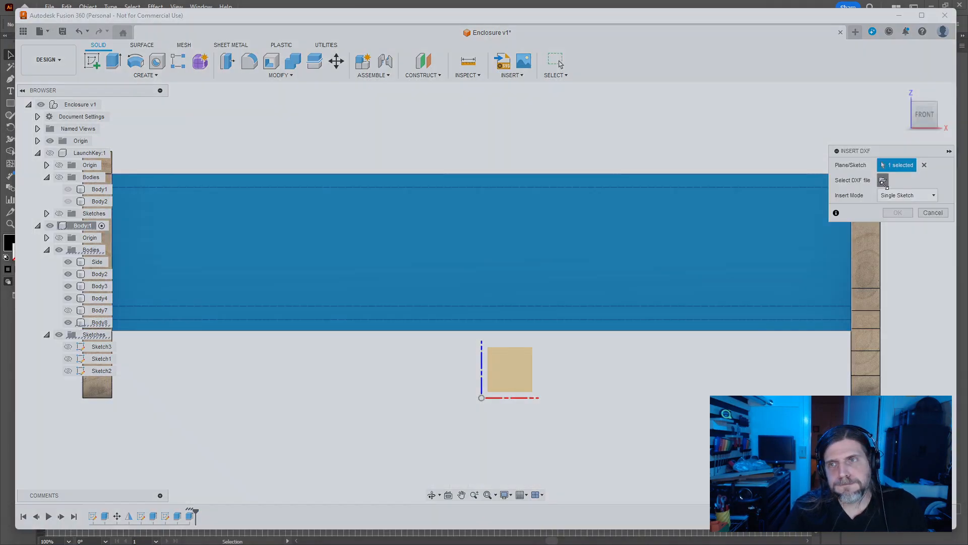
pyautogui.click(353, 388)
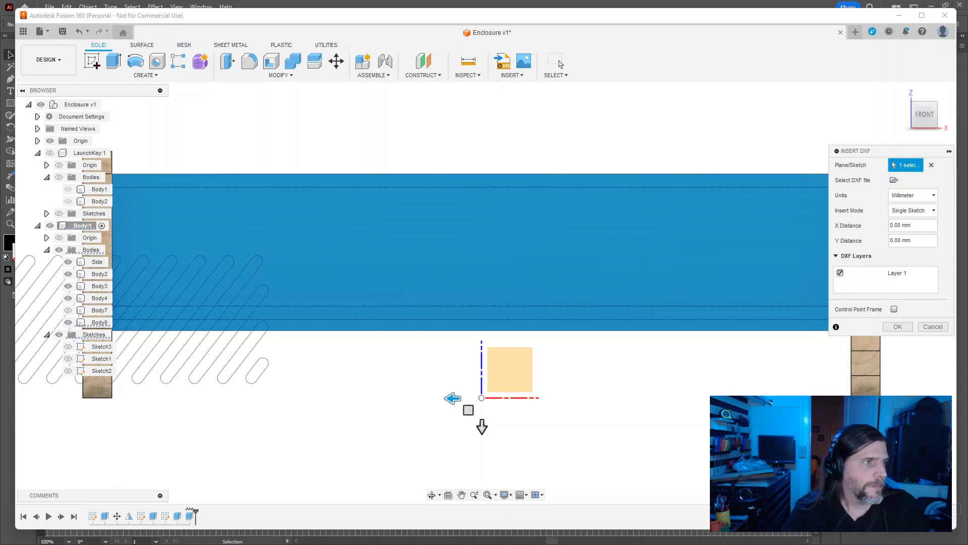
# Step: Switch to Illustrator, select the whole diagonal stripe group and scale it proportionally to a height of 40 mm
pyautogui.click(7, 349)
pyautogui.moveTo(588, 403); pyautogui.dragTo(205, 210)
pyautogui.press('s')
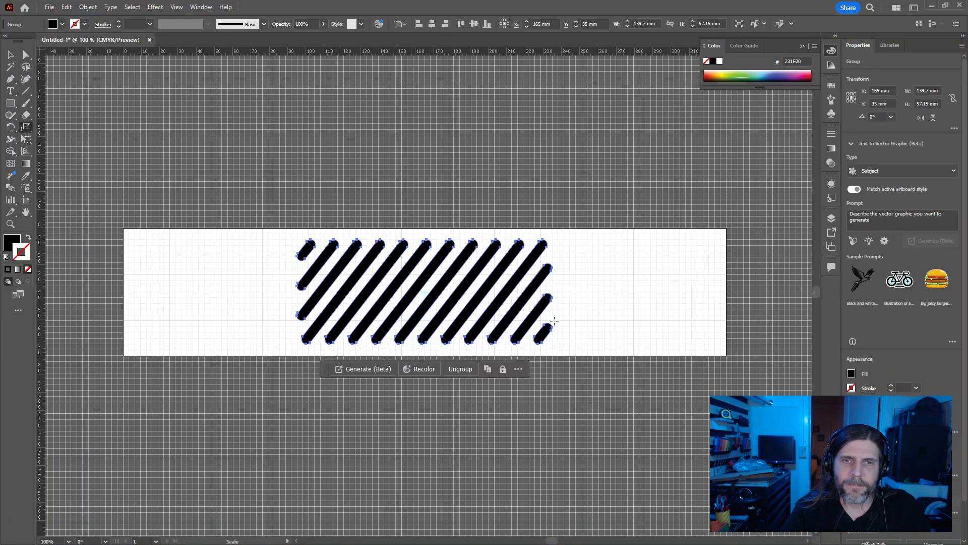
pyautogui.click(670, 24)
pyautogui.click(708, 24)
pyautogui.write('40')
pyautogui.press('Return')
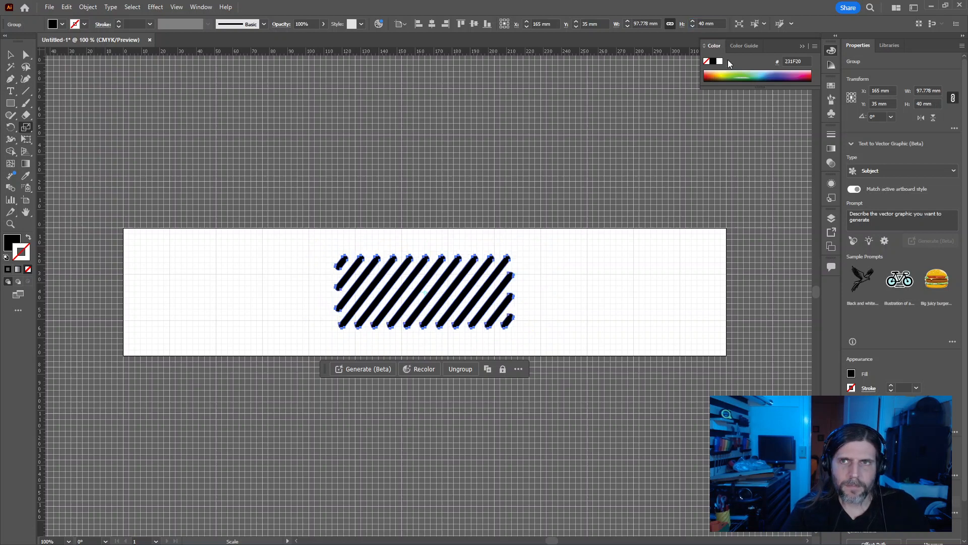
# Step: Set the height of the diagonal stripe group to 45 mm with its proportions constrained
pyautogui.click(708, 24)
pyautogui.write('4')
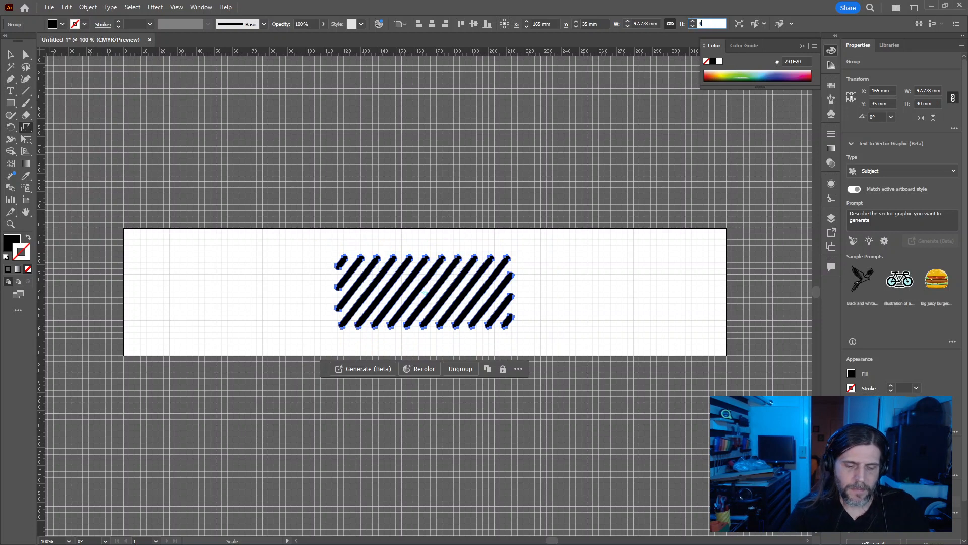
pyautogui.write('5')
pyautogui.press('Return')
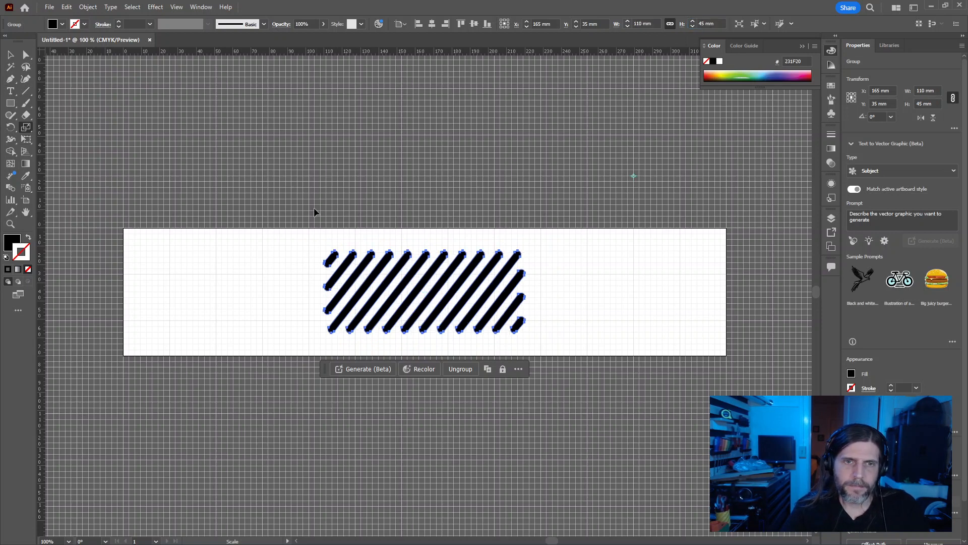
# Step: Try to export the resized stripe artwork as a DXF file
pyautogui.click(49, 7)
pyautogui.moveTo(100, 231)
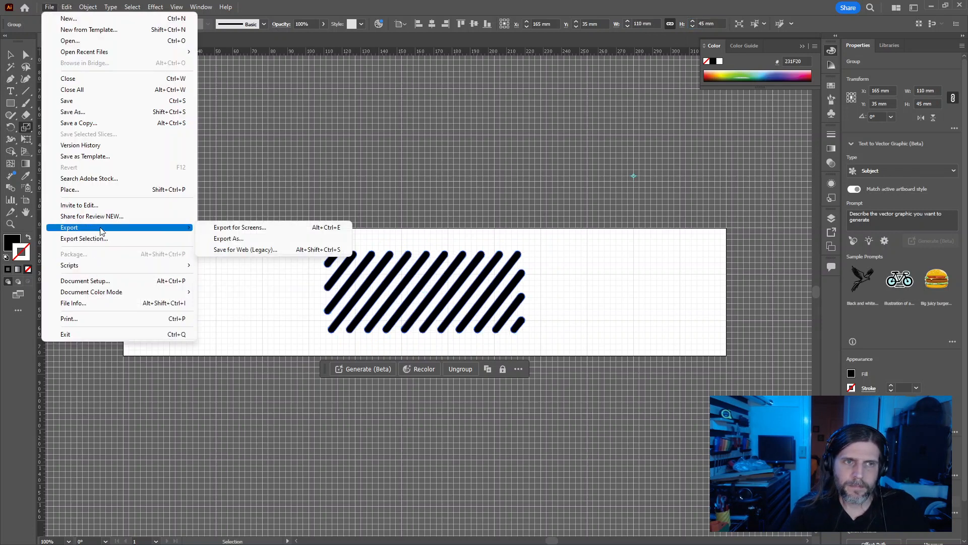
pyautogui.click(229, 238)
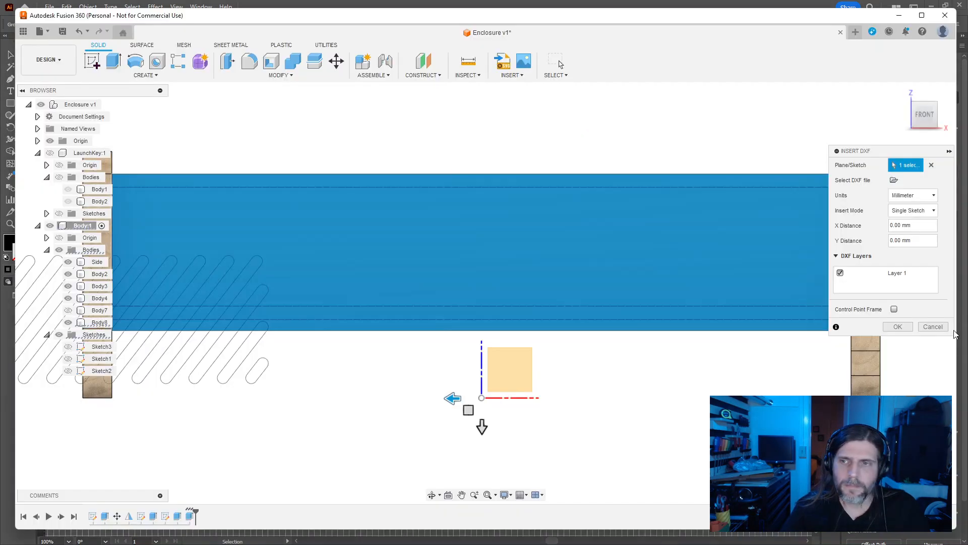
# Step: Switch to Fusion 360 and load the stripe DXF from the computer onto the enclosure's long front panel face
pyautogui.click(511, 75)
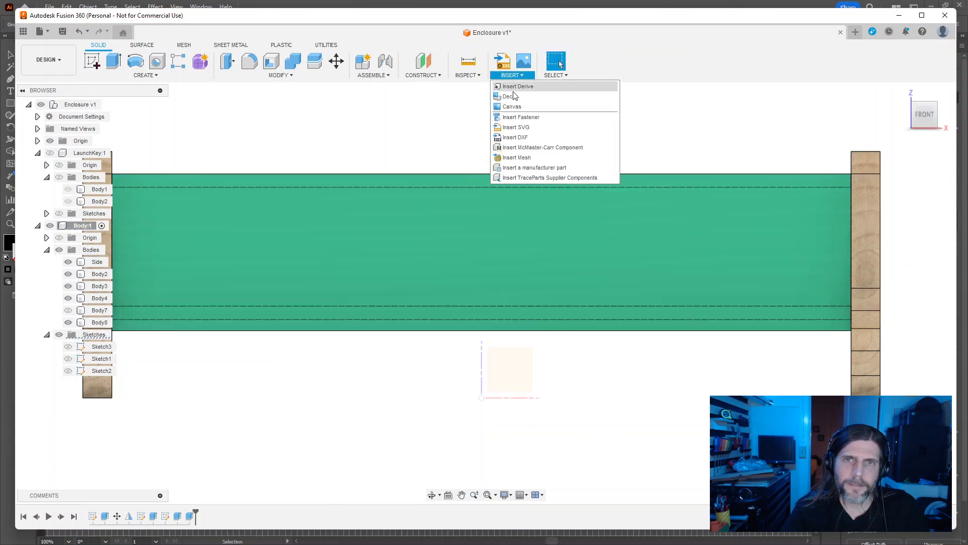
pyautogui.click(515, 138)
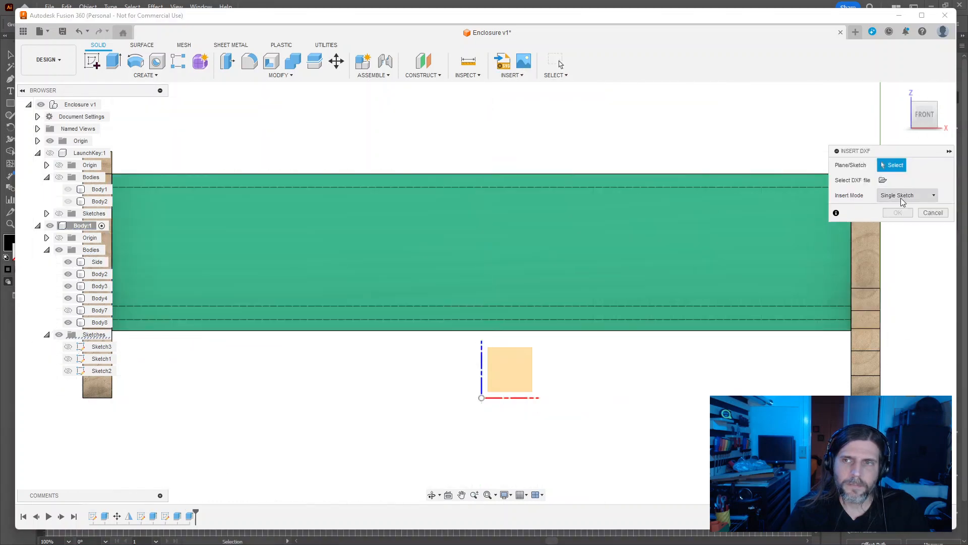
pyautogui.click(883, 182)
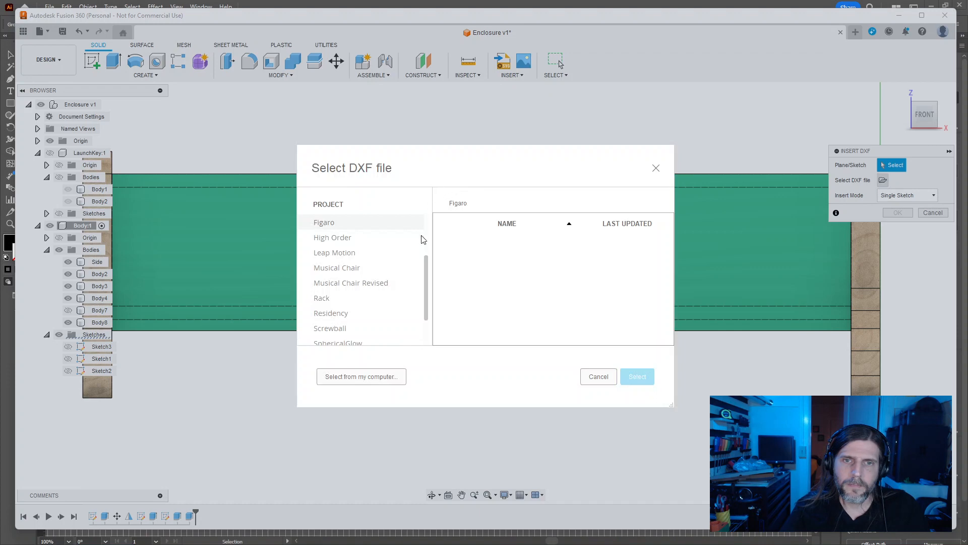
pyautogui.click(361, 378)
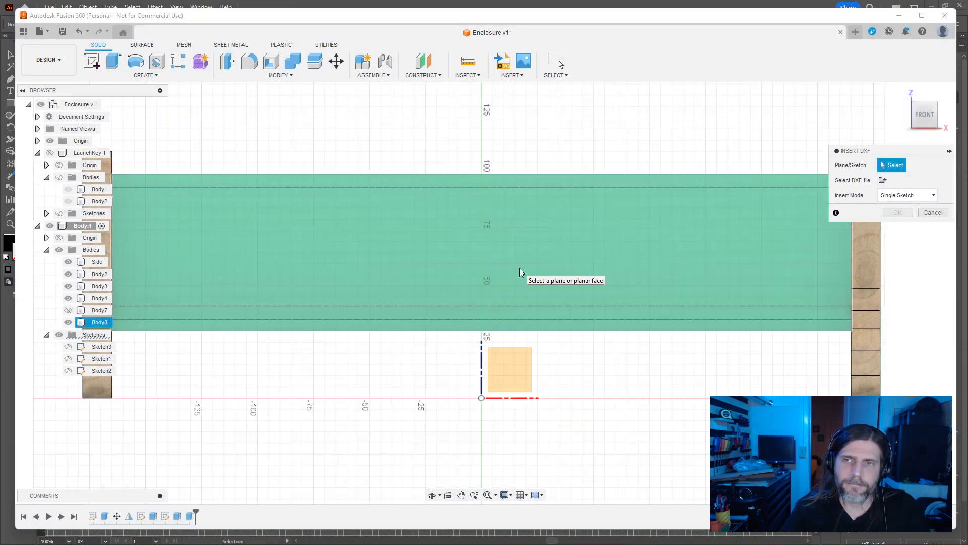
pyautogui.click(531, 256)
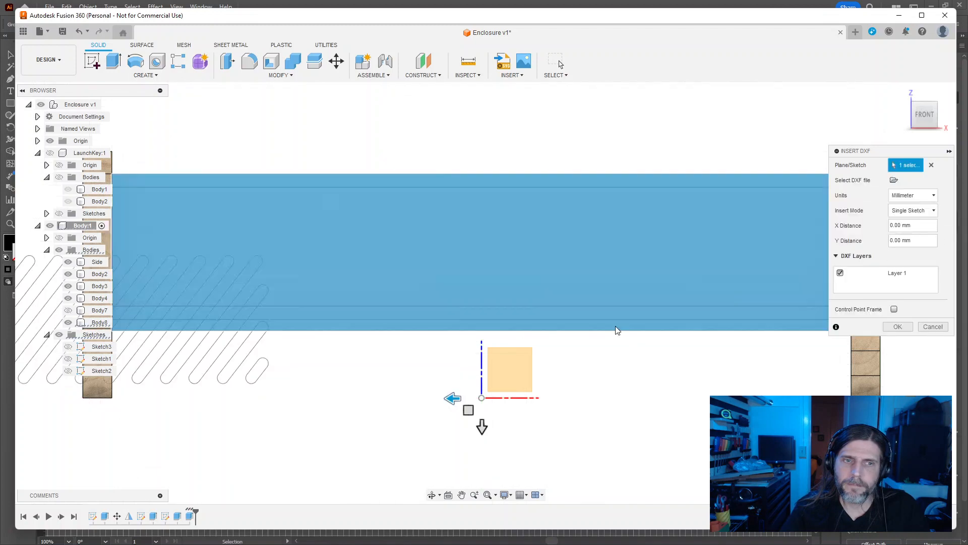
pyautogui.scroll(-2, 566, 381)
# Step: Offset the inserted DXF by an X distance of -330 mm and a Y distance of -70 mm
pyautogui.click(920, 223)
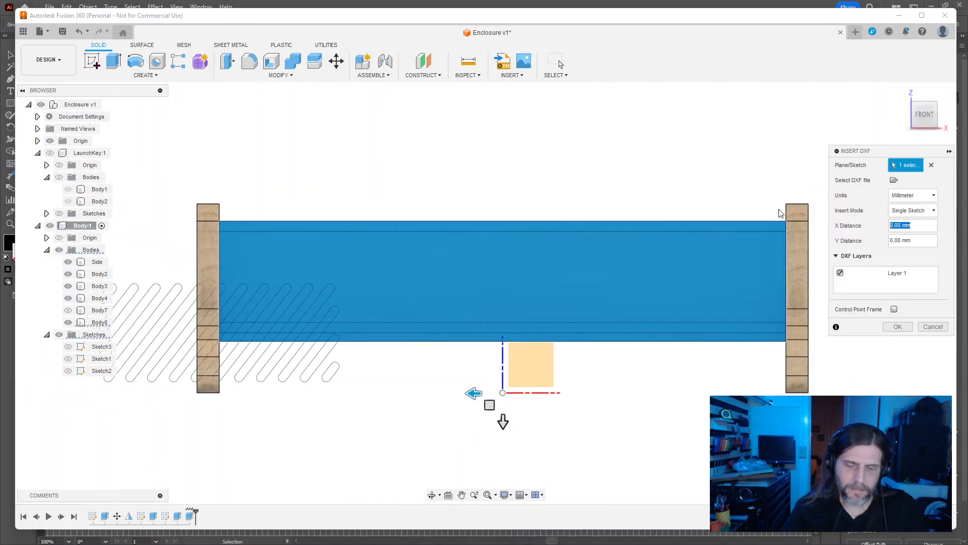
pyautogui.write('-')
pyautogui.press('Tab')
pyautogui.write('-')
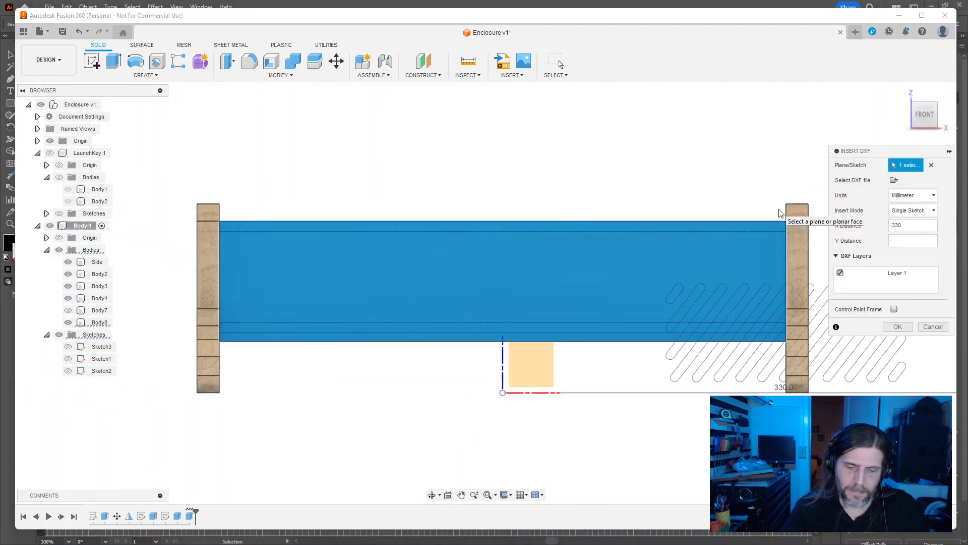
pyautogui.press('Tab')
pyautogui.click(923, 225)
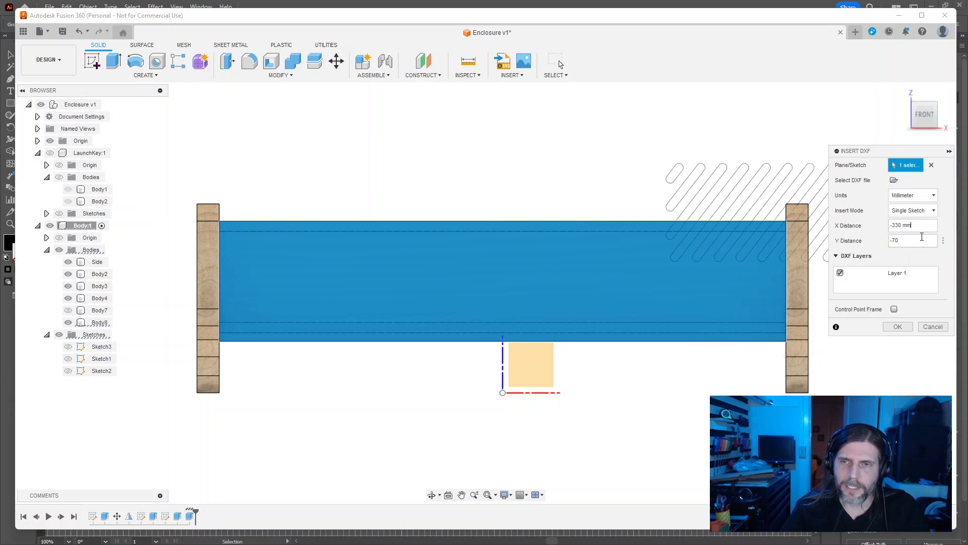
# Step: Centre the stripe pattern on the front panel by setting its X and Y distances to half of -330 mm and half of -70 mm
pyautogui.moveTo(922, 226); pyautogui.dragTo(824, 226)
pyautogui.write('-330/2')
pyautogui.press('BackSpace')
pyautogui.press('BackSpace')
pyautogui.press('BackSpace')
pyautogui.press('BackSpace')
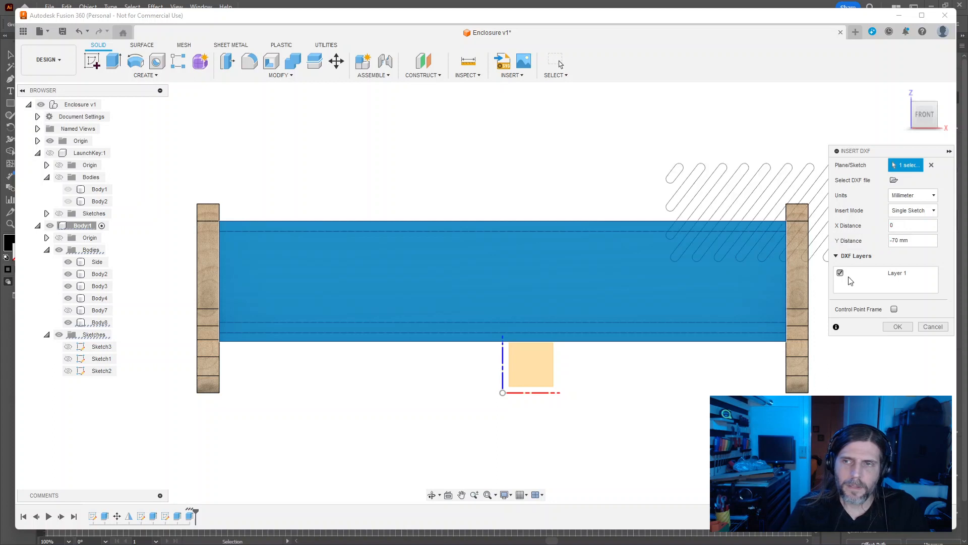
pyautogui.press('Tab')
pyautogui.write('0')
pyautogui.press('Return')
pyautogui.write('/2')
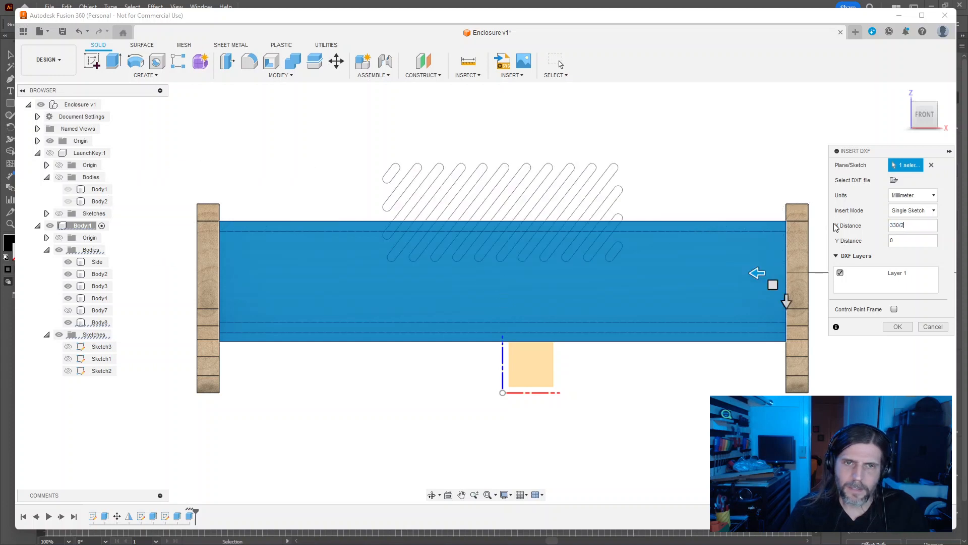
pyautogui.press('Tab')
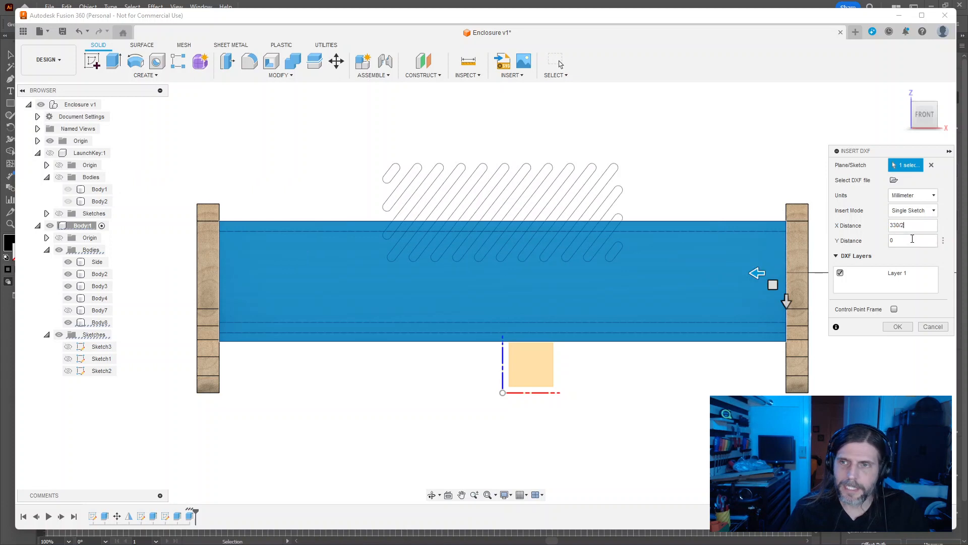
pyautogui.write('70/2')
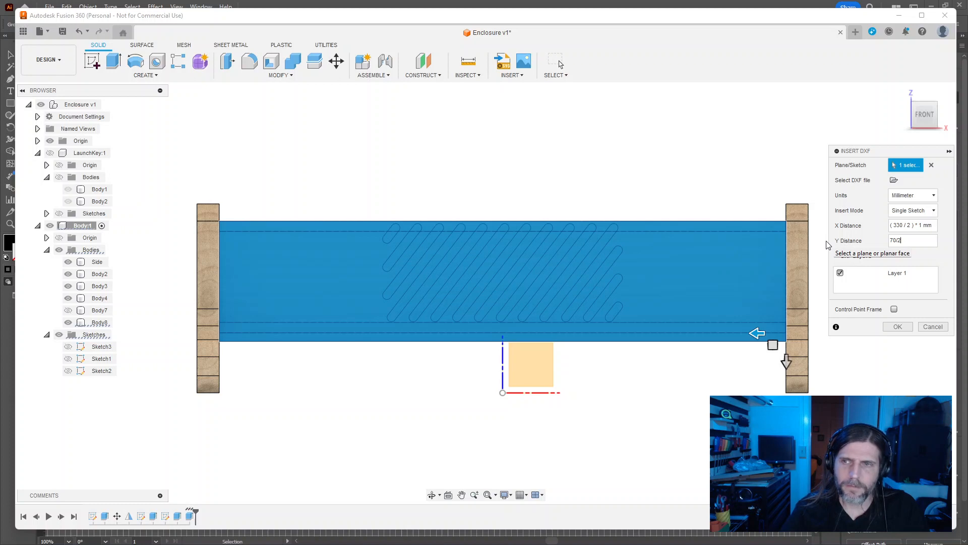
pyautogui.scroll(2, 681, 333)
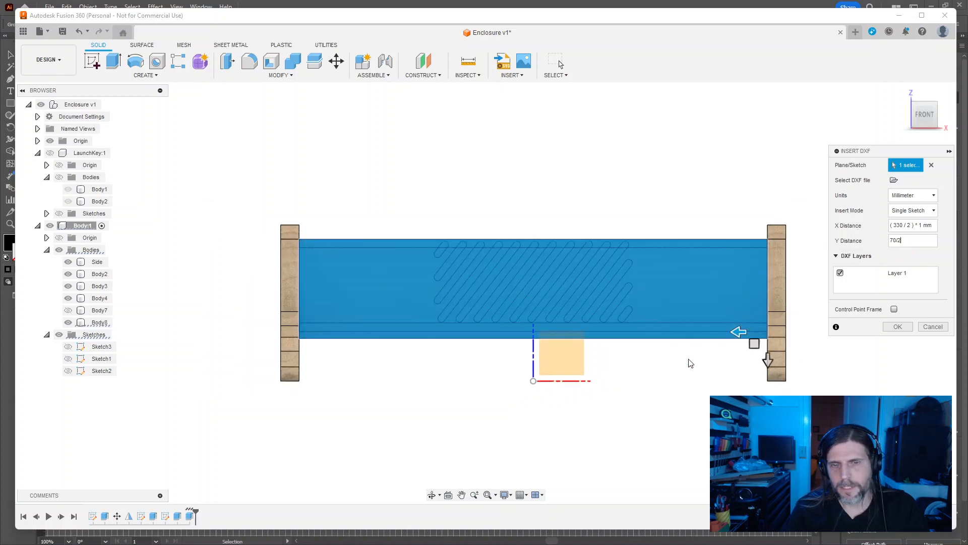
pyautogui.scroll(-1, 691, 367)
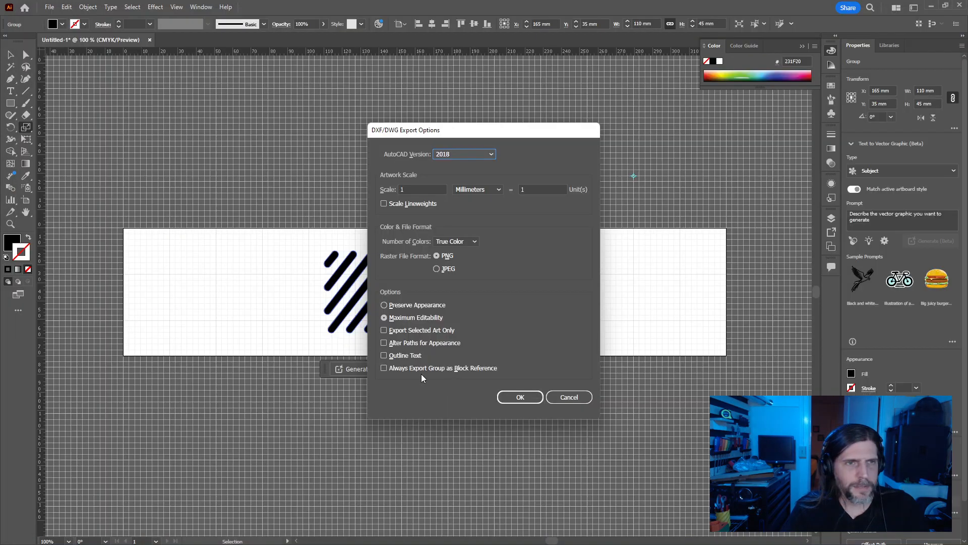
# Step: Switch to Illustrator to check the artboard's dimensions, and cancel the pending DXF export and insertion
pyautogui.press('Escape')
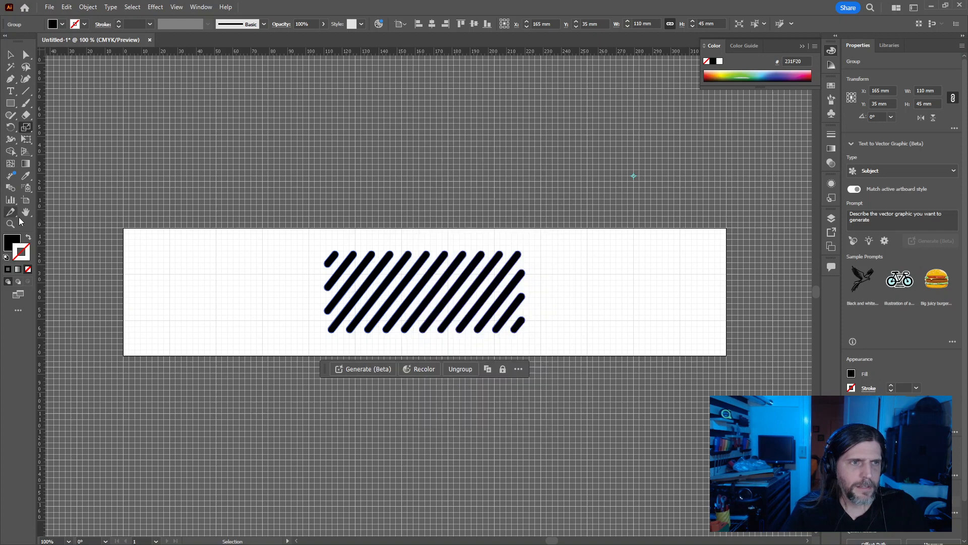
pyautogui.click(27, 201)
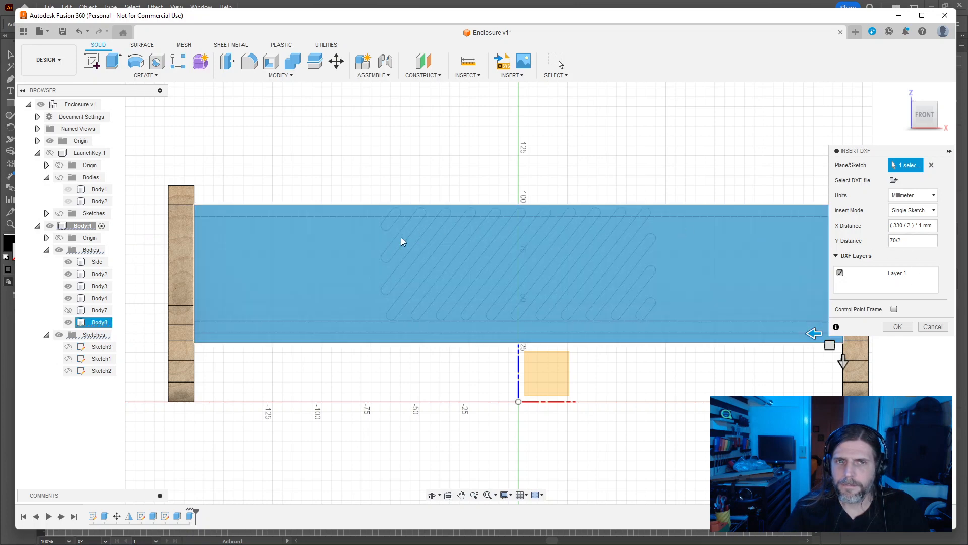
pyautogui.click(932, 328)
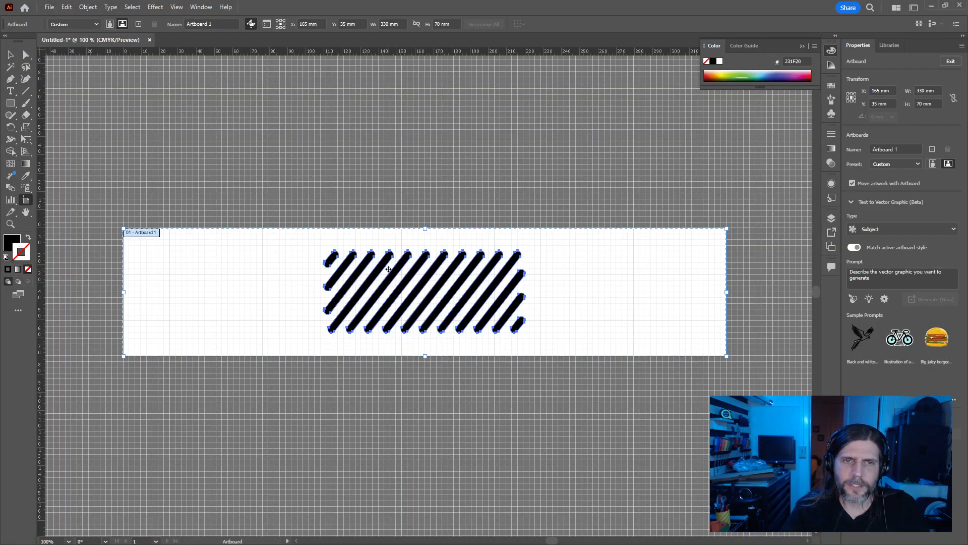
# Step: Export the stripe artwork from Illustrator as an AutoCAD 2018 DXF at 1 millimetre per unit with maximum editability
pyautogui.click(52, 7)
pyautogui.moveTo(111, 227)
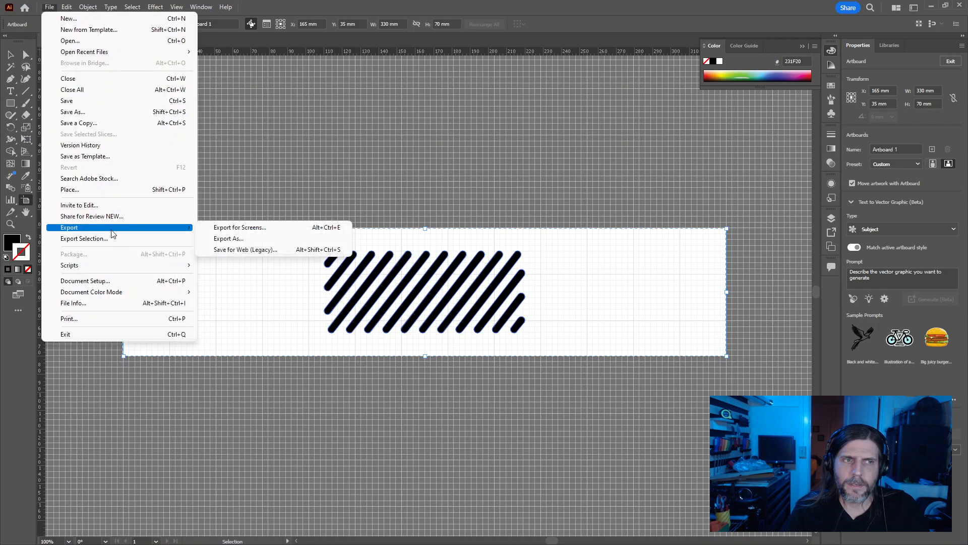
pyautogui.click(251, 237)
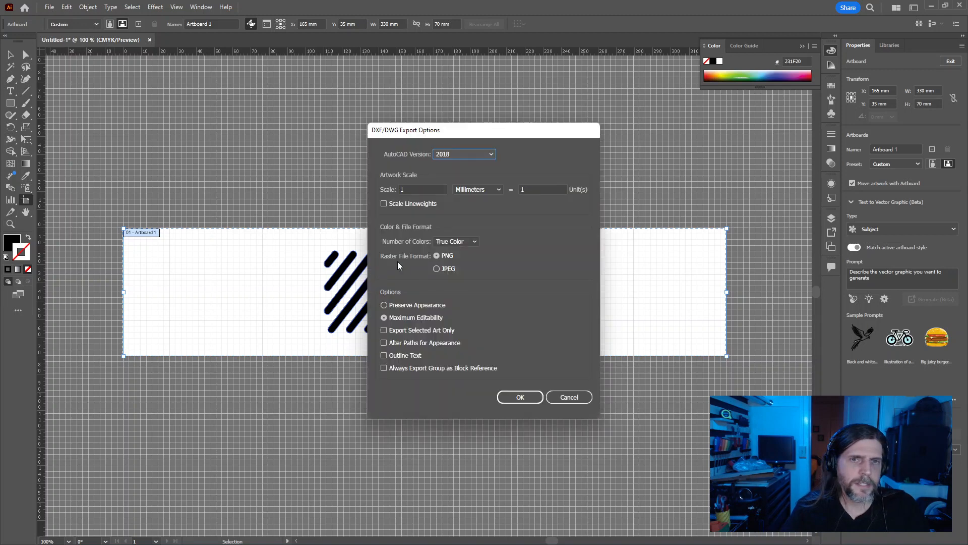
pyautogui.click(521, 398)
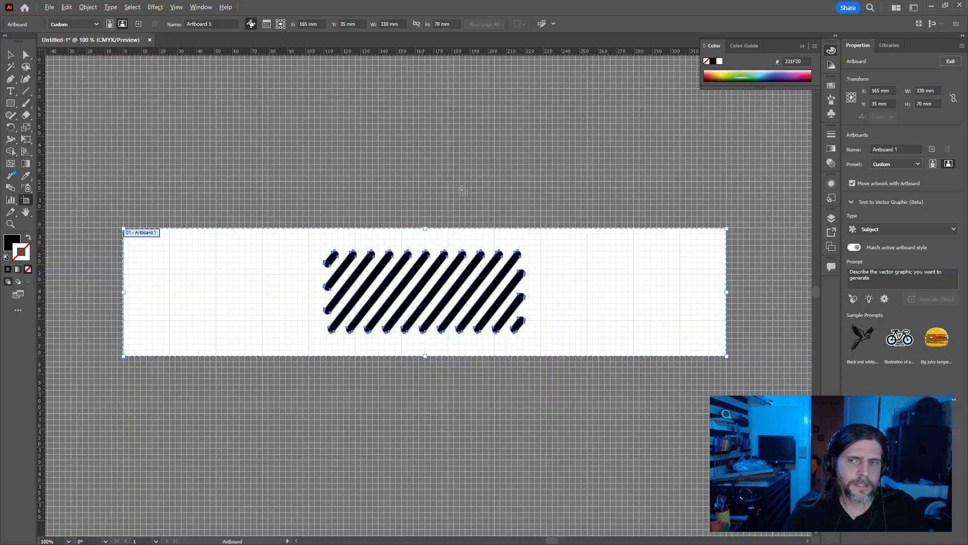
# Step: Switch to Fusion 360 and load the newly exported stripe DXF from the computer onto the front panel's face
pyautogui.hotkey('alt', 'Tab')
pyautogui.click(511, 77)
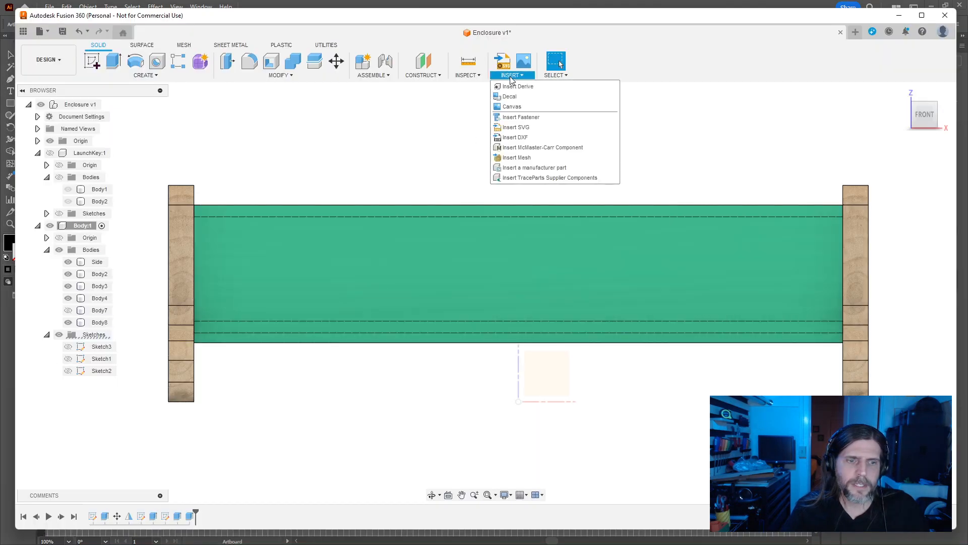
pyautogui.click(510, 139)
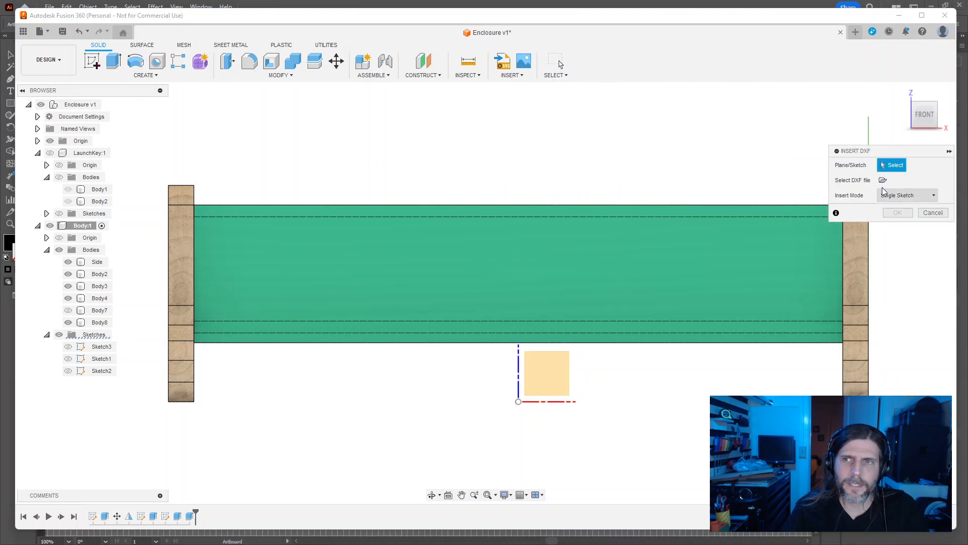
pyautogui.click(547, 292)
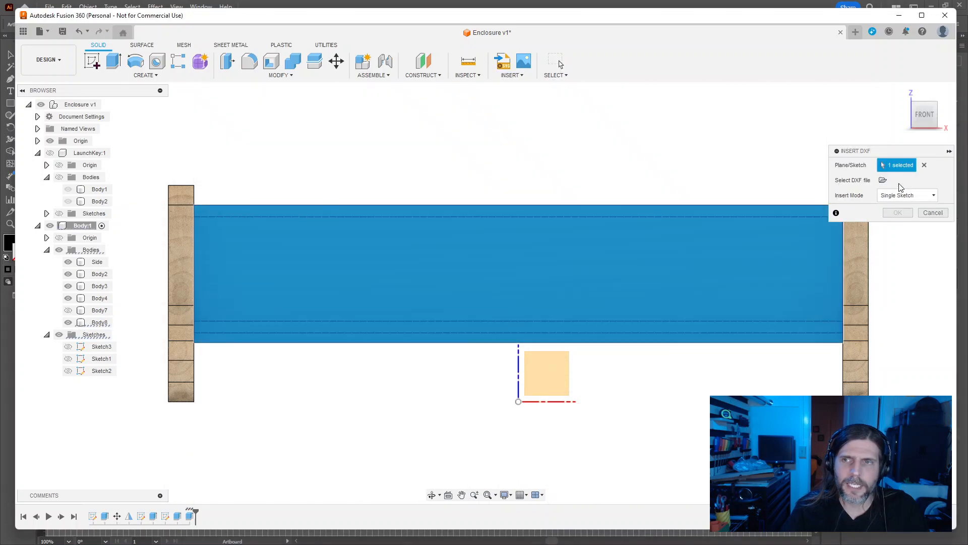
pyautogui.click(883, 180)
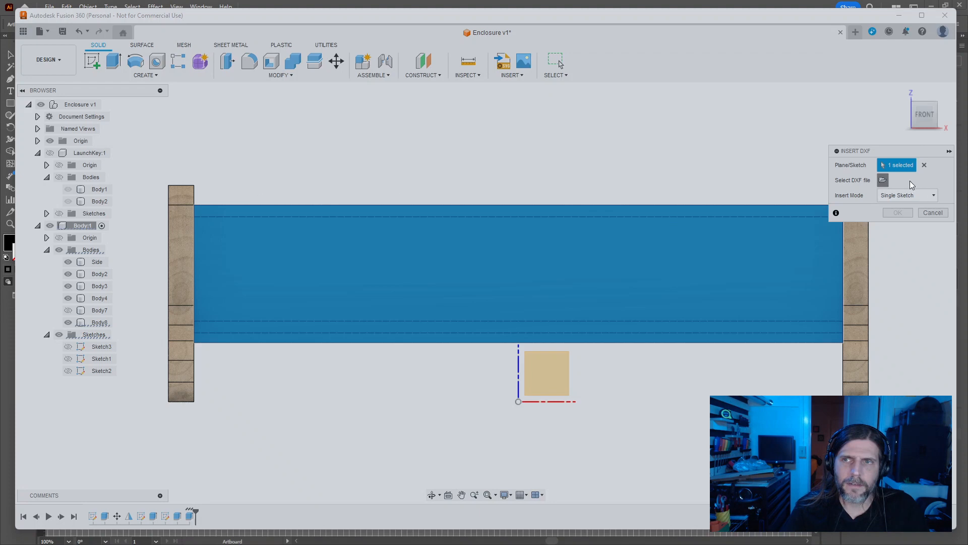
pyautogui.click(388, 377)
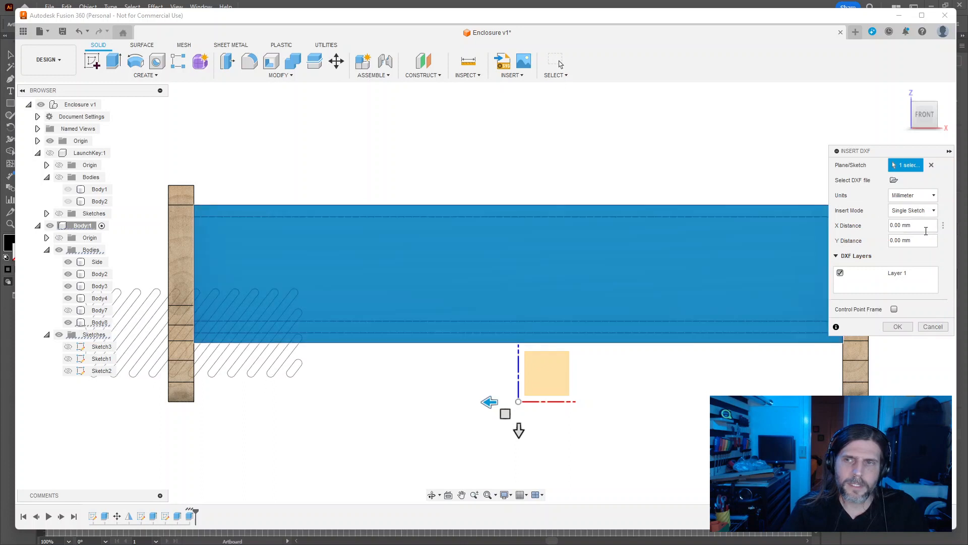
# Step: Position the inserted DXF with a Y distance of -70/2 mm and an X distance of -330/2 mm
pyautogui.click(922, 241)
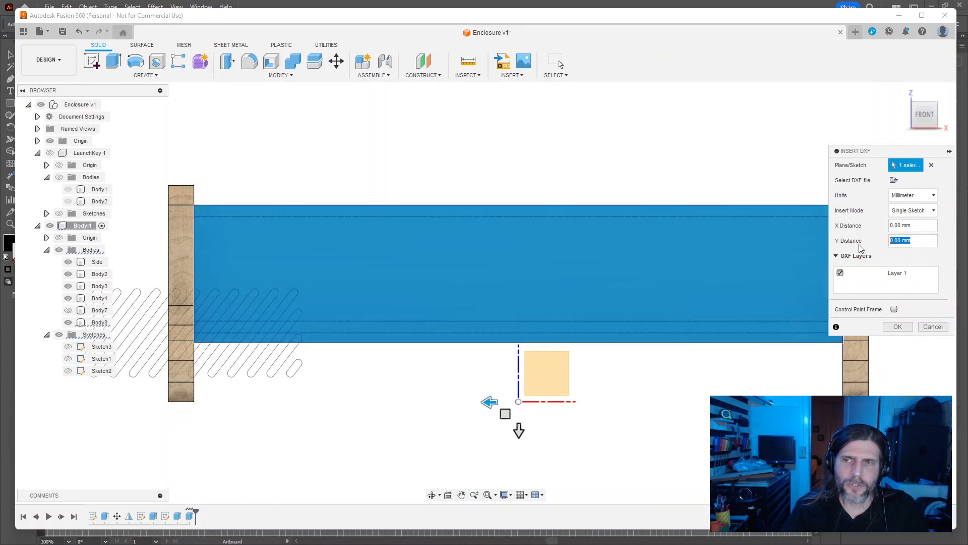
pyautogui.write('70/2')
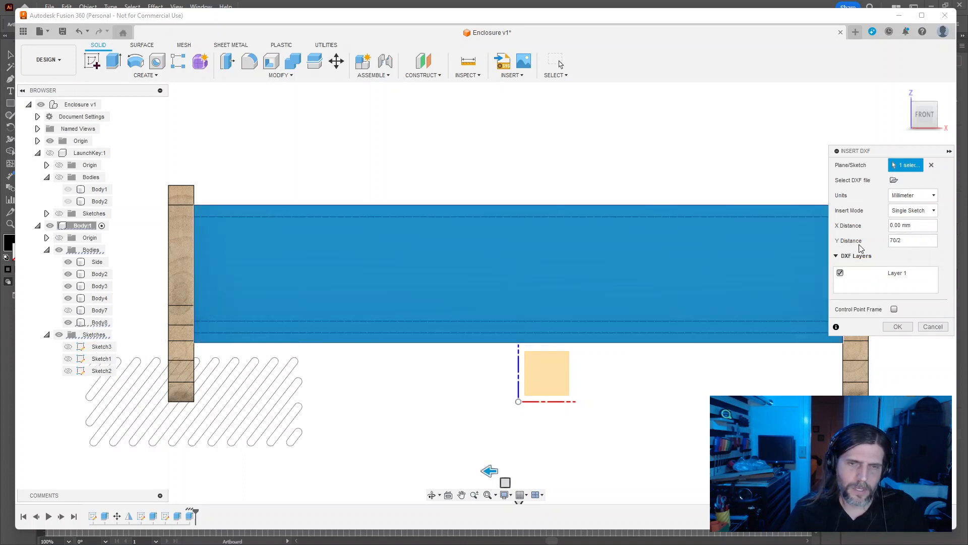
pyautogui.write('-')
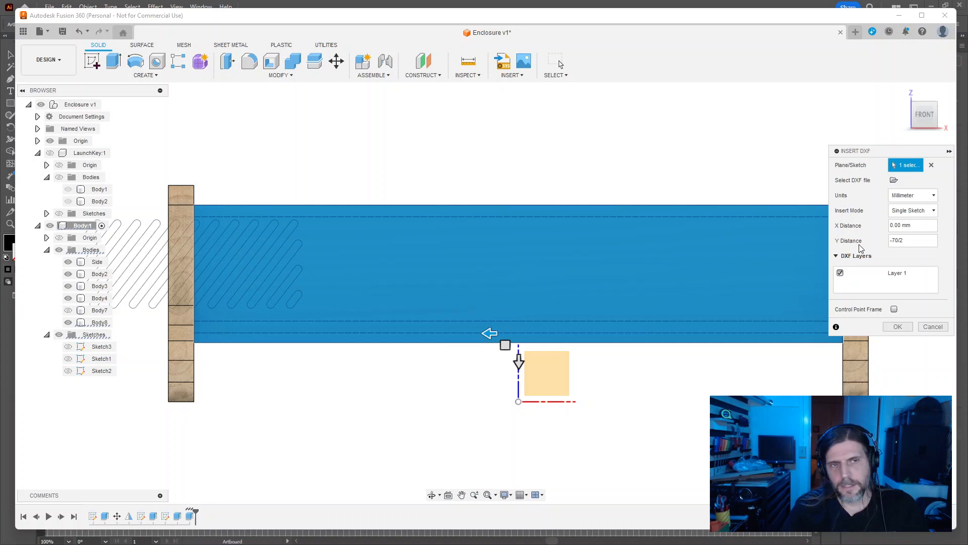
pyautogui.click(926, 226)
pyautogui.write('330/2')
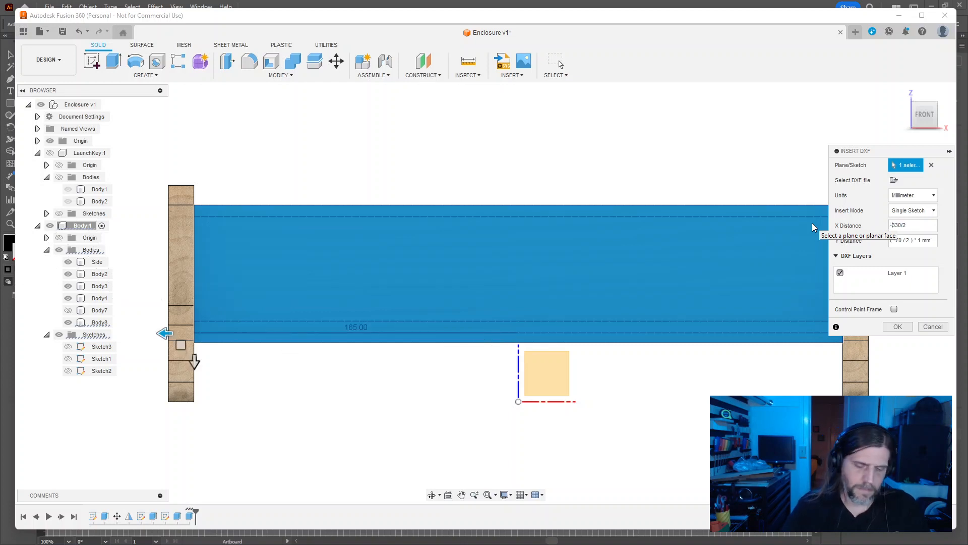
pyautogui.write('-')
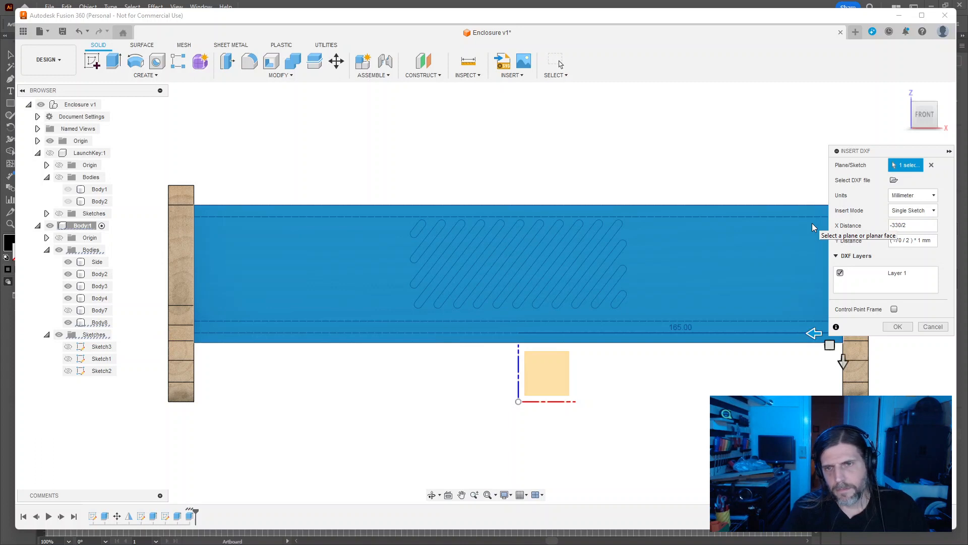
pyautogui.moveTo(890, 153); pyautogui.dragTo(834, 144)
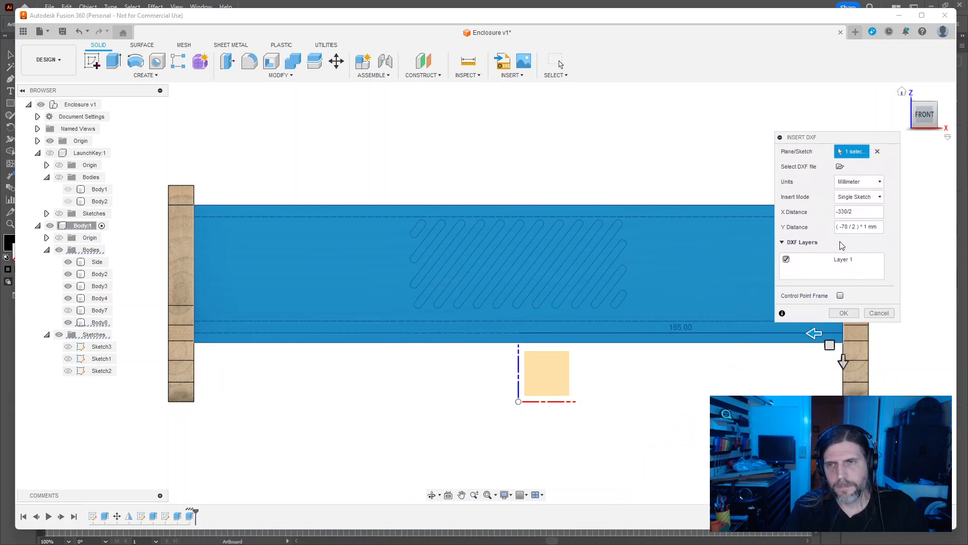
# Step: Change the inserted DXF's Y distance to 5 mm and insert the stripe pattern on the front panel
pyautogui.moveTo(844, 359); pyautogui.dragTo(849, 371)
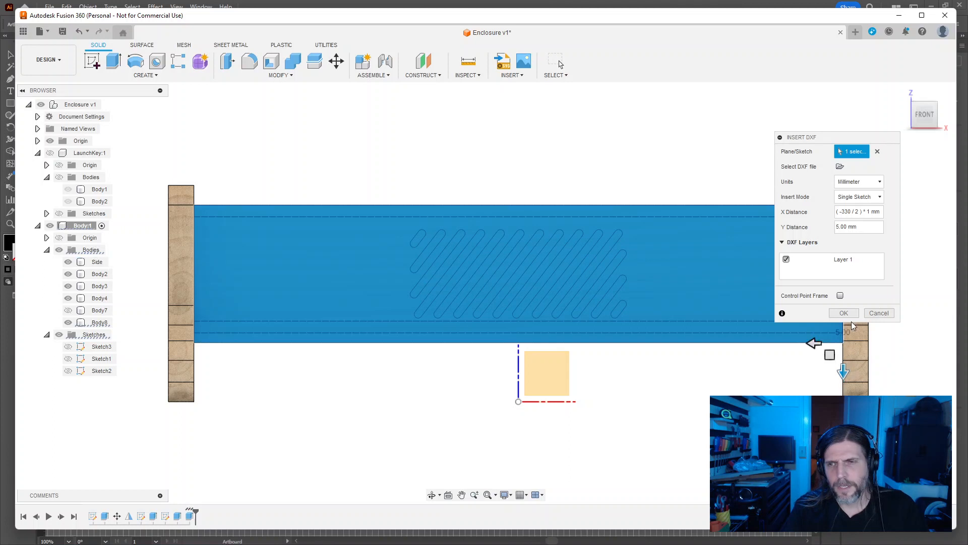
pyautogui.scroll(1, 702, 418)
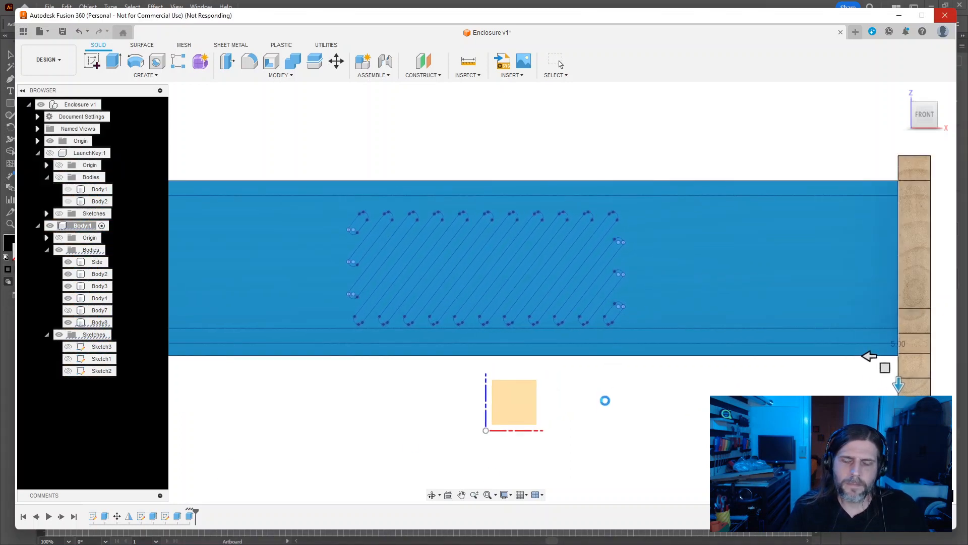
pyautogui.click(612, 315)
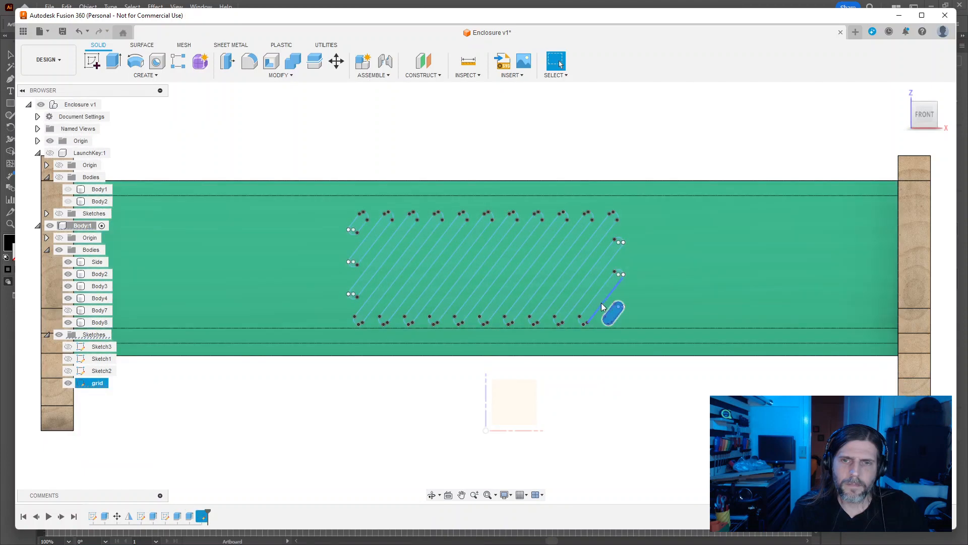
pyautogui.keyDown('ctrl'); pyautogui.click(598, 302); pyautogui.keyUp('ctrl')
pyautogui.click(621, 398)
pyautogui.scroll(-1, 620, 390)
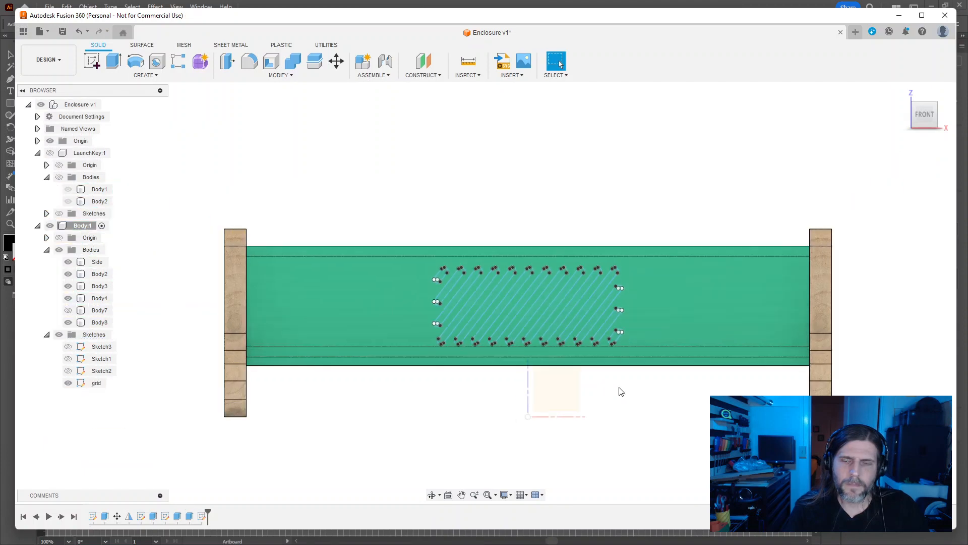
# Step: Extrude all 14 diagonal stripe profiles by -6 mm to cut slots into the front panel
pyautogui.scroll(3, 621, 389)
pyautogui.click(605, 250)
pyautogui.keyDown('ctrl'); pyautogui.click(577, 222); pyautogui.keyUp('ctrl')
pyautogui.keyDown('ctrl'); pyautogui.click(530, 208); pyautogui.keyUp('ctrl')
pyautogui.keyDown('ctrl'); pyautogui.click(494, 205); pyautogui.keyUp('ctrl')
pyautogui.keyDown('ctrl'); pyautogui.click(446, 205); pyautogui.keyUp('ctrl')
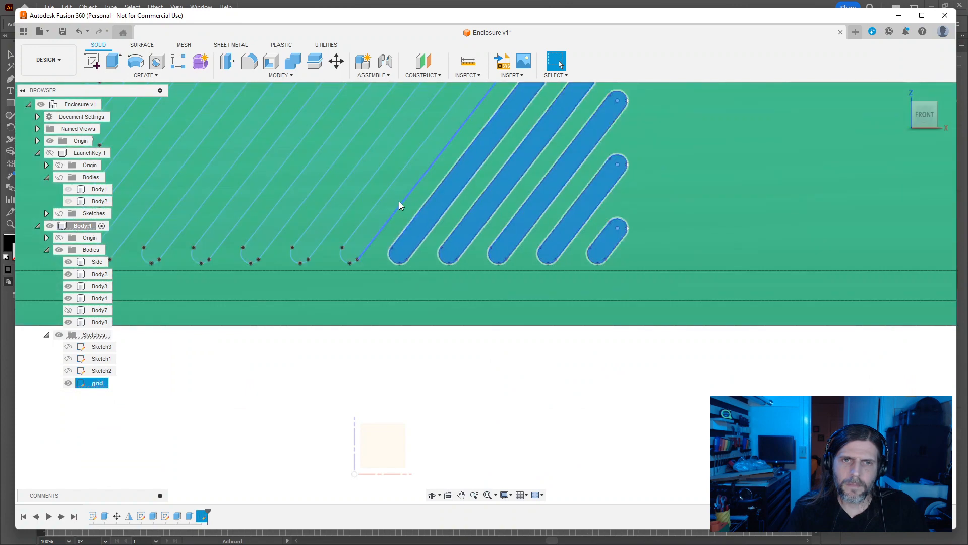
pyautogui.keyDown('ctrl'); pyautogui.click(400, 202); pyautogui.keyUp('ctrl')
pyautogui.keyDown('ctrl'); pyautogui.click(360, 198); pyautogui.keyUp('ctrl')
pyautogui.keyDown('ctrl'); pyautogui.click(308, 196); pyautogui.keyUp('ctrl')
pyautogui.moveTo(294, 194); pyautogui.dragTo(525, 352, button='middle')
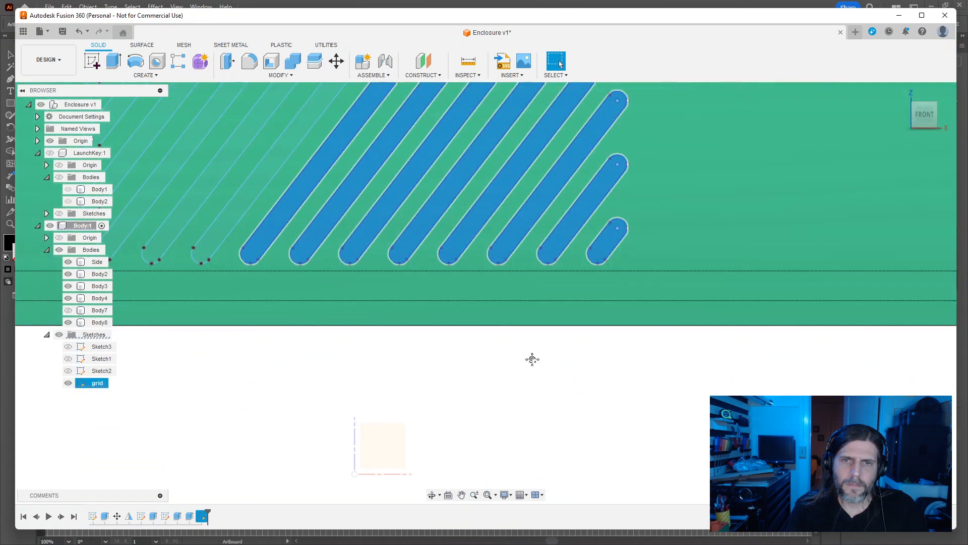
pyautogui.keyDown('ctrl'); pyautogui.click(494, 287); pyautogui.keyUp('ctrl')
pyautogui.keyDown('ctrl'); pyautogui.click(462, 279); pyautogui.keyUp('ctrl')
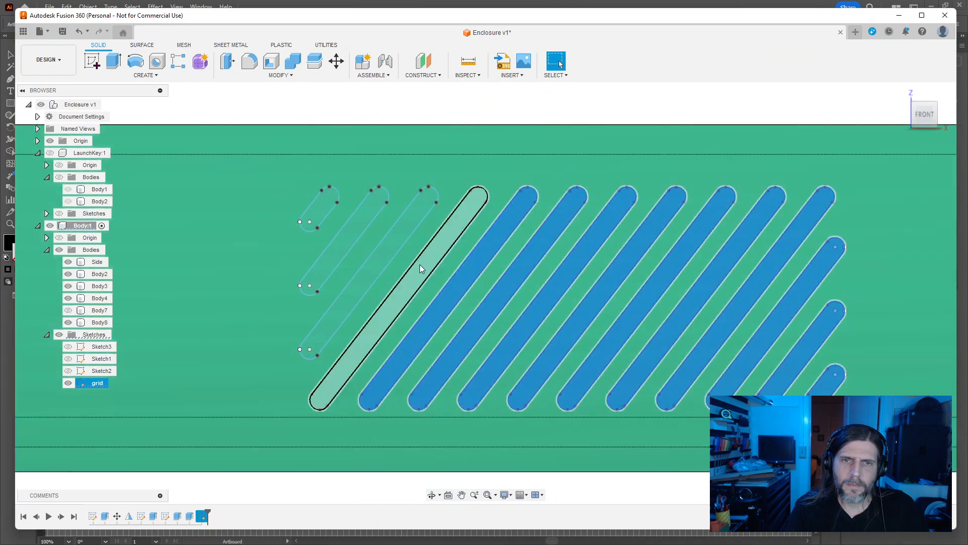
pyautogui.keyDown('ctrl'); pyautogui.click(424, 268); pyautogui.keyUp('ctrl')
pyautogui.keyDown('ctrl'); pyautogui.click(388, 259); pyautogui.keyUp('ctrl')
pyautogui.keyDown('ctrl'); pyautogui.click(338, 247); pyautogui.keyUp('ctrl')
pyautogui.press('e')
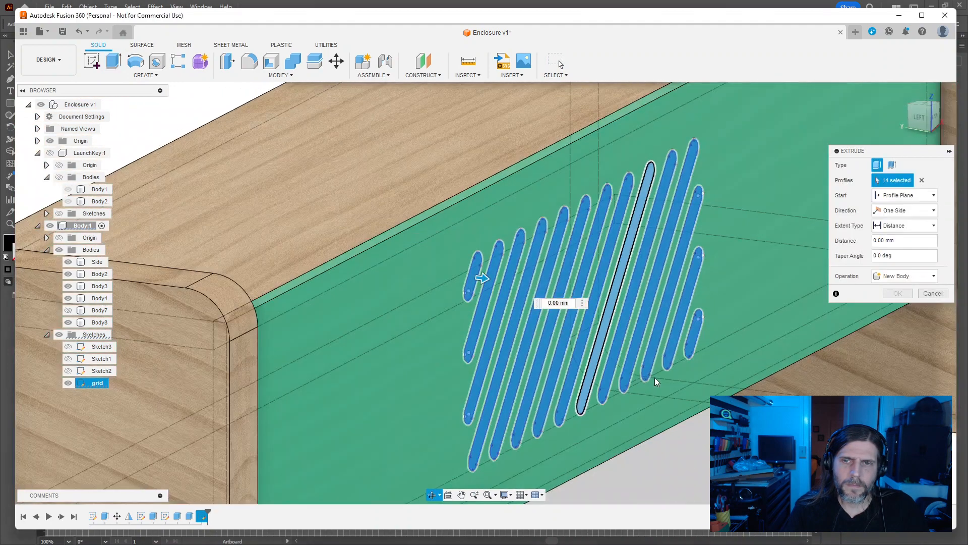
pyautogui.write('-6')
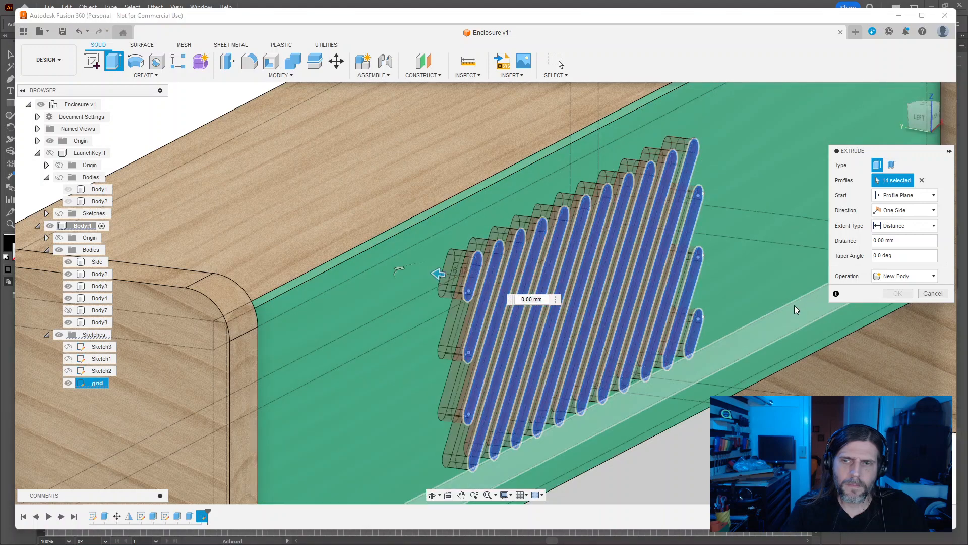
pyautogui.click(896, 308)
# Step: Examine the slotted front panel and the enclosure from several angles
pyautogui.keyDown('shift'); pyautogui.moveTo(762, 438); pyautogui.dragTo(735, 454, button='middle'); pyautogui.keyUp('shift')
pyautogui.scroll(3, 700, 414)
pyautogui.scroll(-5, 726, 439)
pyautogui.scroll(1, 706, 421)
pyautogui.moveTo(735, 454); pyautogui.dragTo(668, 431, button='middle')
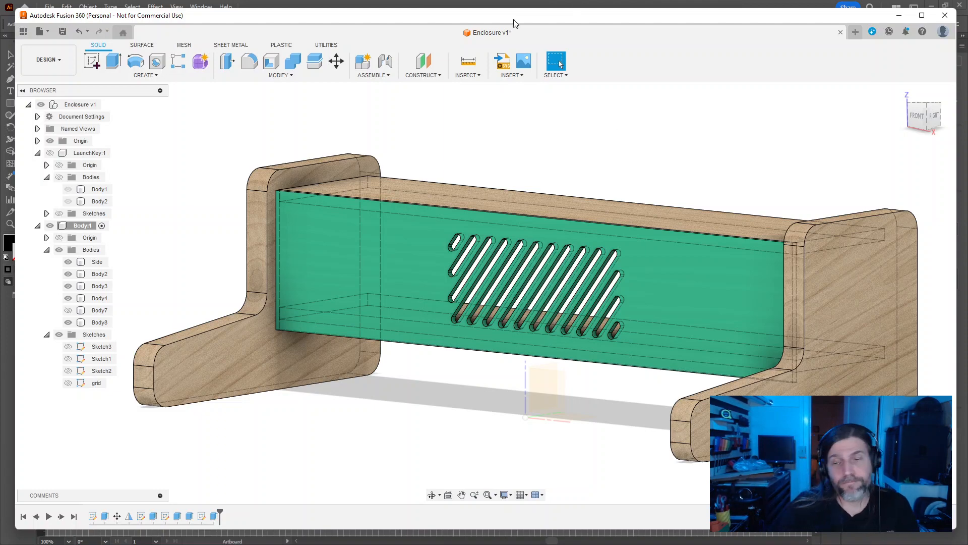
pyautogui.keyDown('shift'); pyautogui.moveTo(501, 155); pyautogui.dragTo(639, 147, button='middle'); pyautogui.keyUp('shift')
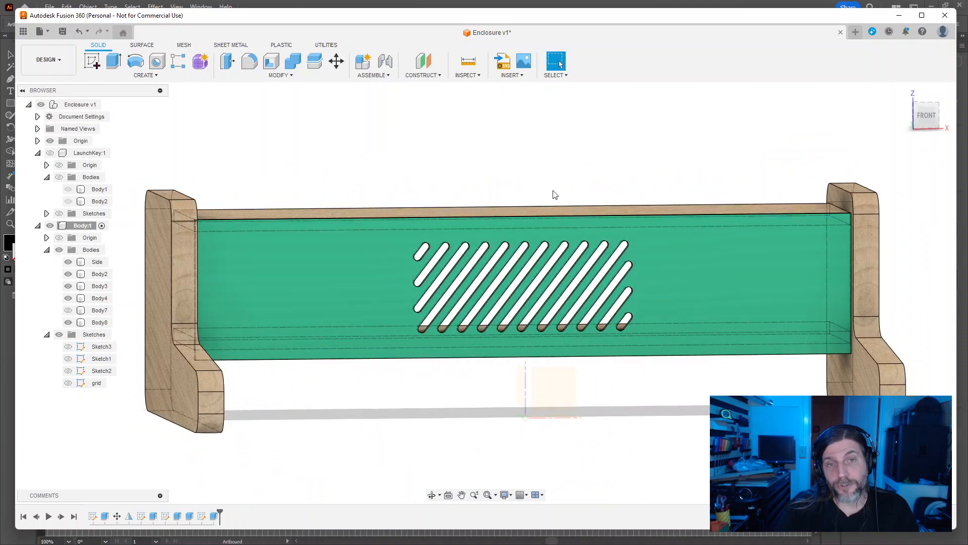
pyautogui.click(288, 237)
pyautogui.click(318, 189)
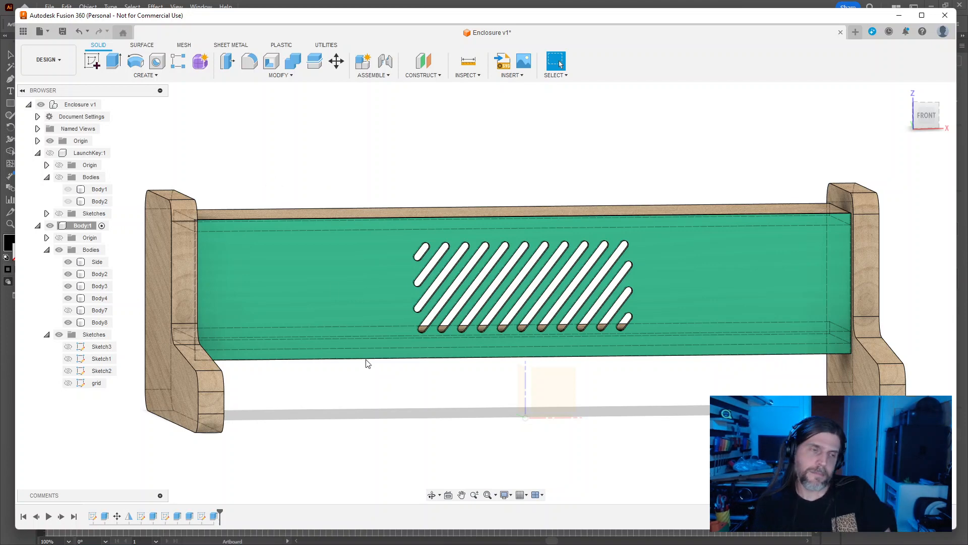
pyautogui.keyDown('shift'); pyautogui.moveTo(426, 218); pyautogui.dragTo(430, 160, button='middle'); pyautogui.keyUp('shift')
pyautogui.keyDown('shift'); pyautogui.moveTo(416, 229); pyautogui.dragTo(501, 215, button='middle'); pyautogui.keyUp('shift')
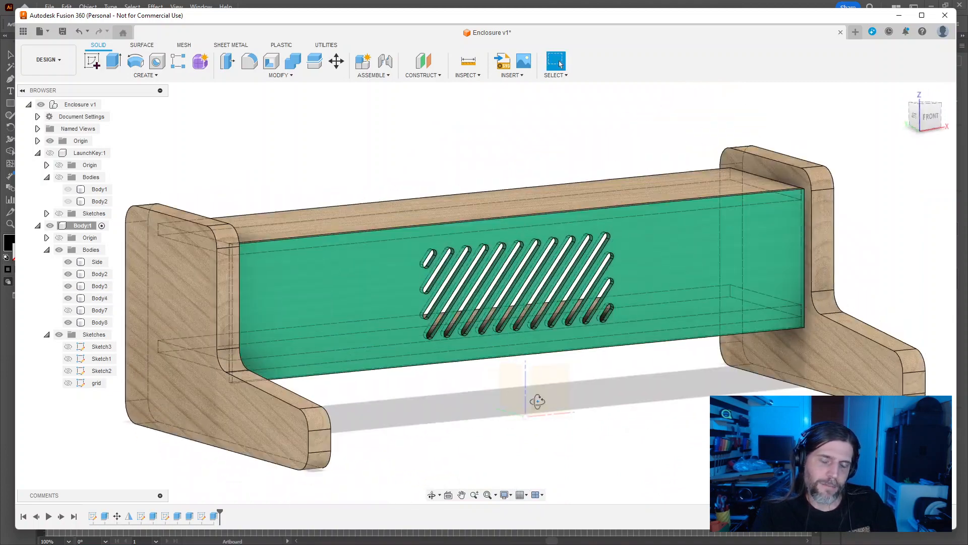
pyautogui.keyDown('shift'); pyautogui.moveTo(537, 402); pyautogui.dragTo(514, 413, button='middle'); pyautogui.keyUp('shift')
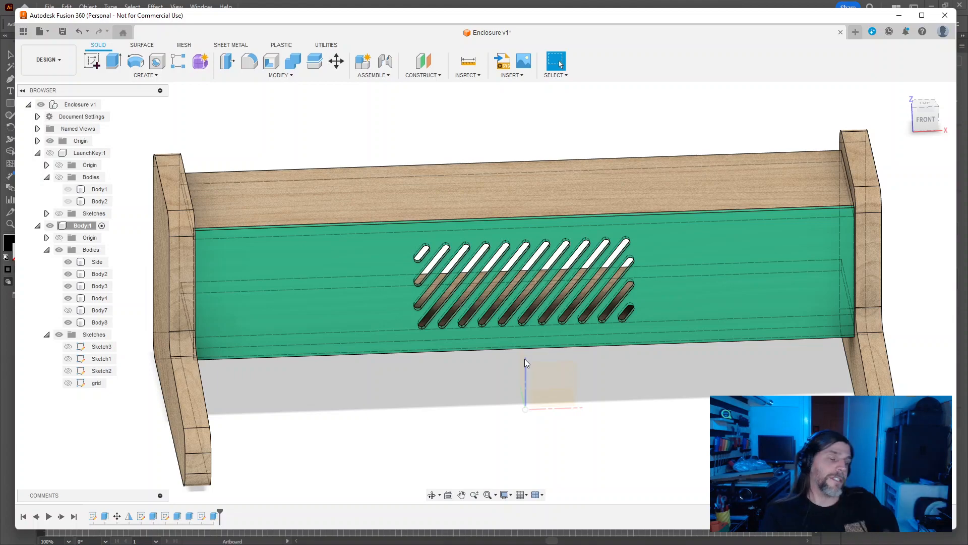
pyautogui.moveTo(534, 382)
pyautogui.keyDown('shift'); pyautogui.mouseDown(button='middle')
pyautogui.moveTo(567, 365)
pyautogui.moveTo(539, 363)
pyautogui.moveTo(562, 367)
pyautogui.moveTo(549, 373)
pyautogui.mouseUp(button='middle'); pyautogui.keyUp('shift')
# Step: Make the LaunchKey component, both of its bodies, and the enclosure's Body7 visible
pyautogui.click(50, 153)
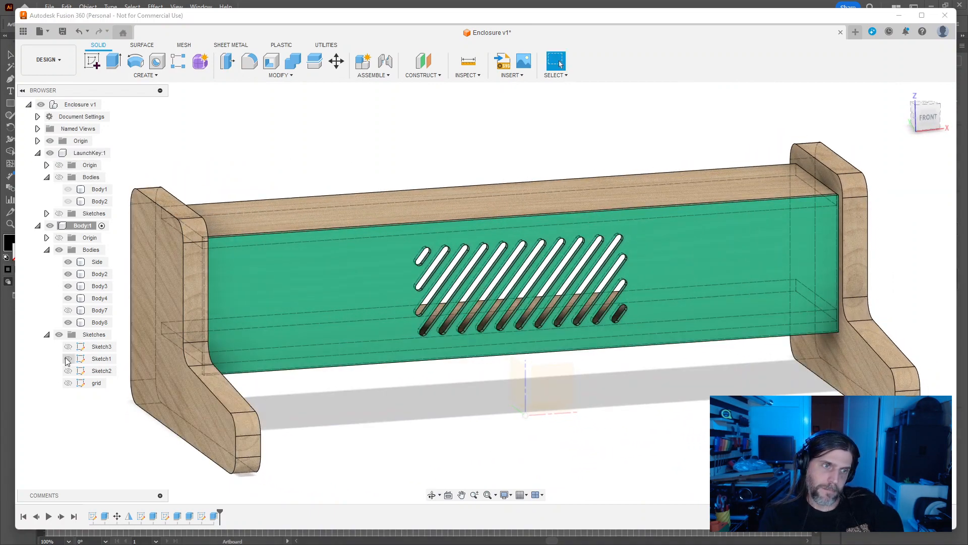
pyautogui.click(69, 322)
pyautogui.click(68, 310)
pyautogui.moveTo(408, 156)
pyautogui.keyDown('shift'); pyautogui.mouseDown(button='middle')
pyautogui.moveTo(435, 142)
pyautogui.moveTo(424, 152)
pyautogui.mouseUp(button='middle'); pyautogui.keyUp('shift')
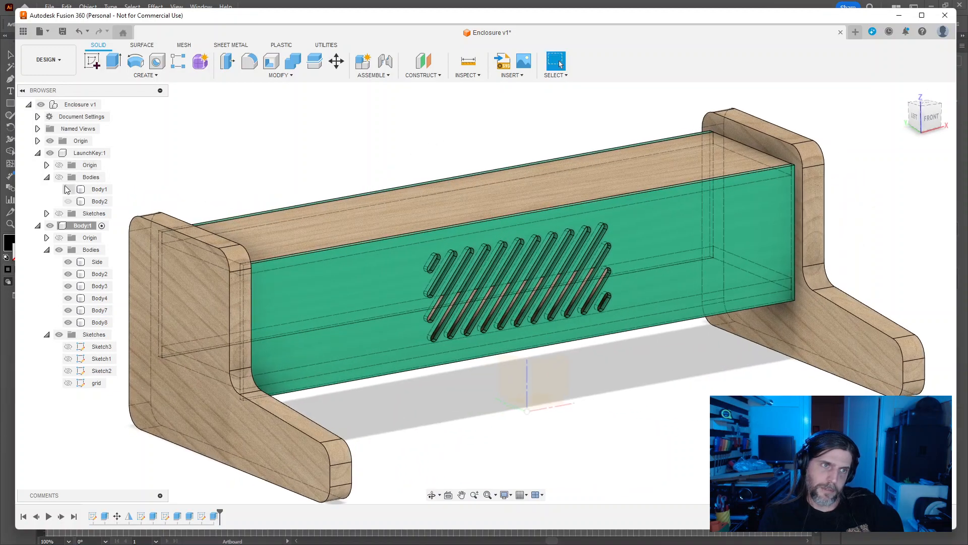
pyautogui.click(59, 178)
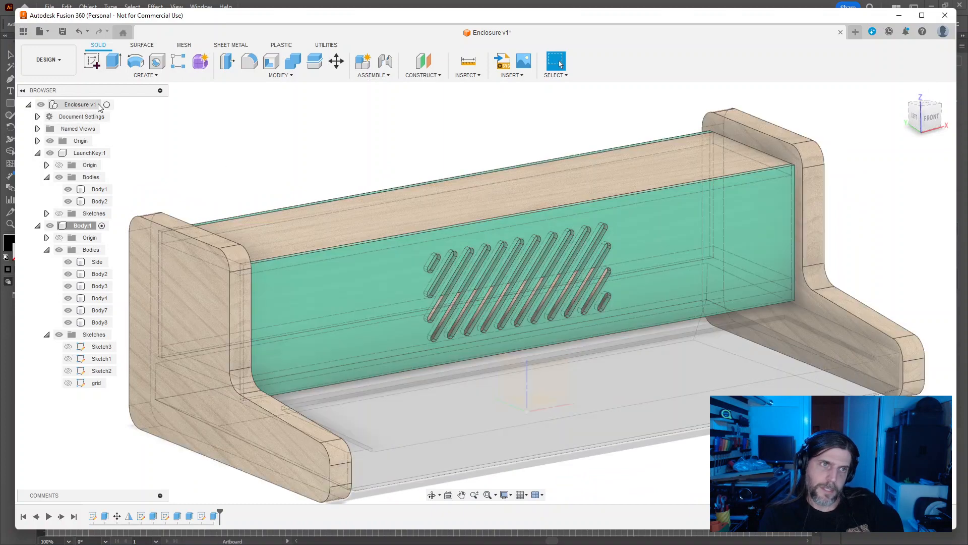
# Step: Activate the top-level Enclosure v1 component and clear the selection
pyautogui.doubleClick(82, 104)
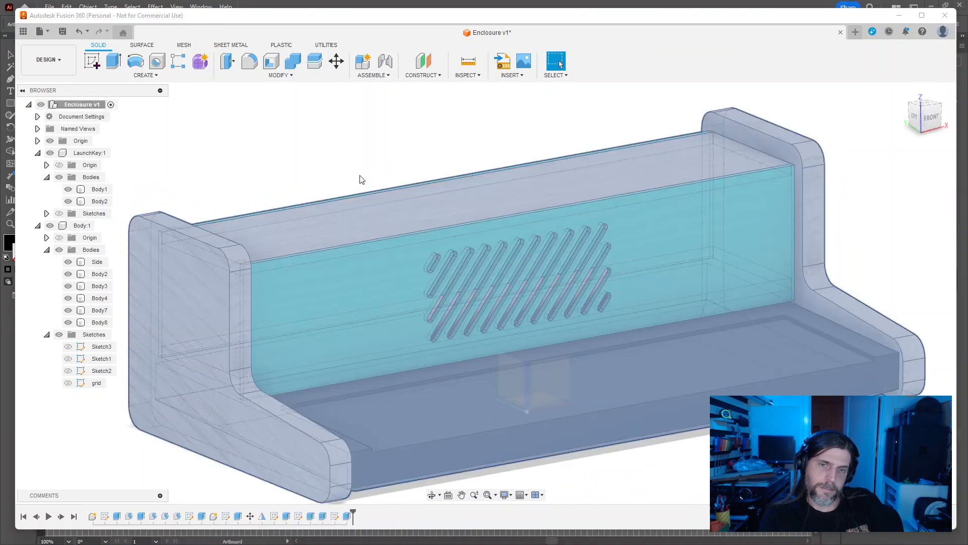
pyautogui.scroll(-3, 700, 455)
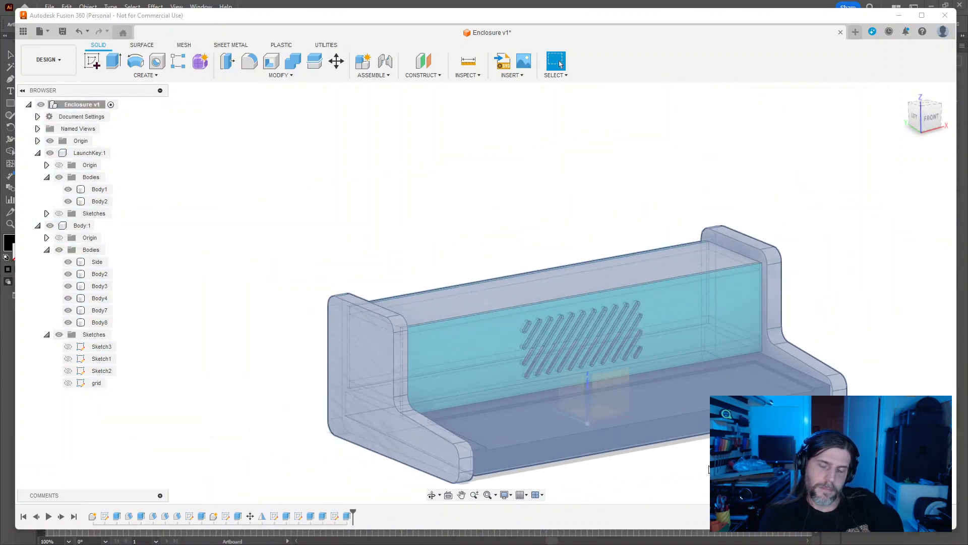
pyautogui.scroll(2, 707, 460)
pyautogui.keyDown('shift'); pyautogui.moveTo(704, 477); pyautogui.dragTo(687, 436, button='middle'); pyautogui.keyUp('shift')
pyautogui.click(687, 437)
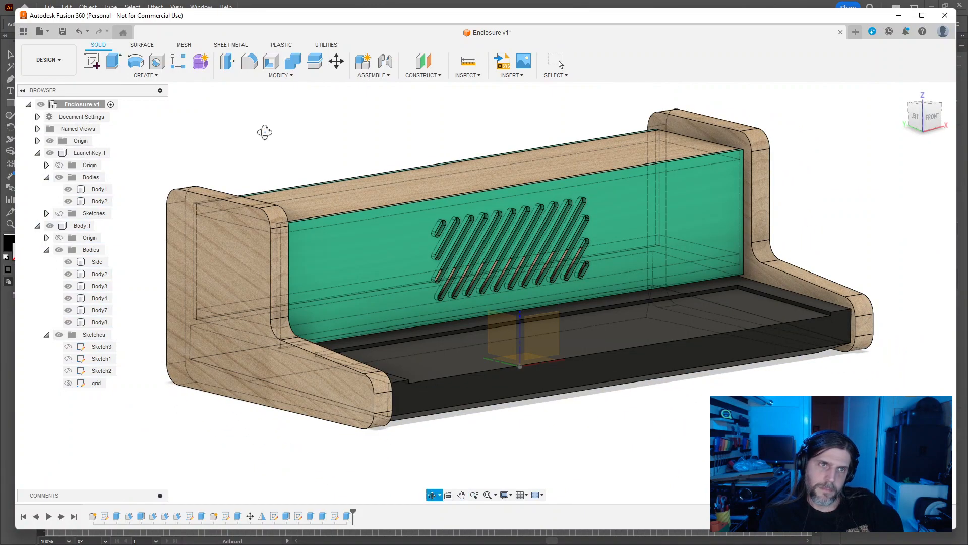
# Step: Switch to the Render workspace and hide the assembly's origin
pyautogui.keyDown('shift'); pyautogui.moveTo(263, 132); pyautogui.dragTo(222, 104, button='middle'); pyautogui.keyUp('shift')
pyautogui.click(71, 69)
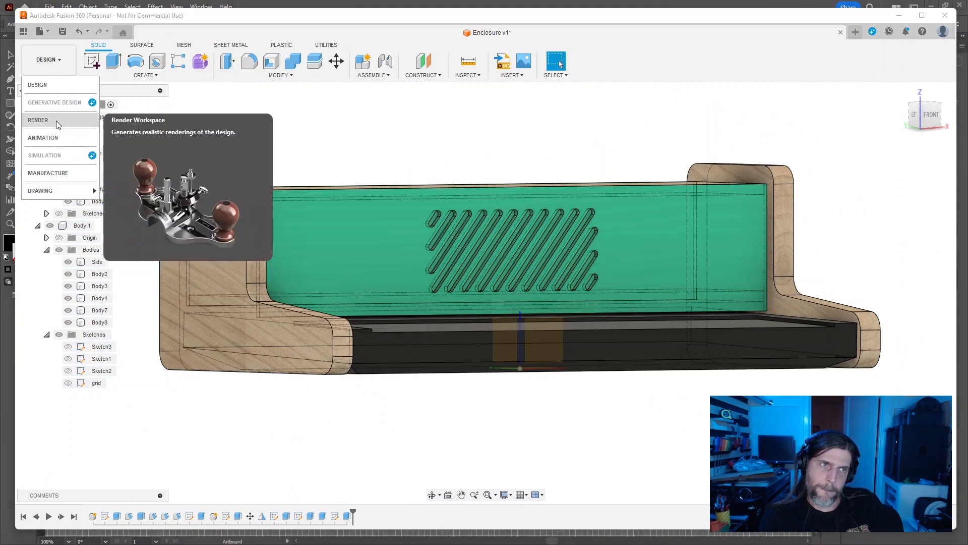
pyautogui.click(38, 120)
pyautogui.keyDown('shift'); pyautogui.moveTo(716, 341); pyautogui.dragTo(691, 343, button='middle'); pyautogui.keyUp('shift')
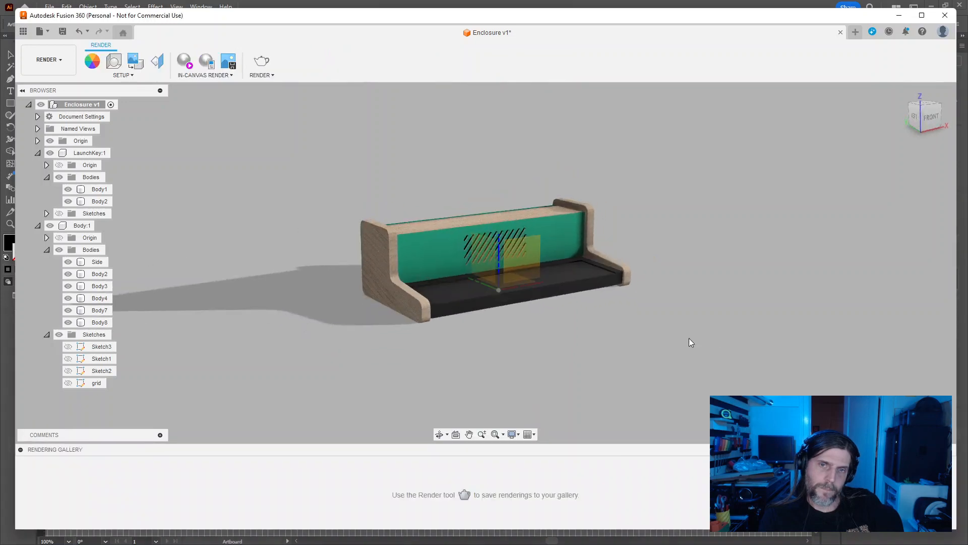
pyautogui.keyDown('shift'); pyautogui.moveTo(520, 352); pyautogui.dragTo(611, 359, button='middle'); pyautogui.keyUp('shift')
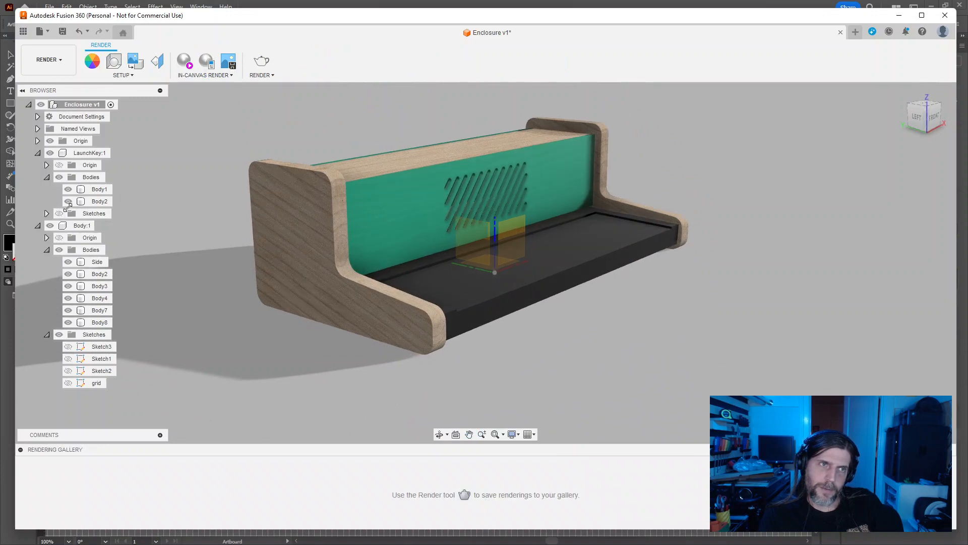
pyautogui.click(50, 140)
# Step: Examine the rendered enclosure with the keyboard in place from several angles and distances
pyautogui.moveTo(784, 361)
pyautogui.keyDown('shift'); pyautogui.mouseDown(button='middle')
pyautogui.moveTo(747, 356)
pyautogui.moveTo(758, 334)
pyautogui.moveTo(778, 343)
pyautogui.moveTo(766, 339)
pyautogui.moveTo(765, 359)
pyautogui.mouseUp(button='middle'); pyautogui.keyUp('shift')
pyautogui.keyDown('shift'); pyautogui.moveTo(403, 379); pyautogui.dragTo(624, 356, button='middle'); pyautogui.keyUp('shift')
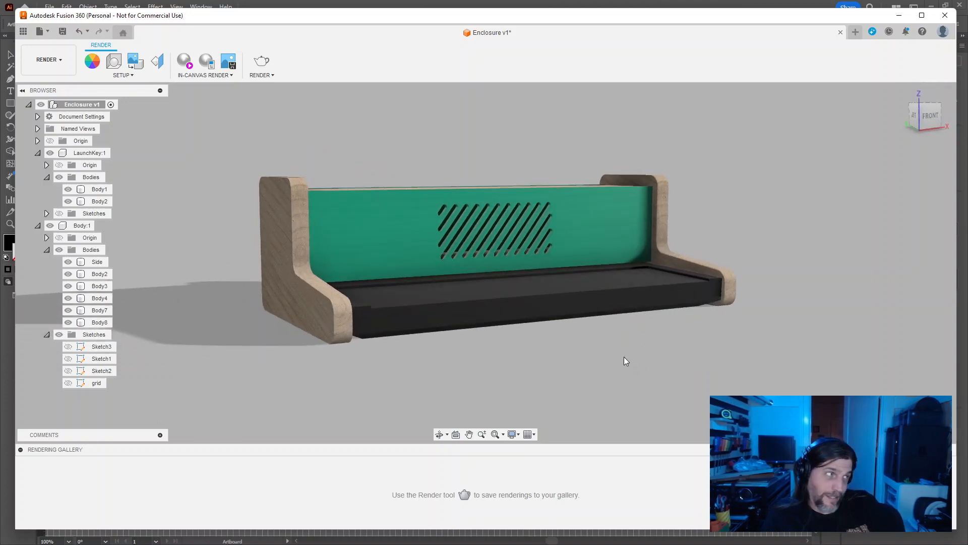
pyautogui.click(595, 295)
pyautogui.keyDown('shift'); pyautogui.moveTo(595, 295); pyautogui.dragTo(535, 300, button='middle'); pyautogui.keyUp('shift')
pyautogui.keyDown('shift'); pyautogui.moveTo(685, 320); pyautogui.dragTo(602, 308, button='middle'); pyautogui.keyUp('shift')
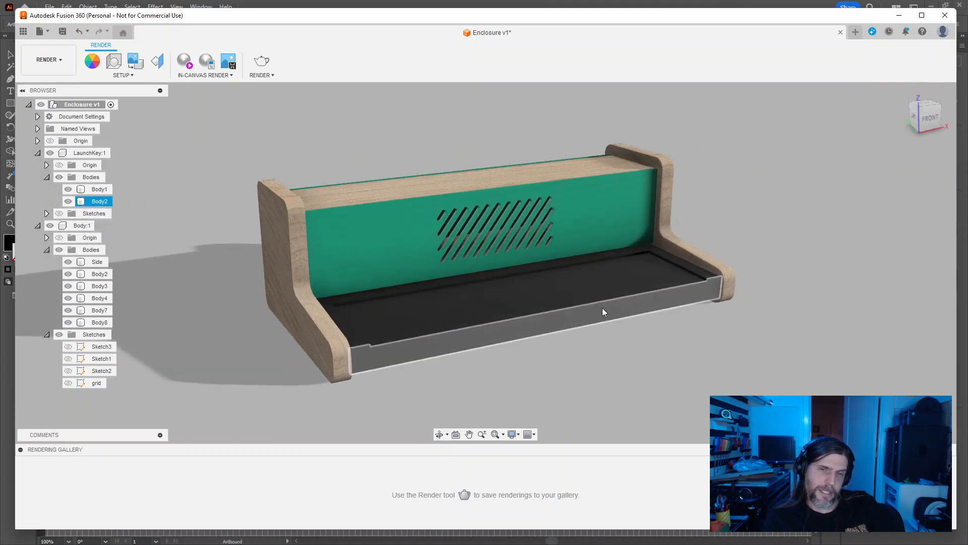
pyautogui.scroll(-2, 601, 306)
pyautogui.scroll(4, 597, 302)
pyautogui.scroll(-1, 596, 302)
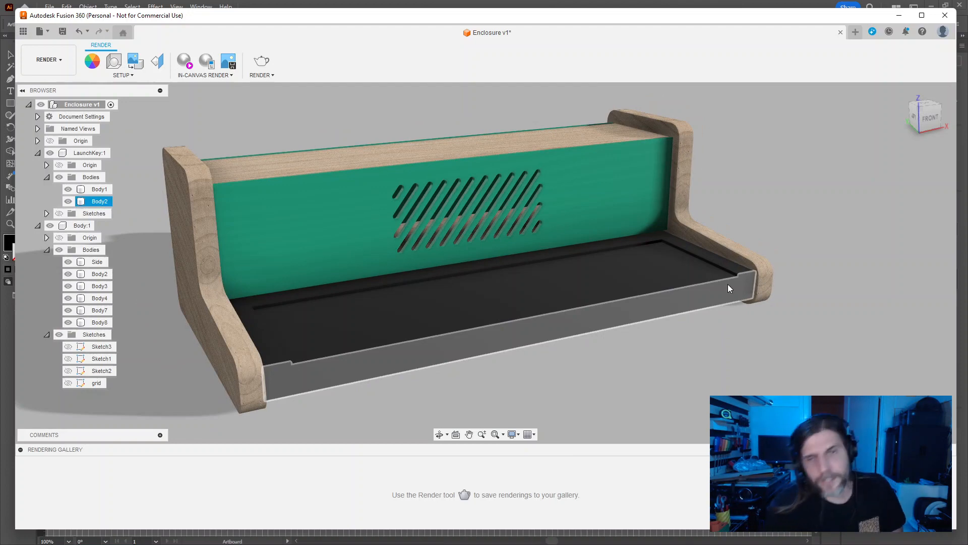
pyautogui.click(728, 285)
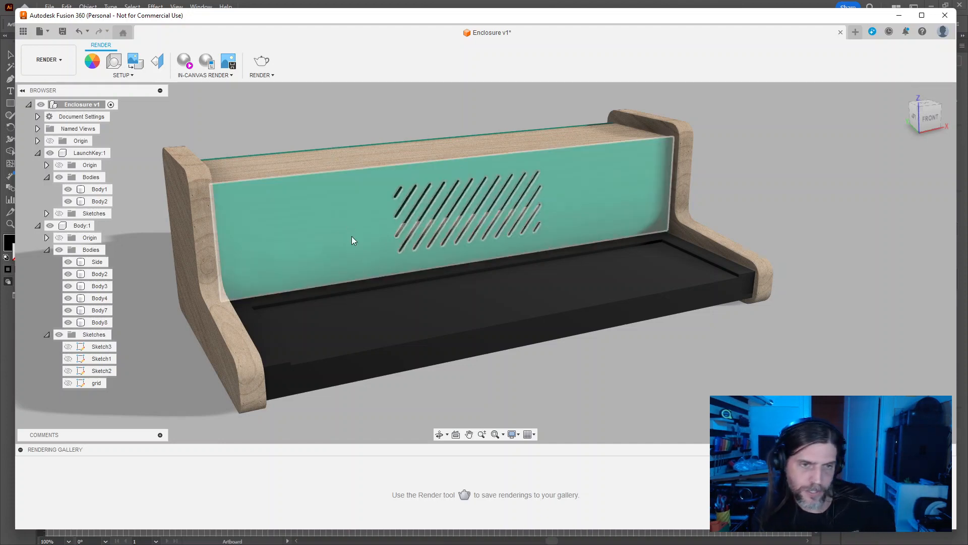
pyautogui.keyDown('shift'); pyautogui.moveTo(324, 274); pyautogui.dragTo(757, 257, button='middle'); pyautogui.keyUp('shift')
pyautogui.moveTo(780, 234); pyautogui.dragTo(623, 267)
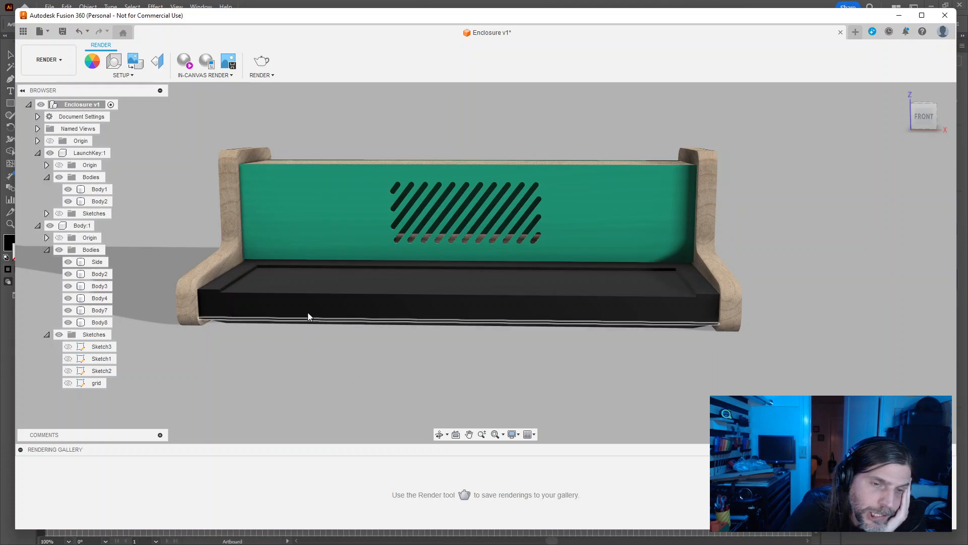
pyautogui.keyDown('shift'); pyautogui.moveTo(373, 434); pyautogui.dragTo(492, 379, button='middle'); pyautogui.keyUp('shift')
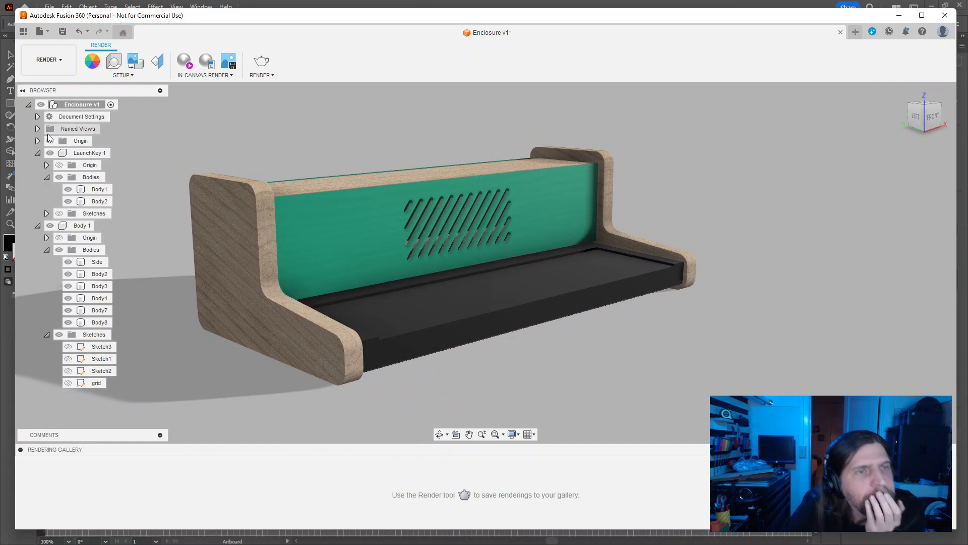
# Step: Hide the Body:1 component to examine the LaunchKey on its own, and show Body:1 again
pyautogui.click(52, 226)
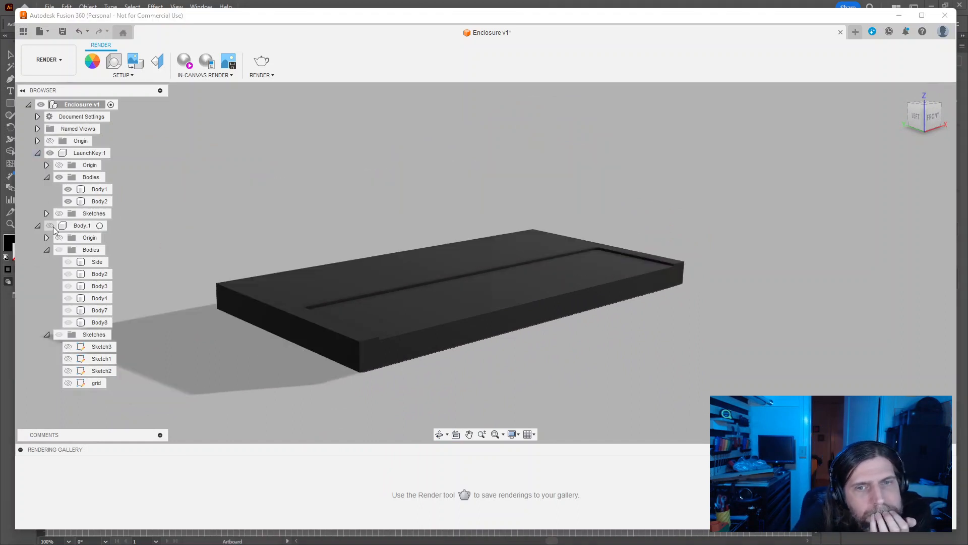
pyautogui.click(52, 226)
pyautogui.click(53, 226)
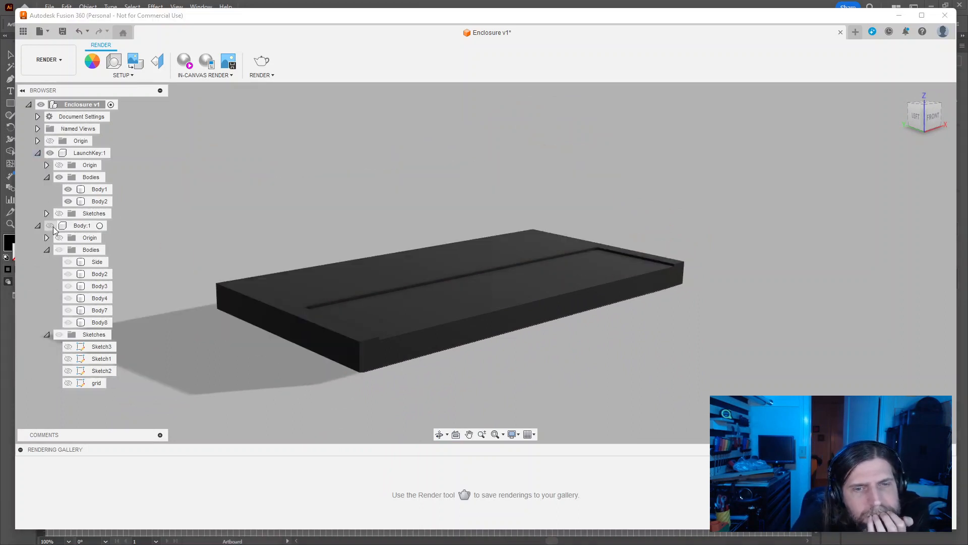
pyautogui.click(462, 289)
pyautogui.keyDown('shift'); pyautogui.moveTo(734, 283); pyautogui.dragTo(668, 304, button='middle'); pyautogui.keyUp('shift')
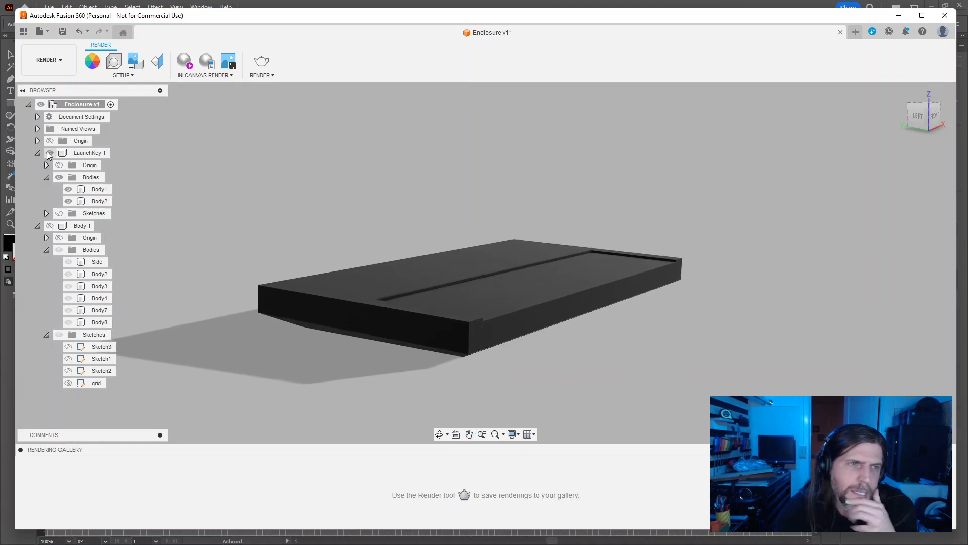
pyautogui.click(50, 152)
pyautogui.click(49, 152)
pyautogui.click(50, 141)
pyautogui.click(50, 140)
pyautogui.click(49, 226)
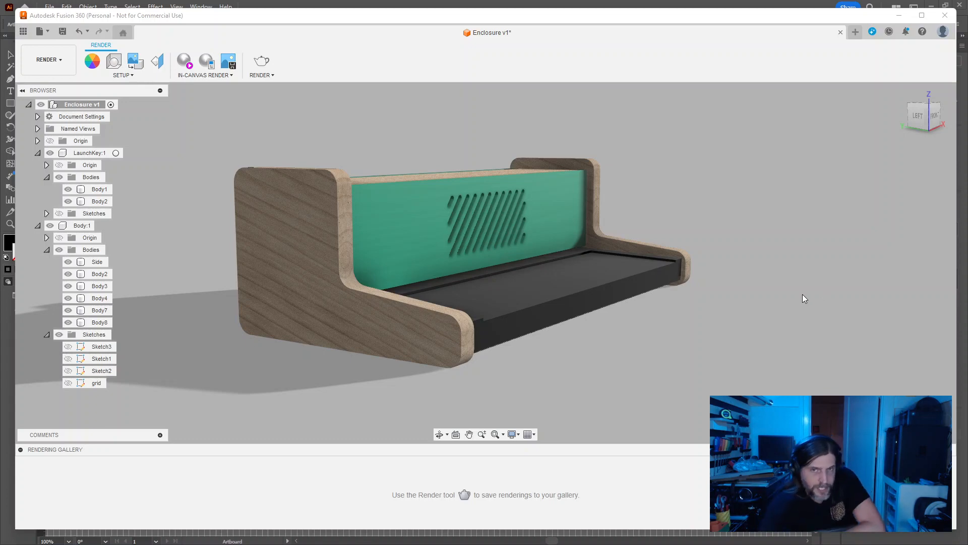
pyautogui.click(440, 193)
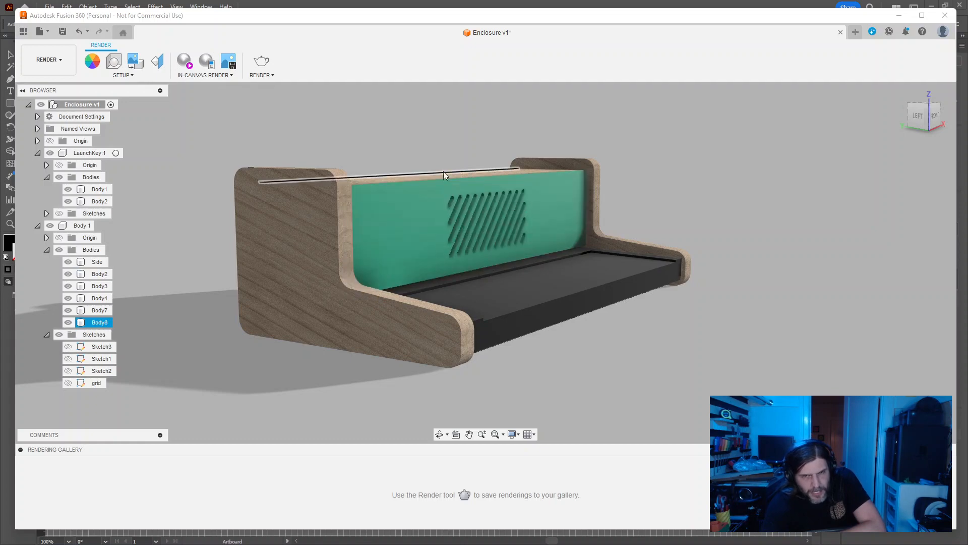
pyautogui.click(784, 210)
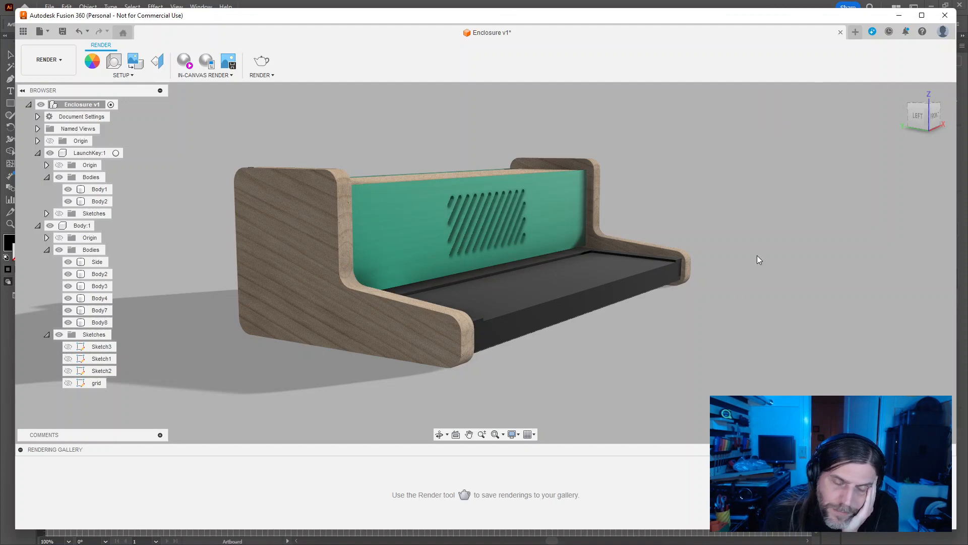
# Step: Switch back to the Design workspace and open the grid sketch of the diagonal stripes for editing
pyautogui.click(602, 215)
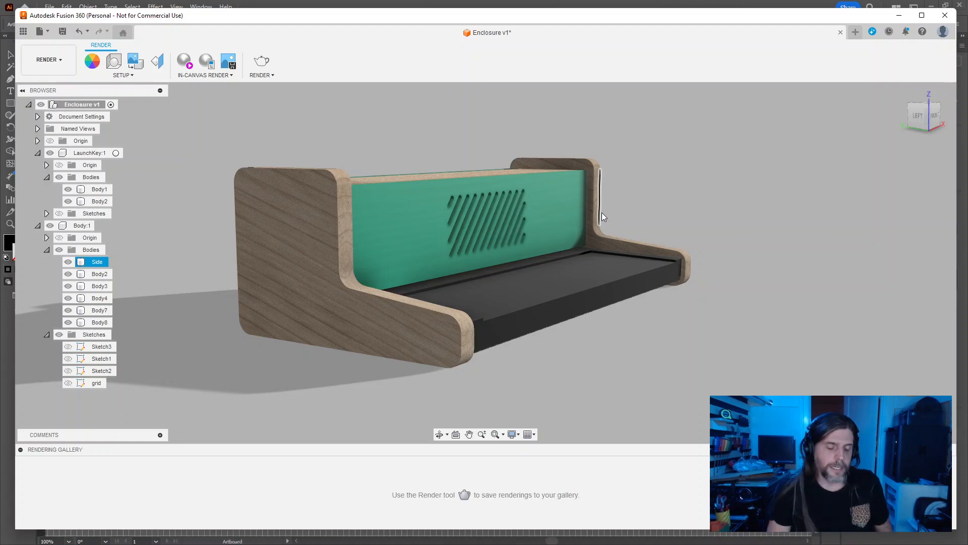
pyautogui.click(838, 193)
pyautogui.click(48, 59)
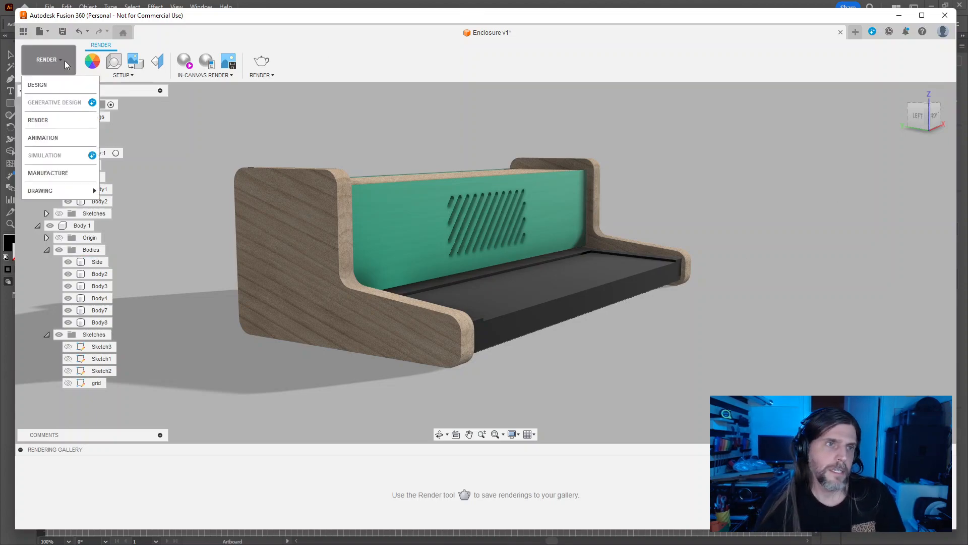
pyautogui.click(76, 82)
pyautogui.doubleClick(213, 516)
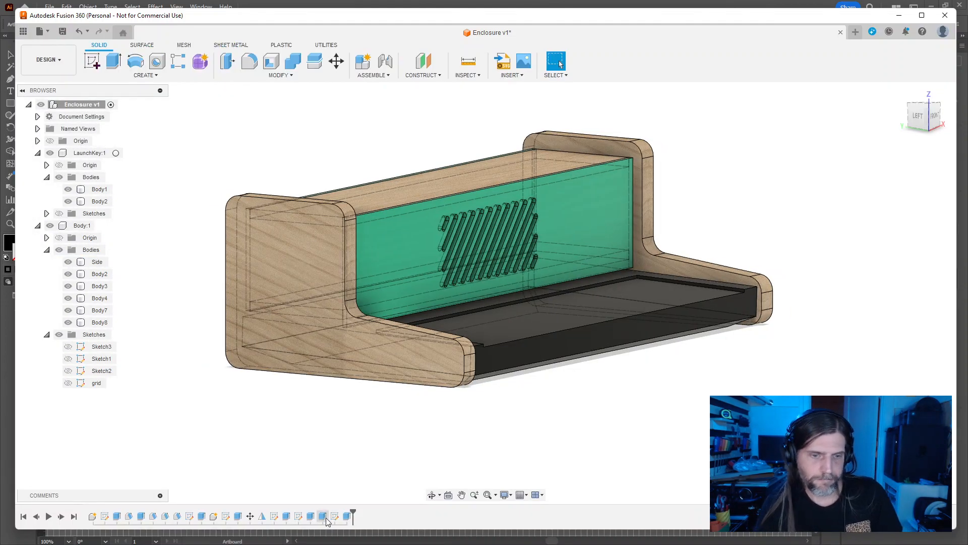
pyautogui.scroll(3, 550, 401)
pyautogui.moveTo(560, 353); pyautogui.dragTo(510, 435, button='middle')
pyautogui.scroll(3, 505, 136)
pyautogui.moveTo(486, 168); pyautogui.dragTo(474, 95, button='middle')
pyautogui.scroll(2, 321, 134)
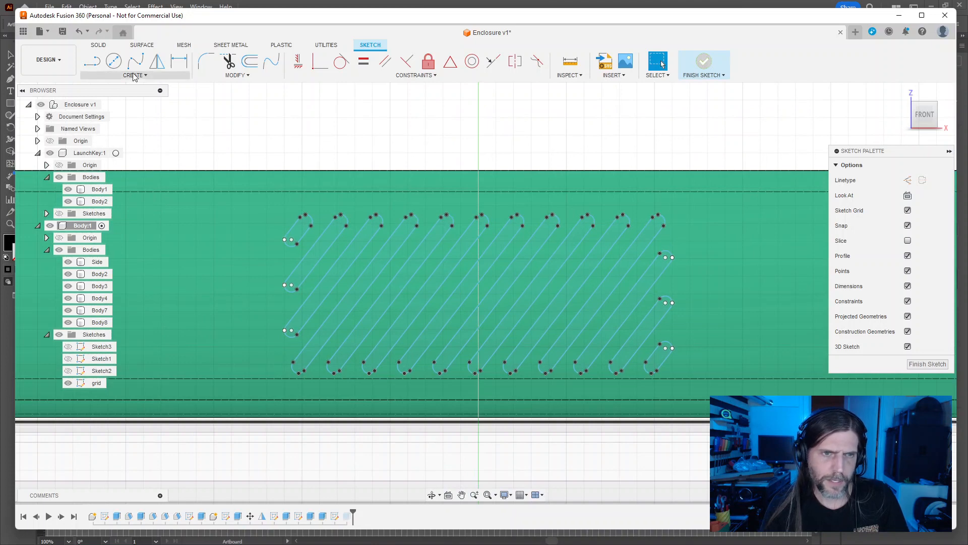
# Step: Sketch a two-point rectangle enclosing the whole diagonal stripe pattern, with a small margin on every side
pyautogui.press('r')
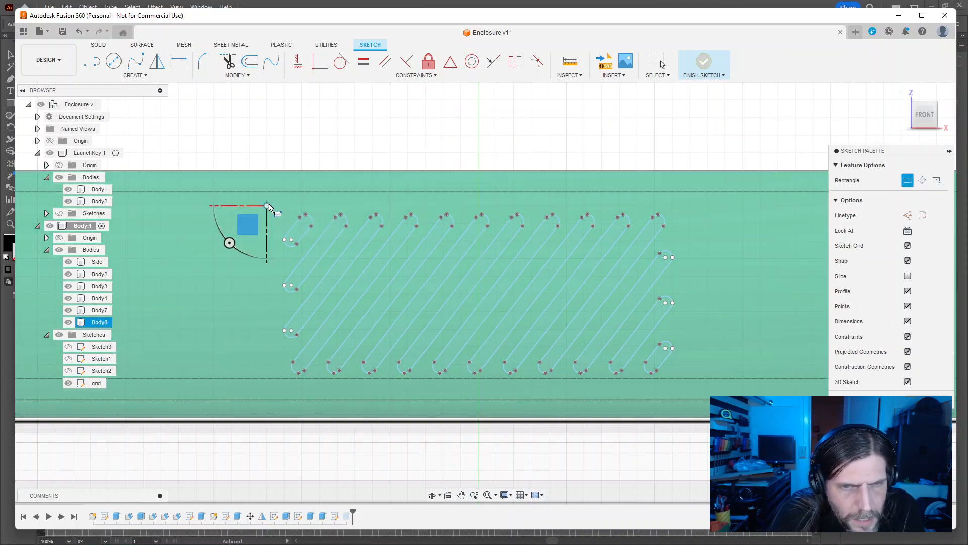
pyautogui.click(266, 205)
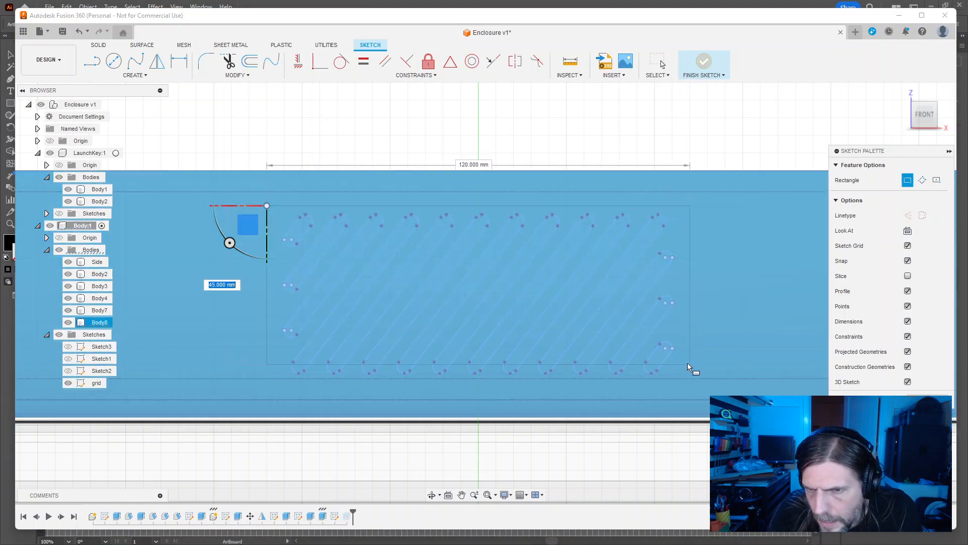
pyautogui.click(685, 398)
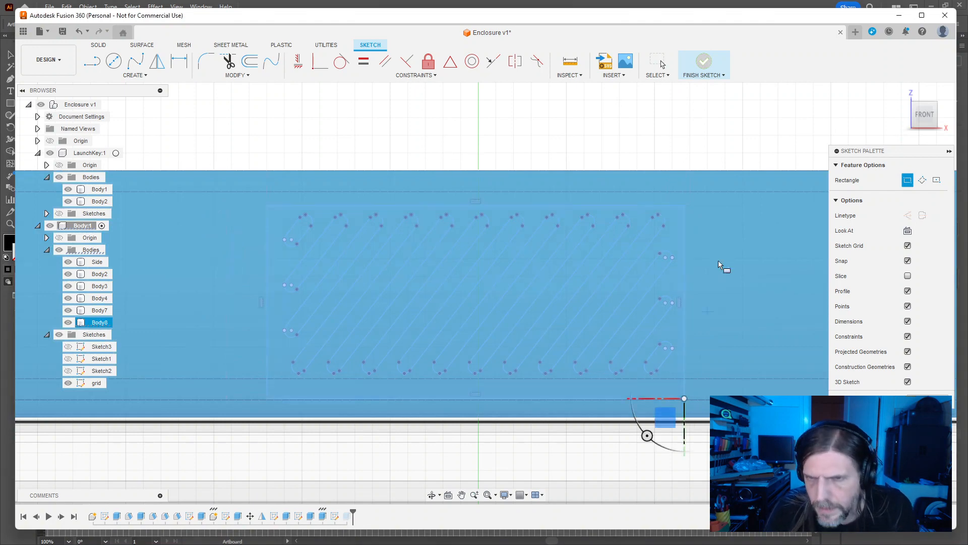
pyautogui.press('Escape')
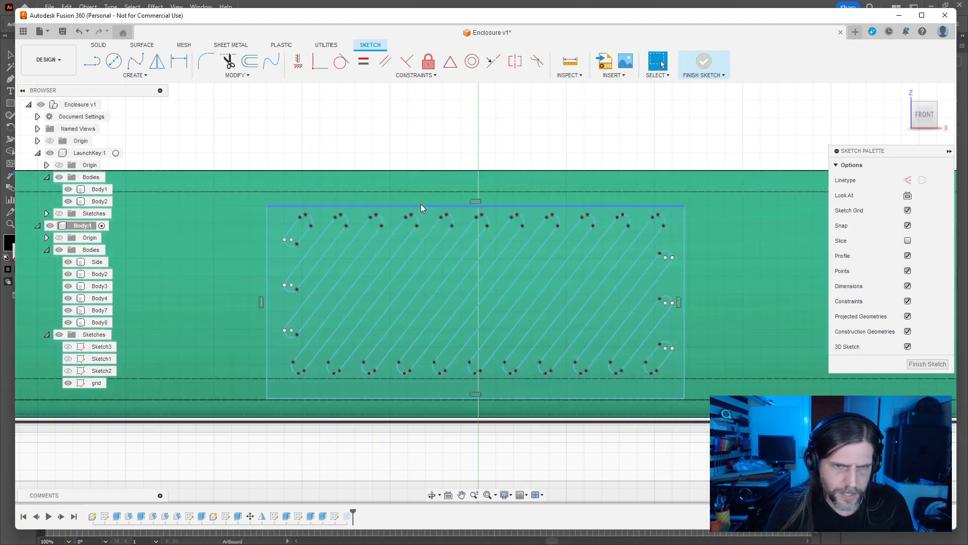
# Step: Dimension the rectangle's left edge to the leftmost stripe end and set the distance to 4 mm
pyautogui.press('d')
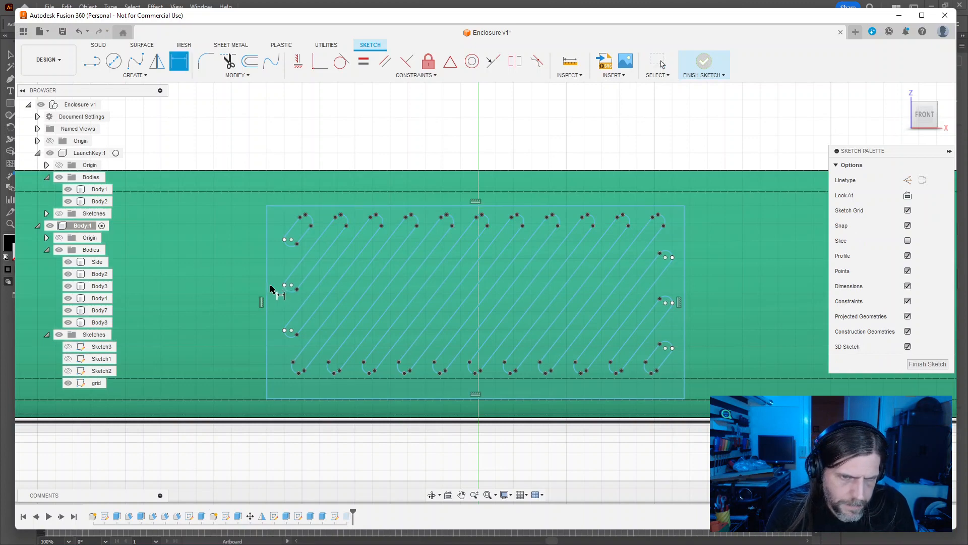
pyautogui.click(267, 289)
pyautogui.click(285, 285)
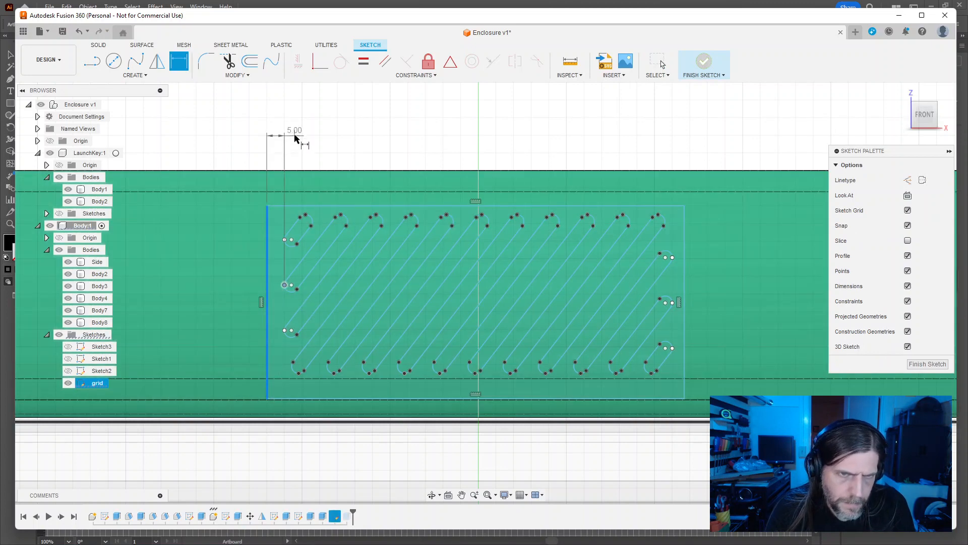
pyautogui.click(296, 137)
pyautogui.write('4mm')
pyautogui.press('Return')
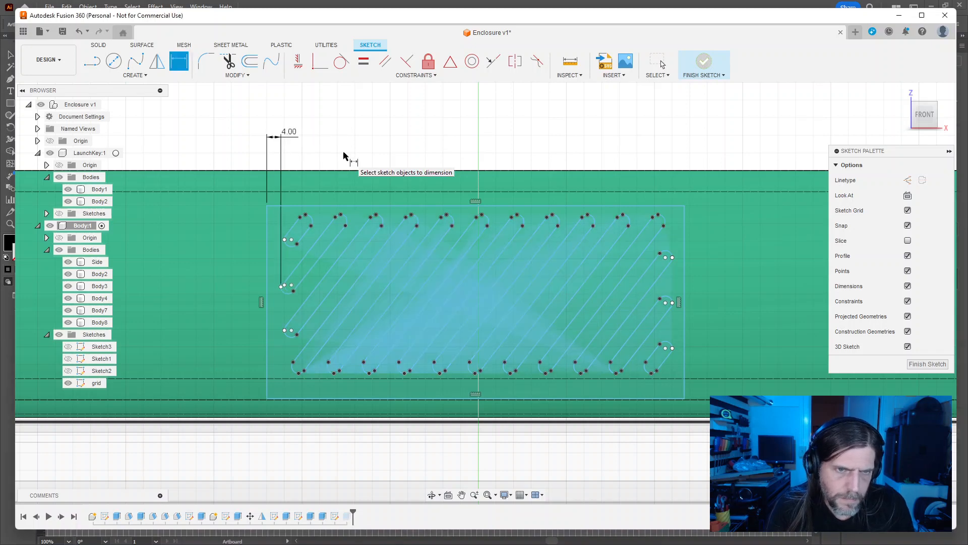
pyautogui.press('Escape')
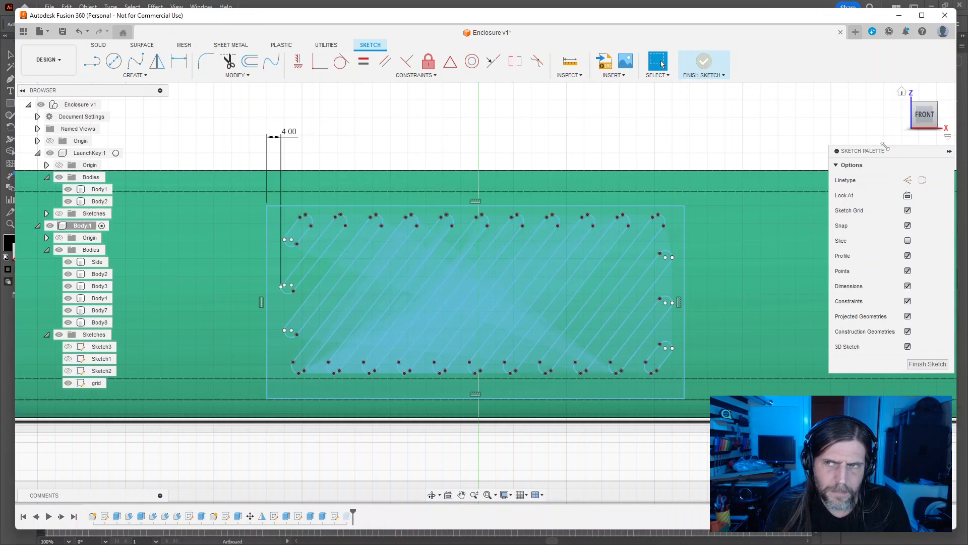
# Step: Finish the grid sketch, and undo back into it to reverse the 4 mm spacing
pyautogui.click(928, 364)
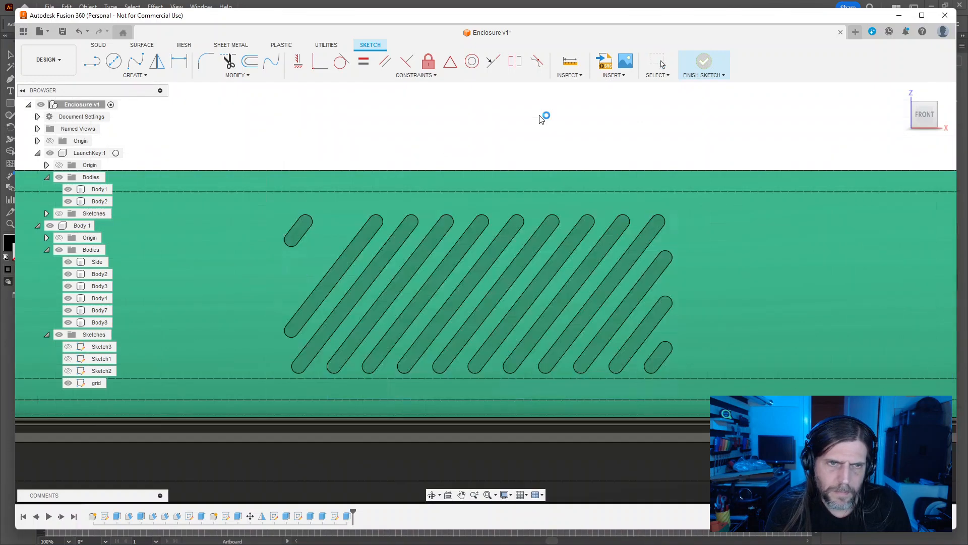
pyautogui.hotkey('ctrl', 'z')
pyautogui.moveTo(569, 156)
pyautogui.mouseDown(button='middle')
pyautogui.moveTo(470, 245)
pyautogui.moveTo(414, 251)
pyautogui.mouseUp(button='middle')
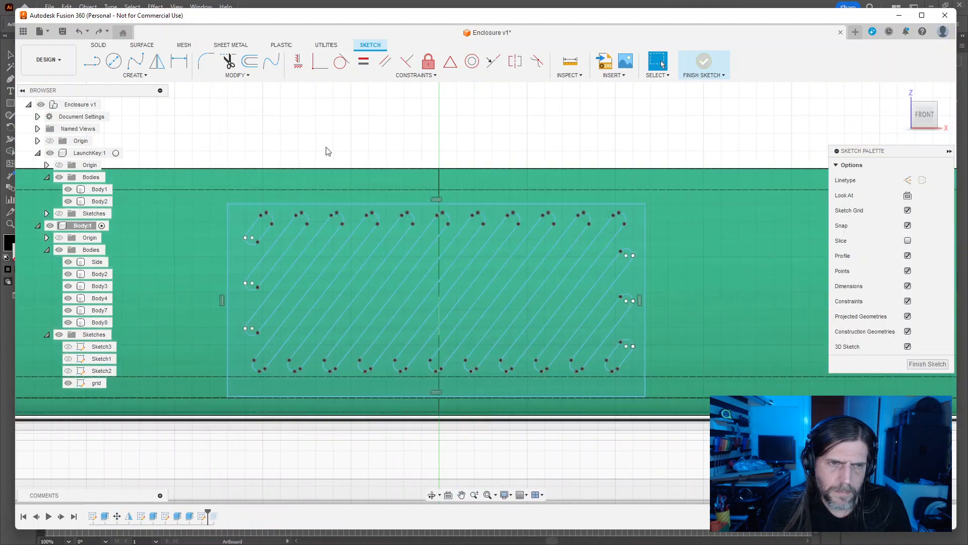
# Step: Hide the bodies of the LaunchKey:1 and Body:1 components to isolate the grid sketch
pyautogui.moveTo(237, 146); pyautogui.dragTo(690, 448)
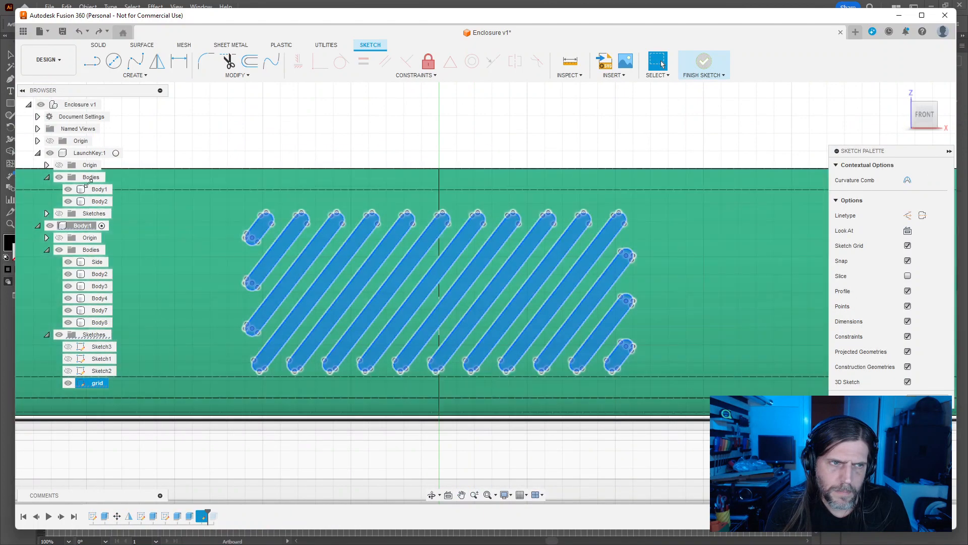
pyautogui.click(59, 177)
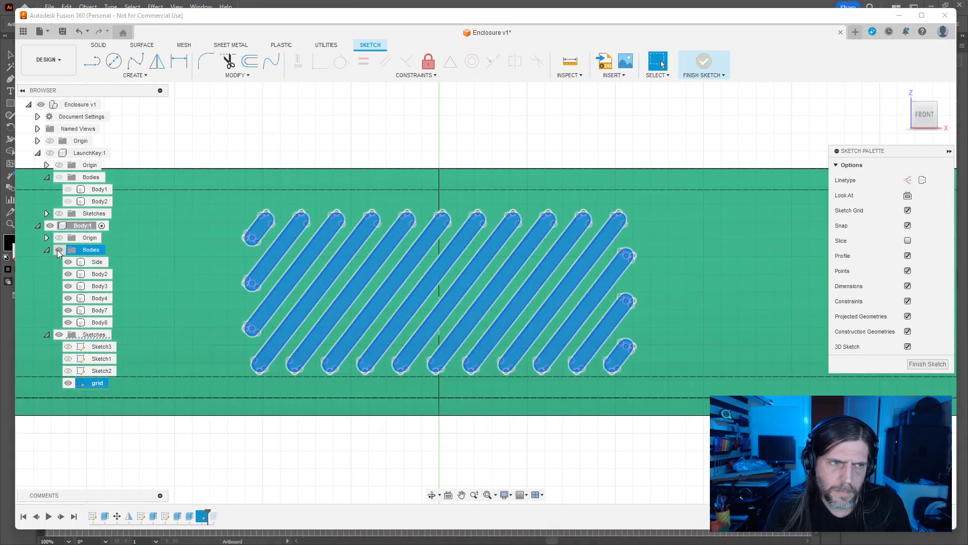
pyautogui.click(59, 250)
# Step: Select the entire diagonal stripe pattern and lock it in place with a Fix constraint
pyautogui.click(287, 145)
pyautogui.moveTo(626, 383); pyautogui.dragTo(709, 407)
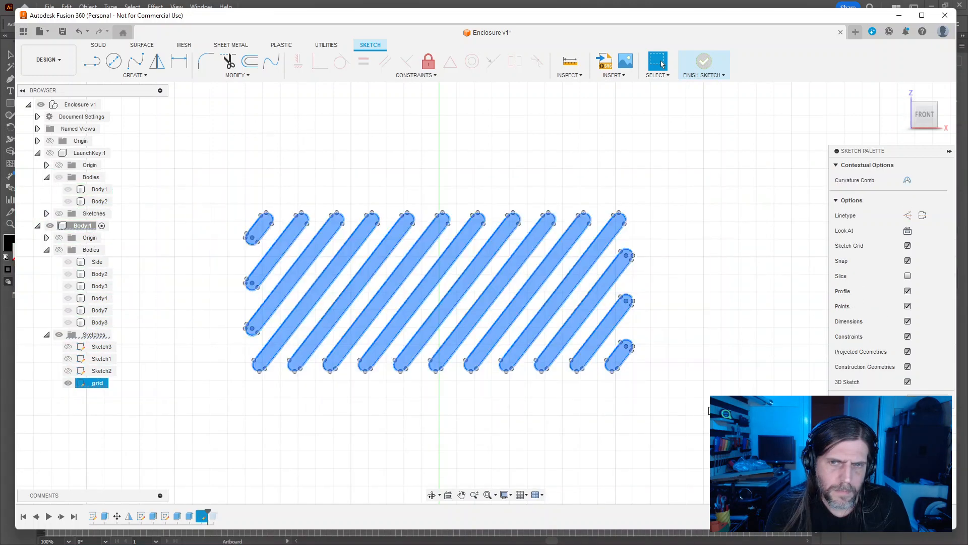
pyautogui.click(603, 162)
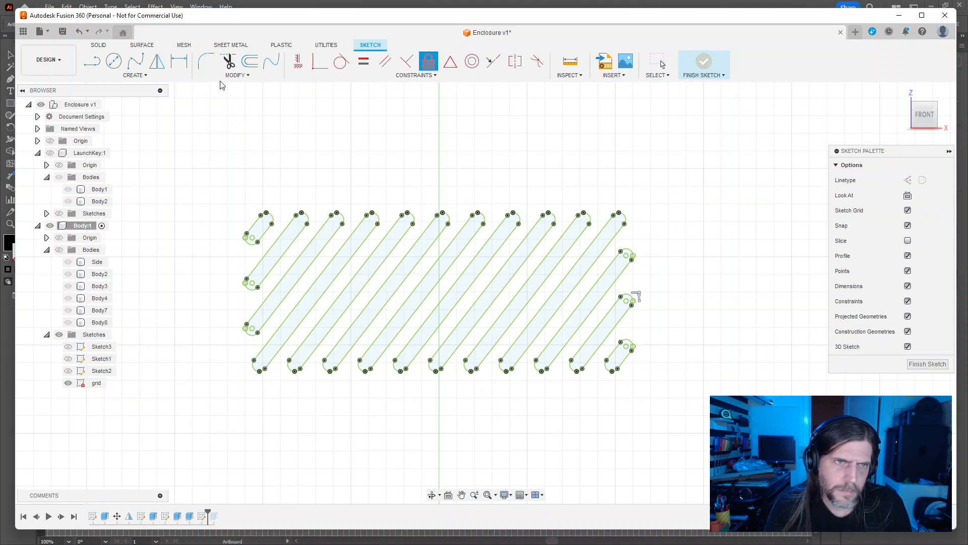
pyautogui.click(235, 74)
pyautogui.press('Escape')
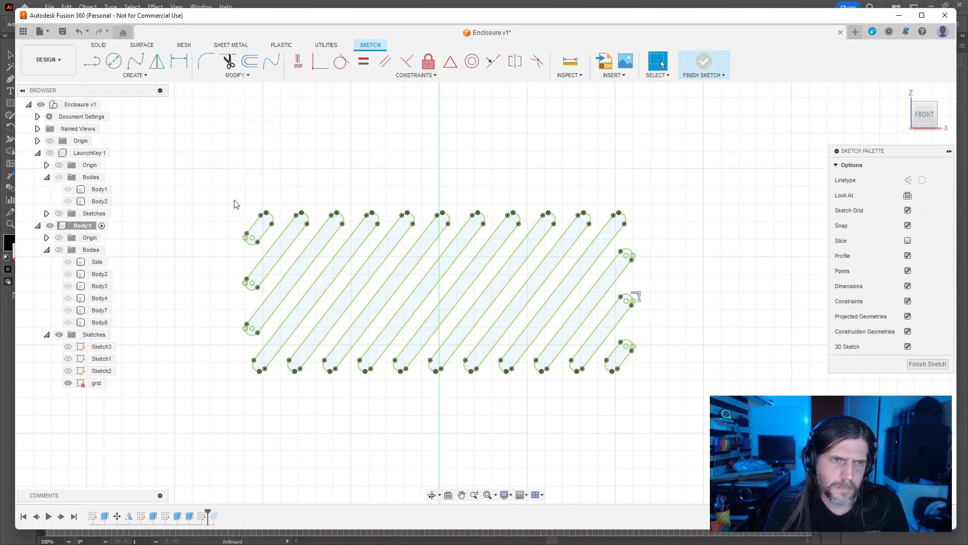
# Step: Sketch a rectangle about 120 mm wide and 60 mm high around the fixed stripe pattern
pyautogui.press('f')
pyautogui.press('r')
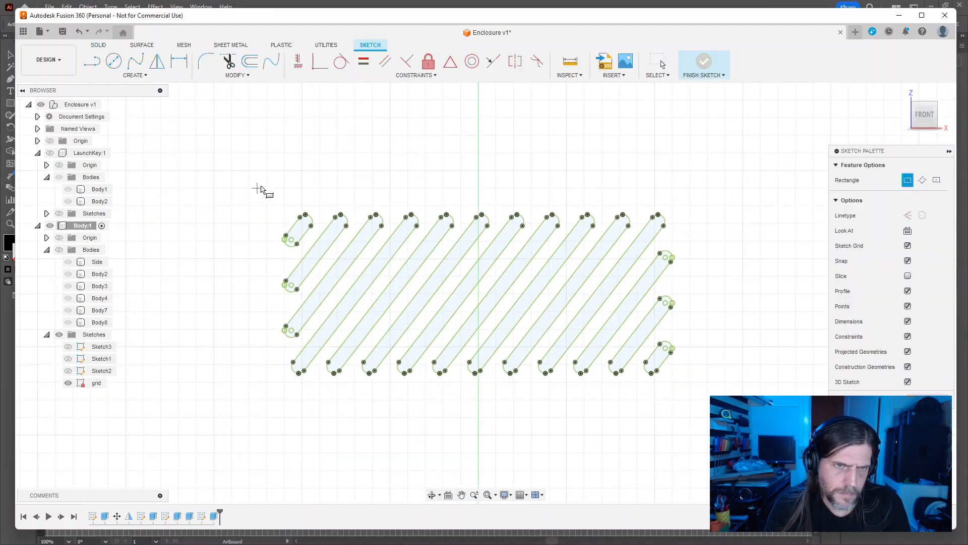
pyautogui.moveTo(258, 191)
pyautogui.mouseDown(button='middle')
pyautogui.moveTo(203, 151)
pyautogui.moveTo(220, 150)
pyautogui.mouseUp(button='middle')
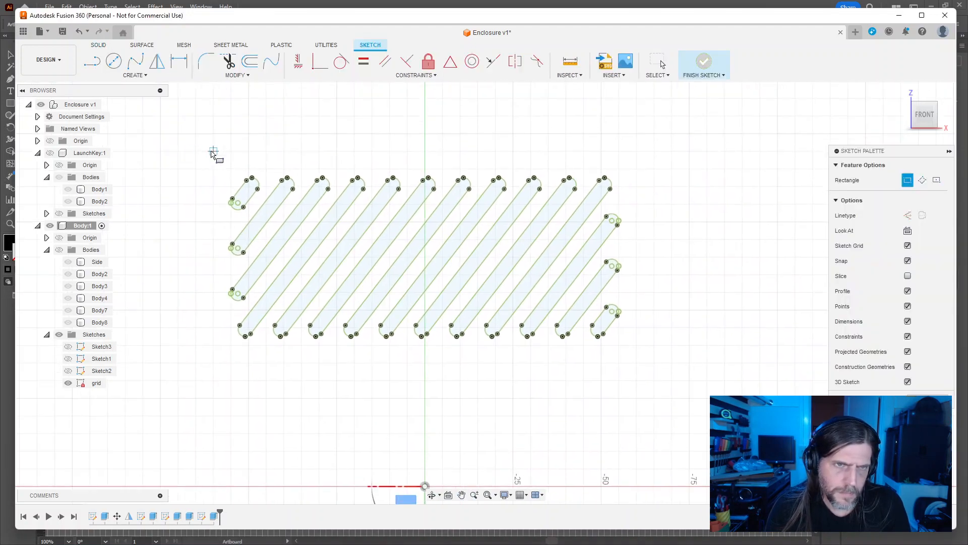
pyautogui.click(213, 151)
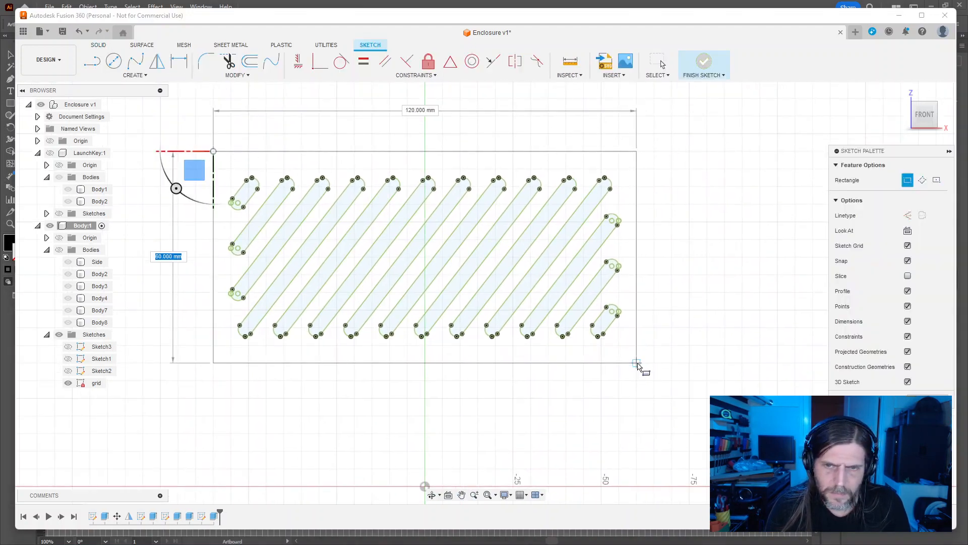
pyautogui.press('Return')
pyautogui.press('Escape')
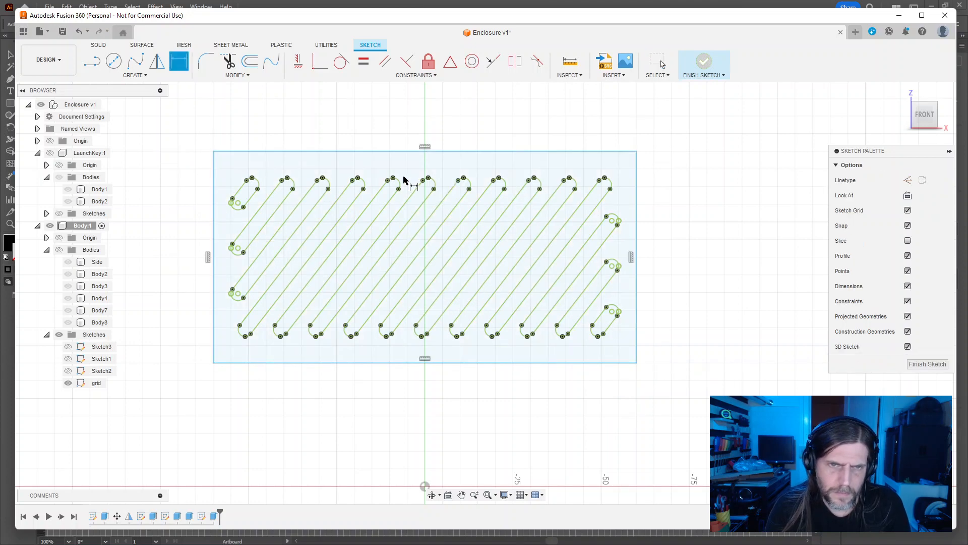
# Step: Dimension the gap between the stripes' upper ends and the rectangle's top edge, try 5 mm, and undo that value
pyautogui.click(428, 178)
pyautogui.click(435, 151)
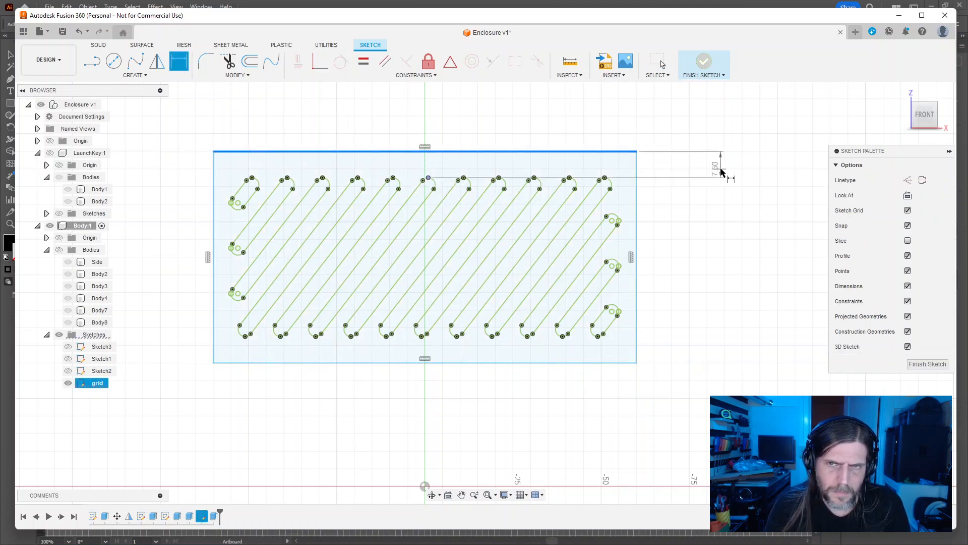
pyautogui.click(754, 202)
pyautogui.write('5')
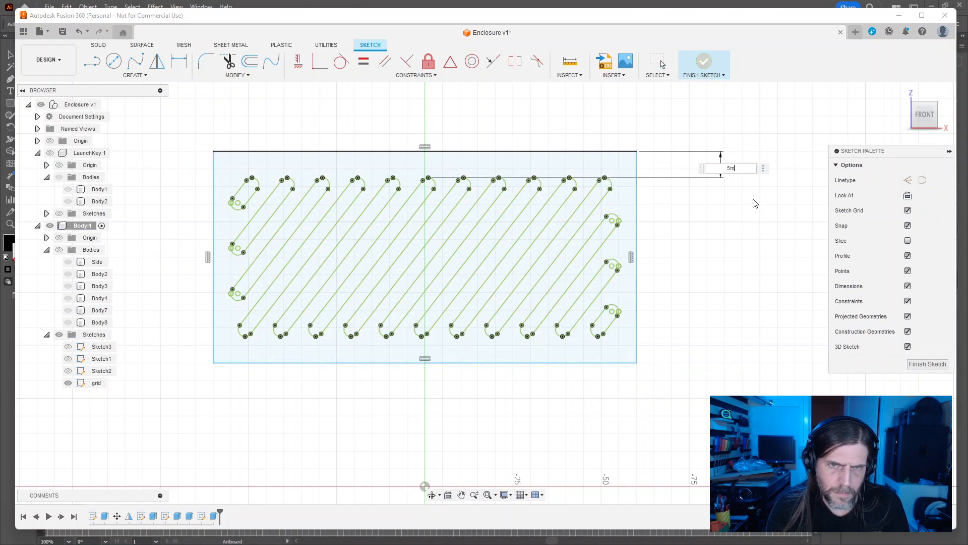
pyautogui.write('m')
pyautogui.press('Return')
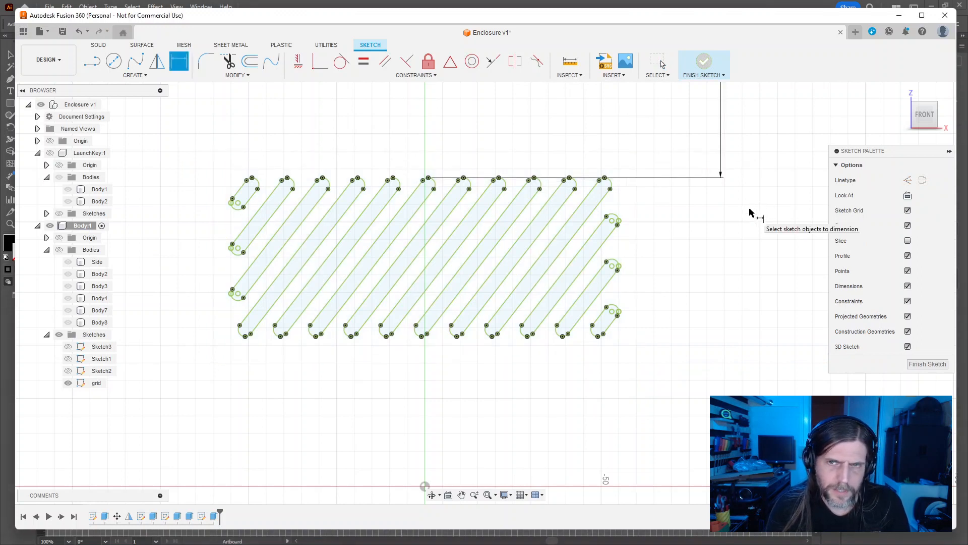
pyautogui.press('Escape')
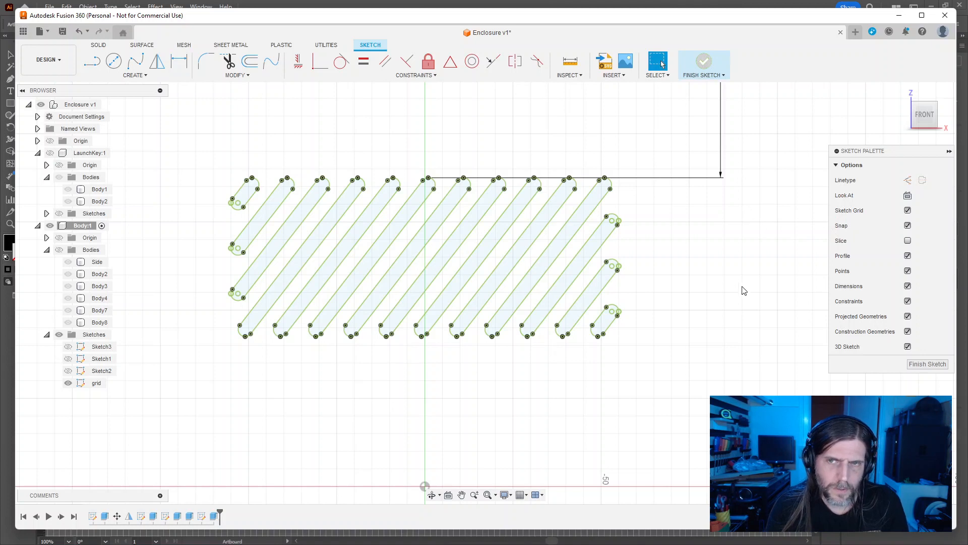
pyautogui.hotkey('ctrl', 'z')
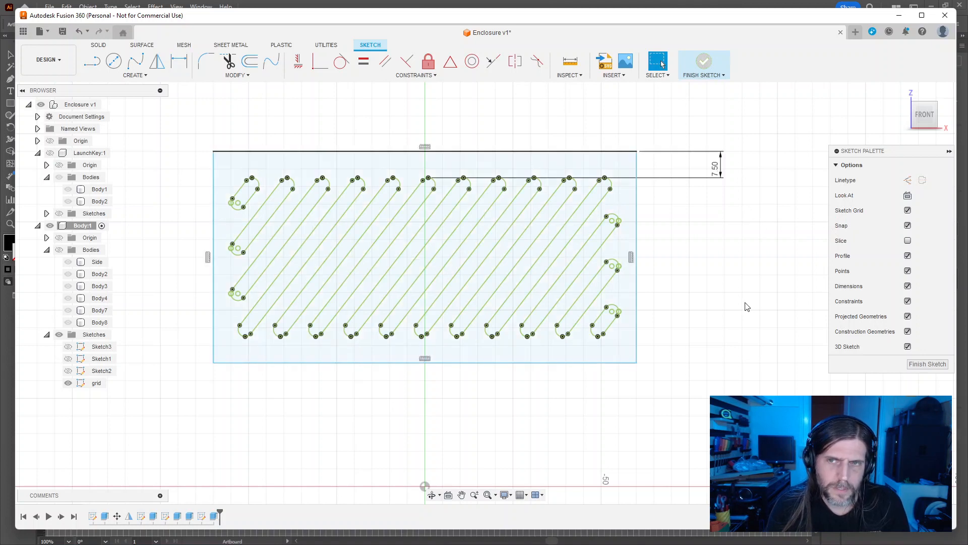
# Step: Set the gap between the rectangle's top edge and the stripes to 5 mm
pyautogui.doubleClick(714, 173)
pyautogui.write('5mm')
pyautogui.press('Return')
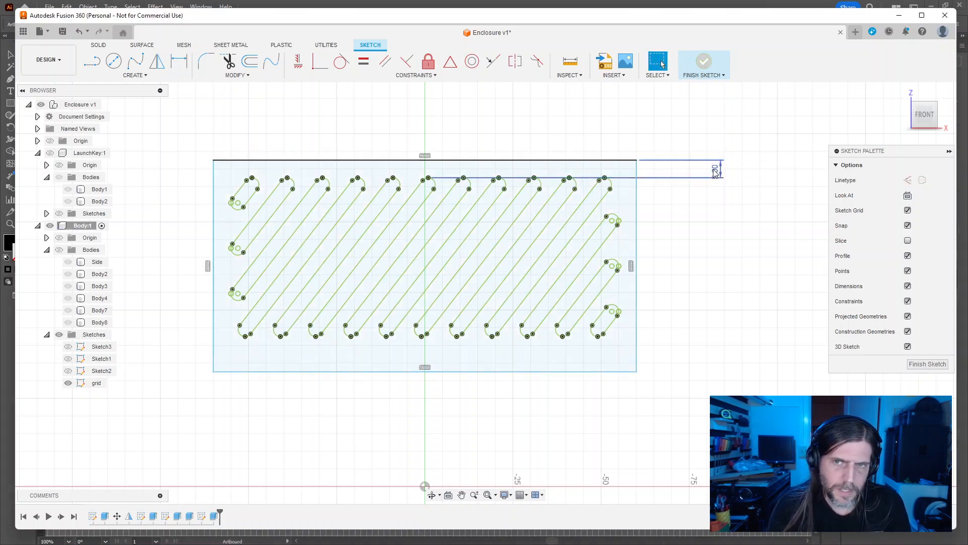
# Step: Dimension the rectangle's bottom edge 5 mm from the lower ends of the stripes
pyautogui.press('d')
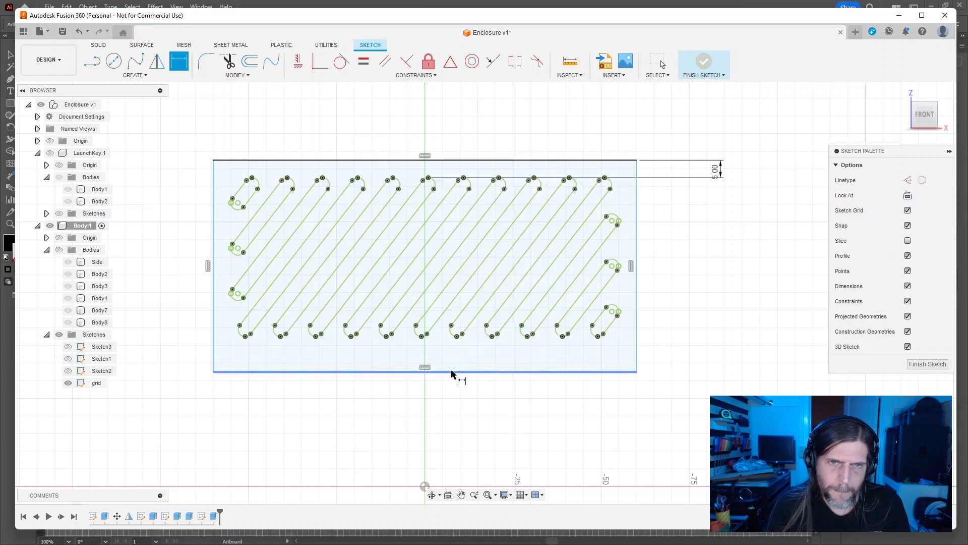
pyautogui.click(421, 338)
pyautogui.click(718, 367)
pyautogui.write('5mm')
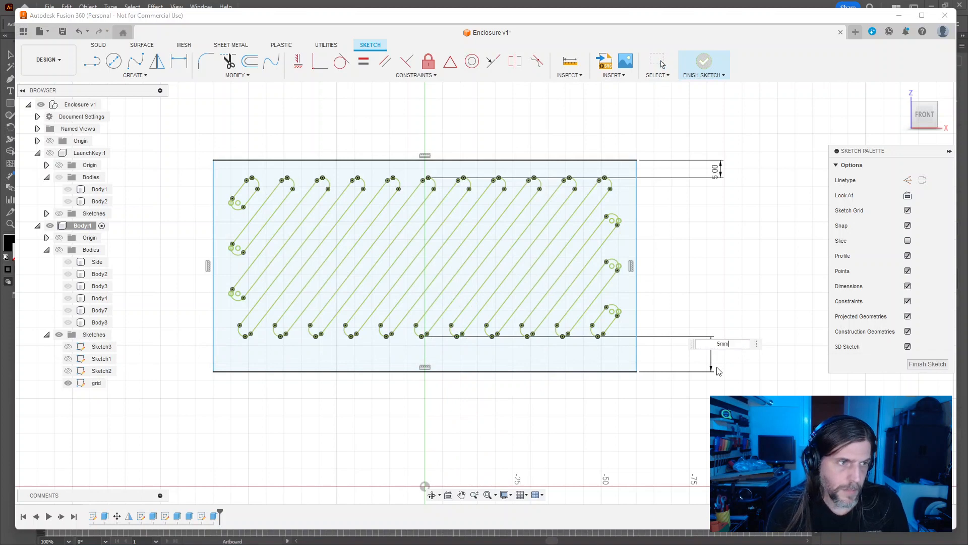
pyautogui.press('Return')
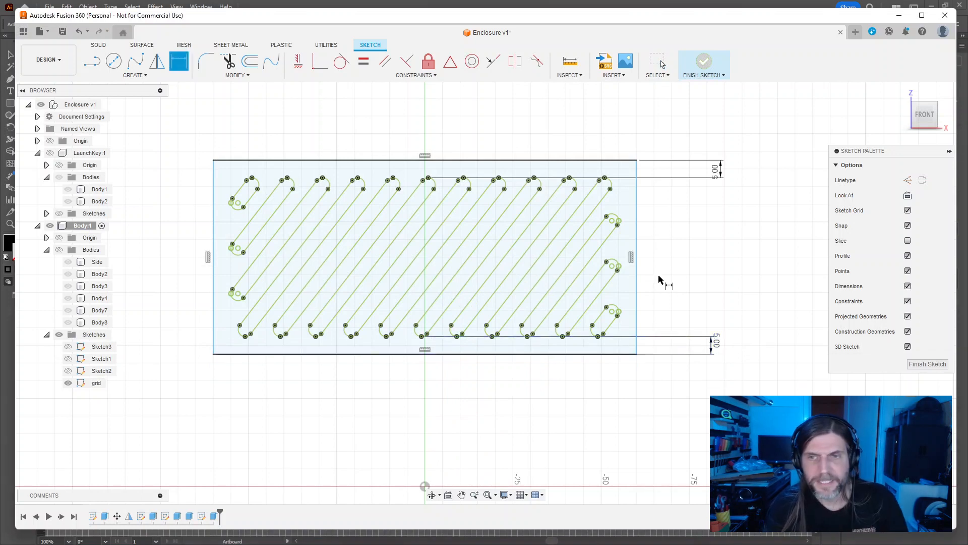
# Step: Dimension the rectangle's right edge 5 mm from the rightmost stripe end
pyautogui.click(619, 225)
pyautogui.click(636, 224)
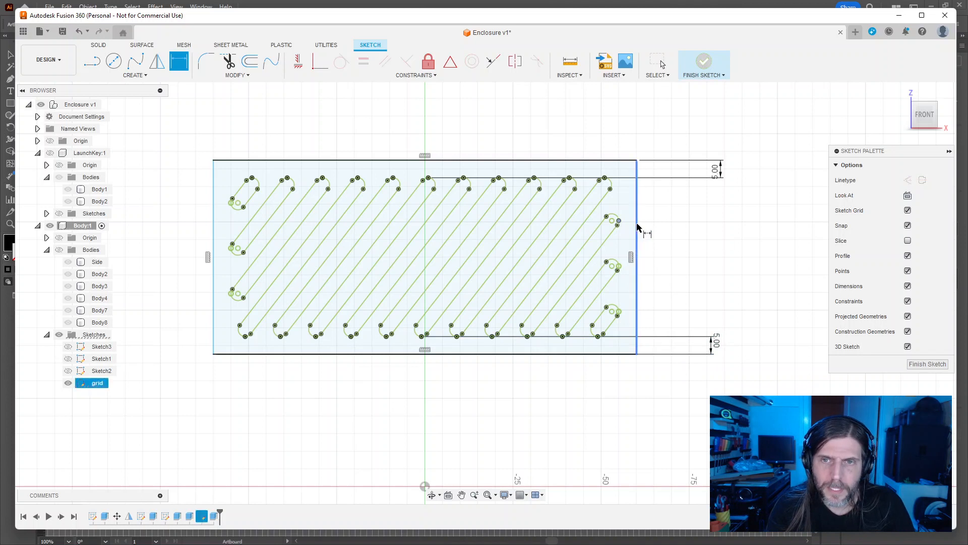
pyautogui.click(635, 129)
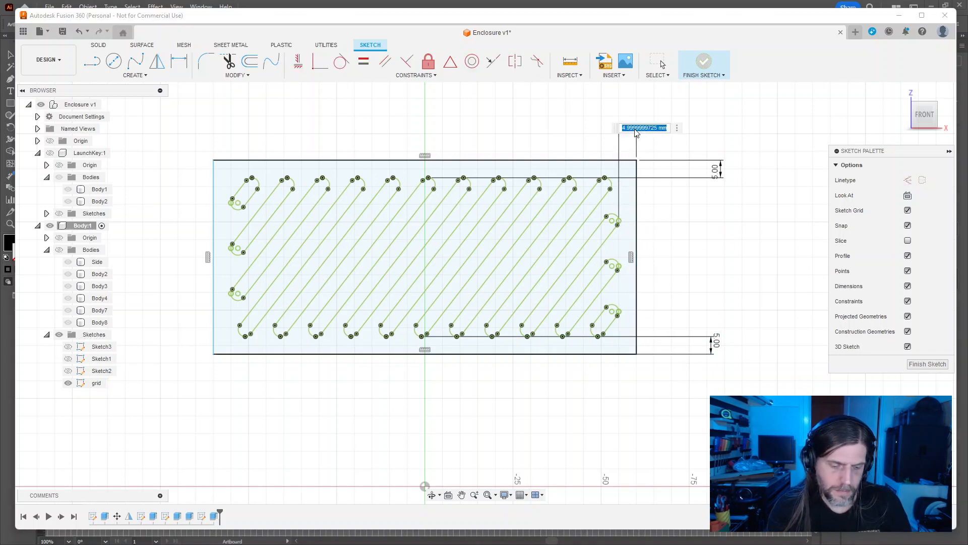
pyautogui.write('5mm')
pyautogui.press('Return')
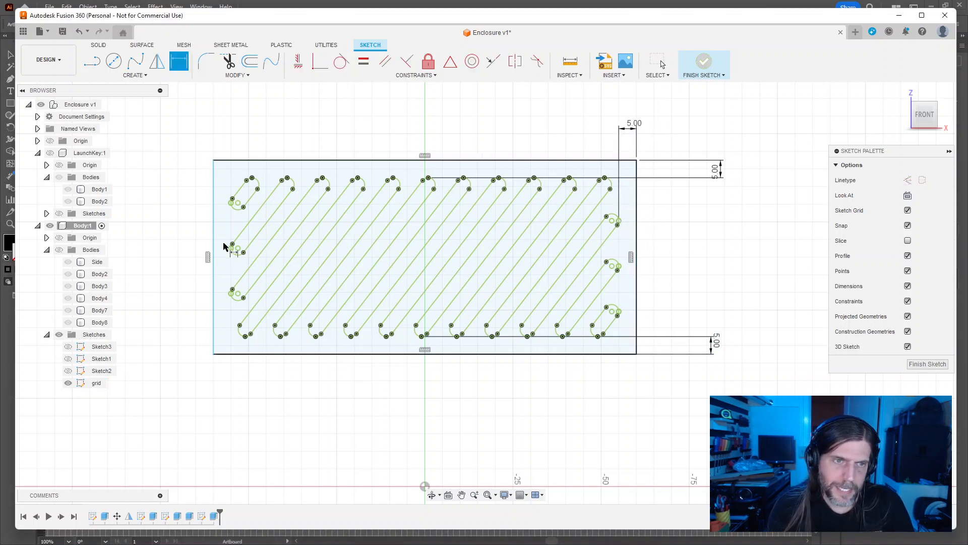
pyautogui.click(214, 248)
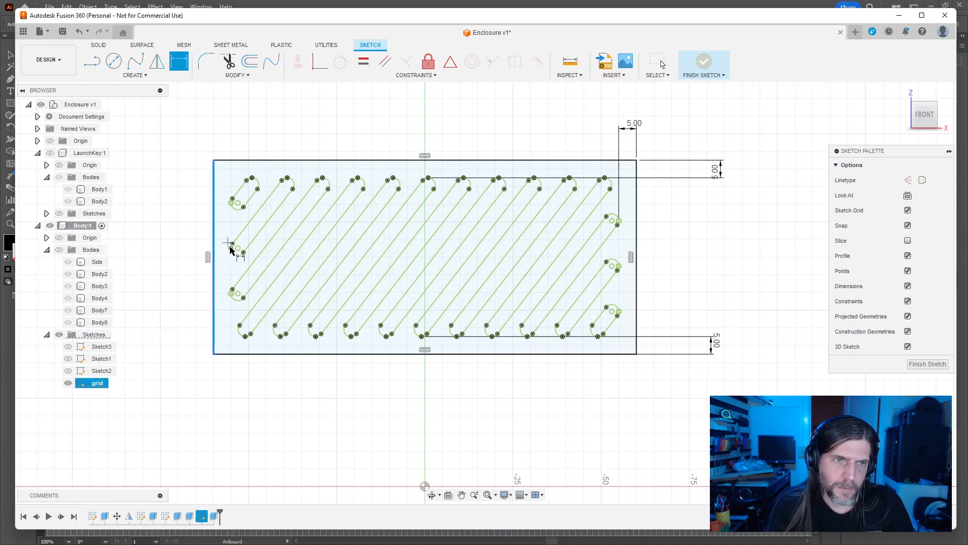
pyautogui.press('Escape')
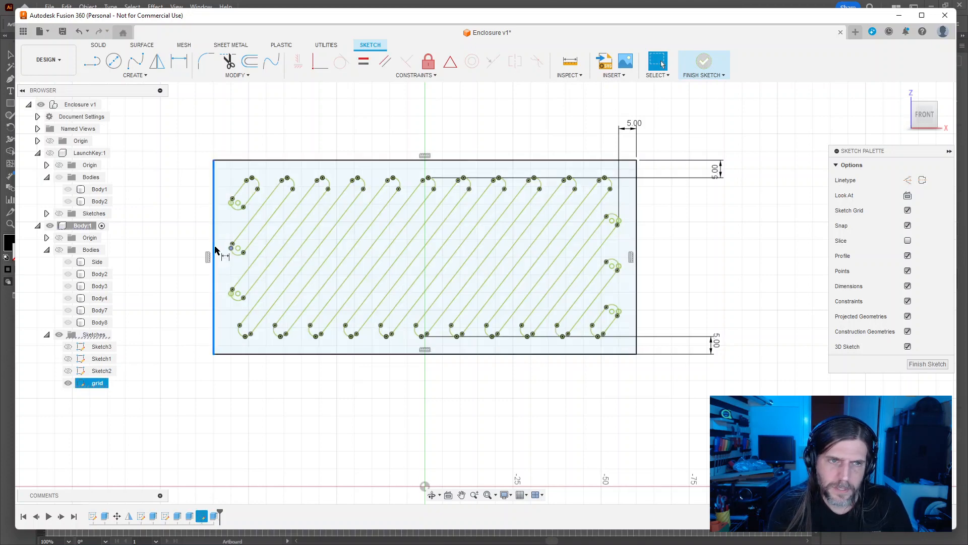
pyautogui.press('d')
pyautogui.click(214, 217)
pyautogui.click(234, 123)
pyautogui.press('Escape')
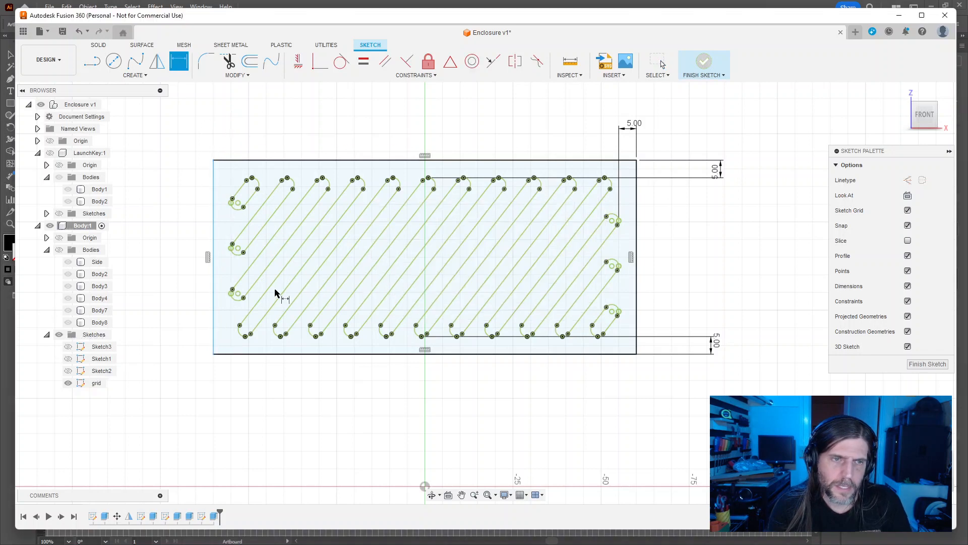
# Step: Try a driven dimension between the rectangle's left edge and the middle stripe end on that side, and undo it
pyautogui.click(231, 248)
pyautogui.click(213, 250)
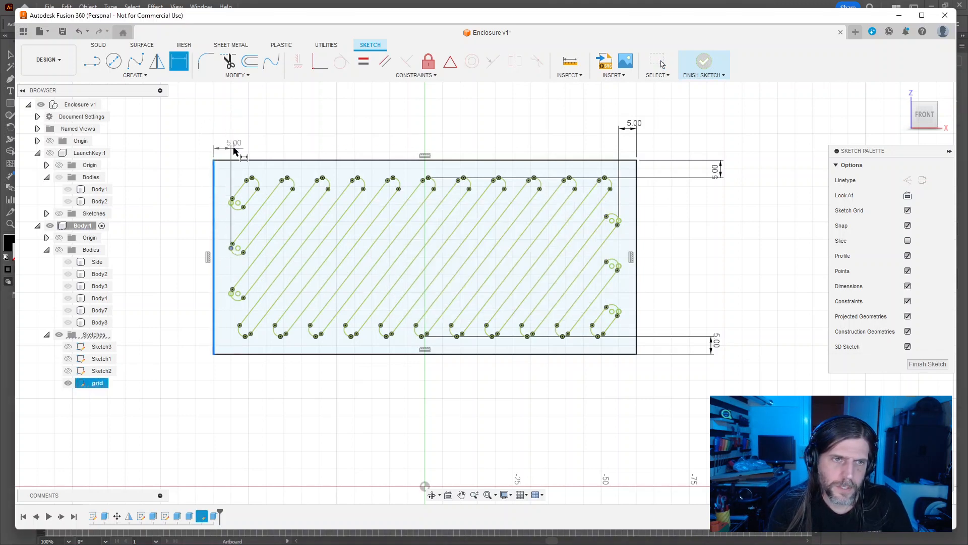
pyautogui.click(227, 125)
pyautogui.press('Return')
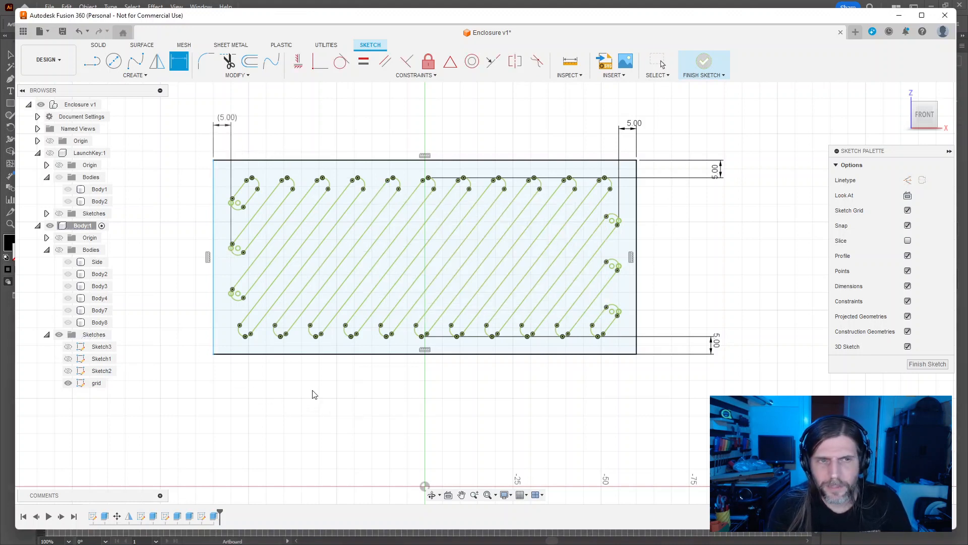
pyautogui.press('Escape')
pyautogui.hotkey('ctrl', 'z')
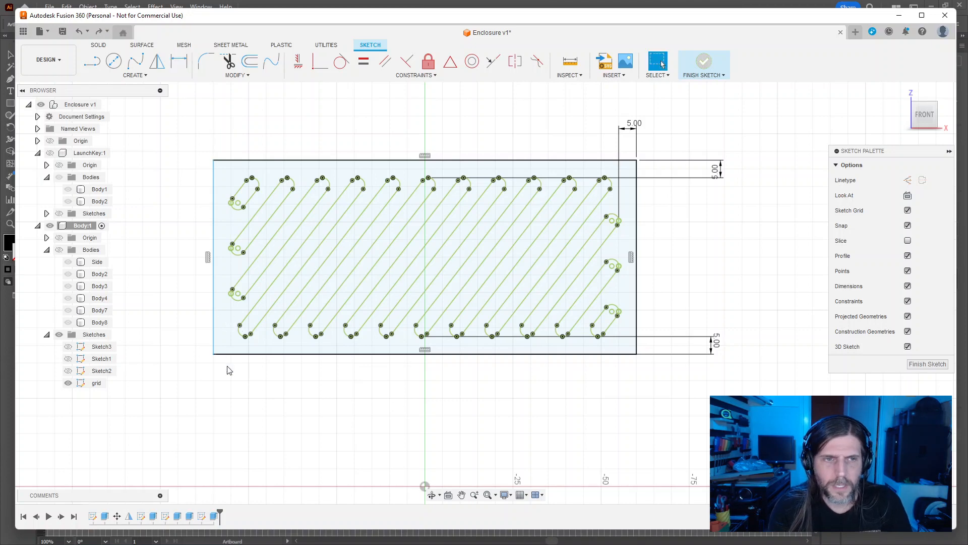
# Step: Add a driven dimension from the rectangle's left edge to the lowest stripe end on that side
pyautogui.press('d')
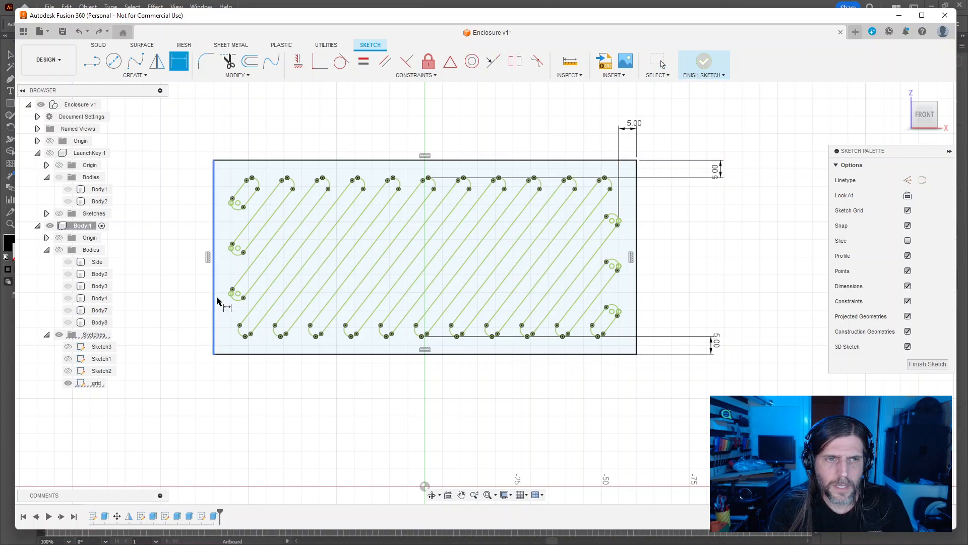
pyautogui.click(214, 302)
pyautogui.click(231, 293)
pyautogui.click(237, 130)
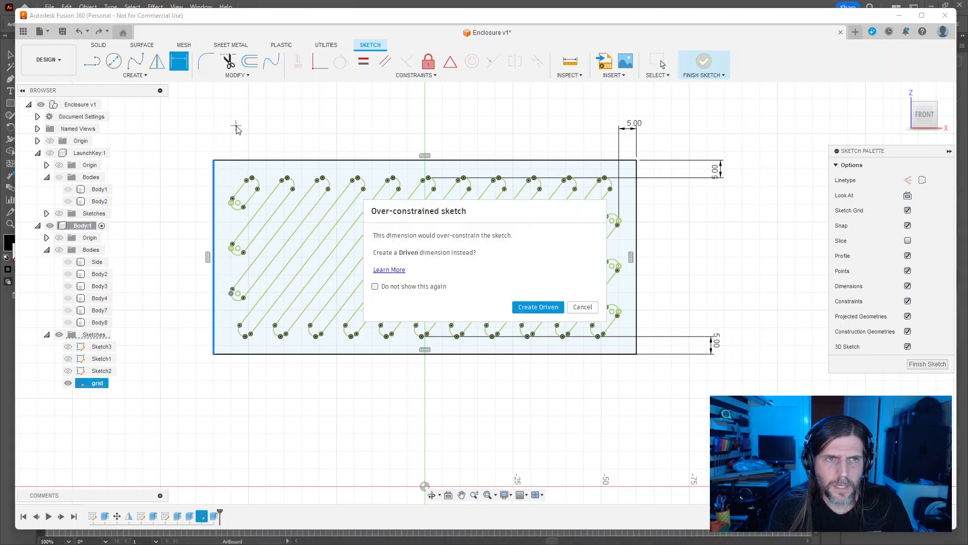
pyautogui.click(538, 307)
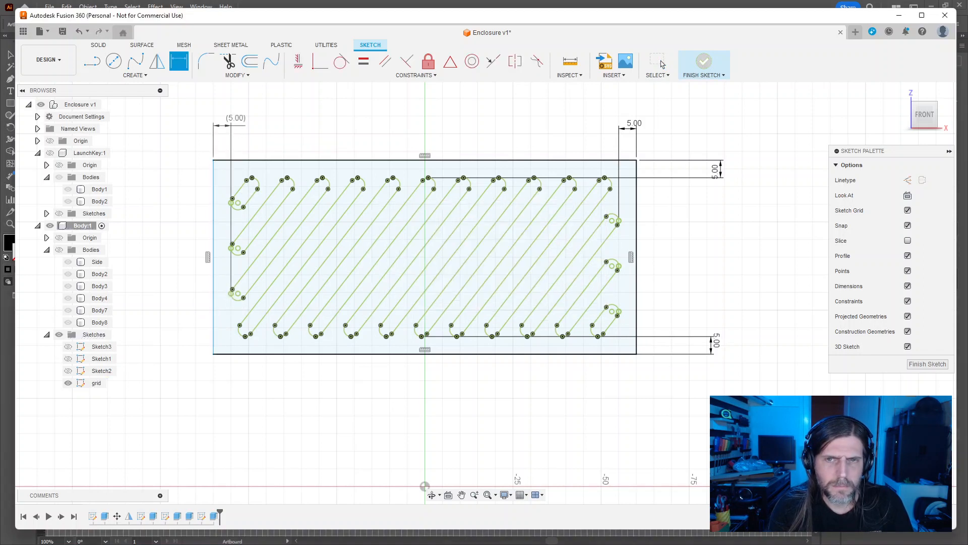
# Step: Fillet the four corners of the rectangle with a 5 mm radius
pyautogui.press('r')
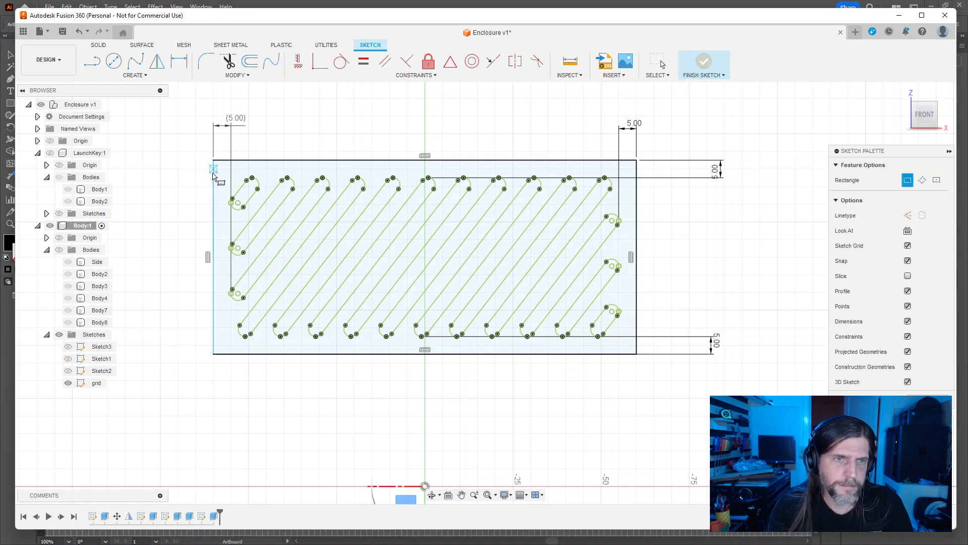
pyautogui.press('Escape')
pyautogui.press('f')
pyautogui.click(255, 166)
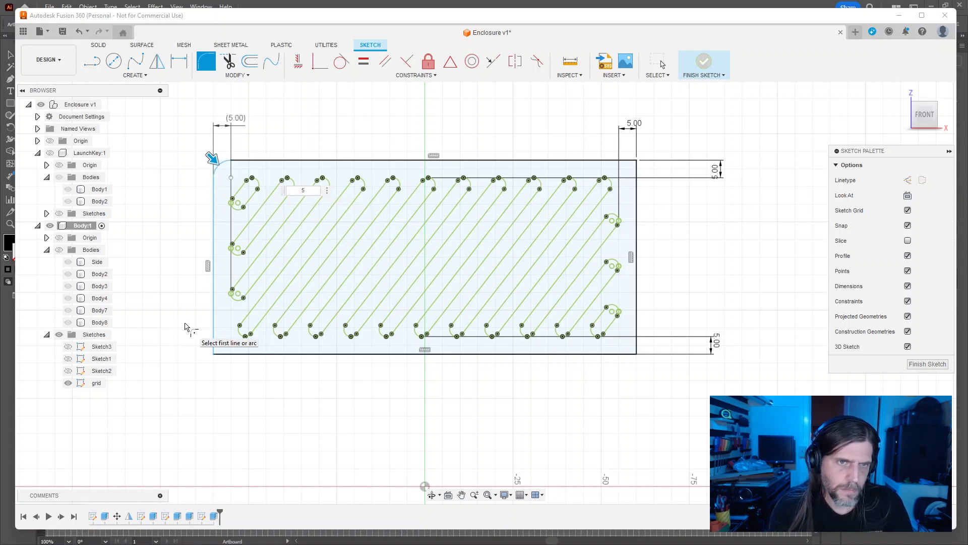
pyautogui.click(233, 351)
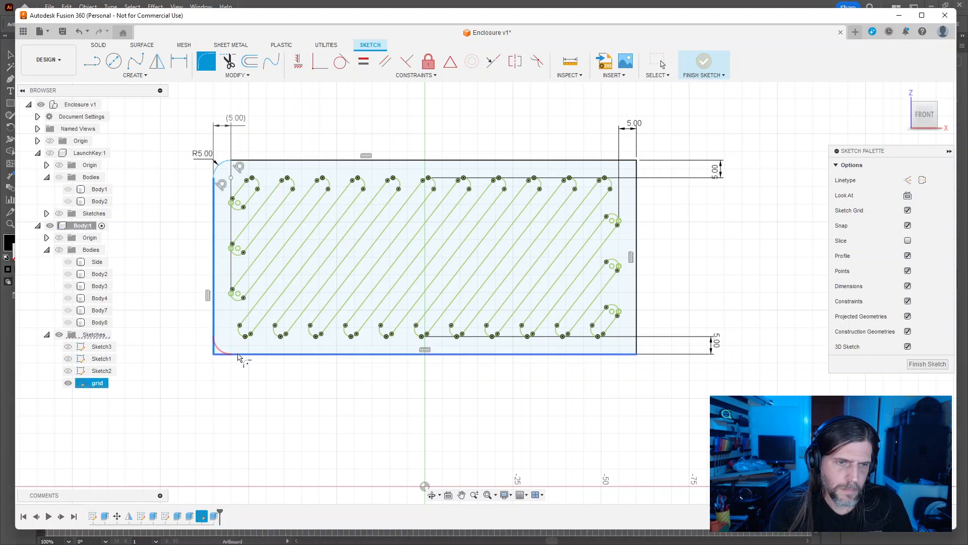
pyautogui.click(638, 332)
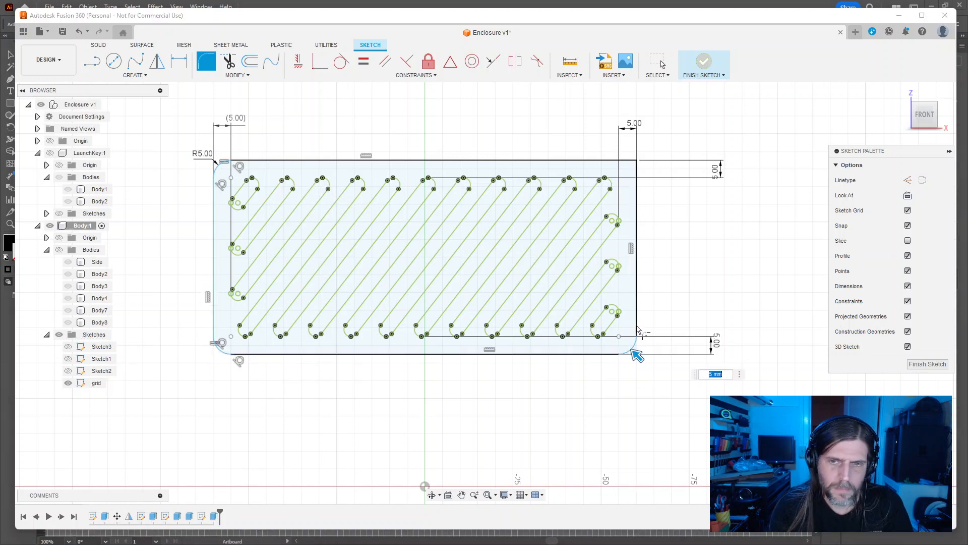
pyautogui.click(624, 162)
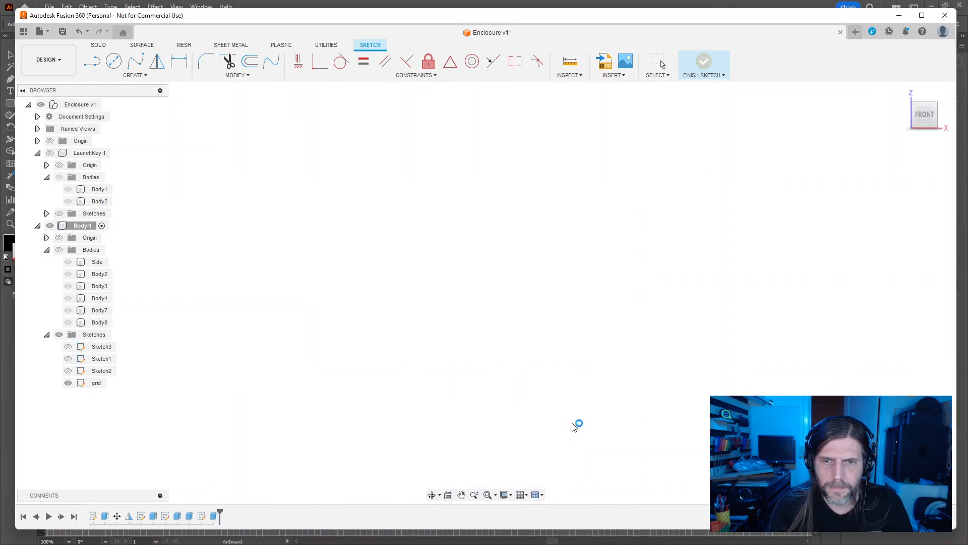
# Step: Show the grid sketch and extrude the rounded rectangle profile around the stripes as a new body
pyautogui.click(69, 383)
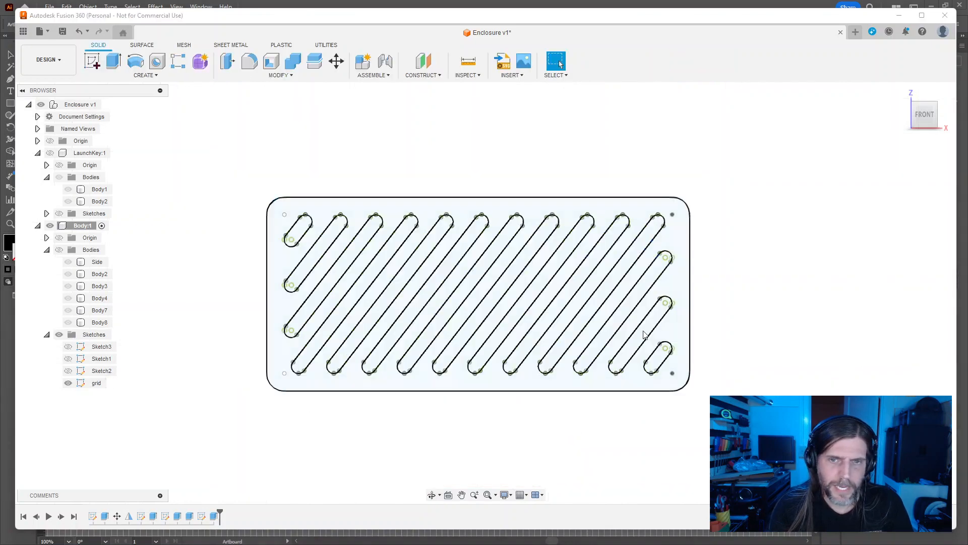
pyautogui.click(615, 383)
pyautogui.press('e')
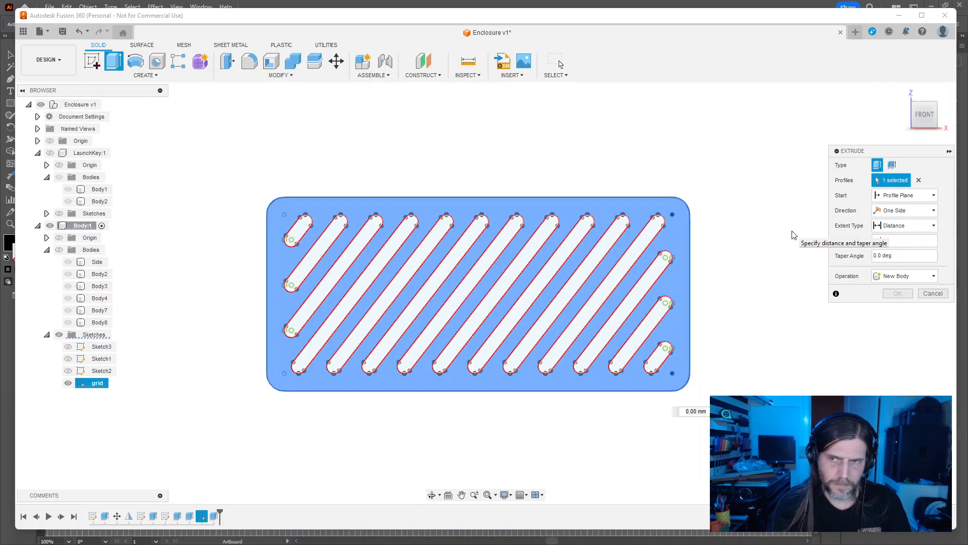
pyautogui.press('Return')
# Step: Show the enclosure's bodies and check how the slotted grille plate sits on the green front panel
pyautogui.keyDown('shift'); pyautogui.moveTo(793, 344); pyautogui.dragTo(842, 349, button='middle'); pyautogui.keyUp('shift')
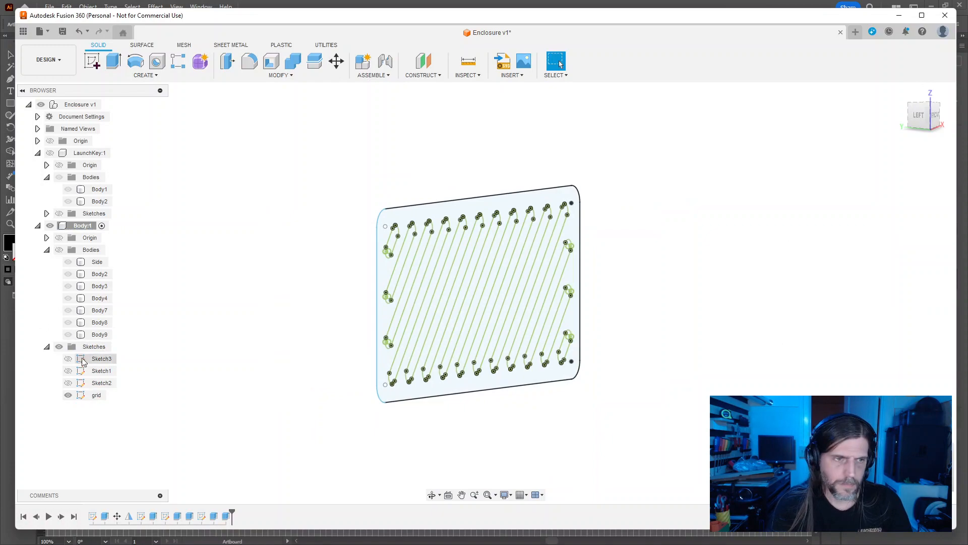
pyautogui.click(59, 250)
pyautogui.press('Escape')
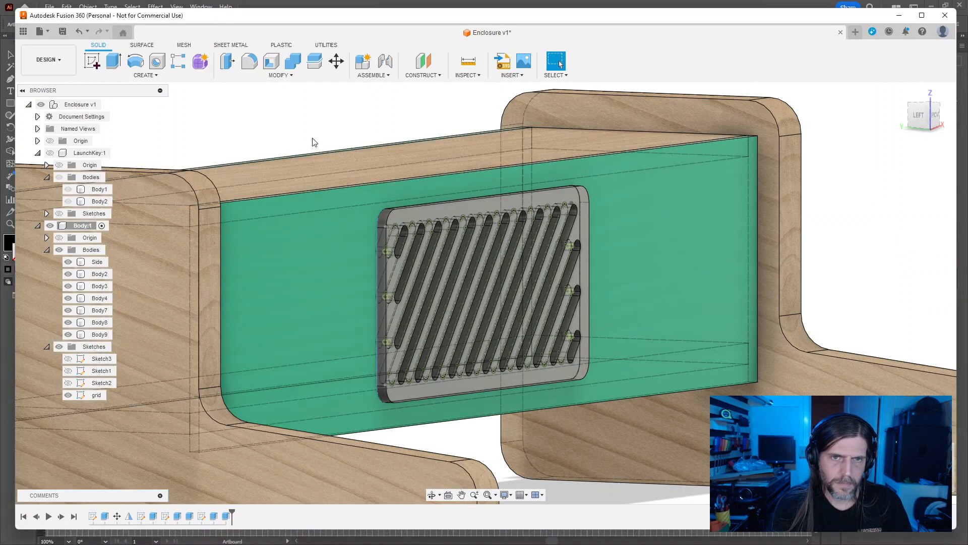
pyautogui.scroll(3, 445, 294)
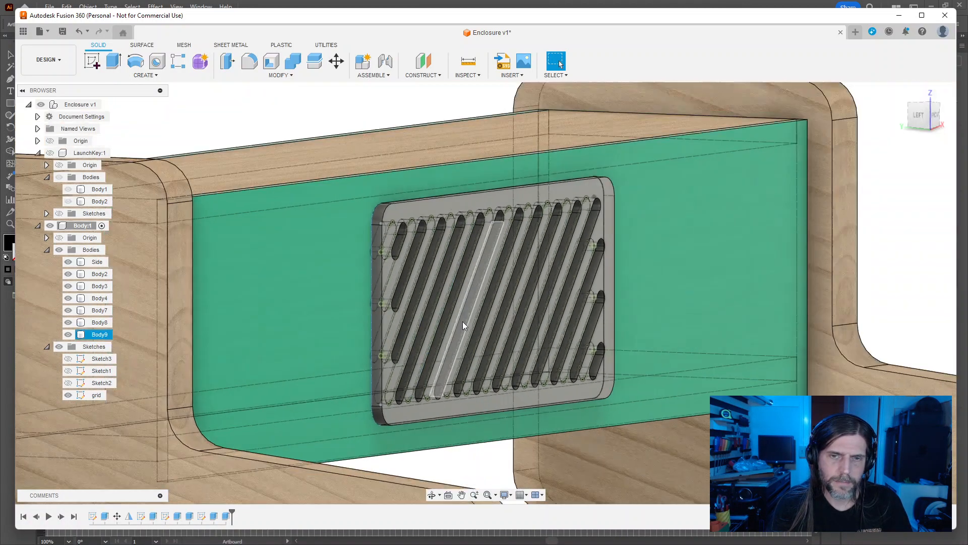
pyautogui.scroll(-8, 462, 322)
pyautogui.scroll(2, 713, 311)
pyautogui.keyDown('shift'); pyautogui.moveTo(731, 301); pyautogui.dragTo(707, 301, button='middle'); pyautogui.keyUp('shift')
pyautogui.click(552, 327)
pyautogui.press('Escape')
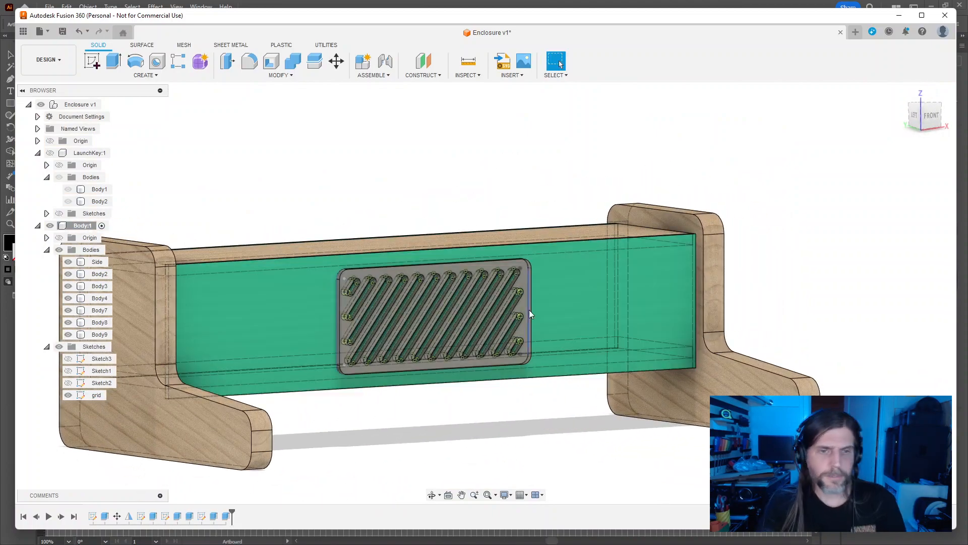
# Step: Open the appearance settings for the grille body and duplicate the green painted maple appearance
pyautogui.rightClick(97, 333)
pyautogui.click(140, 171)
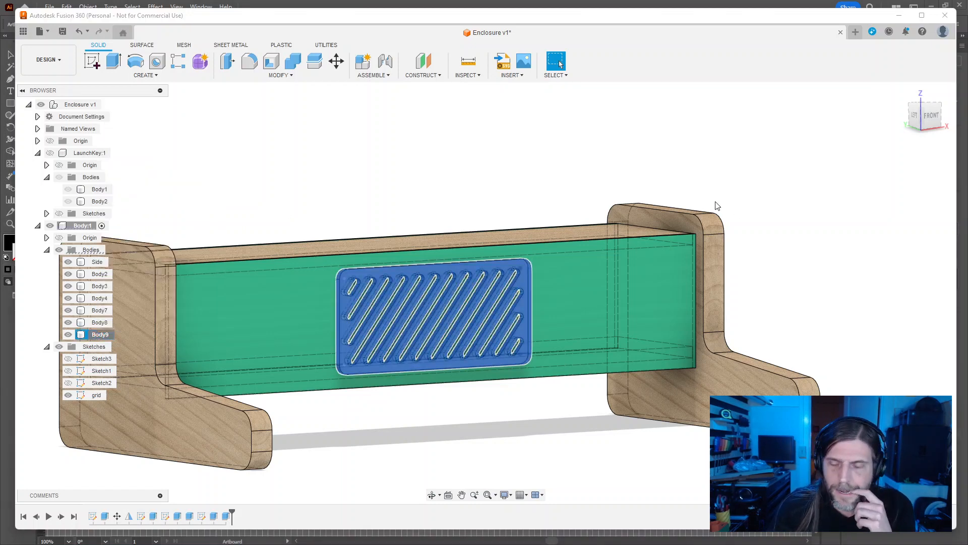
pyautogui.rightClick(829, 177)
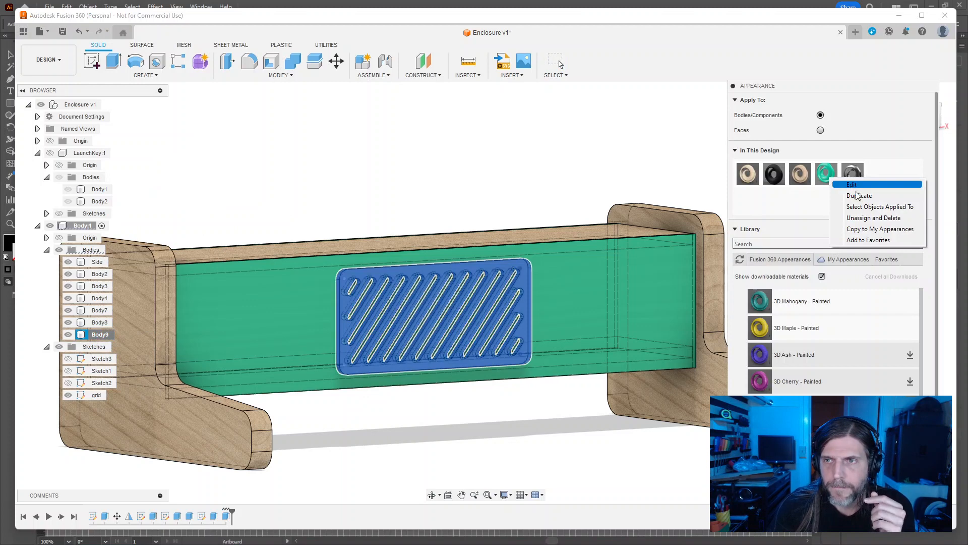
pyautogui.click(854, 186)
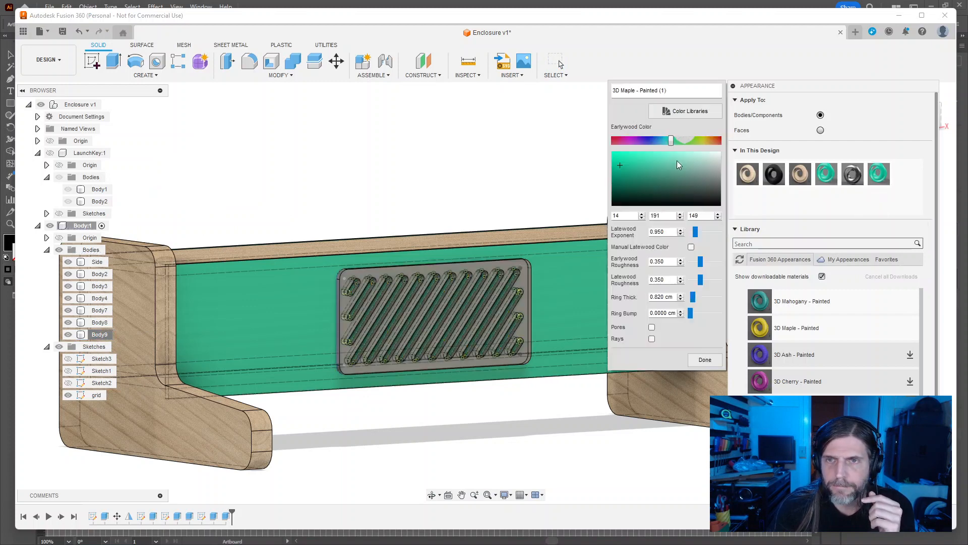
# Step: Set the duplicated appearance's earlywood colour to yellow-green (RGB 222, 245, 51) and apply it to the grille plate
pyautogui.click(687, 151)
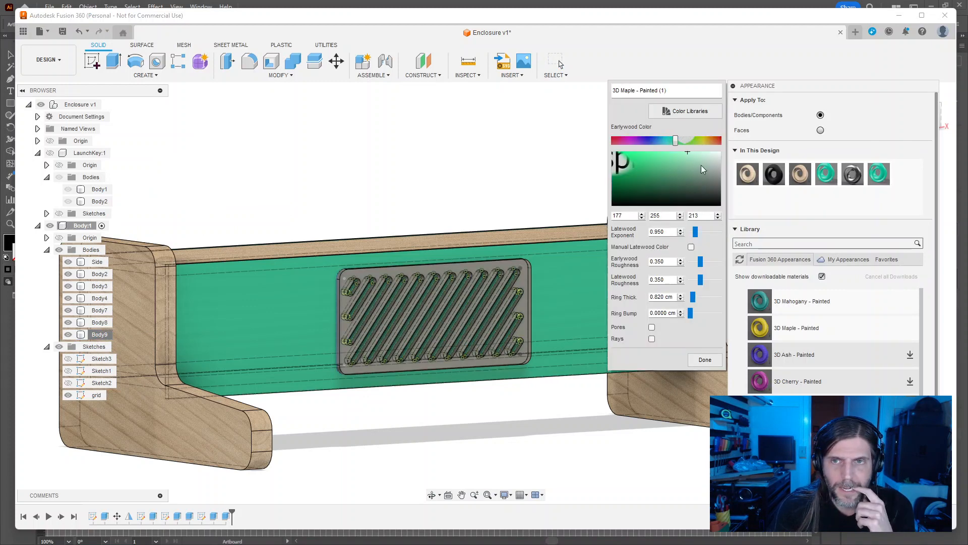
pyautogui.click(703, 143)
pyautogui.moveTo(693, 152); pyautogui.dragTo(631, 153)
pyautogui.click(699, 143)
pyautogui.moveTo(699, 142); pyautogui.dragTo(701, 143)
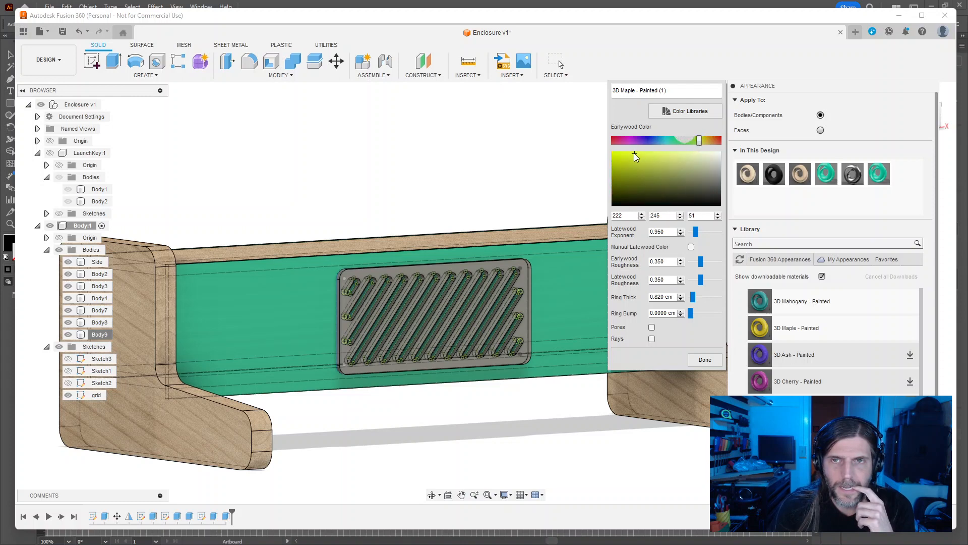
pyautogui.click(704, 358)
pyautogui.moveTo(878, 173); pyautogui.dragTo(523, 284)
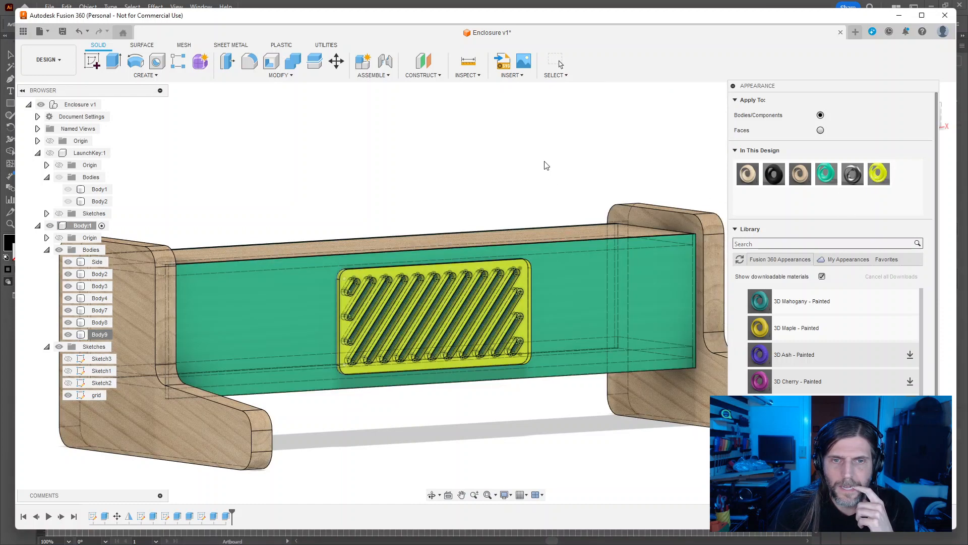
pyautogui.press('Escape')
# Step: Switch to the Render workspace and hide all sketches
pyautogui.keyDown('shift'); pyautogui.moveTo(626, 424); pyautogui.dragTo(762, 397, button='middle'); pyautogui.keyUp('shift')
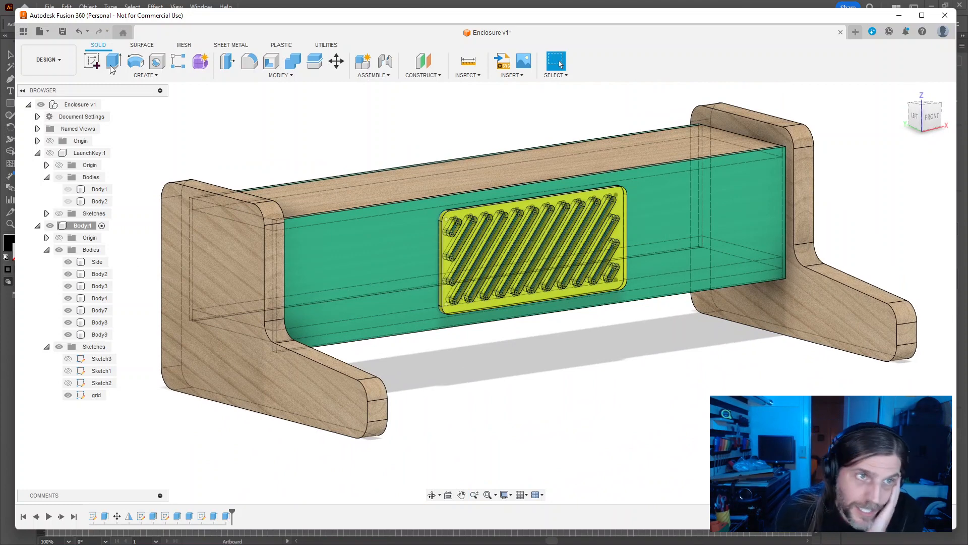
pyautogui.click(56, 61)
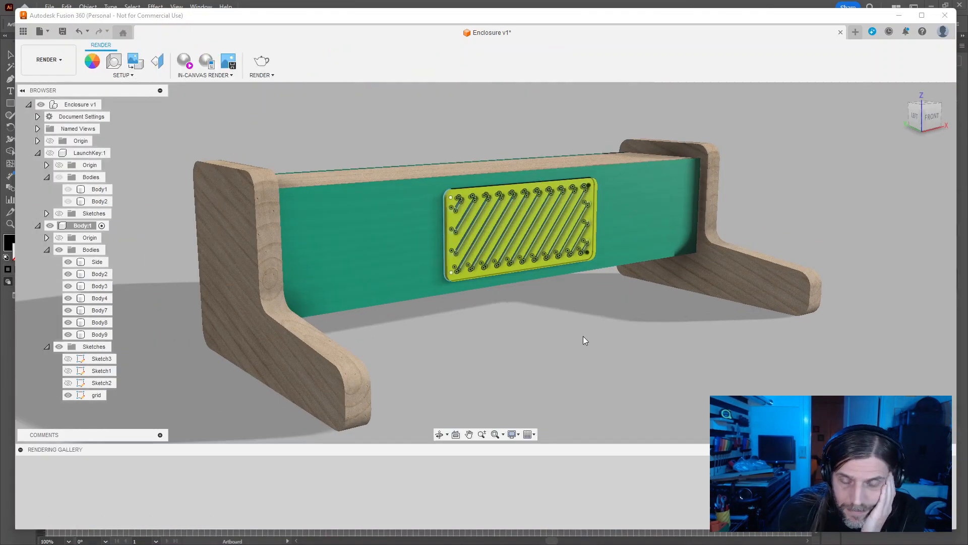
pyautogui.click(60, 346)
# Step: Examine the rendered enclosure and its yellow grille from several angles and distances
pyautogui.keyDown('shift'); pyautogui.moveTo(677, 368); pyautogui.dragTo(650, 365, button='middle'); pyautogui.keyUp('shift')
pyautogui.scroll(-3, 549, 293)
pyautogui.scroll(8, 549, 298)
pyautogui.keyDown('shift'); pyautogui.moveTo(549, 303); pyautogui.dragTo(624, 261, button='middle'); pyautogui.keyUp('shift')
pyautogui.scroll(-4, 591, 285)
pyautogui.scroll(-5, 661, 309)
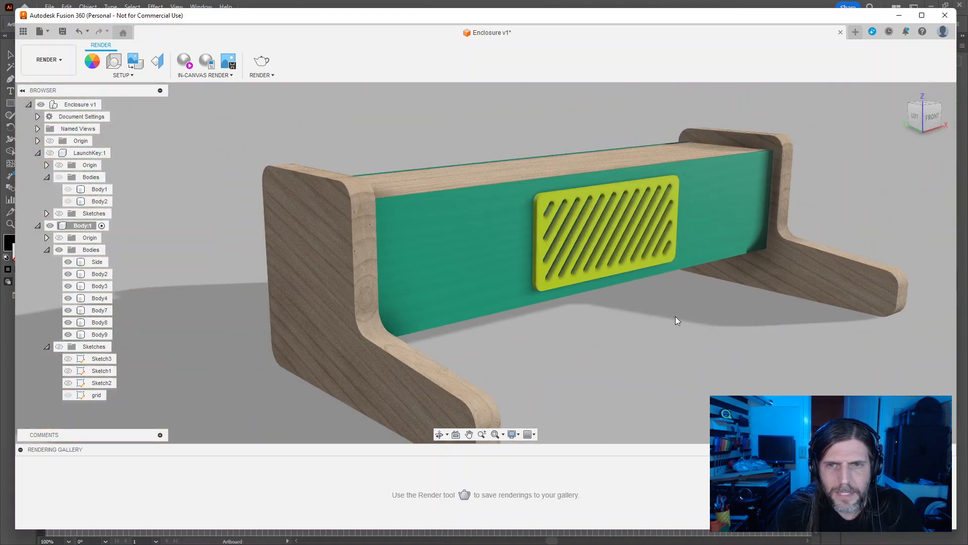
pyautogui.keyDown('shift'); pyautogui.moveTo(760, 358); pyautogui.dragTo(655, 348, button='middle'); pyautogui.keyUp('shift')
# Step: Edit the yellow painted maple appearance, setting its earlywood colour to RGB 226, 255, 9 and trying the latewood, pores and ring bump options
pyautogui.click(91, 61)
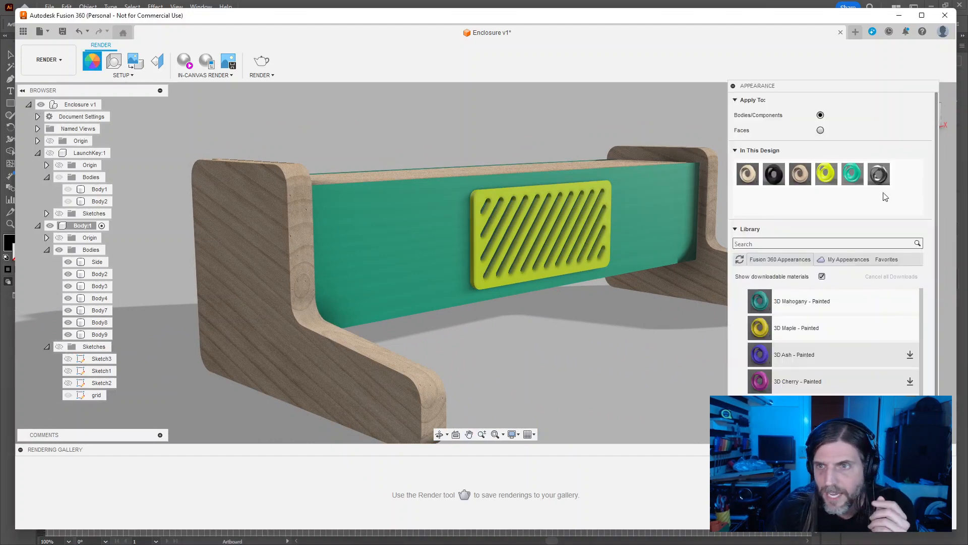
pyautogui.doubleClick(830, 177)
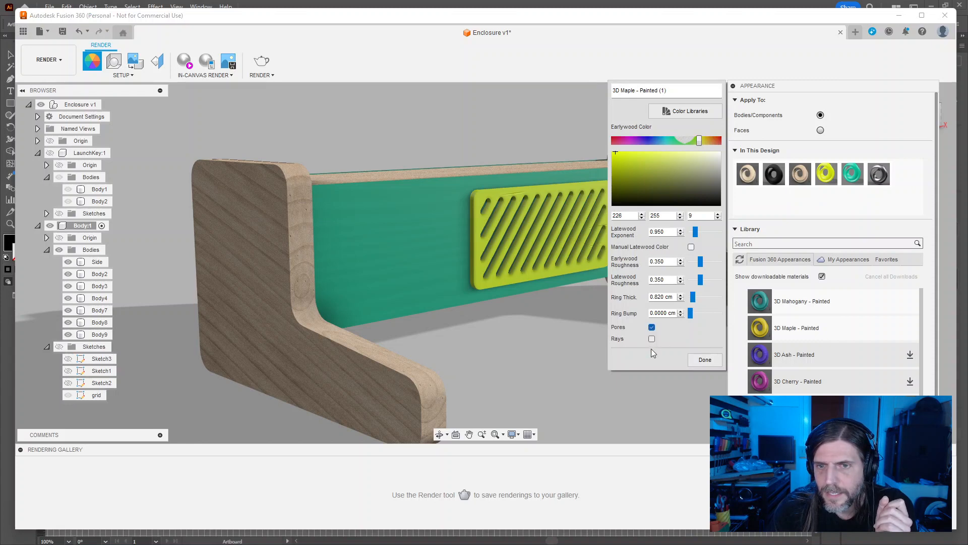
pyautogui.click(691, 247)
pyautogui.click(691, 245)
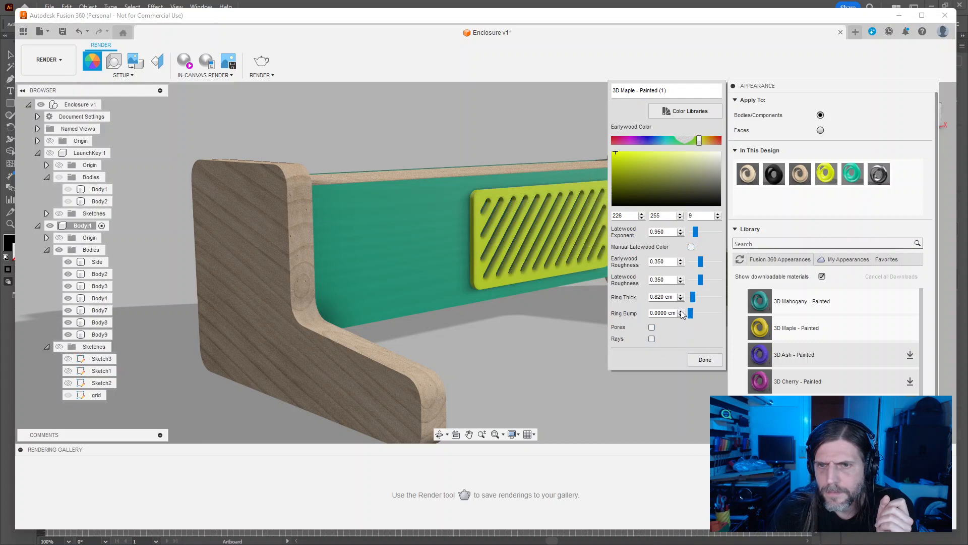
pyautogui.moveTo(695, 312)
pyautogui.mouseDown()
pyautogui.moveTo(704, 313)
pyautogui.moveTo(694, 316)
pyautogui.mouseUp()
pyautogui.click(706, 359)
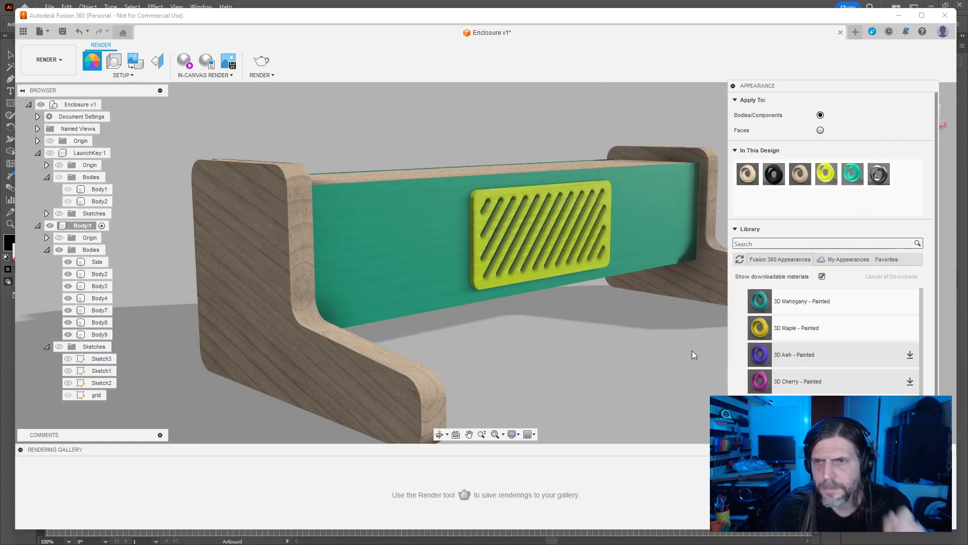
# Step: Apply the library's 3D Maple - Painted appearance to the grille plate
pyautogui.moveTo(662, 335)
pyautogui.keyDown('shift'); pyautogui.mouseDown(button='middle')
pyautogui.moveTo(599, 318)
pyautogui.moveTo(677, 327)
pyautogui.moveTo(652, 335)
pyautogui.mouseUp(button='middle'); pyautogui.keyUp('shift')
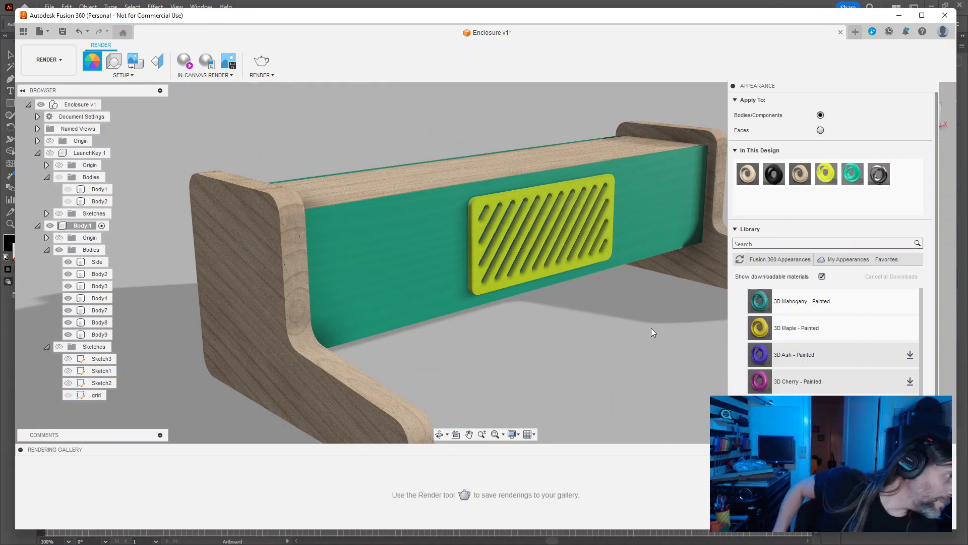
pyautogui.moveTo(756, 328); pyautogui.dragTo(509, 272)
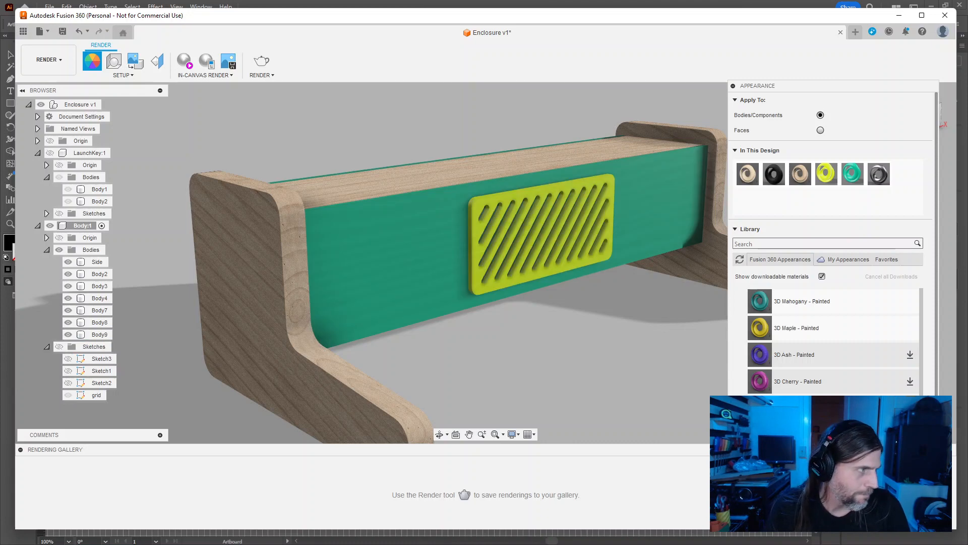
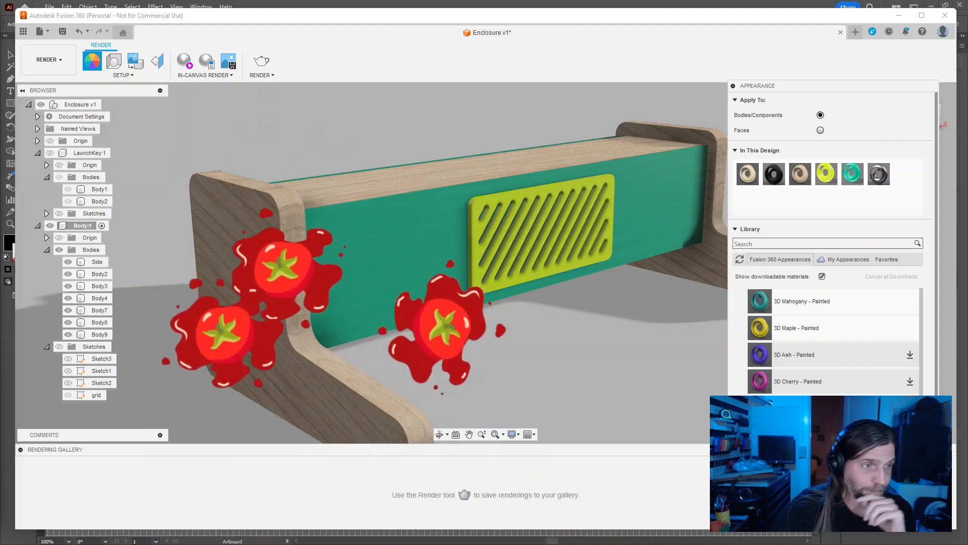
# Step: Apply the library's Plastic - Matte (Yellow) appearance to the grille plate
pyautogui.scroll(4, 624, 313)
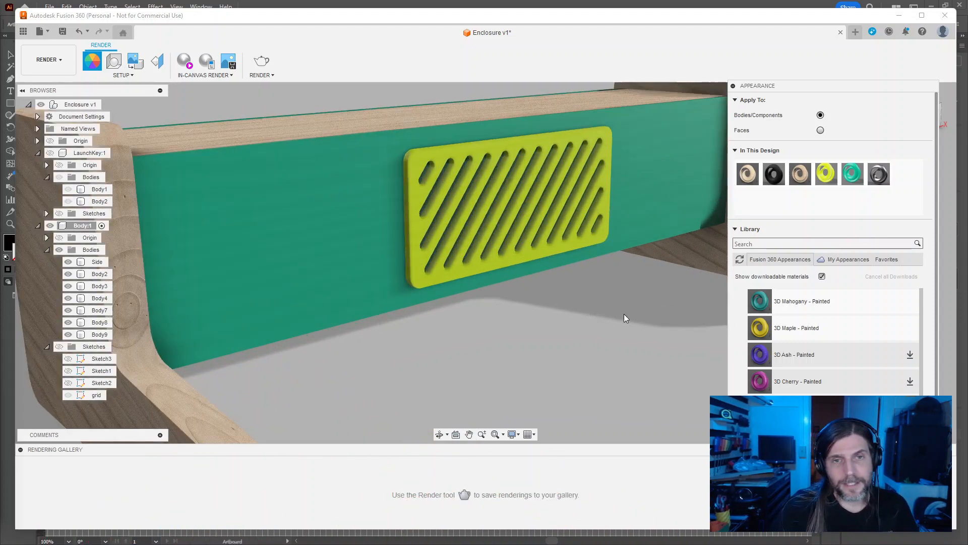
pyautogui.scroll(-5, 623, 314)
pyautogui.keyDown('shift'); pyautogui.moveTo(630, 318); pyautogui.dragTo(677, 330, button='middle'); pyautogui.keyUp('shift')
pyautogui.scroll(-2, 677, 310)
pyautogui.scroll(-2, 678, 330)
pyautogui.moveTo(600, 292)
pyautogui.keyDown('shift'); pyautogui.mouseDown(button='middle')
pyautogui.moveTo(584, 244)
pyautogui.moveTo(600, 289)
pyautogui.moveTo(589, 301)
pyautogui.mouseUp(button='middle'); pyautogui.keyUp('shift')
pyautogui.moveTo(922, 349)
pyautogui.mouseDown()
pyautogui.moveTo(922, 373)
pyautogui.moveTo(924, 317)
pyautogui.moveTo(923, 330)
pyautogui.mouseUp()
pyautogui.scroll(3, 823, 341)
pyautogui.scroll(-2, 825, 341)
pyautogui.click(825, 357)
pyautogui.scroll(-3, 825, 357)
pyautogui.scroll(-3, 827, 343)
pyautogui.scroll(1, 832, 399)
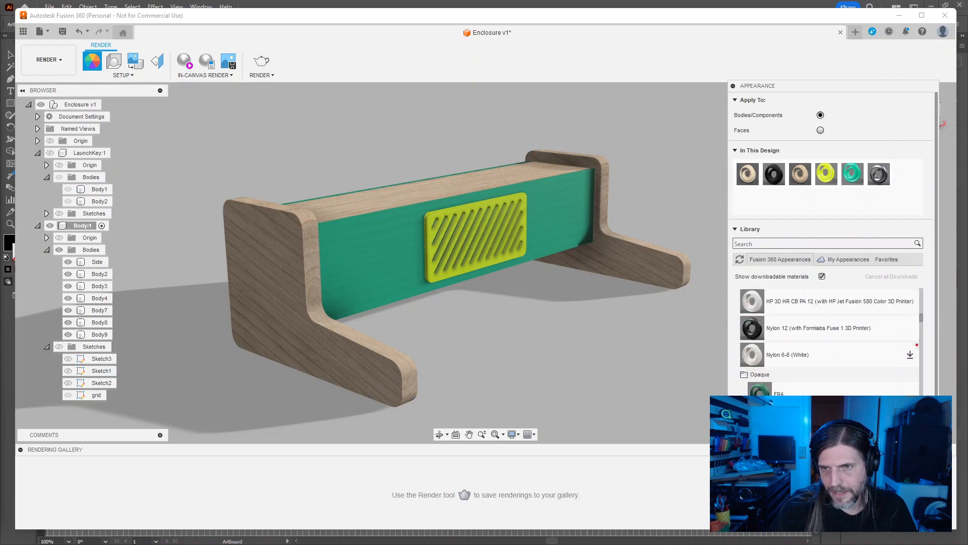
pyautogui.scroll(-2, 848, 382)
pyautogui.scroll(-2, 849, 382)
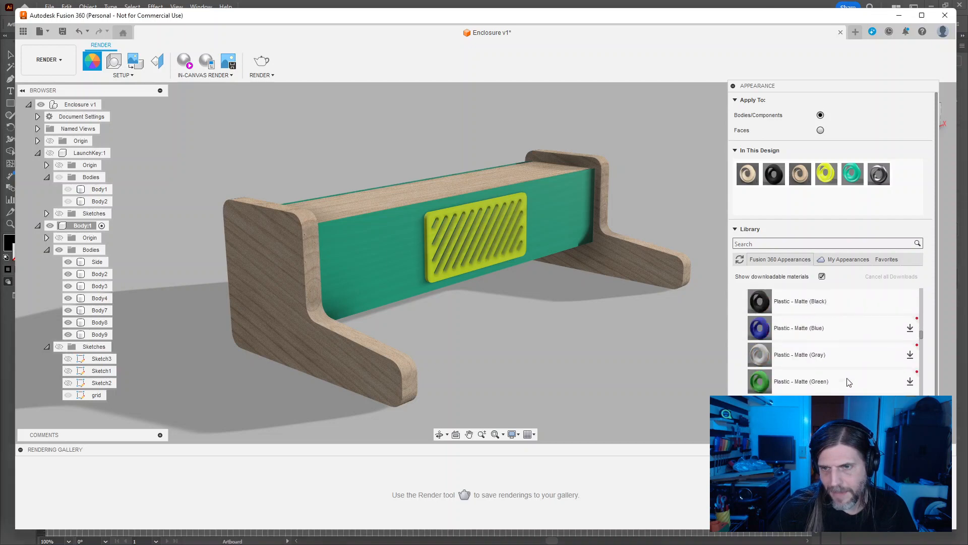
pyautogui.scroll(-2, 862, 395)
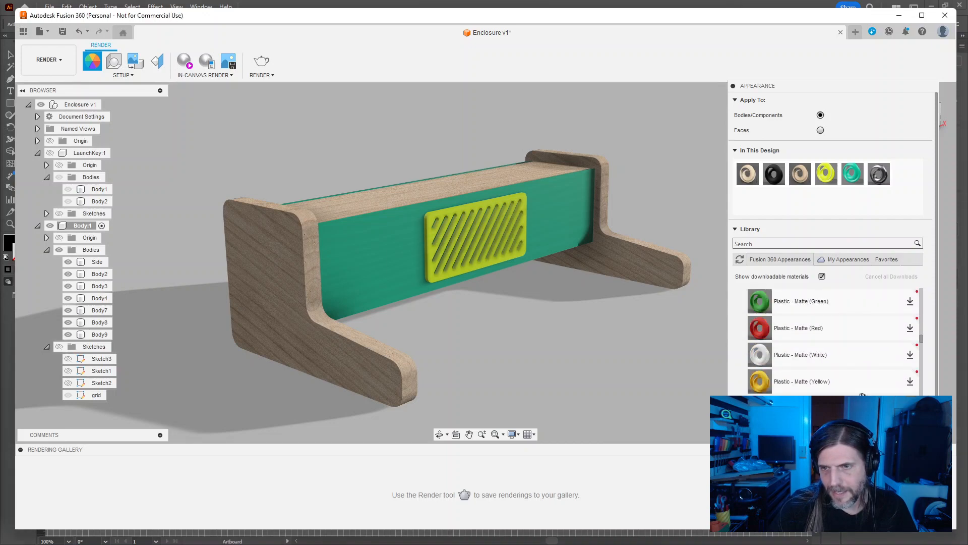
pyautogui.moveTo(802, 381); pyautogui.dragTo(434, 274)
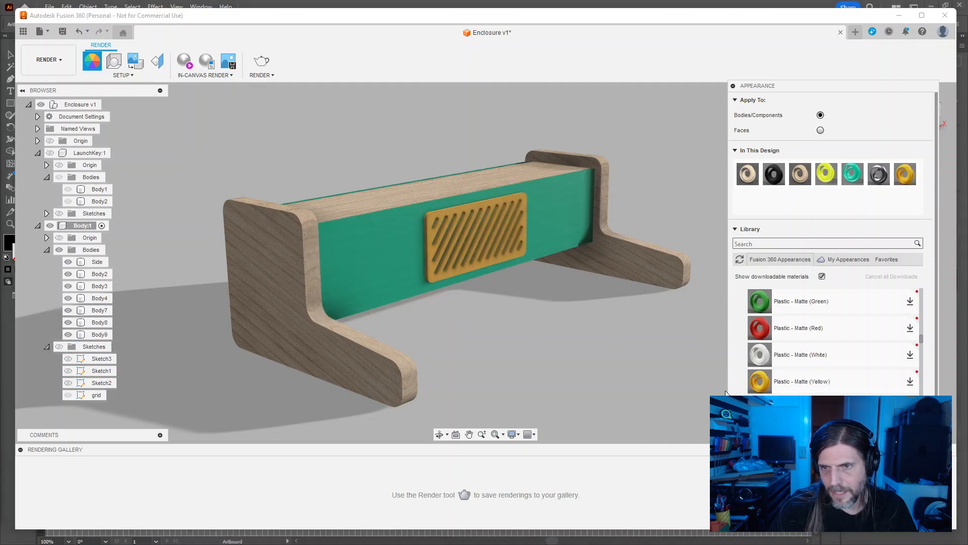
# Step: Apply the Plastic - Matte (Green) appearance to the enclosure's front panel and rear panel
pyautogui.moveTo(760, 307); pyautogui.dragTo(447, 299)
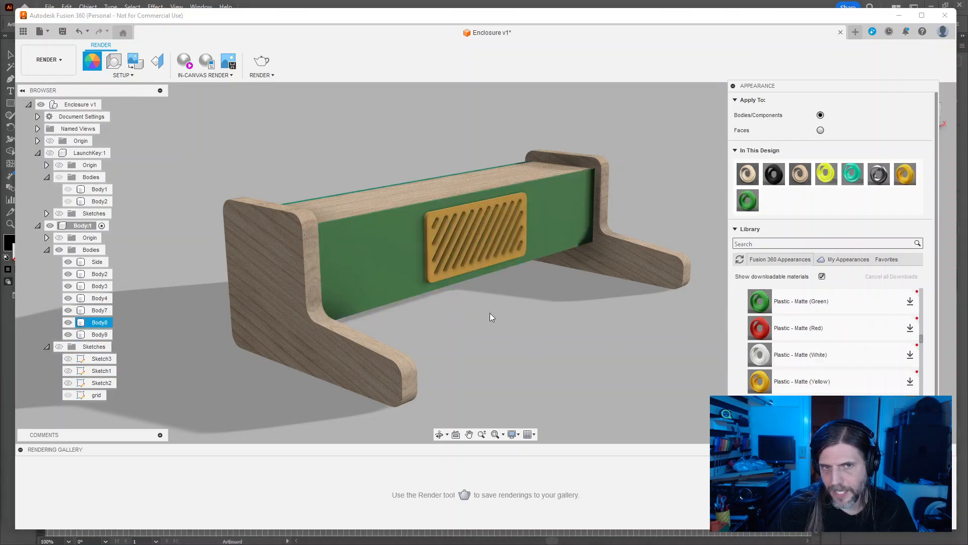
pyautogui.keyDown('shift'); pyautogui.moveTo(535, 373); pyautogui.dragTo(646, 367, button='middle'); pyautogui.keyUp('shift')
pyautogui.moveTo(757, 308); pyautogui.dragTo(624, 279)
pyautogui.keyDown('shift'); pyautogui.moveTo(660, 364); pyautogui.dragTo(539, 377, button='middle'); pyautogui.keyUp('shift')
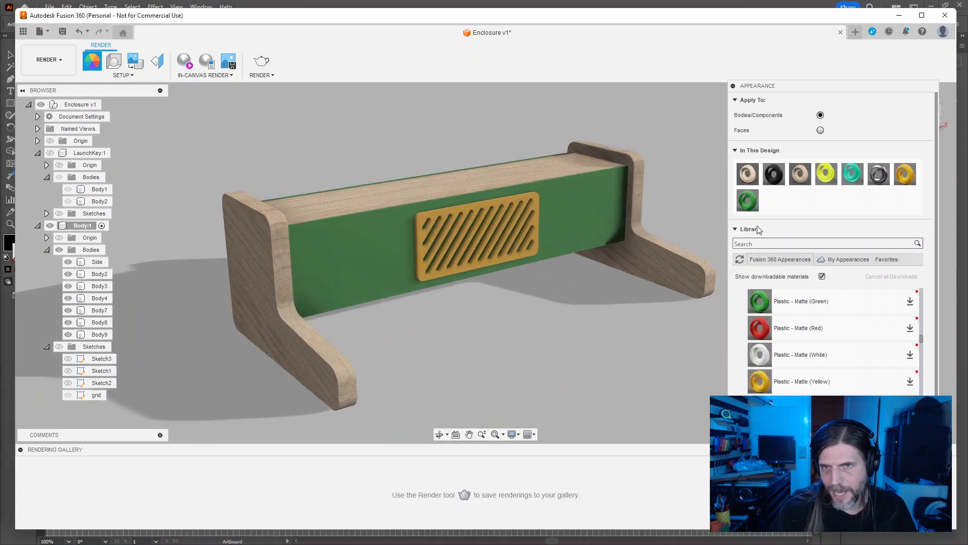
# Step: Change the colour of the design's matte green plastic appearance to a muted teal green
pyautogui.doubleClick(748, 199)
pyautogui.moveTo(683, 131); pyautogui.dragTo(669, 134)
pyautogui.click(704, 278)
pyautogui.keyDown('shift'); pyautogui.moveTo(603, 367); pyautogui.dragTo(582, 355, button='middle'); pyautogui.keyUp('shift')
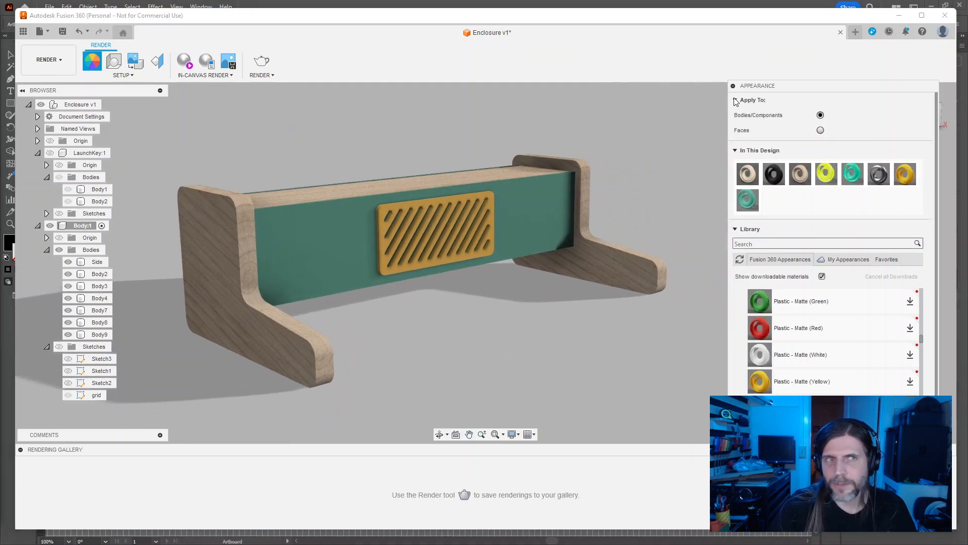
# Step: Open the scene settings and review the environment, ground and camera options
pyautogui.click(206, 61)
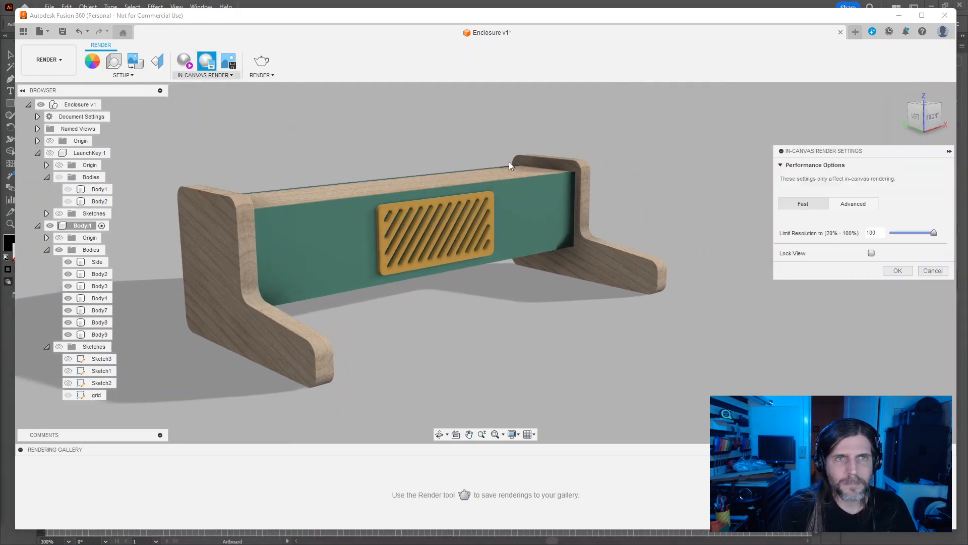
pyautogui.click(114, 61)
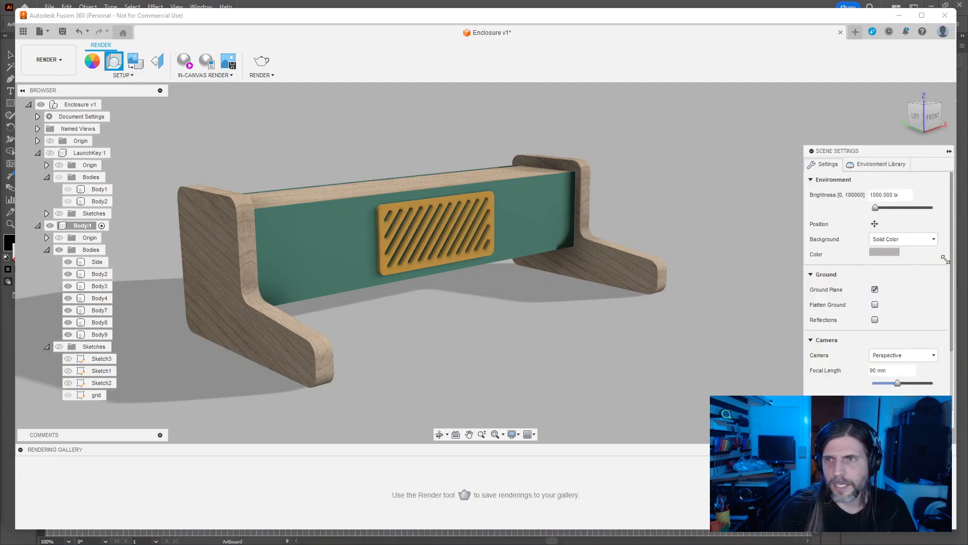
pyautogui.scroll(-3, 952, 266)
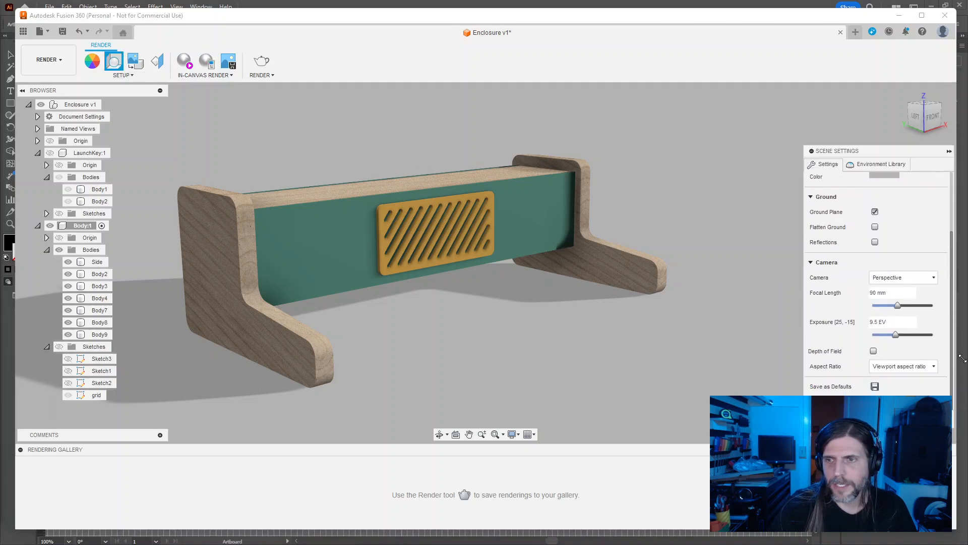
pyautogui.scroll(3, 897, 252)
# Step: Try the Grid Light, Soft Light and Warm Light environments on the scene
pyautogui.click(880, 164)
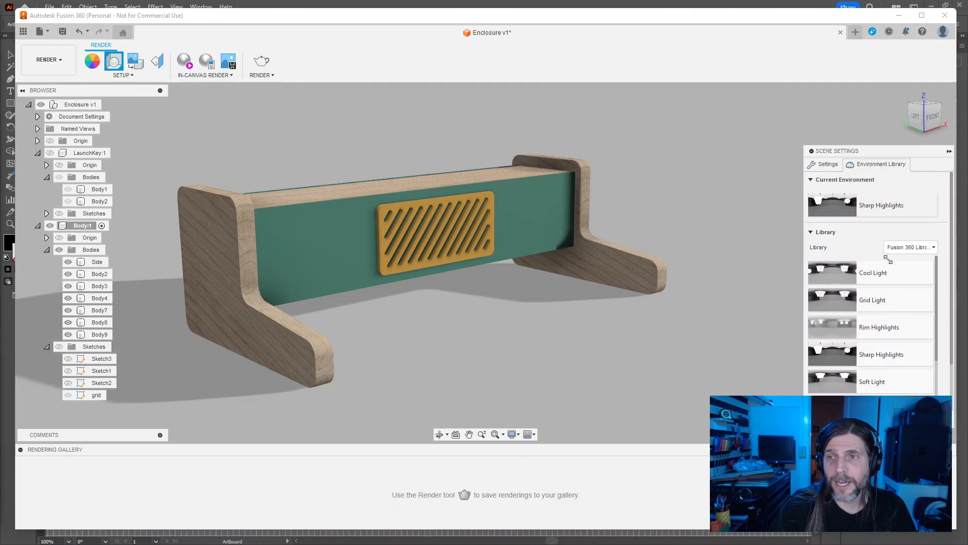
pyautogui.doubleClick(841, 303)
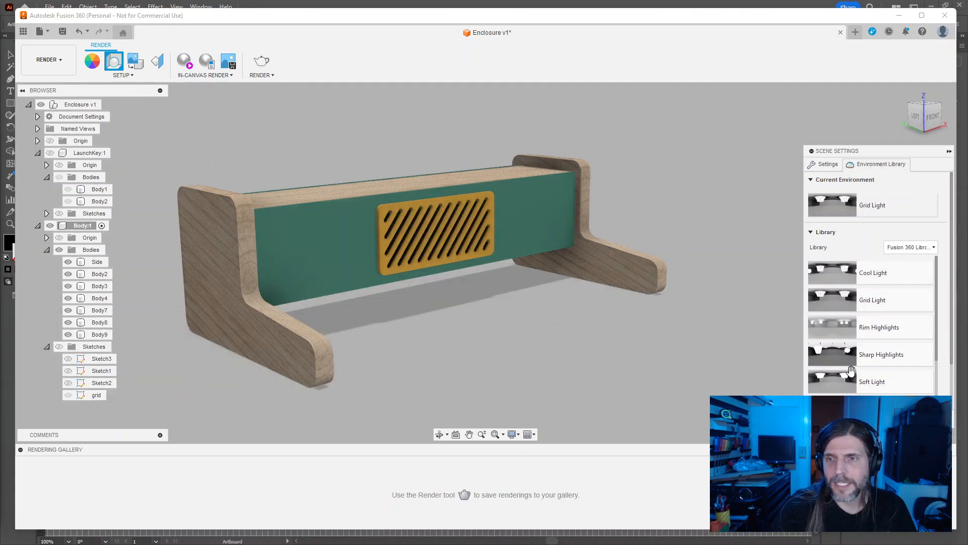
pyautogui.doubleClick(851, 382)
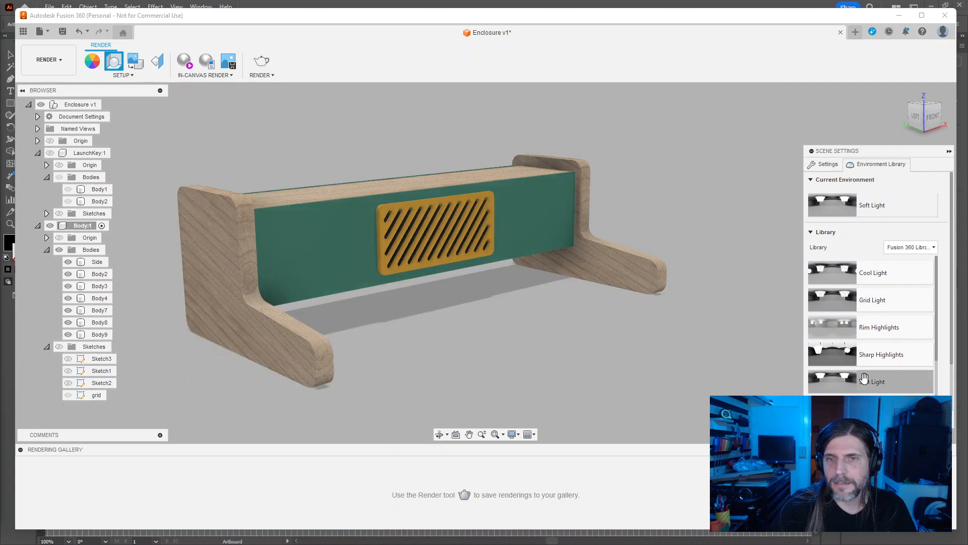
pyautogui.scroll(-2, 855, 378)
pyautogui.doubleClick(838, 344)
pyautogui.scroll(-1, 882, 379)
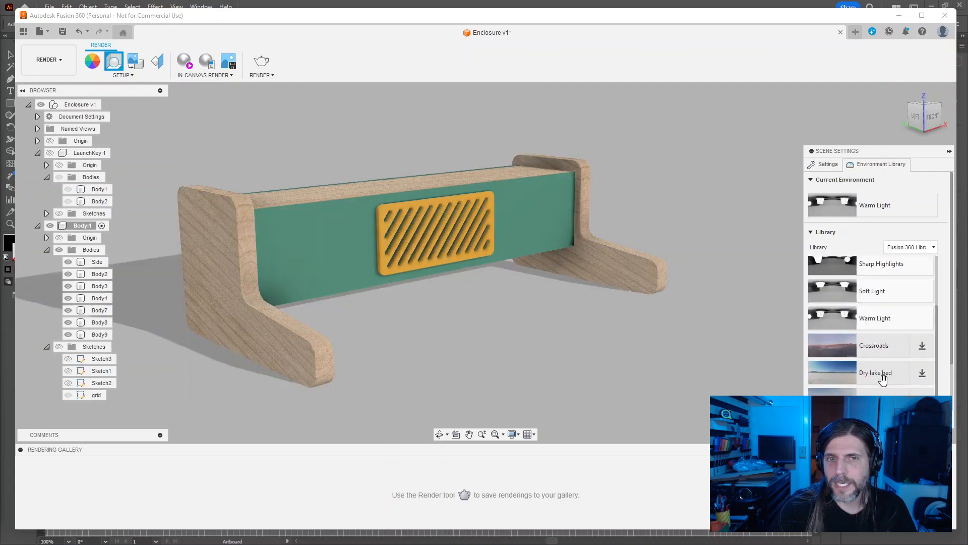
# Step: Try the Skylight environment and check the enclosure from a slightly higher angle
pyautogui.scroll(-1, 883, 380)
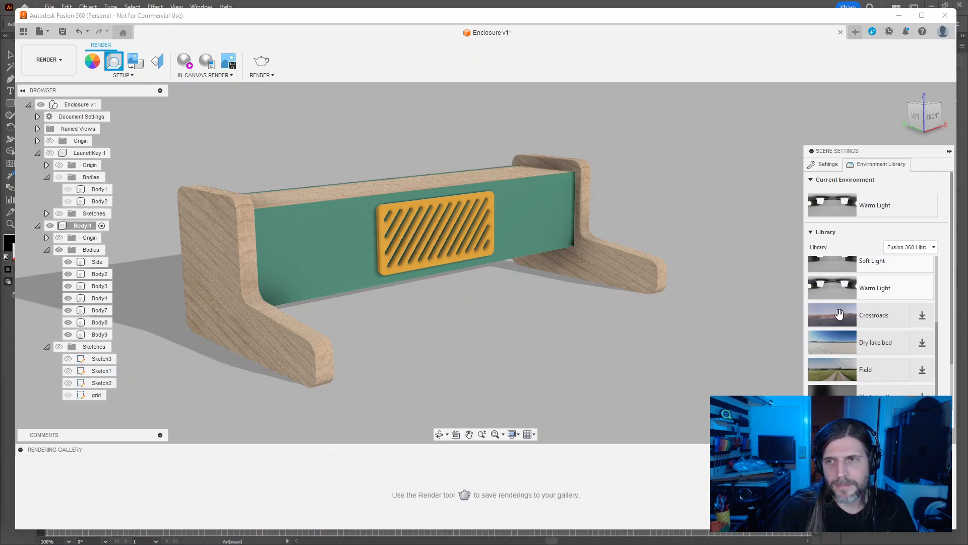
pyautogui.scroll(-3, 877, 363)
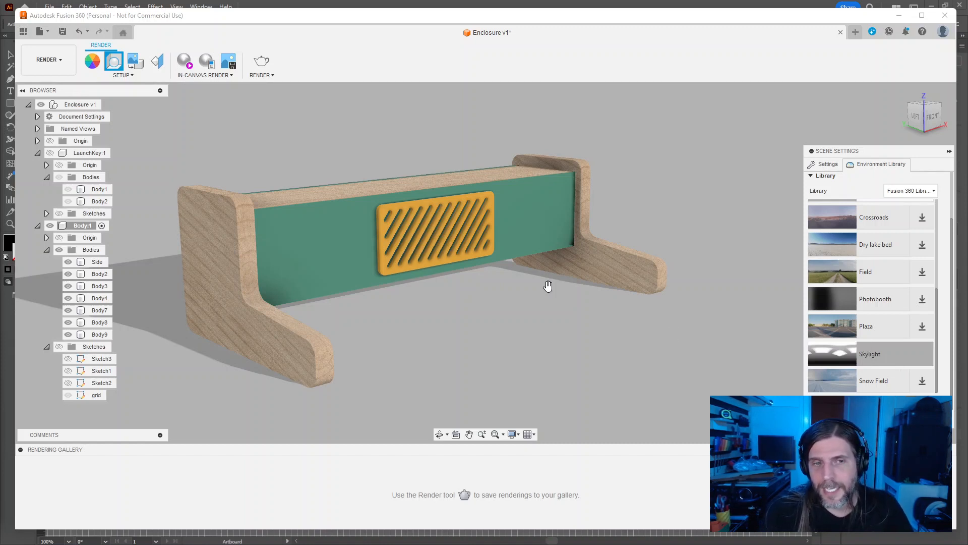
pyautogui.keyDown('shift'); pyautogui.moveTo(538, 268); pyautogui.dragTo(478, 285, button='middle'); pyautogui.keyUp('shift')
# Step: Try the Soft Light environment, then switch back to Sharp Highlights and check the lighting from a lower angle
pyautogui.scroll(2, 883, 340)
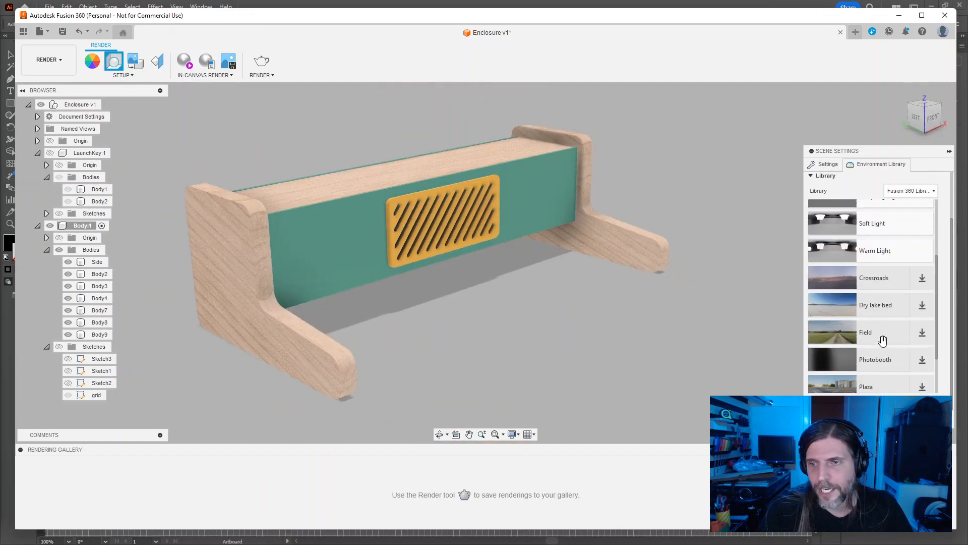
pyautogui.scroll(2, 882, 341)
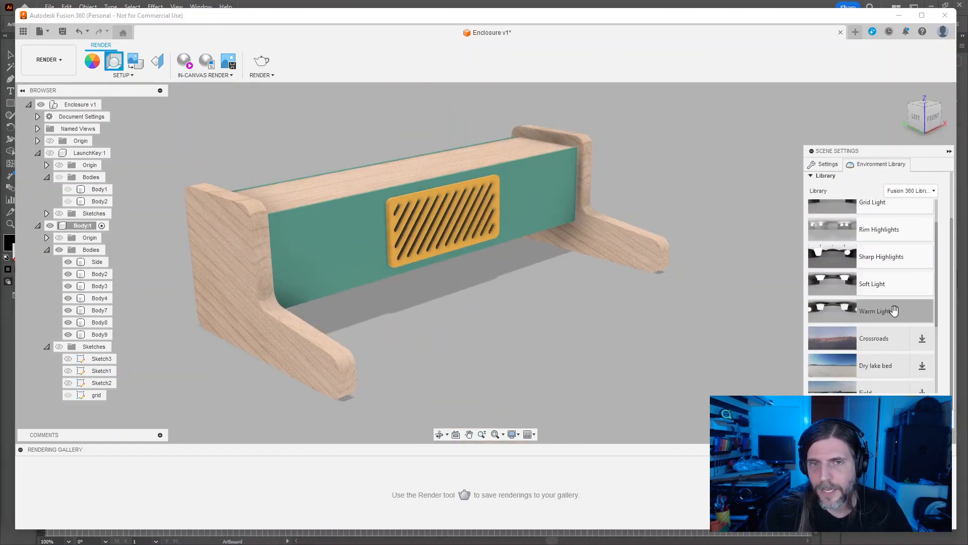
pyautogui.doubleClick(879, 283)
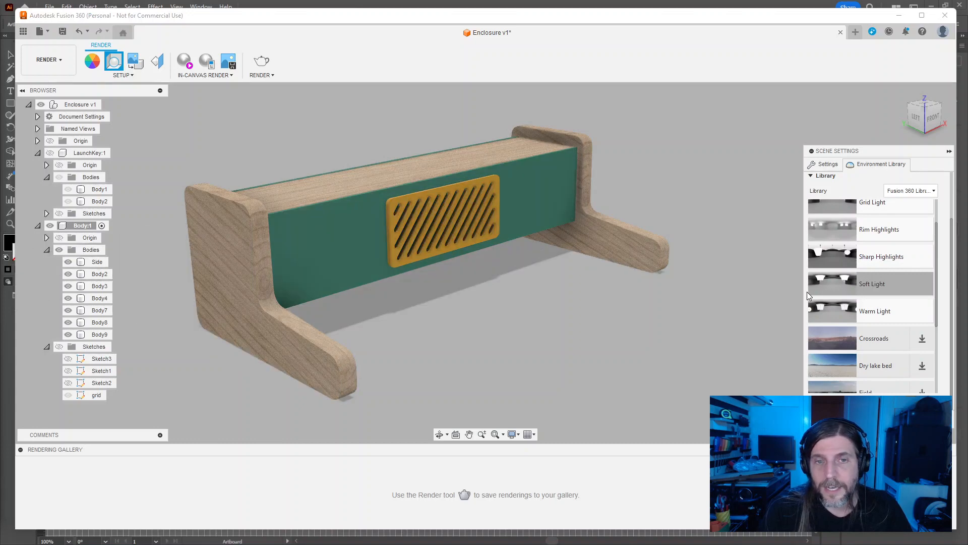
pyautogui.doubleClick(871, 265)
pyautogui.moveTo(594, 315)
pyautogui.keyDown('shift'); pyautogui.mouseDown(button='middle')
pyautogui.moveTo(573, 282)
pyautogui.moveTo(605, 303)
pyautogui.moveTo(573, 309)
pyautogui.moveTo(596, 300)
pyautogui.mouseUp(button='middle'); pyautogui.keyUp('shift')
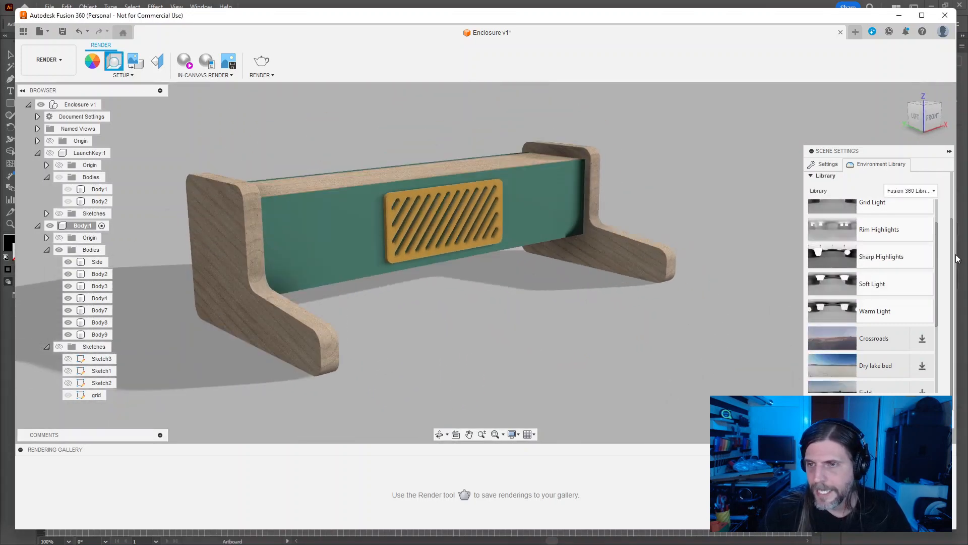
# Step: Examine the scene's brightness, ground and camera settings and the environments available in the library
pyautogui.moveTo(937, 246); pyautogui.dragTo(937, 217)
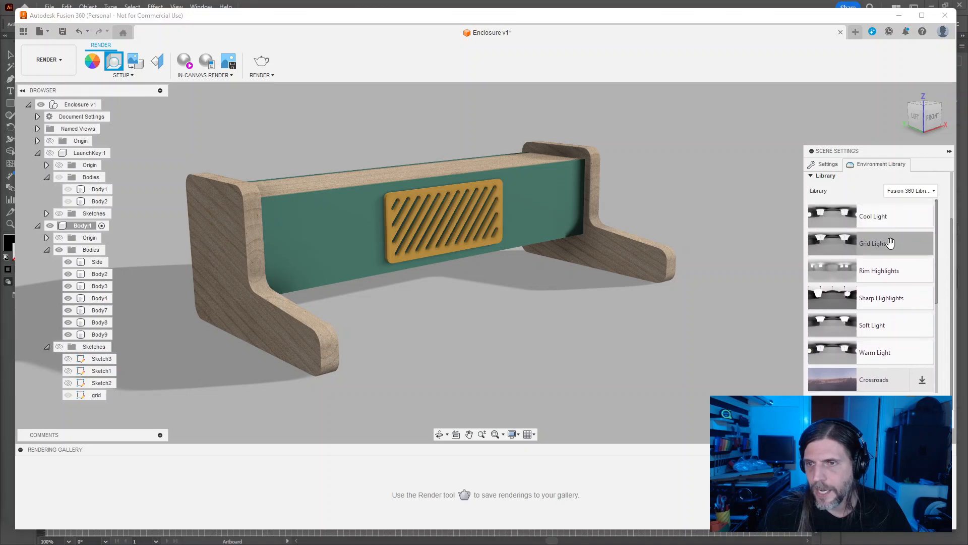
pyautogui.click(825, 164)
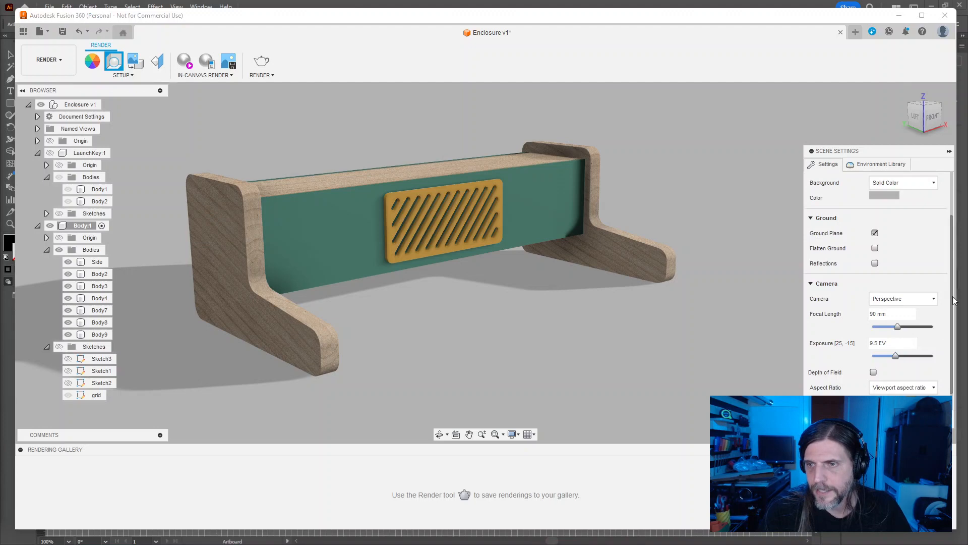
pyautogui.scroll(3, 955, 301)
pyautogui.moveTo(876, 207); pyautogui.dragTo(877, 208)
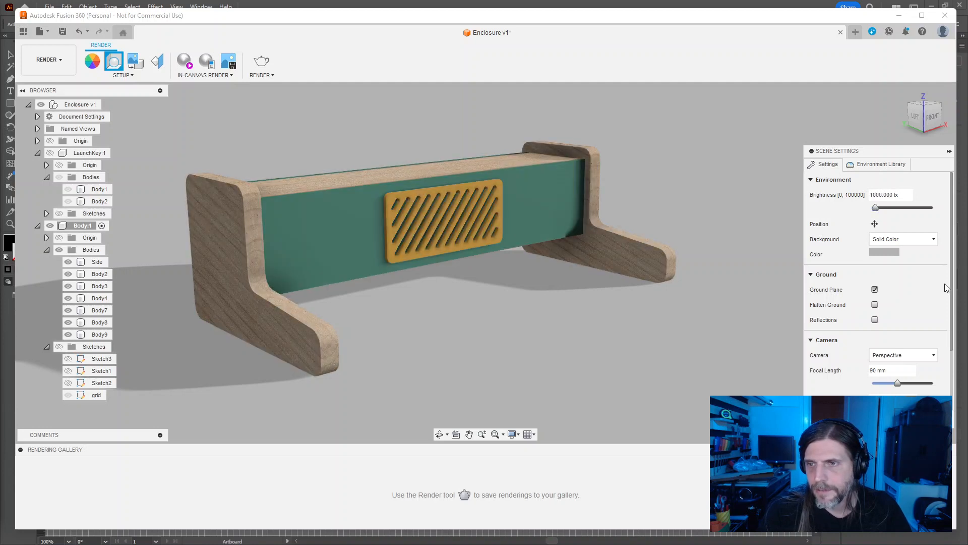
pyautogui.moveTo(953, 292); pyautogui.dragTo(963, 376)
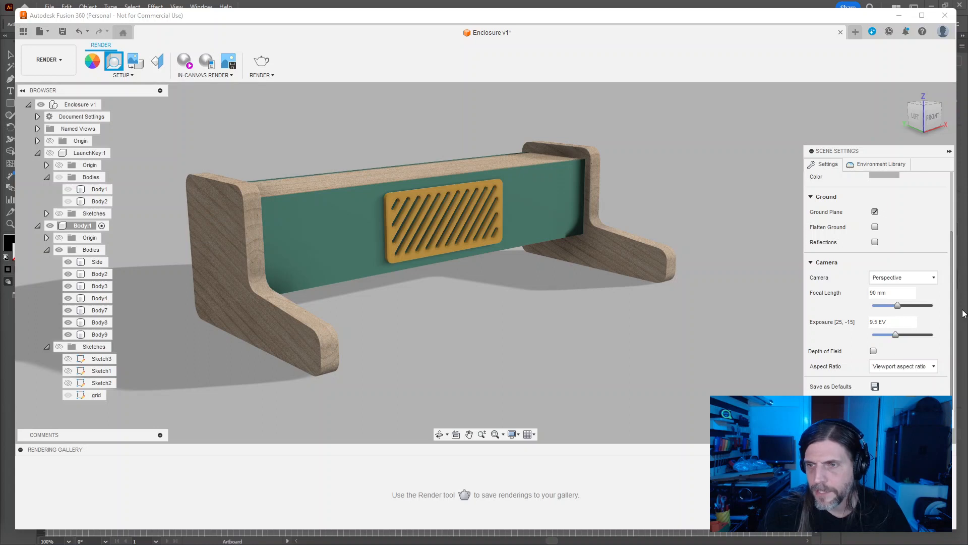
pyautogui.click(879, 166)
pyautogui.moveTo(936, 262); pyautogui.dragTo(950, 378)
pyautogui.scroll(10, 949, 378)
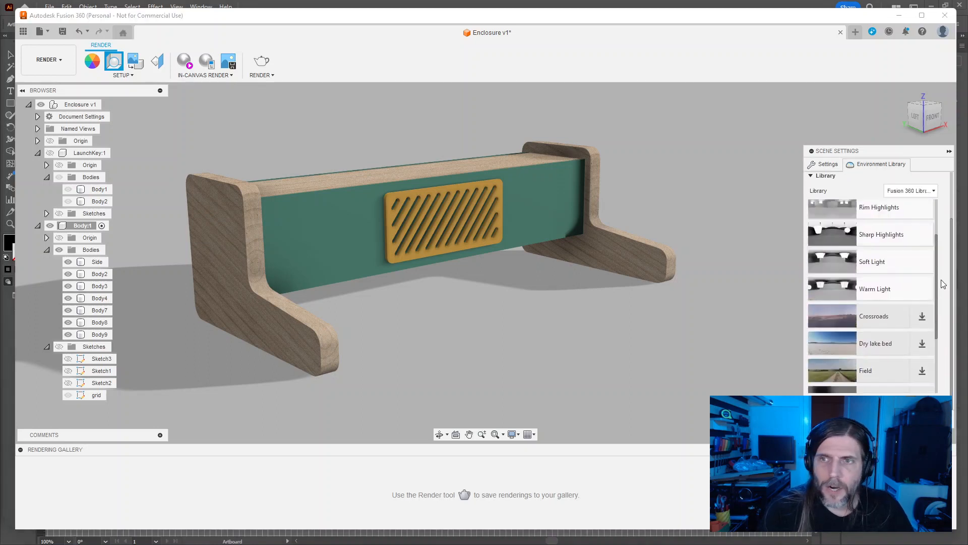
pyautogui.click(811, 176)
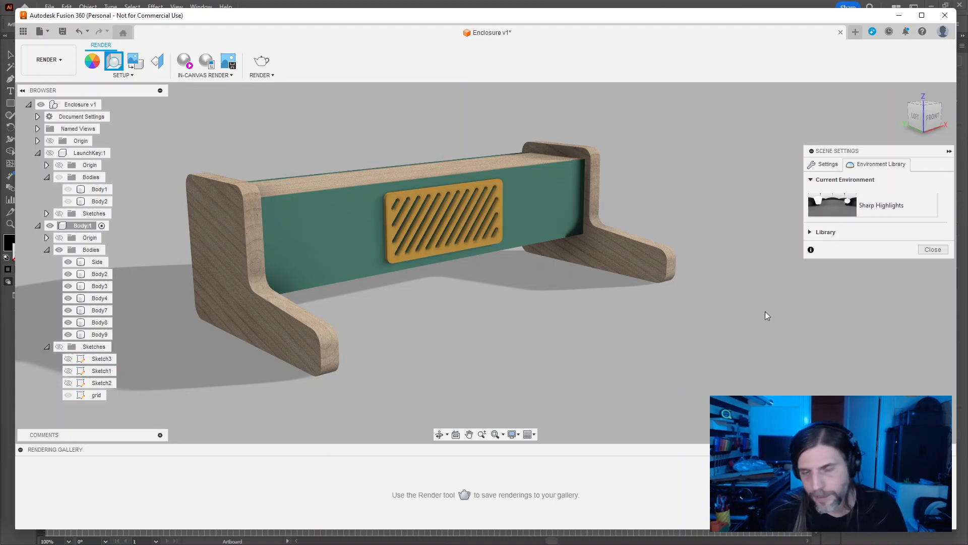
# Step: Try the Rim Highlights environment and check its effect on the enclosure from another angle
pyautogui.keyDown('shift'); pyautogui.moveTo(700, 345); pyautogui.dragTo(676, 348, button='middle'); pyautogui.keyUp('shift')
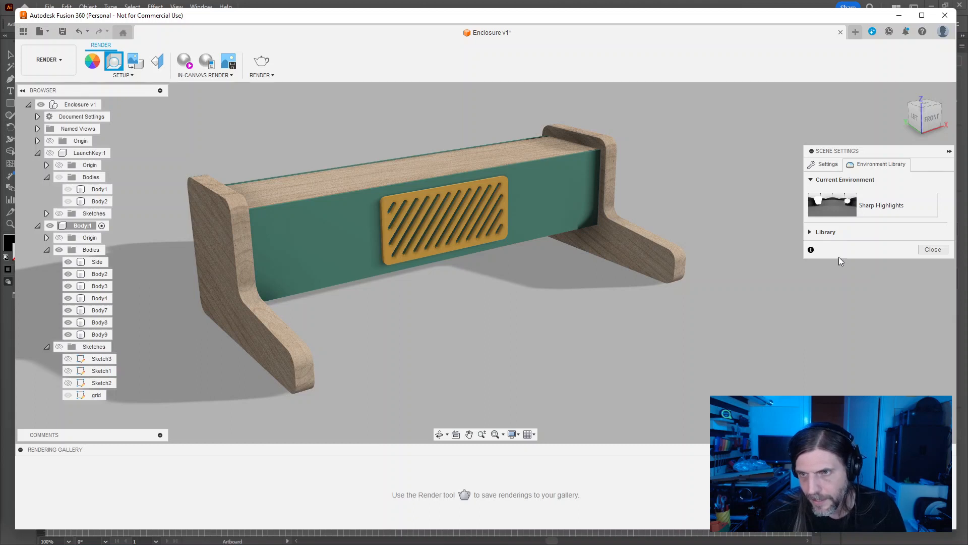
pyautogui.click(817, 233)
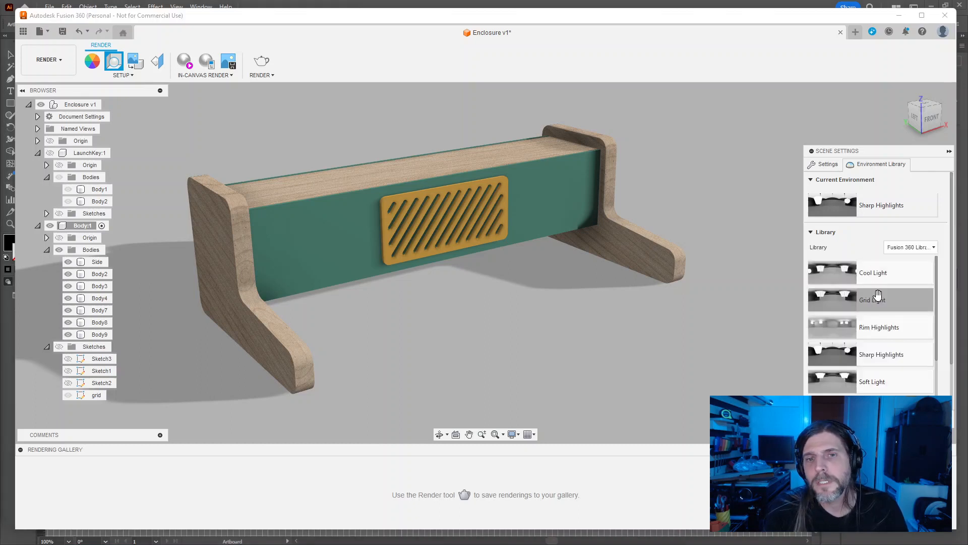
pyautogui.click(881, 327)
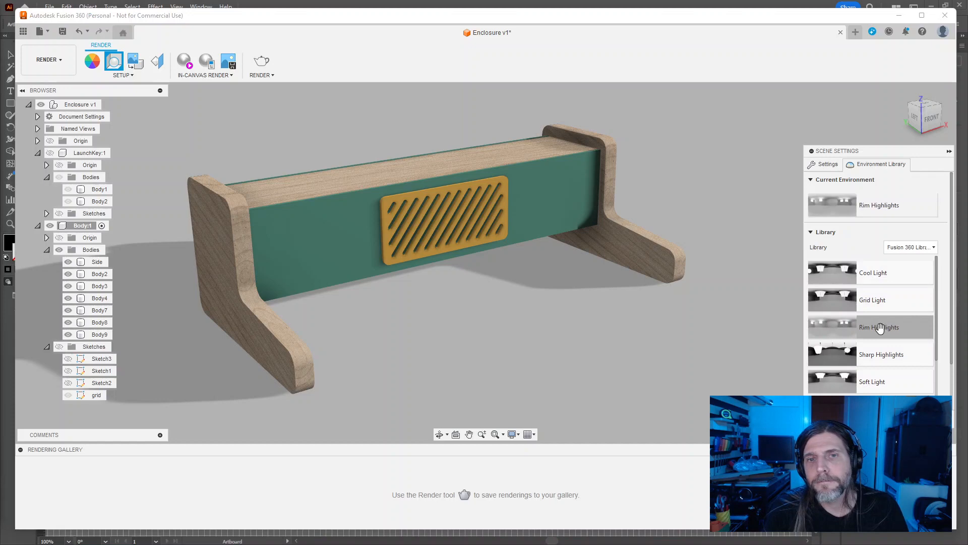
pyautogui.keyDown('shift'); pyautogui.moveTo(613, 330); pyautogui.dragTo(662, 311, button='middle'); pyautogui.keyUp('shift')
# Step: Set the scene's environment to Sharp Highlights
pyautogui.click(826, 164)
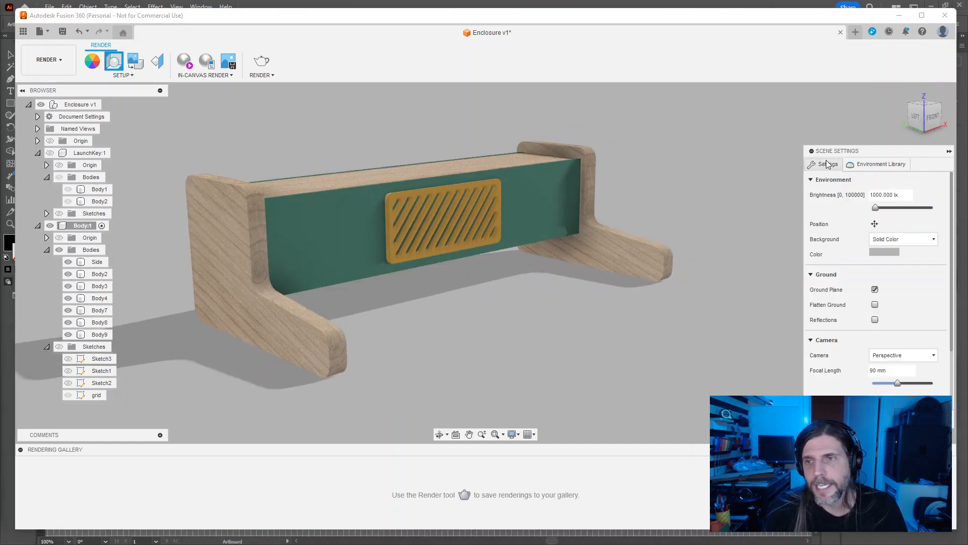
pyautogui.click(881, 164)
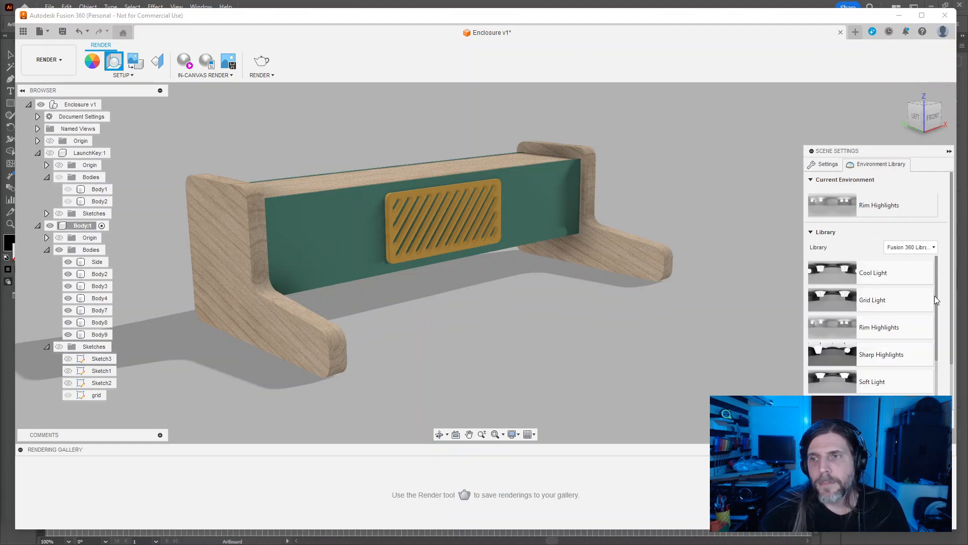
pyautogui.click(915, 242)
pyautogui.click(913, 242)
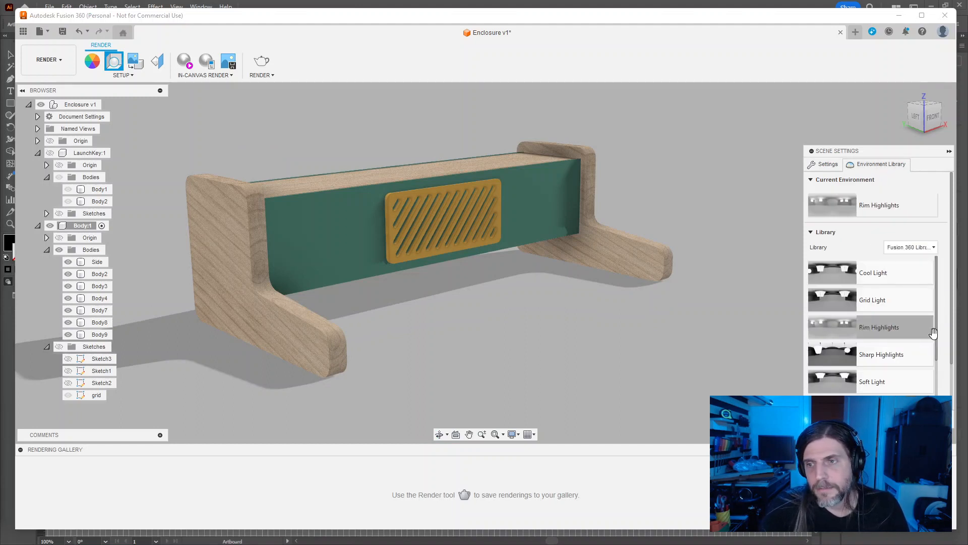
pyautogui.doubleClick(902, 350)
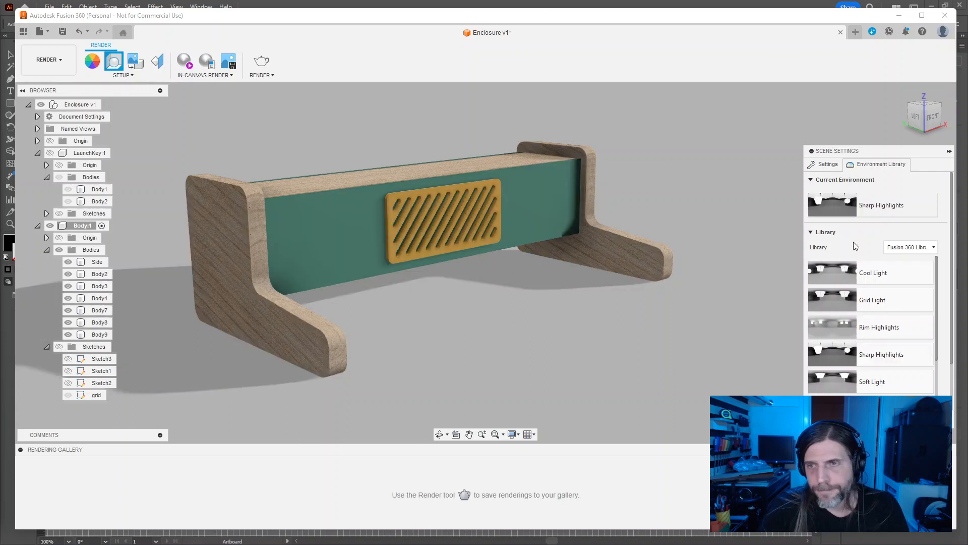
# Step: Check the scene's camera and ground settings and apply the Warm Light environment
pyautogui.click(825, 164)
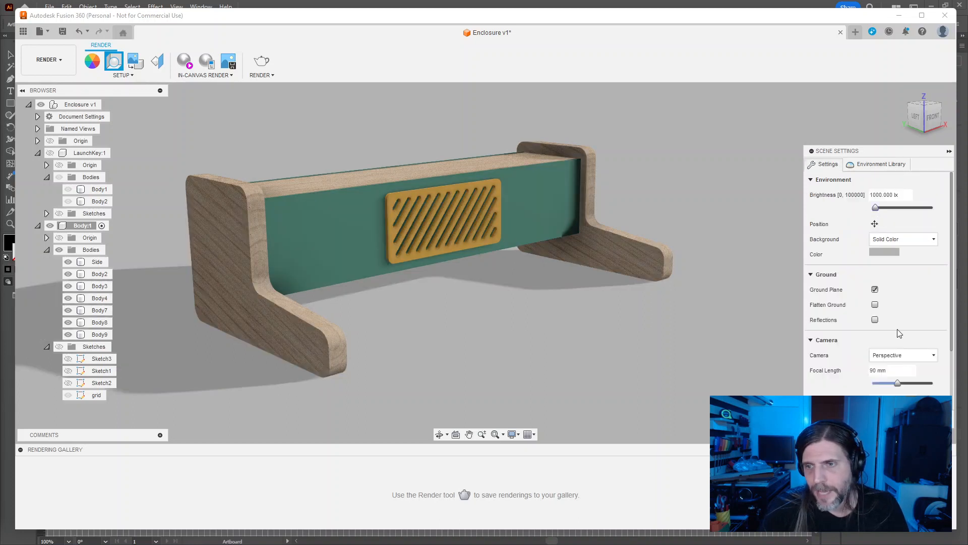
pyautogui.scroll(-3, 839, 354)
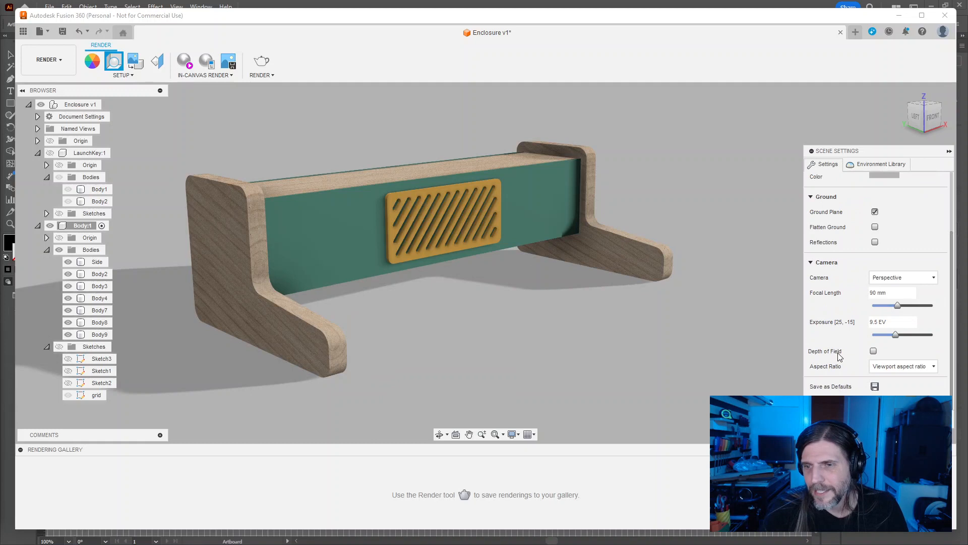
pyautogui.click(881, 164)
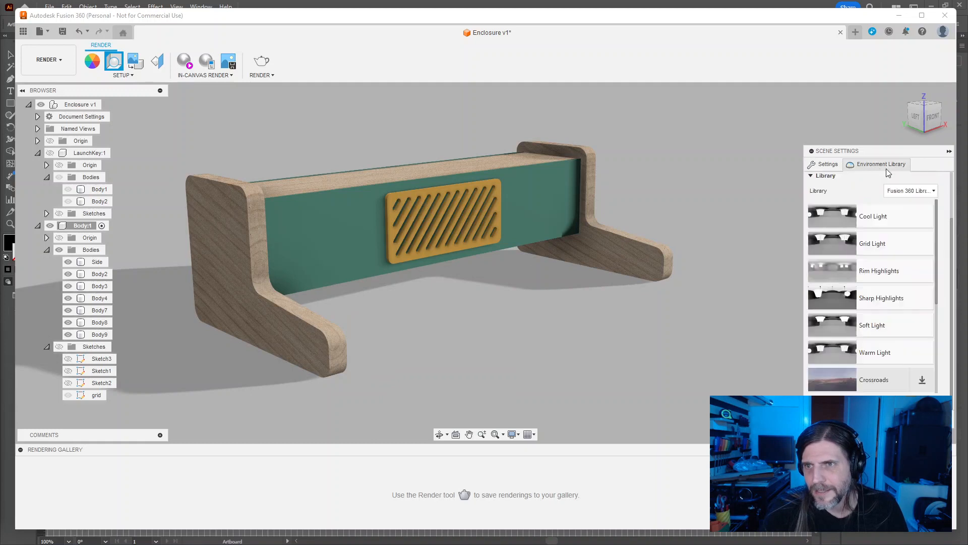
pyautogui.doubleClick(886, 354)
# Step: Show the LaunchKey component in the enclosure and view the assembly from a raised front-left angle
pyautogui.keyDown('shift'); pyautogui.moveTo(649, 296); pyautogui.dragTo(535, 282, button='middle'); pyautogui.keyUp('shift')
pyautogui.click(50, 153)
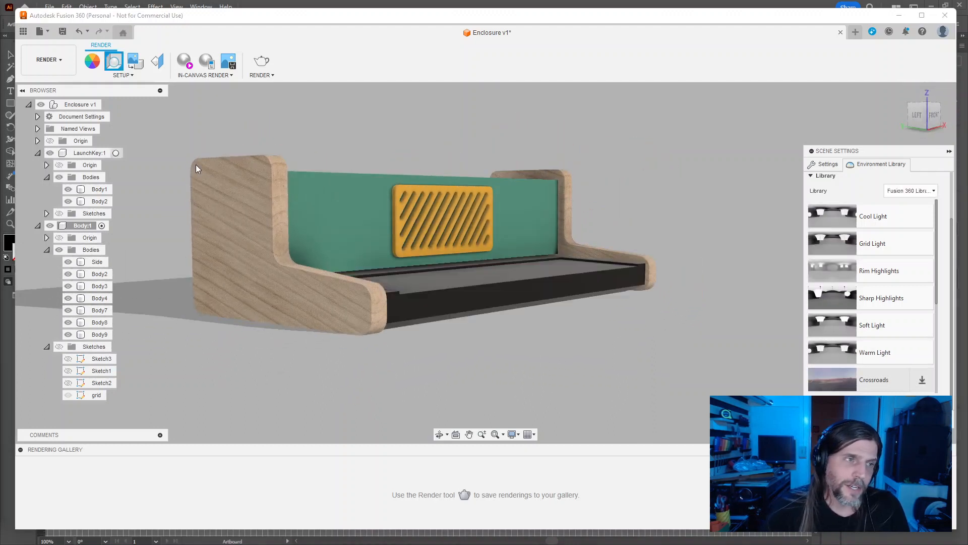
pyautogui.moveTo(555, 307)
pyautogui.keyDown('shift'); pyautogui.mouseDown(button='middle')
pyautogui.moveTo(565, 267)
pyautogui.moveTo(595, 296)
pyautogui.moveTo(569, 324)
pyautogui.moveTo(542, 308)
pyautogui.moveTo(540, 320)
pyautogui.moveTo(546, 313)
pyautogui.mouseUp(button='middle'); pyautogui.keyUp('shift')
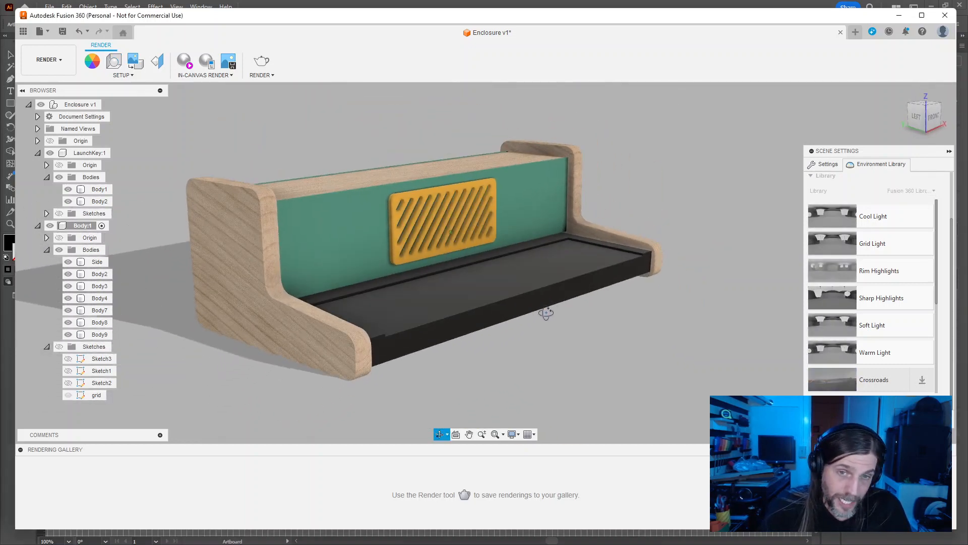
# Step: Collapse the scene settings and preview the enclosure with an in-canvas render from a raised front-left angle
pyautogui.click(949, 151)
pyautogui.keyDown('shift'); pyautogui.moveTo(733, 235); pyautogui.dragTo(740, 257, button='middle'); pyautogui.keyUp('shift')
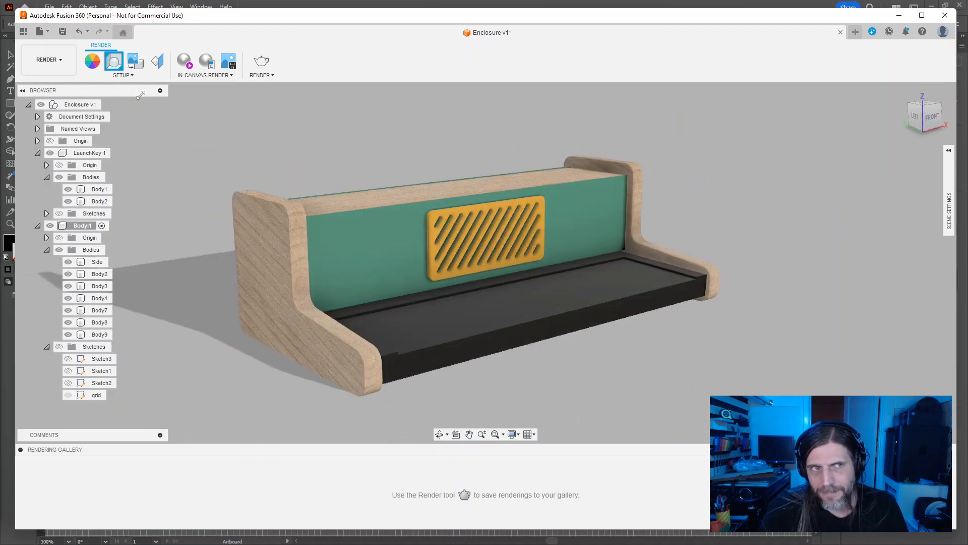
pyautogui.click(190, 66)
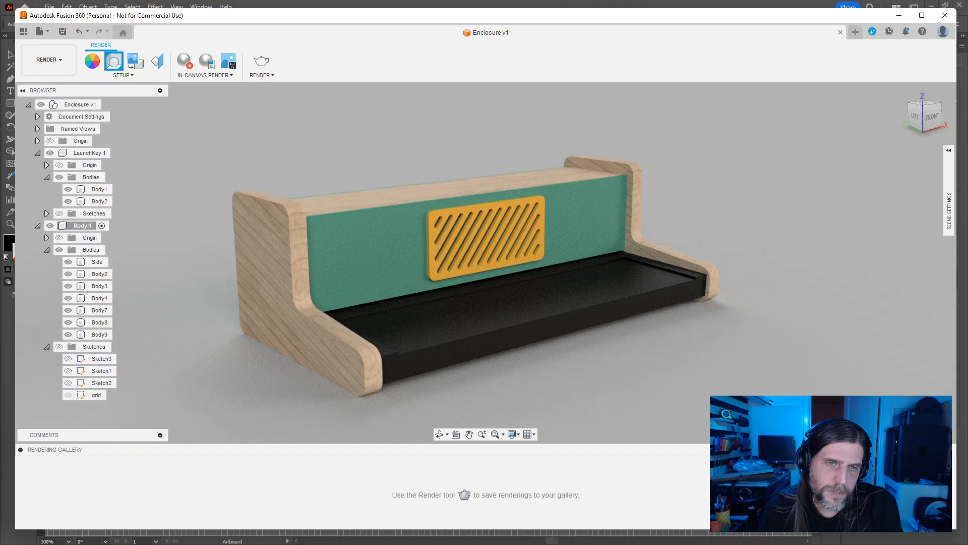
pyautogui.moveTo(773, 361); pyautogui.dragTo(773, 362, button='middle')
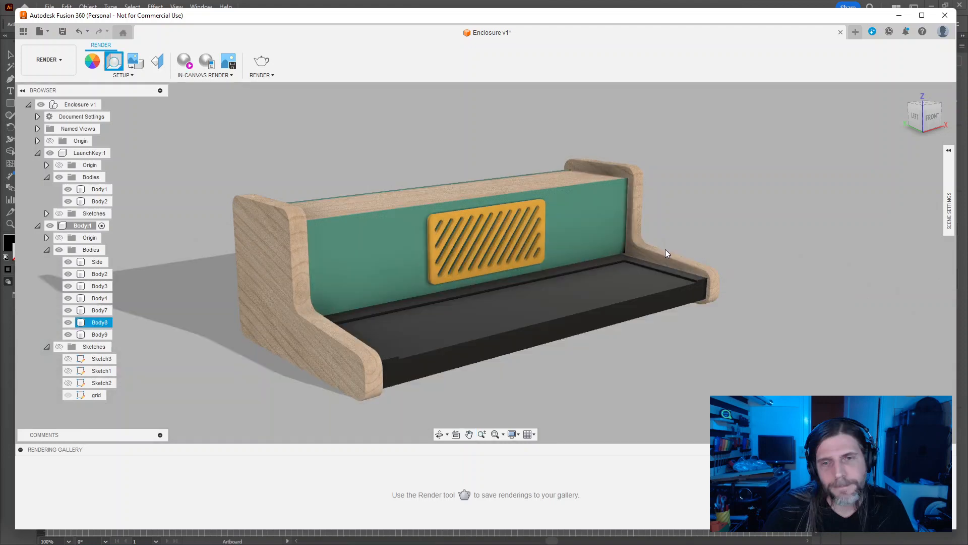
# Step: Inspect the enclosure from the right side, the front and a higher front-left angle
pyautogui.moveTo(664, 249)
pyautogui.keyDown('shift'); pyautogui.mouseDown(button='middle')
pyautogui.moveTo(804, 234)
pyautogui.moveTo(677, 251)
pyautogui.mouseUp(button='middle'); pyautogui.keyUp('shift')
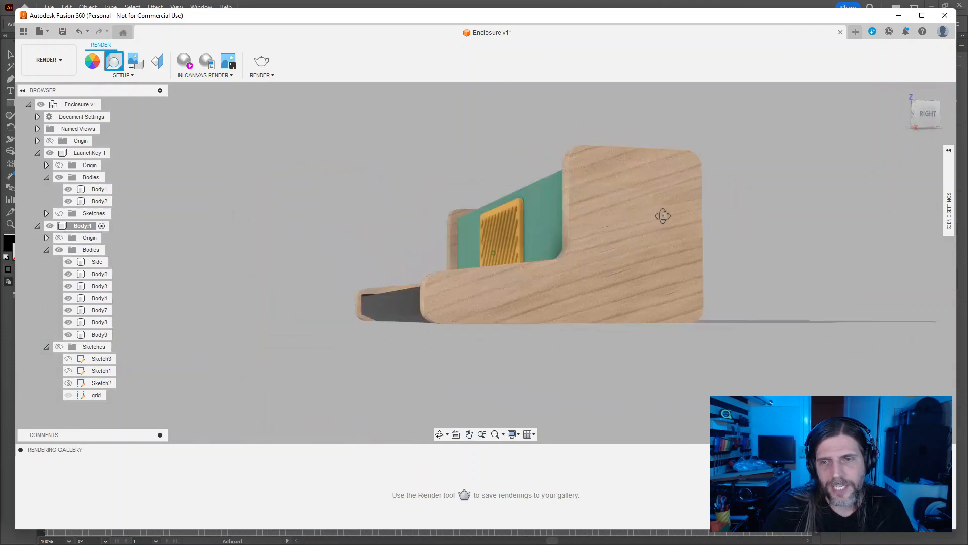
pyautogui.moveTo(663, 216)
pyautogui.keyDown('shift'); pyautogui.mouseDown(button='middle')
pyautogui.moveTo(748, 196)
pyautogui.moveTo(802, 244)
pyautogui.moveTo(845, 231)
pyautogui.moveTo(741, 238)
pyautogui.moveTo(747, 277)
pyautogui.moveTo(686, 295)
pyautogui.moveTo(717, 239)
pyautogui.mouseUp(button='middle'); pyautogui.keyUp('shift')
pyautogui.moveTo(709, 240); pyautogui.dragTo(646, 254)
pyautogui.keyDown('shift'); pyautogui.moveTo(646, 253); pyautogui.dragTo(618, 261, button='middle'); pyautogui.keyUp('shift')
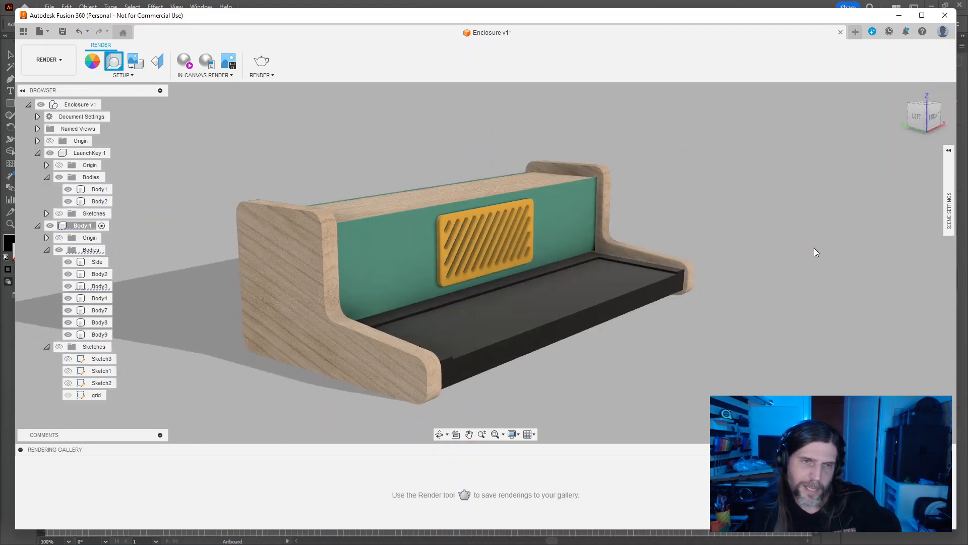
pyautogui.keyDown('shift'); pyautogui.moveTo(786, 241); pyautogui.dragTo(837, 237, button='middle'); pyautogui.keyUp('shift')
pyautogui.keyDown('shift'); pyautogui.moveTo(629, 199); pyautogui.dragTo(607, 203, button='middle'); pyautogui.keyUp('shift')
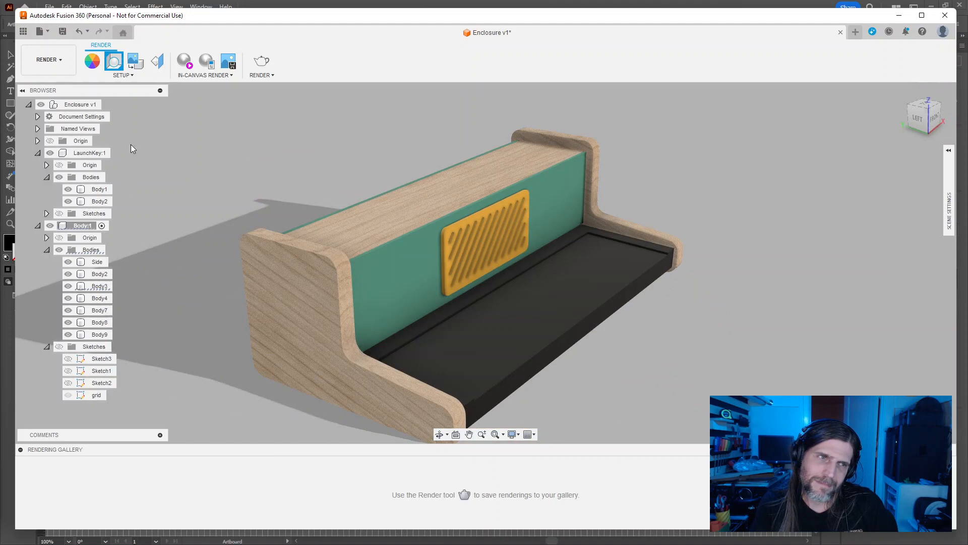
# Step: Try the muted teal-green plastic appearance on the enclosure's top panel, then put the light wood appearance back
pyautogui.click(101, 66)
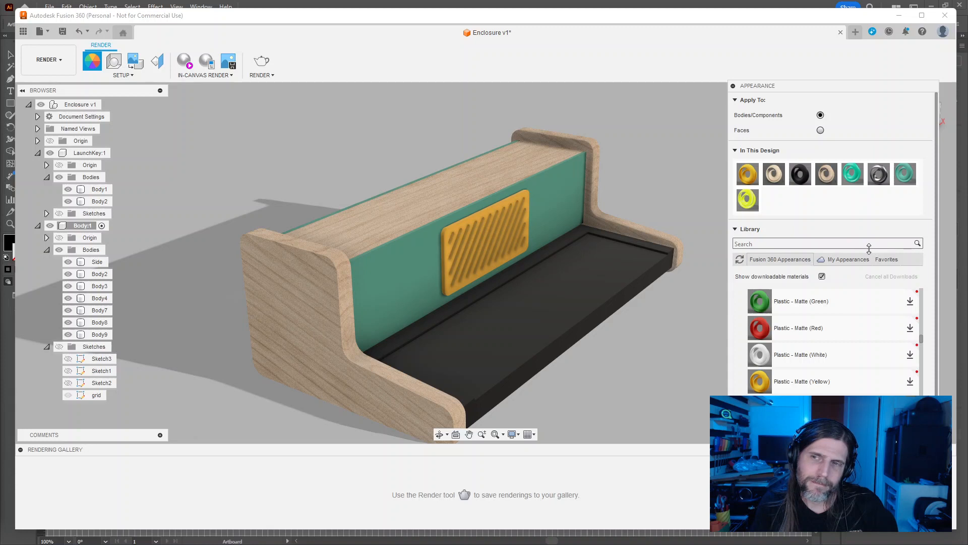
pyautogui.moveTo(906, 174); pyautogui.dragTo(447, 183)
pyautogui.moveTo(694, 354)
pyautogui.keyDown('shift'); pyautogui.mouseDown(button='middle')
pyautogui.moveTo(657, 335)
pyautogui.moveTo(660, 266)
pyautogui.moveTo(699, 227)
pyautogui.moveTo(800, 304)
pyautogui.moveTo(780, 324)
pyautogui.moveTo(672, 348)
pyautogui.moveTo(702, 368)
pyautogui.mouseUp(button='middle'); pyautogui.keyUp('shift')
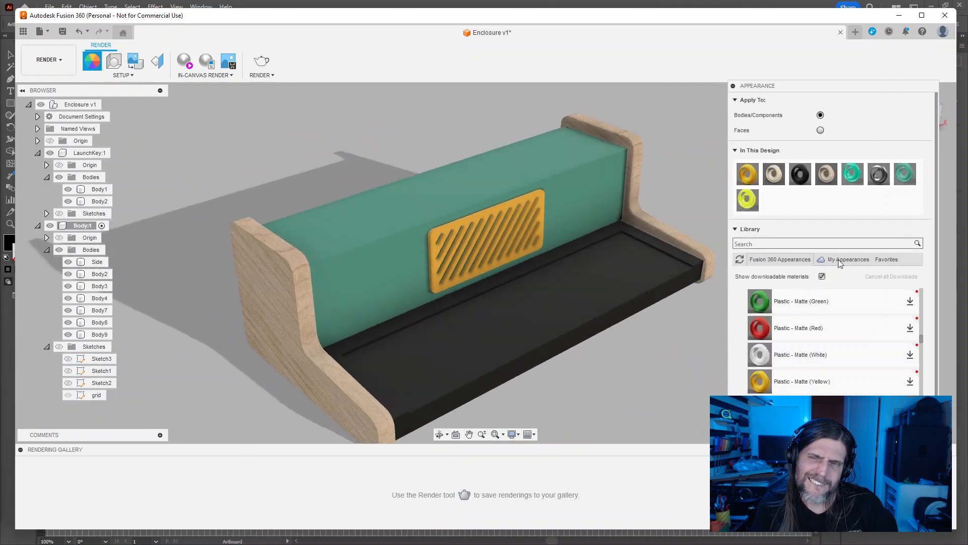
pyautogui.moveTo(831, 172); pyautogui.dragTo(517, 163)
pyautogui.keyDown('shift'); pyautogui.moveTo(672, 191); pyautogui.dragTo(719, 199, button='middle'); pyautogui.keyUp('shift')
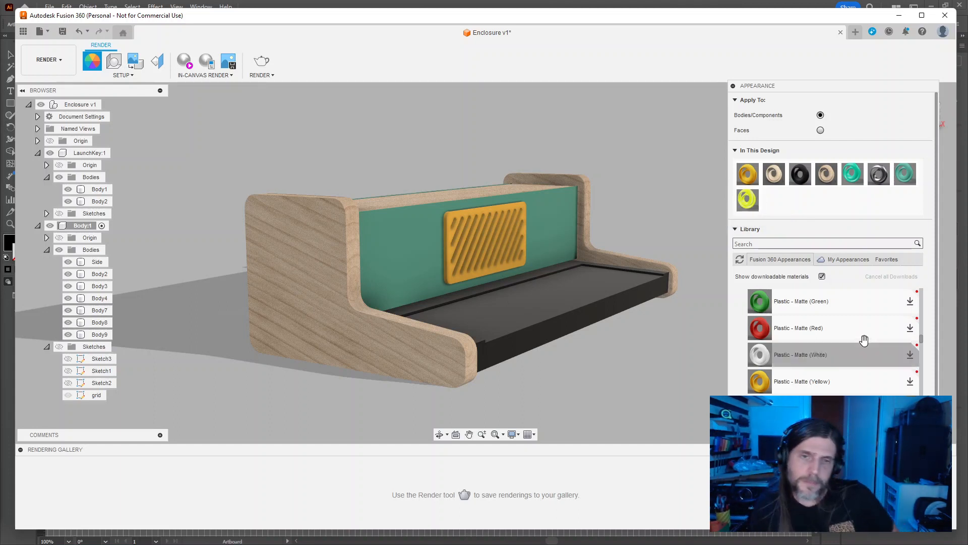
# Step: Examine the enclosure's back panel and underside, then return to a front-left view with nothing selected
pyautogui.keyDown('shift'); pyautogui.moveTo(568, 166); pyautogui.dragTo(529, 130, button='middle'); pyautogui.keyUp('shift')
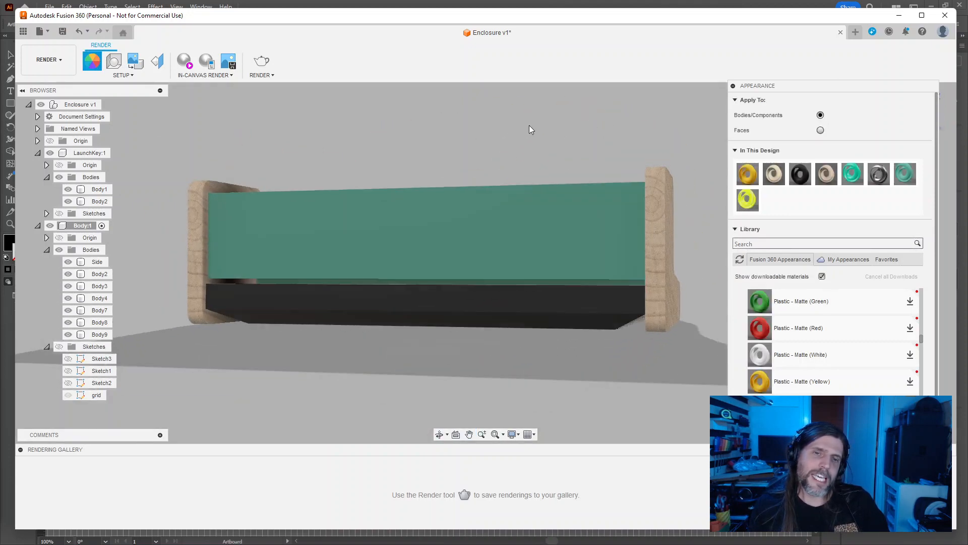
pyautogui.keyDown('shift'); pyautogui.moveTo(590, 331); pyautogui.dragTo(296, 213, button='middle'); pyautogui.keyUp('shift')
pyautogui.click(296, 214)
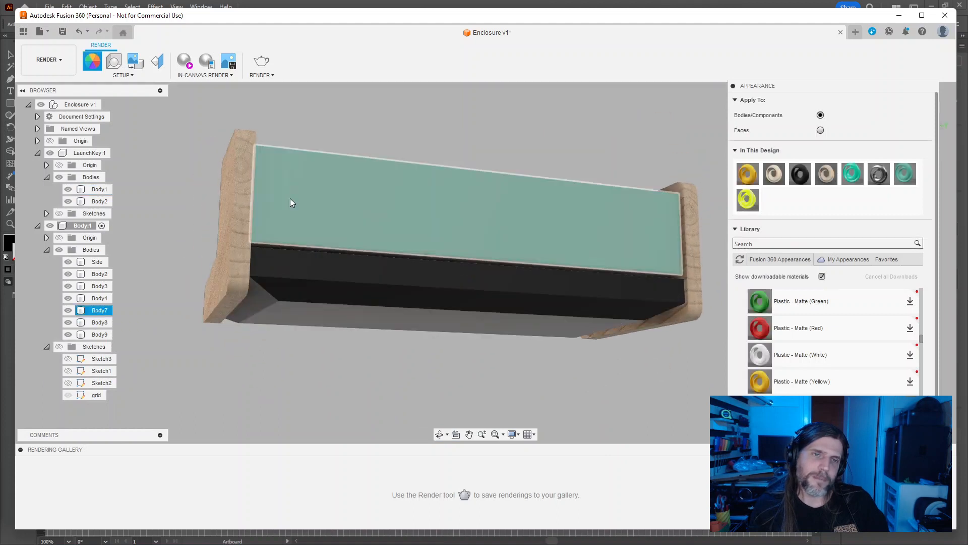
pyautogui.keyDown('shift'); pyautogui.moveTo(490, 302); pyautogui.dragTo(461, 345, button='middle'); pyautogui.keyUp('shift')
pyautogui.click(462, 344)
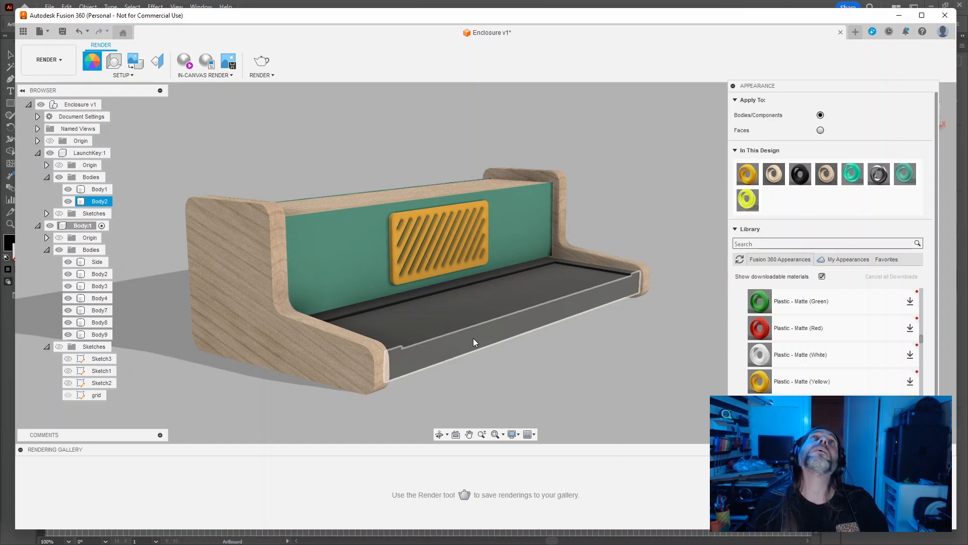
pyautogui.press('Escape')
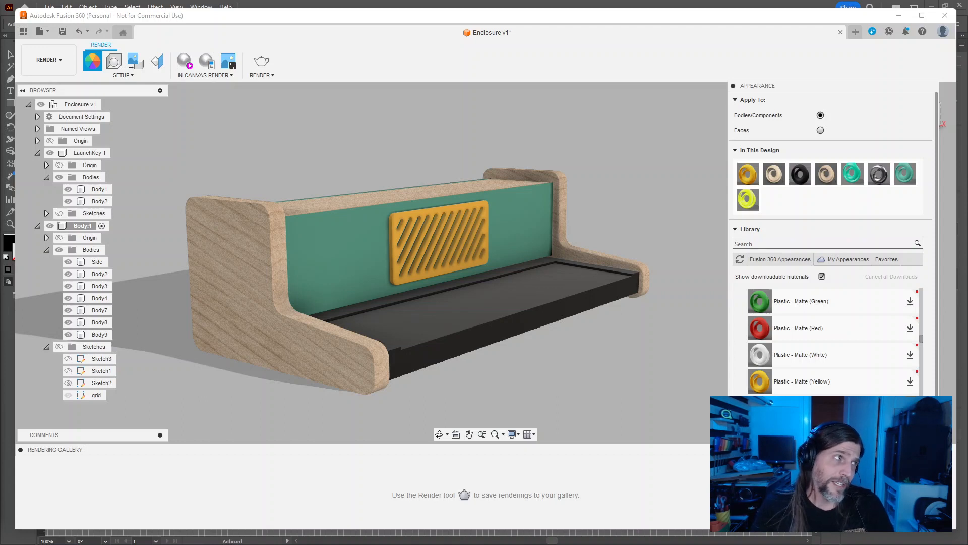
# Step: Switch to a new Chrome window and open heat.j38.net/vote
pyautogui.moveTo(0, 104); pyautogui.dragTo(499, 65)
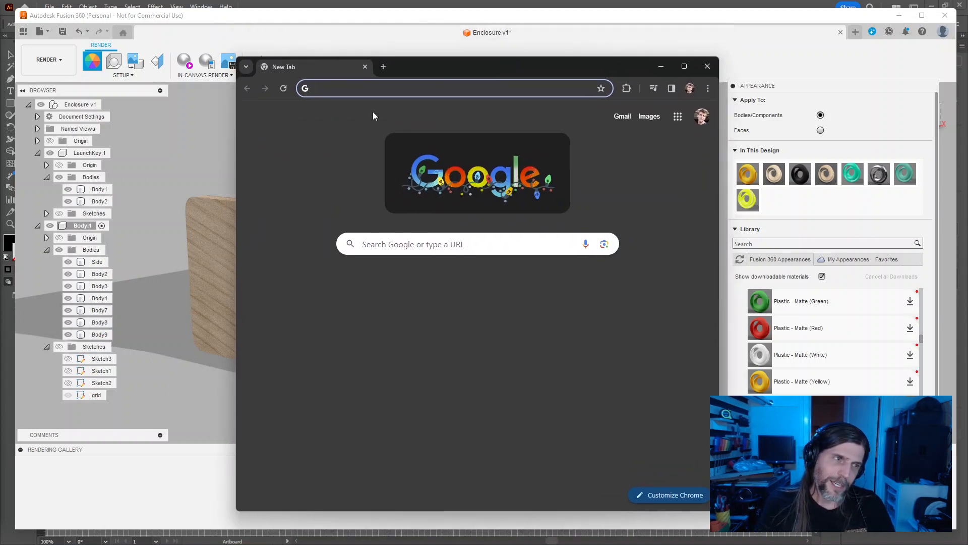
pyautogui.write('heat.j38.net/')
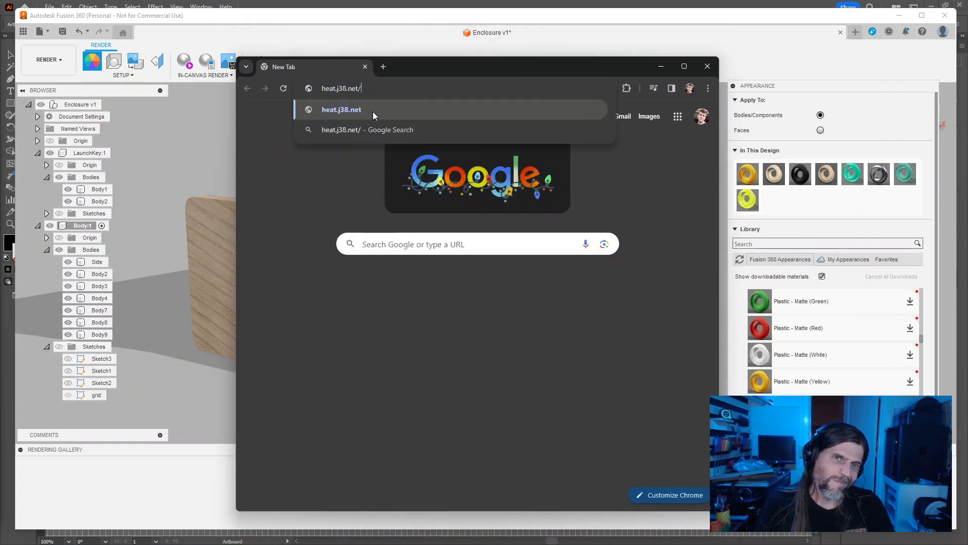
pyautogui.write('vote')
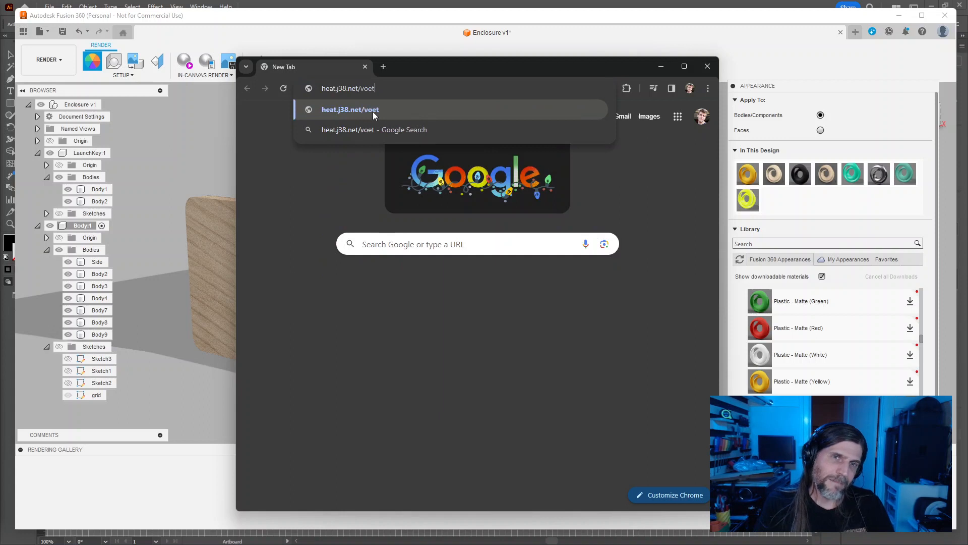
pyautogui.press('Return')
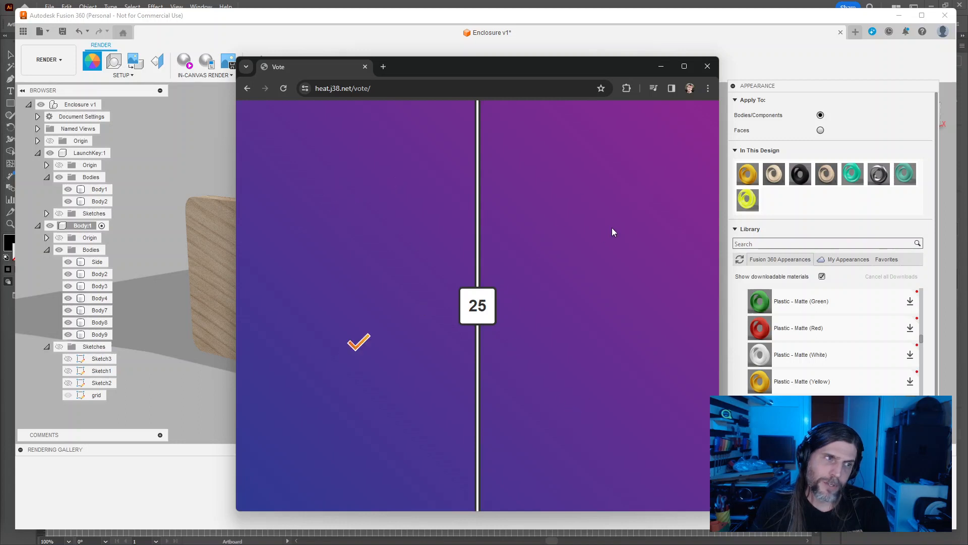
# Step: Place test votes on both halves of the Vote page and widen the browser window
pyautogui.click(433, 251)
pyautogui.click(564, 231)
pyautogui.click(304, 176)
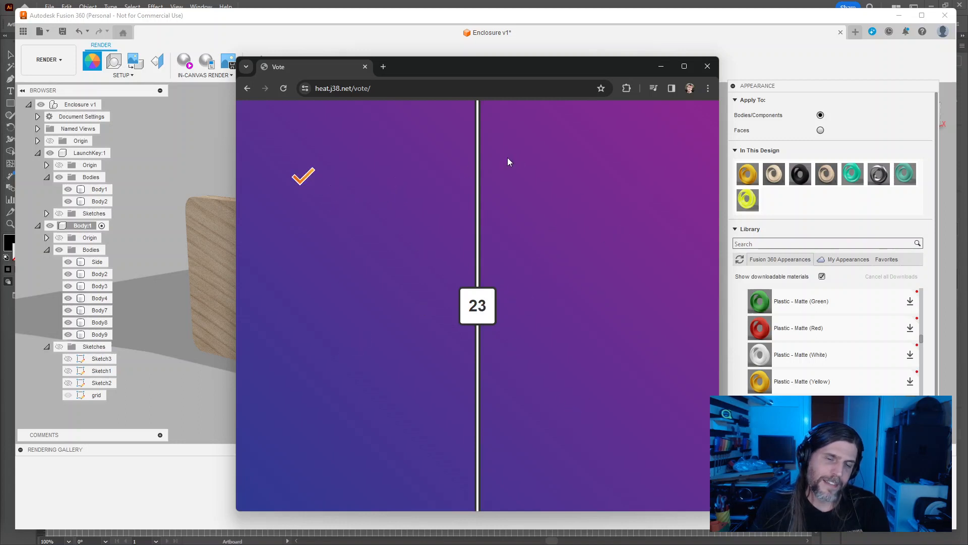
pyautogui.moveTo(460, 79); pyautogui.dragTo(330, 36)
pyautogui.moveTo(588, 467); pyautogui.dragTo(919, 468)
pyautogui.moveTo(671, 17); pyautogui.dragTo(670, 58)
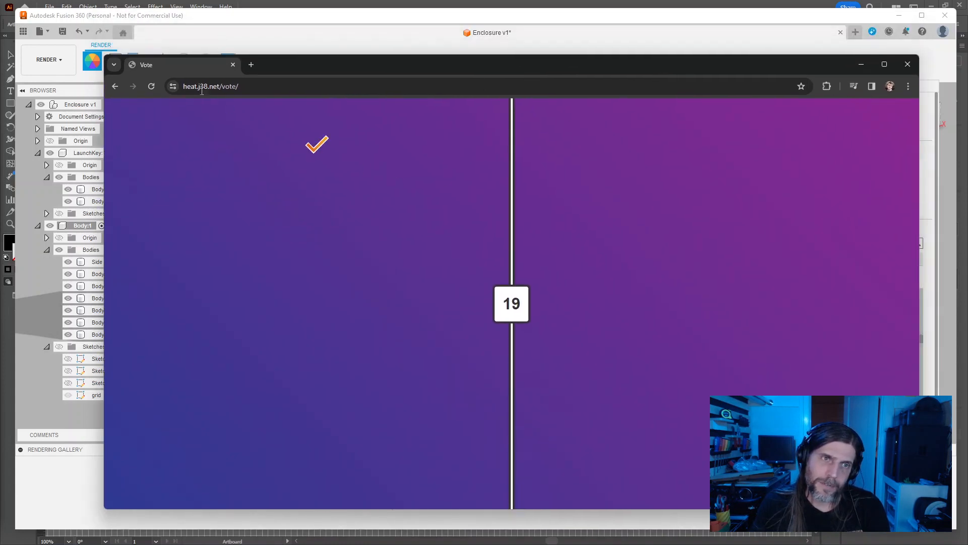
# Step: Cast more test votes on both halves of the widened Vote page
pyautogui.click(292, 255)
pyautogui.click(604, 360)
pyautogui.click(210, 161)
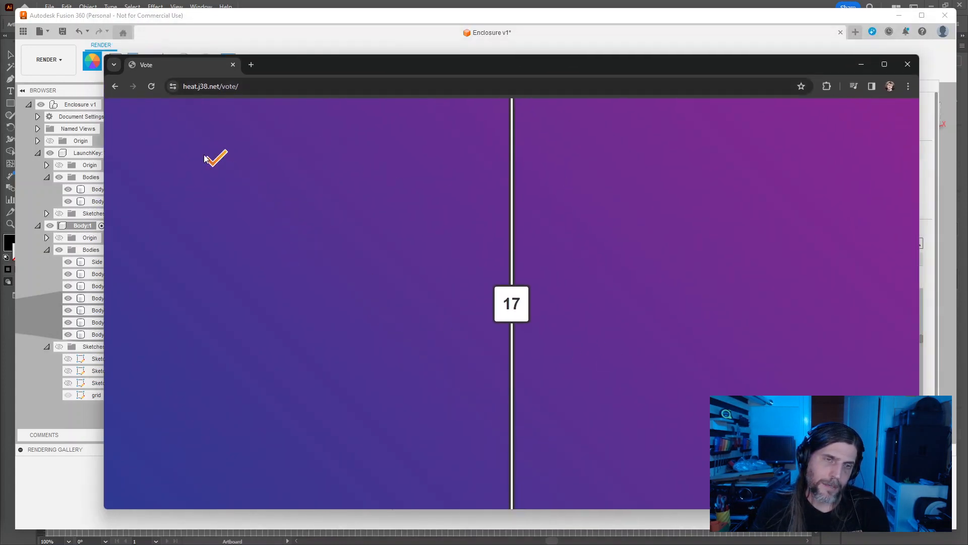
pyautogui.click(499, 146)
pyautogui.click(274, 341)
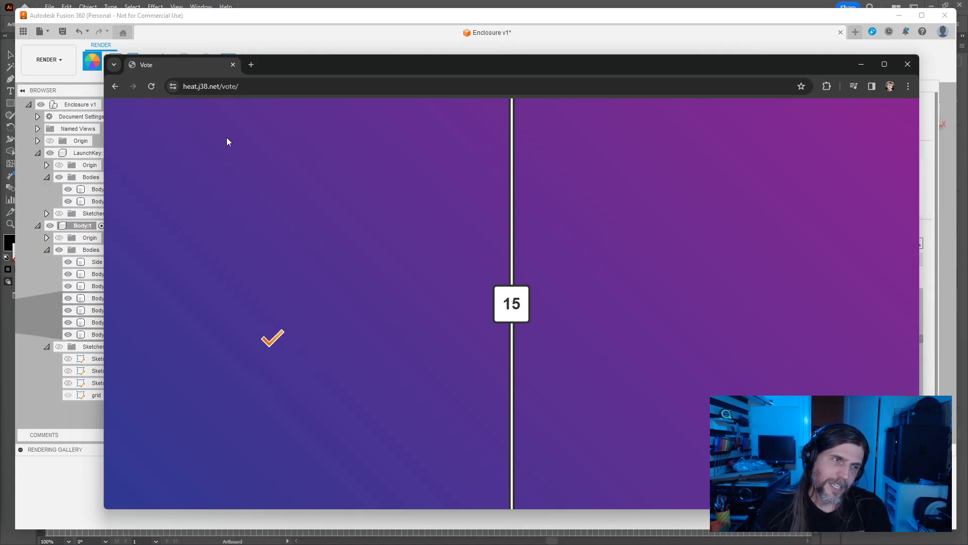
# Step: Try to open the map and marker pages of heat.j38.net
pyautogui.click(229, 87)
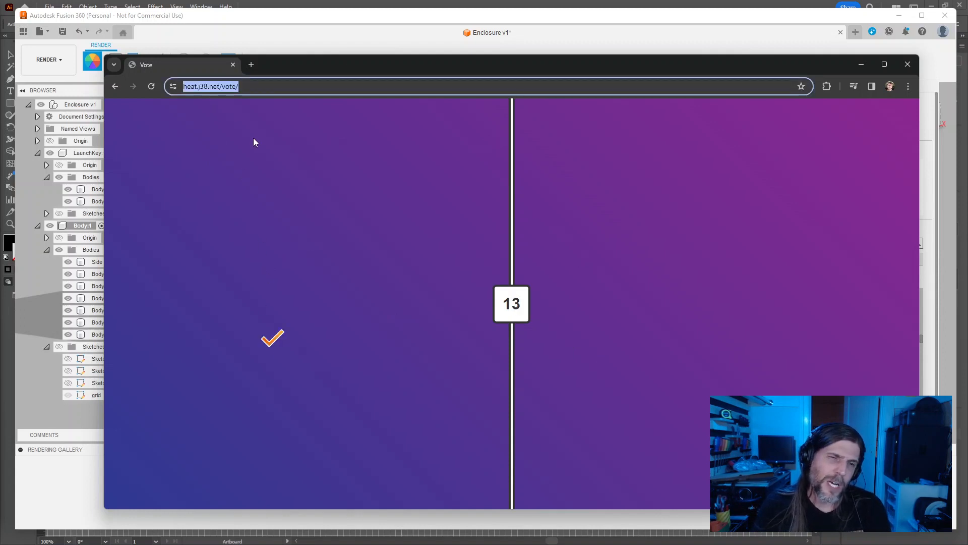
pyautogui.doubleClick(224, 87)
pyautogui.write('map')
pyautogui.press('Return')
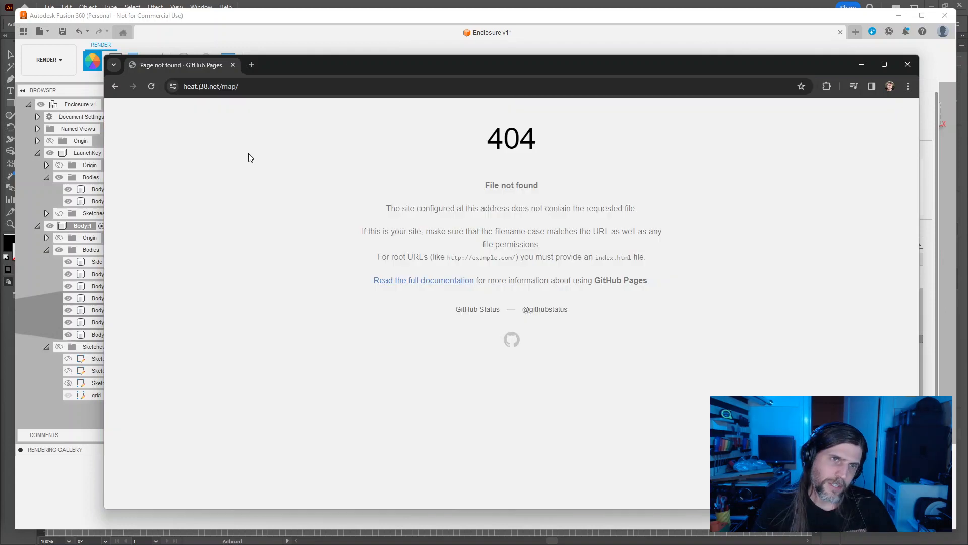
pyautogui.click(116, 87)
pyautogui.click(229, 87)
pyautogui.doubleClick(229, 87)
pyautogui.write('marker')
pyautogui.press('Return')
# Step: Go to the heat.j38.net home page and open its Markers page
pyautogui.click(229, 91)
pyautogui.doubleClick(239, 88)
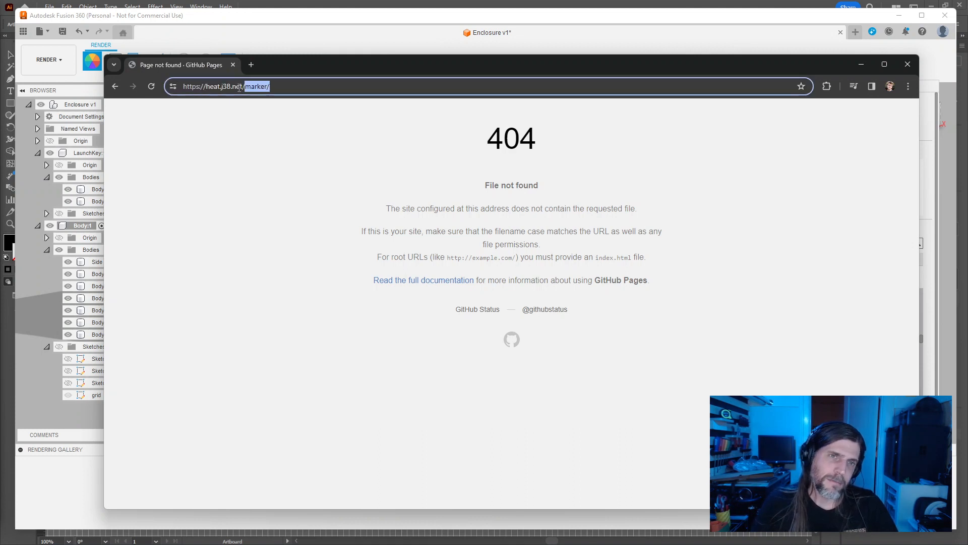
pyautogui.press('BackSpace')
pyautogui.press('Return')
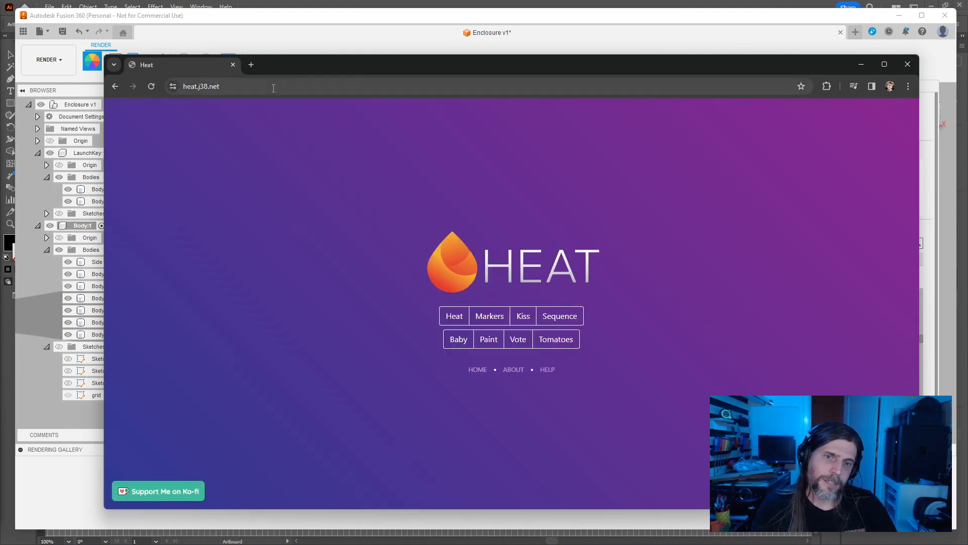
pyautogui.click(496, 316)
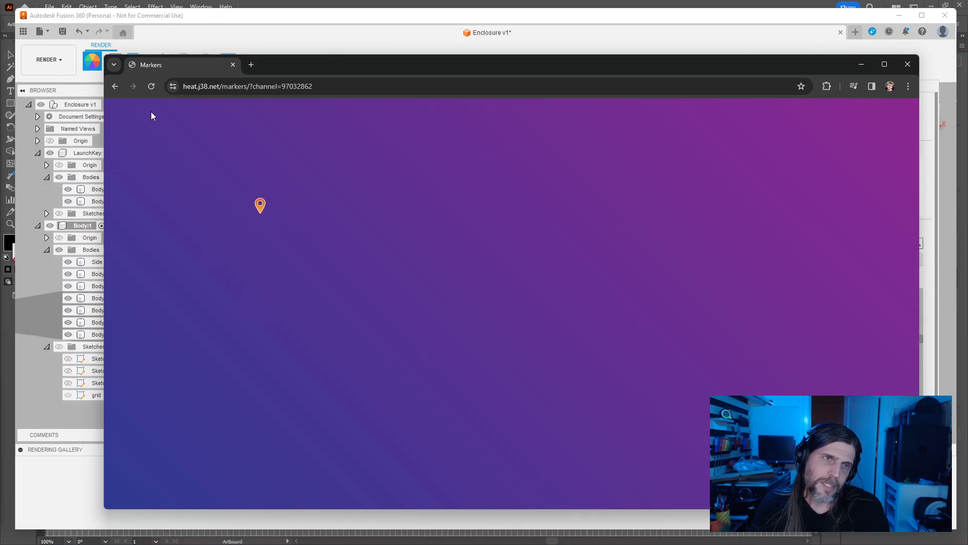
# Step: View the Heat page's heatmap, then return to the site's home page
pyautogui.click(114, 86)
pyautogui.click(454, 314)
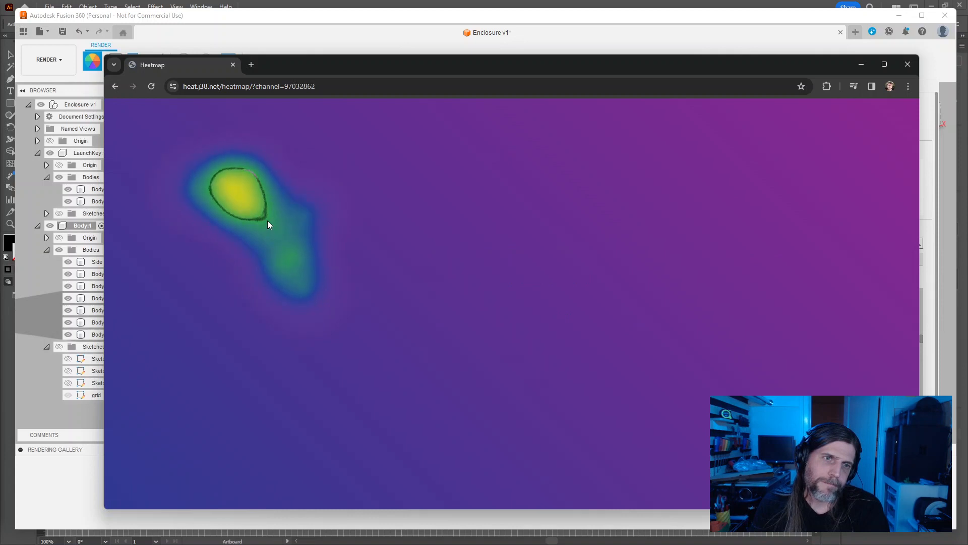
pyautogui.click(115, 87)
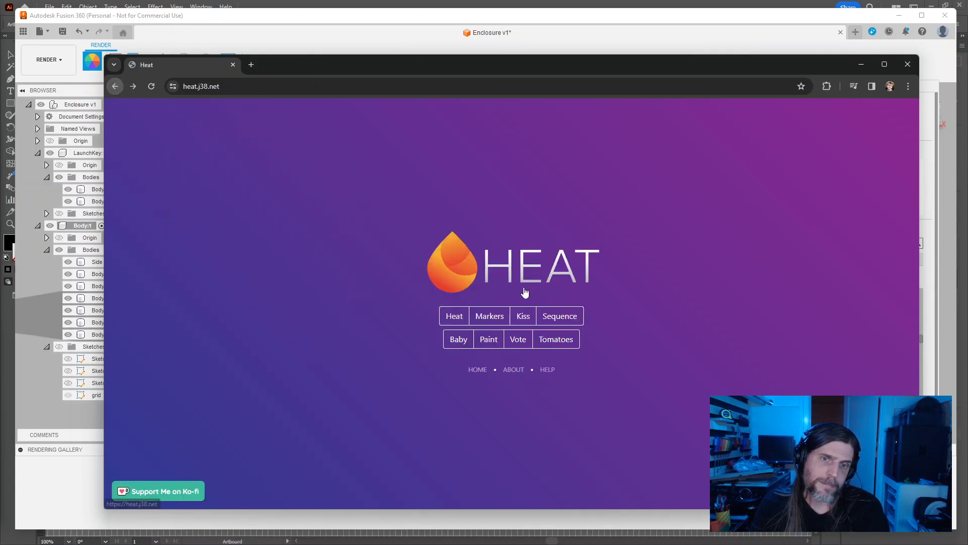
# Step: View the Markers page again, then open the Vote page from the home page
pyautogui.click(484, 314)
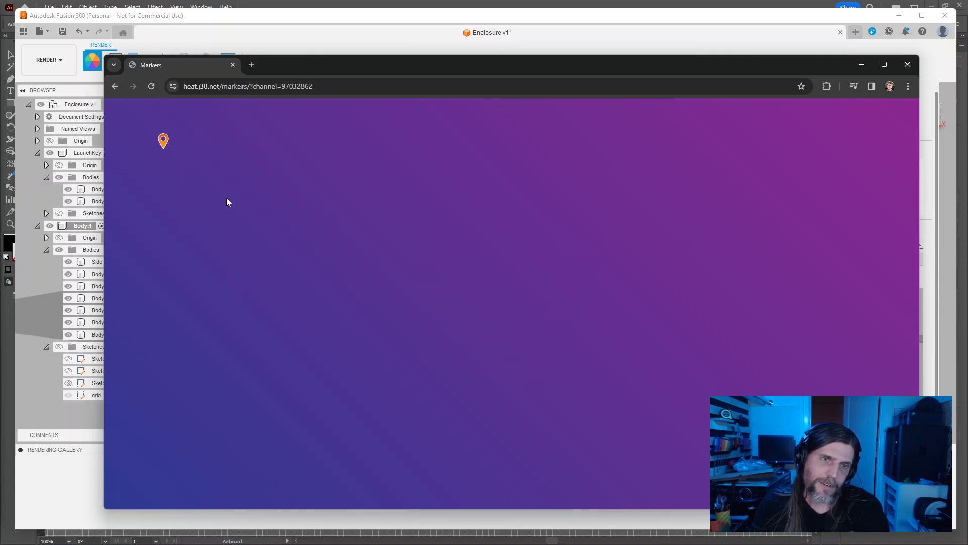
pyautogui.click(115, 86)
pyautogui.click(518, 341)
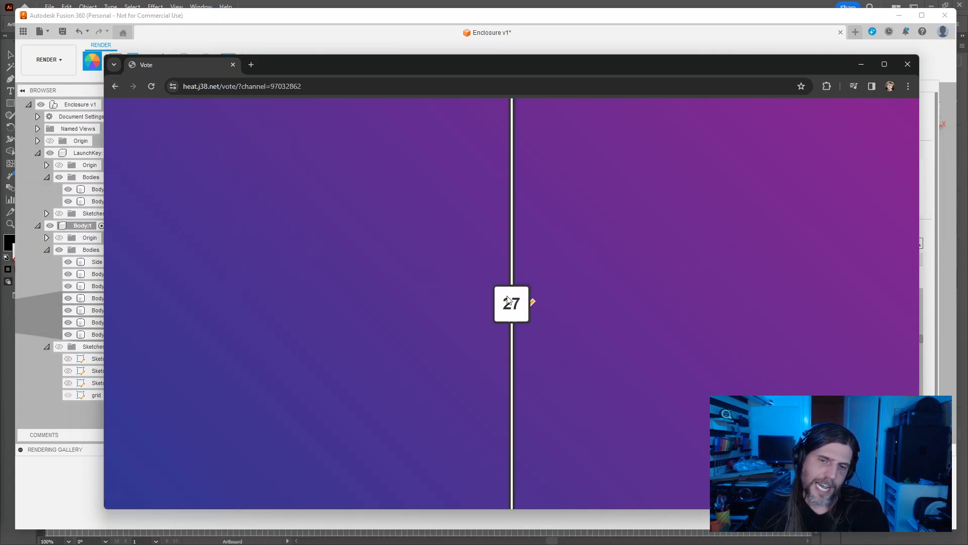
# Step: Leave the Vote page for the Heat home page and close the browser window
pyautogui.click(115, 87)
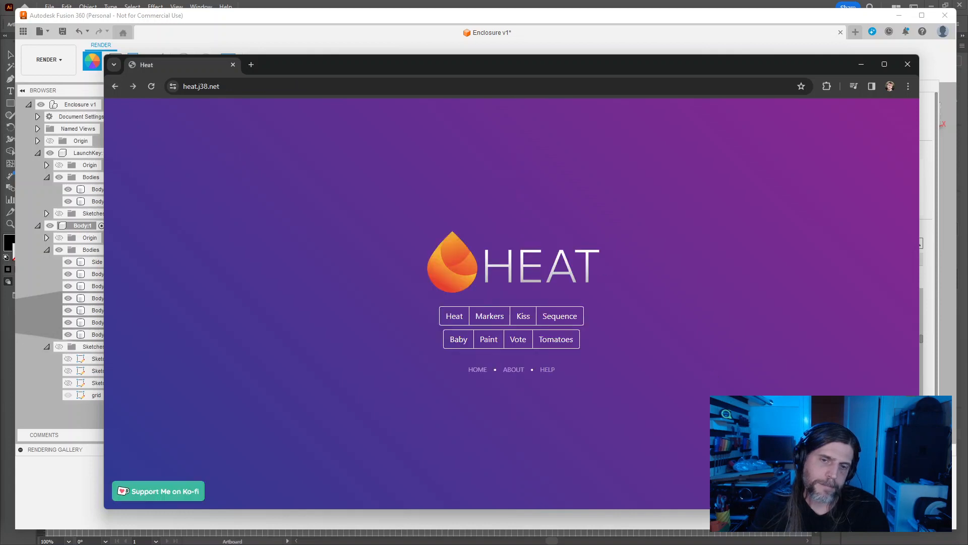
pyautogui.click(909, 65)
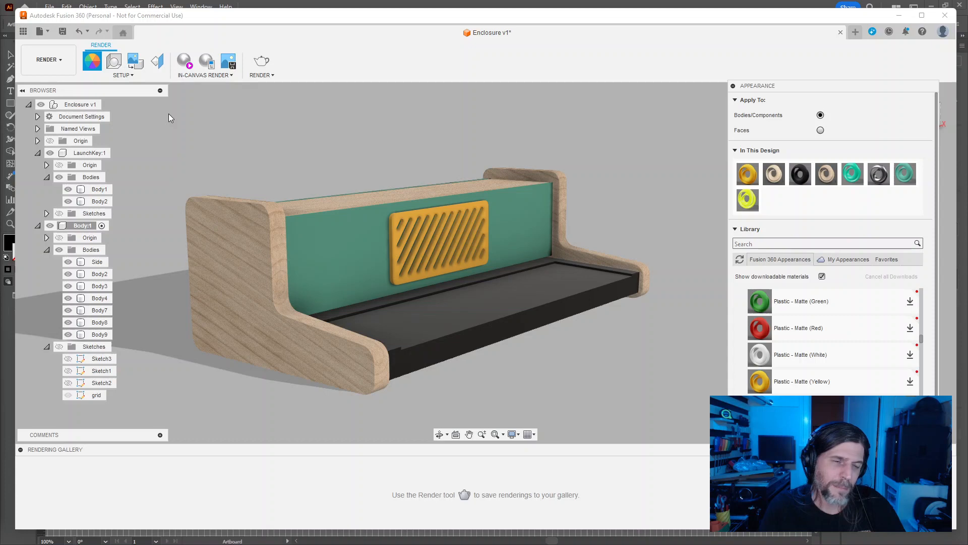
# Step: Examine the rendered enclosure from above, from the underside and from its side
pyautogui.keyDown('shift'); pyautogui.moveTo(328, 143); pyautogui.dragTo(252, 217, button='middle'); pyautogui.keyUp('shift')
pyautogui.keyDown('shift'); pyautogui.moveTo(322, 133); pyautogui.dragTo(321, 166, button='middle'); pyautogui.keyUp('shift')
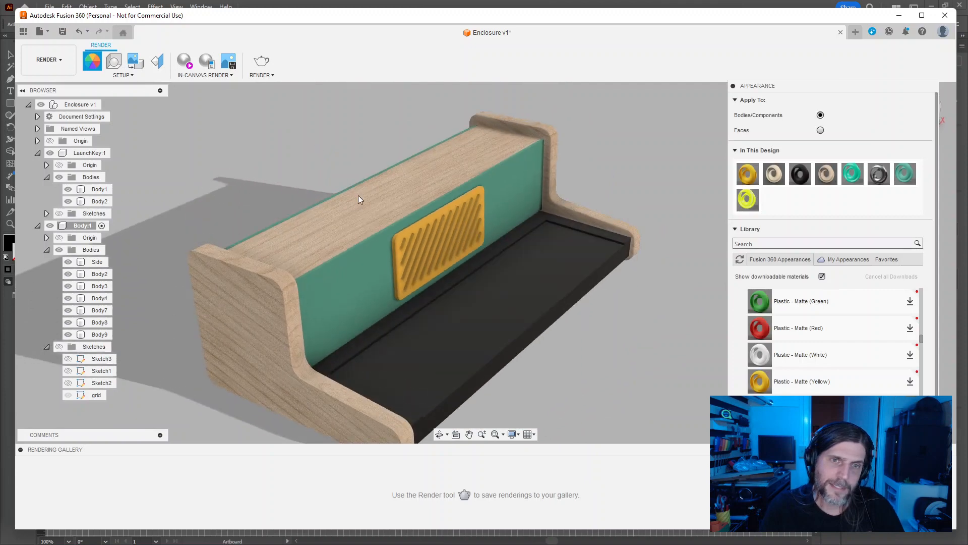
pyautogui.scroll(4, 577, 372)
pyautogui.scroll(-6, 577, 373)
pyautogui.scroll(2, 577, 373)
pyautogui.keyDown('shift'); pyautogui.moveTo(584, 378); pyautogui.dragTo(614, 390, button='middle'); pyautogui.keyUp('shift')
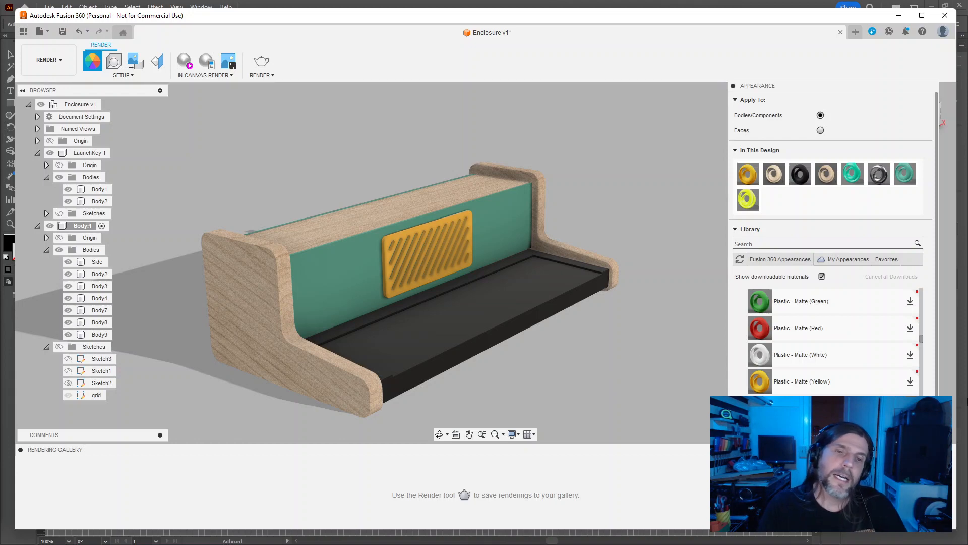
pyautogui.keyDown('shift'); pyautogui.moveTo(559, 306); pyautogui.dragTo(590, 356, button='middle'); pyautogui.keyUp('shift')
pyautogui.click(533, 310)
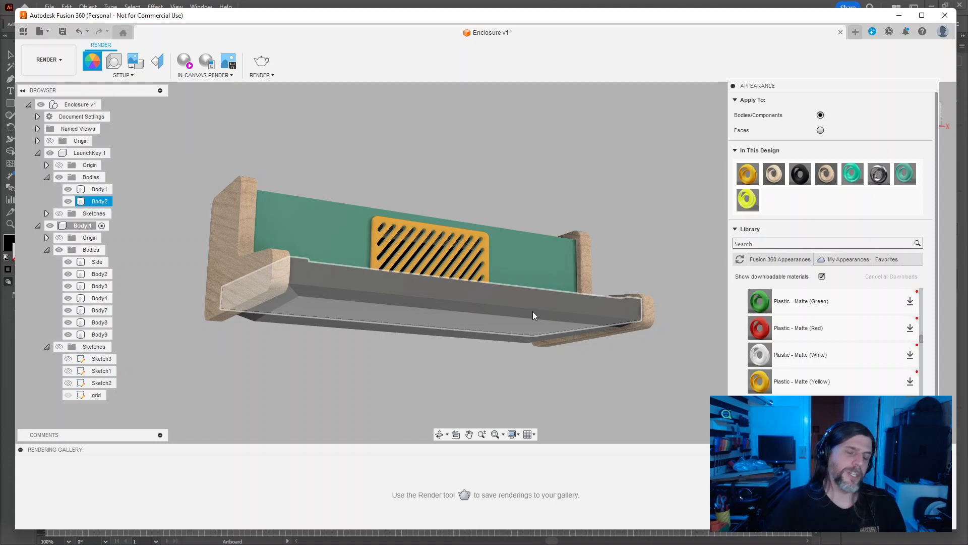
pyautogui.keyDown('shift'); pyautogui.moveTo(404, 346); pyautogui.dragTo(433, 357, button='middle'); pyautogui.keyUp('shift')
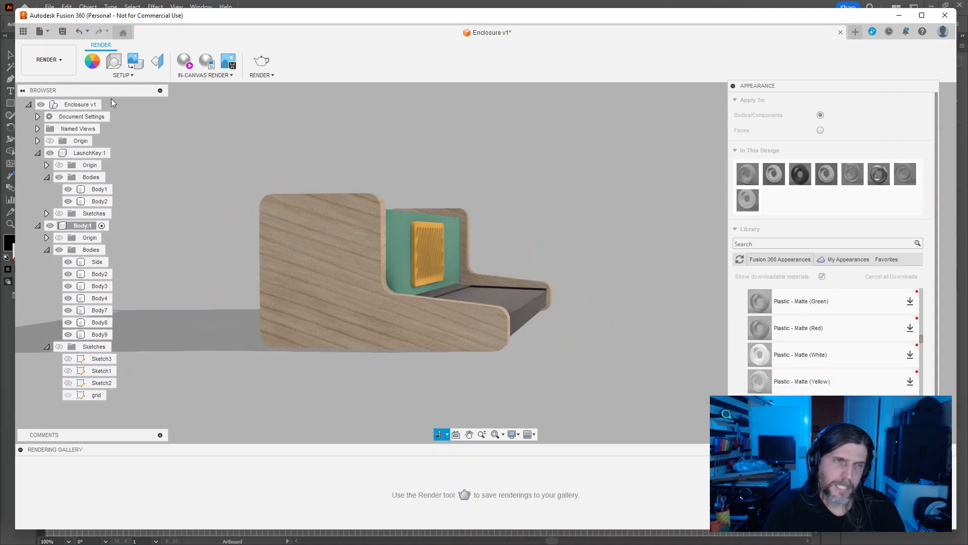
# Step: Switch the enclosure to the Design workspace and show it at an angle from the front
pyautogui.click(48, 60)
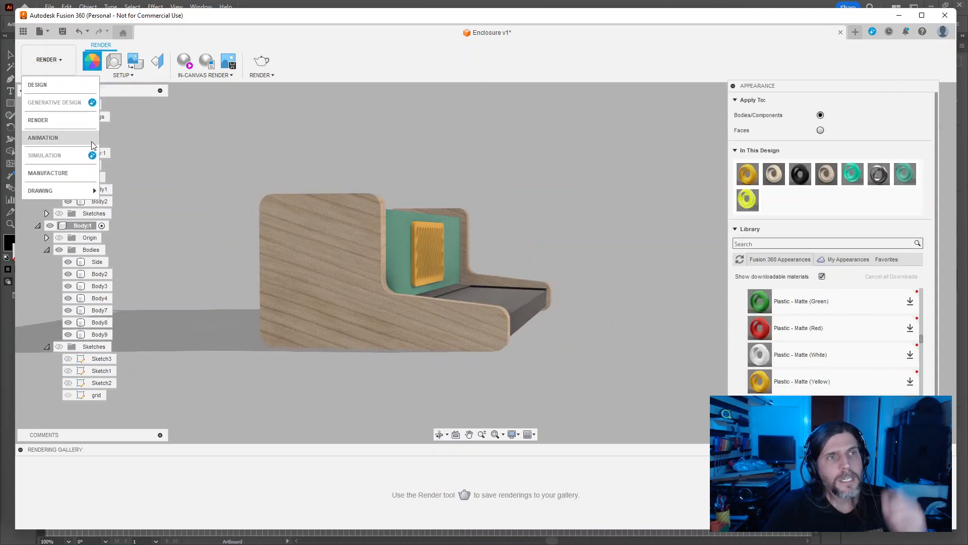
pyautogui.click(53, 89)
pyautogui.keyDown('shift'); pyautogui.moveTo(658, 352); pyautogui.dragTo(584, 353, button='middle'); pyautogui.keyUp('shift')
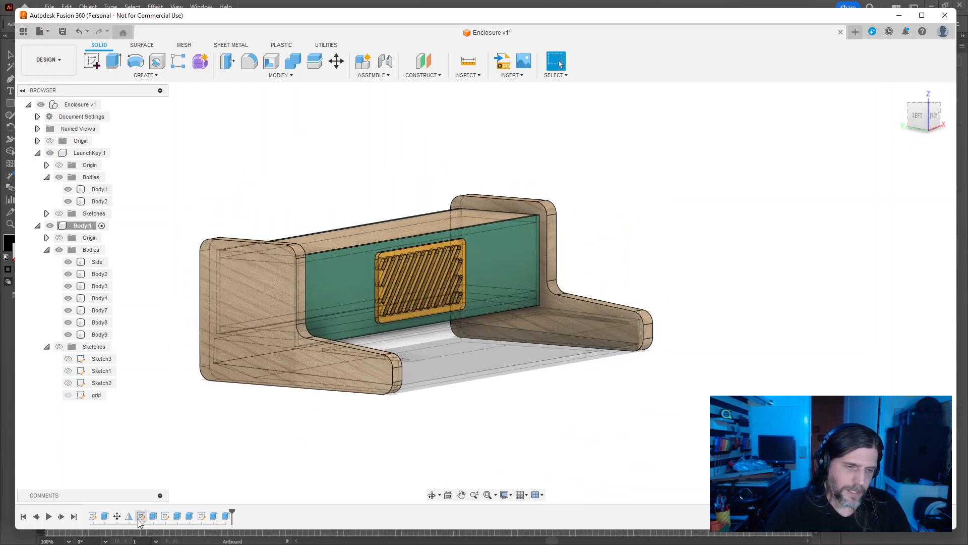
# Step: Inspect the sketch of the thin front and back panels and the sketch of the two horizontal boards, leaving both unchanged
pyautogui.click(164, 516)
pyautogui.press('Escape')
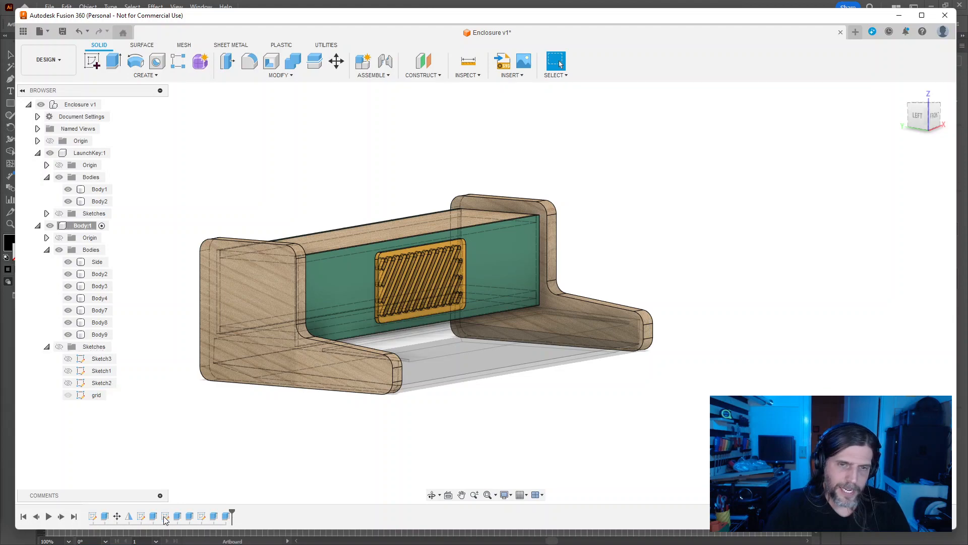
pyautogui.doubleClick(164, 517)
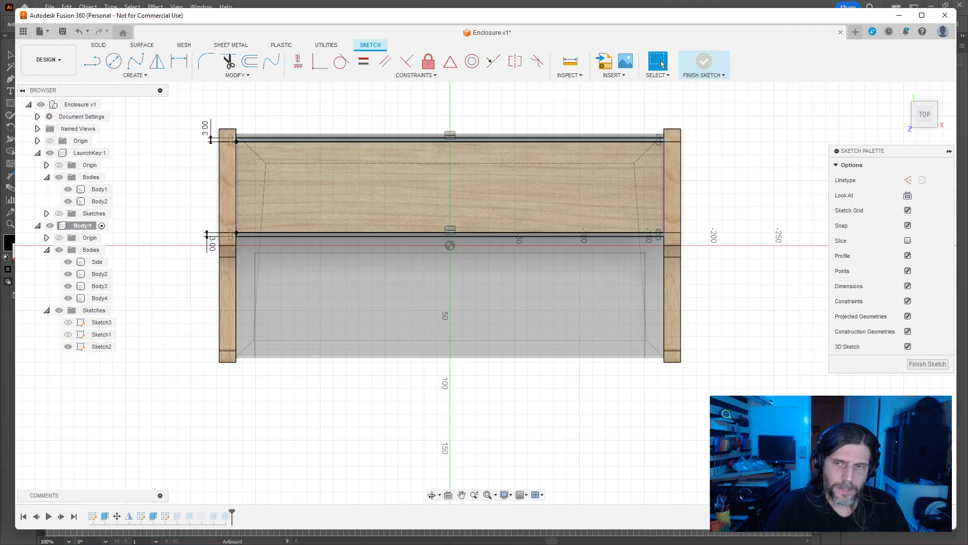
pyautogui.doubleClick(141, 516)
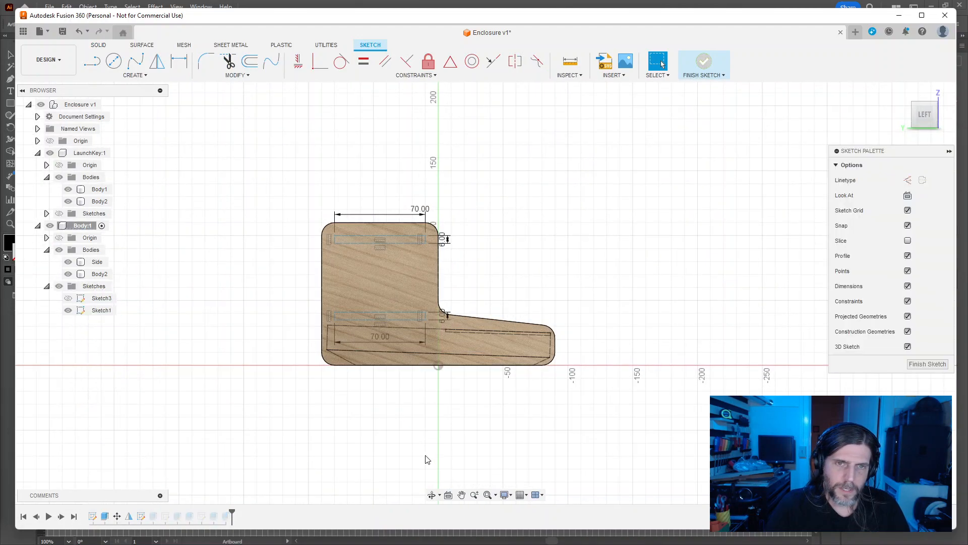
pyautogui.click(913, 367)
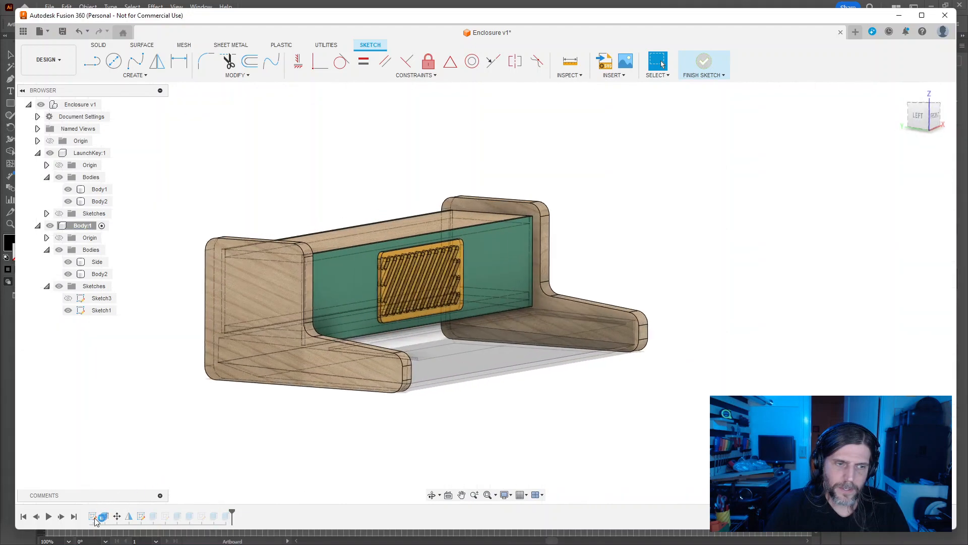
# Step: Open the side panel's profile sketch and delete its bottom edge and both rounded bottom corners
pyautogui.doubleClick(94, 518)
pyautogui.scroll(-2, 399, 491)
pyautogui.scroll(4, 396, 492)
pyautogui.moveTo(421, 428); pyautogui.dragTo(356, 511, button='middle')
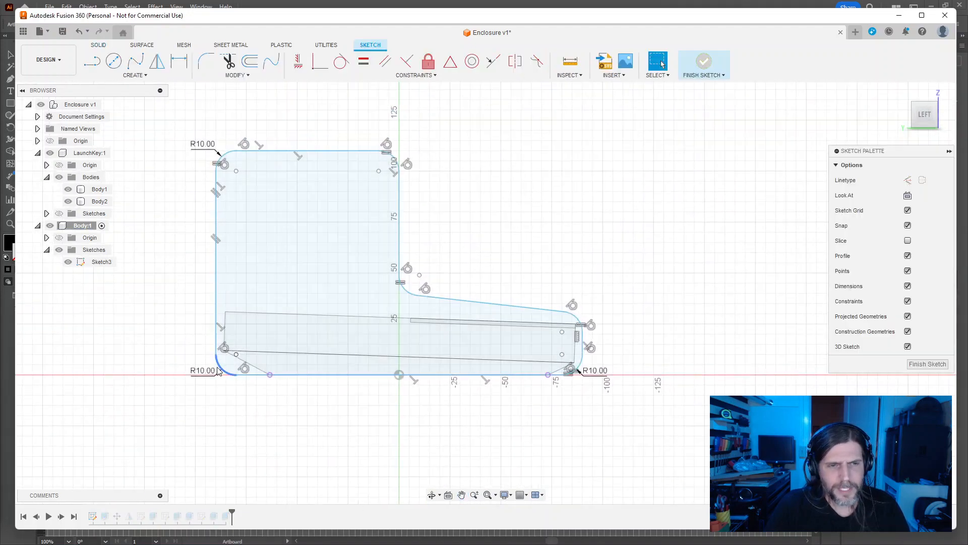
pyautogui.click(218, 368)
pyautogui.keyDown('ctrl'); pyautogui.click(286, 376); pyautogui.keyUp('ctrl')
pyautogui.keyDown('ctrl'); pyautogui.click(576, 369); pyautogui.keyUp('ctrl')
pyautogui.press('Delete')
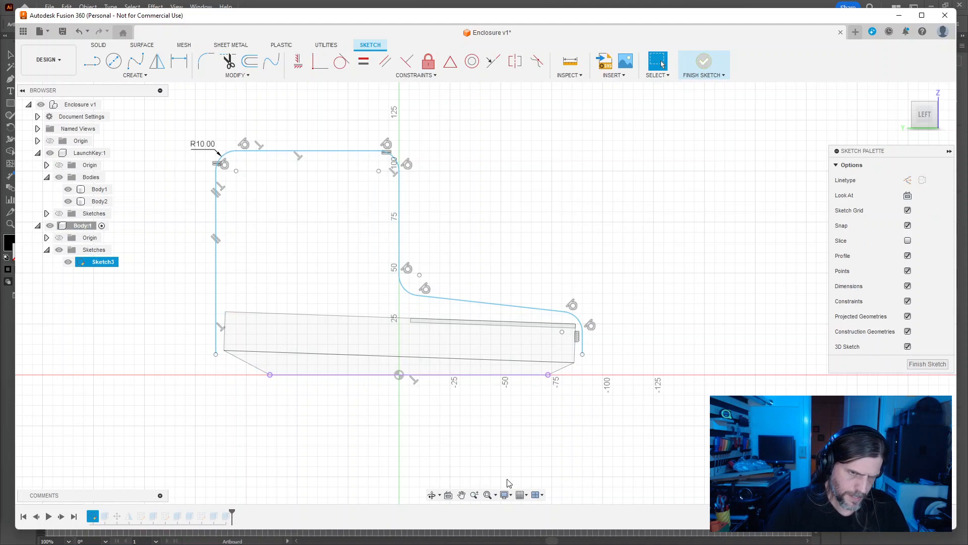
# Step: Draw a rectangle directly beneath the side profile across its full width and dimension its height to 13 mm
pyautogui.press('r')
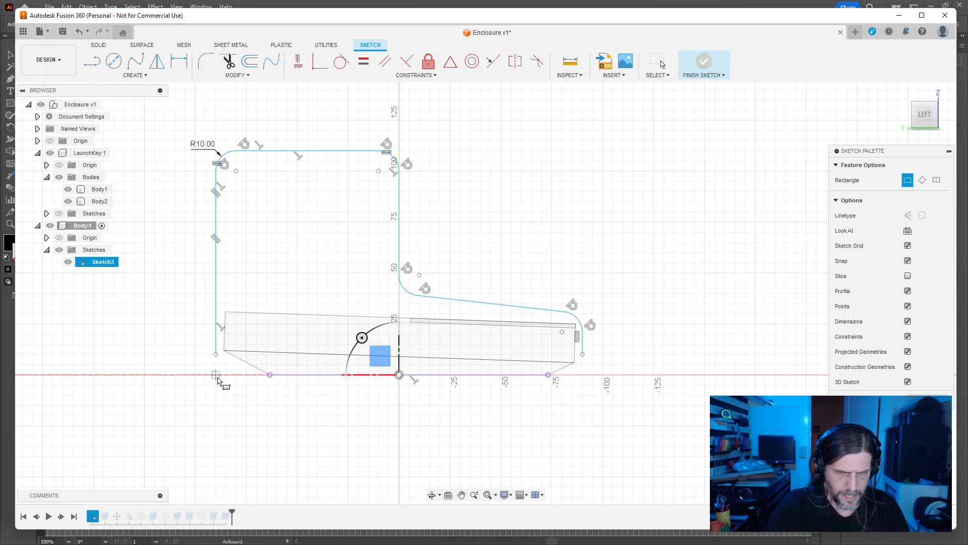
pyautogui.click(216, 375)
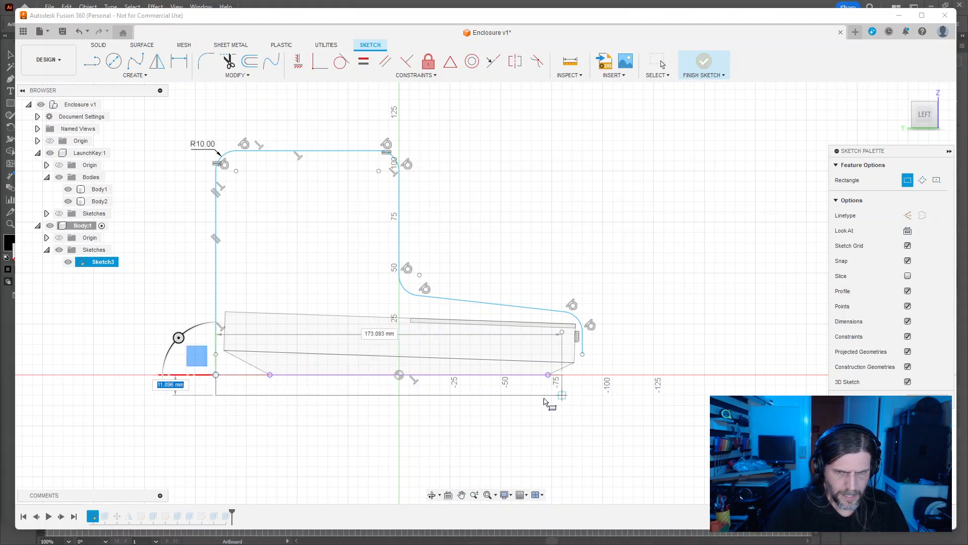
pyautogui.click(583, 397)
pyautogui.press('d')
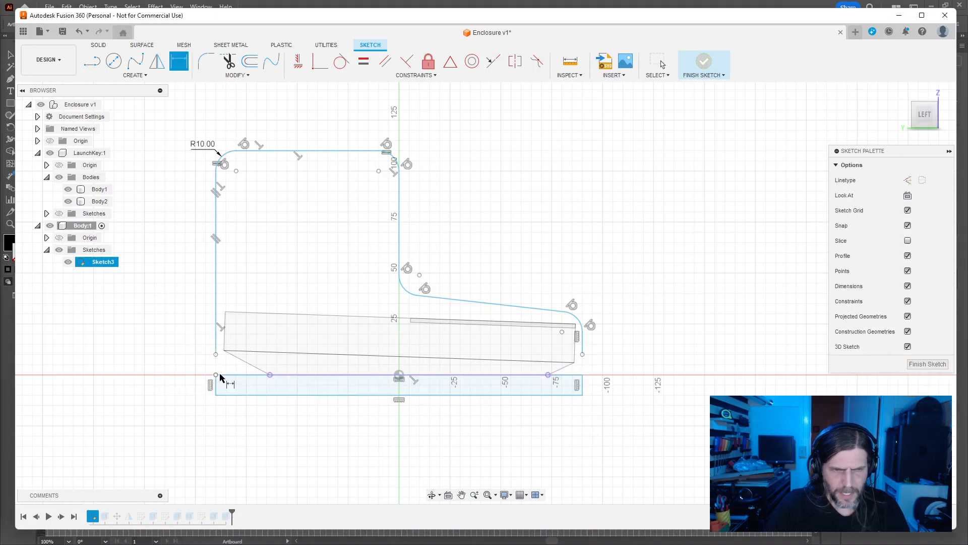
pyautogui.click(216, 388)
pyautogui.click(109, 398)
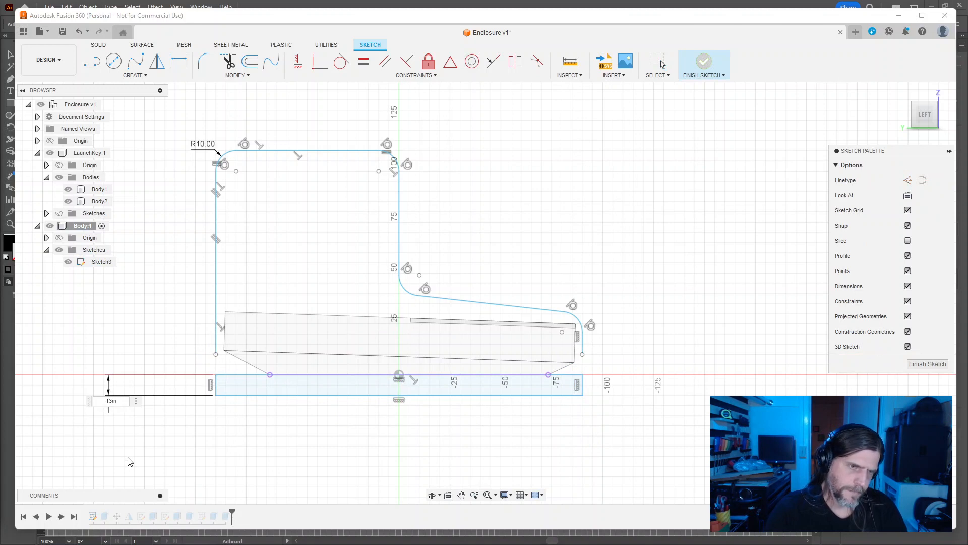
pyautogui.write('13mm')
pyautogui.press('Return')
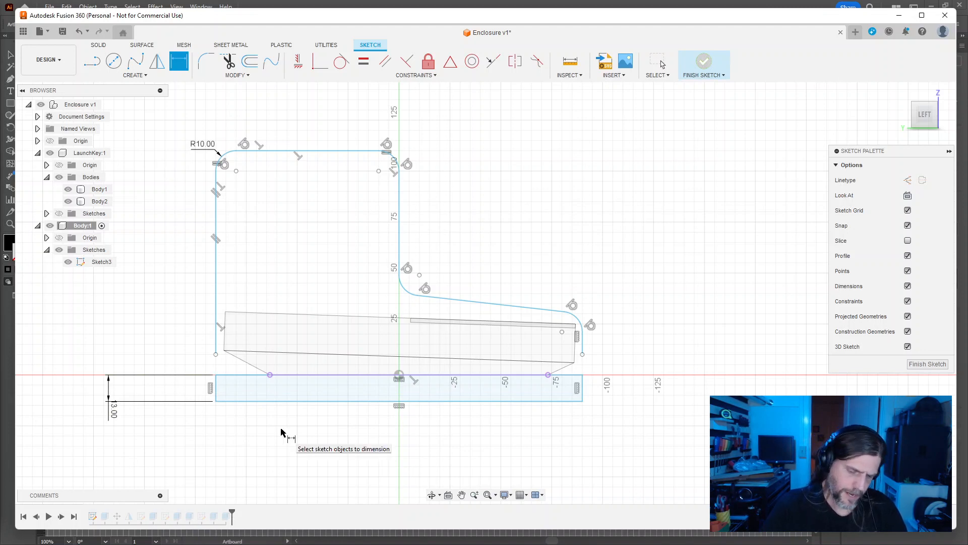
# Step: Close the side profile by extending its back and front edges with lines down to the rectangle's top corners, and finish the sketch
pyautogui.press('l')
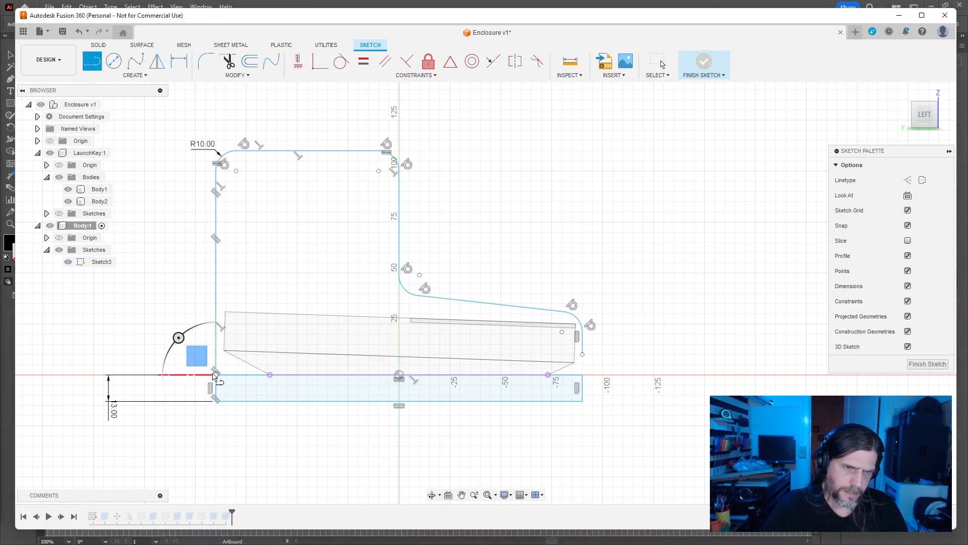
pyautogui.press('Escape')
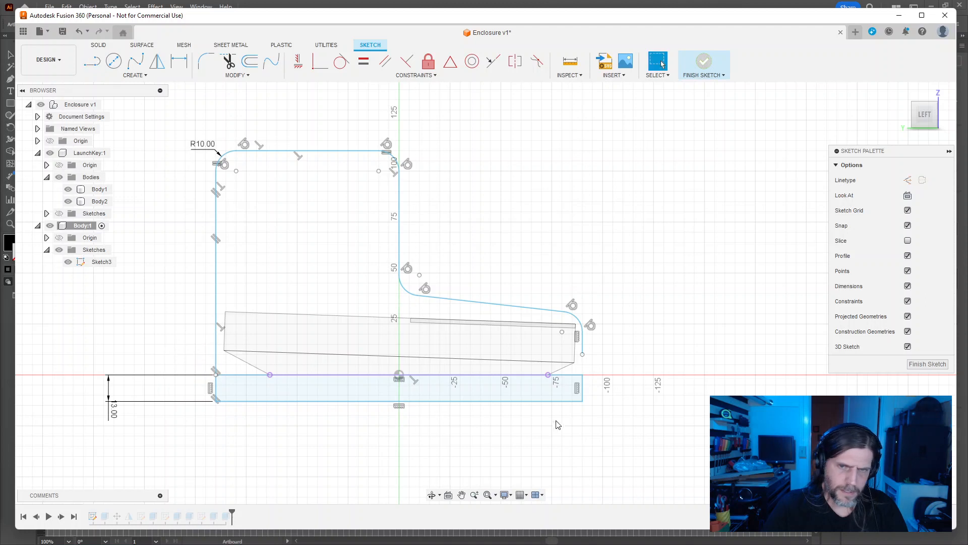
pyautogui.press('l')
pyautogui.click(582, 354)
pyautogui.click(583, 374)
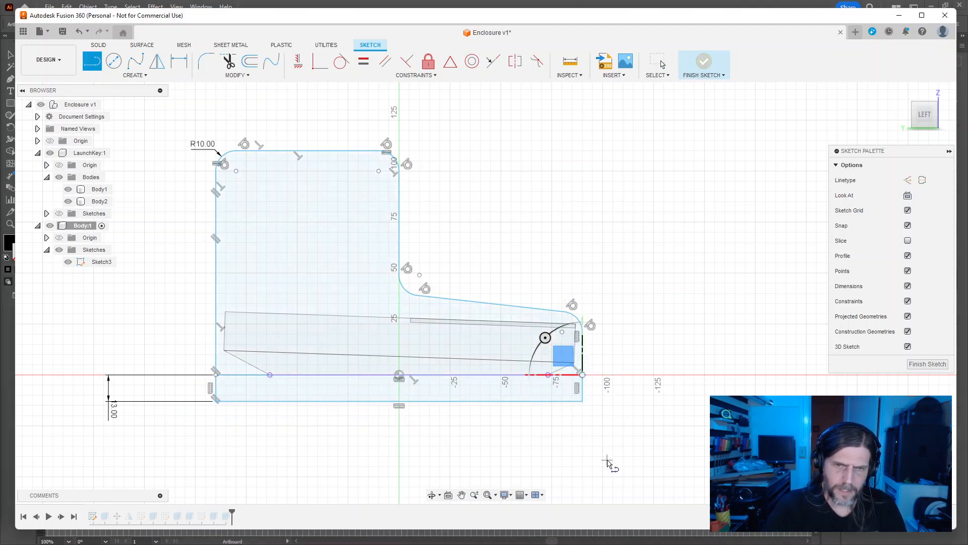
pyautogui.click(926, 364)
# Step: Make the side profile sketch visible in the model and keep the grid sketch hidden
pyautogui.keyDown('shift'); pyautogui.moveTo(704, 423); pyautogui.dragTo(615, 422, button='middle'); pyautogui.keyUp('shift')
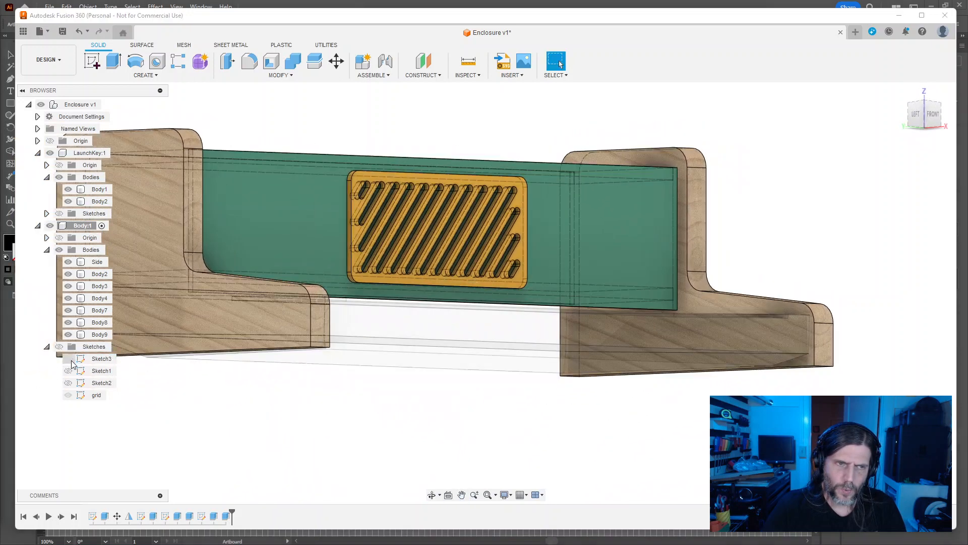
pyautogui.click(67, 360)
pyautogui.click(67, 360)
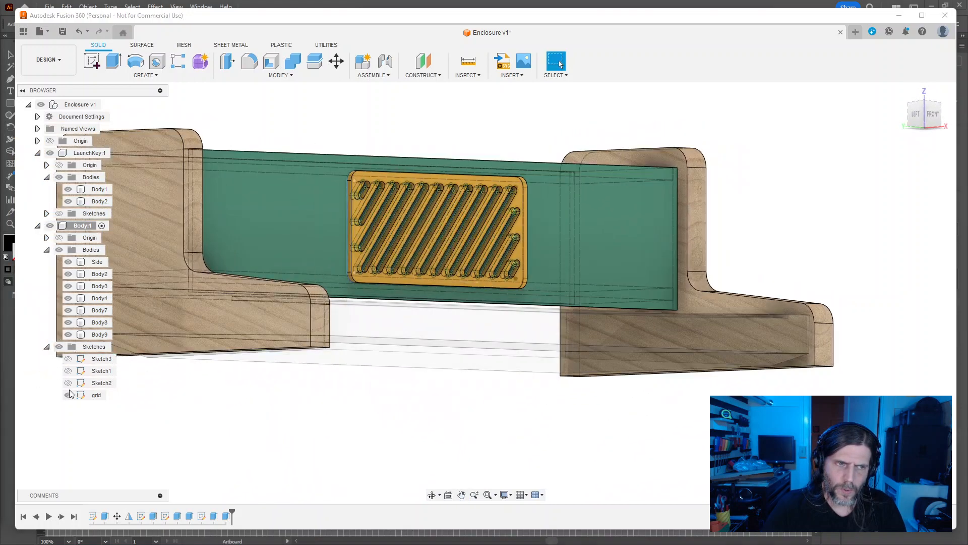
pyautogui.click(68, 396)
pyautogui.click(68, 358)
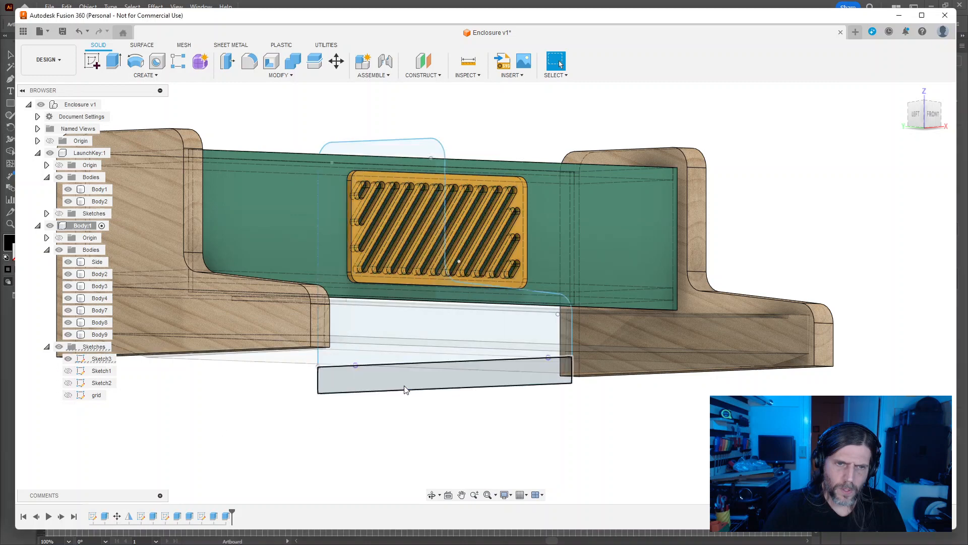
# Step: Extrude the base rectangle symmetrically by 165 mm to each side as a new body
pyautogui.click(433, 381)
pyautogui.press('e')
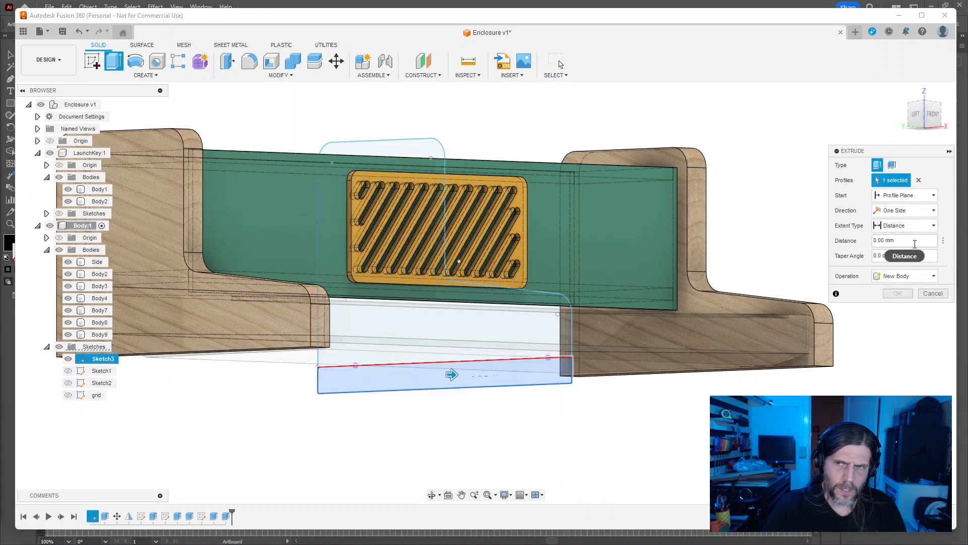
pyautogui.moveTo(451, 373); pyautogui.dragTo(693, 383)
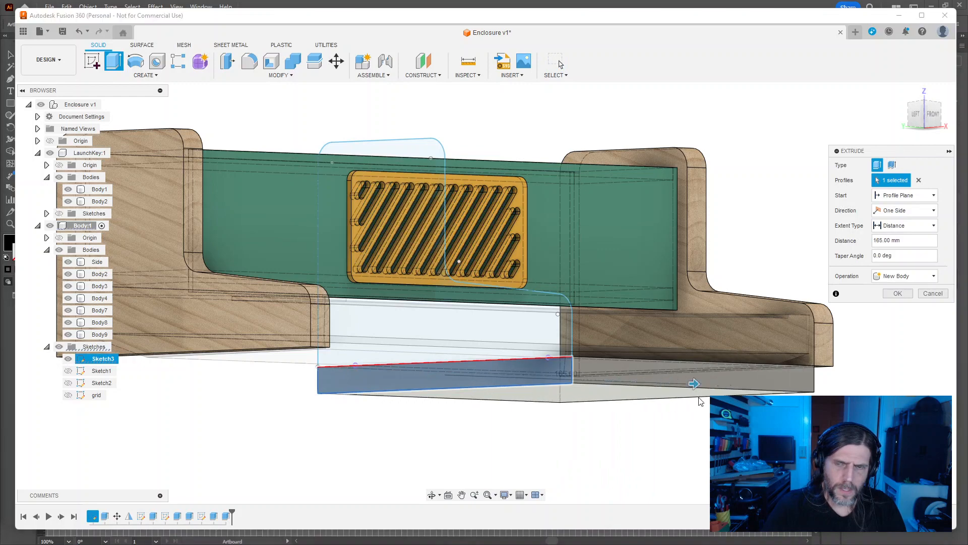
pyautogui.keyDown('shift'); pyautogui.moveTo(689, 385); pyautogui.dragTo(615, 403, button='middle'); pyautogui.keyUp('shift')
pyautogui.keyDown('shift'); pyautogui.moveTo(751, 419); pyautogui.dragTo(698, 422, button='middle'); pyautogui.keyUp('shift')
pyautogui.moveTo(770, 385)
pyautogui.mouseDown()
pyautogui.moveTo(798, 388)
pyautogui.moveTo(781, 379)
pyautogui.moveTo(792, 368)
pyautogui.moveTo(760, 372)
pyautogui.moveTo(769, 369)
pyautogui.mouseUp()
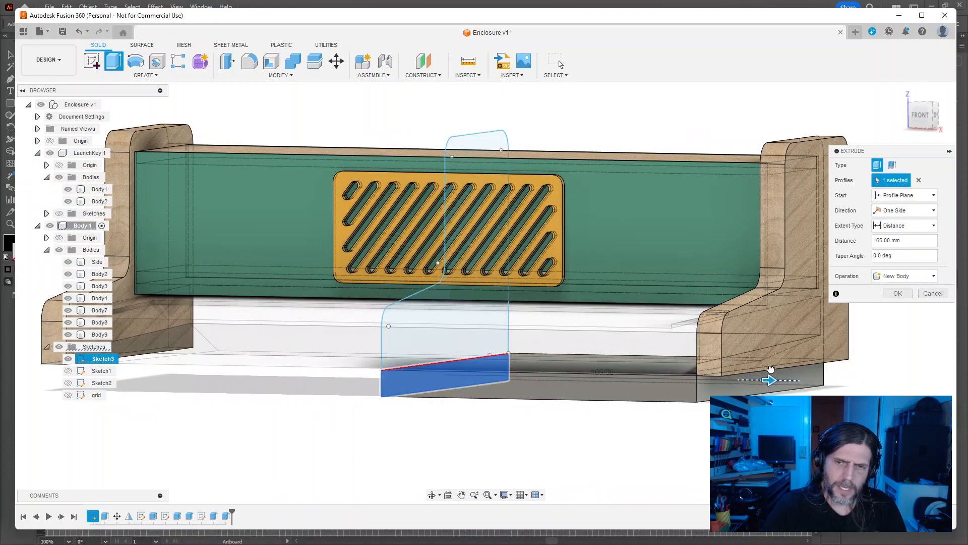
pyautogui.keyDown('shift'); pyautogui.moveTo(767, 375); pyautogui.dragTo(804, 376, button='middle'); pyautogui.keyUp('shift')
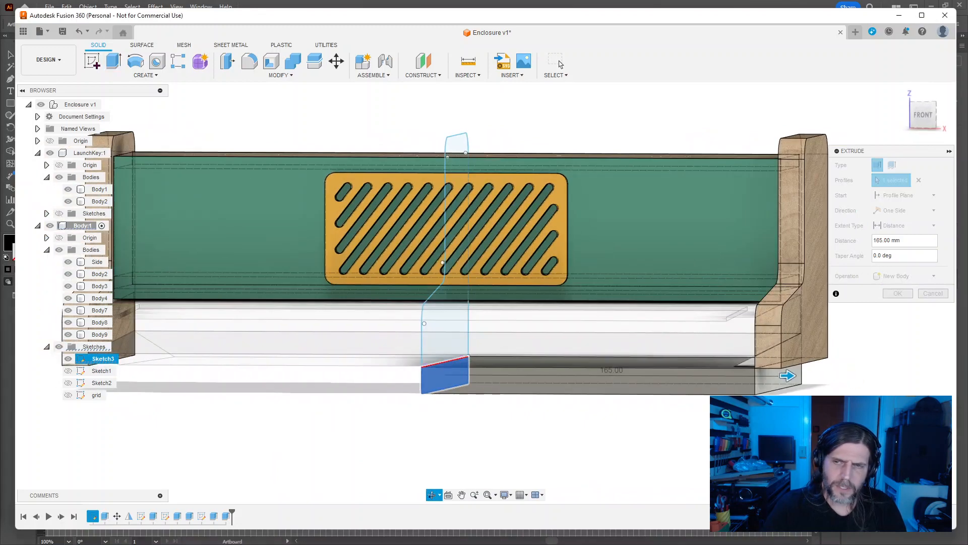
pyautogui.moveTo(800, 343)
pyautogui.keyDown('shift'); pyautogui.mouseDown(button='middle')
pyautogui.moveTo(849, 313)
pyautogui.moveTo(802, 335)
pyautogui.mouseUp(button='middle'); pyautogui.keyUp('shift')
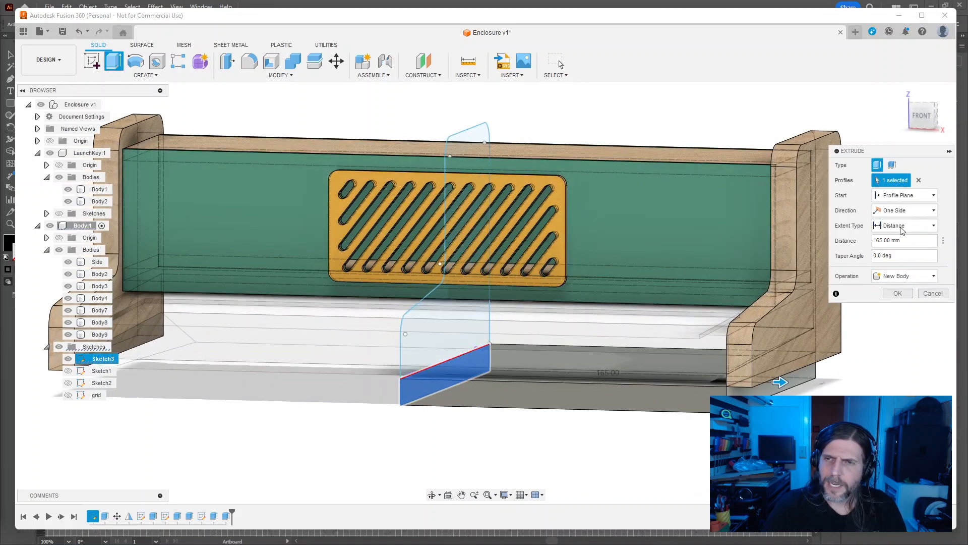
pyautogui.click(893, 230)
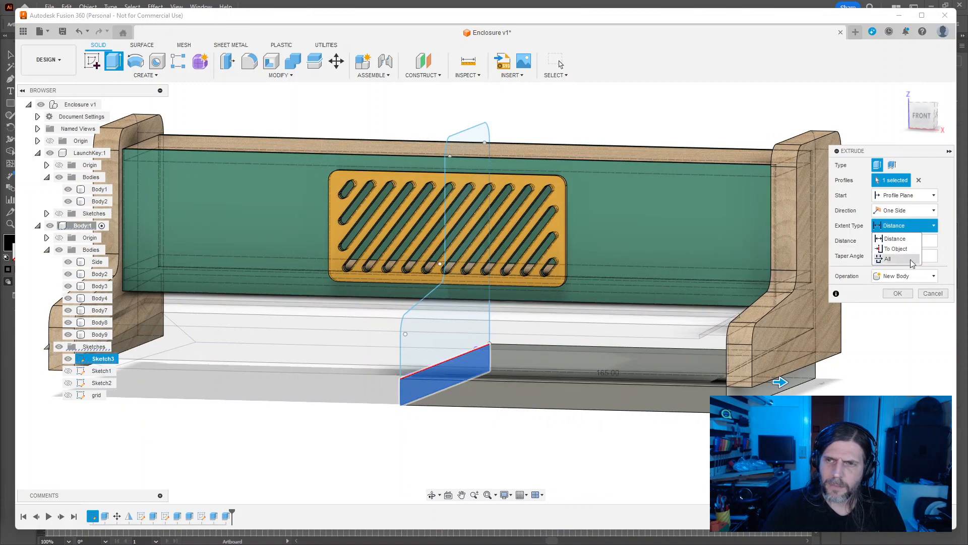
pyautogui.click(896, 211)
pyautogui.click(897, 243)
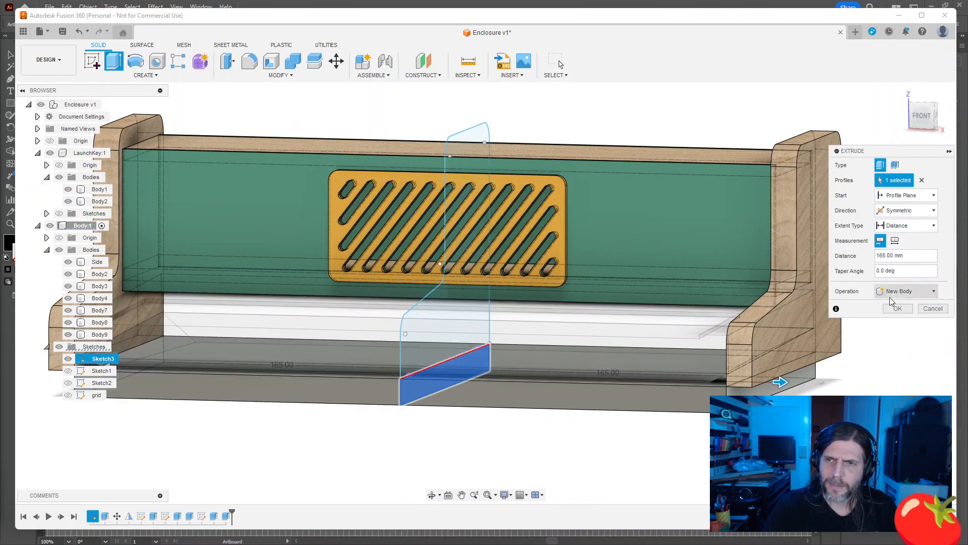
pyautogui.click(896, 308)
# Step: Edit the side panel's extrusion to include the base rectangle profile, so the side panels extend down over the base's ends
pyautogui.keyDown('shift'); pyautogui.moveTo(525, 447); pyautogui.dragTo(490, 434, button='middle'); pyautogui.keyUp('shift')
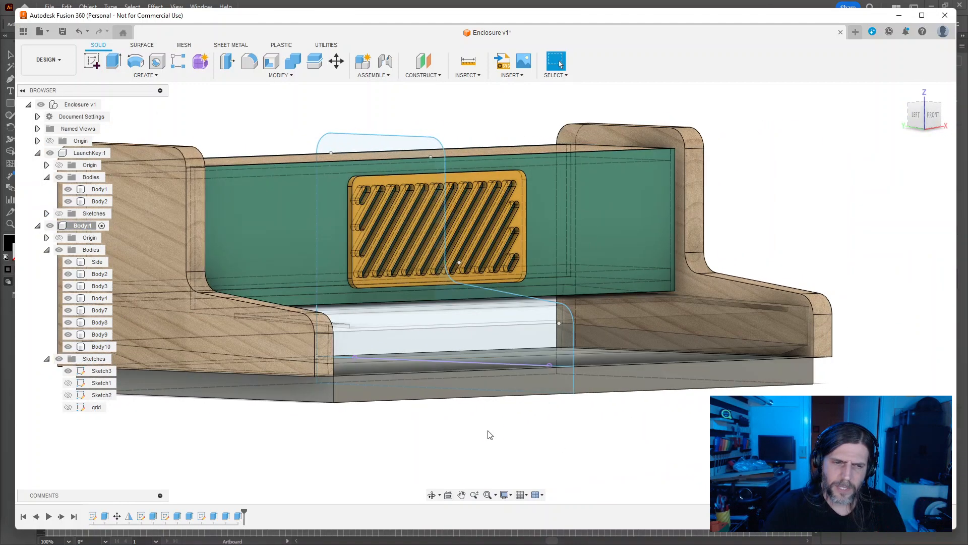
pyautogui.doubleClick(177, 517)
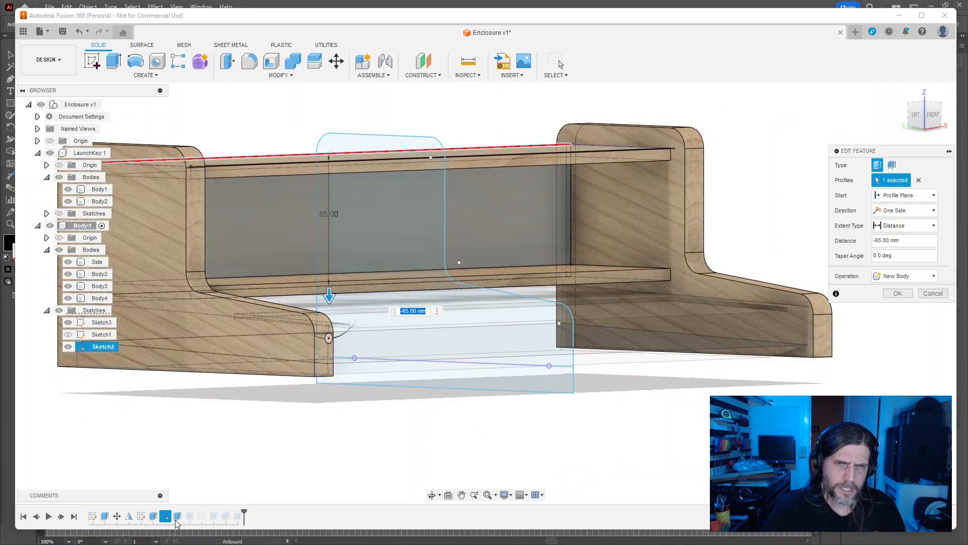
pyautogui.click(932, 293)
pyautogui.doubleClick(153, 517)
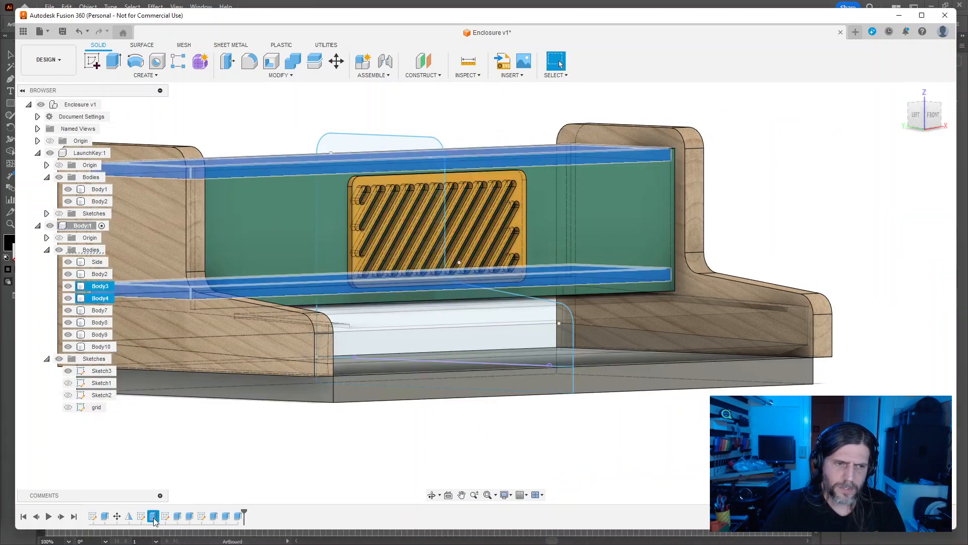
pyautogui.click(897, 308)
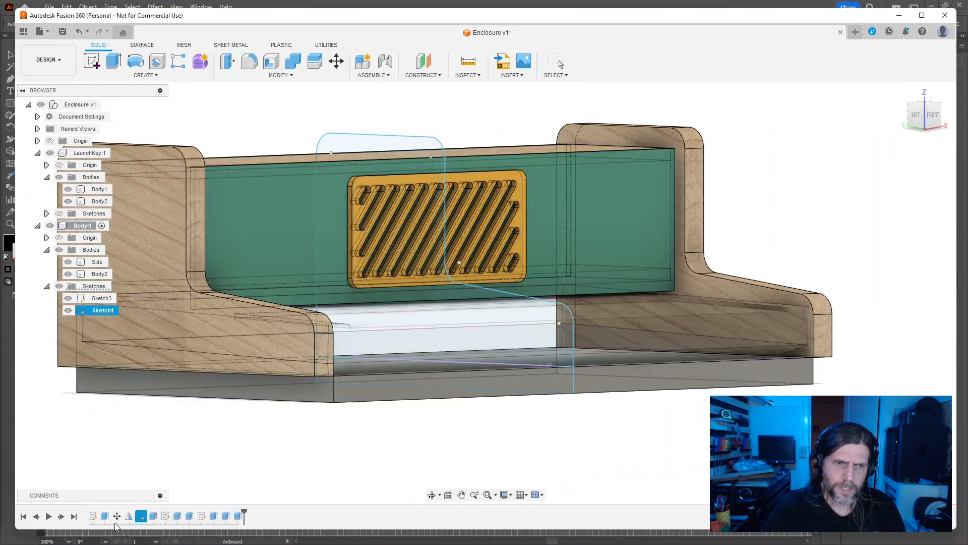
pyautogui.doubleClick(104, 515)
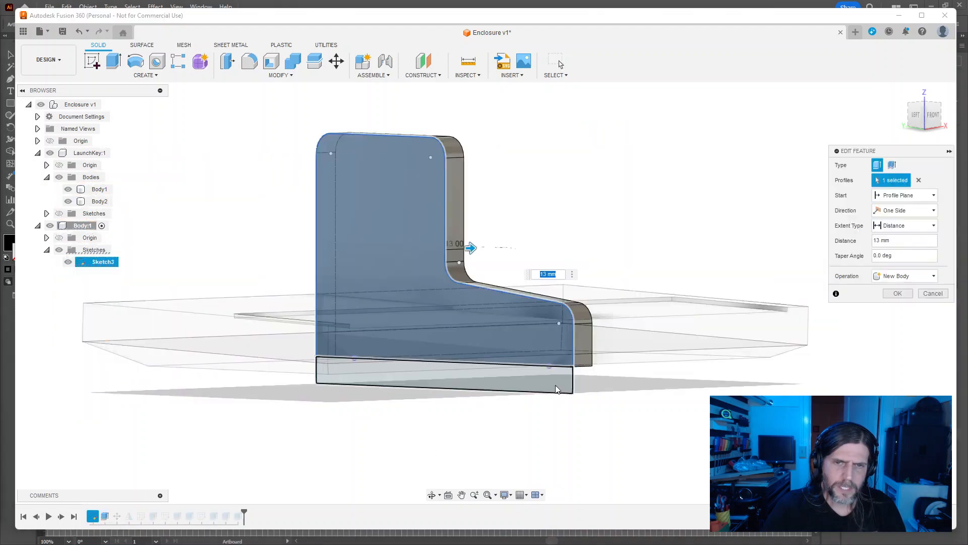
pyautogui.click(897, 293)
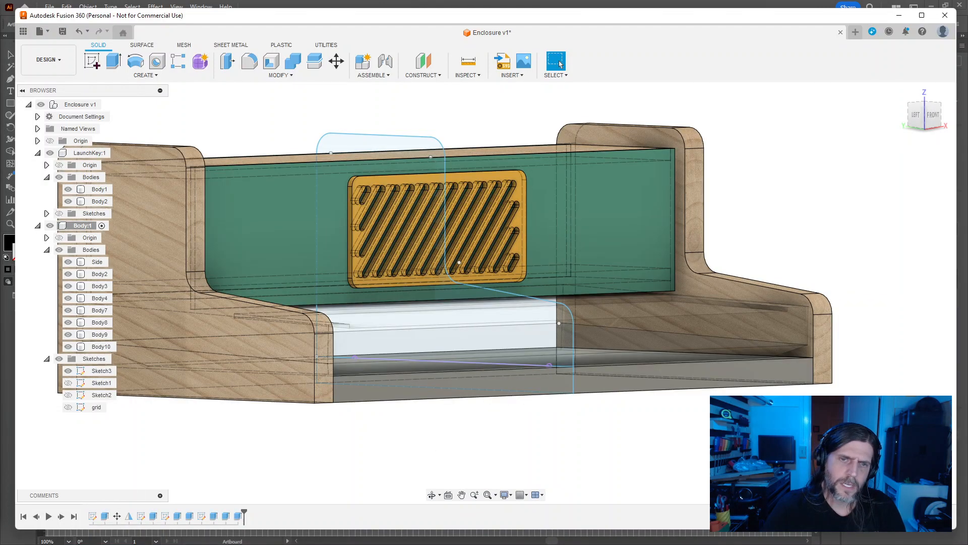
# Step: Examine the enclosure with its new base from the back, sides and front, with the window maximized and the component trees collapsed
pyautogui.keyDown('shift'); pyautogui.moveTo(585, 436); pyautogui.dragTo(680, 441, button='middle'); pyautogui.keyUp('shift')
pyautogui.moveTo(697, 444)
pyautogui.keyDown('shift'); pyautogui.mouseDown(button='middle')
pyautogui.moveTo(771, 444)
pyautogui.moveTo(700, 438)
pyautogui.moveTo(702, 426)
pyautogui.moveTo(700, 451)
pyautogui.mouseUp(button='middle'); pyautogui.keyUp('shift')
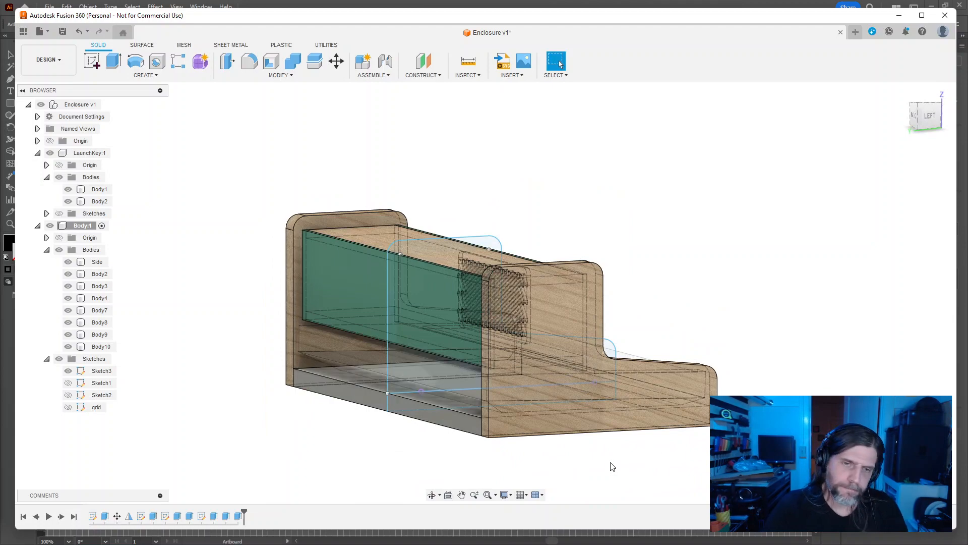
pyautogui.keyDown('shift'); pyautogui.moveTo(562, 467); pyautogui.dragTo(695, 461, button='middle'); pyautogui.keyUp('shift')
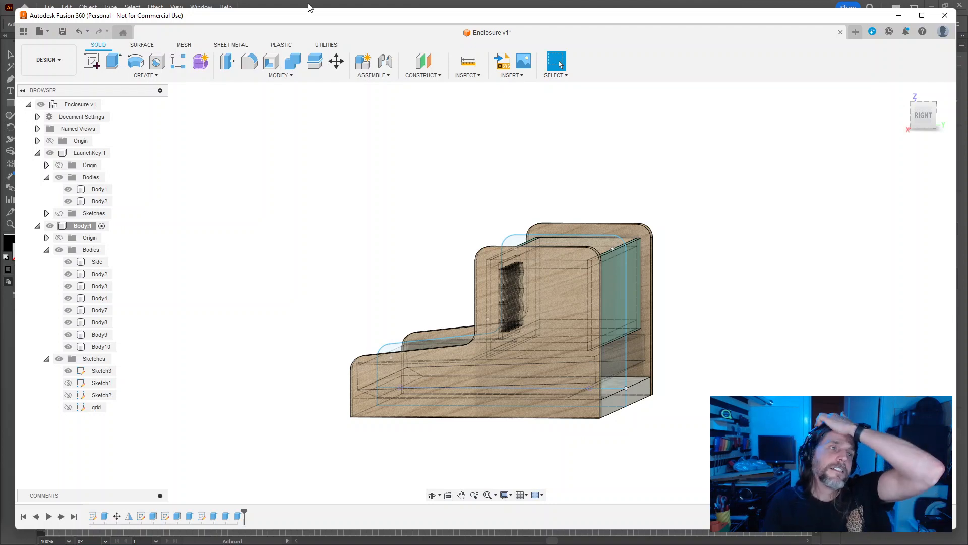
pyautogui.moveTo(270, 20); pyautogui.dragTo(253, 3)
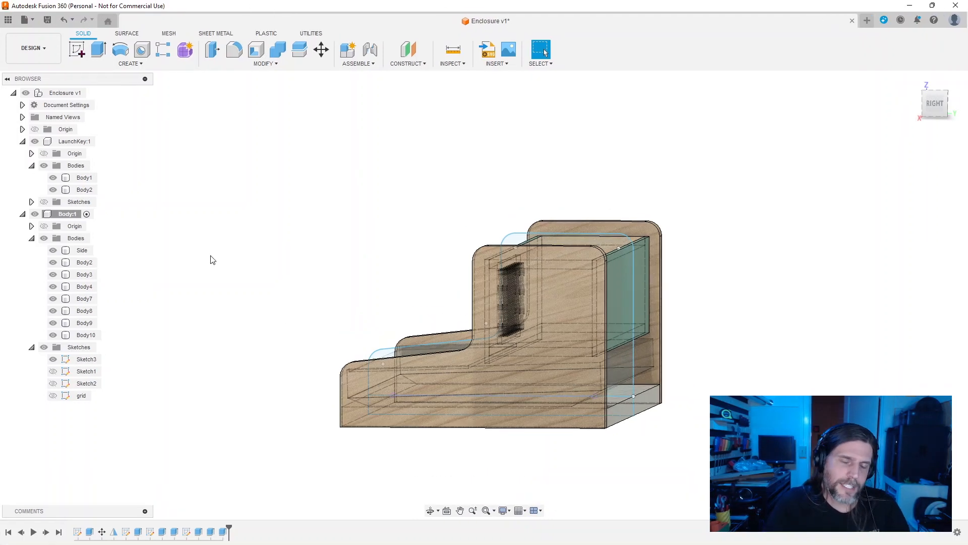
pyautogui.keyDown('shift'); pyautogui.moveTo(266, 305); pyautogui.dragTo(608, 362, button='middle'); pyautogui.keyUp('shift')
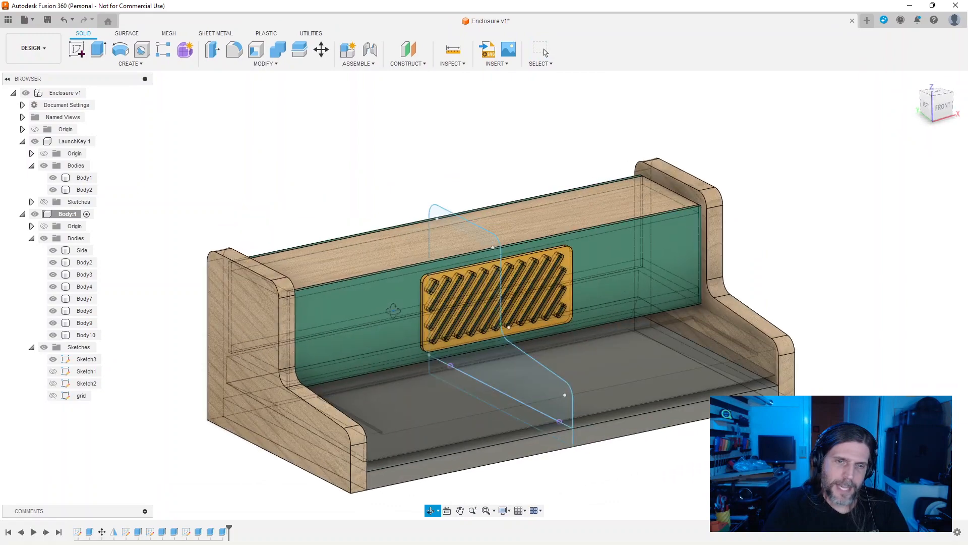
pyautogui.keyDown('shift'); pyautogui.moveTo(649, 454); pyautogui.dragTo(617, 425, button='middle'); pyautogui.keyUp('shift')
pyautogui.click(24, 142)
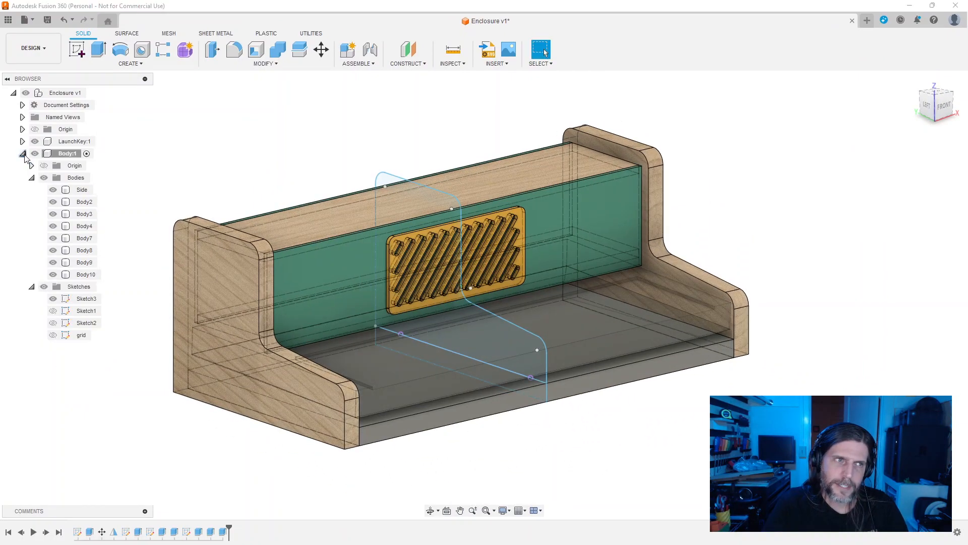
pyautogui.click(23, 153)
pyautogui.moveTo(160, 211)
pyautogui.keyDown('shift'); pyautogui.mouseDown(button='middle')
pyautogui.moveTo(153, 160)
pyautogui.moveTo(175, 195)
pyautogui.moveTo(166, 193)
pyautogui.moveTo(171, 211)
pyautogui.moveTo(176, 170)
pyautogui.moveTo(178, 207)
pyautogui.mouseUp(button='middle'); pyautogui.keyUp('shift')
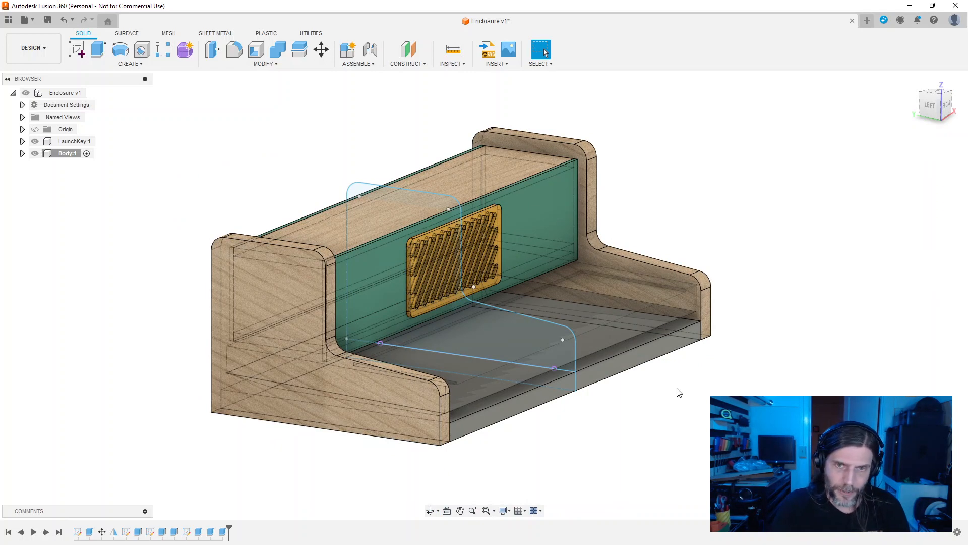
pyautogui.keyDown('shift'); pyautogui.moveTo(731, 371); pyautogui.dragTo(701, 384, button='middle'); pyautogui.keyUp('shift')
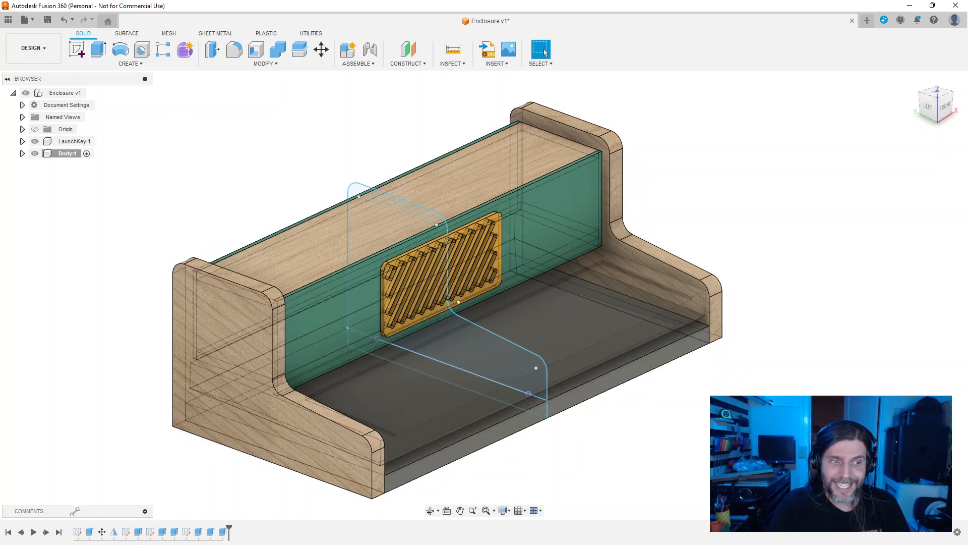
pyautogui.keyDown('shift'); pyautogui.moveTo(283, 186); pyautogui.dragTo(165, 342, button='middle'); pyautogui.keyUp('shift')
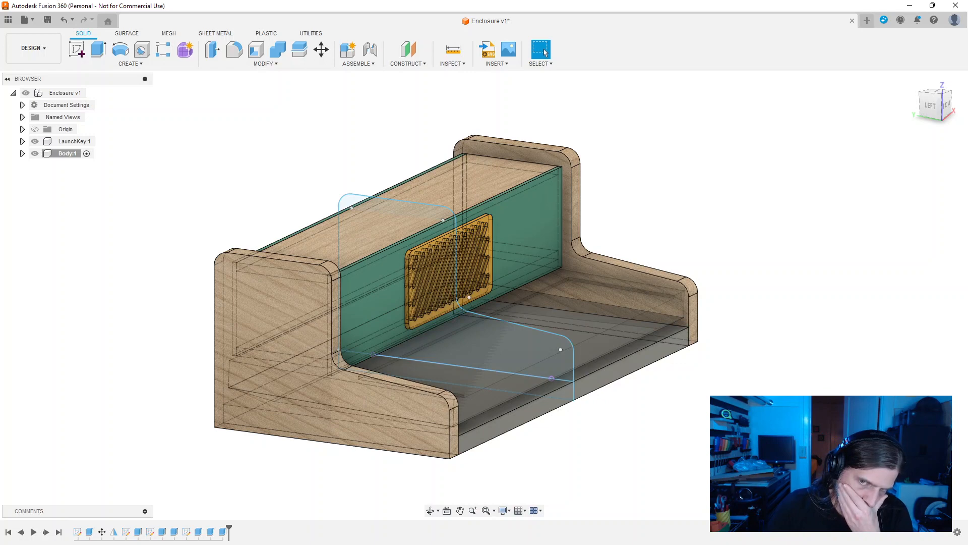
pyautogui.moveTo(669, 419)
pyautogui.keyDown('shift'); pyautogui.mouseDown(button='middle')
pyautogui.moveTo(782, 389)
pyautogui.moveTo(731, 393)
pyautogui.moveTo(672, 410)
pyautogui.moveTo(670, 421)
pyautogui.moveTo(703, 416)
pyautogui.moveTo(687, 390)
pyautogui.mouseUp(button='middle'); pyautogui.keyUp('shift')
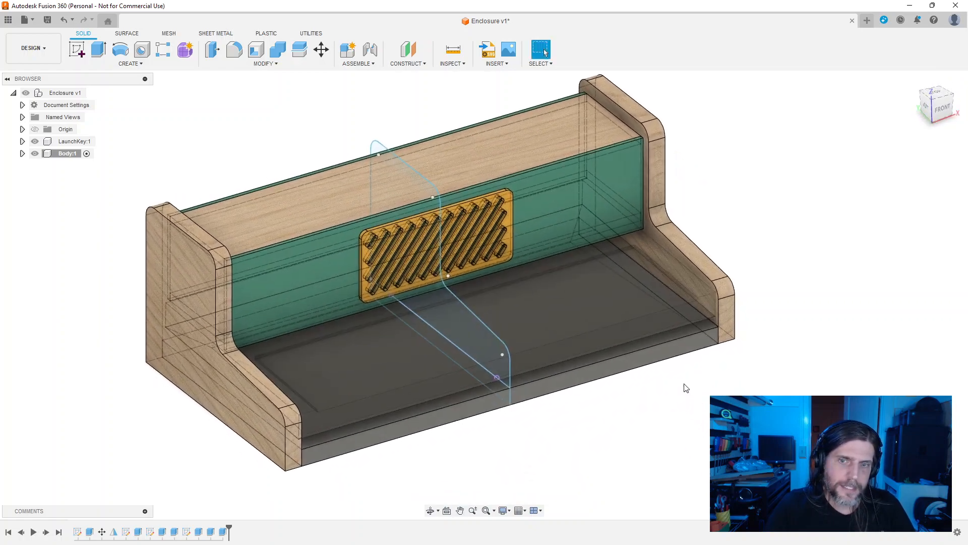
# Step: Apply the design's existing light wood appearance to the base body beneath the keyboard
pyautogui.click(22, 153)
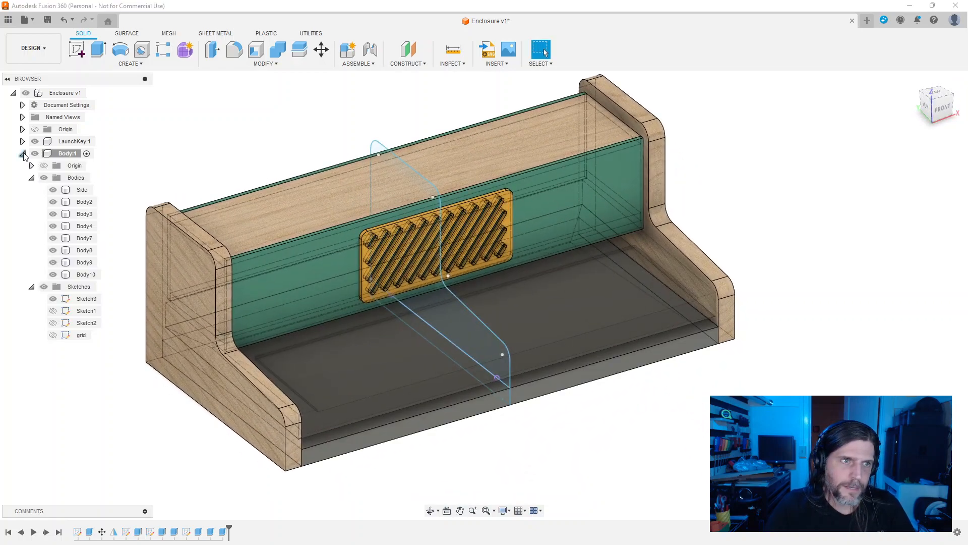
pyautogui.rightClick(83, 277)
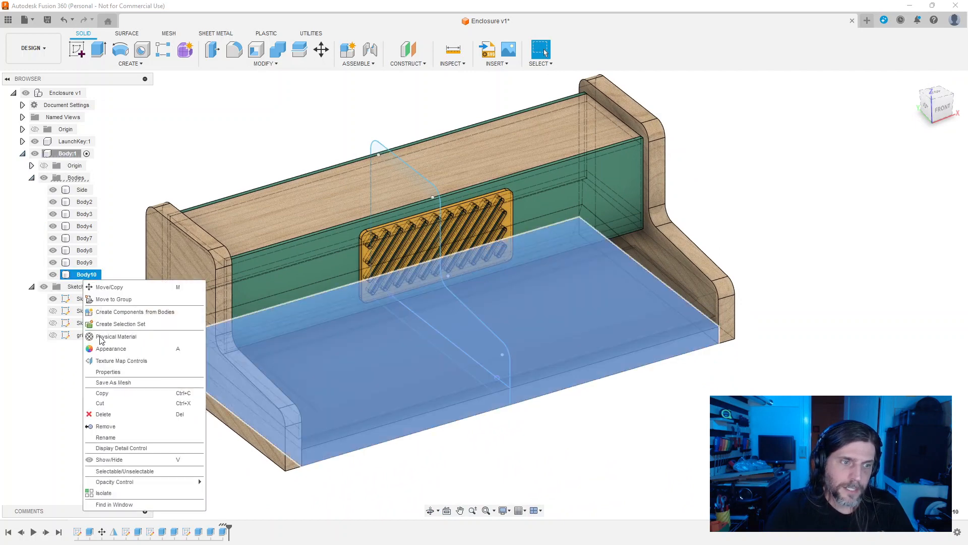
pyautogui.click(112, 348)
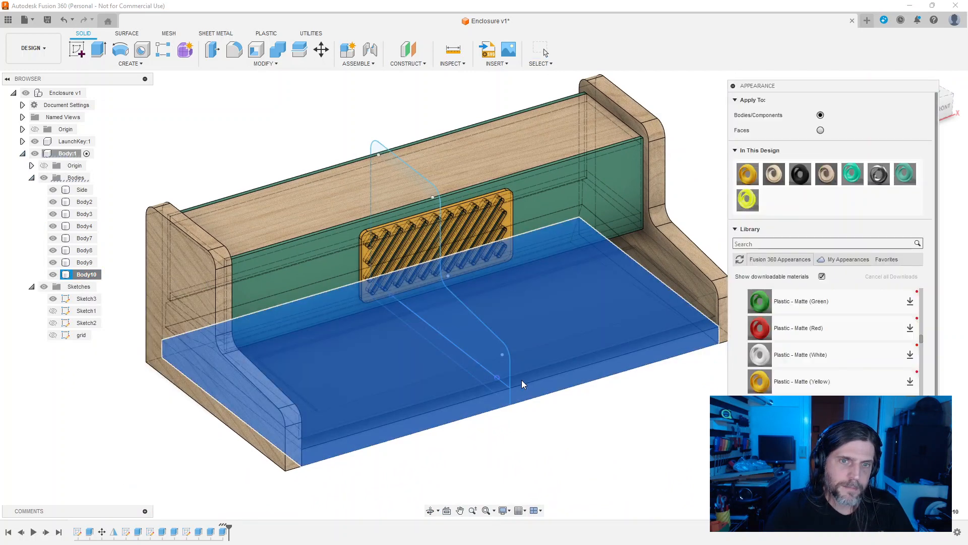
pyautogui.moveTo(827, 179); pyautogui.dragTo(699, 340)
pyautogui.click(915, 487)
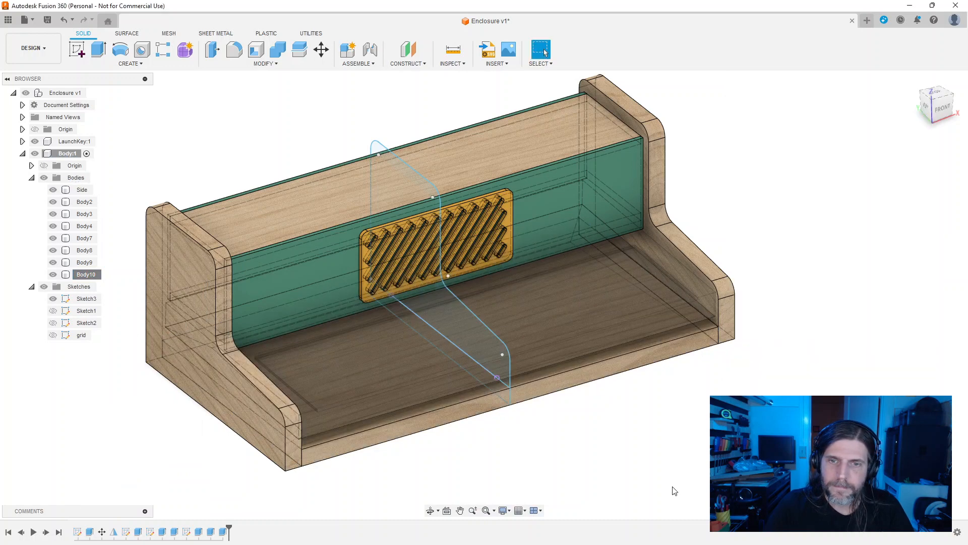
pyautogui.keyDown('shift'); pyautogui.moveTo(505, 290); pyautogui.dragTo(405, 287, button='middle'); pyautogui.keyUp('shift')
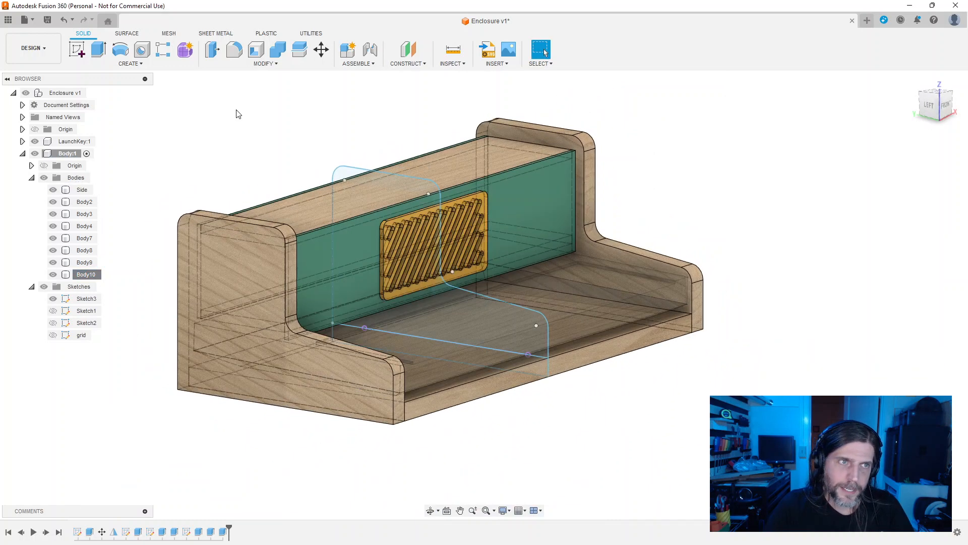
pyautogui.moveTo(721, 304)
pyautogui.keyDown('shift'); pyautogui.mouseDown(button='middle')
pyautogui.moveTo(678, 284)
pyautogui.moveTo(823, 296)
pyautogui.moveTo(775, 284)
pyautogui.moveTo(746, 334)
pyautogui.moveTo(764, 285)
pyautogui.moveTo(812, 283)
pyautogui.moveTo(705, 291)
pyautogui.moveTo(728, 280)
pyautogui.moveTo(726, 298)
pyautogui.mouseUp(button='middle'); pyautogui.keyUp('shift')
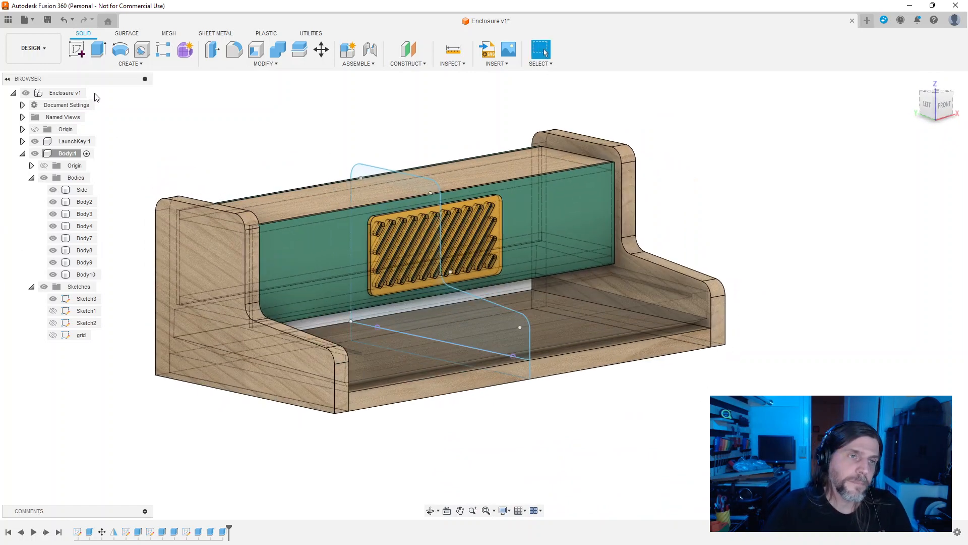
# Step: Activate the top-level Enclosure component and inspect the side panels' front corners against the keyboard
pyautogui.doubleClick(65, 93)
pyautogui.moveTo(834, 296)
pyautogui.keyDown('shift'); pyautogui.mouseDown(button='middle')
pyautogui.moveTo(801, 289)
pyautogui.moveTo(878, 282)
pyautogui.moveTo(864, 284)
pyautogui.mouseUp(button='middle'); pyautogui.keyUp('shift')
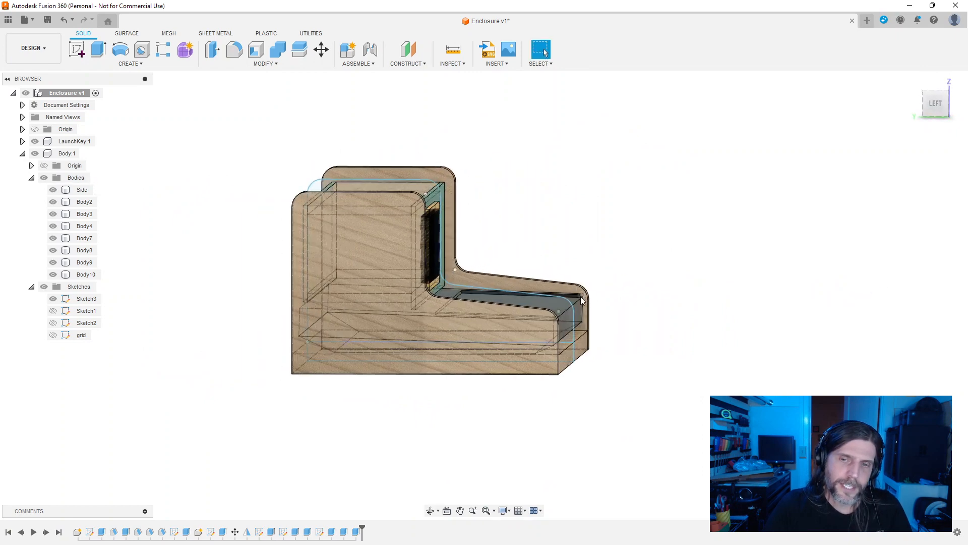
pyautogui.keyDown('shift'); pyautogui.moveTo(736, 314); pyautogui.dragTo(644, 339, button='middle'); pyautogui.keyUp('shift')
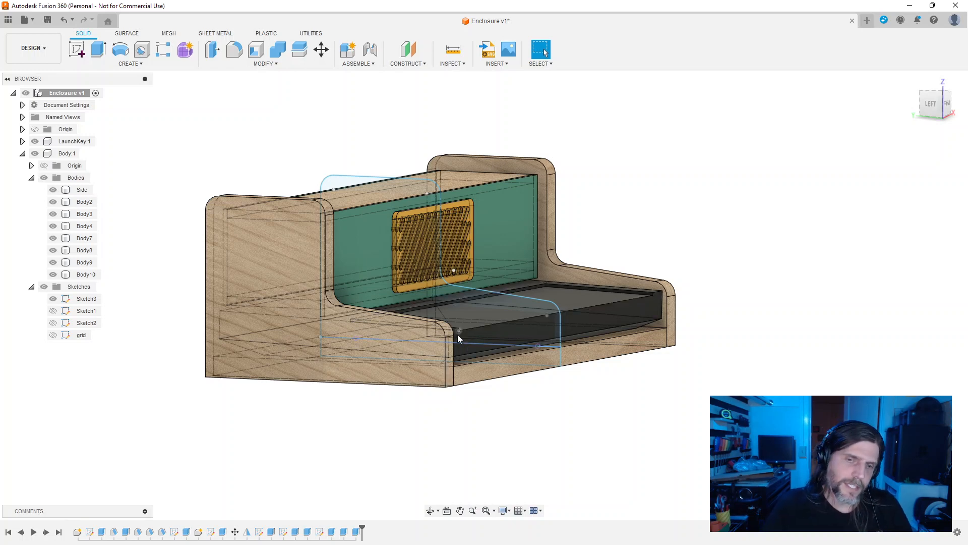
pyautogui.keyDown('shift'); pyautogui.moveTo(595, 368); pyautogui.dragTo(609, 303, button='middle'); pyautogui.keyUp('shift')
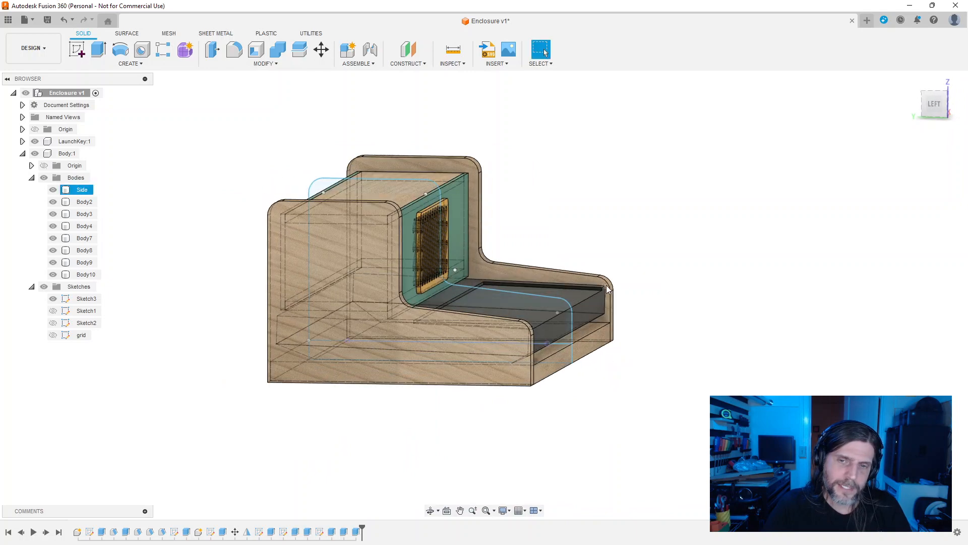
pyautogui.keyDown('shift'); pyautogui.moveTo(688, 379); pyautogui.dragTo(653, 334, button='middle'); pyautogui.keyUp('shift')
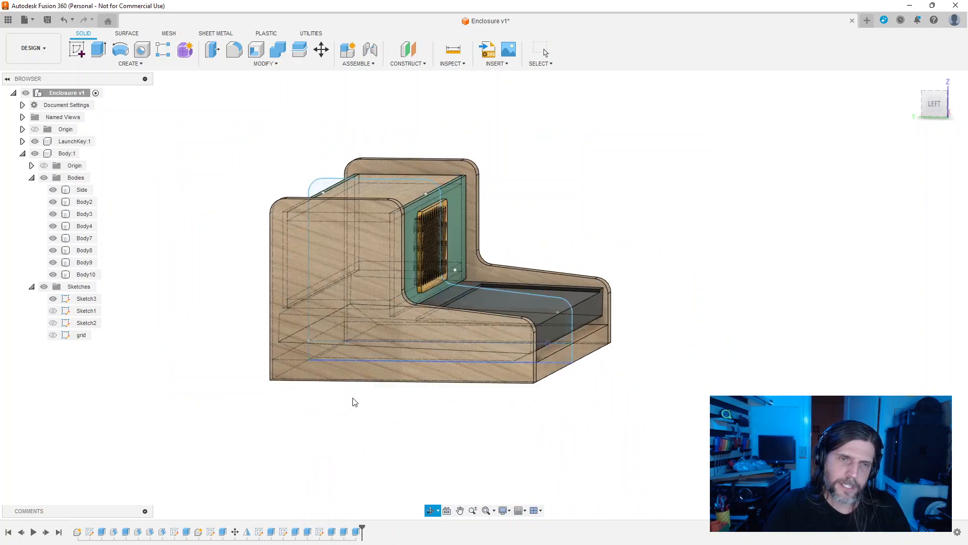
pyautogui.press('Escape')
pyautogui.doubleClick(93, 533)
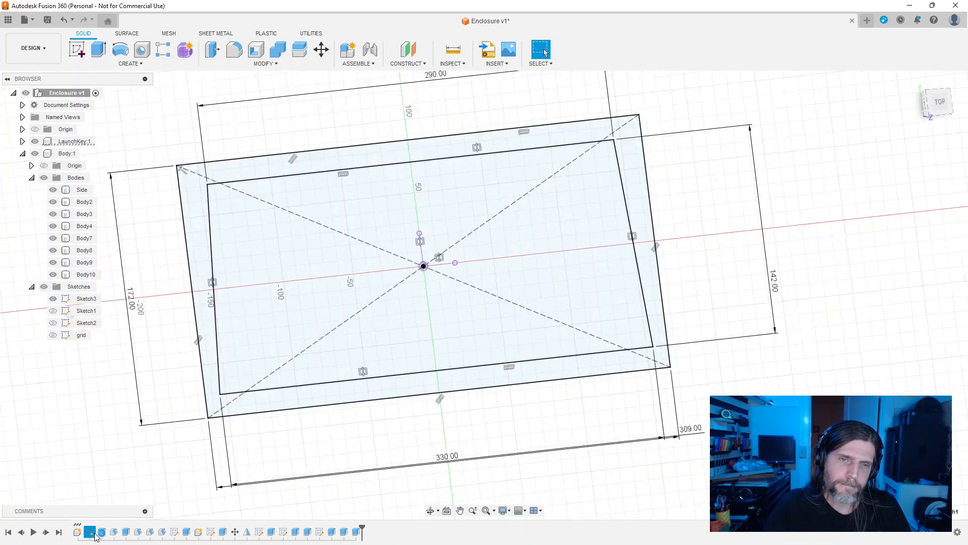
pyautogui.click(939, 352)
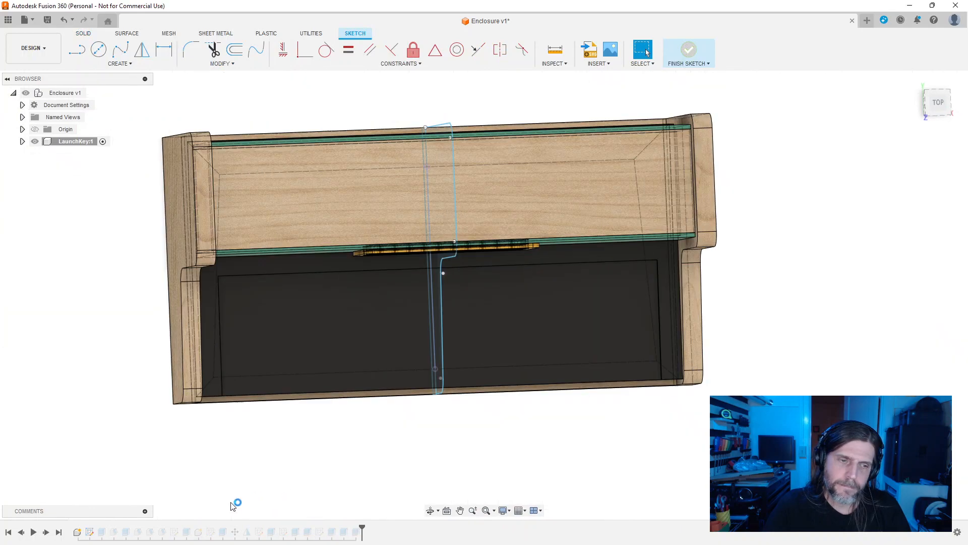
pyautogui.doubleClick(174, 532)
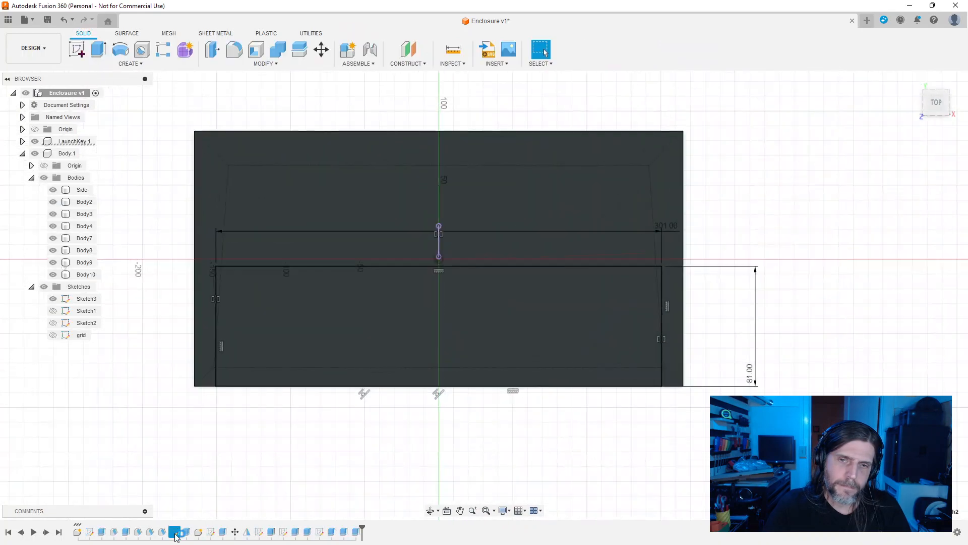
pyautogui.click(937, 353)
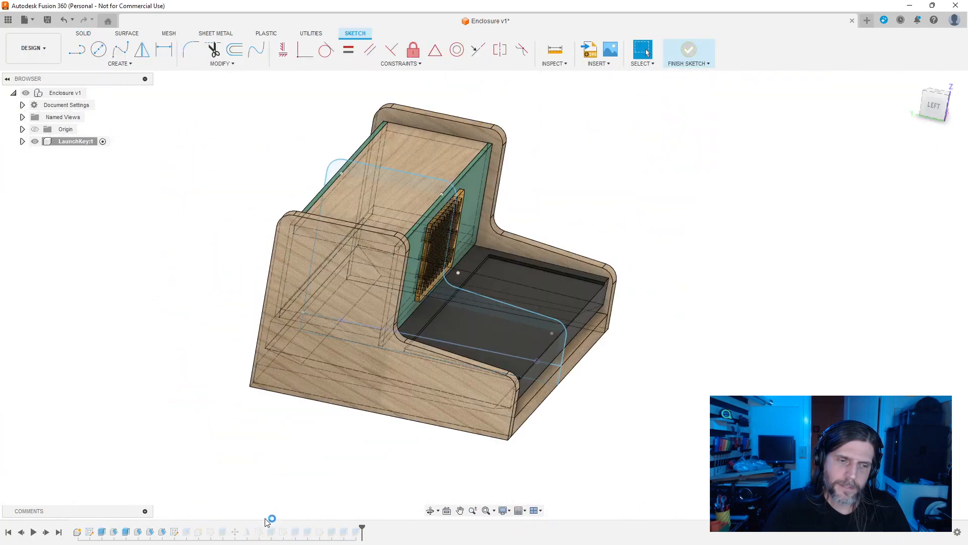
# Step: Open the side profile sketch for editing and delete the rounded arc at its upper front corner
pyautogui.doubleClick(211, 532)
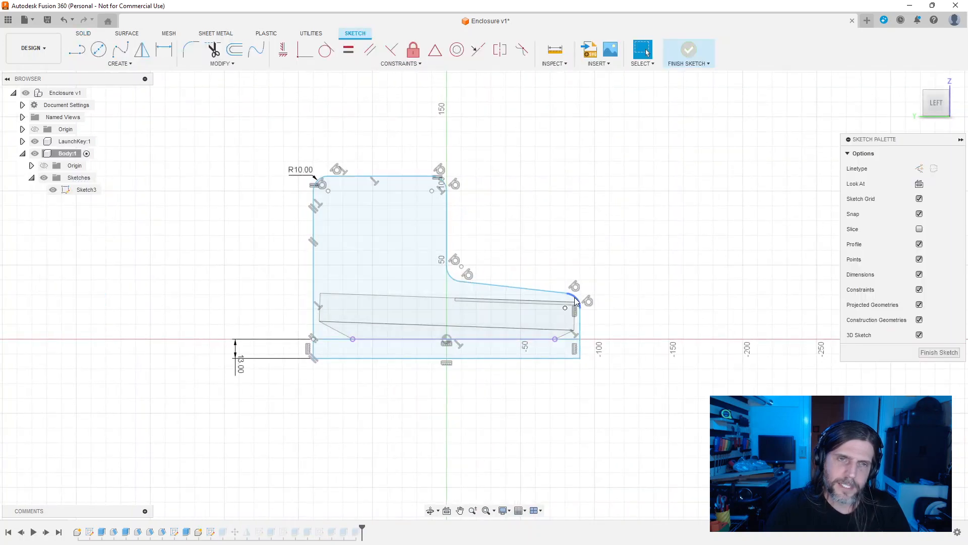
pyautogui.scroll(-2, 597, 322)
pyautogui.moveTo(604, 337); pyautogui.dragTo(613, 400, button='middle')
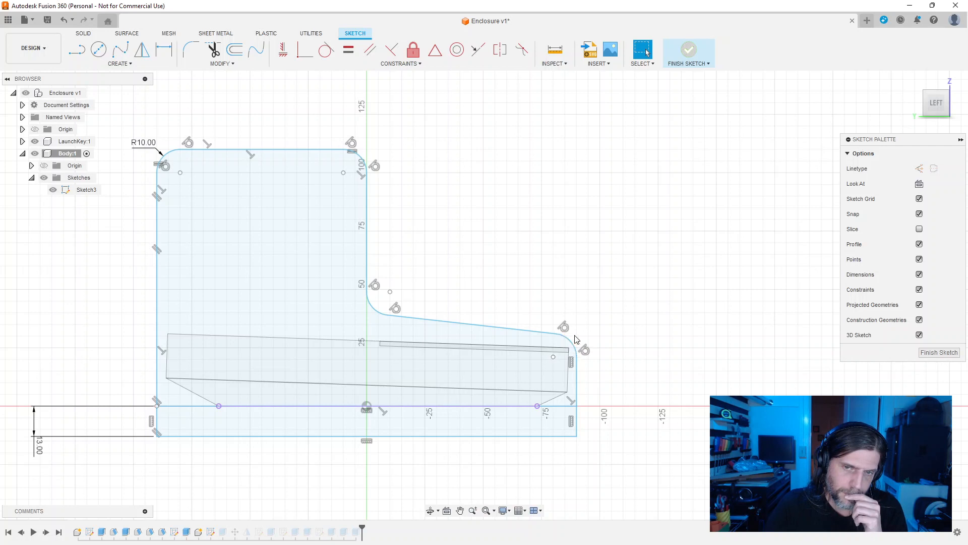
pyautogui.click(574, 341)
pyautogui.press('Delete')
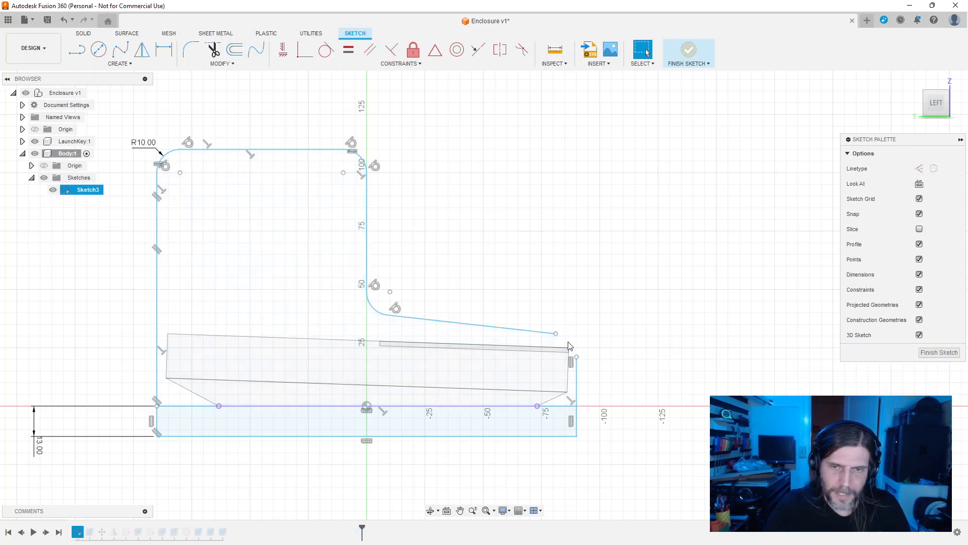
# Step: Close the gap at the front corner with lines that continue the sloped top edge and the vertical front edge to a sharp corner
pyautogui.press('l')
pyautogui.click(555, 334)
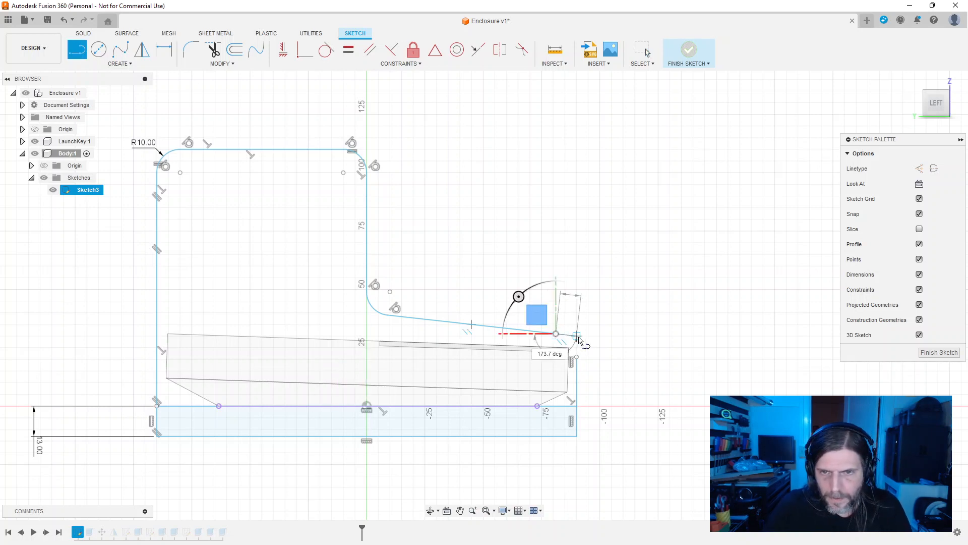
pyautogui.click(577, 335)
pyautogui.press('Escape')
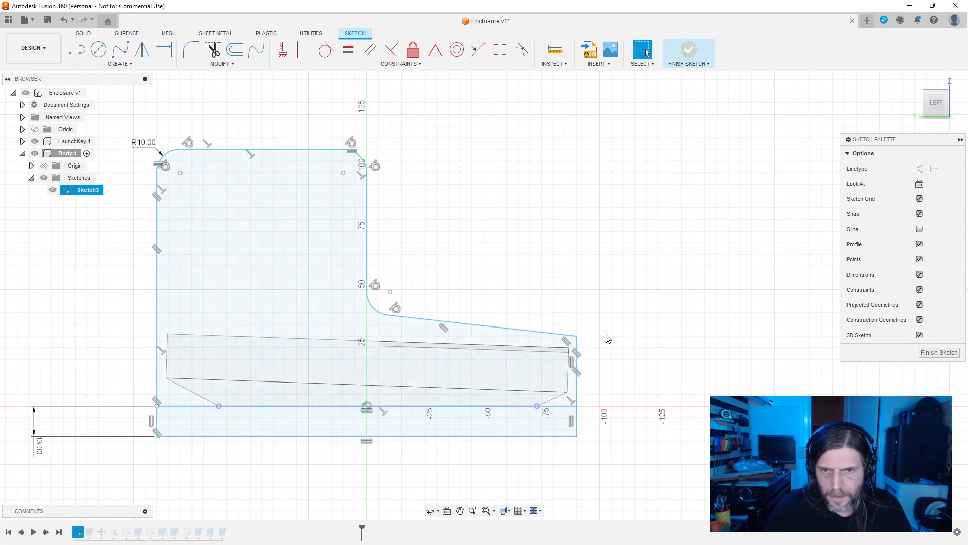
# Step: Round the sharp upper front corner of the side profile with a 5 mm fillet and finish the sketch
pyautogui.click(191, 49)
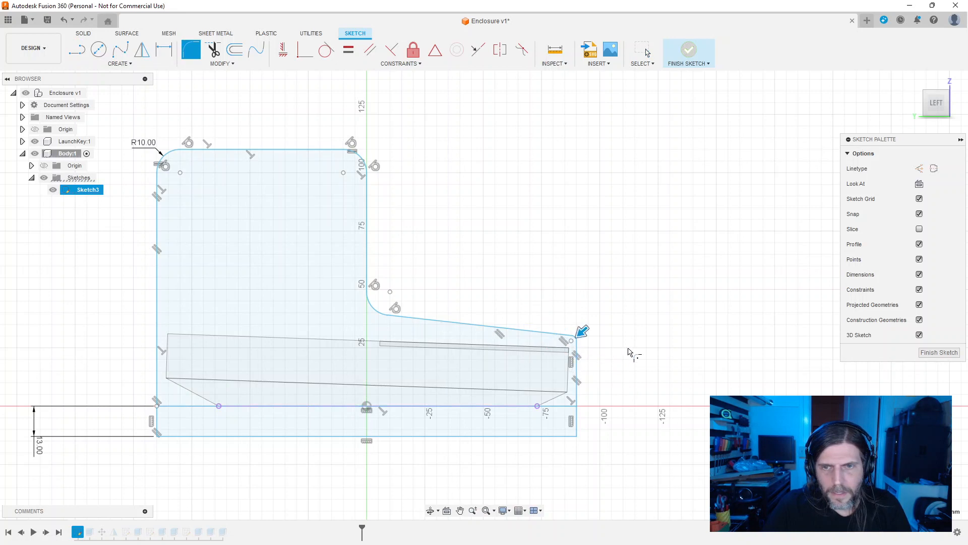
pyautogui.click(575, 337)
pyautogui.write('5')
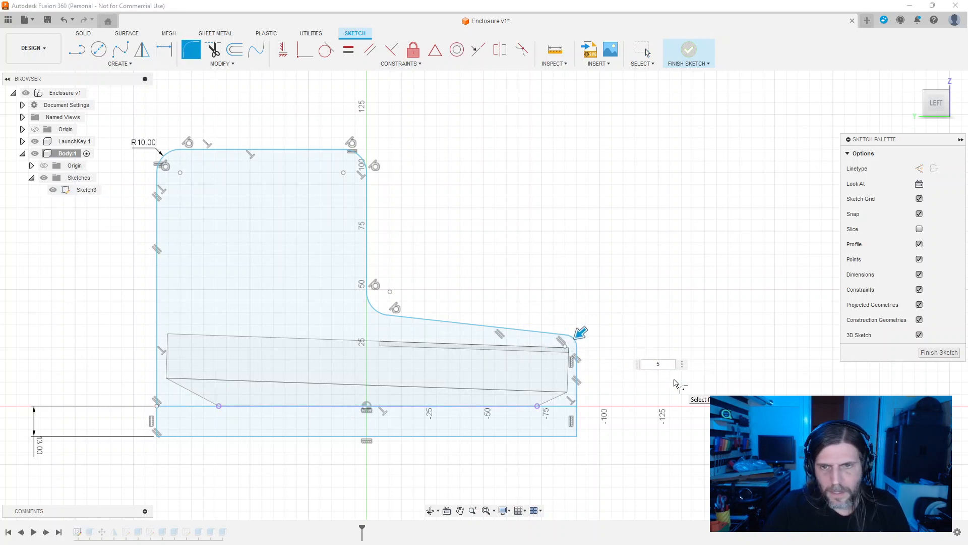
pyautogui.click(939, 352)
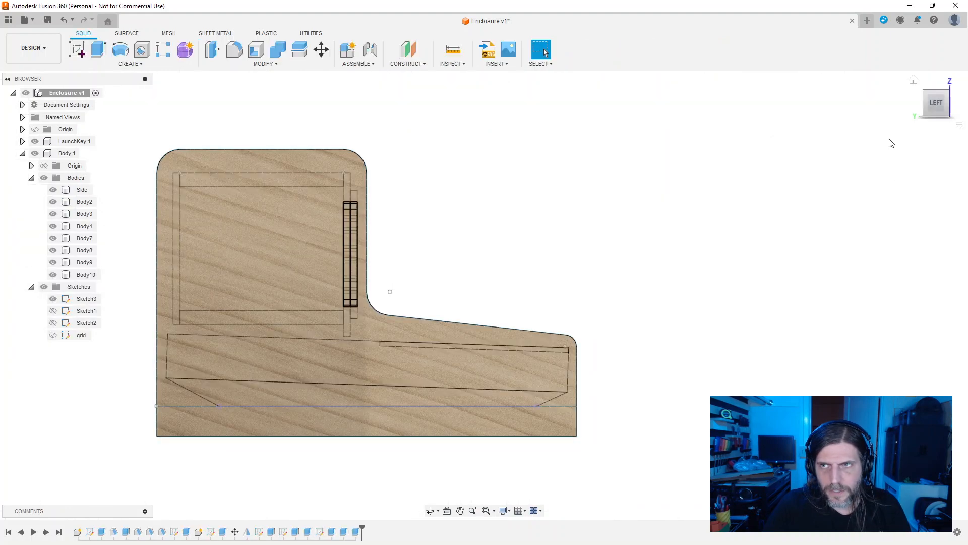
pyautogui.keyDown('shift'); pyautogui.moveTo(699, 334); pyautogui.dragTo(603, 350, button='middle'); pyautogui.keyUp('shift')
pyautogui.scroll(3, 807, 416)
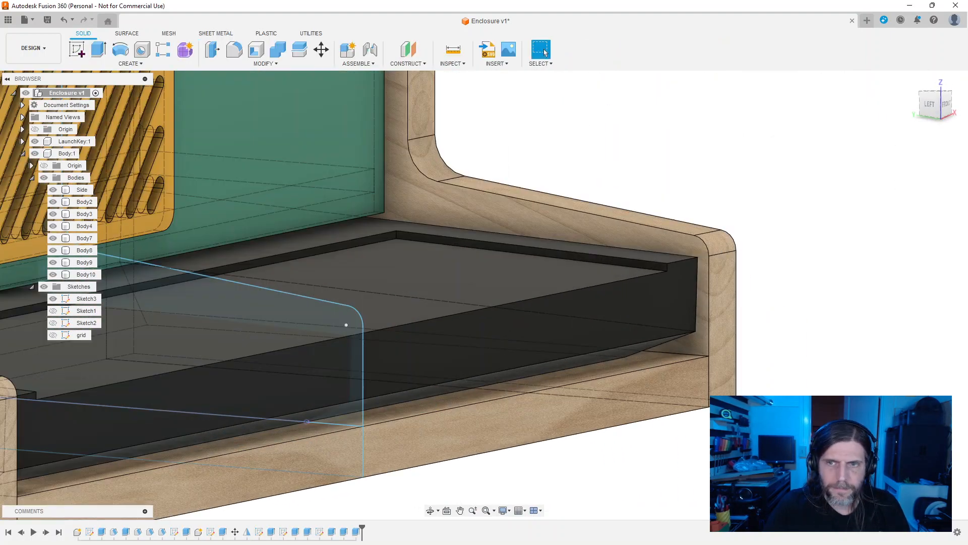
pyautogui.scroll(-5, 812, 421)
pyautogui.scroll(-1, 815, 424)
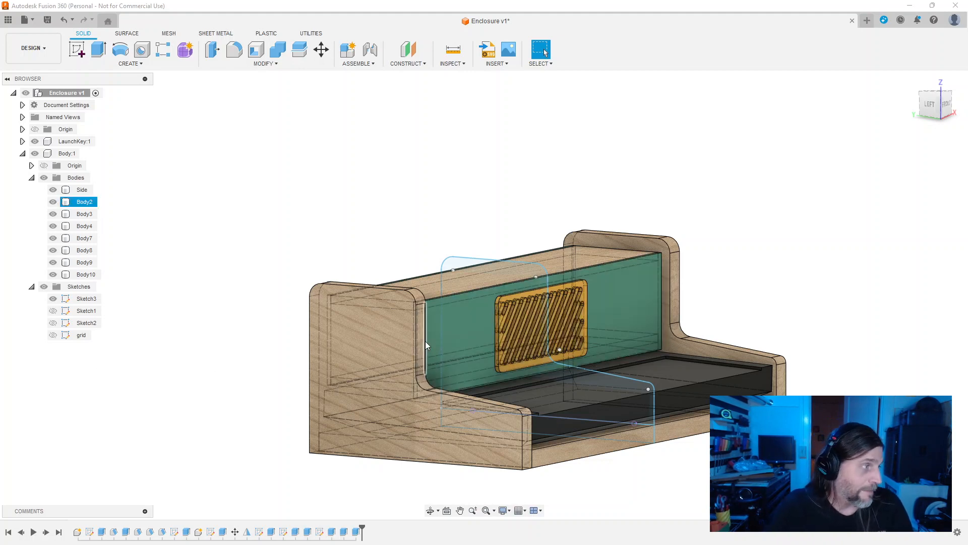
pyautogui.keyDown('shift'); pyautogui.moveTo(872, 326); pyautogui.dragTo(906, 318, button='middle'); pyautogui.keyUp('shift')
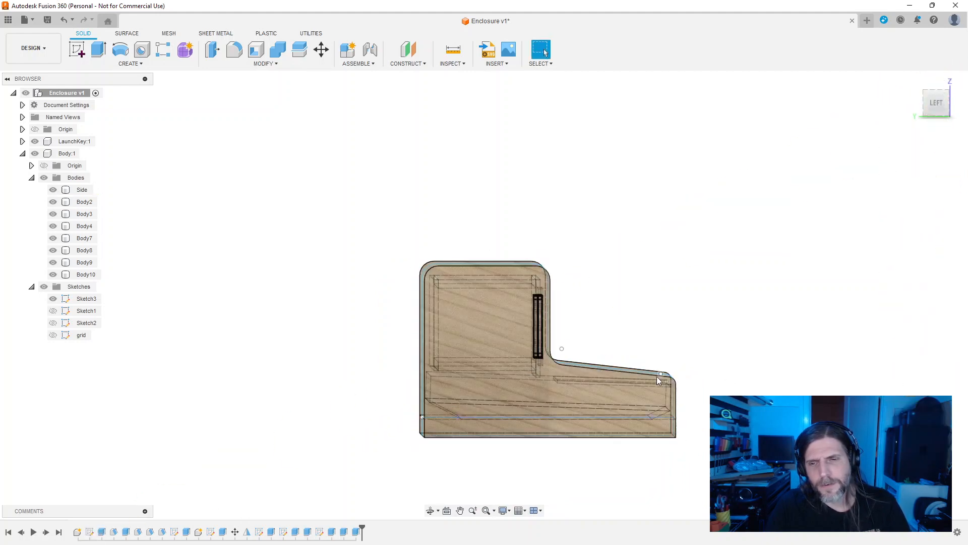
# Step: Reopen the side profile sketch Sketch3 and delete the 5 mm arc at its upper front corner
pyautogui.doubleClick(168, 532)
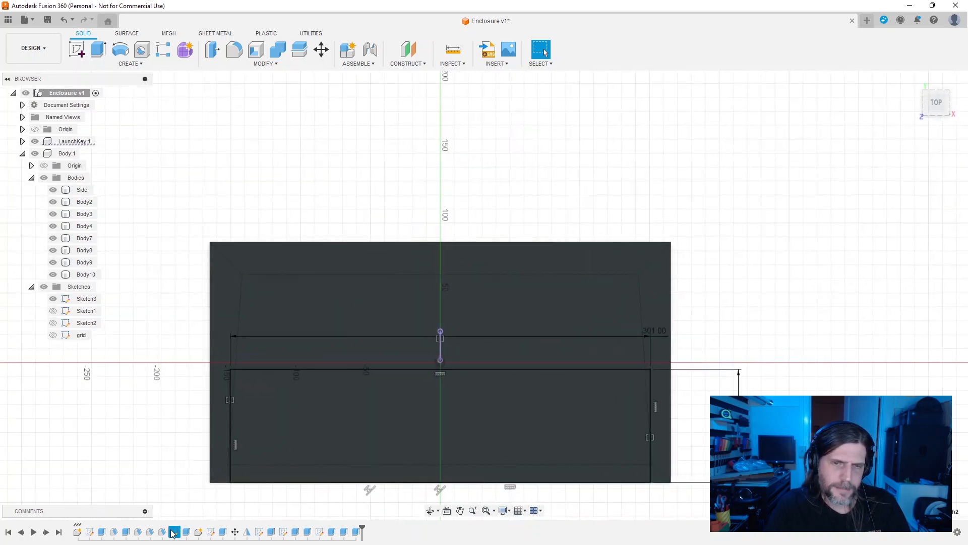
pyautogui.click(938, 353)
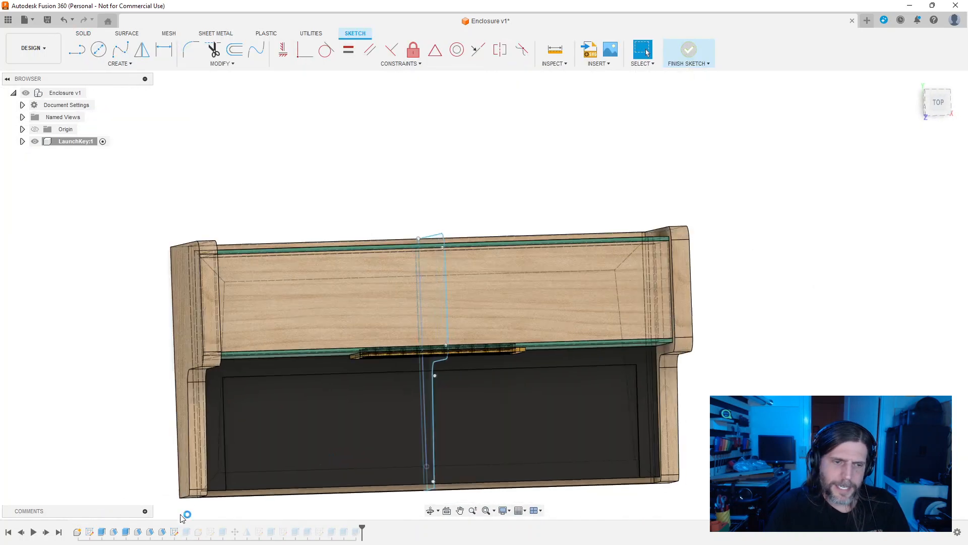
pyautogui.doubleClick(200, 533)
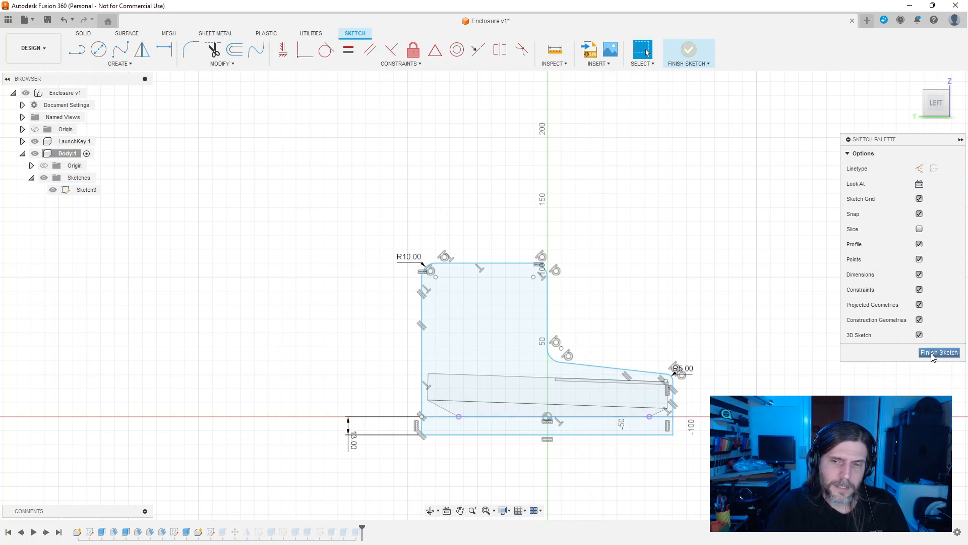
pyautogui.scroll(-2, 755, 482)
pyautogui.scroll(7, 759, 484)
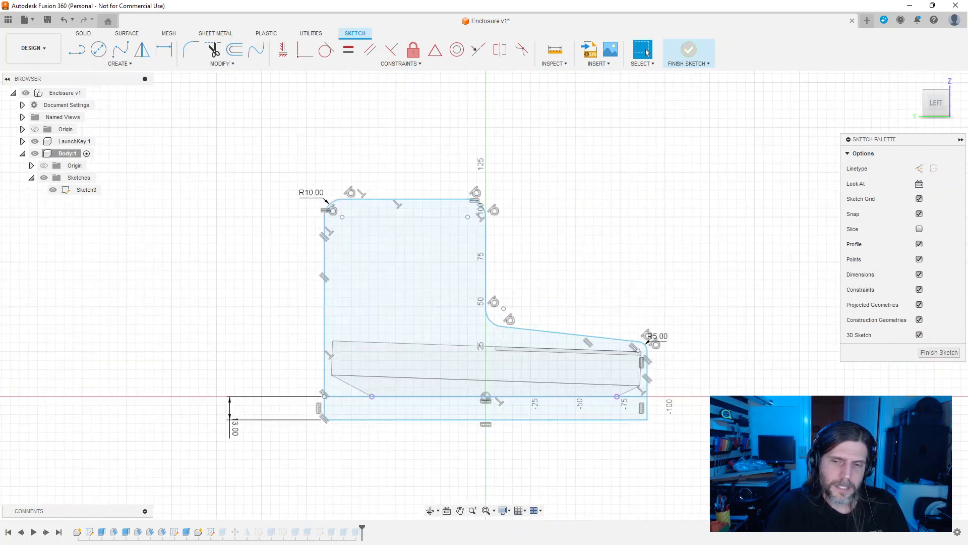
pyautogui.scroll(2, 766, 485)
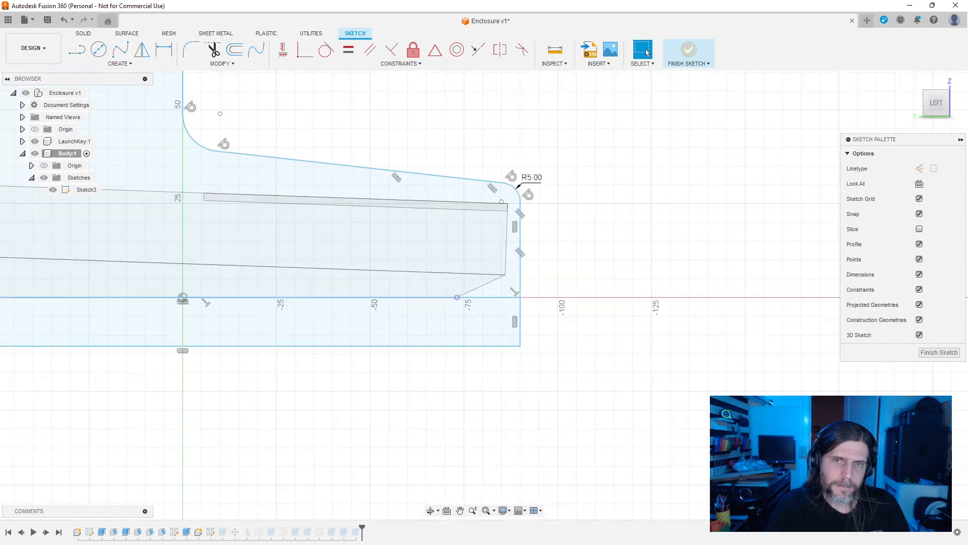
pyautogui.click(513, 193)
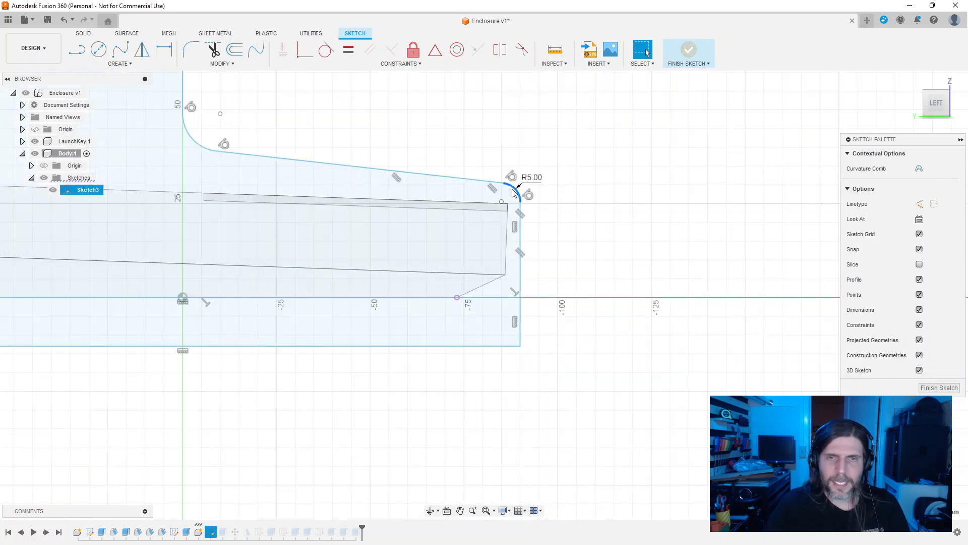
pyautogui.press('Delete')
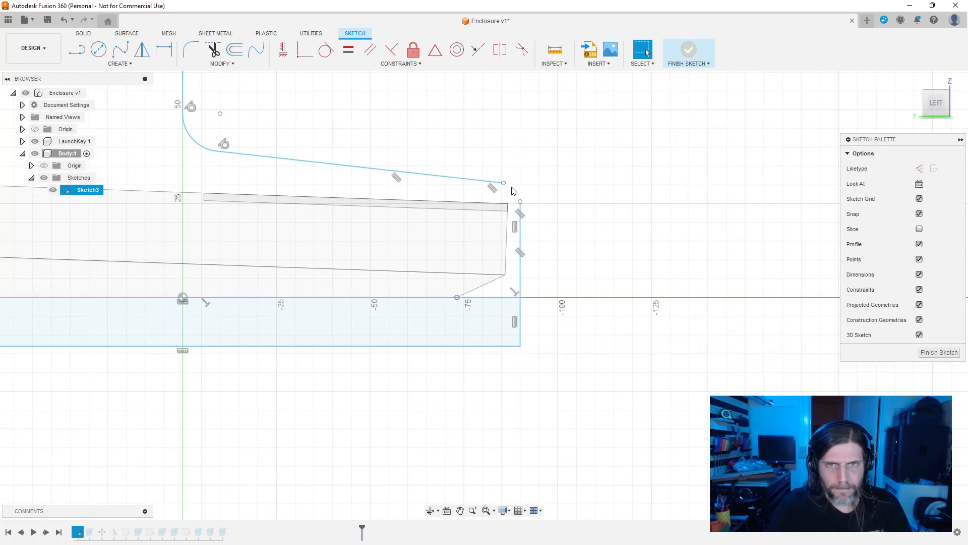
pyautogui.press('l')
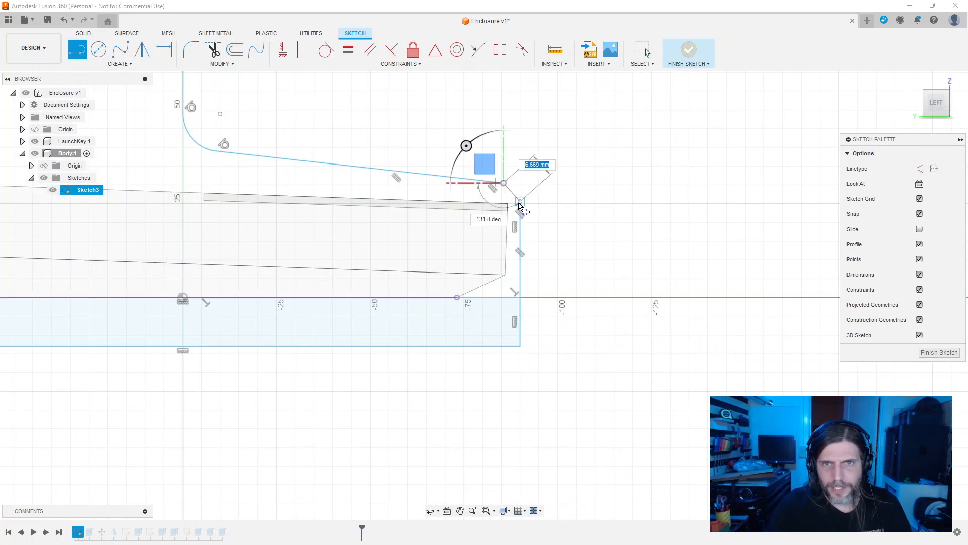
pyautogui.press('Escape')
pyautogui.click(511, 197)
pyautogui.press('Delete')
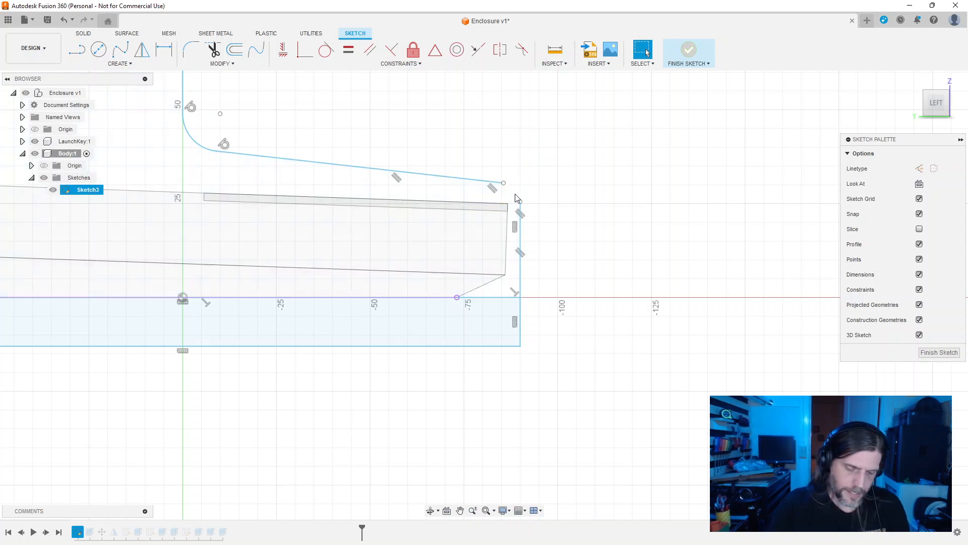
# Step: Draw lines extending the sloped top edge and vertical front edge to a sharp front corner, and finish the sketch
pyautogui.press('l')
pyautogui.click(503, 183)
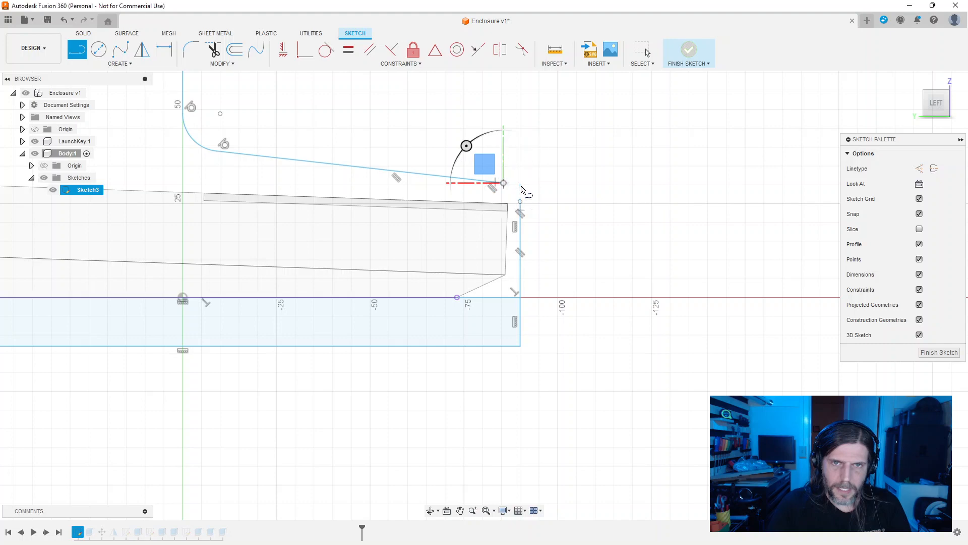
pyautogui.scroll(5, 538, 209)
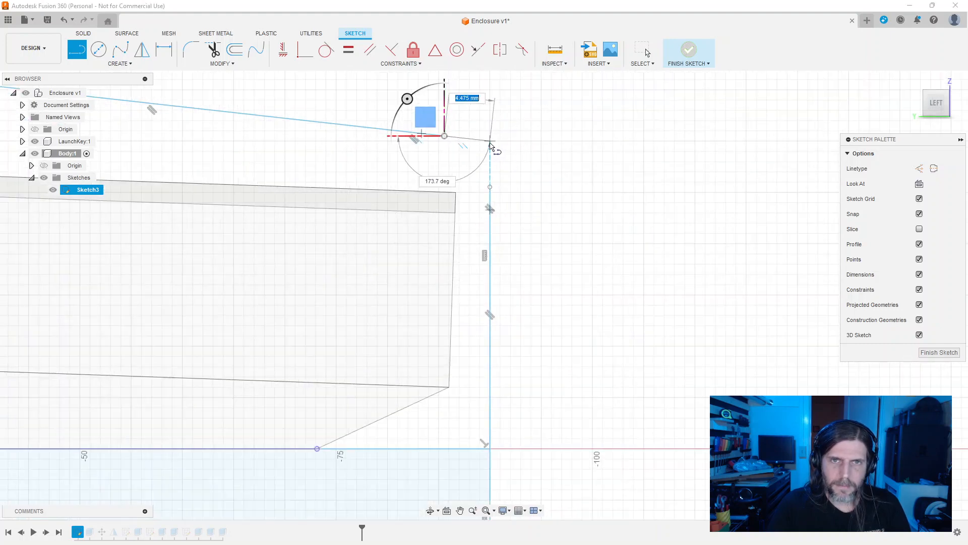
pyautogui.scroll(-3, 610, 316)
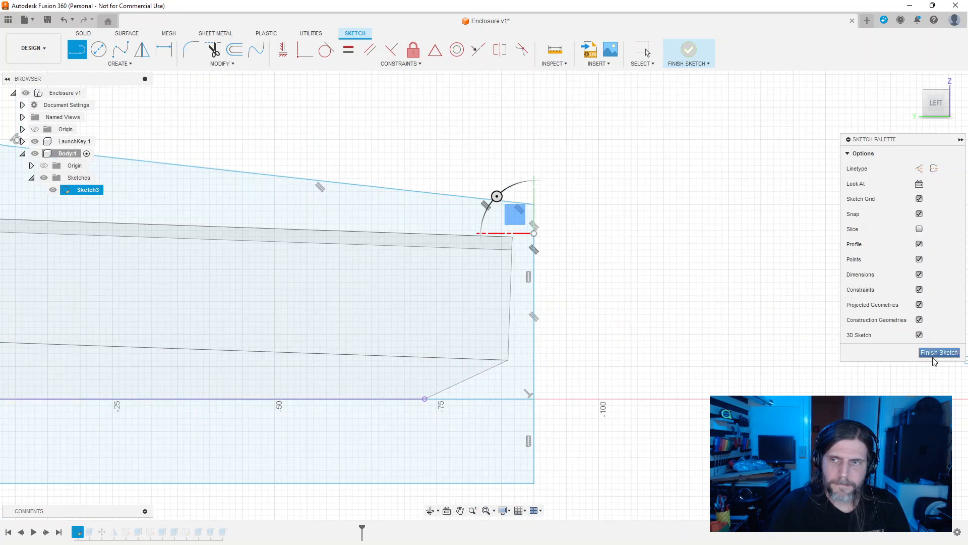
pyautogui.click(938, 352)
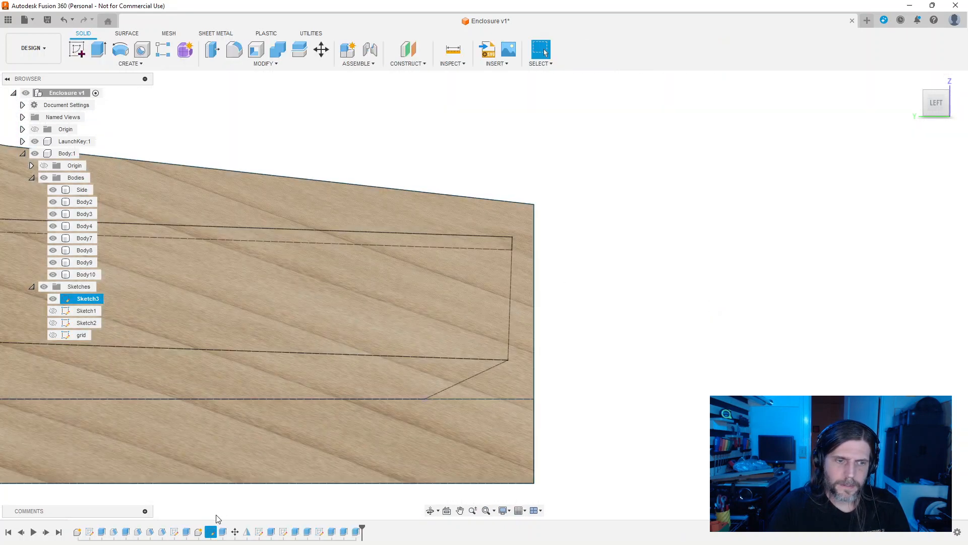
# Step: Look through the earlier sketches in the design history, including Sketch2 and Sketch1, to examine which geometry each one defines
pyautogui.doubleClick(262, 536)
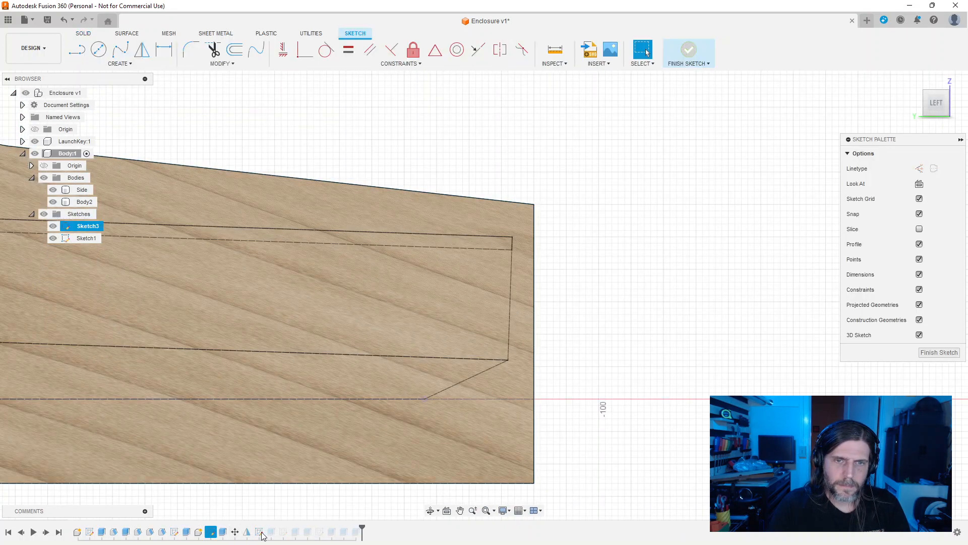
pyautogui.click(175, 534)
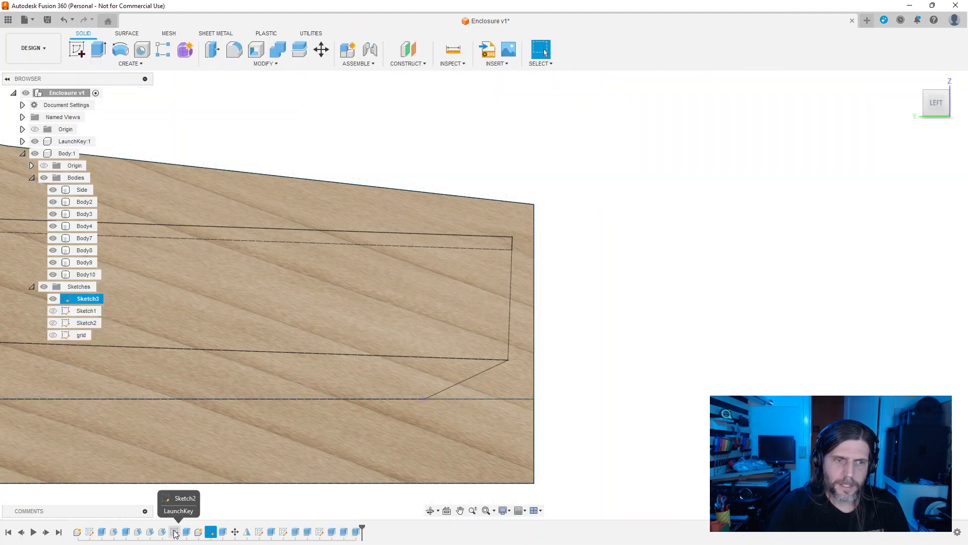
pyautogui.doubleClick(175, 533)
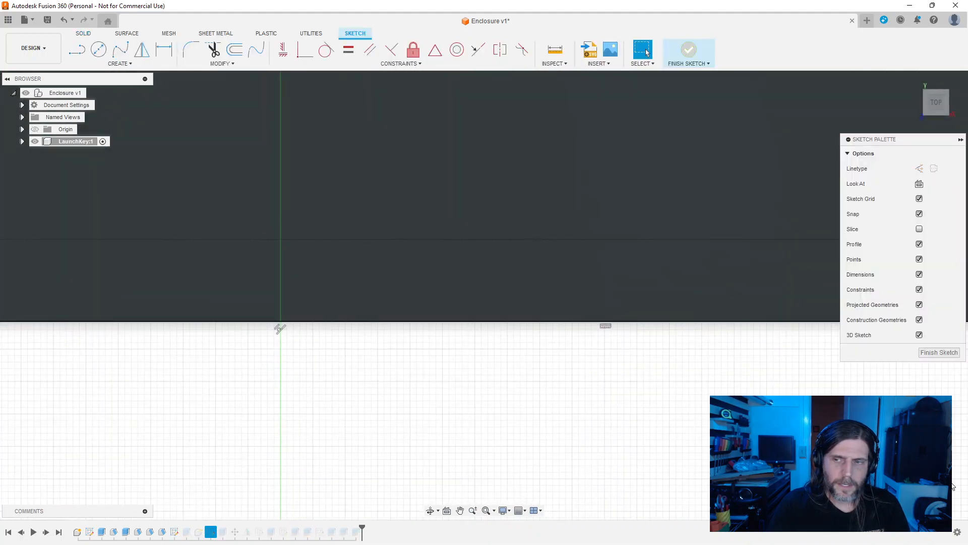
pyautogui.click(938, 352)
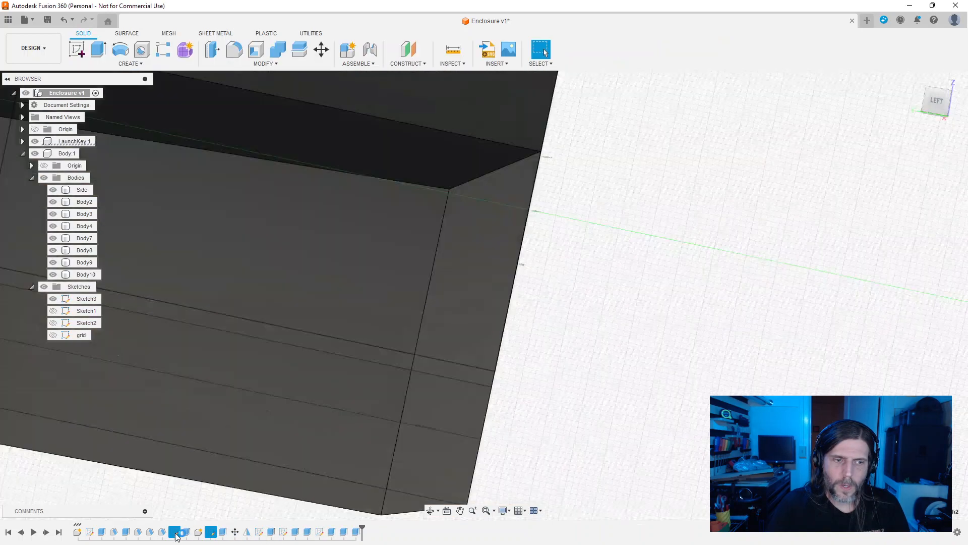
pyautogui.doubleClick(175, 533)
pyautogui.click(927, 354)
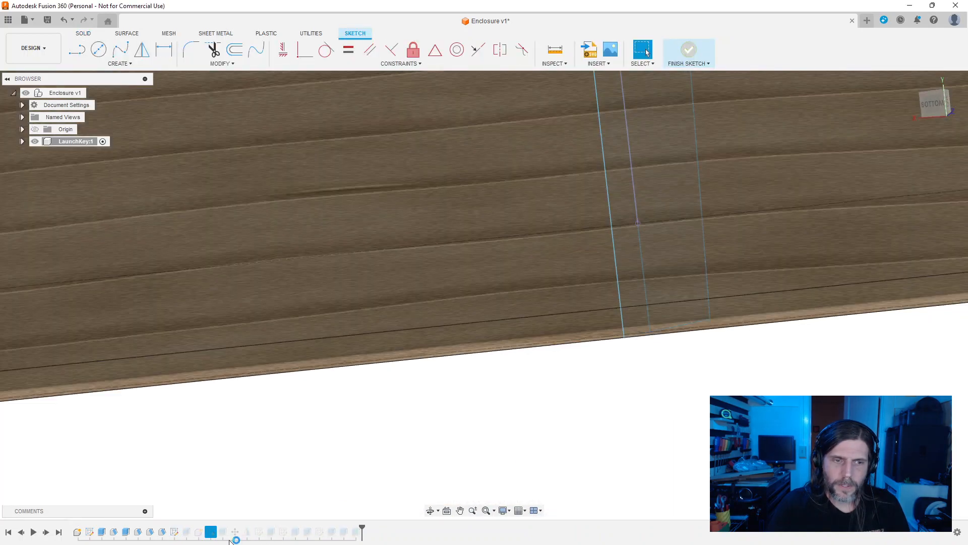
pyautogui.doubleClick(259, 533)
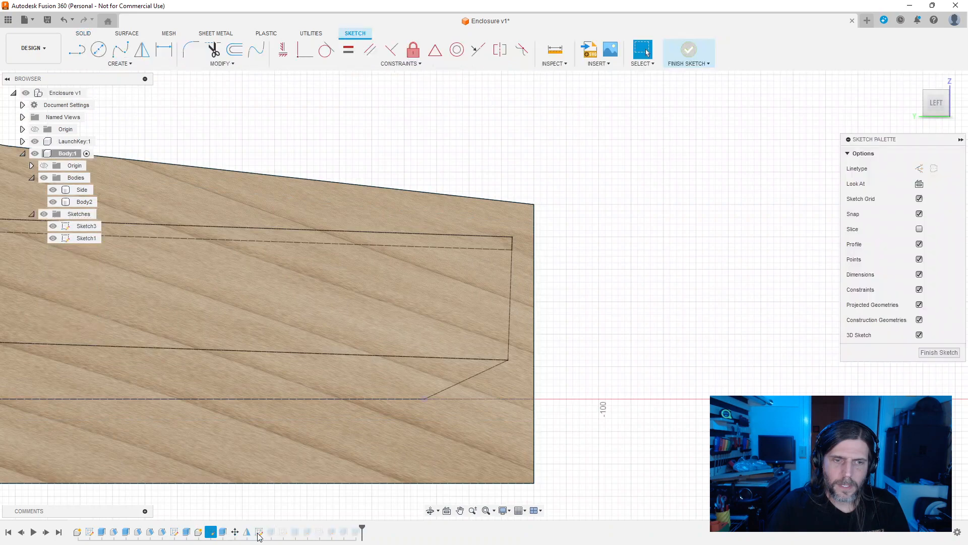
pyautogui.scroll(3, 636, 456)
pyautogui.scroll(-8, 640, 453)
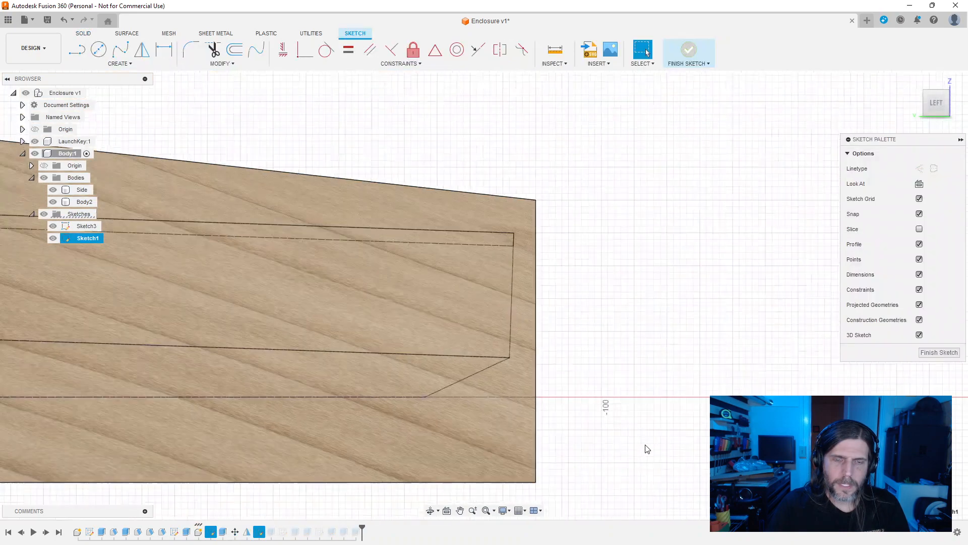
pyautogui.scroll(2, 640, 443)
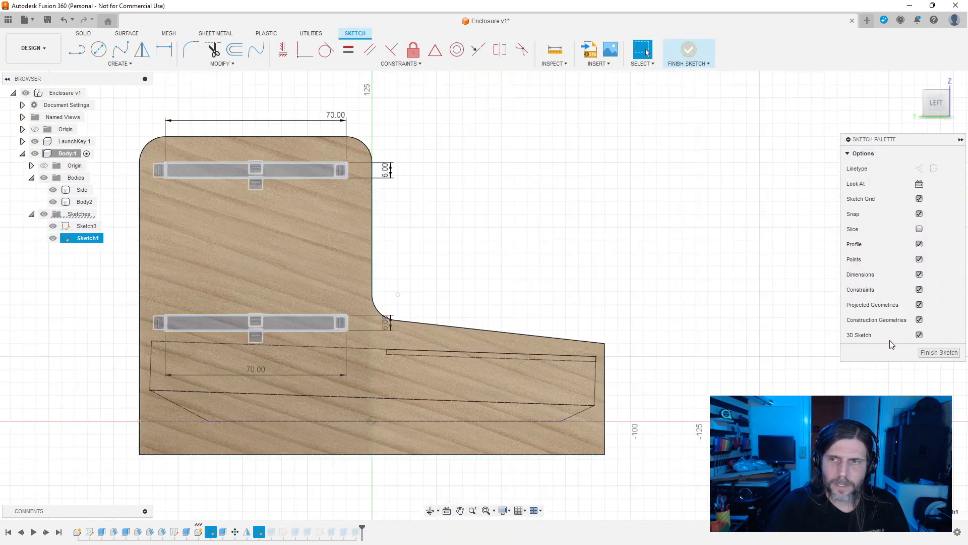
pyautogui.click(939, 353)
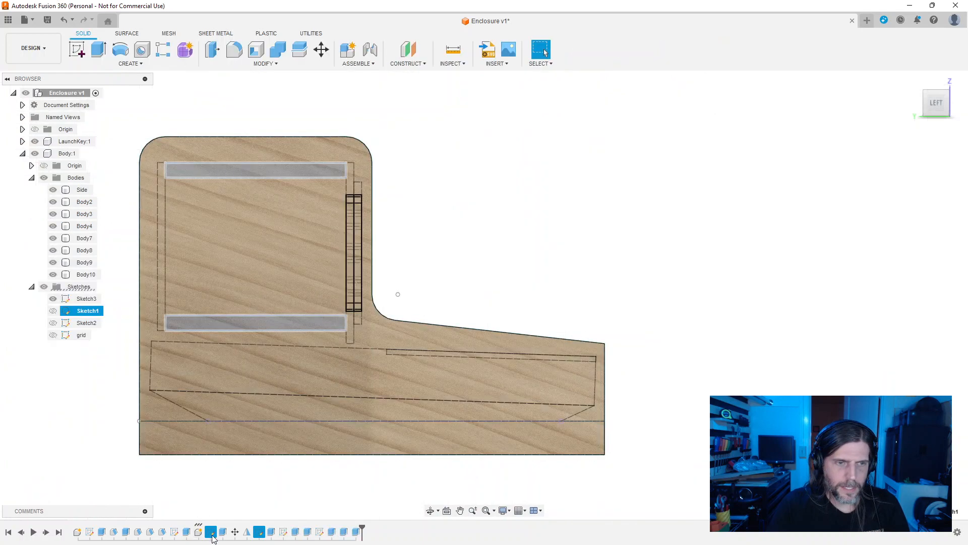
pyautogui.doubleClick(211, 536)
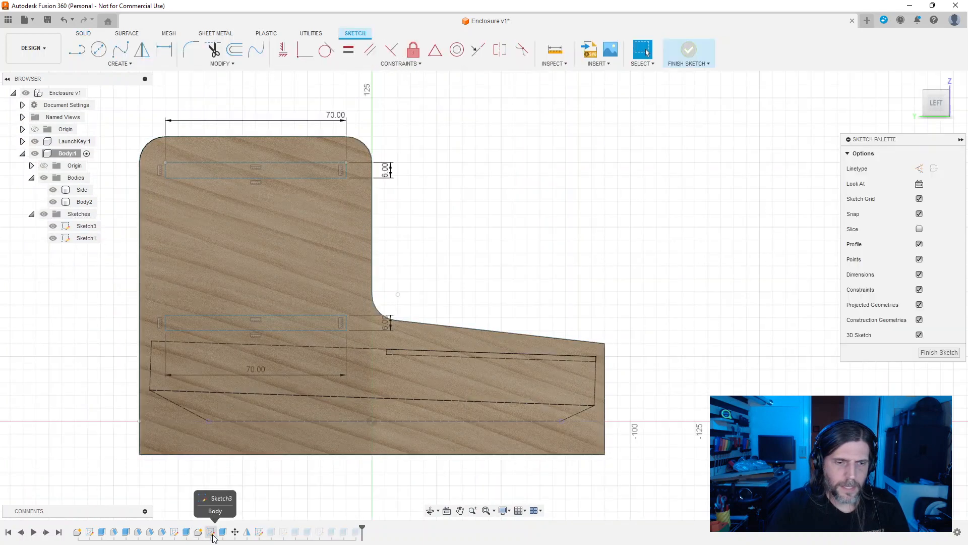
pyautogui.click(939, 353)
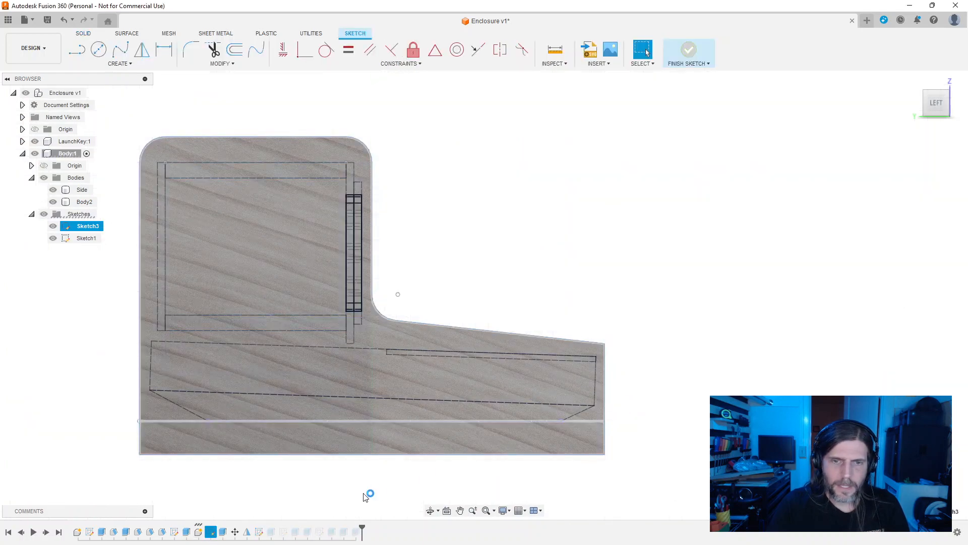
# Step: Reopen the side profile sketch and remove the parallel constraint between the two short end segments of the sloped top edge
pyautogui.doubleClick(213, 535)
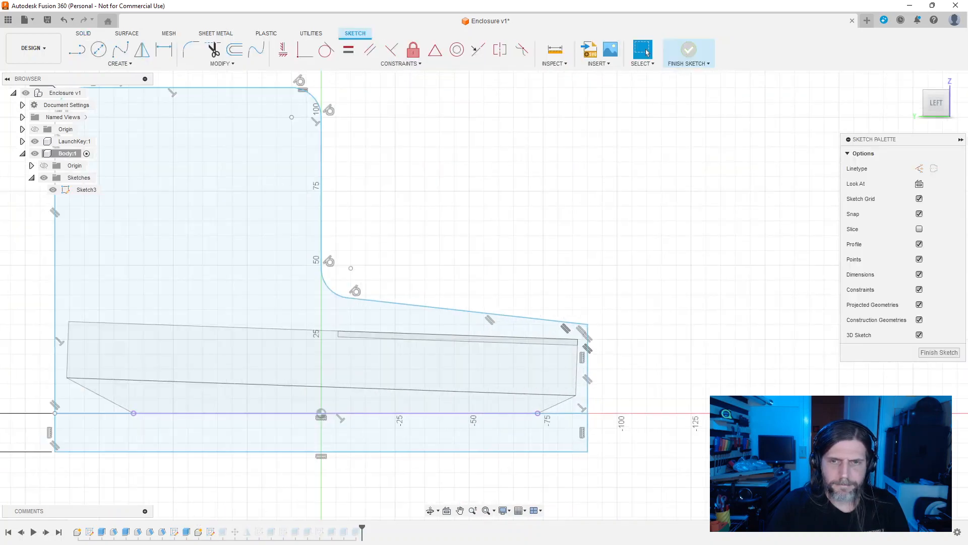
pyautogui.scroll(4, 724, 461)
pyautogui.click(420, 179)
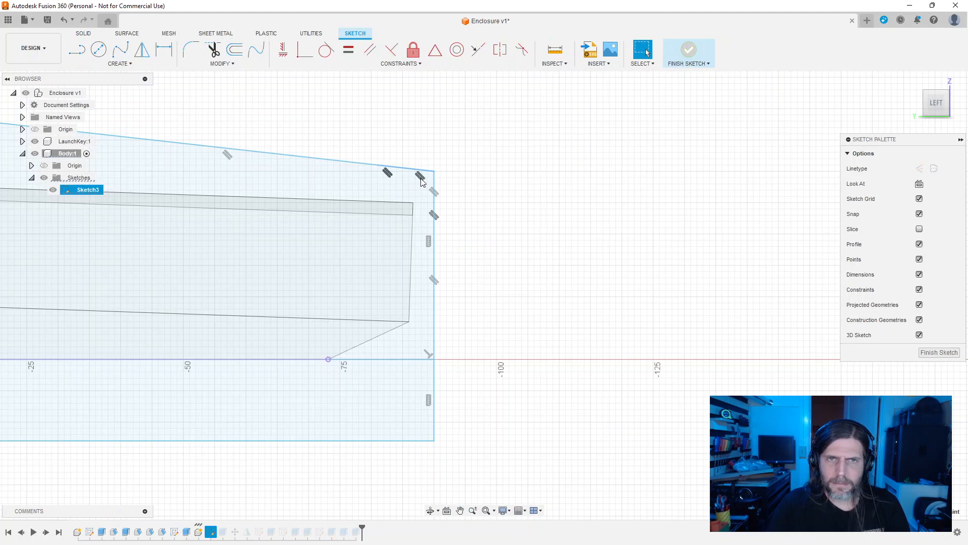
pyautogui.moveTo(406, 169)
pyautogui.mouseDown()
pyautogui.moveTo(437, 147)
pyautogui.moveTo(405, 176)
pyautogui.moveTo(465, 180)
pyautogui.mouseUp()
pyautogui.hotkey('ctrl', 'z')
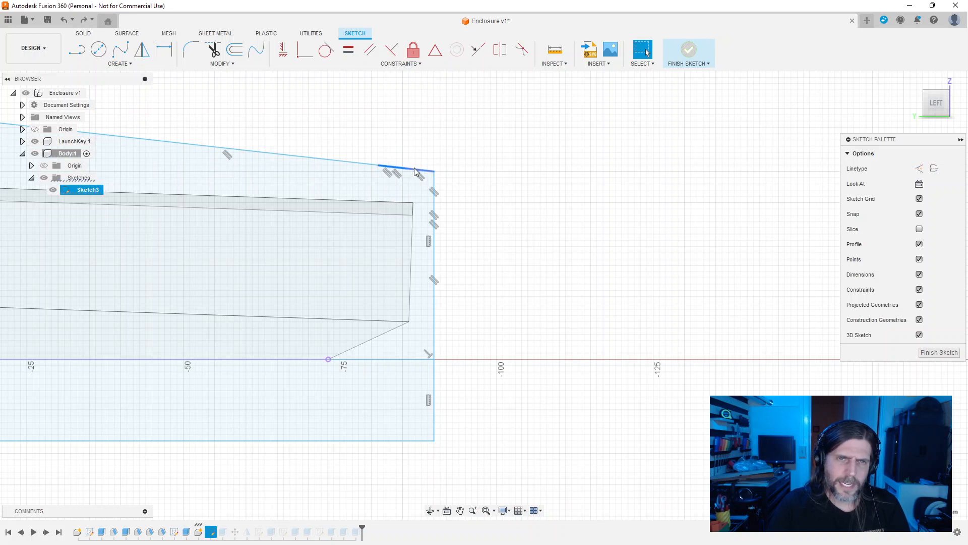
pyautogui.click(384, 166)
pyautogui.click(391, 167)
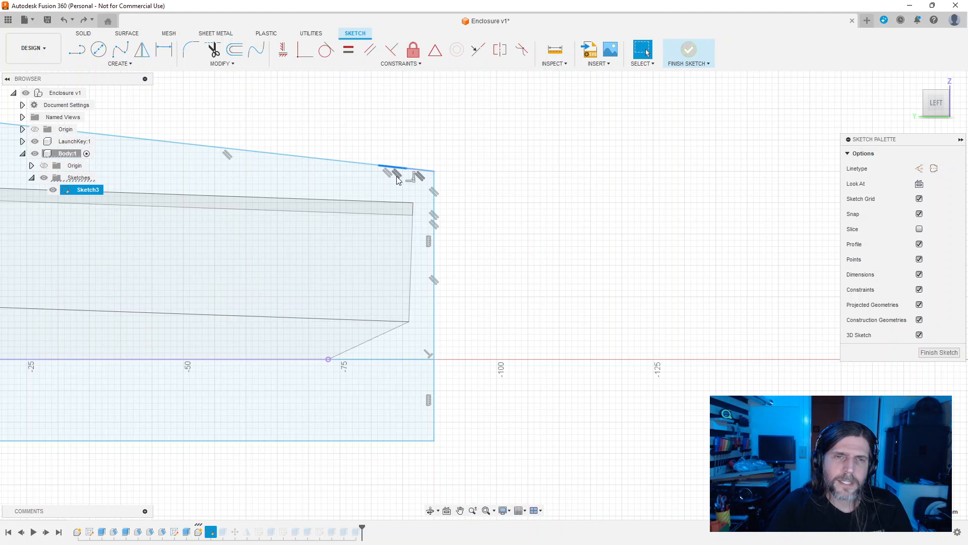
pyautogui.press('Escape')
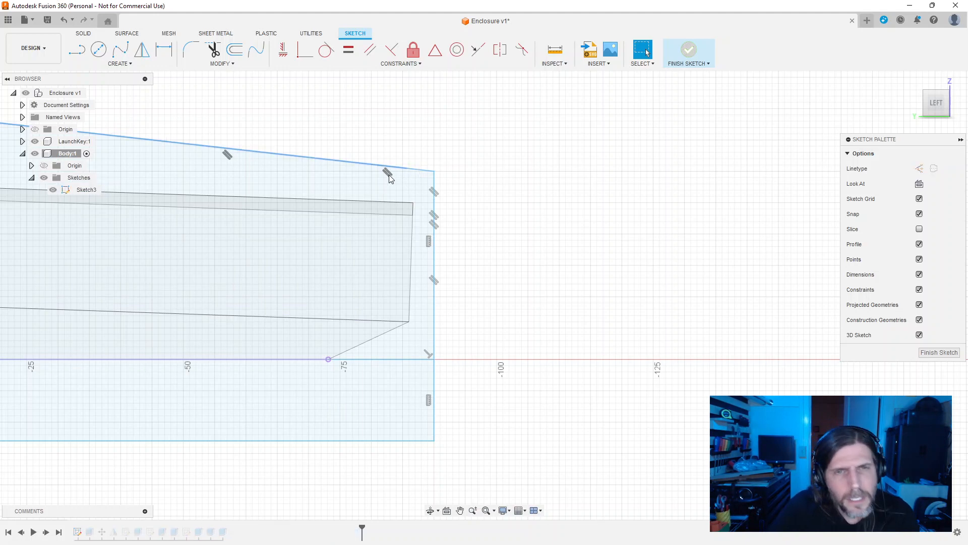
# Step: Remove the remaining parallel constraints from the short segments at the profile's upper front corner and along its vertical front edge
pyautogui.click(422, 171)
pyautogui.press('Delete')
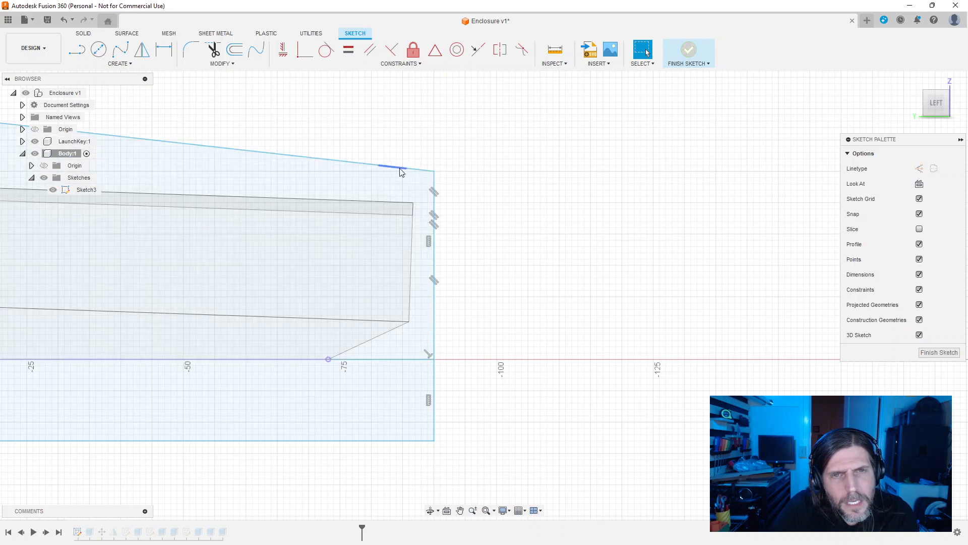
pyautogui.click(407, 170)
pyautogui.press('Escape')
pyautogui.click(407, 170)
pyautogui.click(431, 192)
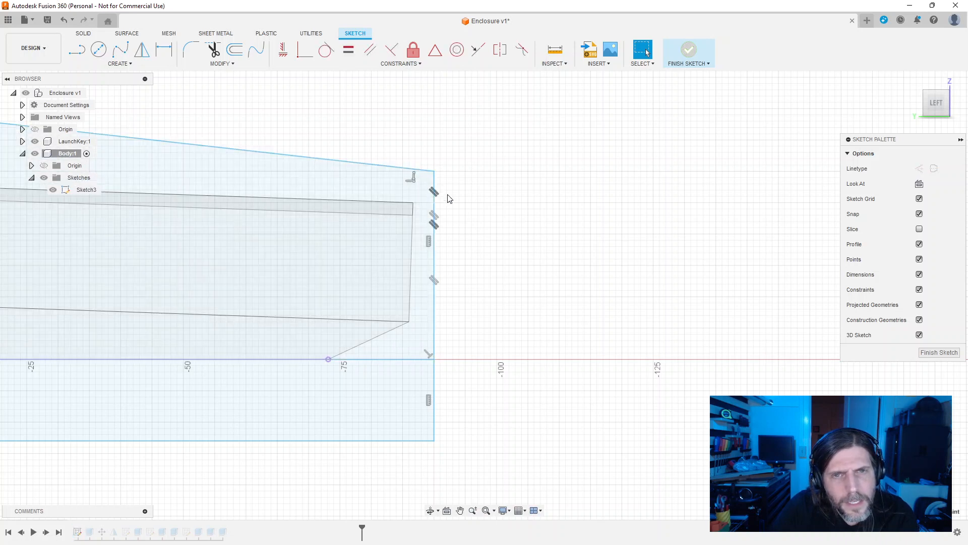
pyautogui.click(434, 208)
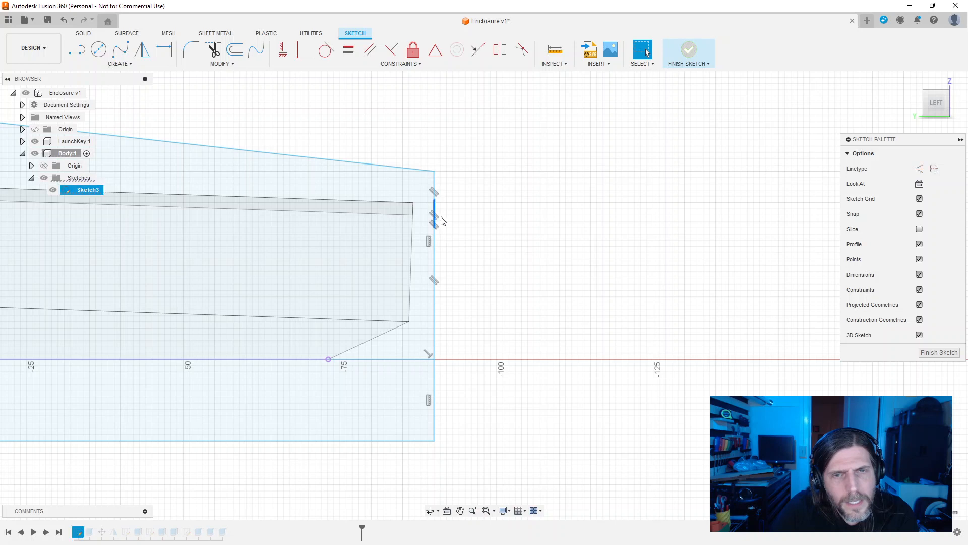
pyautogui.press('Escape')
pyautogui.click(434, 226)
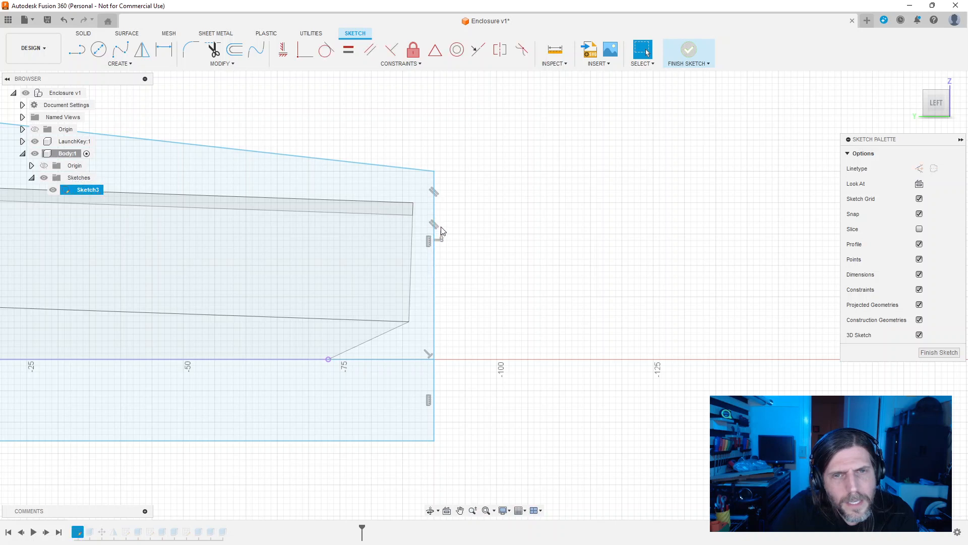
pyautogui.click(435, 224)
pyautogui.press('Delete')
pyautogui.click(555, 200)
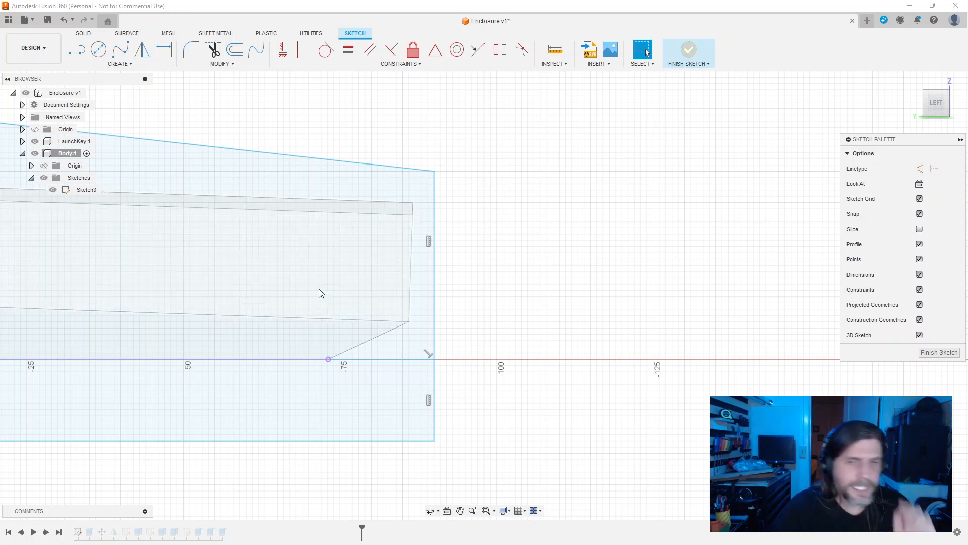
# Step: Examine which segments form the upper front corner of the side profile, both in the sketch and on the finished side panel
pyautogui.click(373, 164)
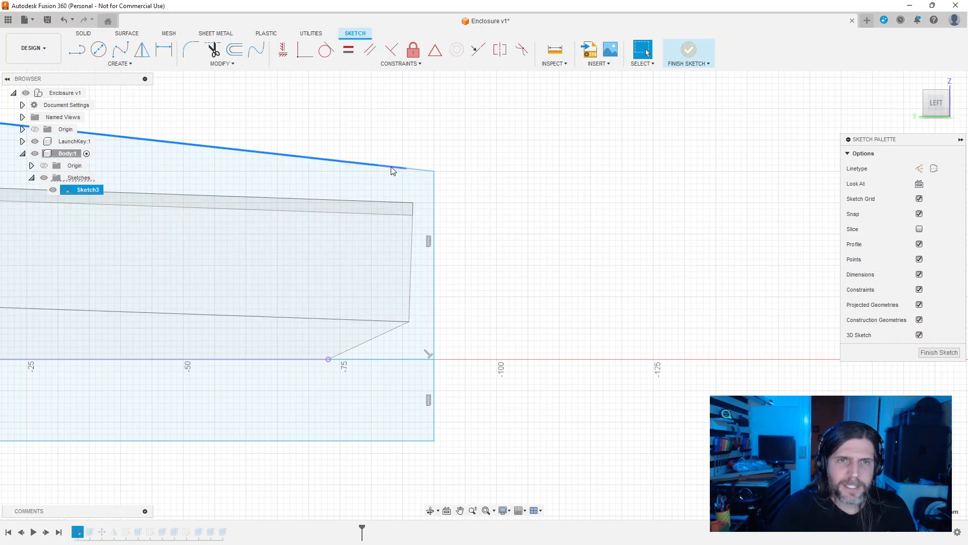
pyautogui.click(434, 216)
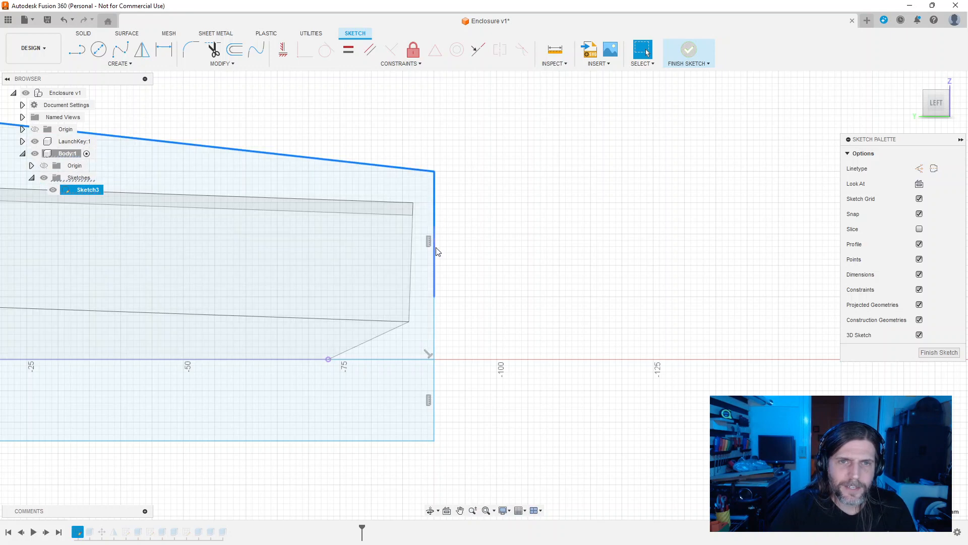
pyautogui.click(530, 448)
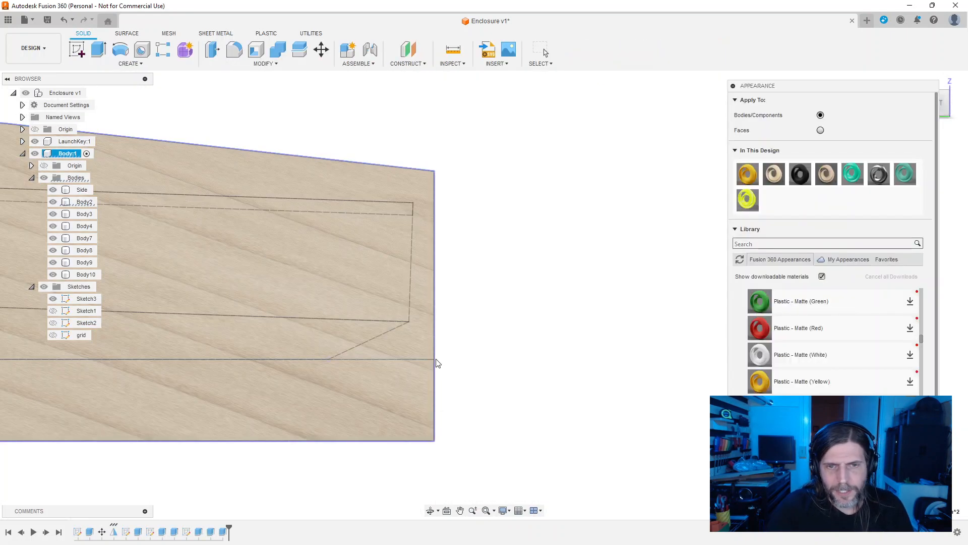
pyautogui.click(404, 377)
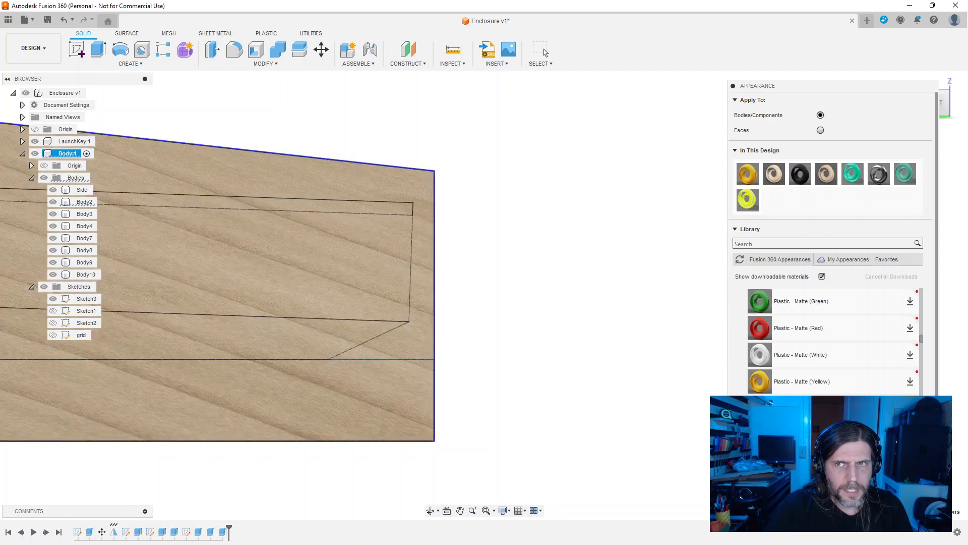
pyautogui.scroll(3, 528, 365)
pyautogui.scroll(-3, 573, 379)
pyautogui.scroll(-3, 512, 275)
pyautogui.scroll(2, 605, 368)
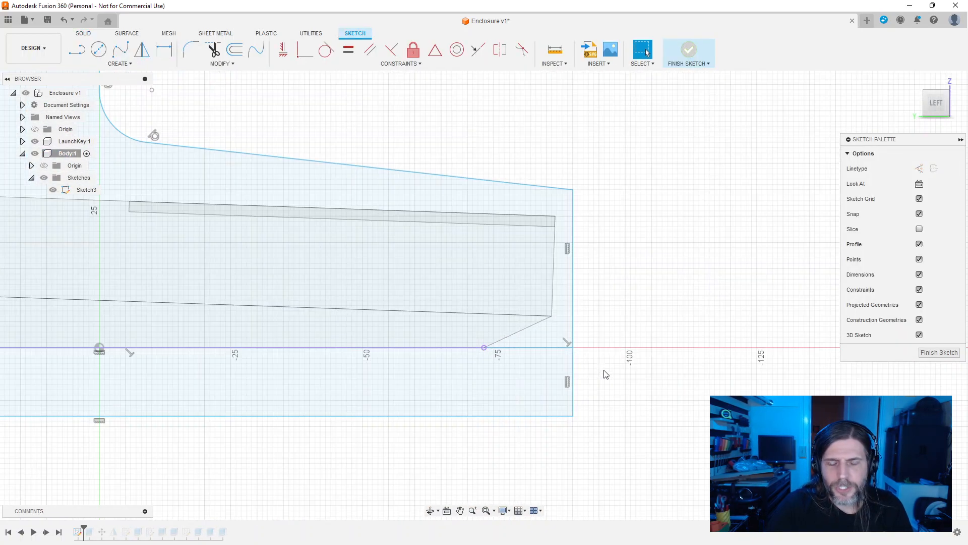
# Step: Move the base's short vertical front edge 5 mm outward in the side profile sketch
pyautogui.click(573, 357)
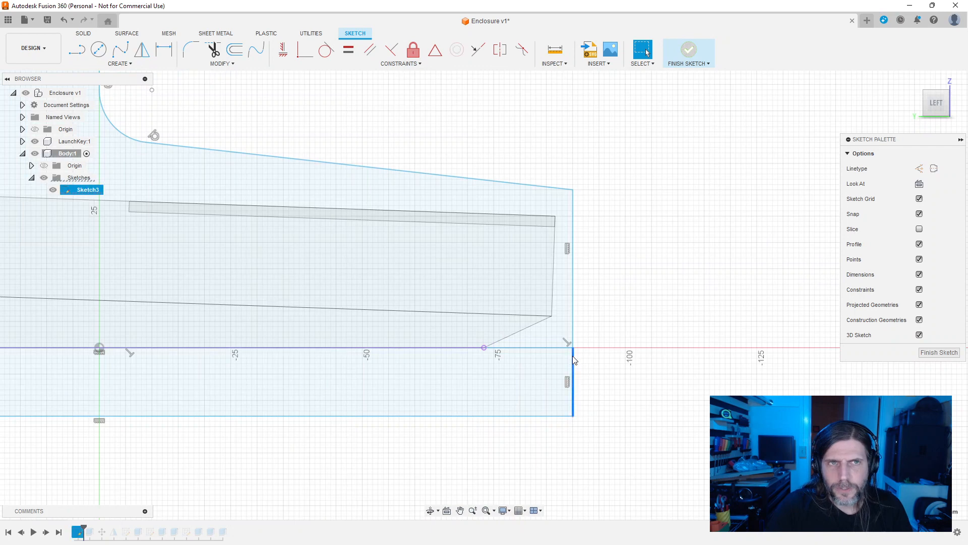
pyautogui.press('m')
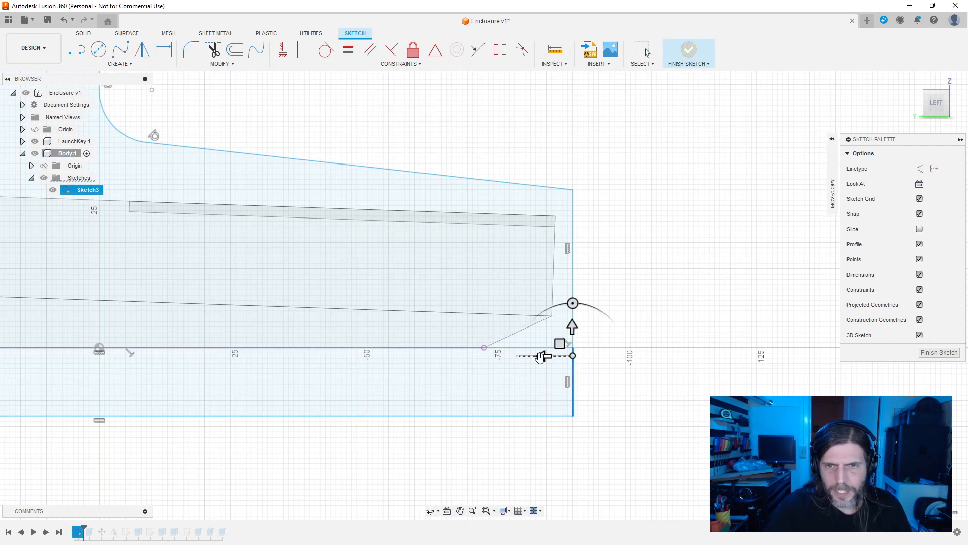
pyautogui.moveTo(545, 359); pyautogui.dragTo(572, 362)
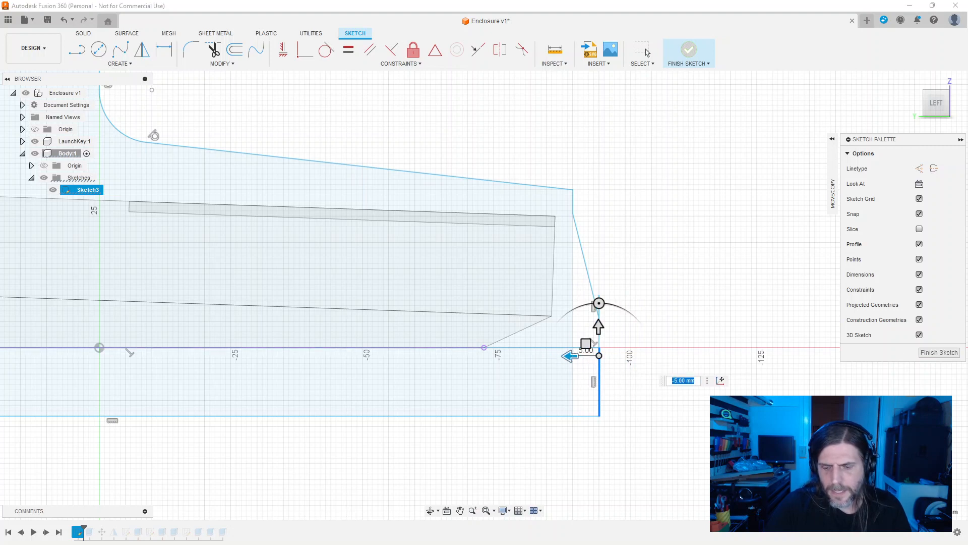
pyautogui.click(642, 51)
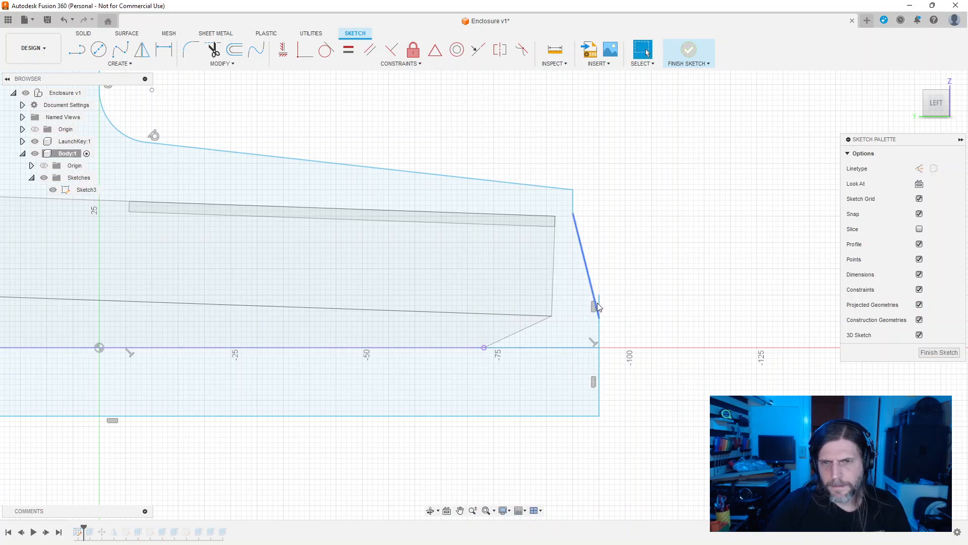
# Step: Delete the slanted segment and the two leftover vertical segments between the sloped top edge and the base's front edge
pyautogui.click(593, 297)
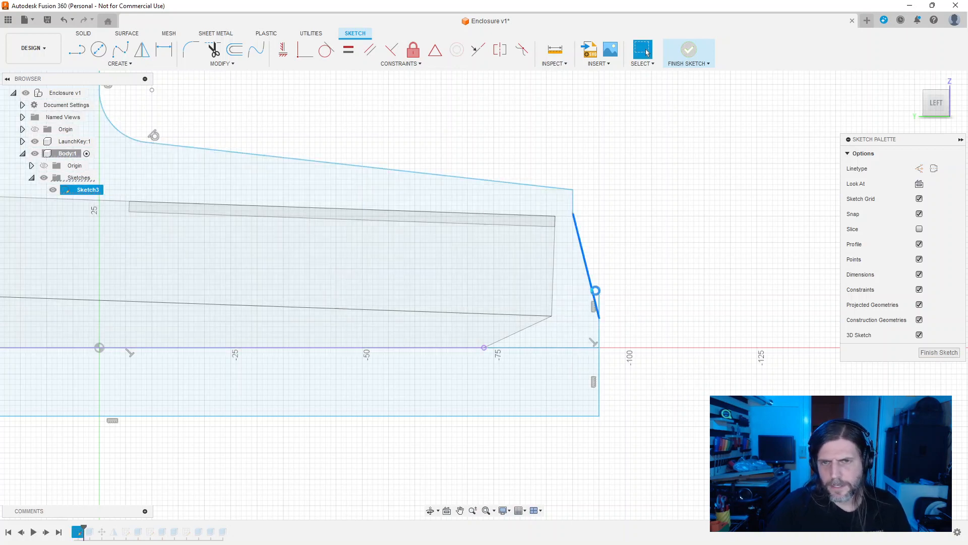
pyautogui.press('Delete')
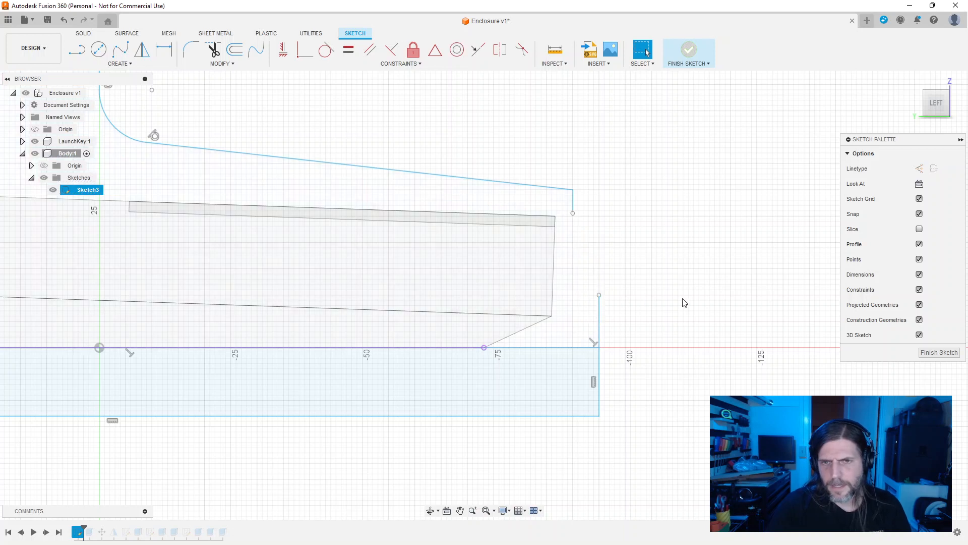
pyautogui.click(600, 321)
pyautogui.press('Delete')
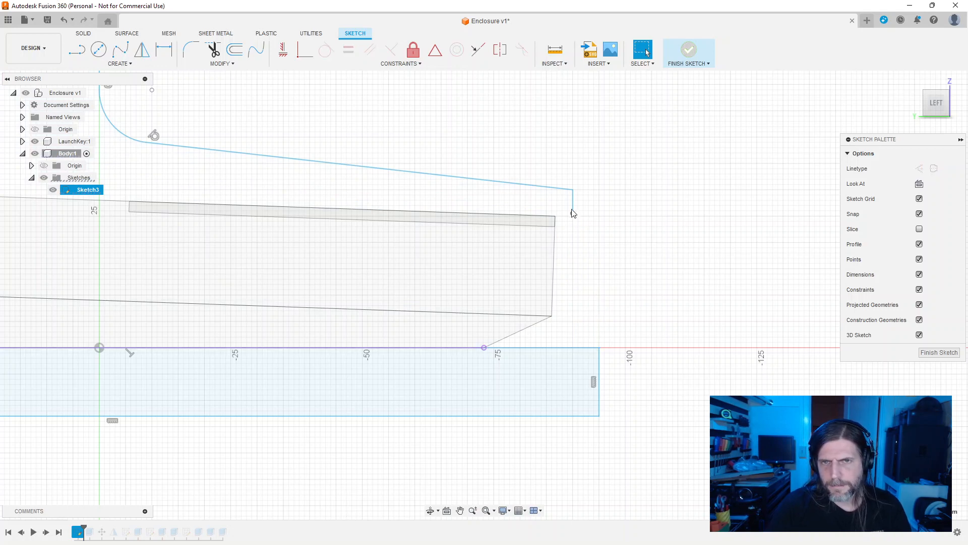
pyautogui.click(573, 206)
pyautogui.press('Delete')
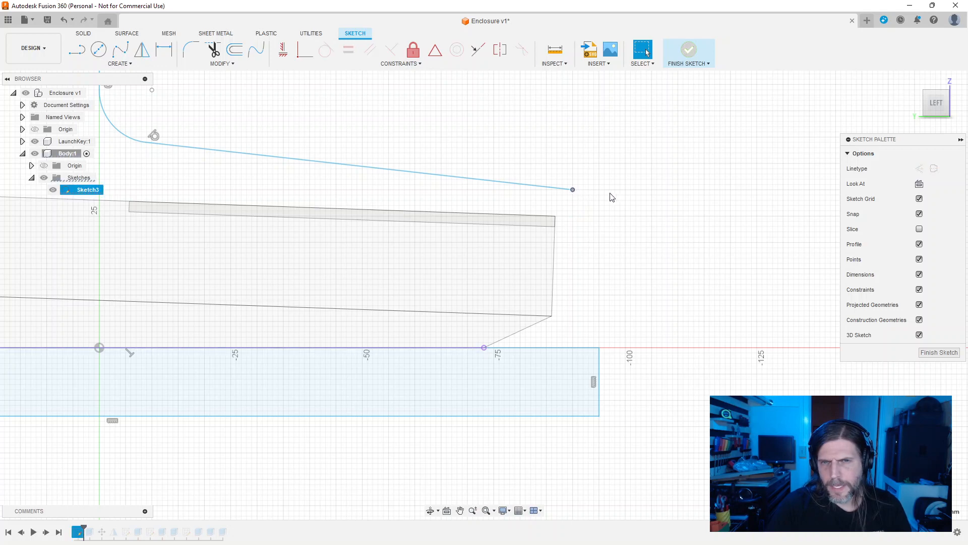
# Step: Delete the short end segment of the sloped top edge and extend the main line to end about 5 mm short of the base's front
pyautogui.moveTo(564, 193); pyautogui.dragTo(545, 189)
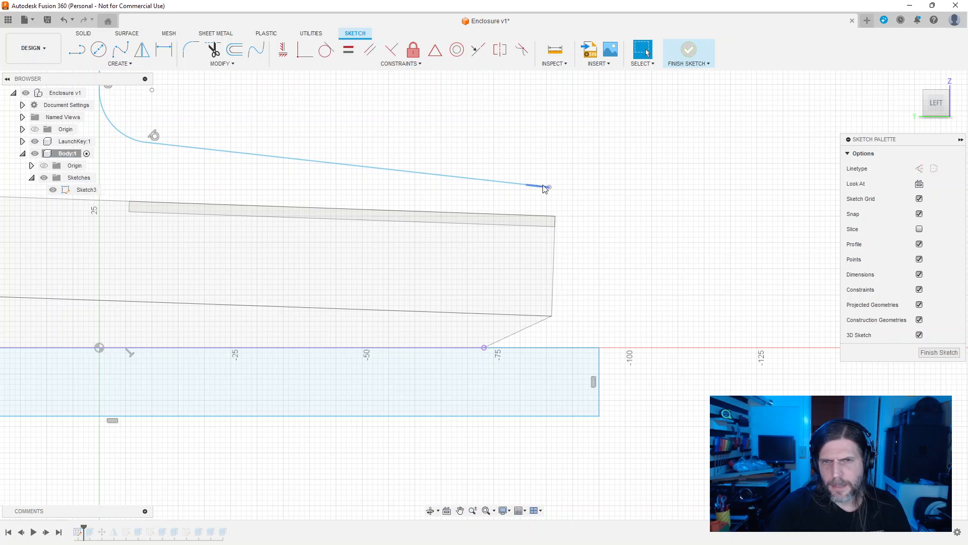
pyautogui.click(535, 187)
pyautogui.press('Delete')
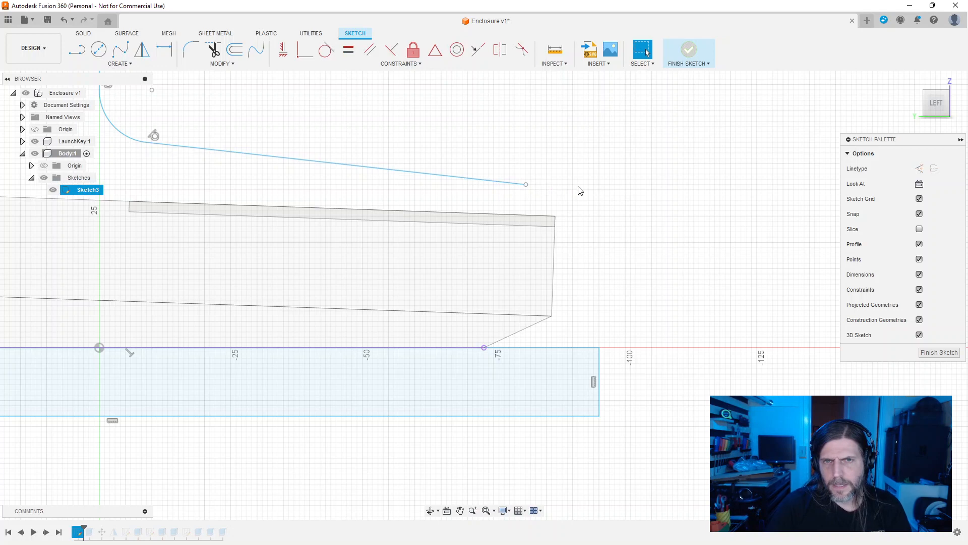
pyautogui.write('sexte')
pyautogui.press('Return')
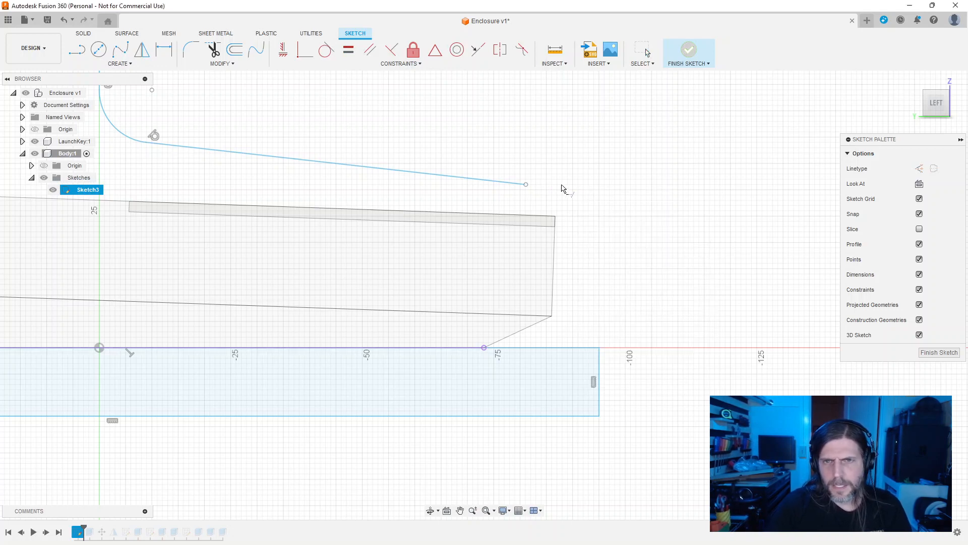
pyautogui.click(521, 185)
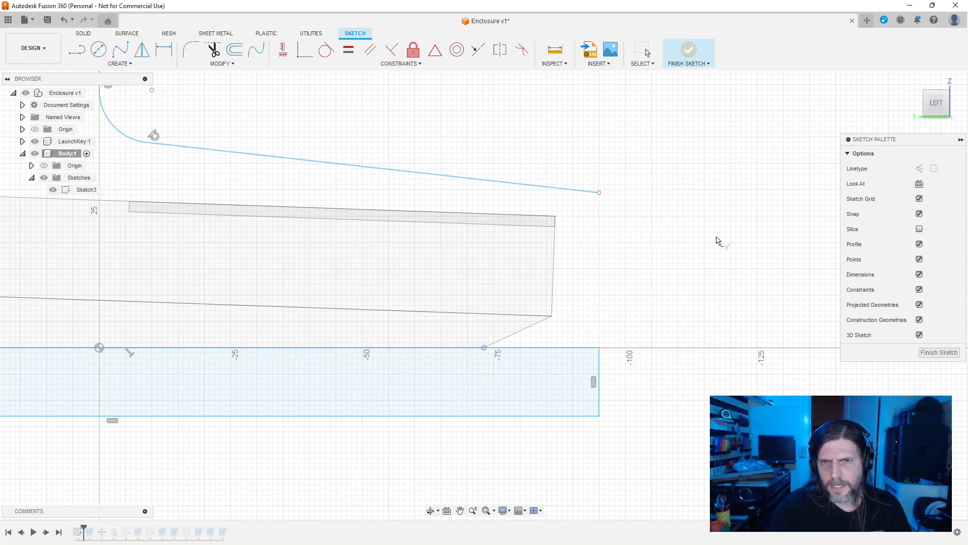
pyautogui.press('Escape')
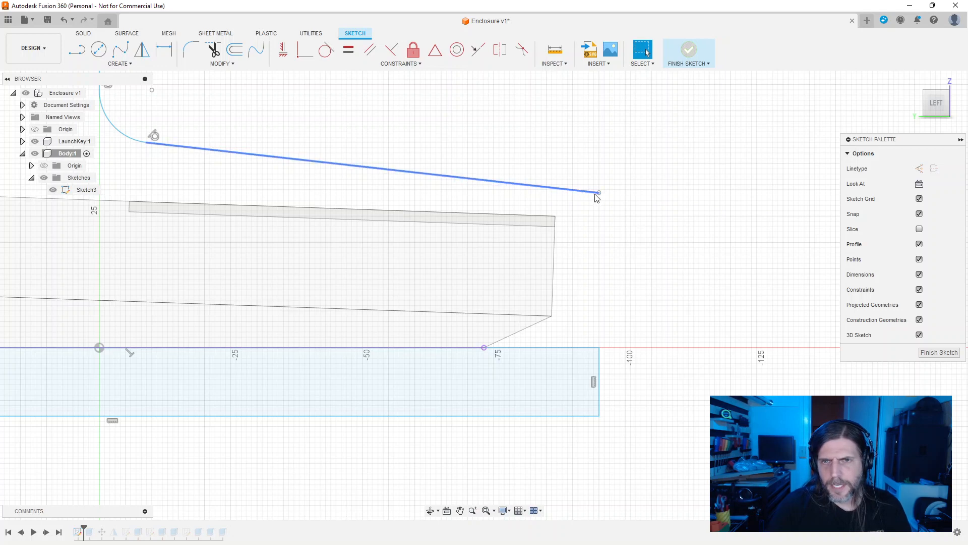
pyautogui.moveTo(598, 196); pyautogui.dragTo(574, 194)
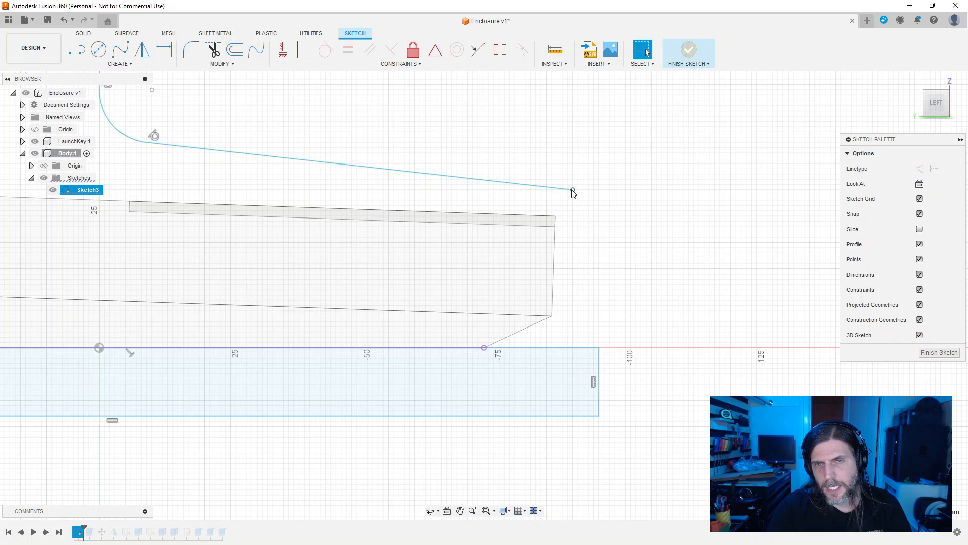
# Step: Draw a slanted line joining the front end of the sloped top edge to the upper front corner of the base
pyautogui.press('l')
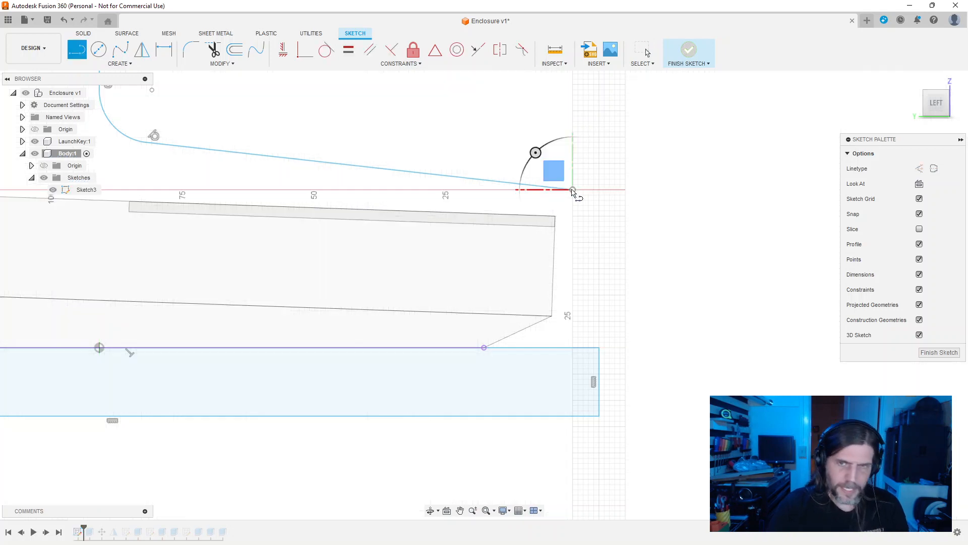
pyautogui.click(599, 347)
pyautogui.click(573, 190)
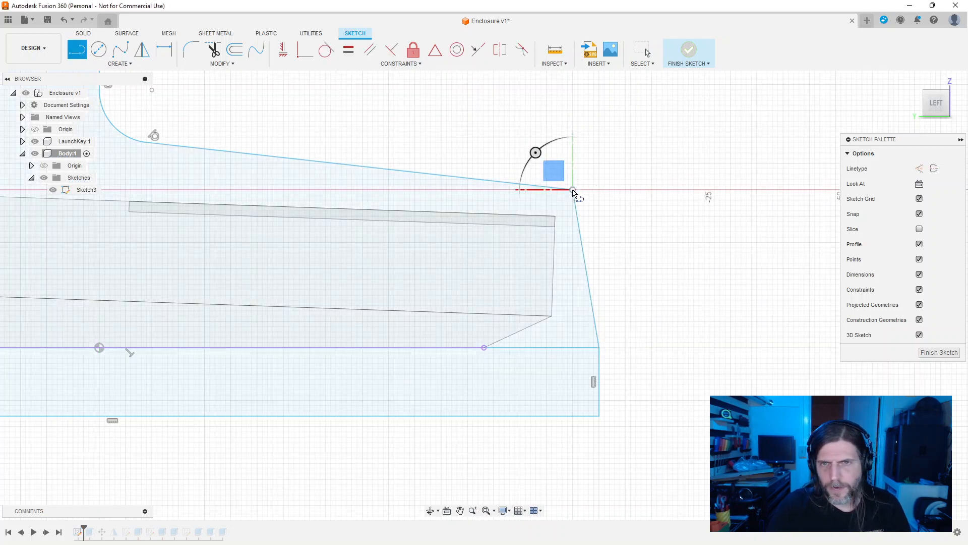
pyautogui.click(665, 258)
pyautogui.press('Escape')
# Step: Fillet the corner between the sloped top edge and the slanted front line with a 10 mm radius, and finish the sketch
pyautogui.click(563, 188)
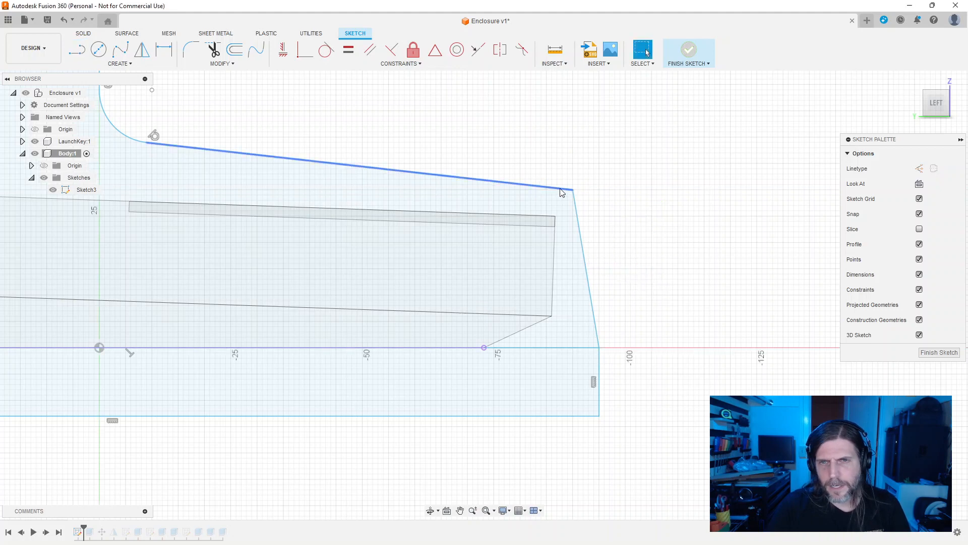
pyautogui.click(191, 50)
pyautogui.click(554, 190)
pyautogui.click(581, 215)
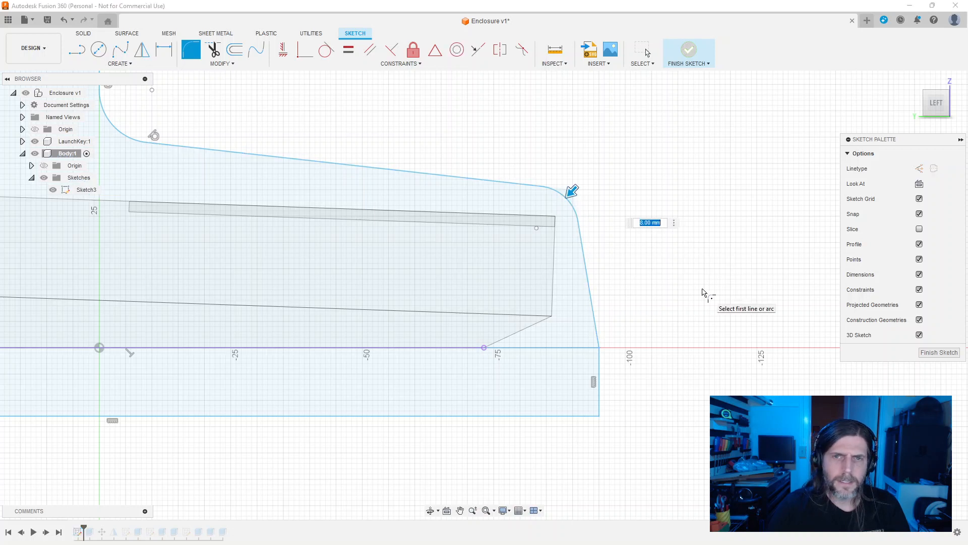
pyautogui.write('3')
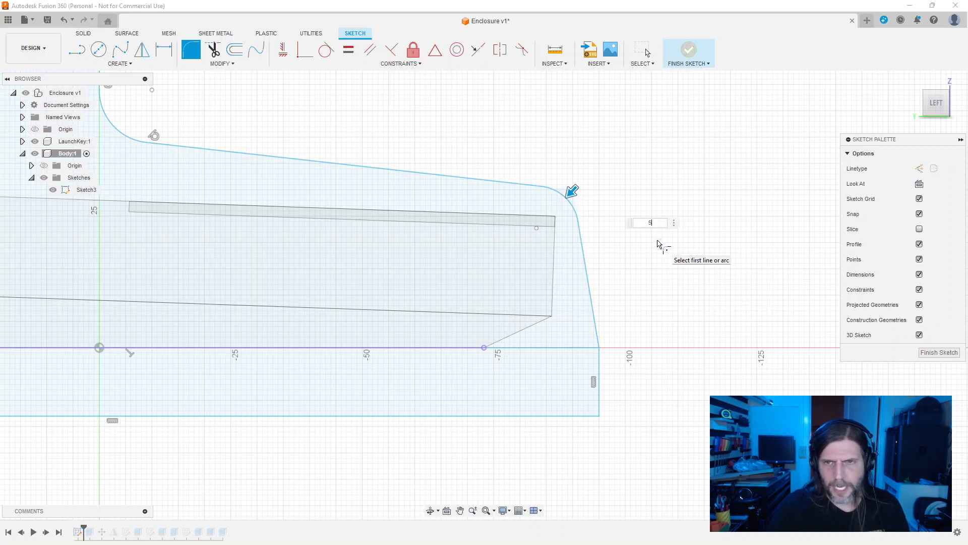
pyautogui.write('10')
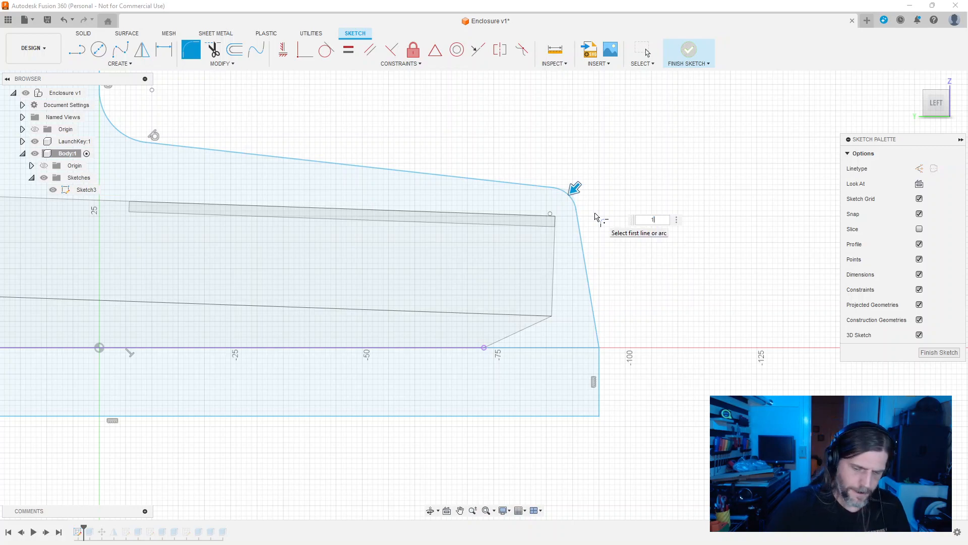
pyautogui.click(930, 353)
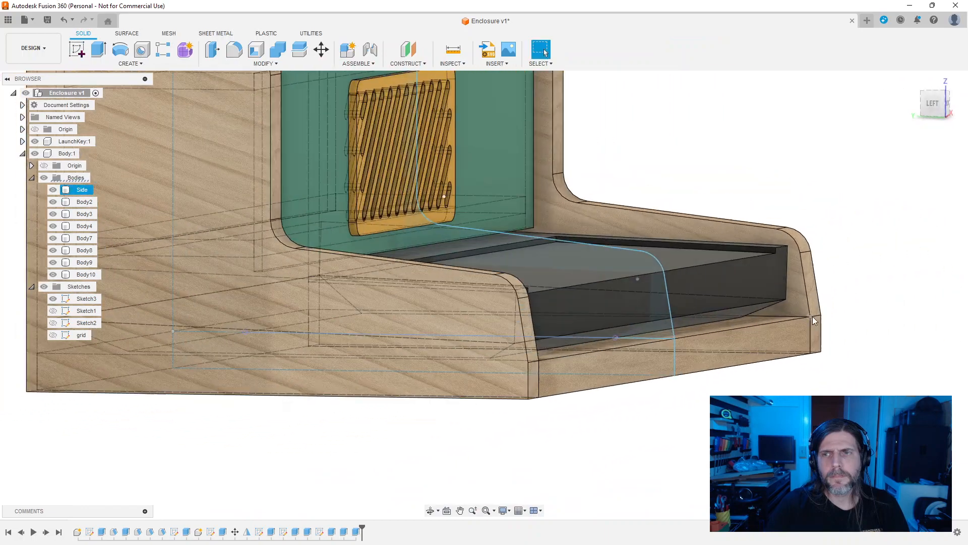
# Step: Look over the reshaped side panels from the side and reopen the side profile sketch Sketch3 for editing
pyautogui.scroll(-5, 849, 372)
pyautogui.keyDown('shift'); pyautogui.moveTo(849, 371); pyautogui.dragTo(878, 379, button='middle'); pyautogui.keyUp('shift')
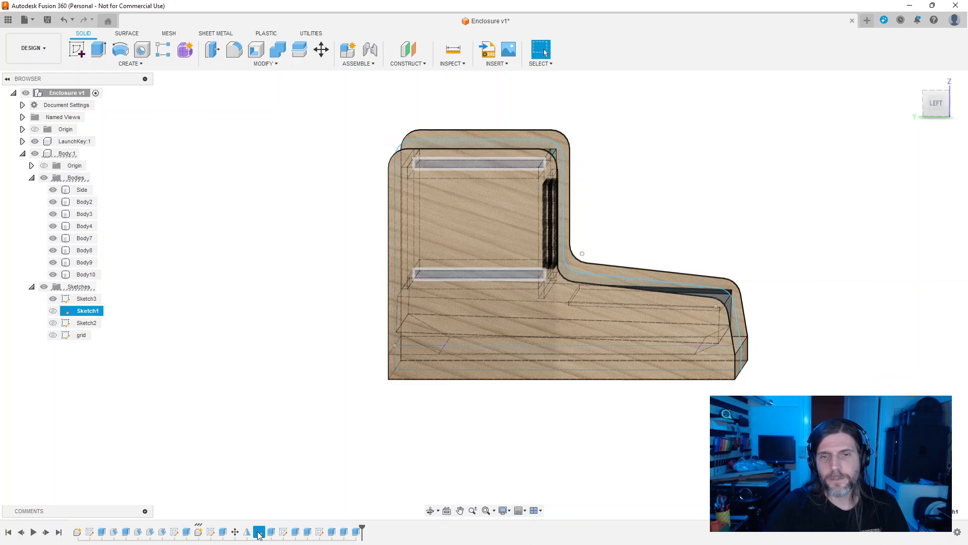
pyautogui.click(211, 532)
pyautogui.doubleClick(211, 532)
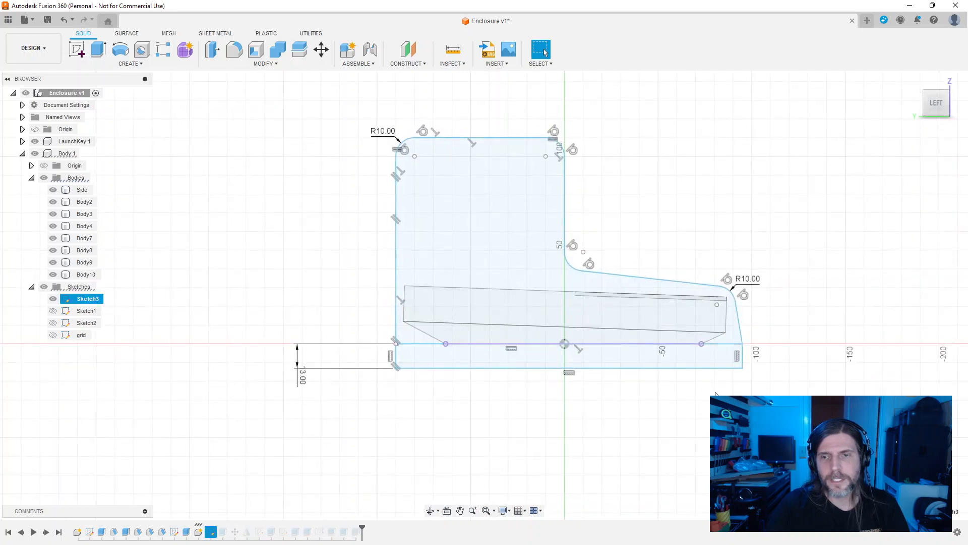
pyautogui.scroll(5, 741, 386)
pyautogui.moveTo(756, 384); pyautogui.dragTo(534, 433, button='middle')
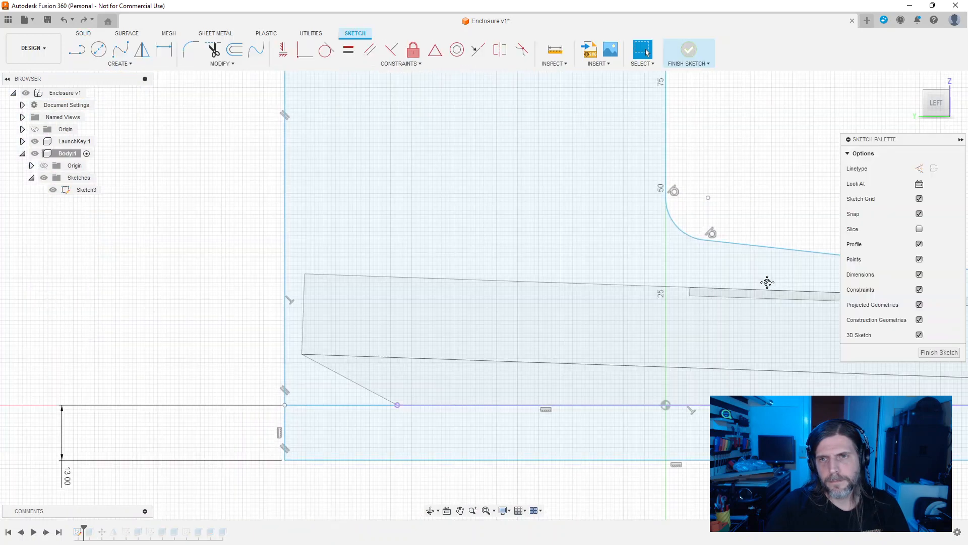
# Step: Stretch the free end of the profile's sloped line outward until it aligns with the base's front edge
pyautogui.moveTo(391, 285); pyautogui.dragTo(303, 266, button='middle')
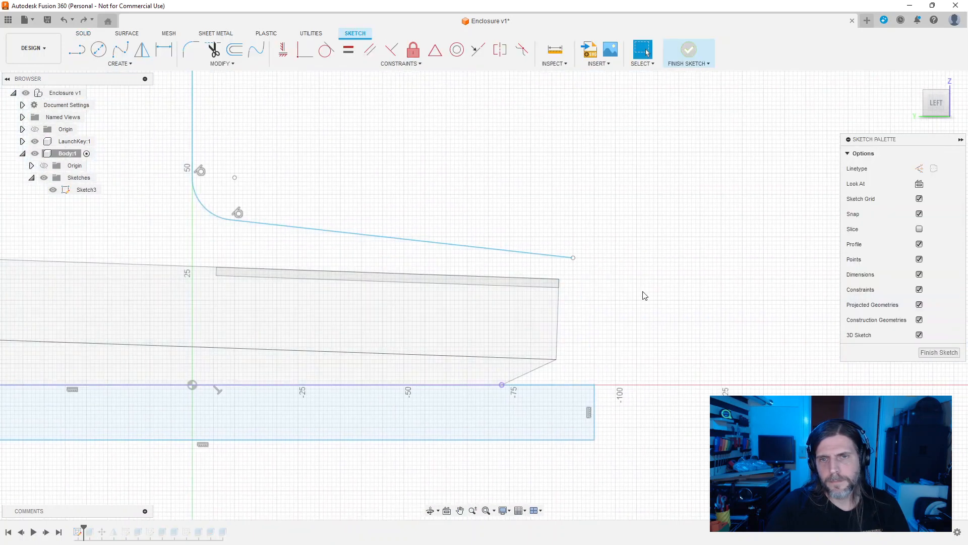
pyautogui.moveTo(656, 331); pyautogui.dragTo(563, 259, button='middle')
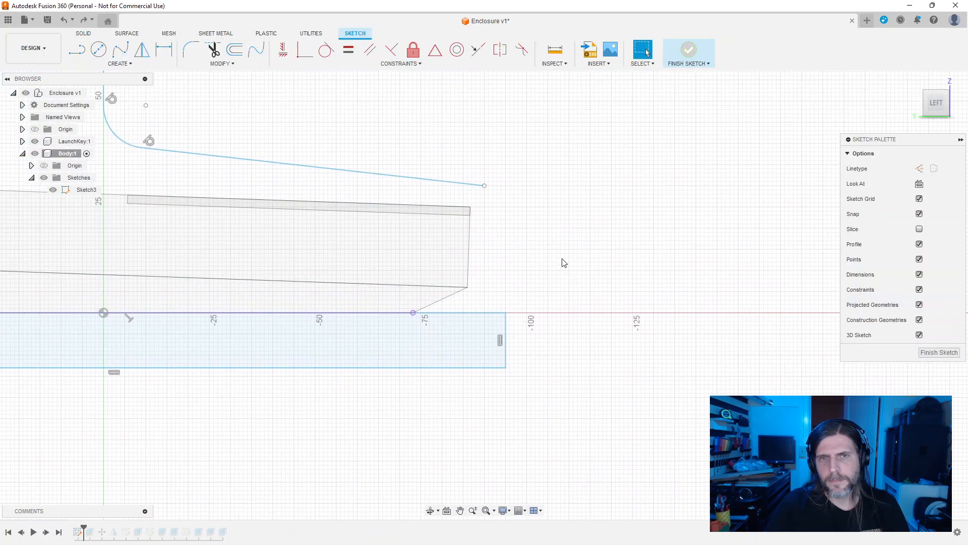
pyautogui.moveTo(486, 189)
pyautogui.mouseDown()
pyautogui.moveTo(515, 189)
pyautogui.moveTo(505, 190)
pyautogui.mouseUp()
# Step: Move the base rectangle's front vertical edge inward by 5 mm and finish the sketch
pyautogui.click(529, 388)
pyautogui.click(506, 332)
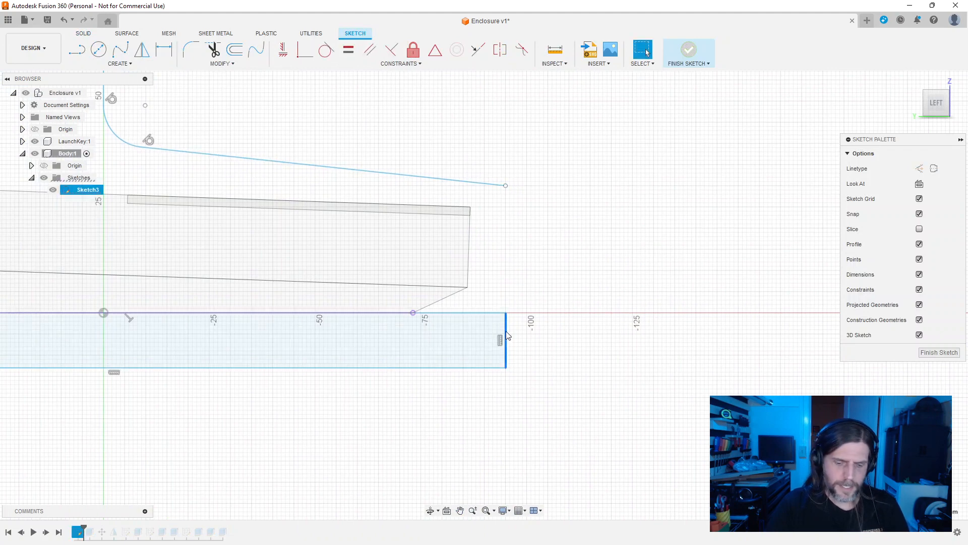
pyautogui.press('m')
pyautogui.moveTo(476, 330); pyautogui.dragTo(457, 331)
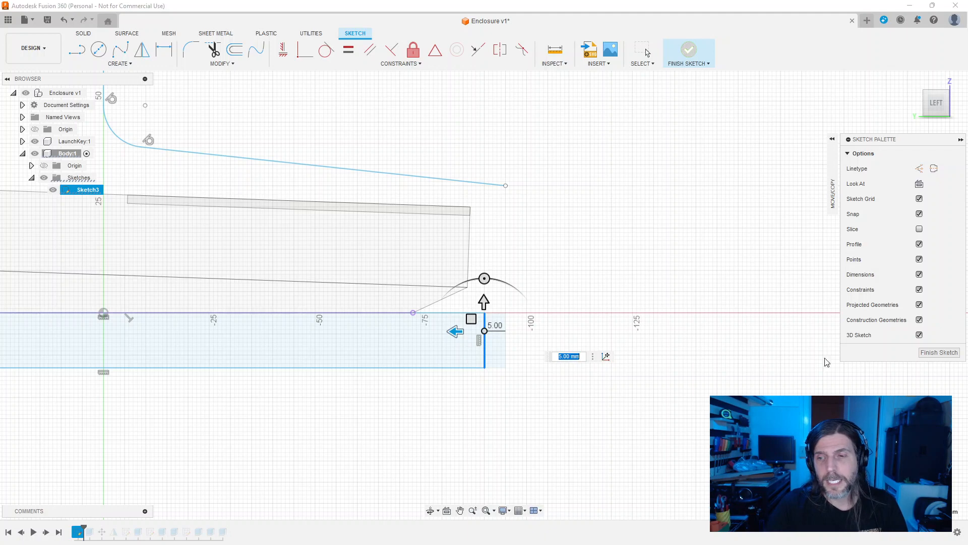
pyautogui.click(939, 353)
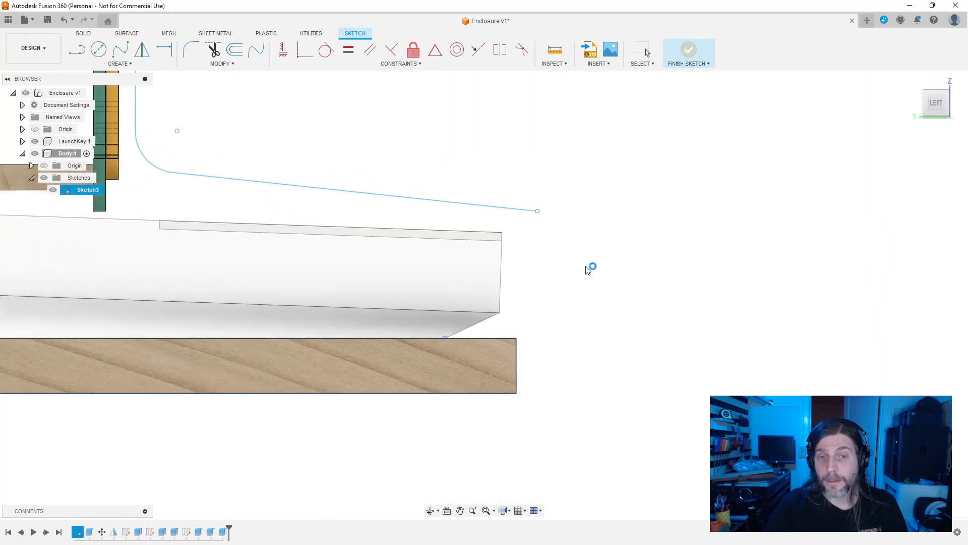
# Step: Examine the sketches and features in the design history to identify the one that defines the side profile
pyautogui.click(186, 532)
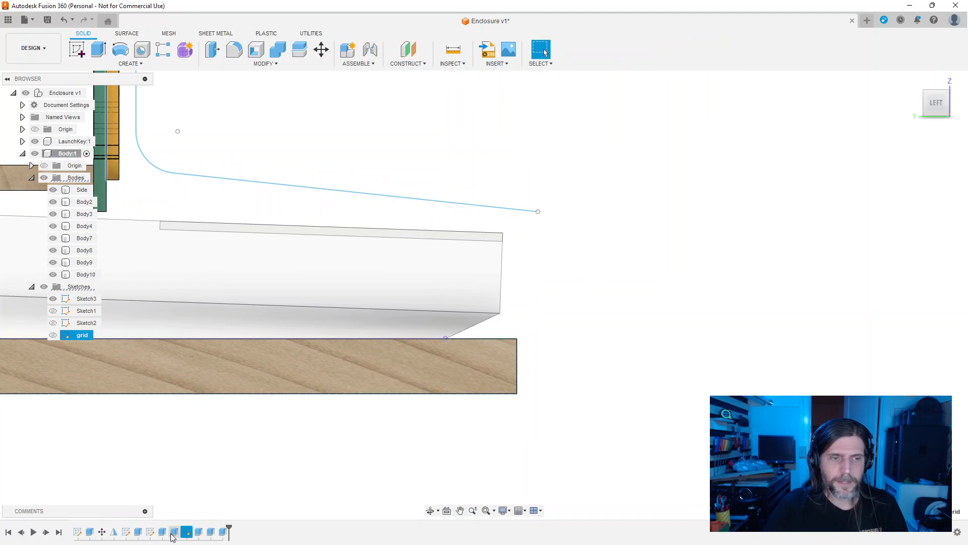
pyautogui.click(76, 532)
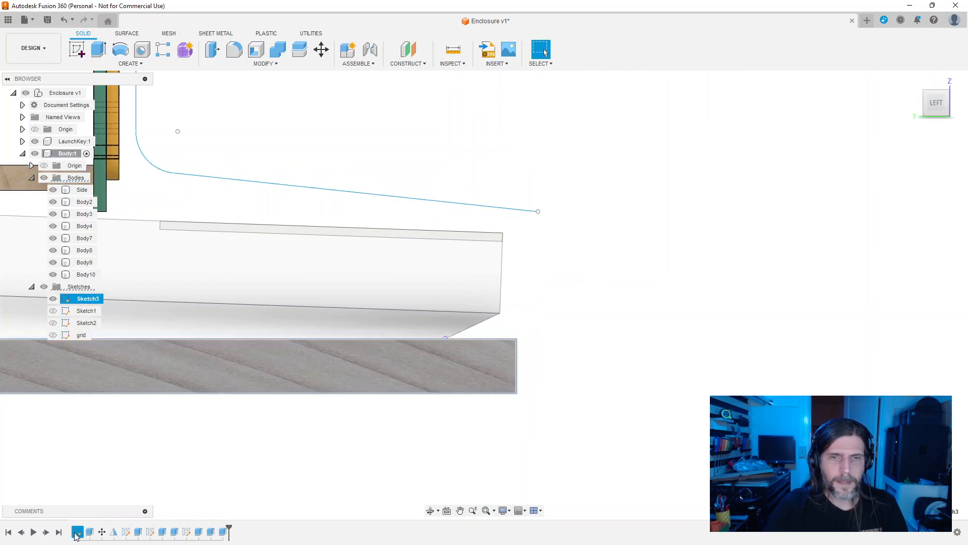
pyautogui.click(126, 532)
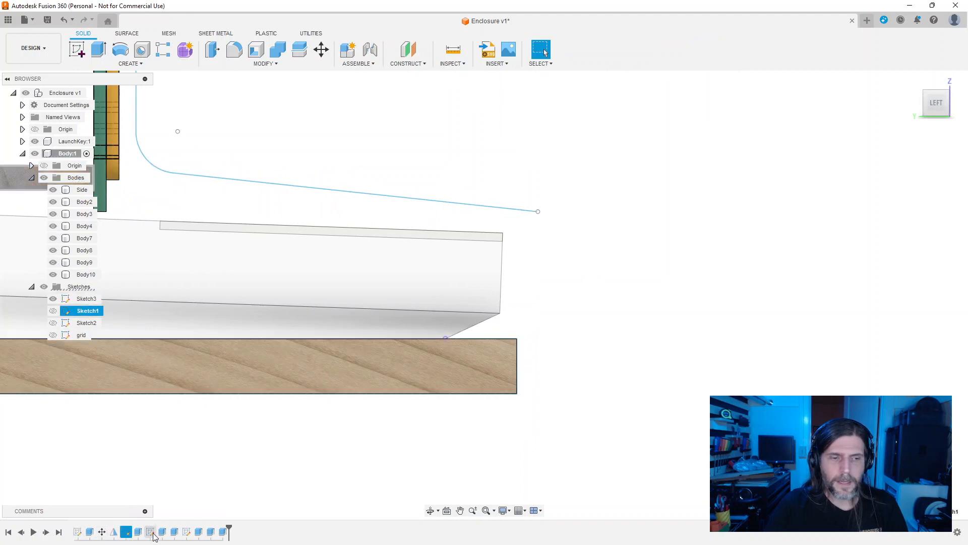
pyautogui.click(150, 533)
pyautogui.click(186, 533)
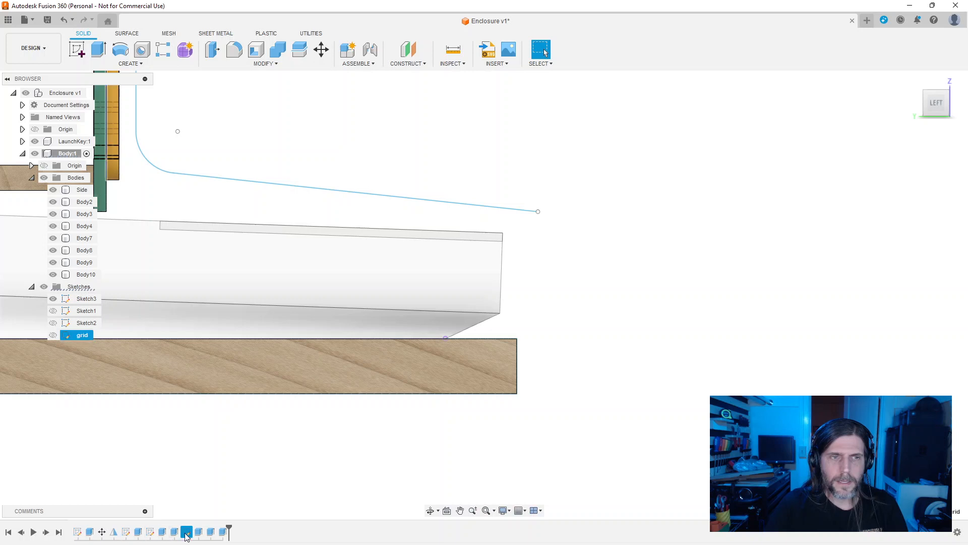
pyautogui.scroll(3, 241, 474)
pyautogui.scroll(-6, 250, 462)
pyautogui.moveTo(250, 462); pyautogui.dragTo(394, 465, button='middle')
pyautogui.click(164, 537)
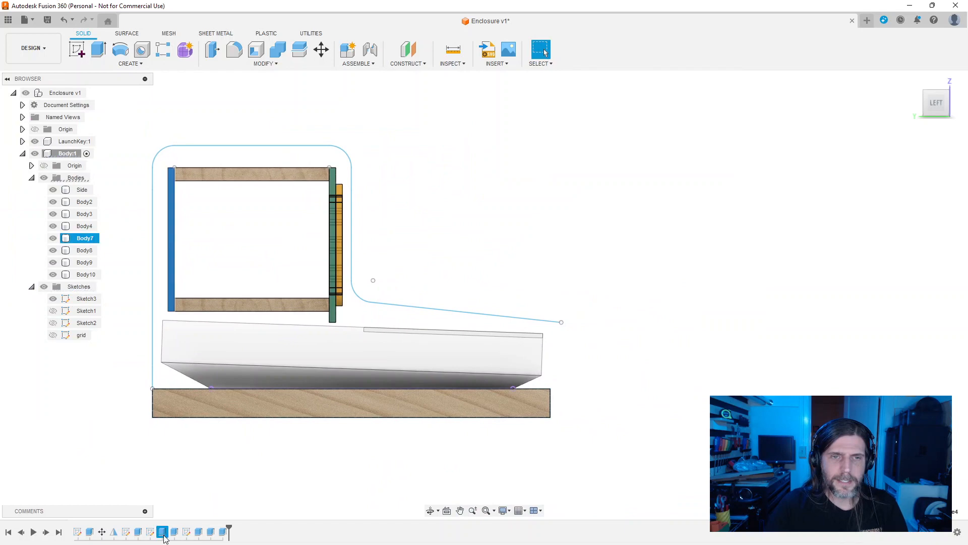
pyautogui.click(128, 535)
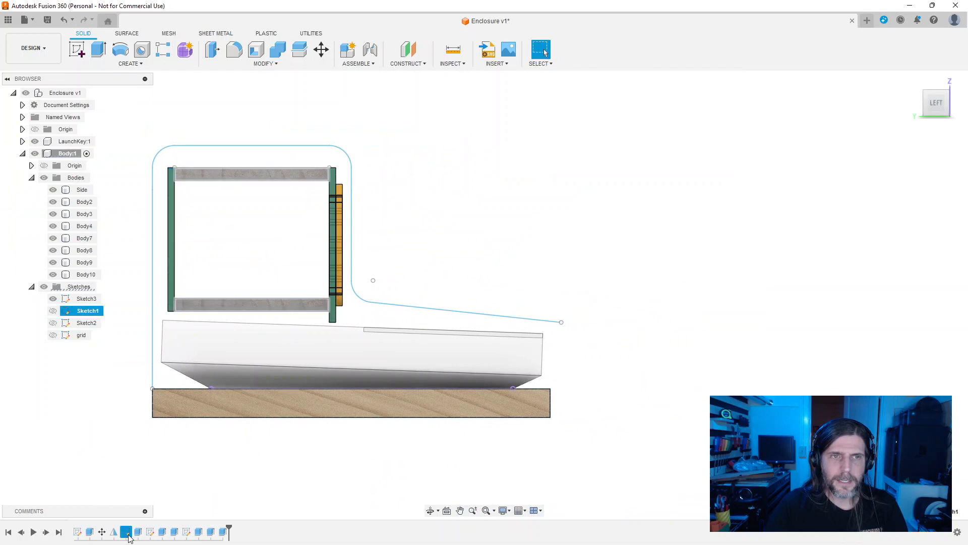
# Step: Reopen Sketch3 and close the side profile with a slanted line from the slope's end to the base's upper front corner
pyautogui.doubleClick(77, 533)
pyautogui.scroll(3, 582, 448)
pyautogui.press('l')
pyautogui.moveTo(568, 251); pyautogui.dragTo(551, 346)
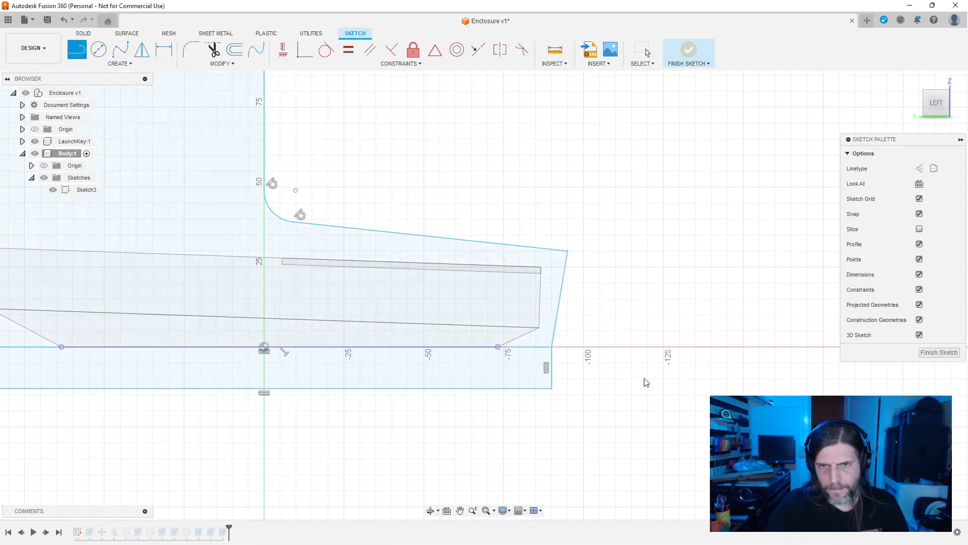
pyautogui.press('Escape')
pyautogui.press('e')
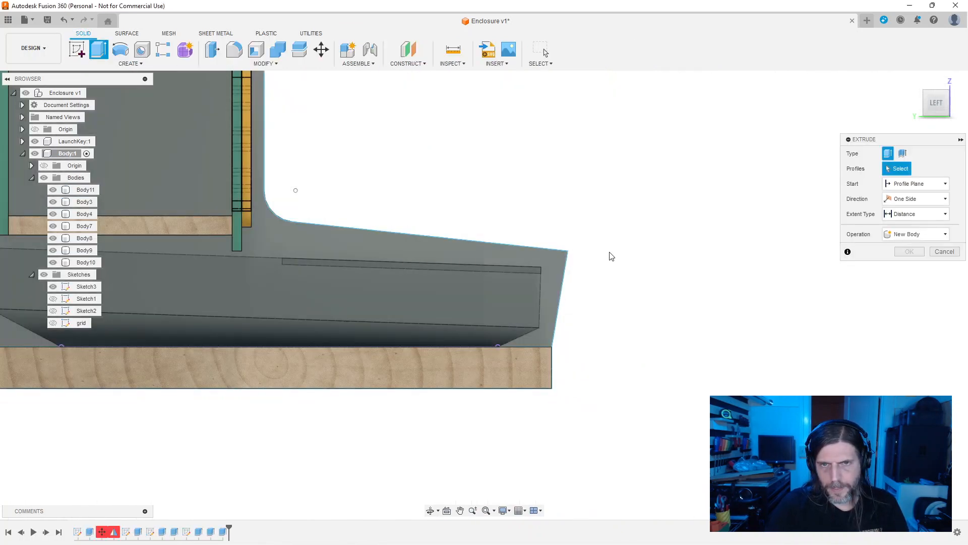
# Step: Round the upper front corner of the Sketch3 side profile with a 10 mm fillet and finish the sketch
pyautogui.doubleClick(77, 532)
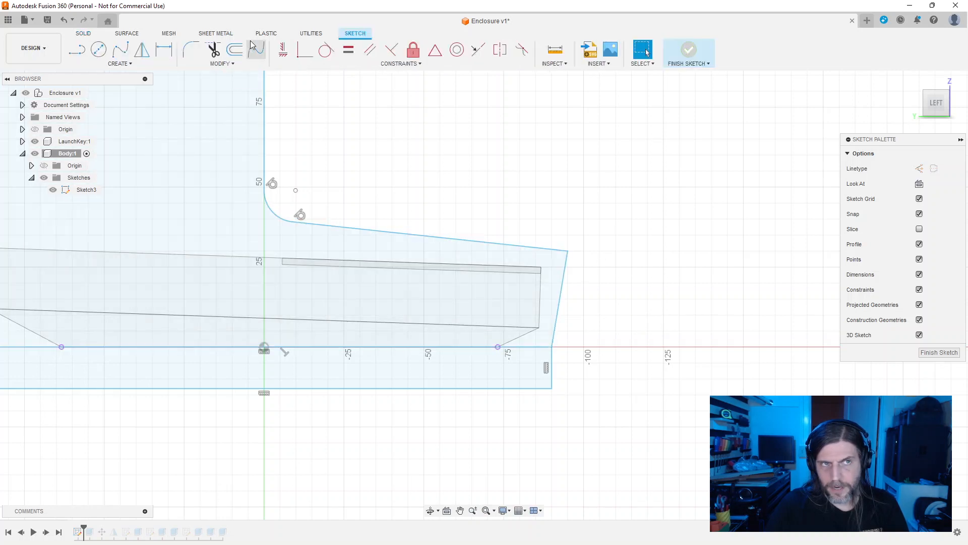
pyautogui.click(191, 49)
pyautogui.click(557, 249)
pyautogui.click(565, 274)
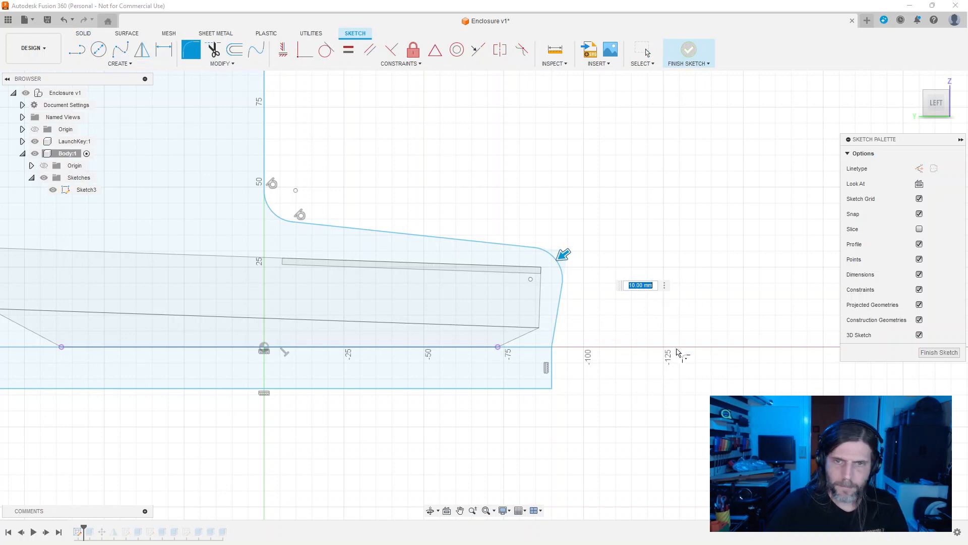
pyautogui.click(938, 351)
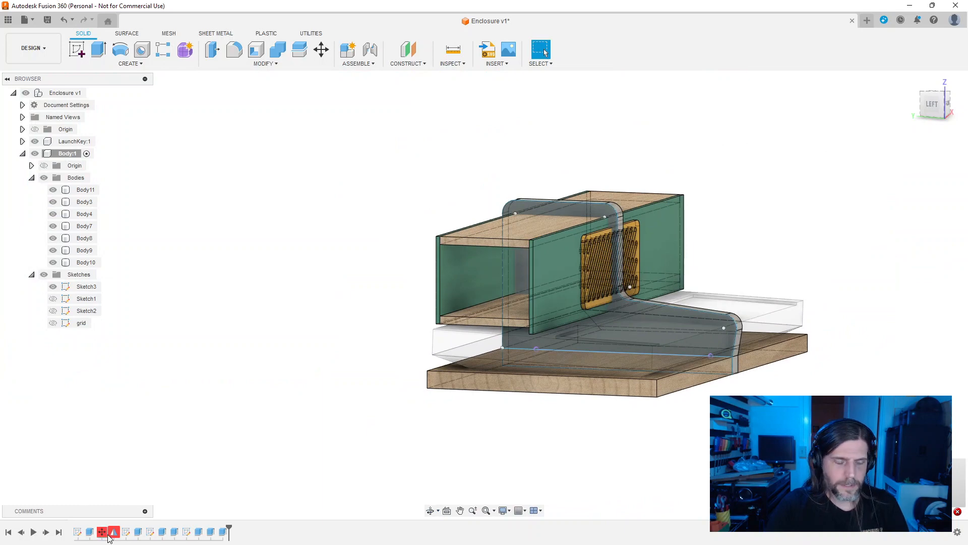
# Step: Roll the design history back to just after the mirror feature and inspect the side plate
pyautogui.scroll(4, 529, 441)
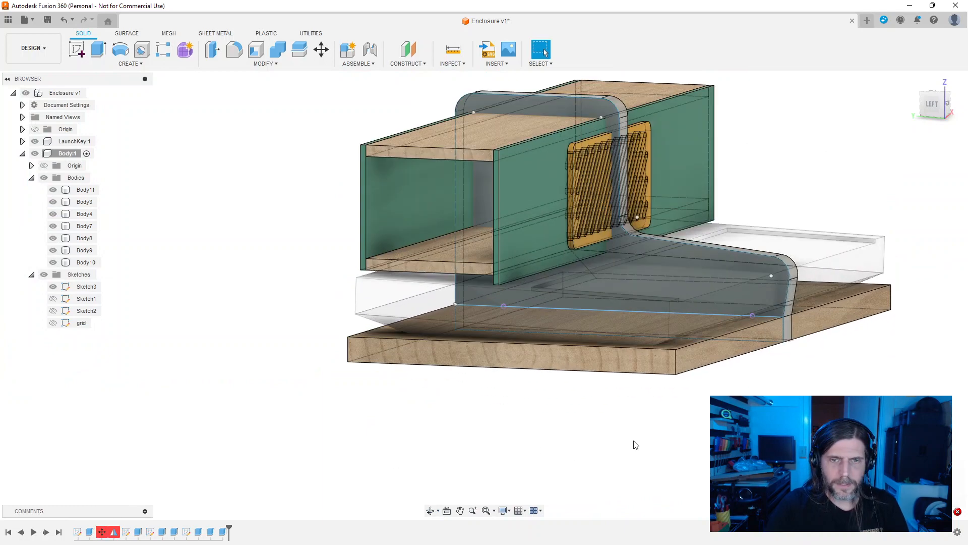
pyautogui.scroll(-2, 640, 444)
pyautogui.moveTo(166, 523)
pyautogui.mouseDown()
pyautogui.moveTo(97, 526)
pyautogui.moveTo(120, 529)
pyautogui.mouseUp()
pyautogui.keyDown('shift'); pyautogui.moveTo(534, 454); pyautogui.dragTo(507, 447, button='middle'); pyautogui.keyUp('shift')
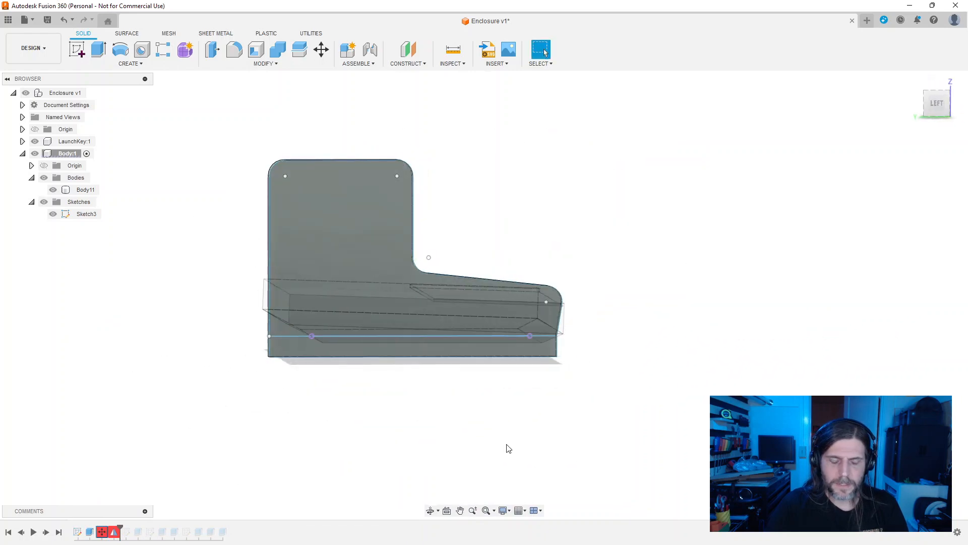
# Step: Undo the rollback, front fillet, slanted closing line and base edge move to restore the profile's vertical front edge
pyautogui.hotkey('ctrl', 'z')
pyautogui.hotkey('ctrl', 'z')
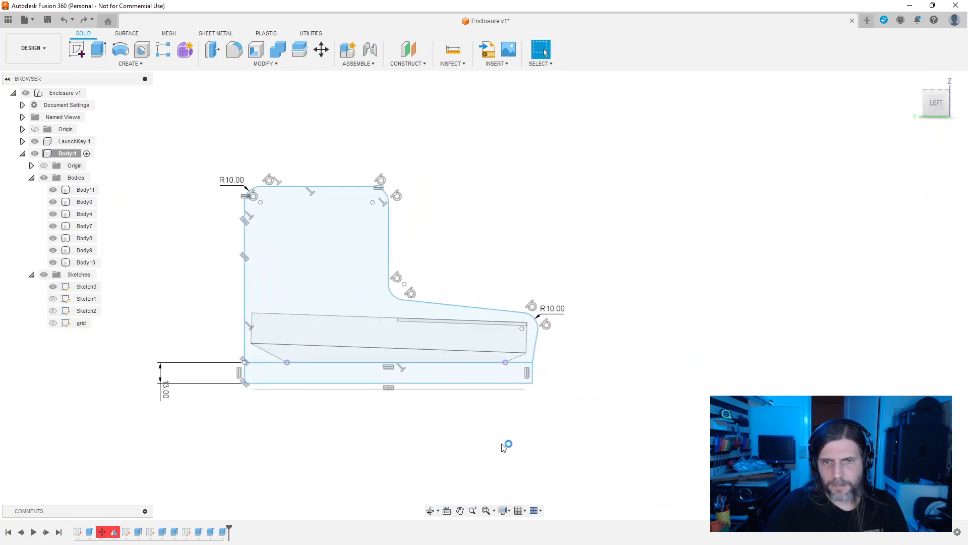
pyautogui.hotkey('ctrl', 'z')
pyautogui.hotkey('ctrl', 'z')
pyautogui.hotkey('ctrl', 'z')
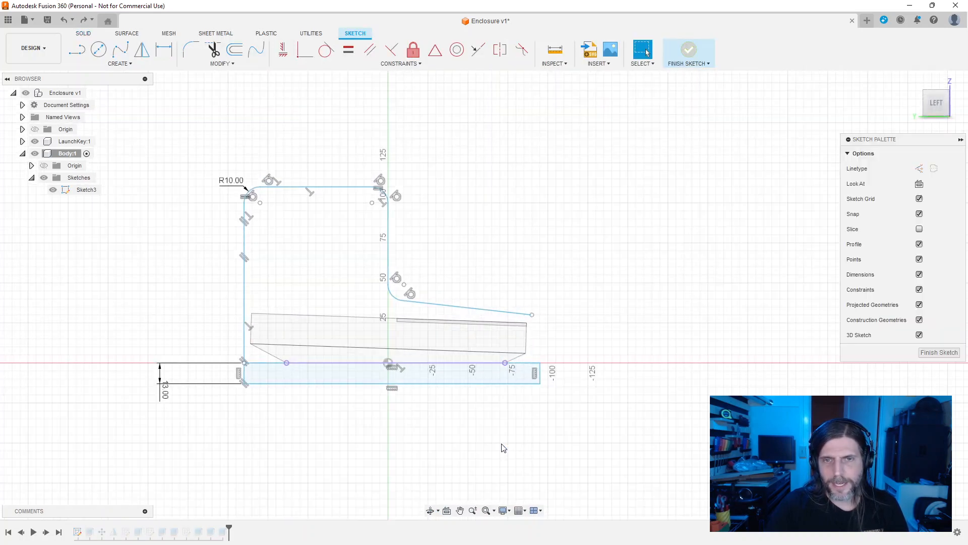
pyautogui.hotkey('ctrl', 'z')
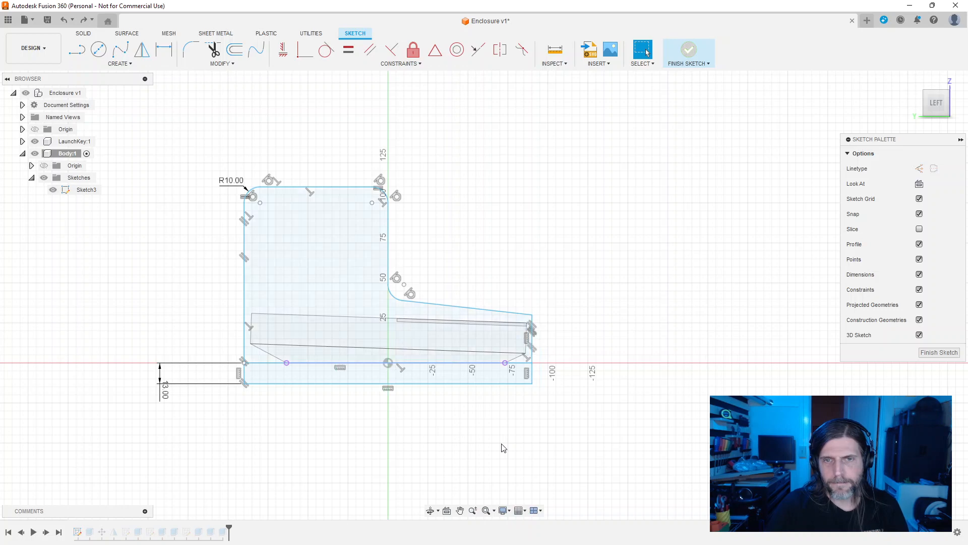
# Step: Step further back through the enclosure's earlier edits, then redo the last three
pyautogui.hotkey('ctrl', 'z')
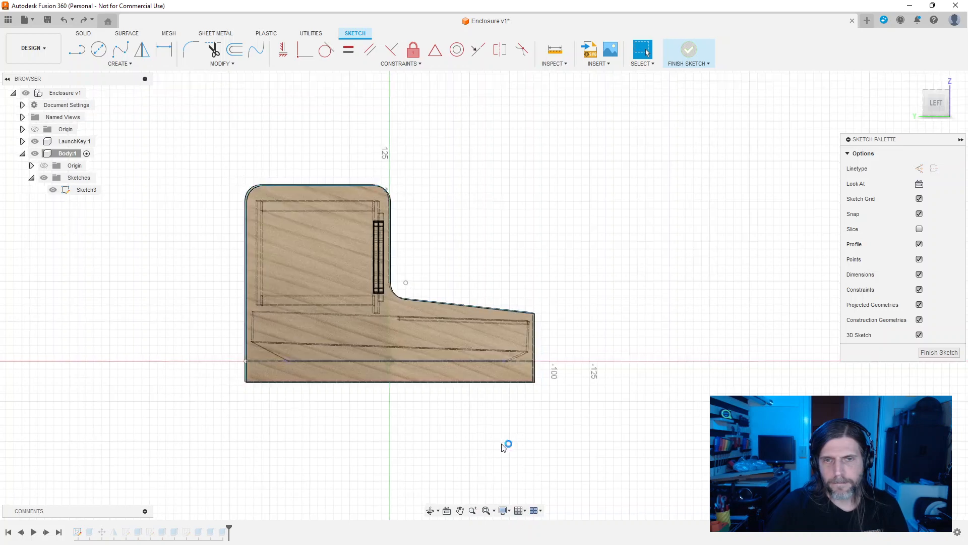
pyautogui.hotkey('ctrl', 'z')
pyautogui.hotkey('ctrl', 'z')
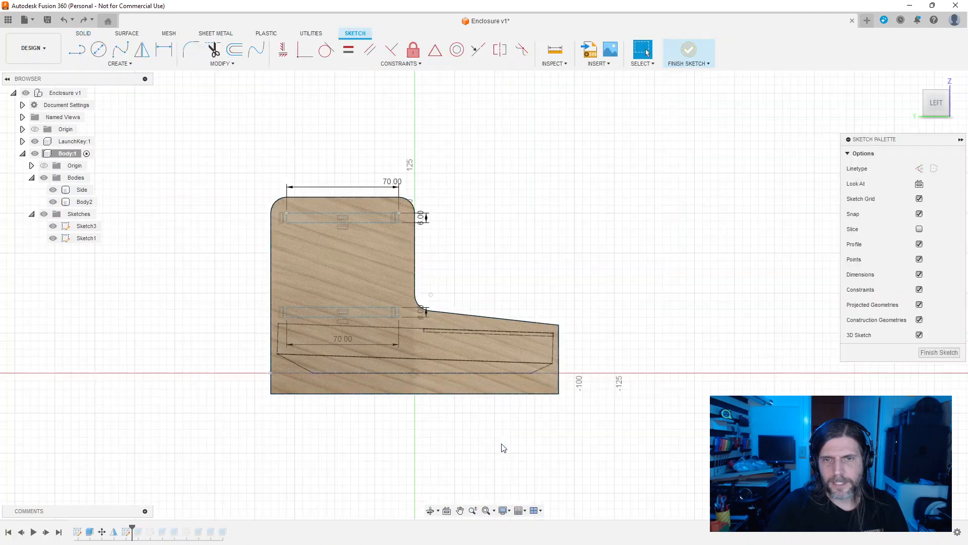
pyautogui.hotkey('ctrl', 'z')
pyautogui.hotkey('ctrl', 'z')
pyautogui.hotkey('ctrl', 'z')
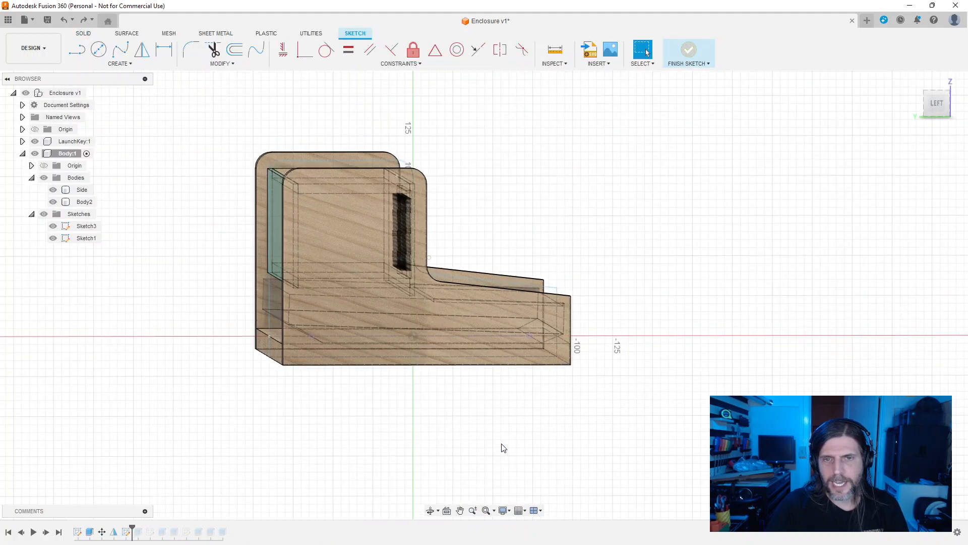
pyautogui.hotkey('ctrl', 'y')
pyautogui.hotkey('ctrl', 'y')
pyautogui.hotkey('ctrl', 'y')
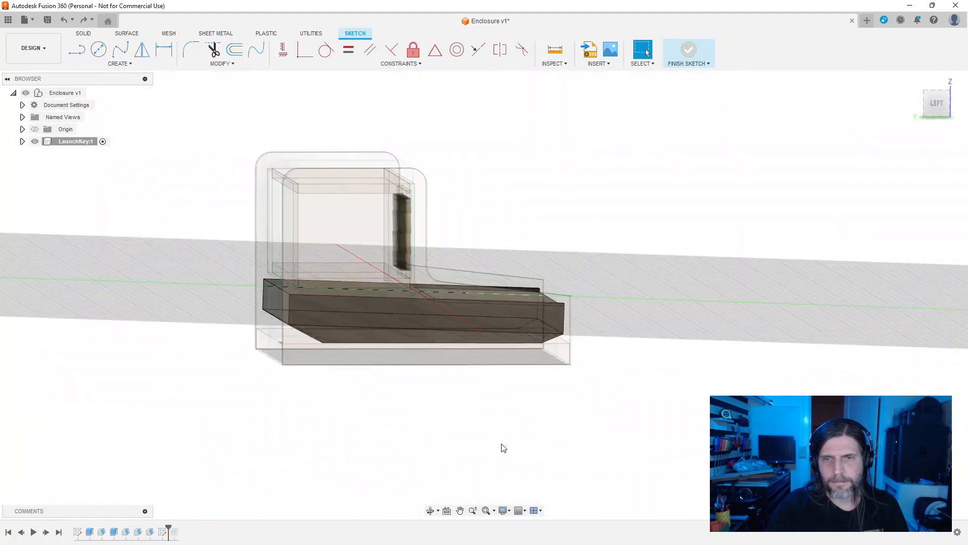
# Step: Undo and redo until the side profile has a vertical front edge with the larger rounded upper corner, and finish the sketch
pyautogui.hotkey('ctrl', 'z')
pyautogui.hotkey('ctrl', 'z')
pyautogui.hotkey('ctrl', 'z')
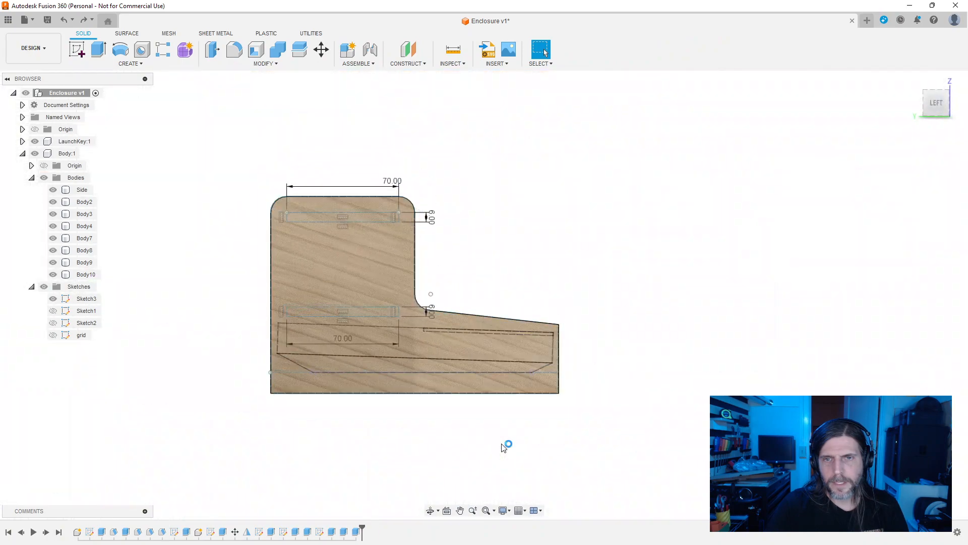
pyautogui.hotkey('ctrl', 'z')
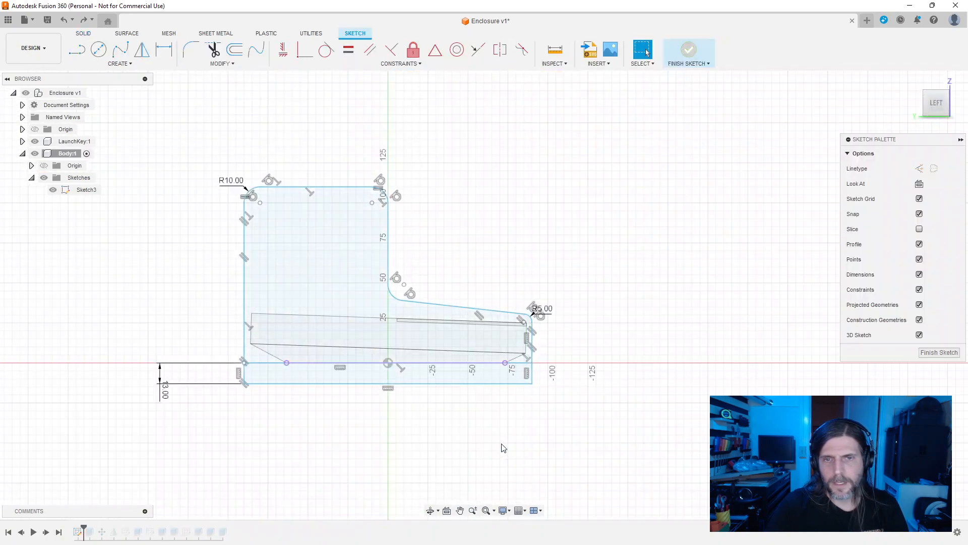
pyautogui.hotkey('ctrl', 'y')
pyautogui.hotkey('ctrl', 'y')
pyautogui.hotkey('ctrl', 'y')
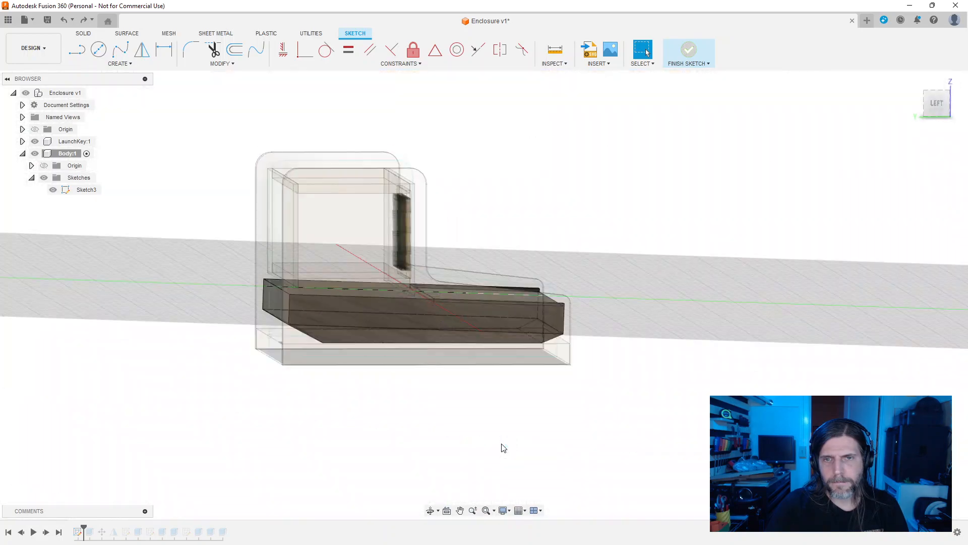
pyautogui.hotkey('ctrl', 'z')
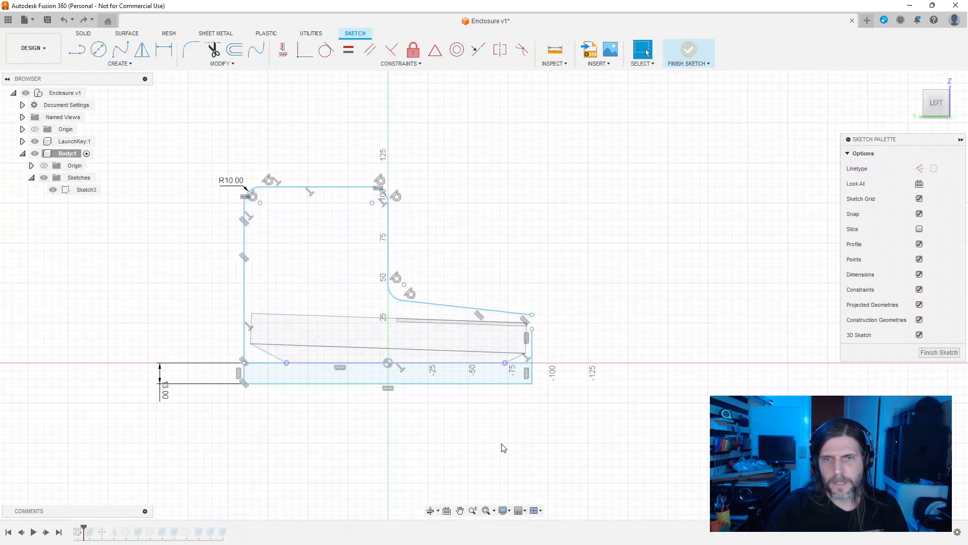
pyautogui.hotkey('ctrl', 'y')
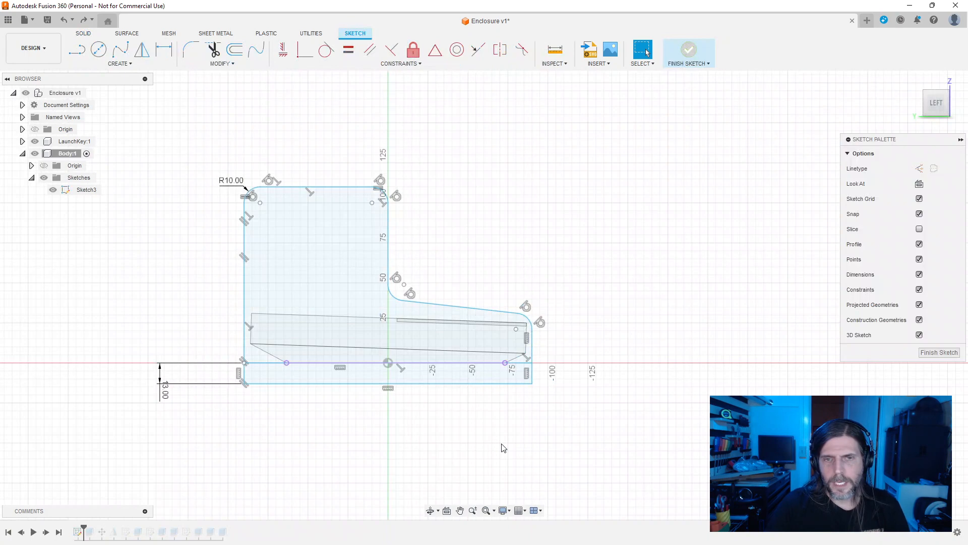
pyautogui.scroll(4, 557, 450)
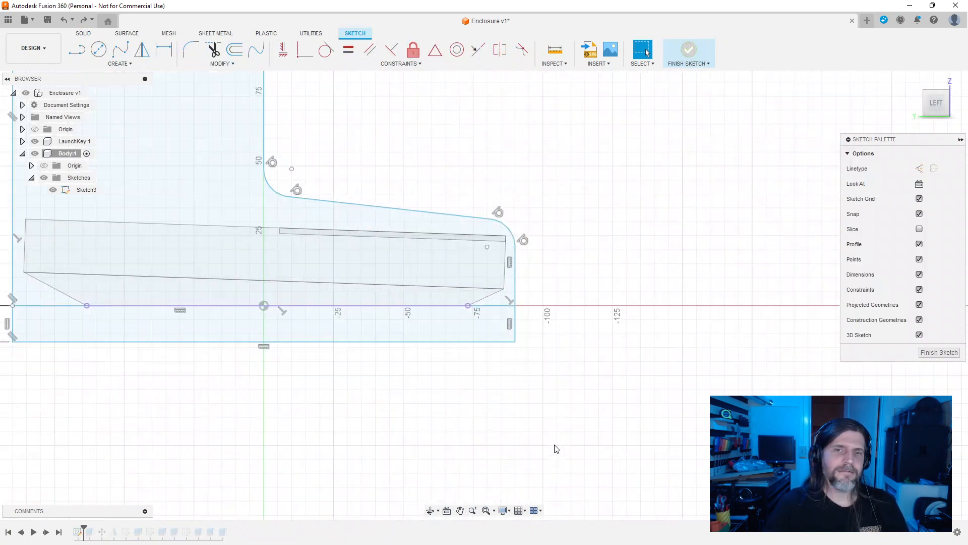
pyautogui.click(938, 353)
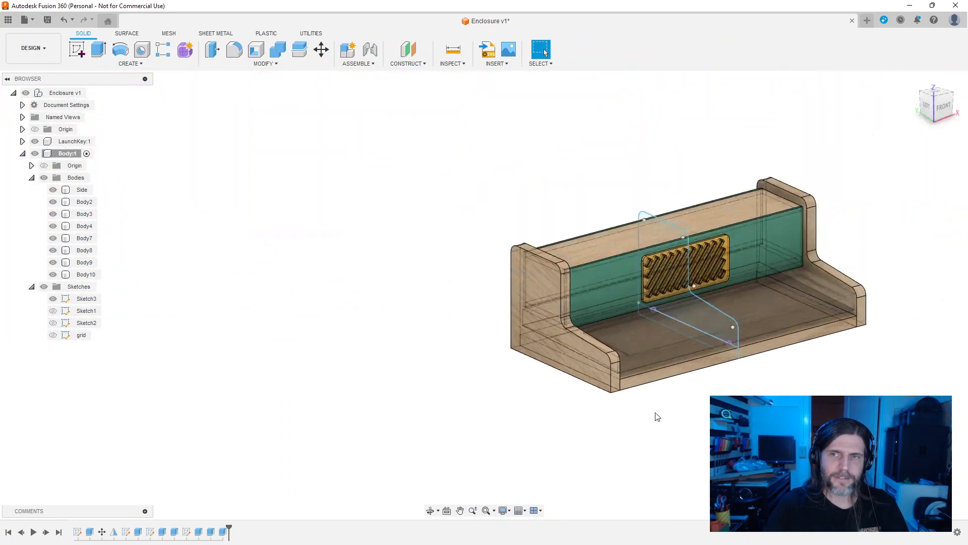
# Step: Activate the top-level Enclosure component, hide the Body component's sketches, and view the complete enclosure
pyautogui.keyDown('shift'); pyautogui.moveTo(657, 417); pyautogui.dragTo(616, 444, button='middle'); pyautogui.keyUp('shift')
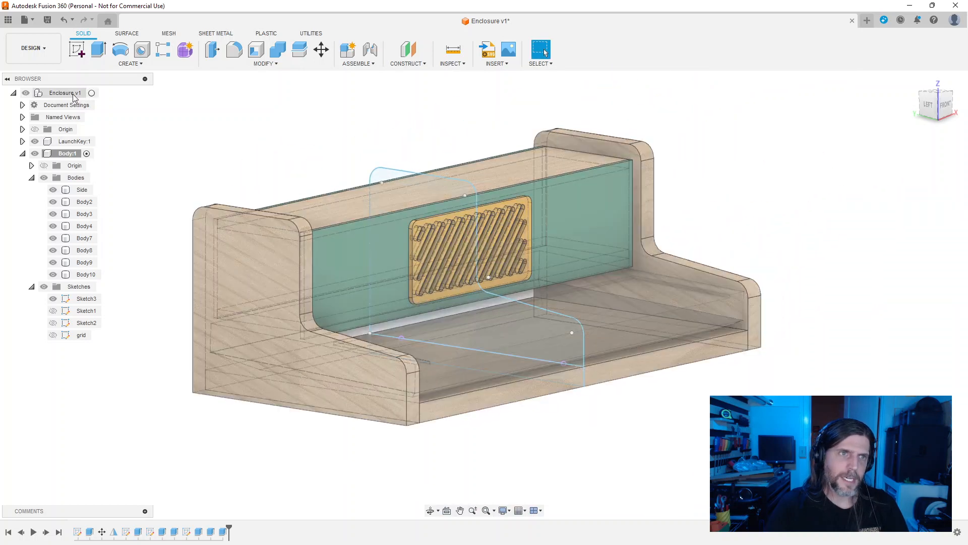
pyautogui.click(96, 92)
pyautogui.click(44, 287)
pyautogui.moveTo(726, 429)
pyautogui.keyDown('shift'); pyautogui.mouseDown(button='middle')
pyautogui.moveTo(831, 409)
pyautogui.moveTo(653, 417)
pyautogui.moveTo(702, 417)
pyautogui.moveTo(703, 429)
pyautogui.mouseUp(button='middle'); pyautogui.keyUp('shift')
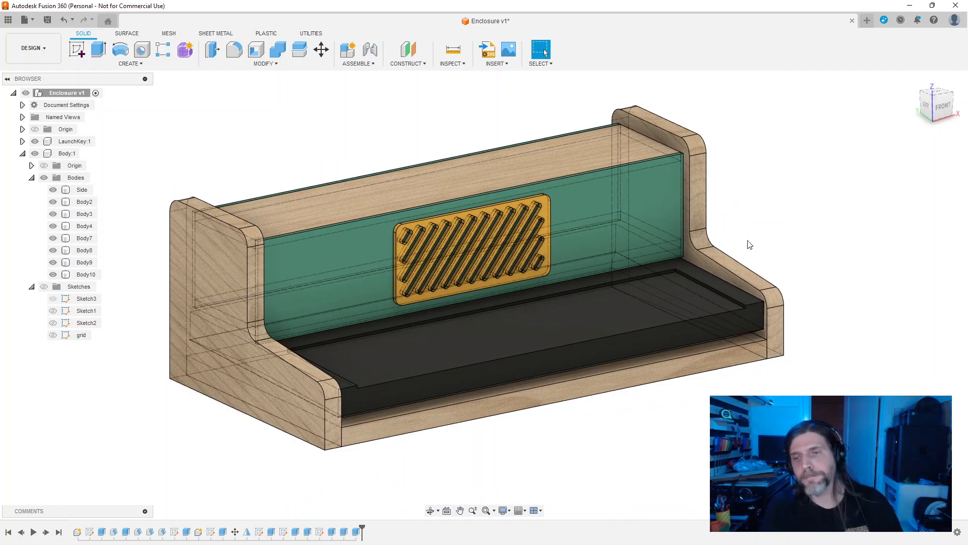
pyautogui.keyDown('shift'); pyautogui.moveTo(716, 434); pyautogui.dragTo(786, 424, button='middle'); pyautogui.keyUp('shift')
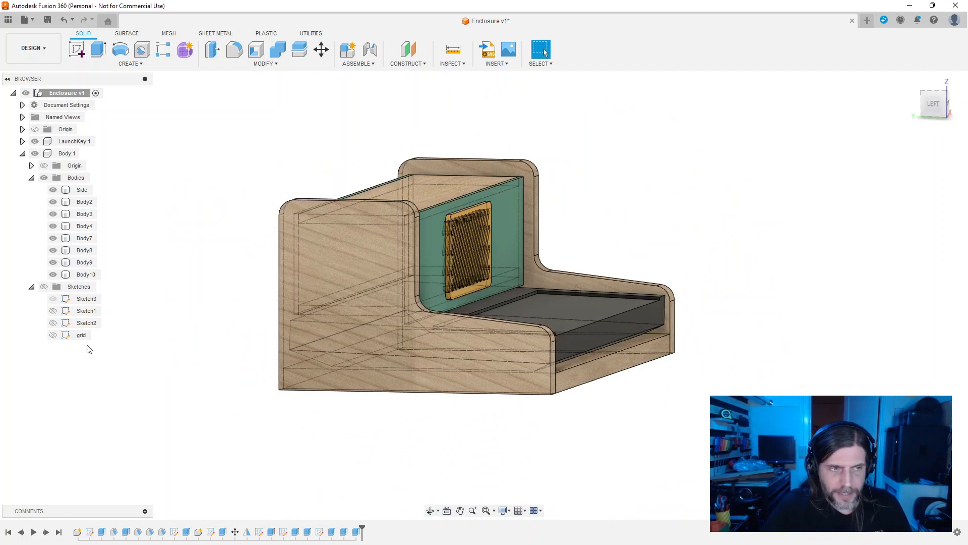
# Step: Activate the Body component and open its first sketch, the side-panel profile, for editing
pyautogui.doubleClick(75, 154)
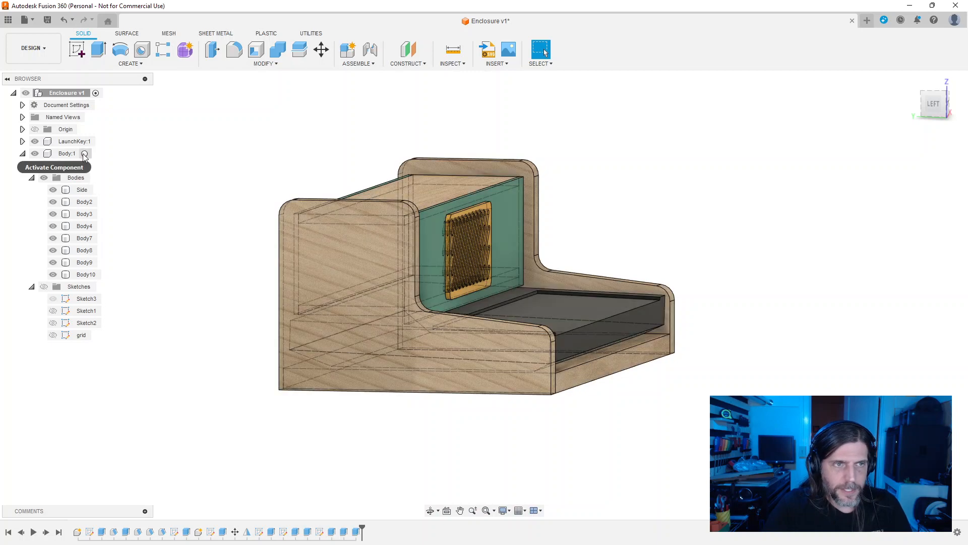
pyautogui.click(285, 471)
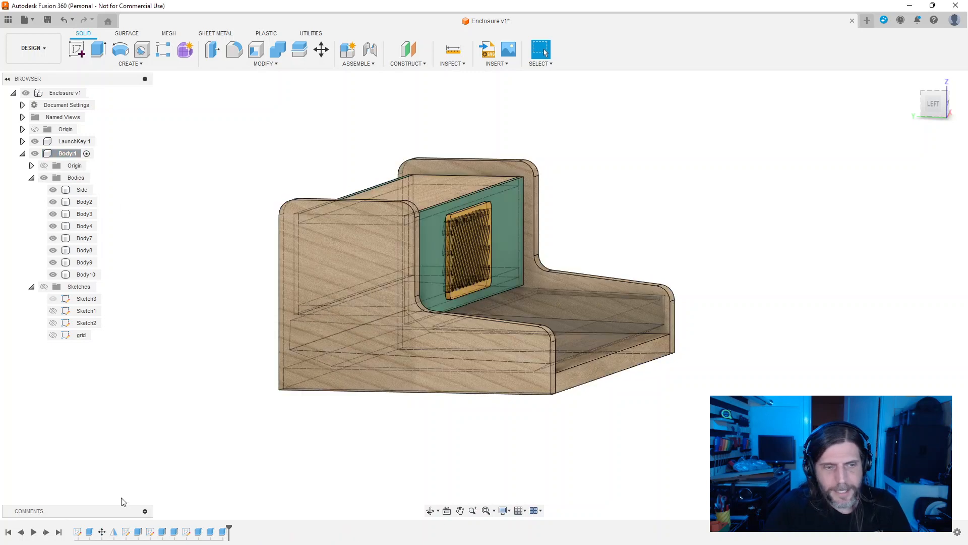
pyautogui.click(78, 533)
pyautogui.doubleClick(76, 535)
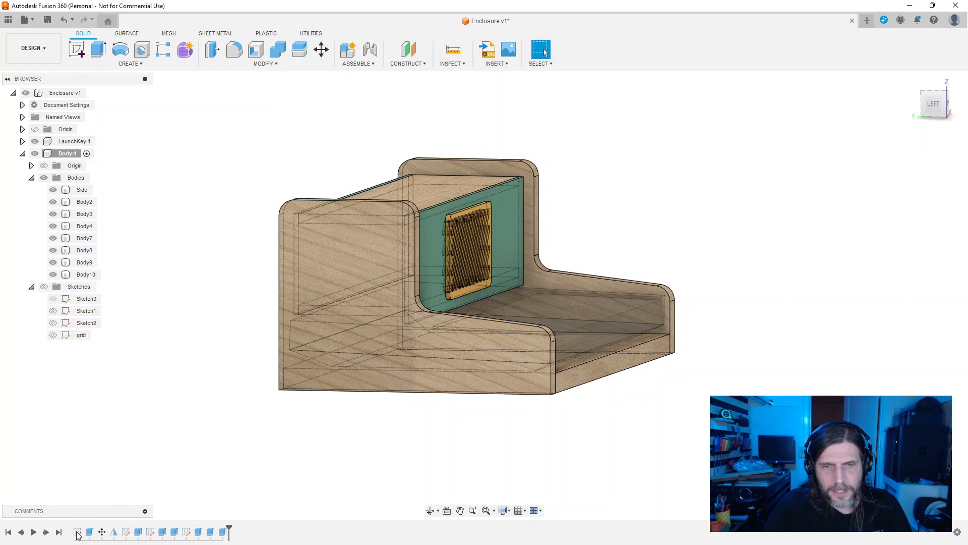
pyautogui.scroll(3, 701, 400)
pyautogui.moveTo(619, 384); pyautogui.dragTo(541, 432, button='middle')
pyautogui.scroll(1, 502, 419)
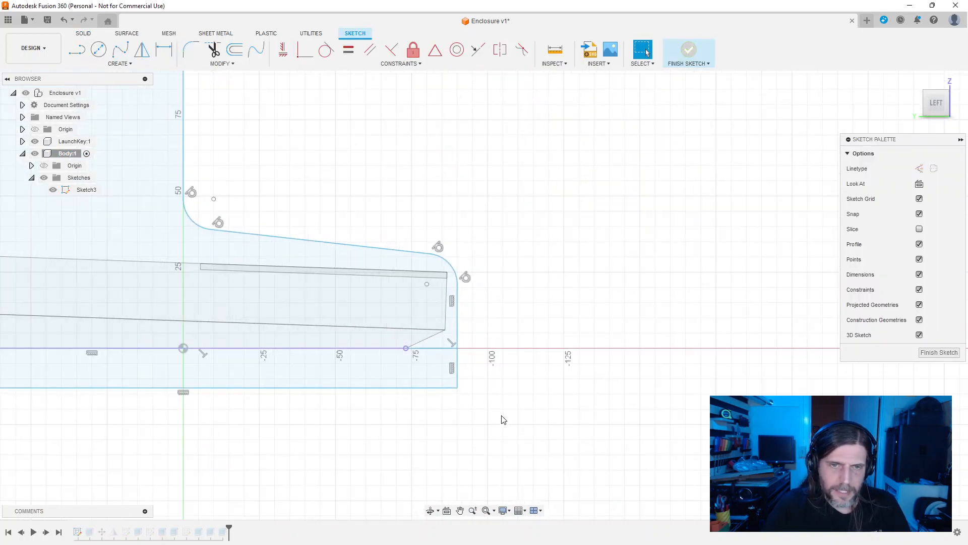
# Step: Move the profile's vertical front edge 5 mm outward, away from the keyboard
pyautogui.click(456, 368)
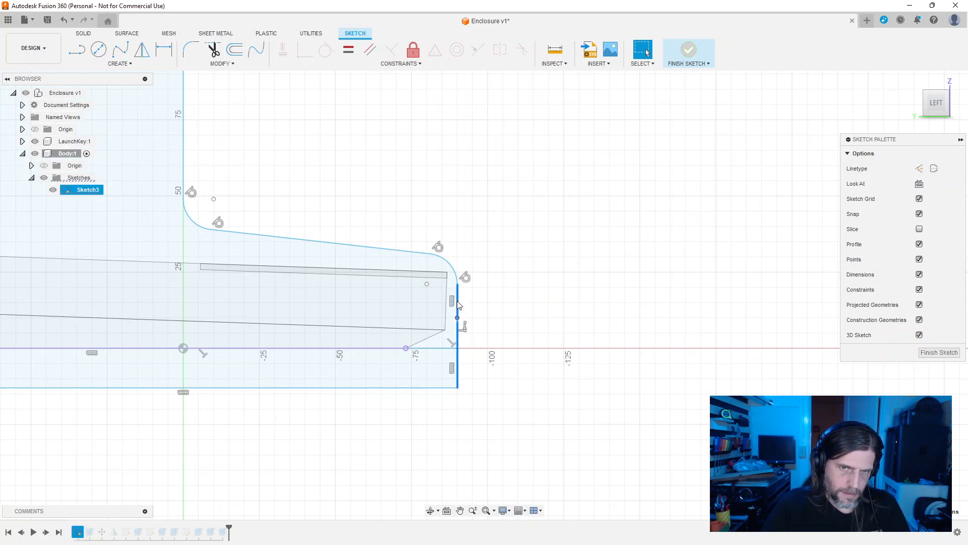
pyautogui.press('m')
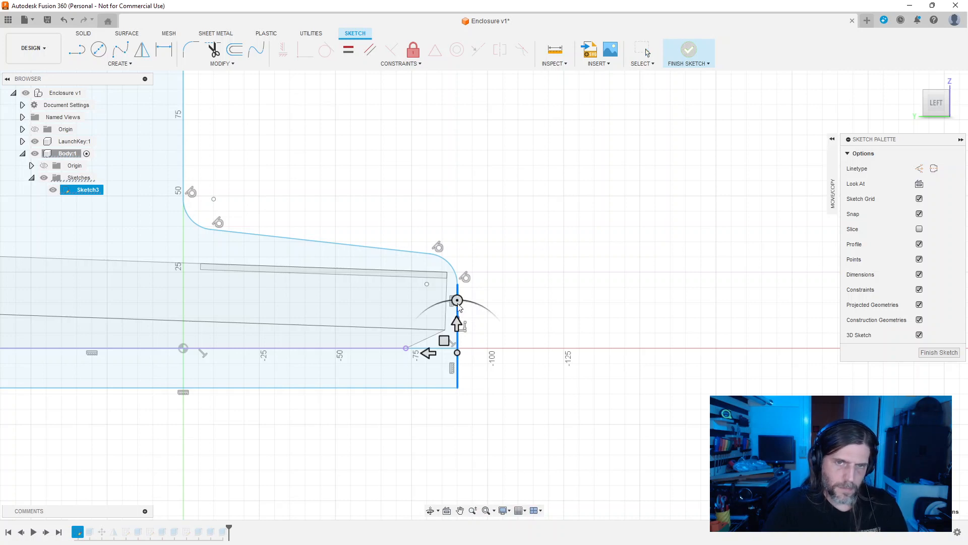
pyautogui.moveTo(430, 352); pyautogui.dragTo(444, 353)
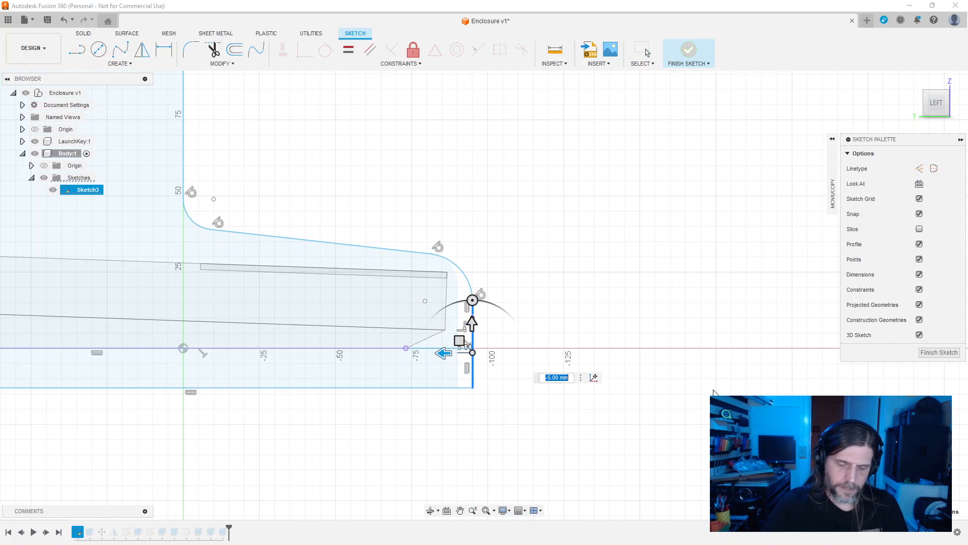
pyautogui.press('Return')
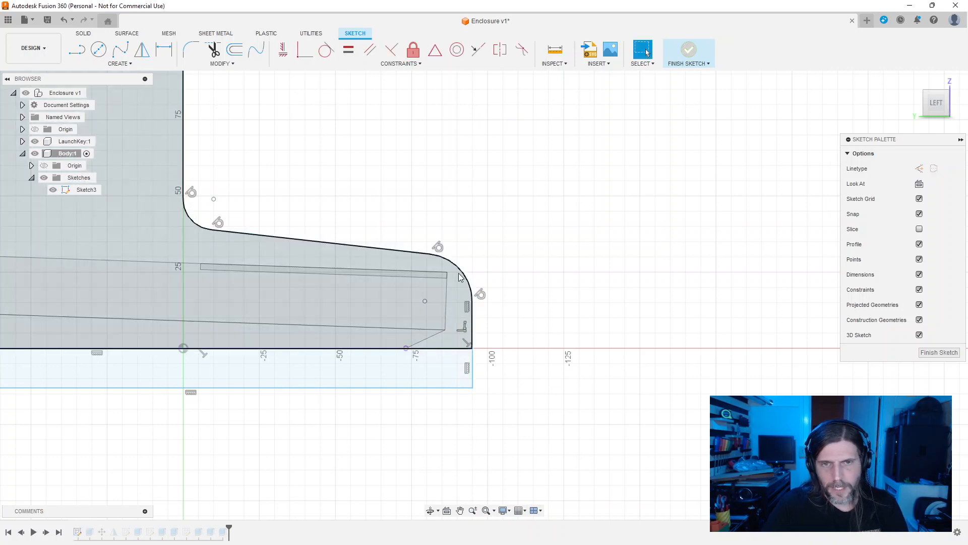
# Step: Delete the rounded arc joining the sloped upper edge to the vertical front edge
pyautogui.click(460, 277)
pyautogui.press('Delete')
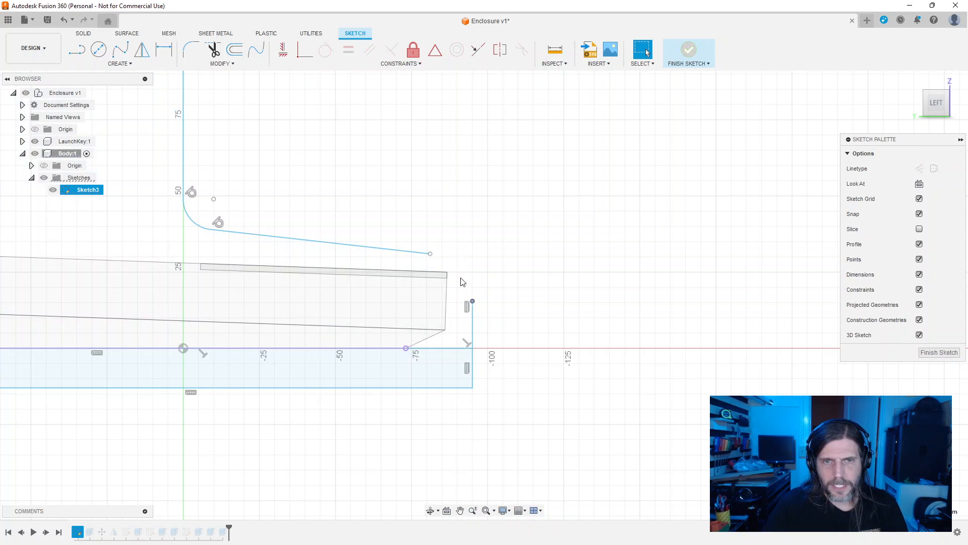
pyautogui.click(448, 263)
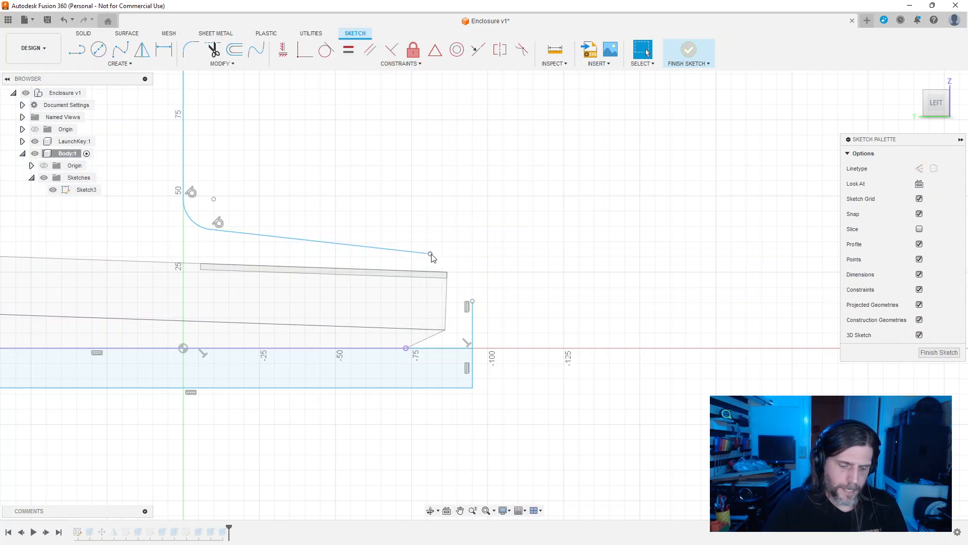
# Step: Extend the sloped upper edge and the vertical front edge until they meet in a sharp corner
pyautogui.press('e')
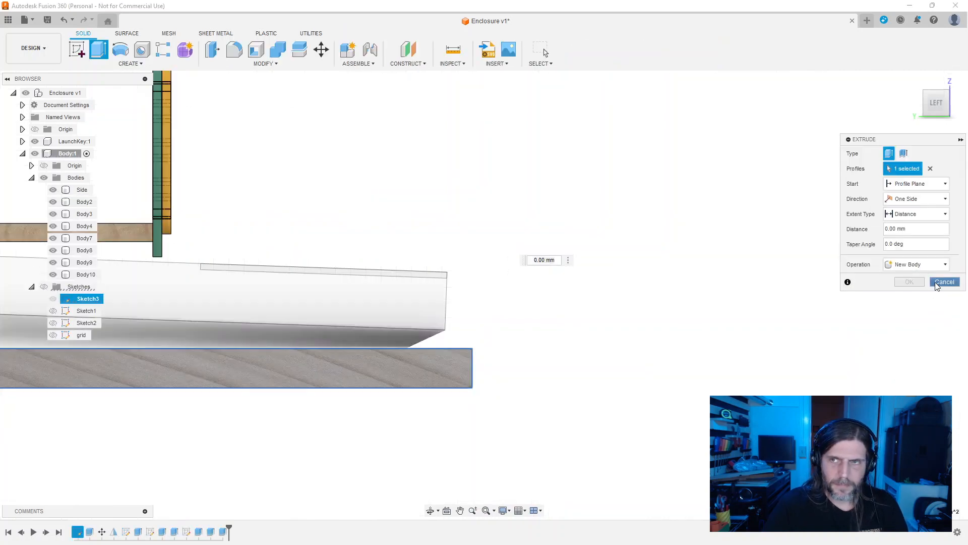
pyautogui.click(937, 283)
pyautogui.write('s')
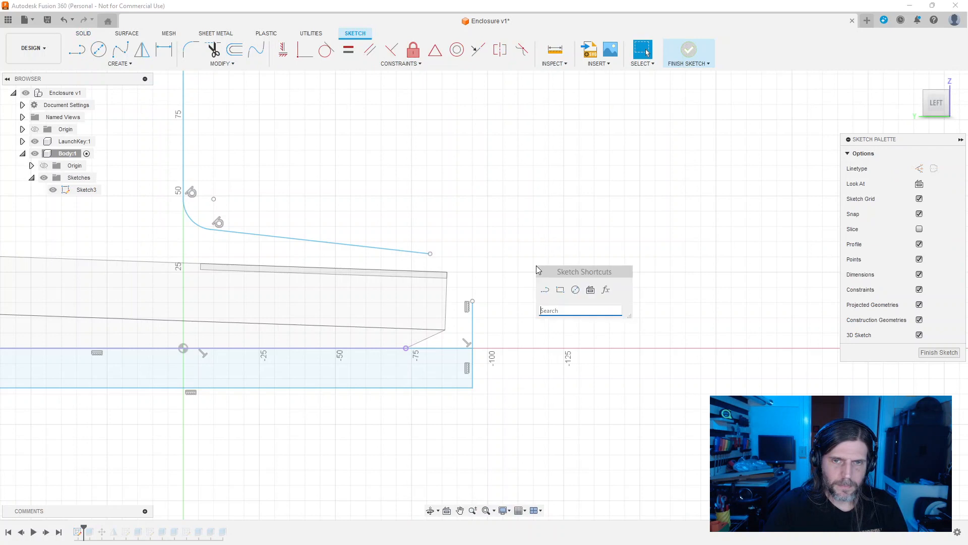
pyautogui.write('ext')
pyautogui.click(555, 323)
pyautogui.click(426, 253)
pyautogui.write('s')
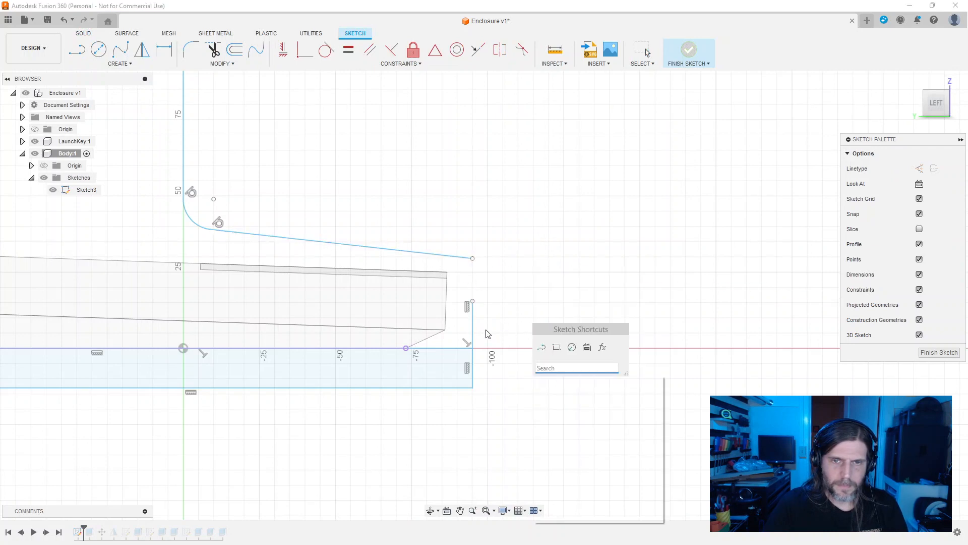
pyautogui.write('ext')
pyautogui.press('Return')
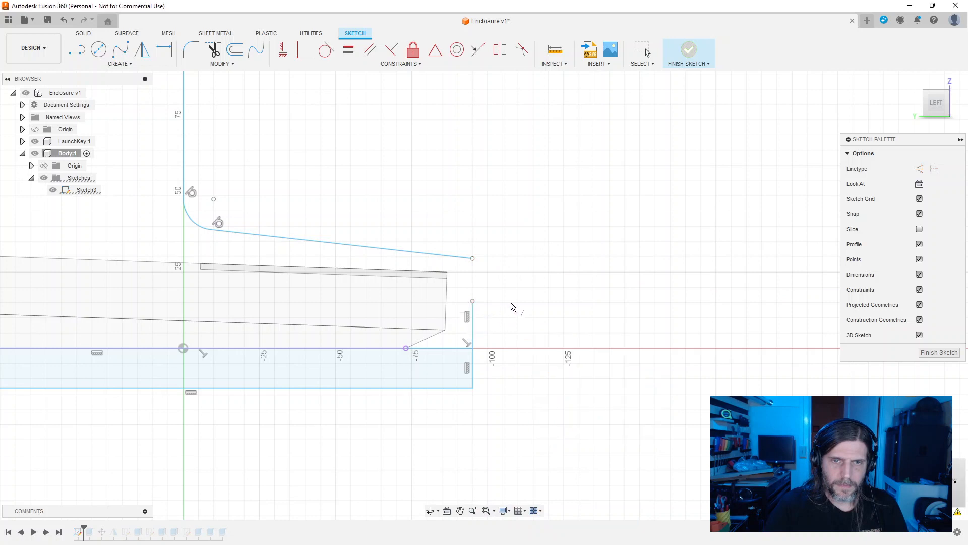
pyautogui.click(472, 315)
# Step: Fillet the profile's front upper corner with a 10 mm radius and finish the sketch
pyautogui.press('r')
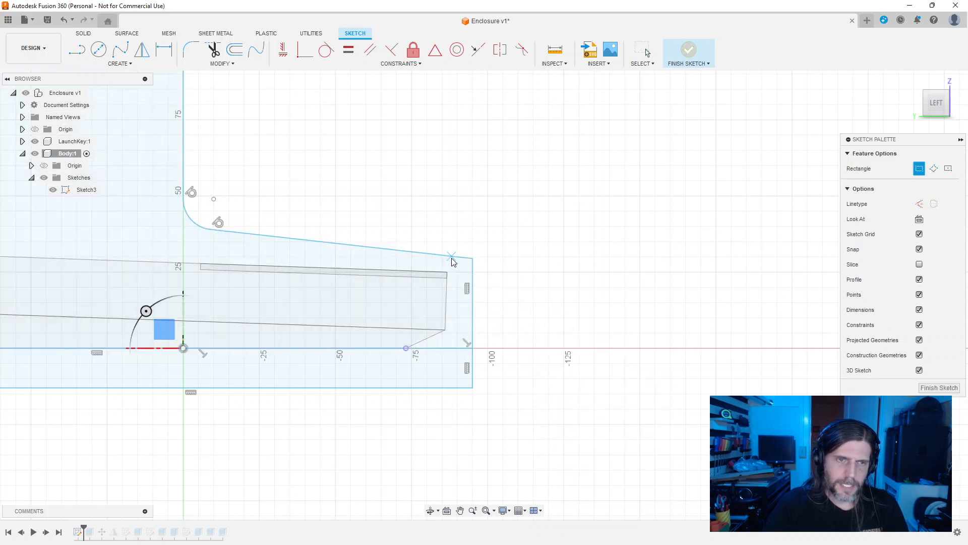
pyautogui.press('Escape')
pyautogui.press('f')
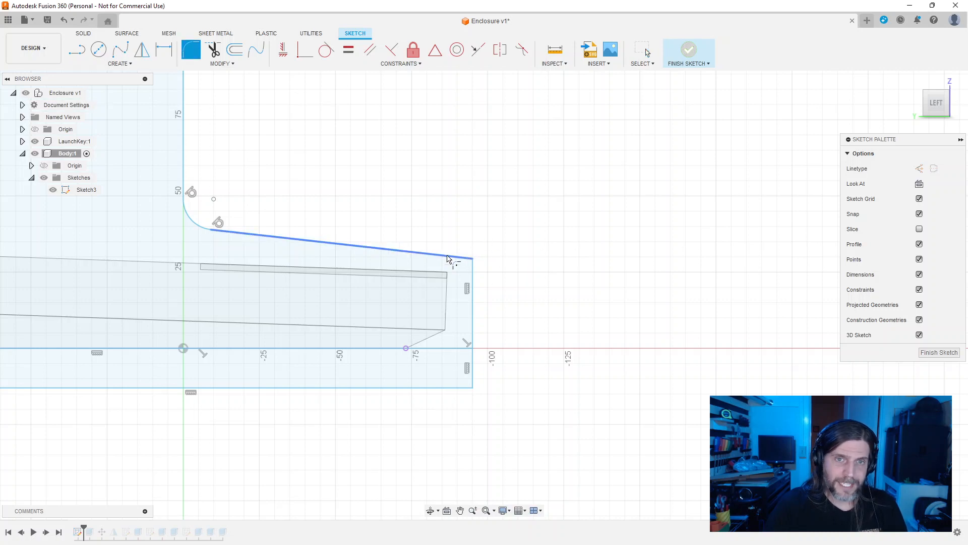
pyautogui.click(478, 272)
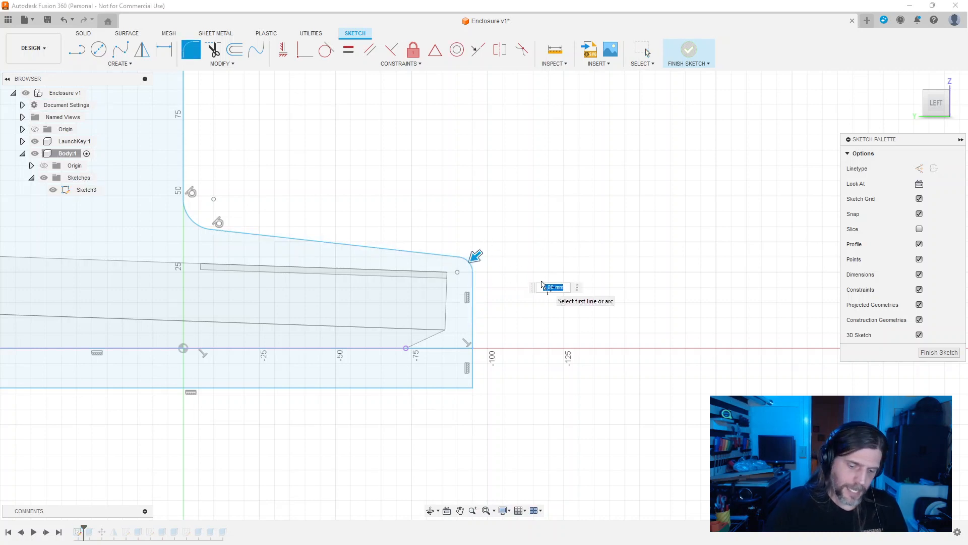
pyautogui.write('10')
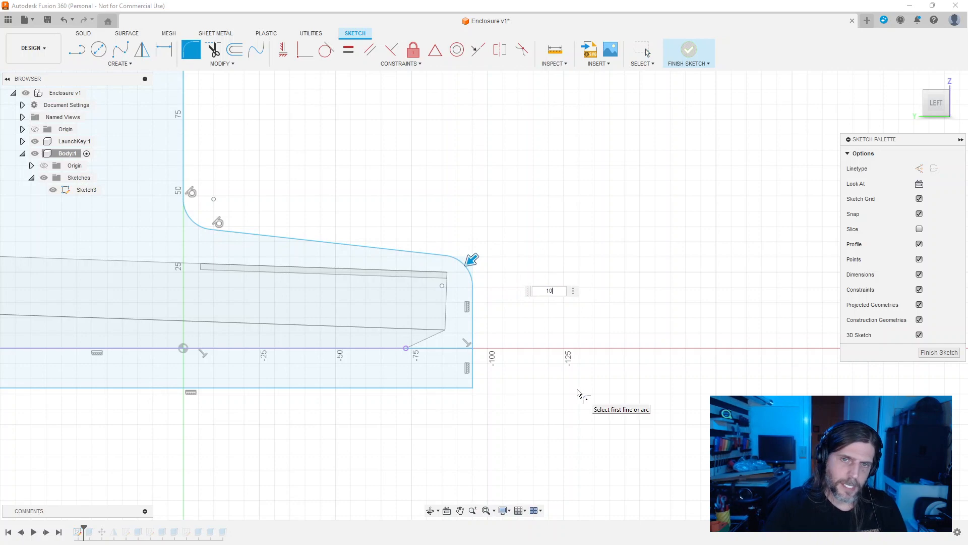
pyautogui.click(930, 354)
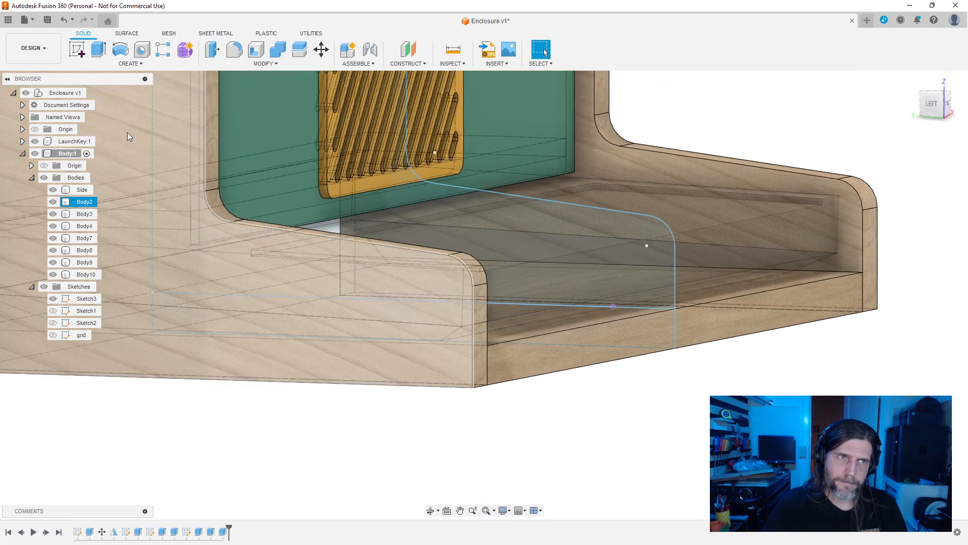
# Step: Activate the top-level Enclosure component and hide the Body component's sketches
pyautogui.click(96, 93)
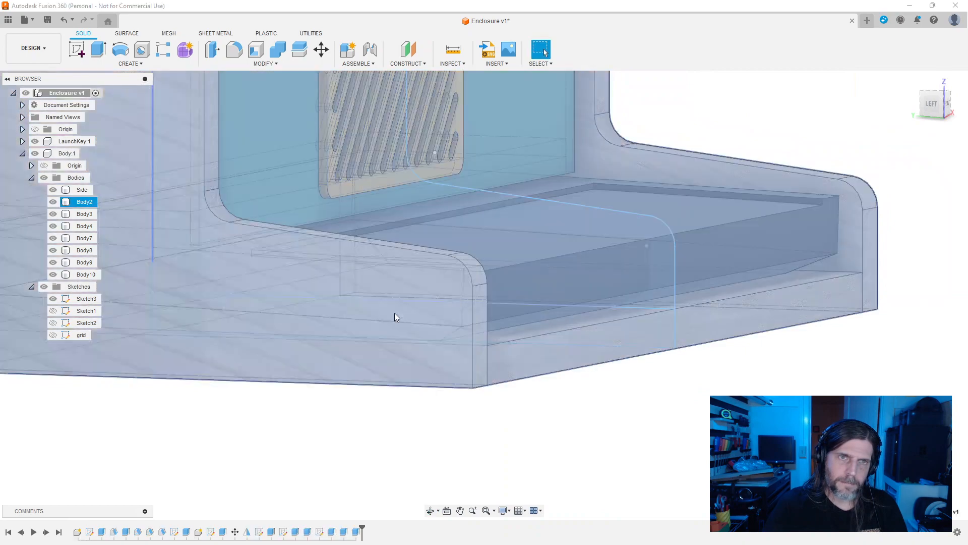
pyautogui.scroll(-4, 805, 477)
pyautogui.scroll(1, 805, 477)
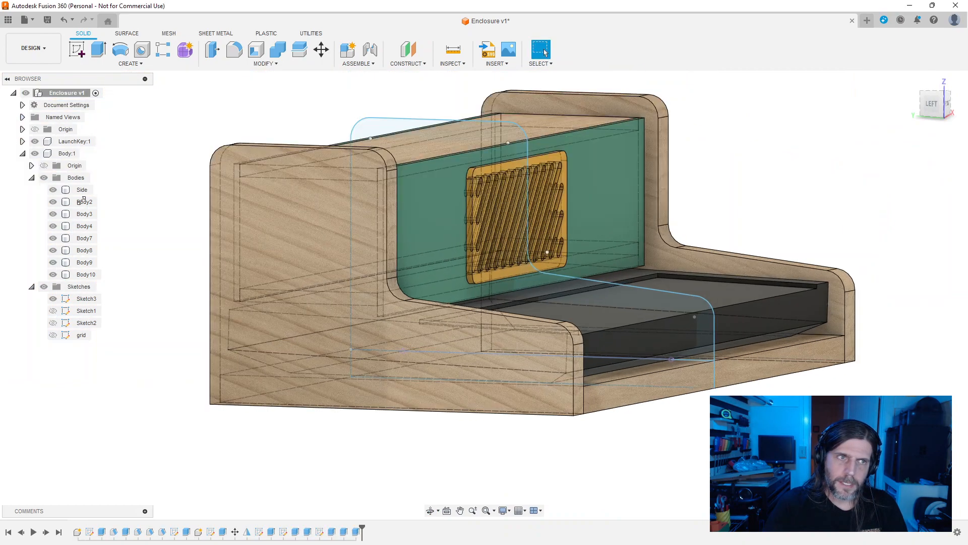
pyautogui.click(43, 287)
# Step: Examine the revised enclosure from several angles, checking the front base strip and the rounded side panels
pyautogui.moveTo(617, 376)
pyautogui.keyDown('shift'); pyautogui.mouseDown(button='middle')
pyautogui.moveTo(615, 414)
pyautogui.moveTo(670, 363)
pyautogui.moveTo(698, 413)
pyautogui.mouseUp(button='middle'); pyautogui.keyUp('shift')
pyautogui.keyDown('shift'); pyautogui.moveTo(827, 444); pyautogui.dragTo(705, 402, button='middle'); pyautogui.keyUp('shift')
pyautogui.scroll(-3, 812, 409)
pyautogui.scroll(2, 812, 405)
pyautogui.scroll(-3, 809, 402)
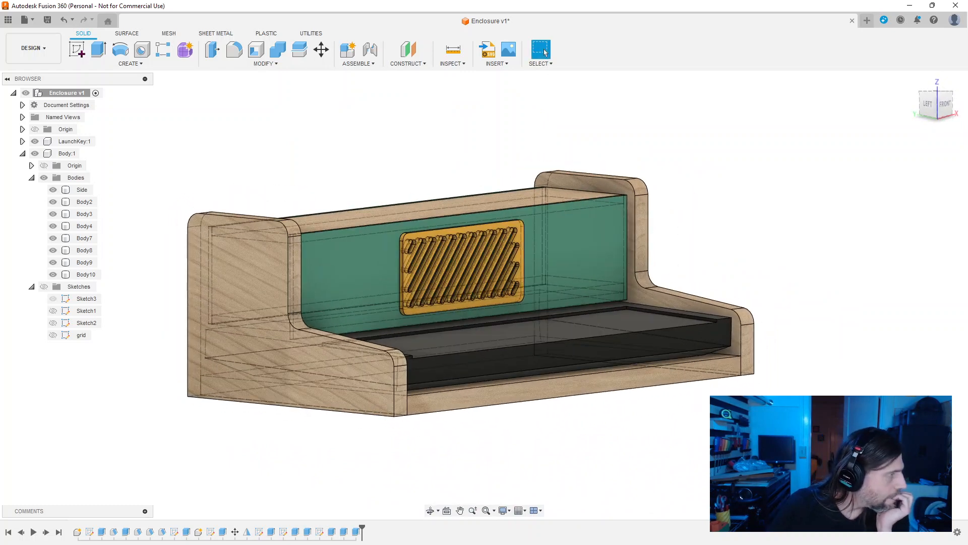
pyautogui.click(487, 404)
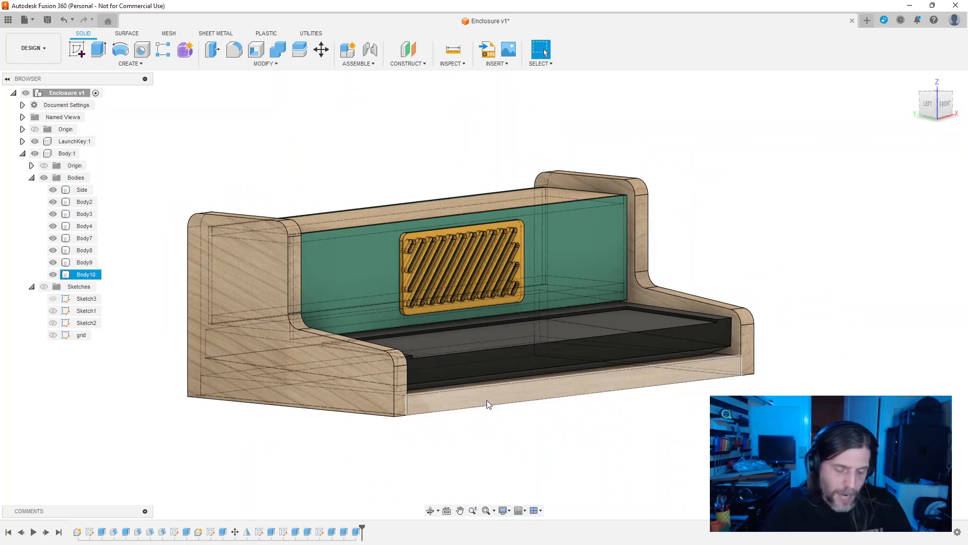
pyautogui.click(523, 417)
pyautogui.keyDown('shift'); pyautogui.moveTo(588, 424); pyautogui.dragTo(570, 386, button='middle'); pyautogui.keyUp('shift')
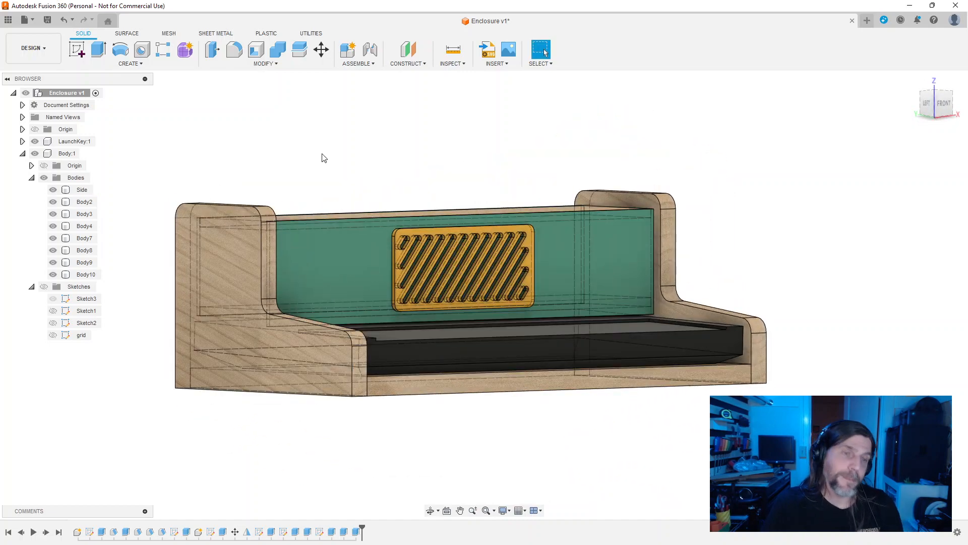
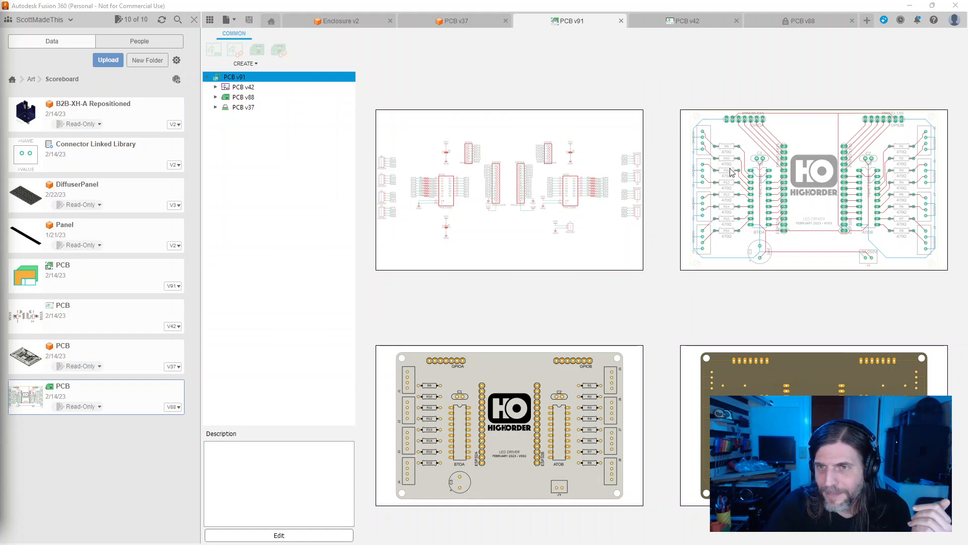
# Step: Review the Scoreboard PCB's schematic and 2D board layout, and return to the electronics design overview
pyautogui.doubleClick(510, 166)
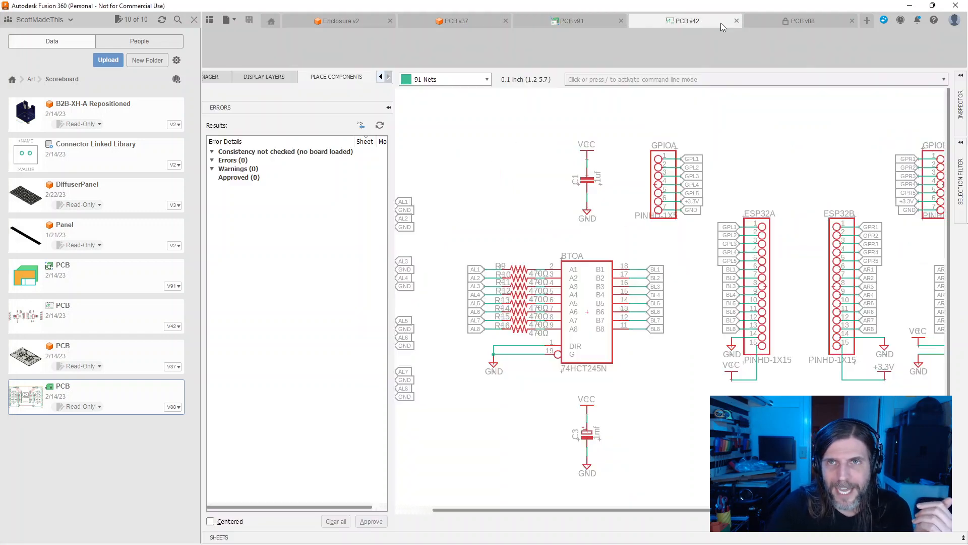
pyautogui.click(807, 21)
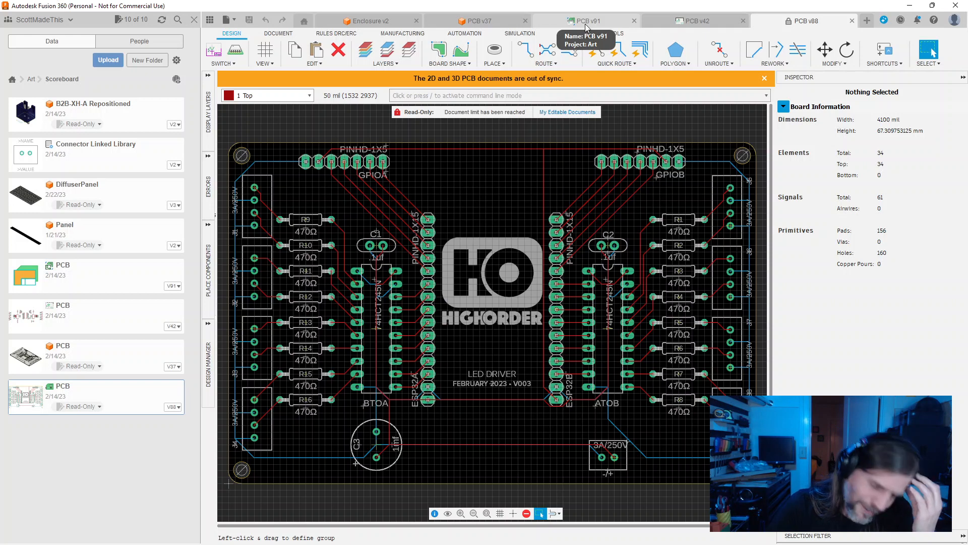
pyautogui.click(586, 23)
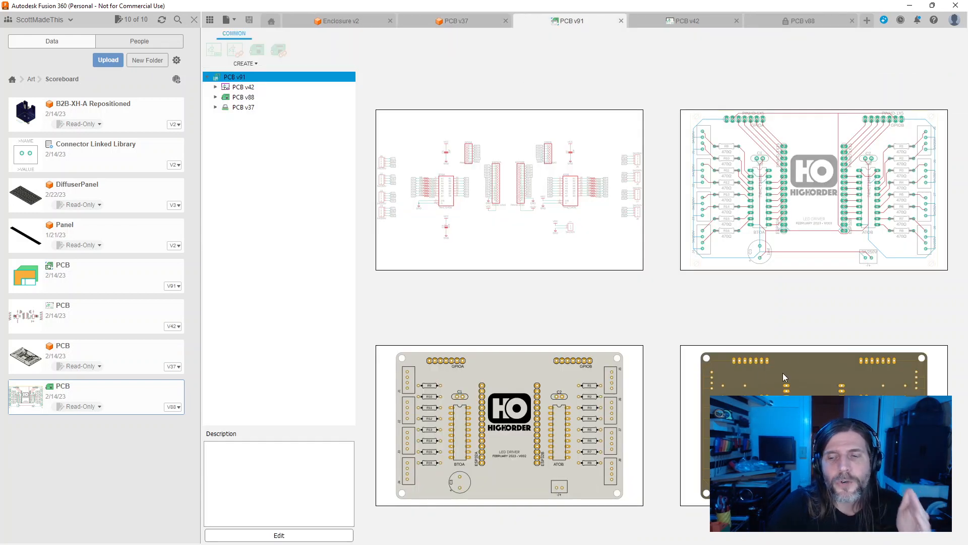
# Step: Open the 3D PCB document, show its component packages, and inspect the populated board from several angles
pyautogui.click(470, 23)
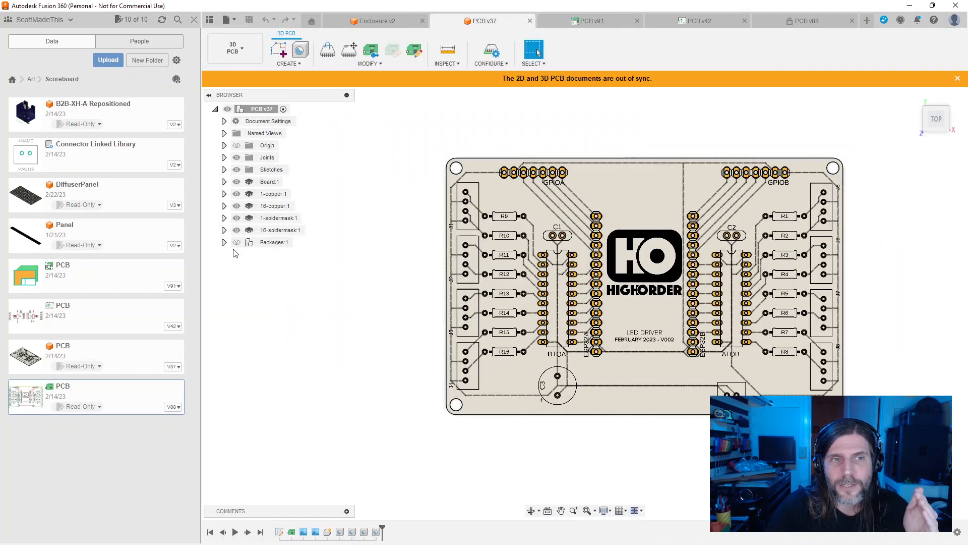
pyautogui.keyDown('shift'); pyautogui.moveTo(858, 339); pyautogui.dragTo(761, 290, button='middle'); pyautogui.keyUp('shift')
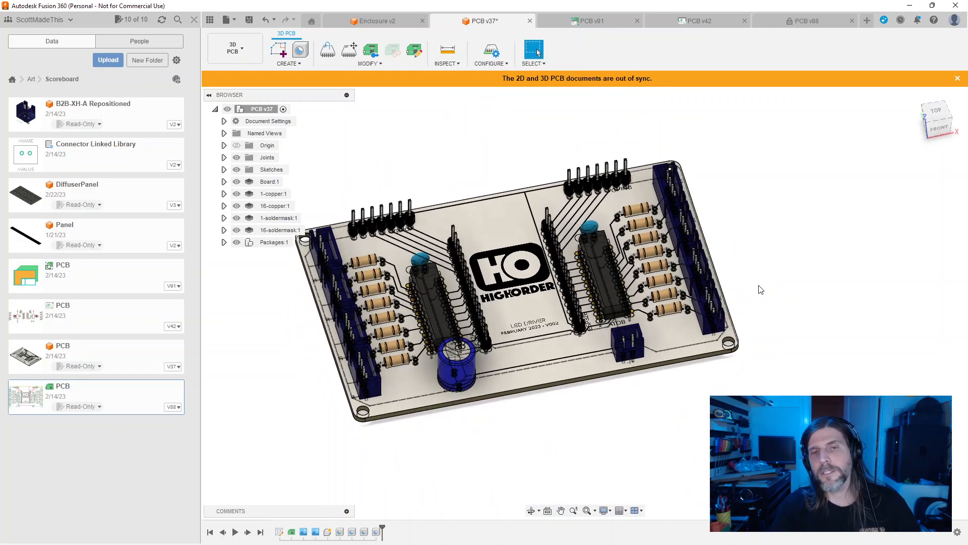
pyautogui.keyDown('shift'); pyautogui.moveTo(789, 257); pyautogui.dragTo(757, 222, button='middle'); pyautogui.keyUp('shift')
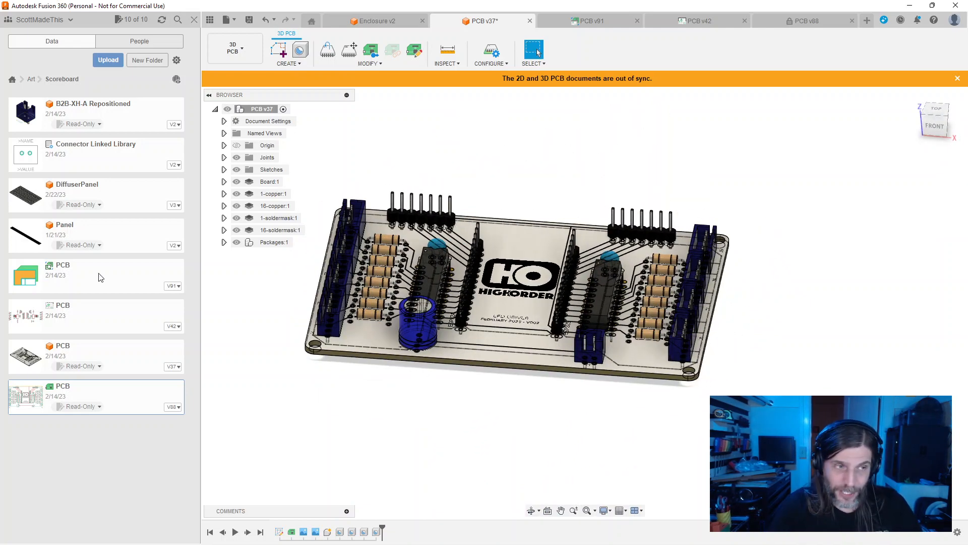
pyautogui.keyDown('shift'); pyautogui.moveTo(620, 172); pyautogui.dragTo(535, 202, button='middle'); pyautogui.keyUp('shift')
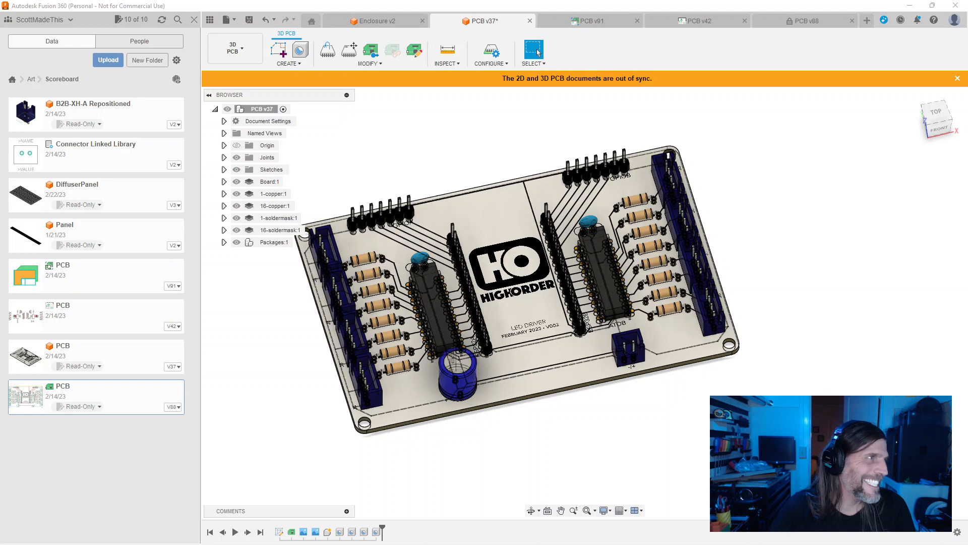
# Step: Switch to Chrome, open the EasyEDA website from the Google search results, and widen the browser window
pyautogui.hotkey('alt', 'Tab')
pyautogui.moveTo(581, 26); pyautogui.dragTo(395, 29)
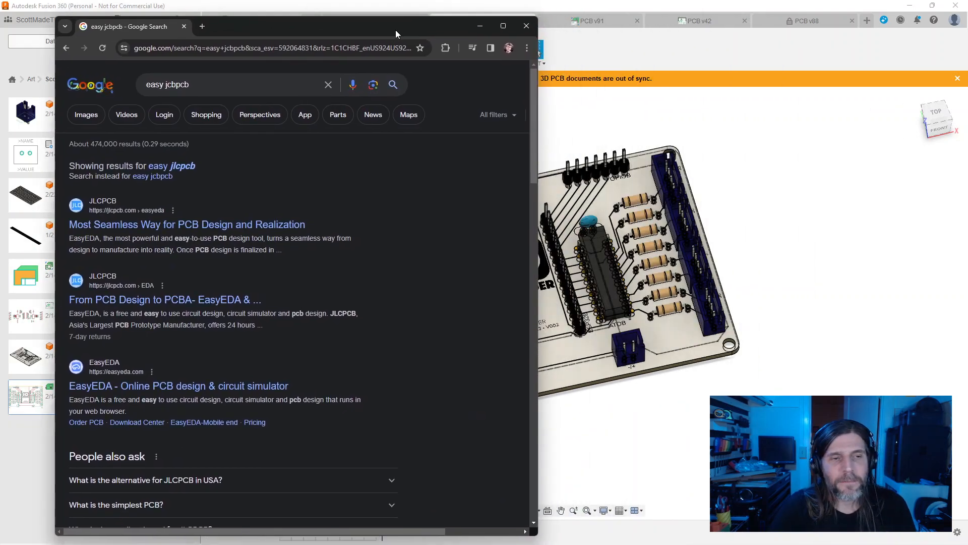
pyautogui.click(107, 387)
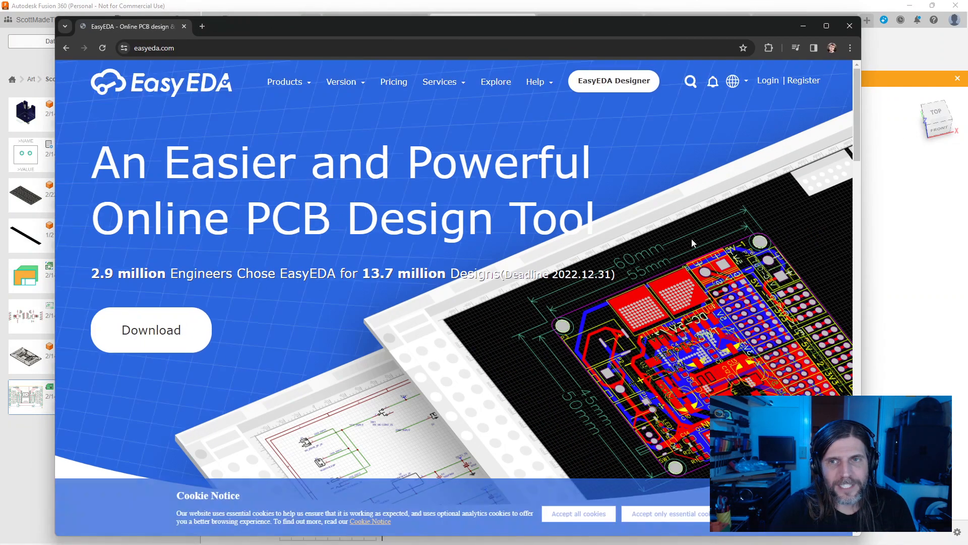
pyautogui.moveTo(861, 184); pyautogui.dragTo(930, 184)
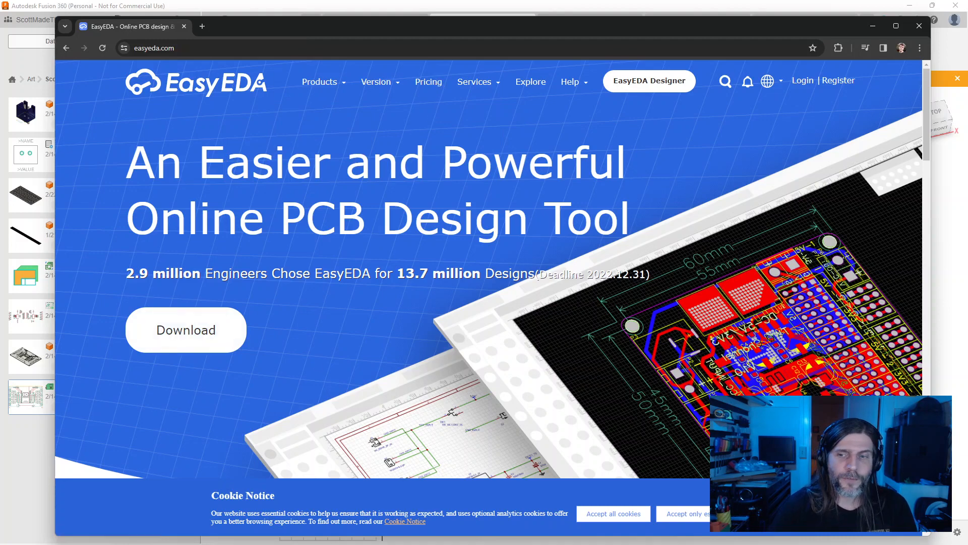
# Step: Open EasyEDA's Standard Online Editor, skip its introductory tour, and widen the component library to show larger symbols
pyautogui.scroll(-3, 372, 335)
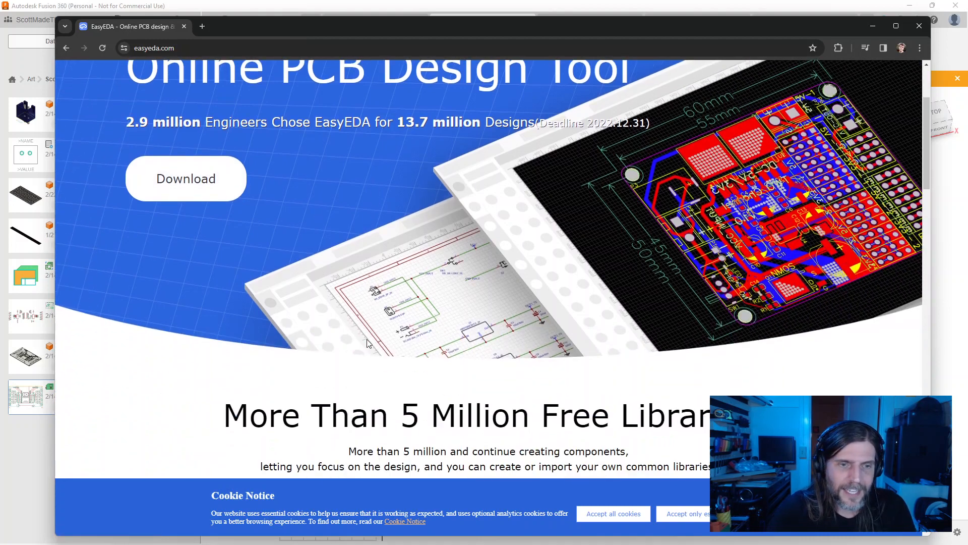
pyautogui.scroll(3, 361, 344)
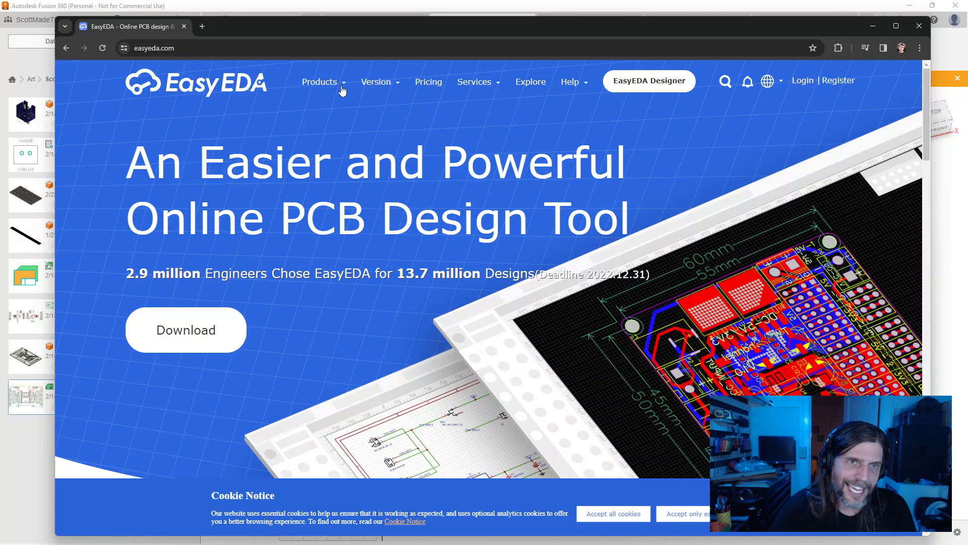
pyautogui.moveTo(337, 81)
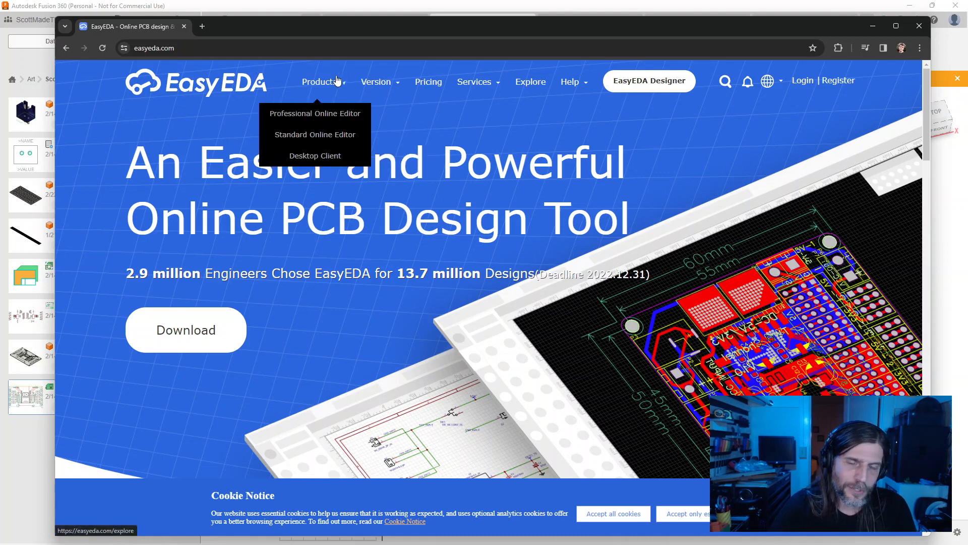
pyautogui.click(329, 140)
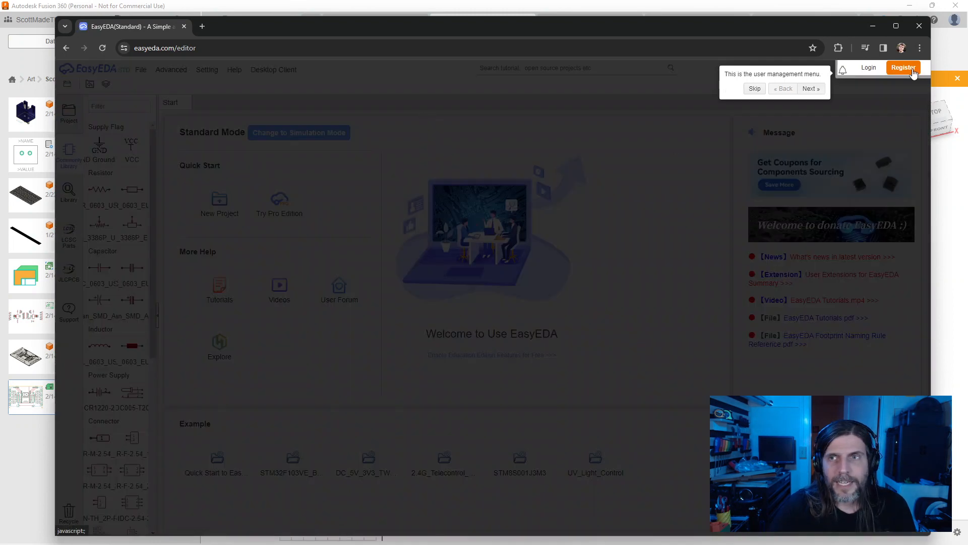
pyautogui.click(755, 88)
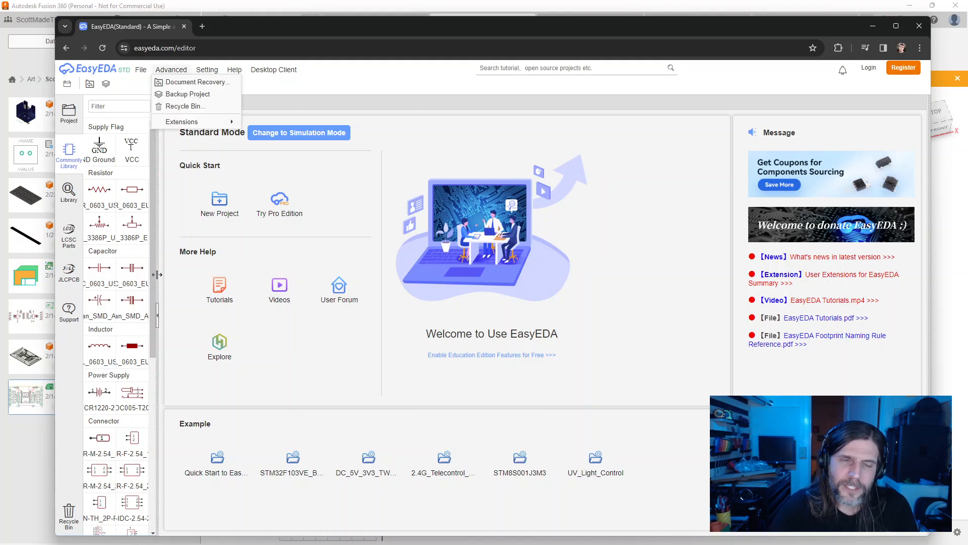
pyautogui.moveTo(157, 272); pyautogui.dragTo(232, 259)
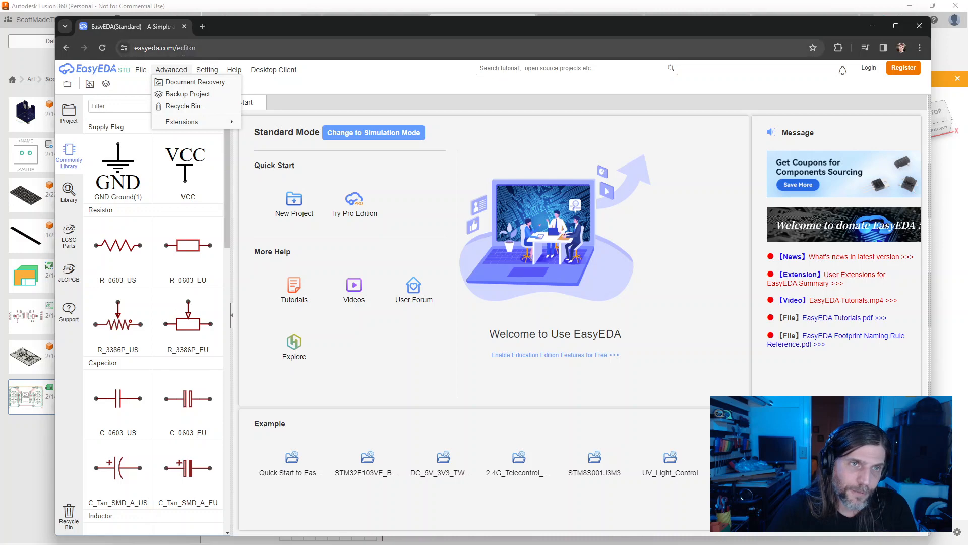
# Step: Return to the search results, open JLCPCB's EasyEDA page, and read through its design, parts library, and ordering sections
pyautogui.click(67, 48)
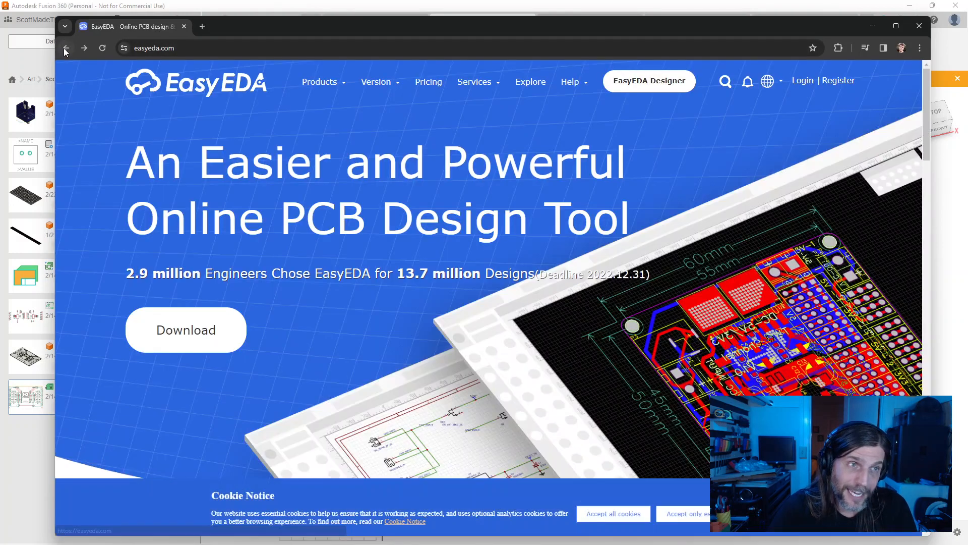
pyautogui.click(66, 48)
pyautogui.click(207, 225)
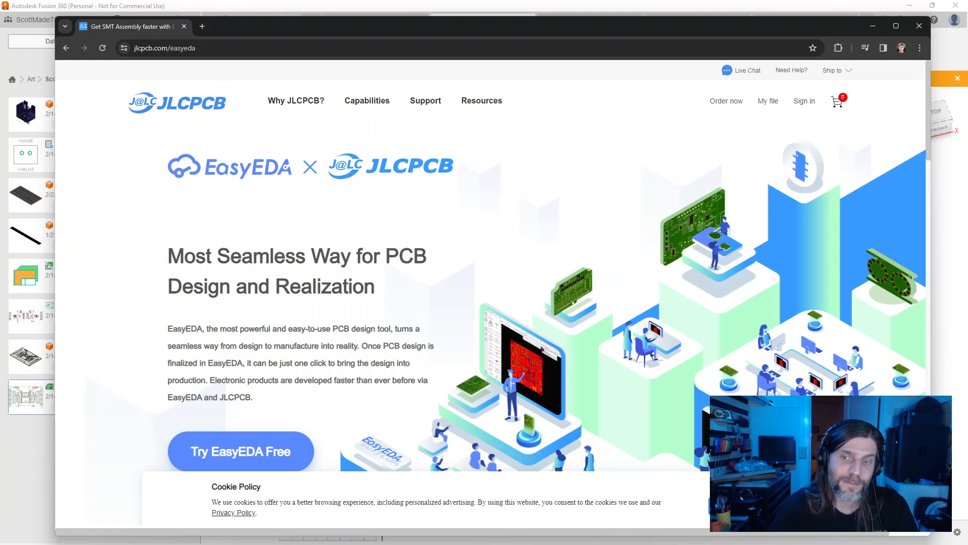
pyautogui.scroll(-4, 422, 394)
pyautogui.scroll(4, 328, 233)
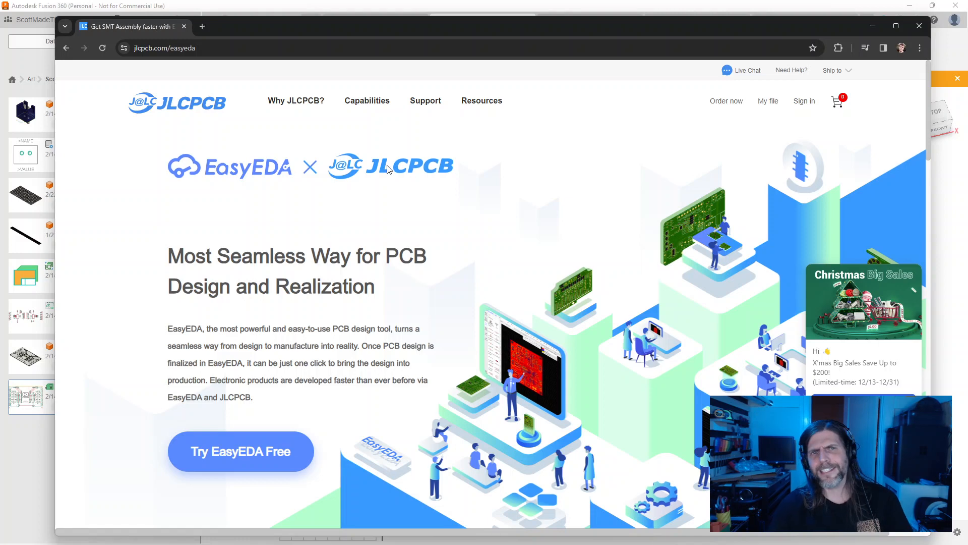
pyautogui.scroll(-3, 455, 321)
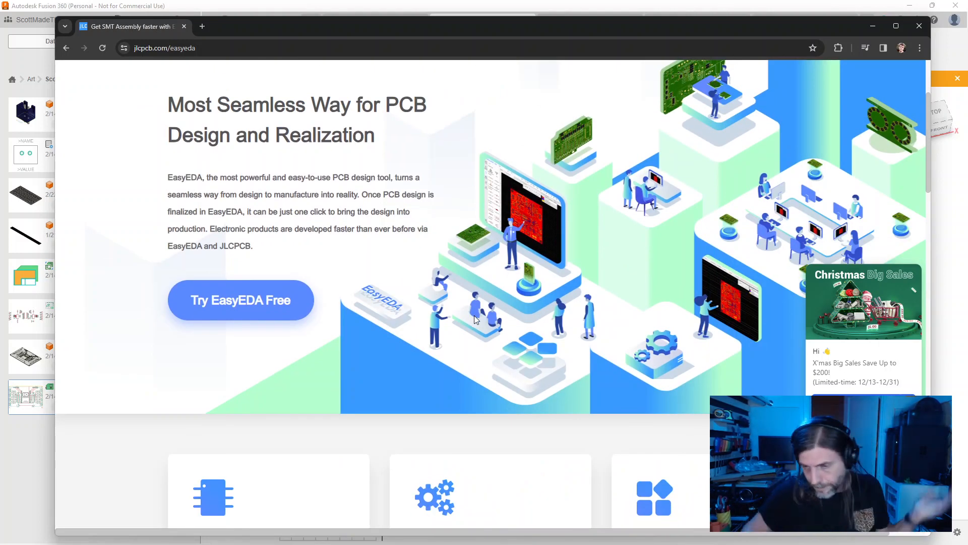
pyautogui.scroll(-18, 447, 318)
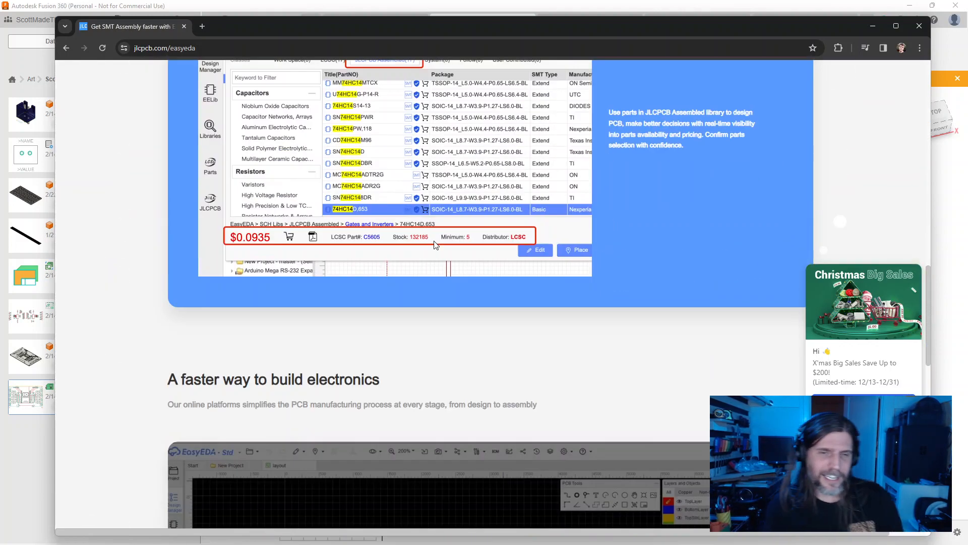
pyautogui.scroll(-12, 475, 234)
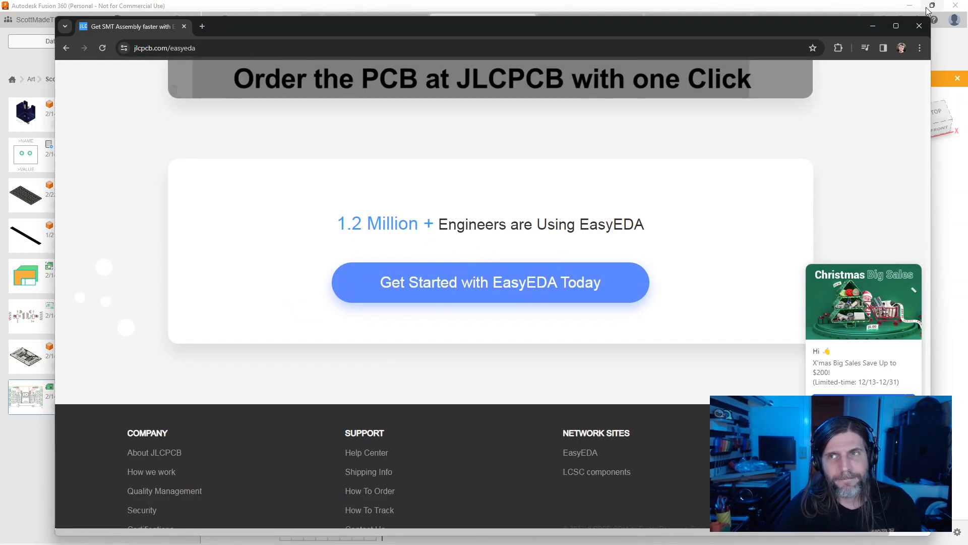
# Step: Close the browser window, return to the Enclosure document in Fusion 360, and view the enclosure from its front-left corner
pyautogui.click(919, 26)
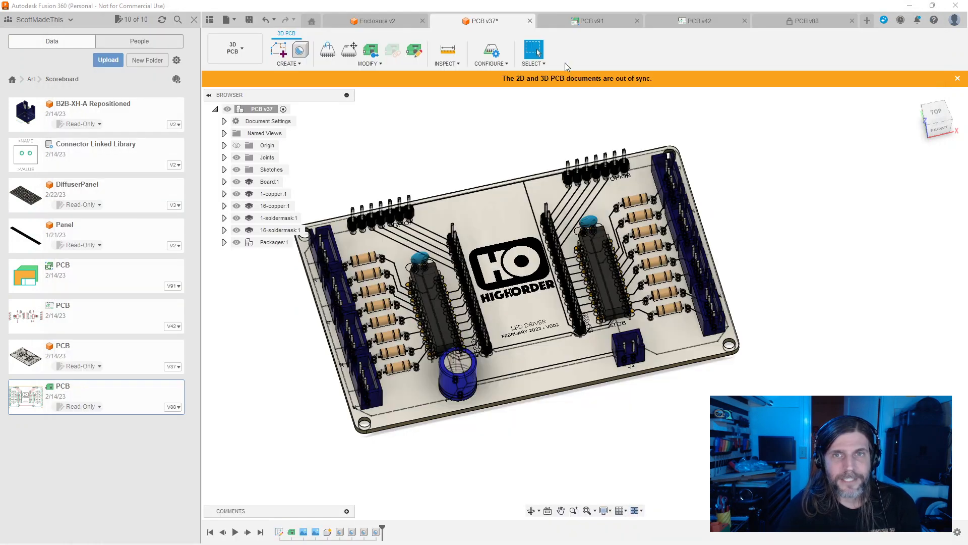
pyautogui.click(376, 19)
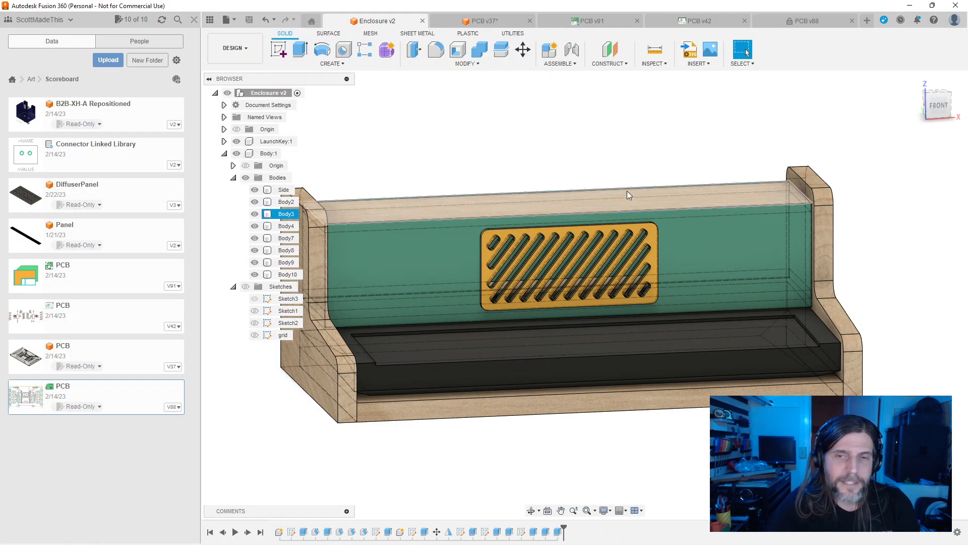
pyautogui.keyDown('shift'); pyautogui.moveTo(631, 192); pyautogui.dragTo(651, 150, button='middle'); pyautogui.keyUp('shift')
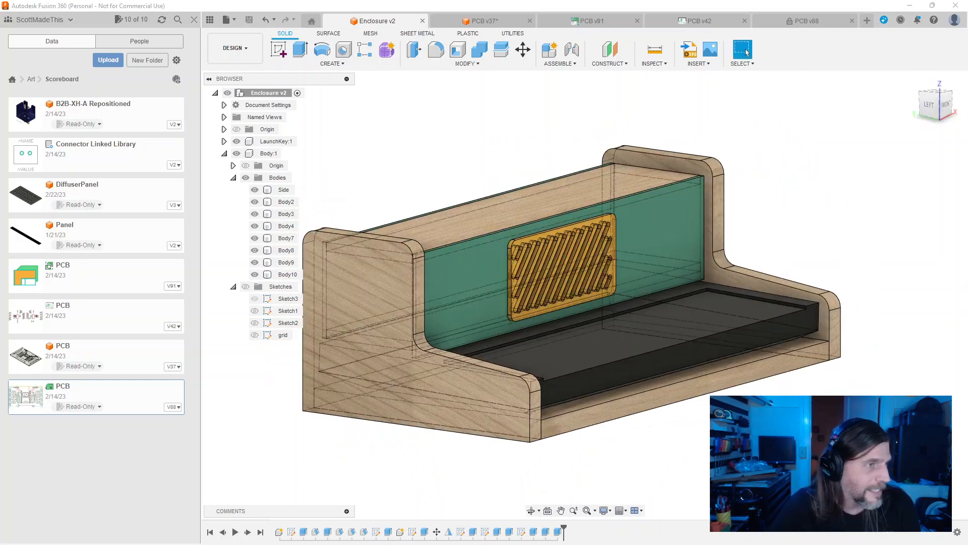
# Step: Switch to the Chrome window with the LIELONGREN USB speaker on Amazon, reposition the window, and make it taller
pyautogui.hotkey('alt', 'Tab')
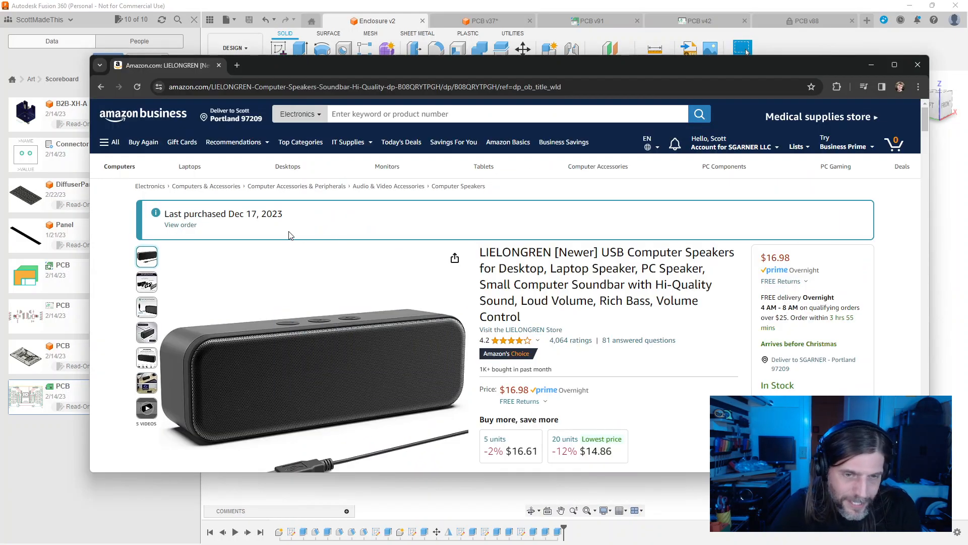
pyautogui.scroll(-2, 290, 236)
pyautogui.scroll(1, 328, 253)
pyautogui.moveTo(534, 69); pyautogui.dragTo(505, 36)
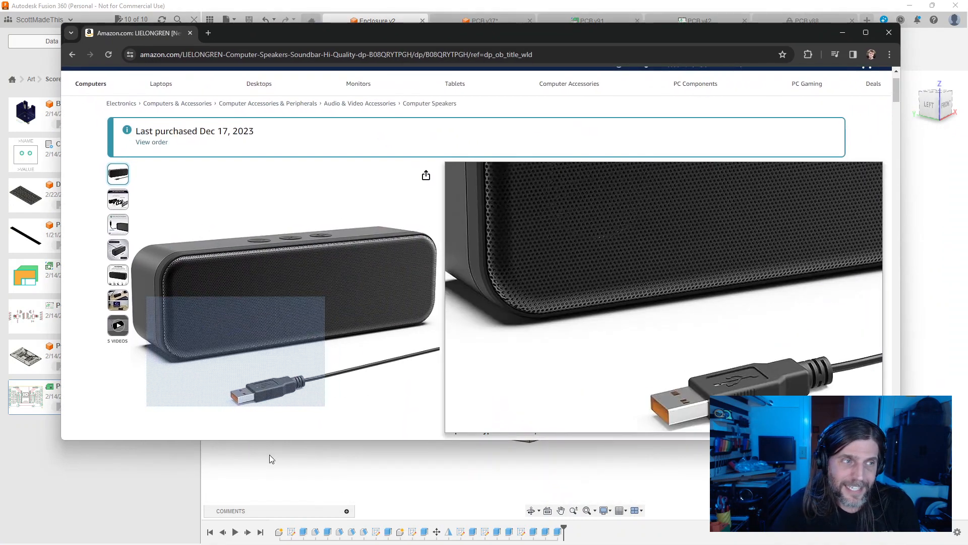
pyautogui.moveTo(422, 440); pyautogui.dragTo(424, 491)
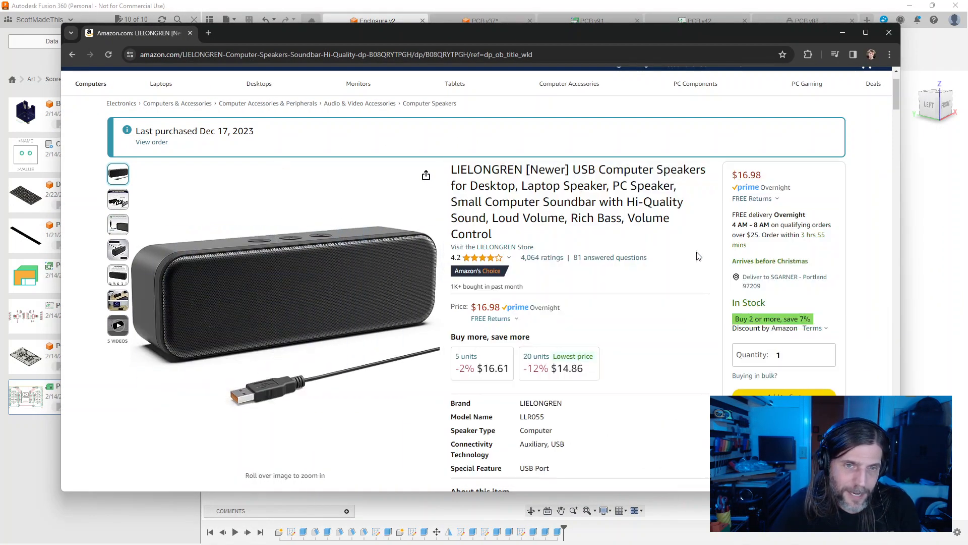
# Step: Examine the LIELONGREN speaker's product images, including its dimensions and exploded internal parts, and check the listing details
pyautogui.moveTo(117, 251)
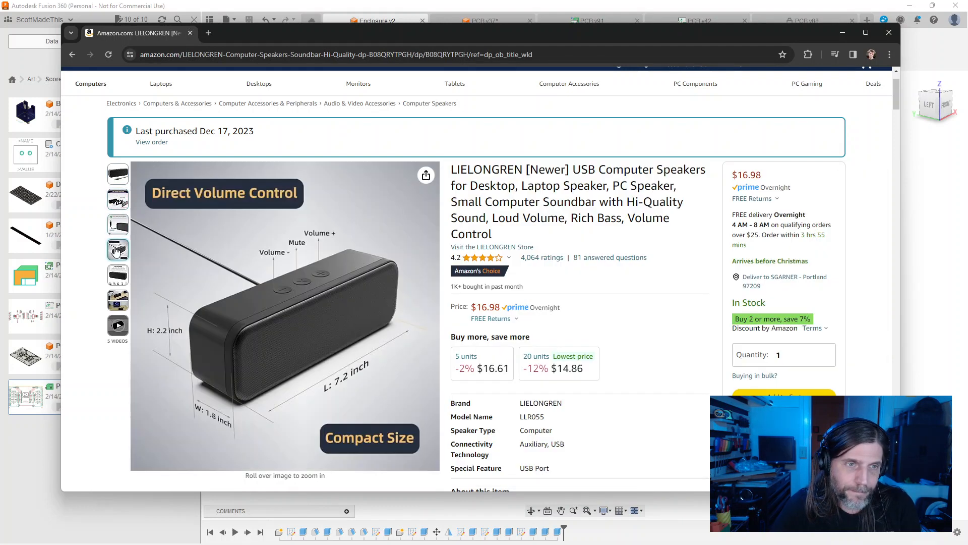
pyautogui.moveTo(122, 307)
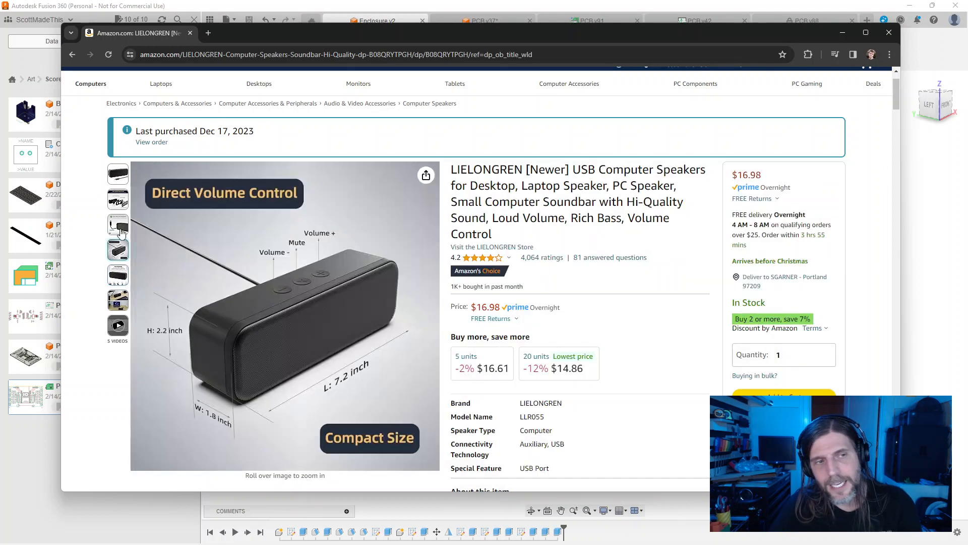
pyautogui.moveTo(117, 198)
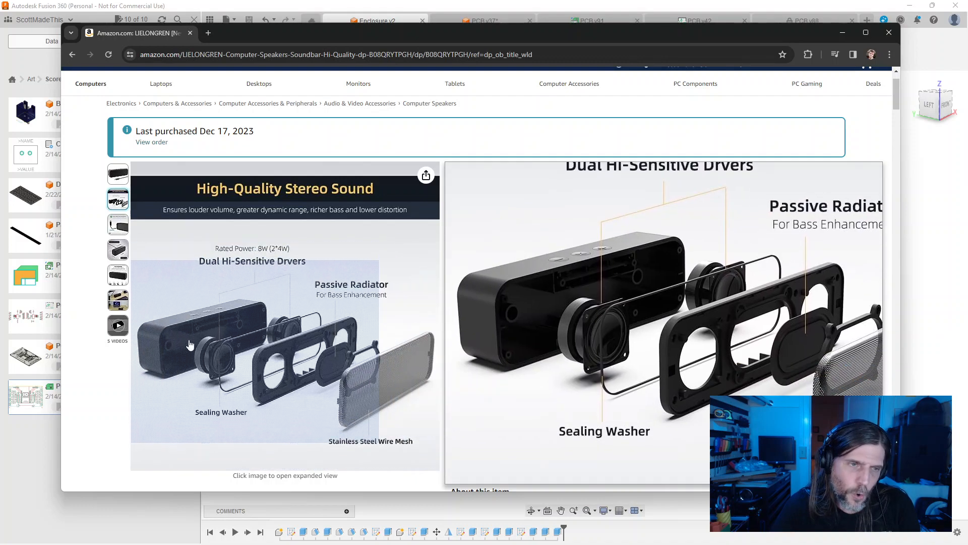
pyautogui.moveTo(116, 249)
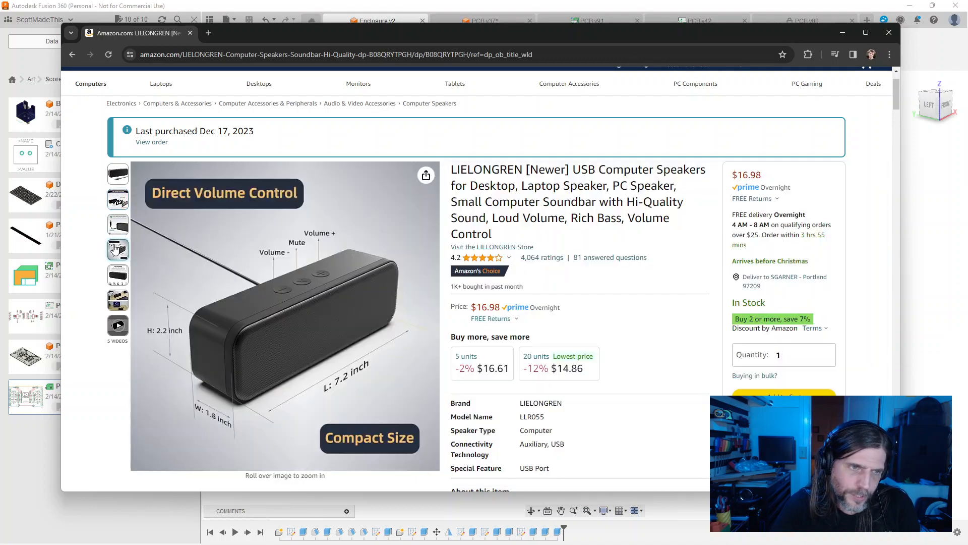
pyautogui.moveTo(117, 300)
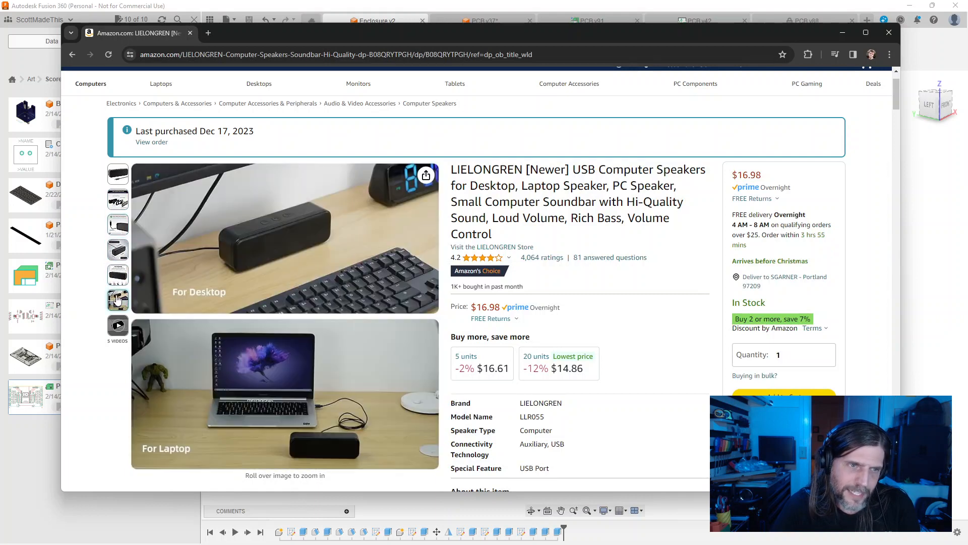
pyautogui.moveTo(119, 202)
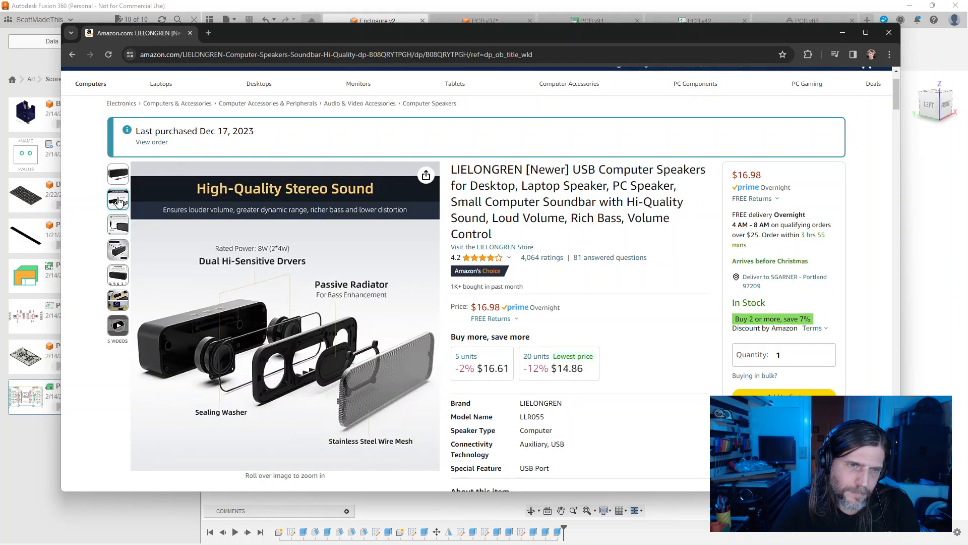
pyautogui.moveTo(118, 178)
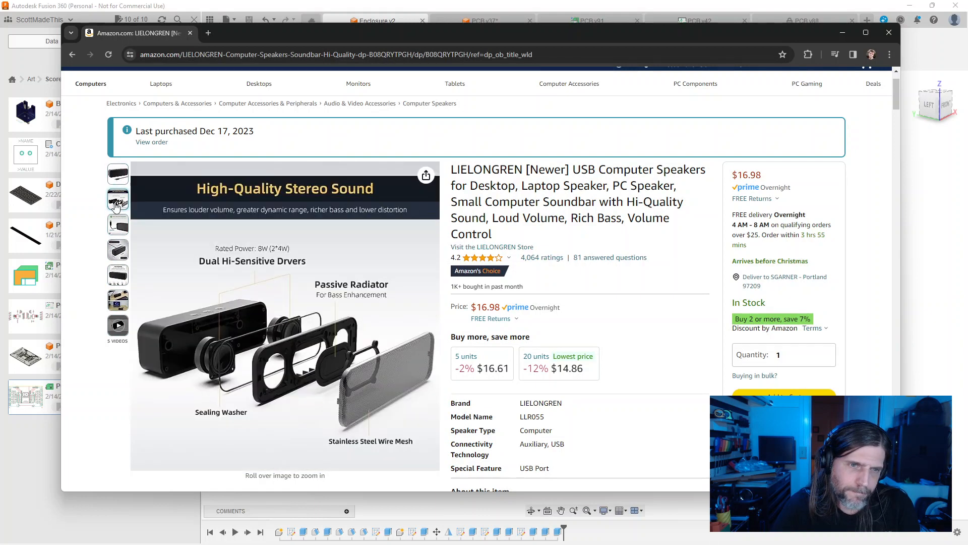
pyautogui.scroll(-3, 117, 206)
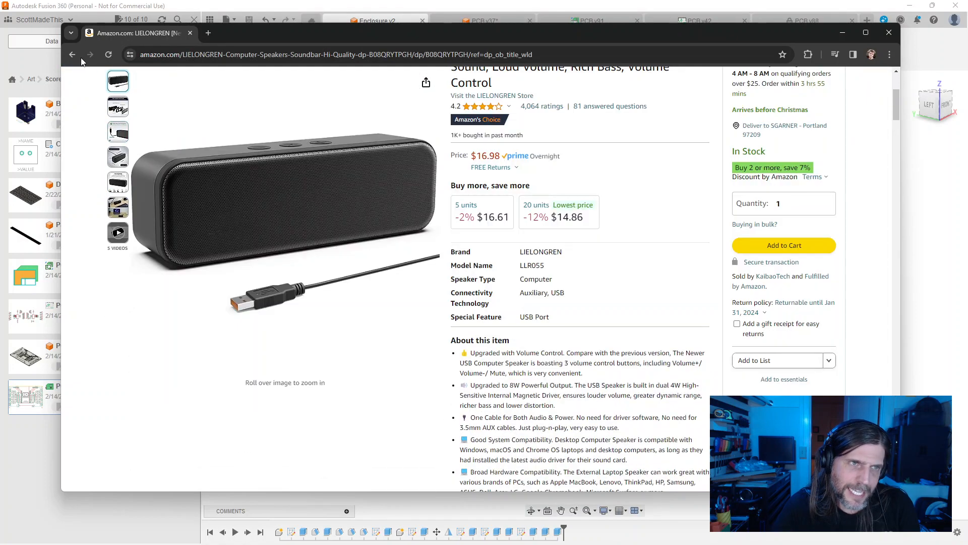
# Step: Go back to the older [Upgraded] USB speaker listing and compare its driver layout and product images with the newer LIELONGREN model
pyautogui.click(72, 55)
pyautogui.scroll(2, 297, 352)
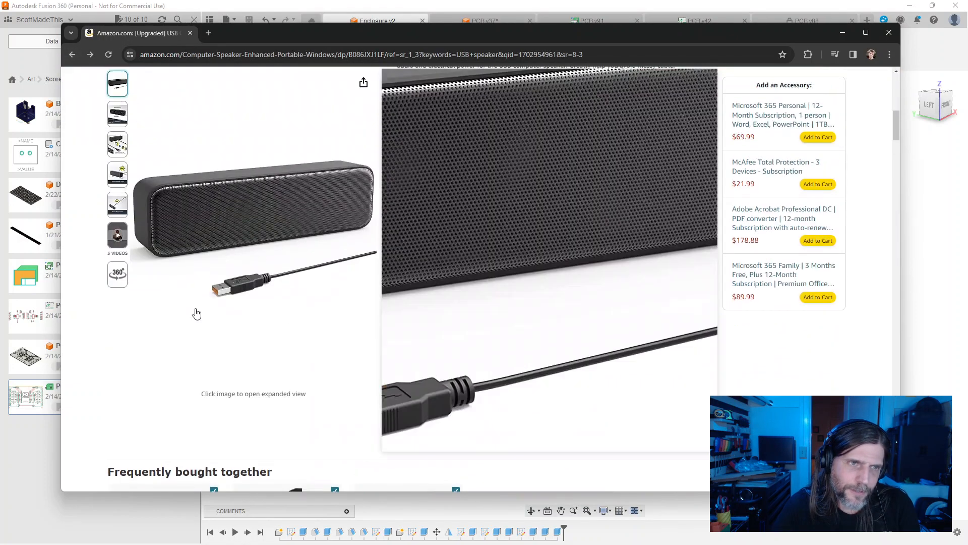
pyautogui.moveTo(118, 119)
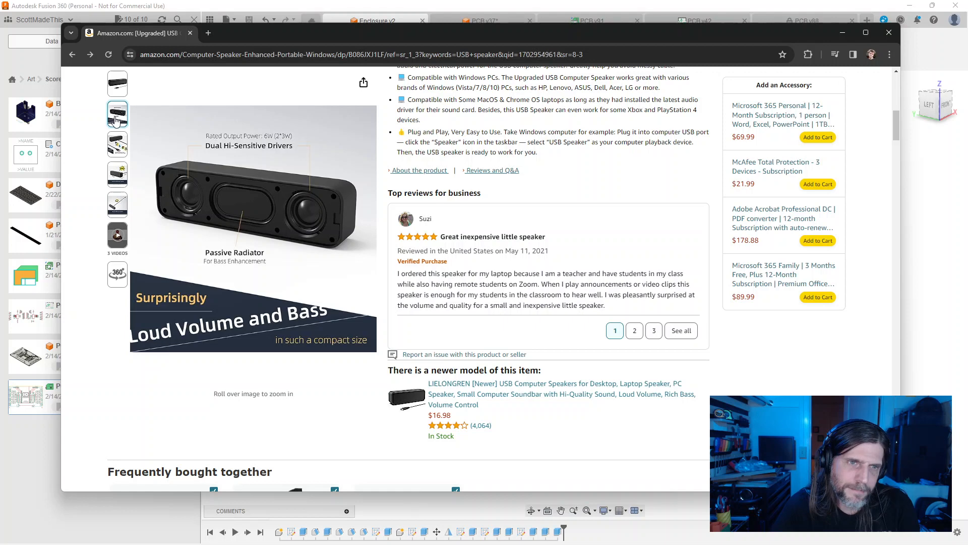
pyautogui.moveTo(212, 212)
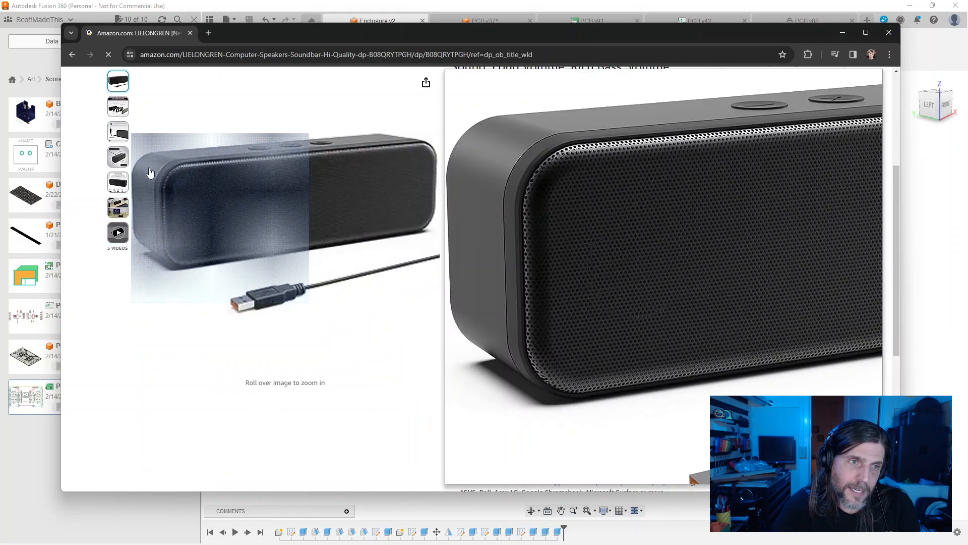
pyautogui.moveTo(121, 184)
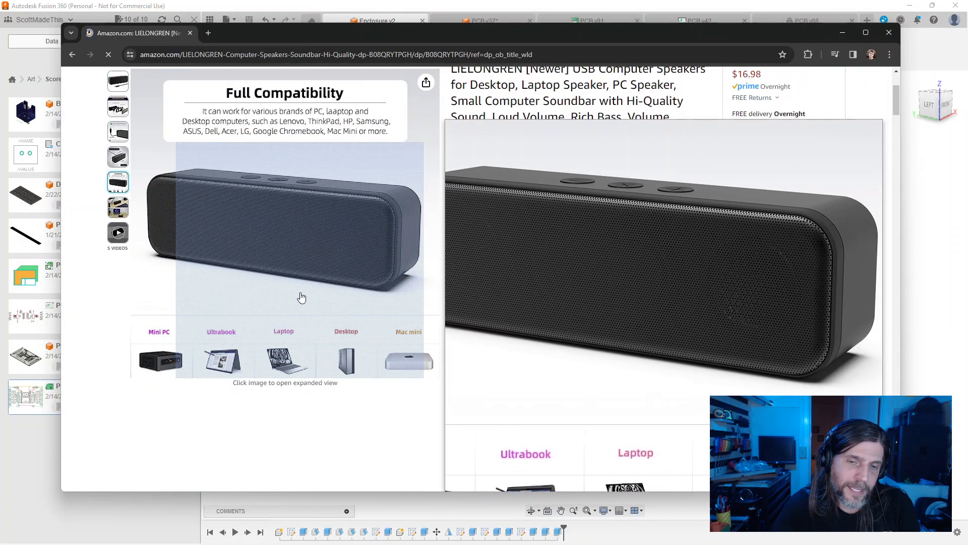
# Step: Read the [Upgraded] USB speaker's description, covering the model comparison table, dimensions, key features, and FAQ
pyautogui.scroll(-5, 598, 382)
pyautogui.scroll(3, 660, 383)
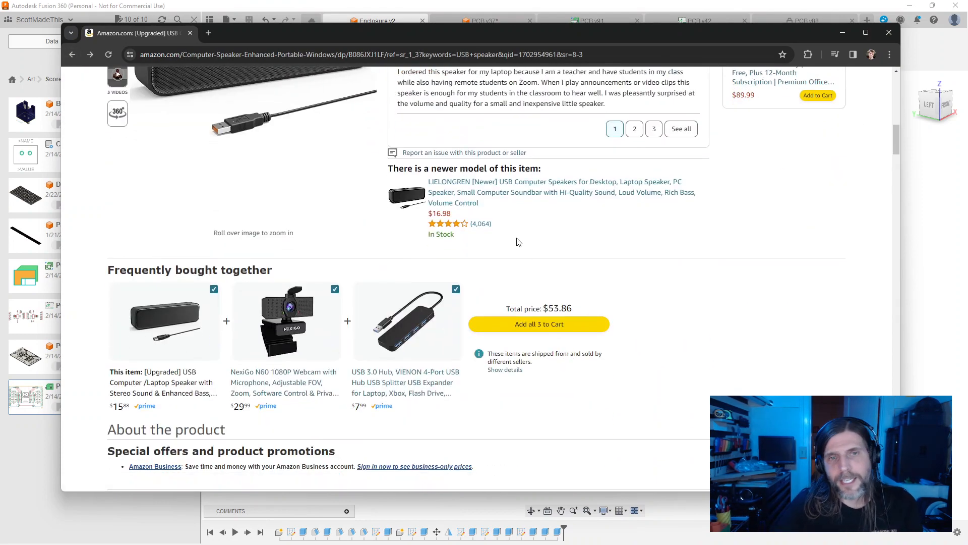
pyautogui.scroll(-8, 633, 306)
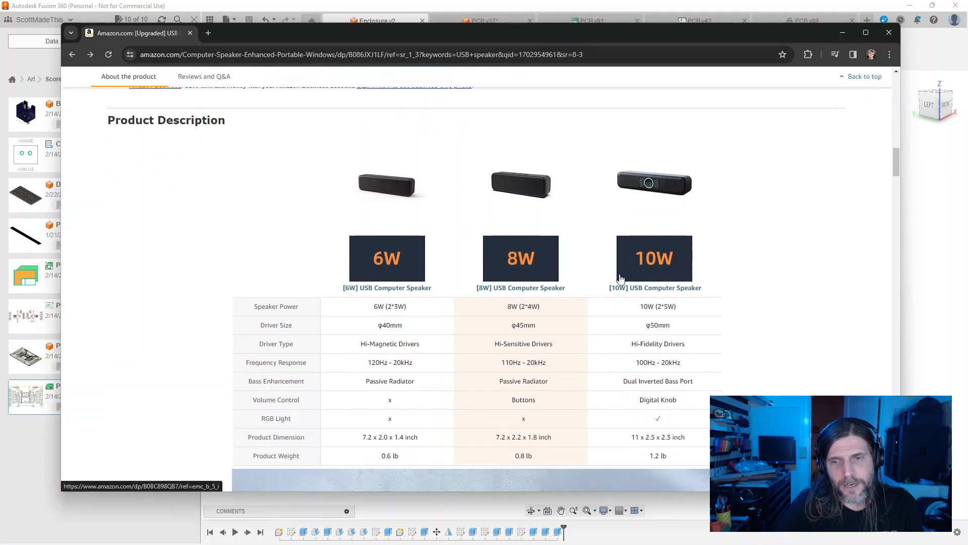
pyautogui.scroll(-9, 747, 296)
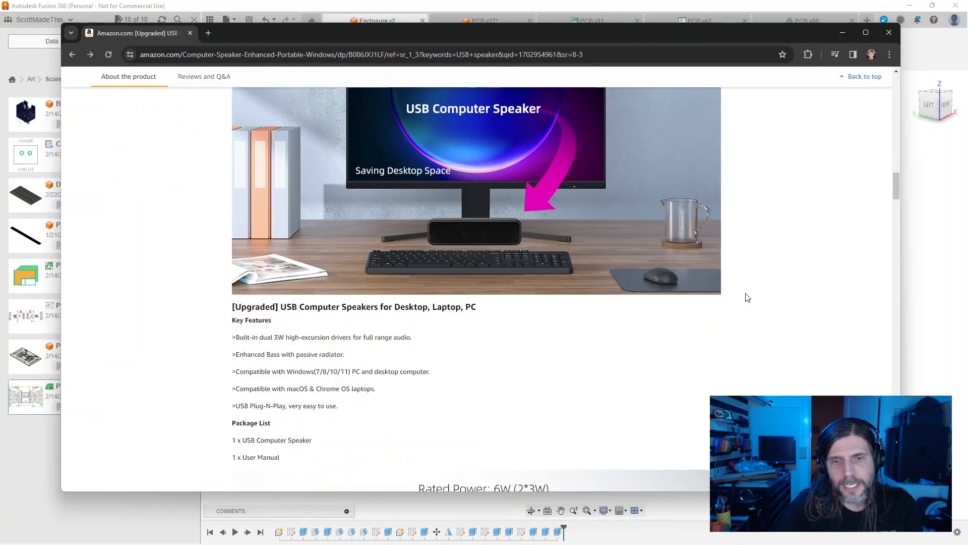
pyautogui.scroll(-15, 745, 287)
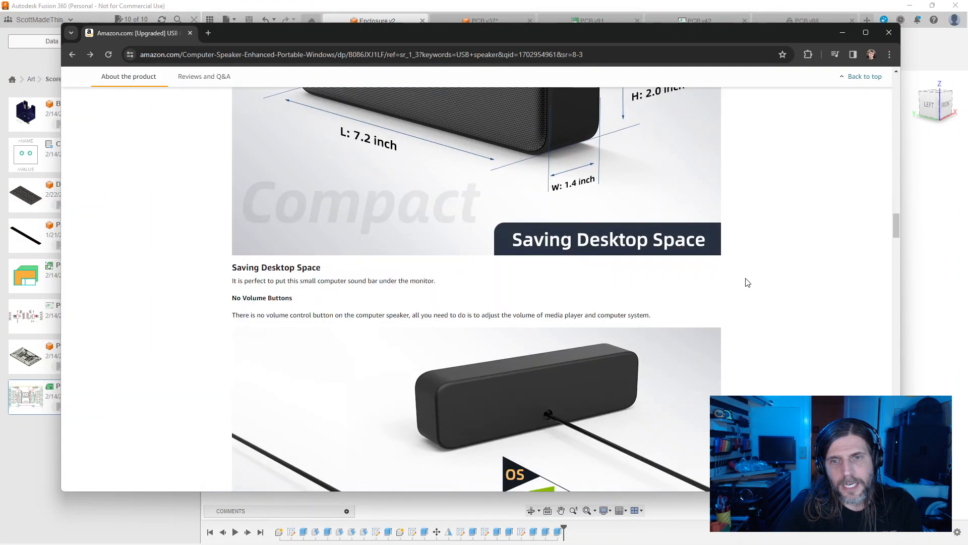
pyautogui.scroll(-15, 747, 284)
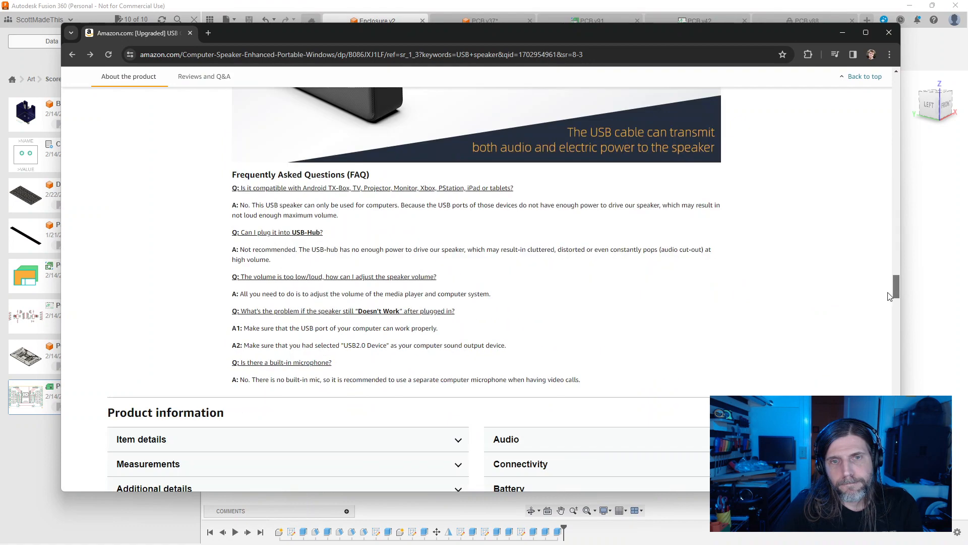
# Step: Open the 10W speaker from the listing's model comparison table and examine its product images of the drivers, bass ports, and compatibility
pyautogui.scroll(20, 866, 176)
pyautogui.scroll(8, 866, 176)
pyautogui.scroll(-3, 869, 146)
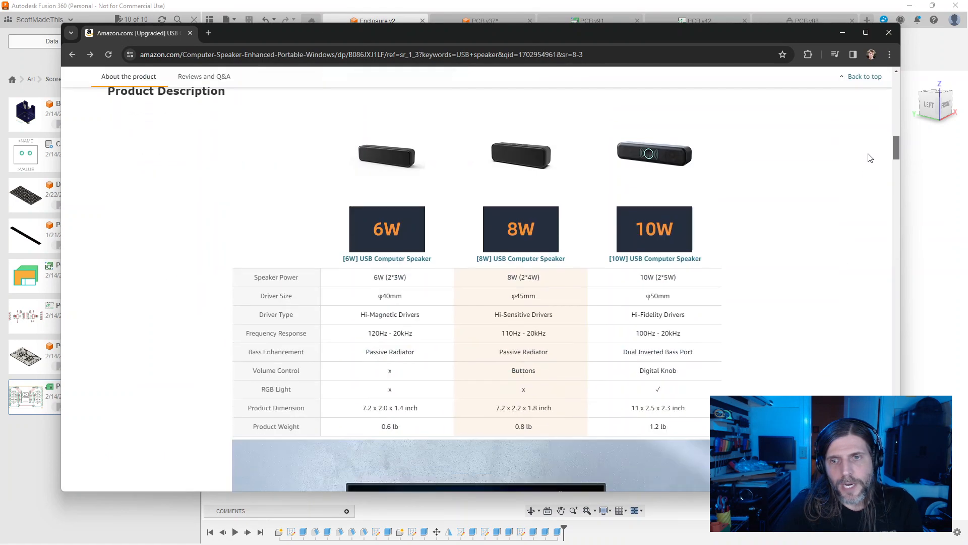
pyautogui.click(646, 190)
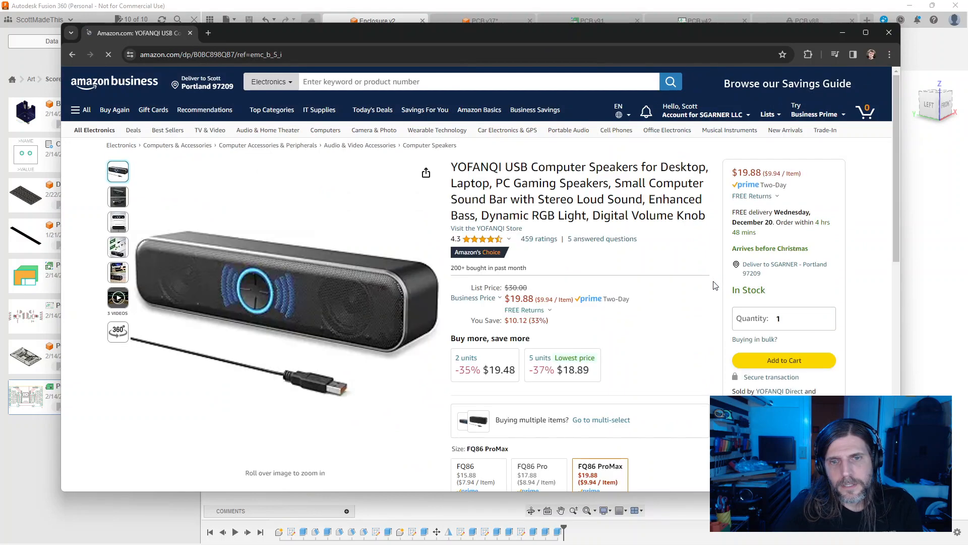
pyautogui.moveTo(350, 320)
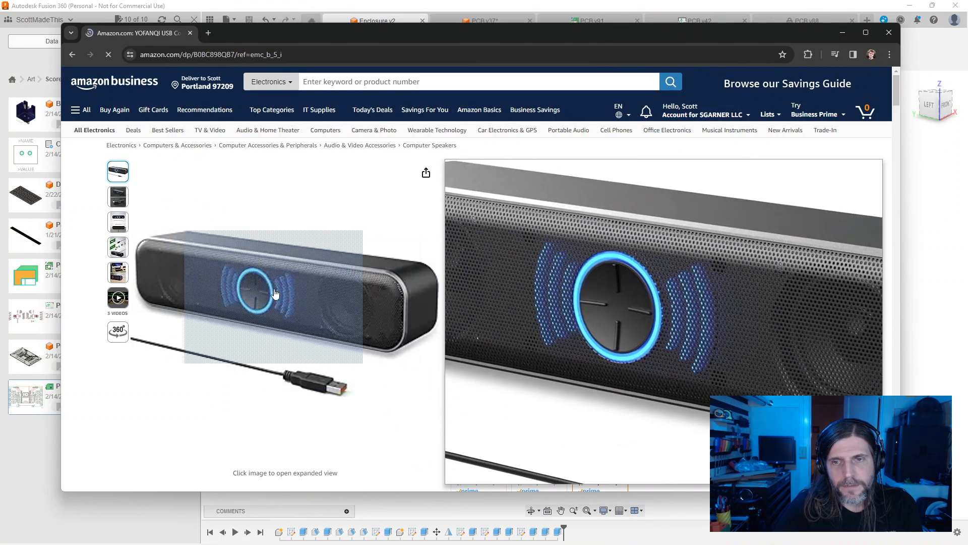
pyautogui.moveTo(118, 228)
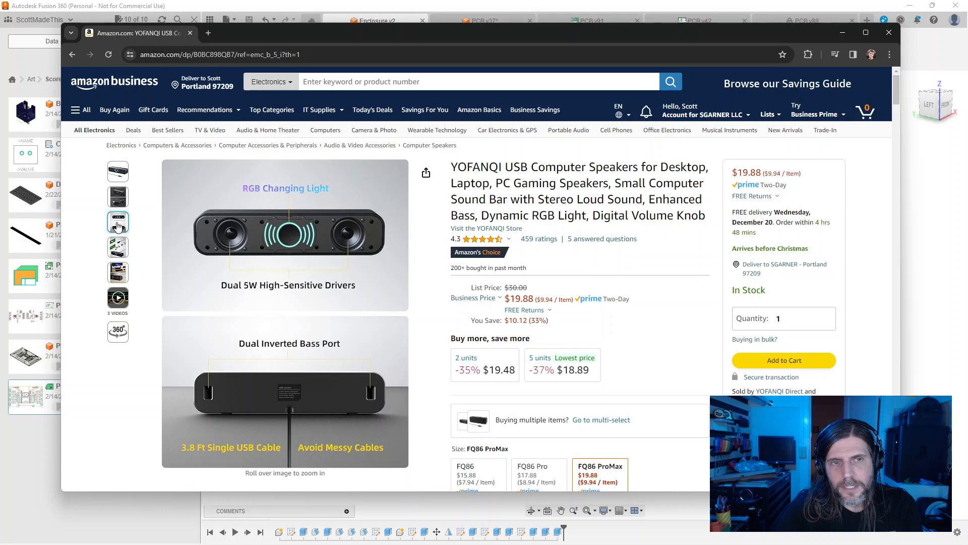
pyautogui.moveTo(296, 235)
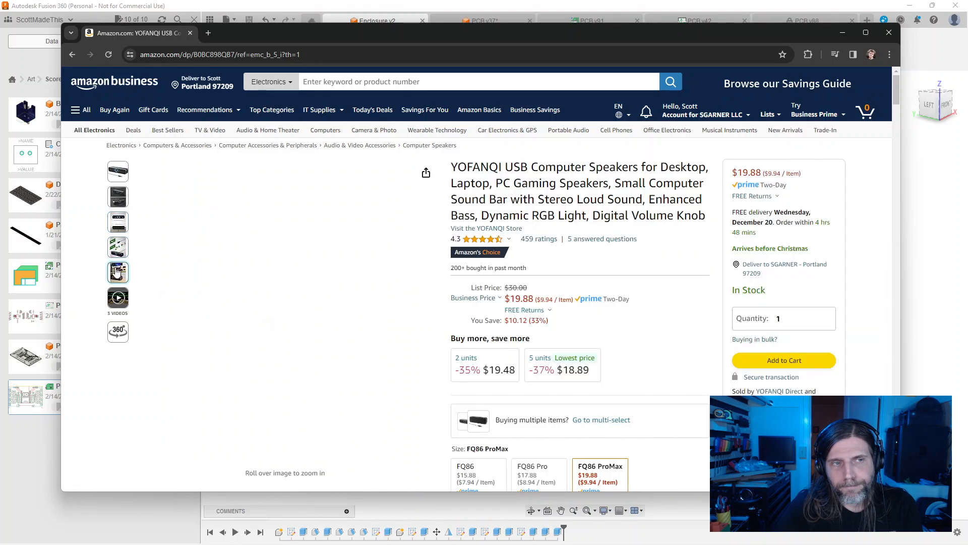
pyautogui.moveTo(119, 273)
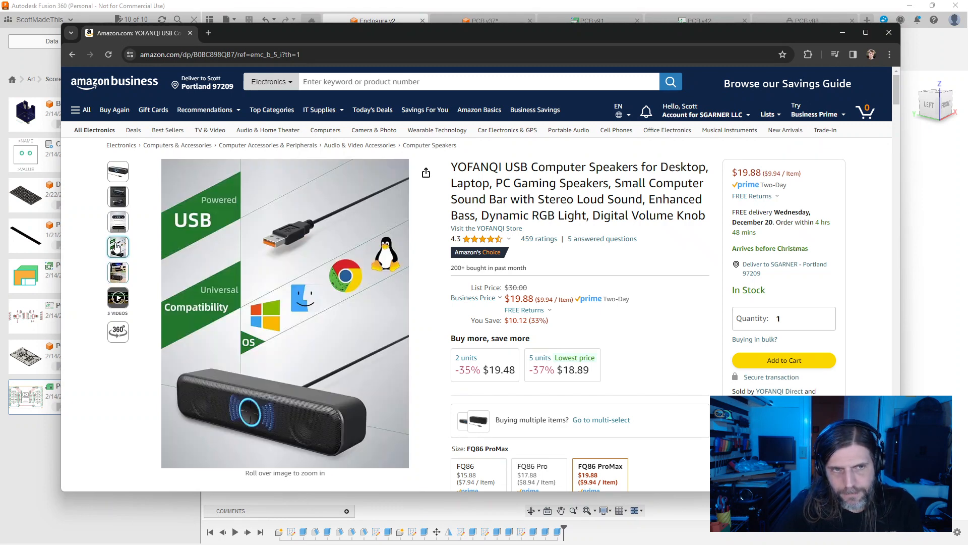
# Step: Return to the comparison table, open the 8W USB Computer Speaker, and view its product image with the dimensions
pyautogui.click(78, 53)
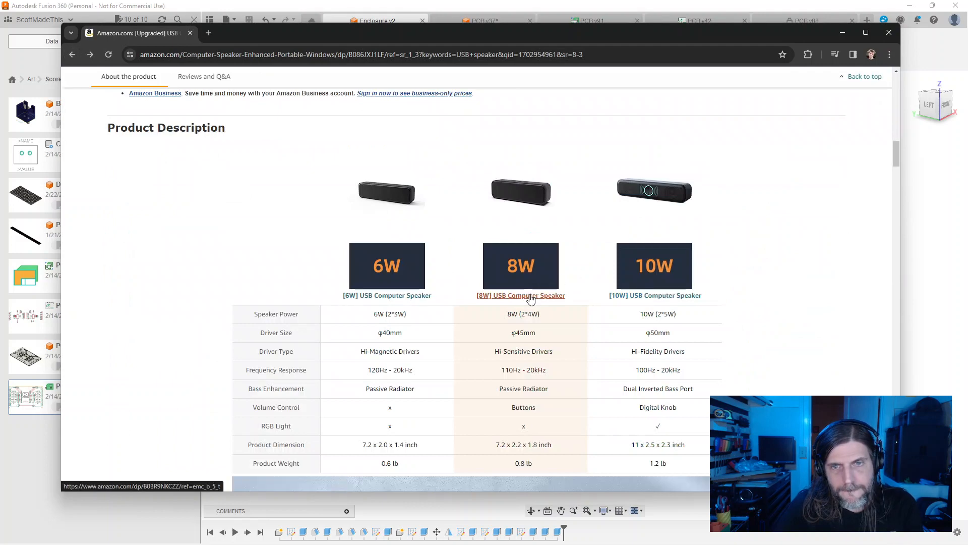
pyautogui.click(529, 295)
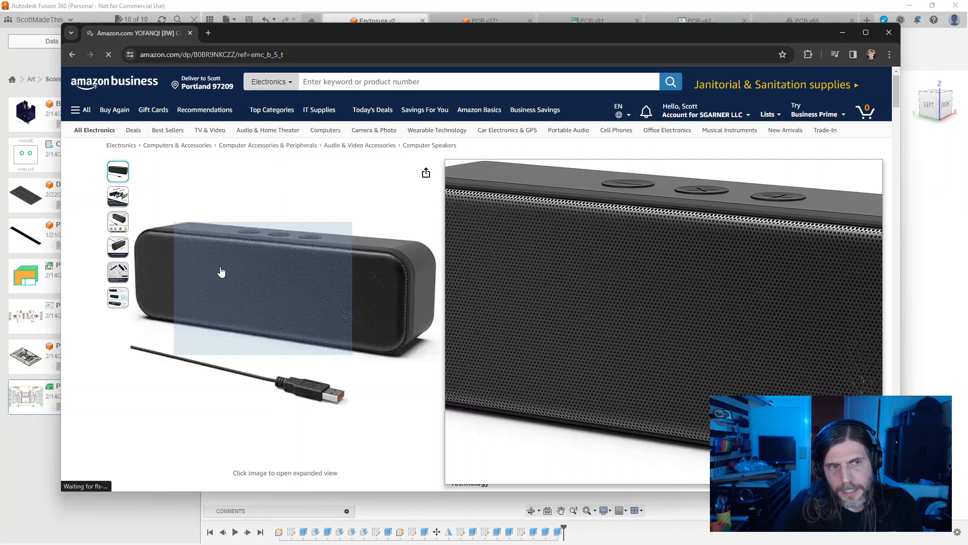
pyautogui.moveTo(116, 245)
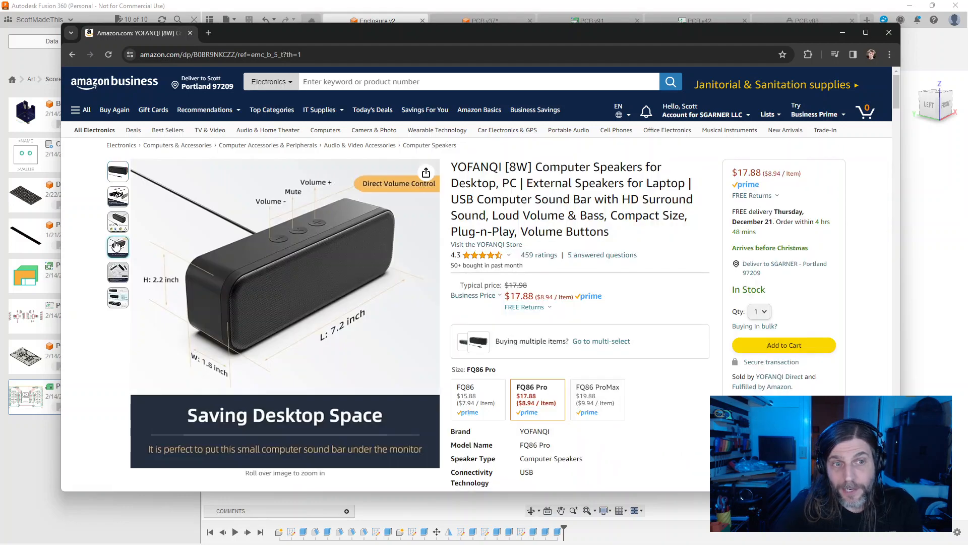
# Step: Switch to Fusion 360 and examine the wooden enclosure's front speaker grille, keyboard bay, and side profile from several angles
pyautogui.hotkey('alt', 'Tab')
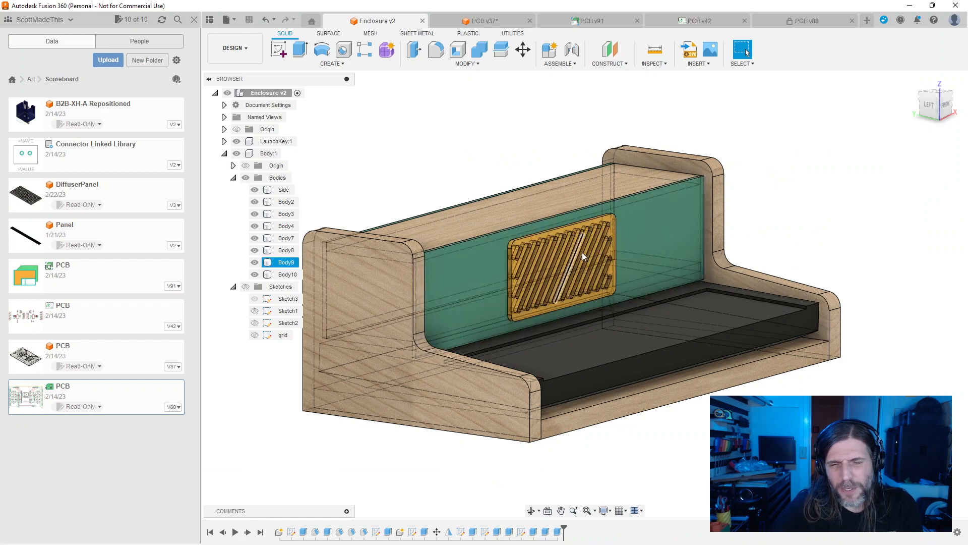
pyautogui.keyDown('shift'); pyautogui.moveTo(705, 353); pyautogui.dragTo(680, 384, button='middle'); pyautogui.keyUp('shift')
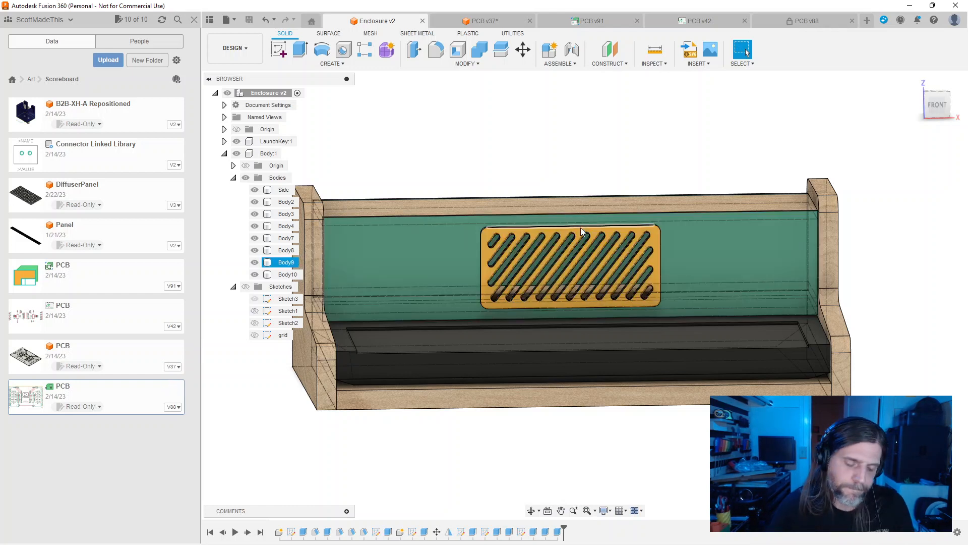
pyautogui.keyDown('shift'); pyautogui.moveTo(456, 155); pyautogui.dragTo(539, 137, button='middle'); pyautogui.keyUp('shift')
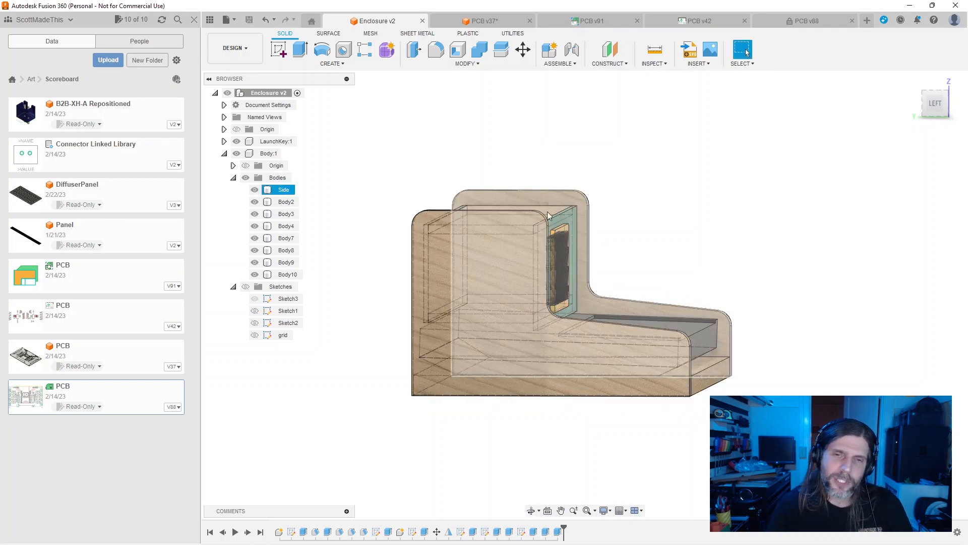
pyautogui.keyDown('shift'); pyautogui.moveTo(552, 346); pyautogui.dragTo(665, 239, button='middle'); pyautogui.keyUp('shift')
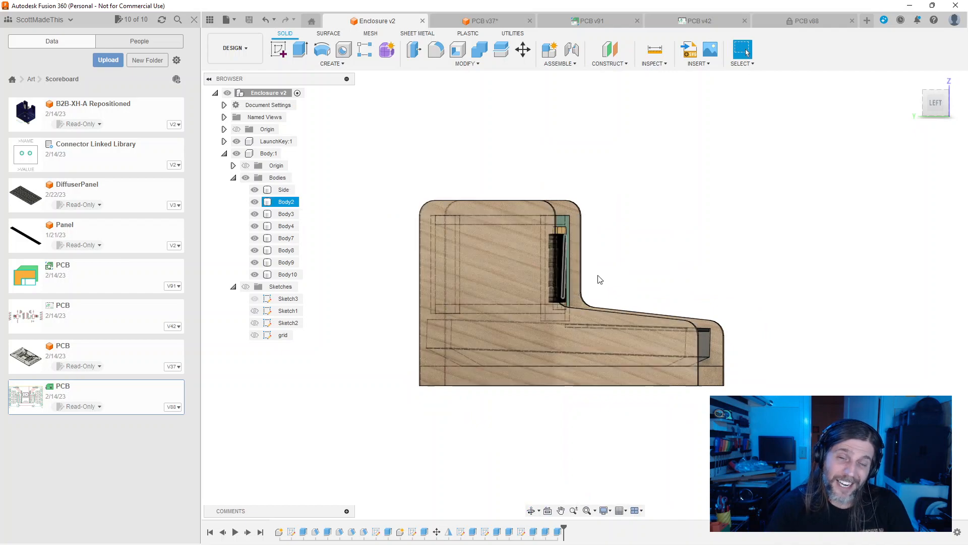
pyautogui.keyDown('shift'); pyautogui.moveTo(600, 279); pyautogui.dragTo(759, 258, button='middle'); pyautogui.keyUp('shift')
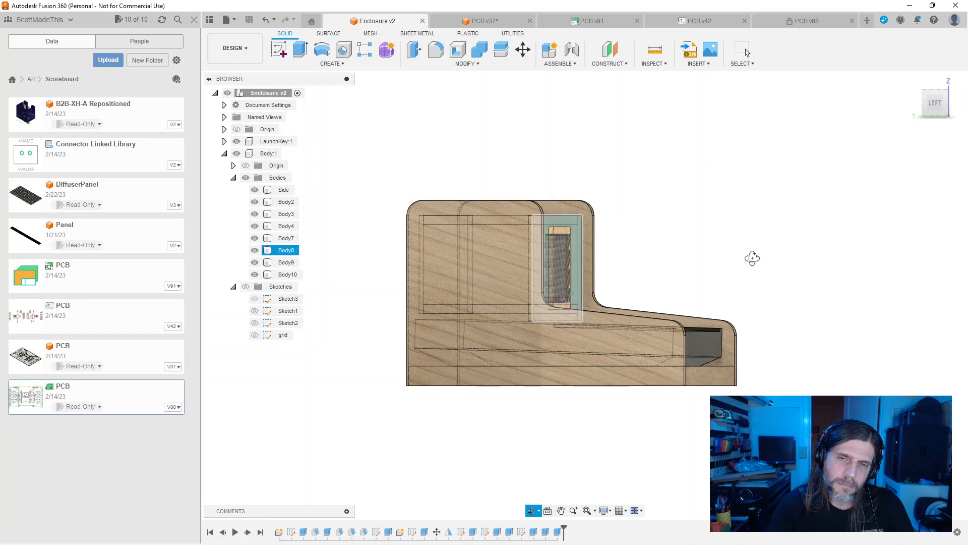
pyautogui.keyDown('shift'); pyautogui.moveTo(758, 258); pyautogui.dragTo(743, 335, button='middle'); pyautogui.keyUp('shift')
pyautogui.scroll(3, 696, 267)
pyautogui.scroll(-5, 698, 270)
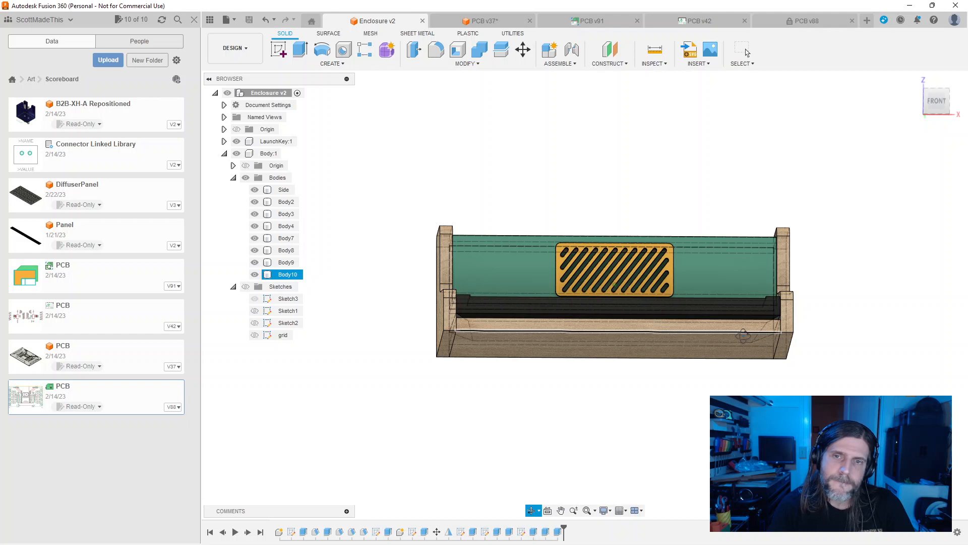
pyautogui.keyDown('shift'); pyautogui.moveTo(743, 336); pyautogui.dragTo(757, 304, button='middle'); pyautogui.keyUp('shift')
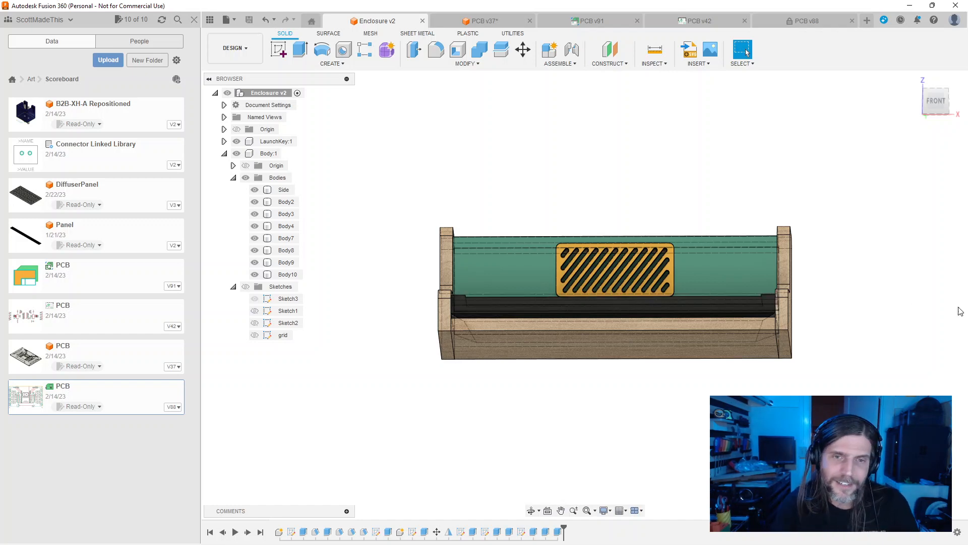
pyautogui.keyDown('shift'); pyautogui.moveTo(540, 160); pyautogui.dragTo(547, 186, button='middle'); pyautogui.keyUp('shift')
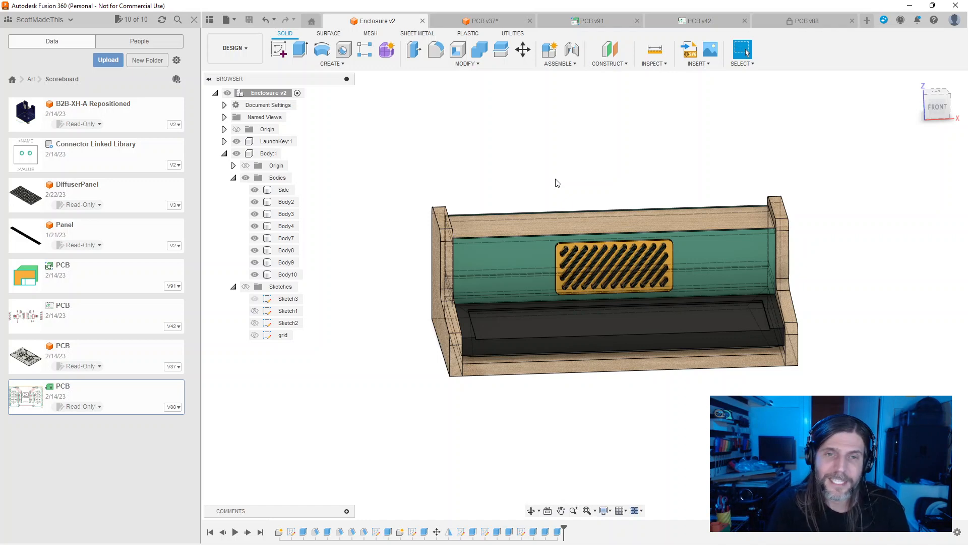
pyautogui.keyDown('shift'); pyautogui.moveTo(551, 170); pyautogui.dragTo(631, 131, button='middle'); pyautogui.keyUp('shift')
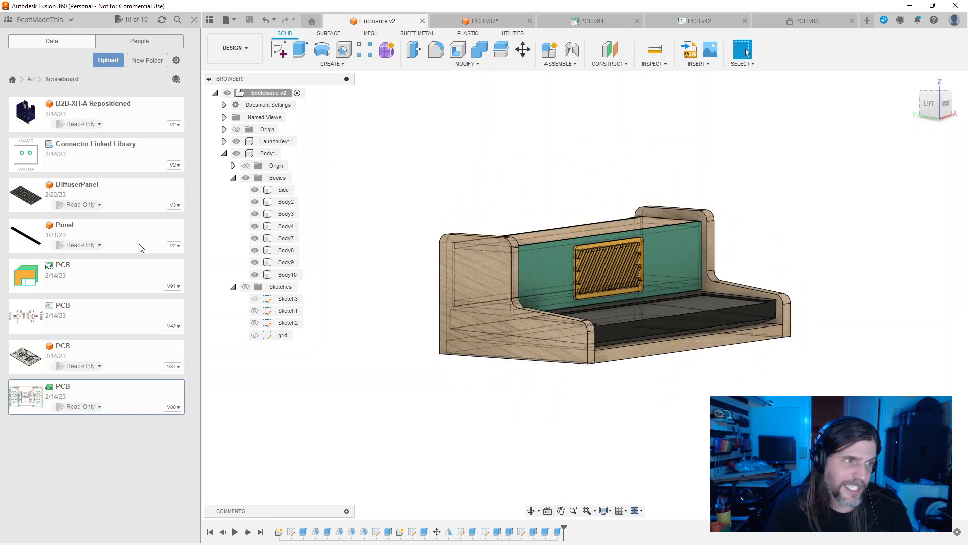
# Step: Switch to Chrome, find Pinterest through a web search in a new tab, and bring up its pins for vintage synthesizers
pyautogui.hotkey('alt', 'Tab')
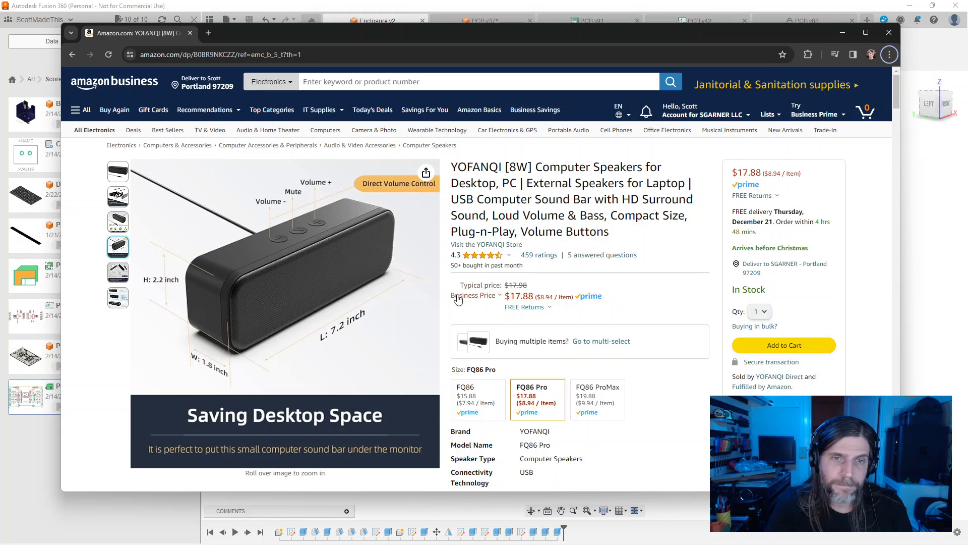
pyautogui.hotkey('ctrl', 't')
pyautogui.write('pint')
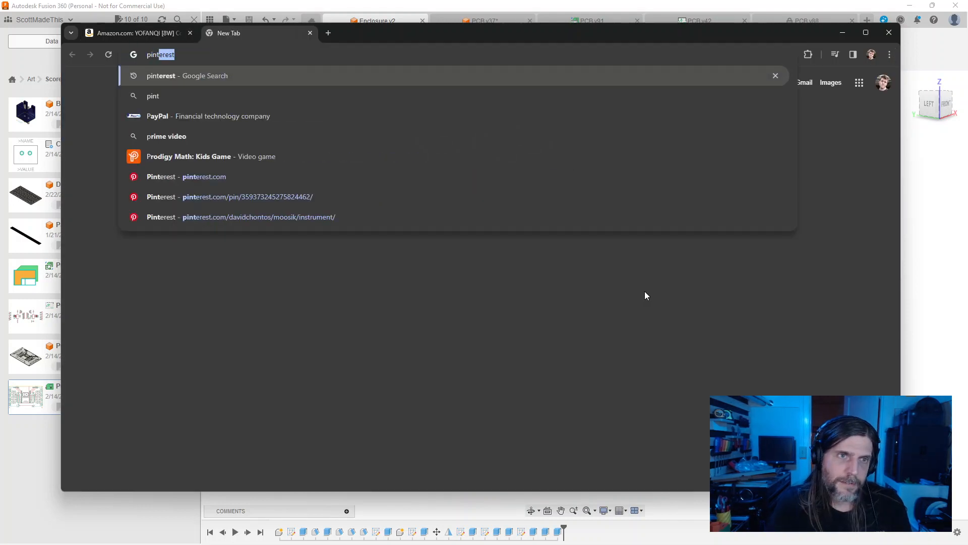
pyautogui.press('Return')
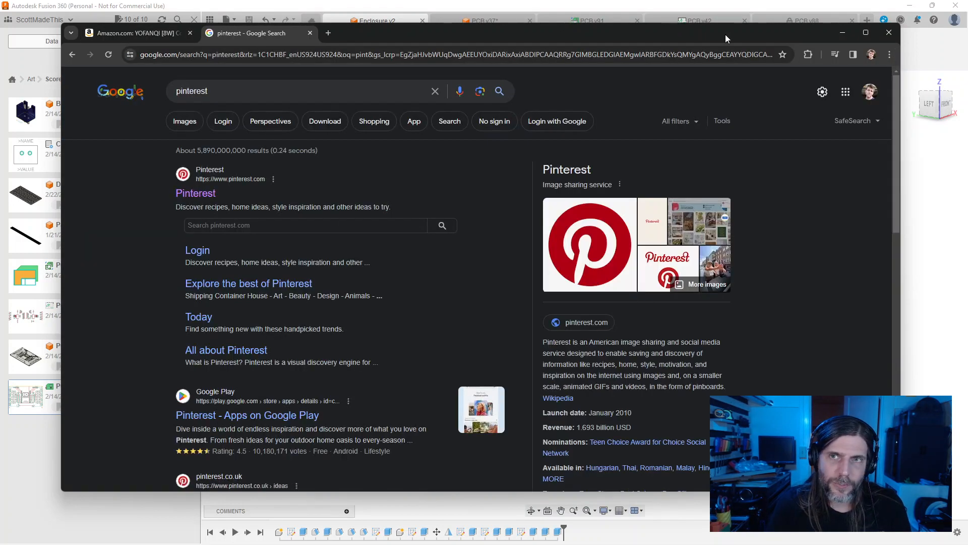
pyautogui.moveTo(725, 34); pyautogui.dragTo(0, 45)
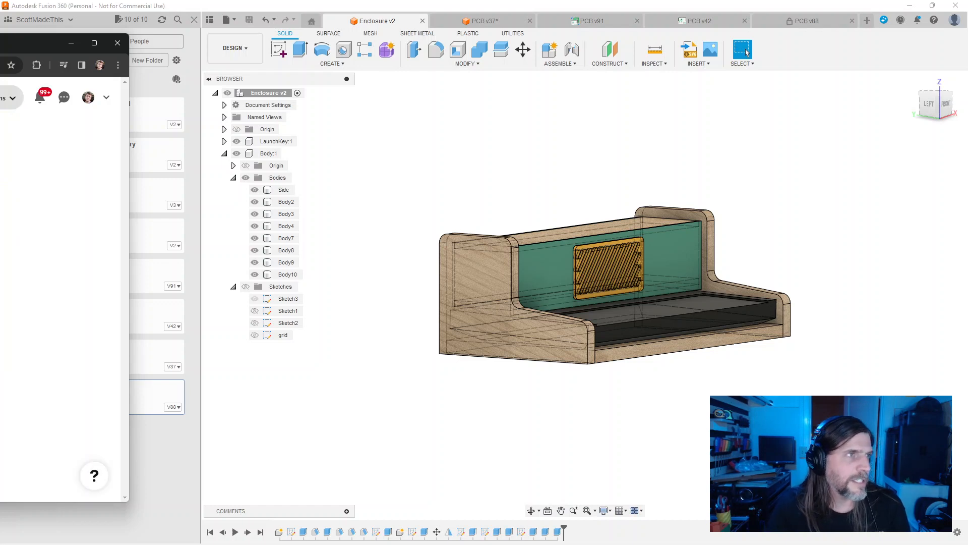
pyautogui.moveTo(0, 43); pyautogui.dragTo(476, 40)
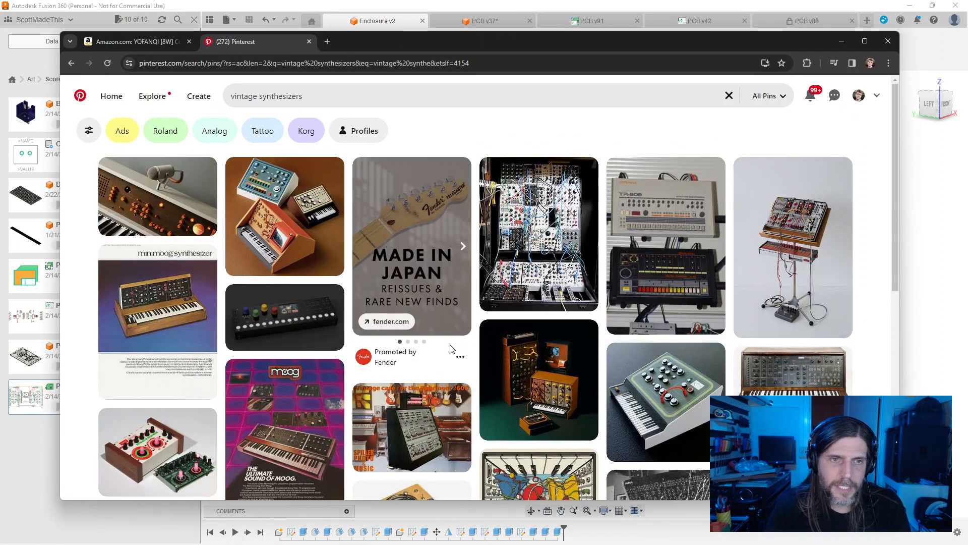
# Step: View the papercraft analog synthesizer models pin and the 1980 Moog Minimoog reference sheet pin, returning to the results after each
pyautogui.click(320, 265)
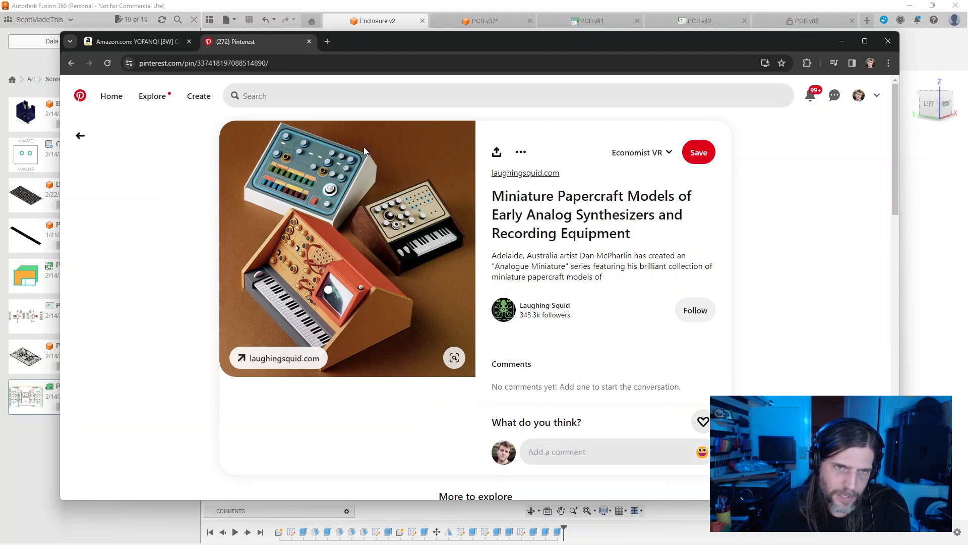
pyautogui.click(71, 64)
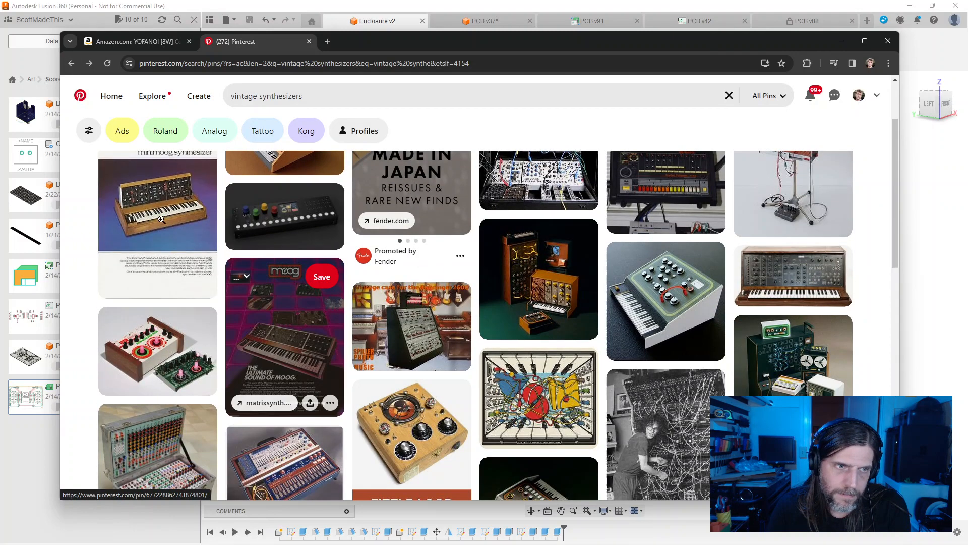
pyautogui.click(161, 219)
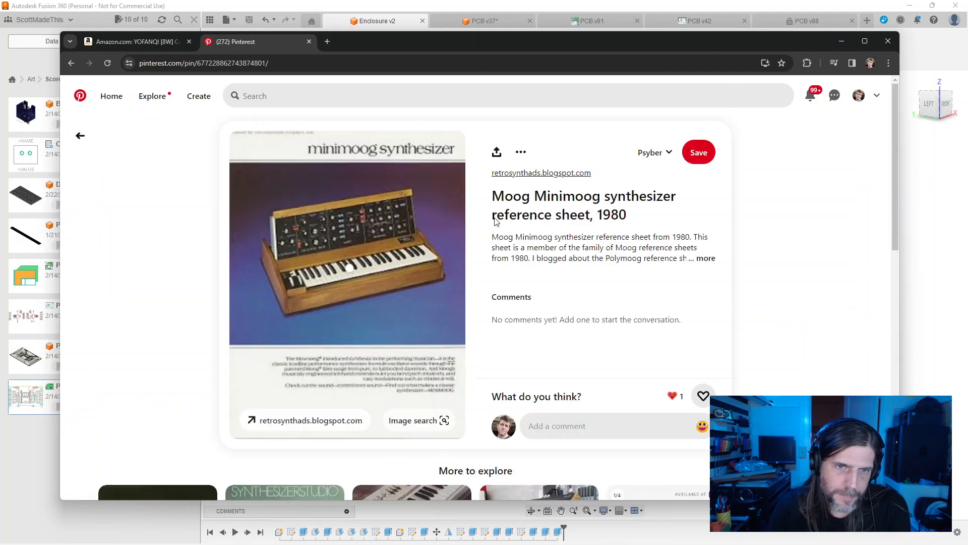
pyautogui.click(76, 63)
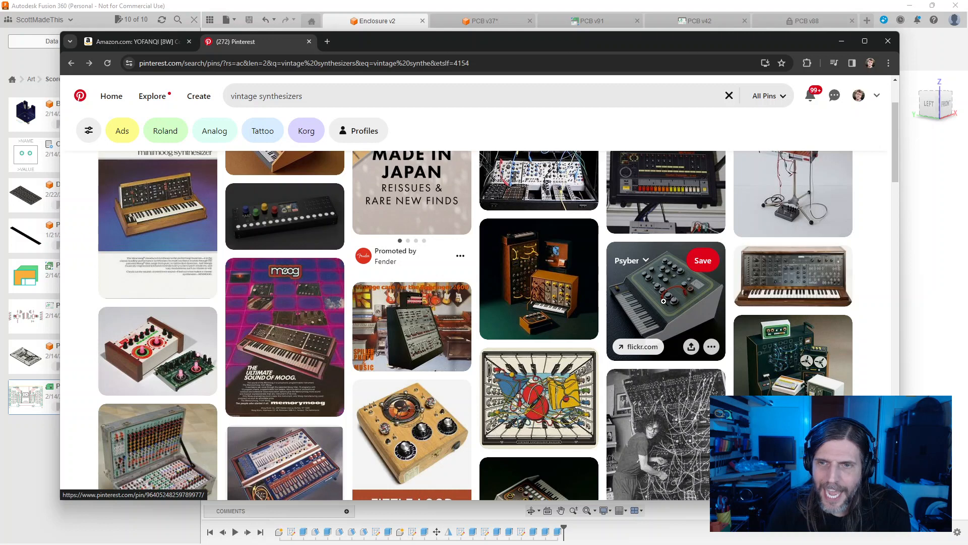
# Step: Browse further through the vintage synthesizer pins for enclosure ideas, viewing the green-panelled synthesizer in a folding wooden case along the way
pyautogui.scroll(-1, 582, 318)
pyautogui.scroll(-1, 583, 318)
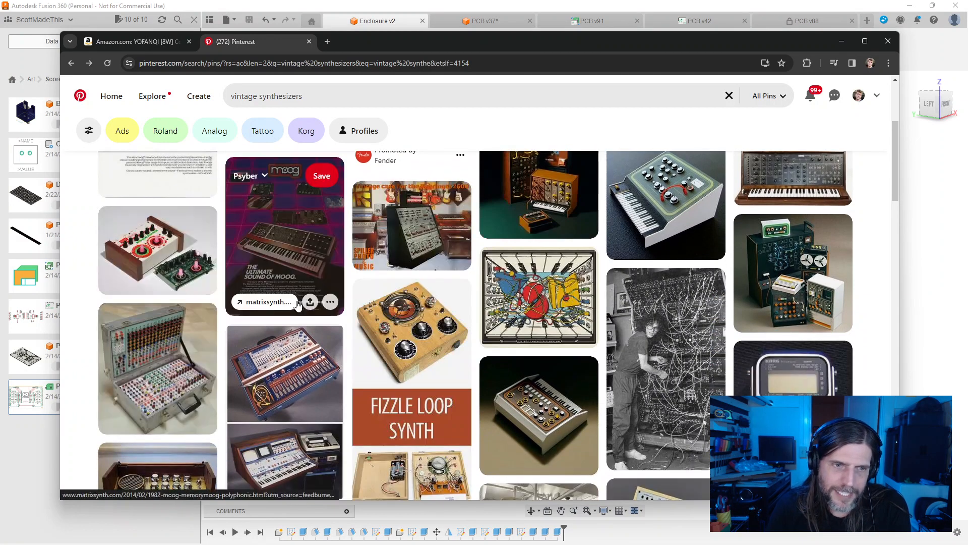
pyautogui.scroll(-3, 297, 304)
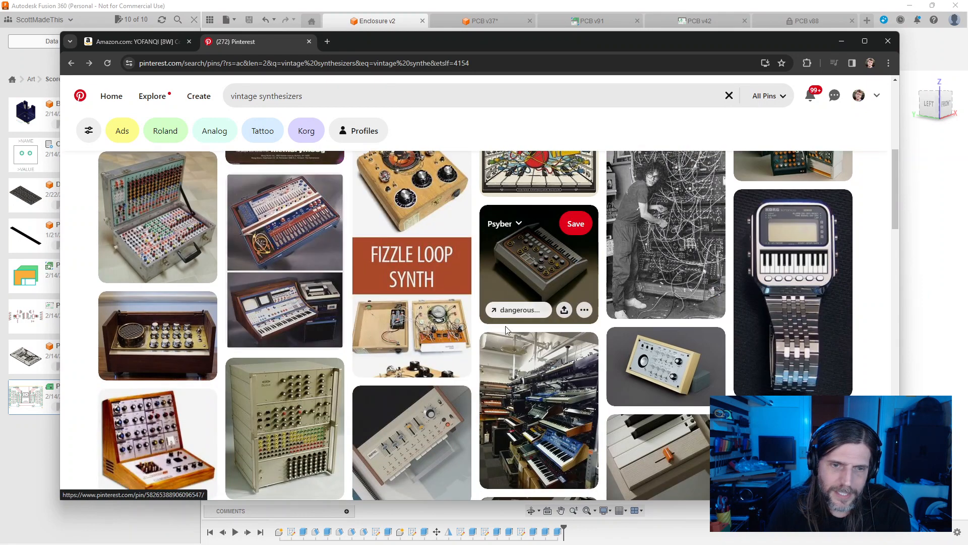
pyautogui.scroll(-2, 536, 278)
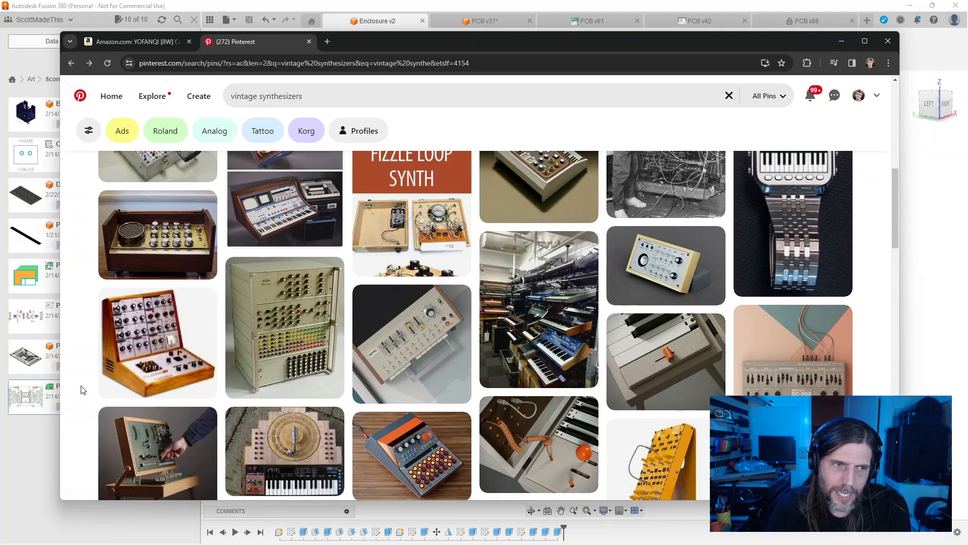
pyautogui.scroll(-2, 86, 323)
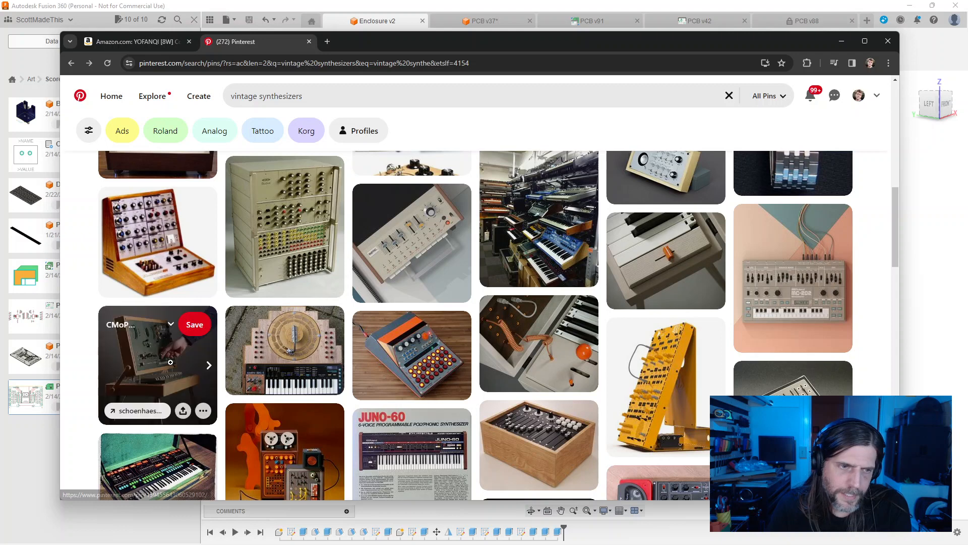
pyautogui.click(151, 363)
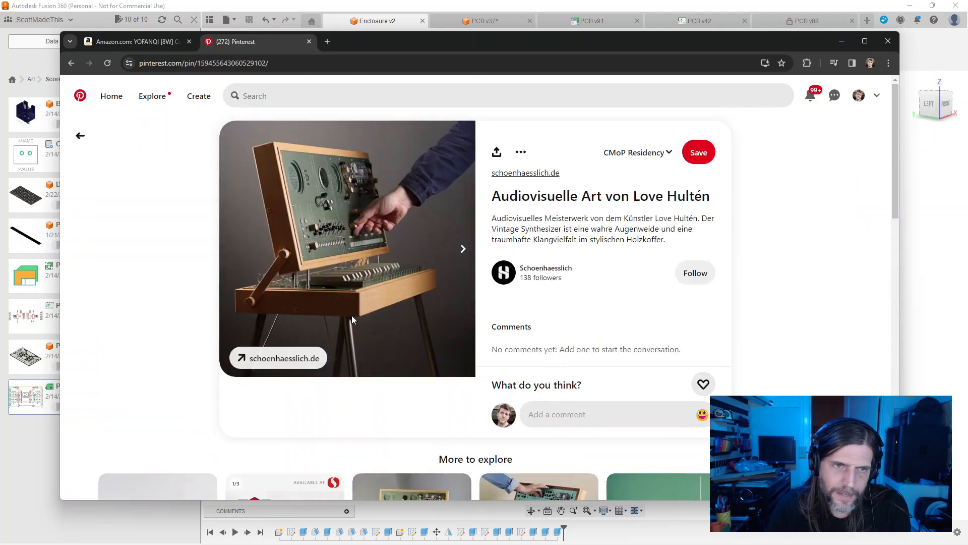
pyautogui.click(71, 64)
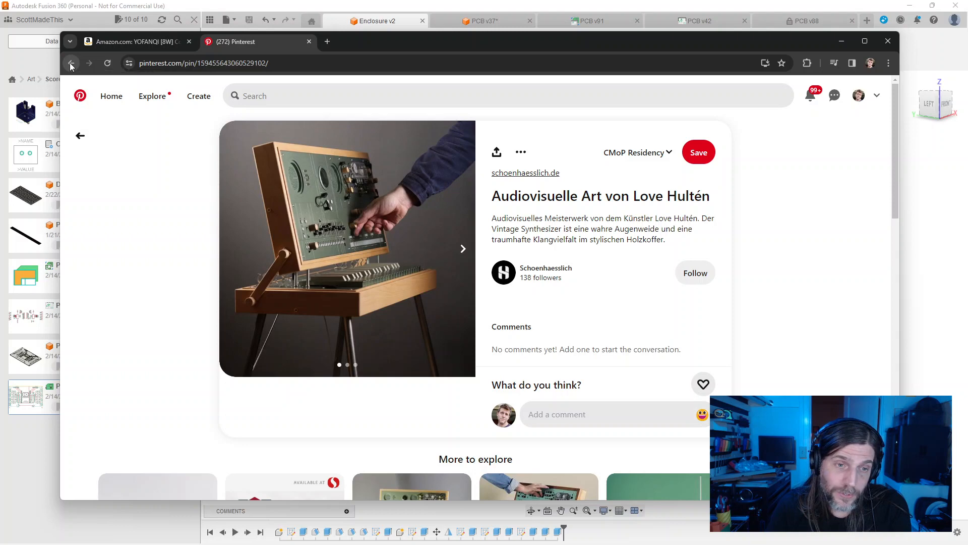
pyautogui.scroll(-2, 549, 257)
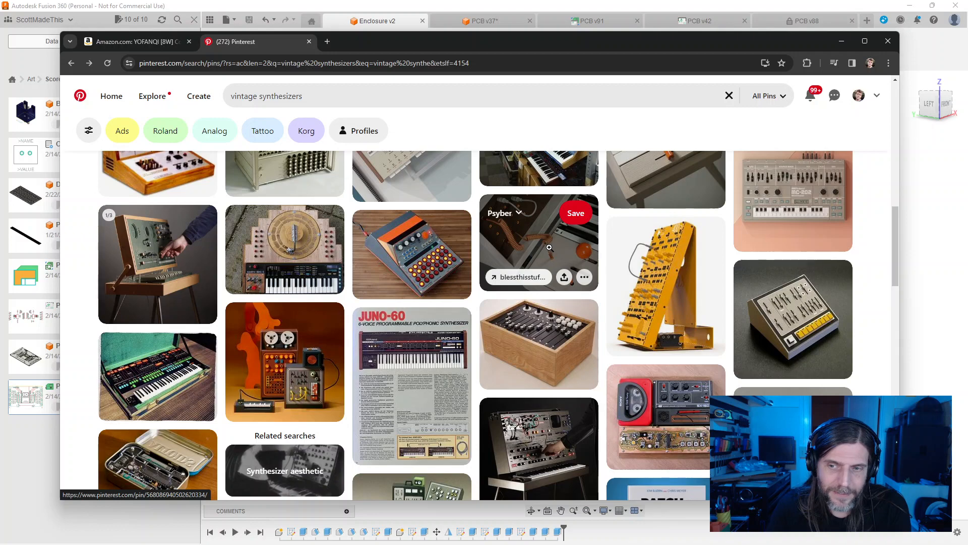
pyautogui.scroll(-1, 551, 246)
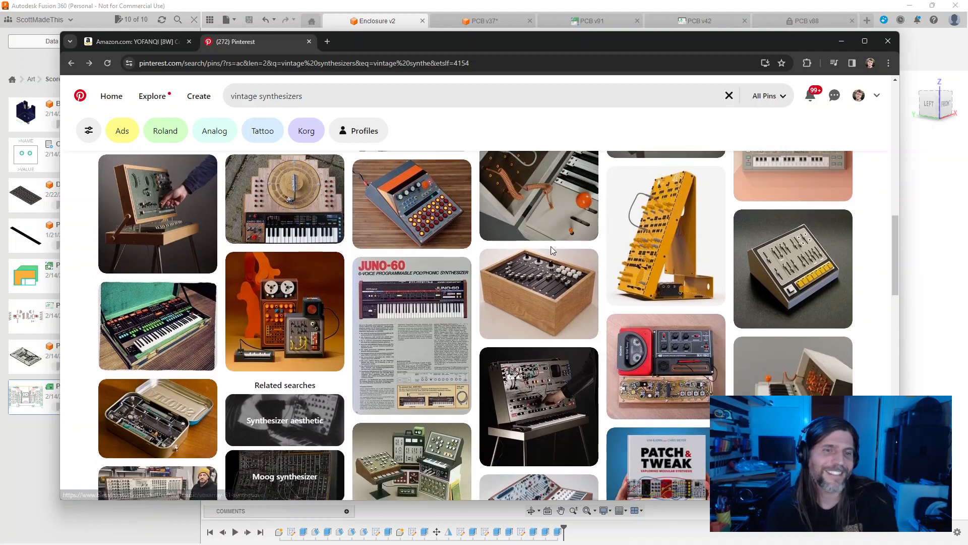
# Step: Browse the vintage synthesizer results, view the Dewanatron Swarmatron pin, and return to the results
pyautogui.scroll(-3, 556, 231)
pyautogui.scroll(-2, 557, 230)
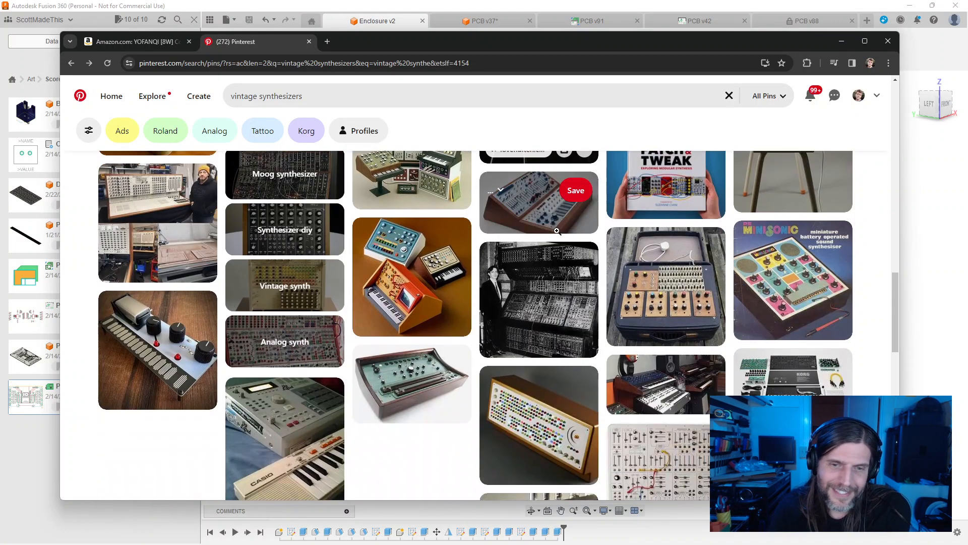
pyautogui.scroll(-4, 556, 228)
pyautogui.scroll(-1, 556, 228)
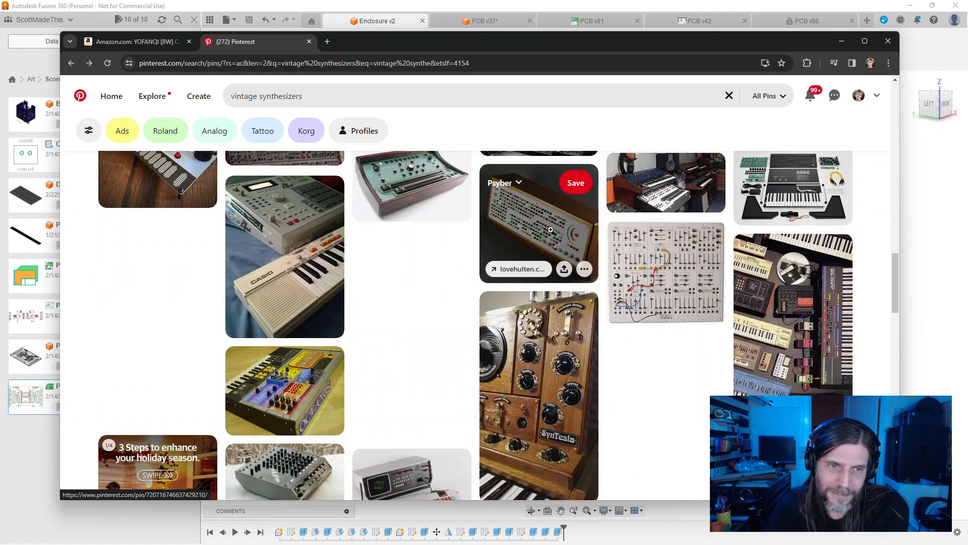
pyautogui.click(434, 326)
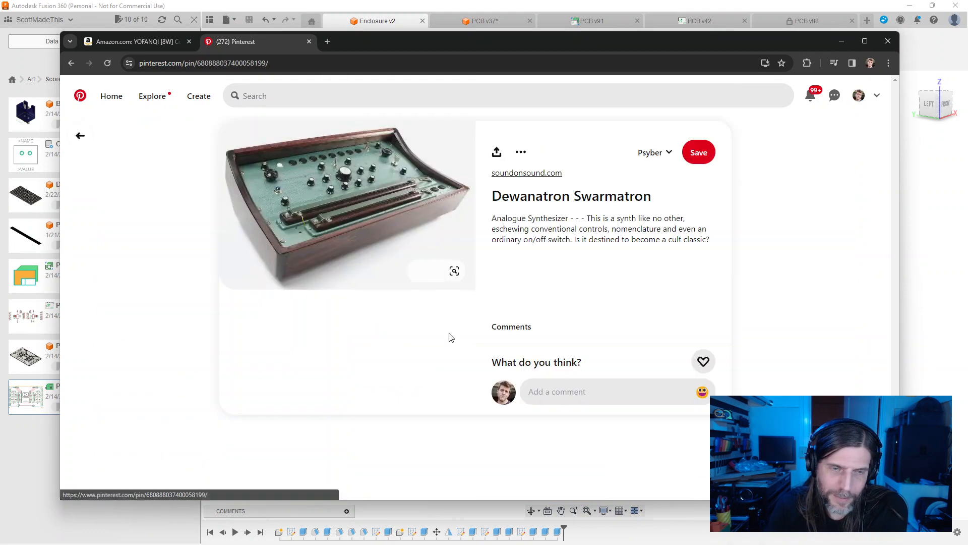
pyautogui.click(69, 64)
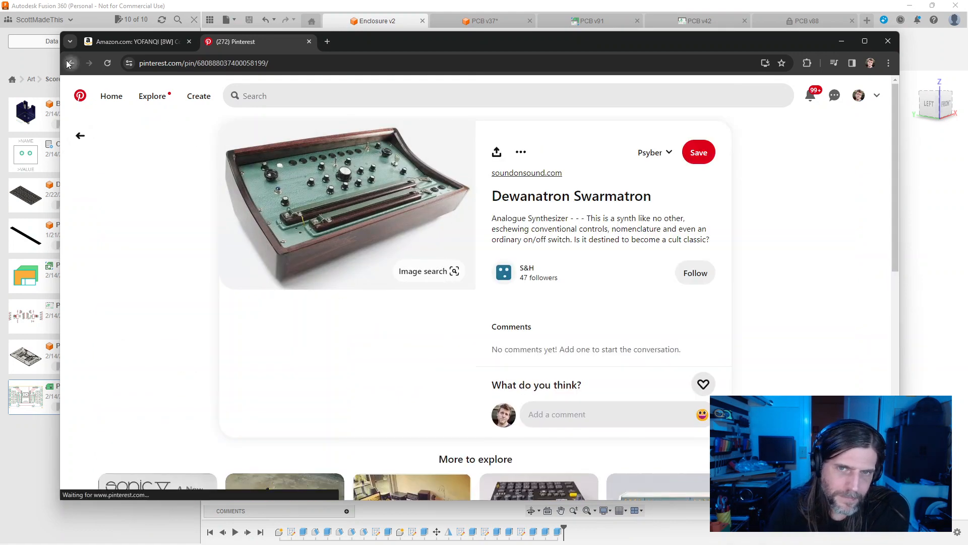
# Step: Browse deeper into the vintage synthesizer results and view the 3D Modeled Synthesizers & Audio Equipment pin along with its related pins
pyautogui.scroll(-10, 603, 274)
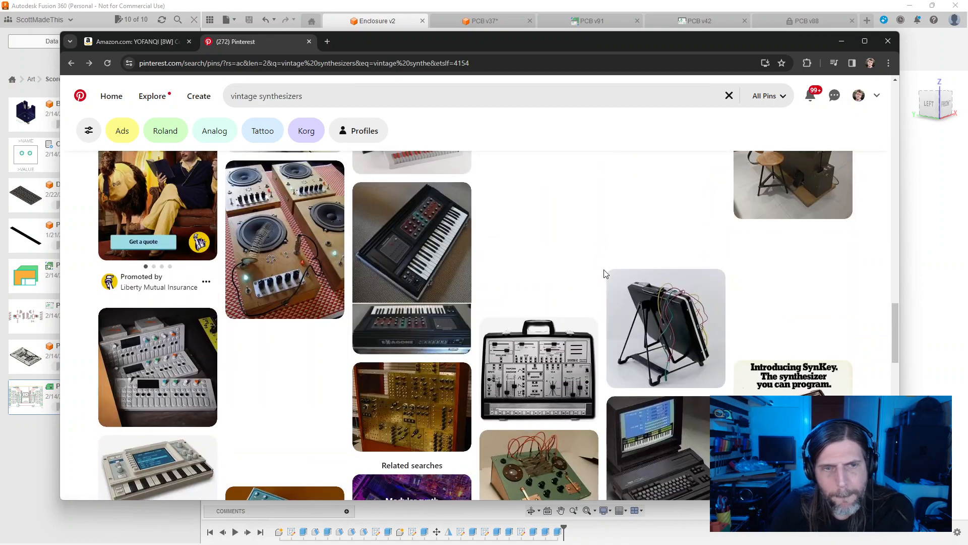
pyautogui.scroll(-4, 605, 273)
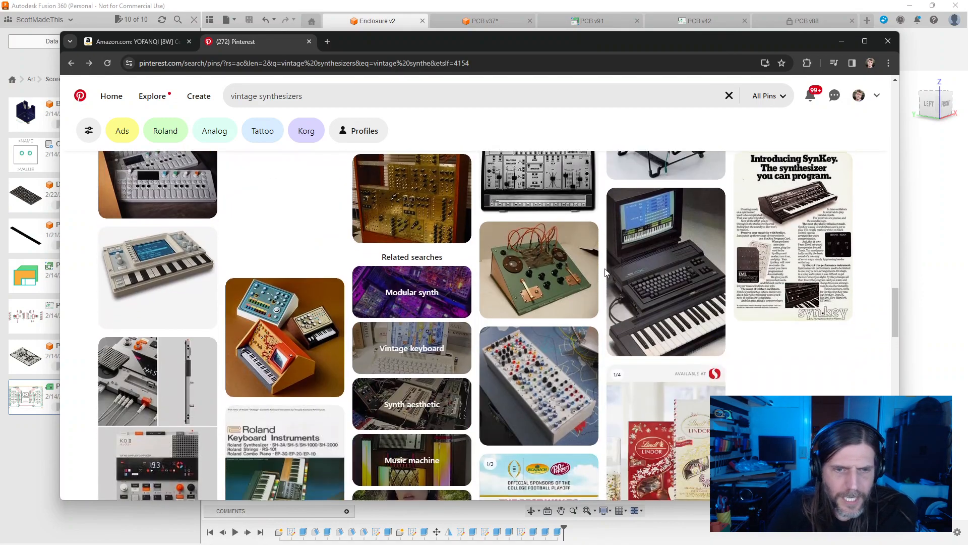
pyautogui.scroll(-9, 605, 274)
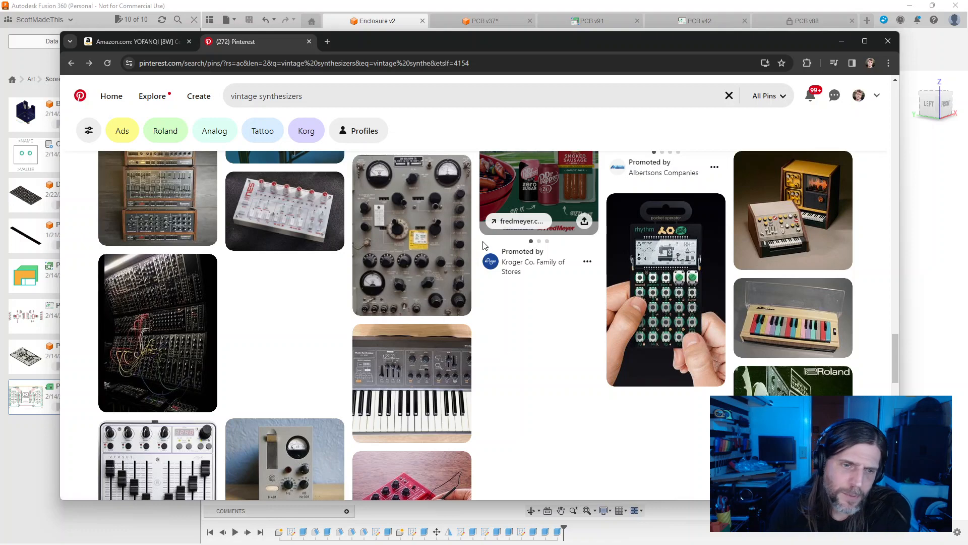
pyautogui.scroll(-5, 483, 245)
pyautogui.scroll(-4, 655, 283)
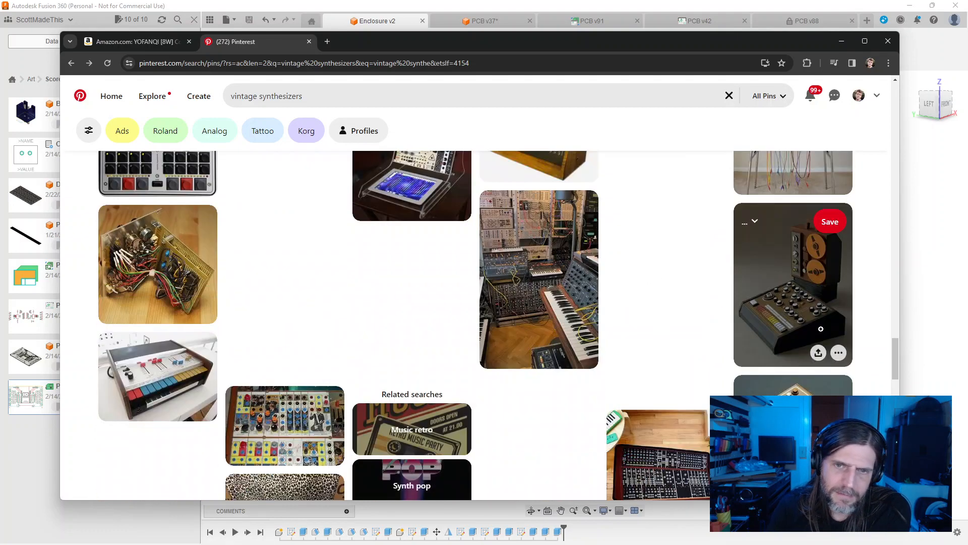
pyautogui.moveTo(896, 362); pyautogui.dragTo(900, 488)
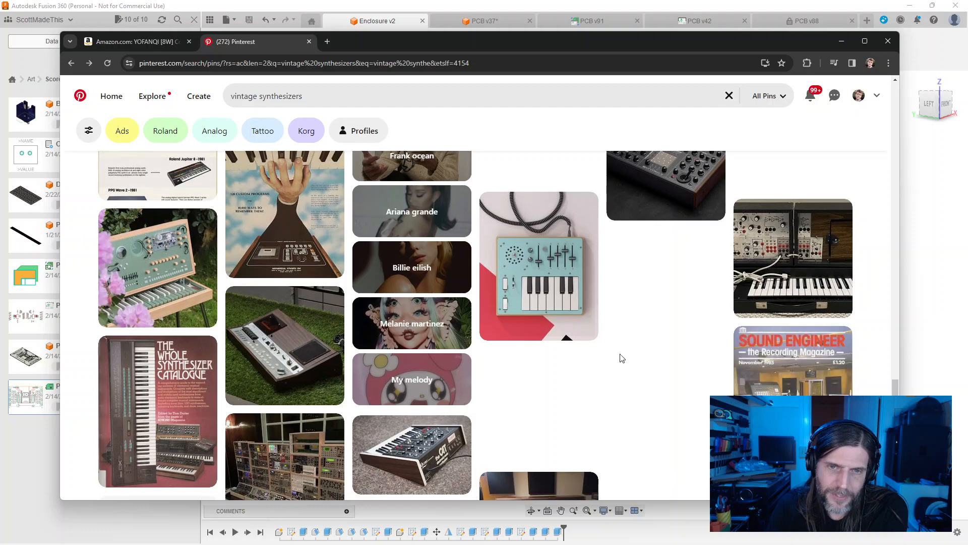
pyautogui.click(557, 295)
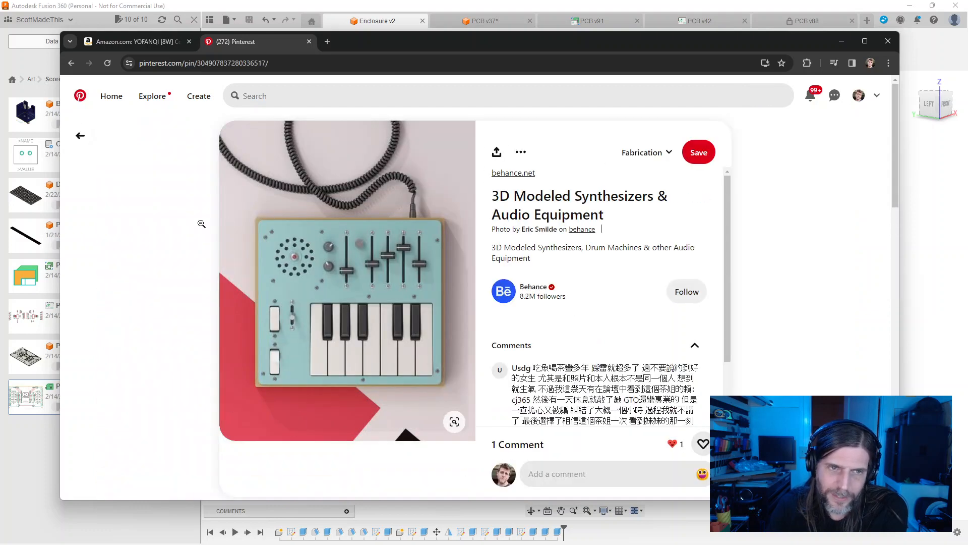
pyautogui.scroll(-5, 202, 223)
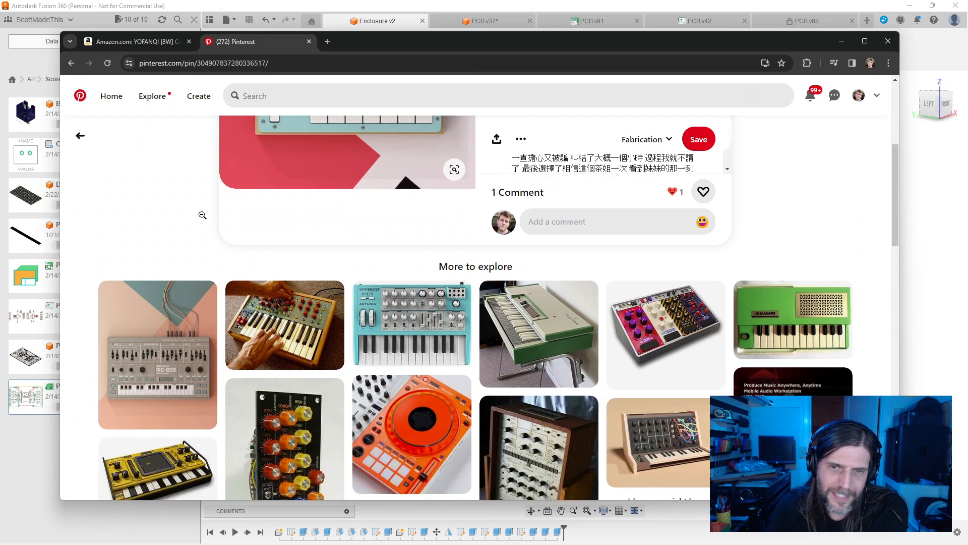
# Step: View the green and white Farfisa Organ FAST3 pin and browse its related pins for enclosure shapes
pyautogui.click(539, 333)
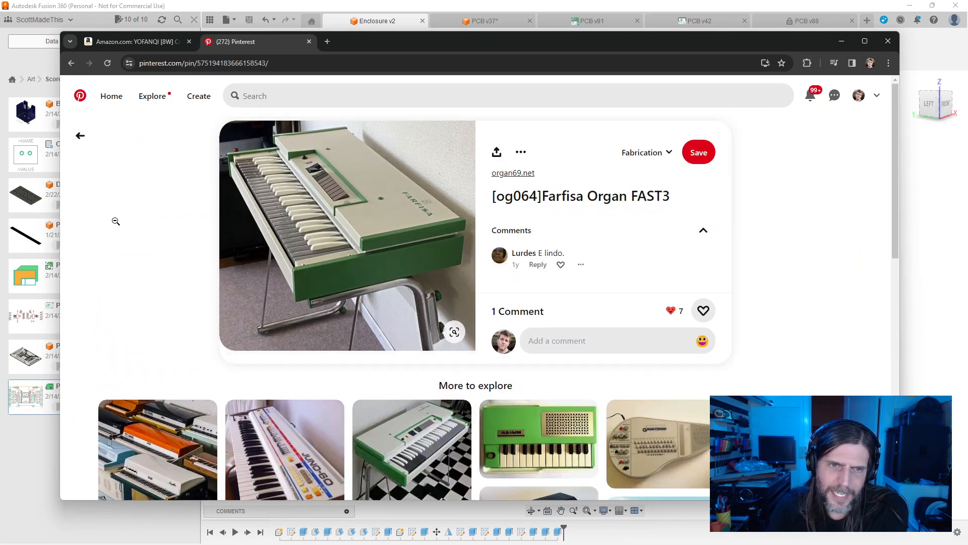
pyautogui.scroll(-3, 115, 220)
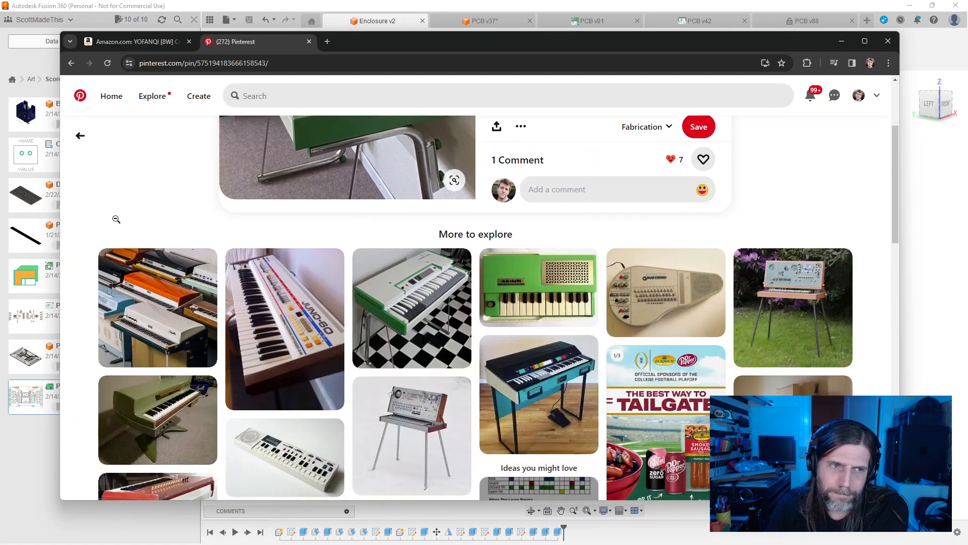
pyautogui.scroll(-4, 116, 220)
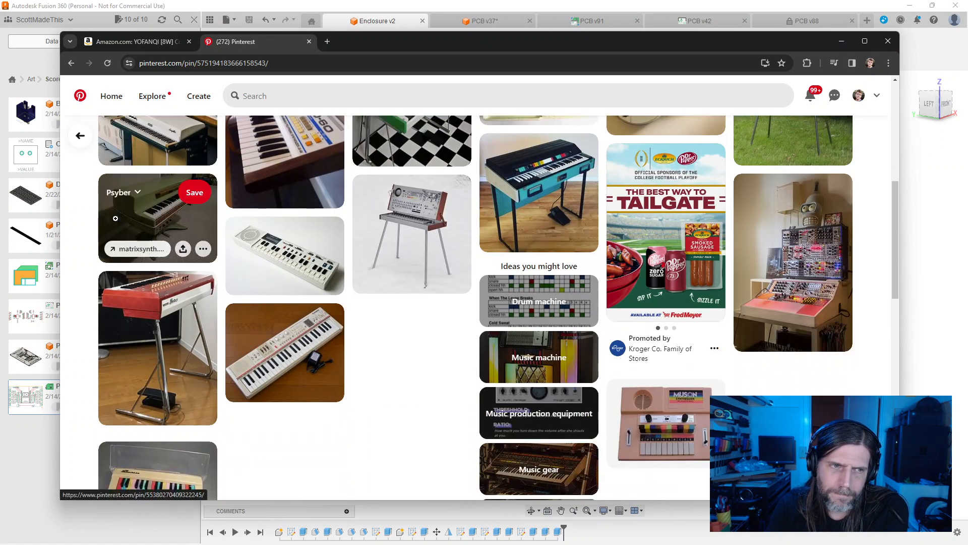
pyautogui.scroll(-4, 465, 362)
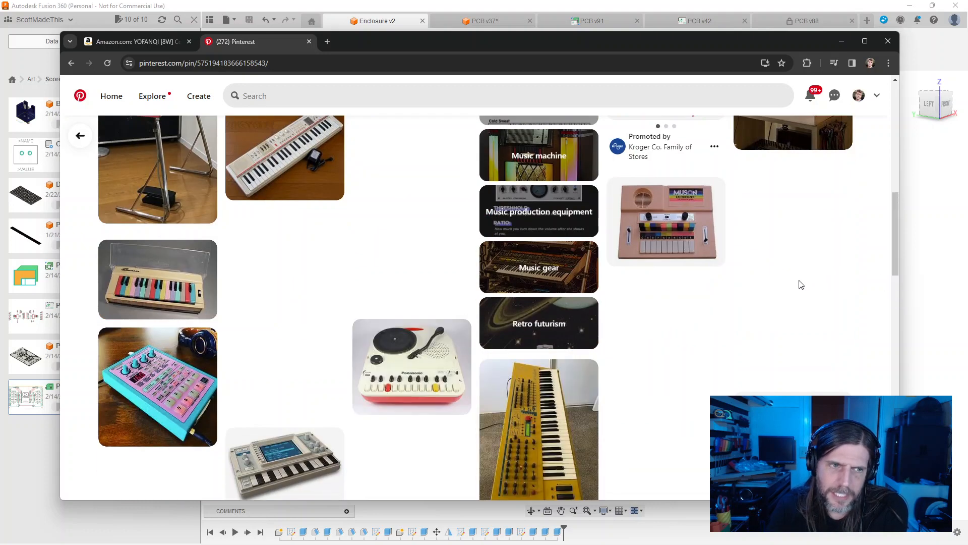
pyautogui.scroll(-2, 731, 286)
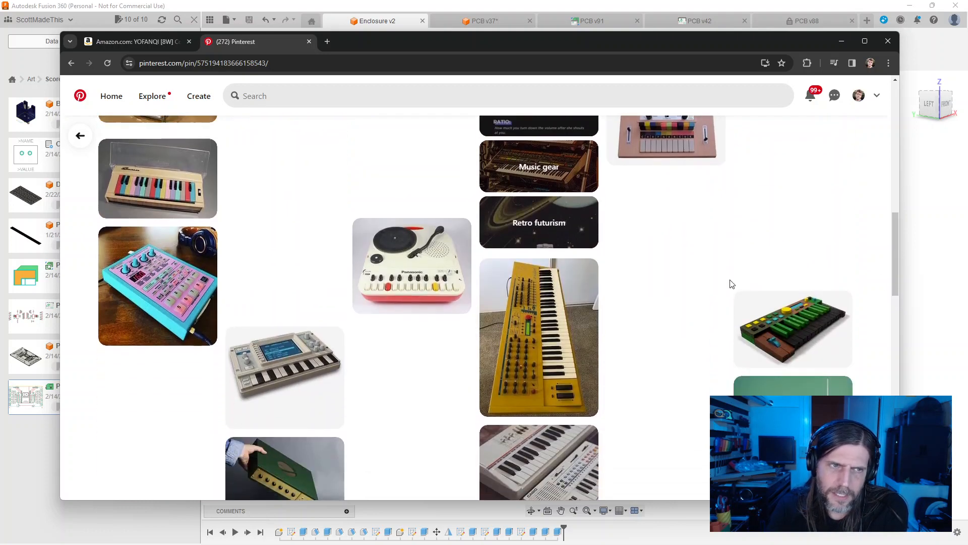
pyautogui.scroll(-3, 732, 284)
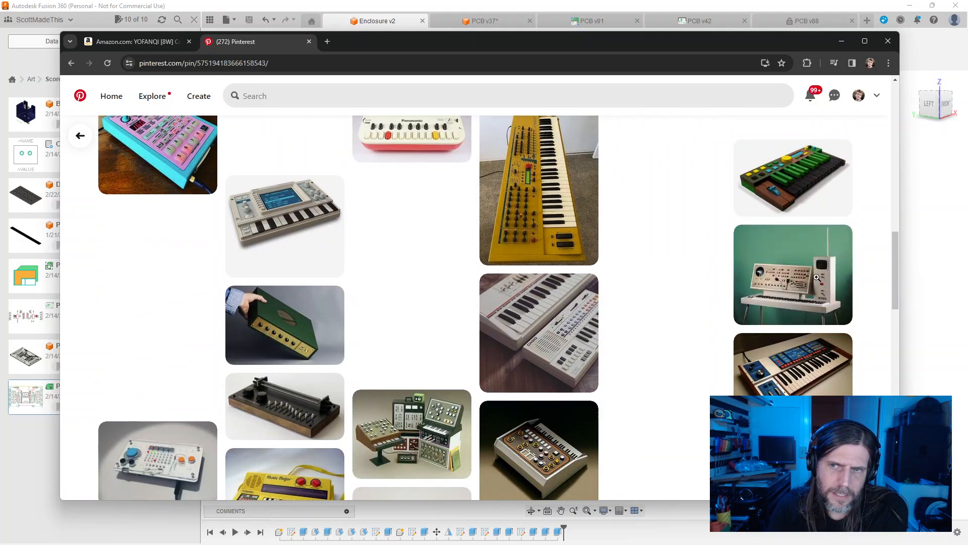
# Step: View the area61 pin and the Noistation hand crafted space synthesizer pin, looking over the related pins of each
pyautogui.click(807, 278)
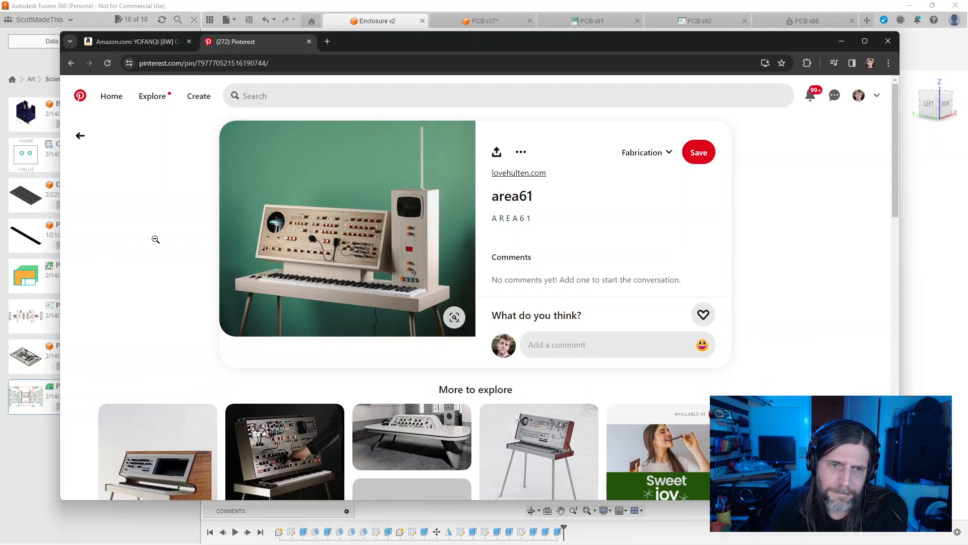
pyautogui.scroll(-4, 155, 239)
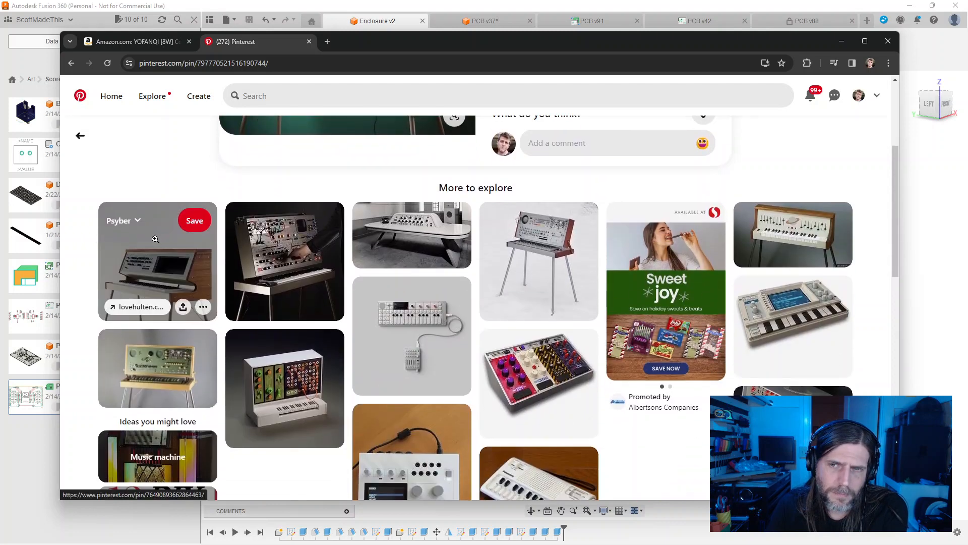
pyautogui.click(802, 242)
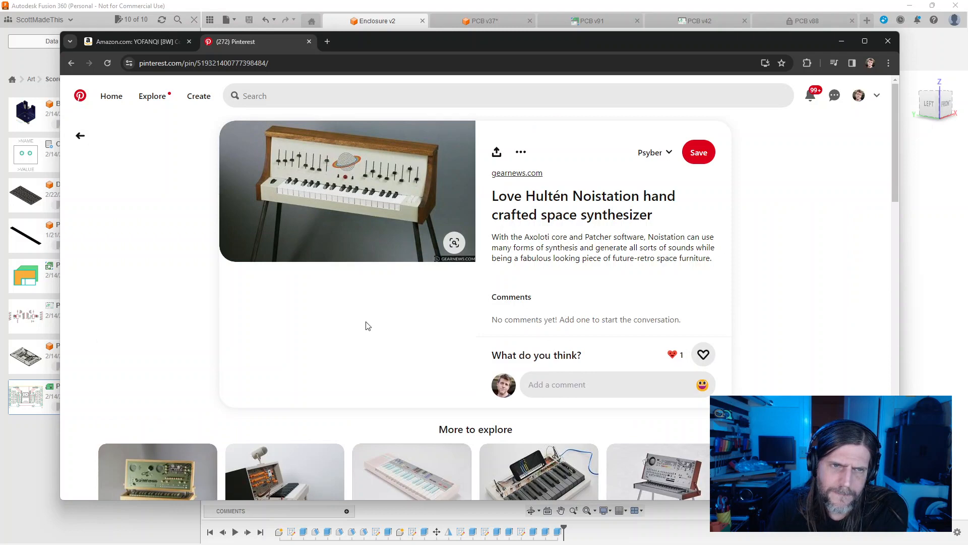
pyautogui.scroll(-5, 367, 325)
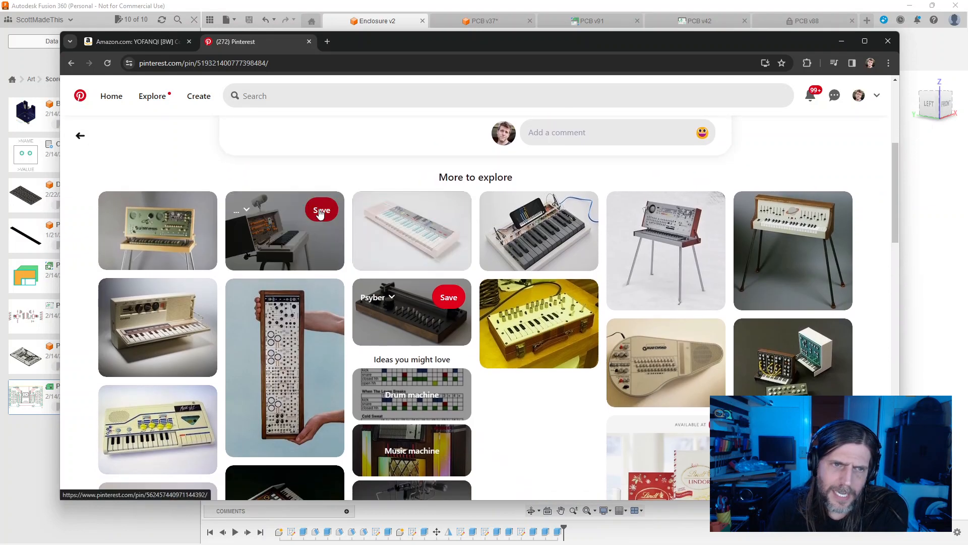
# Step: View the voxarray61 custom-built synthesizer pin and examine its related pins at length for case and panel designs
pyautogui.click(320, 209)
pyautogui.click(305, 233)
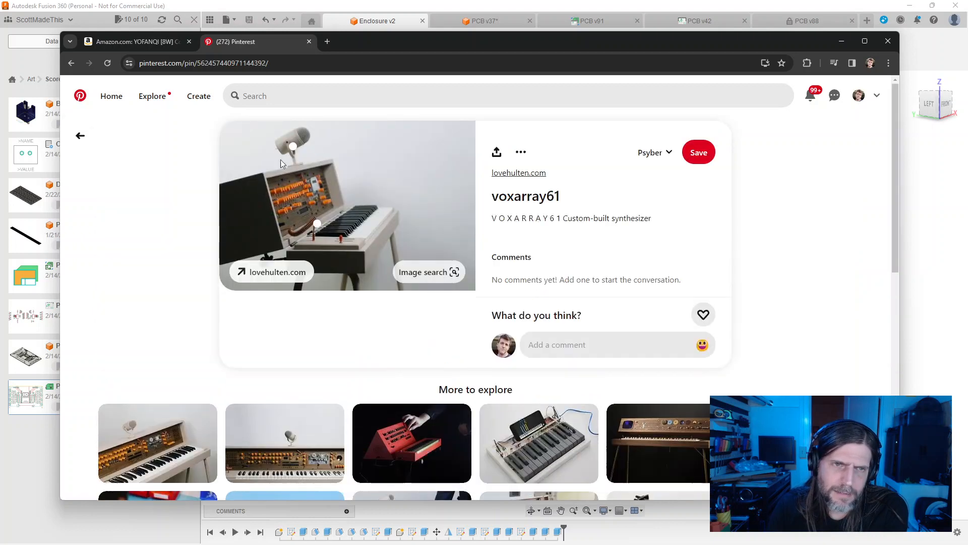
pyautogui.scroll(-3, 268, 310)
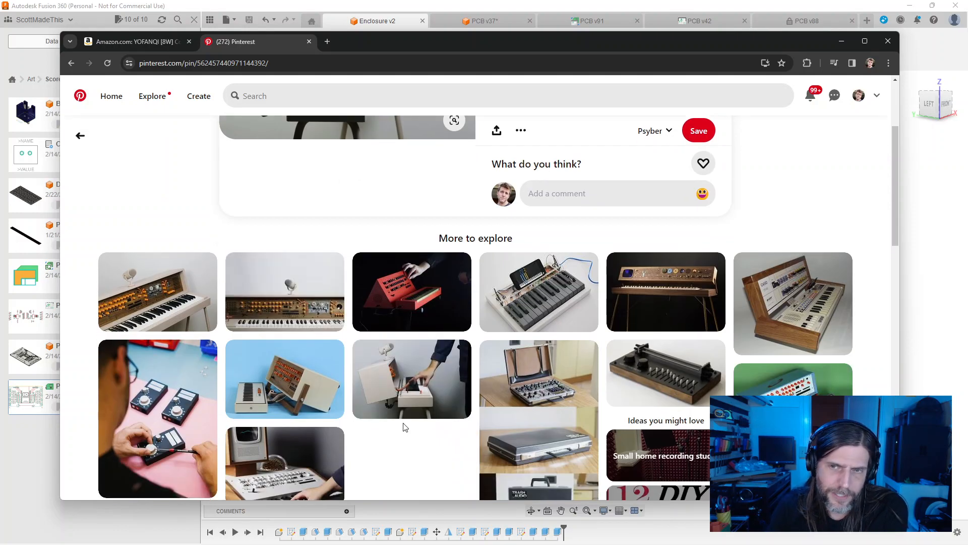
pyautogui.scroll(-10, 403, 427)
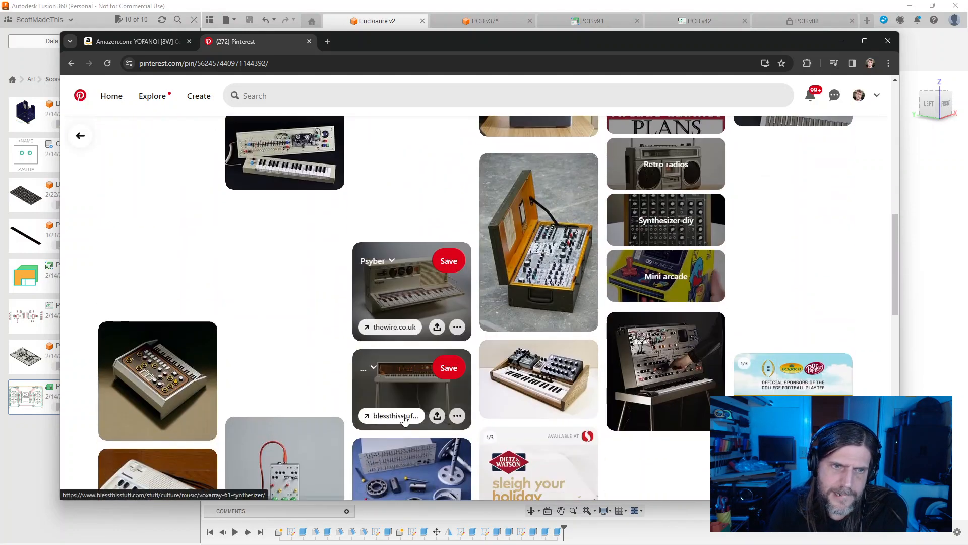
pyautogui.scroll(-7, 269, 335)
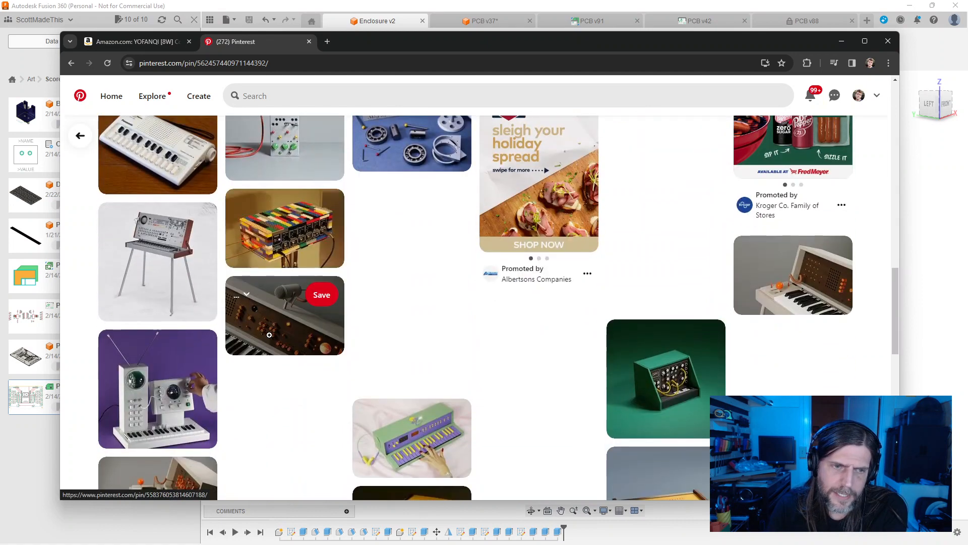
pyautogui.scroll(-3, 419, 291)
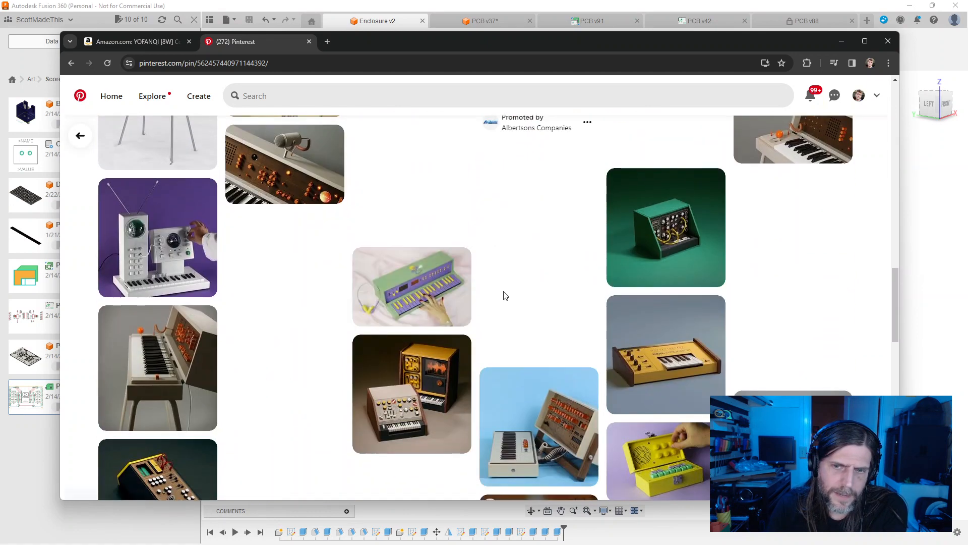
pyautogui.scroll(-4, 504, 294)
pyautogui.scroll(-2, 359, 387)
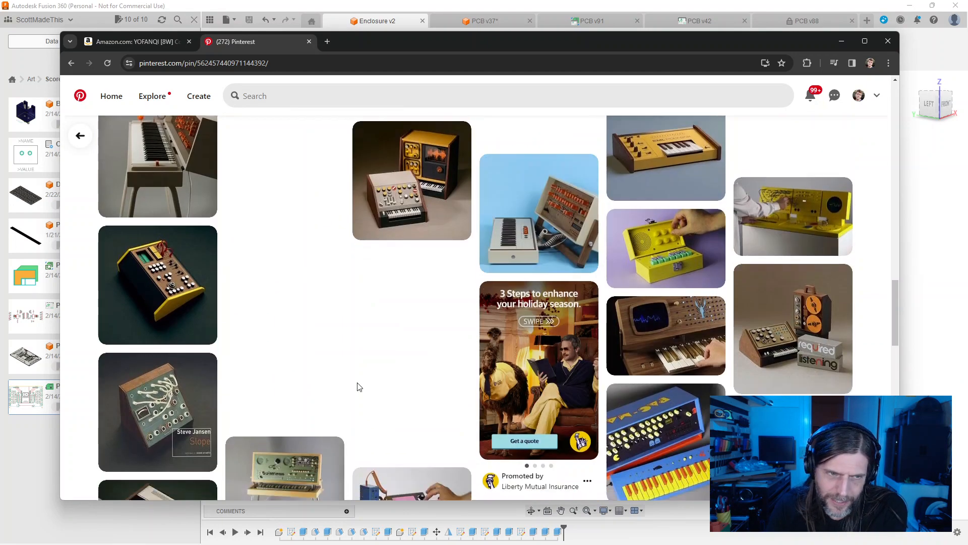
pyautogui.scroll(-3, 416, 302)
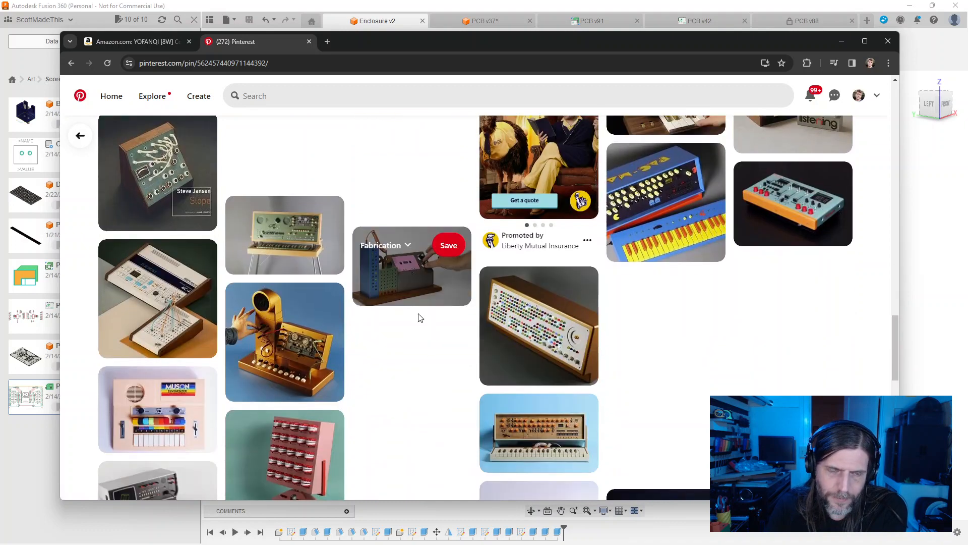
pyautogui.scroll(-4, 441, 368)
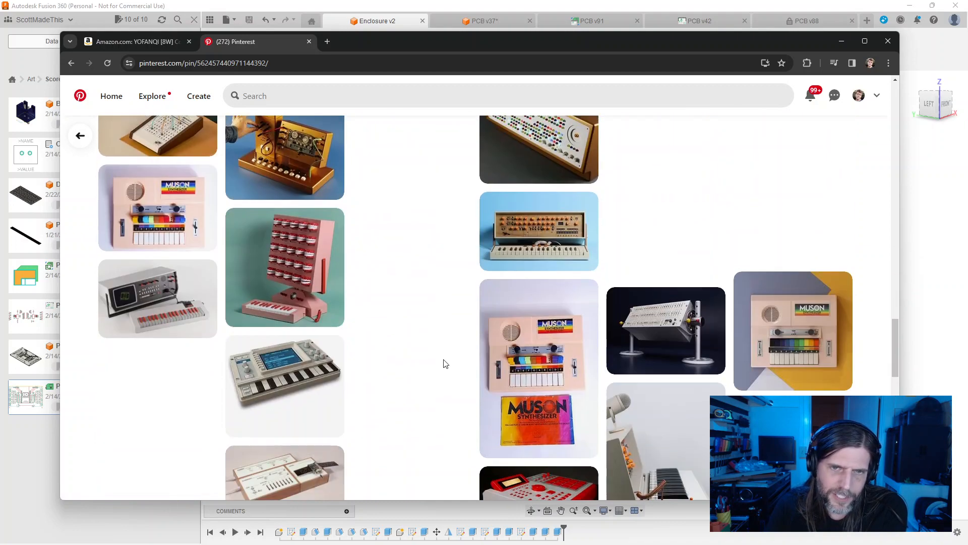
pyautogui.scroll(-4, 446, 363)
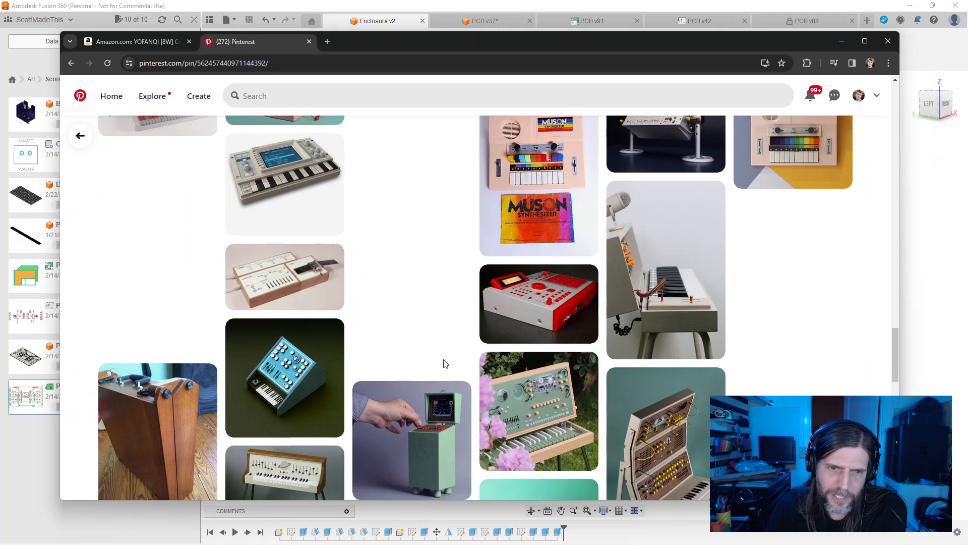
pyautogui.scroll(-5, 444, 358)
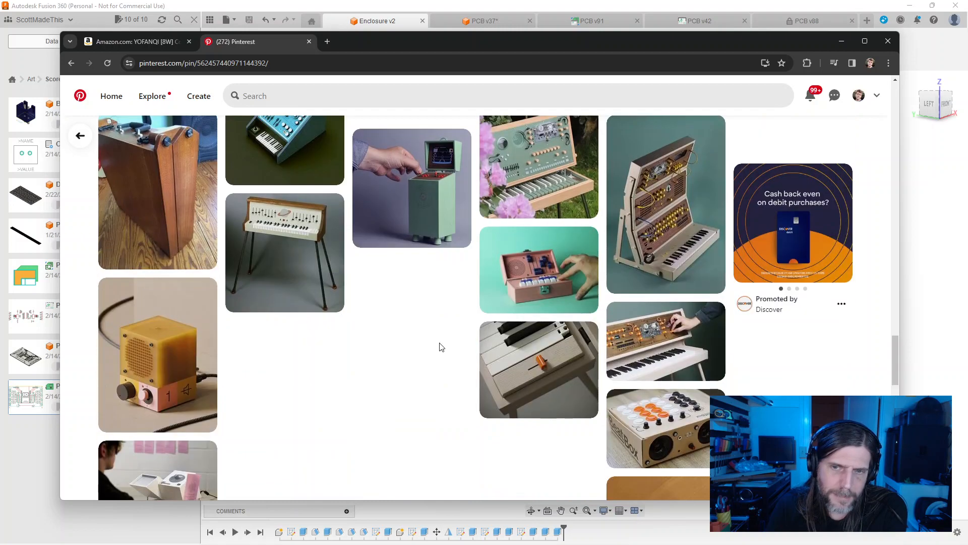
pyautogui.scroll(-5, 441, 346)
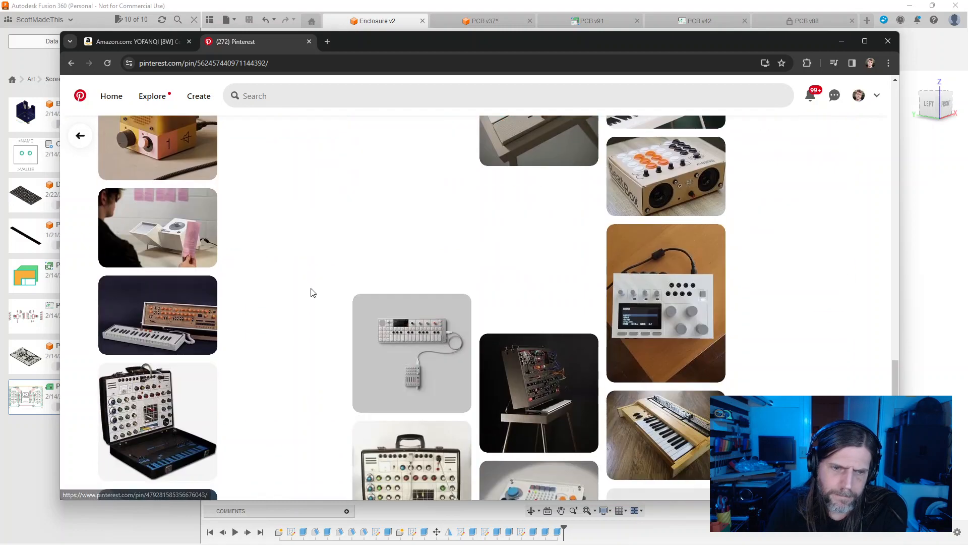
pyautogui.scroll(-5, 311, 300)
pyautogui.scroll(-3, 304, 293)
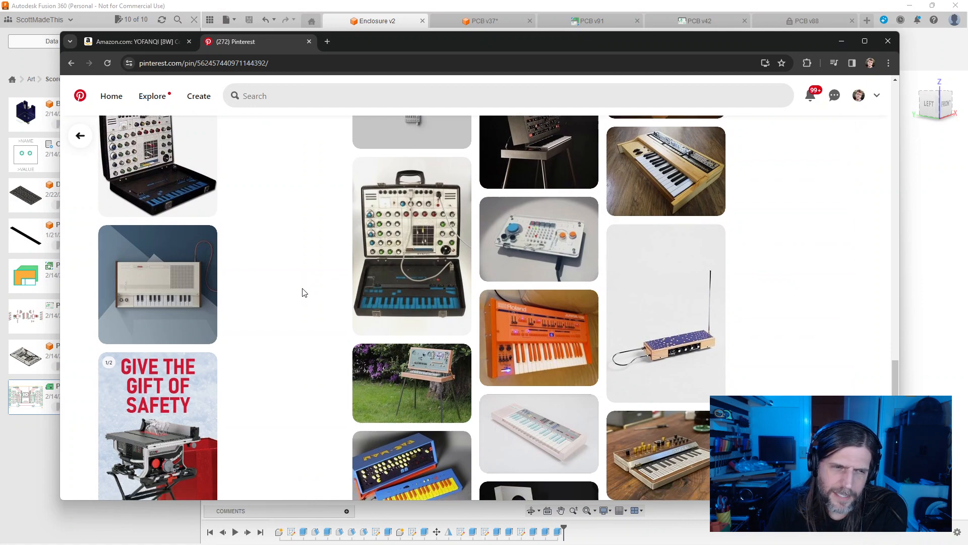
# Step: Return to the previously viewed synthesizer pin and browse deep into its related pins for case shapes and control layouts
pyautogui.hotkey('alt', 'Left')
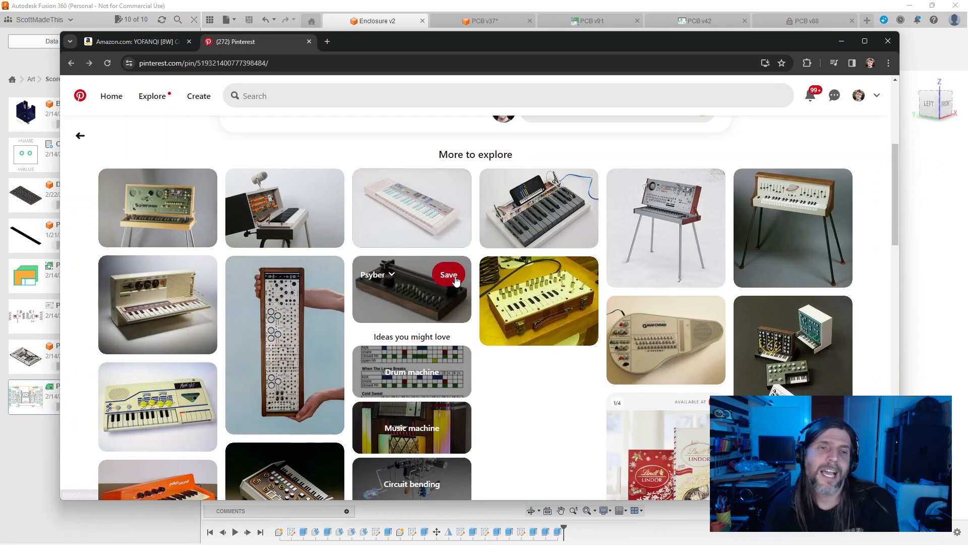
pyautogui.scroll(-2, 529, 306)
pyautogui.scroll(-5, 539, 305)
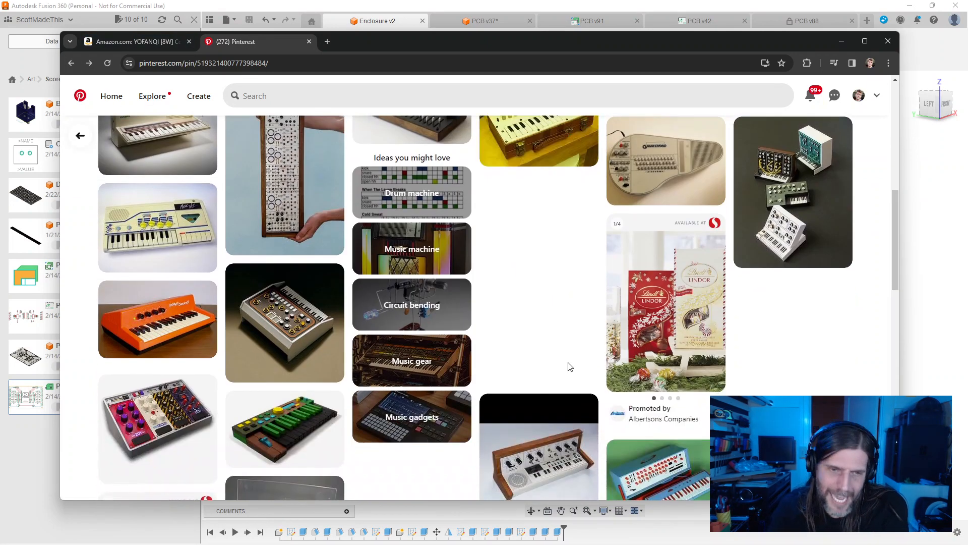
pyautogui.scroll(-2, 429, 334)
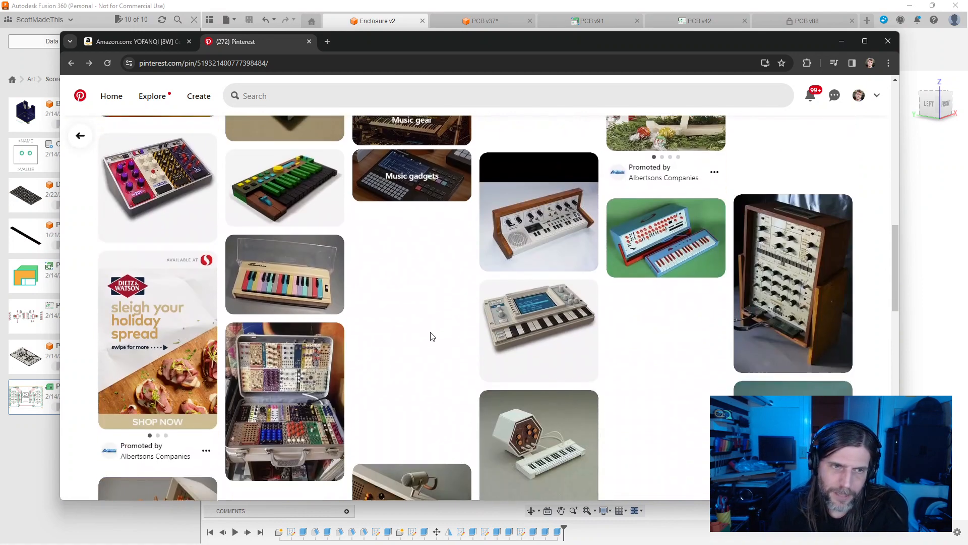
pyautogui.scroll(-4, 428, 330)
pyautogui.scroll(-4, 428, 322)
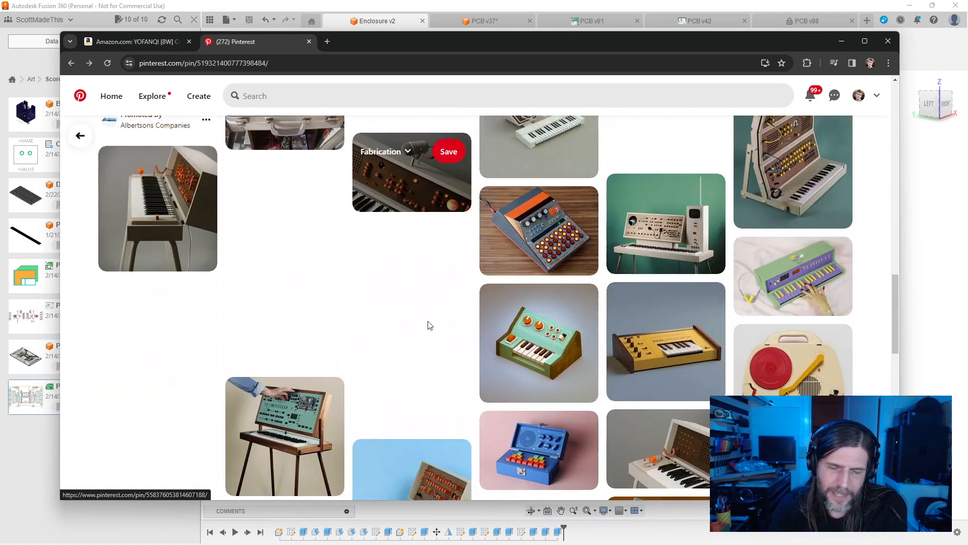
pyautogui.scroll(-10, 428, 325)
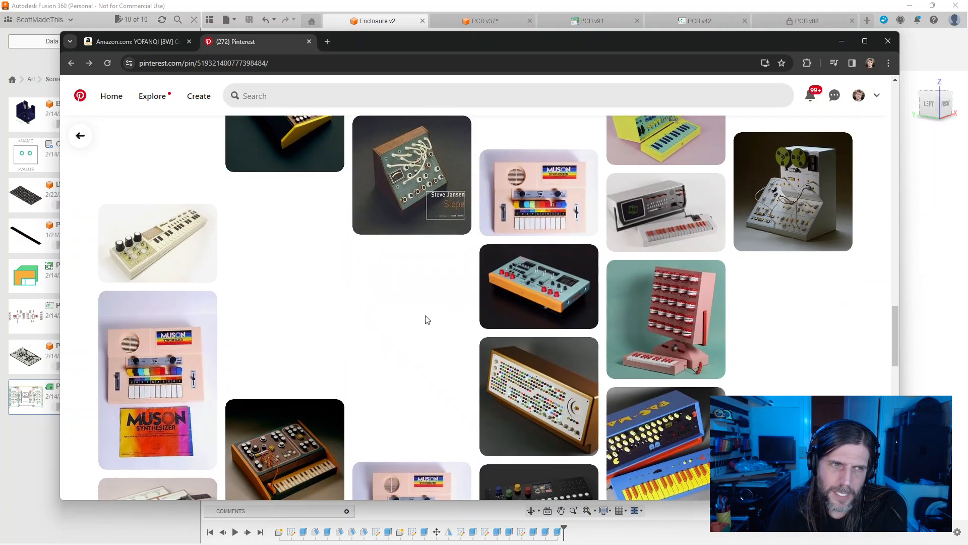
pyautogui.scroll(-5, 428, 319)
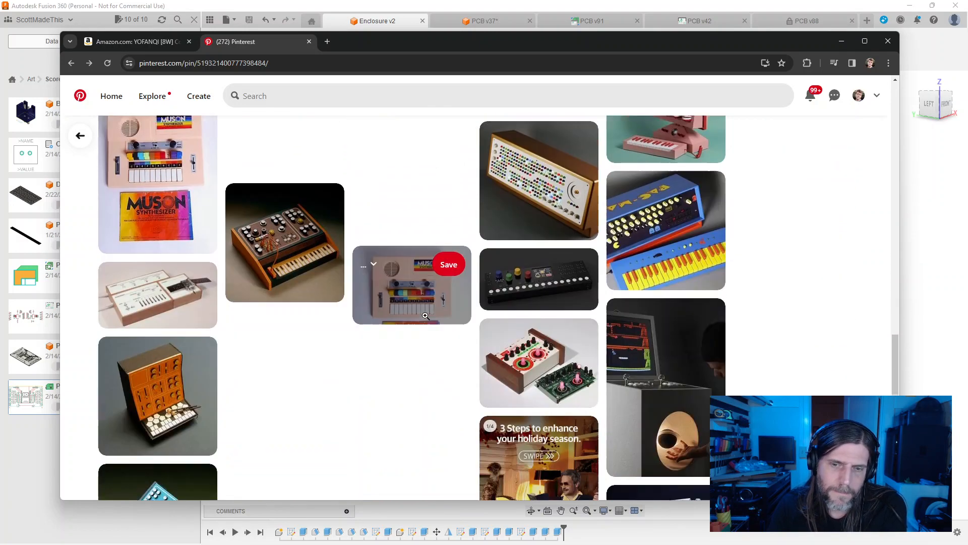
pyautogui.scroll(5, 427, 320)
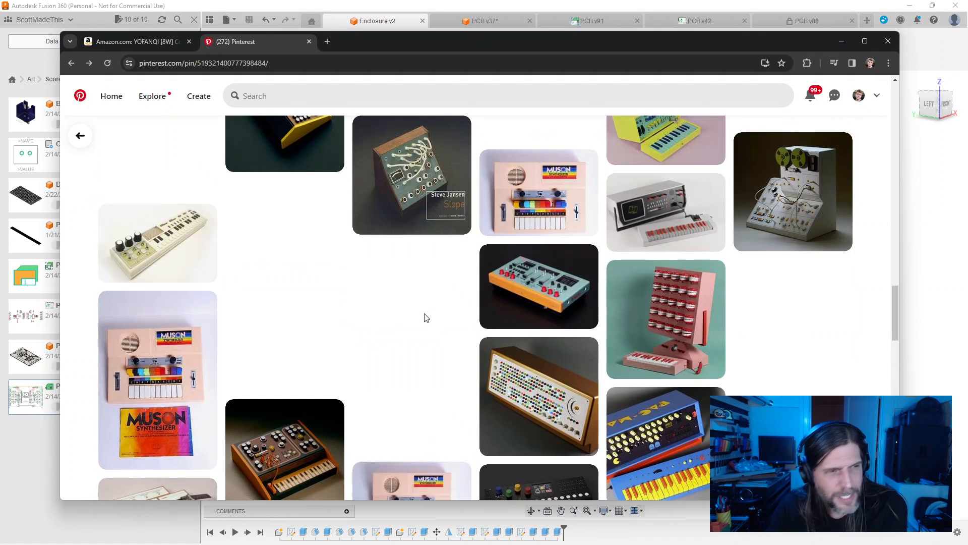
pyautogui.scroll(-10, 426, 317)
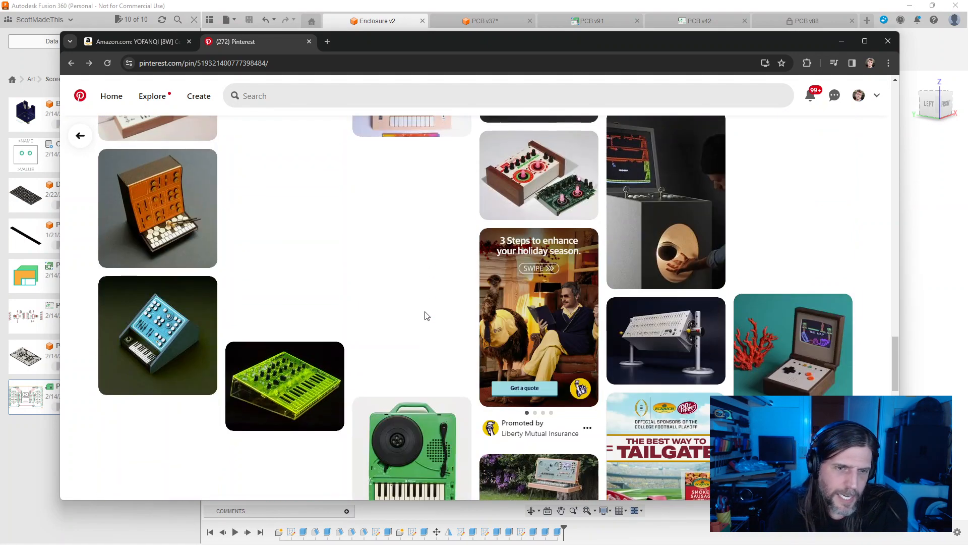
pyautogui.scroll(-10, 424, 315)
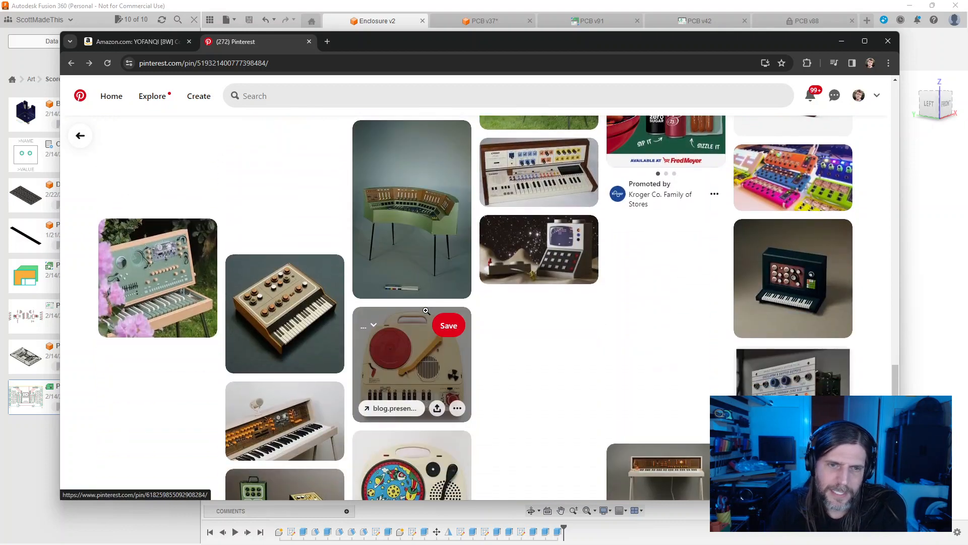
pyautogui.scroll(-4, 186, 383)
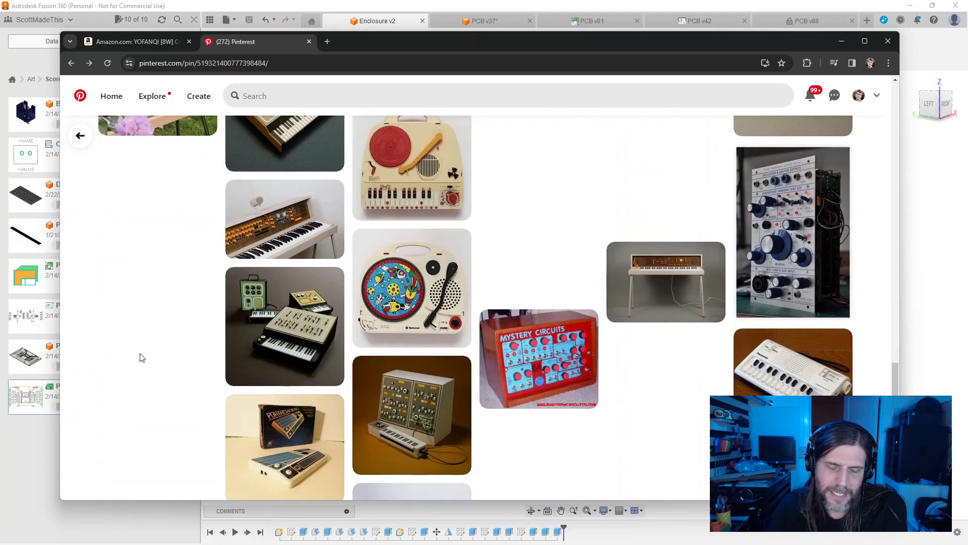
pyautogui.scroll(-10, 141, 356)
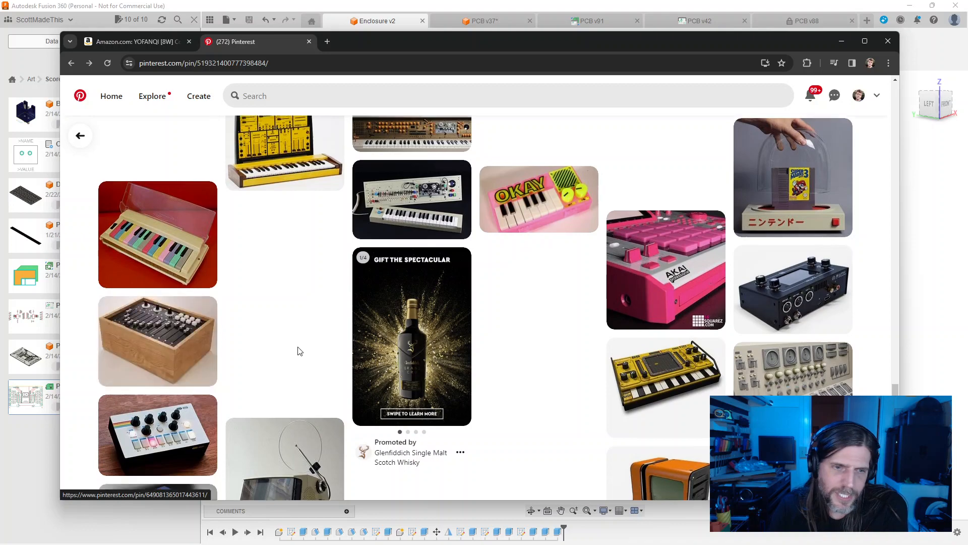
pyautogui.scroll(-5, 300, 352)
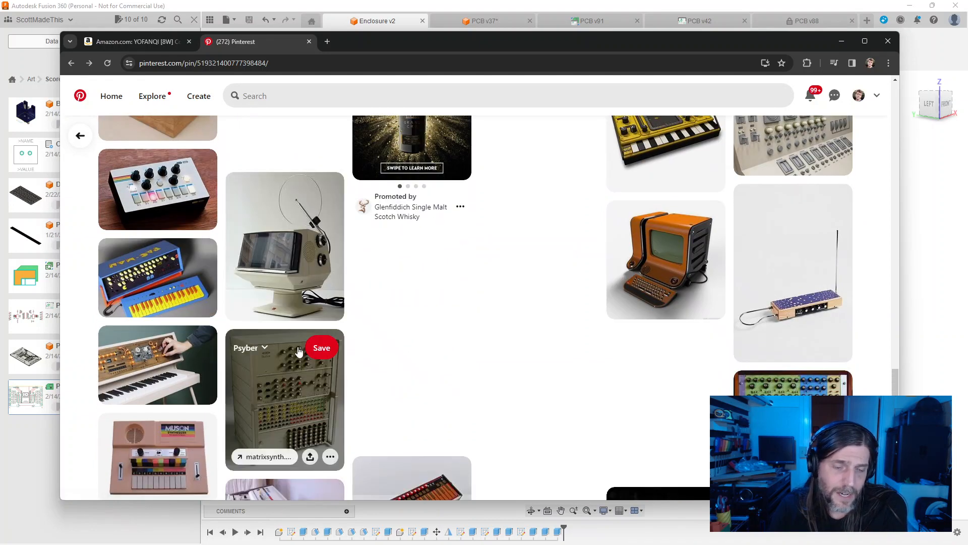
pyautogui.scroll(-3, 299, 351)
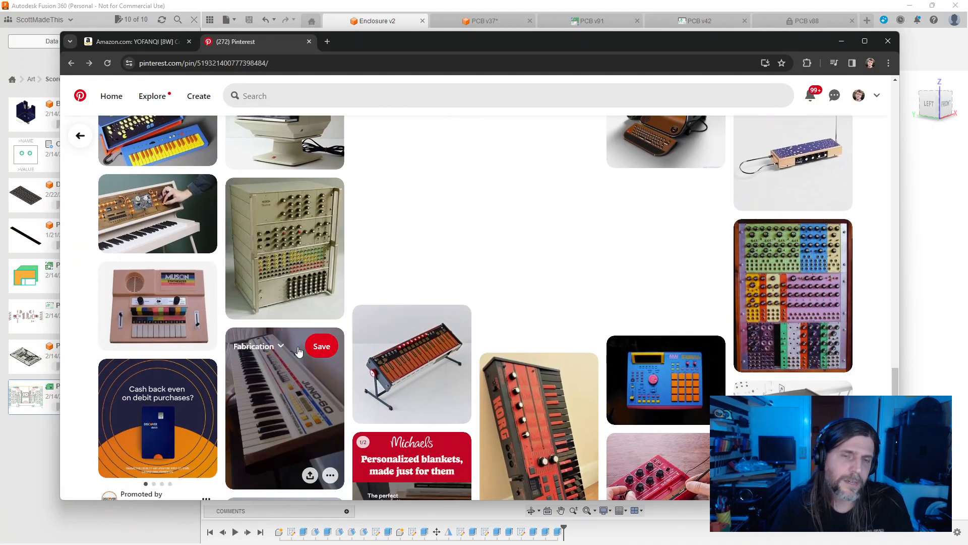
# Step: Search the web for "raspberry pi volume knob" in a new tab and open the GitHub Gist "Using a rotary encoder as a volume control"
pyautogui.hotkey('ctrl', 'l')
pyautogui.hotkey('ctrl', 't')
pyautogui.write('raspberr')
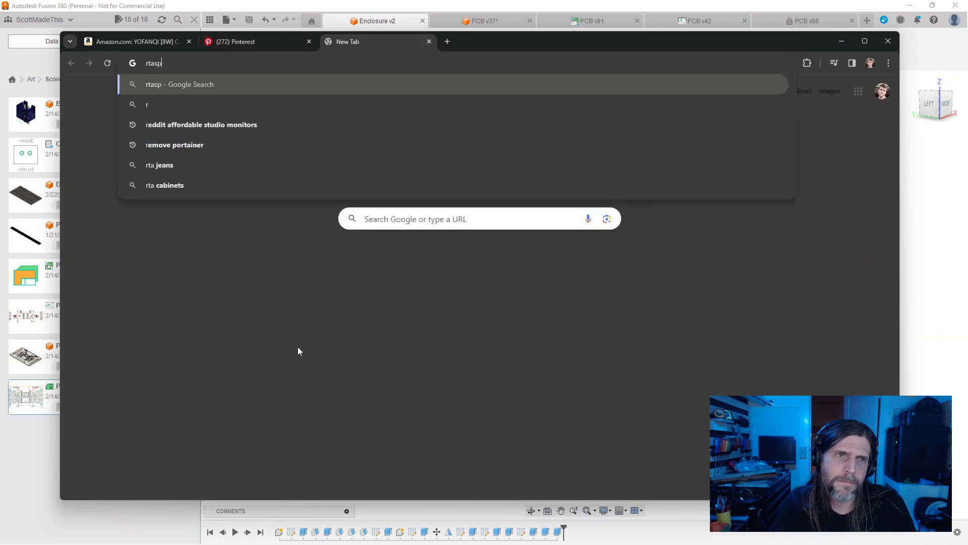
pyautogui.write('y pi ')
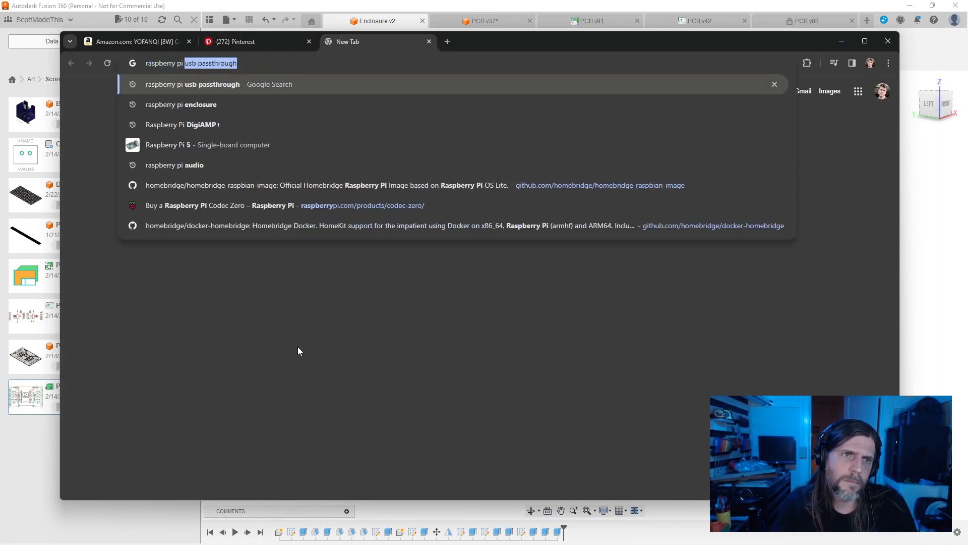
pyautogui.write('volume knob')
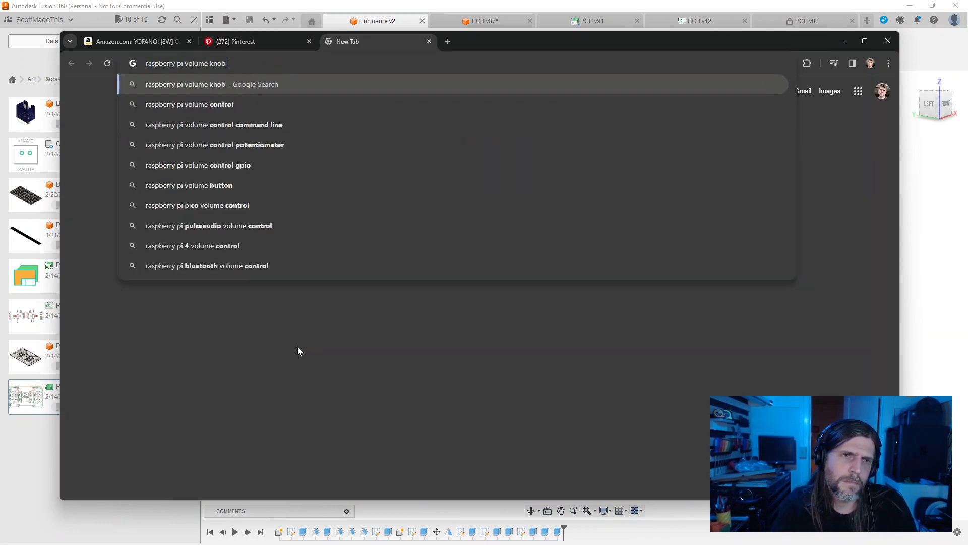
pyautogui.press('Return')
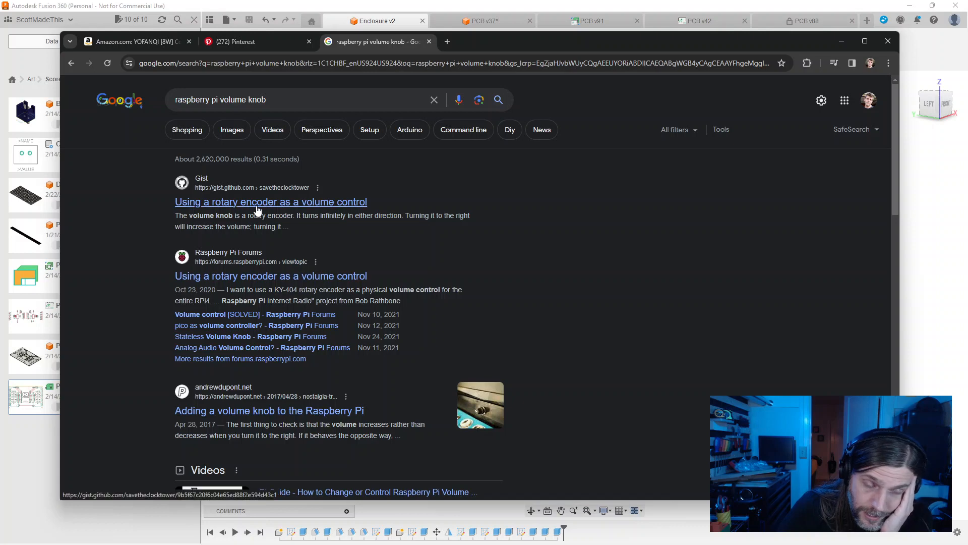
pyautogui.click(256, 204)
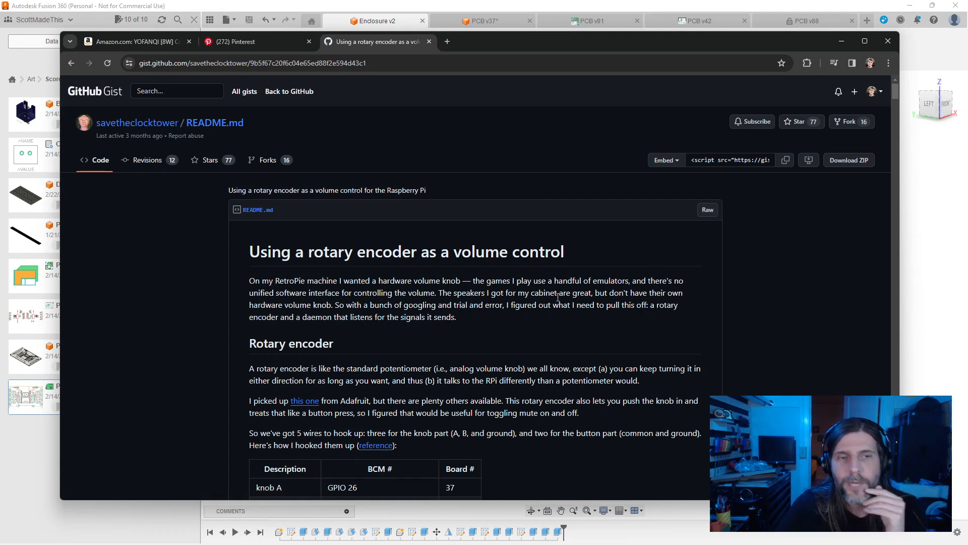
# Step: Read the gist's rotary encoder wiring, volume daemon setup and systemd service instructions
pyautogui.scroll(-2, 668, 307)
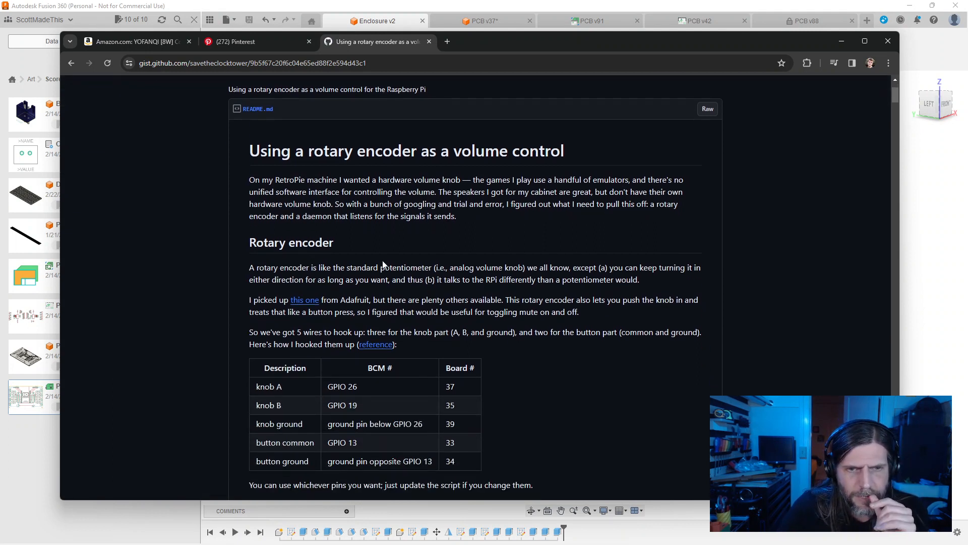
pyautogui.moveTo(267, 300); pyautogui.dragTo(605, 345)
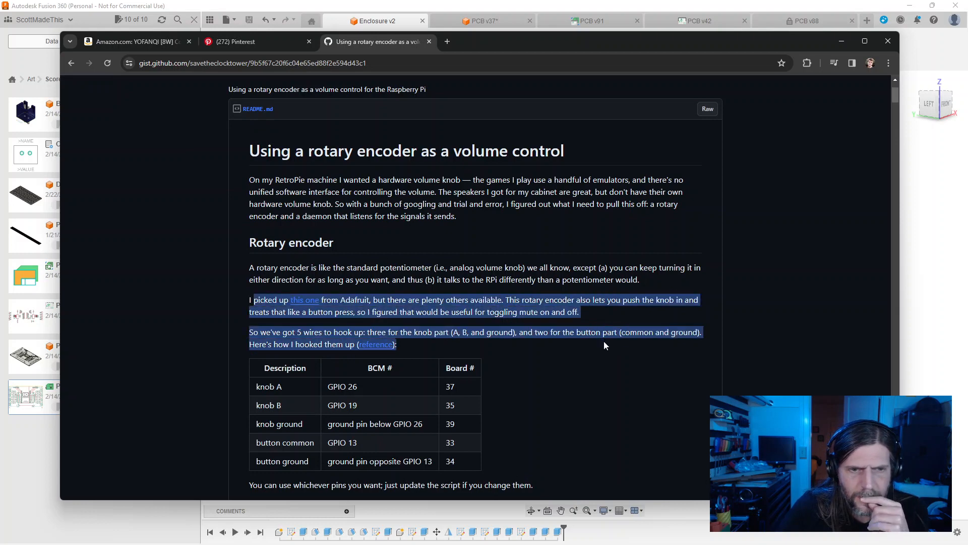
pyautogui.scroll(-4, 640, 329)
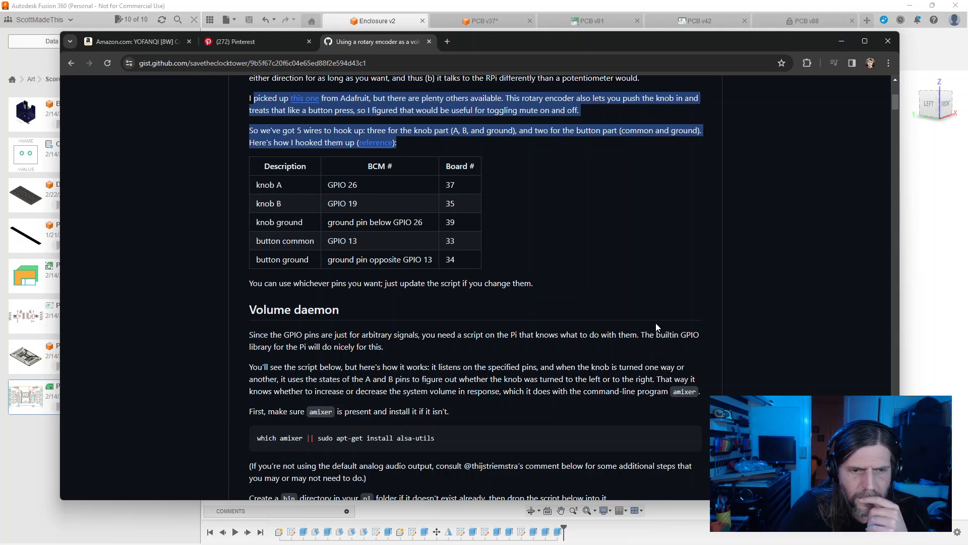
pyautogui.scroll(-3, 656, 327)
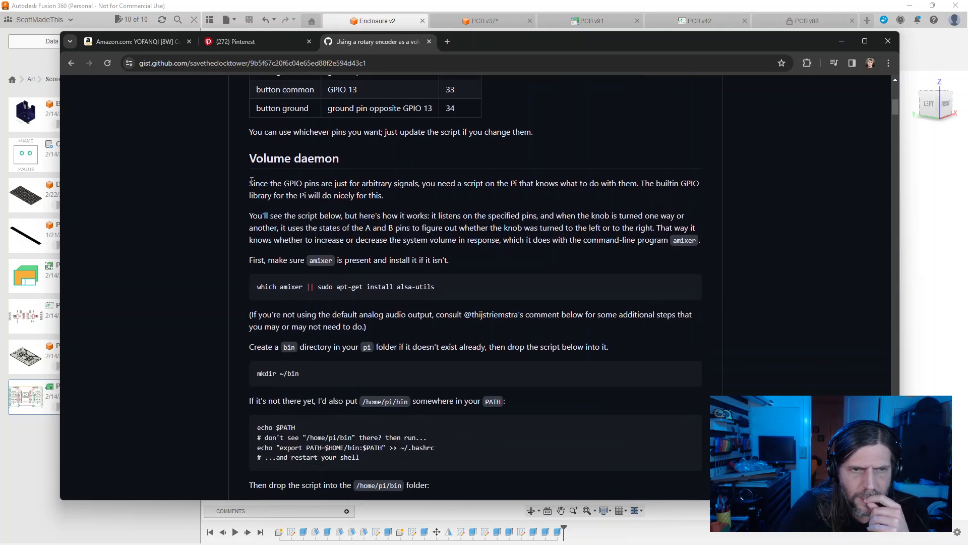
pyautogui.moveTo(251, 183); pyautogui.dragTo(472, 259)
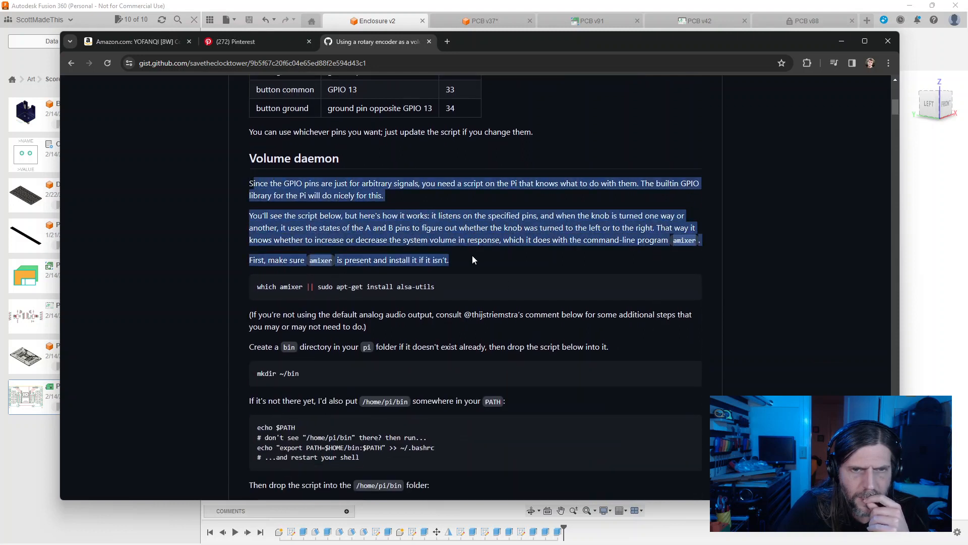
pyautogui.scroll(-3, 476, 249)
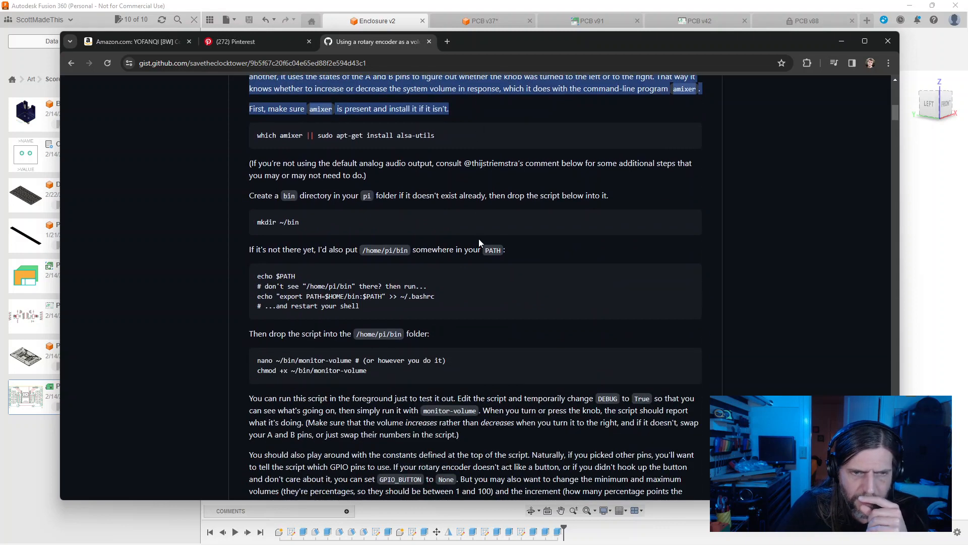
pyautogui.scroll(-2, 479, 240)
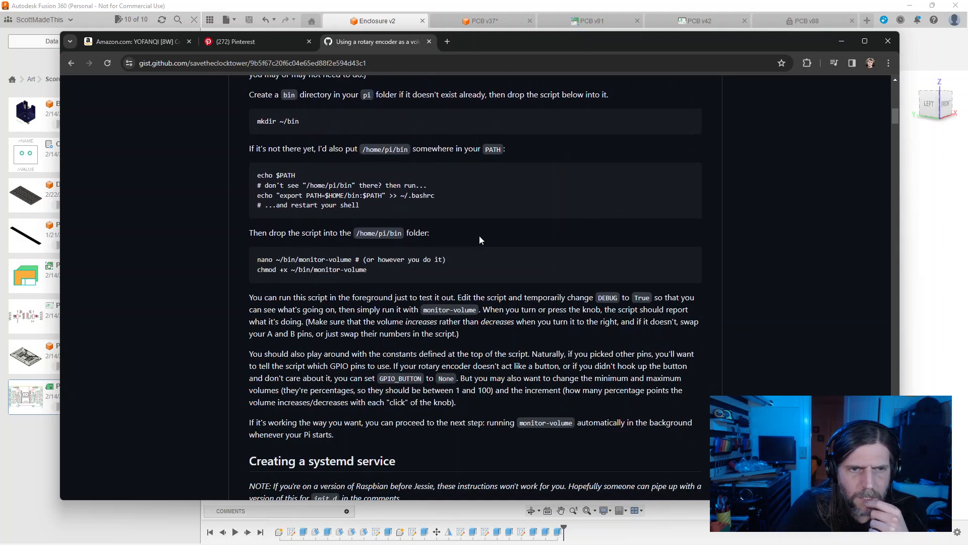
pyautogui.scroll(-4, 479, 240)
pyautogui.scroll(2, 479, 240)
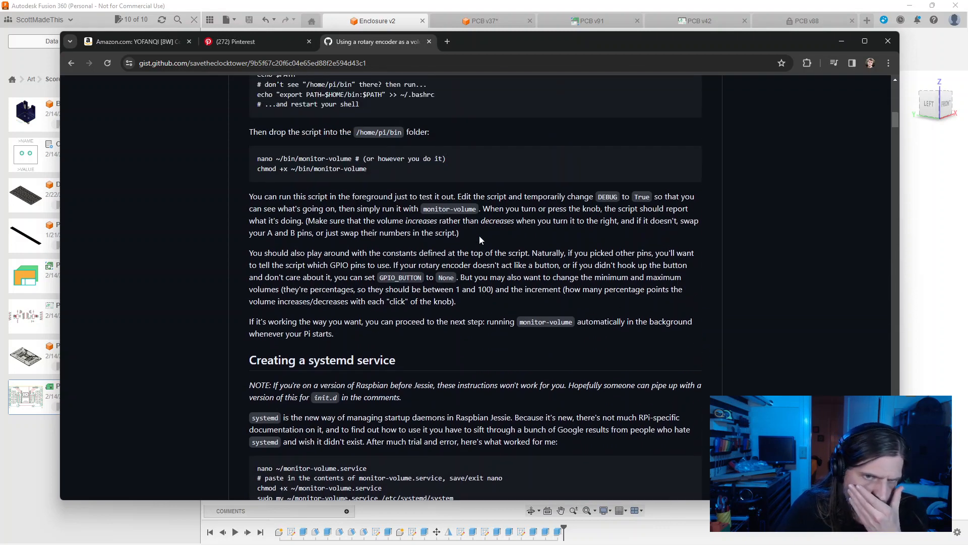
pyautogui.scroll(-4, 479, 235)
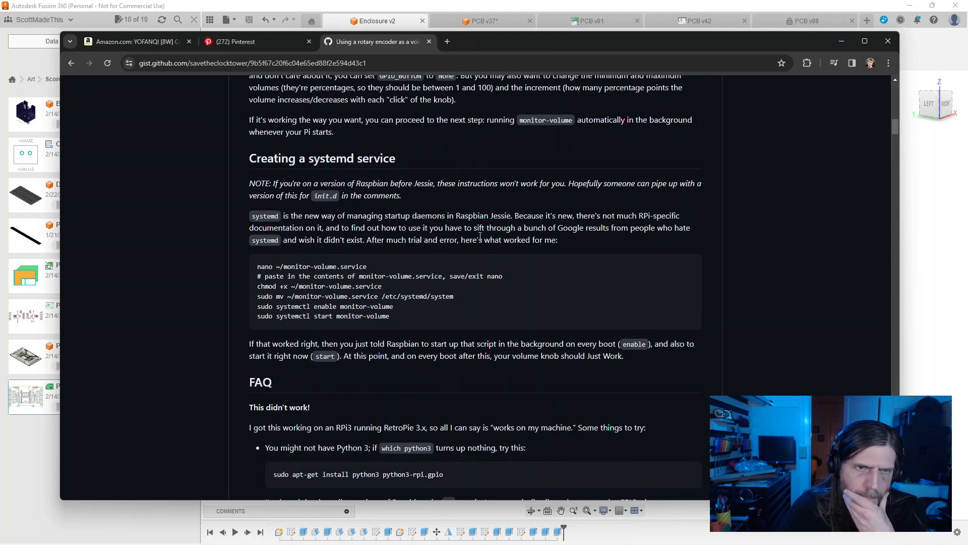
# Step: Examine the gist's Python volume script, including its GPIO settings, RotaryEncoder and Volume classes, and main routine
pyautogui.scroll(-5, 480, 236)
pyautogui.scroll(-7, 479, 239)
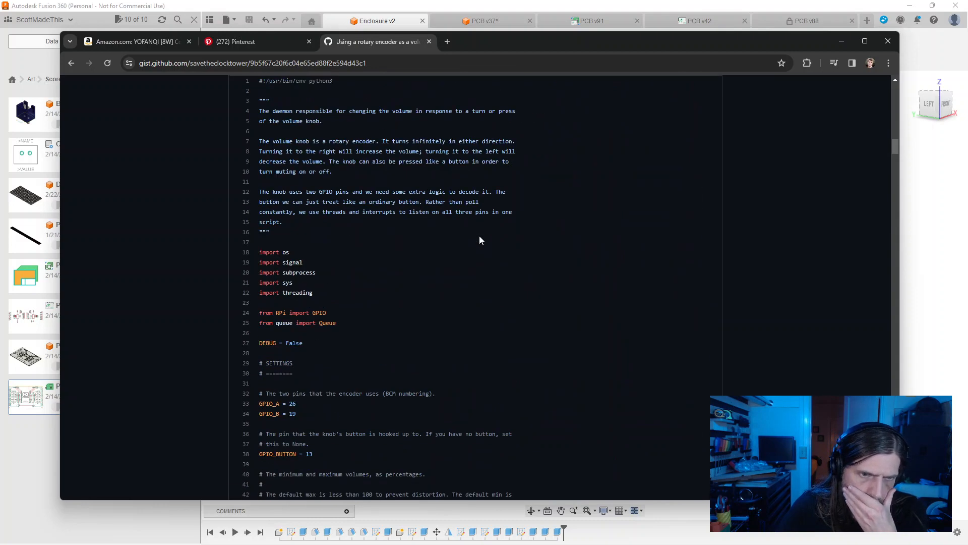
pyautogui.scroll(-4, 479, 239)
pyautogui.scroll(-8, 479, 237)
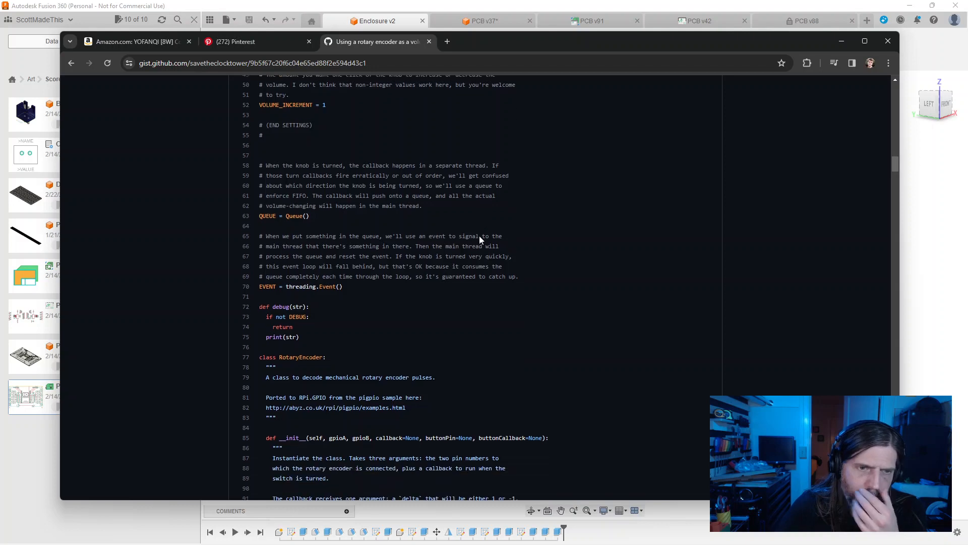
pyautogui.scroll(-1, 479, 239)
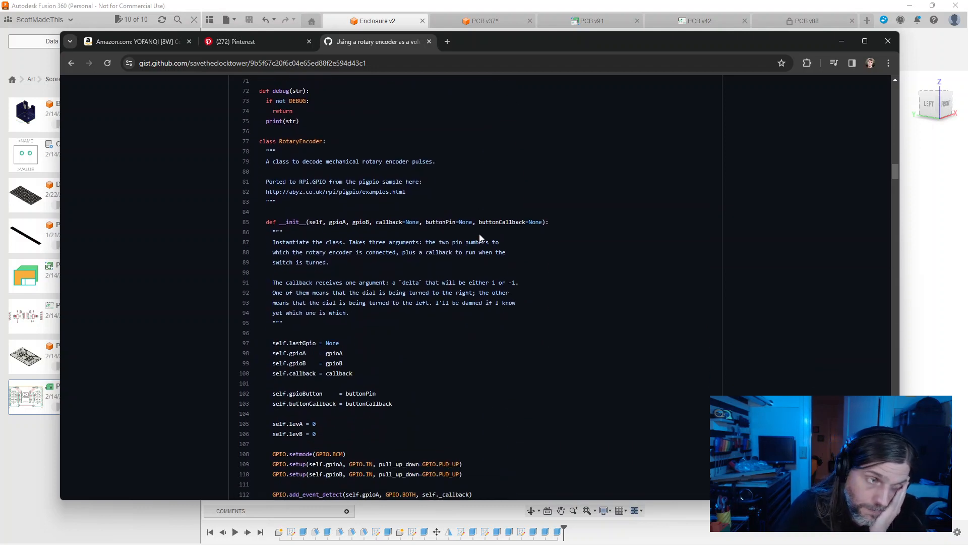
pyautogui.scroll(-13, 479, 237)
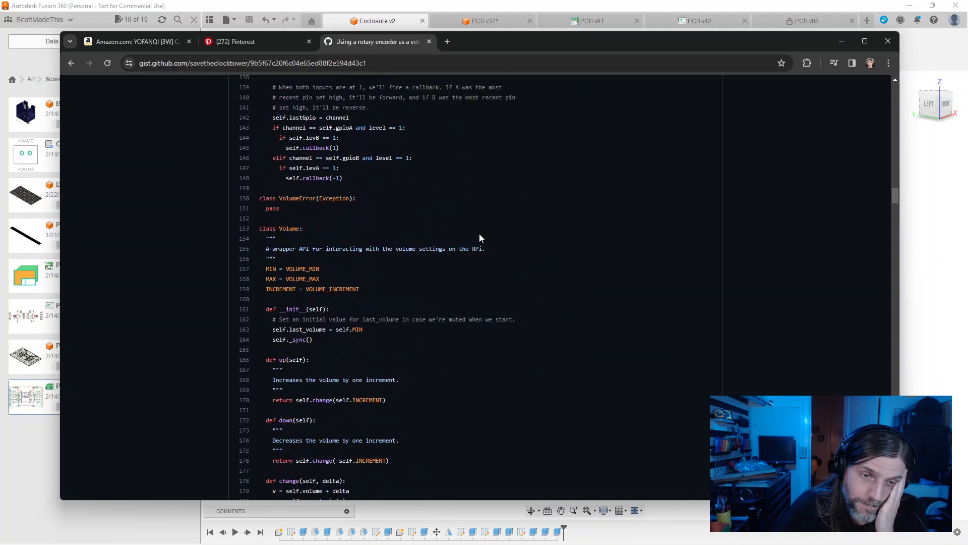
pyautogui.scroll(-20, 480, 237)
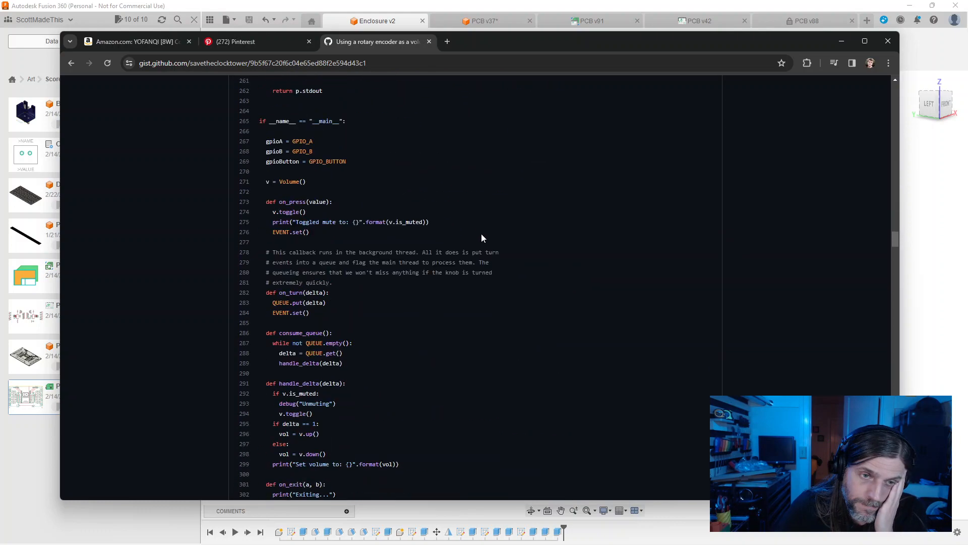
pyautogui.scroll(-14, 481, 234)
pyautogui.scroll(13, 481, 232)
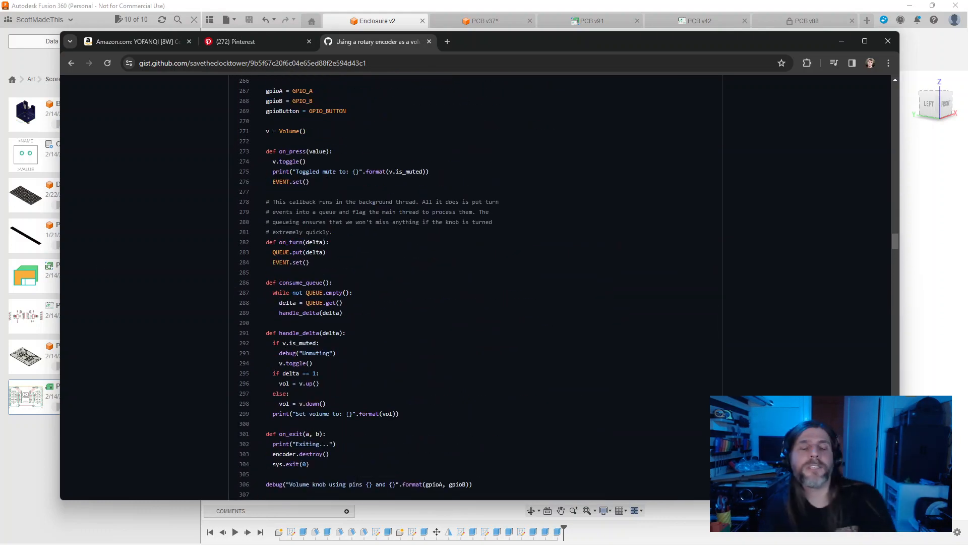
# Step: Return to the open Pinterest pin and browse further through its related pins for synthesizer case shapes and retro control panel designs
pyautogui.click(249, 41)
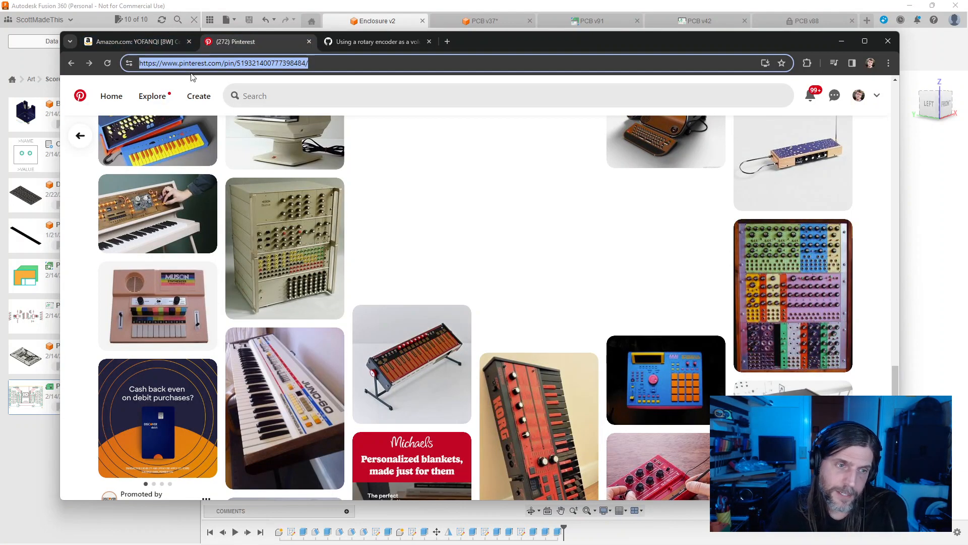
pyautogui.scroll(-5, 536, 249)
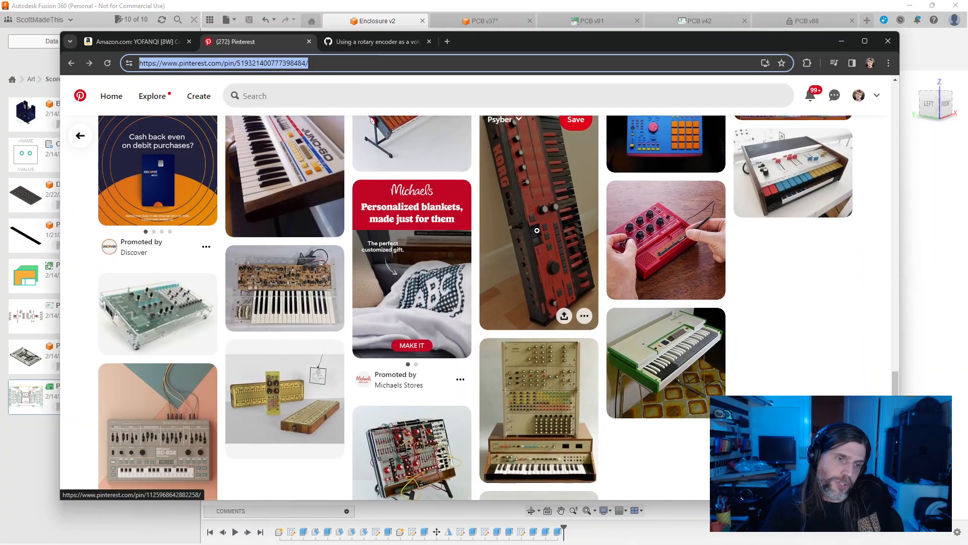
pyautogui.scroll(-15, 536, 228)
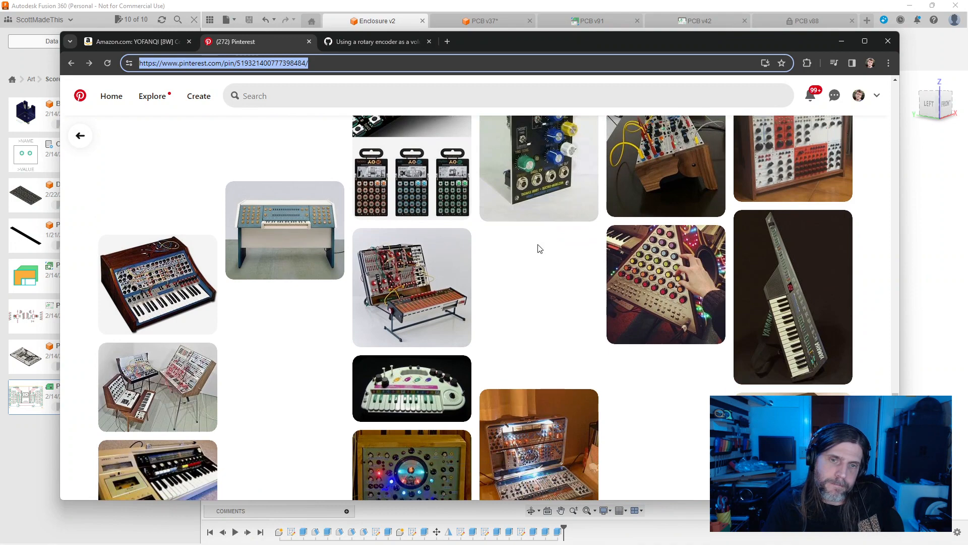
pyautogui.scroll(-12, 539, 246)
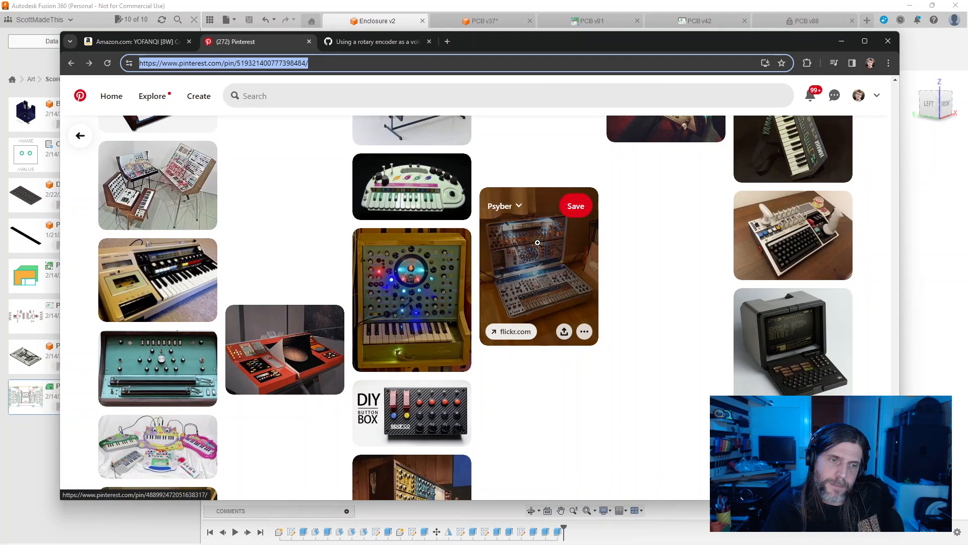
pyautogui.scroll(-8, 538, 243)
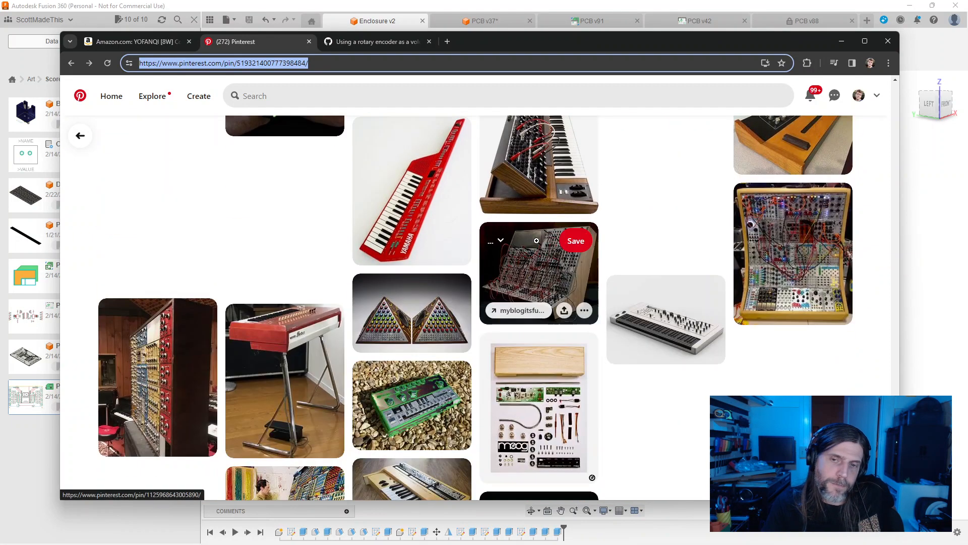
pyautogui.scroll(-4, 537, 241)
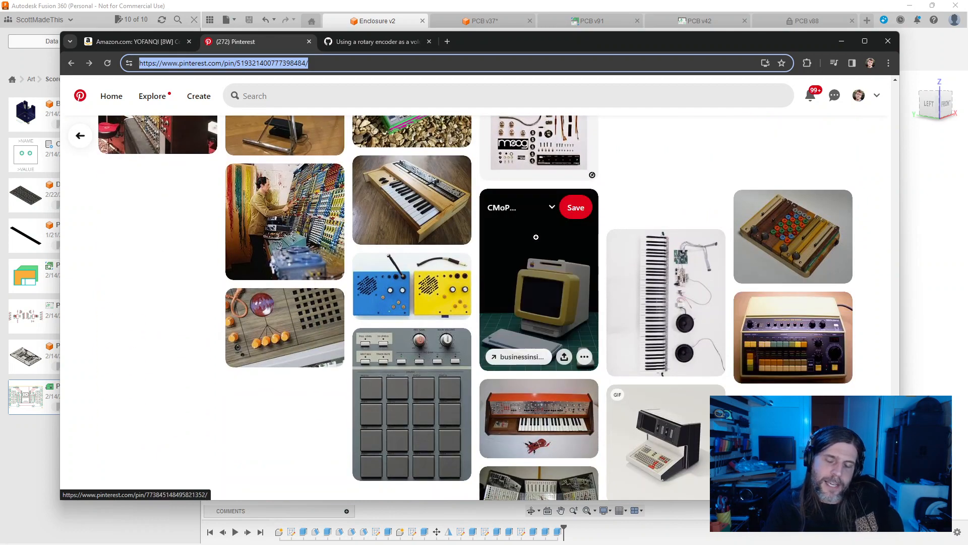
pyautogui.rightClick(661, 129)
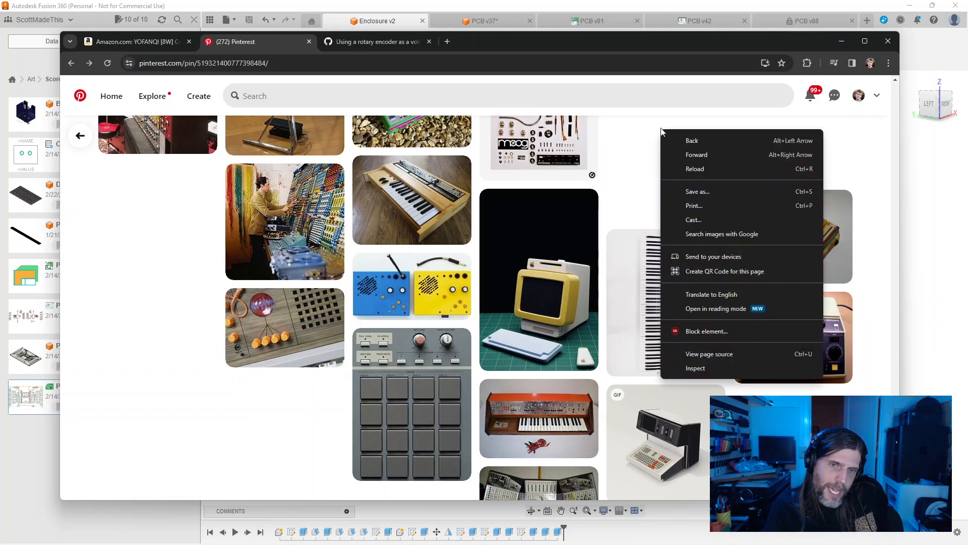
pyautogui.click(130, 260)
pyautogui.scroll(-4, 134, 249)
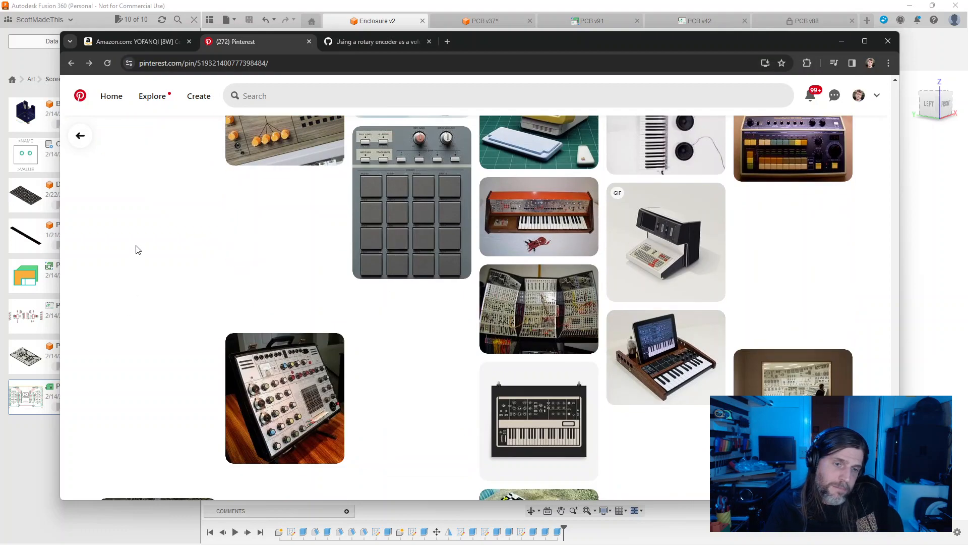
pyautogui.scroll(-4, 136, 247)
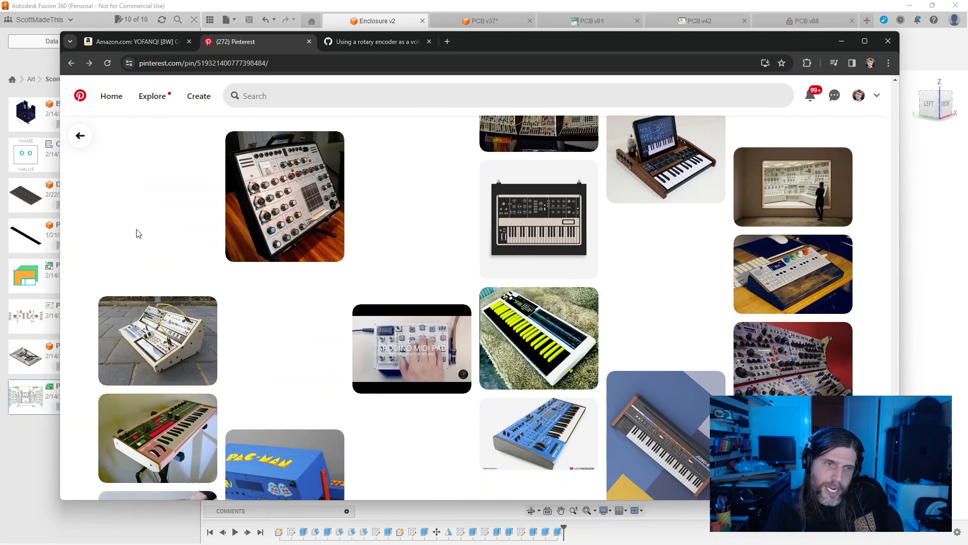
pyautogui.scroll(-3, 138, 233)
pyautogui.scroll(-3, 423, 301)
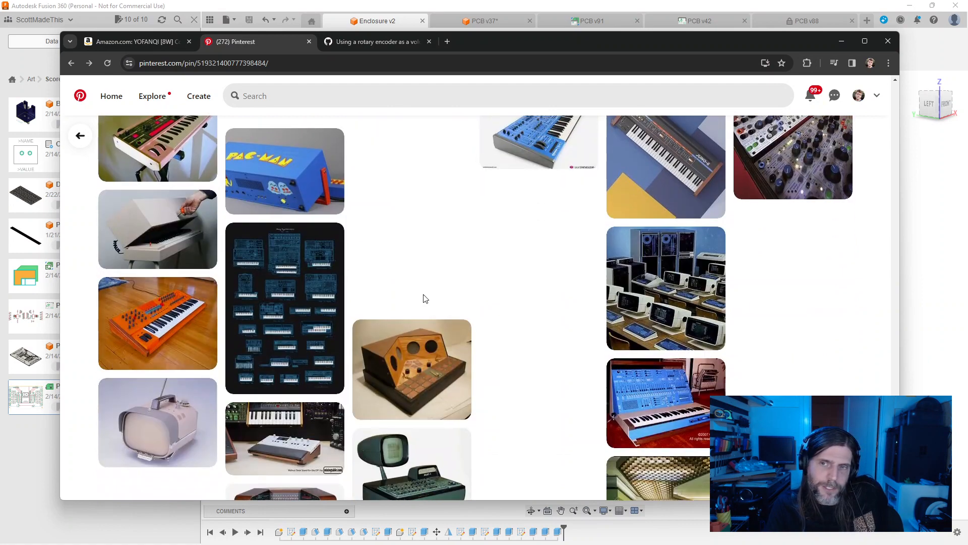
pyautogui.scroll(-2, 829, 358)
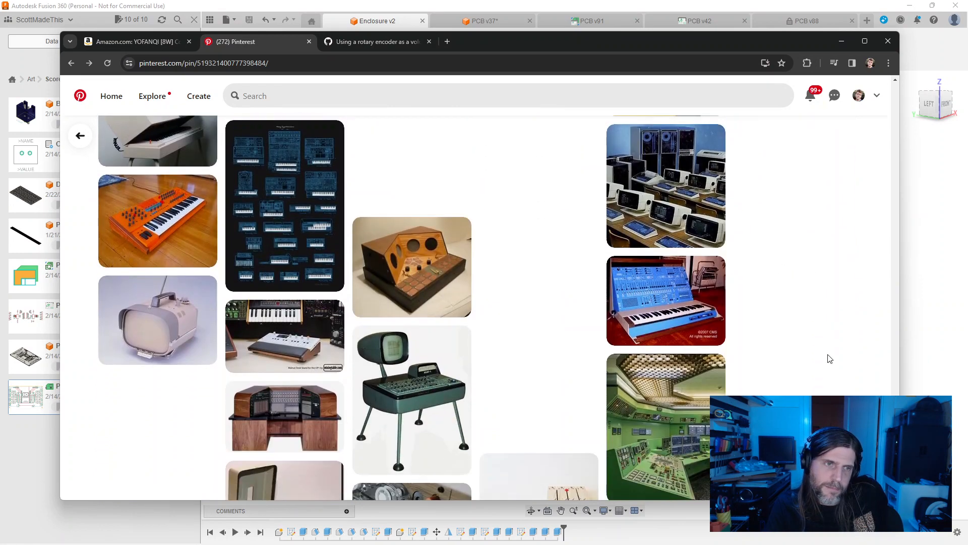
pyautogui.scroll(-4, 830, 358)
pyautogui.scroll(-3, 828, 354)
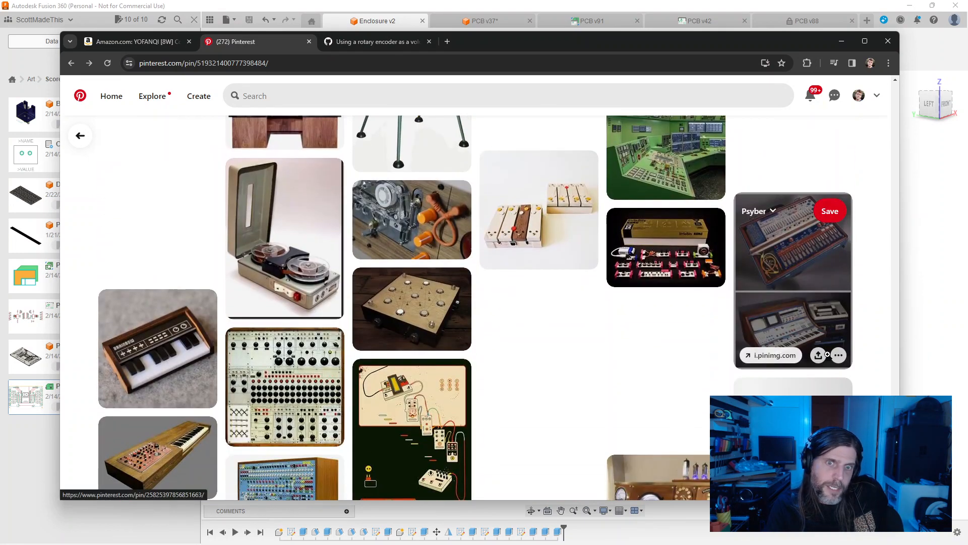
pyautogui.scroll(-4, 650, 327)
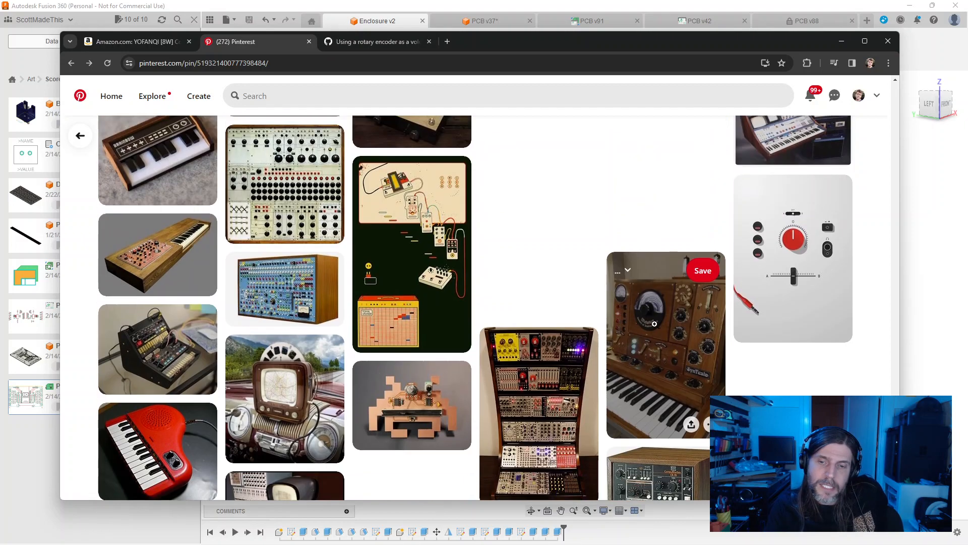
pyautogui.scroll(-1, 655, 324)
pyautogui.scroll(-3, 839, 346)
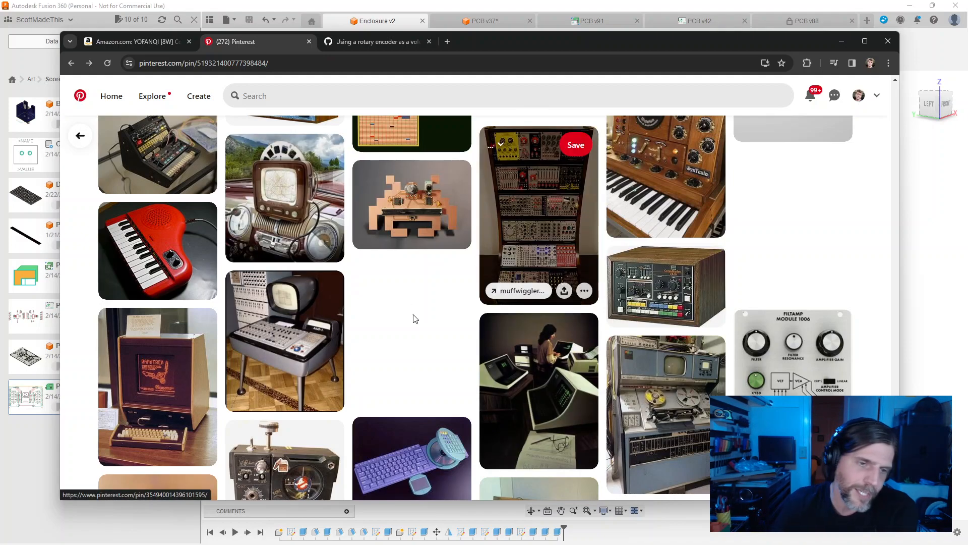
pyautogui.scroll(-5, 460, 331)
pyautogui.scroll(-4, 460, 331)
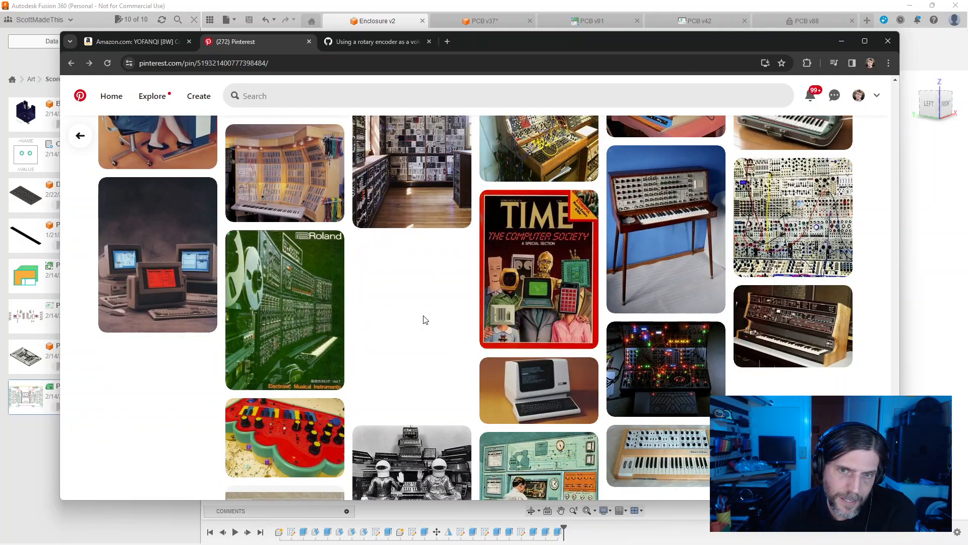
pyautogui.scroll(-4, 806, 323)
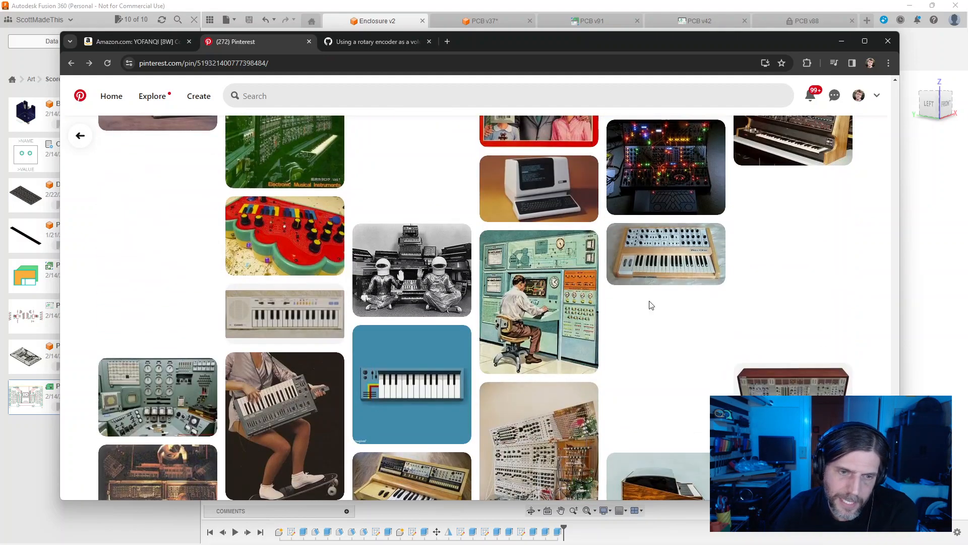
pyautogui.scroll(-4, 183, 226)
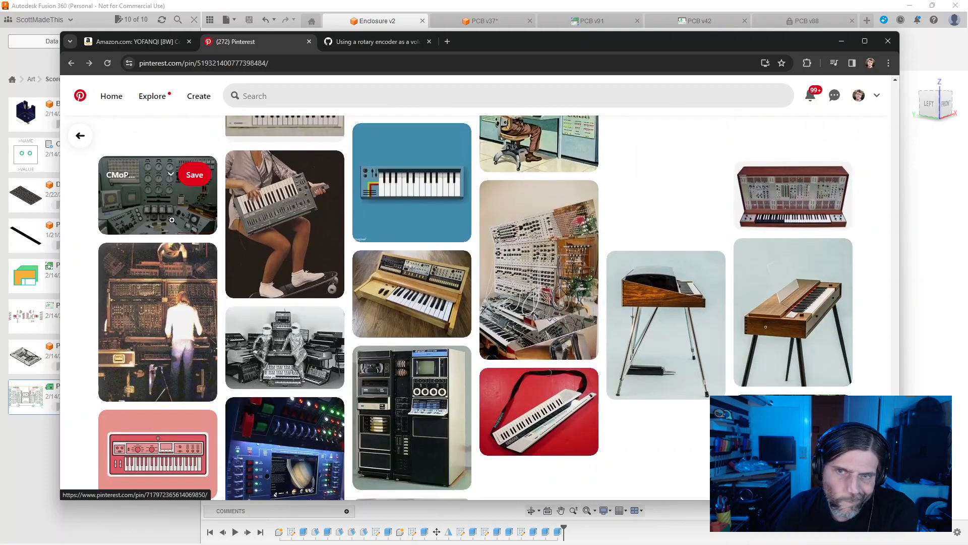
pyautogui.scroll(-5, 172, 220)
# Step: Go back to the previous pin, open the wooden Monte61 keyboard pin from its related pins, and examine its design and suggestions
pyautogui.hotkey('alt', 'Left')
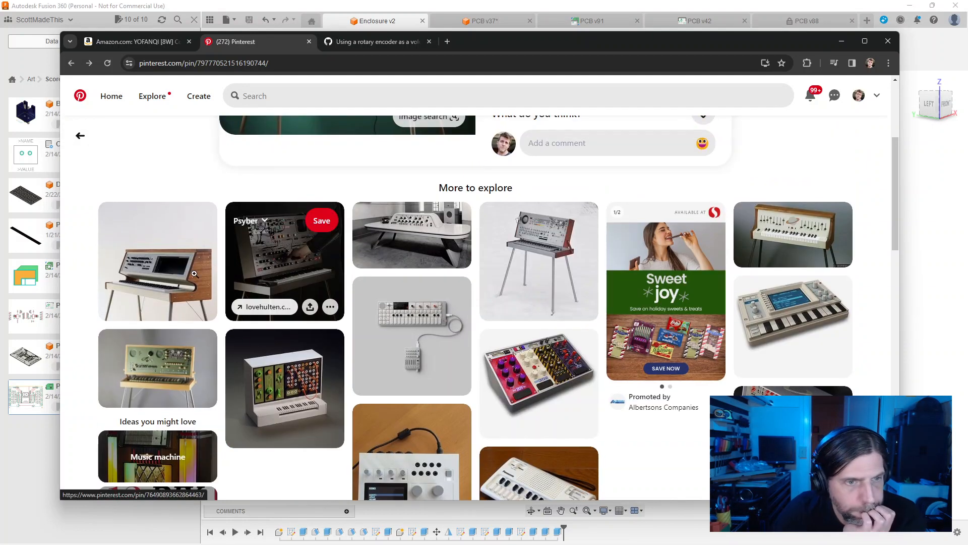
pyautogui.click(174, 269)
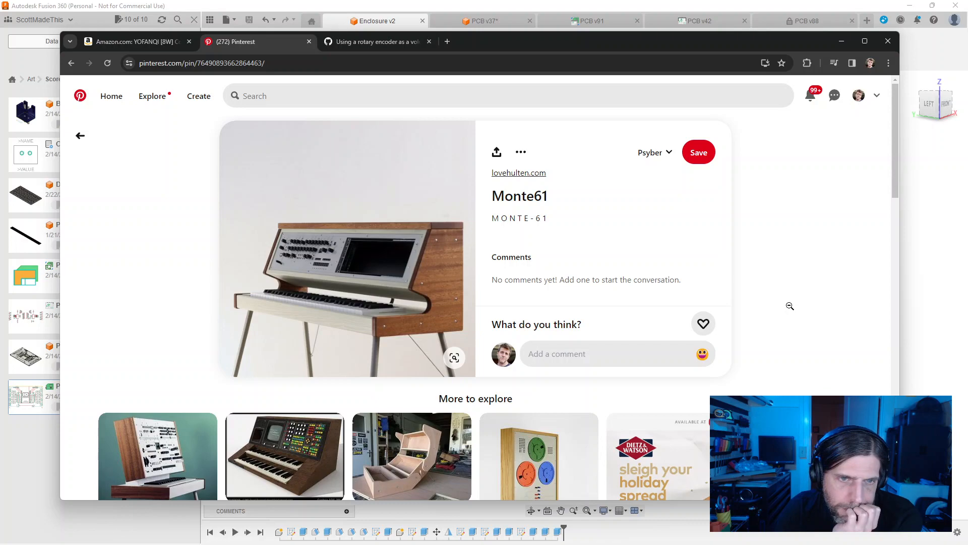
pyautogui.scroll(-4, 116, 261)
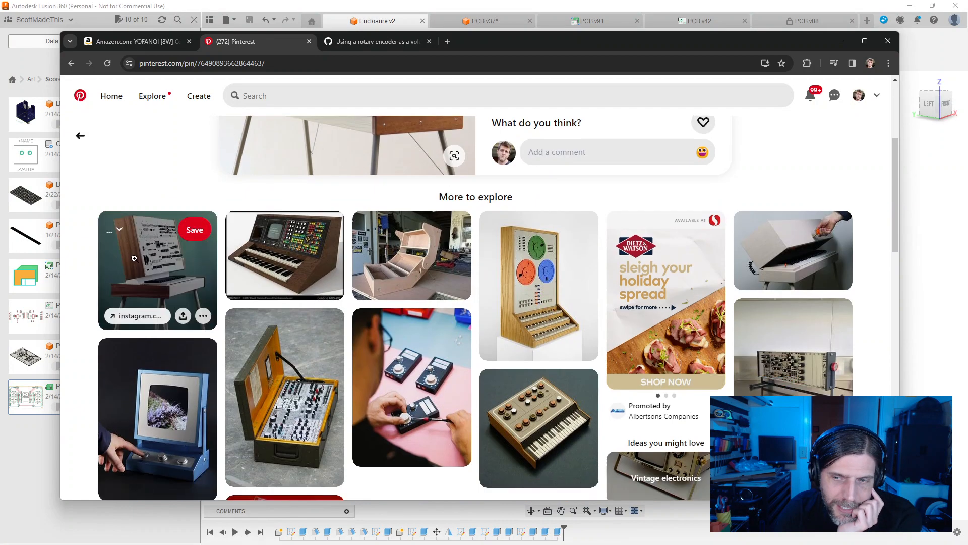
pyautogui.scroll(4, 421, 249)
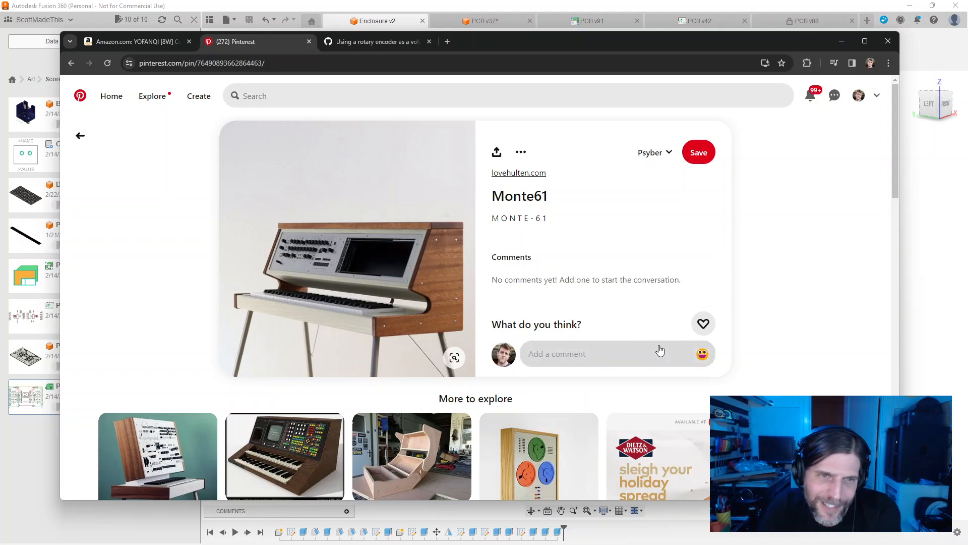
pyautogui.scroll(-4, 791, 283)
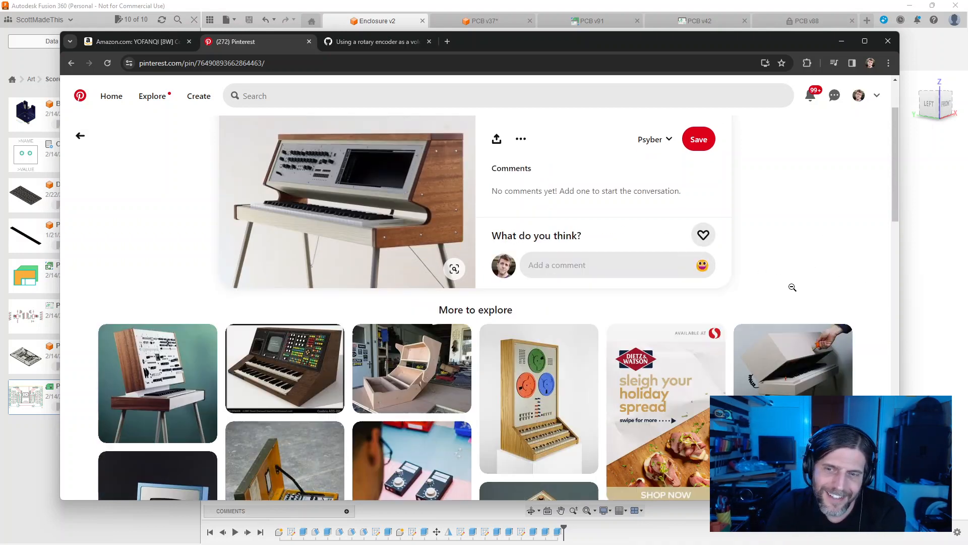
pyautogui.scroll(-5, 791, 286)
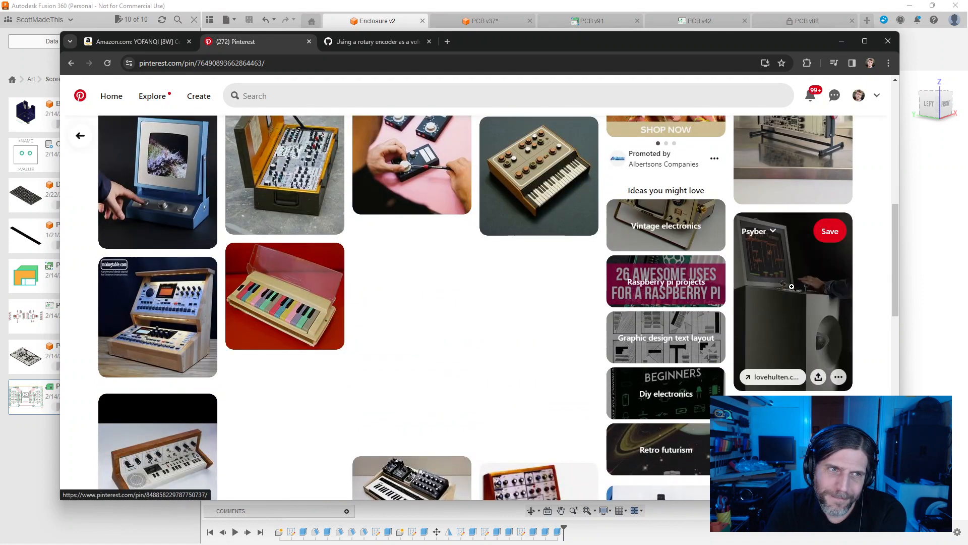
pyautogui.scroll(-4, 445, 306)
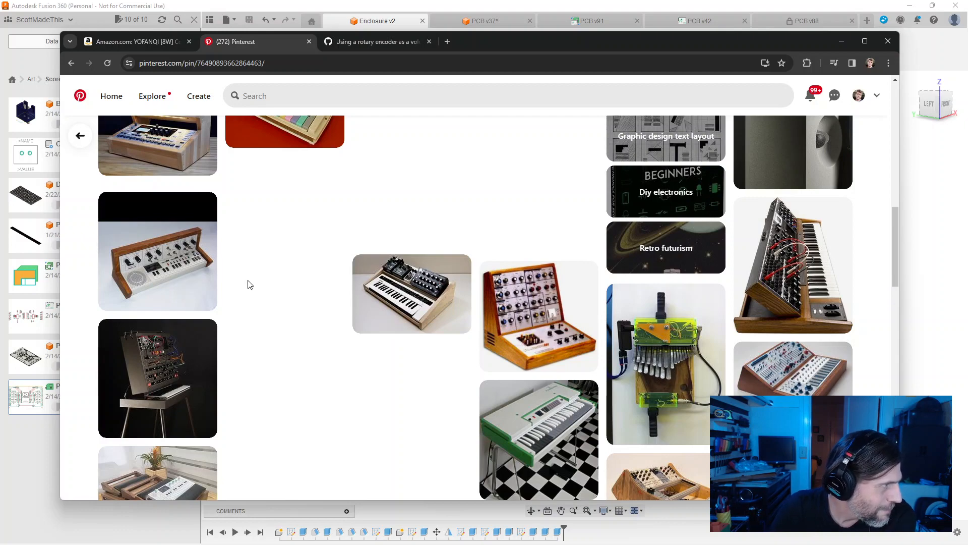
pyautogui.scroll(15, 277, 291)
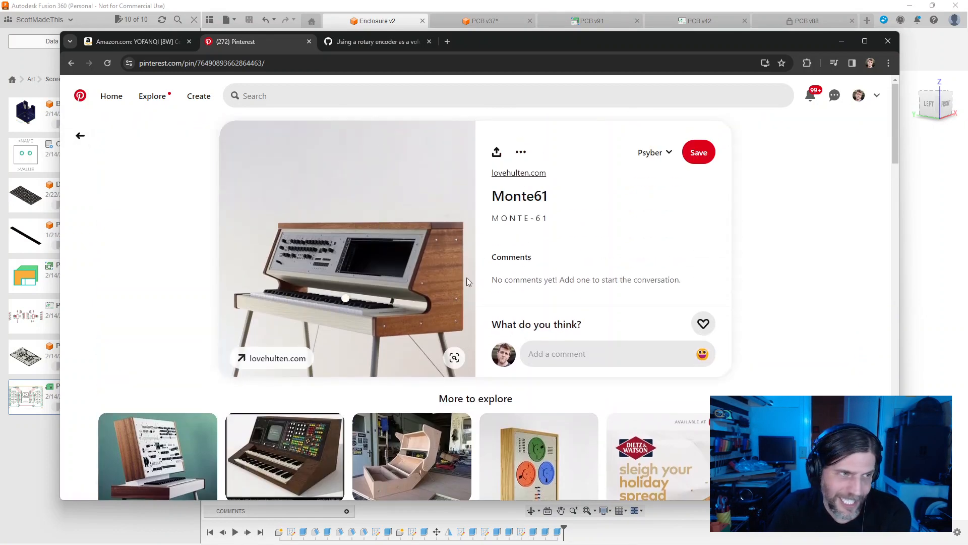
# Step: Shift the browser window slightly and look through the Monte61 pin's related pins for wooden synthesizer enclosures and stands
pyautogui.moveTo(461, 41); pyautogui.dragTo(477, 55)
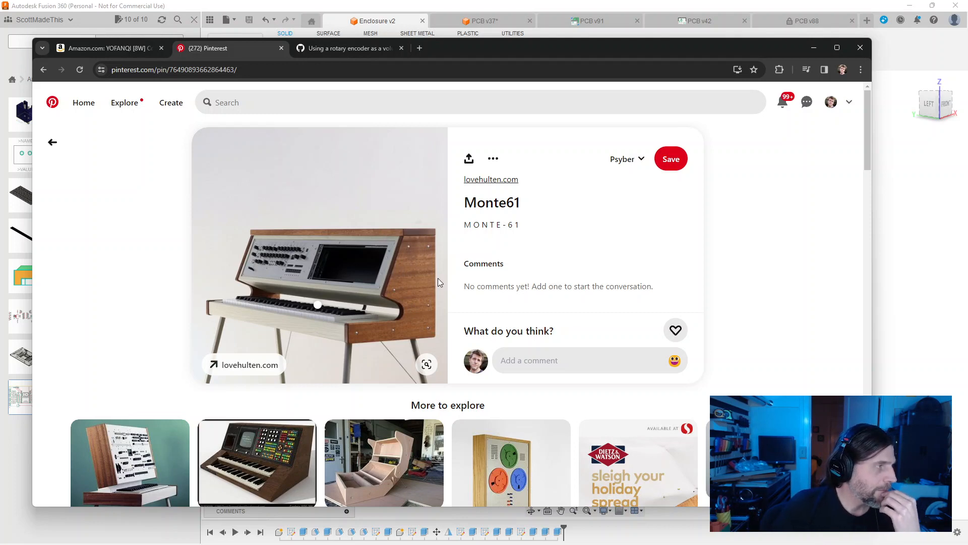
pyautogui.scroll(-1, 61, 242)
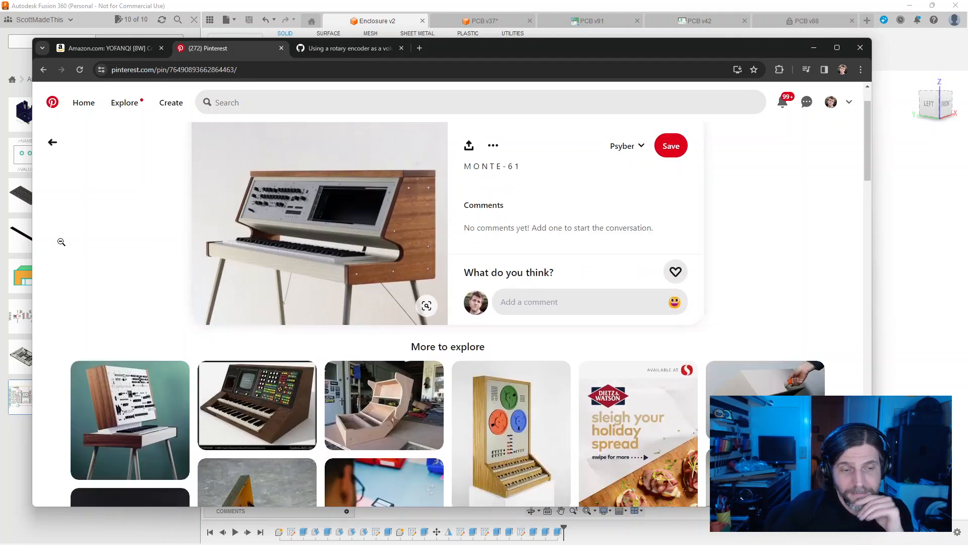
pyautogui.scroll(-2, 61, 242)
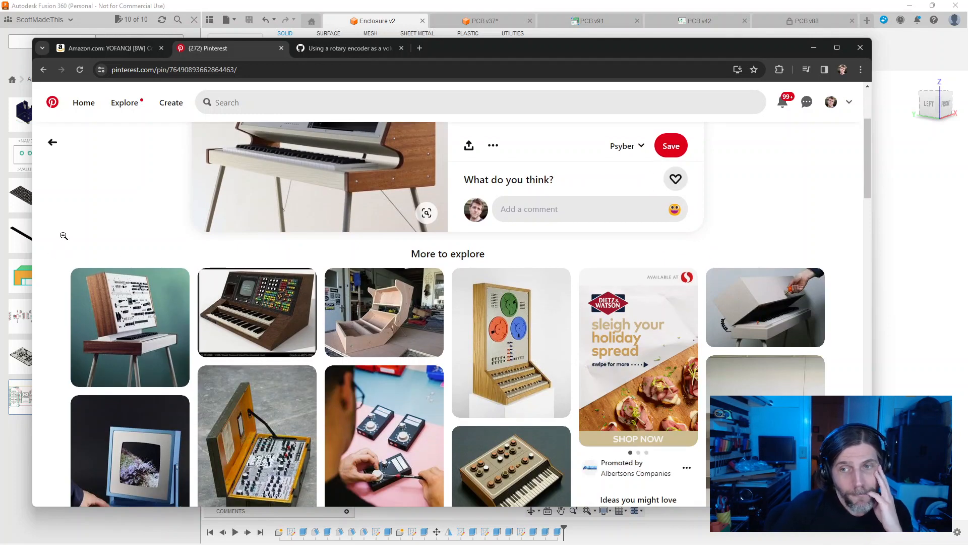
pyautogui.scroll(-3, 64, 236)
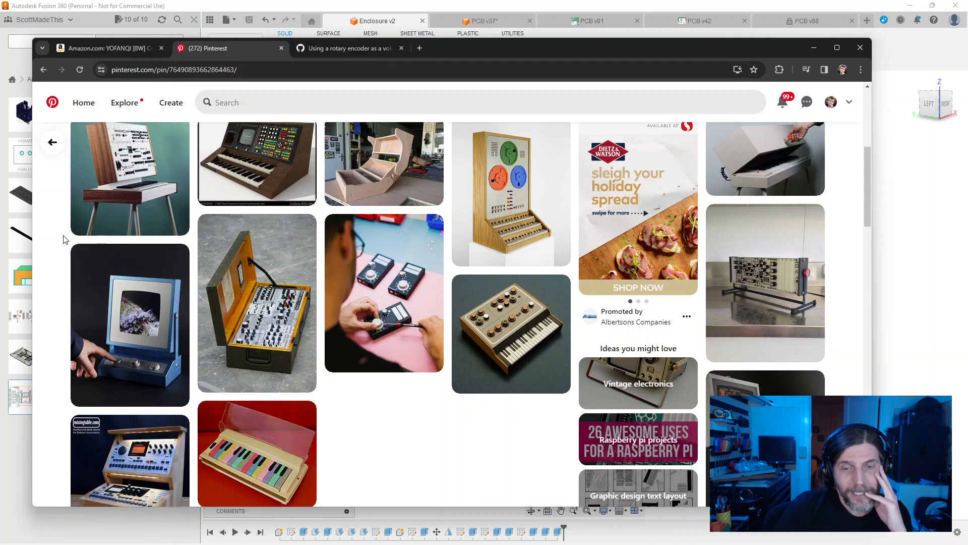
pyautogui.scroll(-2, 66, 239)
pyautogui.scroll(-2, 63, 239)
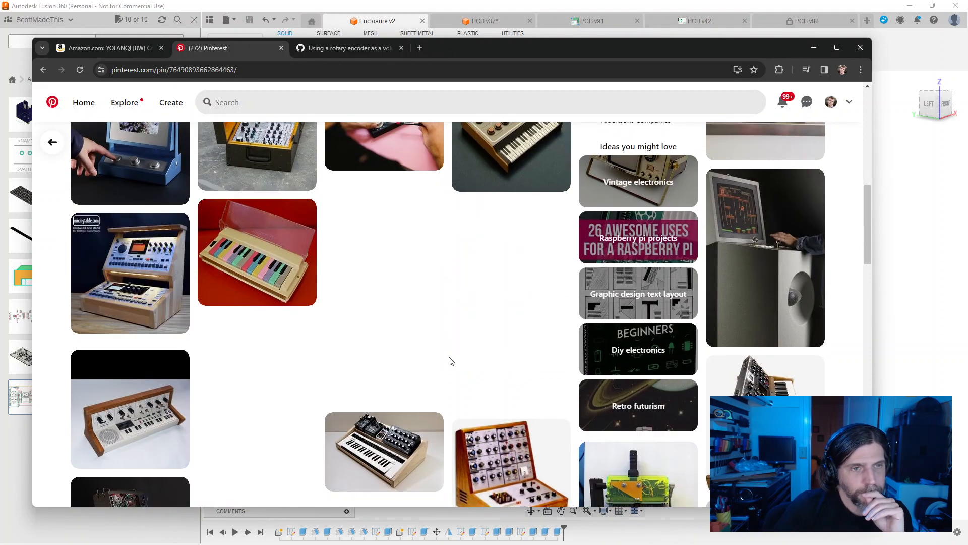
# Step: View the "Hardwood Desktop stand for Elektron Instruments" pin, recheck the Monte61 suggestions, then reopen the stand pin and view its related pins
pyautogui.click(183, 309)
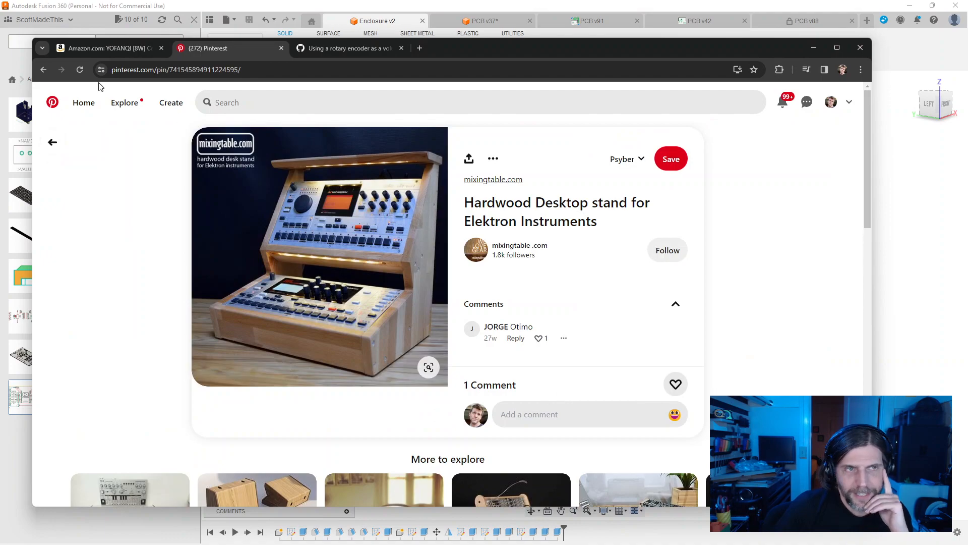
pyautogui.click(43, 69)
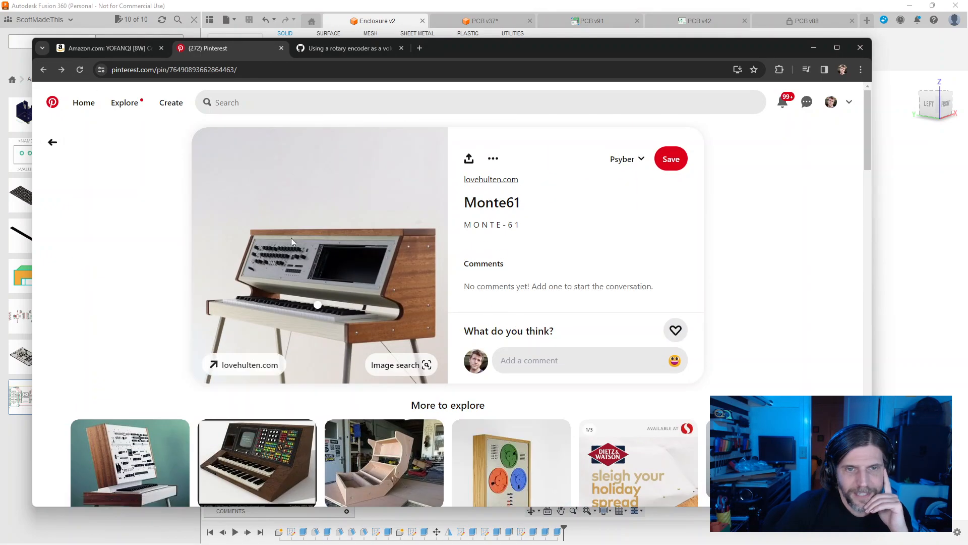
pyautogui.scroll(-5, 501, 368)
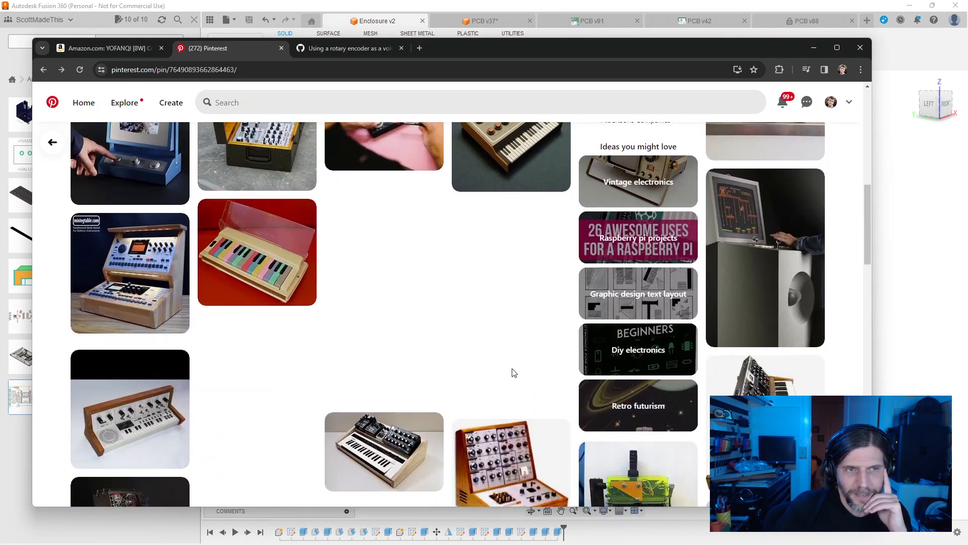
pyautogui.click(128, 267)
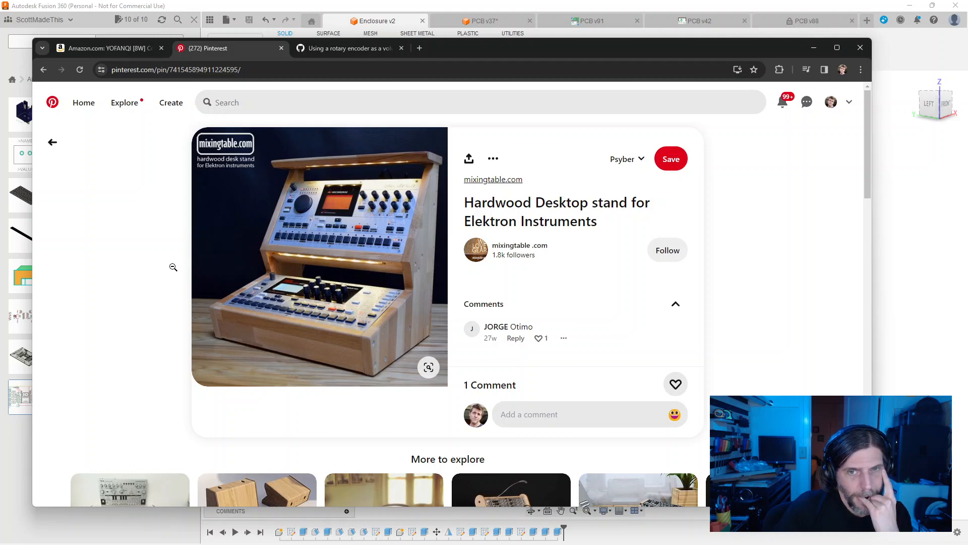
pyautogui.scroll(-5, 173, 267)
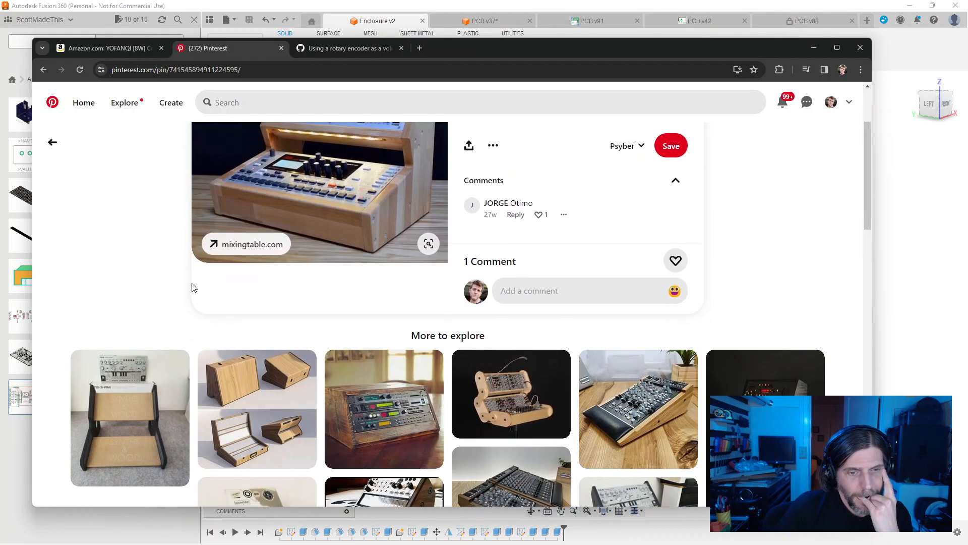
# Step: Browse the stand pin's related pins, open the i.redd.it pin of a wooden stand with synthesizer and white keyboard, and view its suggestions
pyautogui.scroll(-3, 179, 269)
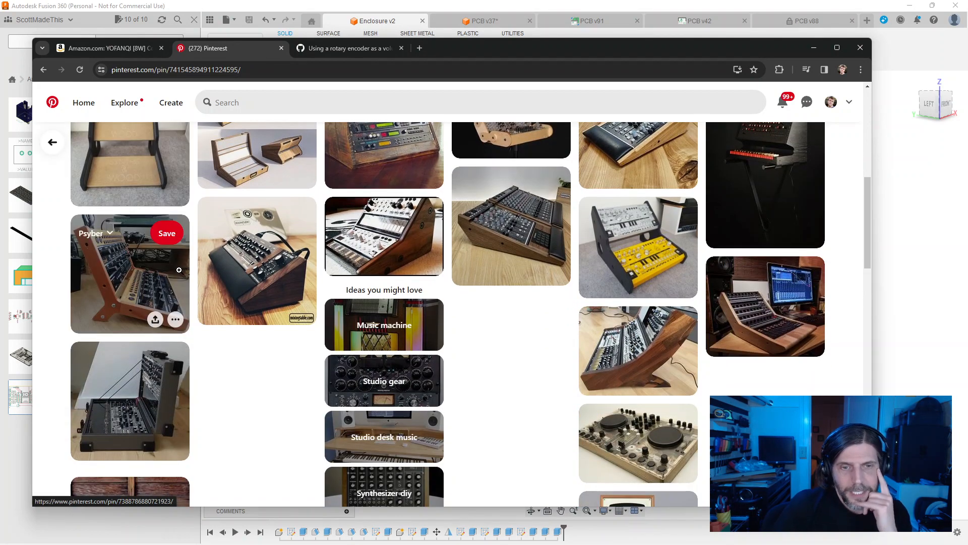
pyautogui.scroll(-4, 179, 269)
pyautogui.scroll(-3, 180, 264)
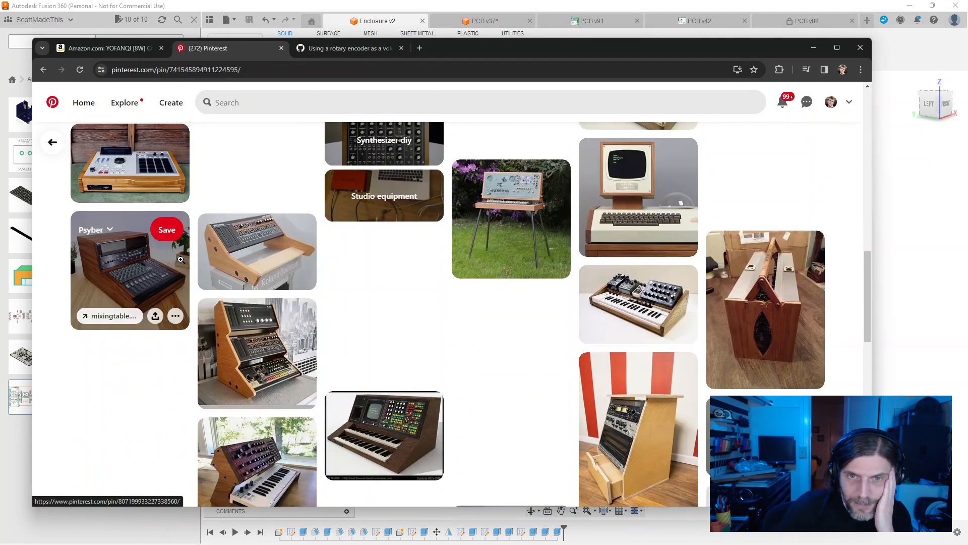
pyautogui.scroll(-2, 180, 260)
pyautogui.scroll(-3, 182, 263)
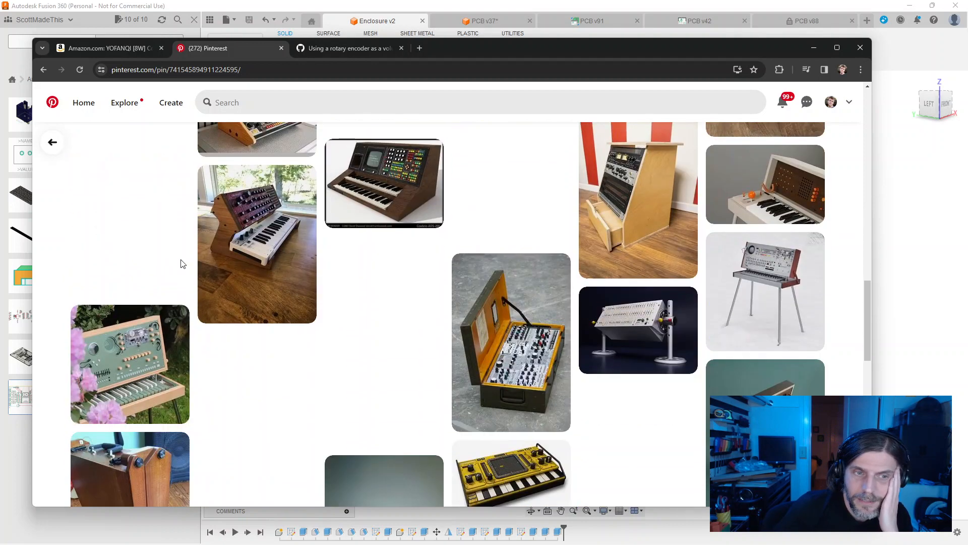
pyautogui.click(256, 254)
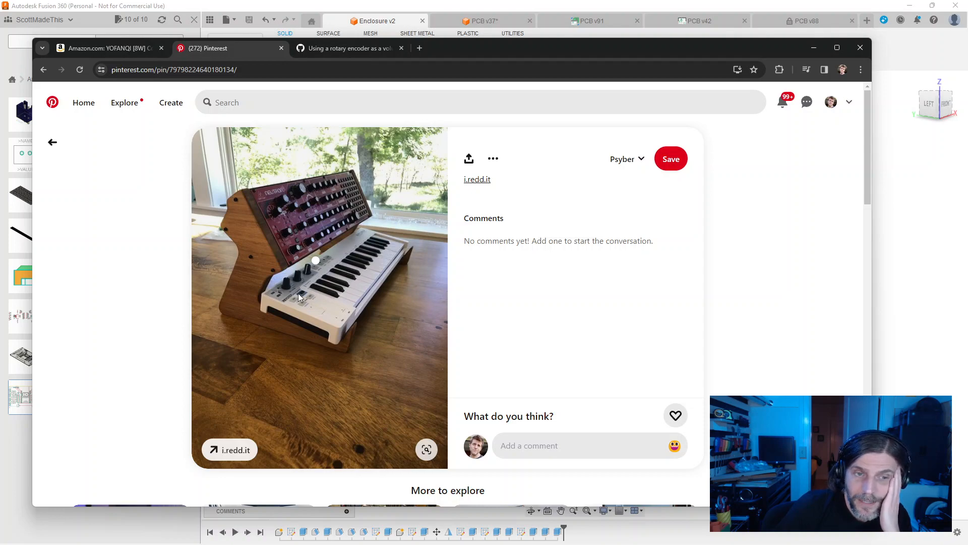
pyautogui.scroll(-5, 292, 313)
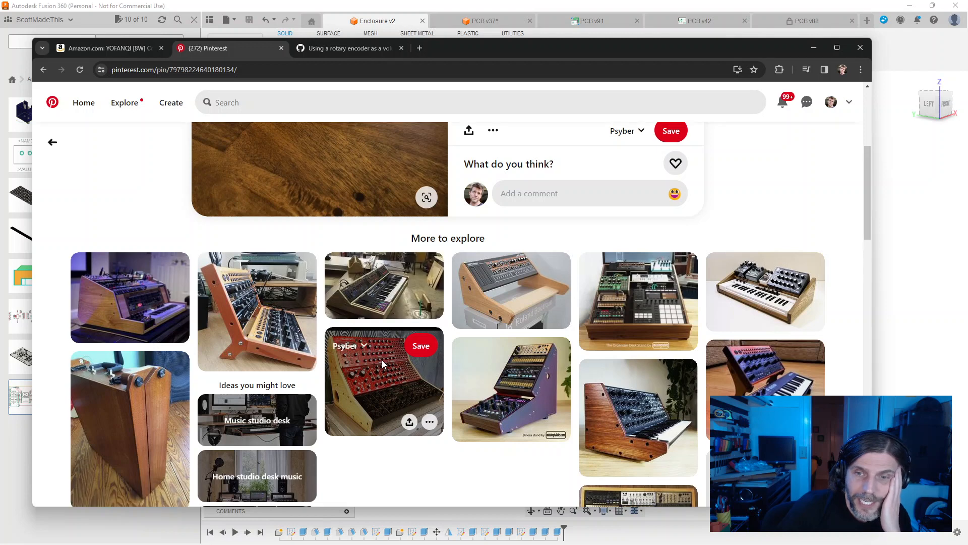
# Step: View the Arturia Keystep desktop synth stand pin, go back, and examine the two-tier dark keyboard stand pin with its related pins
pyautogui.click(776, 312)
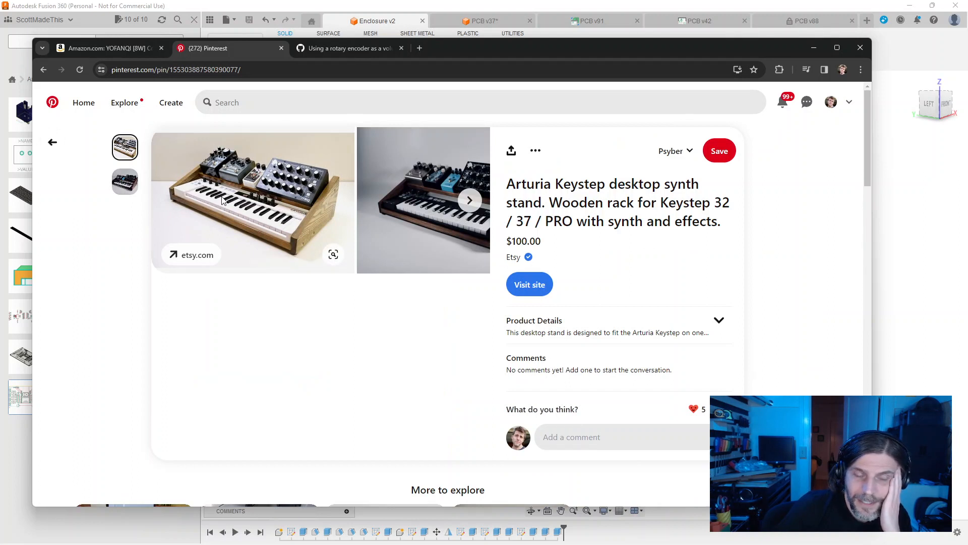
pyautogui.click(44, 69)
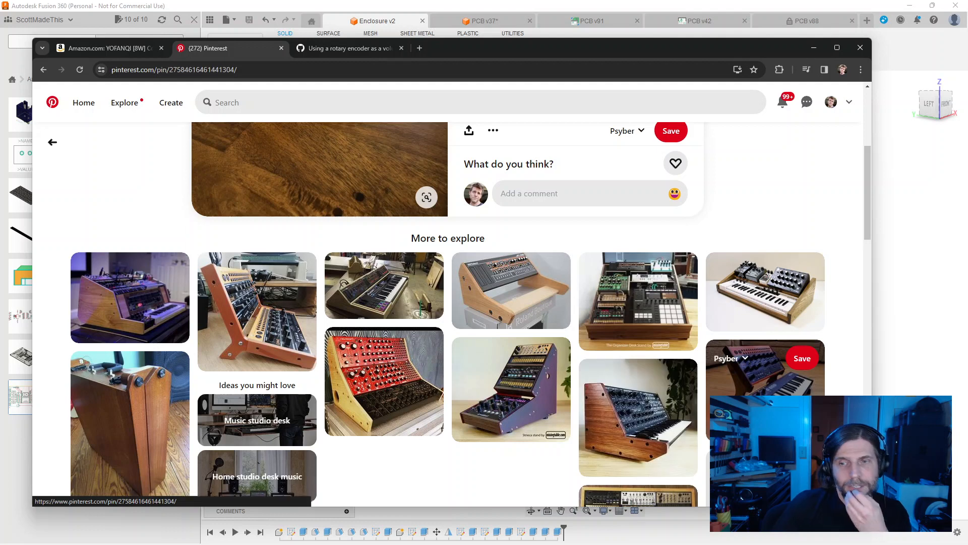
pyautogui.click(761, 368)
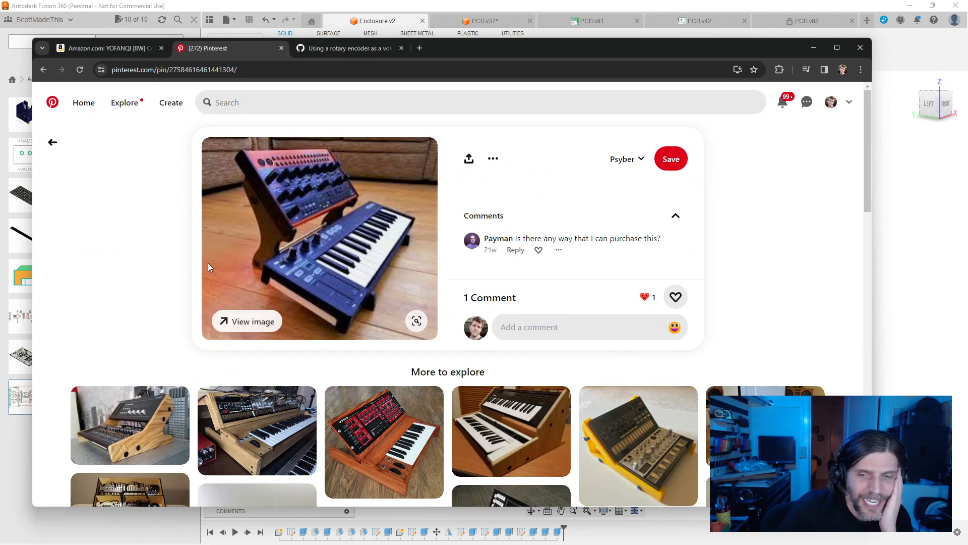
pyautogui.scroll(-2, 187, 252)
pyautogui.scroll(-2, 189, 251)
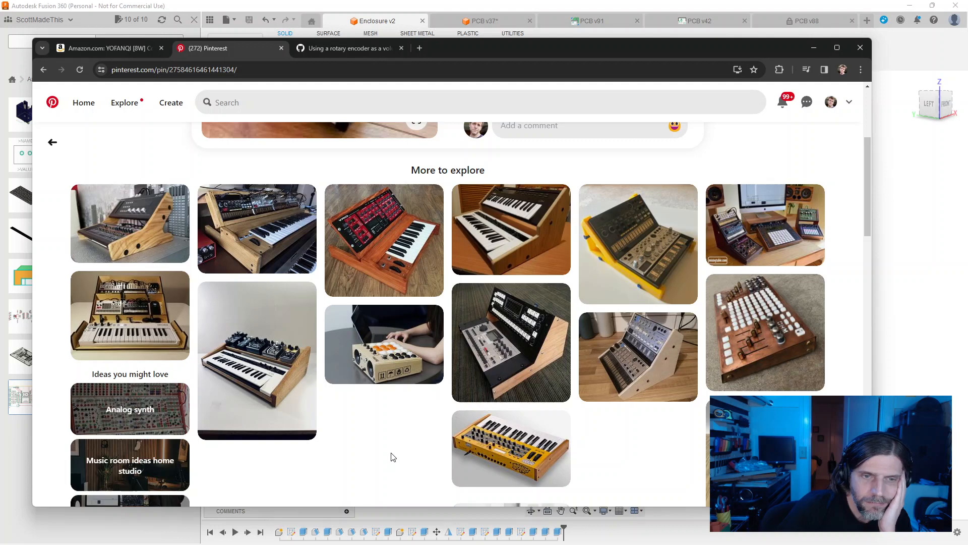
# Step: Open the "Yamaha Reface series synth stand with pedal shelf" pin and look through its related pins
pyautogui.click(263, 353)
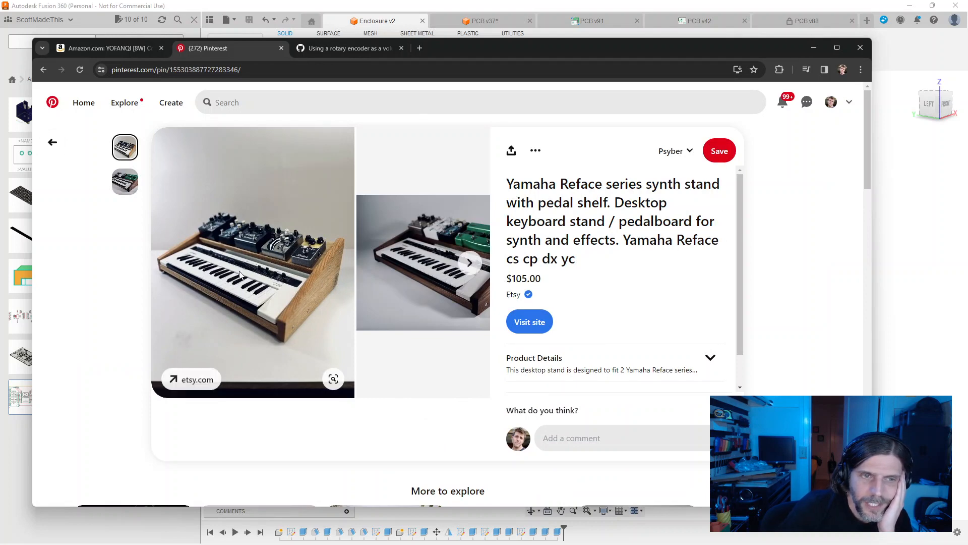
pyautogui.scroll(-5, 240, 274)
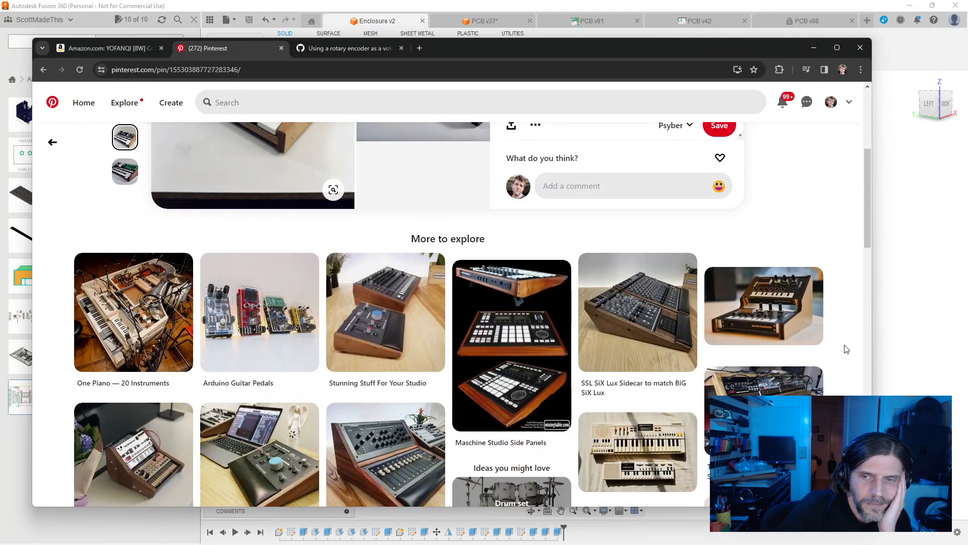
pyautogui.scroll(-3, 846, 349)
# Step: Open the "Console1 Fader Duo Lux" pin and browse its related pins for wooden console and synthesizer case shapes
pyautogui.click(443, 350)
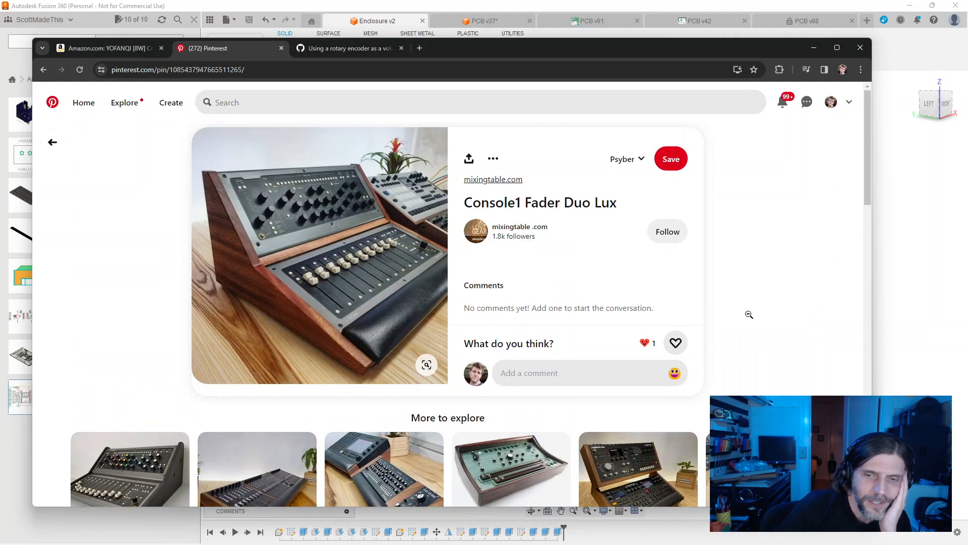
pyautogui.scroll(-5, 749, 314)
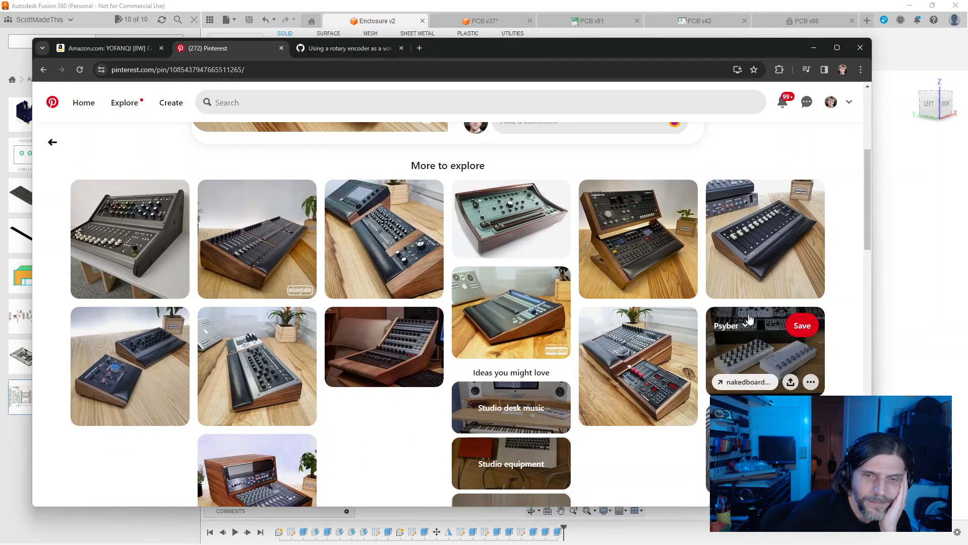
pyautogui.scroll(-3, 749, 317)
pyautogui.scroll(-8, 748, 313)
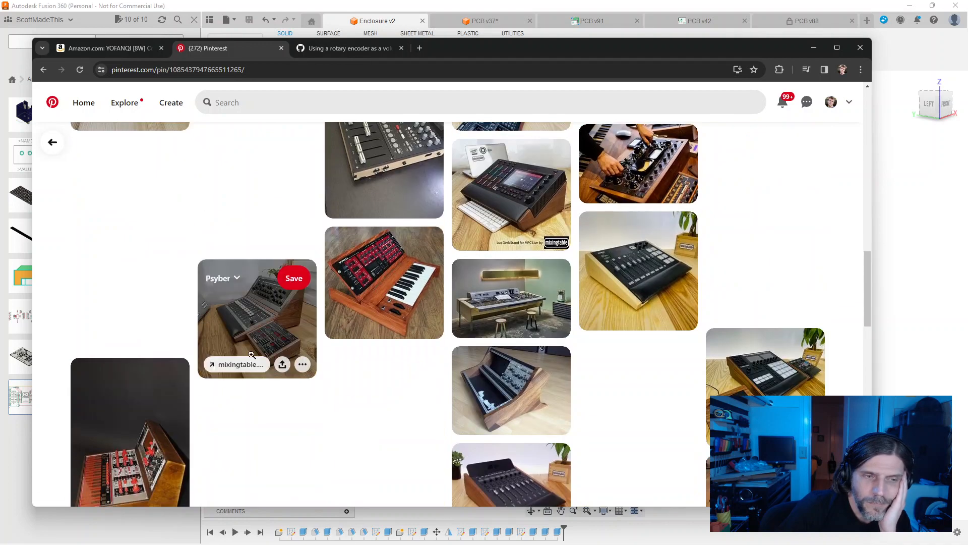
pyautogui.scroll(-5, 322, 370)
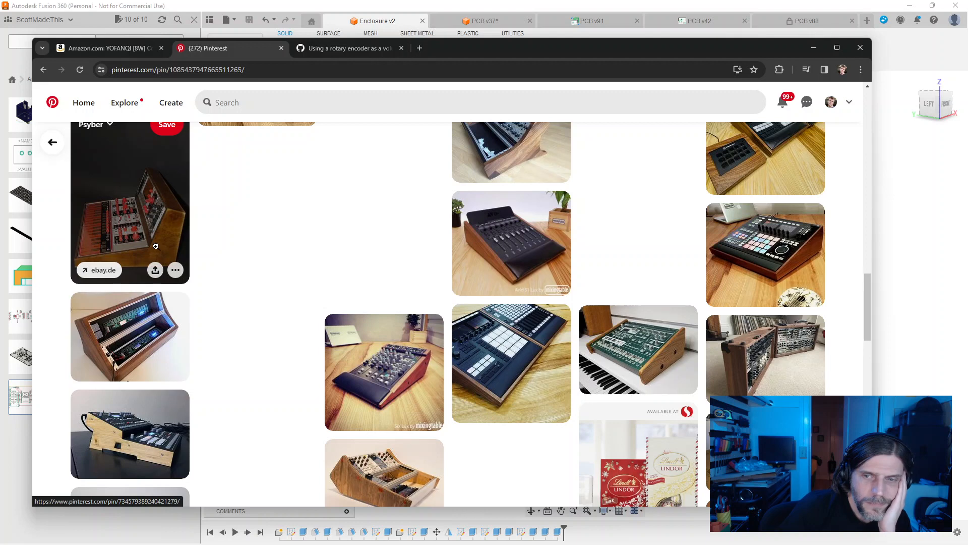
pyautogui.scroll(-3, 393, 252)
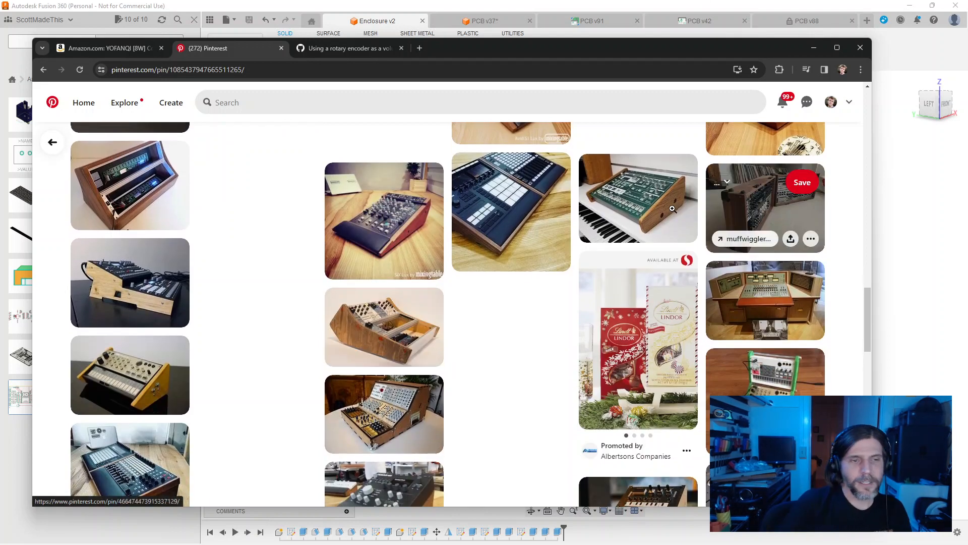
# Step: Switch to Fusion 360 and inspect the front of the wooden enclosure with its green panel and speaker grille
pyautogui.click(605, 7)
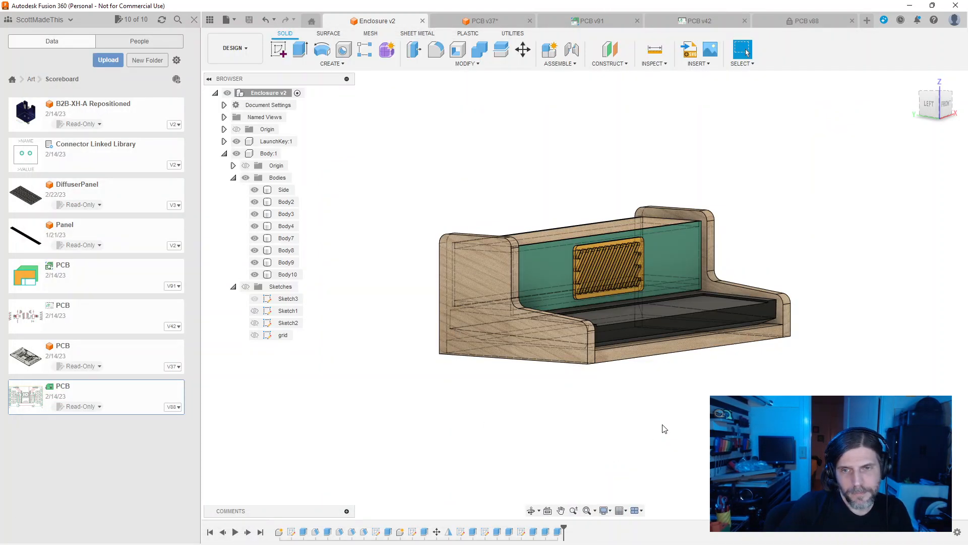
pyautogui.keyDown('shift'); pyautogui.moveTo(666, 425); pyautogui.dragTo(645, 427, button='middle'); pyautogui.keyUp('shift')
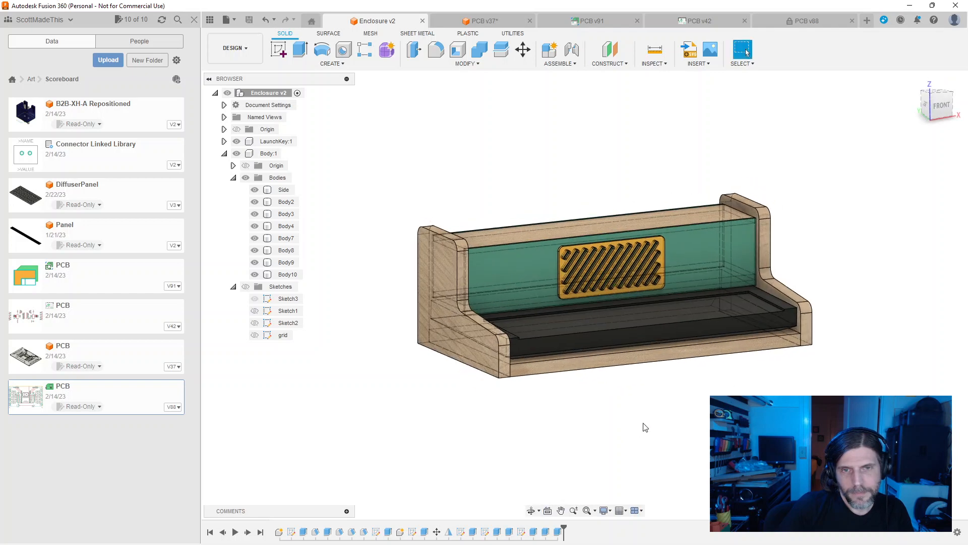
pyautogui.scroll(-2, 742, 428)
pyautogui.scroll(6, 743, 428)
pyautogui.scroll(-3, 743, 428)
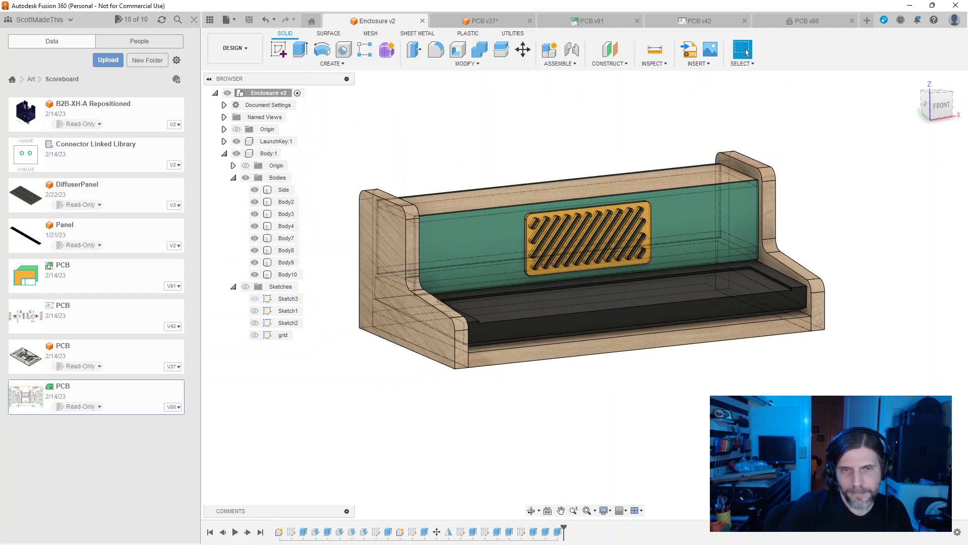
# Step: Examine the enclosure's stepped side profile and the base panel between the side pieces
pyautogui.keyDown('shift'); pyautogui.moveTo(742, 434); pyautogui.dragTo(803, 418, button='middle'); pyautogui.keyUp('shift')
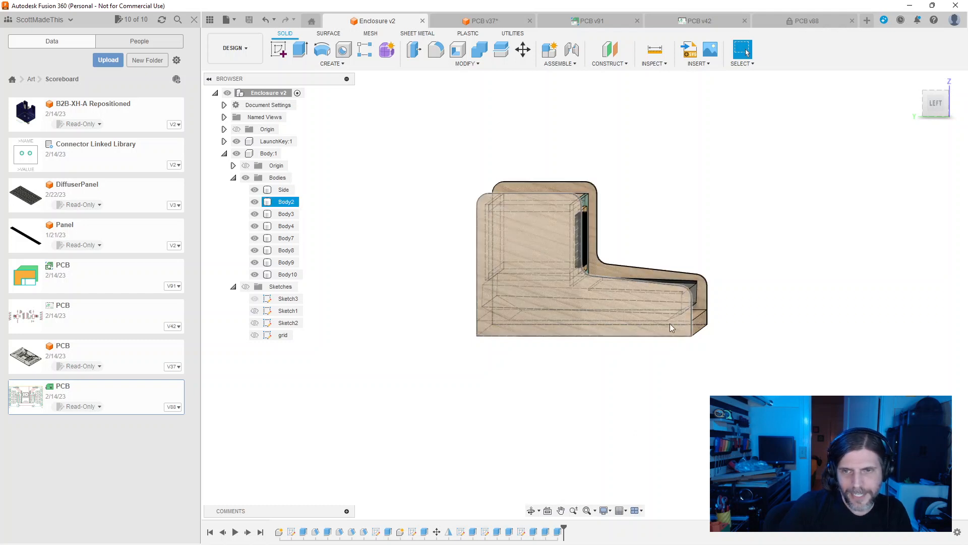
pyautogui.click(708, 326)
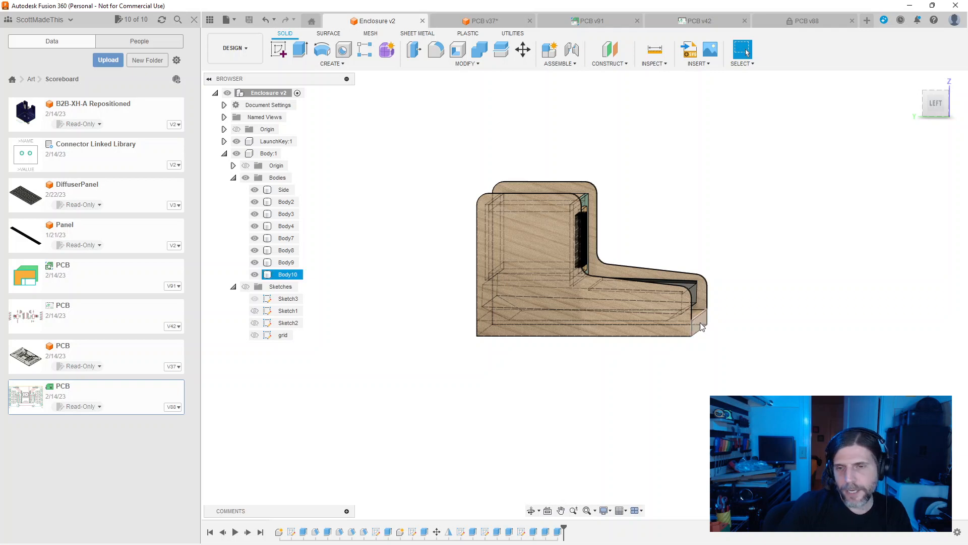
pyautogui.keyDown('shift'); pyautogui.moveTo(745, 325); pyautogui.dragTo(719, 325, button='middle'); pyautogui.keyUp('shift')
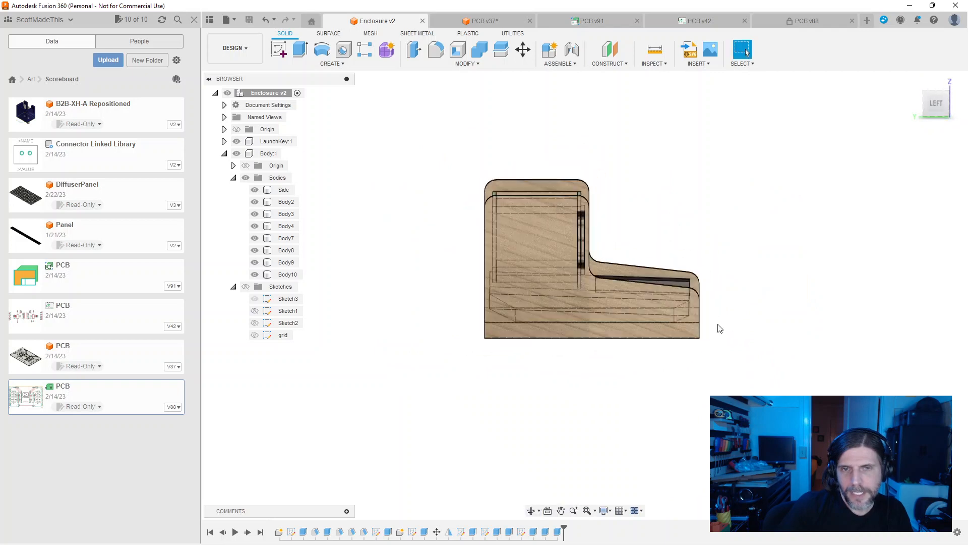
pyautogui.moveTo(522, 346); pyautogui.dragTo(559, 338)
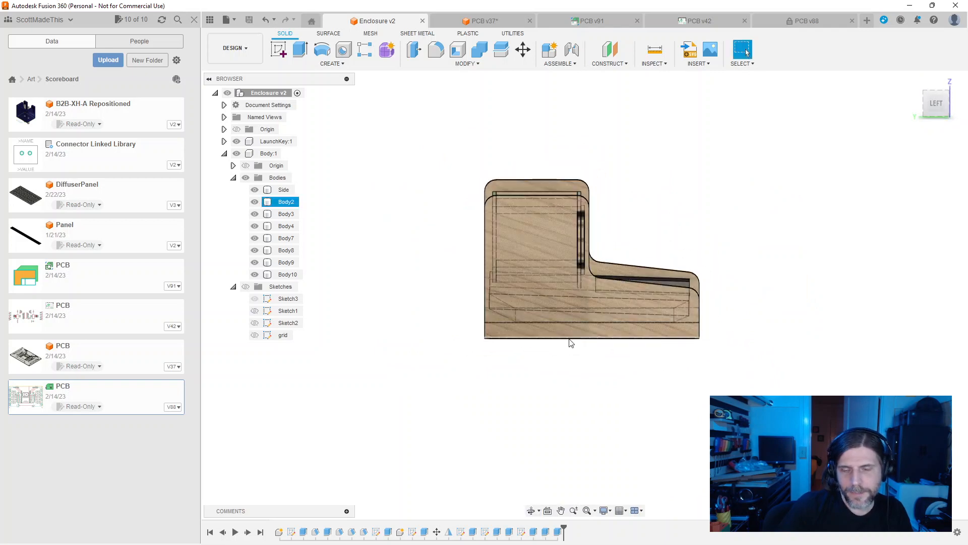
# Step: Inspect the enclosure's underside and bottom panel, then check the side piece from an angled side view
pyautogui.keyDown('shift'); pyautogui.moveTo(570, 339); pyautogui.dragTo(625, 353, button='middle'); pyautogui.keyUp('shift')
pyautogui.click(446, 183)
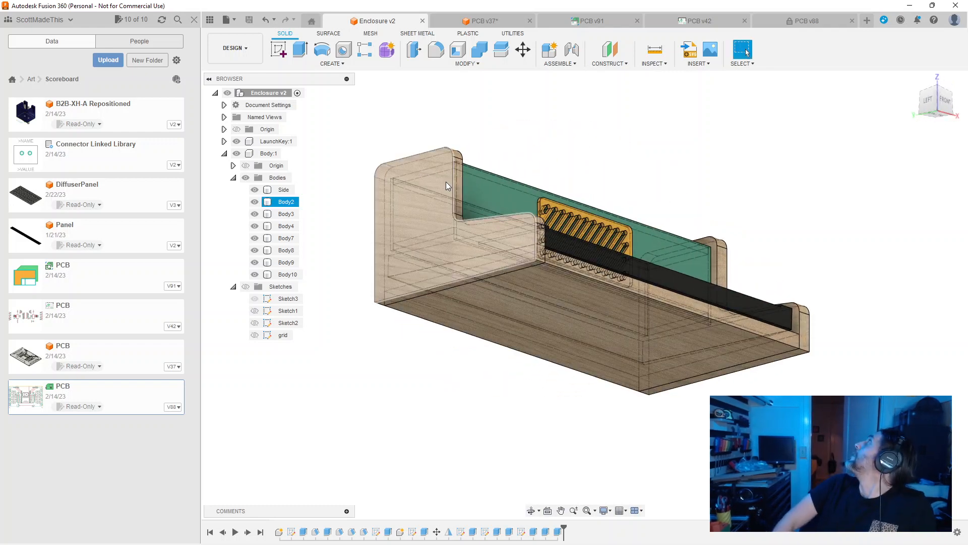
pyautogui.click(454, 314)
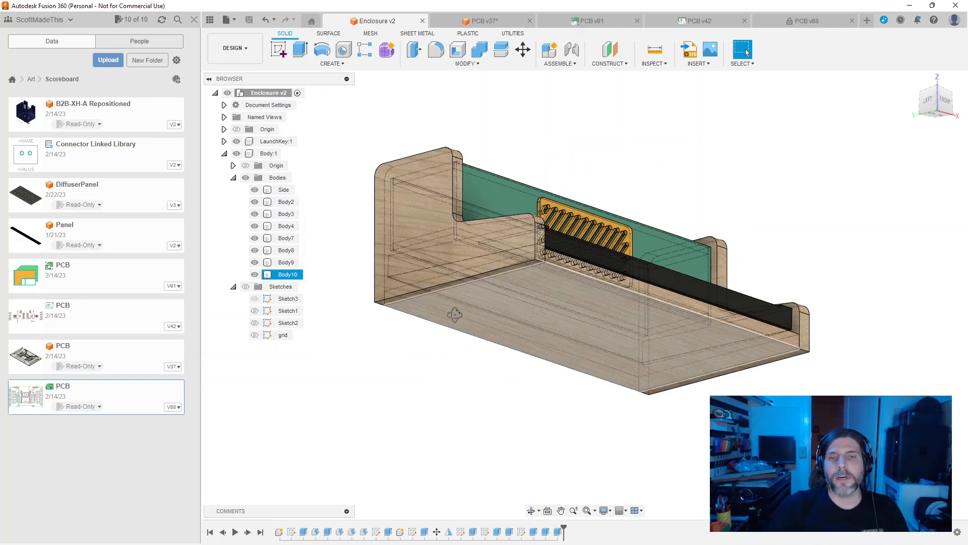
pyautogui.keyDown('shift'); pyautogui.moveTo(455, 315); pyautogui.dragTo(434, 300, button='middle'); pyautogui.keyUp('shift')
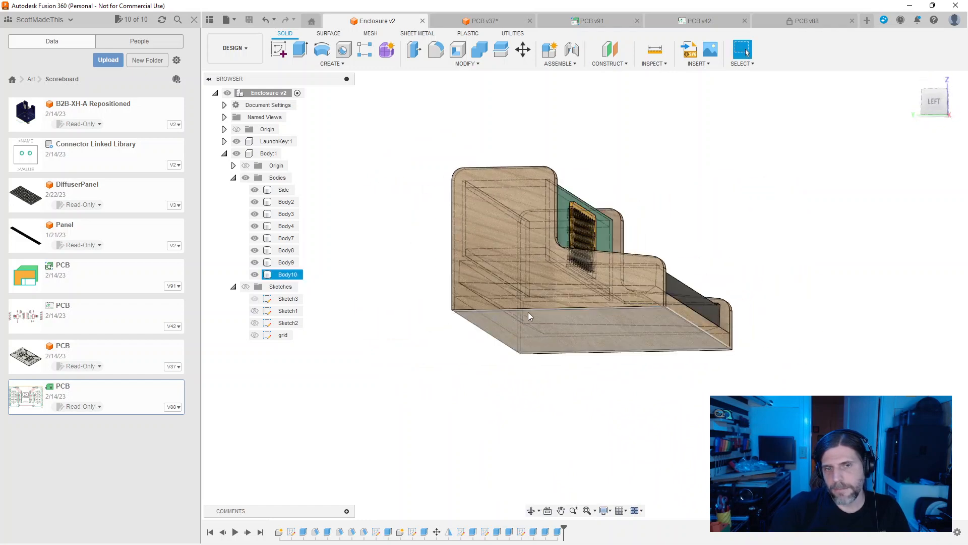
pyautogui.keyDown('shift'); pyautogui.moveTo(529, 317); pyautogui.dragTo(737, 321, button='middle'); pyautogui.keyUp('shift')
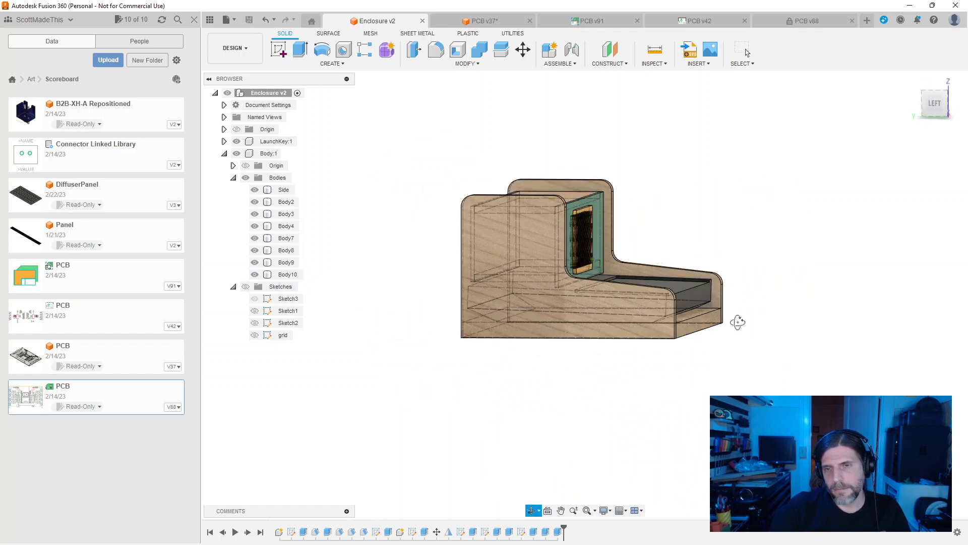
pyautogui.press('Escape')
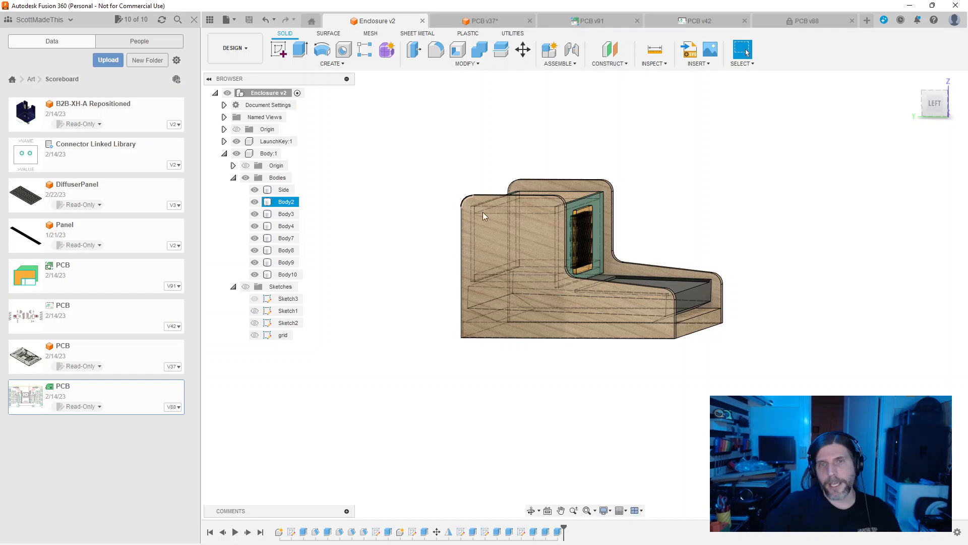
# Step: View the enclosure from the front and select the green front panel to review it
pyautogui.keyDown('shift'); pyautogui.moveTo(542, 393); pyautogui.dragTo(471, 380, button='middle'); pyautogui.keyUp('shift')
pyautogui.press('Escape')
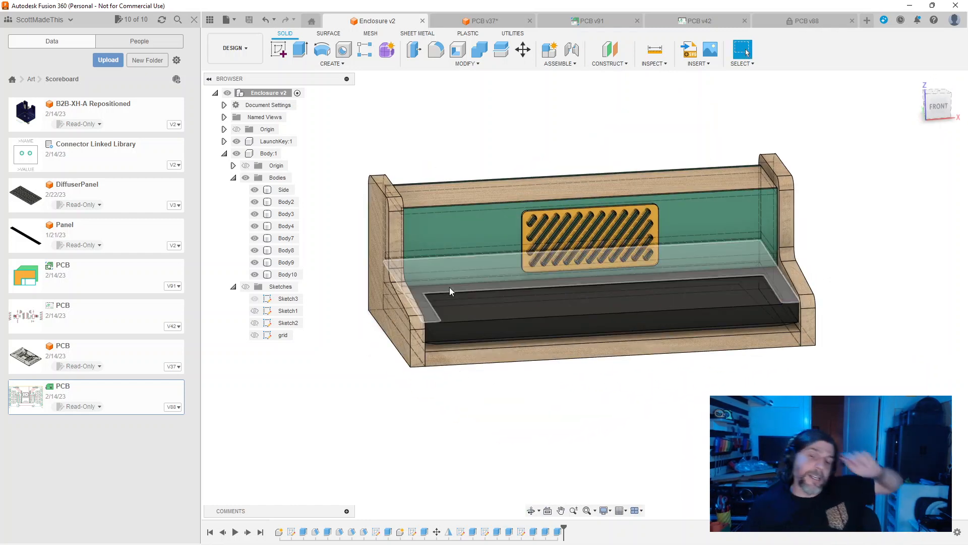
pyautogui.click(489, 231)
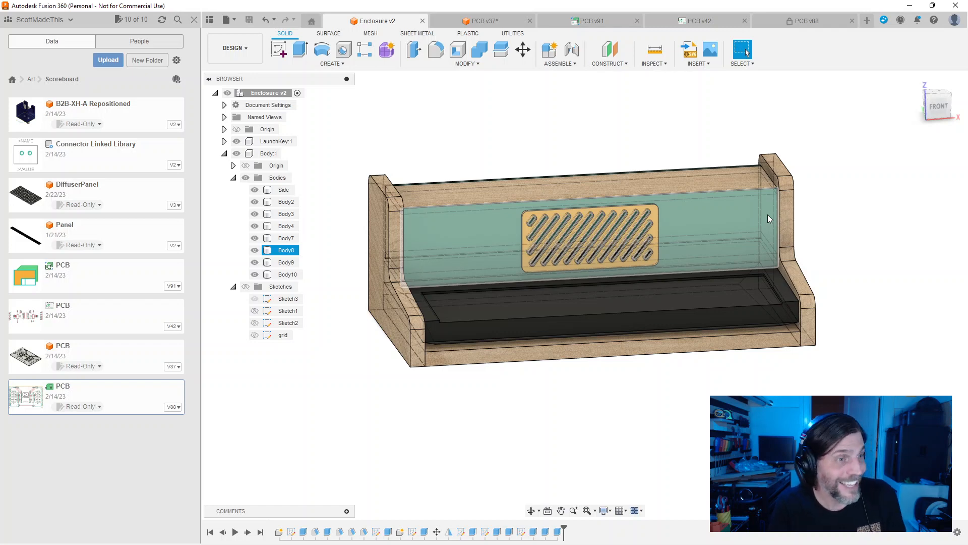
# Step: Switch back to Pinterest in the browser, open the "Stand for one volca. Made with wood." pin, and browse its related pins
pyautogui.hotkey('alt', 'Tab')
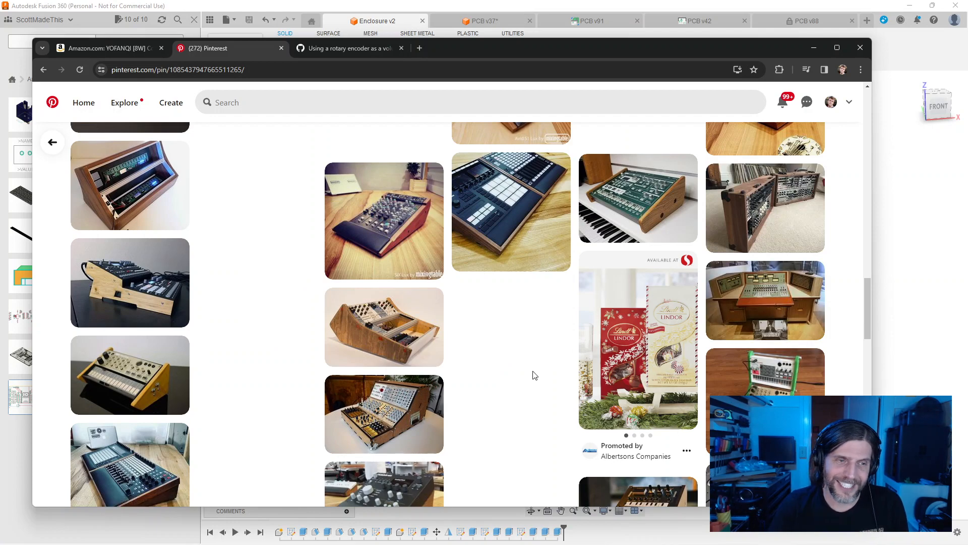
pyautogui.scroll(-4, 535, 375)
pyautogui.click(130, 173)
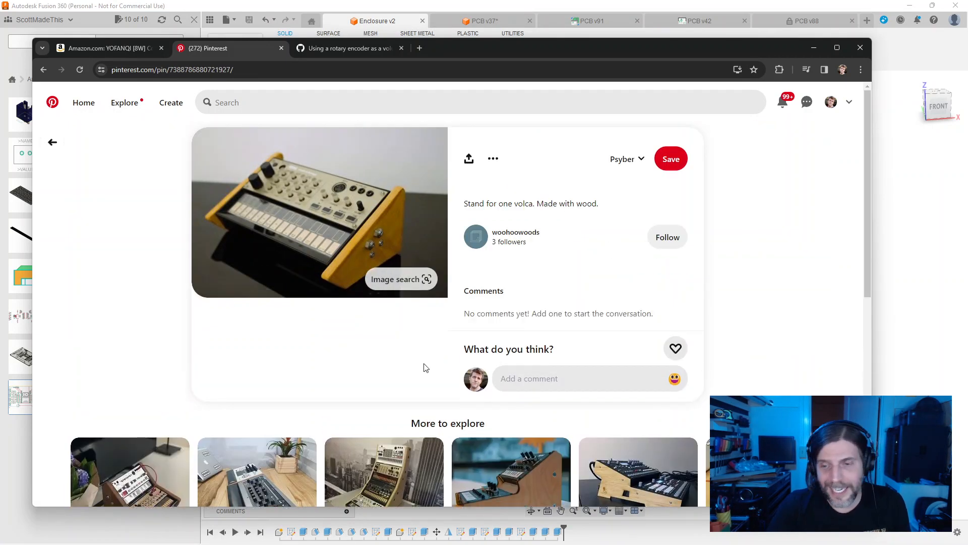
pyautogui.scroll(-5, 426, 368)
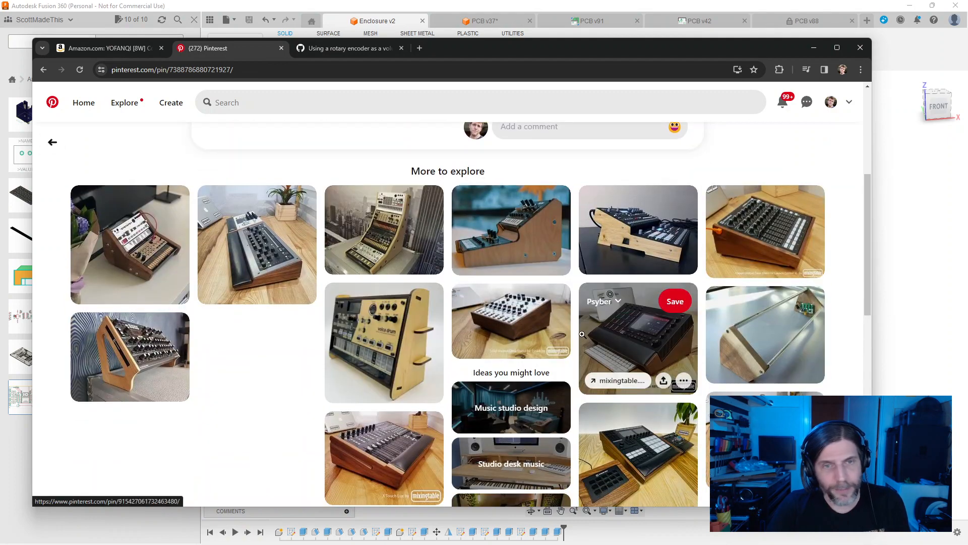
pyautogui.scroll(-3, 260, 338)
pyautogui.scroll(-6, 261, 338)
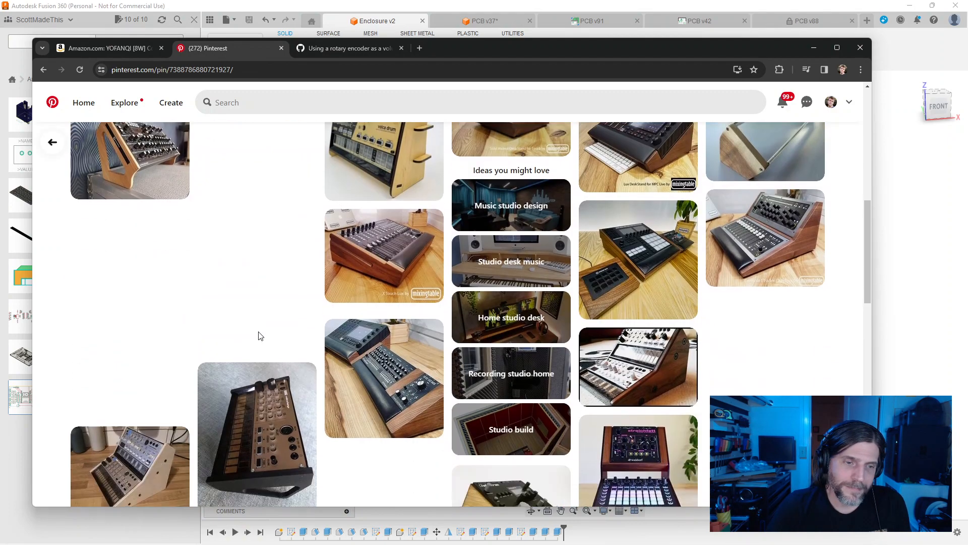
pyautogui.scroll(-8, 372, 281)
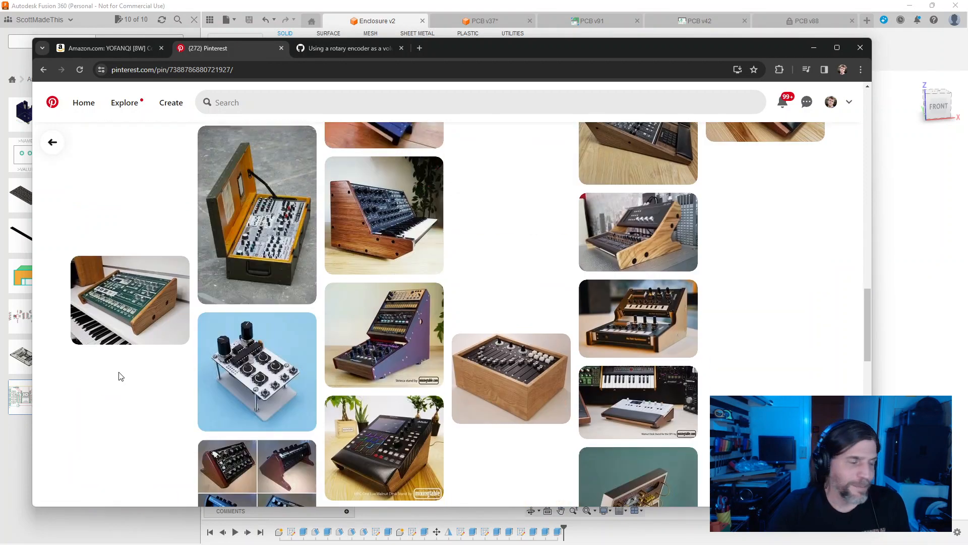
# Step: Browse the related pins under the wooden volca stand pin for synthesizer case and stand ideas
pyautogui.scroll(-4, 797, 231)
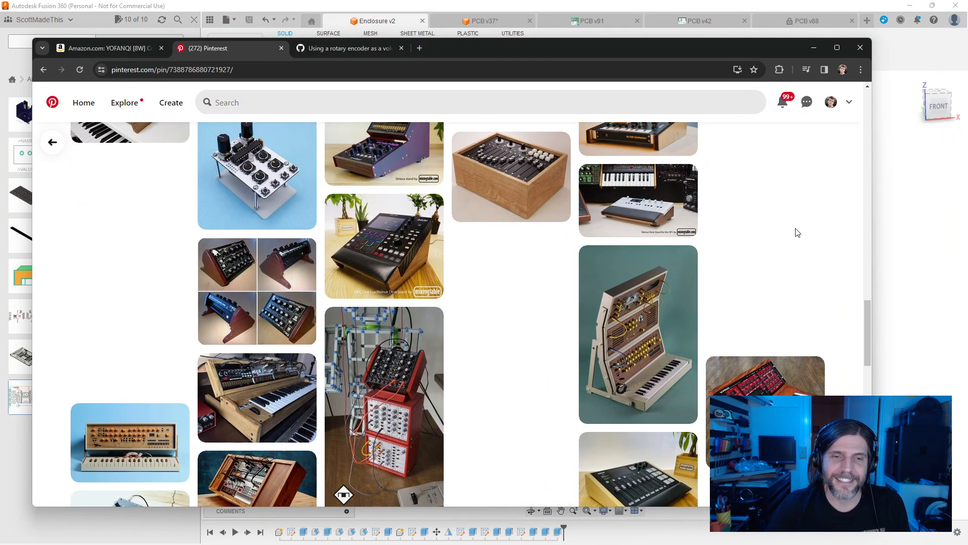
pyautogui.scroll(-2, 797, 232)
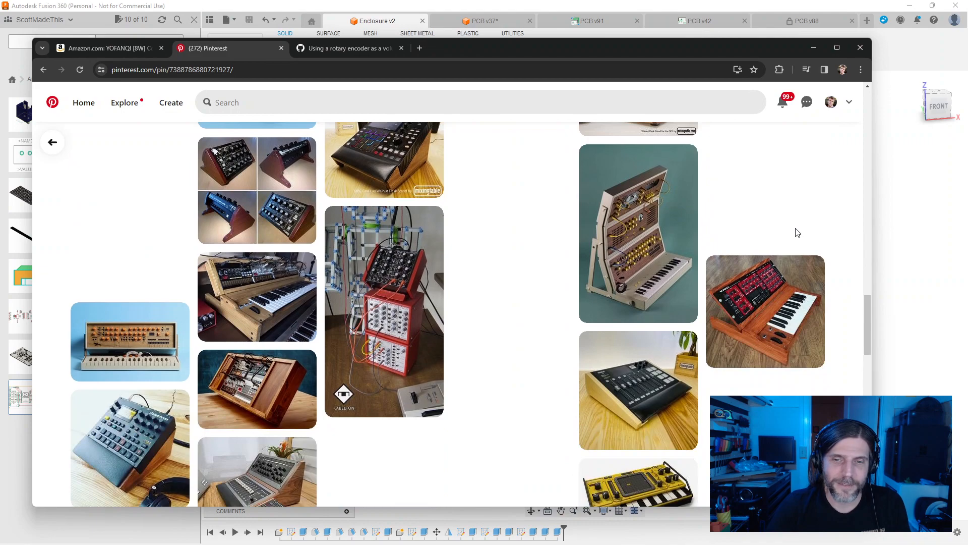
pyautogui.scroll(-4, 797, 232)
pyautogui.scroll(-5, 422, 302)
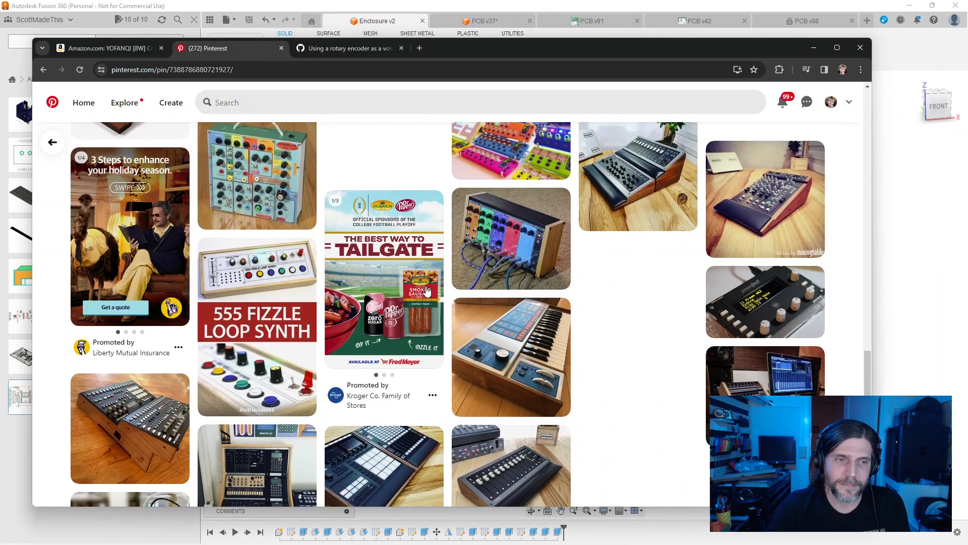
pyautogui.scroll(-6, 426, 290)
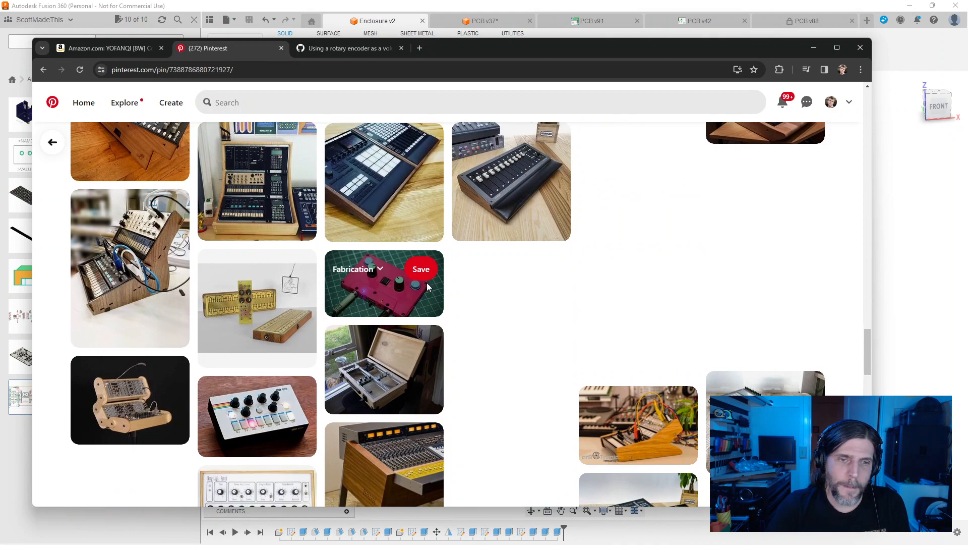
pyautogui.scroll(-5, 428, 287)
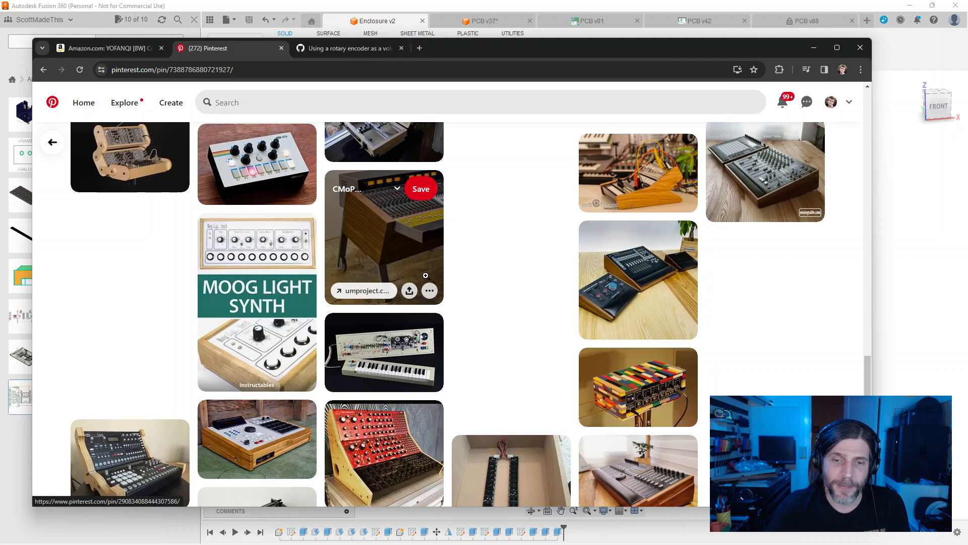
pyautogui.scroll(-3, 425, 276)
pyautogui.scroll(-3, 426, 272)
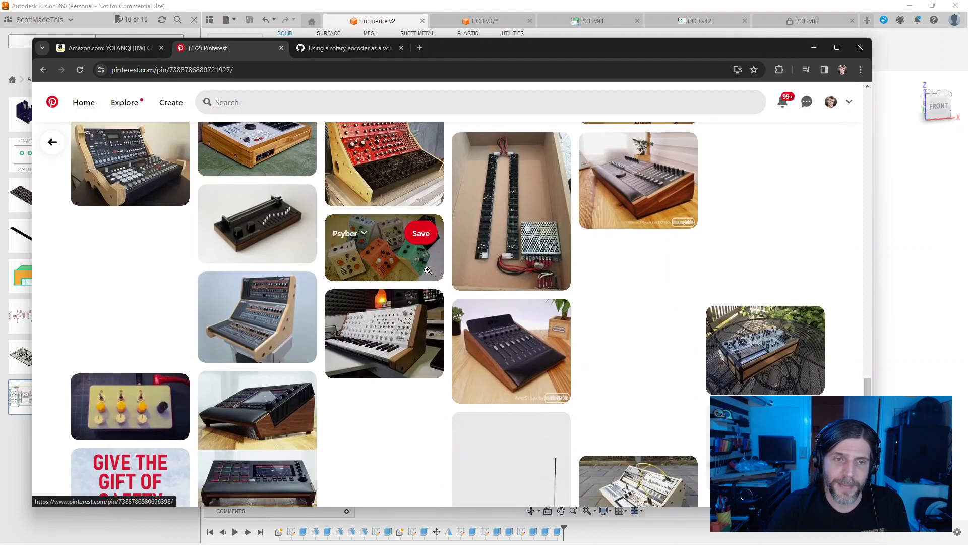
# Step: Open the pin of the white Korg synthesizer with wooden sides, then its related pin "Oto Machines: Biscuit with synth overlay"
pyautogui.click(400, 332)
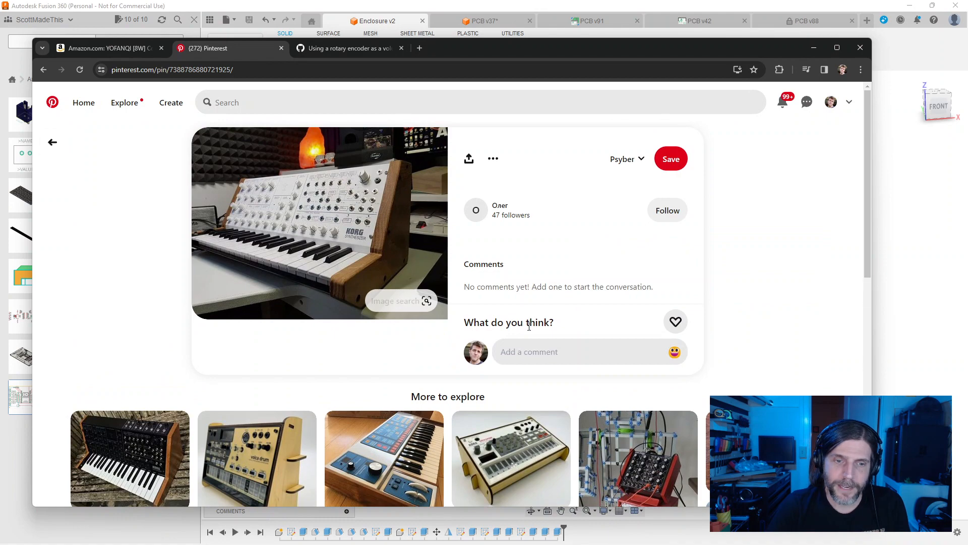
pyautogui.scroll(-5, 529, 327)
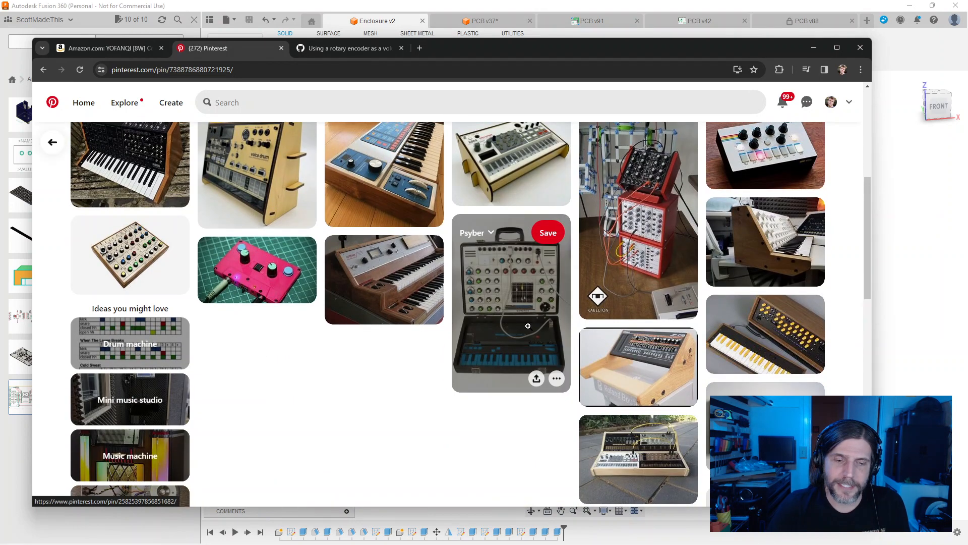
pyautogui.click(796, 149)
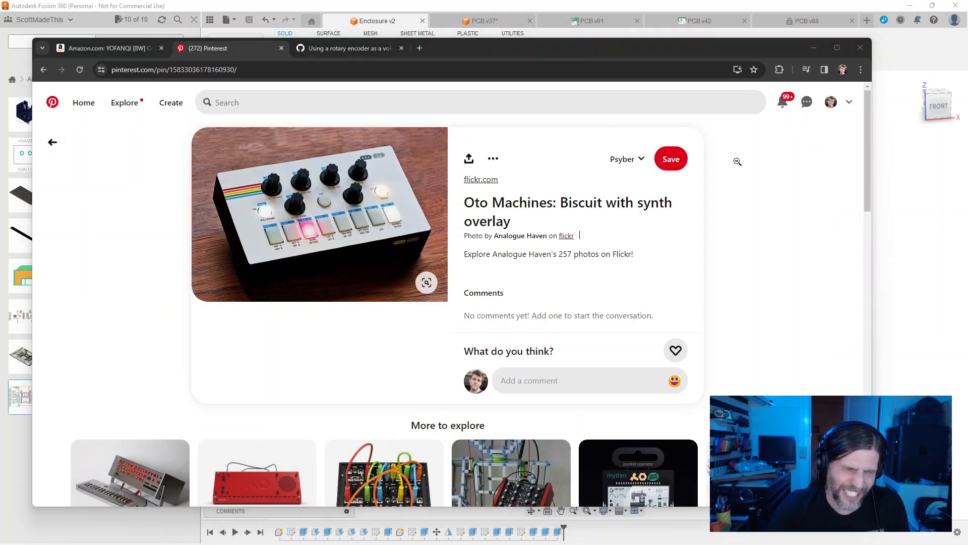
# Step: Switch back to Fusion 360 and clear the selection of the enclosure's green front panel
pyautogui.hotkey('alt', 'Tab')
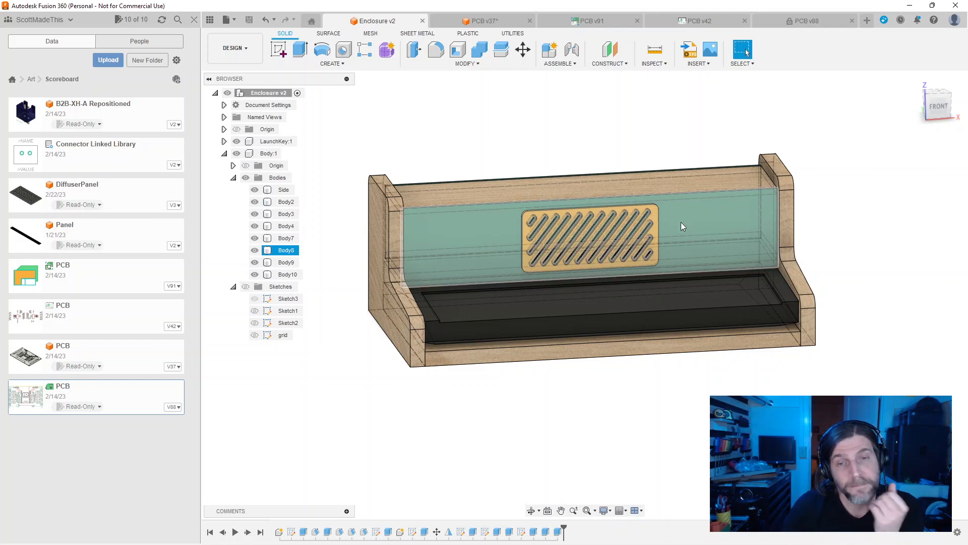
pyautogui.click(540, 423)
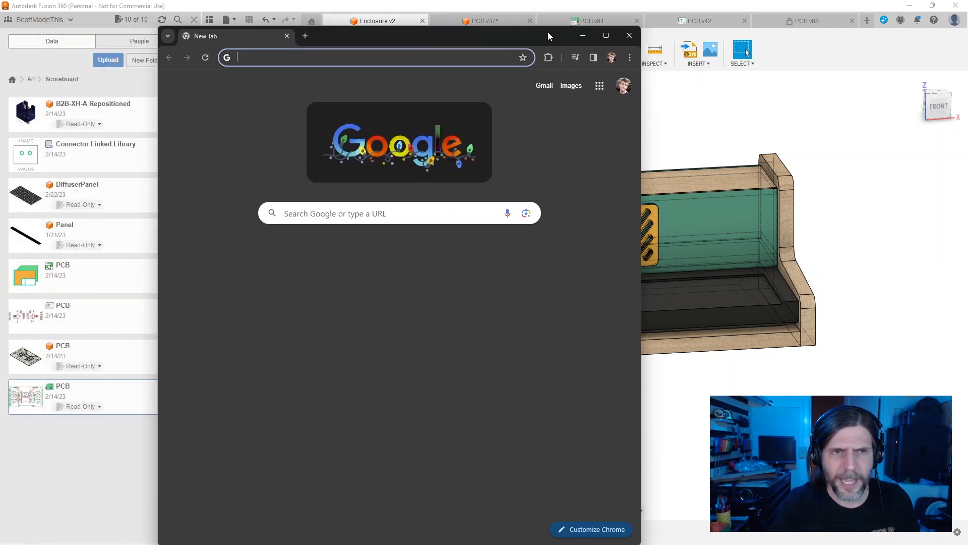
# Step: Load heat.j38.net/status in the new browser window and enlarge the window to fill most of the screen
pyautogui.moveTo(644, 26); pyautogui.dragTo(851, 99)
pyautogui.moveTo(518, 101); pyautogui.dragTo(463, 47)
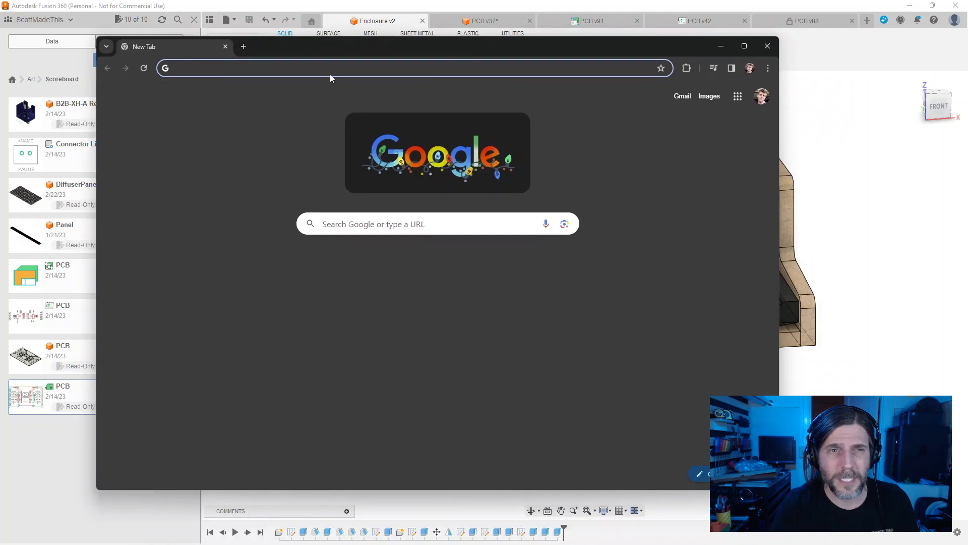
pyautogui.click(324, 68)
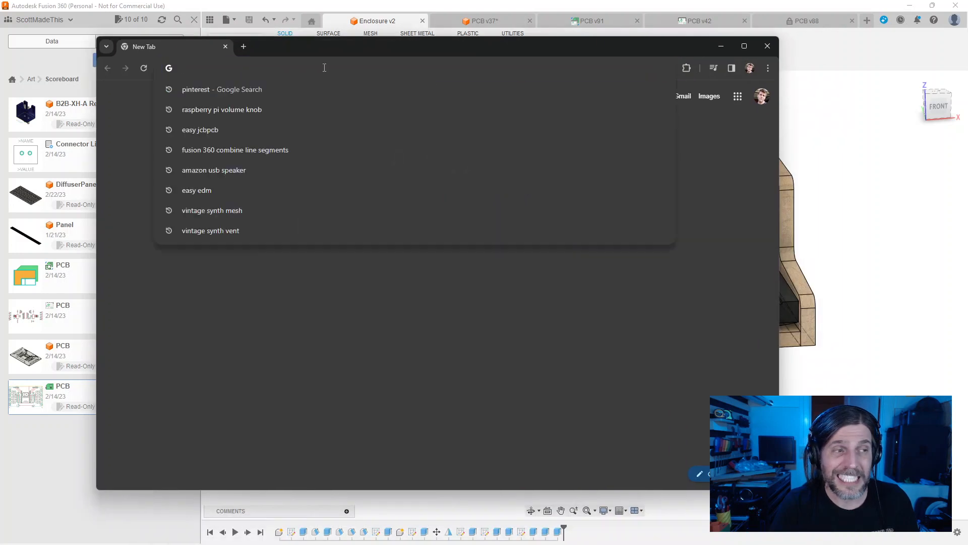
pyautogui.write('heat.j38.net/status')
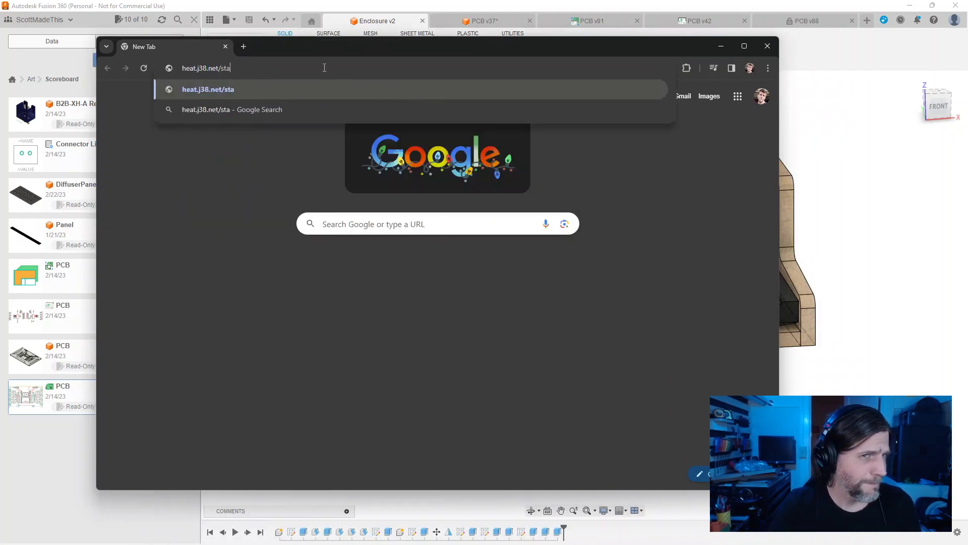
pyautogui.press('Return')
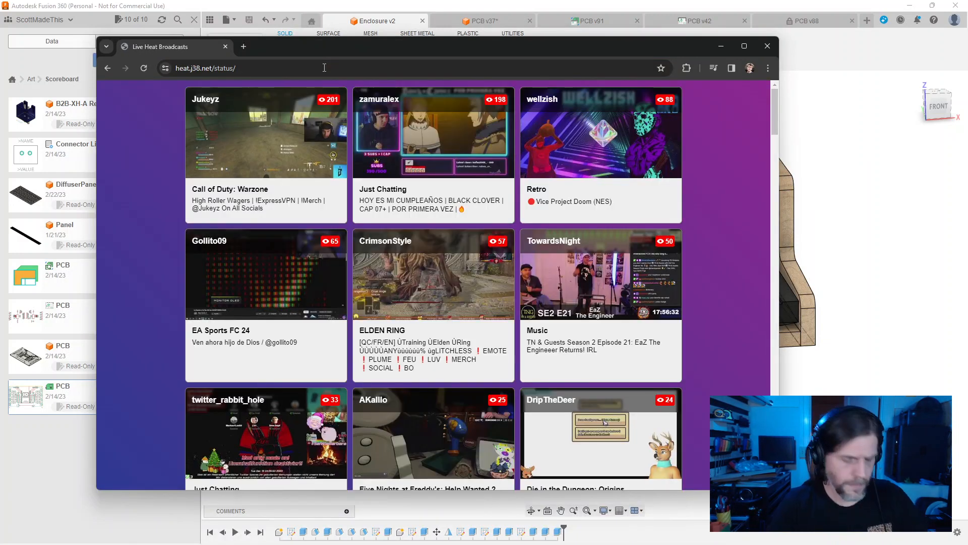
pyautogui.moveTo(779, 490); pyautogui.dragTo(959, 535)
pyautogui.moveTo(522, 52); pyautogui.dragTo(453, 32)
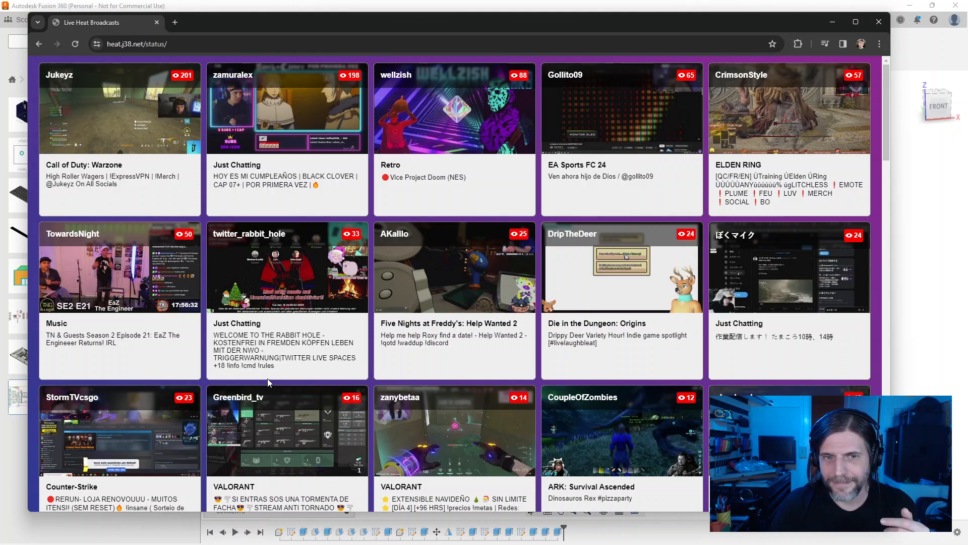
# Step: Look through the Live Heat Broadcasts list down to the Software and Game Development stream and return to its beginning
pyautogui.scroll(-2, 442, 317)
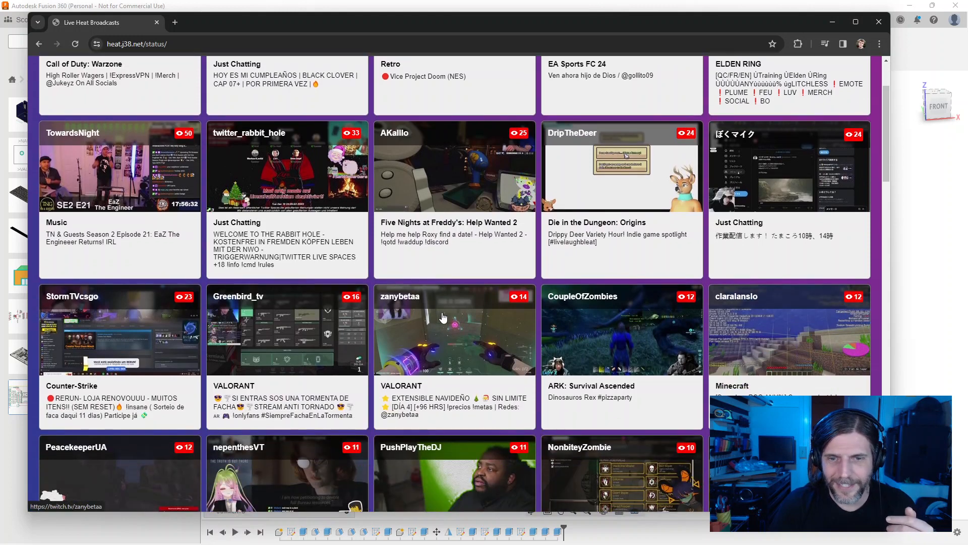
pyautogui.scroll(-2, 402, 264)
pyautogui.scroll(-2, 405, 260)
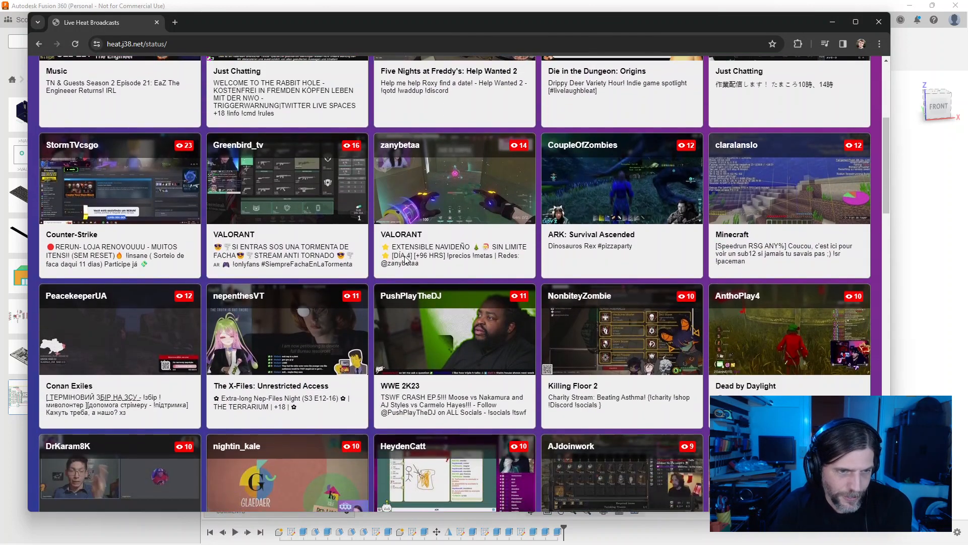
pyautogui.scroll(-3, 406, 249)
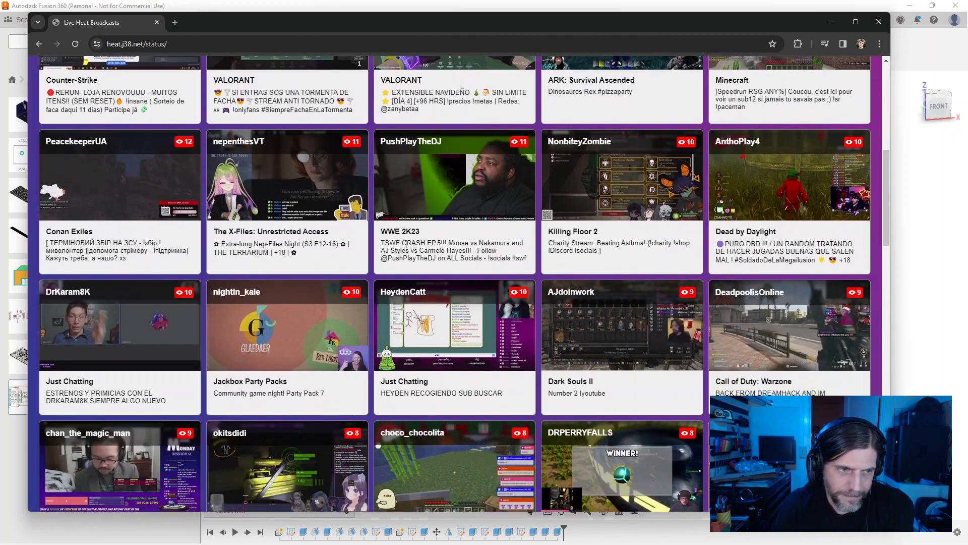
pyautogui.scroll(-4, 356, 250)
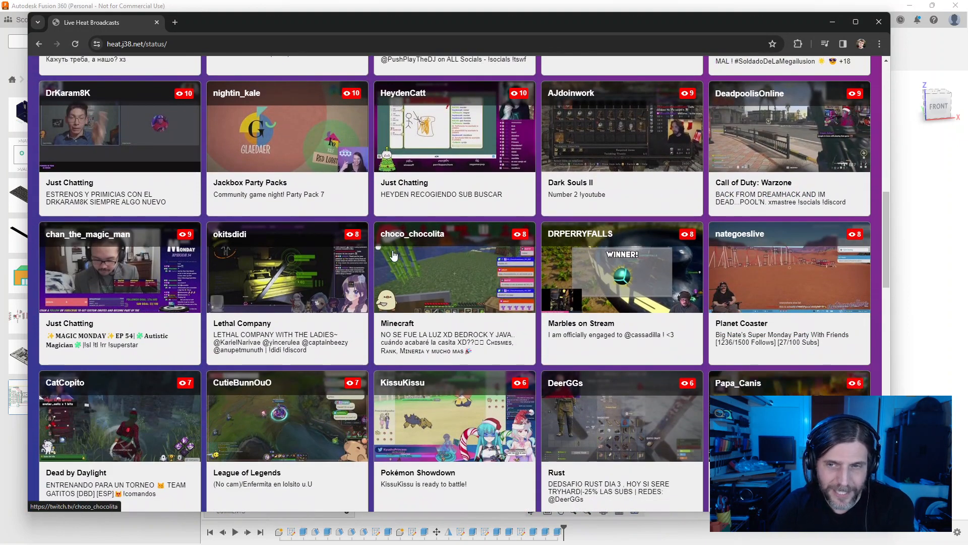
pyautogui.scroll(-2, 445, 284)
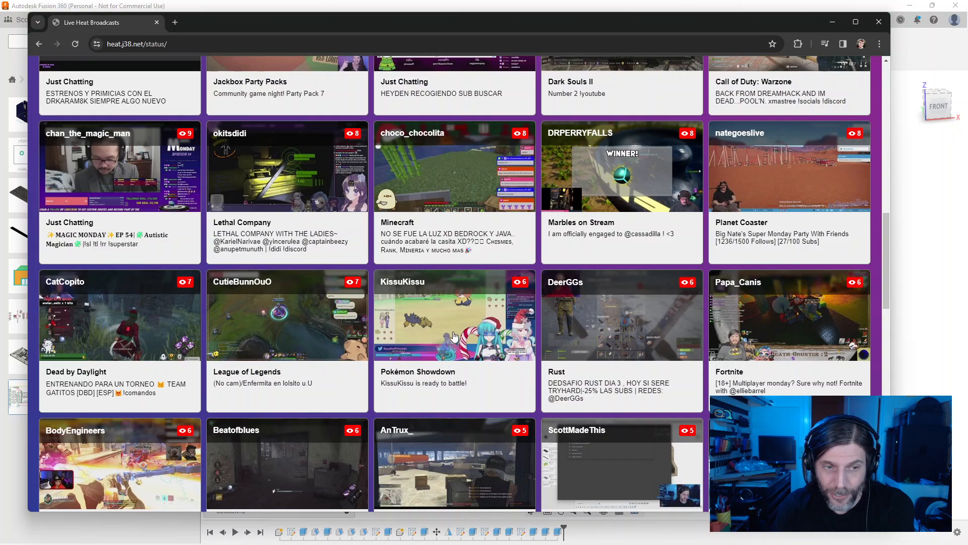
pyautogui.scroll(-2, 445, 321)
pyautogui.scroll(-2, 447, 326)
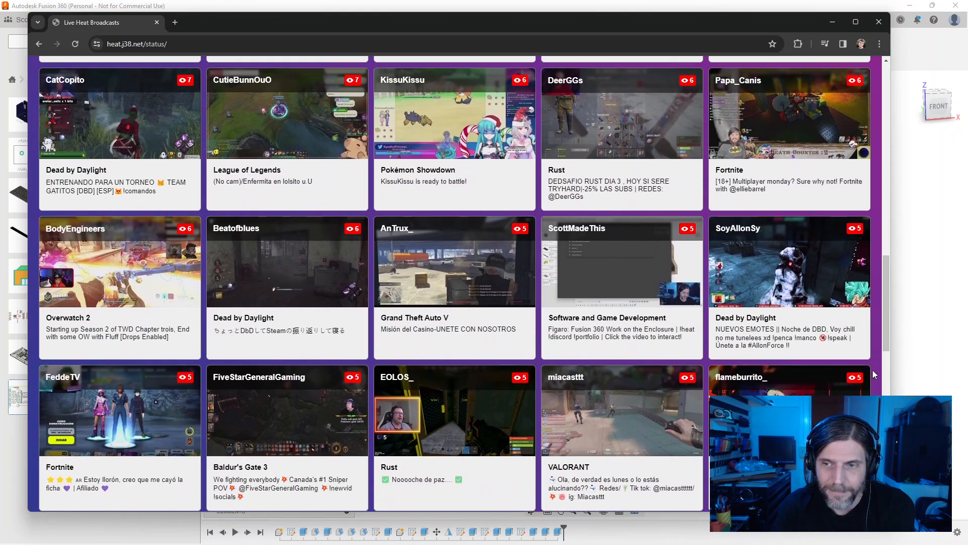
pyautogui.moveTo(884, 340); pyautogui.dragTo(852, 74)
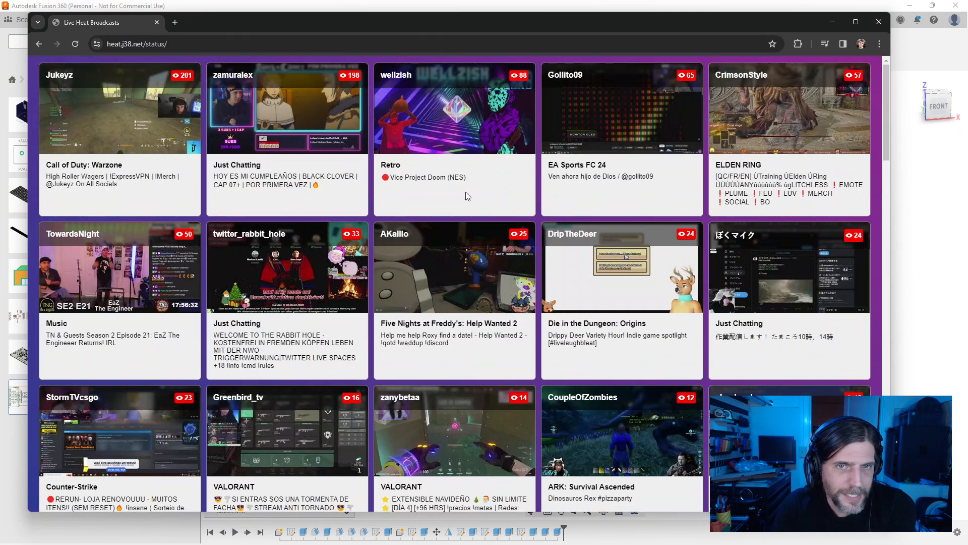
# Step: Open the Retro broadcast "Vice Project Doom (NES)" in a new tab and switch to it
pyautogui.rightClick(429, 77)
pyautogui.click(451, 83)
pyautogui.click(220, 23)
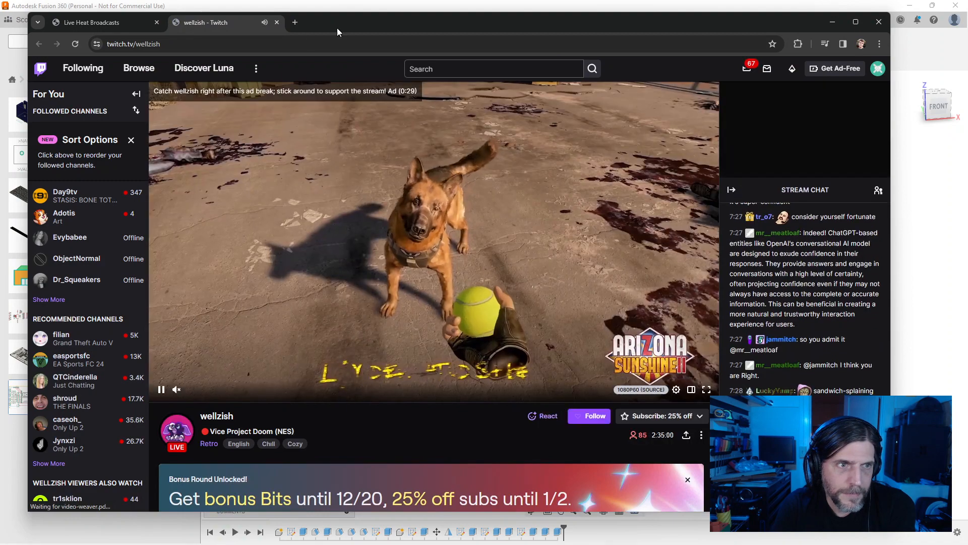
# Step: Move the browser window down off the enclosure model and back up, then close the "Vice Project Doom (NES)" stream tab
pyautogui.moveTo(336, 23); pyautogui.dragTo(331, 502)
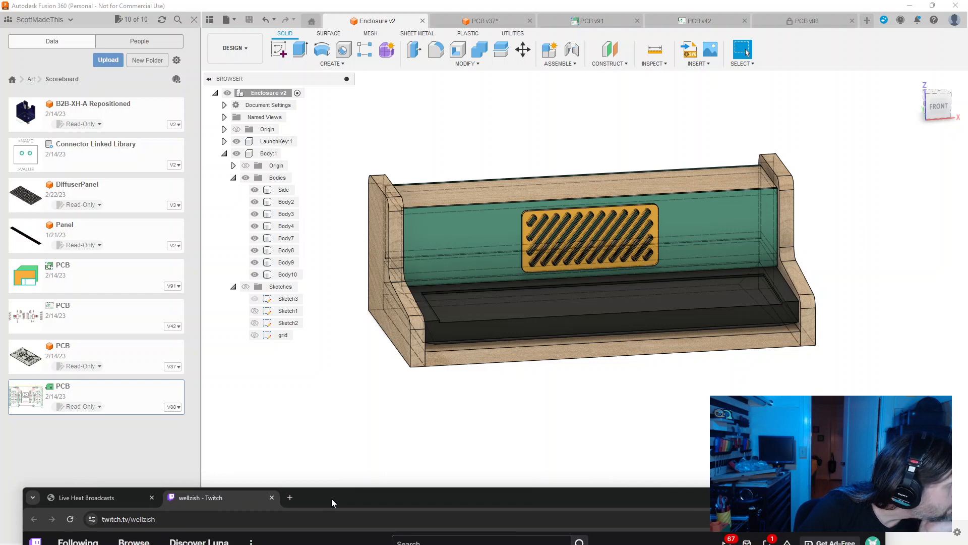
pyautogui.moveTo(332, 502); pyautogui.dragTo(337, 499)
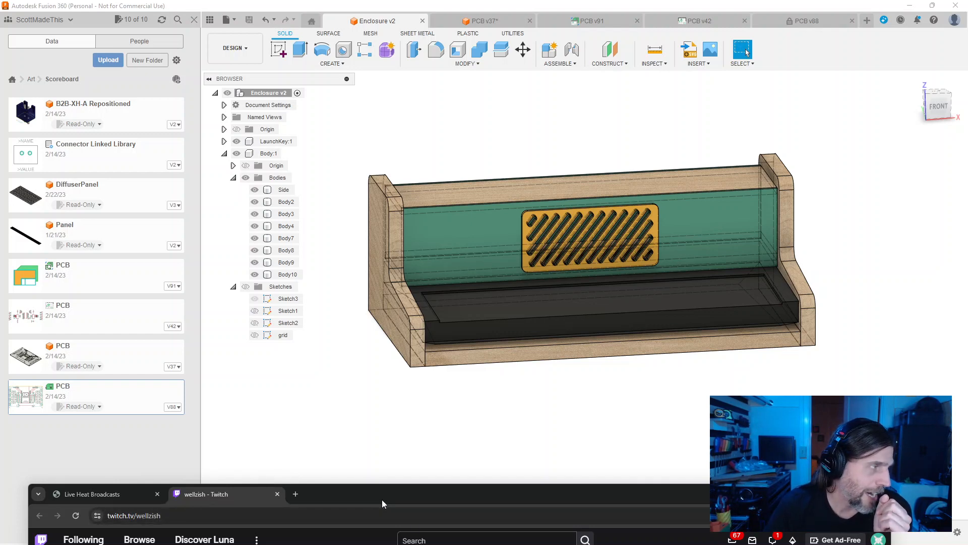
pyautogui.moveTo(368, 497); pyautogui.dragTo(372, 40)
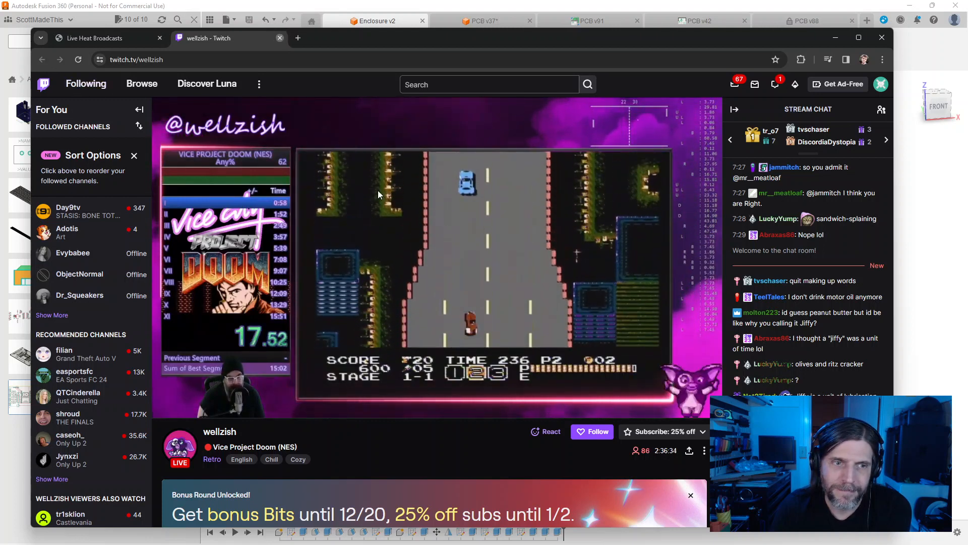
pyautogui.click(280, 37)
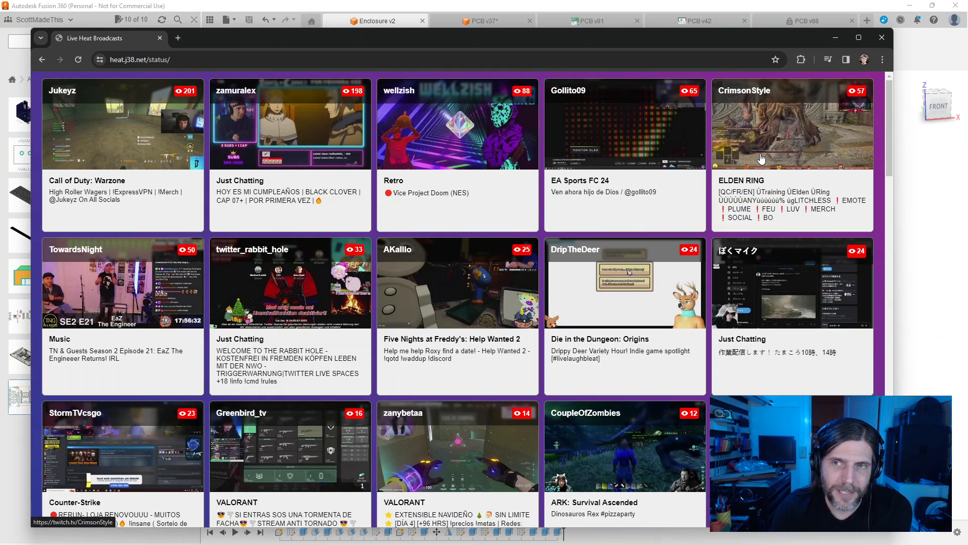
# Step: View the Music broadcast "TN & Guests Season 2 Episode 21" in a new tab with the window maximized, then close that tab
pyautogui.rightClick(101, 279)
pyautogui.click(138, 290)
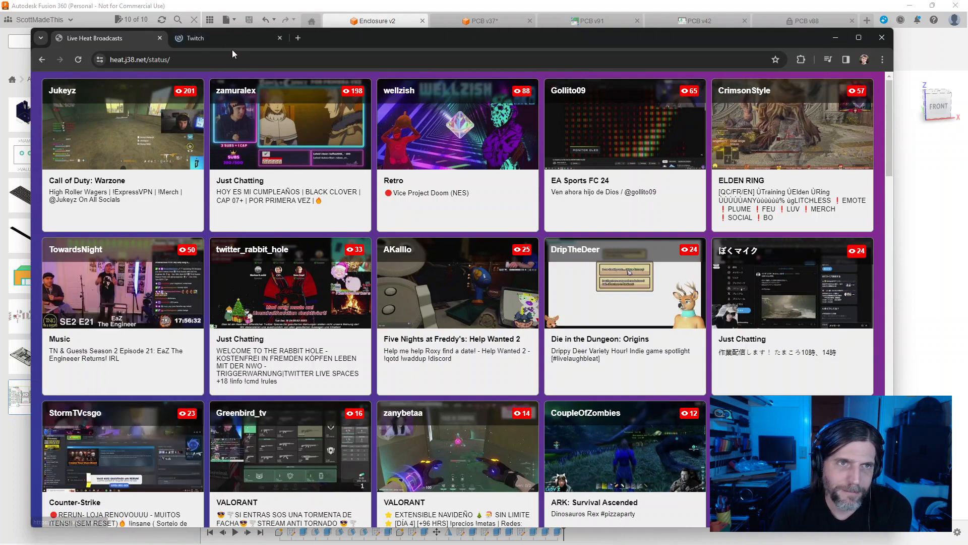
pyautogui.click(229, 39)
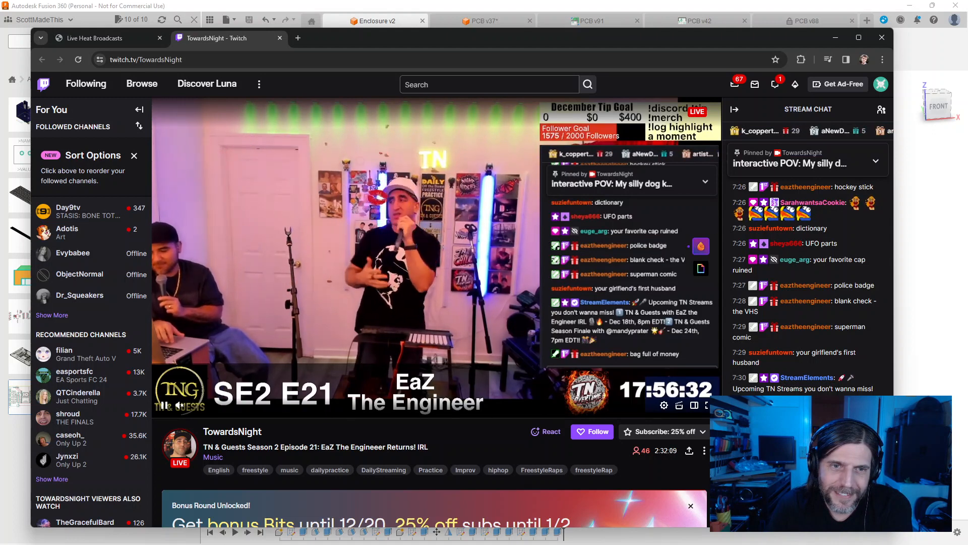
pyautogui.doubleClick(362, 33)
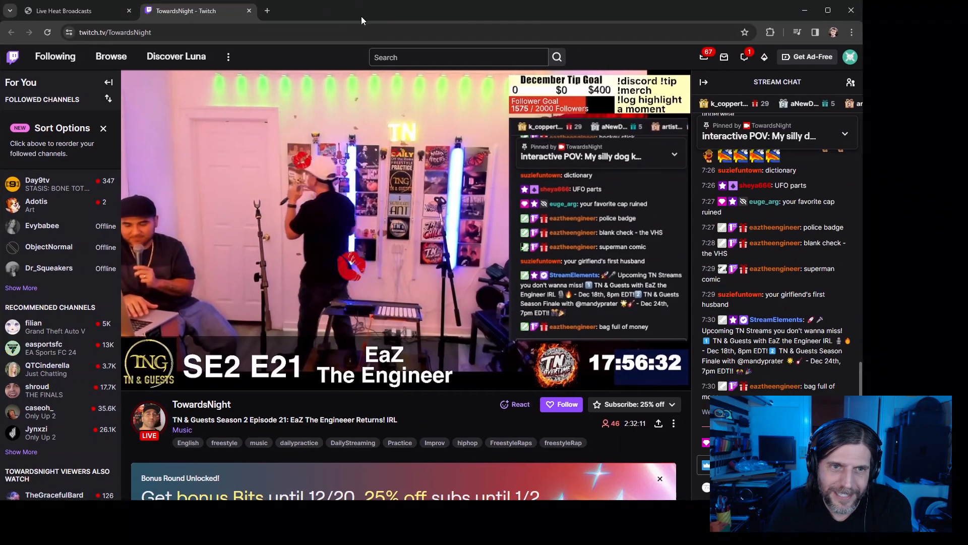
pyautogui.click(147, 437)
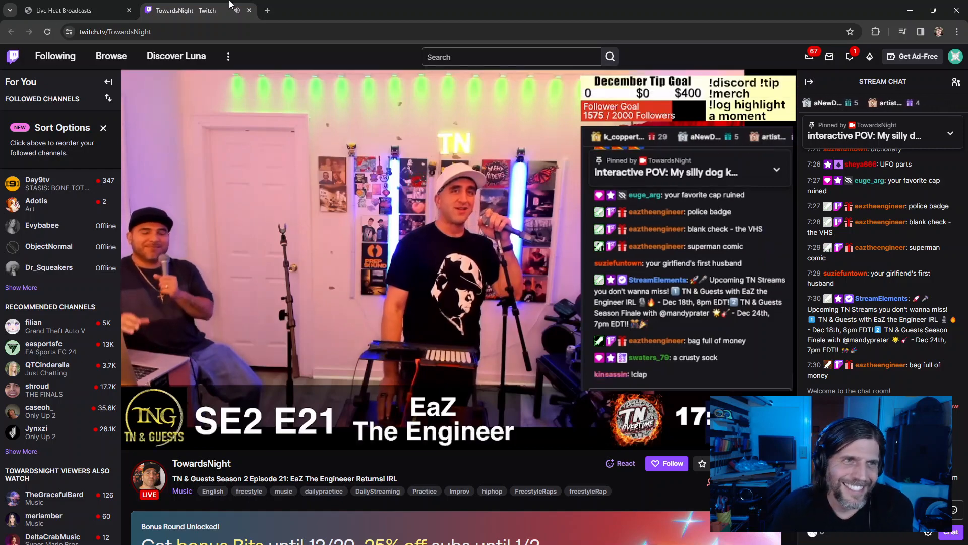
pyautogui.hotkey('ctrl', 'w')
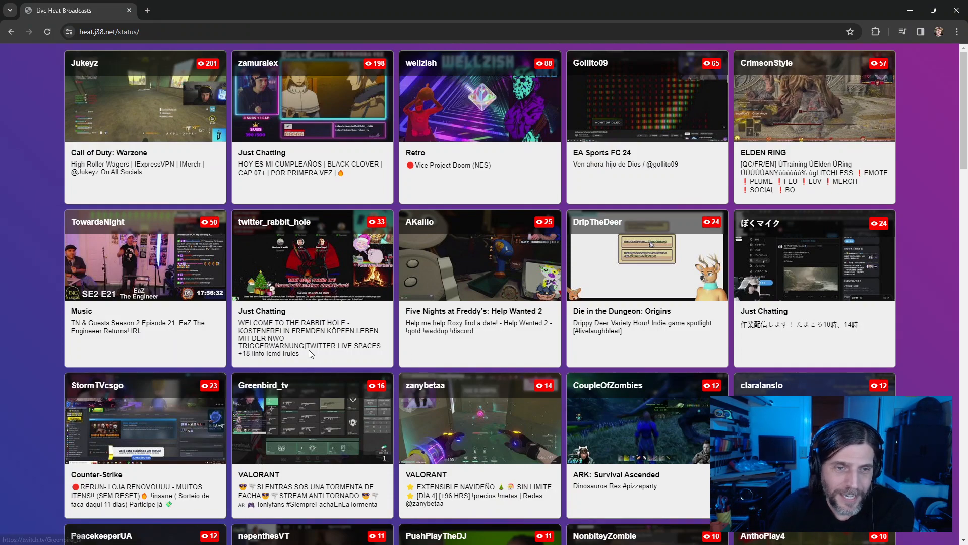
# Step: Open the Just Chatting broadcast "WELCOME TO THE RABBIT HOLE" in a new tab and switch to it
pyautogui.rightClick(307, 257)
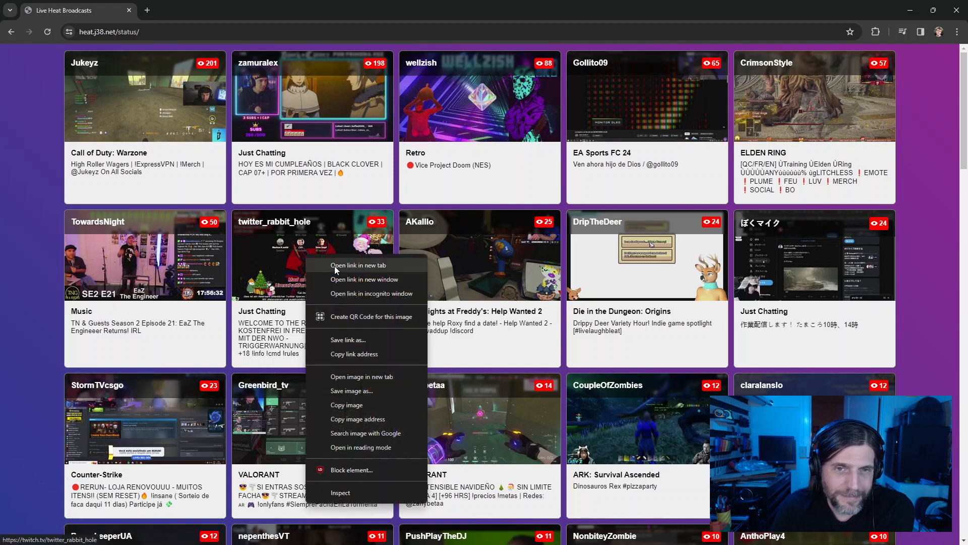
pyautogui.click(333, 267)
pyautogui.hotkey('ctrl', 'Tab')
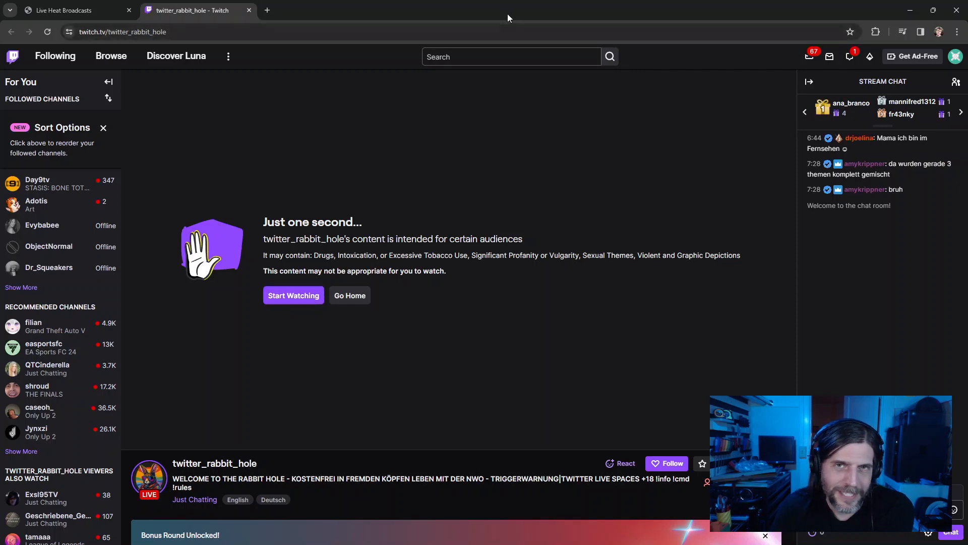
# Step: Restore the browser window from full size, close the "WELCOME TO THE RABBIT HOLE" stream tab and move the window back over the enclosure model
pyautogui.doubleClick(524, 18)
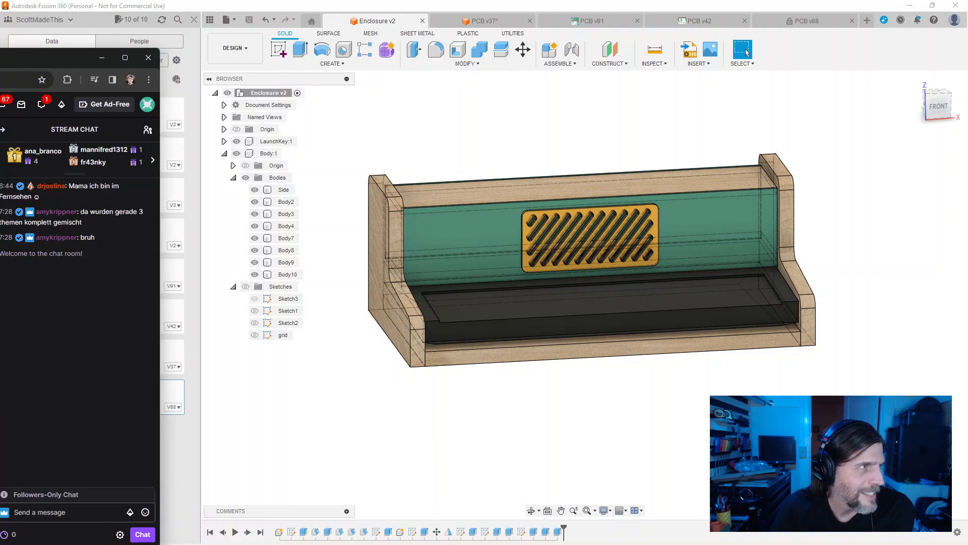
pyautogui.hotkey('ctrl', 'w')
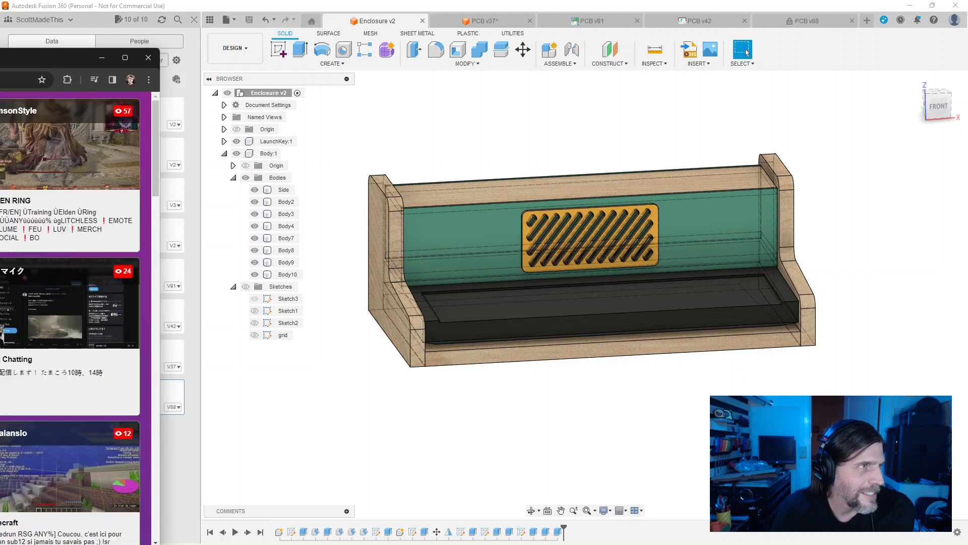
pyautogui.moveTo(0, 60); pyautogui.dragTo(371, 30)
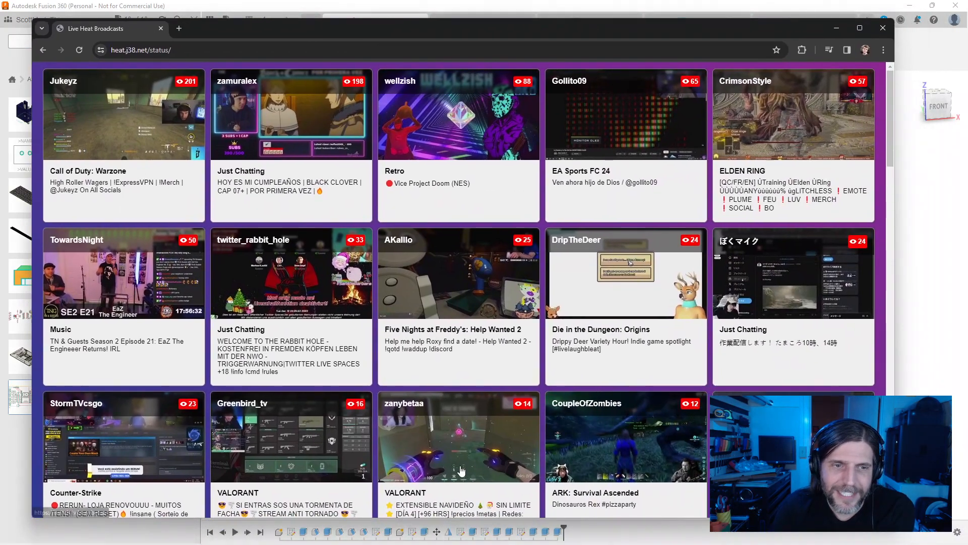
# Step: Look through the live Heat broadcasts from the first rows down to the Jackbox Party Packs and Lethal Company streams
pyautogui.scroll(-1, 285, 291)
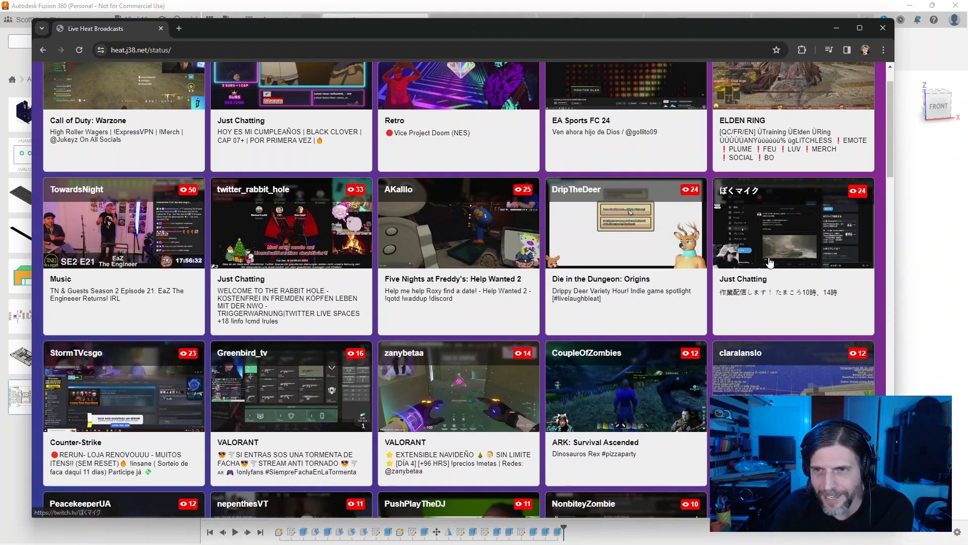
pyautogui.scroll(-1, 132, 371)
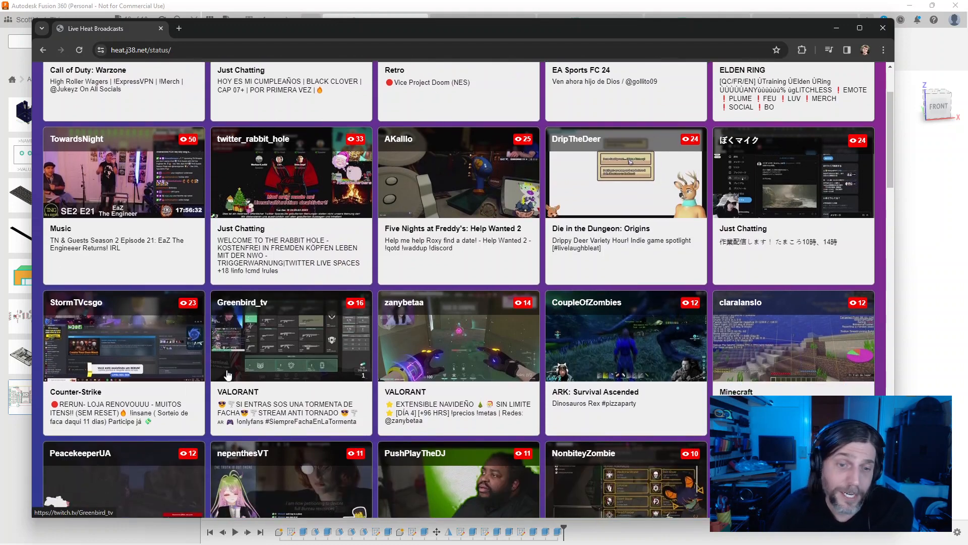
pyautogui.scroll(-1, 511, 327)
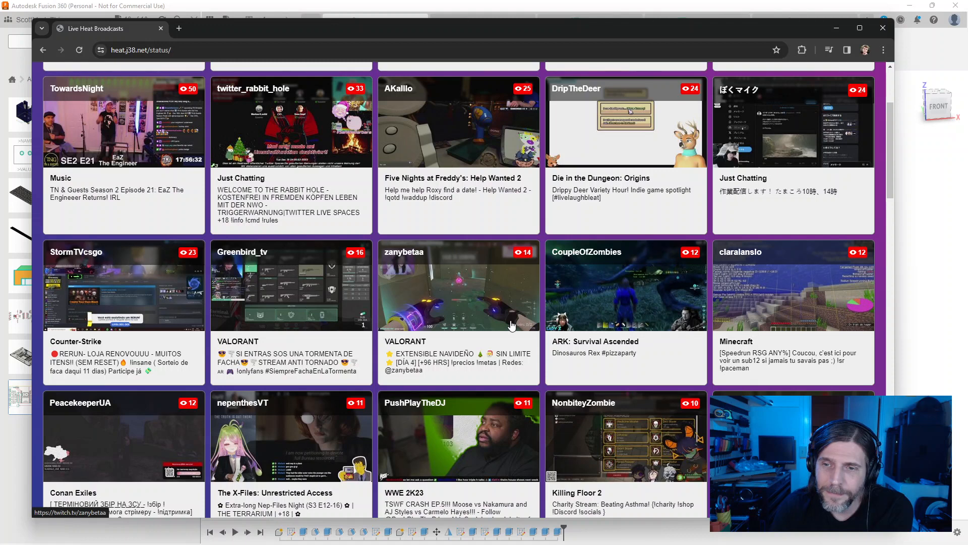
pyautogui.scroll(-1, 328, 269)
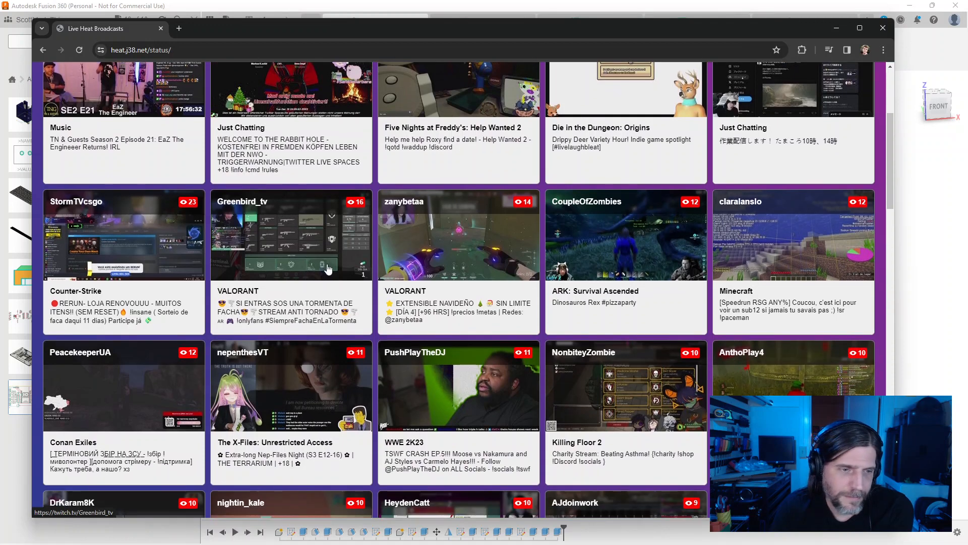
pyautogui.scroll(-2, 167, 288)
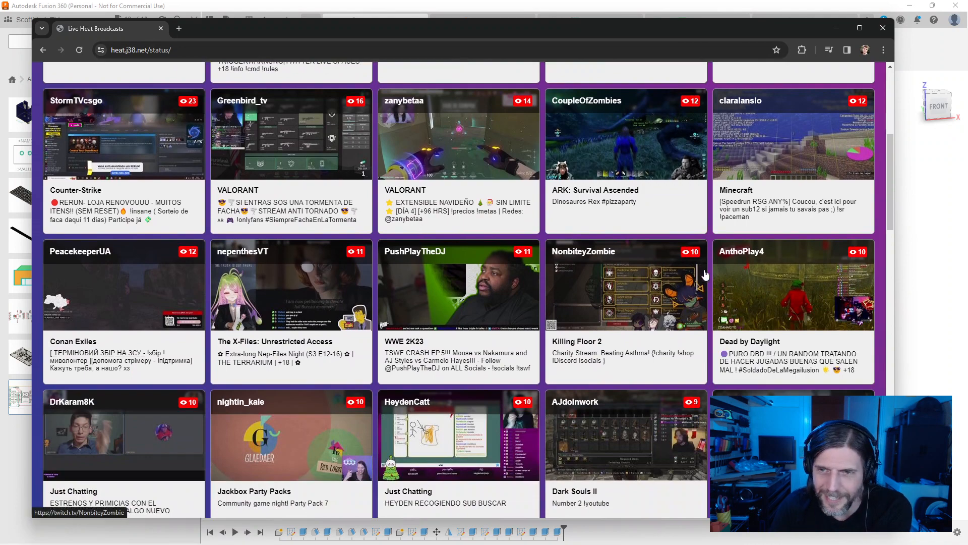
pyautogui.scroll(-1, 813, 274)
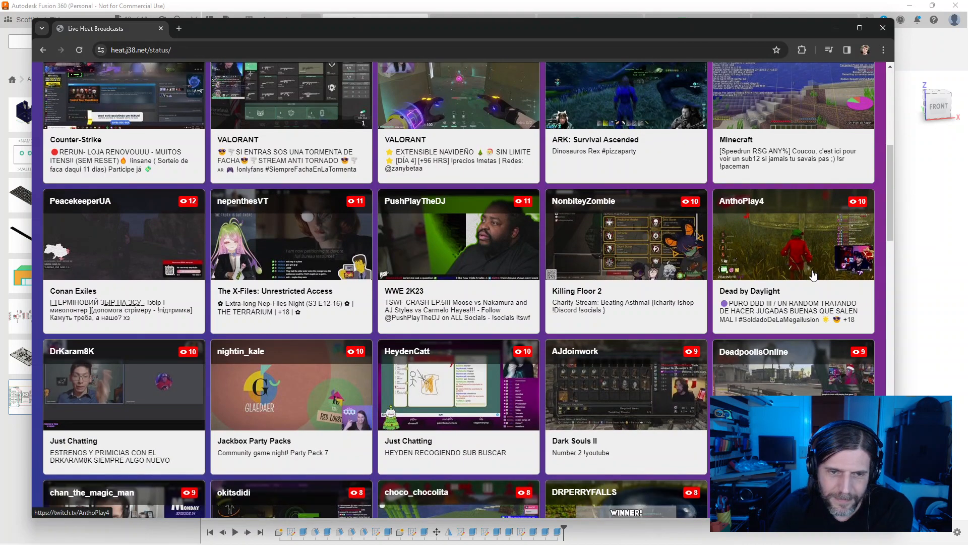
pyautogui.scroll(-1, 812, 275)
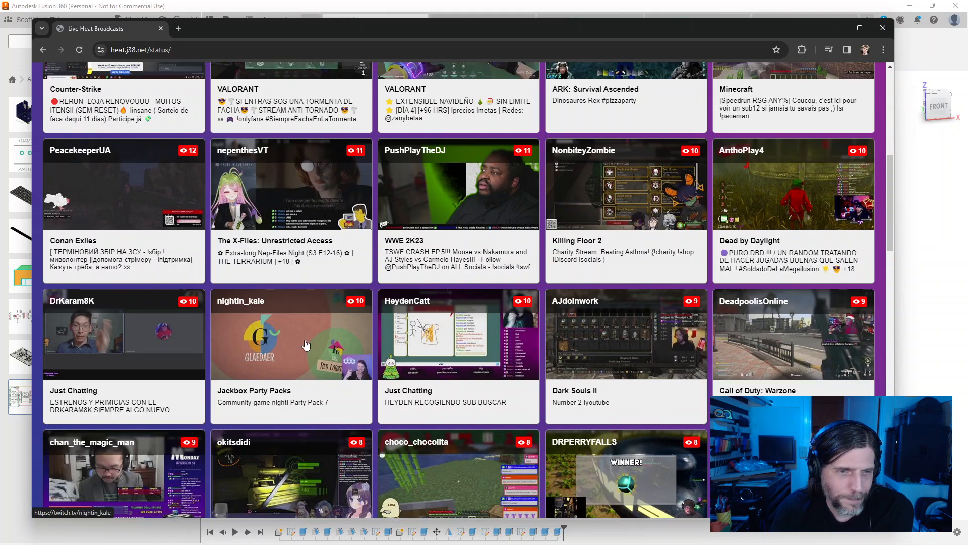
pyautogui.scroll(-1, 309, 343)
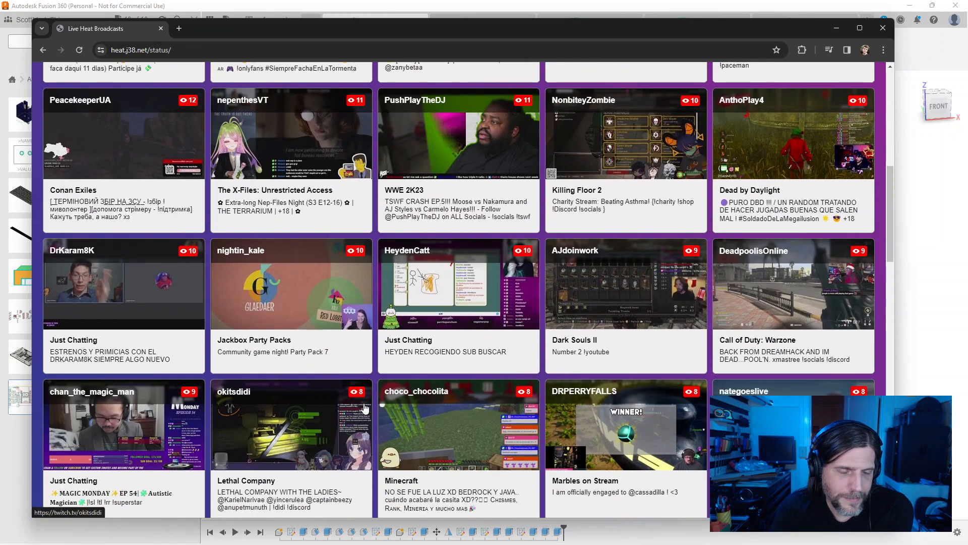
# Step: View the Jackbox Party Packs broadcast "Community game night! Party Pack 7" in a new tab, then close that tab
pyautogui.rightClick(301, 285)
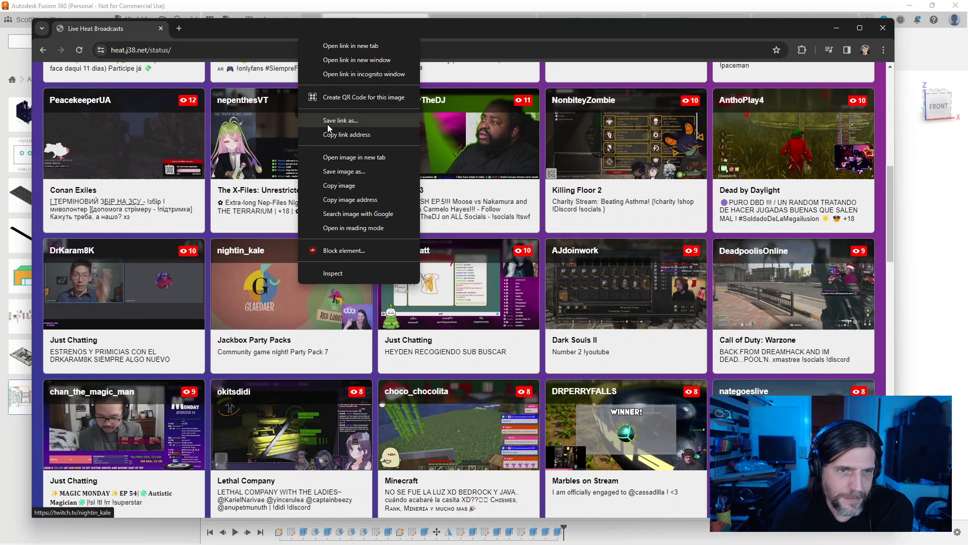
pyautogui.click(347, 49)
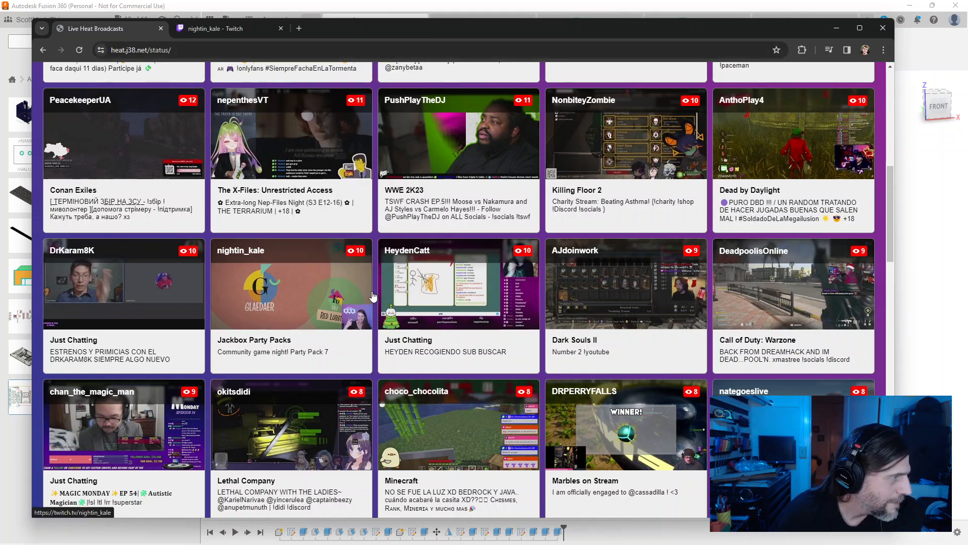
pyautogui.click(217, 28)
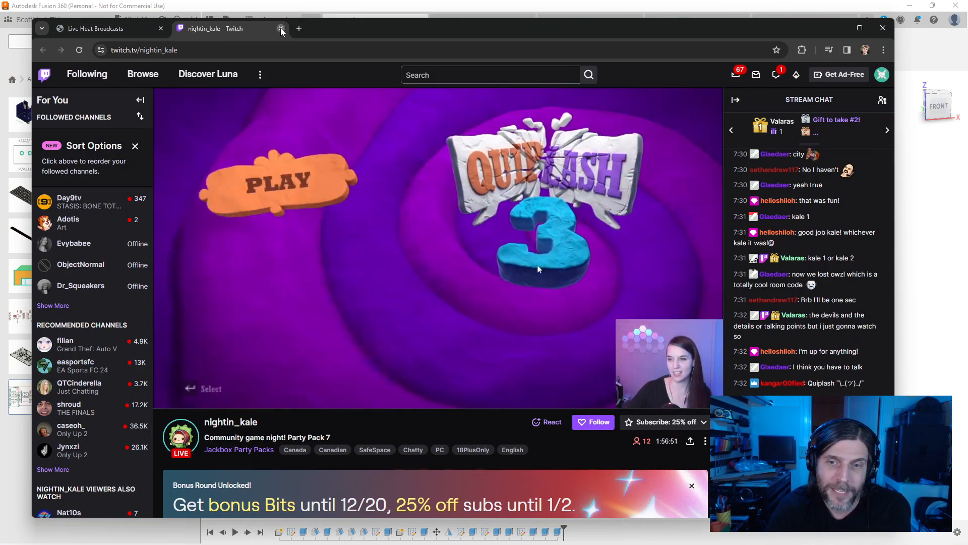
pyautogui.click(280, 29)
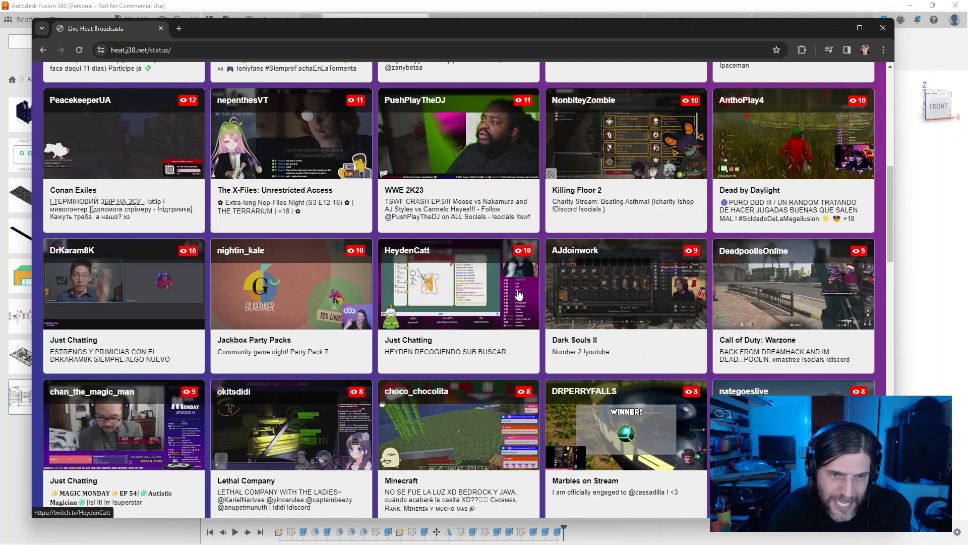
# Step: View the Just Chatting broadcast "MAGIC MONDAY EP 54" in a new tab, then close that tab
pyautogui.scroll(-2, 519, 294)
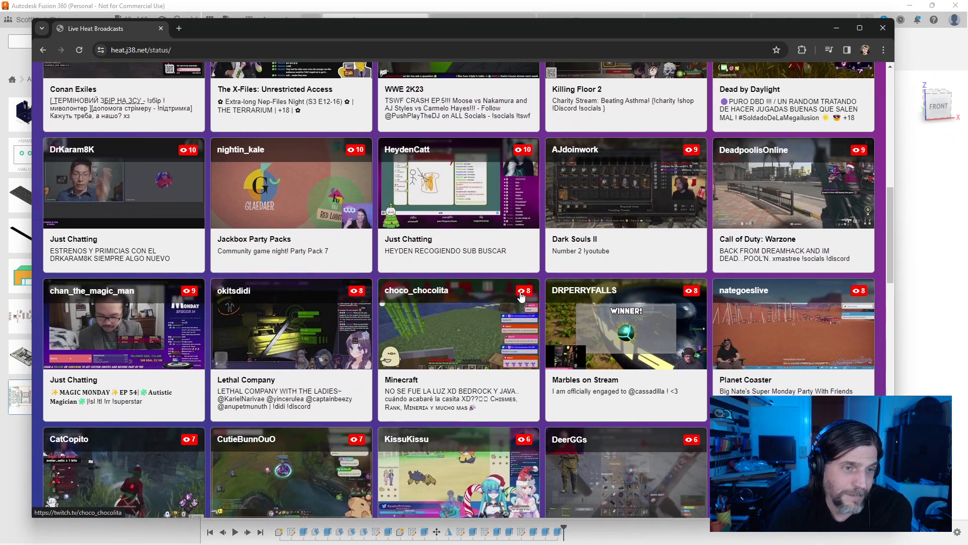
pyautogui.scroll(-2, 463, 235)
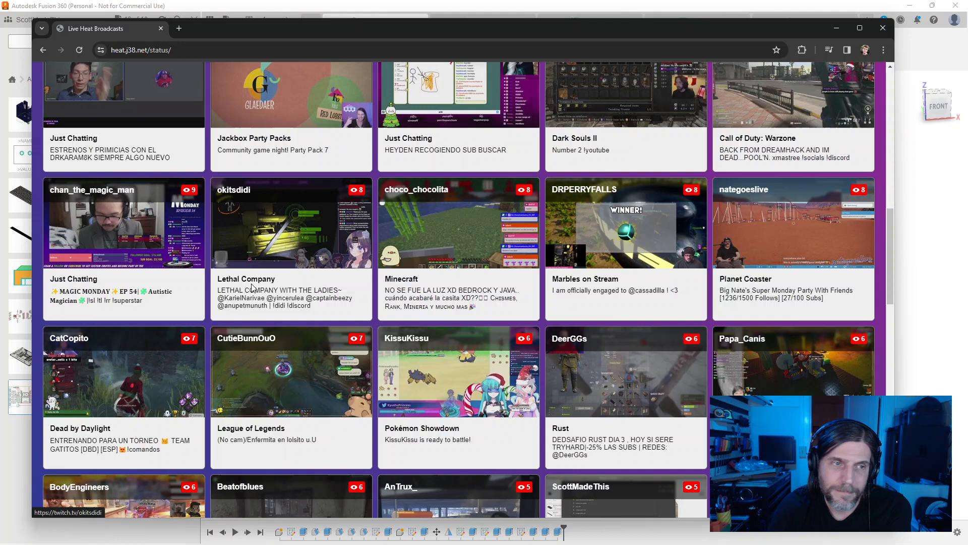
pyautogui.rightClick(147, 214)
pyautogui.click(177, 223)
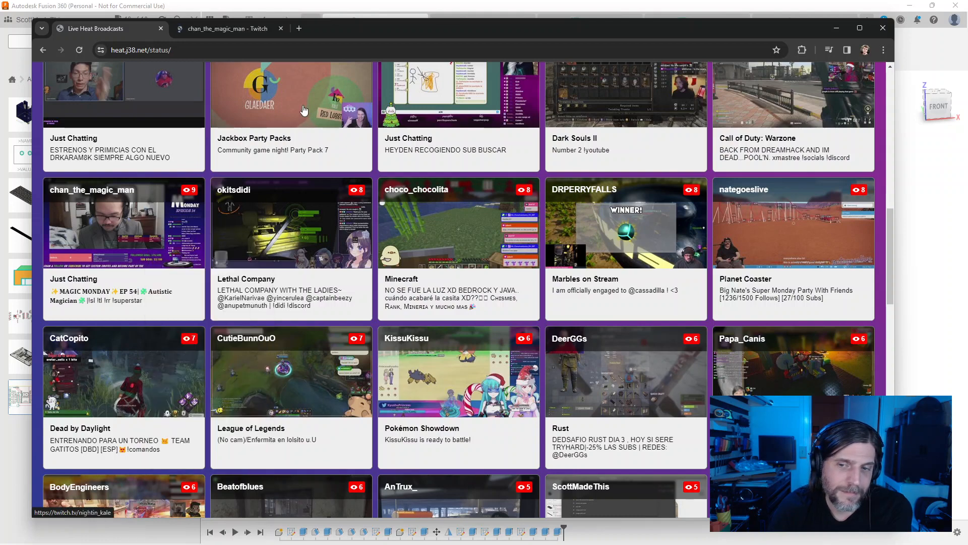
pyautogui.click(244, 32)
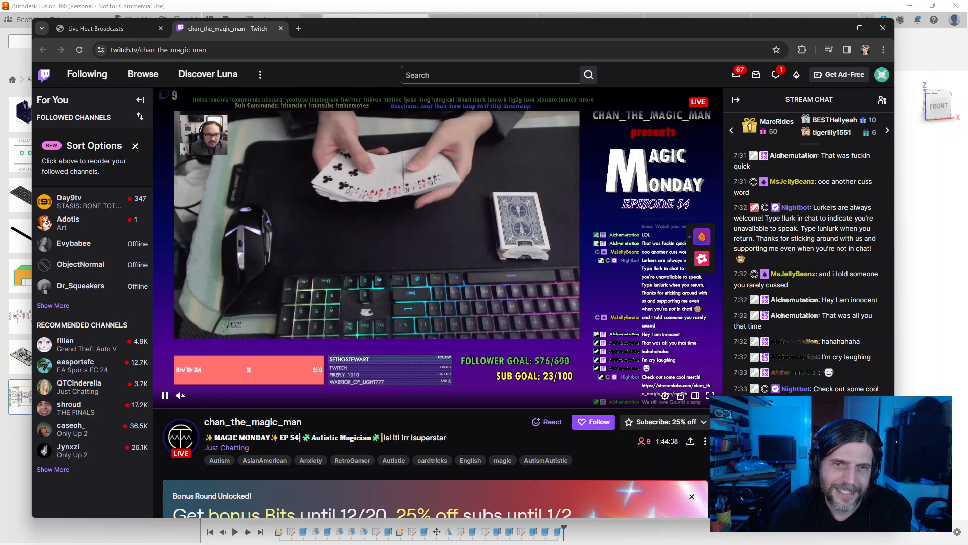
pyautogui.hotkey('ctrl', 'w')
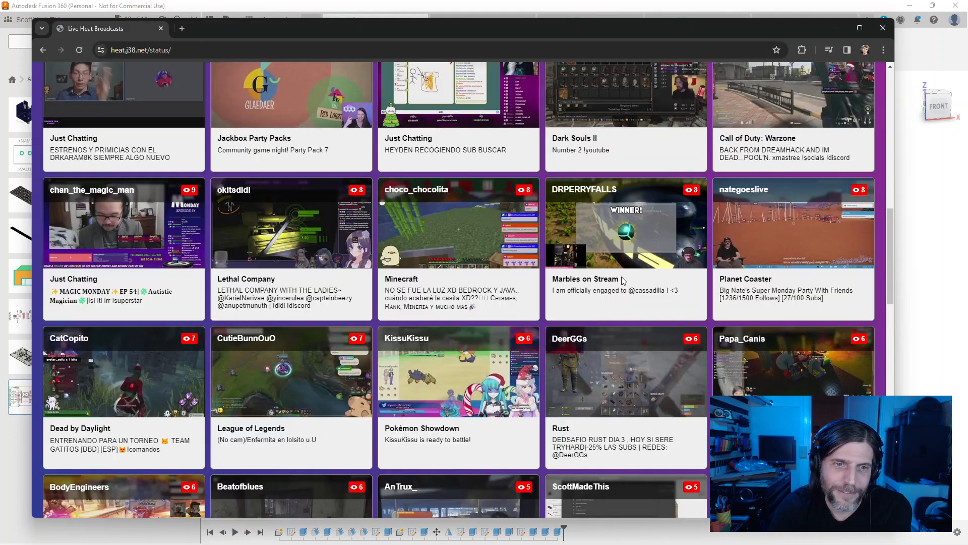
# Step: Find the Factorio broadcast "Taking over the planet!" further down the broadcast list and open it in a new tab
pyautogui.scroll(-3, 562, 279)
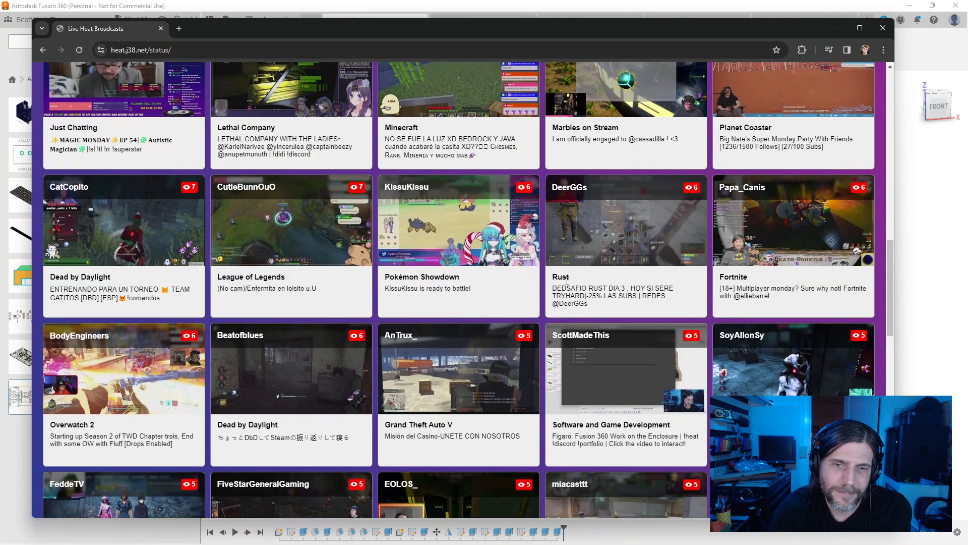
pyautogui.scroll(-3, 568, 279)
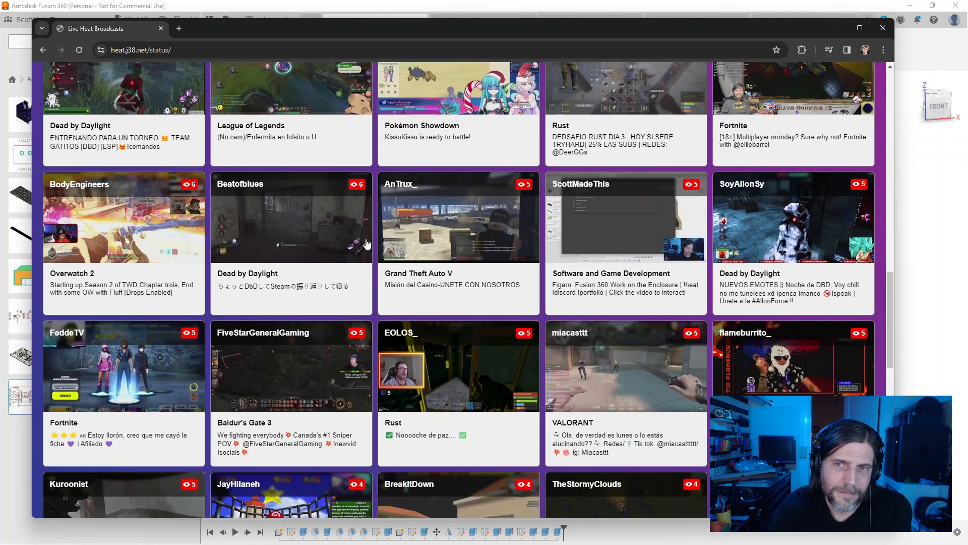
pyautogui.scroll(-1, 178, 216)
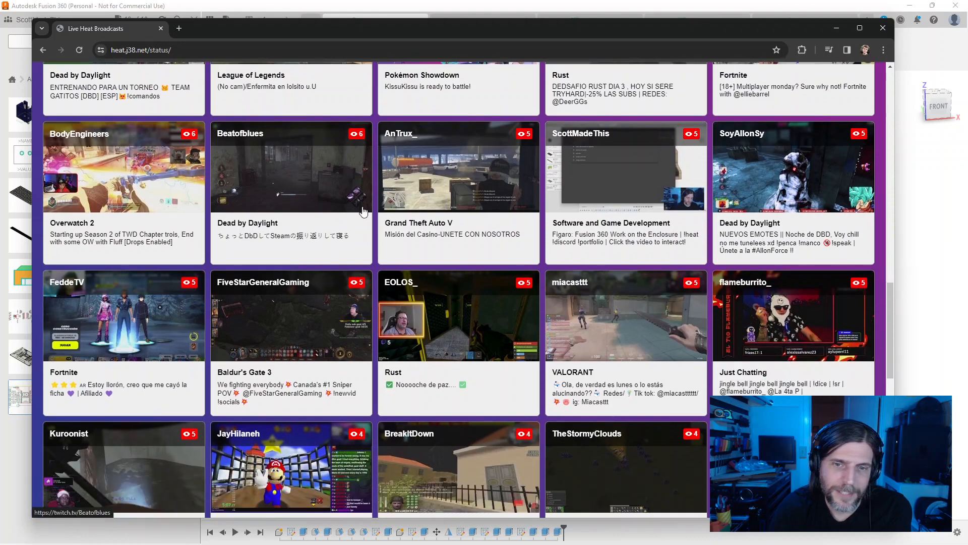
pyautogui.scroll(-4, 454, 209)
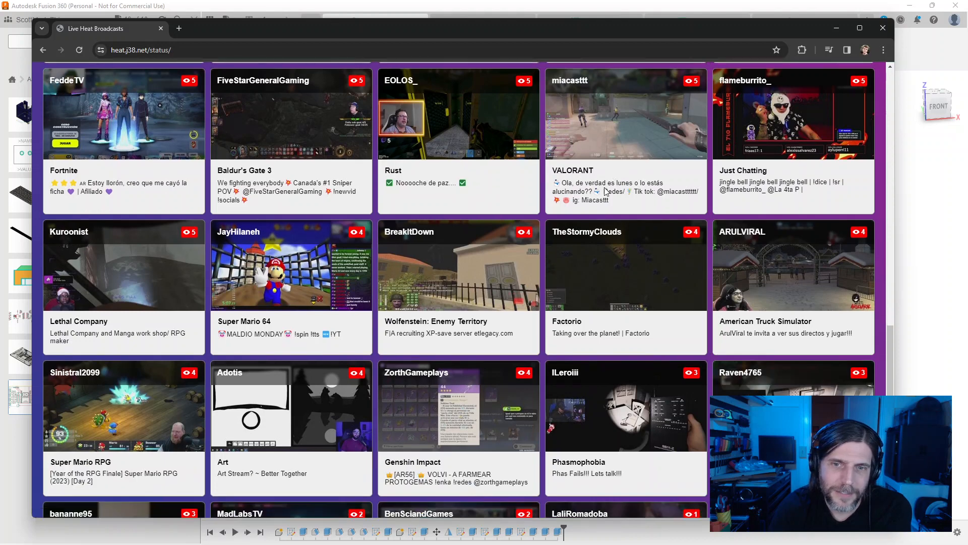
pyautogui.scroll(-1, 606, 255)
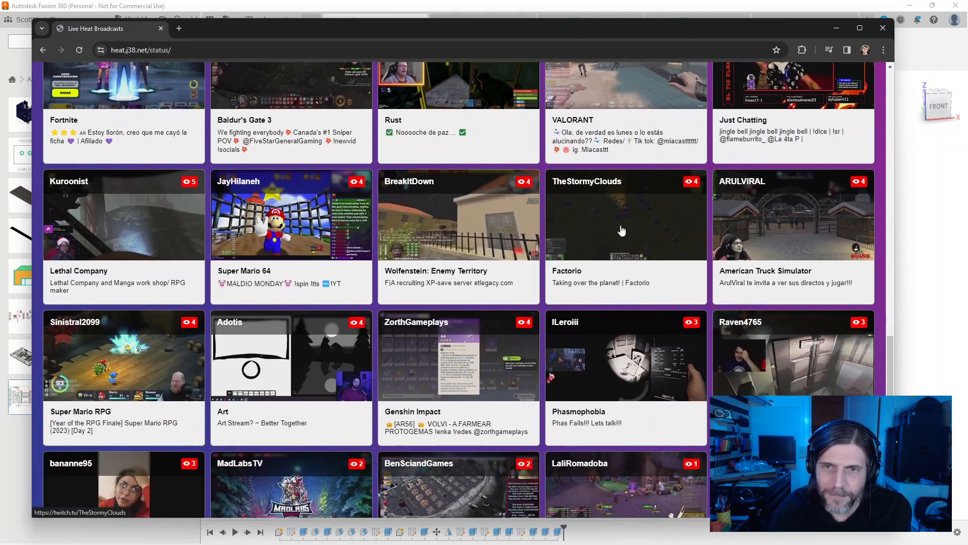
pyautogui.rightClick(618, 225)
pyautogui.click(651, 233)
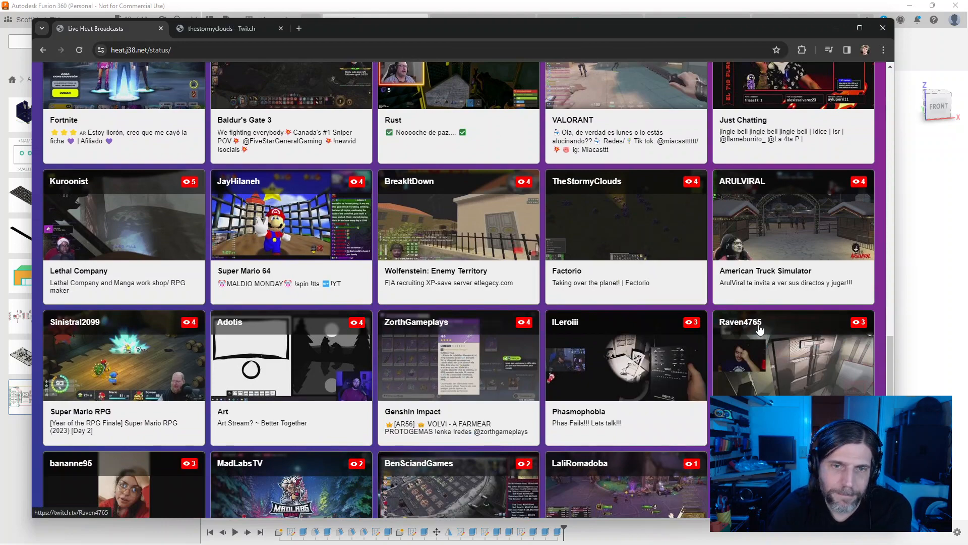
# Step: Look through the remaining low-viewer broadcasts on the list, then switch to the Factorio stream tab
pyautogui.scroll(-1, 560, 261)
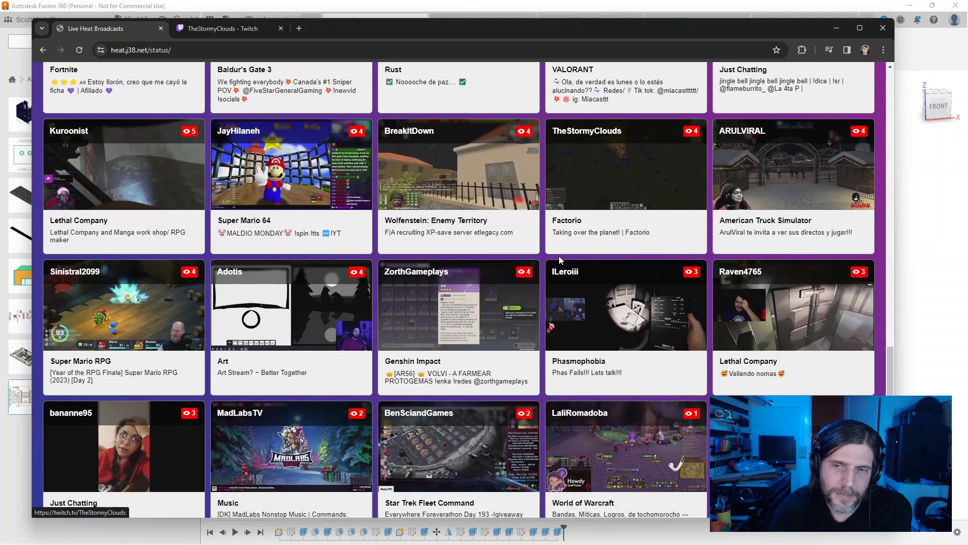
pyautogui.scroll(-2, 560, 261)
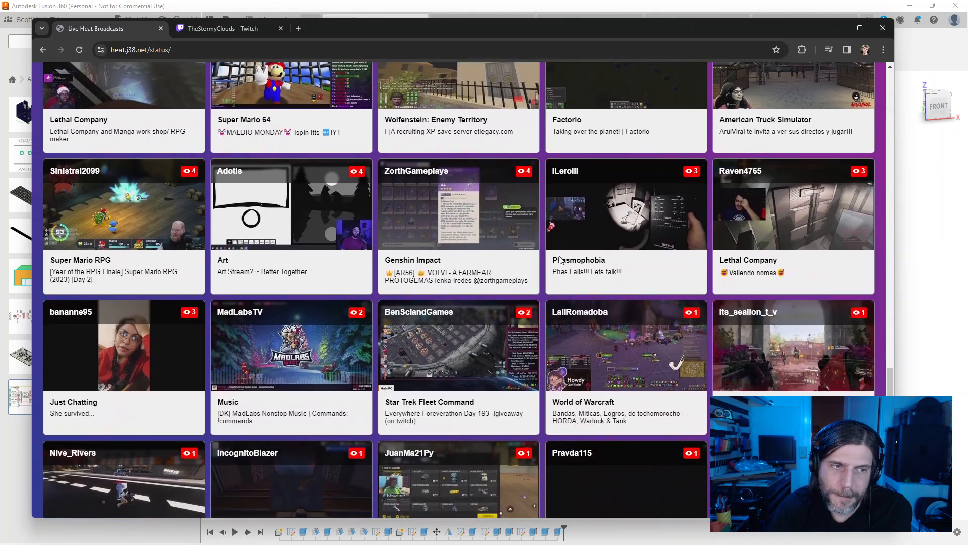
pyautogui.scroll(-2, 559, 260)
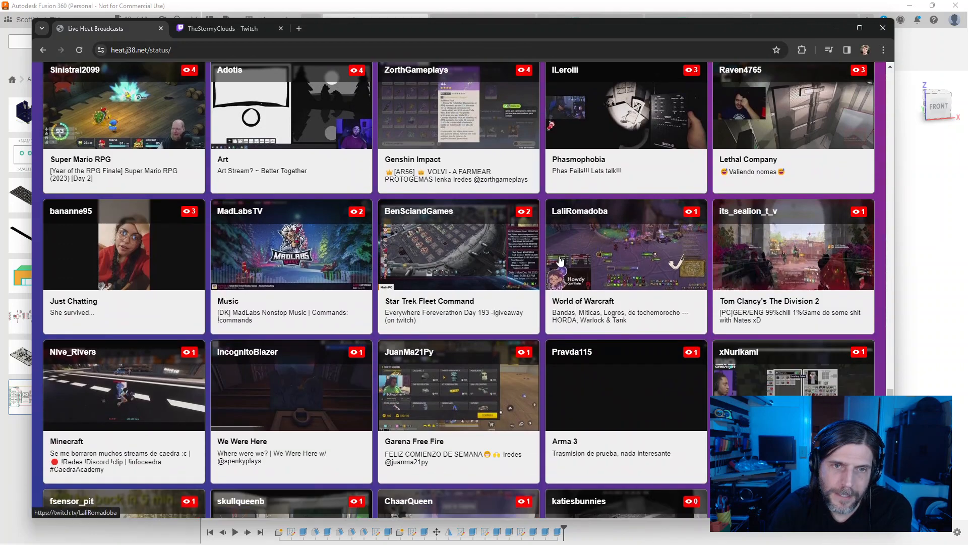
pyautogui.scroll(-2, 560, 260)
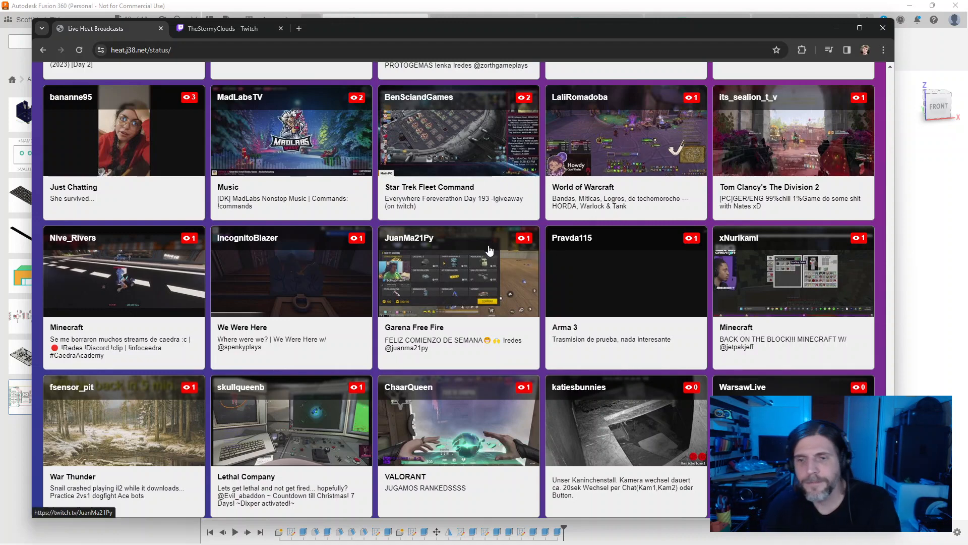
pyautogui.click(232, 29)
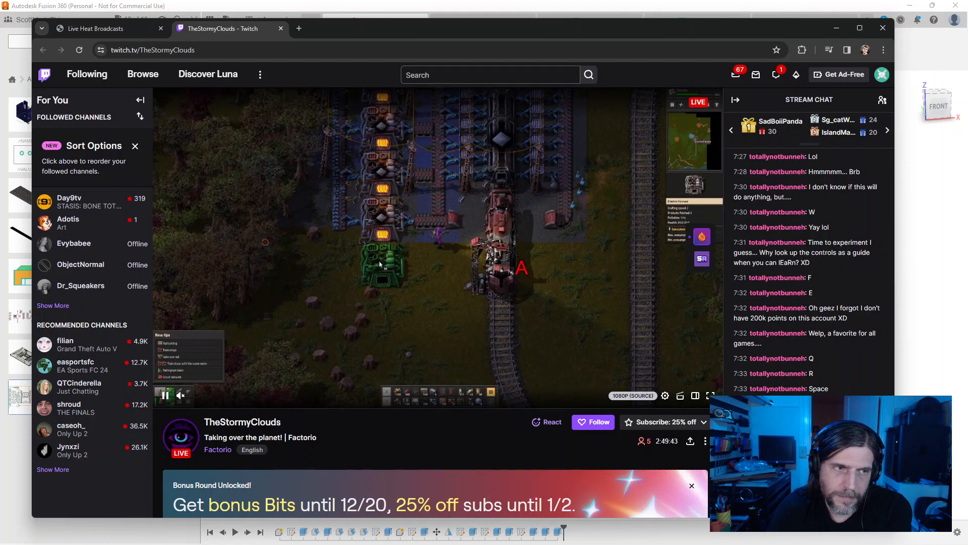
# Step: Move the browser window off the enclosure model, select the channel name in the "Art Stream? ~ Better Together" address and switch to another window
pyautogui.moveTo(311, 34); pyautogui.dragTo(0, 38)
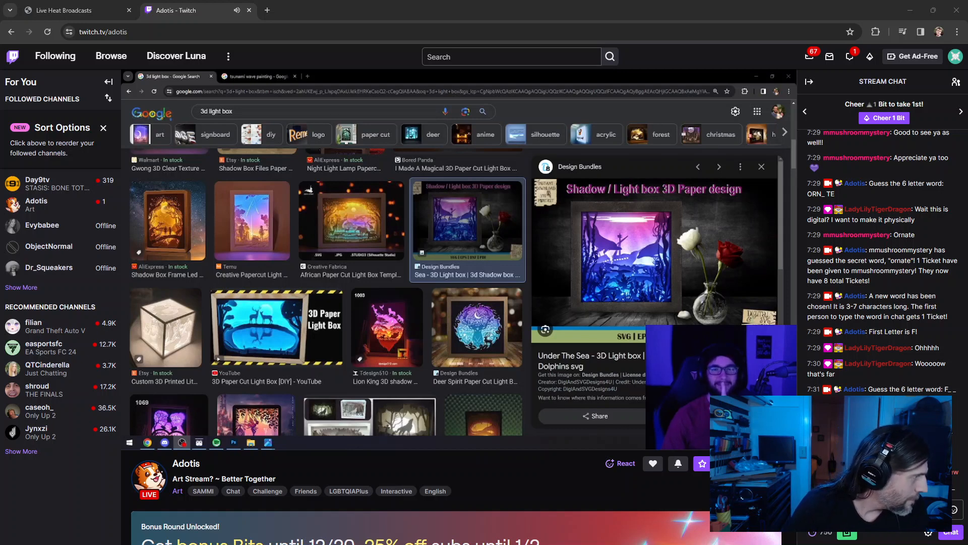
pyautogui.doubleClick(117, 32)
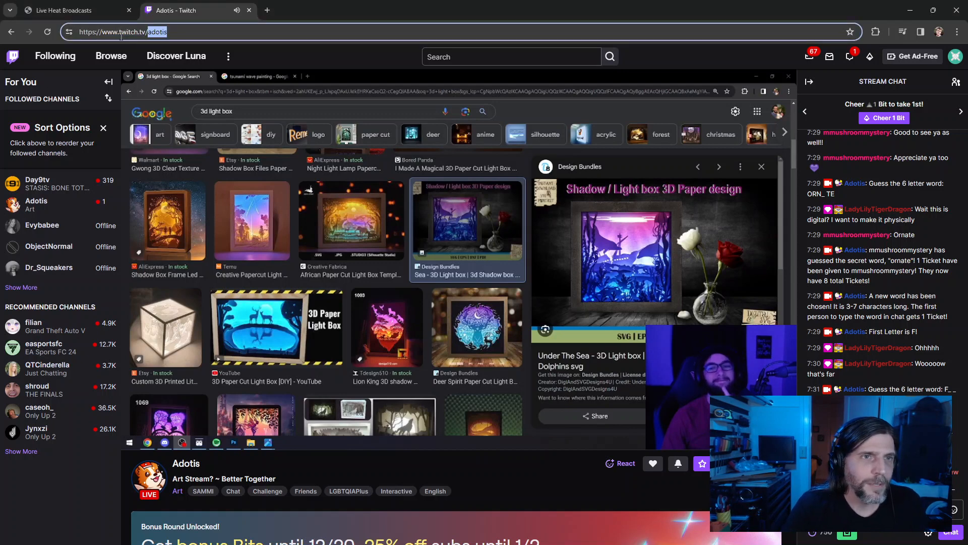
pyautogui.hotkey('alt', 'Tab')
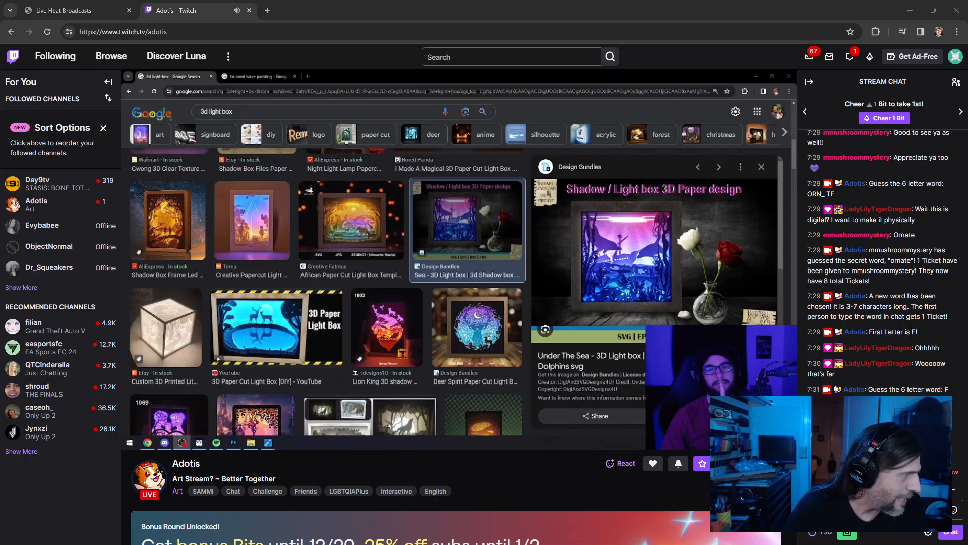